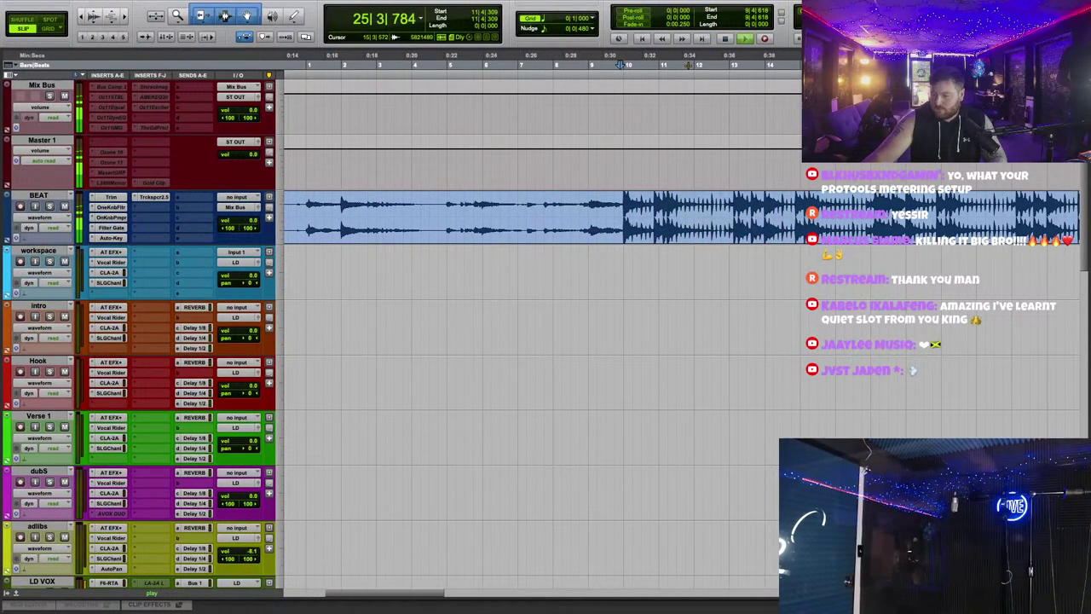
Step: Place the beat mp3 next to the key-detection widget on the desktop
key("super+Tab")
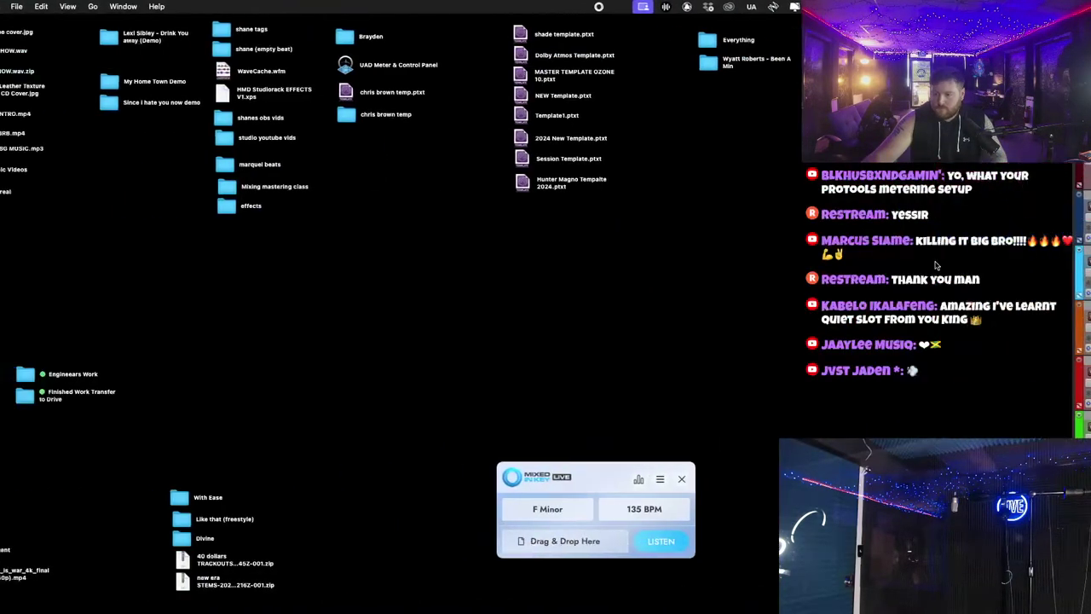
key("super+Tab")
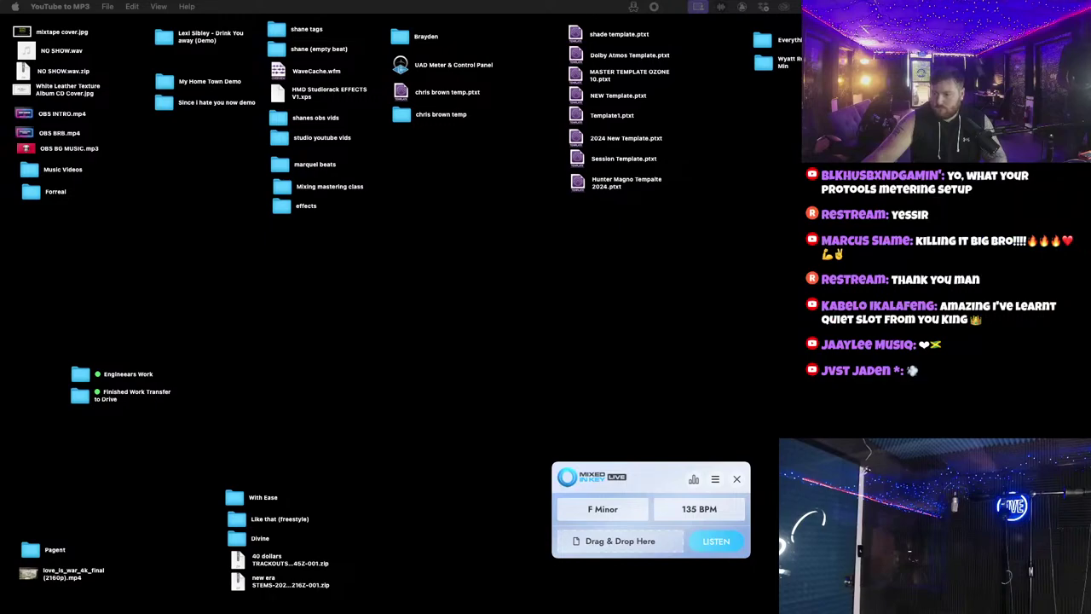
left_click_drag(767, 266, 356, 300)
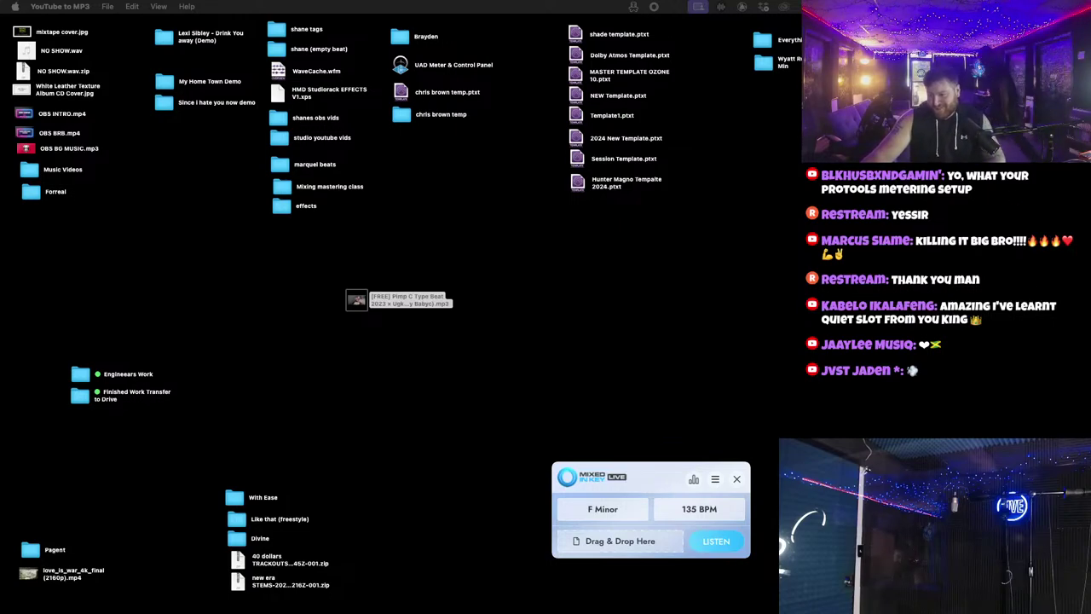
left_click(401, 299)
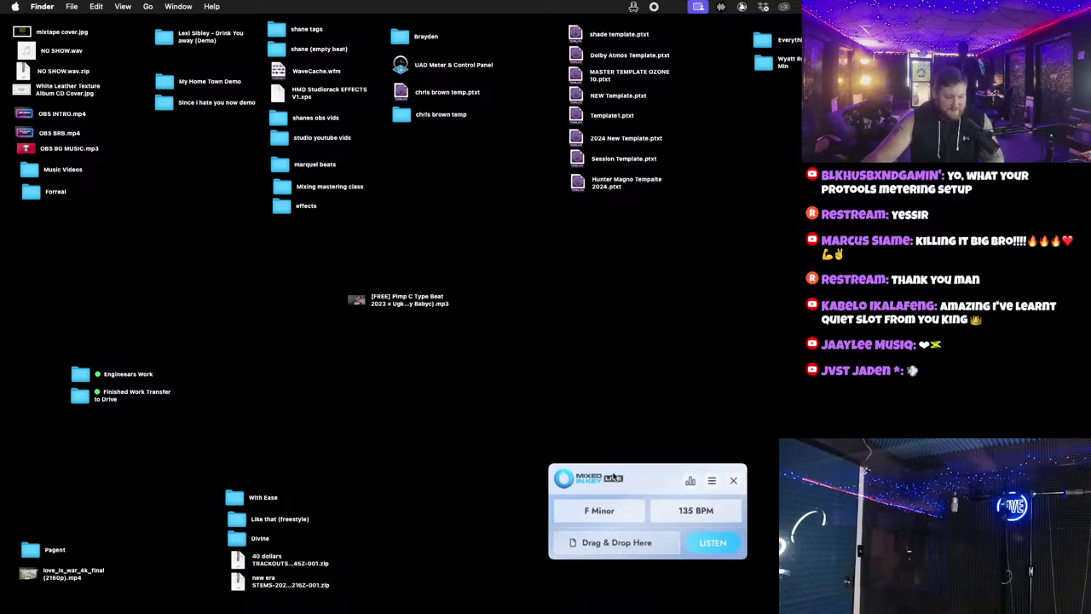
left_click_drag(666, 477, 616, 395)
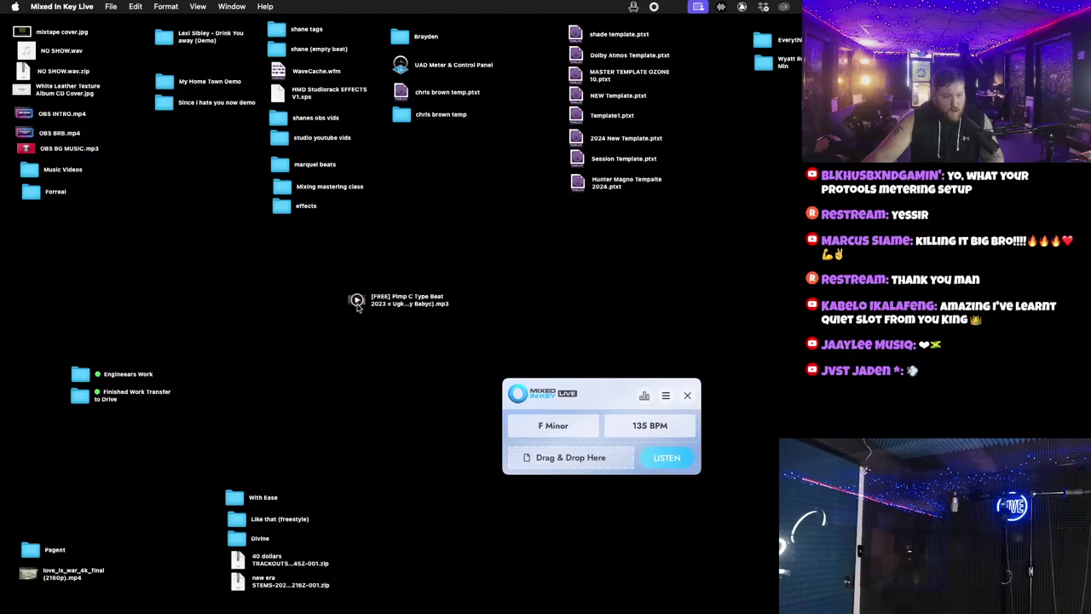
left_click_drag(358, 307, 569, 332)
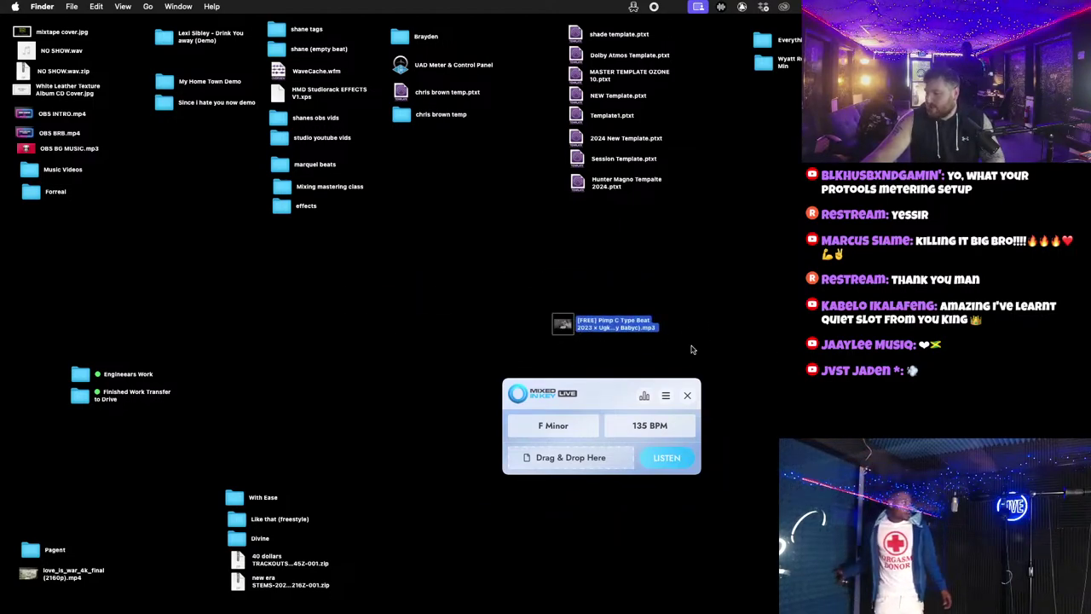
mouse_move(570, 325)
key("ctrl+Right")
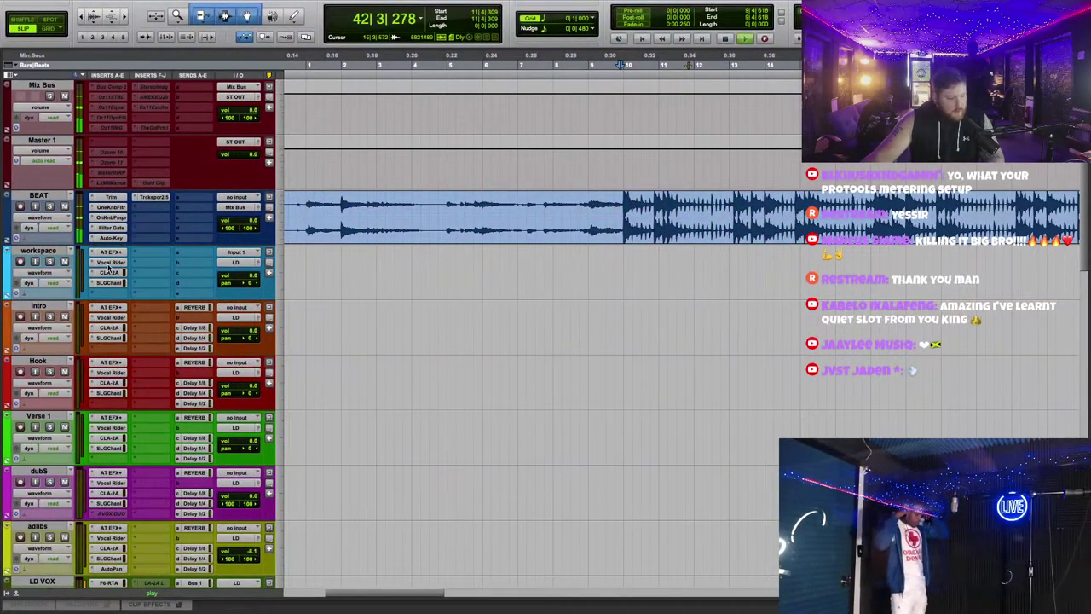
Step: Replace Auto-Tune on the workspace track with Waves Tune Real-Time, found by searching 'wav'
left_click(110, 253)
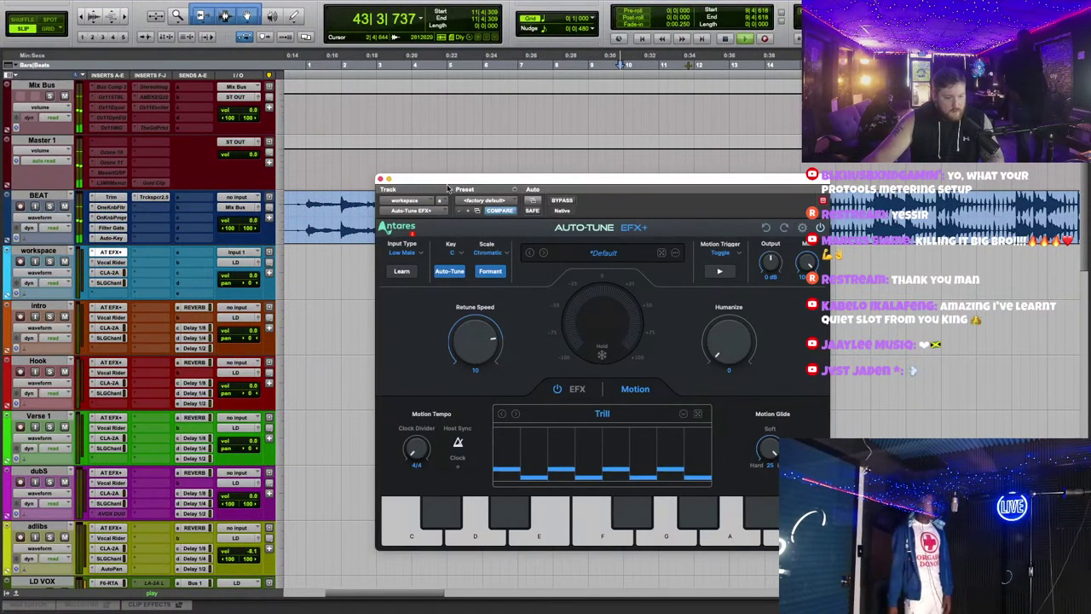
left_click(94, 254)
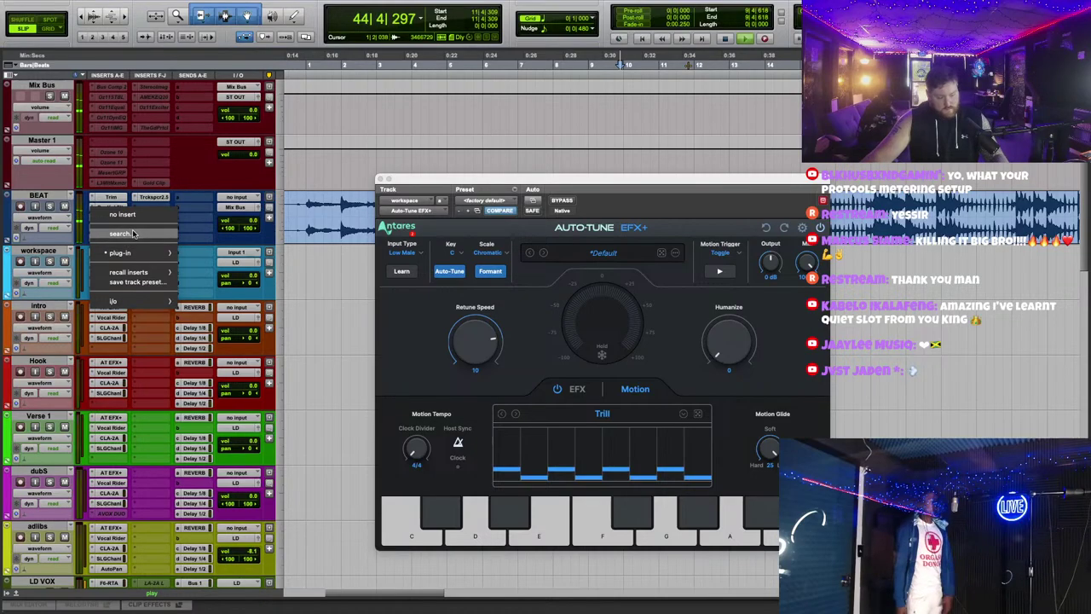
left_click(133, 234)
type("wav")
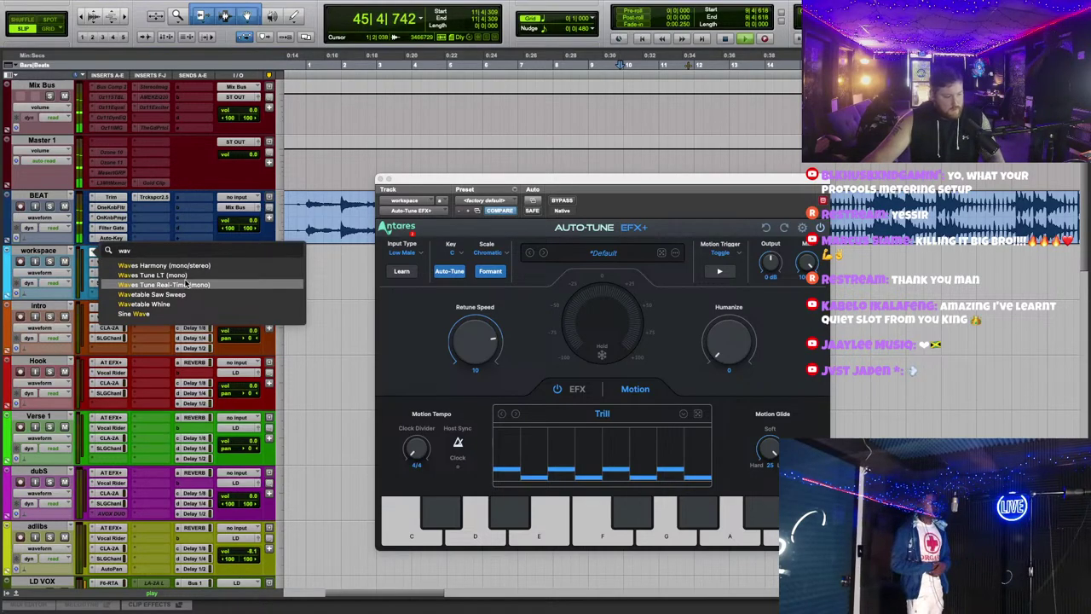
left_click(186, 284)
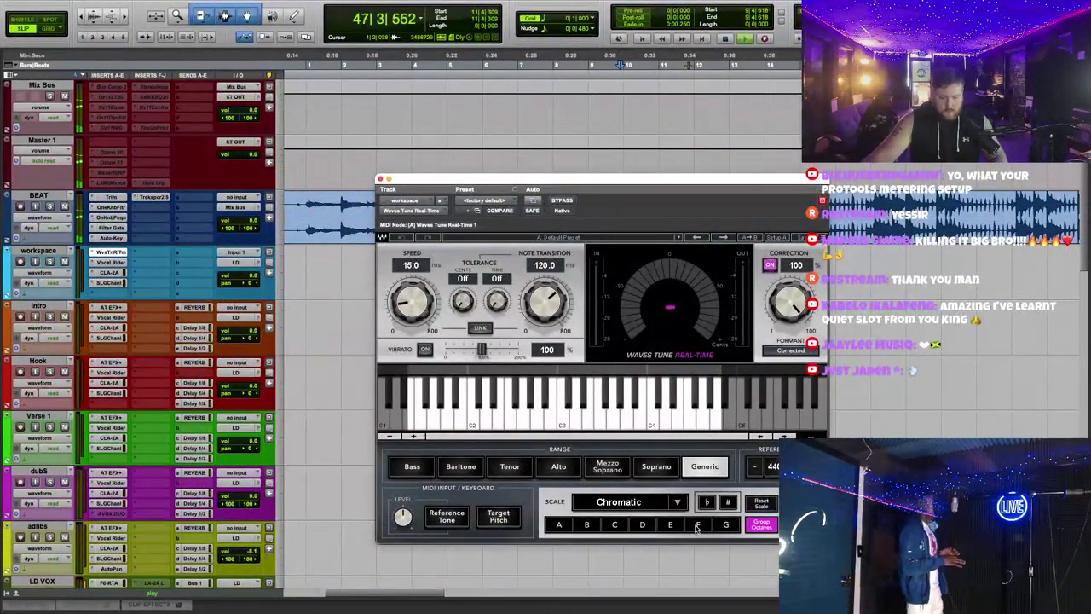
Step: Set Waves Tune to F Natural Minor with faster speed and shorter note transition, then copy it to other tracks
left_click(697, 527)
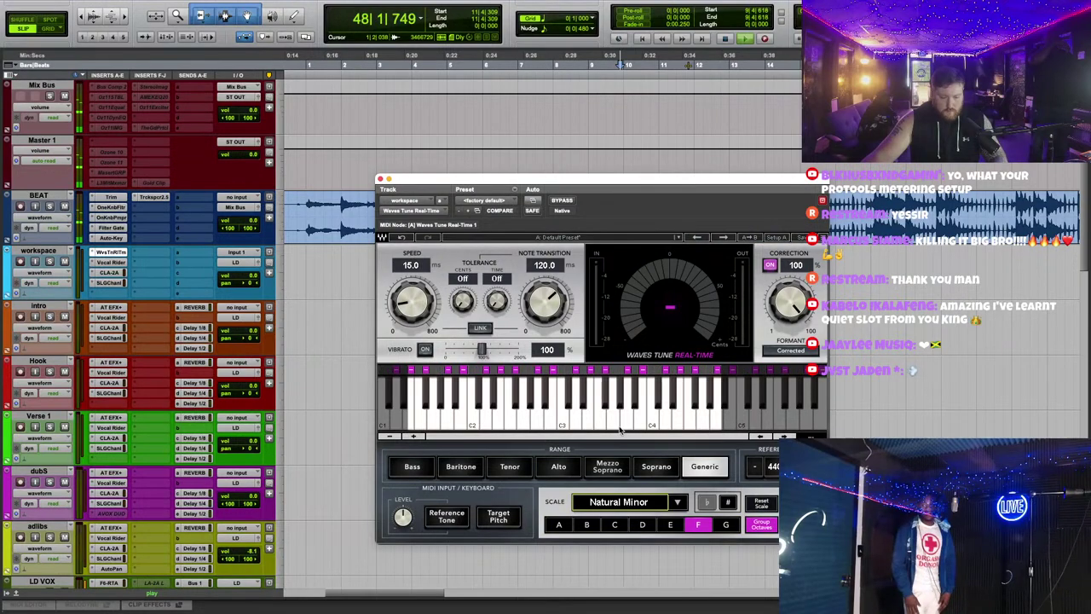
left_click_drag(410, 307, 410, 323)
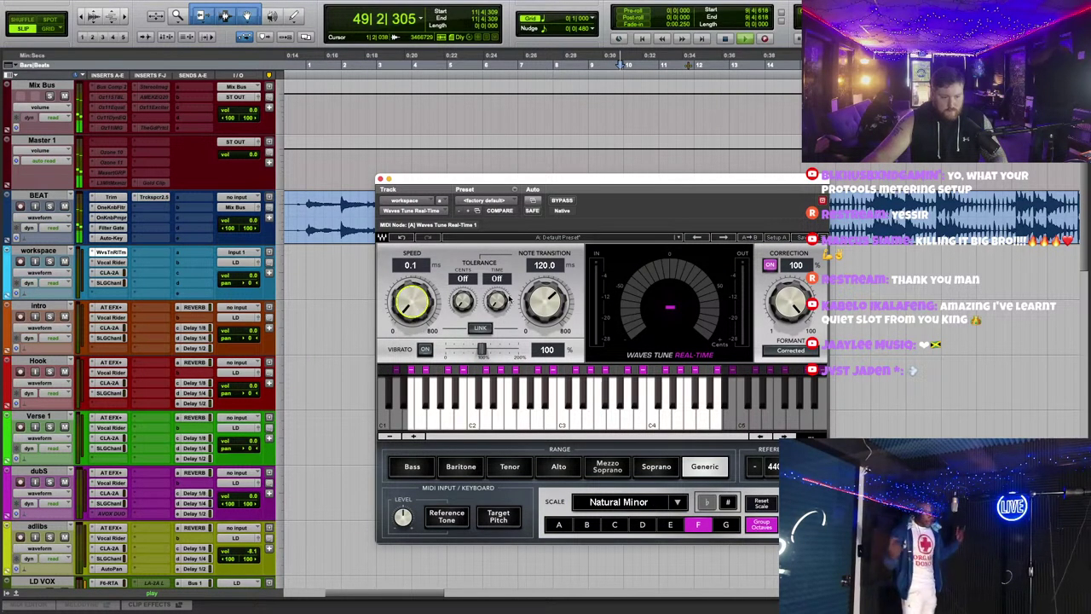
left_click_drag(543, 300, 543, 322)
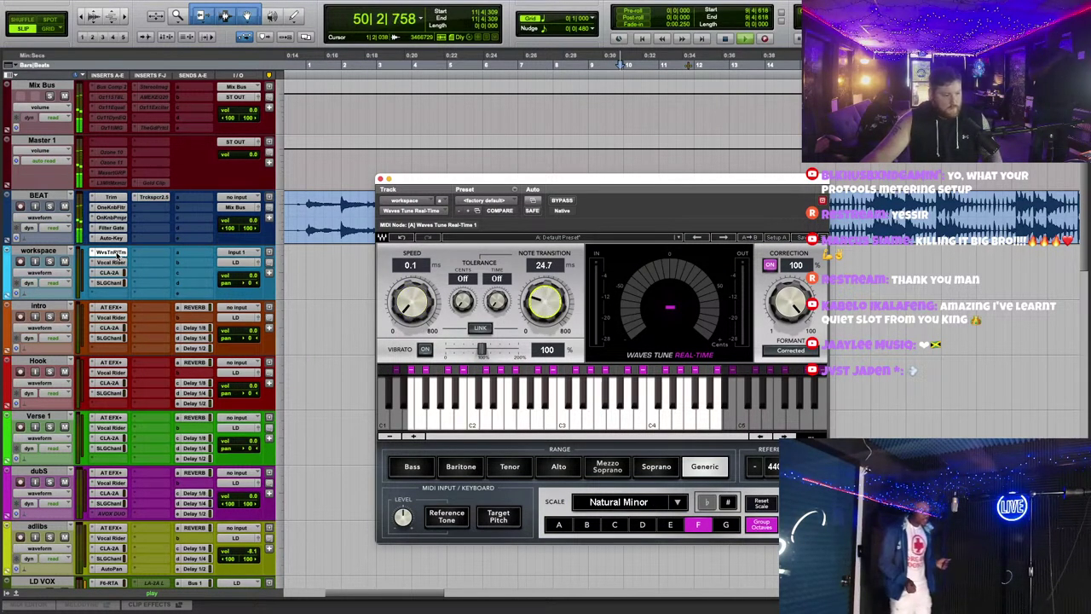
left_click_drag(108, 254, 122, 313)
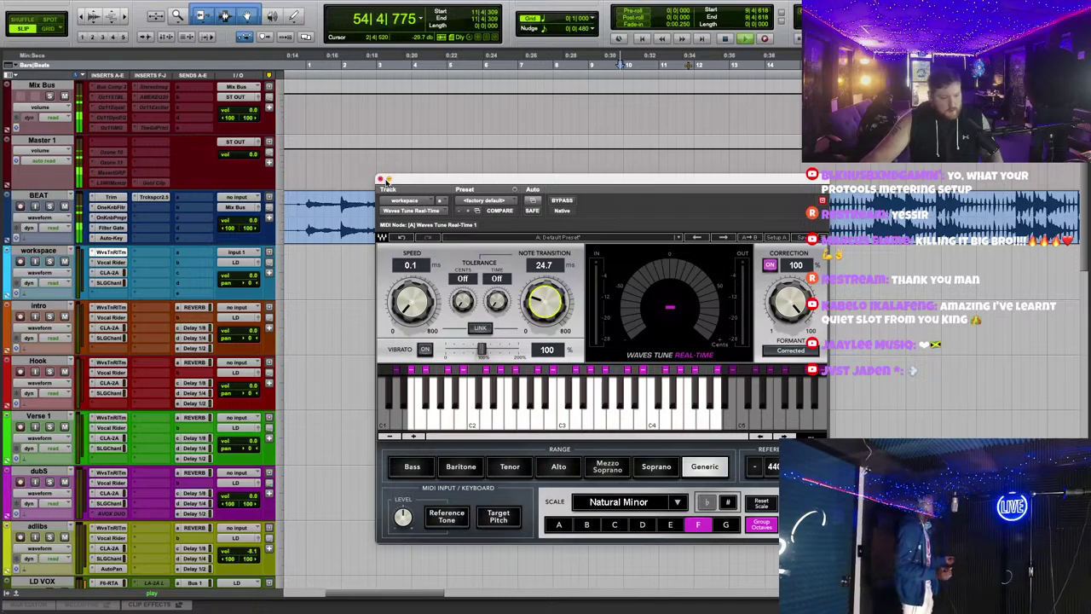
left_click(380, 180)
Step: Scroll to the BGS VOX track and look at its options without changing anything
scroll(695, 359, "down", 3)
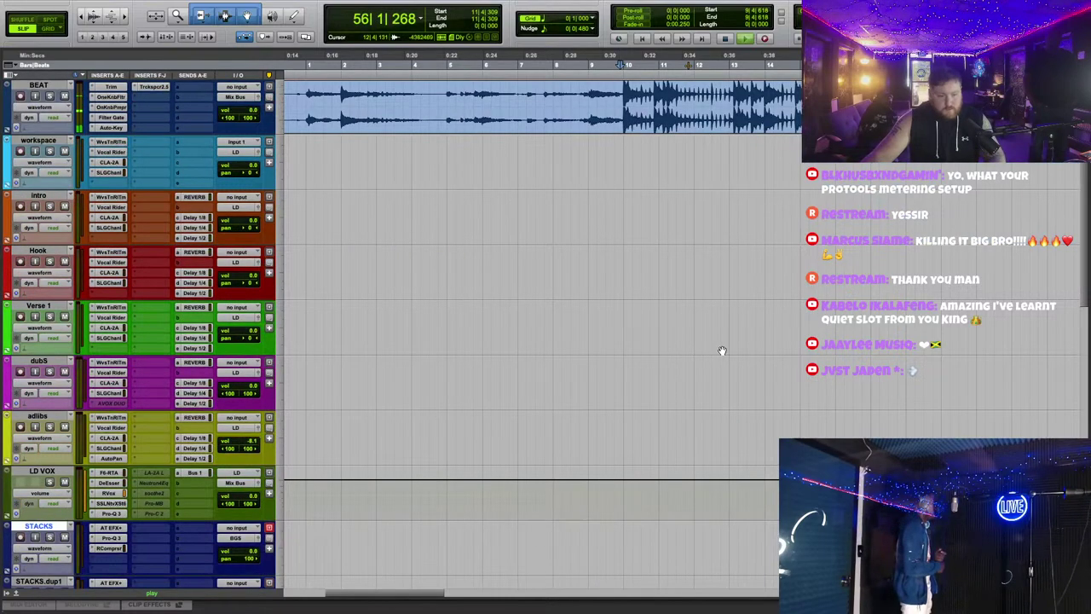
scroll(128, 462, "down", 2)
scroll(136, 426, "down", 3)
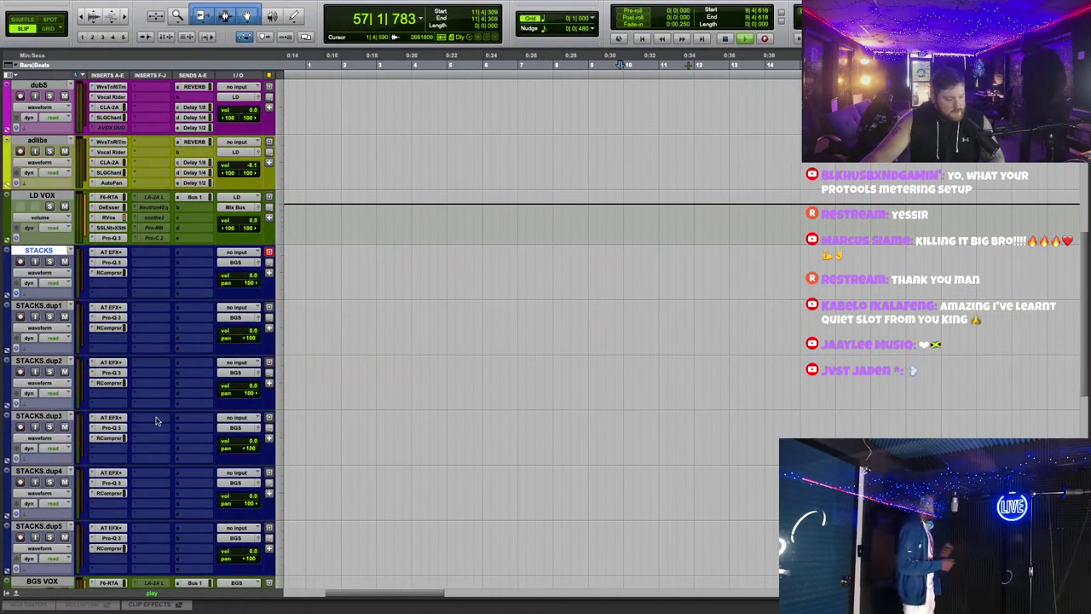
left_click(53, 581)
scroll(52, 581, "down", 8)
right_click(85, 580)
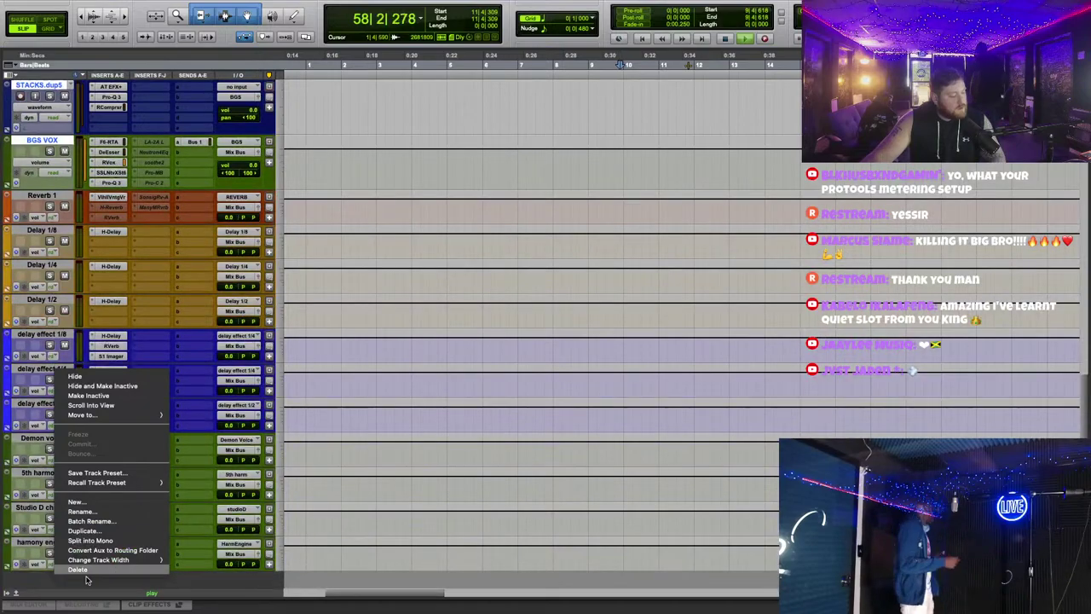
left_click(232, 581)
scroll(384, 546, "up", 15)
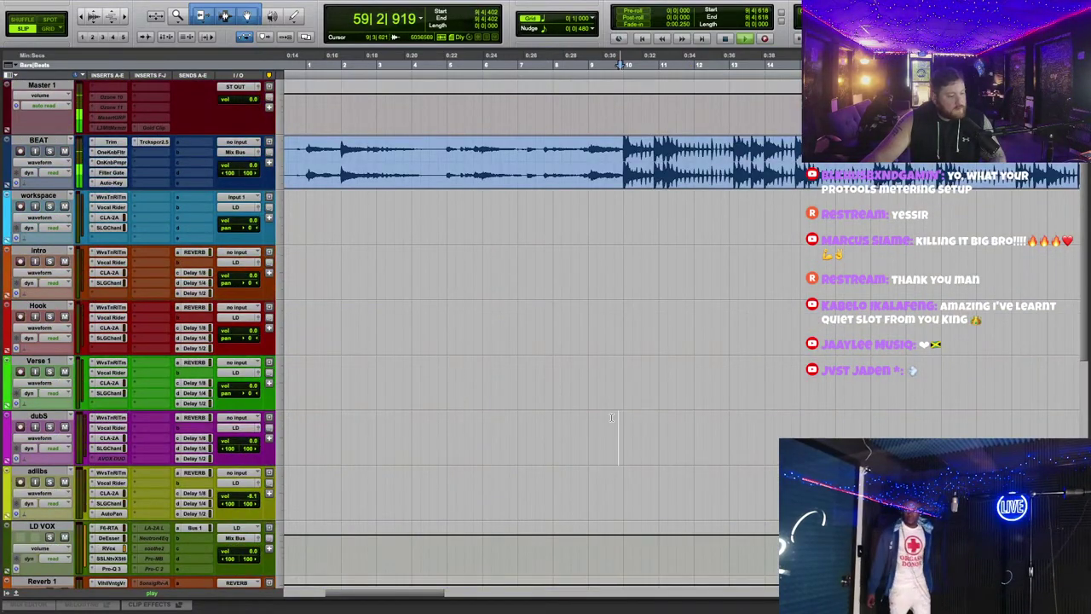
scroll(611, 417, "down", 2)
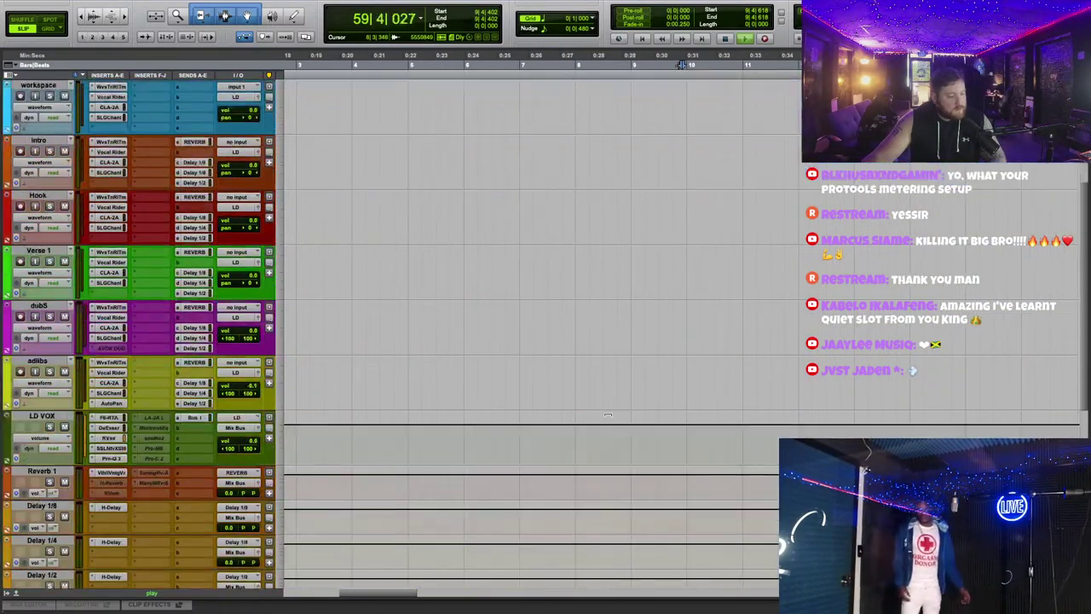
Step: Stop playback and inspect the LD VOX insert options without choosing anything
key("space")
right_click(109, 461)
key("Escape")
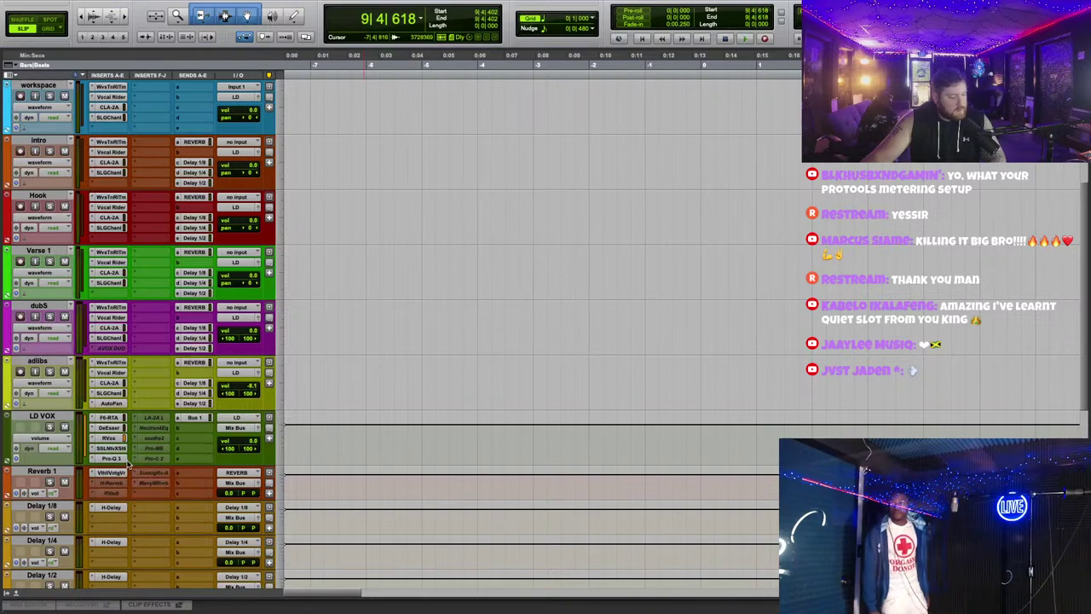
right_click(119, 471)
key("Escape")
scroll(516, 402, "up", 3)
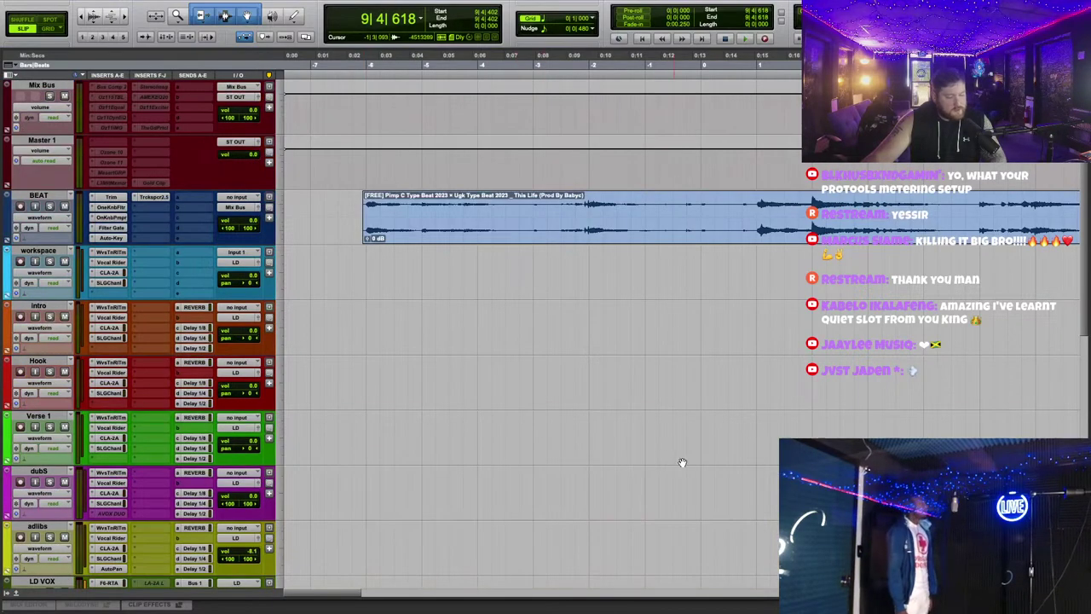
scroll(682, 461, "up", 1)
scroll(728, 472, "down", 2)
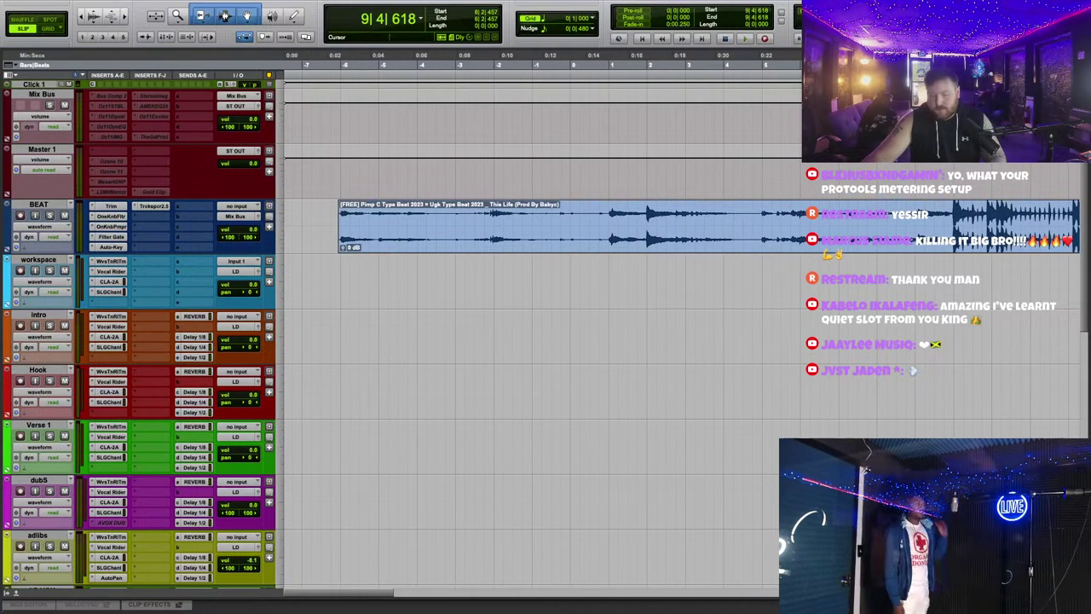
Step: Set the start point a few bars before the beat and record a take
scroll(542, 416, "right", 3)
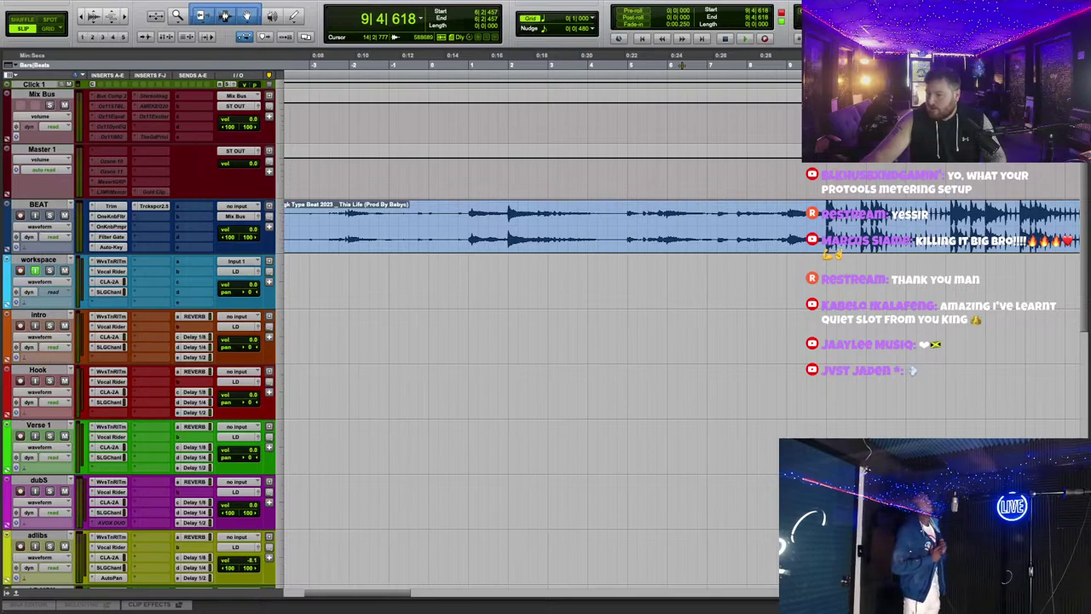
scroll(544, 360, "left", 5)
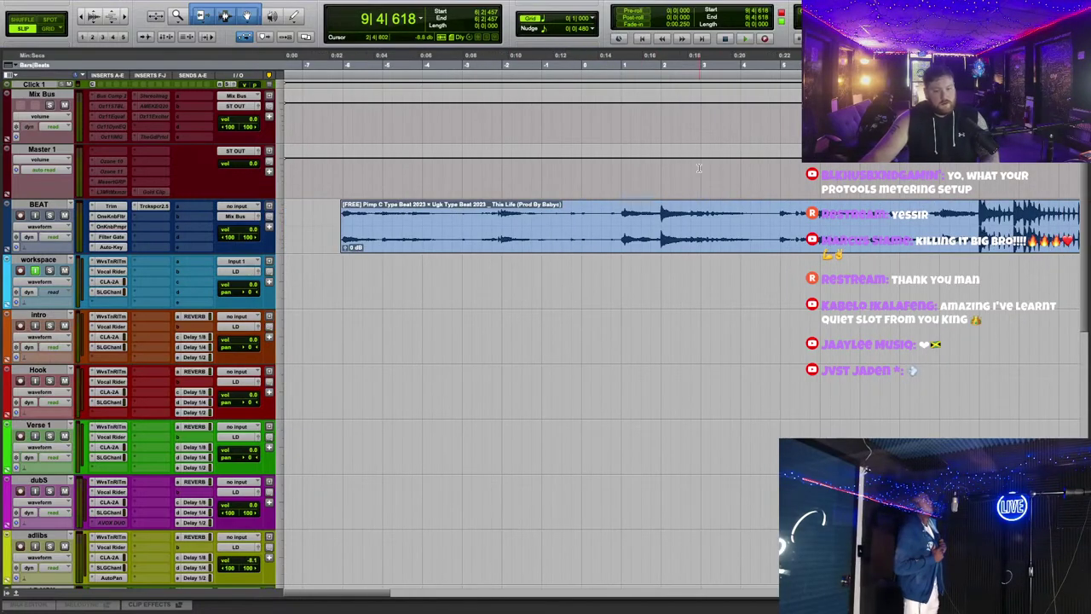
left_click(325, 65)
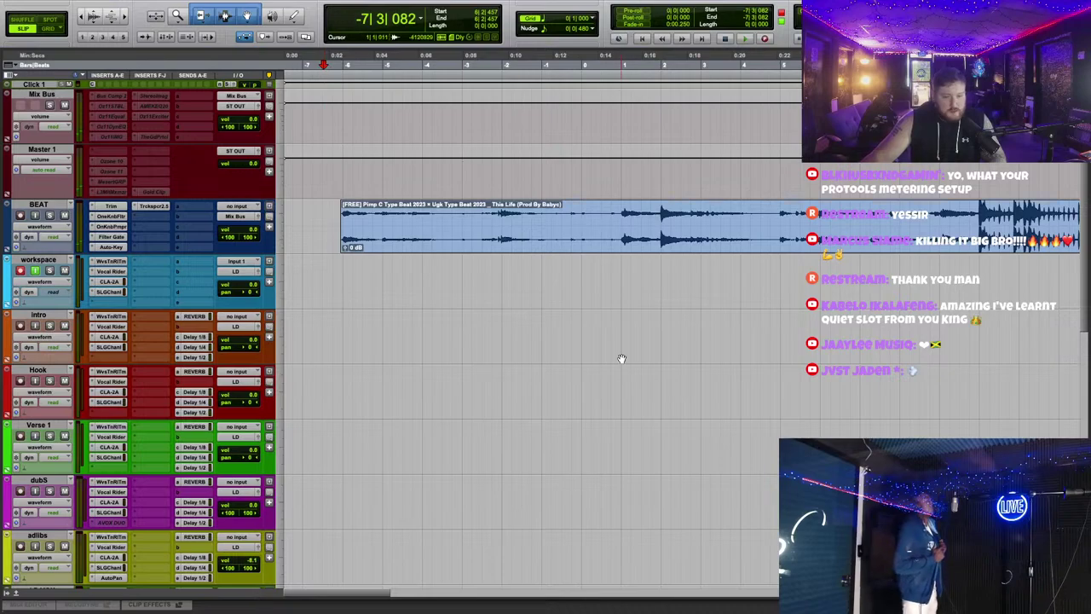
left_click(765, 37)
key("space")
scroll(726, 363, "down", 3)
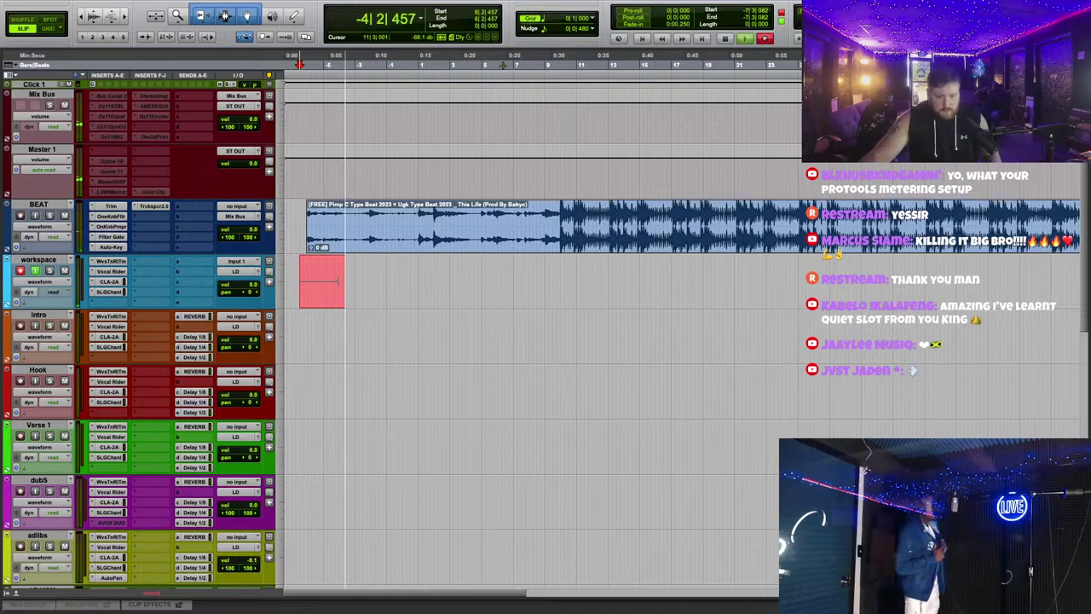
Step: Set the workspace track's Delay 1/4 send level to about −31
left_click(119, 262)
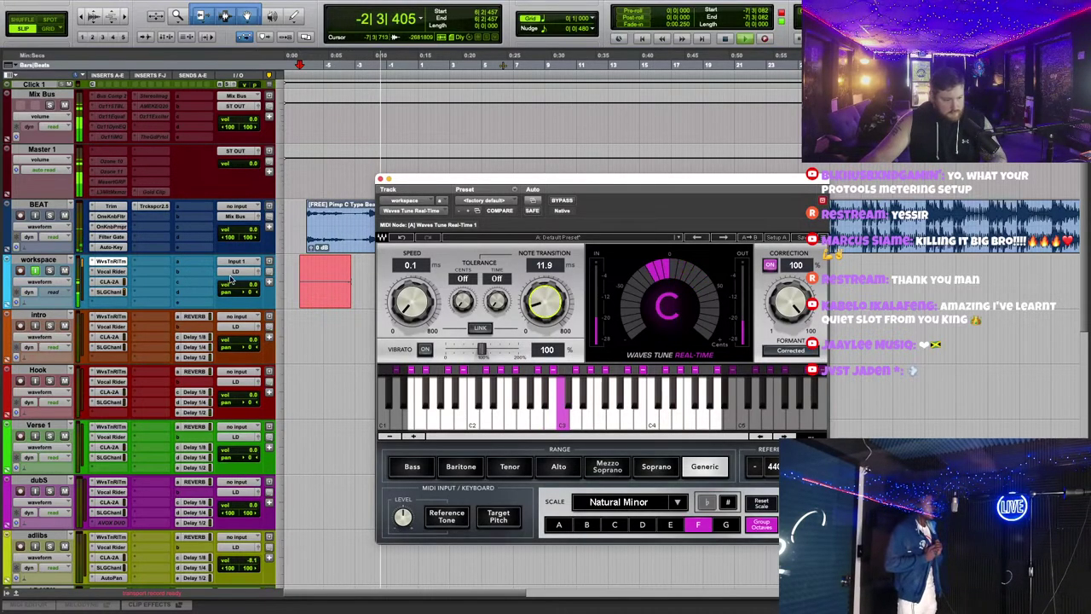
left_click(190, 302)
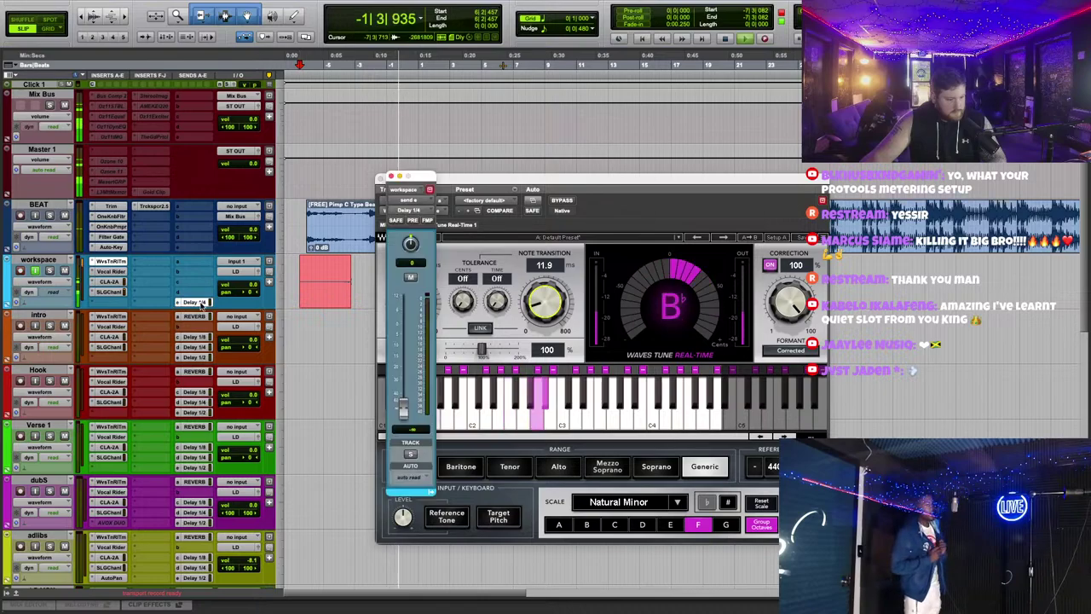
left_click_drag(404, 410, 415, 370)
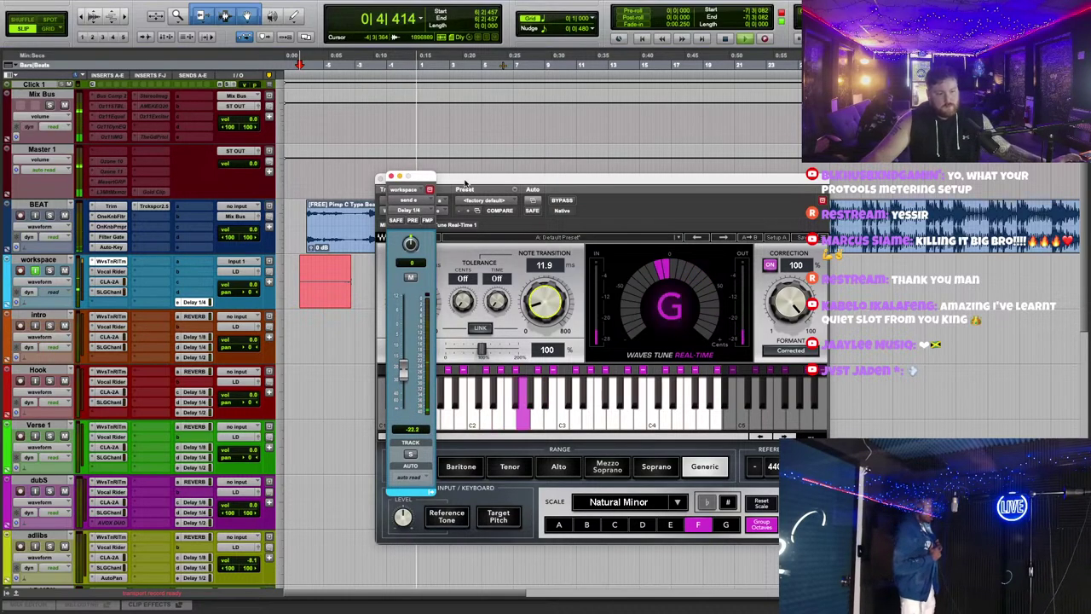
left_click_drag(597, 179, 706, 309)
left_click(390, 177)
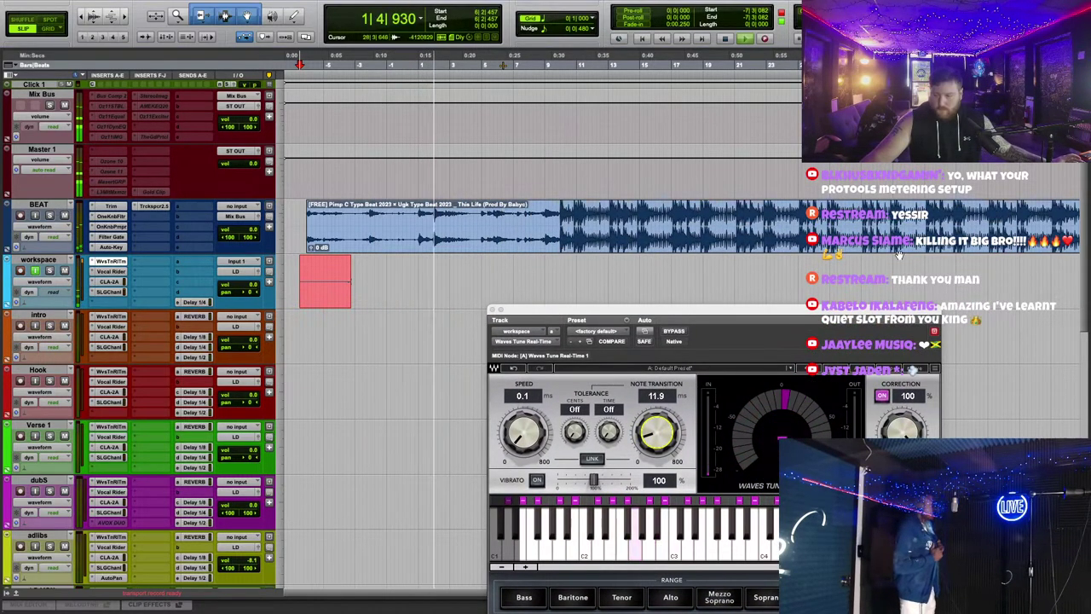
Step: Rearrange the pitch-correction and delay send windows, then close the pitch-correction window
left_click_drag(597, 310, 601, 290)
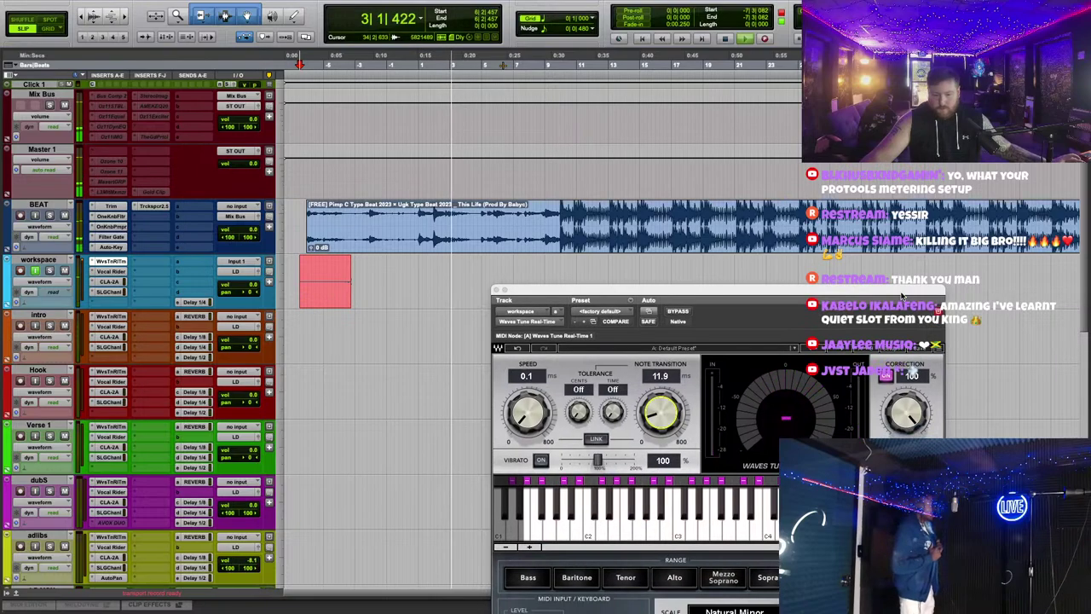
left_click(194, 302)
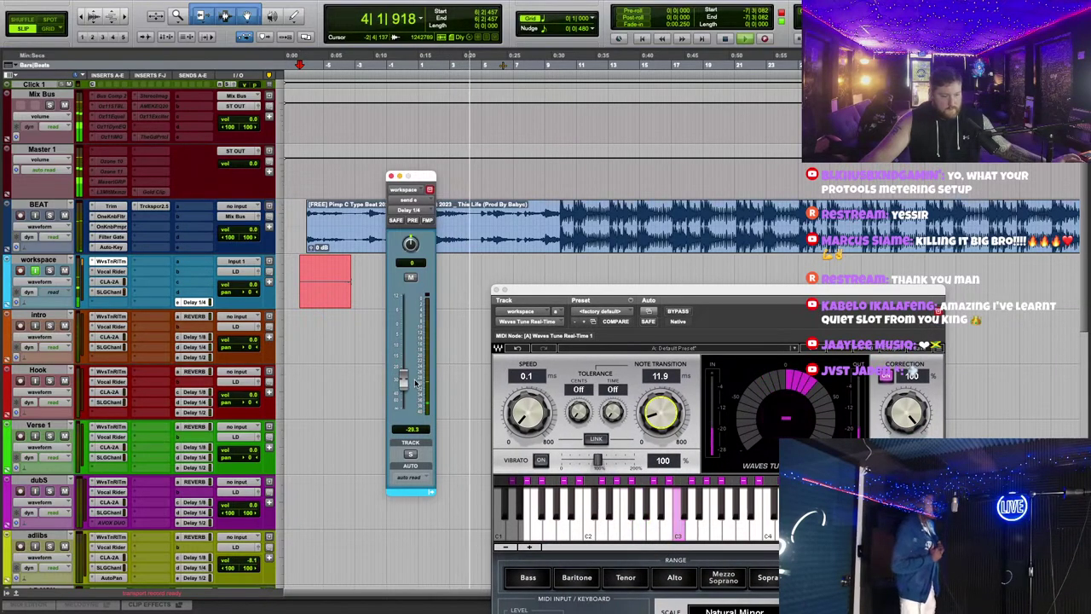
left_click(648, 290)
left_click_drag(648, 290, 637, 197)
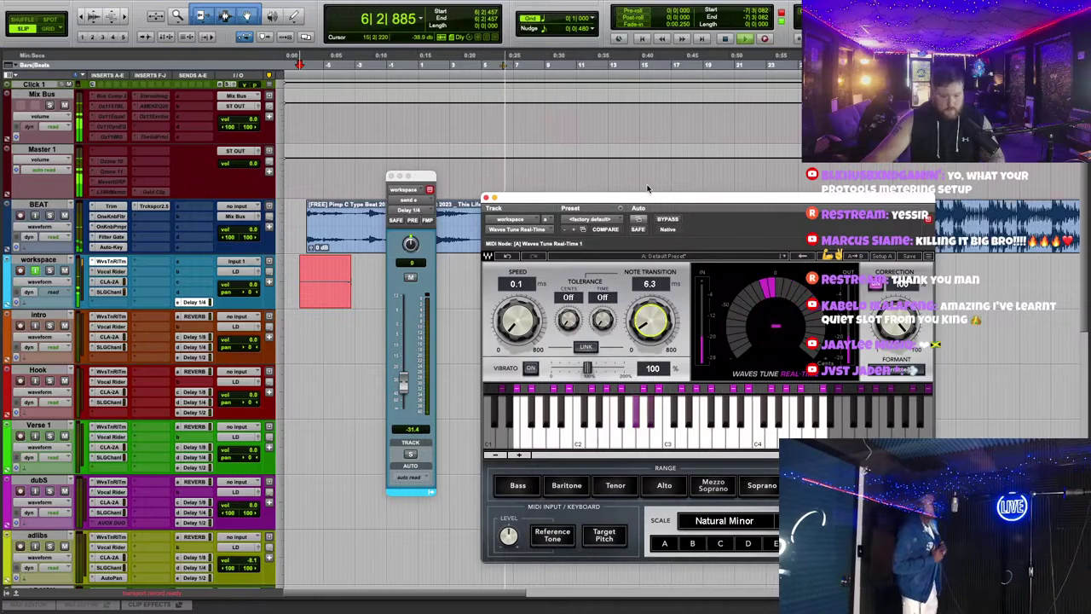
key("ctrl+Left")
key("ctrl+Right")
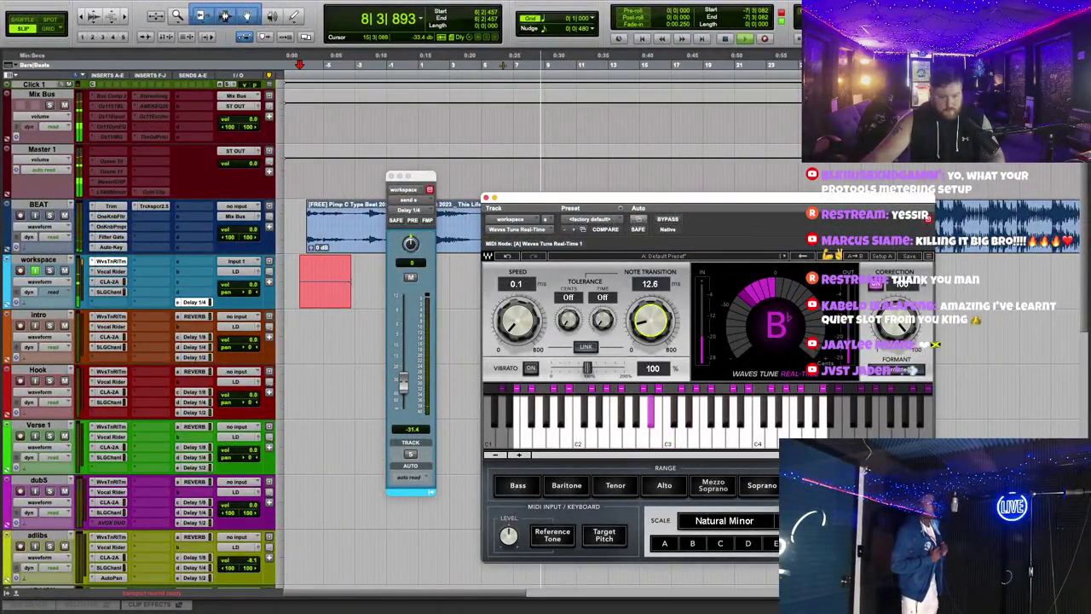
left_click(486, 197)
Step: Zoom in around the playhead, close the Tube-Tech compressor, and reopen Waves Tune lower down
key("super+bracketright")
key("super+bracketright")
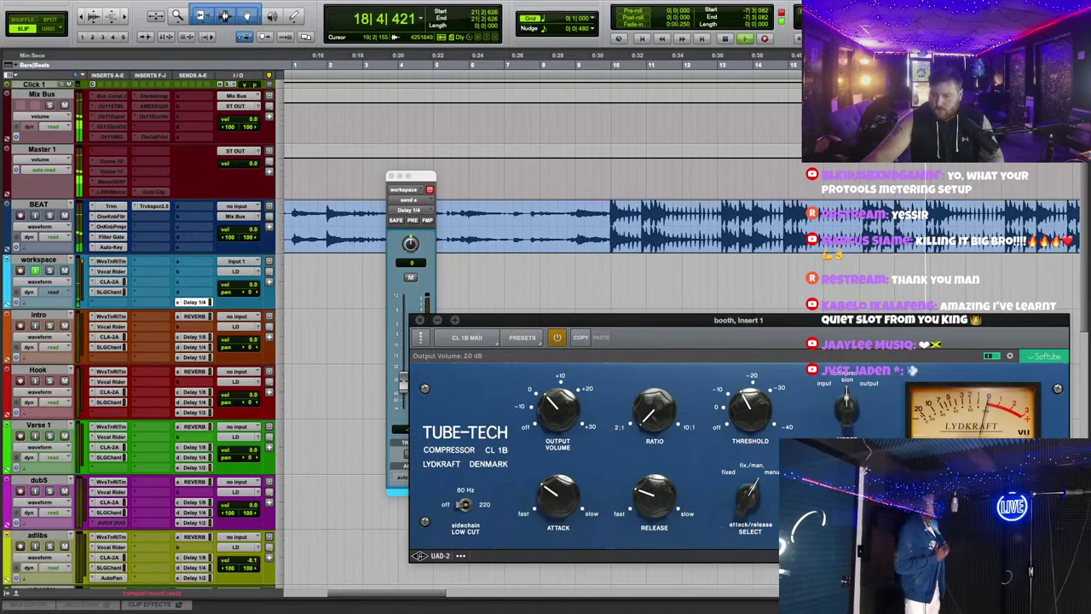
key("super+w")
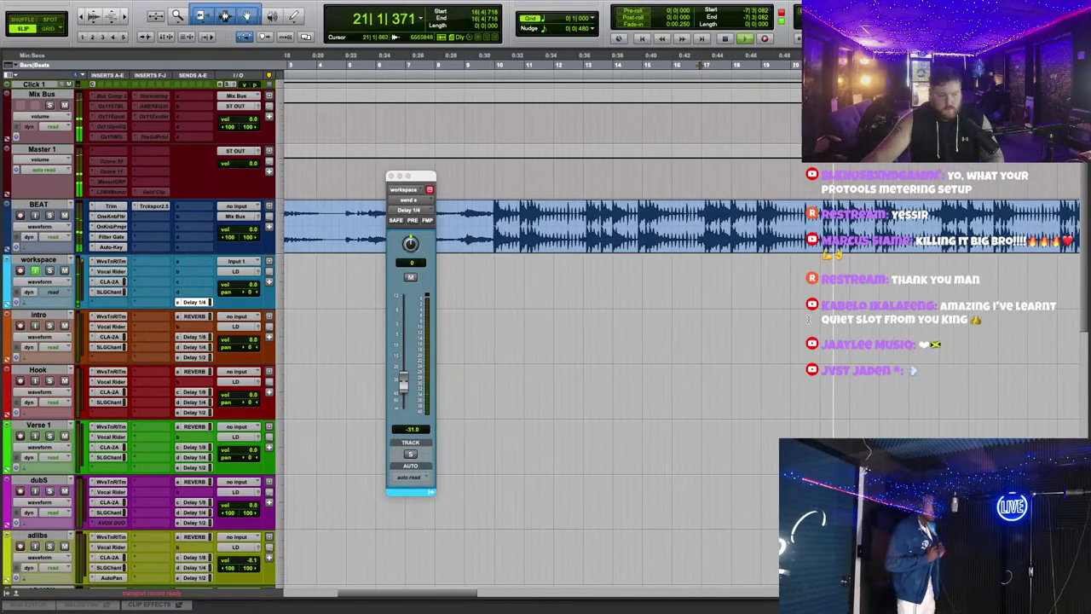
left_click(107, 261)
left_click_drag(667, 196, 689, 366)
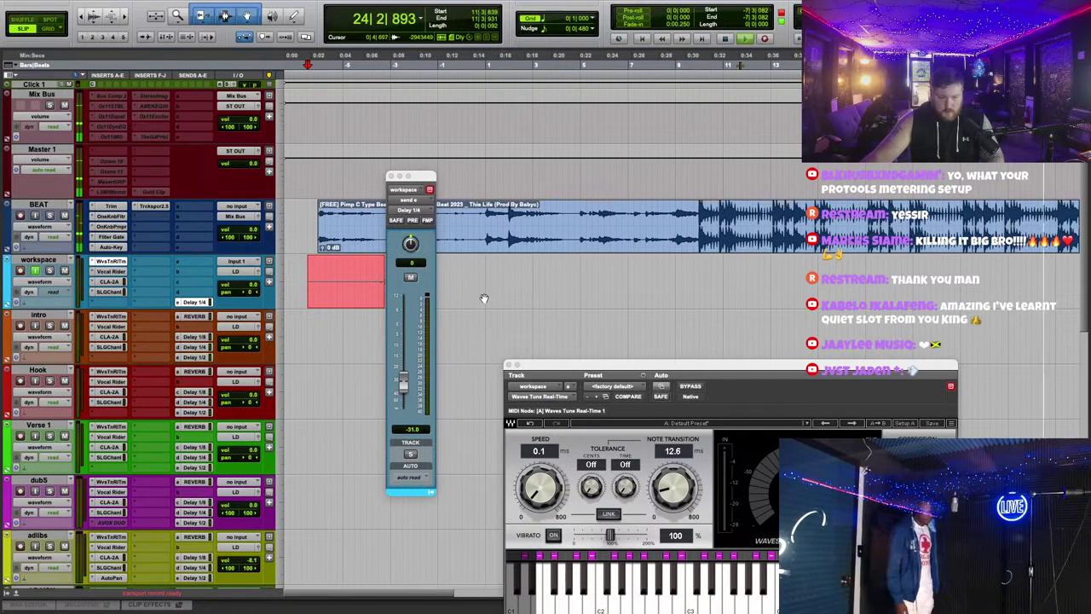
Step: Stop recording, move the new take onto the Hook track, and play it from later on
key("space")
key("space")
left_click(391, 177)
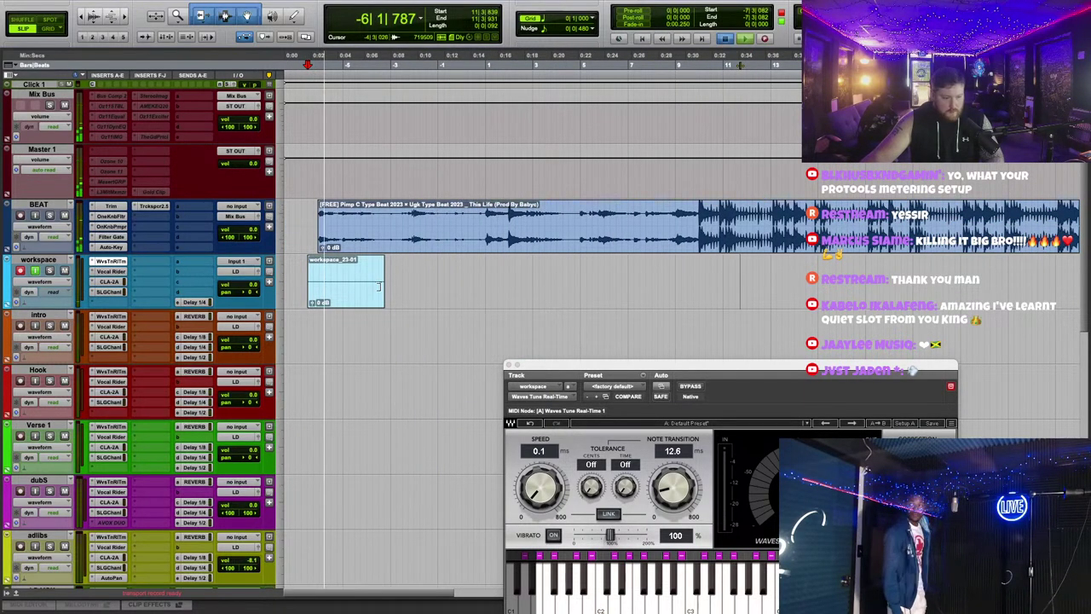
left_click_drag(512, 281, 521, 340)
scroll(510, 285, "down", 1)
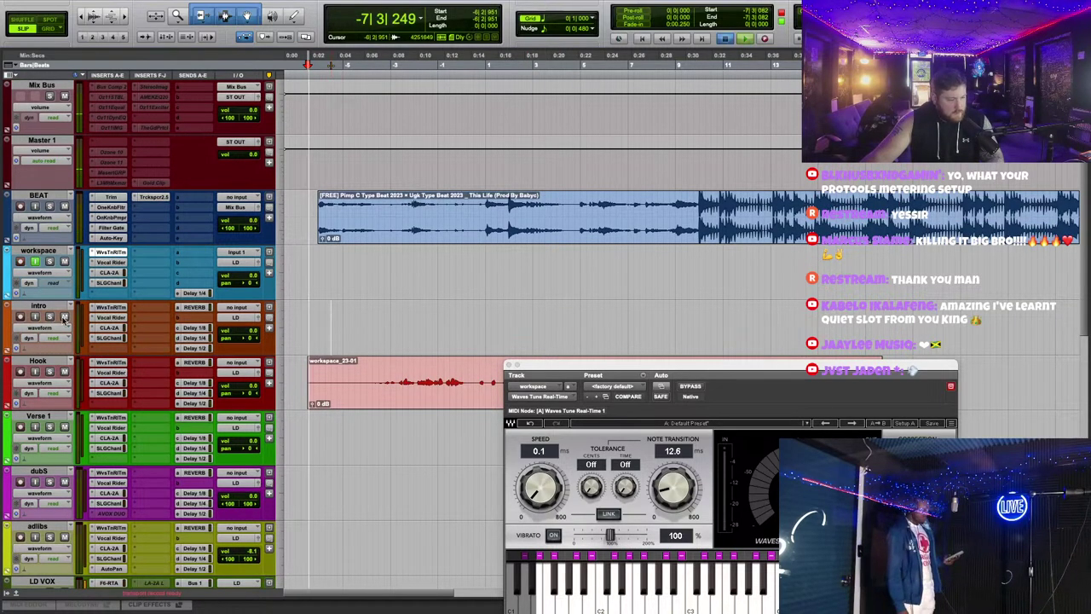
left_click(415, 57)
key("space")
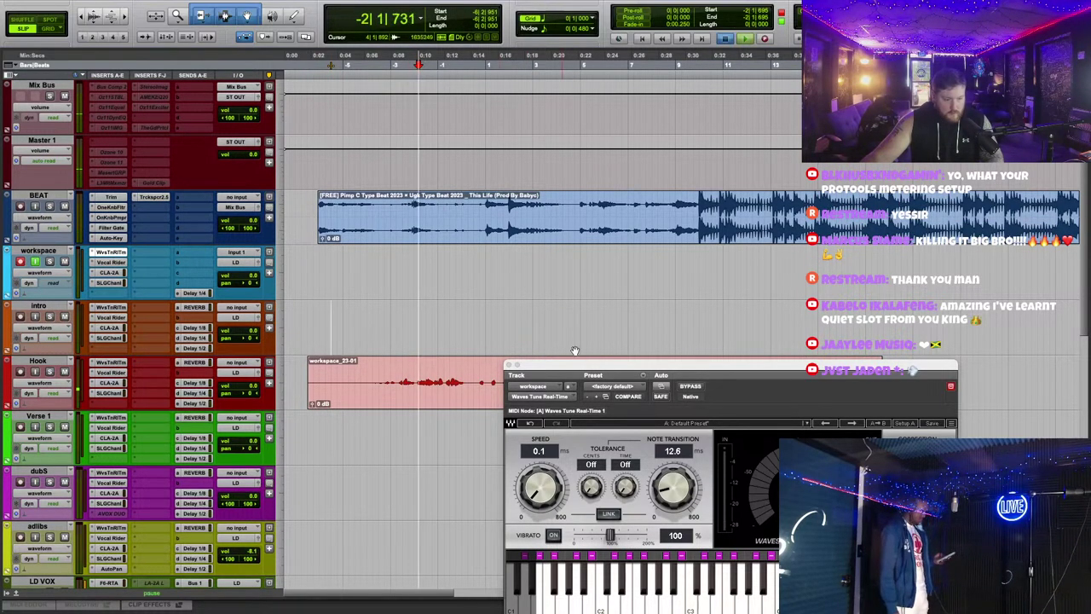
left_click_drag(648, 365, 613, 226)
Step: Check the Hook track's Waves Tune, then undo to remove the take and replay
left_click(111, 363)
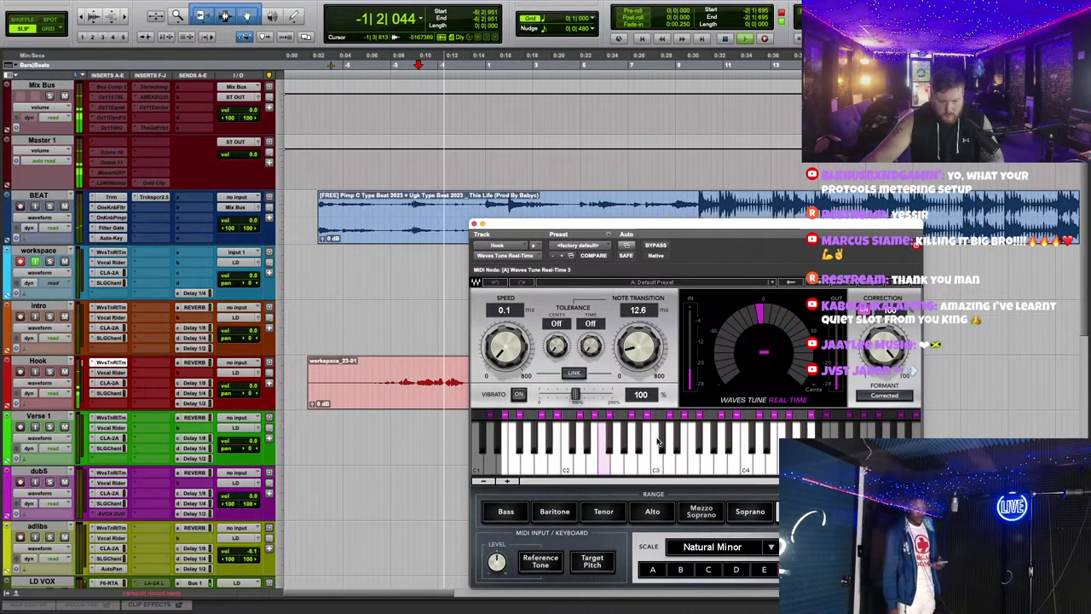
left_click(474, 223)
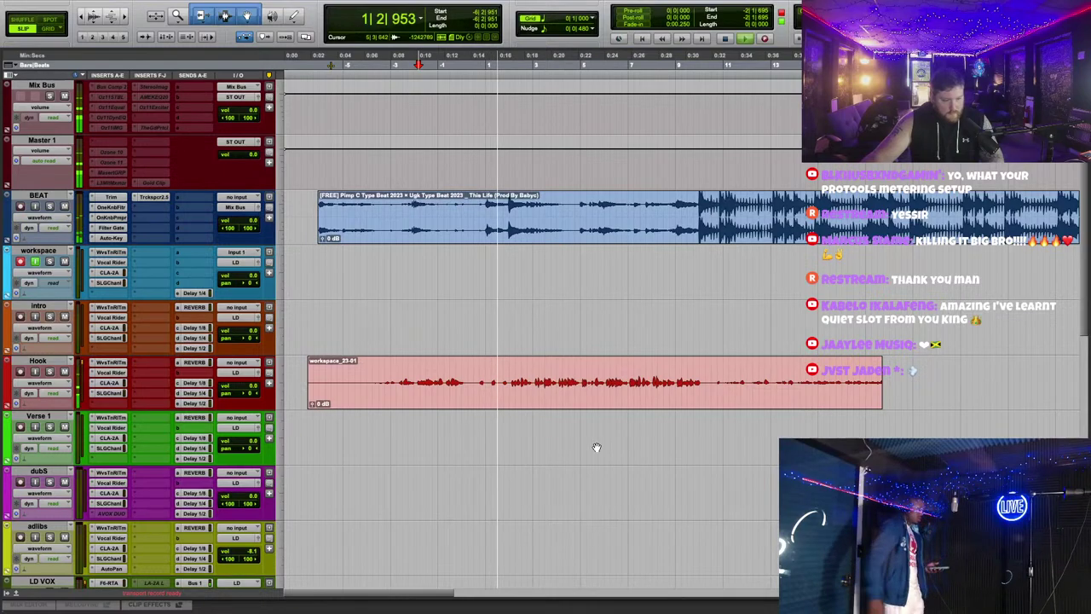
scroll(572, 446, "up", 2)
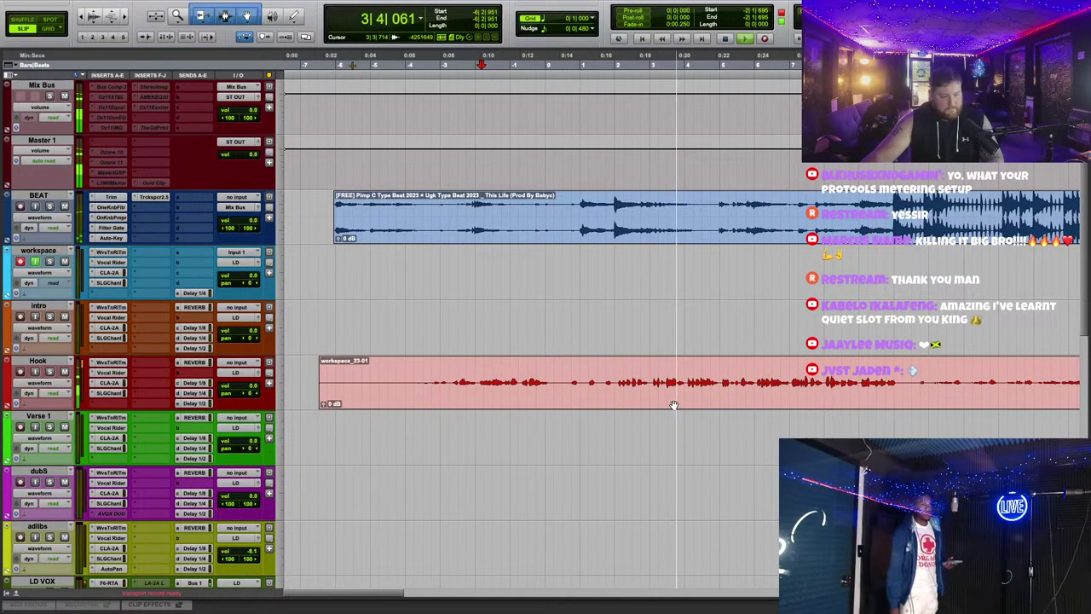
scroll(673, 405, "down", 3)
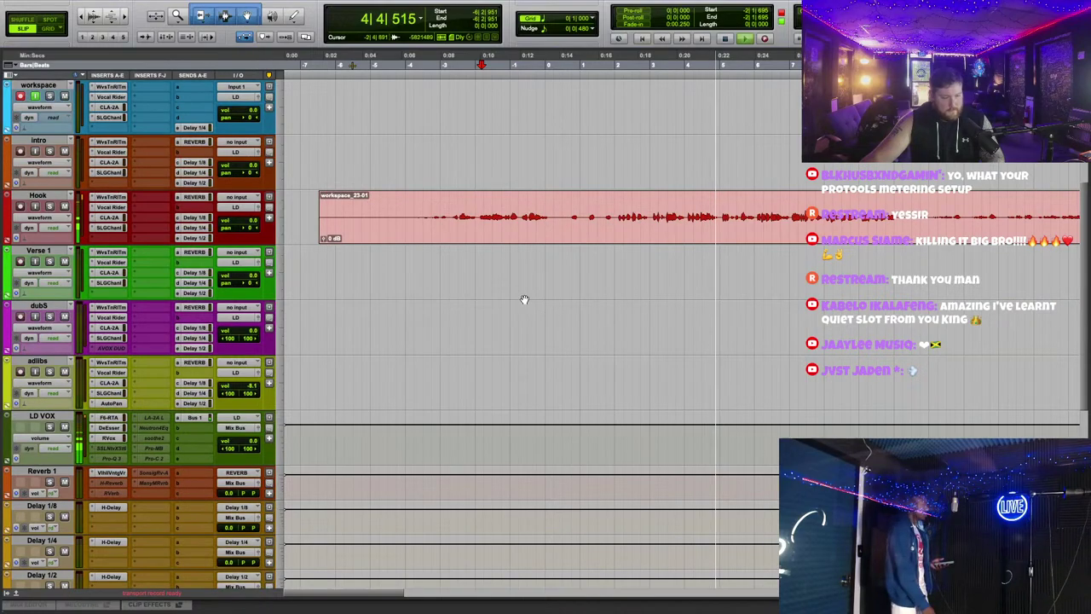
scroll(554, 328, "up", 3)
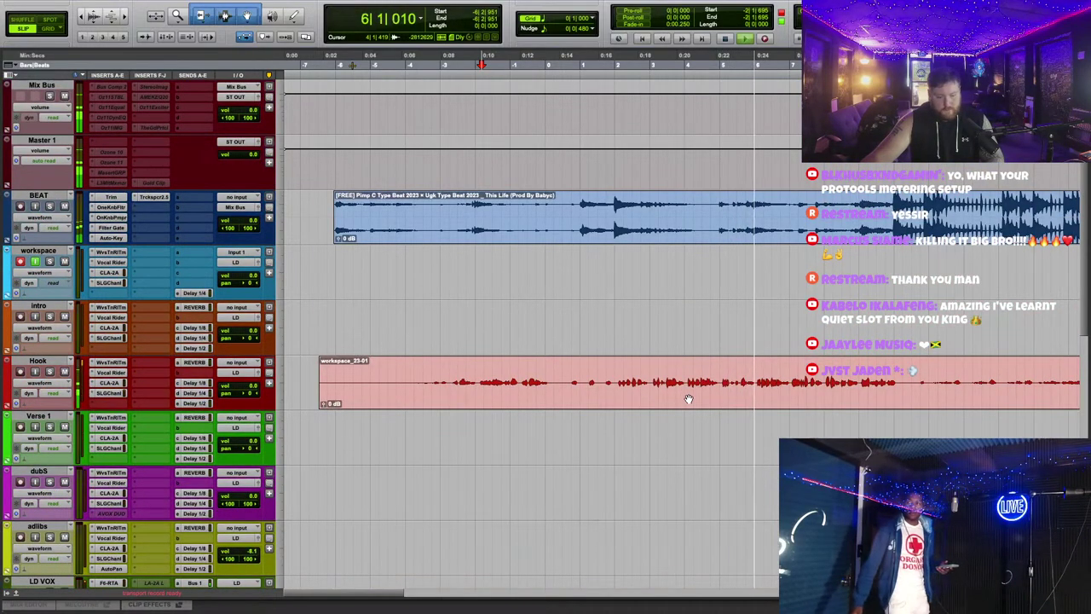
key("super+z")
left_click(318, 62)
key("space")
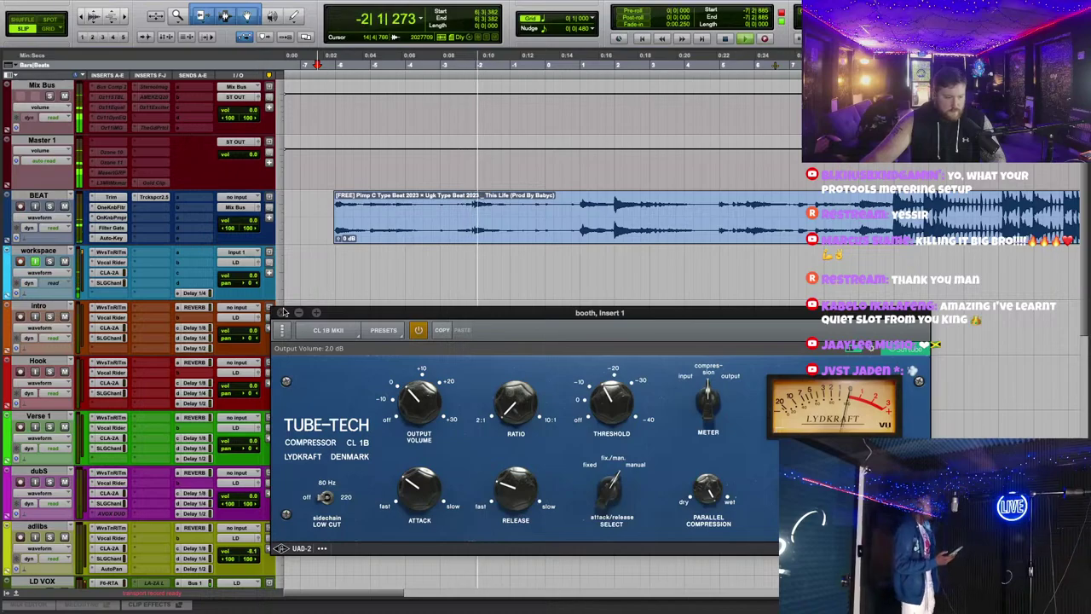
Step: Set the workspace Waves Tune to 2.2 ms speed and 14.0 ms note transition, adjusting the scale notes
left_click(282, 311)
left_click(109, 252)
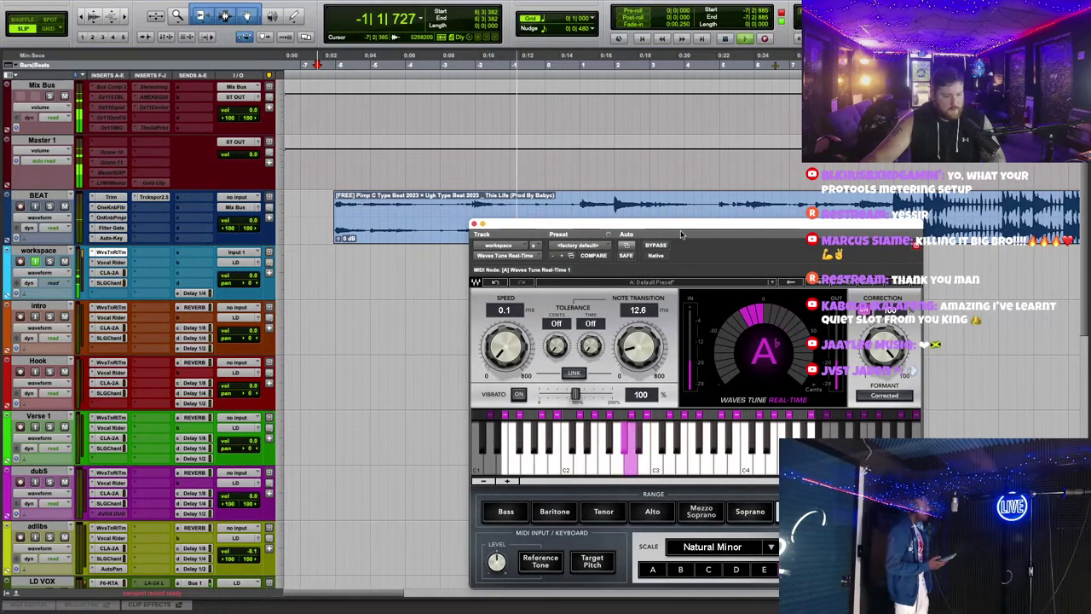
left_click_drag(682, 234, 612, 205)
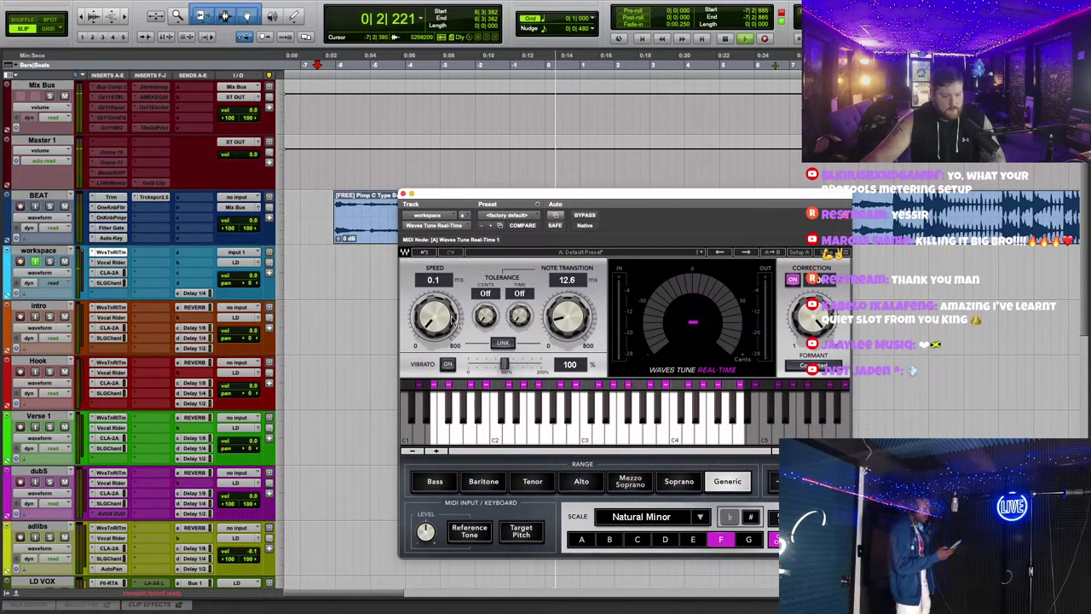
left_click_drag(434, 317, 433, 309)
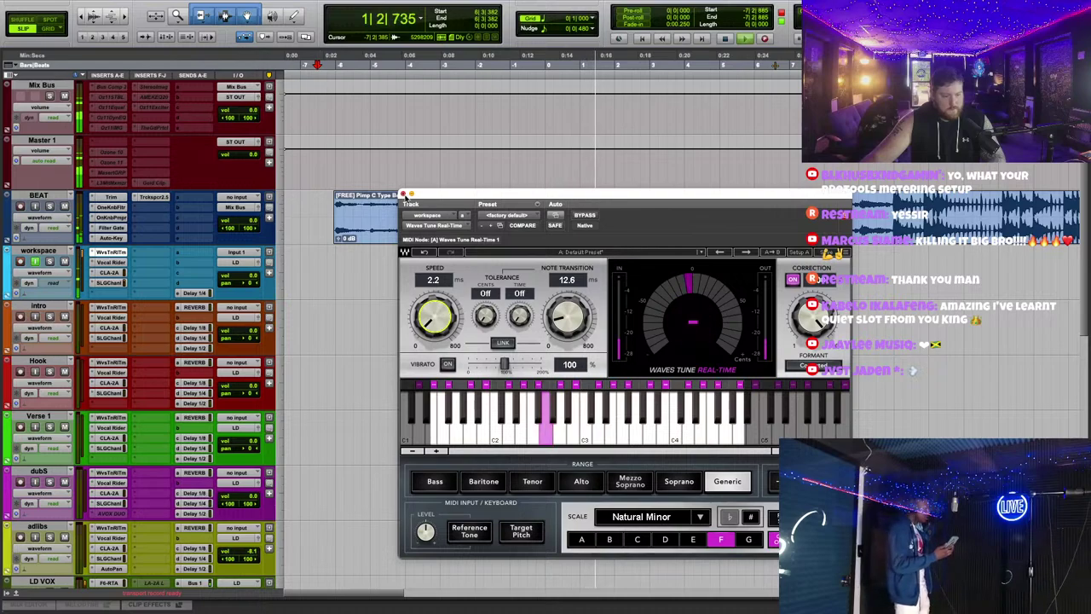
left_click_drag(567, 317, 567, 312)
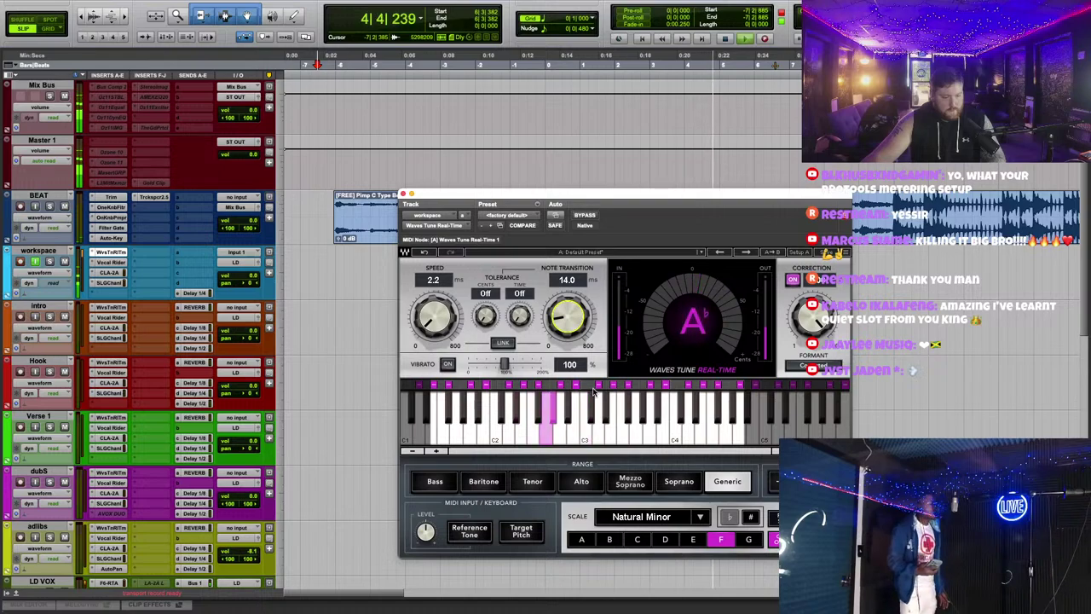
left_click(603, 399)
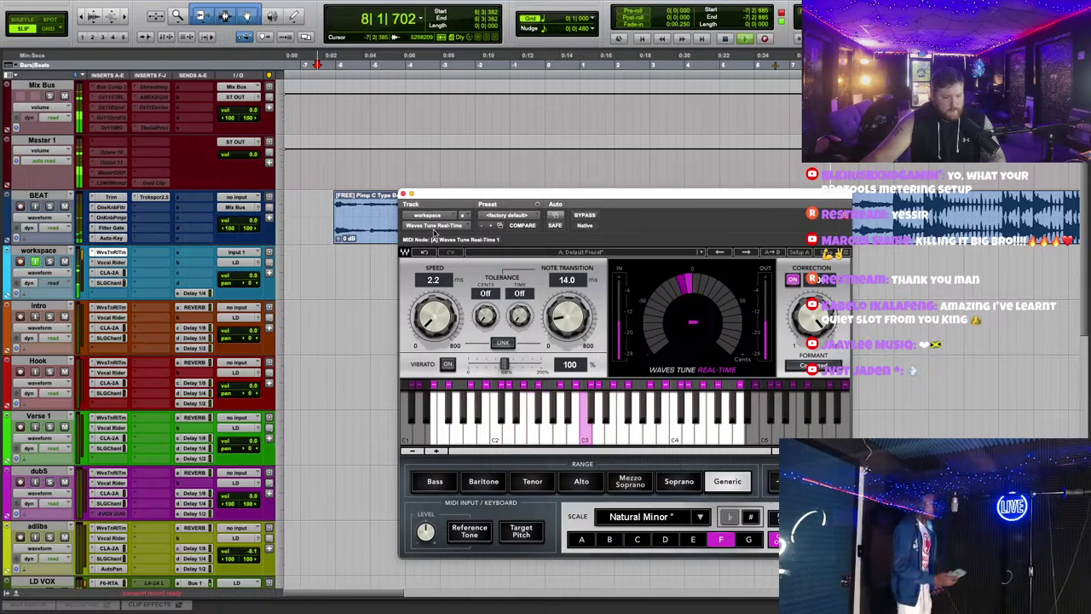
left_click(405, 195)
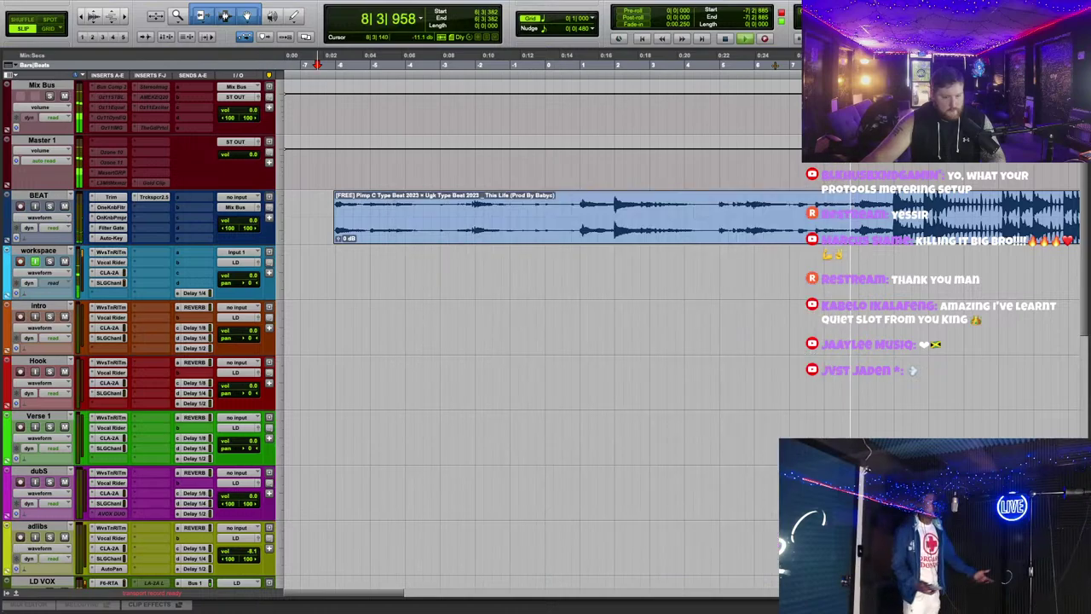
Step: Record a short new take and move it down onto the Verse 1 track
left_click(112, 253)
left_click(112, 253)
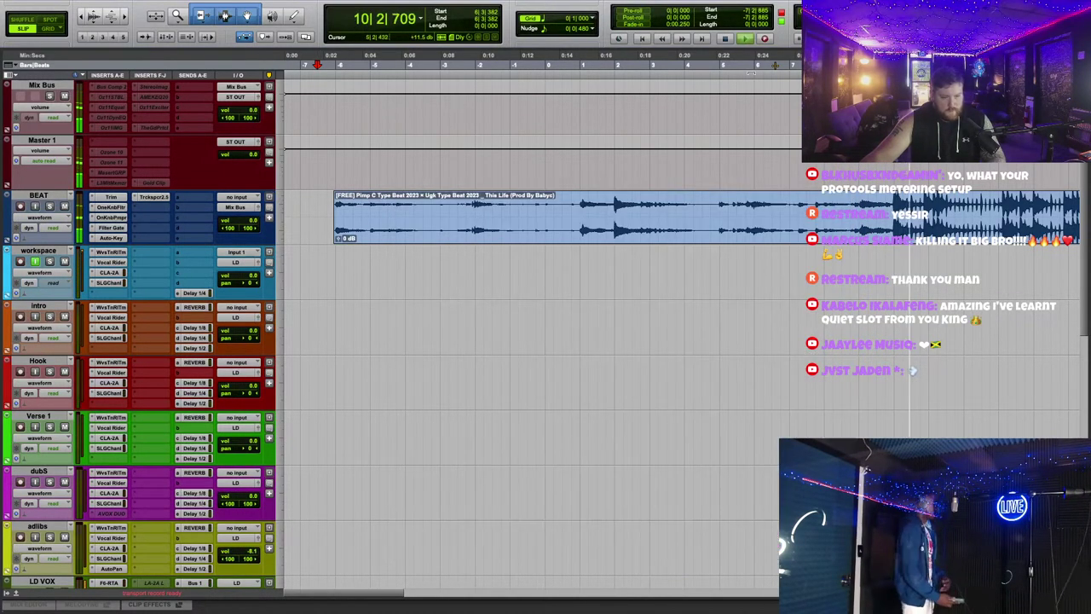
left_click(767, 40)
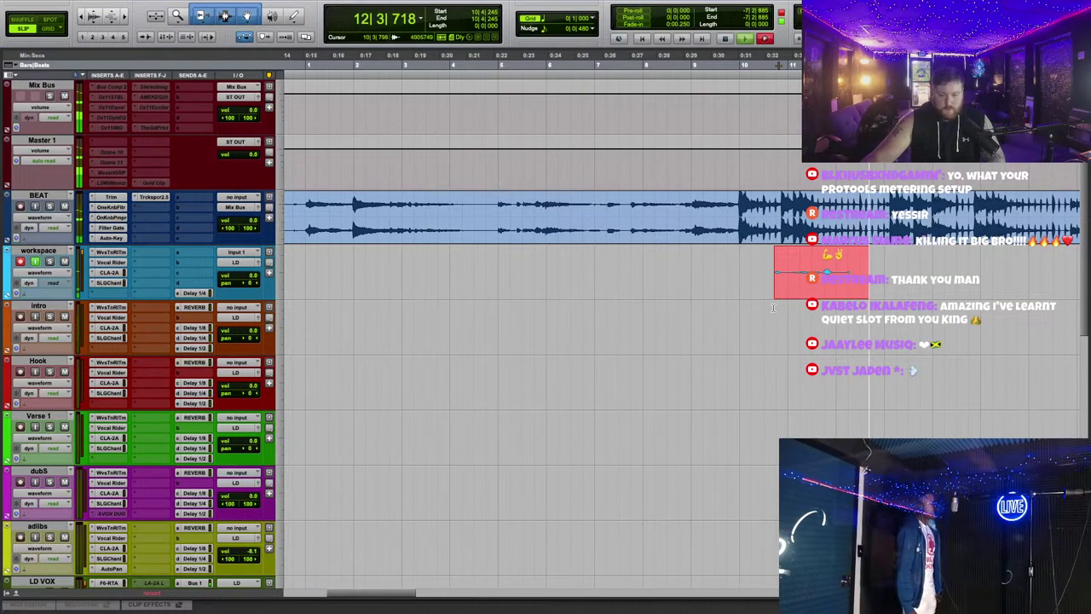
key("space")
key("F12")
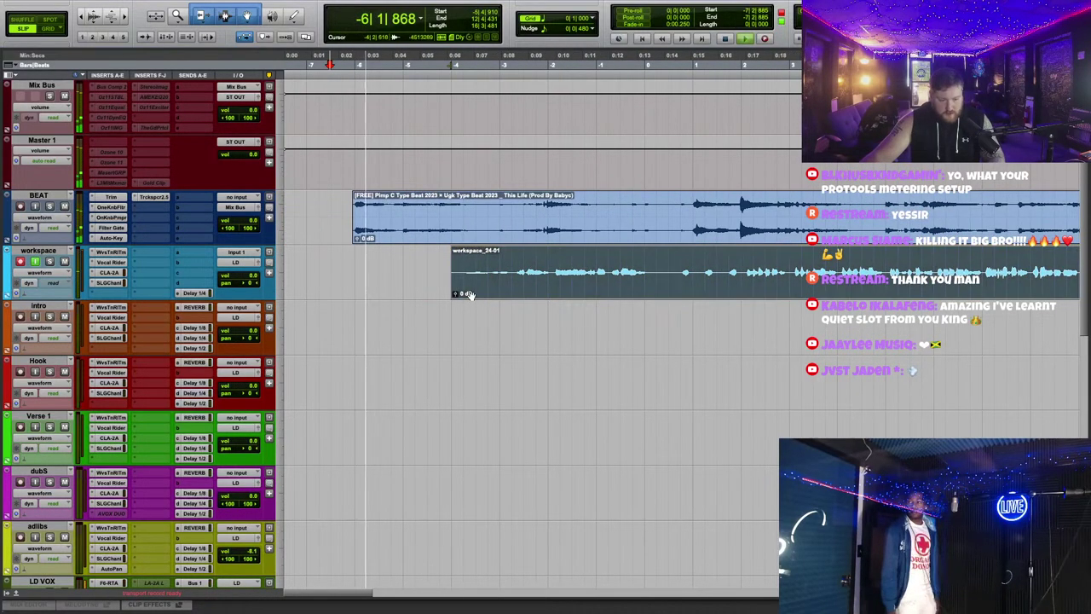
left_click_drag(468, 294, 554, 375)
left_click_drag(733, 384, 733, 439)
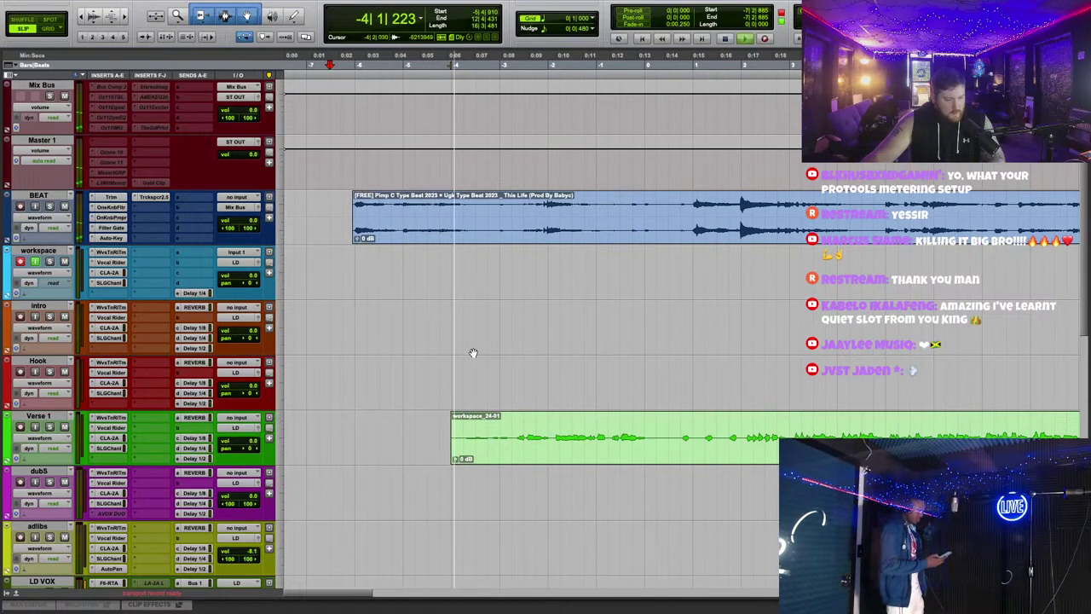
Step: Trim the unwanted opening and tail spans off the Verse 1 clip
scroll(473, 352, "right", 3)
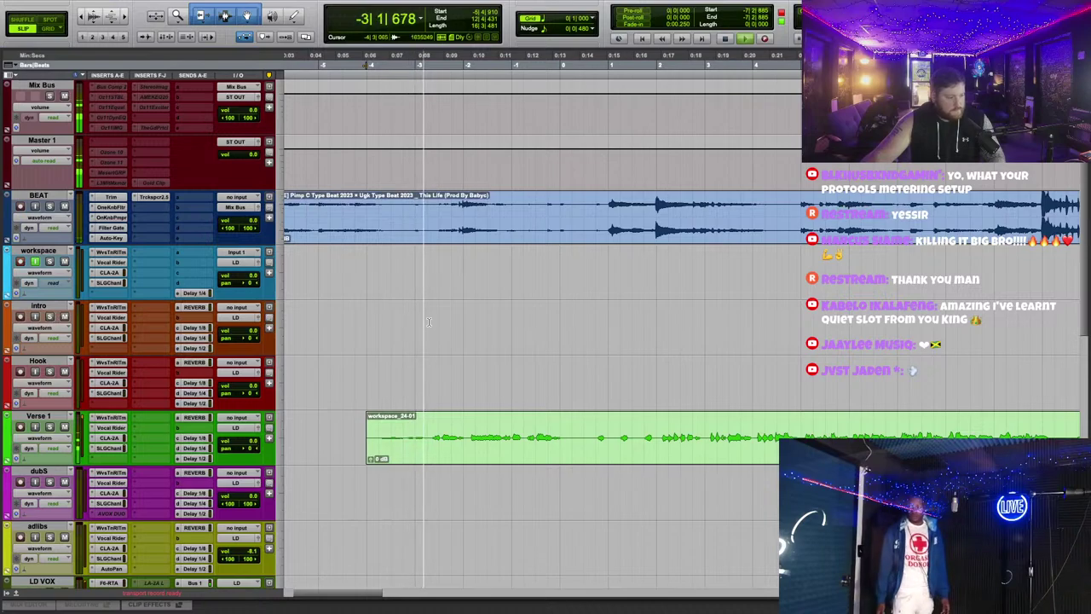
scroll(491, 428, "right", 2)
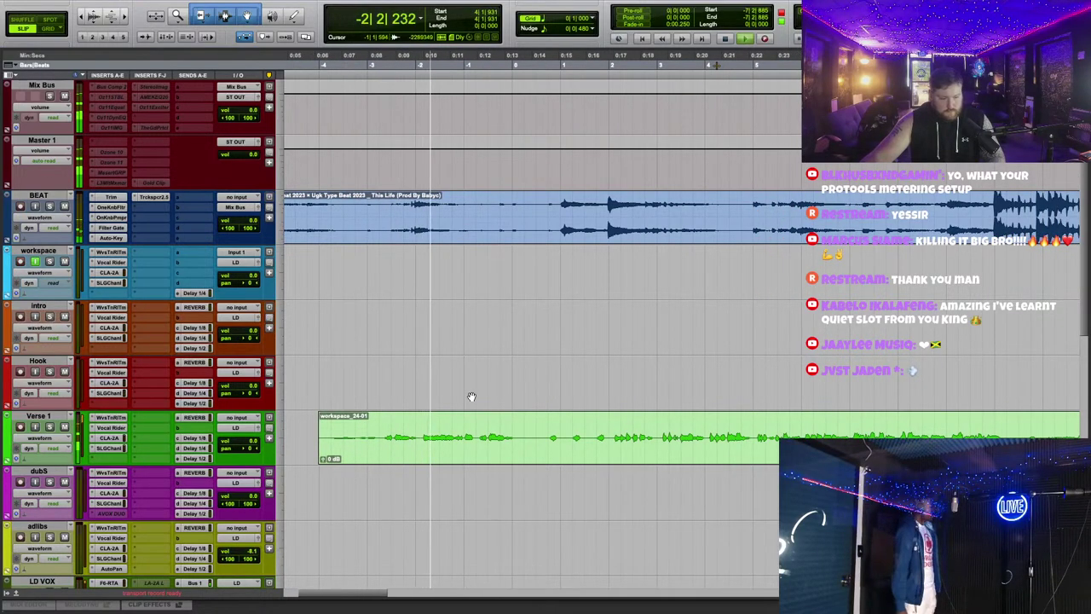
scroll(471, 396, "left", 3)
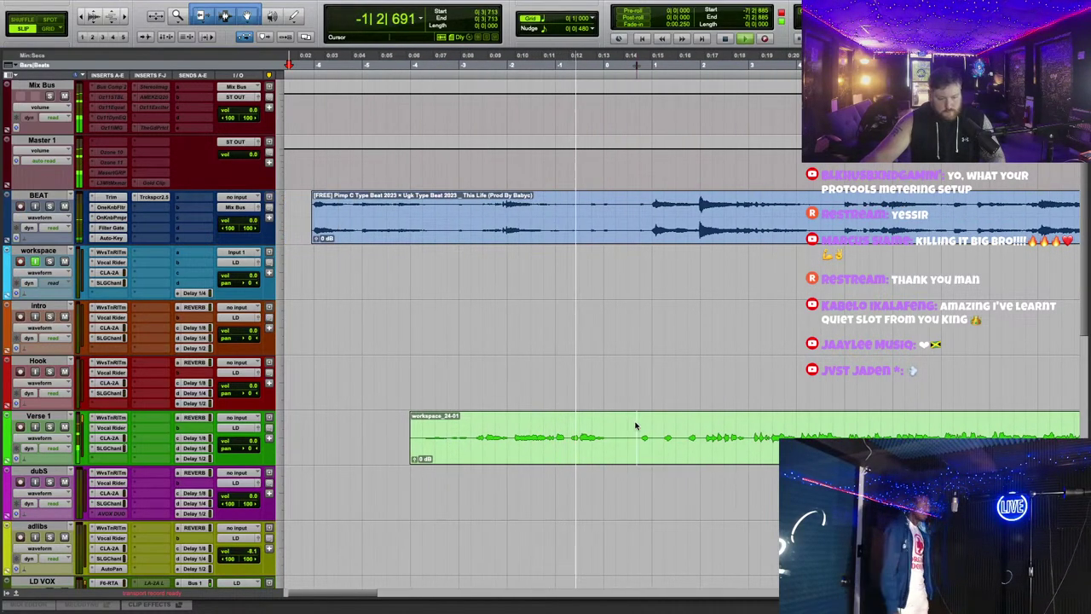
left_click_drag(612, 439, 640, 439)
key("Delete")
left_click(512, 439)
key("Delete")
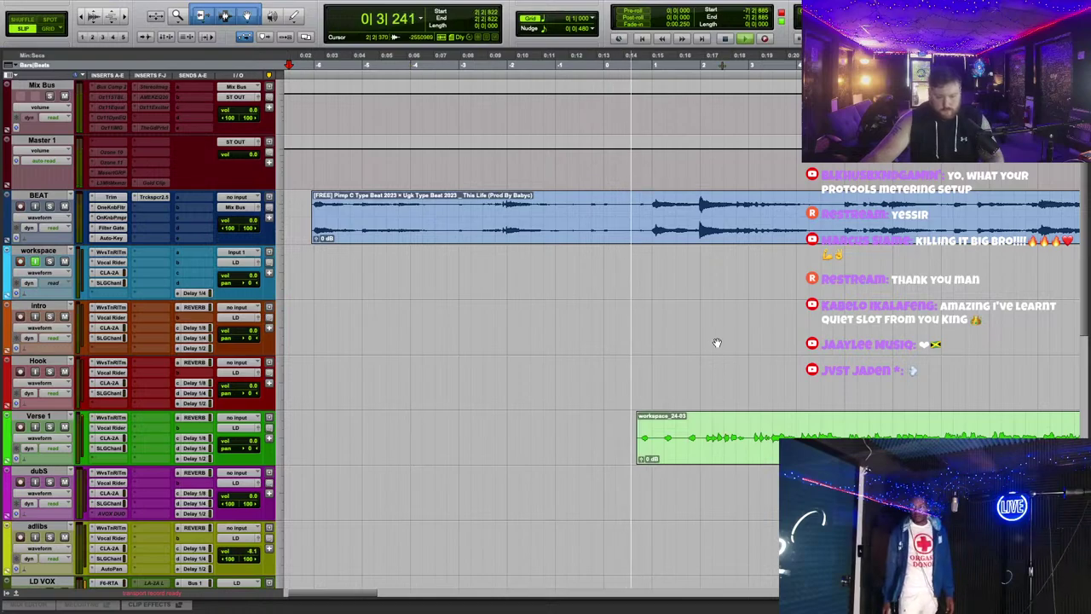
scroll(712, 343, "right", 10)
left_click_drag(759, 429, 884, 428)
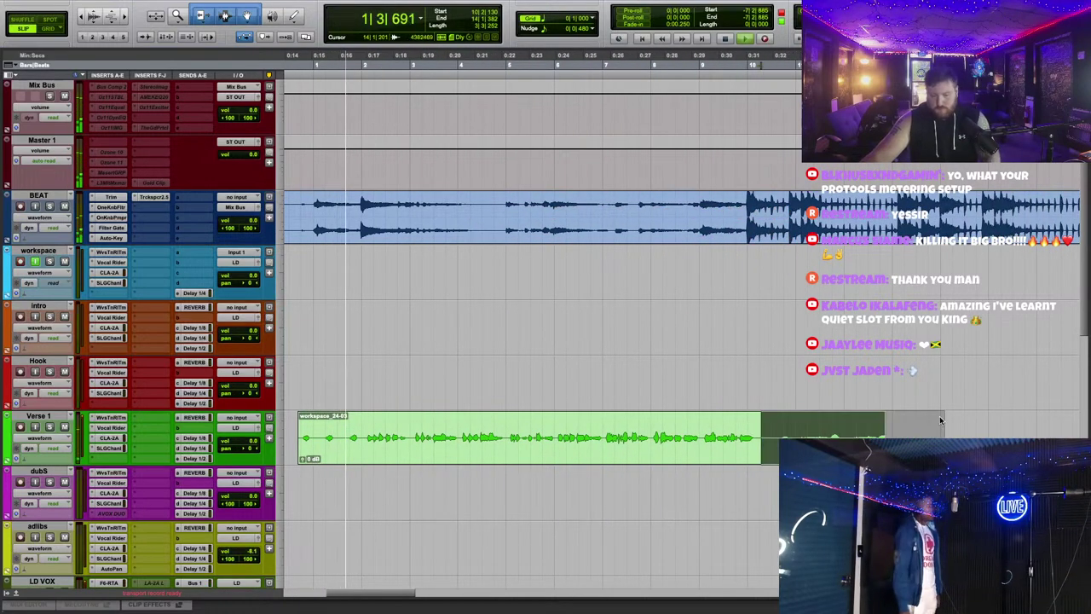
key("Delete")
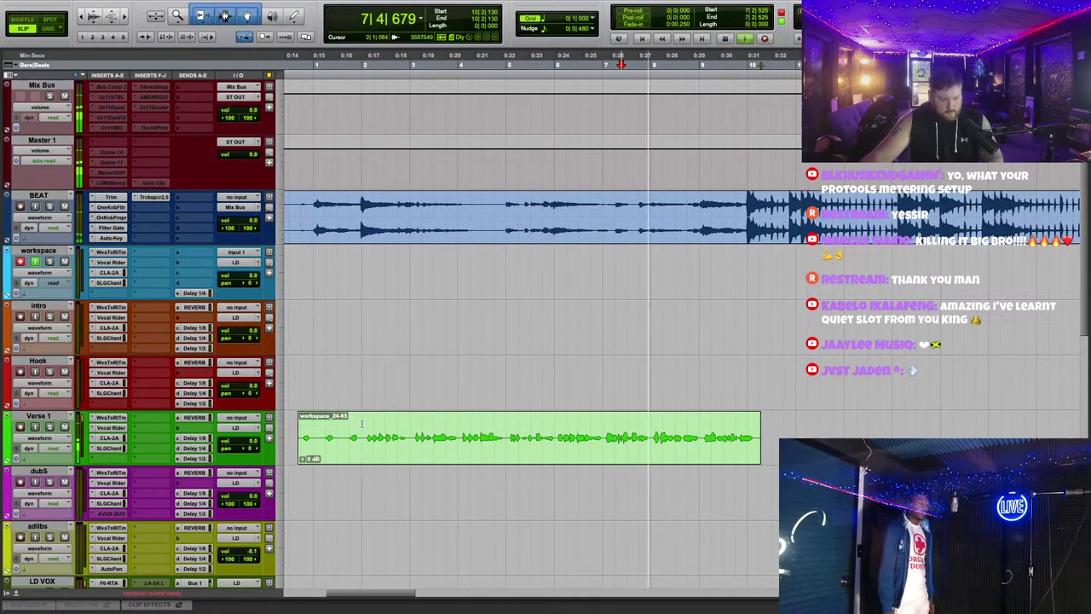
left_click(361, 424)
key("a")
Step: Delete a short middle section to split the Verse clip in two, then stop recording
scroll(540, 299, "up", 2)
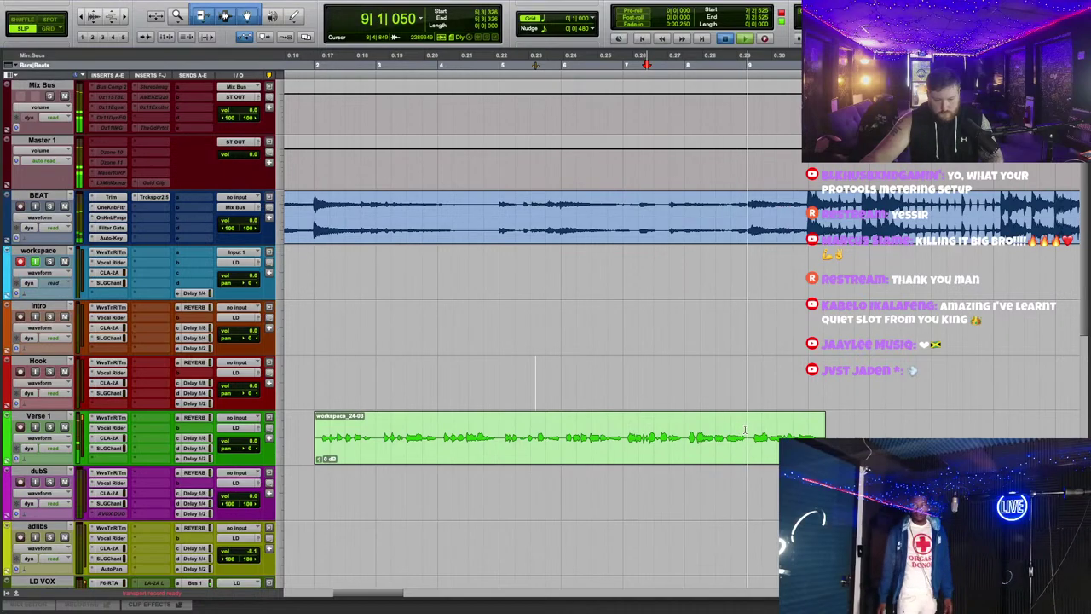
left_click_drag(745, 430, 687, 417)
key("space")
key("Delete")
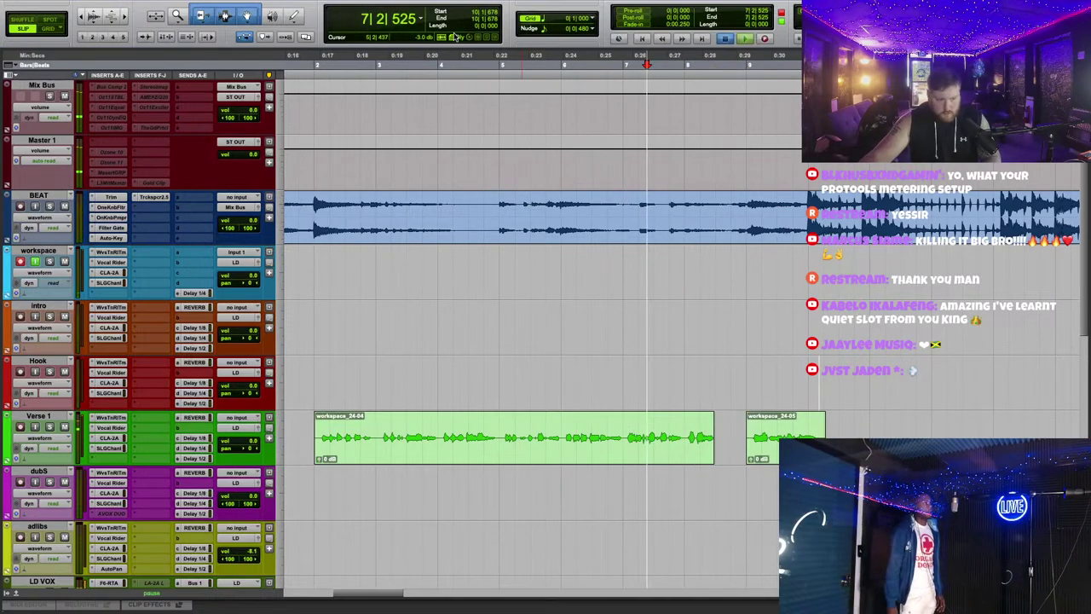
key("space")
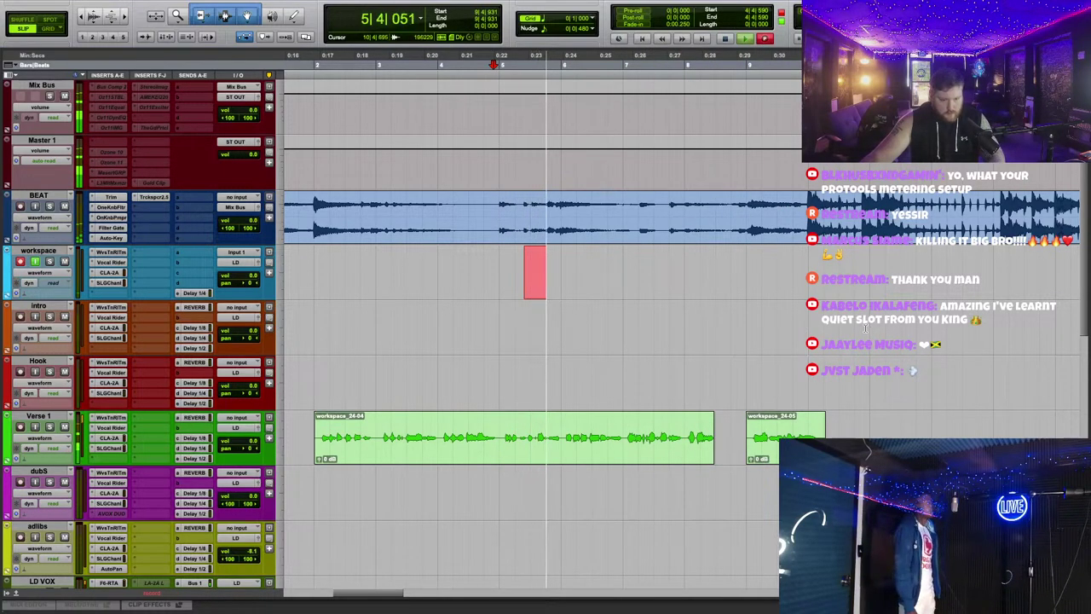
scroll(871, 332, "down", 3)
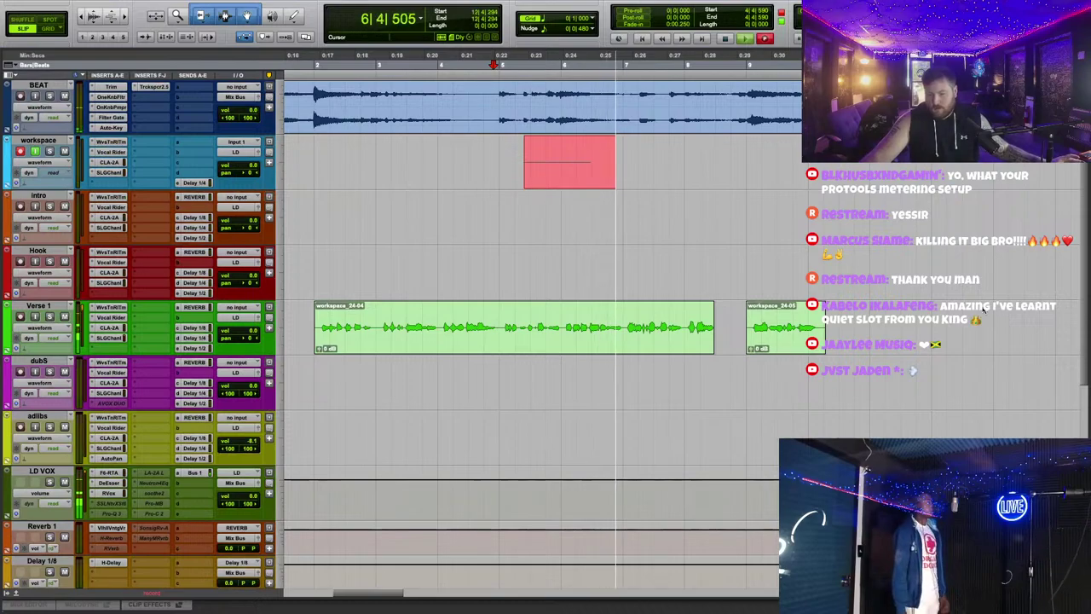
key("ctrl+]")
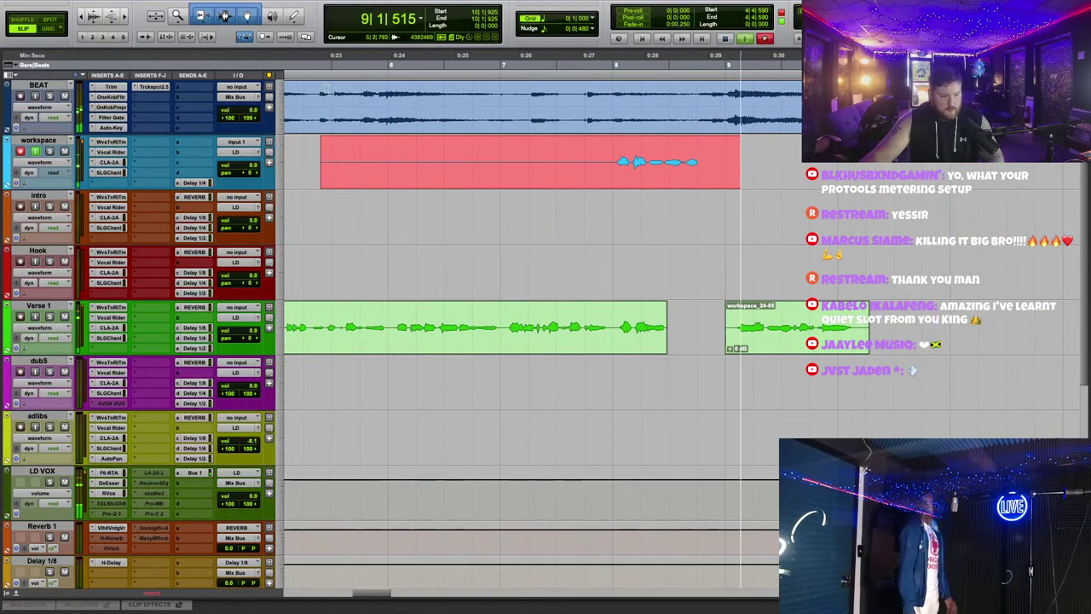
scroll(358, 128, "left", 3)
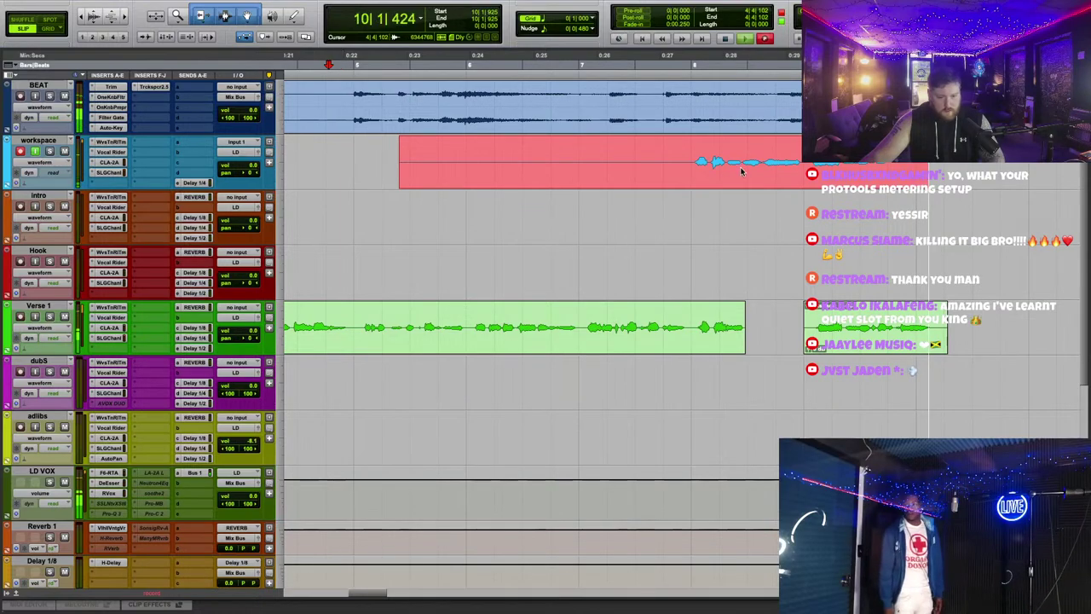
key("ctrl+period")
Step: Check Verse 1's pitch-correction settings, stop recording, and shorten the end of workspace_26-01
left_click(109, 307)
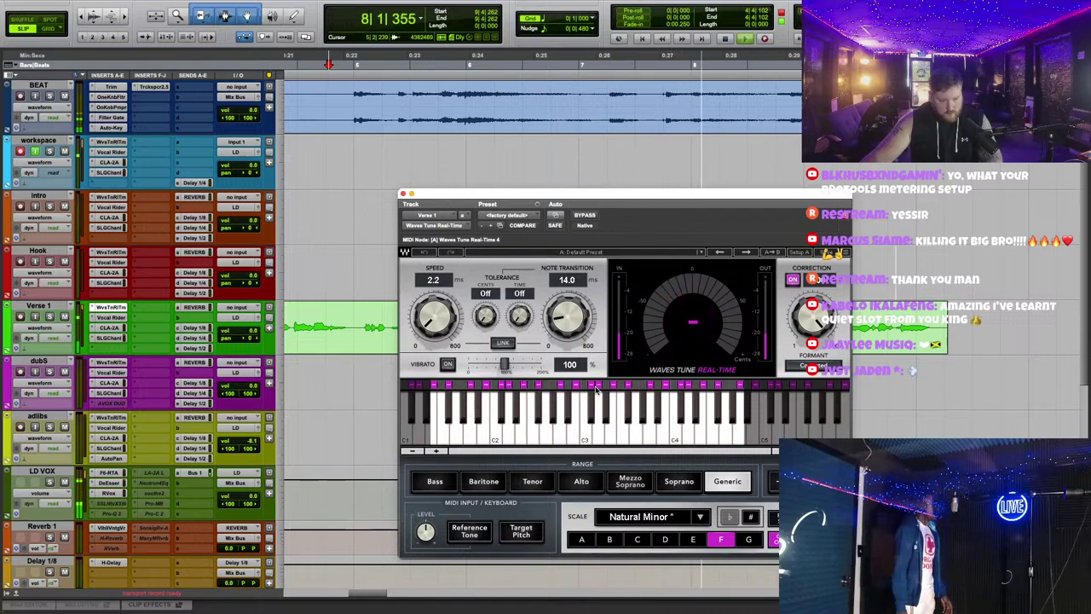
left_click(404, 196)
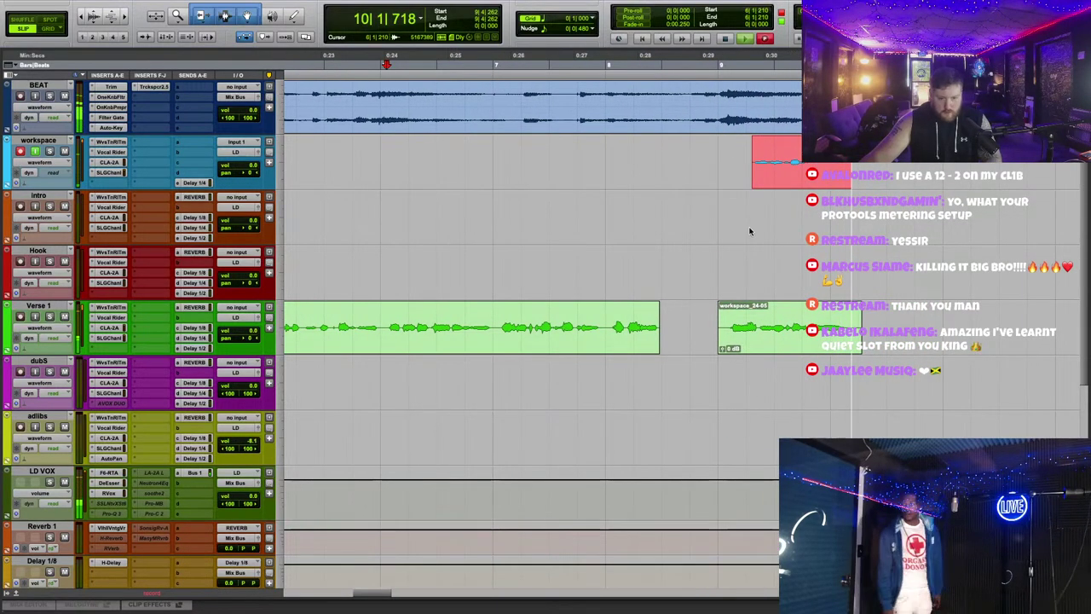
key("space")
key("space")
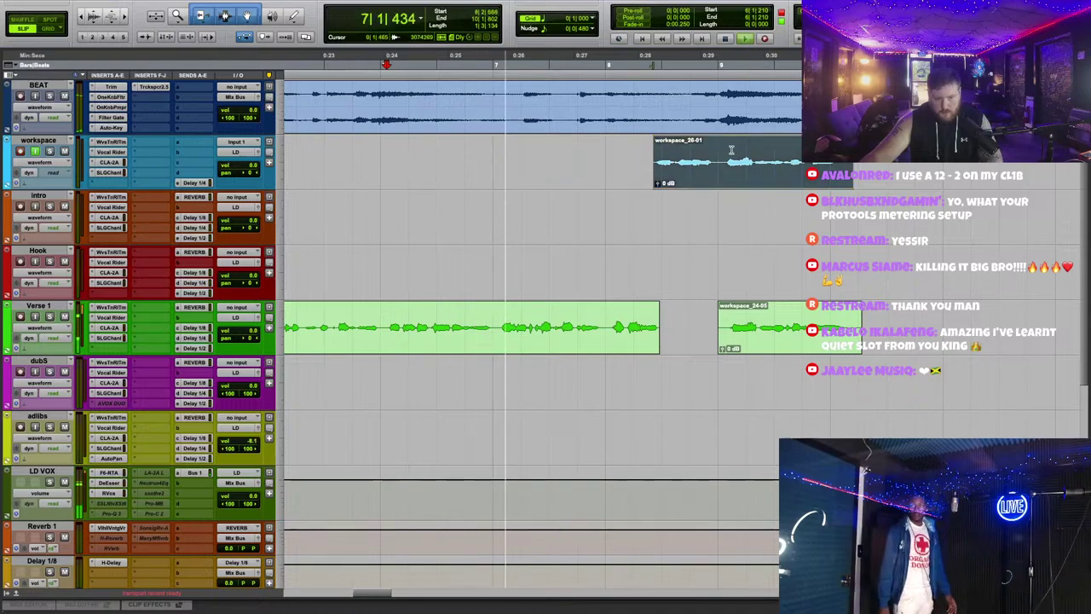
left_click_drag(719, 150, 853, 150)
key("Delete")
Step: Place workspace_26-01 on Verse 1, extend its start, and crossfade it into workspace_24-05
left_click_drag(686, 171, 707, 337)
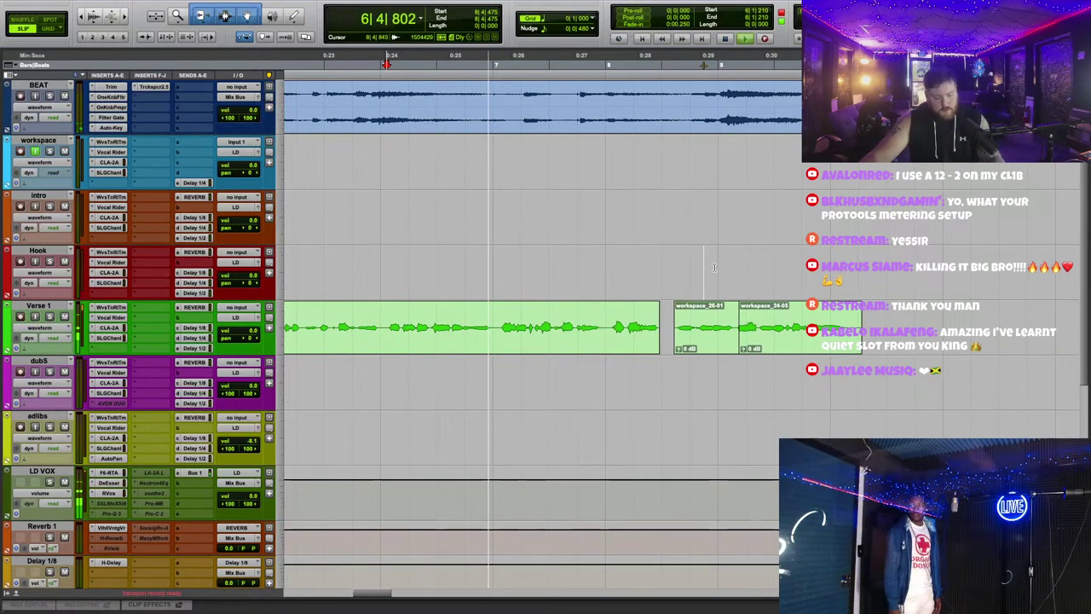
key("ctrl+z")
left_click_drag(686, 166, 678, 333)
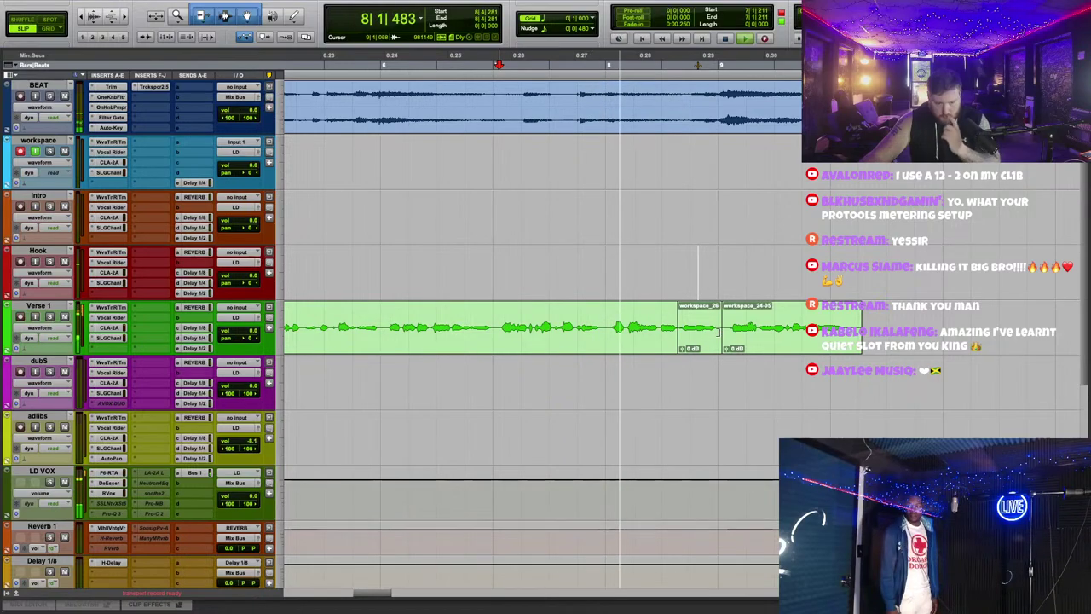
left_click_drag(673, 345, 660, 338)
left_click(552, 64)
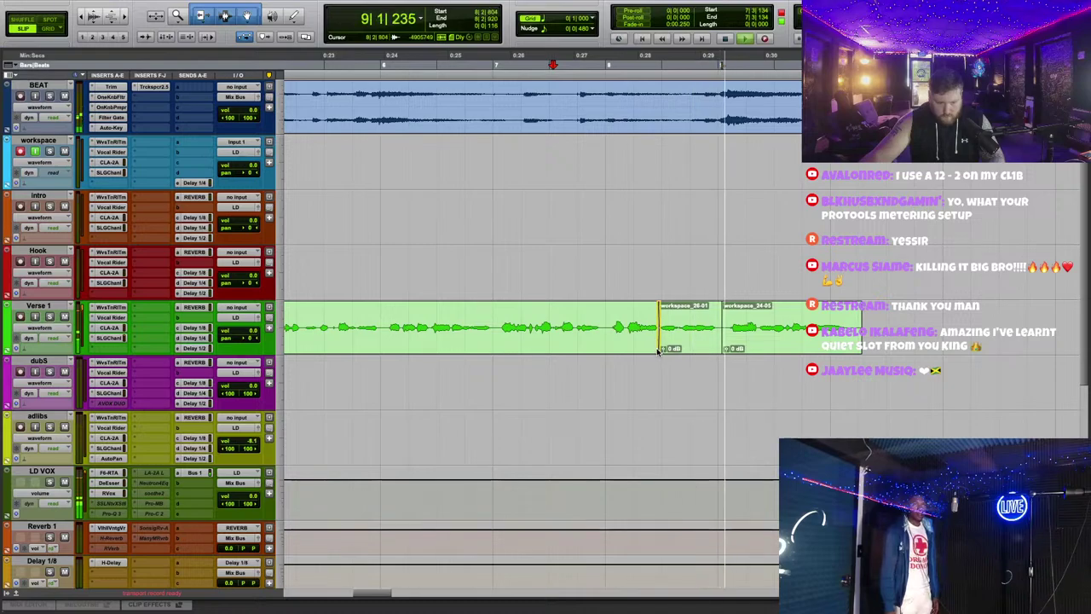
left_click_drag(721, 348, 726, 347)
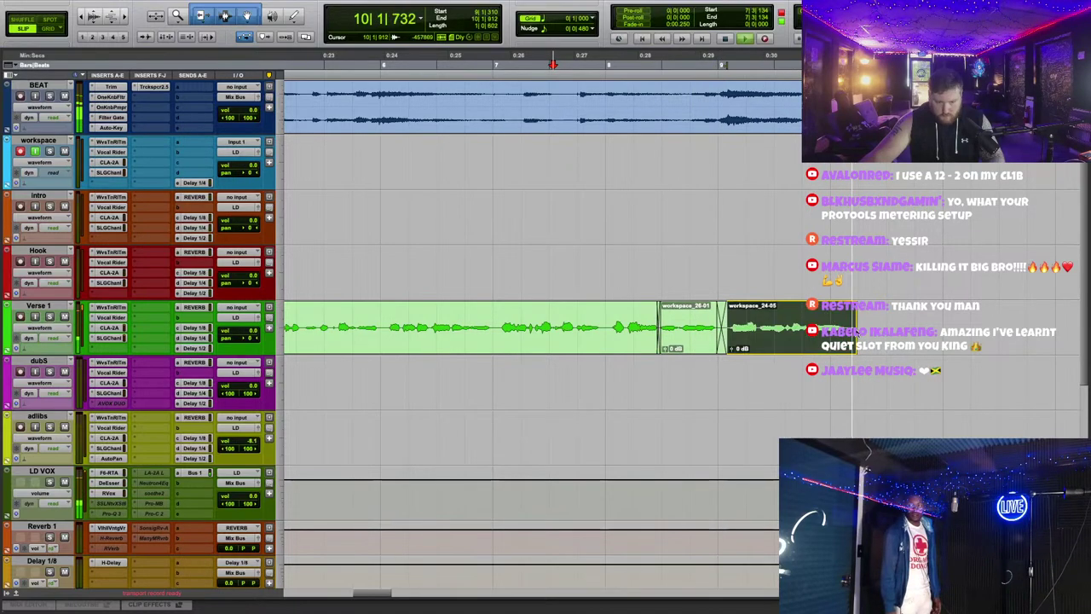
left_click_drag(861, 320, 852, 320)
key("r")
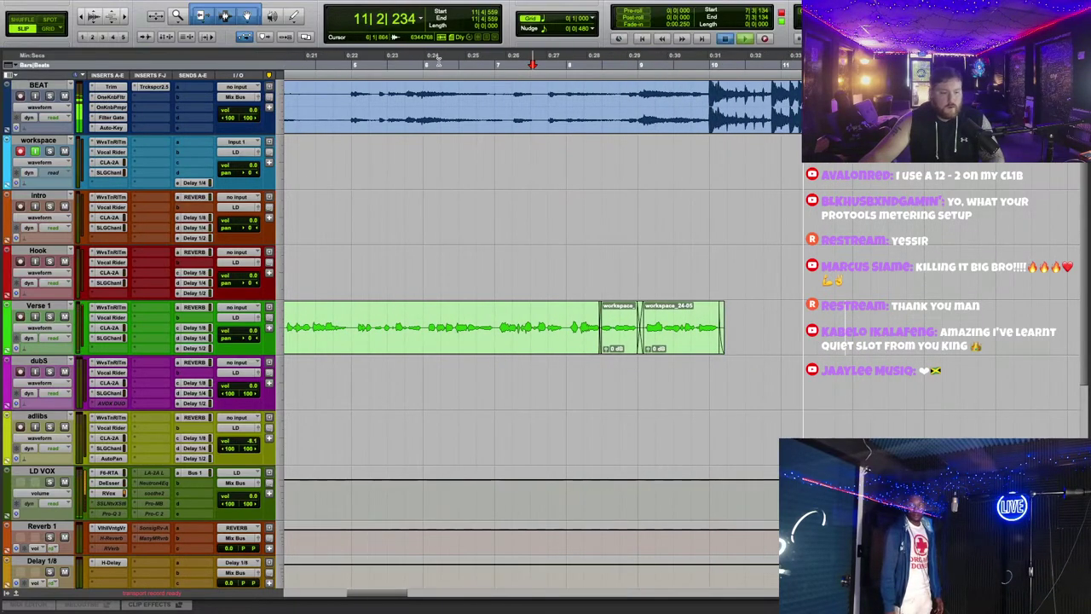
left_click(437, 58)
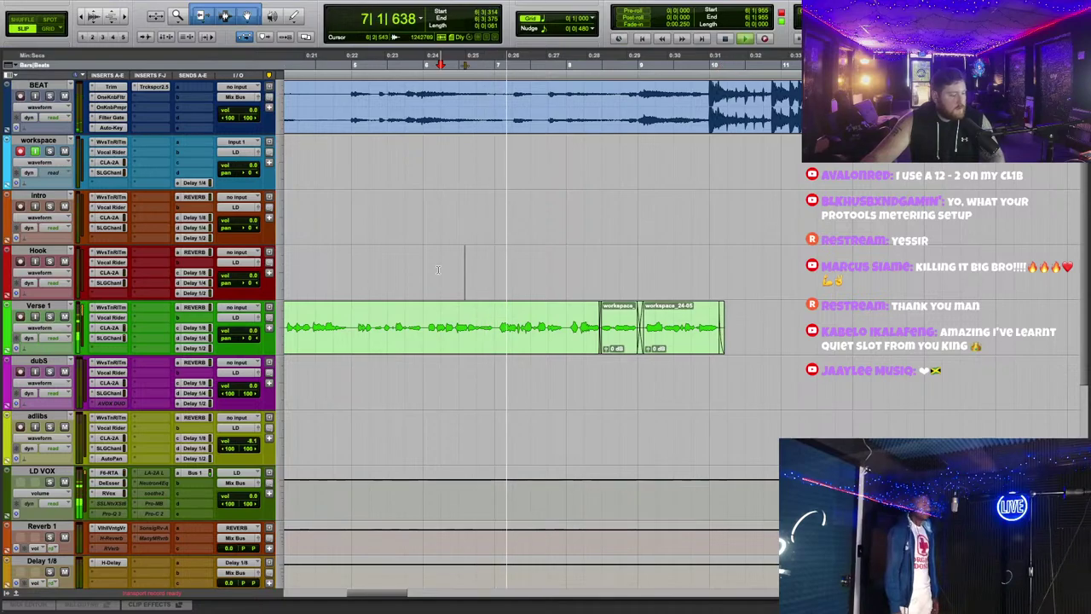
Step: Widen Verse 1's Vocal Rider range to 11.5
left_click(111, 317)
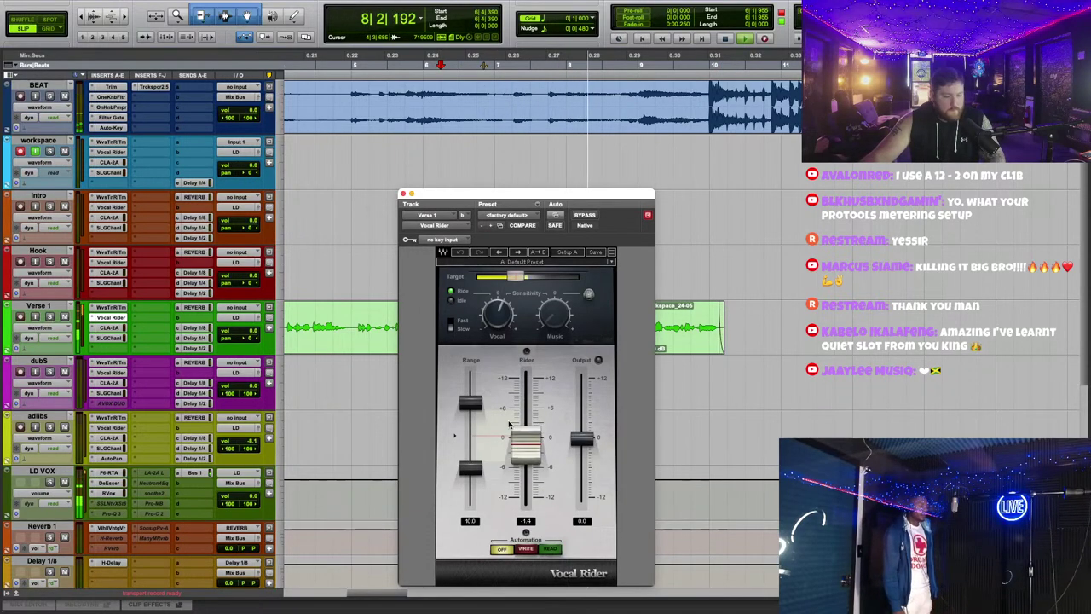
left_click_drag(471, 467, 471, 473)
left_click(404, 193)
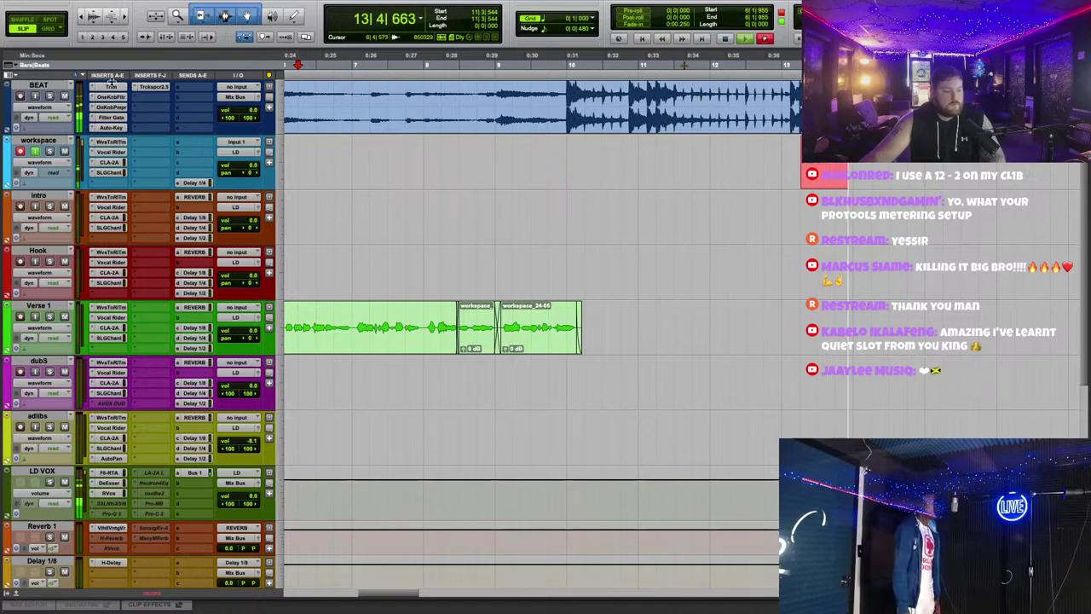
Step: Slow the workspace track's Waves Tune speed to 17.6 ms
left_click(112, 493)
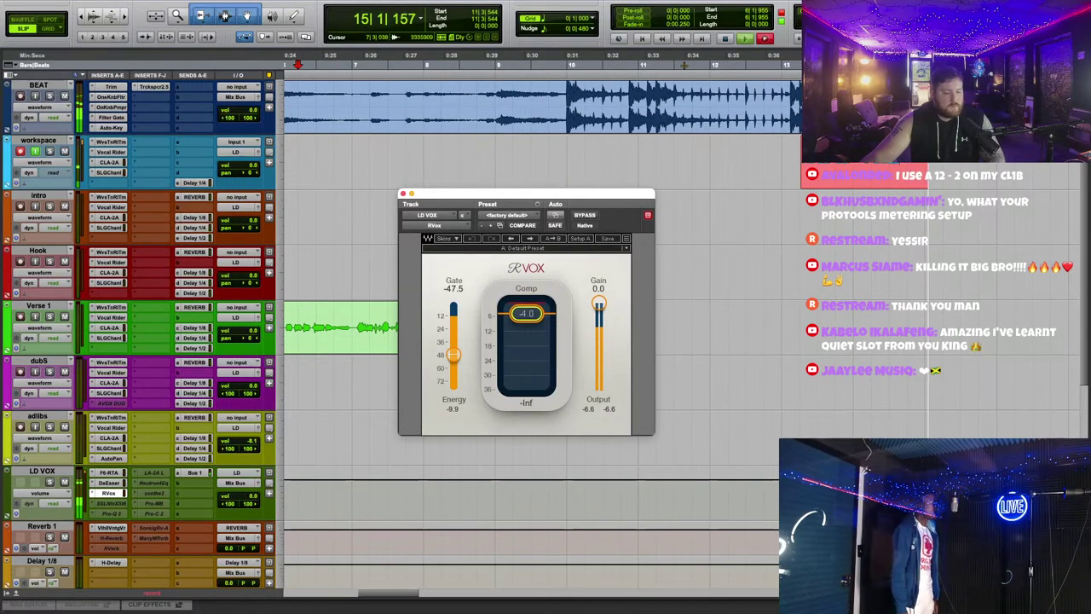
left_click(111, 143)
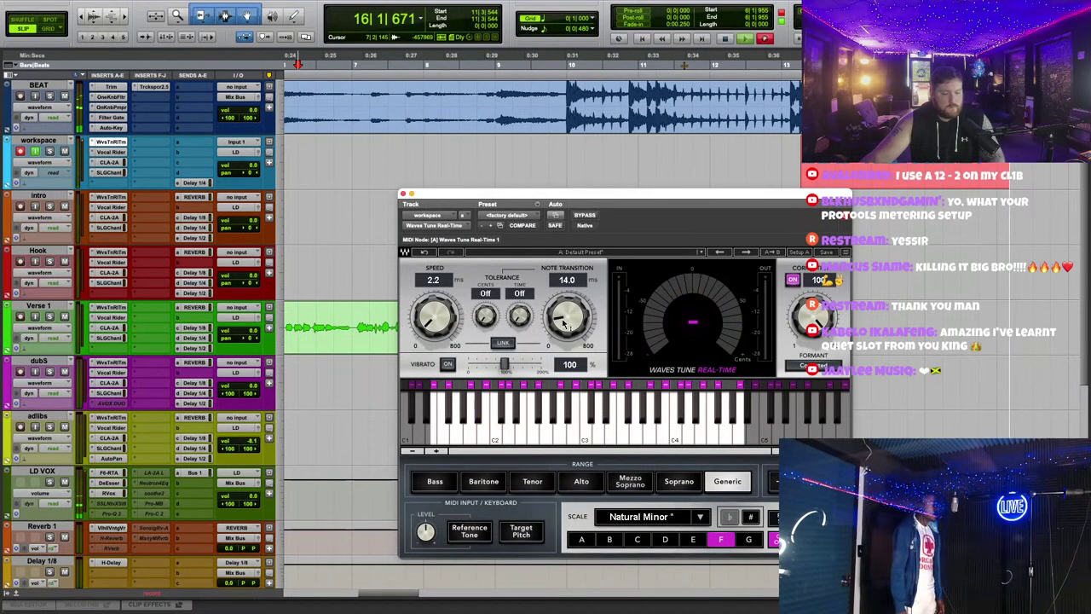
left_click_drag(435, 322, 441, 318)
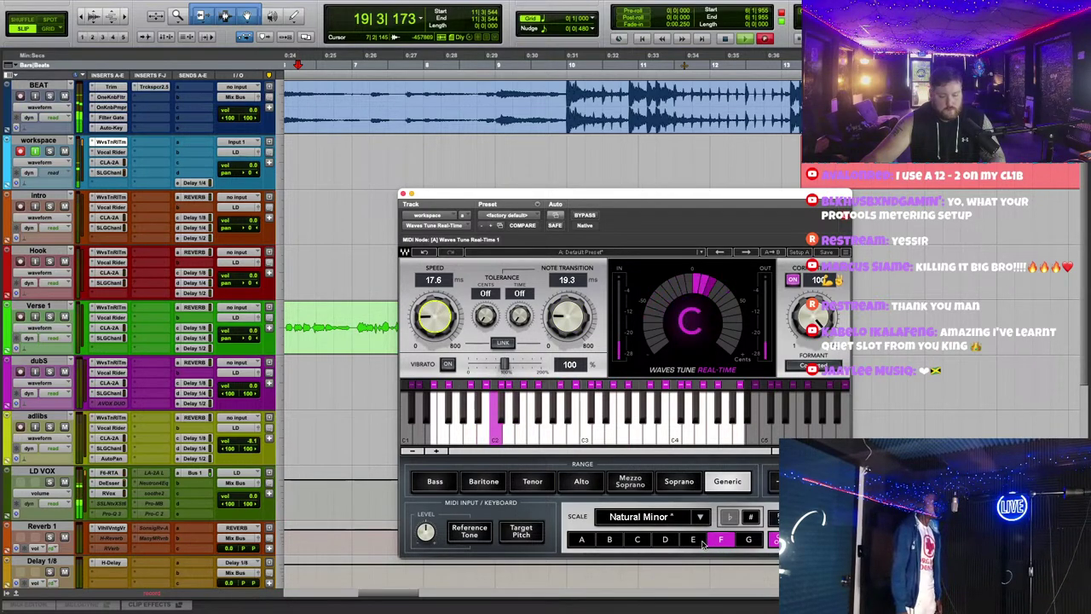
left_click(406, 195)
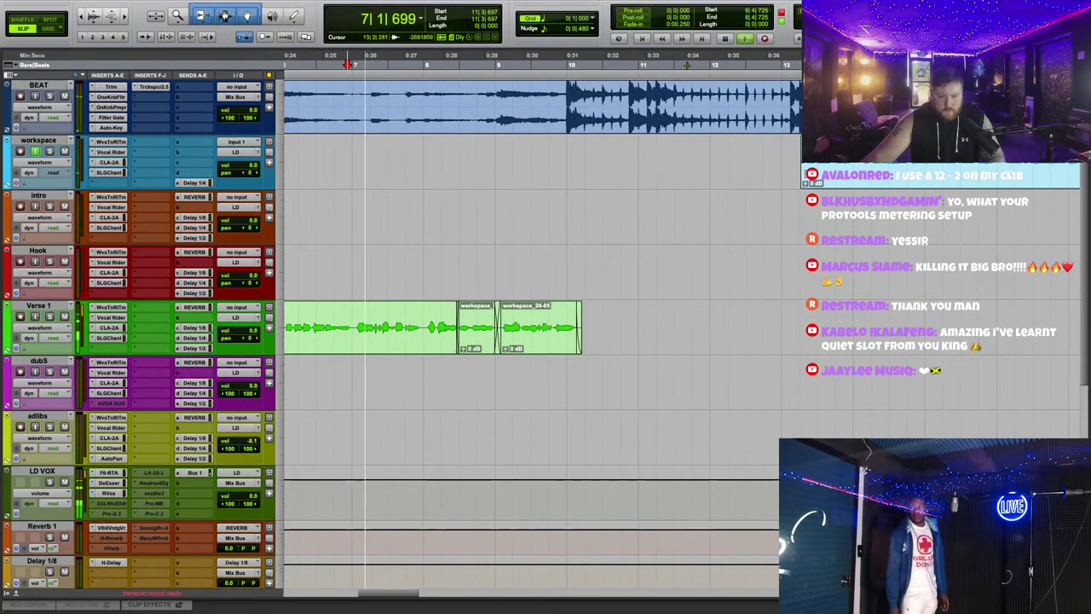
Step: Move workspace_27-01 to the Hook track and duplicate Verse 1 as Verse 1.dup1
left_click_drag(589, 185, 608, 296)
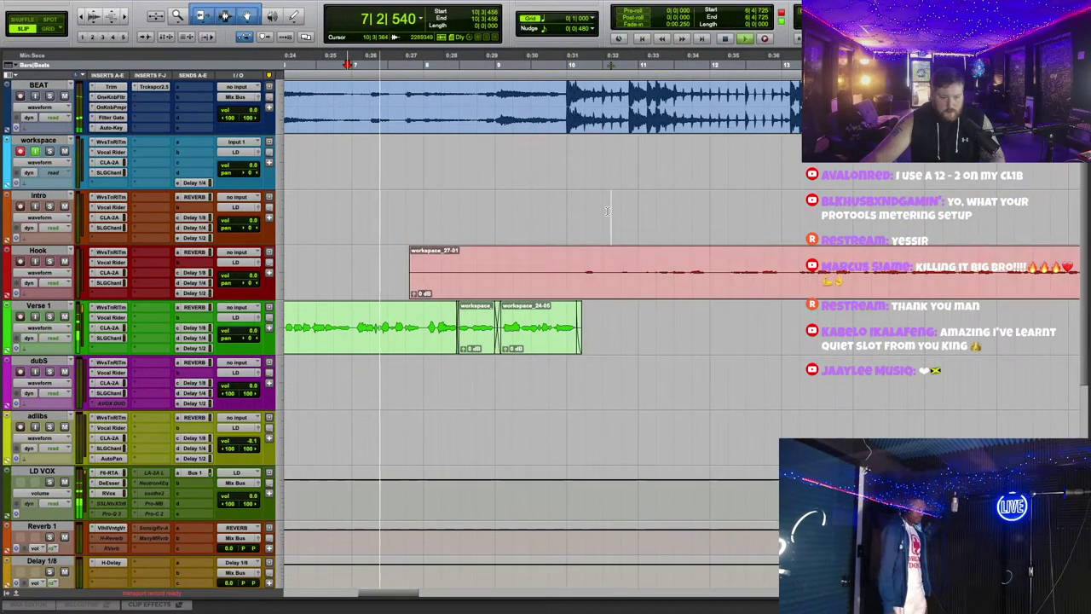
right_click(47, 307)
left_click(77, 493)
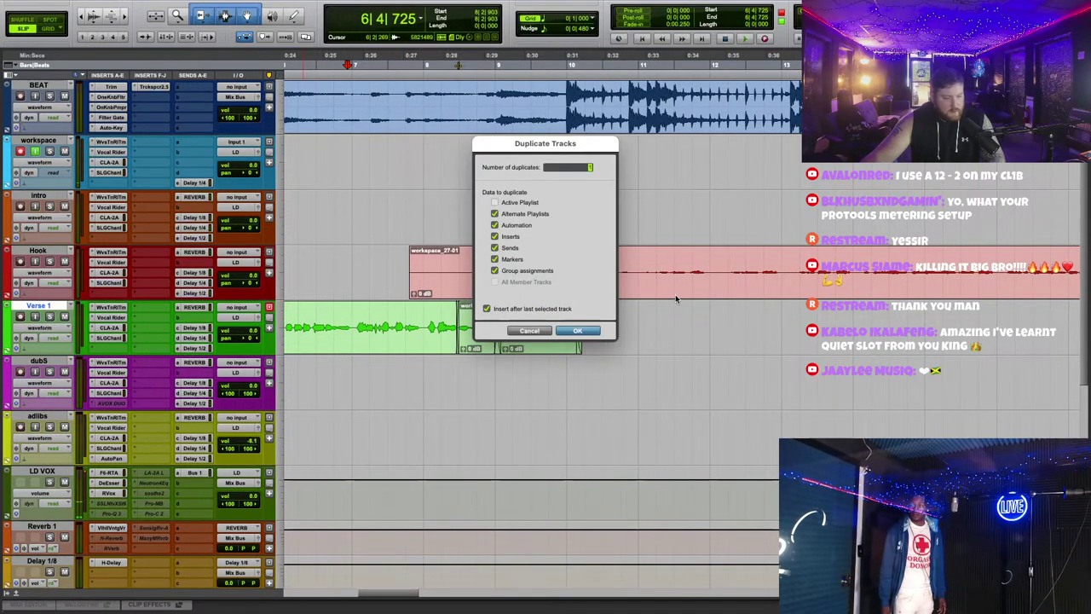
key("Return")
Step: Place workspace_27-01 on Verse 1.dup1, trim its start near bar 10, and play it
left_click_drag(639, 290, 639, 383)
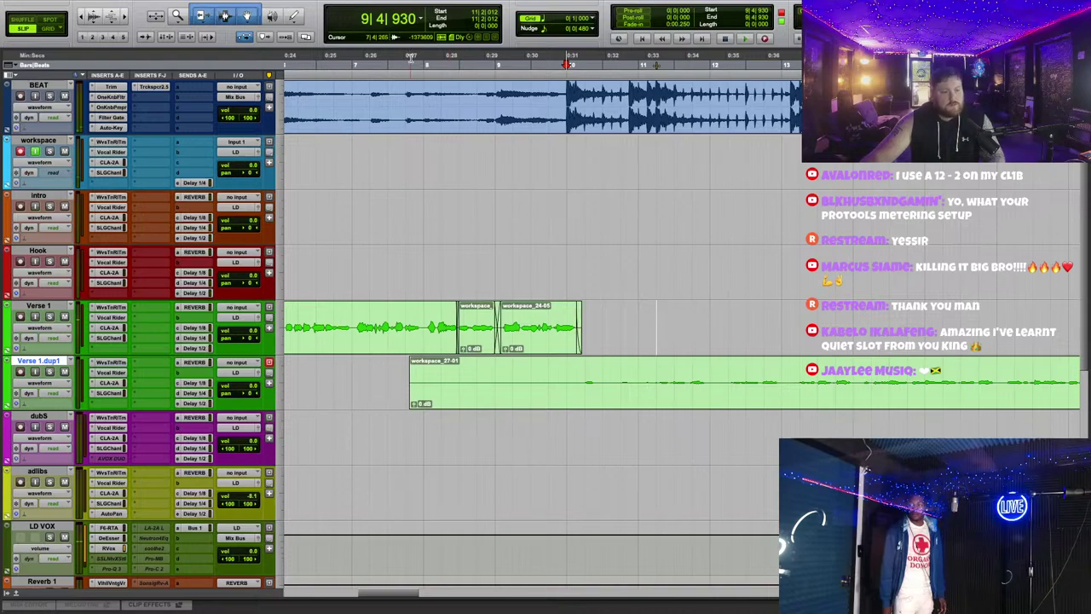
left_click(572, 375)
key("a")
key("space")
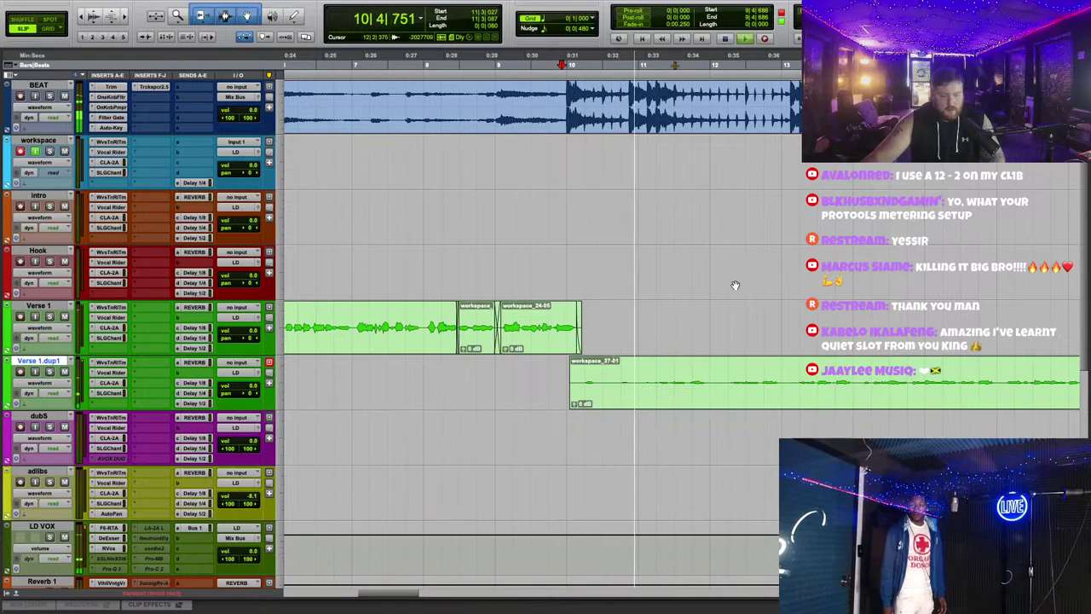
Step: Audition the comp from bar 9, undo workspace_27-01 off Verse 1.dup1, and record a new workspace take
key("space")
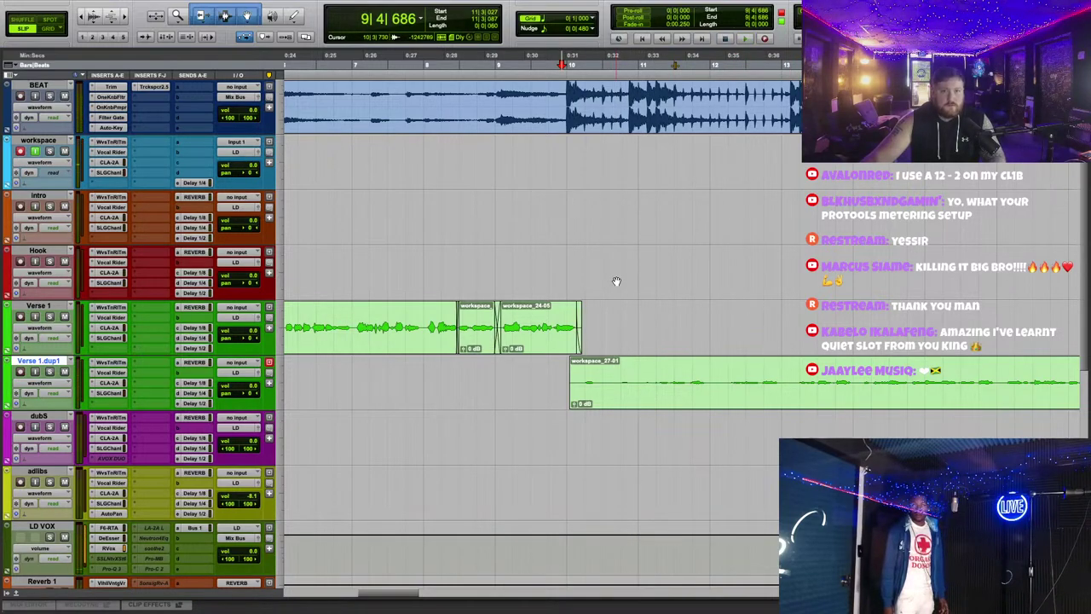
scroll(616, 281, "left", 2)
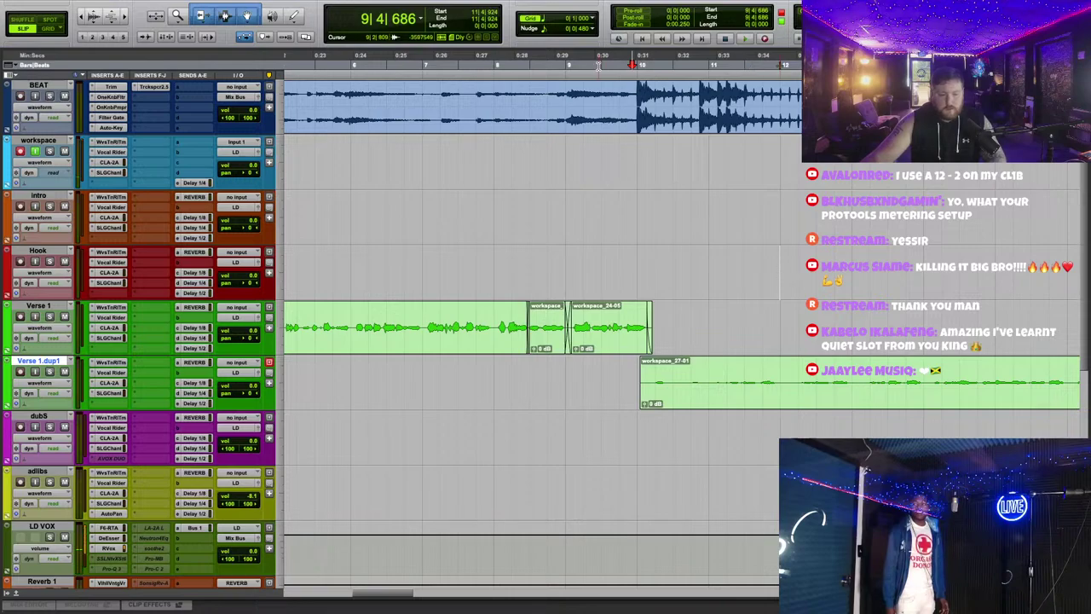
scroll(762, 240, "right", 3)
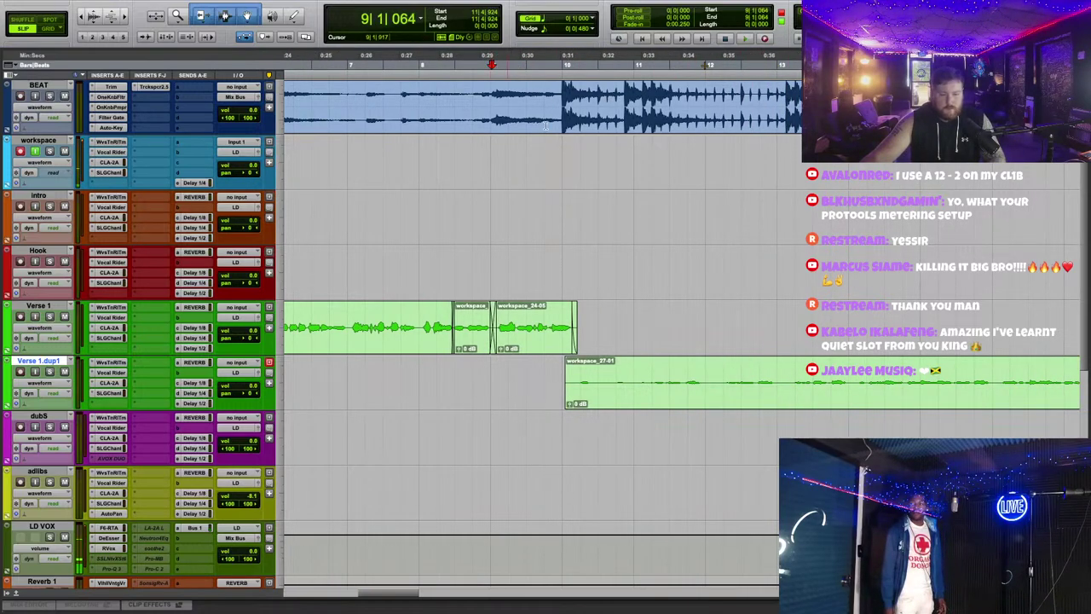
key("space")
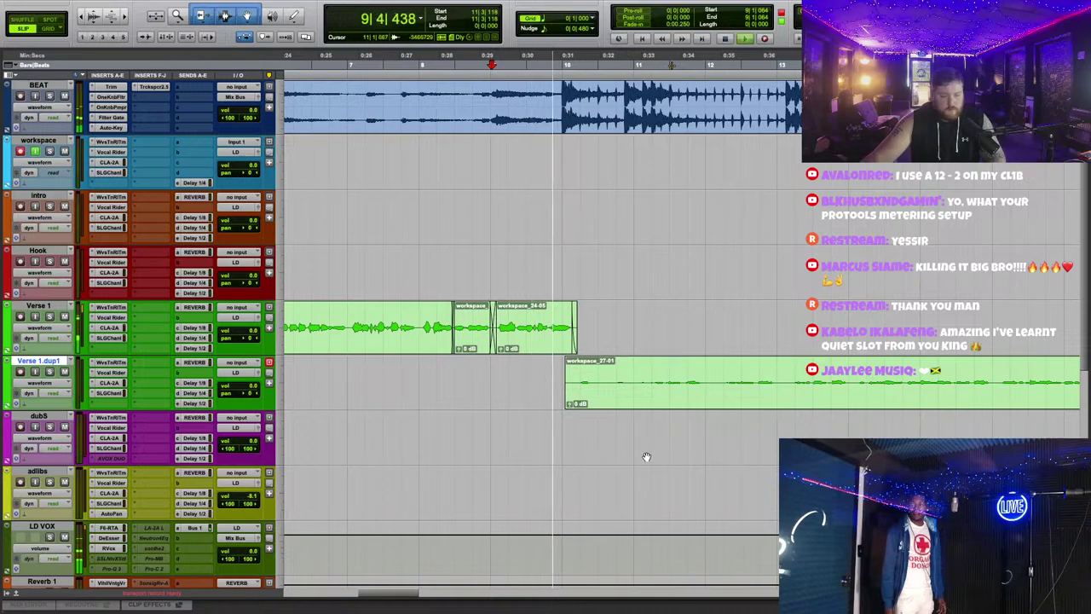
key("ctrl+bracketleft")
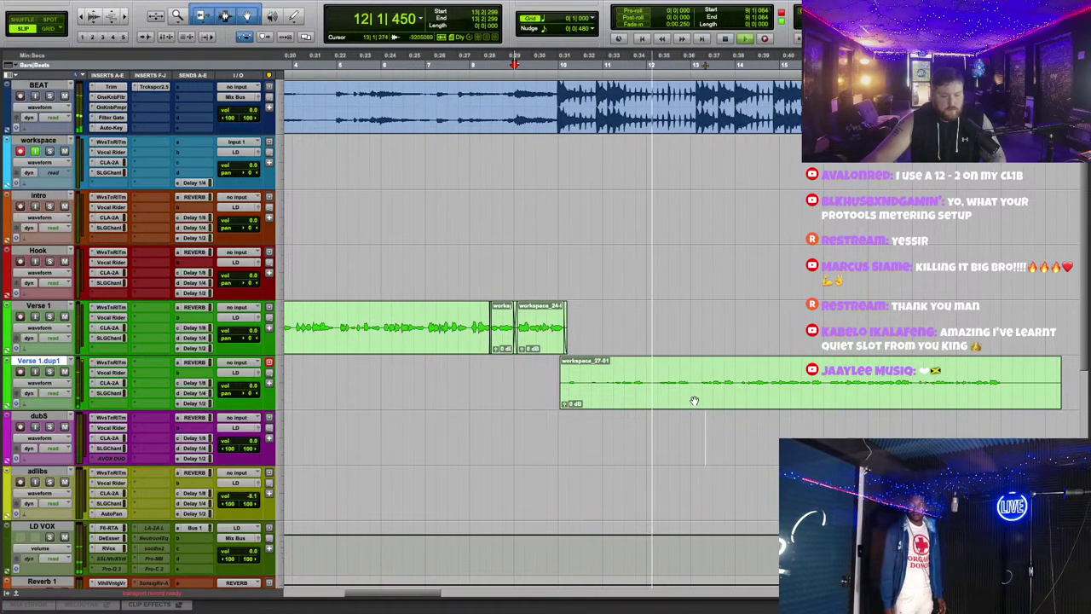
key("space")
key("ctrl+z")
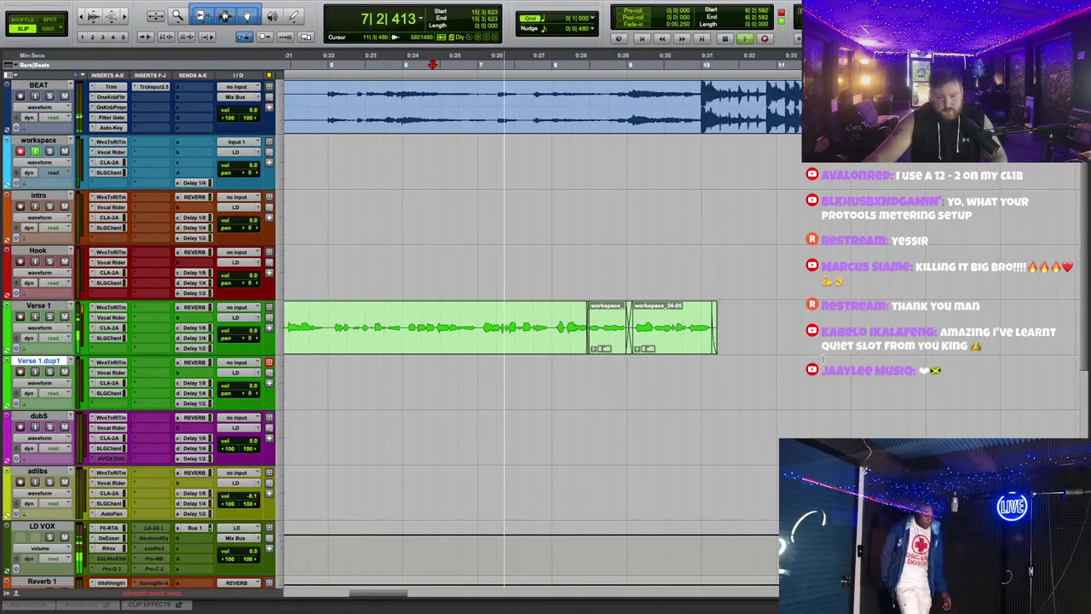
left_click(764, 39)
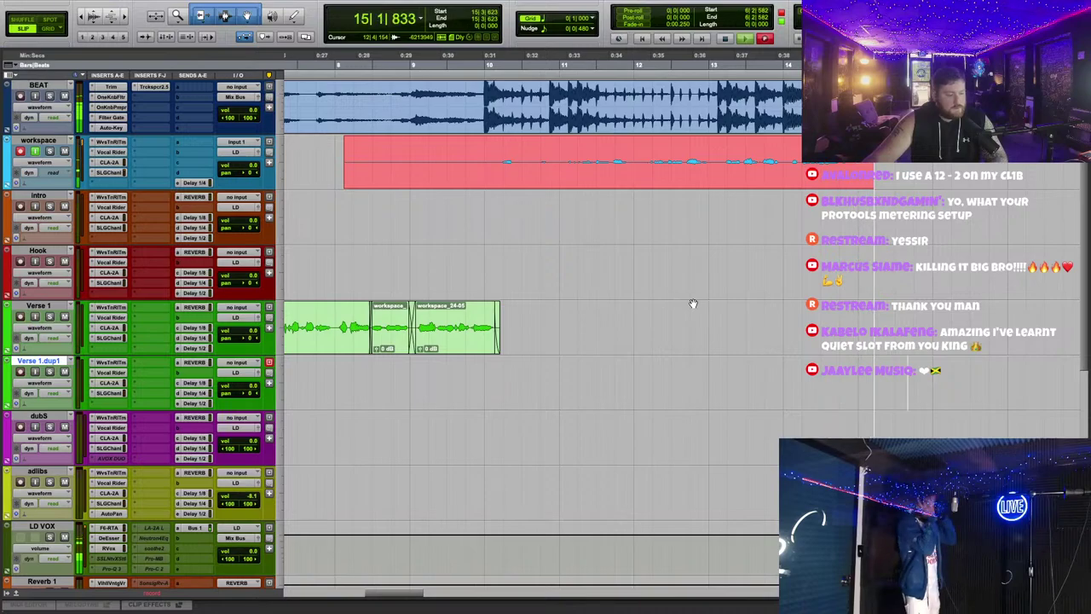
Step: Open and close the RVox settings on the LD VOX track
scroll(693, 304, "down", 2)
scroll(216, 511, "up", 1)
left_click(109, 493)
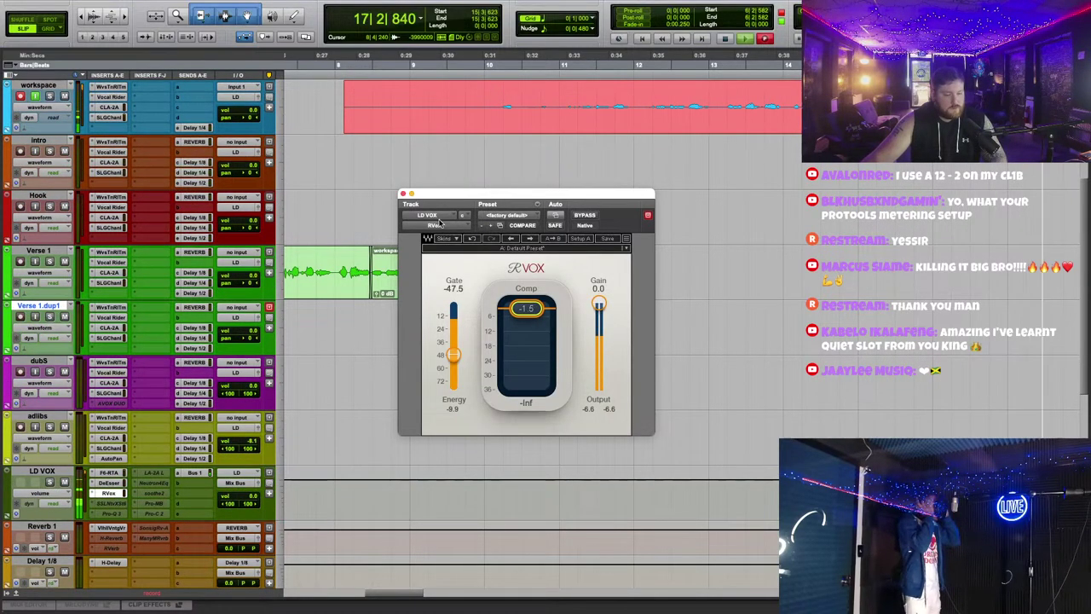
left_click(404, 196)
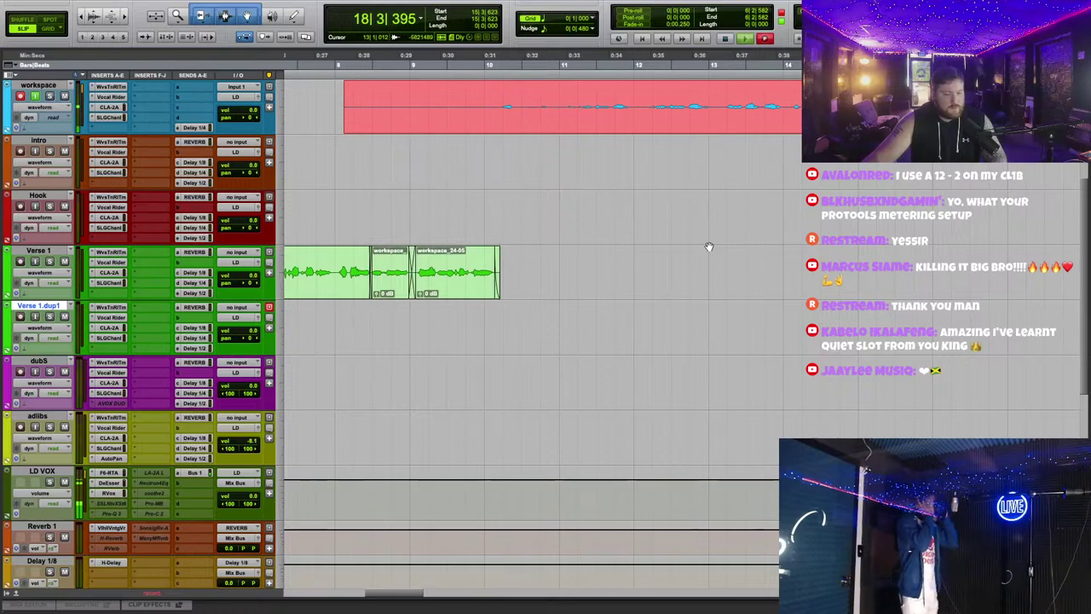
Step: Move workspace_28-01 down to Verse 1.dup1, trim its start later, and begin recording another take
scroll(631, 266, "left", 5)
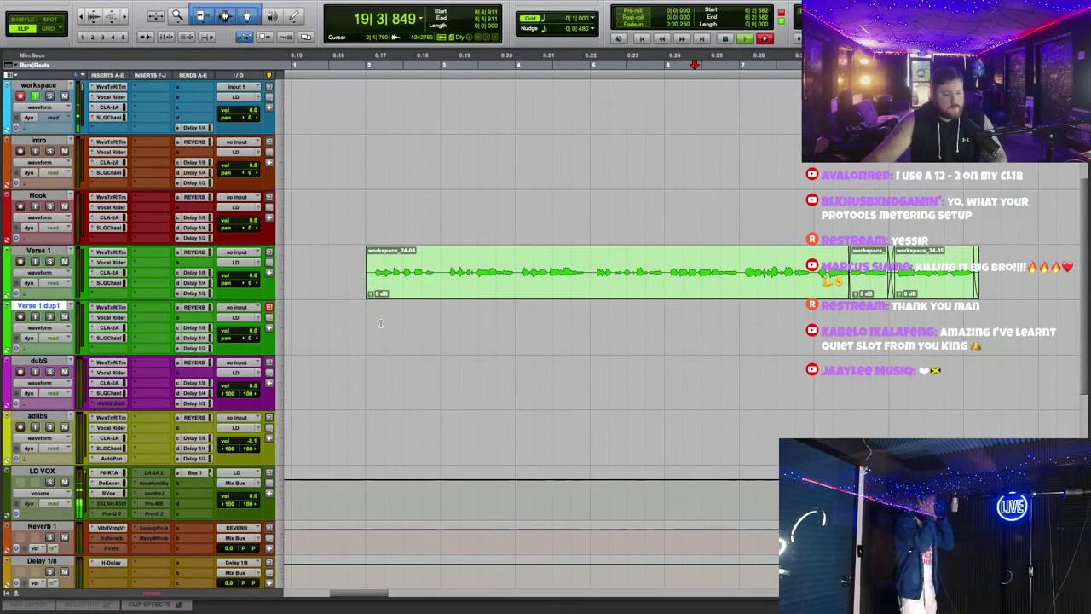
scroll(367, 266, "right", 4)
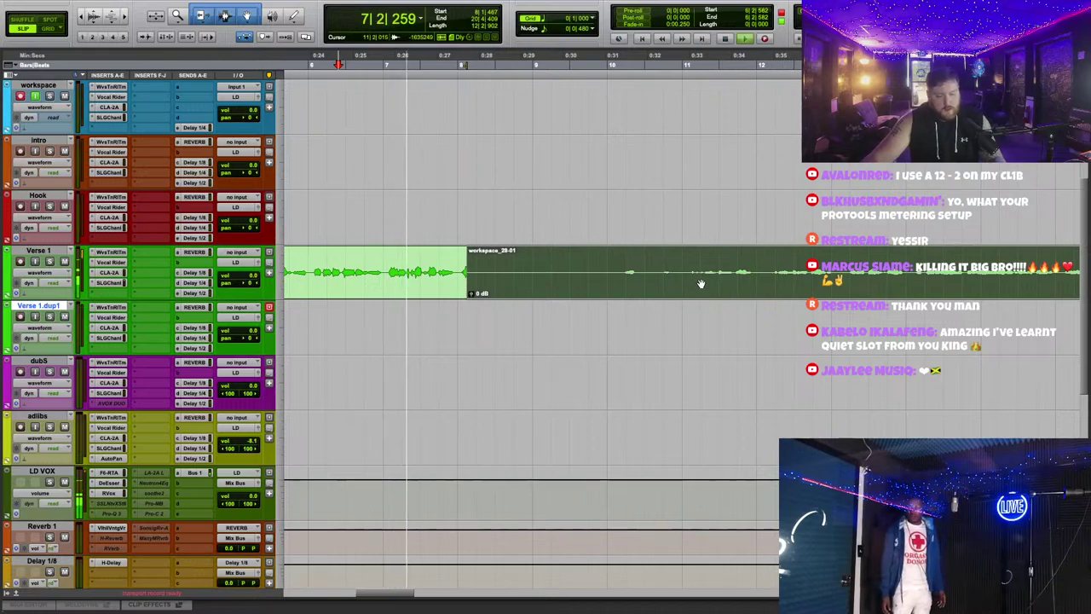
left_click_drag(672, 123, 694, 319)
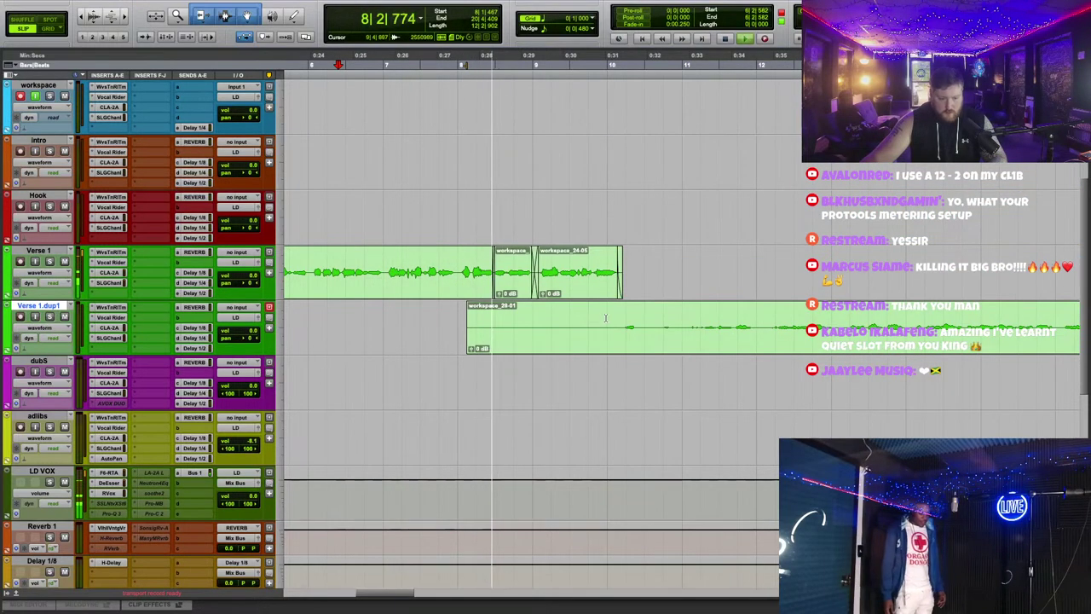
left_click_drag(468, 327, 601, 326)
scroll(681, 322, "right", 5)
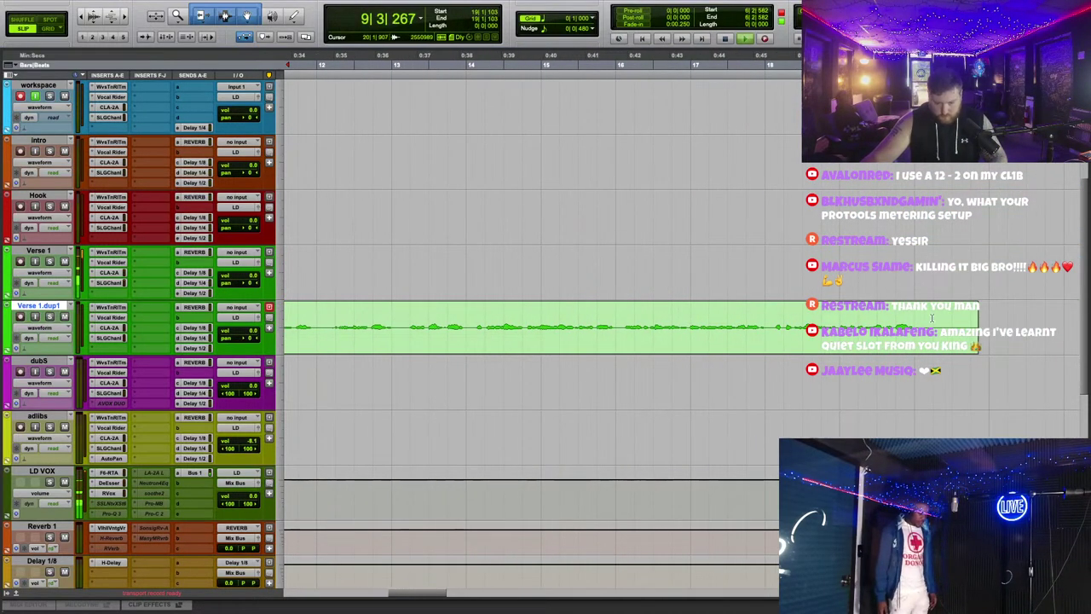
scroll(595, 217, "left", 4)
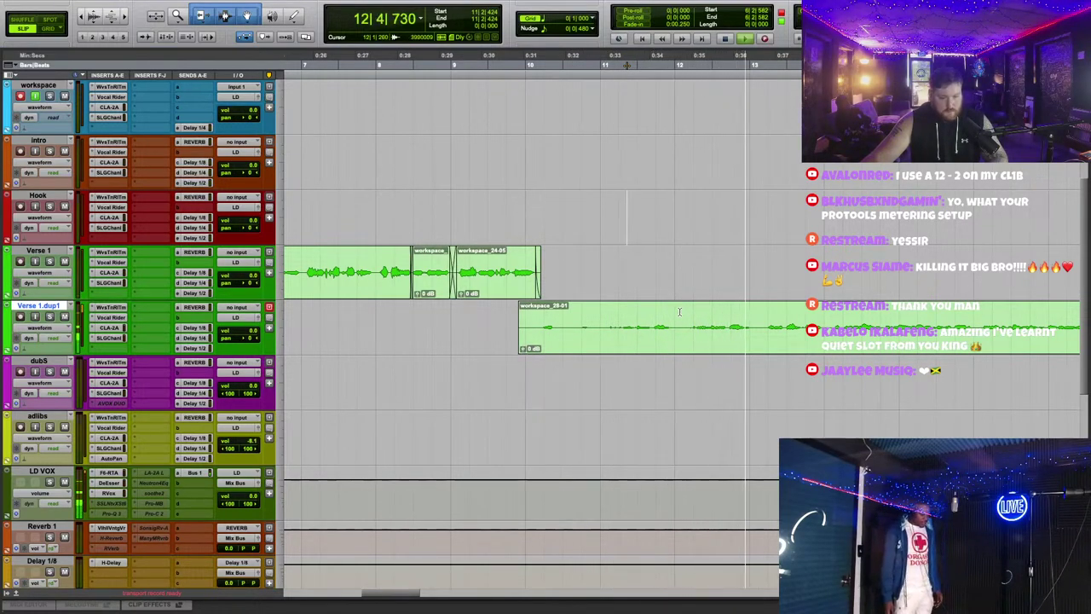
scroll(699, 246, "right", 1)
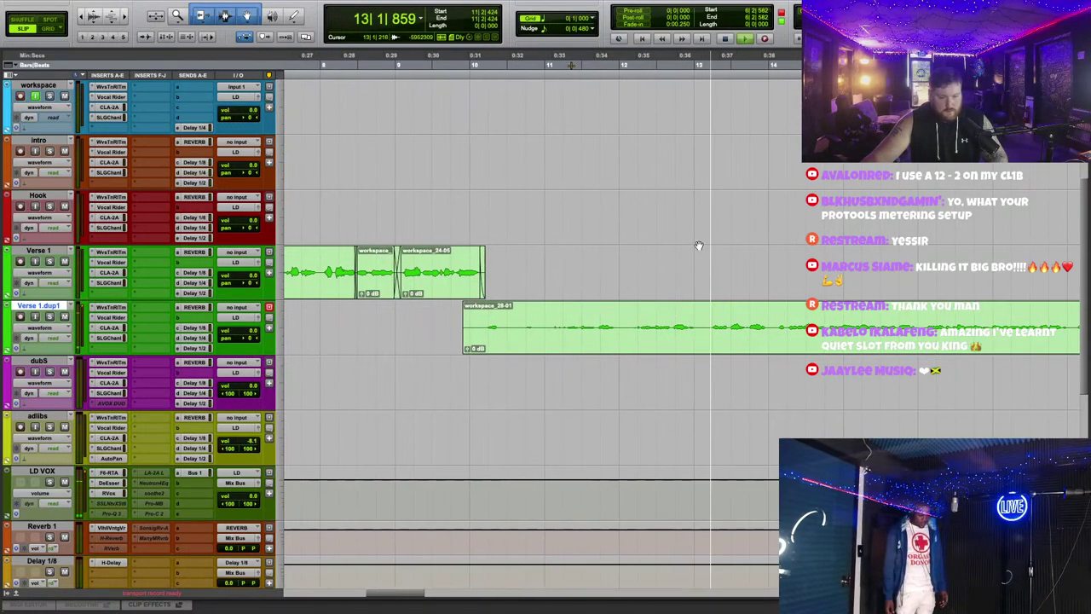
left_click(707, 317)
key("a")
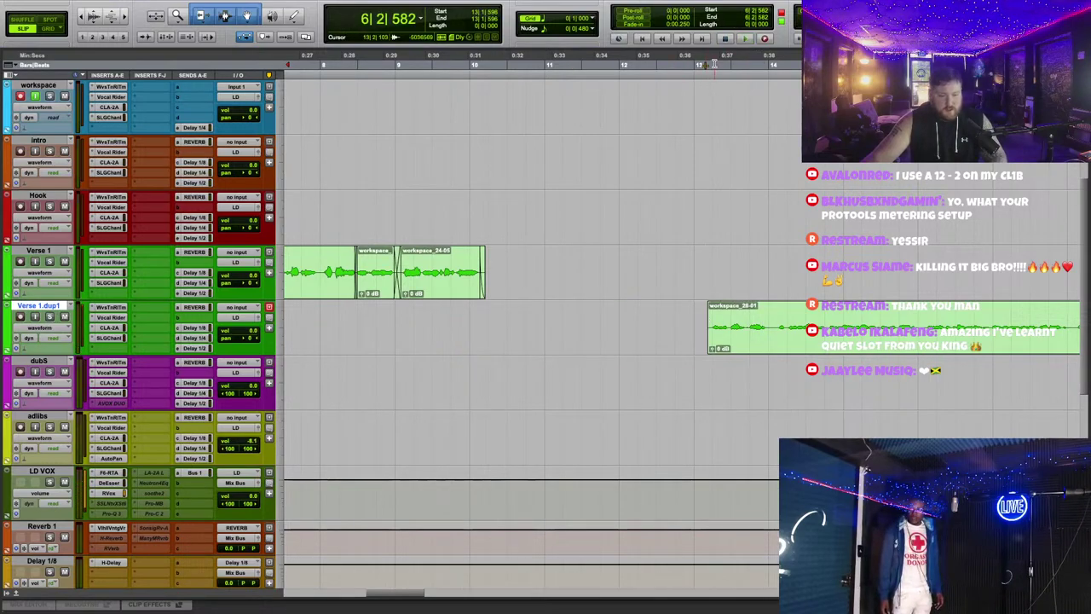
scroll(498, 130, "left", 3)
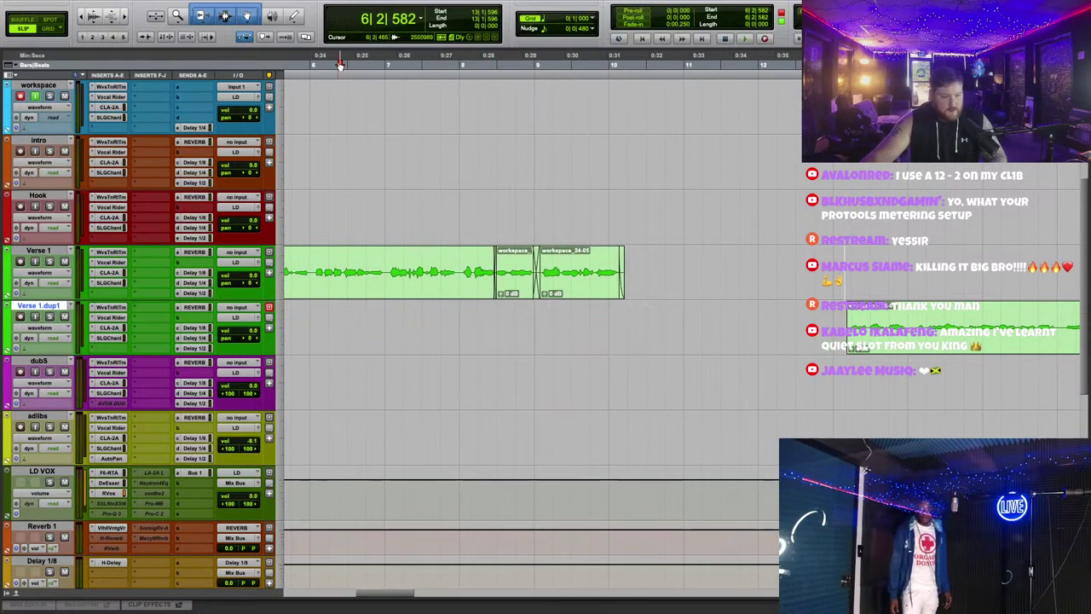
key("space")
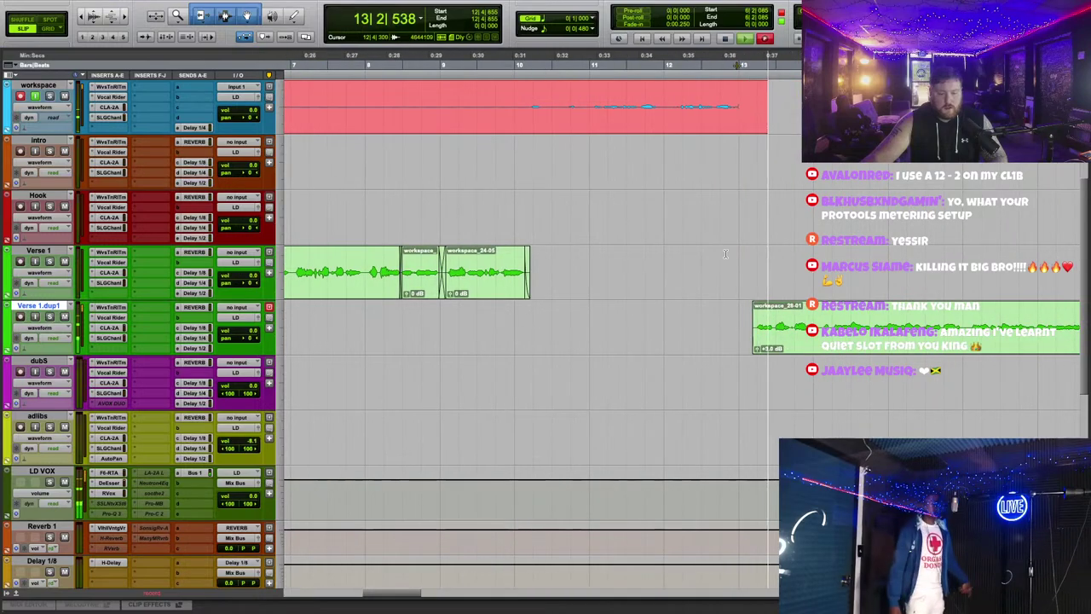
Step: Stop recording, copy the new take onto Verse 1.dup1 with a trimmed start, and delete the original
key("super+period")
key("space")
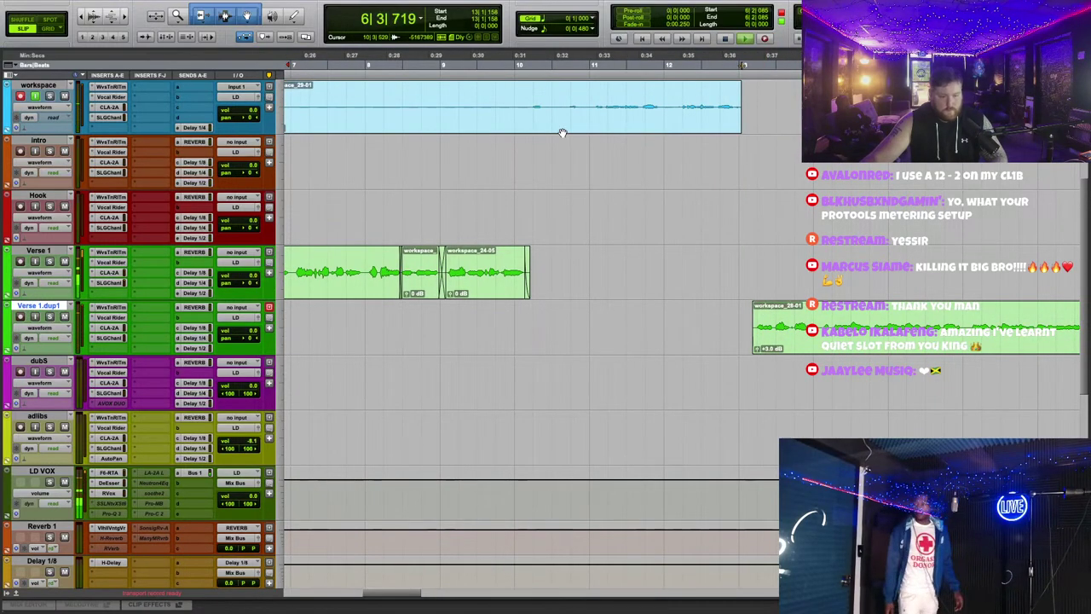
left_click_drag(590, 130, 558, 306)
left_click(504, 312)
key("a")
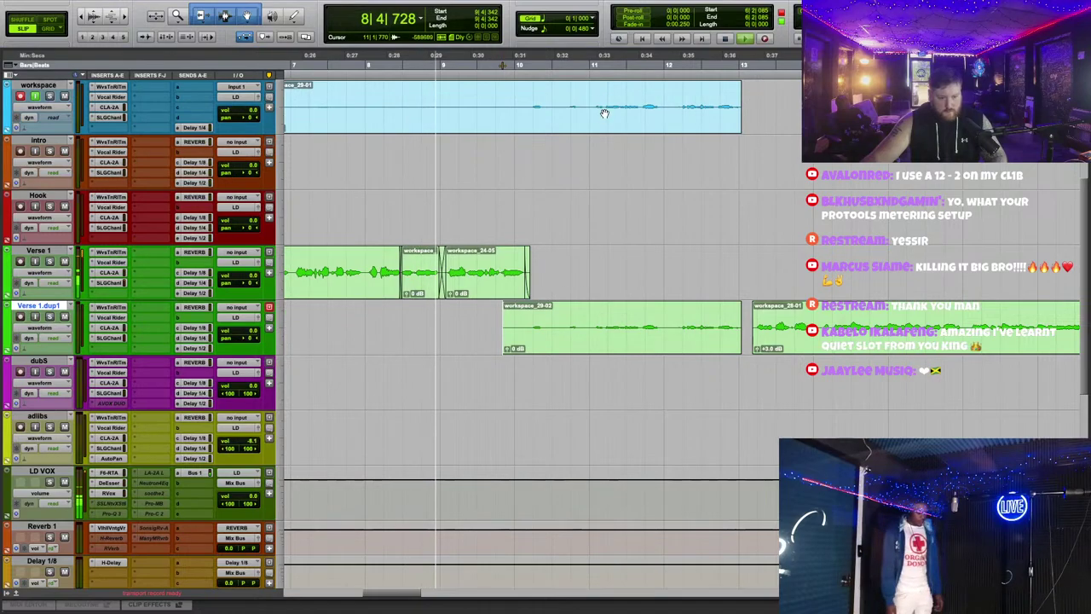
left_click(602, 110)
key("Delete")
Step: Splice a short piece of workspace_29-02 into Verse 1.dup1 and open Waves Tune Real-Time
left_click(612, 350)
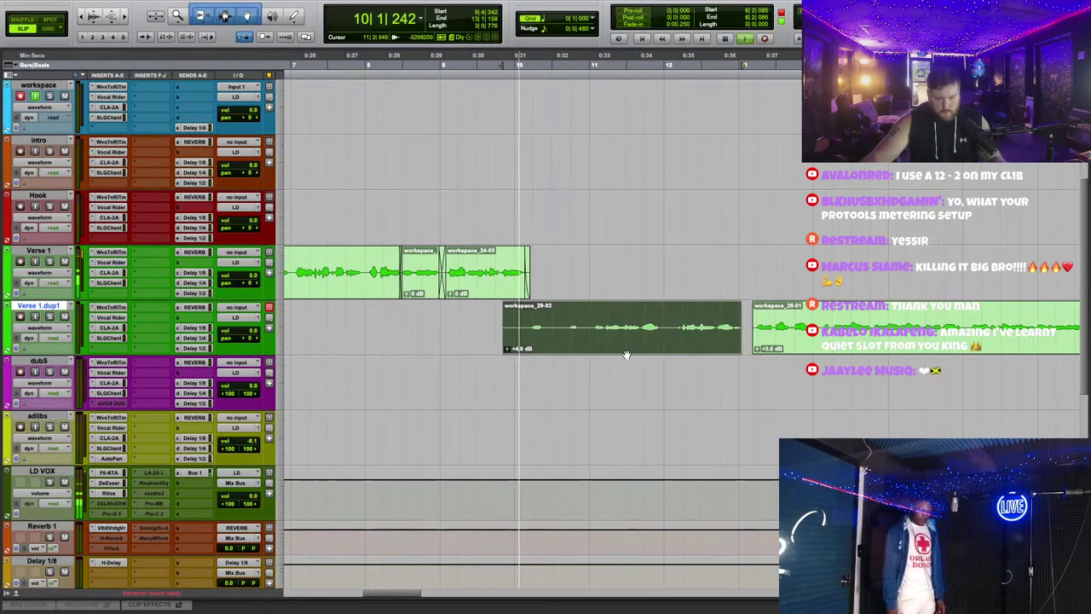
left_click_drag(586, 322, 484, 327)
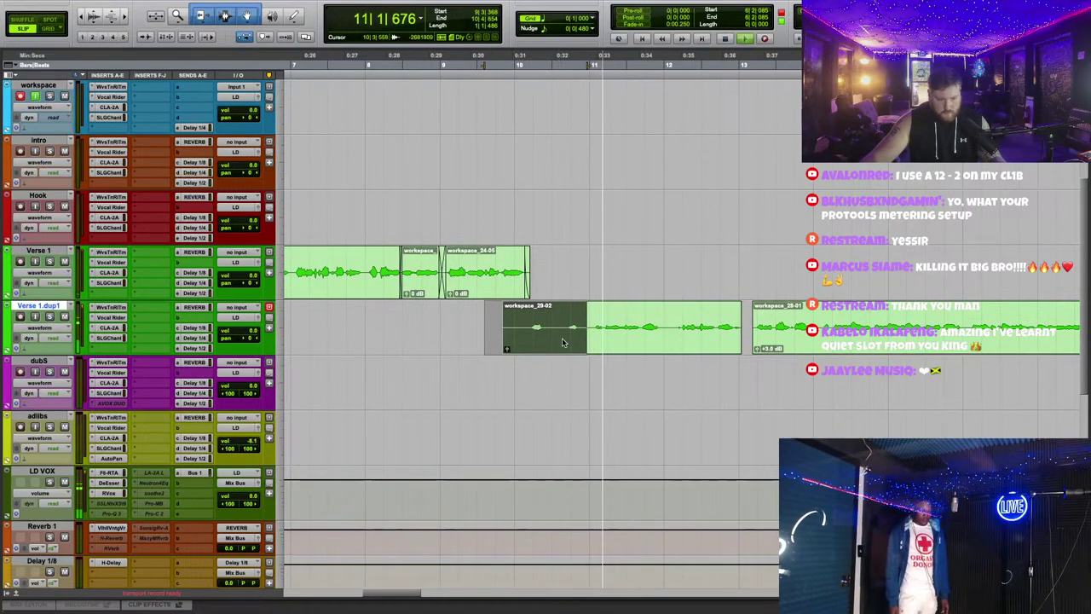
left_click(562, 341)
left_click_drag(550, 333, 454, 334)
left_click(553, 322)
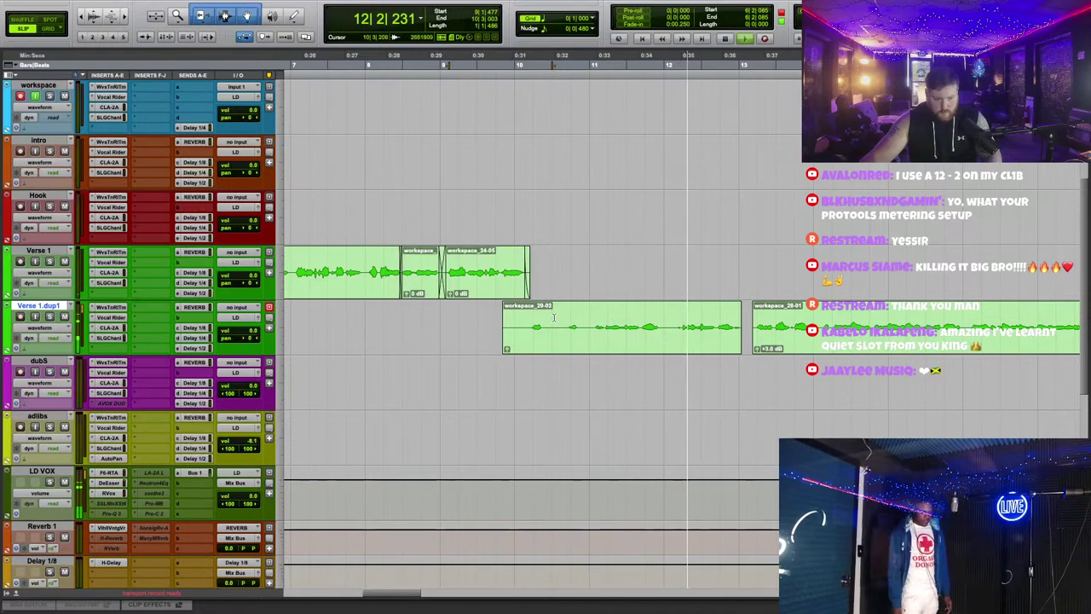
left_click_drag(553, 317, 568, 402)
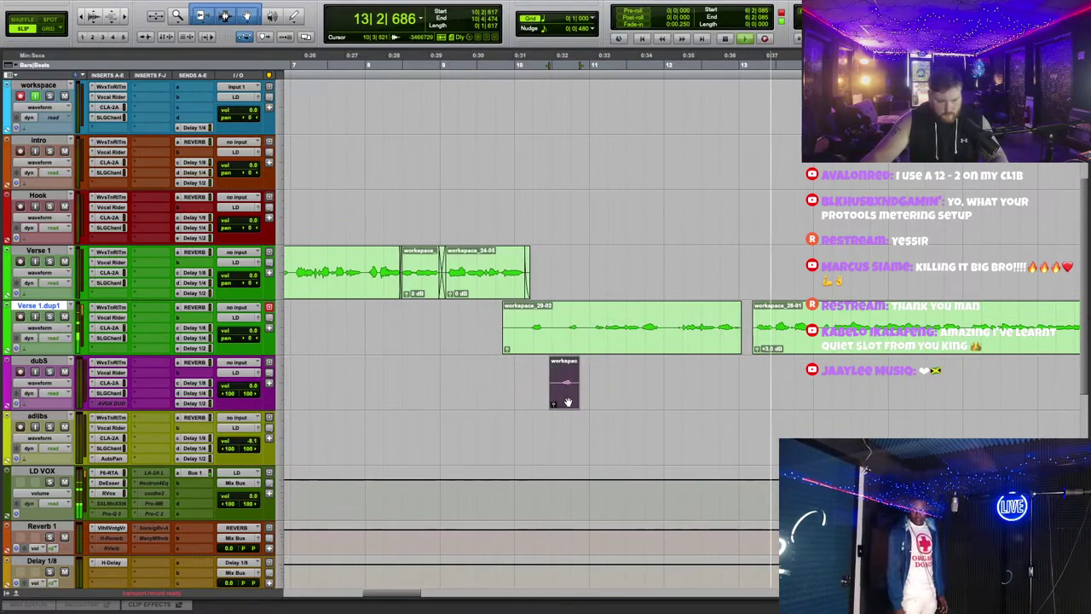
left_click_drag(552, 332, 519, 337)
left_click_drag(564, 383, 534, 328)
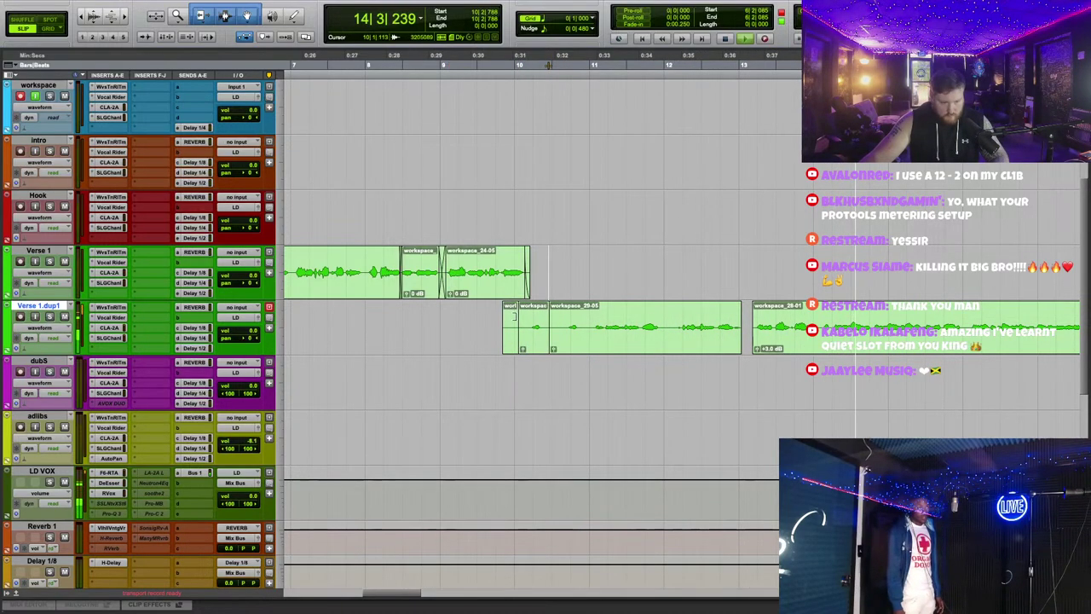
left_click(565, 345)
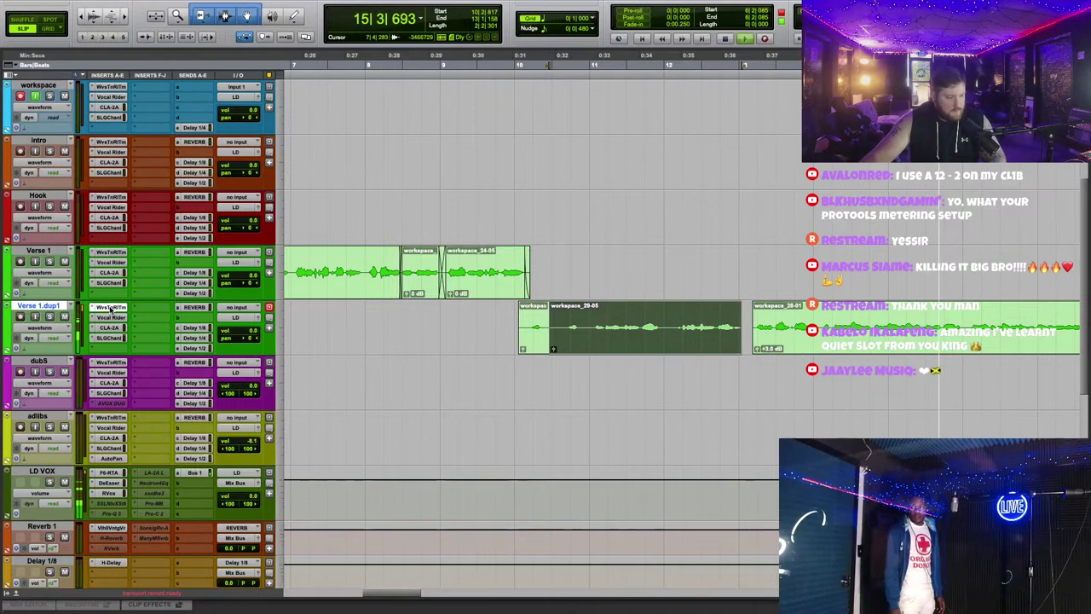
left_click(109, 308)
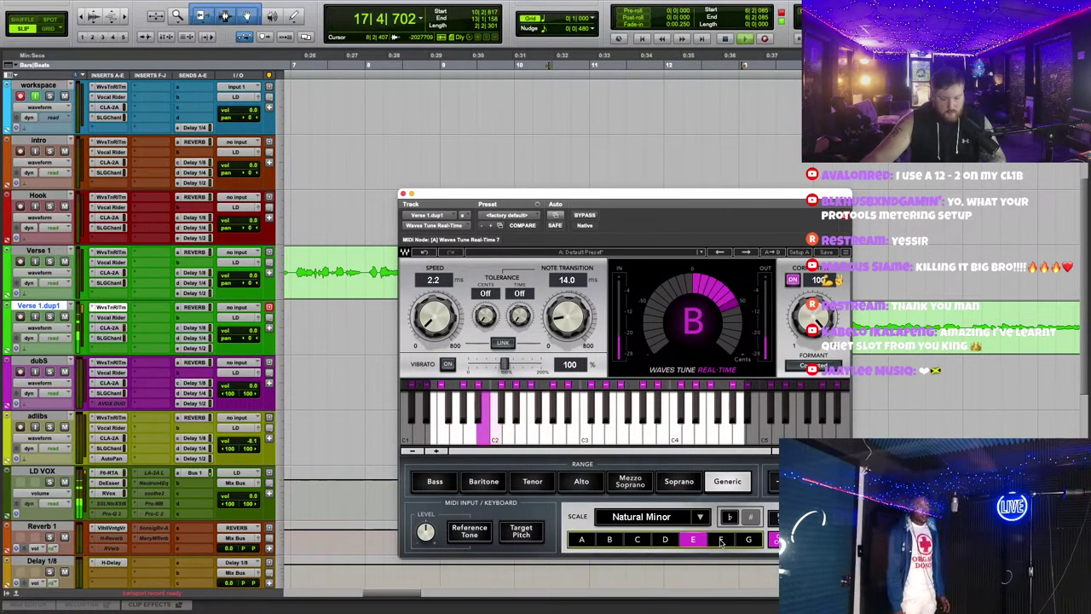
Step: Check Waves Tune Real-Time on Verse 1.dup1 while auditioning from around bars 17 and 9
left_click(405, 195)
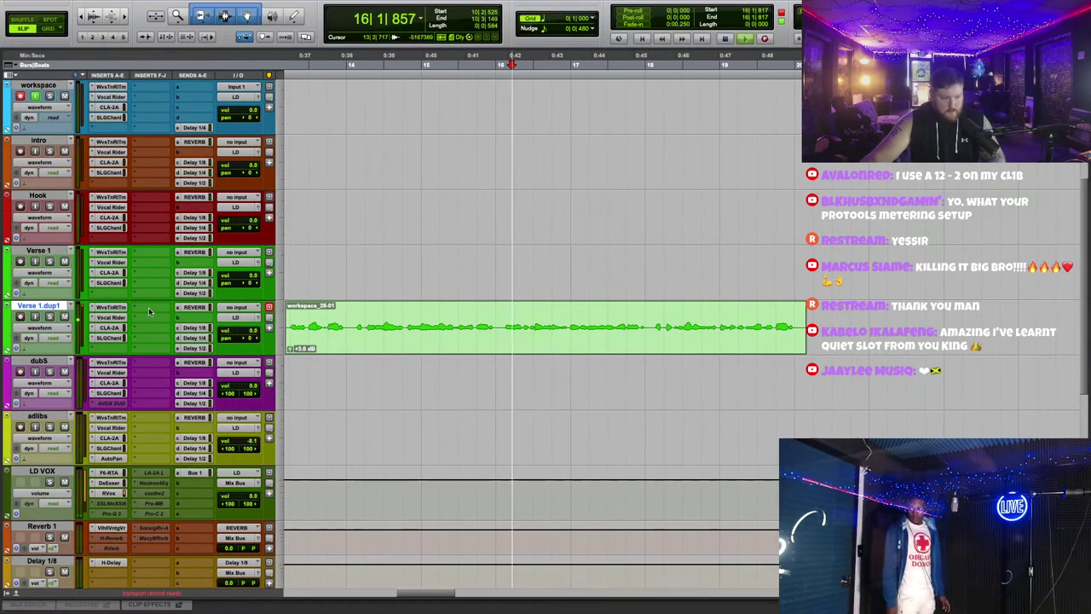
left_click(115, 307)
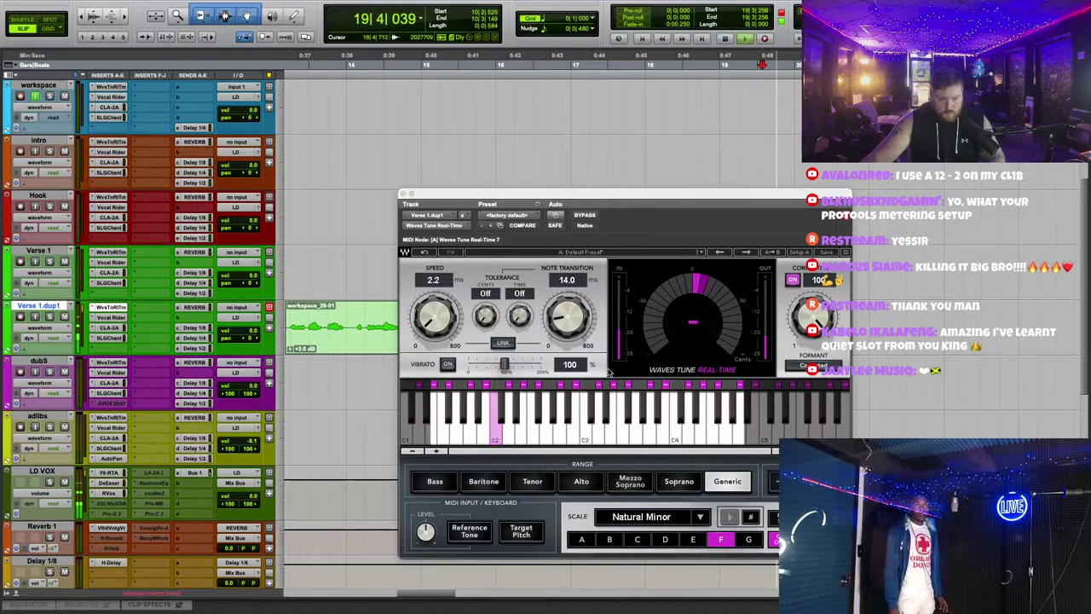
left_click(628, 64)
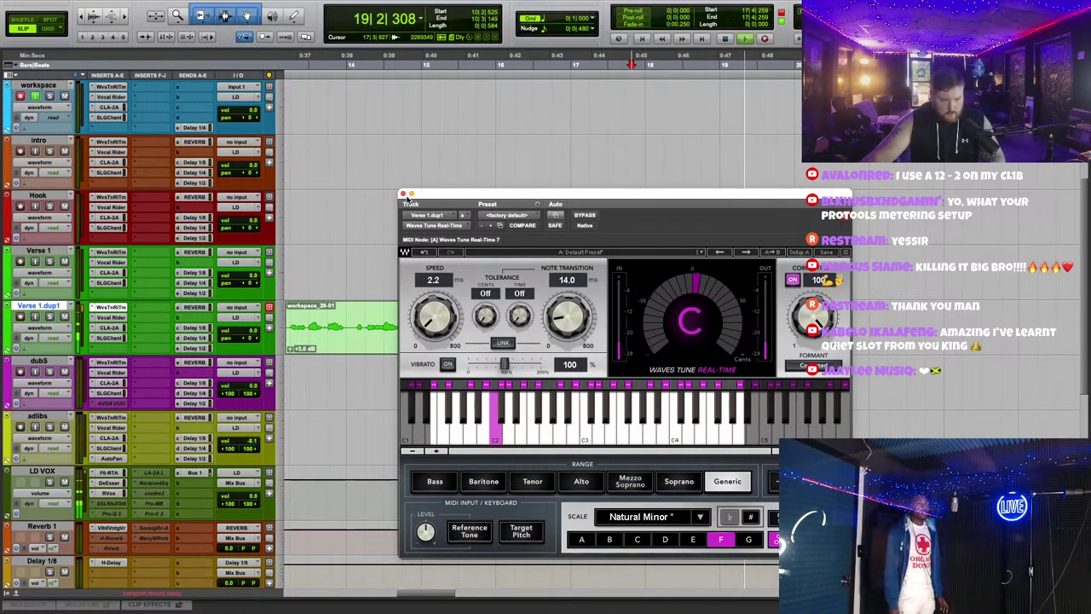
key("super+w")
scroll(748, 312, "left", 5)
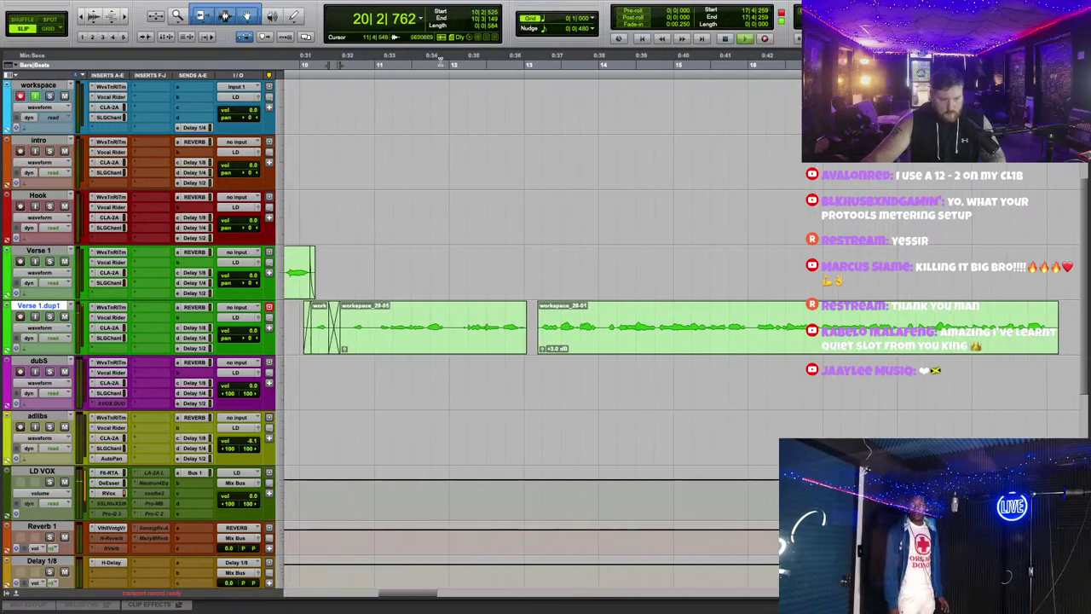
left_click(285, 56)
scroll(469, 298, "left", 2)
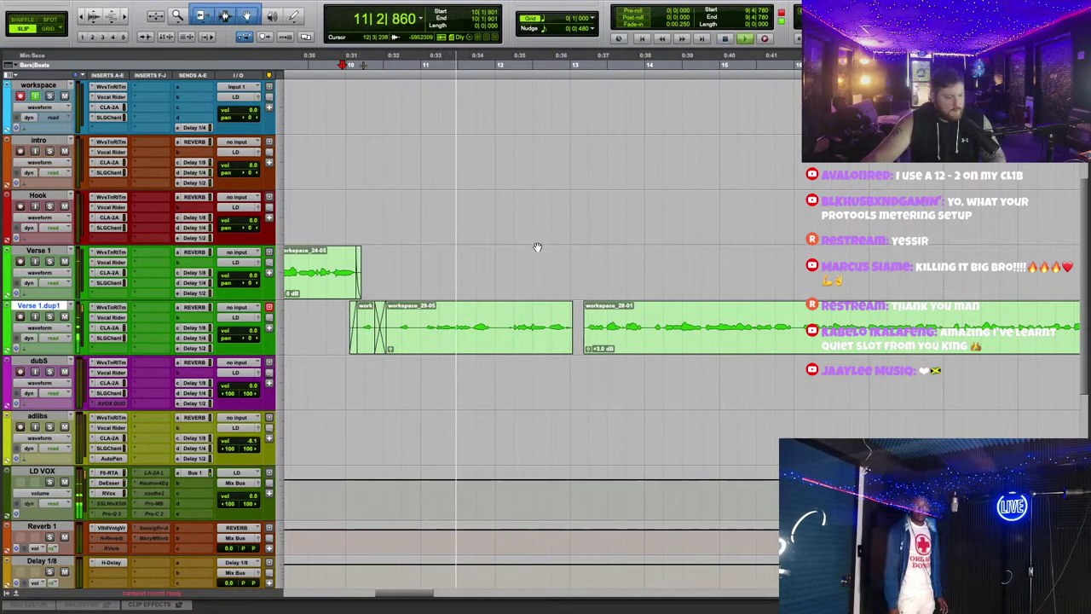
Step: Separate the selected section into its own clip and crossfade the workspace_29-07/29-08 and workspace_28-01 joins
left_click(420, 320, "shift")
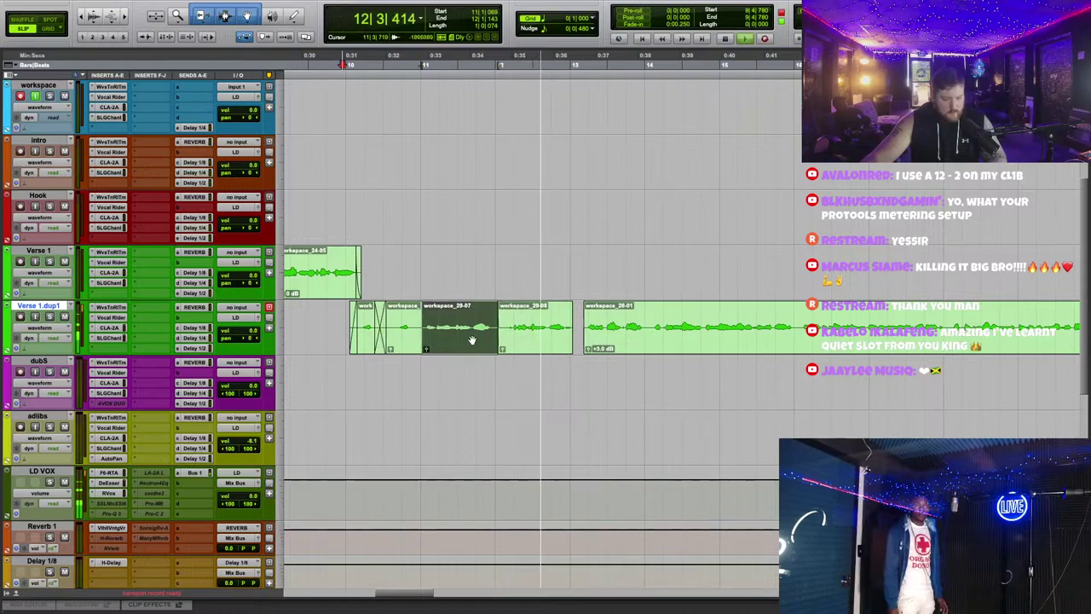
key("ctrl+e")
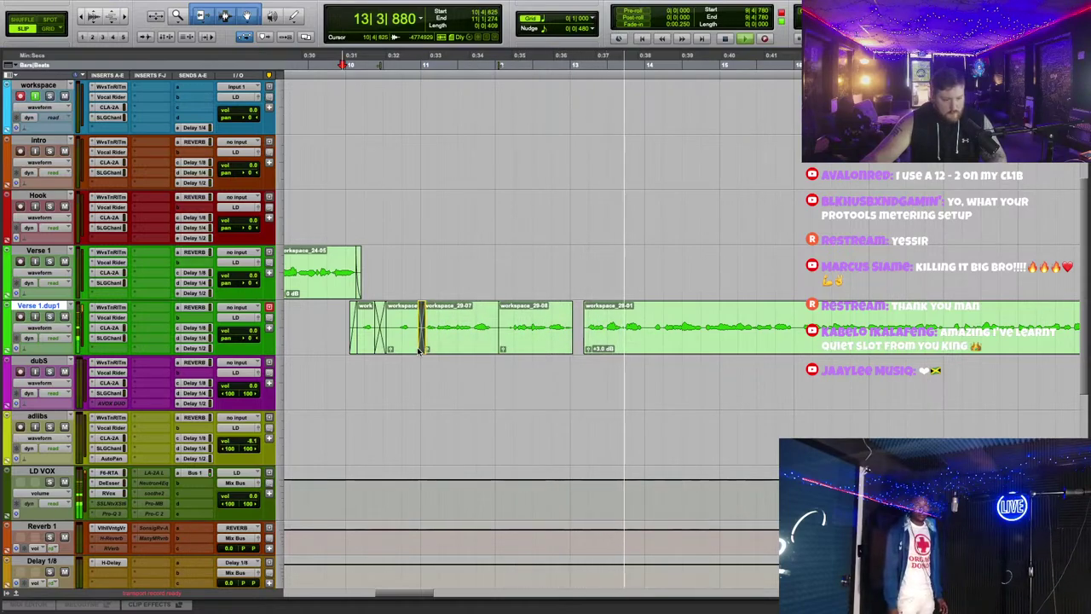
key("f")
left_click_drag(493, 351, 503, 349)
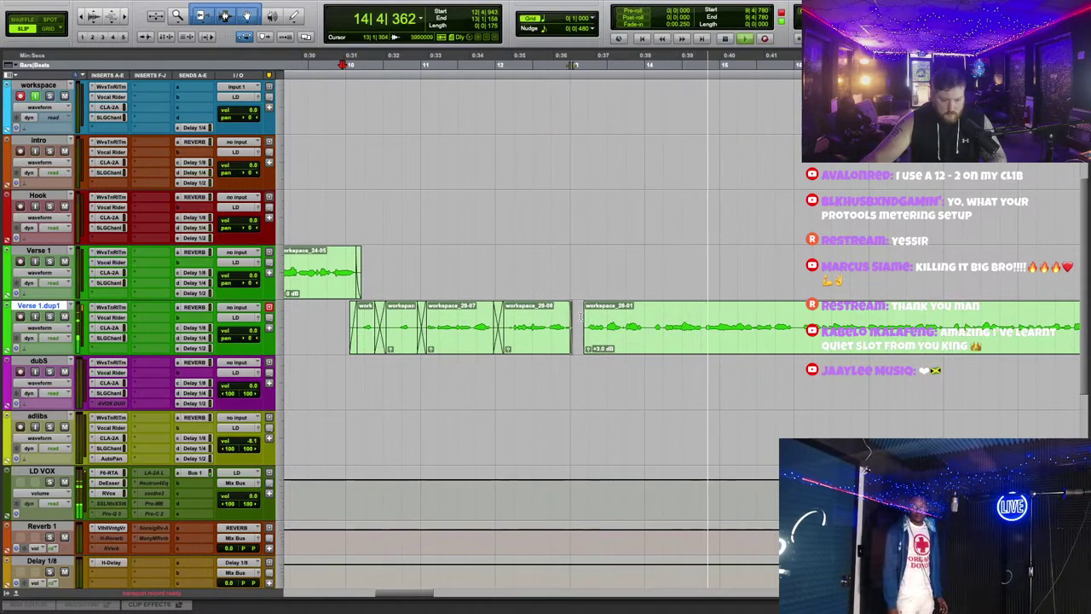
left_click_drag(572, 349, 585, 349)
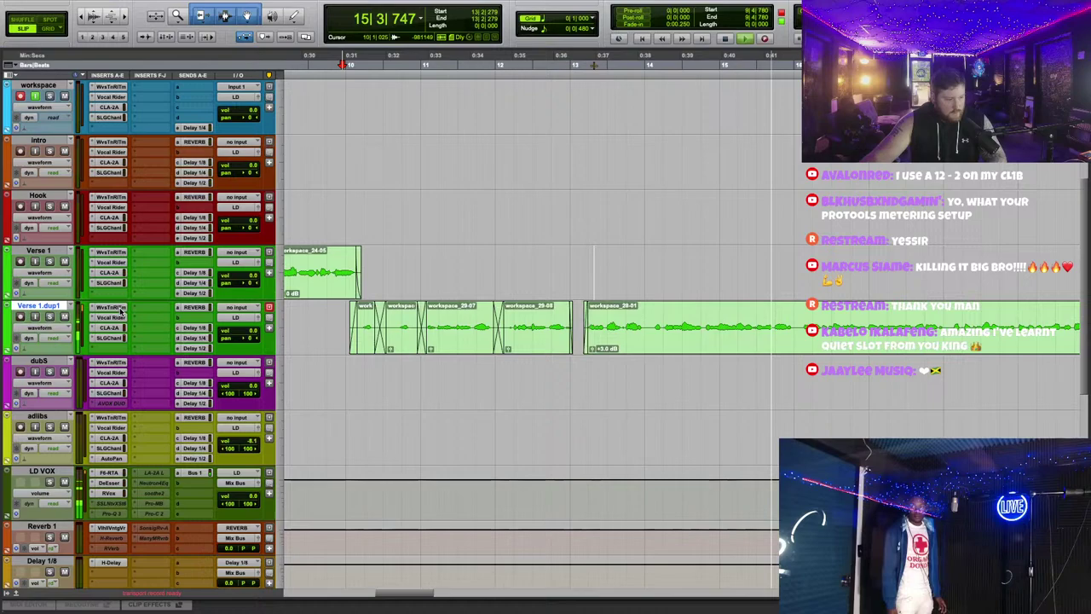
Step: Lengthen Waves Tune's Note Transition, shorten the Verse 1.dup1 clip's end, and open Duplicate Tracks
left_click(111, 307)
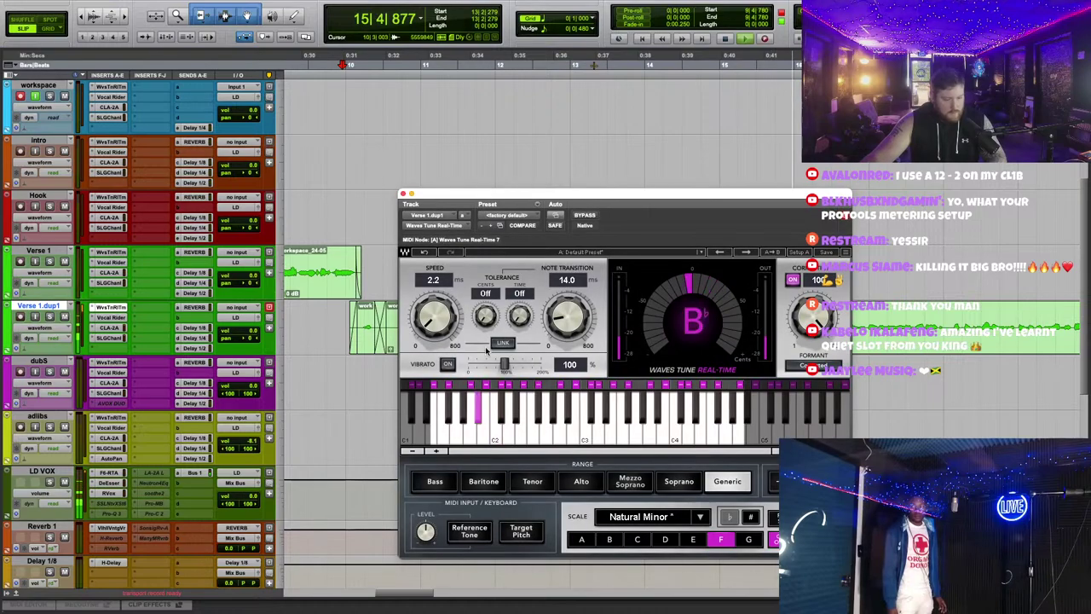
left_click_drag(567, 317, 567, 309)
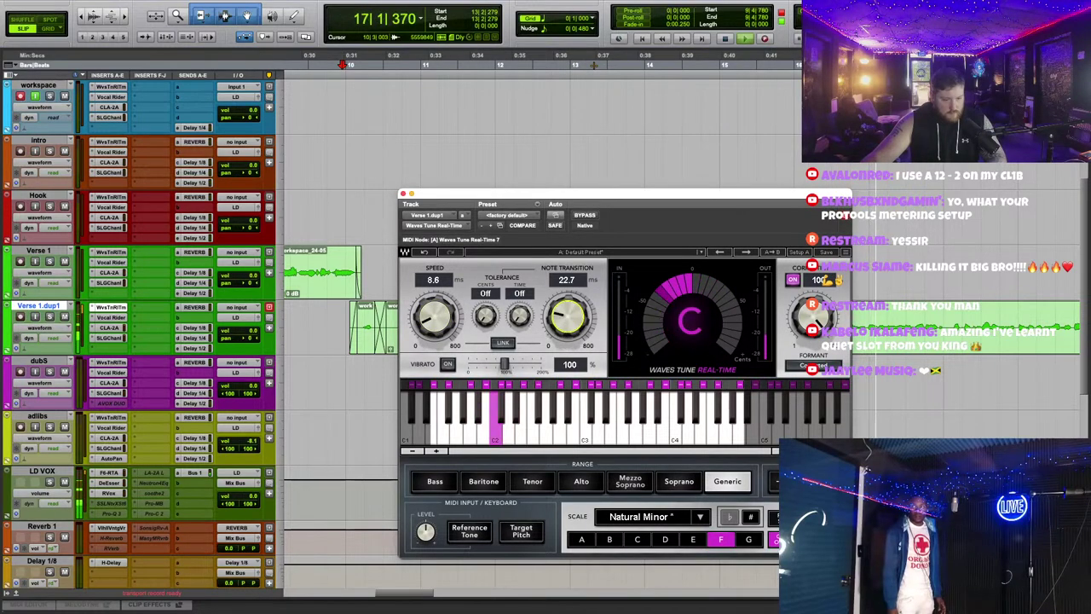
left_click(403, 193)
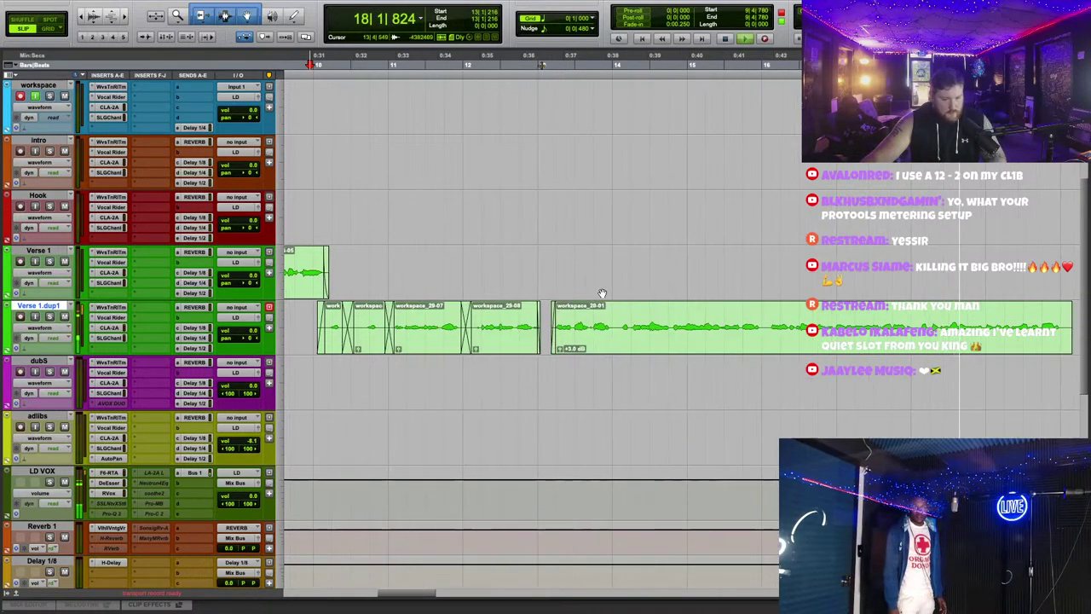
left_click_drag(702, 334, 697, 334)
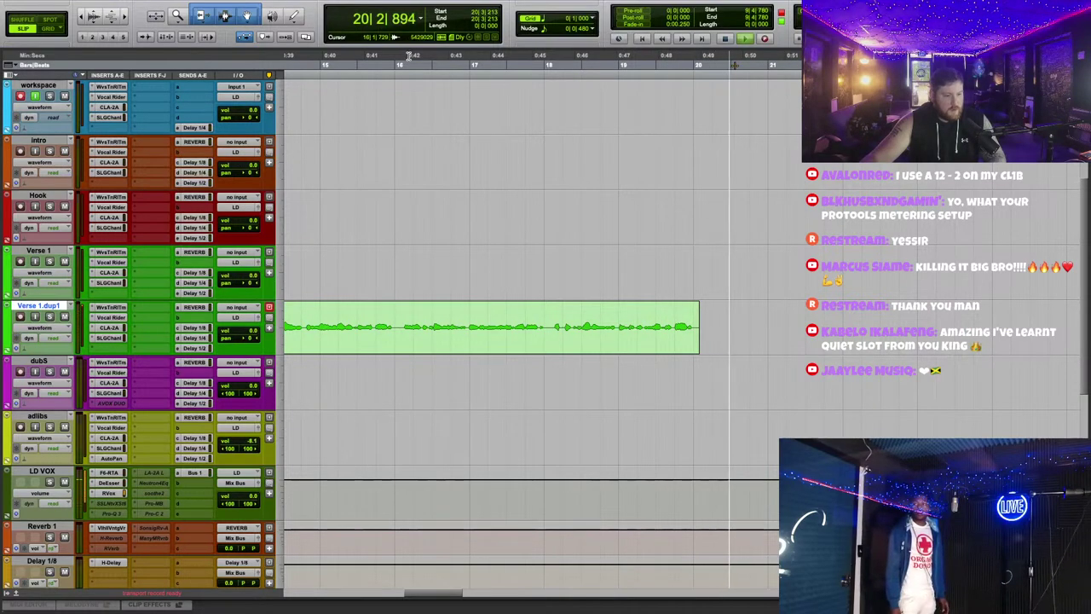
left_click(100, 312)
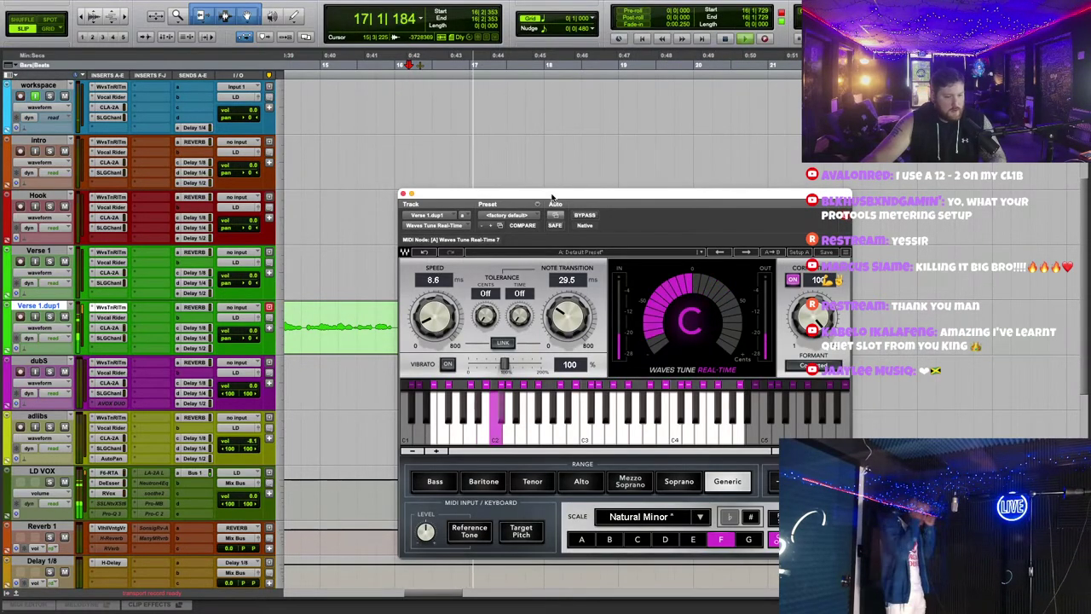
left_click(404, 188)
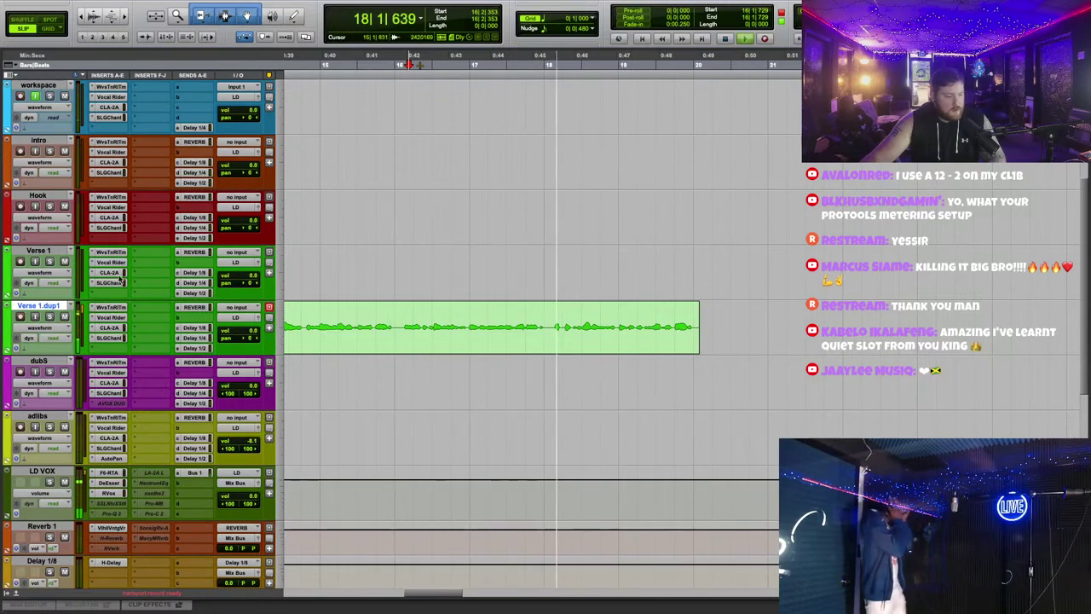
right_click(53, 305)
left_click(76, 492)
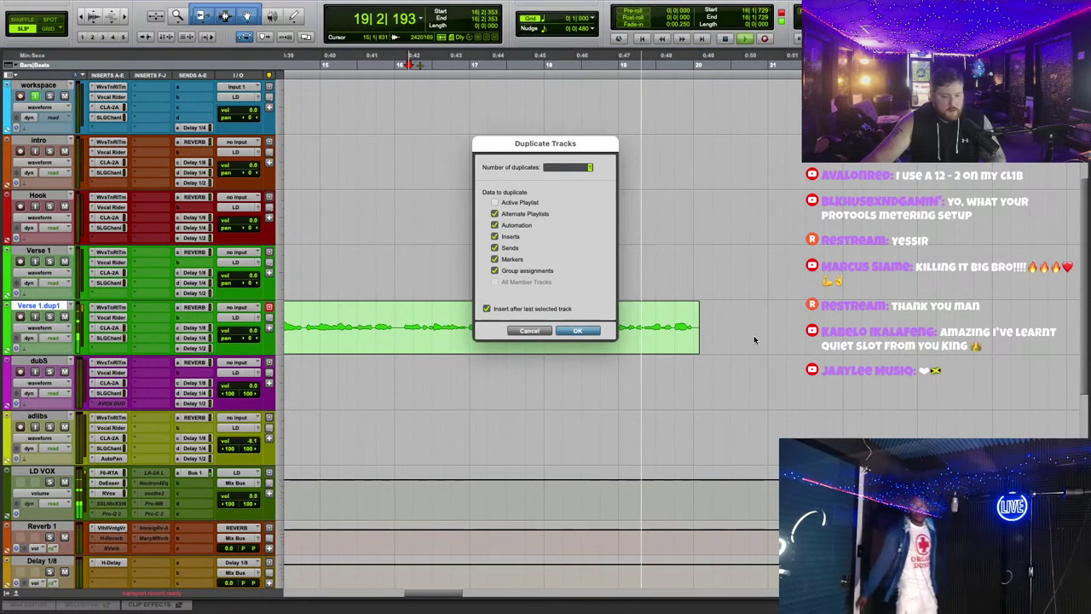
Step: Confirm the duplication to create an empty Verse 1.dup2 track beneath Verse 1.dup1
key("Return")
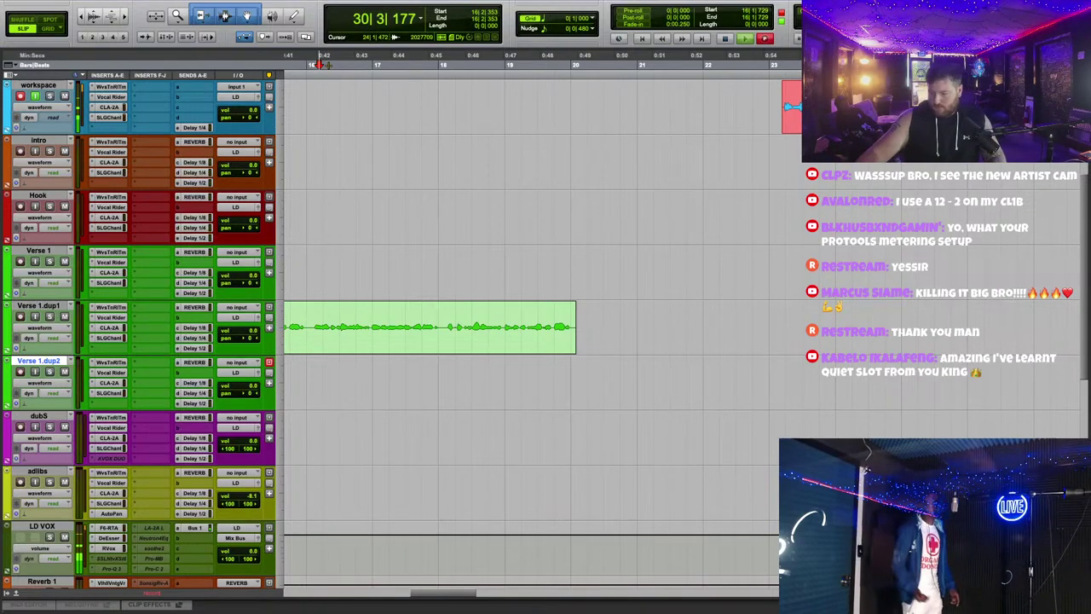
scroll(1086, 385, "up", 1)
Step: Stop recording and replay the verse from the insertion point
scroll(753, 315, "up", 1)
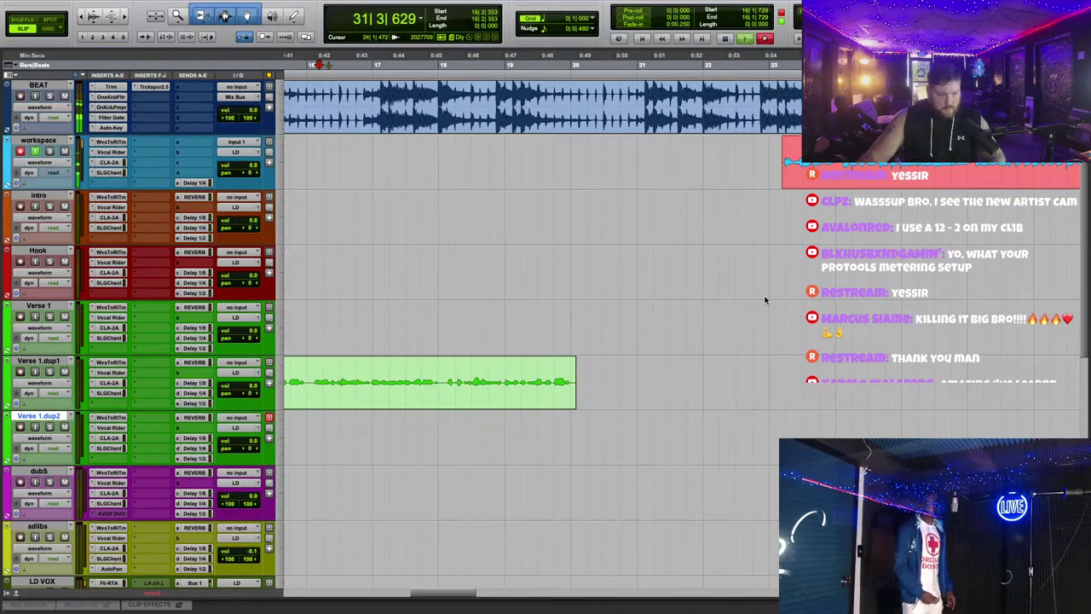
scroll(712, 282, "down", 1)
scroll(707, 273, "down", 1)
scroll(706, 272, "right", 1)
scroll(699, 273, "up", 1)
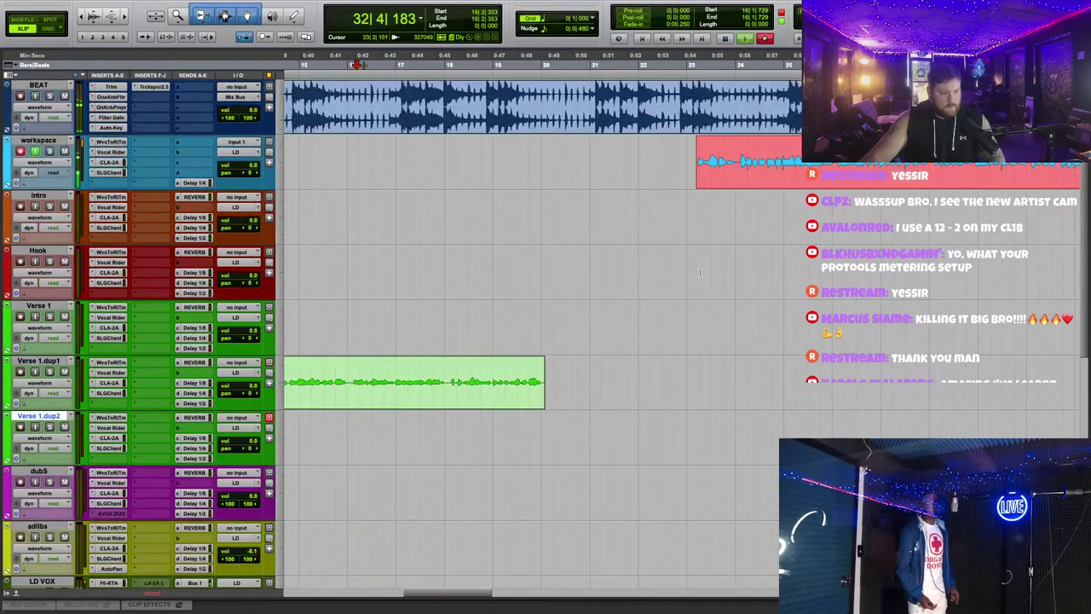
scroll(699, 272, "up", 1)
scroll(721, 288, "down", 1)
scroll(738, 302, "down", 1)
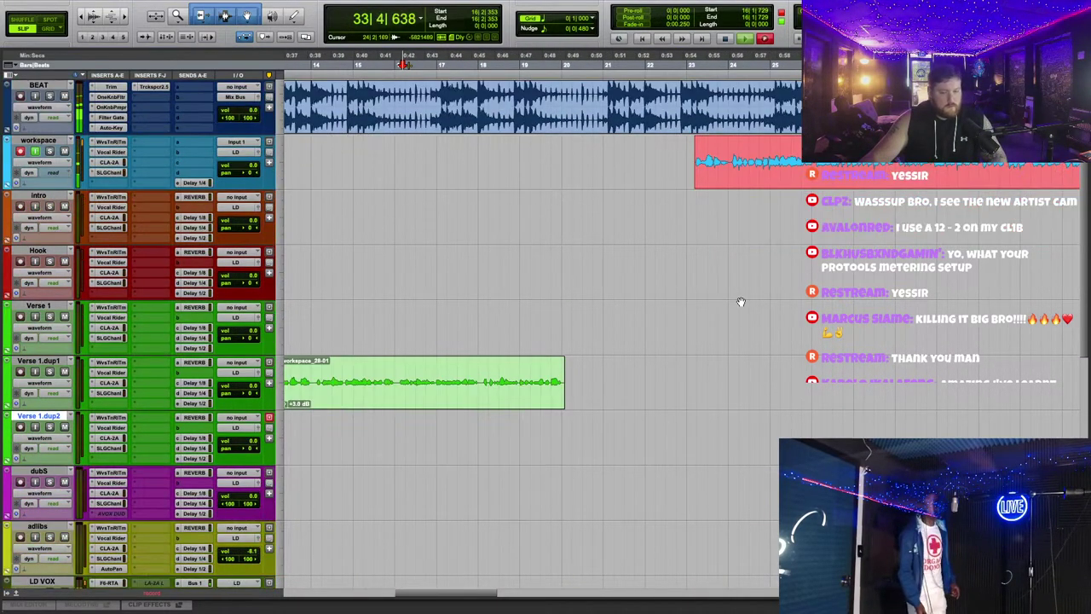
key("space")
key("space")
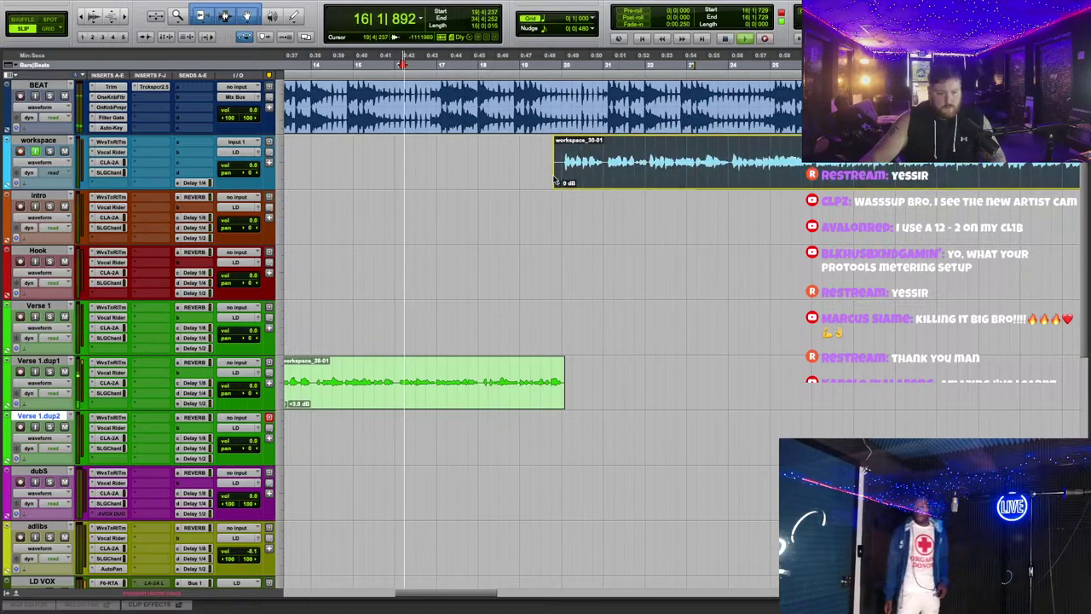
scroll(673, 239, "left", 5)
scroll(648, 230, "left", 2)
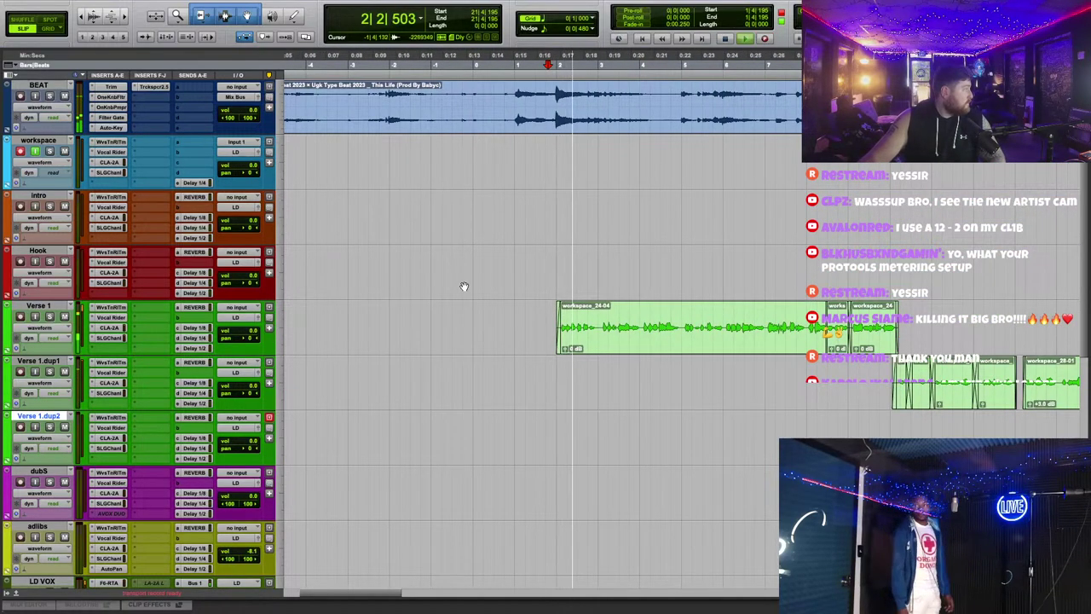
key("space")
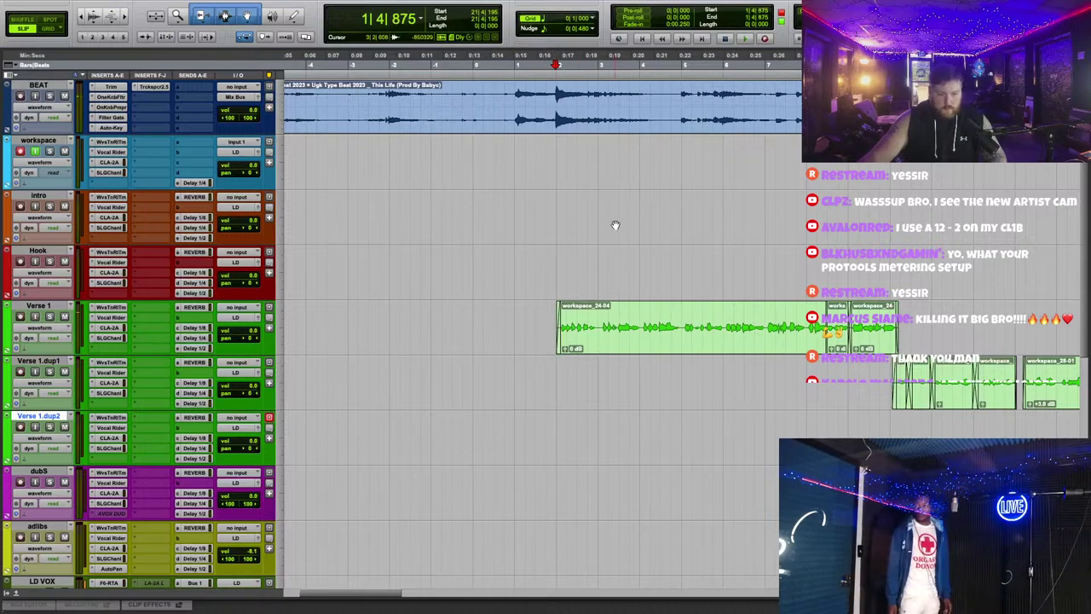
Step: Slide workspace_30-01 on Verse 1 slightly later and audition the join
scroll(688, 332, "right", 10)
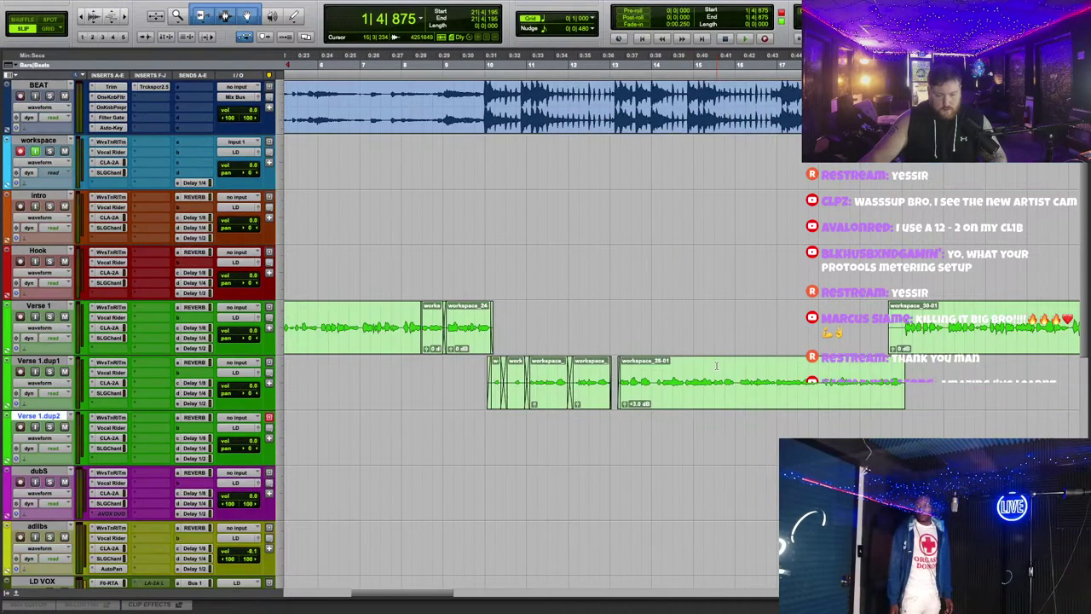
left_click_drag(705, 328, 714, 328)
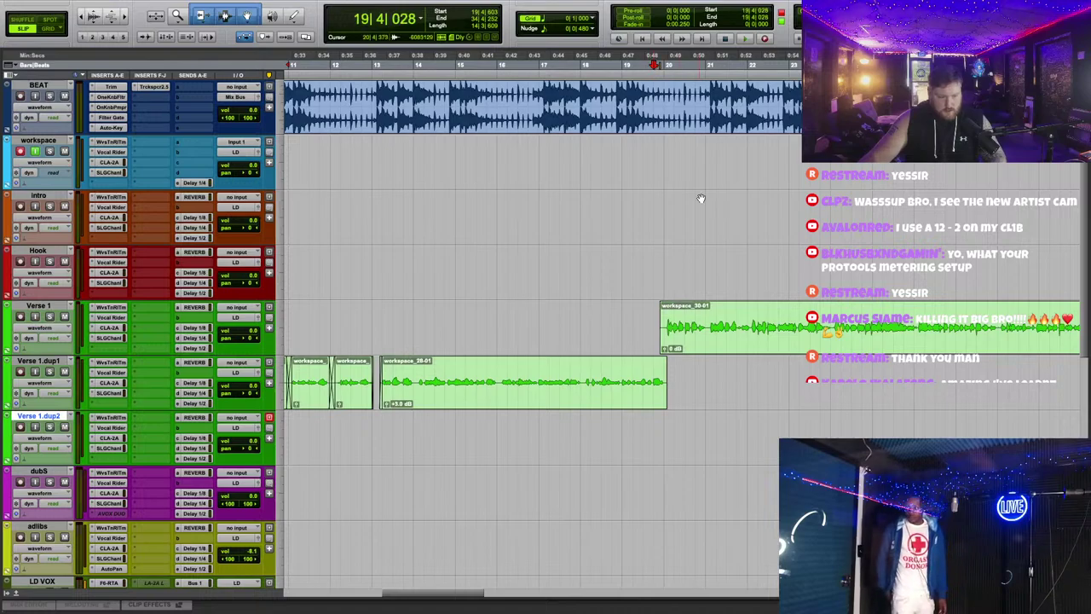
key("space")
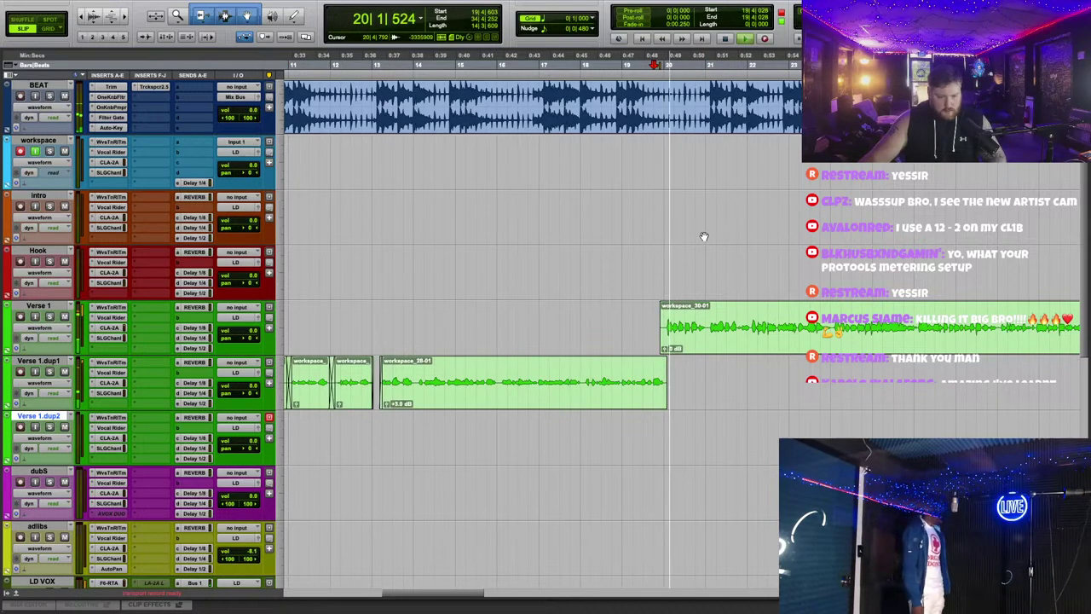
scroll(704, 236, "up", 2)
scroll(748, 243, "right", 2)
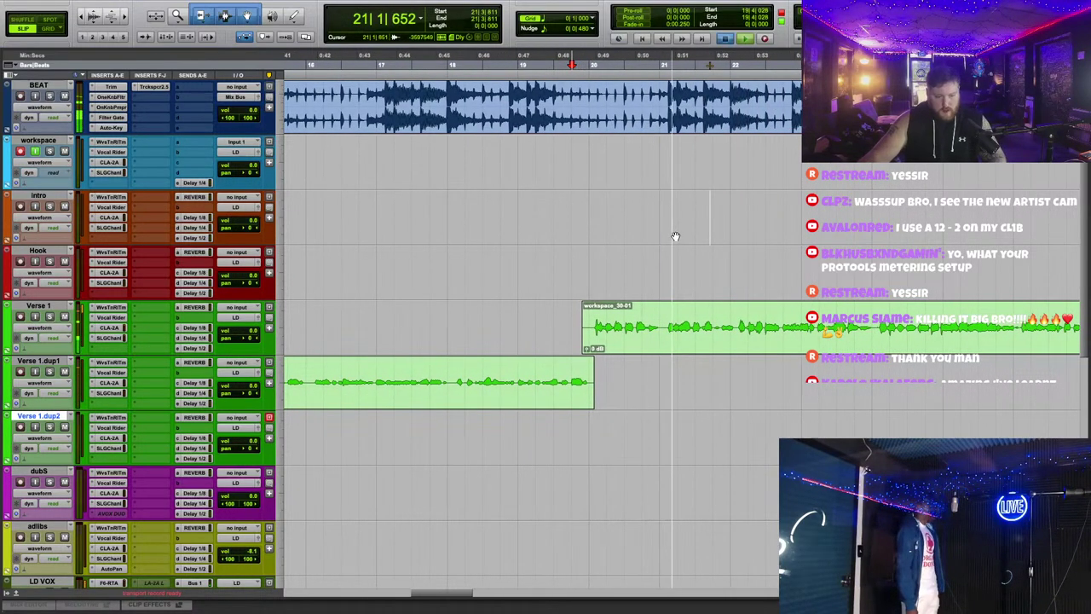
key("space")
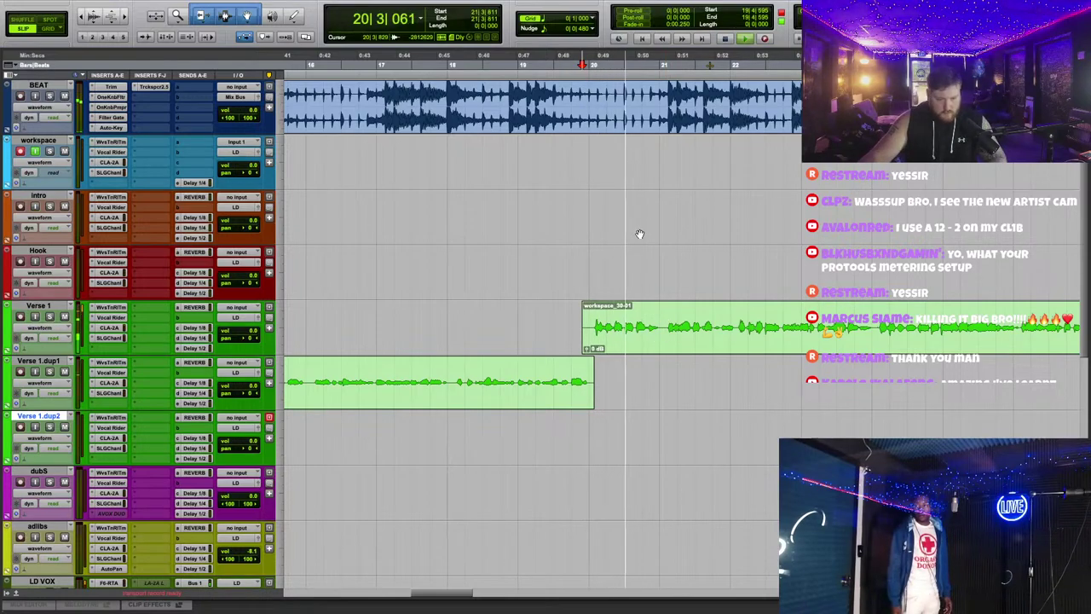
key("space")
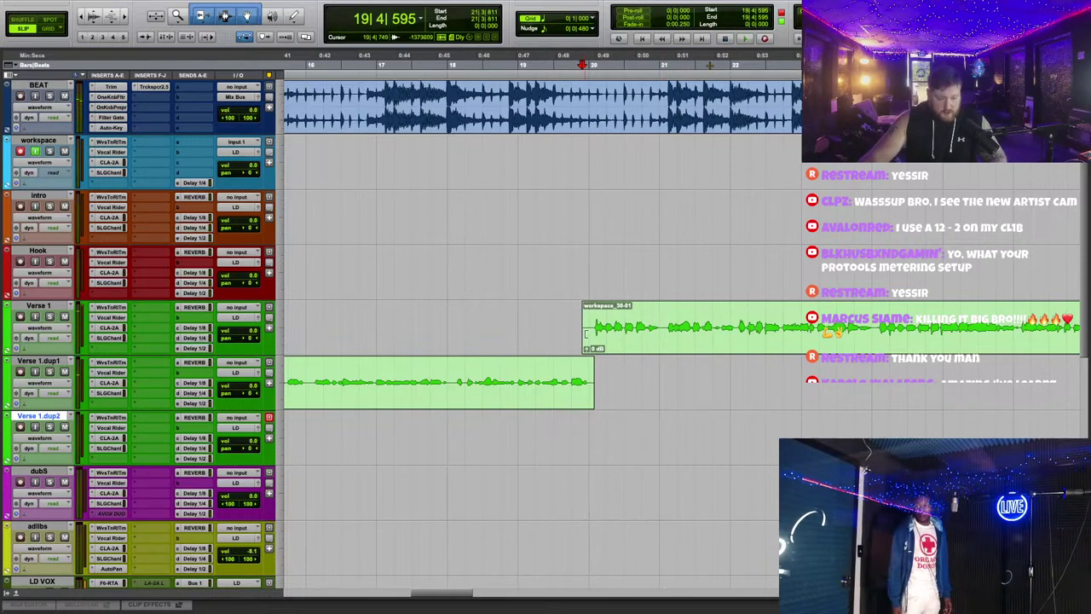
scroll(607, 229, "left", 15)
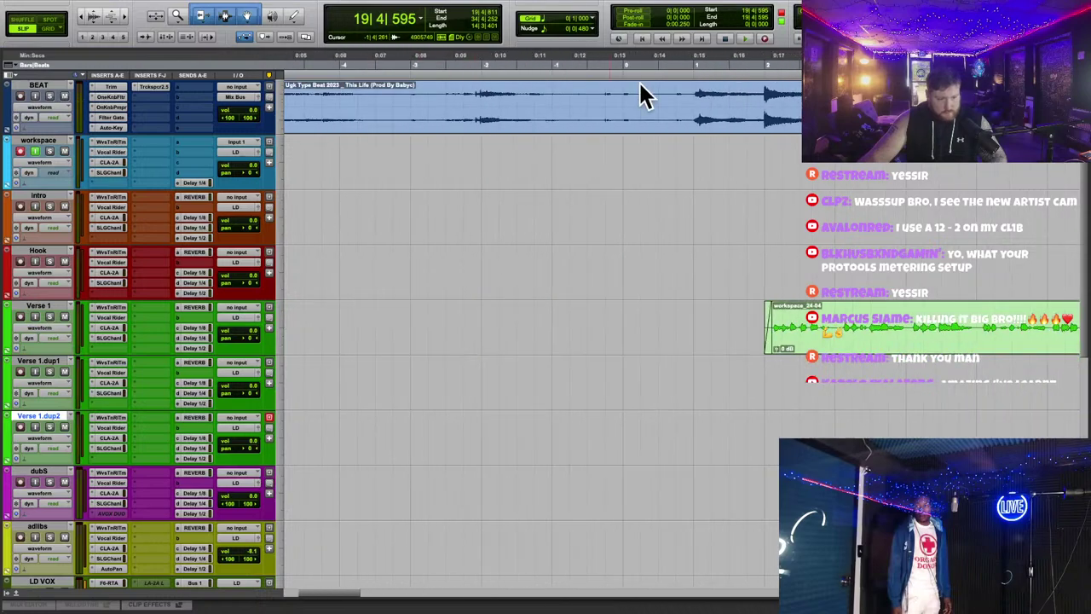
Step: Open Vocal Rider on Verse 1 and raise the workspace clip's gain to +1.7 dB
left_click(111, 318)
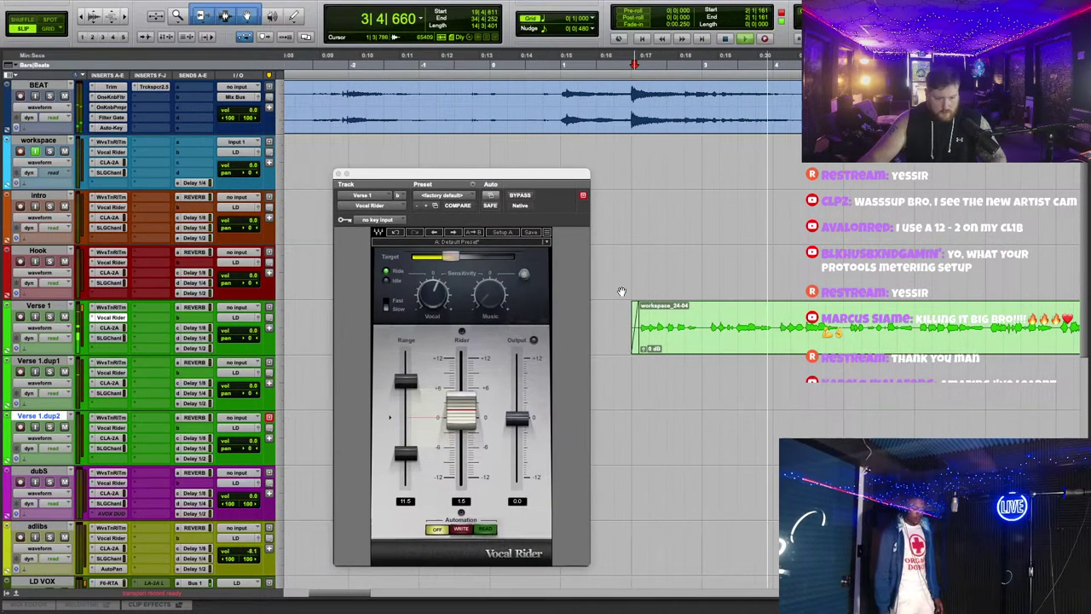
left_click(643, 350)
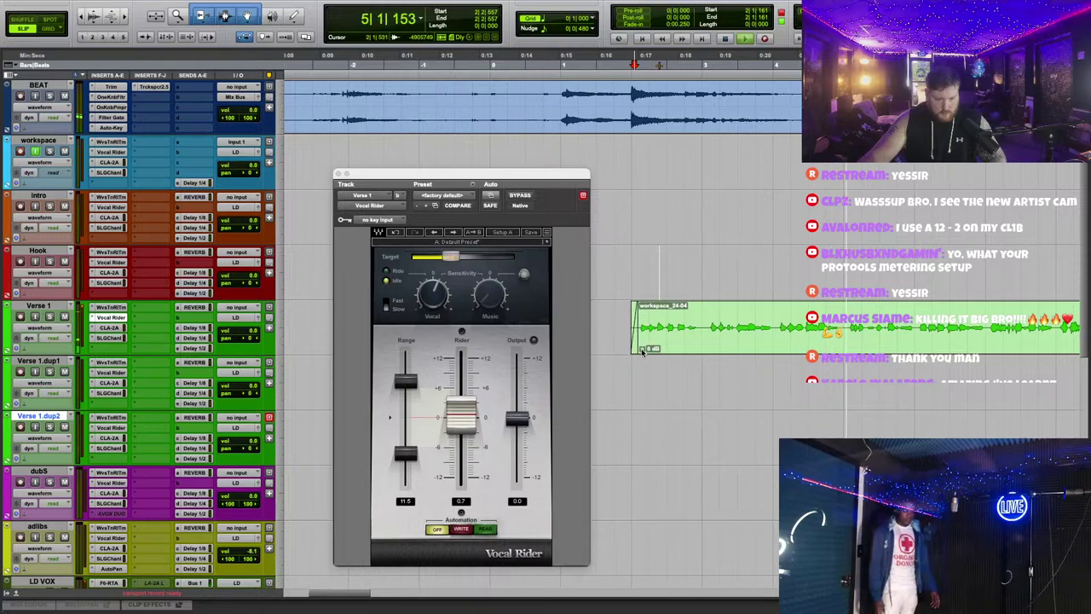
left_click_drag(643, 352, 622, 338)
left_click(613, 132)
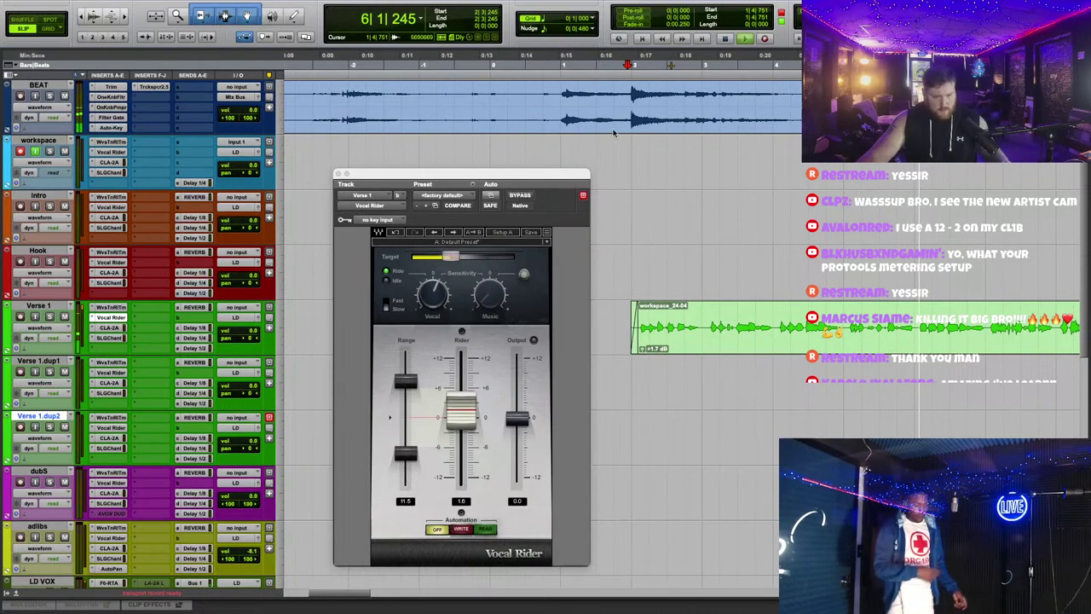
left_click_drag(446, 178, 458, 149)
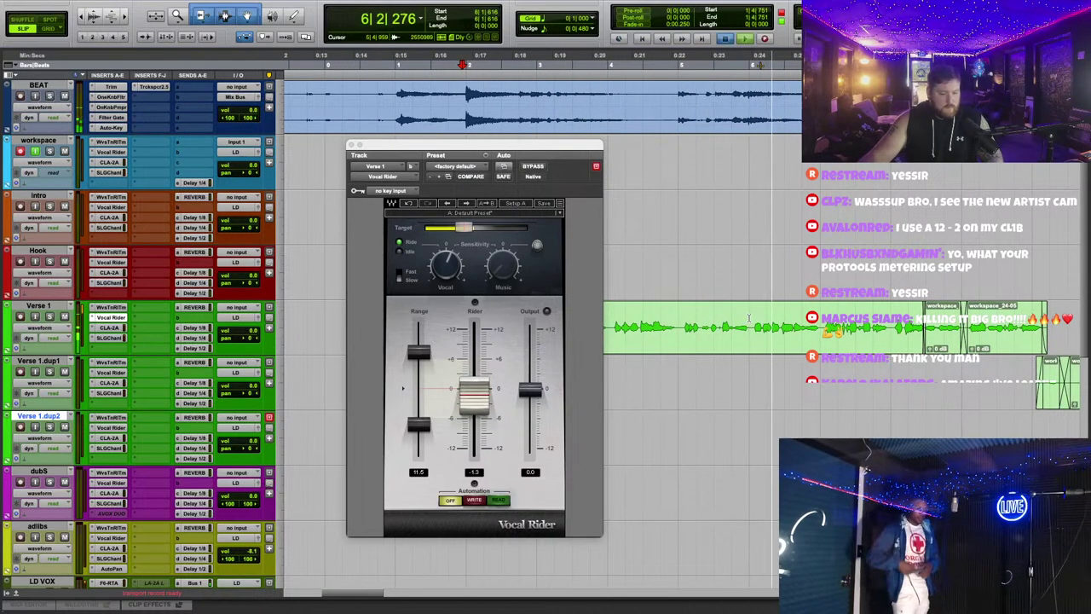
Step: Try deleting a short section of the Verse 1 vocal, then undo the cut
left_click_drag(749, 318, 680, 267)
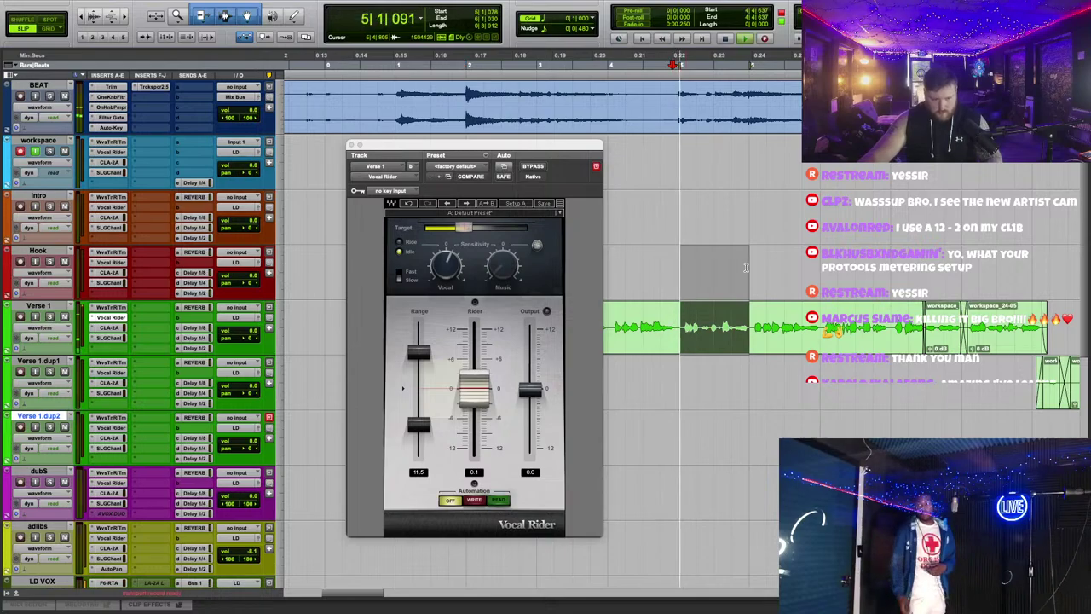
key("space")
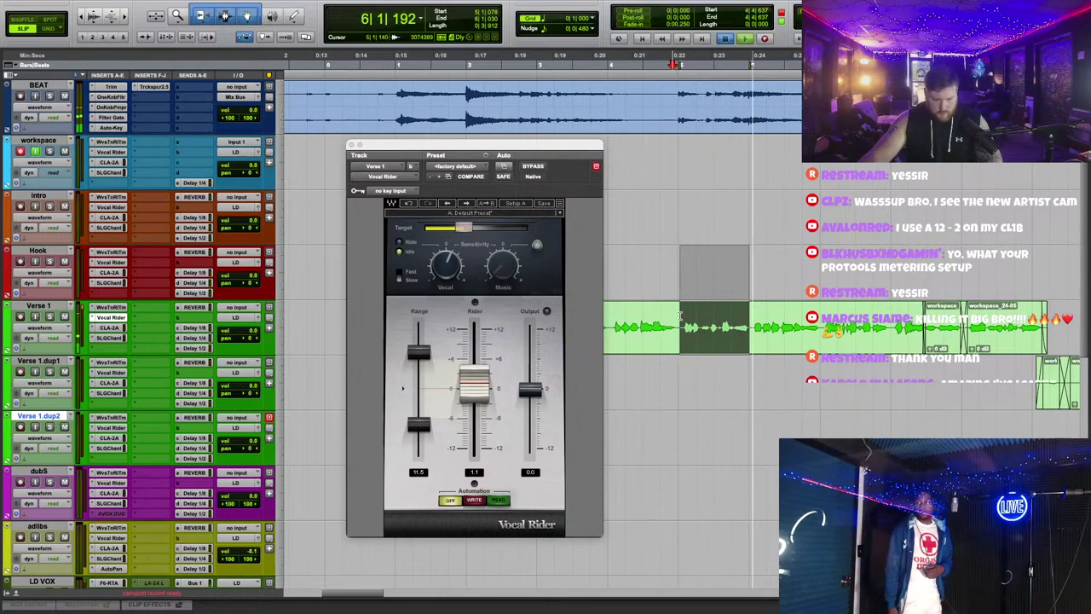
key("space")
left_click_drag(680, 315, 745, 311)
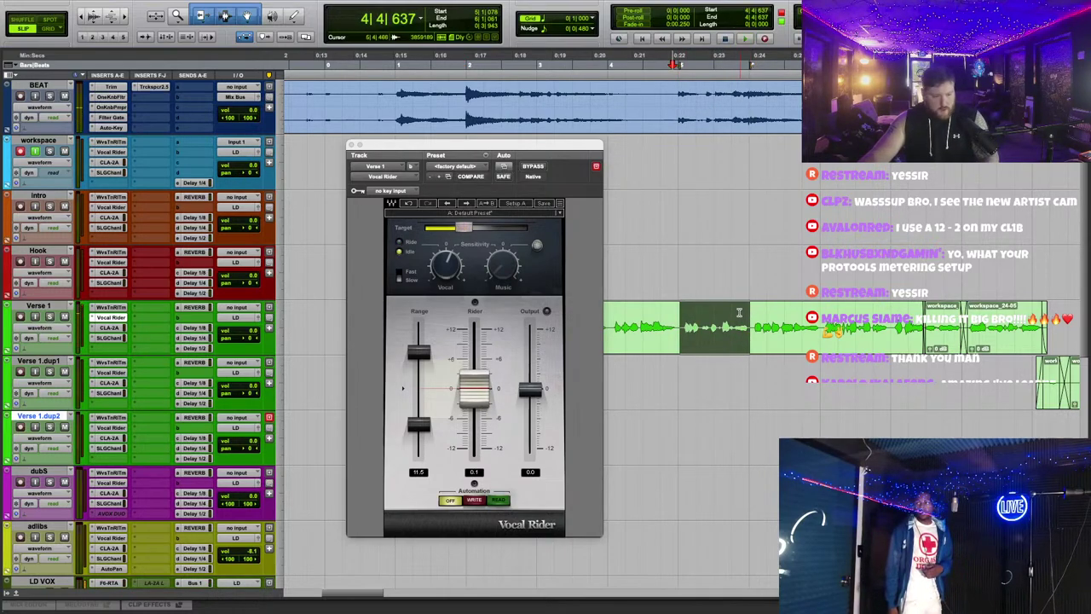
key("Delete")
key("space")
key("space")
left_click(387, 64)
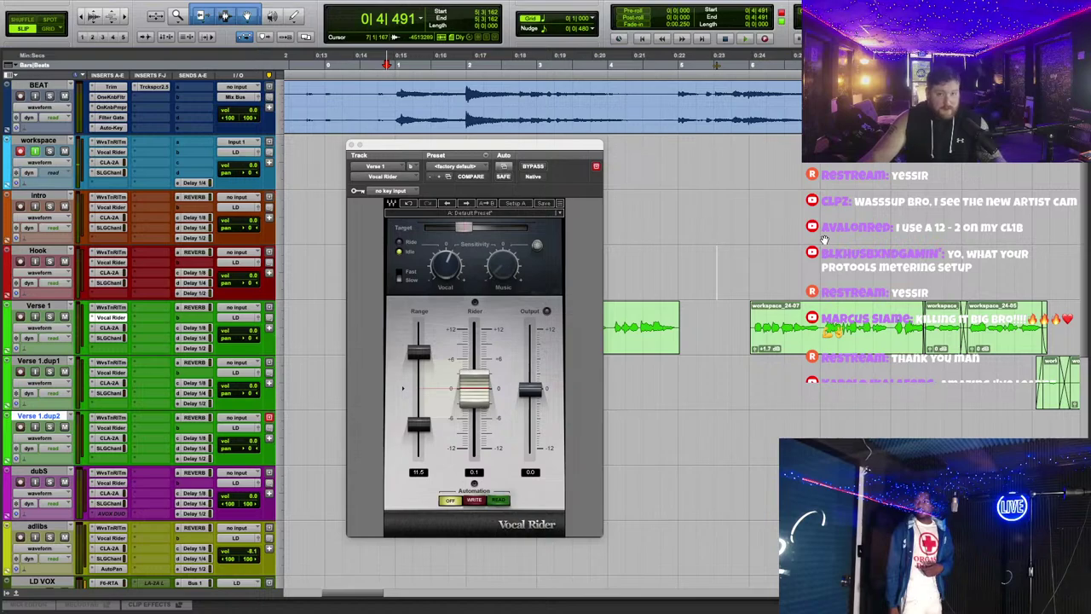
key("ctrl+z")
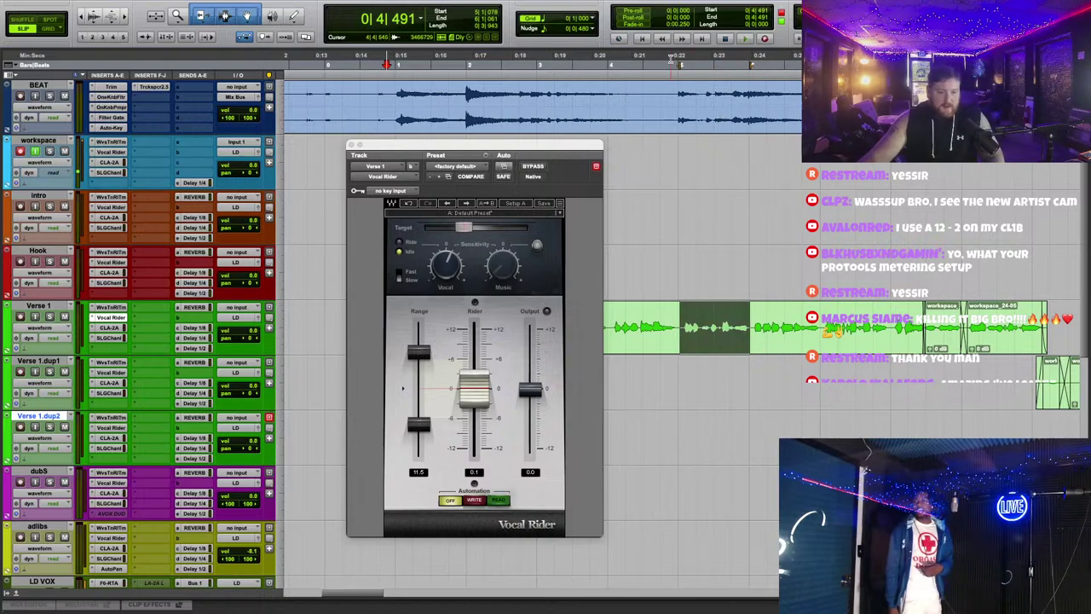
Step: Delete a shorter range of the Verse 1 vocal to leave a gap, and close Vocal Rider
left_click(671, 60)
key("space")
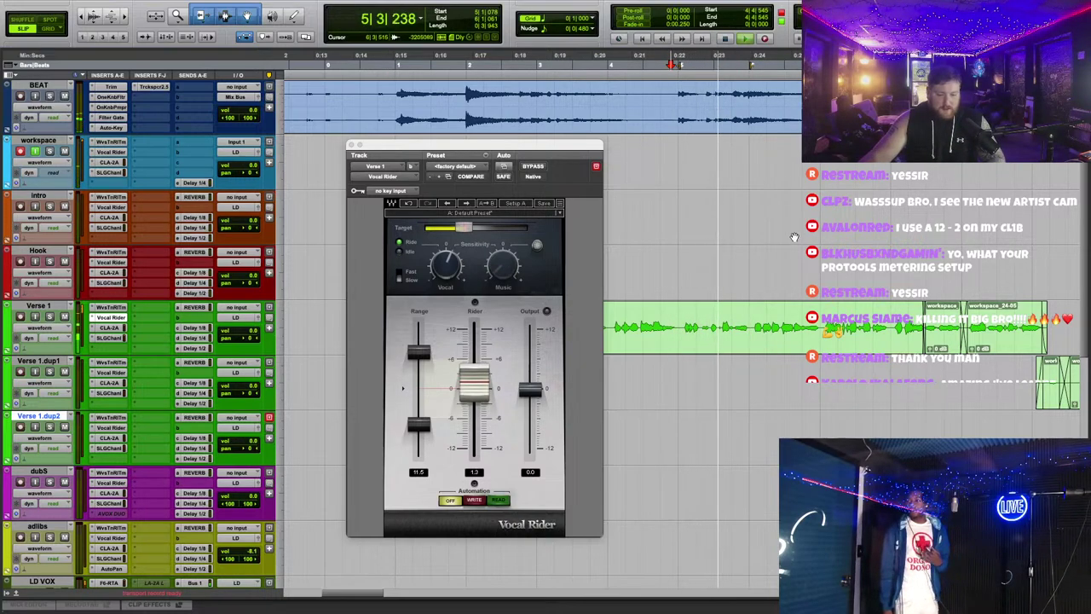
key("space")
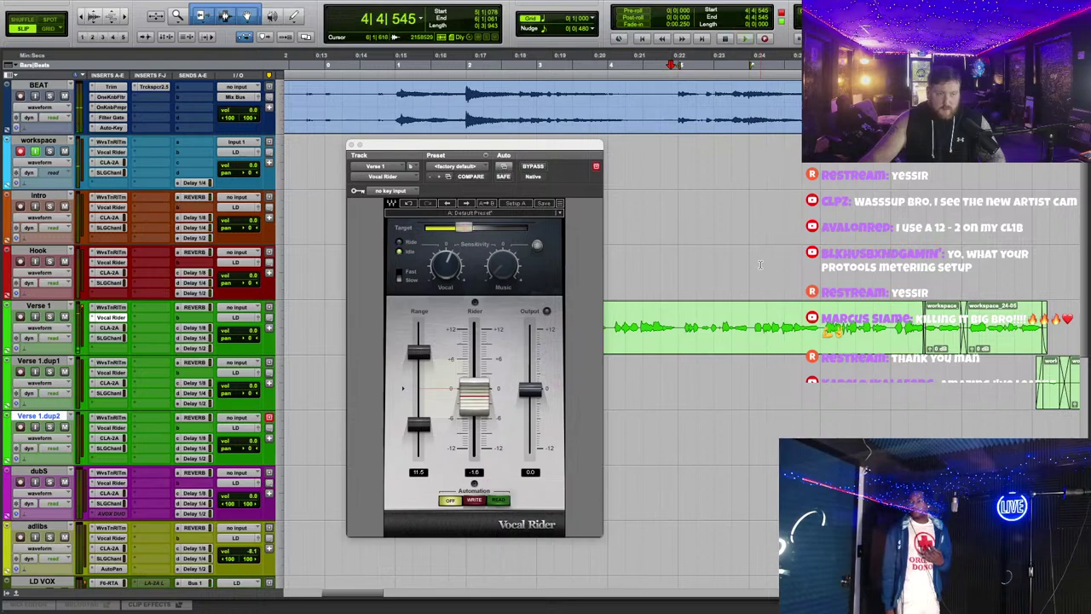
left_click_drag(748, 318, 704, 316)
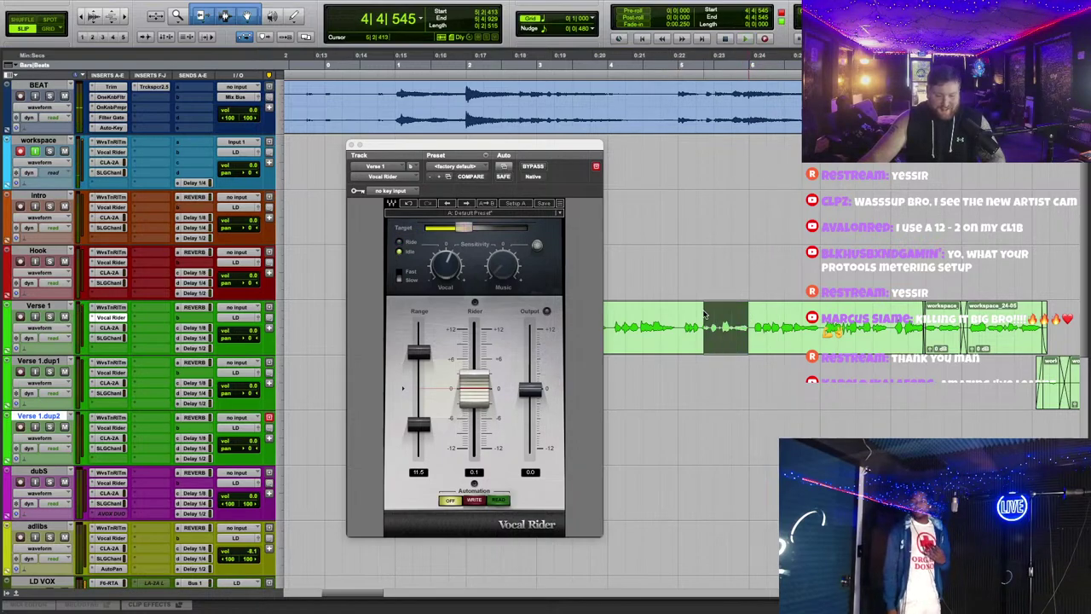
key("Delete")
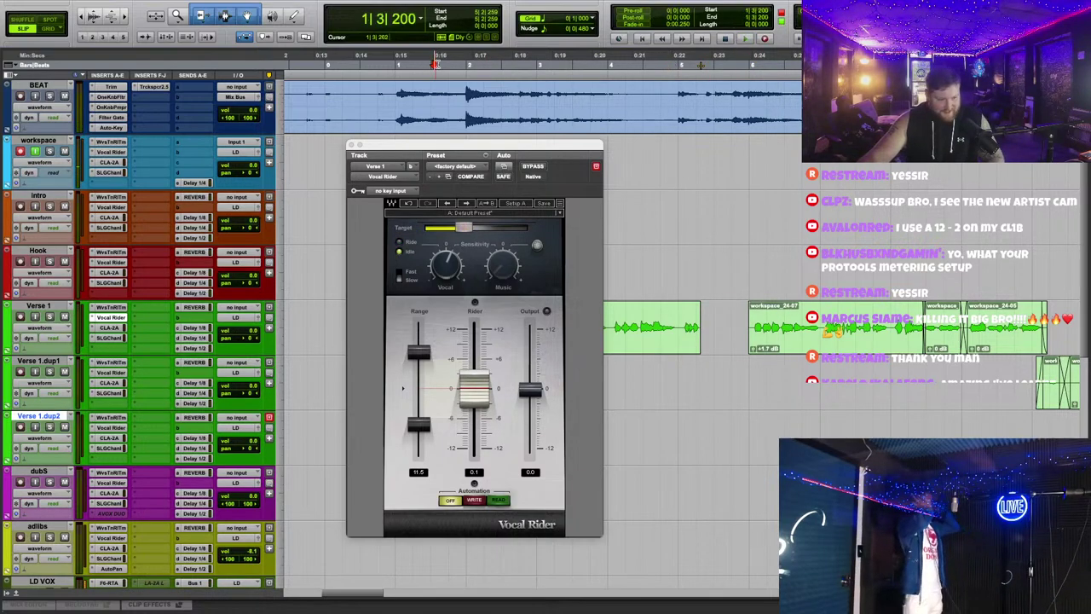
key("space")
left_click(349, 147)
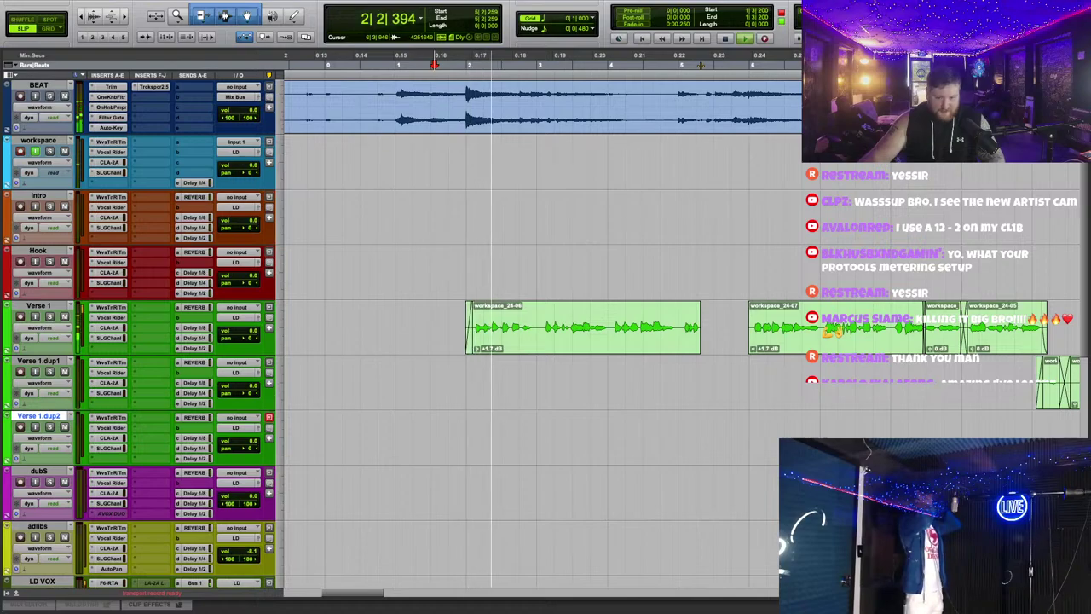
Step: Record a new take on the workspace track, zoomed in on the recording area
left_click(478, 345)
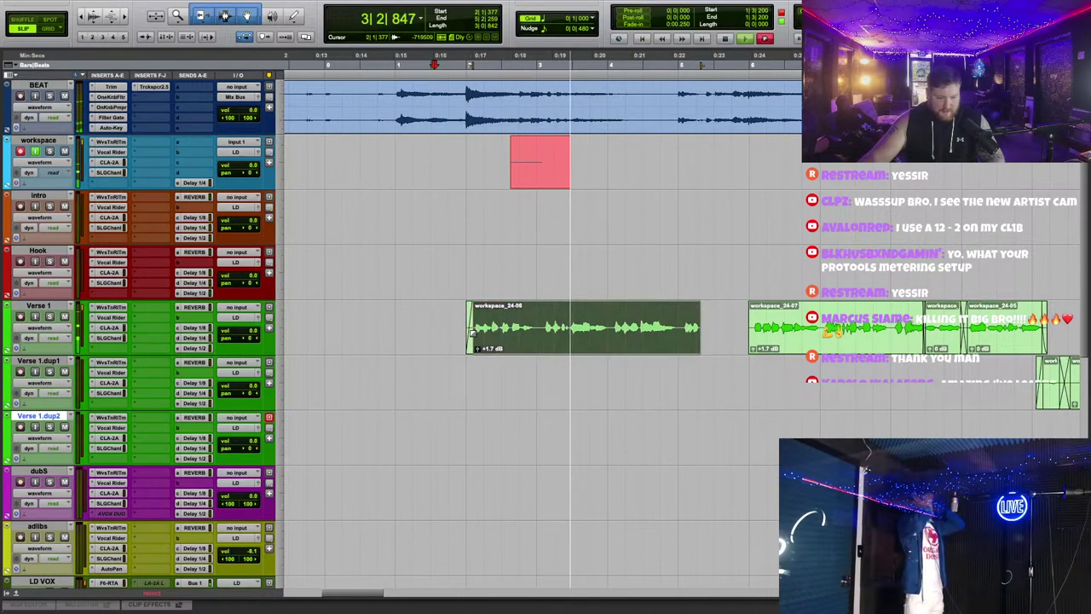
left_click(691, 283)
key("super+bracketright")
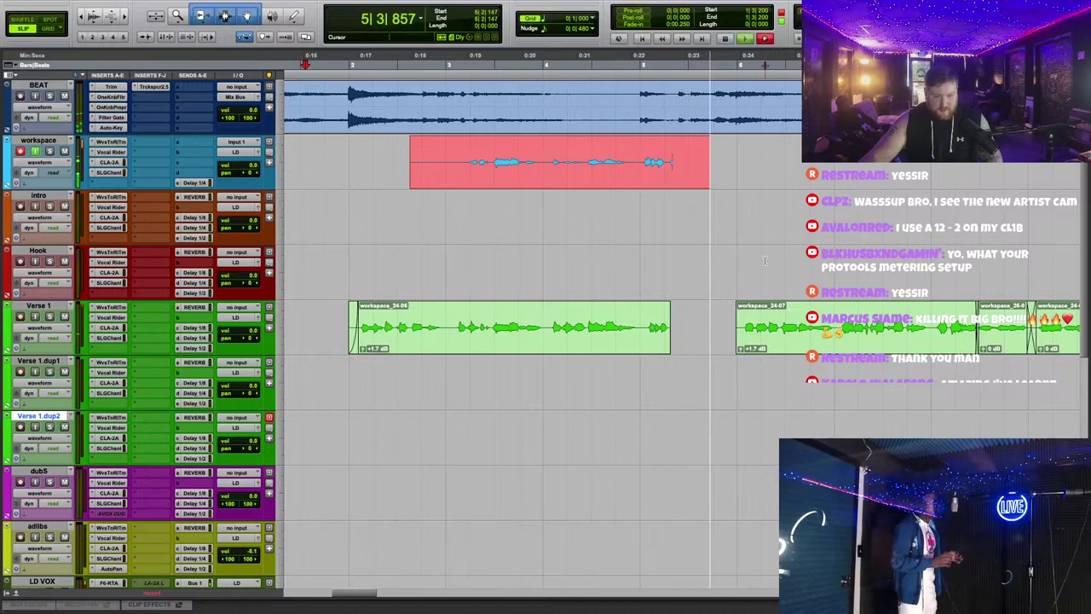
key("space")
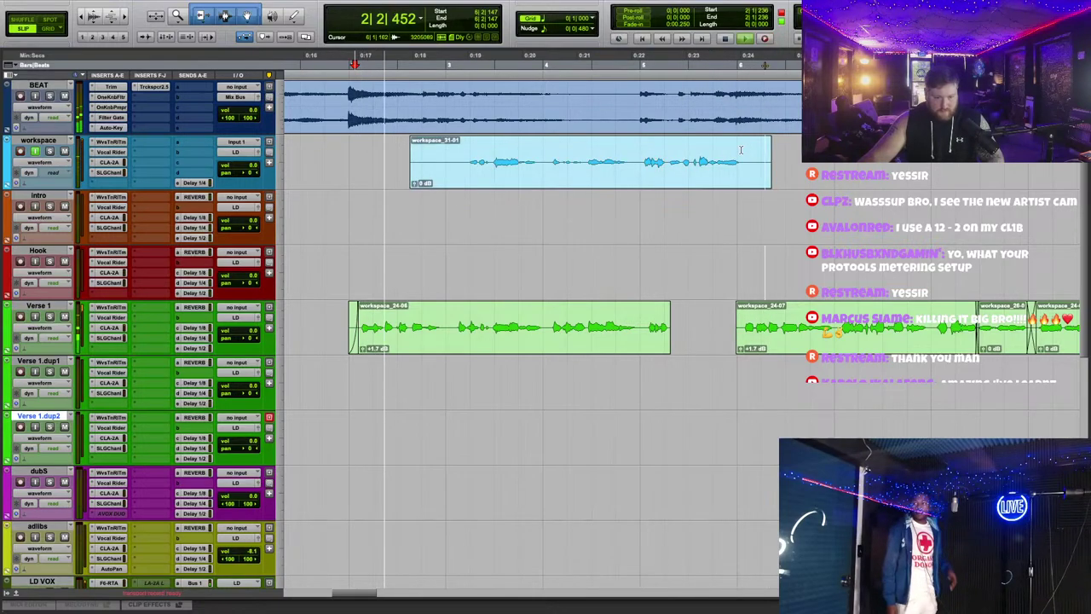
Step: Trim workspace_31-01, drop it into the Verse 1 gap, and extend workspace_24-06 over its start
left_click(740, 150)
key("s")
left_click(640, 156)
key("a")
left_click_drag(657, 174, 670, 339)
left_click(687, 285)
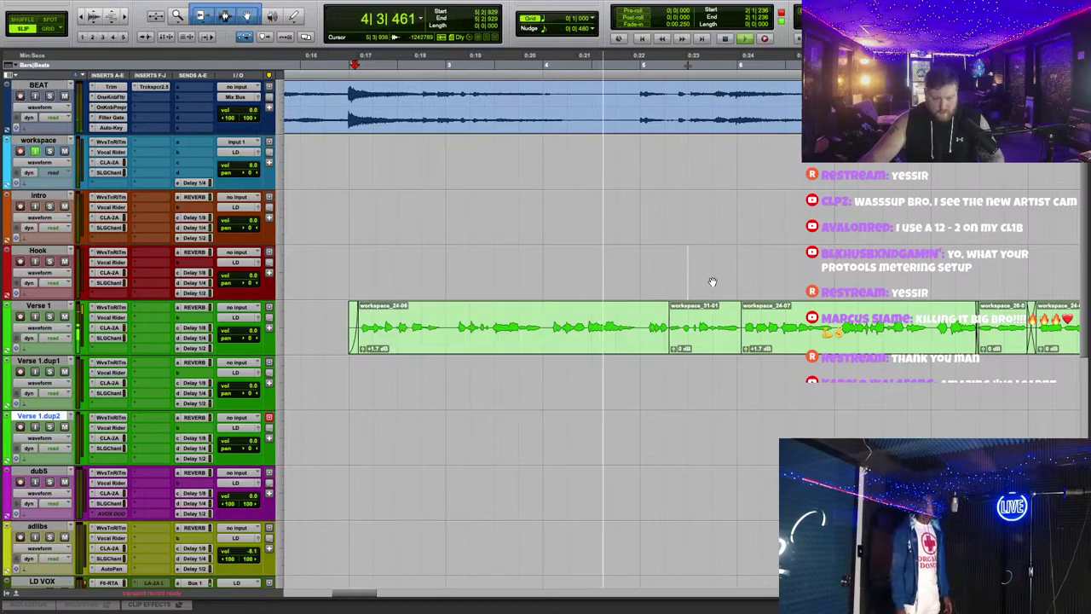
scroll(713, 283, "up", 3)
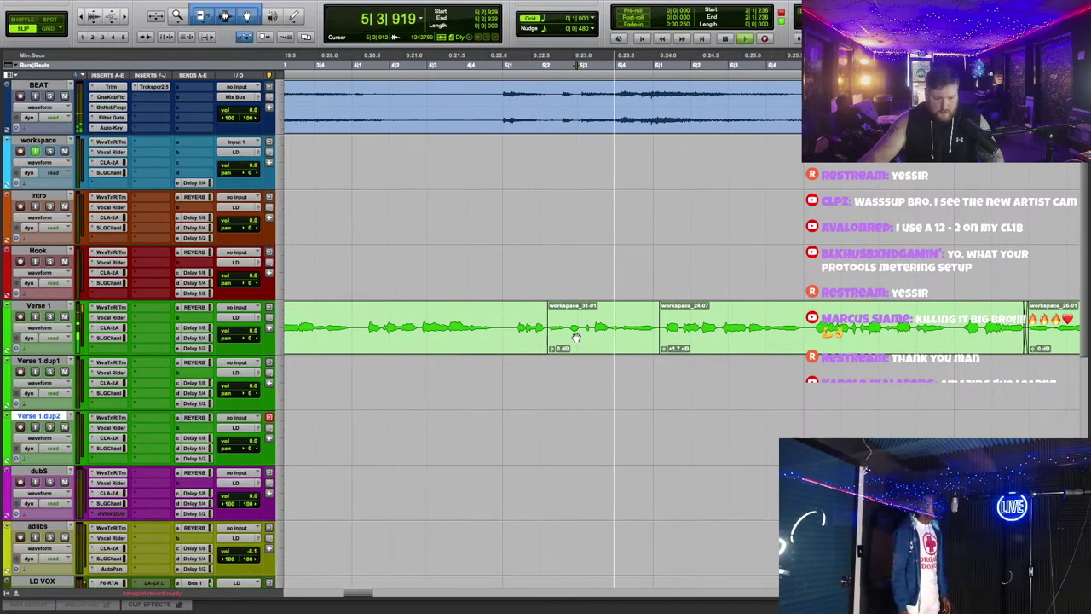
scroll(443, 67, "left", 5)
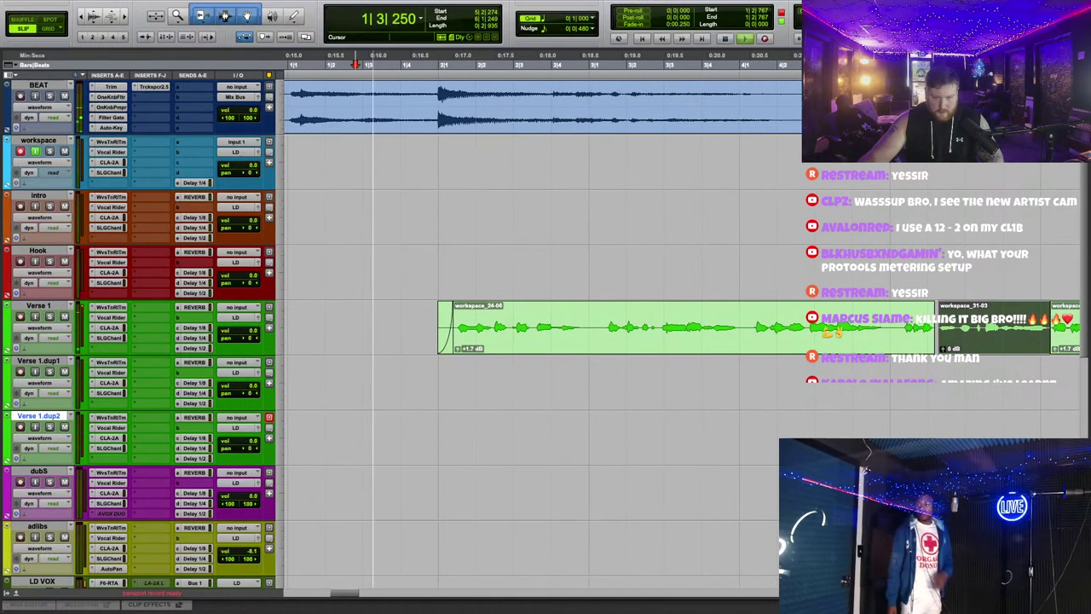
scroll(547, 305, "up", 2)
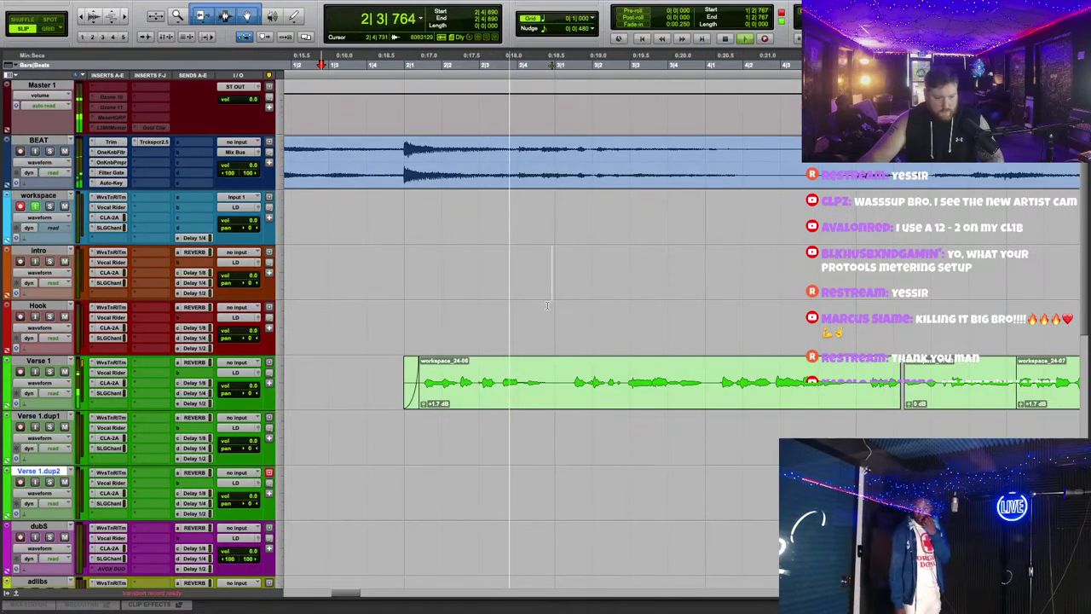
Step: Trim the start of clip workspace_24-09 slightly later at its edit point
scroll(547, 305, "down", 2)
scroll(571, 308, "right", 3)
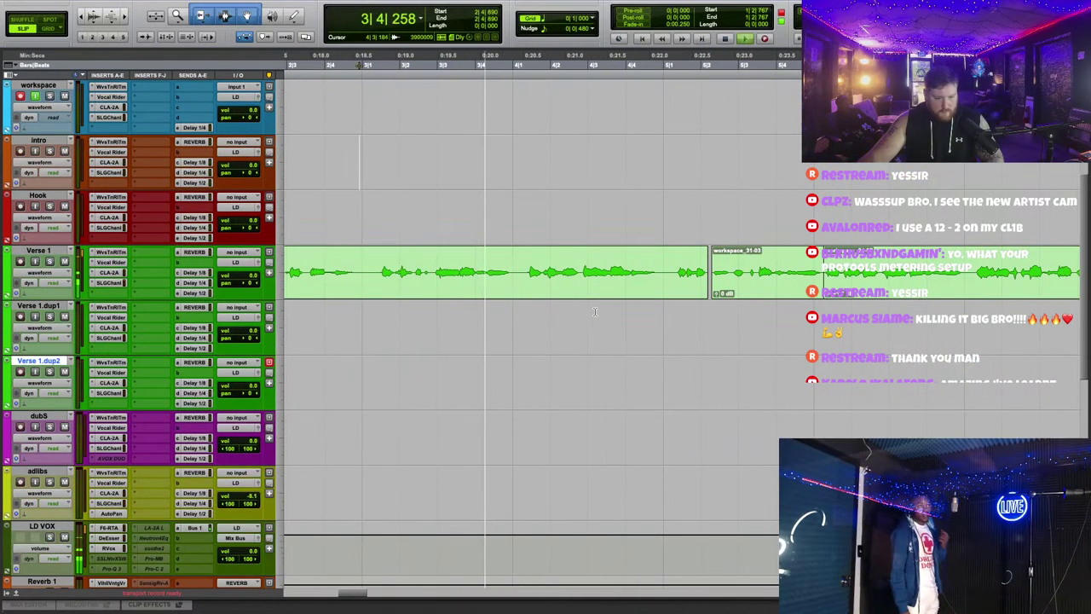
left_click(544, 290)
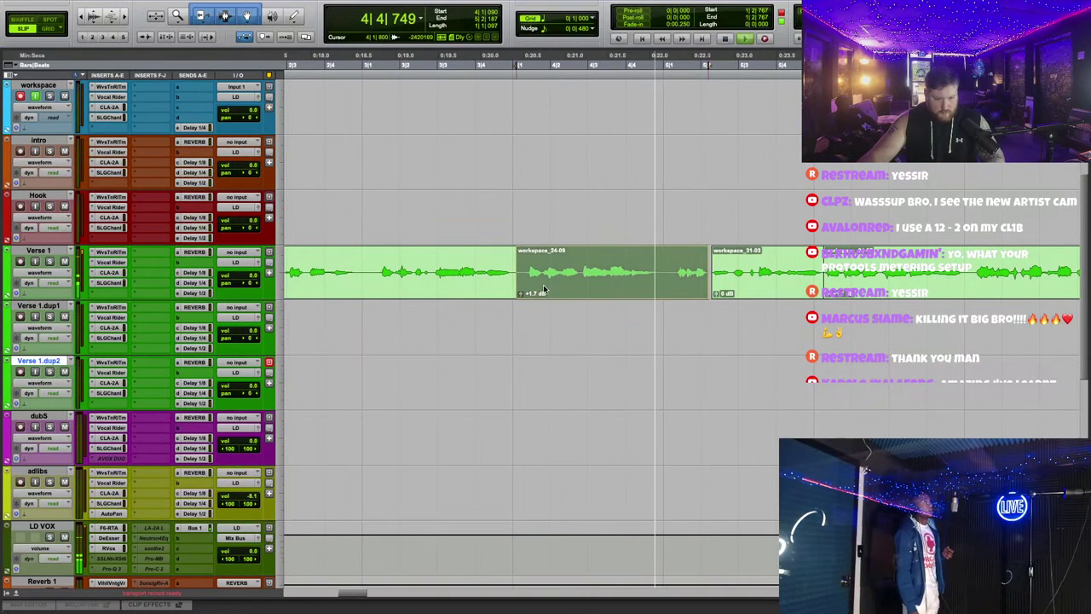
left_click(634, 146)
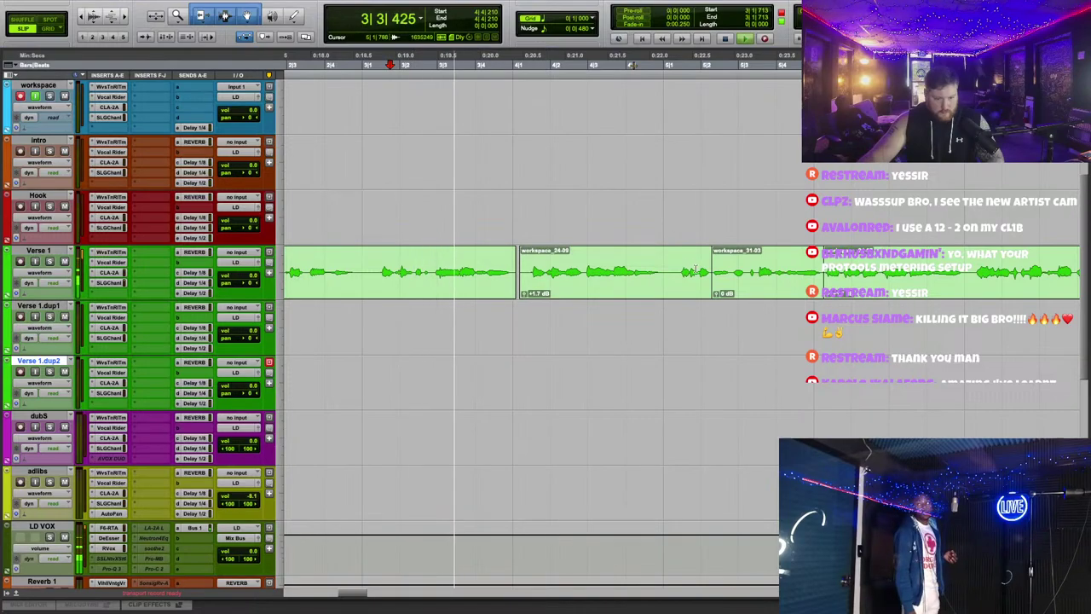
left_click(516, 252)
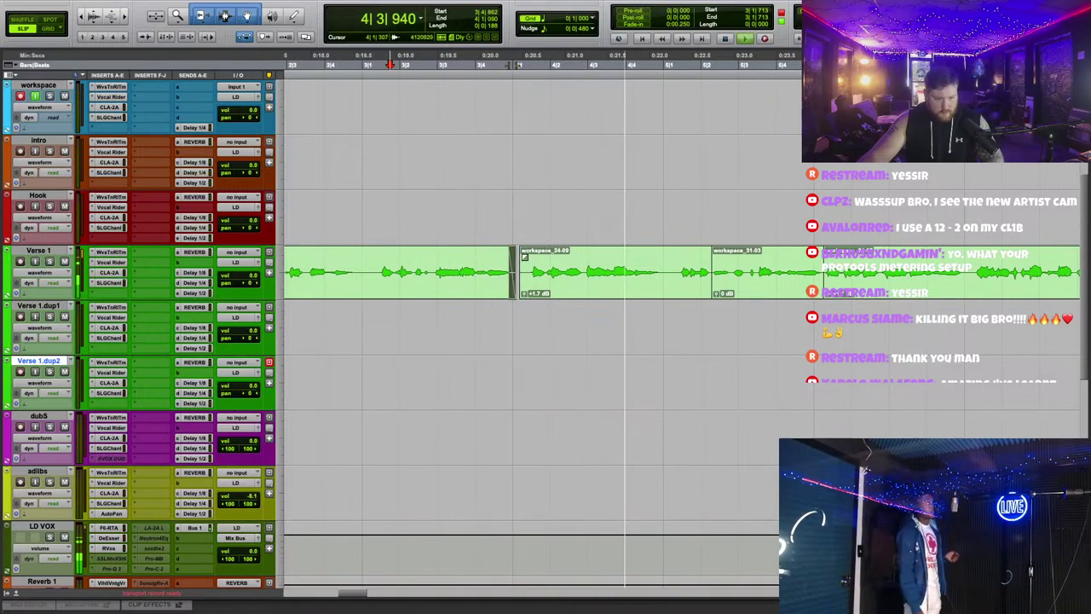
left_click_drag(518, 256, 527, 256)
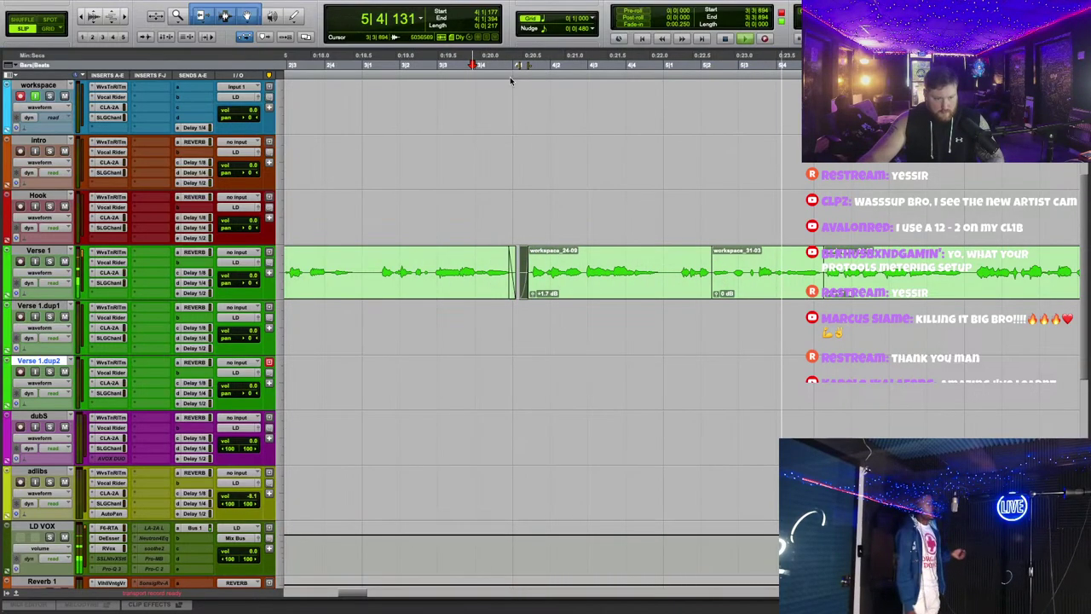
Step: Split off the tail of workspace_24-10 as its own clip, workspace_24-15, and replay it
left_click_drag(671, 273, 825, 271)
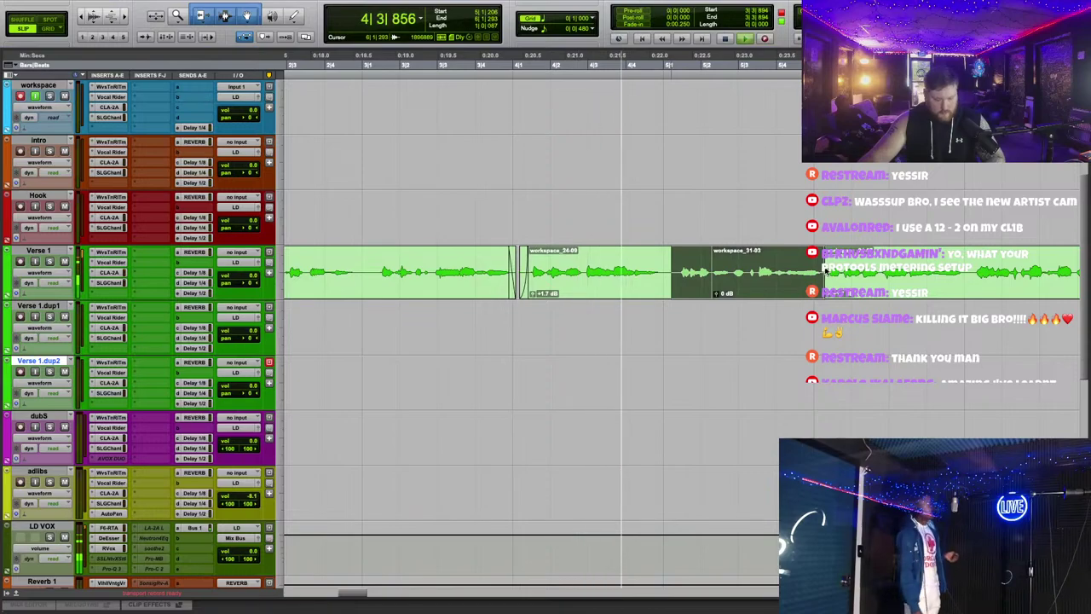
key("ctrl+v")
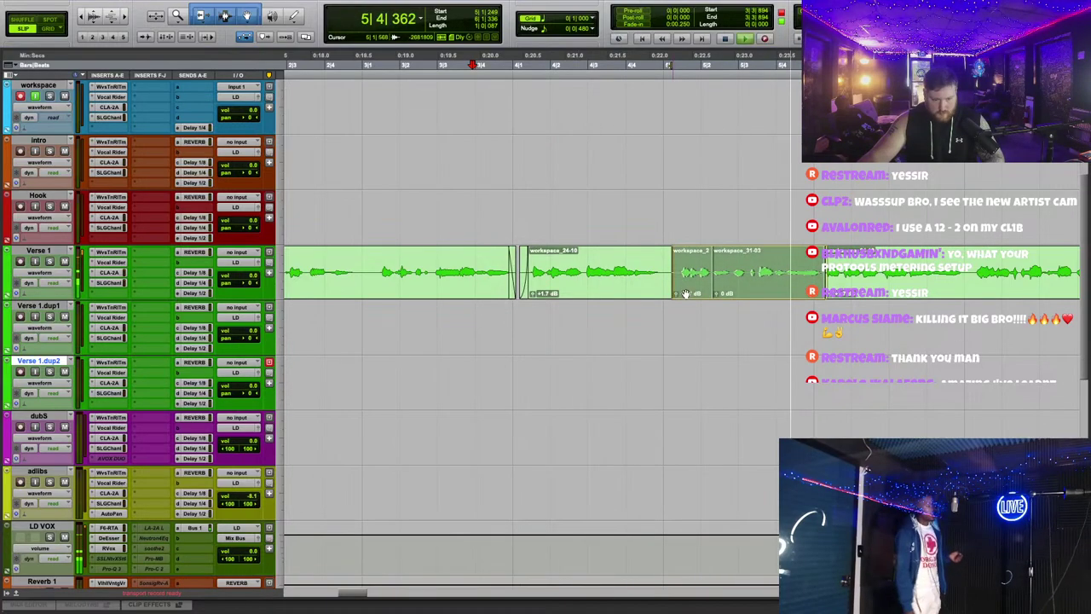
left_click(597, 182)
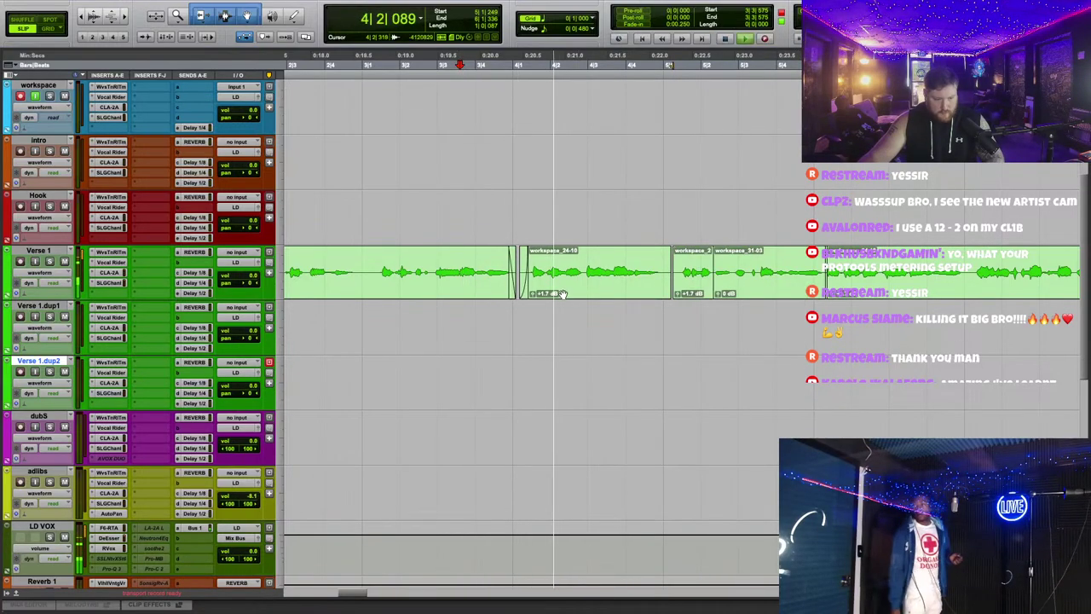
left_click_drag(581, 255, 672, 272)
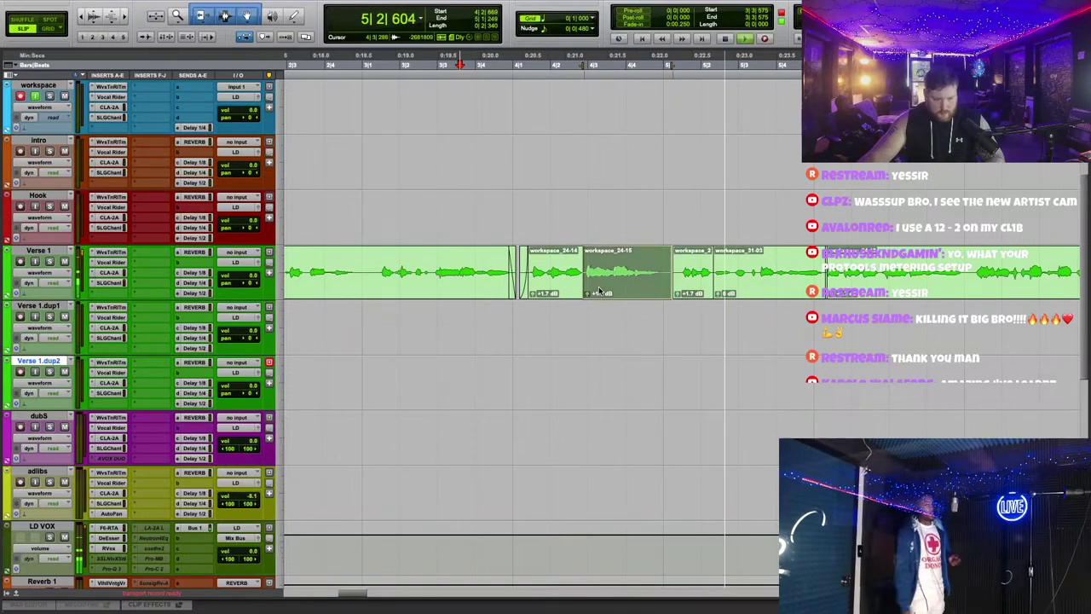
key("b")
left_click(523, 65)
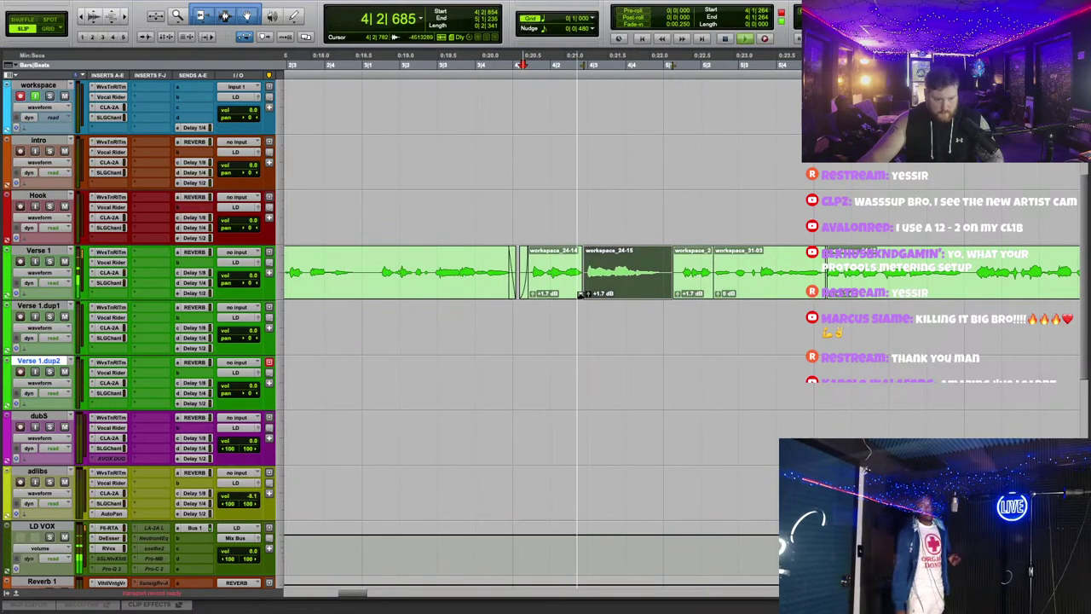
left_click(579, 294)
Step: Audition the Verse 1 comp from workspace_24-13 through workspace_31-03
scroll(614, 254, "right", 10)
scroll(615, 255, "up", 1)
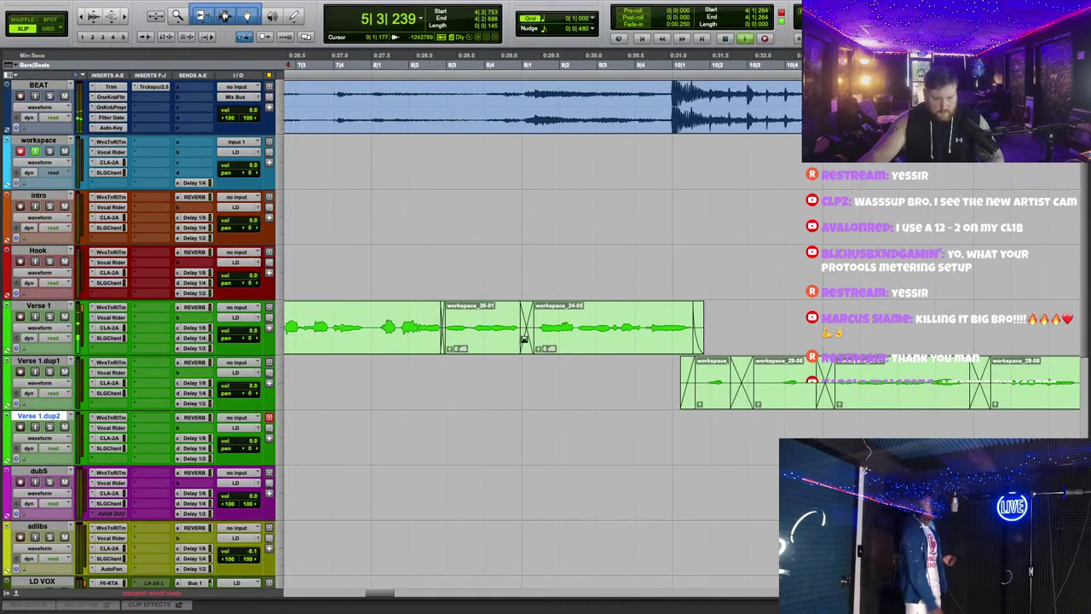
scroll(648, 350, "left", 10)
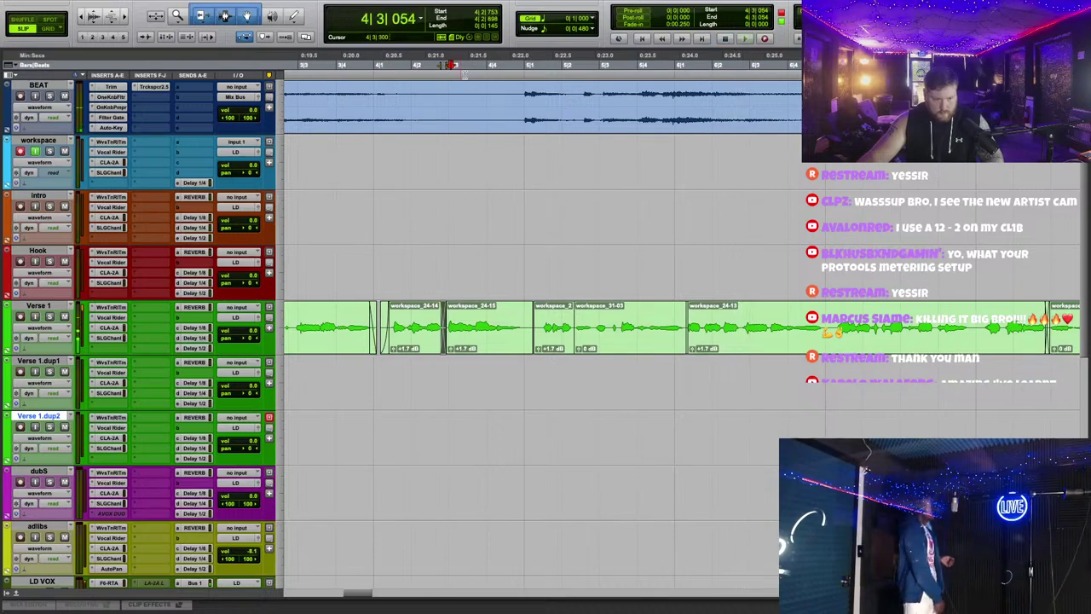
left_click(704, 346)
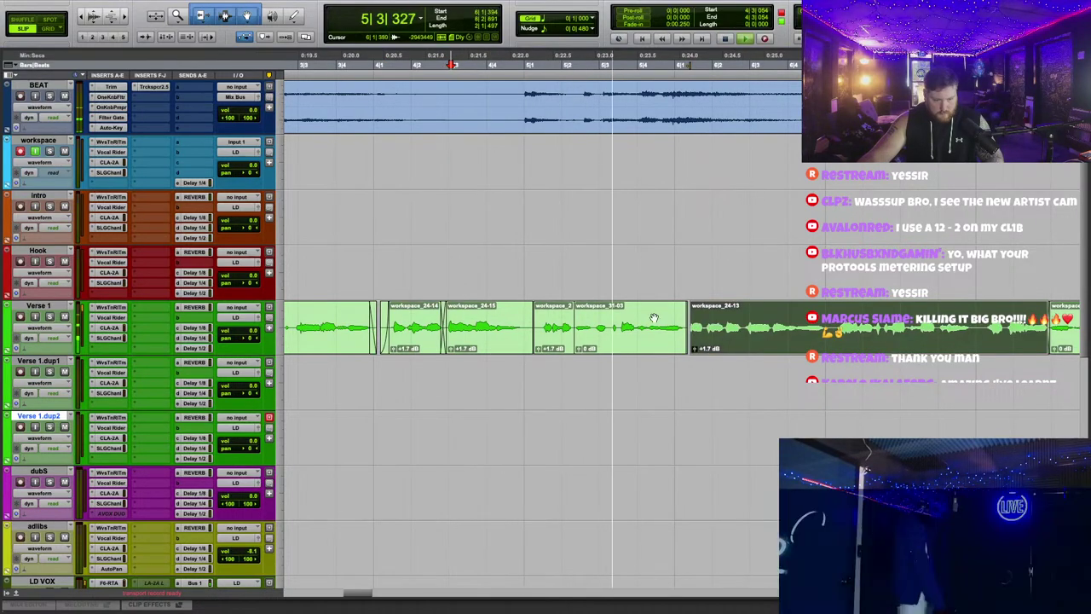
left_click(568, 362)
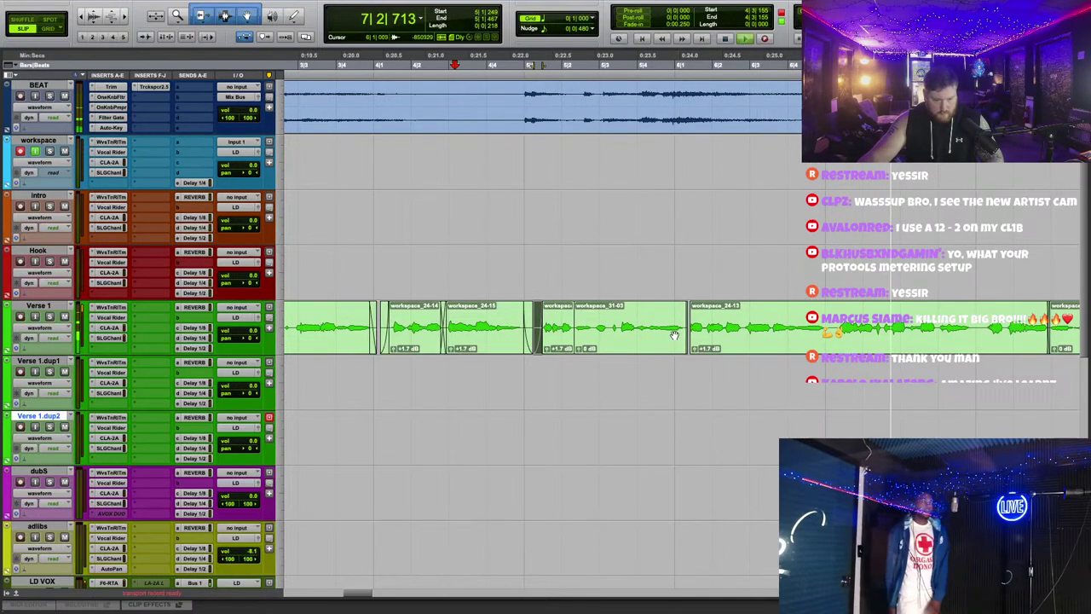
left_click(573, 347)
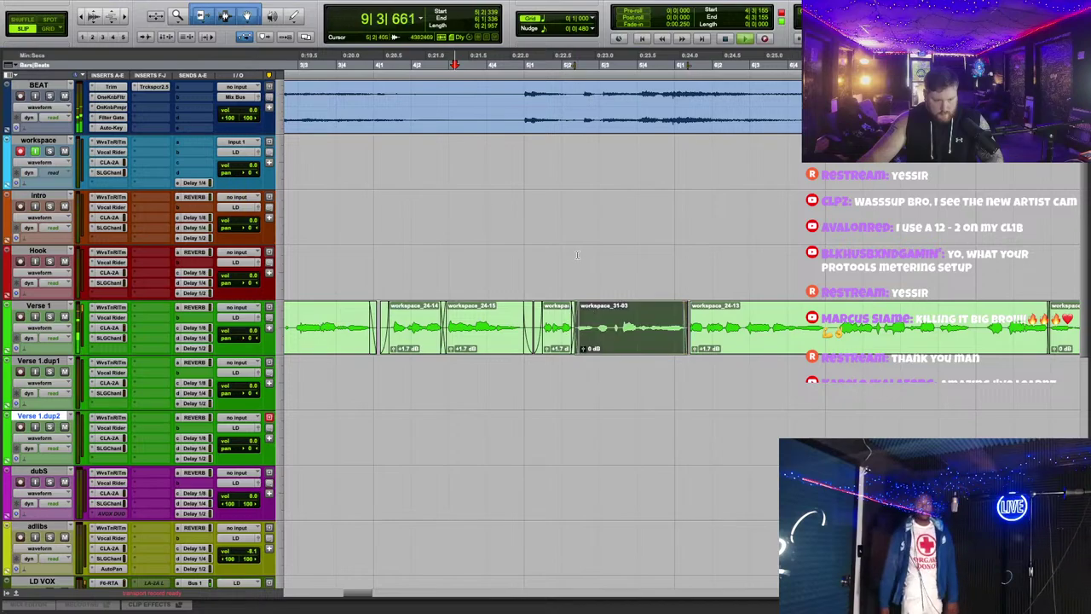
left_click(475, 64)
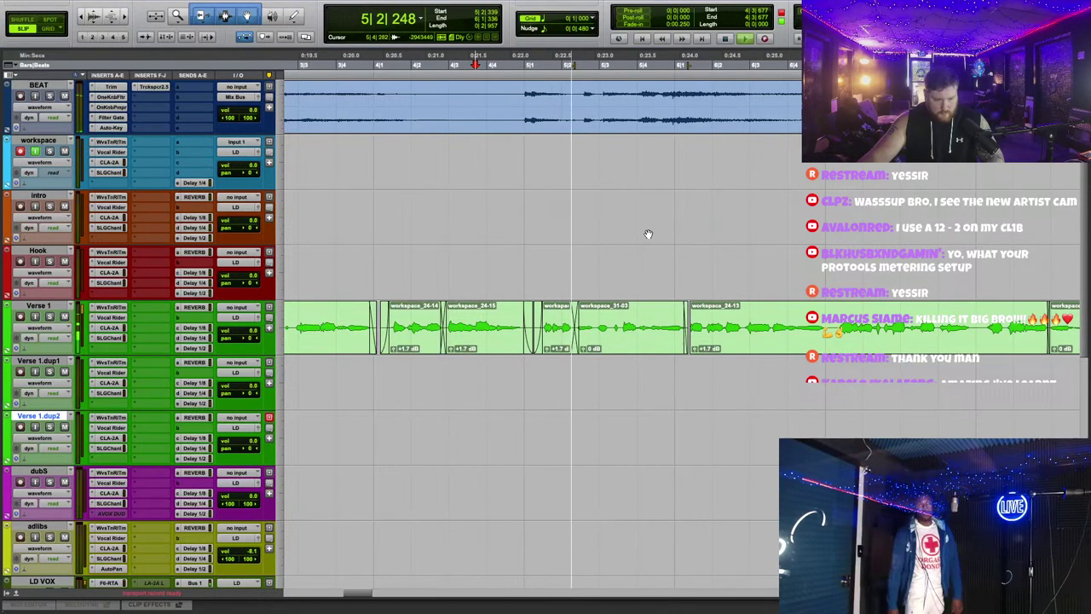
Step: Split the phrase after workspace_24-13 into workspace_24-17 and play from just before it
left_click(704, 338)
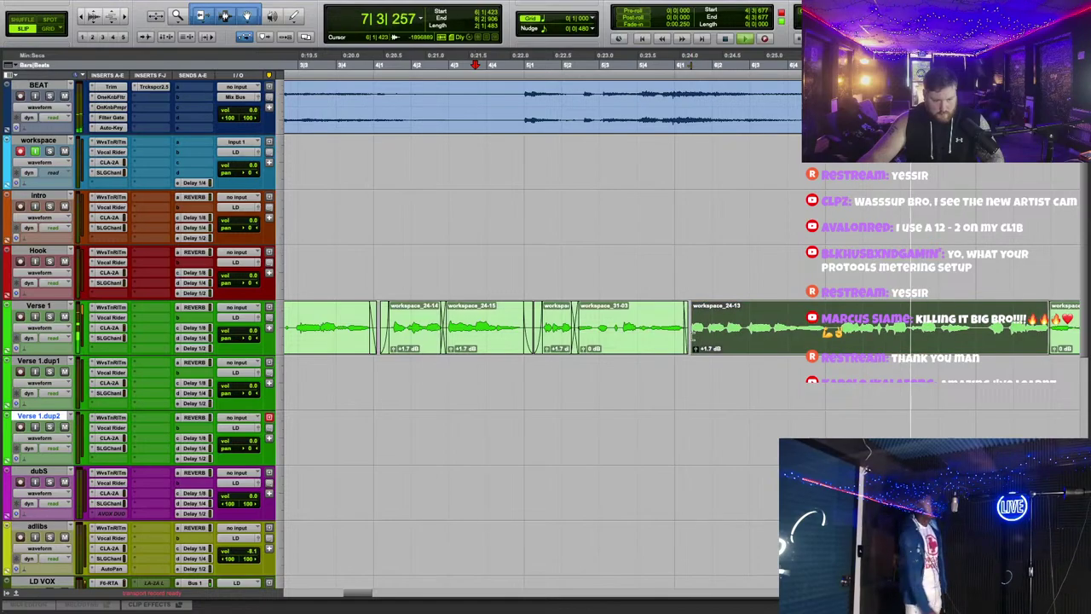
left_click(701, 319)
key("b")
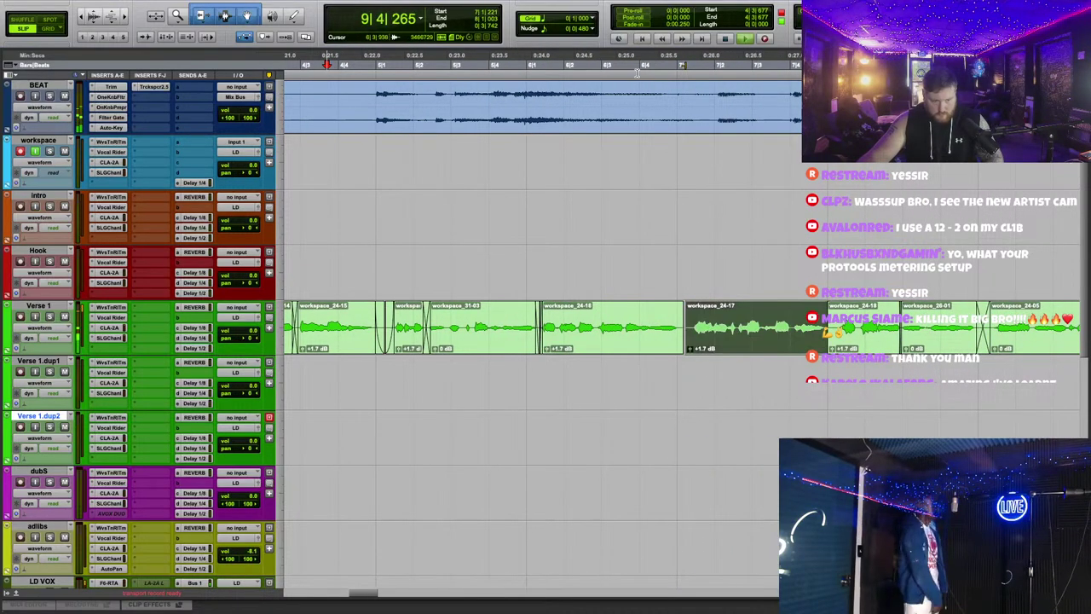
key("space")
key("space")
left_click(689, 317)
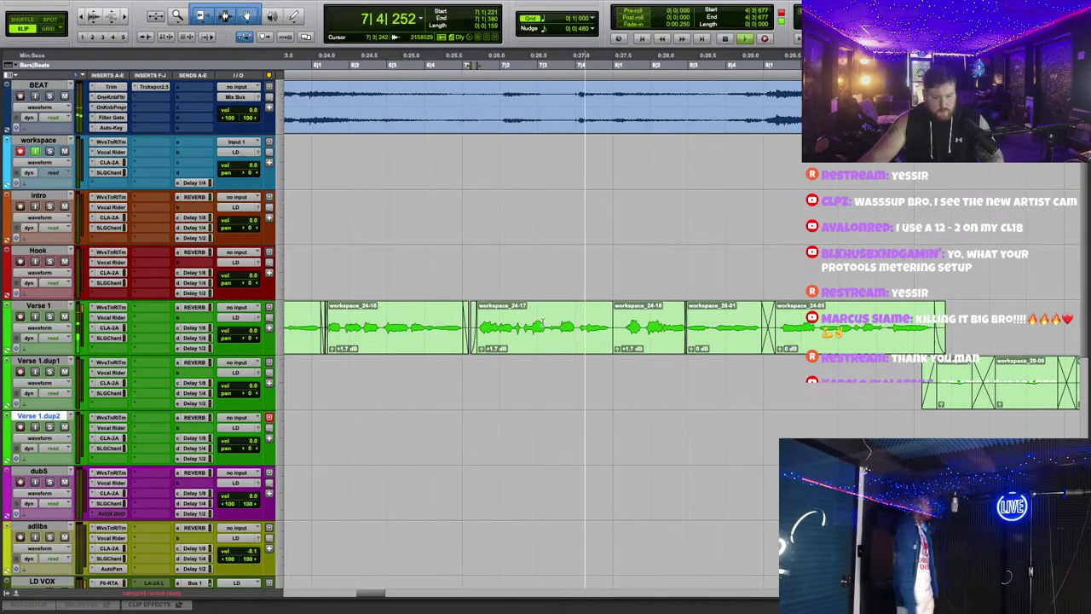
left_click(522, 344)
left_click(436, 64)
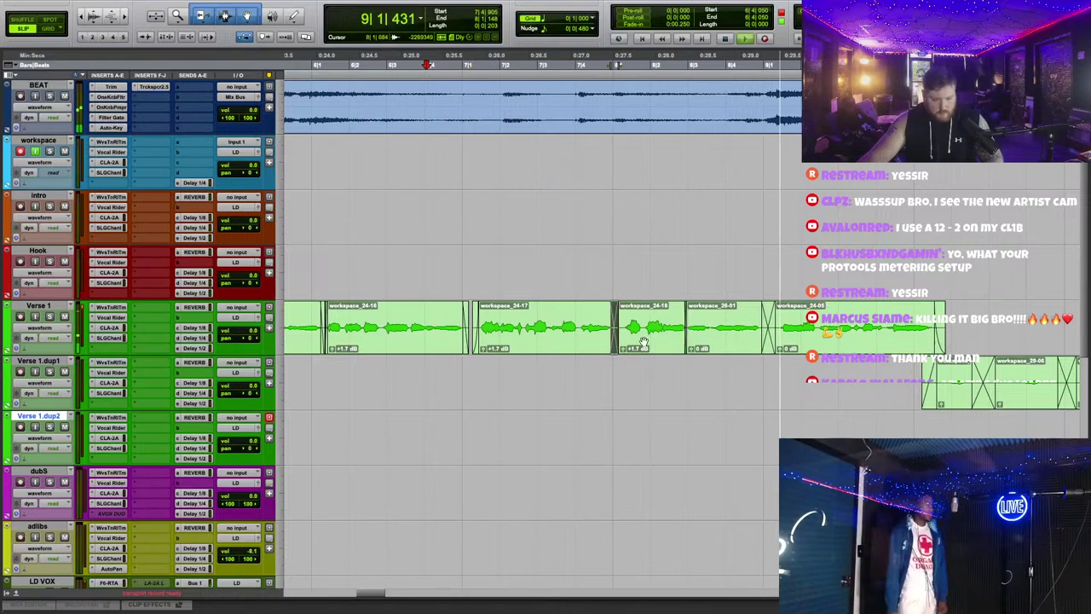
scroll(605, 281, "down", 2)
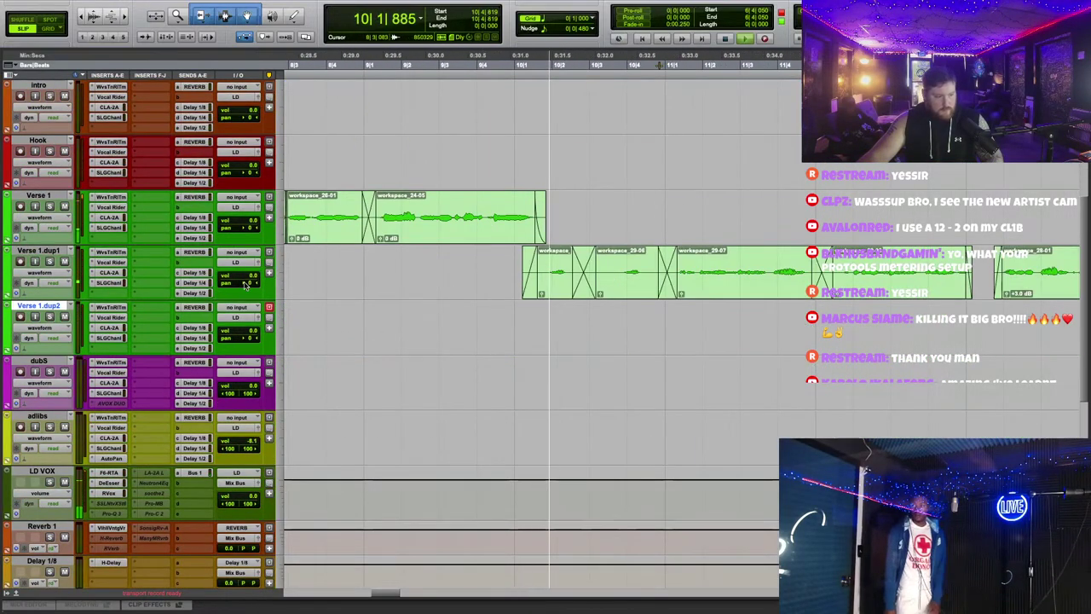
left_click(195, 282)
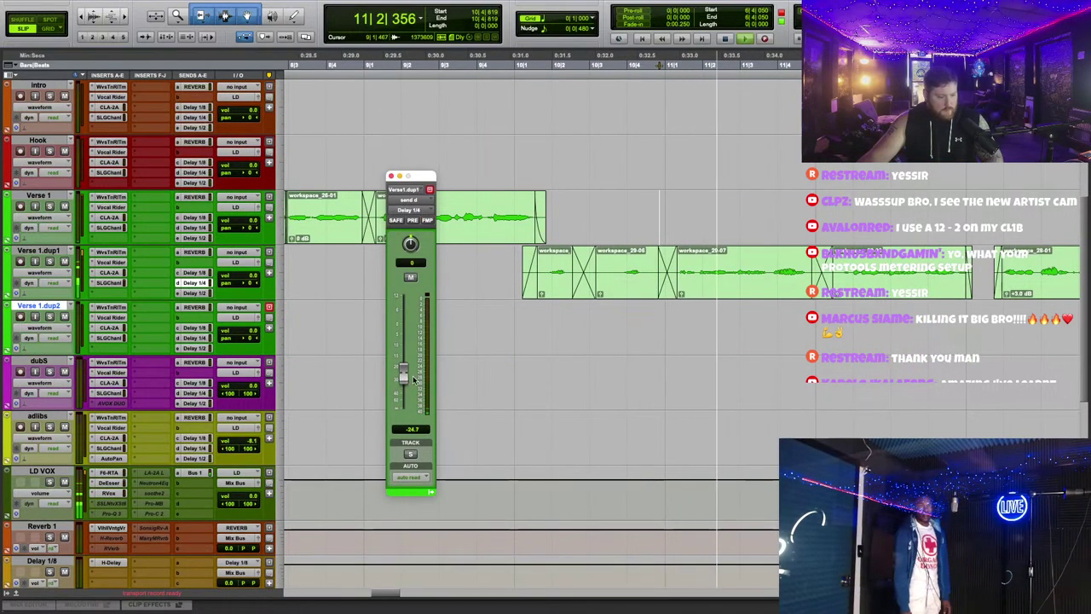
left_click(111, 262)
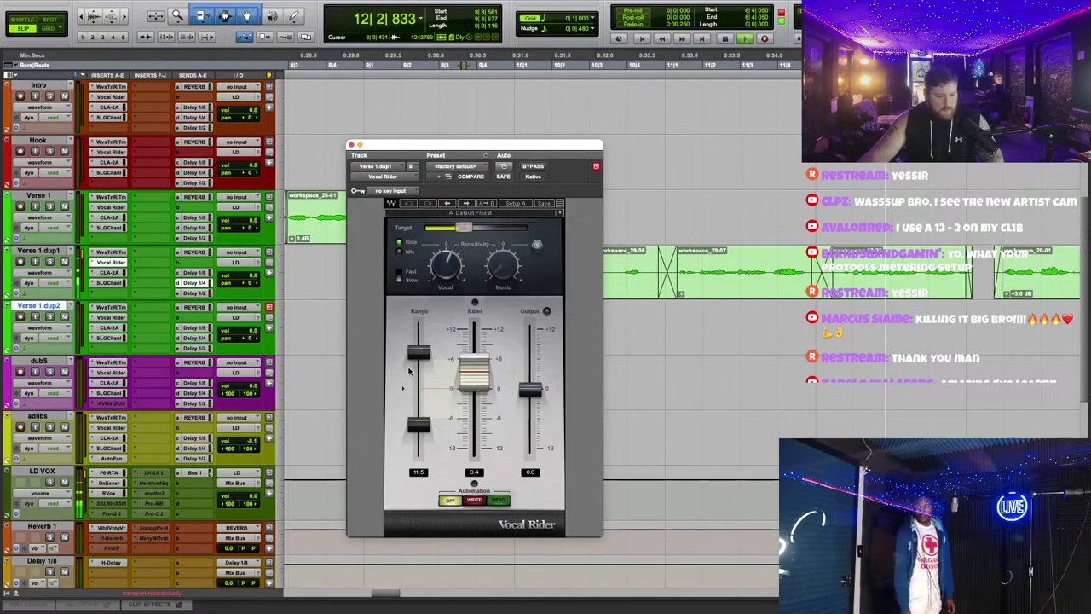
left_click(351, 146)
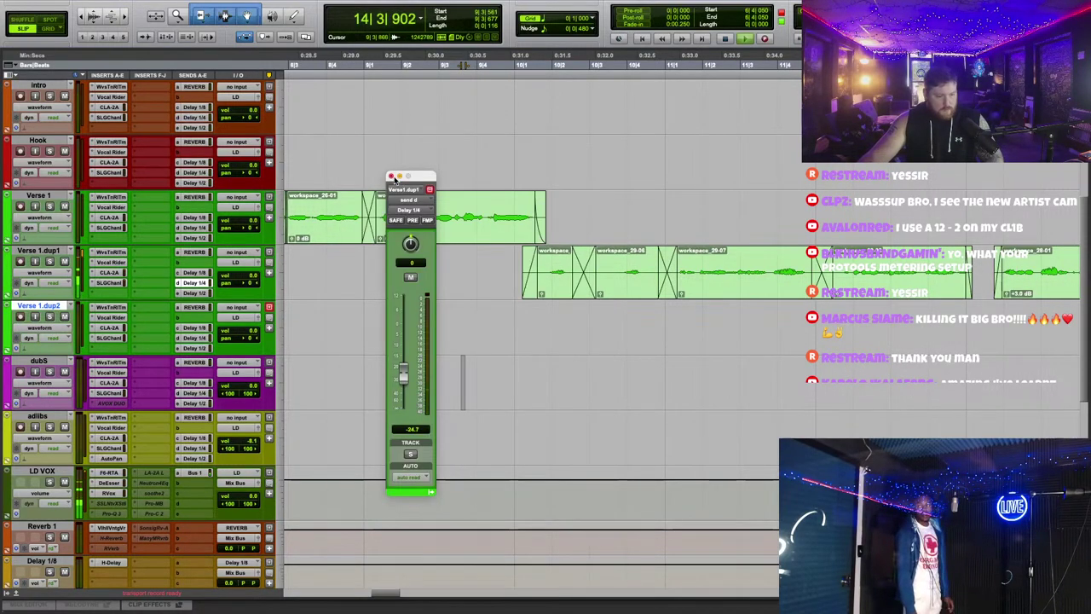
left_click(392, 176)
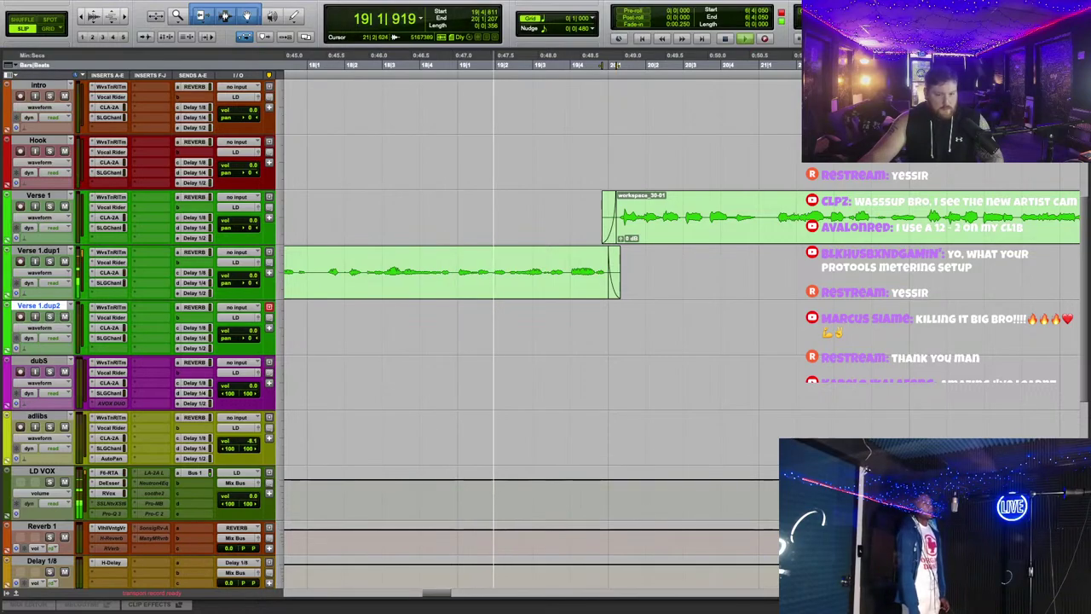
scroll(457, 181, "right", 4)
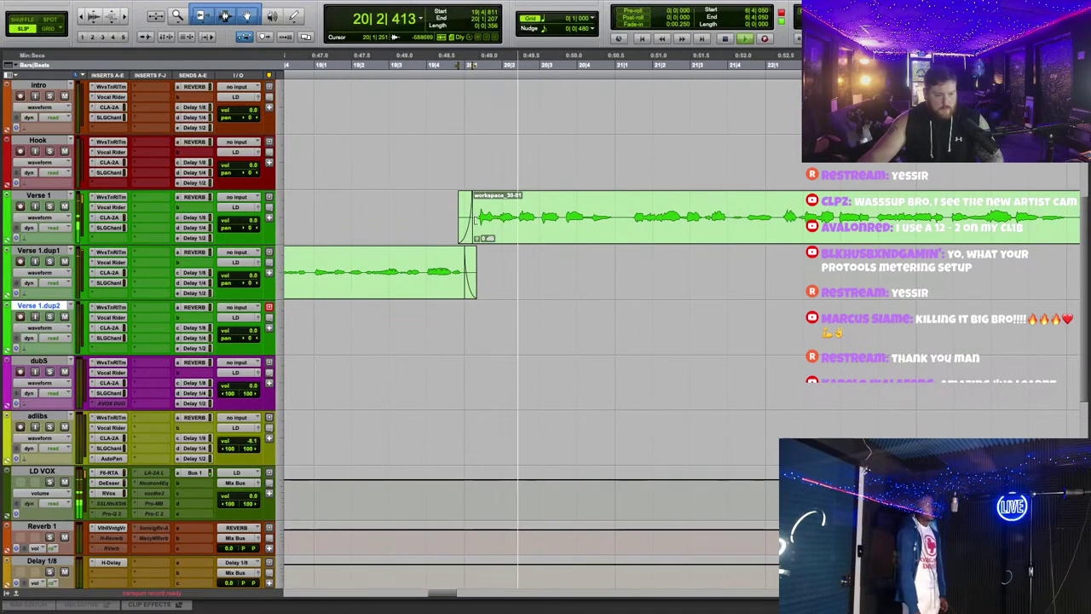
left_click(109, 217)
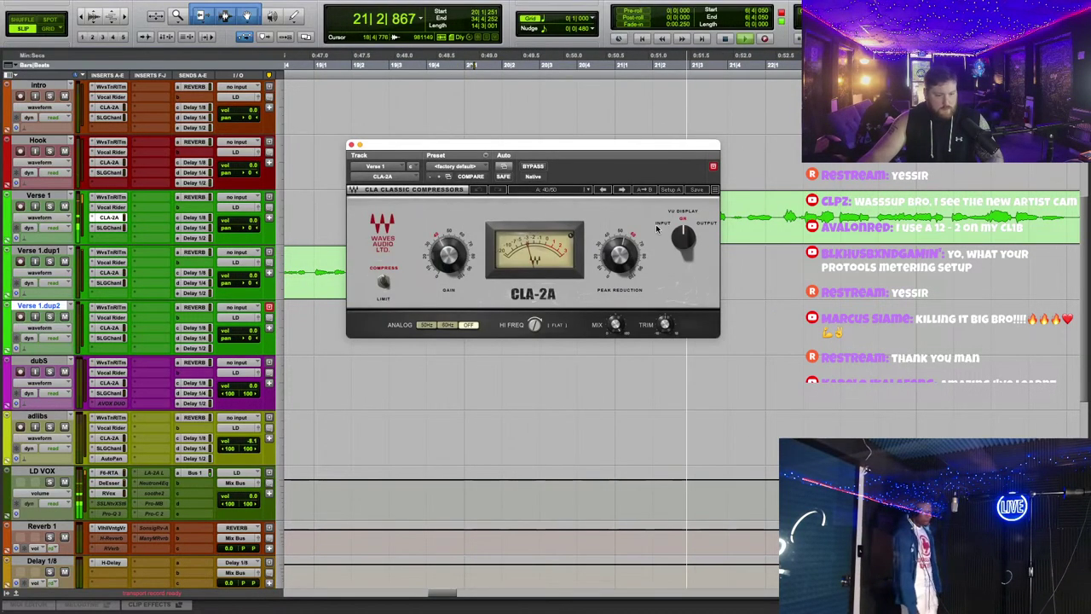
left_click_drag(533, 145, 506, 300)
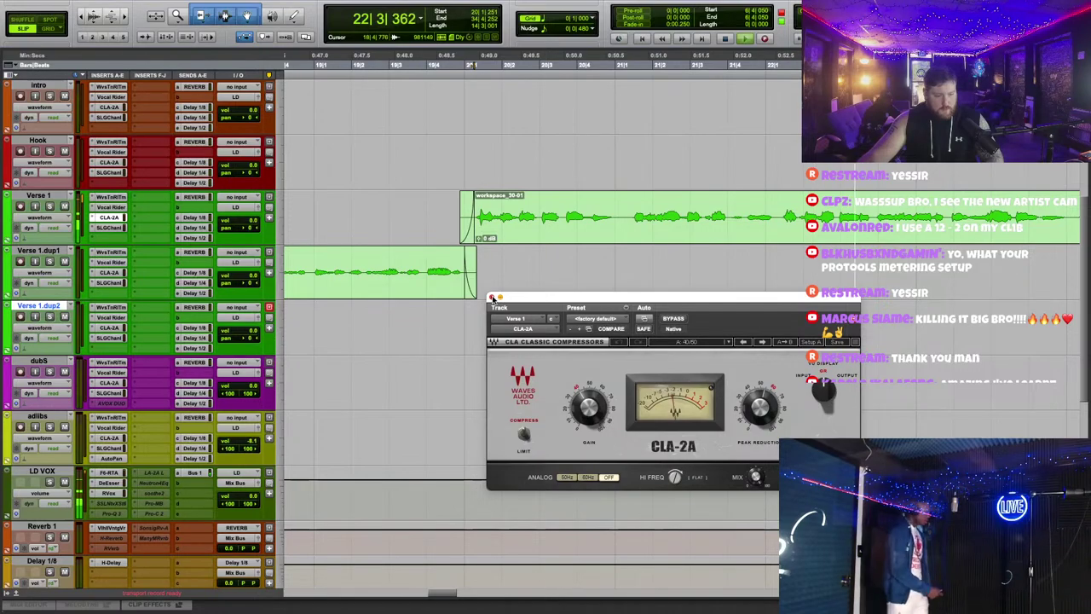
left_click(491, 297)
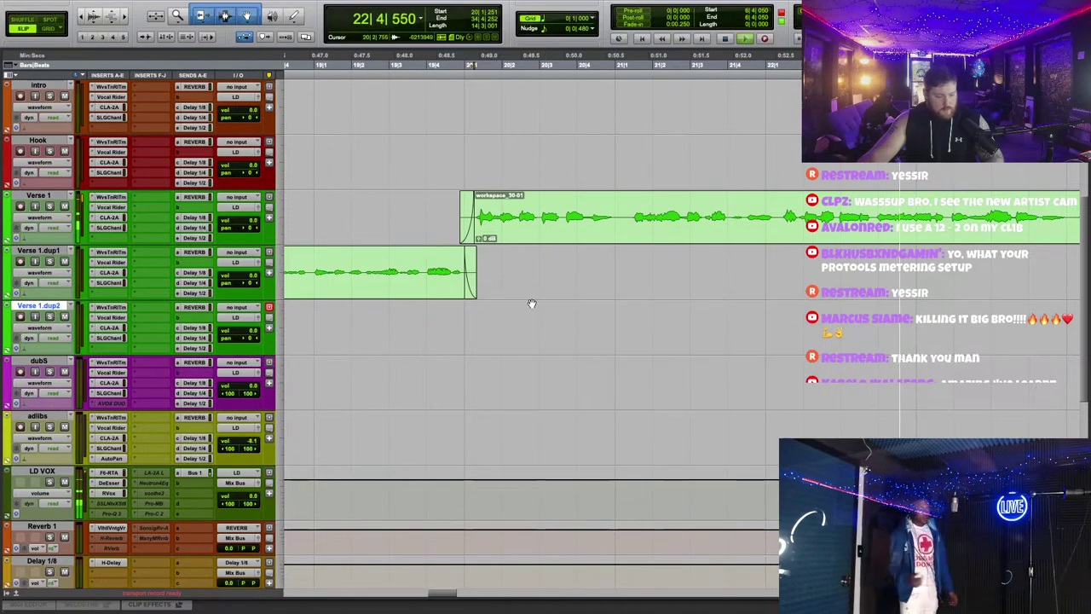
left_click(109, 198)
left_click(109, 228)
left_click(497, 252)
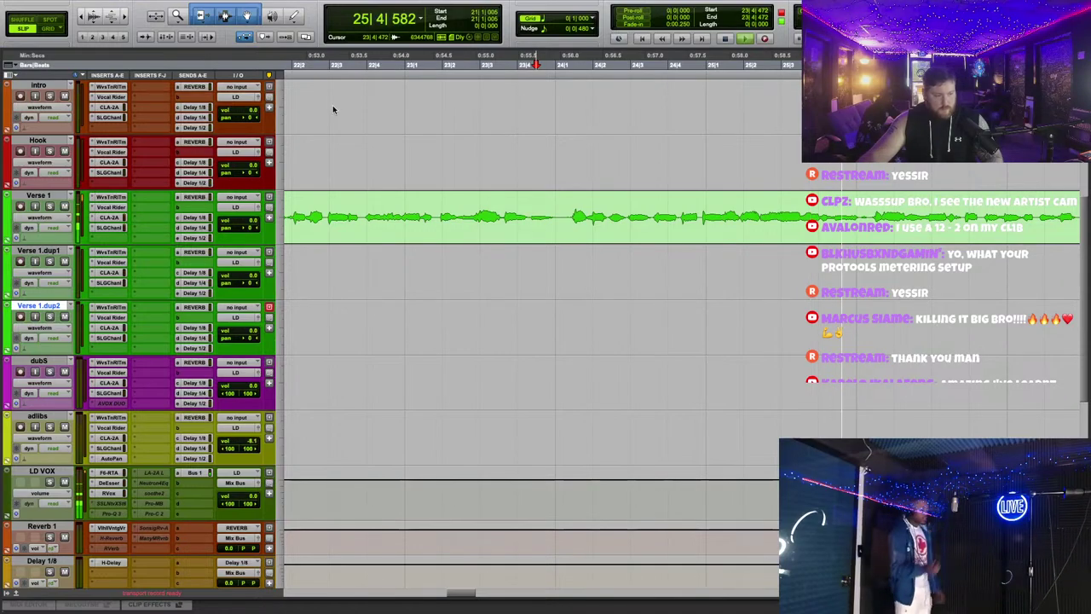
Step: Add Melodyne to Verse 1 from its Elastic Audio menu and enlarge the editor
key("space")
left_click(67, 237)
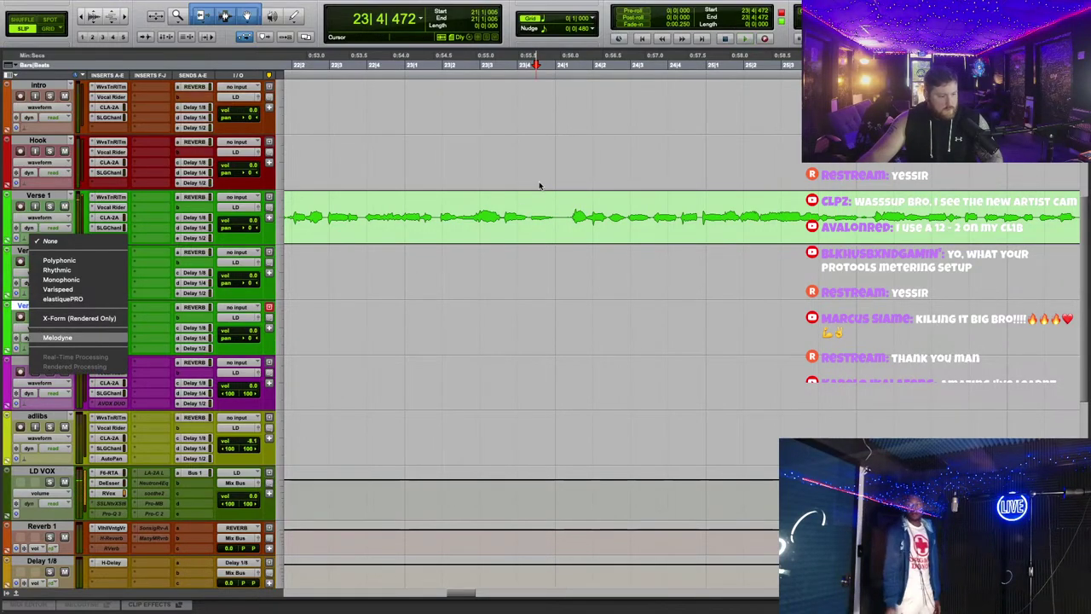
left_click(58, 338)
key("space")
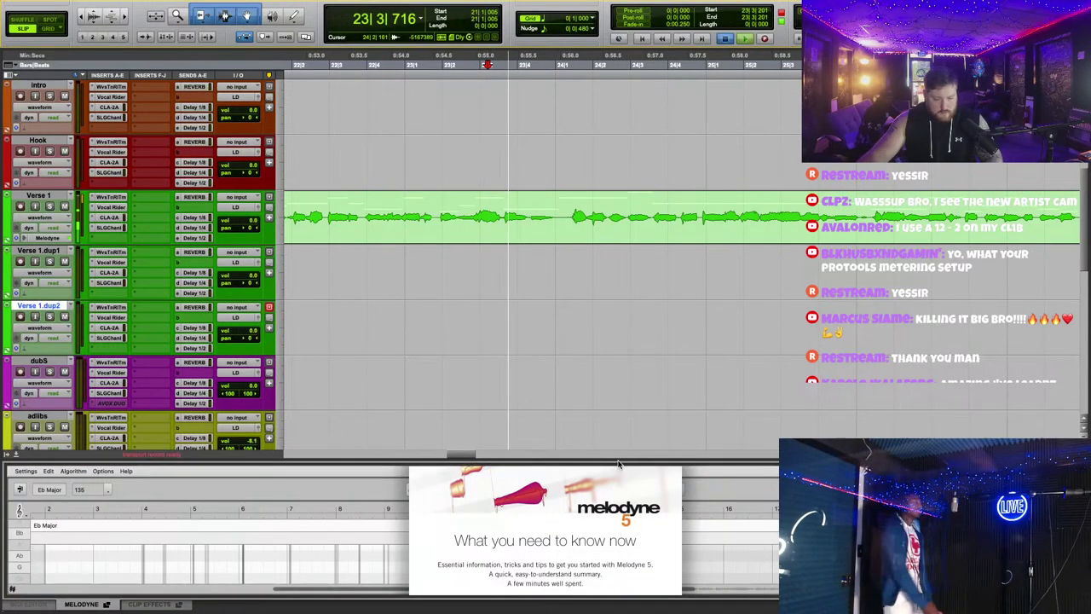
left_click_drag(621, 458, 621, 224)
left_click(650, 397)
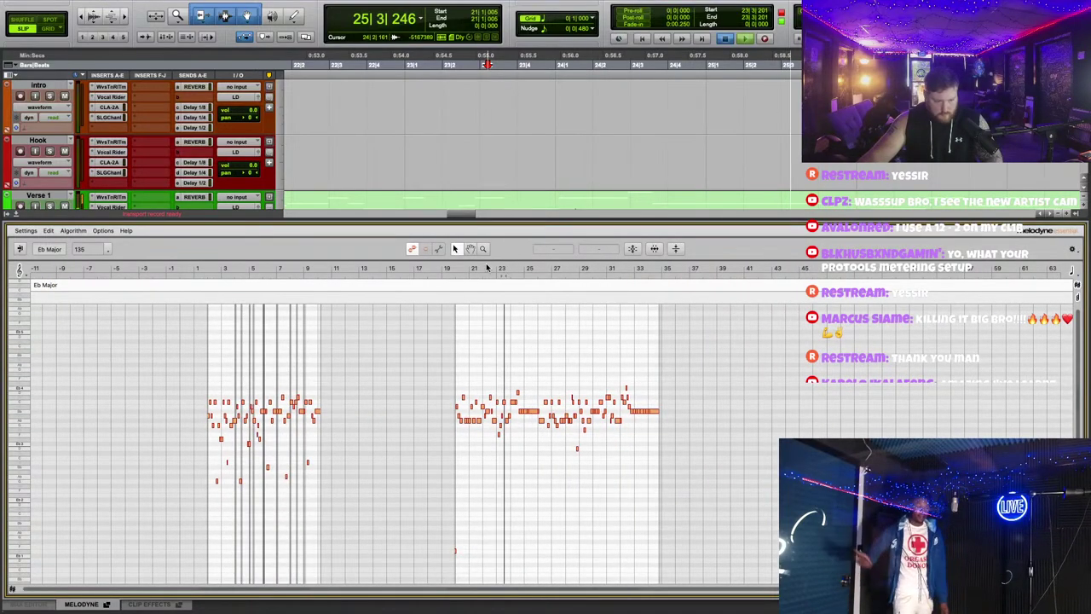
Step: Zoom in, select the D4 note near bar 24, and audition the passage around it
left_click_drag(486, 268, 675, 439)
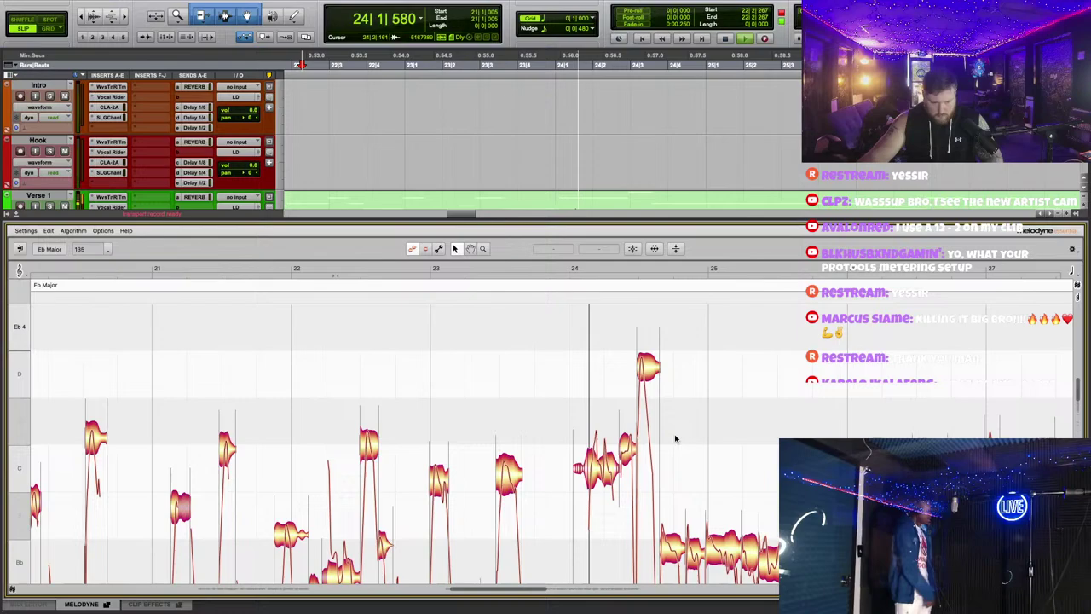
left_click(649, 375)
left_click(579, 266)
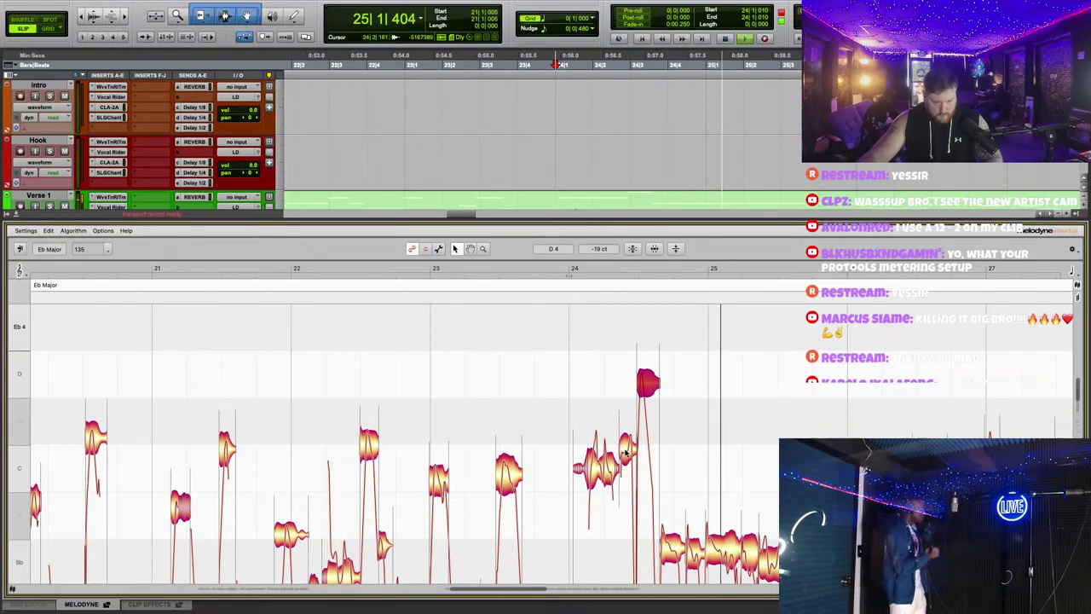
left_click(586, 262)
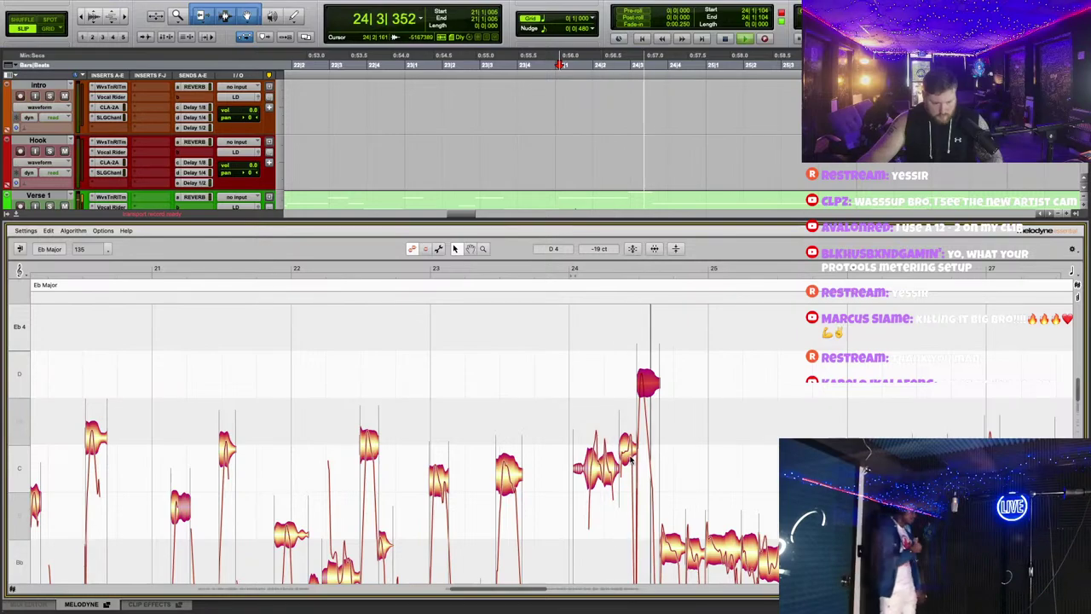
scroll(597, 137, "down", 3)
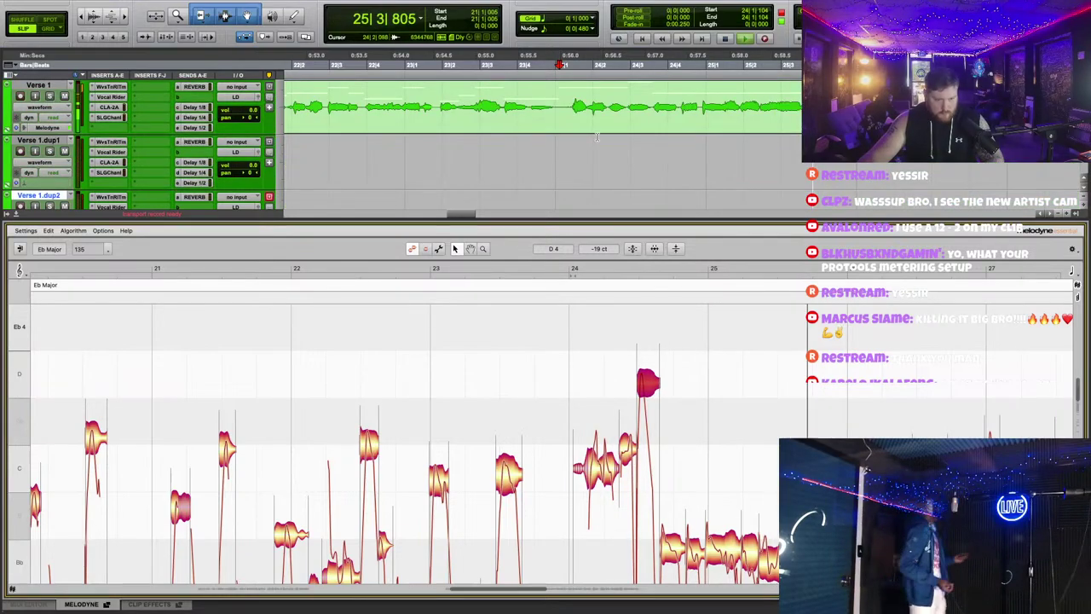
left_click(437, 268)
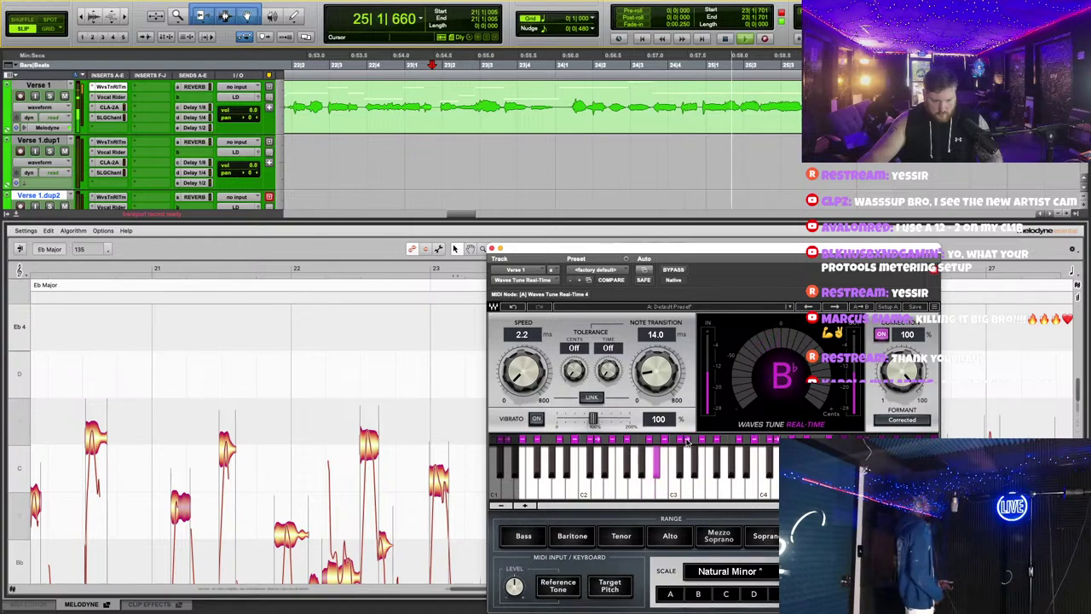
key("super+w")
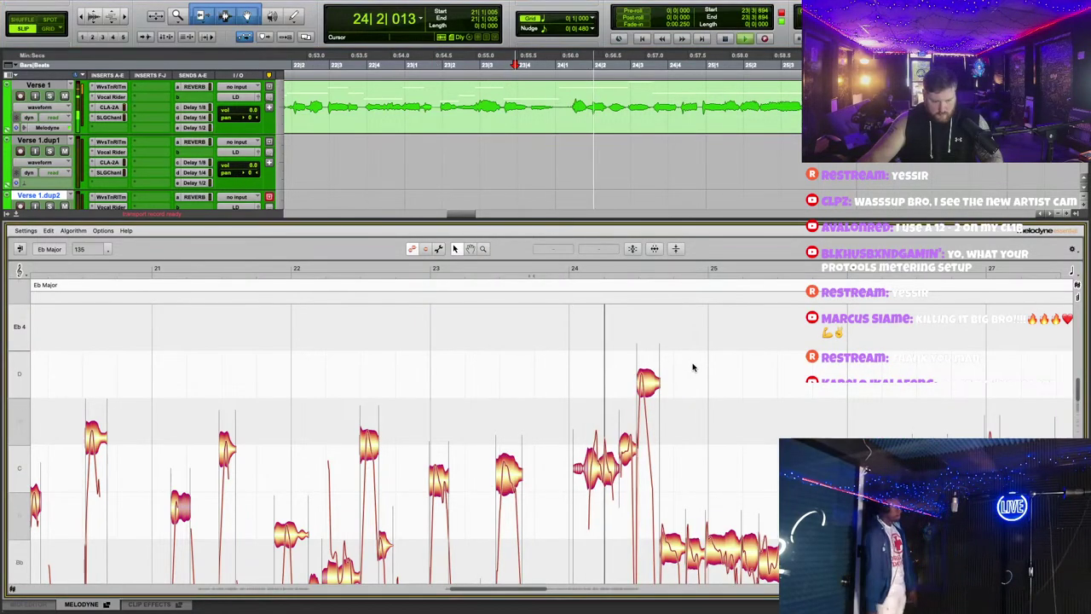
Step: Drag the D4 note slightly higher, play it back, and close the Melodyne panel
left_click_drag(637, 383, 653, 369)
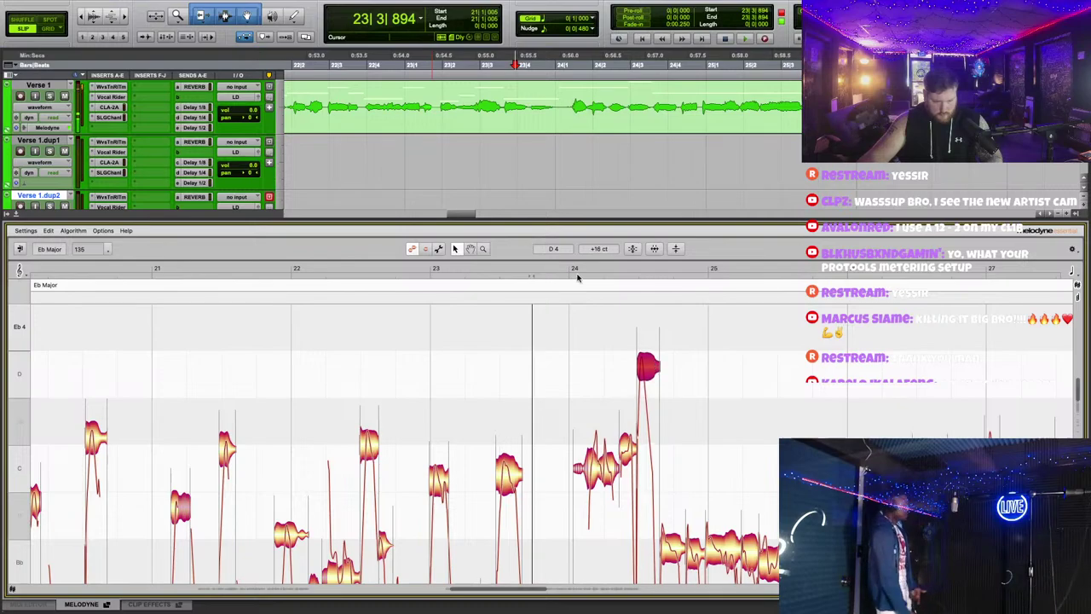
key("space")
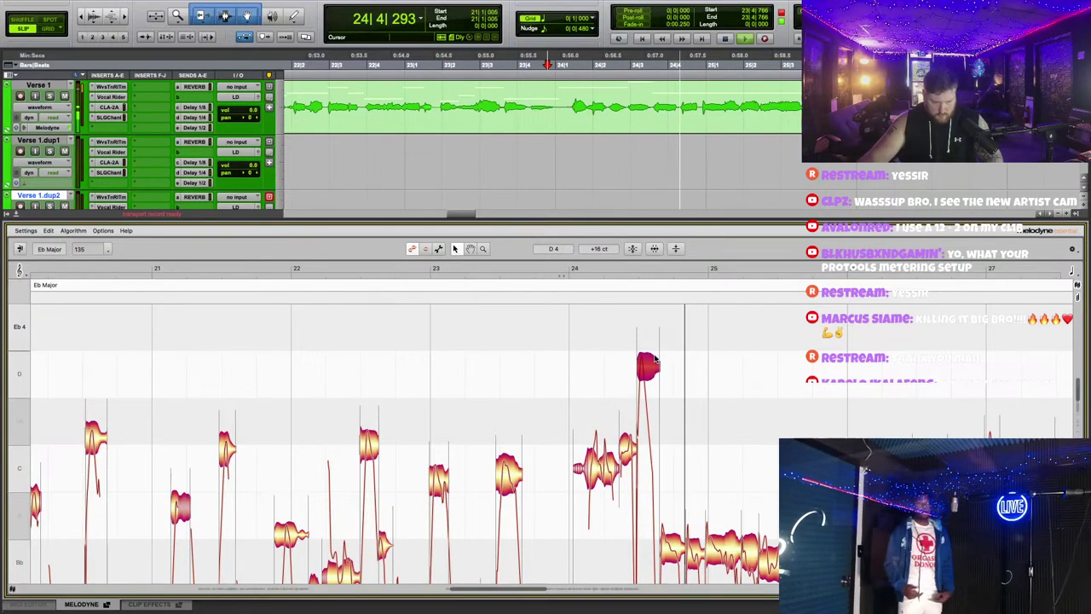
left_click_drag(557, 223, 554, 589)
scroll(537, 312, "up", 5)
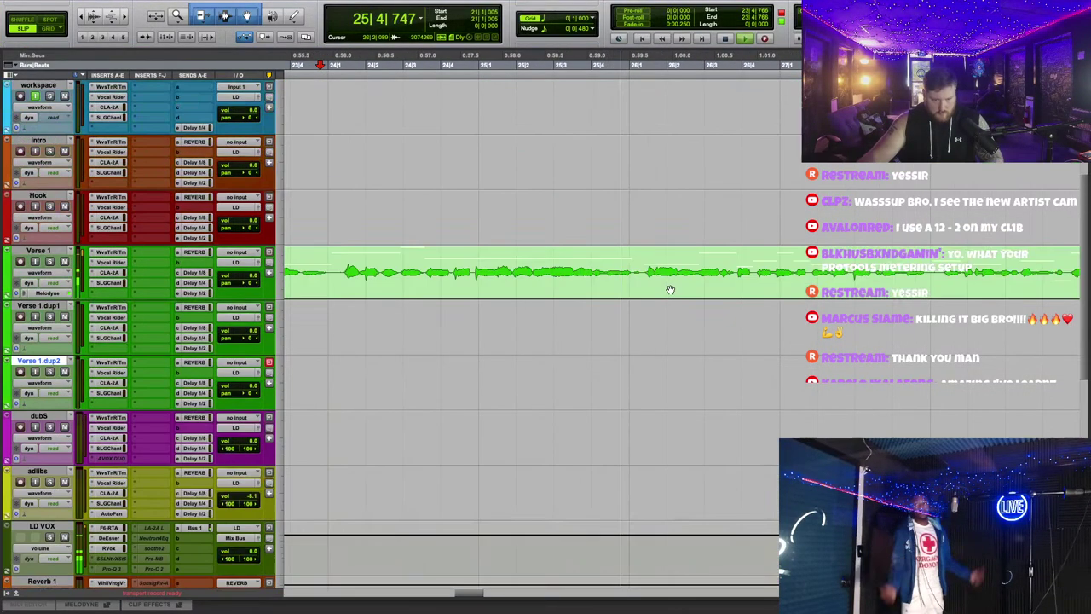
Step: Split the Verse 1 clip and trim it so it ends near bar 31
left_click(509, 272)
key("b")
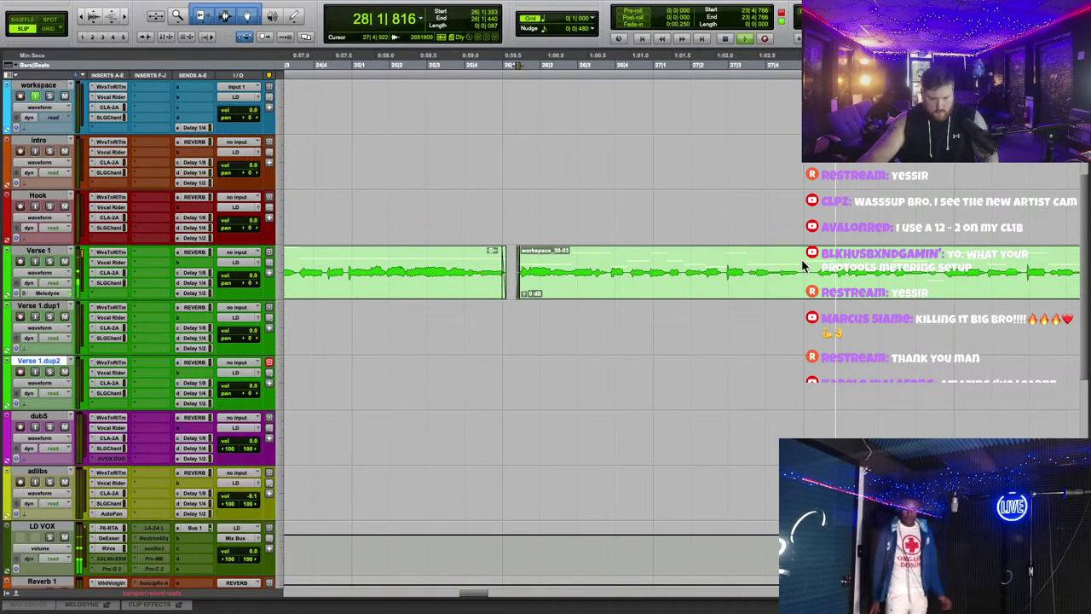
key("r")
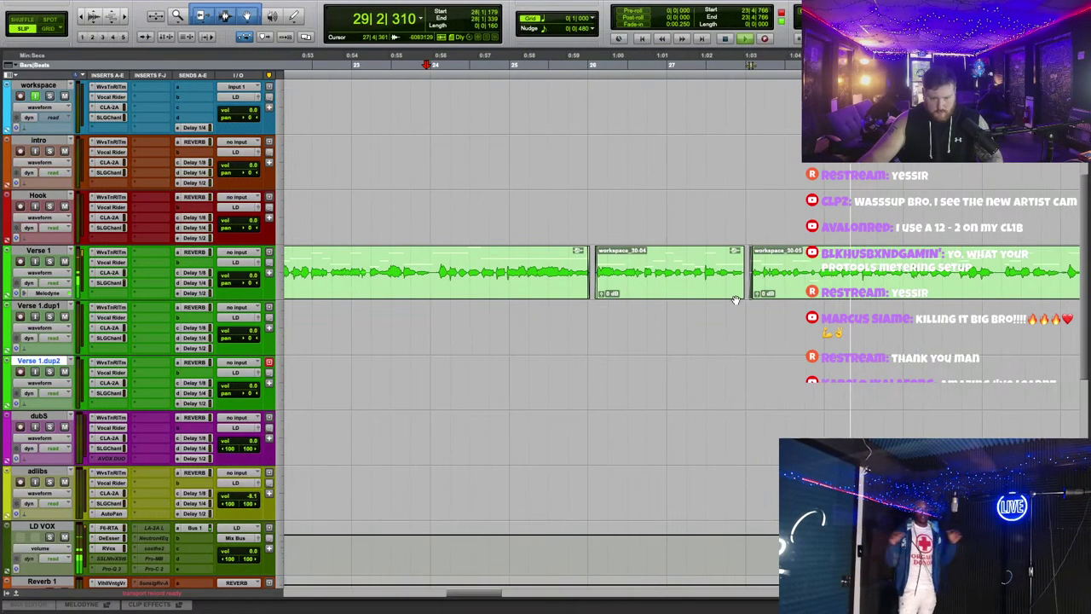
key("r")
left_click(982, 263)
key("s")
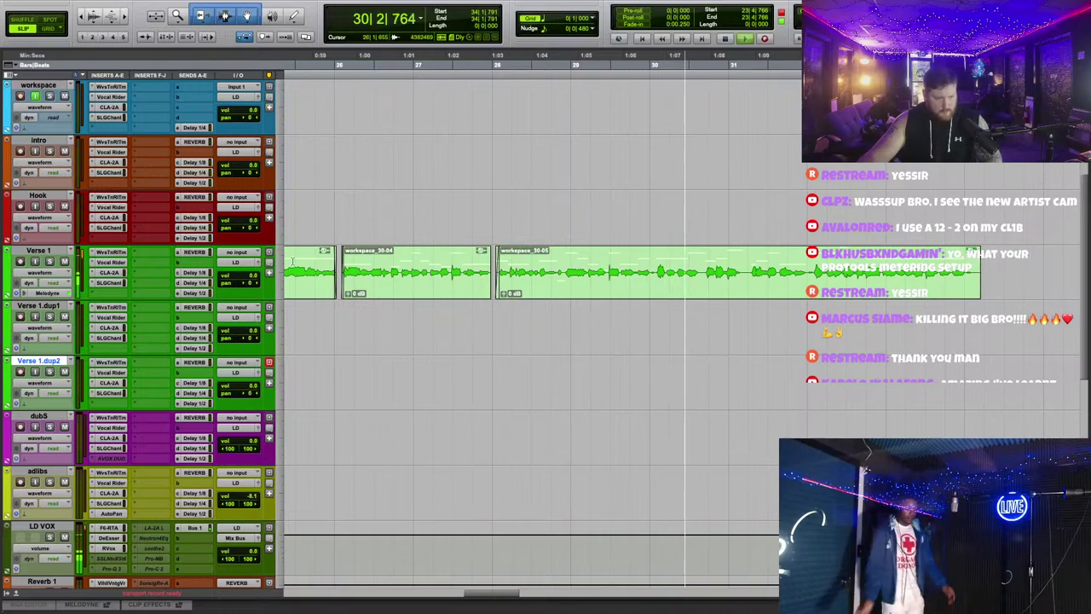
Step: Check the Waves Tune pitch correction, then re-trim Verse 1's end around bar 31
left_click(107, 252)
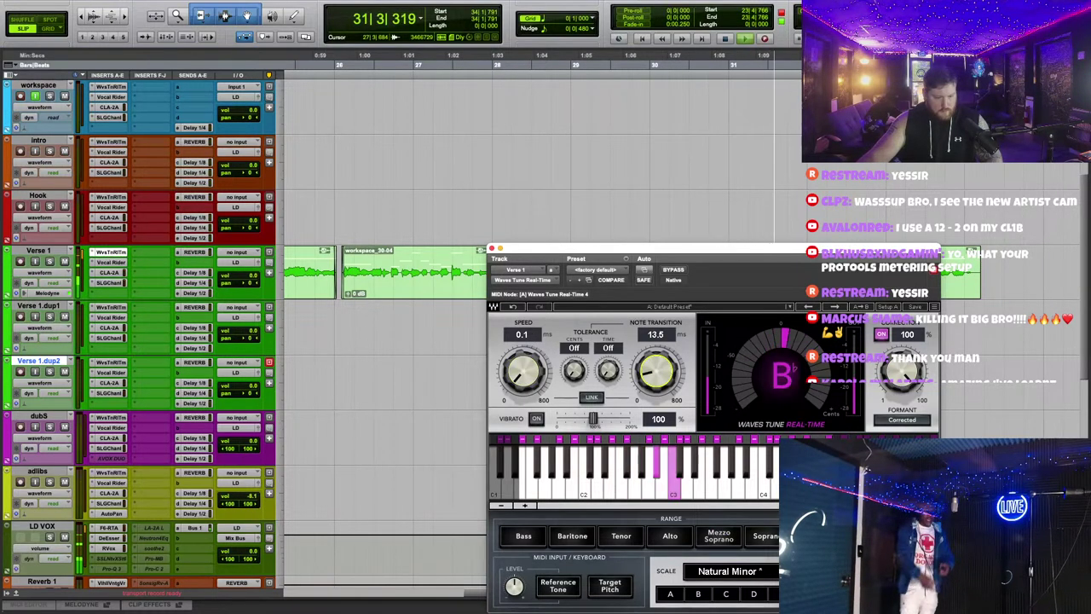
left_click(492, 248)
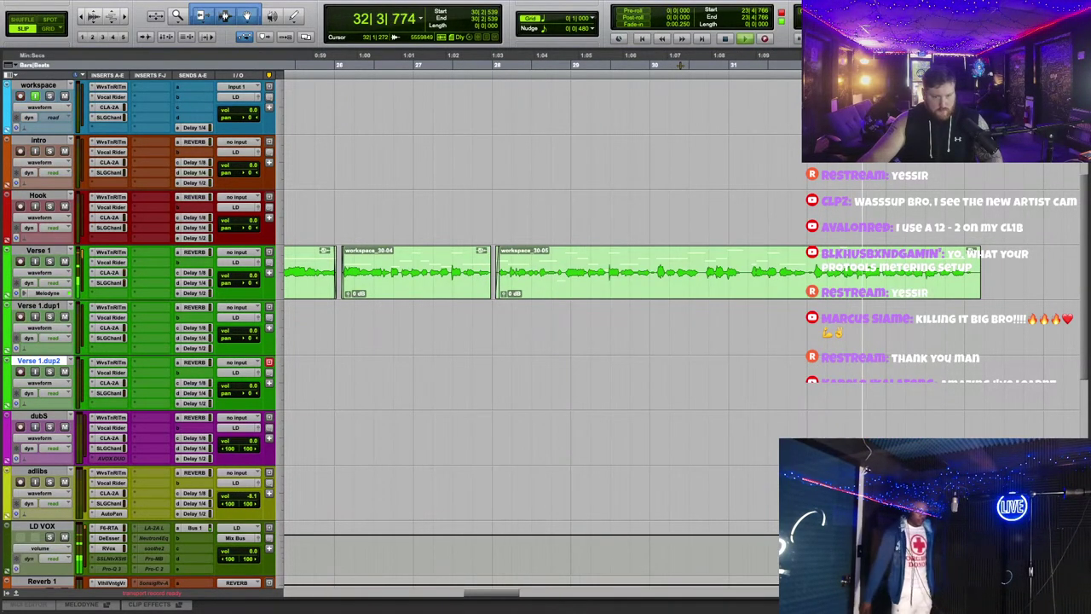
scroll(761, 179, "up", 2)
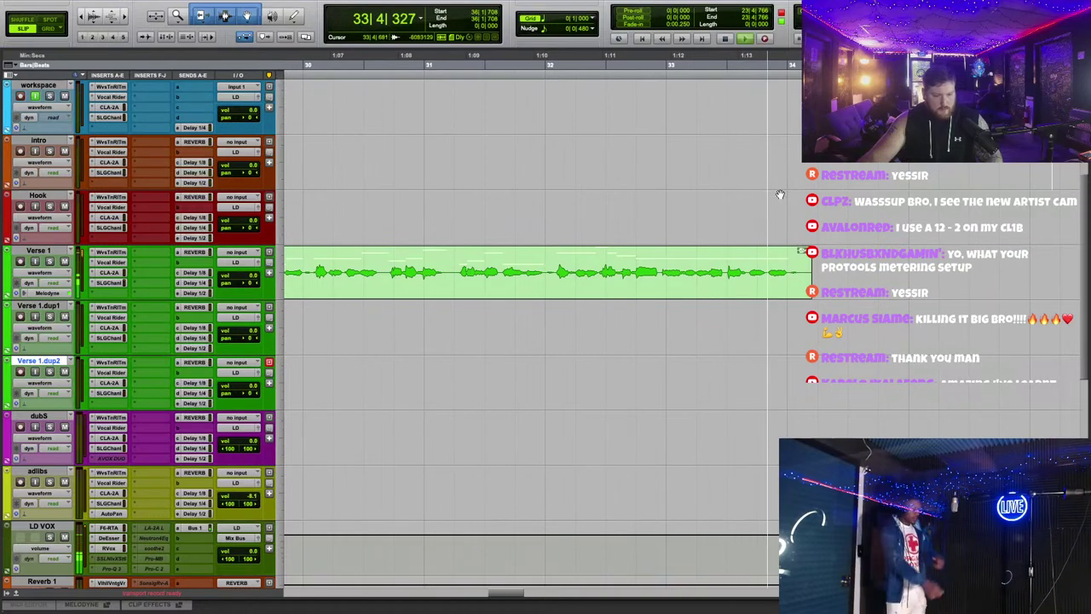
scroll(766, 68, "left", 5)
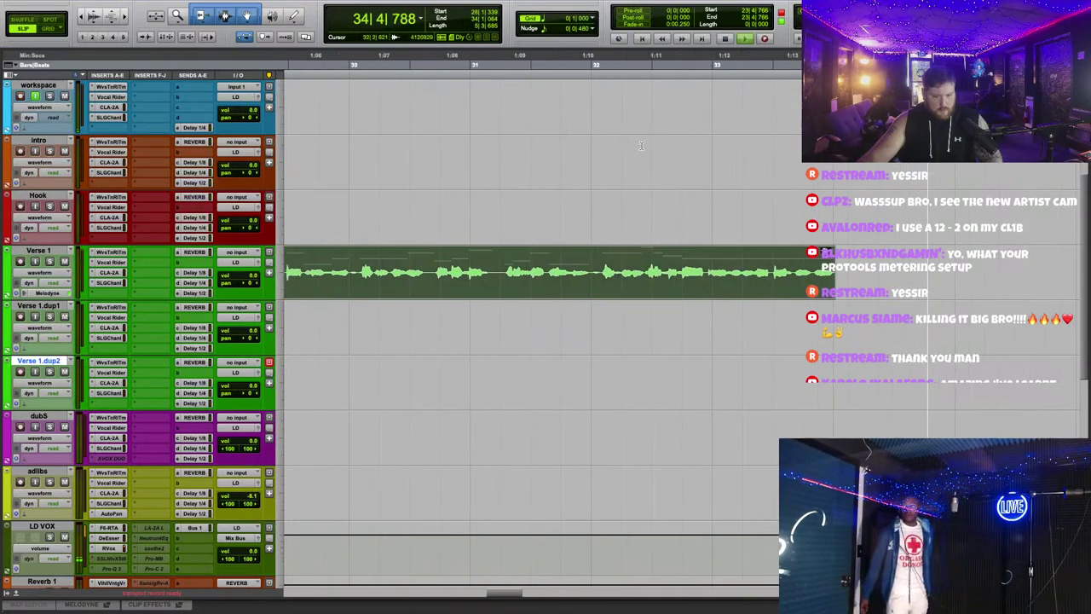
scroll(766, 68, "right", 3)
left_click(681, 128)
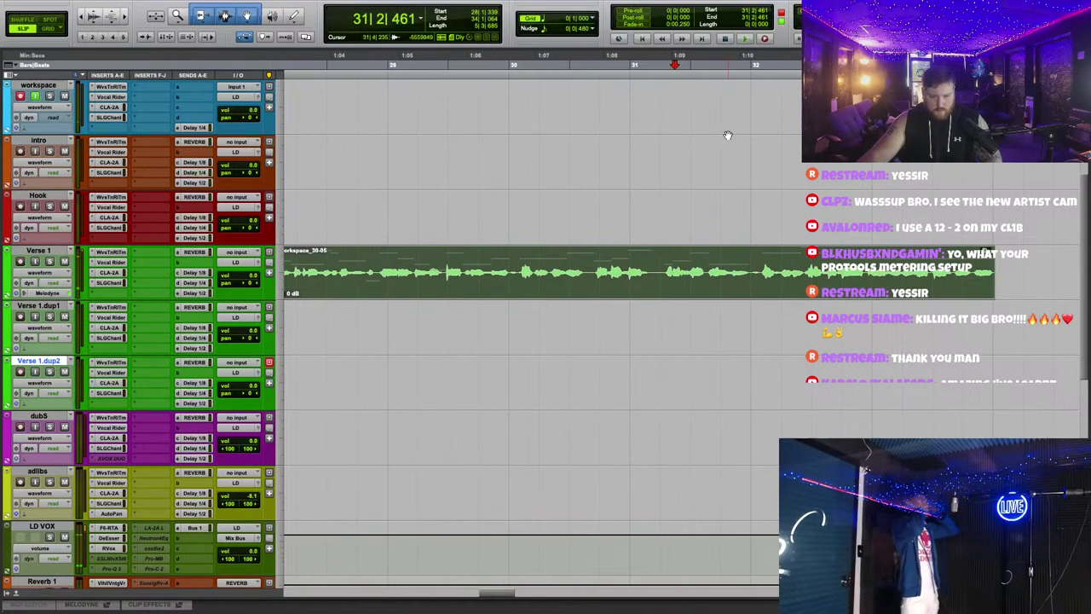
scroll(803, 254, "right", 2)
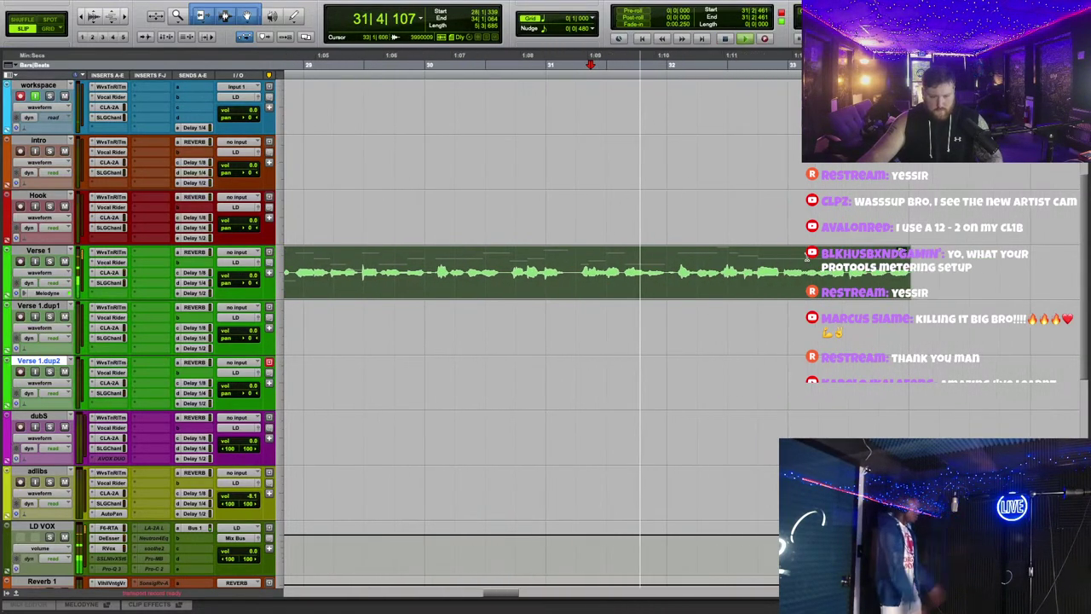
left_click(669, 262)
key("s")
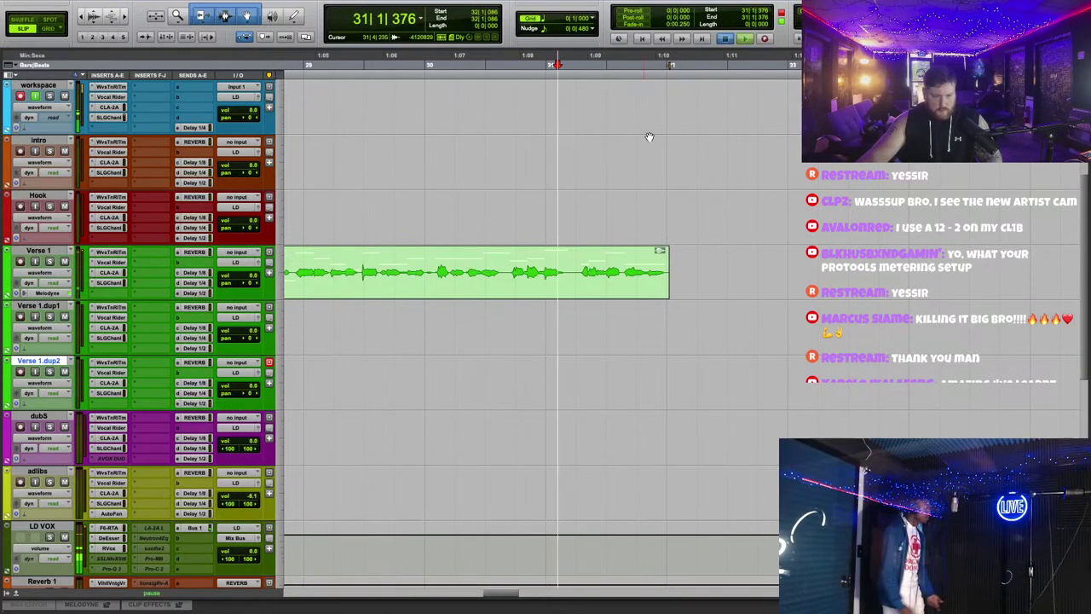
Step: Inspect the F6 EQ on the LD VOX bus and navigate to the workspace track near bar 32
scroll(704, 247, "left", 5)
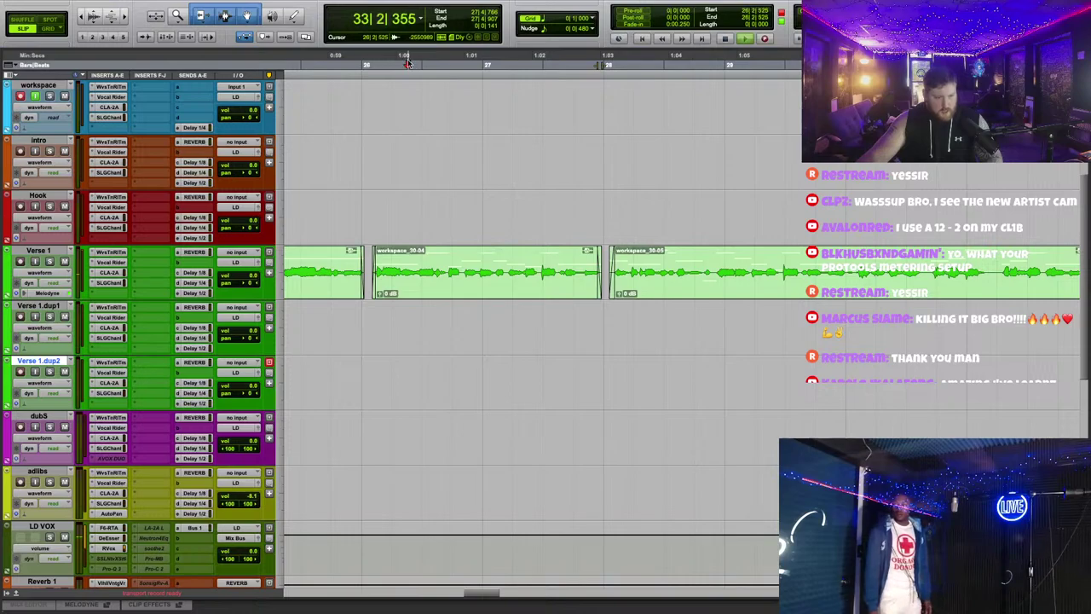
scroll(499, 409, "down", 3)
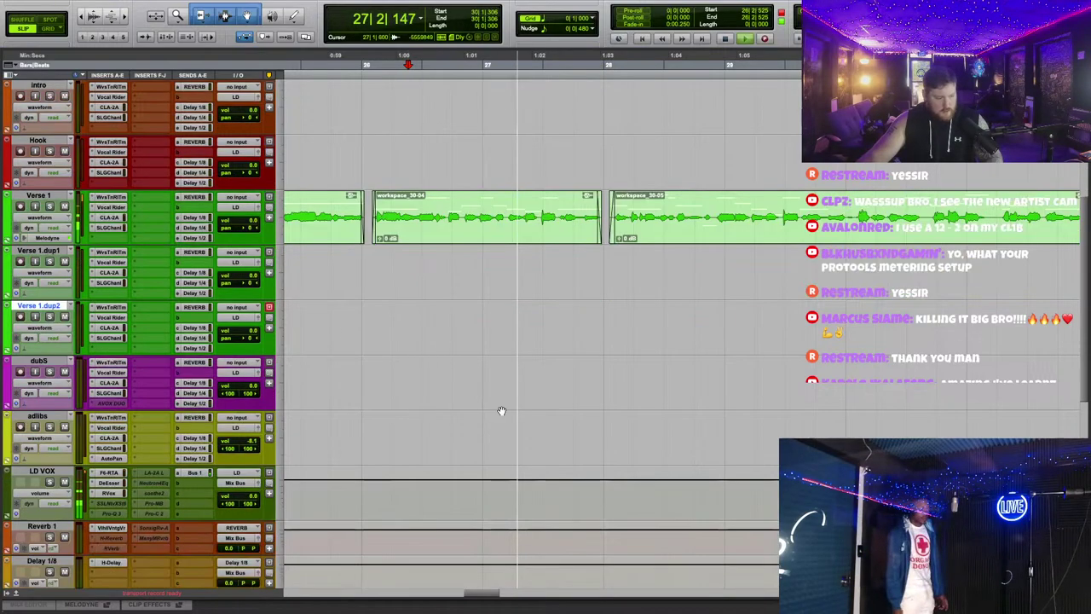
left_click(117, 418)
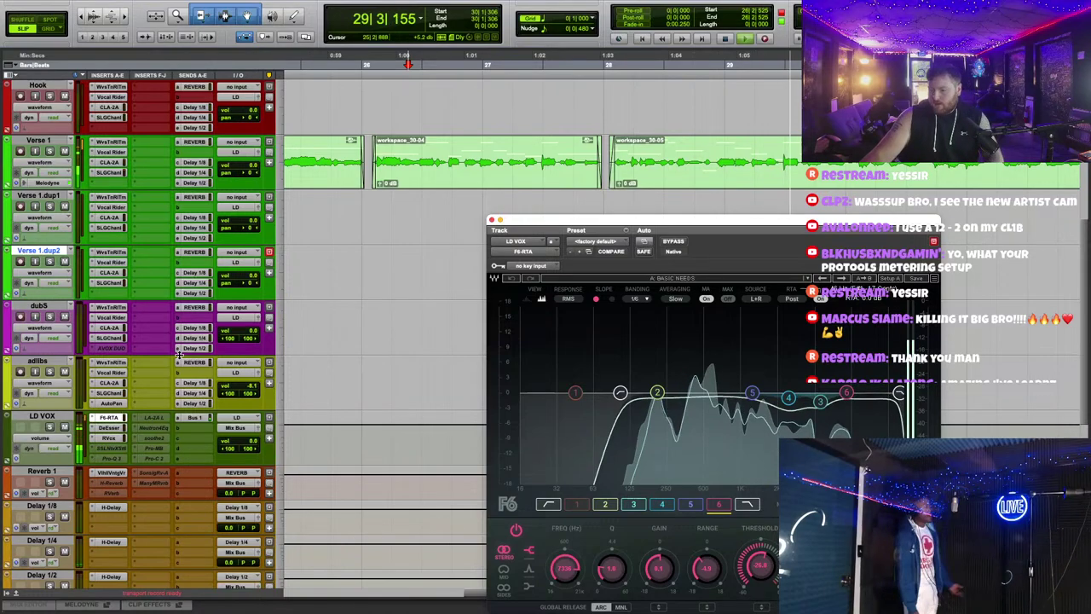
scroll(238, 384, "up", 2)
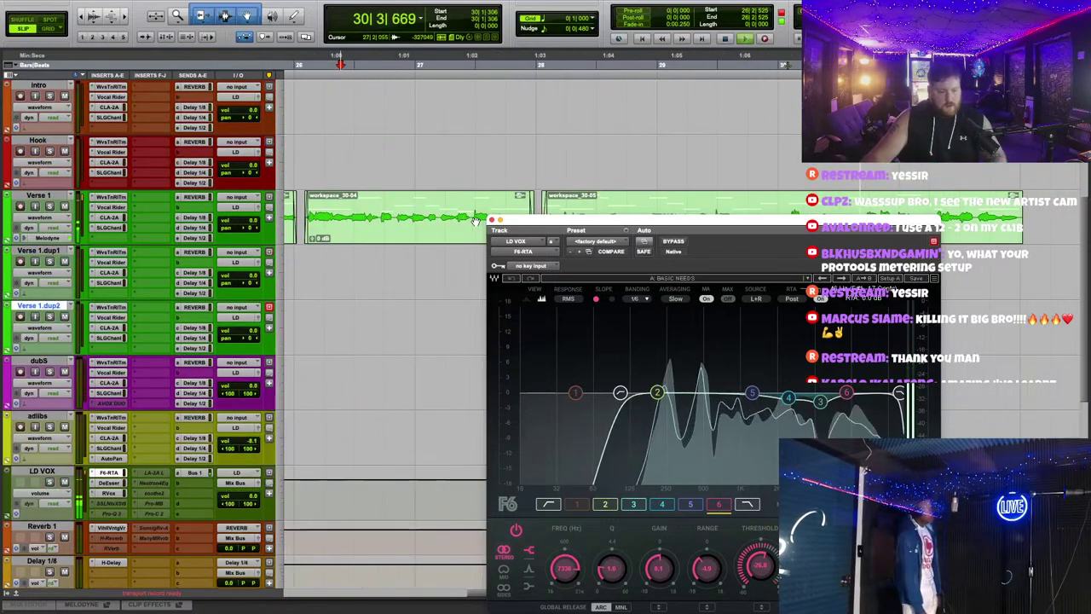
left_click(501, 220)
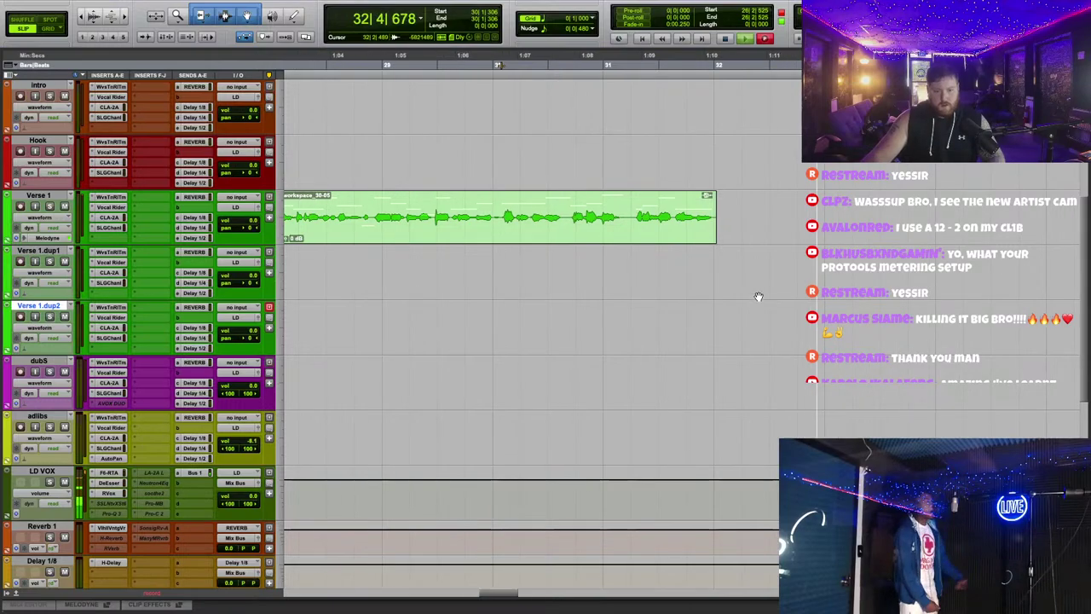
scroll(755, 305, "up", 3)
scroll(761, 298, "down", 2)
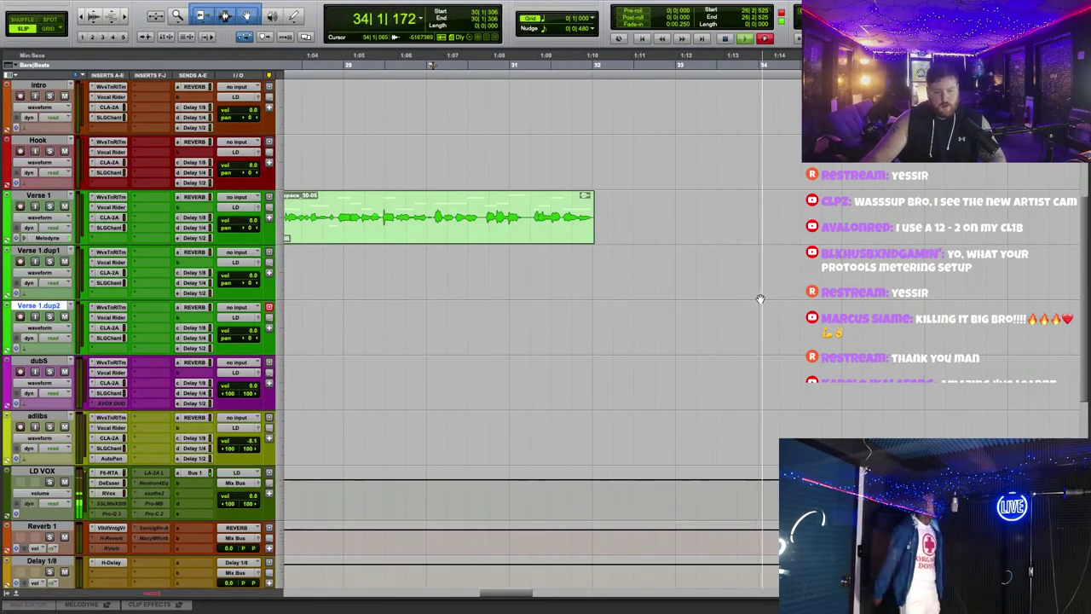
scroll(760, 299, "up", 2)
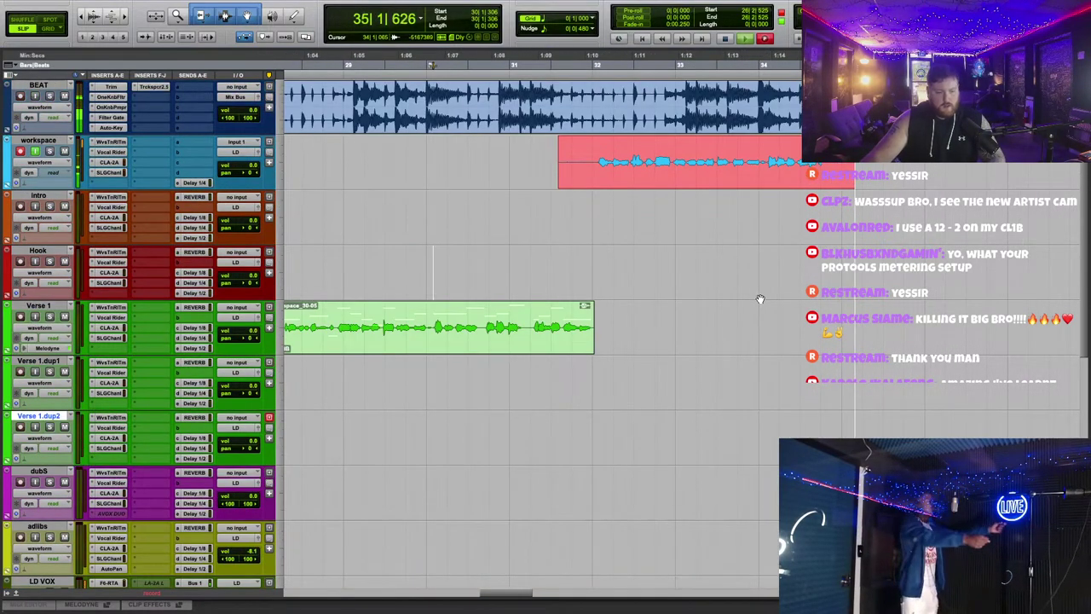
scroll(760, 299, "down", 1)
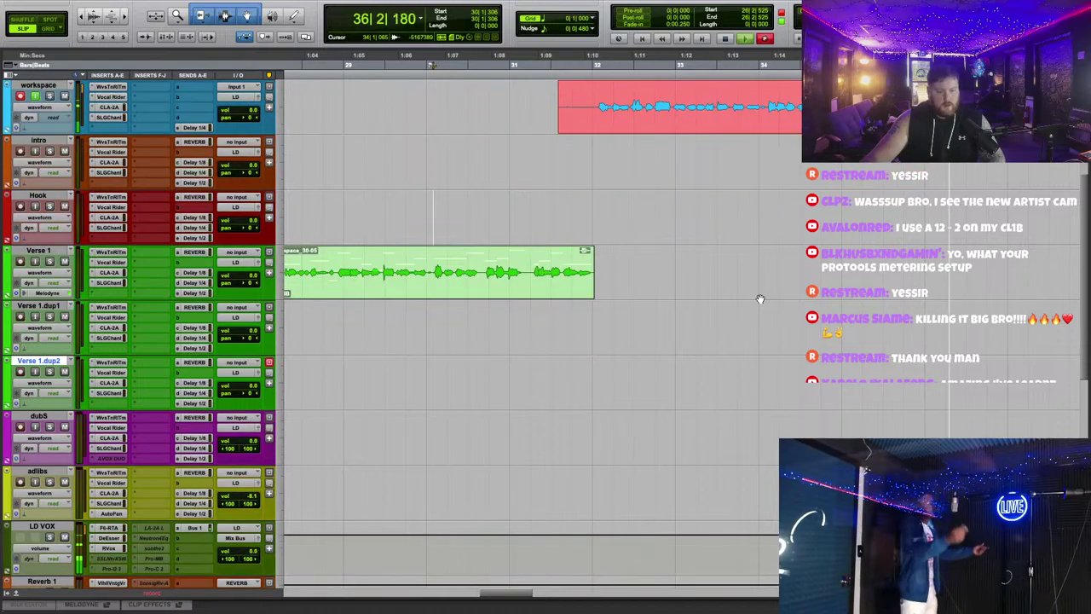
scroll(207, 447, "down", 1)
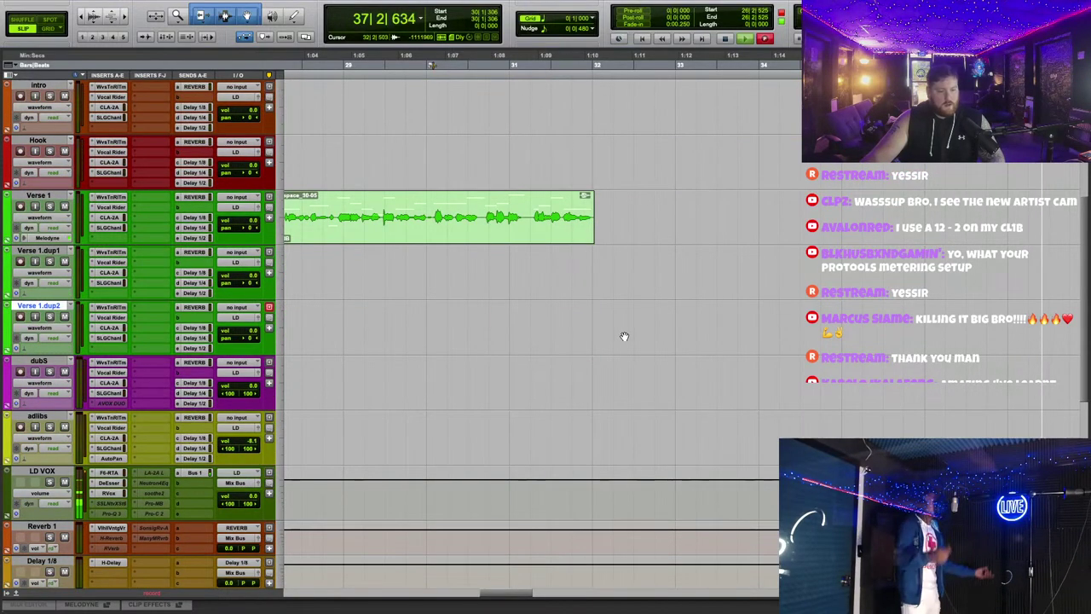
scroll(624, 337, "up", 2)
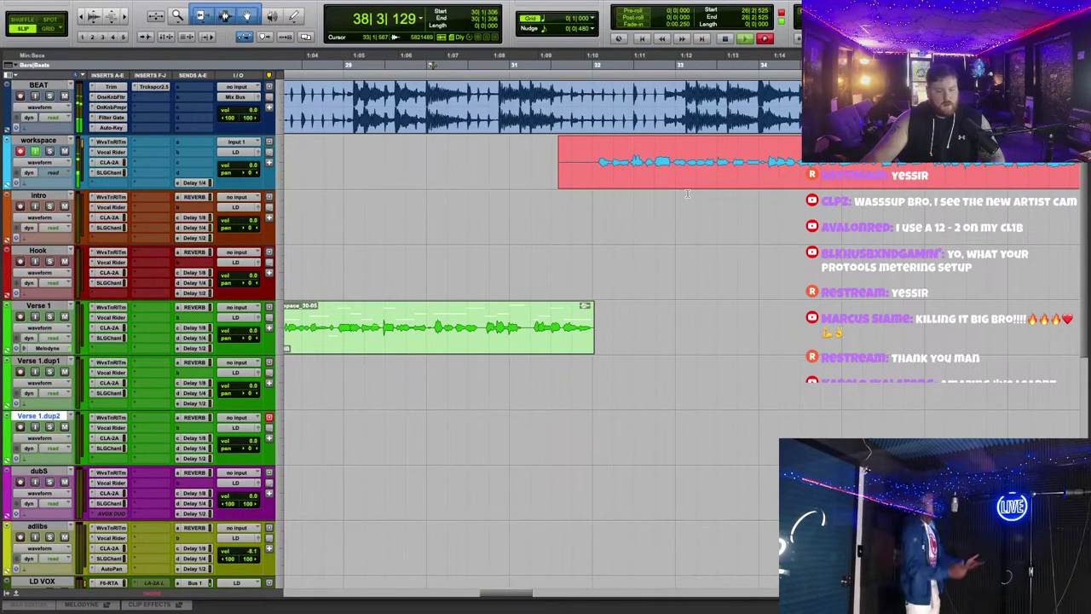
scroll(817, 235, "right", 2)
scroll(673, 240, "right", 4)
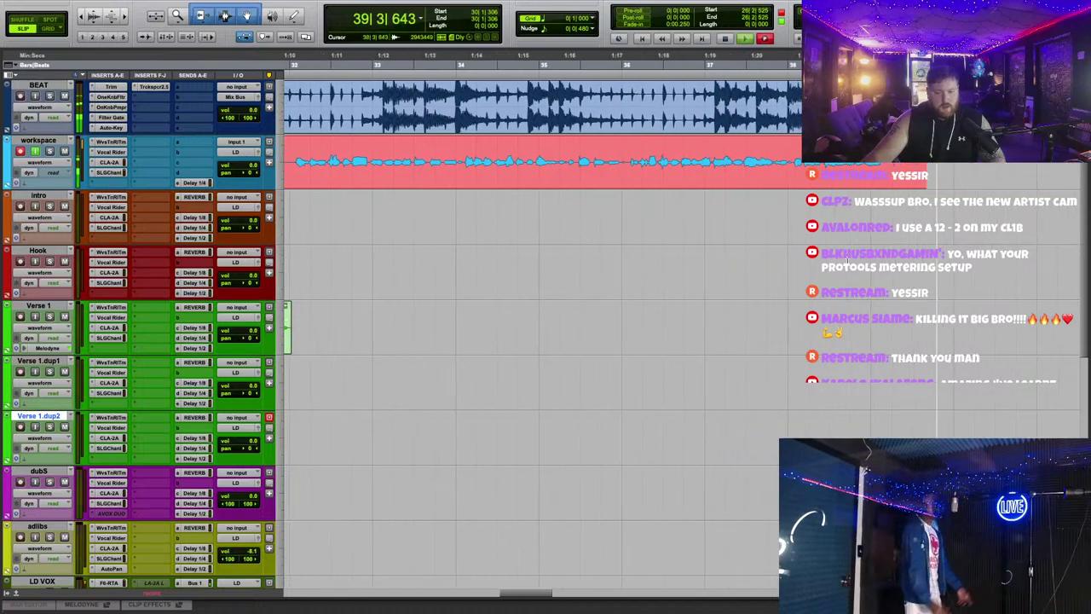
scroll(673, 240, "left", 10)
scroll(674, 239, "right", 3)
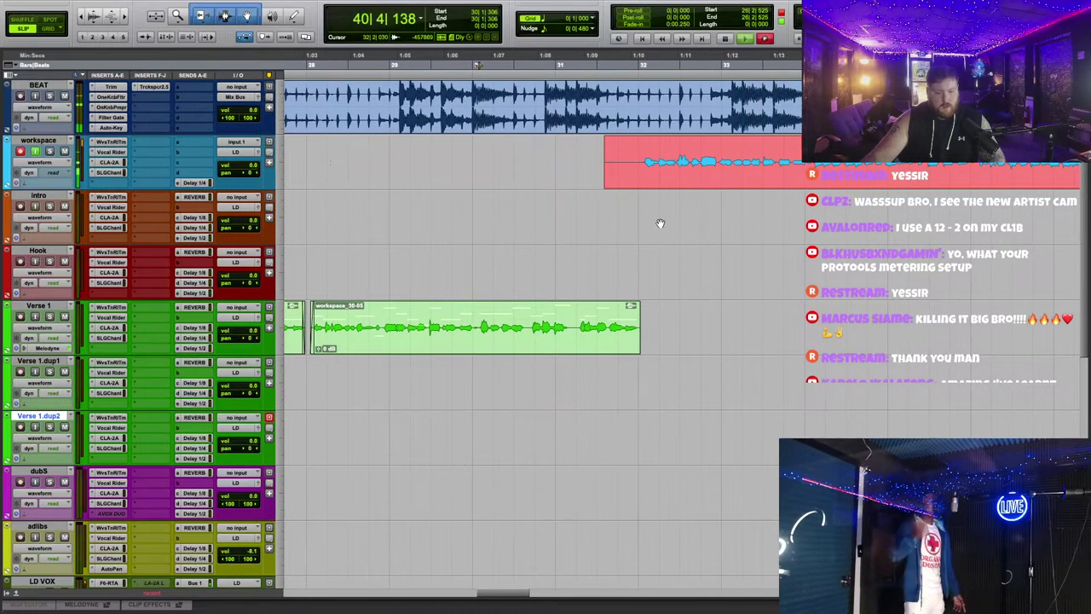
scroll(660, 224, "down", 1)
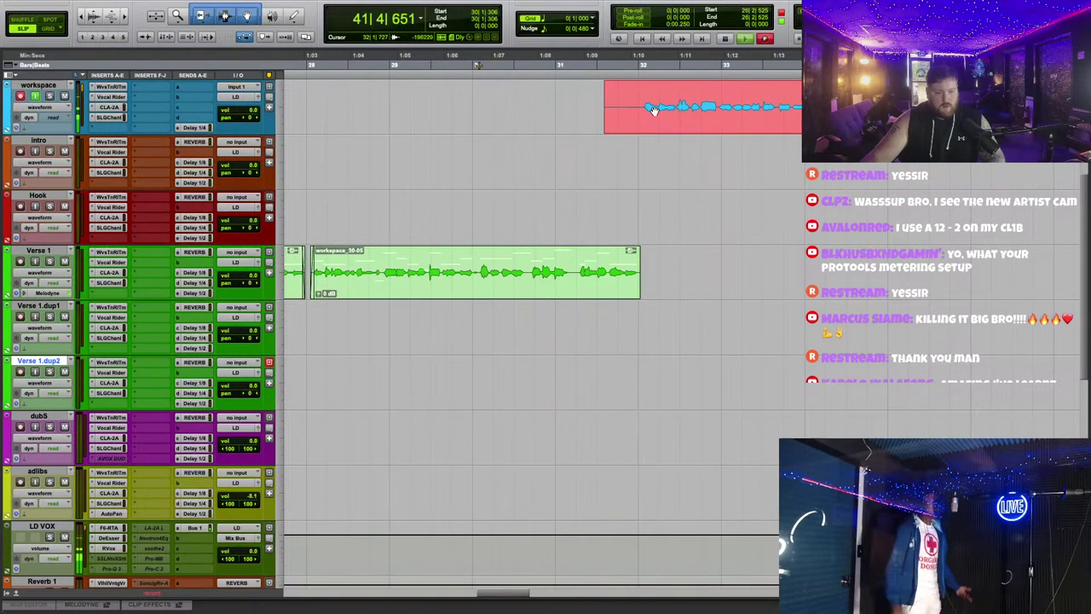
Step: Move the new workspace_32-01 take onto Verse 1 at bar 32 and zoom in on it
left_click_drag(640, 88, 683, 266)
left_click(635, 251, "shift")
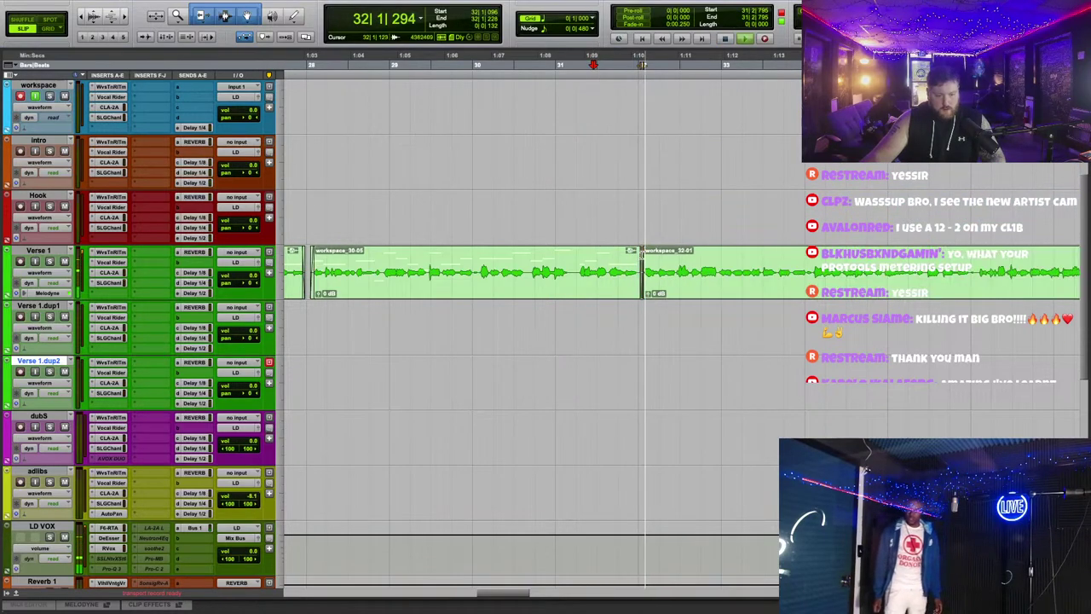
key("super+bracketright")
scroll(545, 281, "right", 4)
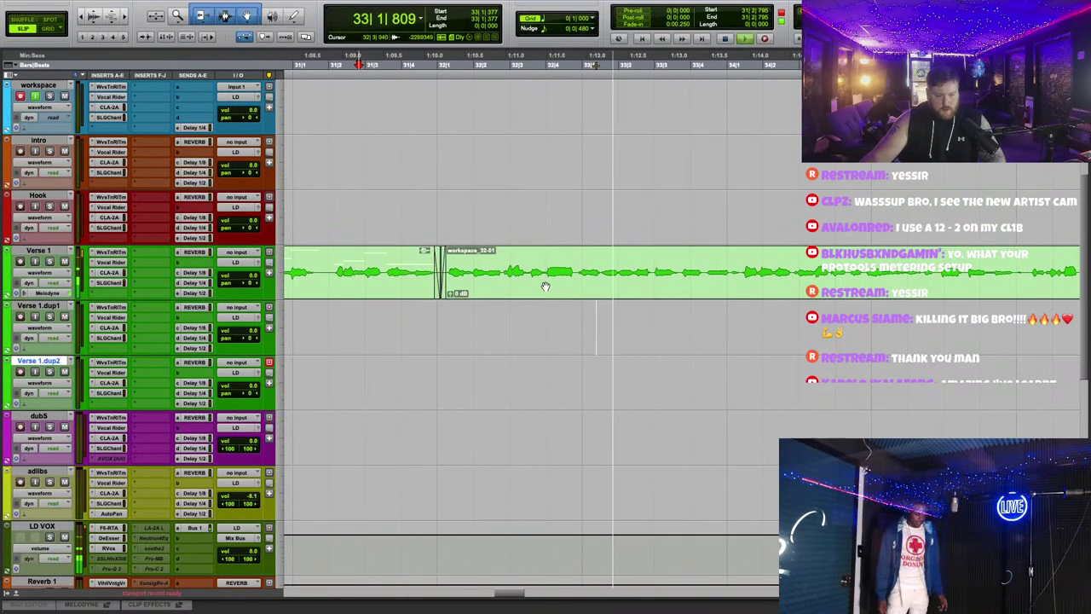
scroll(537, 282, "right", 3)
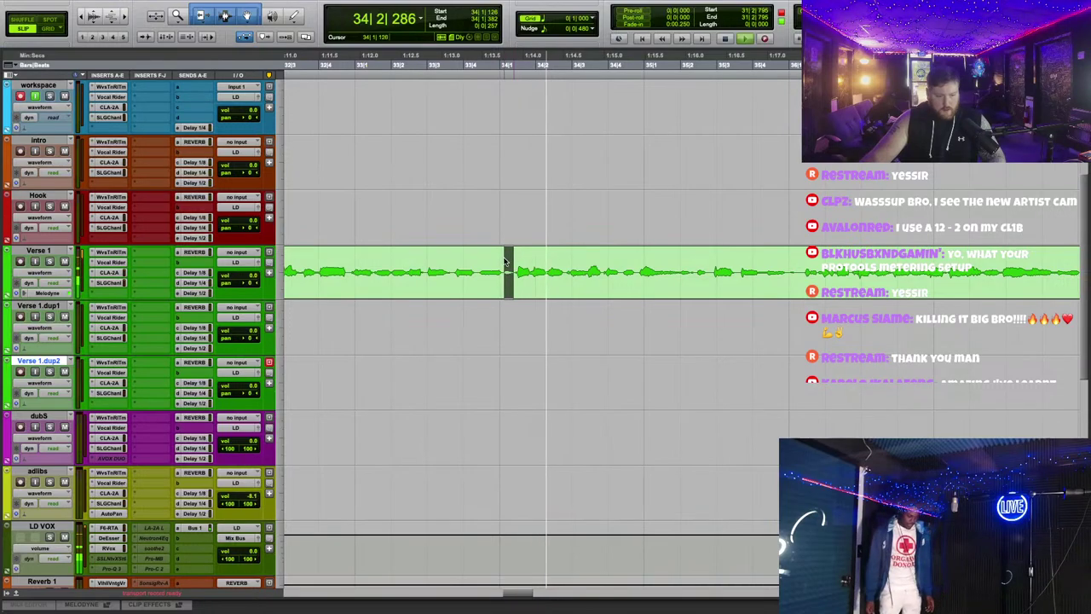
Step: Split the new take at two phrase boundaries and replay to check the edits
left_click(505, 268)
key("b")
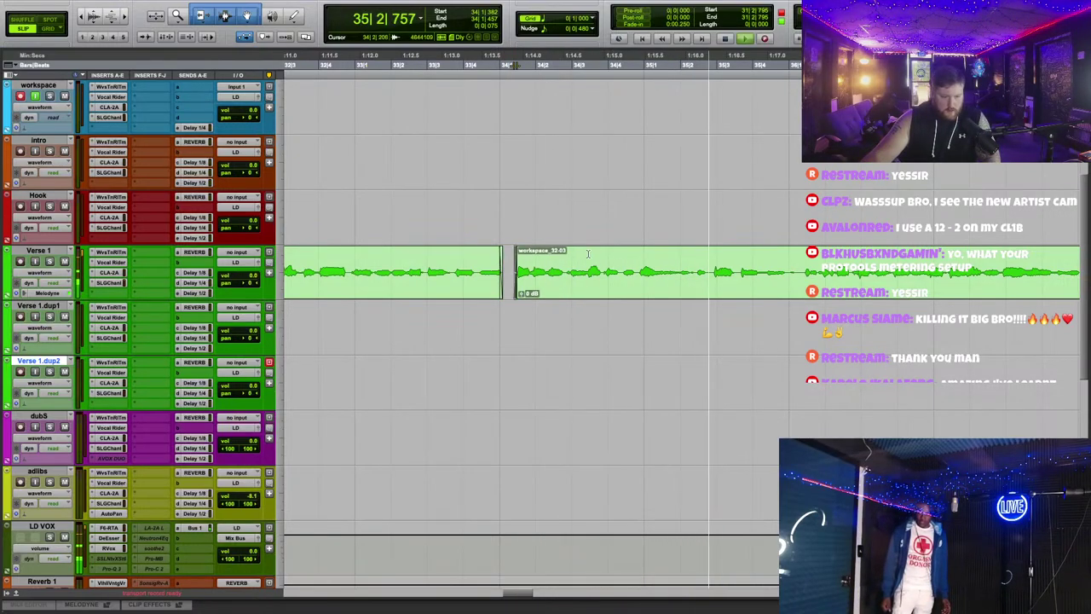
left_click(789, 260)
key("b")
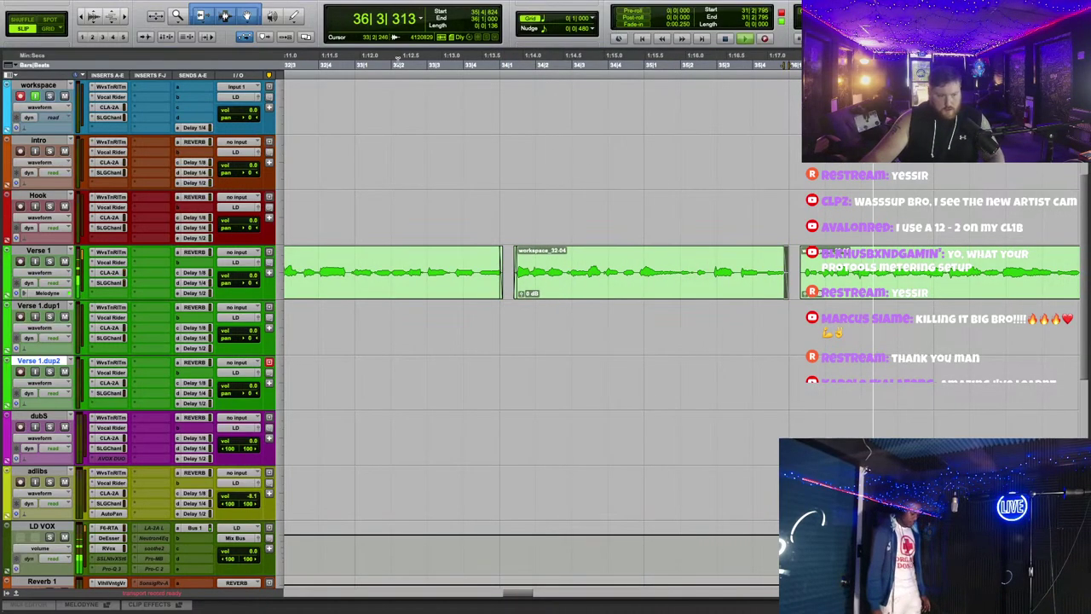
key("space")
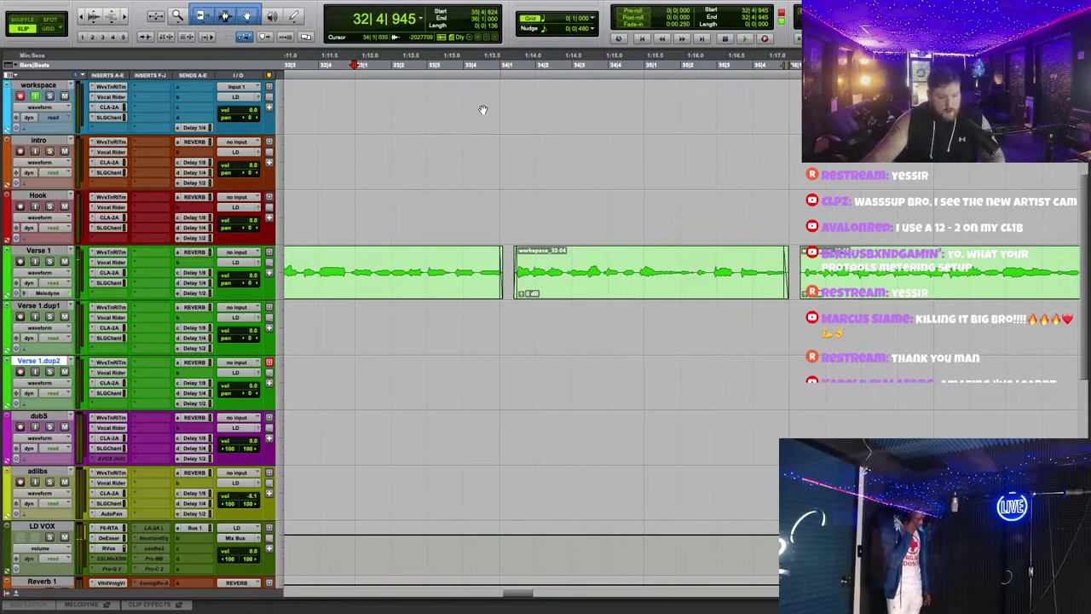
key("space")
key("space")
Step: Audition the Verse 1 vocal comp several times from an earlier point
scroll(550, 170, "left", 2)
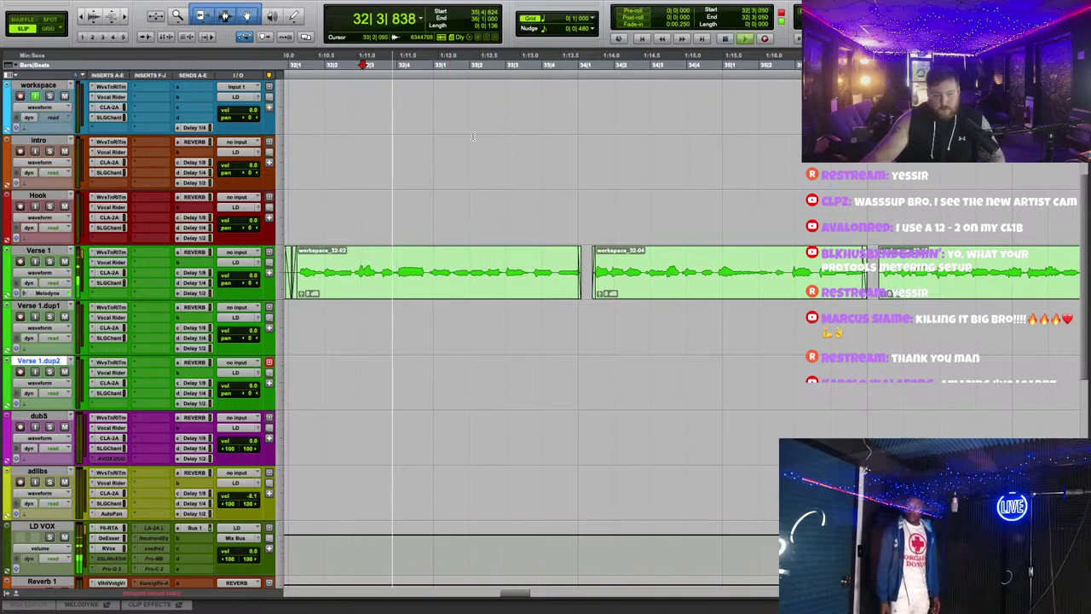
scroll(515, 246, "up", 2)
scroll(515, 246, "left", 3)
key("space")
key("space")
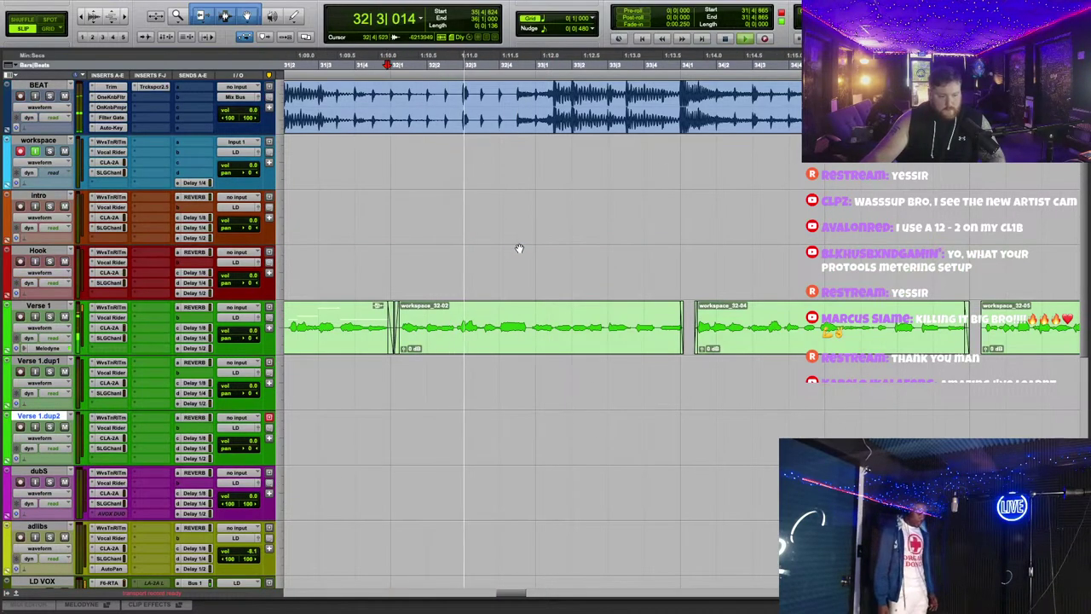
key("space")
scroll(530, 252, "down", 1)
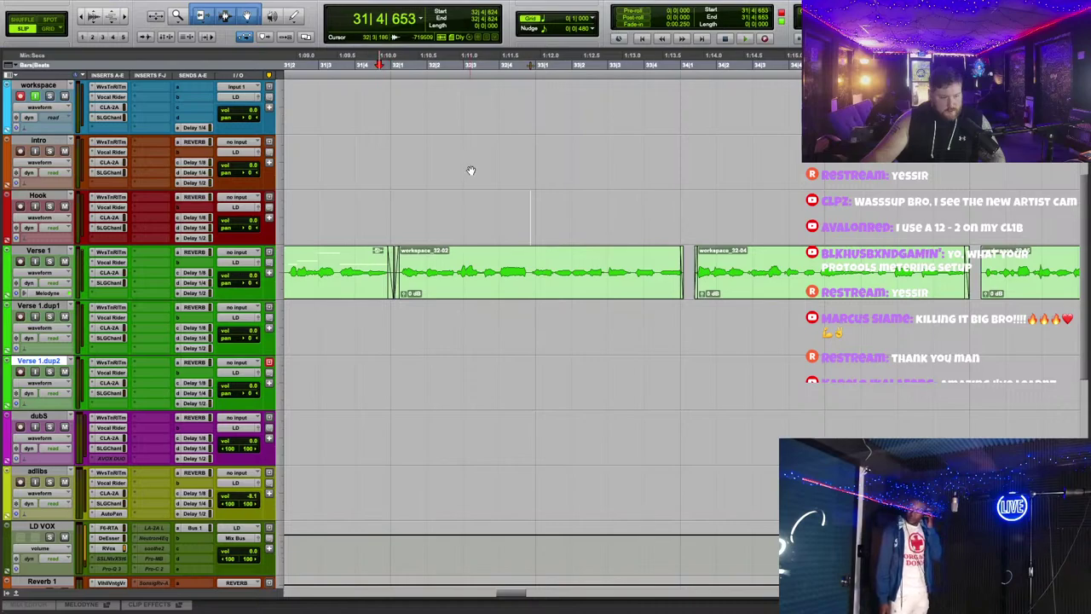
key("space")
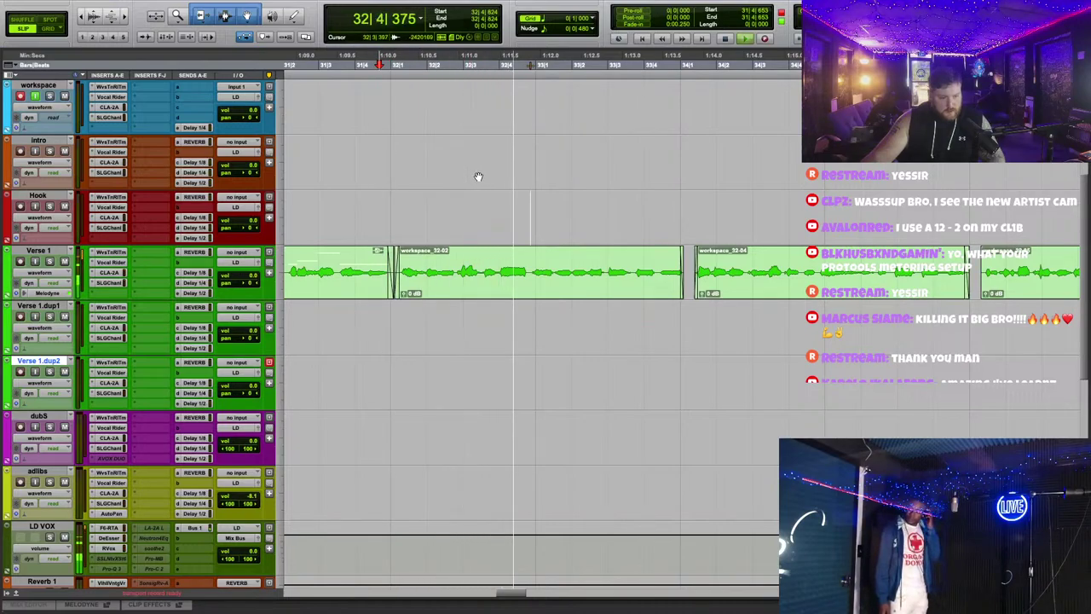
key("space")
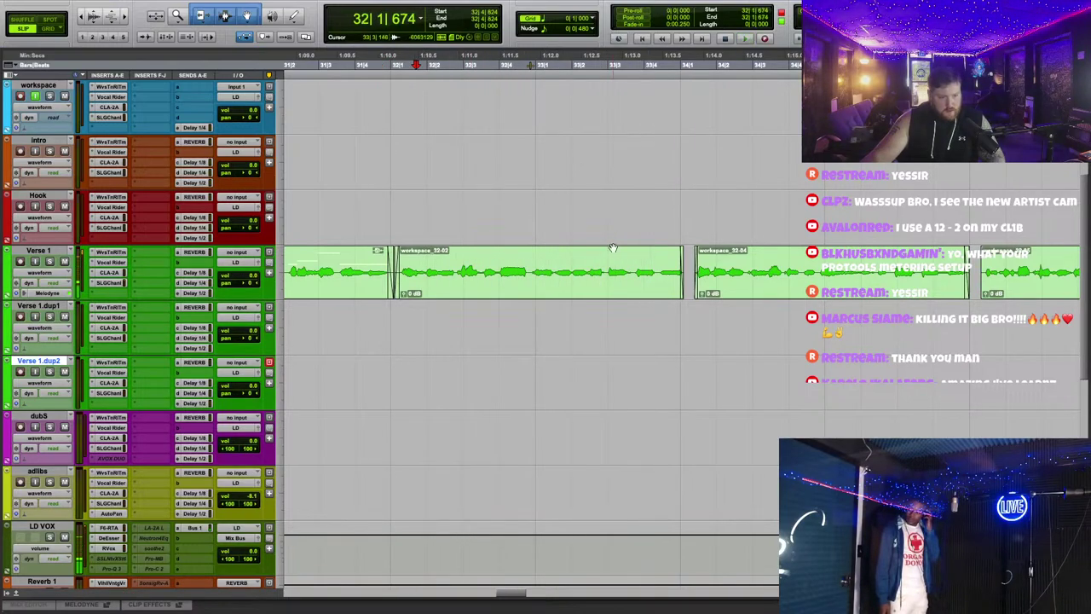
key("space")
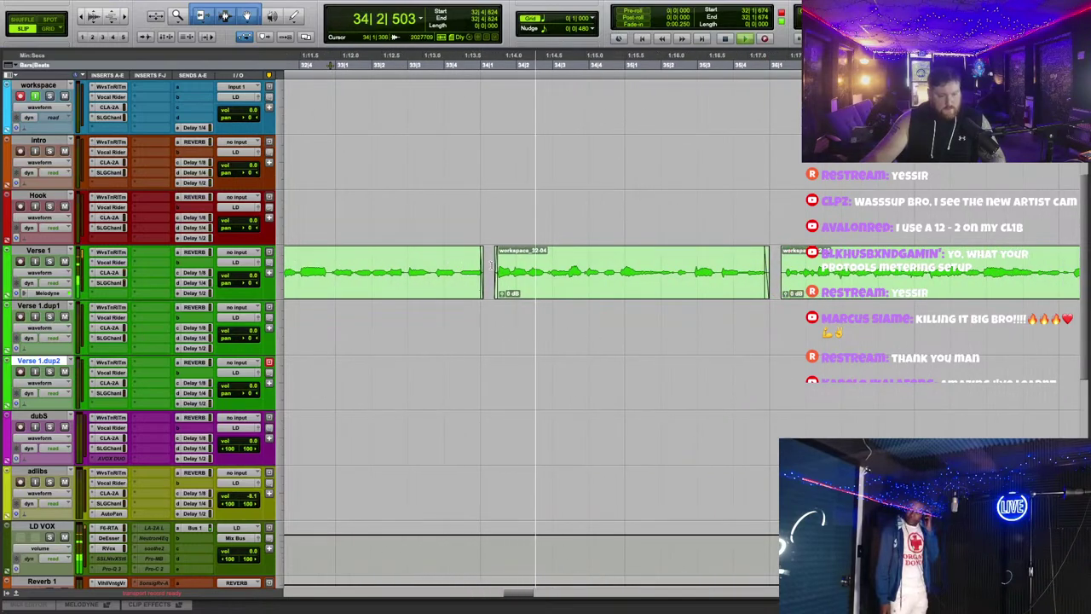
scroll(530, 199, "up", 1)
key("space")
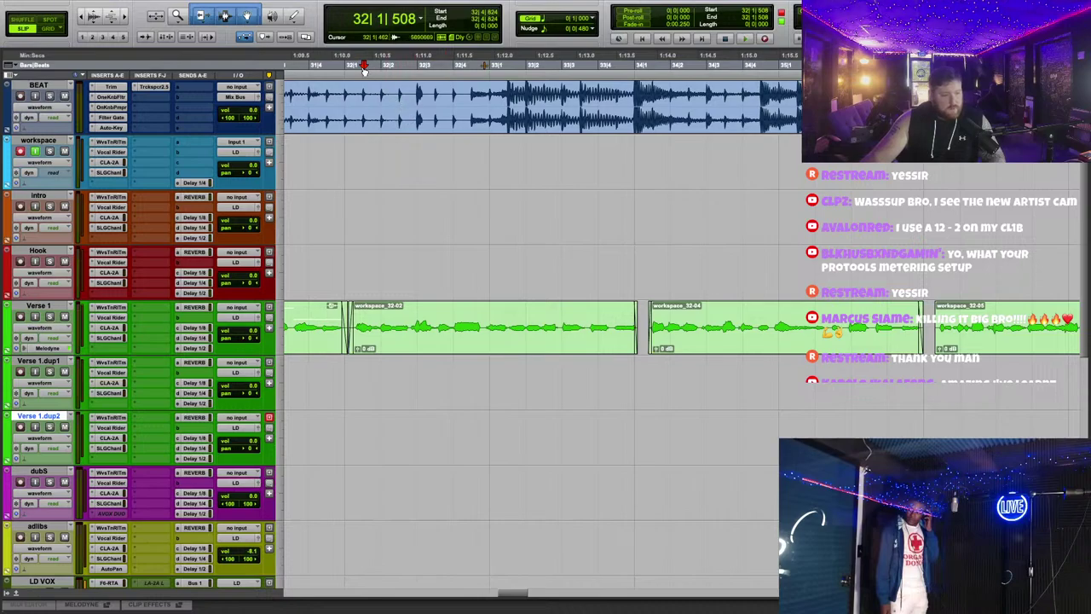
Step: Audition the Verse 1 section again starting from 31|4
scroll(494, 234, "down", 1)
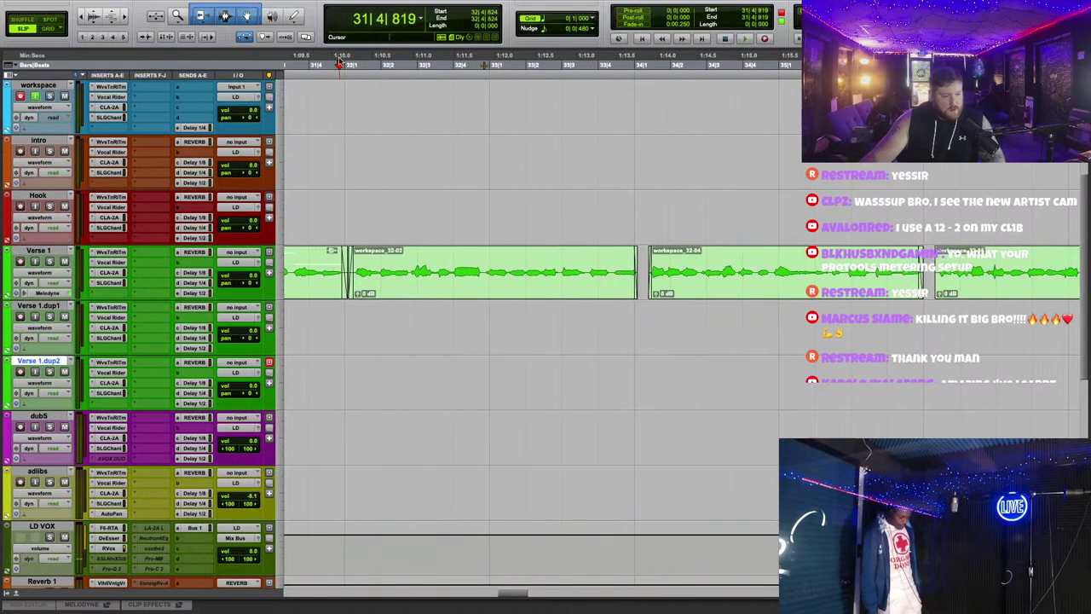
key("space")
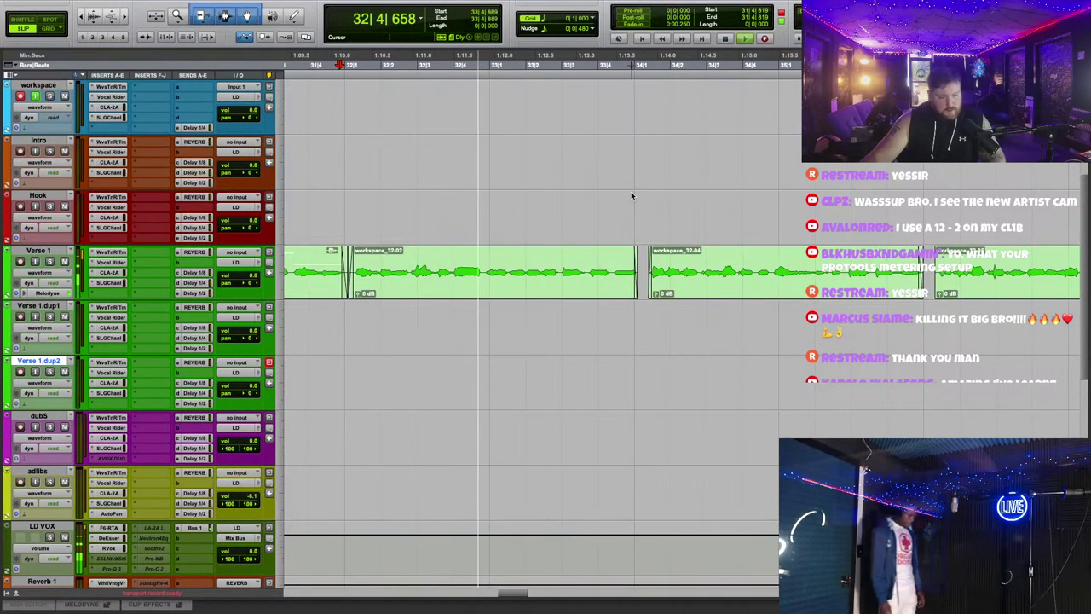
key("space")
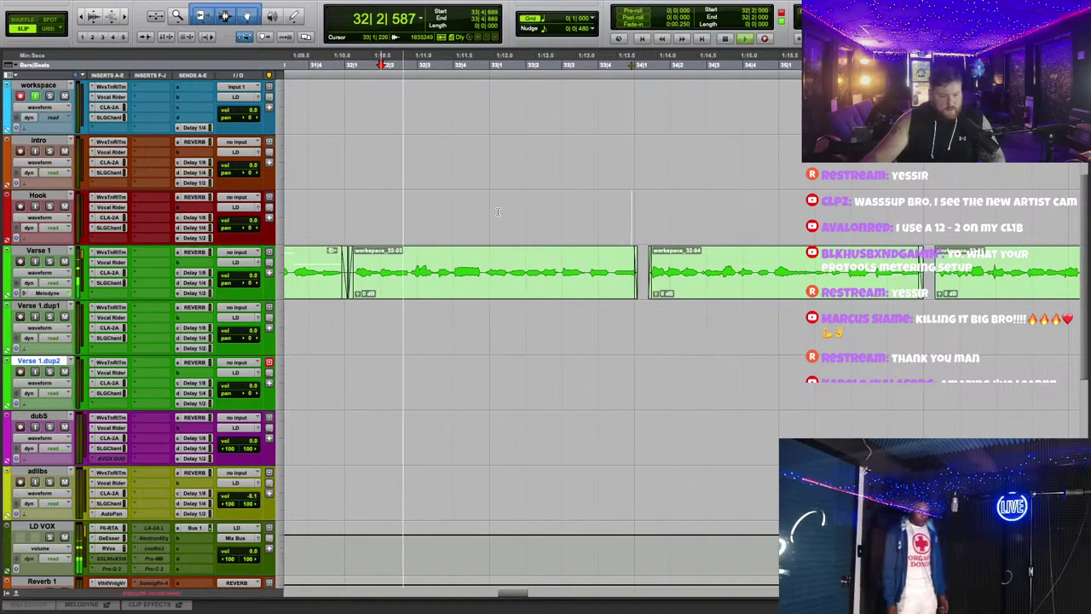
key("space")
scroll(540, 55, "right", 3)
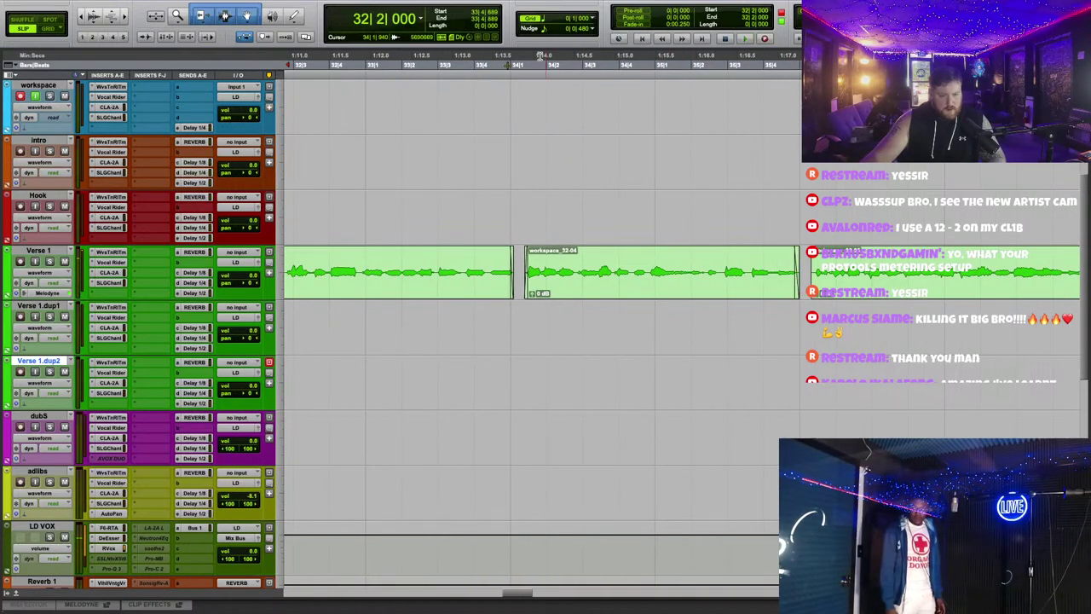
scroll(439, 126, "up", 1)
scroll(439, 125, "left", 3)
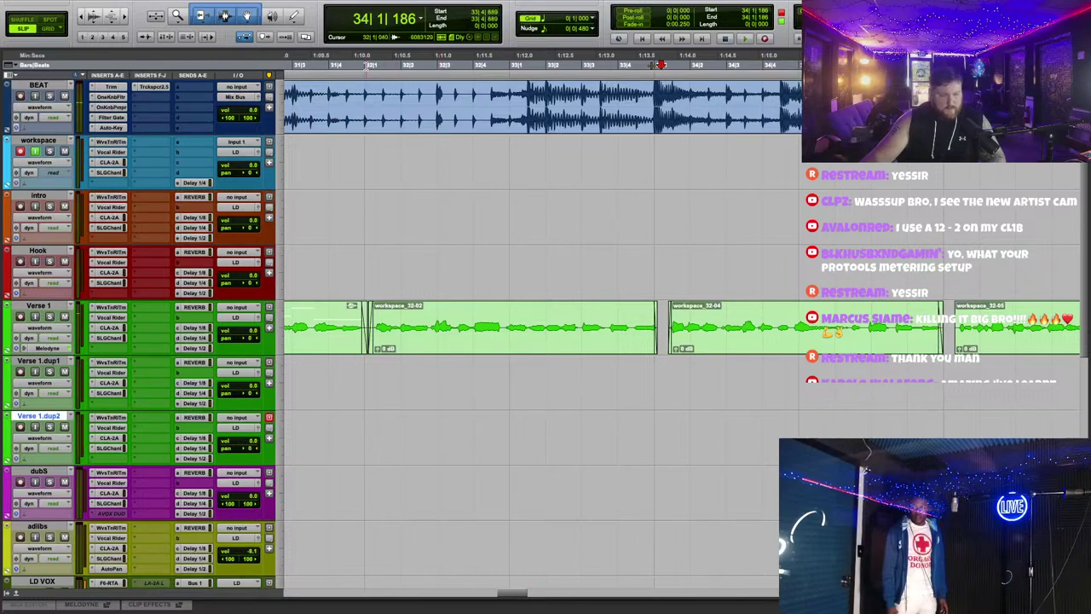
key("space")
scroll(509, 287, "down", 1)
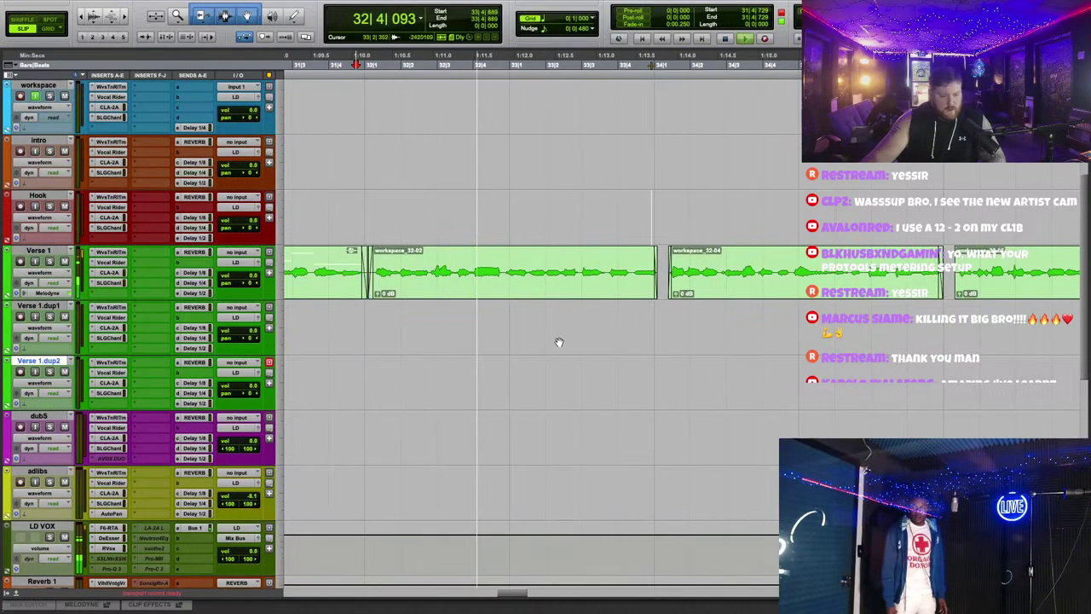
key("space")
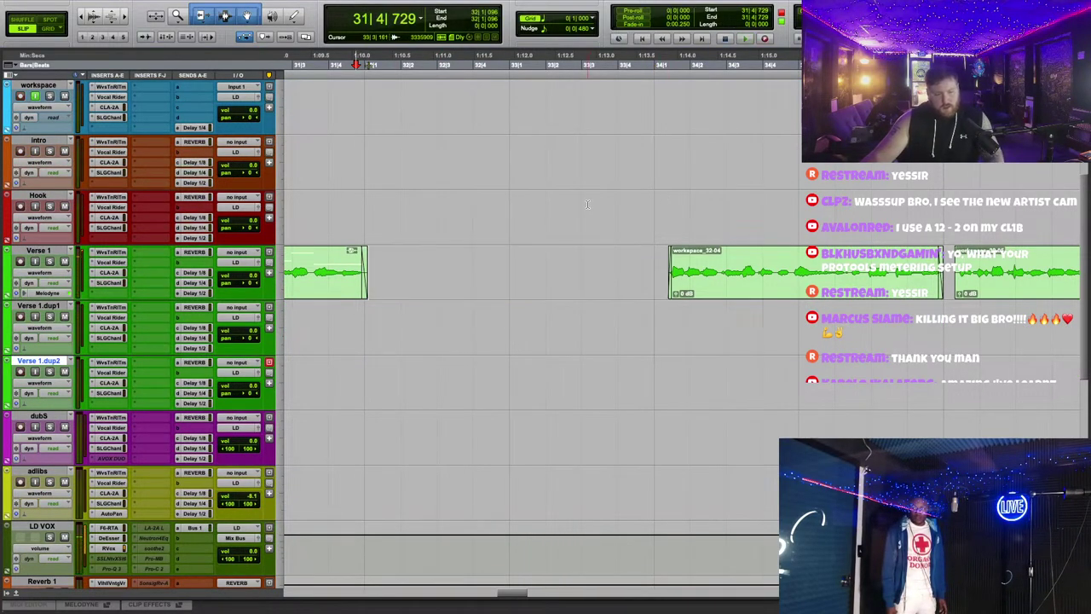
scroll(477, 213, "left", 8)
Step: Record new vocal take workspace_34-01 on the workspace track, discarding a false start
scroll(305, 57, "left", 2)
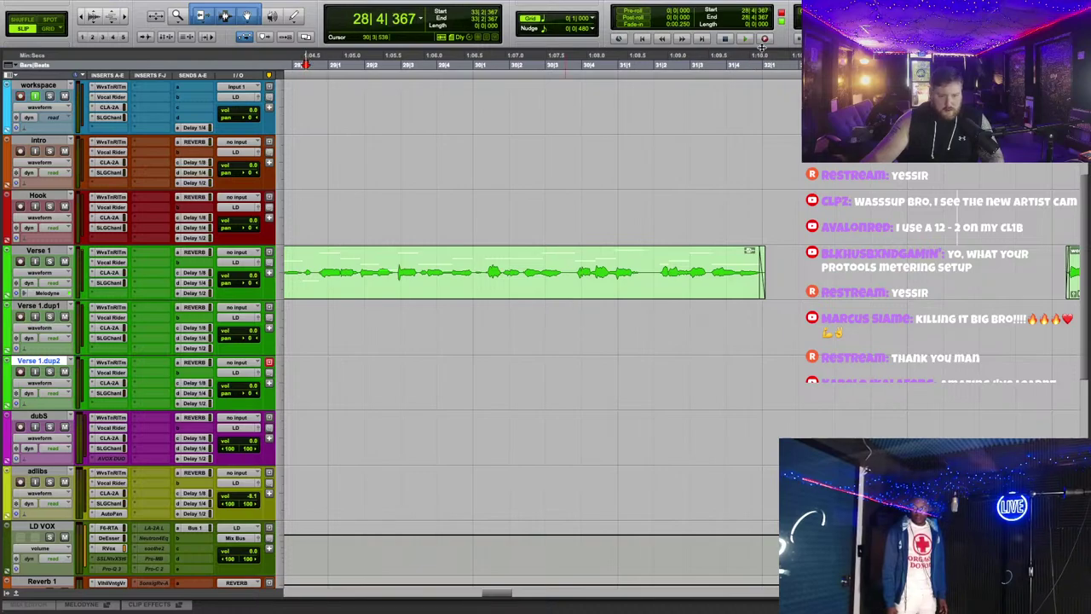
left_click(765, 39)
key("space")
key("space")
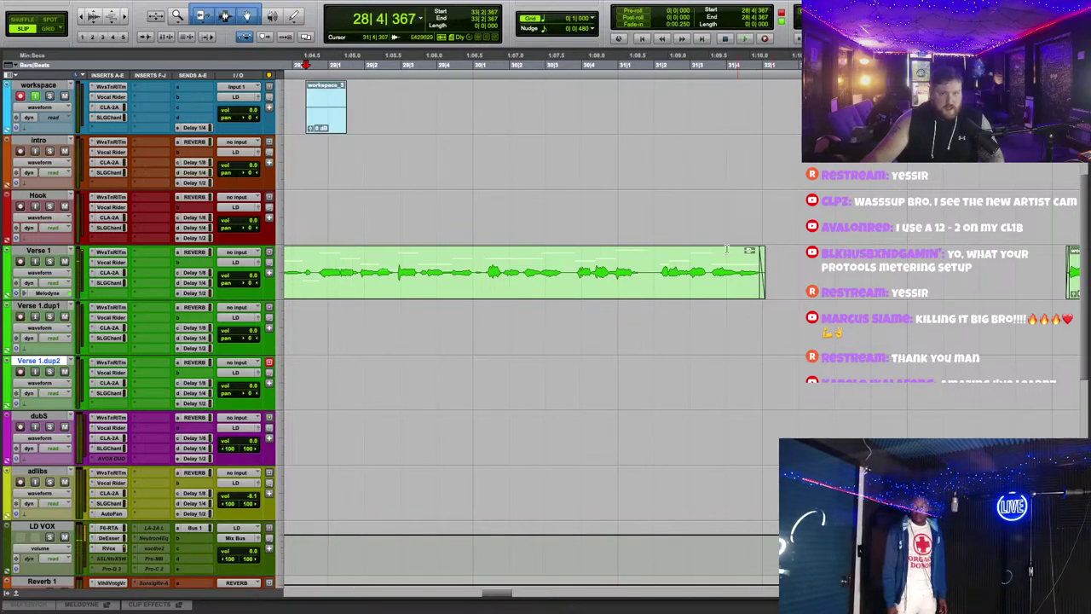
key("Delete")
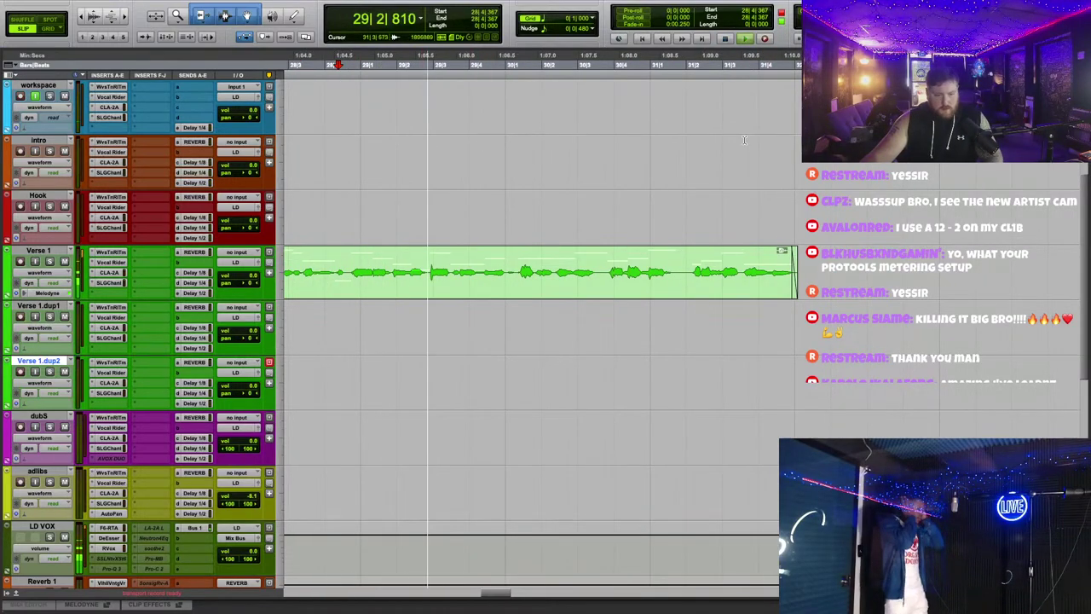
left_click(764, 39)
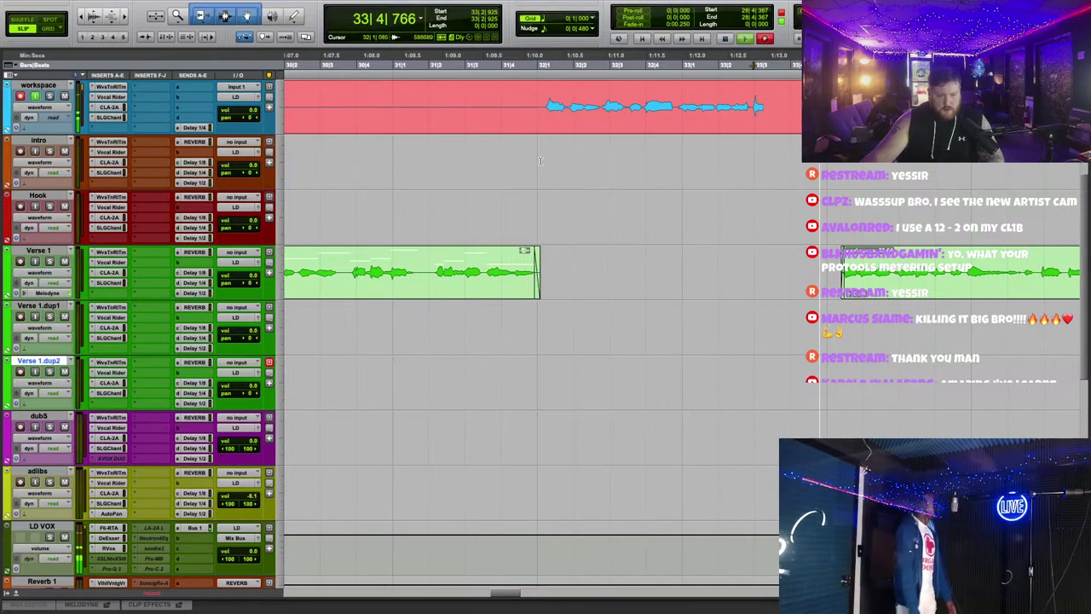
key("space")
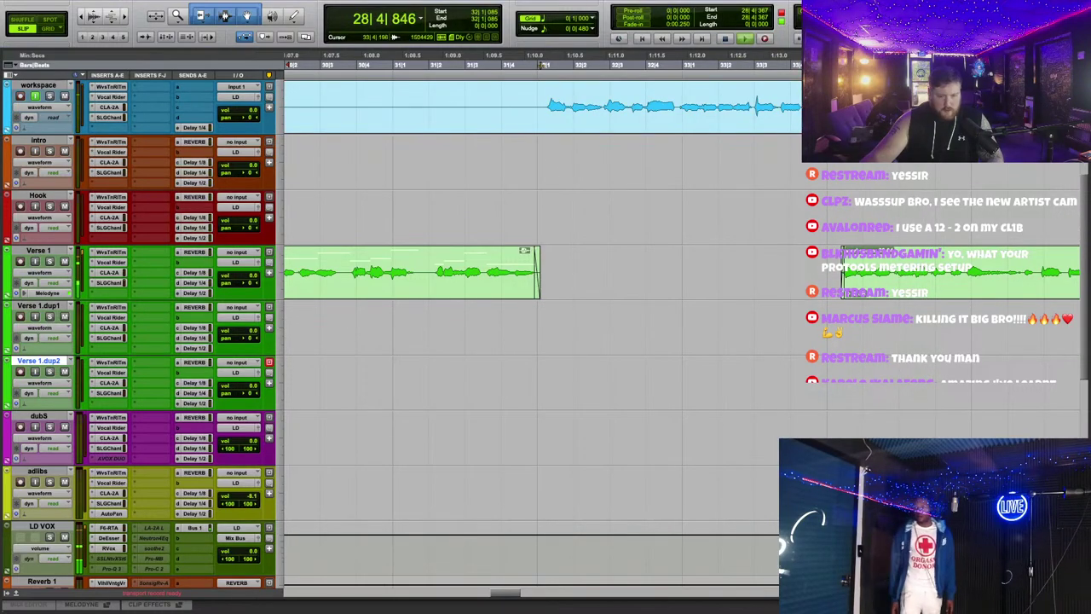
Step: Move workspace_34-01 onto Verse 1, split the later clip, and delete workspace_32-06
left_click_drag(585, 133, 580, 227)
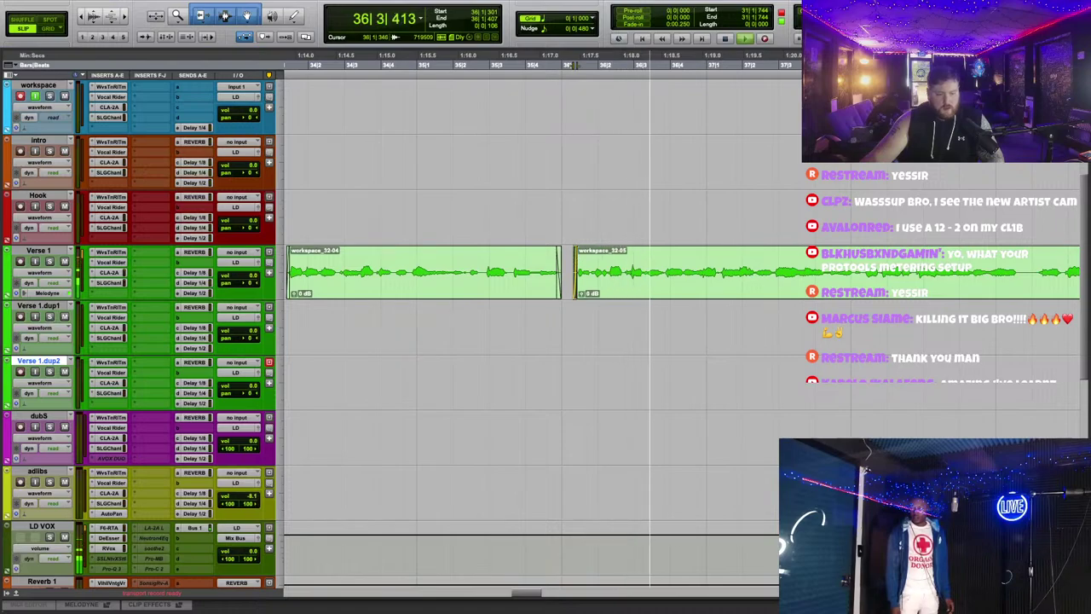
left_click(594, 262)
key("super+e")
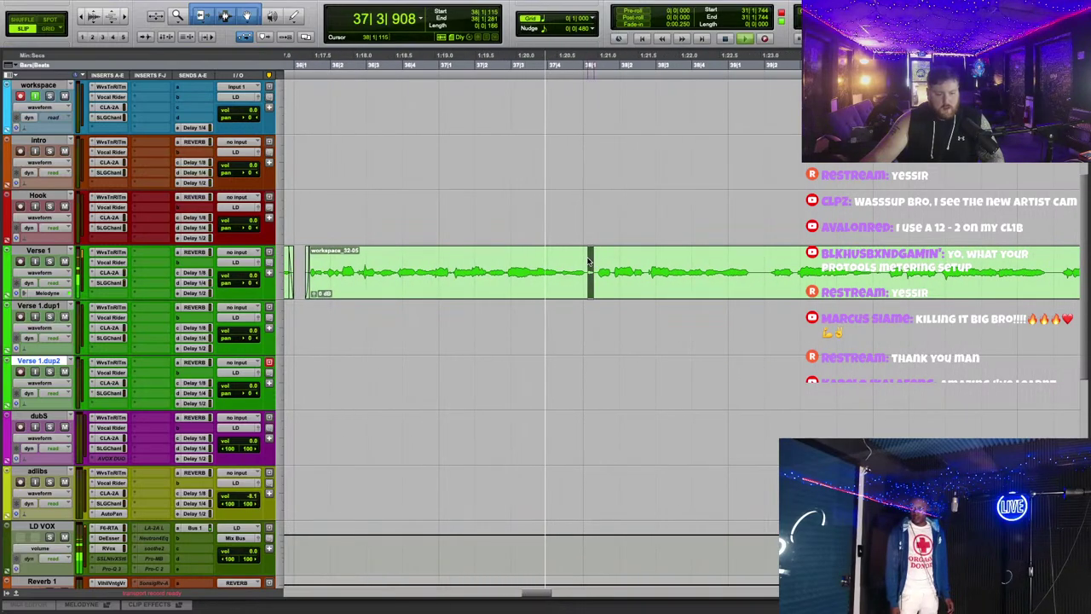
key("space")
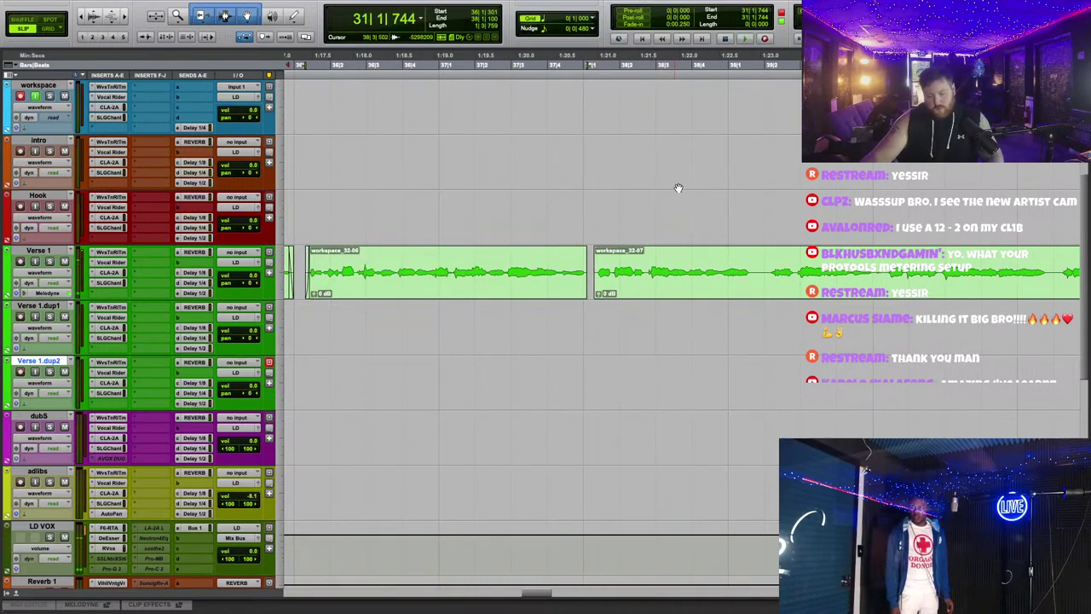
left_click(569, 277)
key("Delete")
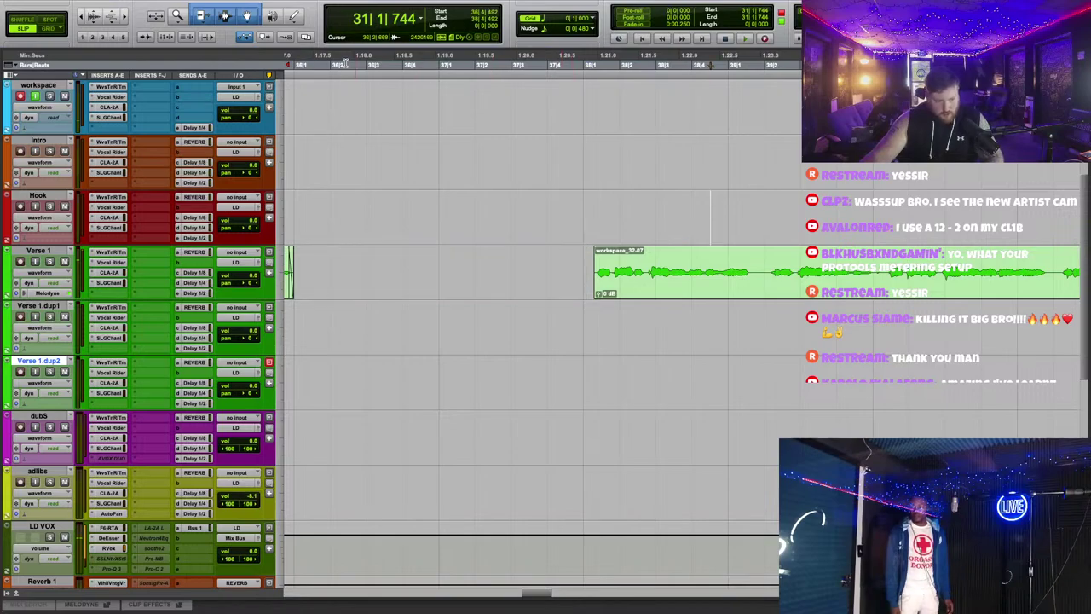
Step: Discard a stray recording pass, restart from 32|1, and zoom out over the verse
scroll(337, 62, "left", 5)
left_click(332, 64)
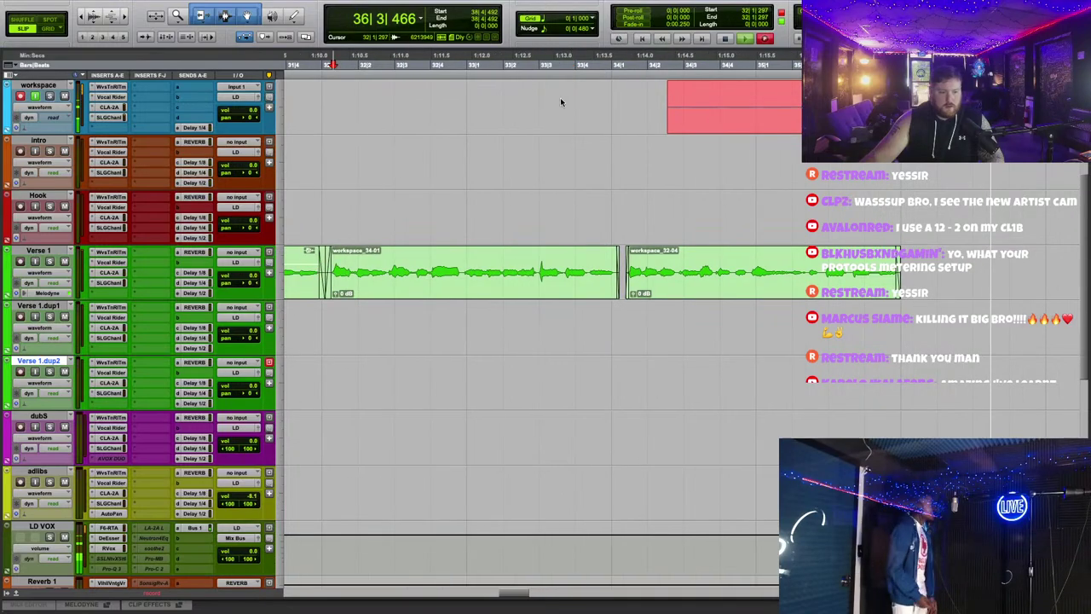
key("super+period")
key("super+space")
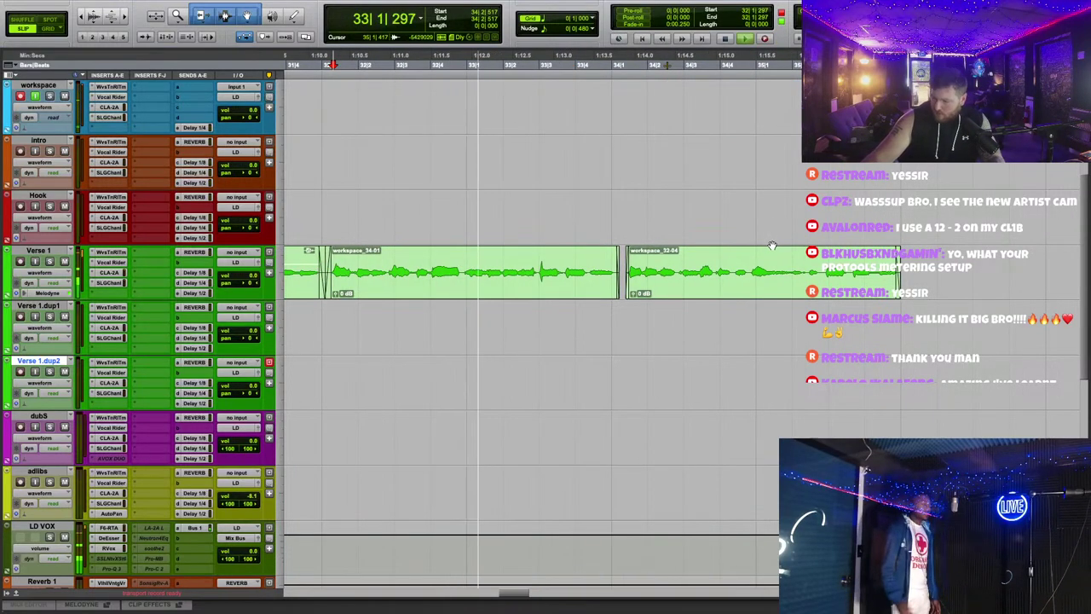
key("super+bracketleft")
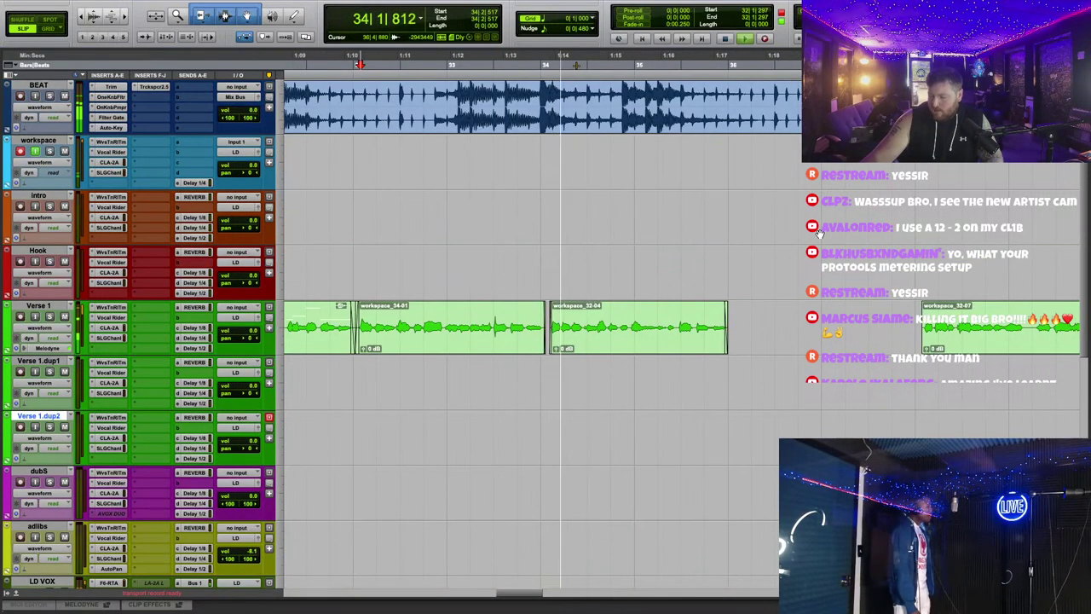
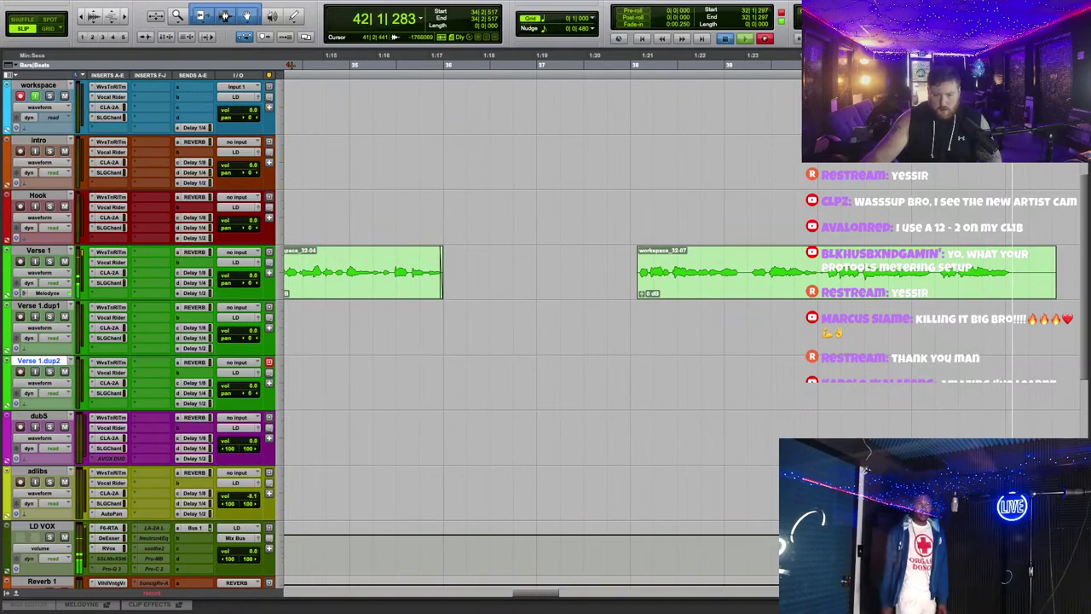
Step: Stop the take, place workspace_36-01 on Verse 1, trim it and workspace_32-07, and copy the verse to Verse 1.dup1
key("space")
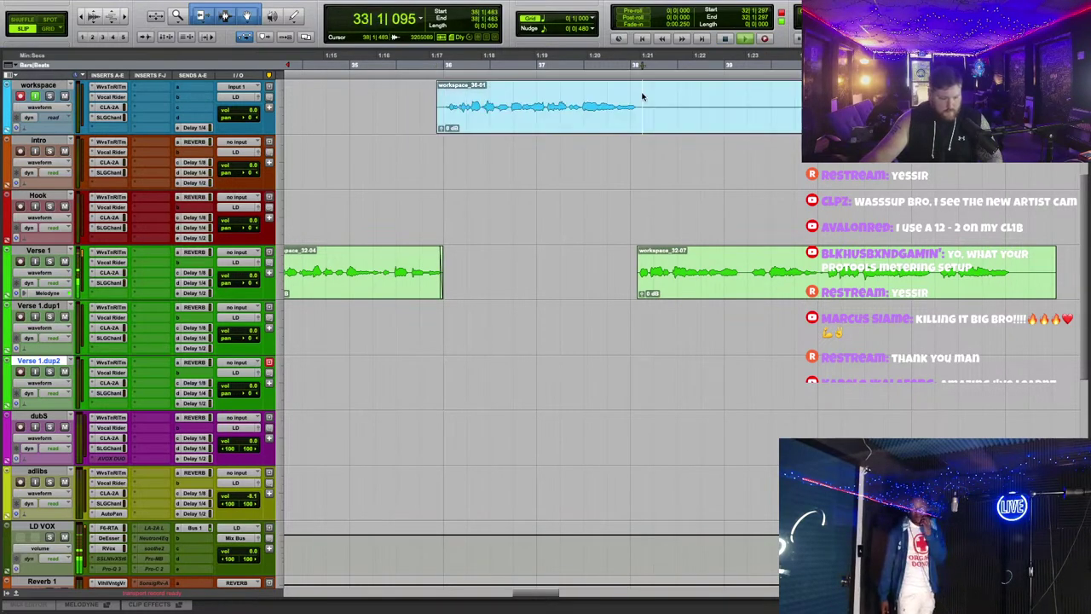
left_click_drag(640, 100, 519, 251)
left_click_drag(437, 277, 444, 275)
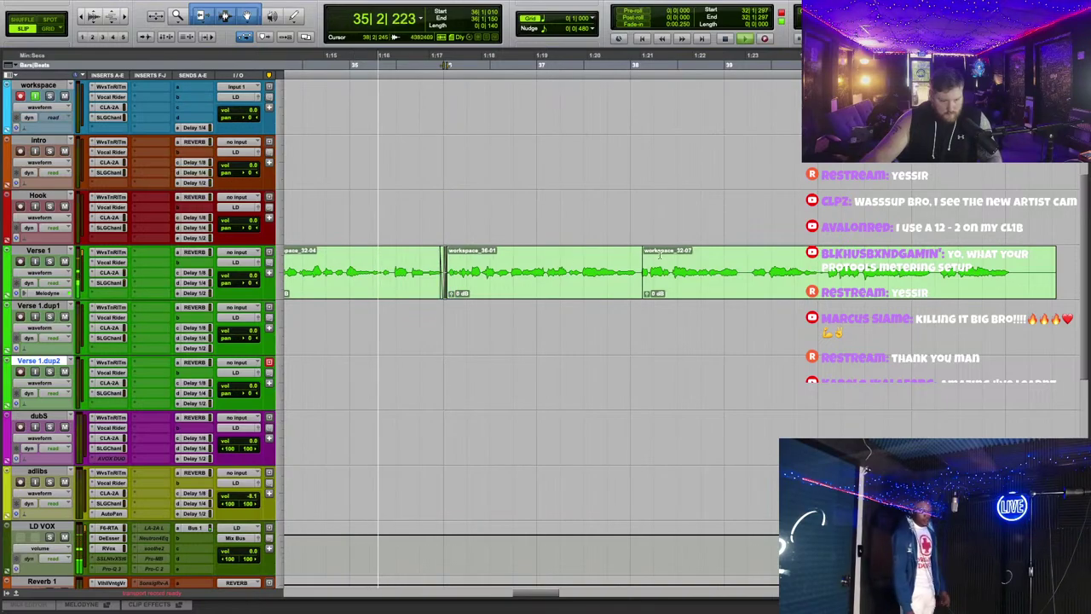
left_click_drag(642, 273, 637, 273)
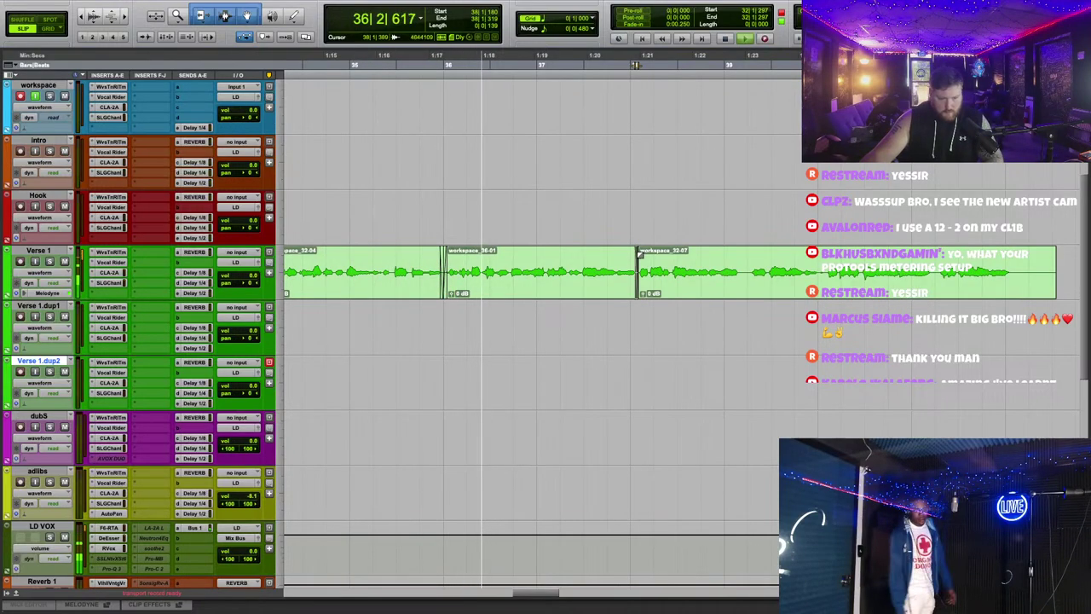
key("ctrl+bracketright")
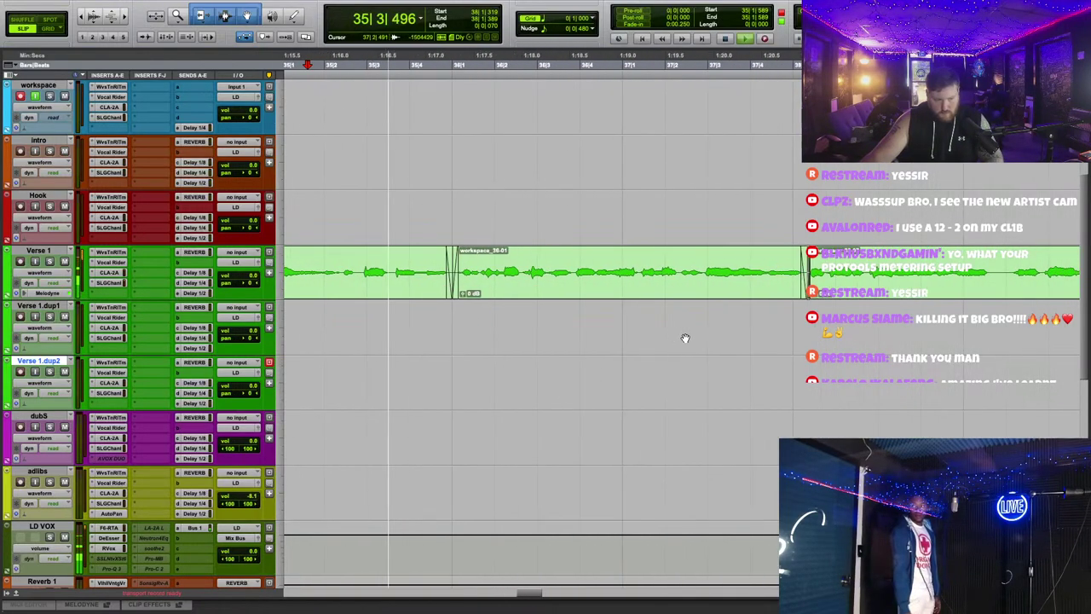
left_click_drag(528, 295, 526, 275)
Step: Delete the Verse 1.dup2 track
right_click(591, 244)
left_click(619, 231)
key("ctrl+bracketleft")
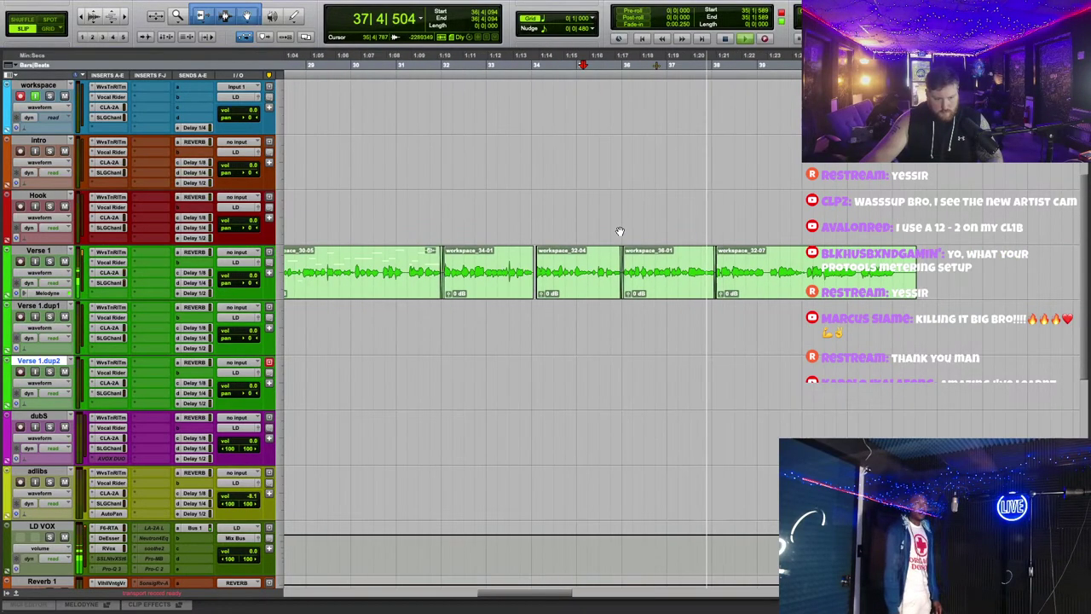
key("ctrl+bracketleft")
right_click(79, 354)
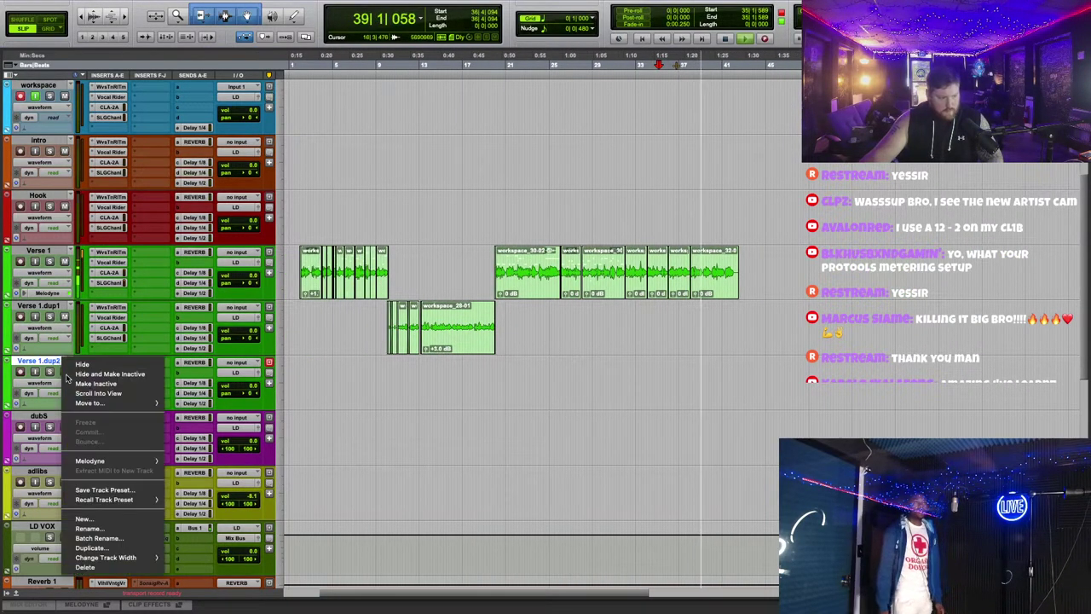
left_click(102, 461)
key("ctrl+bracketright")
key("ctrl+bracketright")
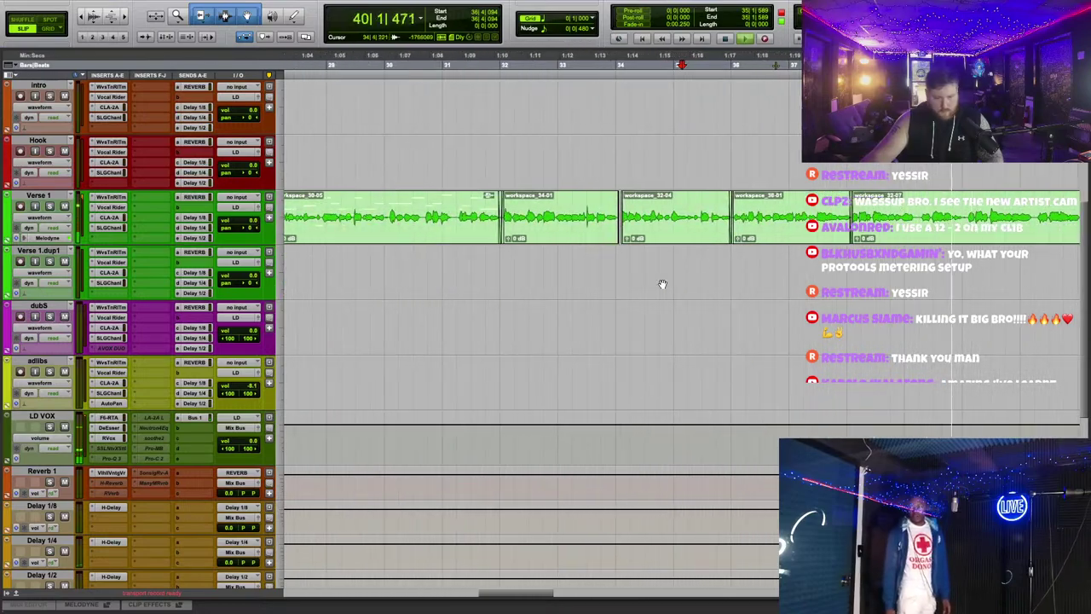
Step: Split workspace_36-01 with B and slide workspace_32-07 left against workspace_36-03
scroll(781, 245, "up", 5)
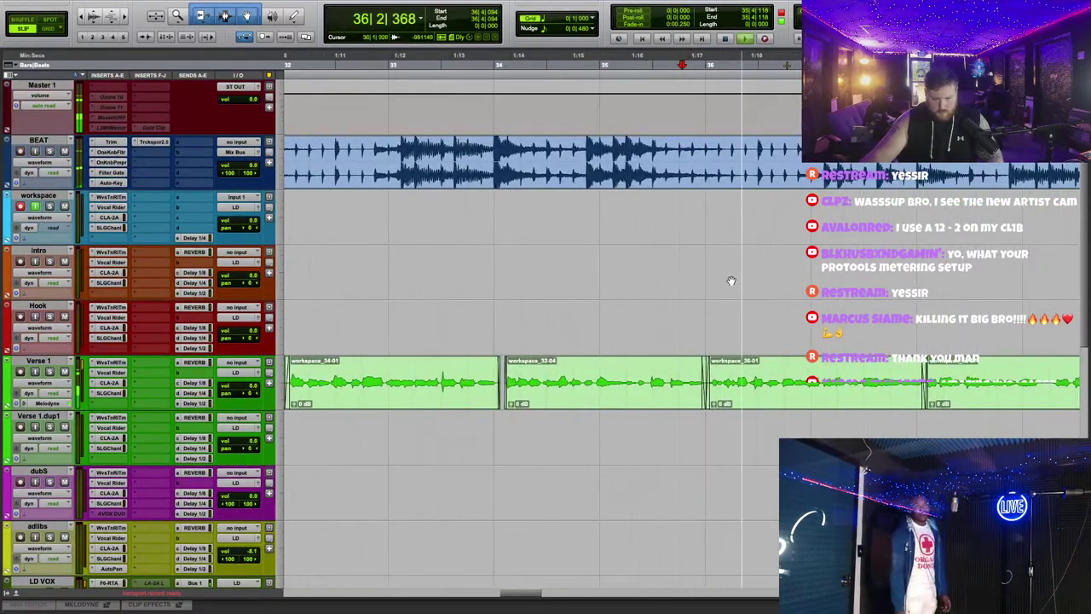
key("ctrl+bracketright")
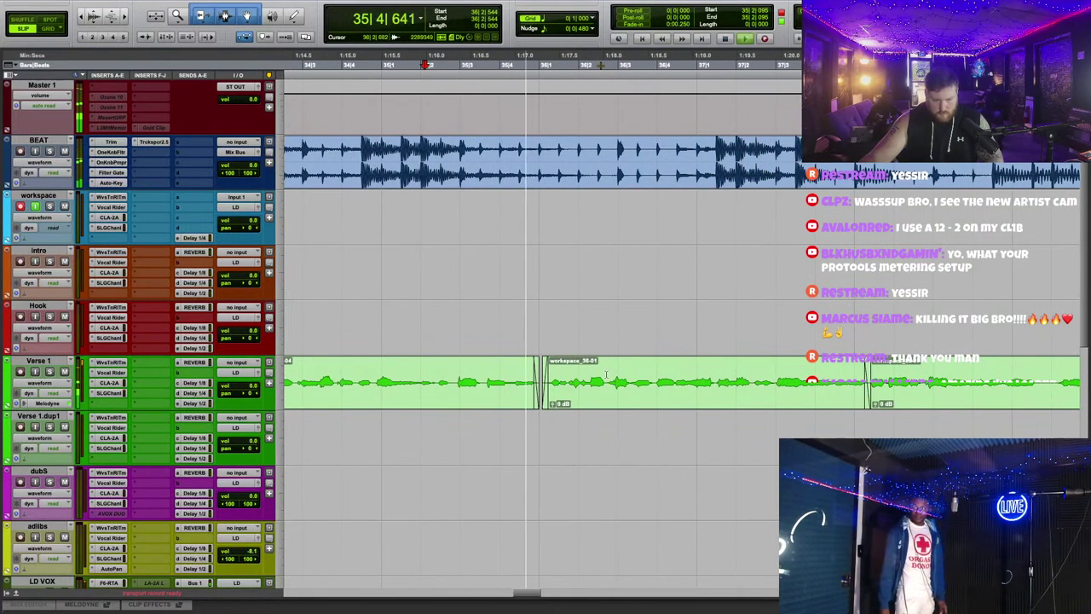
left_click(729, 383)
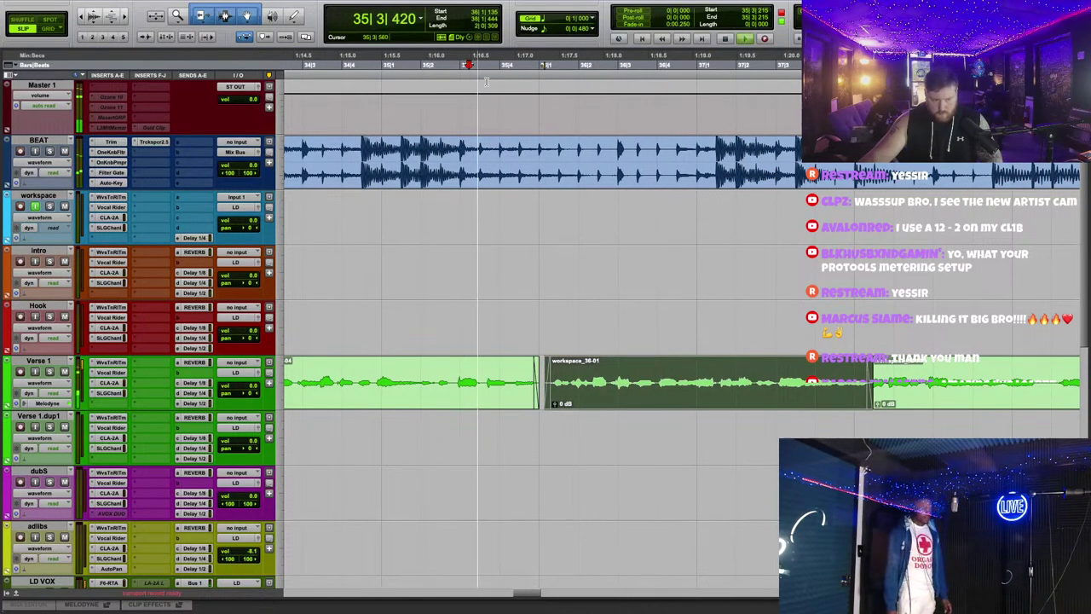
scroll(645, 282, "down", 1)
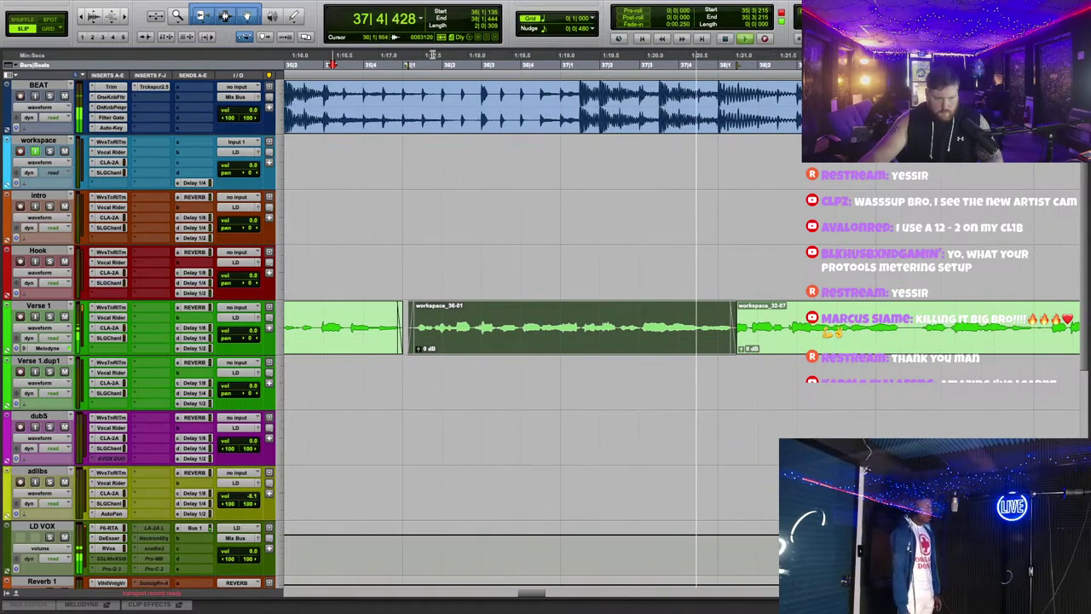
left_click(562, 141)
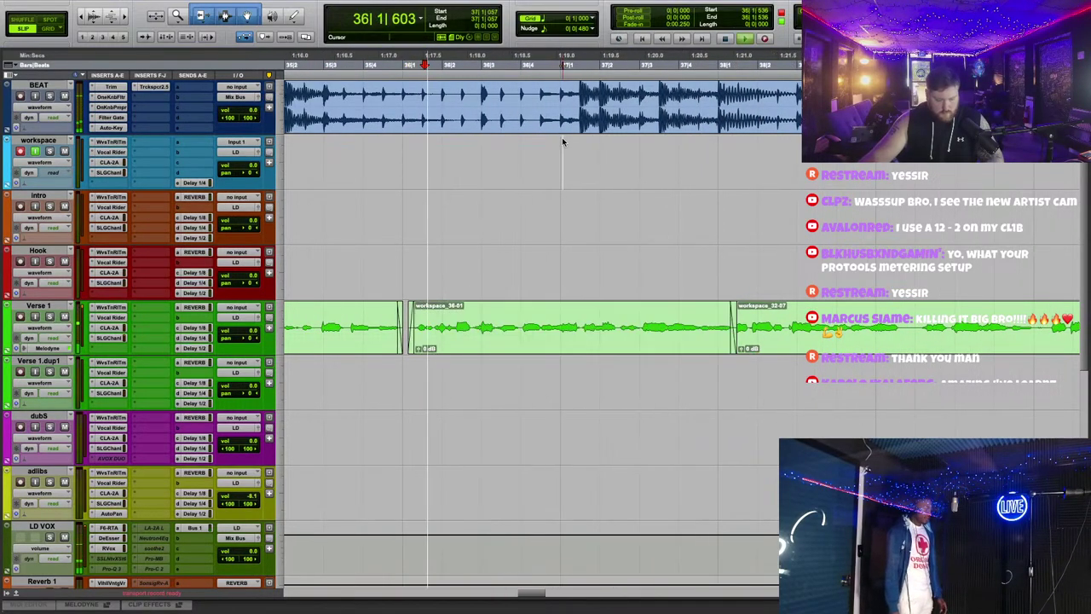
left_click(517, 322)
key("b")
left_click(539, 348)
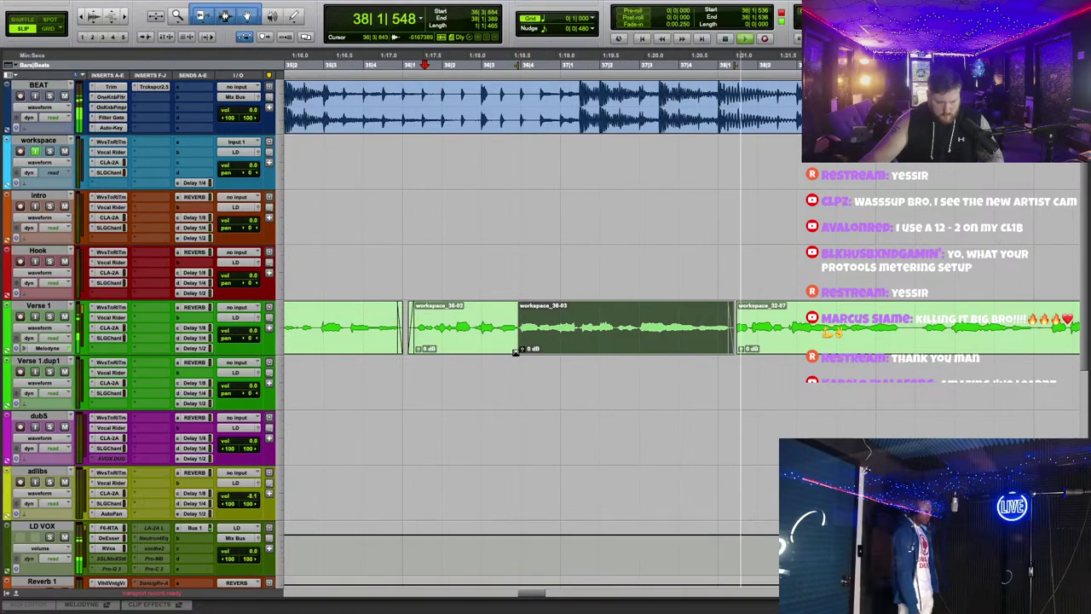
left_click(514, 352)
left_click_drag(738, 335, 758, 334)
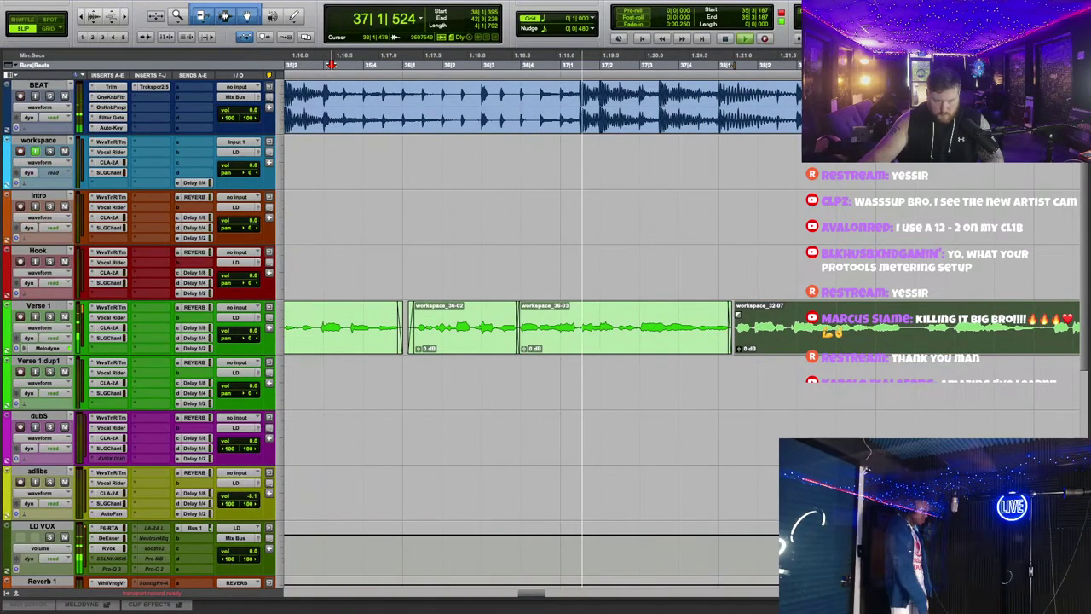
left_click(750, 248)
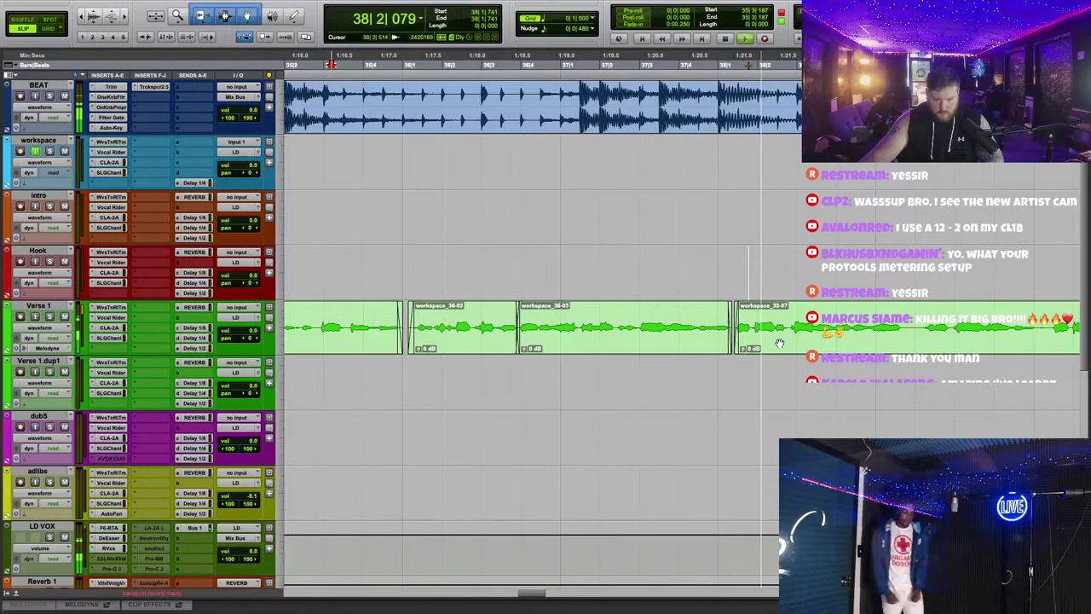
Step: Trim the end of workspace_32-07 at the playhead during verse playback
scroll(796, 320, "right", 5)
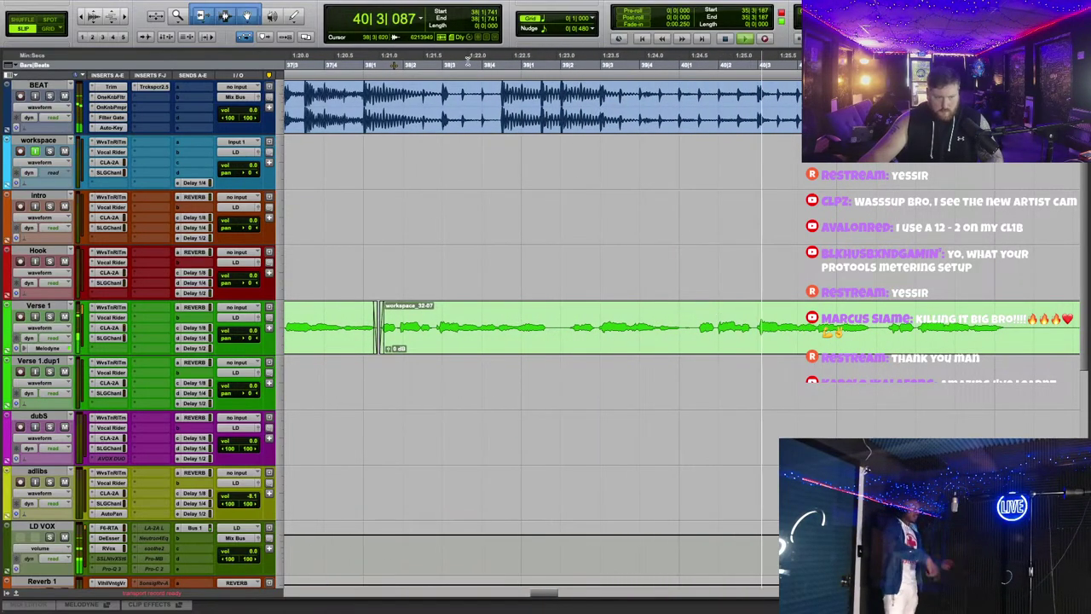
key("space")
key("space")
key("s")
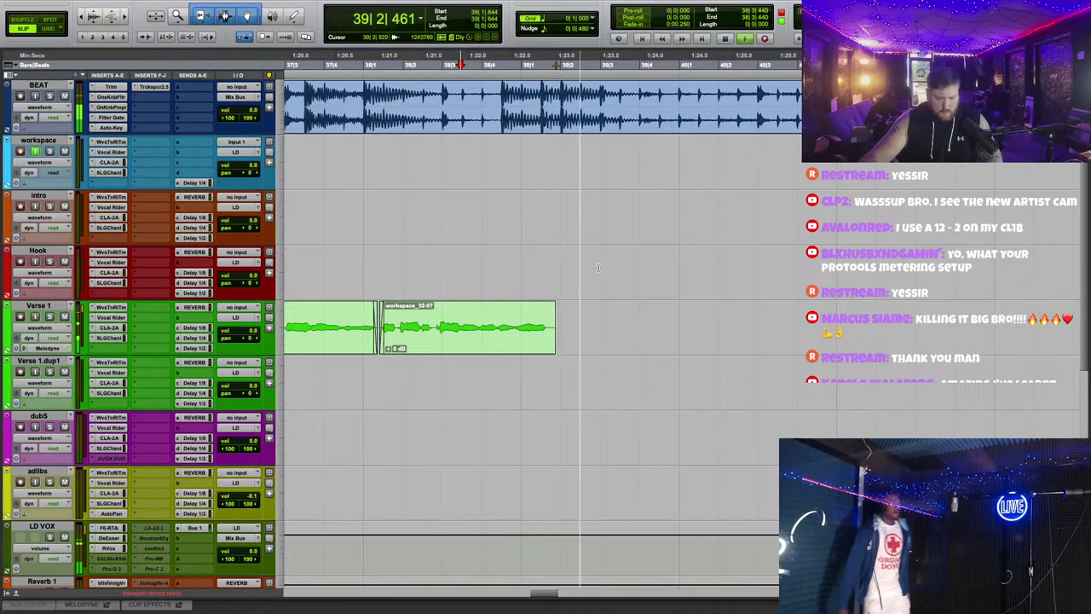
key("space")
scroll(597, 221, "up", 2)
scroll(404, 67, "left", 5)
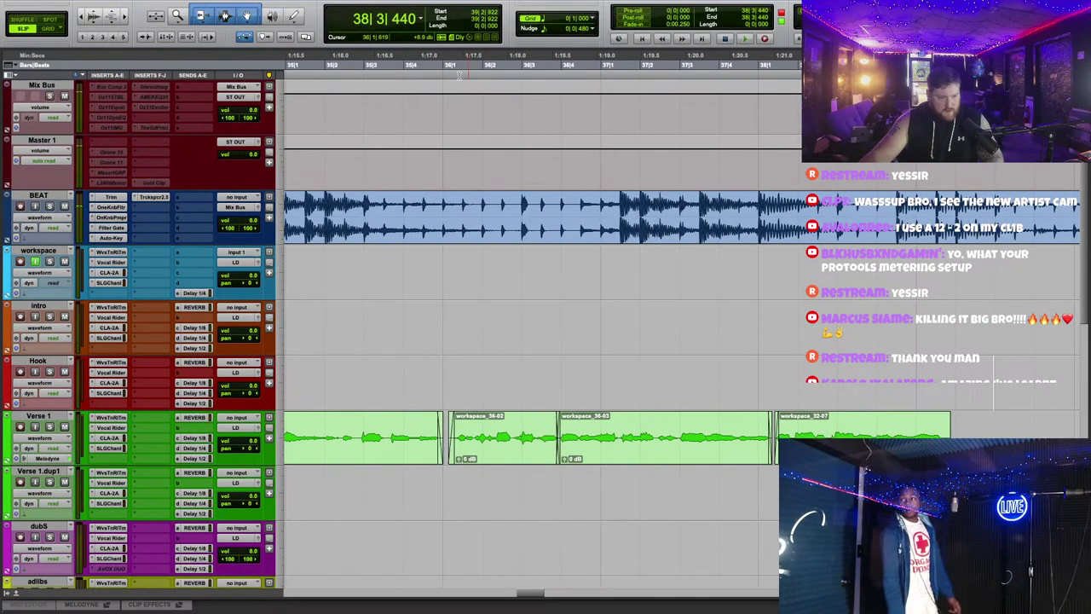
Step: Record a new vocal take, workspace_37-01, on the workspace track
key("super+space")
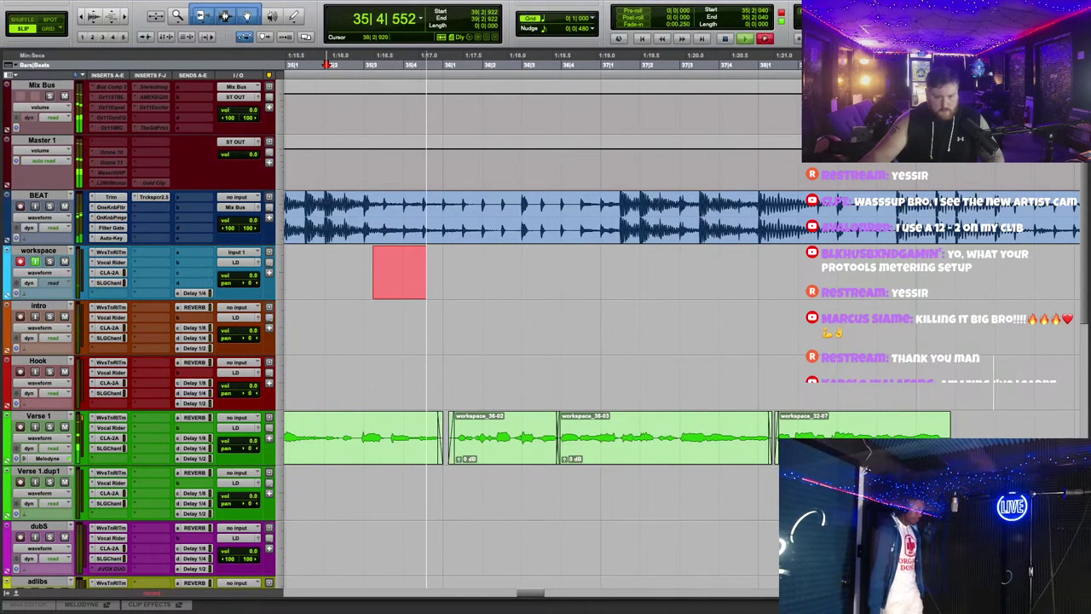
scroll(537, 341, "down", 1)
key("super+bracketleft")
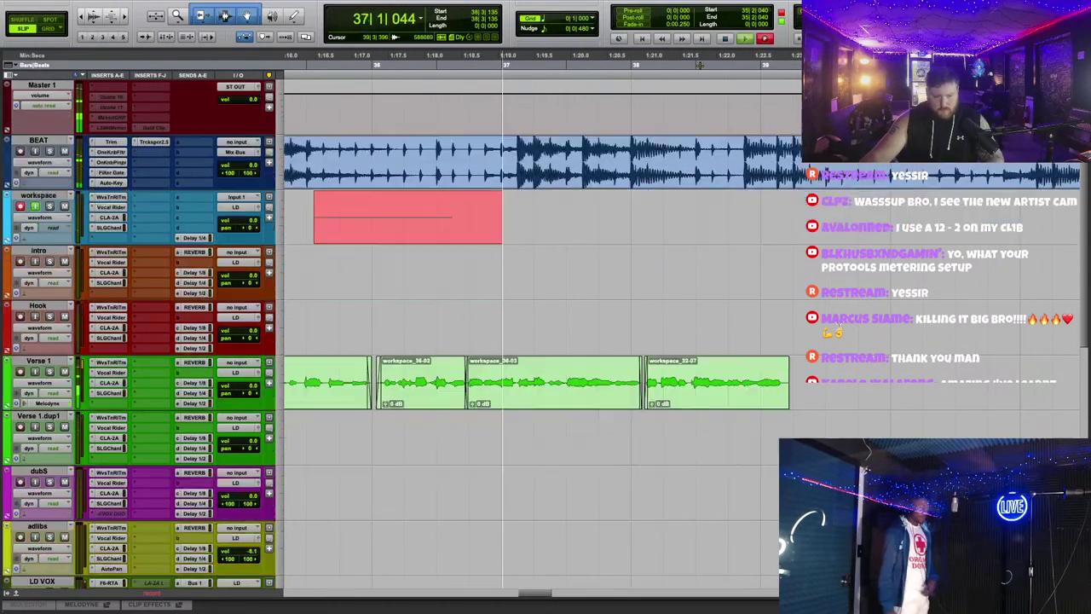
scroll(537, 324, "right", 3)
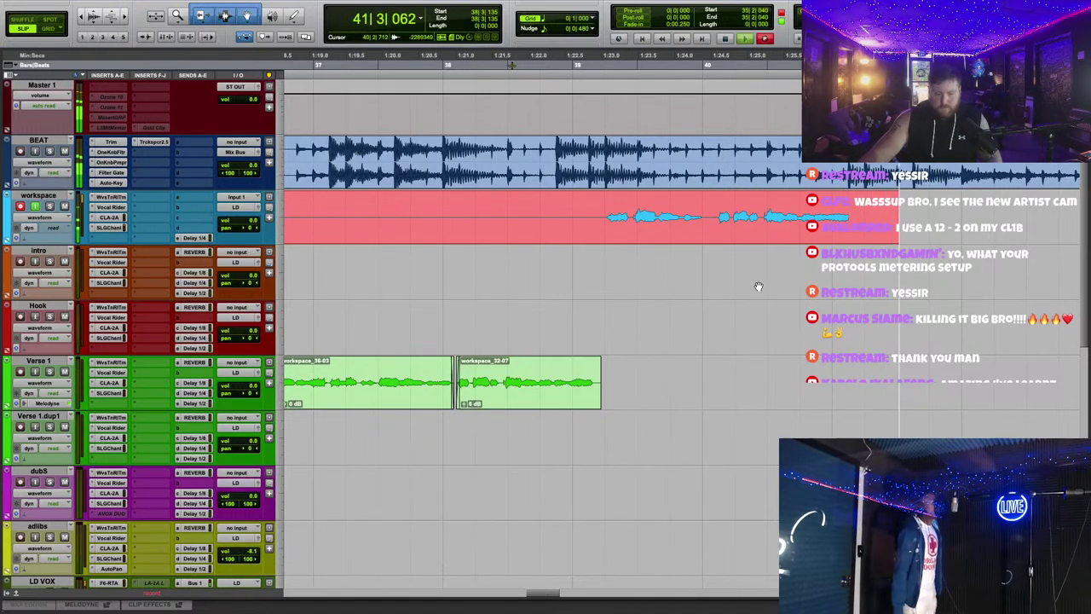
key("space")
key("space")
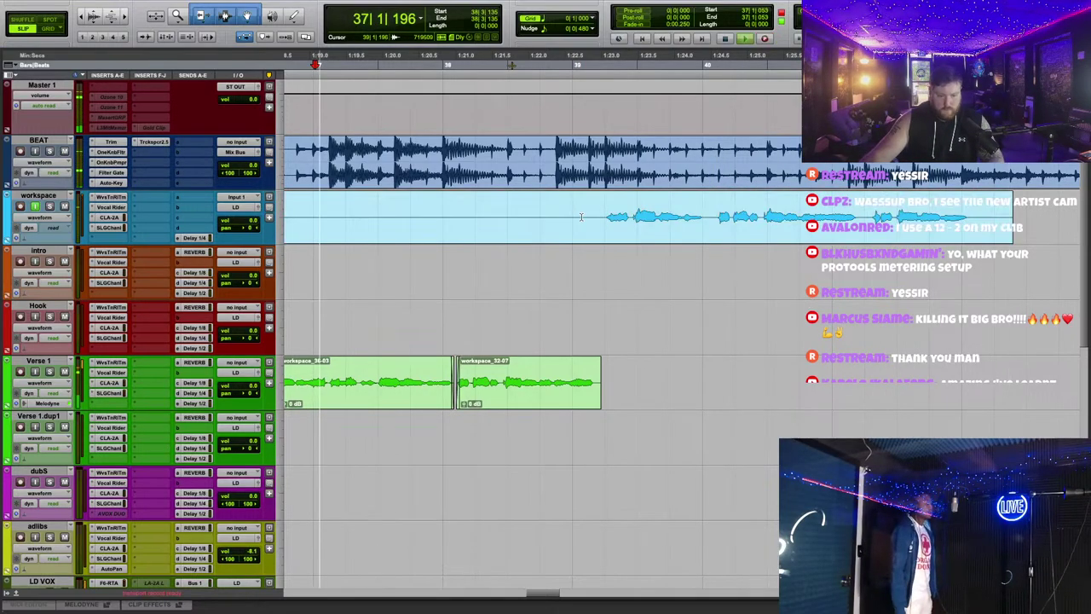
Step: Move workspace_37-01 onto Verse 1 after workspace_32-07, trim its tail, and play back from bar 39
left_click_drag(614, 233, 617, 375)
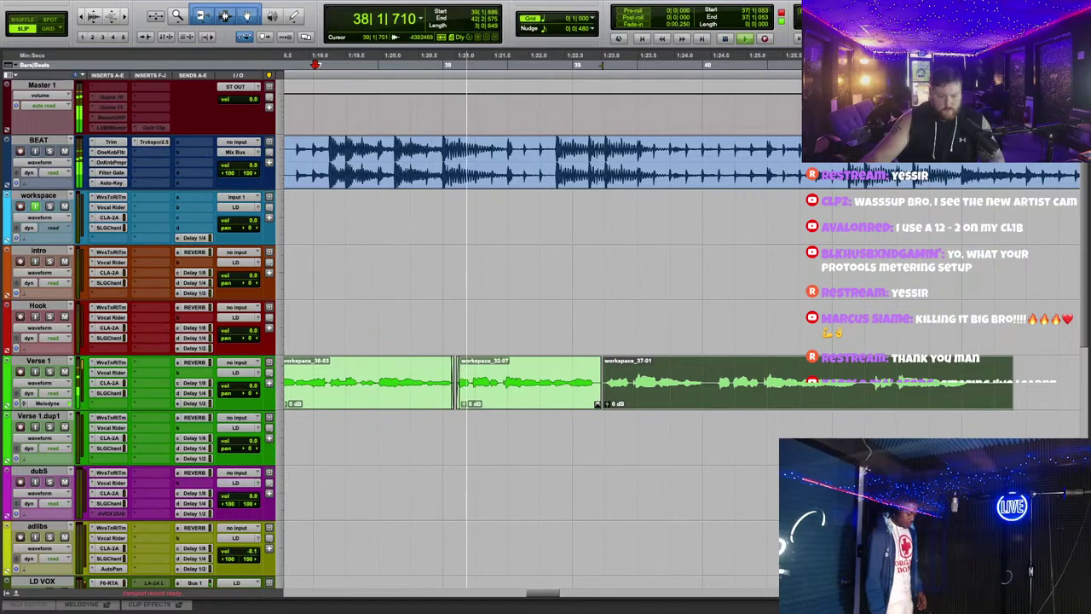
left_click(617, 375)
left_click_drag(1013, 369, 973, 368)
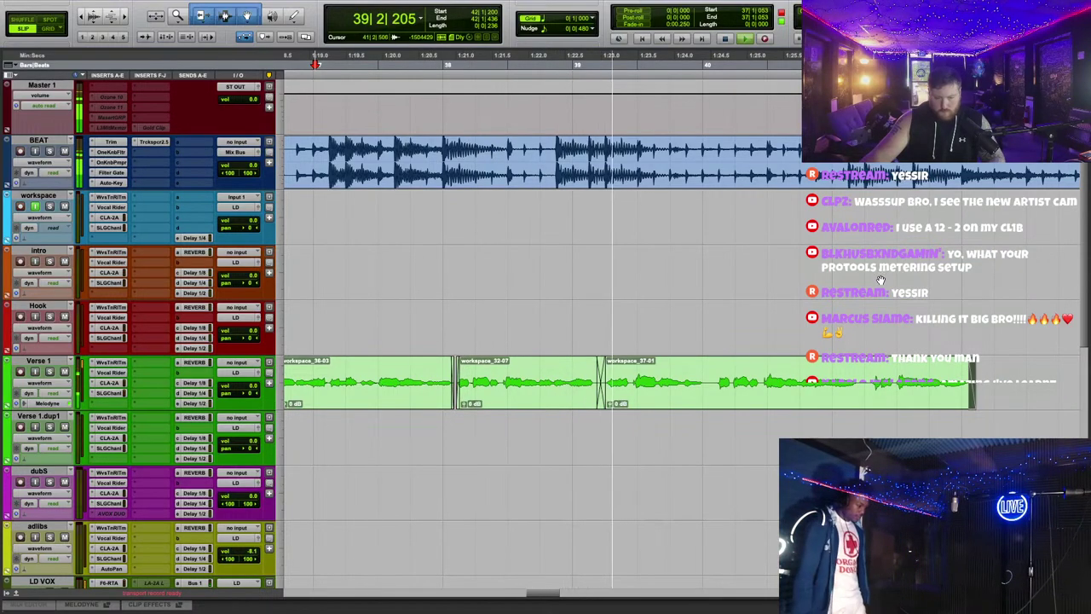
left_click(648, 400)
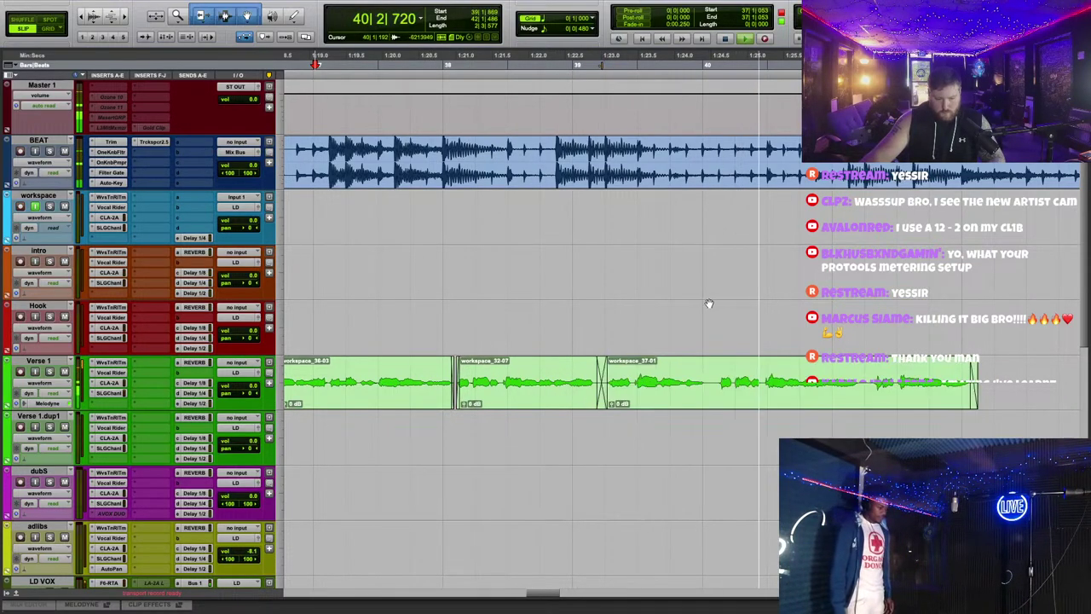
key("r")
key("r")
left_click(603, 85)
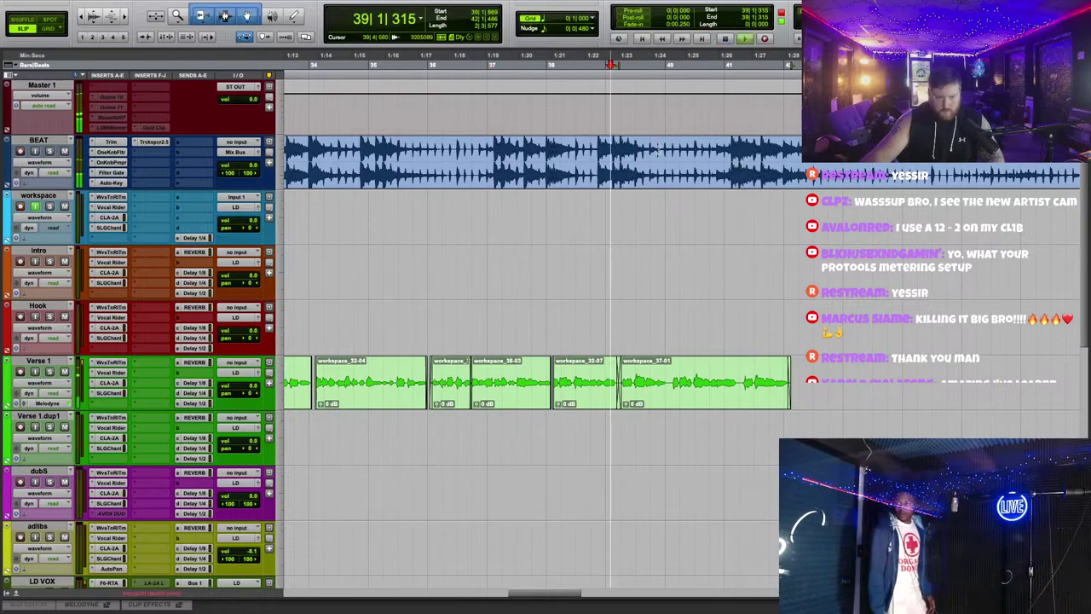
key("t")
key("t")
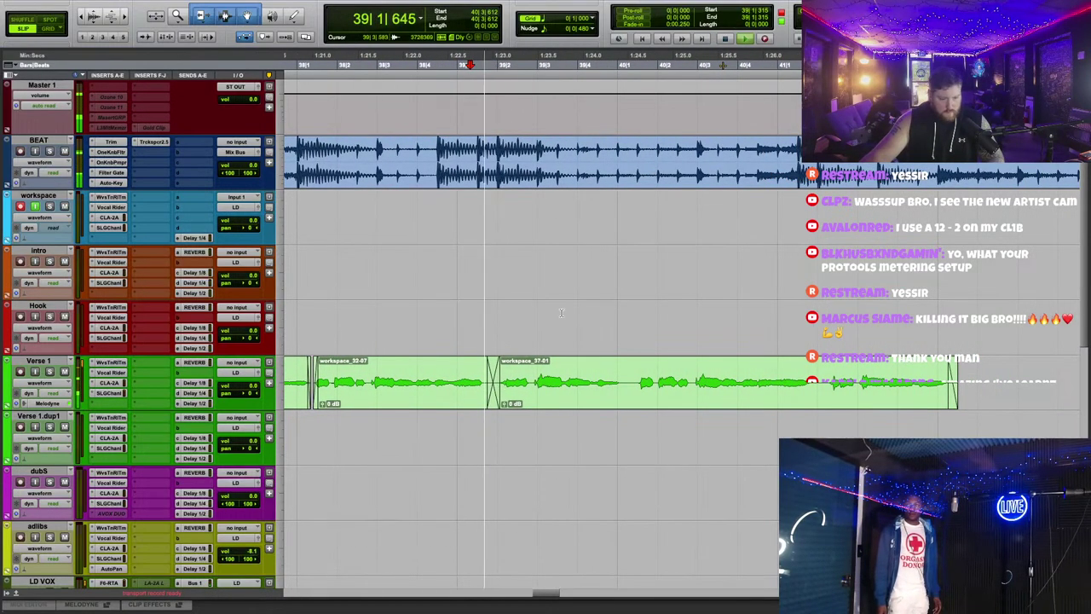
key("space")
Step: Duplicate the Verse 1 track and move the verse's final part, workspace_37-03, onto Verse 1.dup2
right_click(43, 360)
left_click(85, 548)
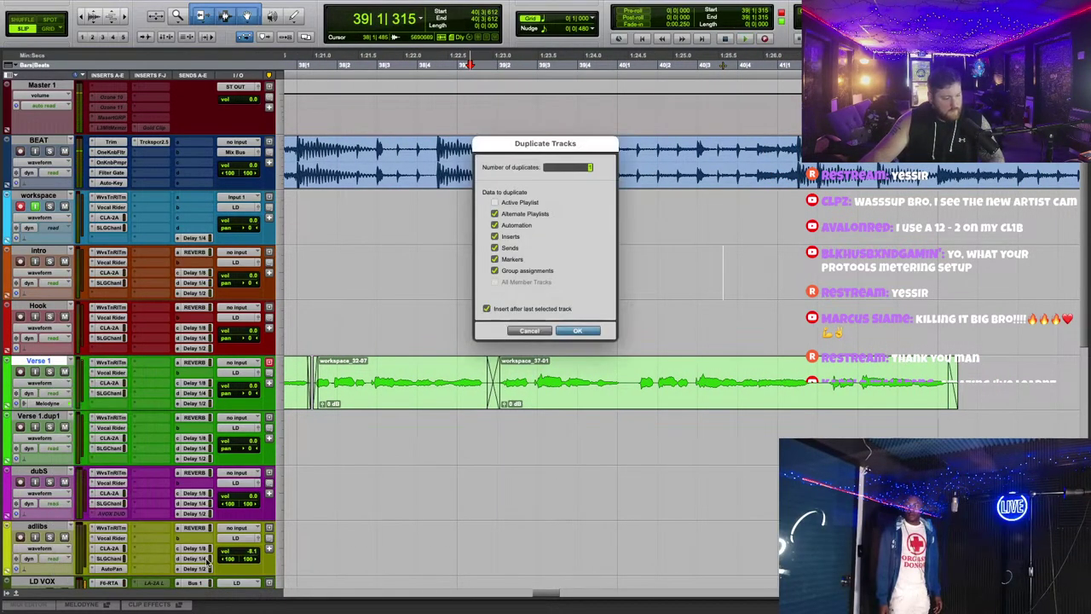
key("Return")
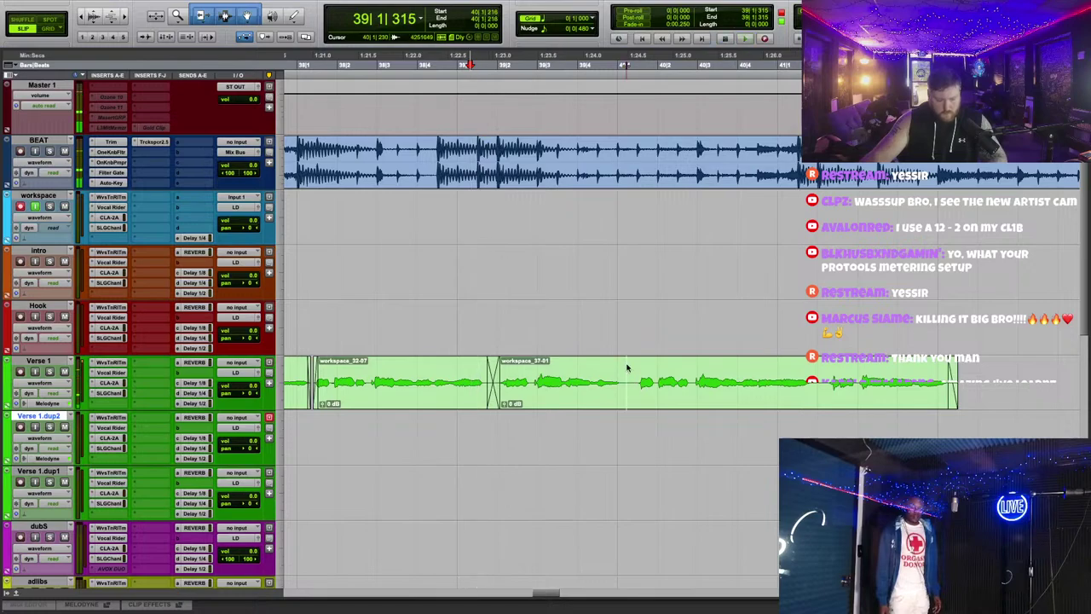
left_click_drag(628, 370, 635, 426)
Step: Set Waves Tune Real-Time on Verse 1.dup2 to the Natural Minor key and close it
left_click(110, 417)
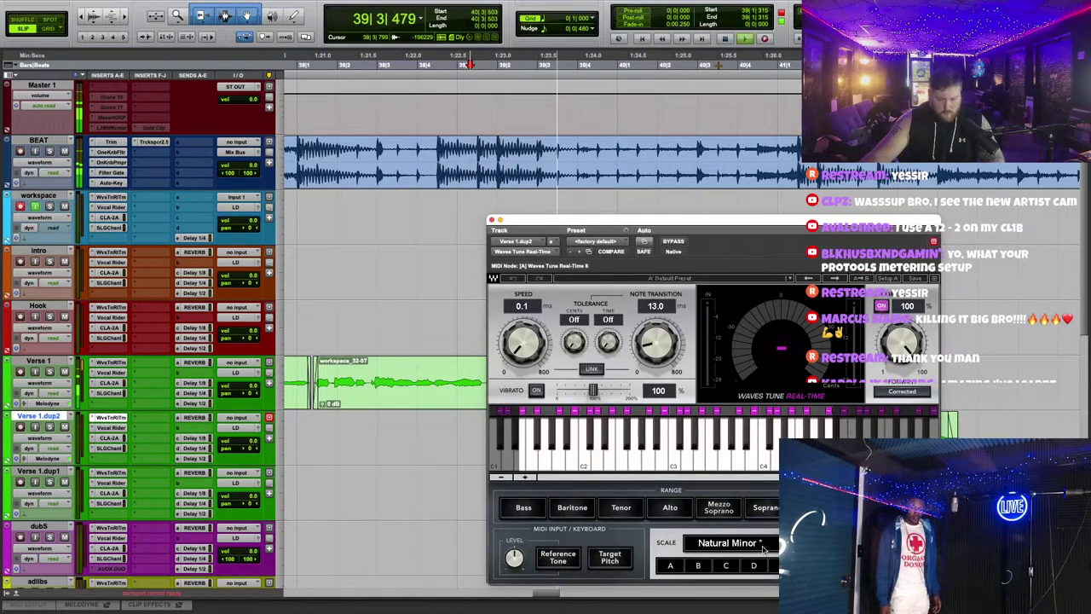
left_click(778, 569)
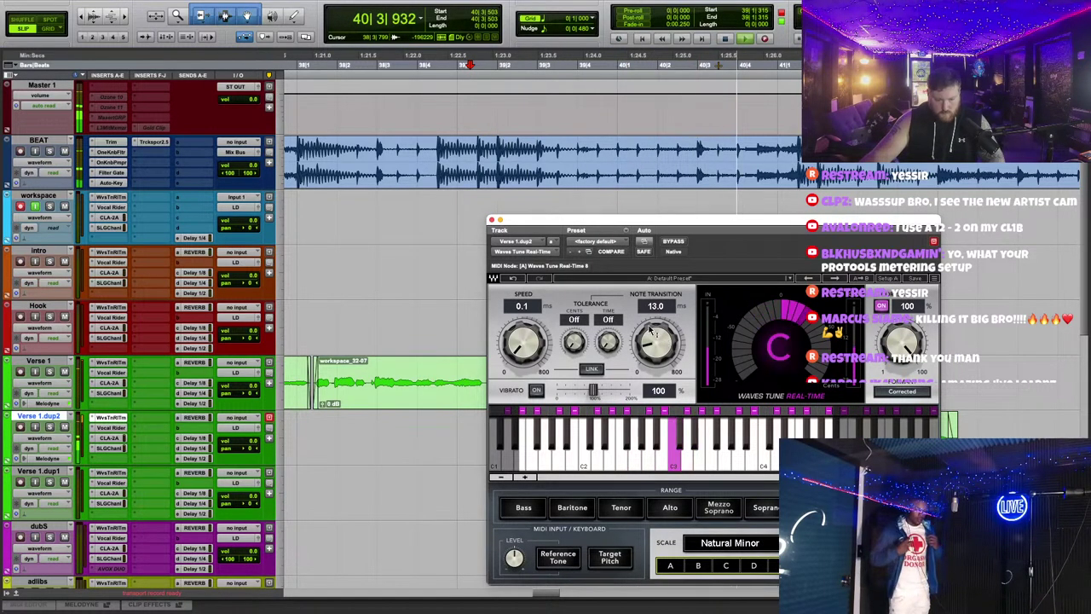
left_click(490, 223)
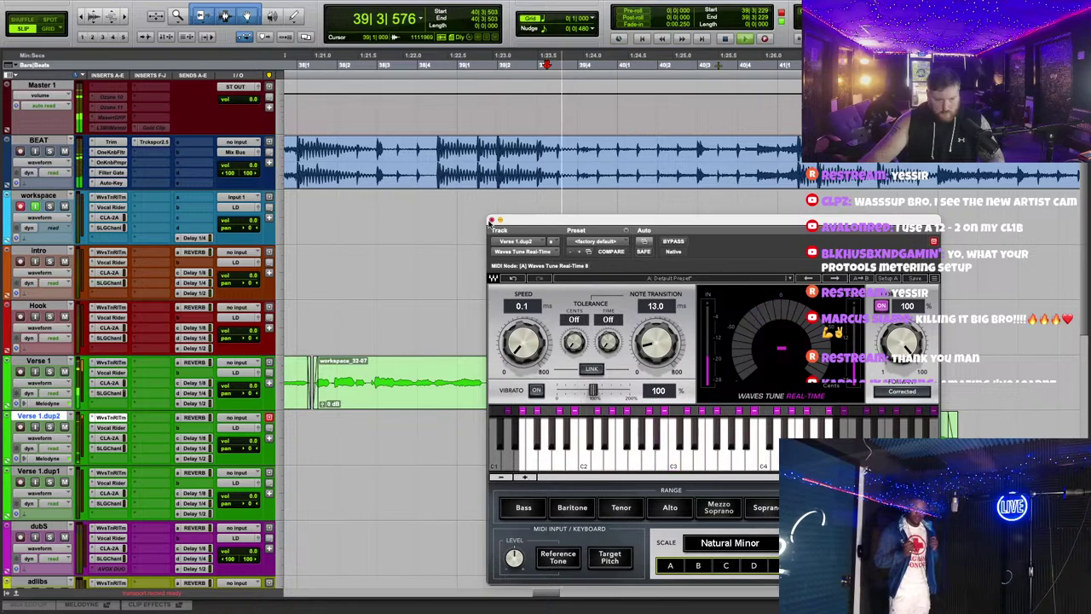
left_click(491, 221)
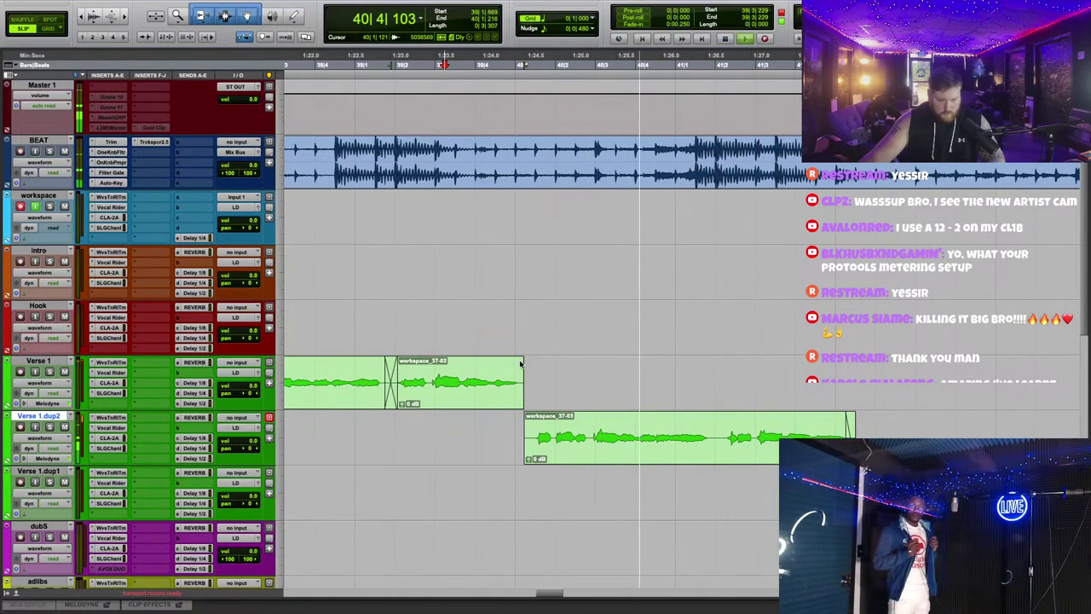
Step: Fade the Verse 1 to workspace_37-03 join and delete the unwanted part of workspace_37-03
left_click_drag(521, 364, 535, 426)
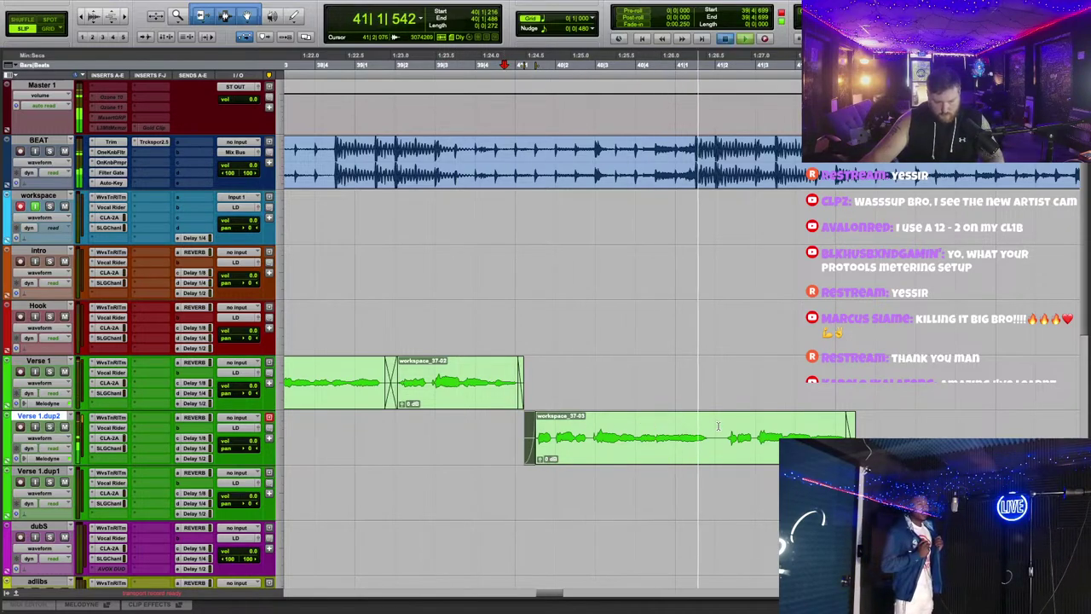
left_click_drag(718, 422, 620, 420)
key("Delete")
scroll(475, 231, "up", 3)
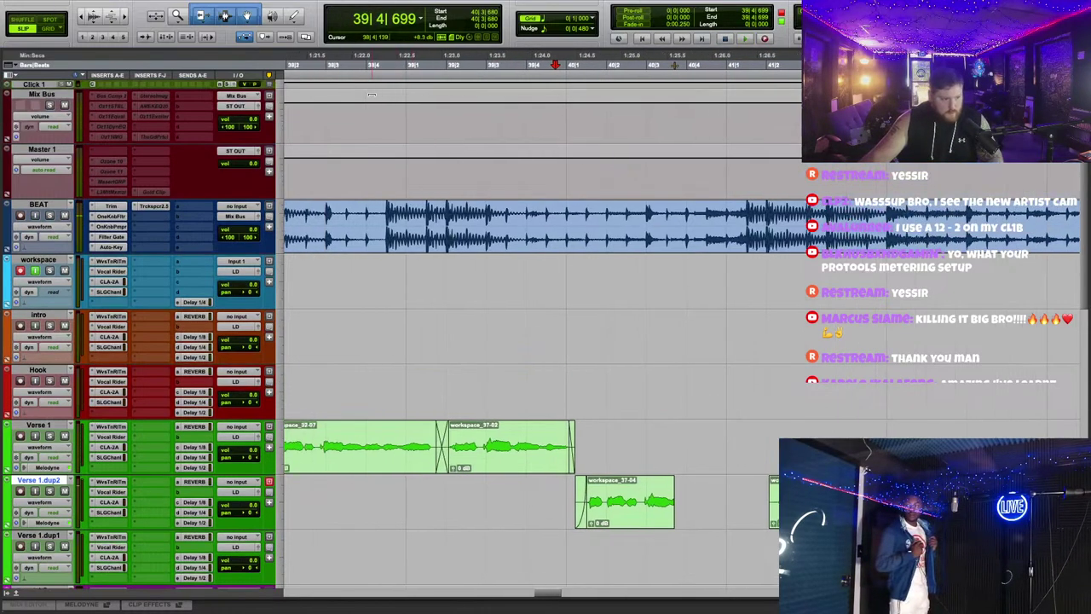
key("space")
Step: Record a new take on the workspace track and trim it to the sung phrase
left_click(766, 39)
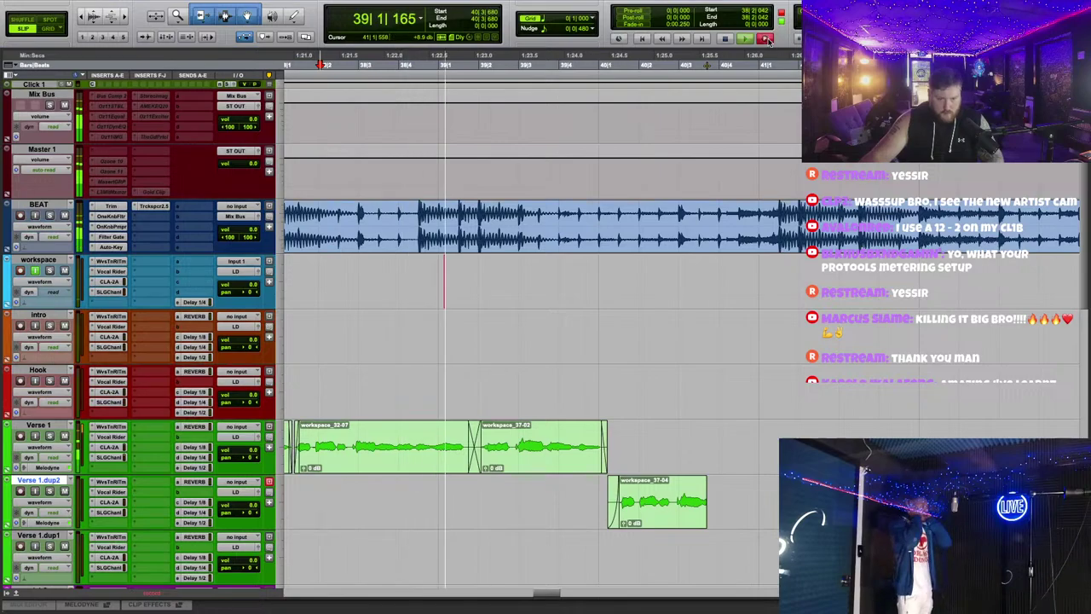
scroll(740, 366, "right", 3)
scroll(741, 365, "down", 3)
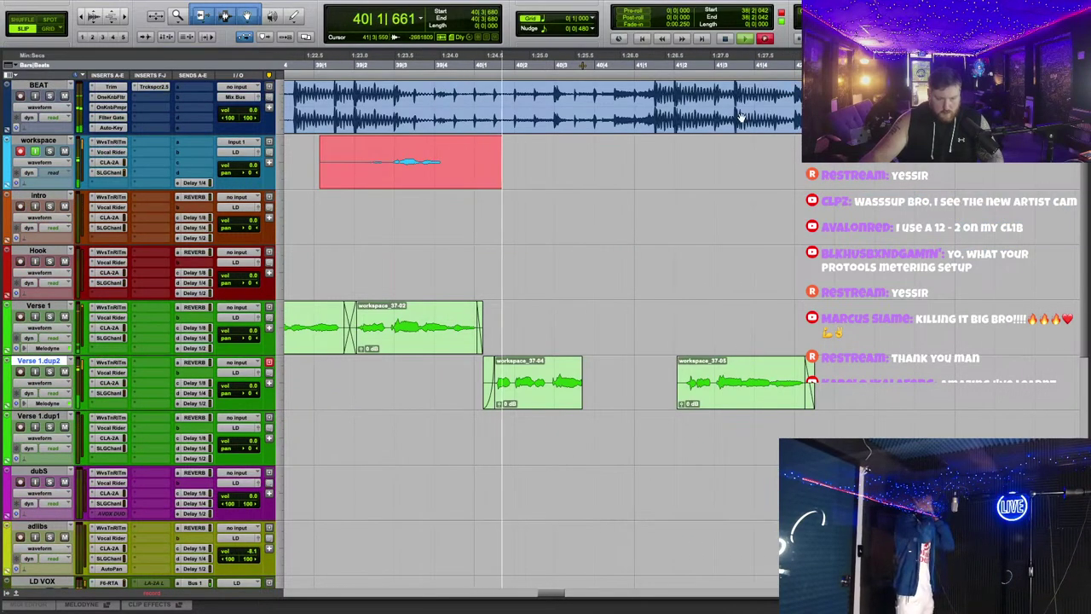
scroll(801, 136, "left", 2)
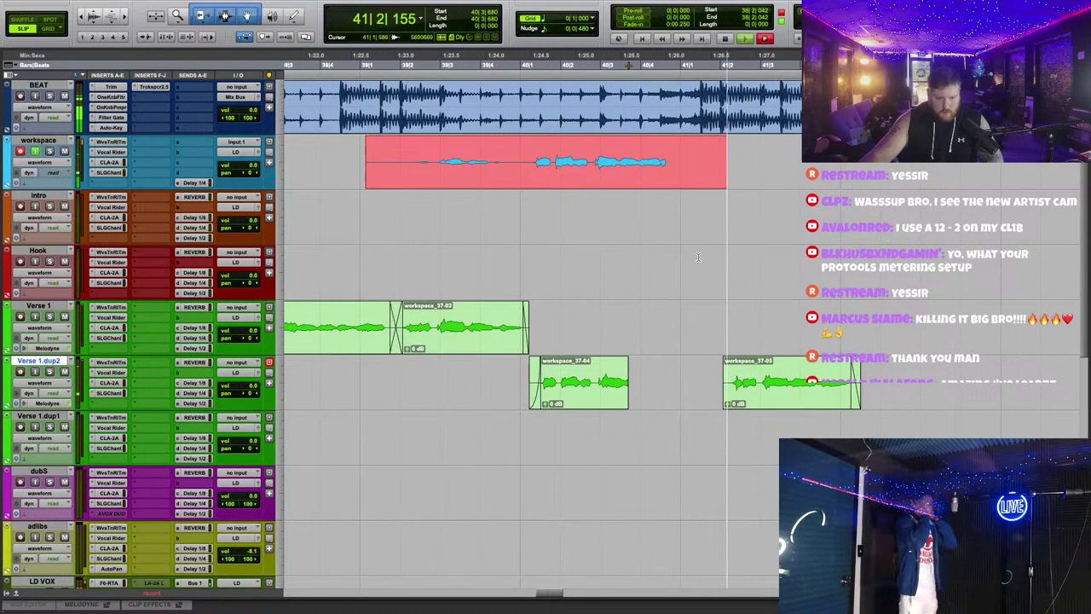
key("space")
key("space")
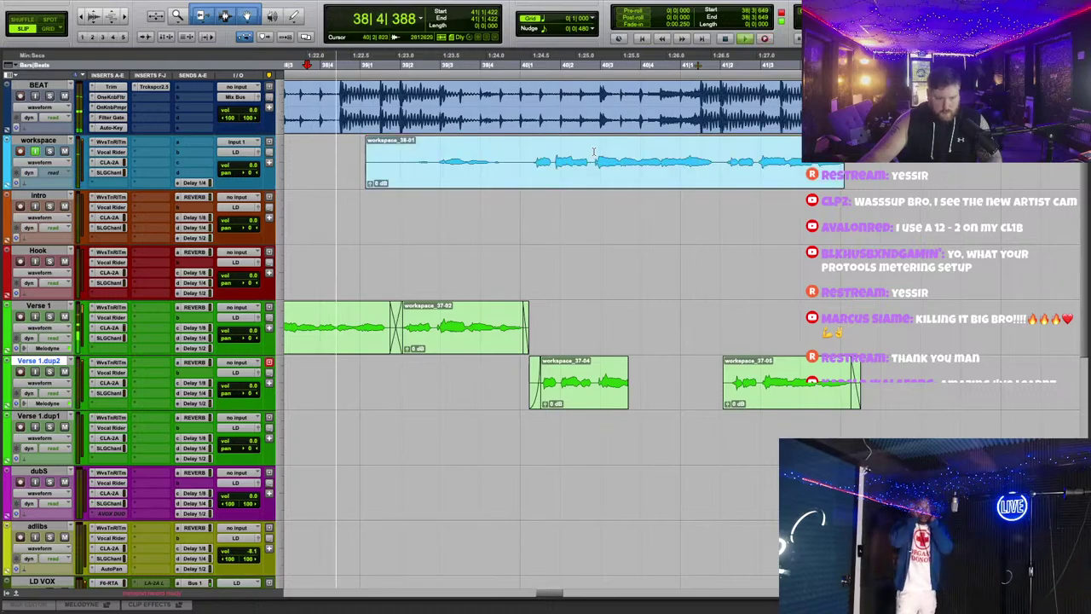
left_click(593, 162)
key("a")
left_click(717, 162)
key("s")
Step: Move workspace_38-01 onto Verse 1.dup2 and crossfade its joins with workspace_37-04 and workspace_37-05
left_click_drag(652, 174, 601, 369)
left_click(626, 390)
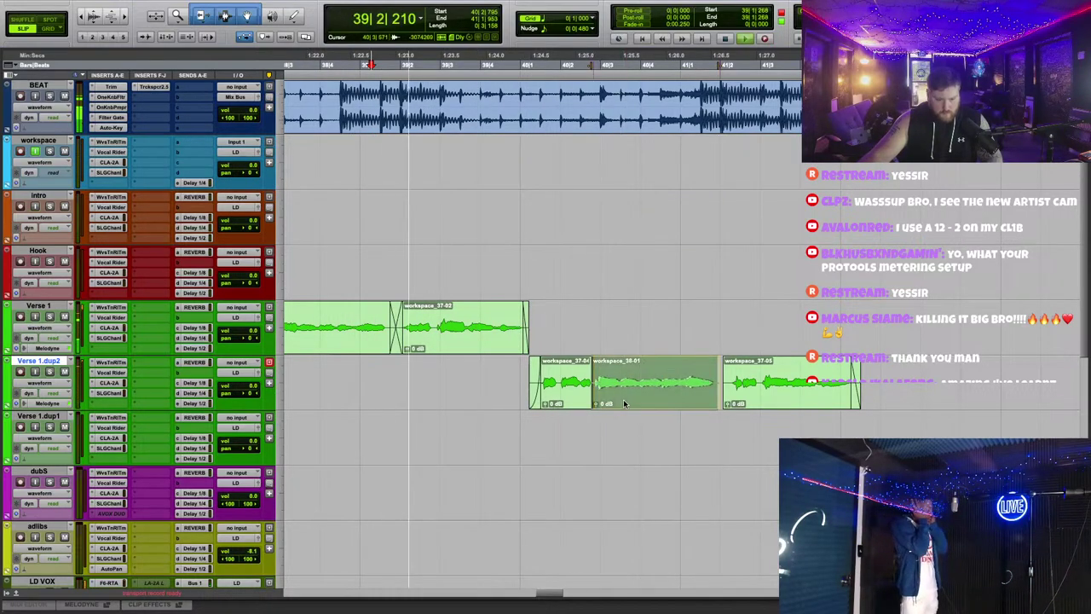
left_click_drag(585, 400, 590, 406)
key("f")
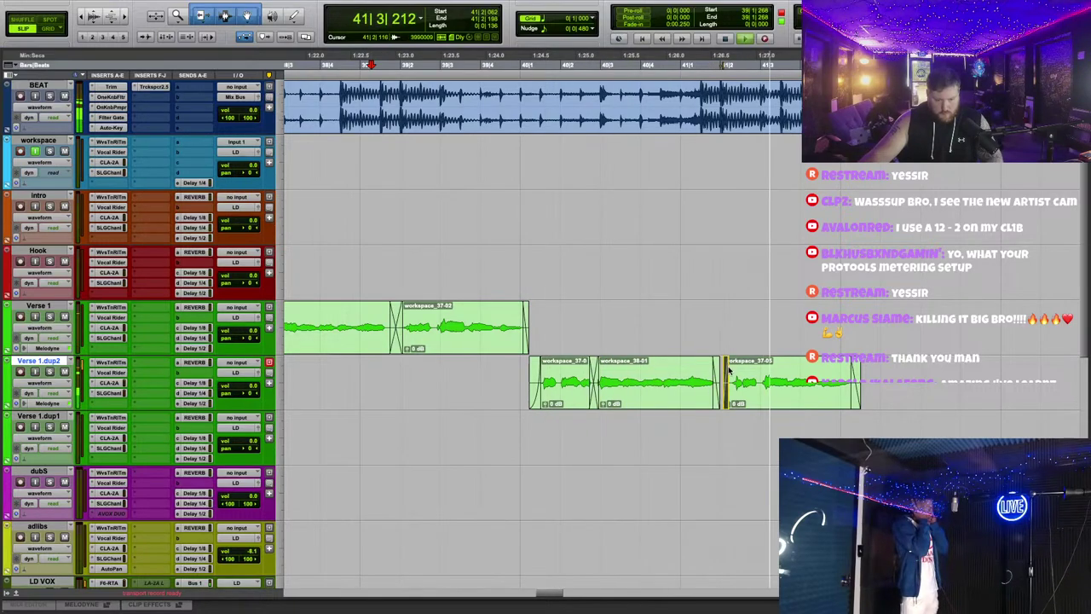
left_click_drag(722, 383, 738, 106)
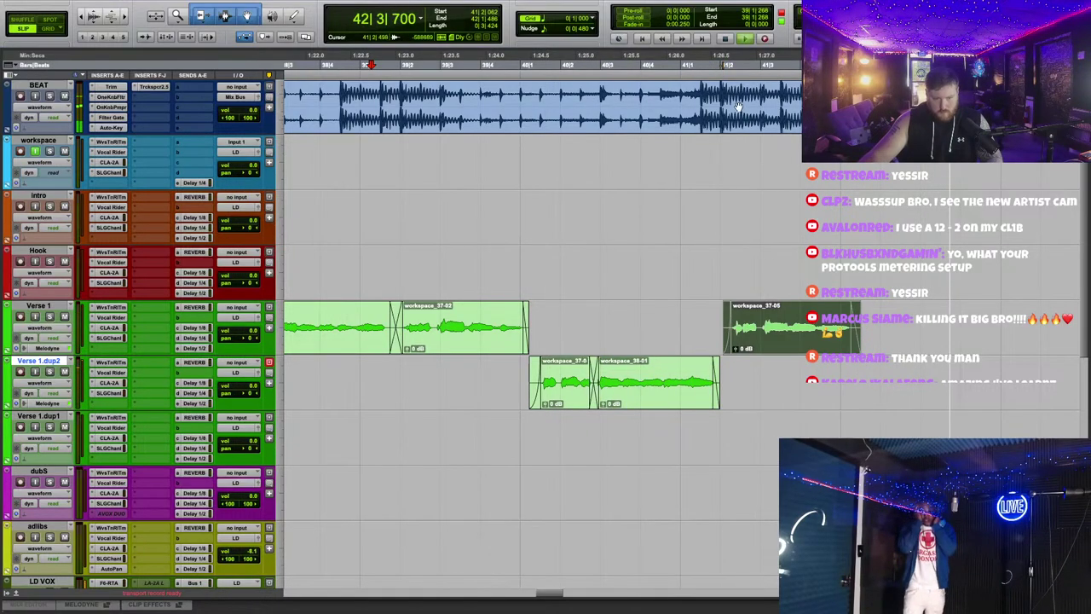
Step: Open the SSL G-Channel plugin on the Verse 1 track
key("ctrl+bracketleft")
key("ctrl+bracketleft")
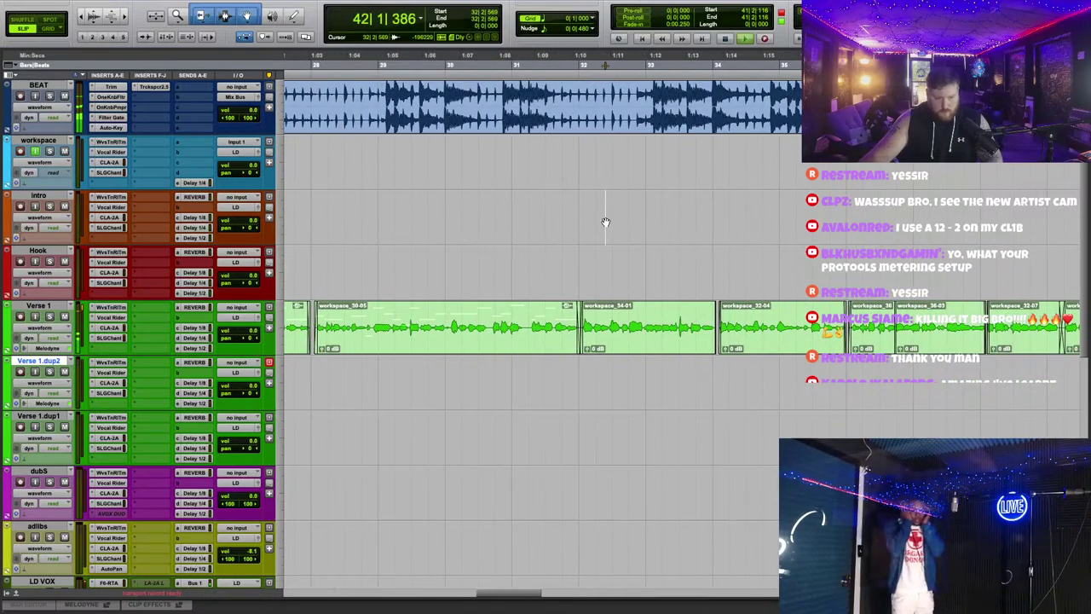
scroll(507, 128, "left", 5)
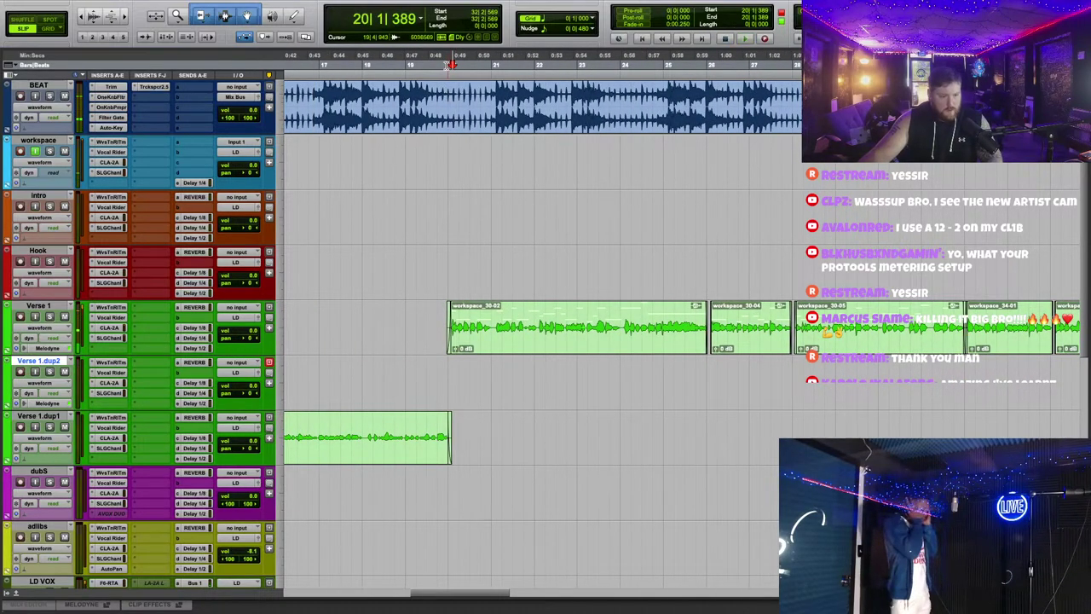
key("ctrl+bracketright")
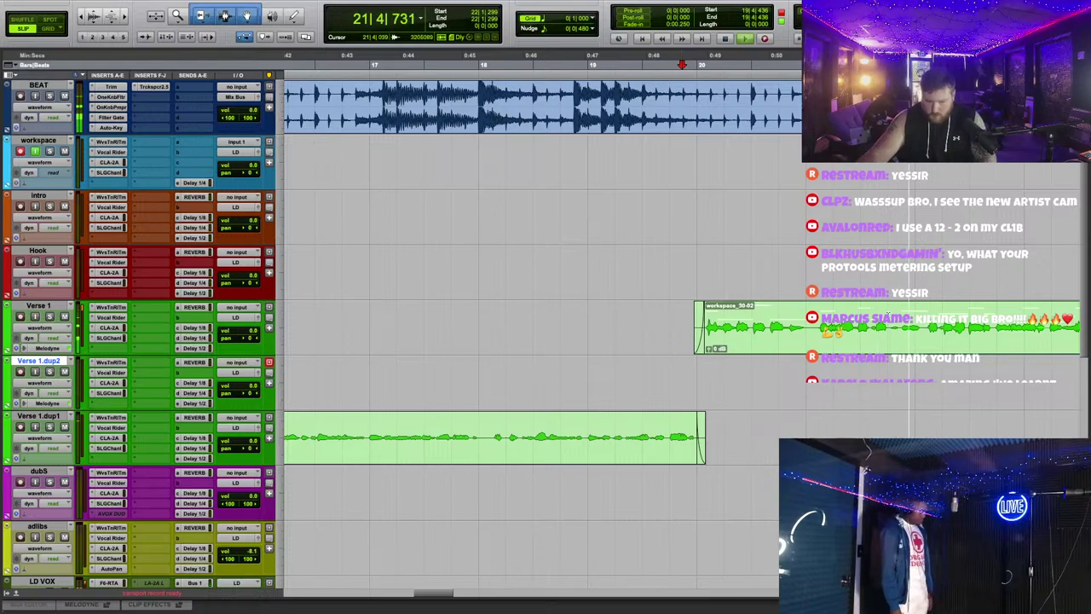
left_click(111, 338)
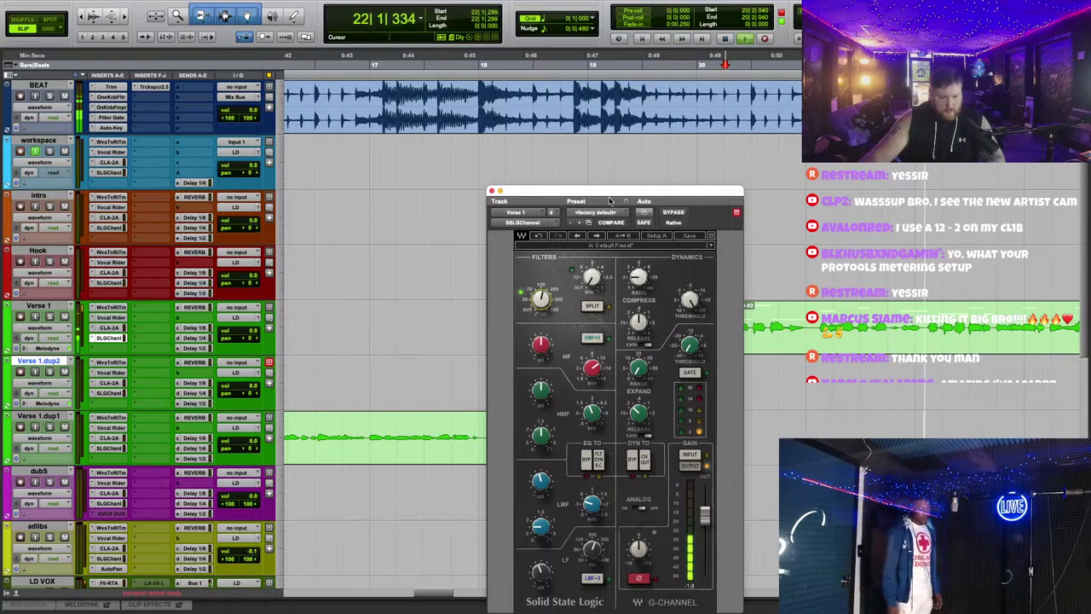
Step: Move the SSL G-Channel window out of the way
left_click_drag(617, 191, 610, 93)
mouse_move(533, 474)
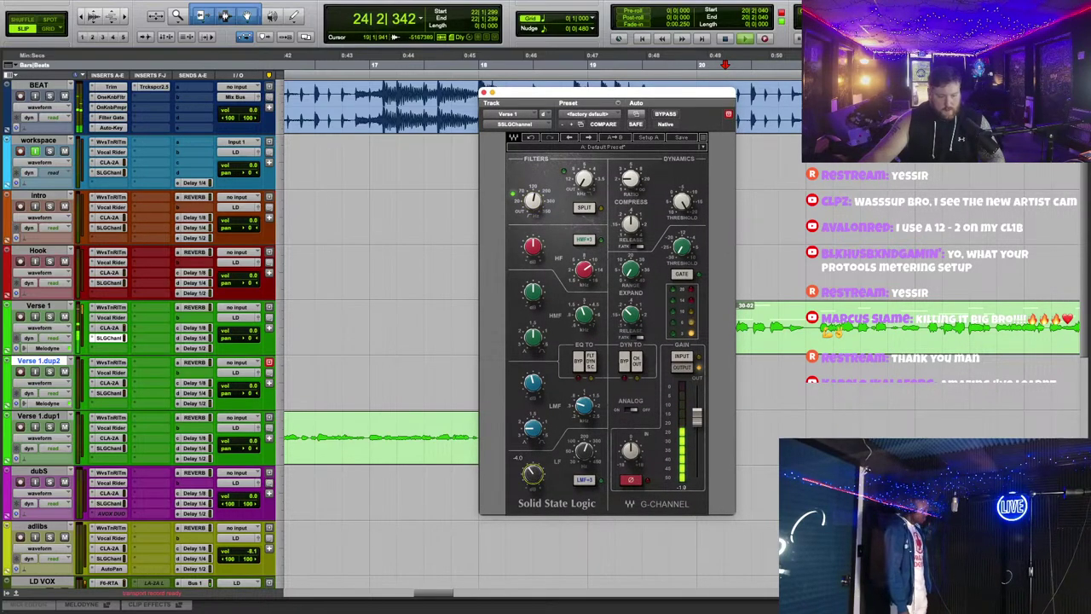
left_click_drag(574, 100, 675, 456)
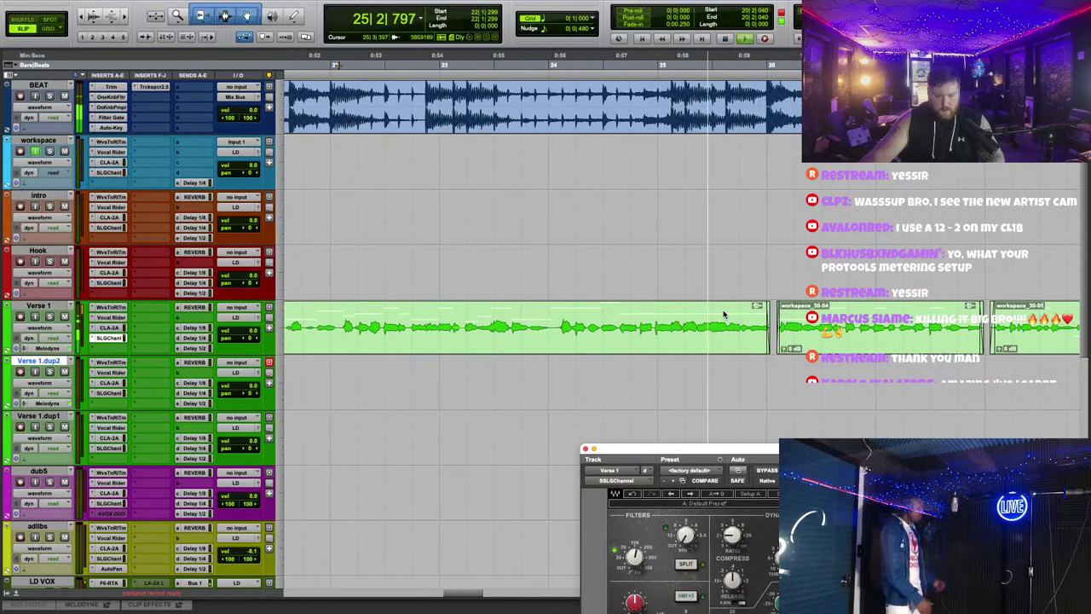
Step: Delete a short stretch of the Verse 1 clip near bar 23 and play back from bar 21
left_click(601, 60)
key("super+bracketright")
key("super+bracketright")
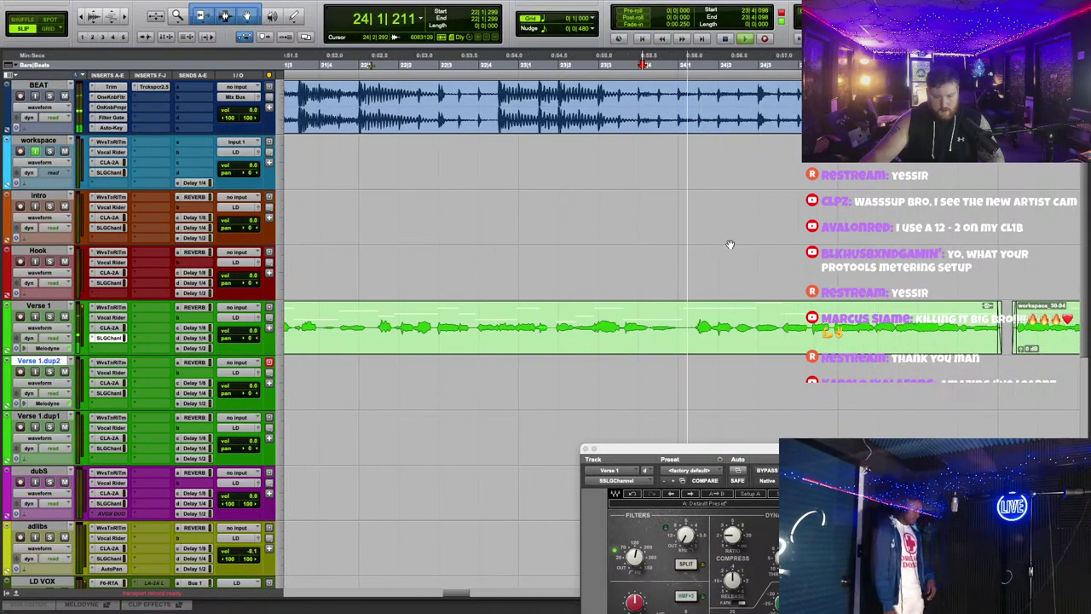
key("space")
left_click_drag(621, 323, 670, 322)
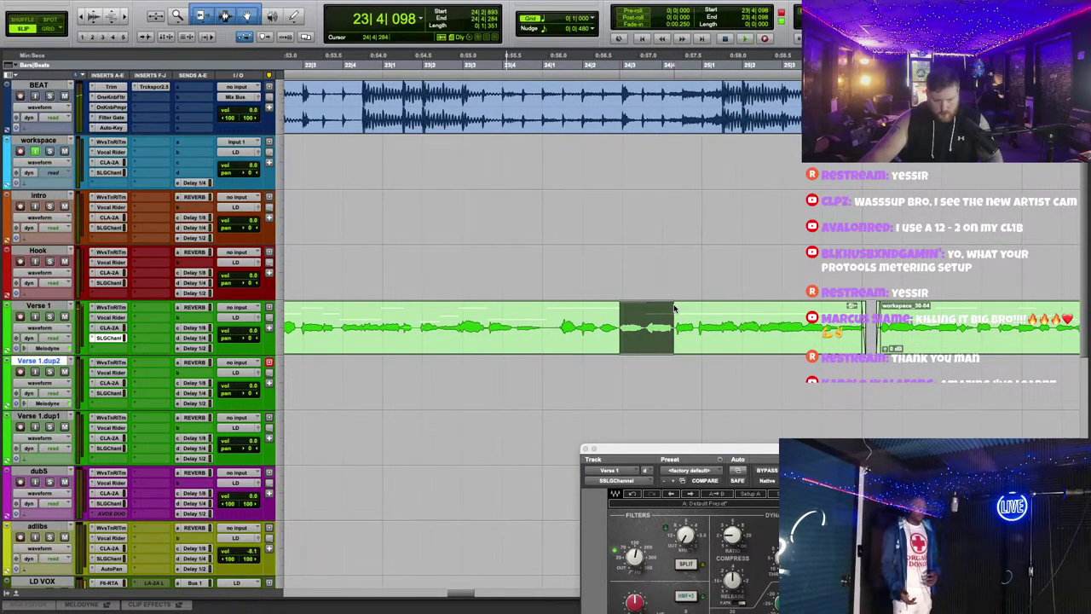
key("Delete")
left_click(322, 72)
key("space")
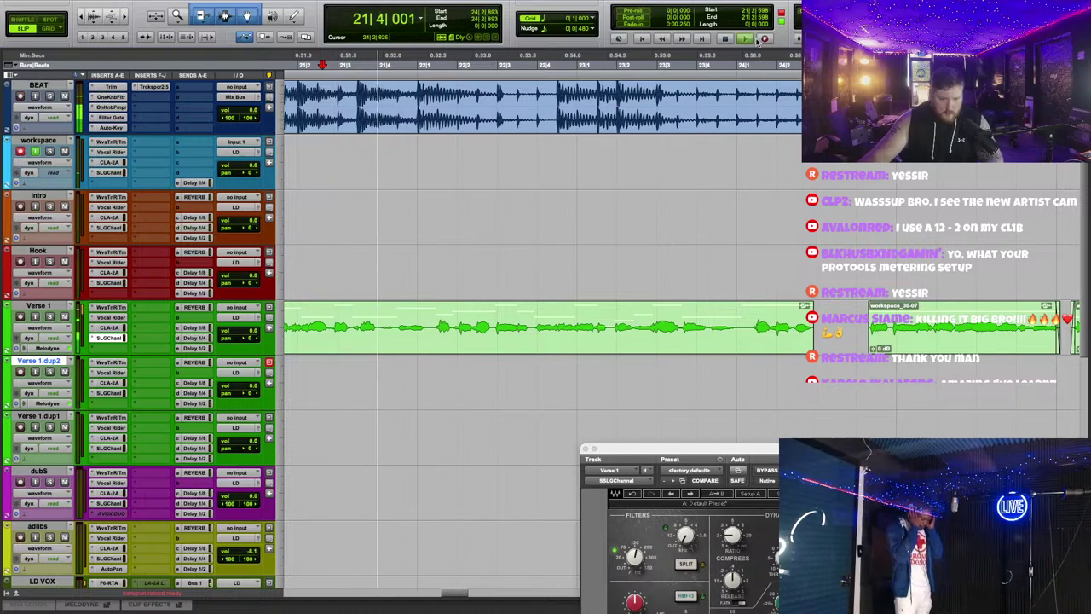
scroll(681, 250, "up", 1)
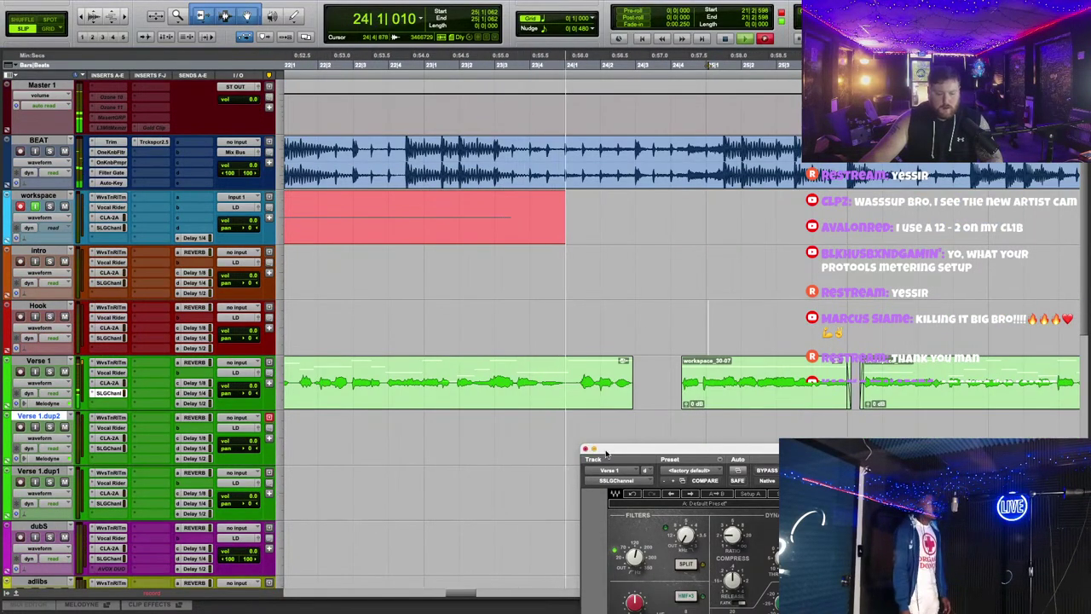
Step: Close the G-Channel, stop recording, then try workspace_30-01 on the Hook track and remove it
key("super+w")
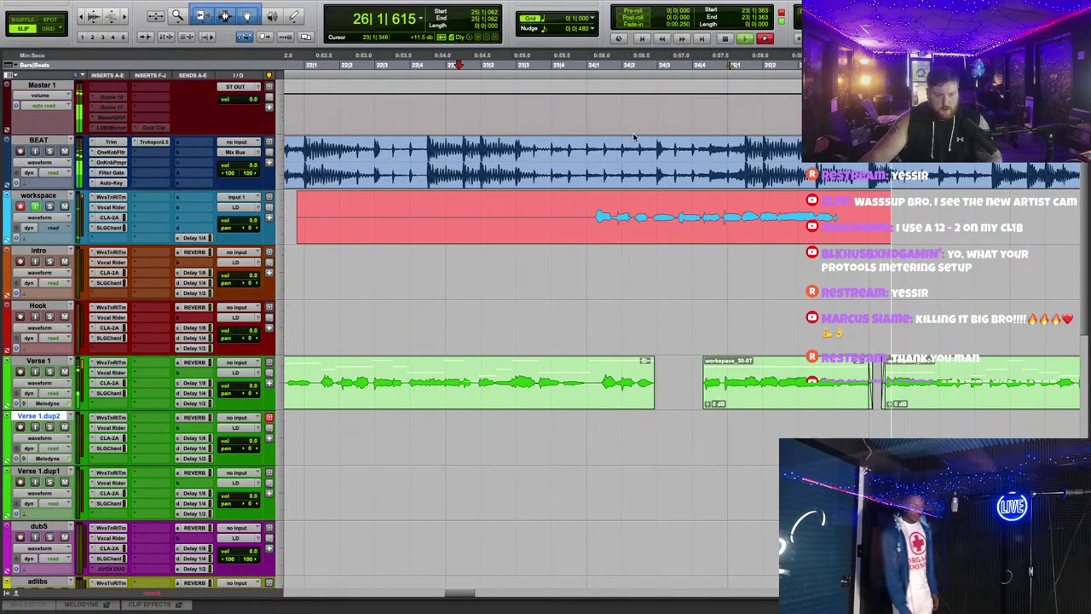
key("space")
left_click_drag(649, 247, 650, 352)
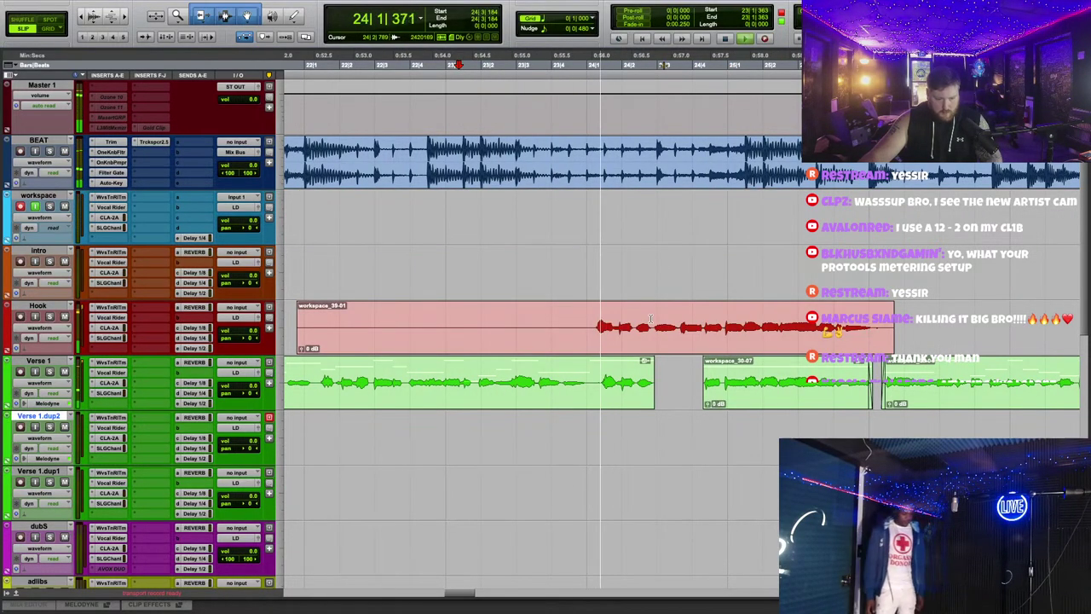
key("a")
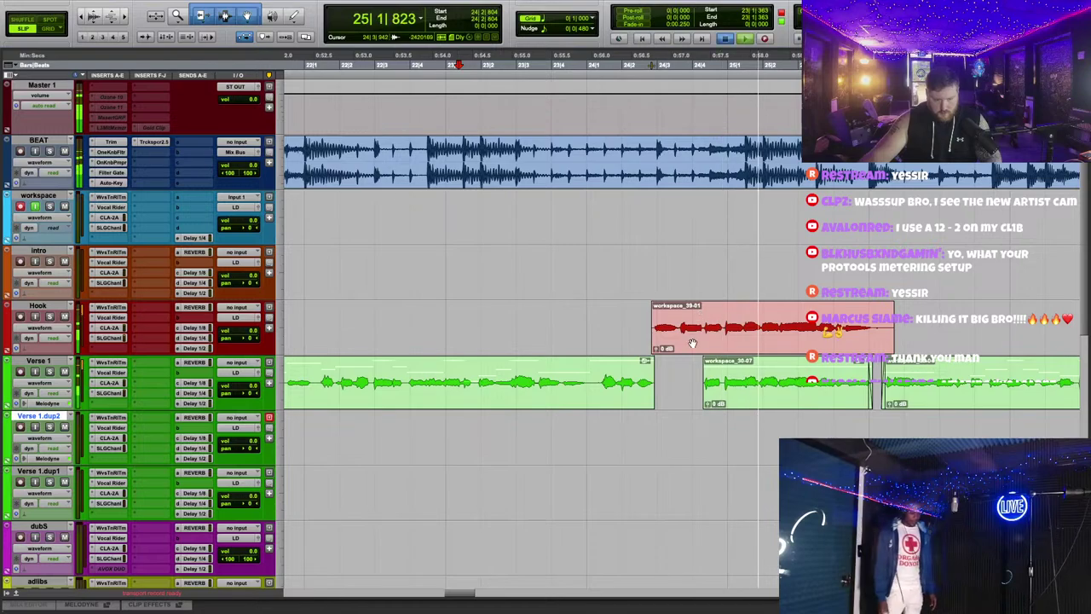
key("space")
key("Delete")
Step: Record another take from bar 23 and trim it to the sung phrase, workspace_40-01
left_click(764, 38)
key("space")
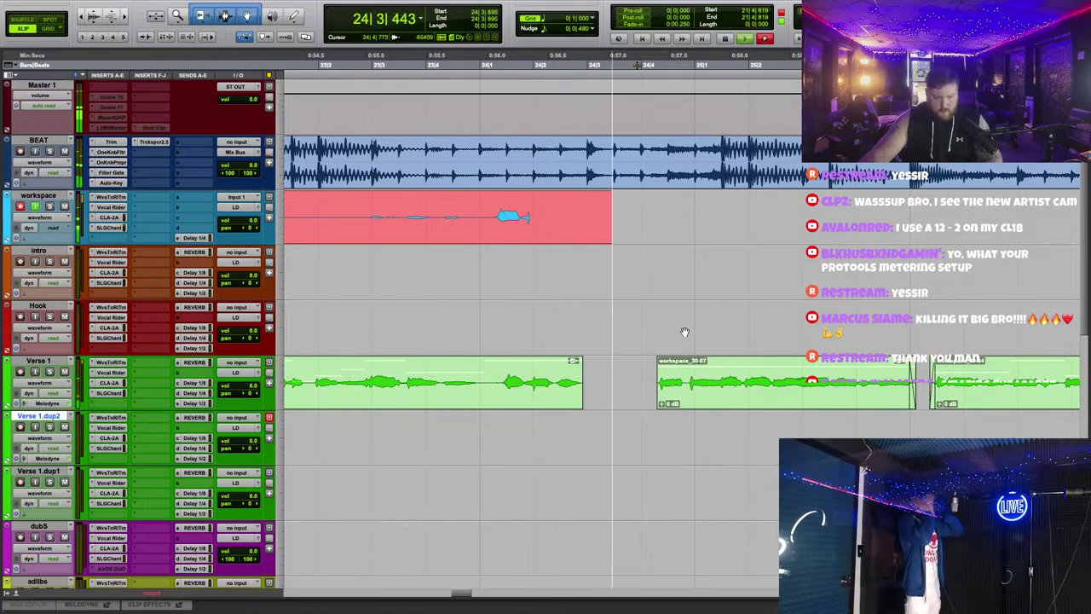
key("space")
key("space")
left_click(578, 209)
key("a")
left_click(653, 209)
key("s")
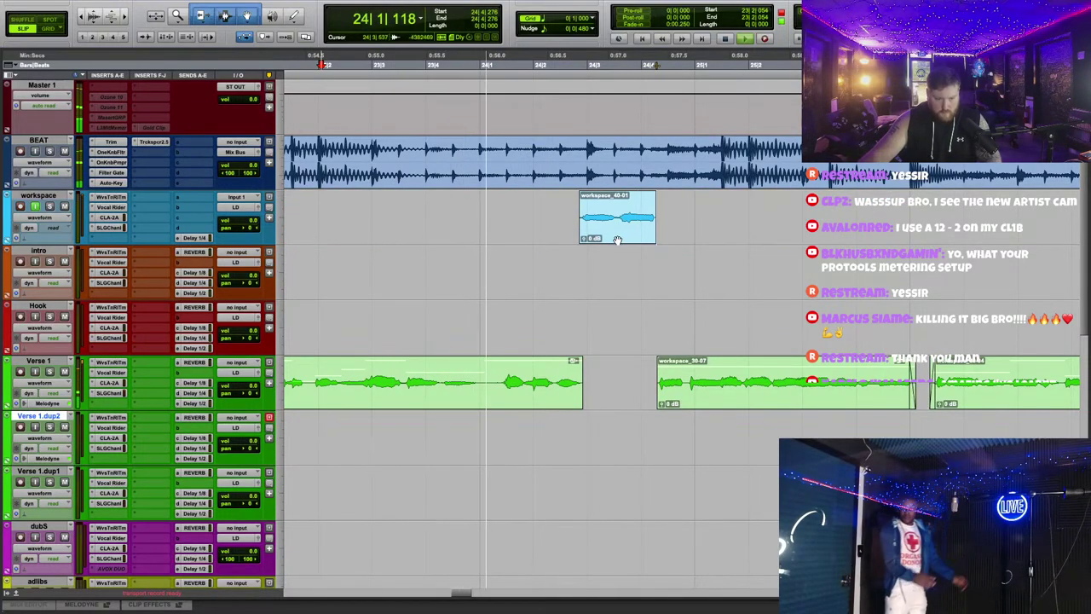
Step: Drop workspace_40-01 into the gap on Verse 1 and play back the edited vocal
key("space")
left_click_drag(618, 220, 597, 391)
key("space")
key("space")
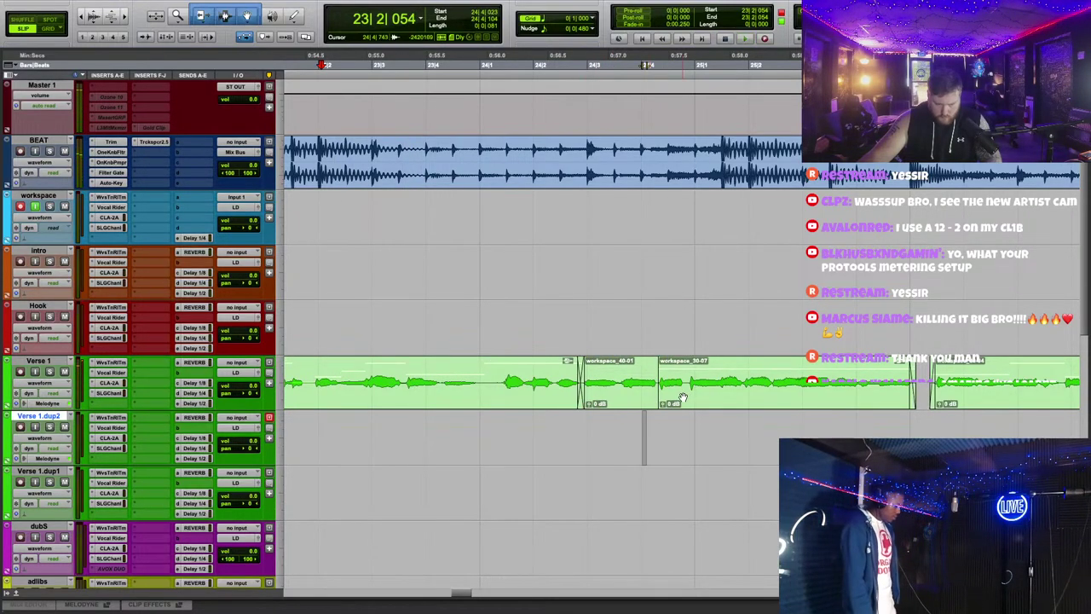
left_click(684, 404)
left_click(706, 328)
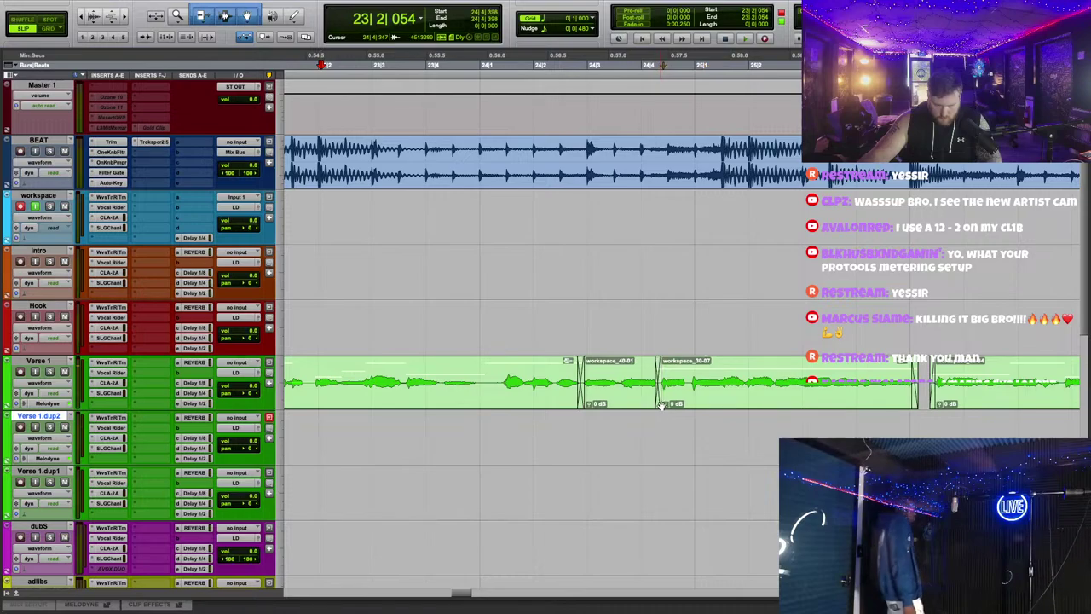
key("space")
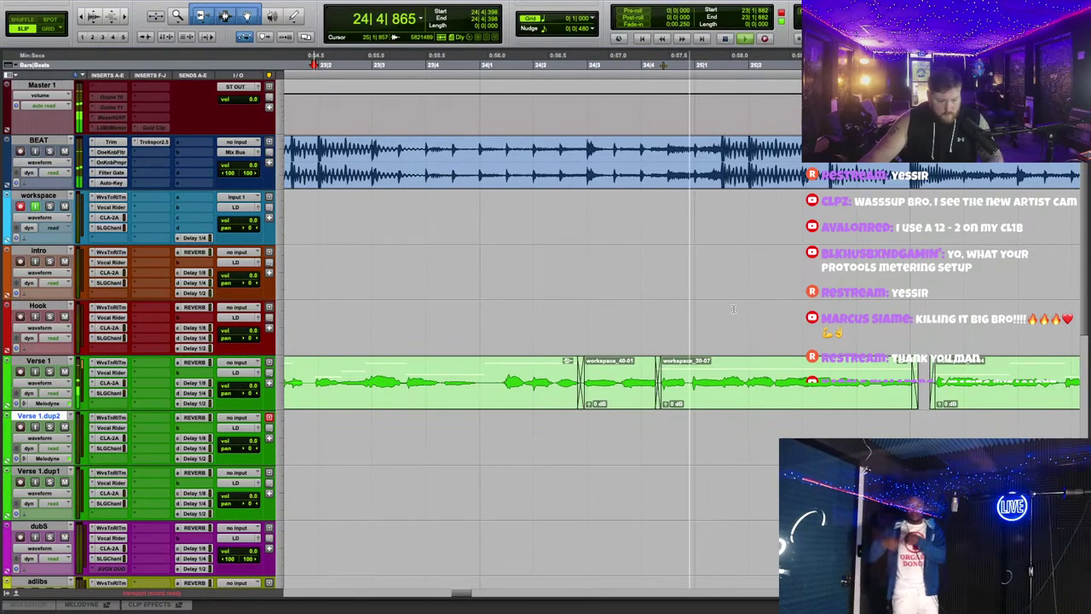
Step: Move workspace_40-01 to Verse 1.dup2, split the clip, and trim edges to meet workspace_30-09 and workspace_30-07
left_click(445, 65)
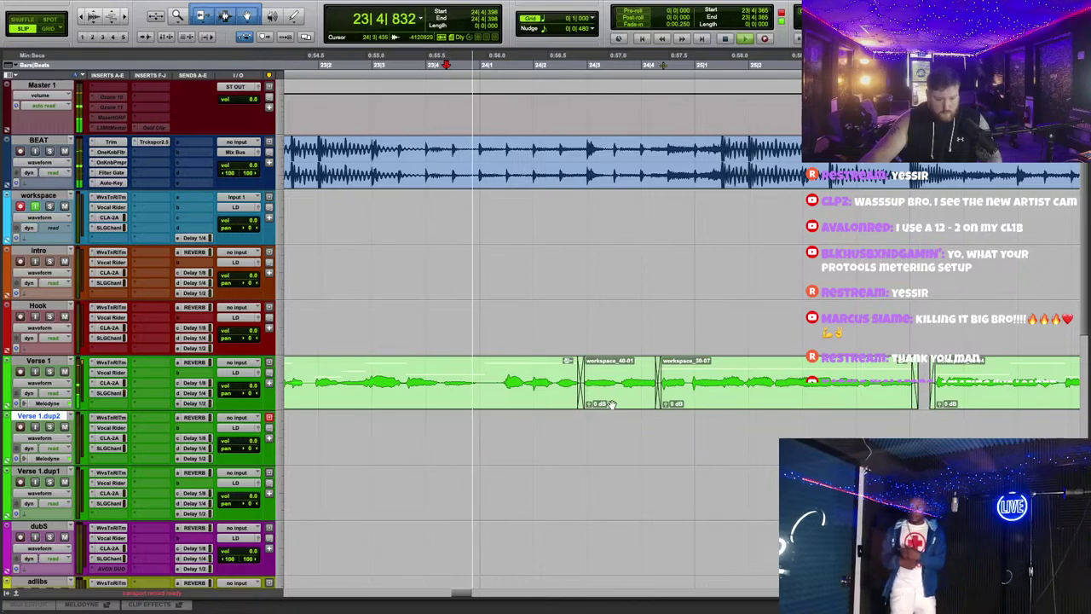
left_click_drag(618, 383, 618, 439)
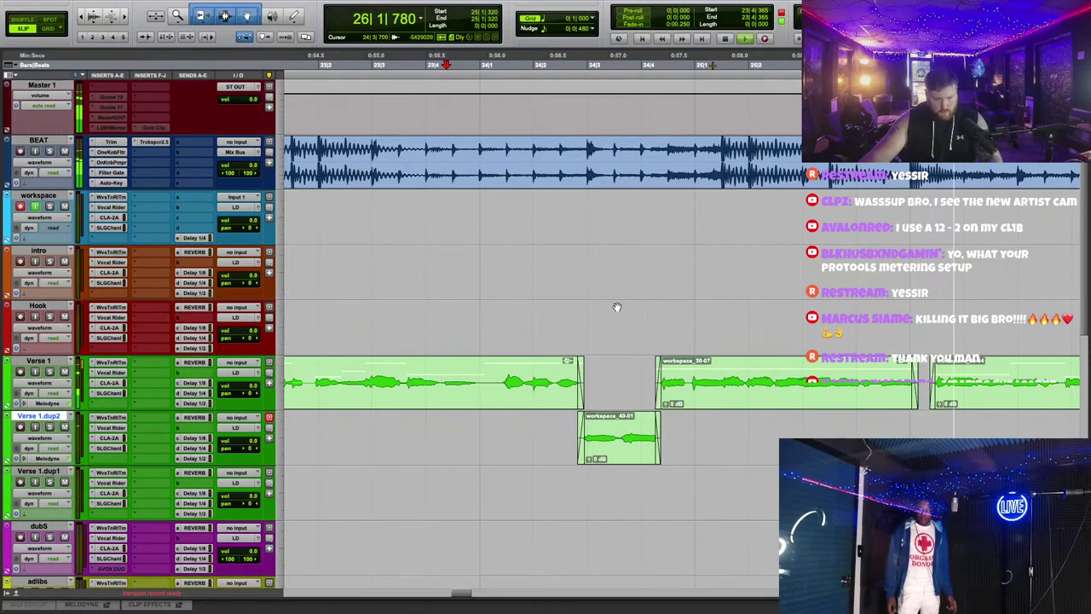
left_click_drag(483, 381, 536, 419)
key("Delete")
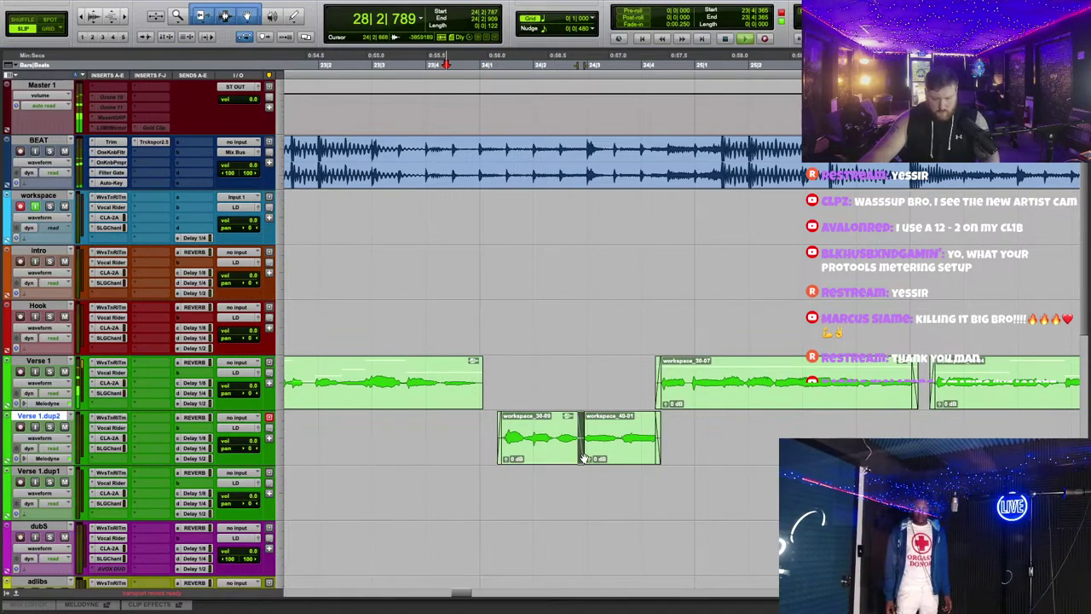
left_click_drag(586, 444, 582, 444)
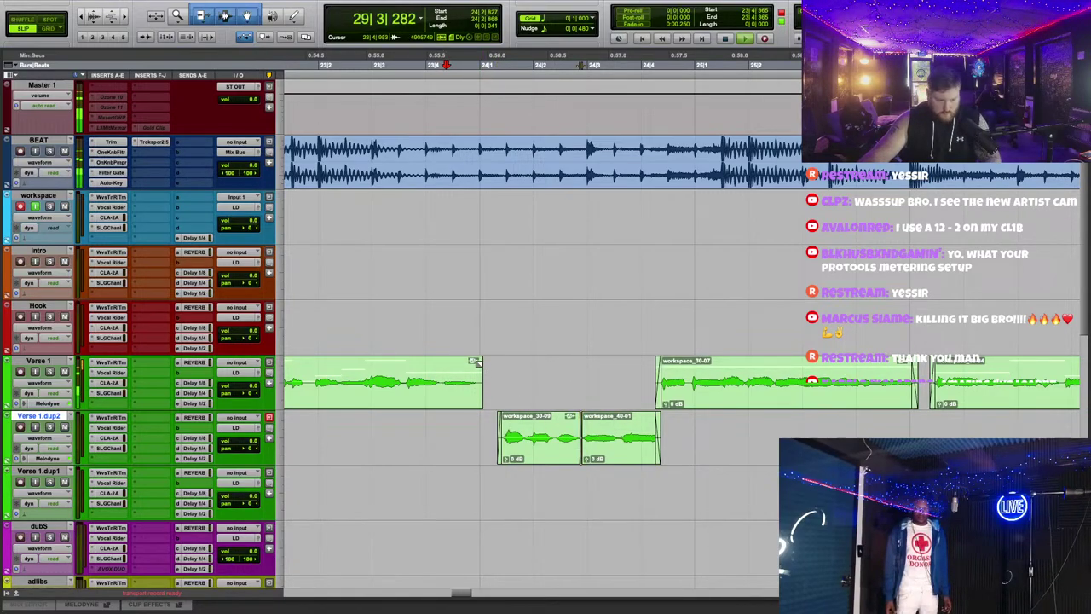
left_click_drag(658, 400, 662, 441)
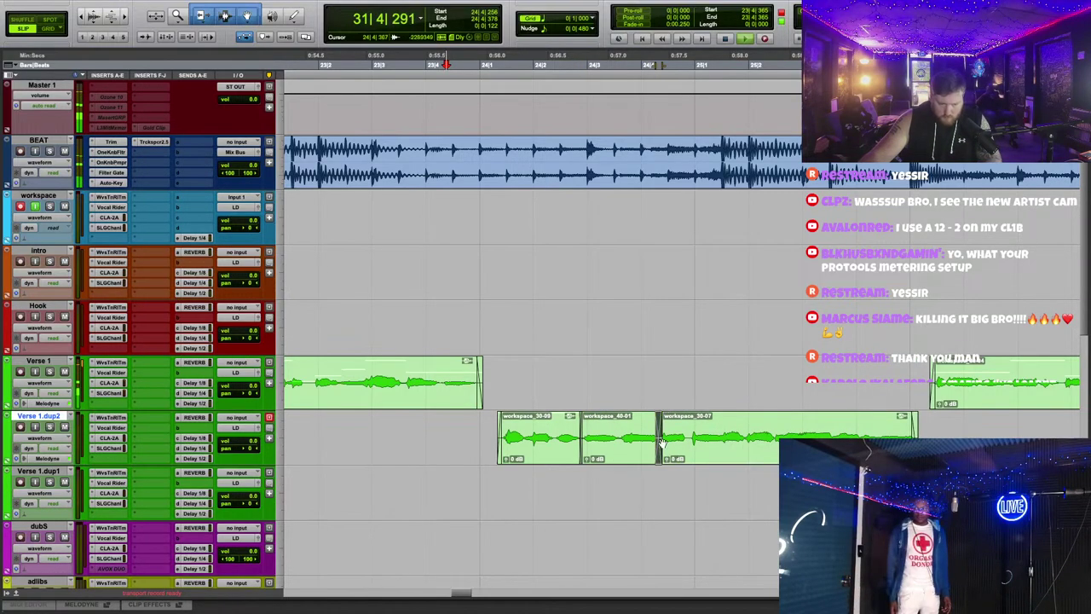
key("r")
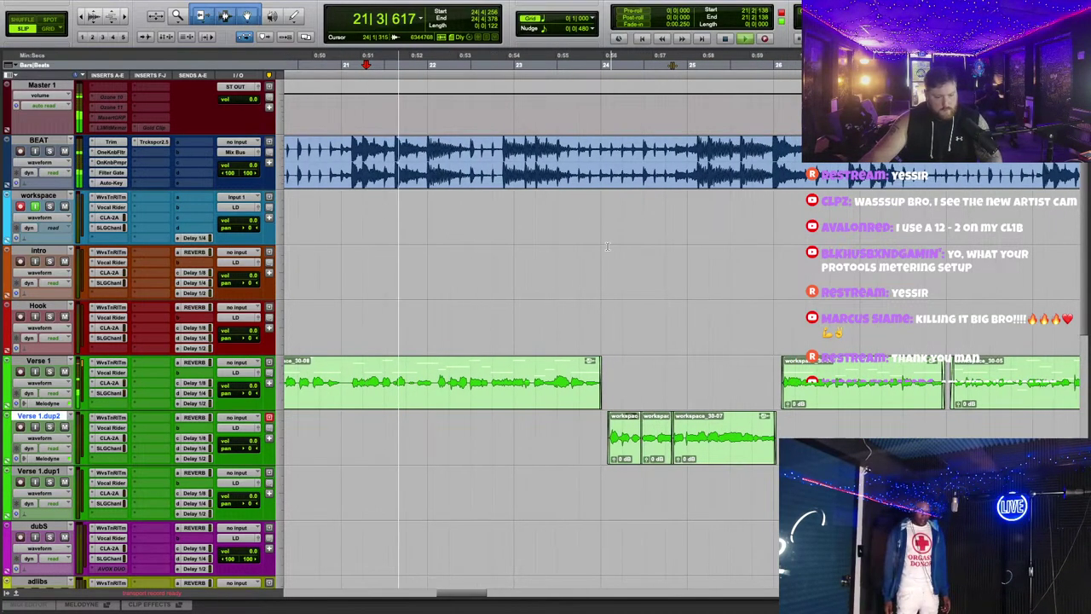
key("r")
key("r")
key("r")
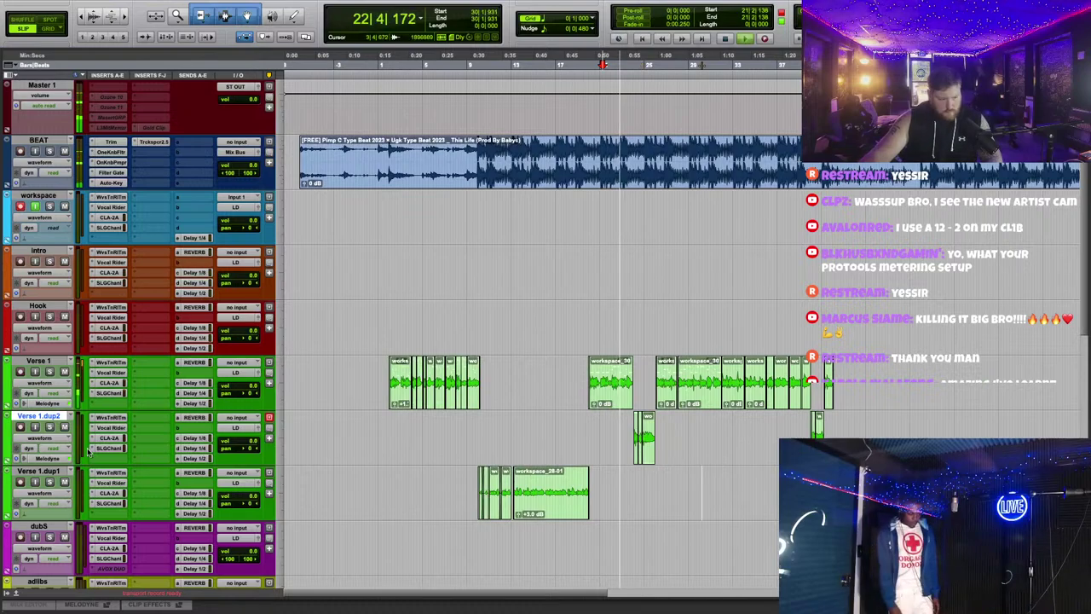
Step: Rename the Verse 1.dup1 track to 'low'
double_click(38, 471)
type("low")
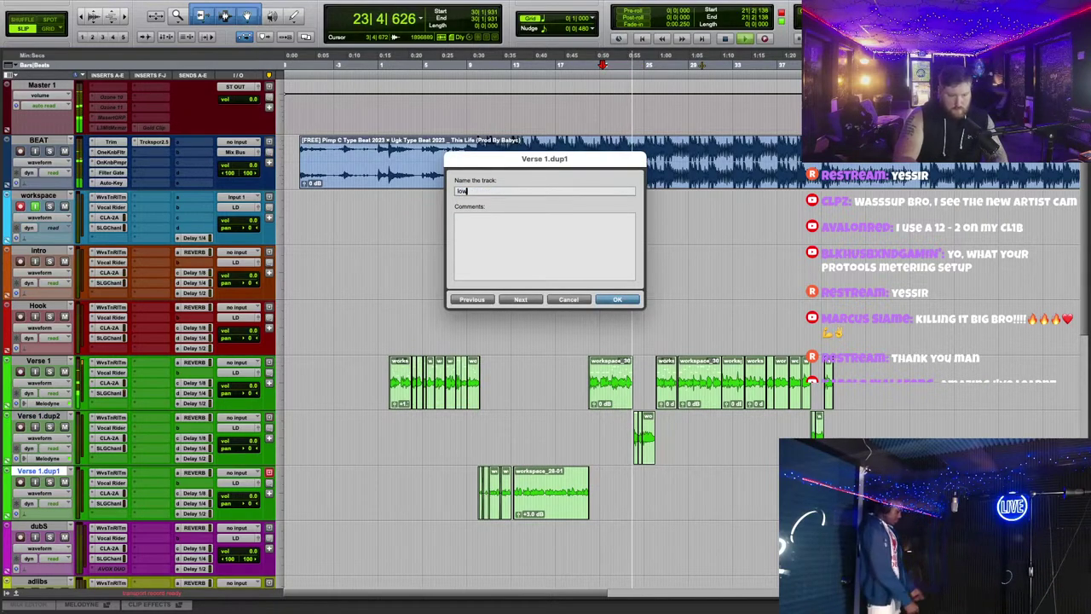
key("Return")
Step: Check Verse 1's SSL channel strip and bring up the F6-RTA EQ on LD VOX
scroll(588, 287, "down", 1)
key("t")
key("t")
key("t")
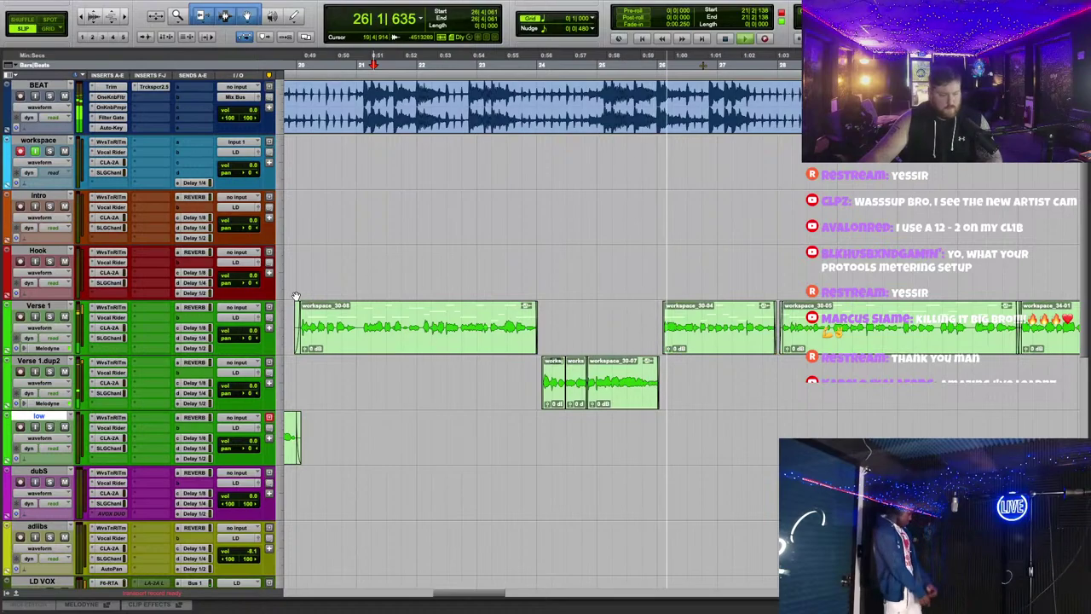
scroll(146, 272, "down", 1)
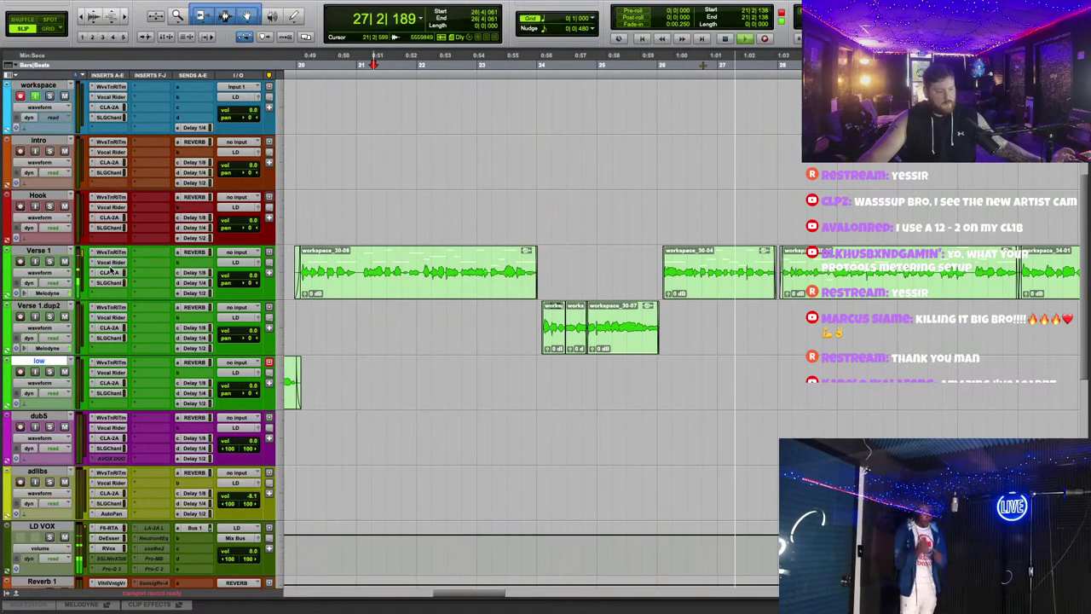
left_click(108, 282)
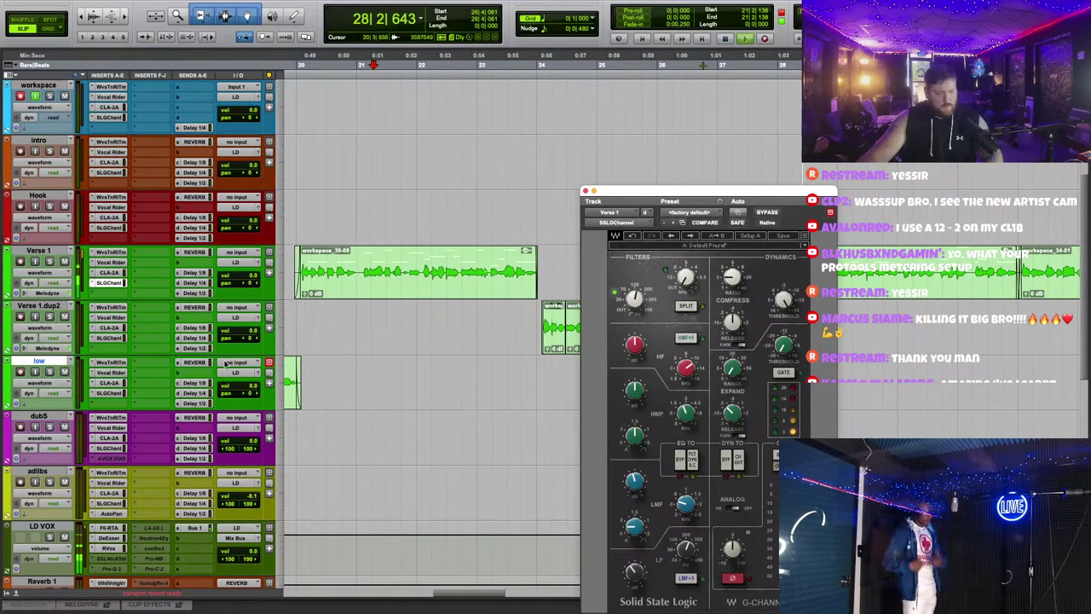
left_click_drag(109, 285, 111, 528)
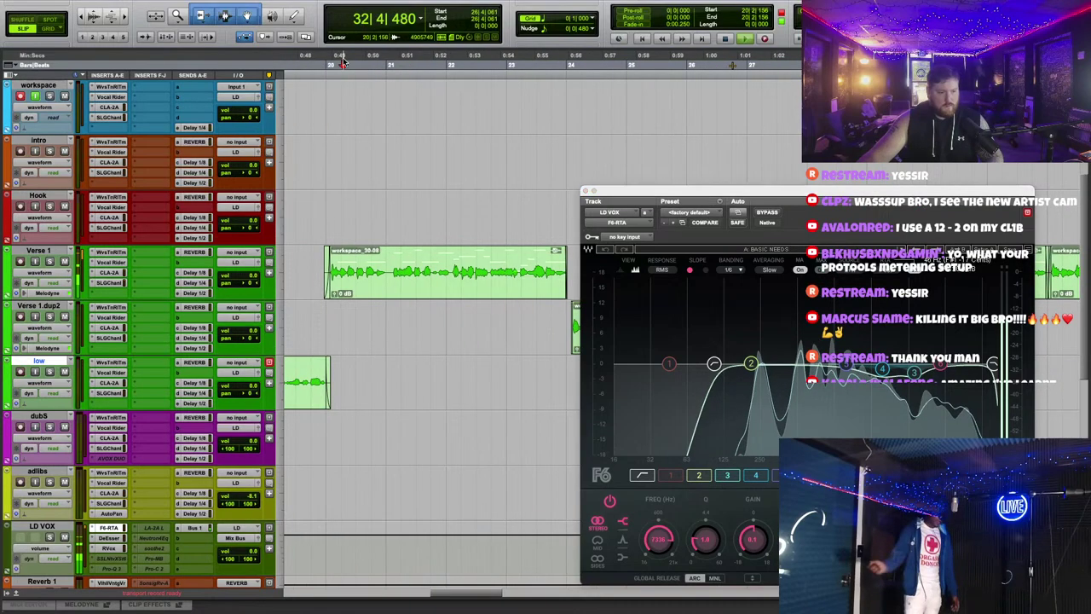
Step: Lower band 2's frequency, shorten its release to 5, and move band 1 up in frequency
left_click_drag(655, 192, 480, 85)
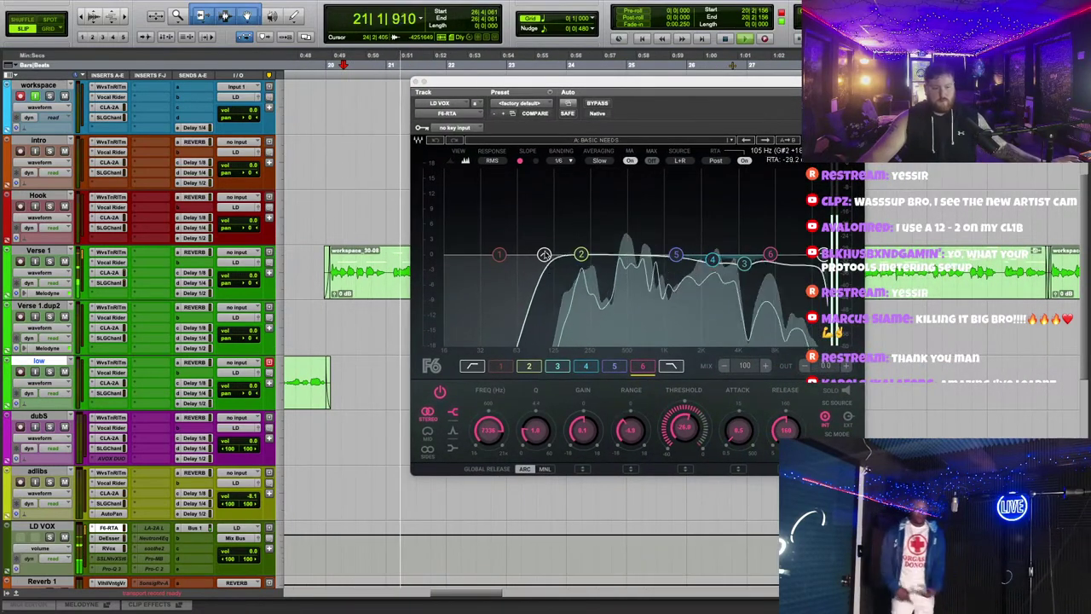
left_click(545, 254)
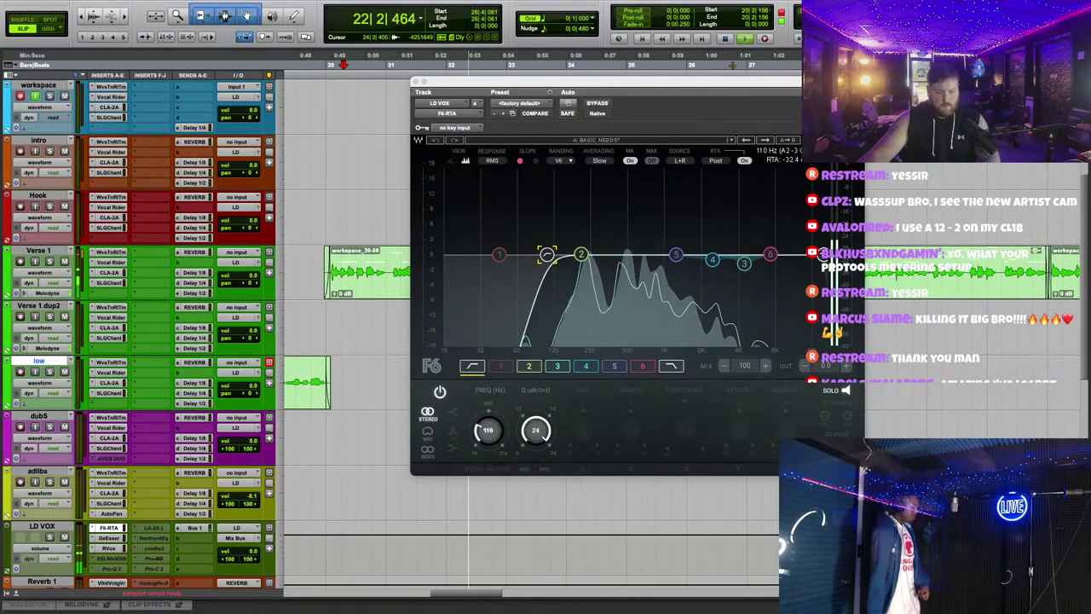
left_click(578, 254)
left_click_drag(573, 254, 569, 254)
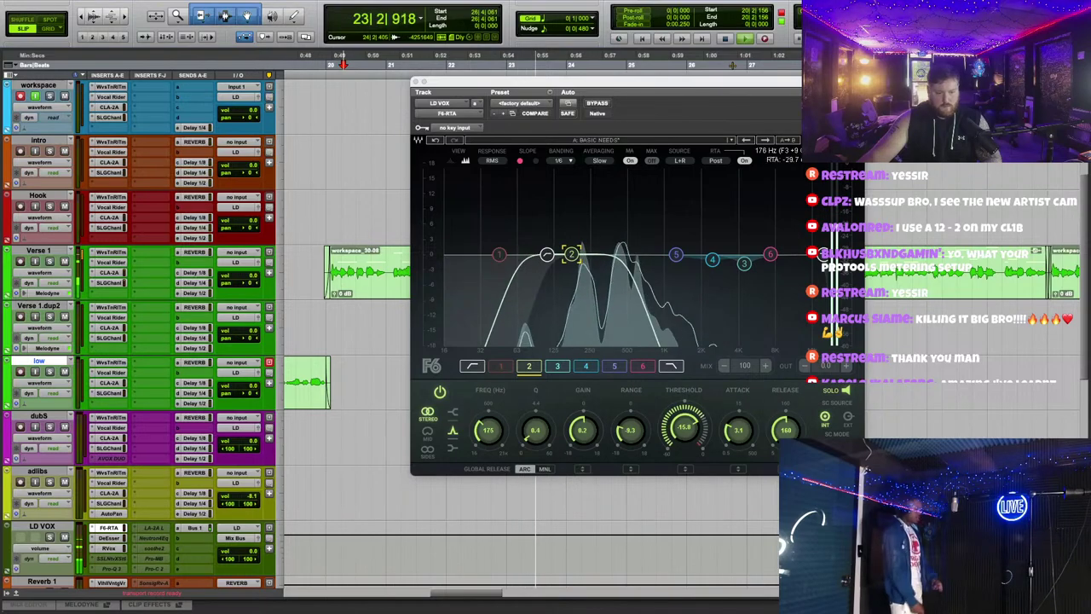
left_click_drag(785, 431, 785, 478)
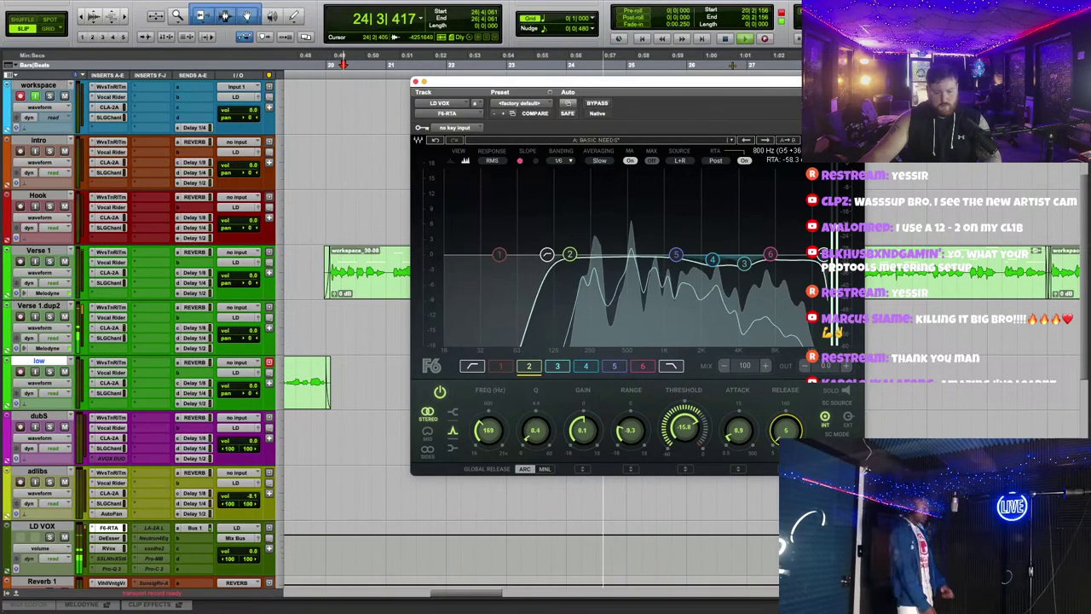
left_click(740, 431)
left_click_drag(496, 258, 553, 240)
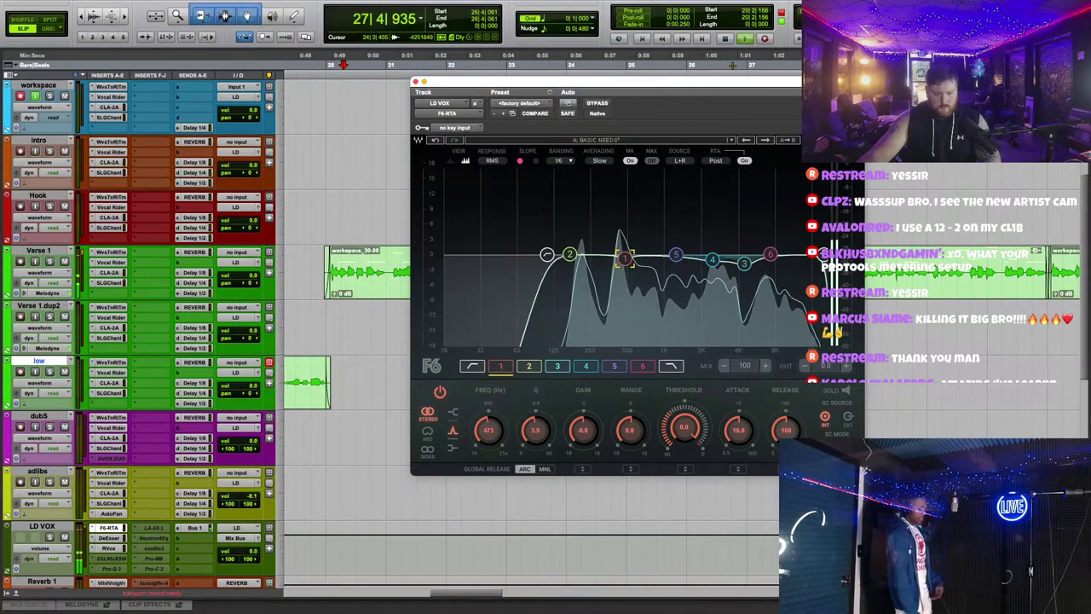
left_click(629, 429)
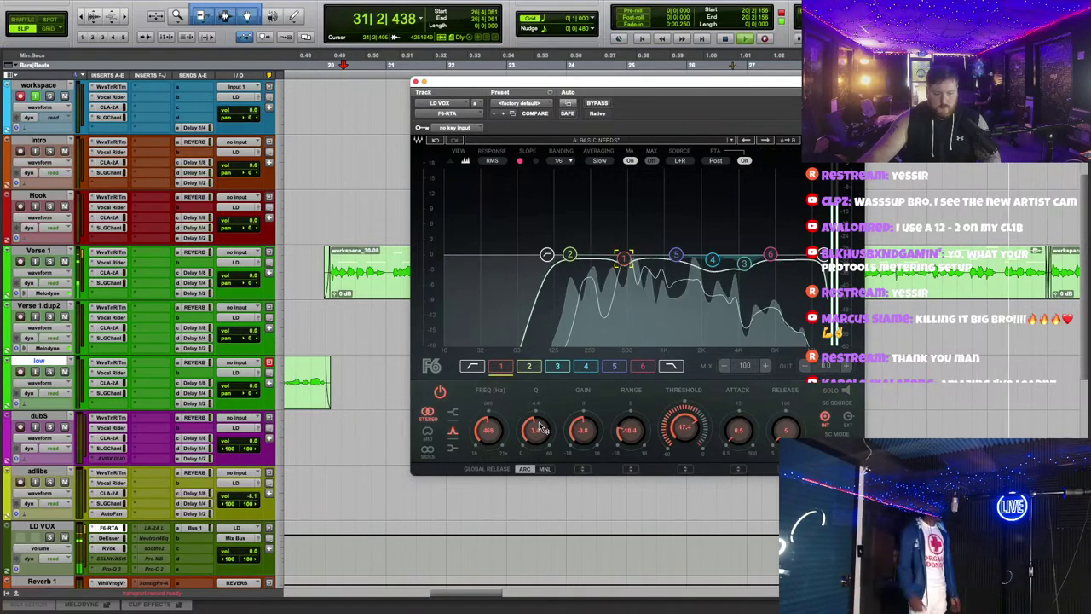
Step: Boost F6 band 3 to about 10.6 dB and change its width
left_click(770, 254)
left_click(744, 263)
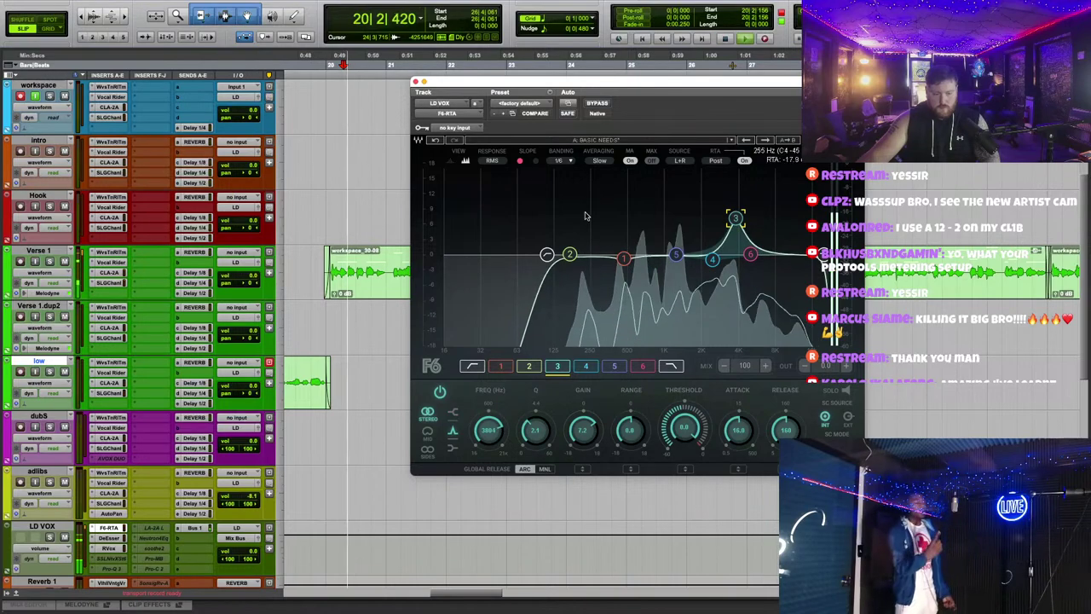
scroll(679, 287, "up", 5)
left_click_drag(736, 219, 738, 277)
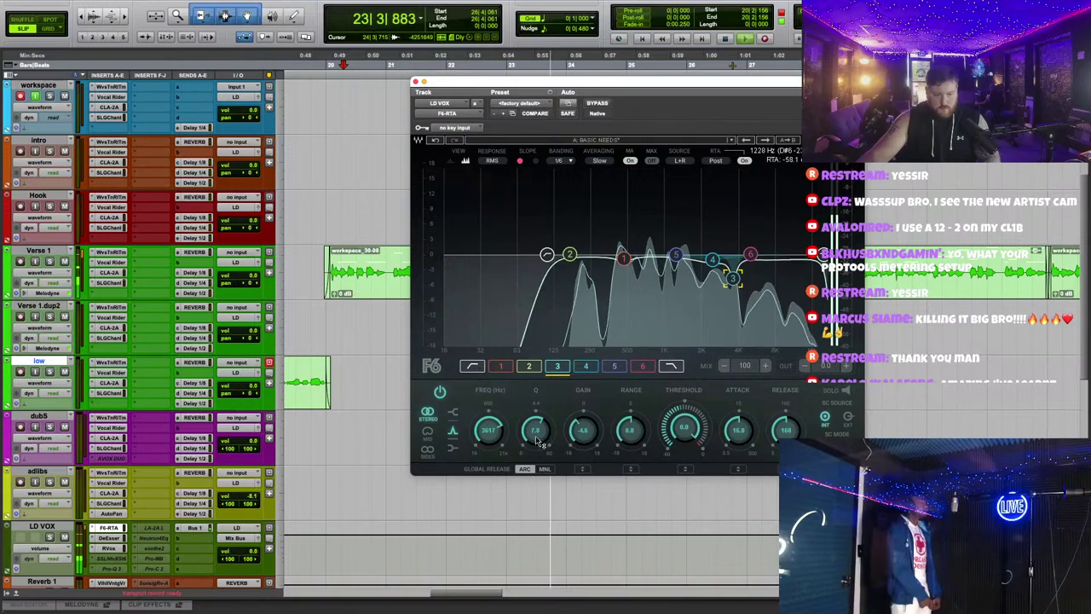
left_click_drag(538, 440, 713, 205)
Step: Raise band 5 to about +7 dB and close the F6 EQ window
left_click(712, 259)
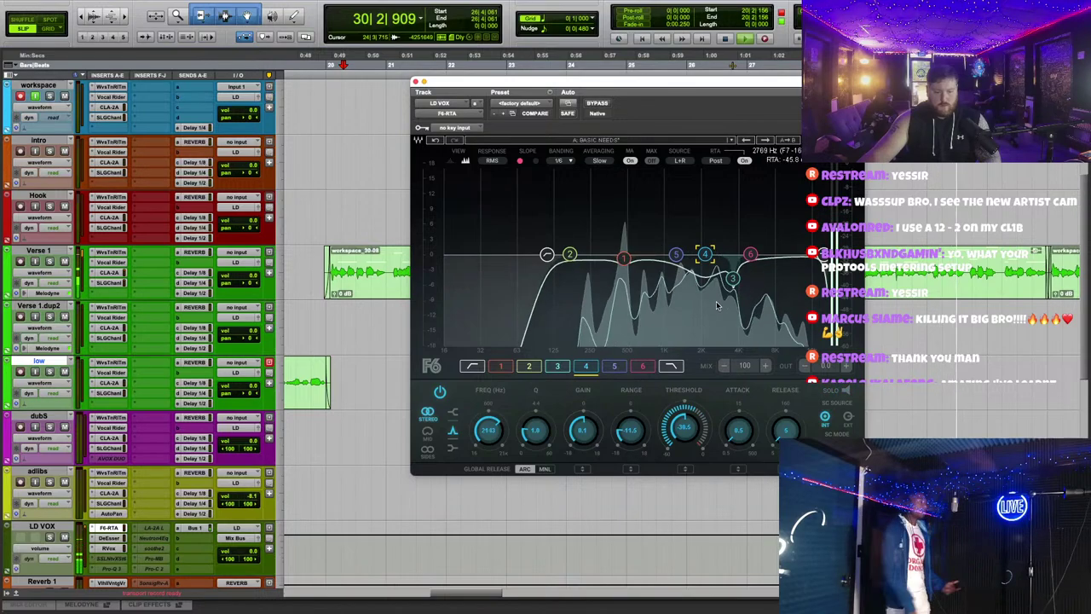
left_click(623, 259)
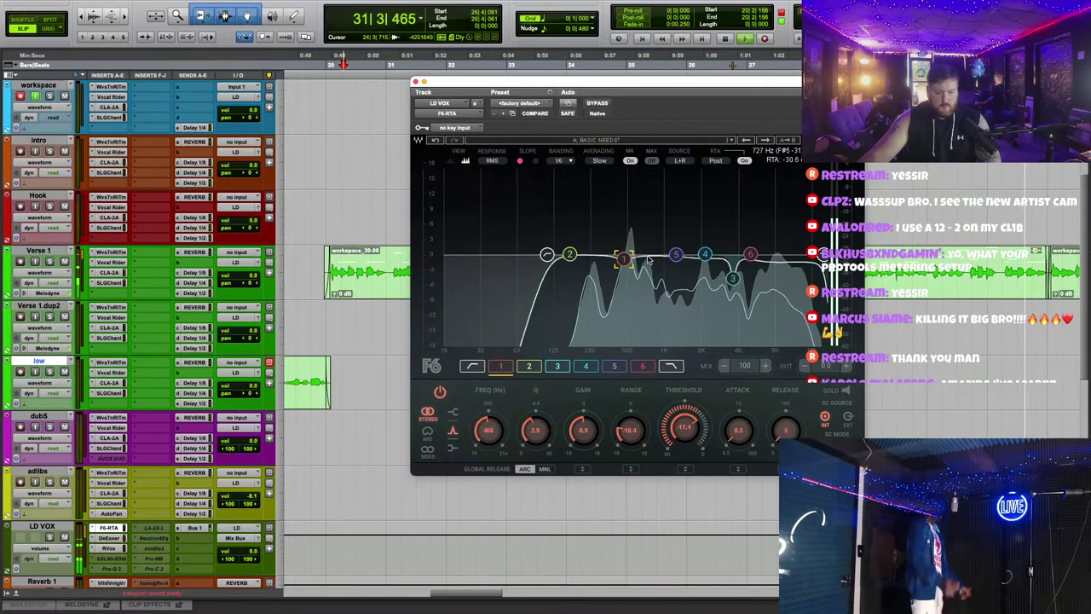
left_click(569, 254)
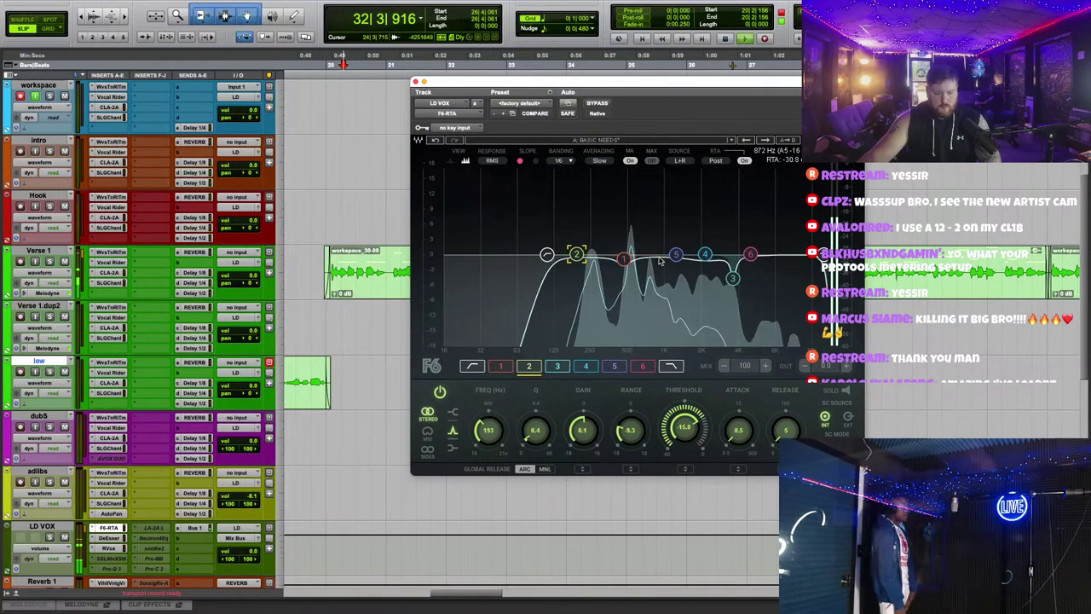
left_click_drag(675, 254, 674, 217)
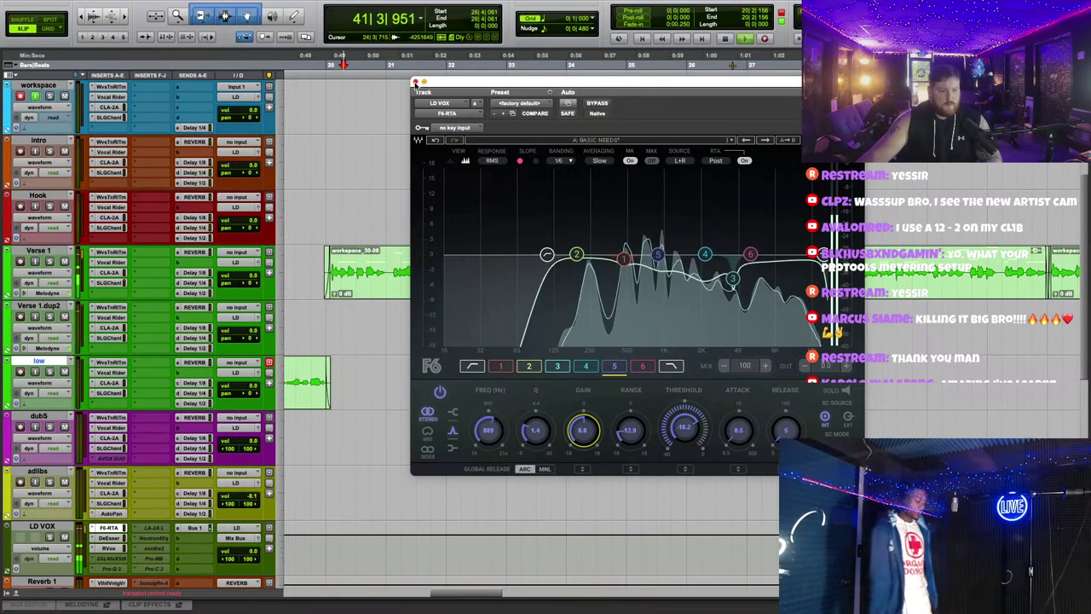
left_click(415, 82)
scroll(793, 331, "up", 1)
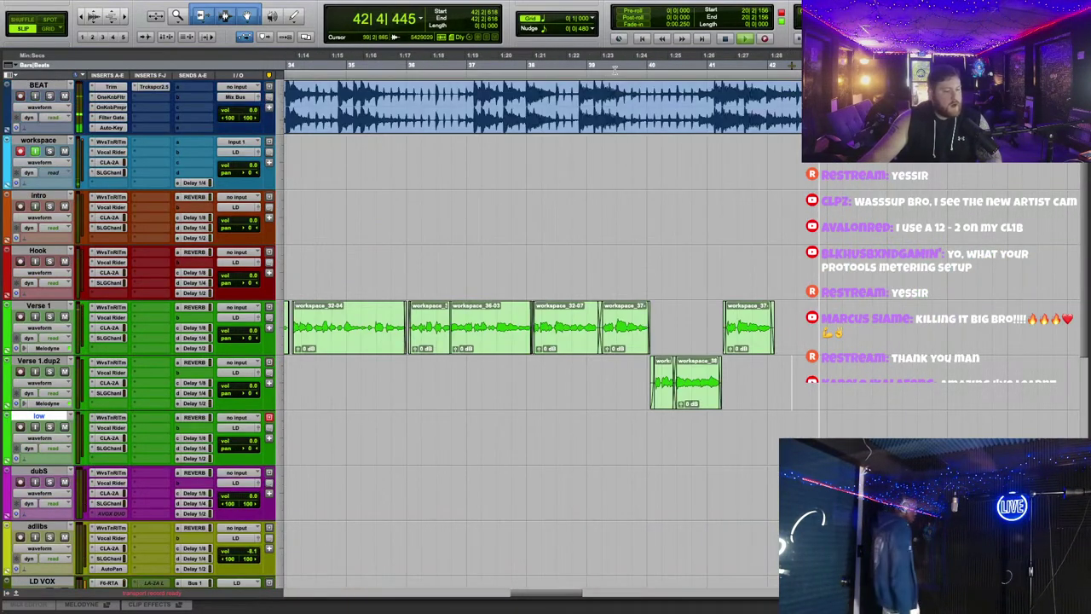
Step: Drag the workspace track so it sits directly below Hook and above Verse 1
left_click_drag(39, 139, 38, 251)
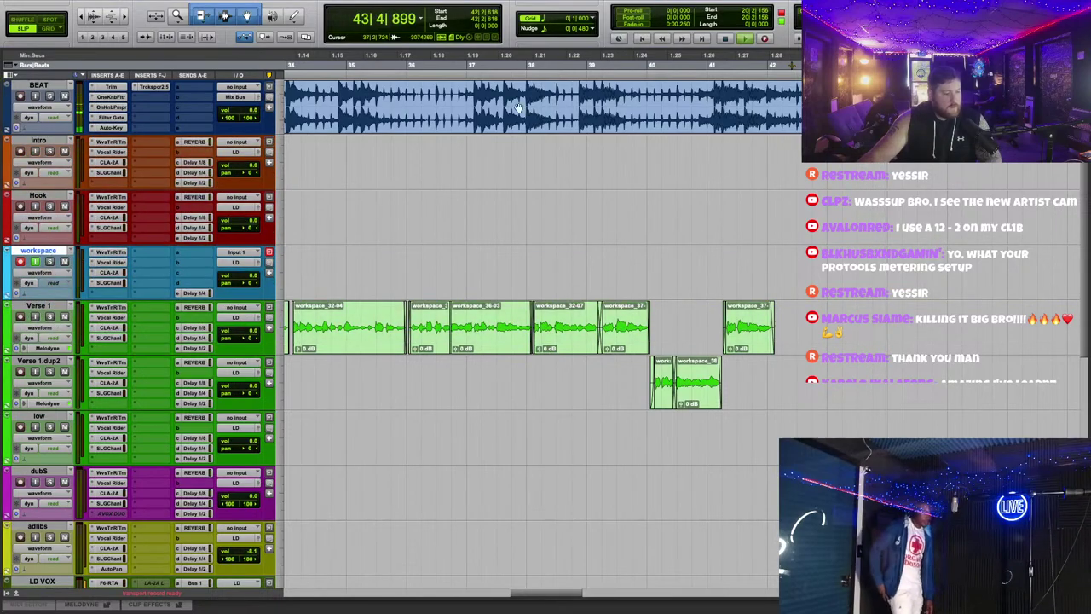
scroll(716, 171, "down", 3)
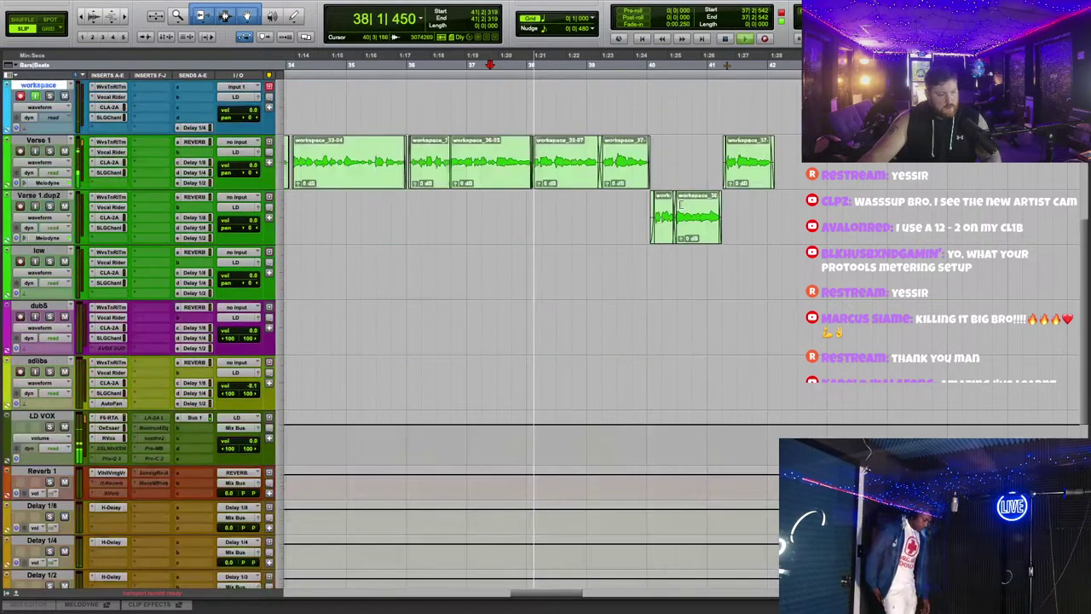
scroll(694, 115, "up", 1)
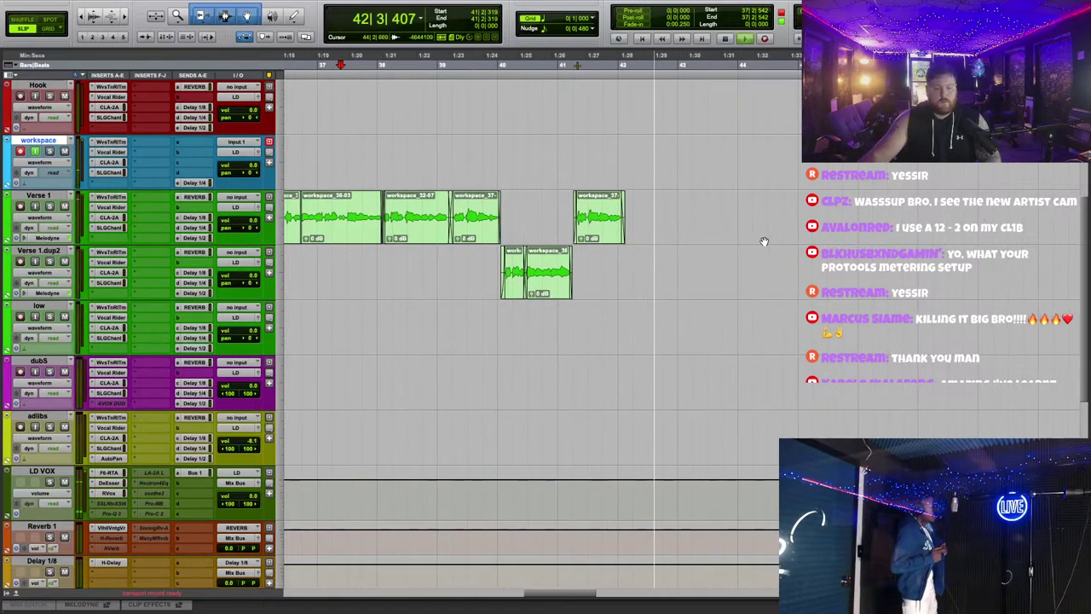
scroll(762, 238, "up", 2)
scroll(626, 339, "down", 3)
scroll(626, 338, "left", 10)
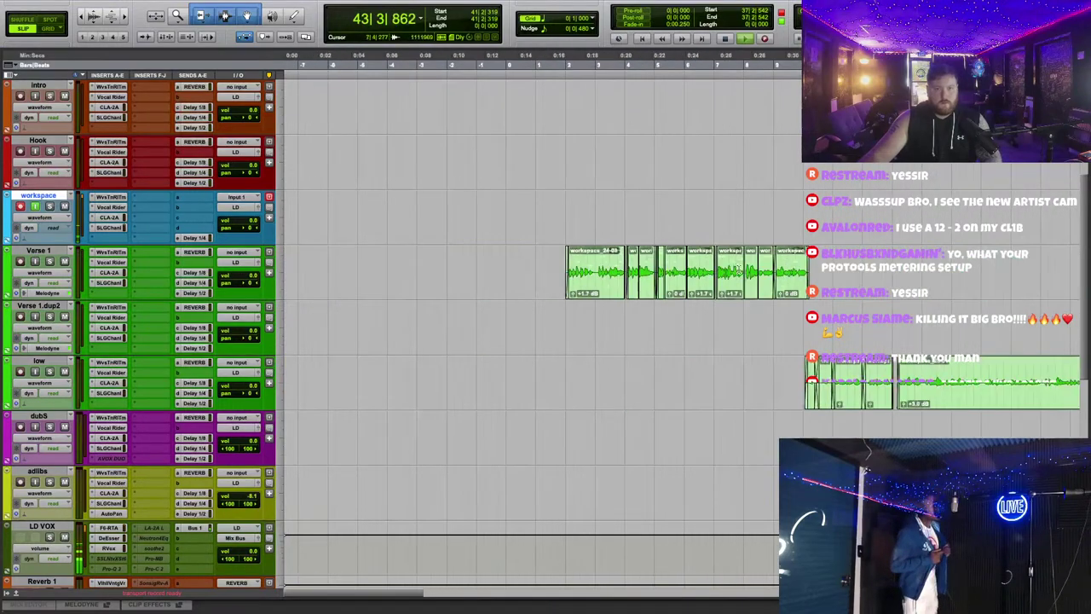
Step: Switch between Grid and Slip modes and select a range across the low track's clips during recording
left_click(49, 30)
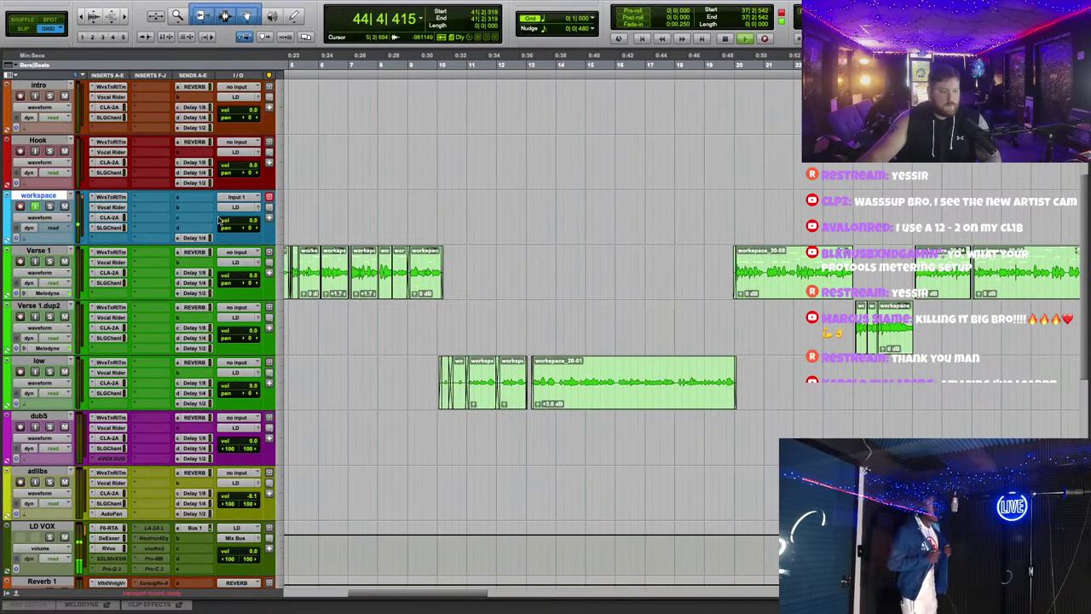
left_click_drag(435, 366, 752, 389)
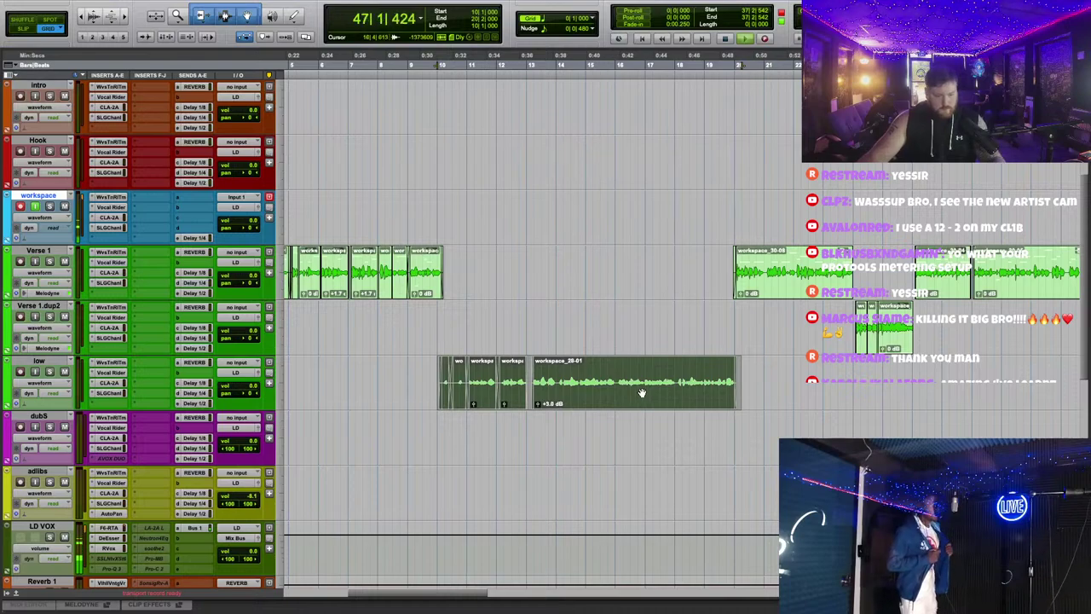
left_click_drag(385, 376, 502, 395)
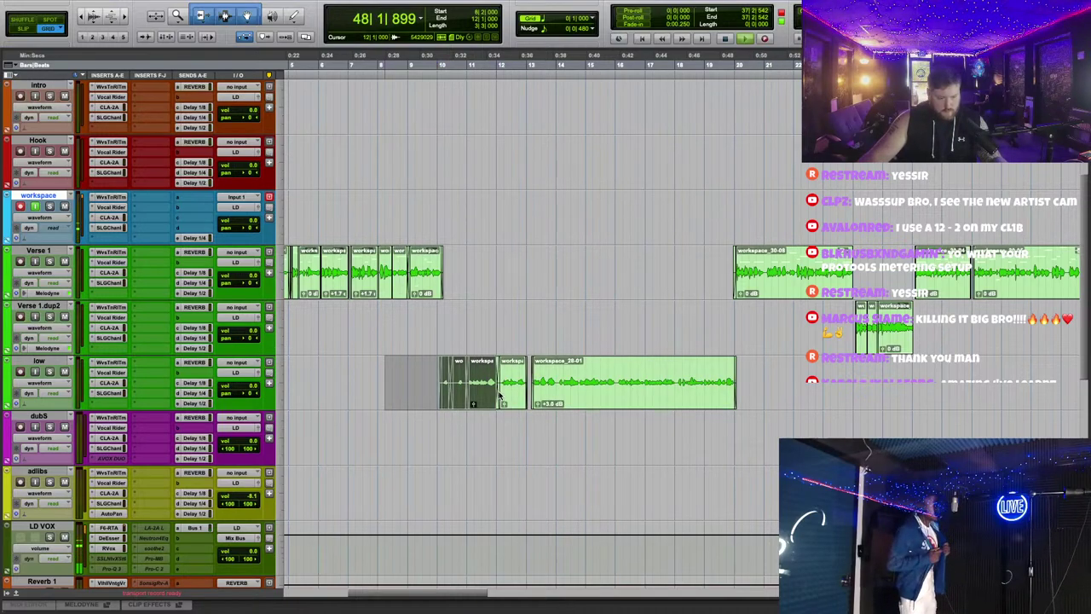
left_click(407, 387)
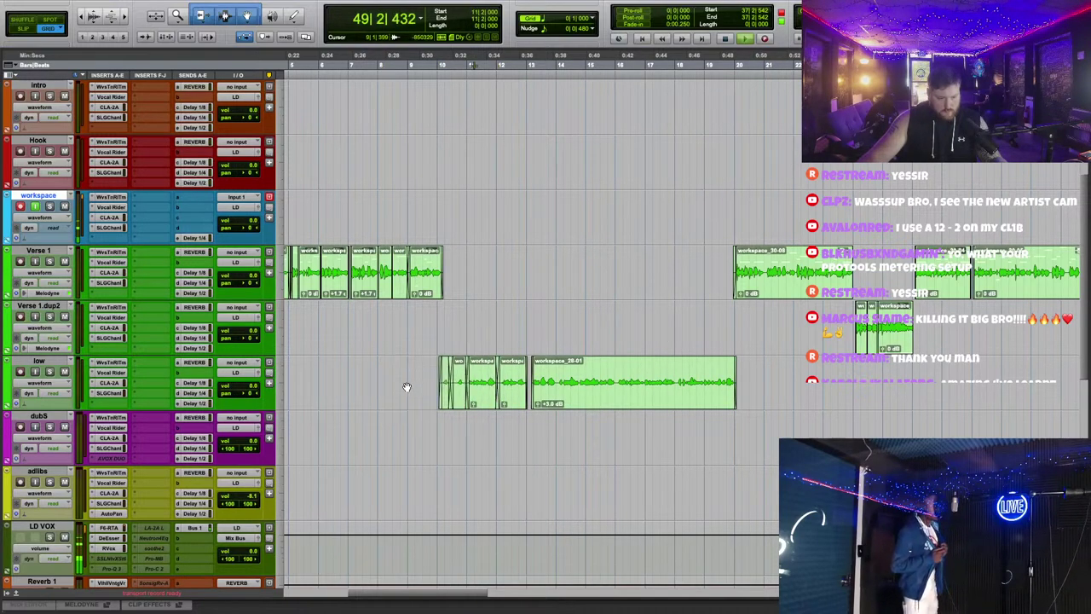
left_click_drag(414, 369, 461, 378)
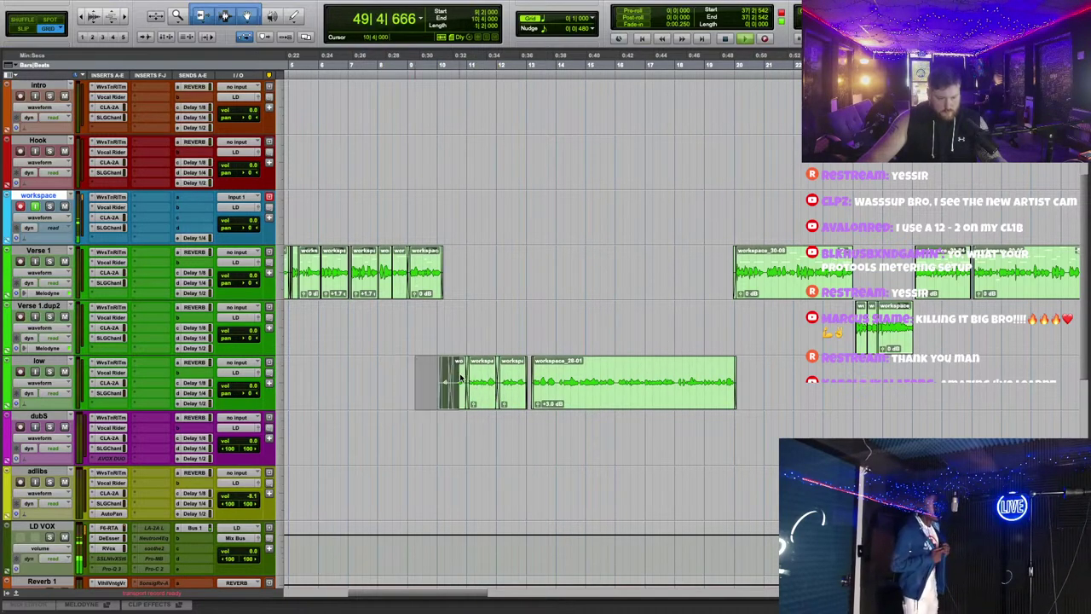
left_click(24, 29)
left_click_drag(395, 369, 470, 400)
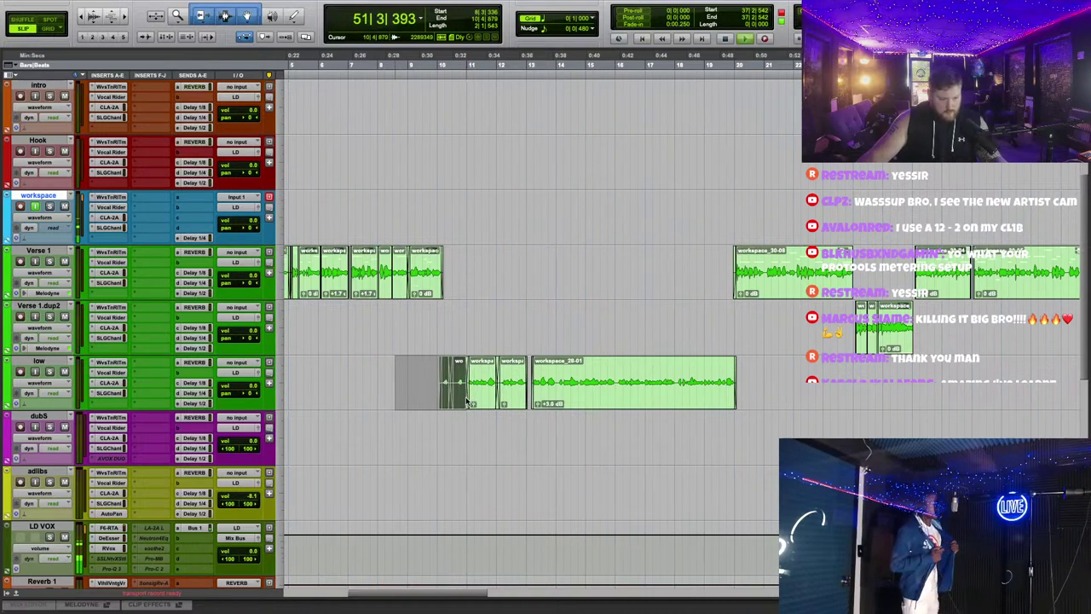
left_click(534, 307)
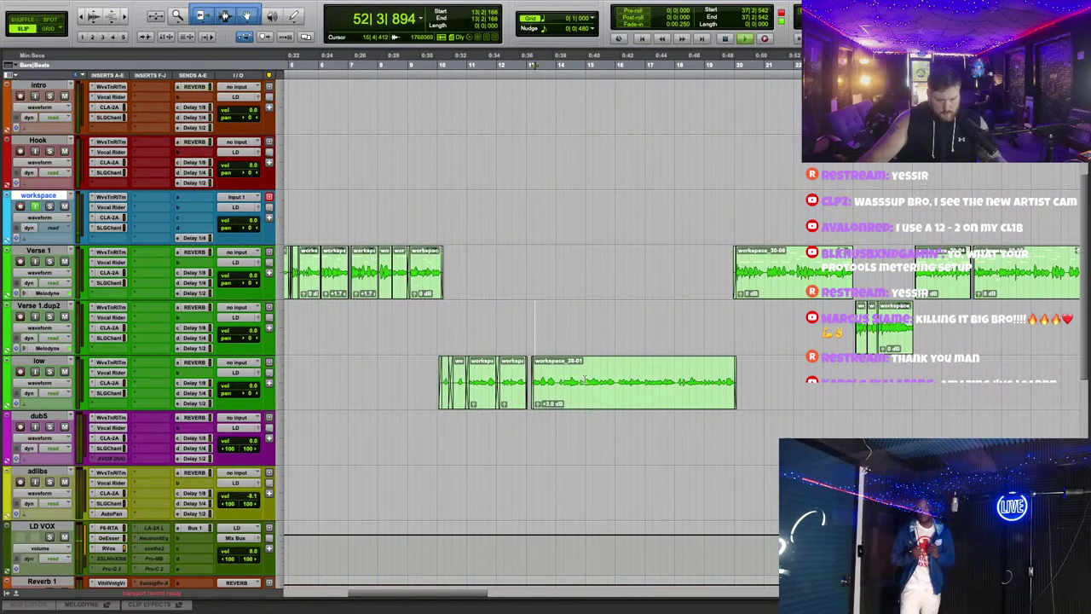
left_click_drag(416, 375, 752, 388)
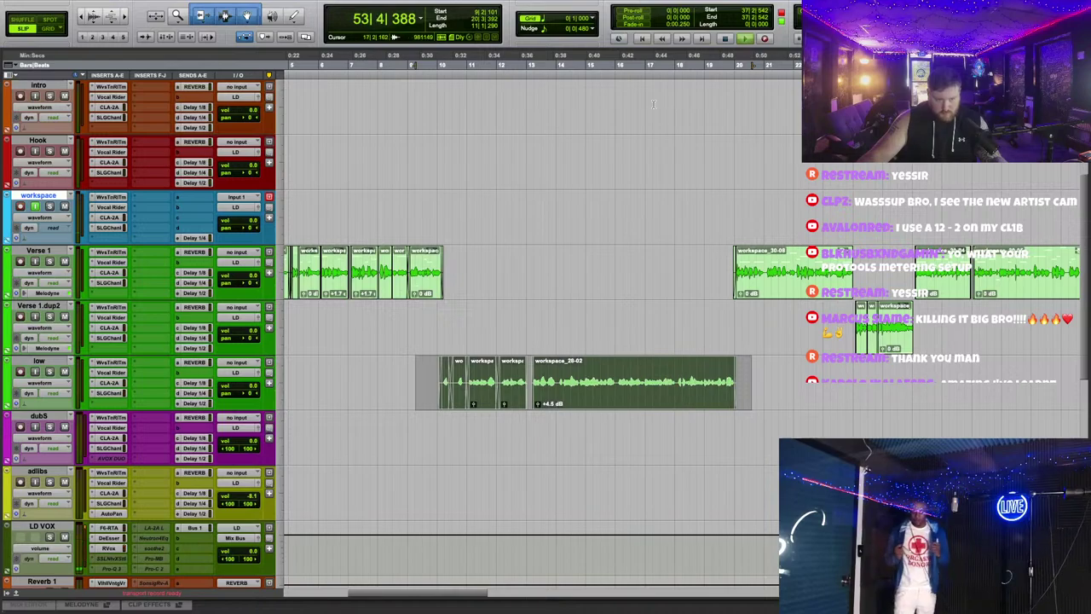
left_click(49, 29)
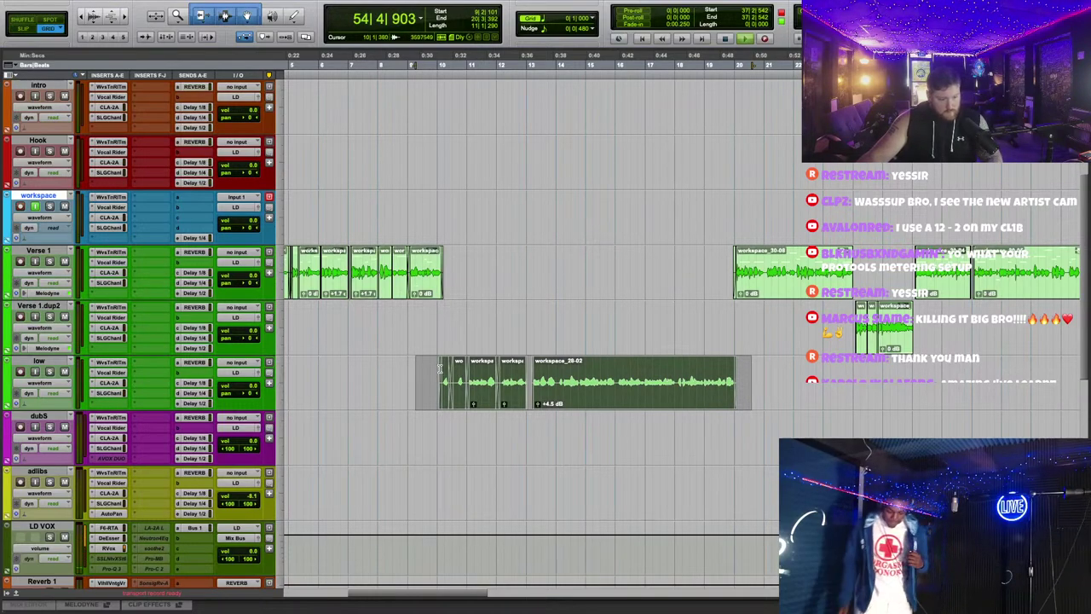
left_click_drag(440, 368, 745, 390)
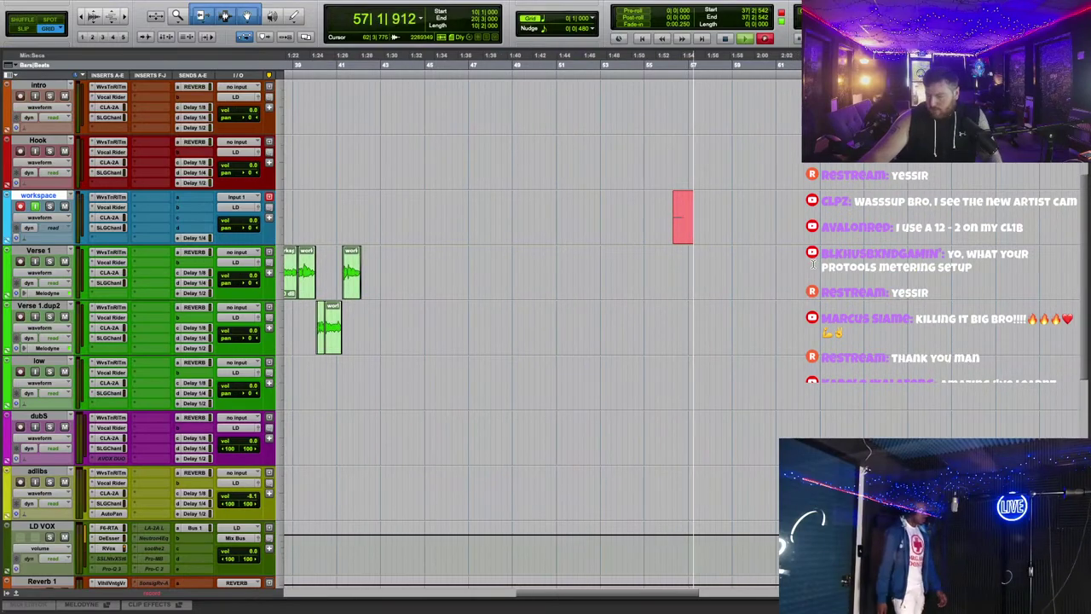
Step: Stop recording the workspace take and clear the selection
key("space")
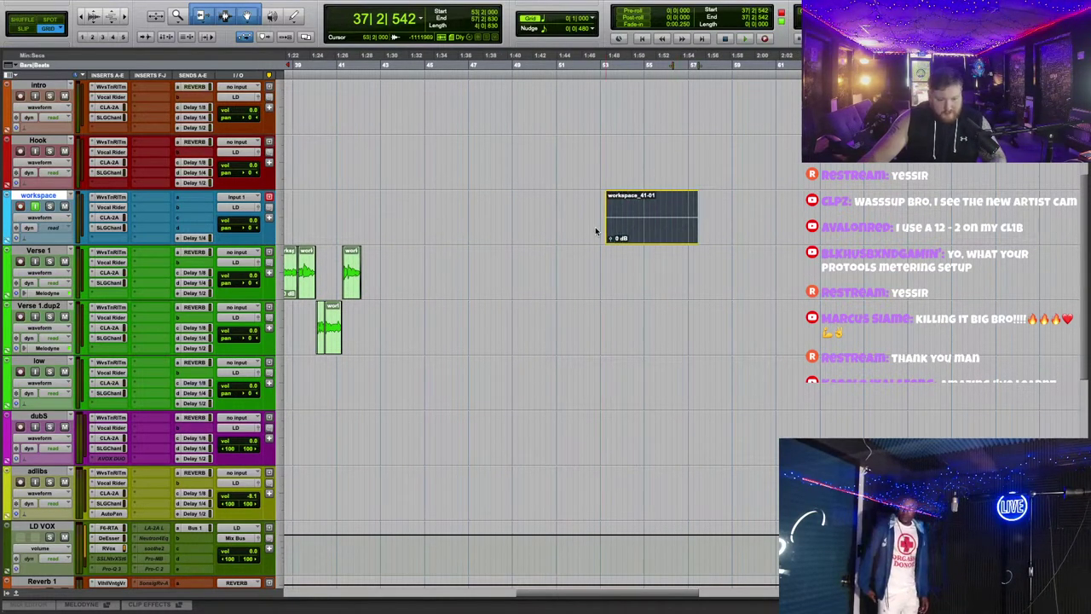
scroll(596, 231, "left", 5)
scroll(473, 237, "up", 5)
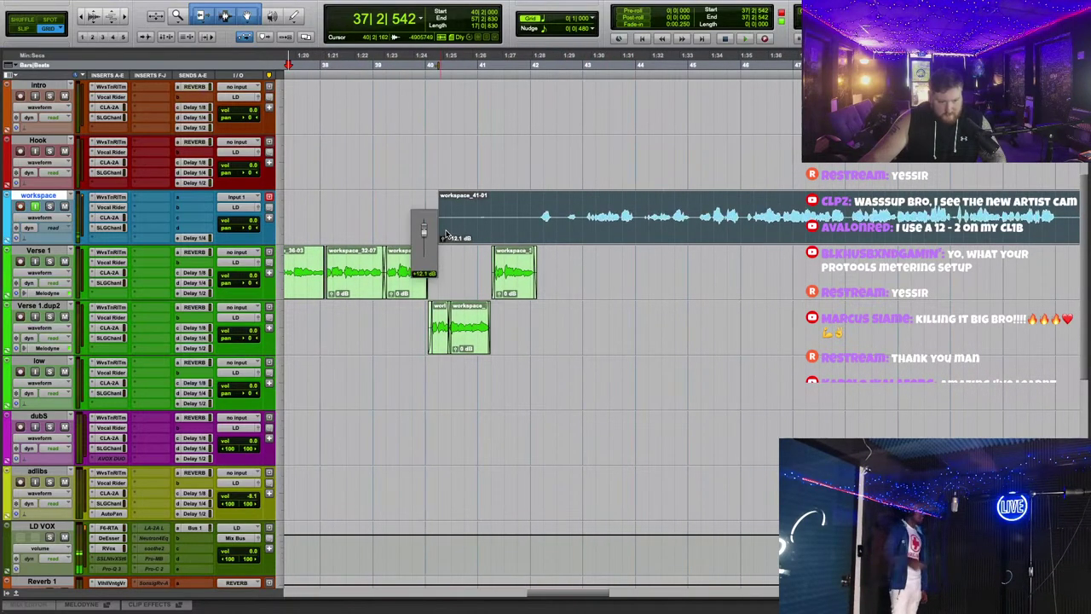
left_click(622, 331)
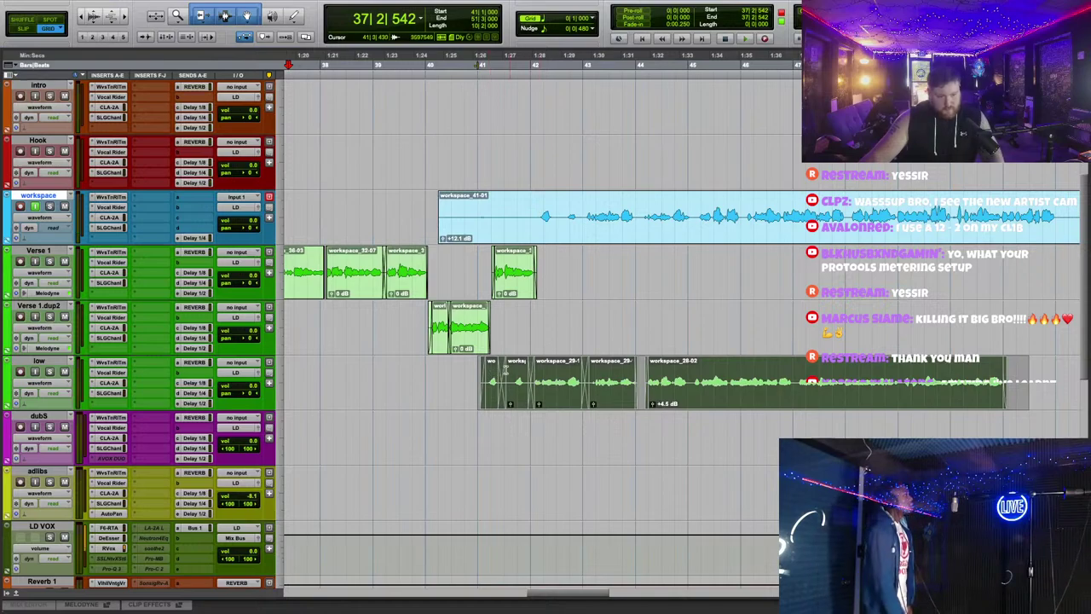
Step: Shift the low clips later and trim workspace_41-01's start to bar 42 to match
left_click_drag(495, 394, 551, 388)
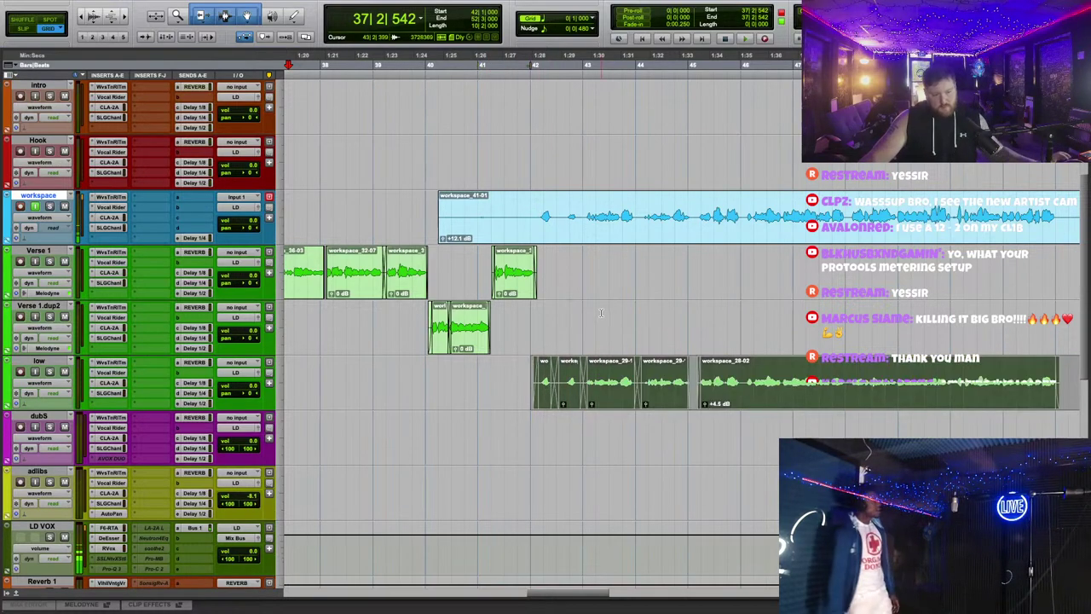
left_click_drag(443, 216, 531, 216)
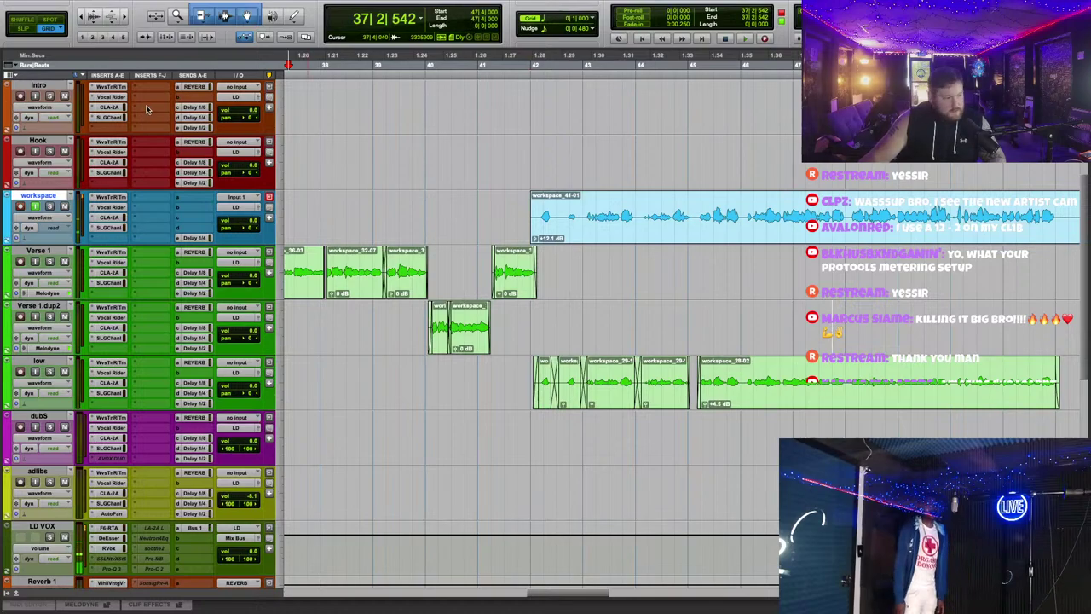
left_click(755, 238)
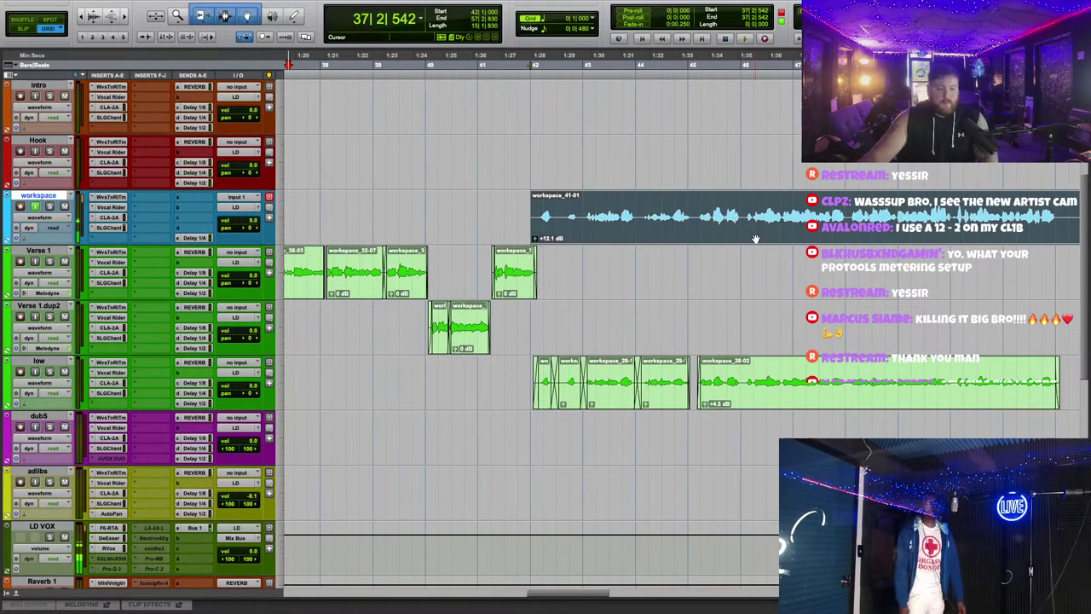
Step: Delete the workspace_41-01 take and zoom the timeline to the section
key("Delete")
key("r")
scroll(609, 256, "down", 1)
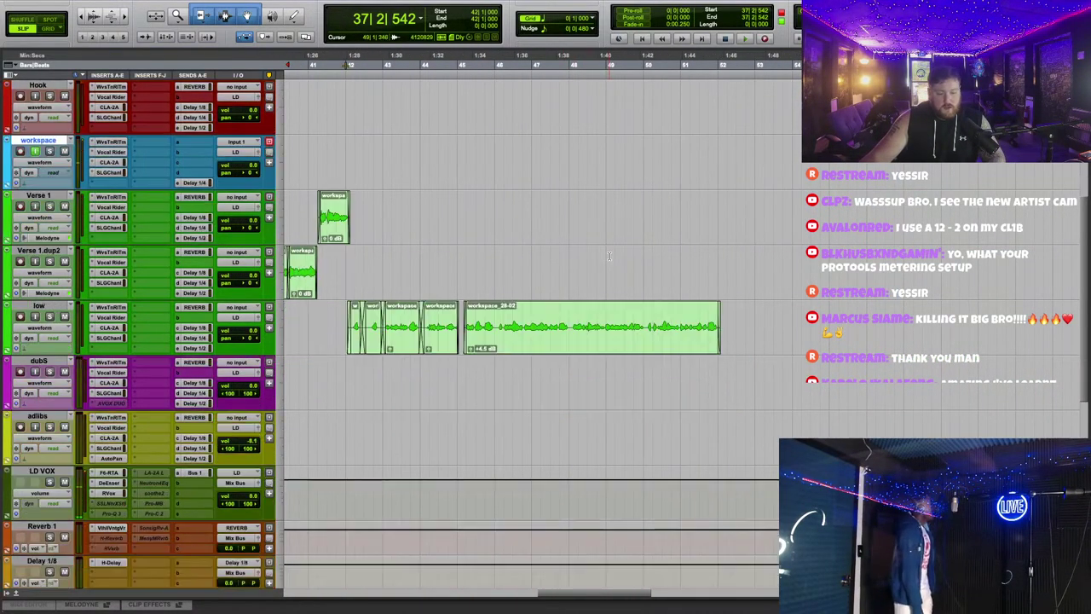
scroll(605, 253, "left", 1)
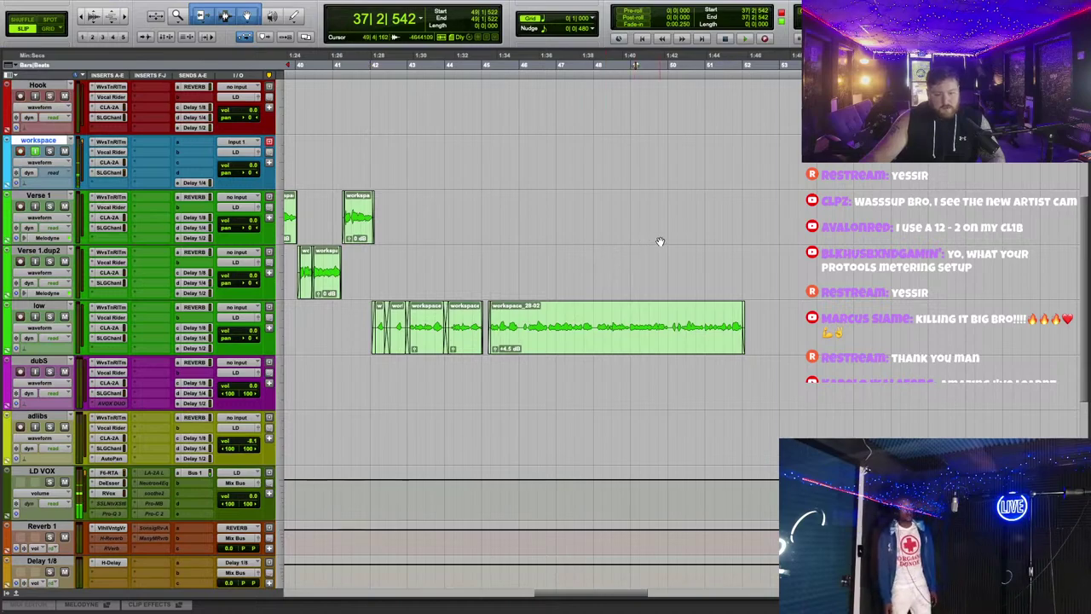
scroll(660, 241, "left", 2)
key("t")
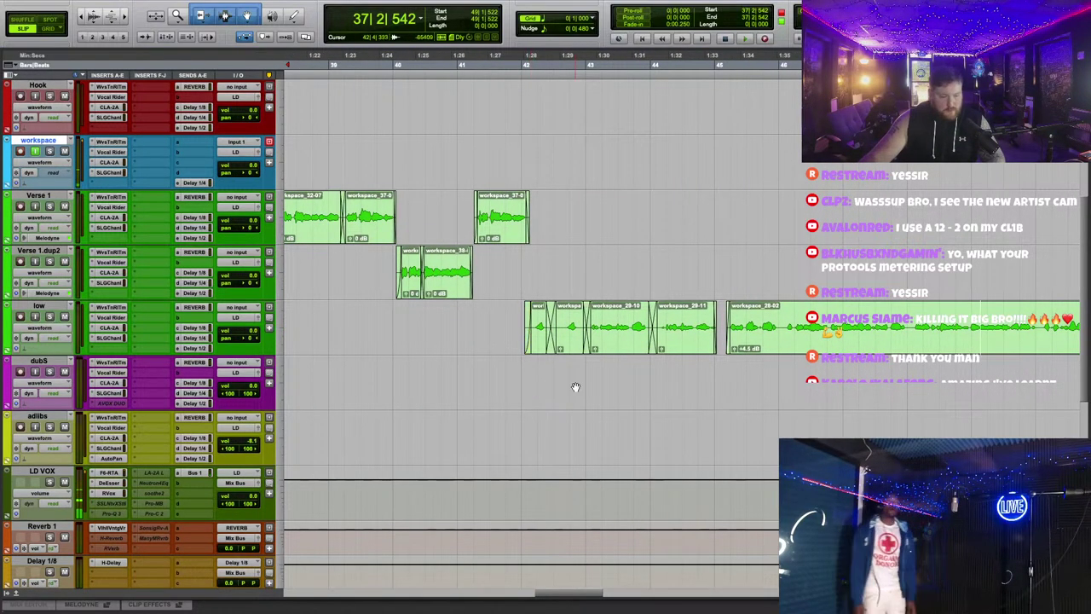
key("r")
key("r")
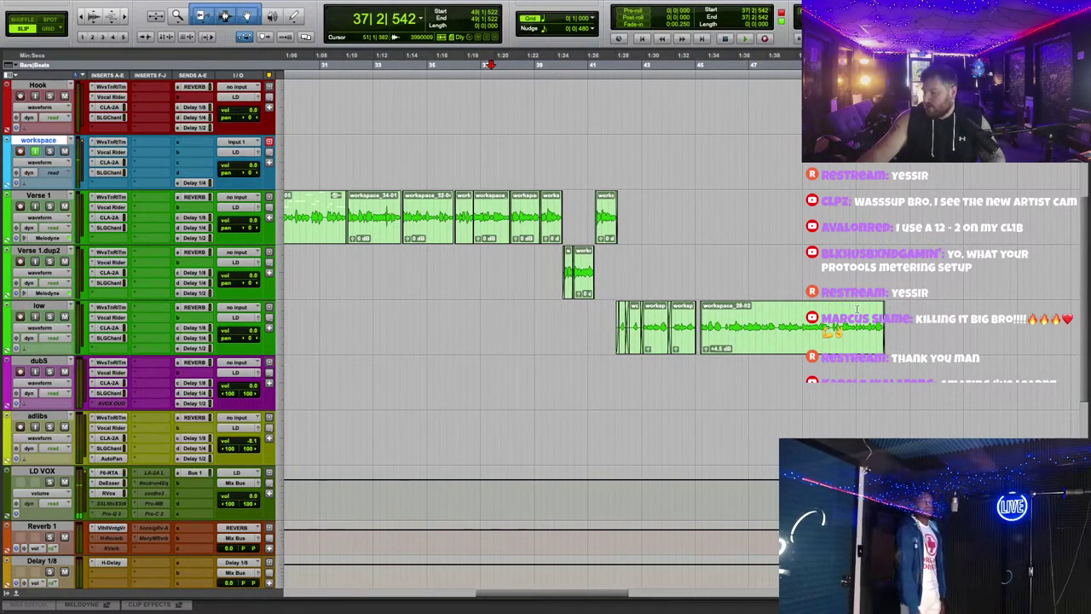
key("t")
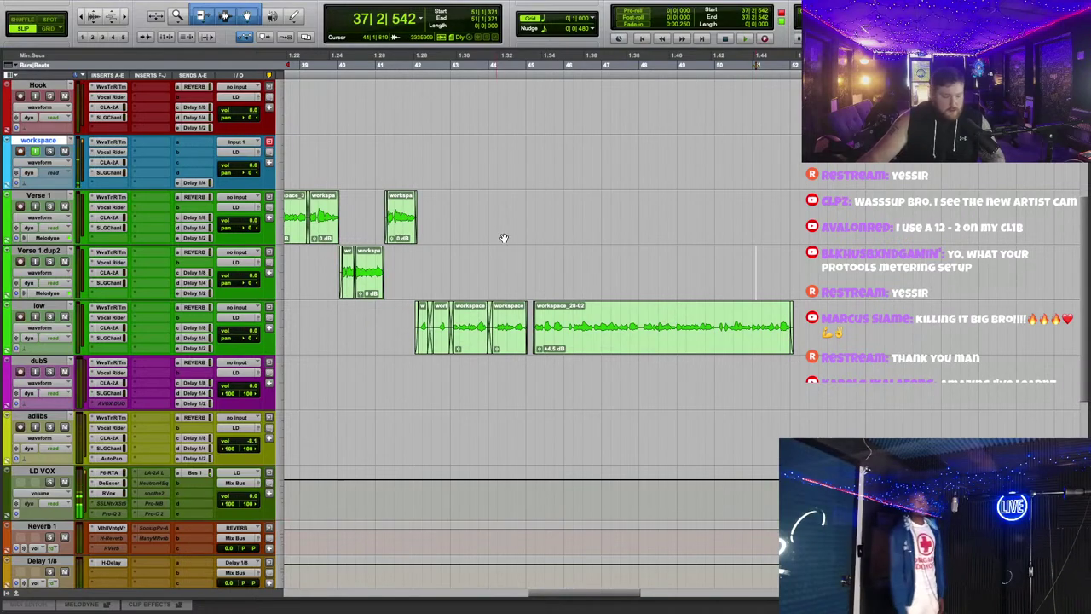
scroll(511, 237, "left", 3)
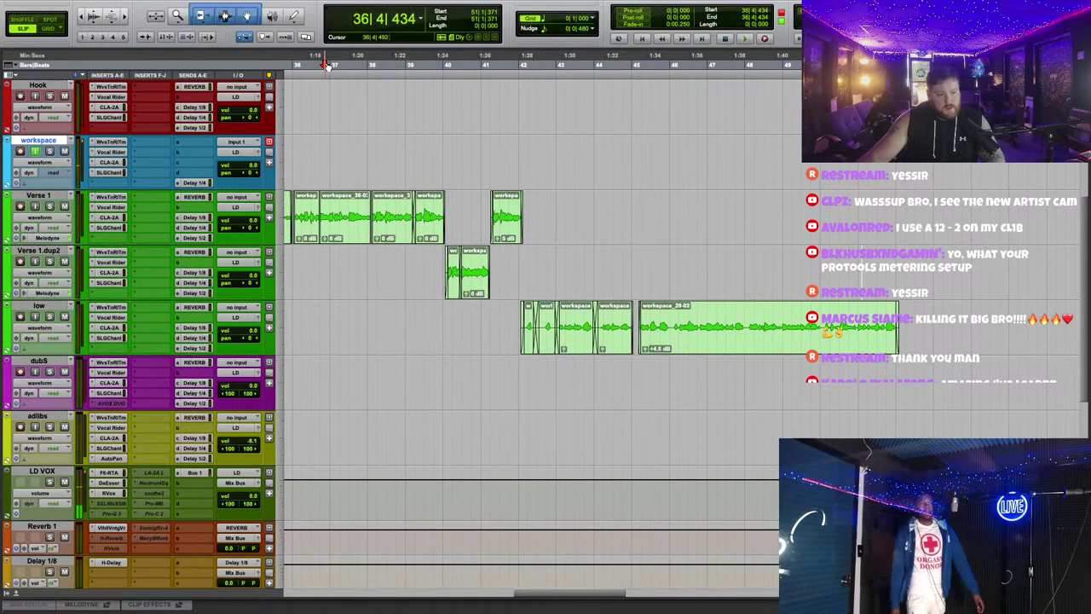
Step: Audition the section, then record a new take on workspace from about bar 52
key("space")
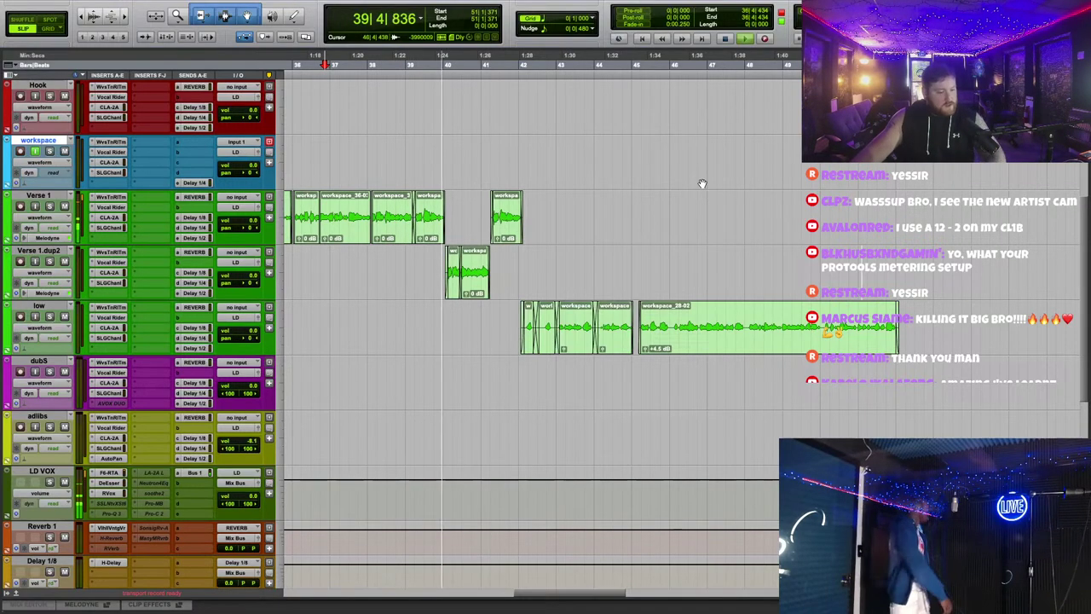
key("ctrl+bracketright")
scroll(707, 191, "right", 3)
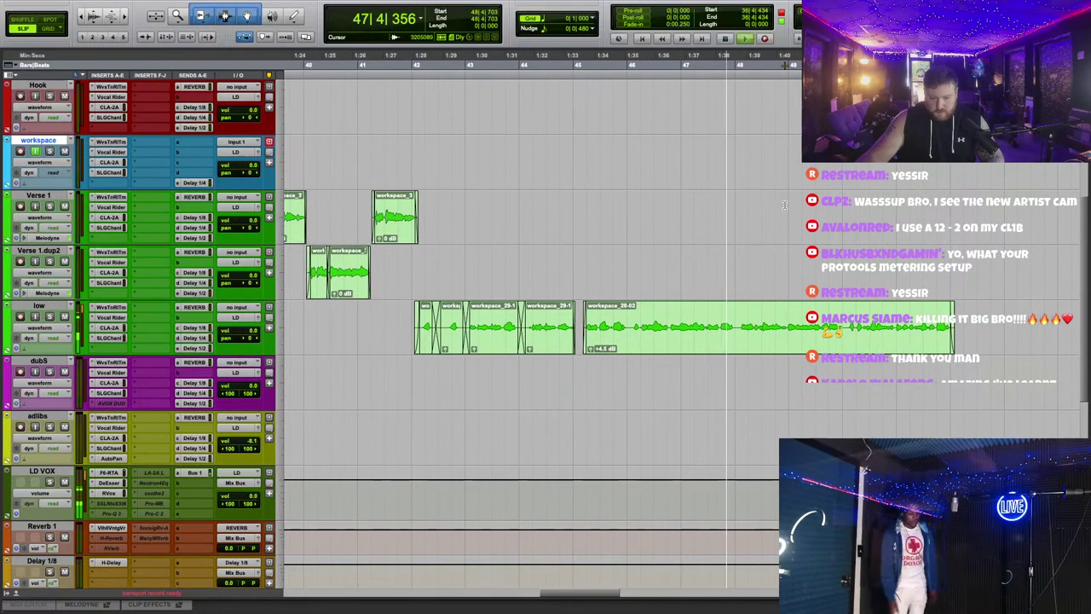
scroll(785, 206, "up", 3)
key("F12")
scroll(859, 232, "down", 3)
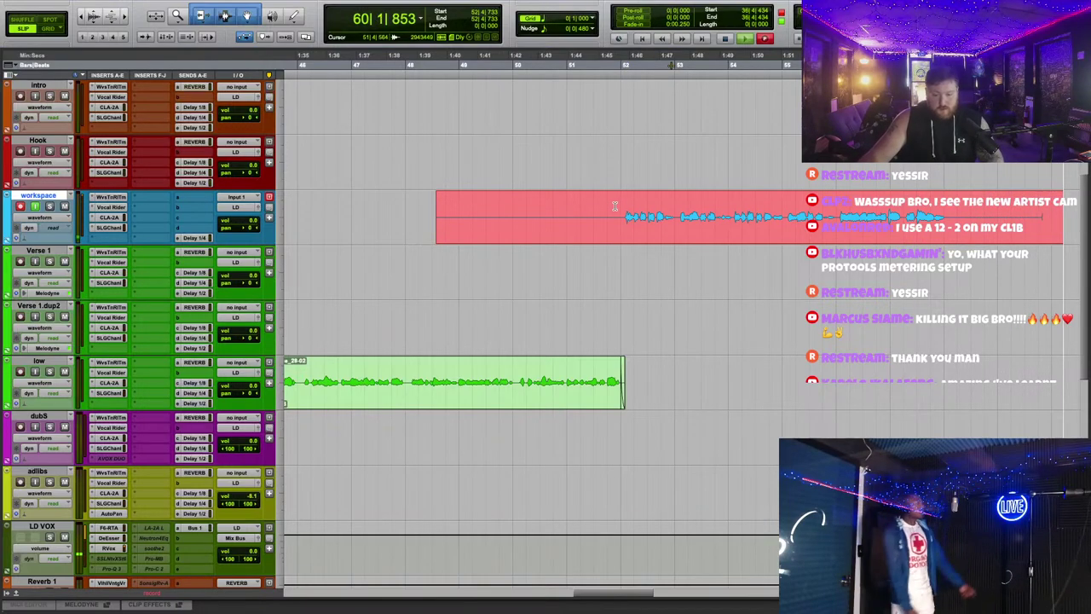
Step: Stop recording, trim the new take's start, and move workspace_42-01 onto Verse 1.dup2
key("space")
left_click(614, 205)
key("a")
left_click_drag(958, 213, 958, 322)
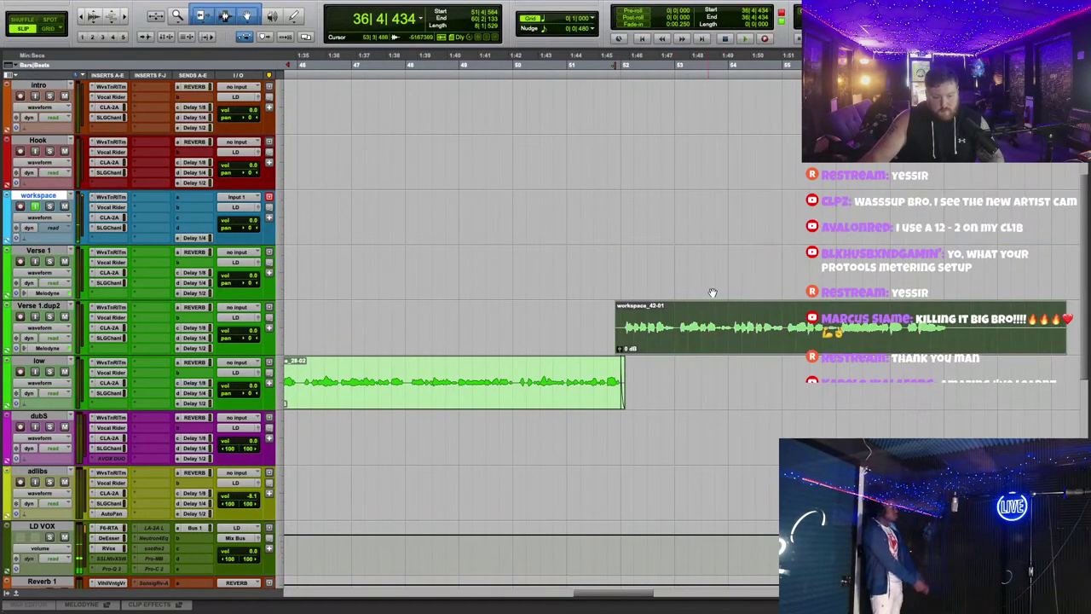
scroll(714, 304, "right", 5)
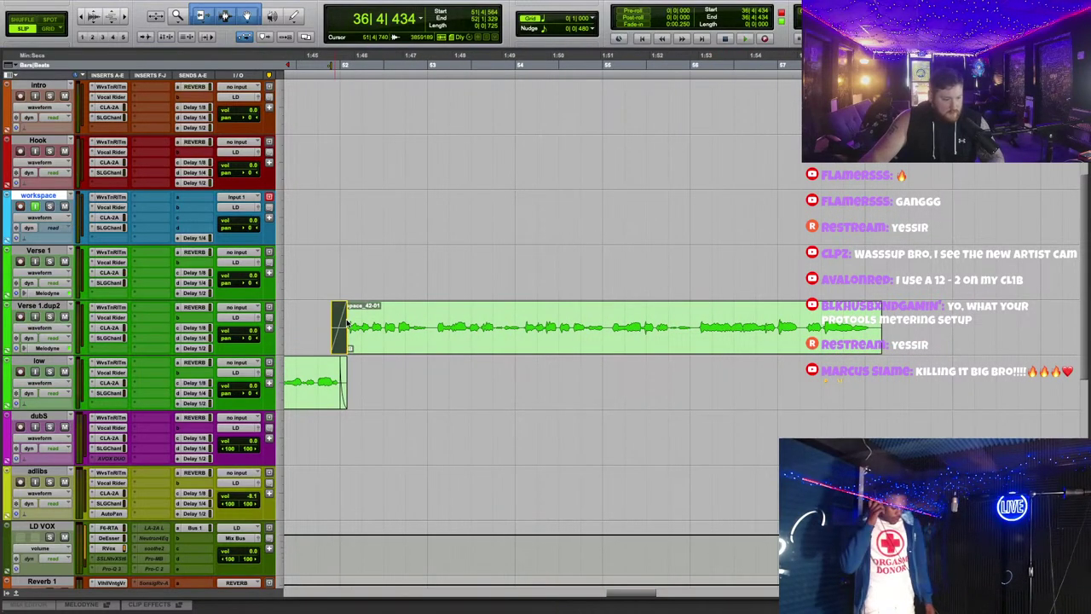
Step: Play back the new take from bar 50
left_click(426, 390)
key("space")
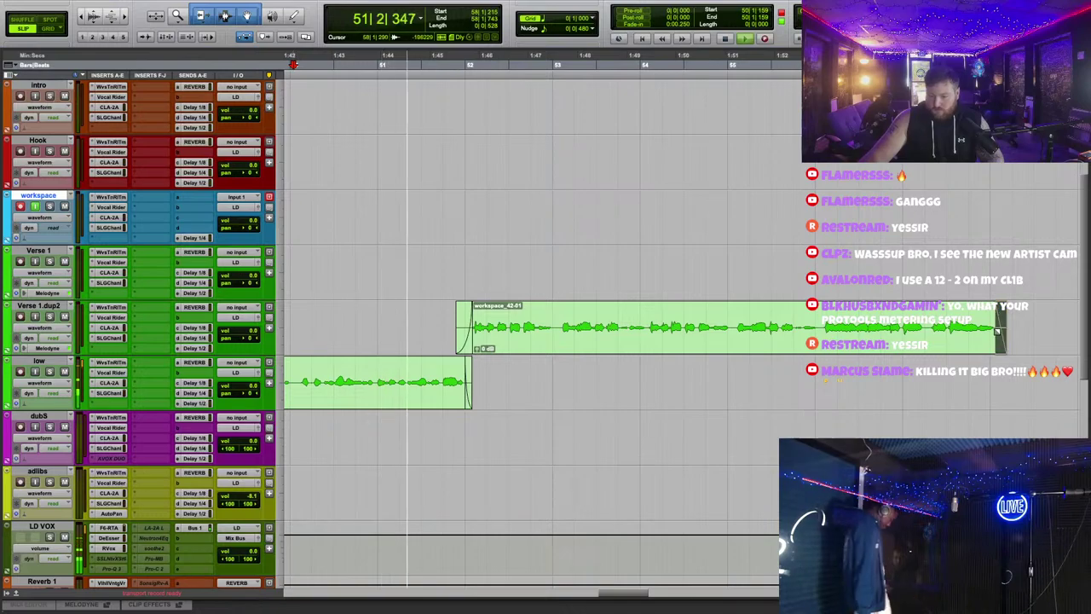
scroll(750, 236, "up", 3)
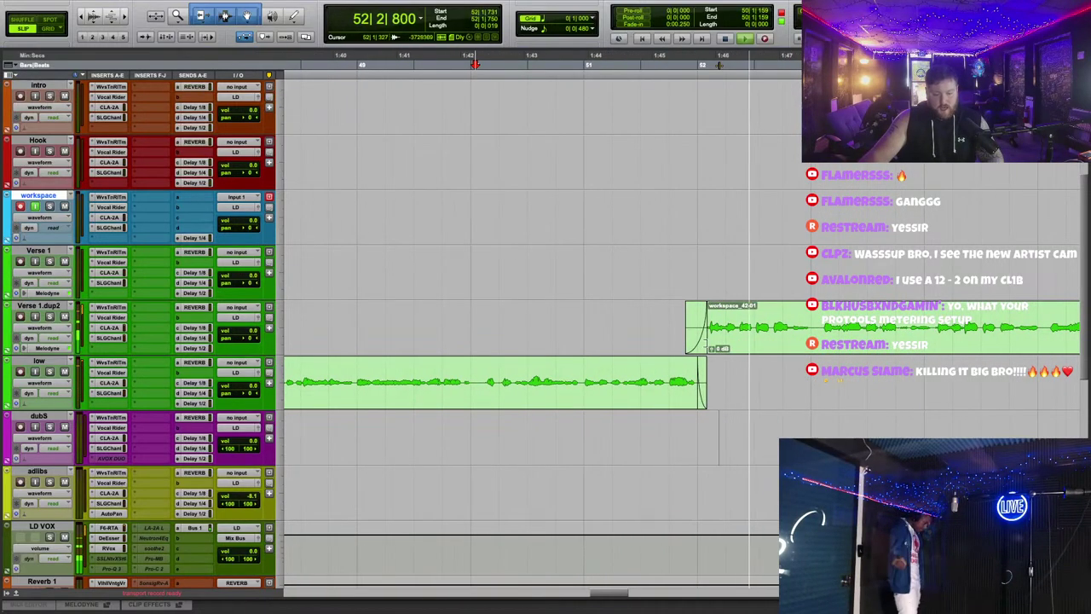
scroll(731, 265, "right", 5)
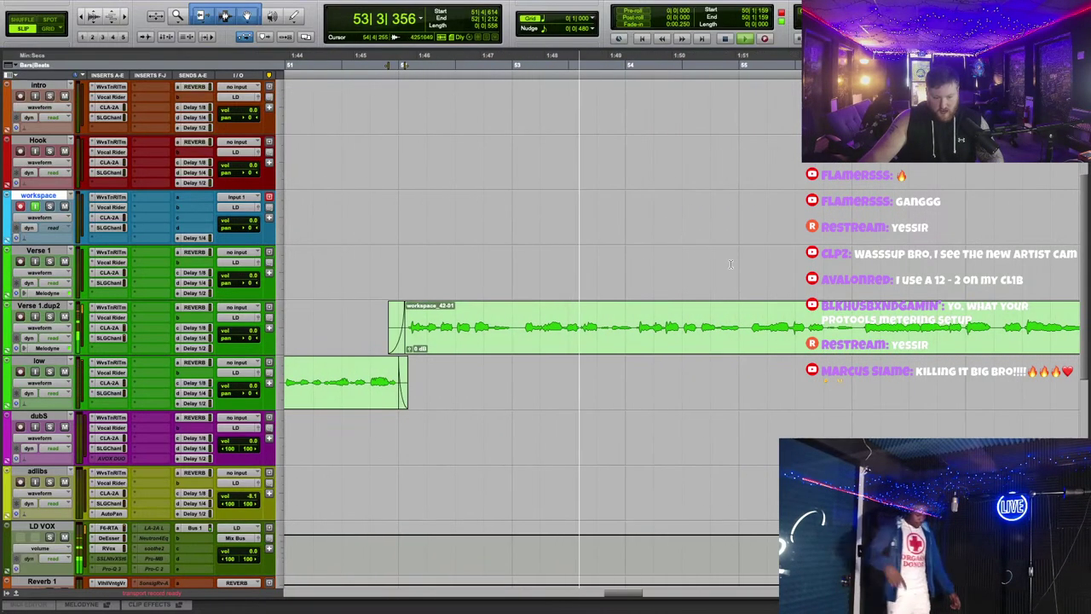
scroll(897, 345, "down", 2)
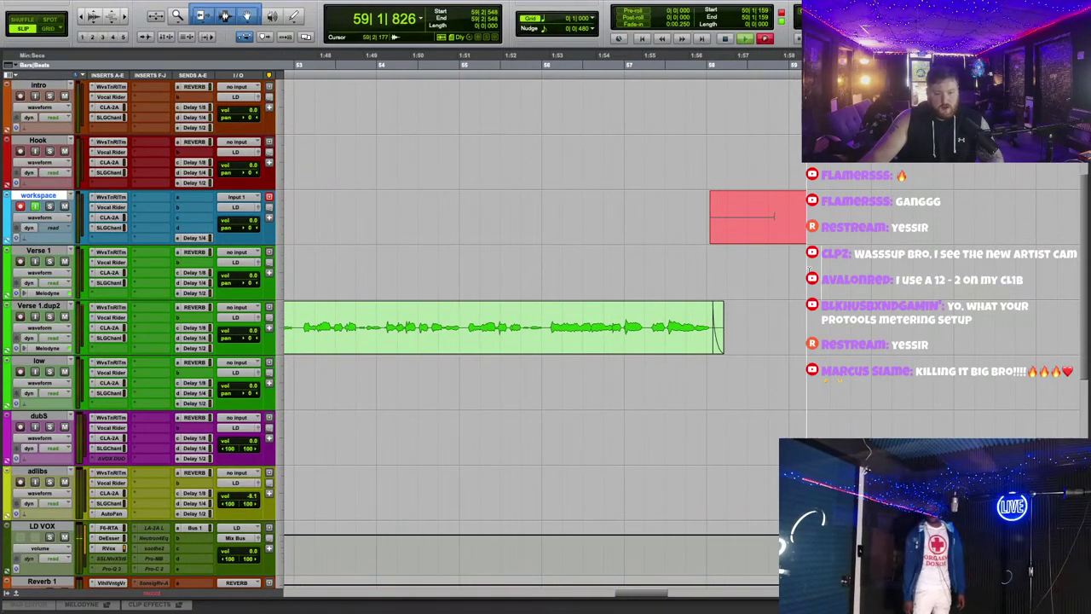
Step: Stop recording, undo the workspace_43-01 take, and play from earlier in the song
key("space")
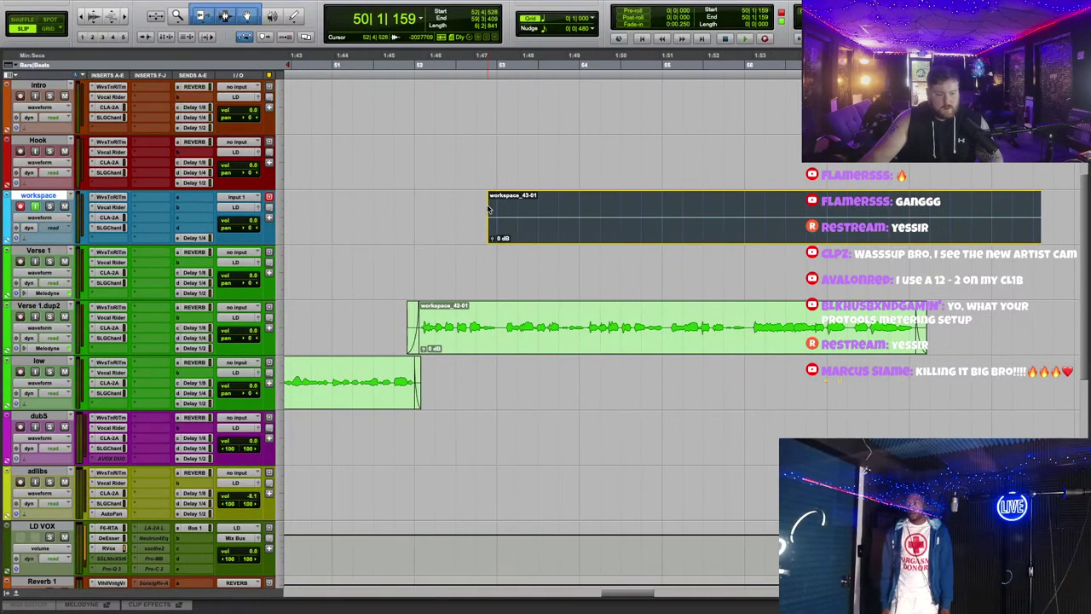
key("ctrl+z")
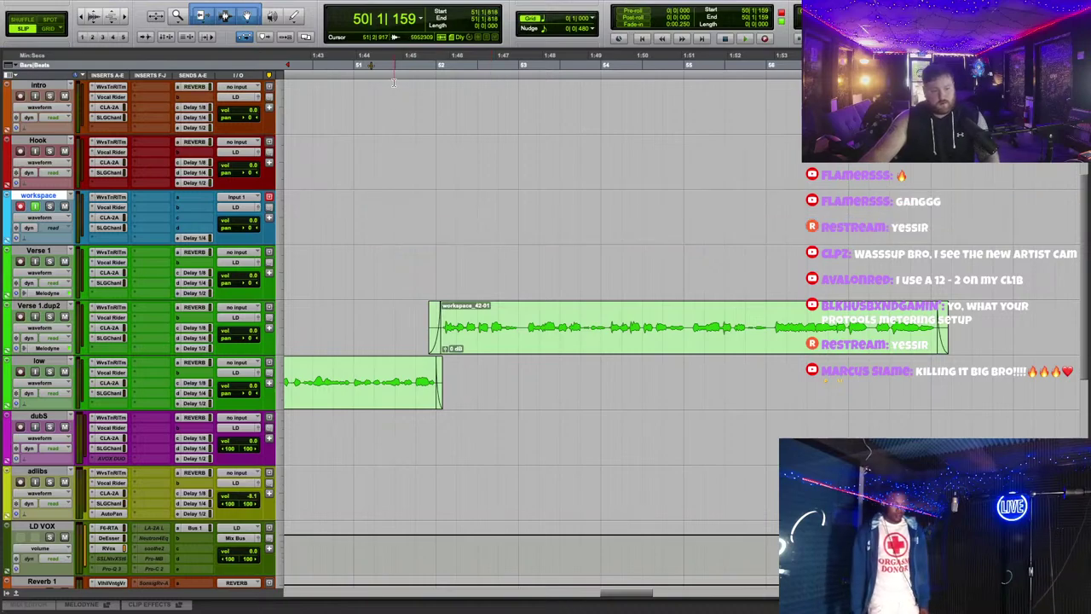
left_click(369, 65)
key("space")
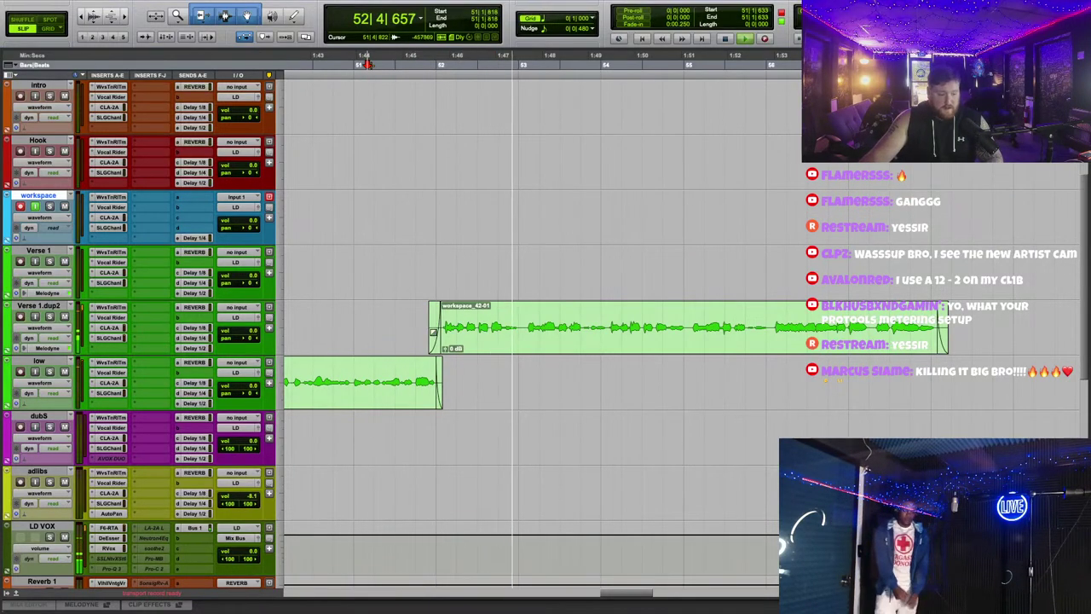
Step: Punch in a new workspace_44-01 take on the workspace track, then stop it
left_click(439, 331)
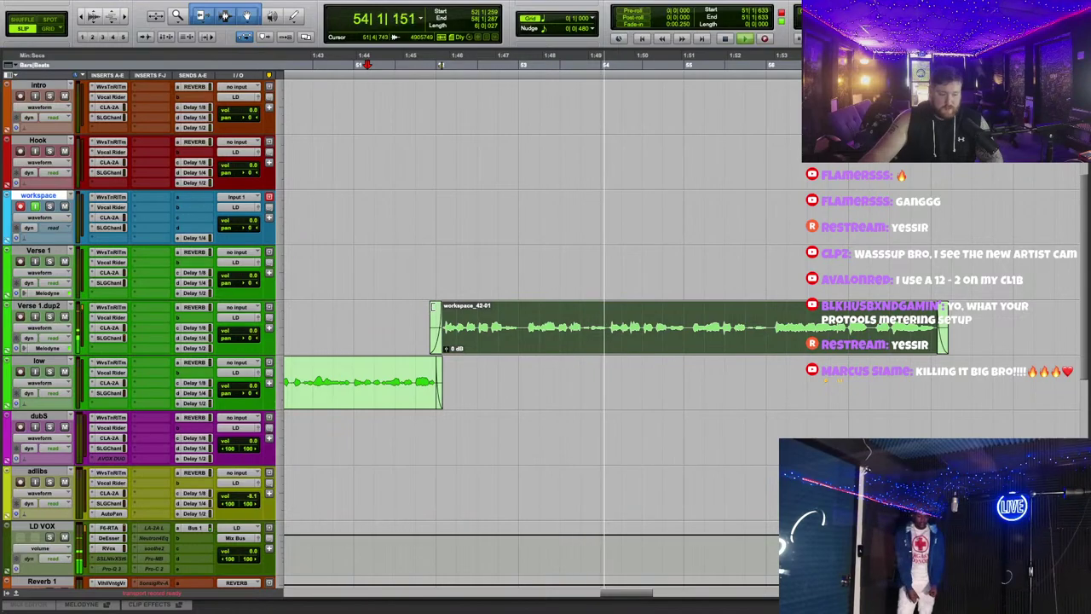
left_click(558, 256)
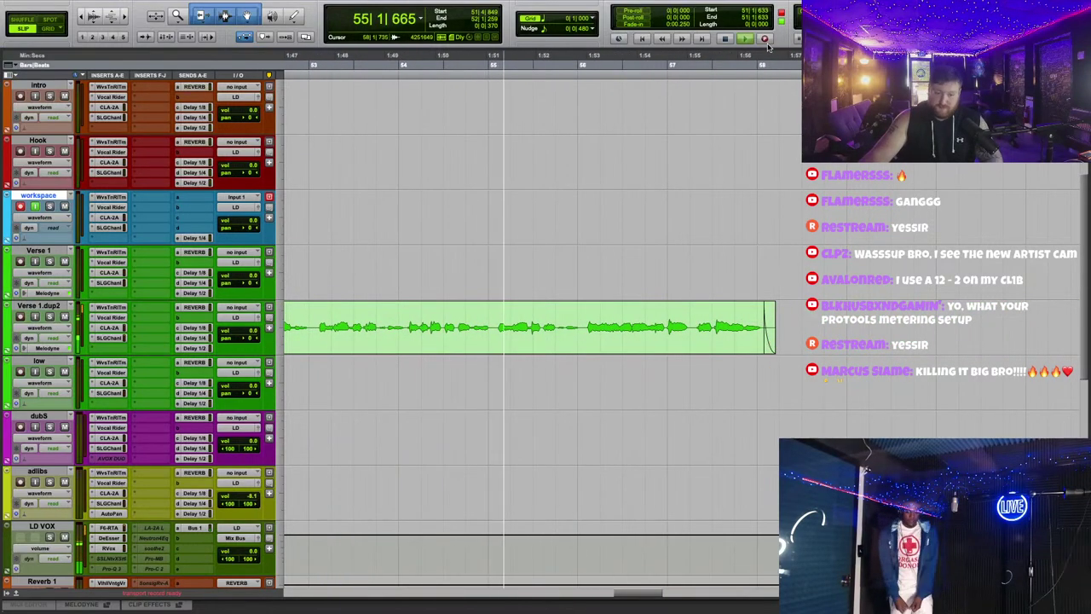
key("super+space")
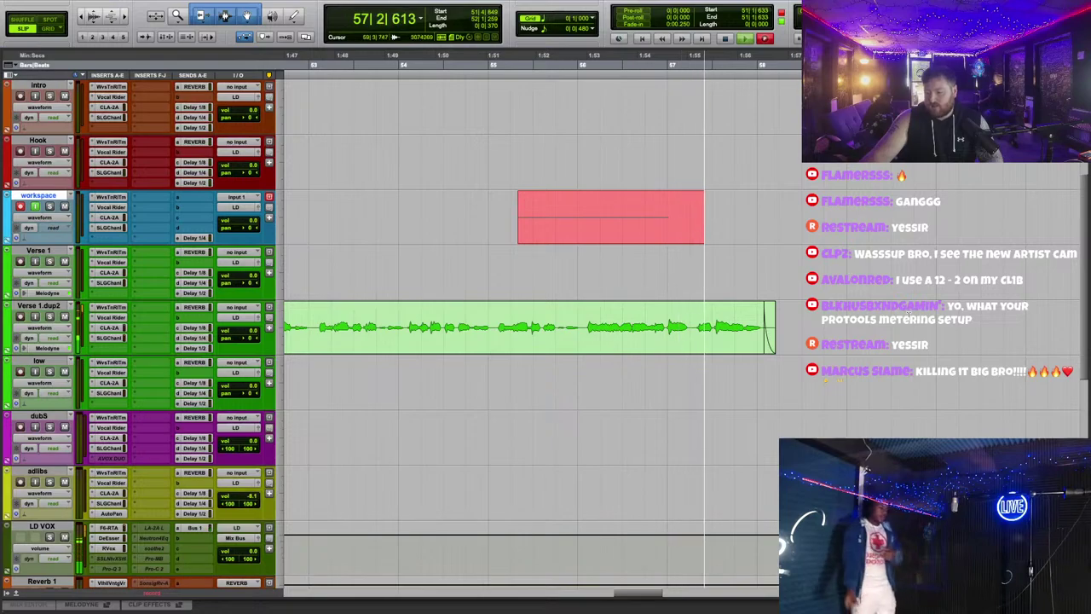
key("super+bracketleft")
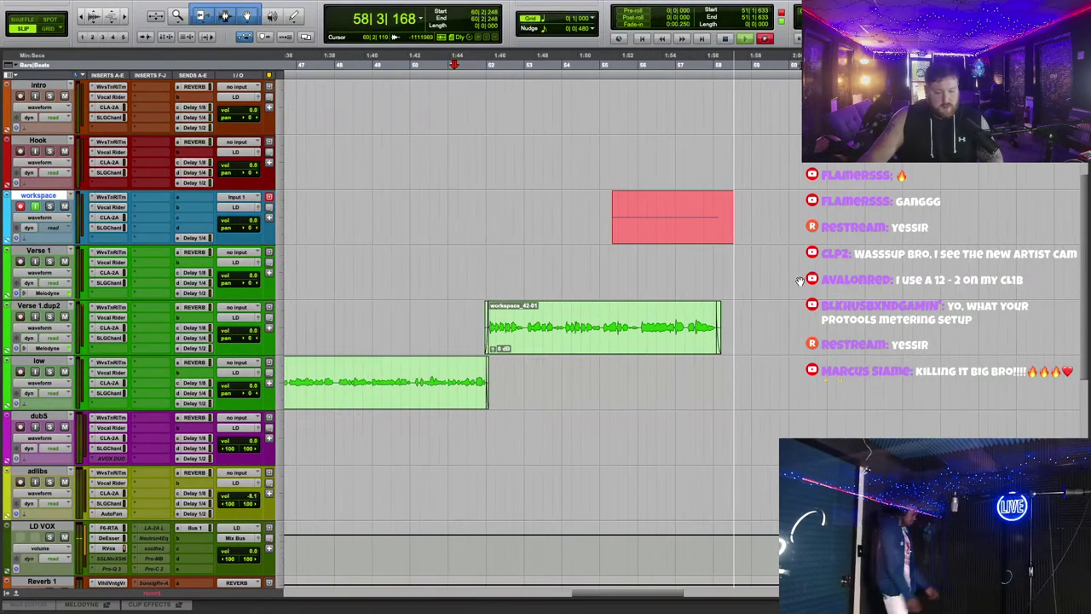
key("super+bracketleft")
key("space")
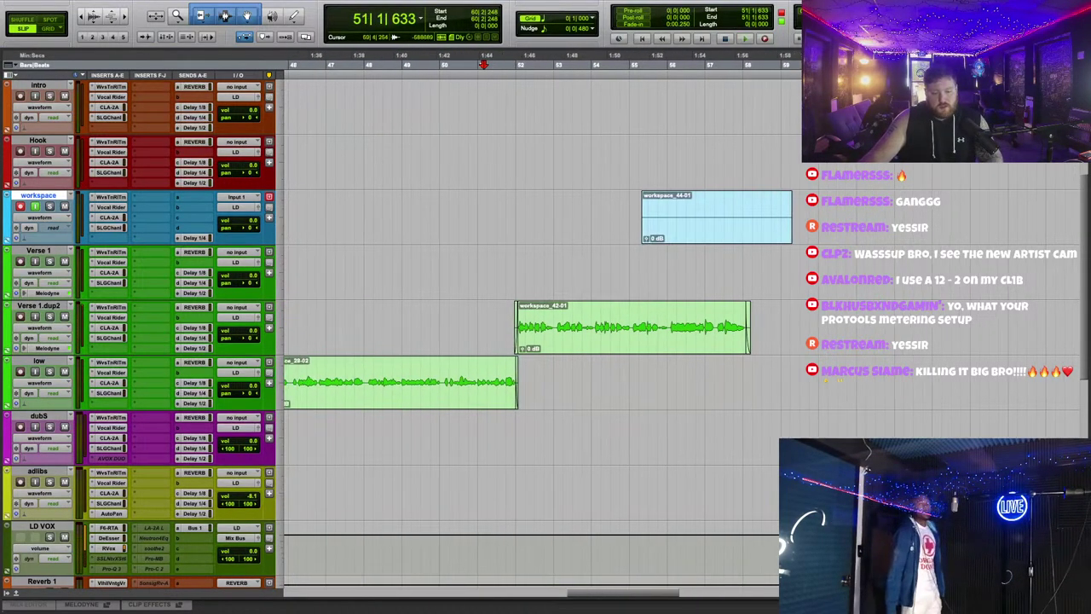
Step: Clear the workspace_44-01 take from the workspace track
right_click(737, 239)
left_click(789, 312)
scroll(794, 244, "left", 5)
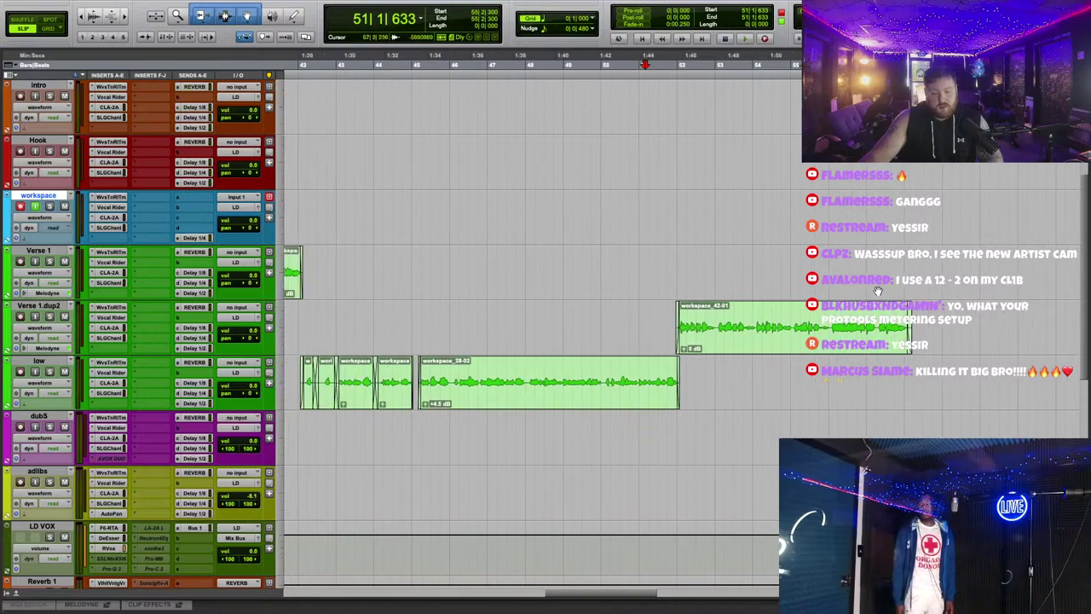
scroll(462, 385, "left", 3)
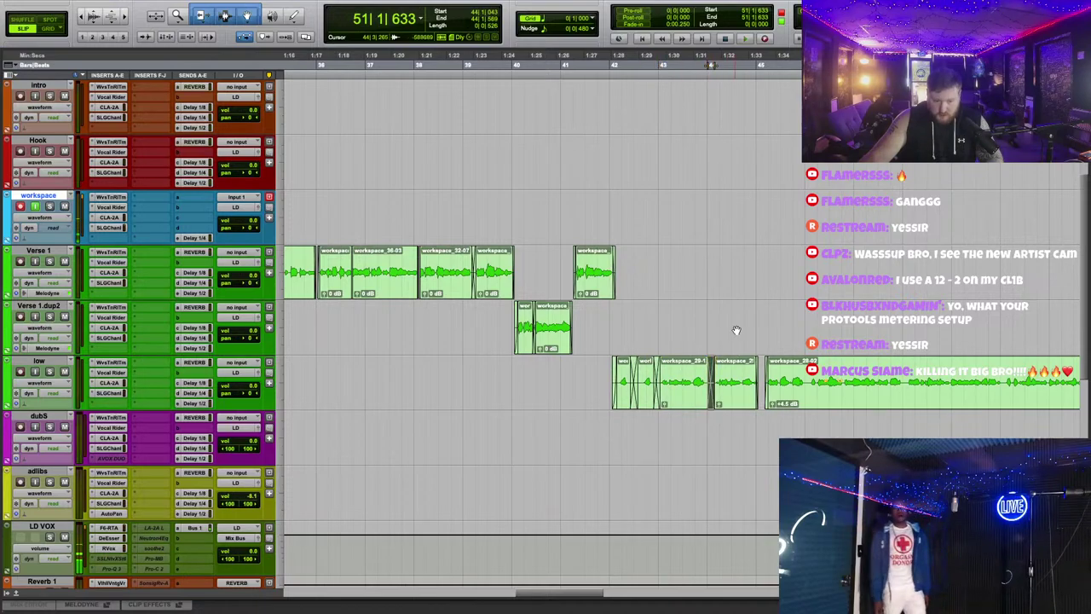
scroll(761, 413, "up", 3)
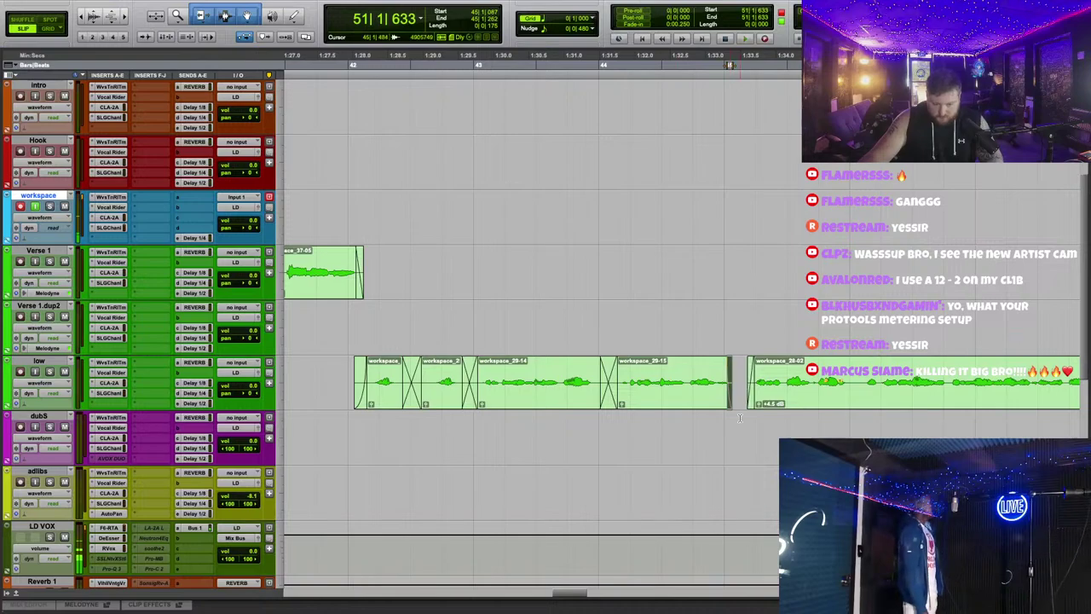
Step: Select the first clip on the low track
left_click(371, 392)
scroll(779, 301, "down", 2)
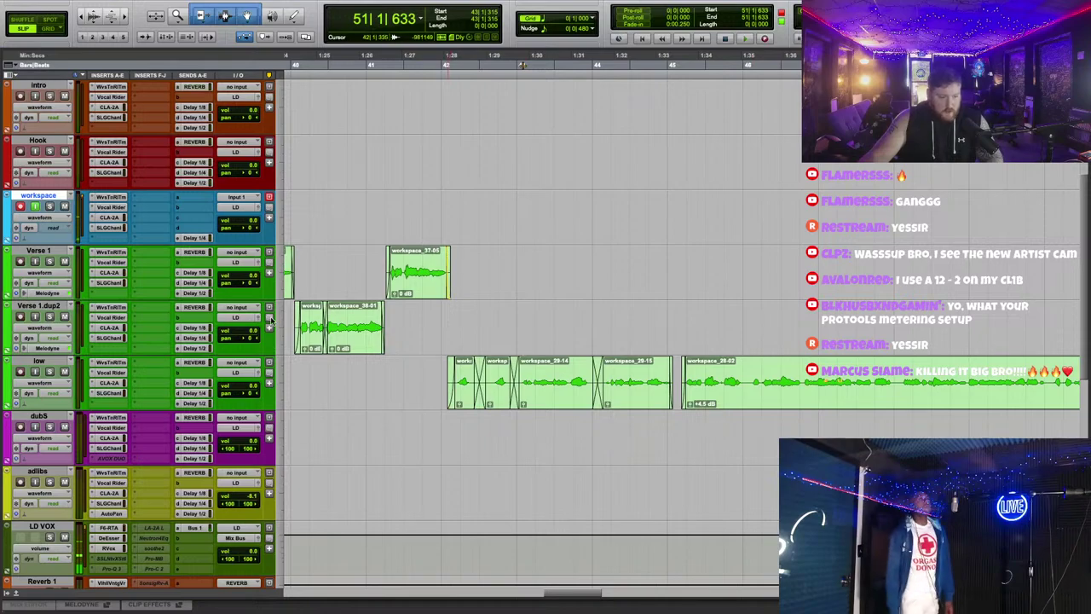
scroll(611, 277, "left", 5)
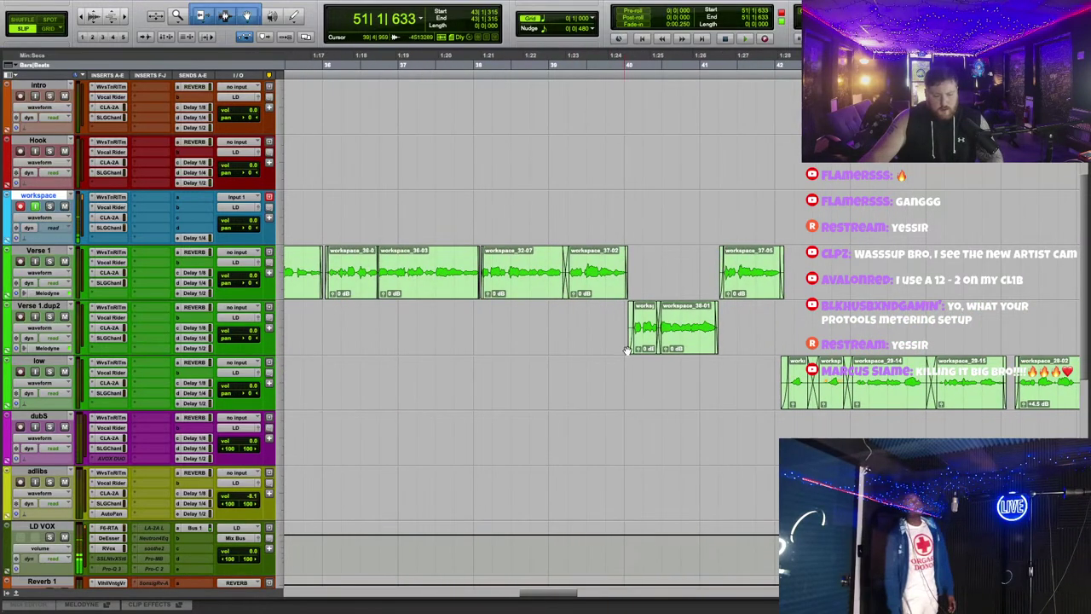
scroll(638, 346, "right", 10)
scroll(604, 249, "down", 1)
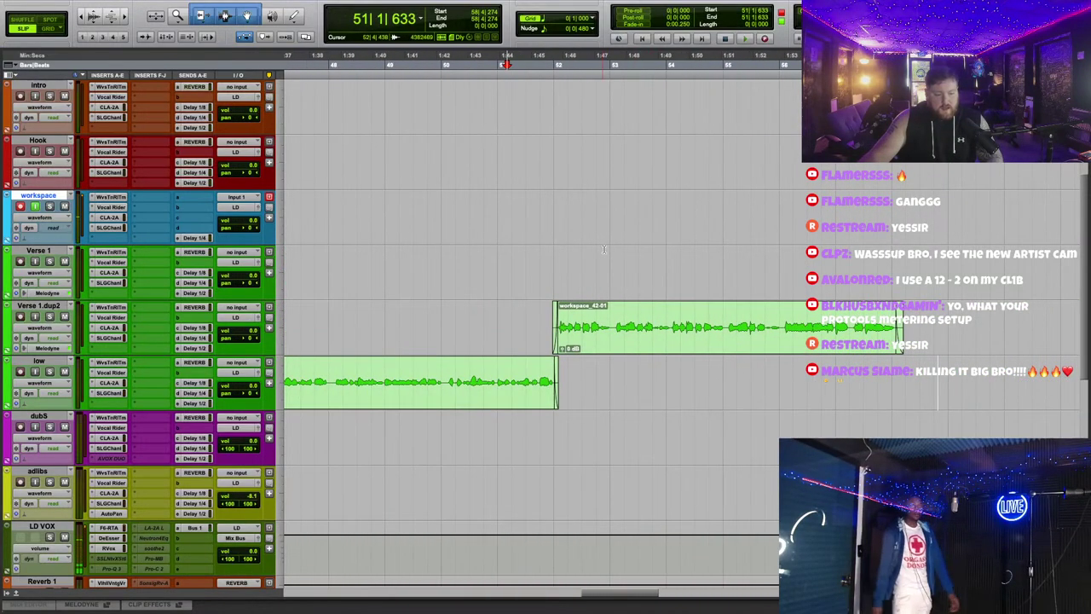
Step: Review the verse clips during playback, briefly testing the end of workspace_42-01
key("space")
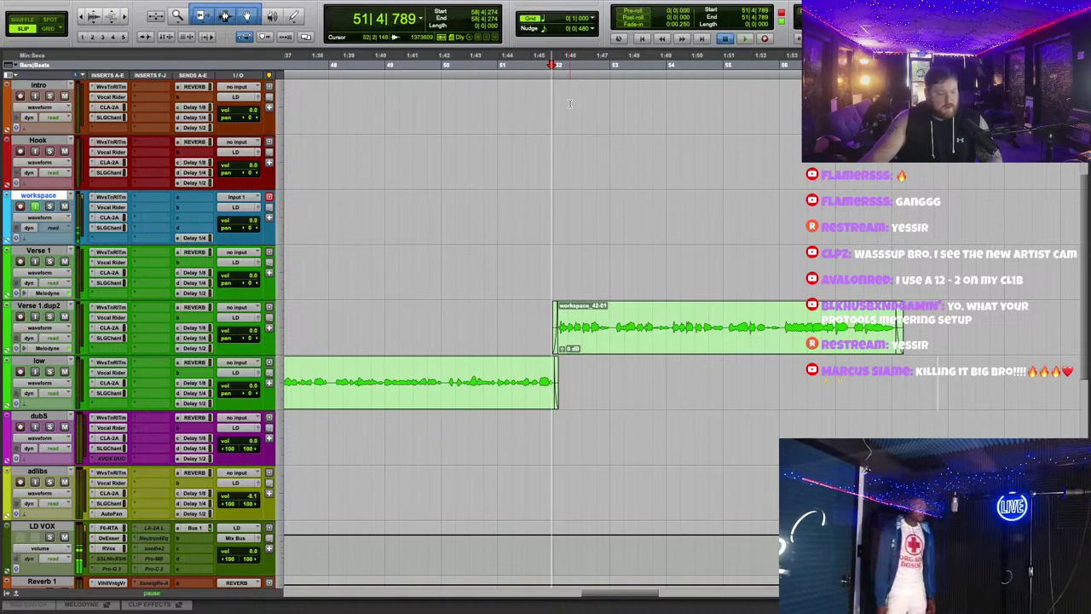
scroll(737, 215, "left", 3)
scroll(750, 247, "up", 1)
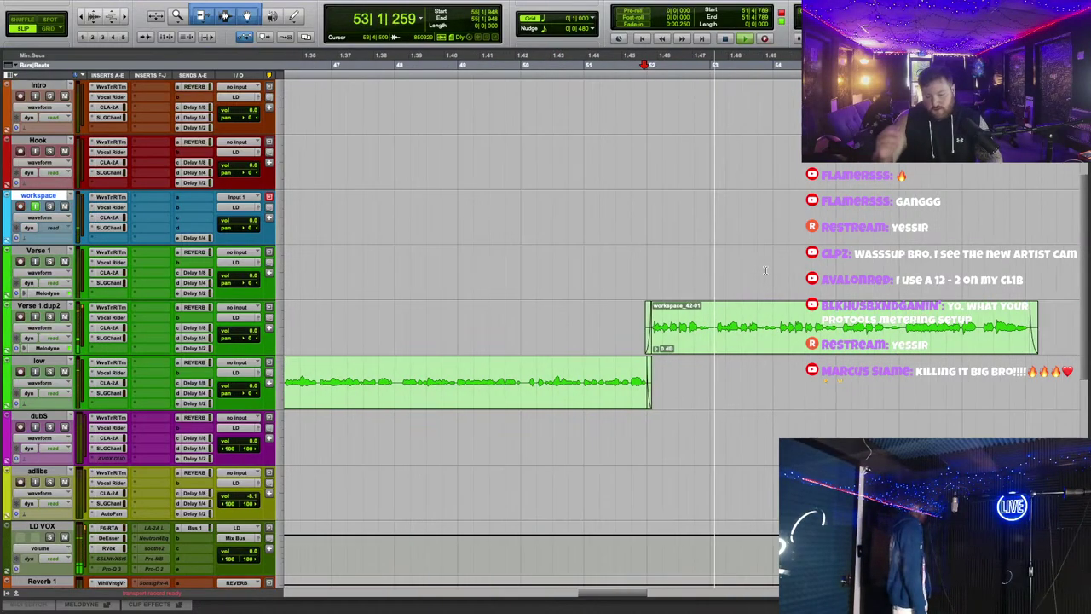
scroll(764, 271, "right", 10)
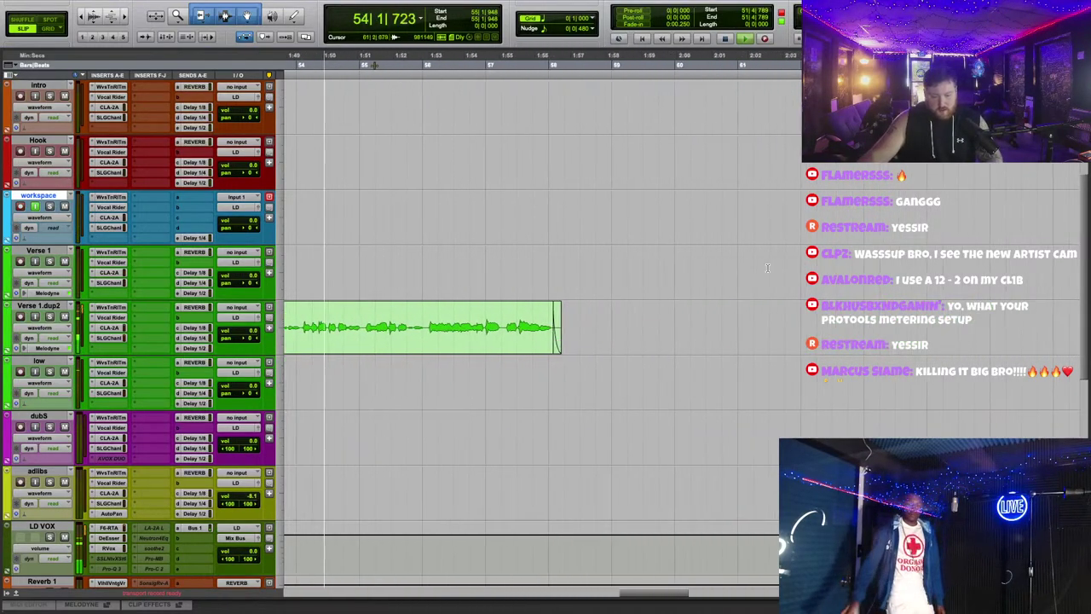
scroll(711, 303, "left", 5)
scroll(710, 302, "up", 2)
scroll(711, 302, "down", 1)
scroll(711, 303, "up", 2)
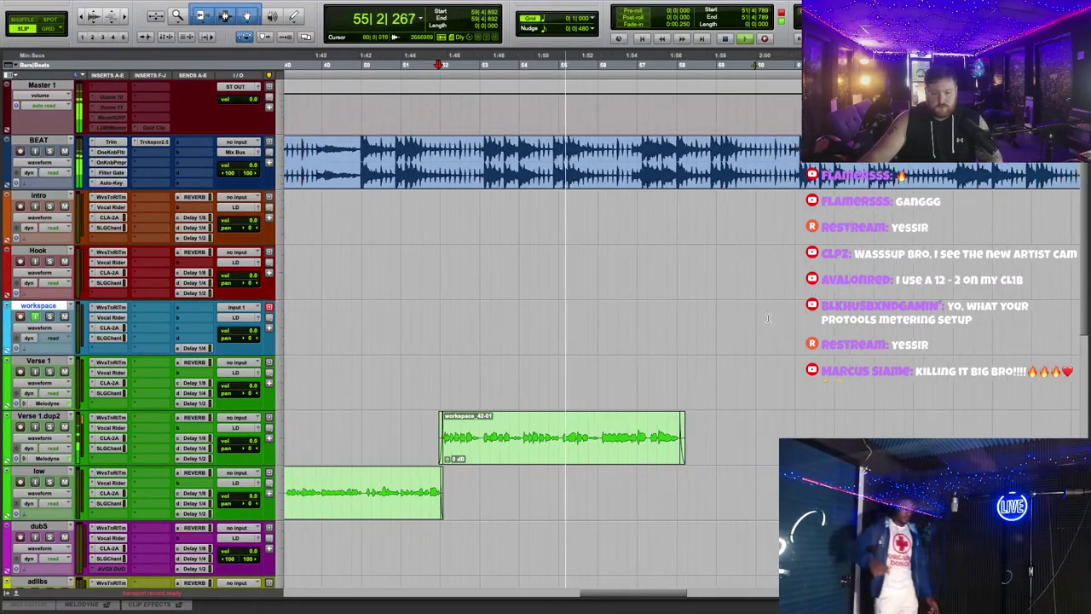
scroll(742, 311, "left", 4)
scroll(742, 311, "down", 1)
scroll(774, 320, "right", 5)
scroll(775, 318, "down", 2)
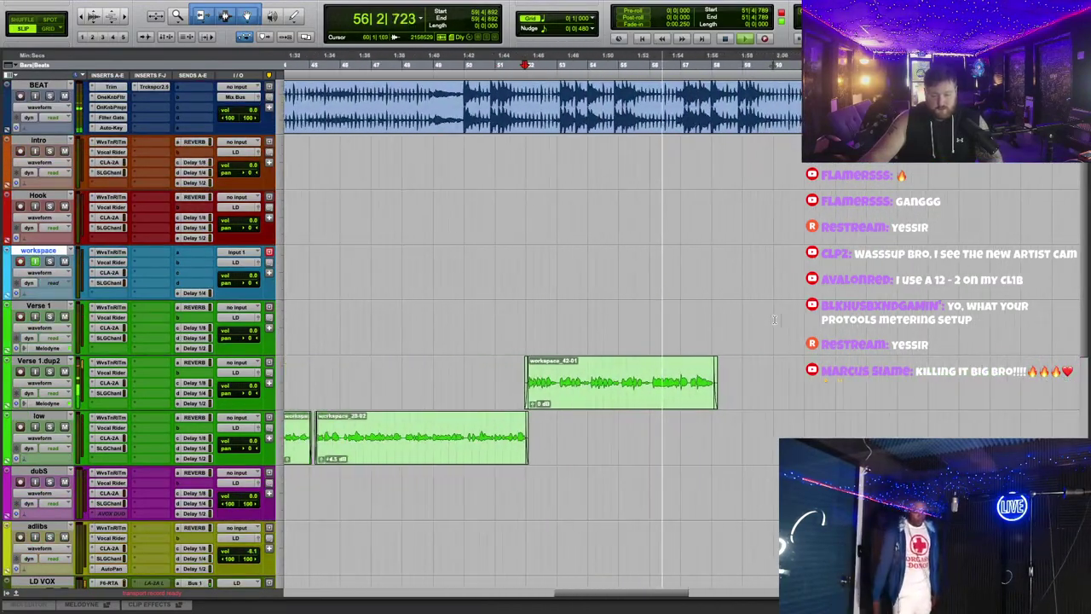
scroll(778, 317, "right", 2)
scroll(778, 316, "right", 2)
scroll(778, 316, "up", 1)
scroll(583, 157, "down", 2)
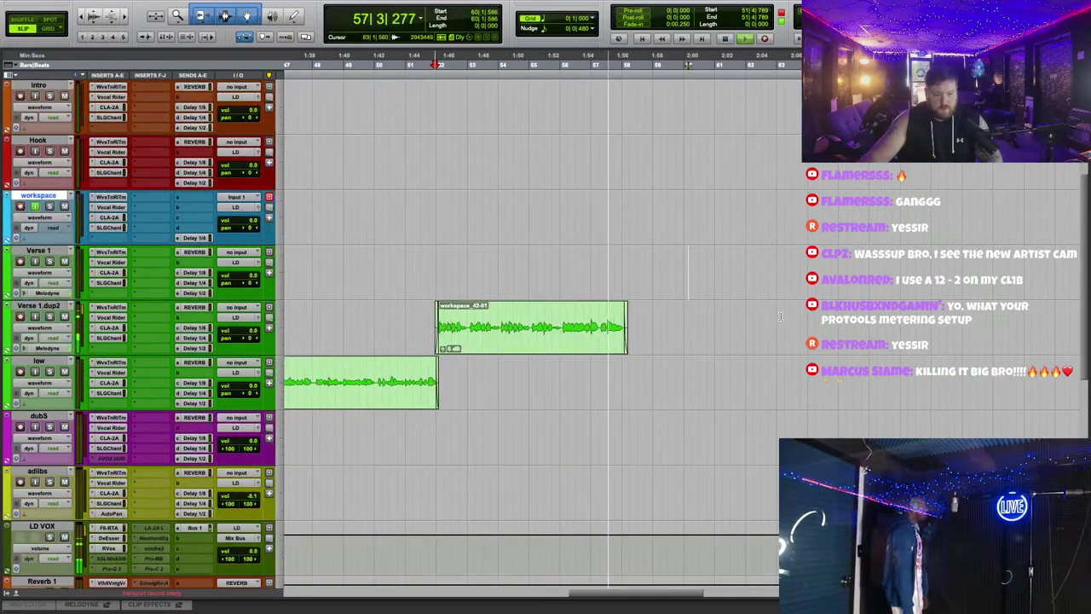
scroll(583, 158, "up", 3)
scroll(597, 256, "right", 5)
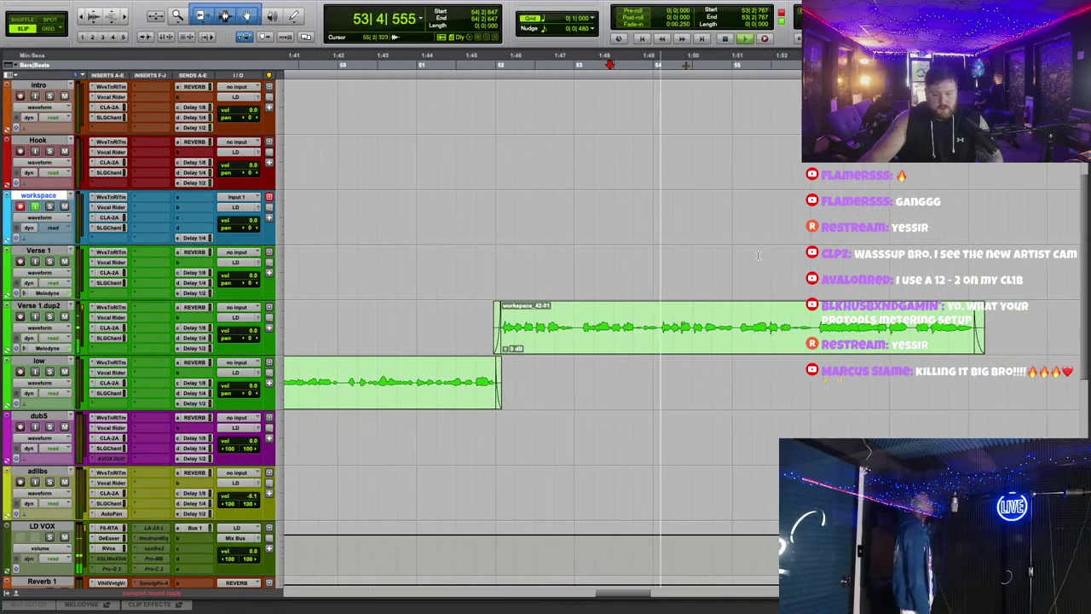
left_click_drag(831, 324, 831, 322)
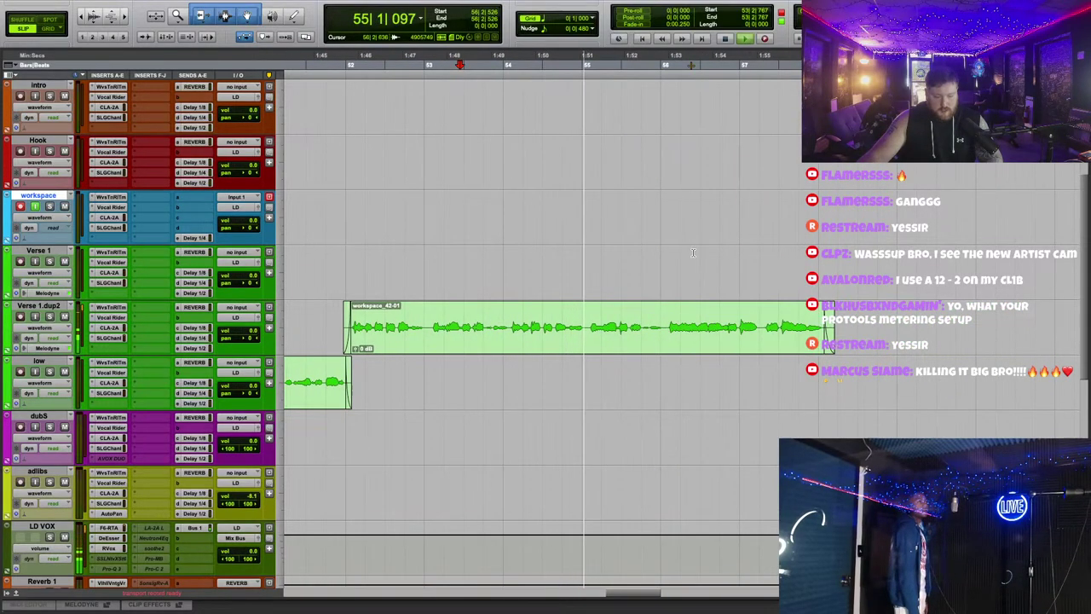
scroll(701, 252, "down", 3)
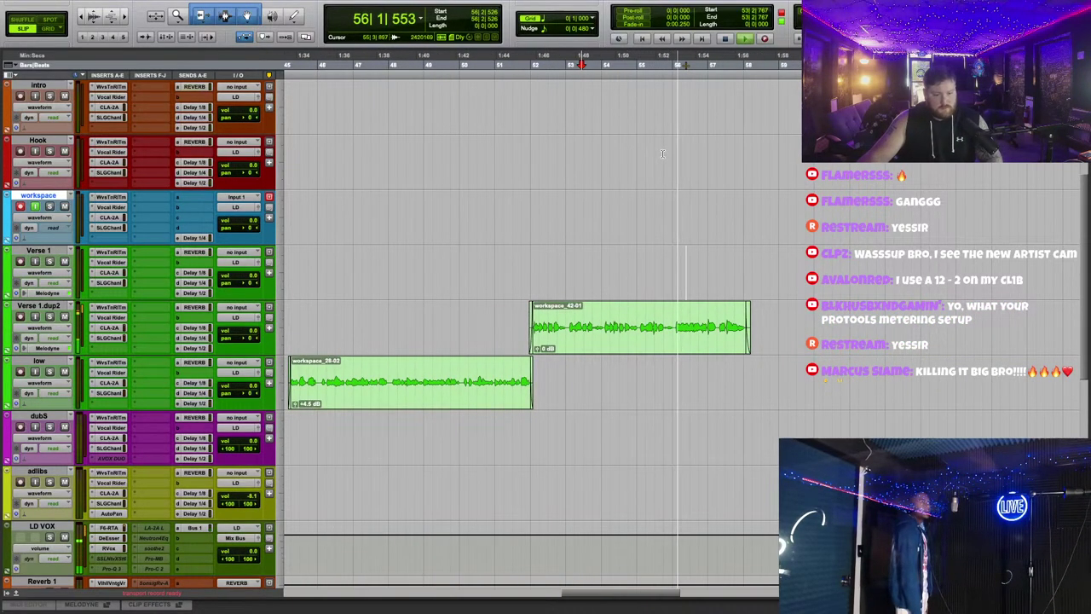
scroll(648, 200, "up", 3)
Step: Move the workspace_42-01 clip up onto Verse 1 and select it
left_click_drag(588, 340, 597, 279)
left_click(623, 214)
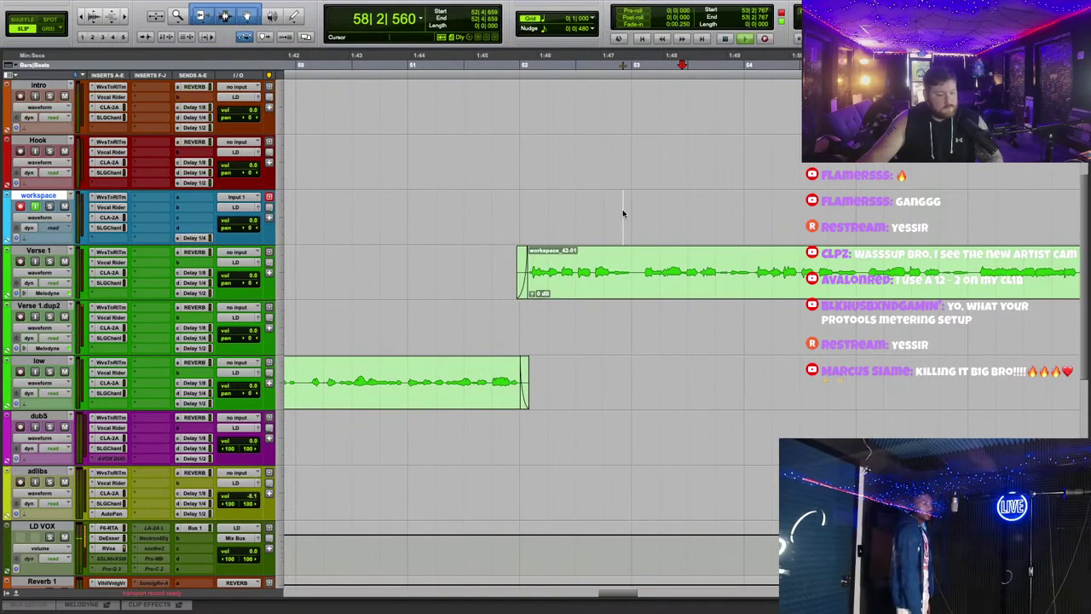
left_click(529, 280)
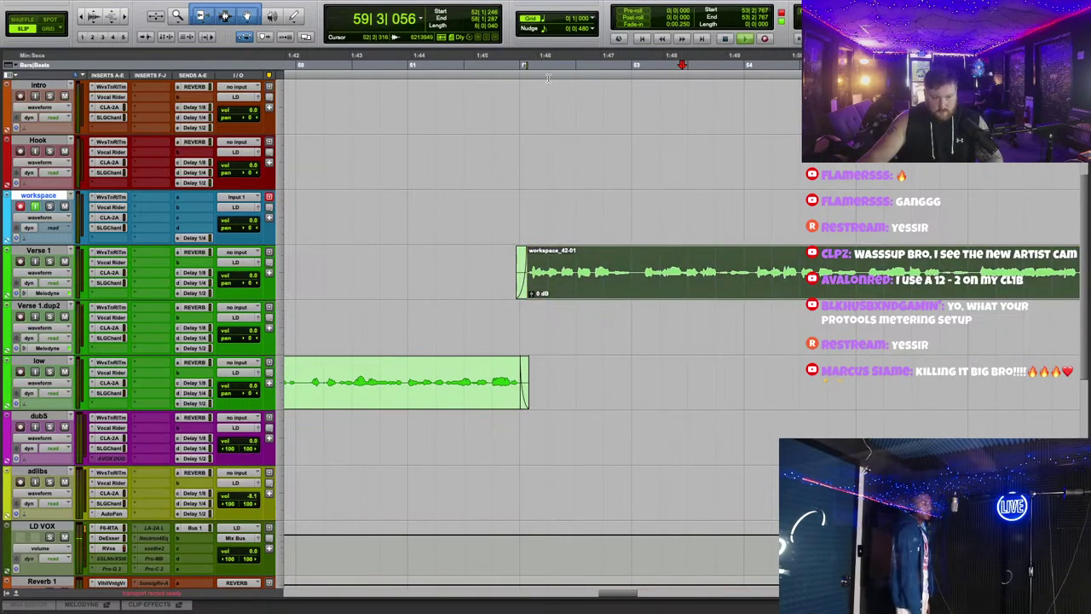
scroll(680, 185, "up", 2)
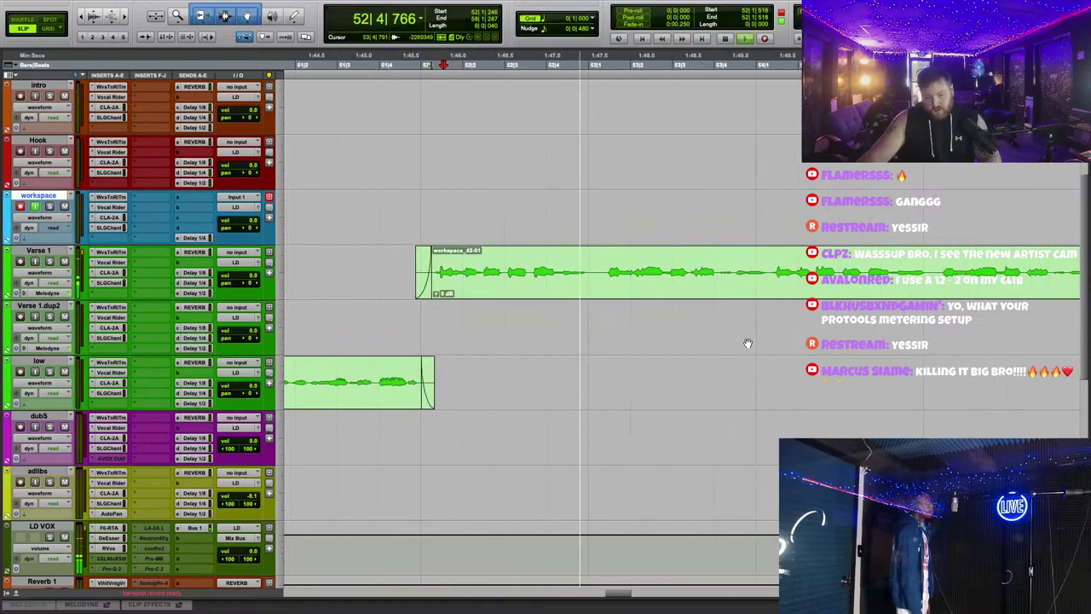
scroll(635, 287, "right", 3)
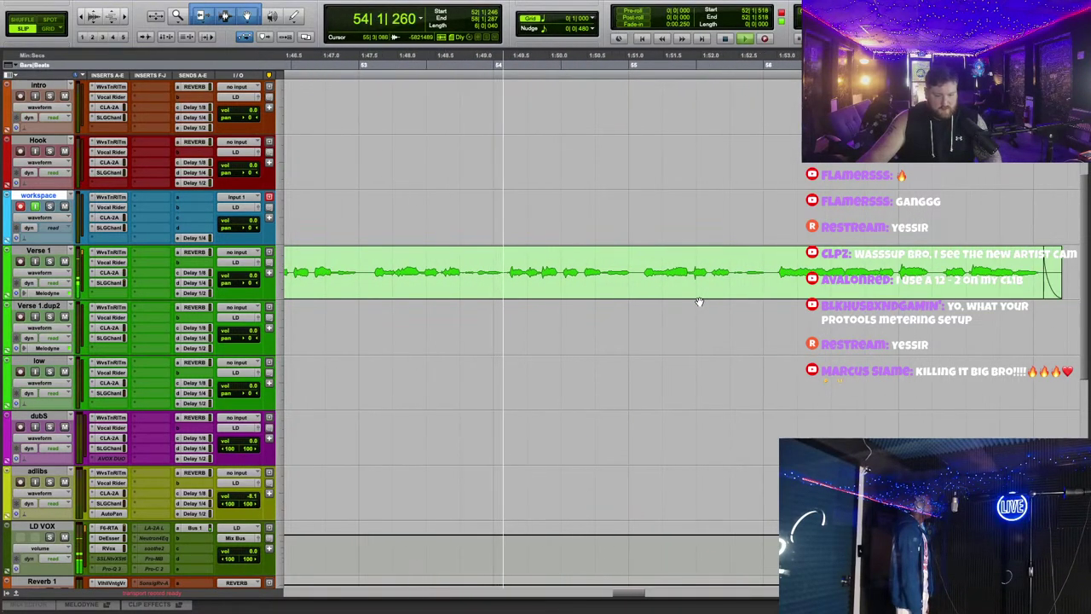
scroll(688, 301, "down", 2)
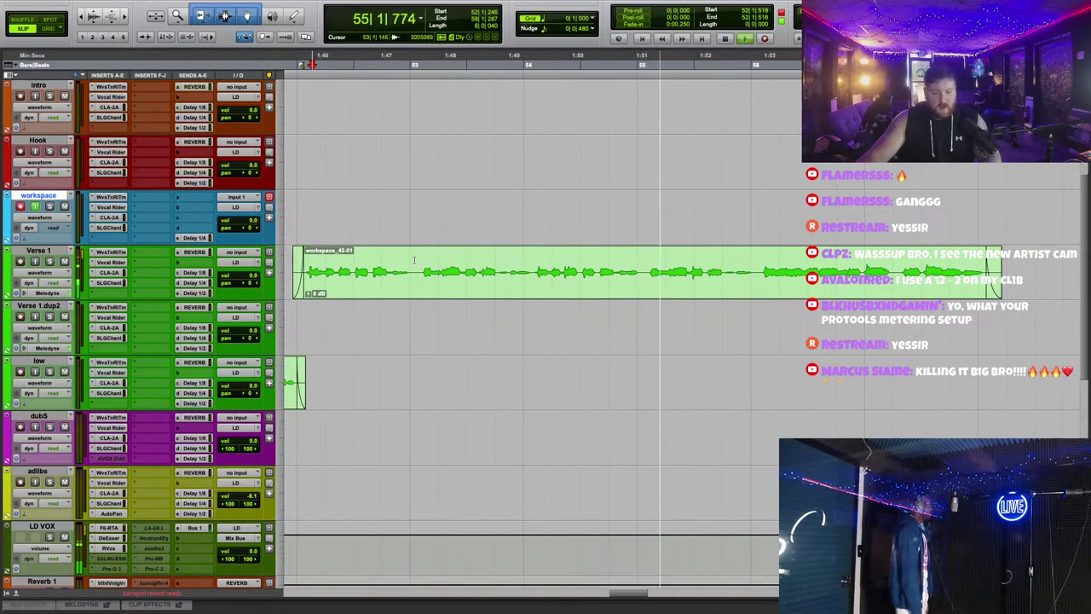
scroll(917, 314, "right", 1)
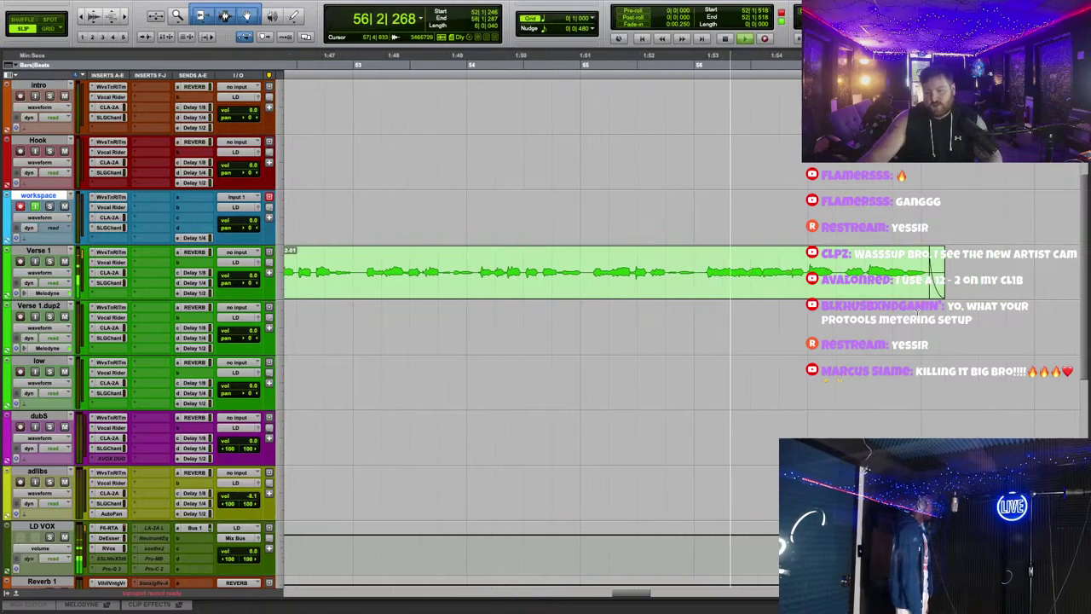
left_click(885, 284)
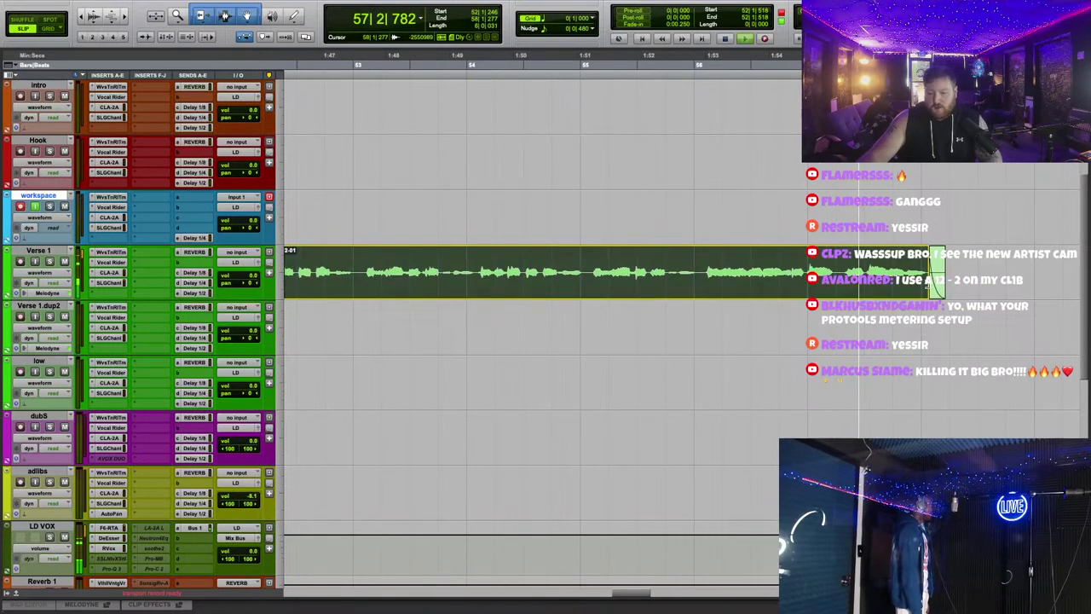
Step: Stop recording and undo the extra take on the workspace track
key("r")
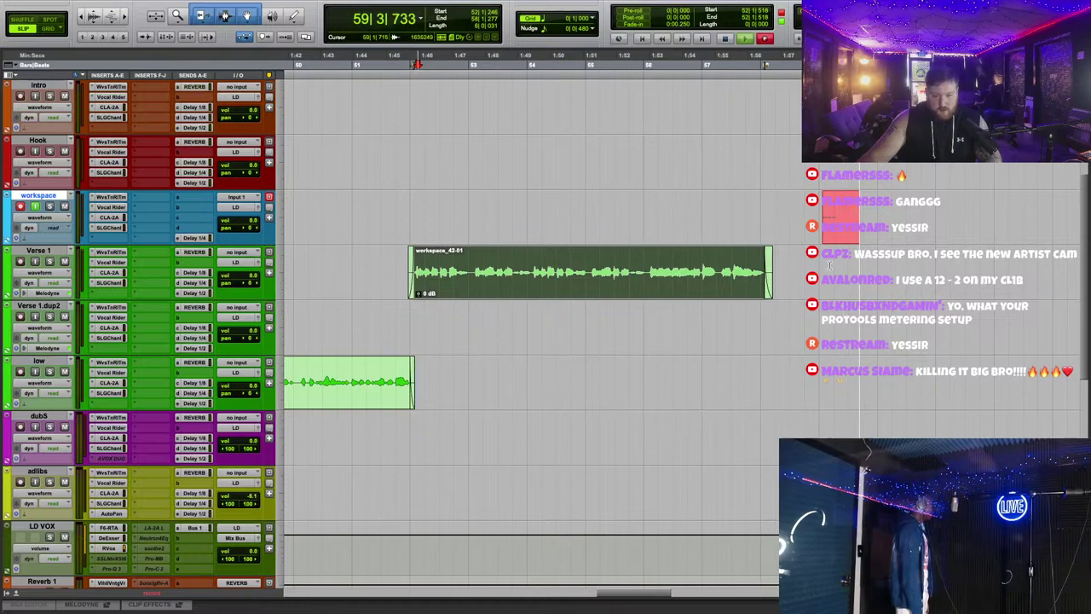
key("space")
left_click_drag(414, 217, 569, 224)
key("ctrl+z")
left_click(820, 245)
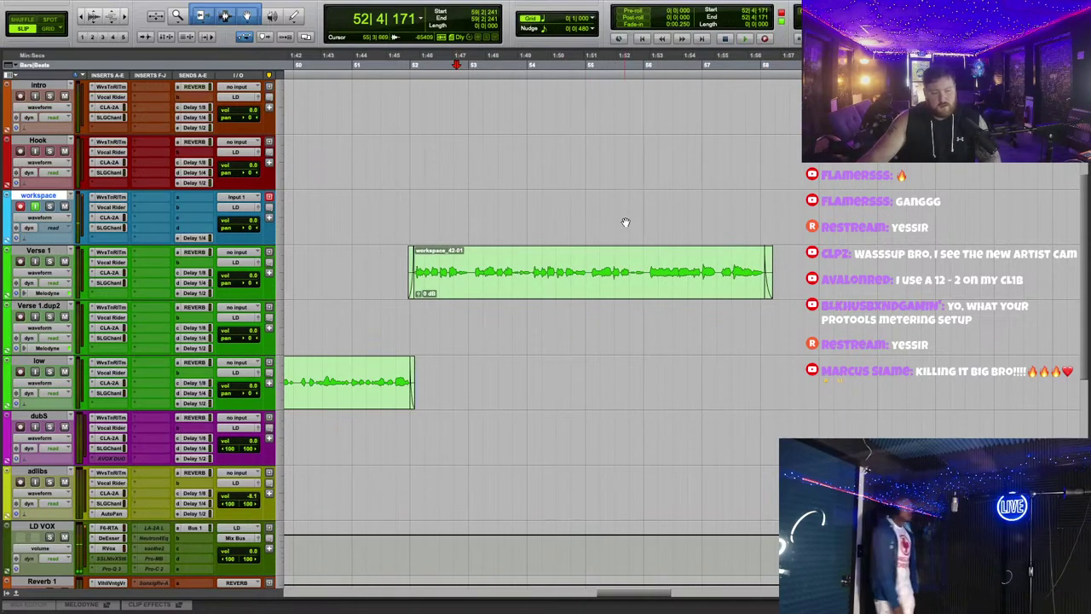
key("t")
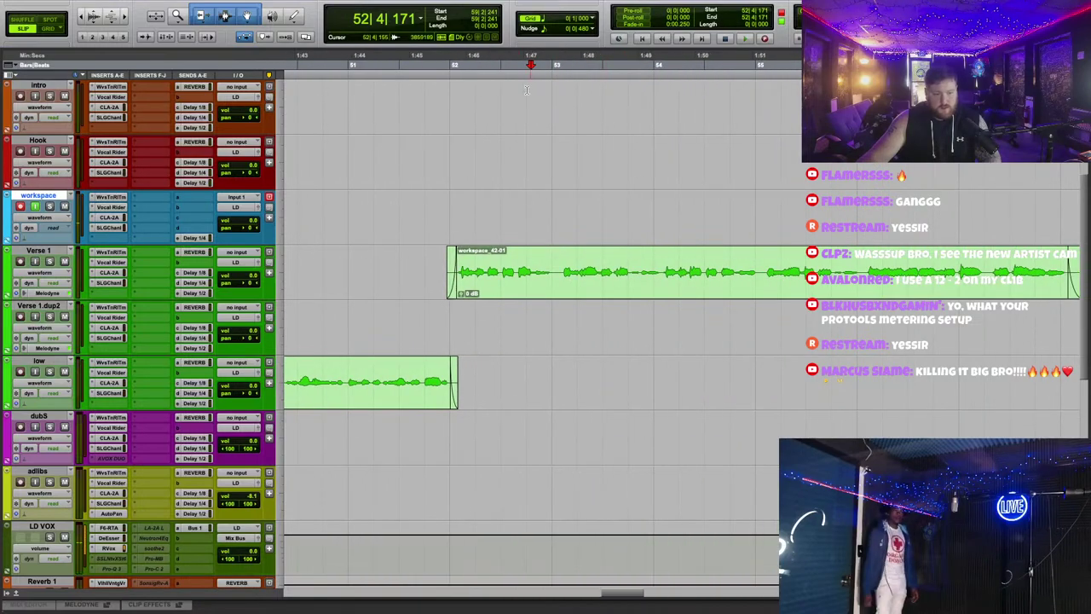
Step: Audition the vocal, zooming in and out around the Verse 1 clip
key("space")
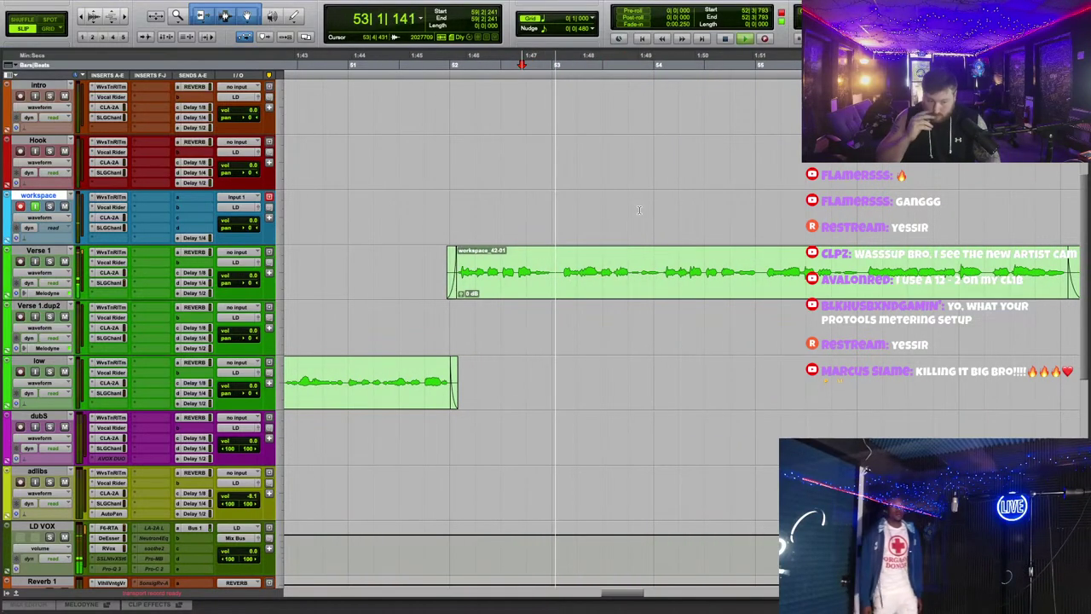
scroll(699, 283, "right", 1)
scroll(698, 283, "right", 1)
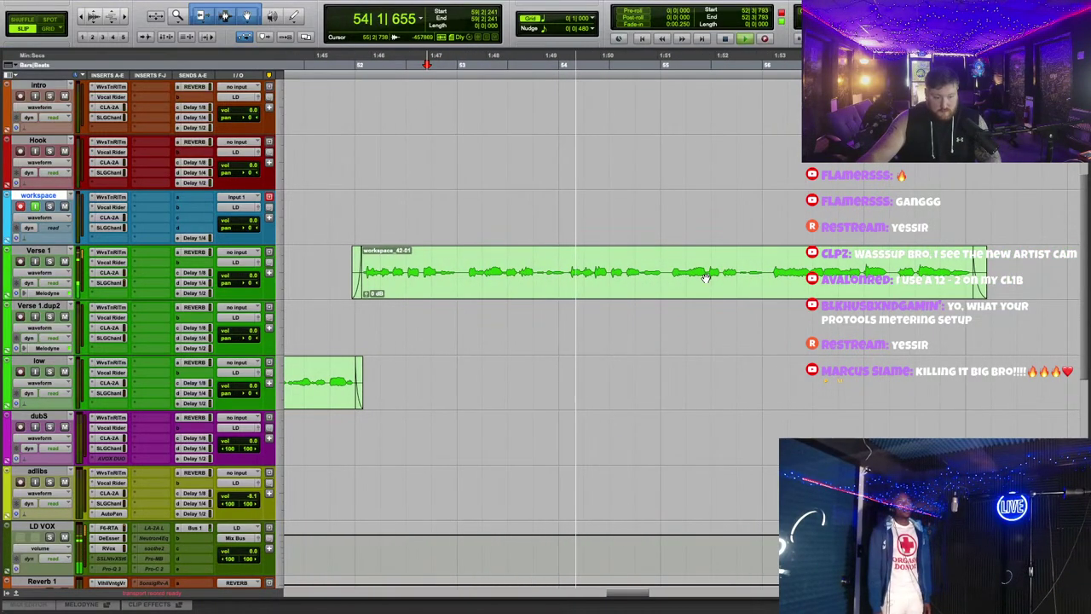
key("r")
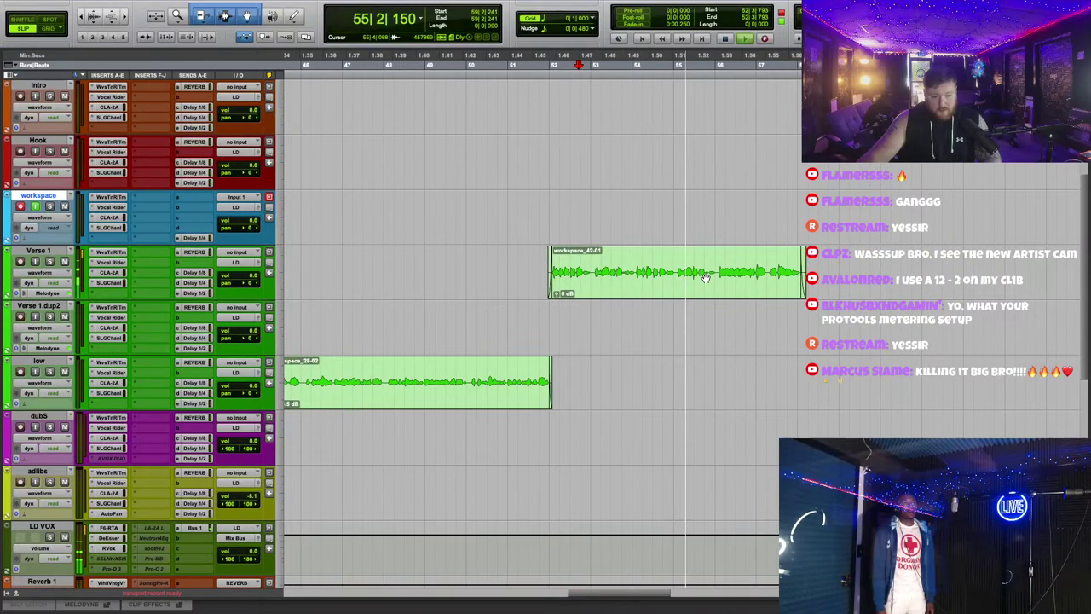
scroll(712, 283, "up", 2)
key("t")
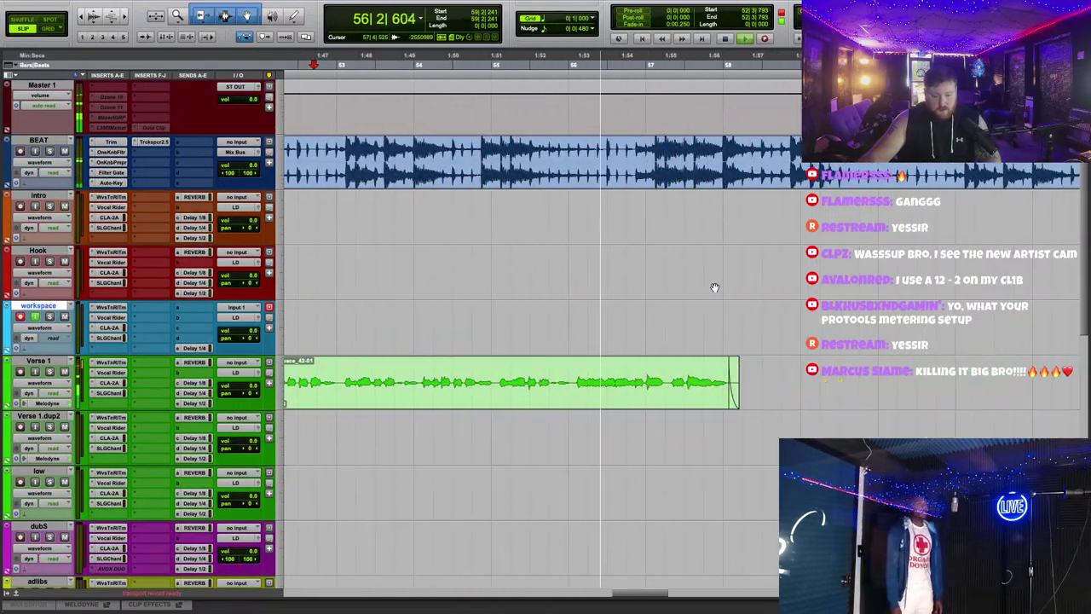
scroll(714, 287, "down", 2)
key("r")
key("space")
scroll(704, 320, "up", 2)
key("r")
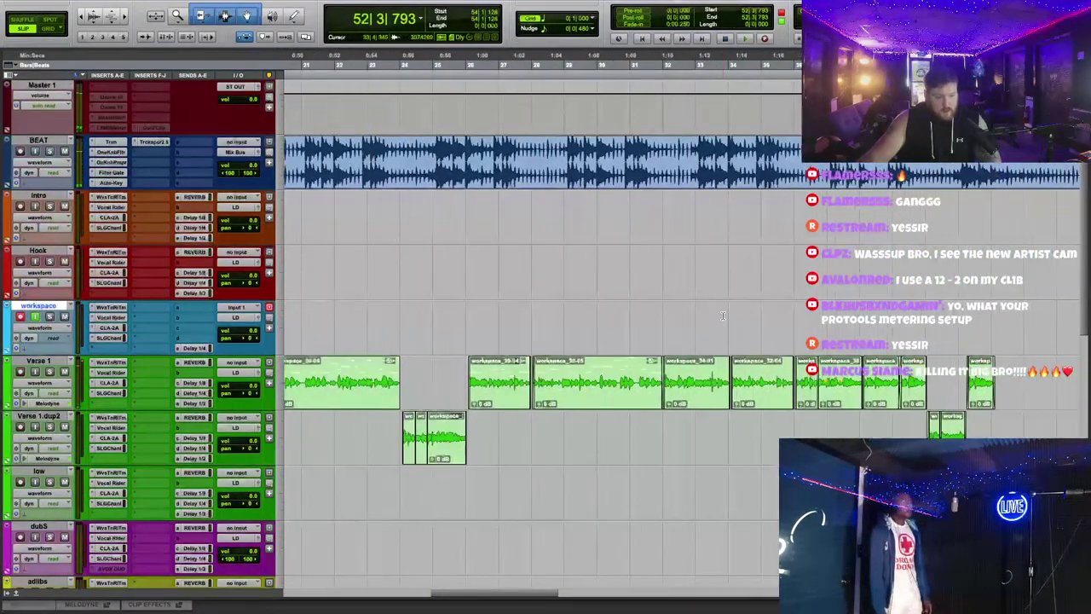
key("t")
key("space")
Step: Split the Verse 1 clip at the playhead and move the split-off piece onto Verse 1.dup2
key("t")
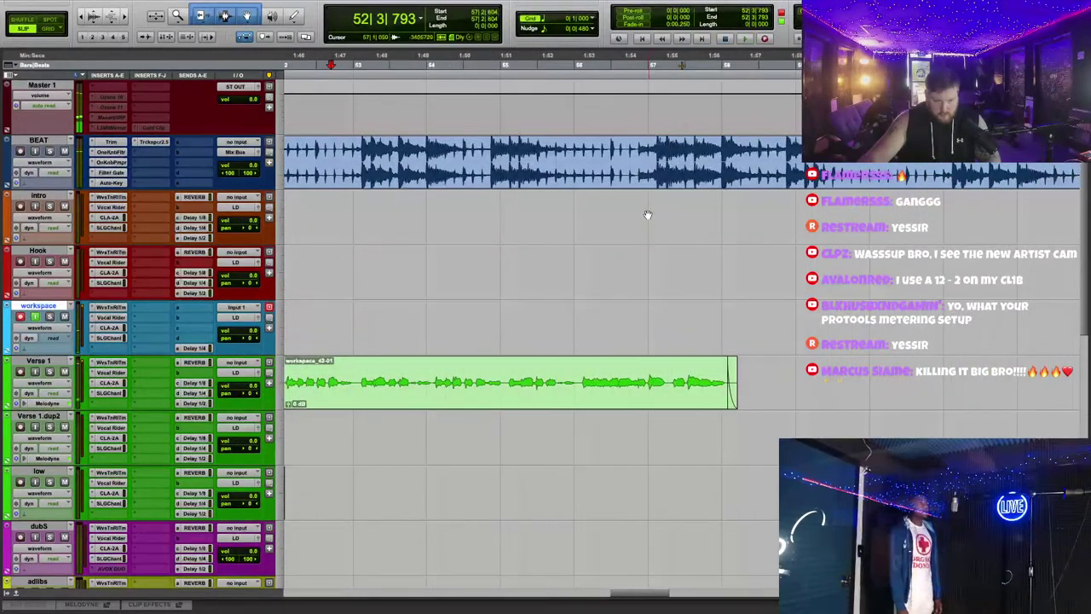
key("b")
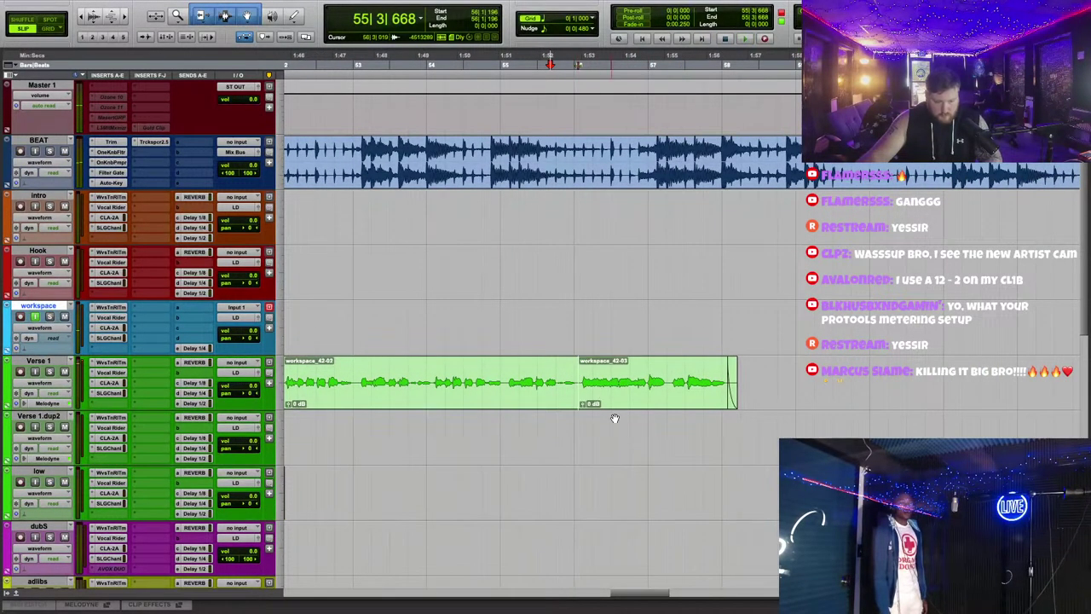
left_click_drag(632, 394, 632, 449)
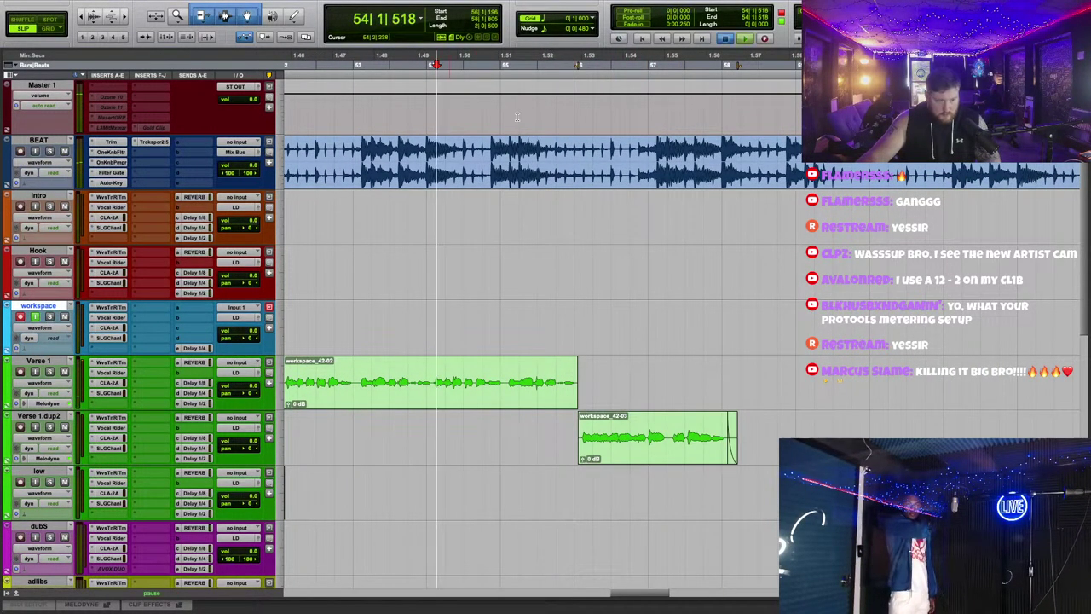
scroll(611, 277, "down", 1)
scroll(614, 315, "left", 3)
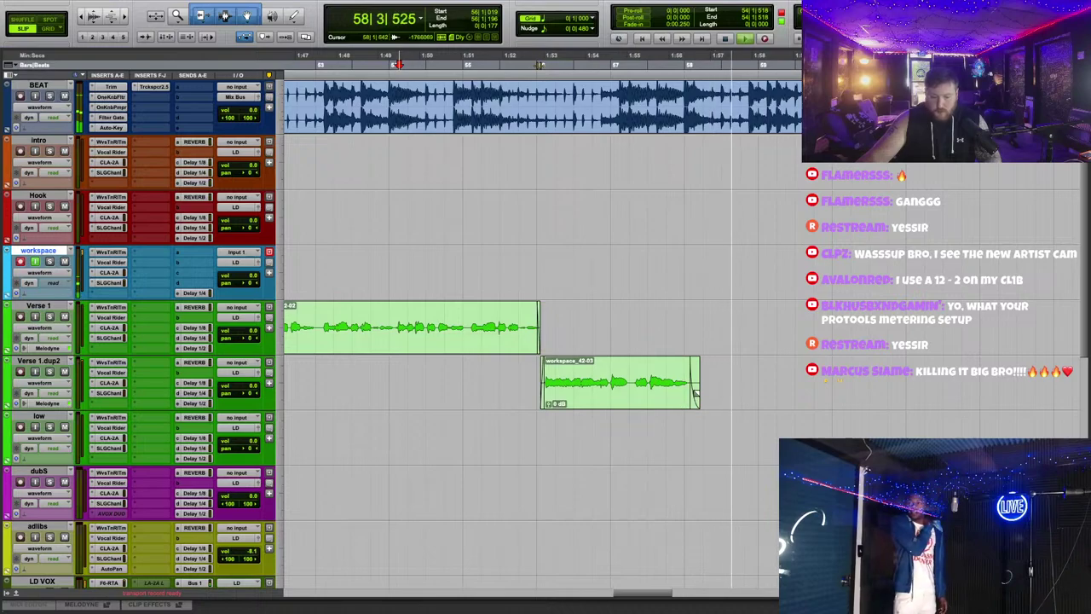
Step: Audition the Verse 1 vocal from bar 52 and nearby start points
key("r")
key("space")
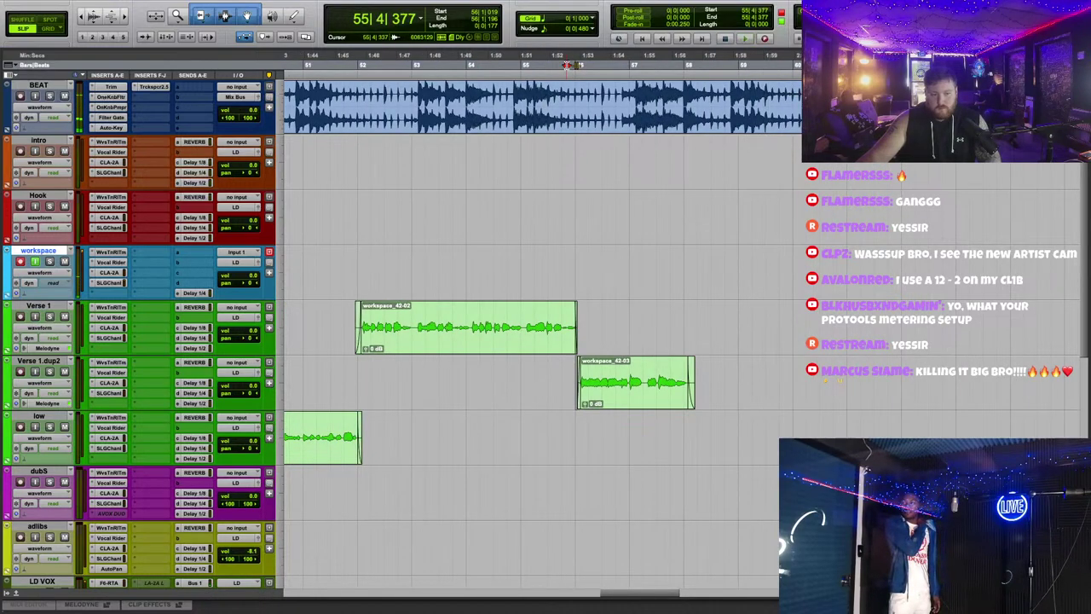
key("space")
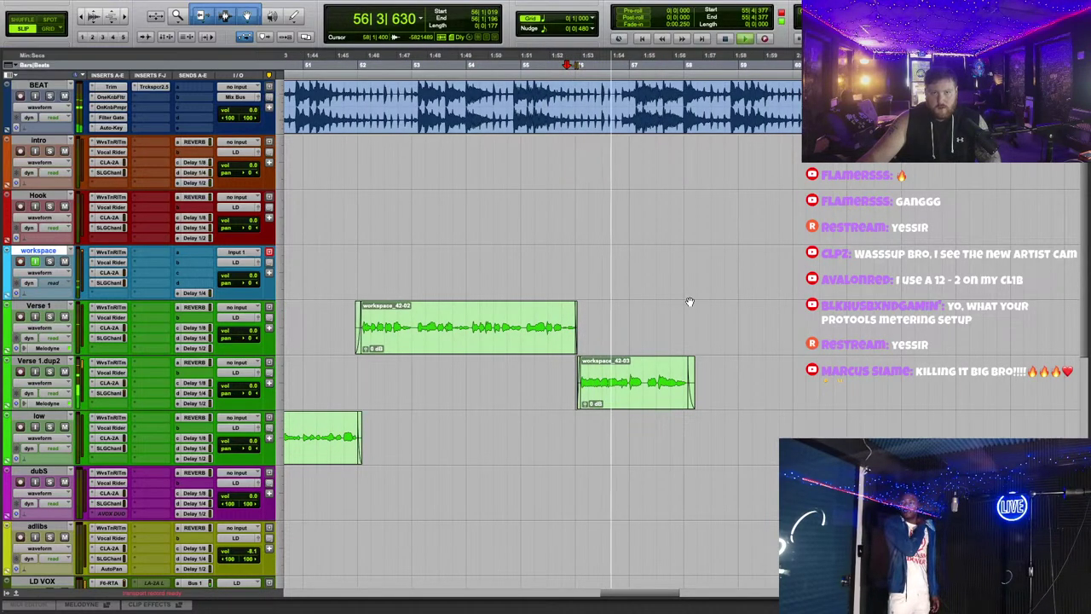
key("space")
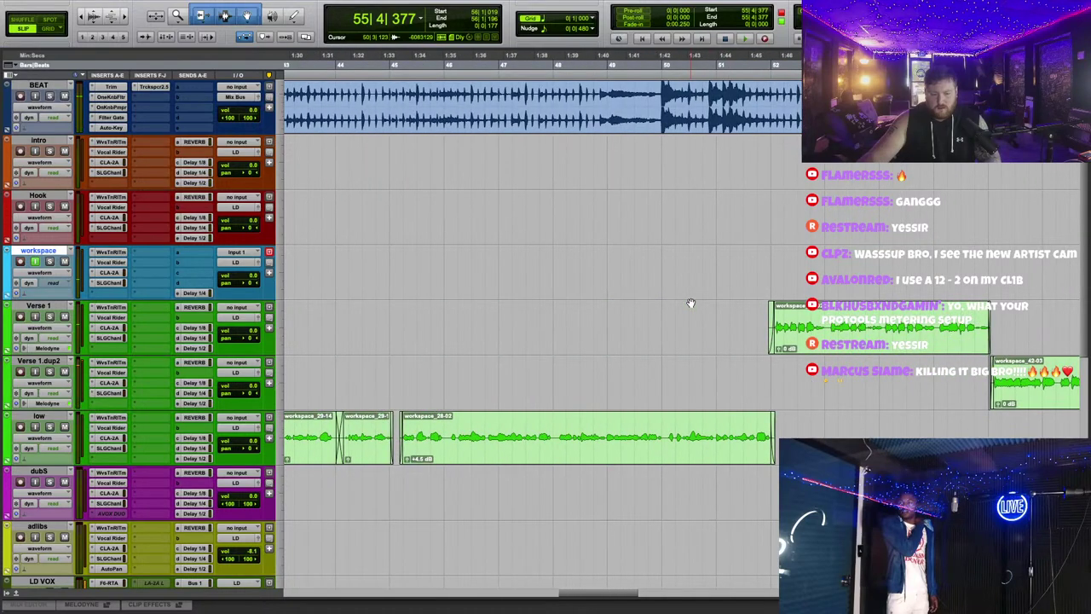
left_click(773, 69)
key("space")
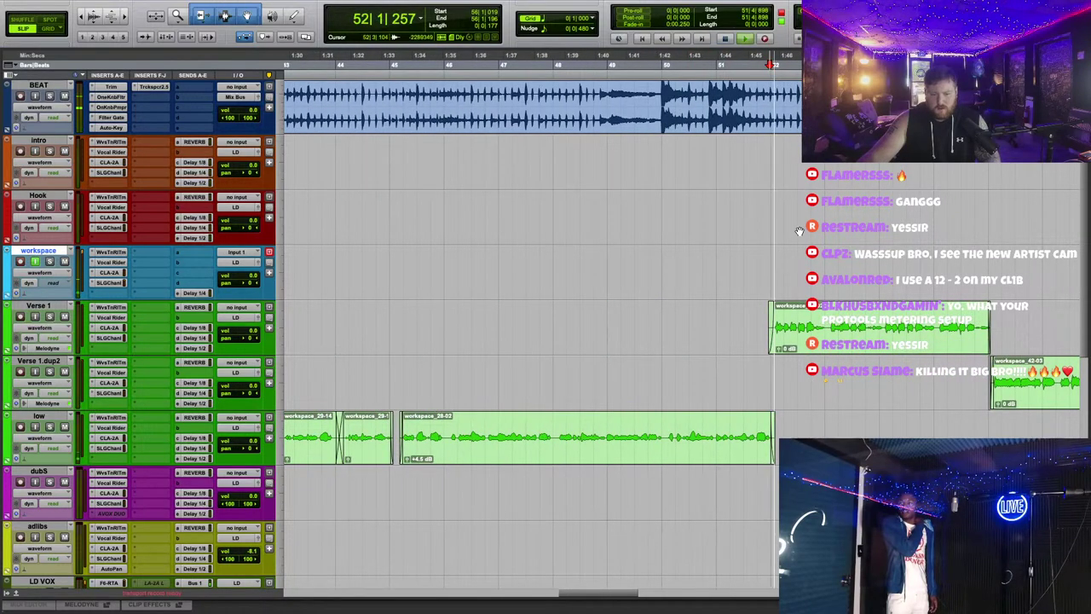
scroll(809, 265, "left", 5)
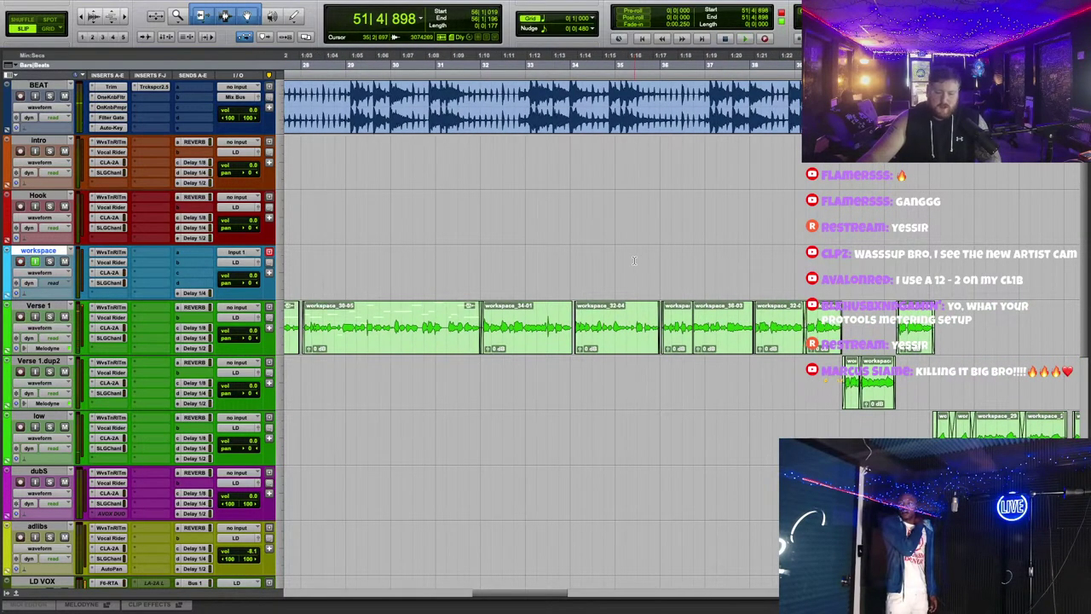
scroll(762, 228, "right", 8)
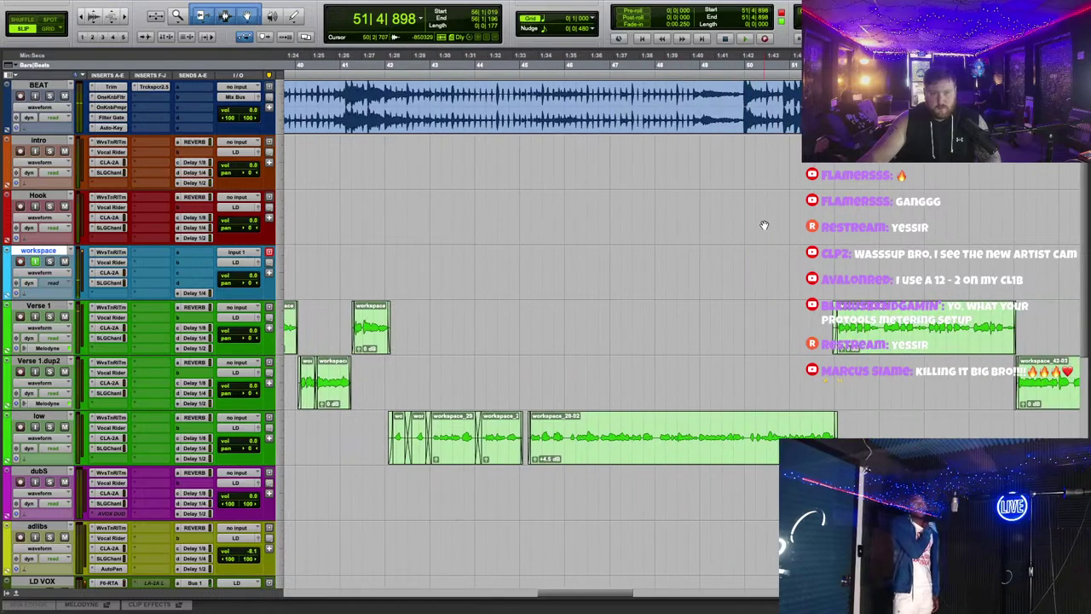
scroll(764, 225, "left", 2)
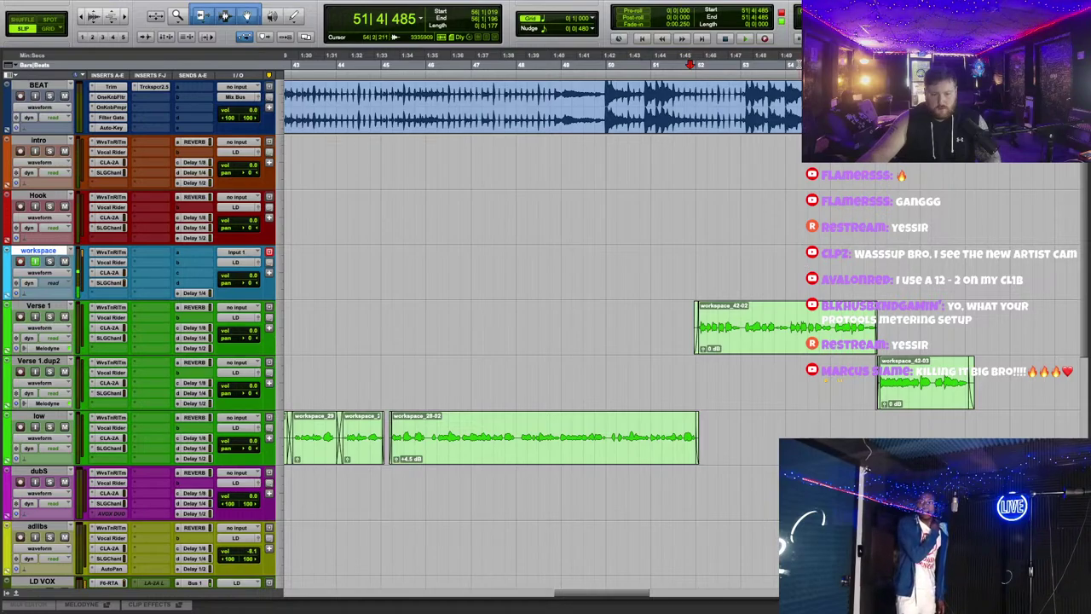
left_click(699, 64)
key("space")
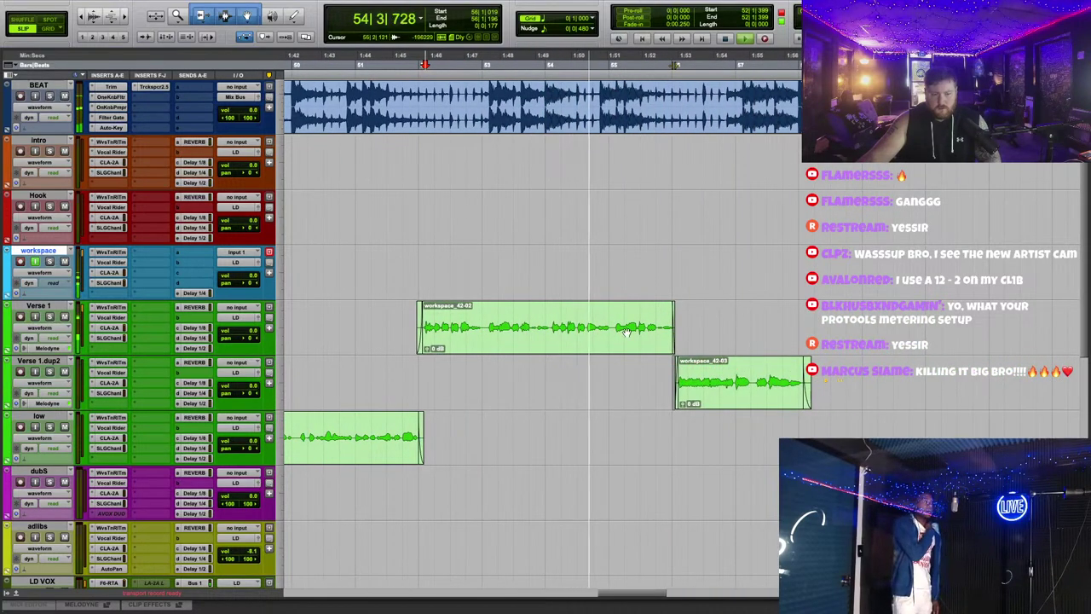
key("space")
Step: Delete the end portion of the Verse 1 vocal clip so it ends near bar 54
left_click_drag(724, 322, 556, 309)
key("Delete")
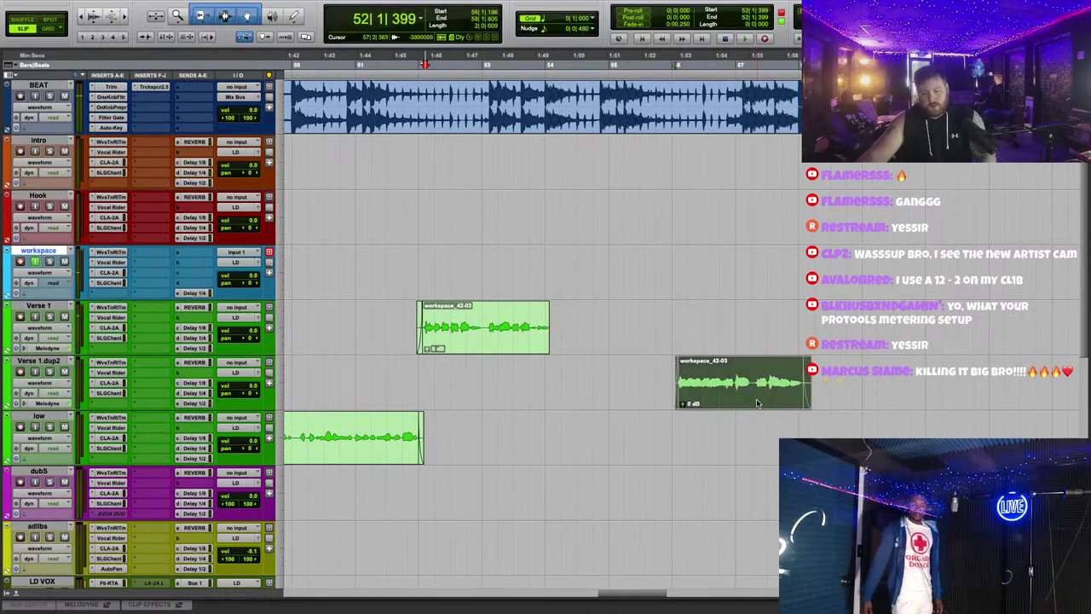
key("ctrl+]")
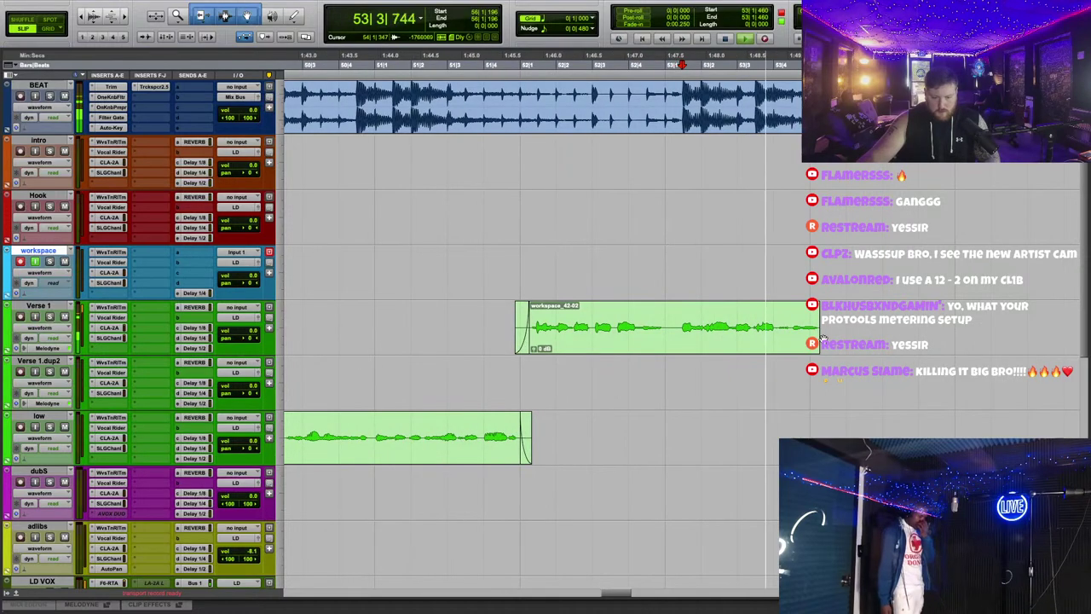
key("ctrl+[")
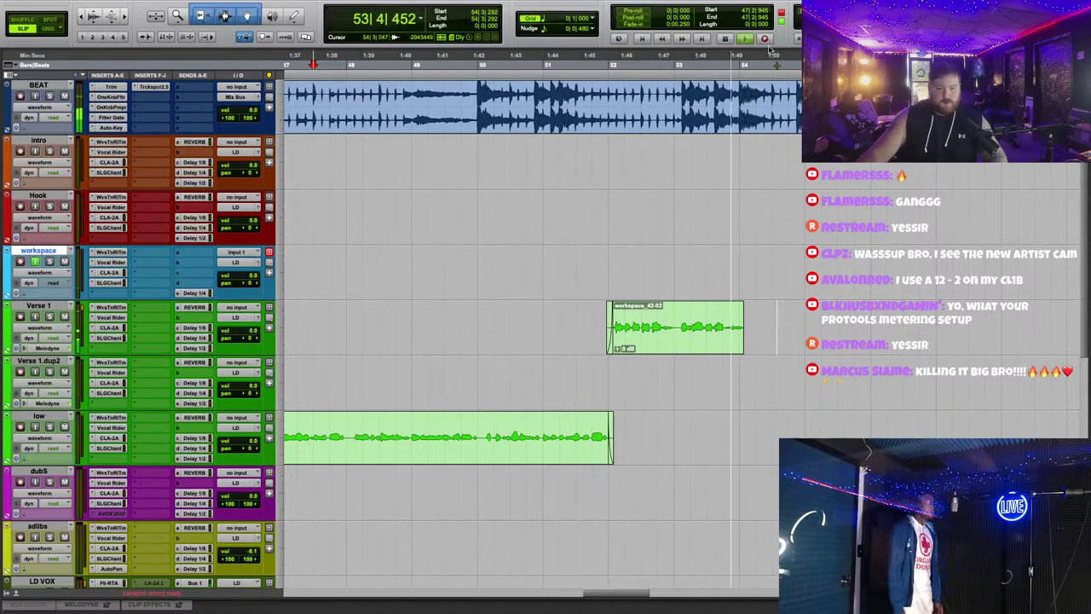
Step: Stop recording and move take workspace_46-01 onto Verse 1 right after workspace_42-02
scroll(779, 296, "down", 1)
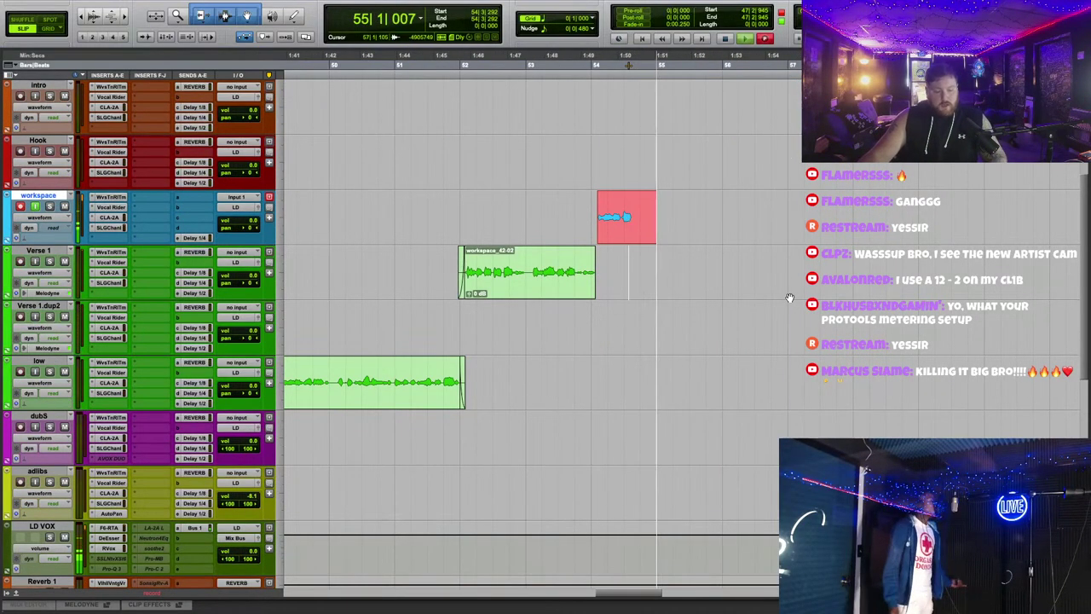
scroll(677, 333, "up", 3)
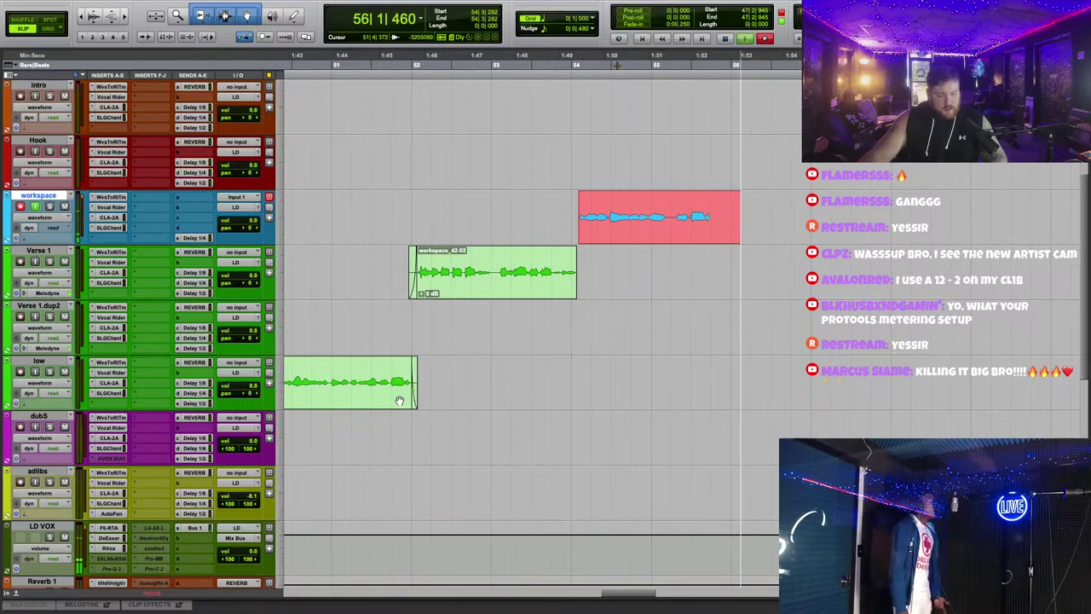
scroll(684, 357, "left", 3)
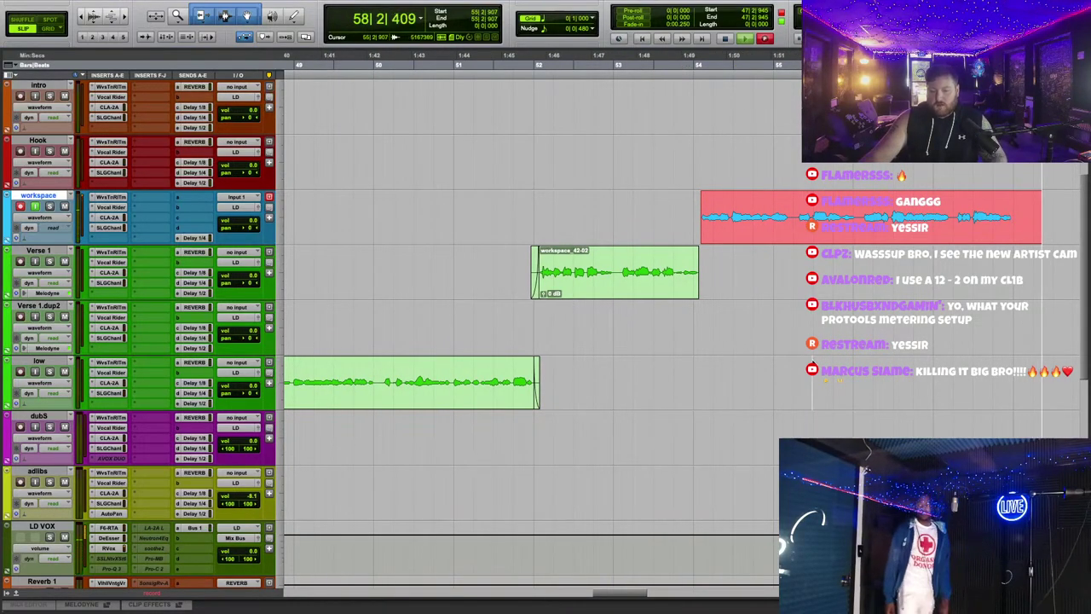
key("space")
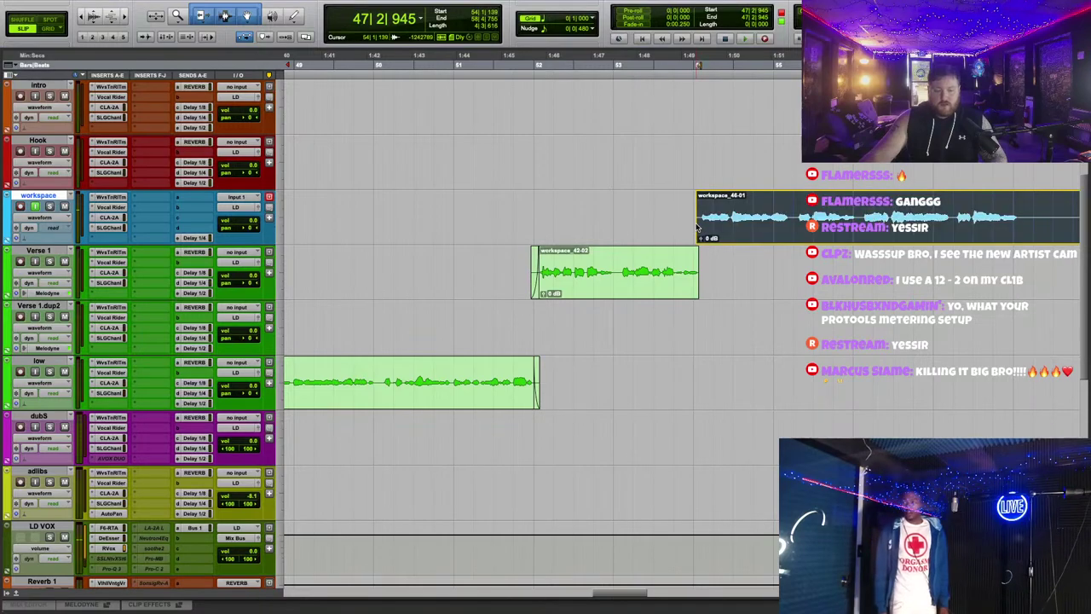
left_click_drag(708, 236, 916, 251)
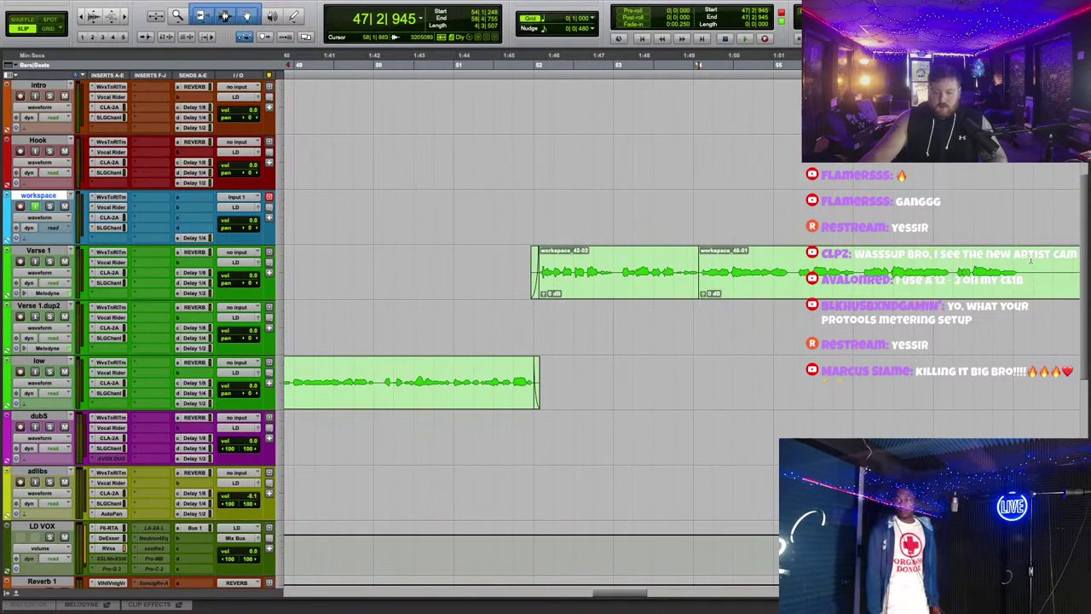
Step: Start playback with the playhead moved to around bar 48 to record on the workspace track
scroll(528, 132, "left", 5)
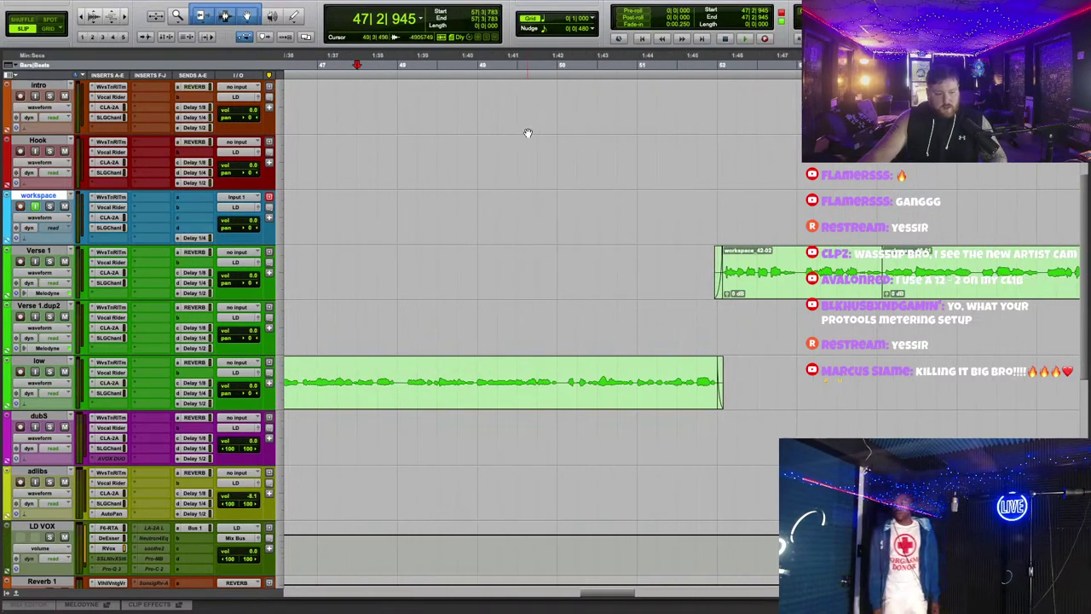
left_click(744, 39)
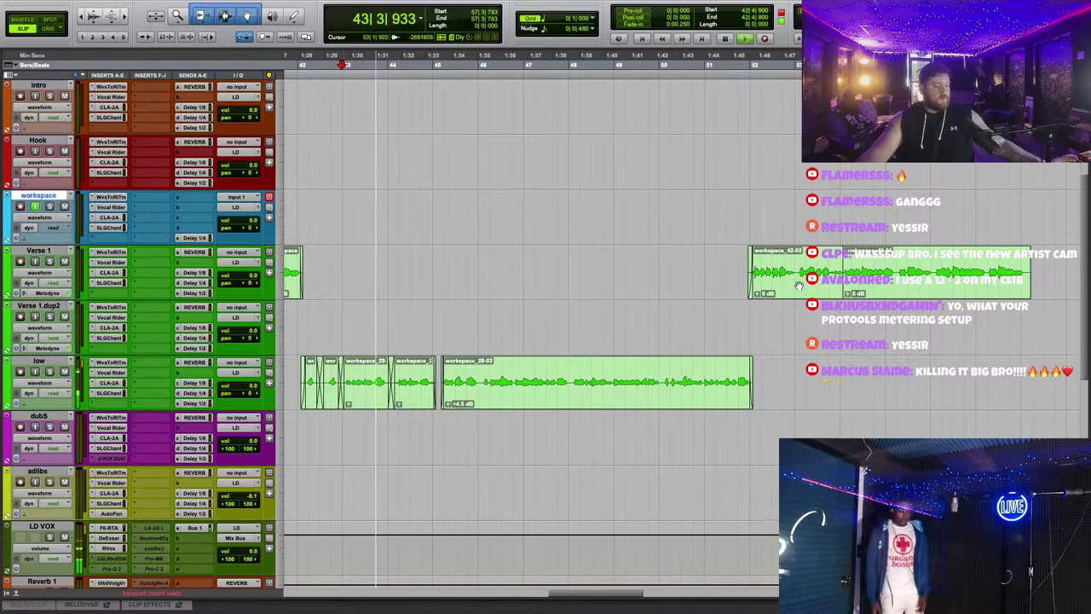
left_click(606, 61)
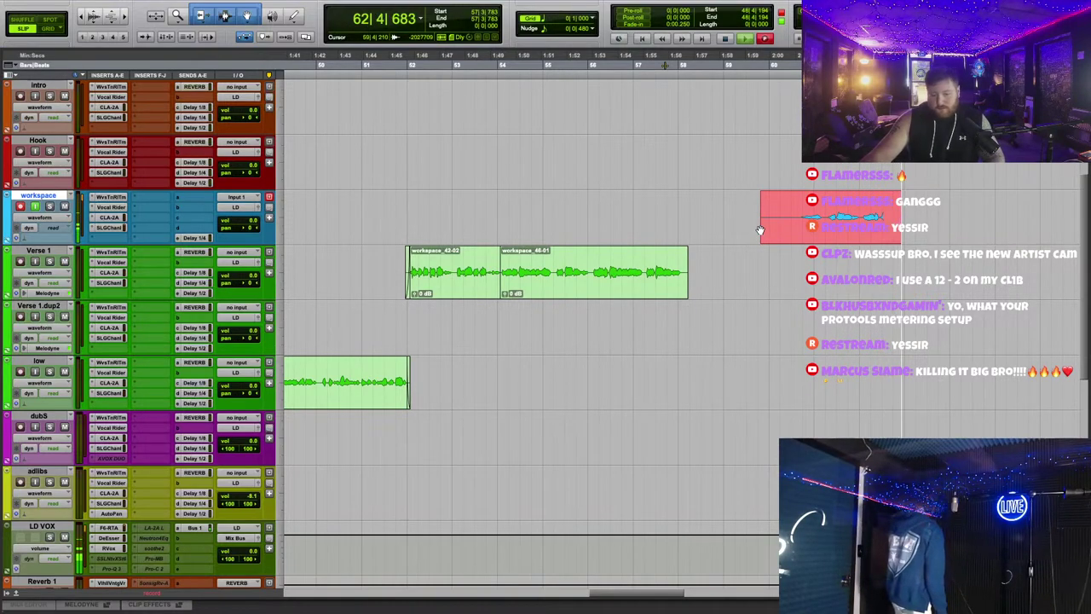
Step: Stop and undo the first take, then restart playback from near bar 52
key("space")
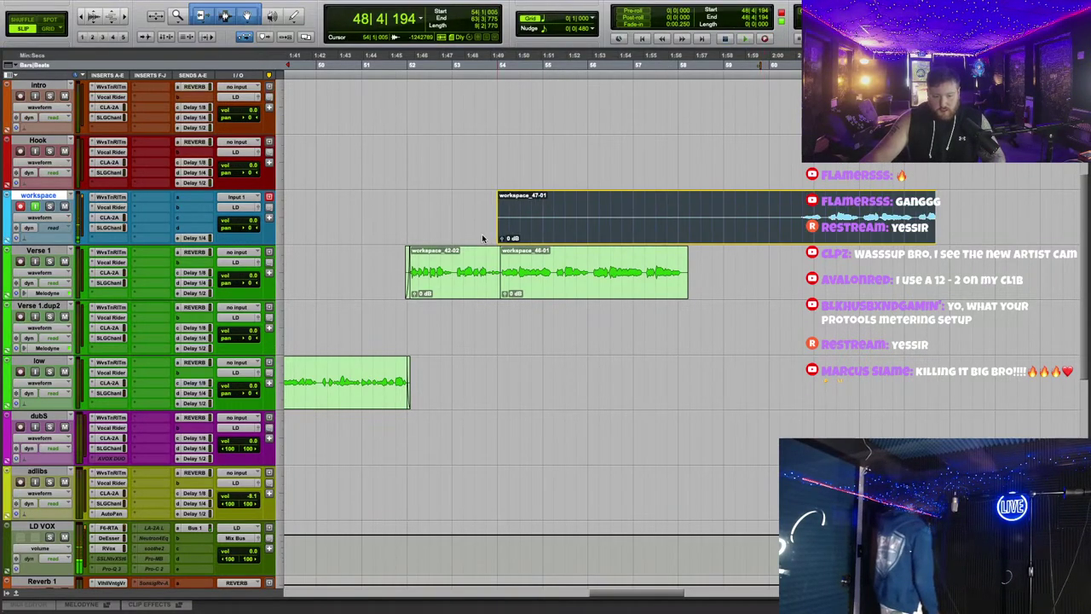
key("ctrl+z")
left_click(411, 128)
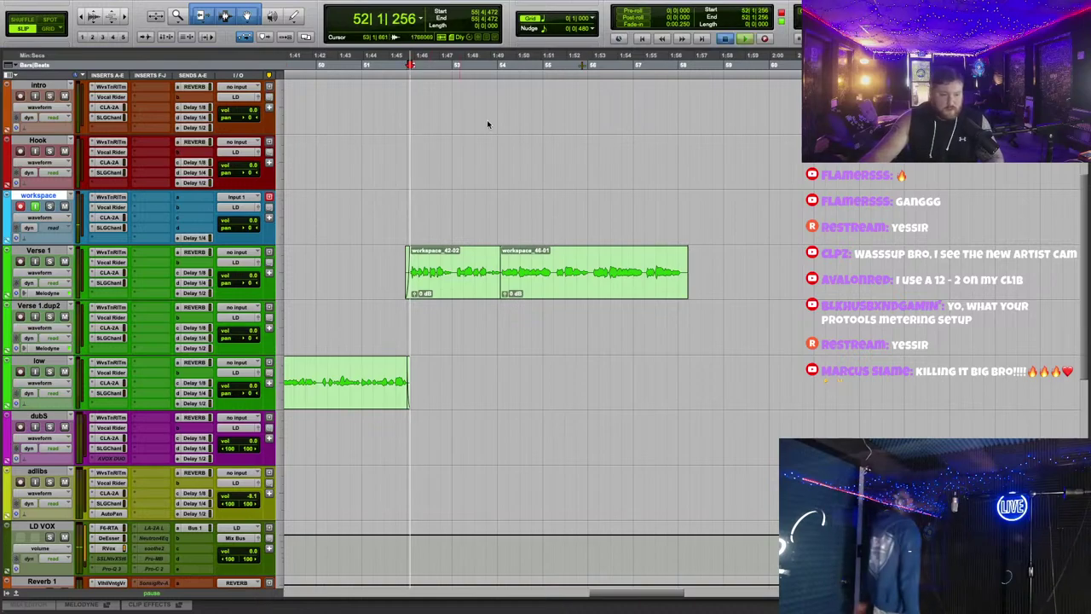
key("space")
key("ctrl+bracketright")
key("ctrl+bracketright")
Step: Check clips workspace_46-01 and workspace_42-02 and set the insertion point at their boundary
scroll(743, 205, "right", 3)
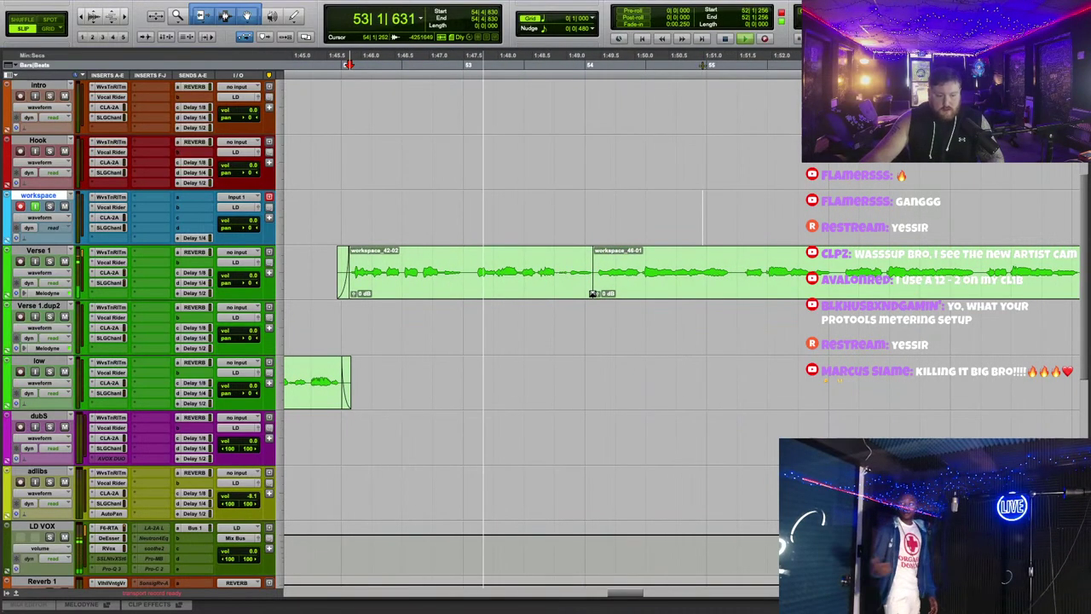
left_click(595, 294)
left_click(595, 294)
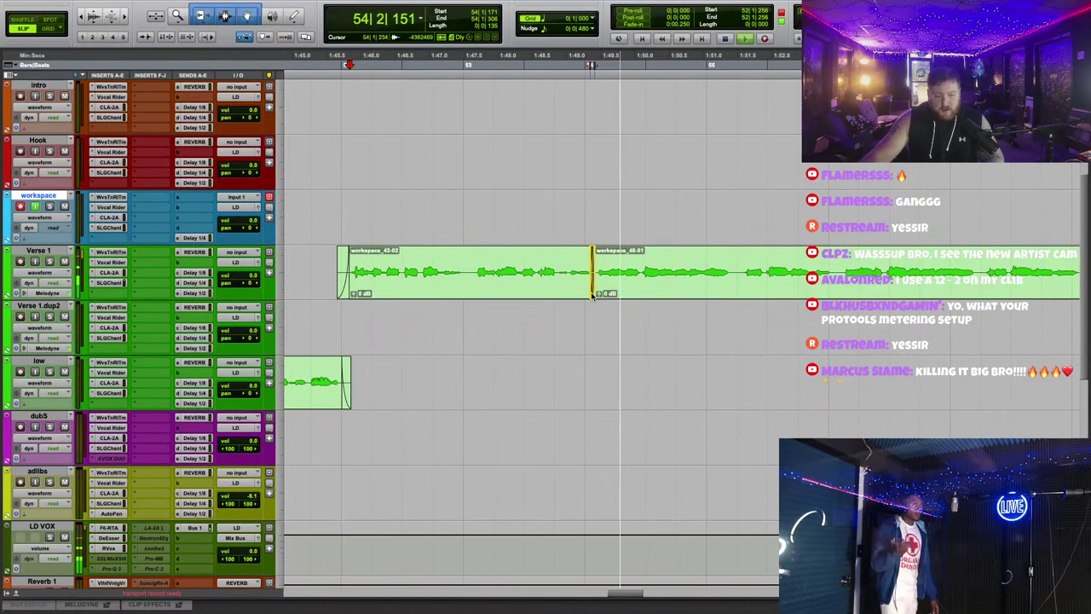
left_click(591, 292)
left_click(593, 293)
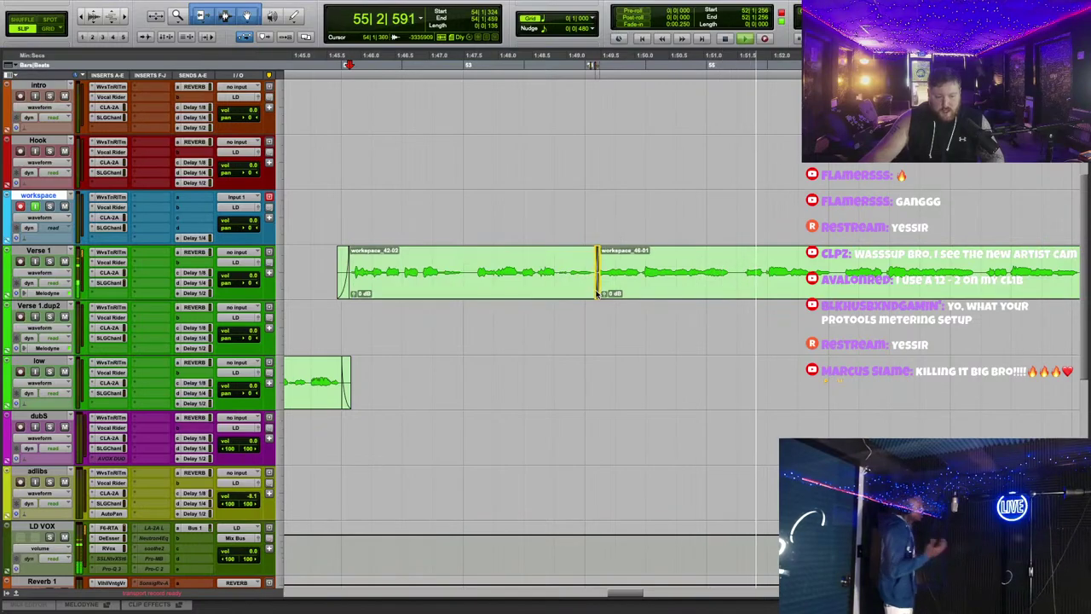
scroll(702, 206, "right", 3)
scroll(702, 207, "down", 2)
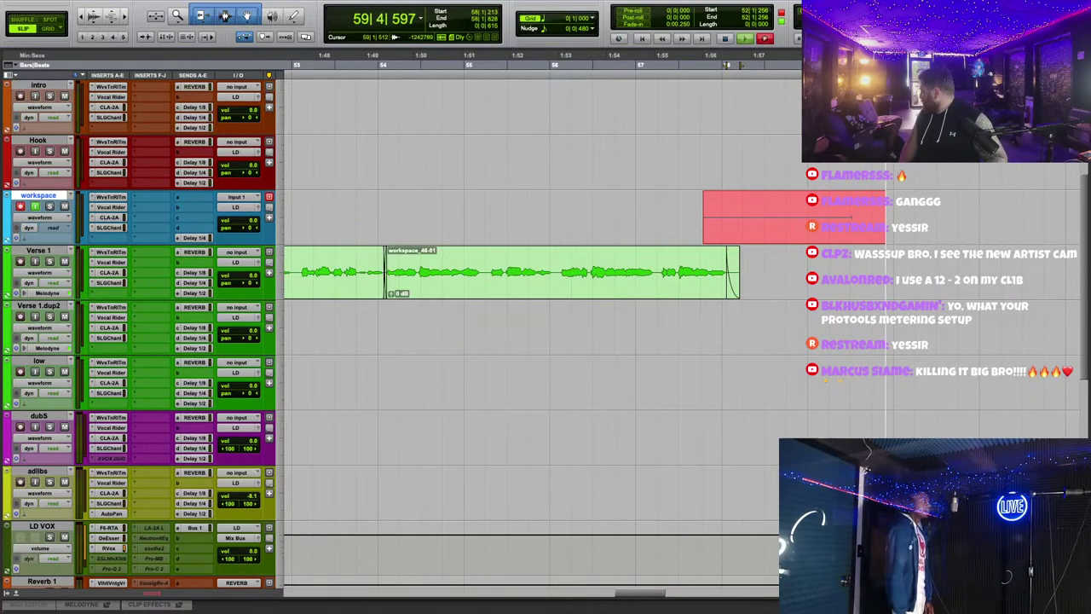
Step: Zoom out twice with R and stop recording to keep take workspace_48-01
key("r")
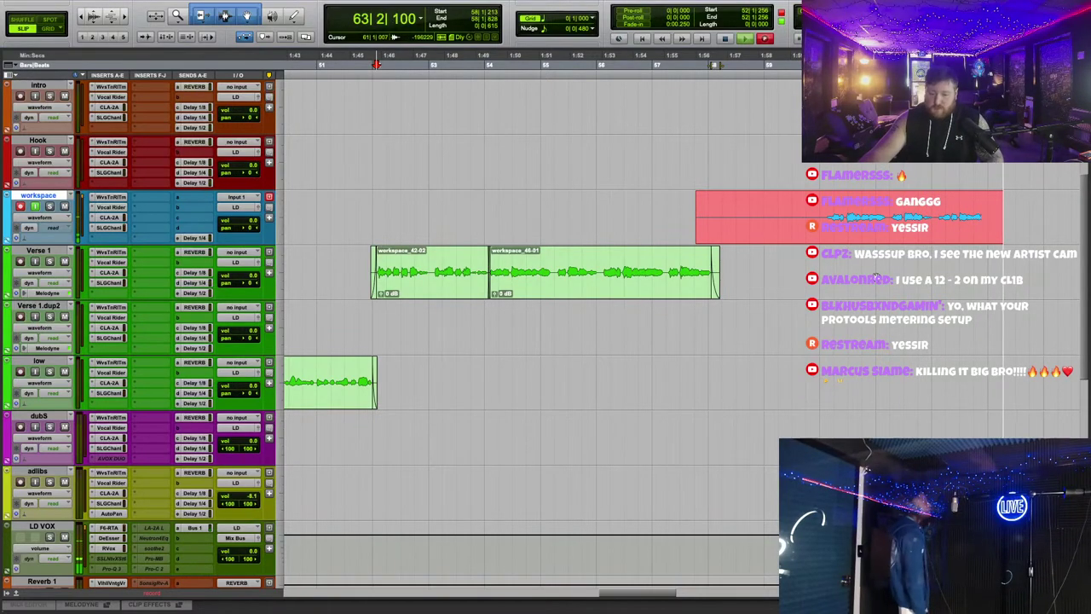
key("r")
key("space")
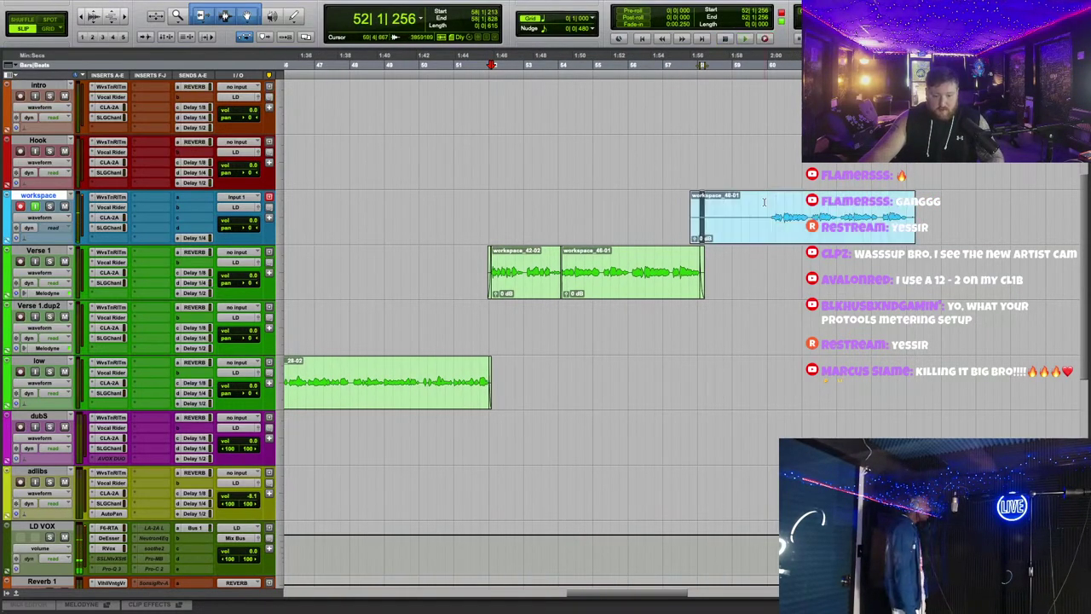
Step: Move take workspace_48-01 onto the Verse 1 track and audition it
left_click_drag(764, 203, 838, 249)
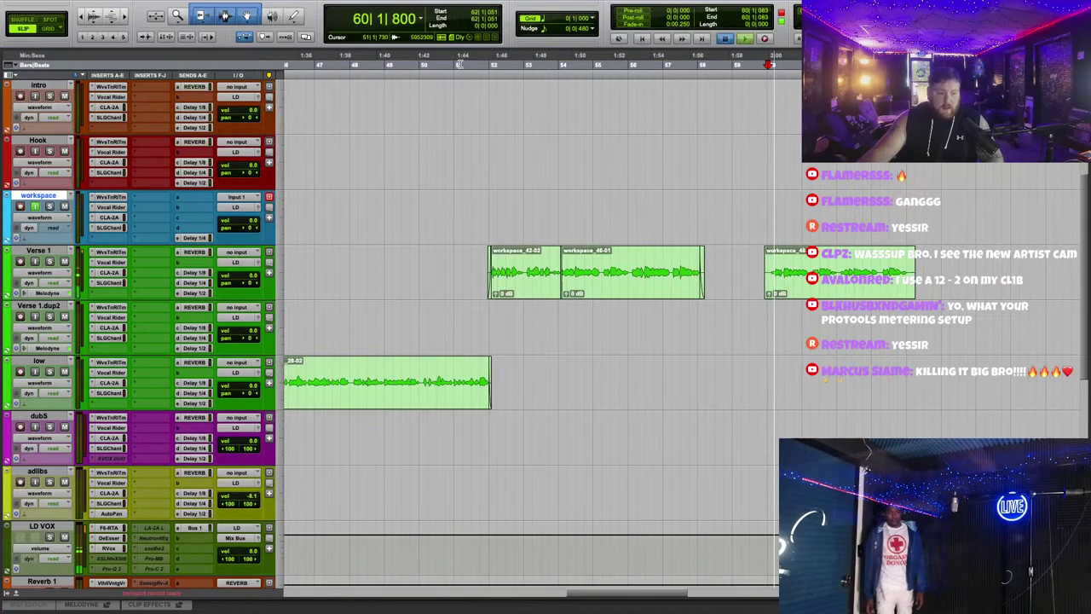
key("space")
left_click(800, 292)
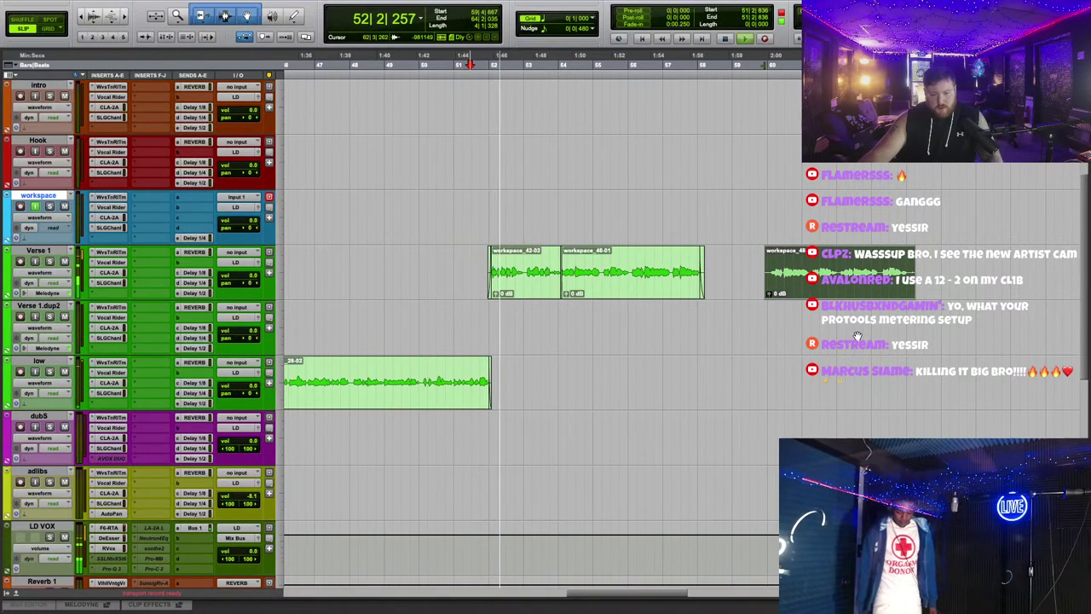
key("ctrl+]")
key("ctrl+]")
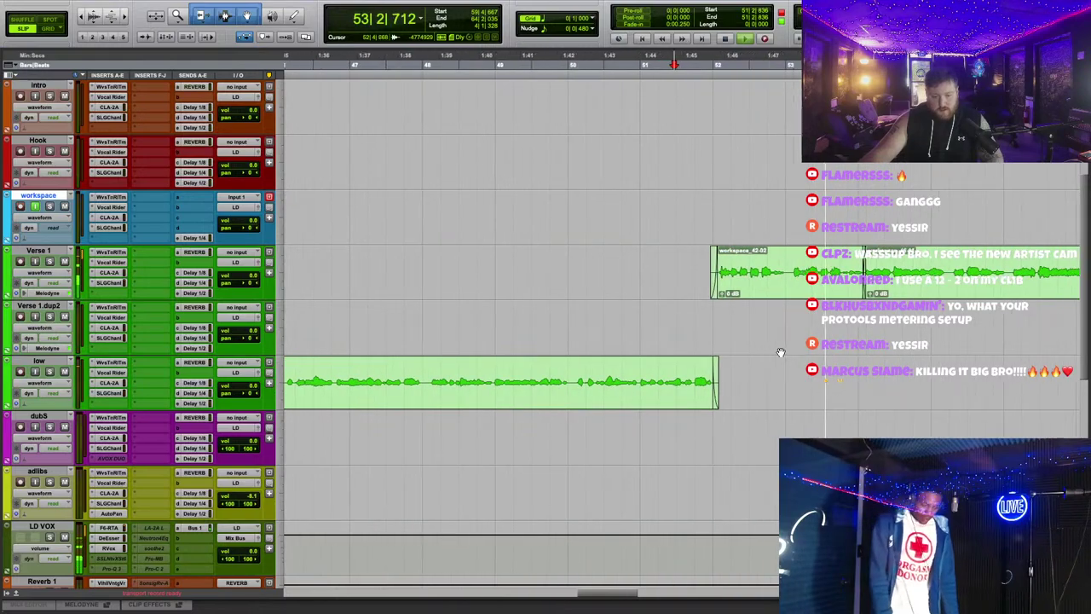
key("ctrl+[")
key("ctrl+]")
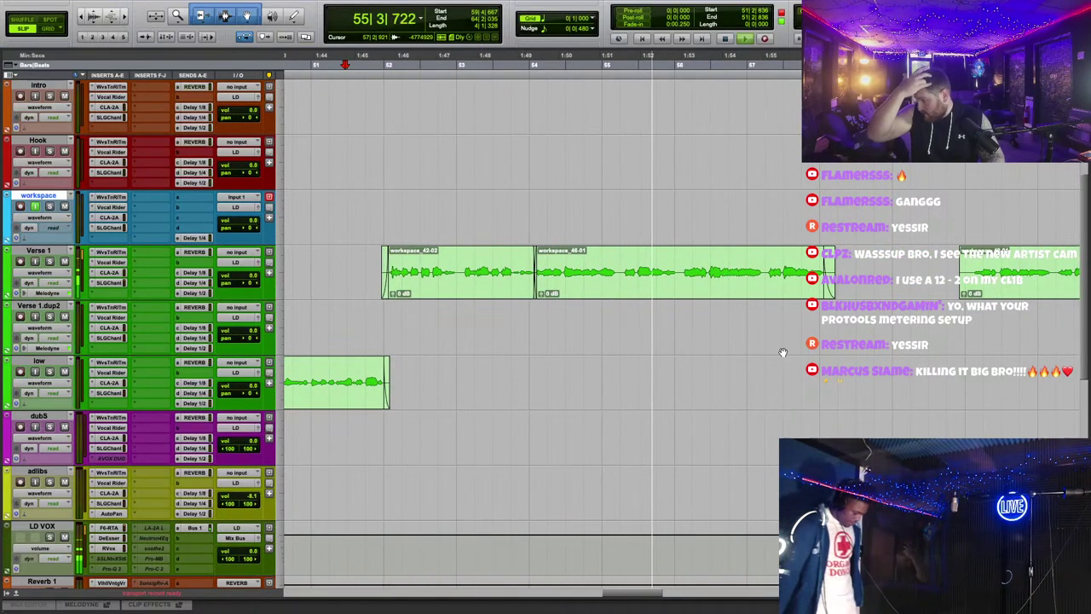
scroll(814, 332, "down", 10)
scroll(816, 337, "up", 10)
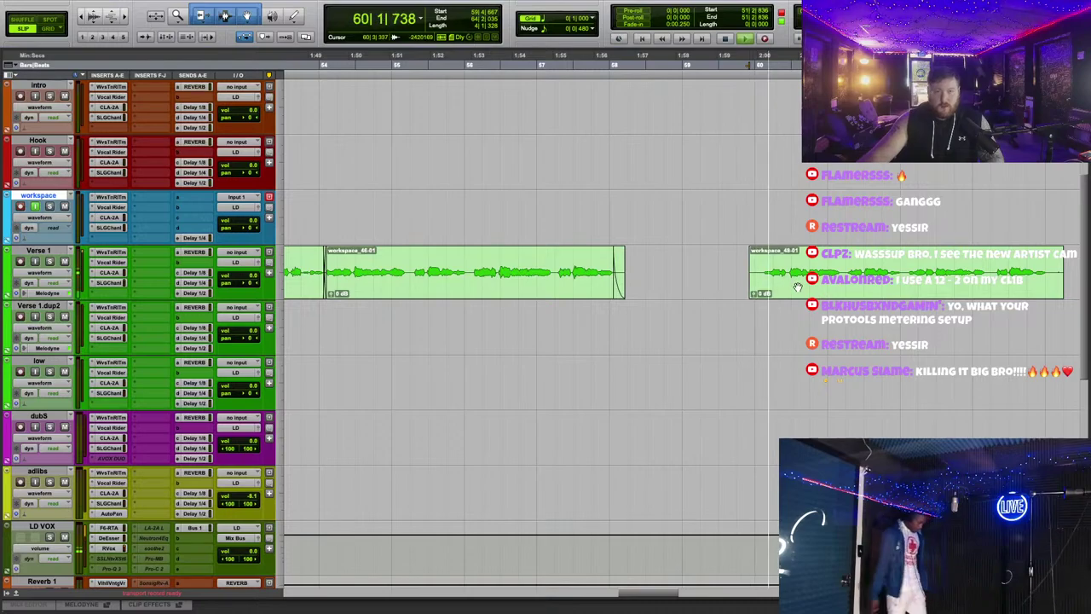
key("space")
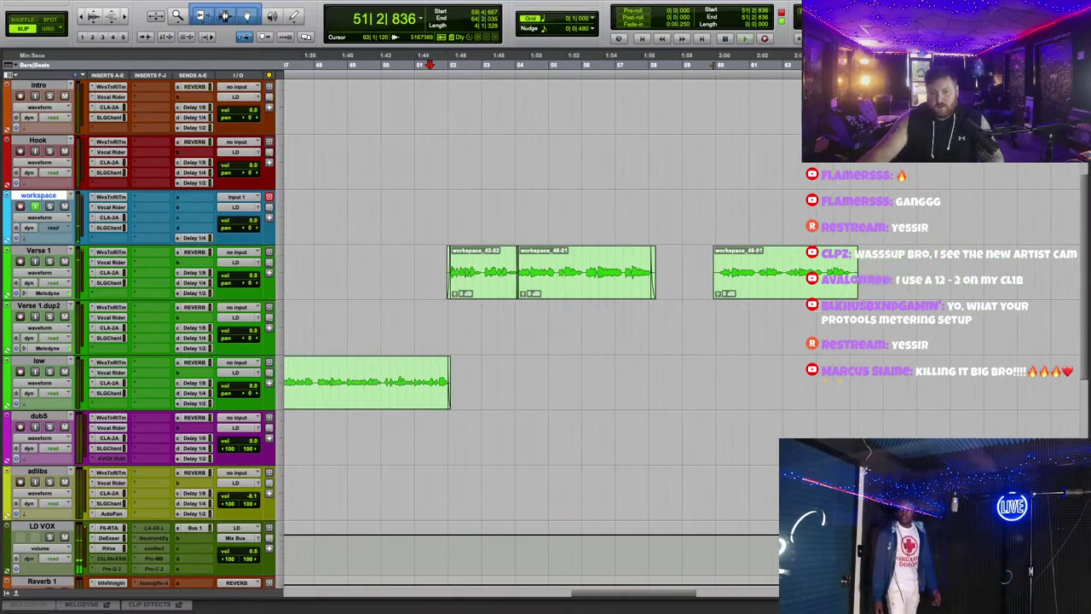
Step: Clear clip workspace_48-01 from the track
left_click(776, 289)
scroll(807, 376, "up", 3)
right_click(807, 395)
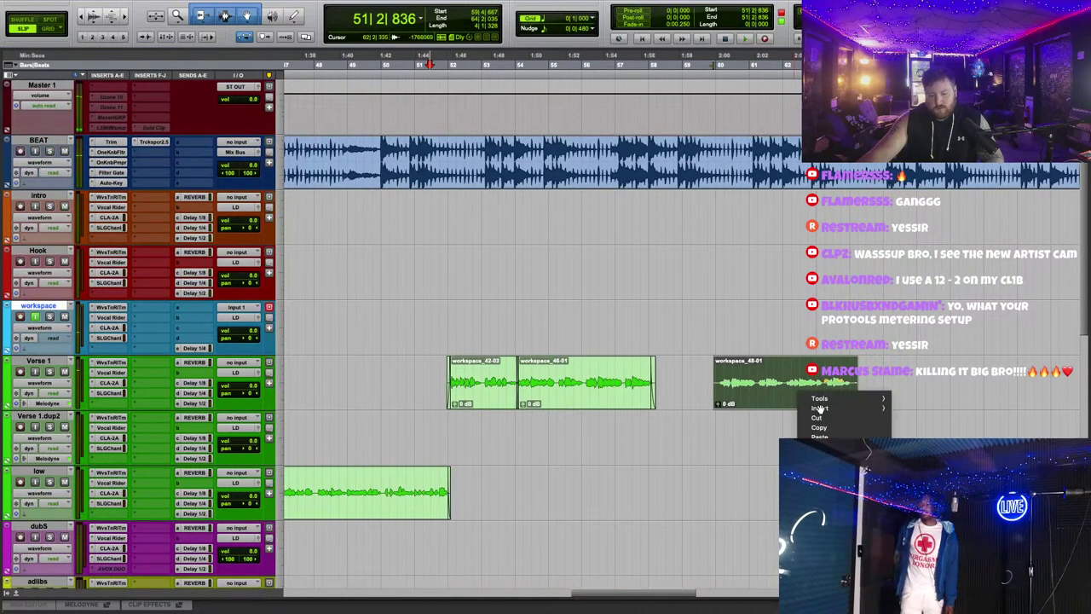
left_click(851, 395)
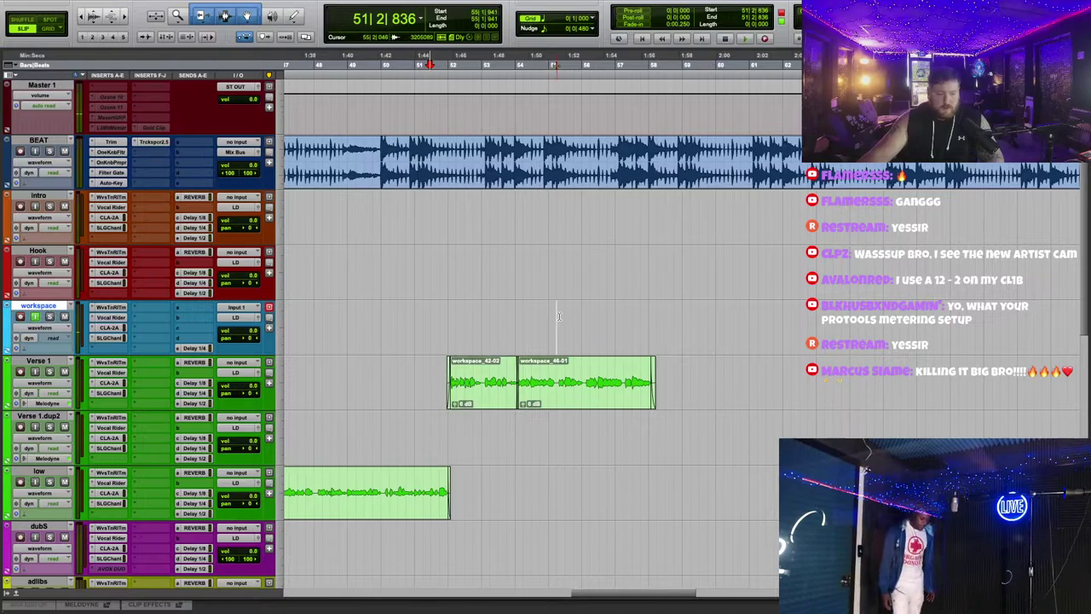
Step: Return to the song's beginning and start playback from there
scroll(559, 316, "down", 2)
scroll(588, 329, "left", 5)
scroll(725, 358, "down", 1)
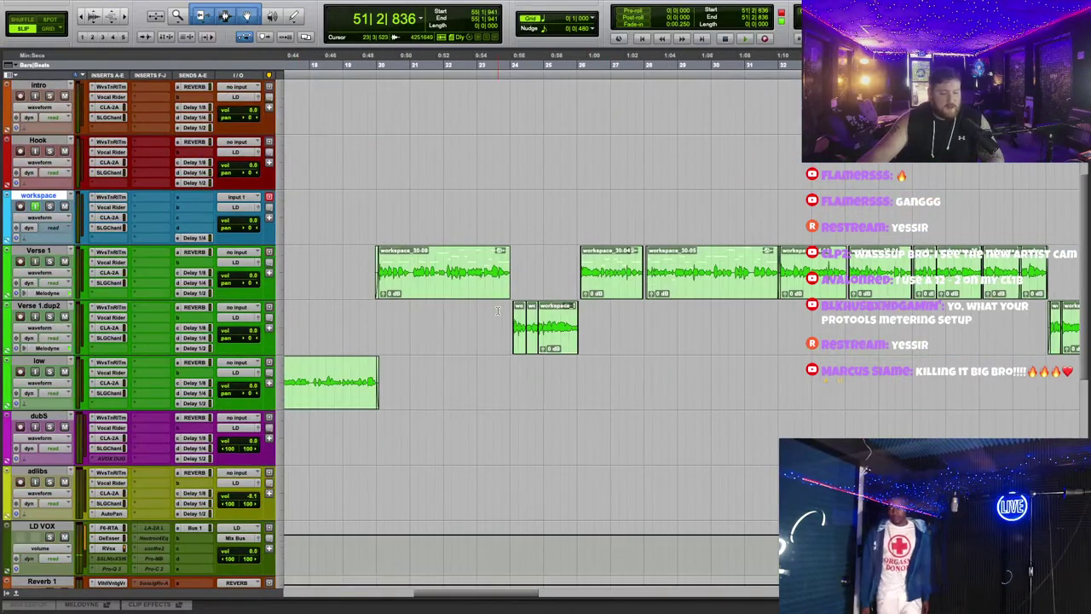
scroll(724, 358, "left", 4)
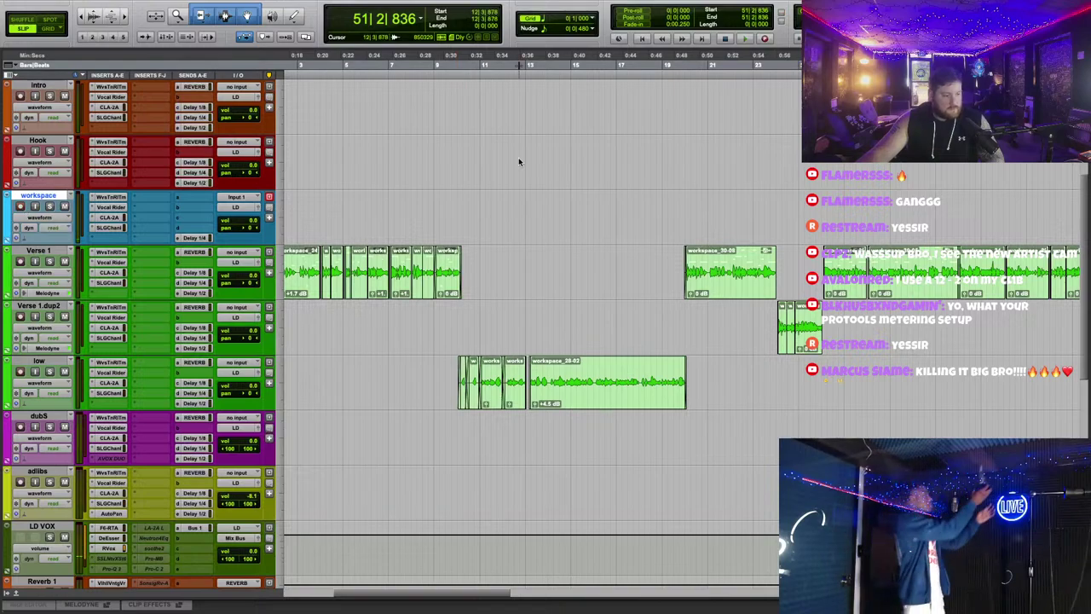
scroll(542, 205, "left", 5)
left_click(506, 205)
key("space")
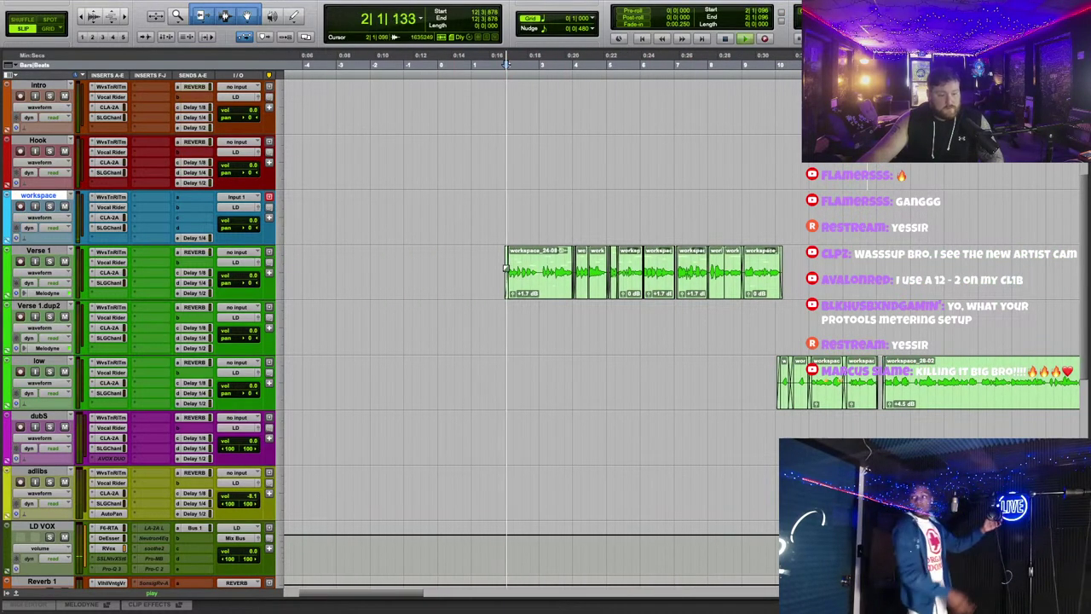
Step: Raise Verse 1's Waves Tune Real-Time Note Transition to about 19.5 ms
left_click(109, 252)
key("space")
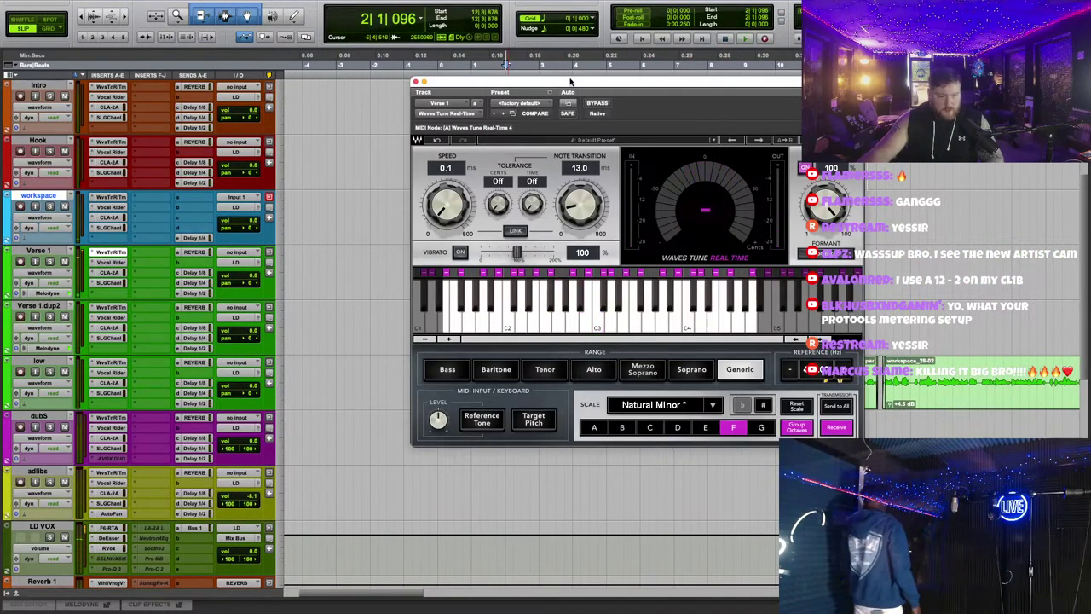
left_click(529, 60)
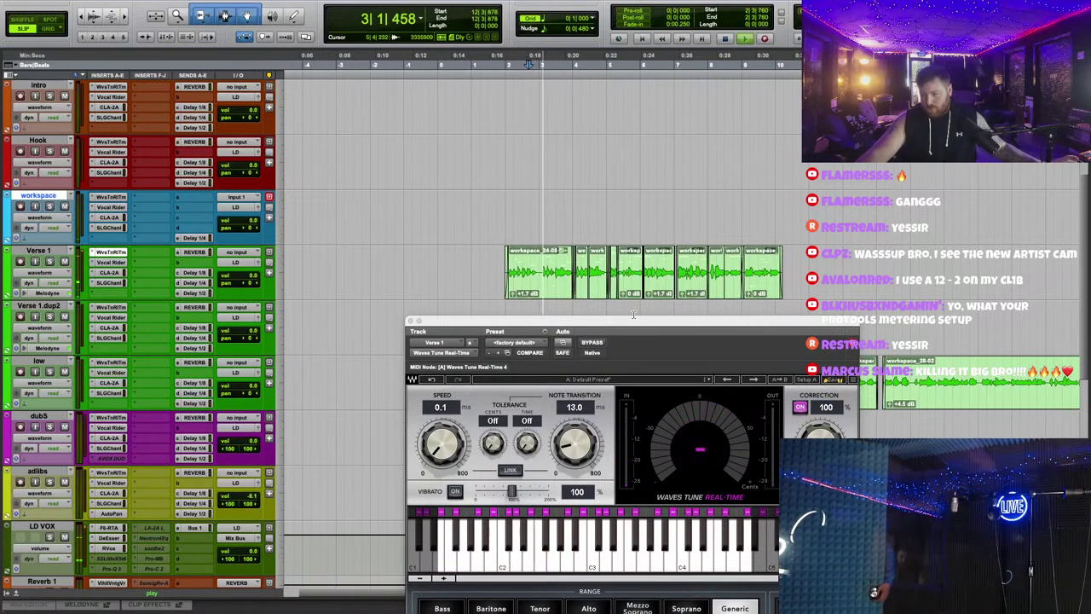
left_click_drag(613, 323, 624, 245)
left_click_drag(586, 368, 585, 355)
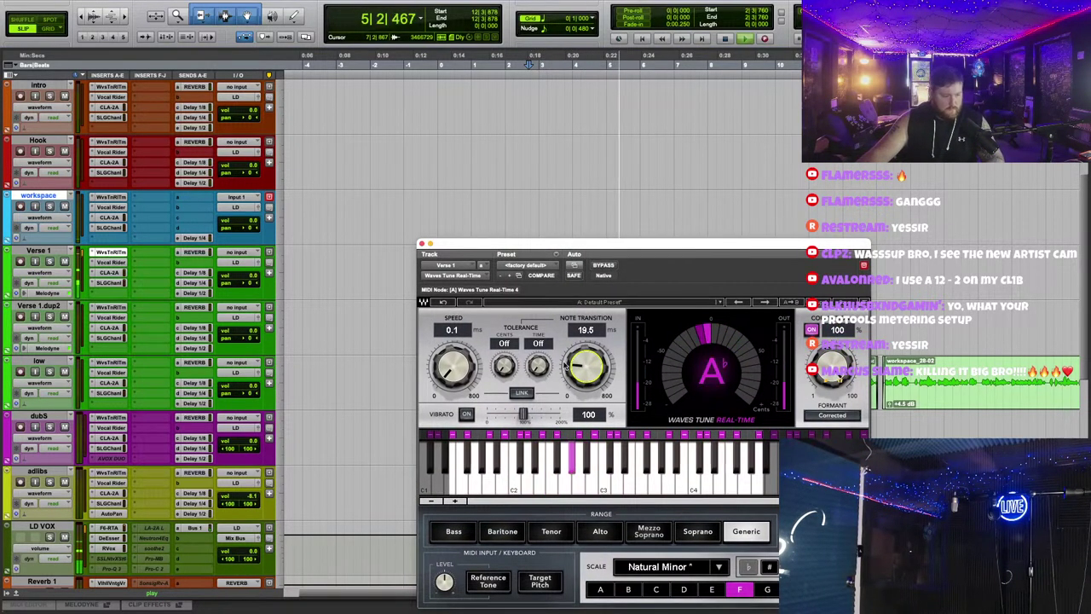
Step: Compare the Waves Tune settings on Verse 1.dup2 and the low track, then close the plugin
left_click(110, 307)
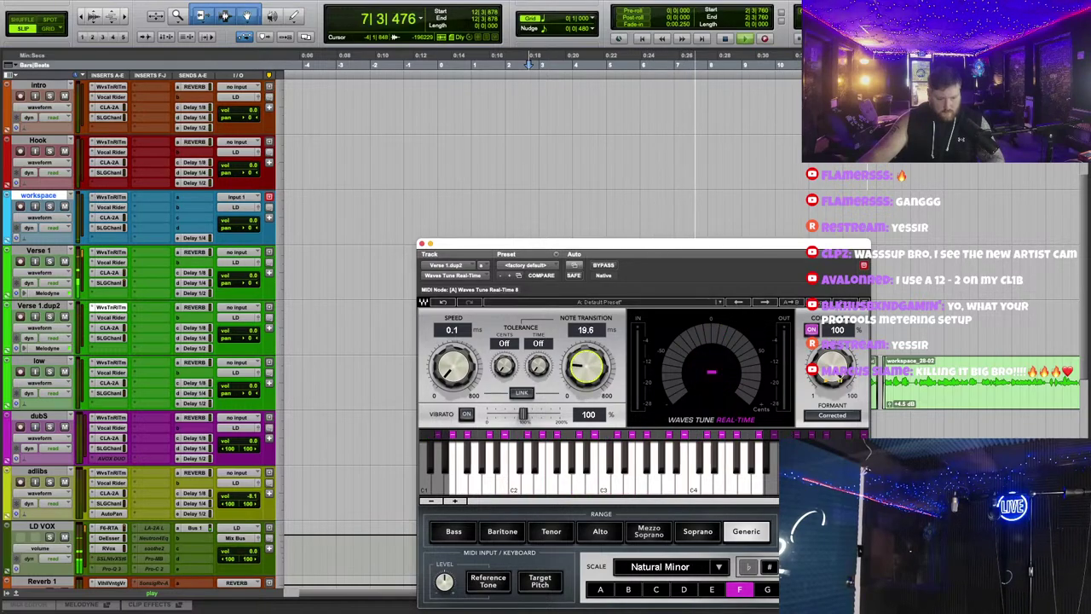
left_click(110, 362)
left_click(421, 245)
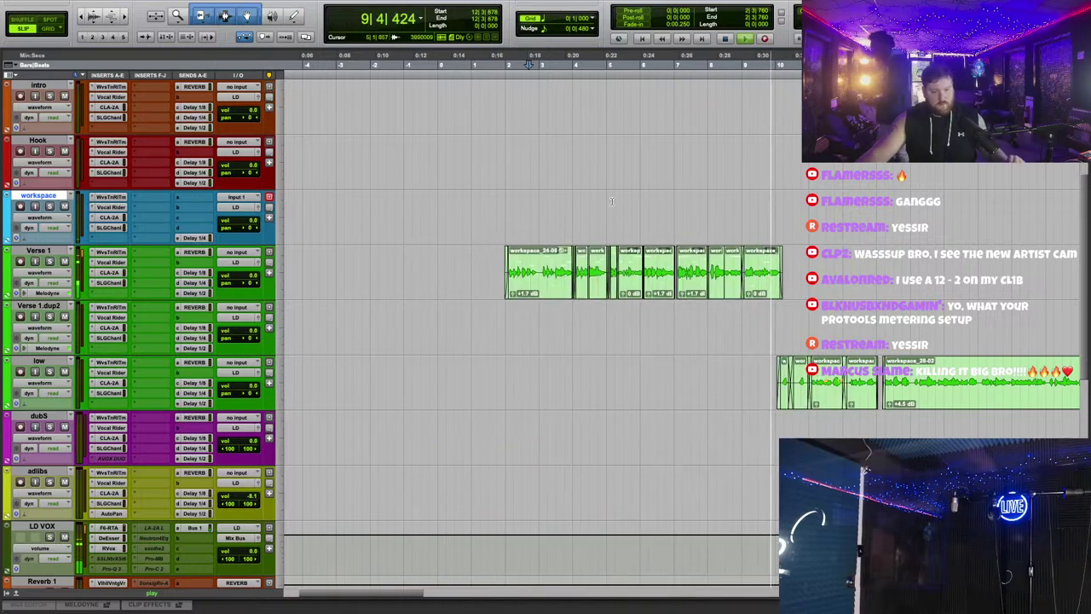
key("space")
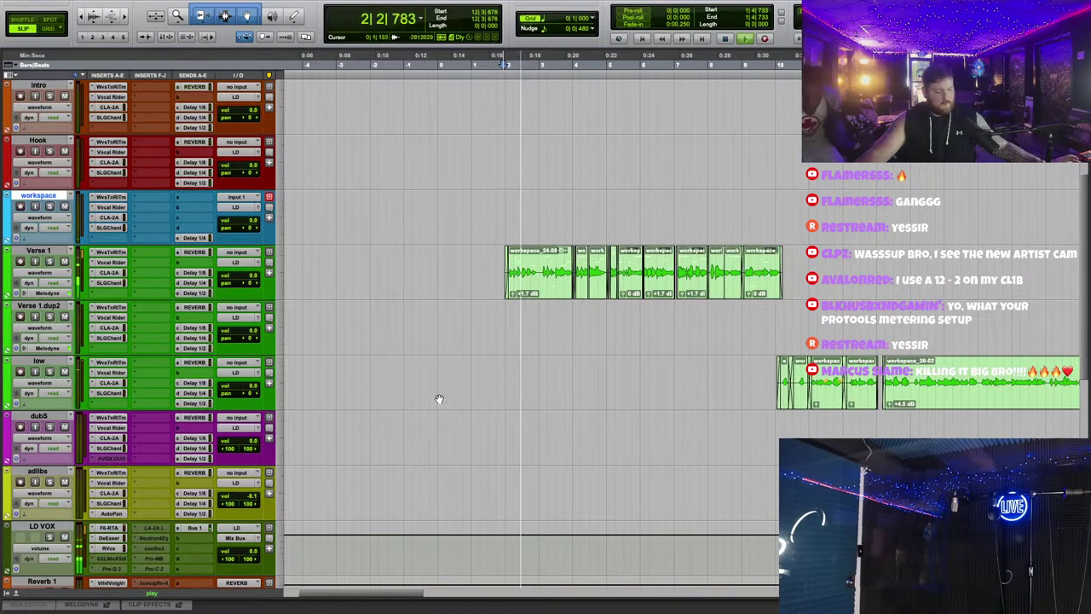
scroll(438, 397, "down", 2)
Step: Lower LD VOX's DeEsser frequency to about 3697 and glance at the RVox plugin
left_click(109, 483)
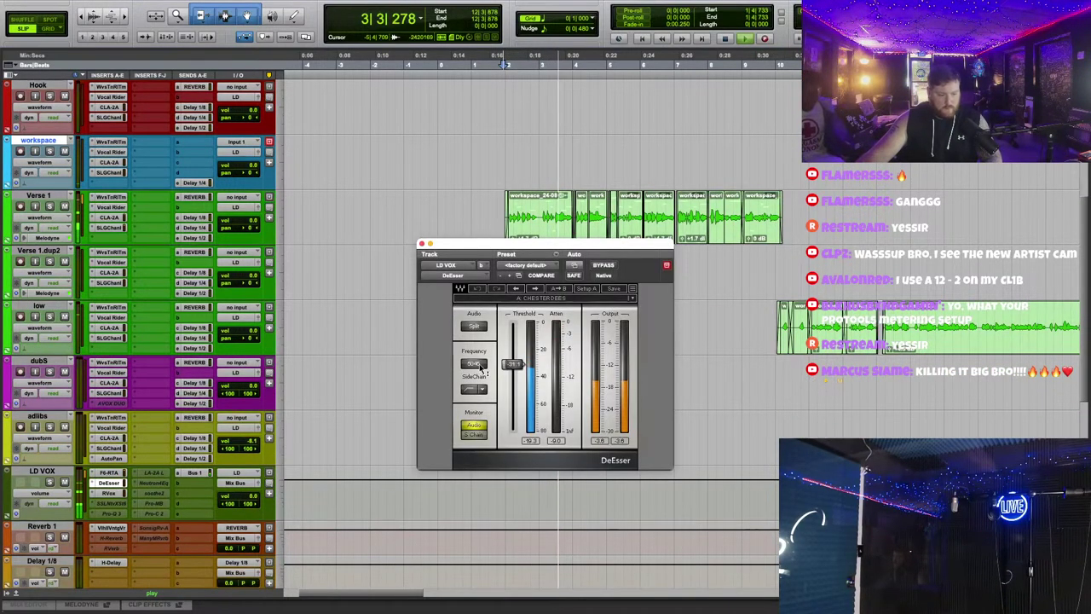
left_click_drag(481, 369, 482, 401)
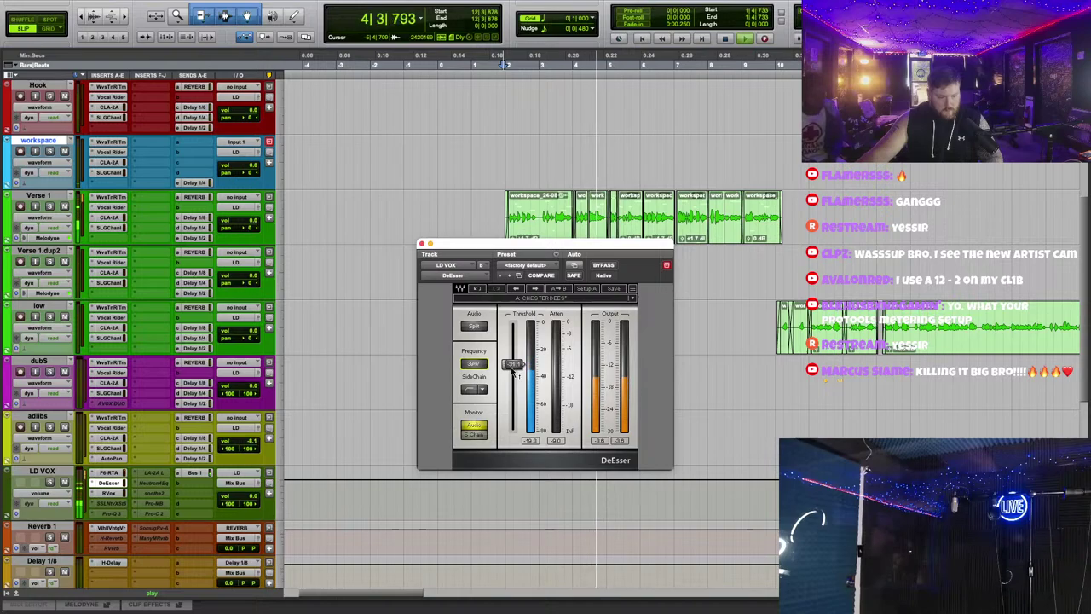
left_click(109, 492)
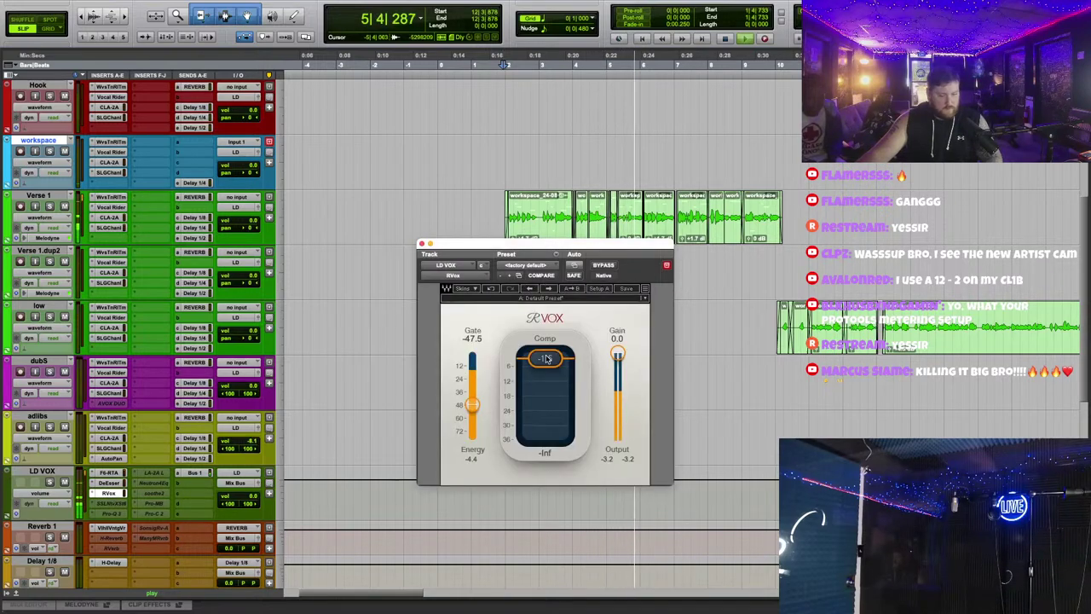
left_click(421, 245)
scroll(276, 282, "up", 2)
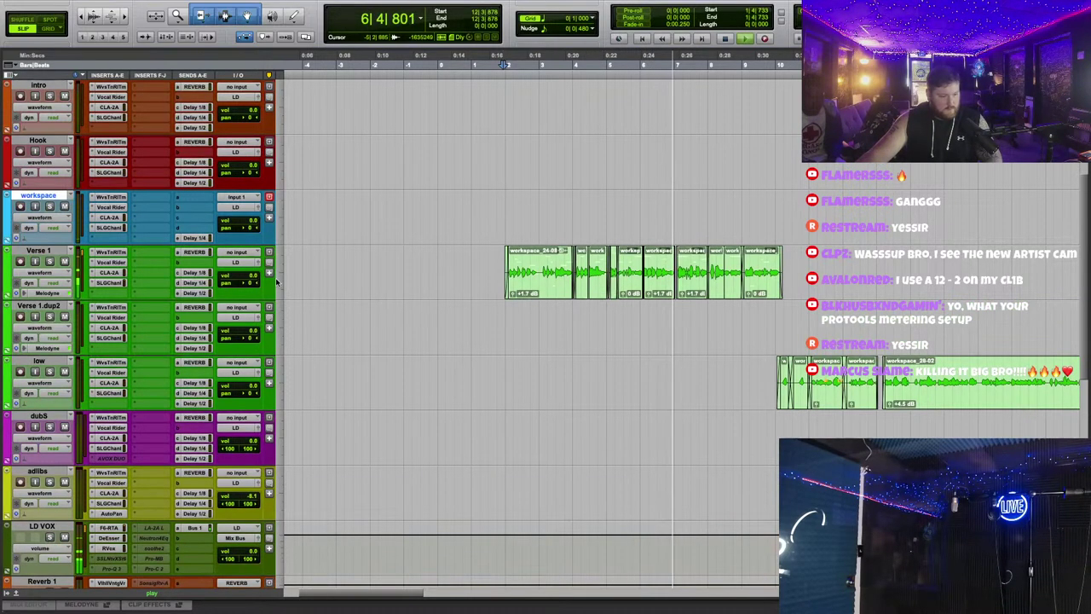
Step: Turn the Verse 1 reverb send down to -27.2 dB and check LD VOX's RVox compressor
left_click(195, 253)
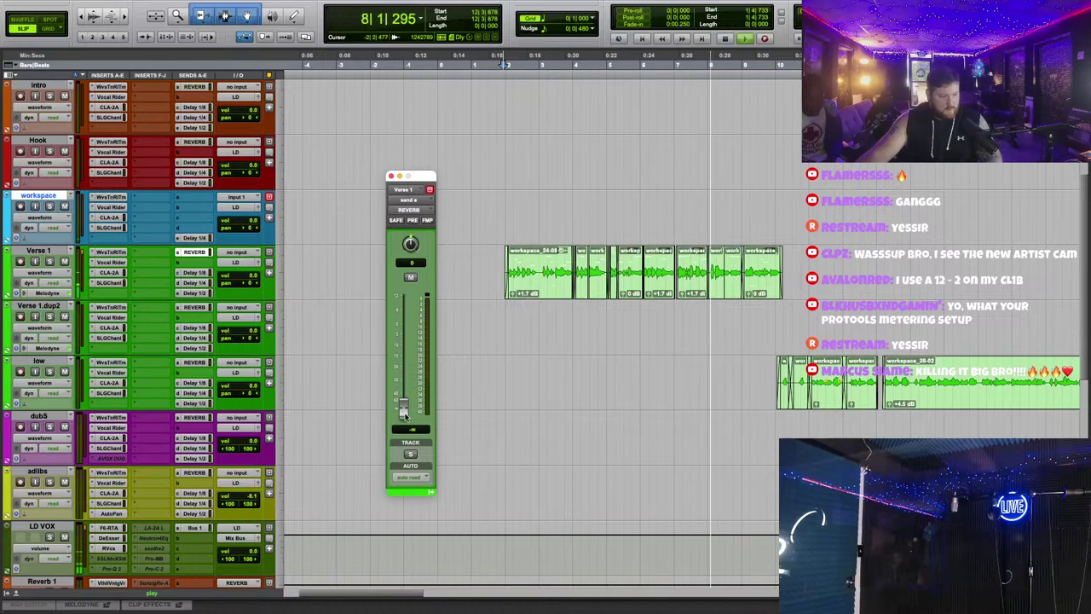
left_click_drag(408, 381, 407, 385)
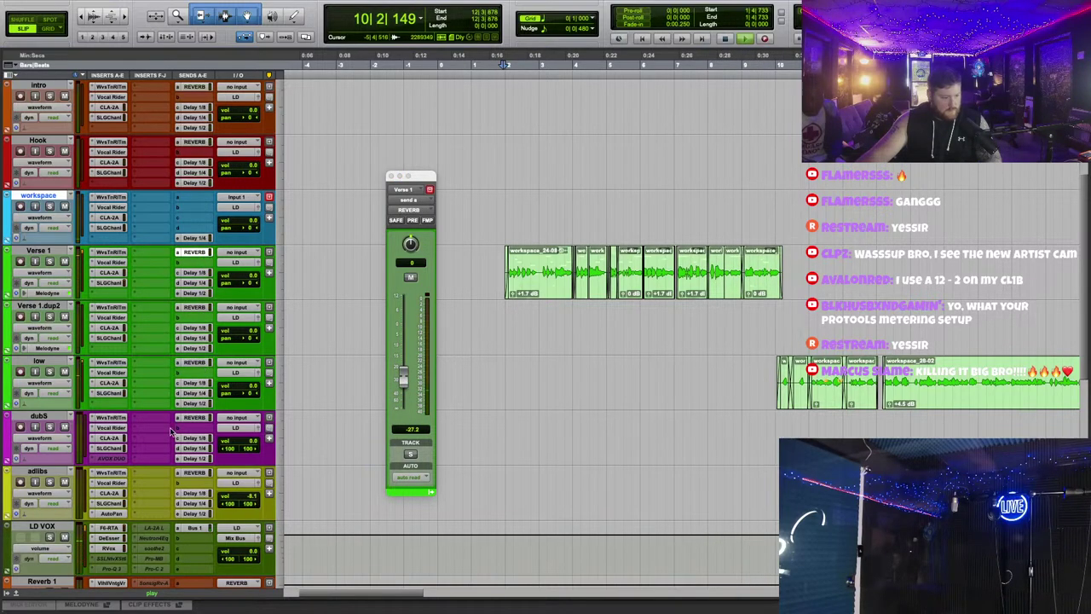
left_click(109, 548)
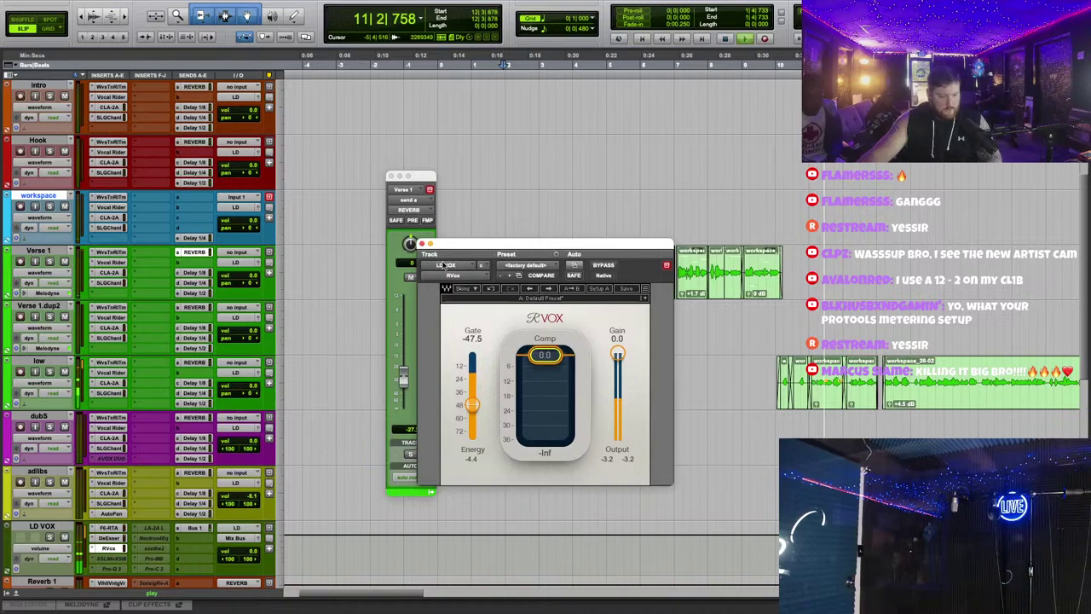
left_click(421, 245)
scroll(521, 369, "down", 2)
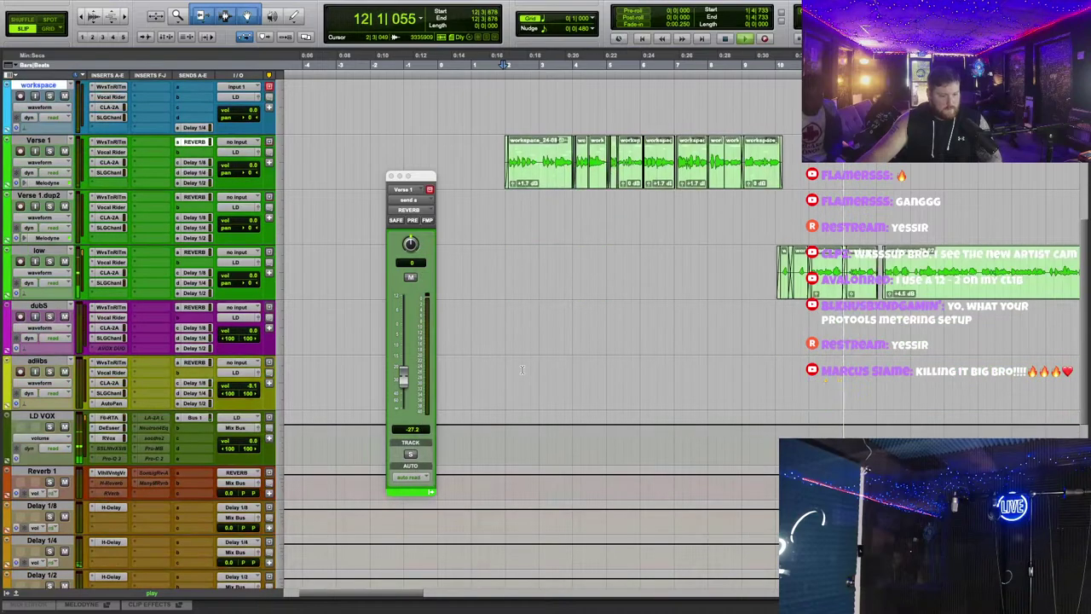
right_click(117, 455)
Step: Insert FabFilter Pro-Q 3 on LD VOX and add a low cut near 58 Hz
left_click(301, 336)
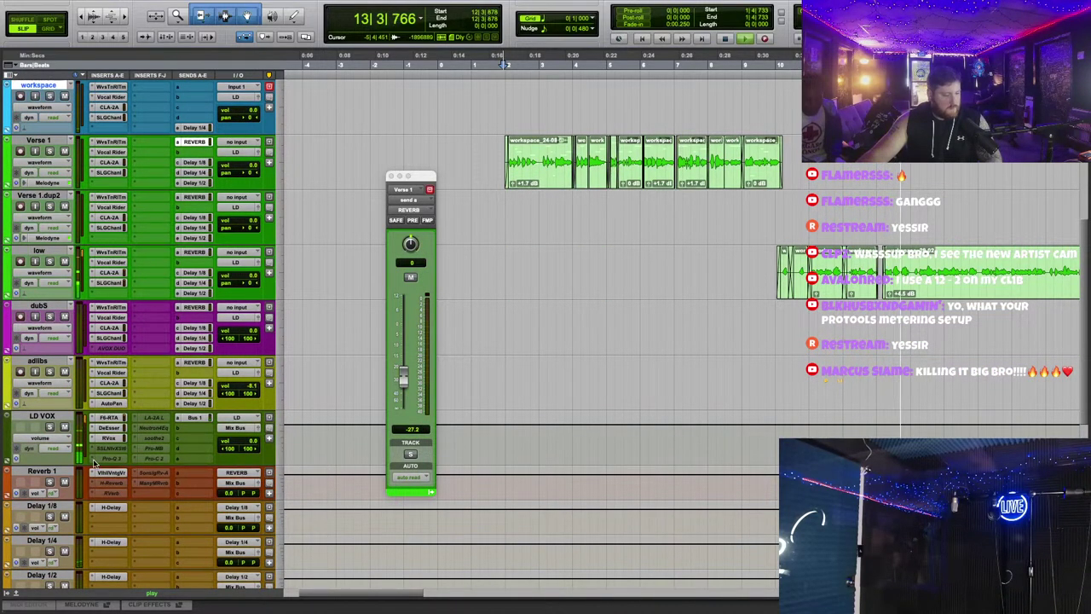
left_click(155, 419)
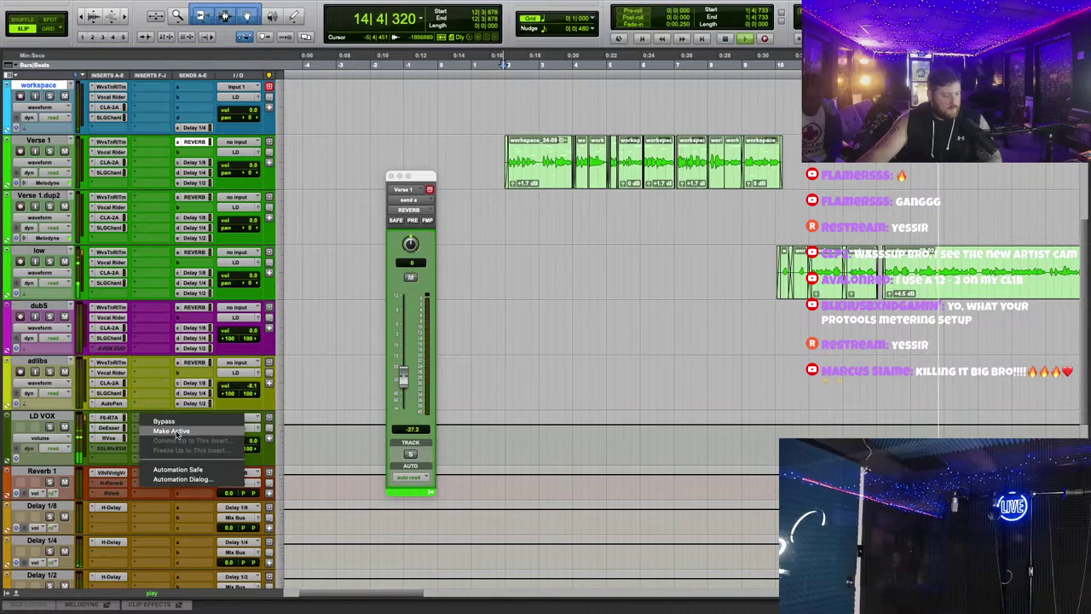
left_click(187, 431)
left_click_drag(668, 258, 684, 166)
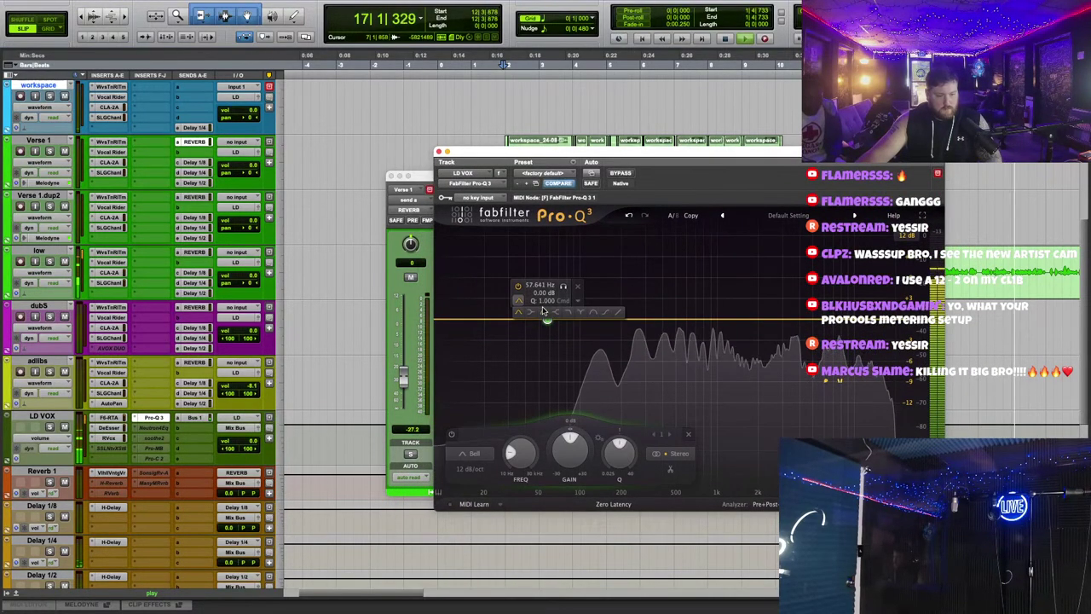
left_click(548, 319)
scroll(533, 331, "up", 3)
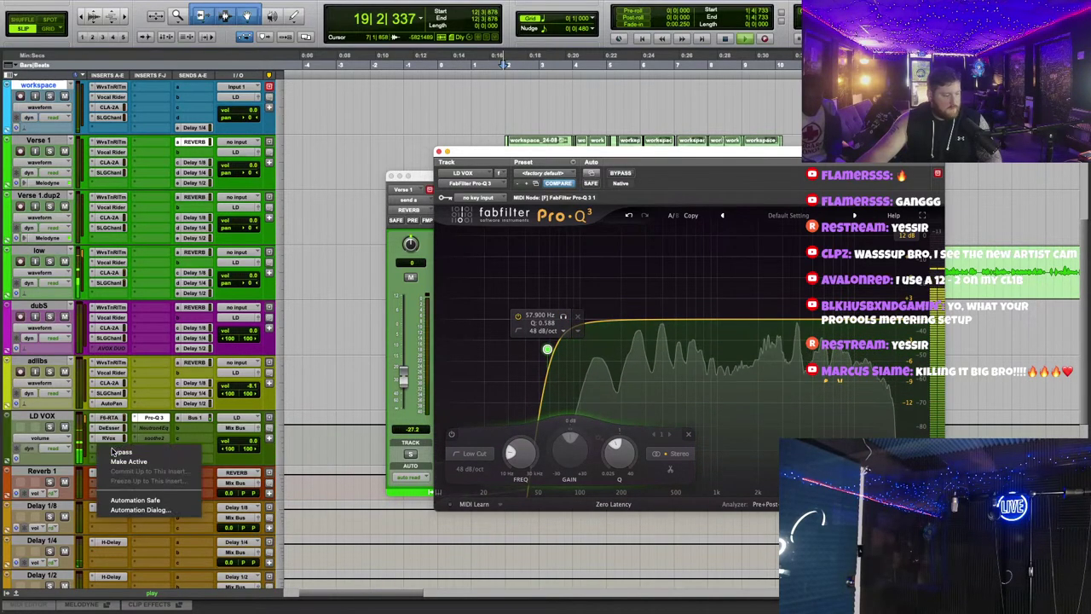
left_click(119, 448)
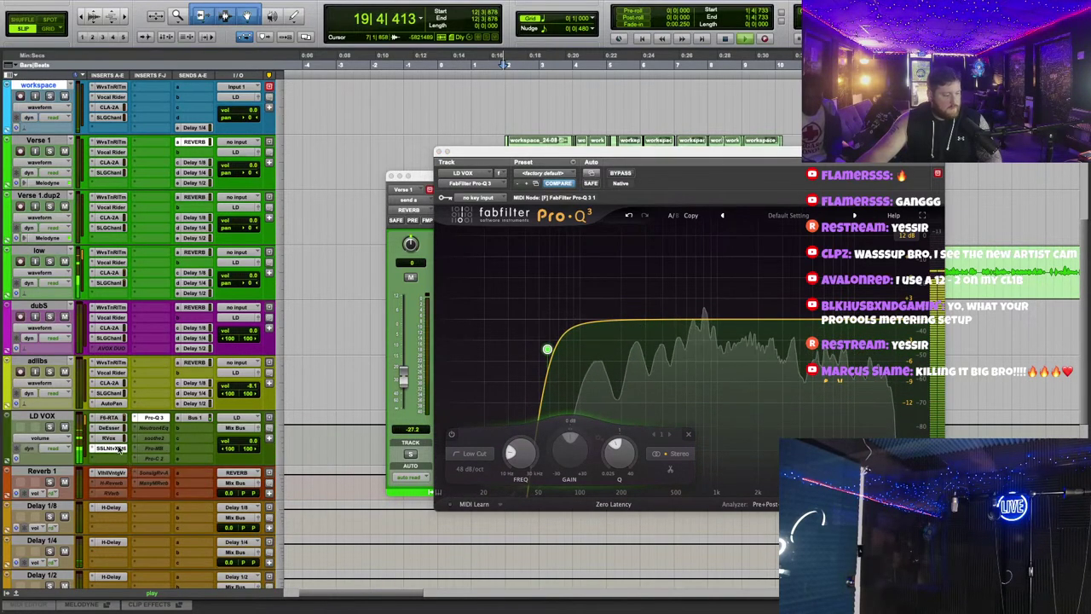
left_click(153, 417)
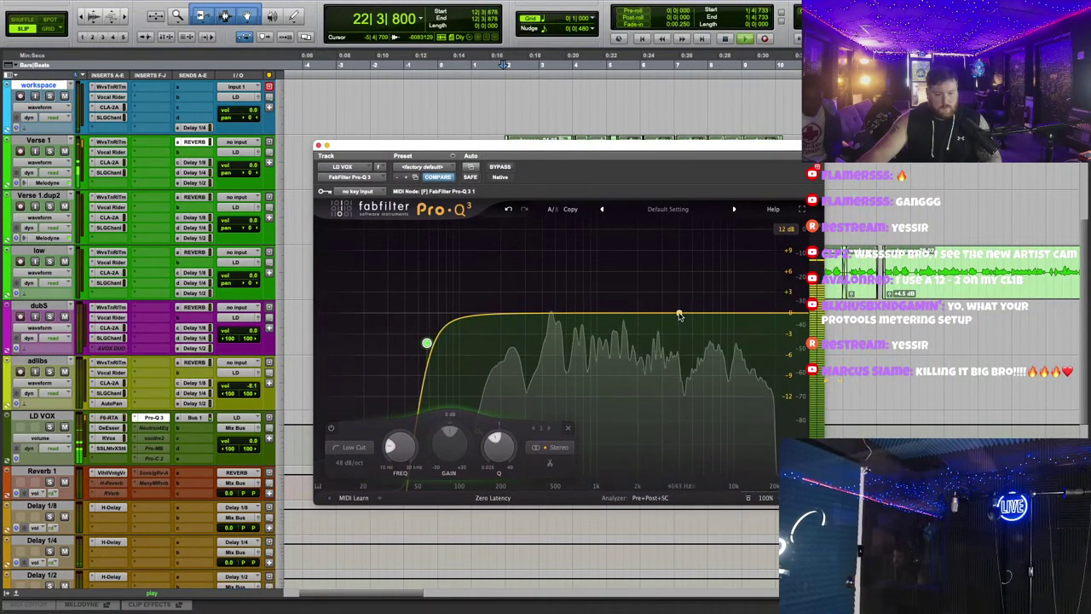
Step: Sweep a narrow bell around 490 Hz, then cut a narrow resonance around 255 Hz
double_click(554, 281)
scroll(554, 282, "up", 5)
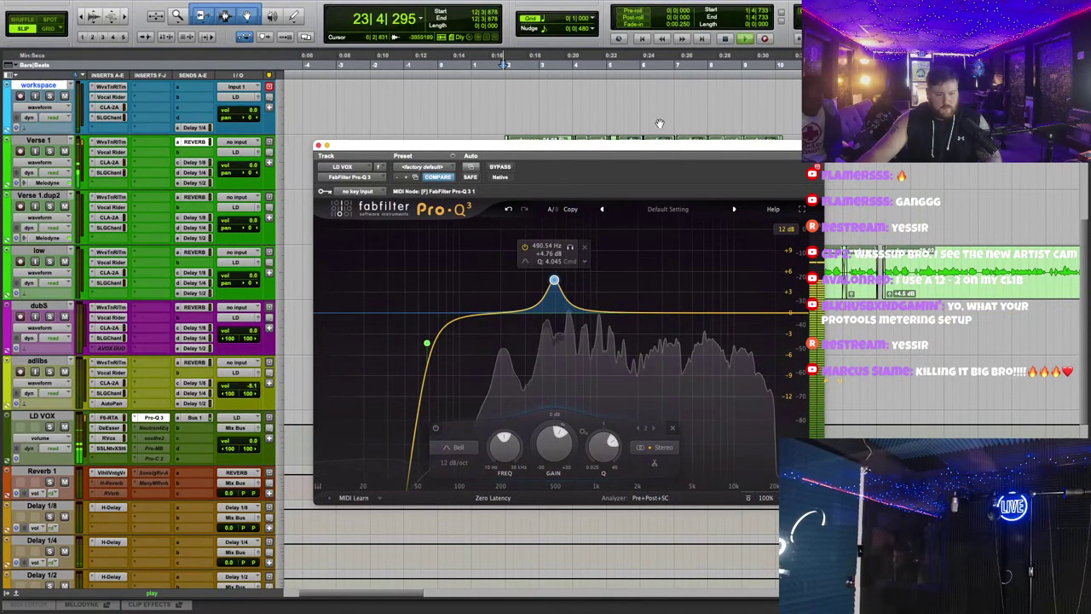
left_click_drag(554, 281, 541, 239)
scroll(547, 238, "up", 5)
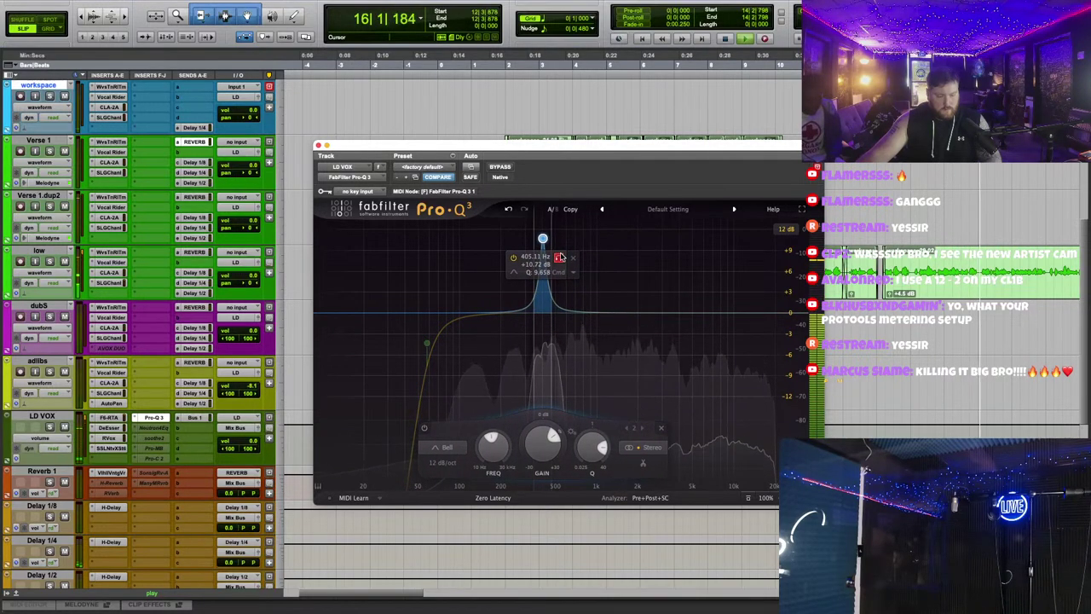
scroll(540, 239, "up", 3)
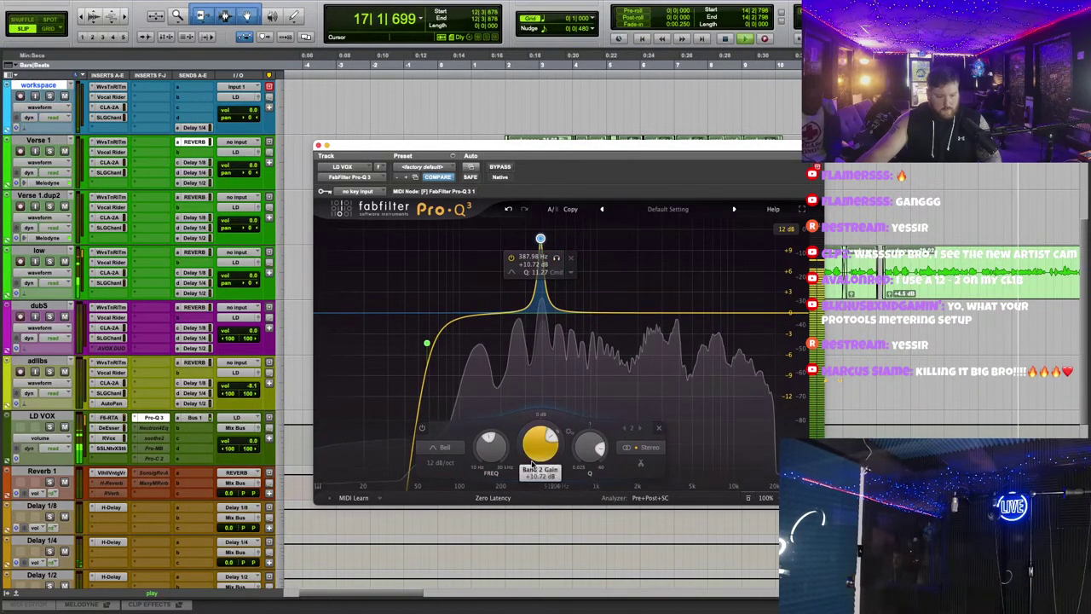
double_click(523, 447)
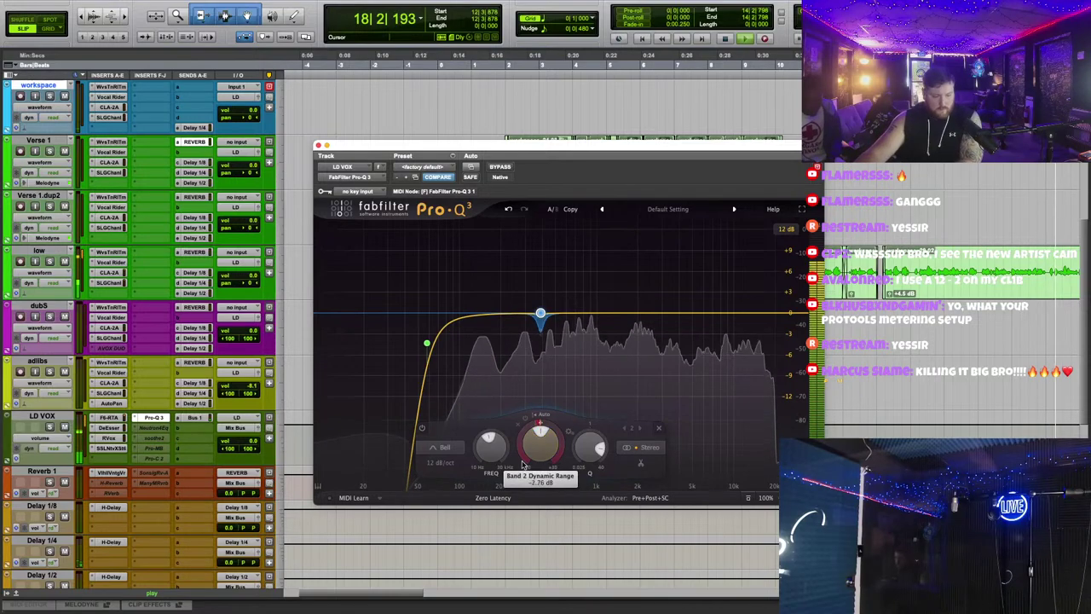
scroll(543, 314, "up", 2)
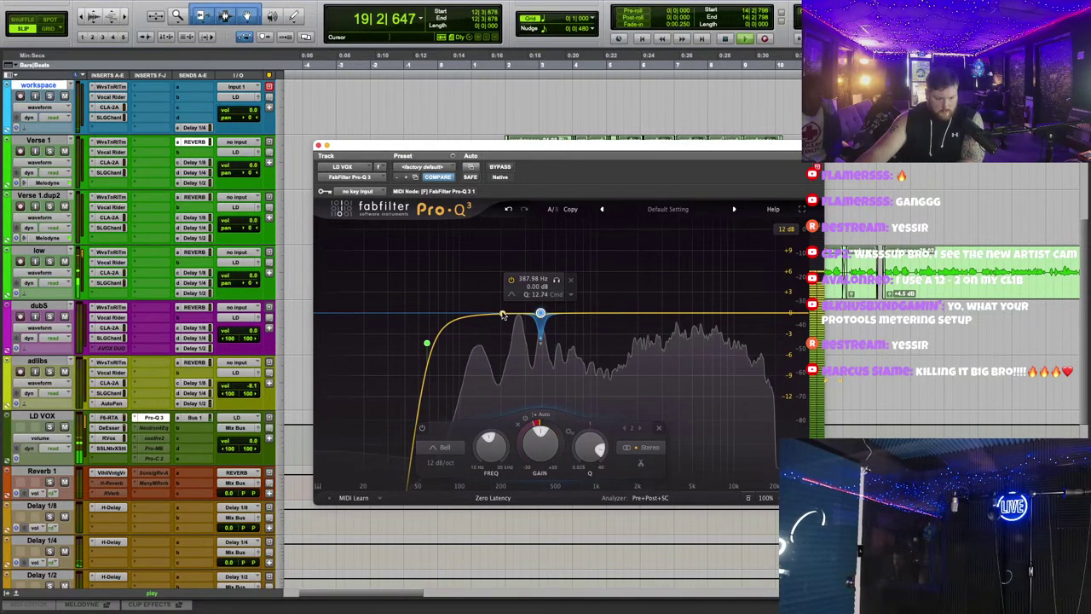
left_click_drag(507, 315, 593, 242)
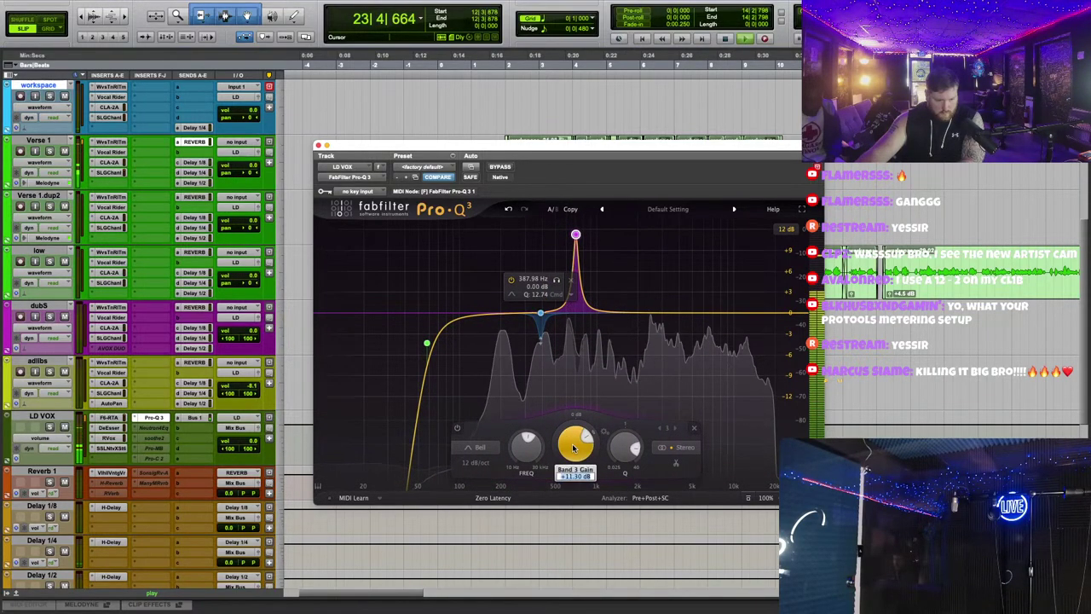
left_click_drag(574, 448, 575, 487)
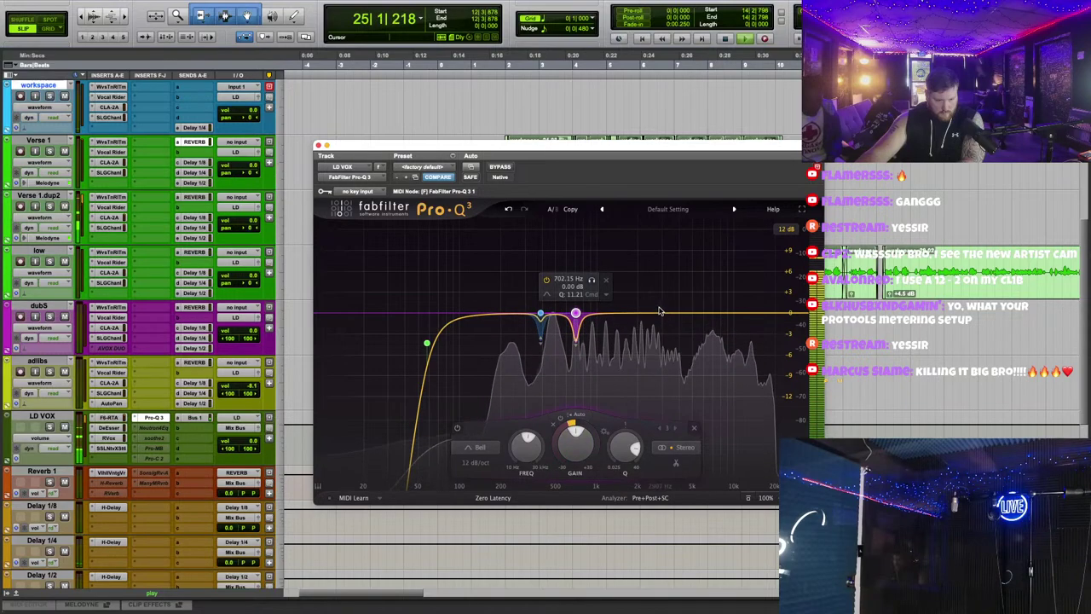
Step: Sweep narrow bands near 2.4 kHz and 1.4 kHz, reset them to 0 dB, and close Pro-Q 3
left_click_drag(653, 312, 670, 255)
scroll(649, 240, "up", 6)
double_click(651, 436)
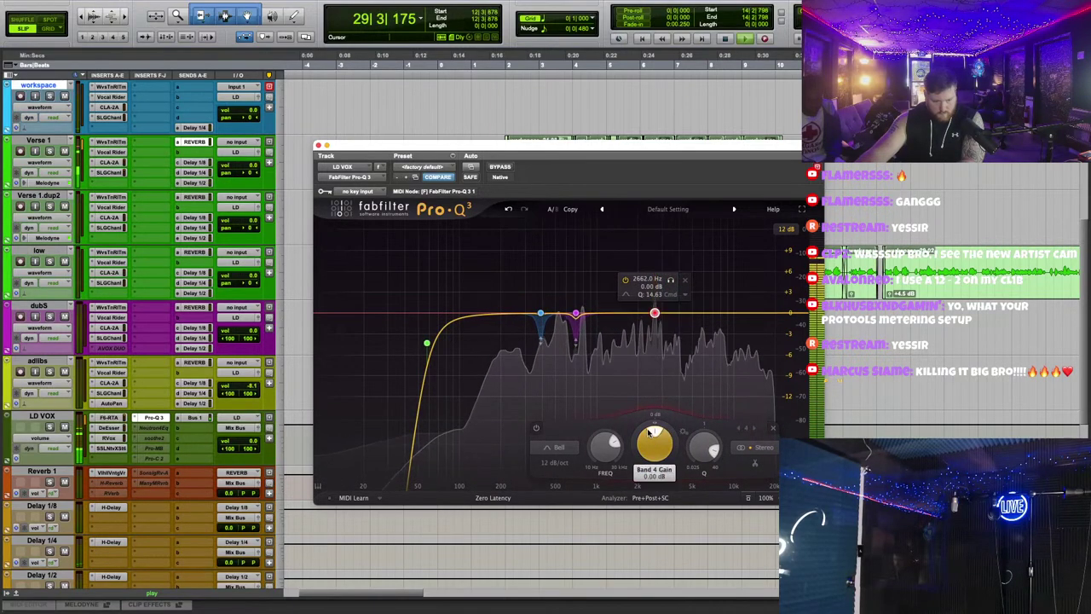
double_click(616, 252)
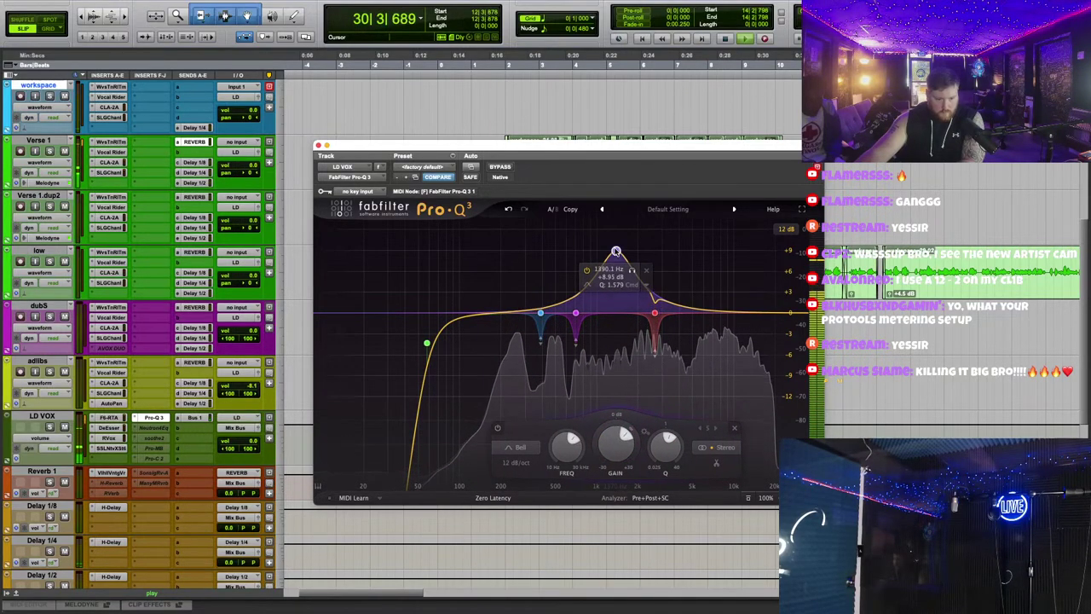
left_click_drag(615, 252, 606, 254)
scroll(627, 249, "up", 8)
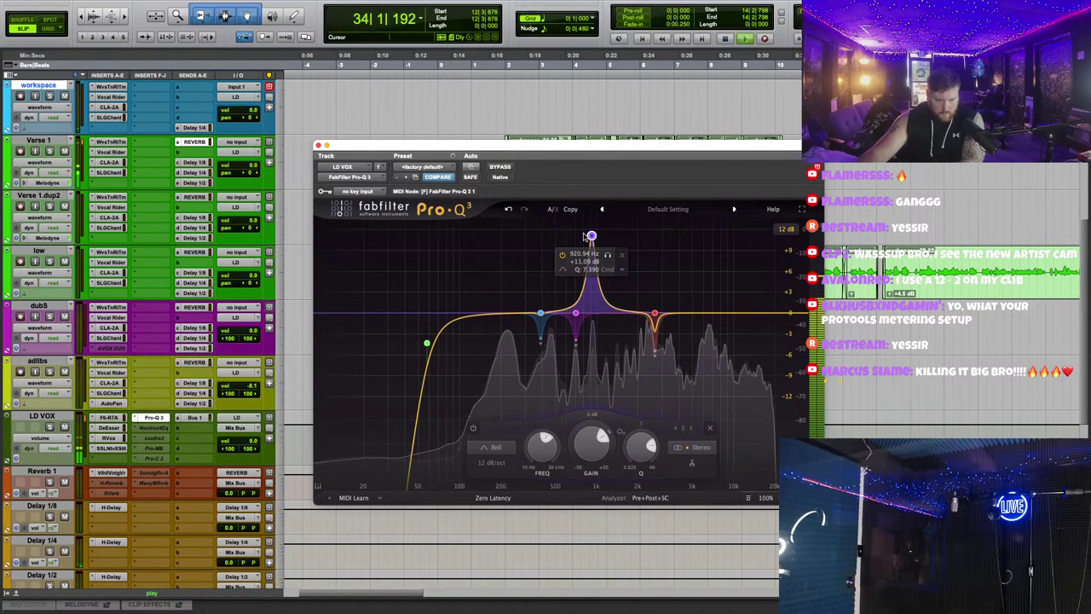
left_click(584, 426, "alt")
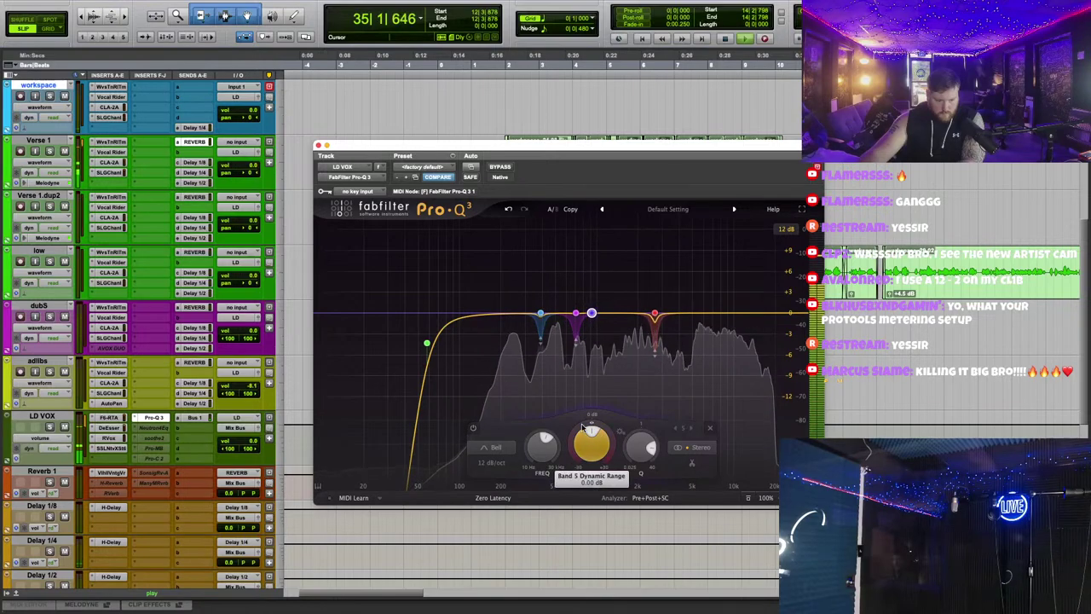
left_click(318, 145)
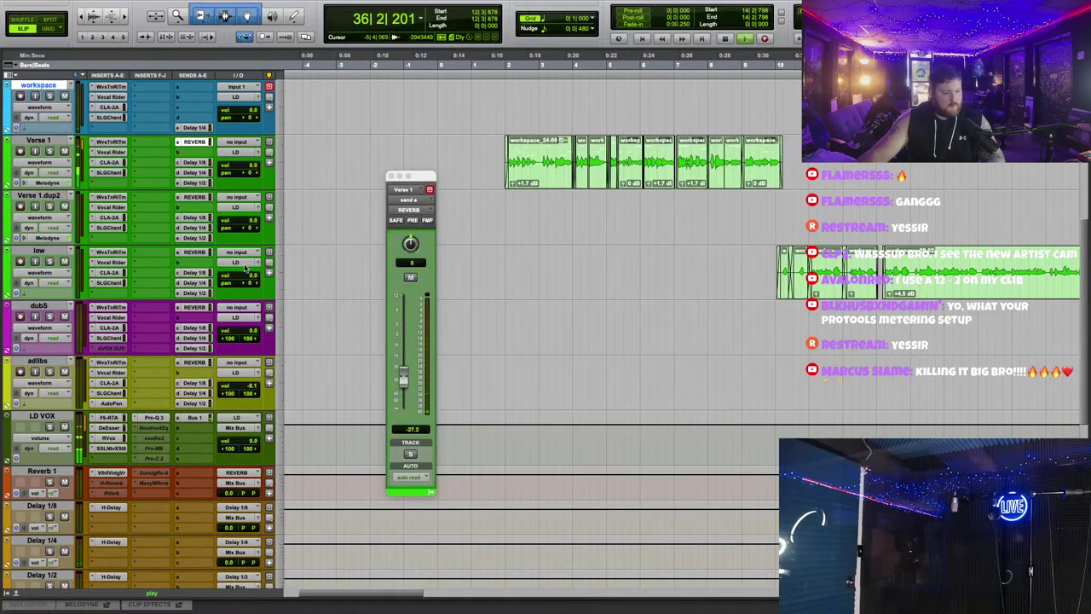
Step: Activate the Pro-C 2 and soothe2 inserts and load soothe2's User default preset
right_click(157, 456)
left_click(170, 472)
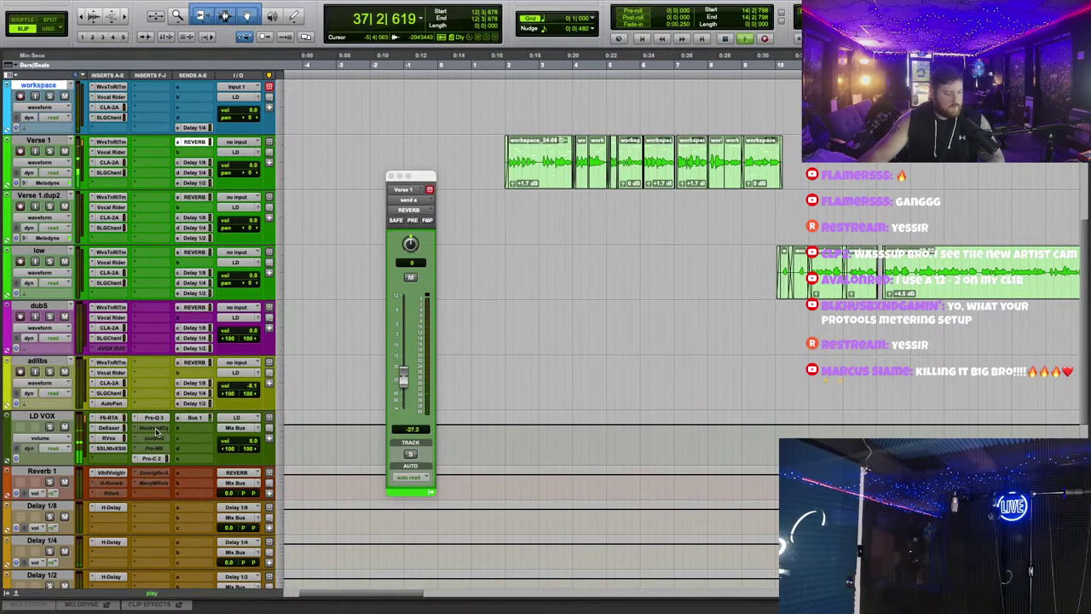
right_click(157, 435)
left_click(170, 452)
left_click(154, 437)
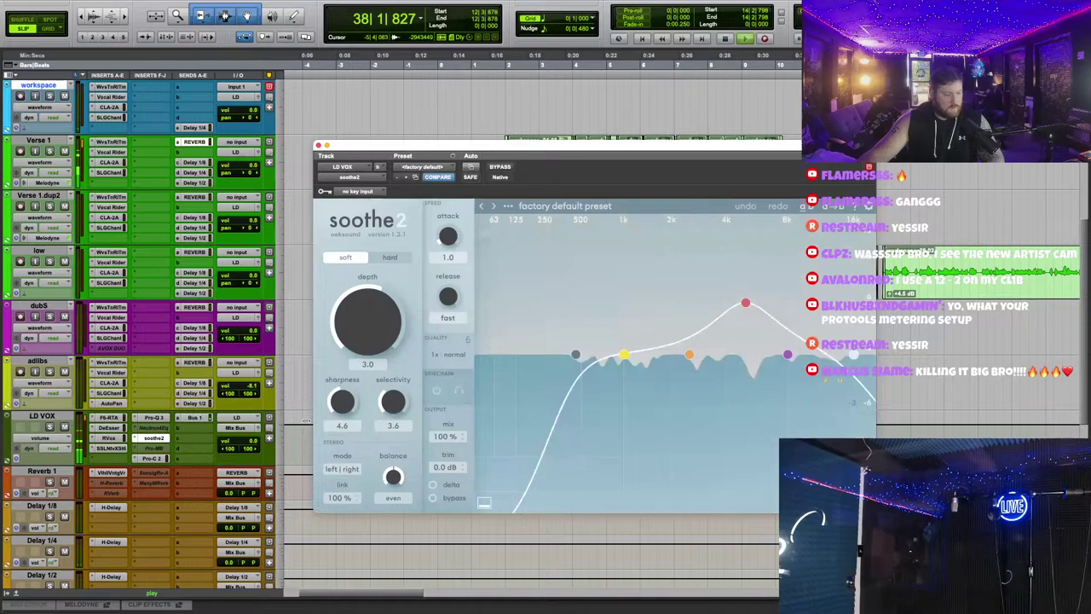
left_click(560, 206)
left_click(528, 310)
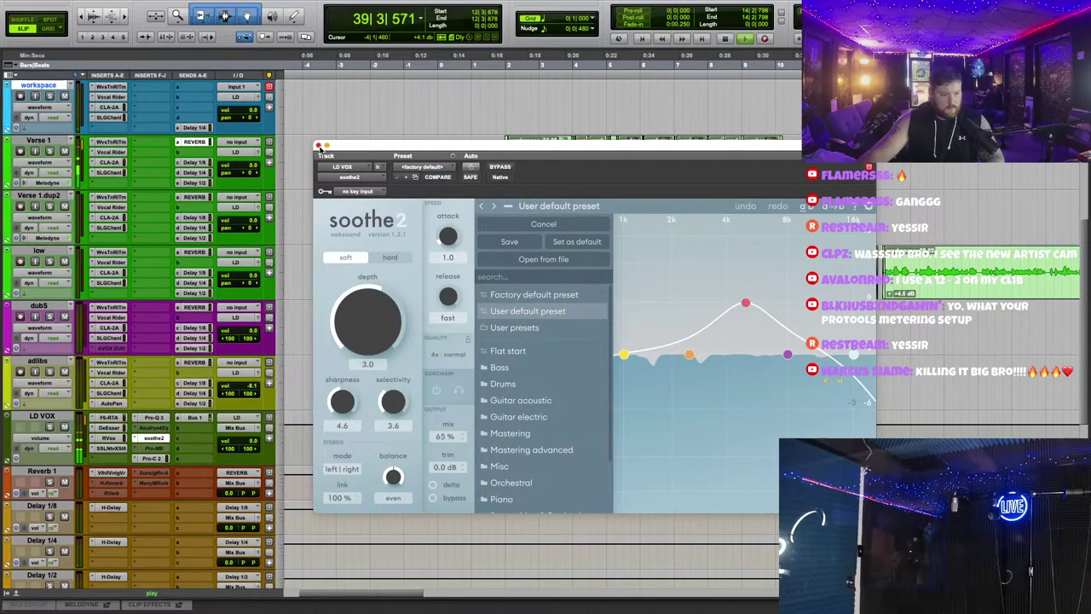
left_click(316, 146)
Step: Close the Verse 1 send window and stop playback
scroll(628, 345, "up", 5)
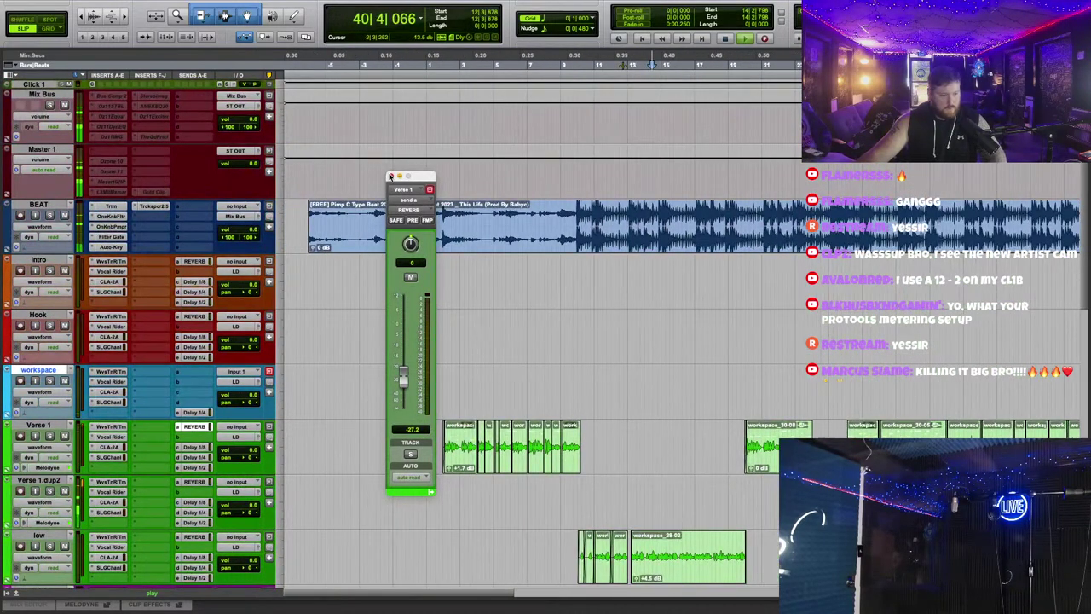
left_click(390, 177)
scroll(430, 384, "down", 3)
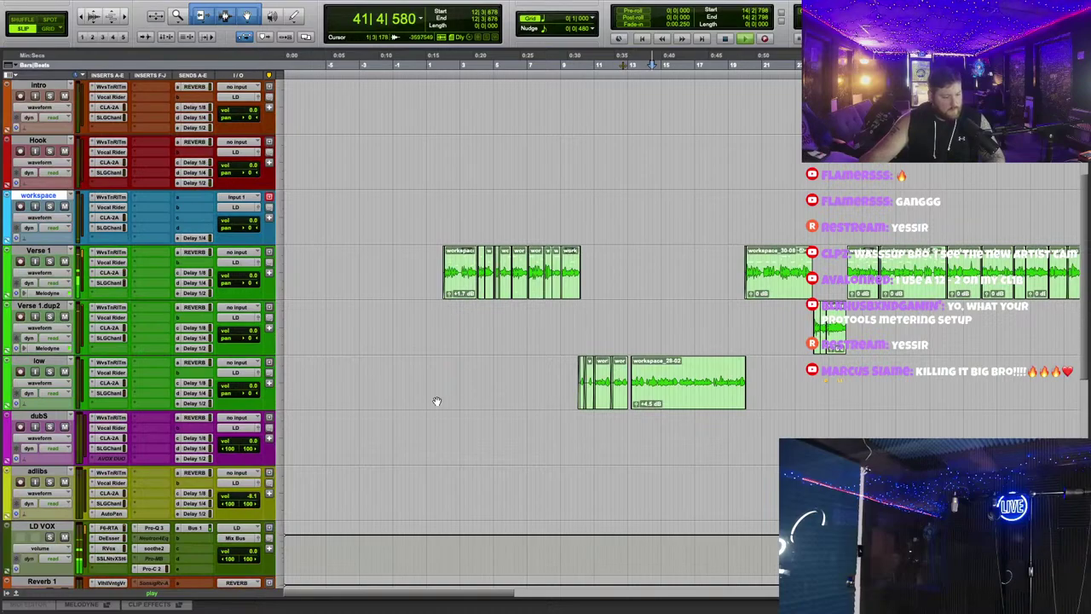
scroll(436, 402, "up", 3)
scroll(366, 358, "down", 3)
scroll(527, 347, "right", 2)
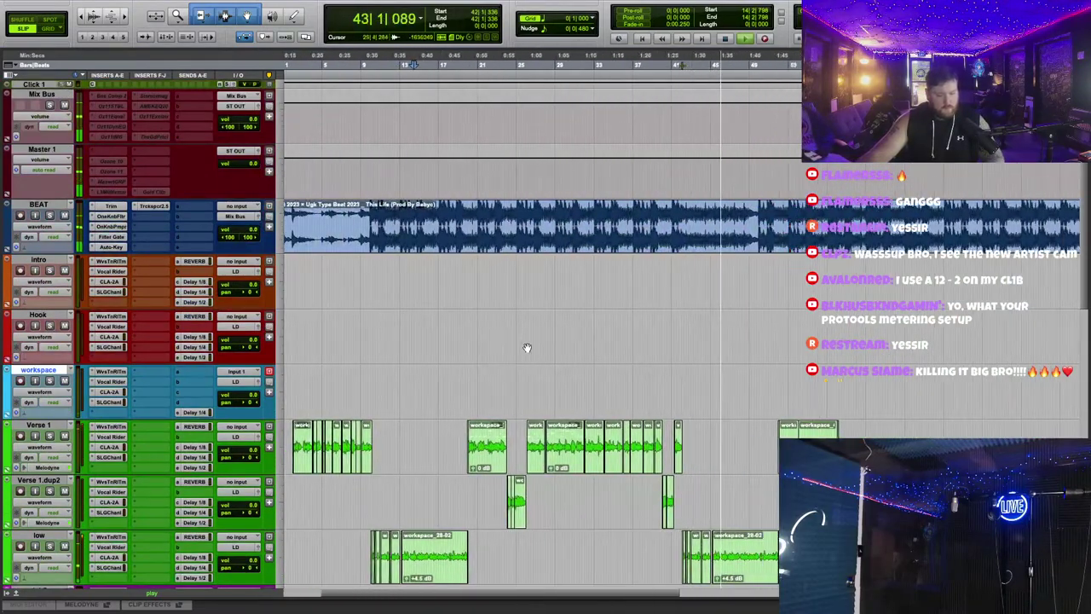
scroll(526, 347, "down", 3)
scroll(554, 341, "up", 3)
scroll(579, 337, "up", 3)
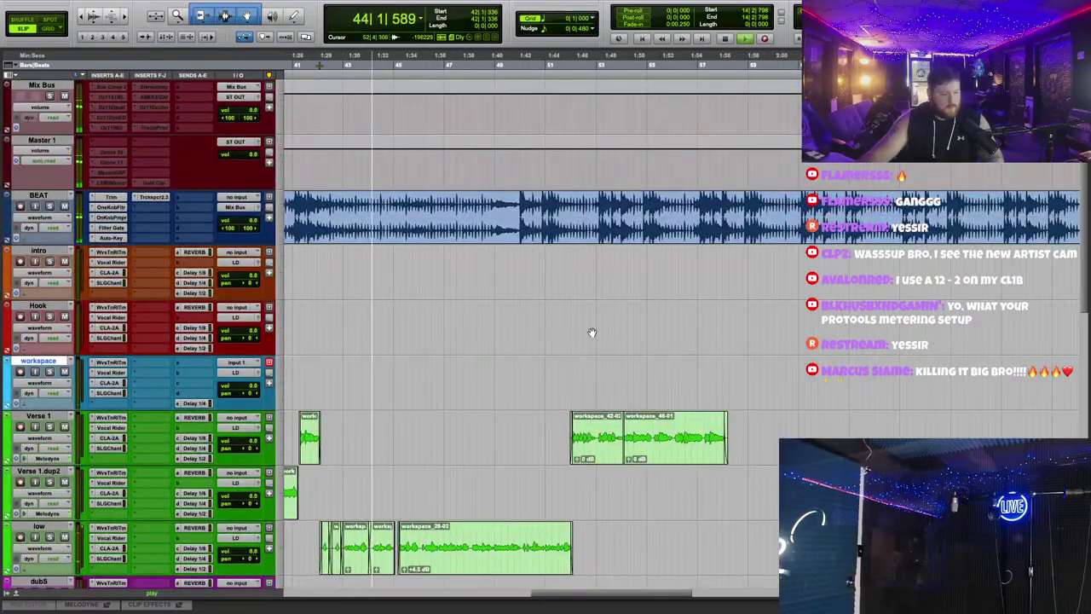
scroll(591, 333, "up", 1)
key("space")
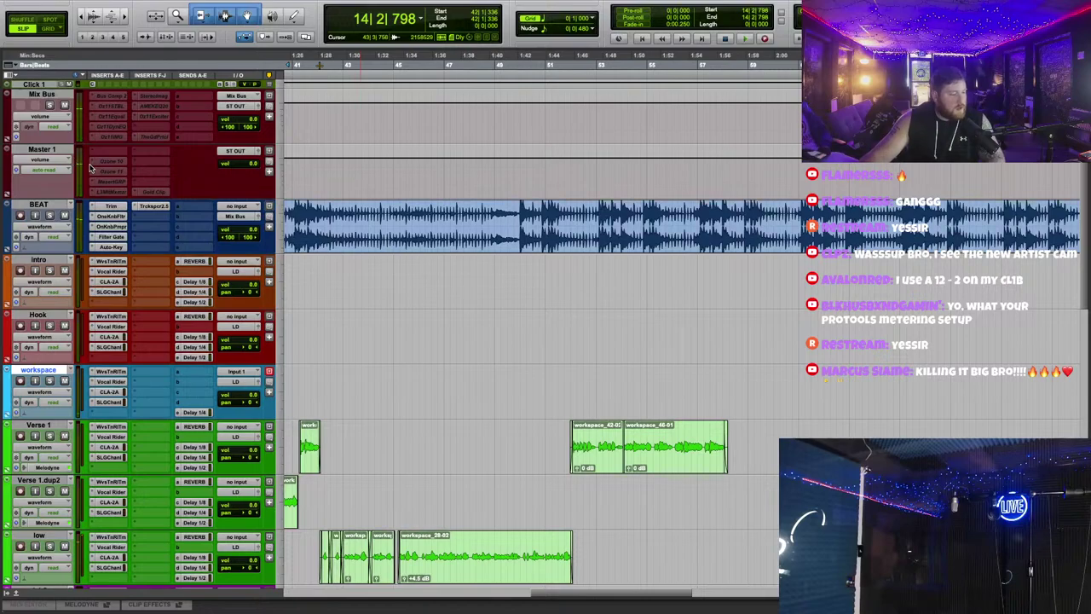
Step: Insert Maserati GRP on the Master 1 track, then close its window
left_click(105, 172)
left_click(392, 215)
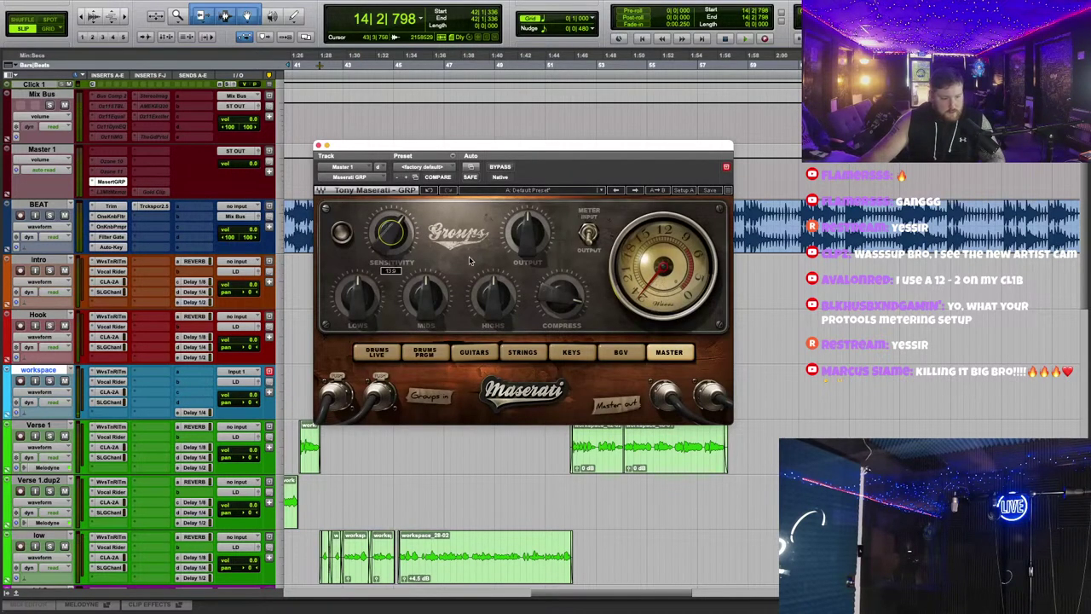
mouse_move(493, 296)
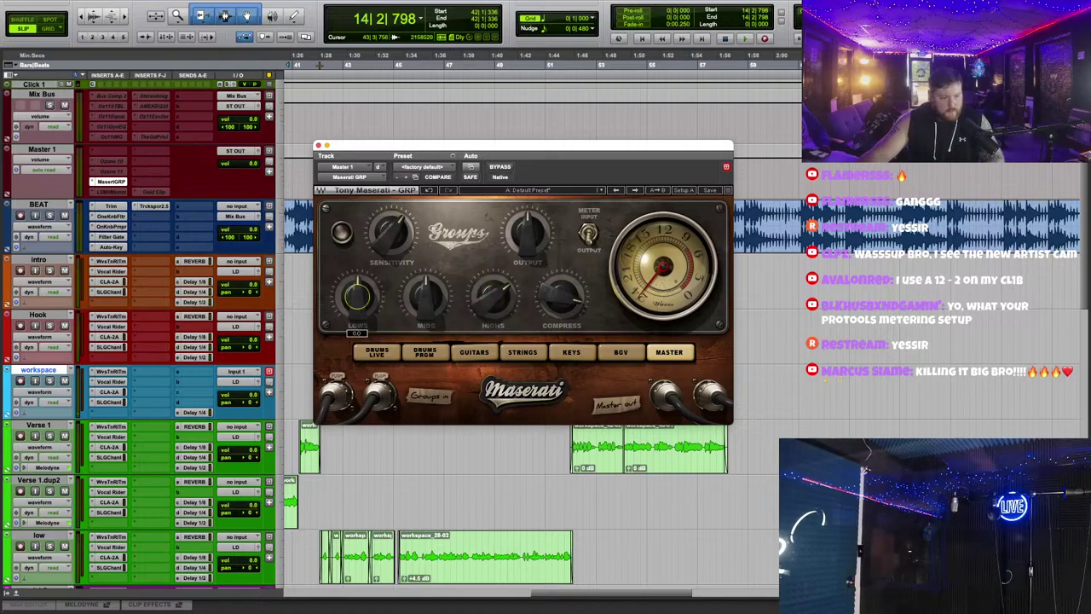
left_click(317, 145)
scroll(755, 304, "right", 10)
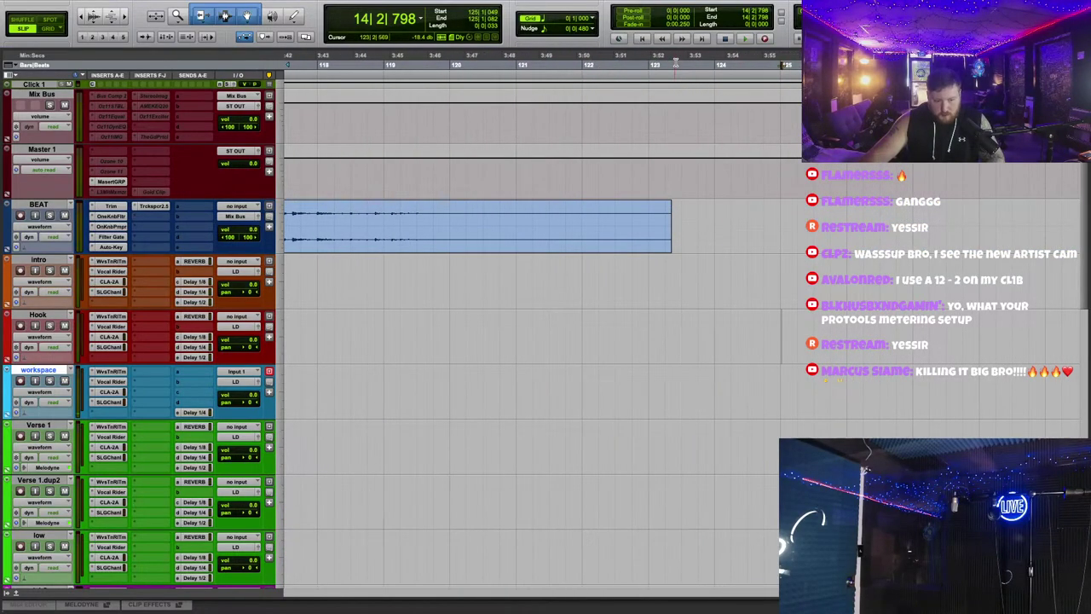
scroll(674, 63, "left", 15)
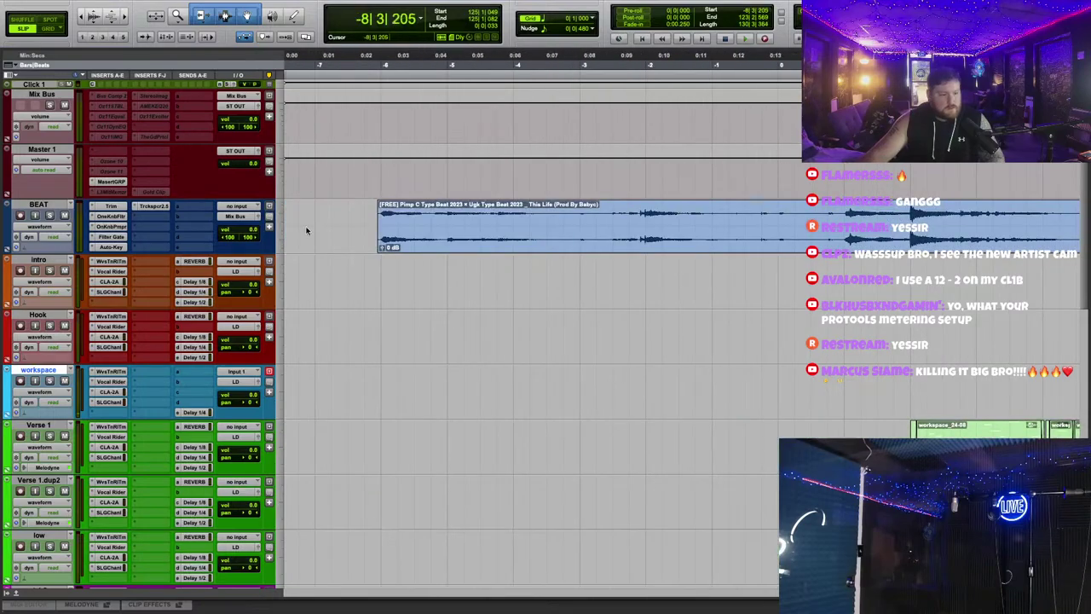
Step: Bounce the whole beat clip as an MP3 named 'one of one (listen)'
left_click(378, 220)
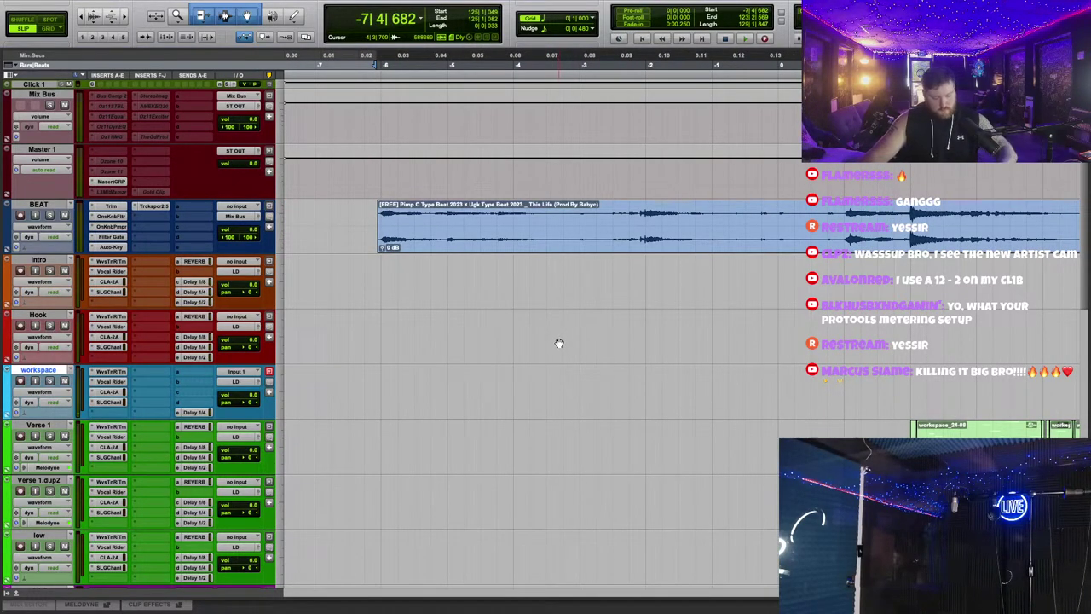
key("alt+super+b")
type("one of one")
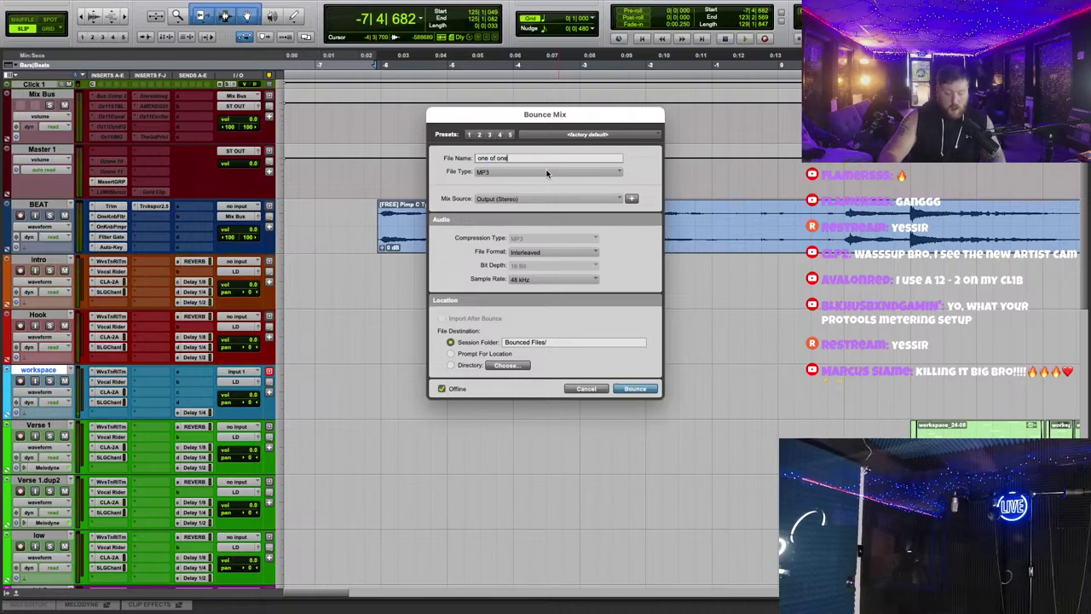
left_click(547, 174)
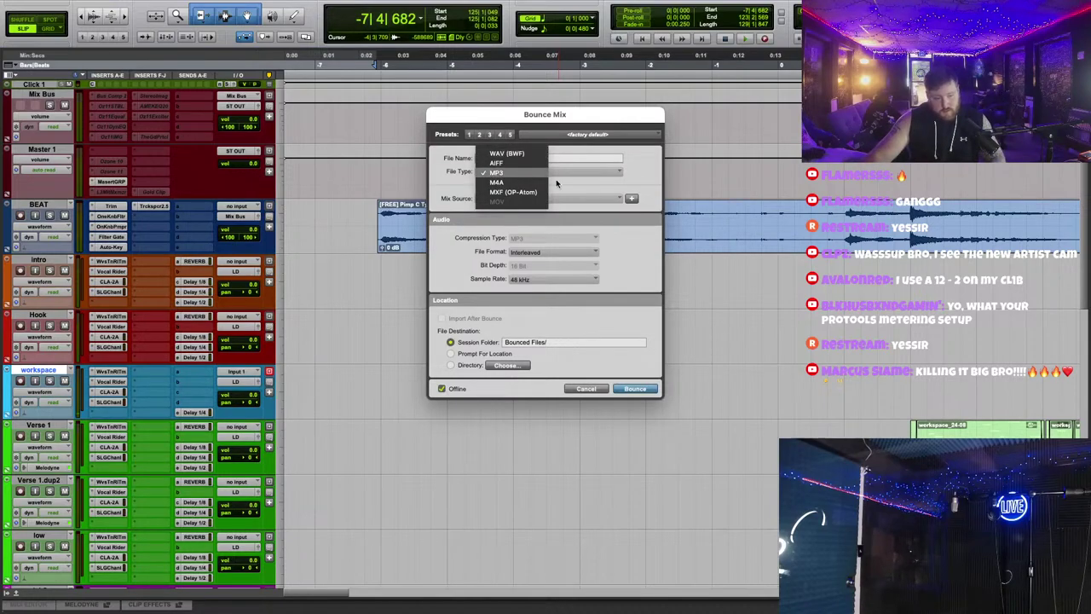
left_click(524, 175)
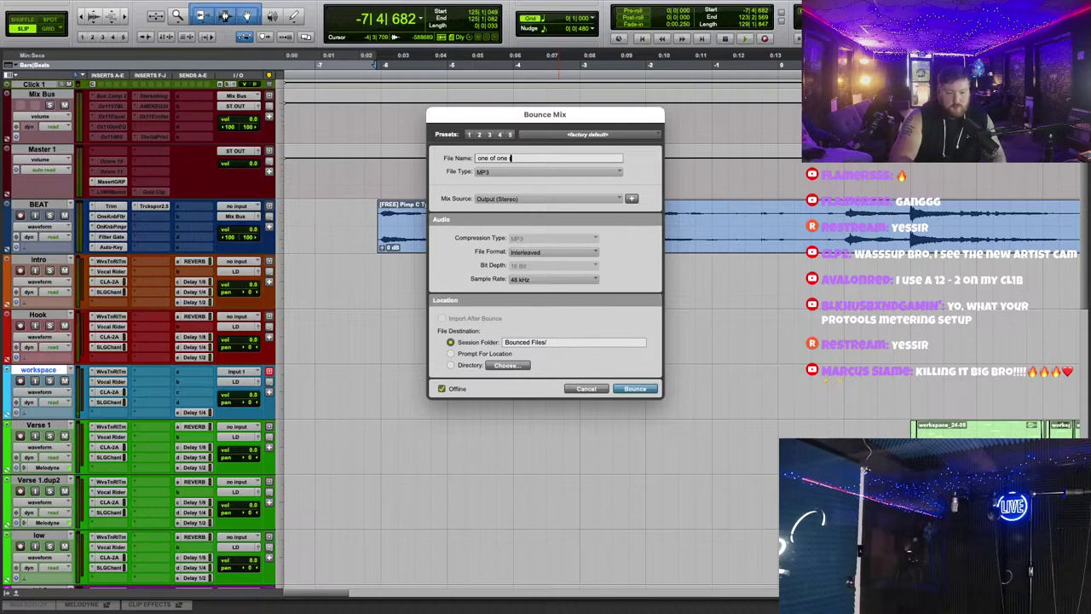
type("(listen")
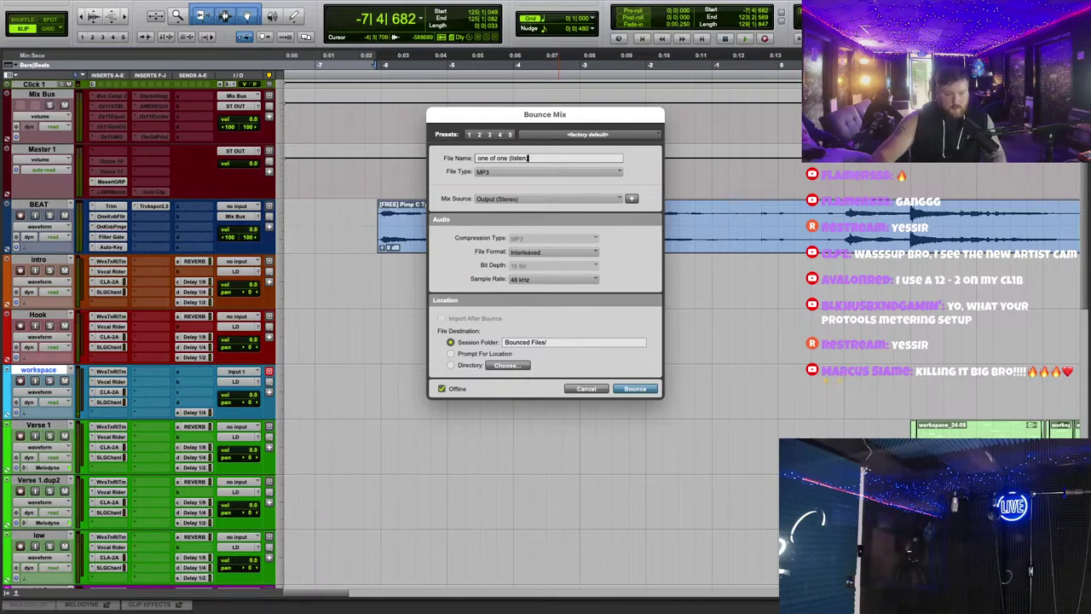
type(")")
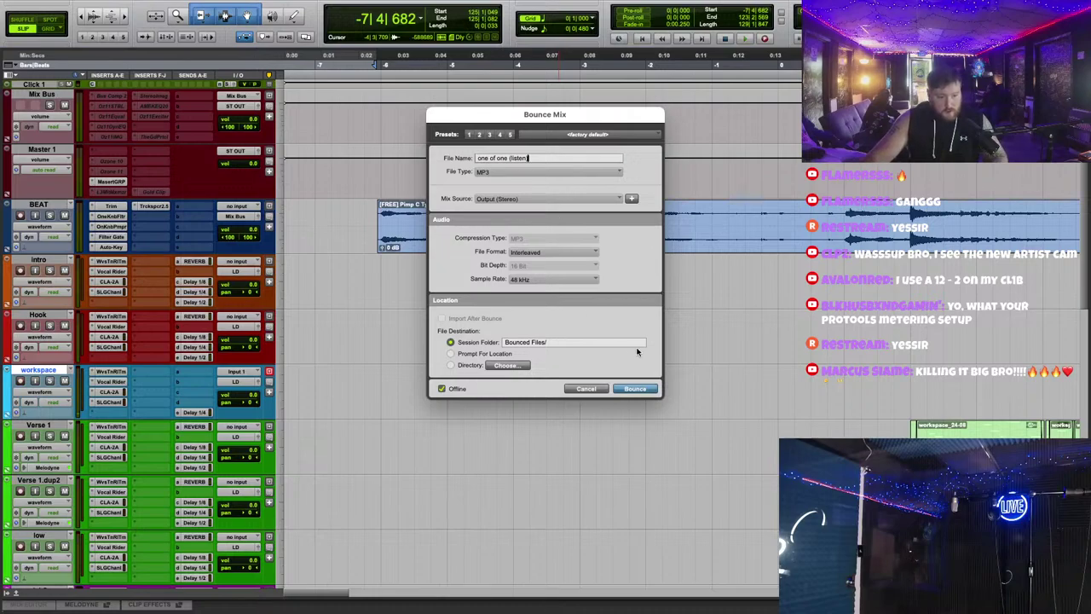
left_click(635, 388)
left_click(666, 340)
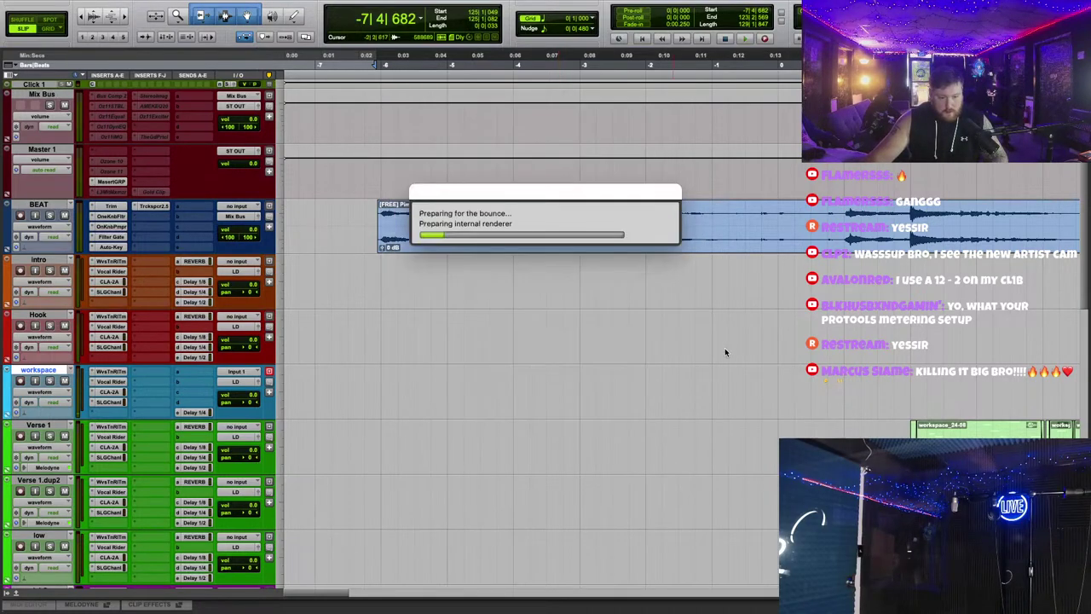
left_click_drag(568, 194, 735, 331)
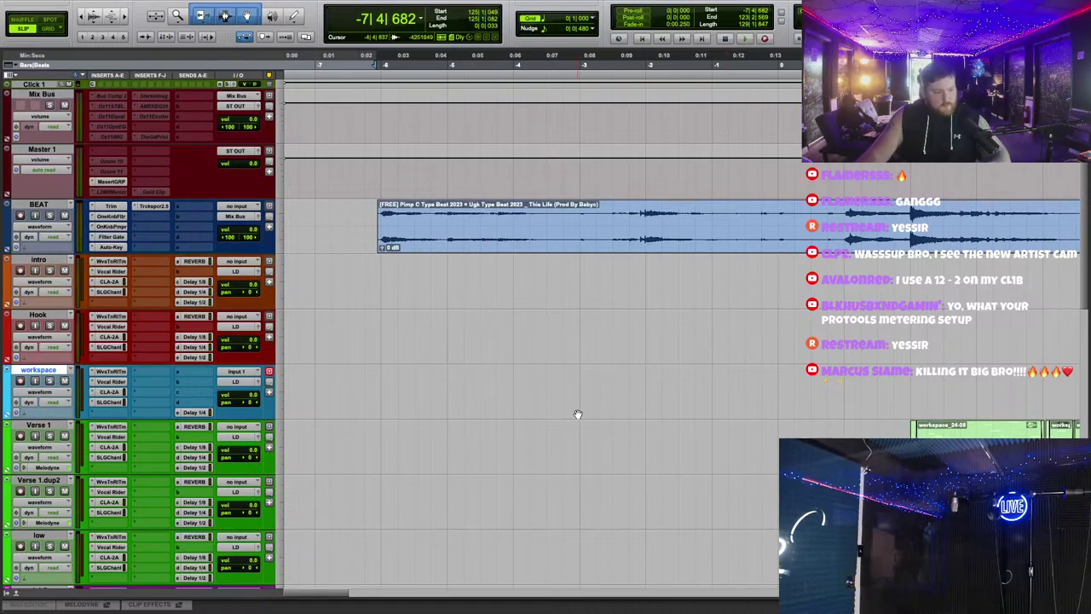
Step: Bounce 'one of one (vocals)' as a 24 Bit WAV (BWF) file
key("r")
key("r")
key("r")
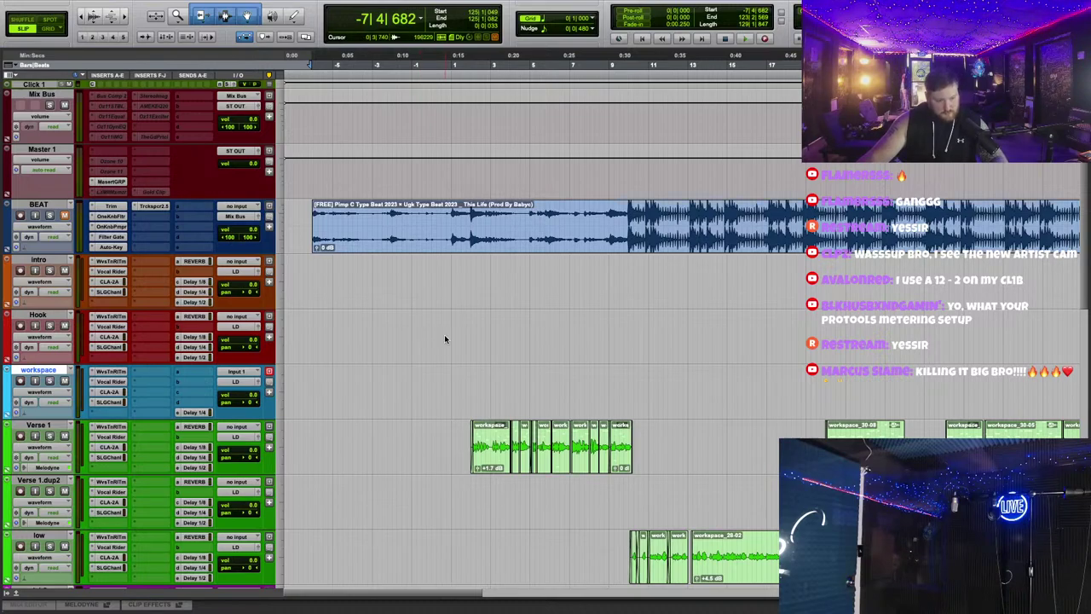
key("super+alt+b")
left_click(533, 159)
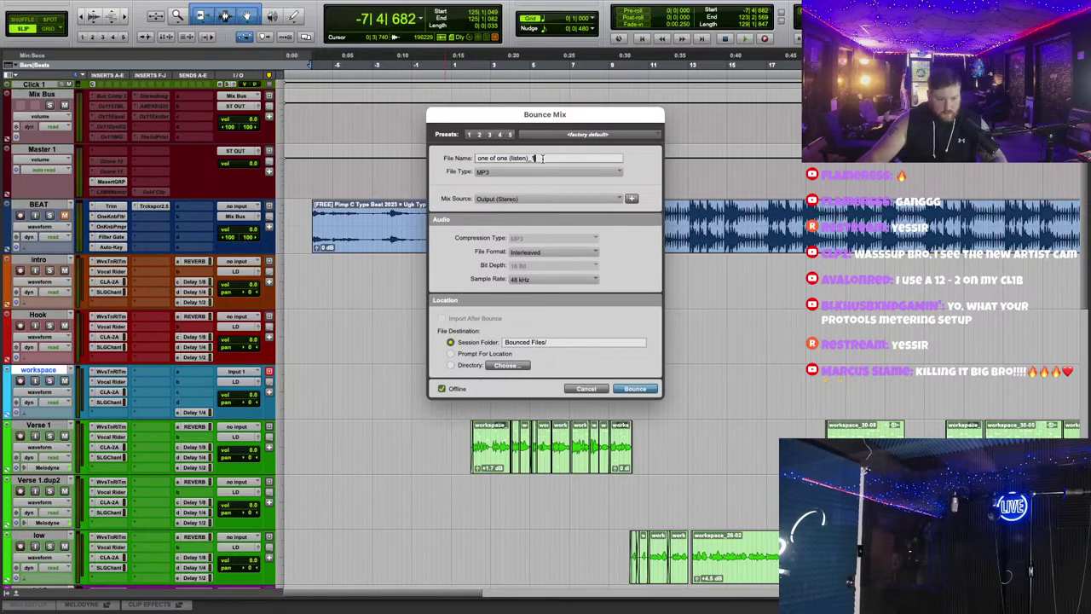
key("BackSpace")
key("BackSpace")
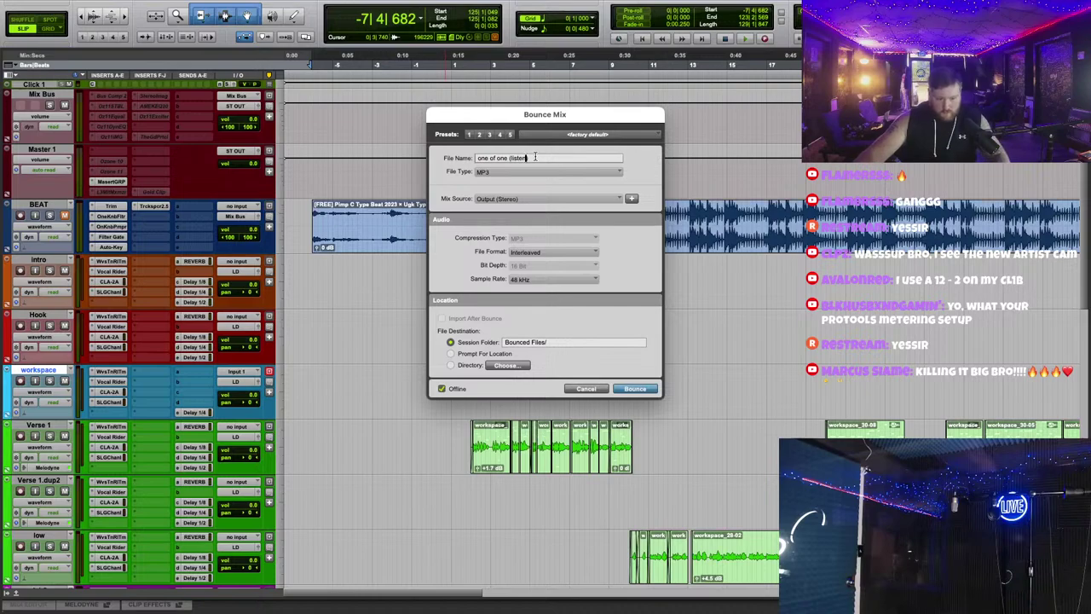
key("BackSpace")
key("BackSpace")
key("BackSpace")
key("BackSpace")
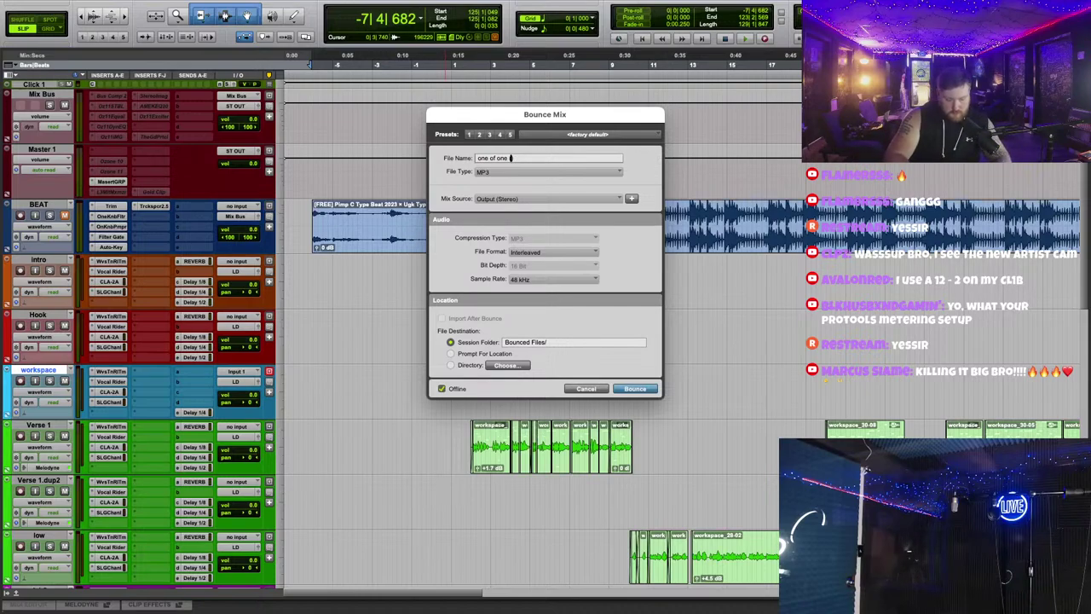
type("(vocals")
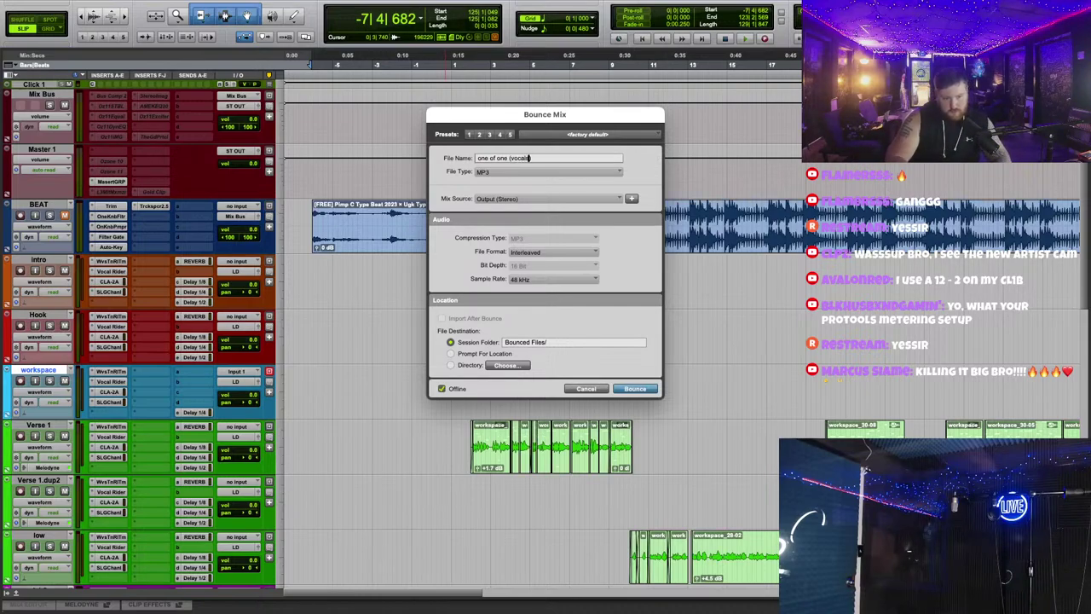
left_click(545, 171)
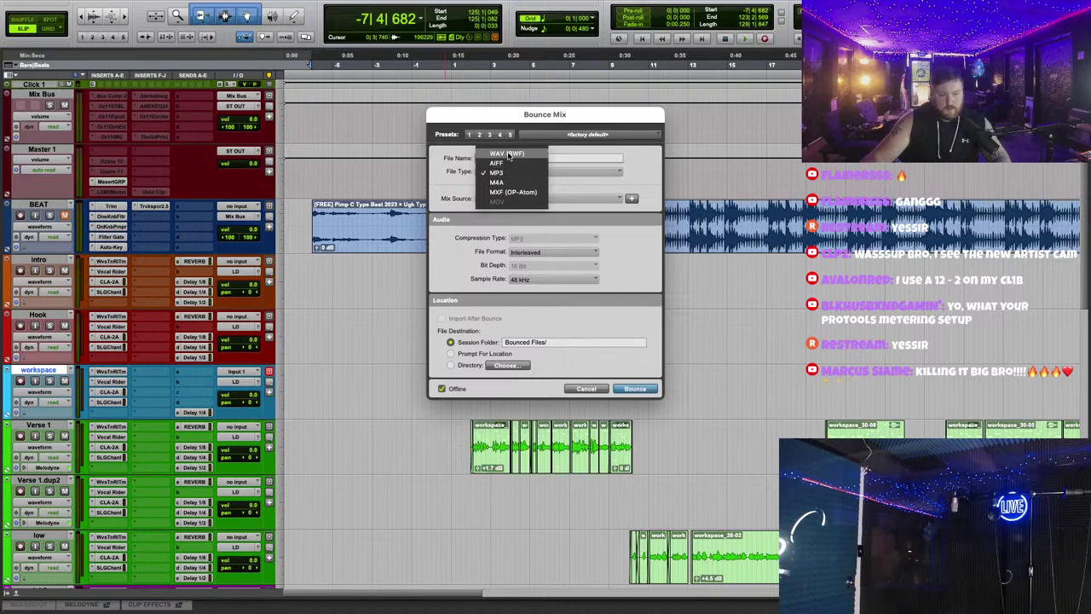
left_click(505, 193)
left_click(552, 267)
left_click(546, 277)
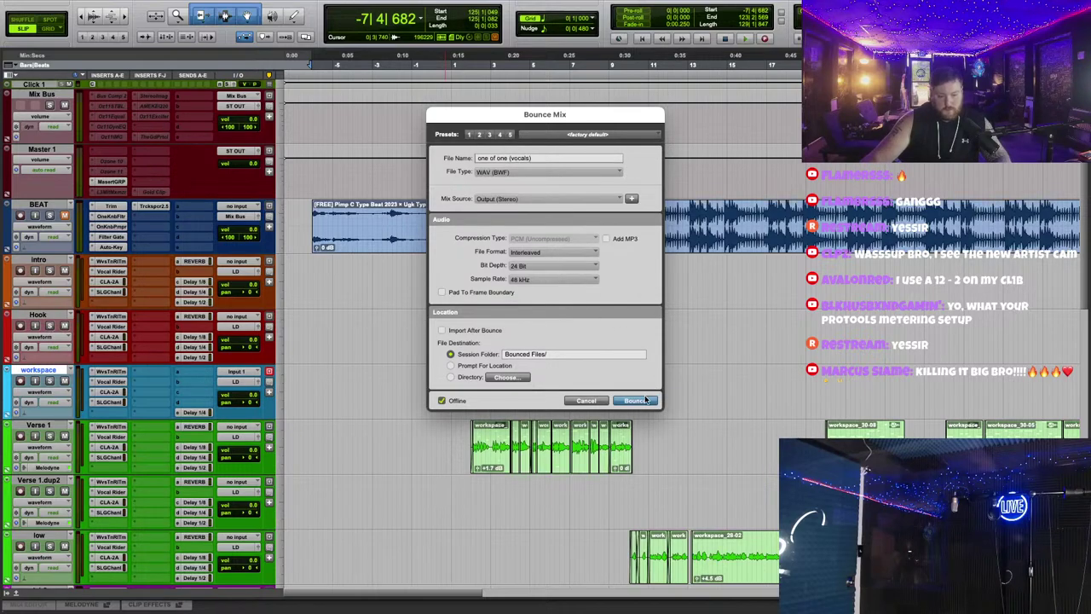
left_click(641, 401)
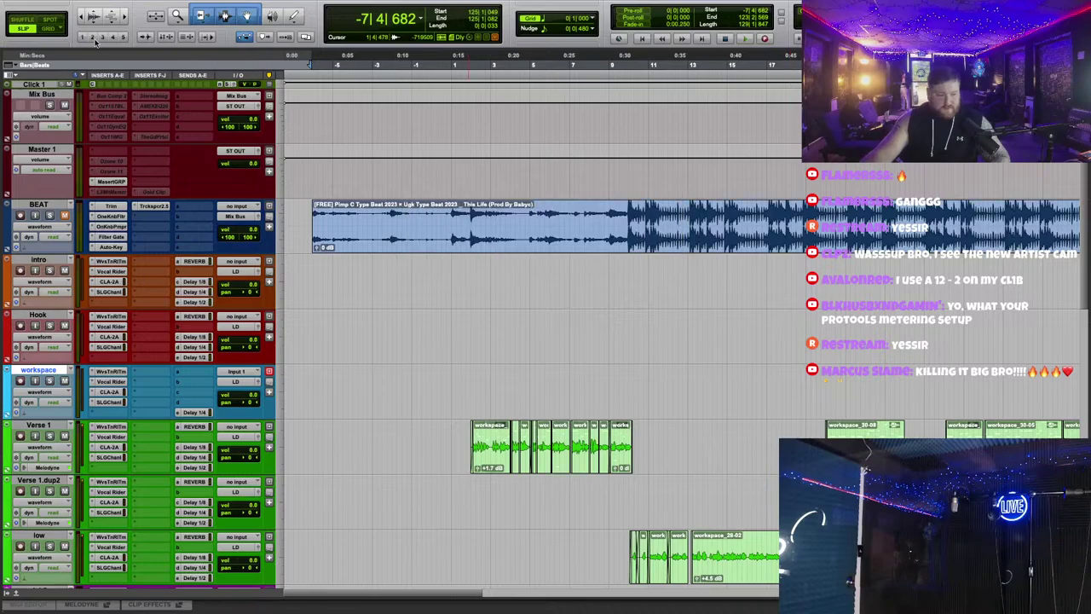
Step: Hide Pro Tools and switch to the browser showing the Gmail inbox
mouse_move(40, 11)
key("super+h")
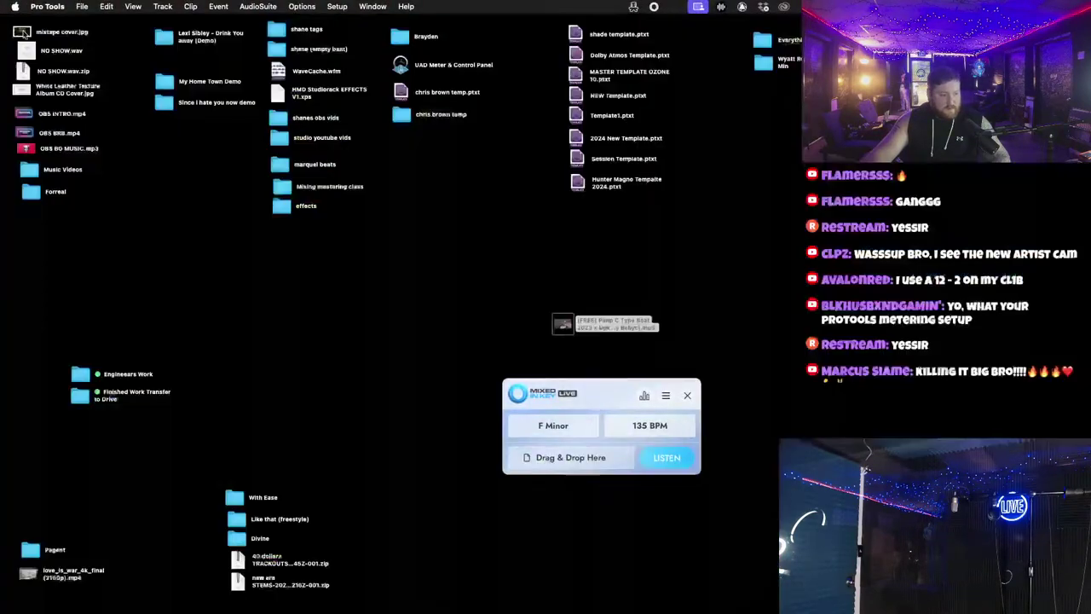
mouse_move(563, 324)
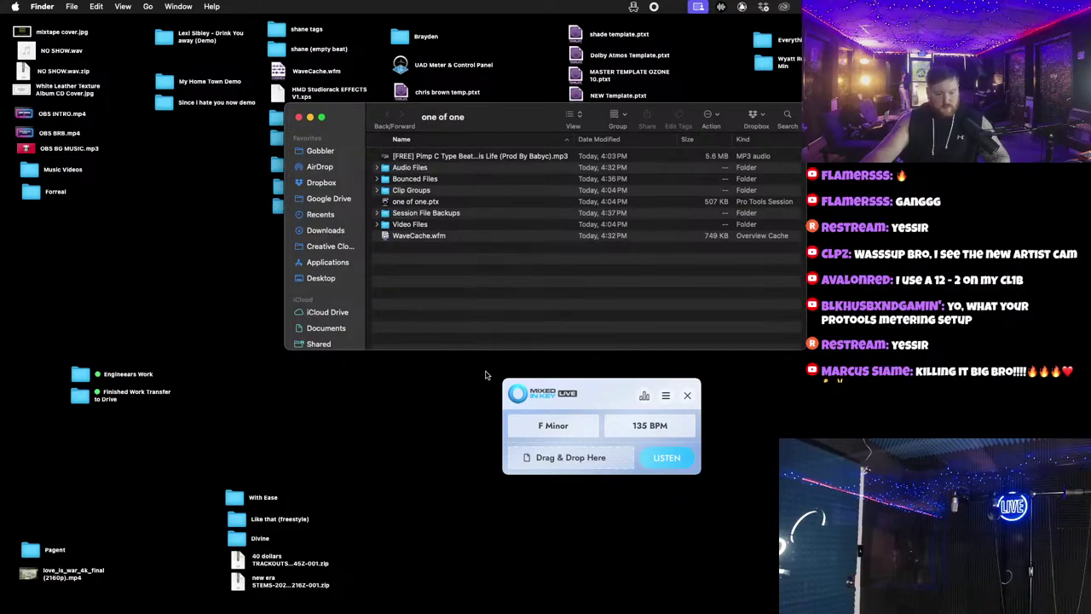
left_click(610, 397)
key("super+Tab")
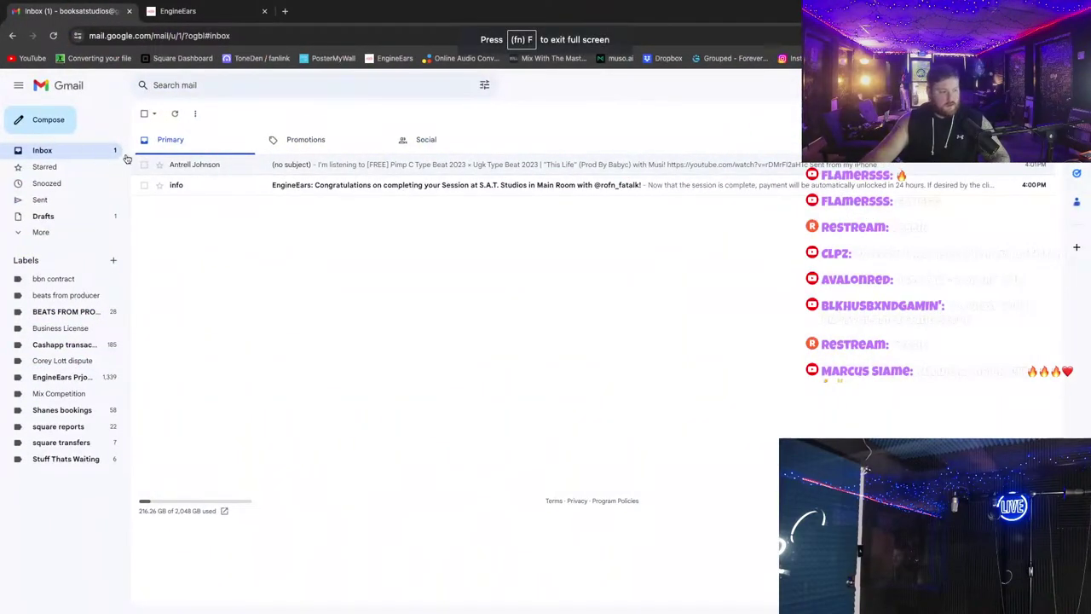
Step: From the client's beat email, start a fresh message addressed to the suggested recipient
left_click(205, 164)
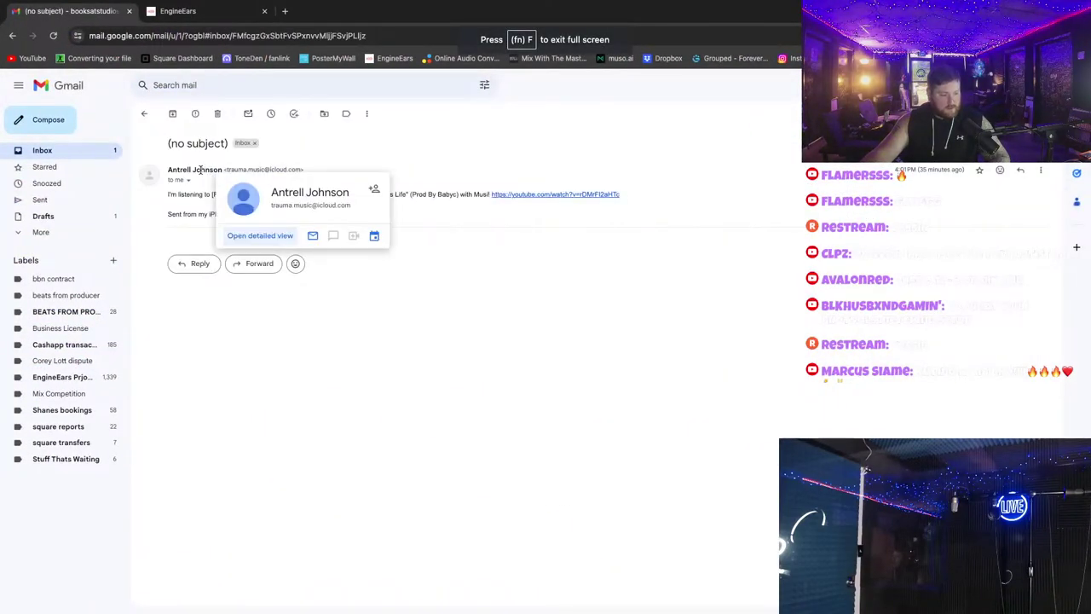
left_click(312, 235)
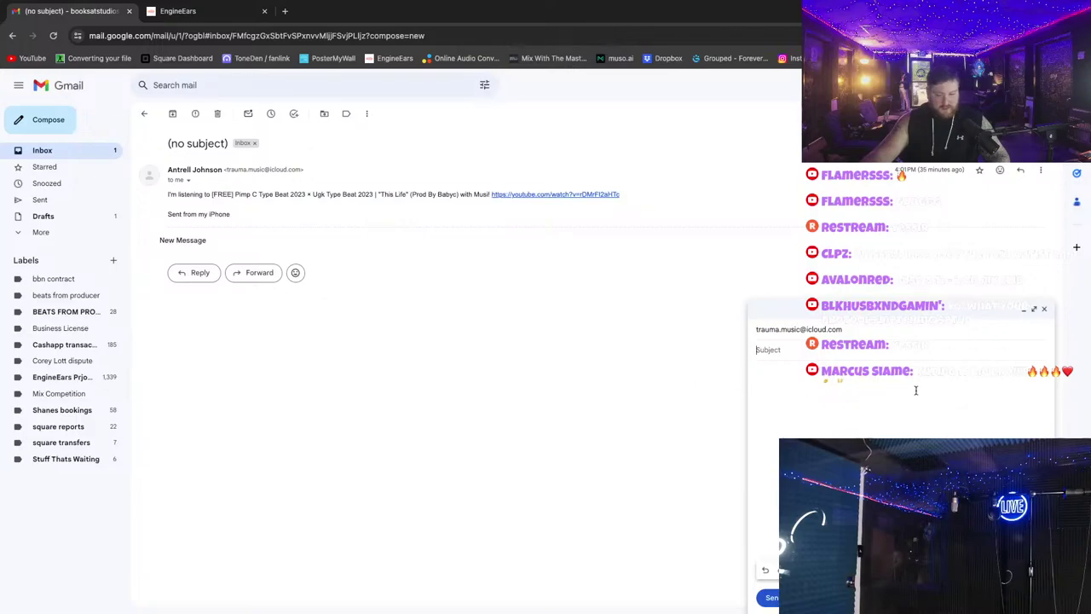
left_click(1047, 312)
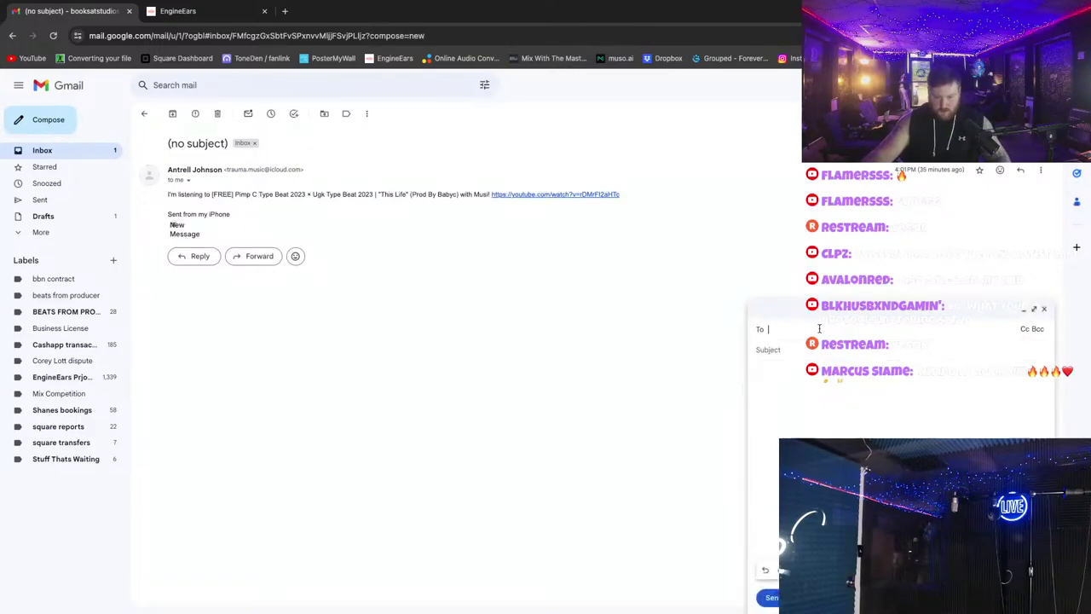
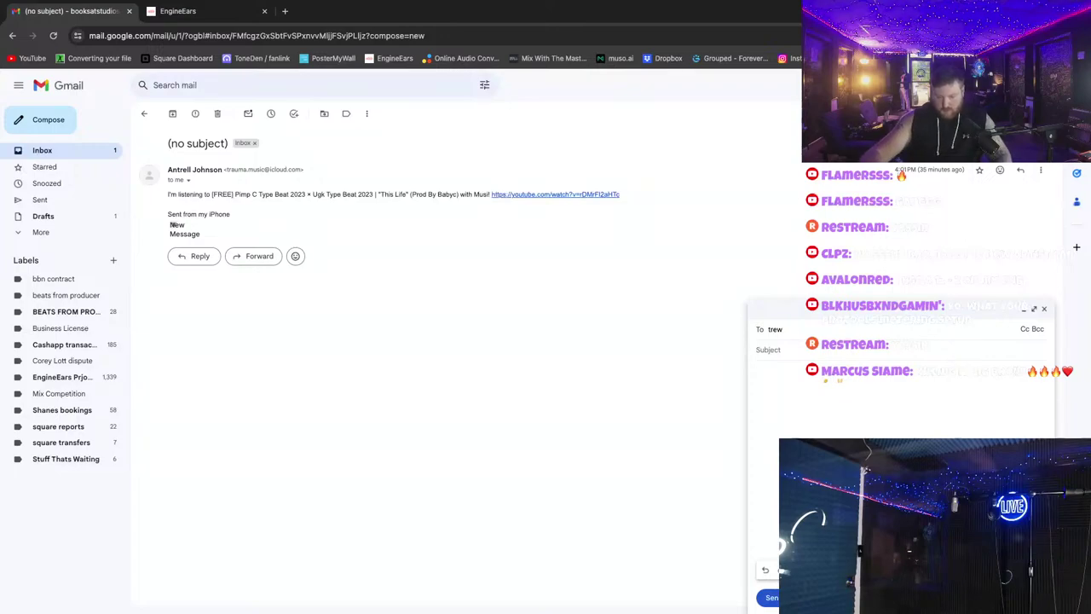
left_click(815, 356)
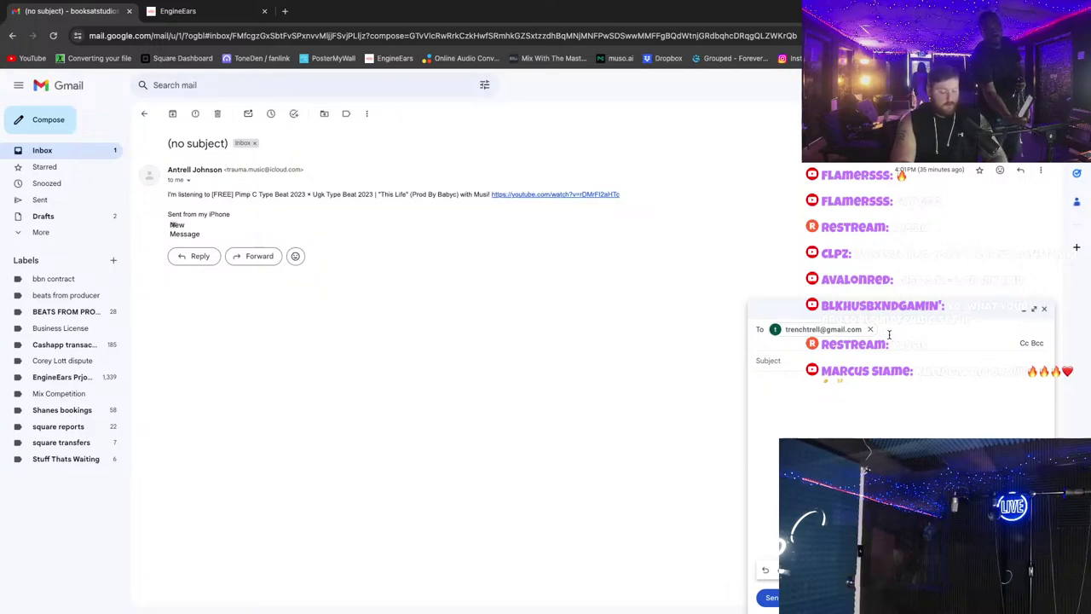
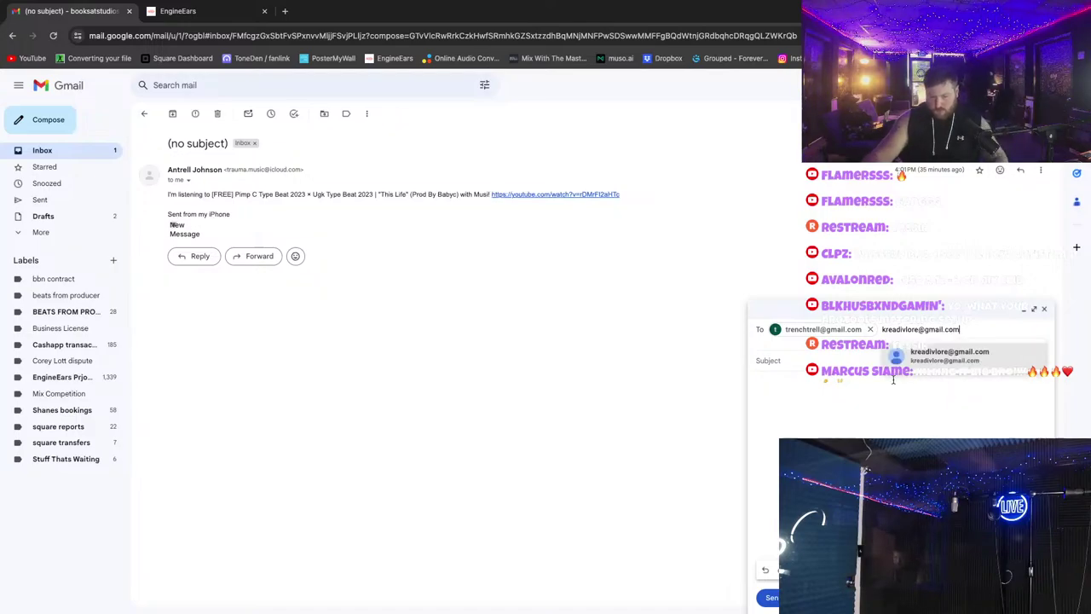
Step: Add the second recipient's email address to the To field
left_click(926, 362)
key("super+Tab")
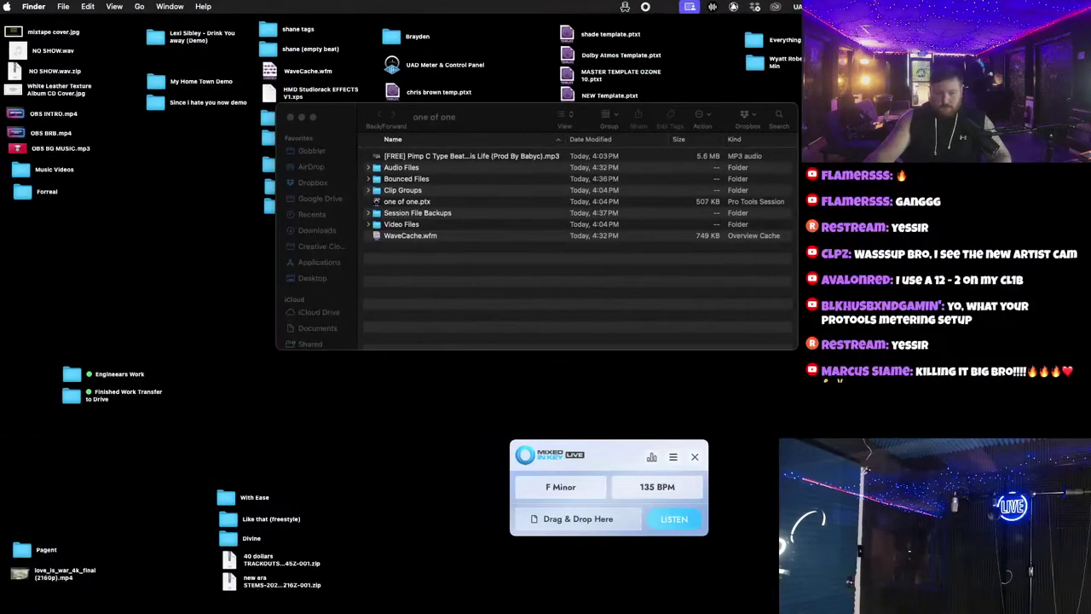
Step: Drag one of one (listen).mp3 and one of one (vocals).wav from Bounced Files into the Gmail draft
left_click(377, 179)
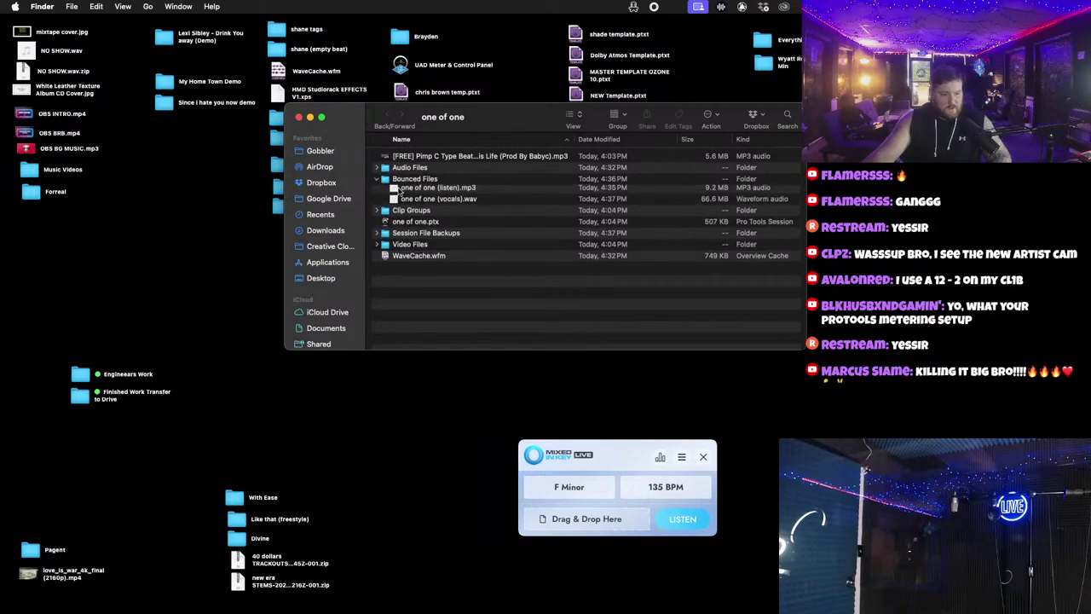
left_click(450, 195)
left_click(443, 201, "shift")
key("super+Tab")
left_click_drag(443, 201, 853, 409)
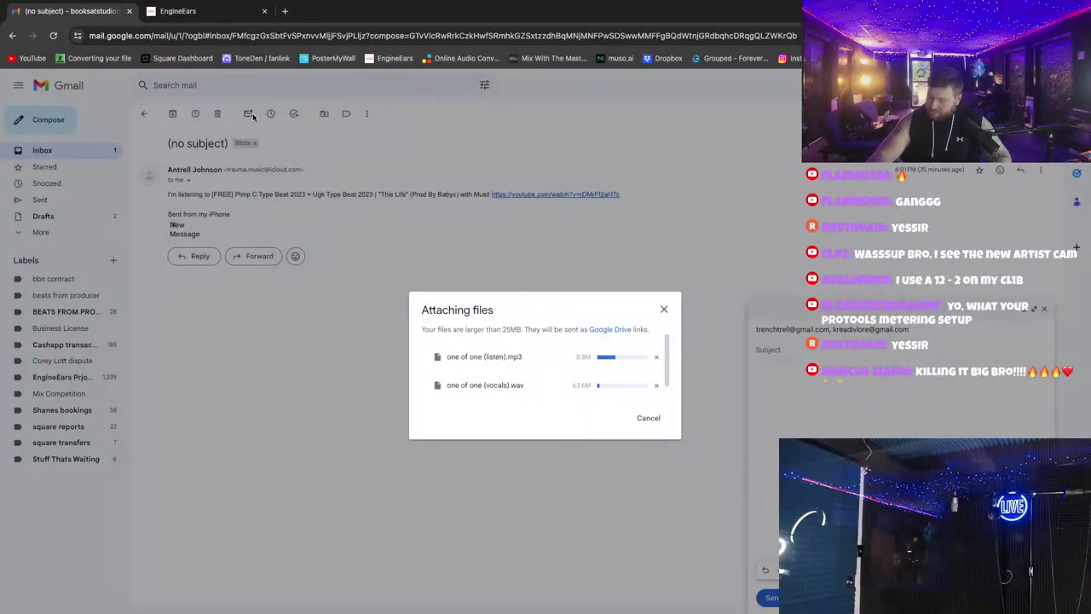
key("ctrl+Left")
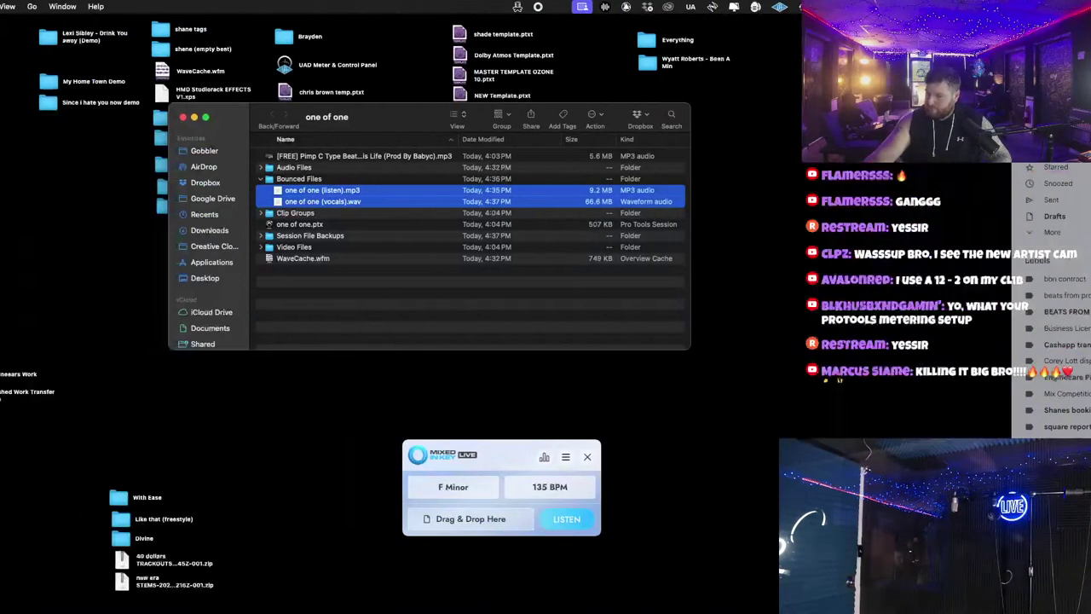
key("ctrl+Right")
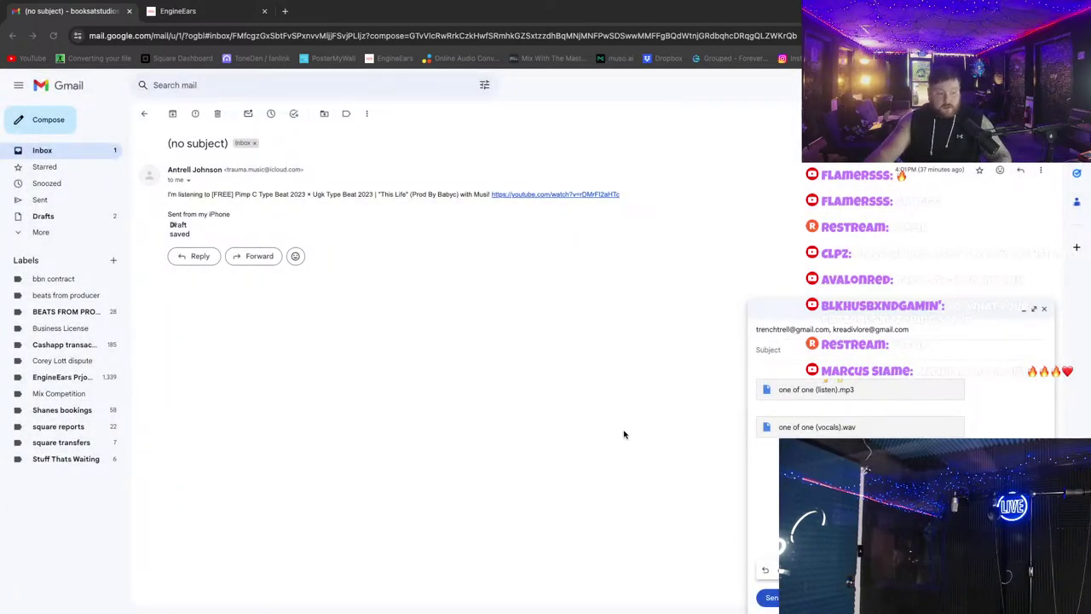
Step: Send the email, sharing both attachments as Drive links anyone with the link can view
left_click(53, 154)
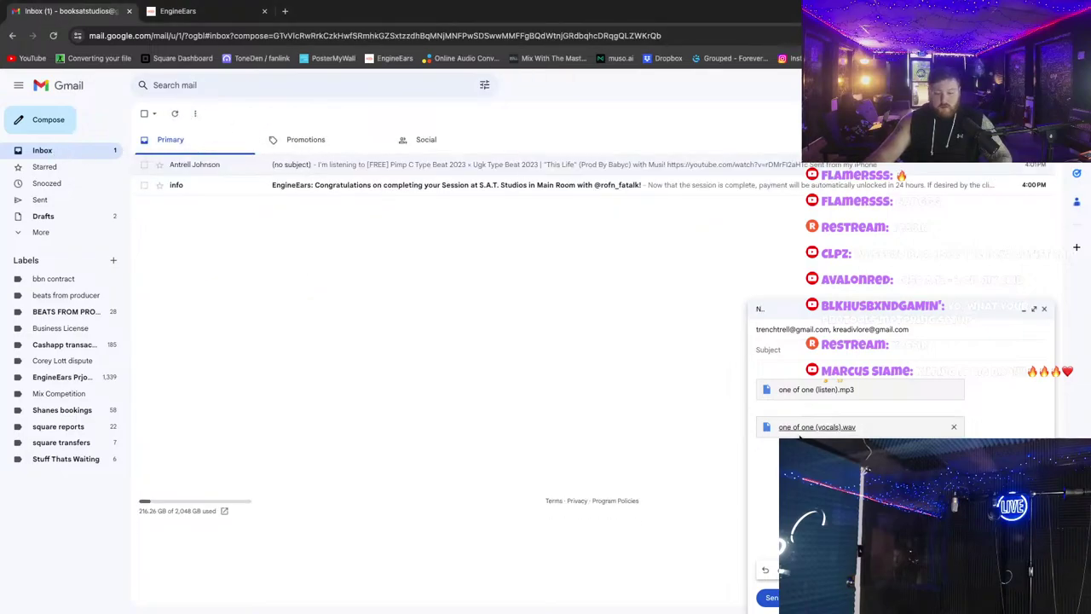
left_click(767, 597)
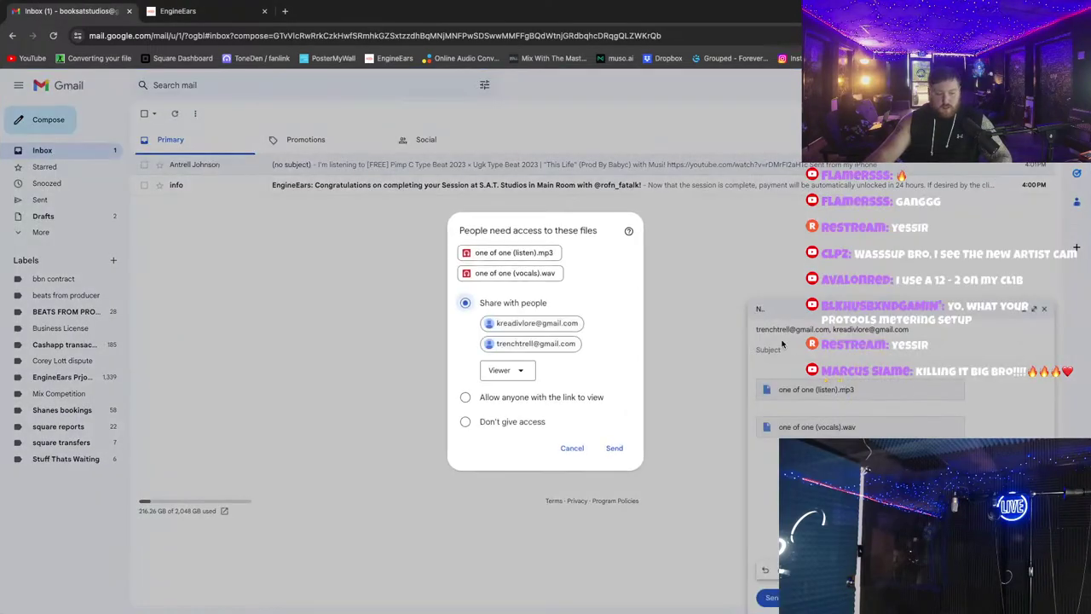
left_click(465, 396)
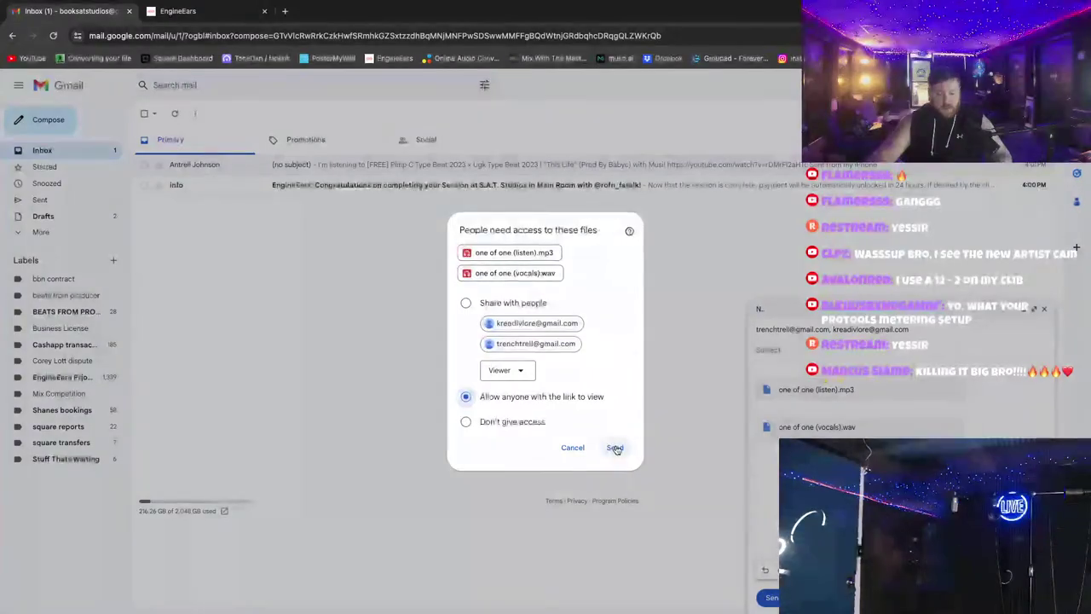
left_click(616, 448)
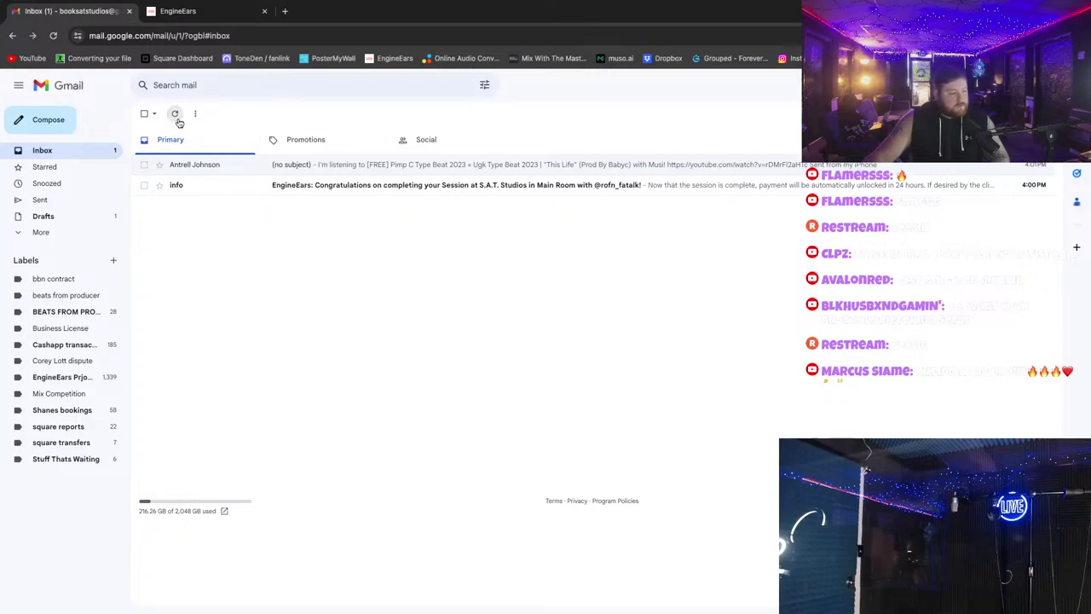
Step: Refresh the inbox, check the (no subject) email and the Spam folder, then return to Inbox
left_click(60, 151)
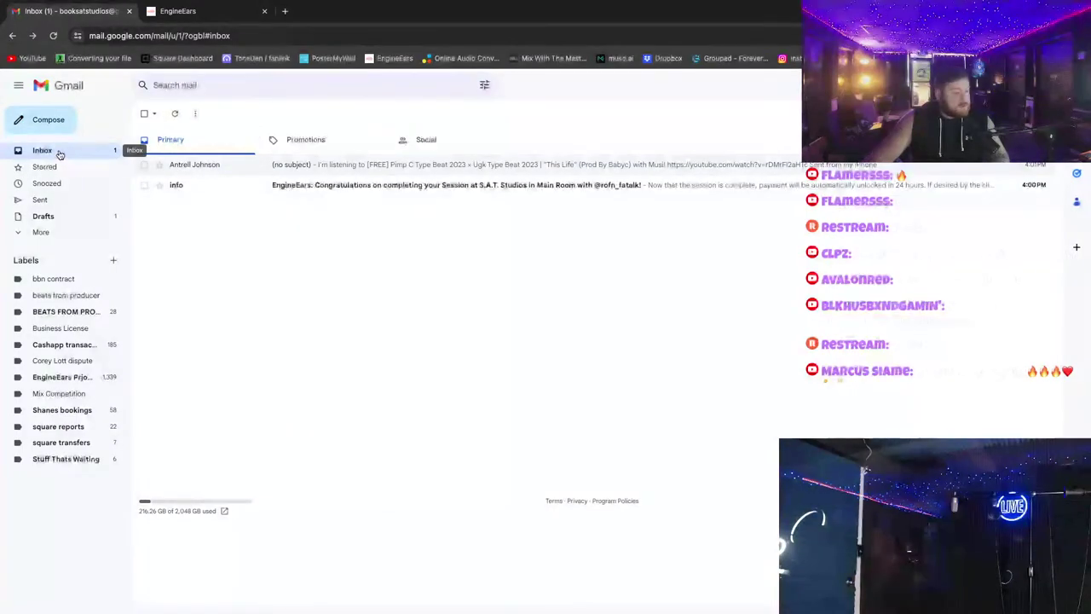
left_click(224, 170)
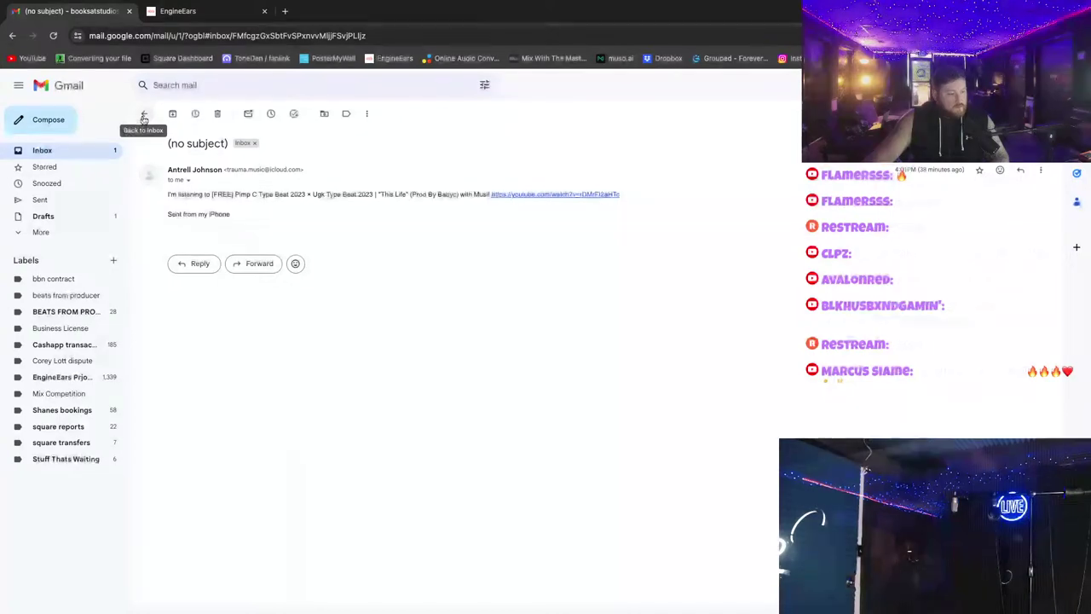
left_click(68, 151)
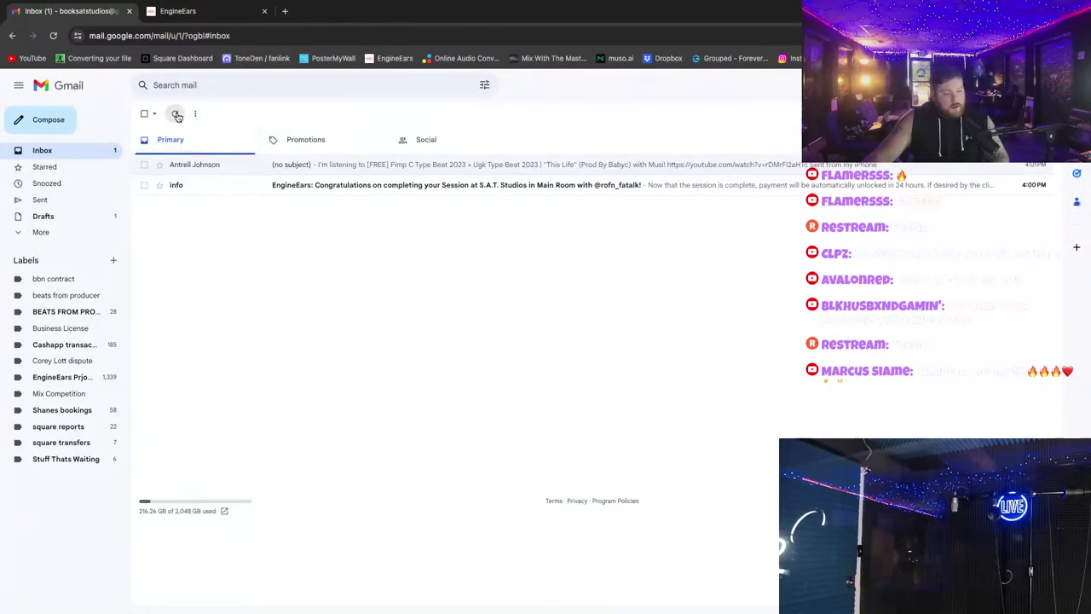
left_click(68, 233)
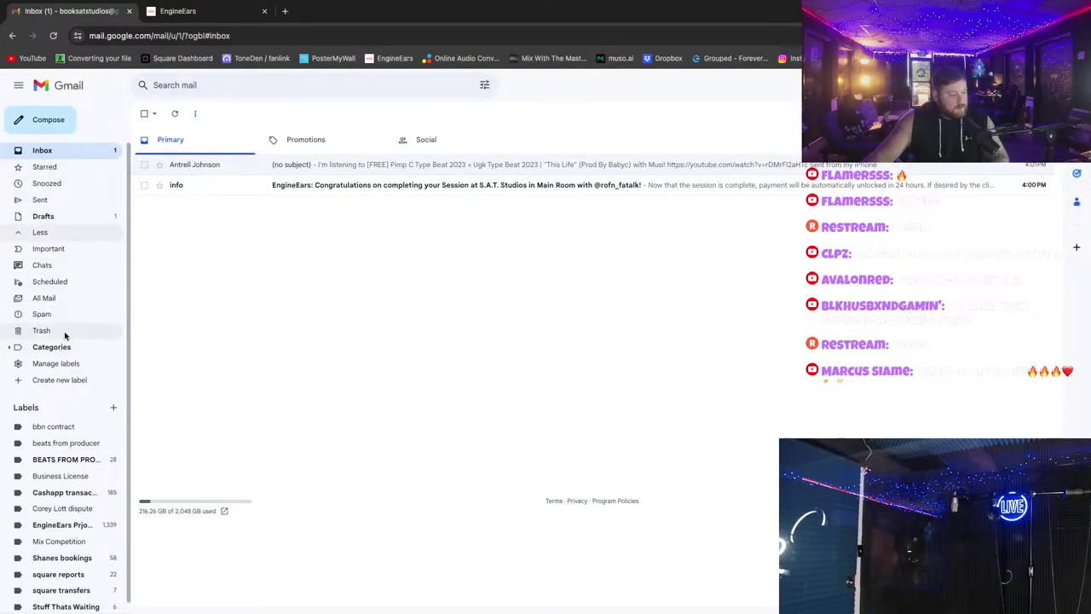
left_click(65, 314)
left_click(68, 150)
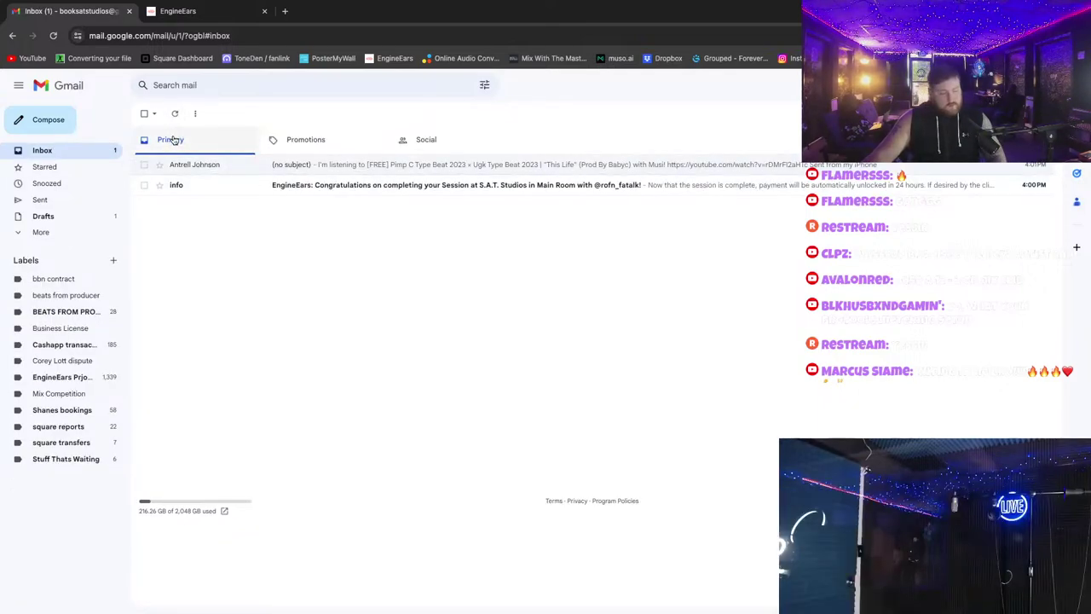
Step: Reply 'imma get to you asap!' to the client in EngineEars Messages
left_click(192, 11)
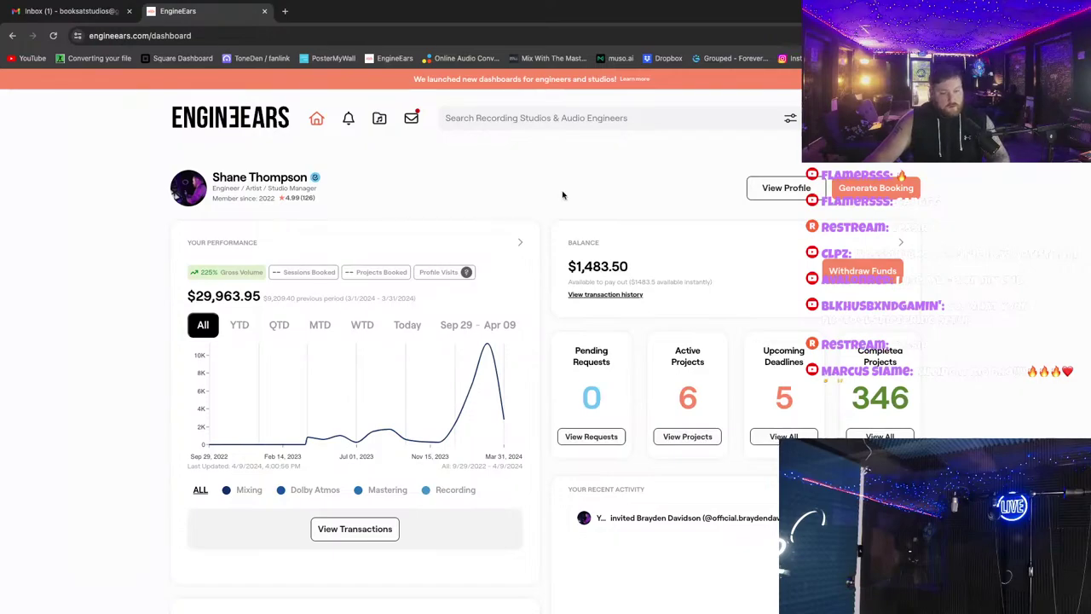
left_click(412, 121)
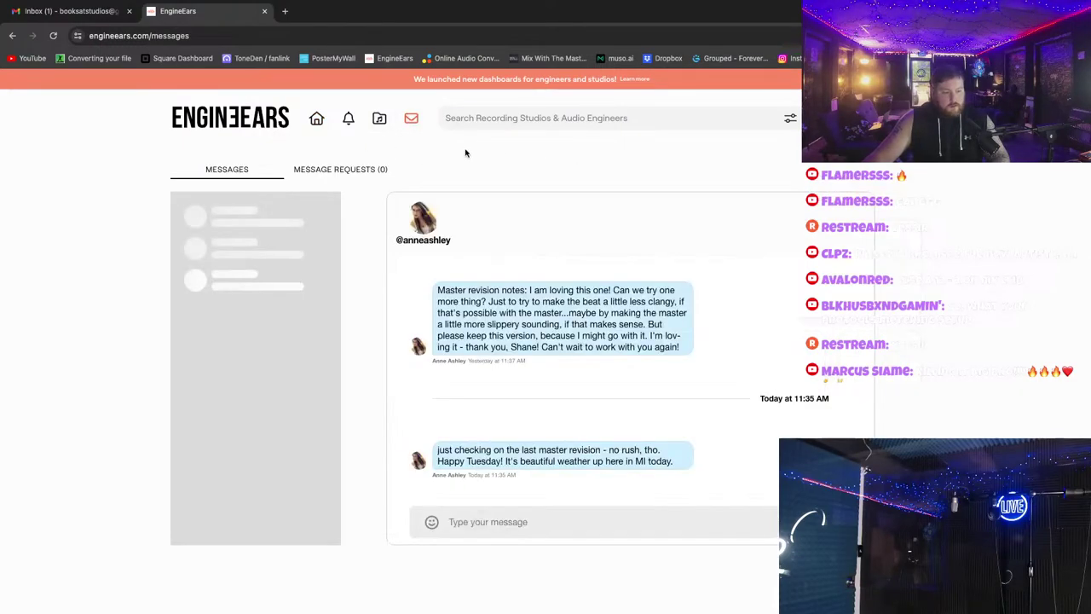
left_click(528, 525)
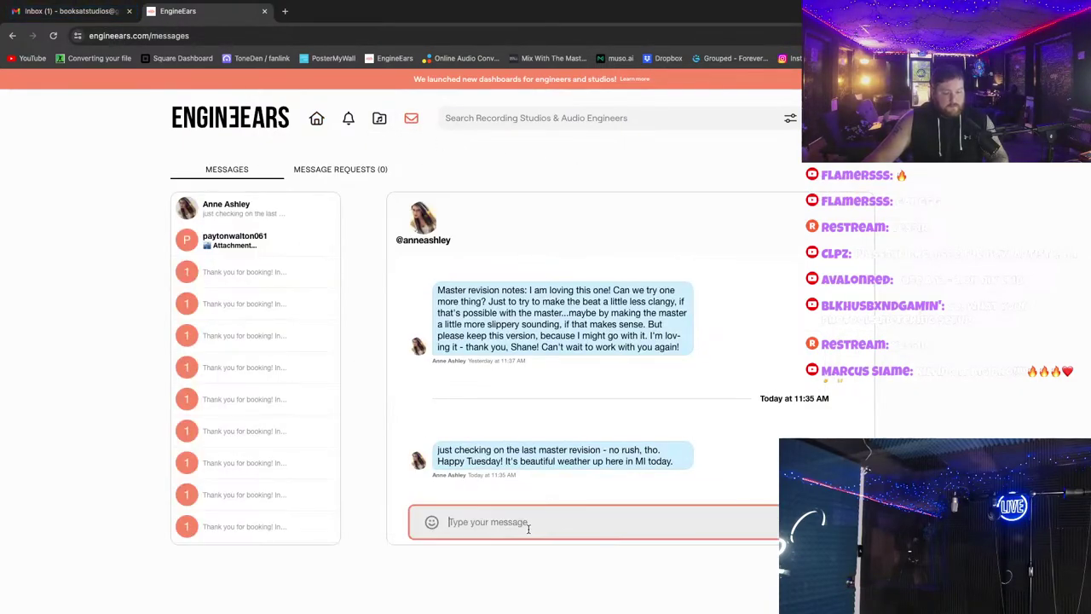
type("imm")
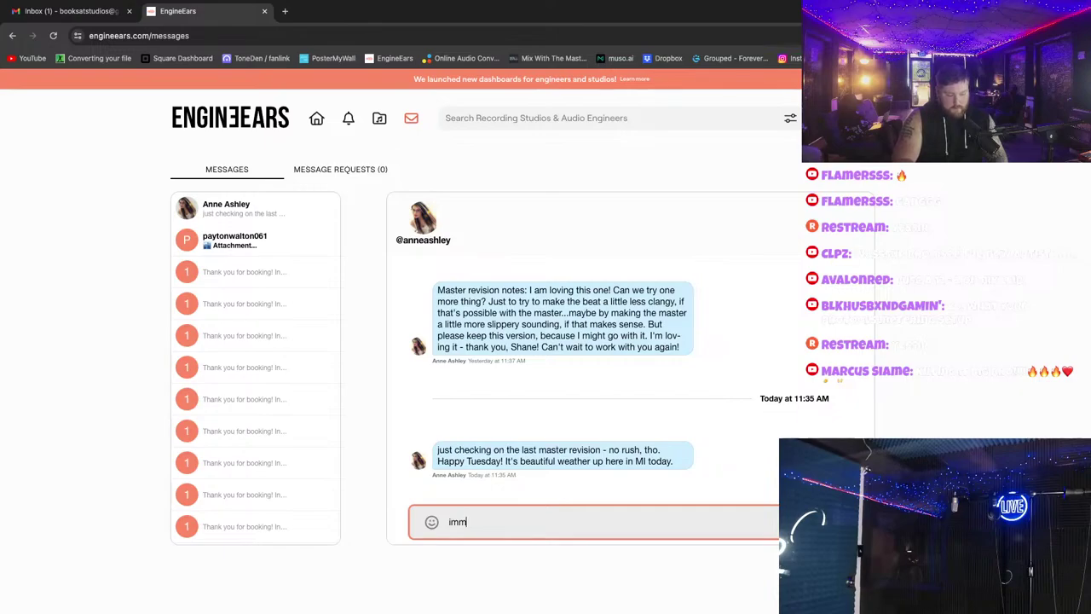
type("a get to you")
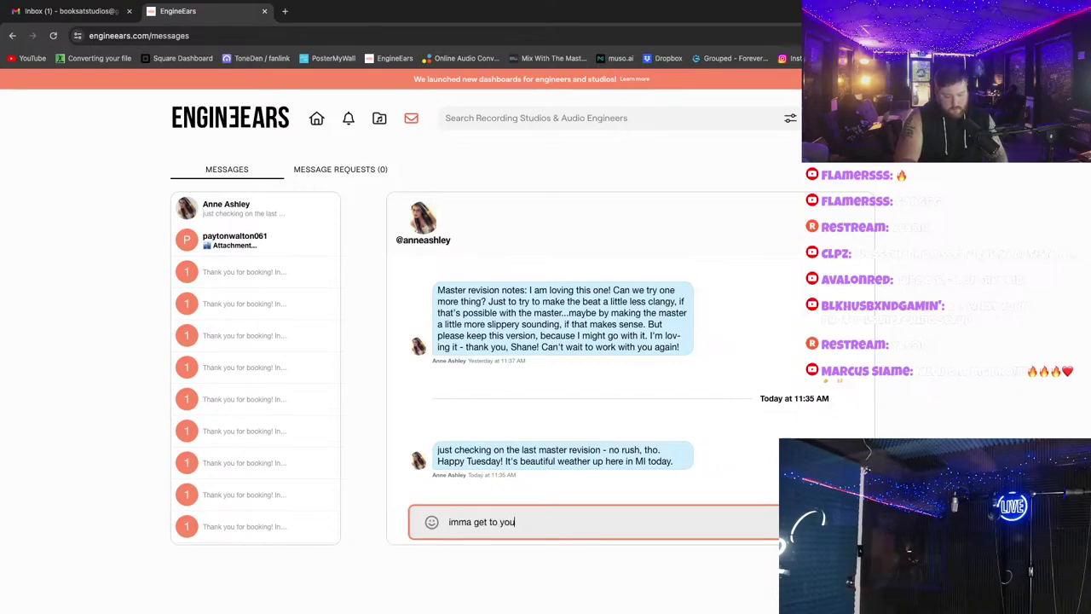
type(" asap")
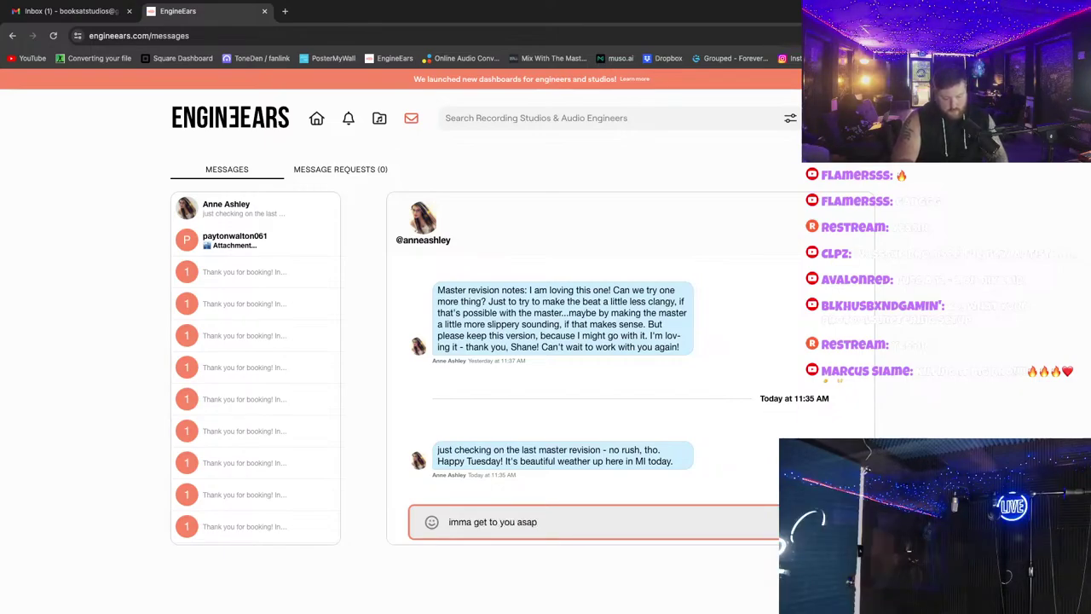
type("!")
key("Return")
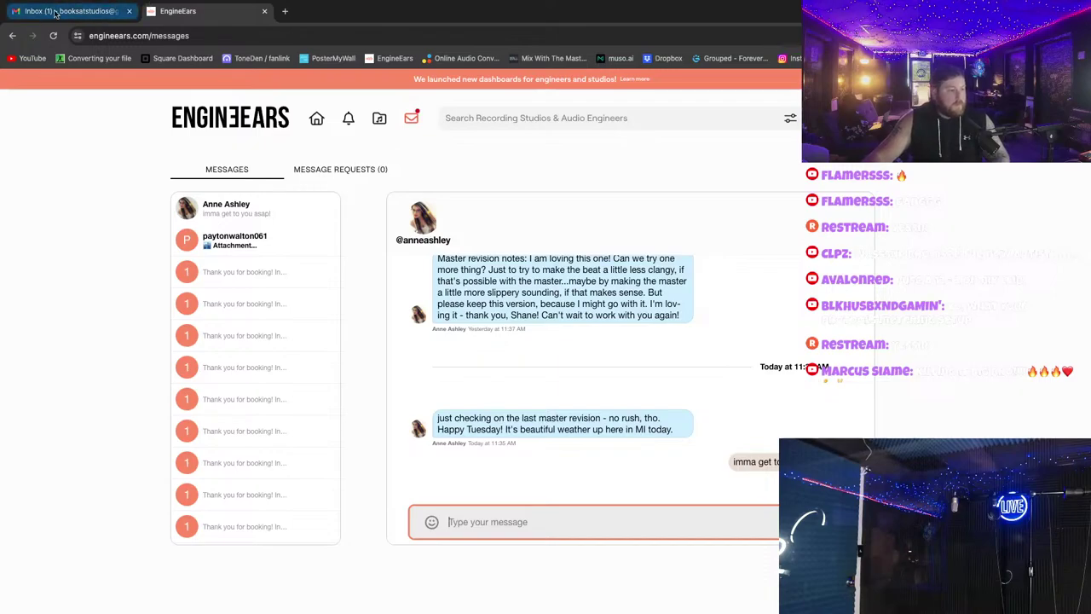
Step: Go back to the Gmail inbox tab
left_click(60, 11)
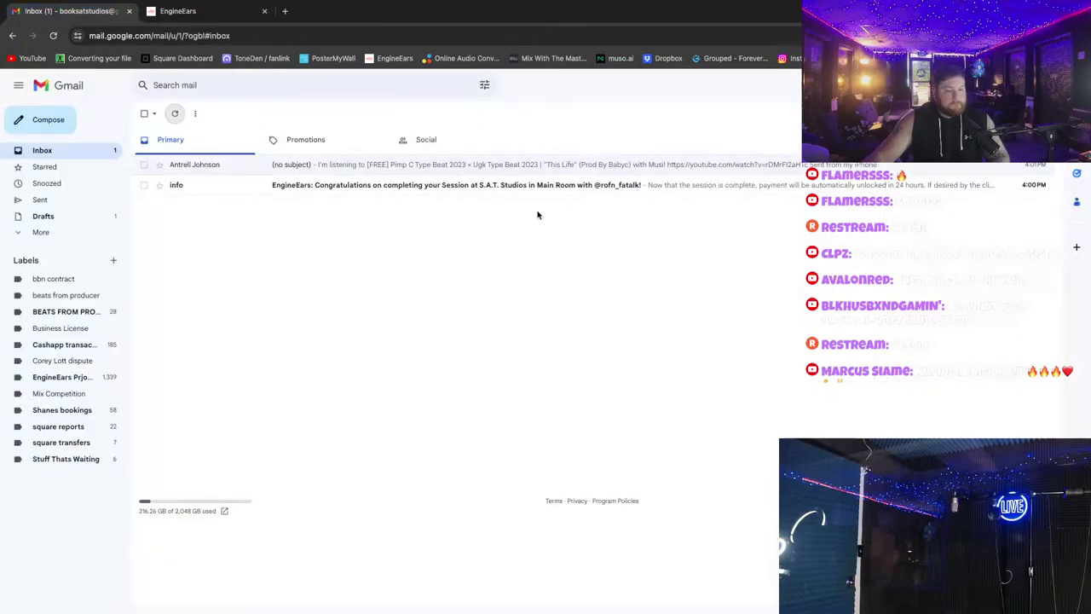
left_click(176, 11)
left_click(101, 12)
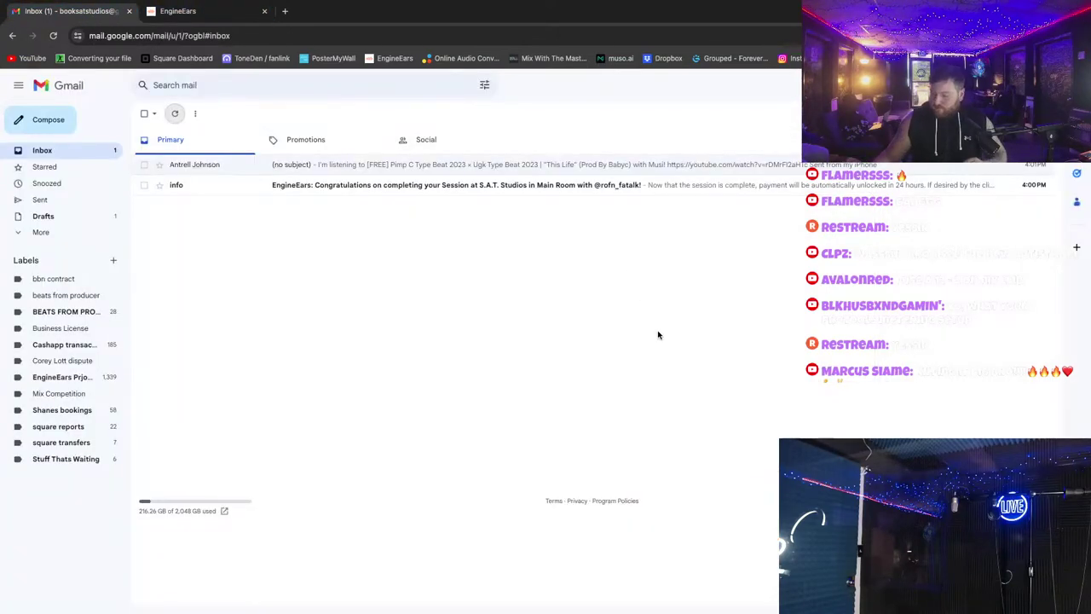
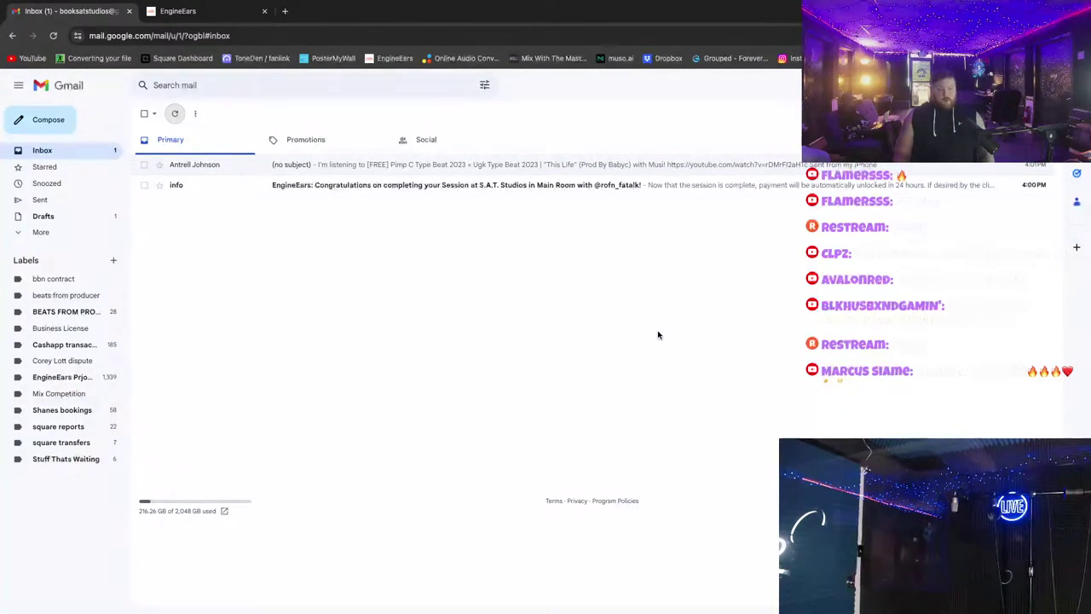
Step: Refresh Gmail, open the Woo/Trauma Trackouts email and preview its No Love.zip attachment in Drive
left_click(174, 113)
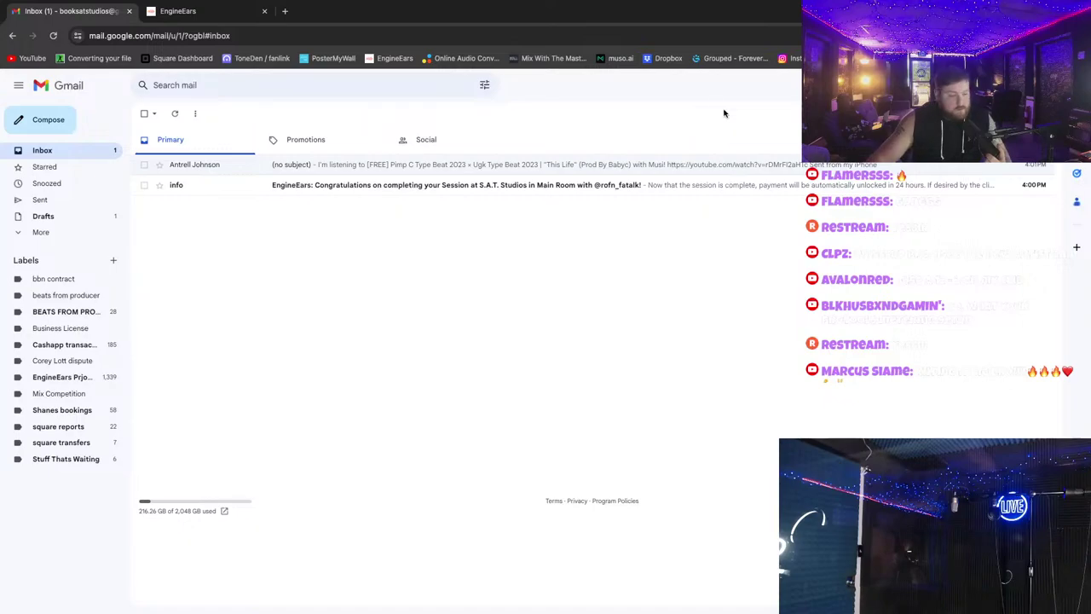
left_click(175, 114)
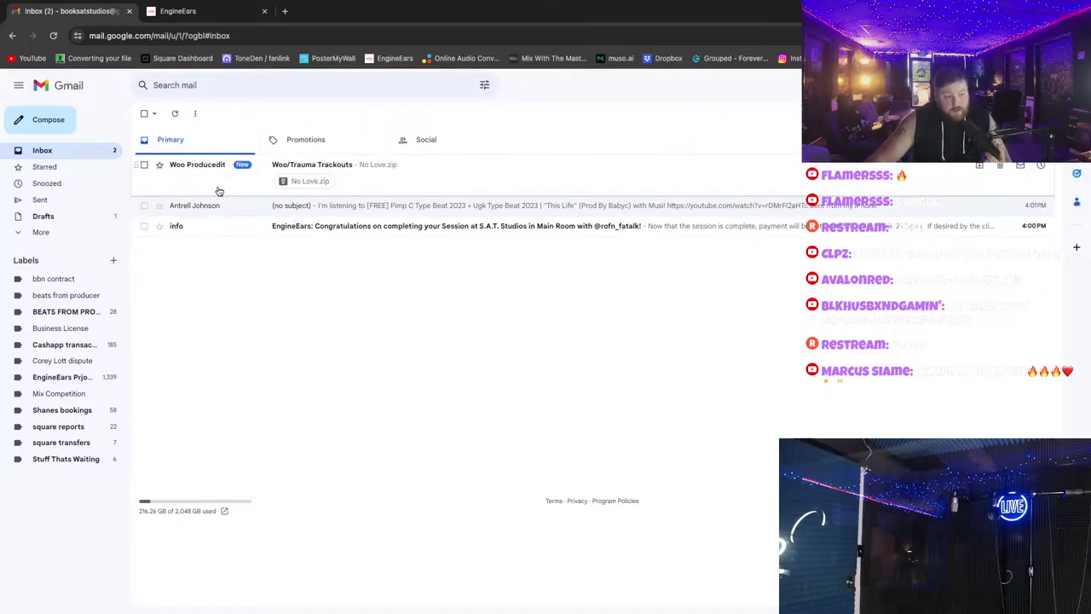
left_click(219, 182)
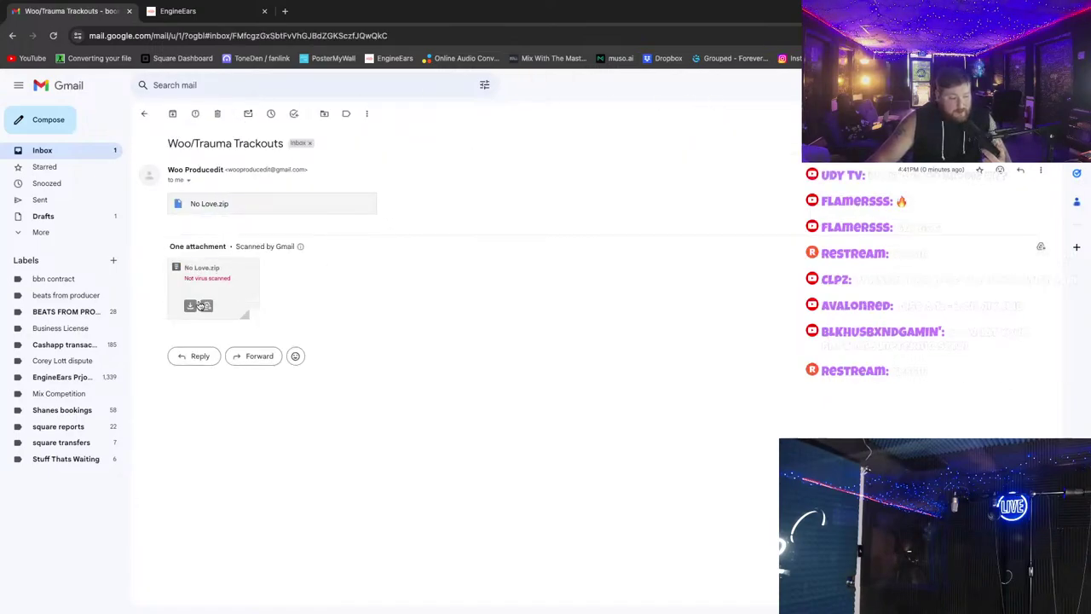
left_click(210, 205)
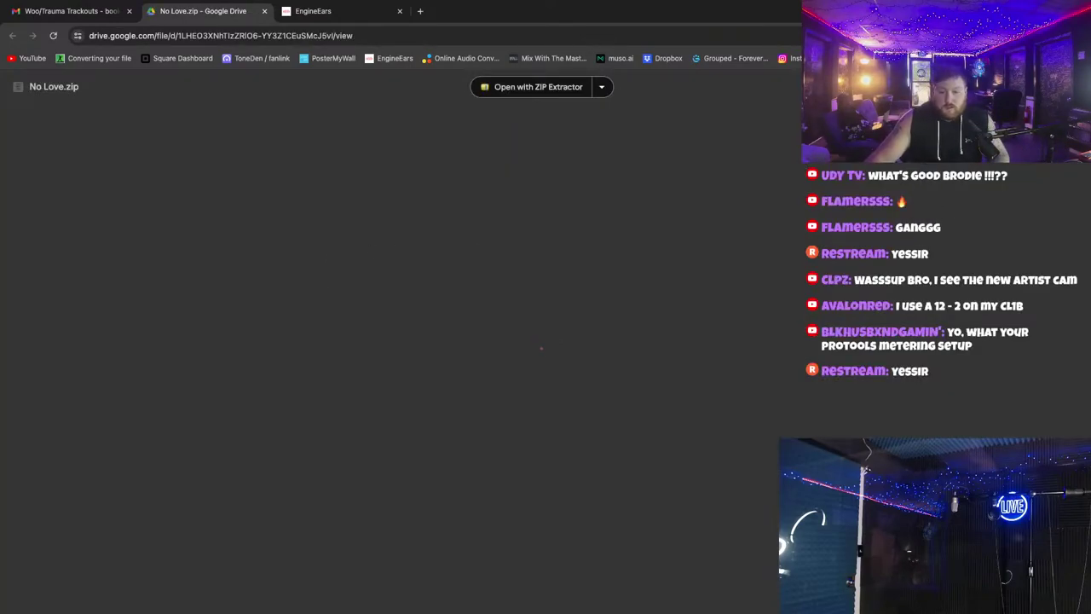
Step: Download the 266 MB No Love.zip past the virus-scan warning and return to the Gmail inbox
left_click(492, 301)
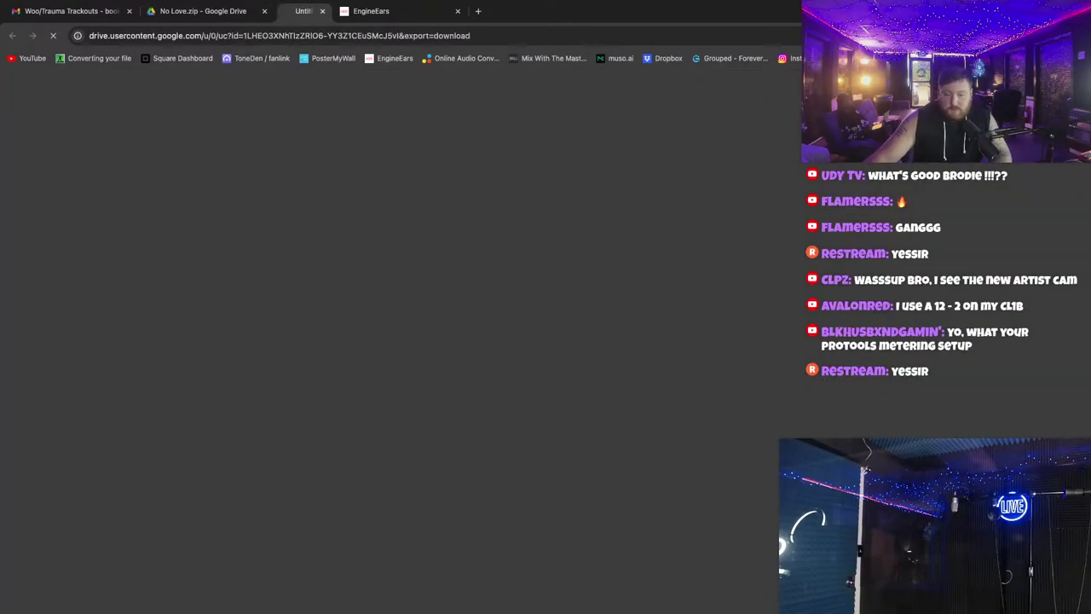
left_click(458, 169)
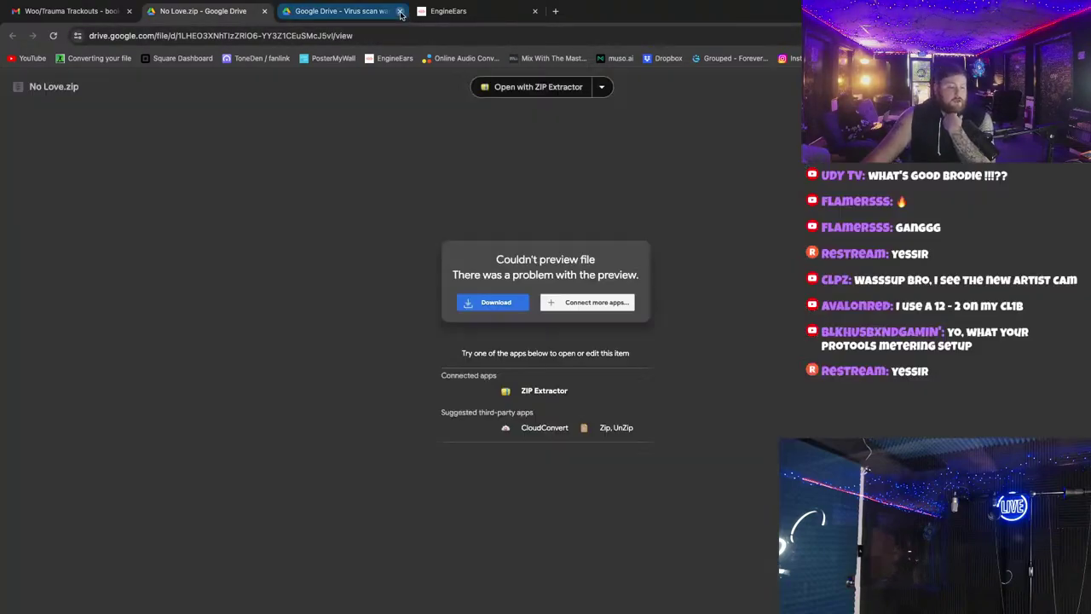
left_click(399, 11)
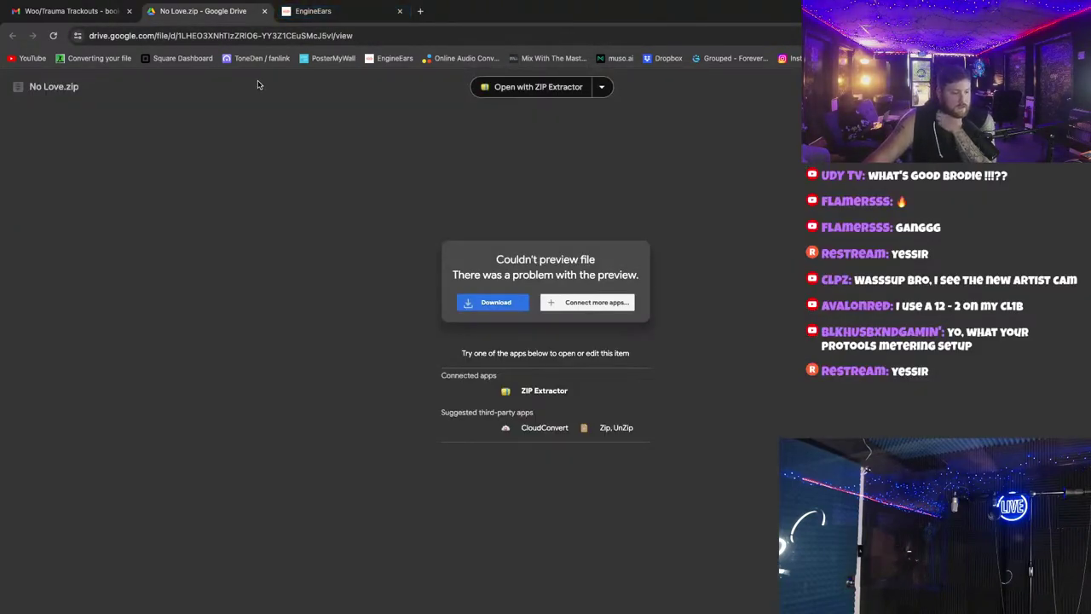
left_click(86, 15)
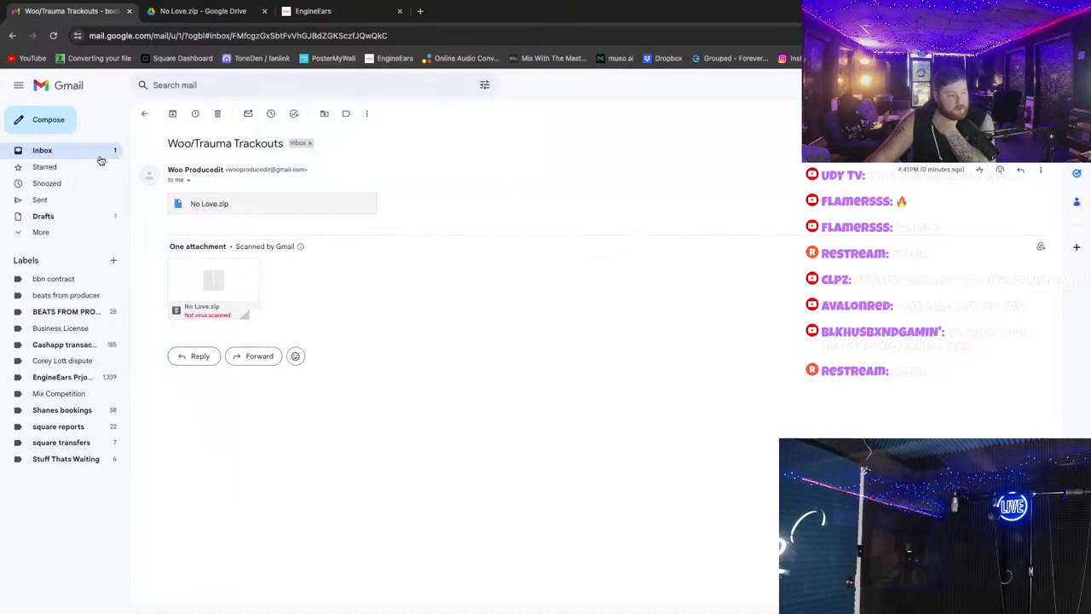
left_click(52, 151)
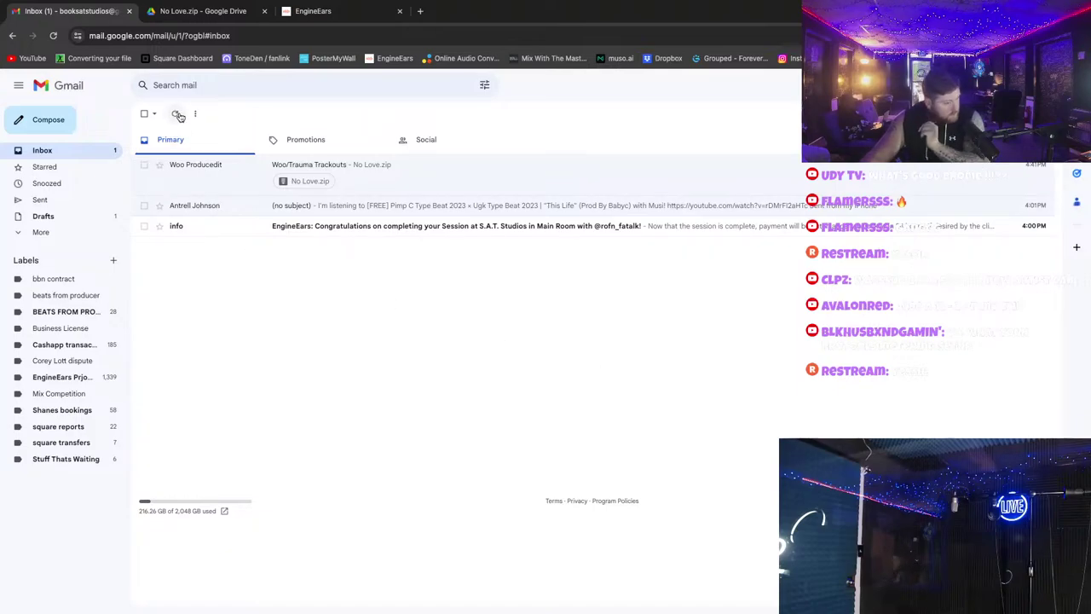
key("ctrl+Left")
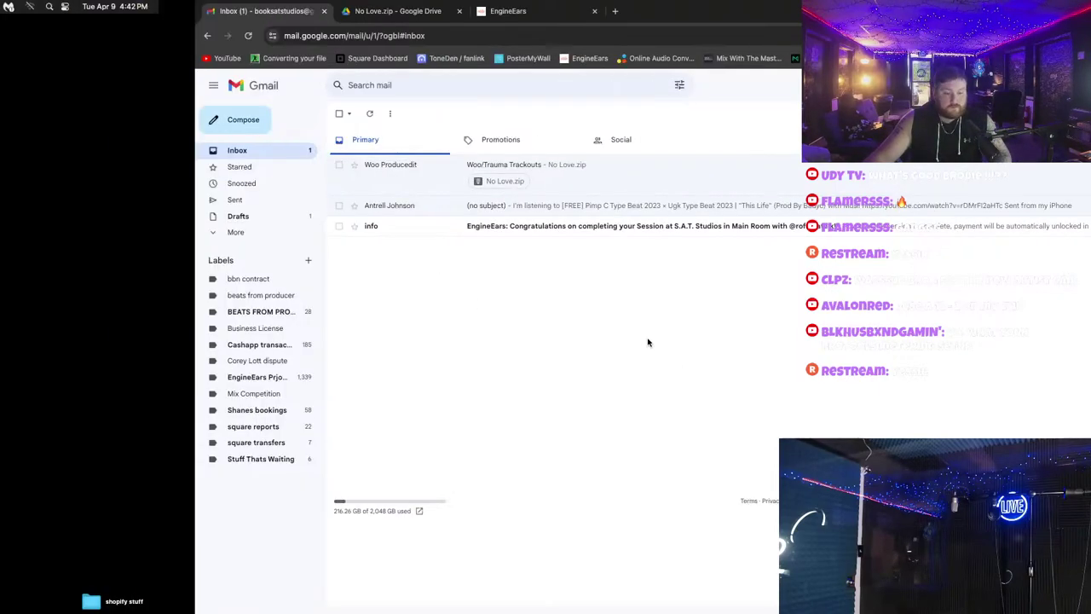
Step: Collapse Bounced Files, shuffle the Finder and Mixed In Key windows, and close the one of one window
left_click(377, 179)
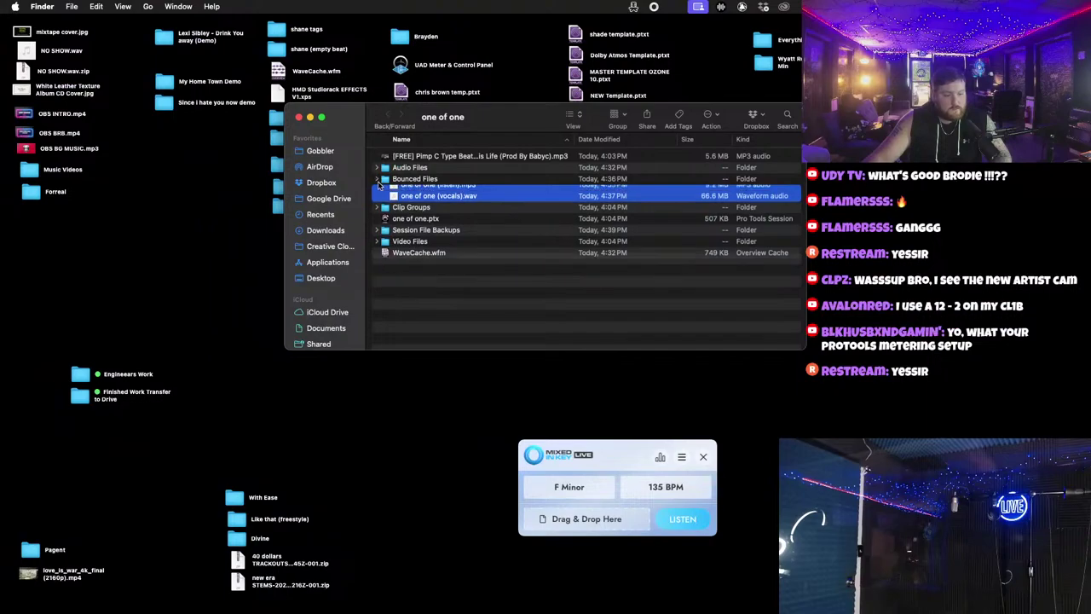
left_click_drag(396, 126, 714, 233)
left_click_drag(604, 220, 764, 209)
left_click_drag(633, 467, 558, 460)
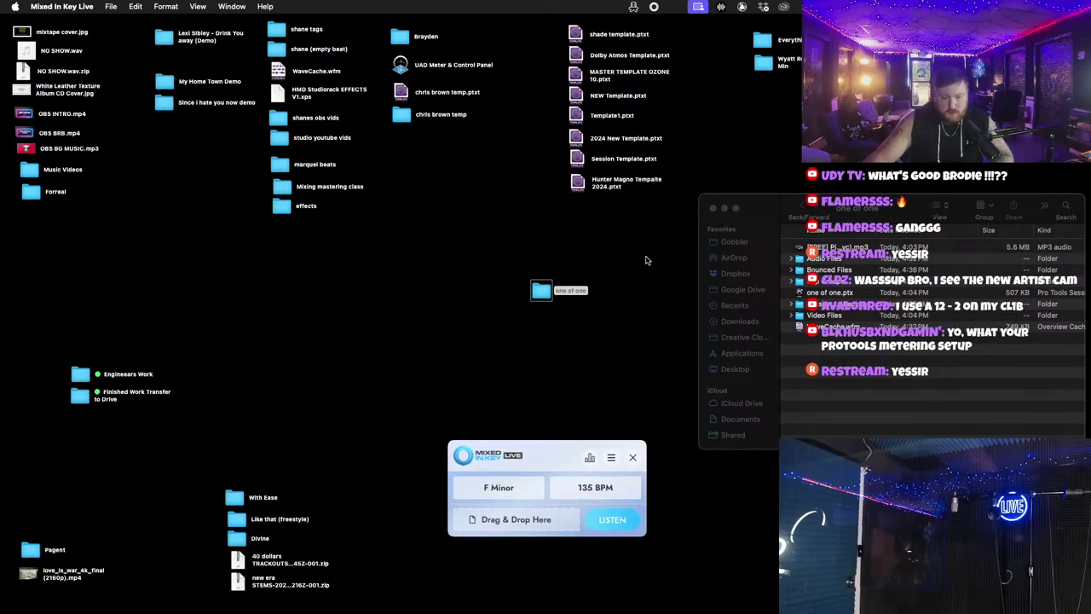
left_click_drag(768, 209, 761, 210)
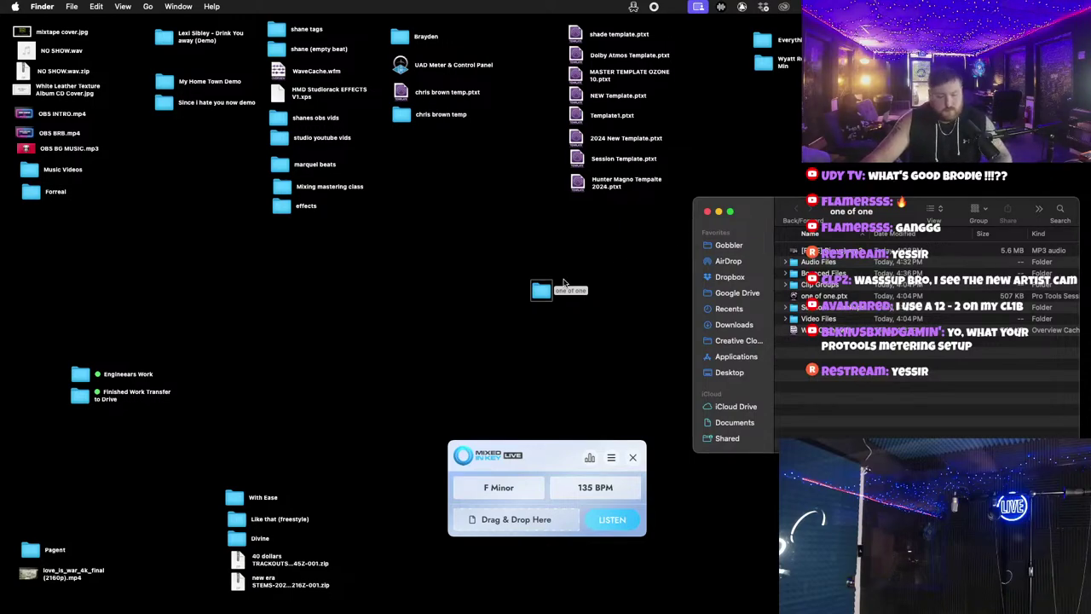
left_click_drag(550, 455, 546, 451)
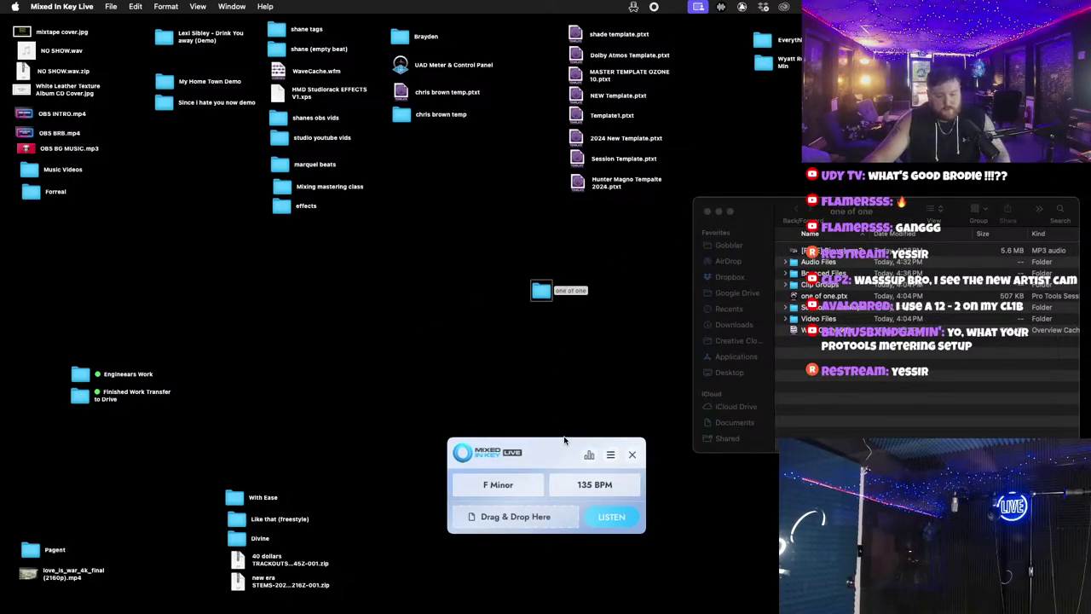
left_click(708, 212)
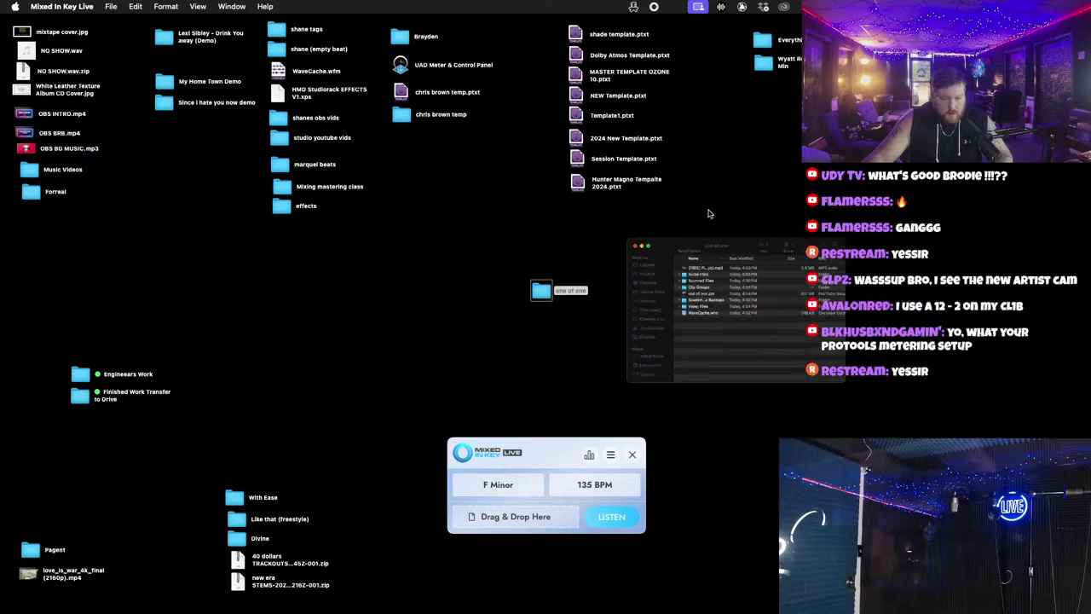
Step: Show Downloads in a new Finder window and unzip No Love.zip
mouse_move(26, 607)
left_click(54, 587)
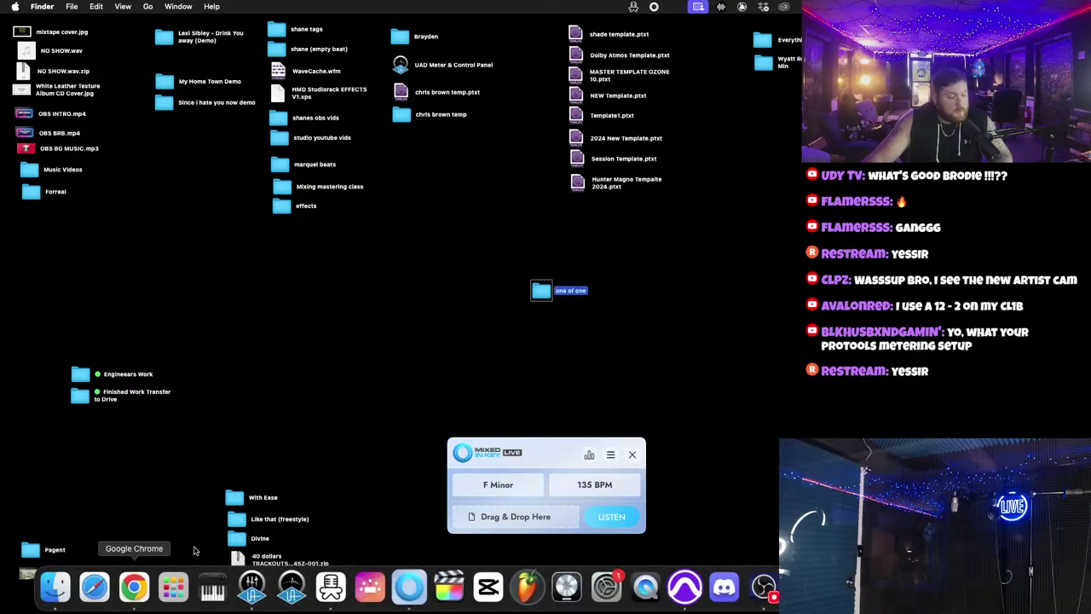
left_click(219, 260)
left_click_drag(225, 143, 680, 230)
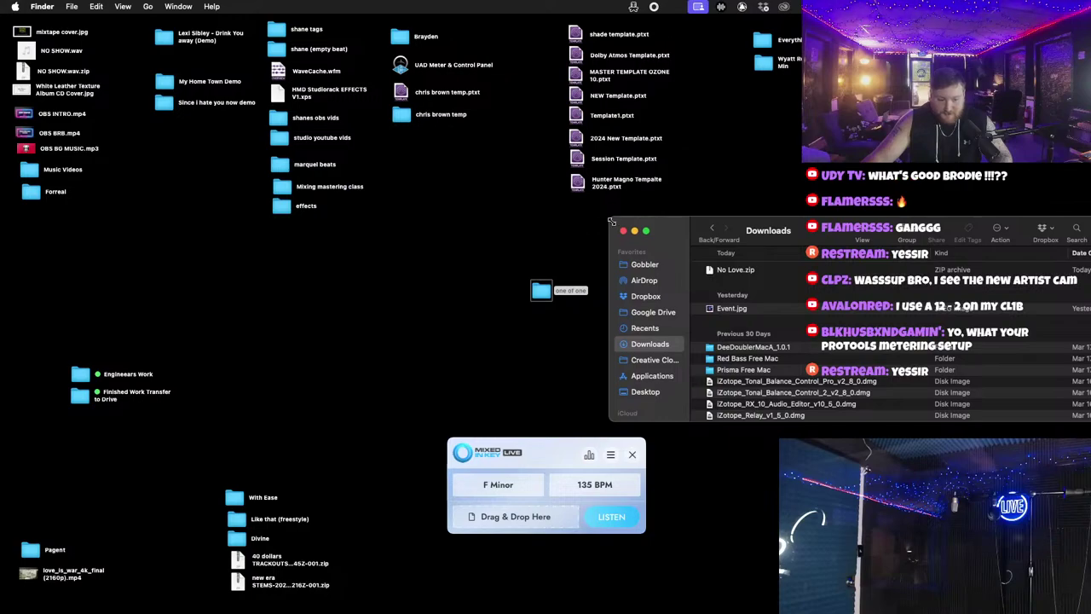
left_click_drag(611, 221, 747, 198)
left_click_drag(836, 209, 759, 222)
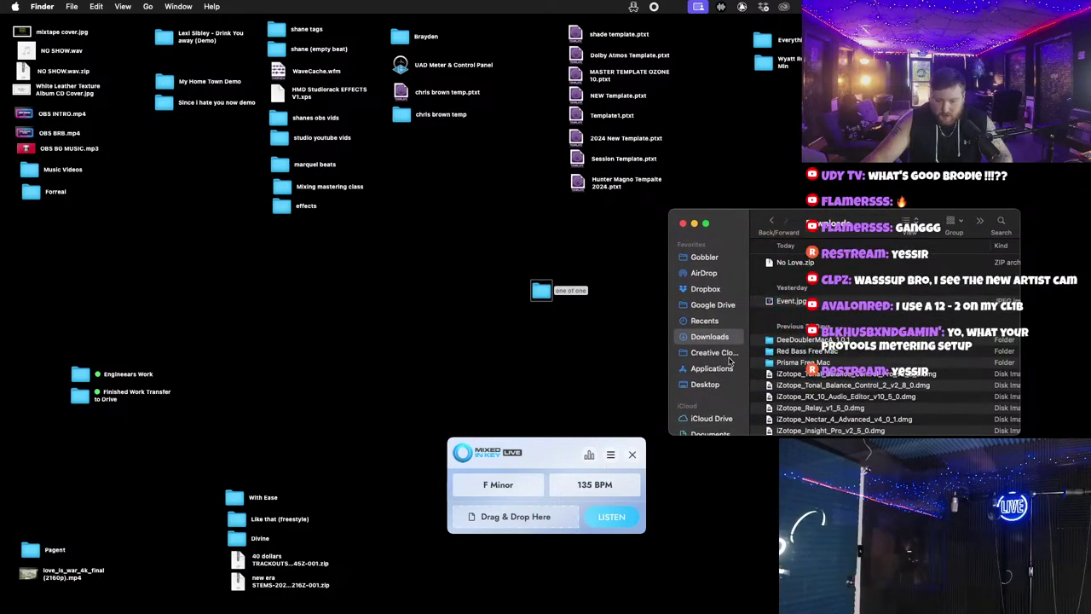
double_click(788, 263)
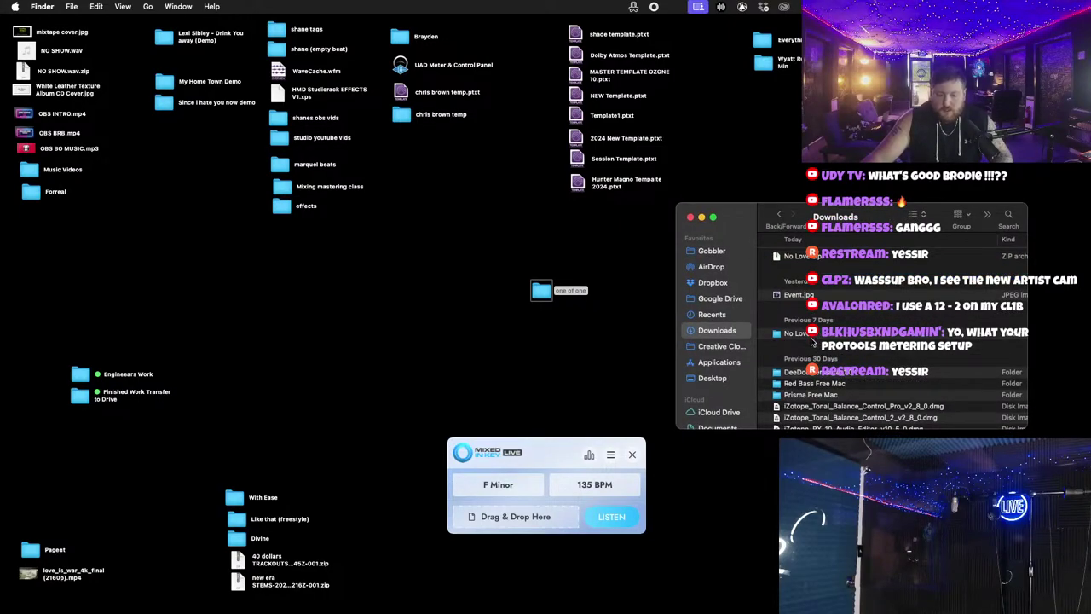
Step: Move the extracted No Love folder to the desktop and expand its no love trackouts folder
left_click(813, 338)
left_click_drag(744, 216, 805, 220)
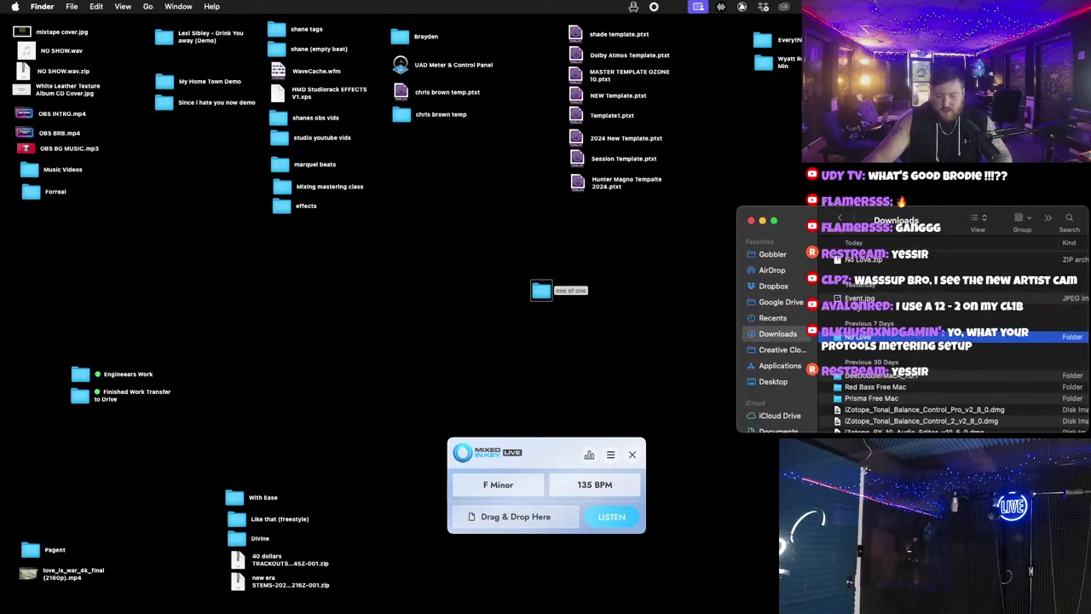
left_click_drag(546, 291, 406, 372)
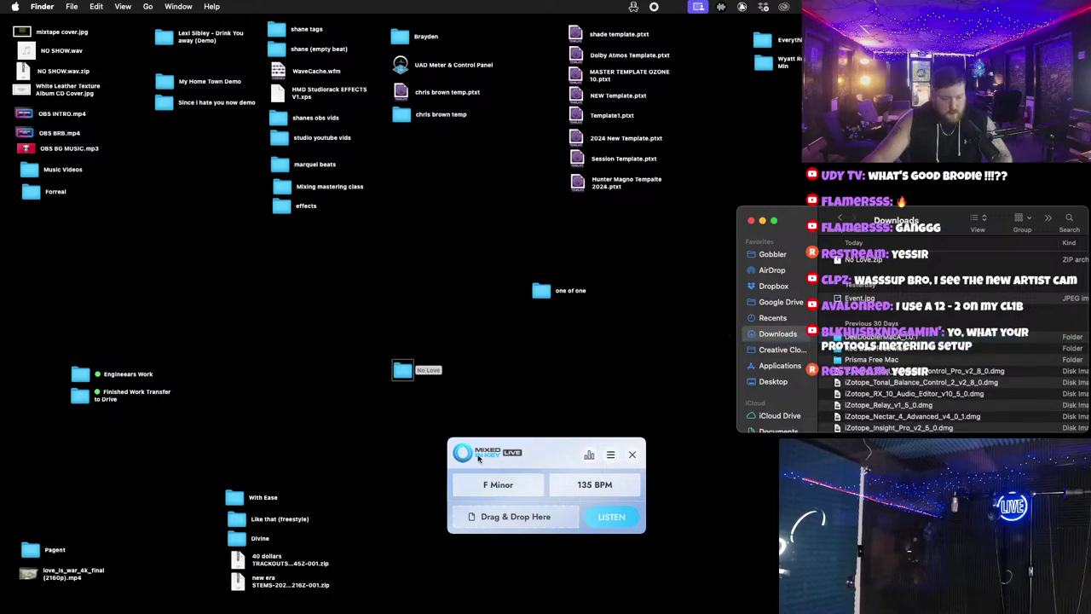
double_click(400, 370)
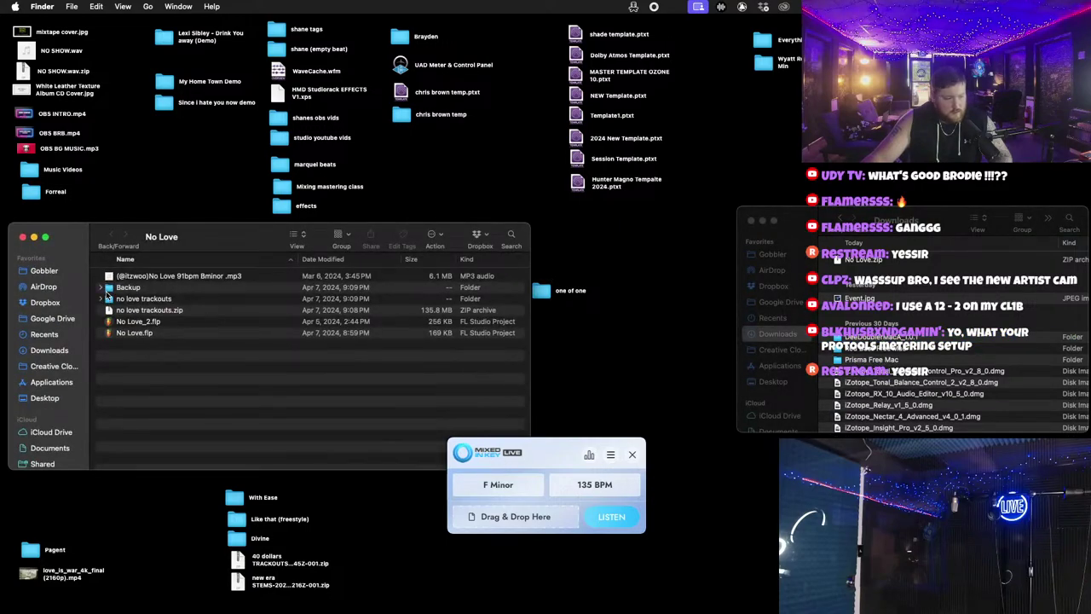
left_click_drag(211, 240, 799, 398)
left_click(177, 294)
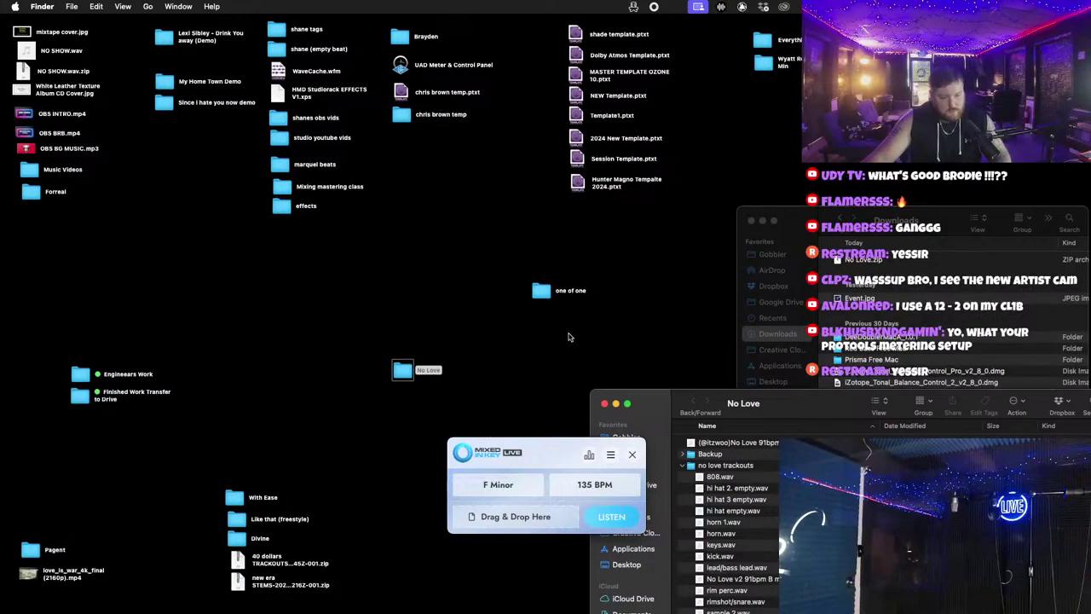
Step: Save one of one, then create an interleaved session 'Great Influence' from 2024 New Template
double_click(581, 142)
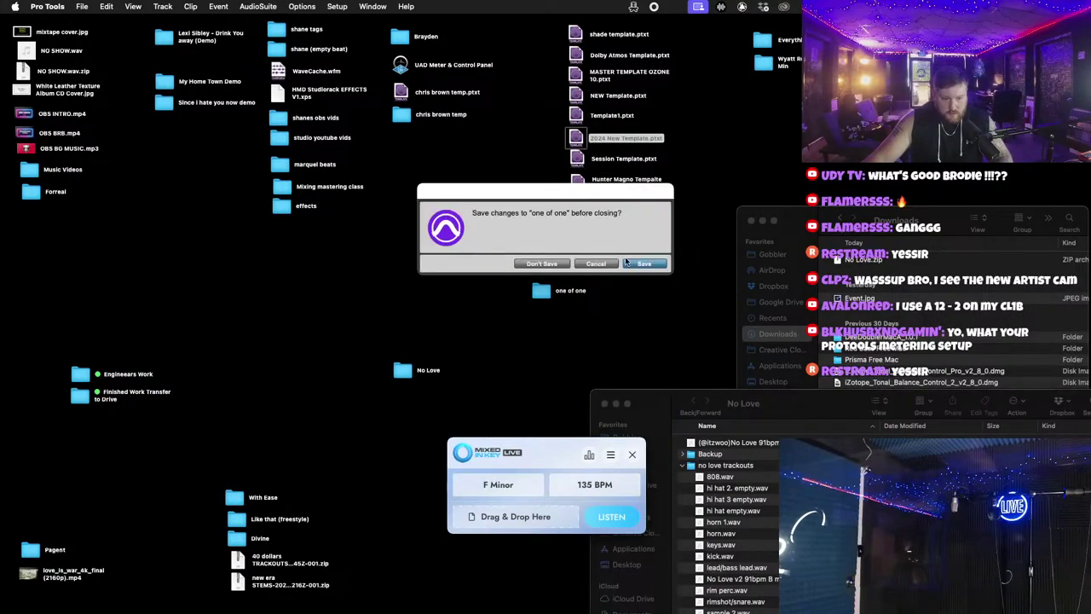
left_click(647, 265)
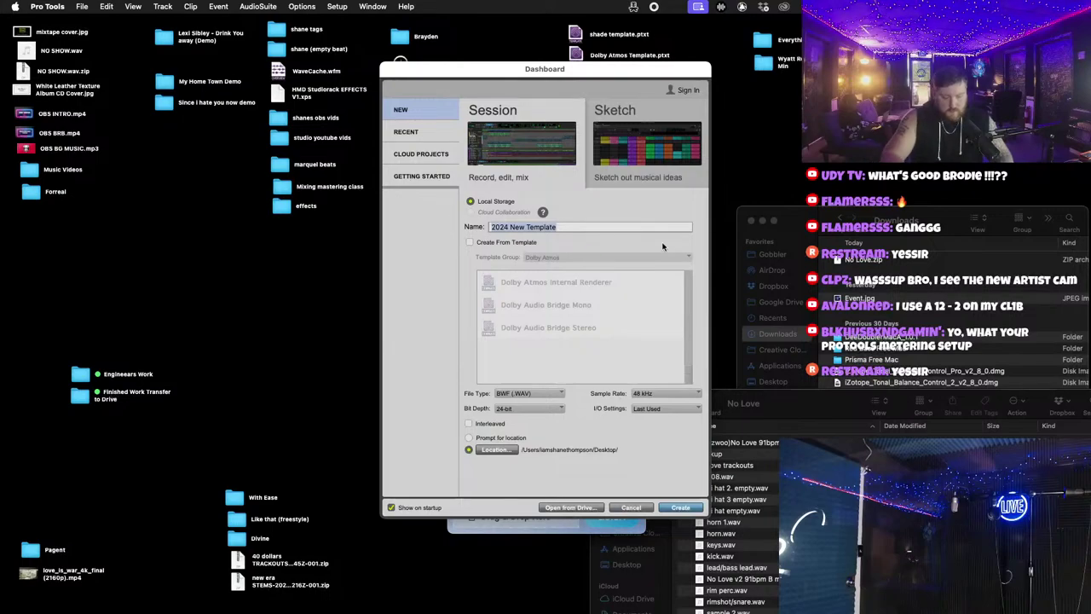
type("Great Inf")
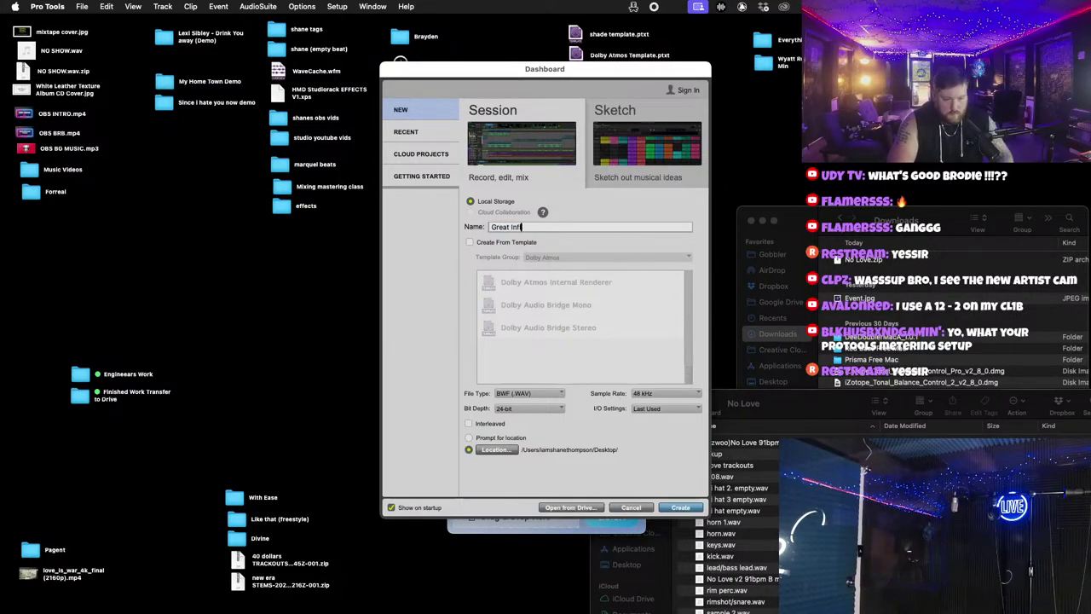
type("luence")
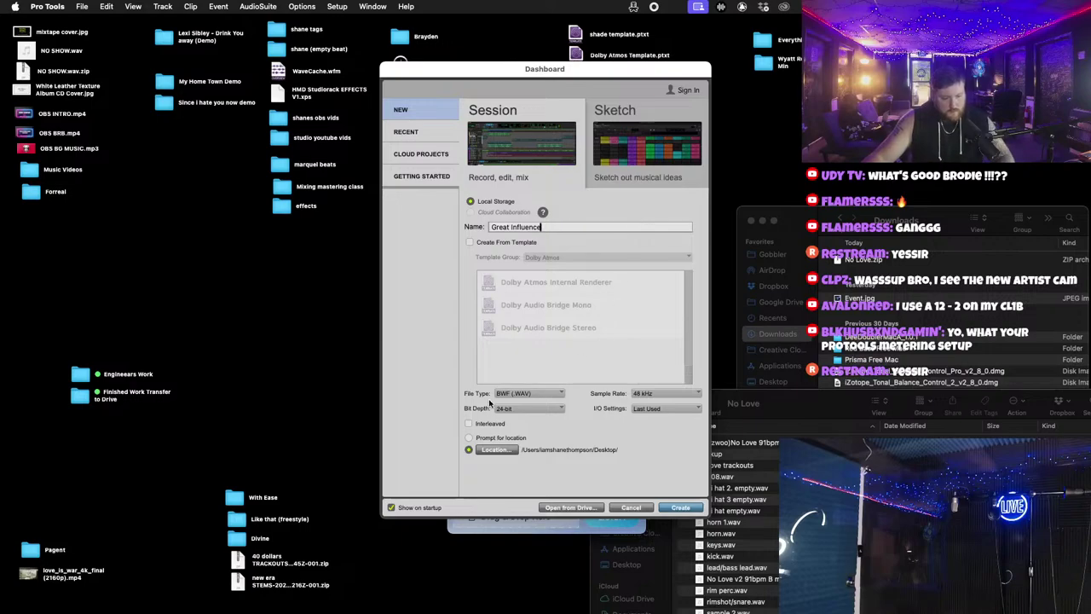
left_click(681, 508)
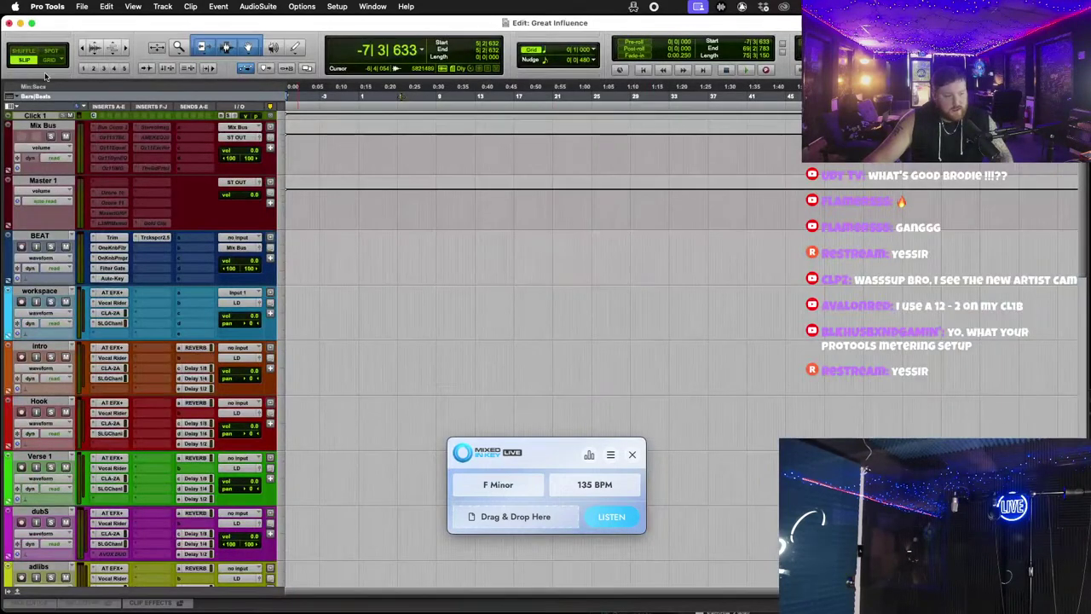
Step: Maximize the Edit window, reposition the No Love Finder window, and select the Master 1 track
left_click(31, 24)
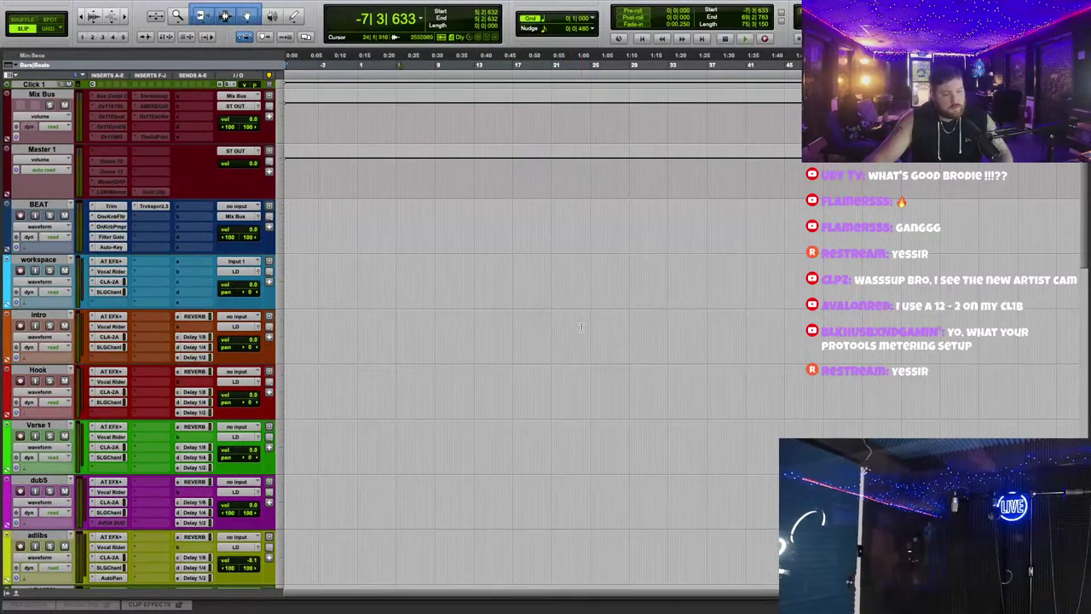
key("ctrl+Left")
left_click_drag(656, 411, 427, 170)
key("ctrl+Right")
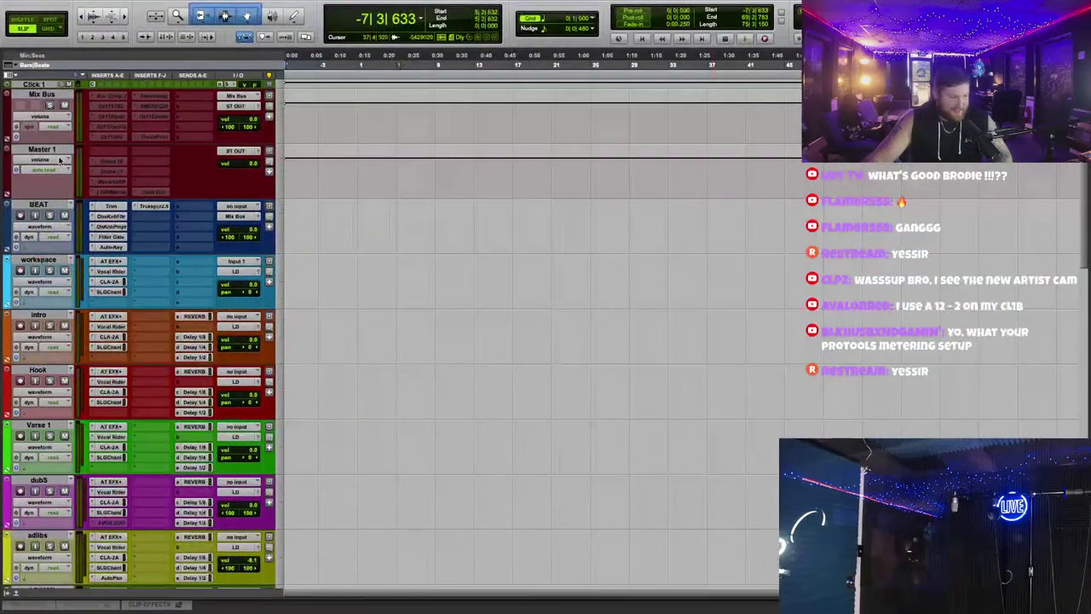
left_click(41, 149)
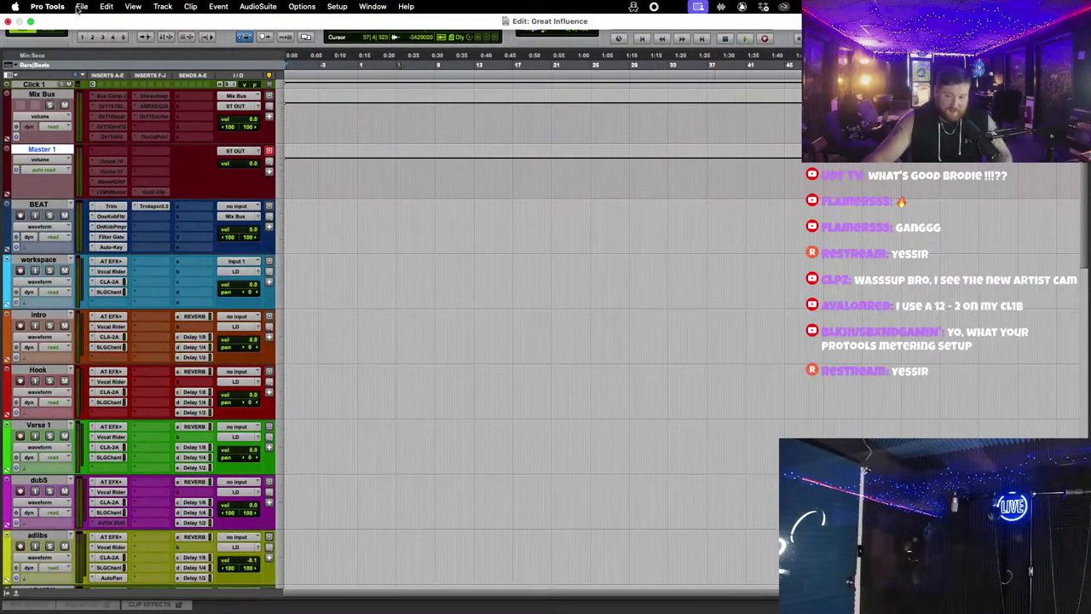
Step: Open the Import Audio browser and search the Desktop folders for the trackouts
left_click(75, 6)
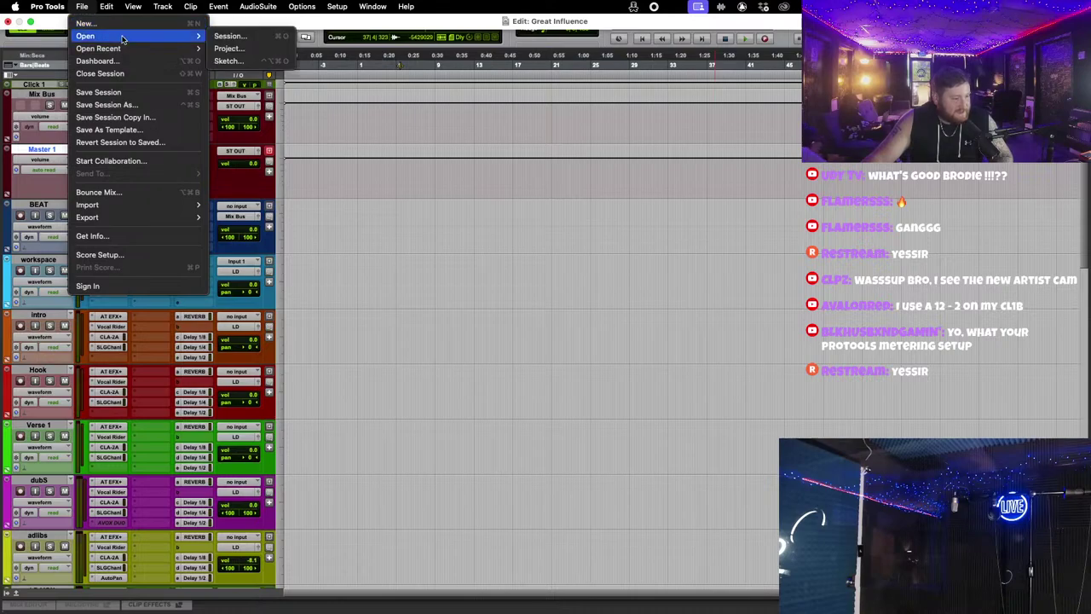
mouse_move(179, 214)
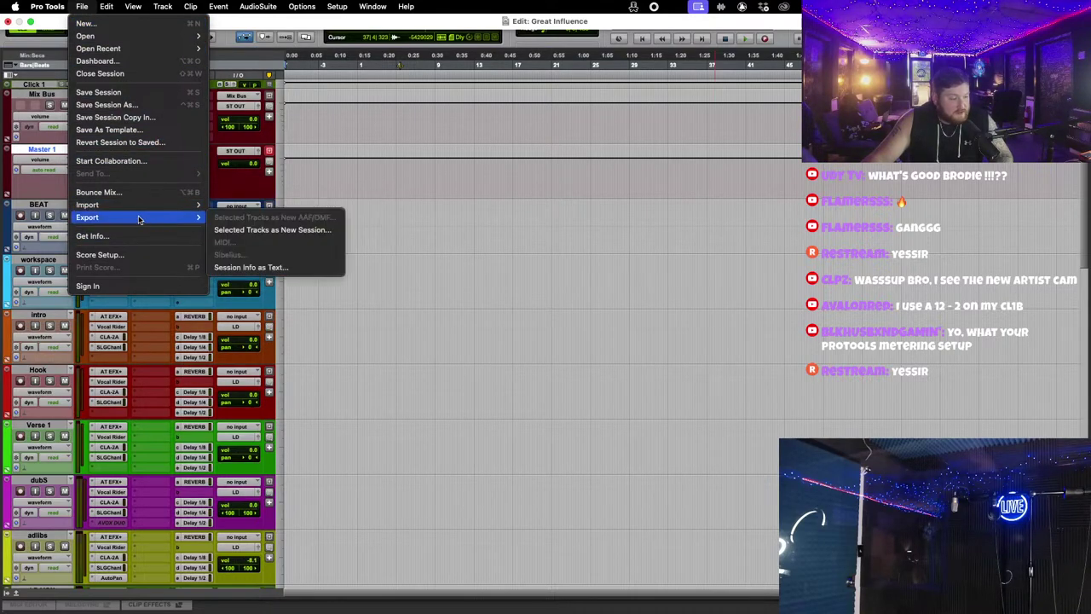
left_click(226, 224)
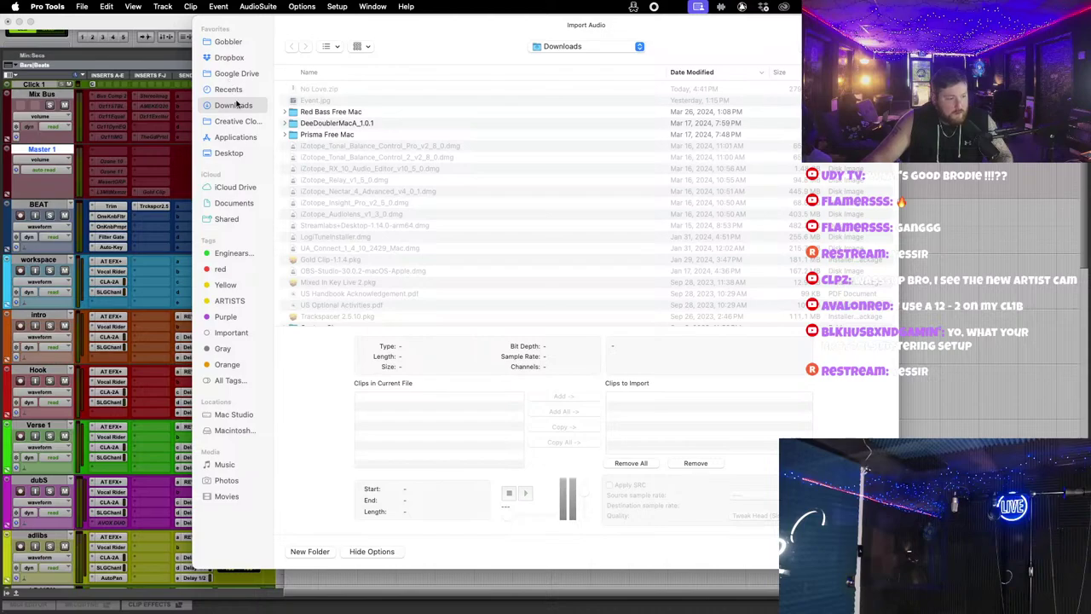
left_click(240, 153)
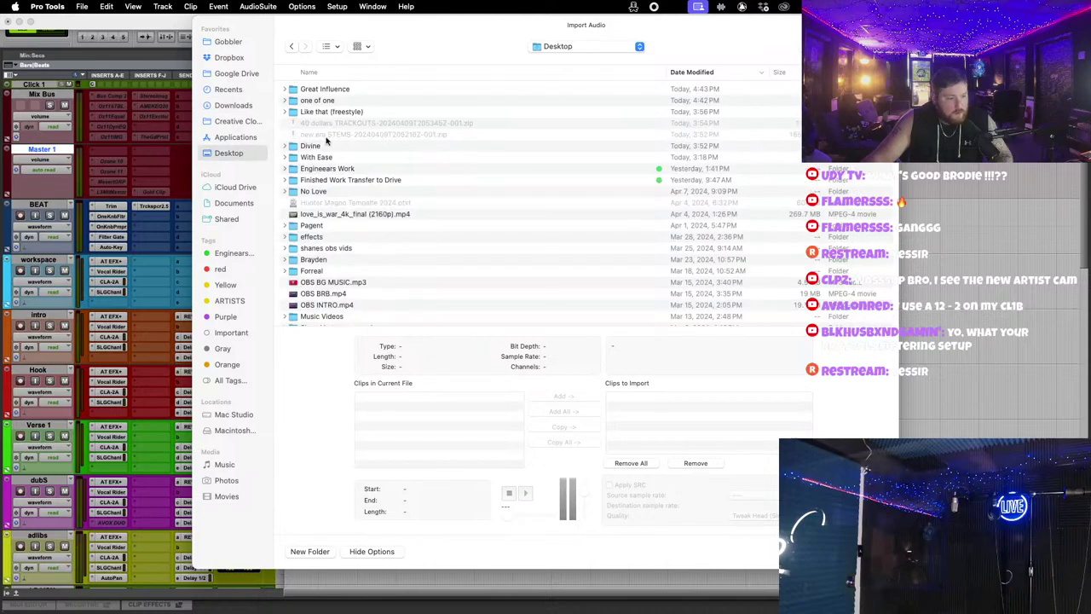
double_click(334, 91)
left_click(292, 47)
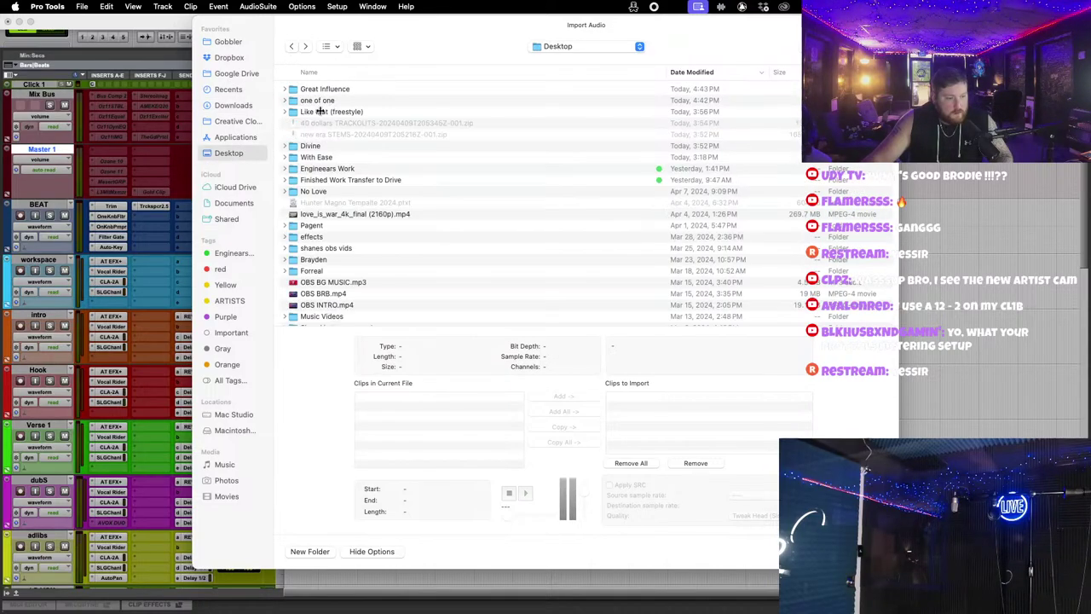
double_click(334, 111)
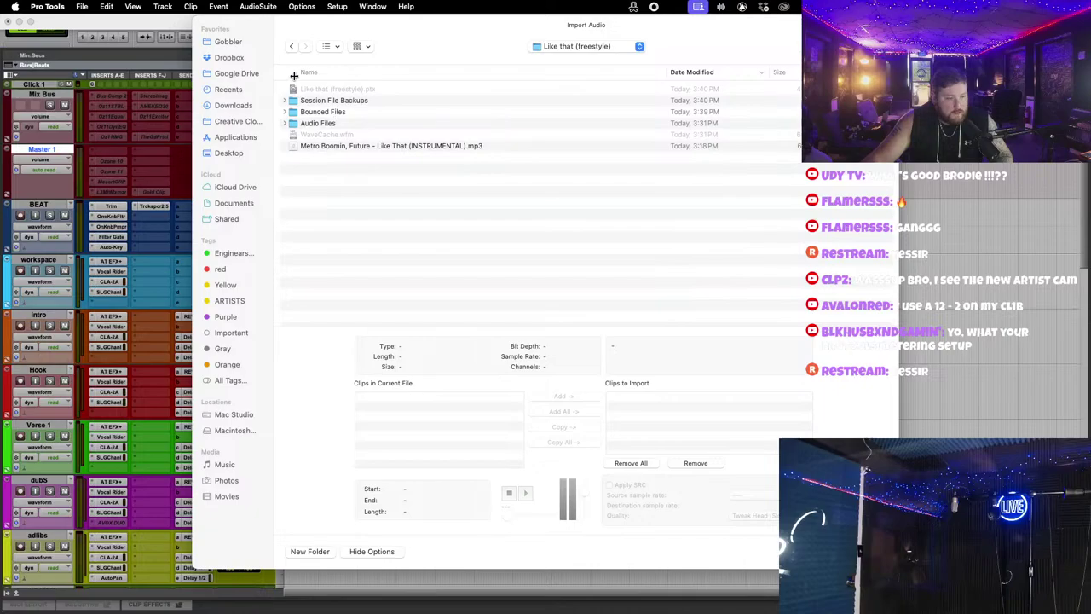
left_click(290, 46)
key("ctrl+Left")
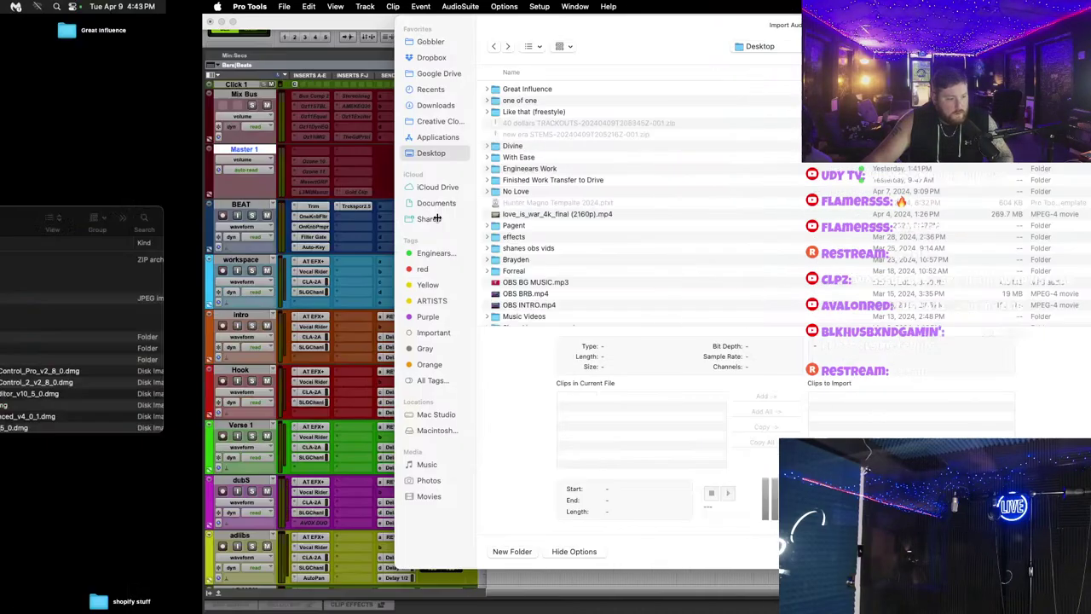
left_click(378, 157)
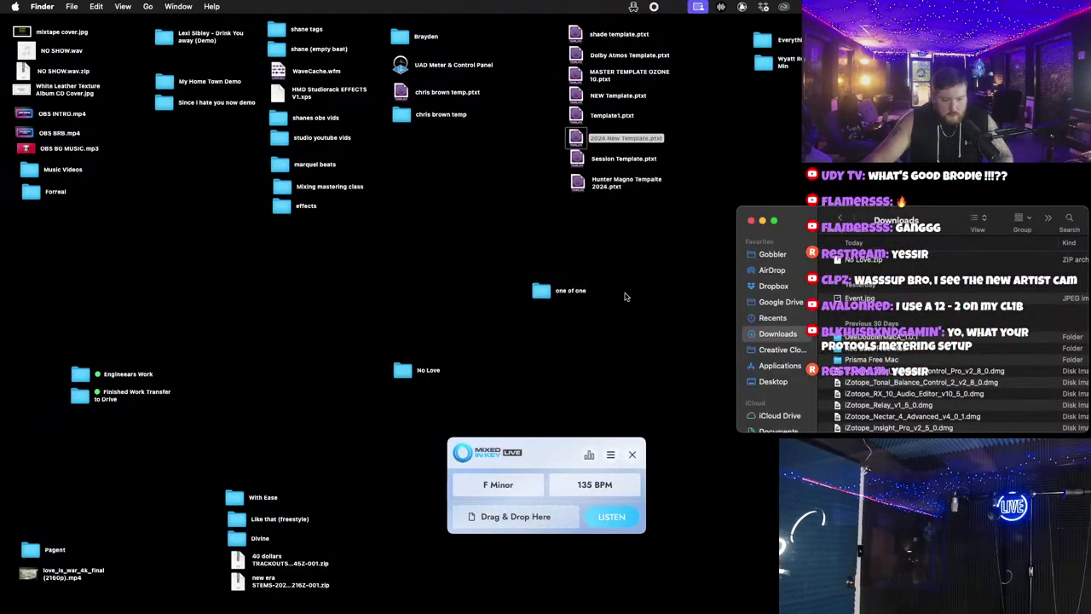
key("ctrl+Right")
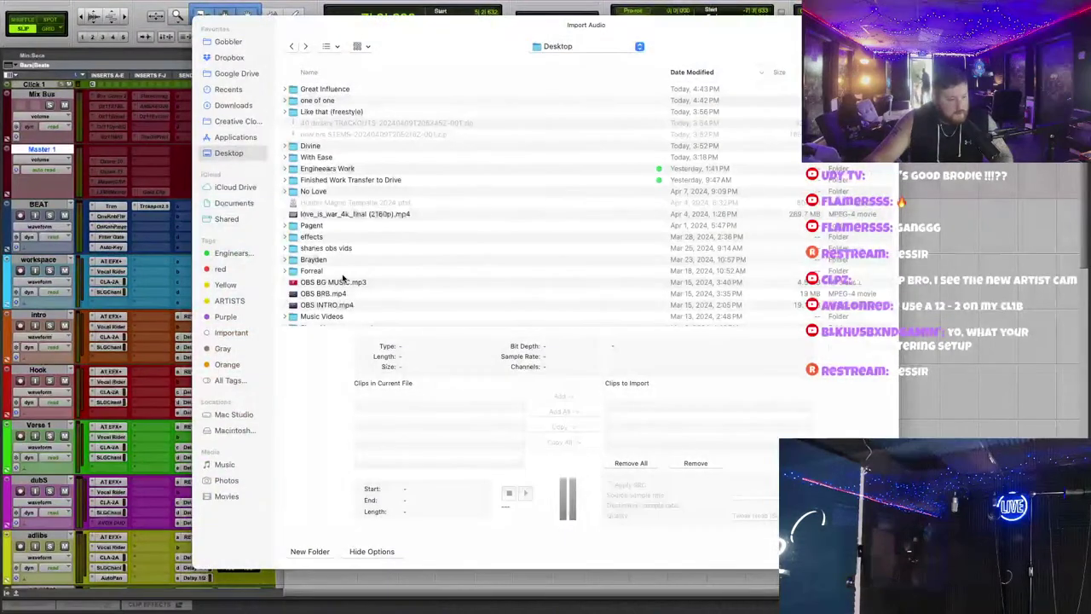
Step: Sort the Desktop listing by name and navigate into No Love/no love trackouts
scroll(332, 251, "down", 3)
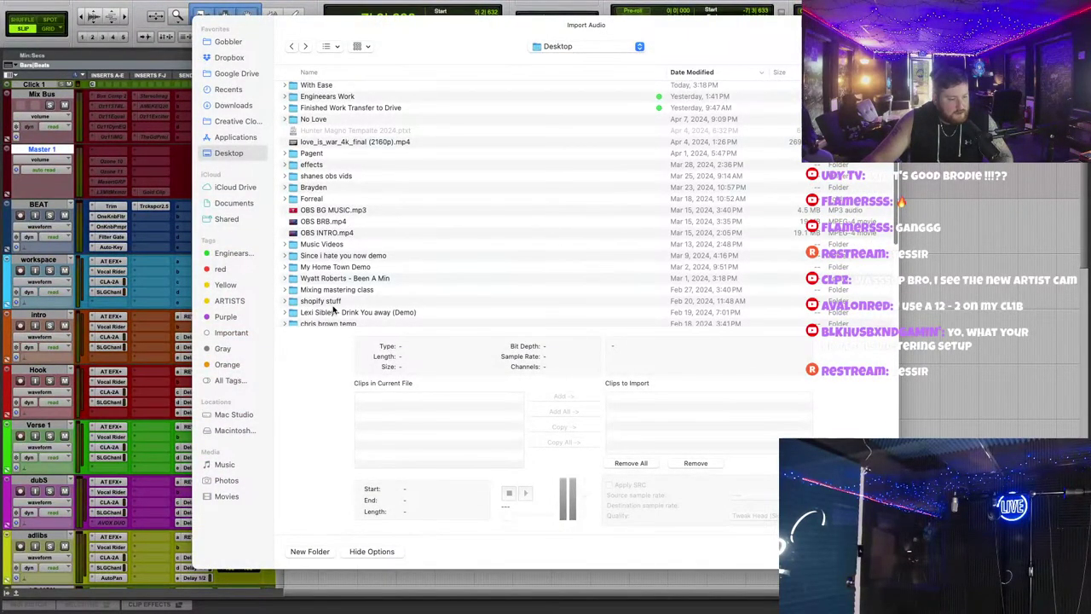
scroll(332, 281, "down", 3)
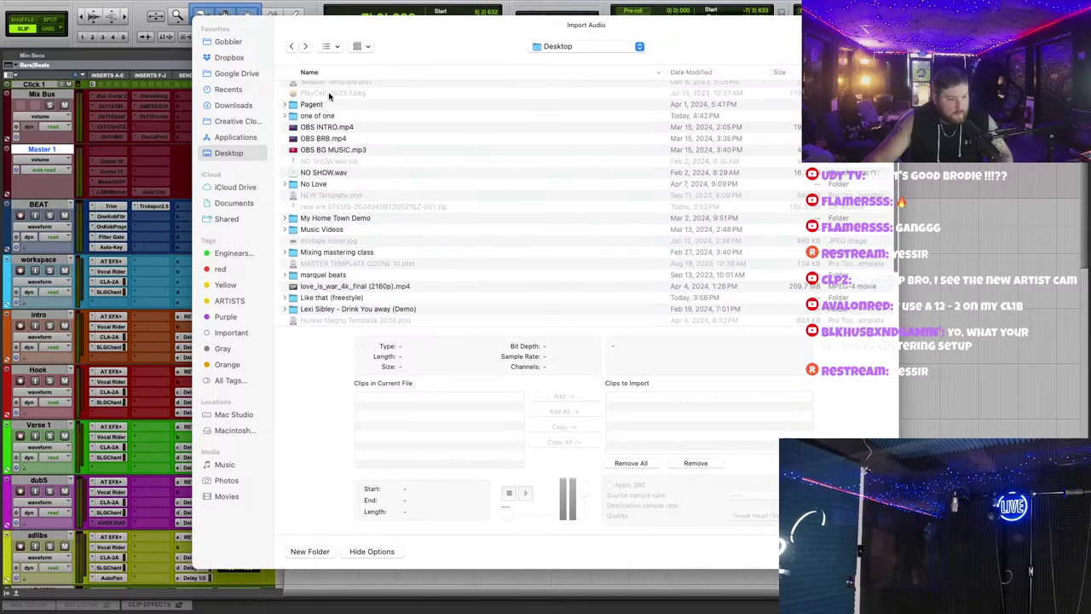
scroll(335, 213, "down", 5)
left_click(309, 72)
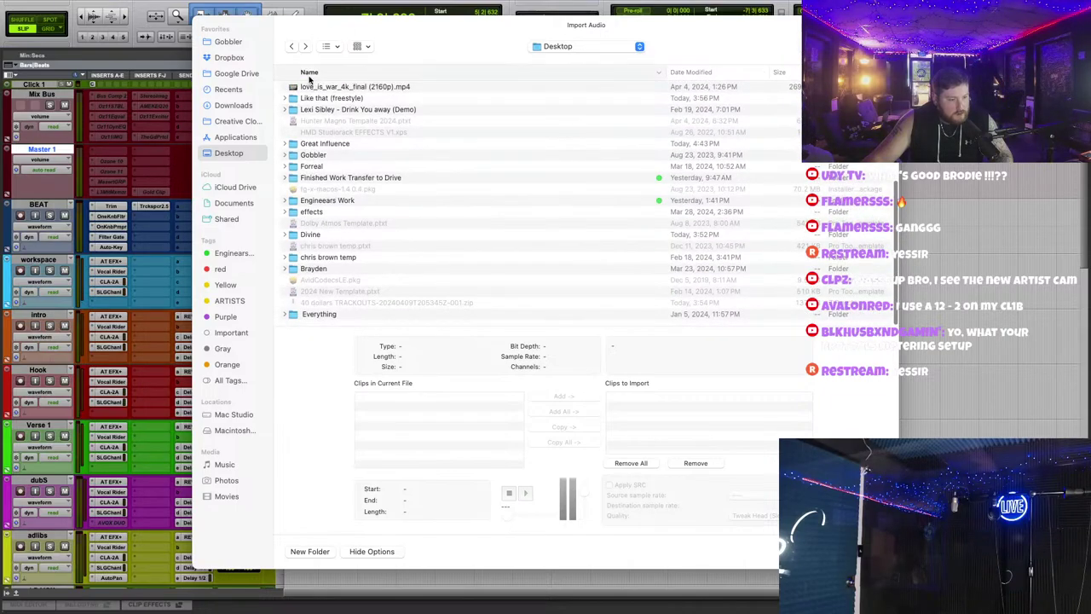
scroll(359, 254, "down", 3)
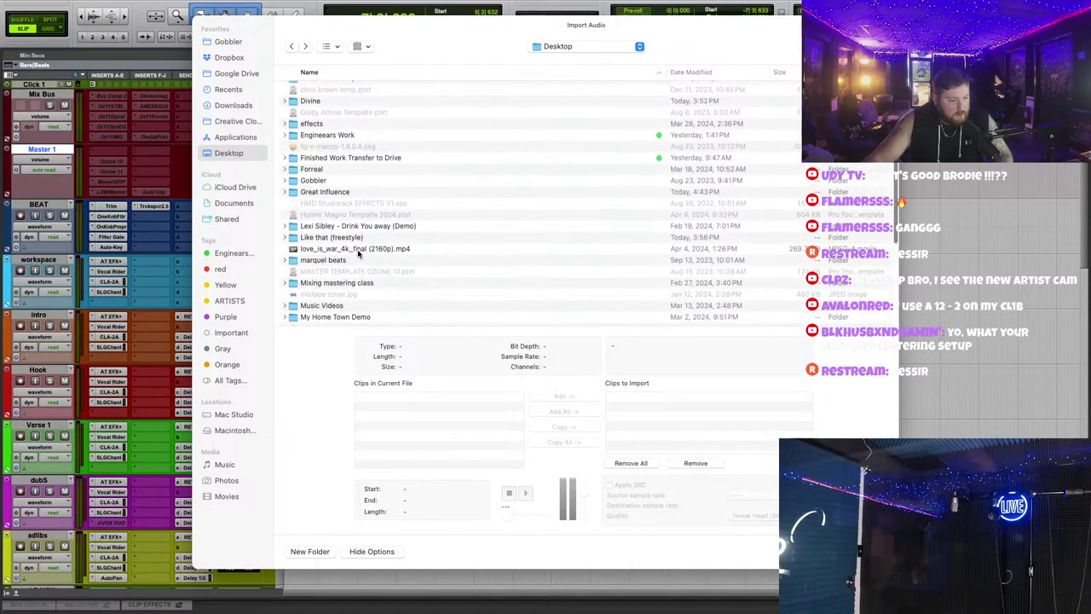
scroll(322, 243, "down", 4)
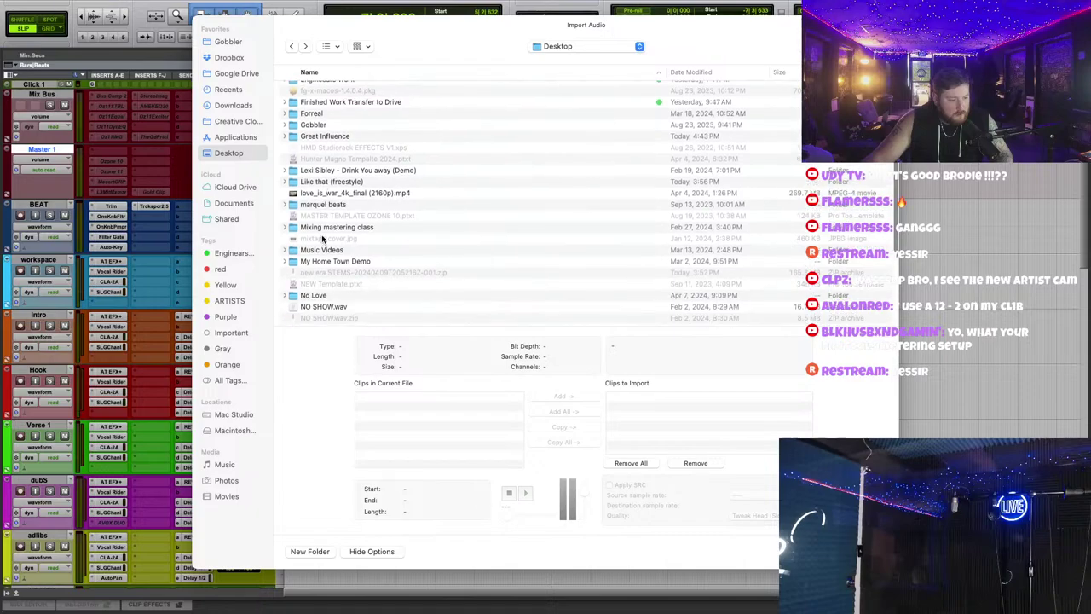
left_click(327, 254)
double_click(327, 254)
double_click(332, 109)
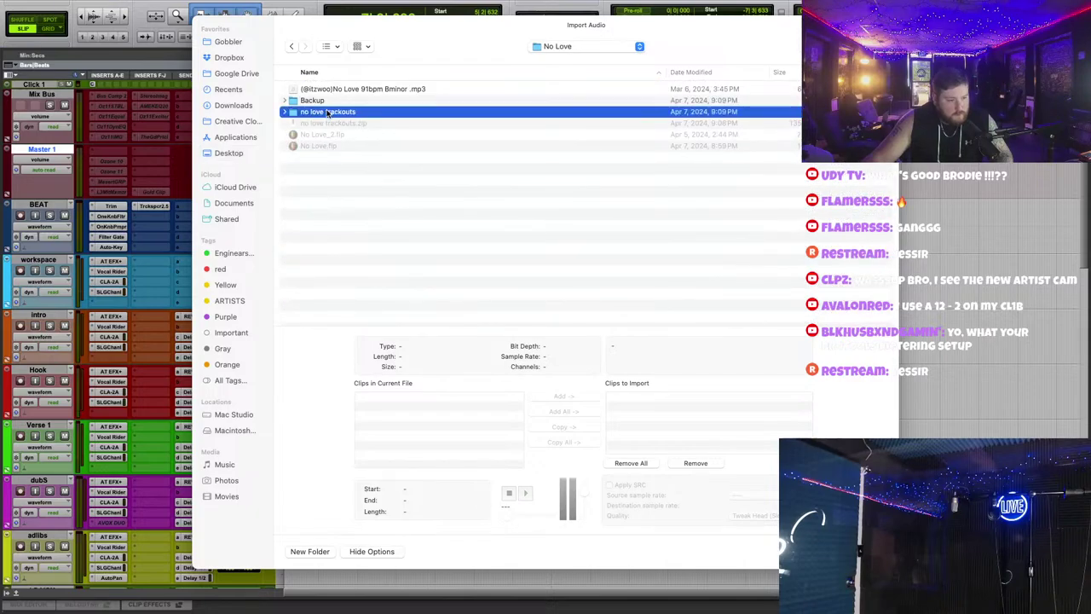
Step: Select all trackout WAVs, Convert All, and accept the default destination folder
left_click(335, 92)
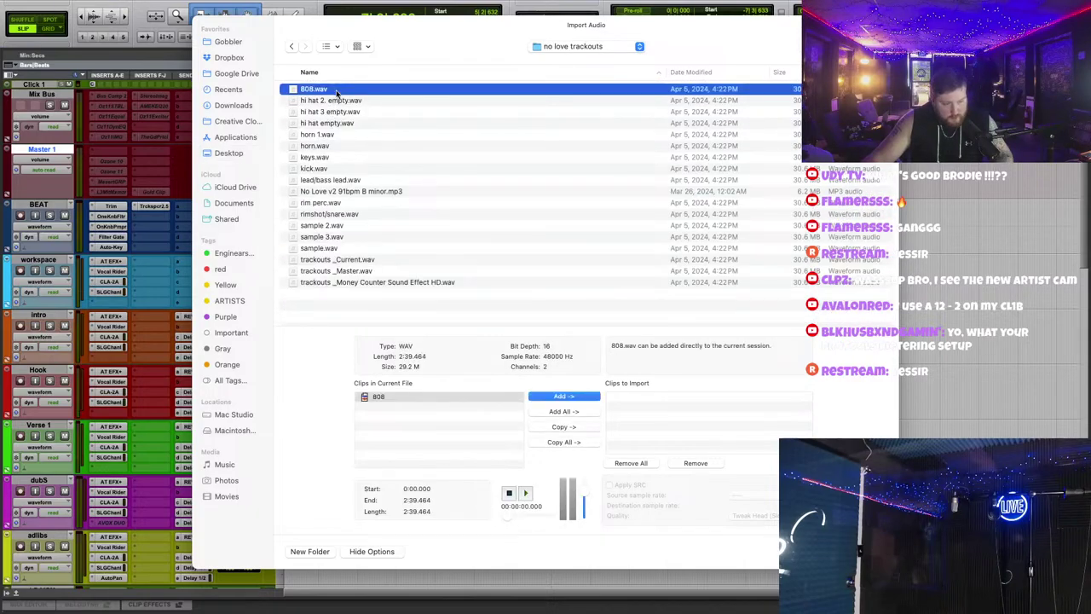
left_click(396, 286, "shift")
left_click(581, 428)
key("Return")
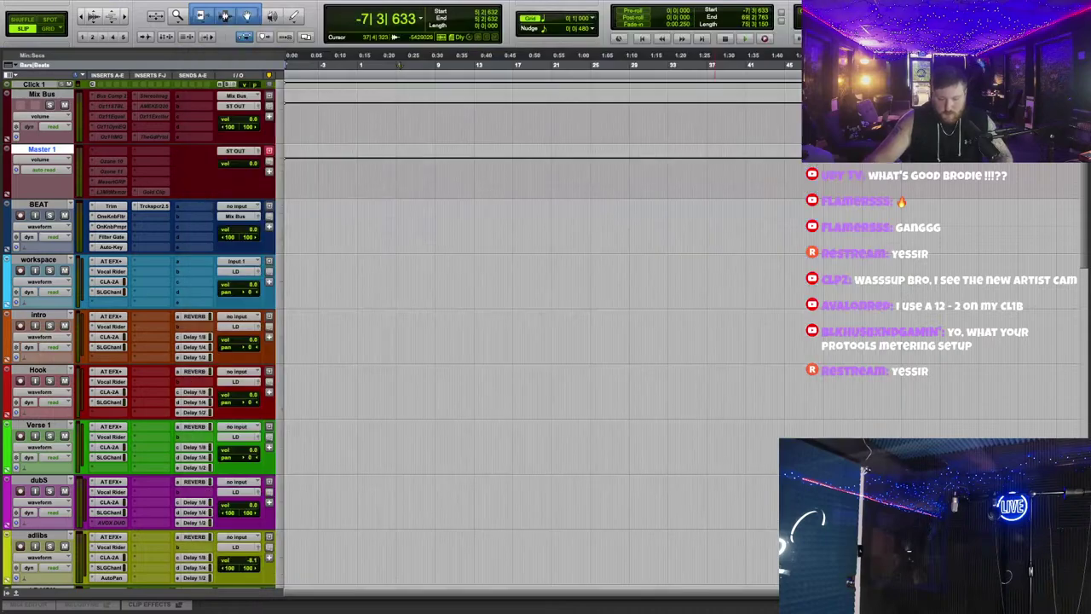
key("Return")
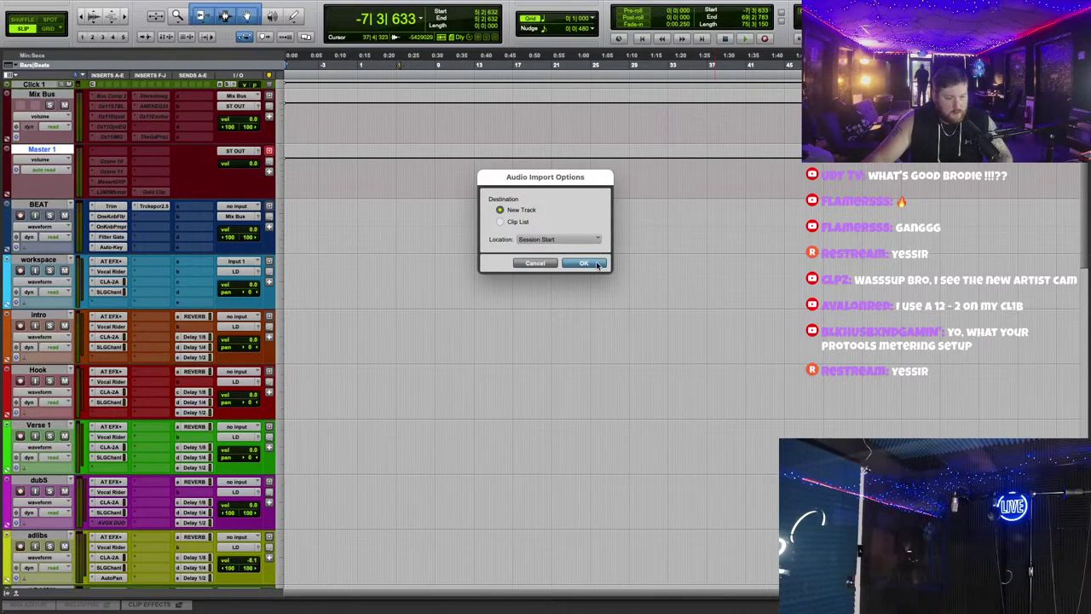
Step: Import the trackouts onto new tracks, outputting them to a new stereo aux named ALL BEAT
left_click(597, 264)
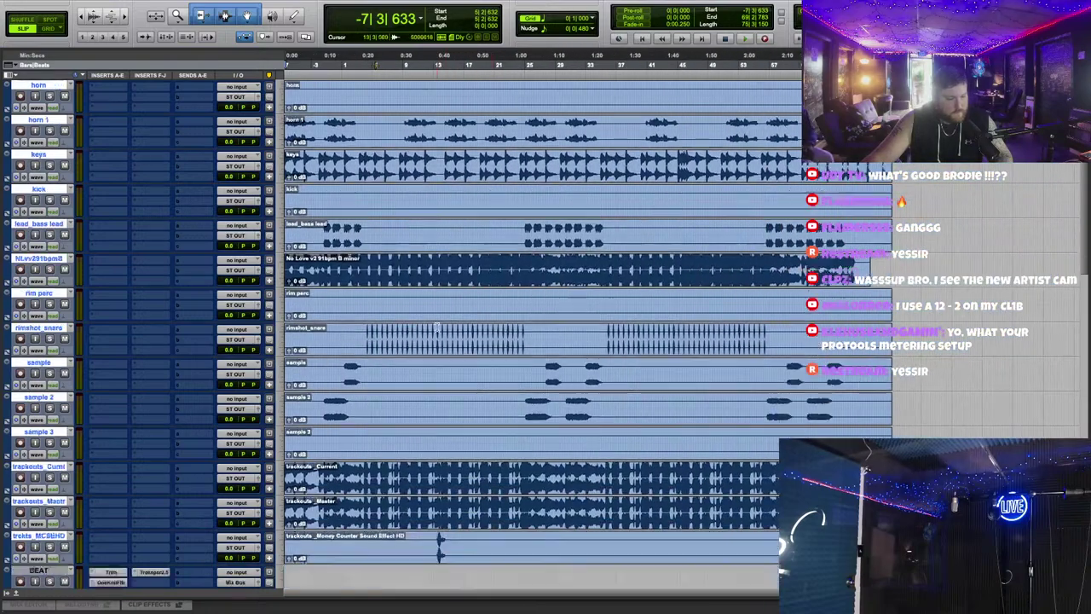
scroll(437, 327, "down", 3)
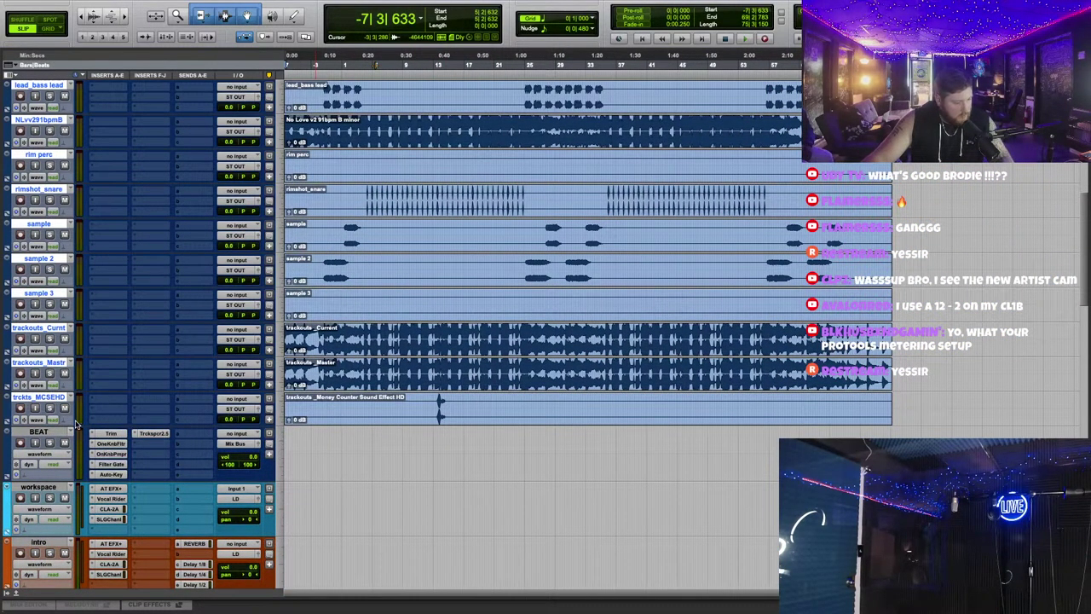
left_click(245, 410)
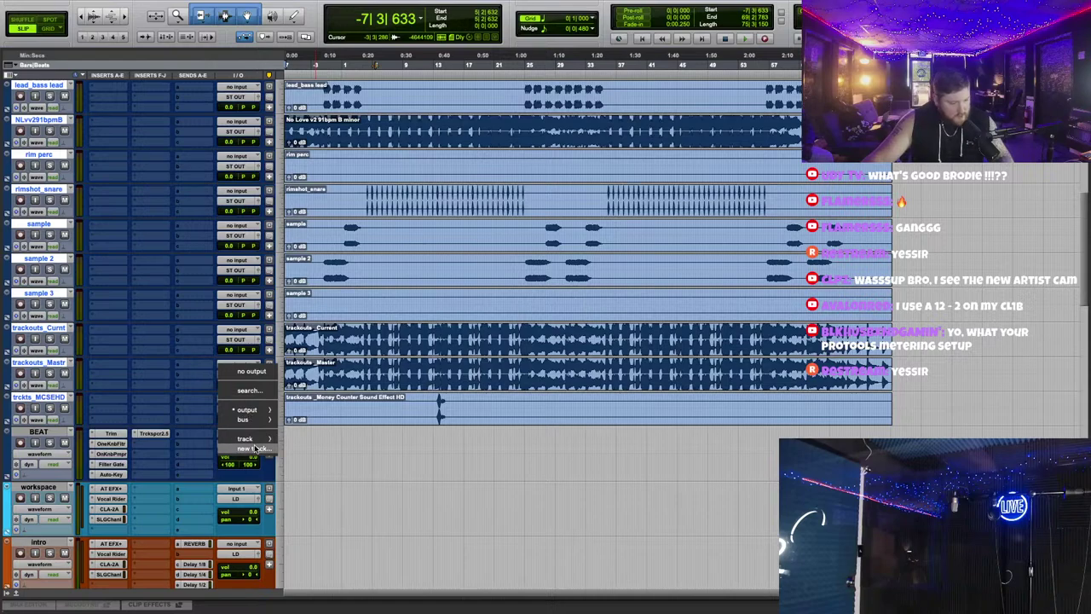
left_click(252, 448)
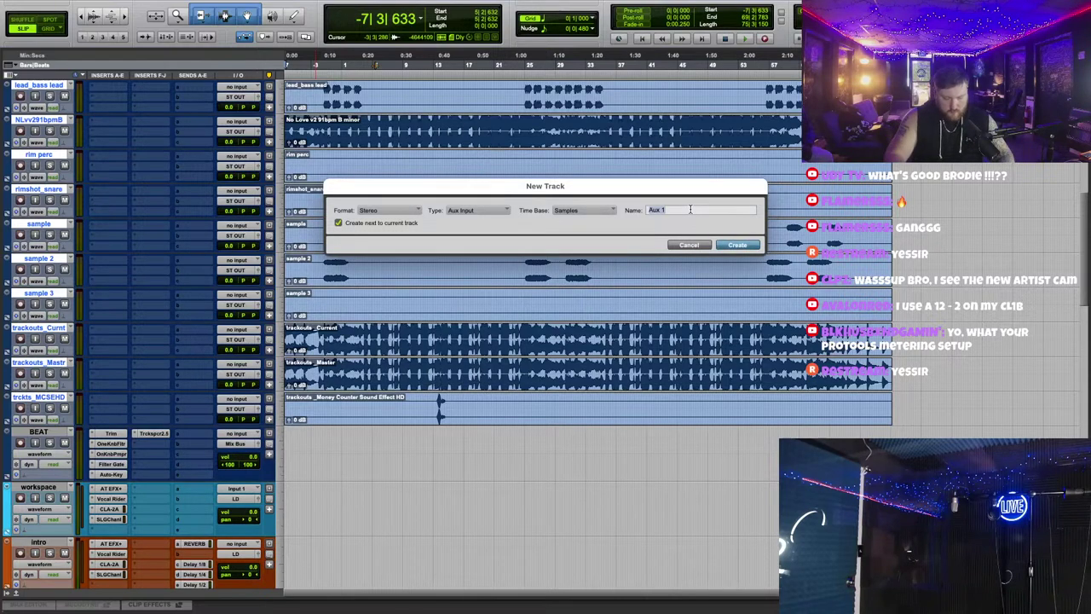
type("ALL BEAT")
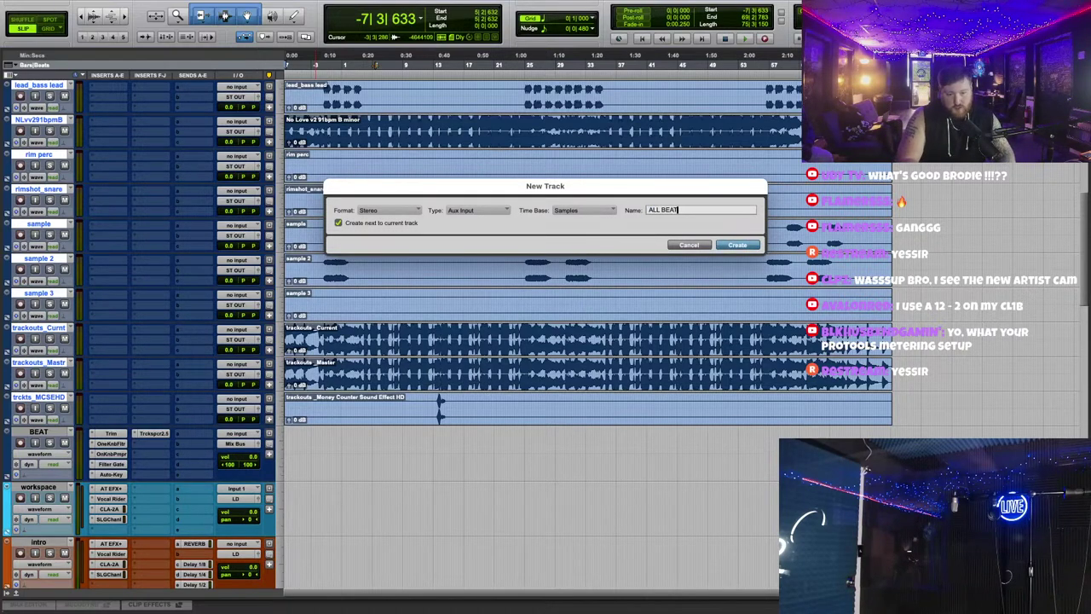
key("Return")
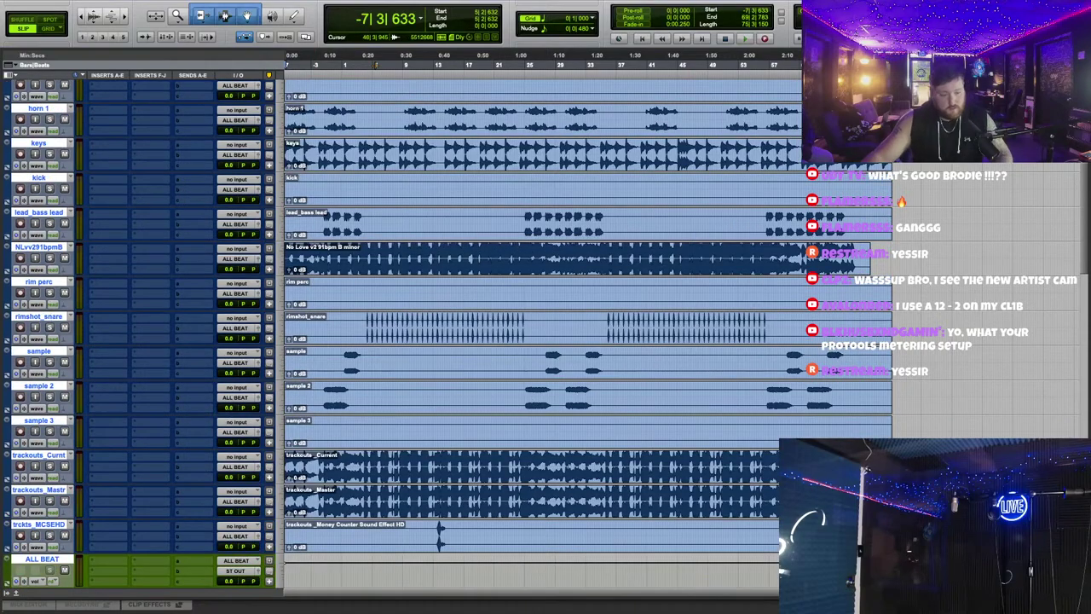
Step: Make the ALL BEAT track taller and scroll back to the top of the session
scroll(706, 284, "up", 5)
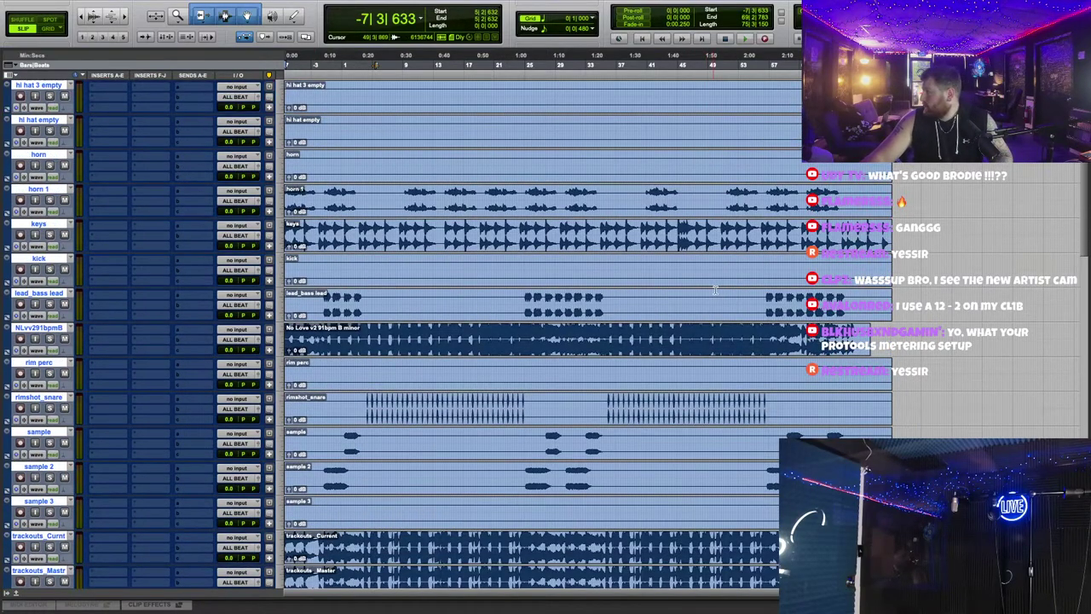
scroll(316, 321, "down", 5)
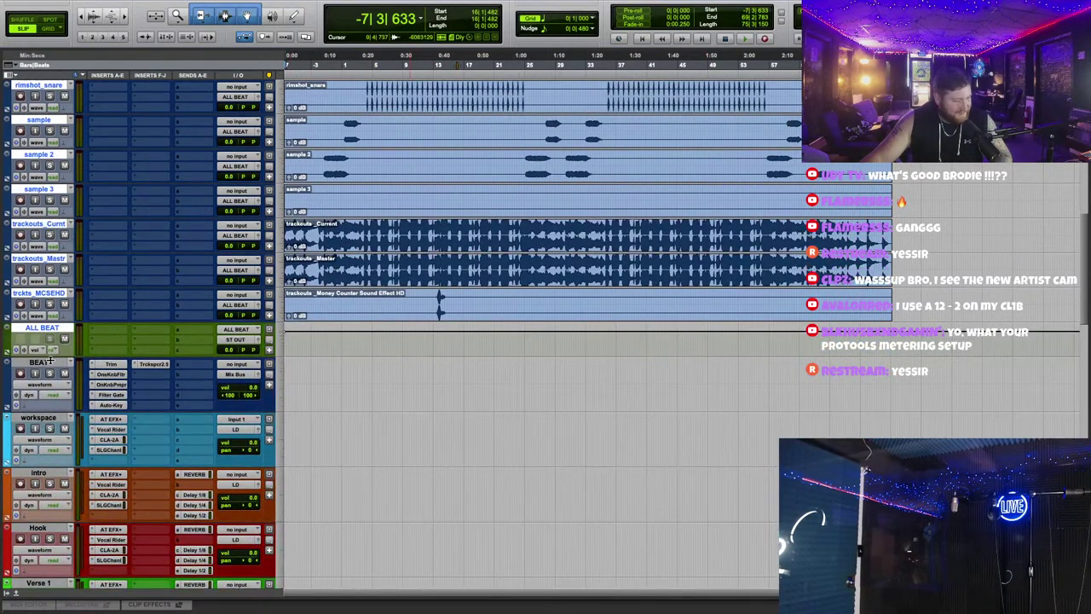
left_click_drag(54, 356, 61, 393)
scroll(543, 447, "up", 1)
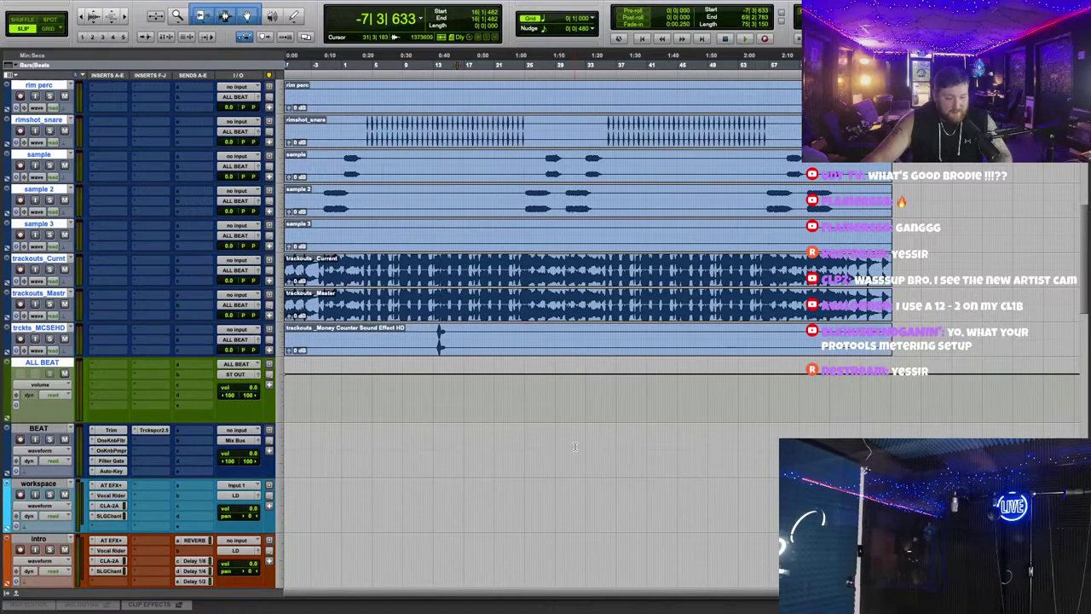
scroll(1006, 291, "up", 1)
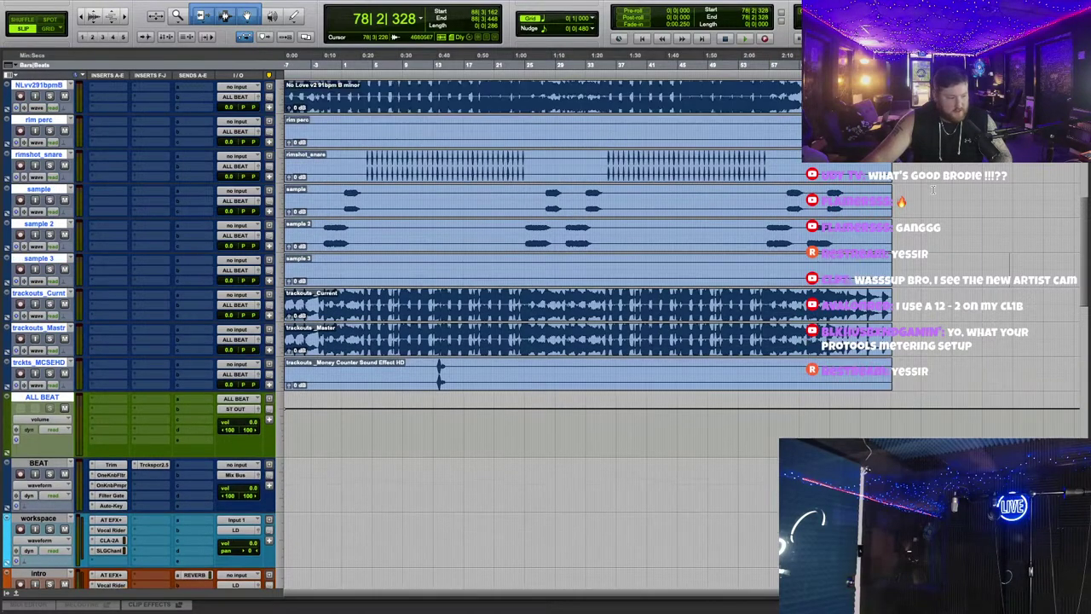
scroll(1006, 290, "up", 5)
scroll(1006, 291, "up", 7)
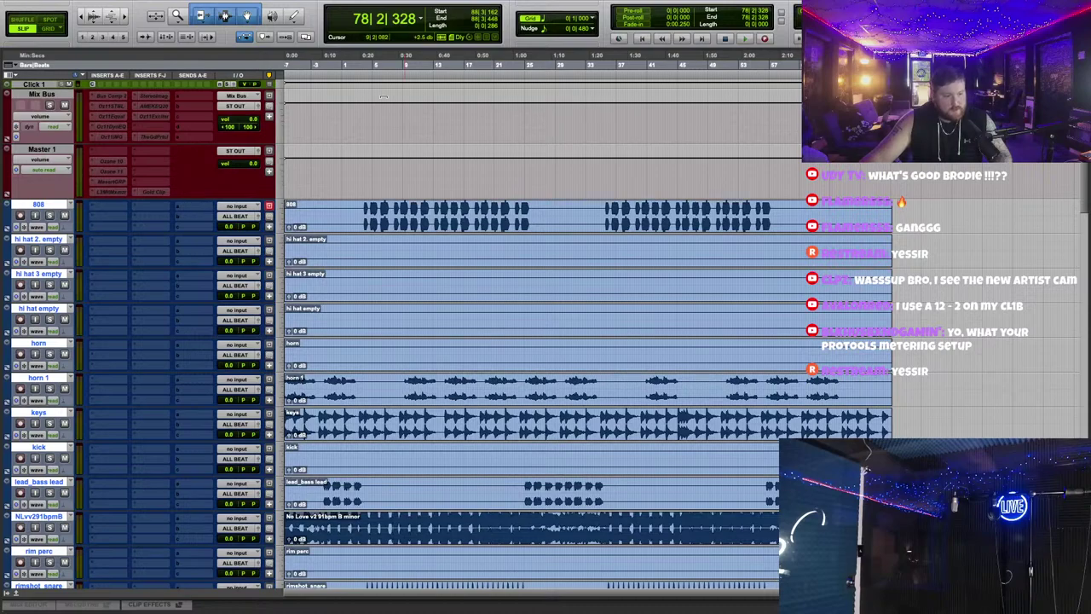
Step: Zoom in on the timeline and set the playback start near the session beginning
left_click(296, 63)
key("ctrl+bracketright")
scroll(412, 348, "down", 5)
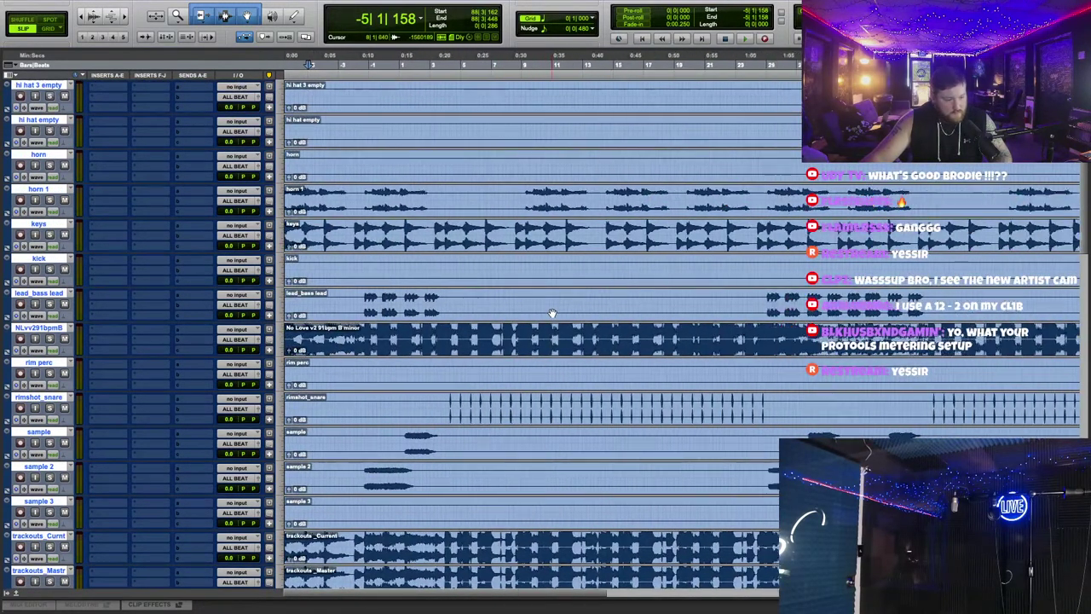
left_click(442, 353)
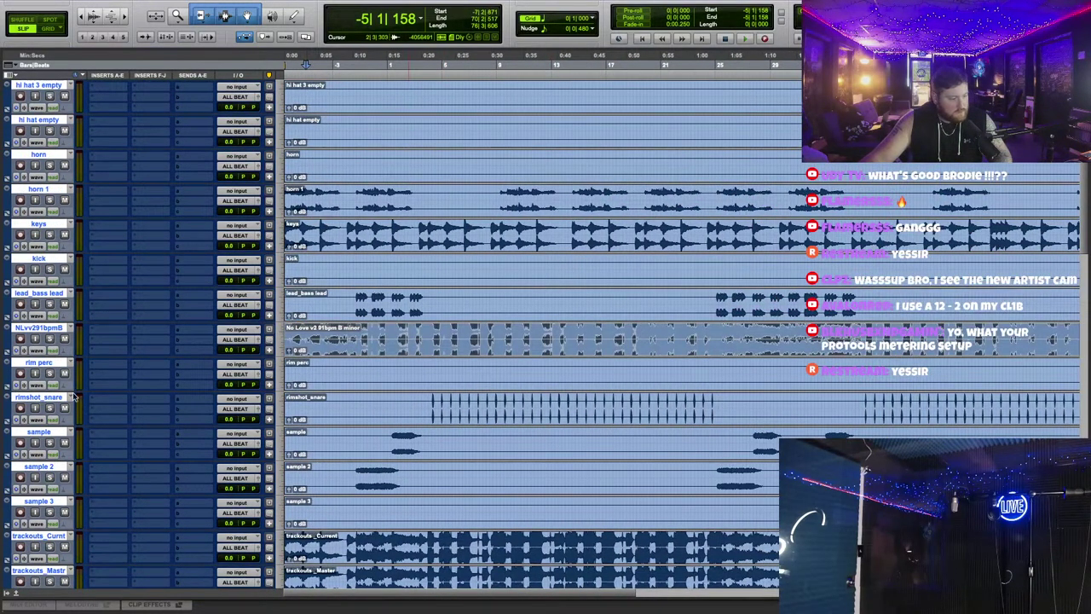
scroll(61, 409, "down", 4)
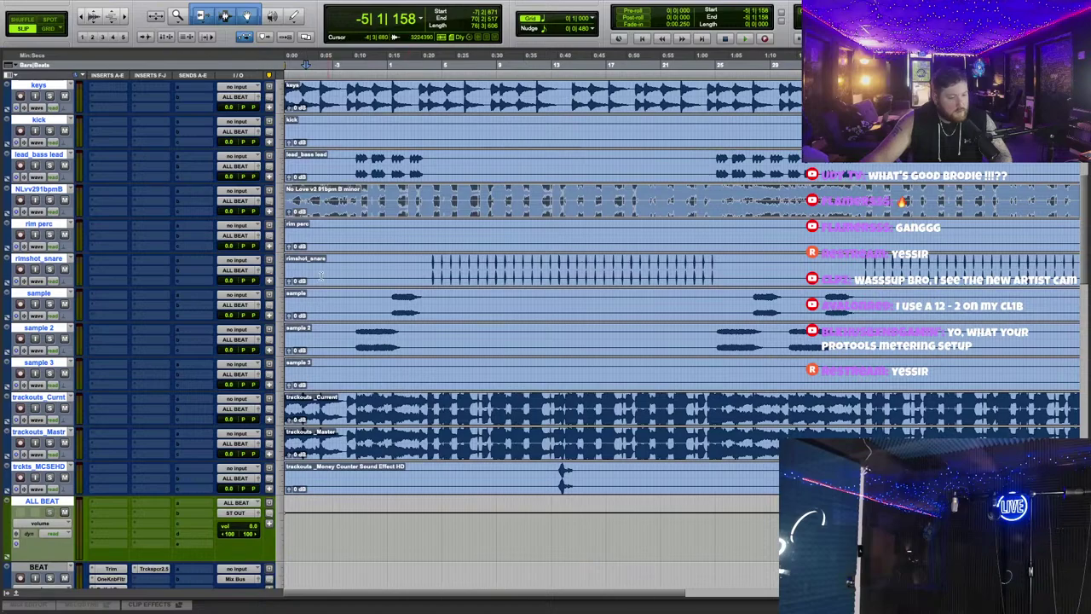
left_click_drag(57, 565, 29, 224)
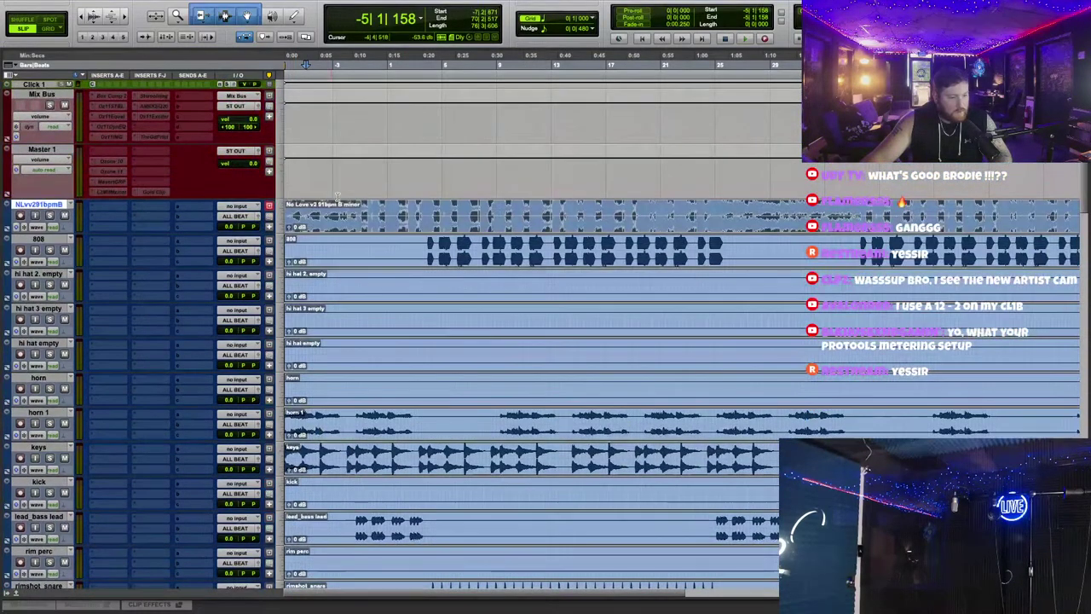
Step: Solo and audition NLvv291bpmB, hide it, then zoom out to the whole song
left_click(49, 216)
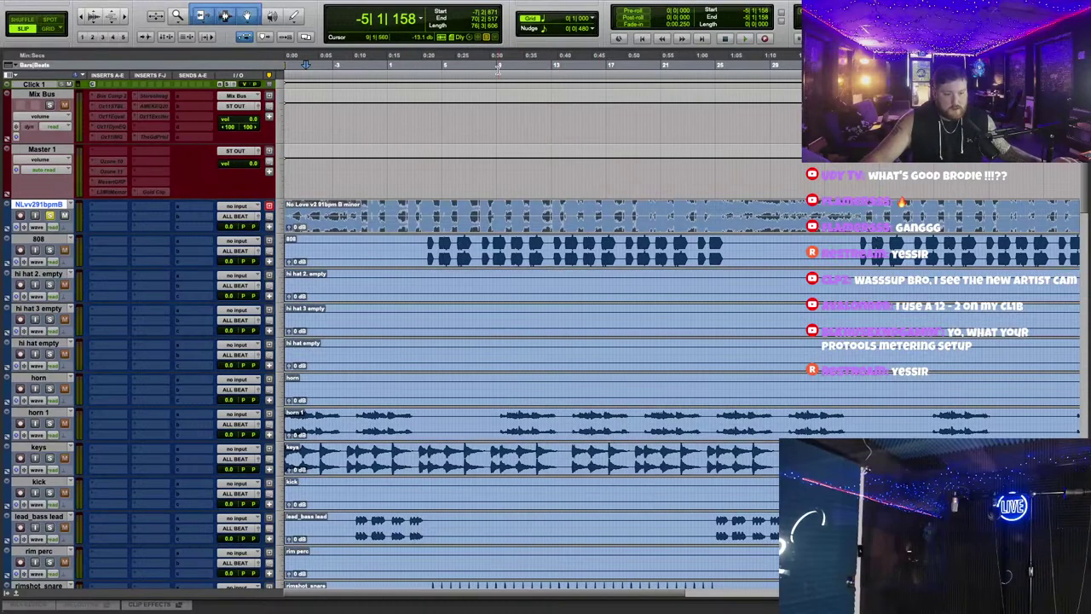
left_click(742, 39)
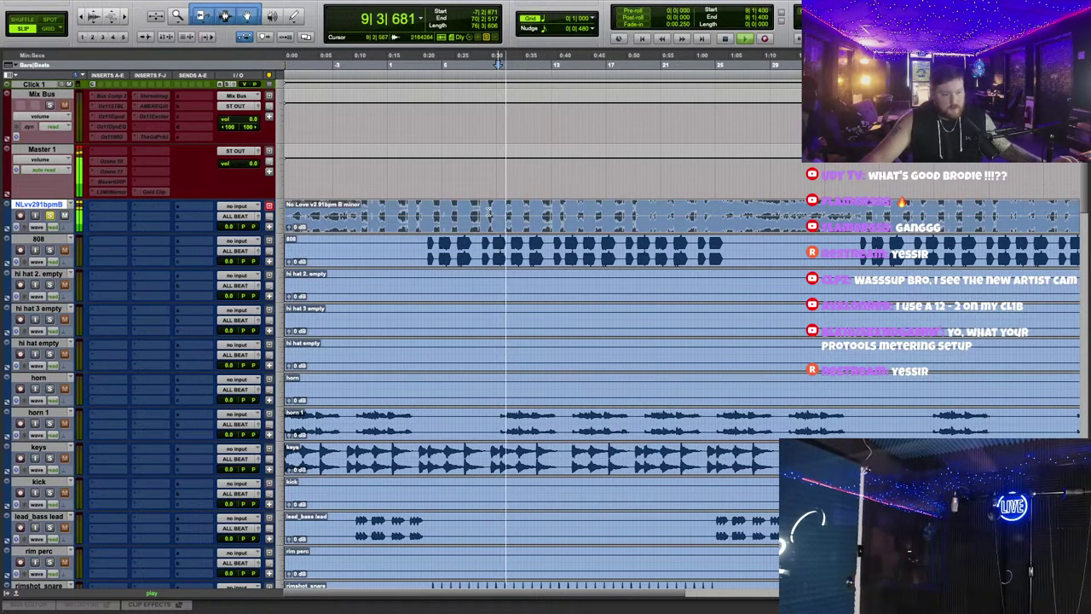
key("space")
right_click(61, 204)
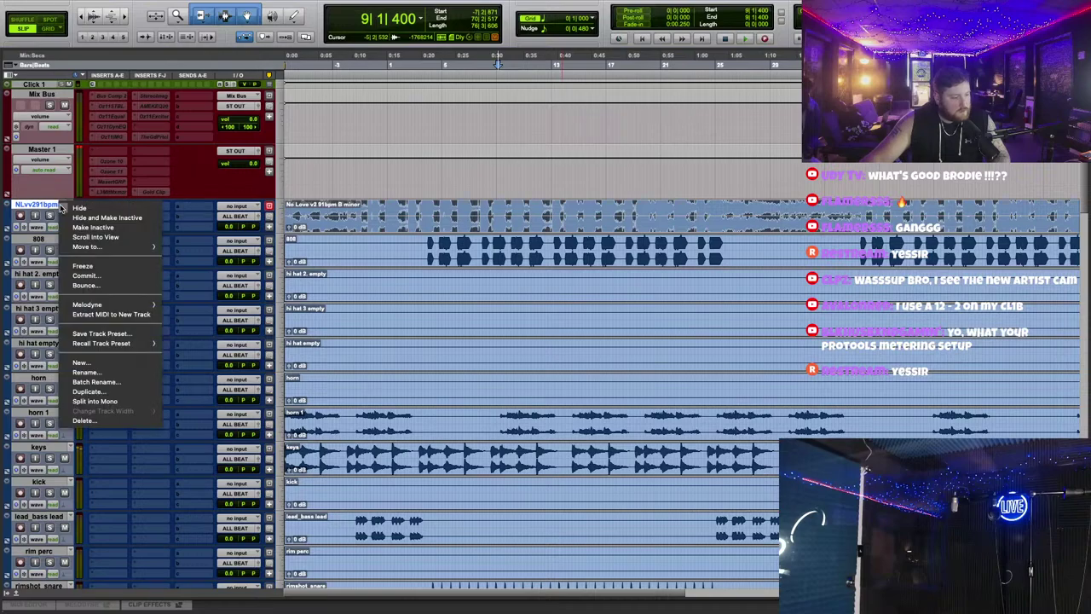
left_click(106, 218)
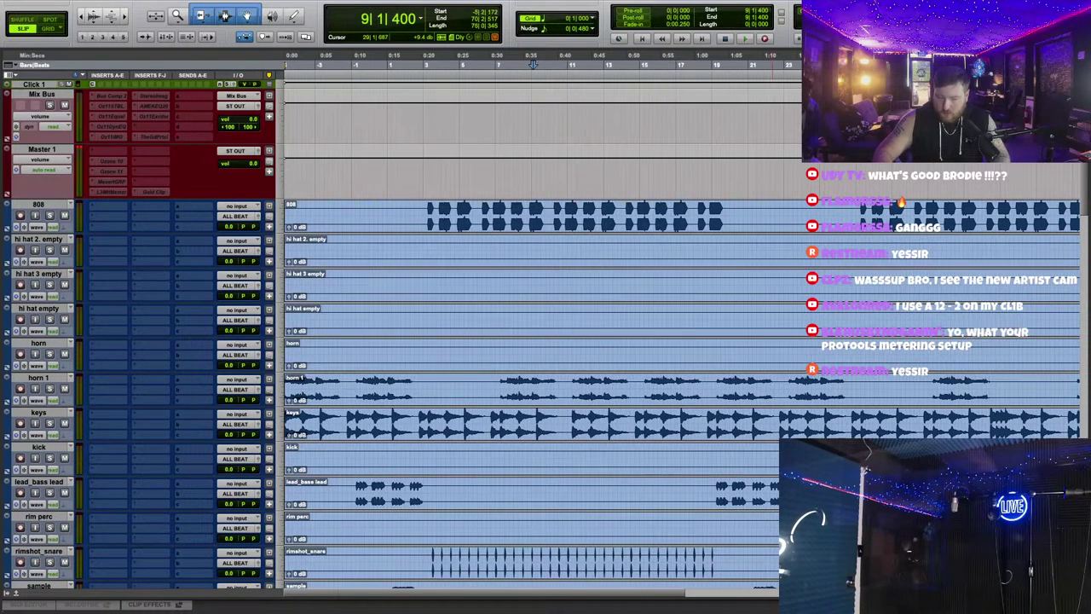
key("ctrl+[")
Step: Hide the trackouts_Curnt and trackouts_Mastr tracks
left_click_drag(664, 209, 278, 381)
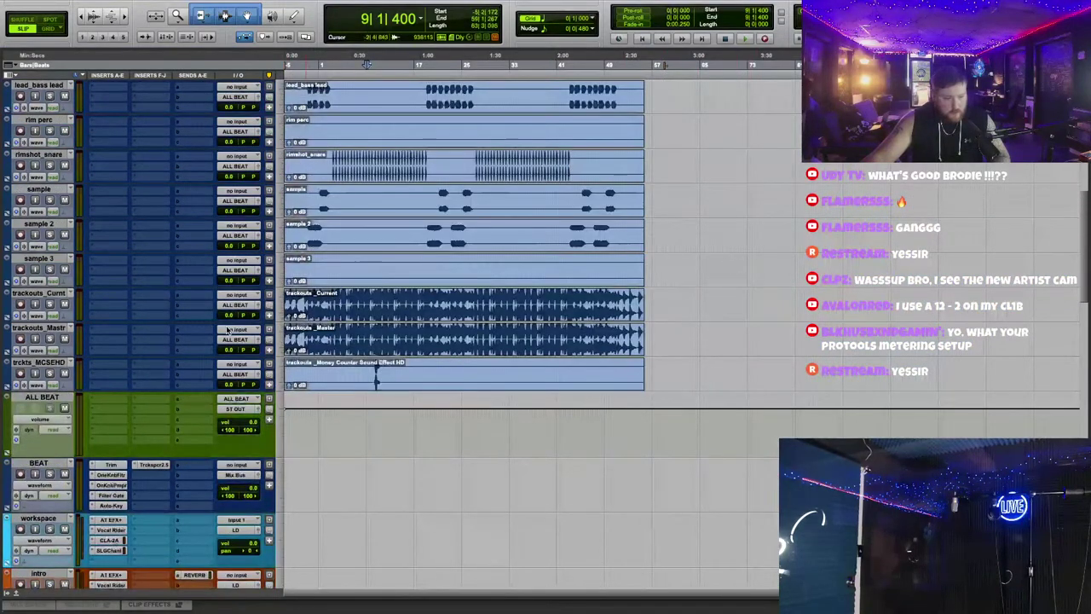
left_click(53, 292)
left_click(48, 329, "shift")
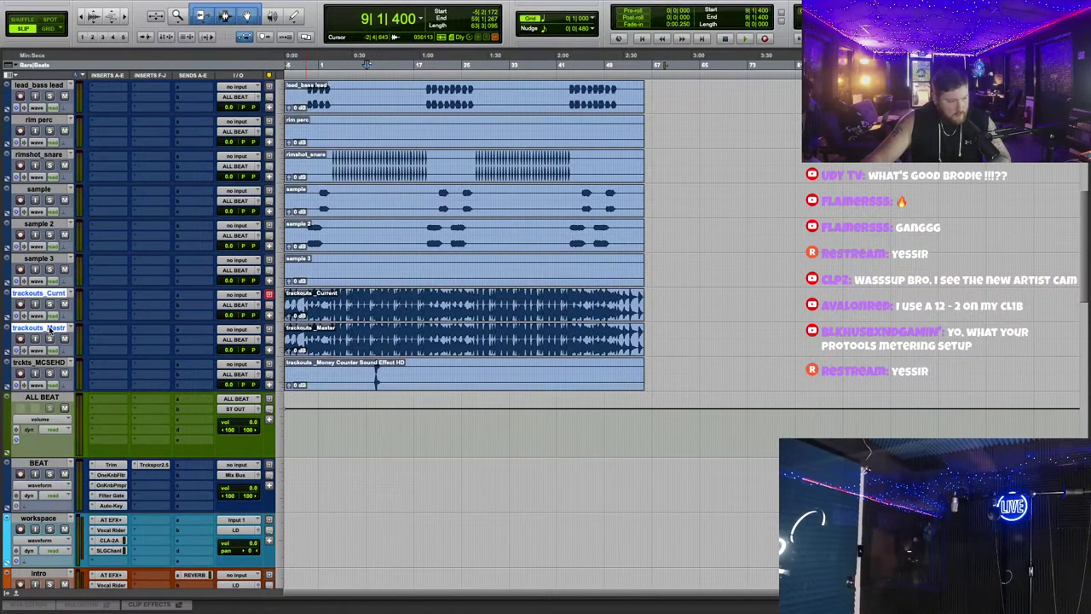
right_click(49, 328)
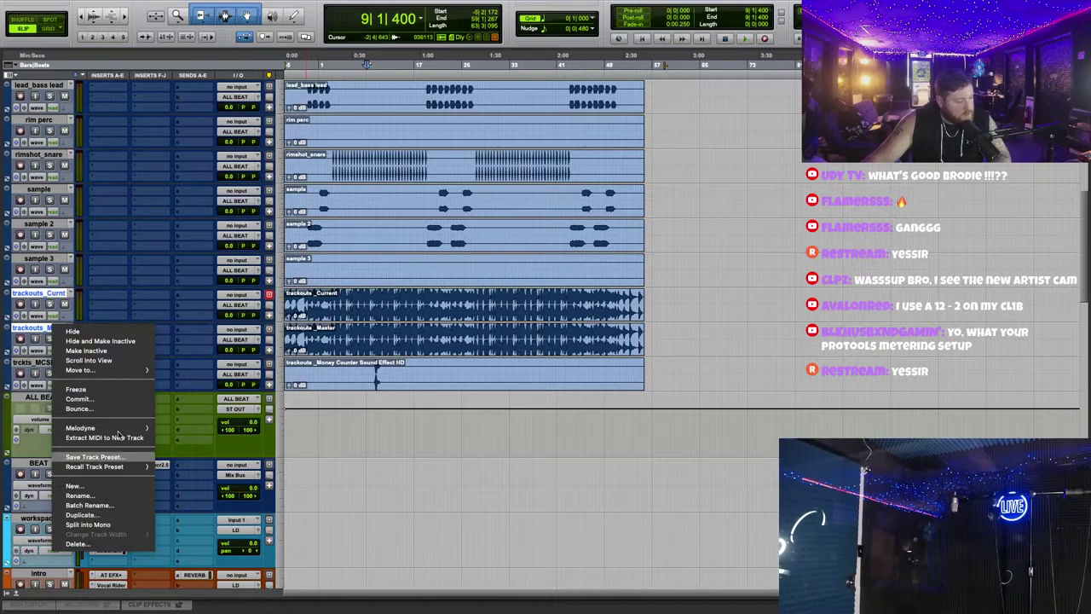
left_click(100, 341)
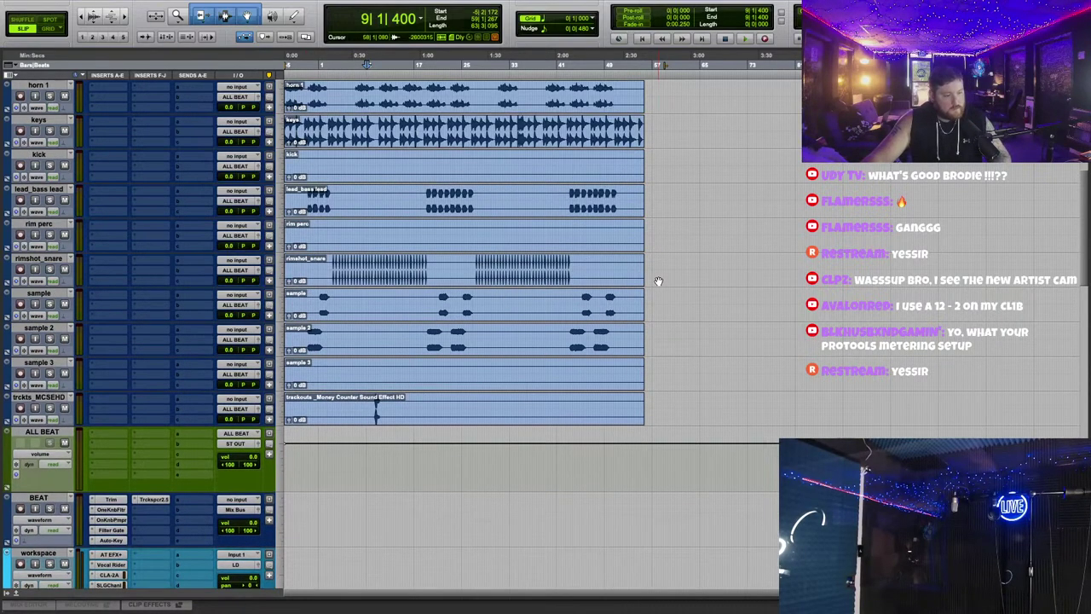
Step: Hide and deactivate the three empty hi hat tracks, then enlarge all waveforms
scroll(423, 248, "up", 5)
scroll(423, 248, "up", 2)
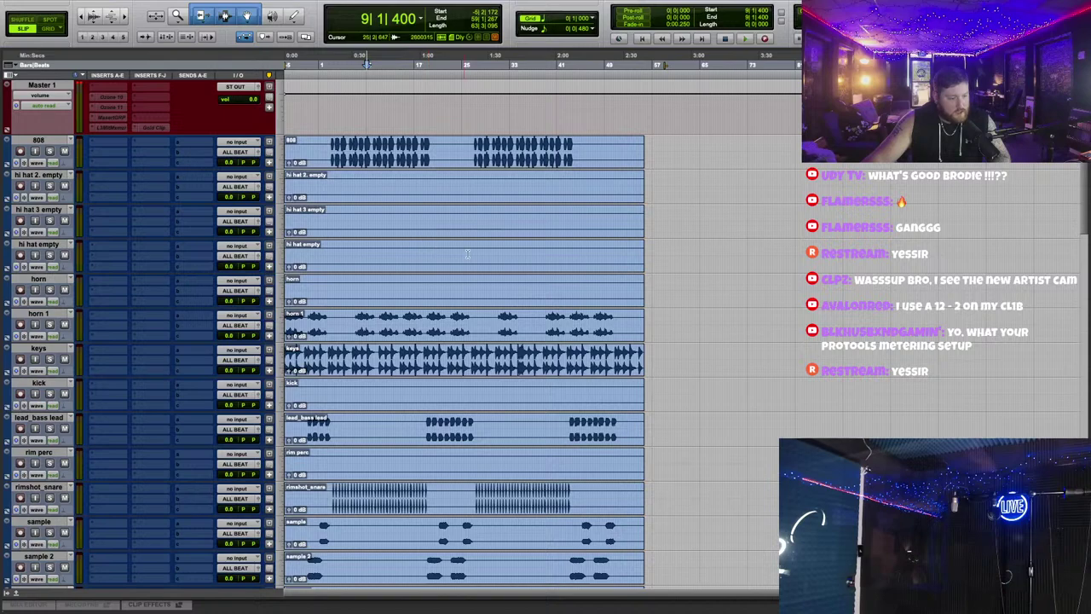
key("ctrl+bracketright")
scroll(489, 262, "up", 2)
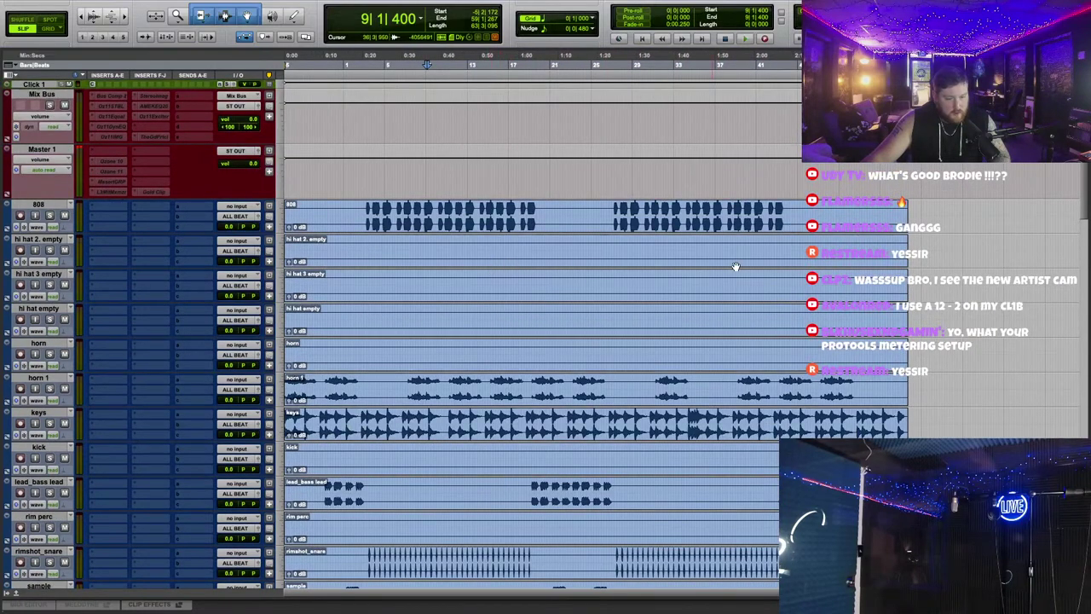
left_click(49, 241)
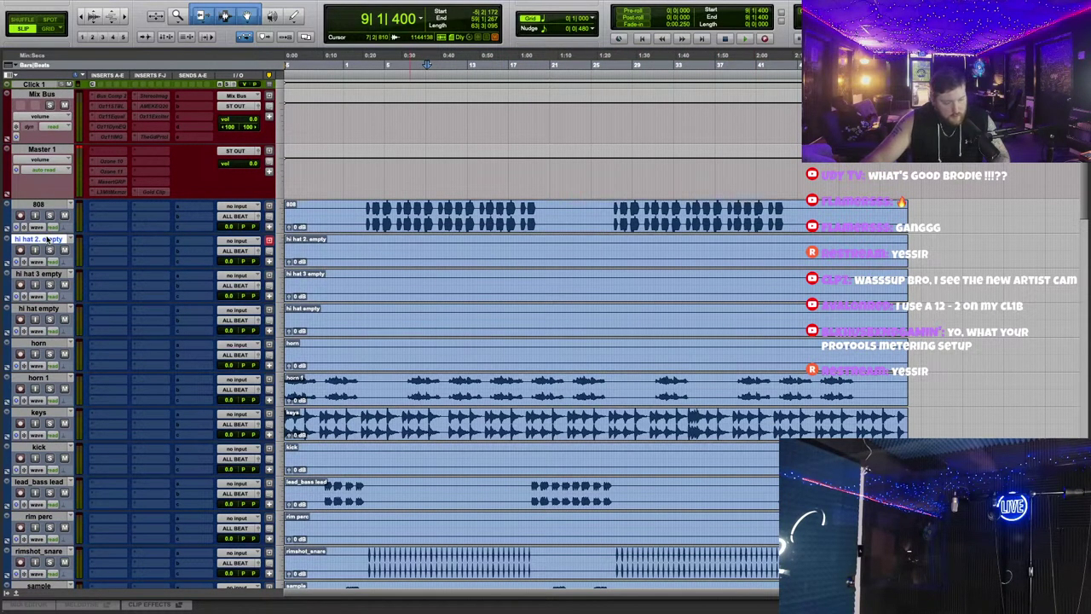
left_click(53, 309, "shift")
right_click(69, 309)
left_click(78, 321)
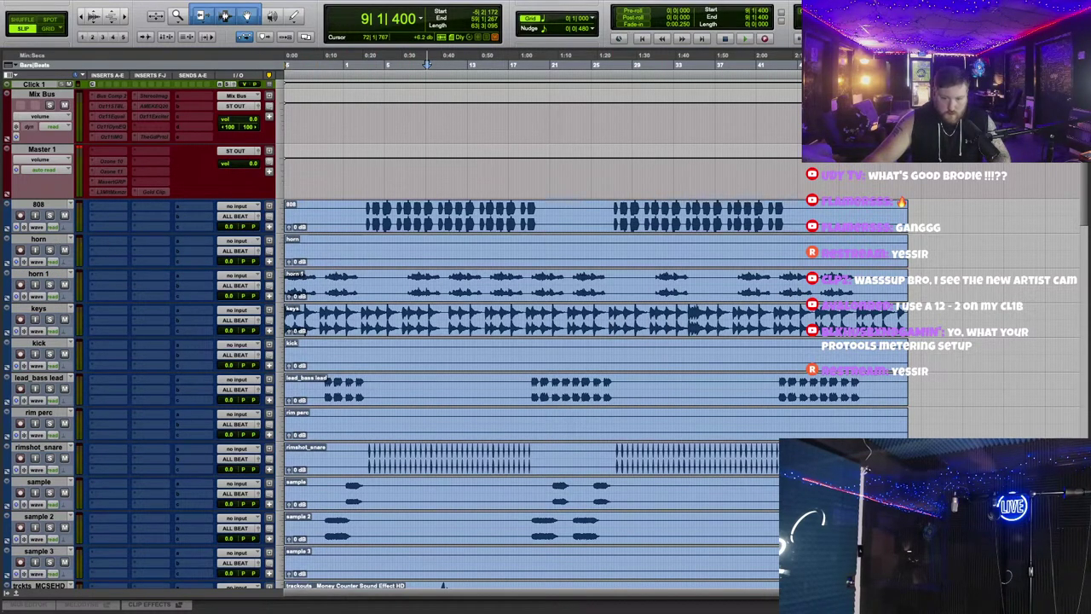
key("super+alt+bracketright")
key("super+alt+bracketright")
left_click(54, 242)
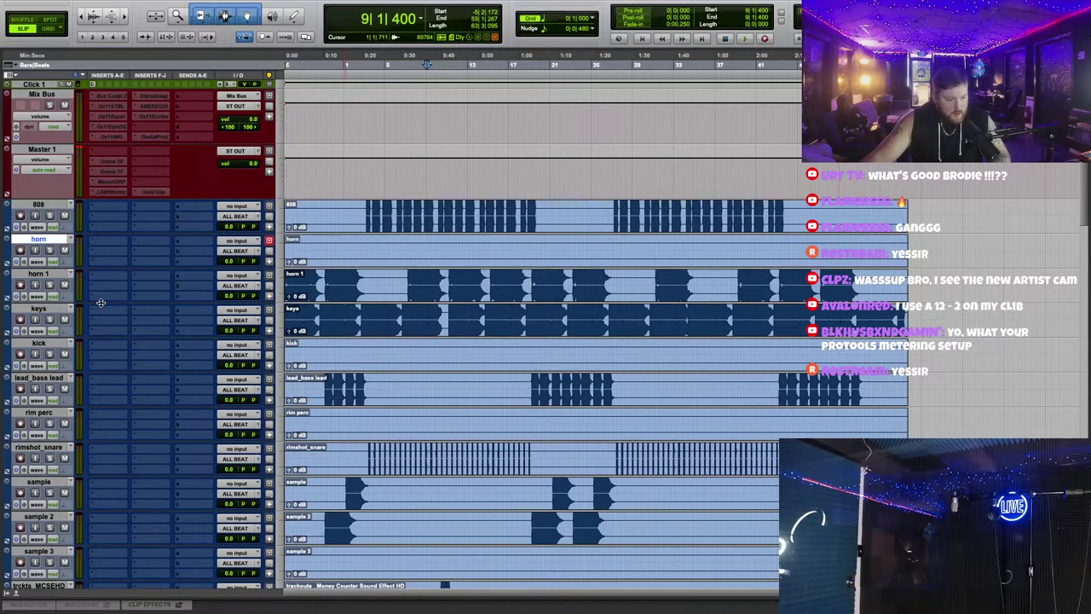
Step: Select the full sample 3, horn and rim perc tracks to inspect their clips
scroll(597, 343, "down", 1)
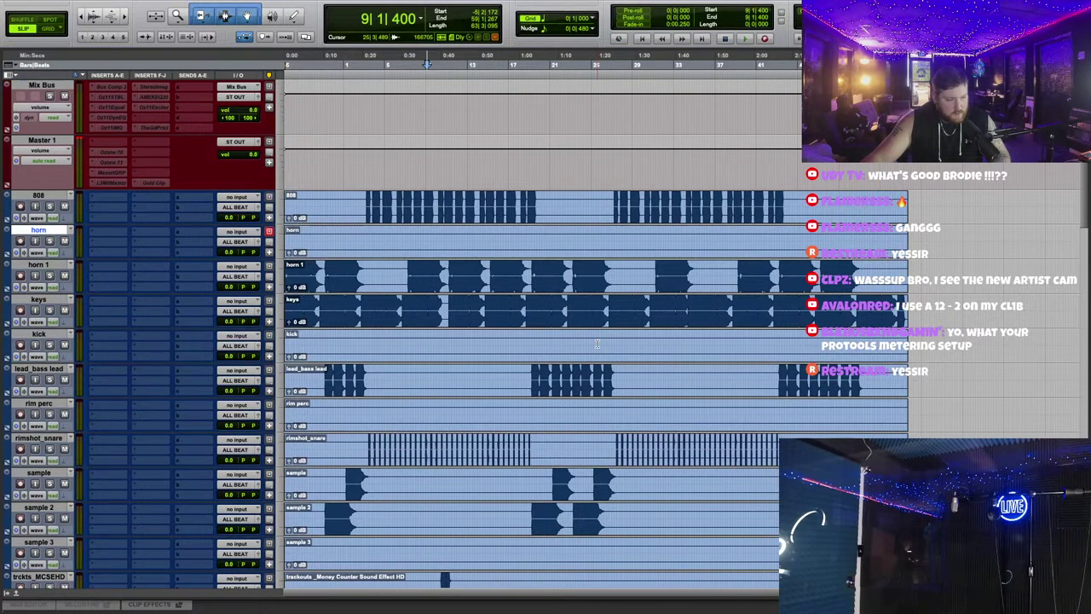
key("super+bracketleft")
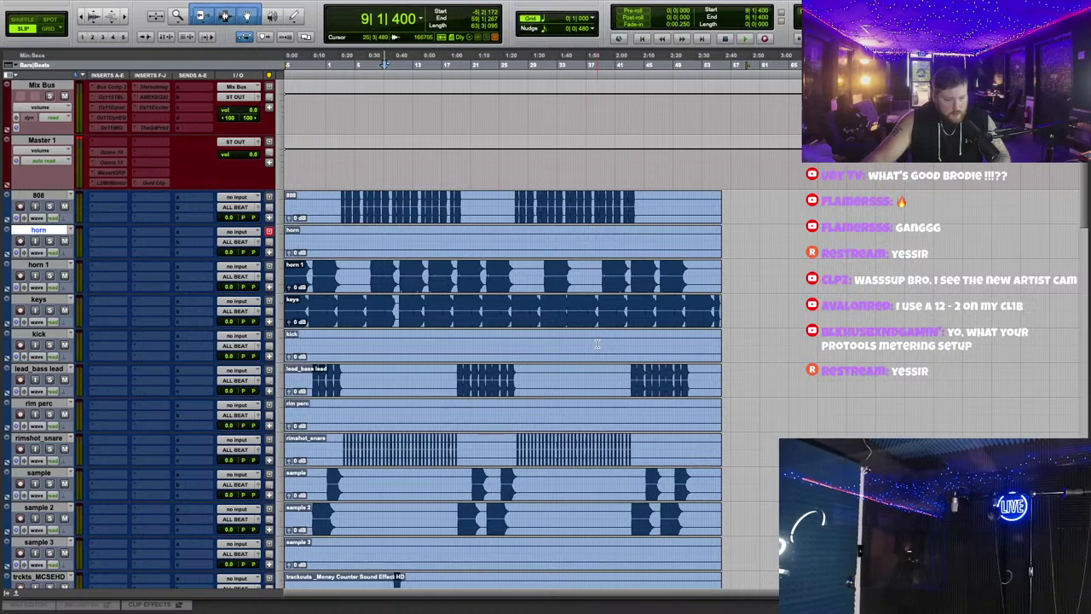
scroll(597, 344, "down", 5)
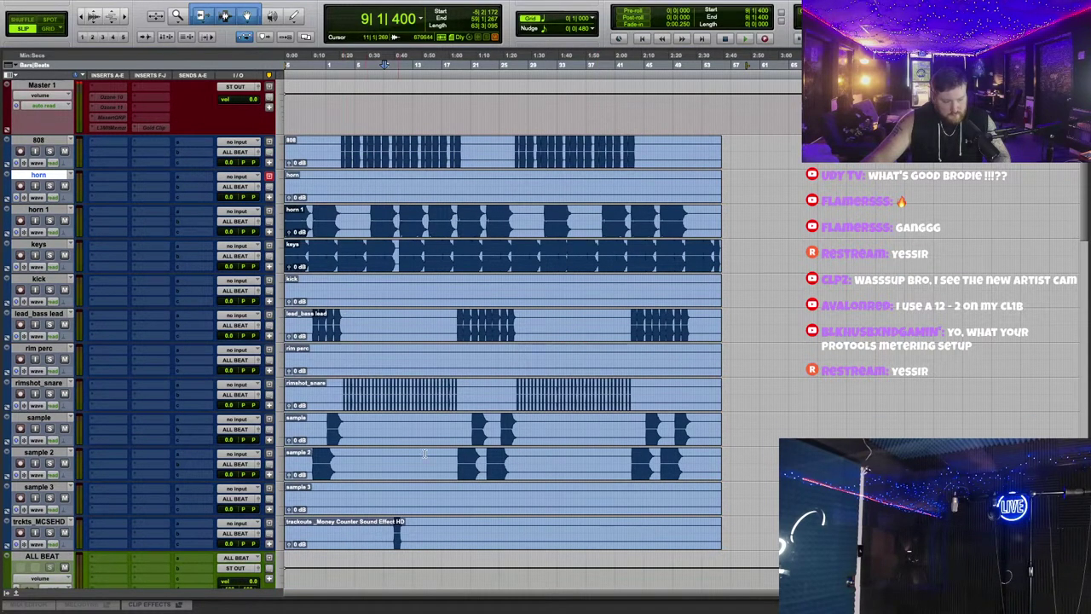
triple_click(486, 508)
key("super+bracketright")
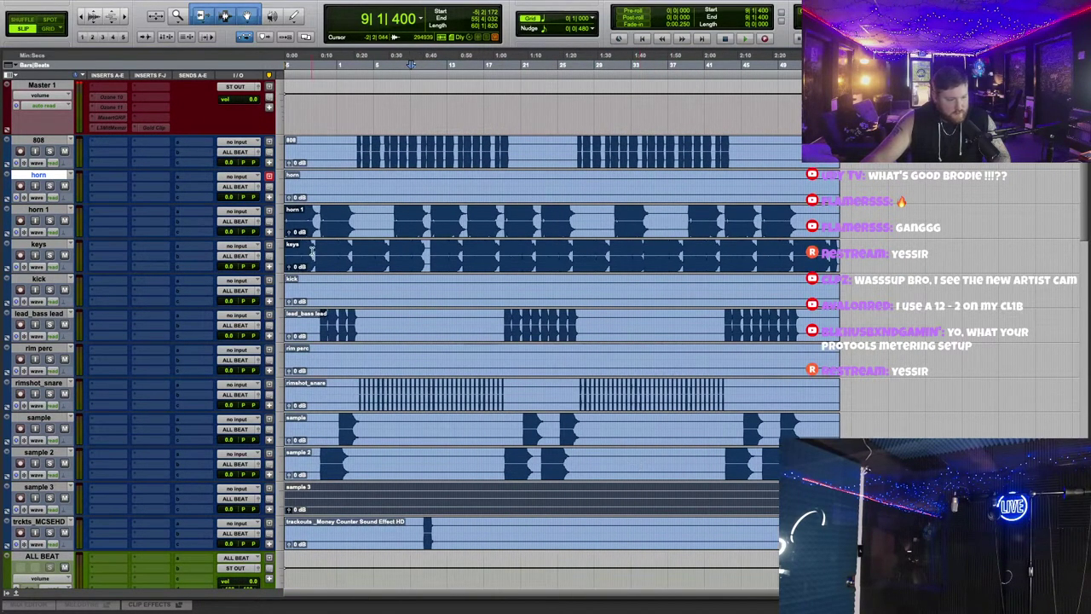
triple_click(325, 197)
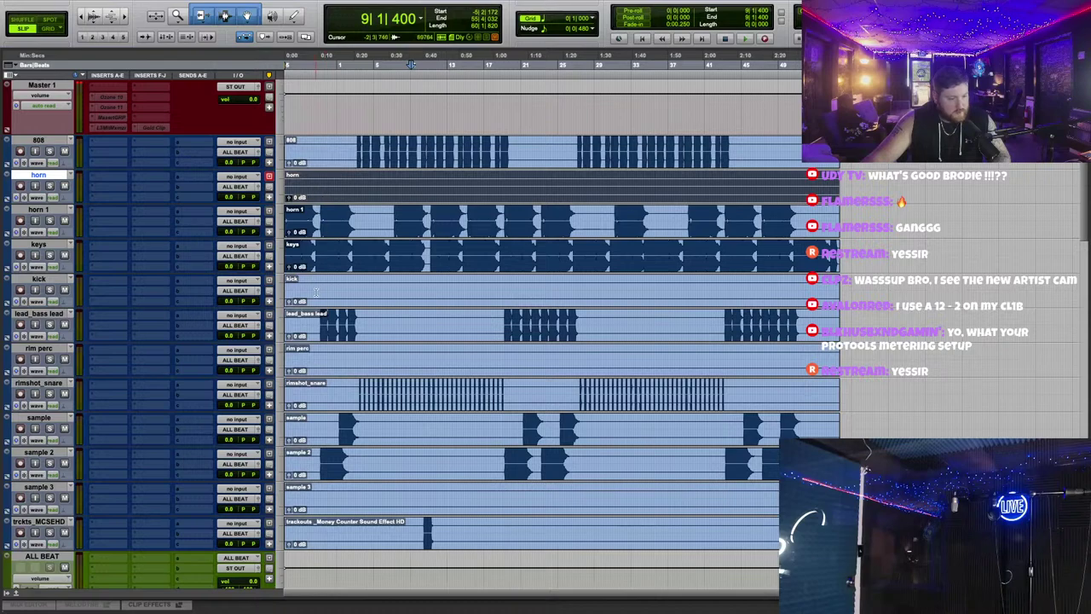
triple_click(334, 370)
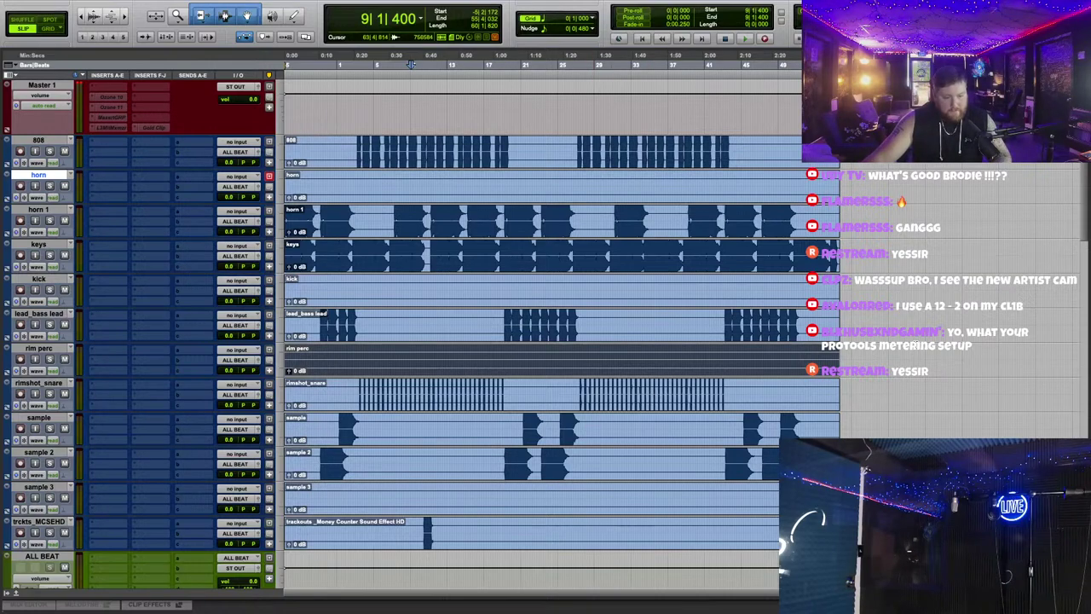
scroll(530, 426, "up", 1)
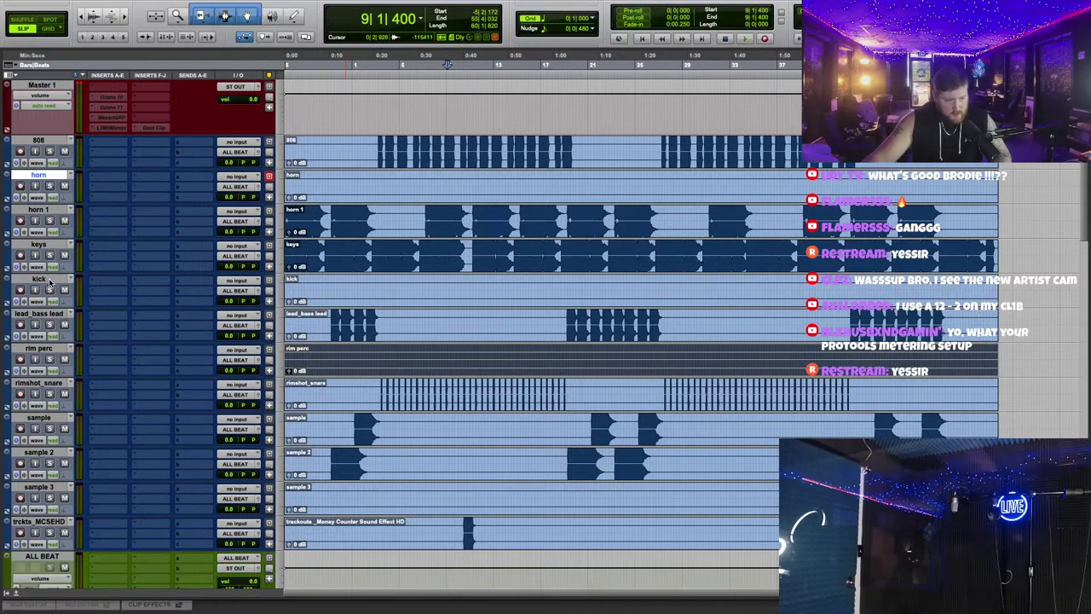
scroll(540, 396, "up", 2)
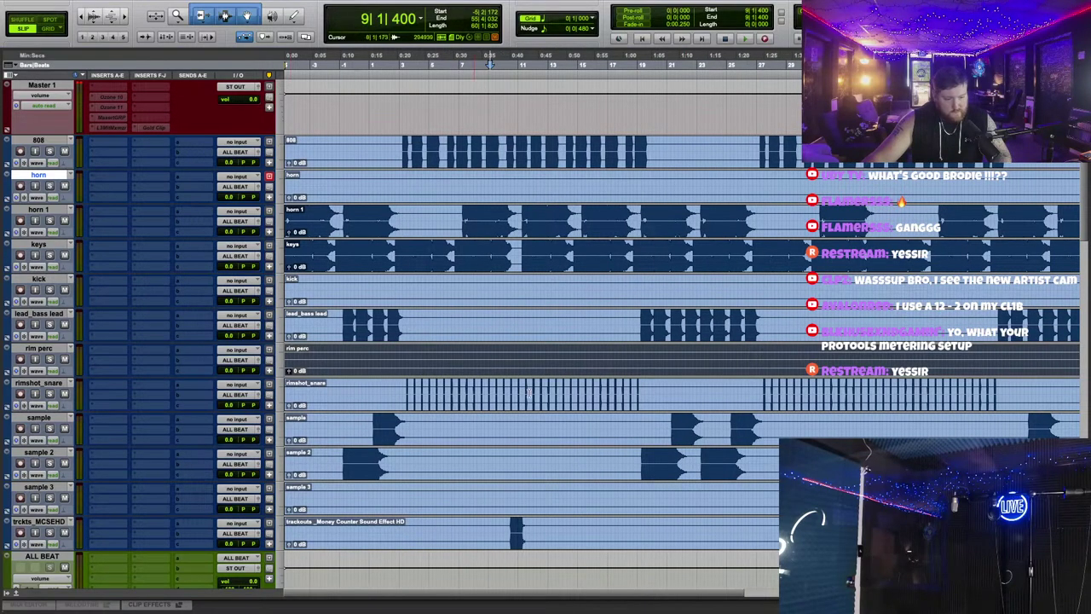
scroll(528, 394, "down", 2)
Step: Select the whole 808 track, play from bar 3, then select the entire keys track
left_click(348, 162)
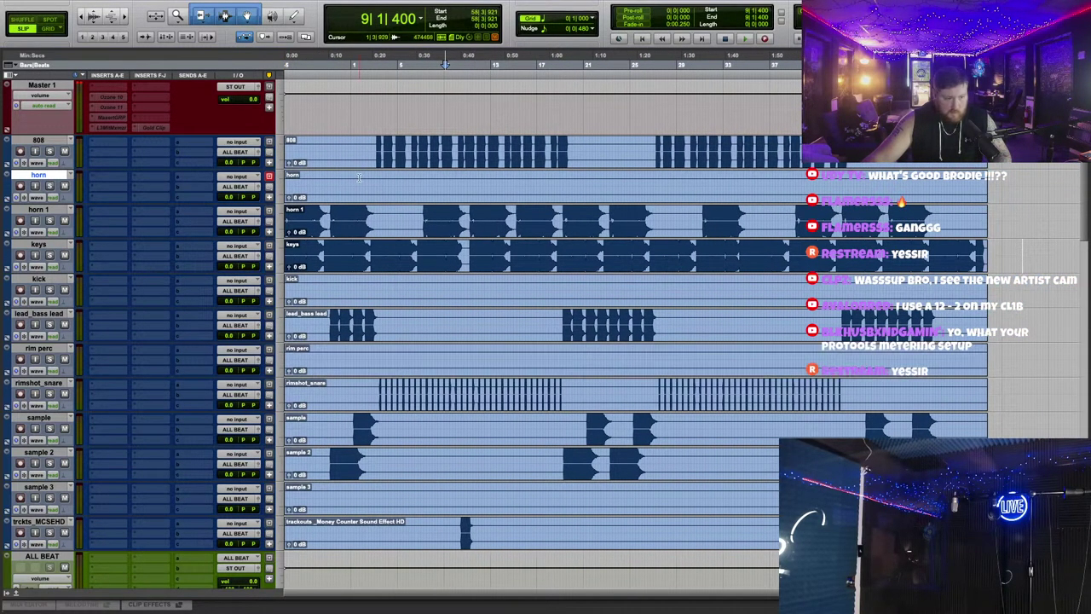
triple_click(359, 160)
left_click(378, 61)
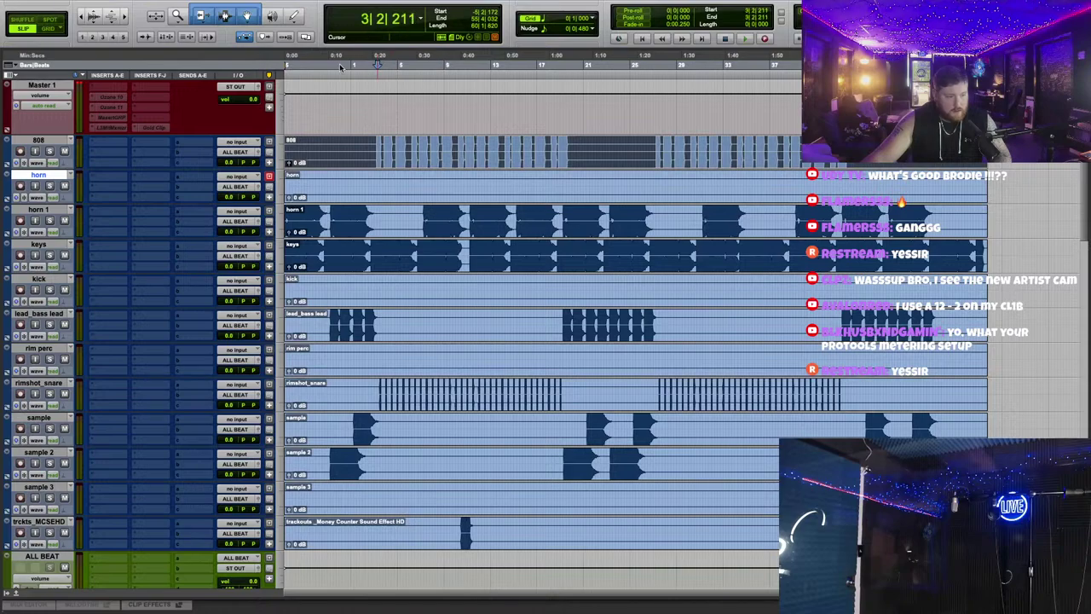
key("space")
key("space")
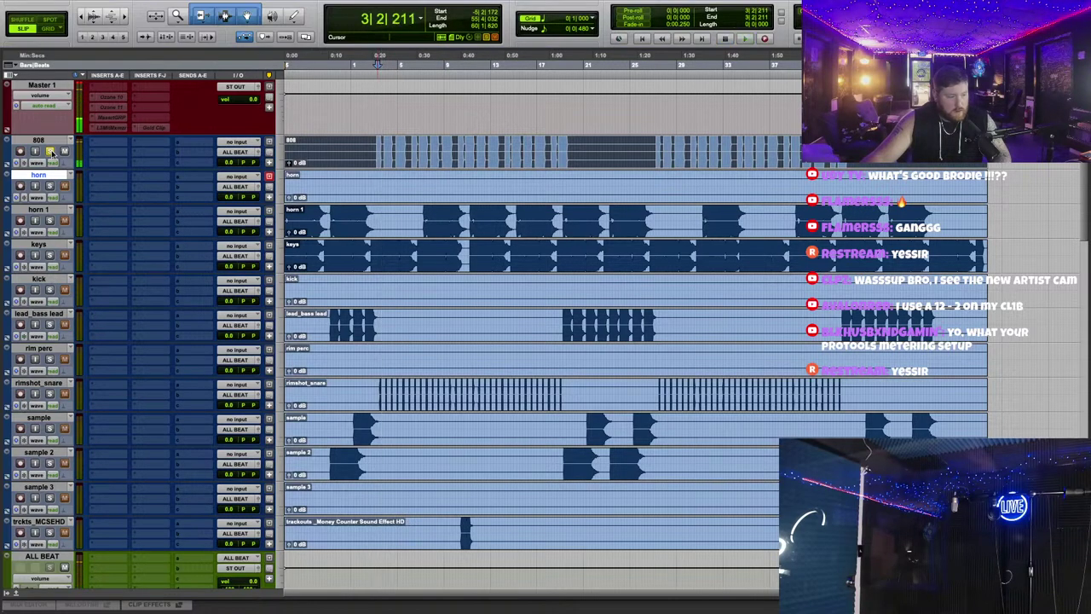
triple_click(318, 260)
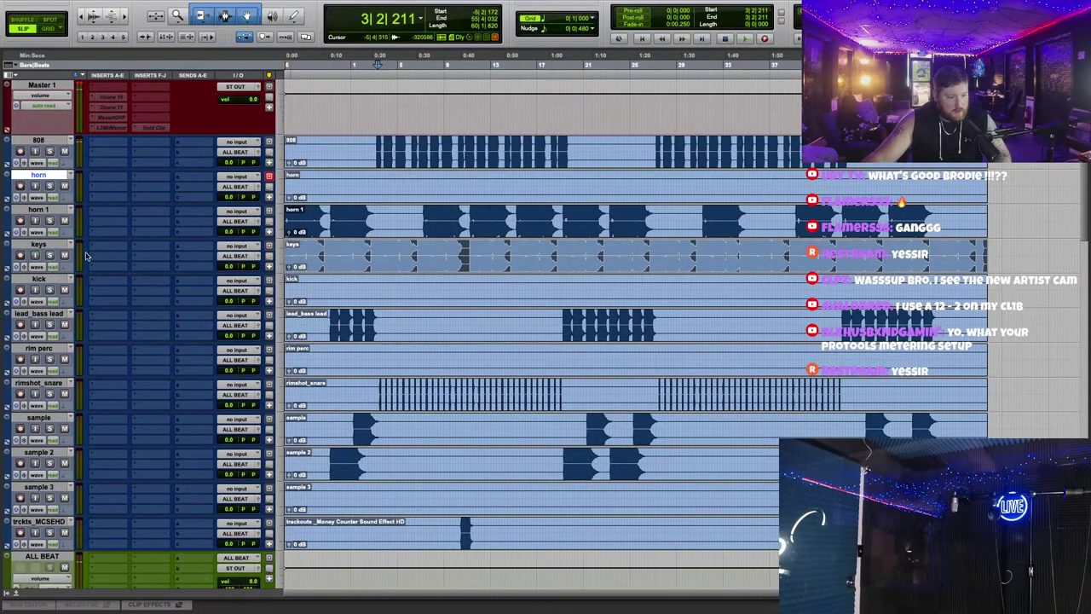
Step: Audition the keys track solo, then play the full beat from bar 10 and stop
left_click(50, 255)
key("space")
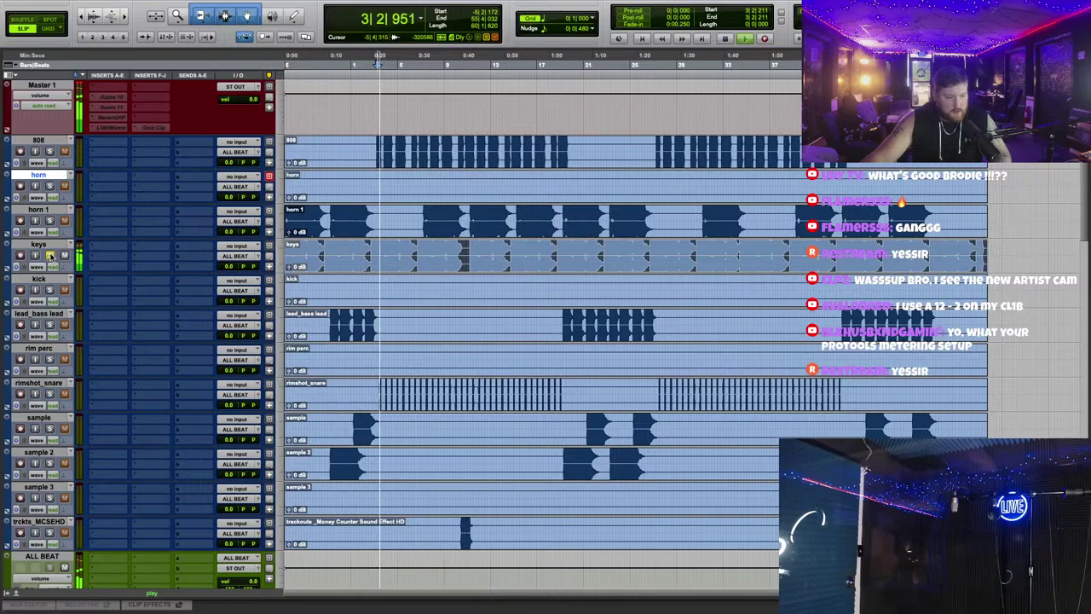
left_click(50, 254)
key("space")
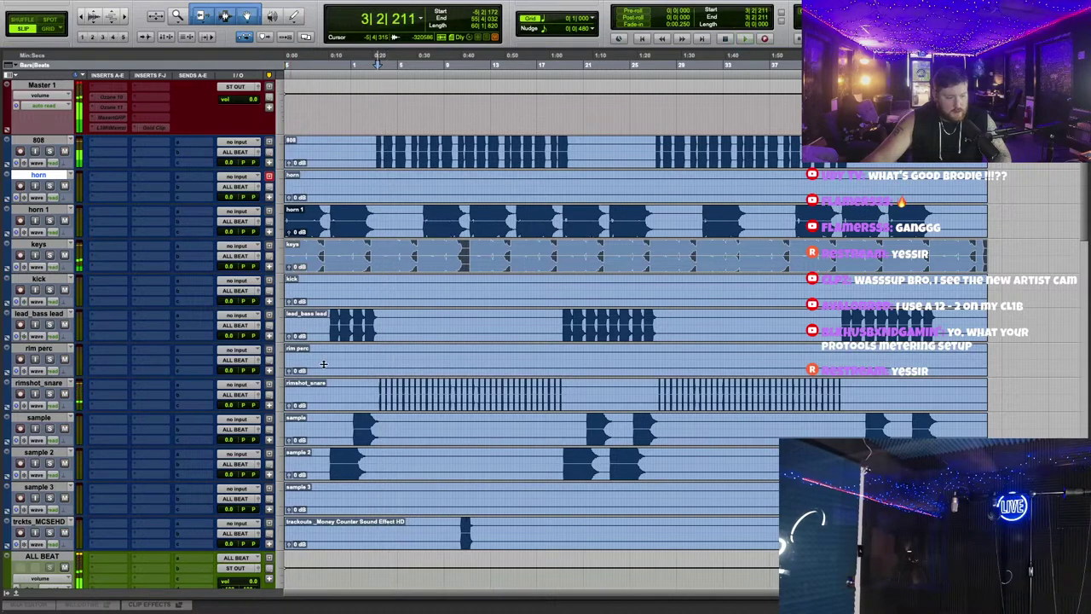
key("space")
key("t")
scroll(475, 207, "down", 1)
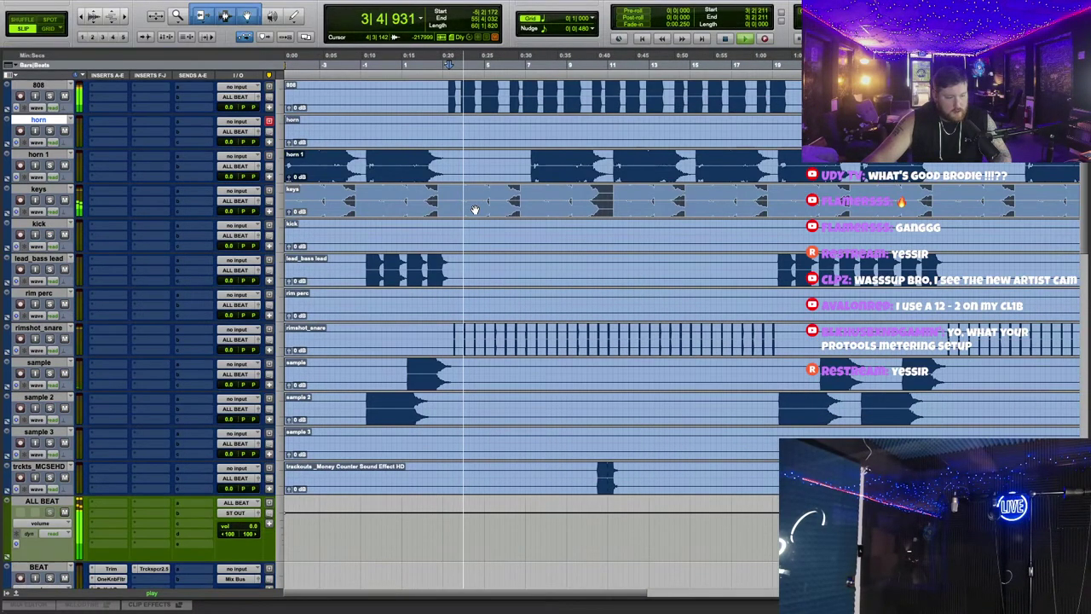
scroll(475, 207, "up", 2)
scroll(475, 207, "down", 3)
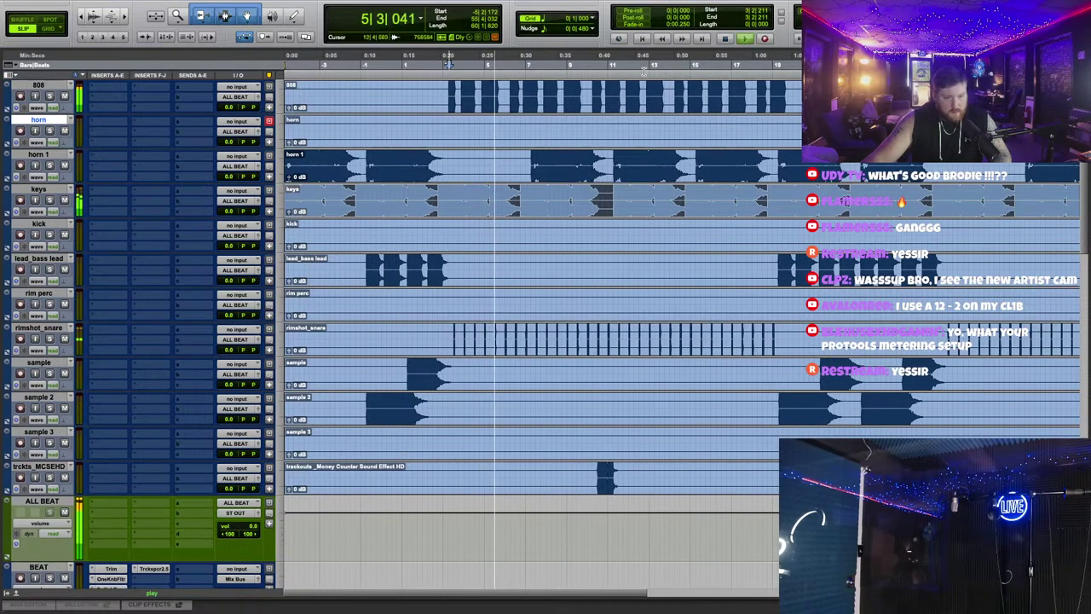
left_click(595, 264)
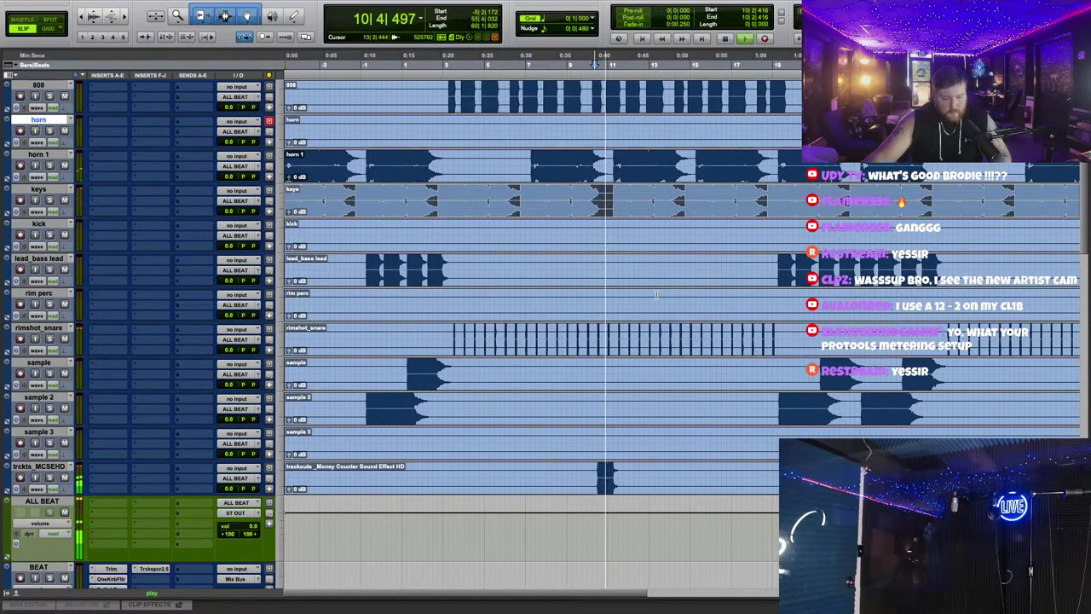
key("space")
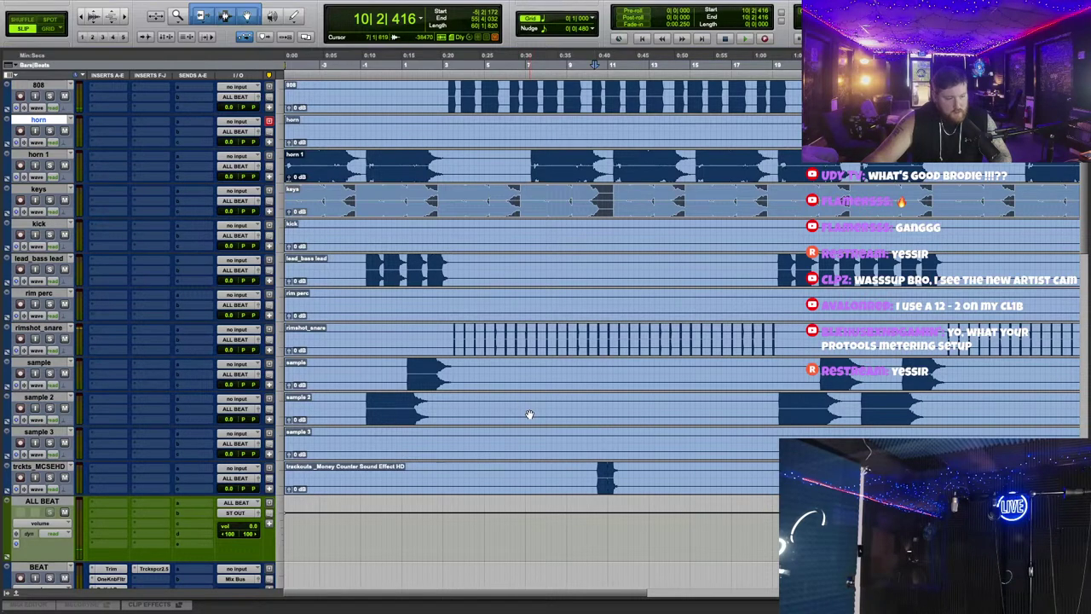
Step: Select the full rim perc, horn and horn 1 tracks to identify the empty horn track
scroll(529, 415, "down", 5)
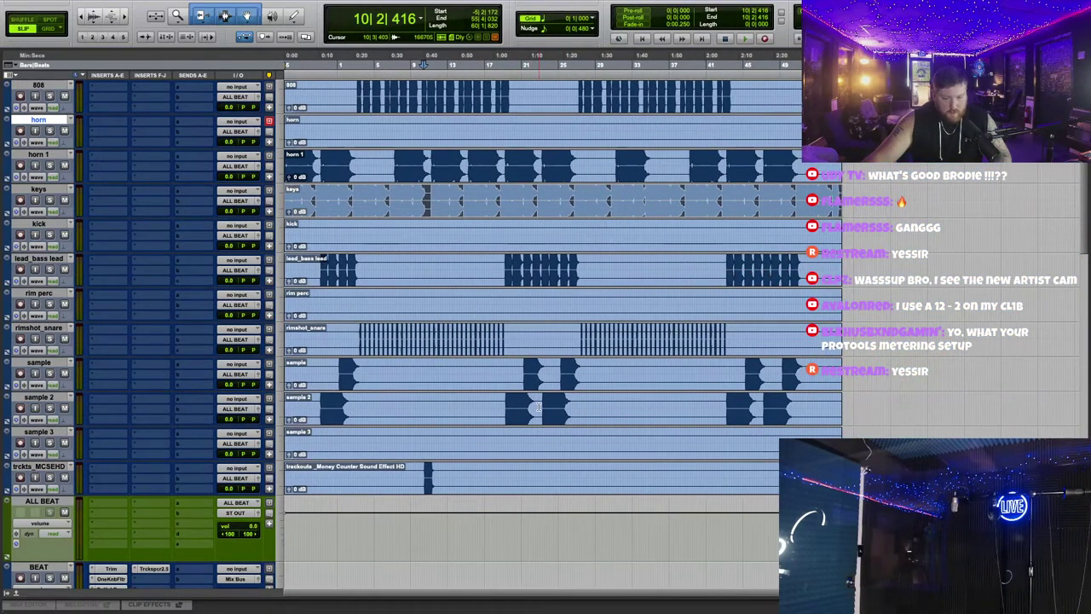
double_click(315, 308)
scroll(311, 309, "up", 2)
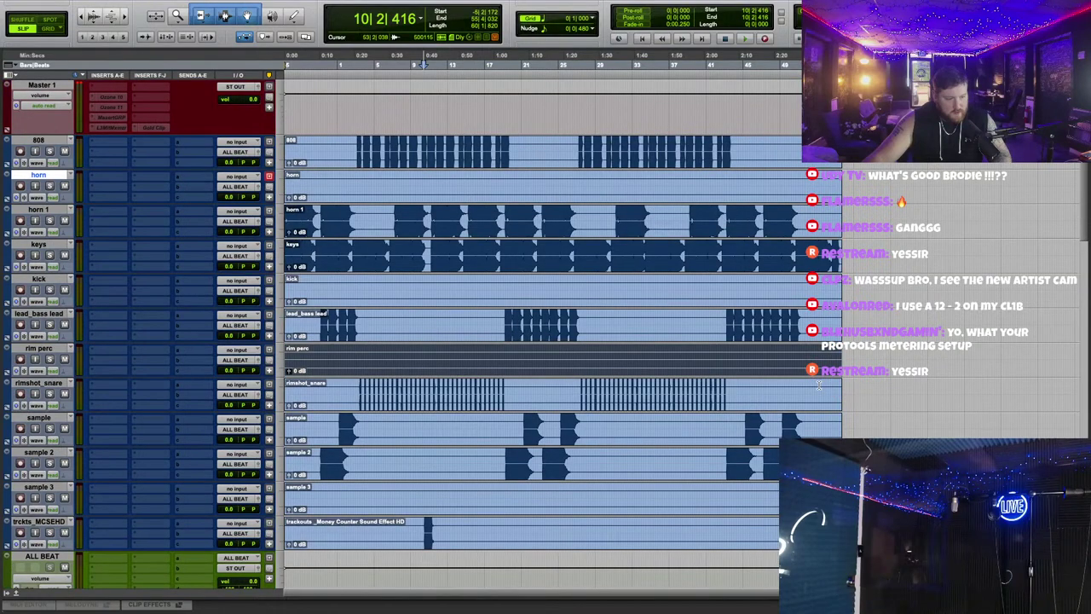
double_click(361, 191)
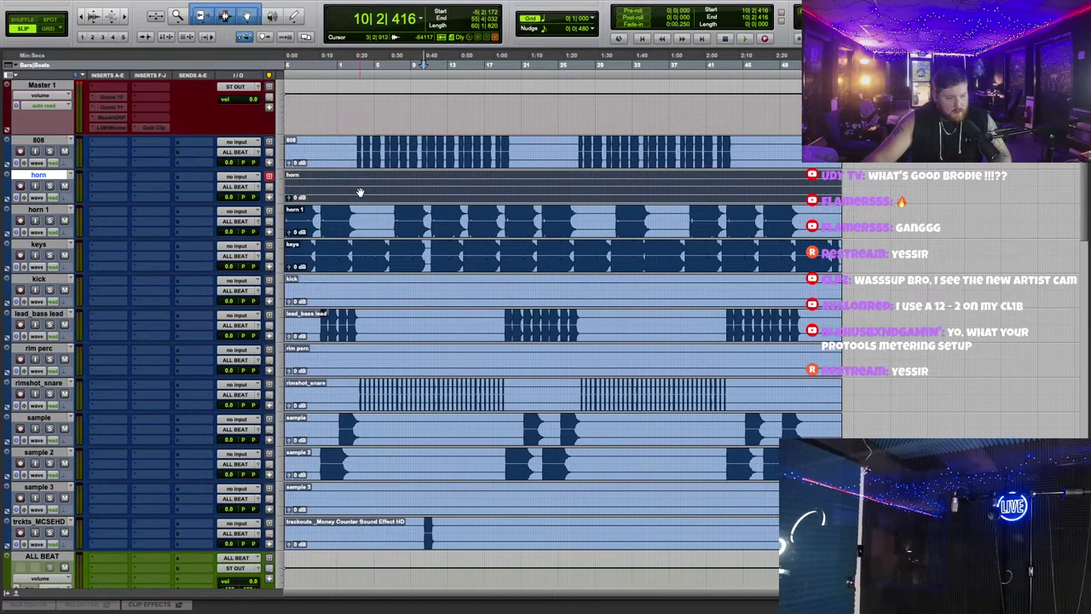
double_click(341, 232)
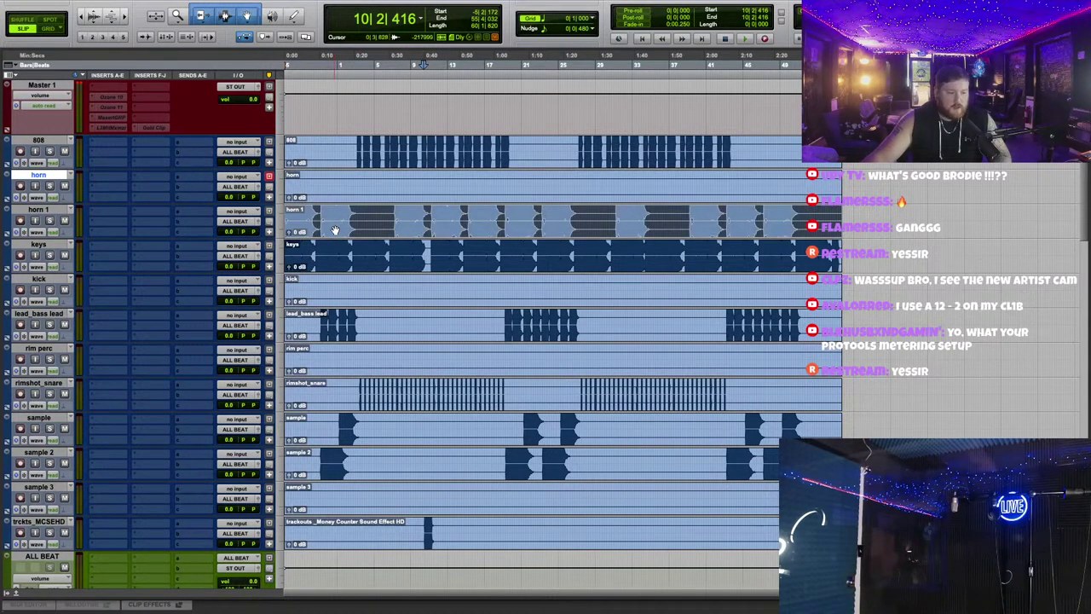
scroll(341, 232, "up", 2)
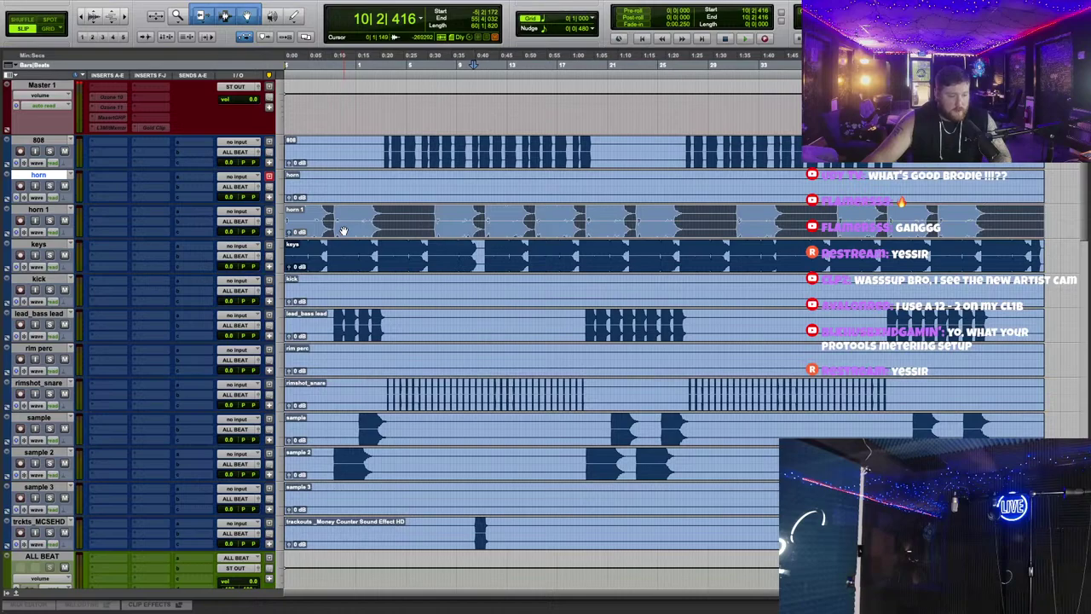
double_click(324, 191)
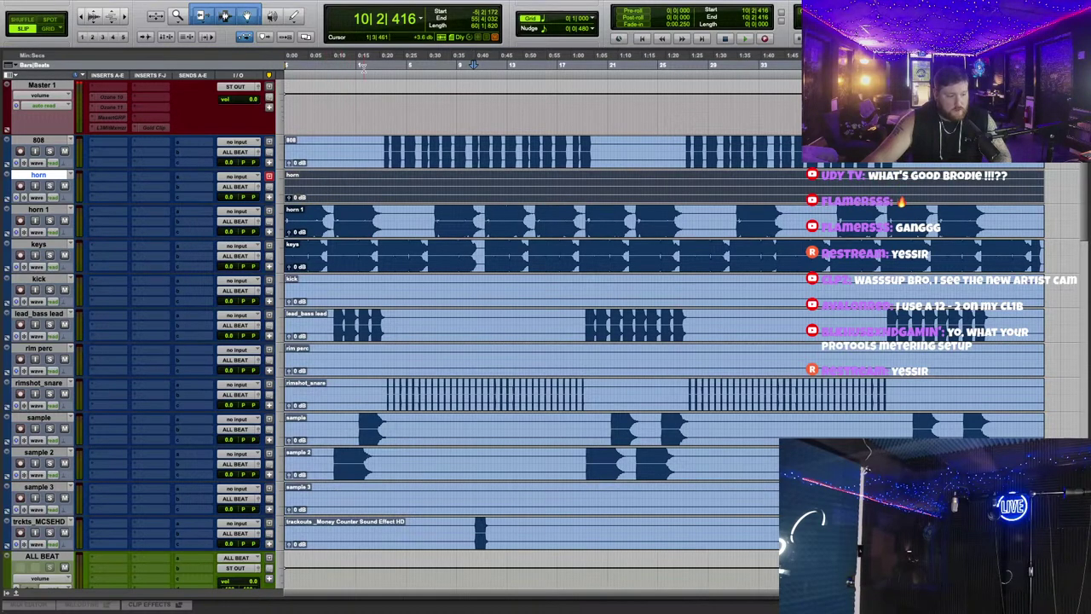
scroll(482, 264, "down", 3)
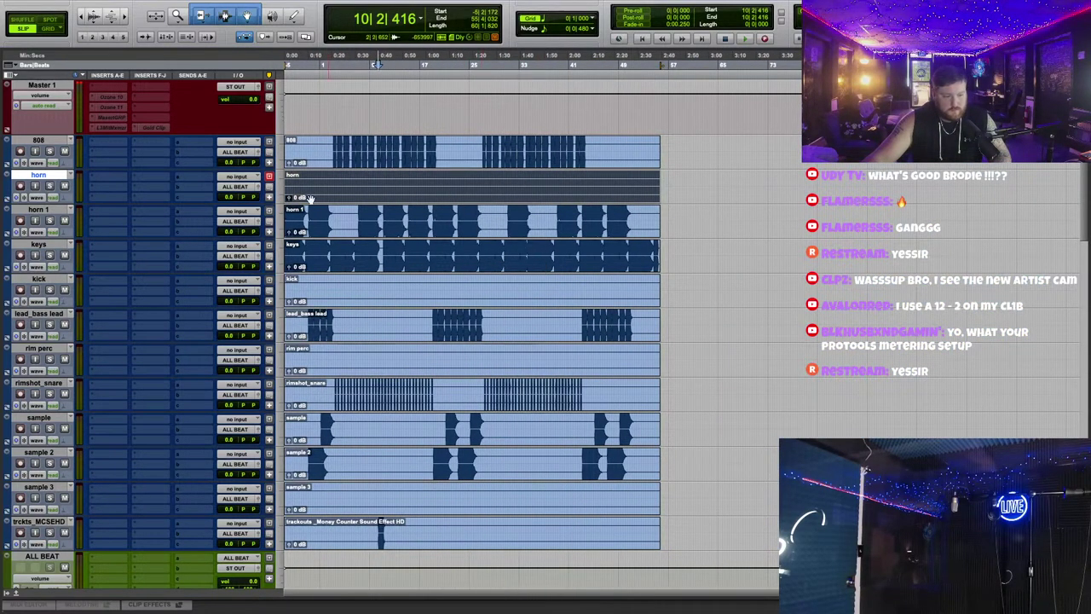
Step: Delete the empty horn track from the session
right_click(53, 176)
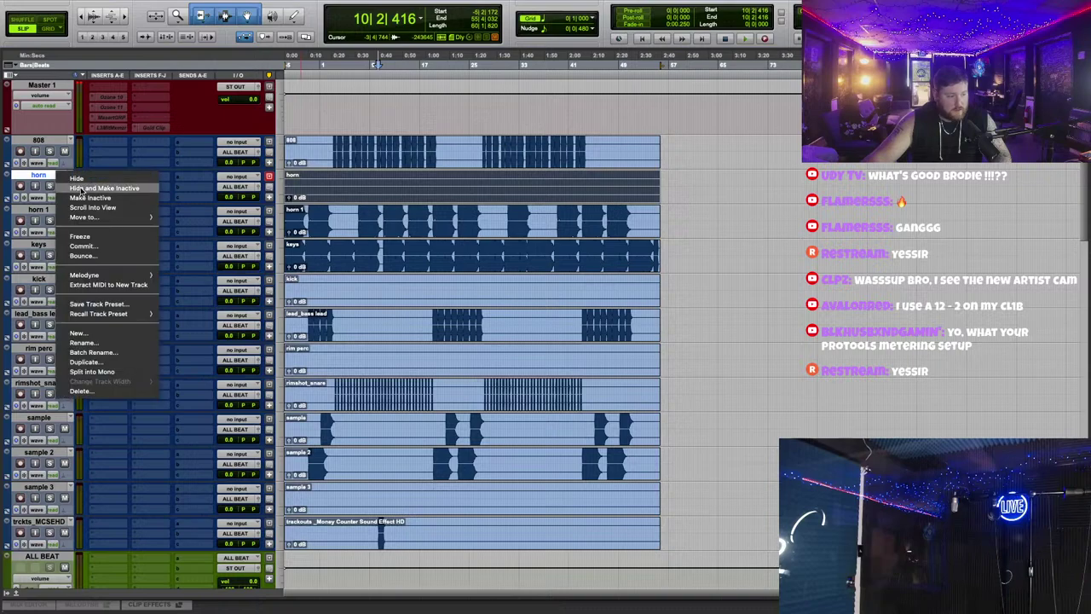
left_click(95, 220)
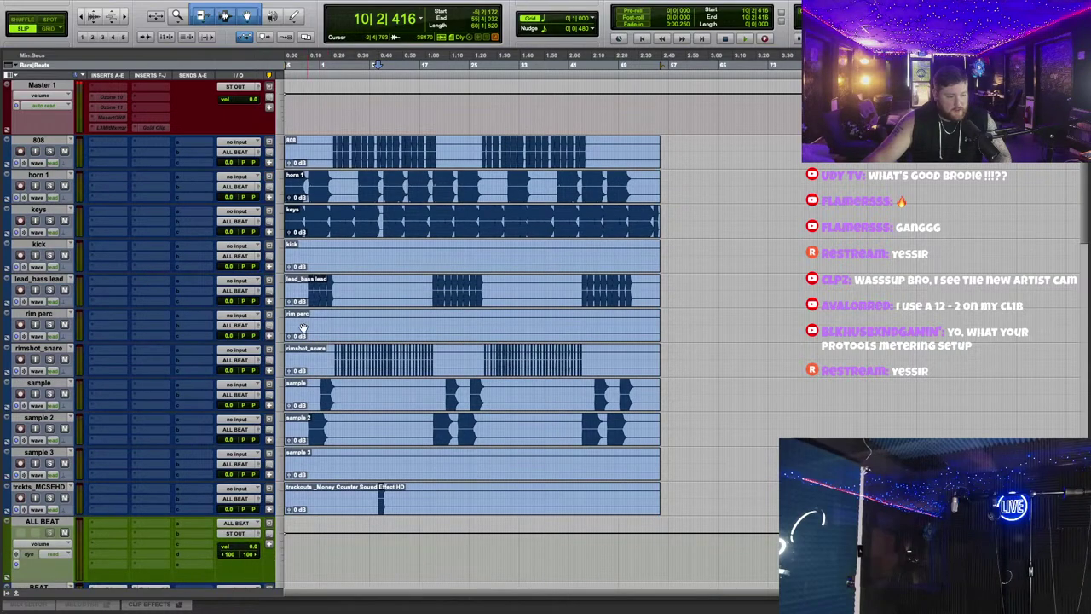
left_click(36, 314)
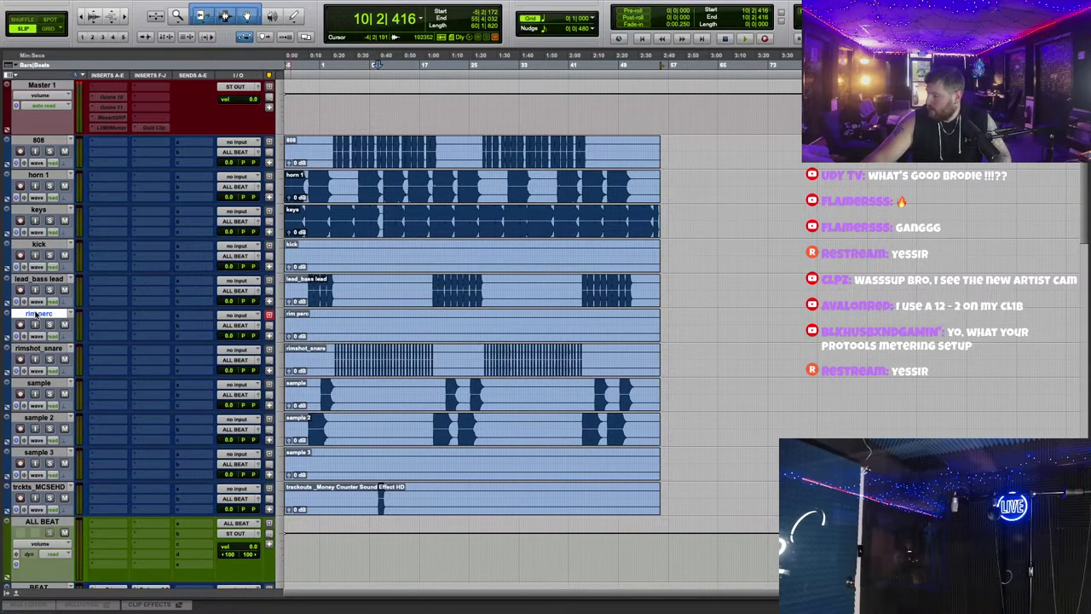
Step: Zoom in, look over the sample, sample 2 and sample 3 lanes, and play from the start
left_click(517, 455)
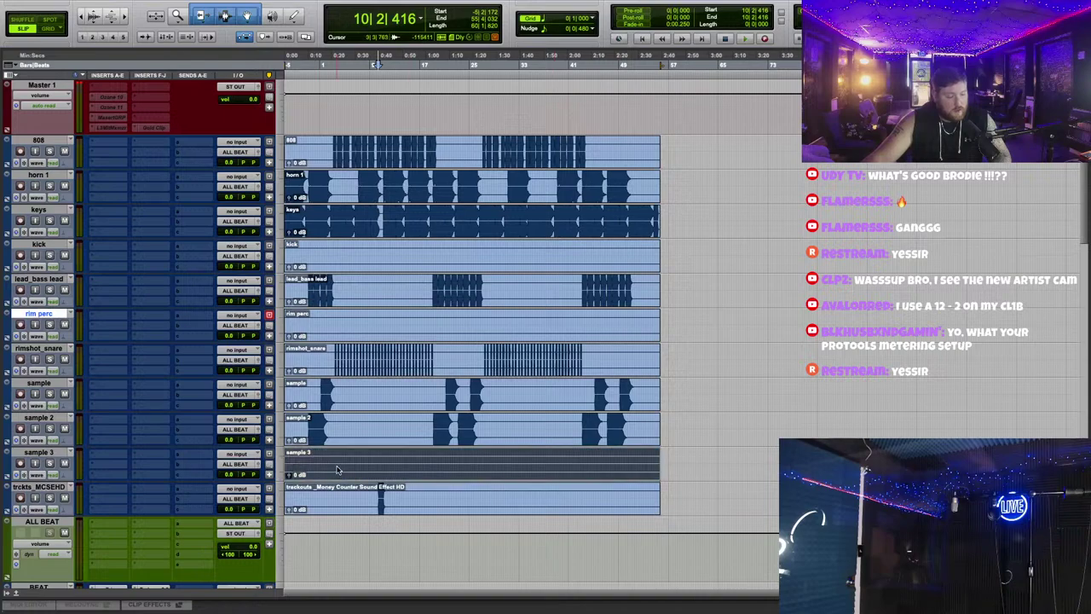
key("ctrl+bracketright")
key("ctrl+bracketright")
key("ctrl+bracketright")
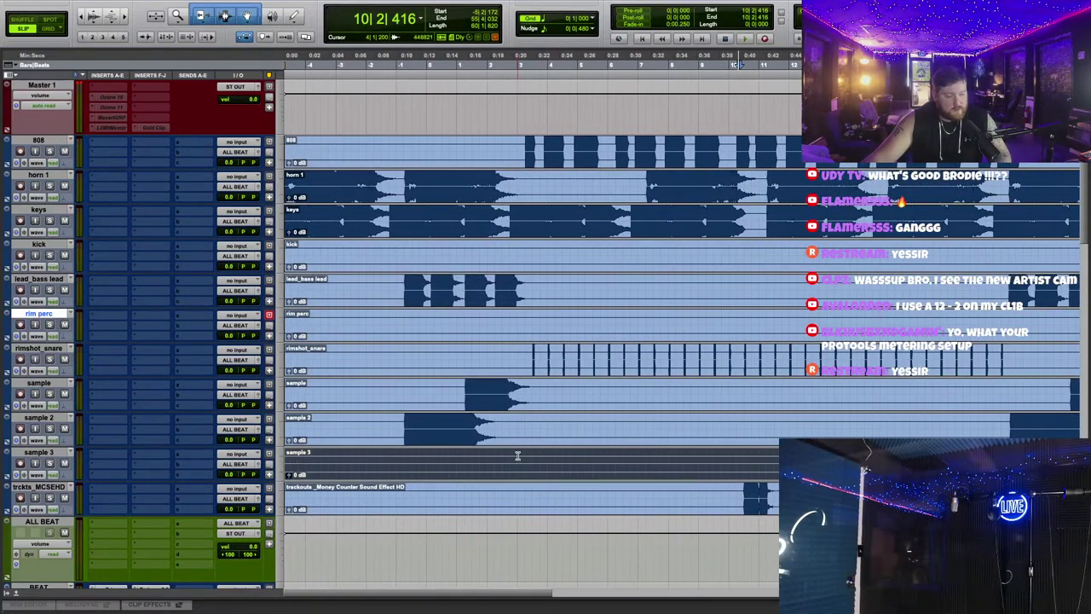
left_click(369, 407)
left_click(371, 435)
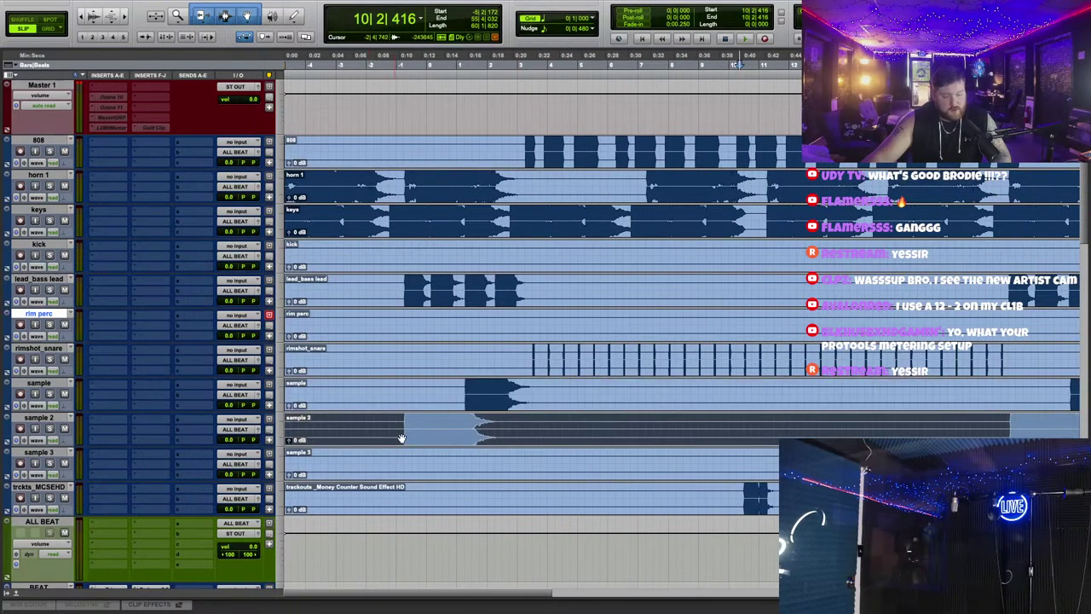
left_click(401, 470)
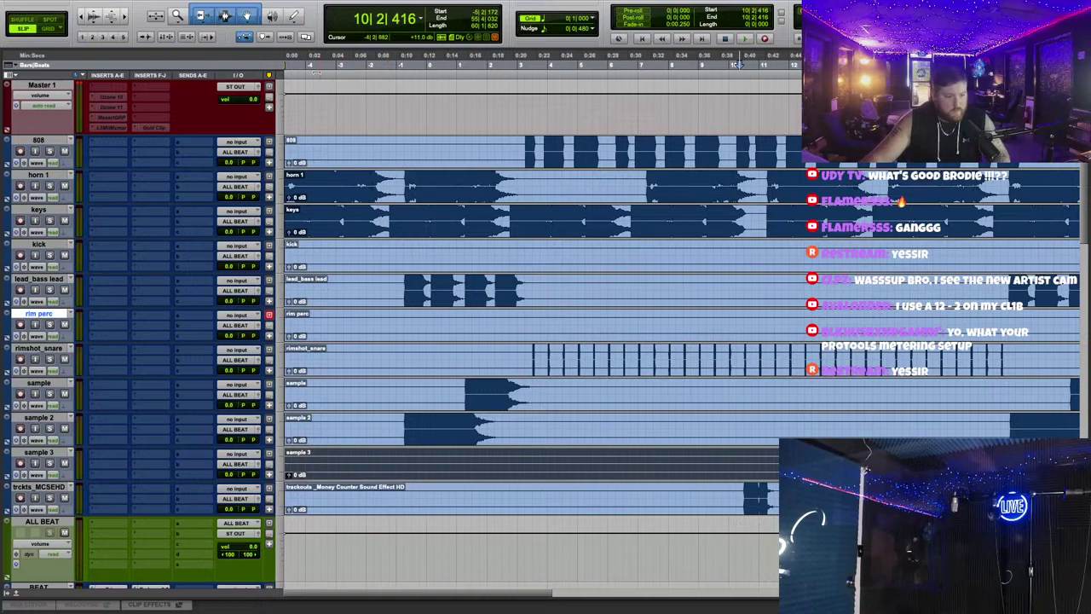
key("Return")
key("space")
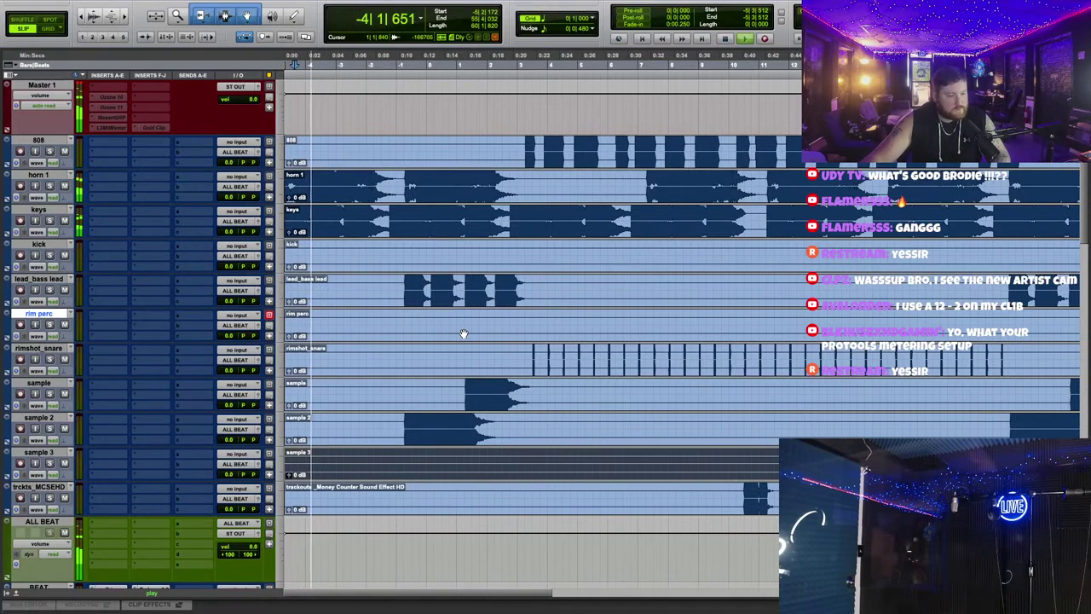
Step: Show the Tracks/Groups list panel beside the Edit window
scroll(437, 330, "down", 3)
scroll(468, 332, "down", 3)
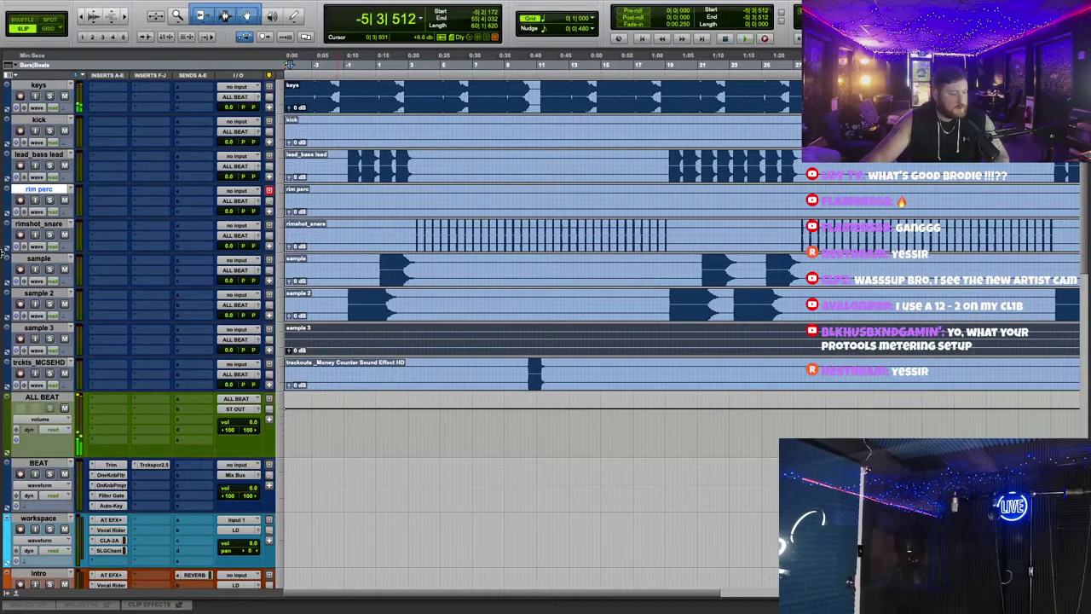
left_click_drag(10, 271, 64, 288)
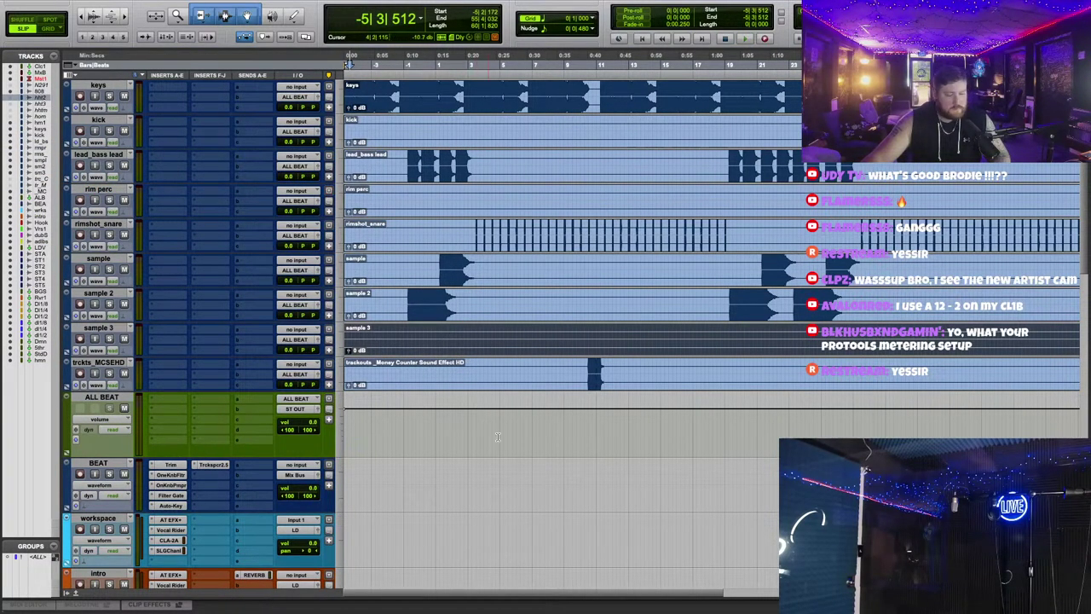
Step: Zoom the timeline and inspect the kick, rim perc and sample 3 lanes
left_click(563, 474)
key("ctrl+]")
scroll(564, 473, "up", 1)
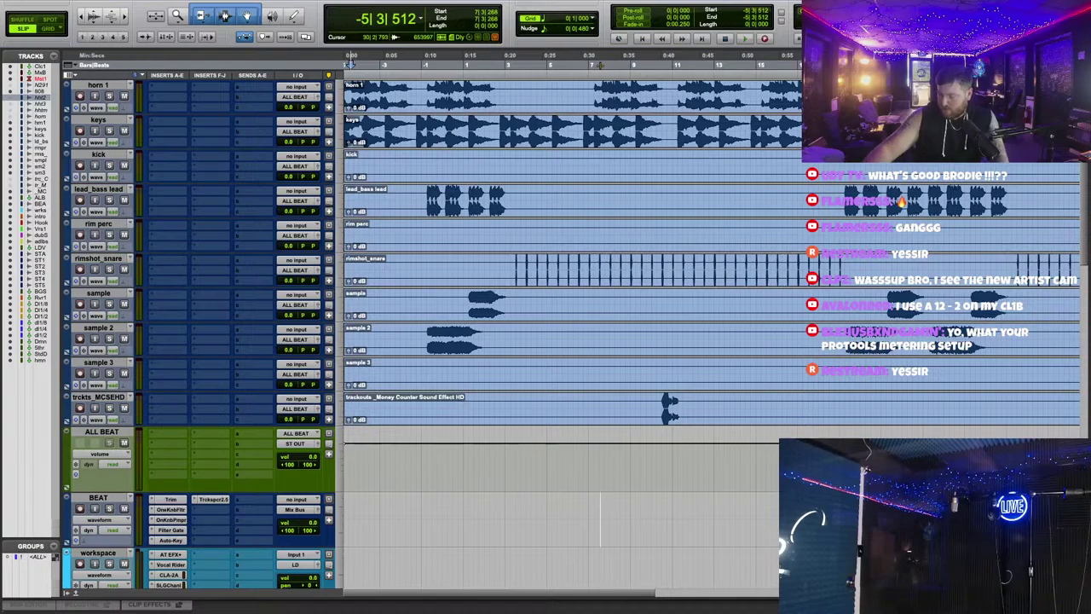
scroll(635, 418, "up", 1)
scroll(635, 417, "up", 3)
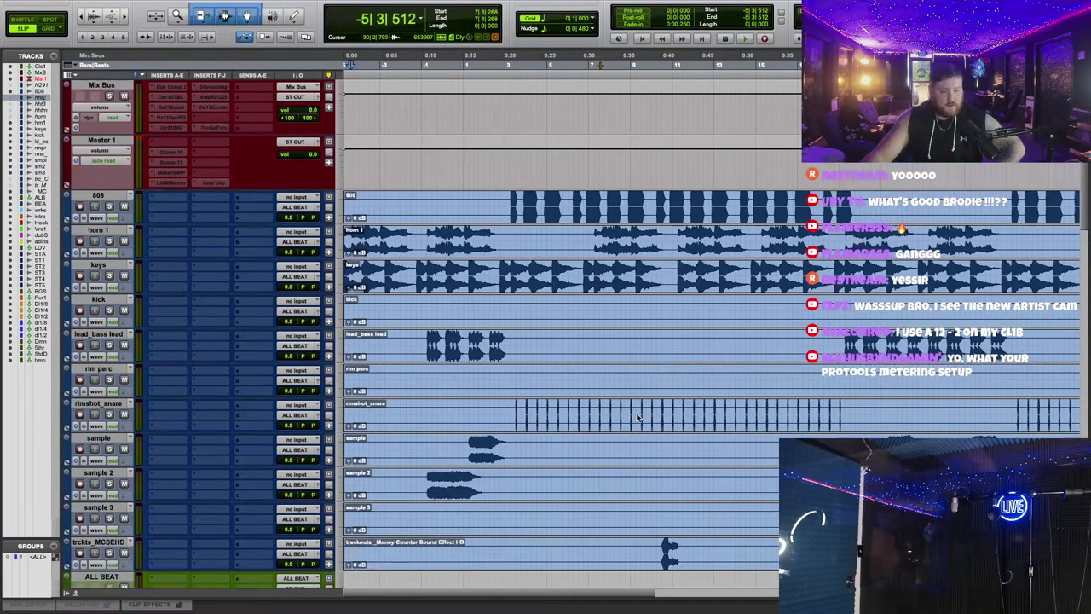
left_click(573, 323)
scroll(572, 326, "down", 1)
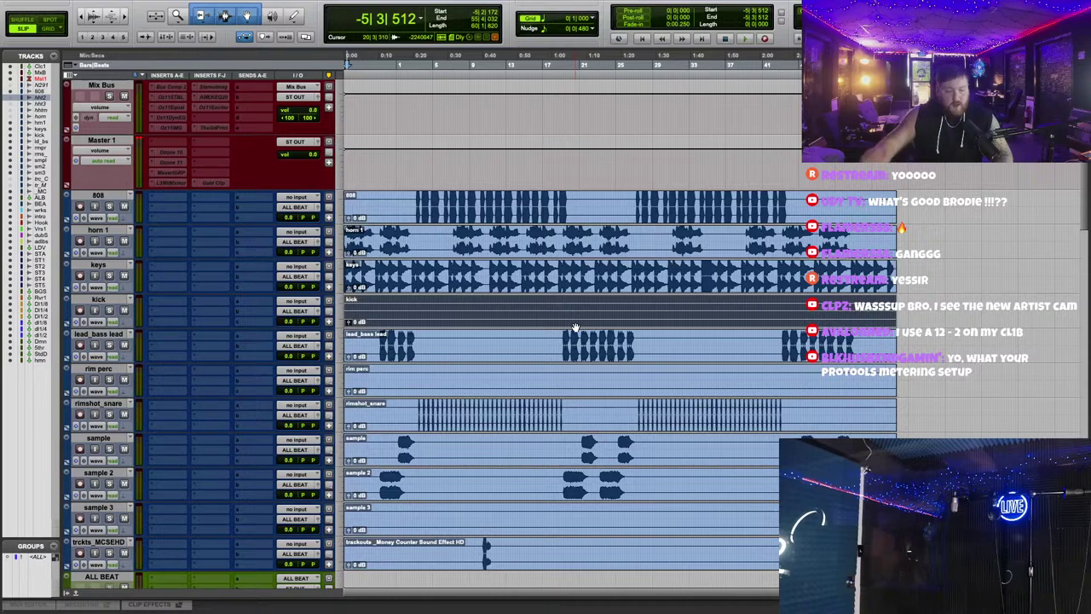
scroll(600, 308, "down", 2)
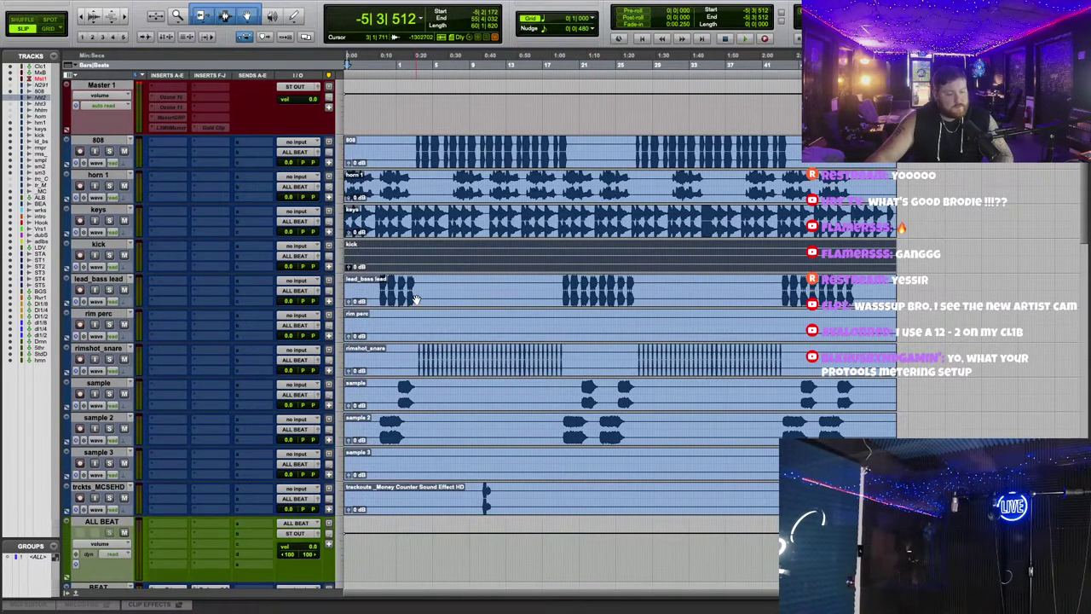
left_click(419, 333)
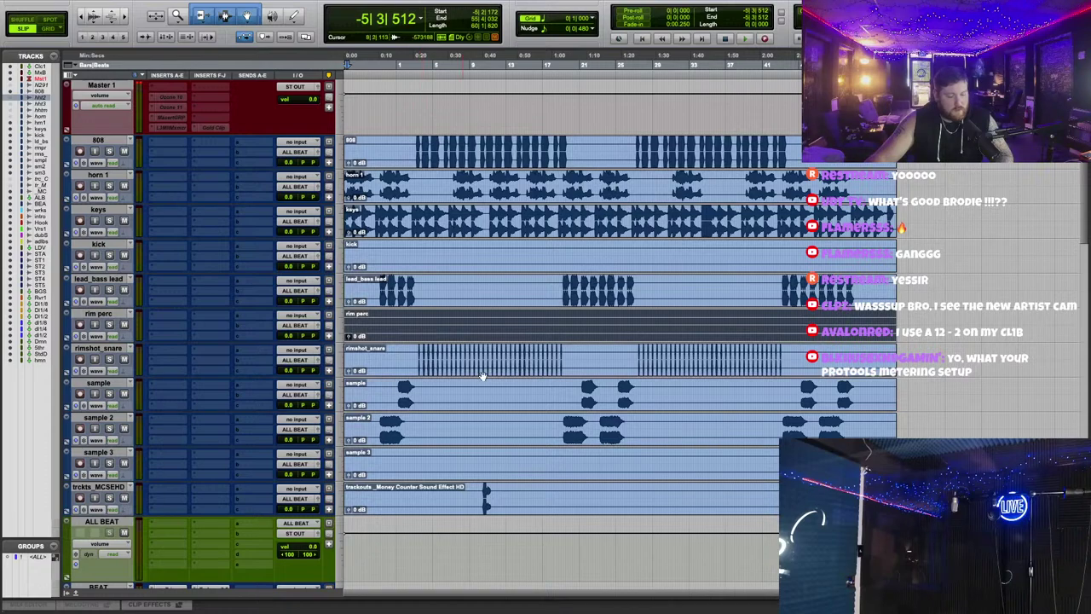
left_click(462, 465)
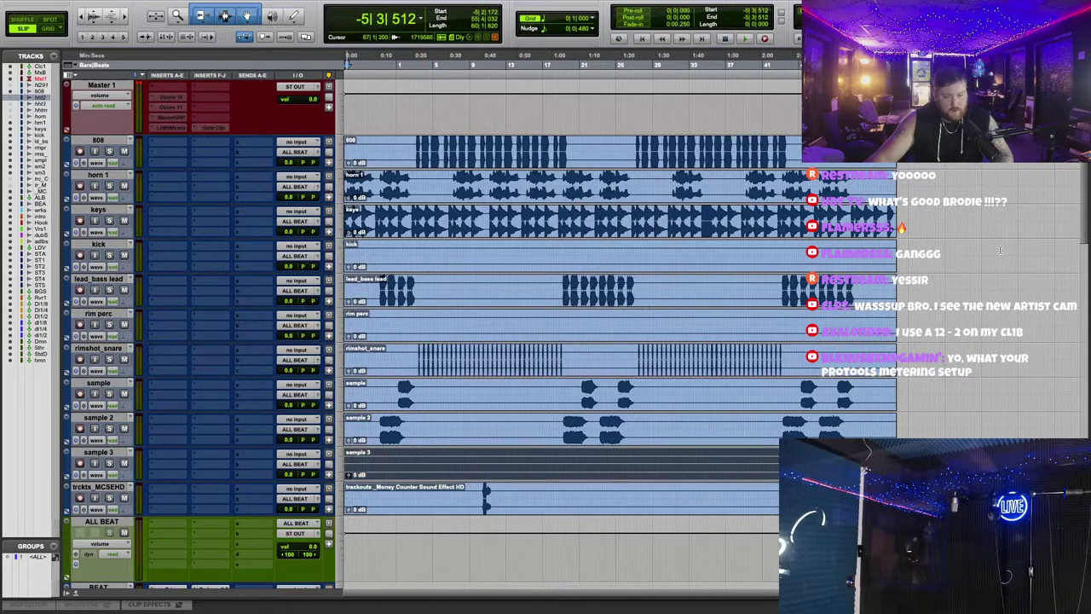
Step: Play back the session briefly from a chosen timeline point
left_click(425, 66)
key("space")
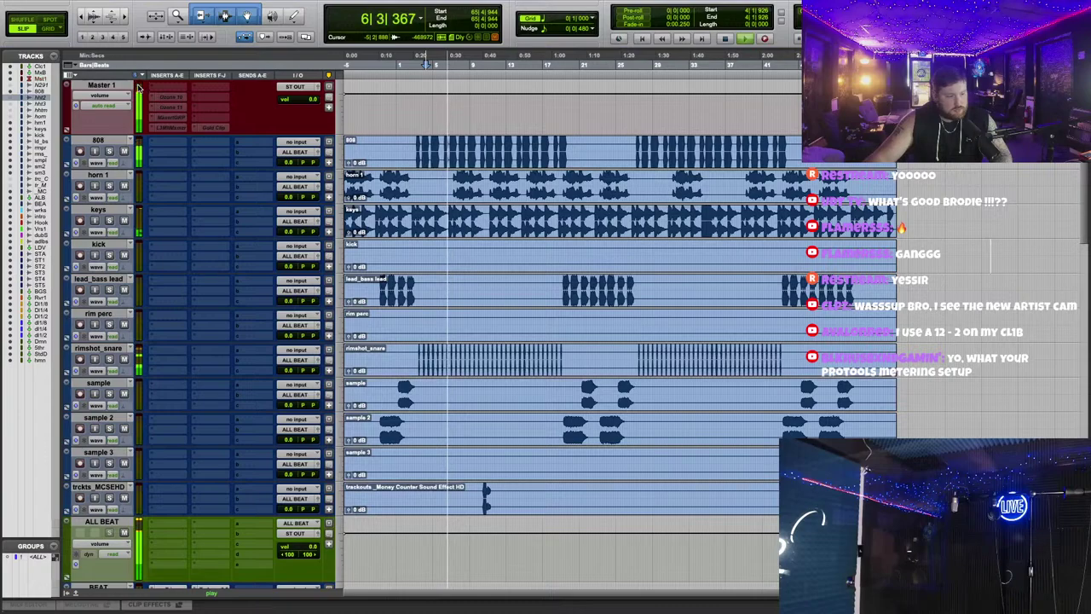
key("space")
Step: Select from BGS VOX across the STACKS tracks and delete them
scroll(921, 323, "down", 5)
scroll(921, 323, "down", 10)
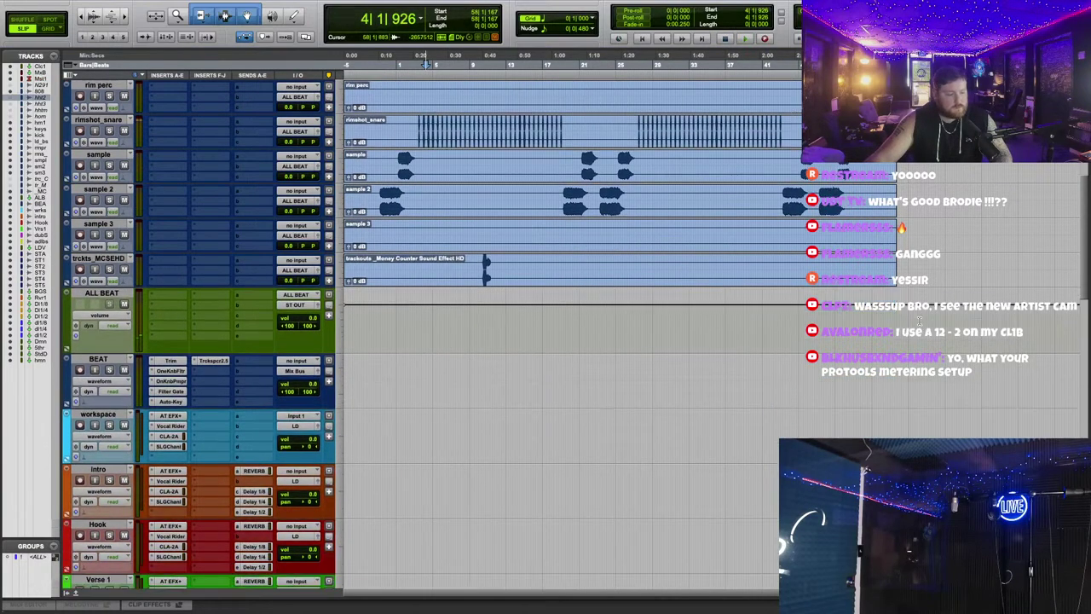
scroll(920, 323, "down", 6)
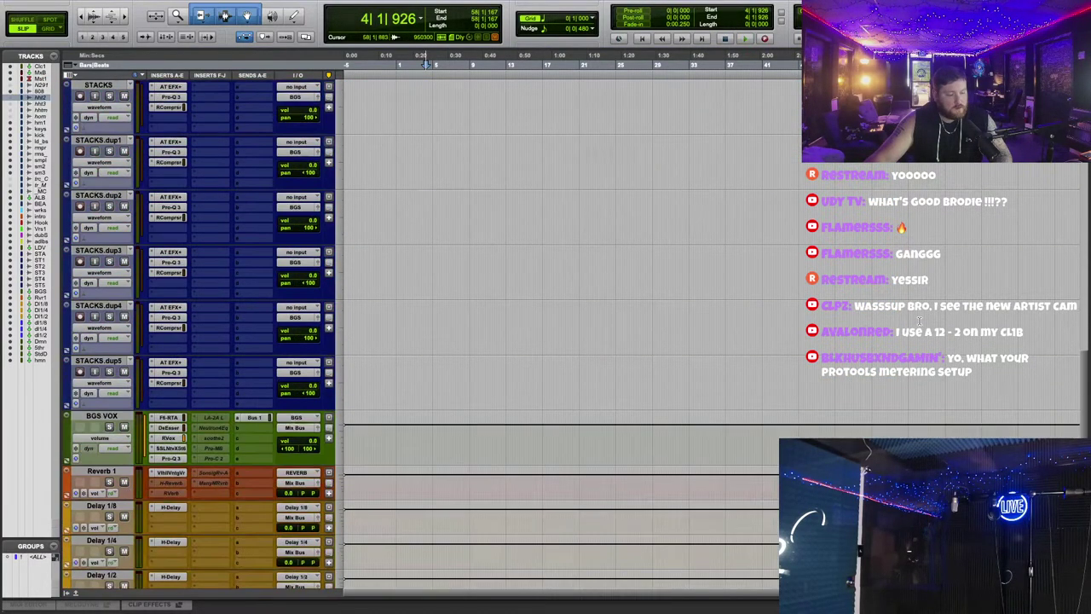
left_click(121, 419)
scroll(122, 419, "up", 5)
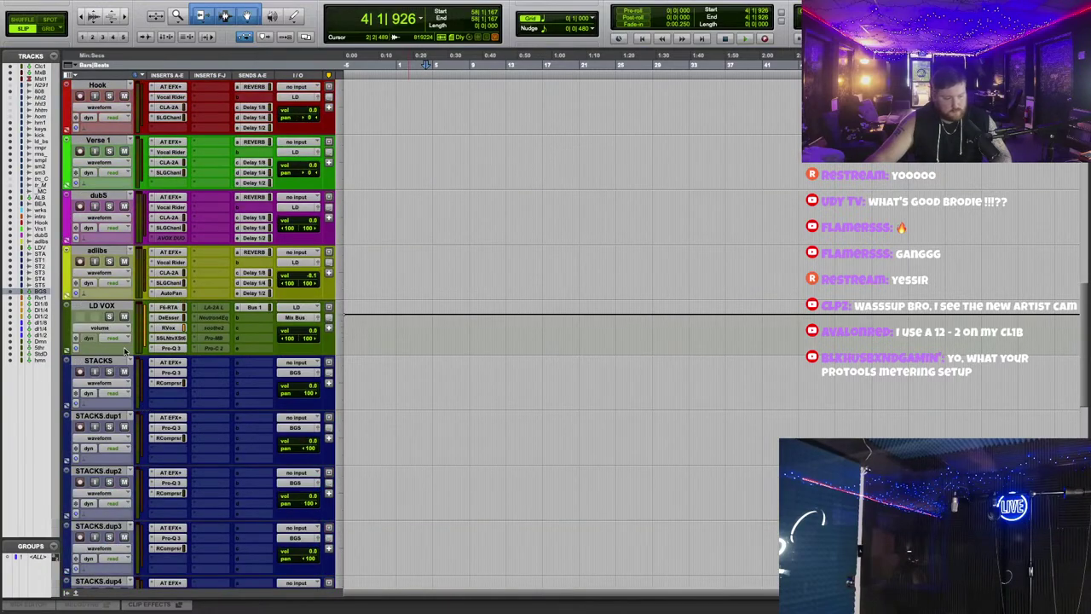
left_click(112, 367, "shift")
right_click(114, 365)
left_click(138, 567)
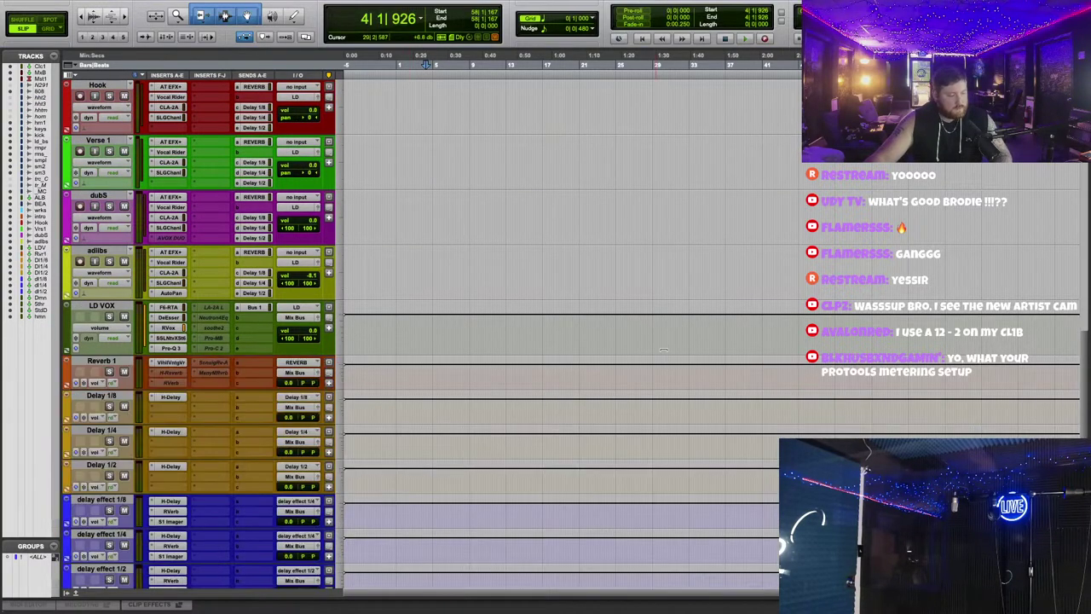
Step: Delete the rim perc track
scroll(652, 333, "up", 3)
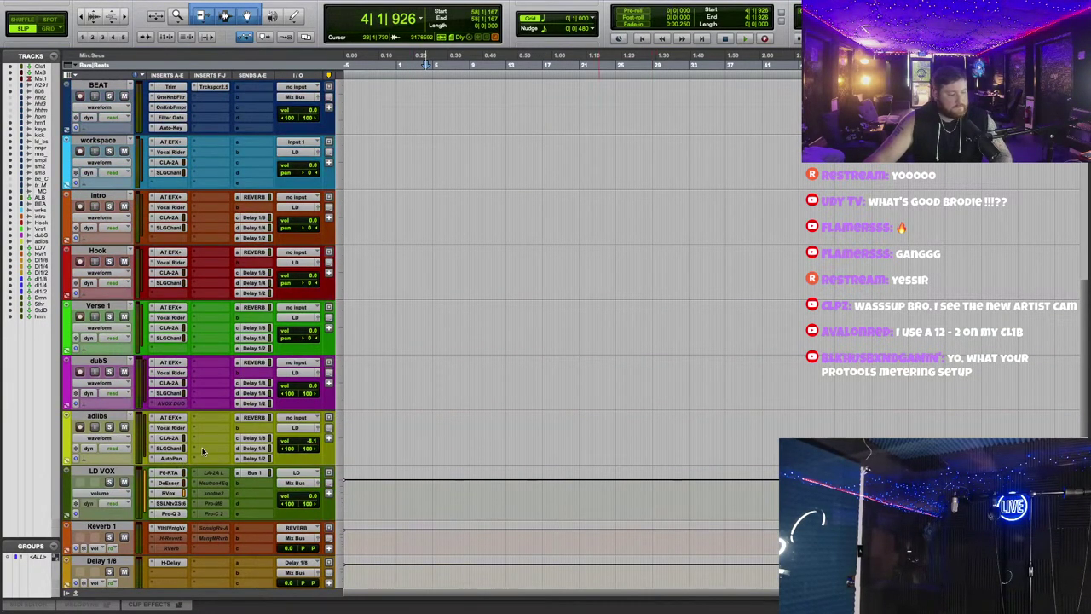
scroll(557, 368, "up", 2)
scroll(557, 368, "up", 10)
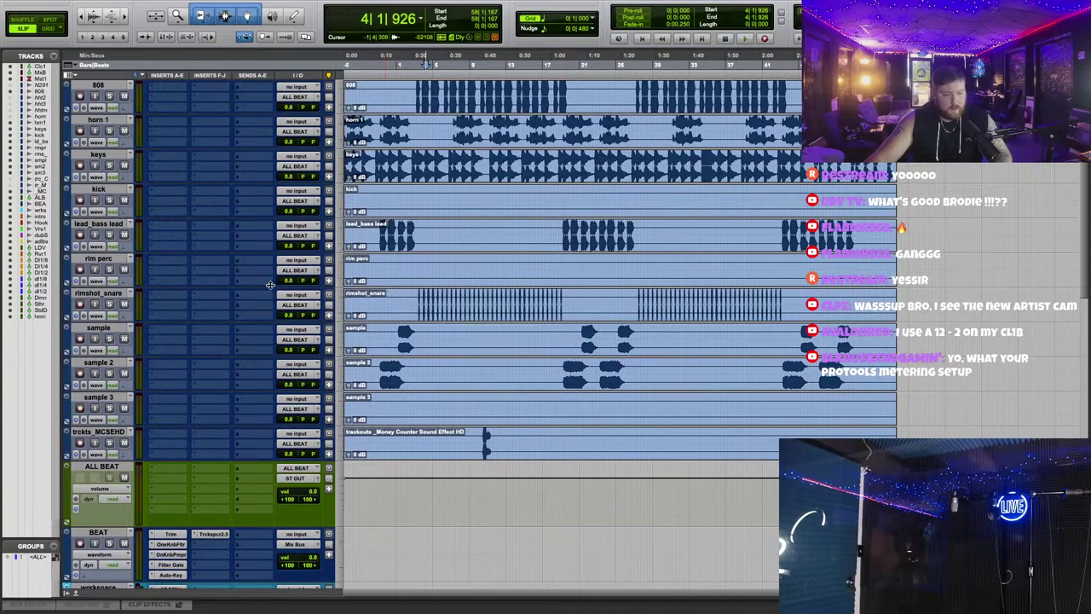
right_click(113, 265)
left_click(141, 453)
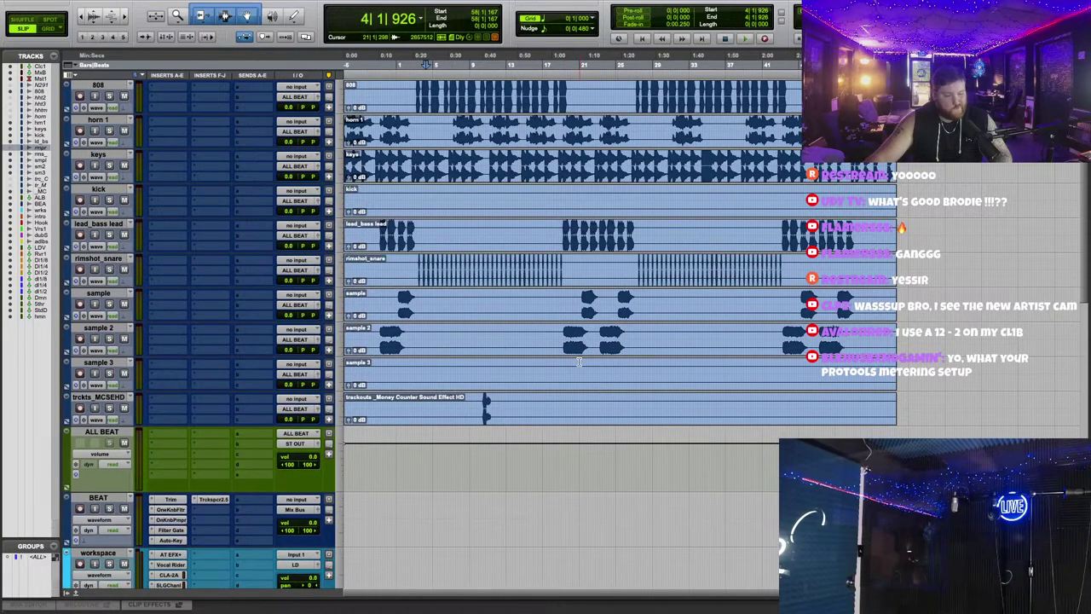
left_click(404, 383)
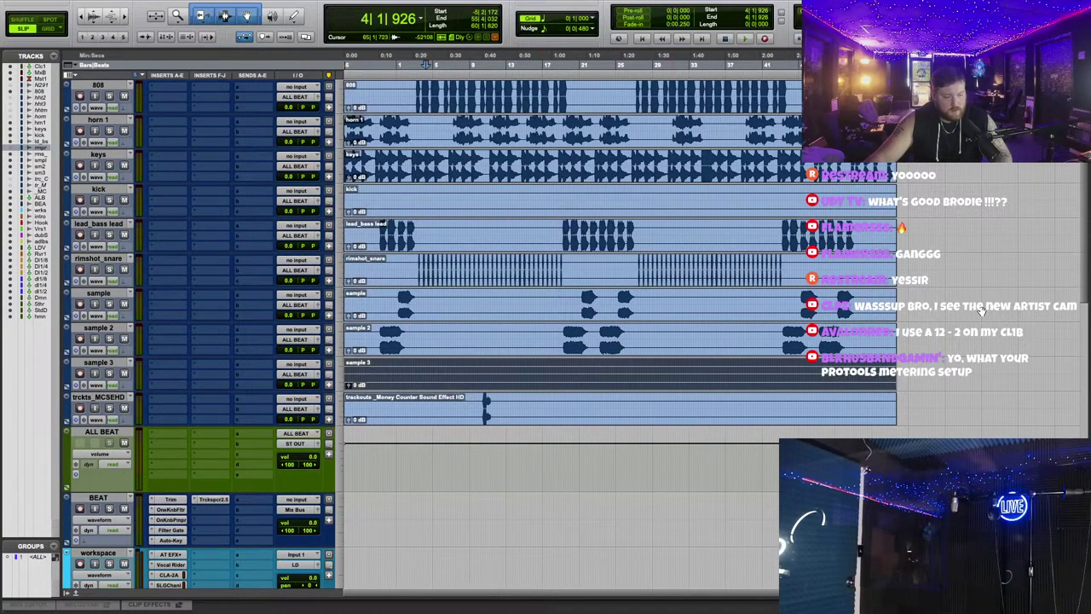
scroll(976, 315, "up", 3)
scroll(977, 315, "up", 3)
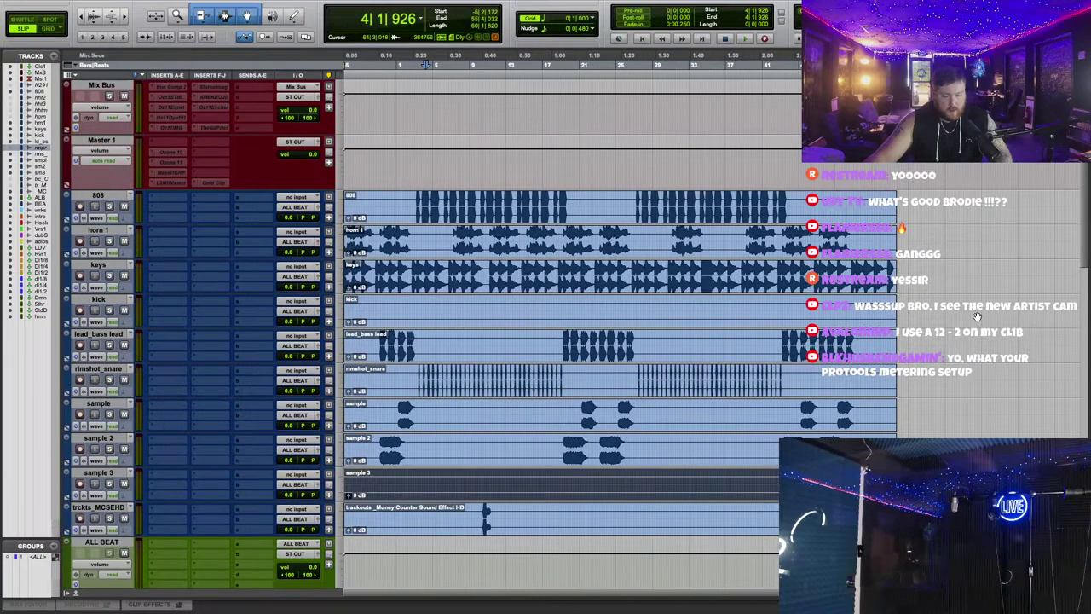
key("super+bracketright")
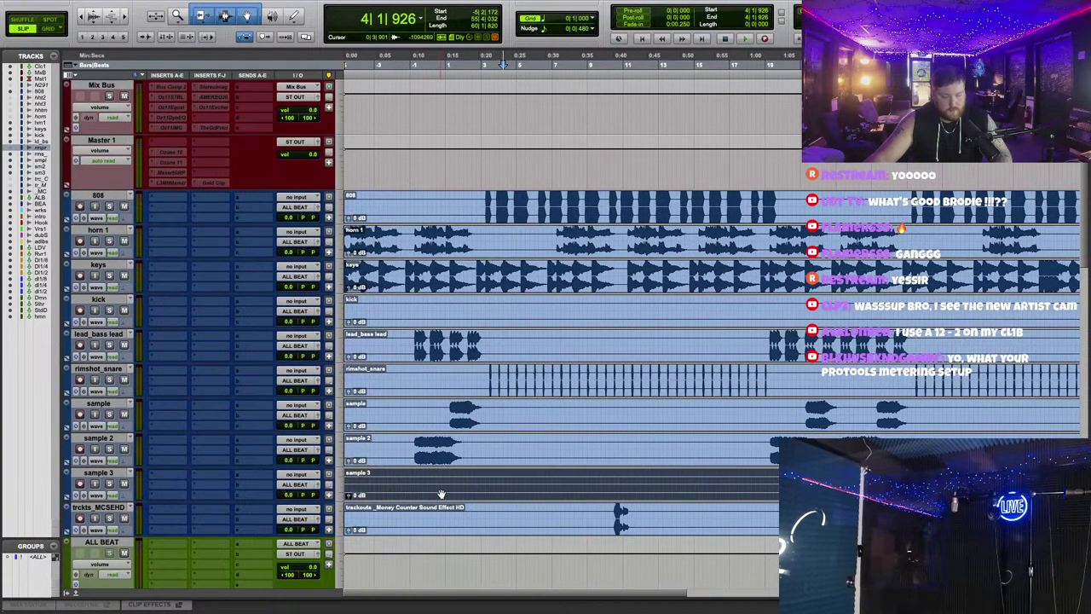
key("space")
left_click(500, 65)
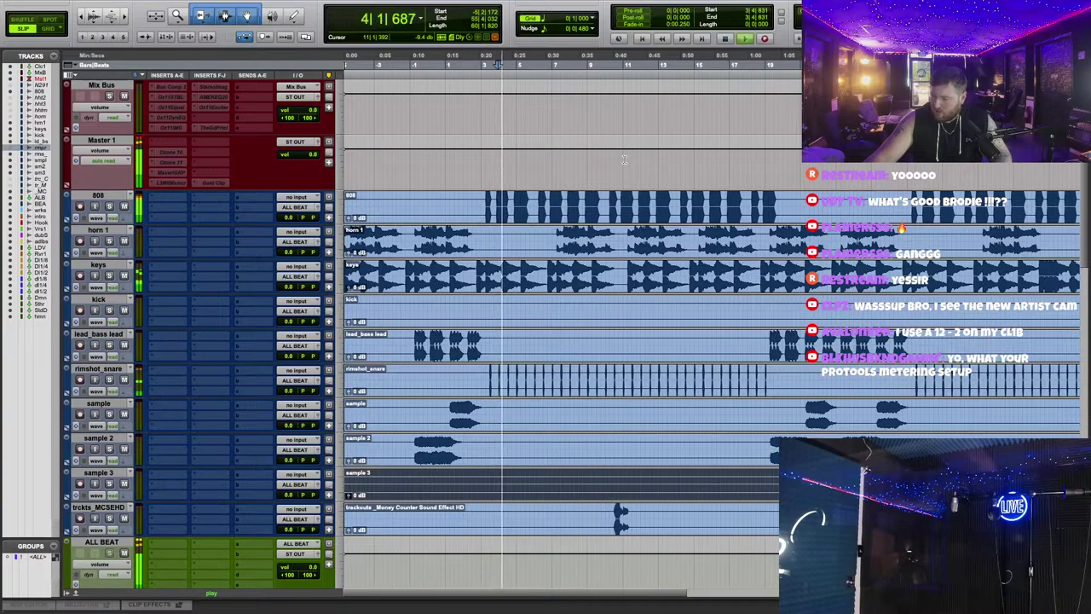
key("space")
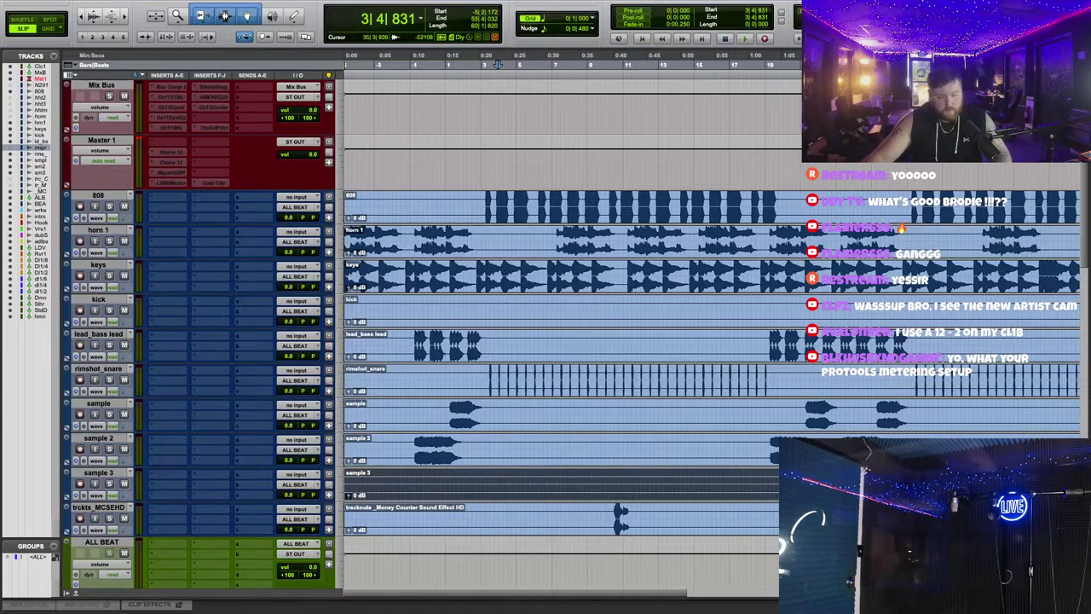
Step: Enlarge the sample 3 track and delete the empty clips on sample 3 and kick
scroll(928, 433, "down", 1)
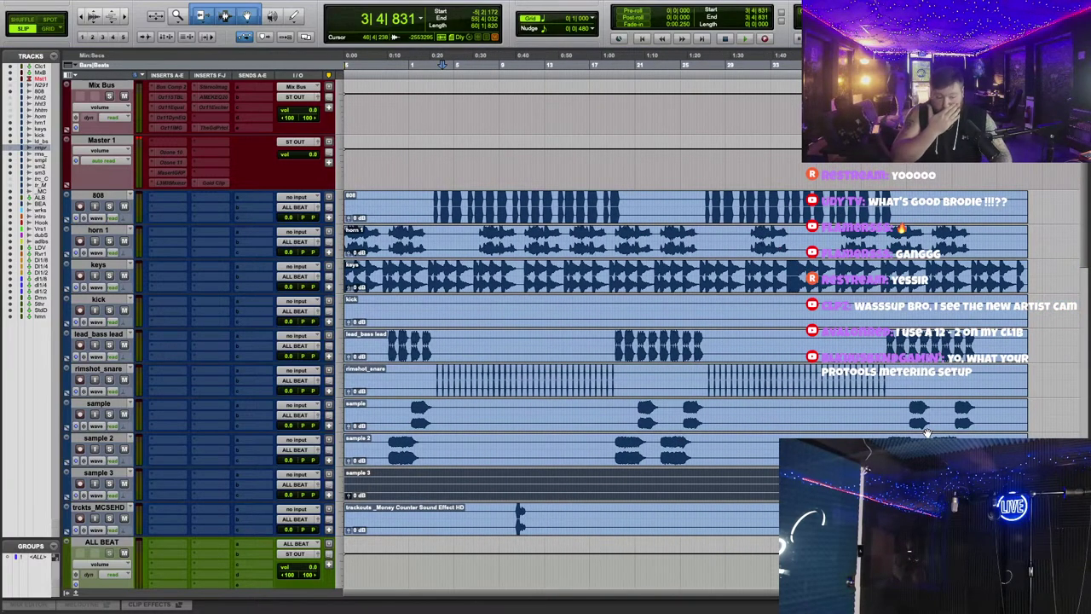
scroll(302, 492, "down", 4)
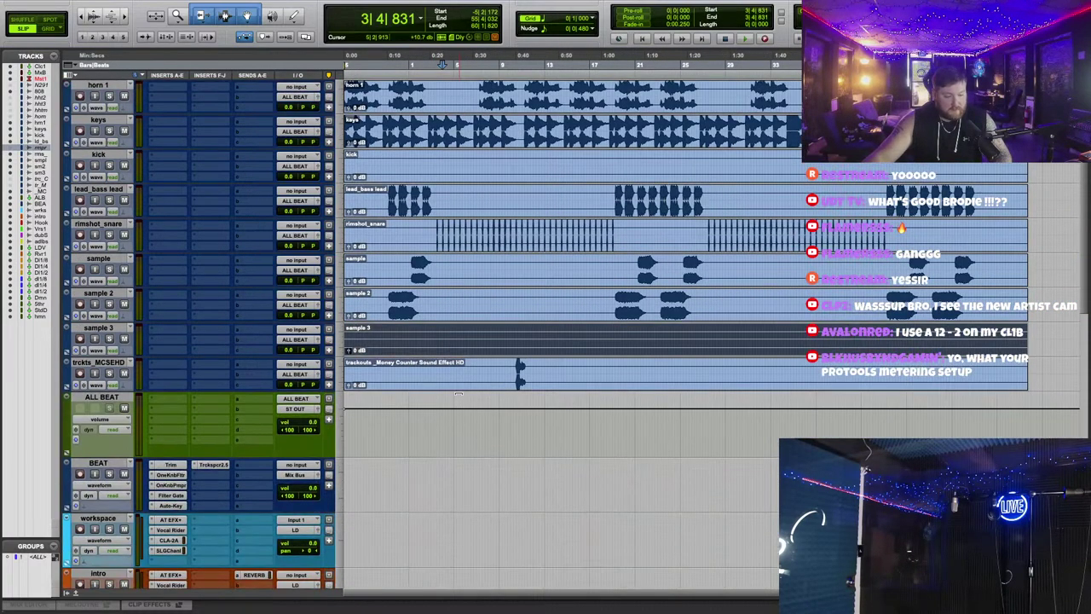
left_click_drag(284, 356, 306, 363)
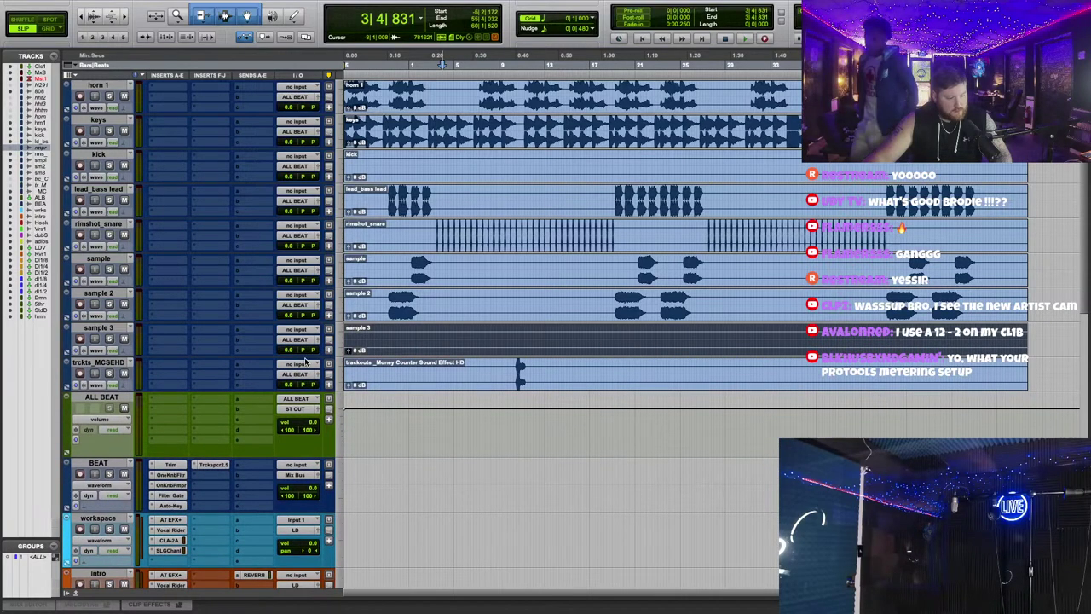
scroll(305, 362, "up", 3)
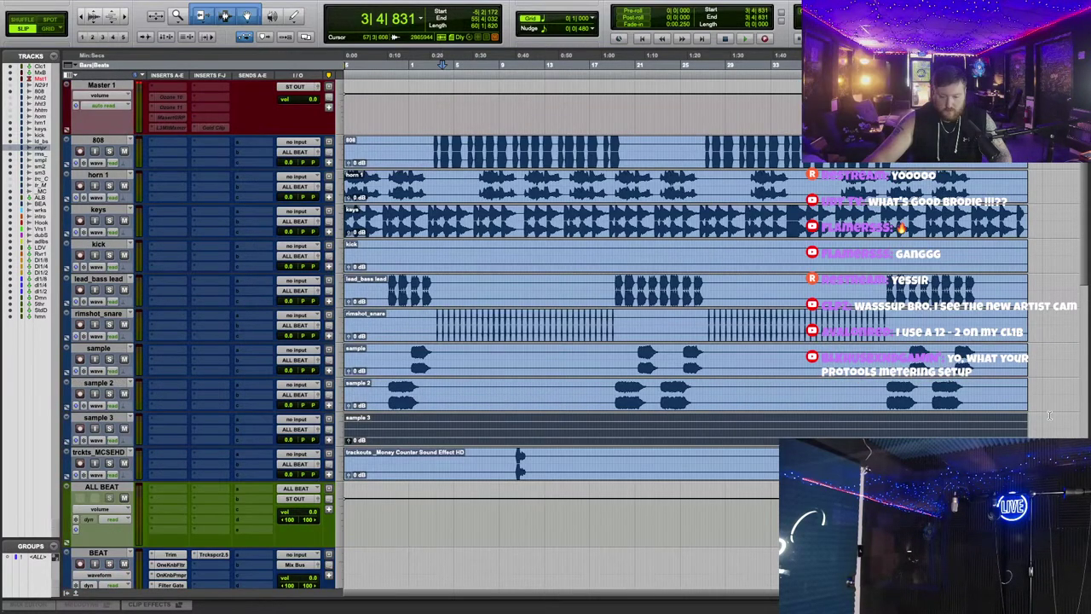
left_click(679, 440)
key("Delete")
left_click(448, 260)
key("Delete")
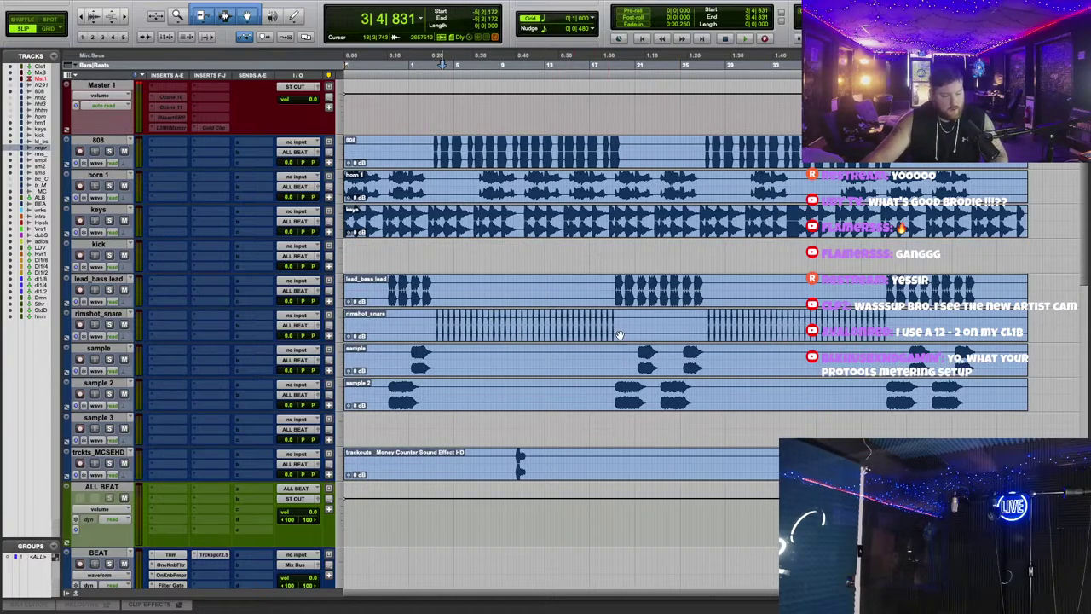
Step: Hide Pro Tools to reveal the Finder desktop
scroll(943, 298, "right", 10)
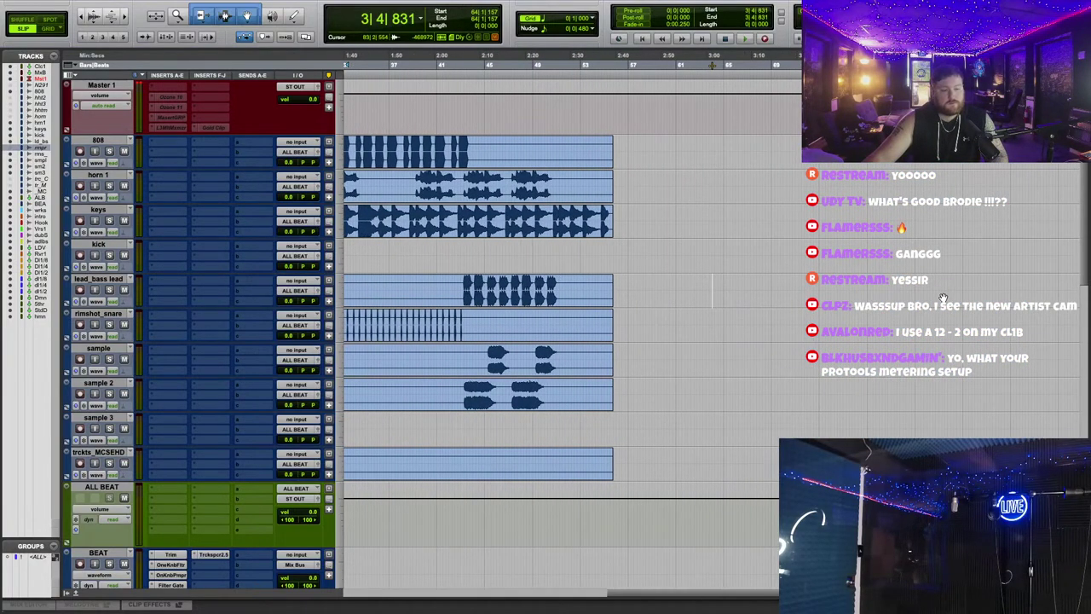
scroll(682, 298, "up", 2)
scroll(535, 313, "down", 5)
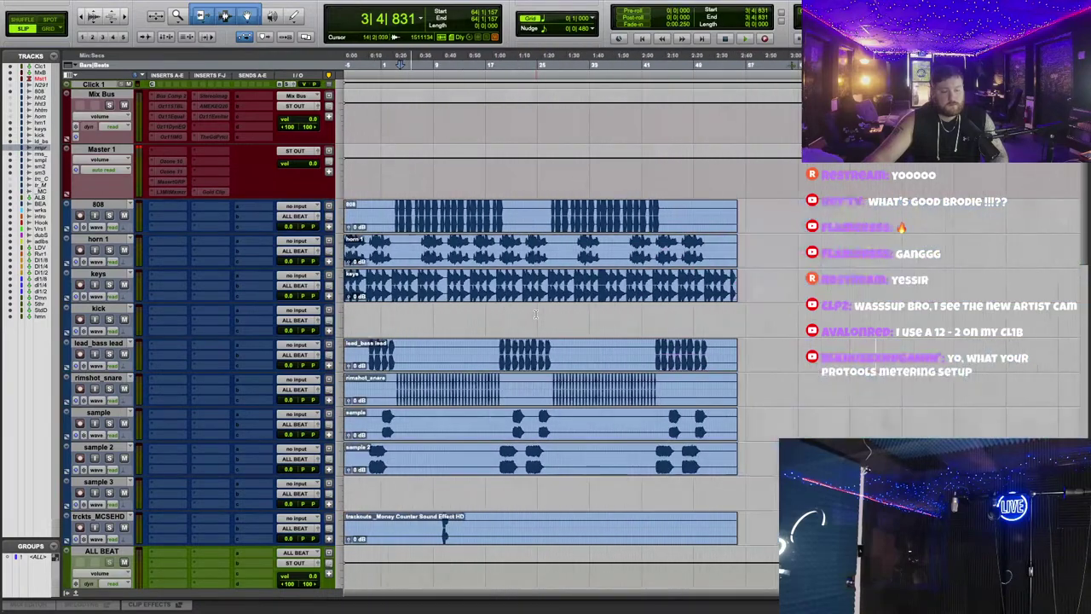
key("super+h")
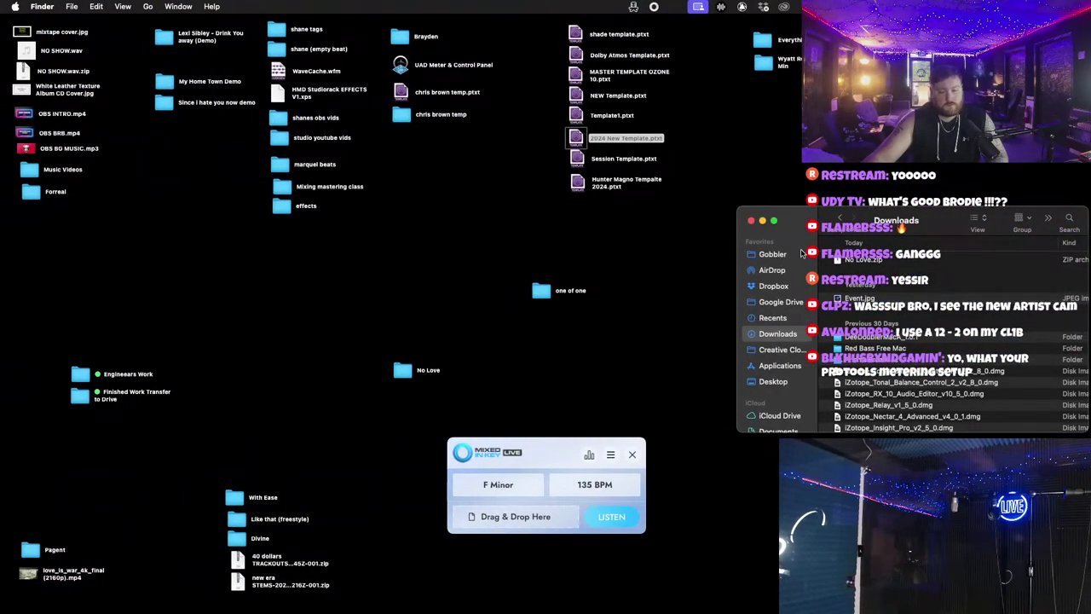
Step: Move No Love.zip from Downloads to the Trash
left_click(861, 259)
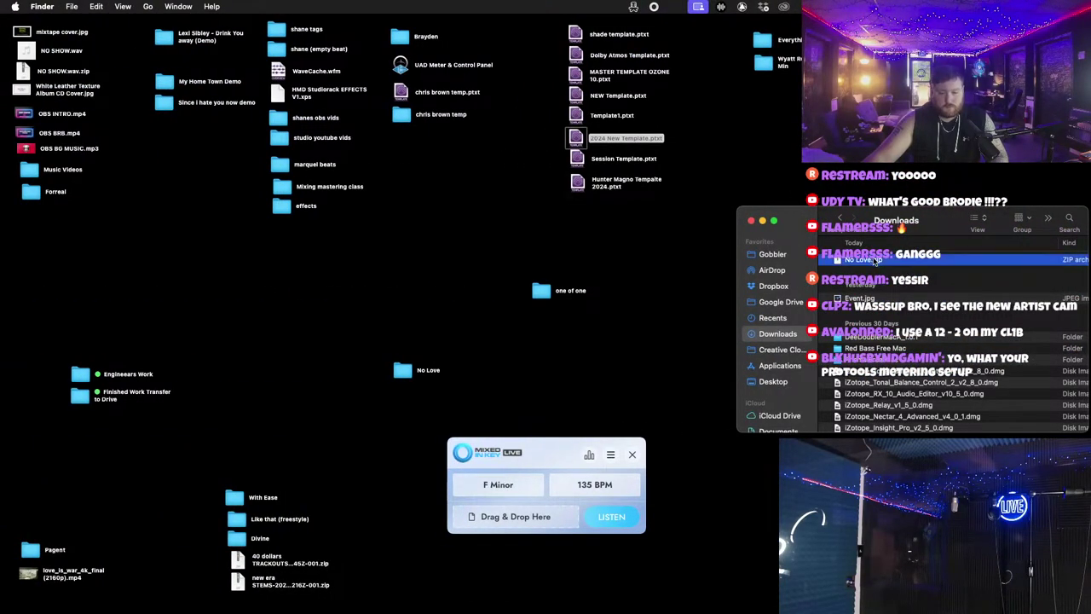
right_click(875, 259)
left_click(925, 296)
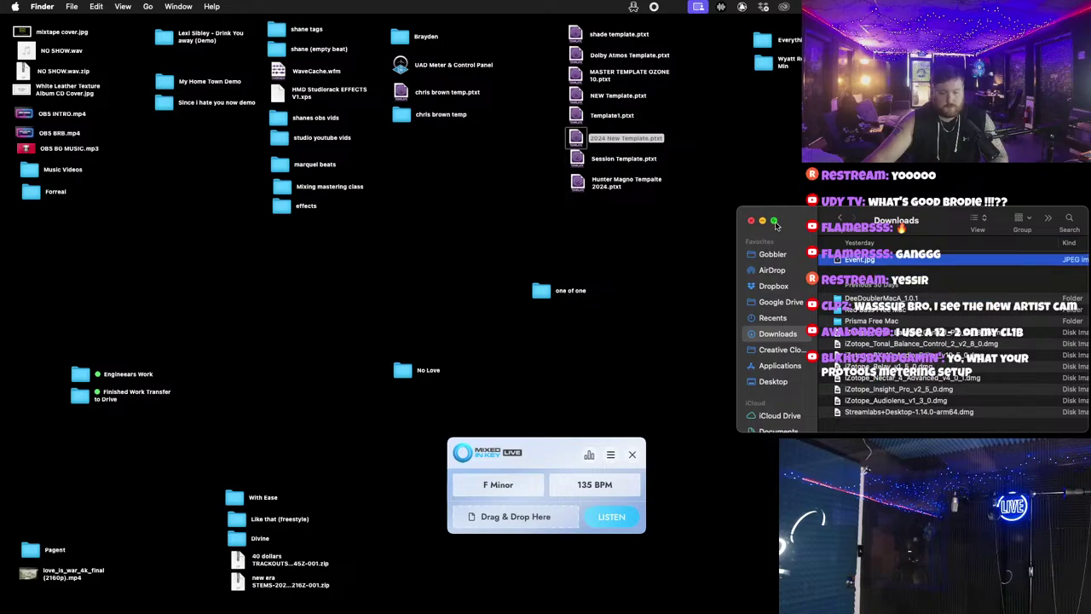
left_click_drag(776, 224, 770, 215)
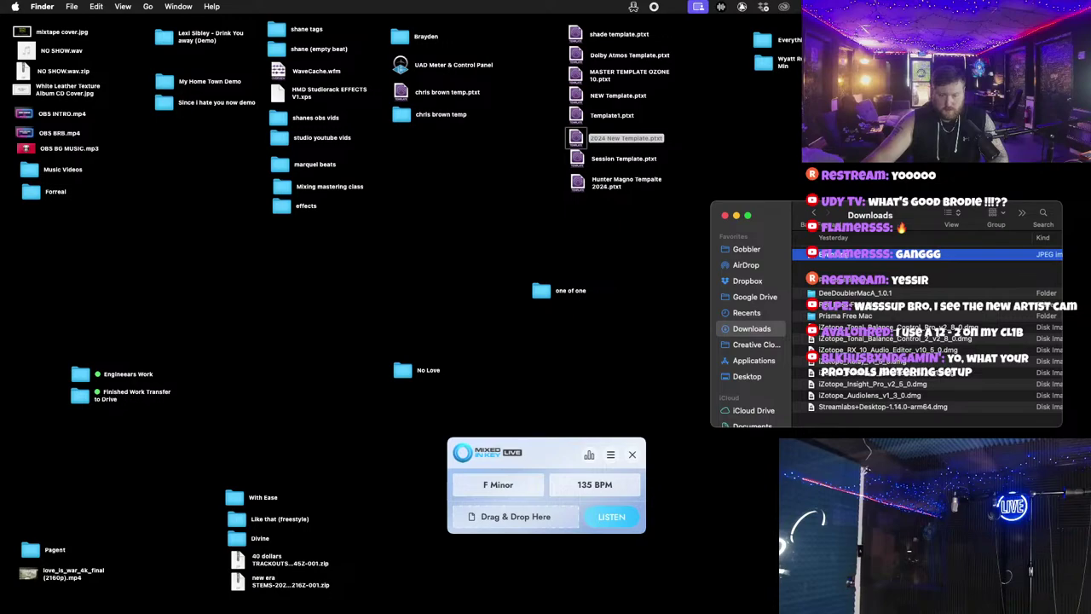
Step: Arrange the desktop folders, check the No Love folder, and rename it 'stems'
left_click_drag(544, 292, 602, 248)
left_click_drag(402, 370, 530, 300)
double_click(530, 300)
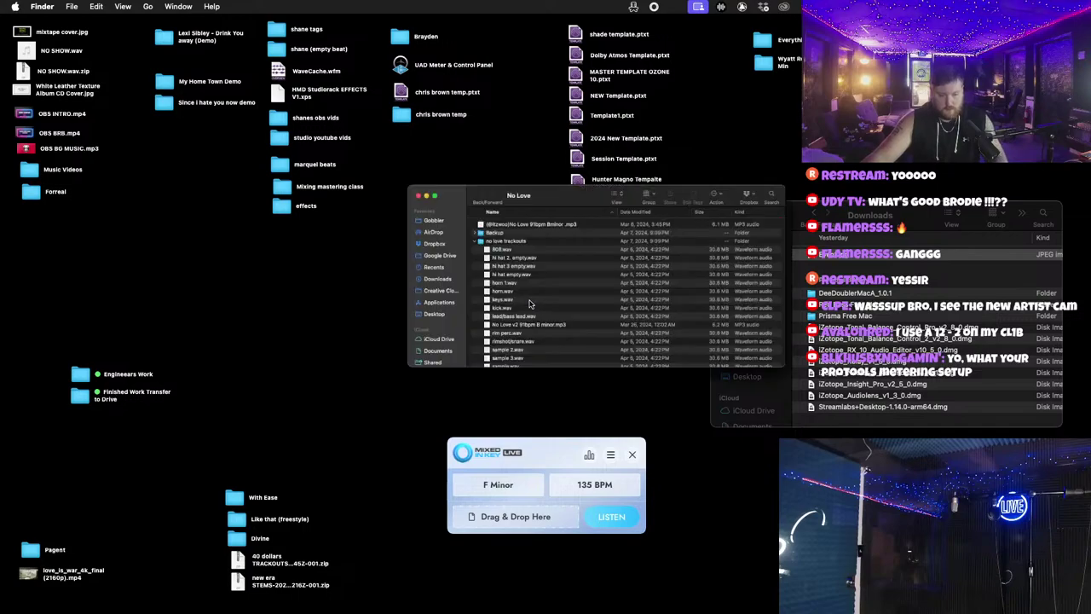
left_click(378, 157)
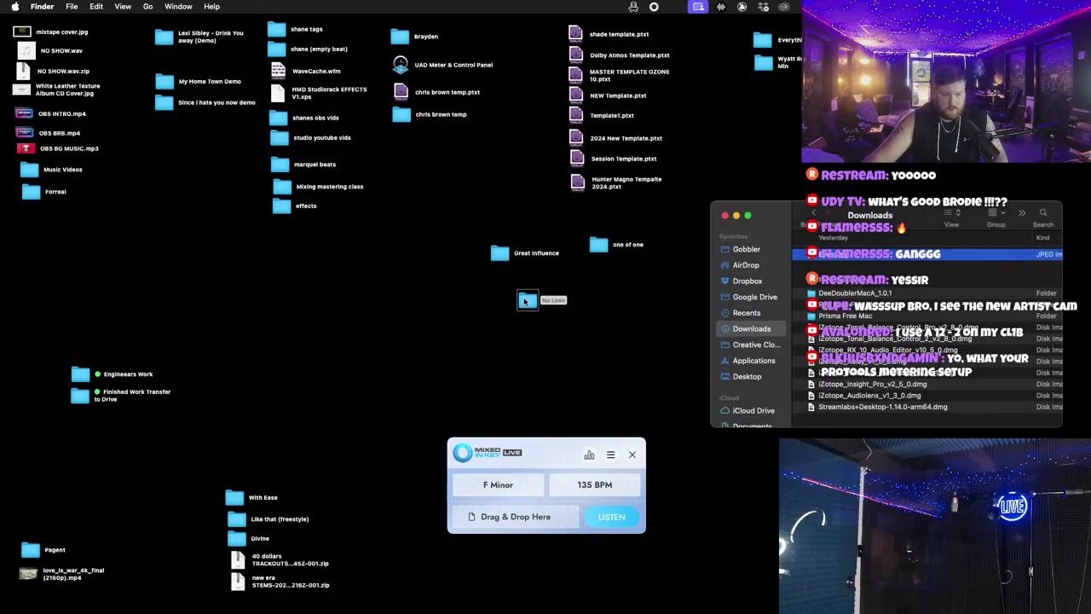
right_click(533, 303)
left_click(596, 364)
type("ste")
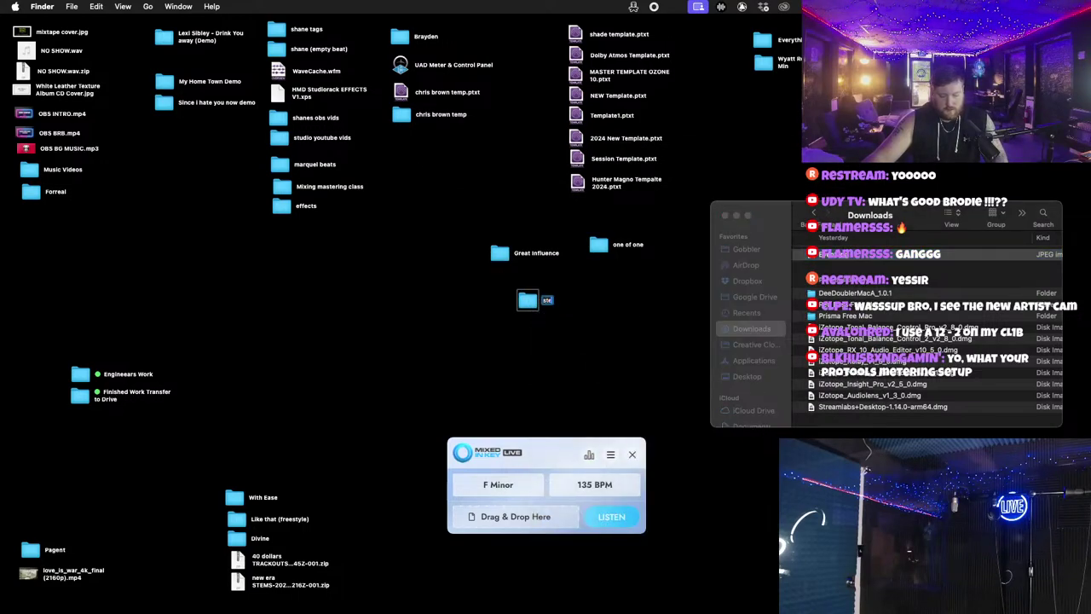
type("ms")
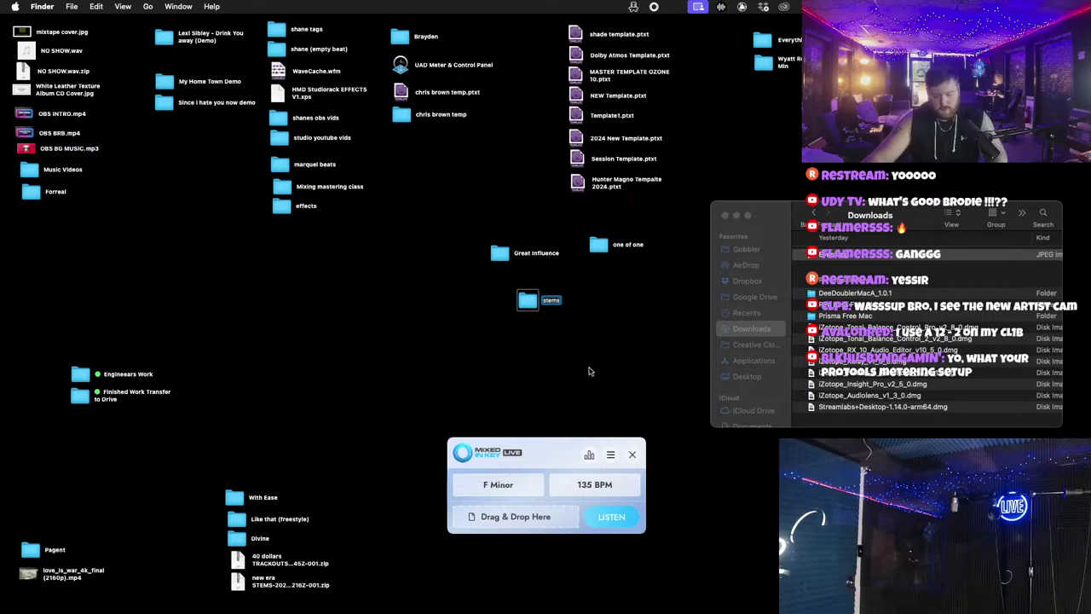
key("Return")
Step: Move the stems folder into one of one and return to Pro Tools
left_click_drag(537, 294, 598, 247)
left_click(773, 215)
key("ctrl+Right")
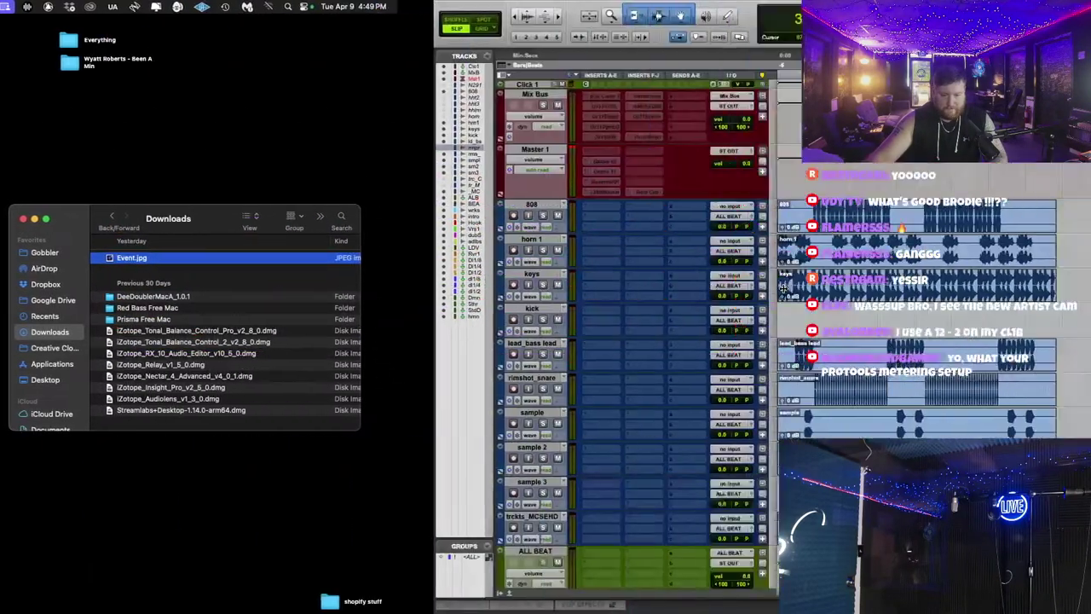
Step: Scroll the Edit window, then switch to the Gmail inbox in Chrome
scroll(715, 320, "down", 2)
scroll(715, 321, "up", 1)
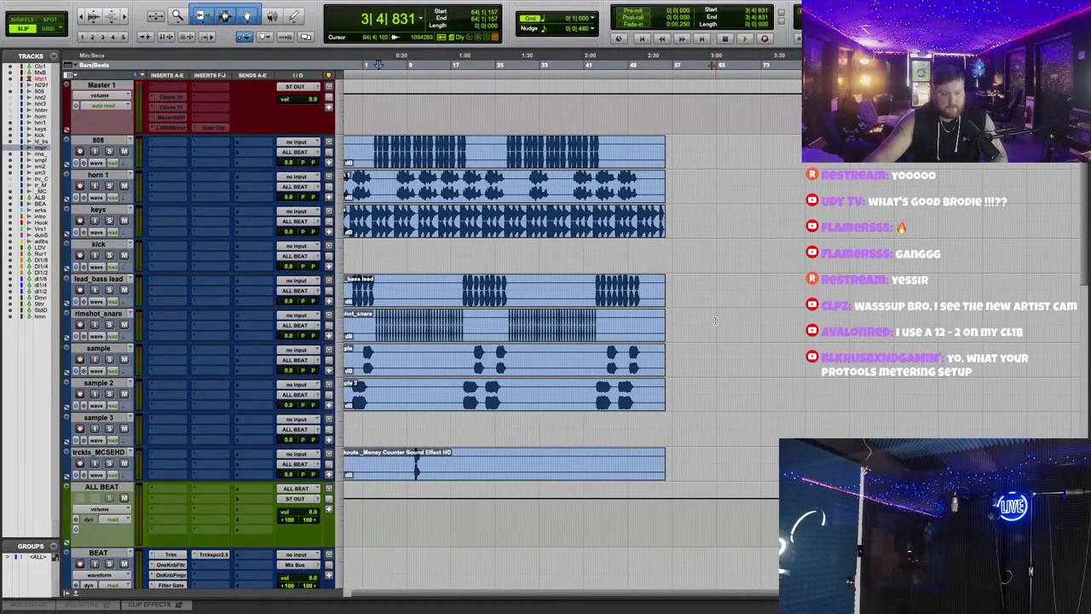
scroll(750, 327, "up", 2)
scroll(750, 326, "up", 2)
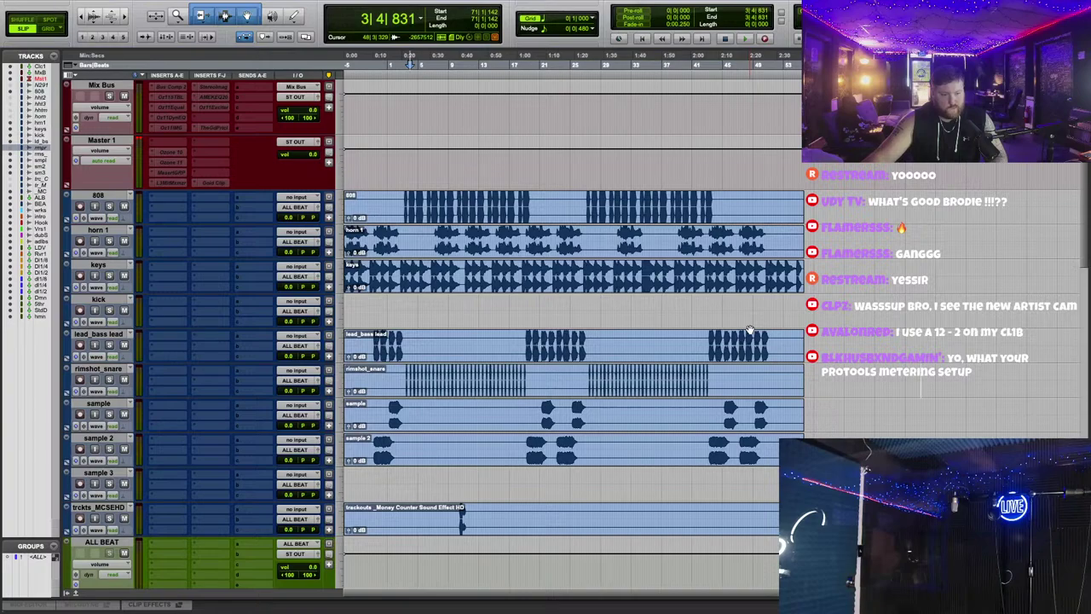
key("super+Tab")
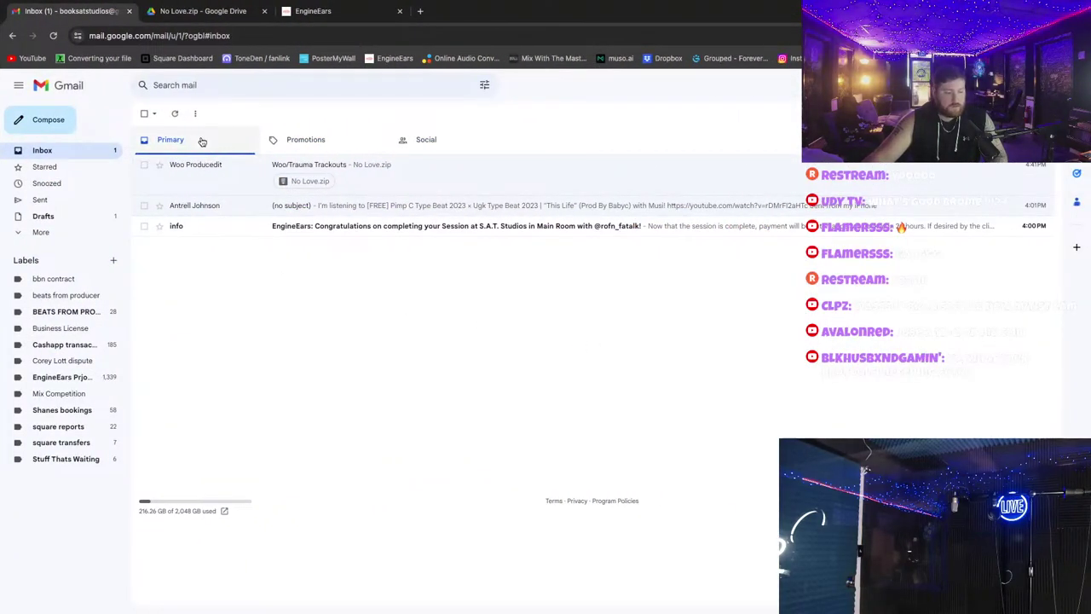
Step: Switch from Gmail back to the full-screen Pro Tools No Love session
key("super+Tab")
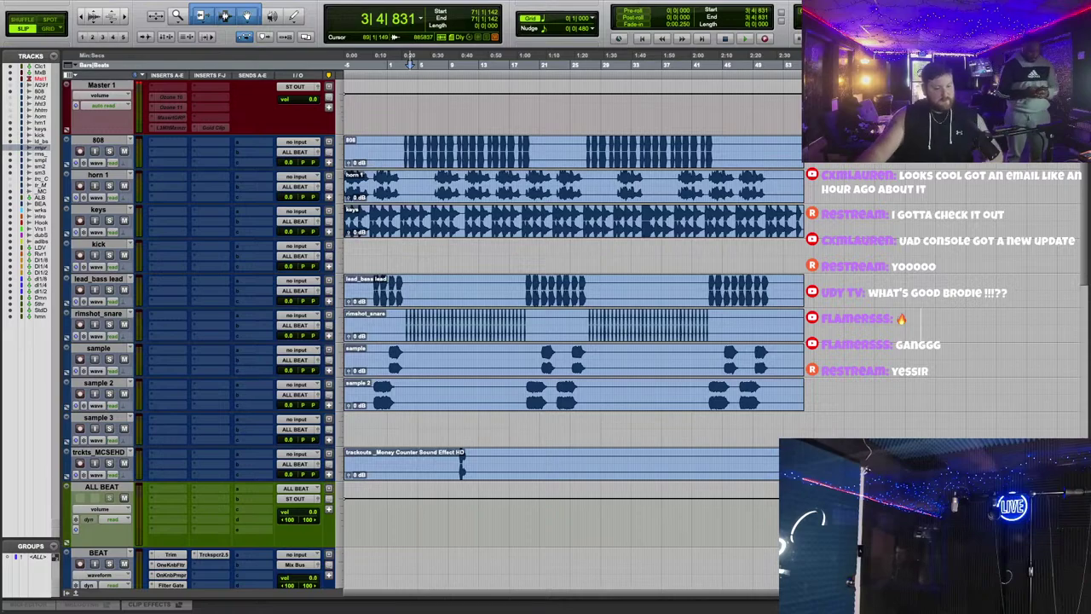
Step: Open the sample 3 email in Gmail, then switch to the desktop with Downloads
key("ctrl+Left")
key("ctrl+Right")
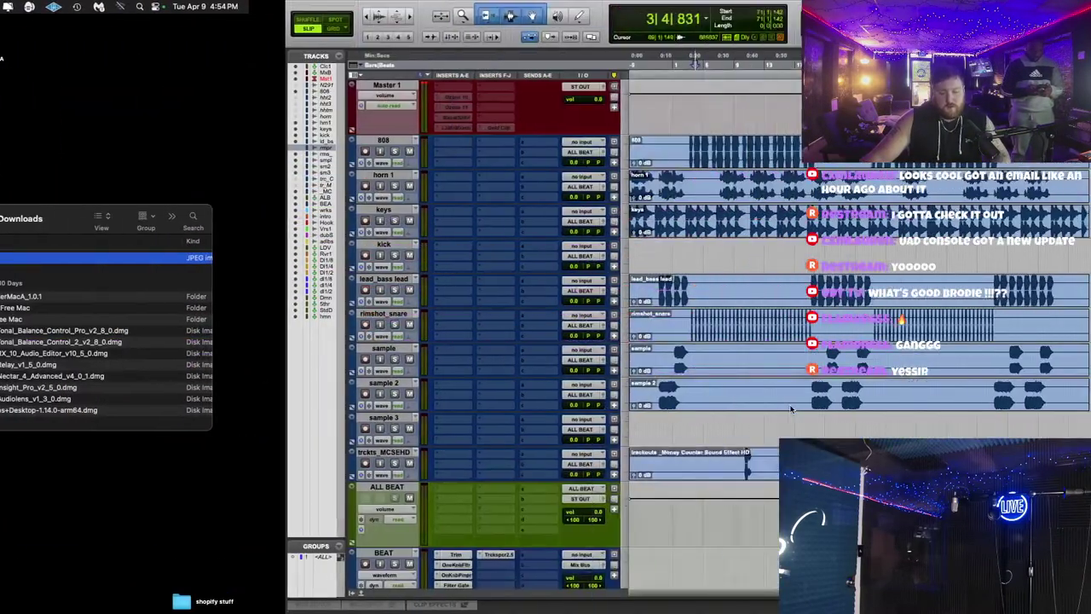
key("ctrl+Right")
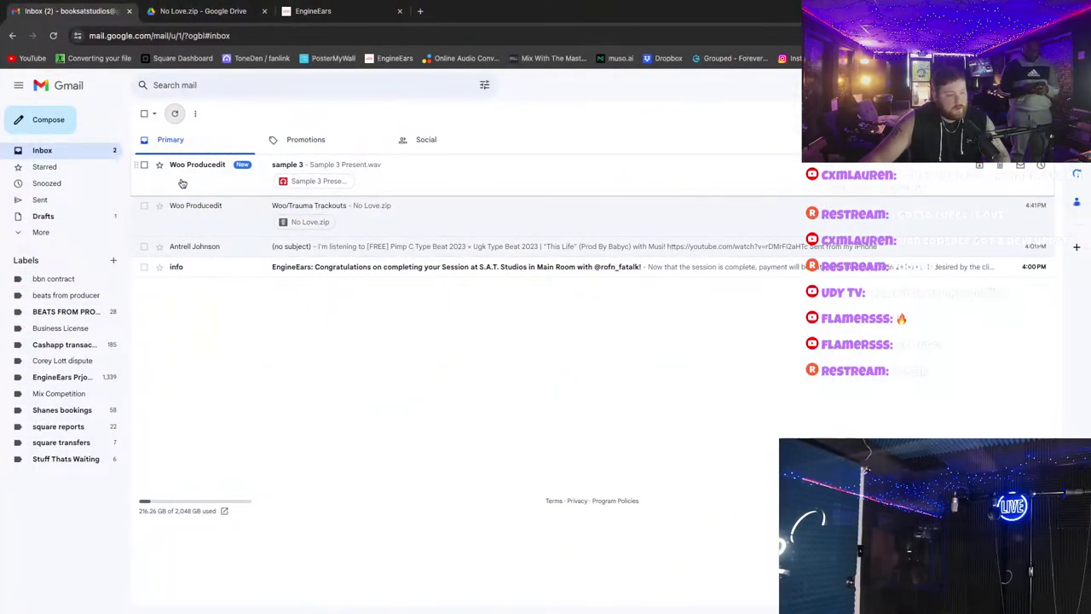
left_click(182, 183)
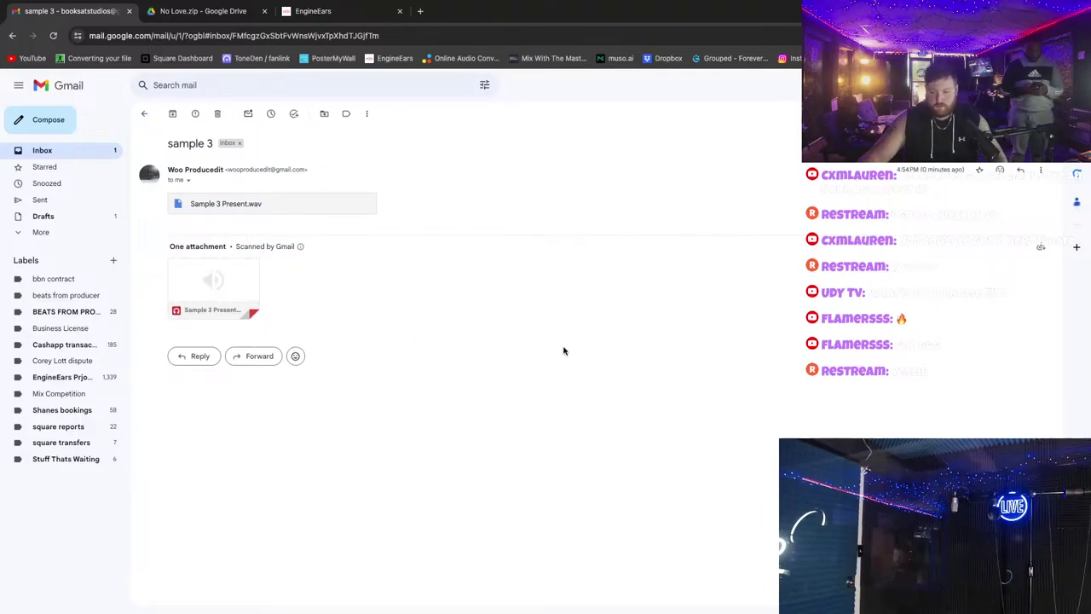
key("ctrl+Left")
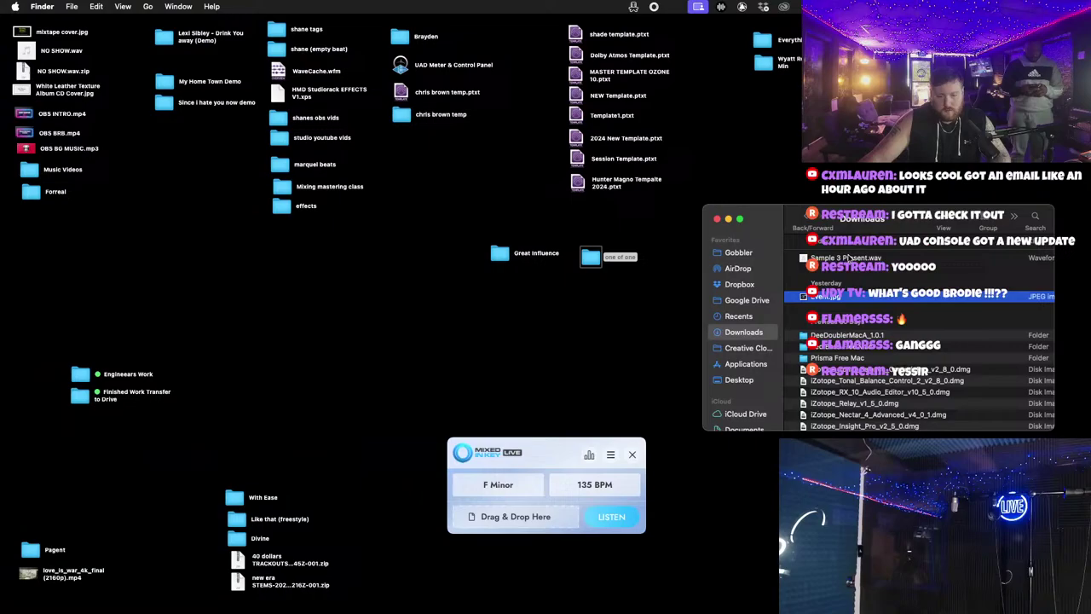
Step: Drag Sample 3 Present.wav from Downloads onto the Pro Tools sample 3 track
left_click(848, 257)
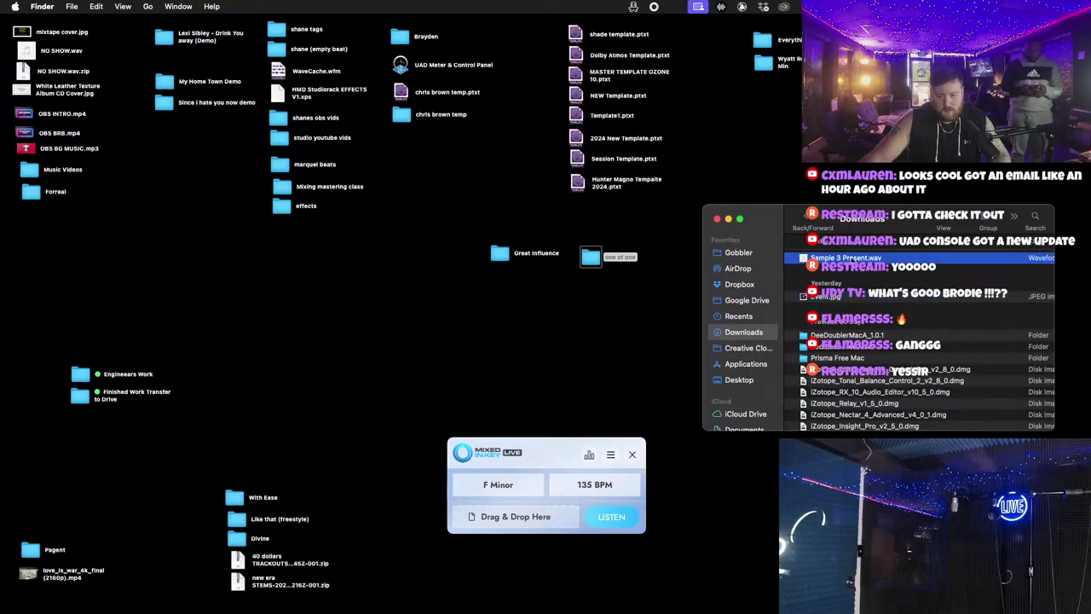
left_click_drag(848, 257, 266, 435)
key("ctrl+Right")
key("super+bracketright")
key("super+bracketright")
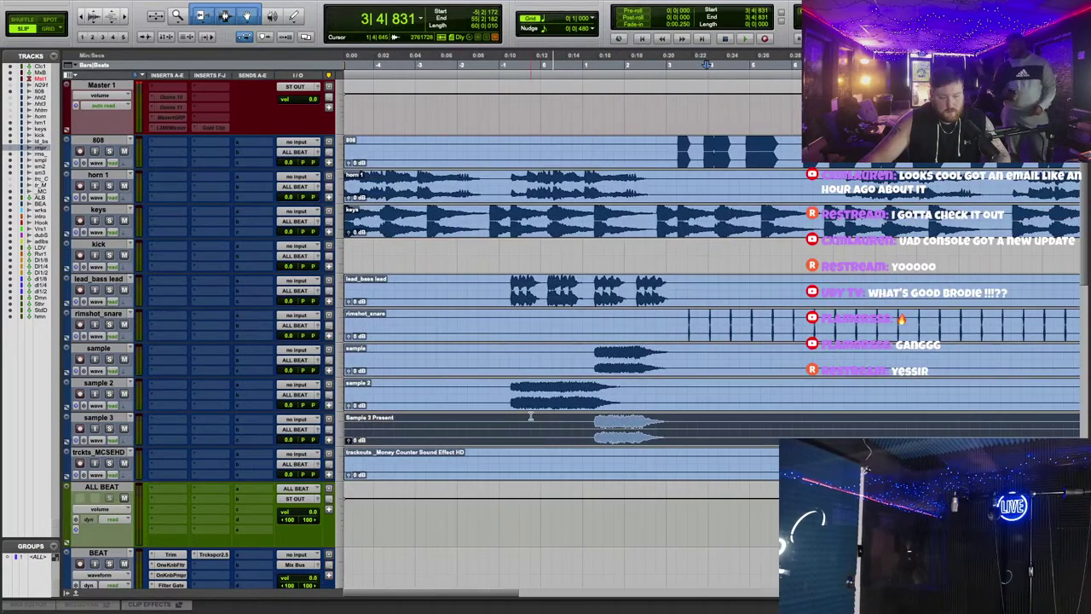
Step: Solo sample 3, then the sample track, playing each from near the start
left_click(109, 429)
left_click(582, 64)
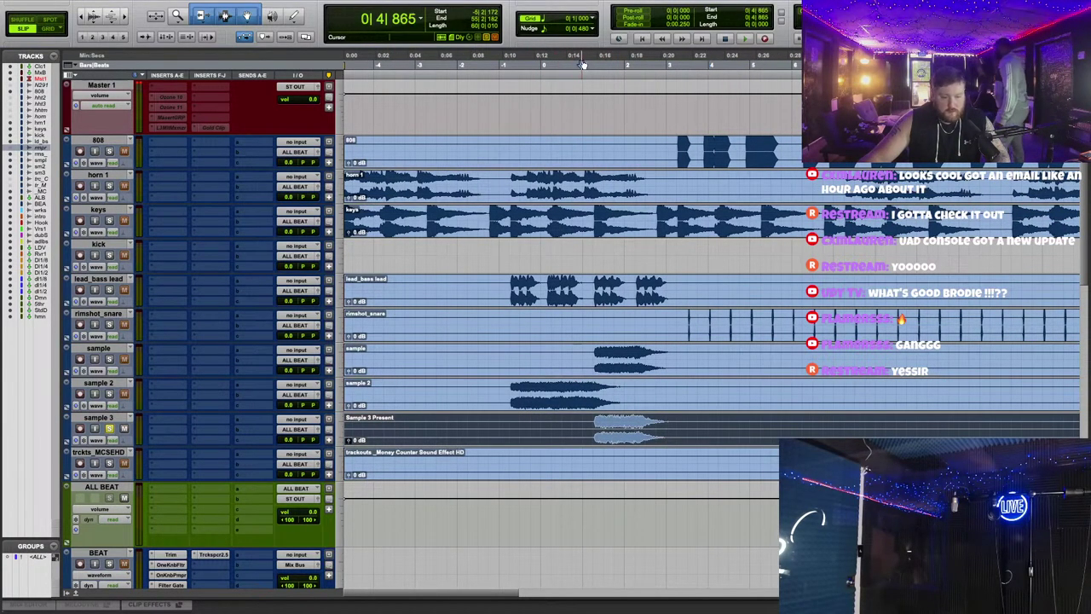
key("space")
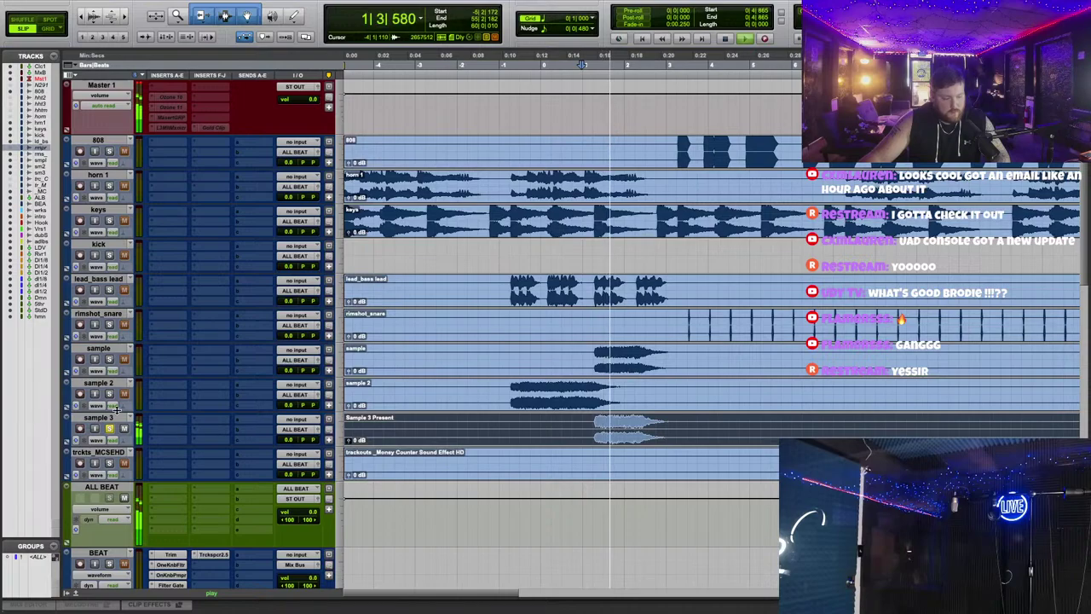
key("space")
left_click(109, 359)
key("space")
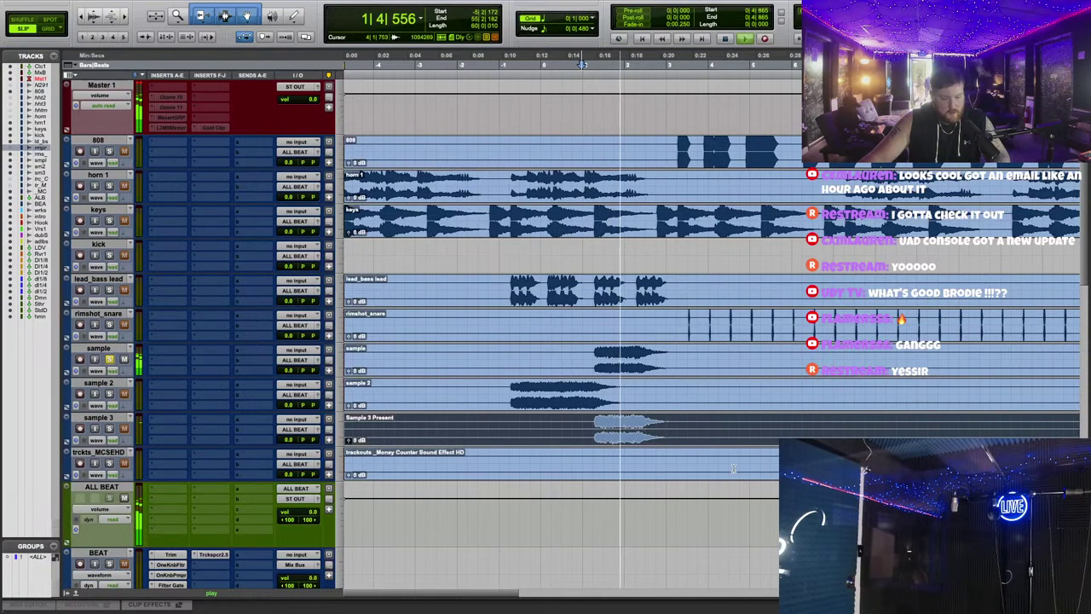
key("space")
Step: Zoom into the Sample 3 Present clip waveform and replay, comparing sample 3 against sample
key("r")
key("r")
key("r")
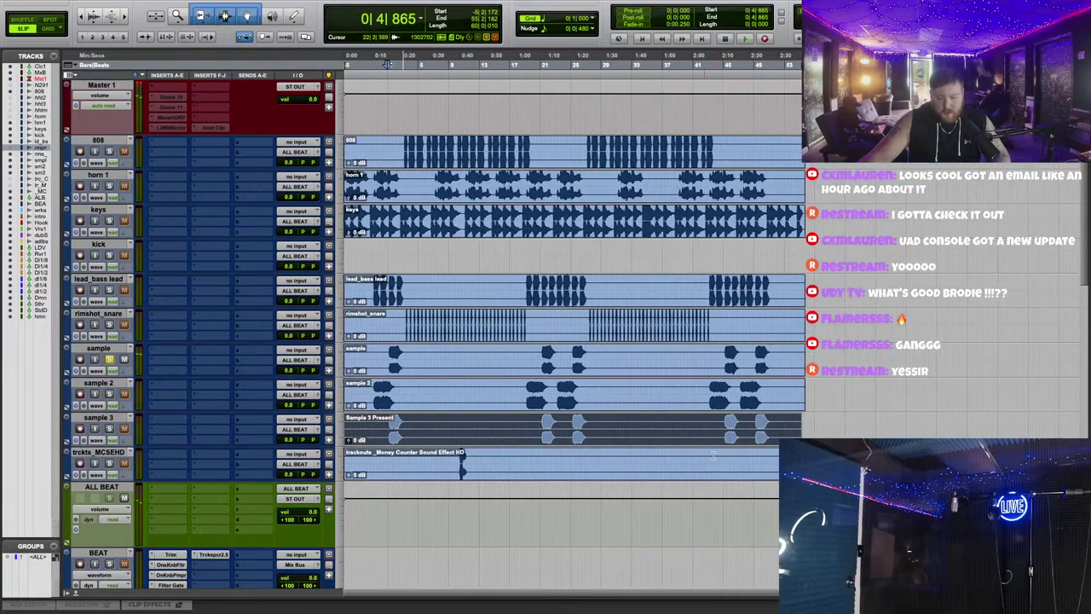
left_click(772, 447)
left_click(739, 442)
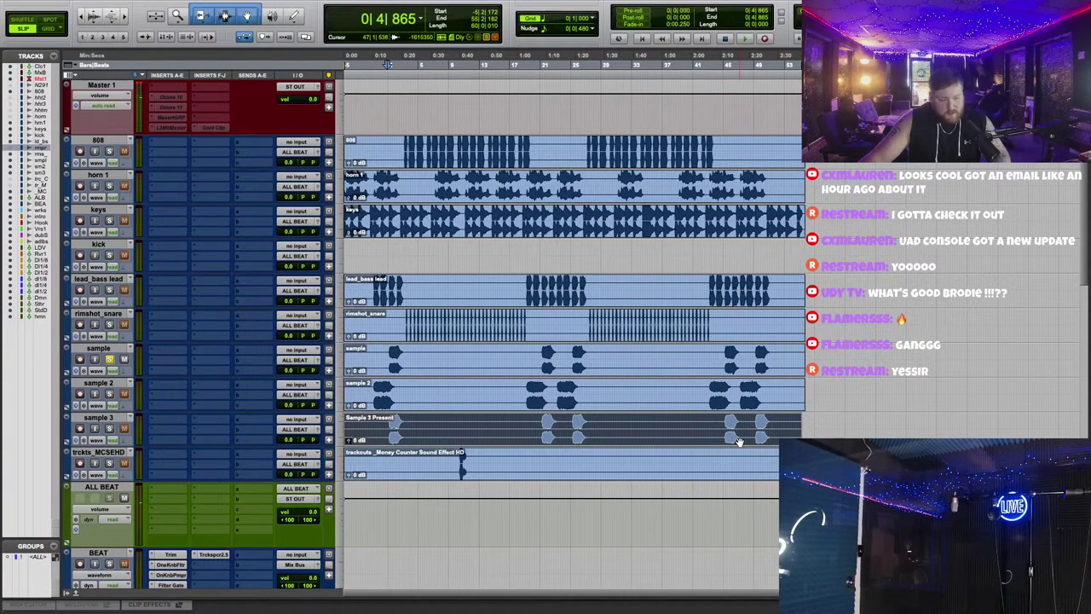
key("t")
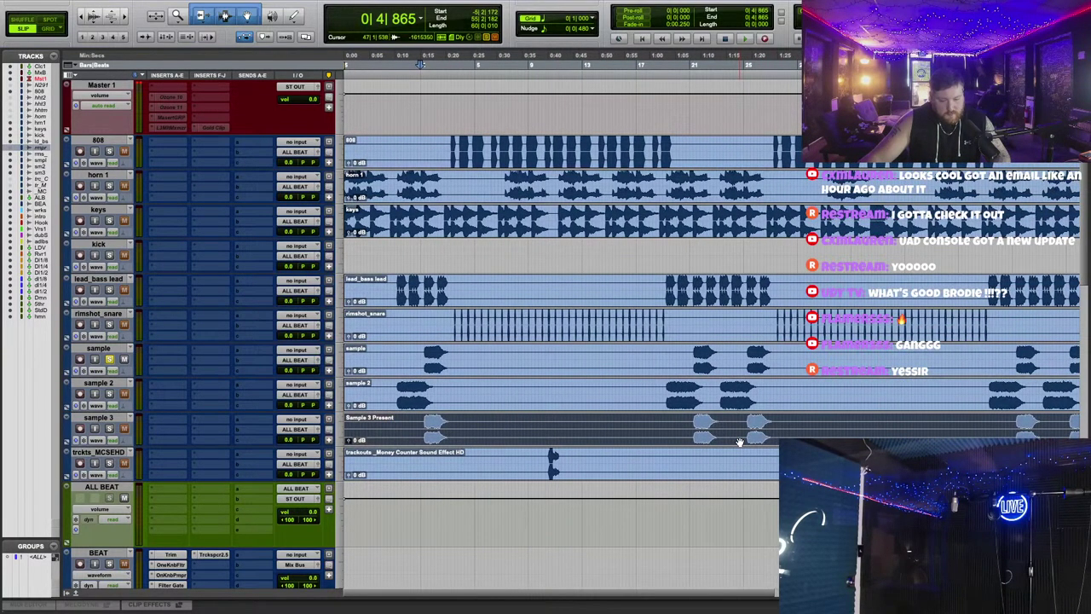
key("t")
key("t")
key("t")
key("t")
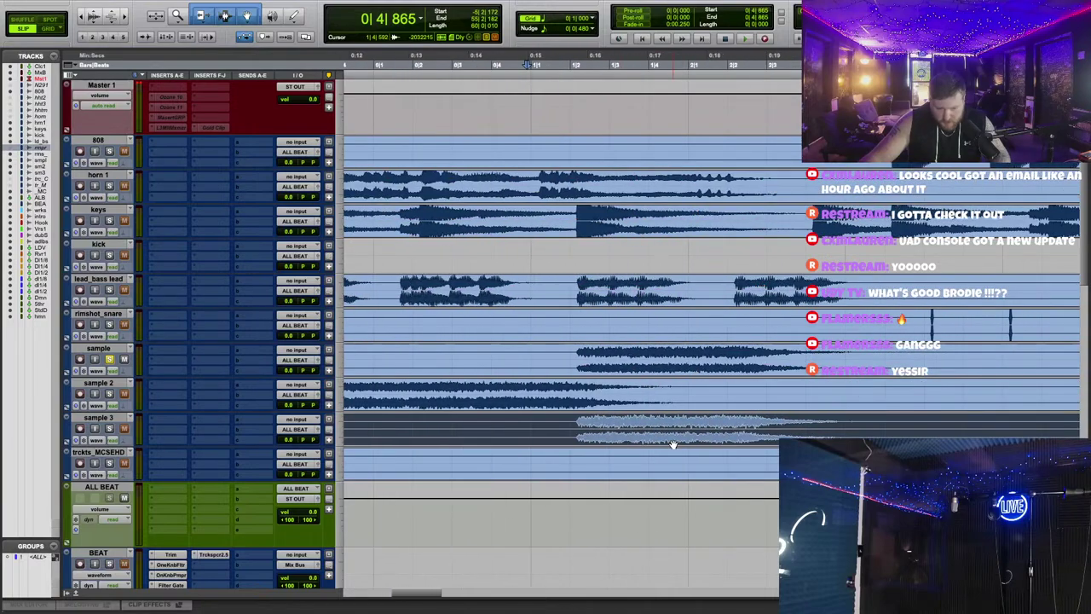
key("r")
key("r")
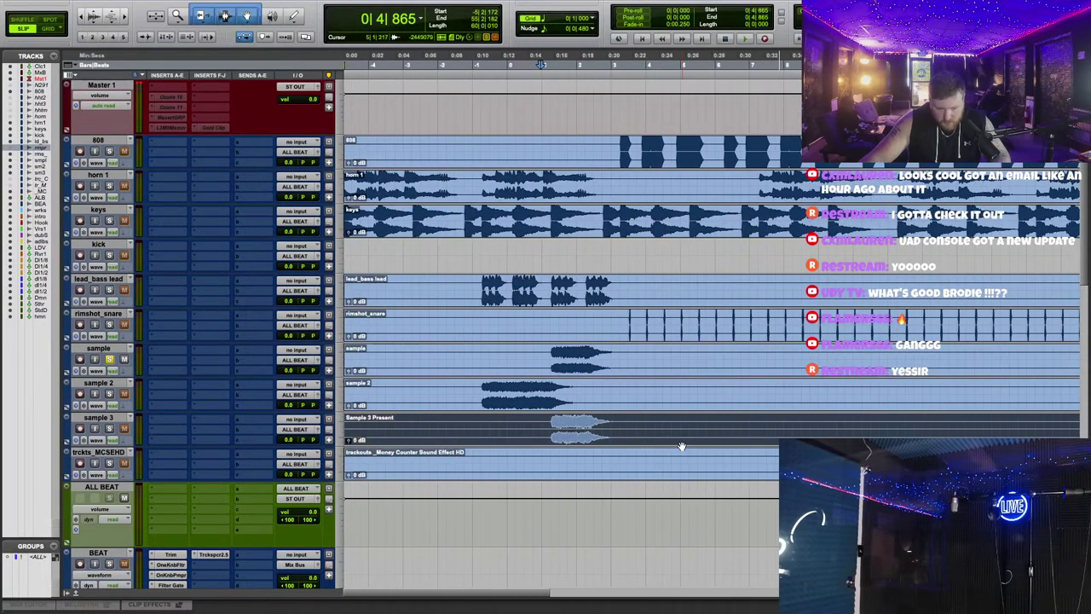
key("space")
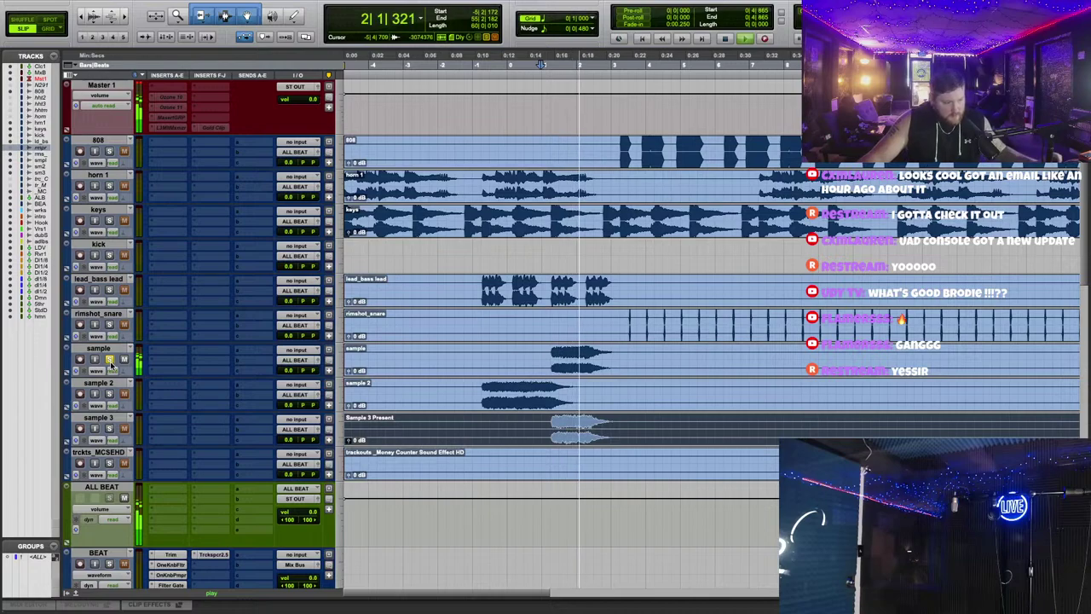
left_click(109, 428)
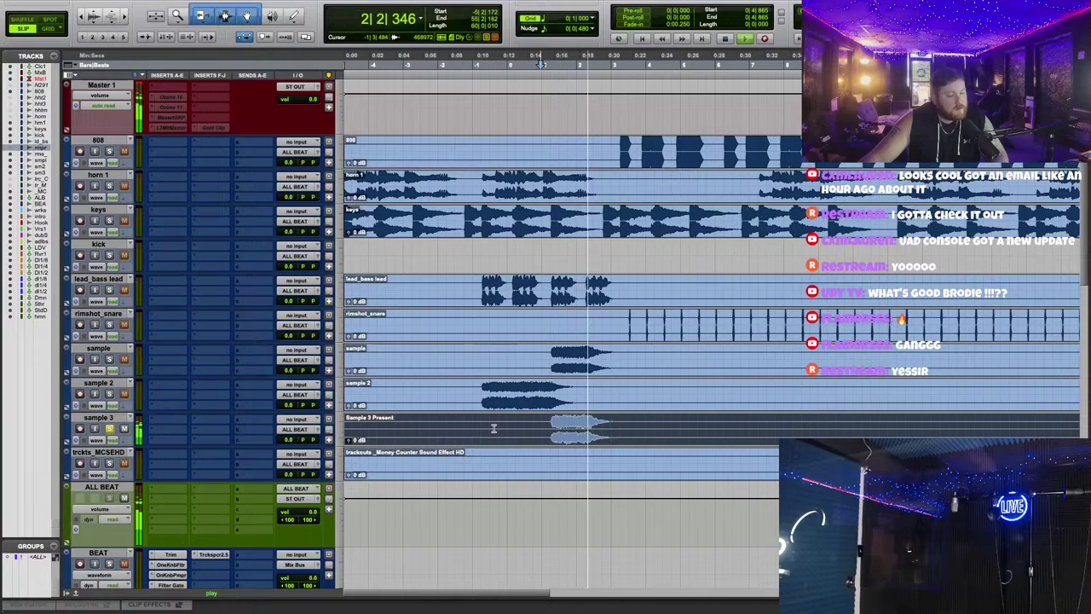
left_click(109, 358)
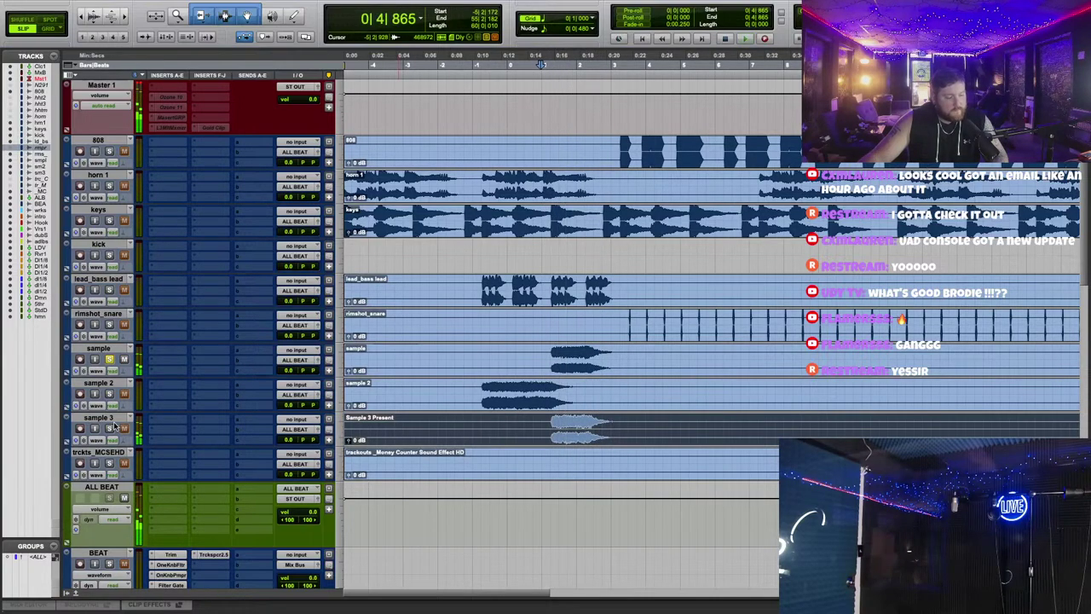
Step: Hide the sample 3 track and make it inactive
key("r")
key("r")
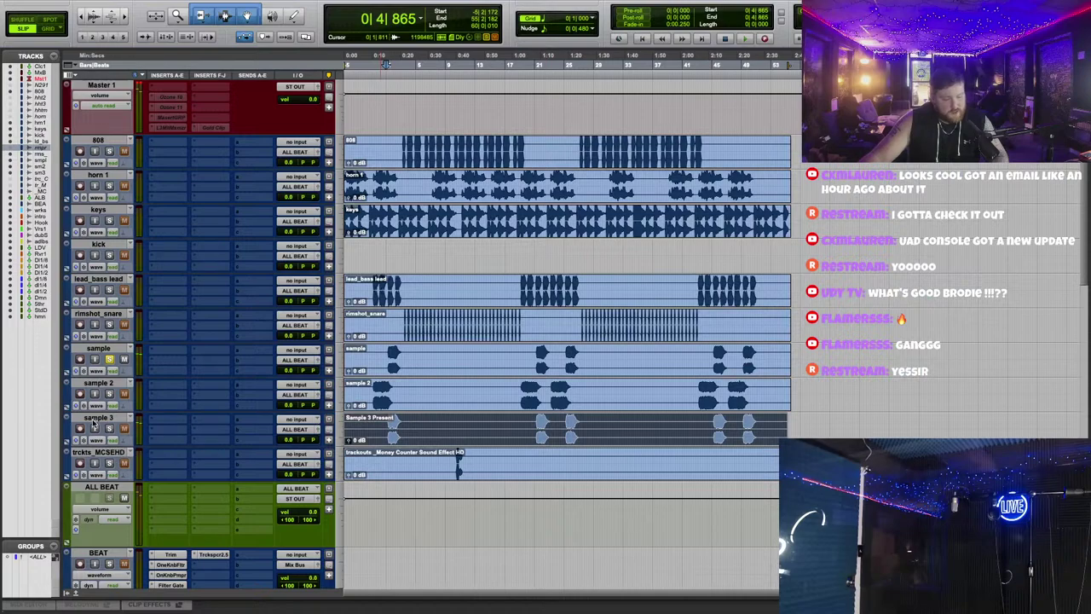
right_click(94, 424)
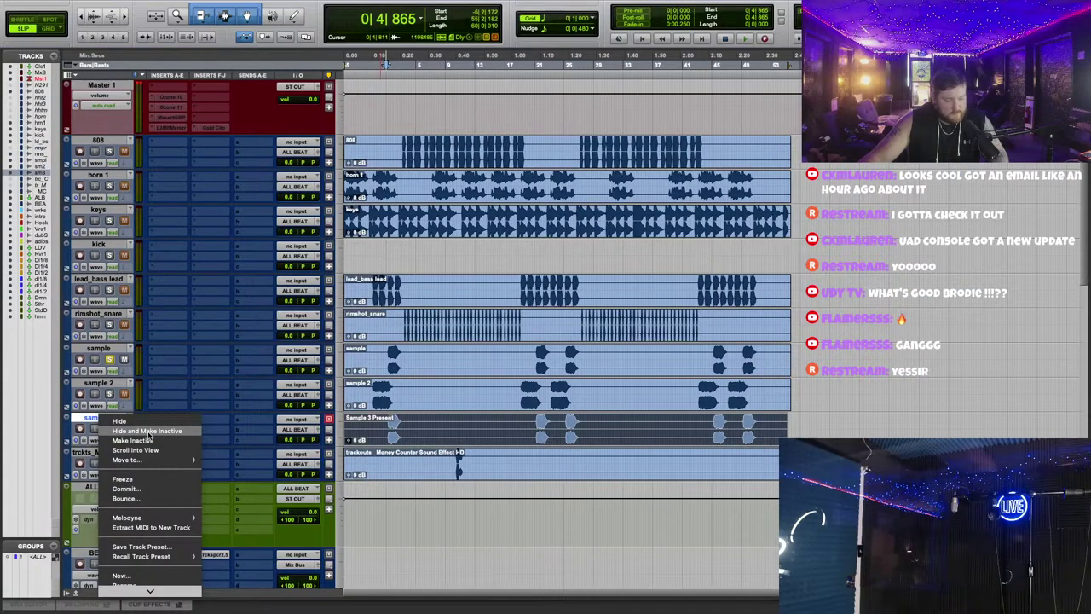
left_click(147, 431)
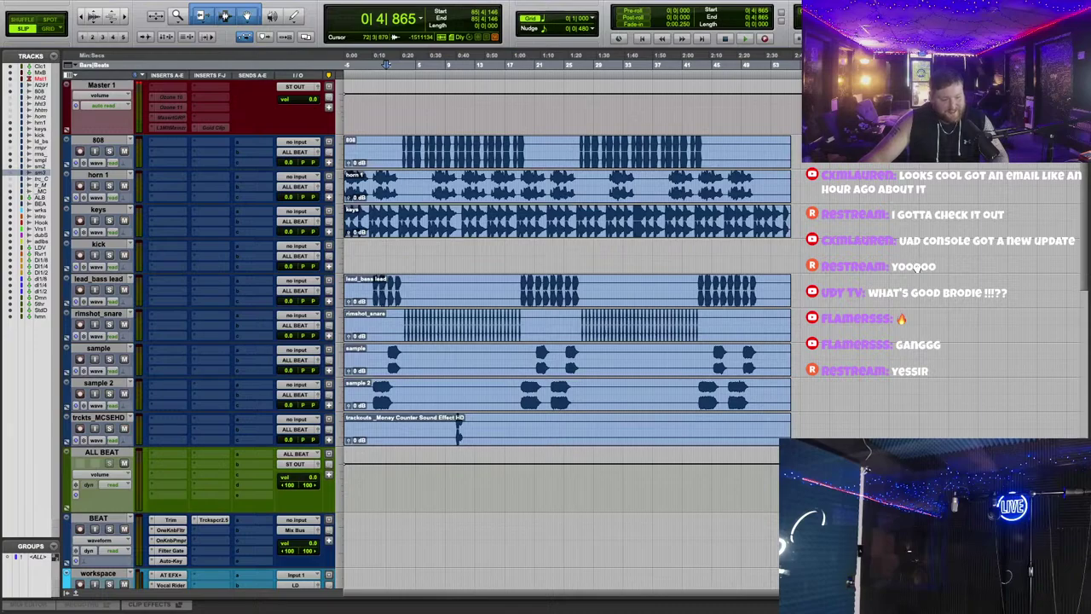
Step: Scroll up the track list and switch to Gmail in the browser
scroll(682, 298, "up", 2)
scroll(508, 320, "up", 2)
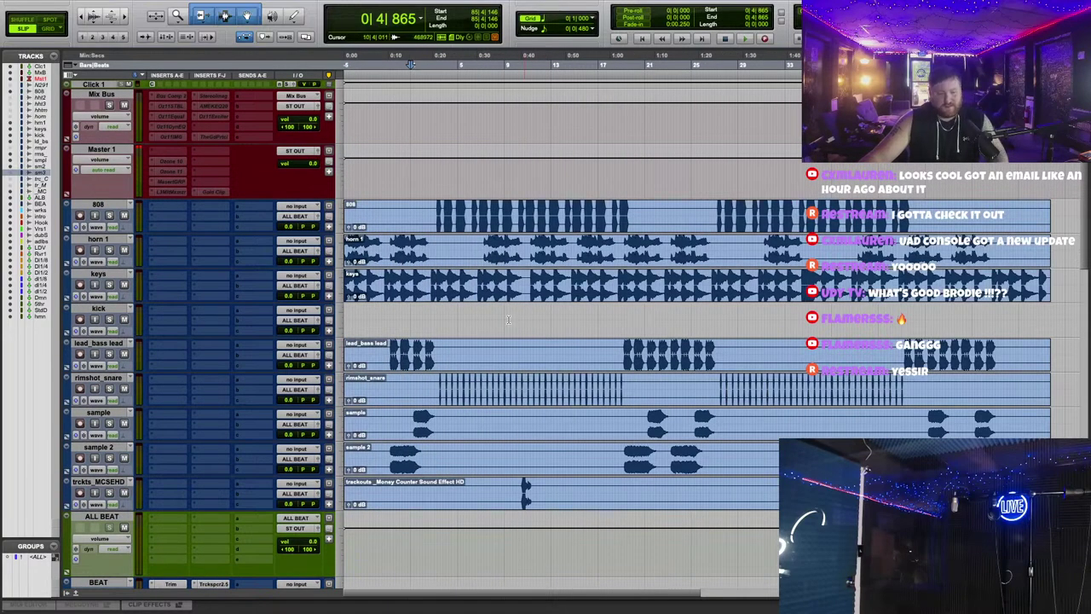
key("super+Tab")
Step: Trash the Woo/Trauma Trackouts email with No Love.zip, refresh, and close its Drive tab
left_click(44, 153)
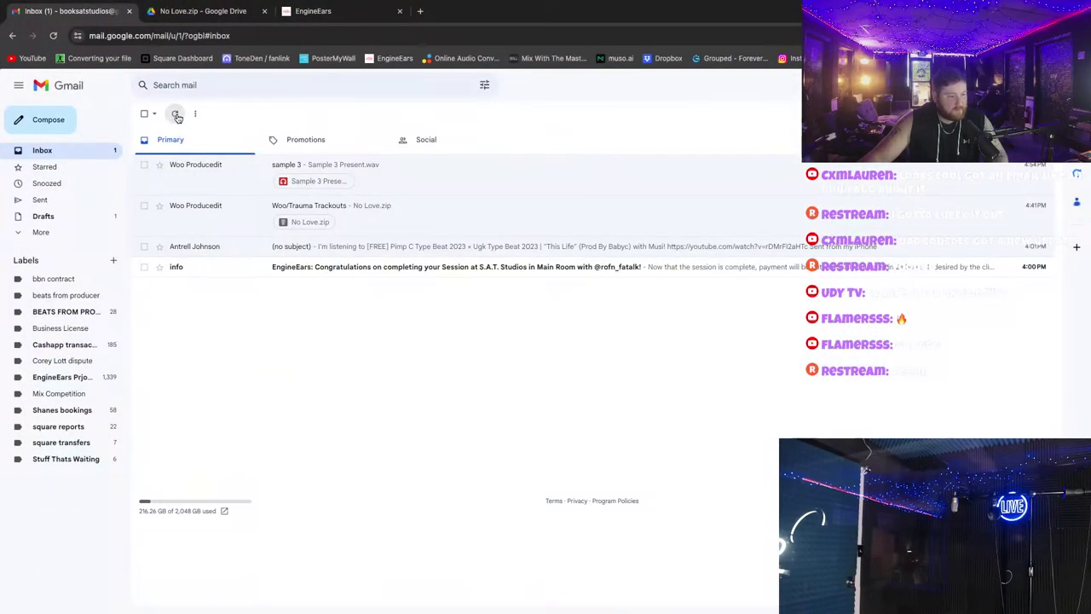
left_click(175, 114)
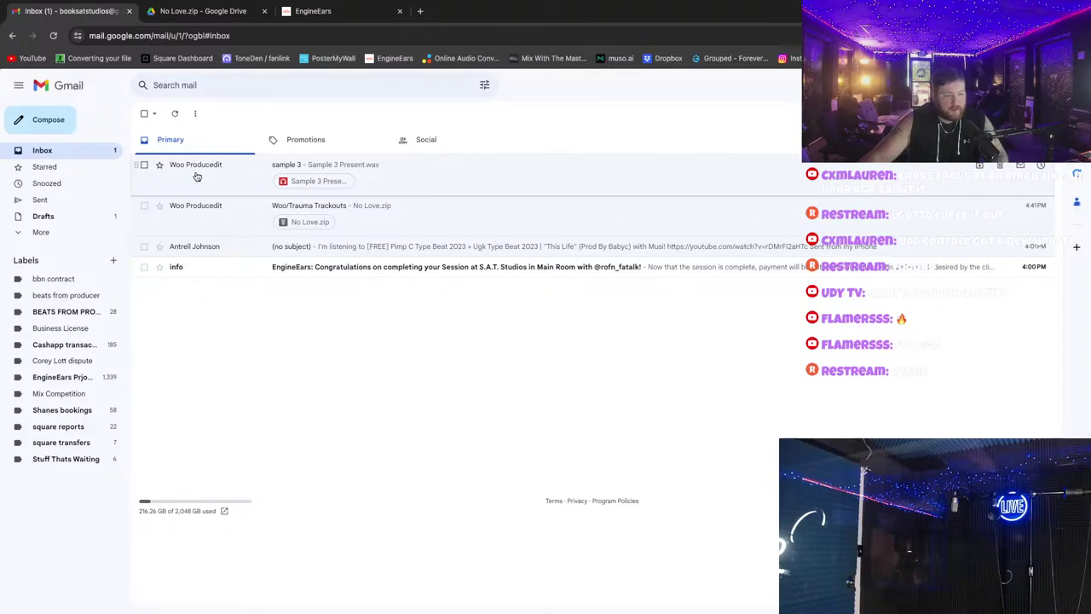
left_click(1001, 207)
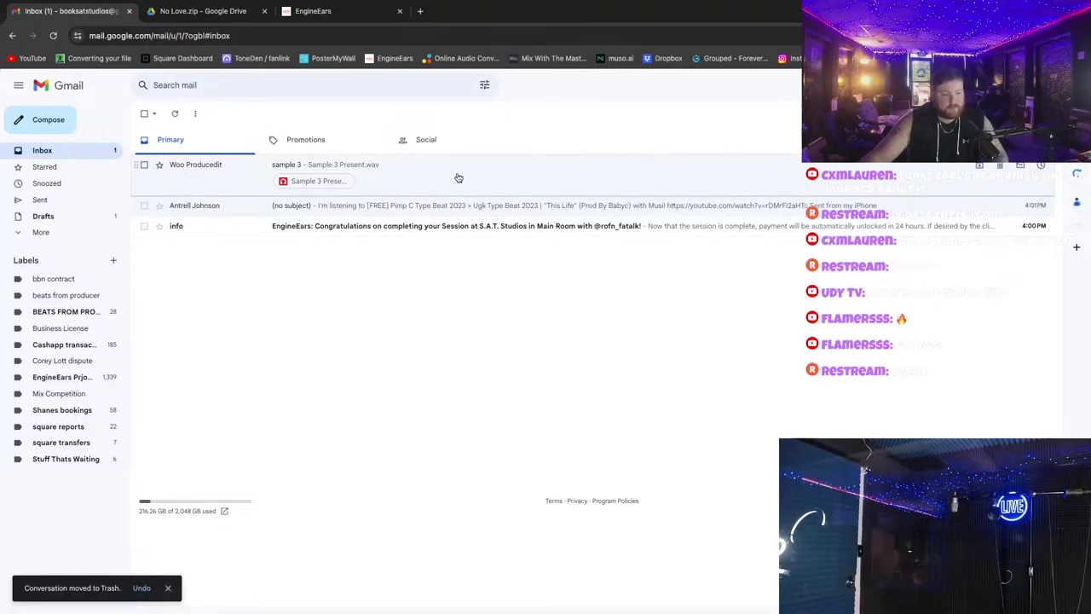
left_click(176, 115)
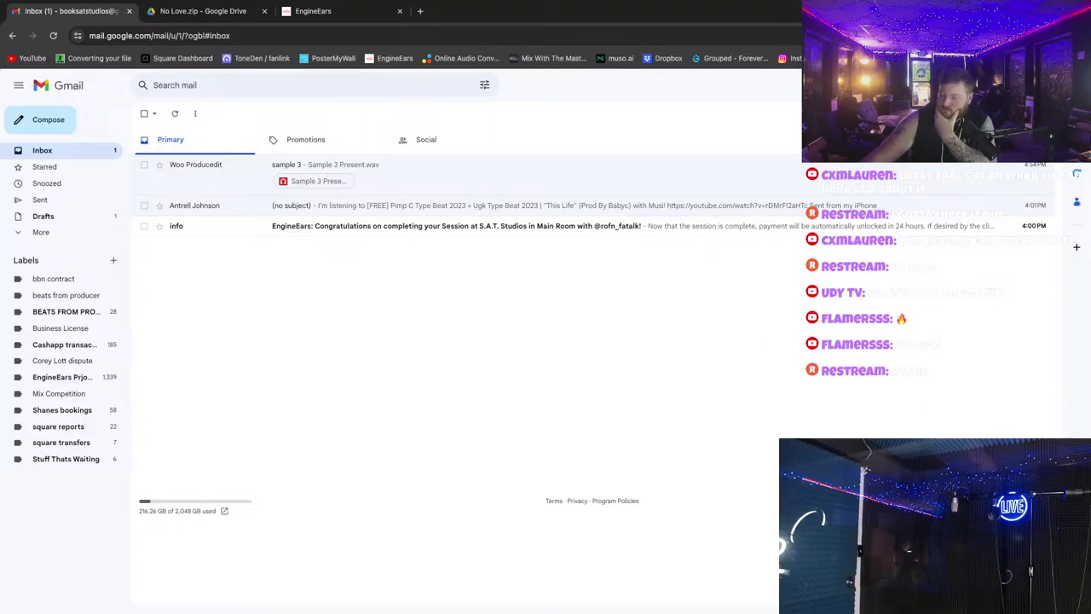
left_click(175, 113)
left_click(201, 13)
left_click(265, 11)
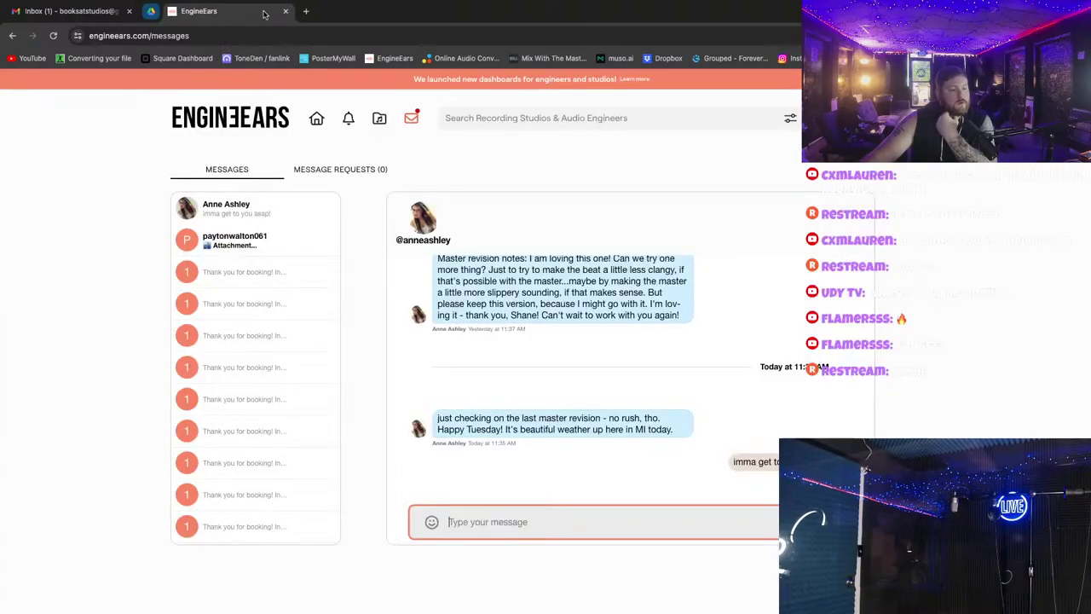
Step: Go back to the Gmail inbox, where the new Kick .wav.zip email has arrived
left_click(68, 11)
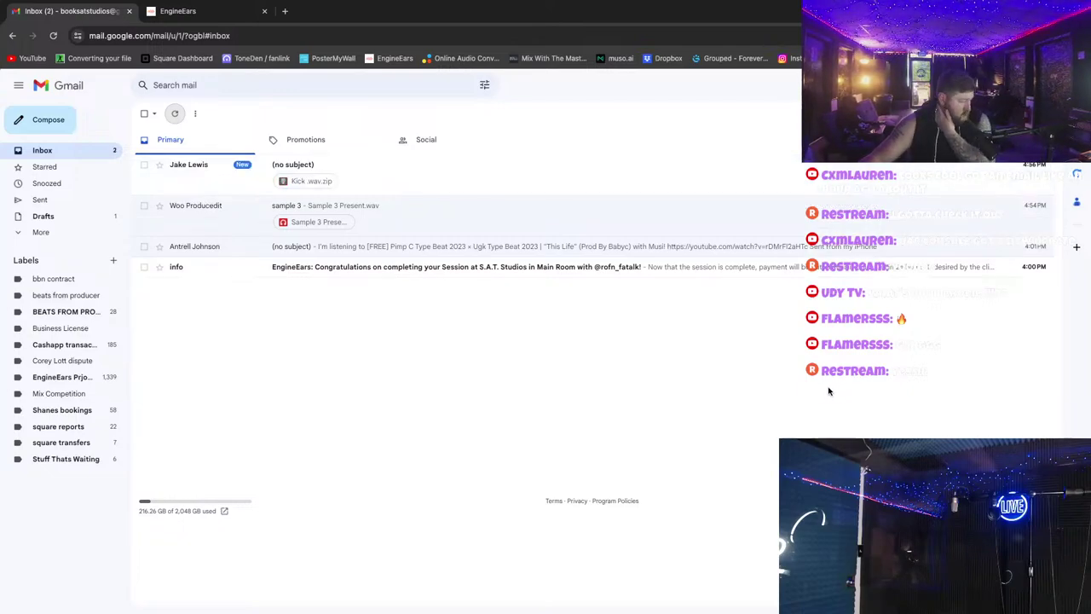
Step: Open the (no subject) email, download Kick .wav.zip and preview the archive's contents
left_click(214, 185)
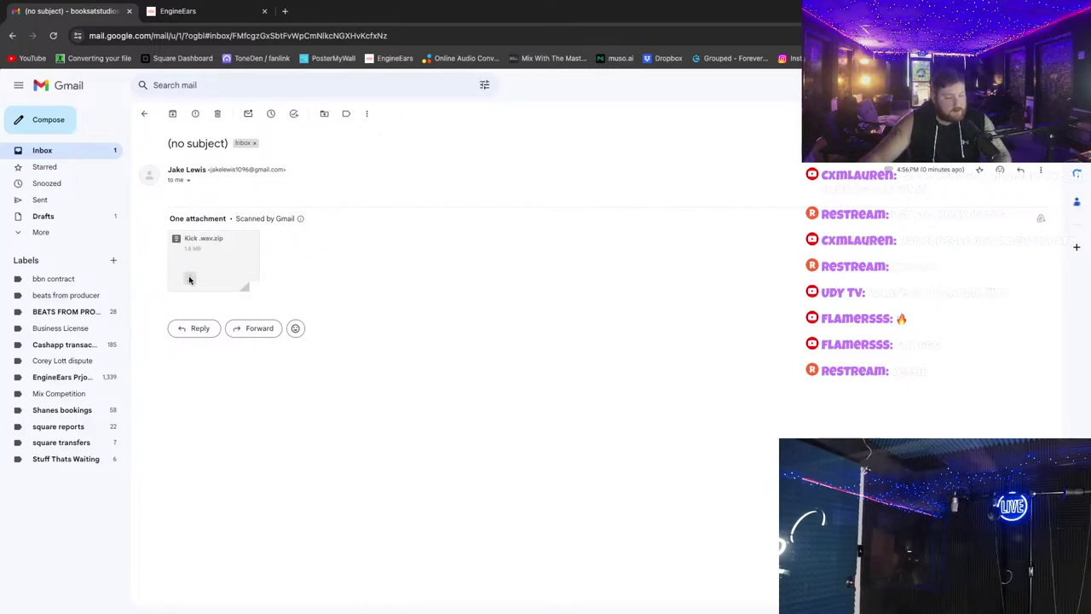
left_click(190, 280)
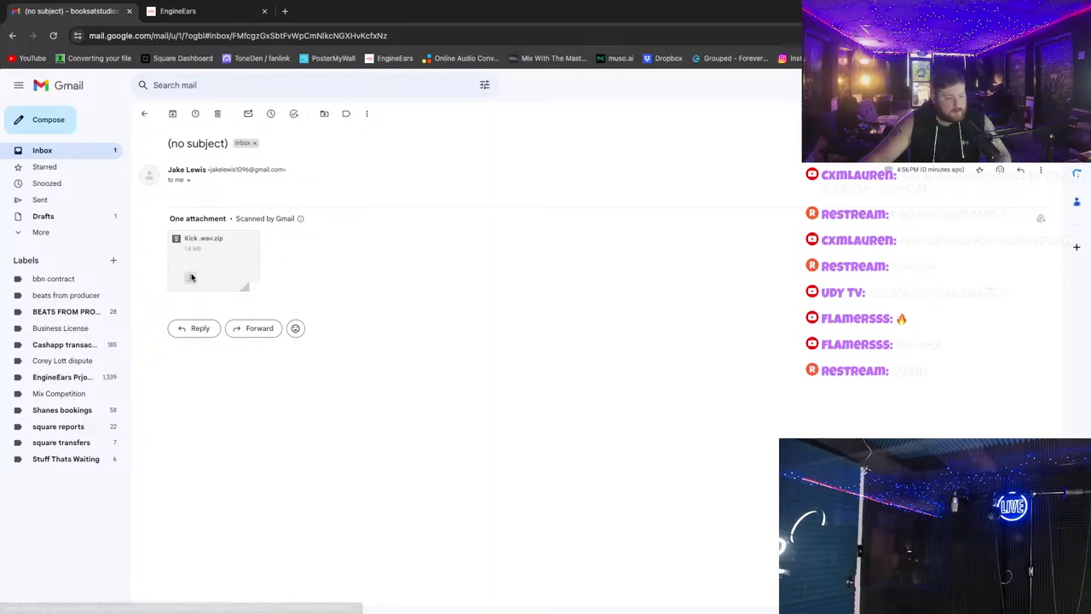
left_click(209, 258)
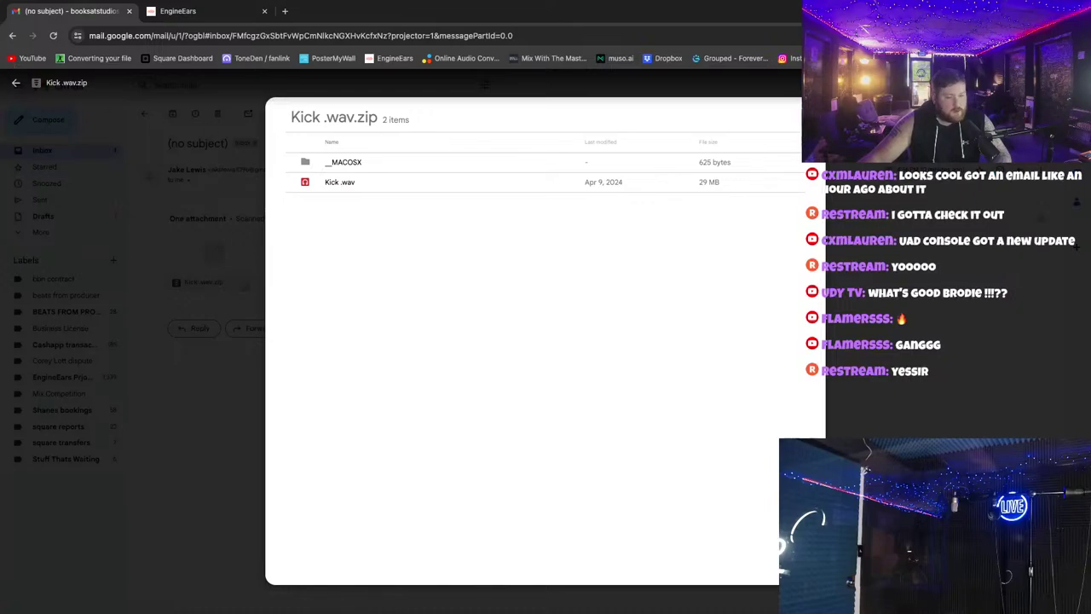
left_click(16, 83)
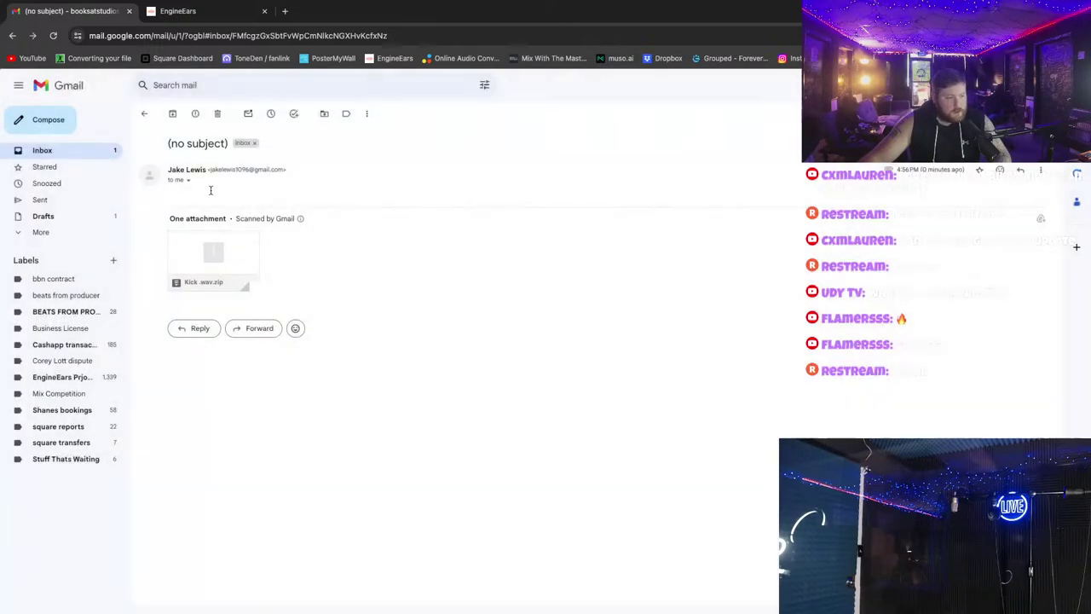
left_click(206, 262)
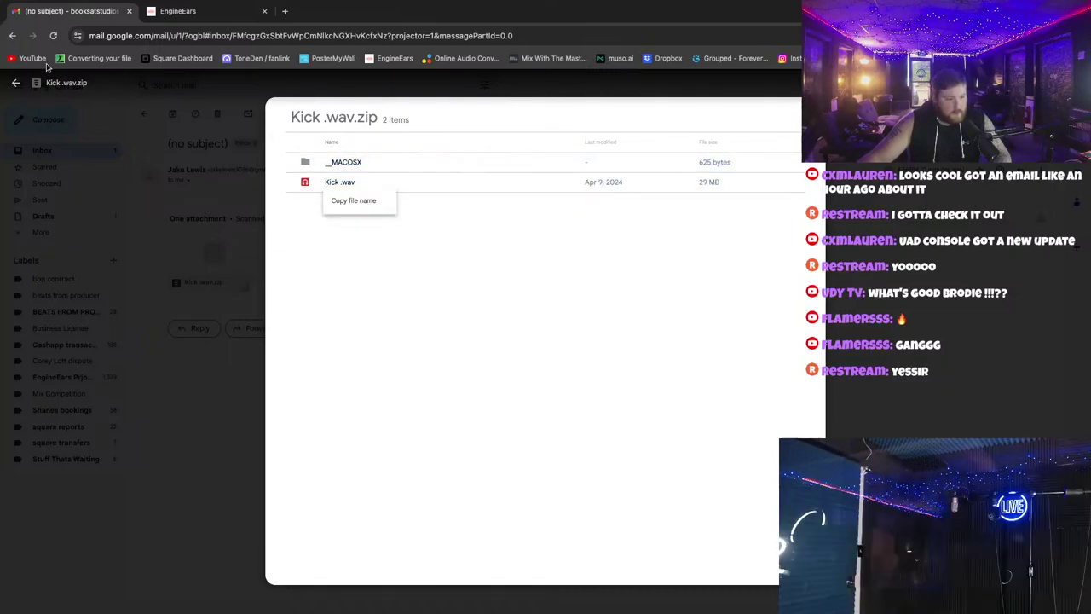
left_click(15, 82)
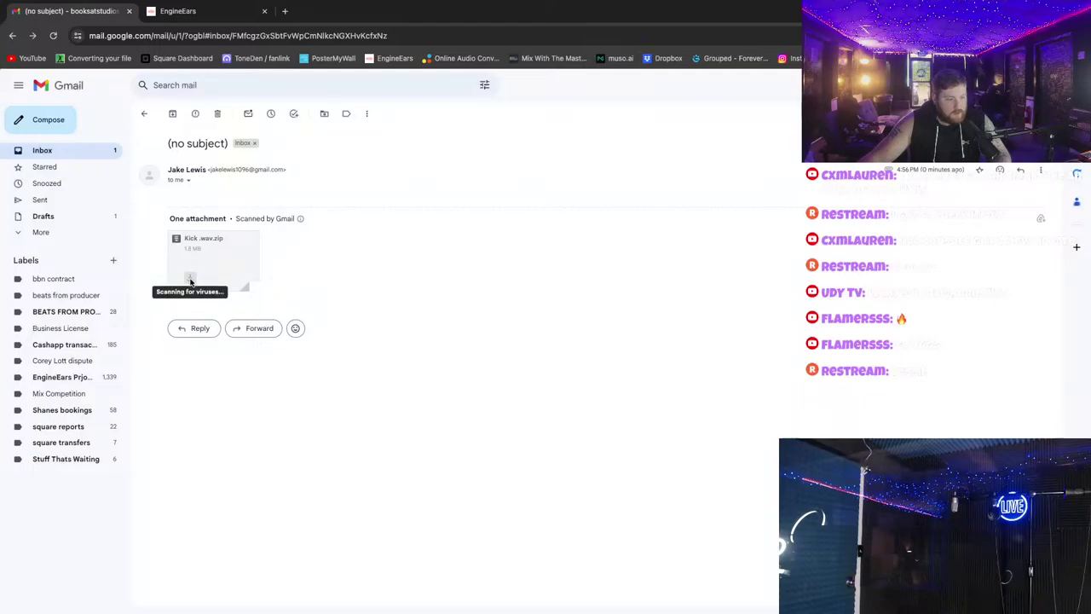
left_click(190, 243)
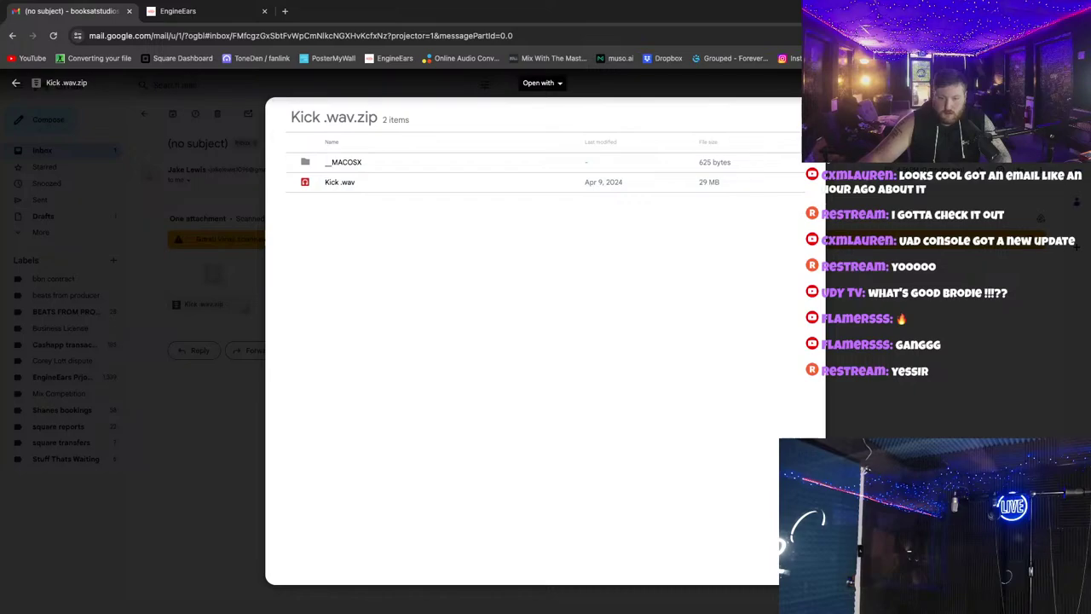
left_click(241, 209)
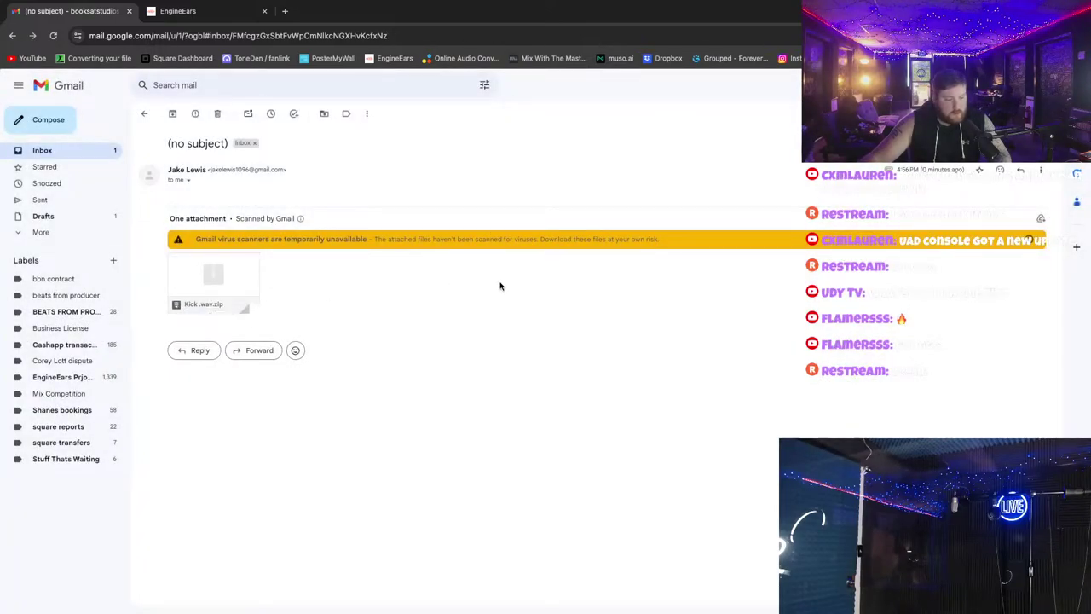
key("ctrl+Left")
key("ctrl+Left")
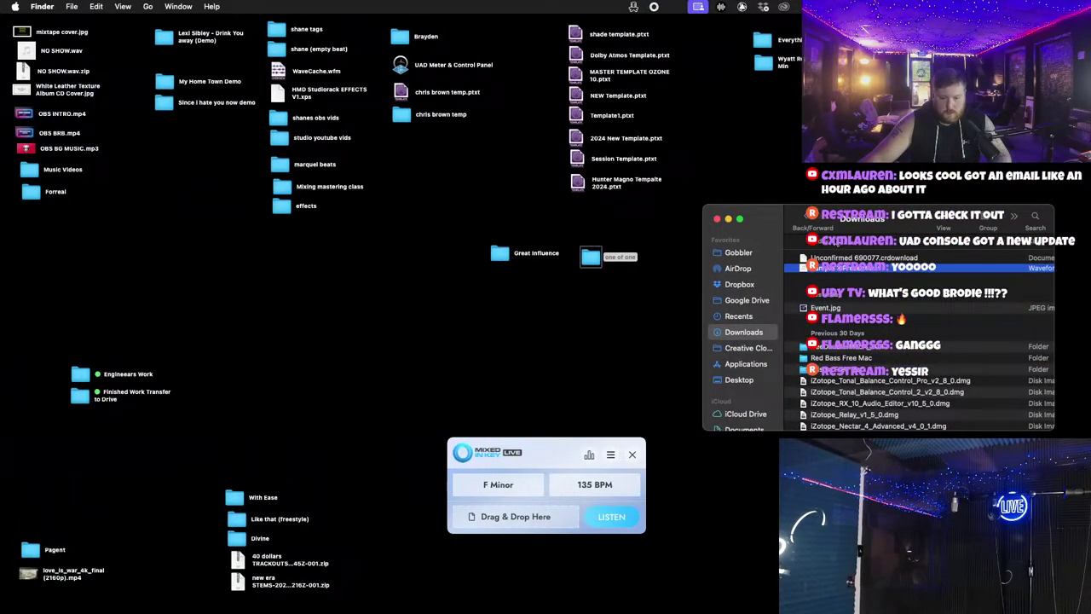
Step: Unzip the downloaded Kick .wav.zip in the Downloads window
left_click_drag(776, 218, 776, 187)
right_click(866, 239)
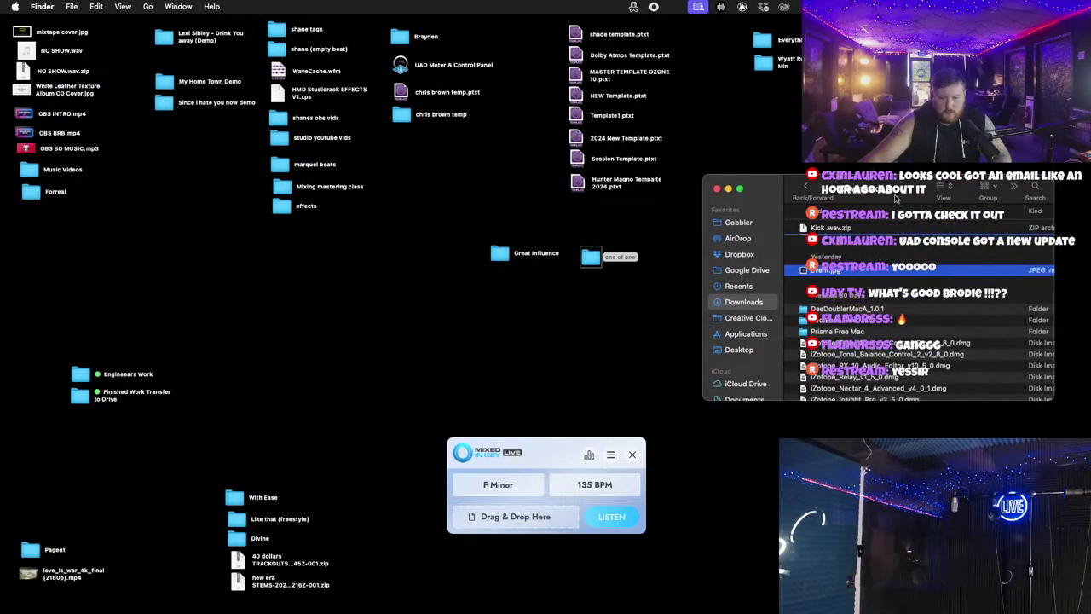
double_click(834, 228)
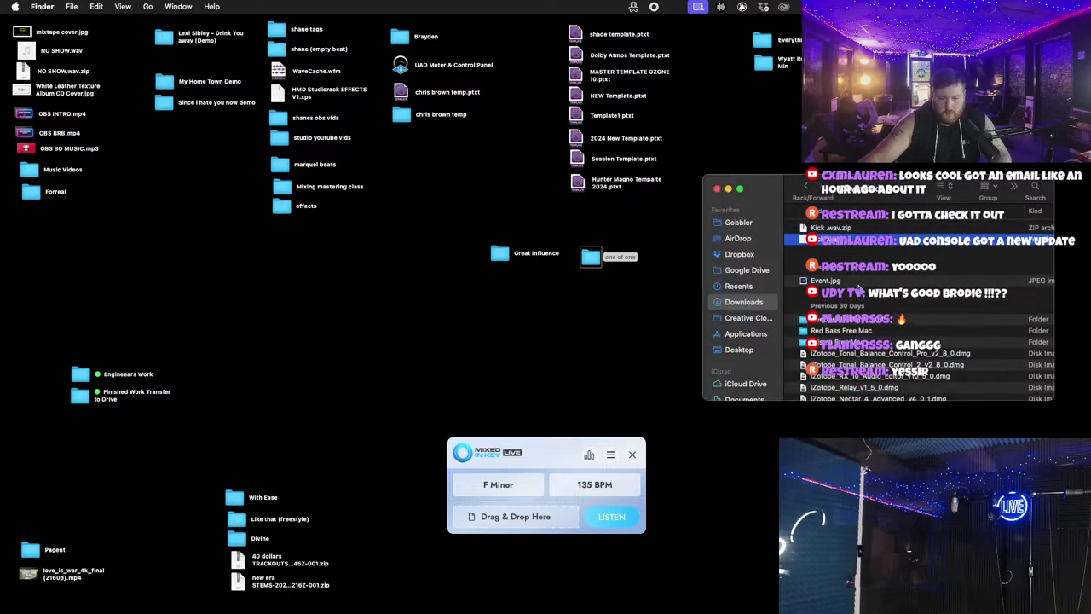
key("ctrl+Right")
key("ctrl+Right")
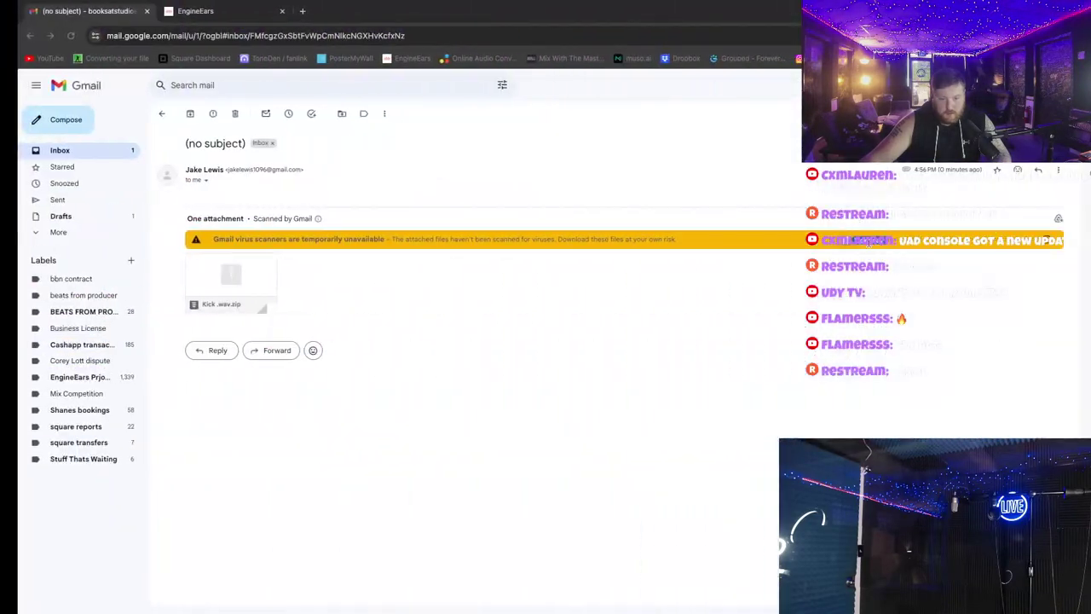
key("ctrl+Left")
Step: Drop the Kick .wav audio onto the kick track and play the beat with it
left_click_drag(350, 322, 367, 322)
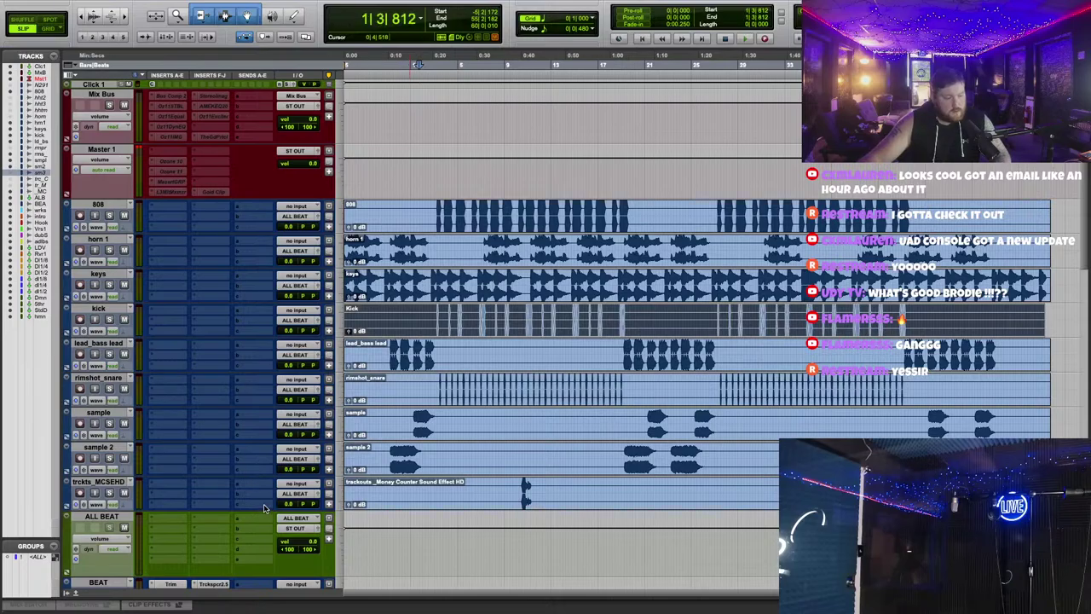
key("space")
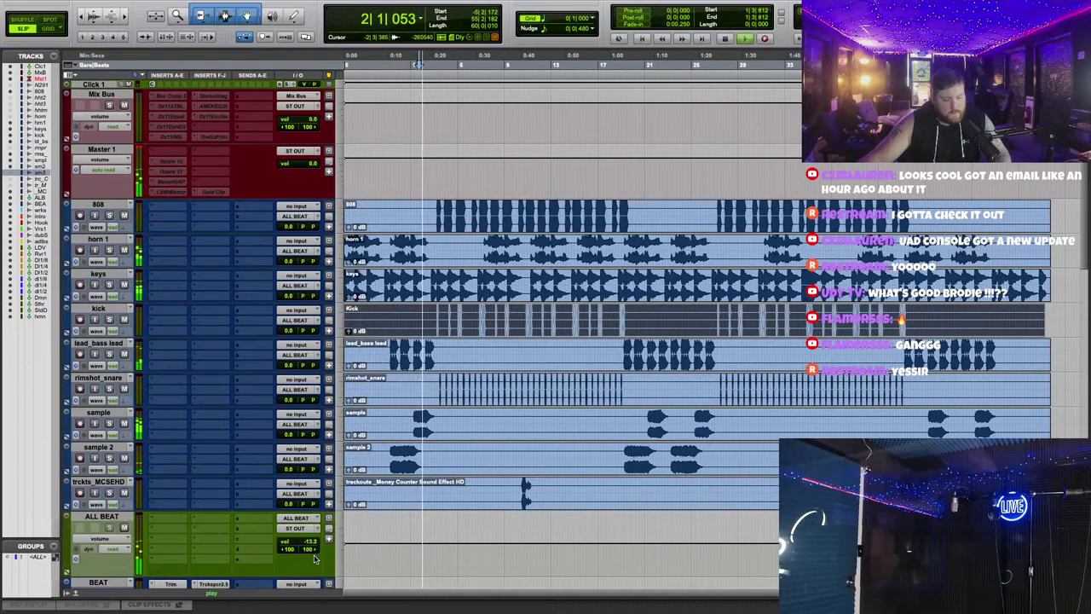
key("ctrl+Left")
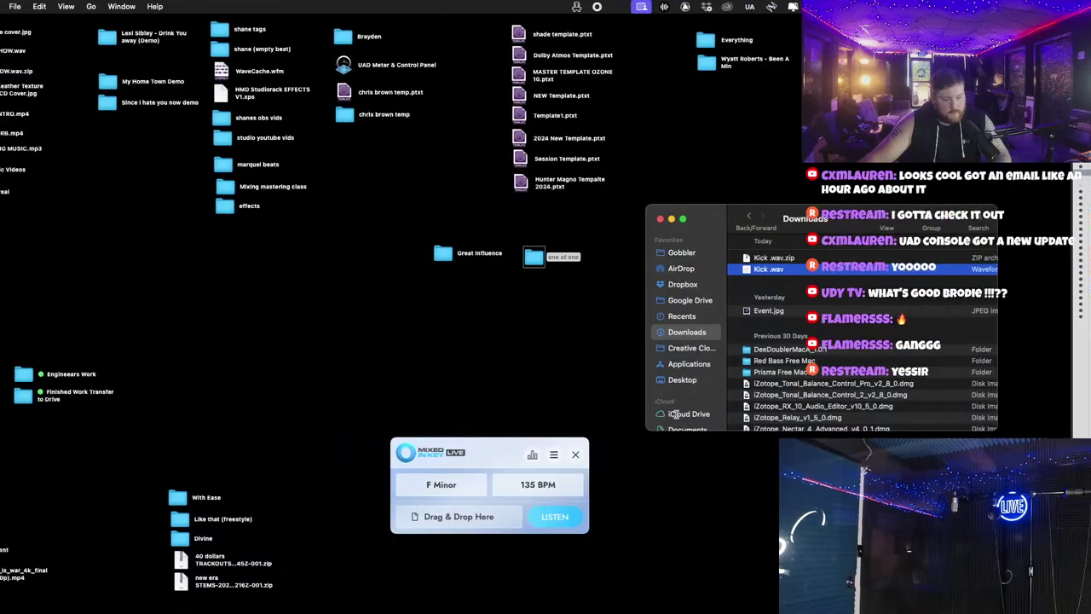
key("ctrl+Right")
scroll(516, 340, "up", 8)
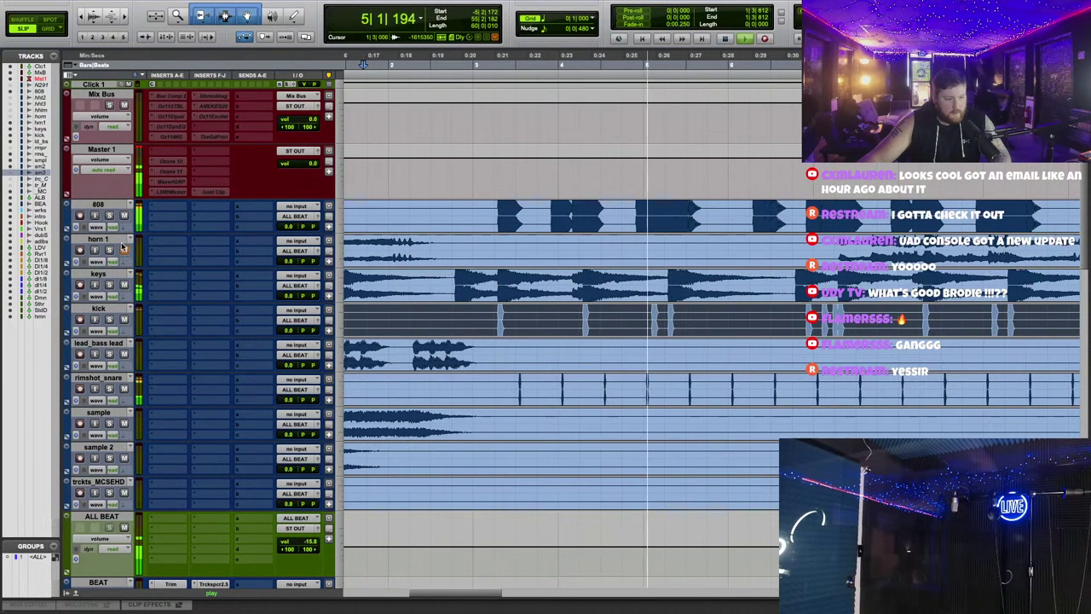
scroll(792, 317, "left", 5)
scroll(793, 317, "up", 4)
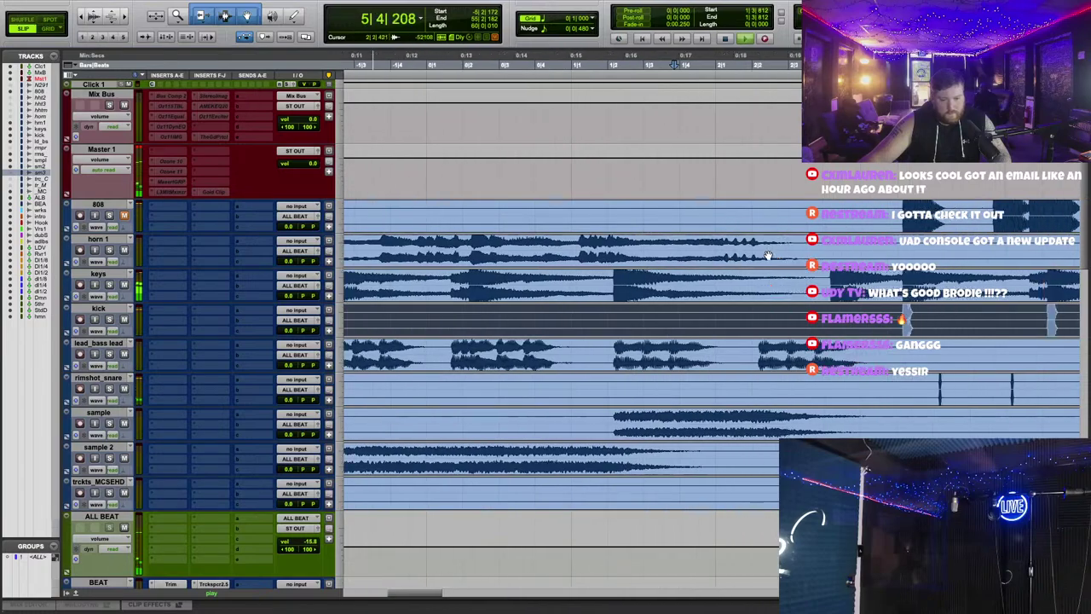
scroll(768, 258, "right", 3)
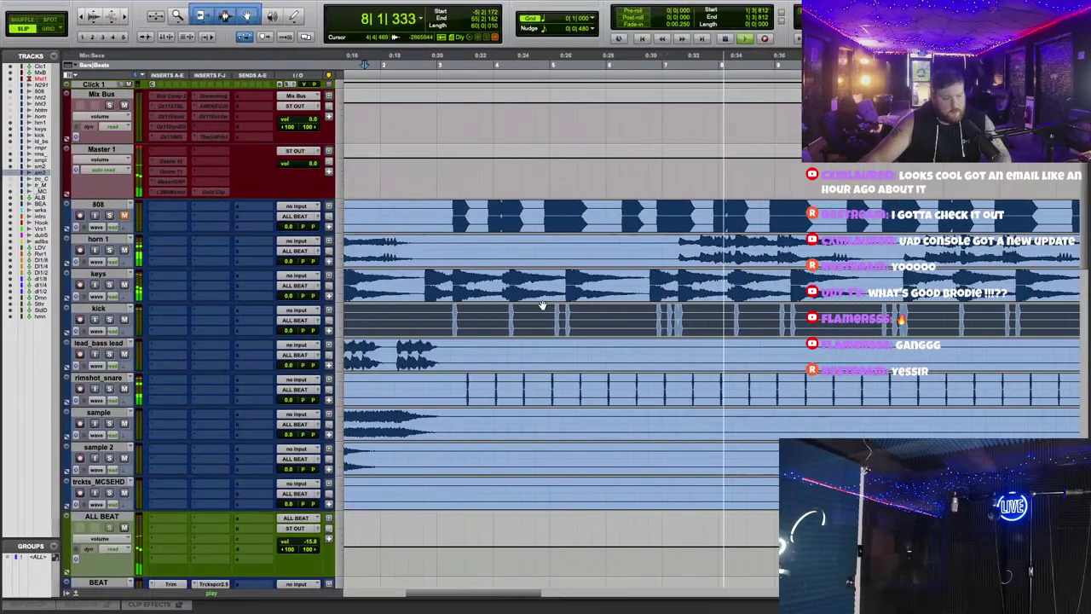
key("ctrl+Left")
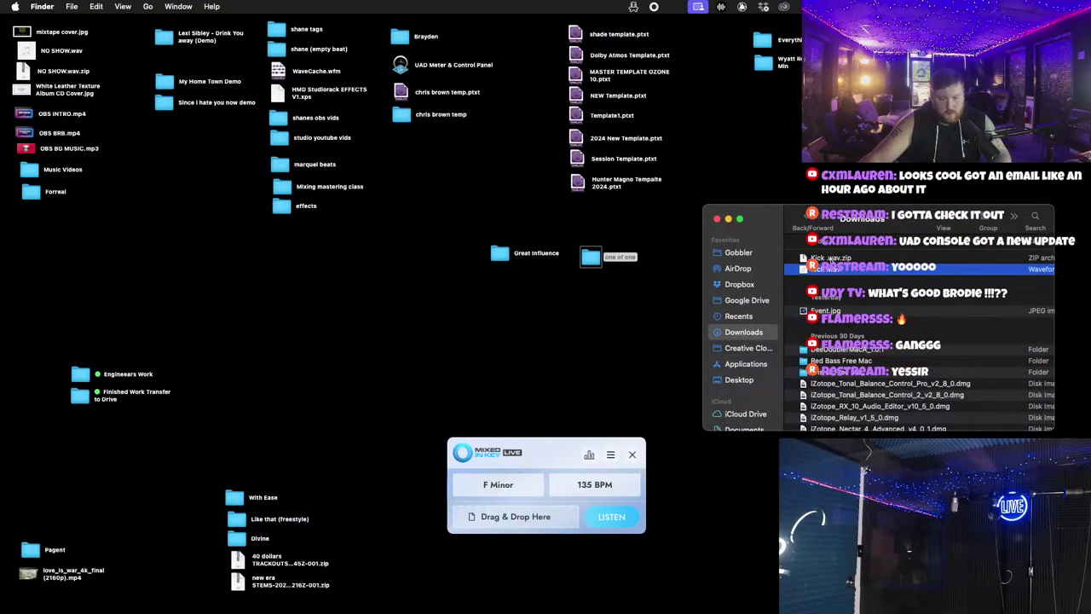
Step: Trash Kick .wav.zip and open the Great Influence stems folder
right_click(845, 257)
left_click(901, 295)
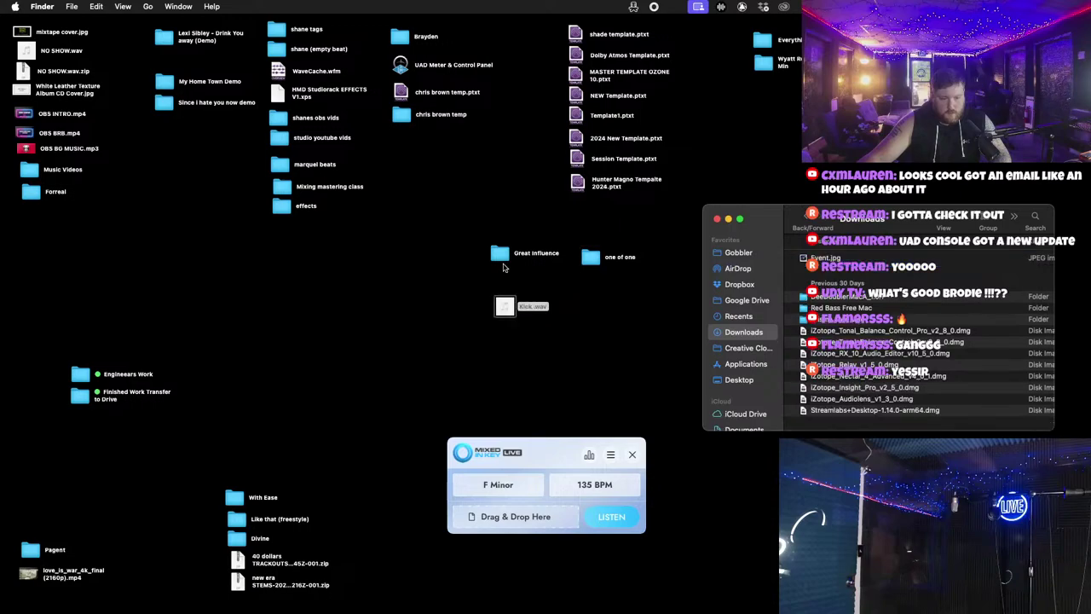
double_click(500, 253)
left_click_drag(243, 229, 233, 74)
double_click(133, 170)
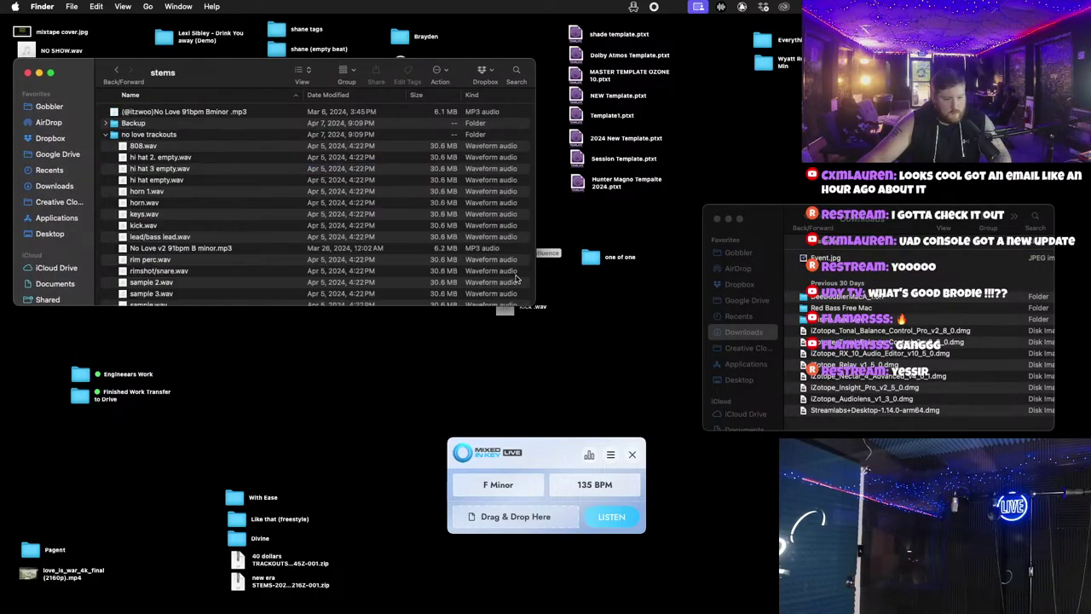
Step: Move Kick .wav into the no love trackouts folder
left_click(504, 317)
left_click_drag(484, 335, 271, 368)
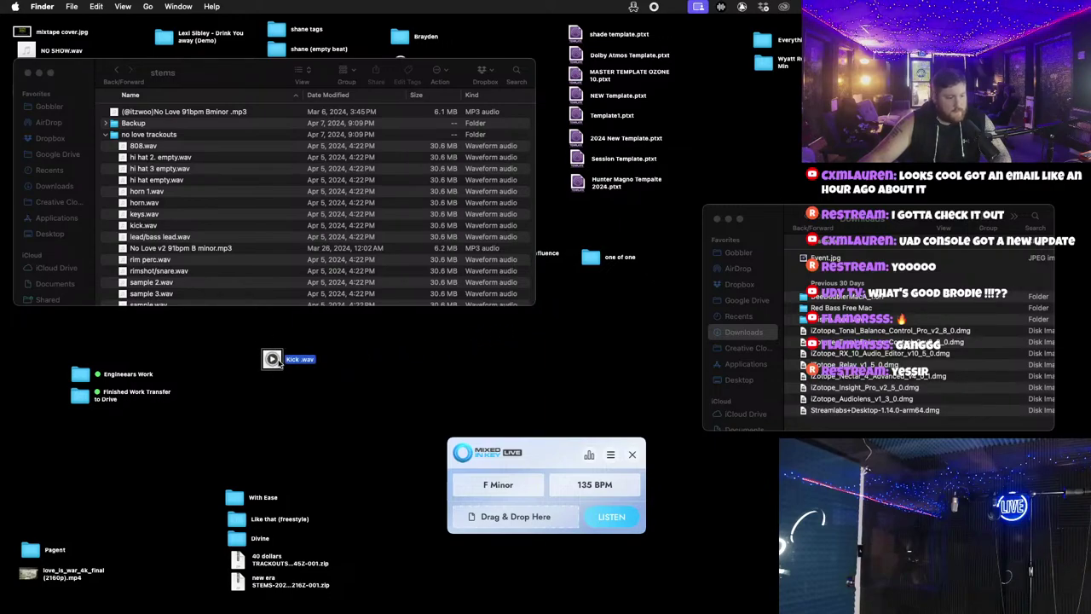
left_click(160, 228)
left_click_drag(271, 358, 168, 140)
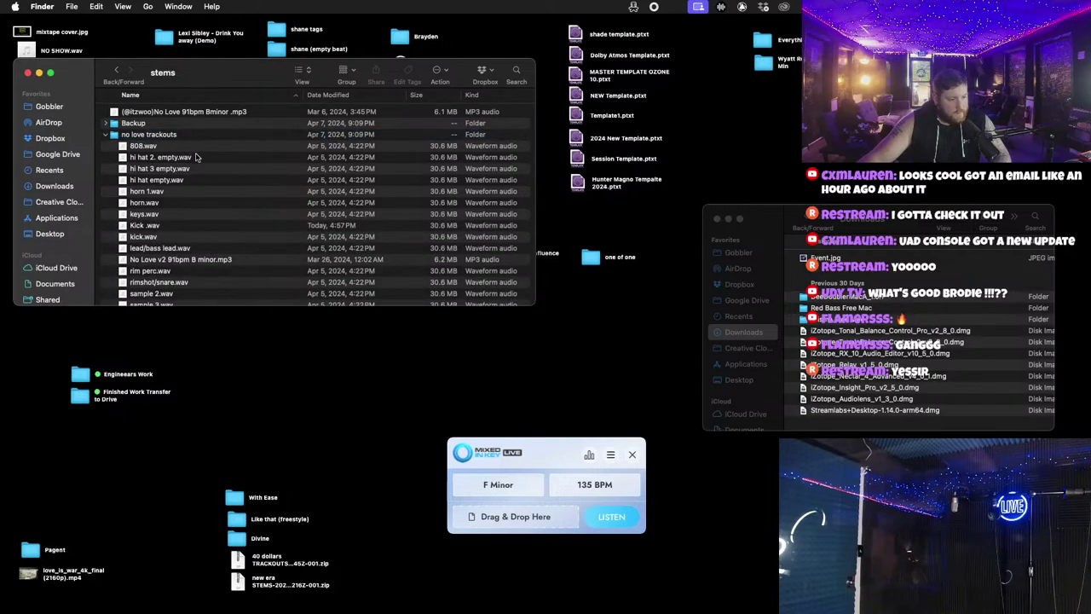
Step: Trash the old kick.wav and the three empty hi-hat files, then close the stems folder
left_click(158, 237)
right_click(156, 236)
left_click(190, 271)
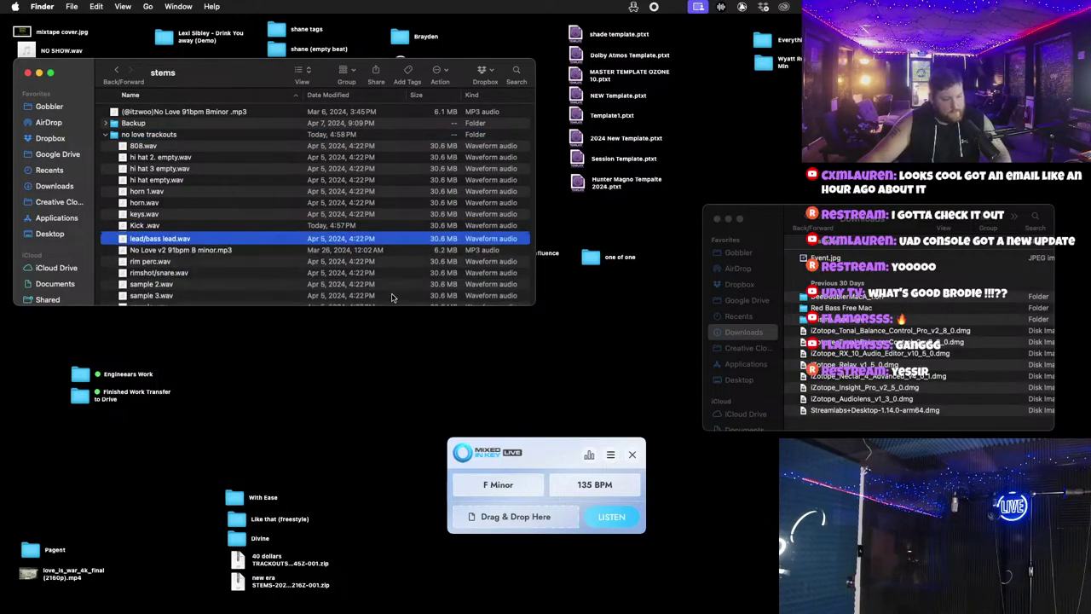
left_click(785, 152)
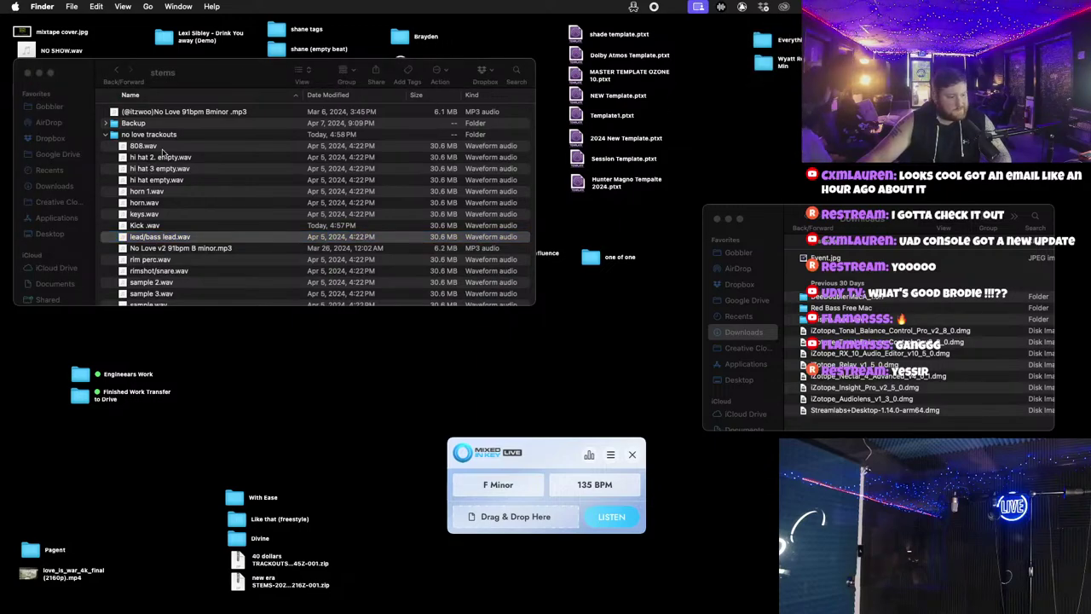
left_click(35, 76)
left_click(173, 157)
left_click(177, 181, "shift")
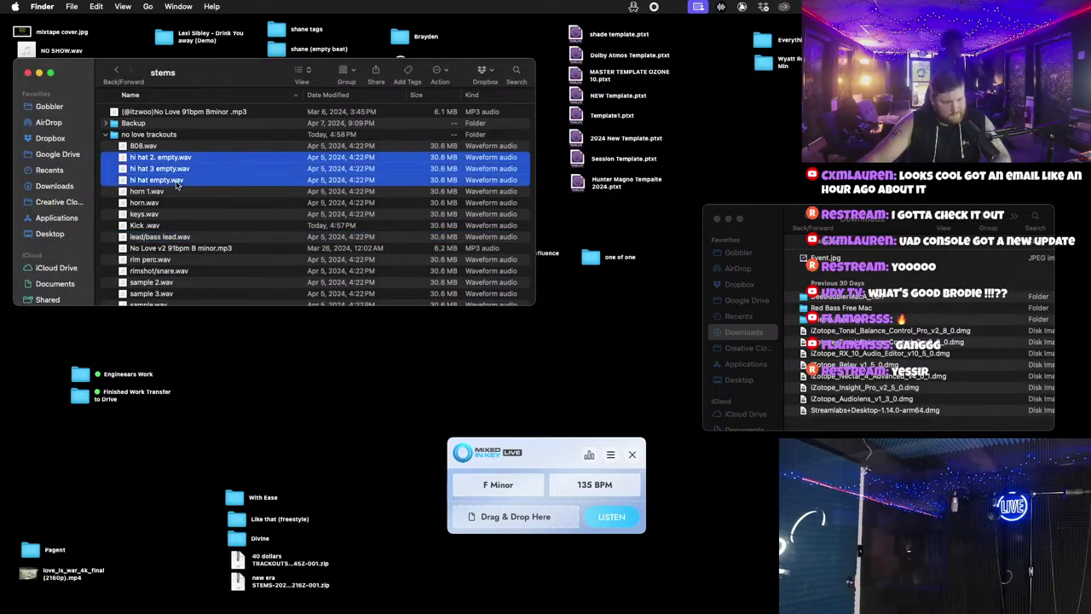
right_click(180, 179)
left_click(244, 226)
left_click(27, 75)
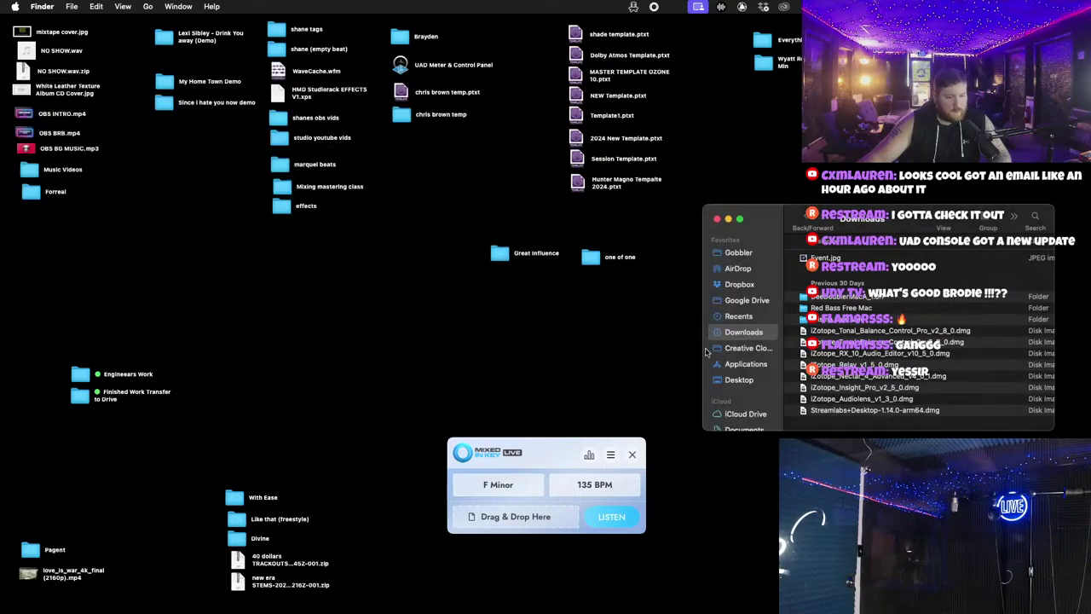
key("super+Tab")
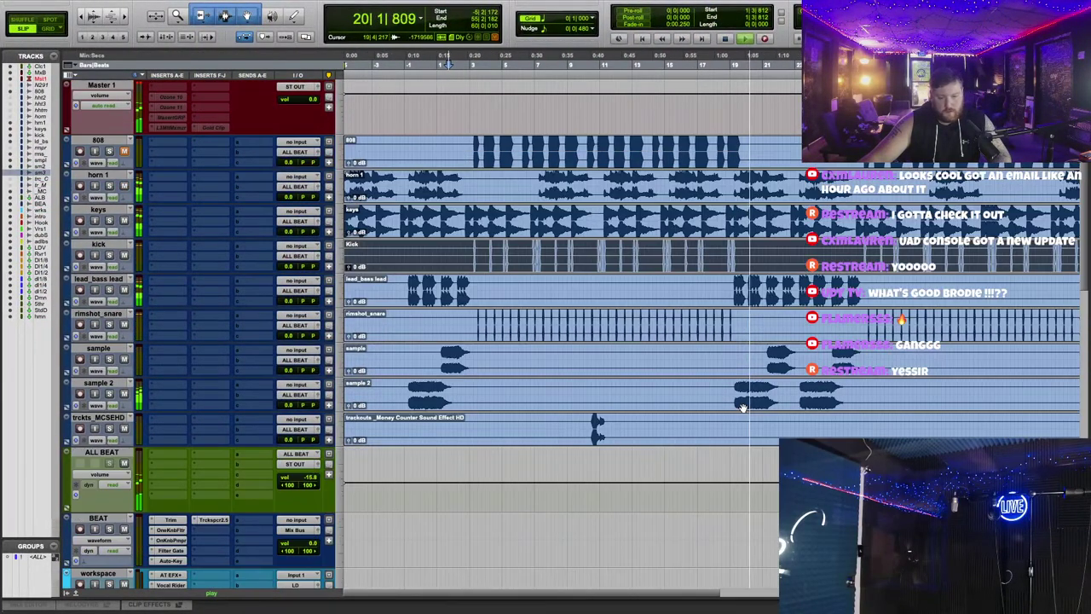
Step: Open the Tag email and preview Tag.wav.zip, which holds a 29 MB Tag.wav
key("super+Tab")
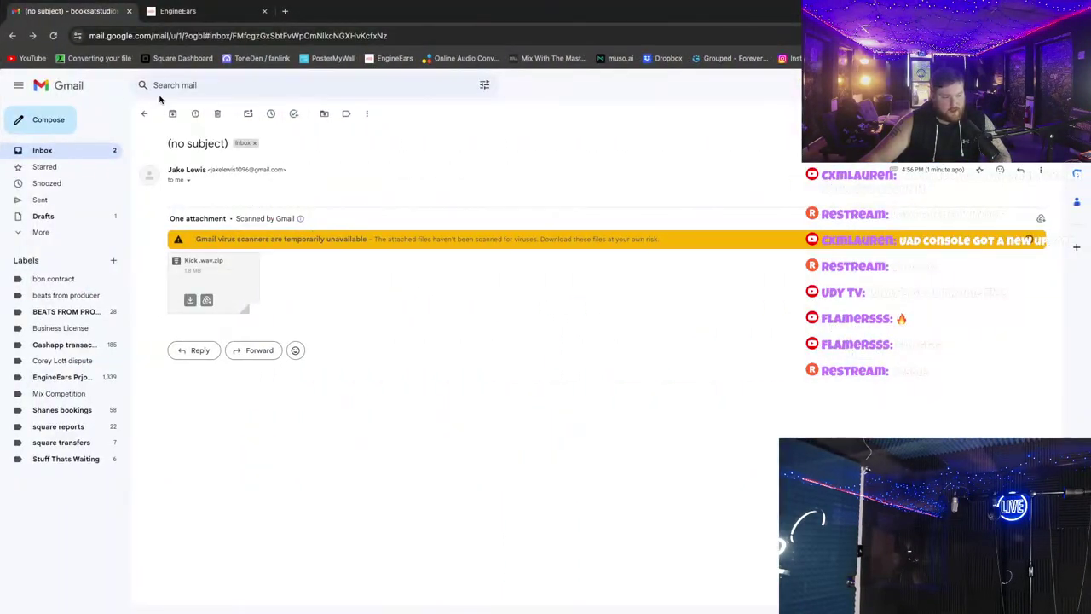
left_click(146, 113)
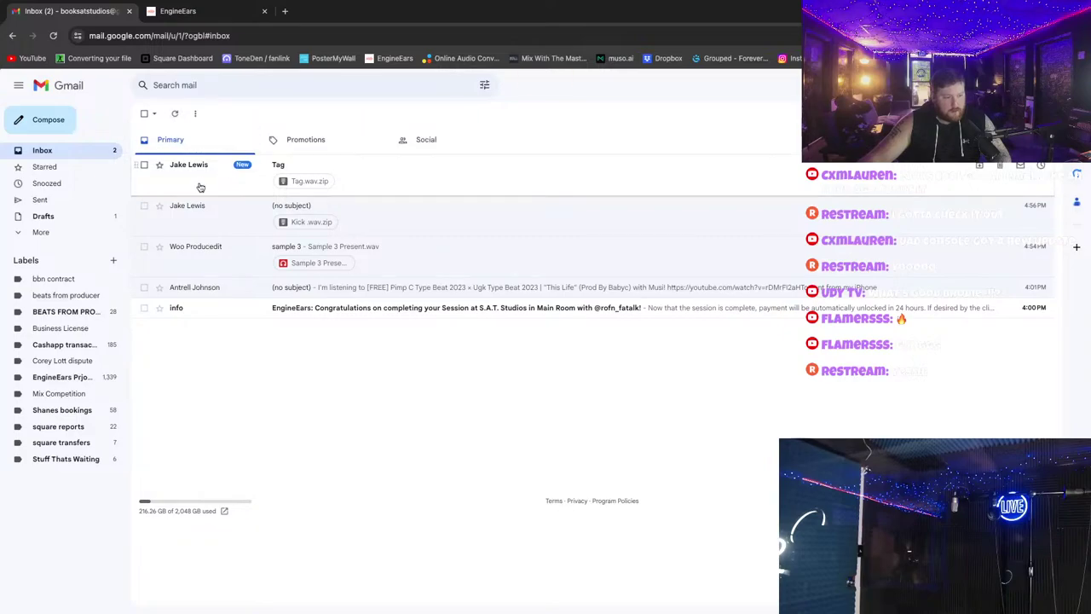
left_click(175, 164)
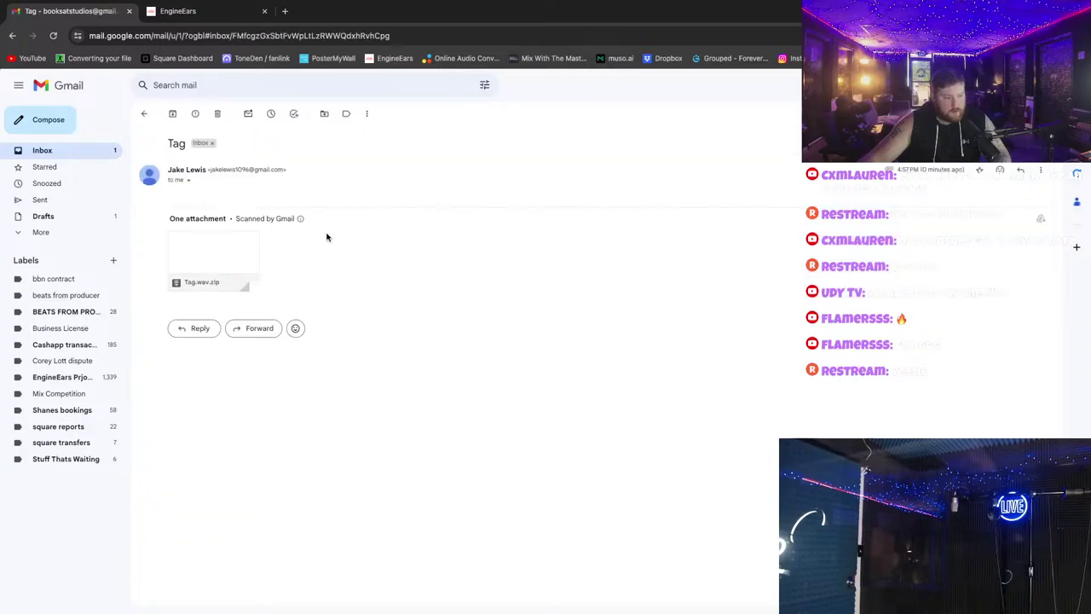
left_click(205, 258)
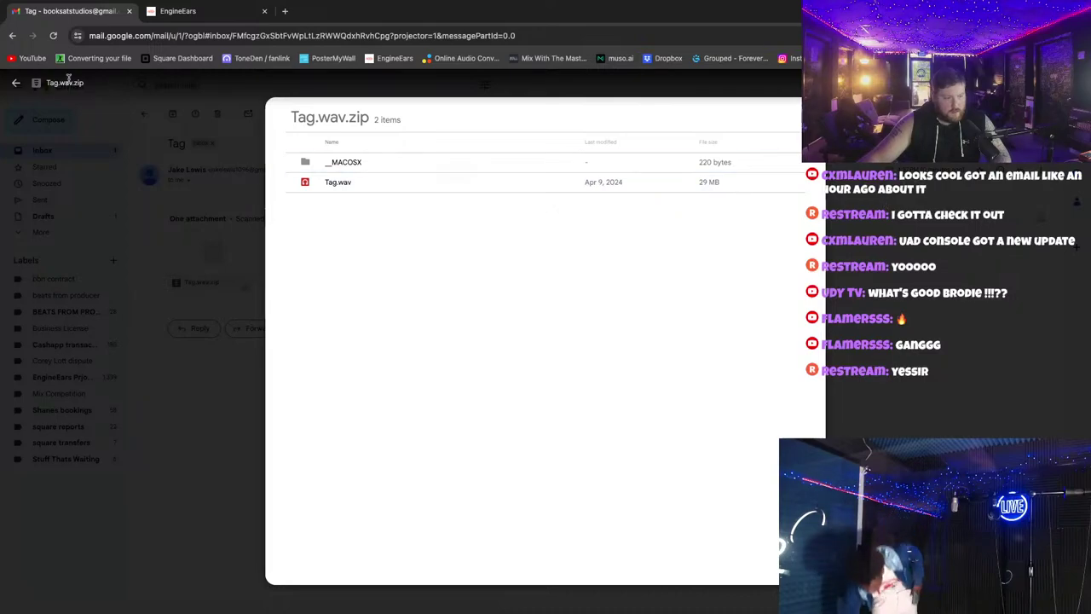
left_click(16, 82)
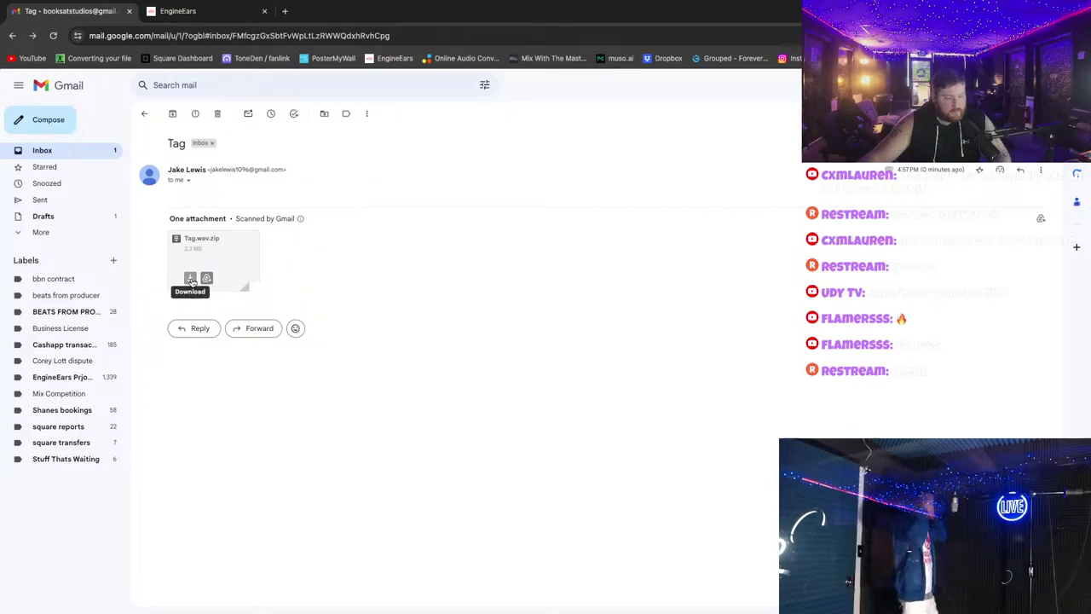
key("ctrl+Left")
key("ctrl+Left")
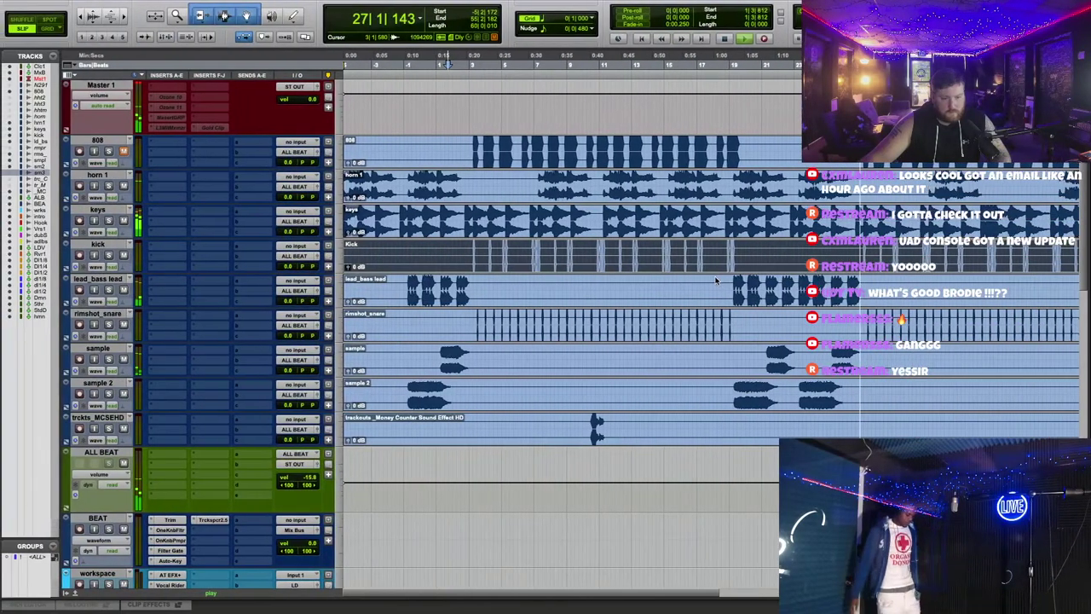
Step: Extract Tag.wav from Tag.wav.zip and drag it into the Pro Tools edit window as a Tag track
double_click(841, 258)
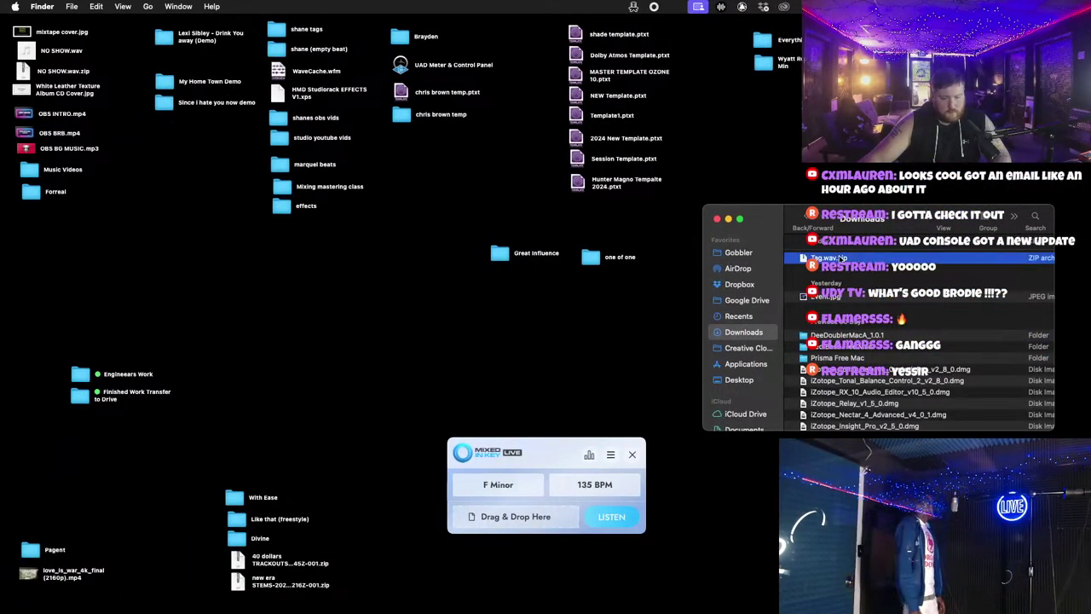
left_click(833, 269)
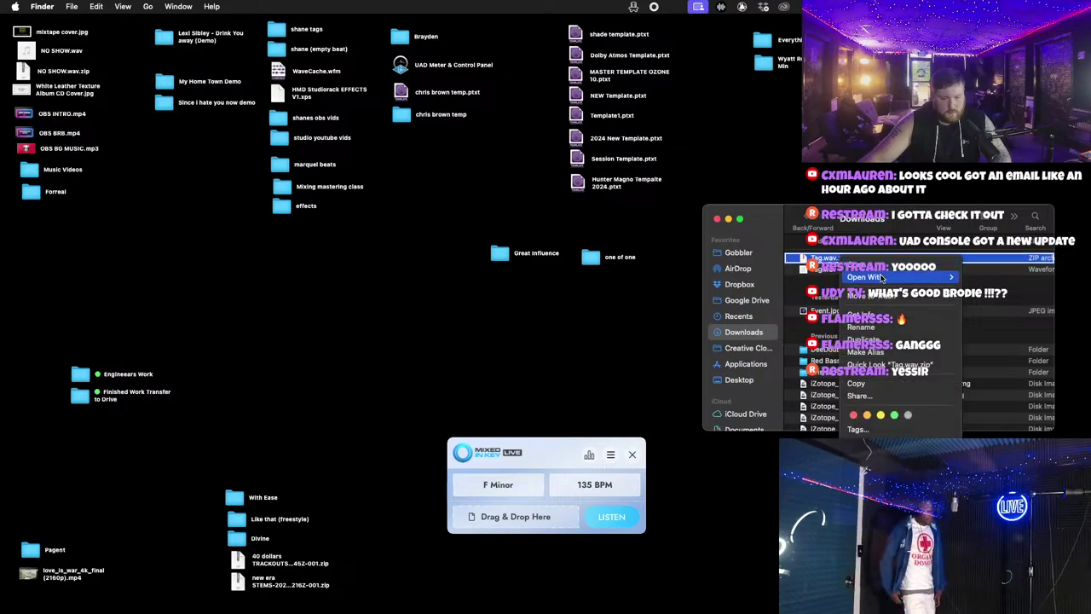
left_click_drag(842, 260, 498, 562)
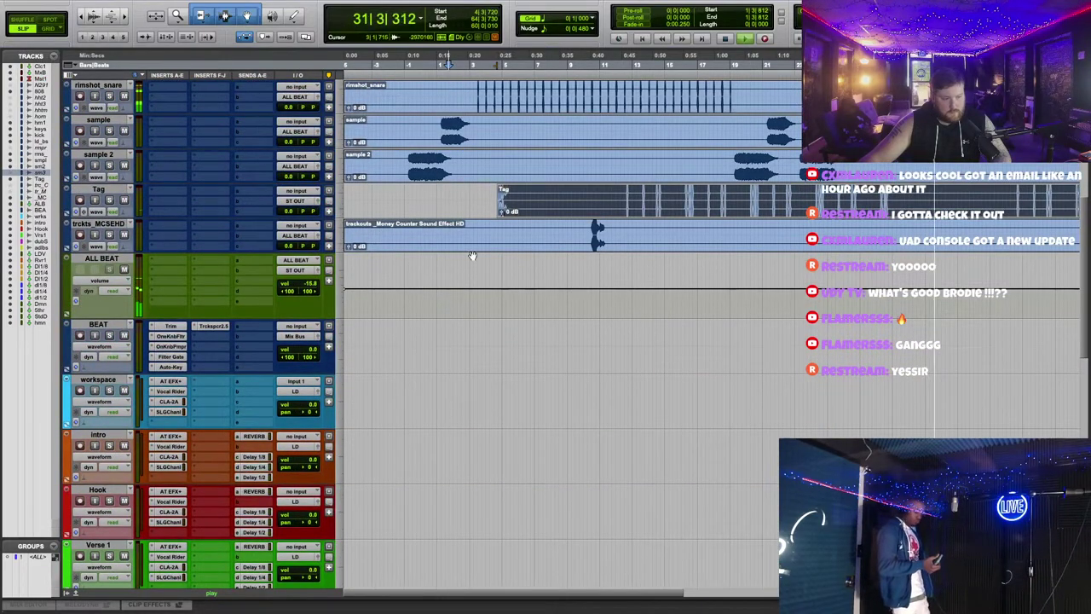
Step: Move the Tag track below trcks_MCSEHD and trim it to a short Tag-01 clip
left_click_drag(106, 197, 101, 232)
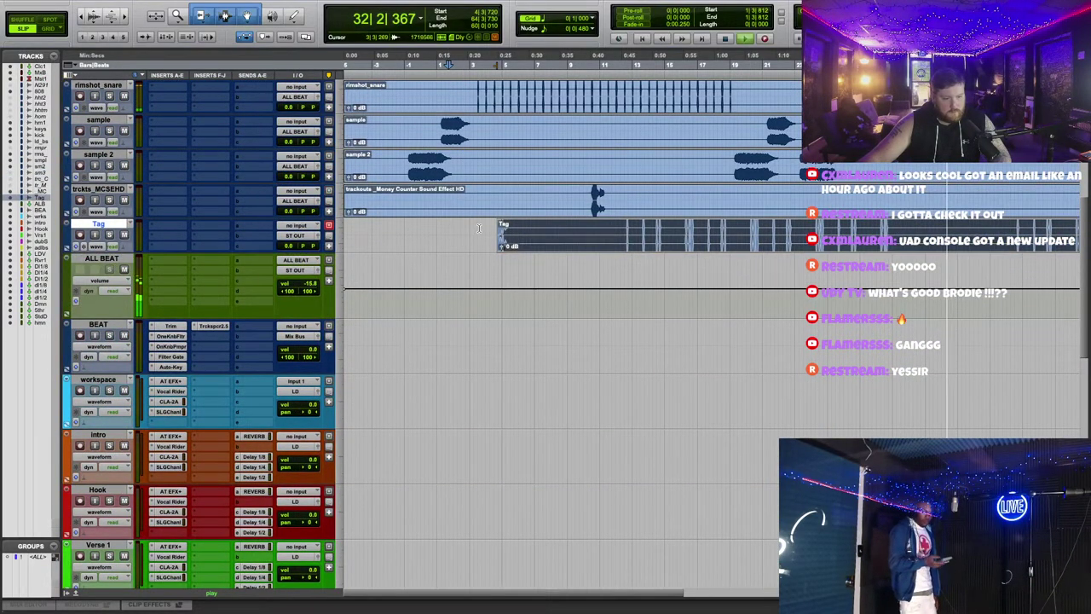
left_click(644, 39)
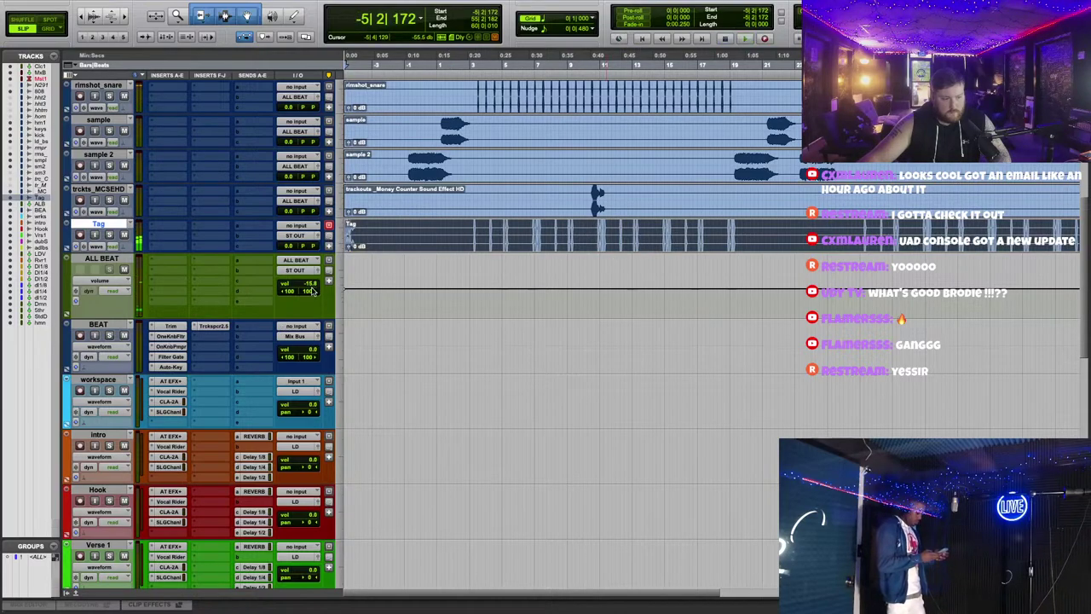
scroll(638, 360, "up", 2)
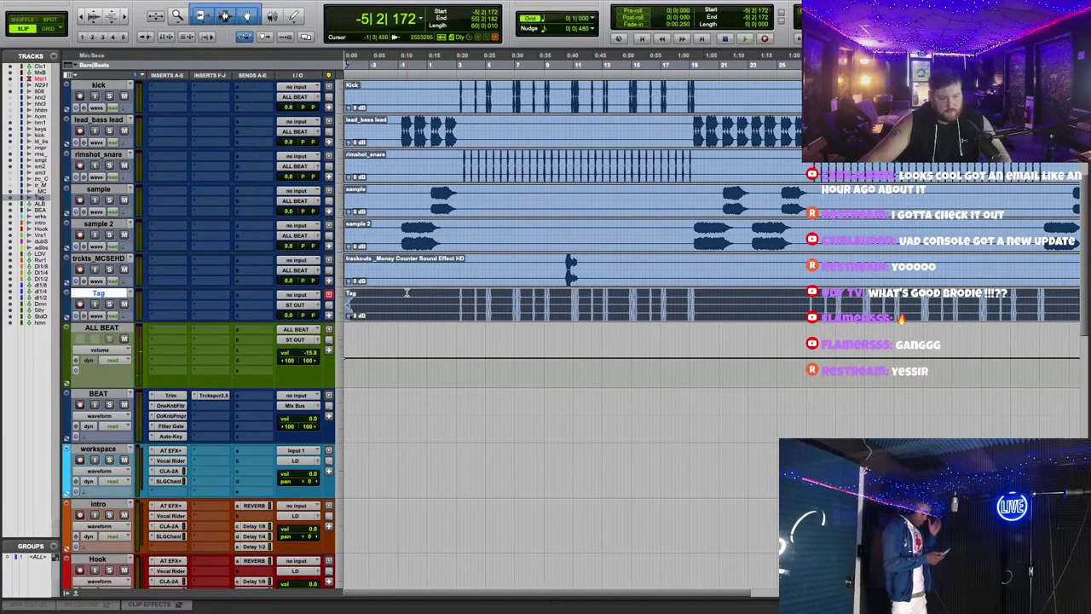
scroll(407, 292, "up", 5)
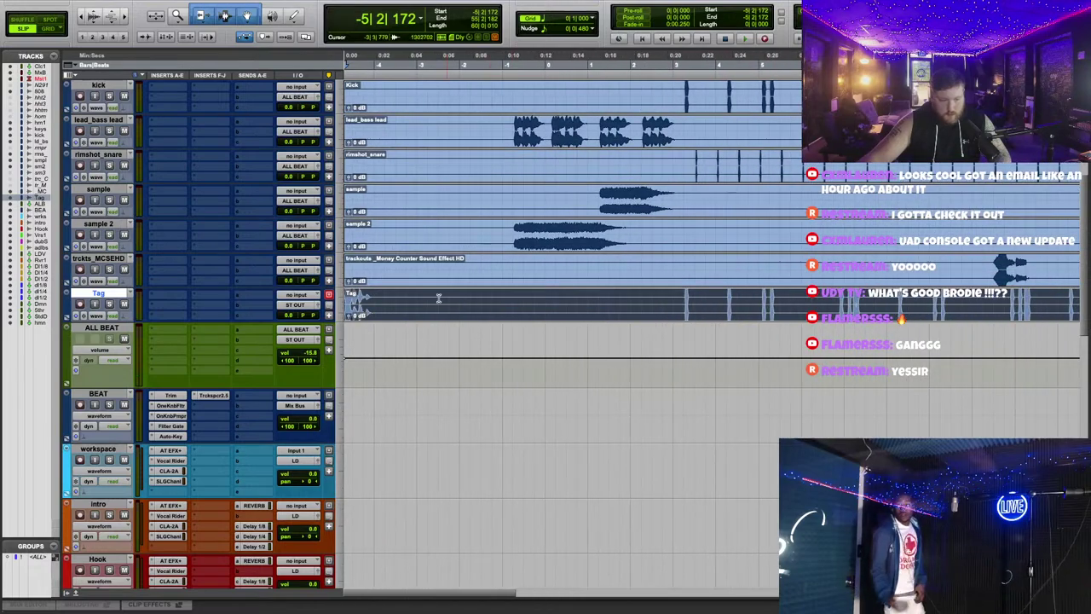
key("ctrl+z")
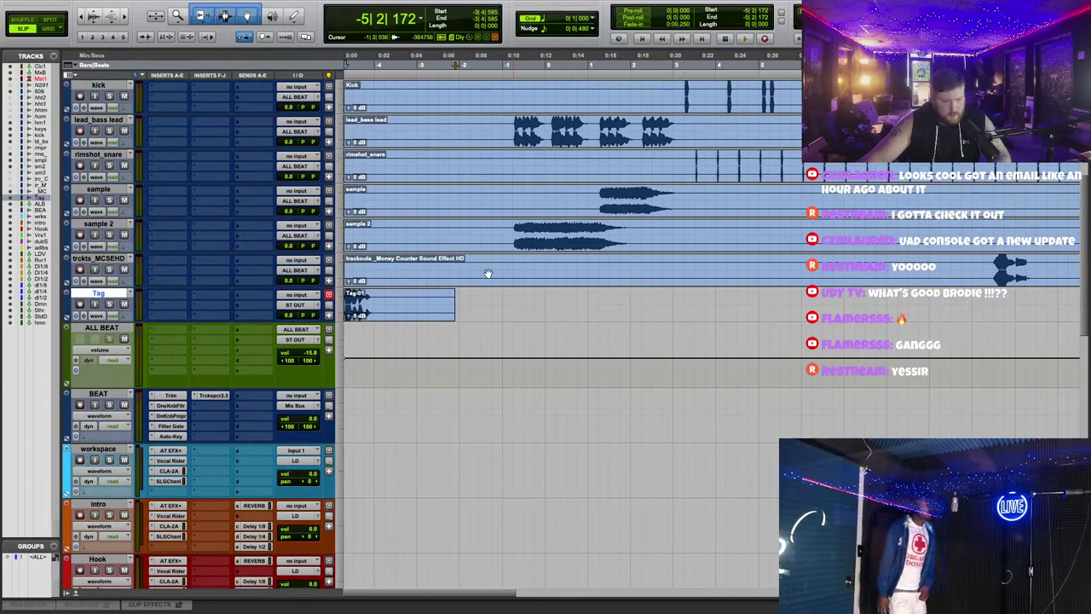
key("space")
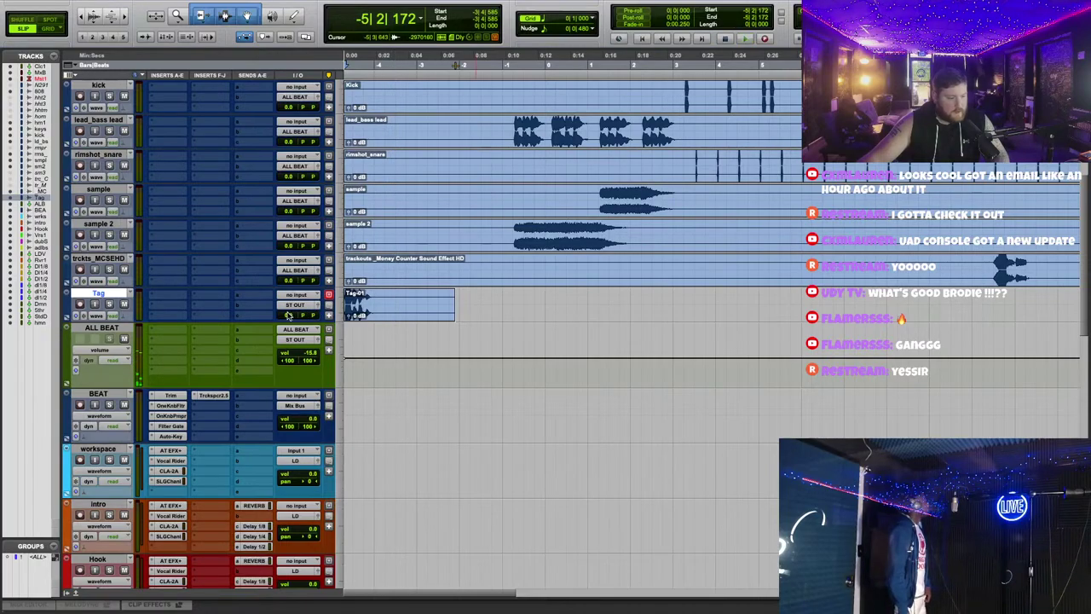
Step: Lower the Tag-01 clip gain to -4 dB and audition it
left_click_drag(349, 318, 358, 316)
key("space")
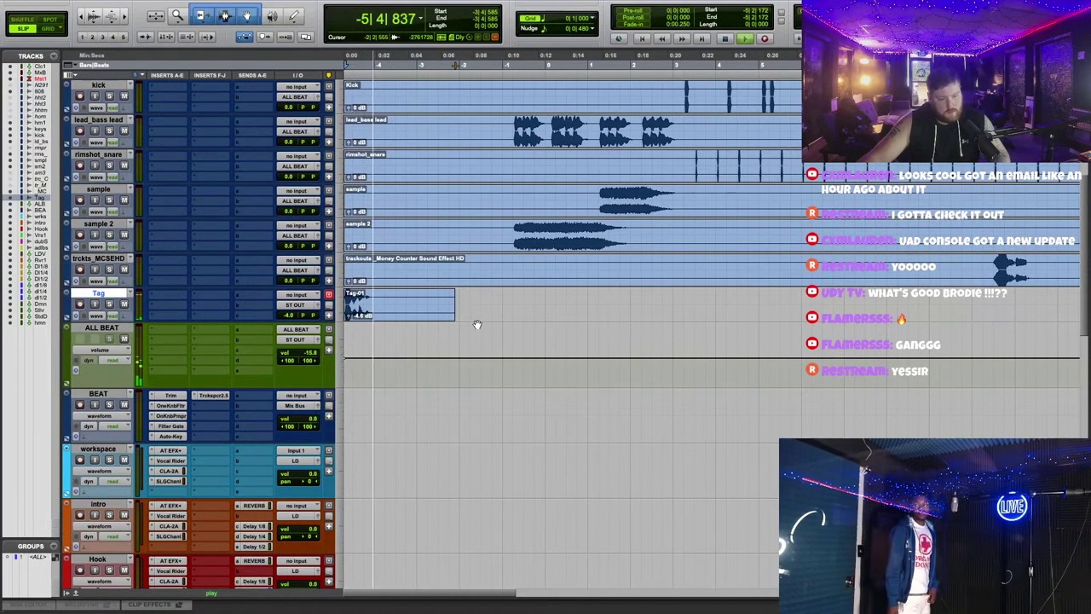
key("super+h")
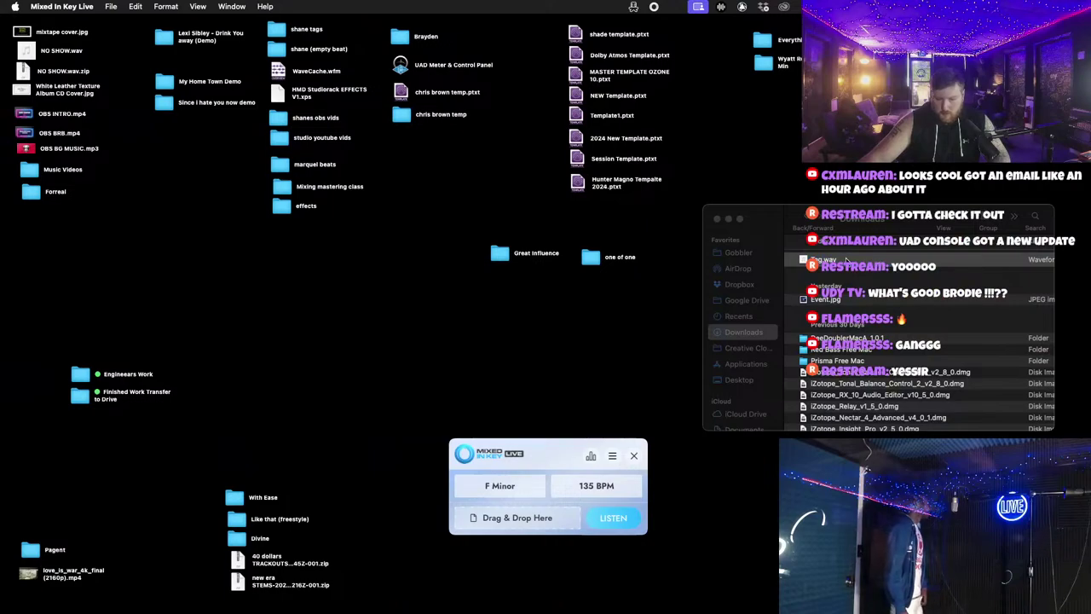
Step: File Tag.wav from Downloads into Great Influence > stems > no love trackouts
left_click(736, 258)
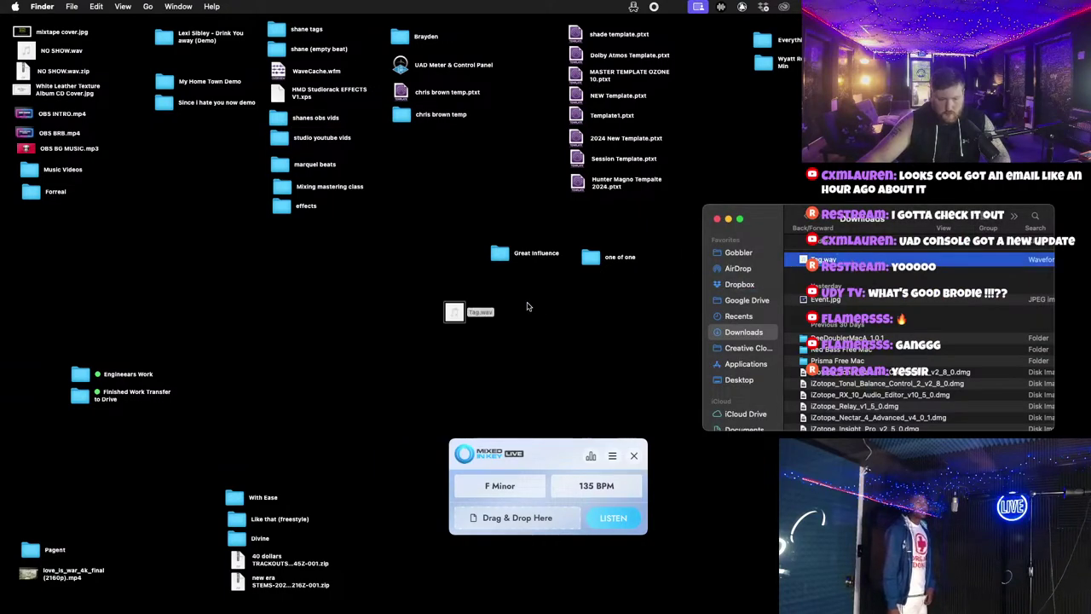
left_click_drag(527, 306, 527, 306)
double_click(499, 253)
double_click(132, 169)
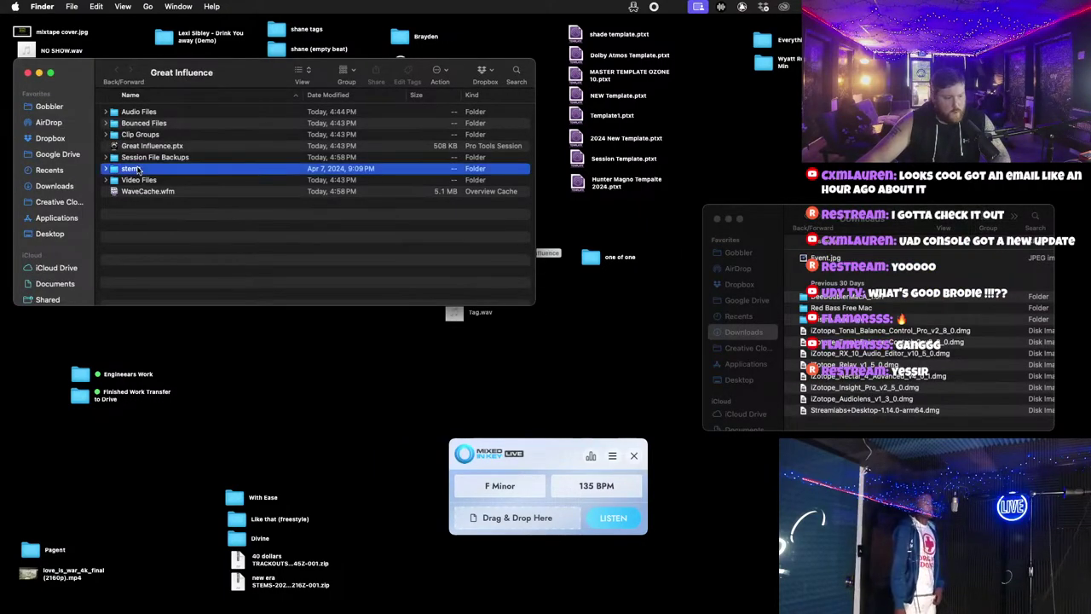
left_click_drag(464, 314, 128, 90)
left_click(90, 90)
key("super+Tab")
key("space")
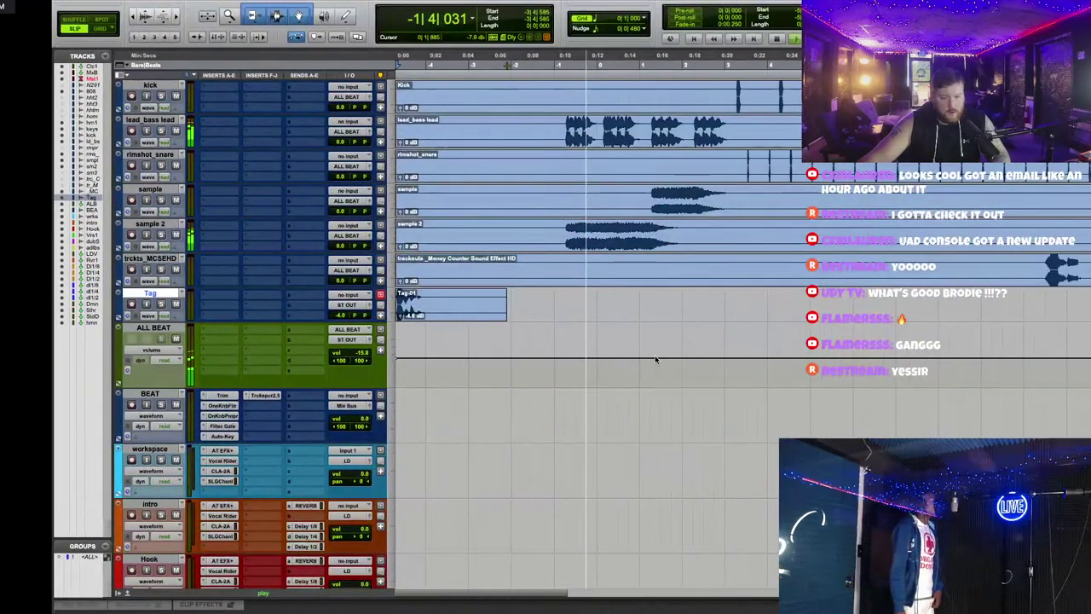
Step: Lower the gain of every beat clip by 4 dB and play the beat back
scroll(332, 397, "up", 5)
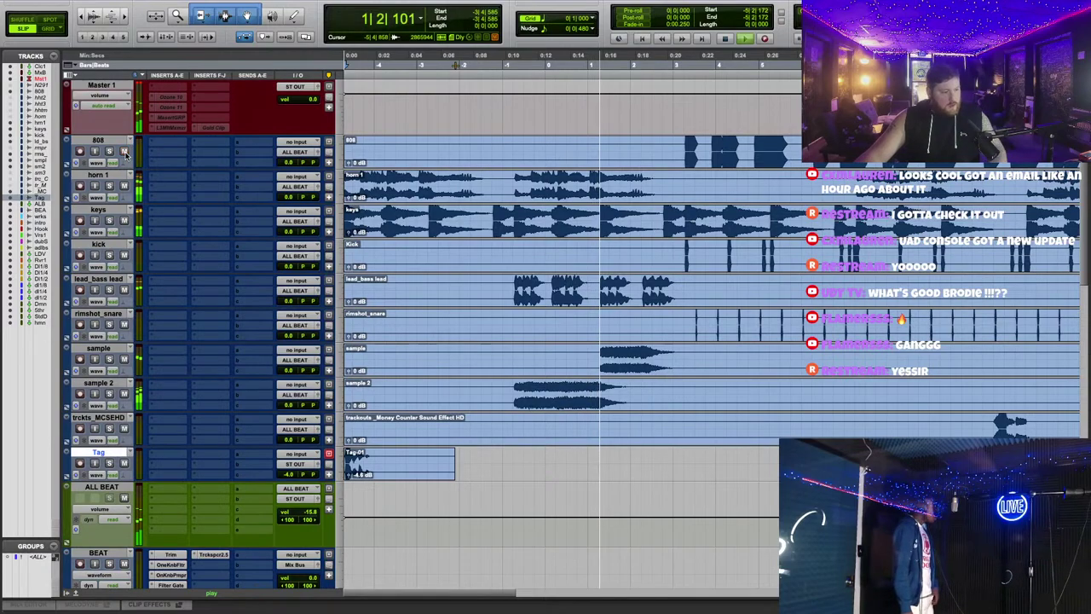
scroll(653, 450, "down", 2)
scroll(645, 483, "down", 2)
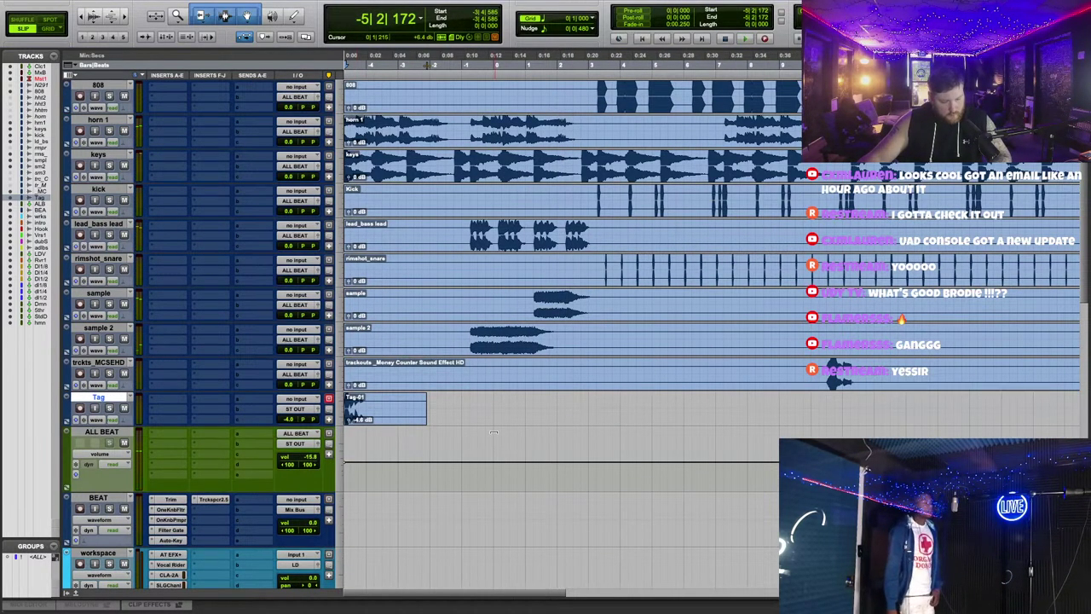
scroll(444, 422, "down", 3)
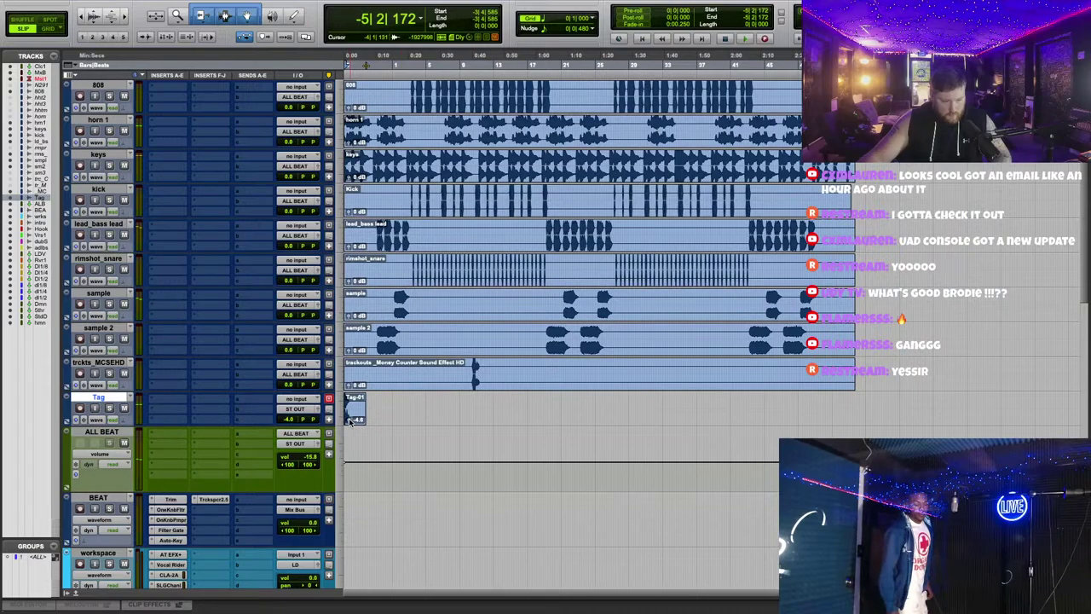
scroll(827, 281, "up", 4)
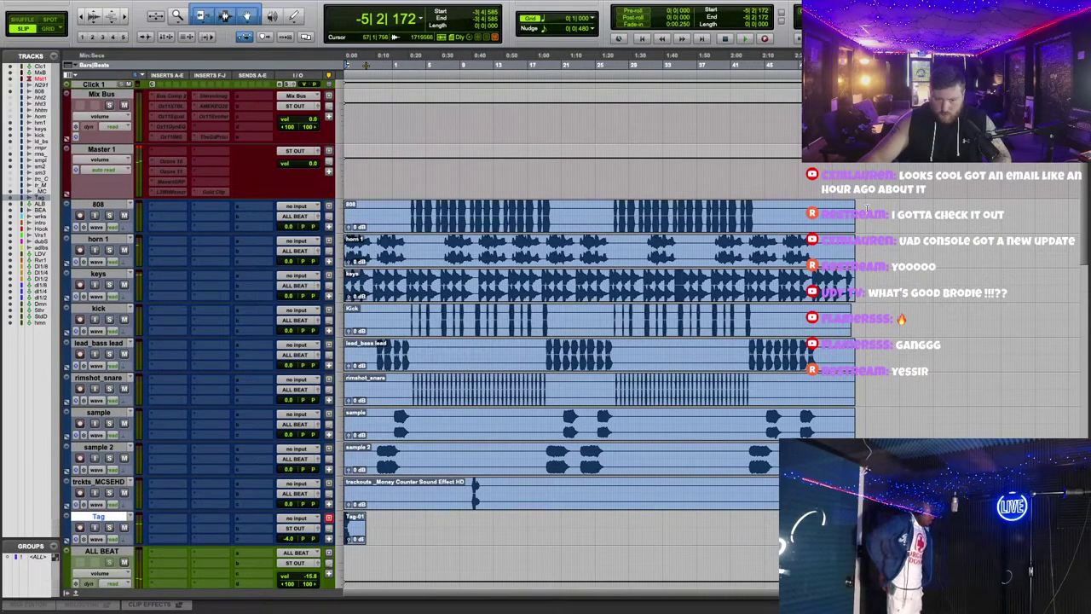
scroll(552, 282, "down", 5)
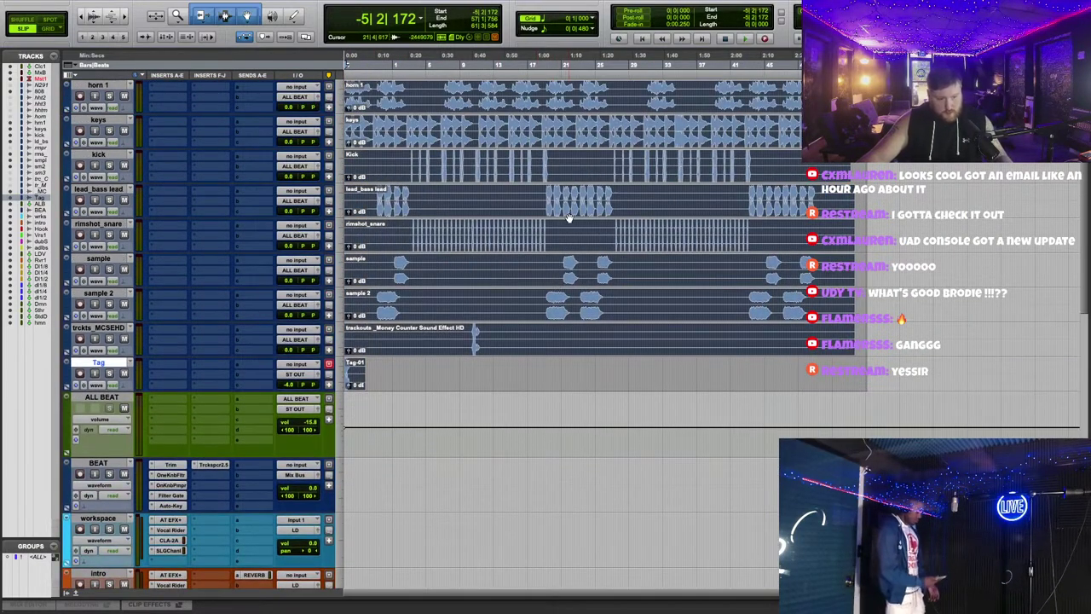
key("ctrl+shift+z")
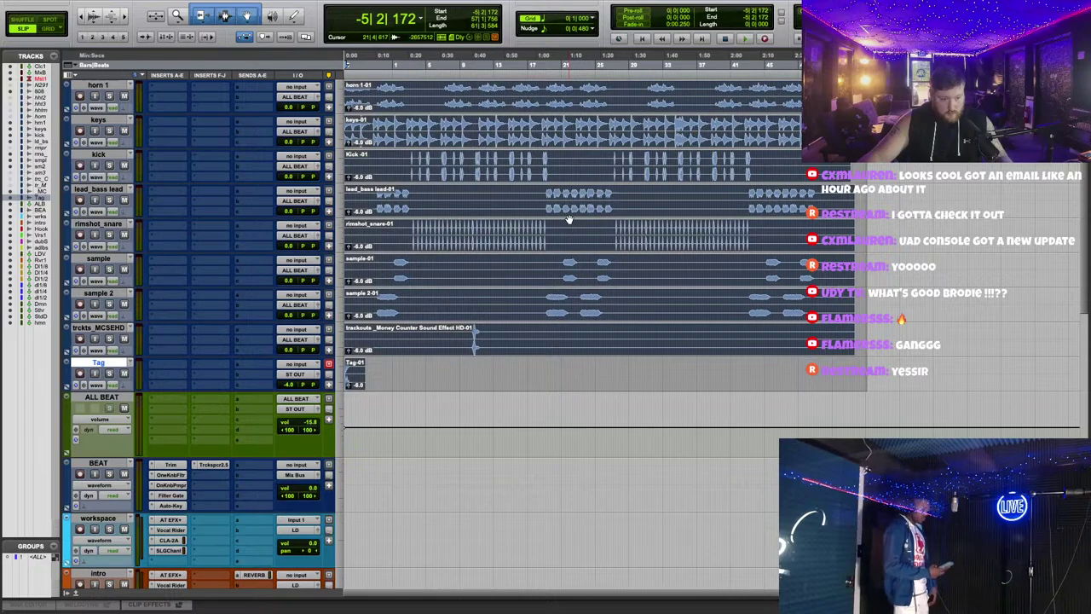
scroll(568, 220, "up", 3)
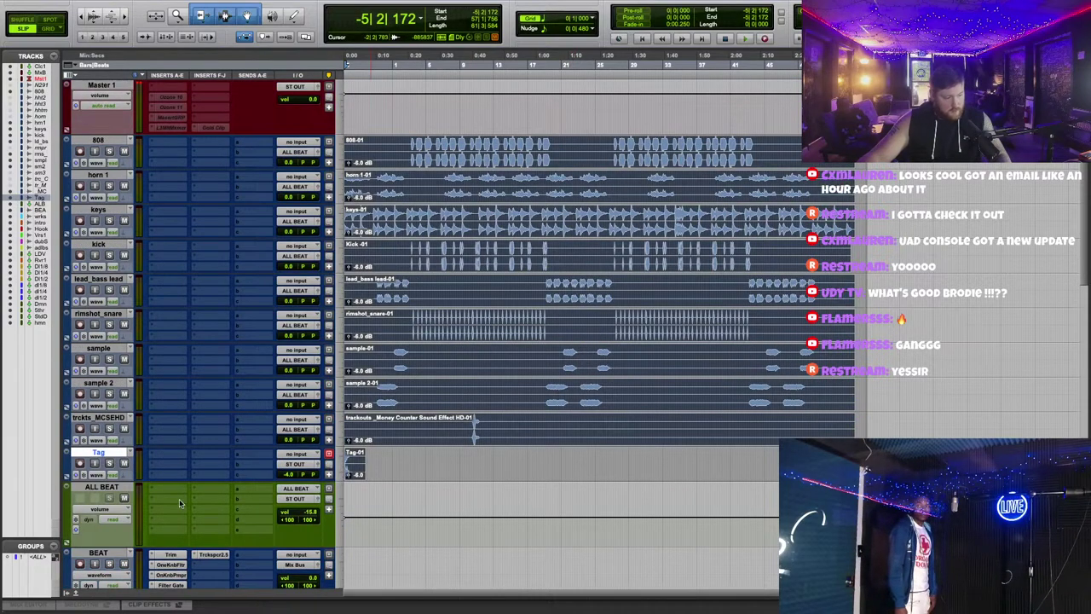
left_click(313, 514, "alt")
key("space")
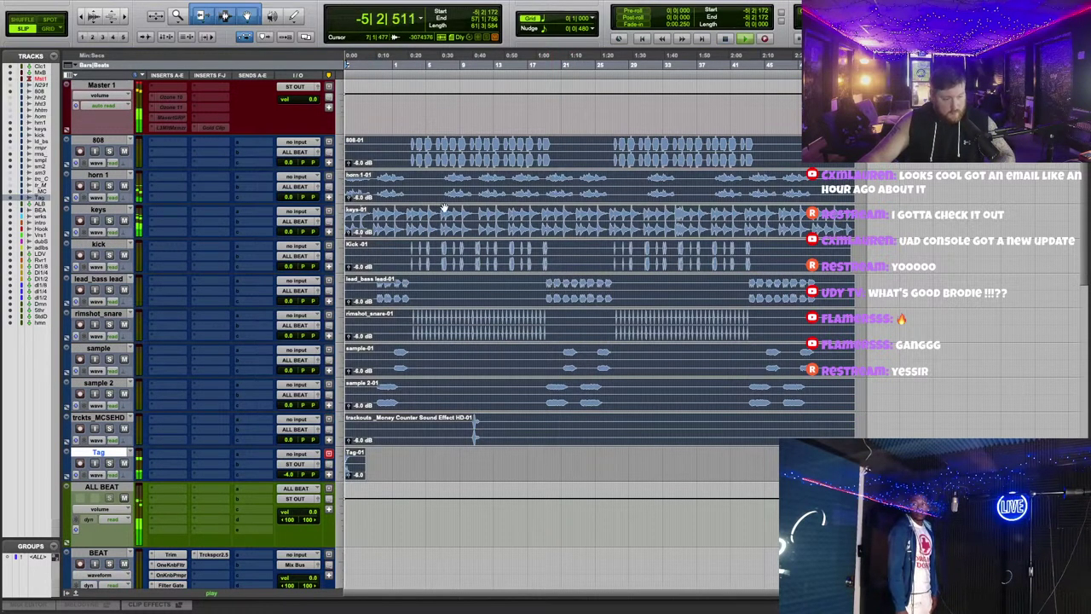
key("space")
key("space")
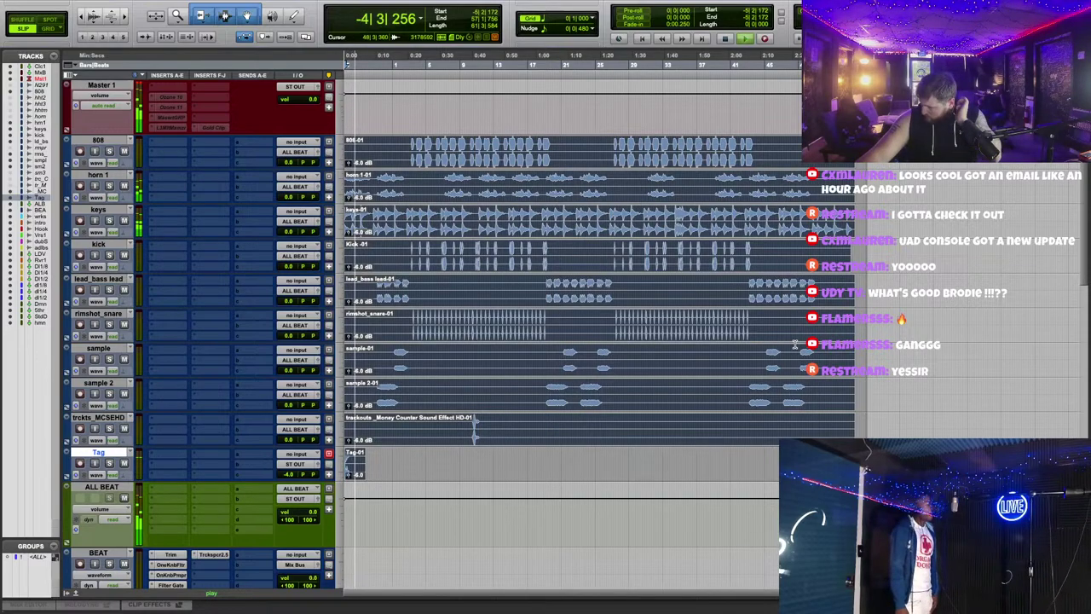
Step: Zoom in, start from bar 3, and pull the 808 track's volume down to -1.0 dB
key("ctrl+a")
key("ctrl+]")
key("ctrl+]")
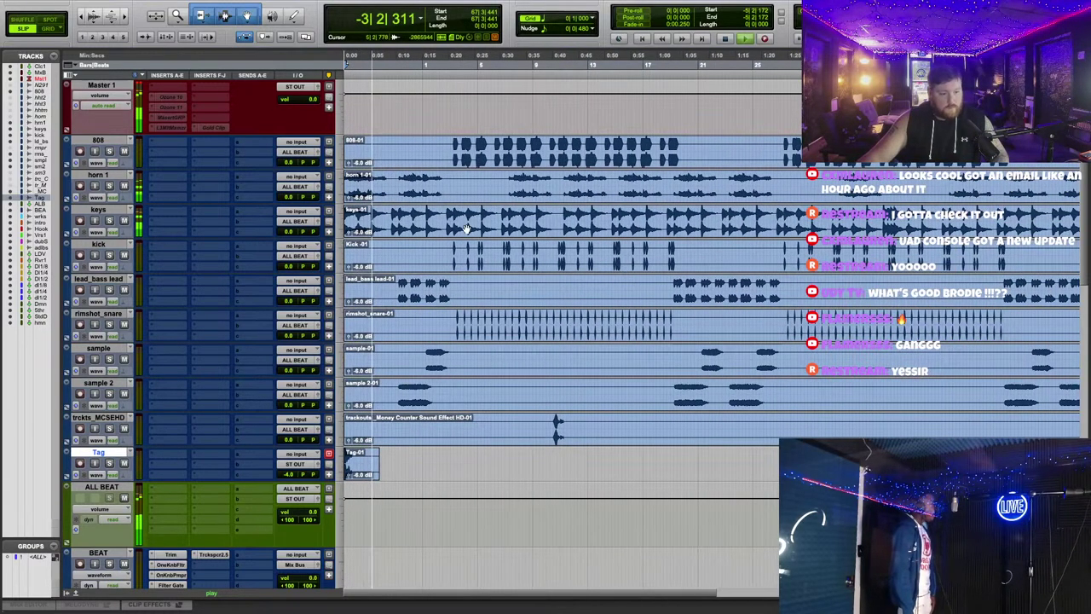
left_click(509, 54)
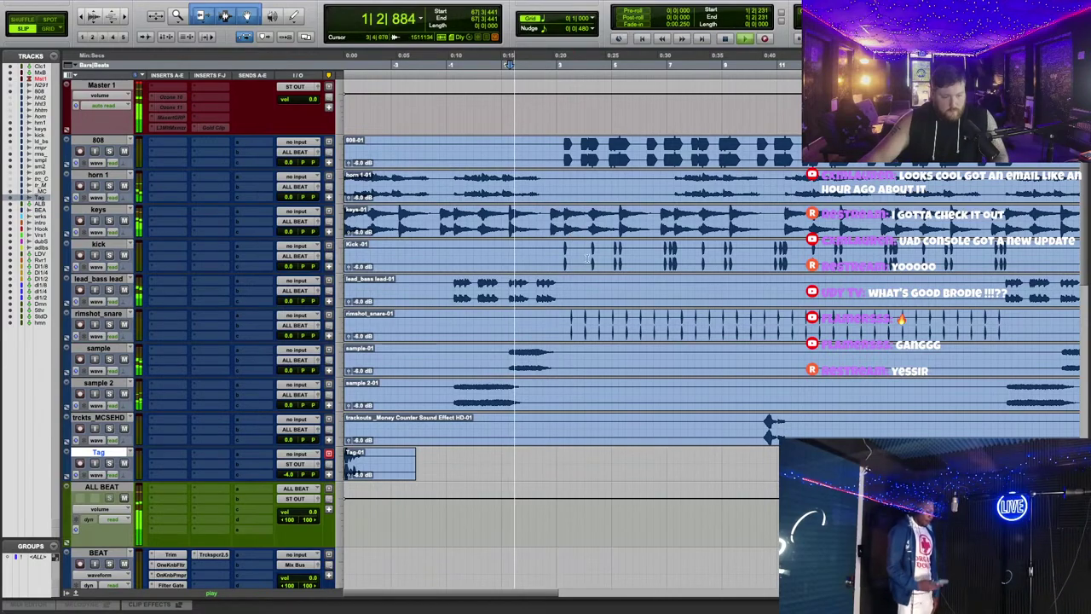
left_click(554, 241)
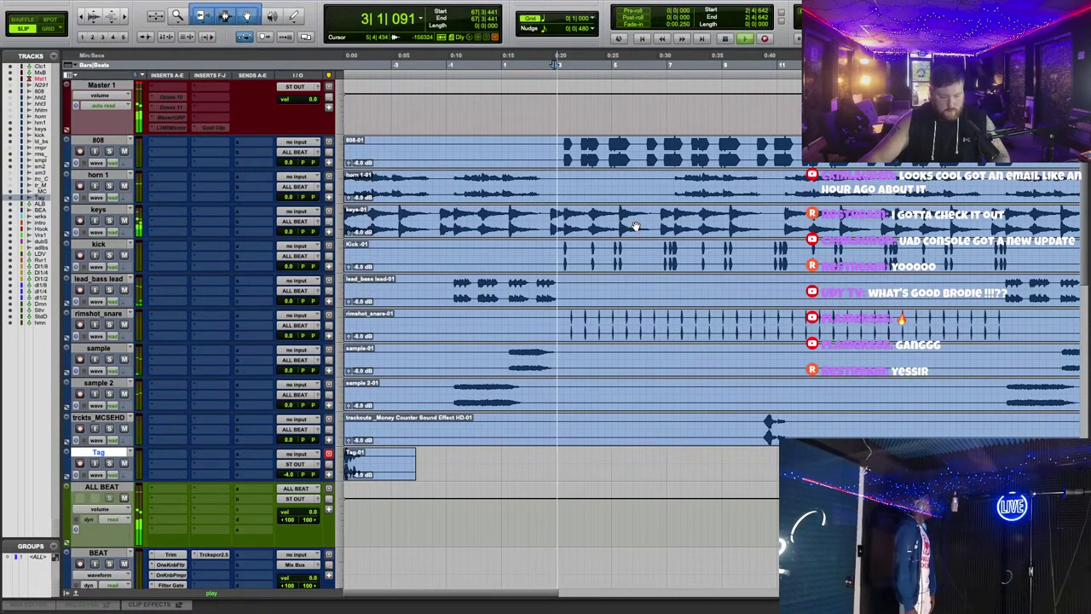
key("ctrl+]")
key("ctrl+]")
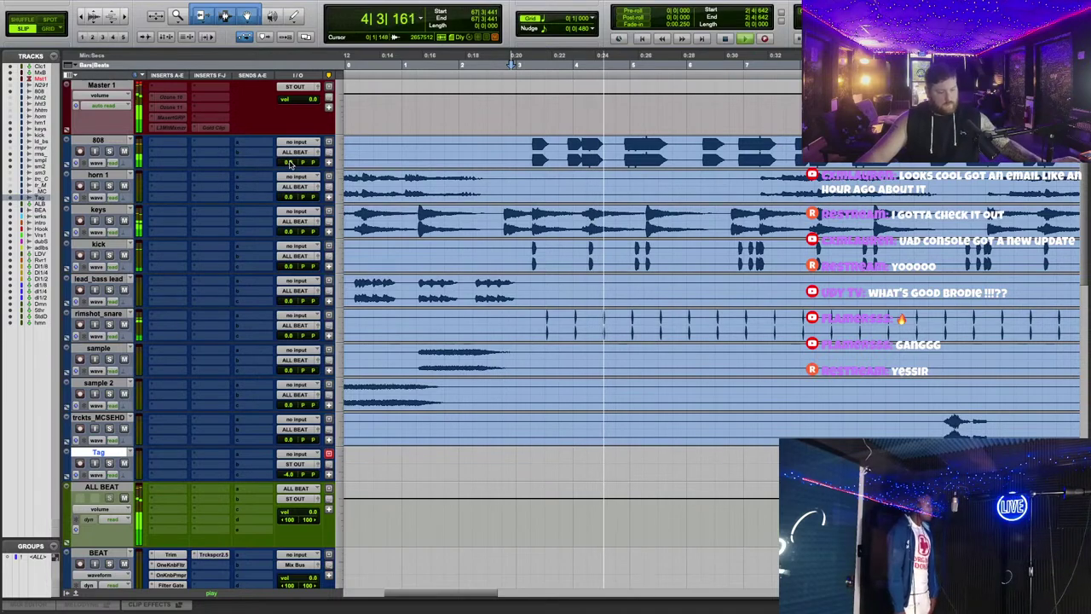
left_click(289, 162)
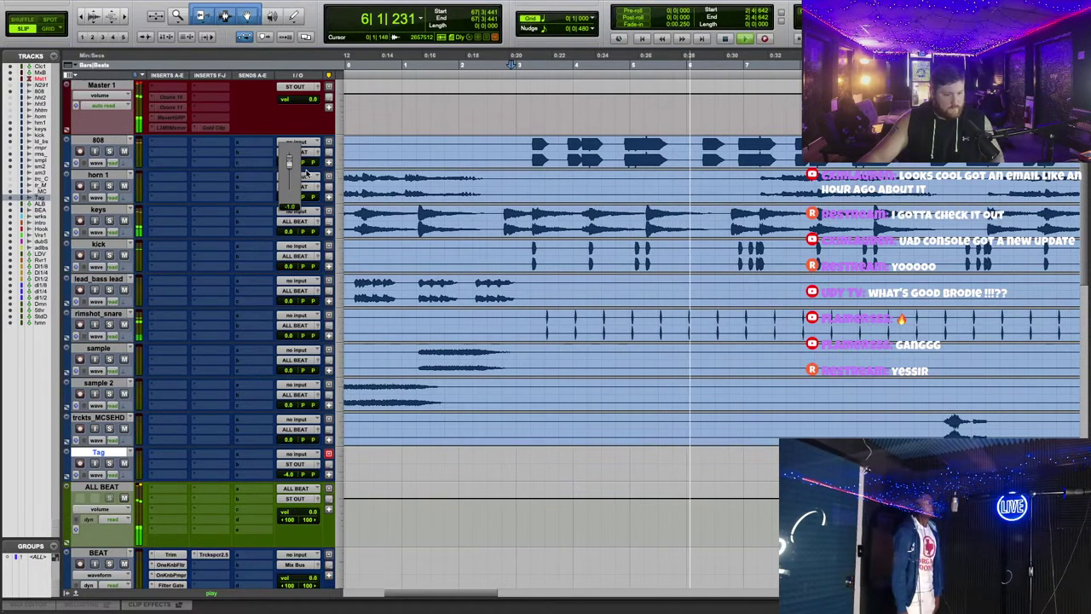
left_click_drag(306, 174, 294, 213)
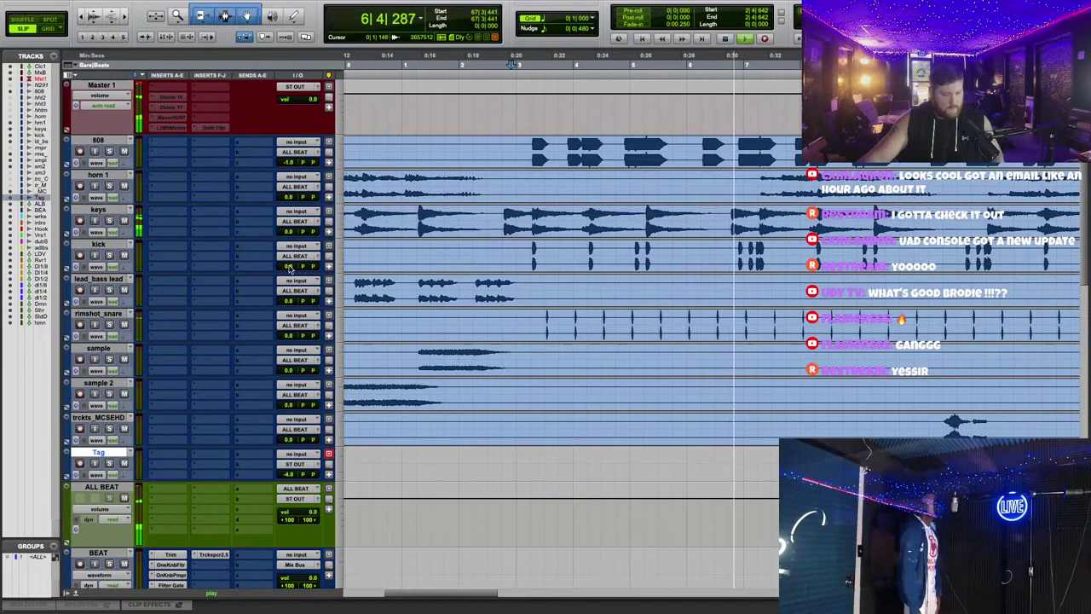
left_click(289, 267)
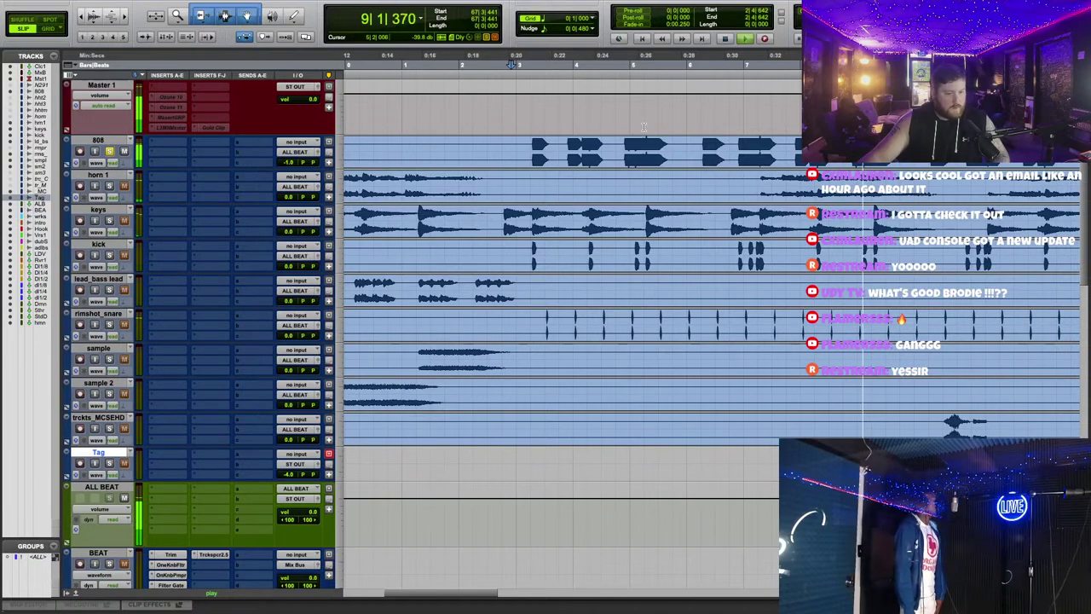
Step: Insert FabFilter Pro-Q 3 on the 808 and add a bell band near 2 kHz at 0 dB gain
mouse_move(207, 142)
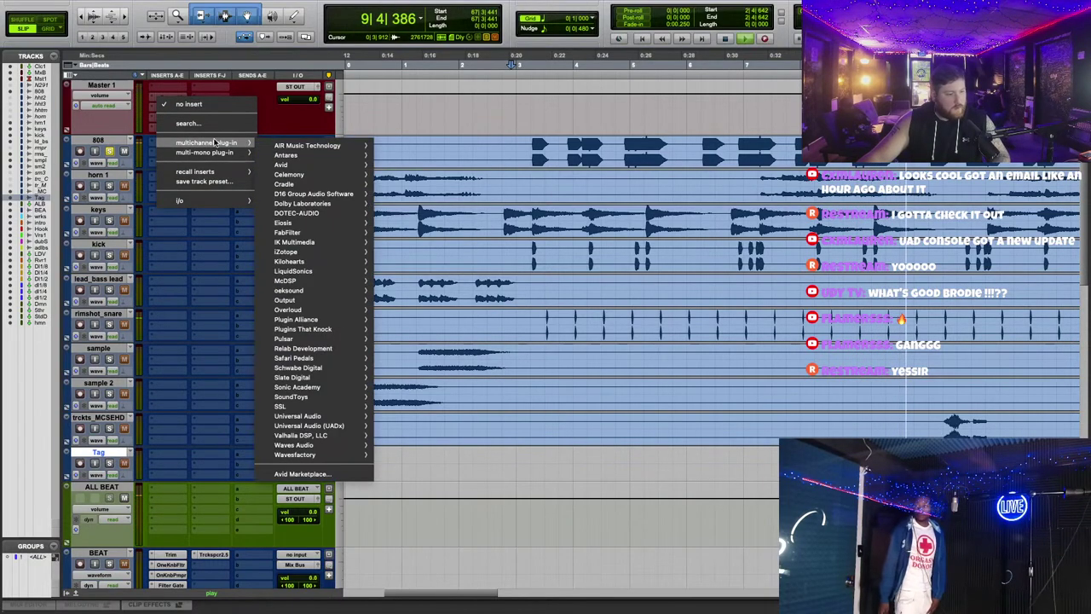
mouse_move(299, 232)
left_click(429, 264)
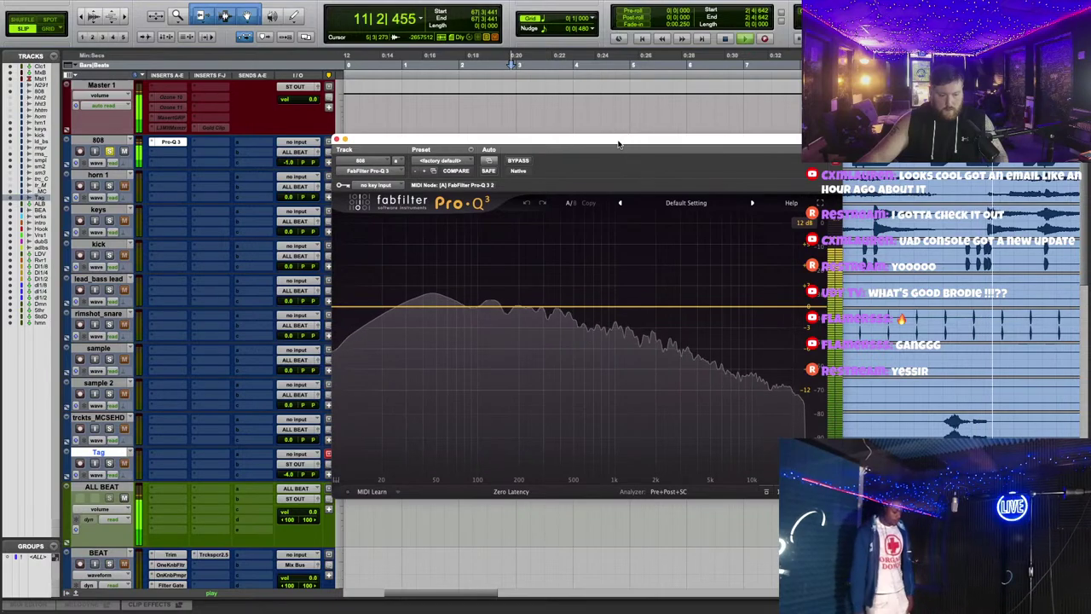
left_click_drag(646, 316, 660, 223)
left_click(679, 241)
scroll(659, 225, "up", 4)
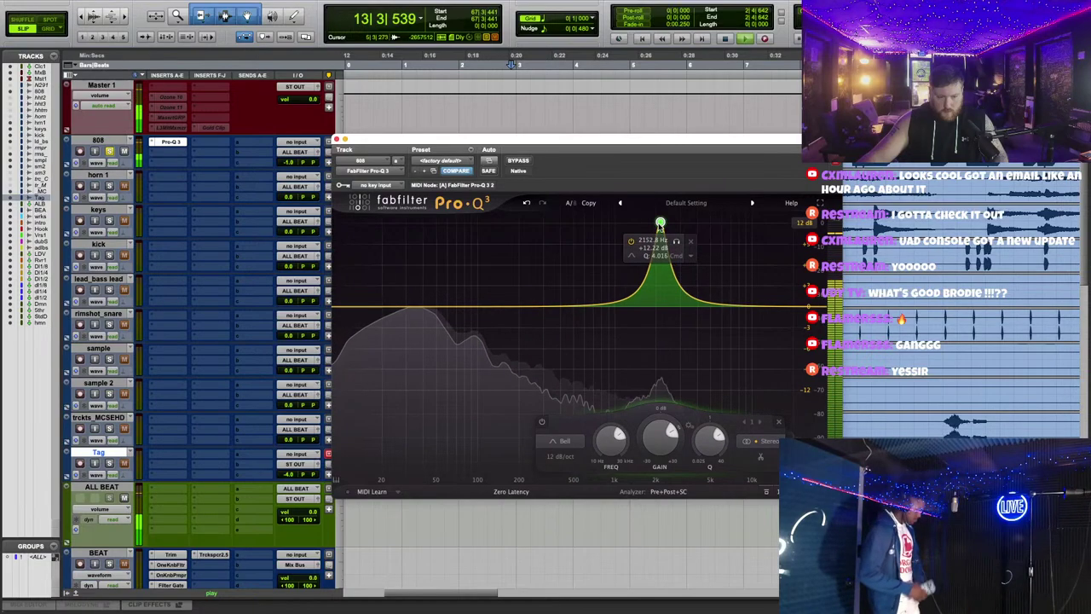
double_click(660, 464)
type("0")
key("Return")
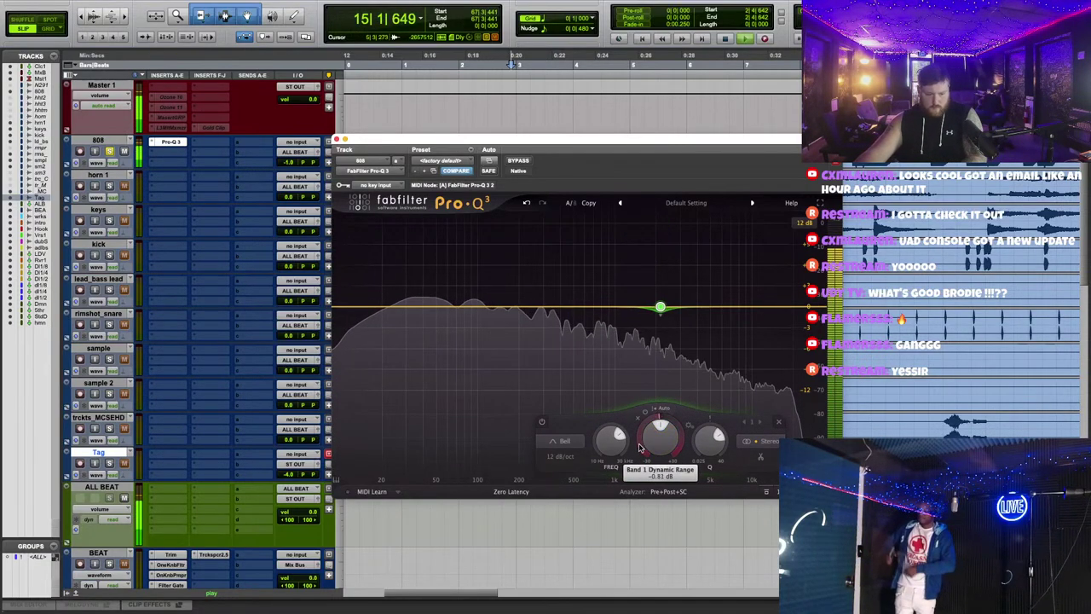
Step: Solo and sweep the narrow notch band from bar 6, settling it around 2560 Hz
scroll(647, 456, "down", 2)
scroll(645, 458, "down", 4)
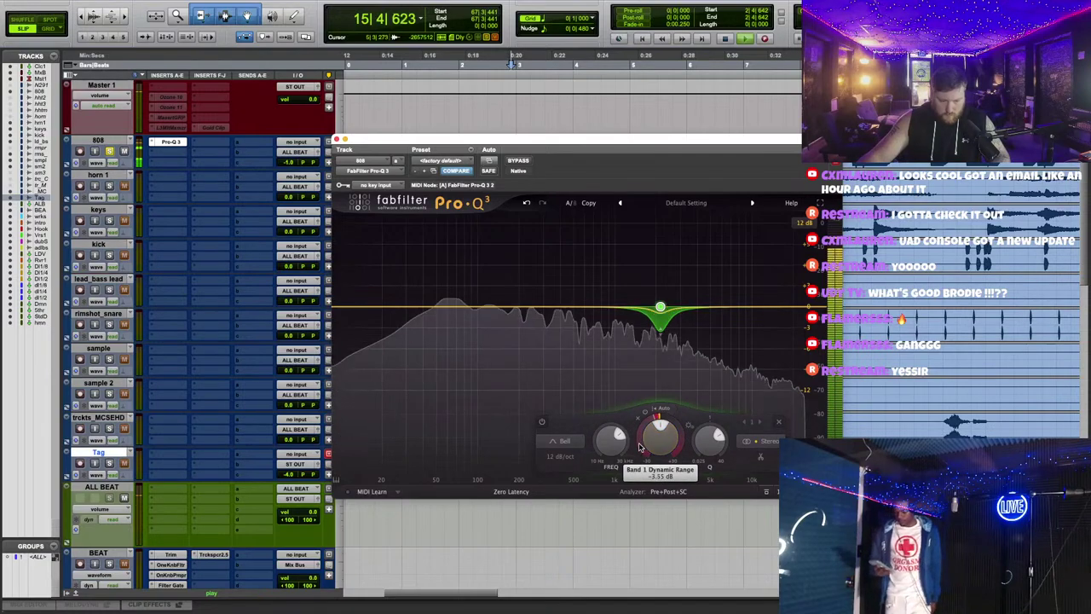
left_click(676, 274)
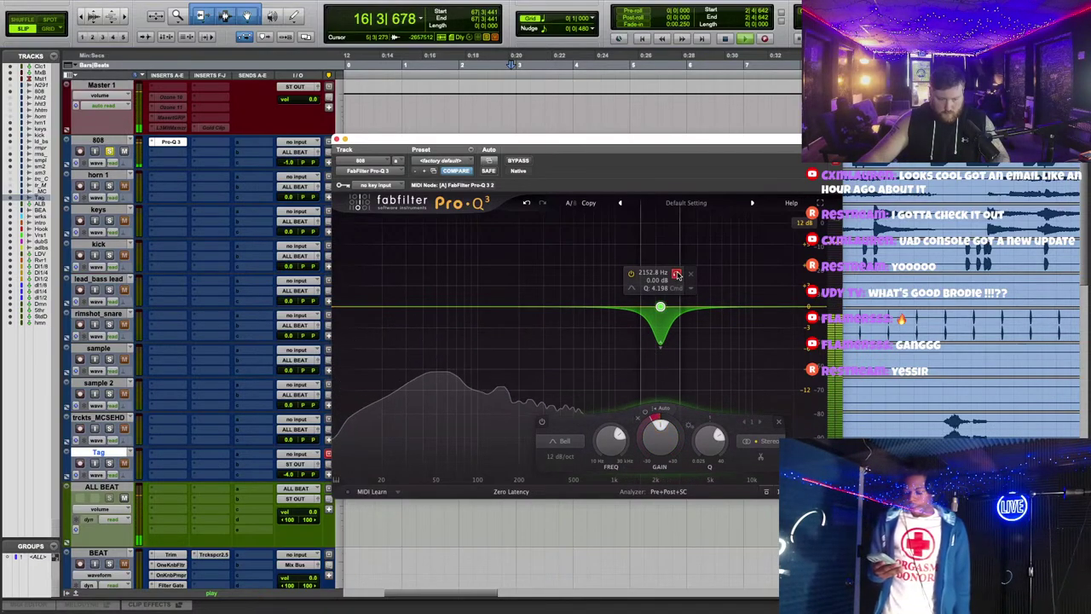
left_click_drag(676, 273, 694, 285)
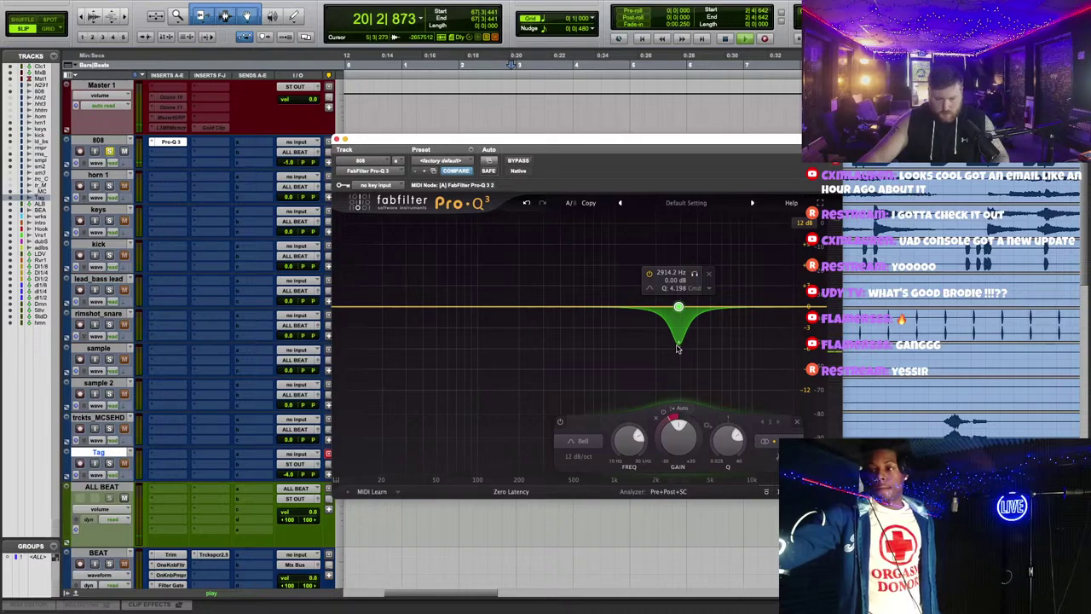
left_click(724, 66)
key("space")
key("space")
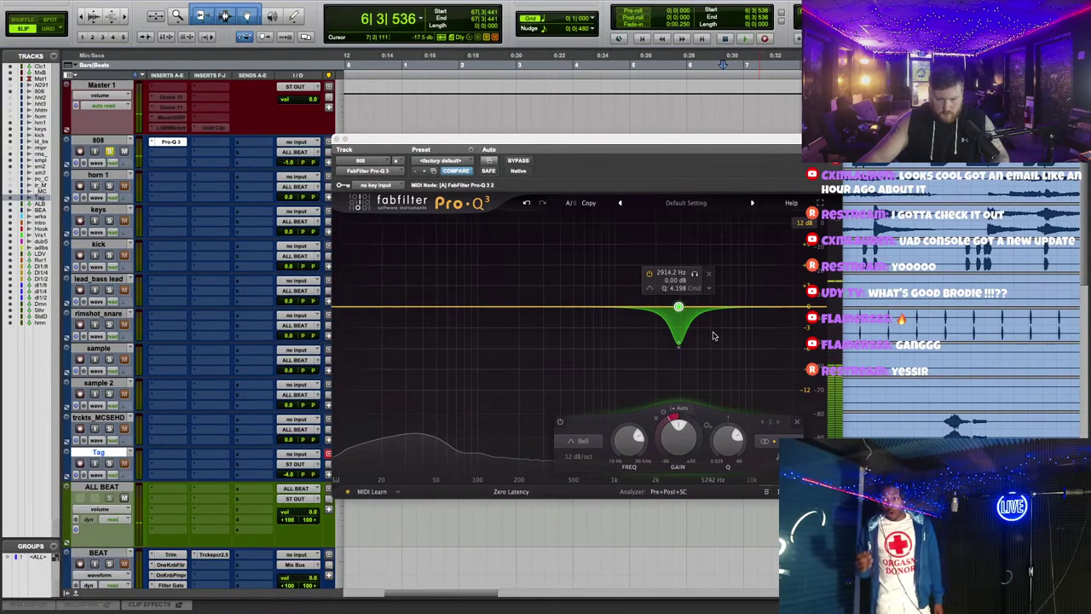
key("space")
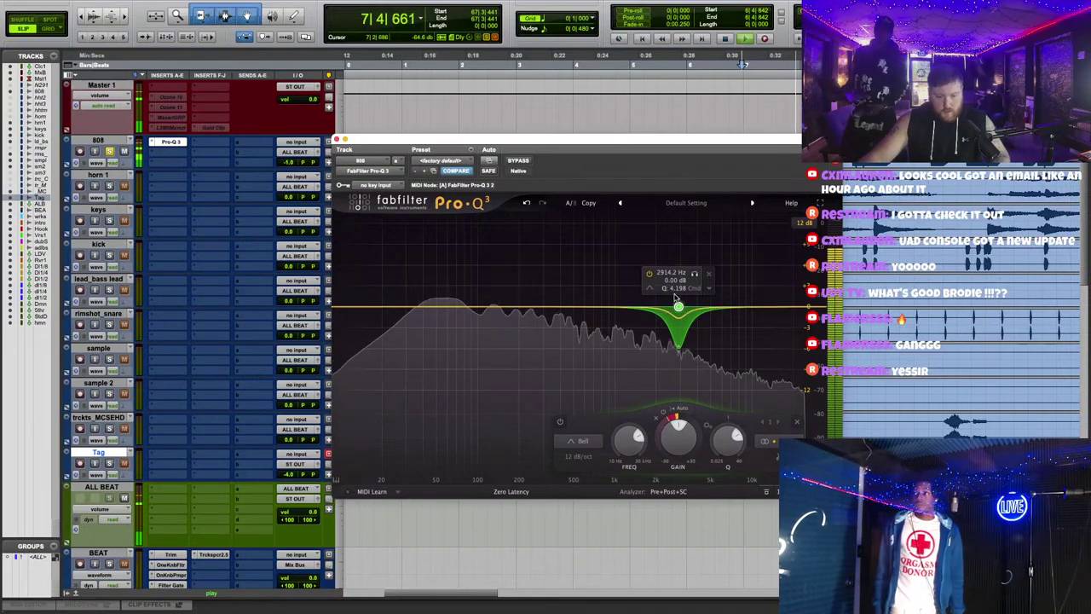
scroll(677, 307, "down", 1)
scroll(679, 307, "up", 5)
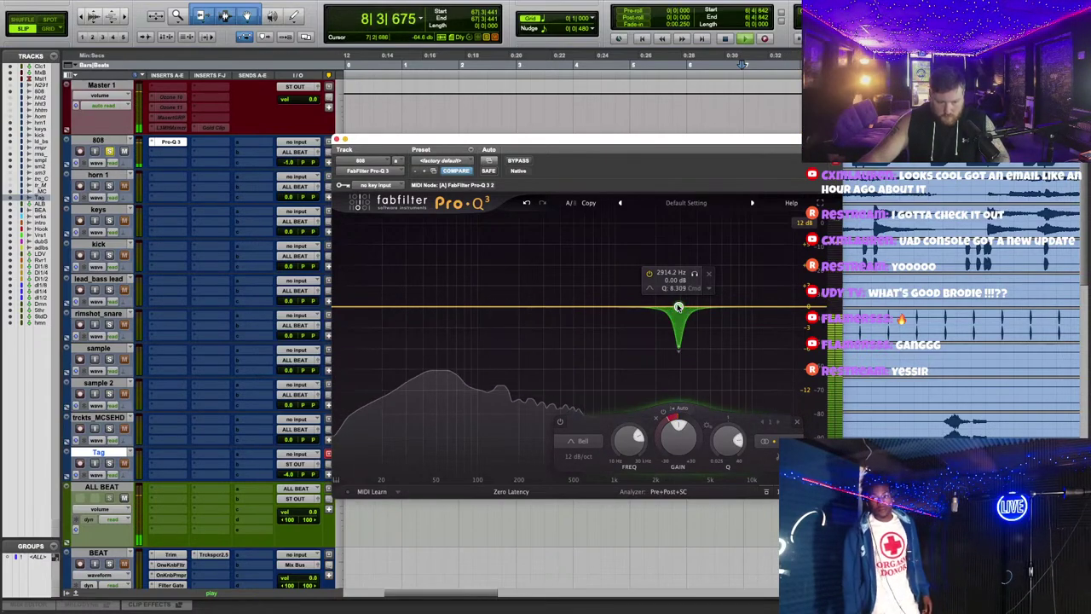
left_click_drag(697, 277, 689, 277)
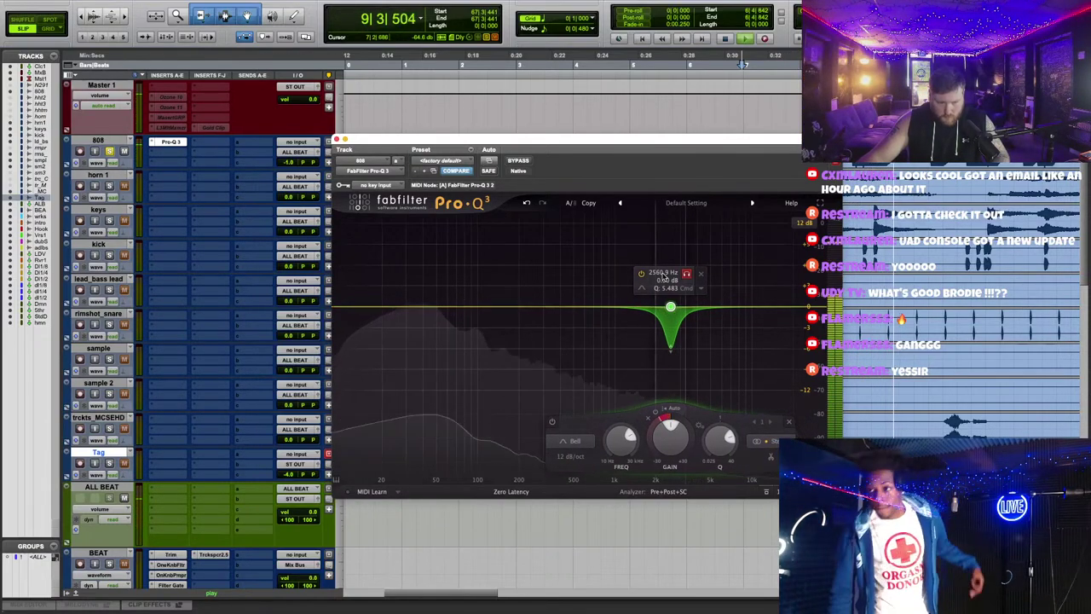
Step: Insert iZotope Nectar 4 Compressor after Pro-Q 3 on the 808 and lower its threshold to about -11.5 dB
left_click(337, 139)
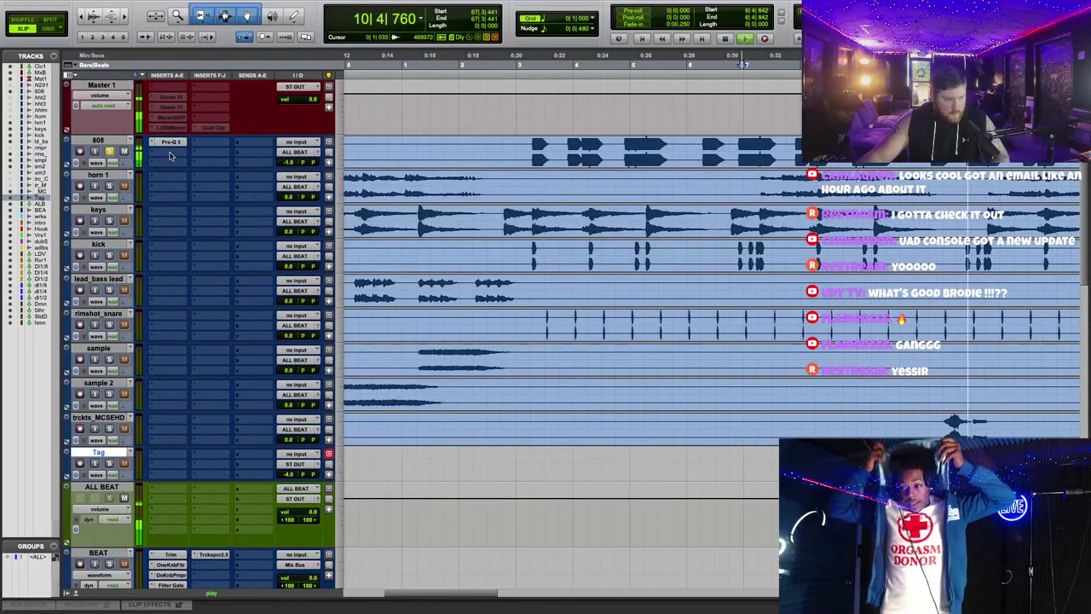
left_click(170, 151)
mouse_move(187, 154)
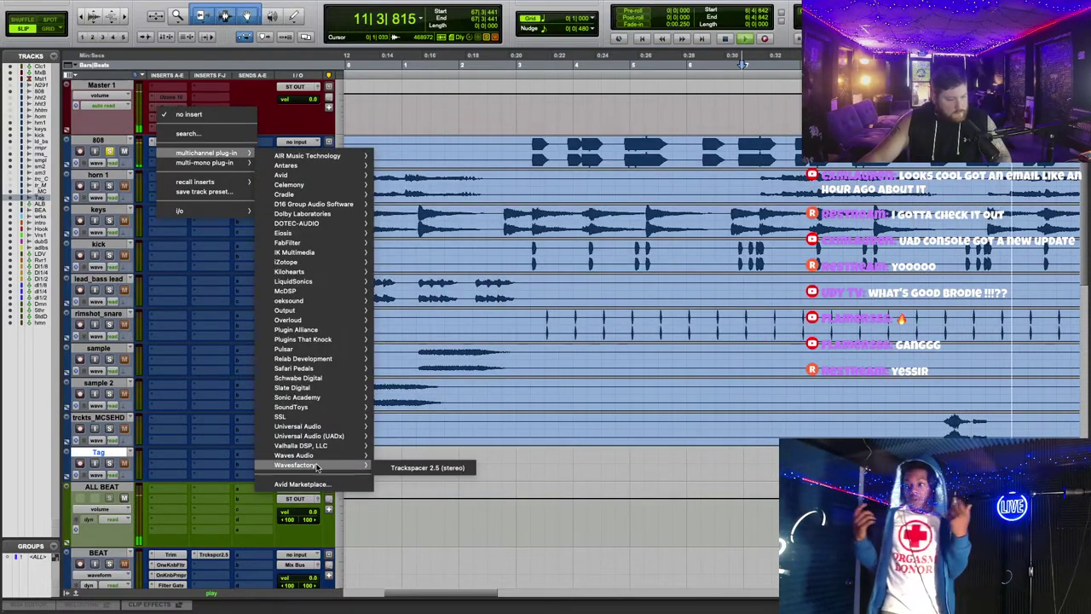
mouse_move(315, 438)
mouse_move(317, 457)
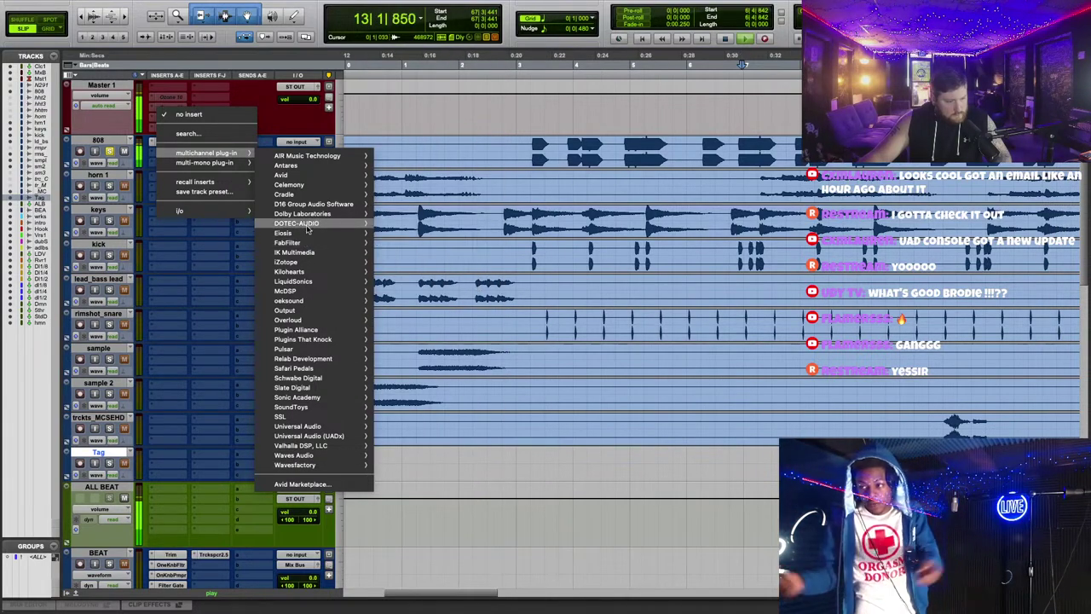
mouse_move(304, 265)
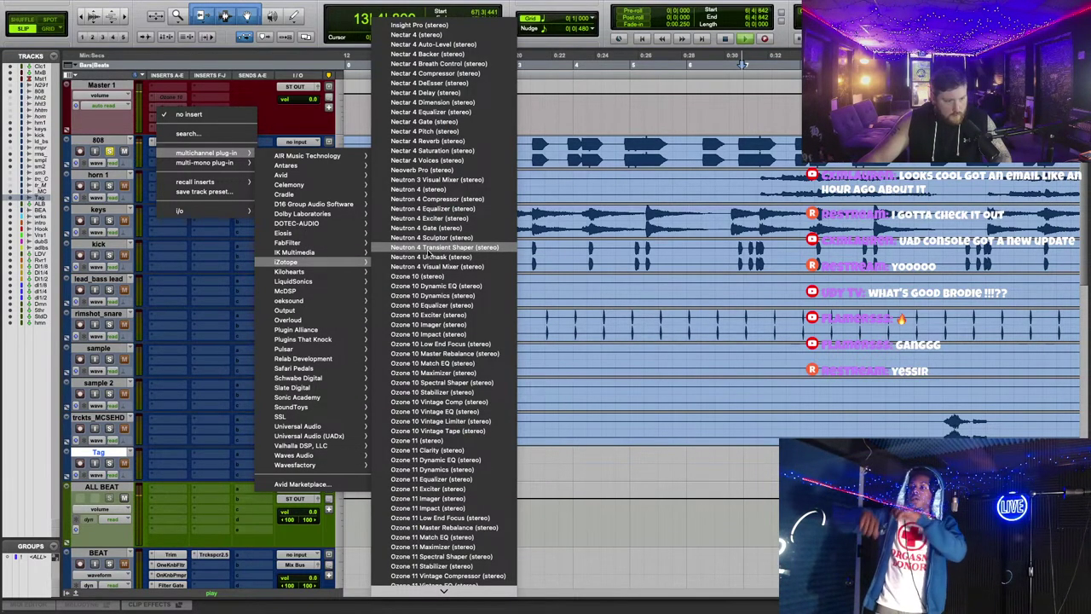
left_click(438, 74)
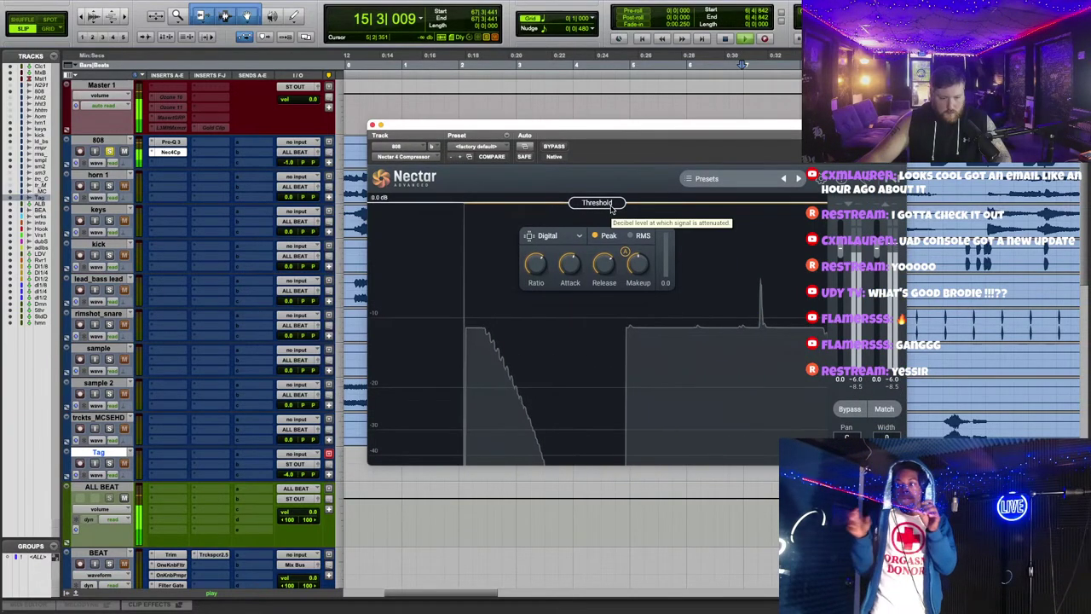
left_click_drag(626, 203, 720, 323)
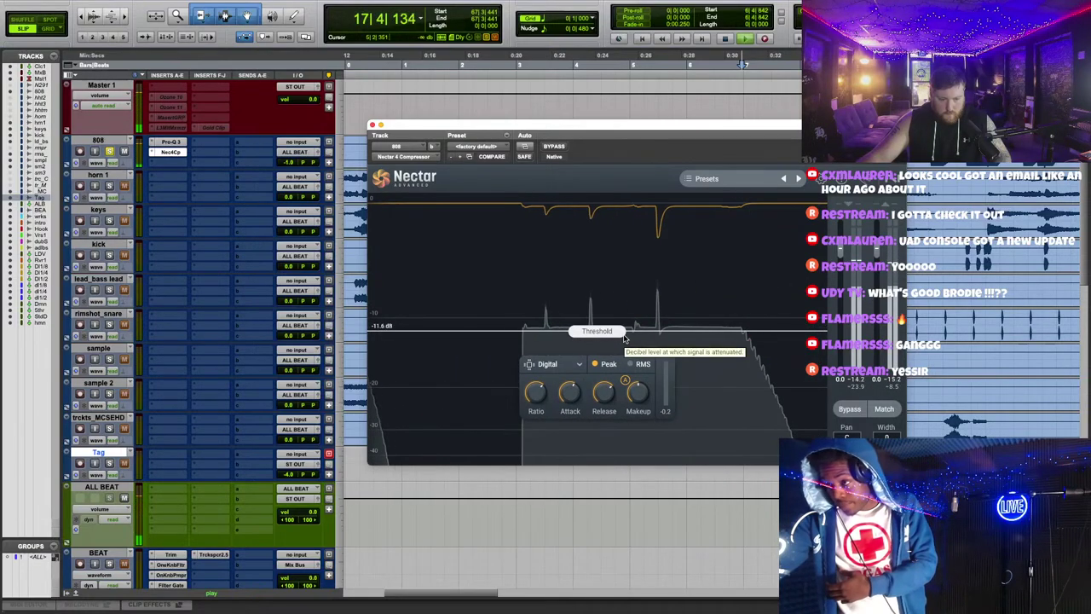
left_click(372, 125)
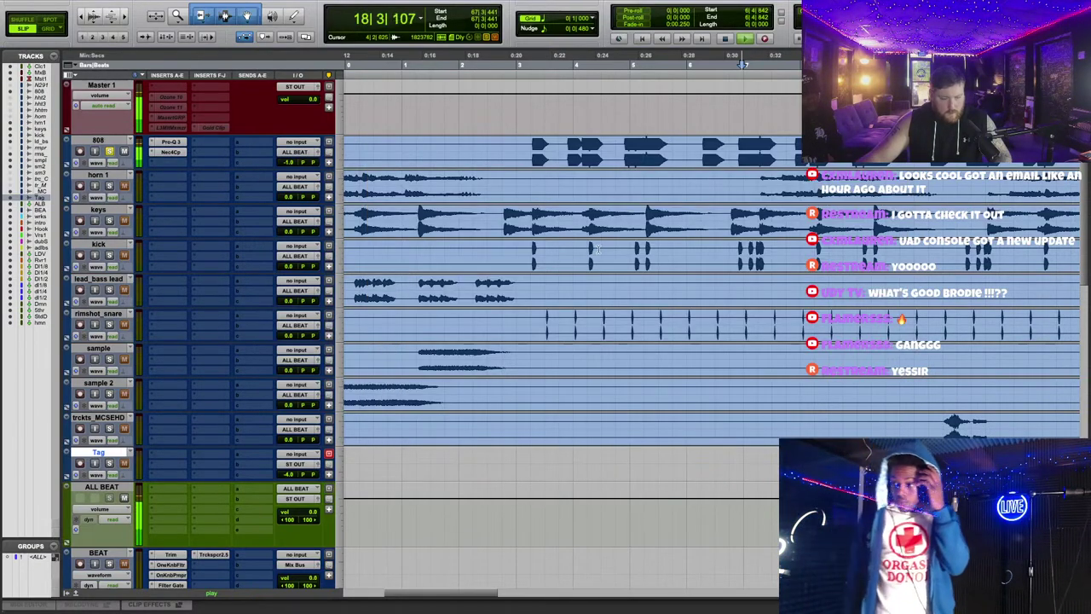
Step: Select the 808 clip and load the RX 10 De-click AudioSuite plug-in
key("r")
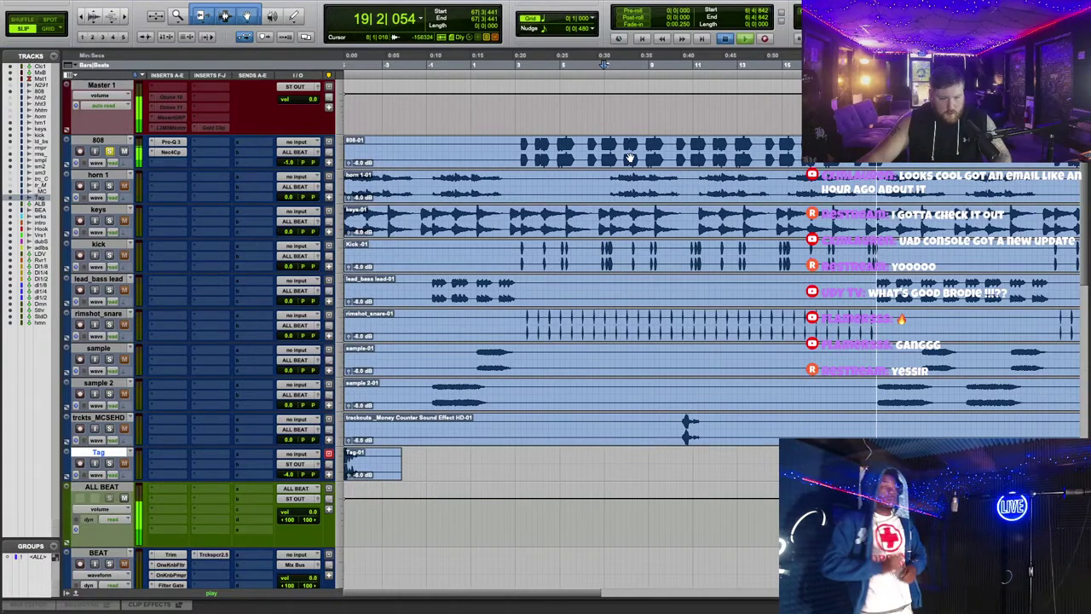
left_click(629, 157)
left_click(258, 5)
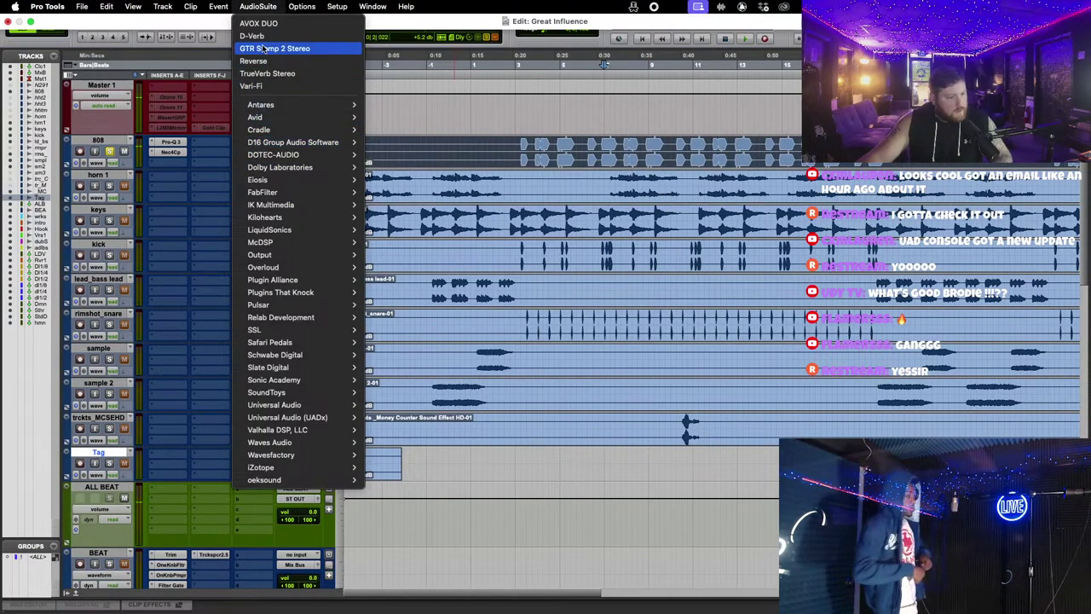
mouse_move(273, 467)
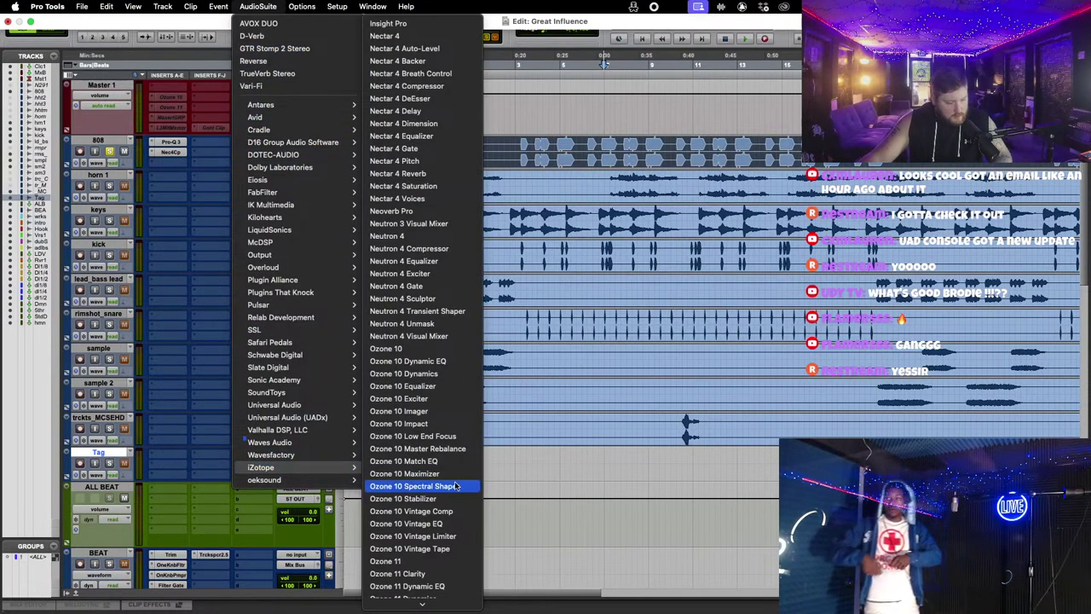
scroll(456, 486, "down", 10)
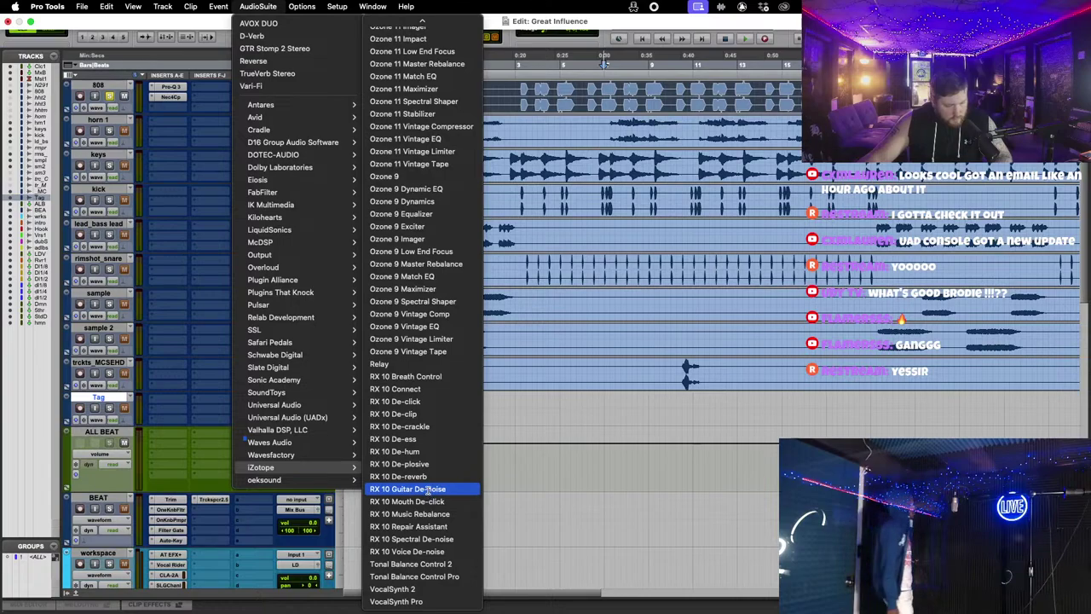
left_click(418, 401)
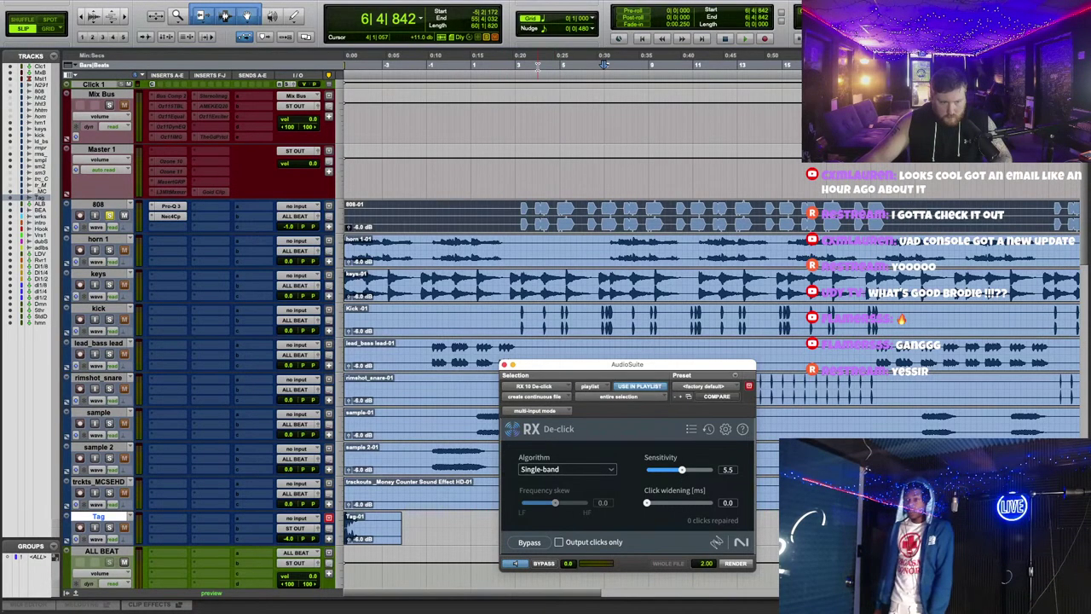
Step: Select the full range of 808 material and preview the de-click processing on it
left_click(603, 64)
left_click(517, 564)
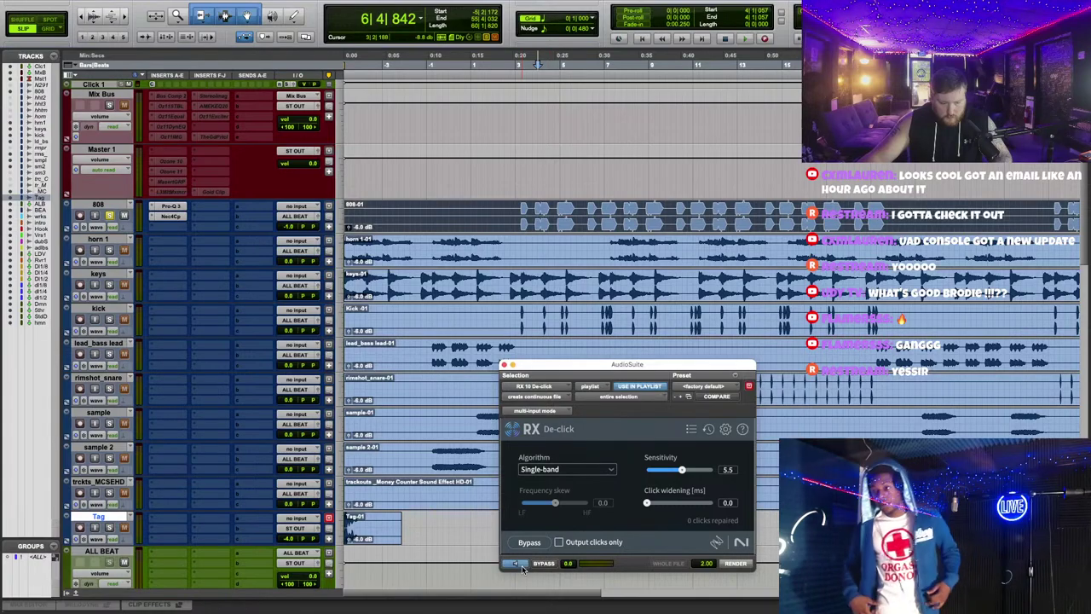
left_click_drag(517, 211, 638, 211)
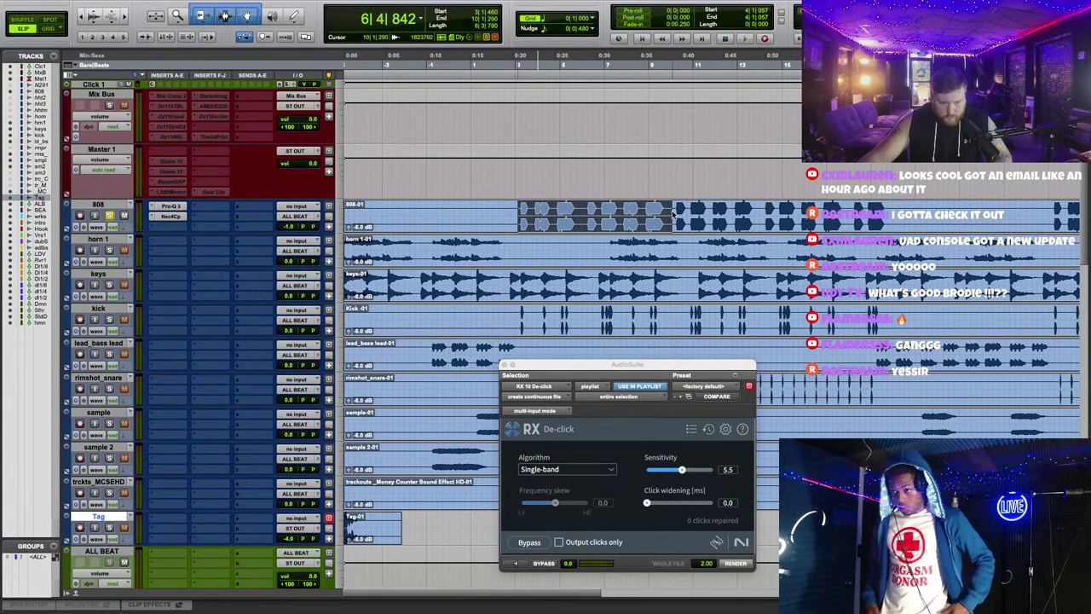
key("r")
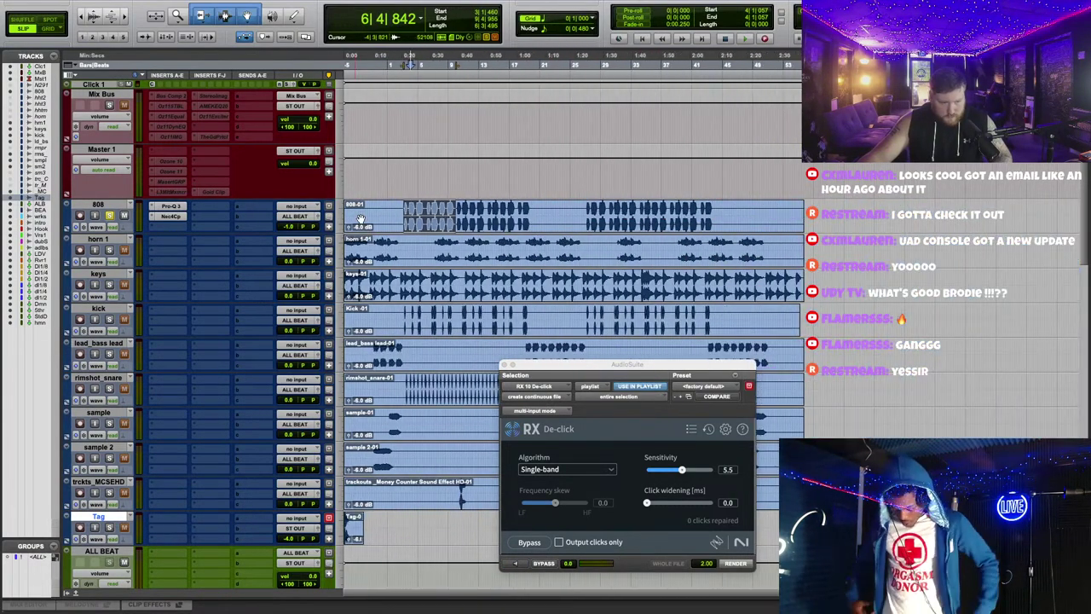
left_click_drag(403, 213, 710, 214)
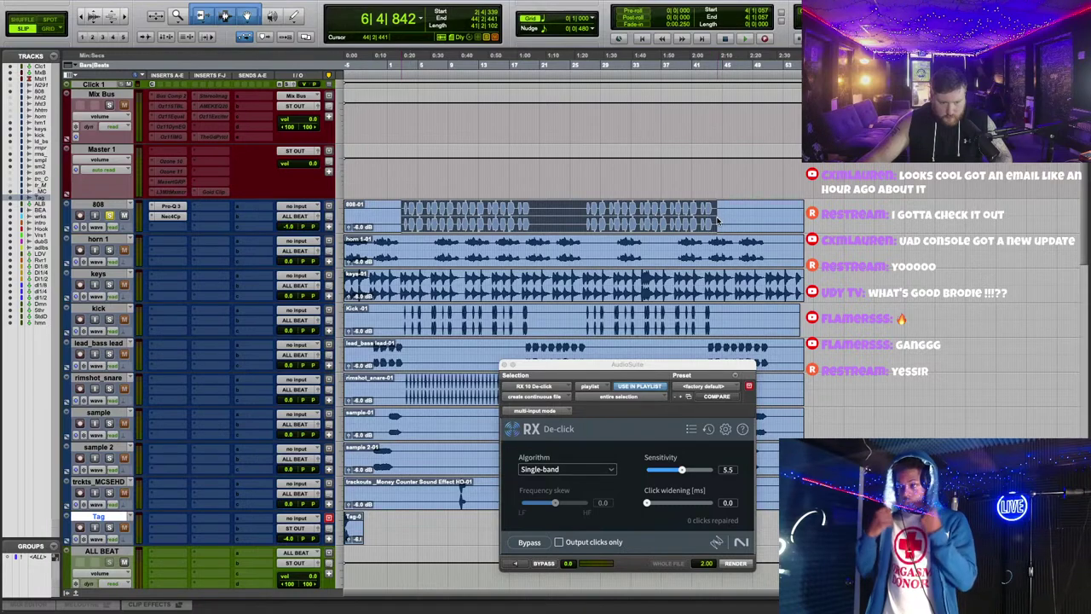
left_click(514, 562)
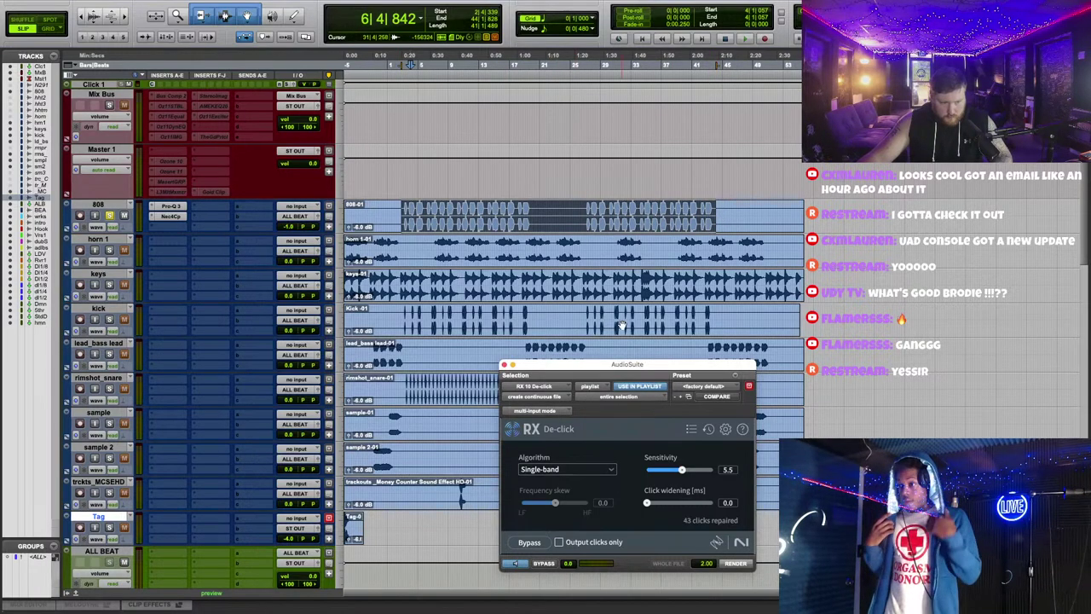
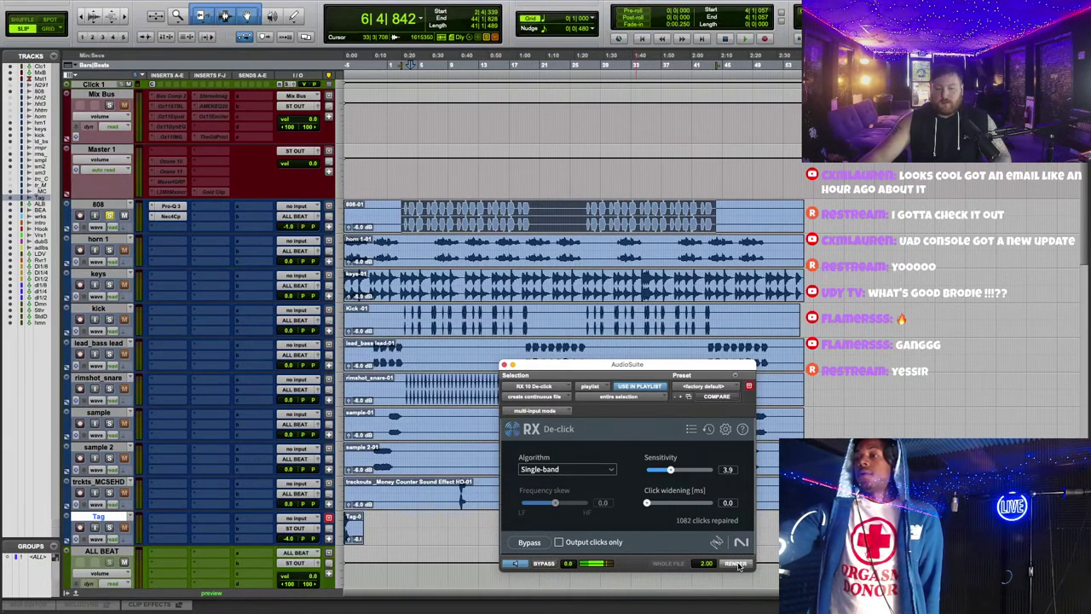
Step: Render the RX De-click processing onto the 808 clip and start playback from earlier in the song
left_click(736, 564)
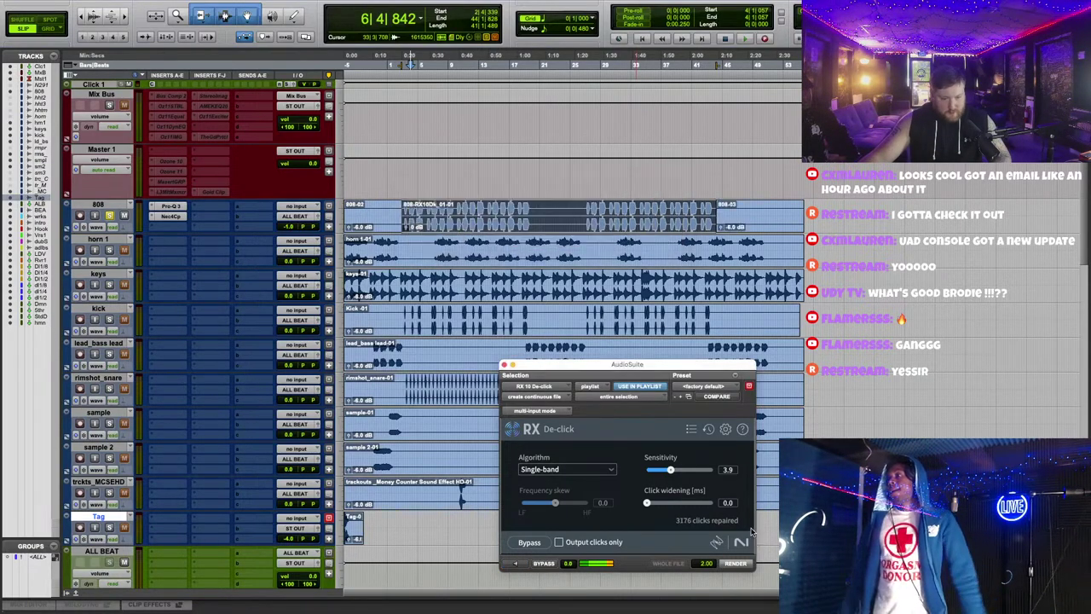
left_click(504, 365)
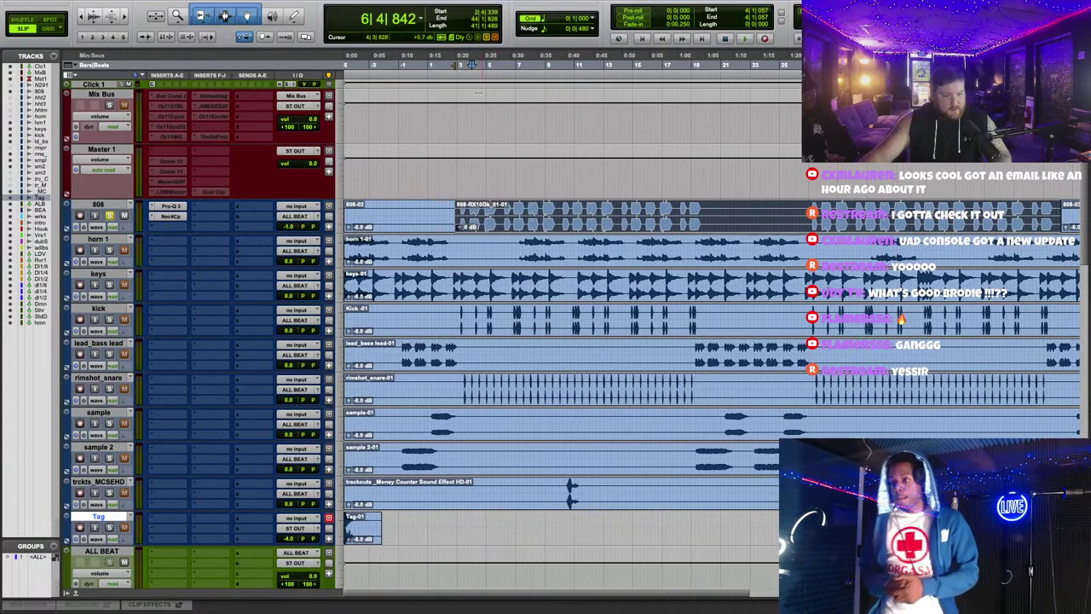
left_click(458, 65)
key("ctrl+]")
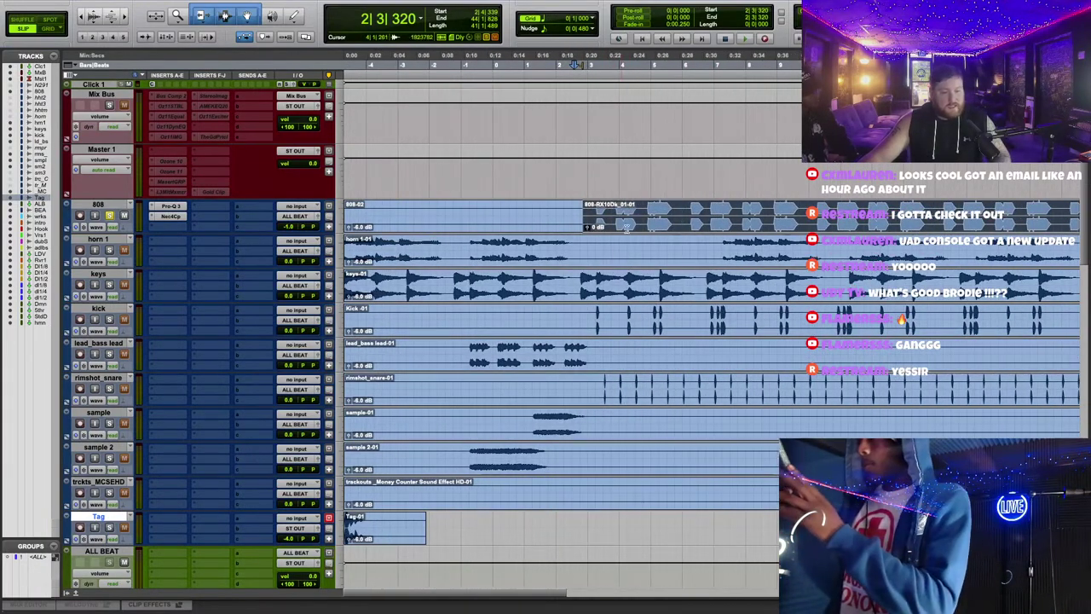
key("space")
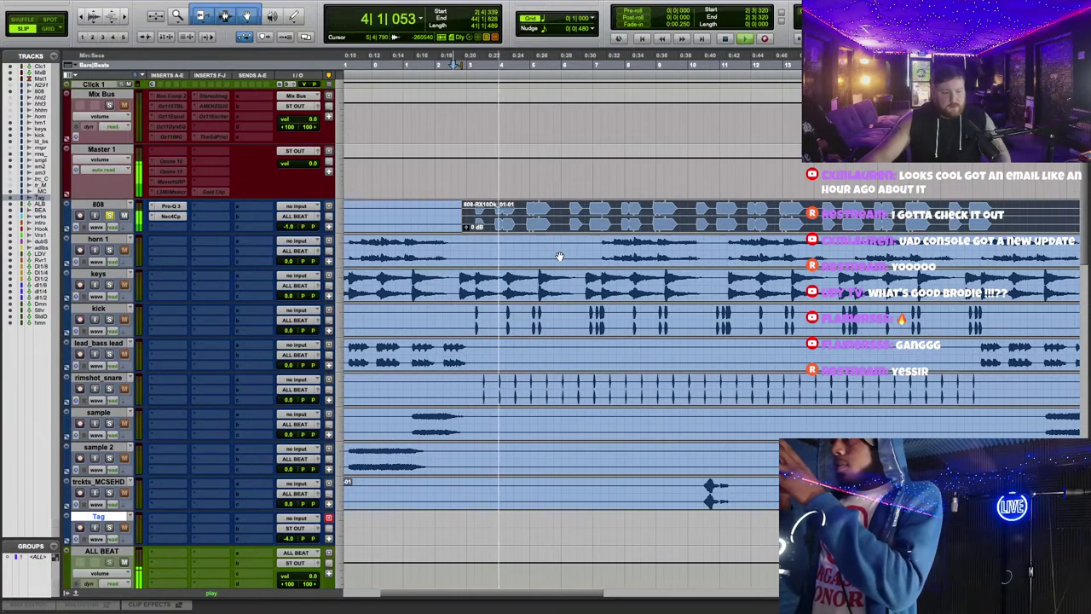
Step: Audition the de-clicked 808 in the beat, replaying from near bar 2 with the timeline zoomed in
key("ctrl+]")
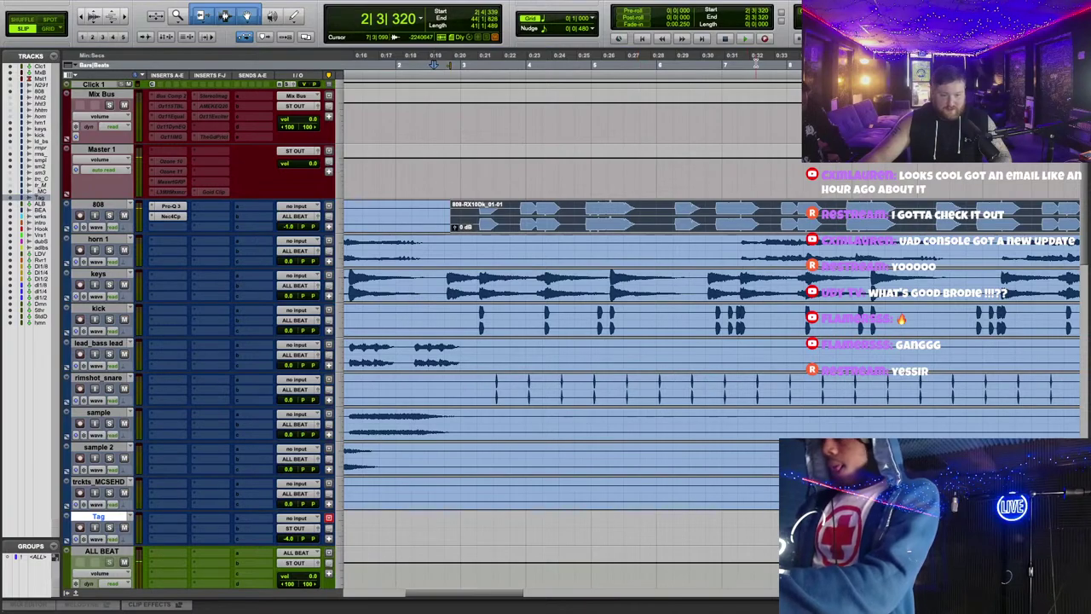
left_click(718, 62)
key("ctrl+[")
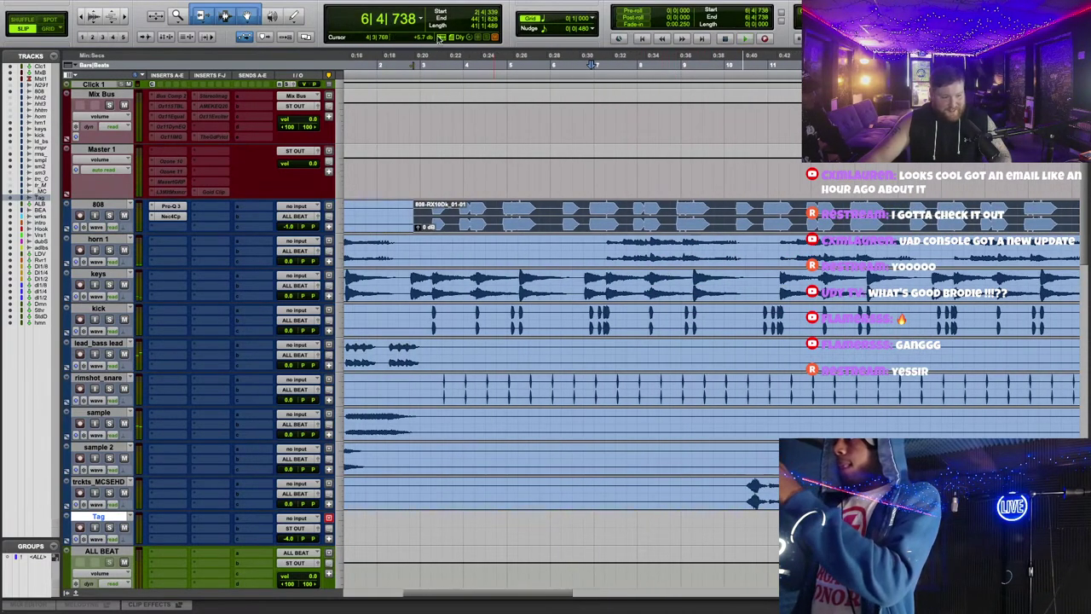
left_click(409, 61)
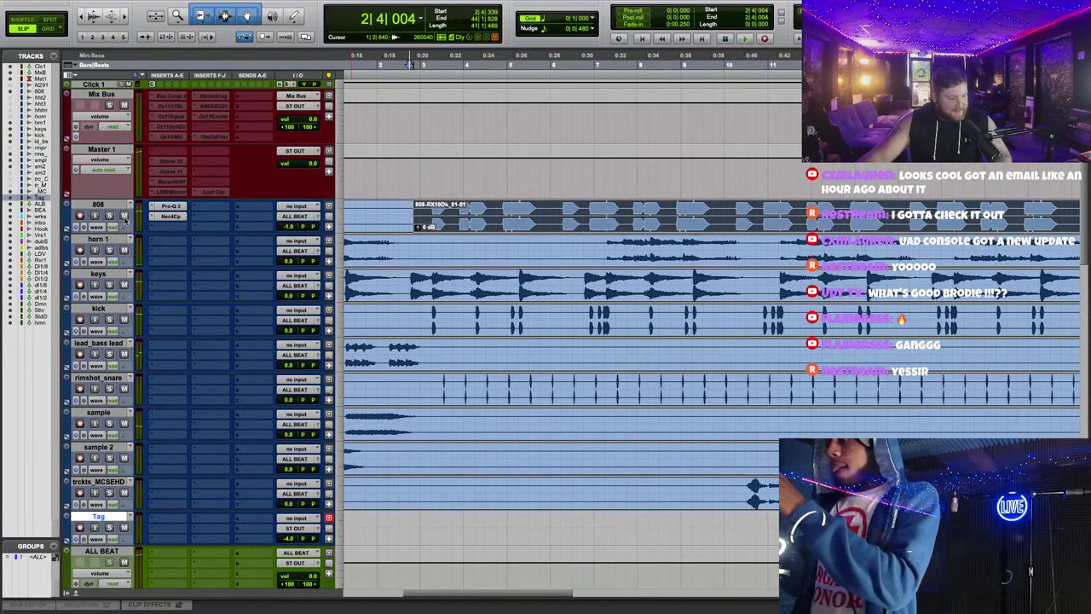
key("space")
key("ctrl+]")
key("ctrl+]")
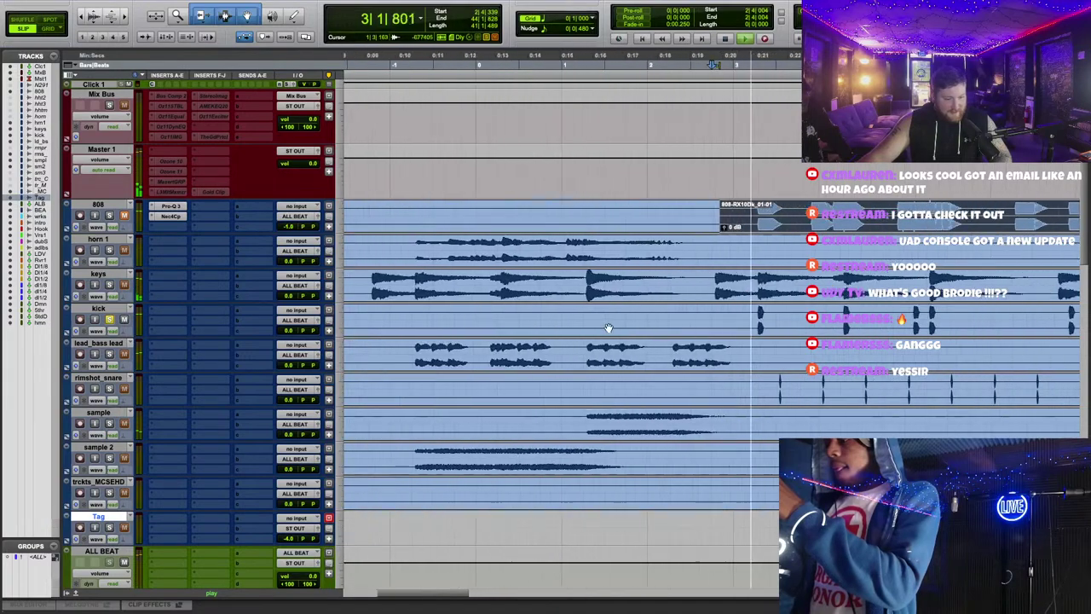
left_click(234, 297)
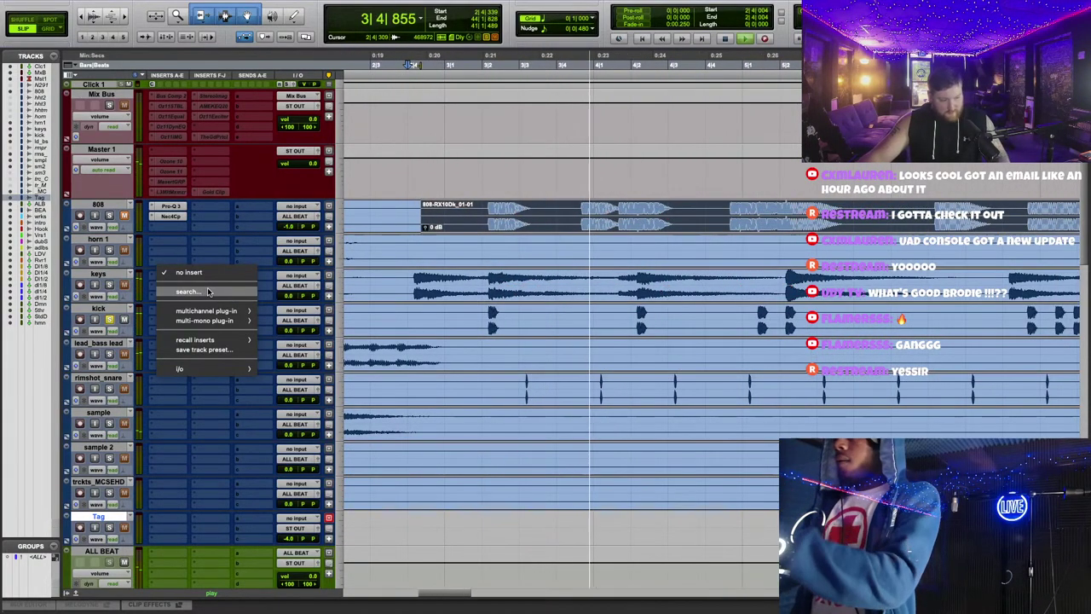
Step: Add the UAD Little Labs VOG (stereo) plug-in to the kick track by searching 'vog'
left_click(233, 292)
type("vog")
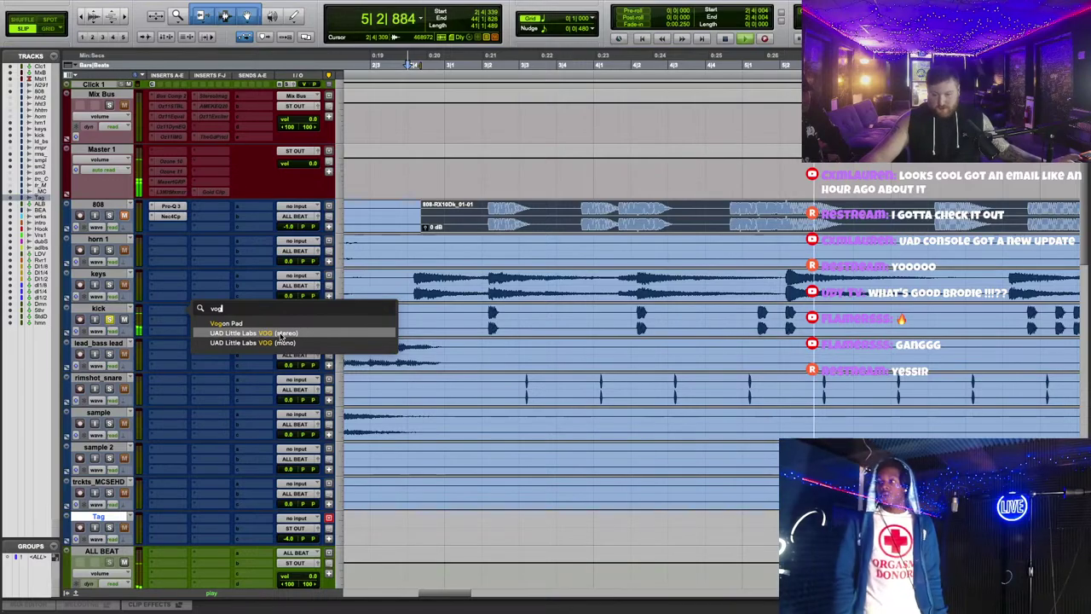
left_click(280, 333)
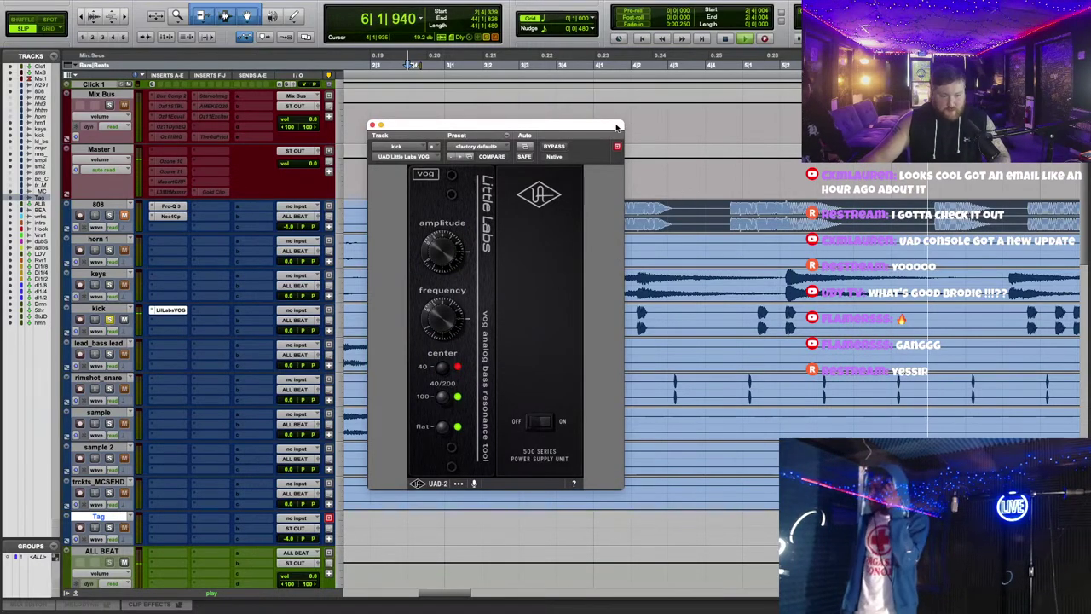
left_click_drag(617, 126, 629, 117)
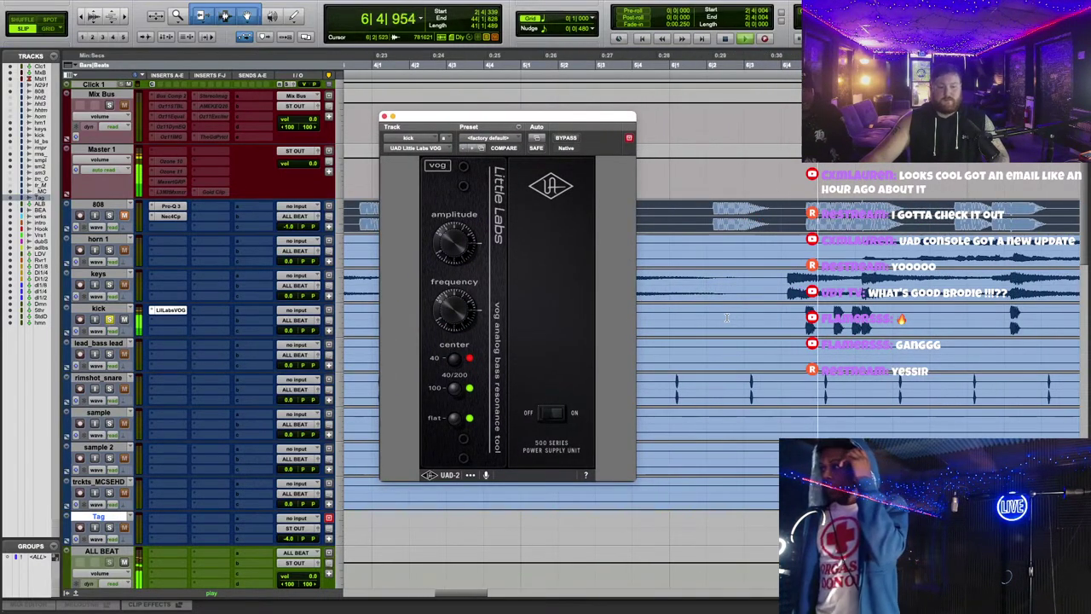
Step: Compare the kick with the VOG bypassed and re-enabled, then stop playback and close the plug-in
left_click(778, 68)
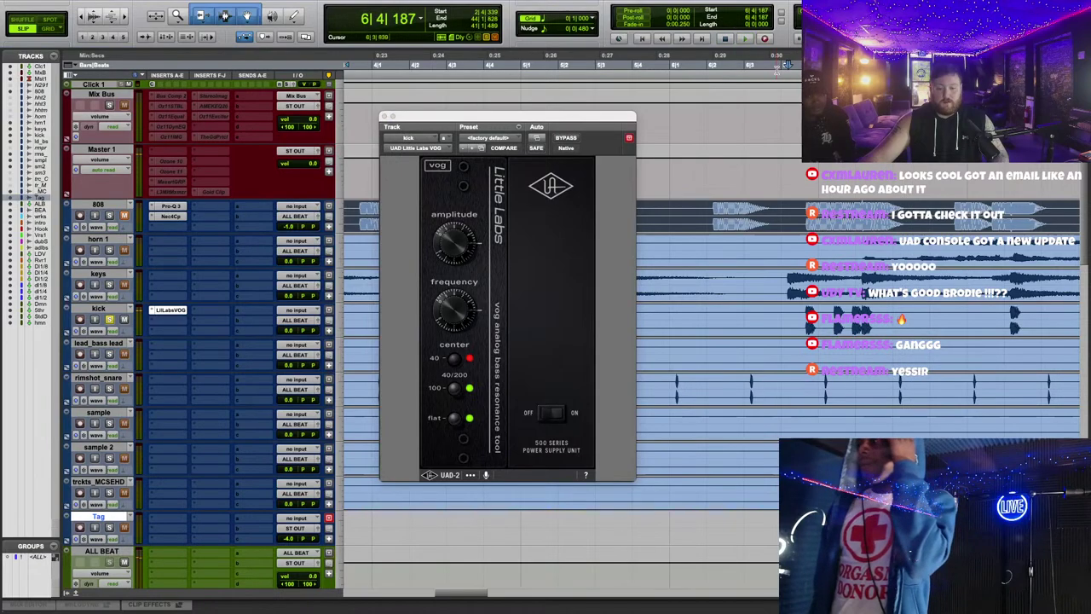
left_click(566, 138)
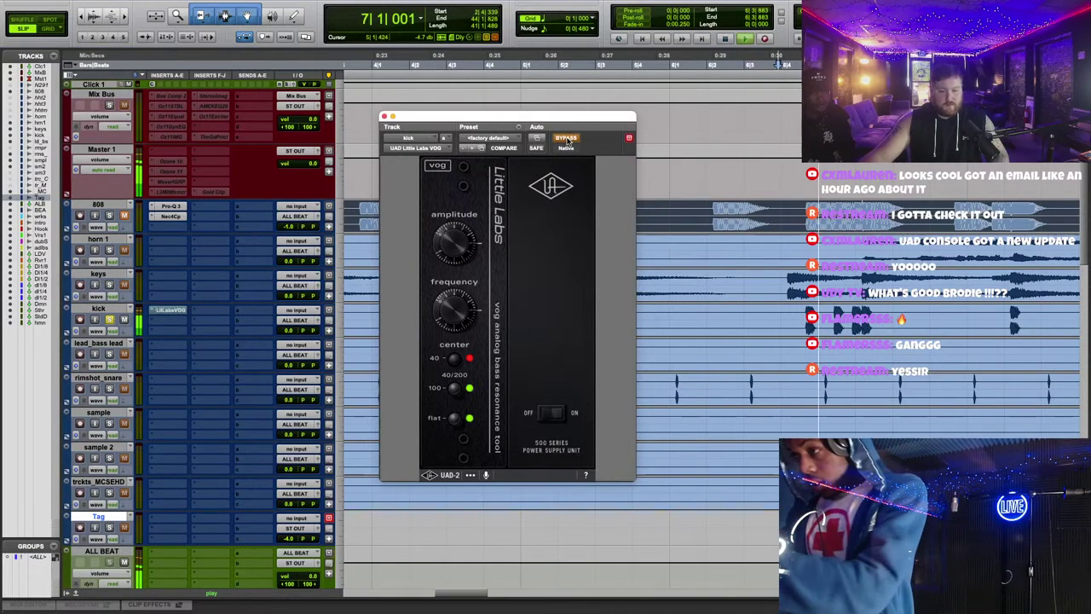
left_click(766, 63)
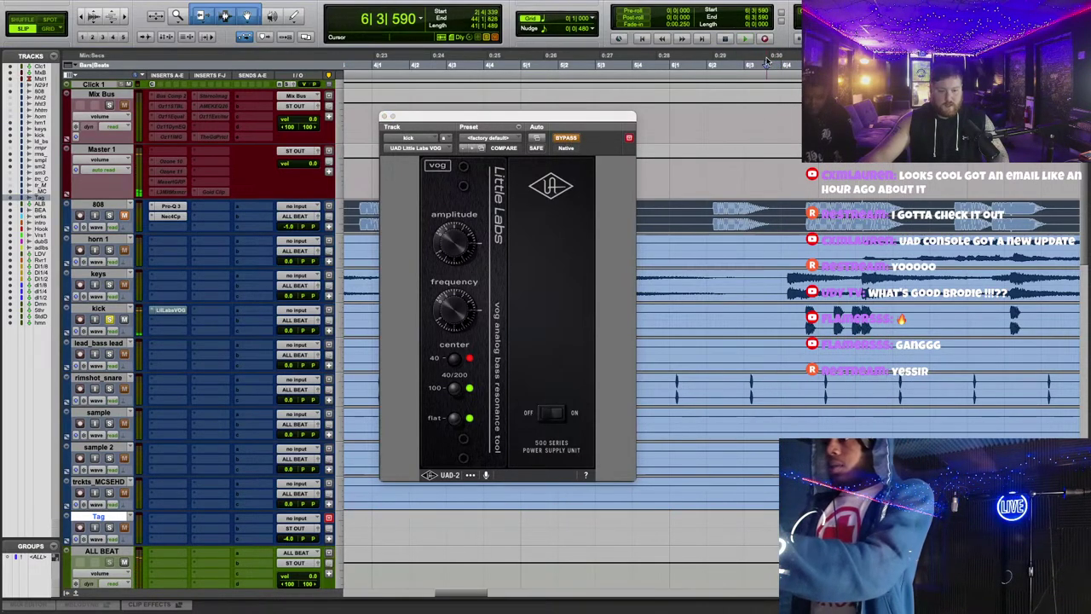
left_click(568, 139)
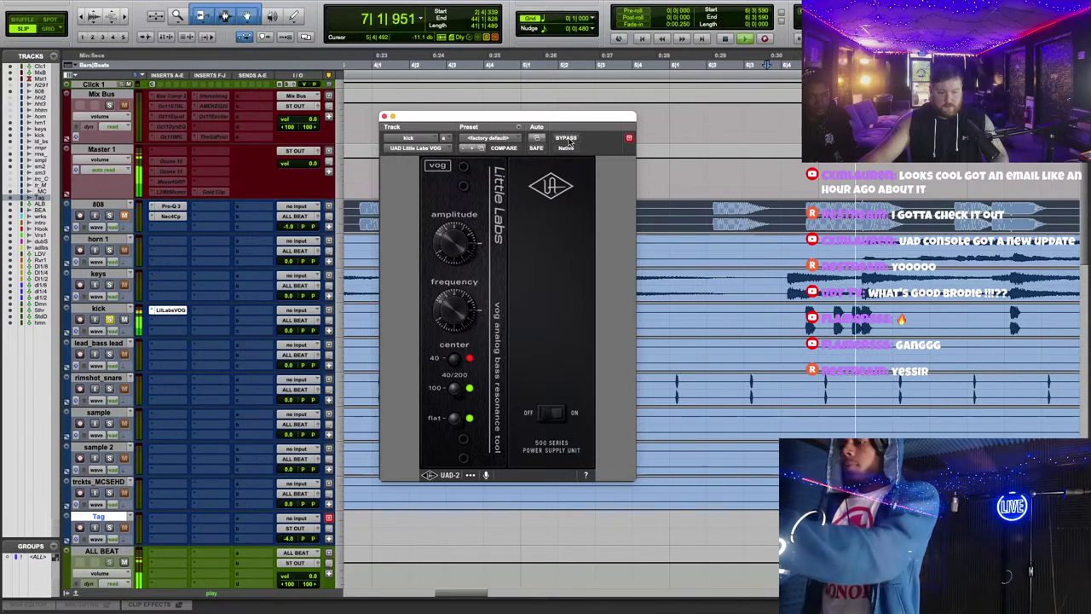
key("space")
left_click(383, 116)
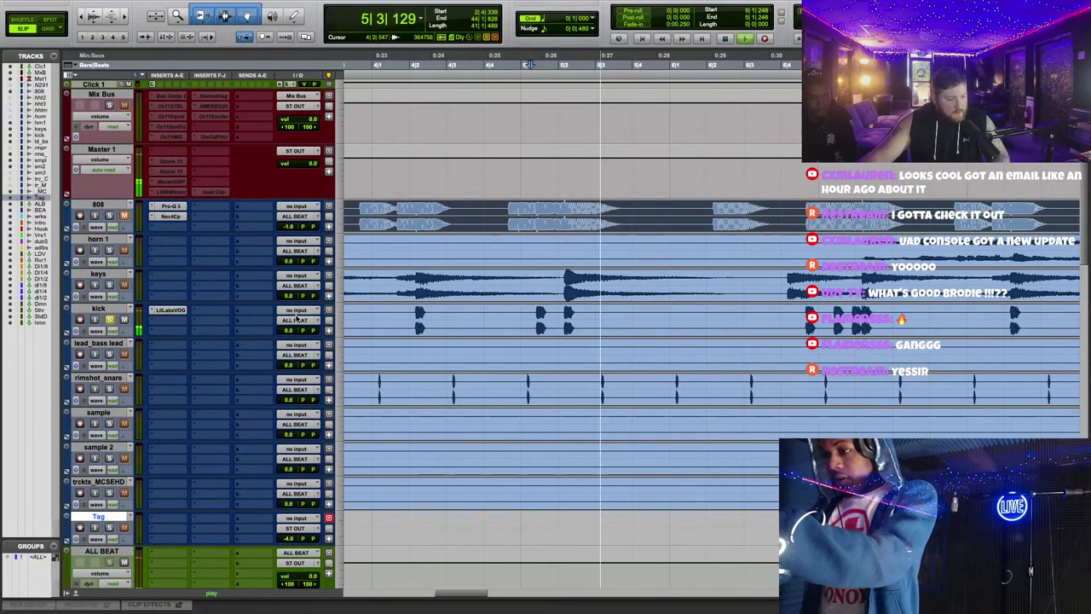
Step: Insert FabFilter Pro-C 2 (stereo) on the kick's next insert after the VOG and lower its threshold
left_click(179, 322)
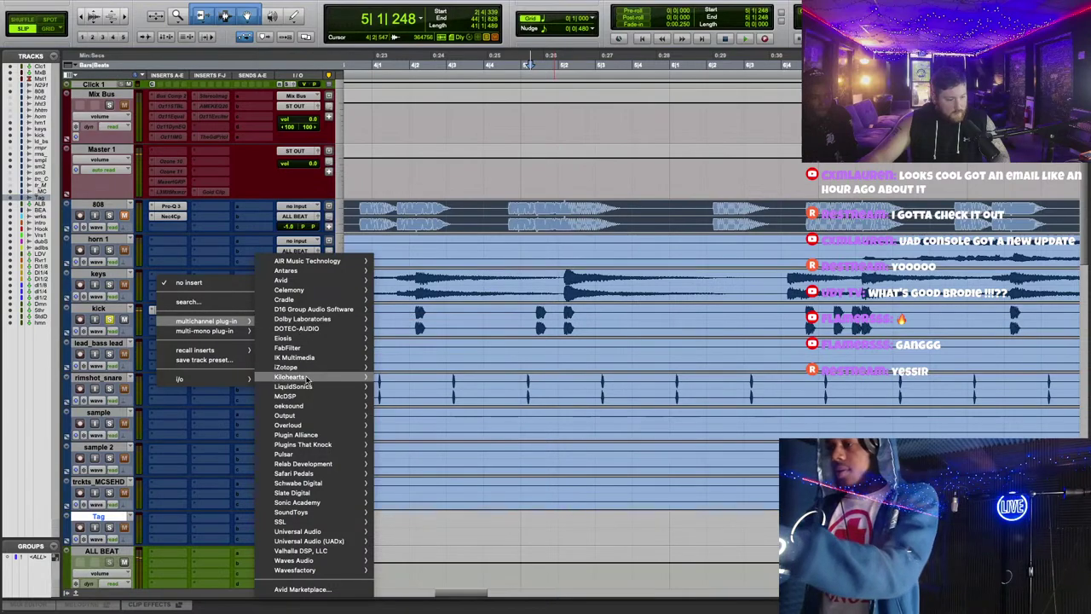
mouse_move(315, 348)
left_click(422, 351)
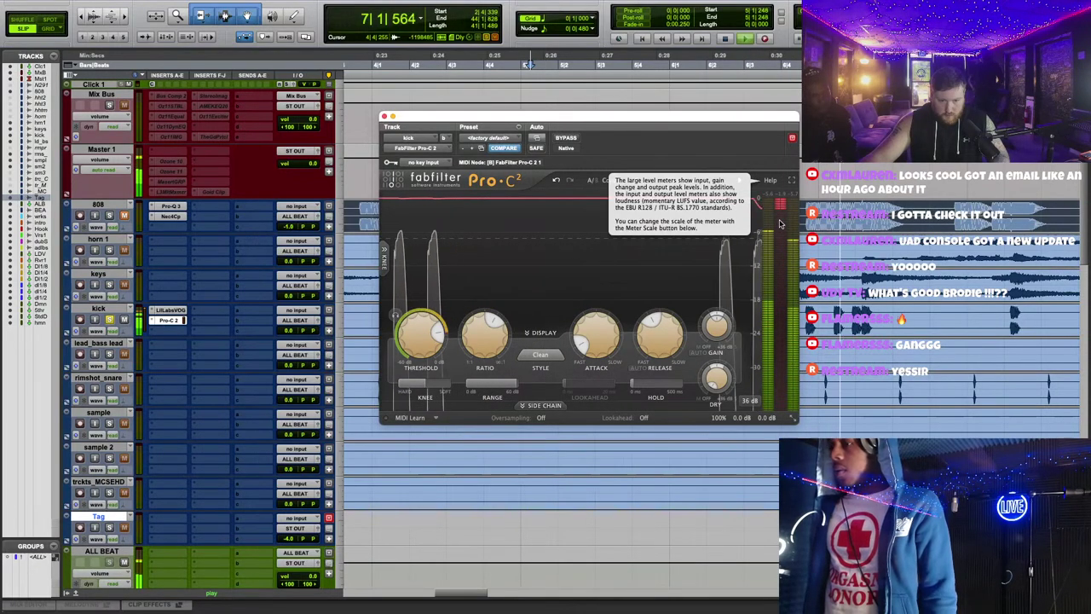
mouse_move(419, 351)
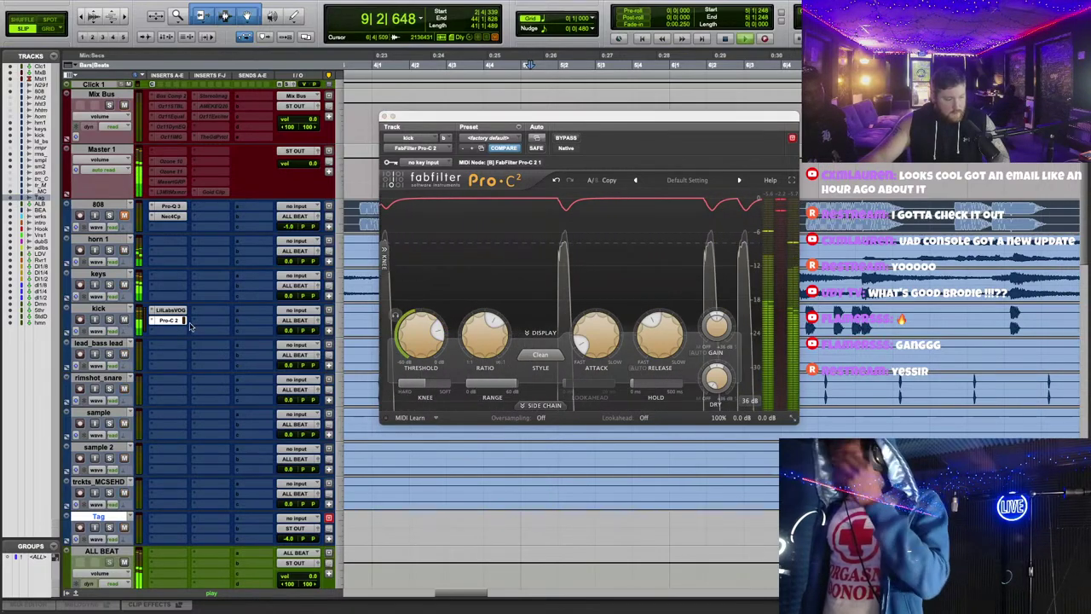
left_click_drag(385, 116, 412, 376)
scroll(528, 212, "down", 5)
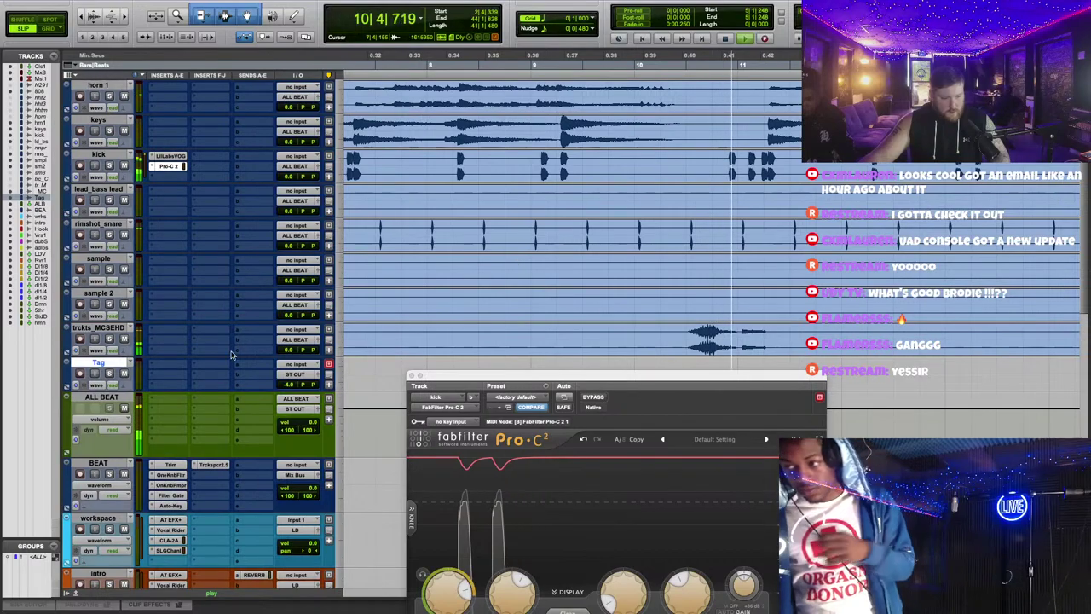
Step: Insert FabFilter Pro-Q 3 on trcks_MCSEHD and solo the track at the sound effect near 0:39
key("space")
left_click(175, 340)
mouse_move(204, 330)
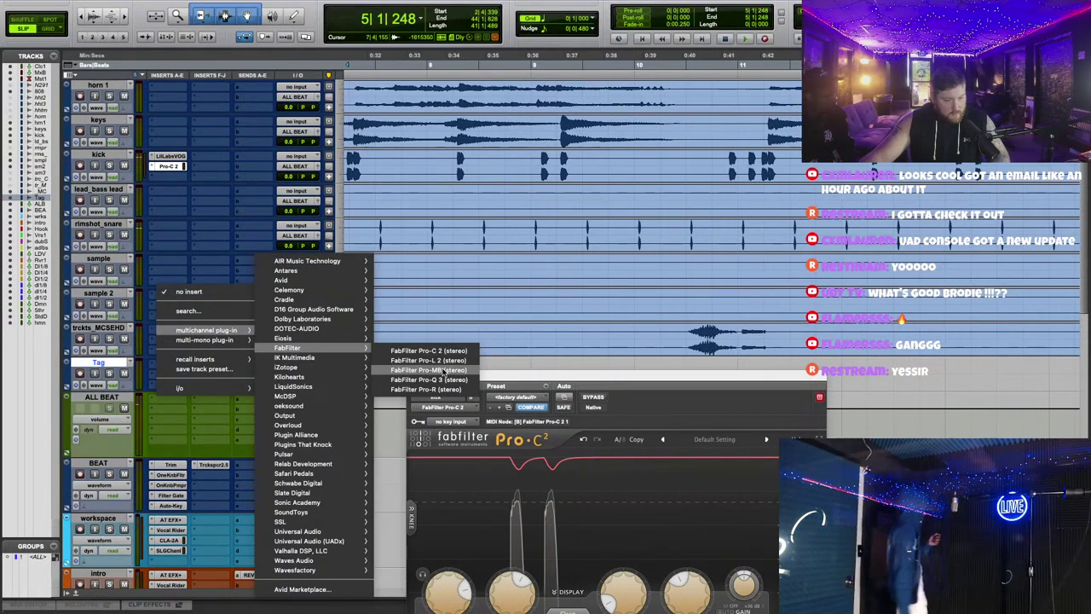
left_click(550, 282)
left_click(668, 339)
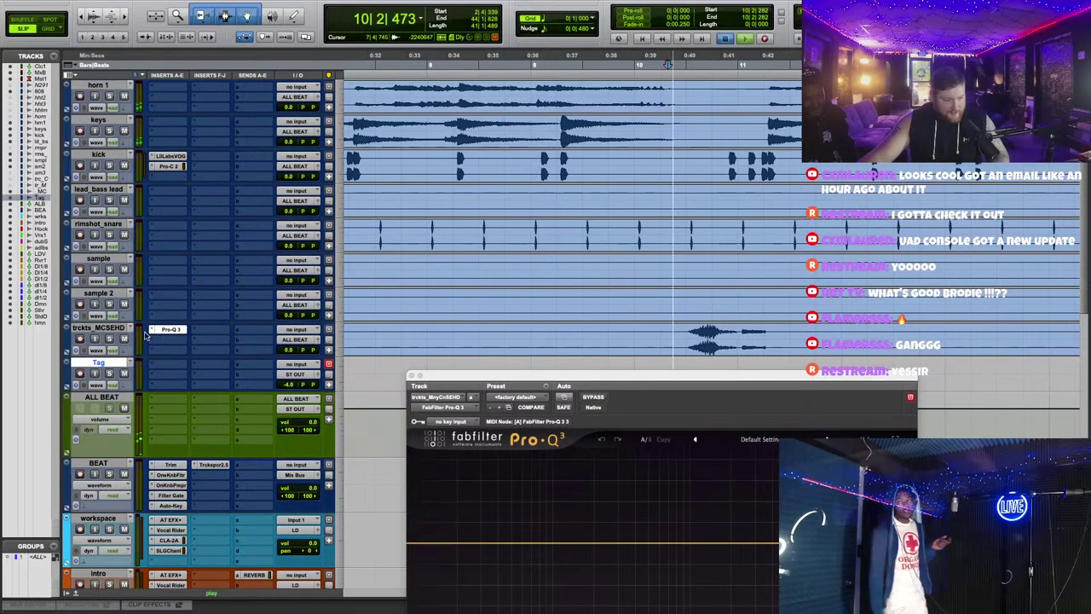
left_click(109, 339)
left_click_drag(629, 376, 555, 168)
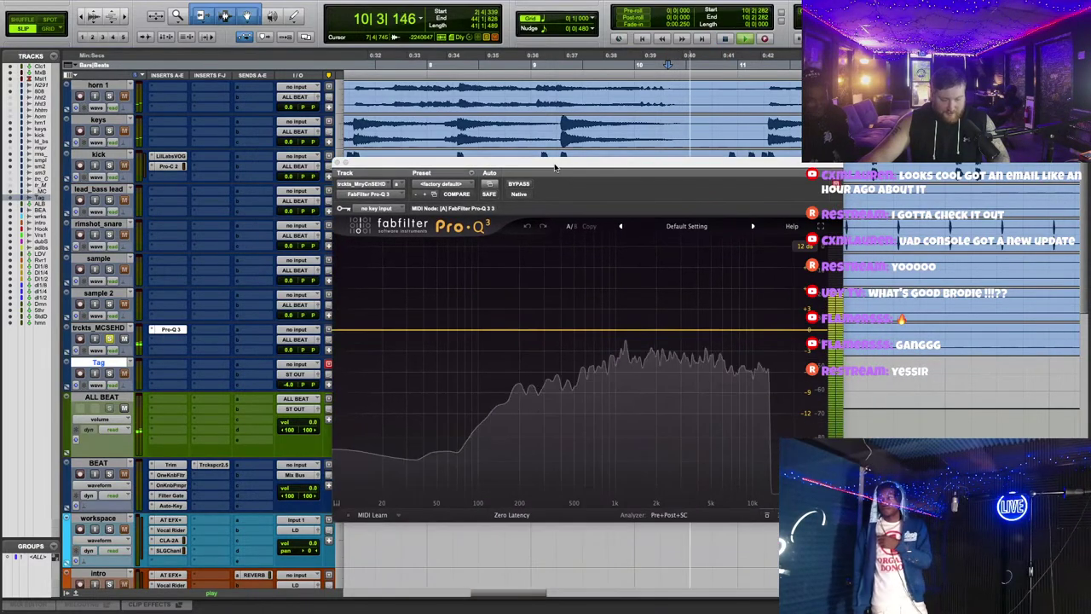
Step: Find the harsh frequency with a narrow boost and turn it into a roughly -5 dB cut near 2.4 kHz
left_click_drag(680, 332, 668, 256)
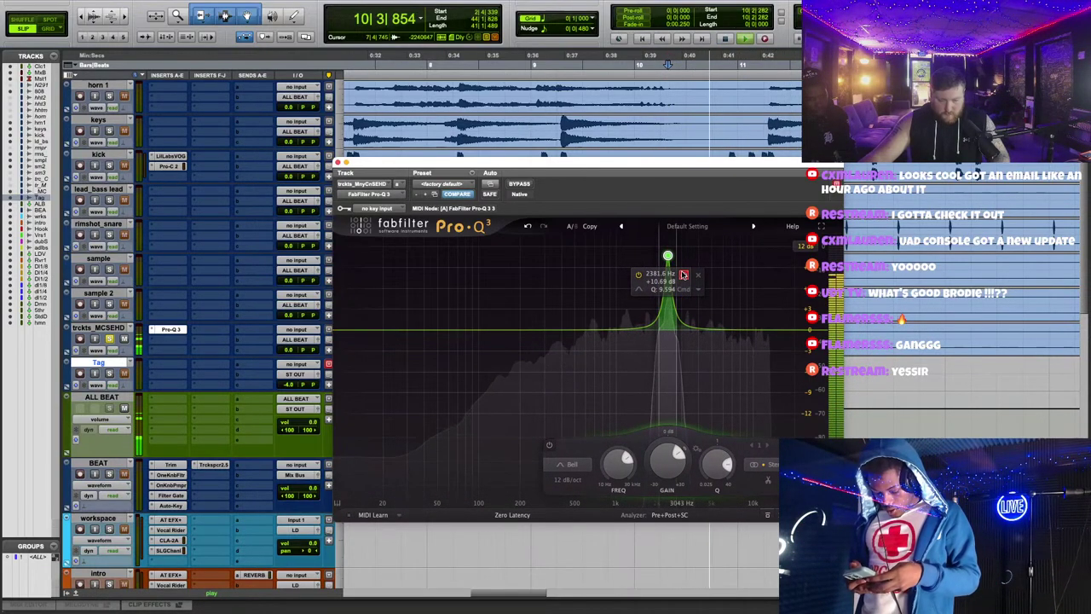
key("space")
left_click_drag(667, 256, 667, 362)
scroll(669, 364, "up", 1)
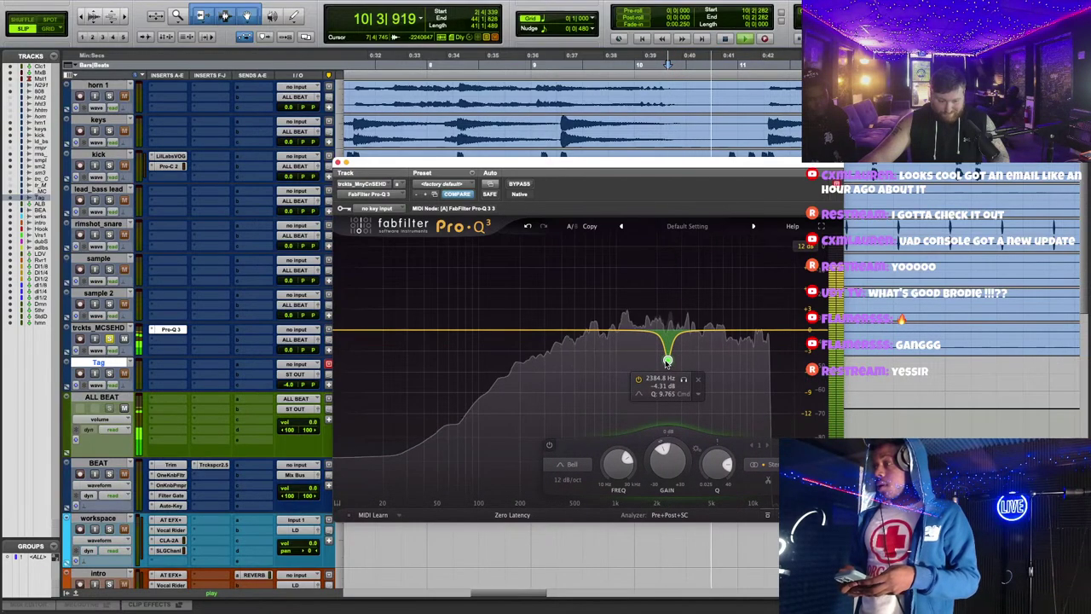
left_click_drag(669, 364, 670, 369)
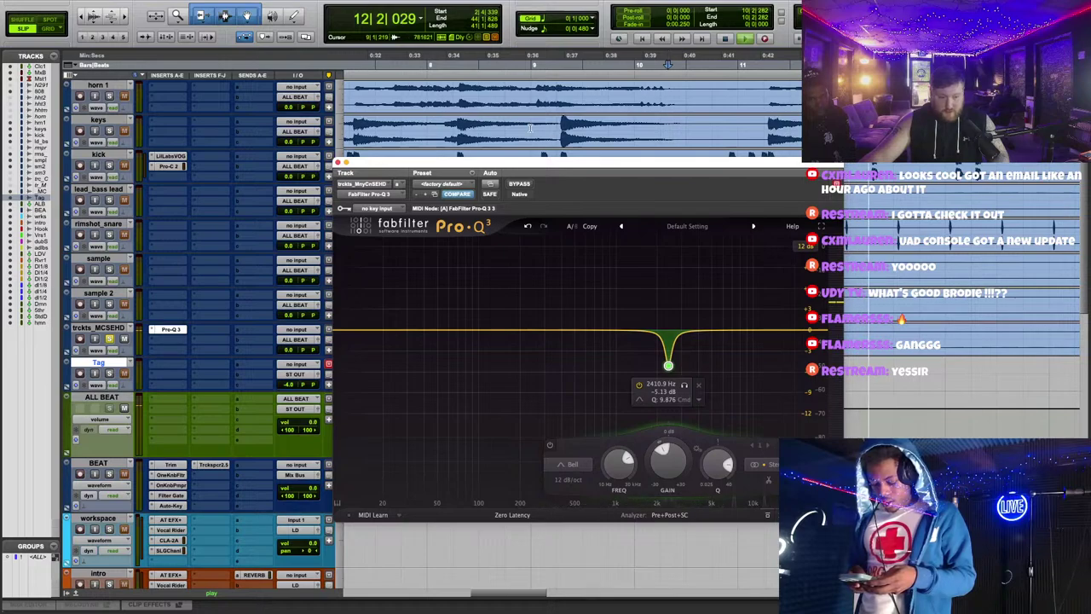
Step: Insert FabFilter Pro-MB after the Pro-Q 3 and create a compression band in the upper mids
left_click(170, 343)
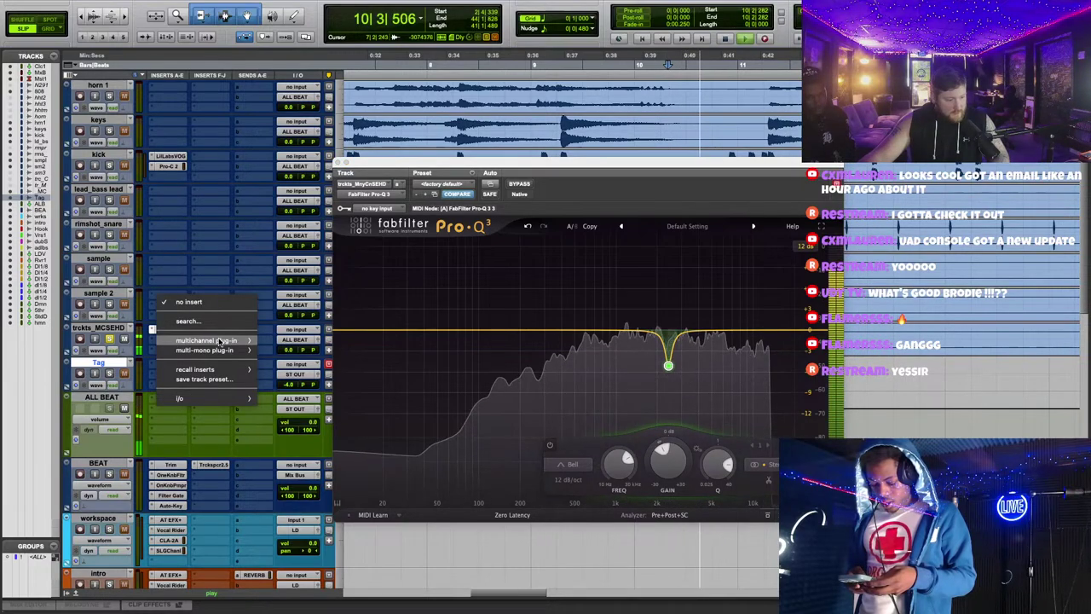
mouse_move(209, 340)
mouse_move(289, 348)
left_click(429, 370)
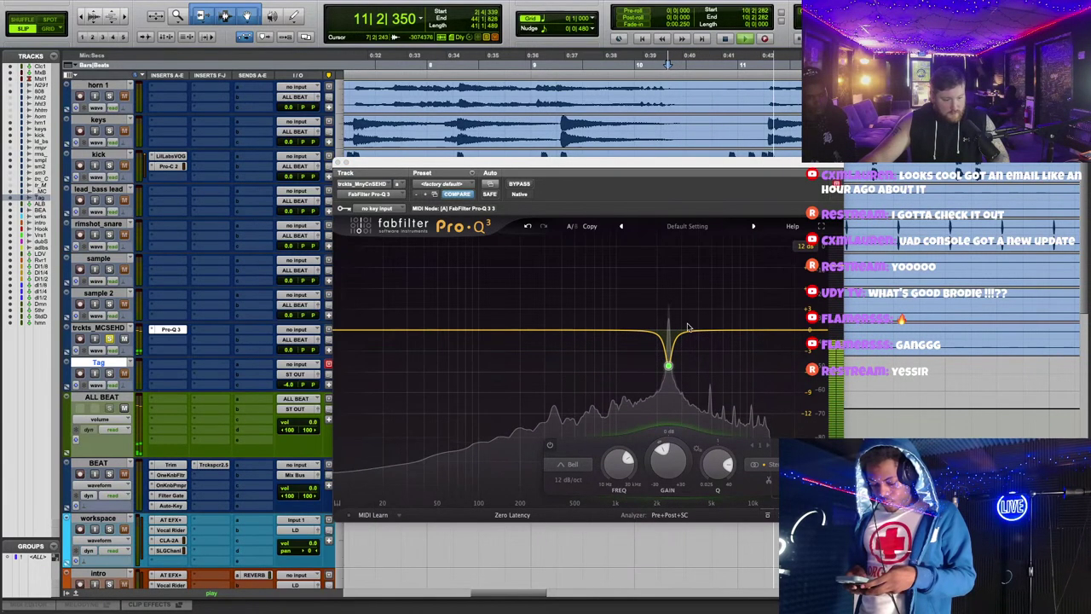
left_click_drag(553, 173, 592, 236)
left_click(674, 389)
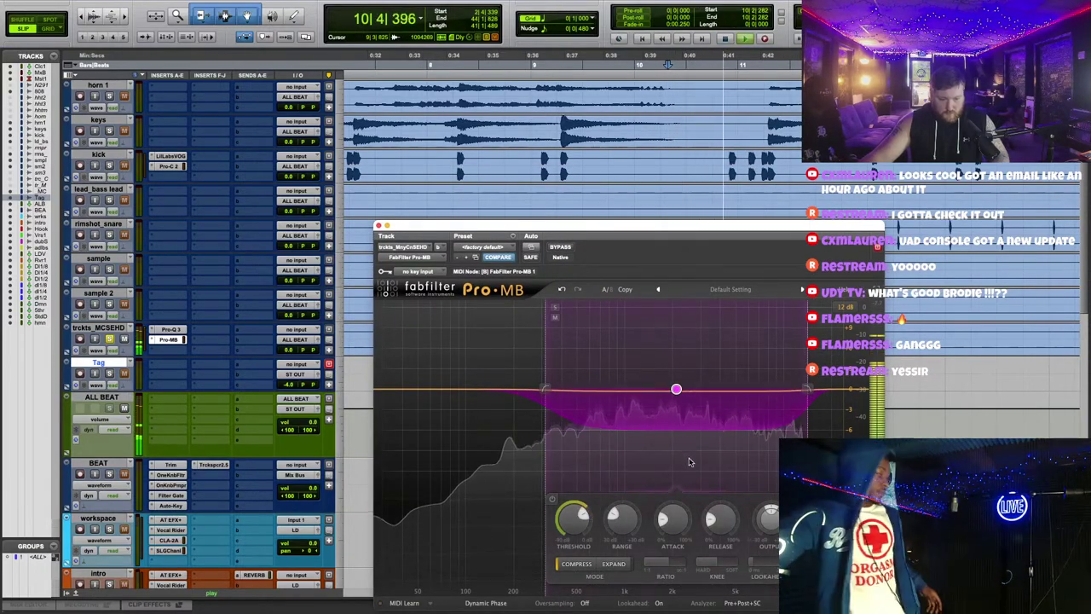
Step: Make the Pro-Q 3 notch band on trcks_MCSEHD dynamic and raise its Q to narrow it
left_click(379, 227)
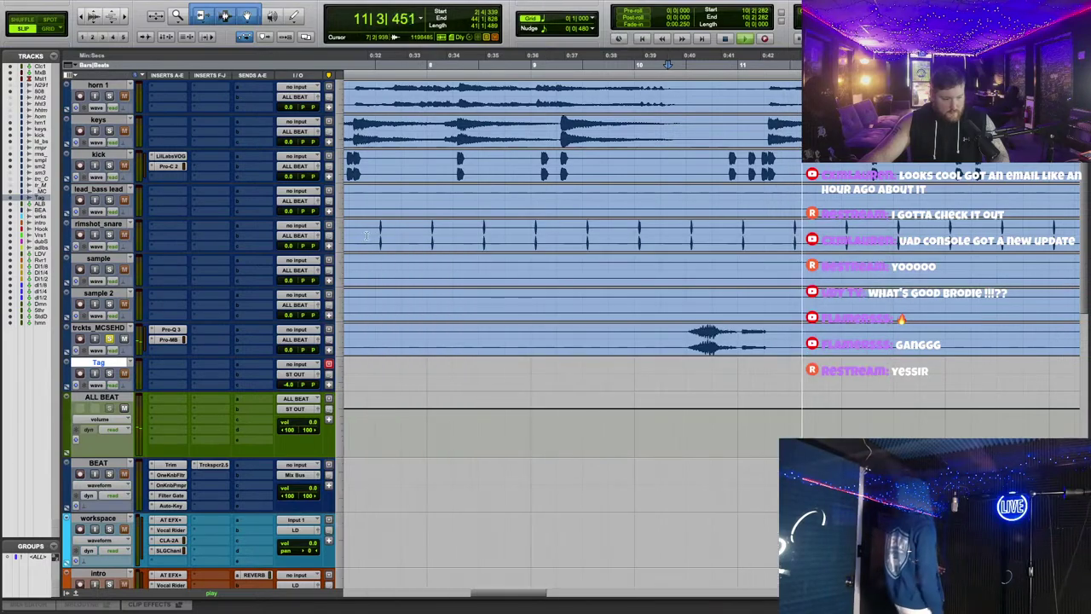
left_click(168, 330)
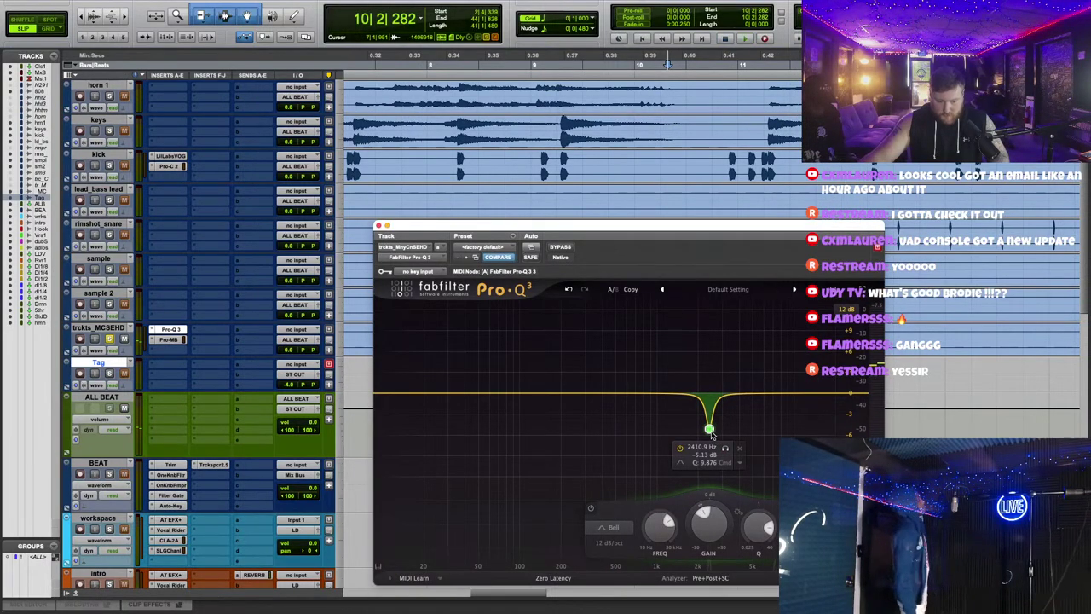
left_click_drag(709, 429, 713, 415)
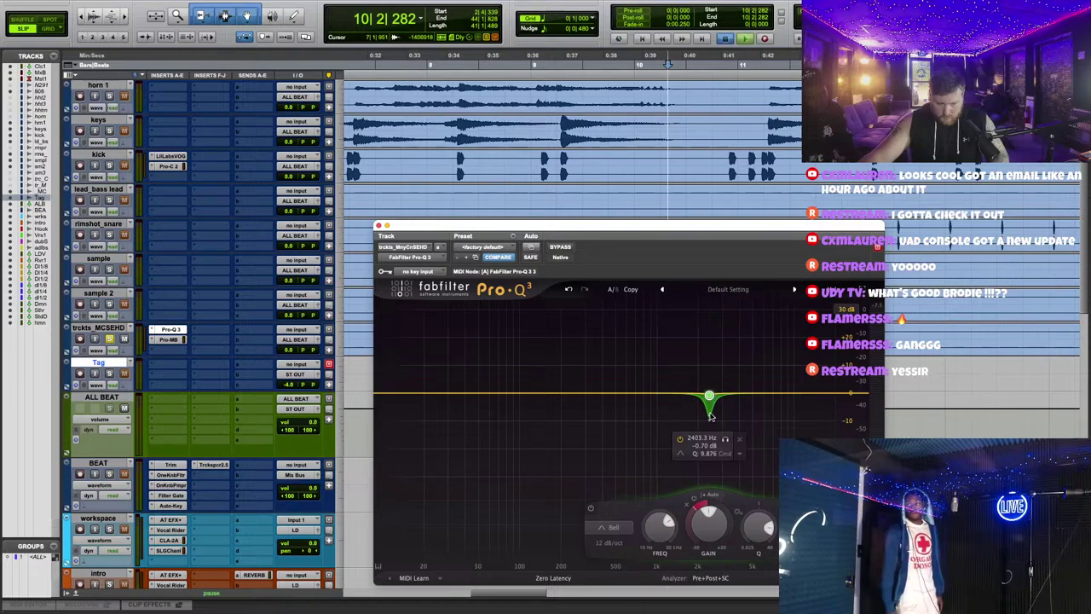
scroll(710, 440, "up", 3)
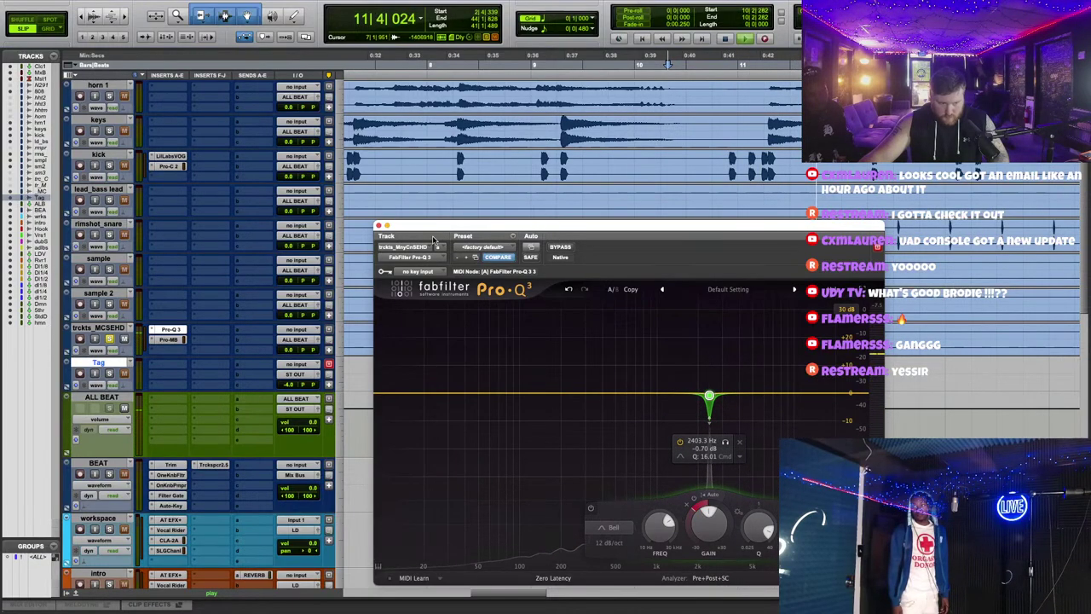
left_click(378, 227)
Step: Add a FabFilter Pro-C 2 compressor after the Pro-MB on trcks_MCSEHD and stop playback
left_click(171, 312)
mouse_move(223, 350)
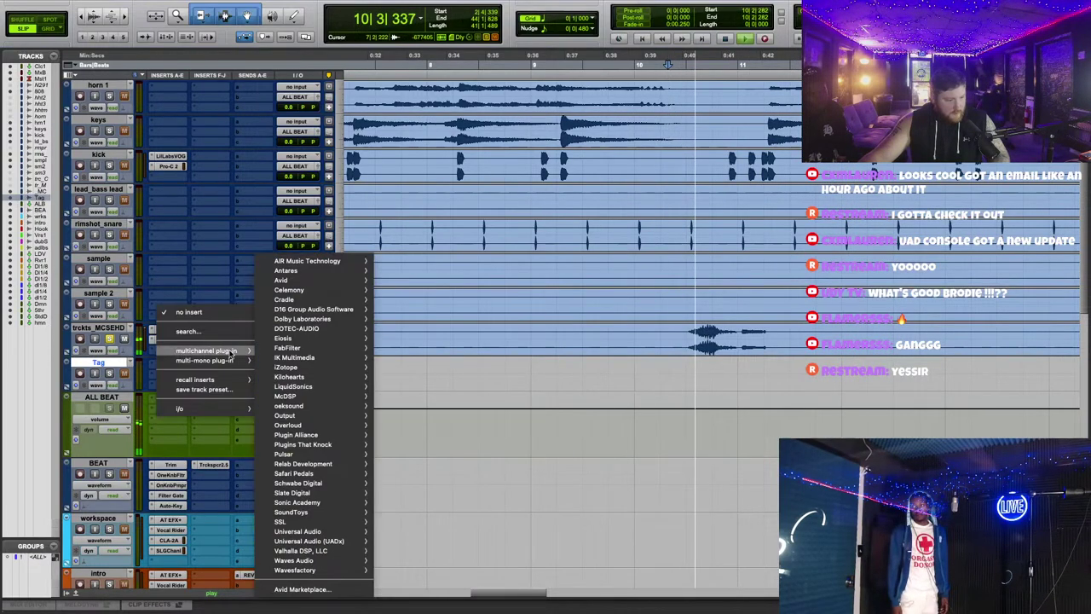
mouse_move(315, 392)
mouse_move(340, 347)
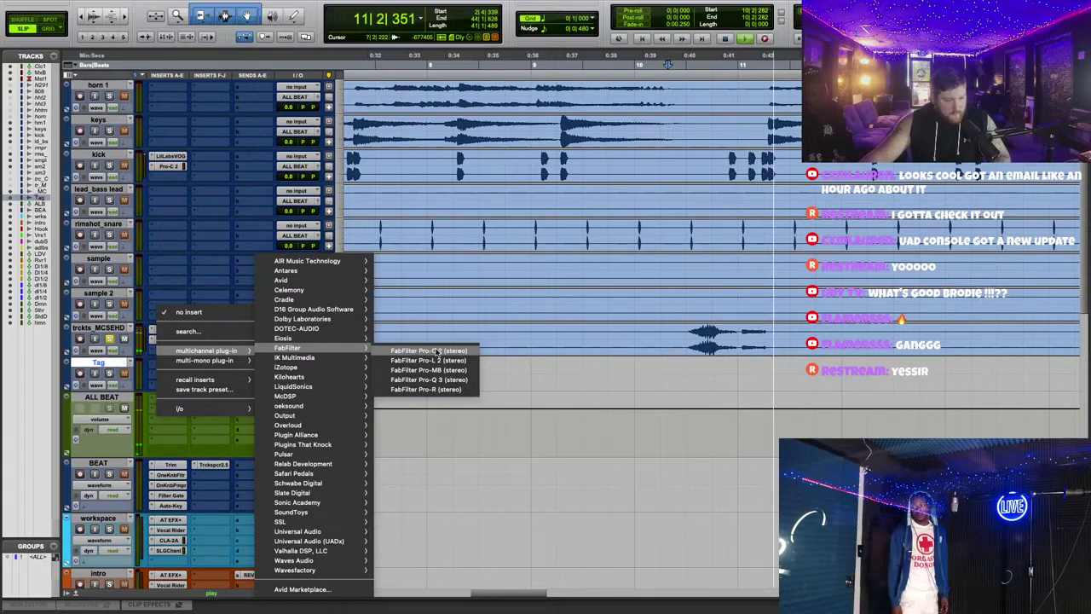
left_click(436, 351)
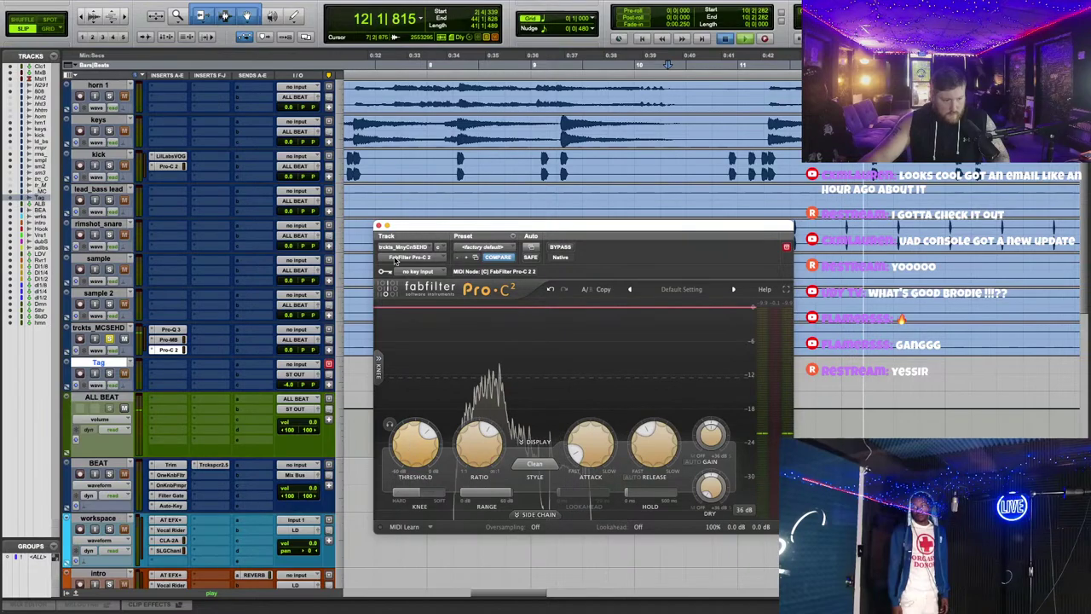
left_click(378, 226)
scroll(659, 351, "up", 3)
key("space")
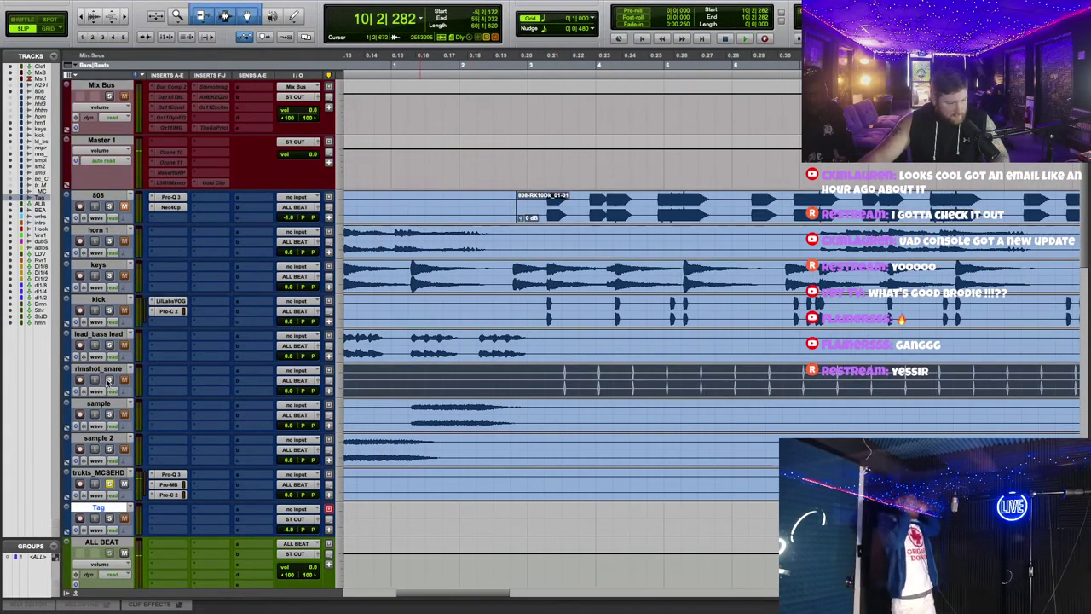
Step: Play from around bar 3 and insert FabFilter Pro-Q 3 on rimshot_snare's first insert
left_click(554, 53)
key("space")
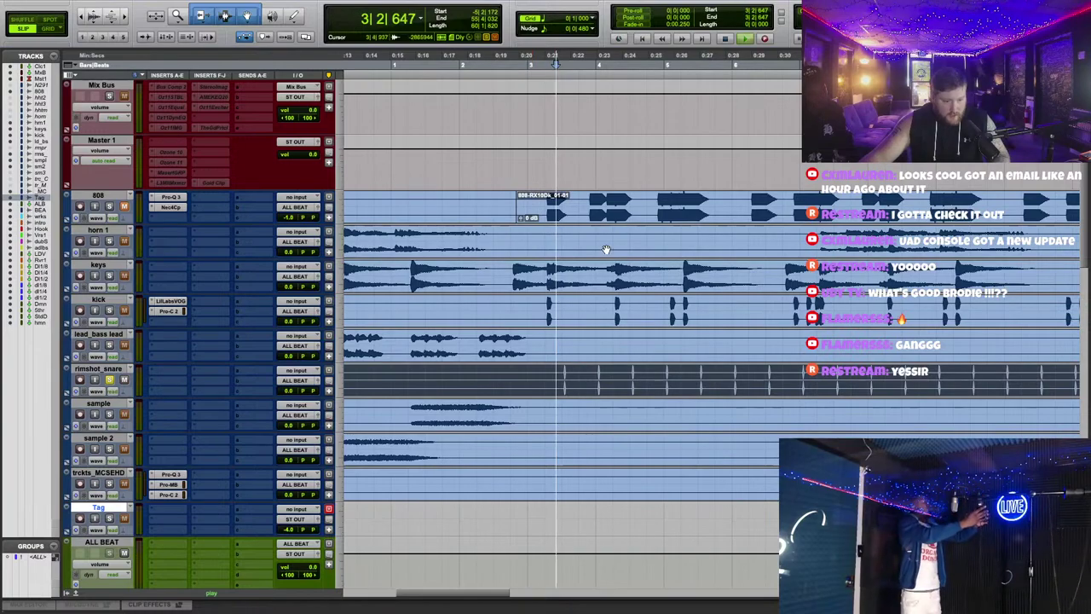
left_click(166, 372)
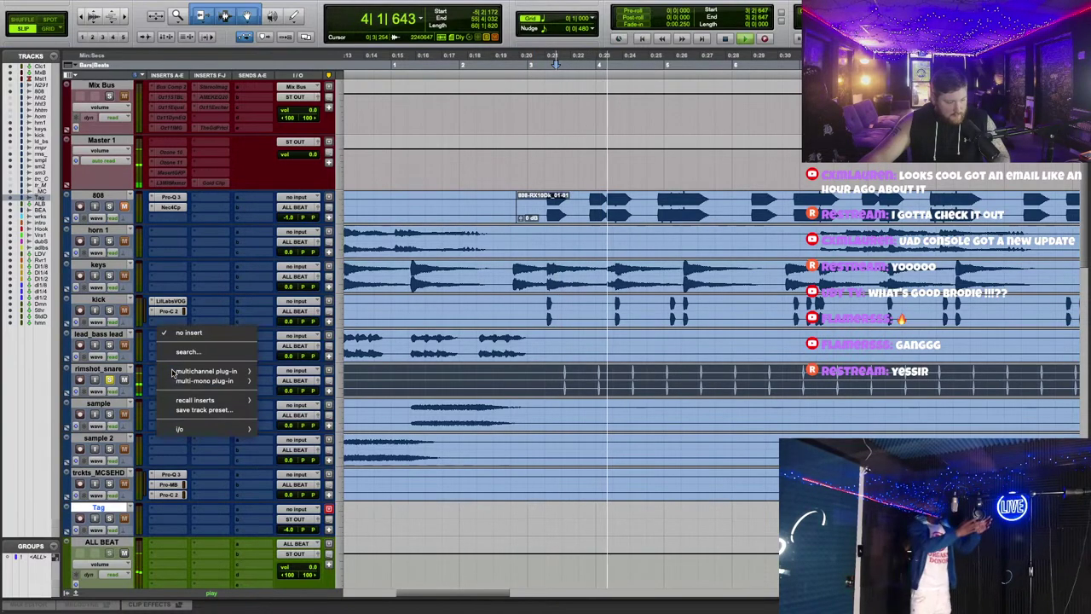
mouse_move(204, 371)
mouse_move(301, 346)
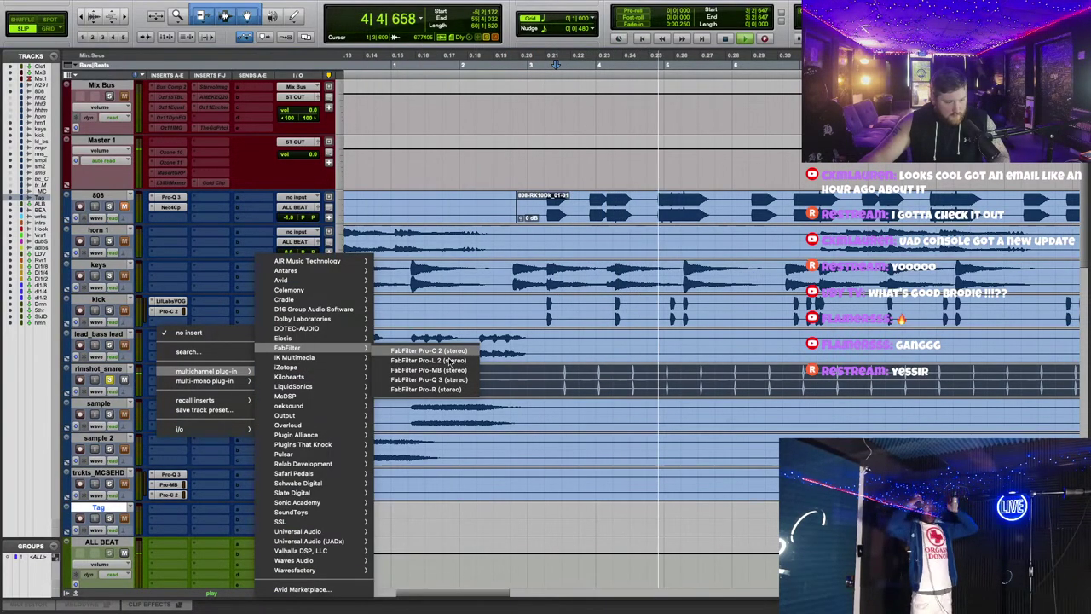
left_click(429, 379)
left_click_drag(651, 236, 627, 188)
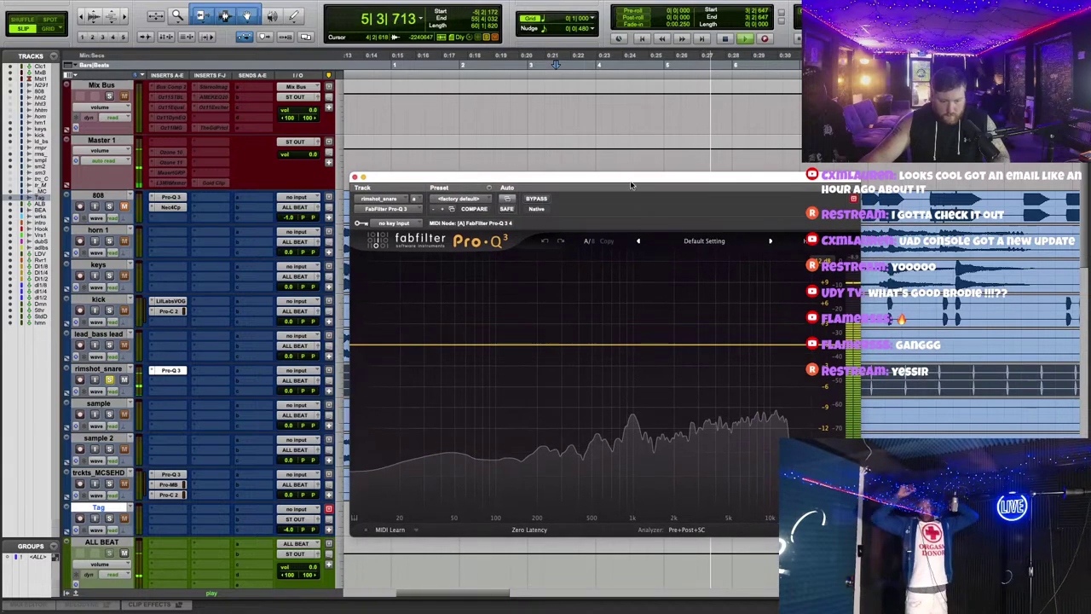
Step: Create a narrow band near 1 kHz, boost and solo it to find resonance, then reset to 0 dB
double_click(639, 344)
left_click_drag(639, 344, 634, 300)
scroll(633, 300, "up", 5)
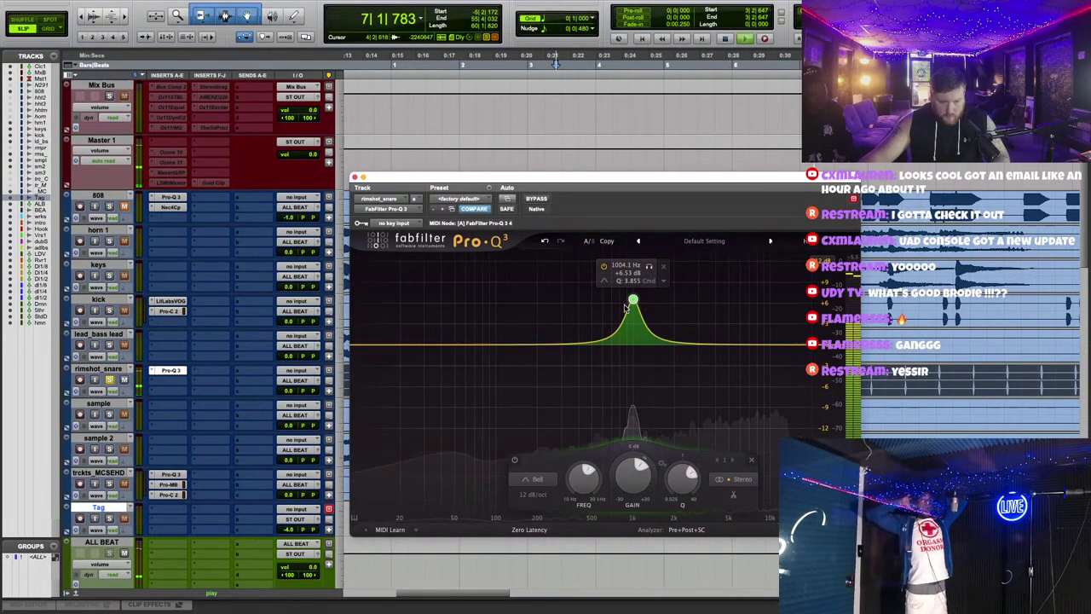
scroll(634, 300, "up", 5)
left_click_drag(633, 300, 634, 269)
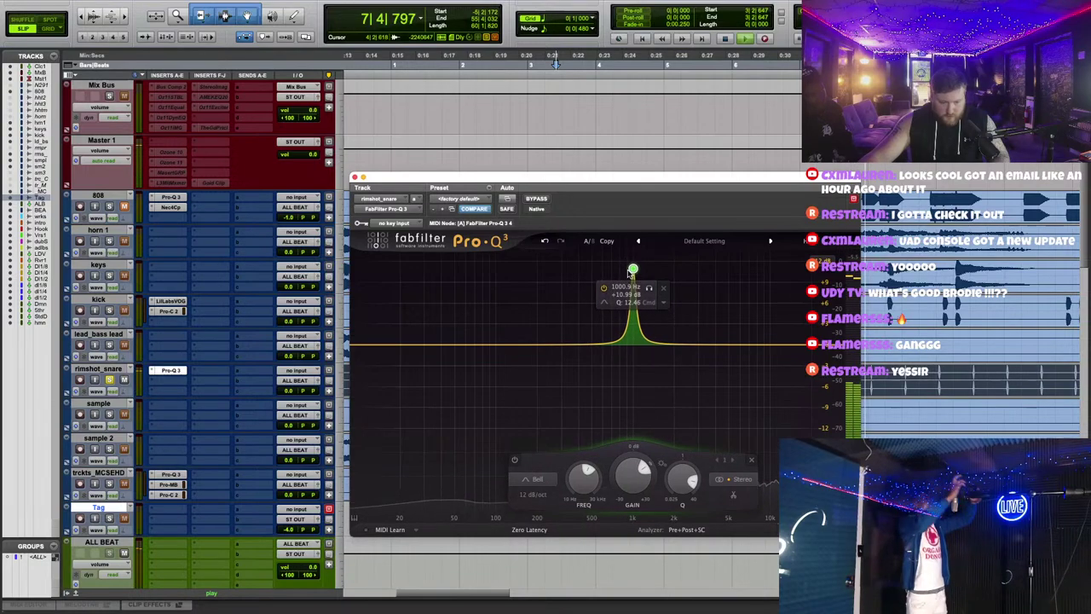
left_click(651, 289)
left_click(651, 289)
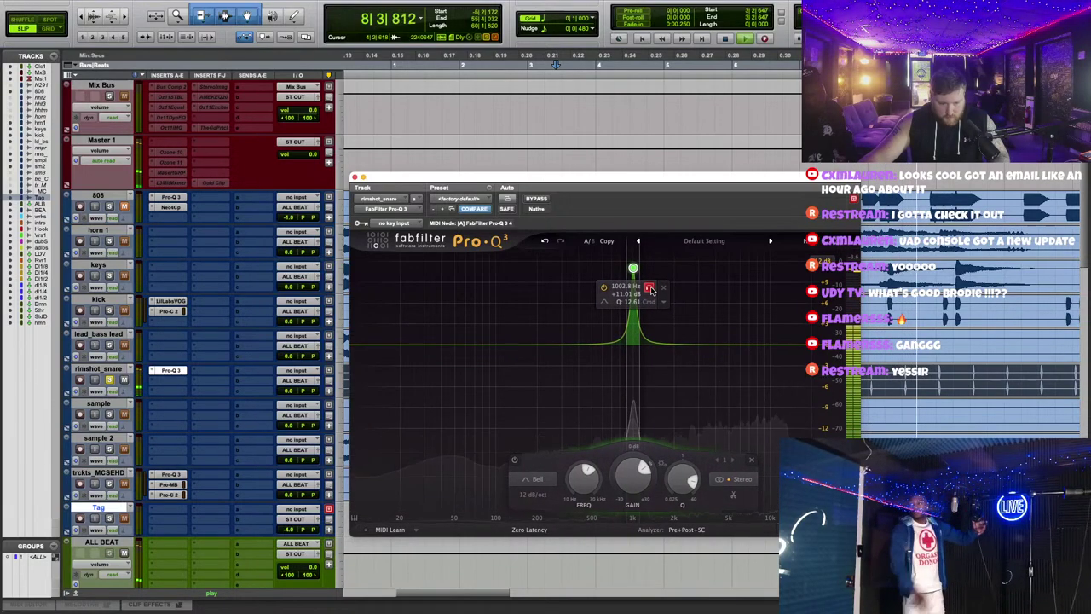
double_click(641, 465)
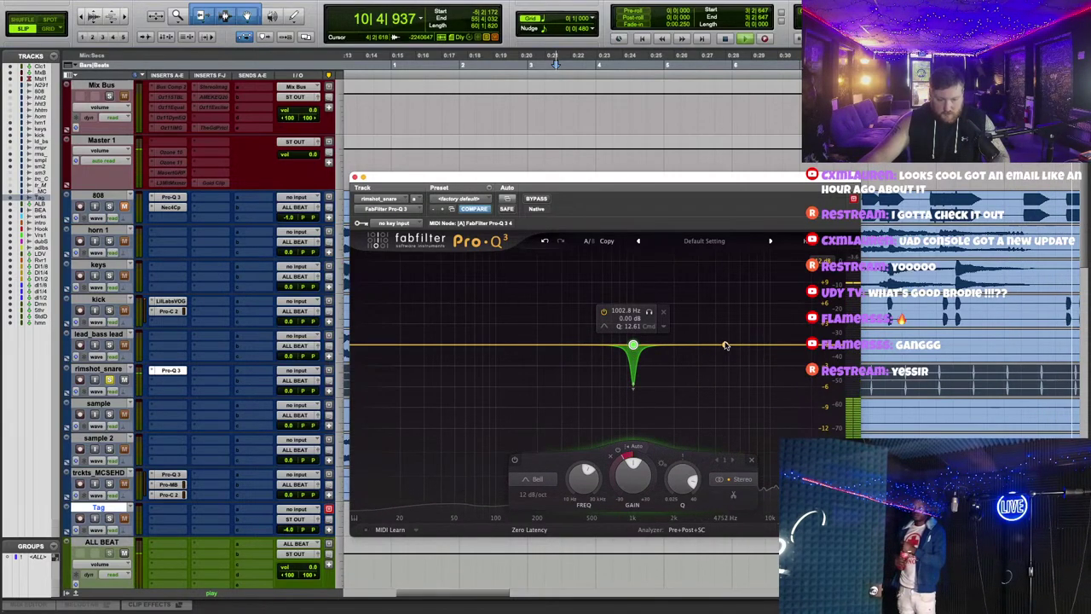
Step: Add a second band near 4.3 kHz as a cut of about -2 dB
left_click_drag(723, 346, 743, 278)
left_click_drag(715, 465, 719, 560)
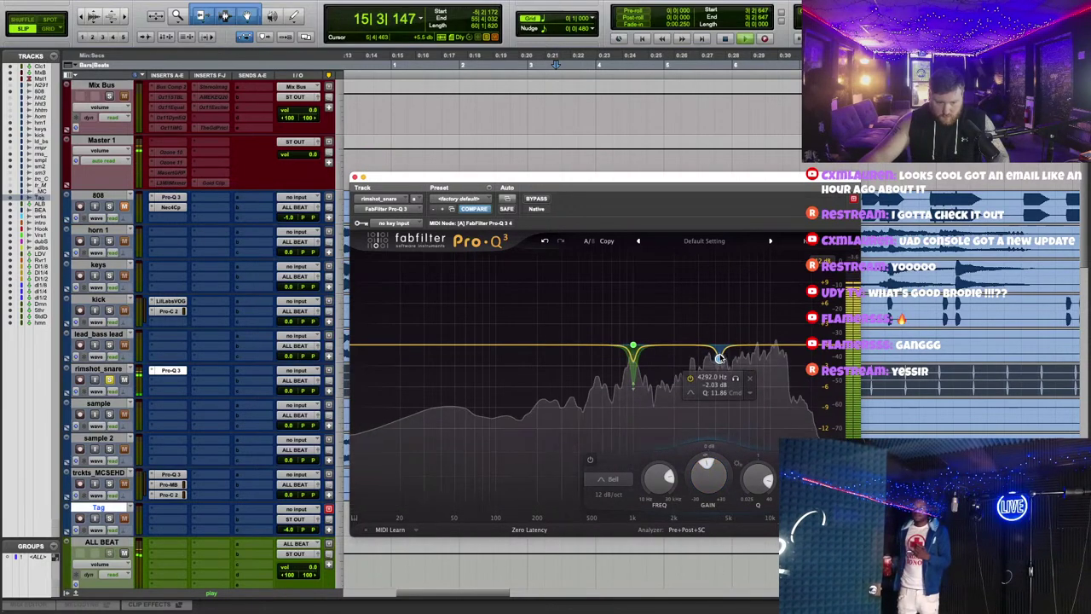
left_click(168, 378)
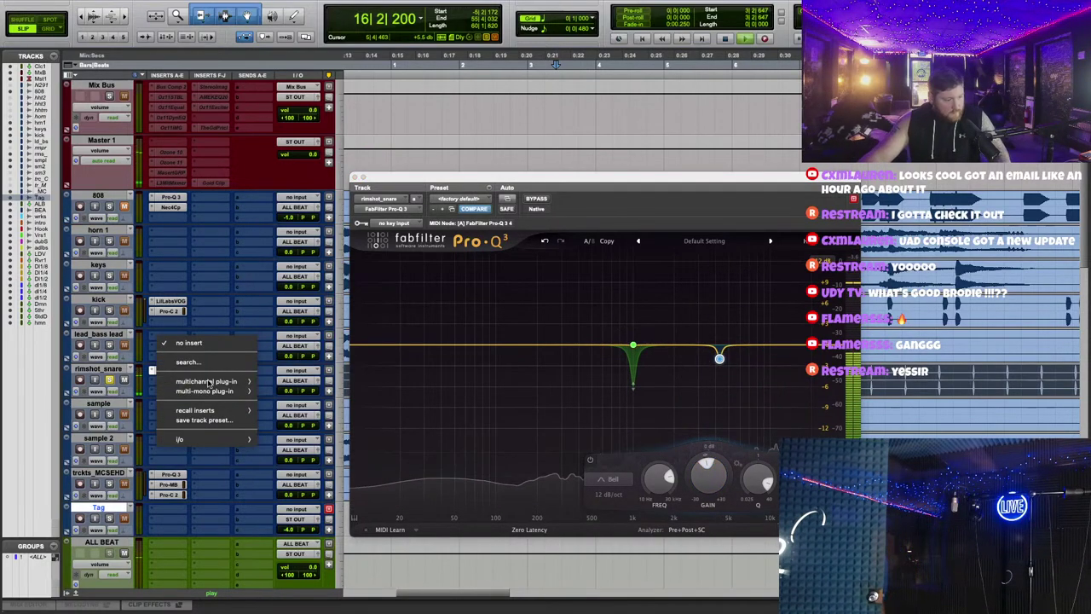
Step: Add Pro-C 2 after the EQ on rimshot_snare with a slight threshold change, then zoom out to 0:00–0:22
mouse_move(253, 380)
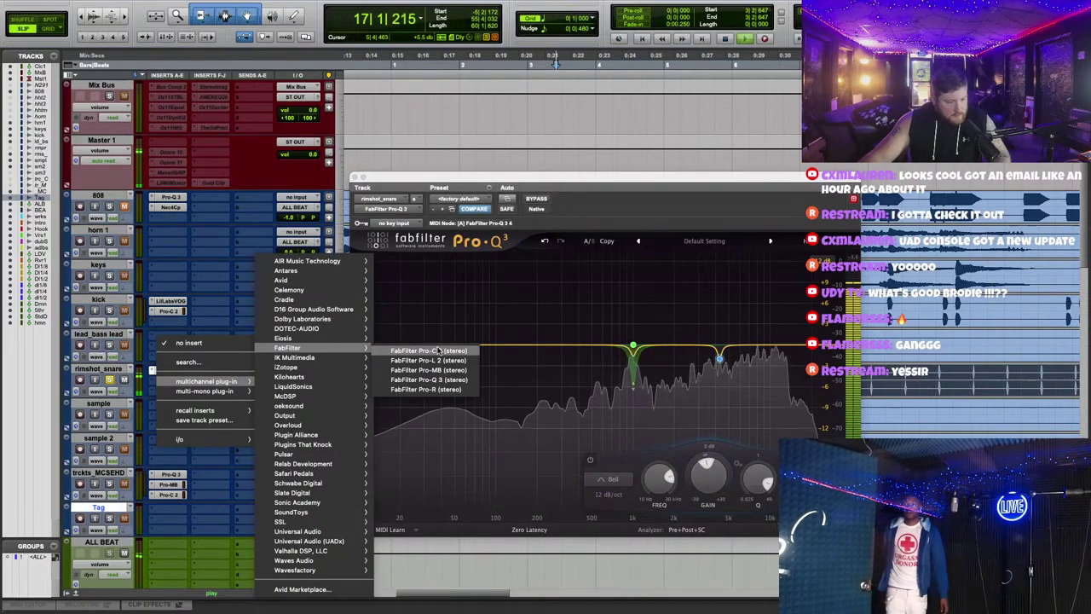
left_click(426, 362)
mouse_move(404, 392)
left_mouse_down()
mouse_move(394, 385)
mouse_move(402, 360)
left_mouse_up()
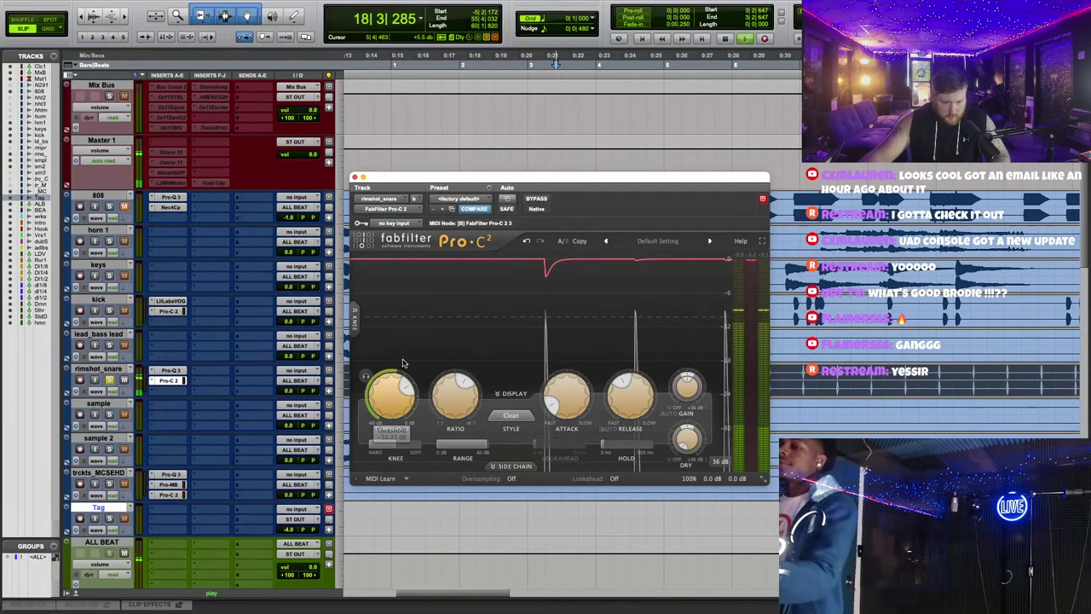
left_click(355, 177)
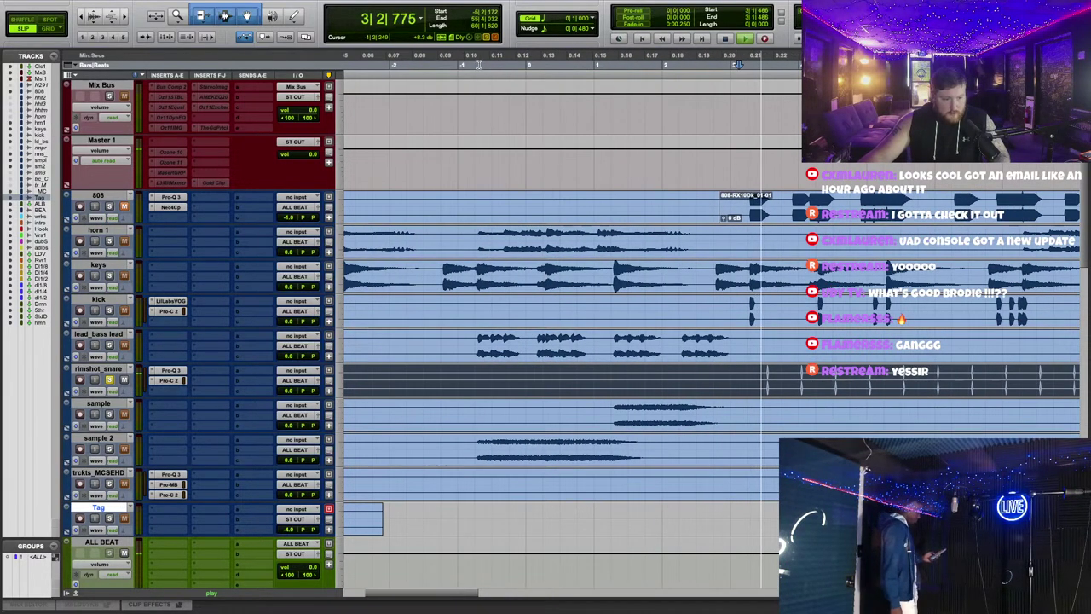
left_click(471, 248)
key("r")
key("r")
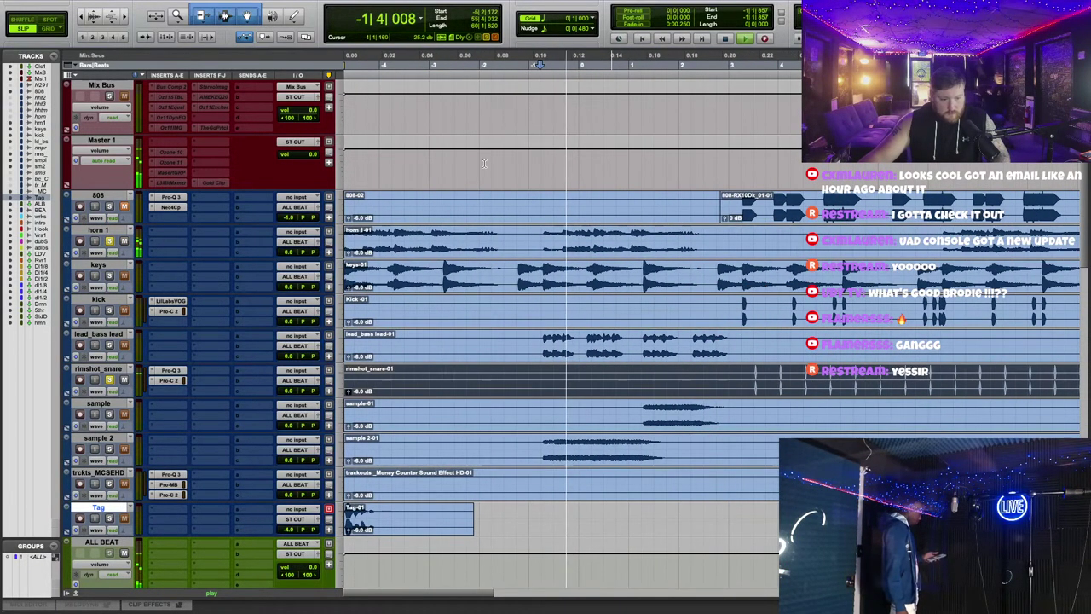
left_click(173, 265)
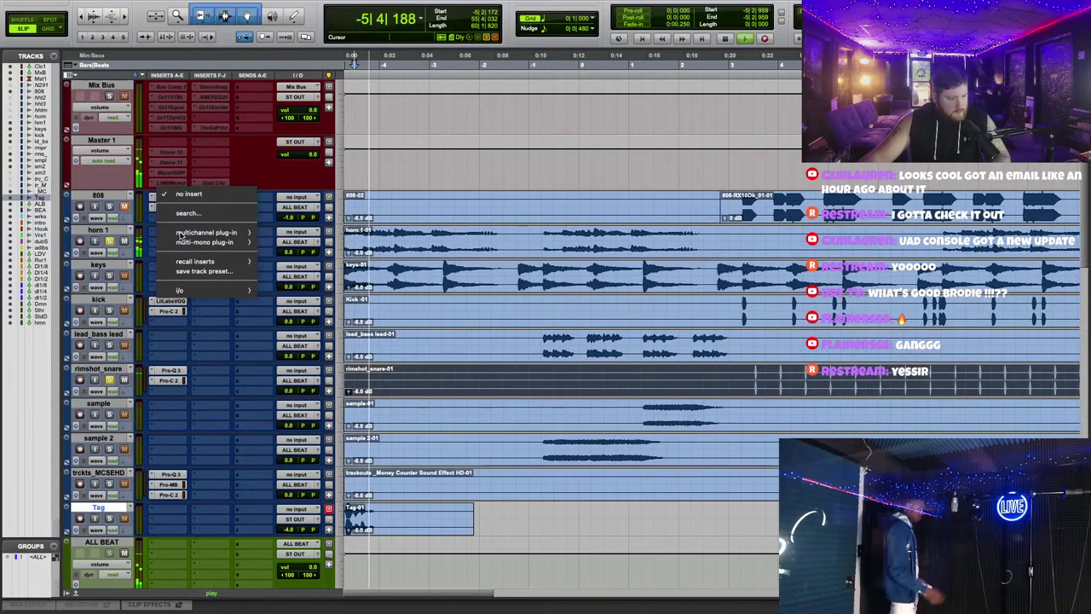
Step: Insert Pro-Q 3 on horn 1 and add a band near 4.1 kHz cut to about -1.4 dB
mouse_move(208, 232)
mouse_move(290, 321)
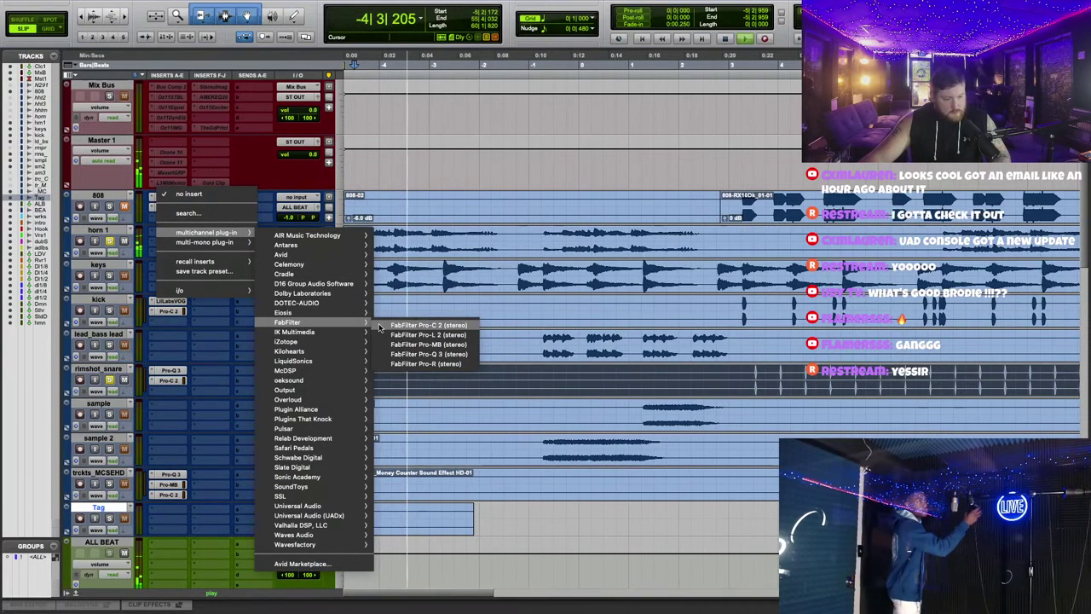
left_click(441, 355)
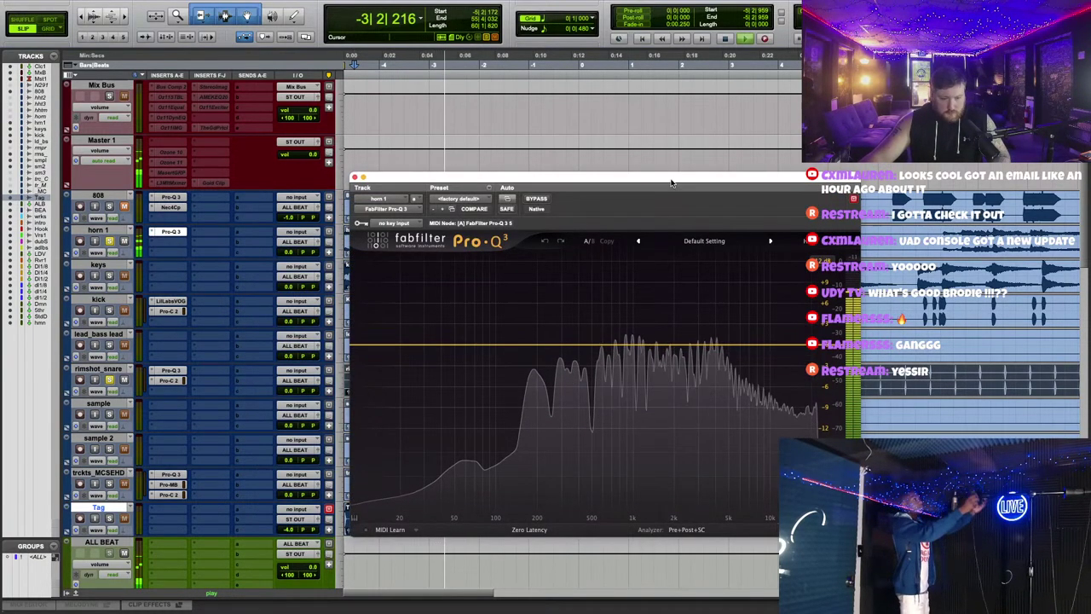
left_click_drag(671, 182, 657, 177)
left_click(701, 337)
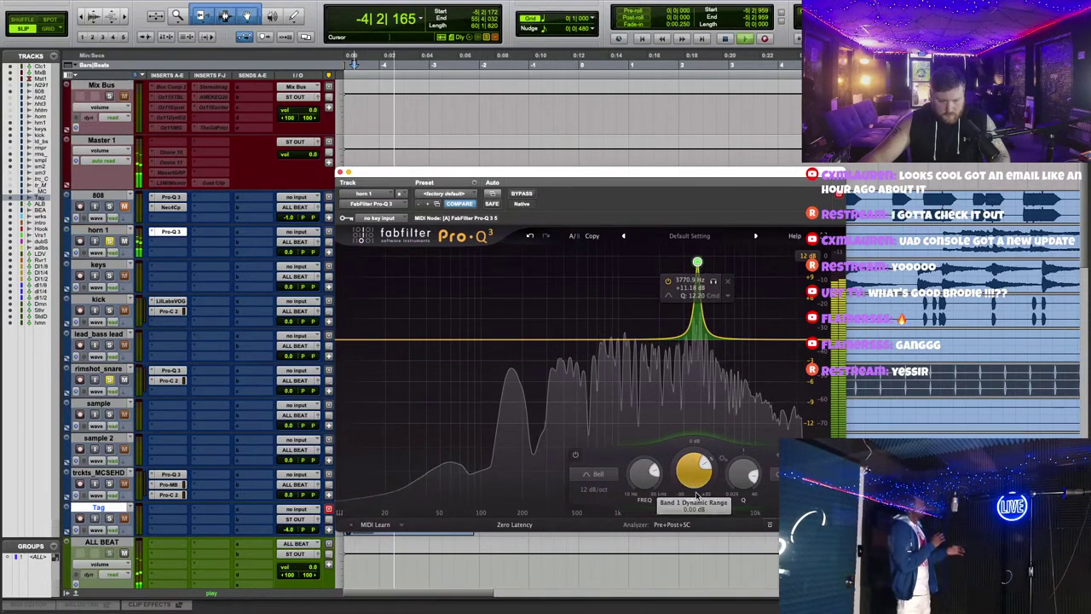
left_click_drag(694, 471, 704, 538)
Step: Add a boosted band near 1 kHz, sweep it from 776 Hz to 2.1 kHz, then pull it back to flat
left_click_drag(619, 340, 647, 278)
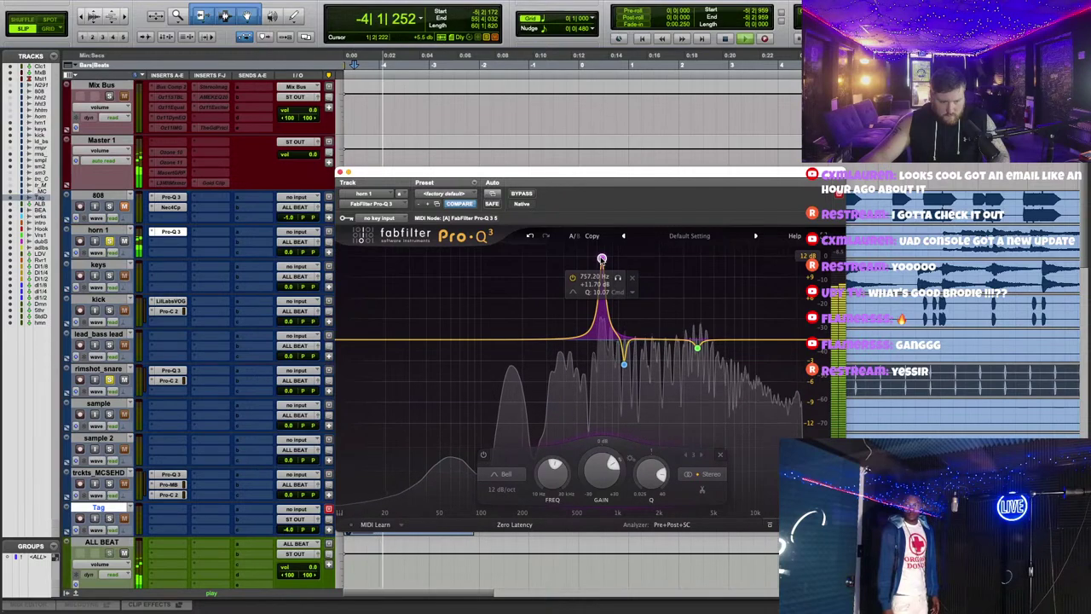
left_click_drag(602, 249, 602, 254)
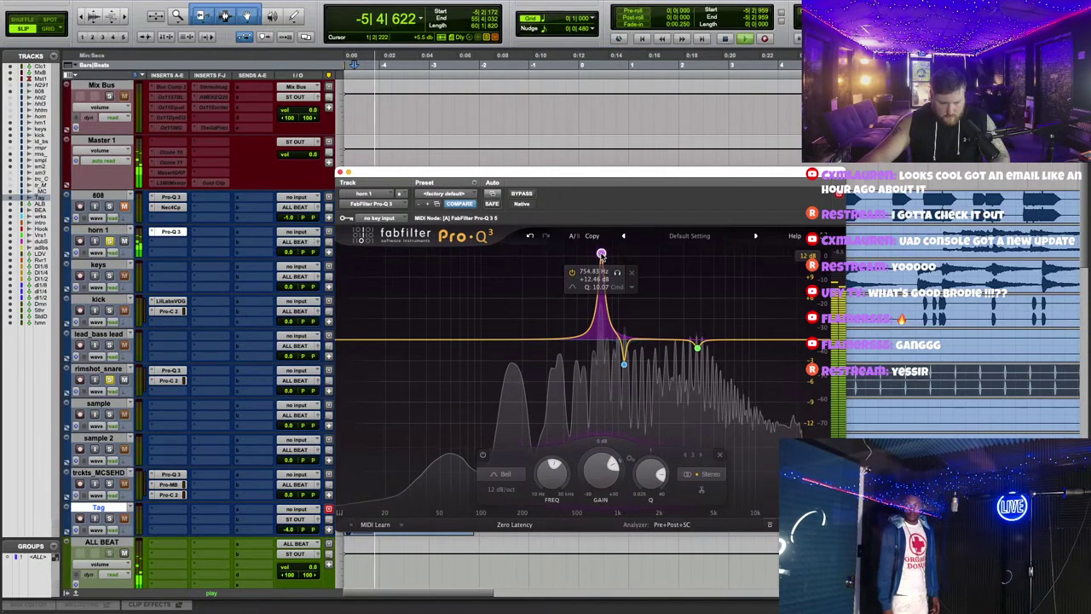
left_click_drag(601, 467, 601, 507)
left_click(171, 241)
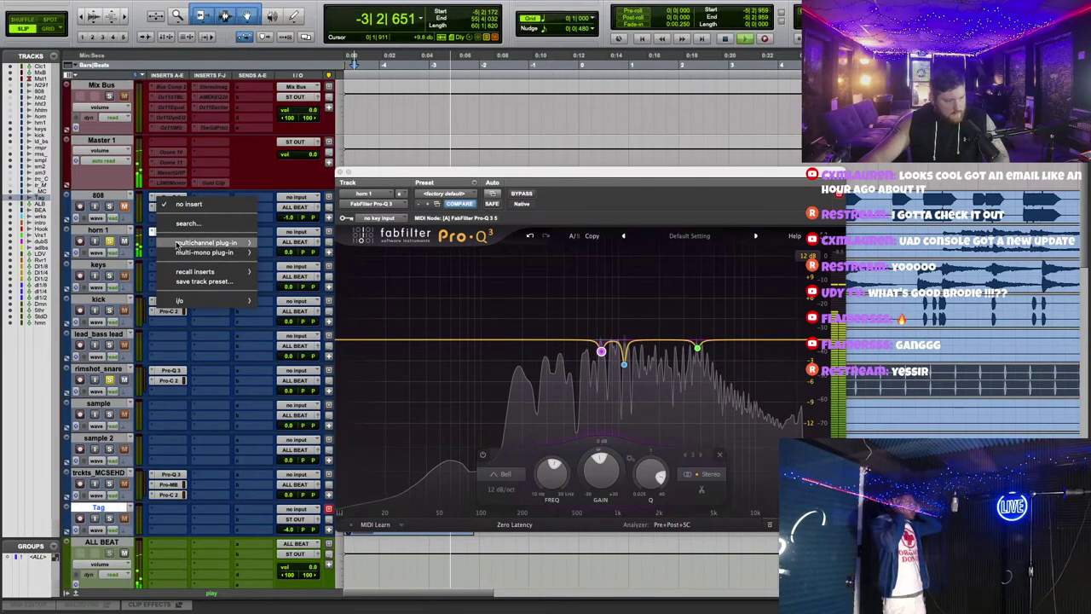
Step: Insert soothe2 (stereo) on horn 1 and load the Synth > Harsh synth preset
type("soothe")
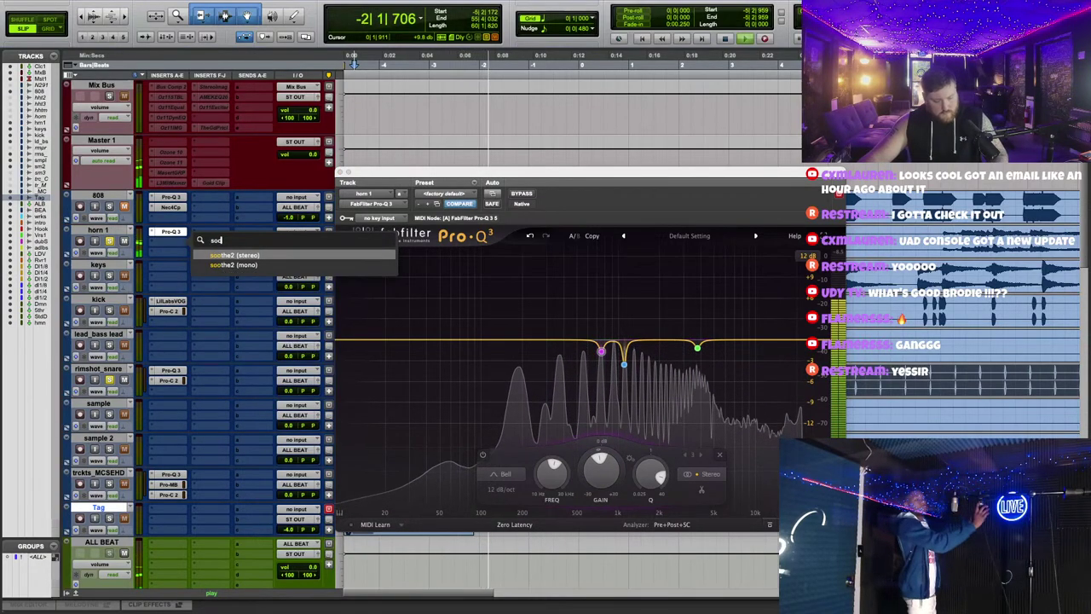
left_click(237, 257)
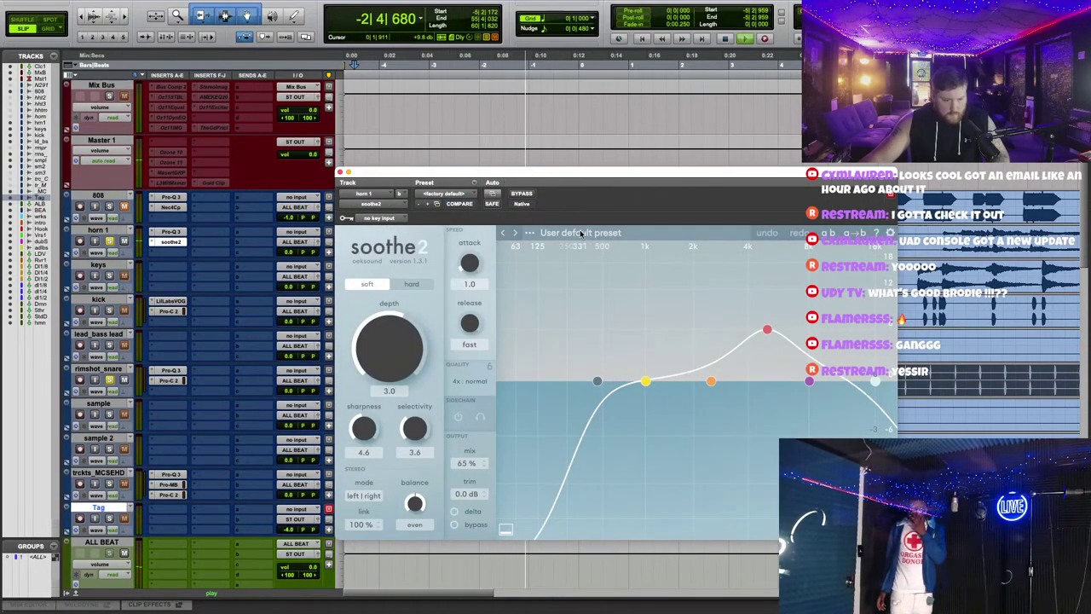
left_click(580, 232)
scroll(541, 484, "down", 2)
mouse_move(545, 443)
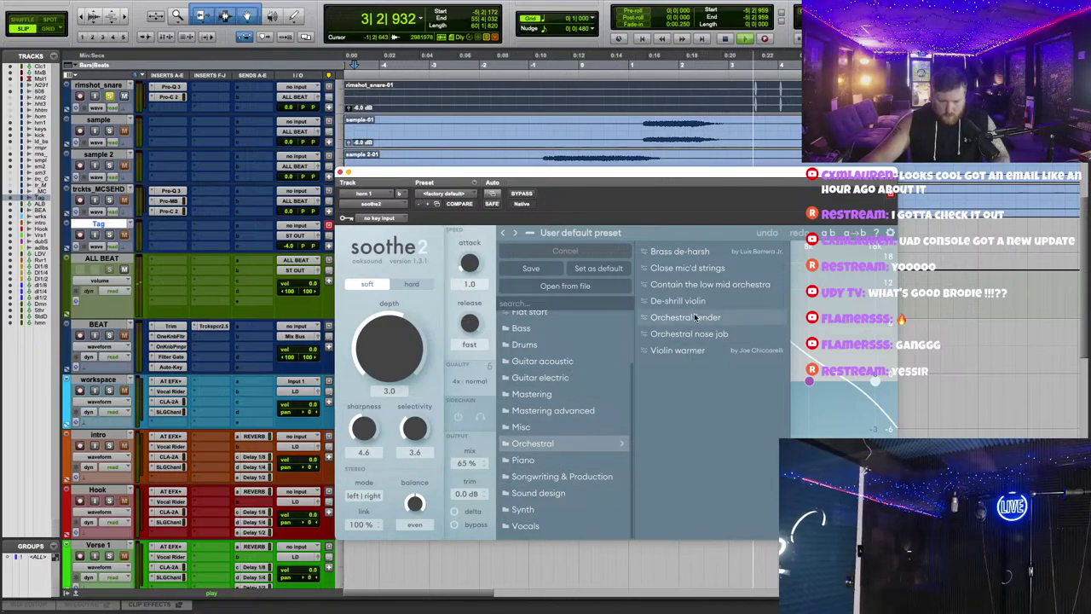
scroll(534, 355, "up", 2)
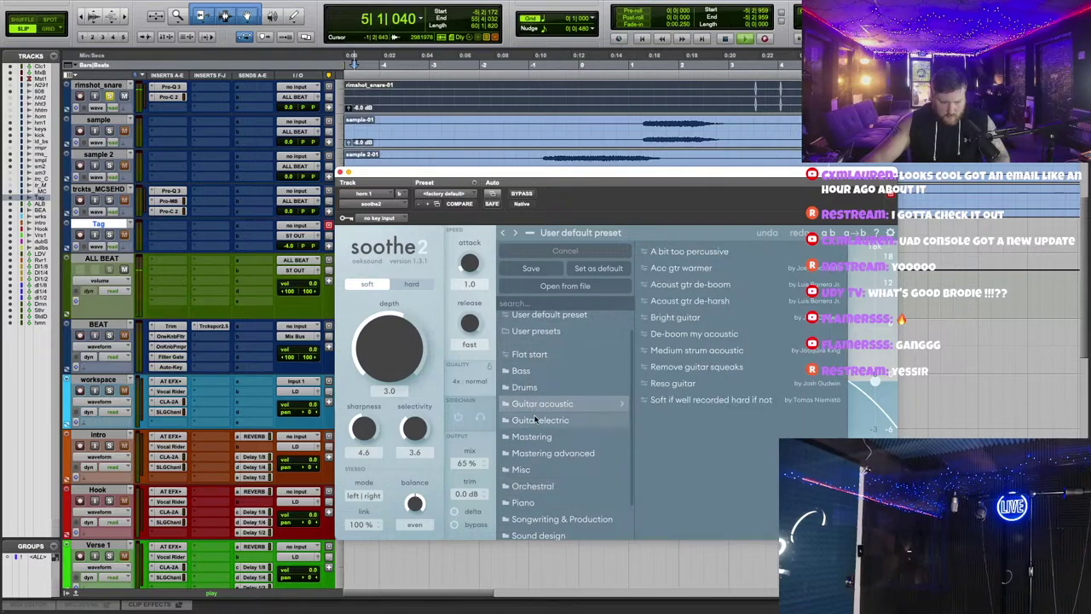
mouse_move(522, 470)
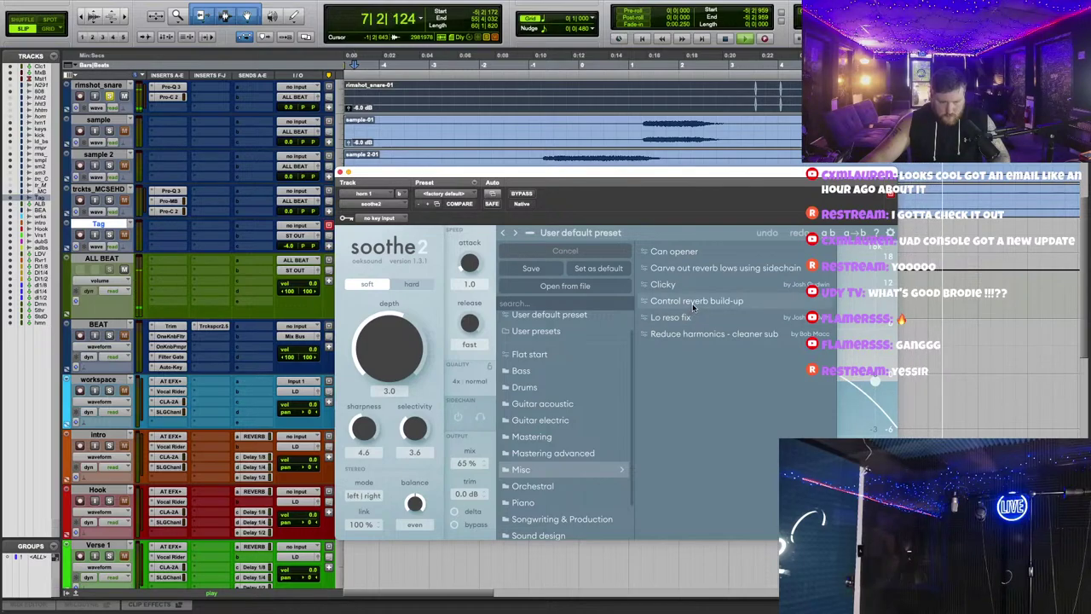
scroll(527, 369, "down", 2)
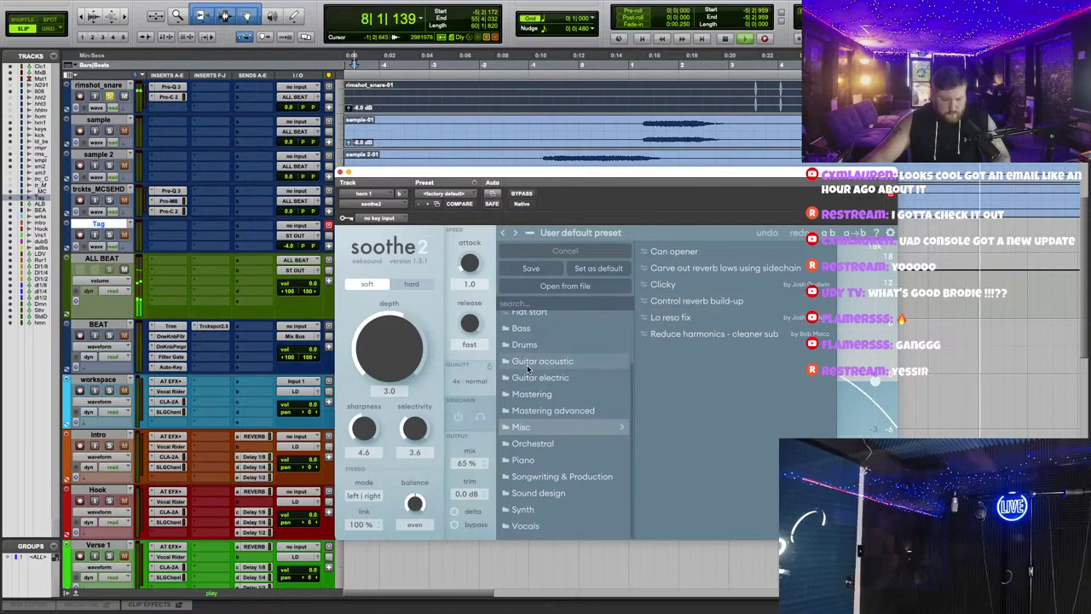
mouse_move(529, 509)
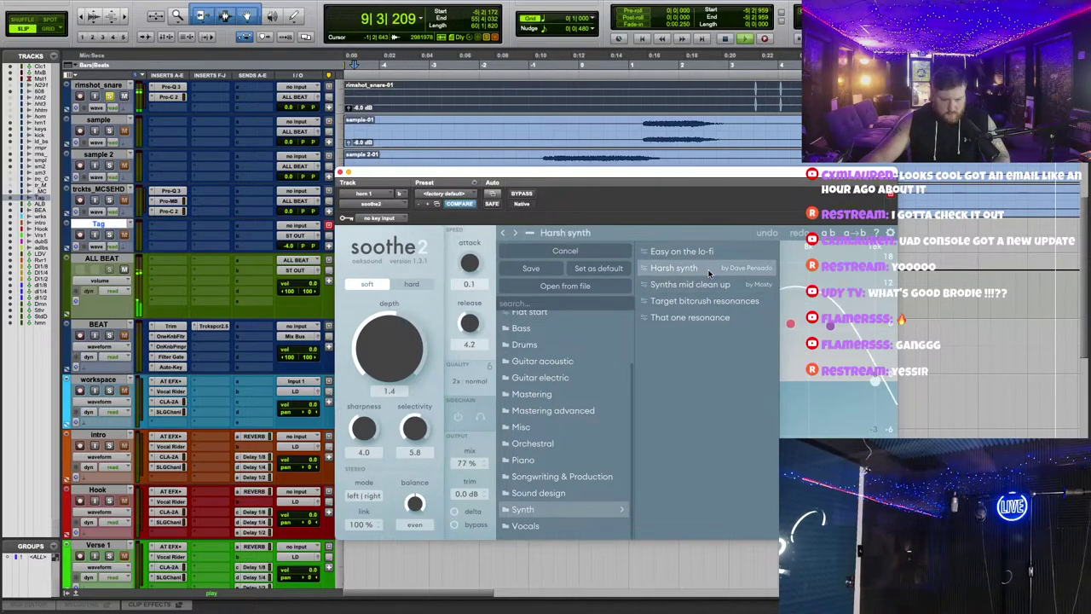
left_click_drag(563, 174, 556, 204)
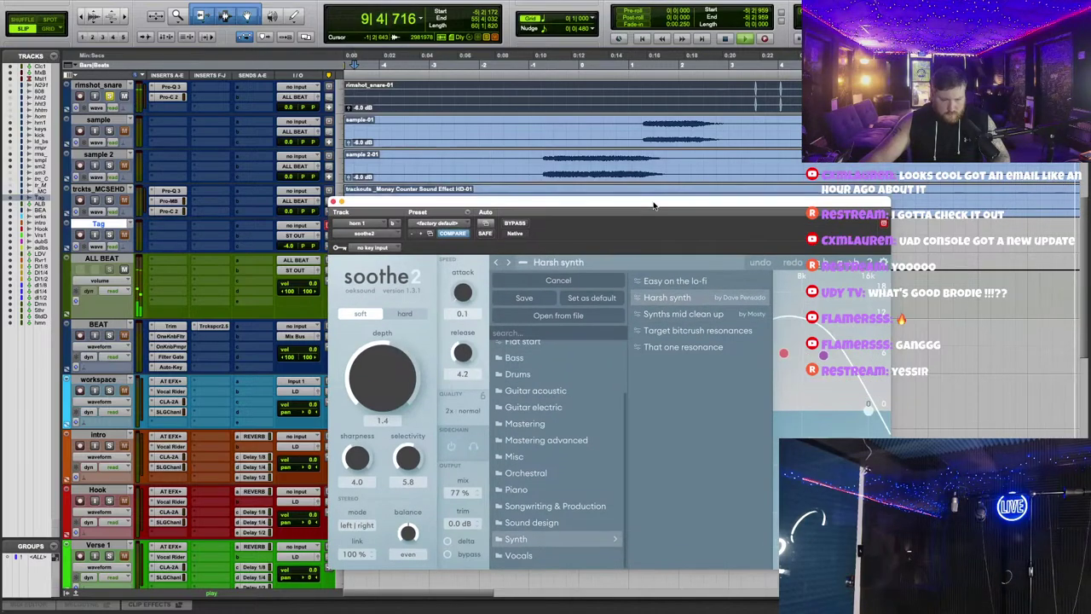
left_click(530, 261)
Step: Raise soothe2's depth to 3.5 and shape its band around 1.4 kHz during playback, then close it
left_click(643, 79)
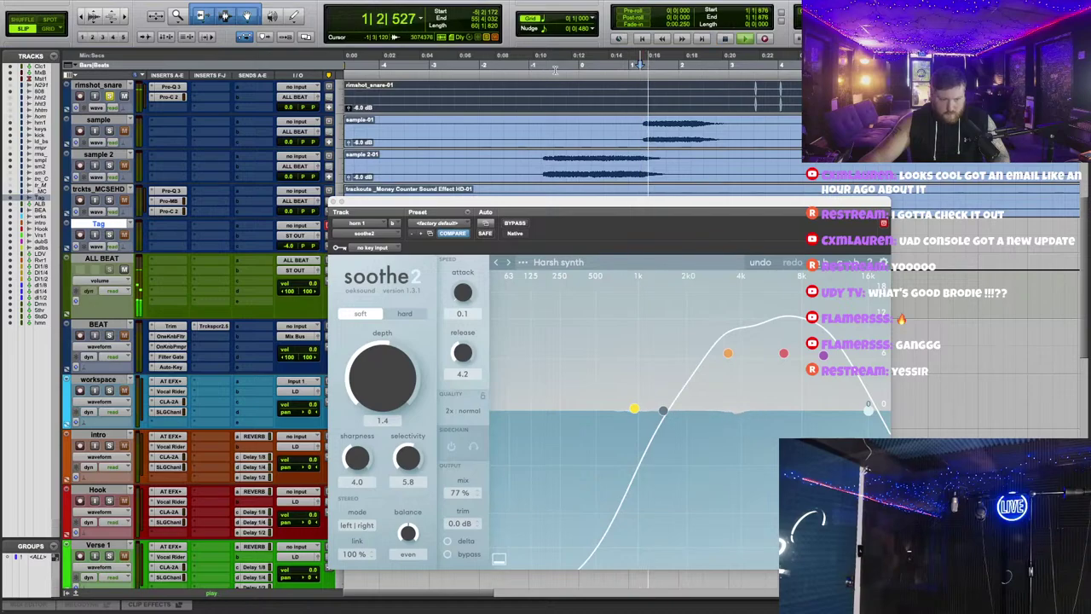
left_click(368, 387)
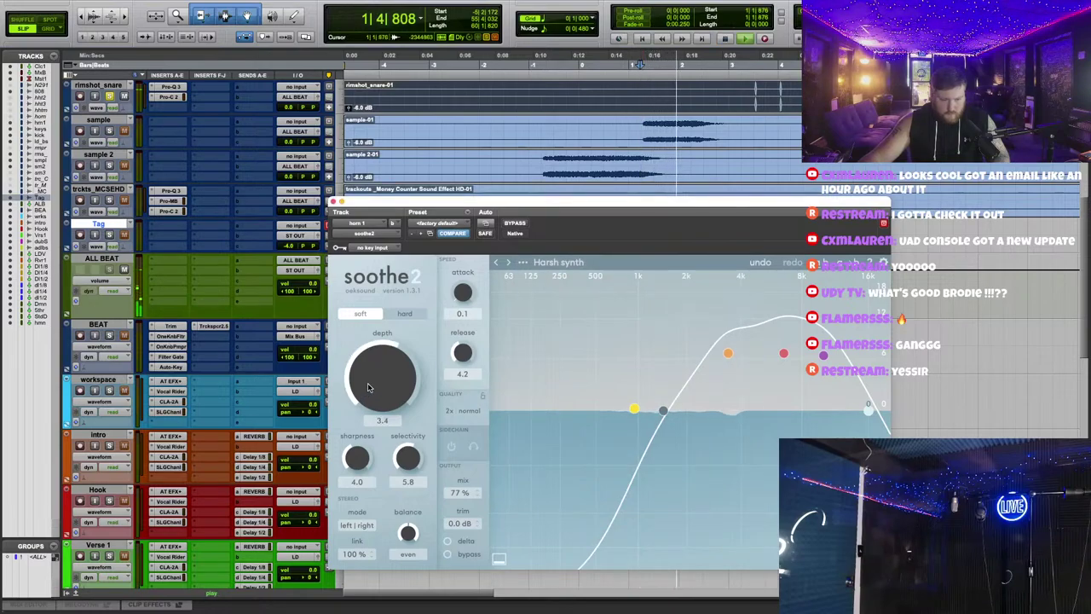
left_click(521, 72)
scroll(640, 179, "up", 5)
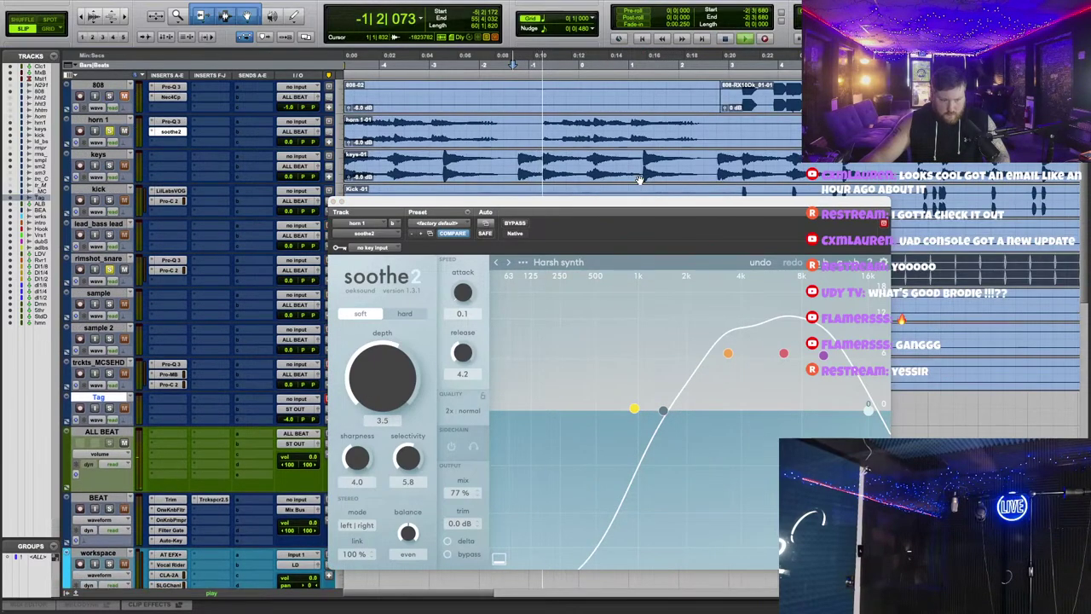
left_click_drag(664, 415, 649, 374)
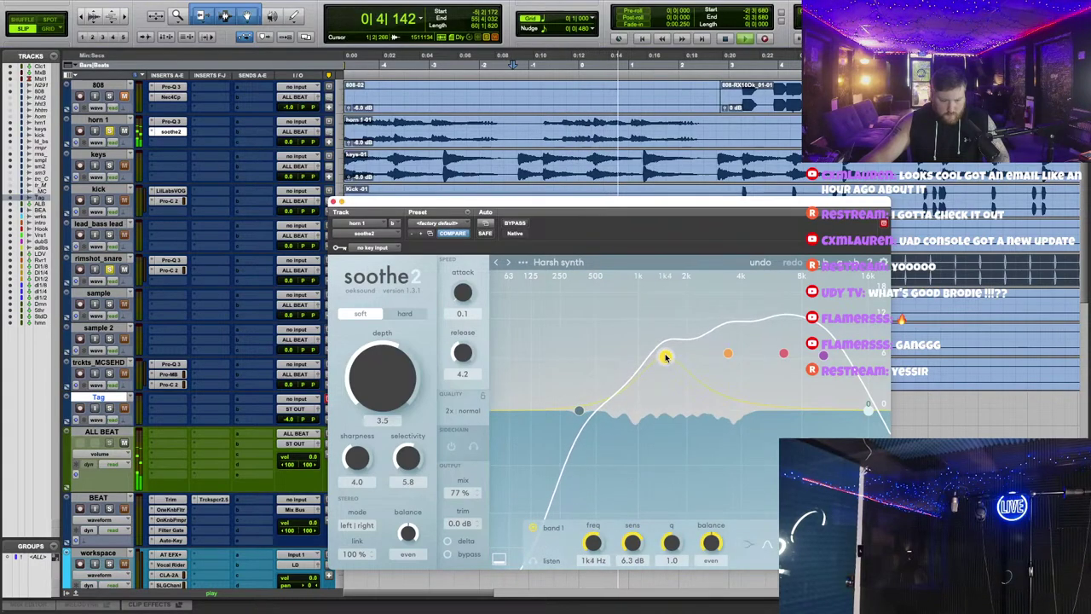
left_click(334, 202)
scroll(483, 263, "up", 3)
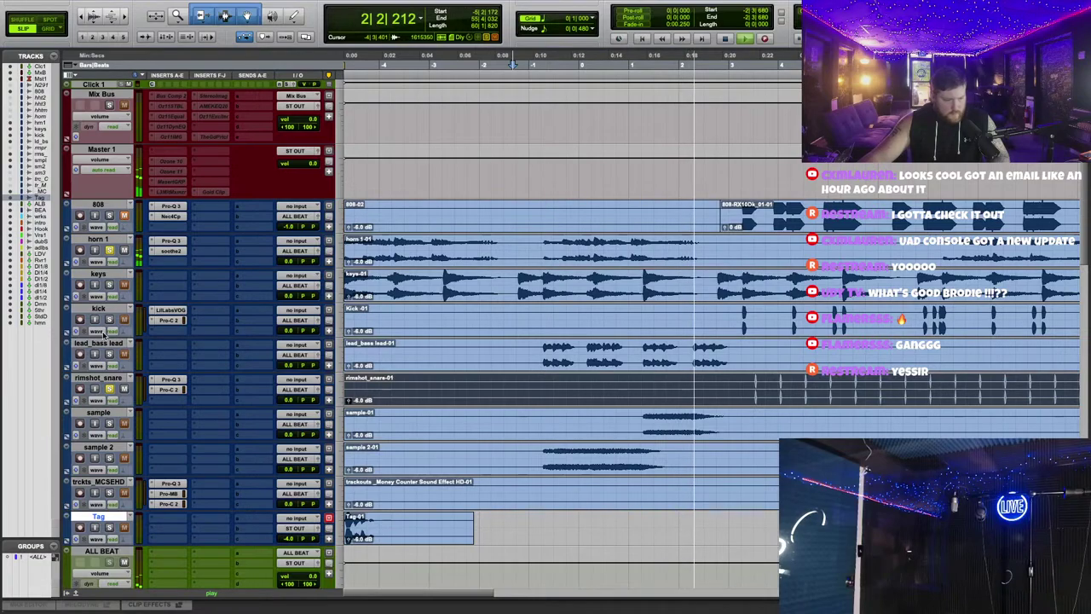
Step: Restart playback and insert the L2 Ultramaximizer on lead_bass_lead by typing 'l2'
left_click(534, 65)
scroll(177, 247, "down", 3)
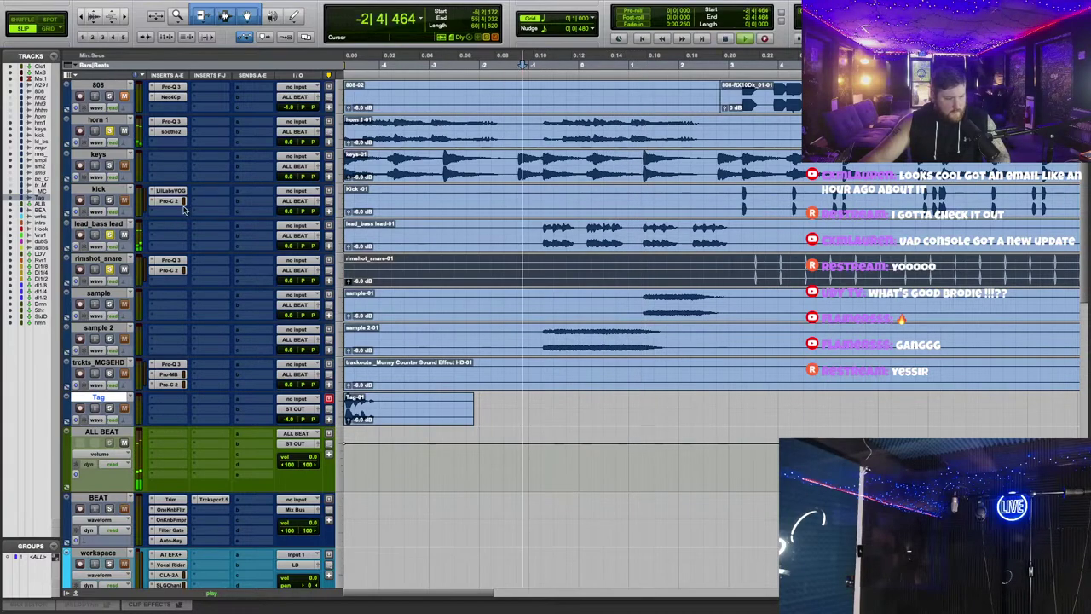
left_click(166, 229)
type("l")
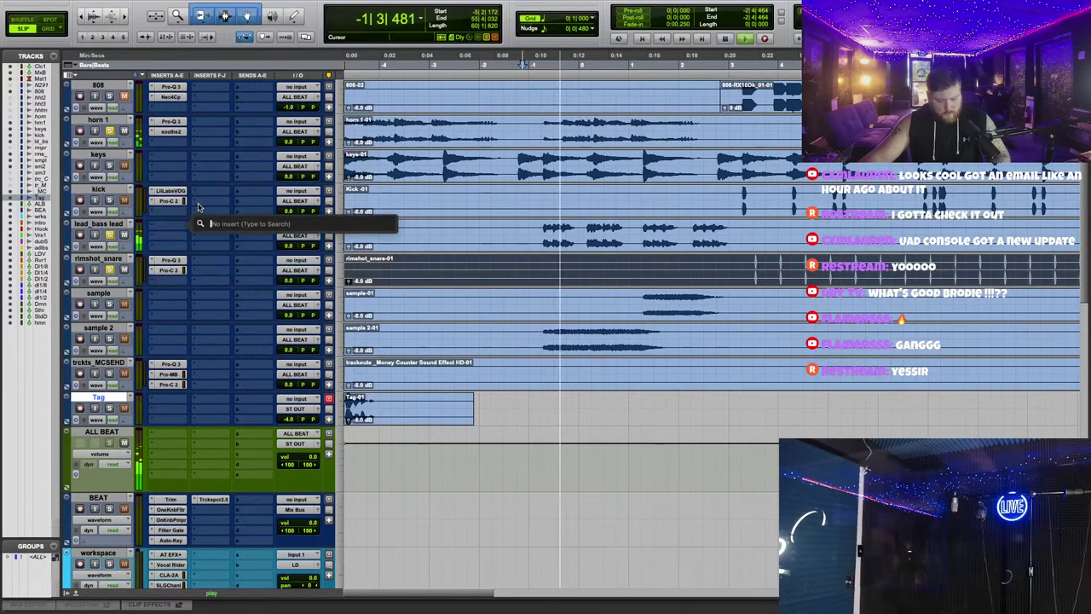
type("2")
key("Return")
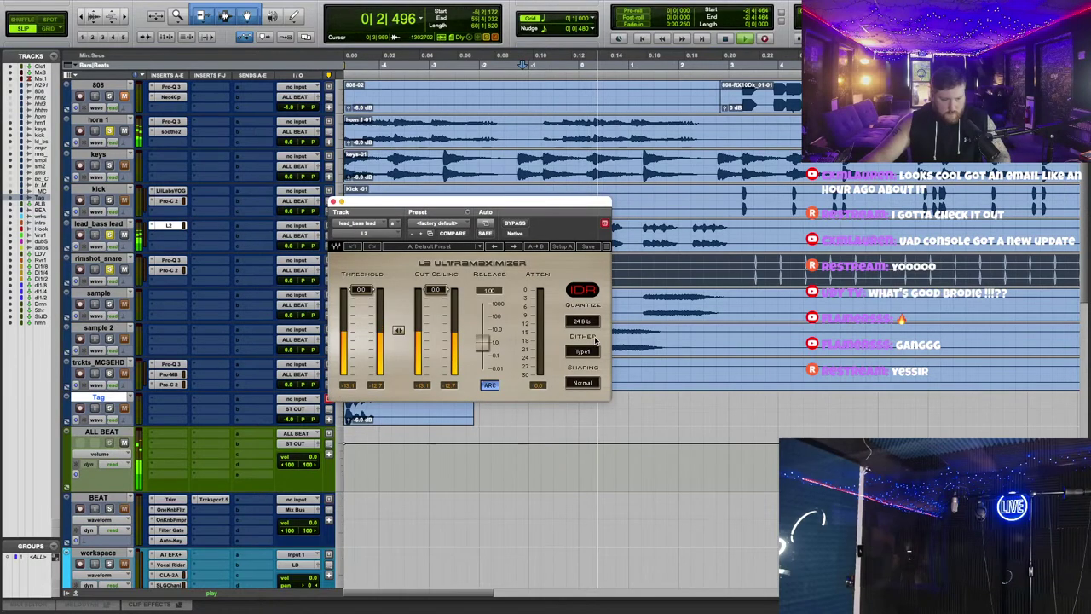
Step: Lower L2's linked threshold and out ceiling to about -14.1, then close the plug-in
left_click_drag(396, 331, 428, 333)
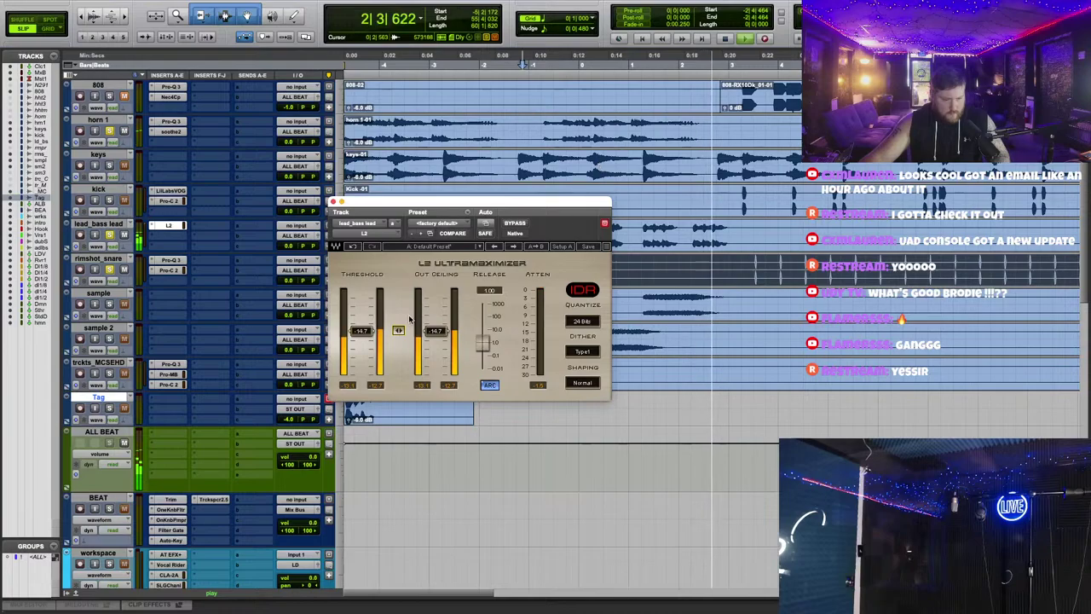
left_click(111, 252)
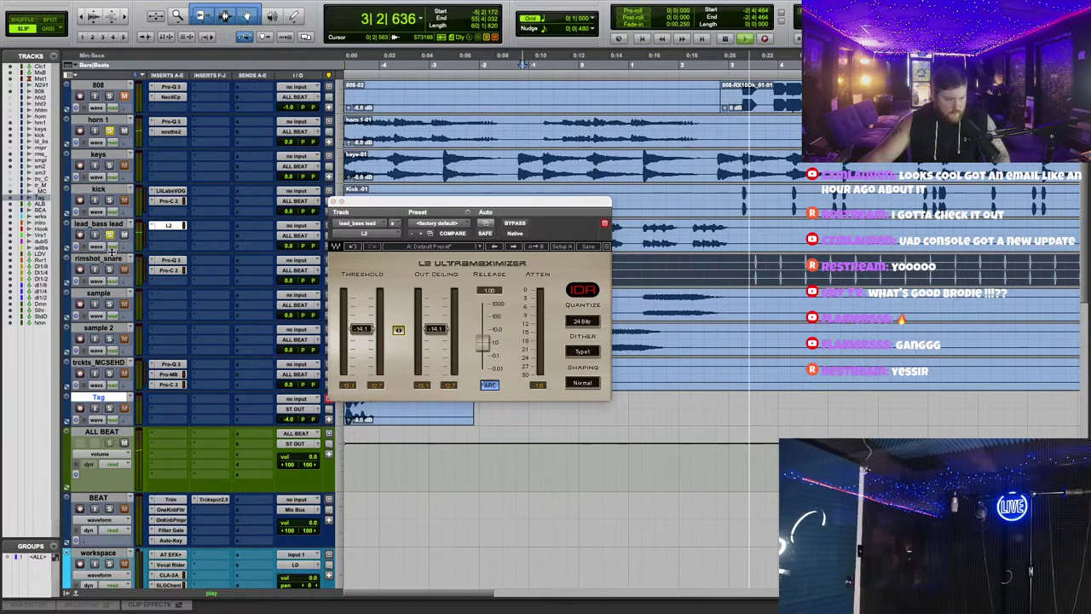
scroll(133, 155, "up", 3)
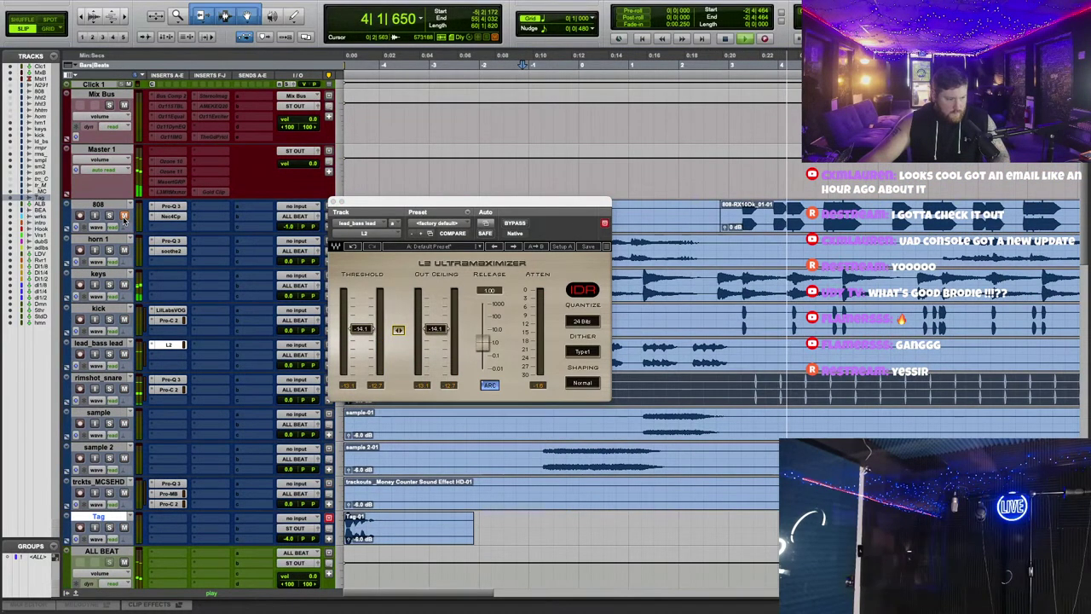
left_click(333, 202)
scroll(348, 385, "down", 3)
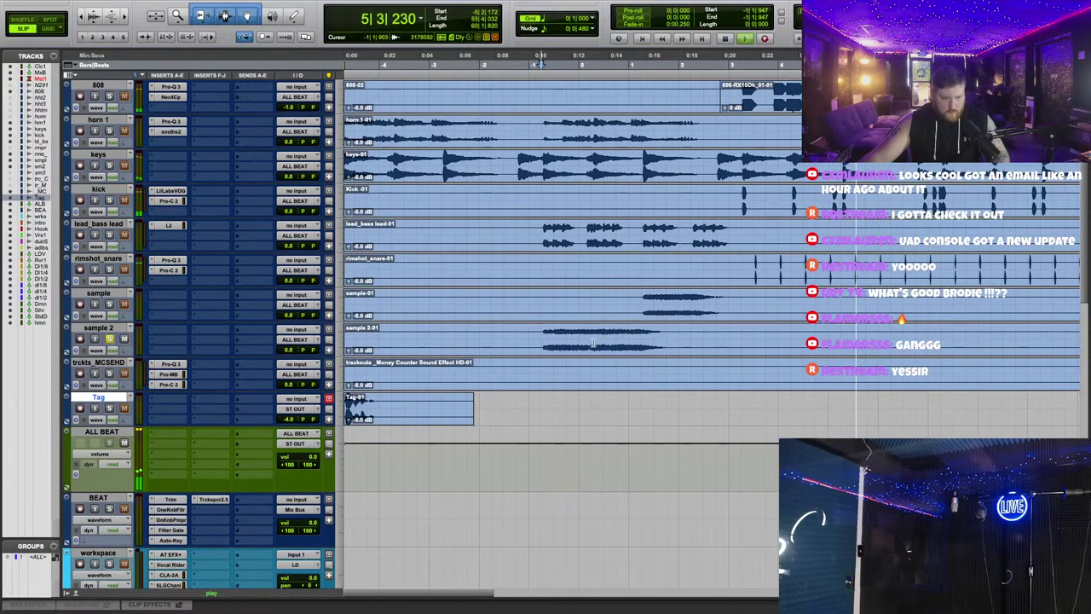
Step: Insert the Brauer Motion panner on sample 2 via a 'mot' search and close its window
left_click(166, 333)
type("mo")
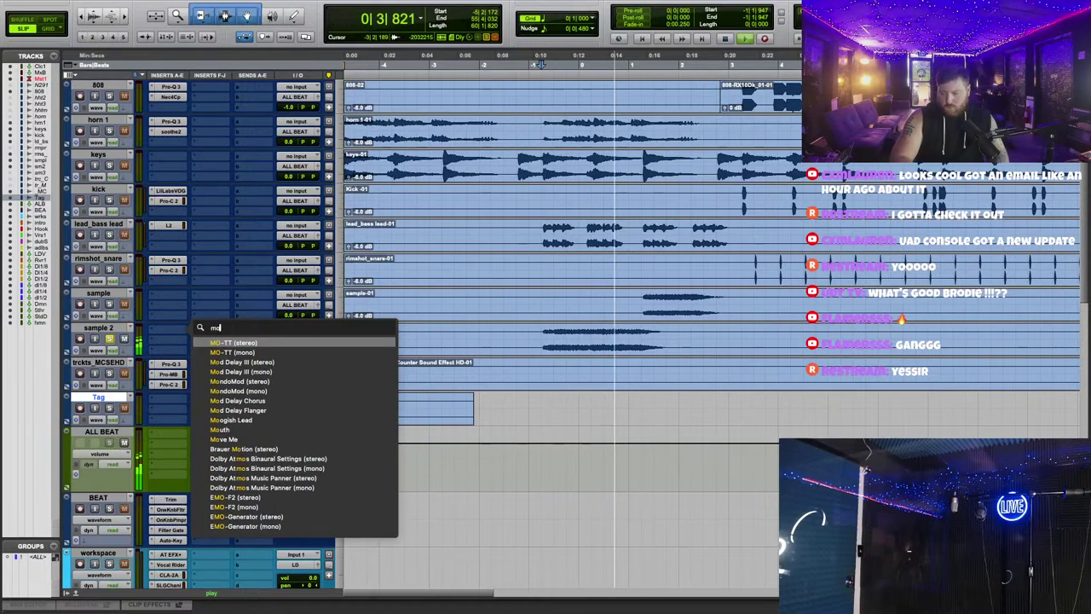
type("t")
key("Return")
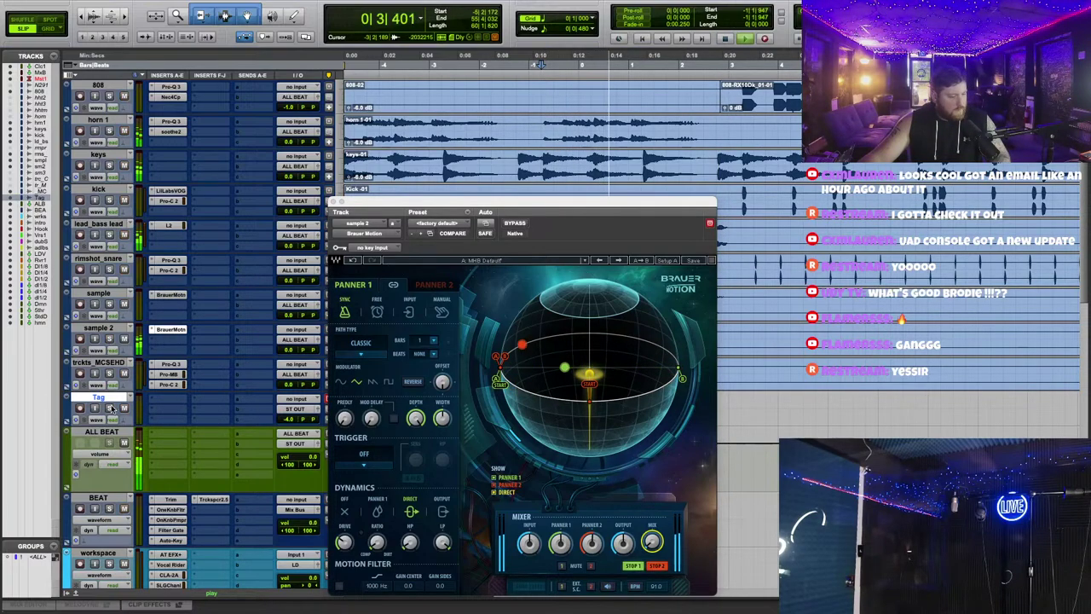
left_click(333, 203)
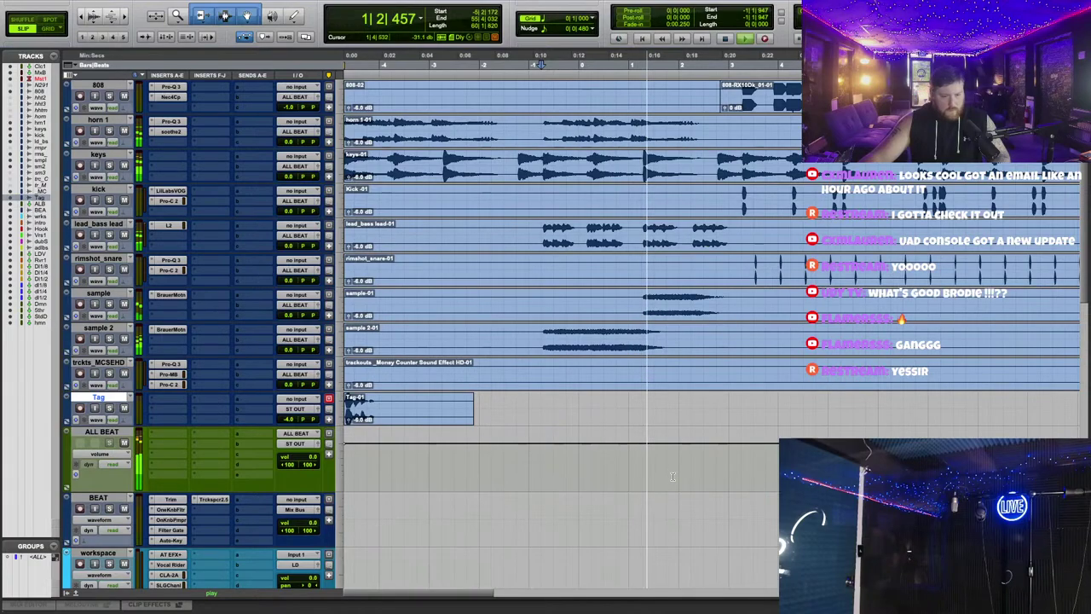
Step: Restart playback a little earlier in the song and bring up the keys track's insert choices
scroll(625, 366, "up", 3)
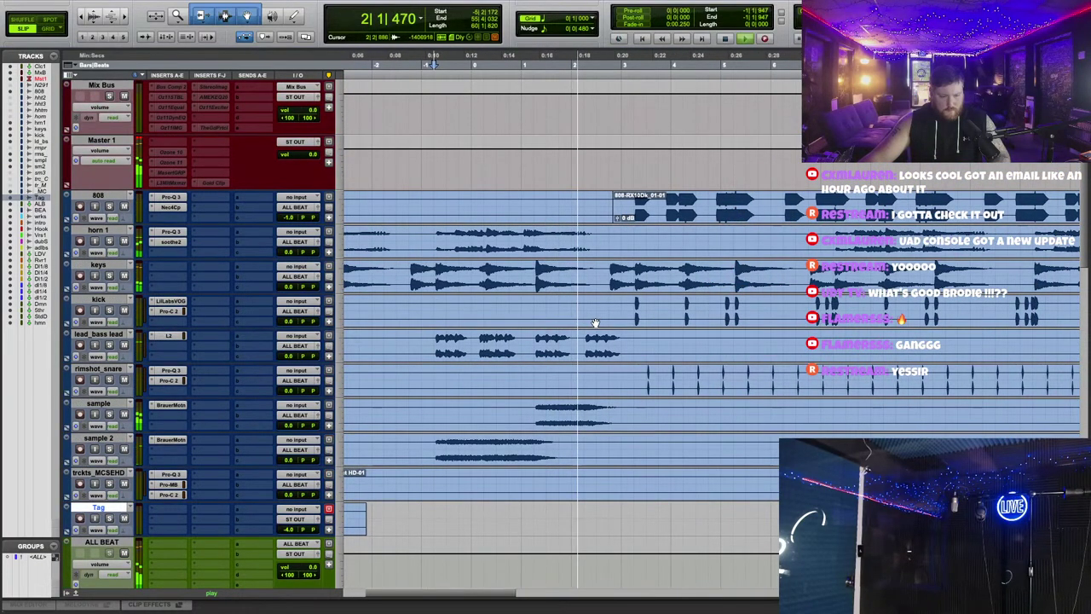
left_click(516, 63)
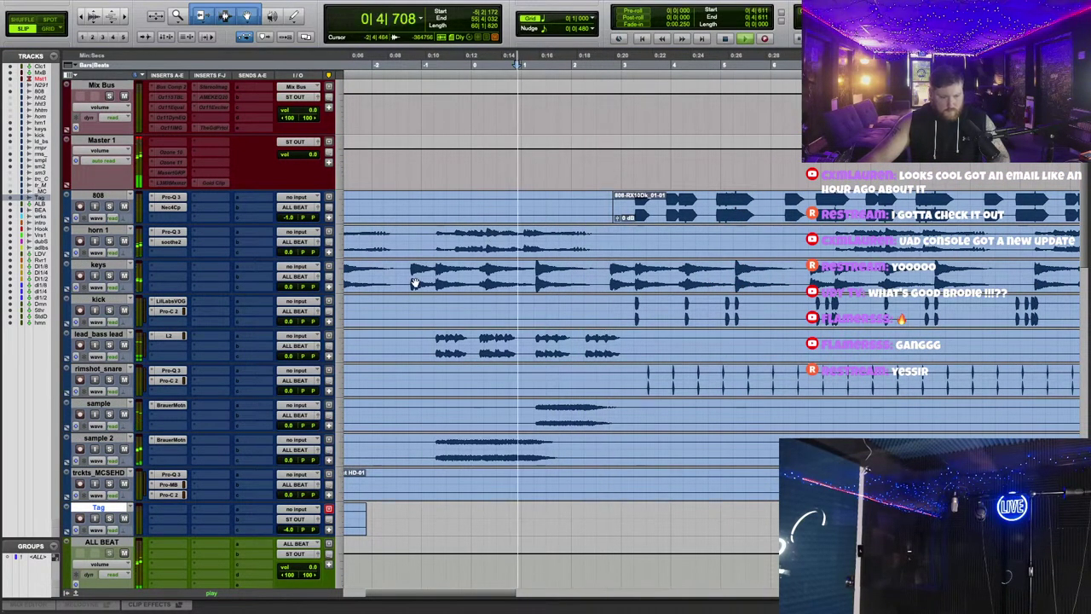
left_click(164, 269)
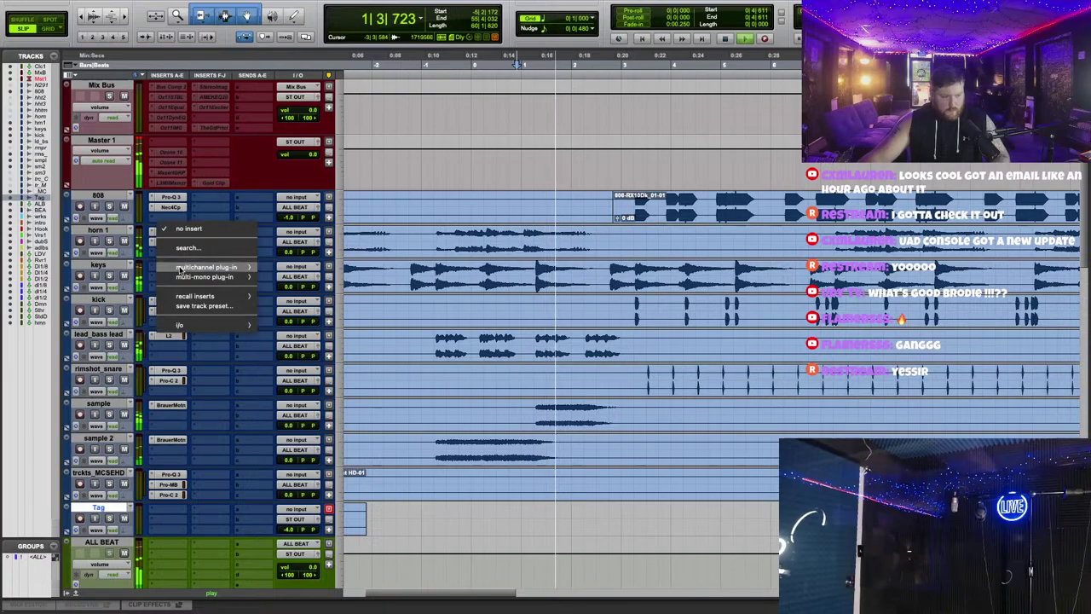
Step: Load FabFilter Pro-C 2 on the keys track, stop the beat, and close the compressor window
mouse_move(206, 267)
mouse_move(290, 348)
left_click(424, 351)
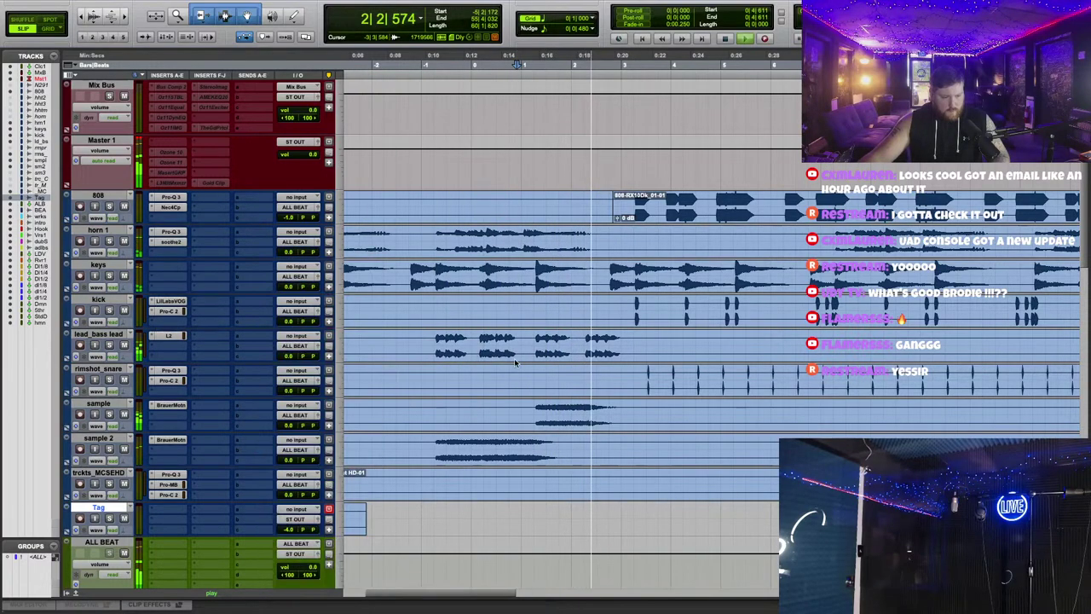
key("space")
key("space")
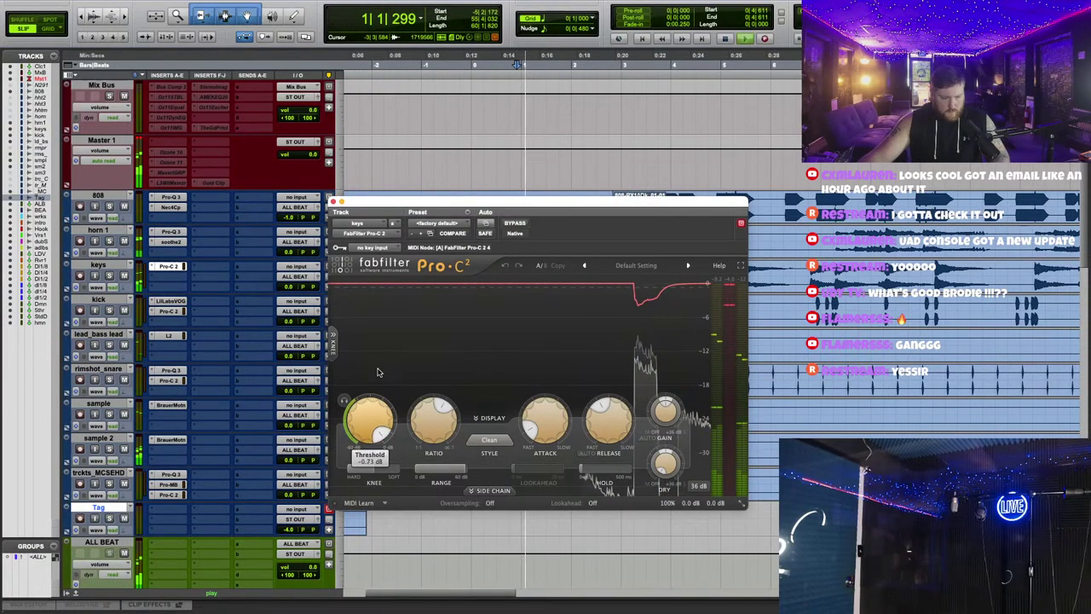
scroll(373, 429, "up", 5)
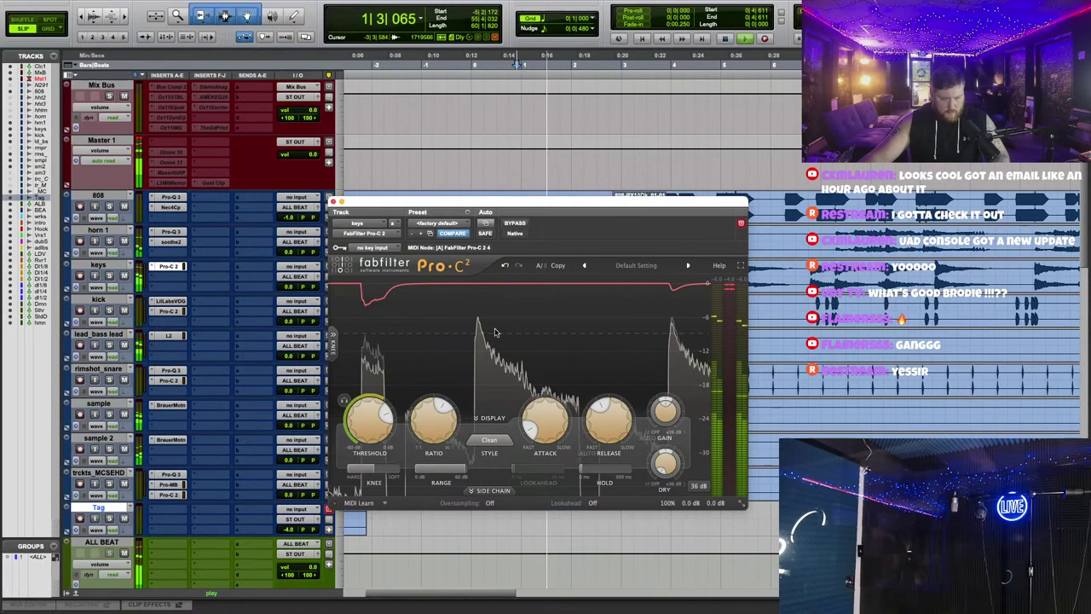
left_click(333, 202)
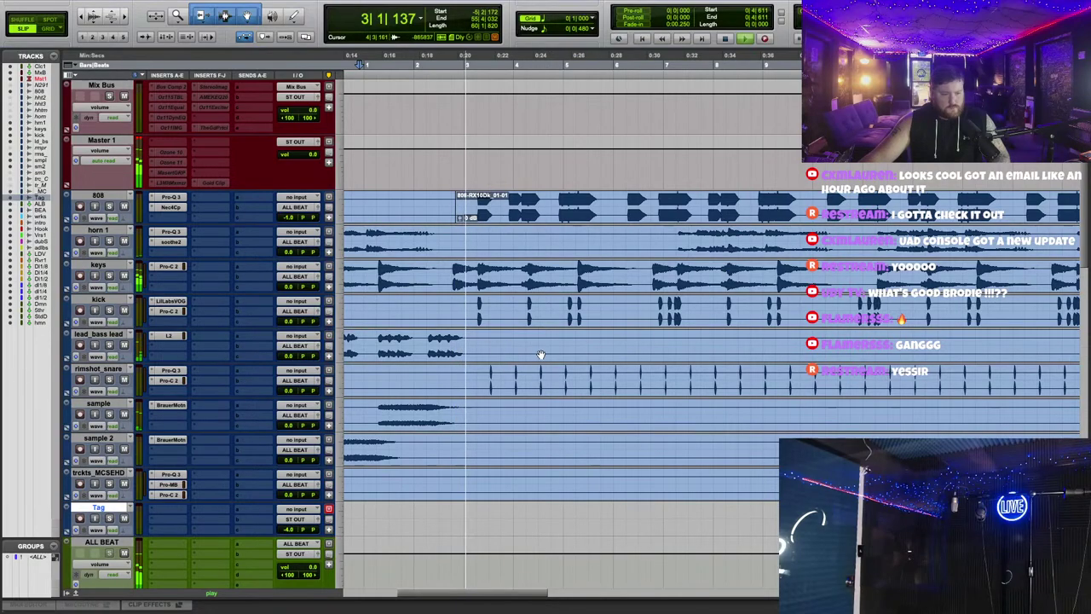
key("super+bracketleft")
key("super+bracketleft")
key("super+bracketleft")
scroll(768, 315, "down", 5)
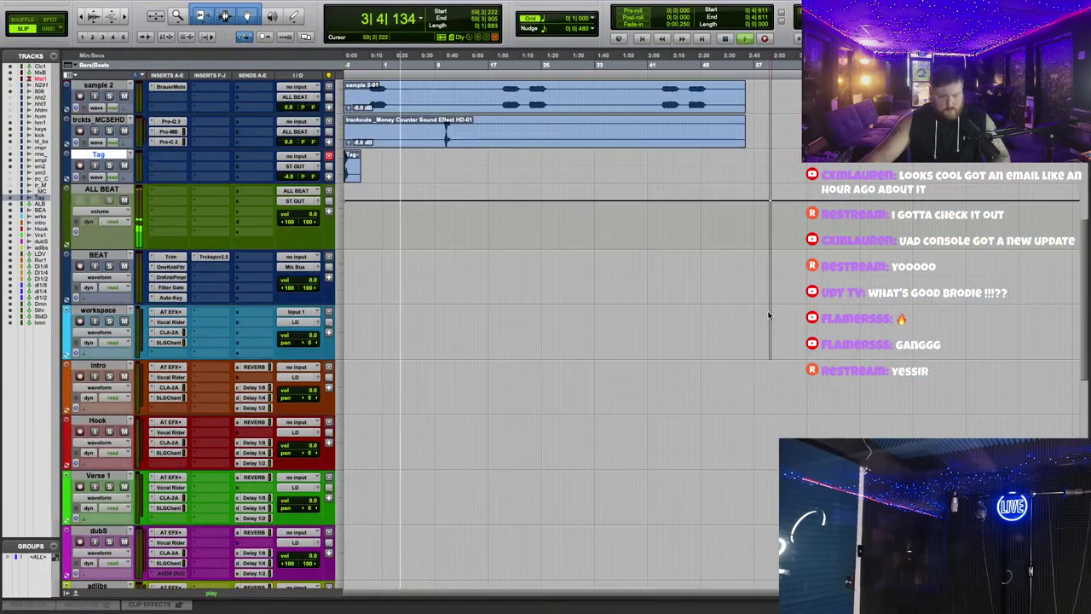
scroll(768, 315, "up", 5)
key("super+bracketright")
key("super+bracketright")
key("super+bracketright")
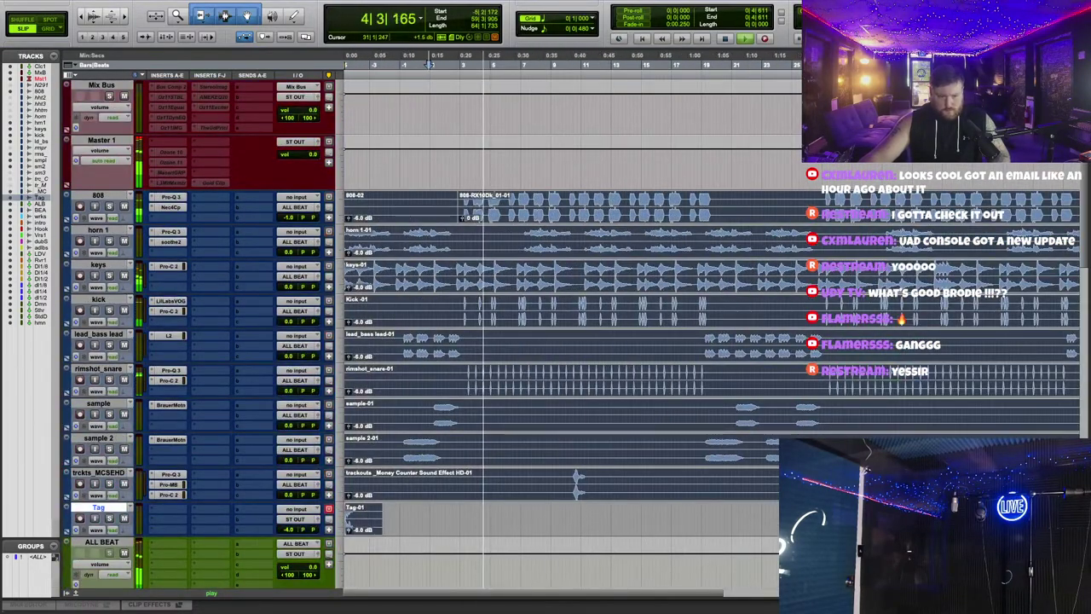
key("super+bracketright")
key("super+bracketright")
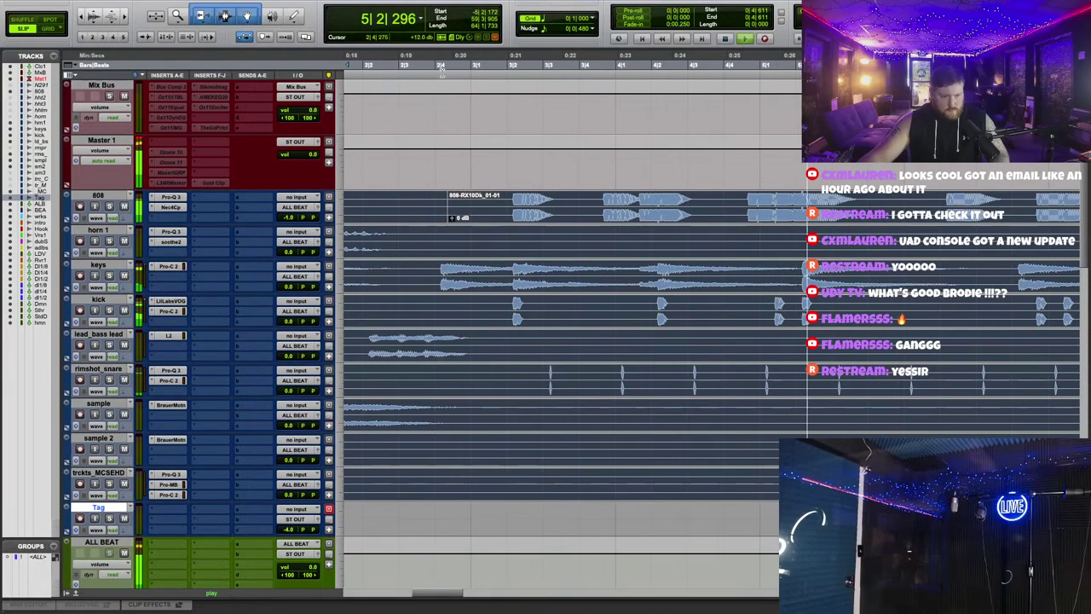
key("super+a")
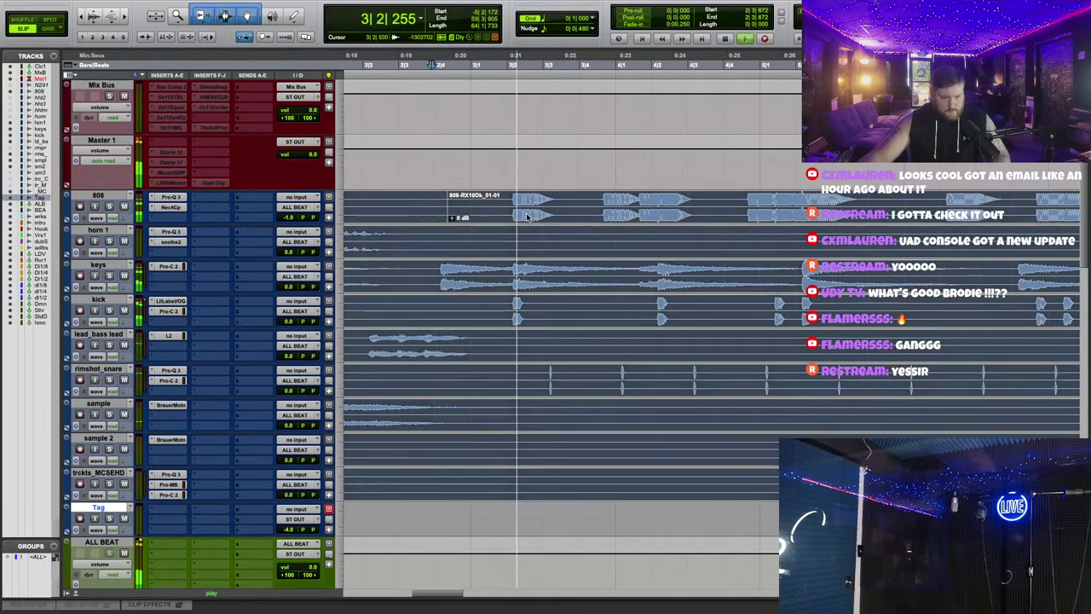
left_click(530, 217)
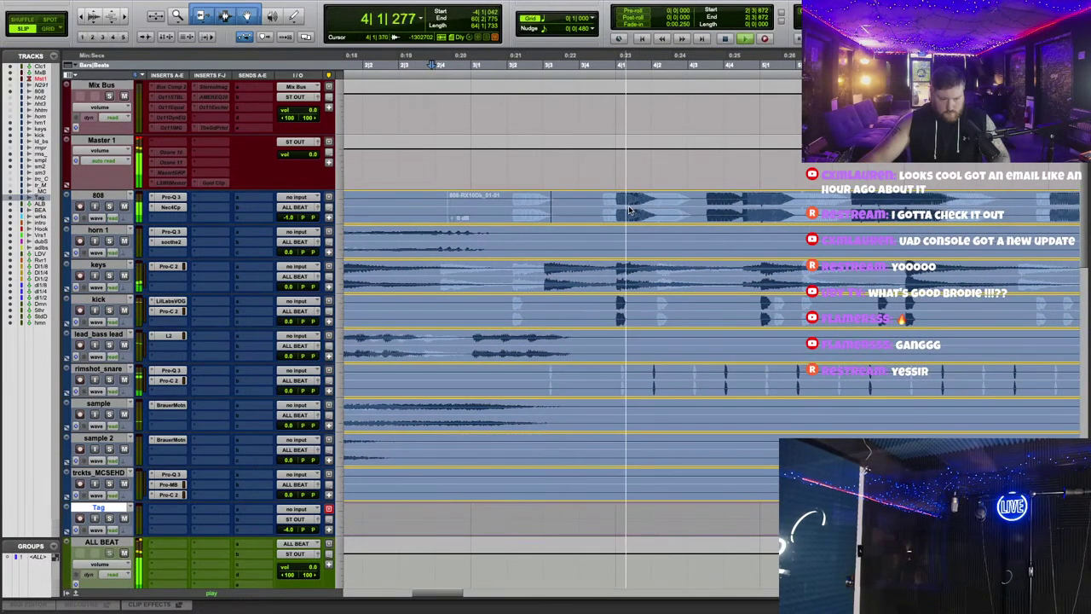
left_click(629, 210)
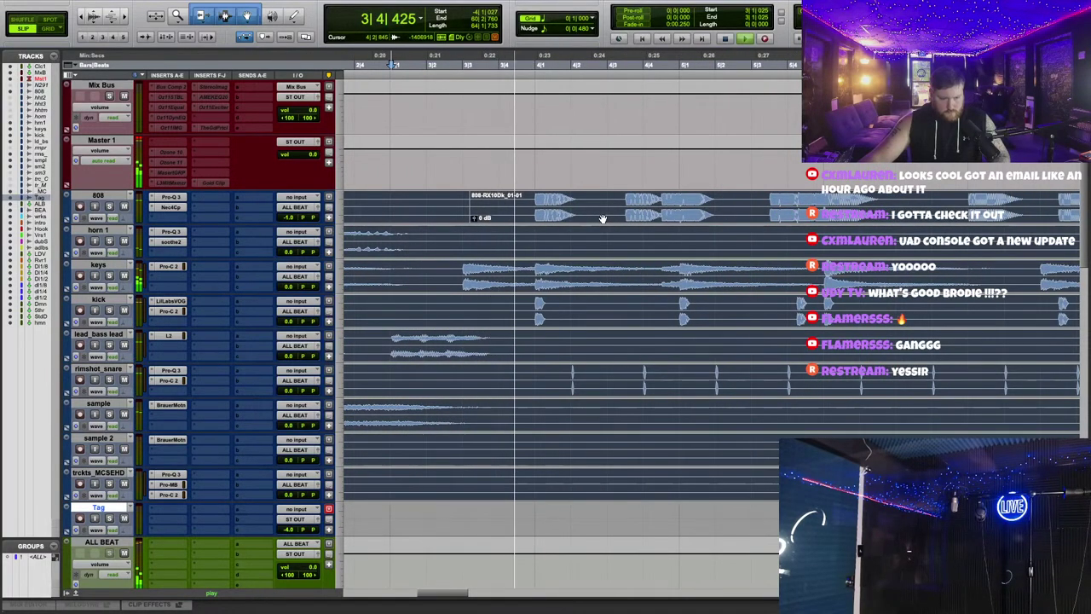
key("super+bracketright")
key("super+a")
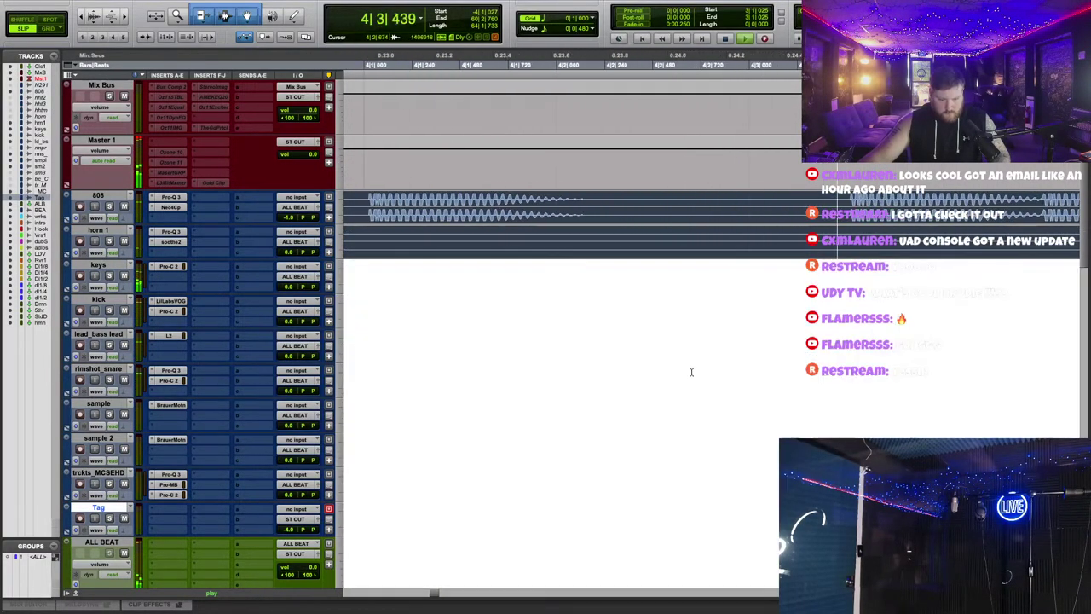
left_click(700, 365)
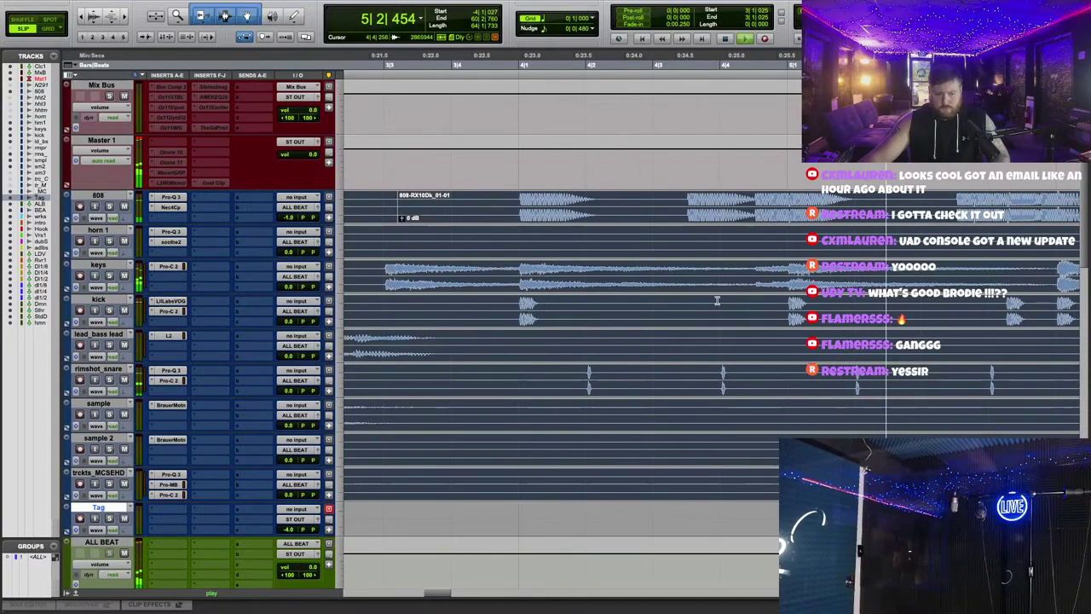
key("super+a")
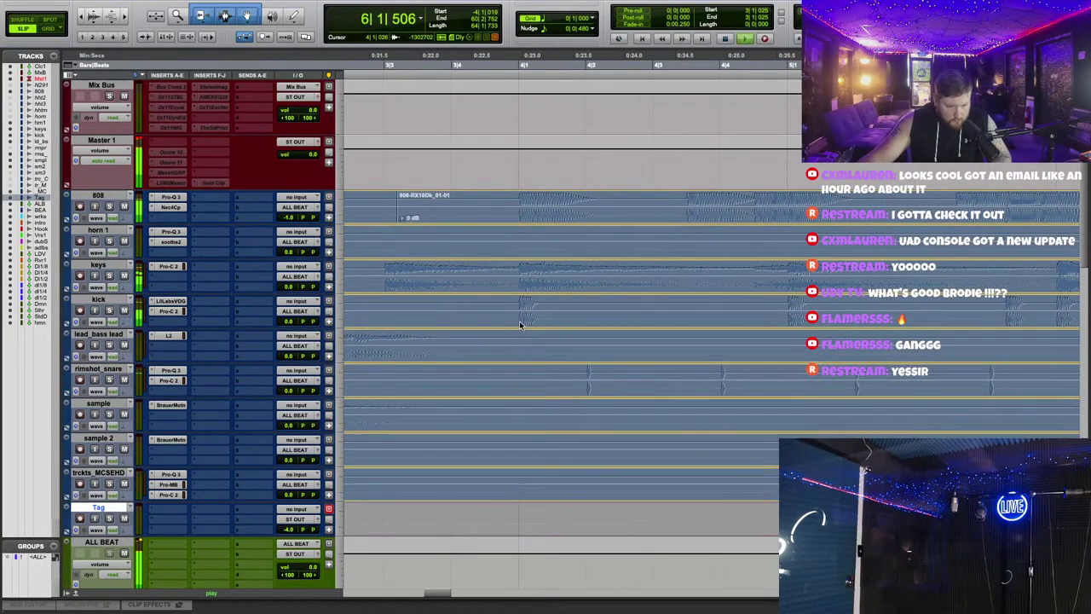
left_click(647, 368)
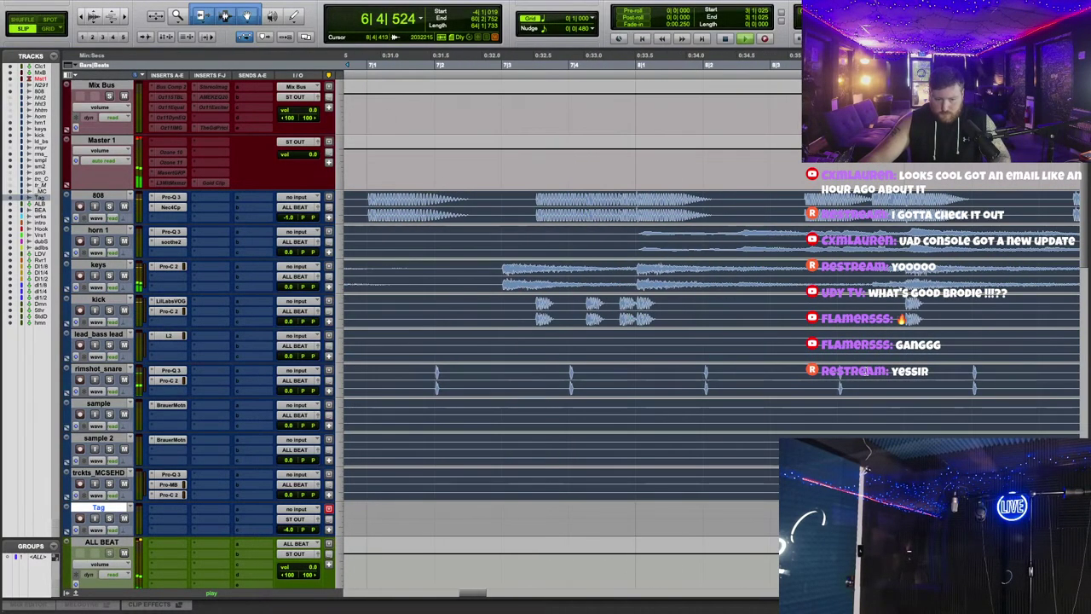
key("super+bracketleft")
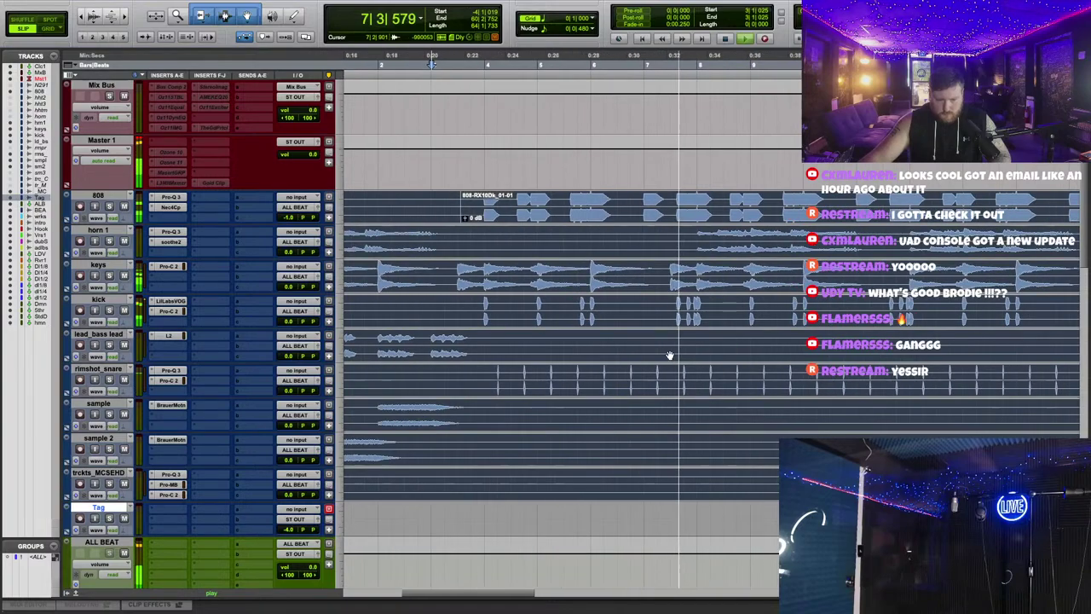
scroll(643, 354, "down", 3)
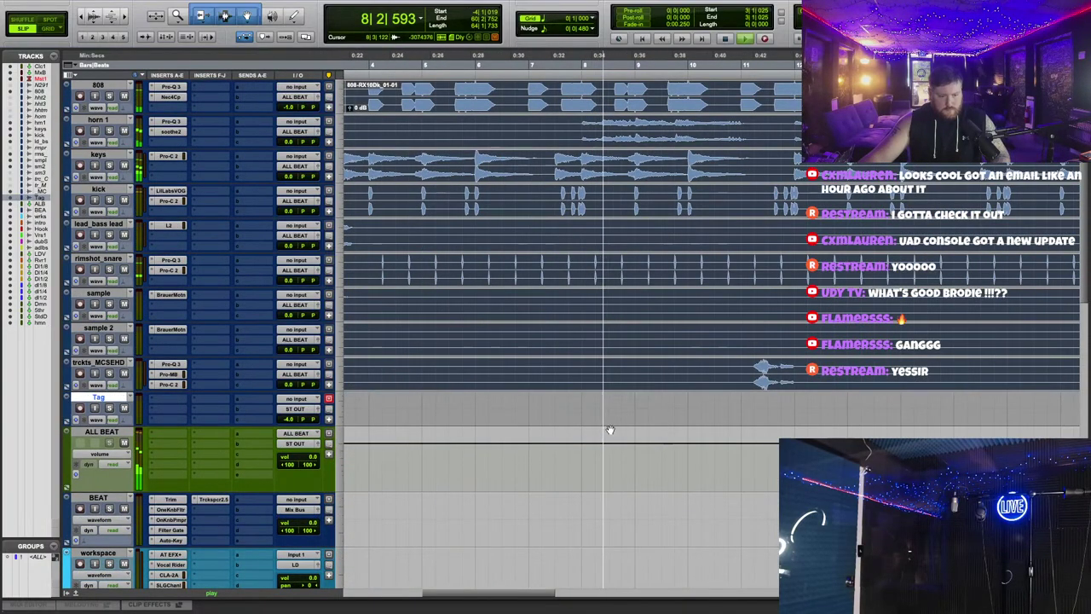
key("super+a")
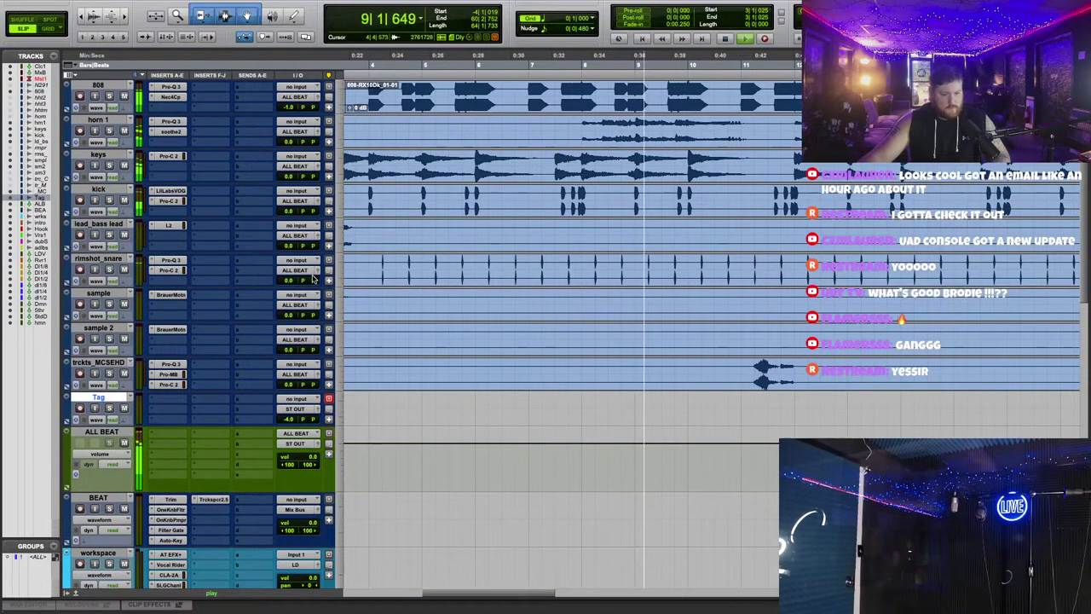
scroll(435, 289, "up", 3)
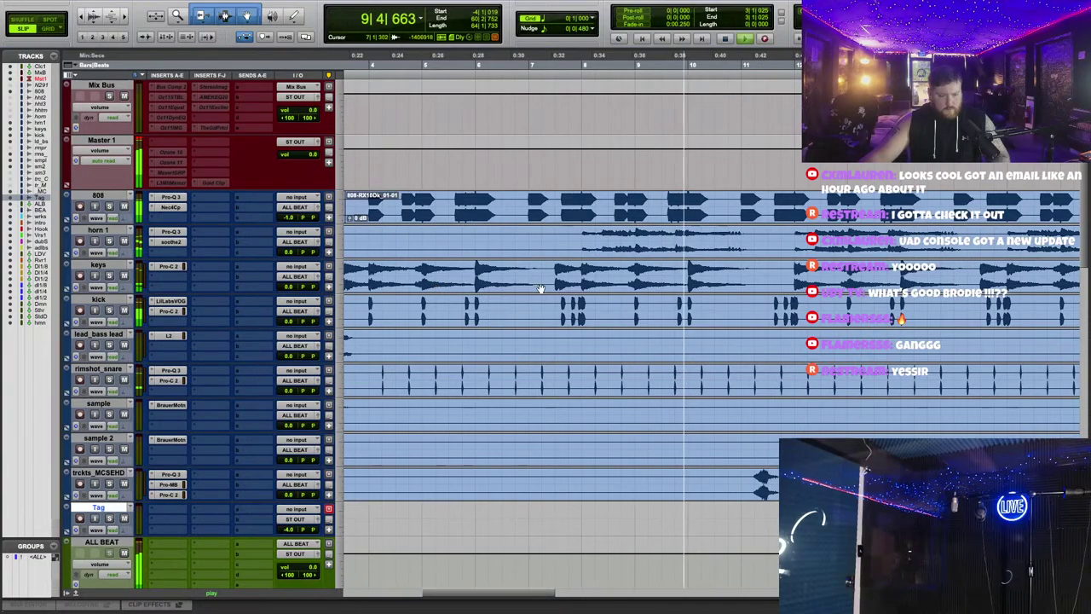
Step: Insert FabFilter Pro-Q 3 on keys and draw a narrow -1.24 dB cut near 8 kHz
left_click(175, 278)
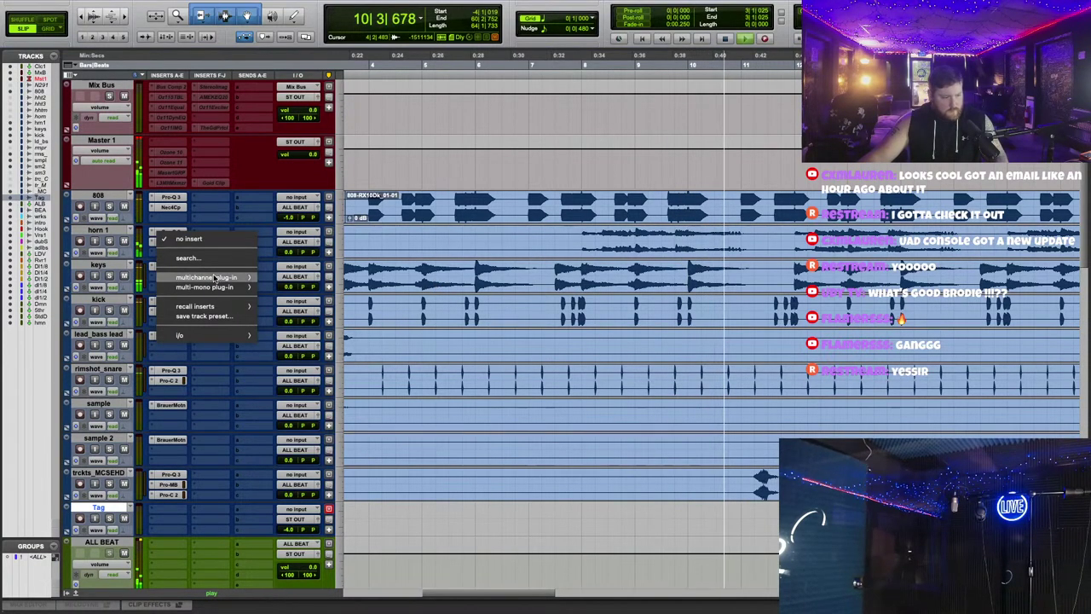
mouse_move(204, 278)
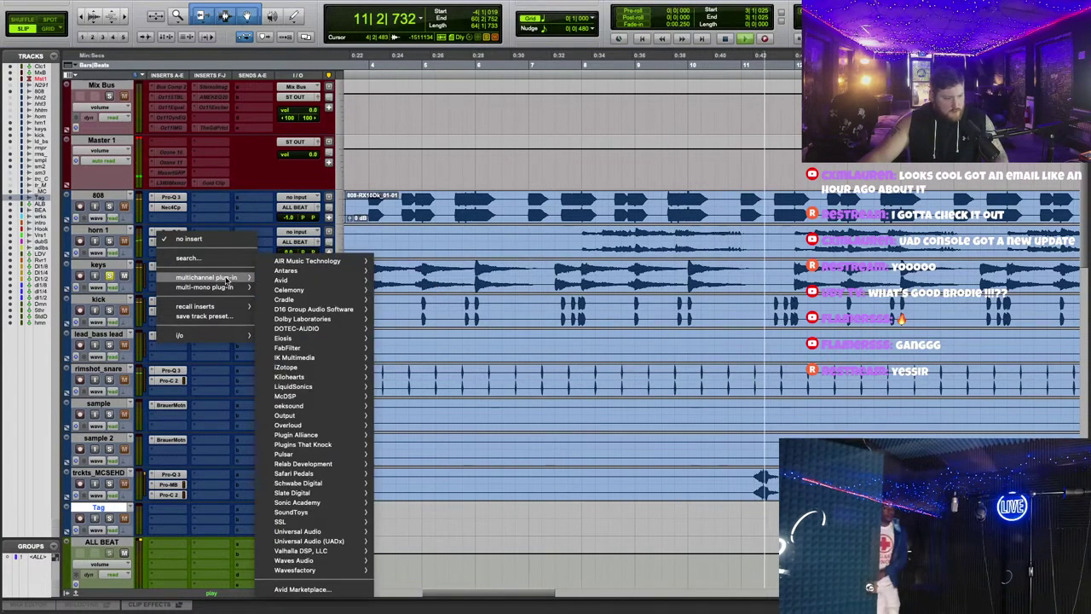
mouse_move(324, 348)
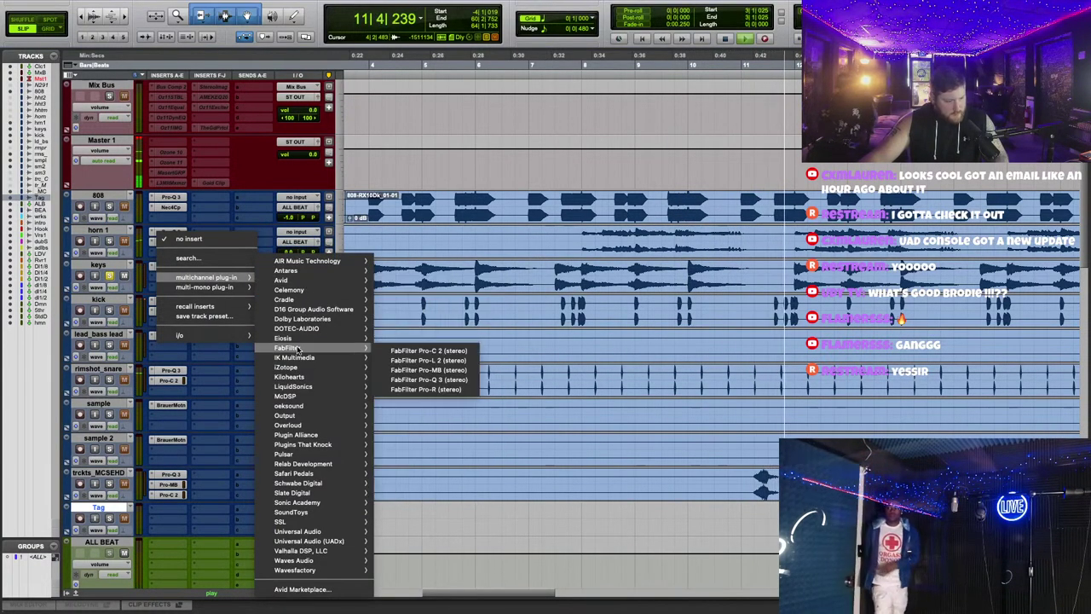
left_click(429, 379)
double_click(671, 371)
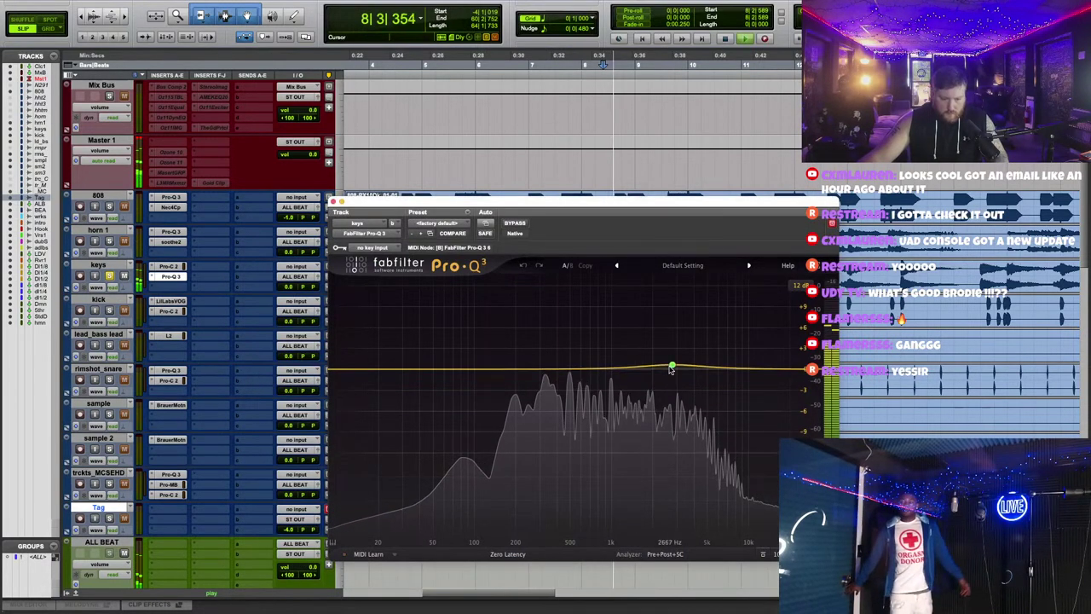
left_click_drag(672, 372, 671, 378)
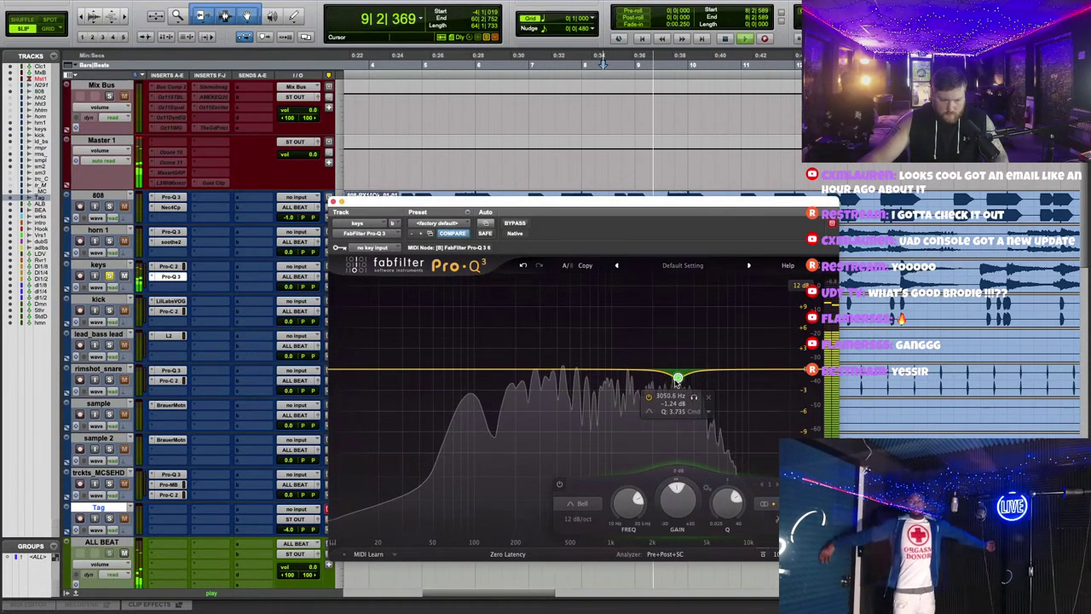
left_click(171, 287)
left_click(207, 270)
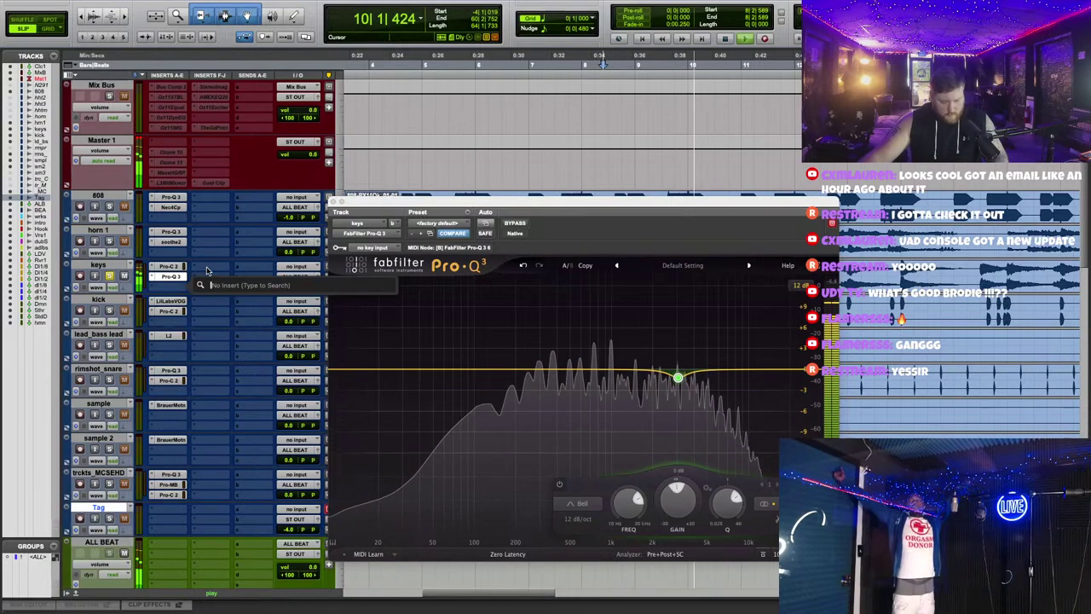
Step: Insert soothe2 on keys, load the 'Less spikes more size' preset, and close its window
type("sooth")
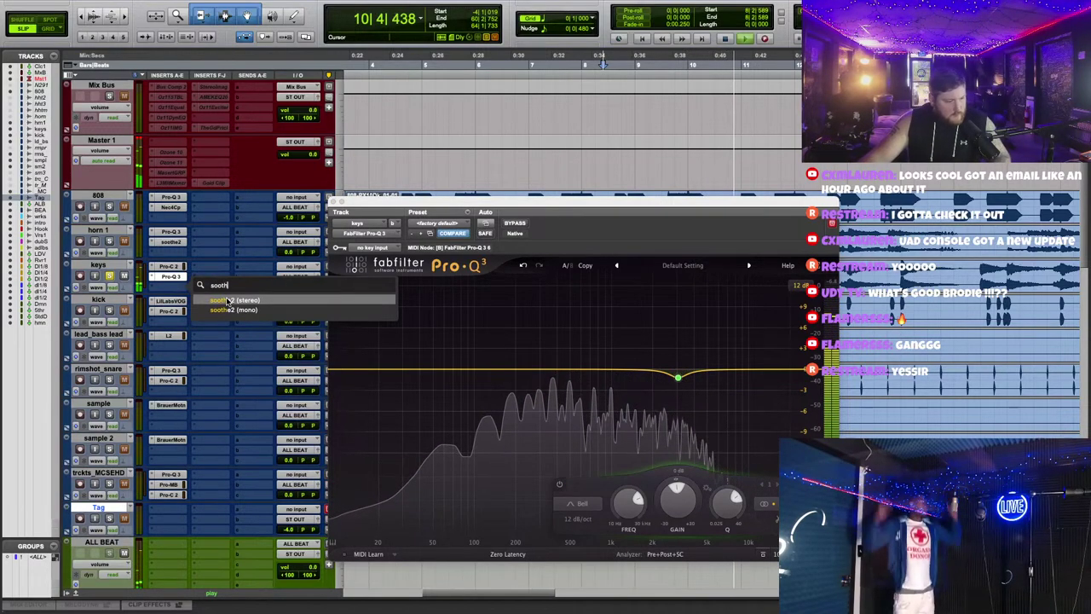
key("Return")
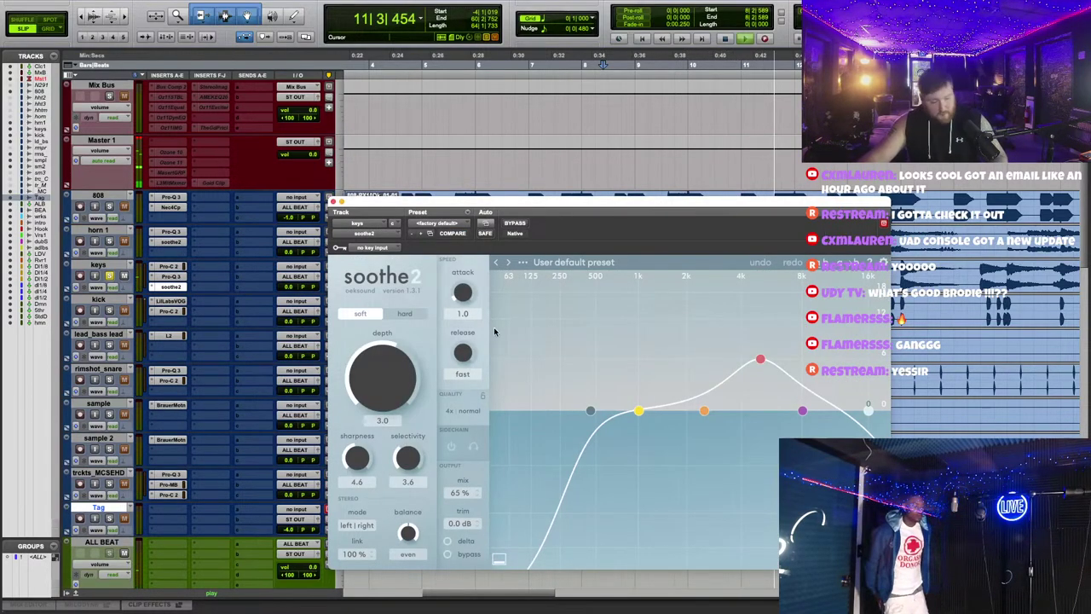
left_click(573, 262)
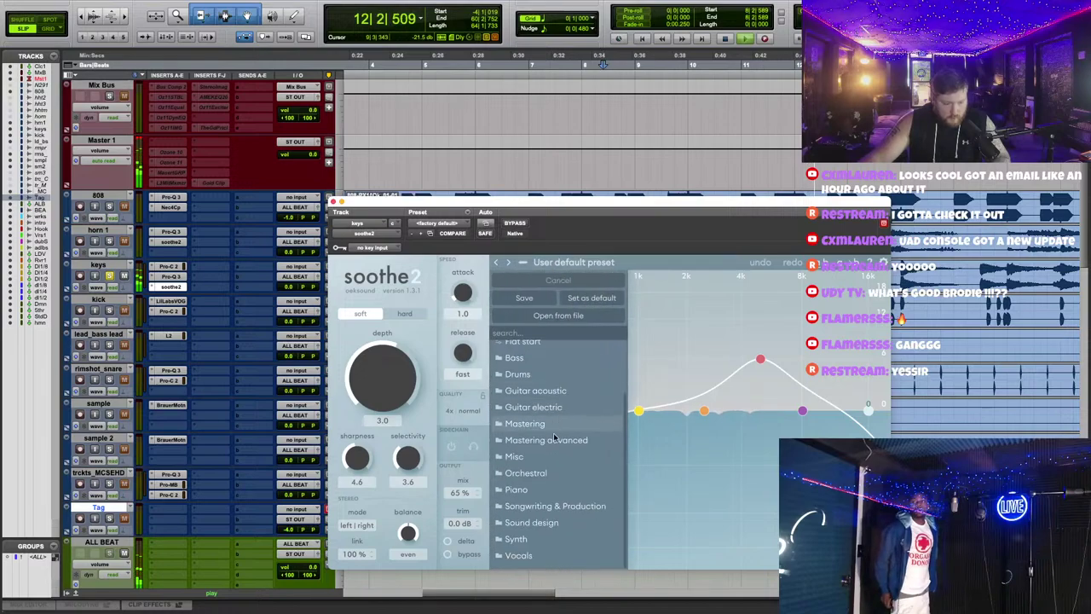
mouse_move(538, 488)
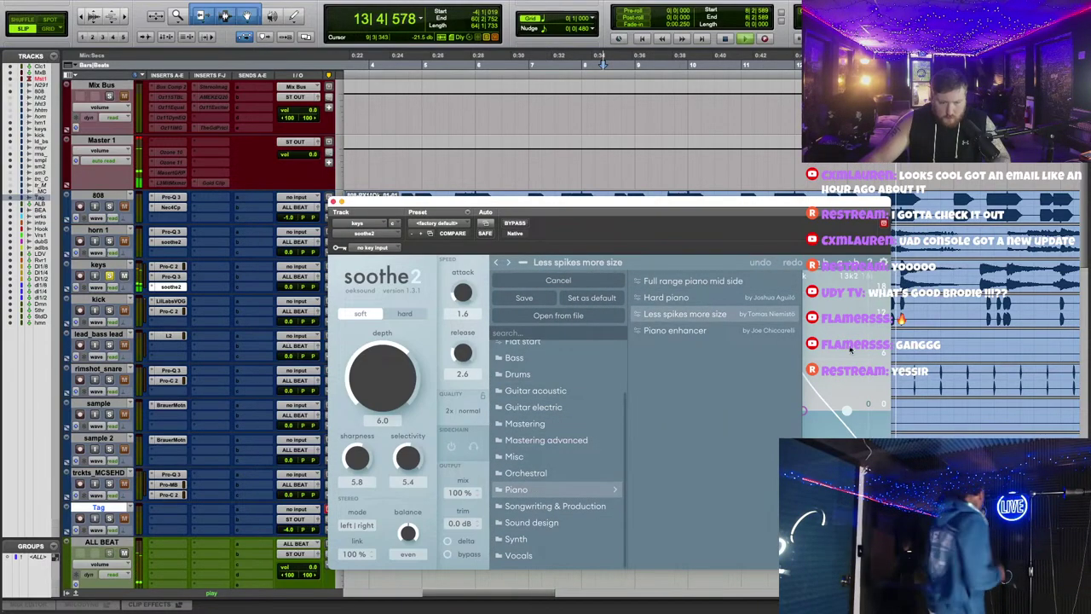
left_click(684, 313)
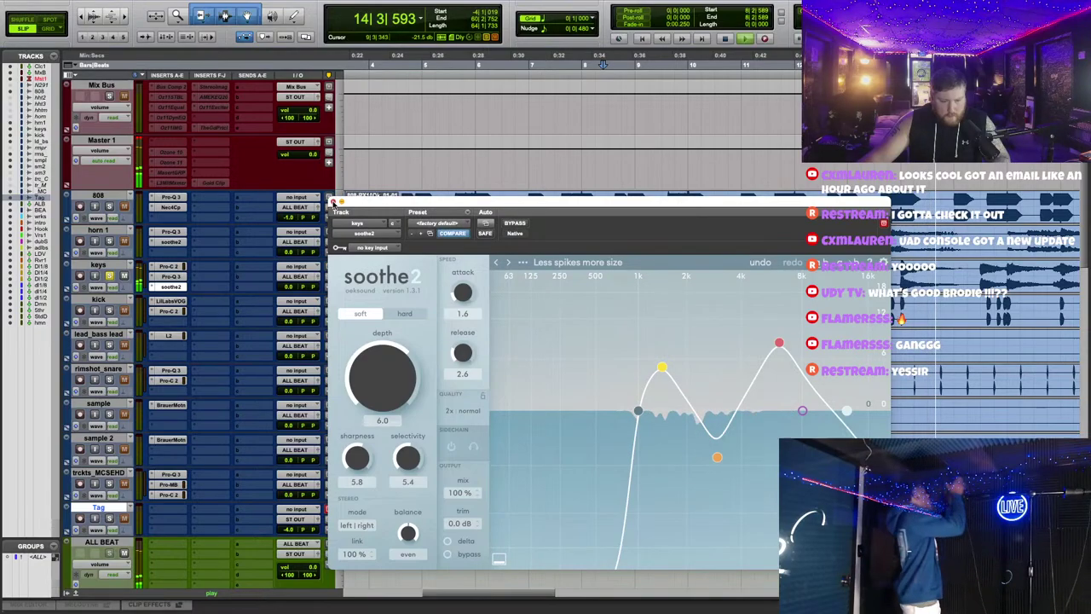
left_click(332, 202)
Step: Zoom the timeline out to the whole song, then back in on the song's opening
key("ctrl+bracketleft")
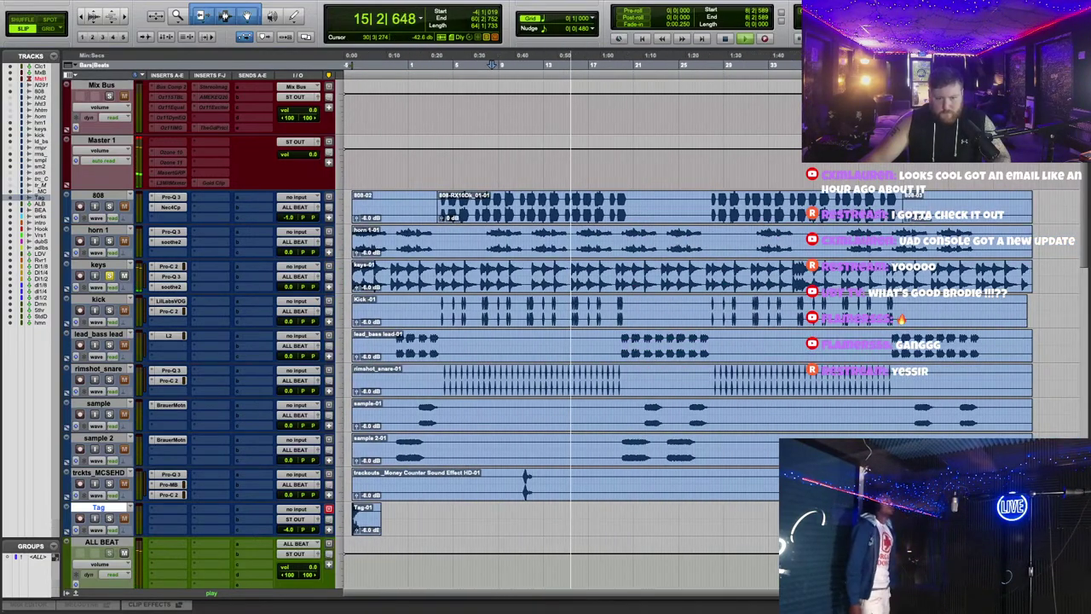
scroll(561, 324, "down", 3)
key("ctrl+bracketright")
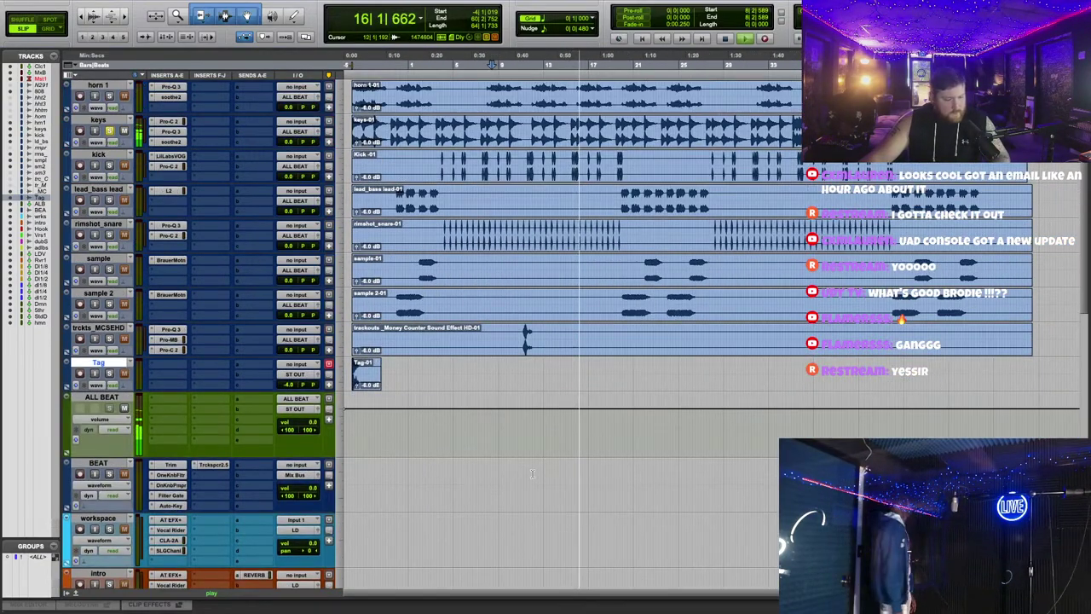
scroll(545, 453, "up", 4)
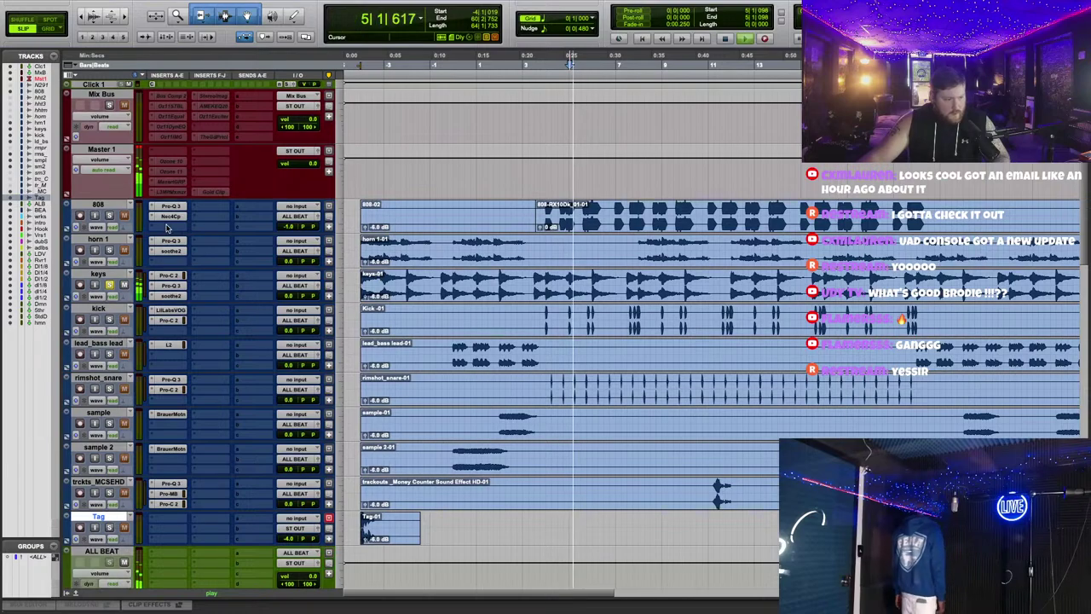
Step: Load the L2 UltraMaximizer on the 808 track using an 'l3 u' search
left_click(168, 228)
type("l")
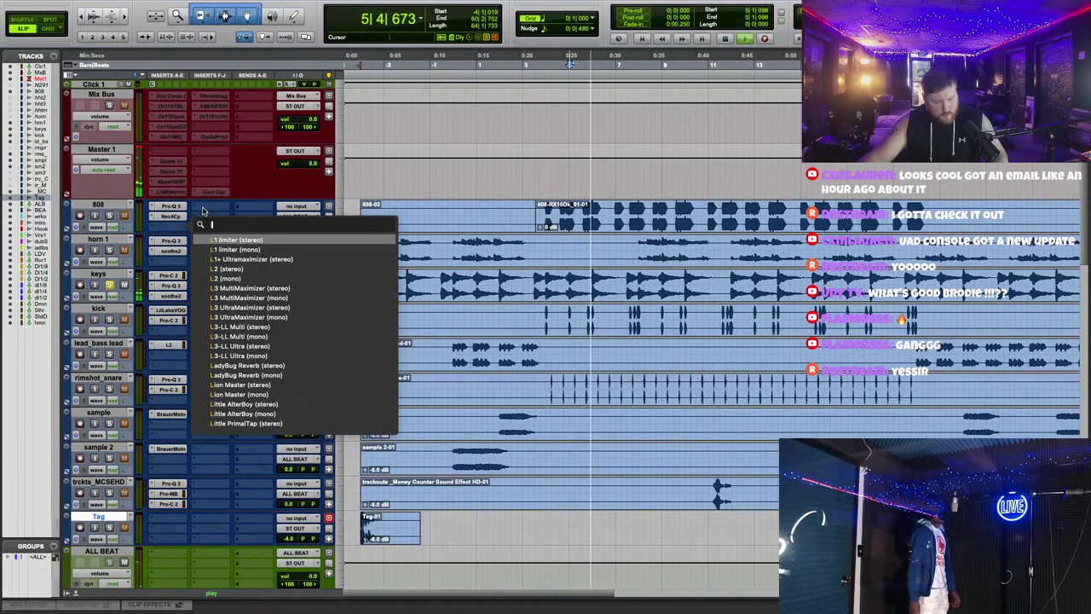
type("3 u")
key("Return")
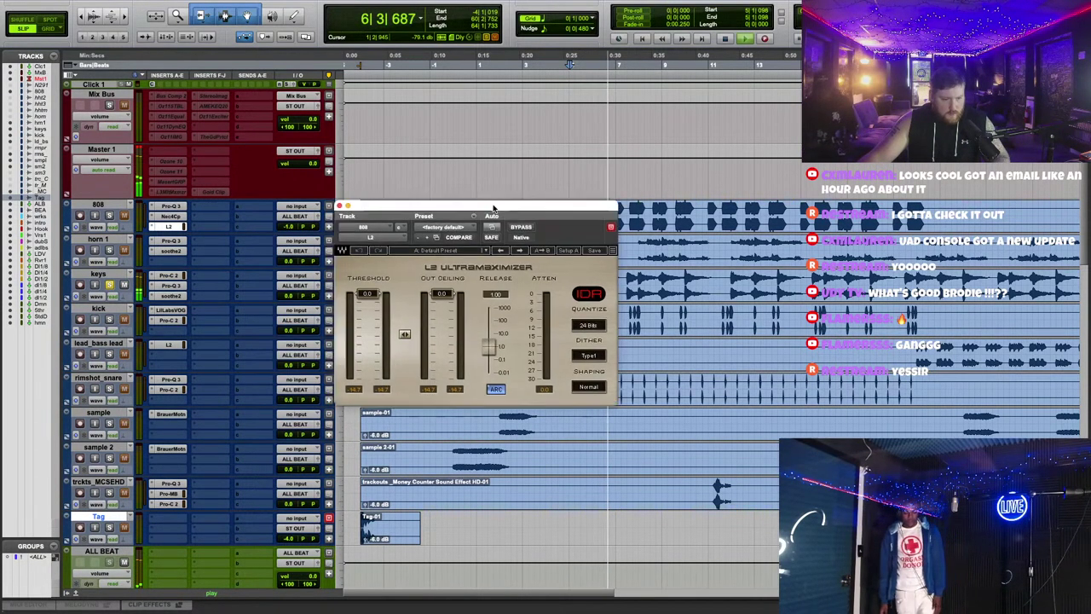
left_click_drag(492, 207, 625, 318)
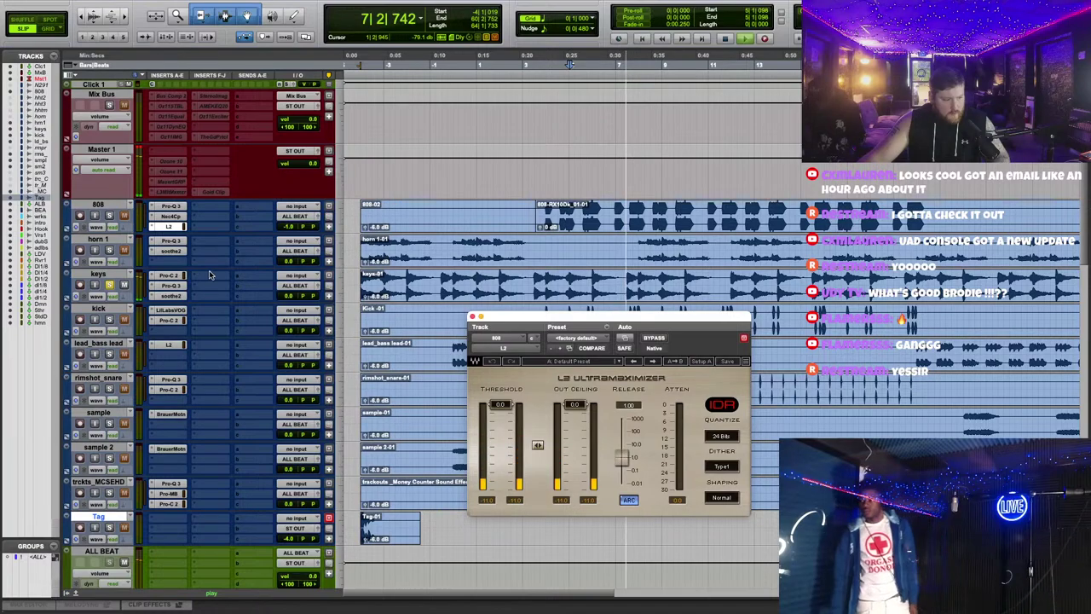
Step: Copy the limiter to keys and lower its threshold to -11.7 dB
left_click_drag(168, 226, 213, 277)
left_click_drag(540, 452, 539, 482)
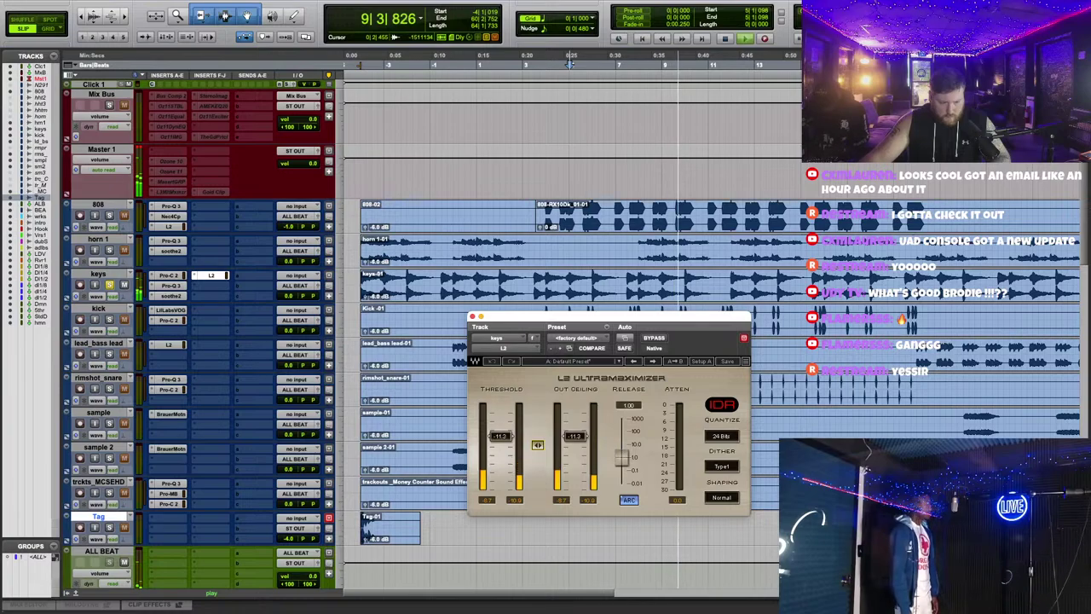
left_click_drag(538, 444, 538, 446)
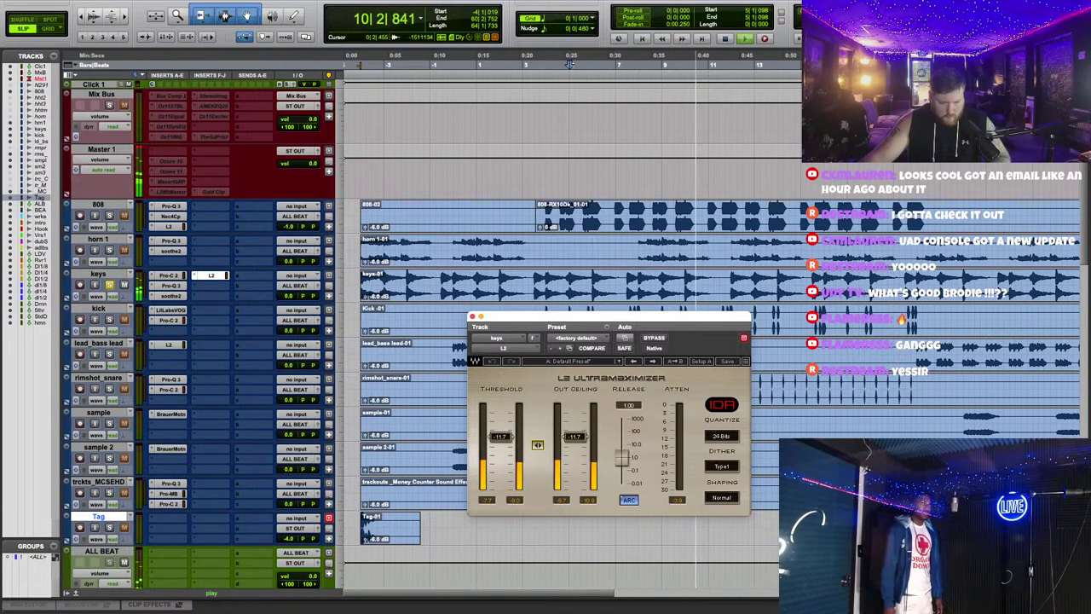
left_click(473, 316)
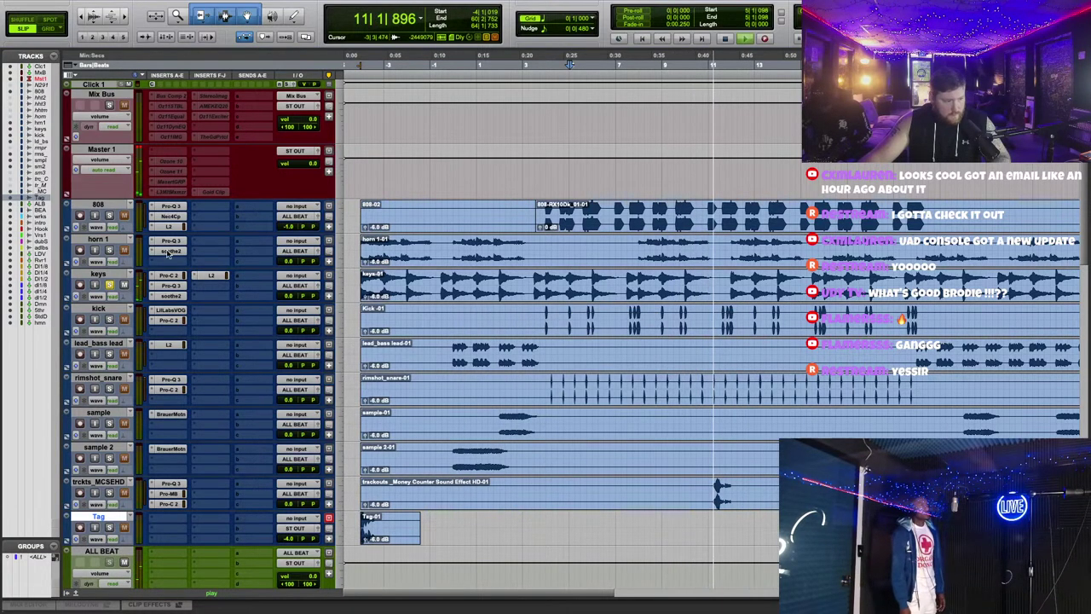
Step: Lower the 808 limiter's threshold to about -10.6 dB and close it
left_click(168, 226)
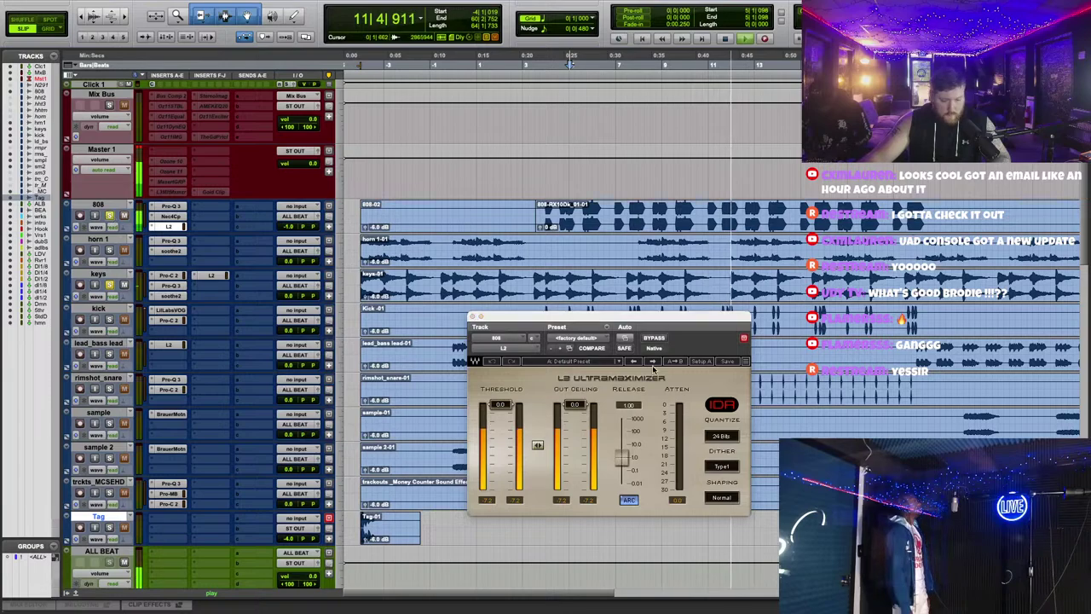
left_click_drag(538, 444, 538, 473)
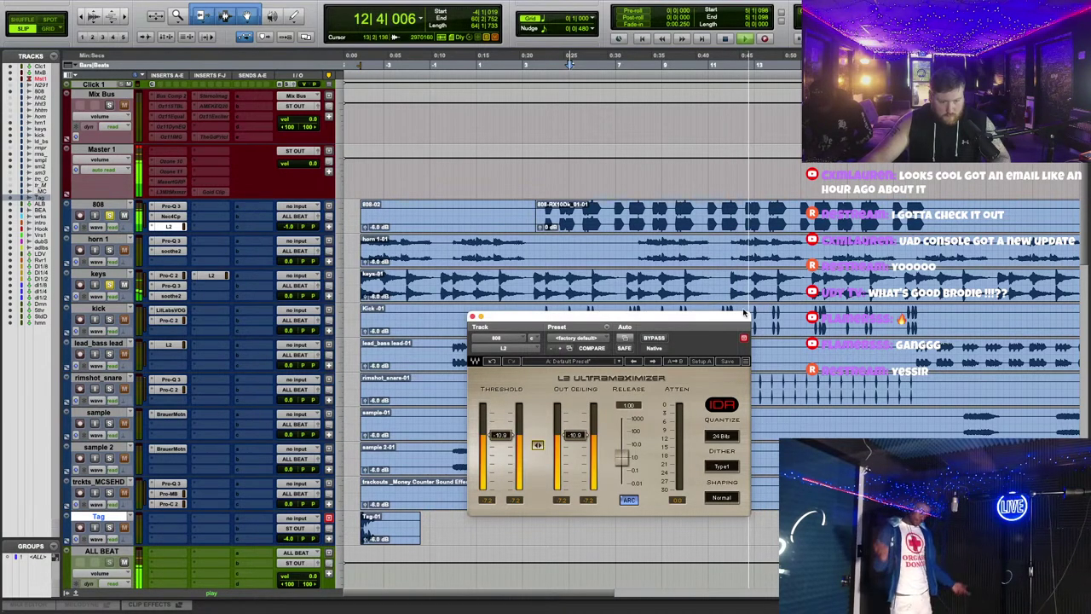
key("super+w")
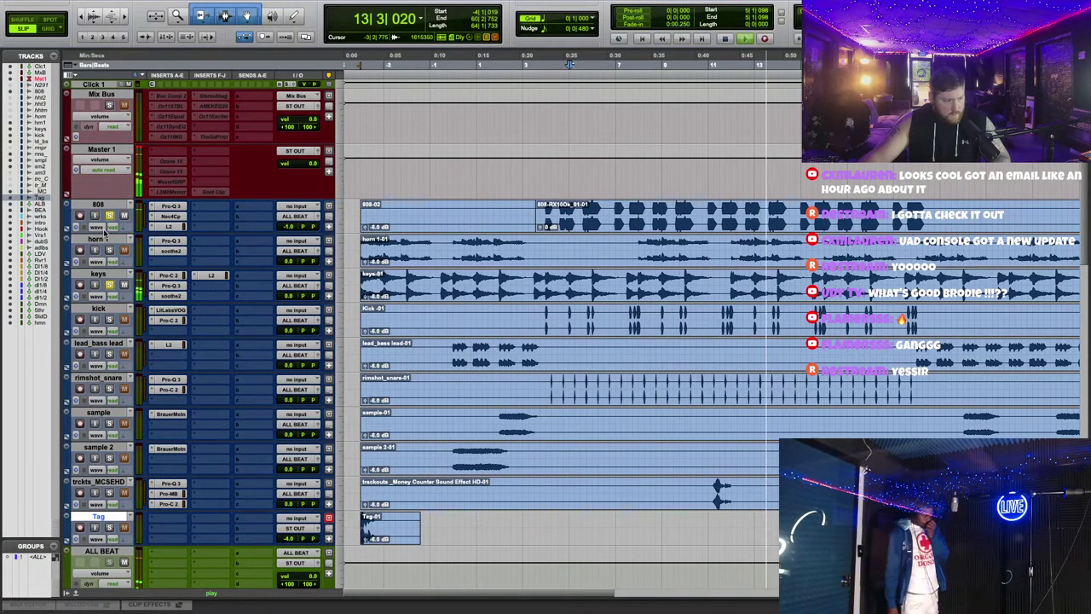
Step: Zoom out and turn the ALL BEAT bus volume down to -5.9 dB
scroll(571, 376, "down", 2)
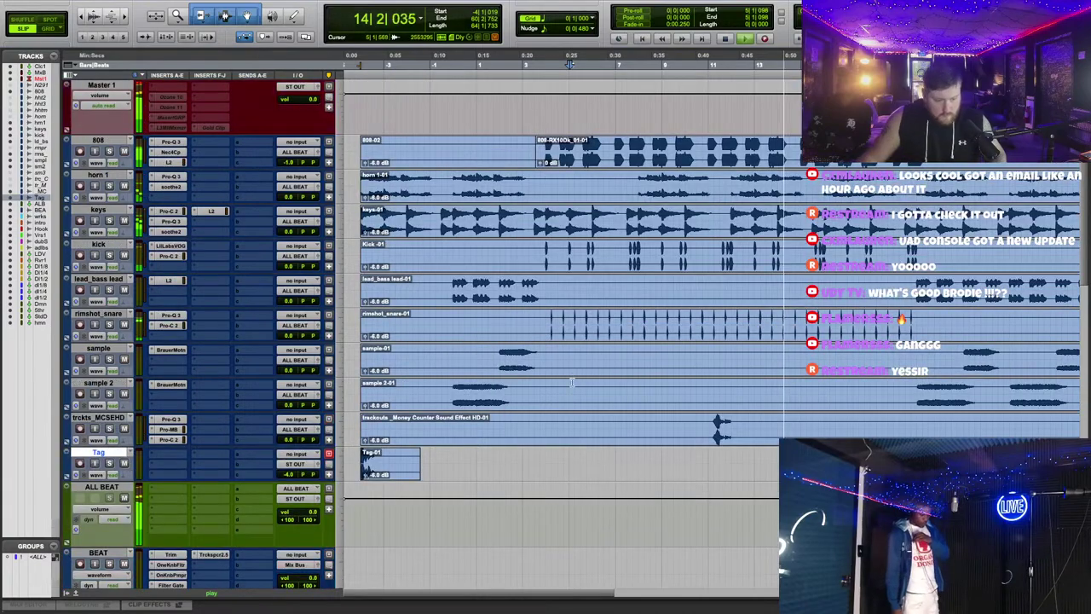
scroll(585, 326, "down", 2)
key("super+bracketleft")
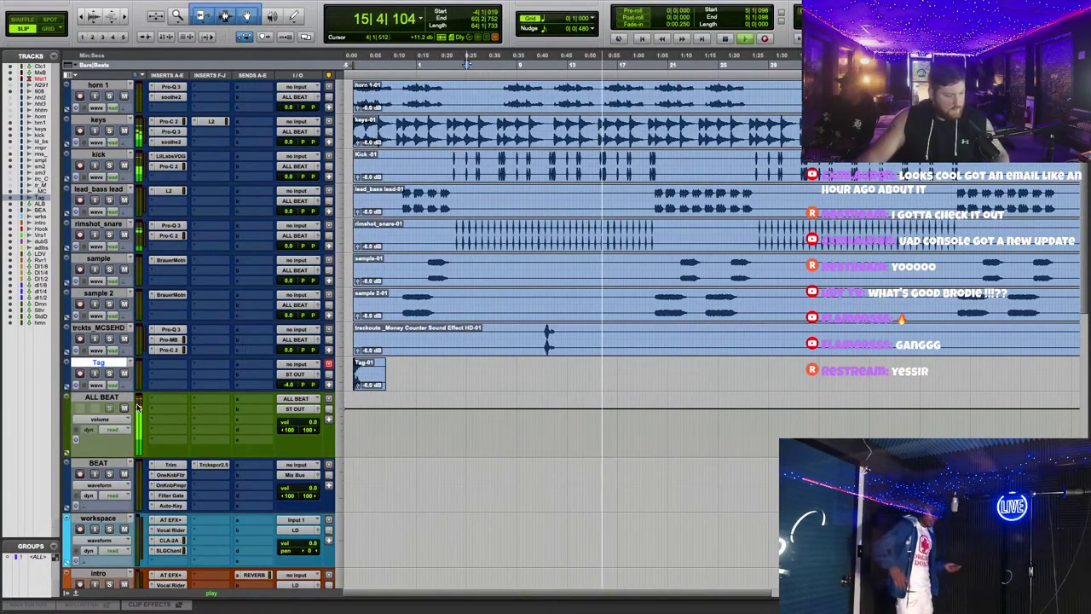
scroll(501, 355, "up", 4)
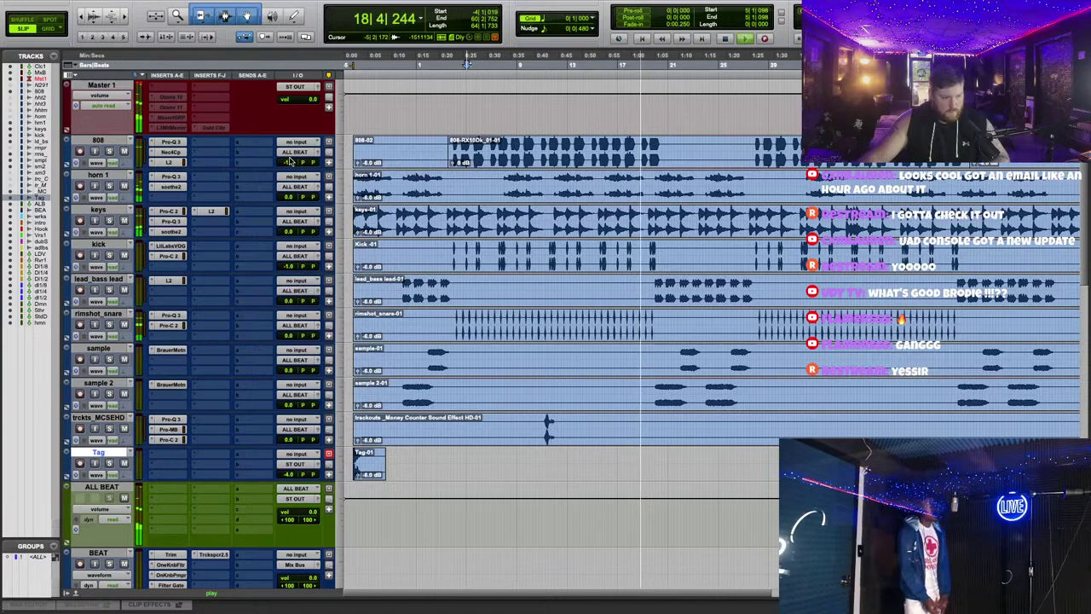
left_click(290, 162)
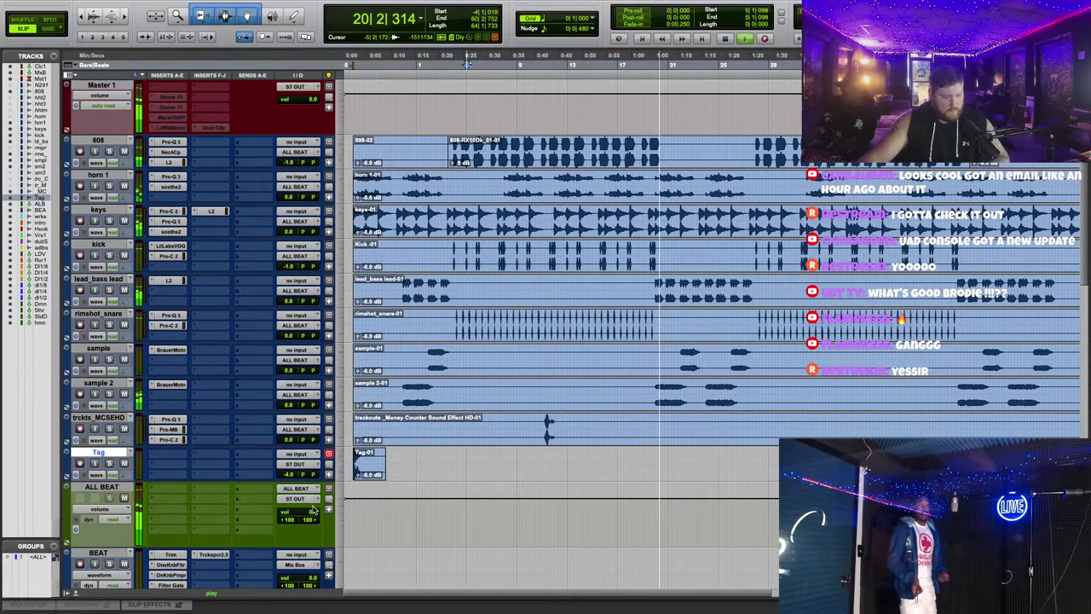
left_click_drag(314, 510, 315, 520)
Step: Play back from bar 18 to check the balance, then stop
scroll(719, 334, "up", 2)
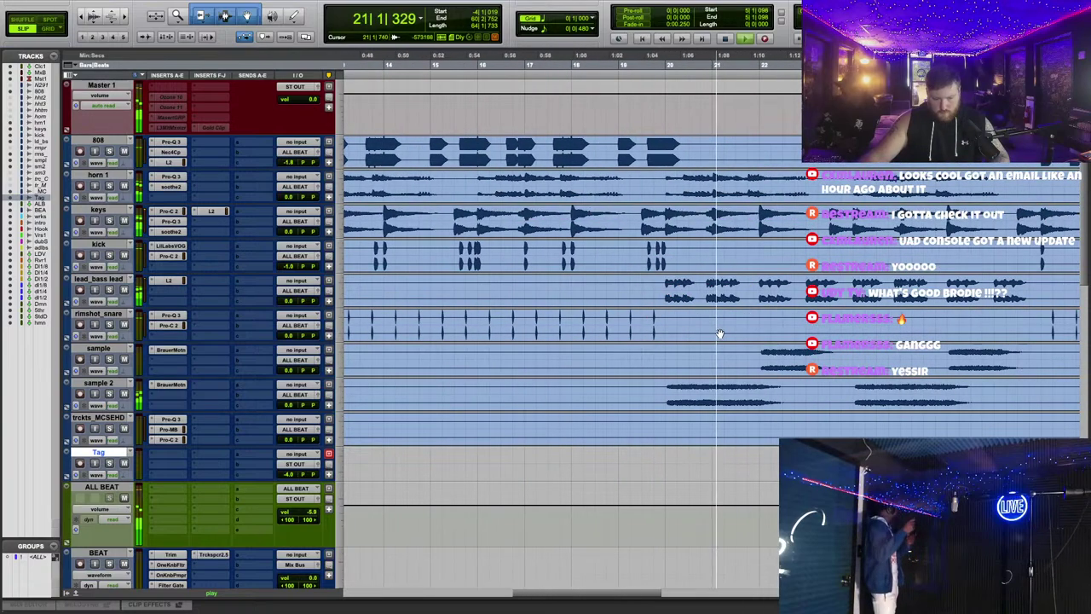
left_click(611, 383)
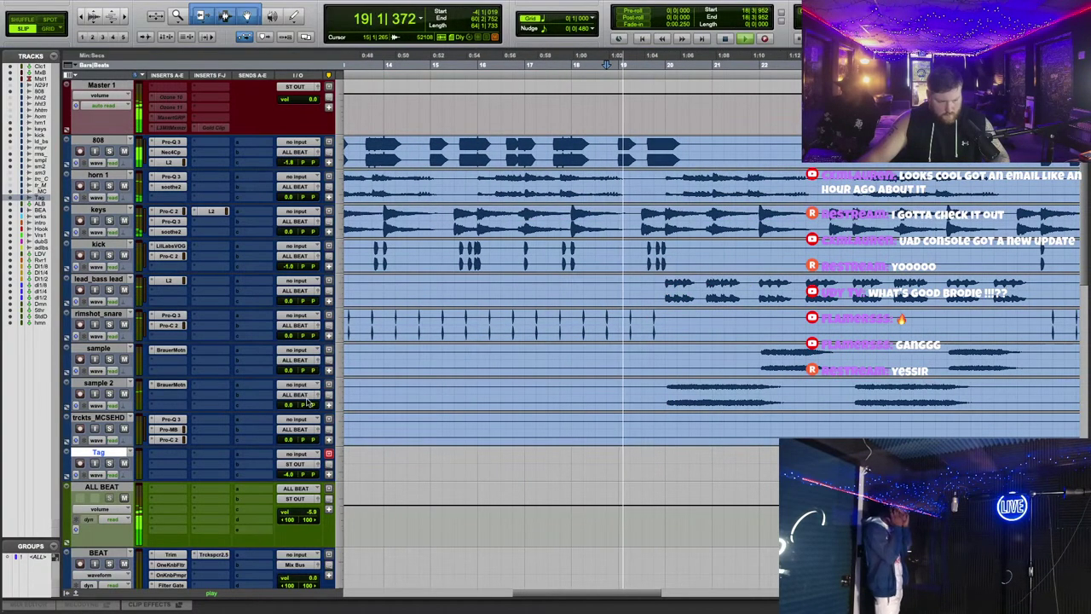
scroll(307, 375, "down", 2)
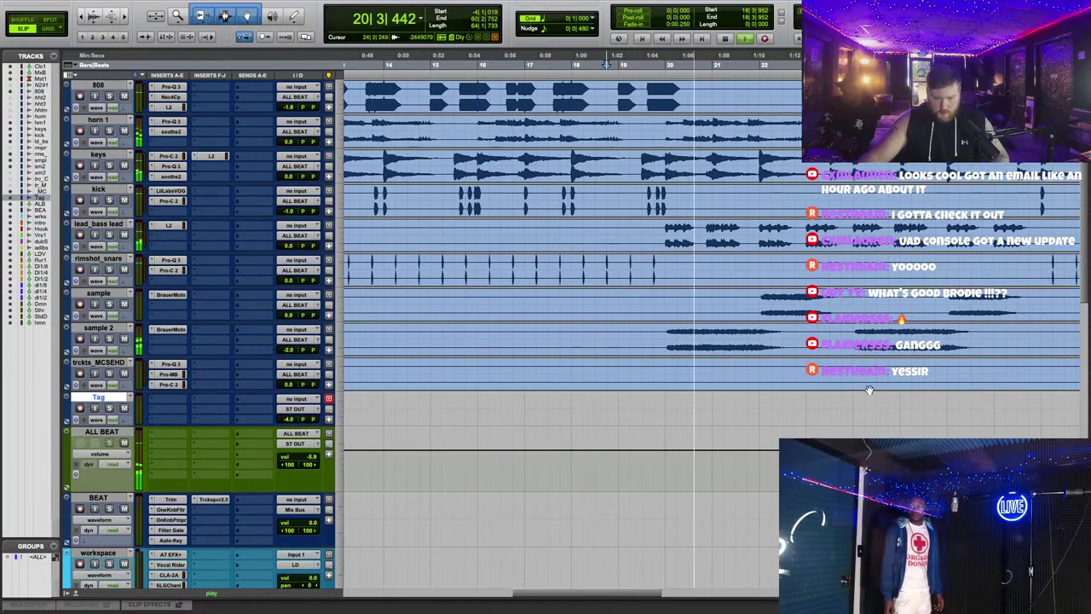
key("space")
Step: Delete a stretch of the sample 2 clip and zoom in around it, parking at bar 19
left_click_drag(665, 341, 534, 340)
key("Delete")
scroll(681, 126, "down", 1)
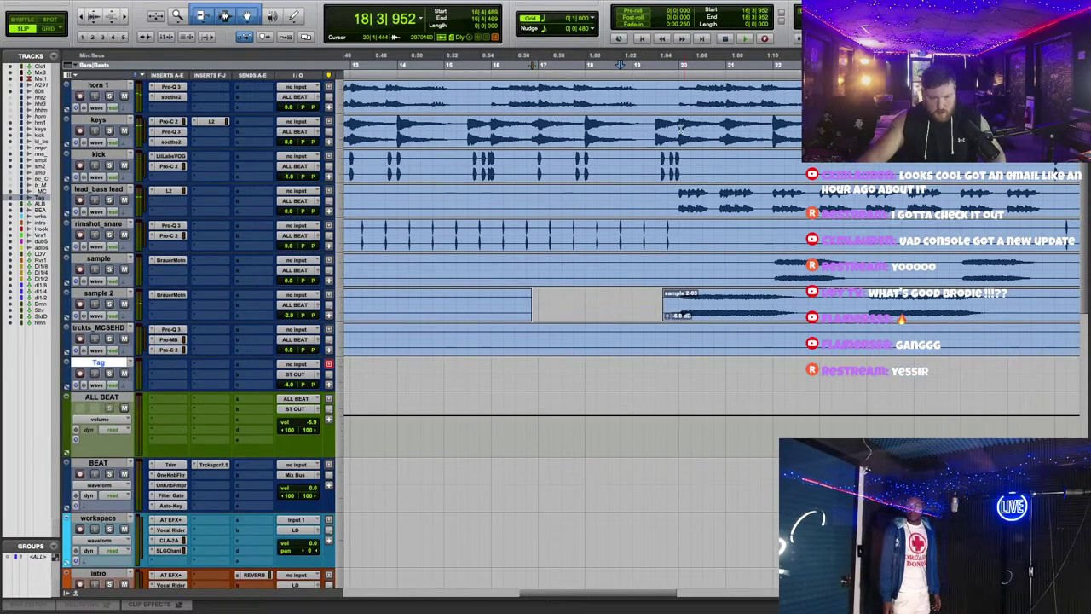
key("space")
key("ctrl+]")
key("ctrl+]")
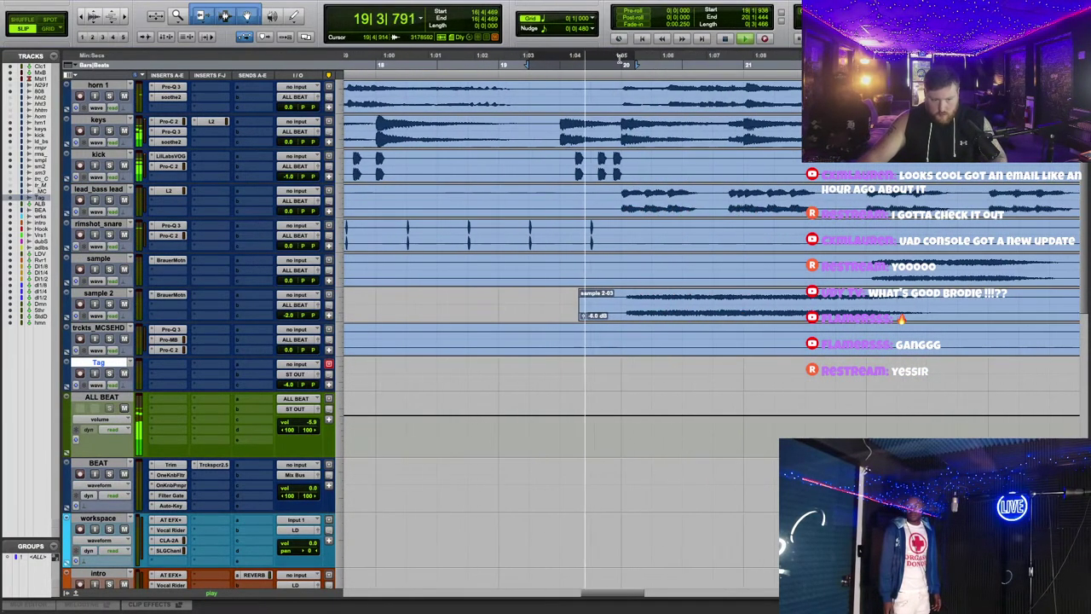
left_click(551, 87)
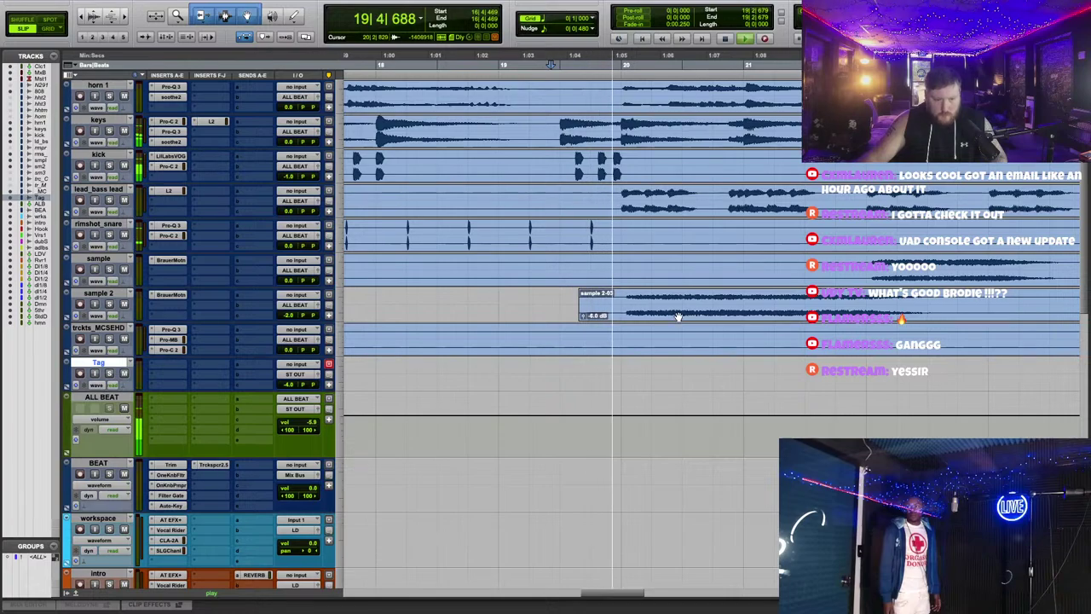
Step: Shift the sample 2 clip's start later and shape a short fade-in on it
key("space")
left_click_drag(675, 316, 671, 316)
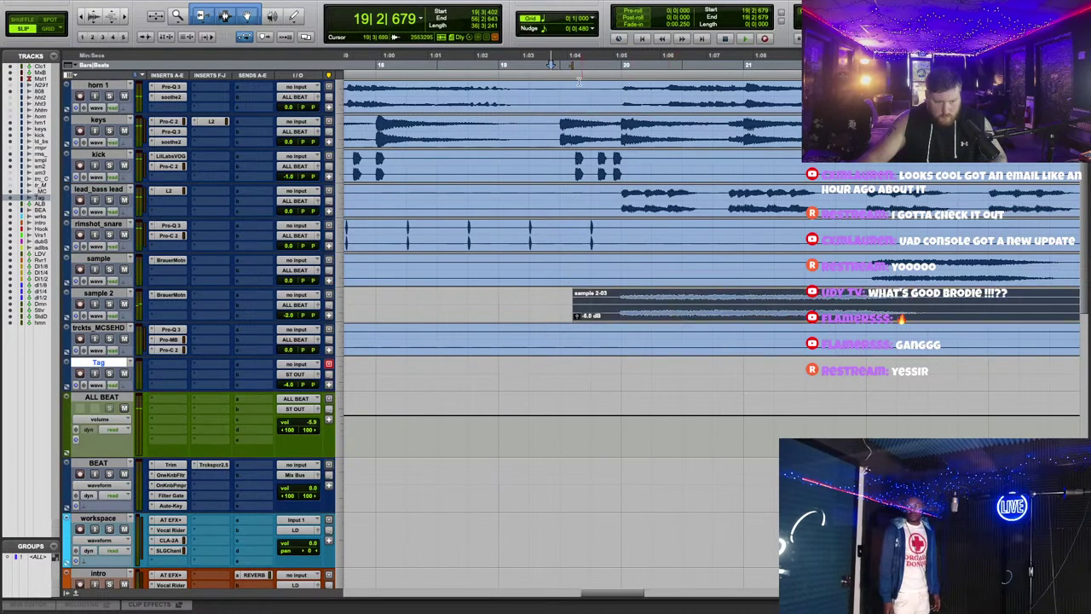
left_click_drag(585, 292, 733, 345)
left_click_drag(658, 304, 619, 293)
left_click_drag(542, 292, 583, 296)
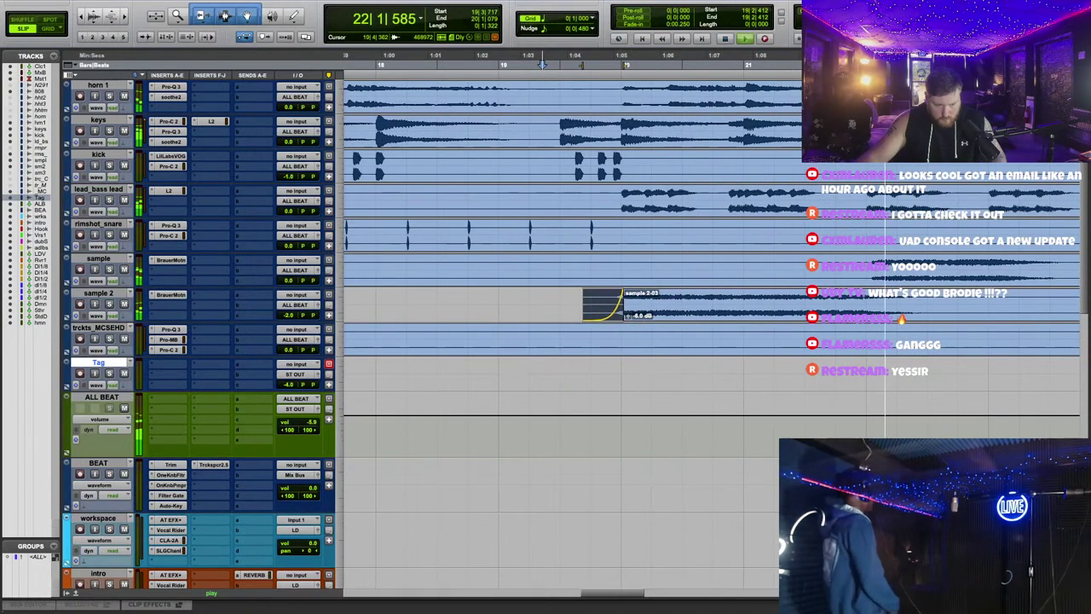
left_click(515, 57)
Step: Add a fade-in to the sample-03 clip on the sample track
scroll(767, 332, "right", 3)
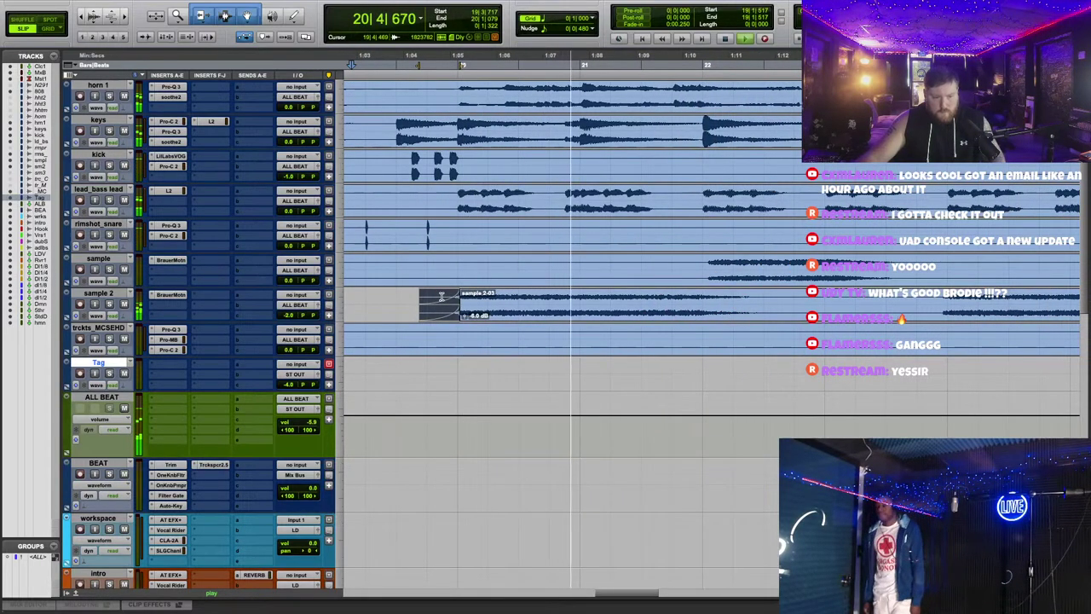
scroll(752, 290, "right", 2)
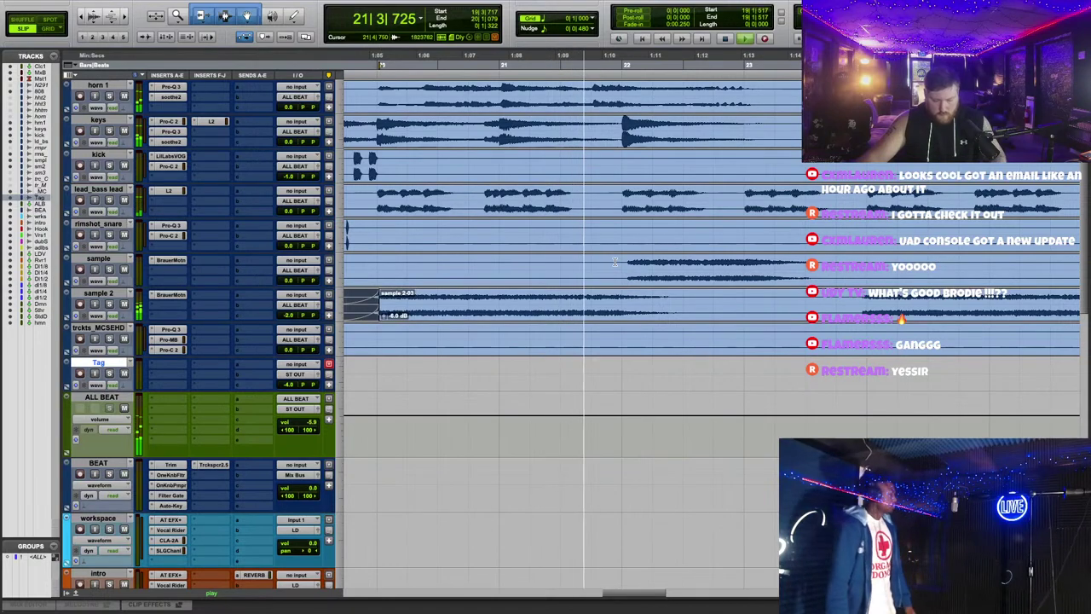
left_click(668, 282)
left_click_drag(603, 258, 635, 261)
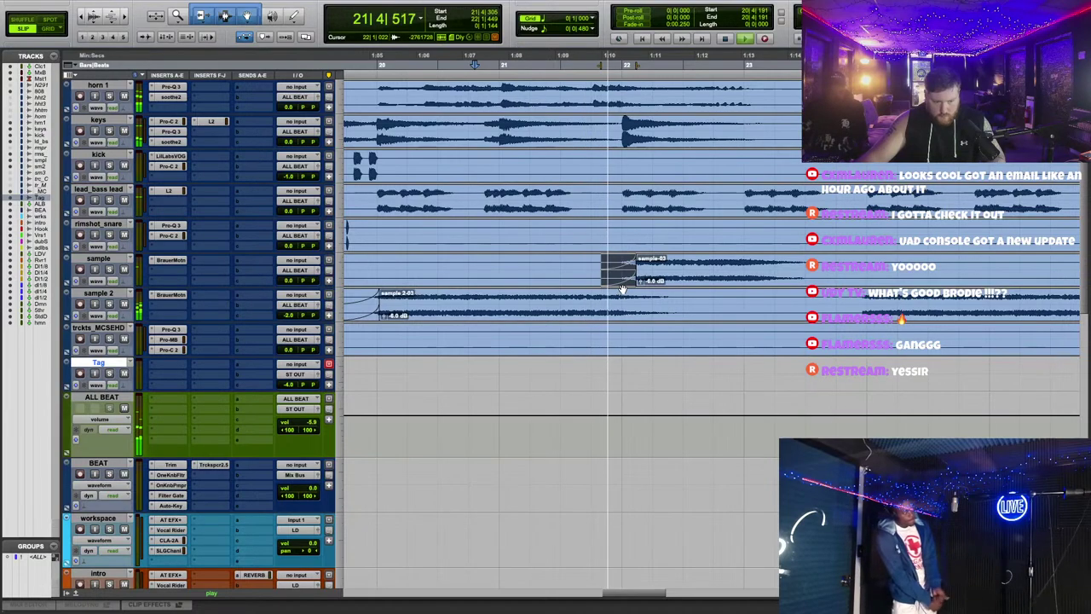
left_click(647, 271)
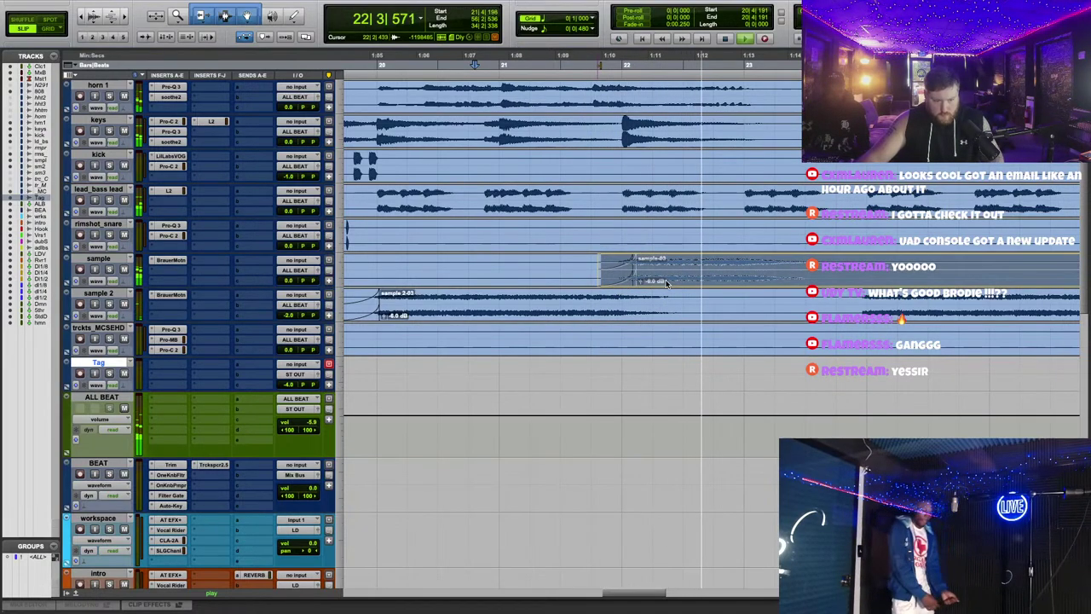
key("space")
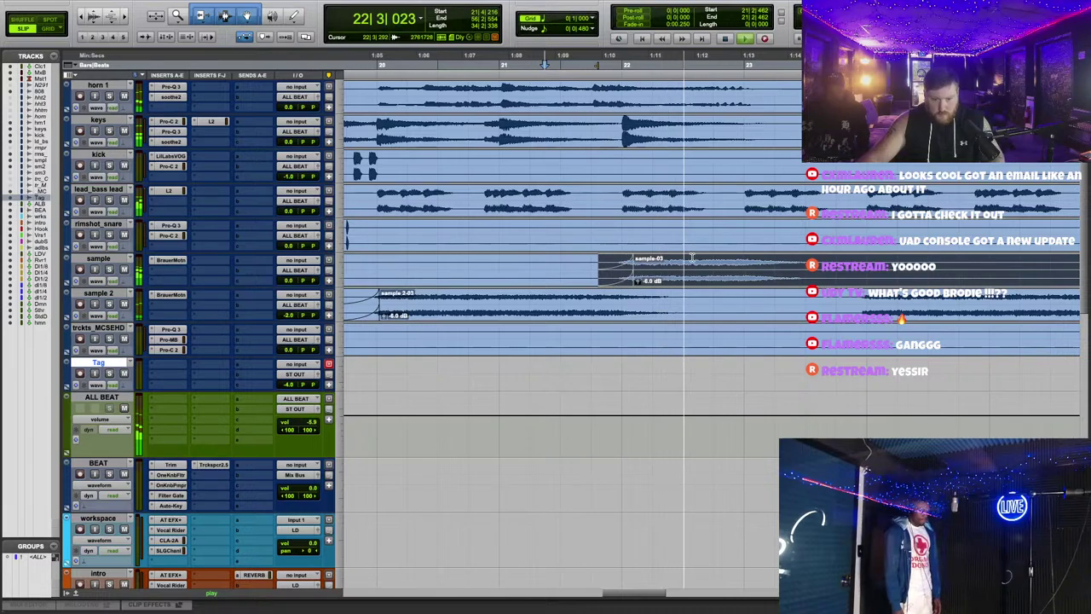
Step: Fade in the sample 2 clip's start and split the sample clip at the playback point
scroll(631, 264, "right", 3)
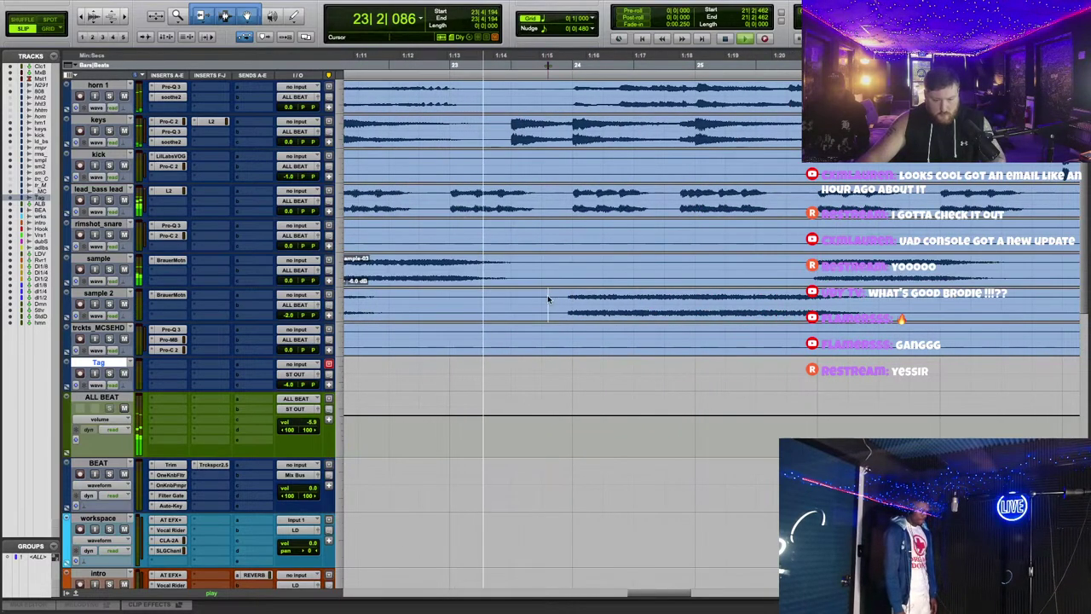
left_click_drag(548, 297, 1079, 312)
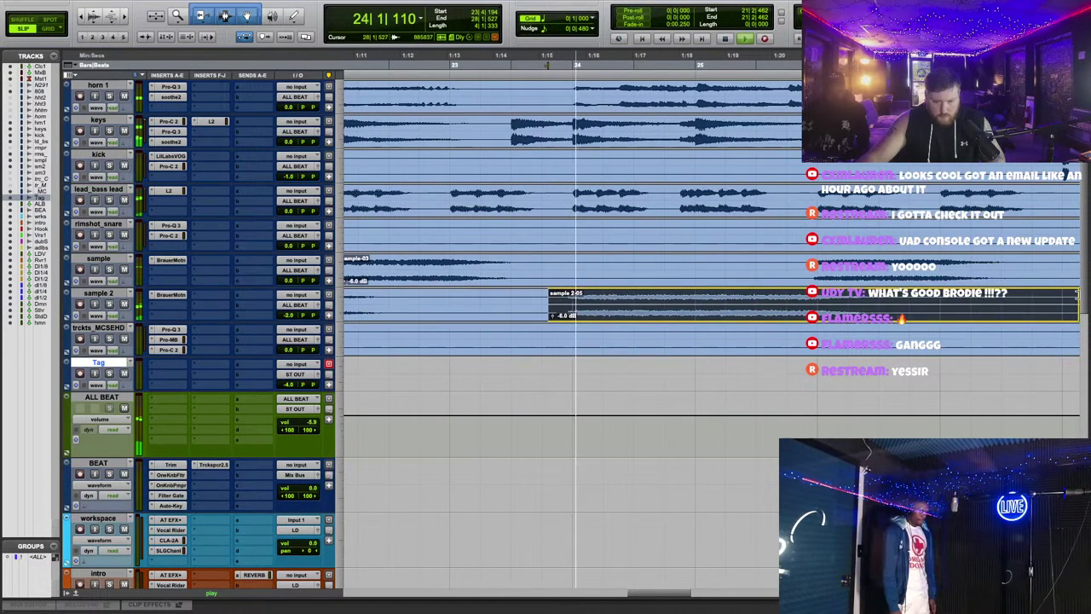
mouse_move(552, 293)
left_mouse_down()
mouse_move(631, 298)
mouse_move(583, 294)
left_mouse_up()
left_click(820, 278)
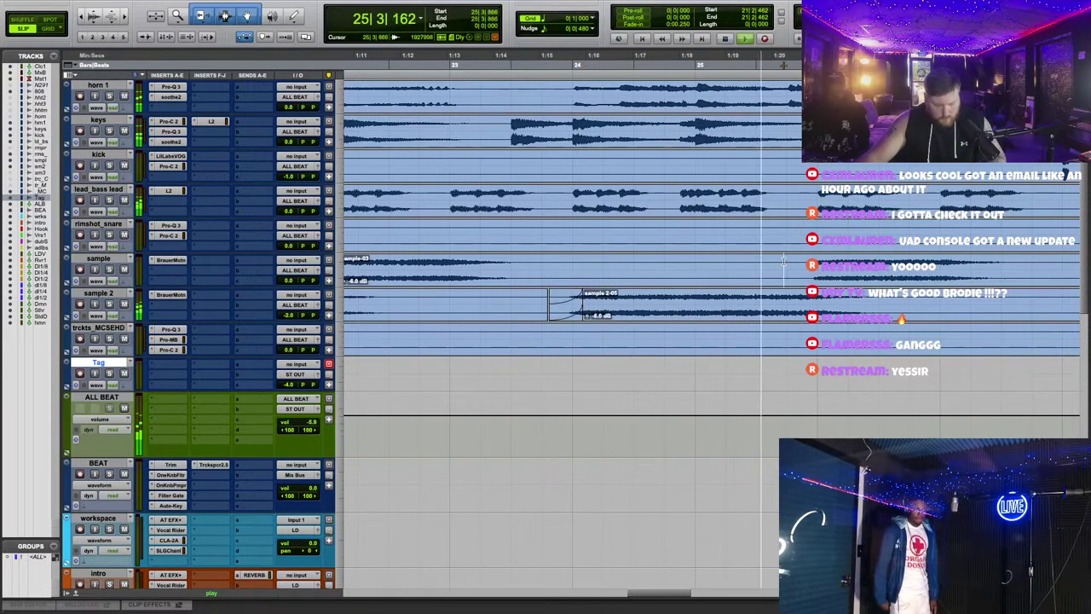
key("b")
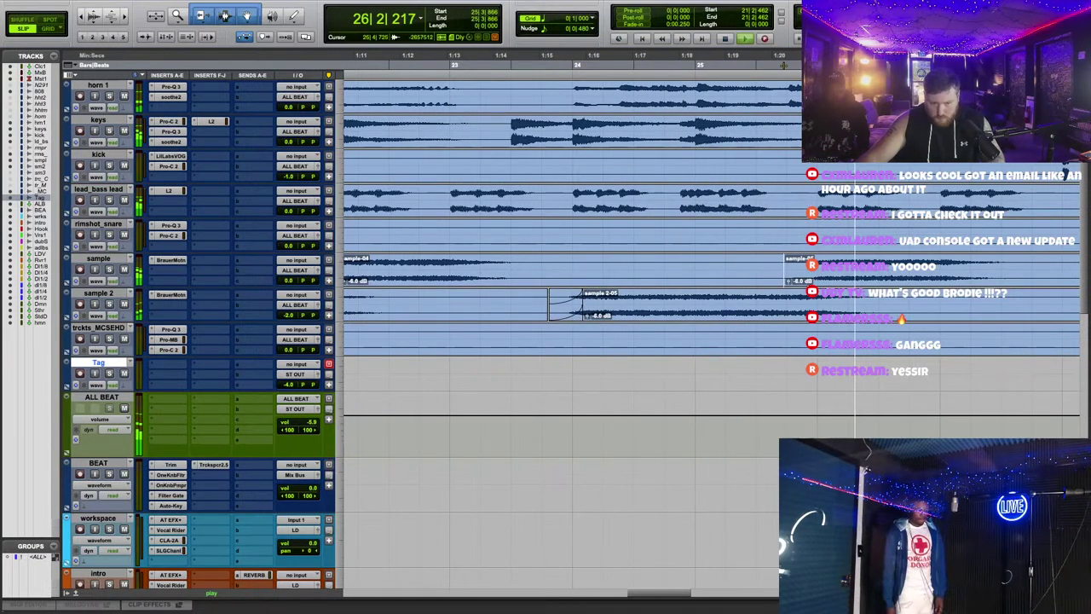
key("r")
key("r")
key("r")
key("r")
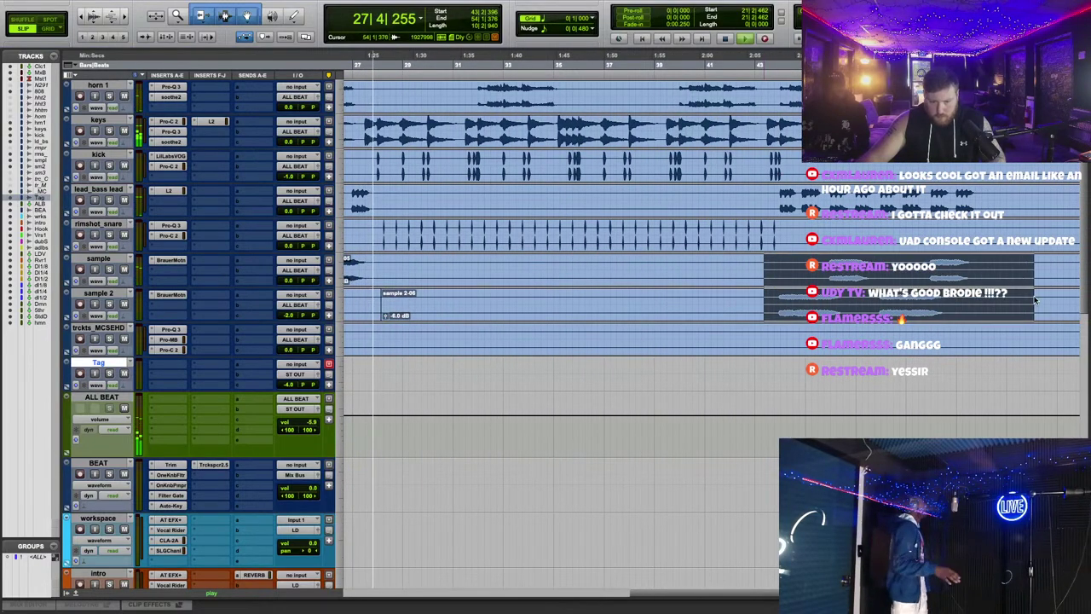
Step: Delete two unwanted stretches of audio from both sample tracks around bar 43
left_click(777, 63)
scroll(710, 311, "down", 4)
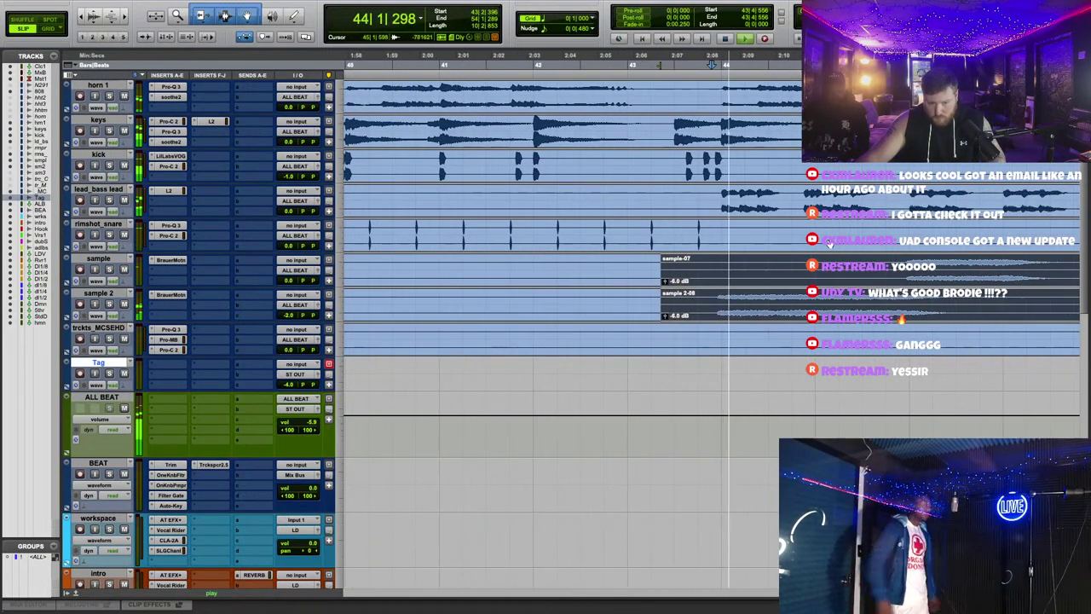
scroll(710, 311, "left", 5)
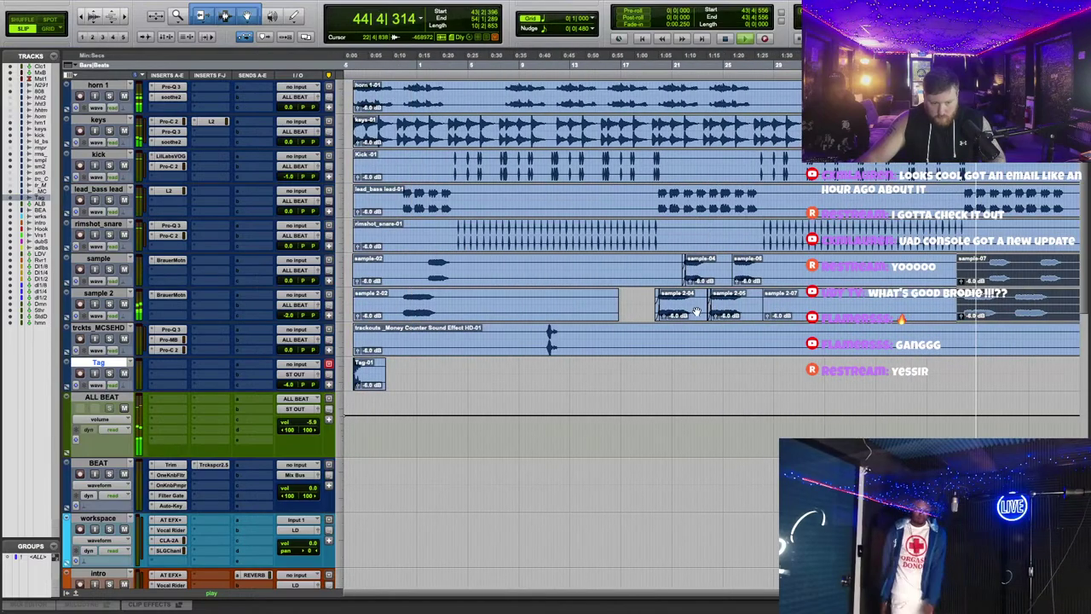
left_click_drag(461, 265, 674, 307)
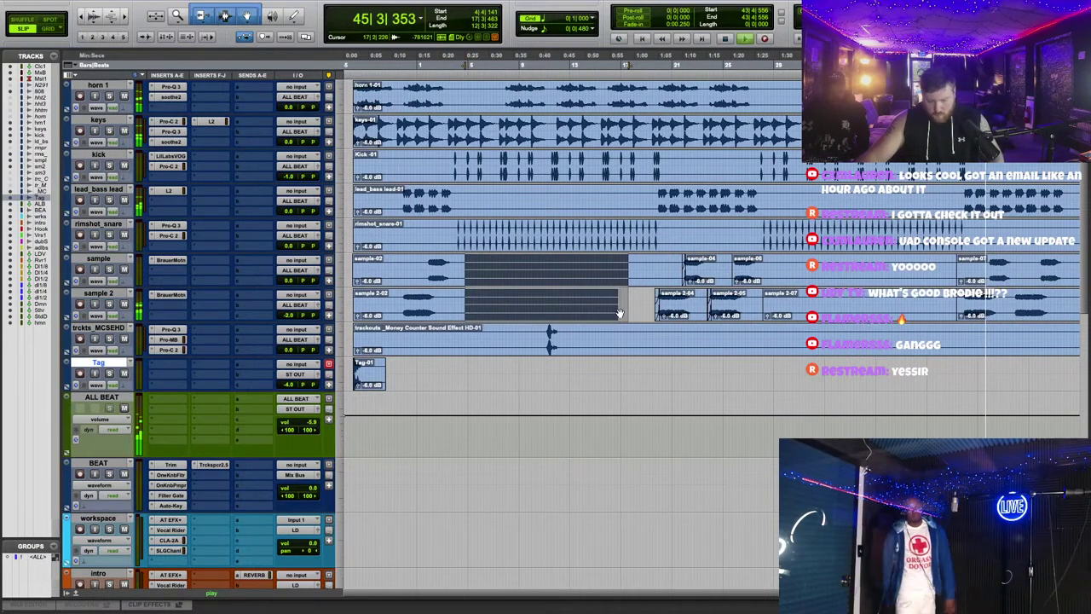
key("Delete")
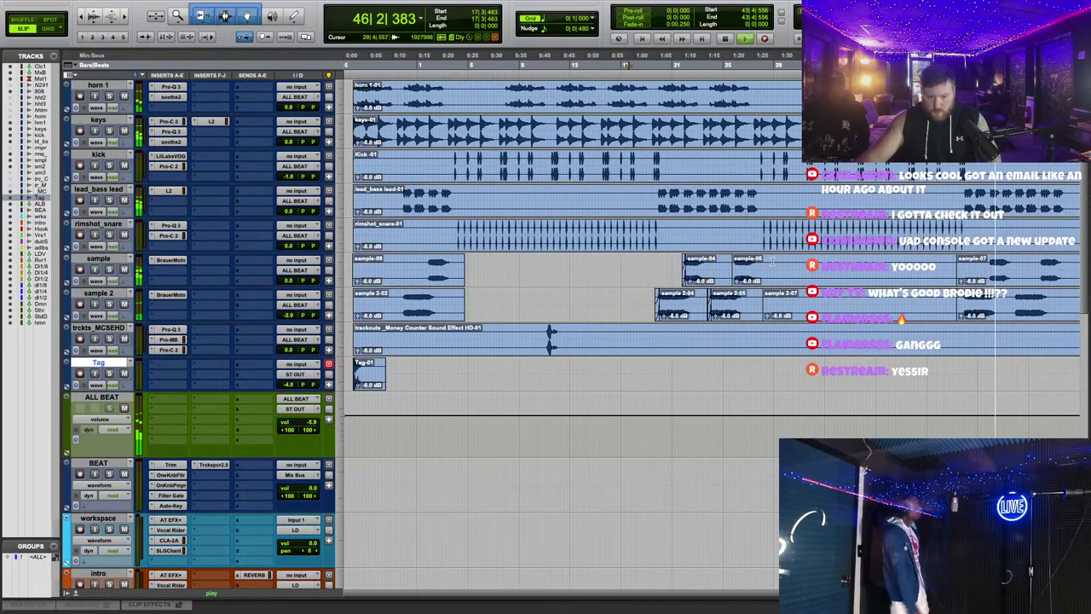
left_click_drag(772, 260, 663, 318)
key("Delete")
Step: Back at bar 19, switch to Grid mode and select a range across both sample tracks
scroll(671, 92, "left", 10)
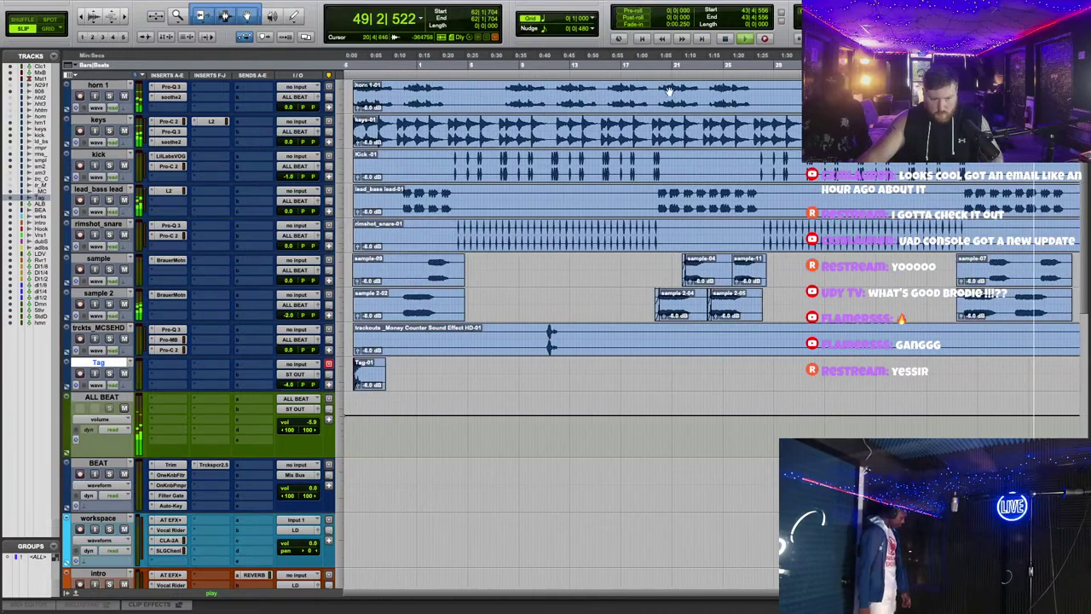
left_click(652, 91)
key("t")
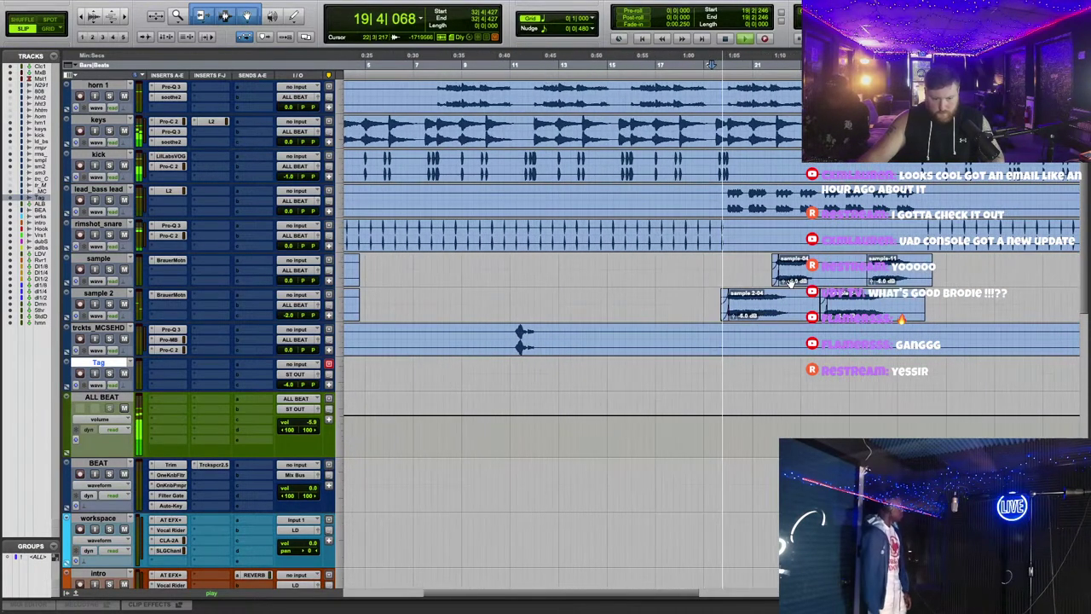
scroll(791, 282, "right", 4)
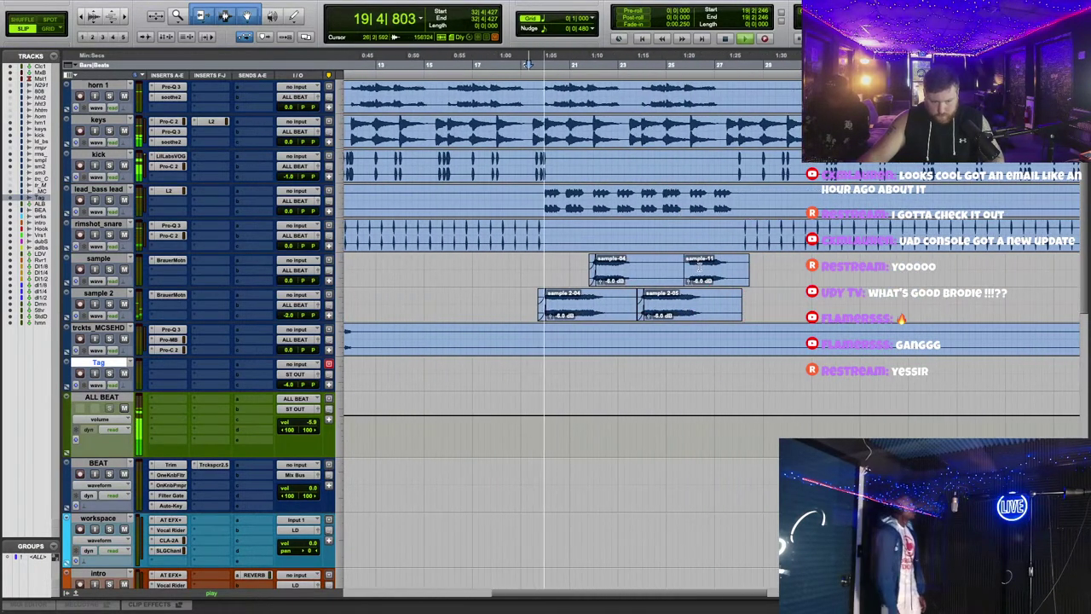
left_click(51, 28)
left_click_drag(522, 273, 789, 318)
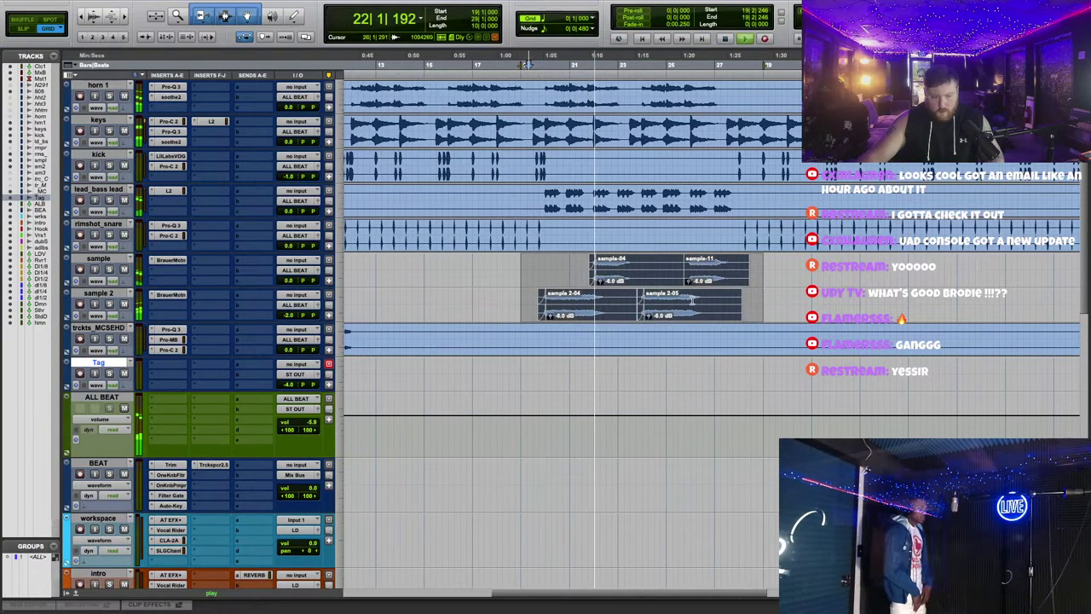
left_click(793, 291)
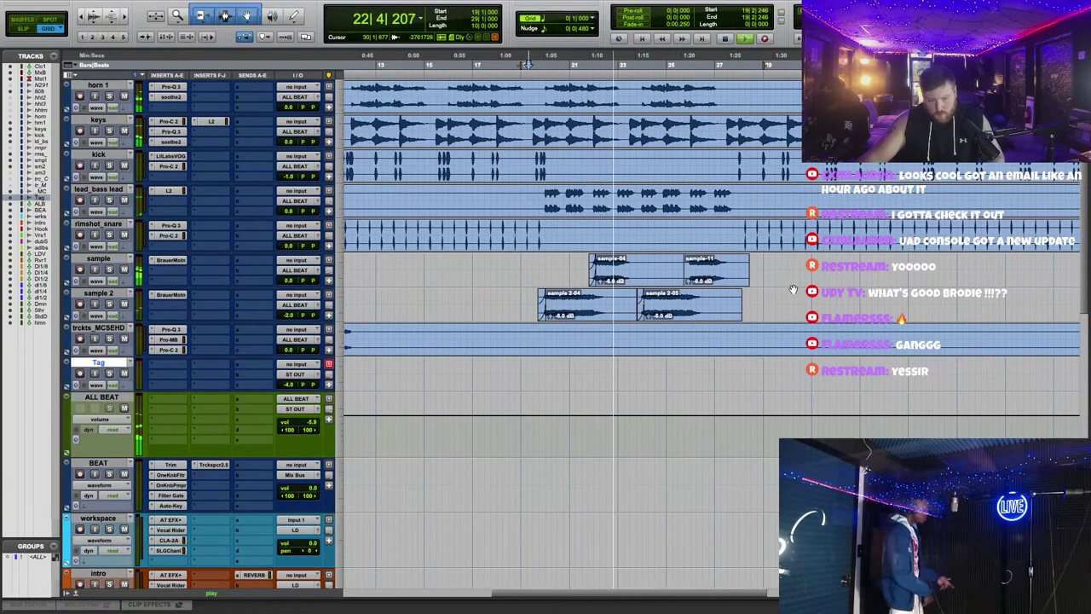
Step: Select the leftover stretch before sample-04 on the sample track
scroll(793, 291, "up", 3)
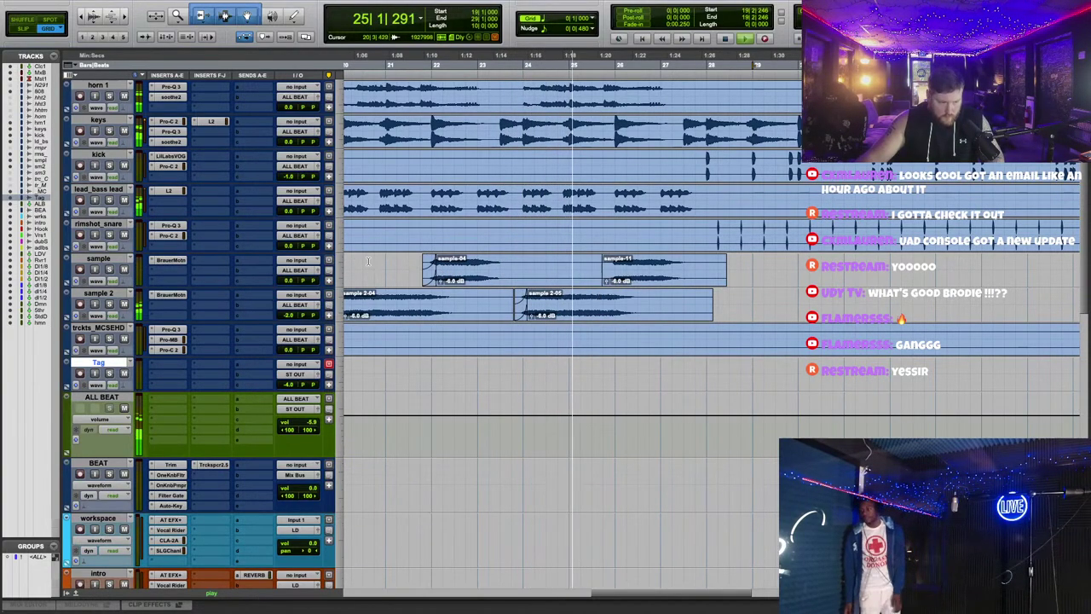
left_click_drag(386, 264, 524, 265)
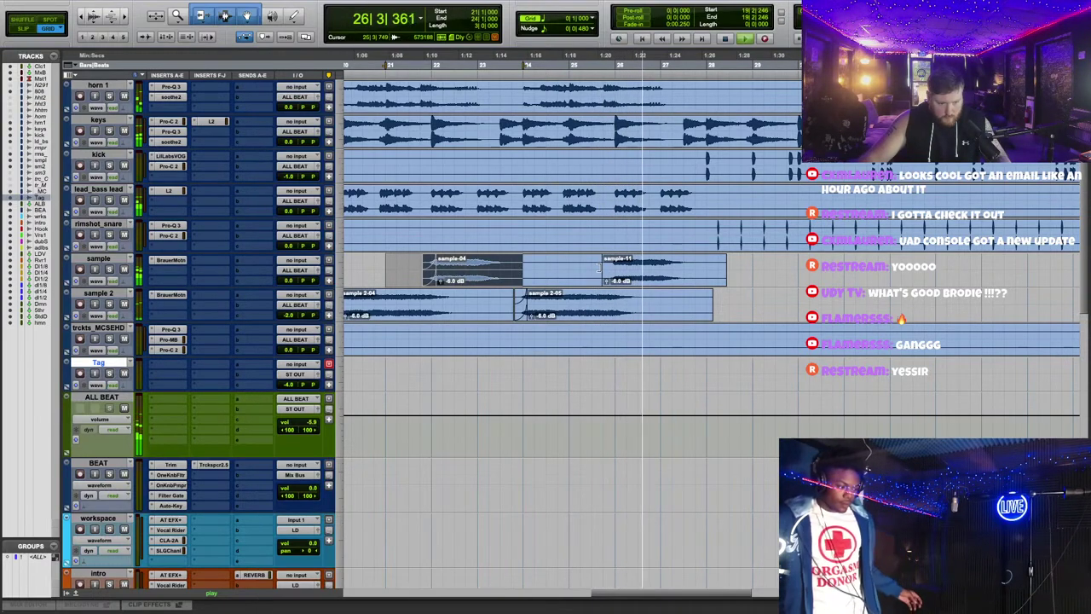
key("r")
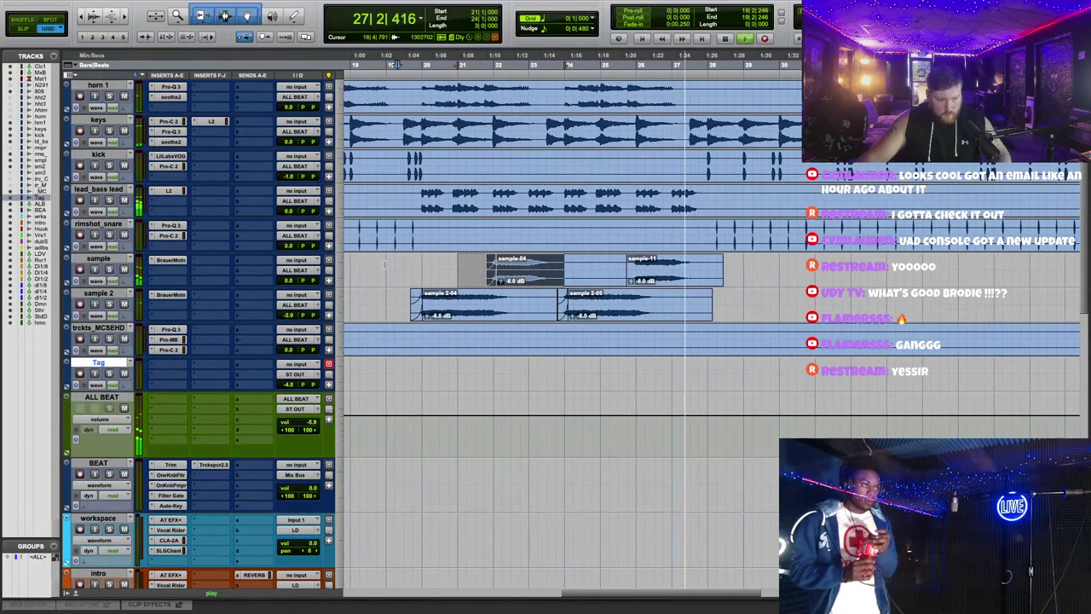
left_click_drag(385, 265, 388, 315)
left_click(735, 299)
Step: Group the selected sample clips into Group-01
right_click(576, 278)
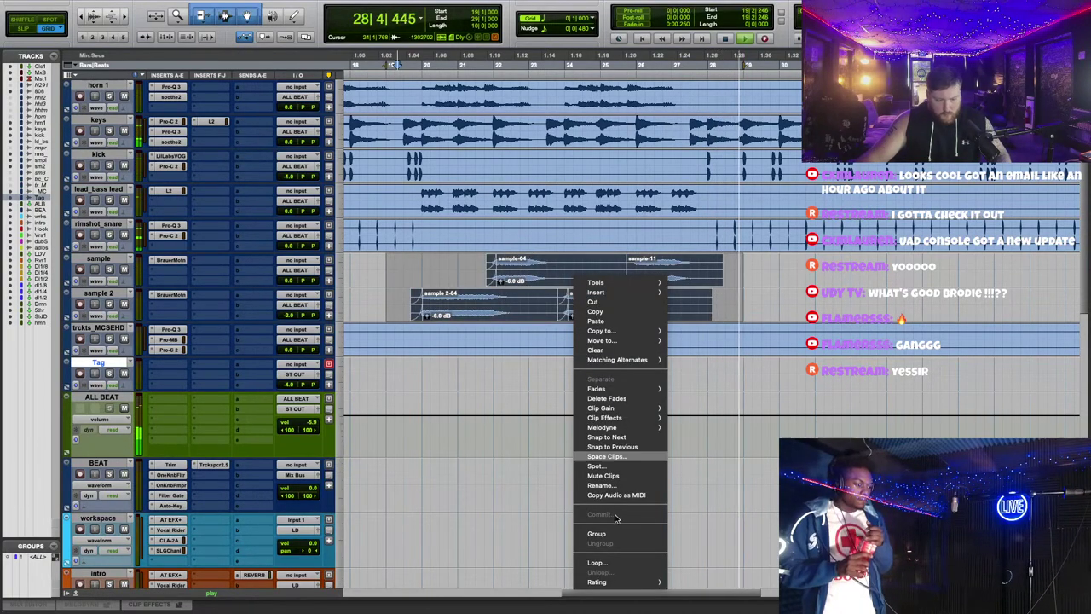
left_click(596, 532)
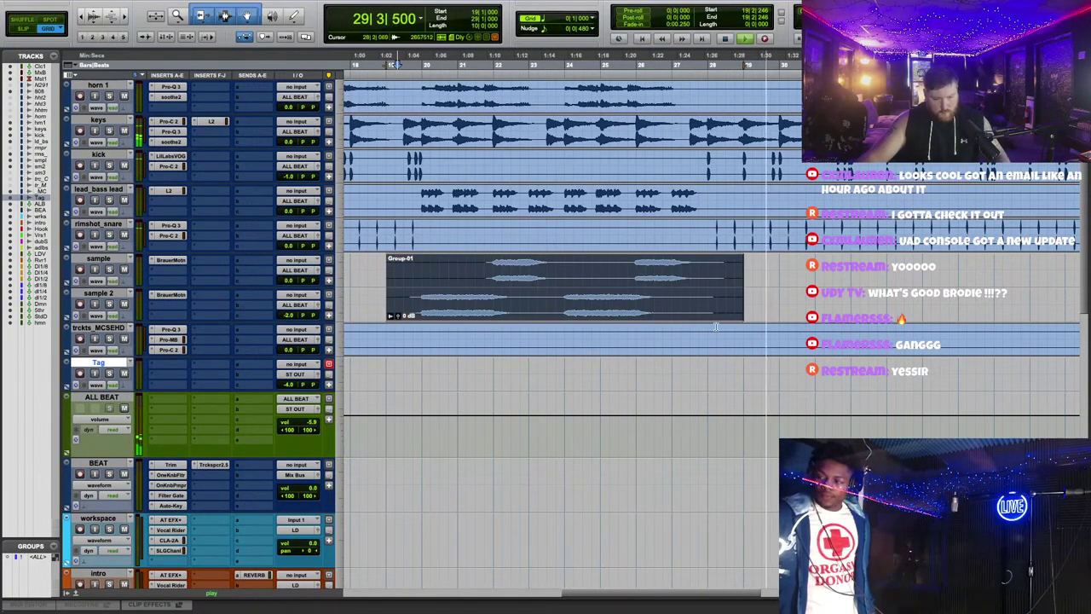
scroll(716, 326, "down", 3)
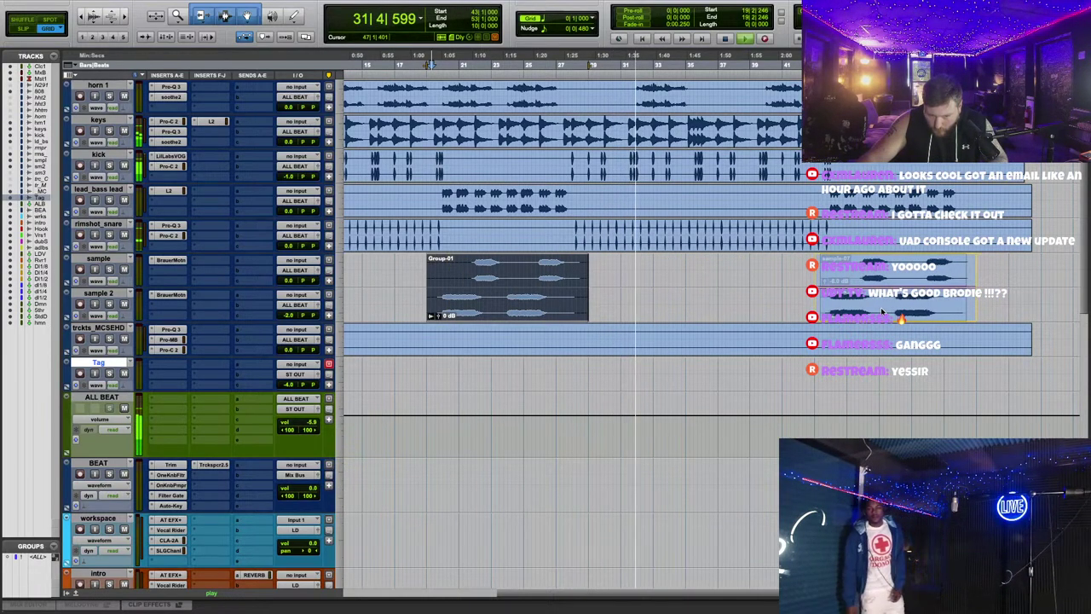
left_click(882, 312)
scroll(596, 256, "left", 5)
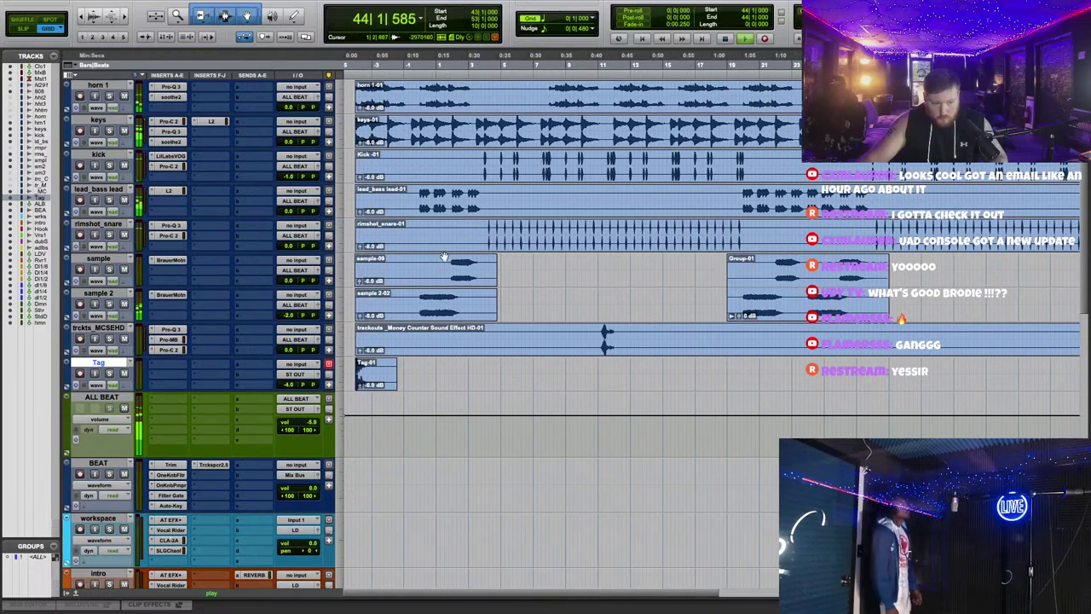
Step: Place a shortened copy of Group-01 earlier in the song and ungroup it
left_click(533, 266)
key("ctrl+v")
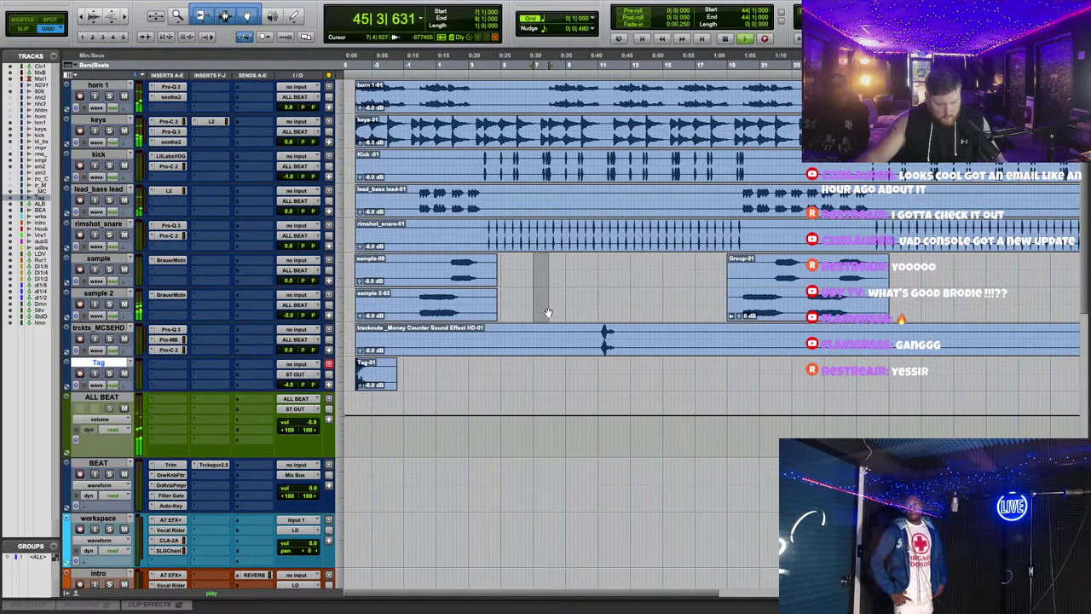
left_click_drag(578, 299, 445, 299)
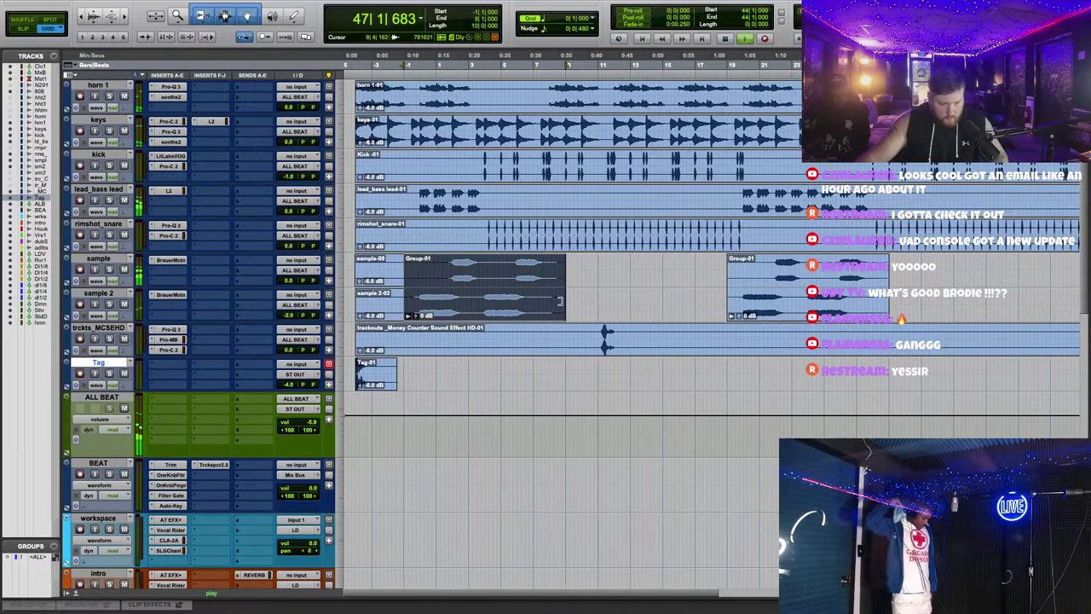
left_click_drag(560, 300, 566, 305)
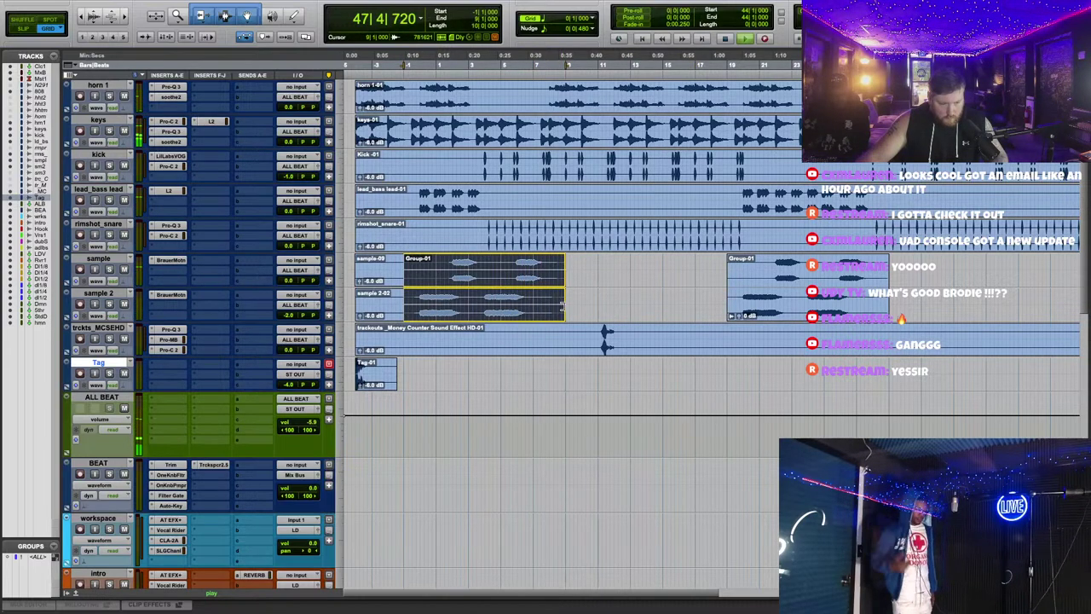
right_click(545, 294)
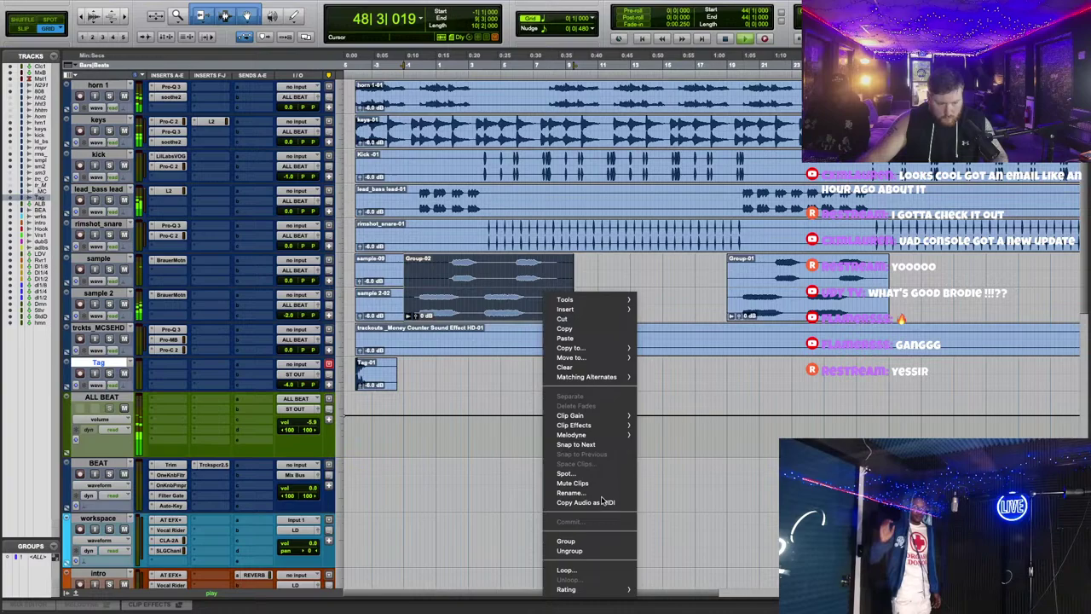
left_click(570, 551)
Step: Delete the sample 2-05, sample-11, sample 2-02 and sample-09 clips
left_click(529, 312)
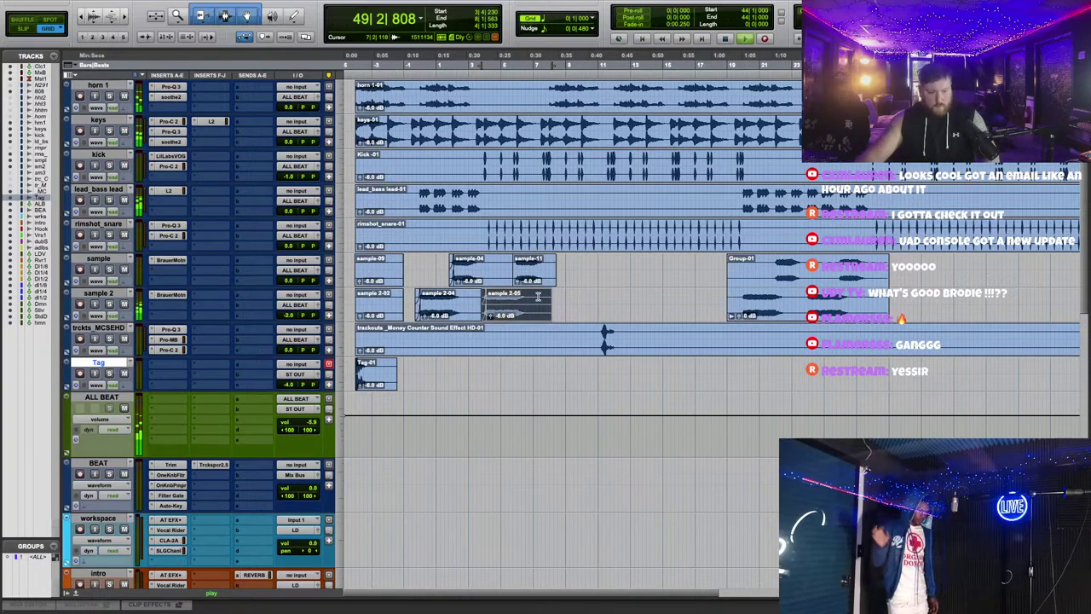
key("Delete")
left_click(535, 283)
key("Delete")
left_click(382, 312)
key("Delete")
left_click(388, 278)
key("Delete")
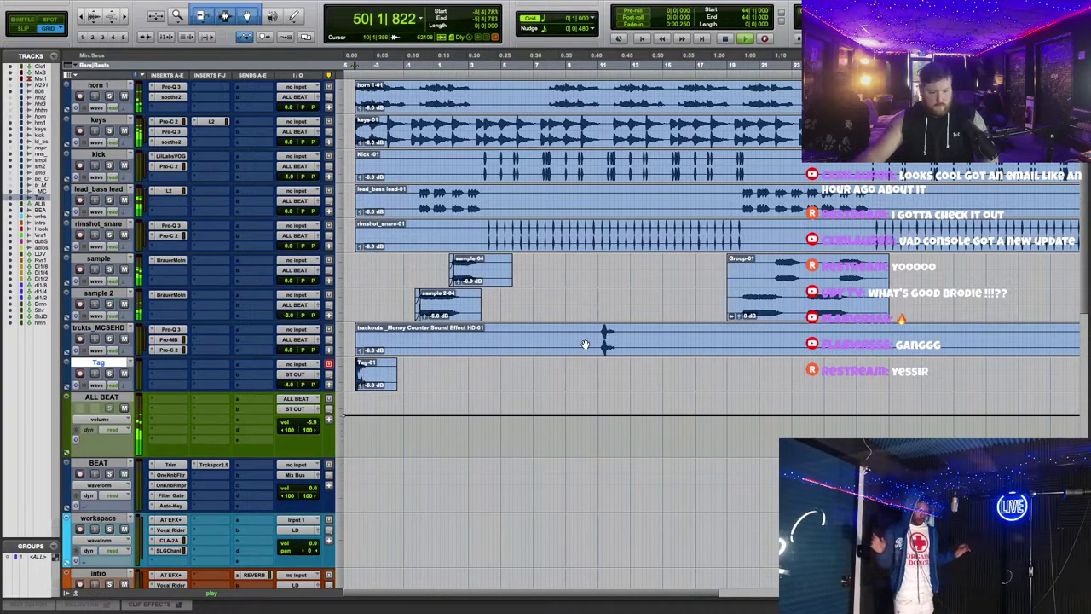
Step: Trim the Money Counter clip to start later and return to Slip mode
left_click(591, 330)
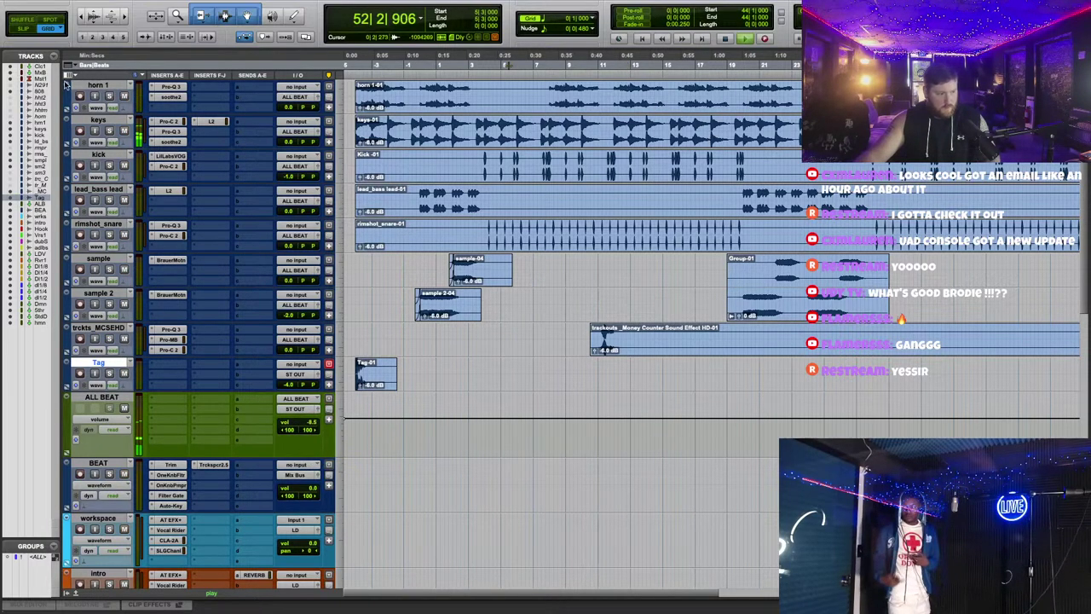
left_click(22, 29)
key("ctrl+bracketleft")
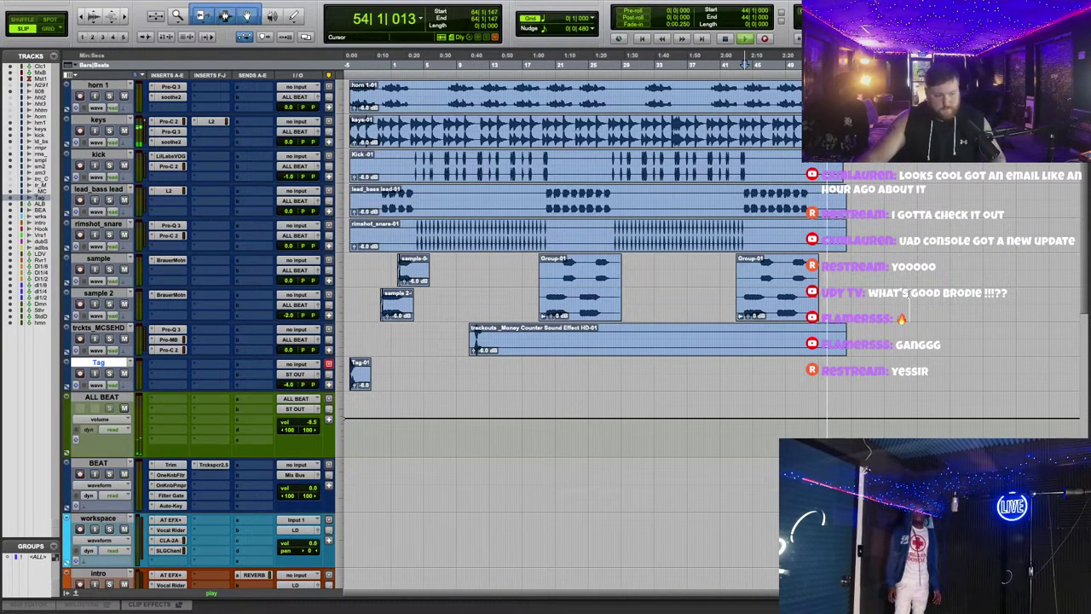
Step: Arm the workspace track and turn on low latency mode in its Auto-Tune EFX+ settings
scroll(421, 368, "down", 6)
key("space")
left_click(81, 321)
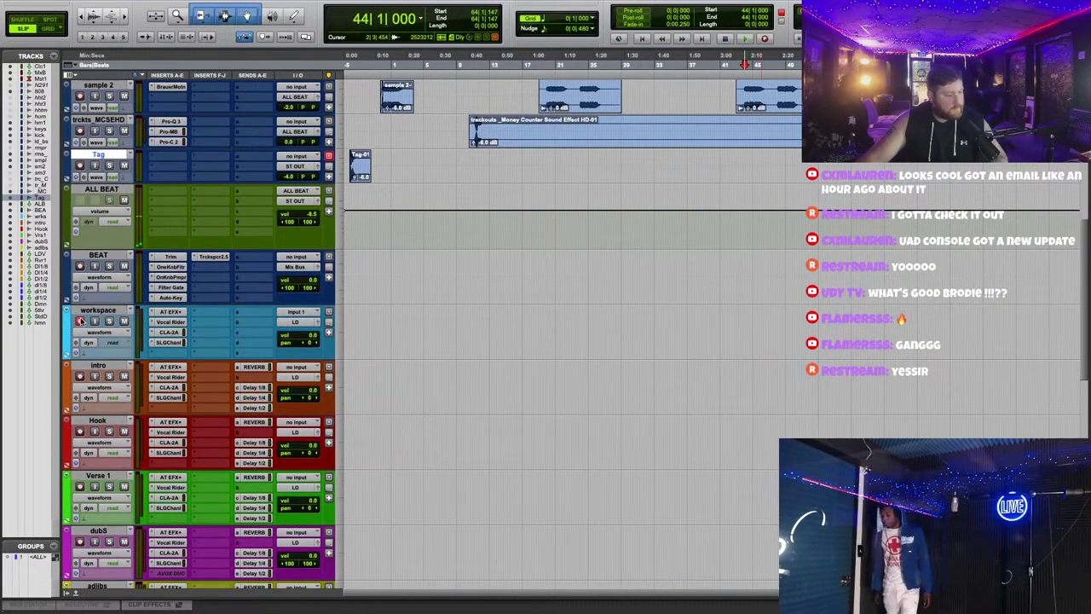
left_click(164, 314)
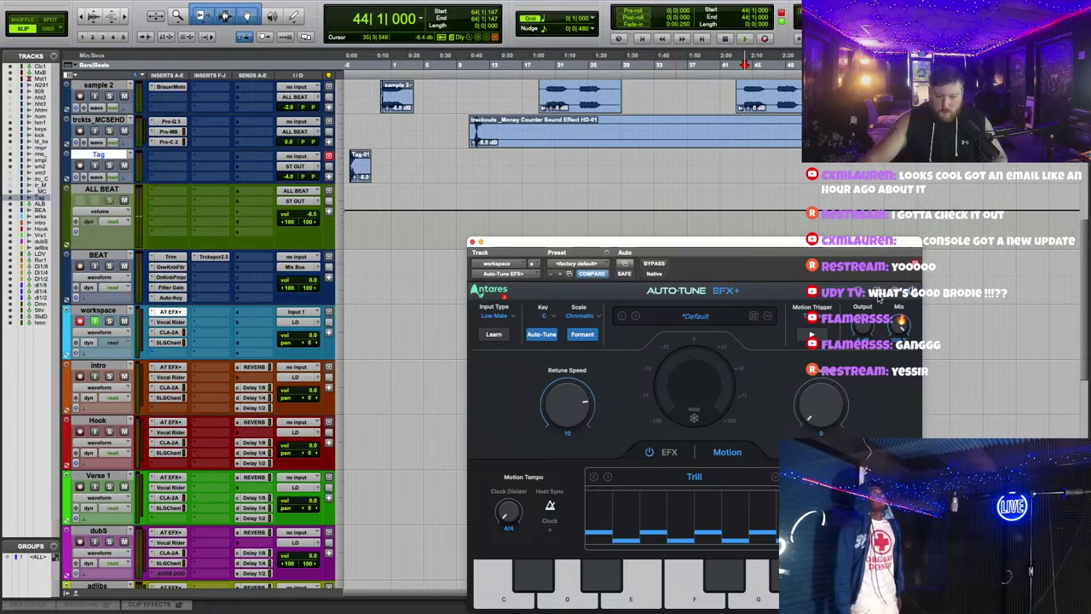
left_click(903, 291)
left_click(786, 352)
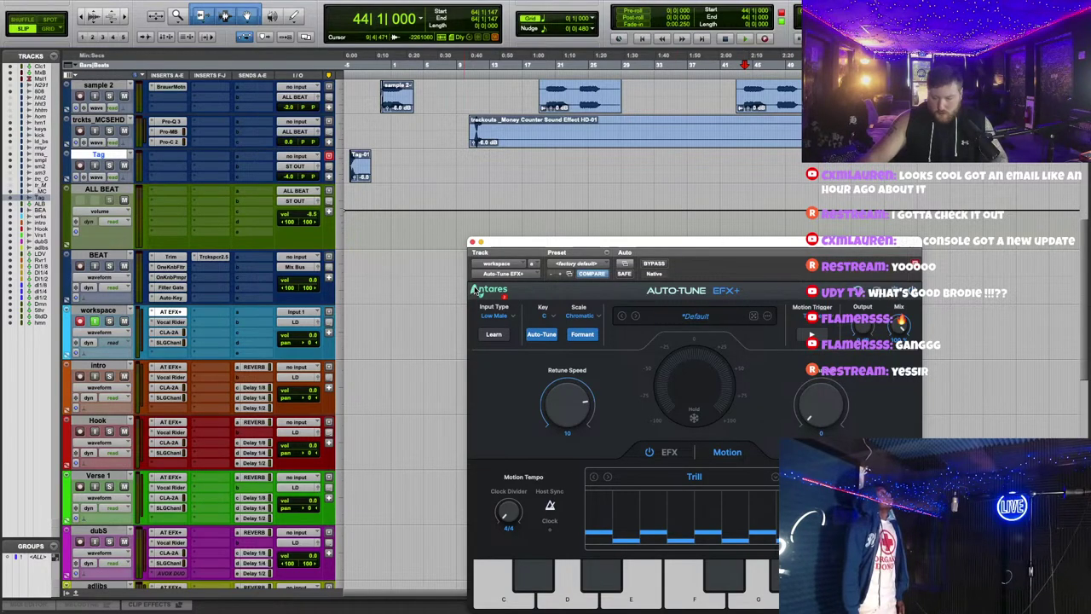
Step: Check the Tag email and the key detector in other windows, then return to Pro Tools
key("super+Tab")
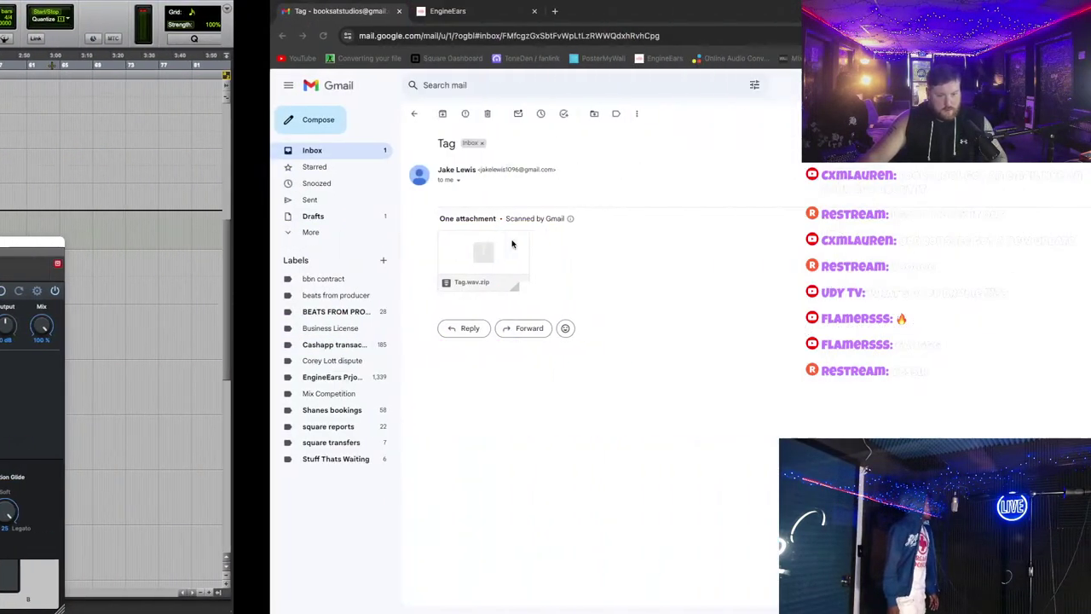
key("super+Tab")
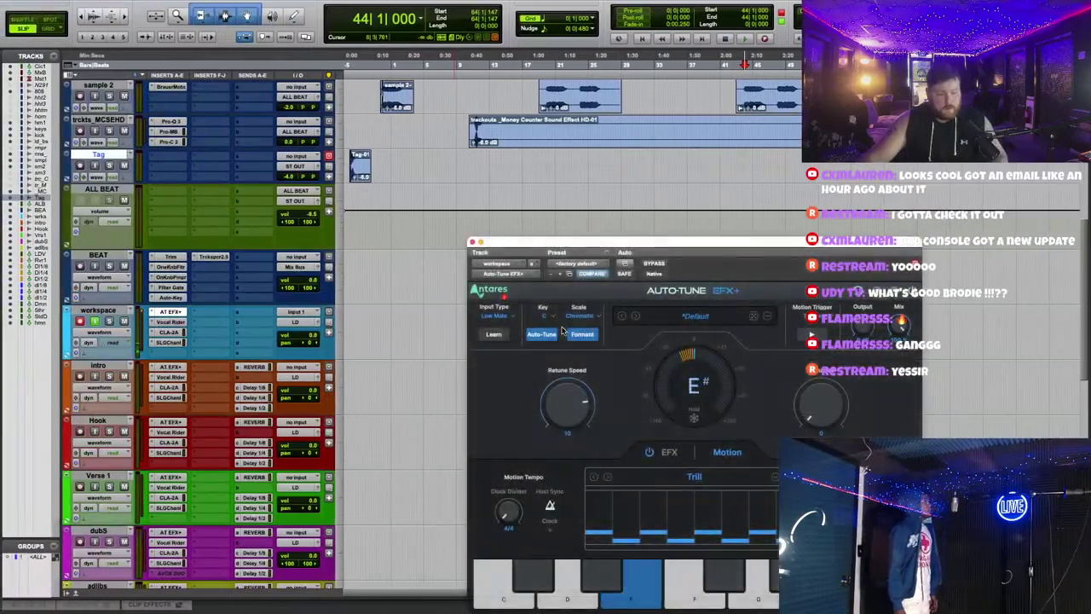
key("super+Tab")
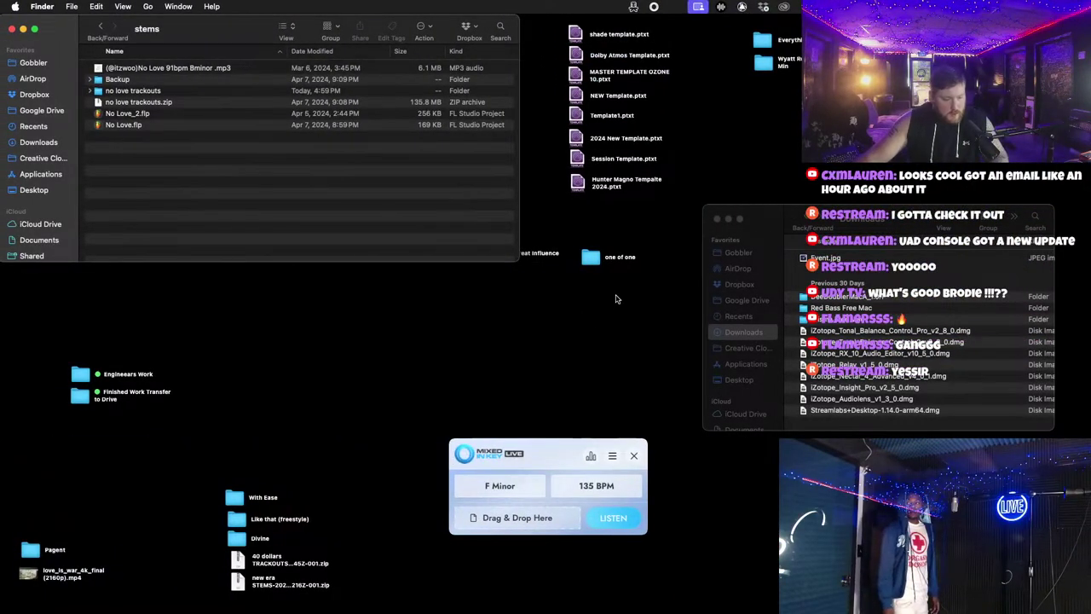
key("super+Tab")
key("super+Tab")
key("super+Tab")
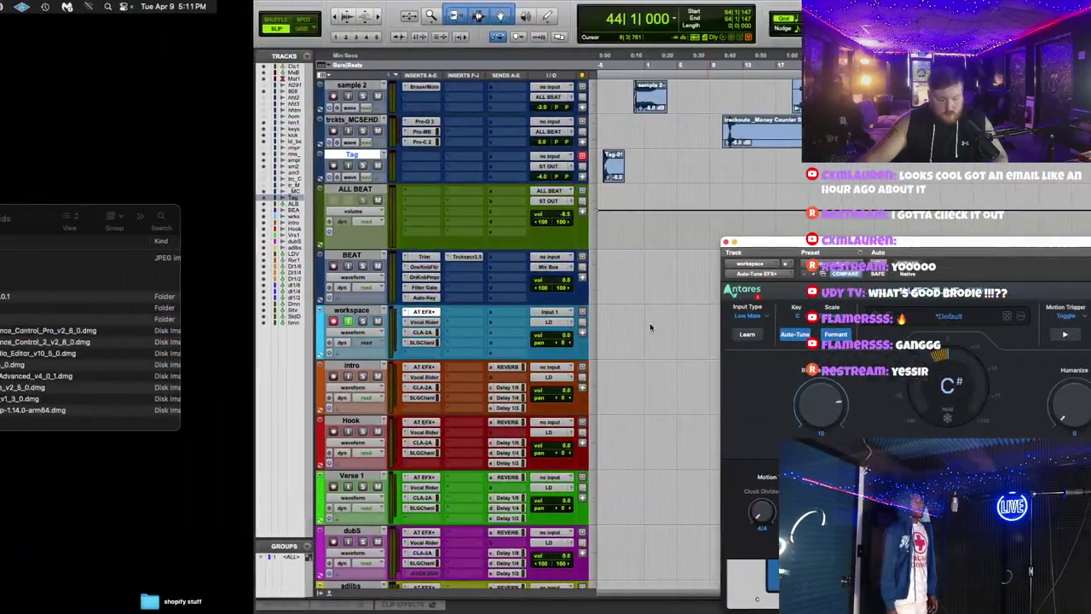
key("super+Tab")
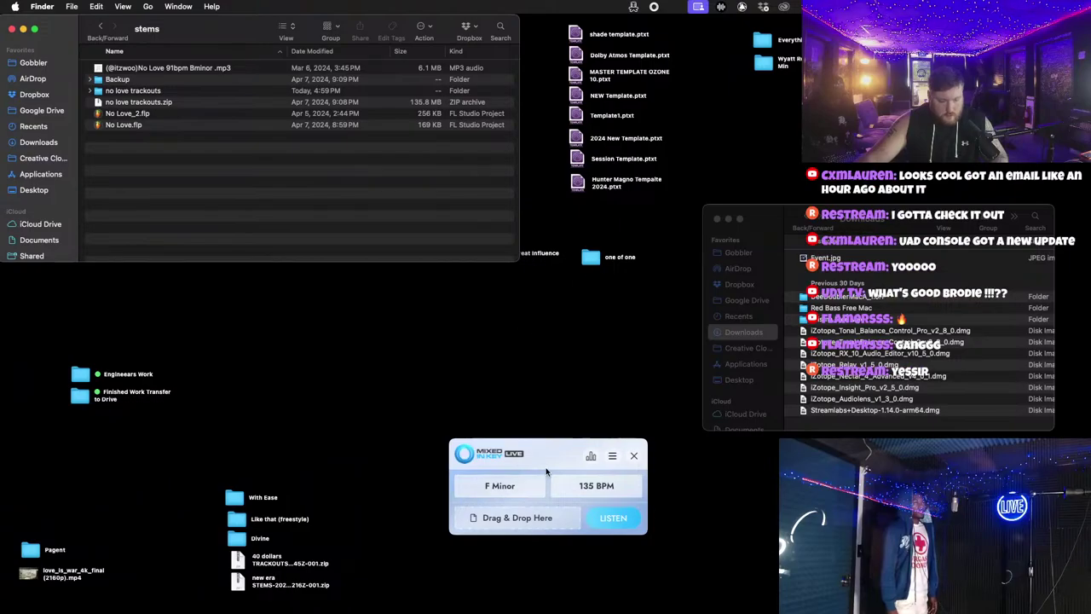
key("super+Tab")
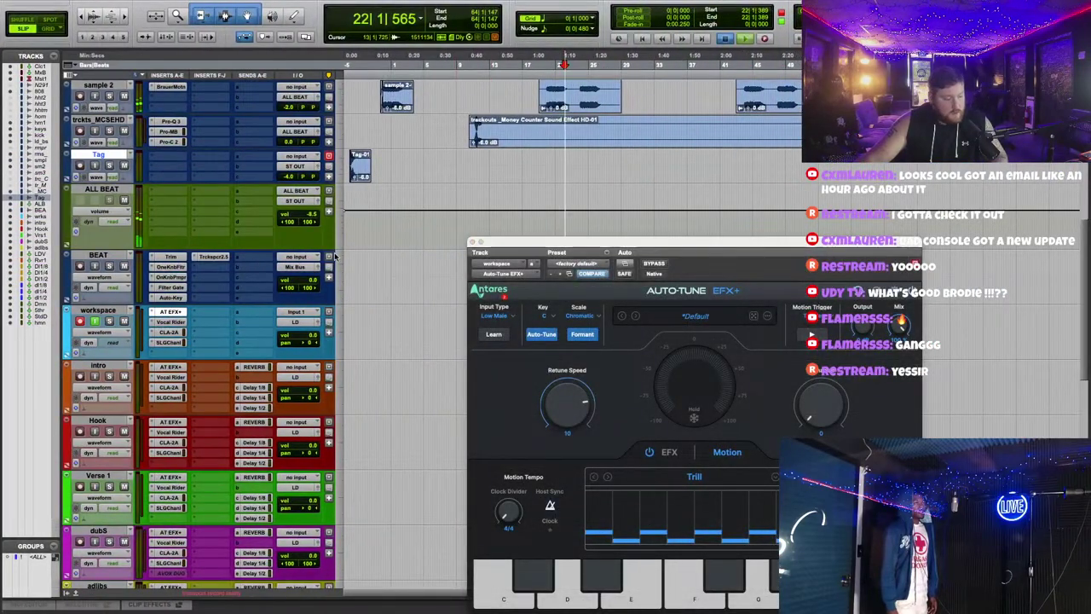
Step: Open ALL BEAT's Filter Gate, preview the stems folder in Finder, then close Filter Gate
scroll(152, 242, "up", 2)
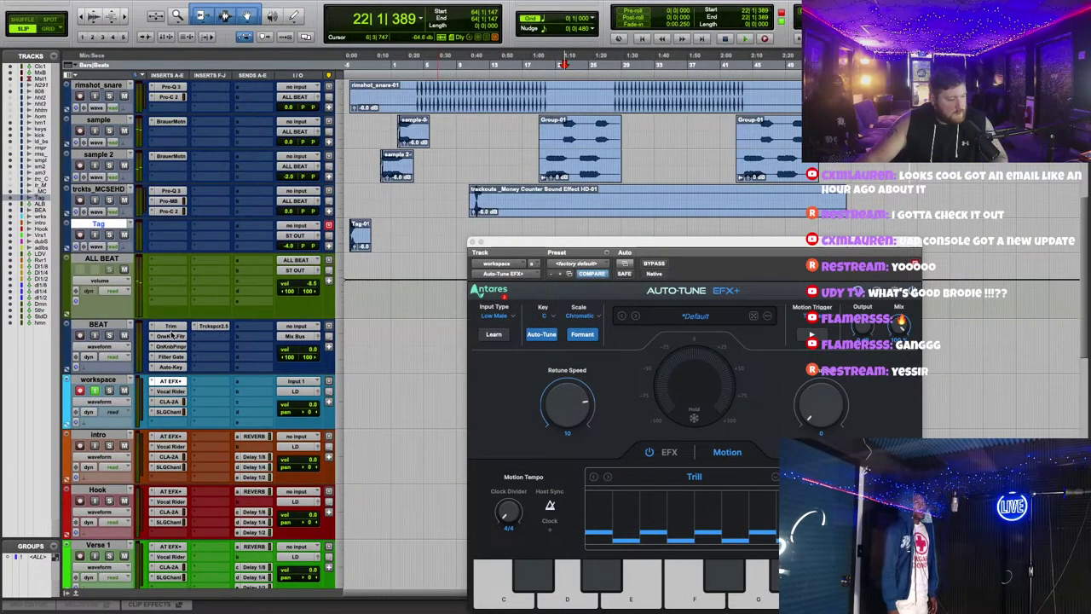
left_click(174, 280)
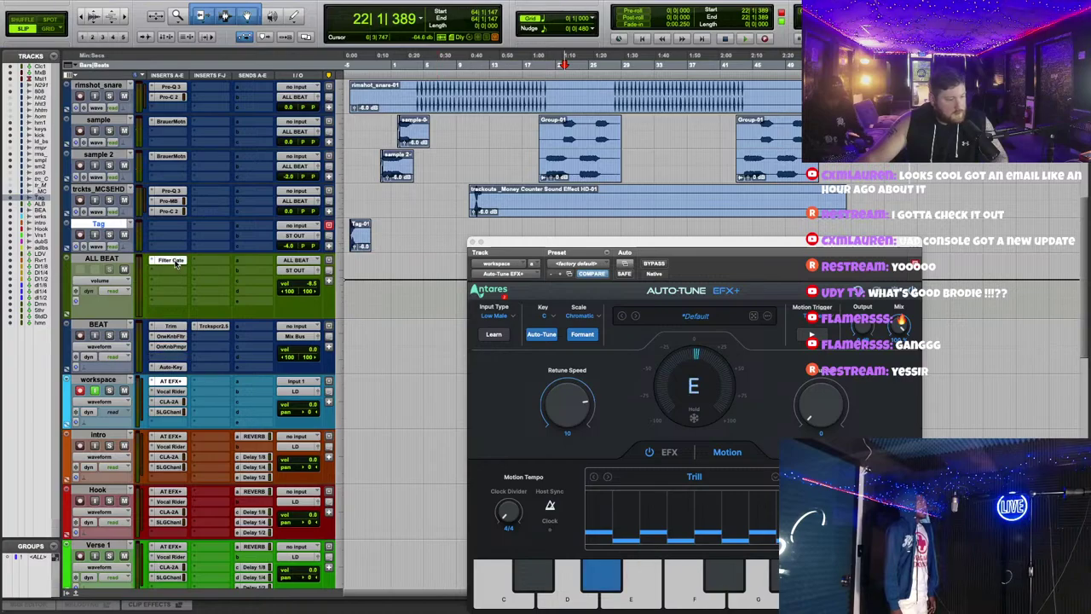
key("super+Tab")
key("space")
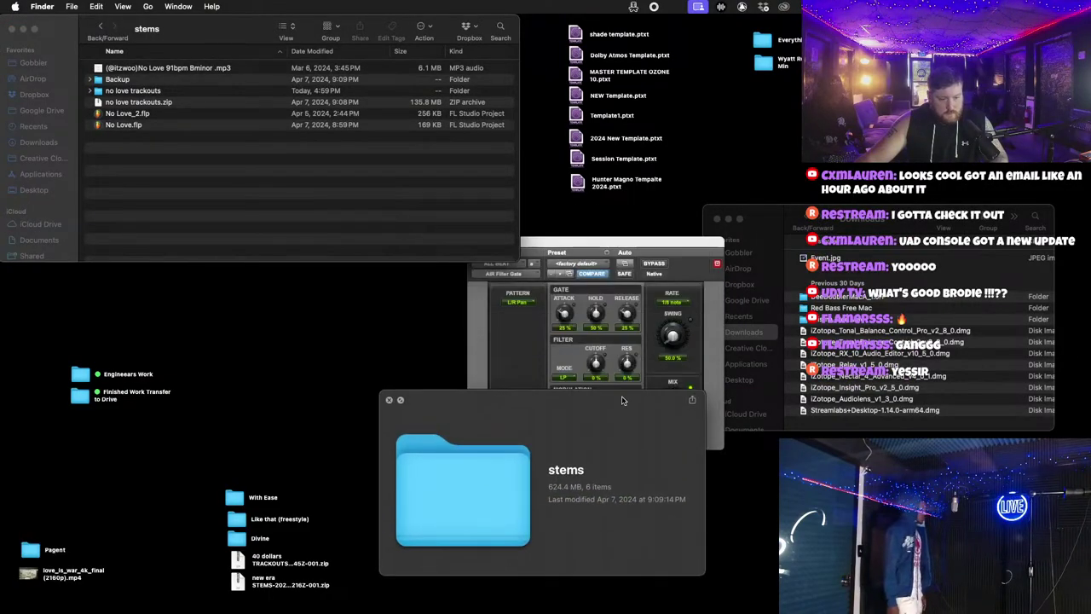
key("space")
key("super+Tab")
left_click(471, 242)
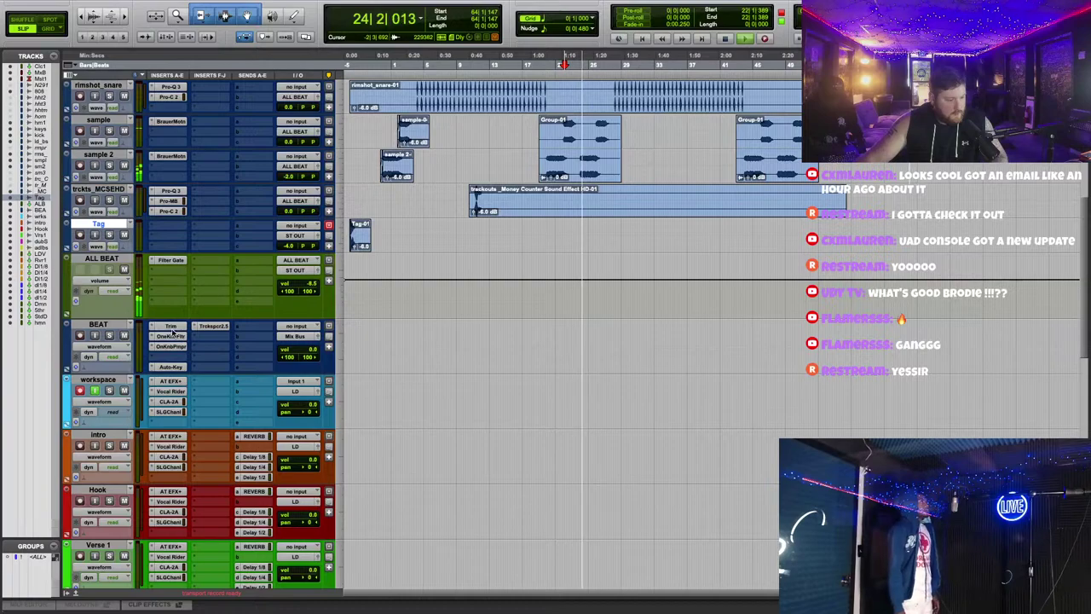
Step: Move Auto-Key from BEAT onto ALL BEAT below Filter Gate and open its window
left_click_drag(173, 366, 189, 271)
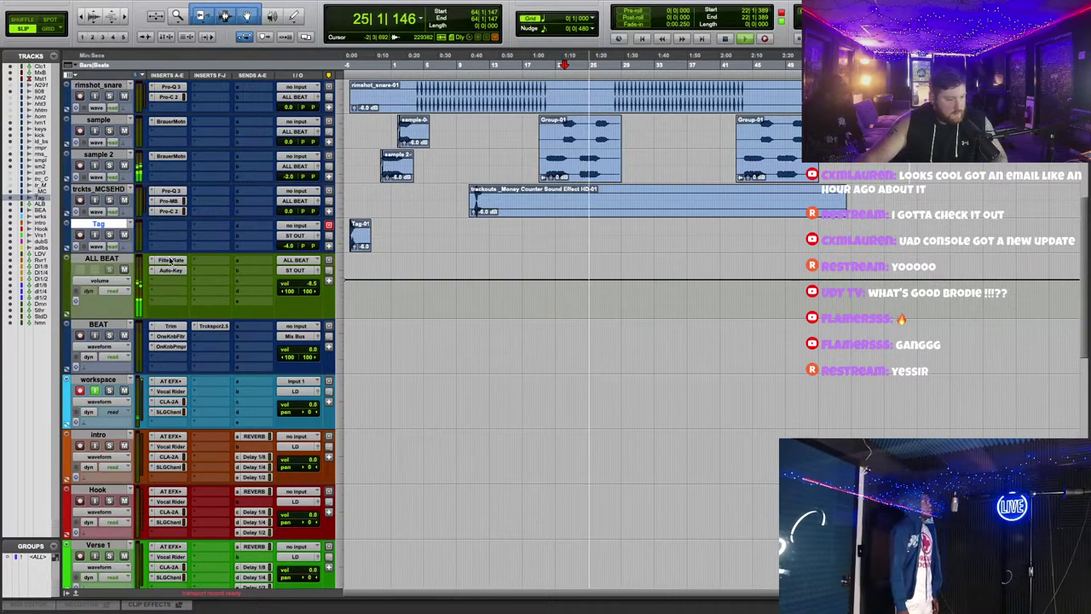
key("space")
right_click(189, 272)
key("Escape")
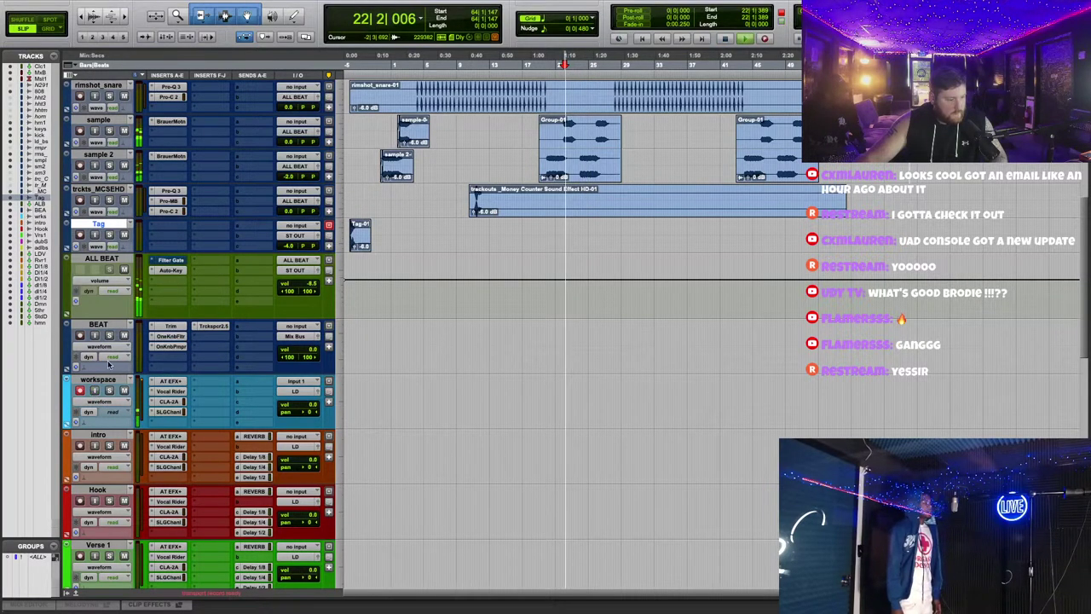
left_click(170, 270)
left_click_drag(629, 248, 702, 352)
Step: Play the beat so Auto-Key detects B Minor, then close the Auto-Key window
scroll(542, 237, "up", 5)
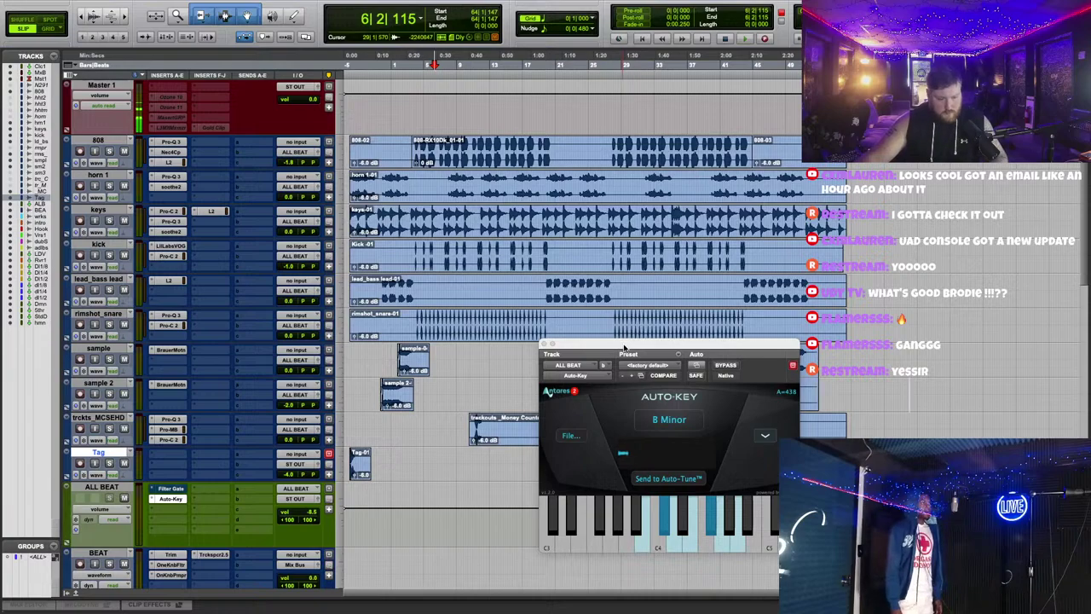
key("space")
left_click_drag(624, 349, 618, 280)
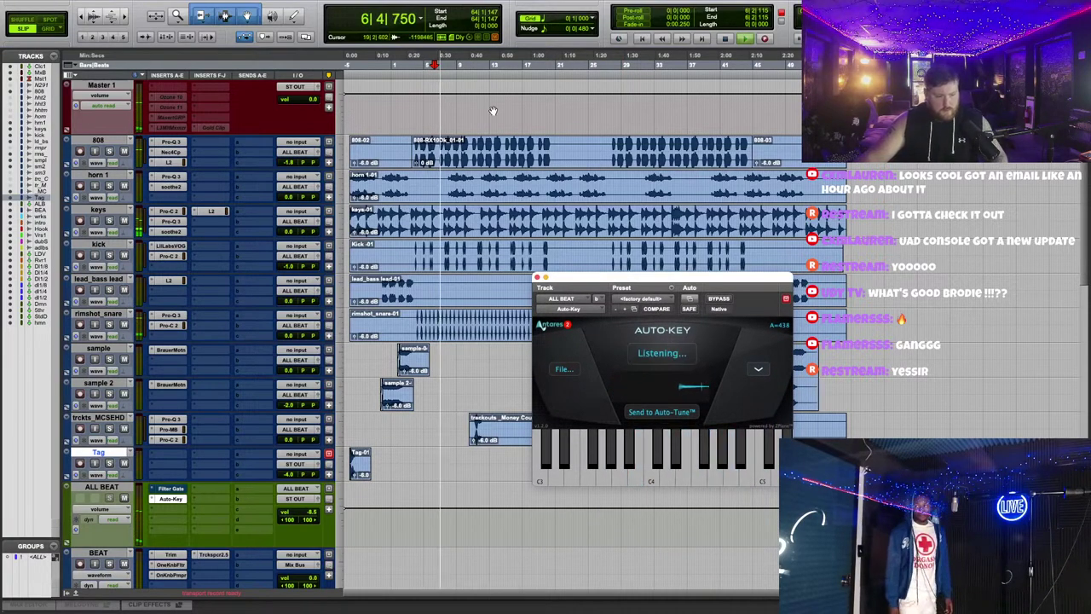
scroll(493, 170, "down", 3)
scroll(545, 213, "up", 2)
left_click_drag(667, 279, 692, 308)
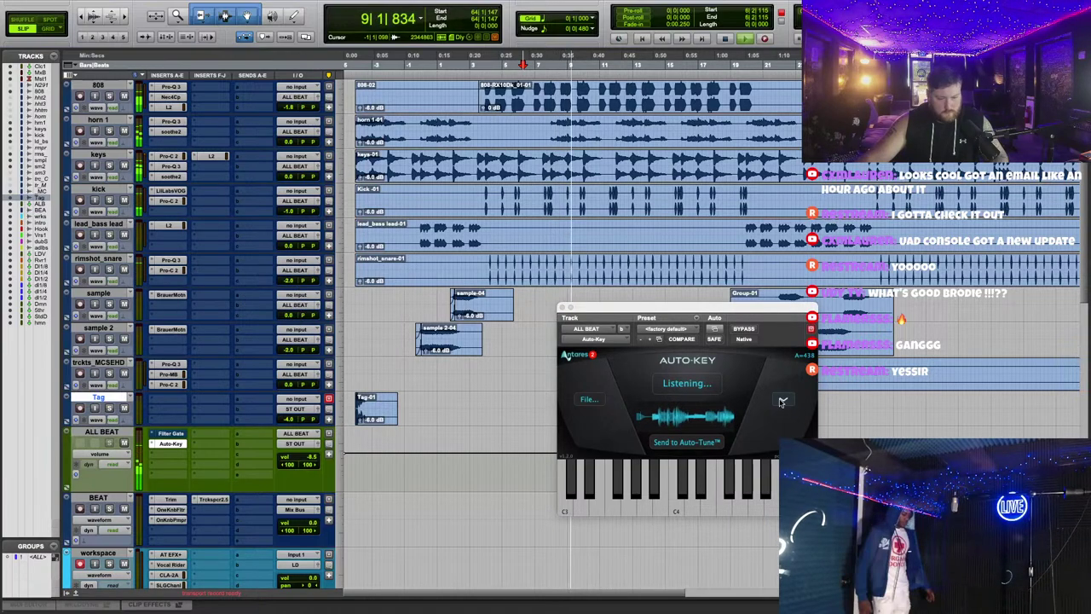
left_click_drag(699, 307, 685, 280)
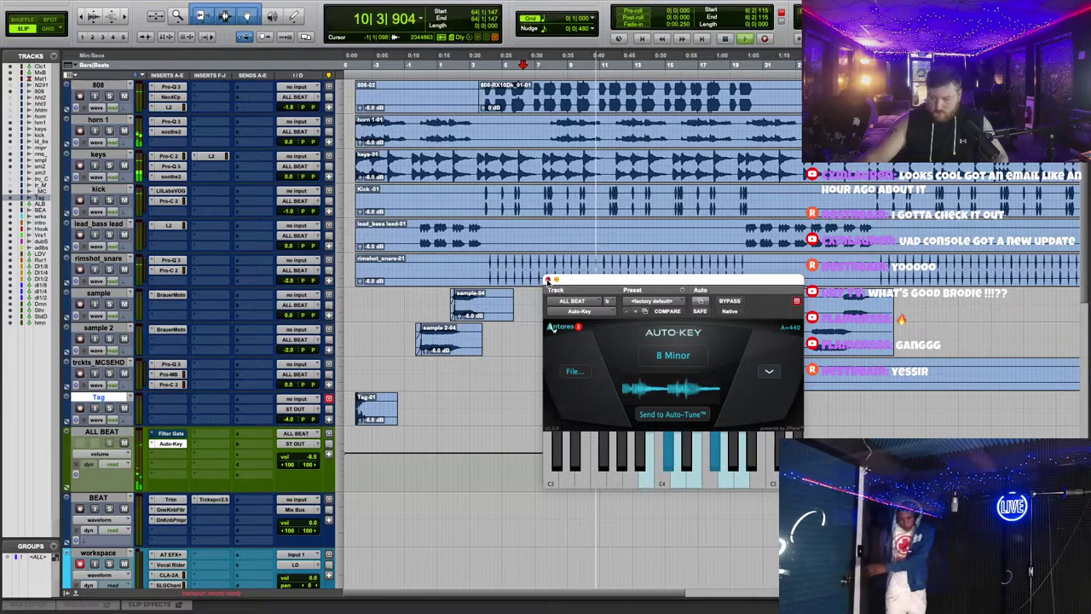
left_click(548, 280)
Step: Move Trckspcr2.5 and the one-knob filter onto ALL BEAT, then delete the BEAT track
scroll(614, 358, "down", 5)
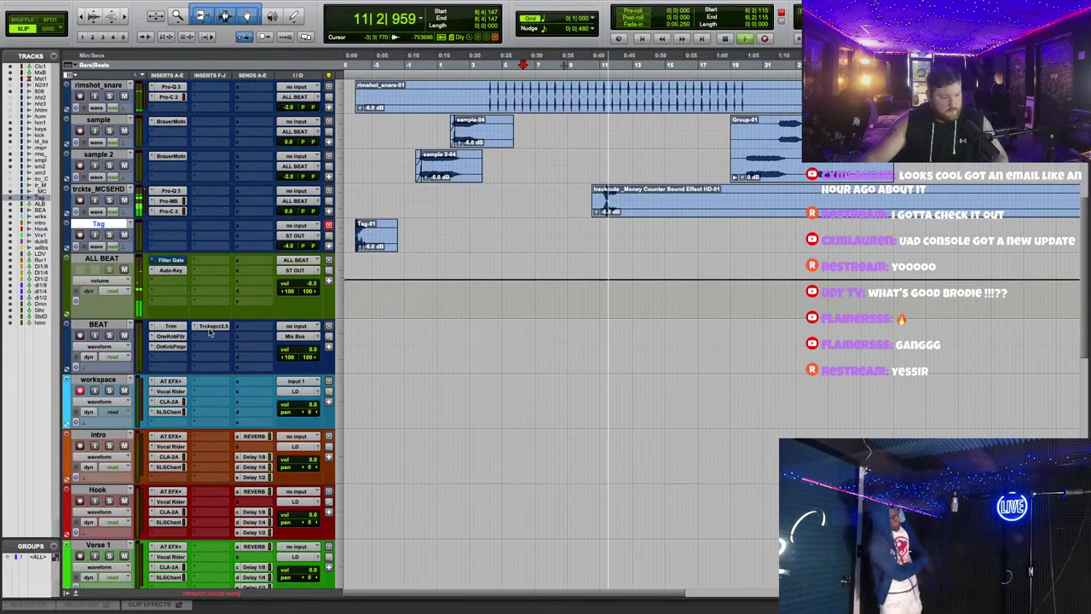
left_click_drag(210, 328, 170, 280)
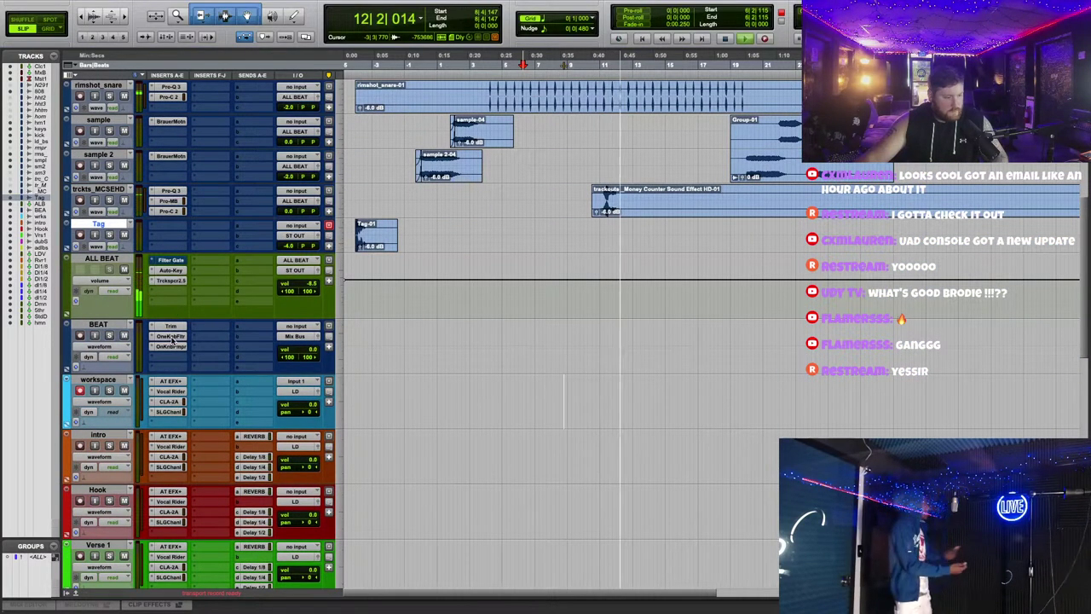
left_click_drag(173, 338, 170, 291)
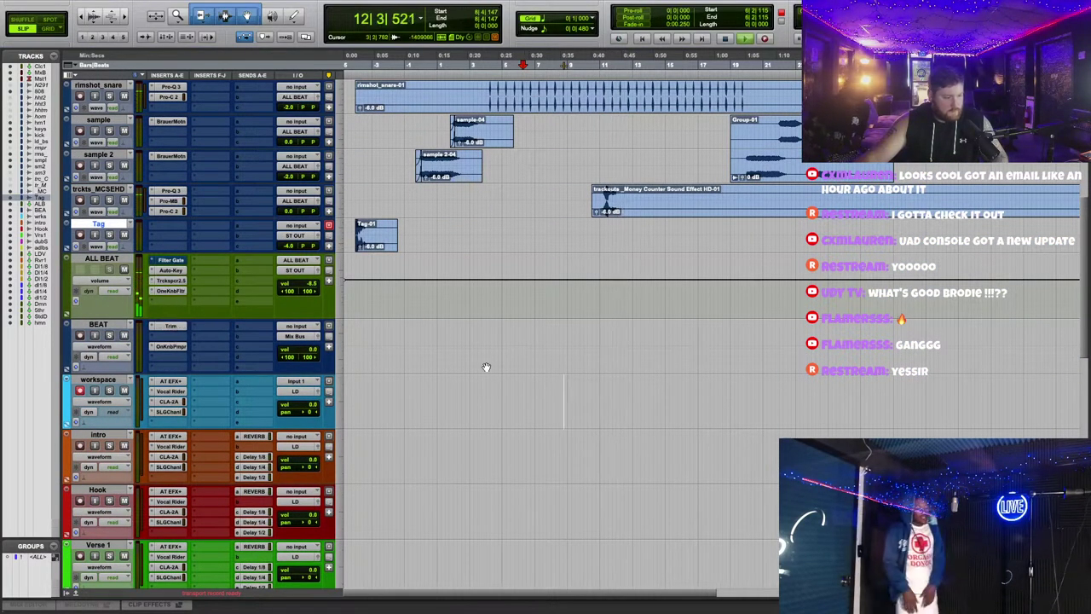
right_click(107, 328)
left_click(128, 334)
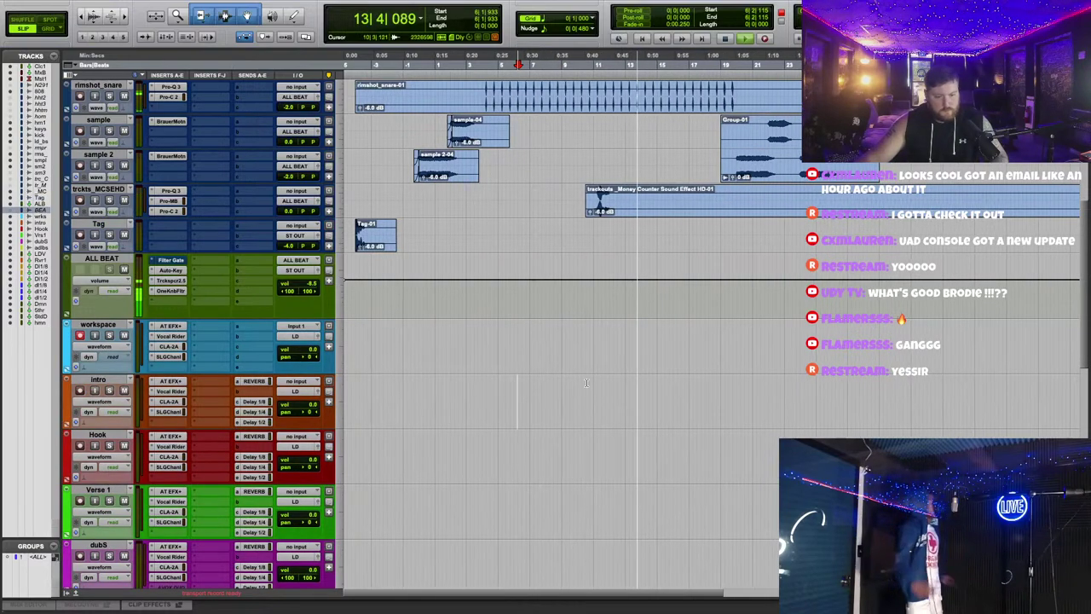
key("super+bracketright")
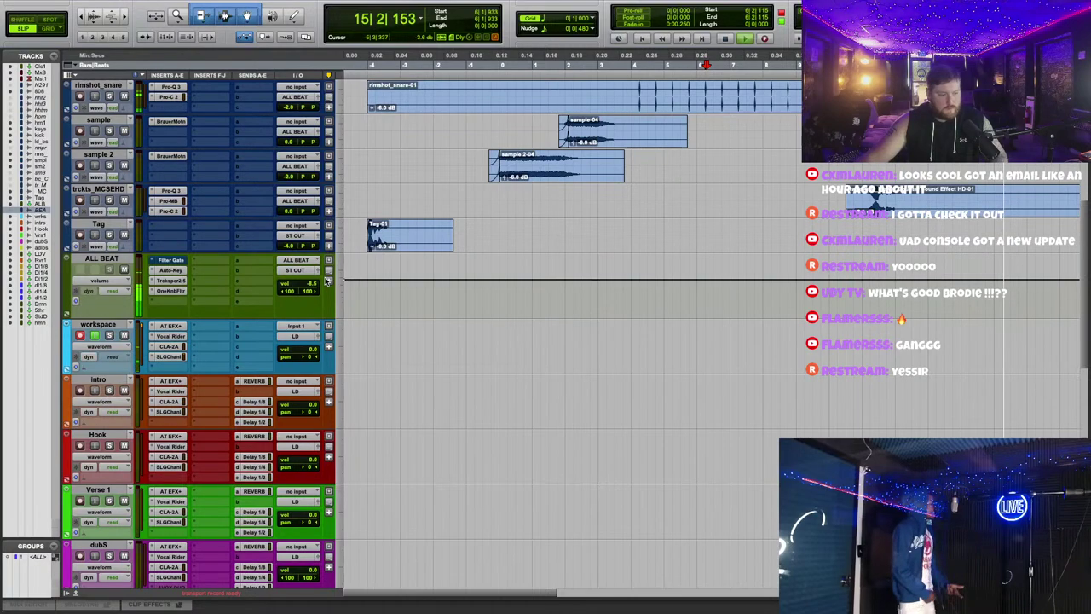
scroll(502, 363, "down", 3)
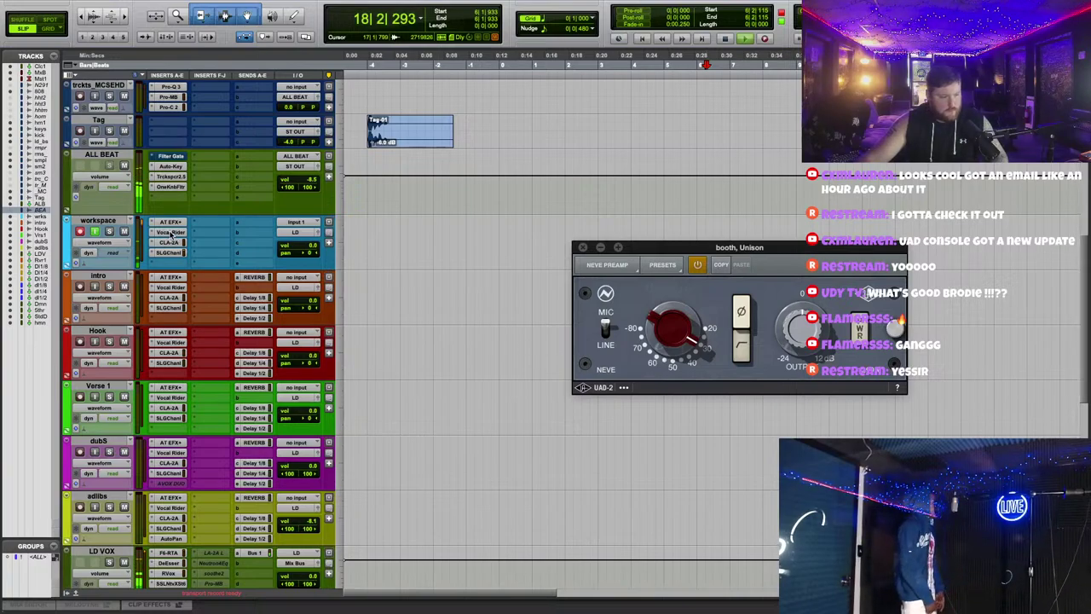
Step: Close the Tube-Tech window and reposition the Neve preamp and LA-2A windows
left_click_drag(744, 251, 652, 243)
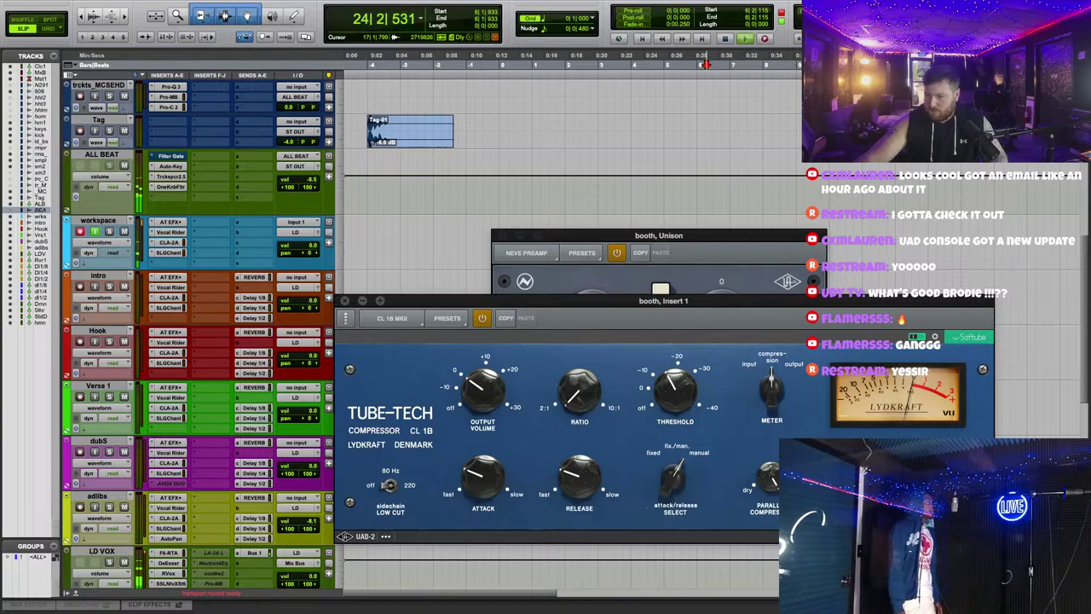
key("super+w")
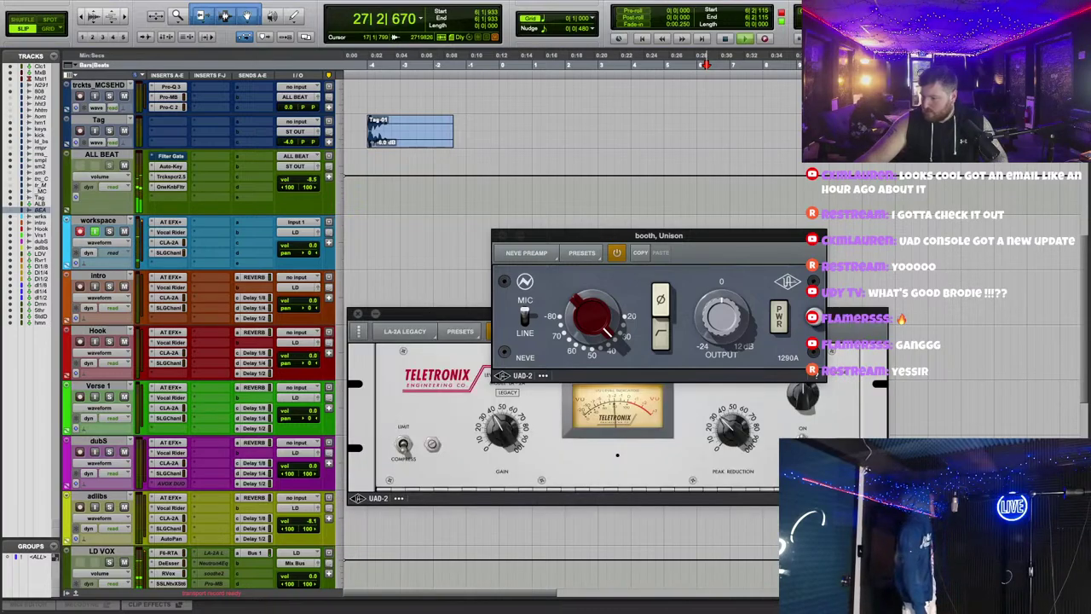
left_click_drag(718, 236, 818, 138)
left_click_drag(682, 314, 745, 337)
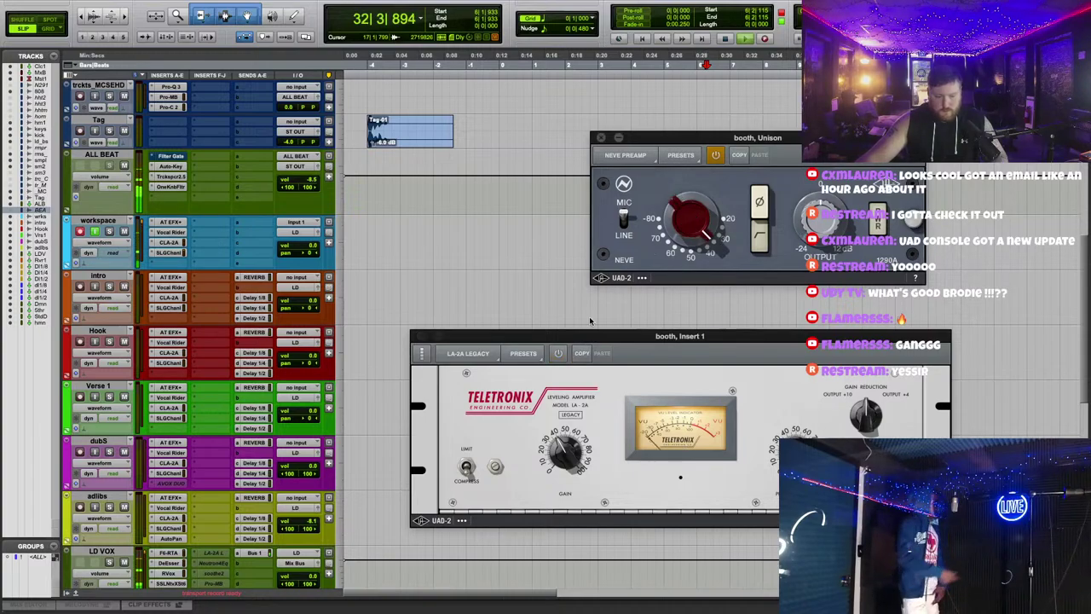
left_click_drag(618, 335, 619, 326)
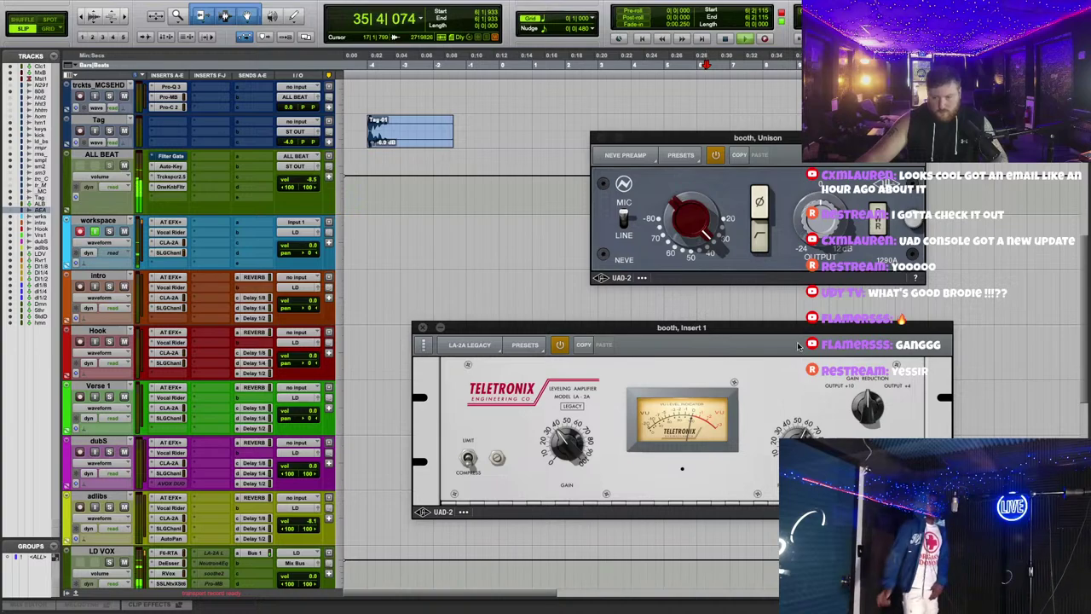
left_click_drag(704, 329, 707, 327)
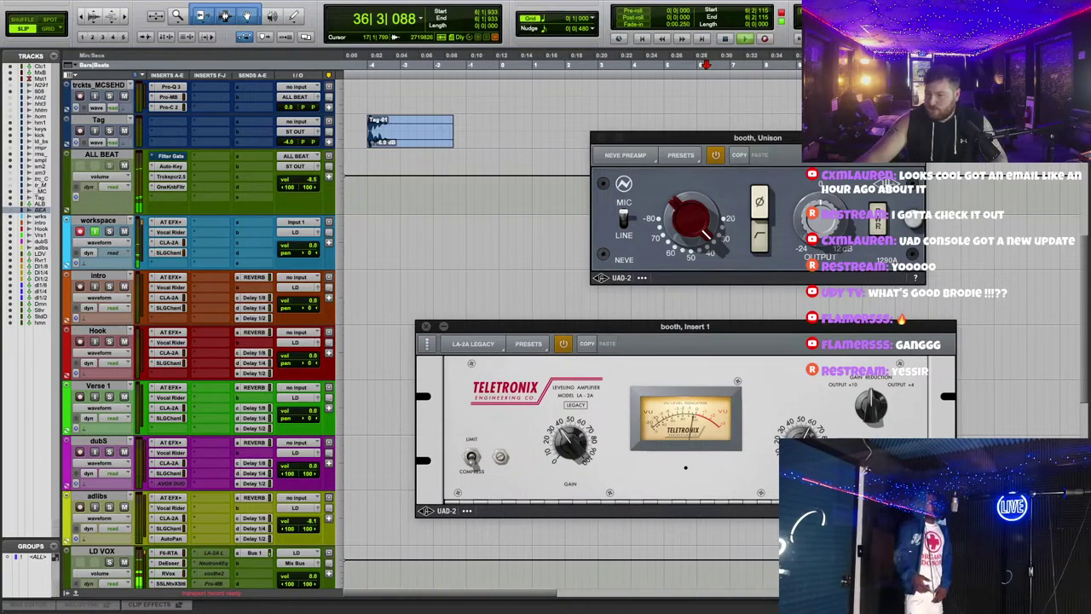
key("super+w")
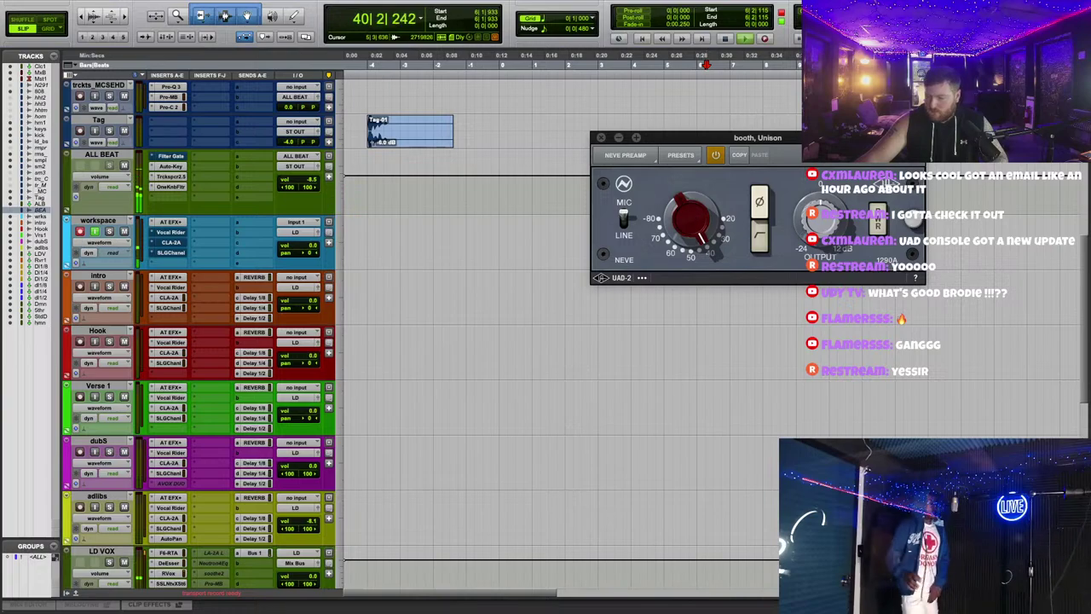
left_click_drag(722, 288, 651, 324)
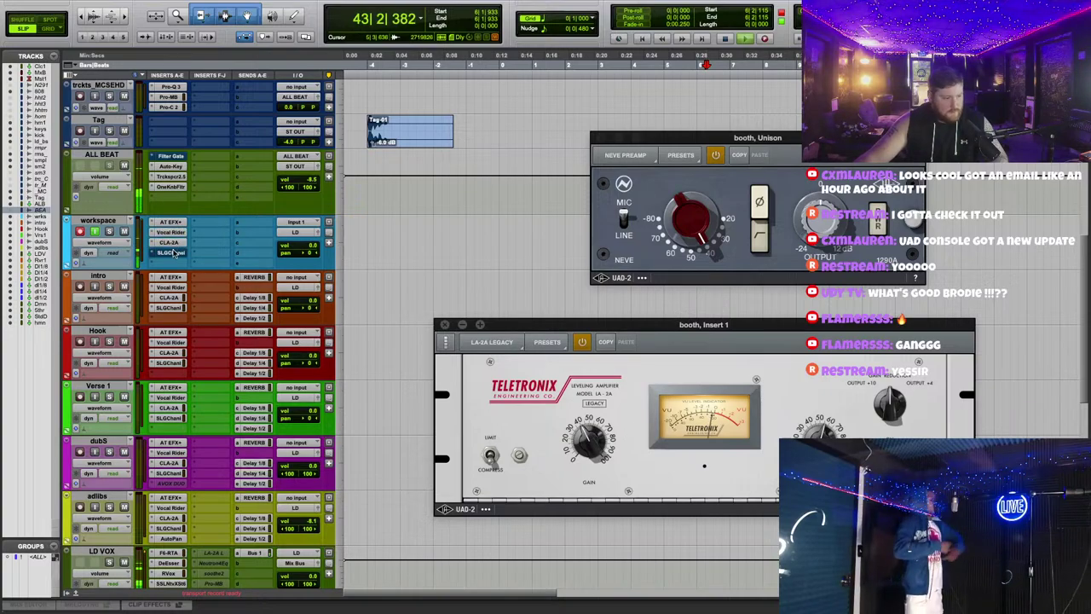
Step: Open the workspace CLA-2A compressor and pick an option from its preset menu
left_click(169, 243)
left_click(750, 329)
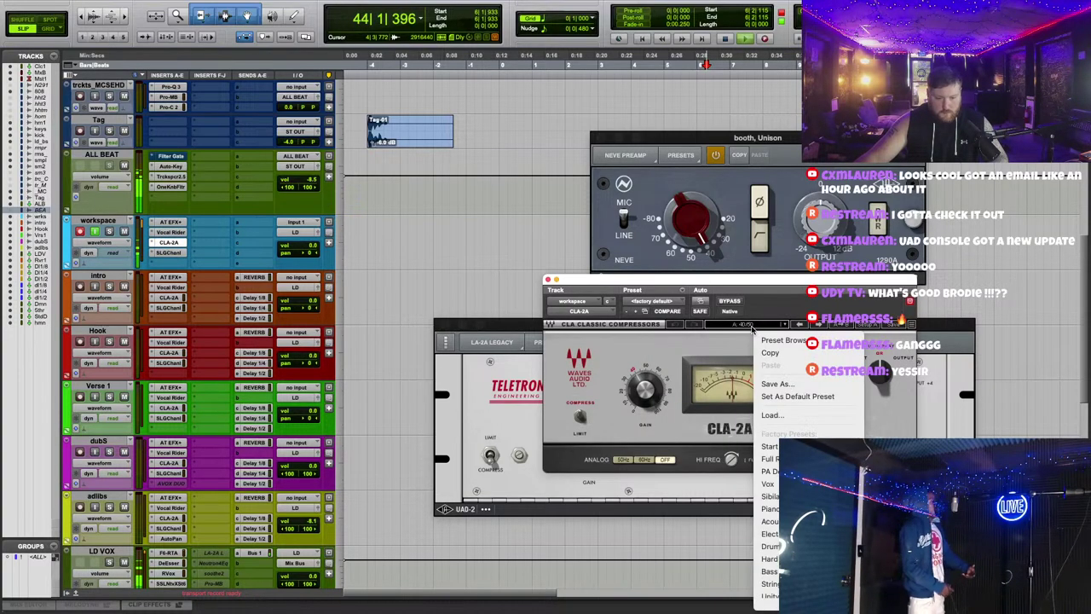
left_click(377, 216)
left_click(754, 327)
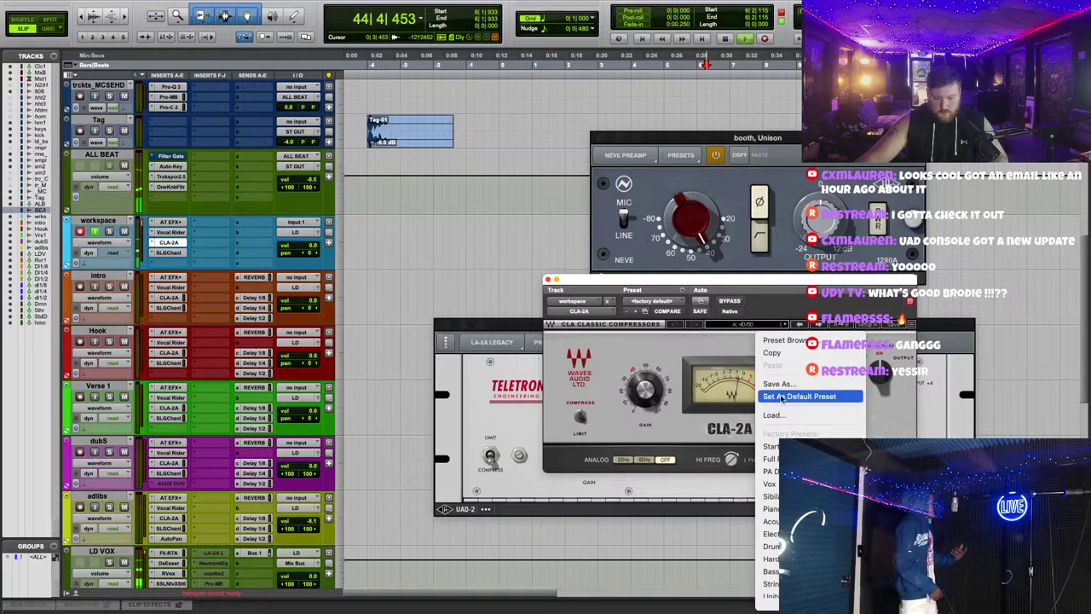
left_click(833, 376)
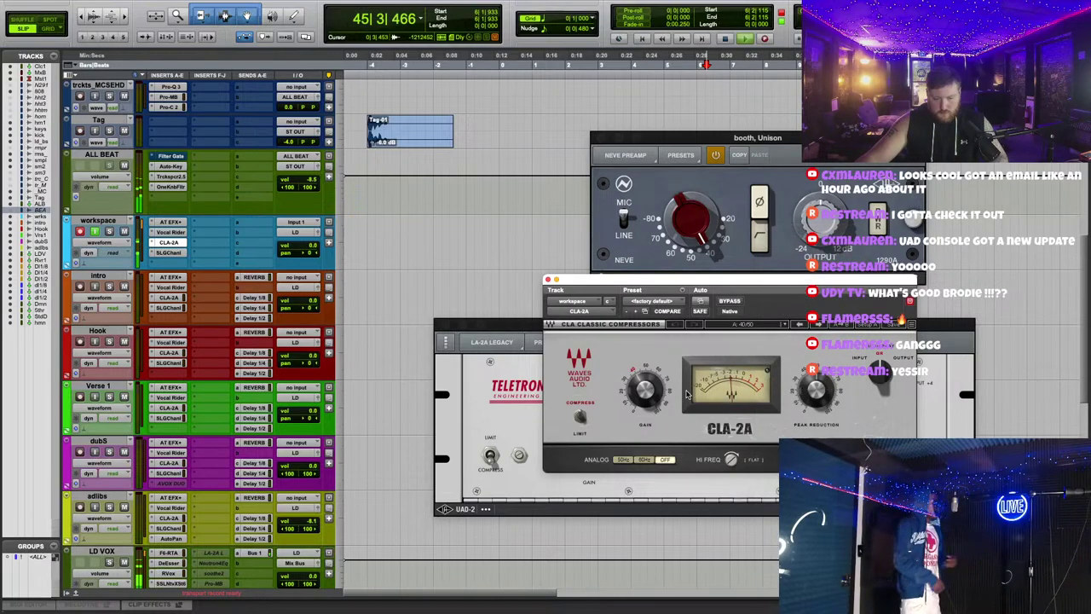
Step: Close the LA-2A, CLA-2A and Neve preamp windows
left_click(441, 324)
left_click(548, 280)
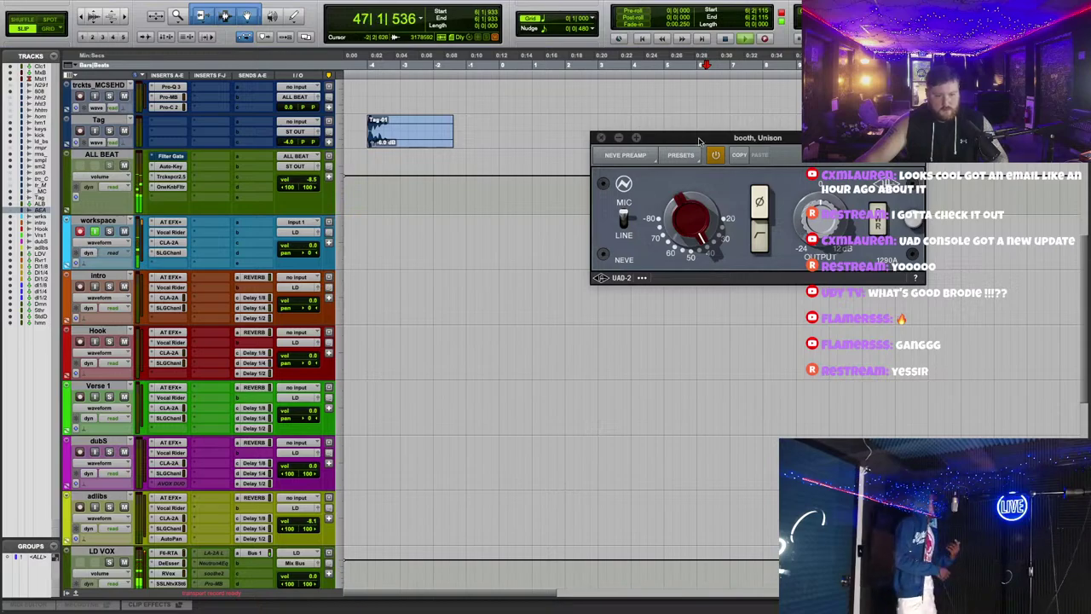
left_click(601, 138)
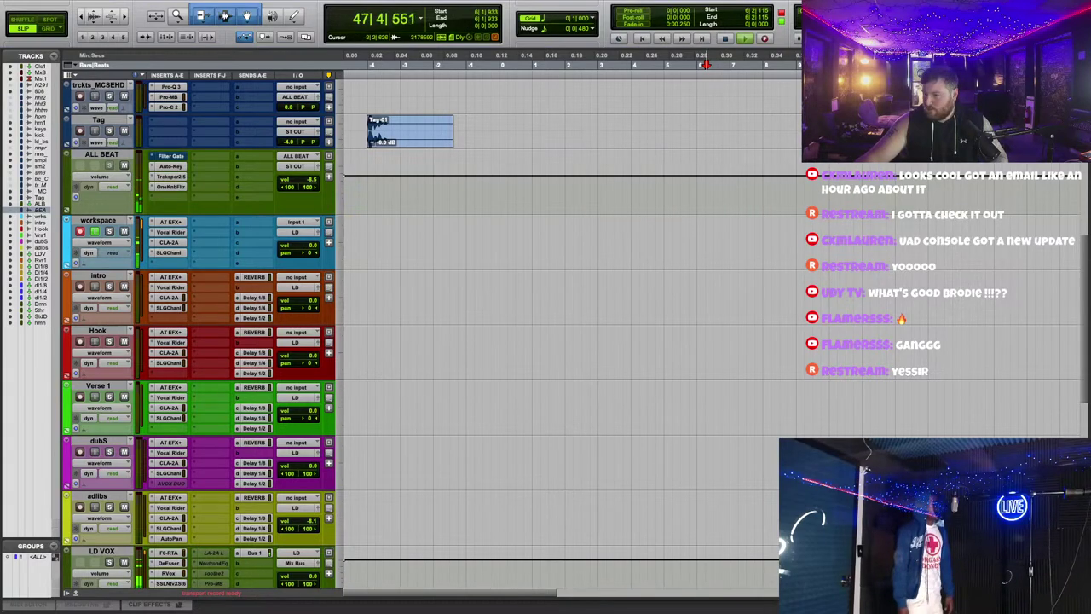
Step: Record a vocal take on workspace, stop, and drag clip workspace_23-01 onto the Hook track
scroll(567, 304, "up", 3)
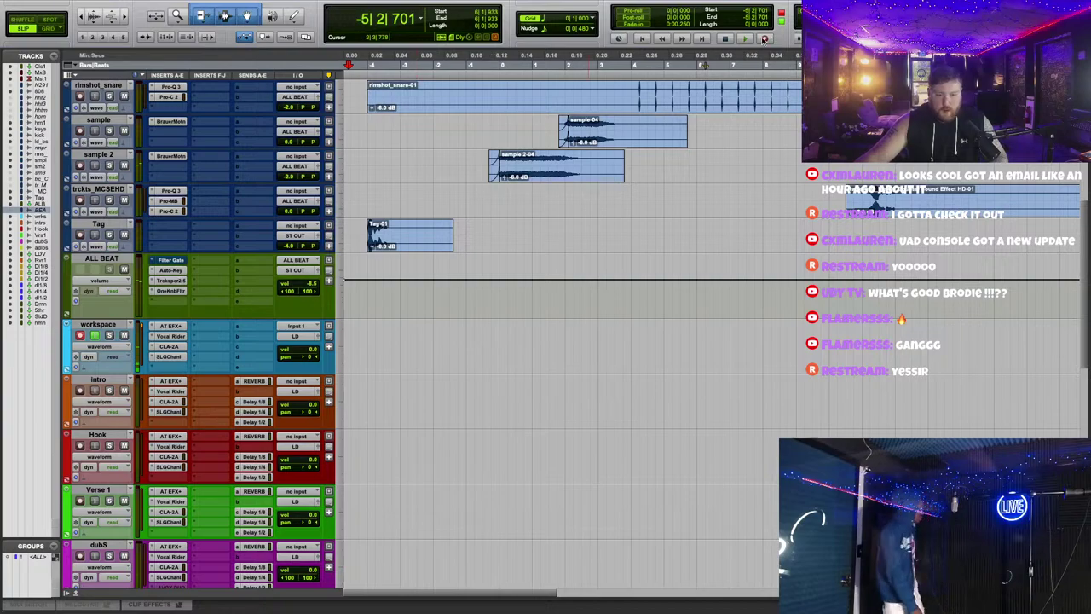
scroll(535, 400, "up", 3)
scroll(535, 400, "up", 3)
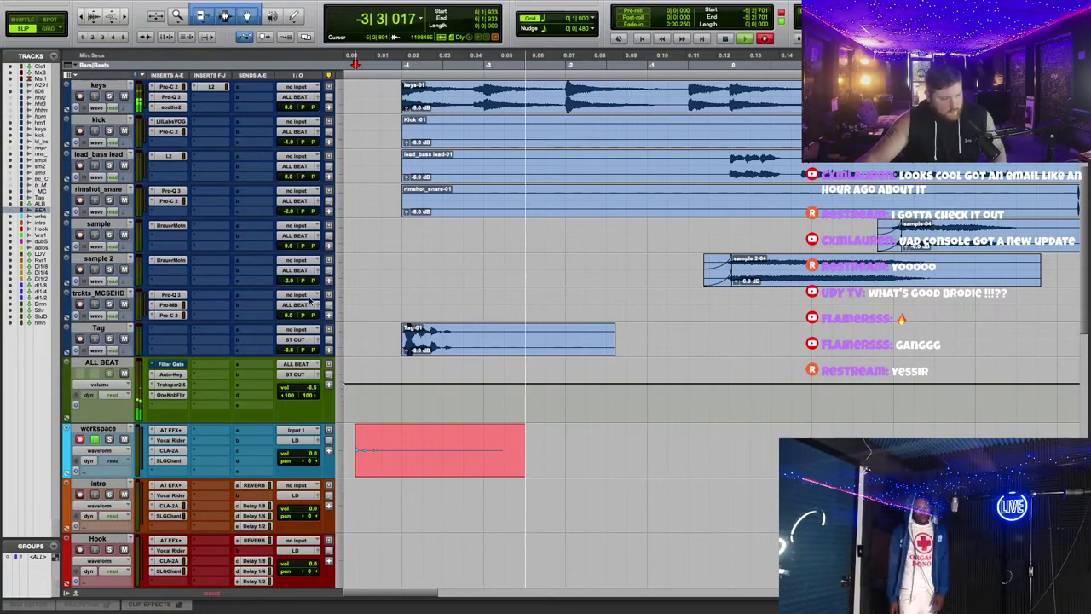
scroll(627, 452, "down", 4)
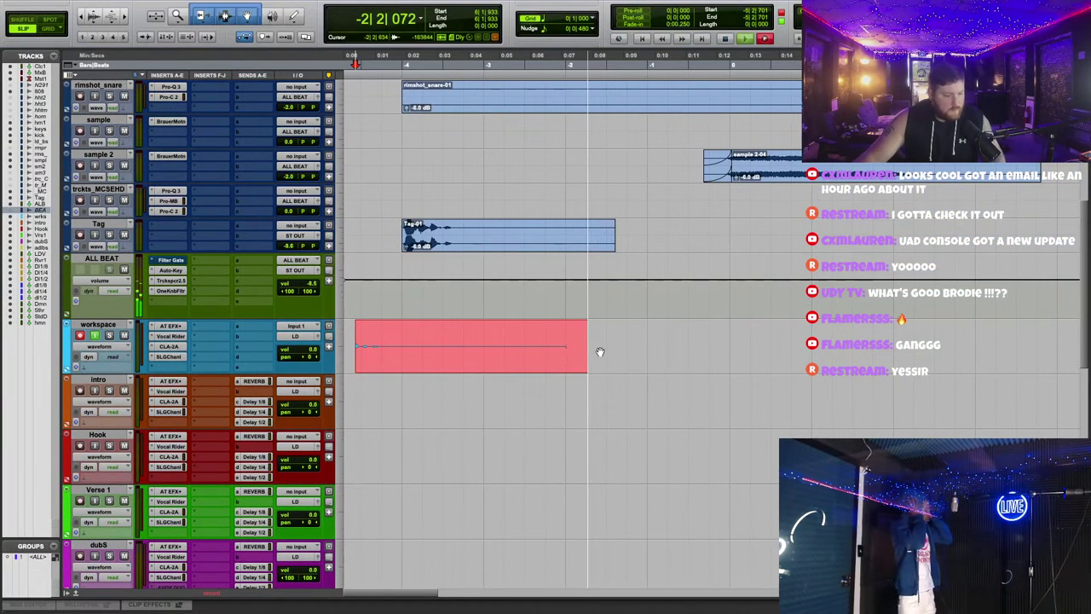
scroll(600, 352, "down", 3)
scroll(599, 349, "down", 2)
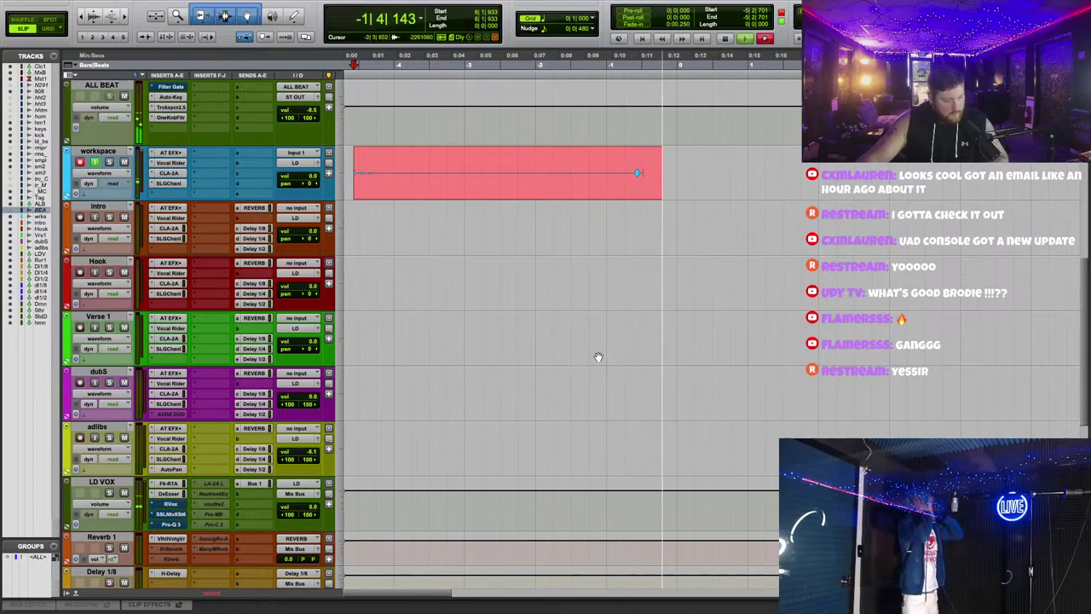
scroll(597, 358, "up", 2)
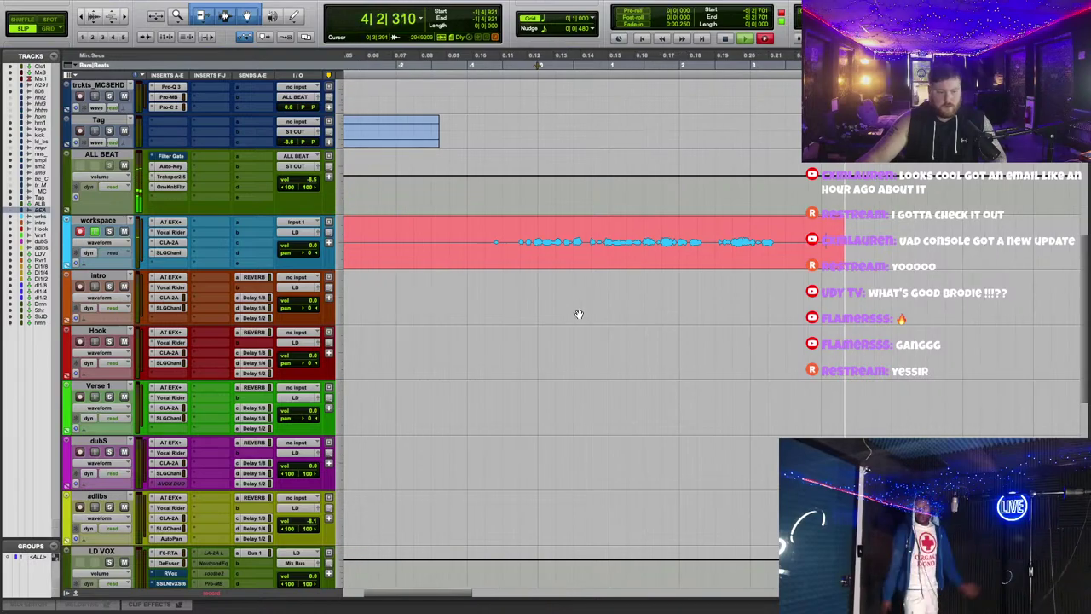
key("space")
left_click_drag(554, 266, 702, 354)
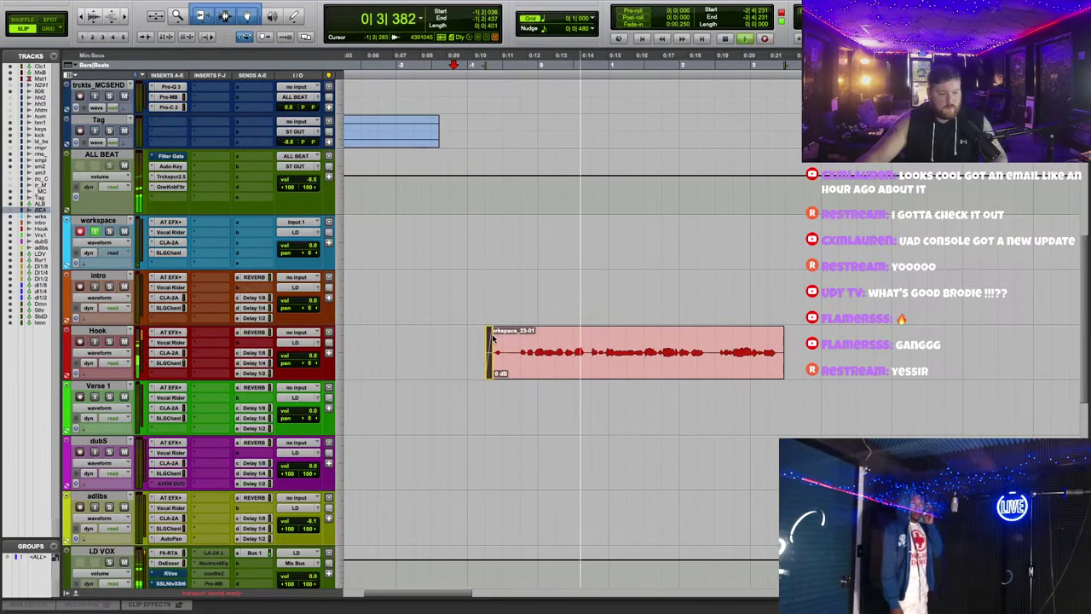
Step: Trim the Hook clip's start, then check the Hook and workspace Auto-Tune windows
left_click_drag(483, 343, 492, 351)
left_click(173, 332)
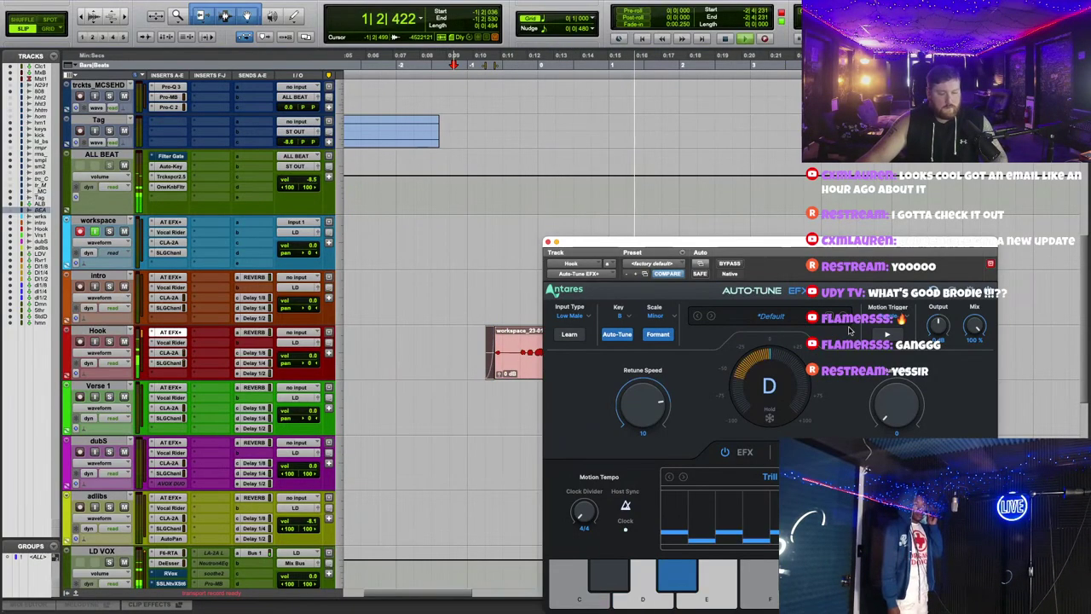
left_click_drag(823, 245, 550, 246)
left_click(549, 242)
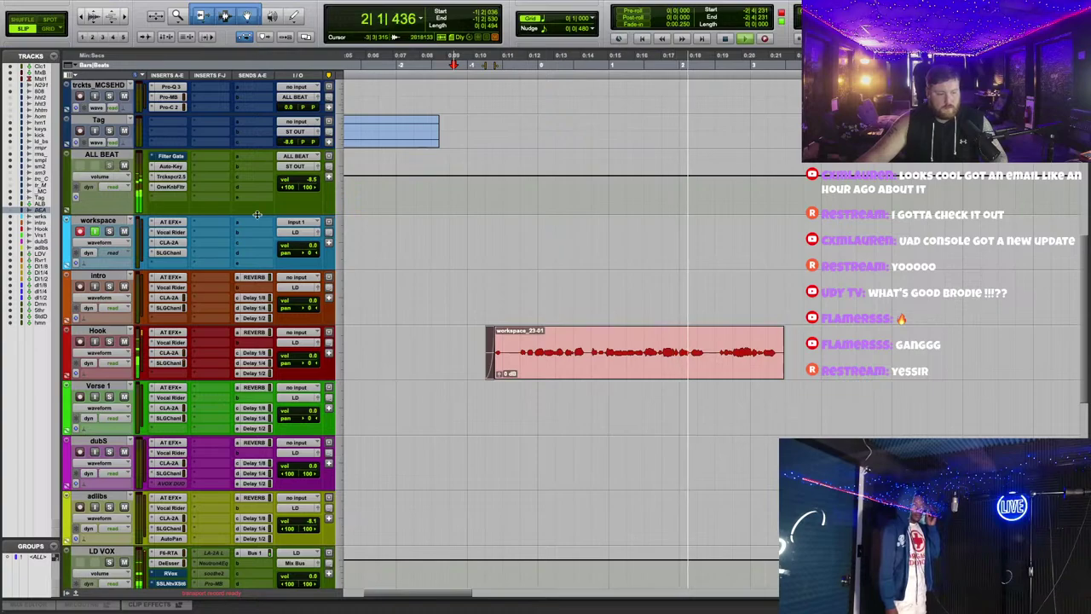
left_click(161, 221)
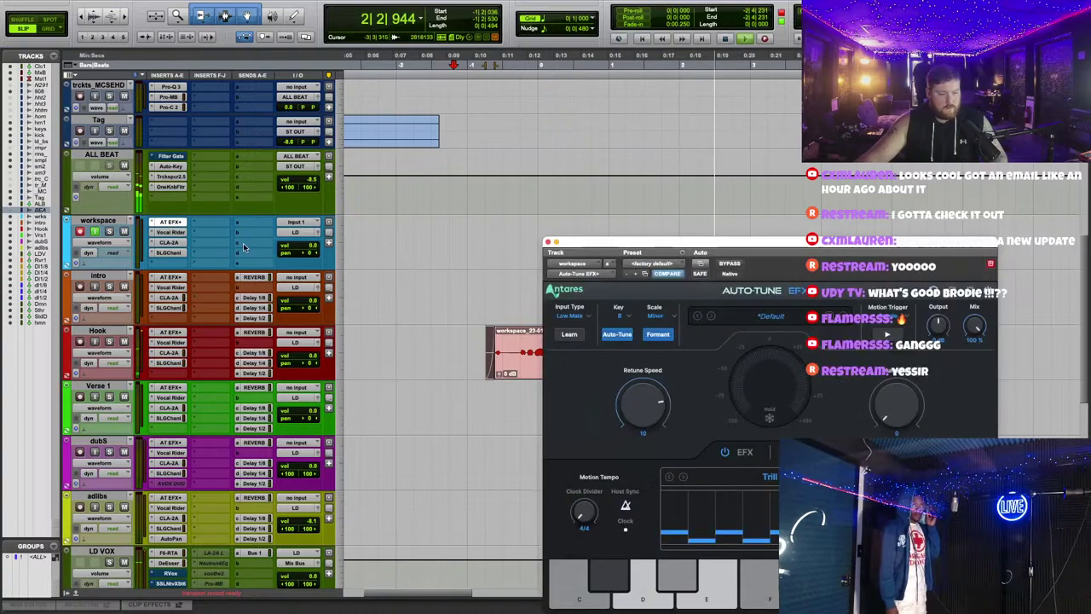
left_click(550, 243)
Step: Play from around 0:13 while checking the Hook CLA-2A compressor, then stop and close it
scroll(647, 290, "right", 5)
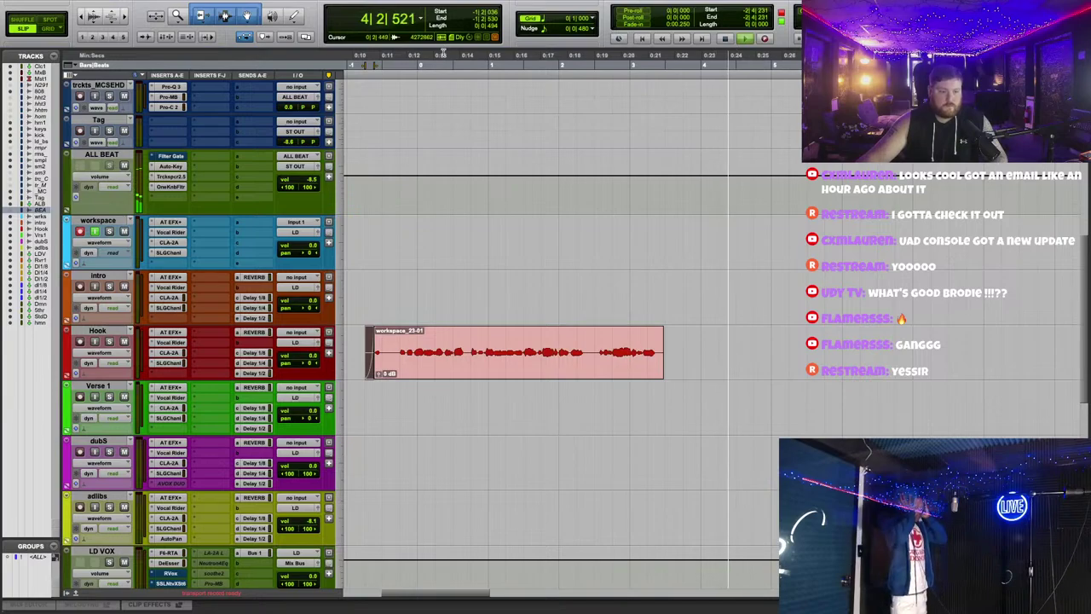
left_click(439, 58)
scroll(174, 312, "down", 1)
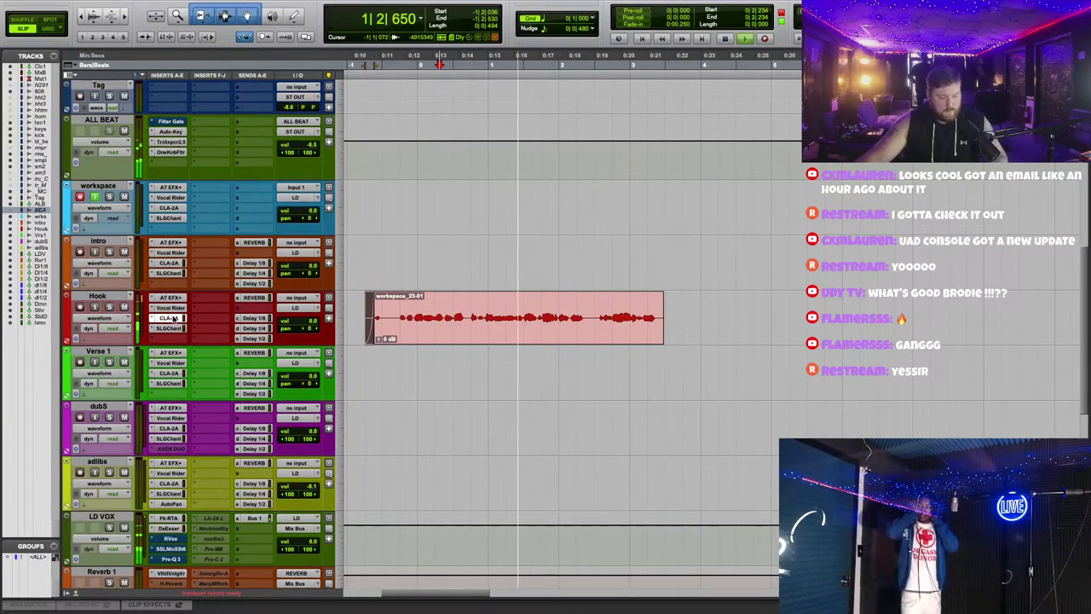
left_click(171, 318)
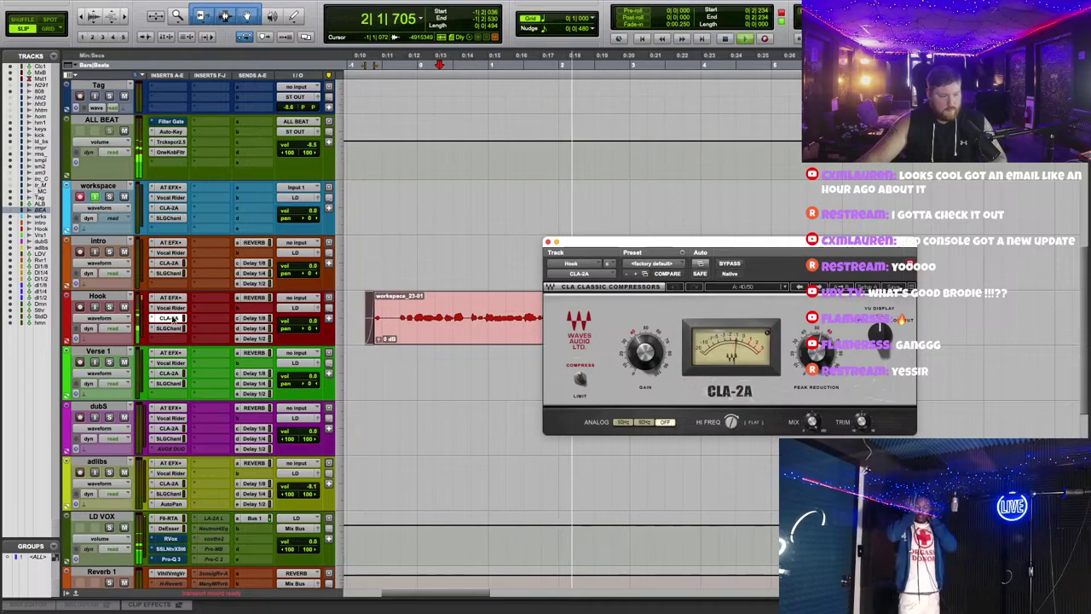
left_click(172, 208)
left_click(171, 319)
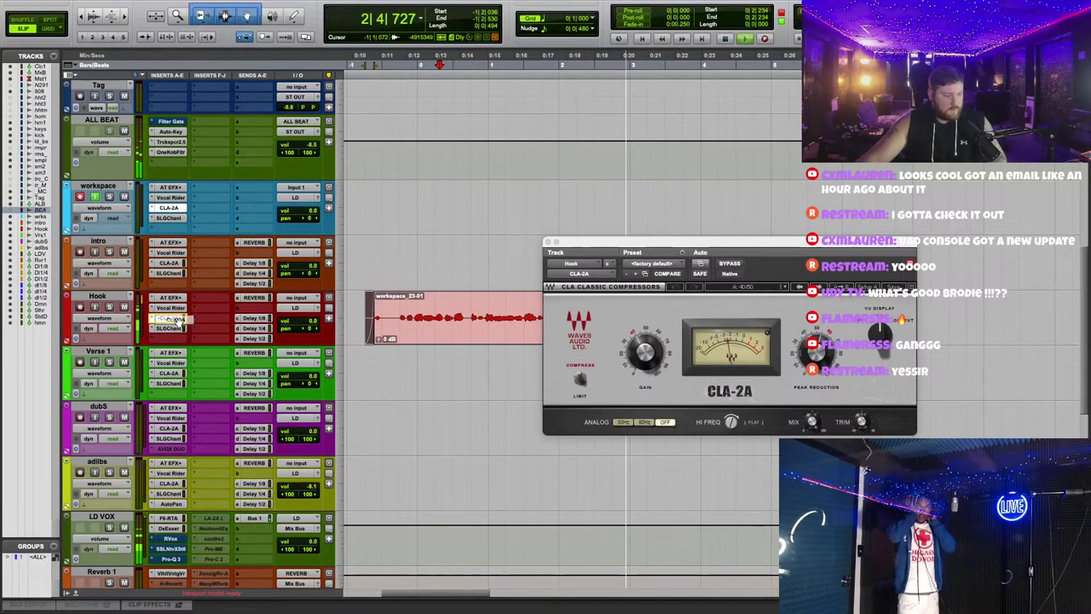
left_click(174, 211)
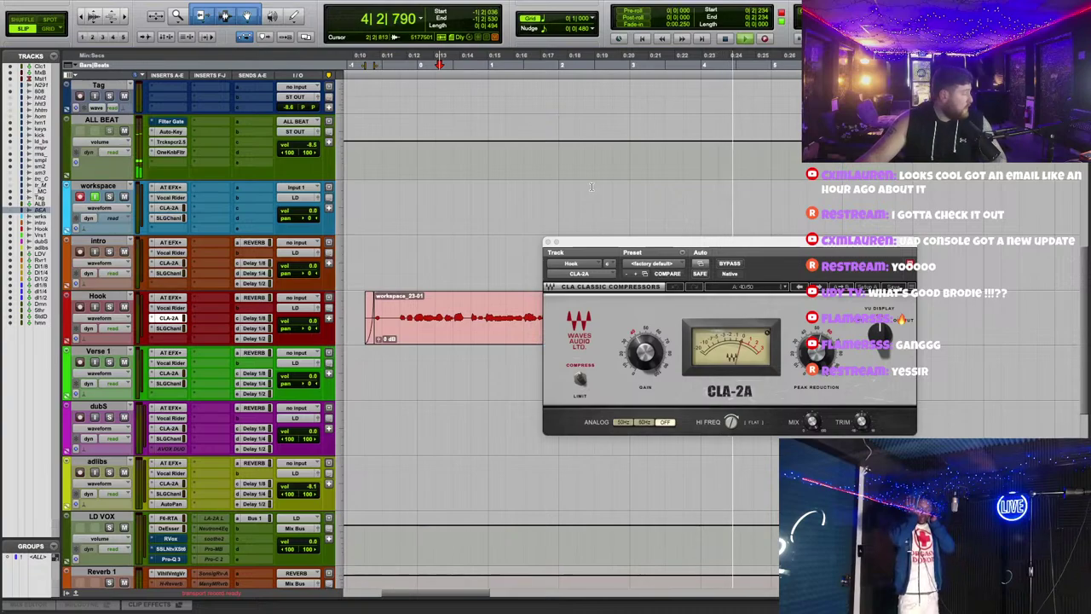
key("space")
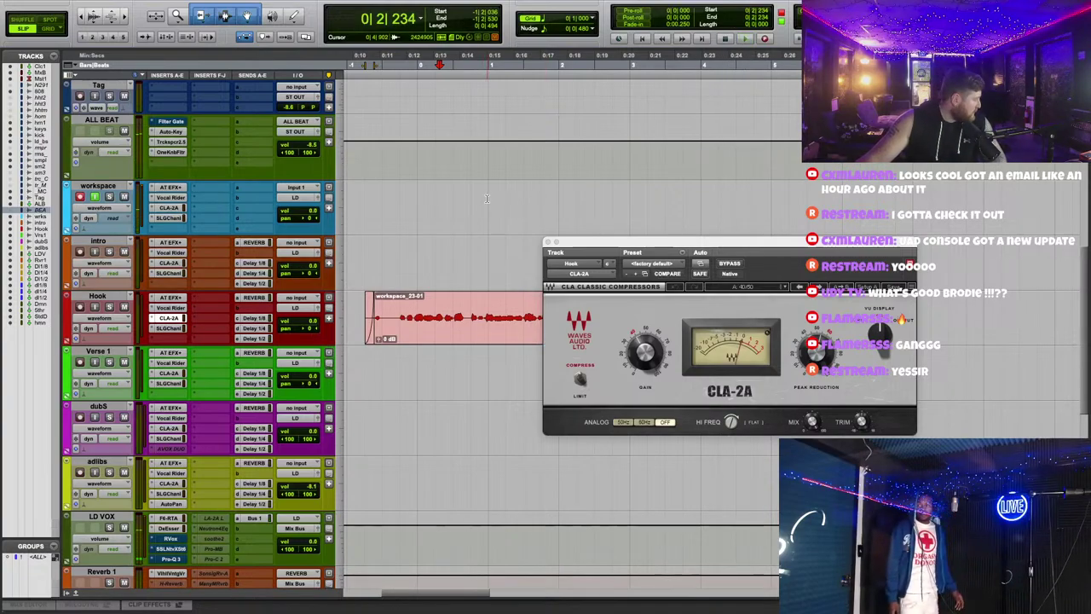
left_click(548, 242)
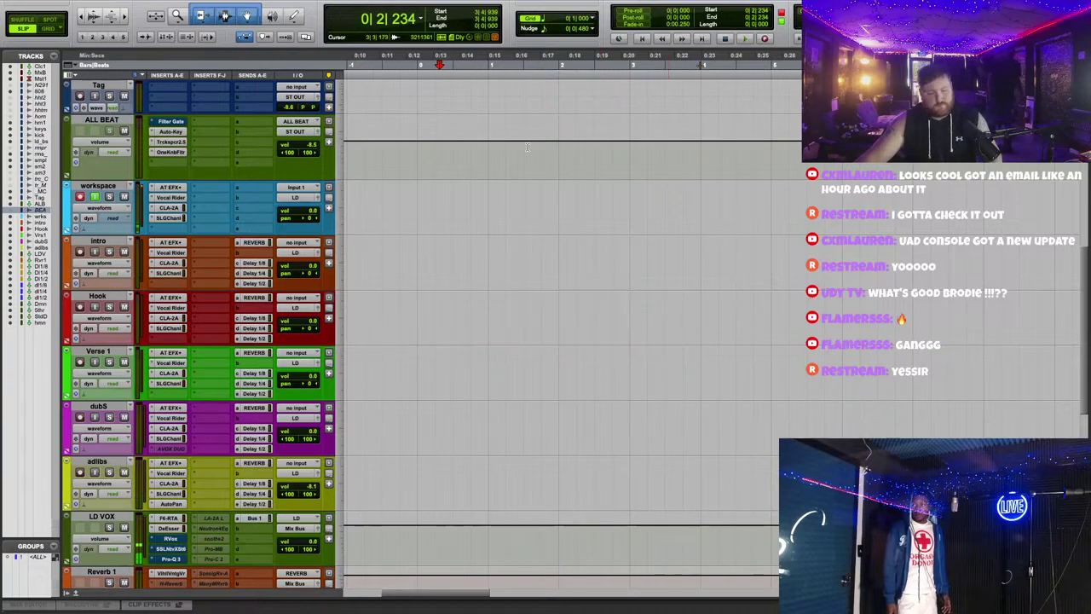
Step: Insert RDeEsser on the Tag track, audition it during playback, and close its window
scroll(499, 212, "up", 3)
scroll(499, 212, "left", 5)
left_click(388, 58)
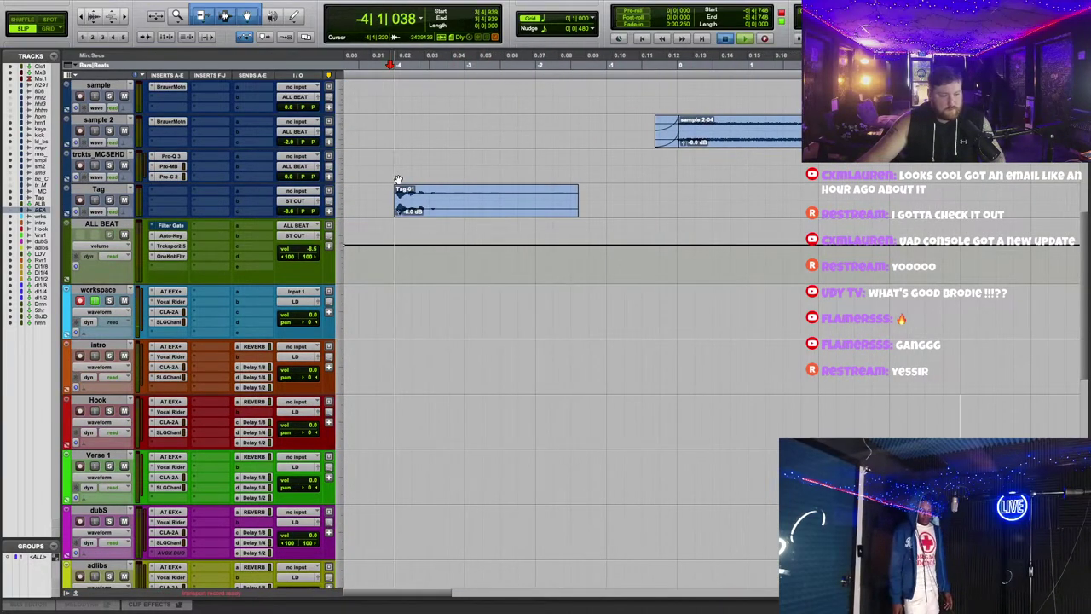
left_click(204, 174)
type("rd")
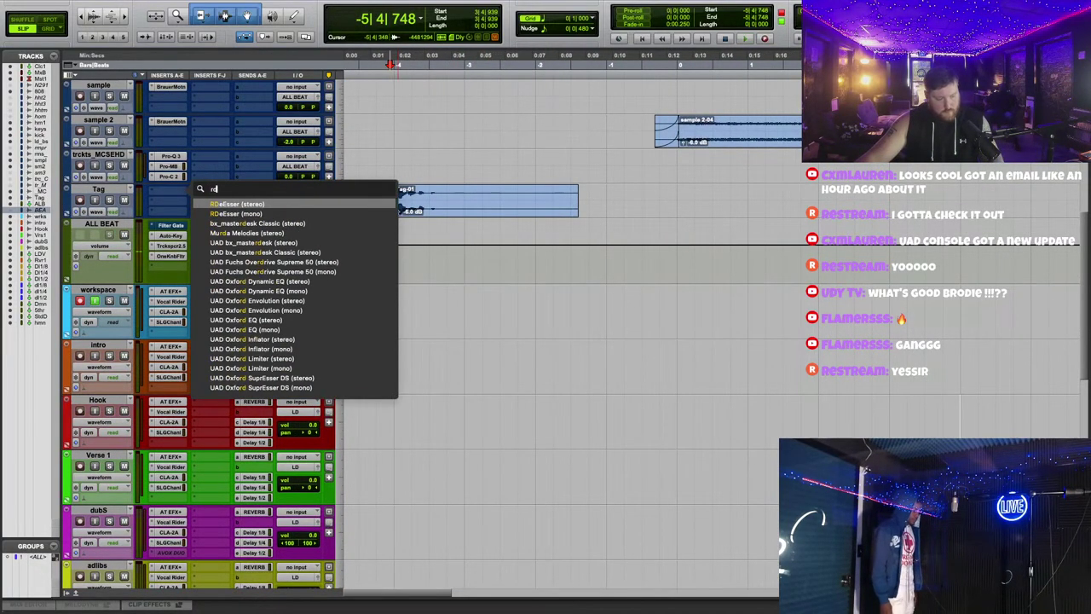
left_click(243, 204)
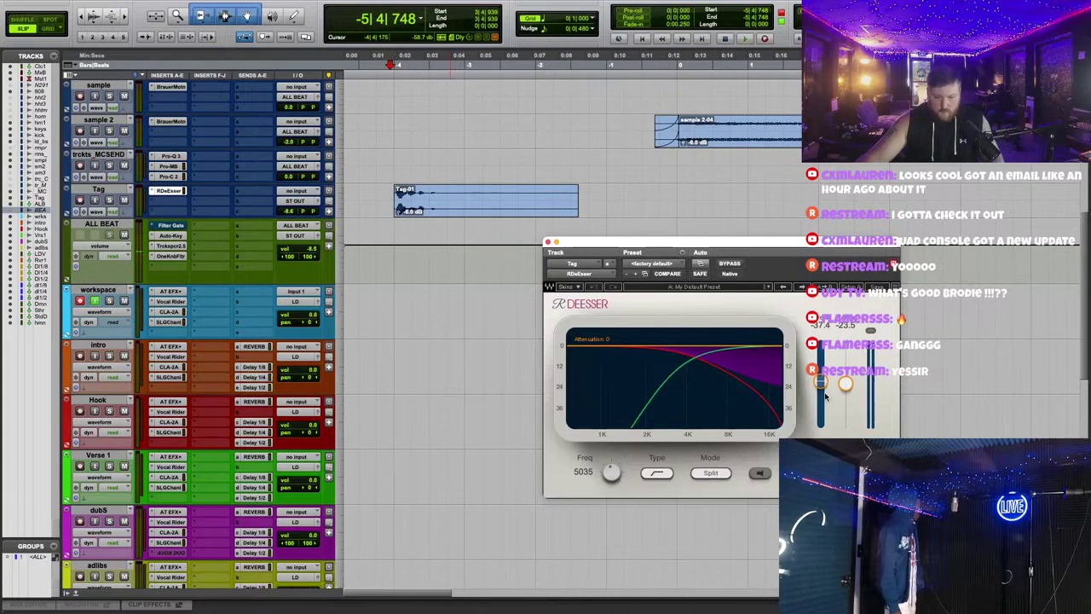
key("space")
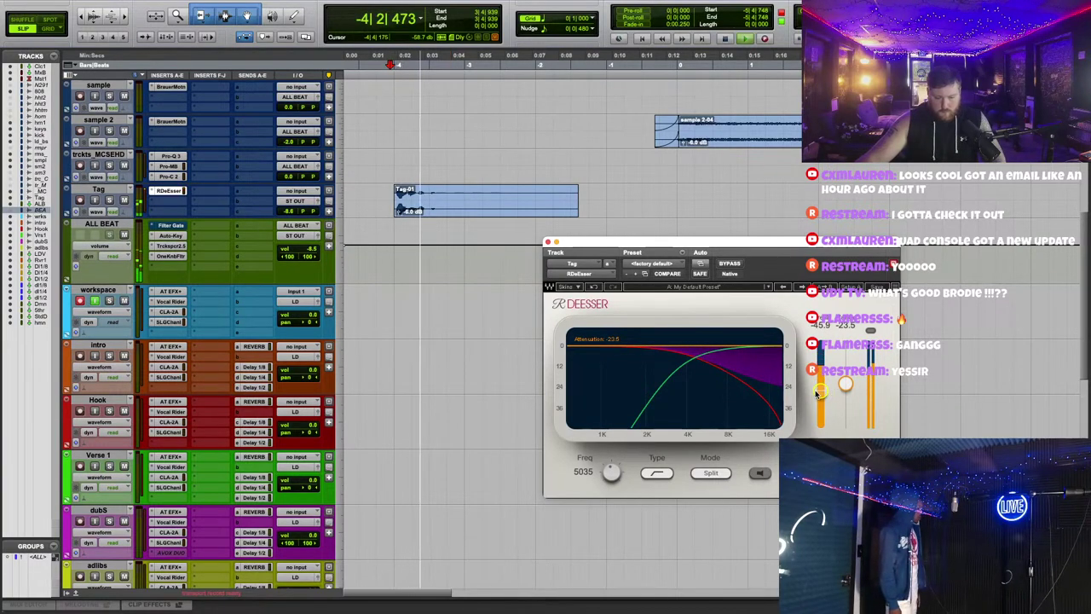
key("super+w")
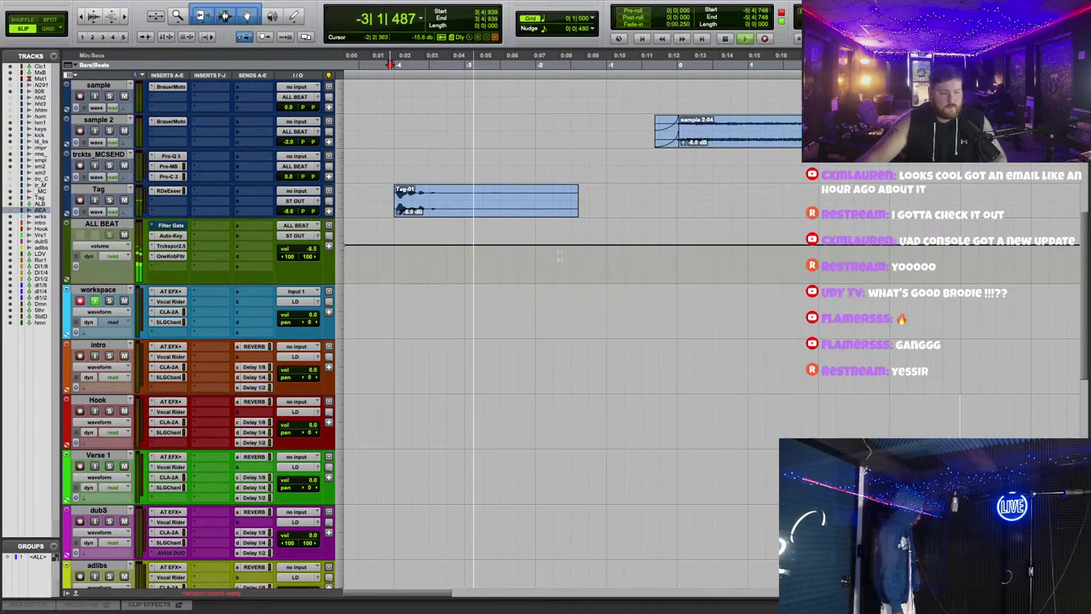
Step: Start recording on the workspace track and zoom the timeline out
scroll(784, 309, "up", 3)
key("super+bracketleft")
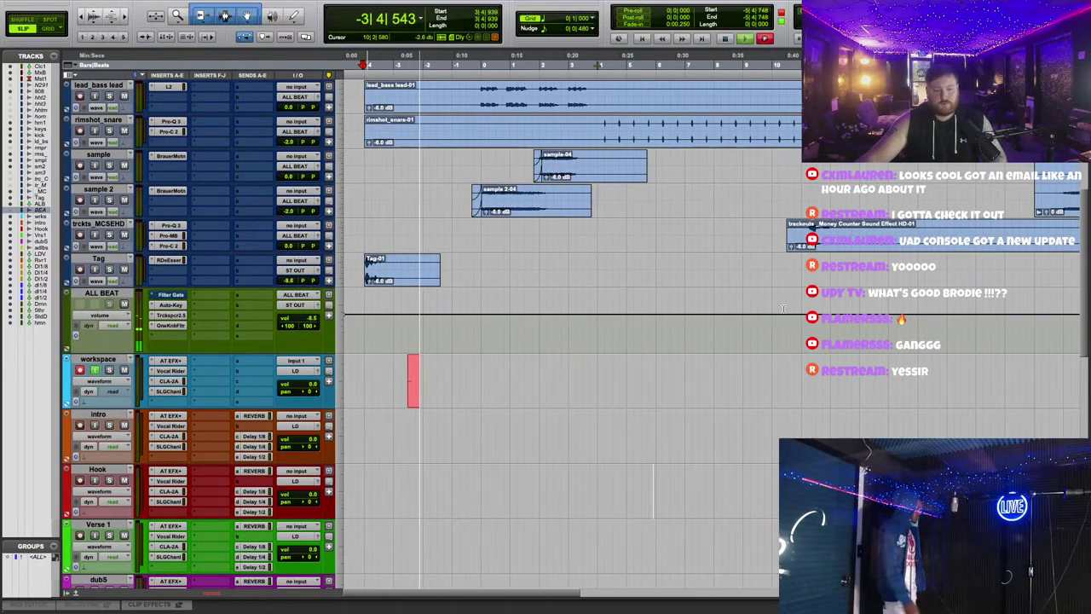
key("super+bracketleft")
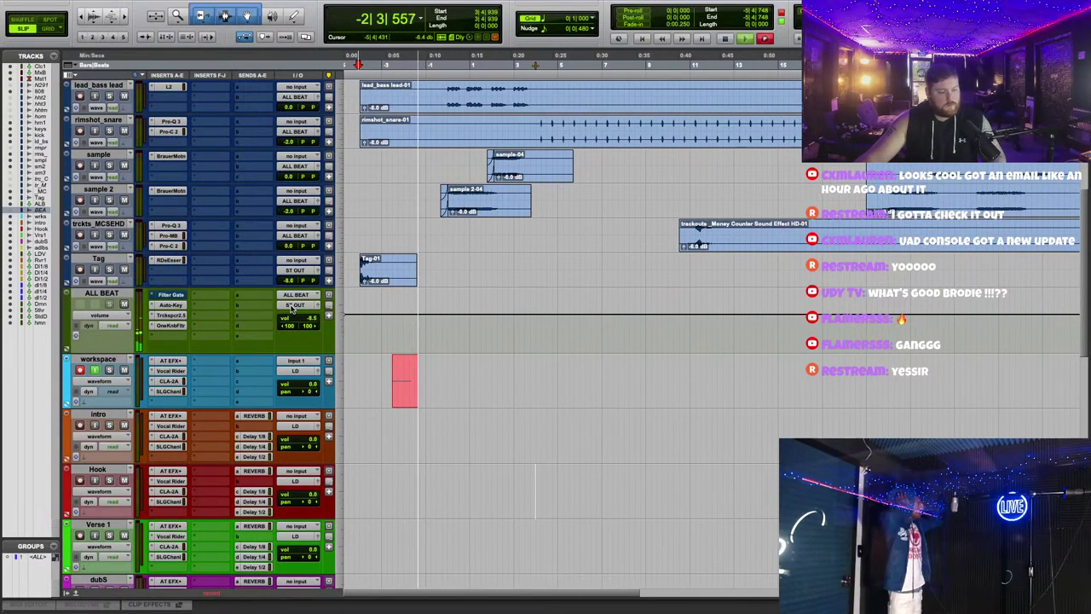
Step: Finish the workspace take, drag it onto the Hook track, and trim its start
right_click(174, 295)
key("Escape")
scroll(592, 421, "down", 3)
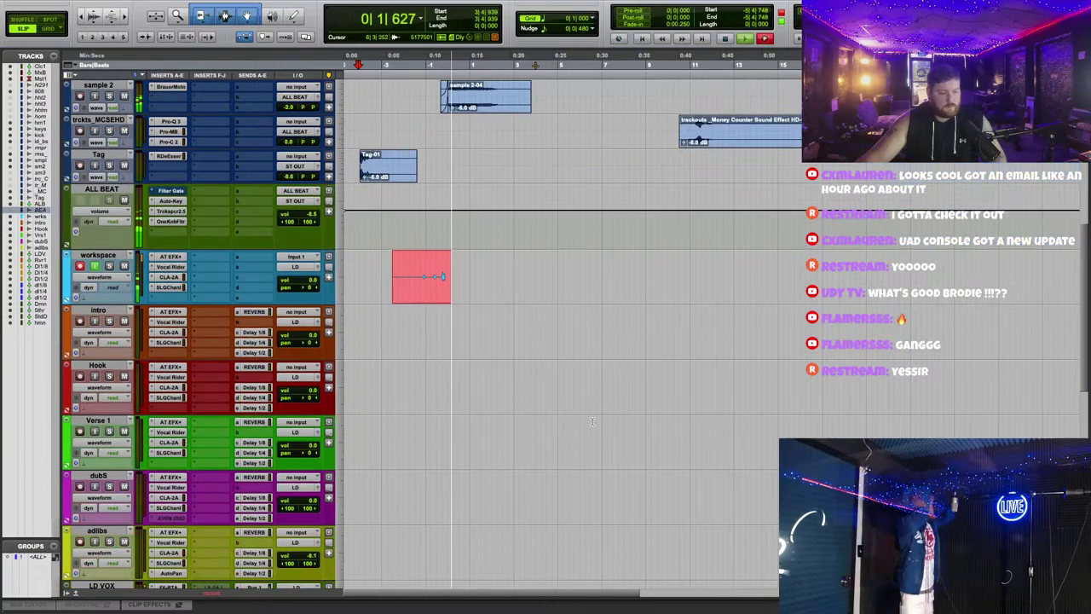
key("super+bracketright")
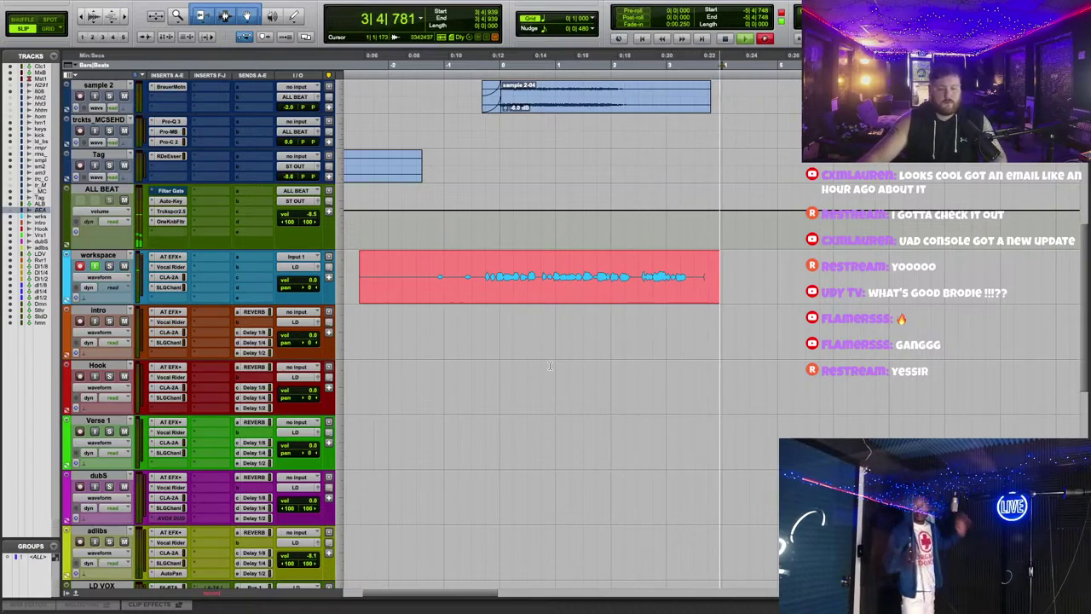
key("space")
left_click_drag(434, 269, 434, 379)
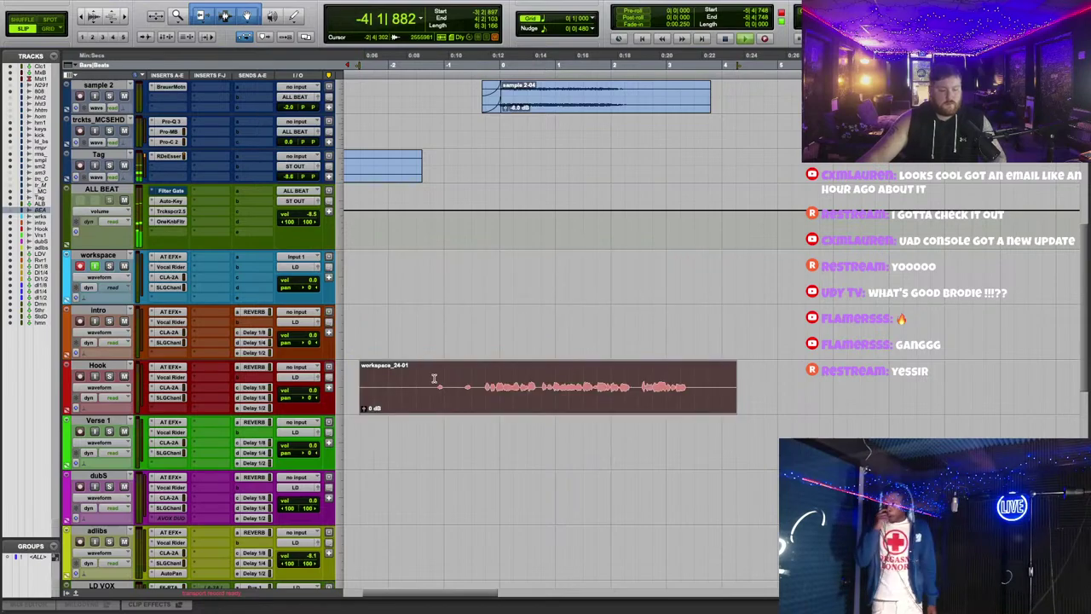
left_click(434, 378)
key("a")
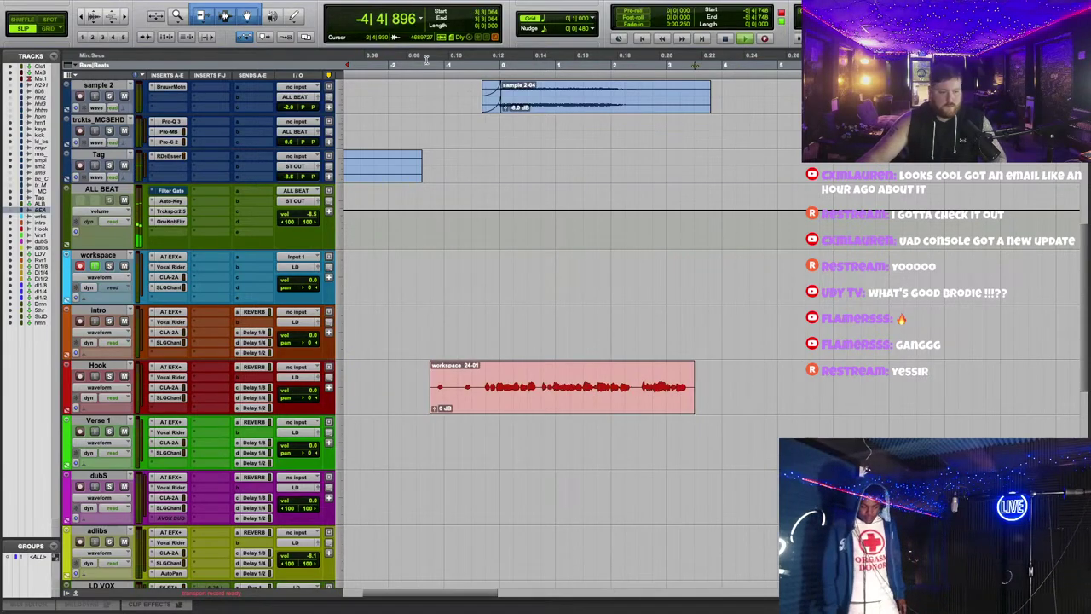
key("space")
key("super+bracketright")
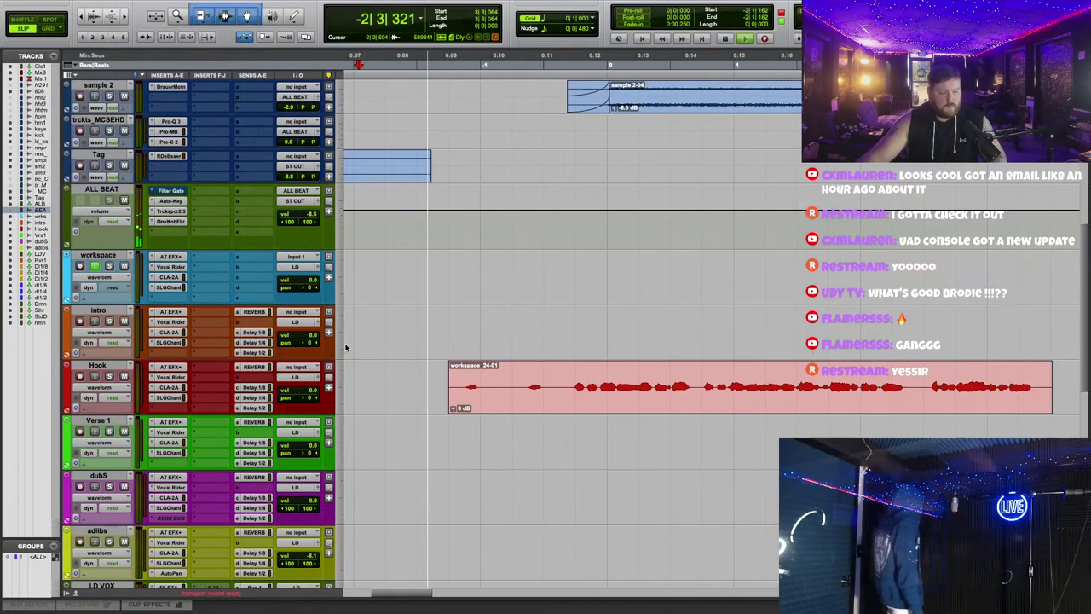
Step: Widen the Hook Vocal Rider range to 11.5, trimming the clip start at the playhead
scroll(345, 347, "down", 3)
scroll(345, 347, "right", 2)
left_click(170, 307)
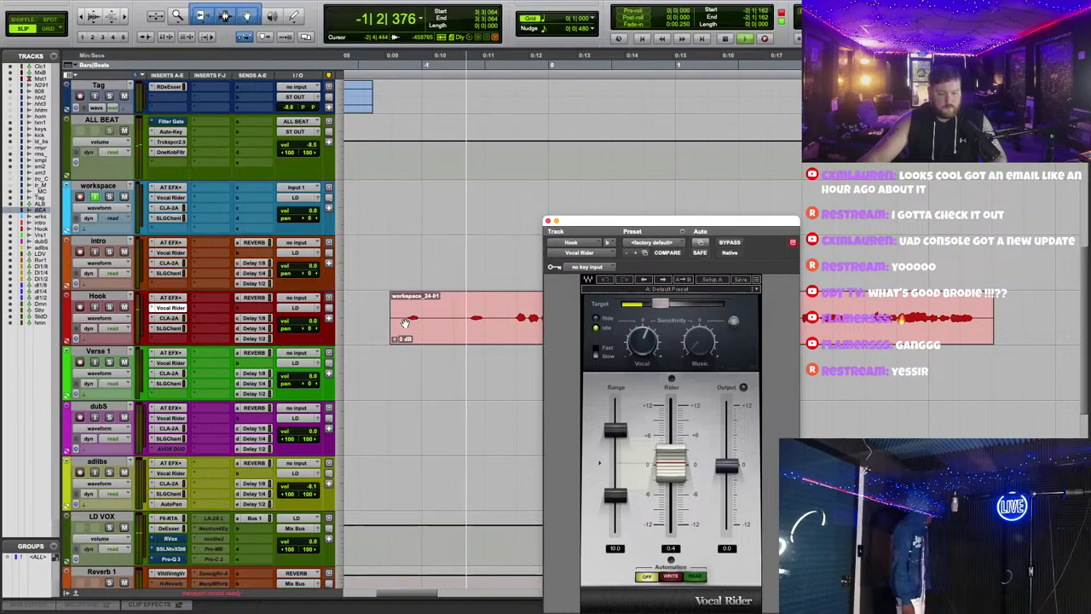
key("a")
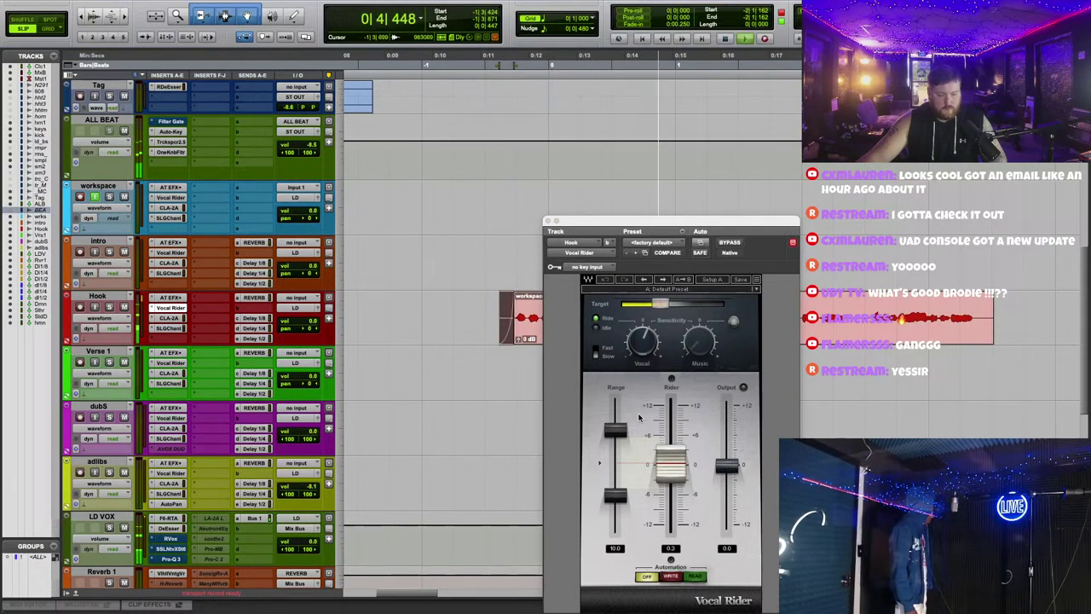
left_click_drag(614, 430, 614, 428)
left_click_drag(614, 495, 615, 501)
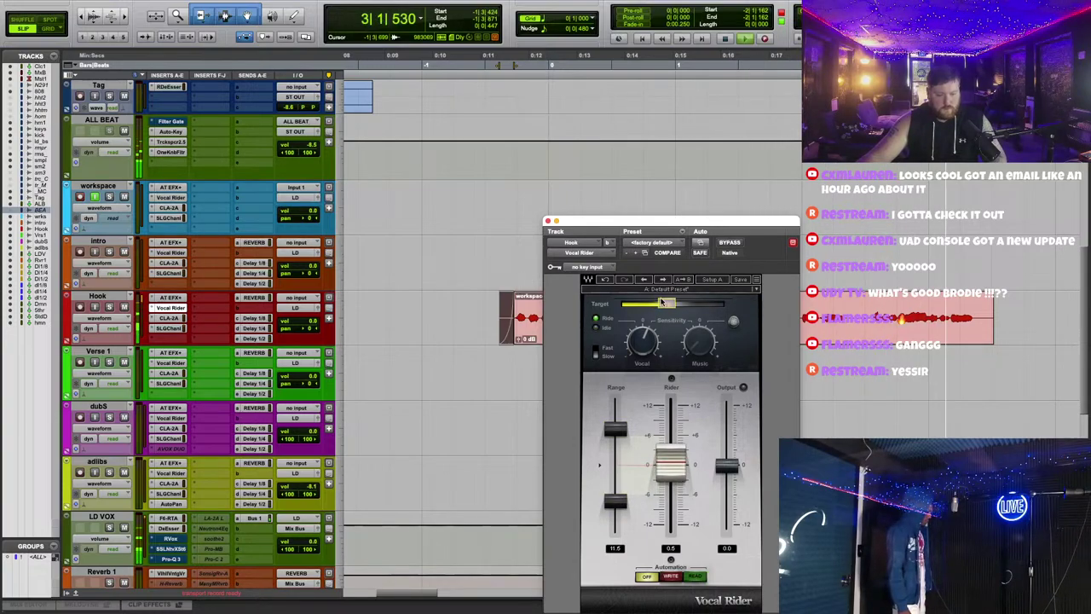
left_click(174, 308)
Step: Open the Hook CLA-2A and clear the old workspace_24-01 clip from Hook
left_click(179, 317)
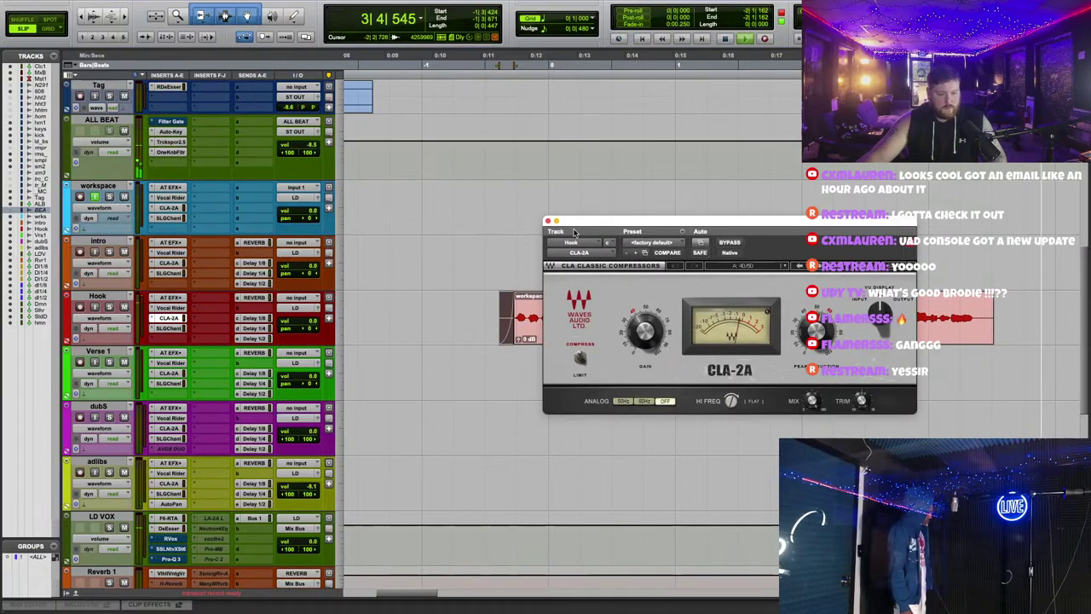
left_click_drag(581, 221, 589, 388)
key("ctrl+bracketleft")
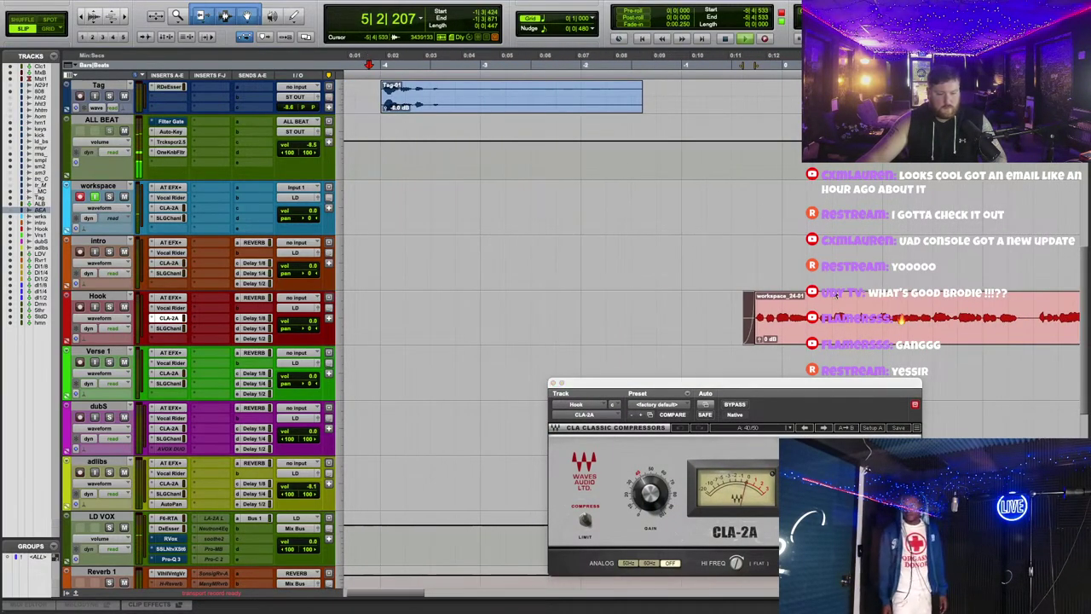
right_click(873, 332)
left_click(916, 401)
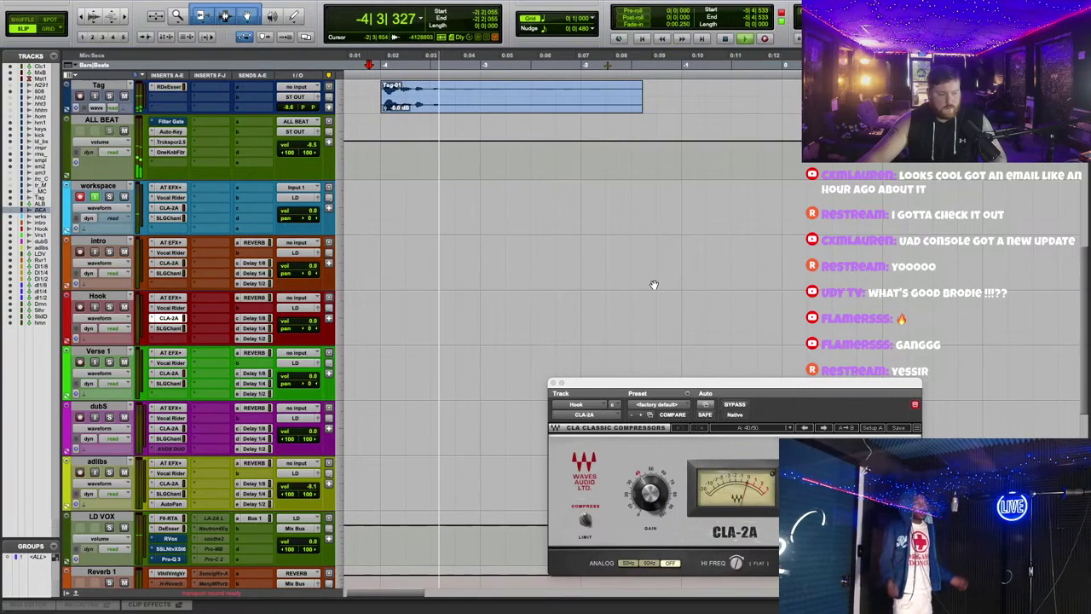
left_click(552, 384)
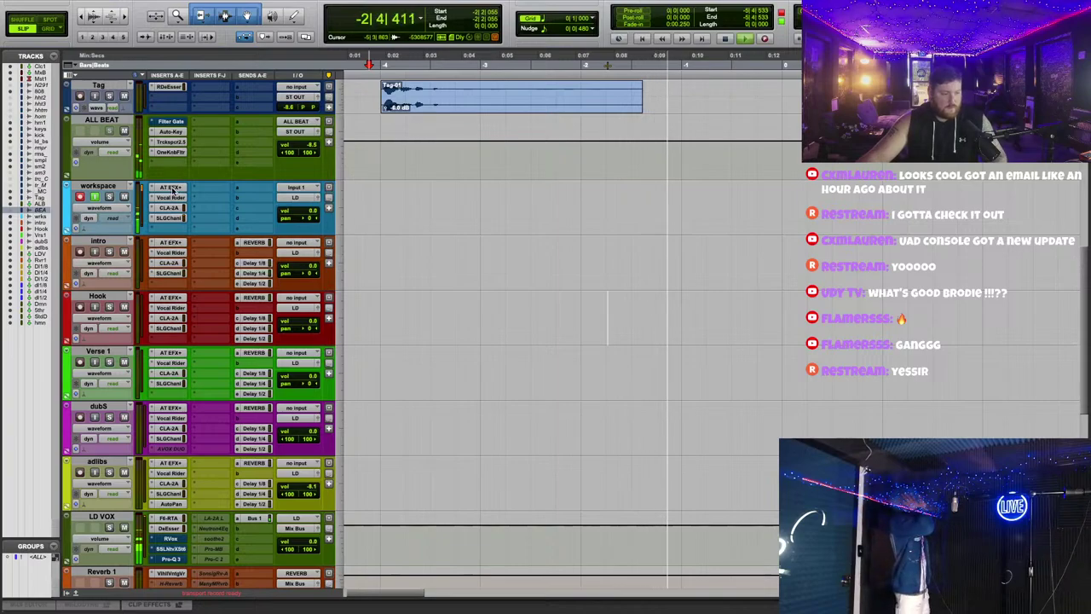
Step: Record take workspace_25-01, move it onto Hook, and make the ALL BEAT track taller
key("super+shift+space")
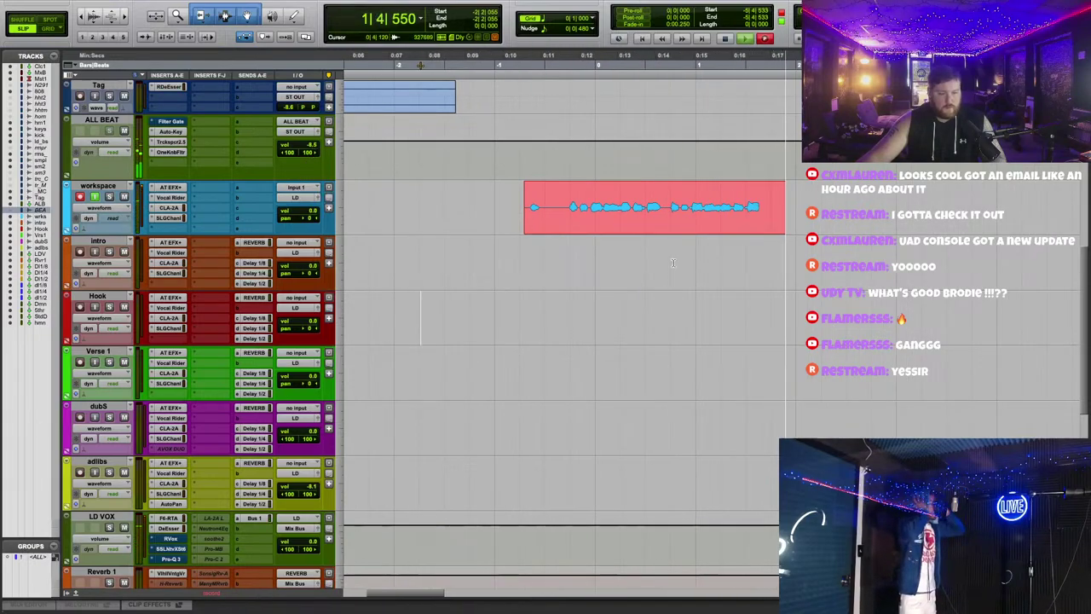
key("space")
left_click_drag(612, 209, 612, 324)
key("space")
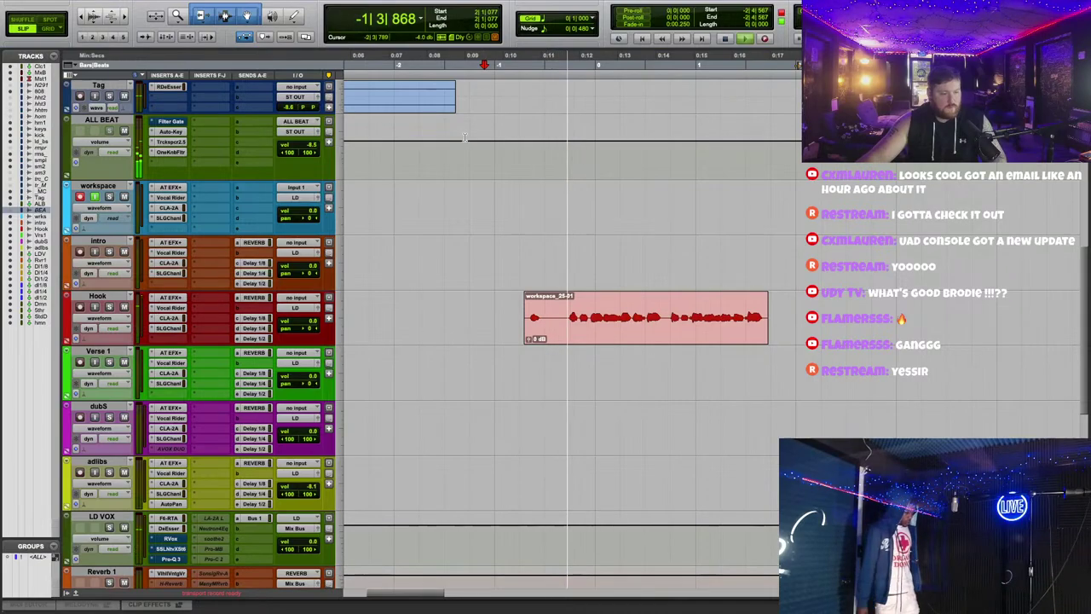
left_click_drag(145, 181, 147, 249)
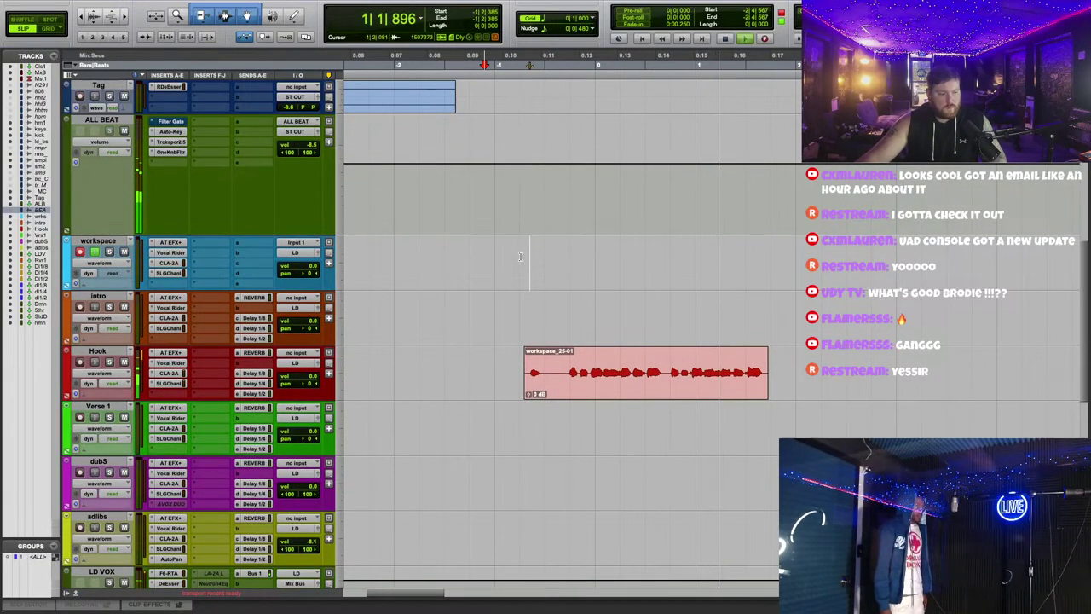
scroll(528, 258, "down", 3)
left_click(764, 38)
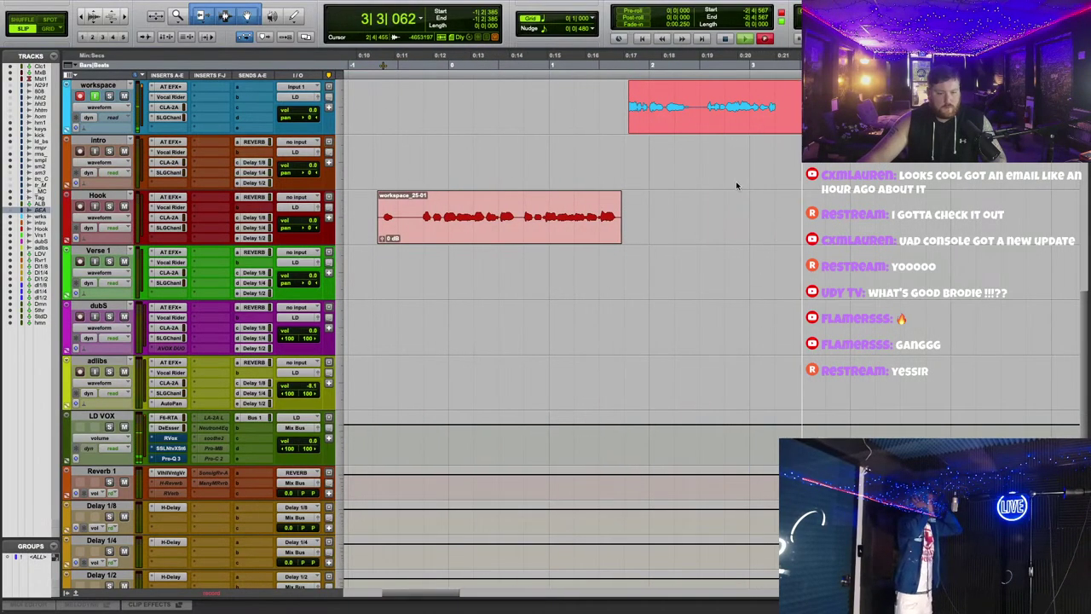
Step: Stop recording, move the new take down, and duplicate the Hook track
key("space")
key("space")
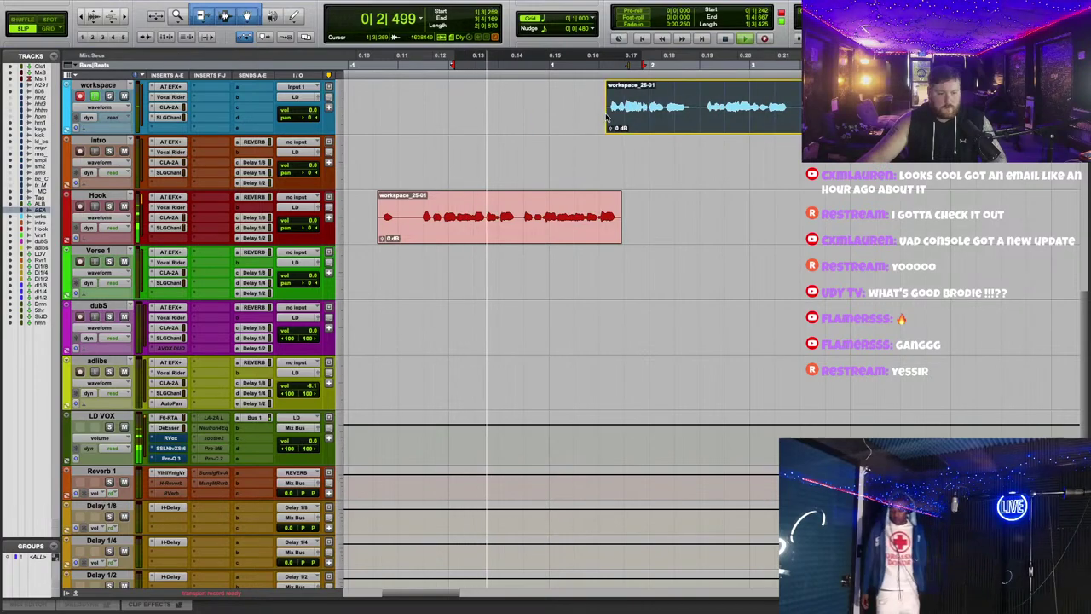
left_click_drag(641, 109, 639, 177)
right_click(106, 195)
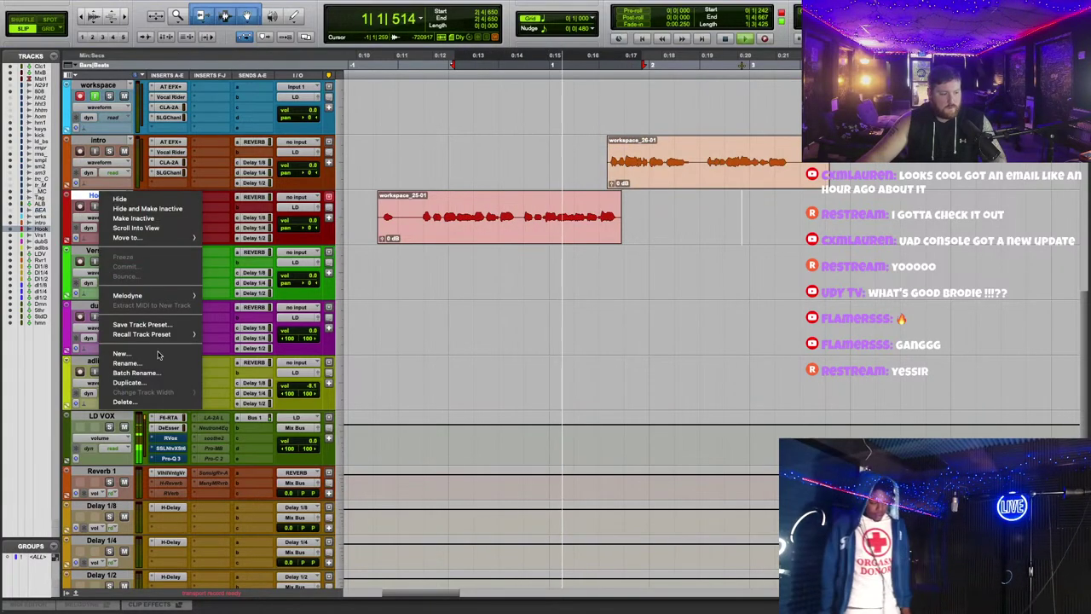
left_click(157, 384)
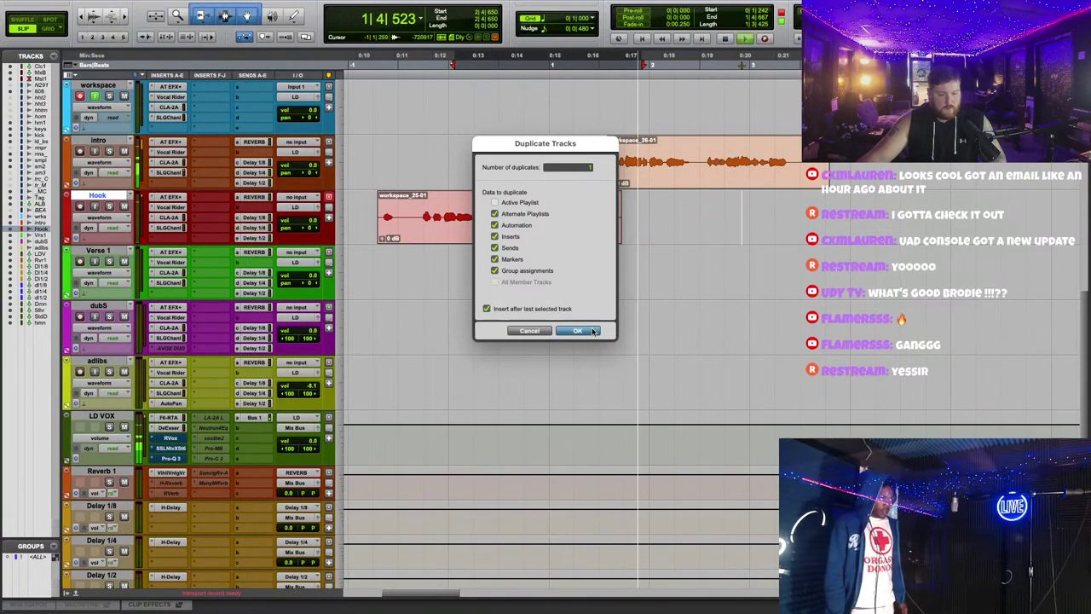
key("Return")
Step: Move workspace_26-01 onto Hook .dup1, trim its end, and place the workspace track below it
left_click_drag(650, 179, 649, 290)
key("space")
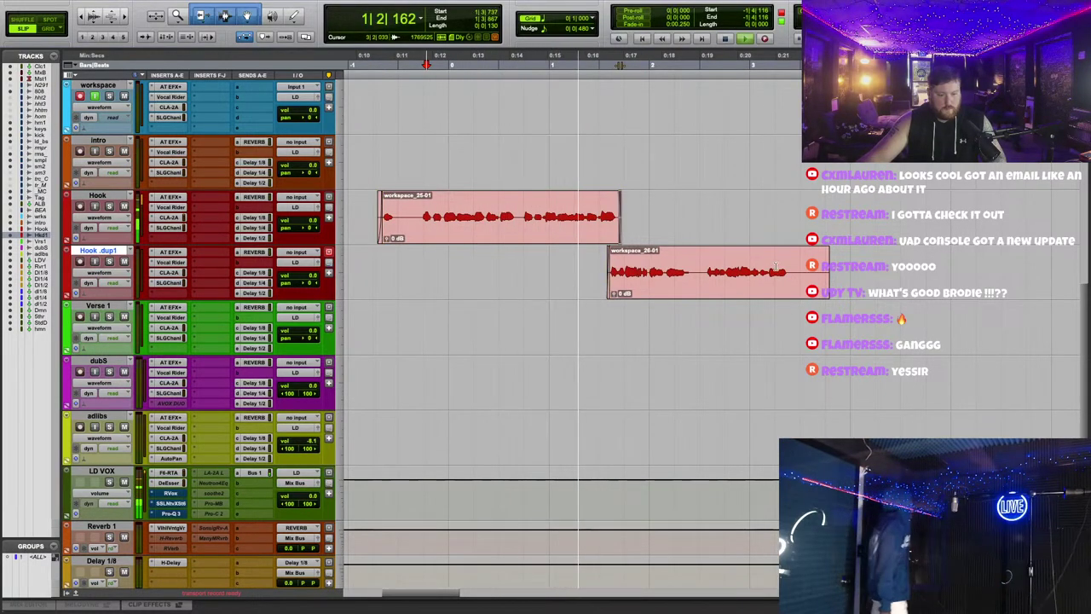
left_click(791, 261)
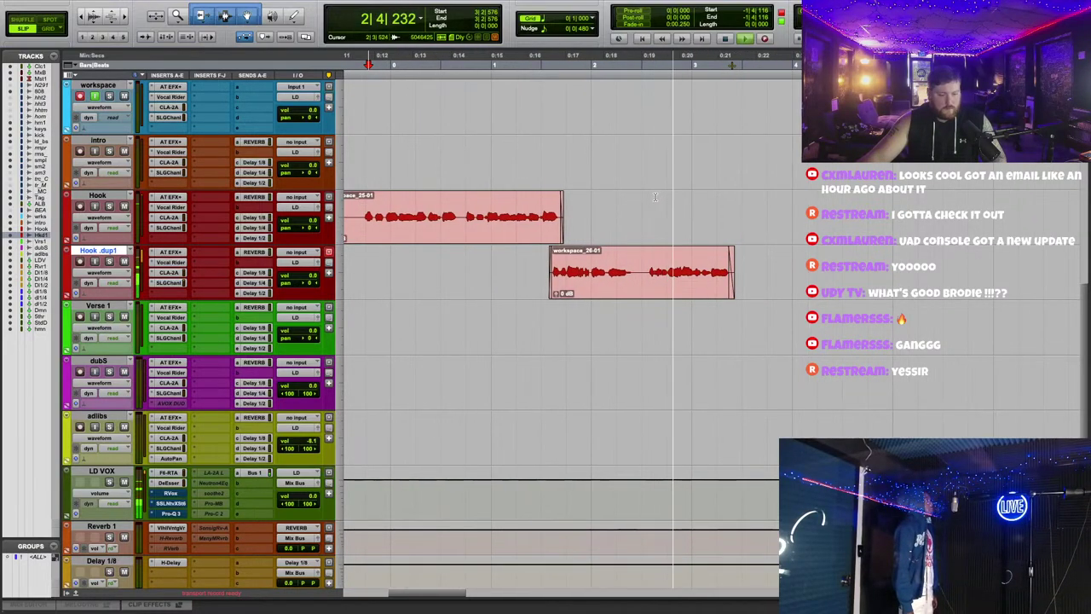
left_click(545, 247)
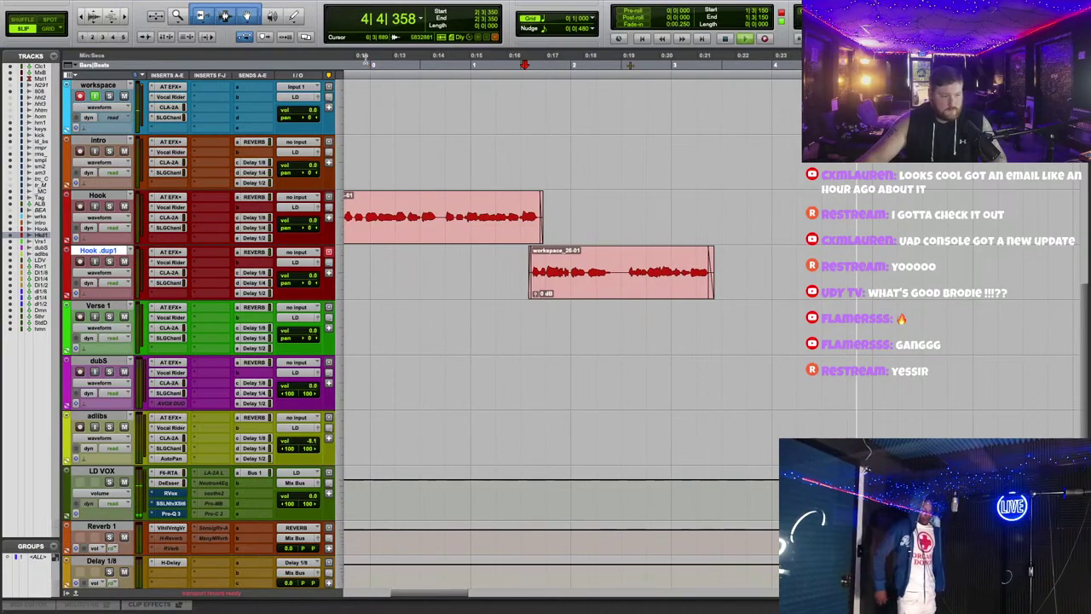
left_click(364, 56)
key("space")
left_click_drag(98, 85, 98, 273)
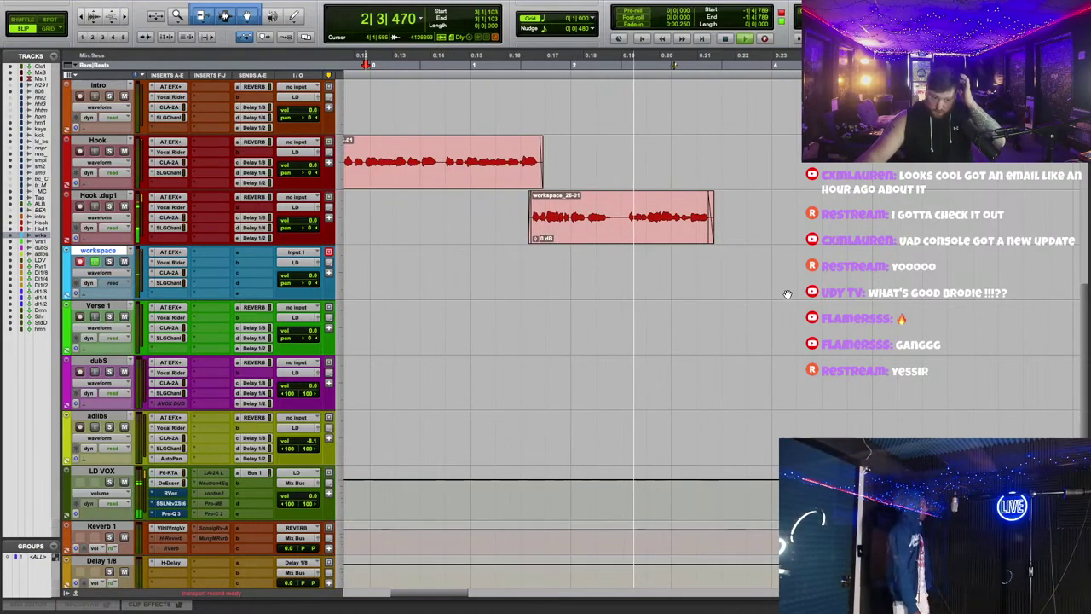
key("super+space")
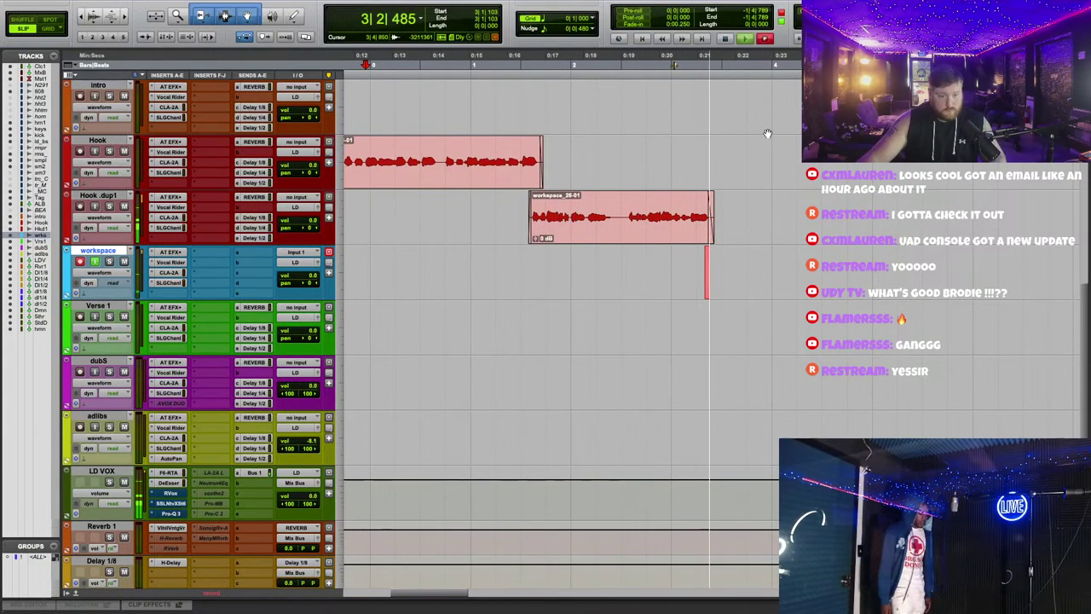
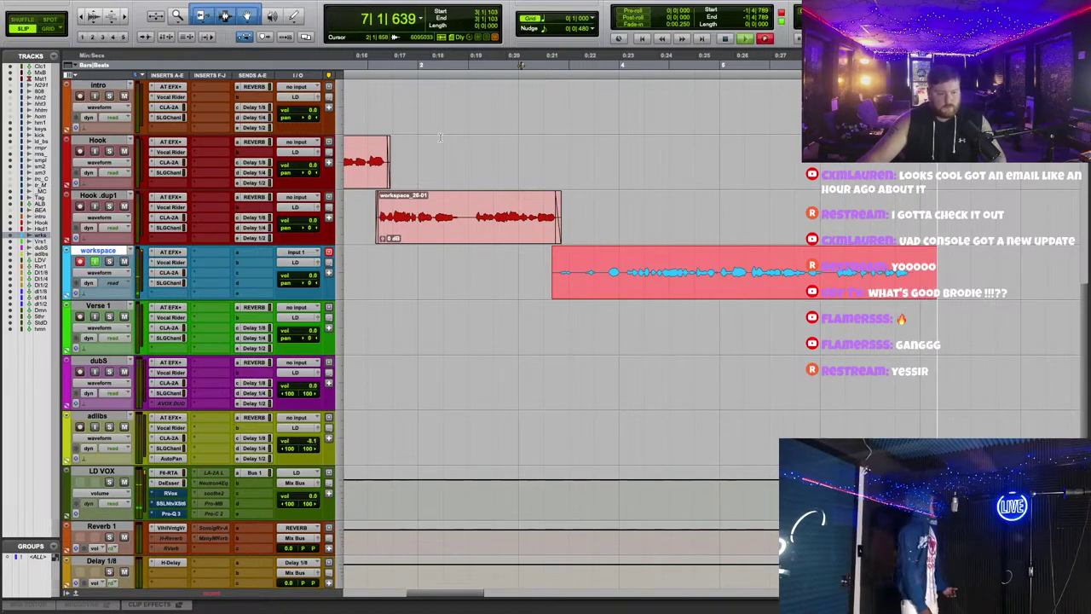
Step: Restart the record pass and review Auto-Tune retune speed on Hook, workspace and Verse 1
key("super+period")
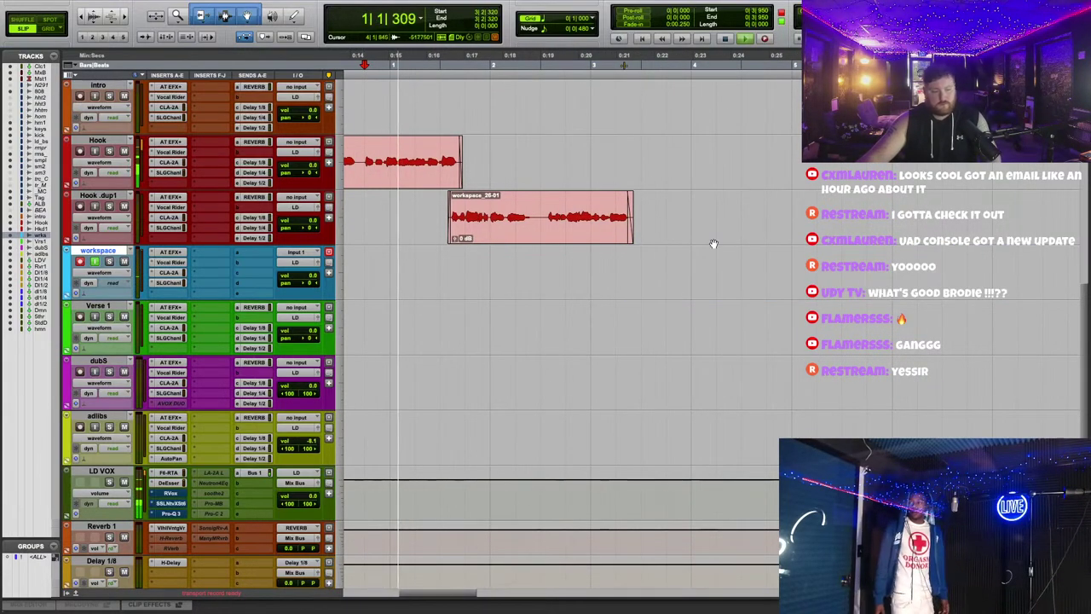
left_click(170, 141)
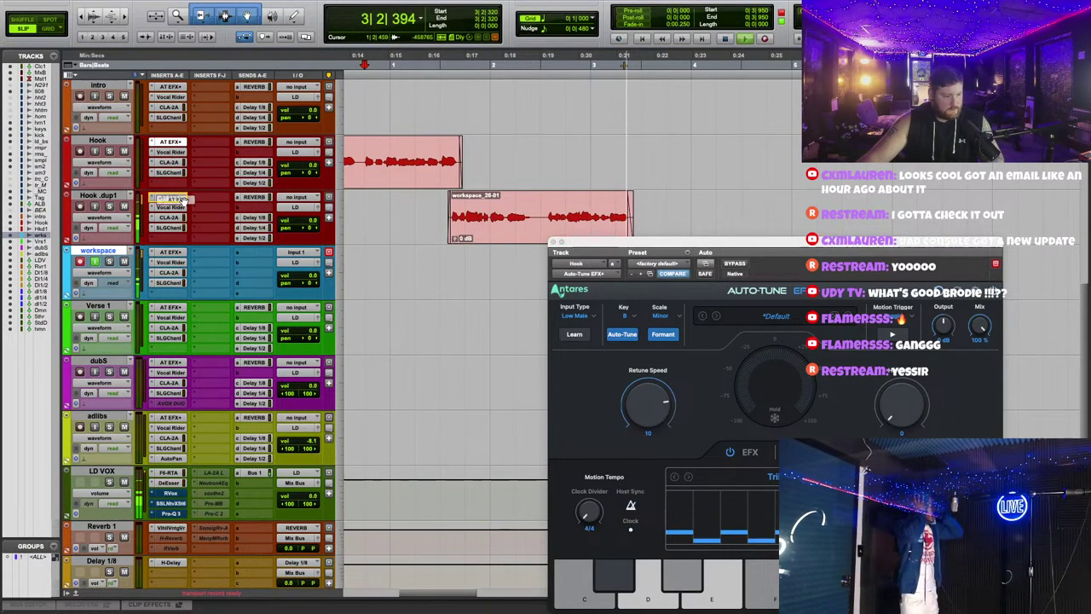
left_click(170, 252)
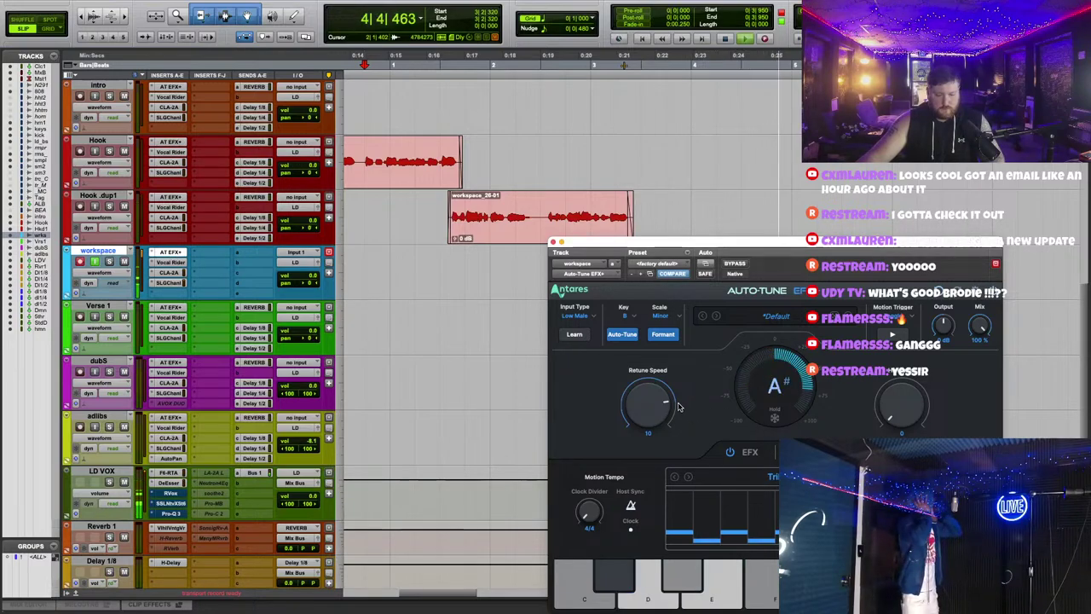
left_click_drag(648, 417, 645, 412)
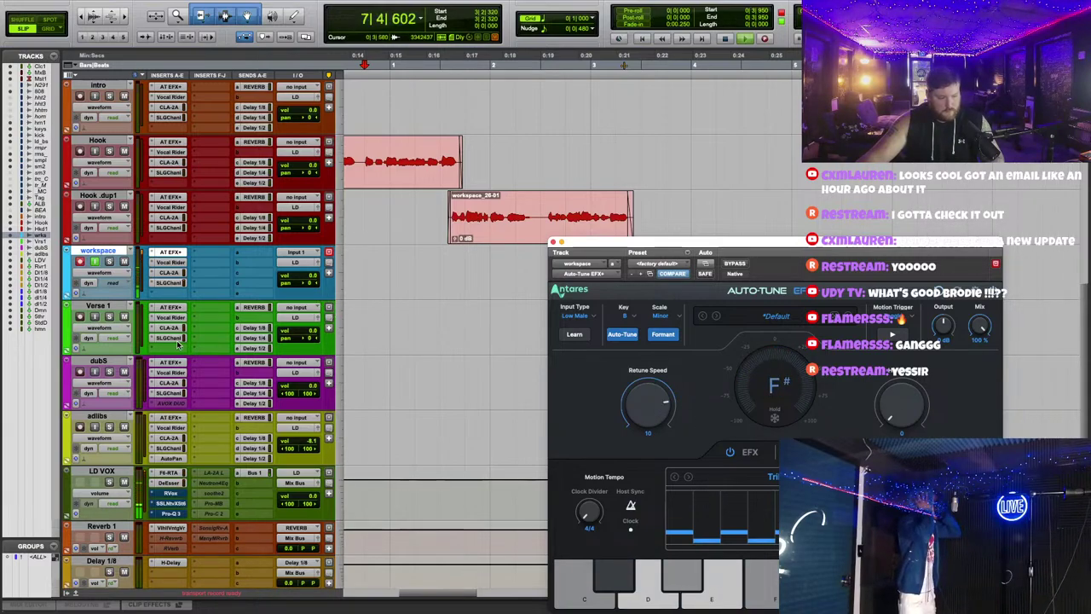
left_click(170, 307)
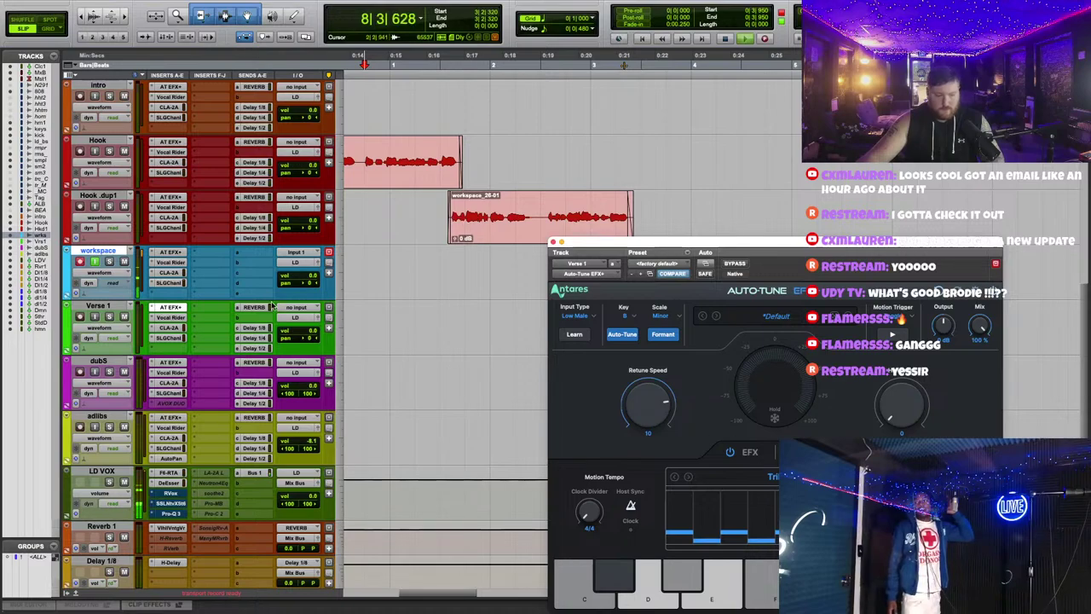
left_click(441, 282)
Step: Set the workspace track's Auto-Tune EFX+ insert to Make Inactive, start playback and close the plugin window
right_click(177, 254)
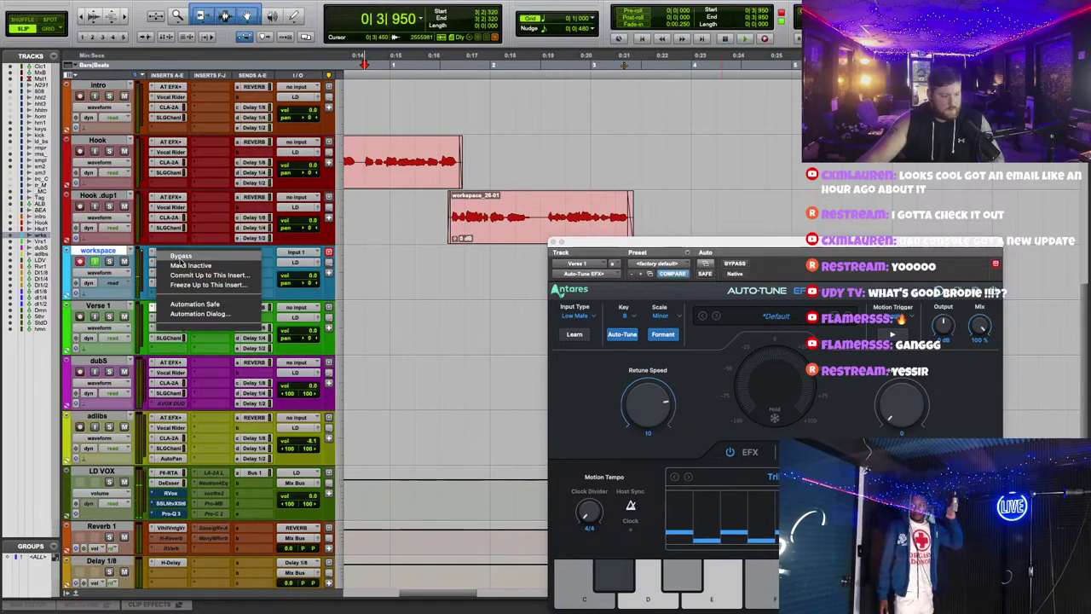
left_click(194, 274)
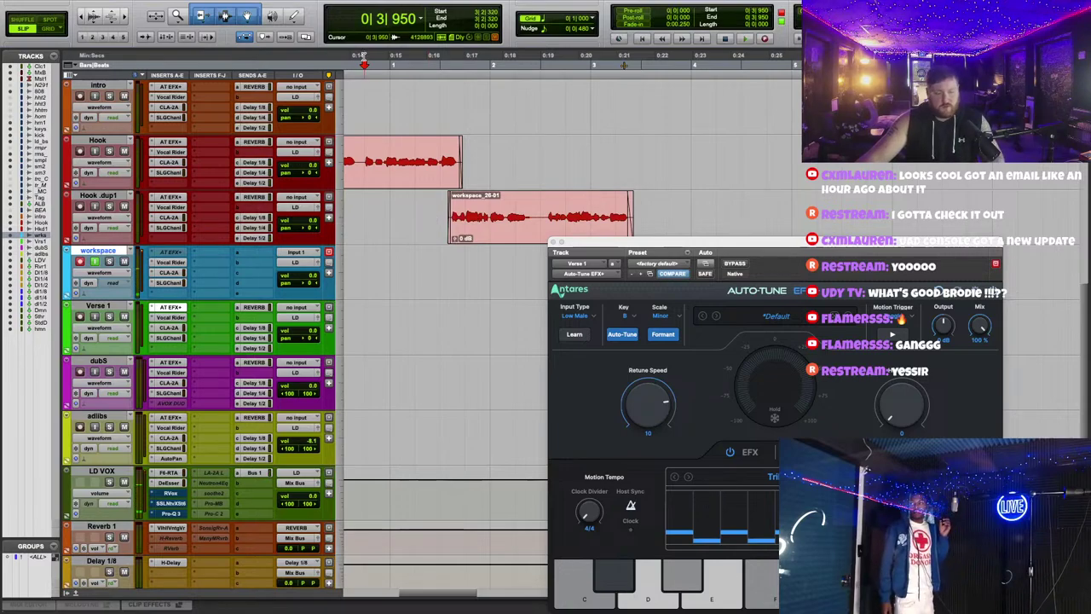
key("space")
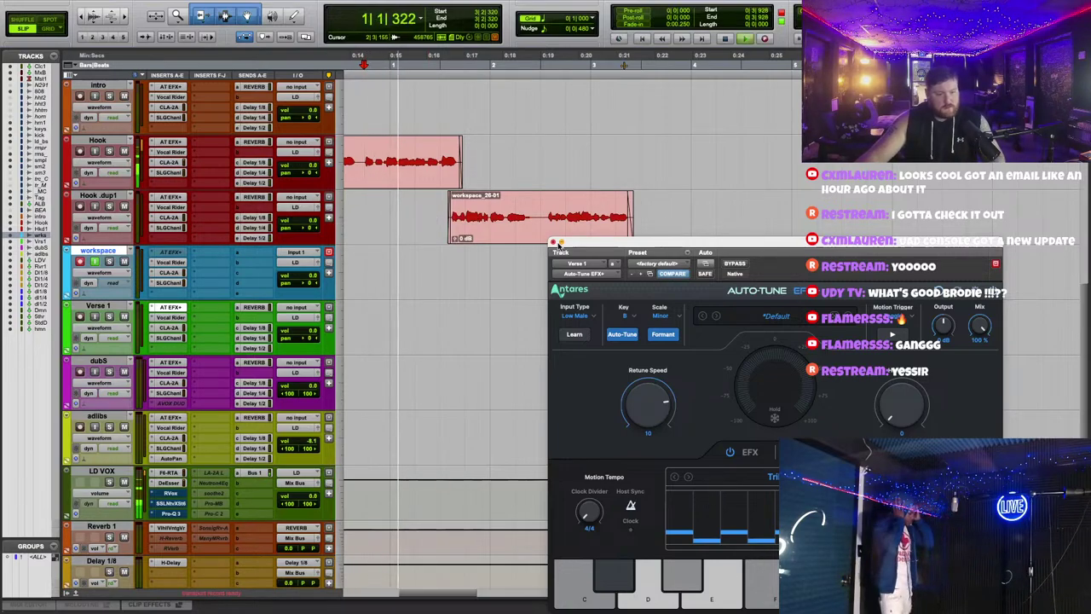
left_click(556, 242)
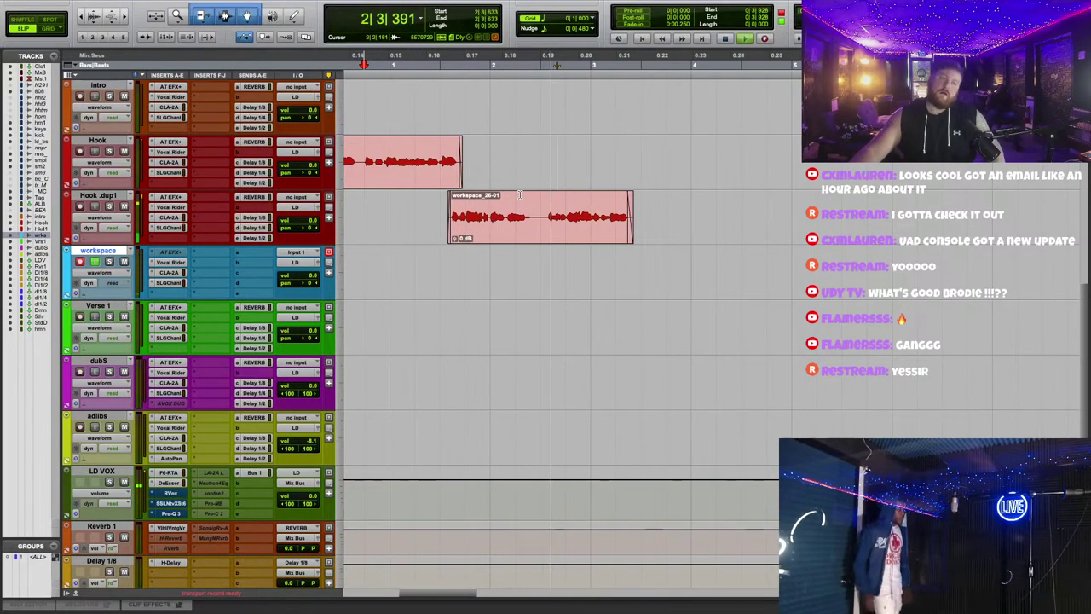
Step: Start recording a new take on the workspace track
key("shift+r")
scroll(733, 236, "down", 1)
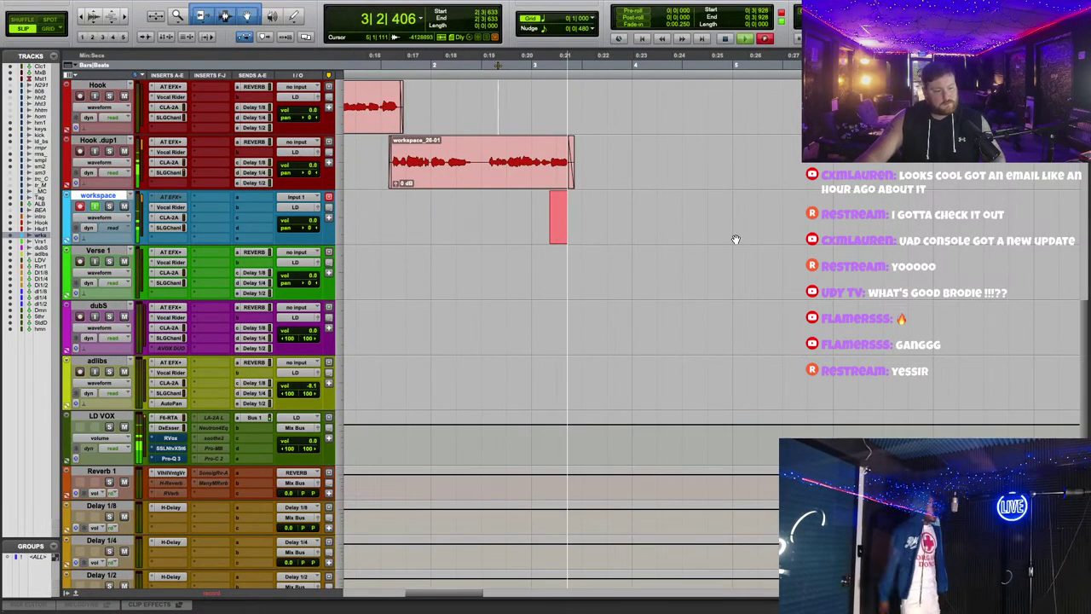
scroll(704, 282, "up", 1)
scroll(728, 296, "down", 1)
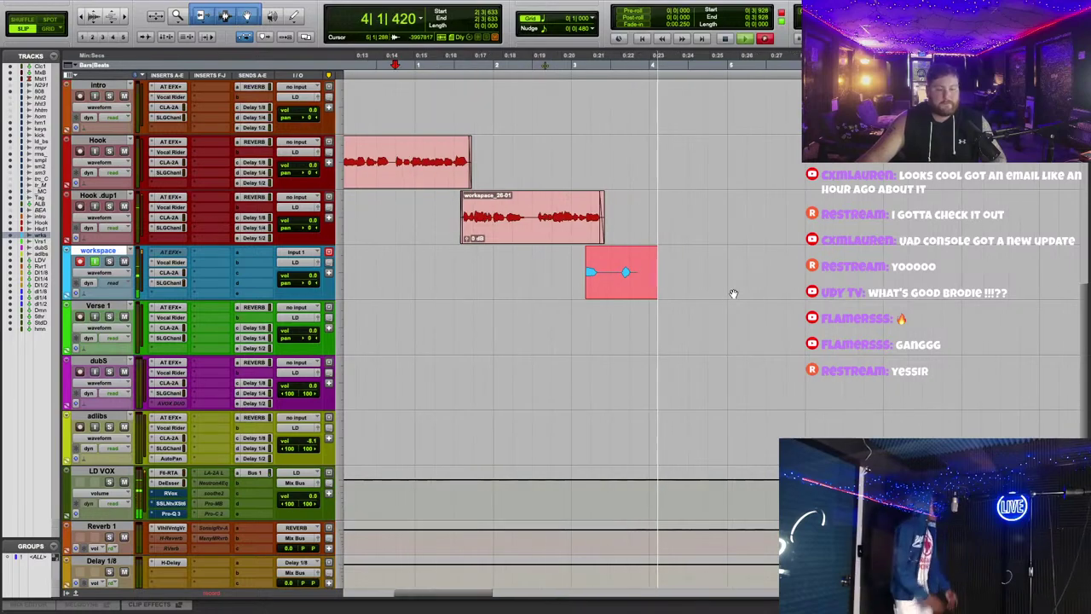
scroll(733, 296, "down", 1)
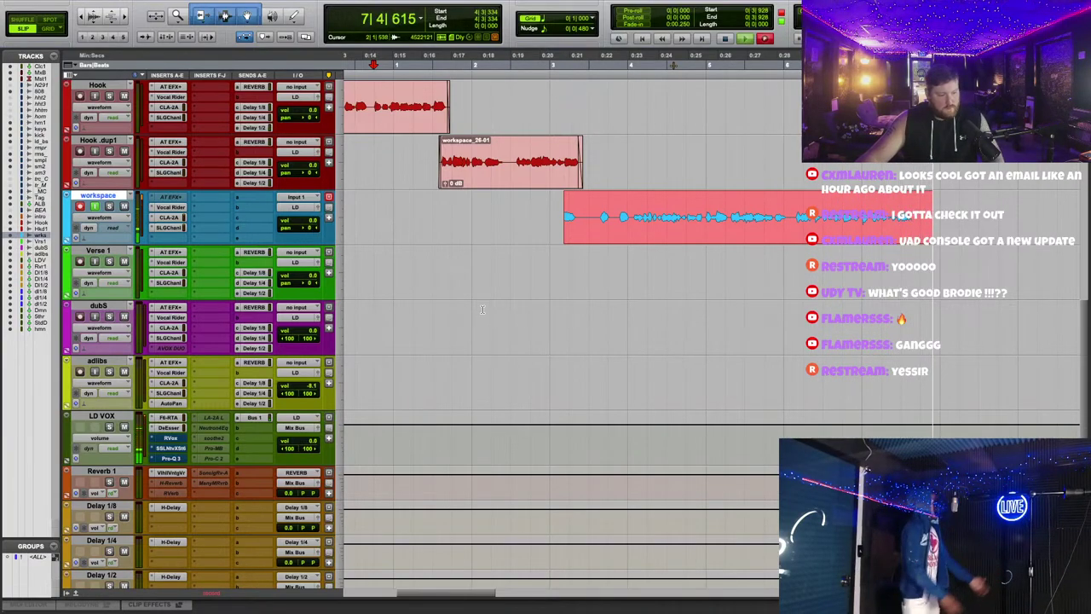
Step: Check Verse 1's Auto-Tune, then drag the new workspace_28-01 take down onto Verse 1
left_click(170, 253)
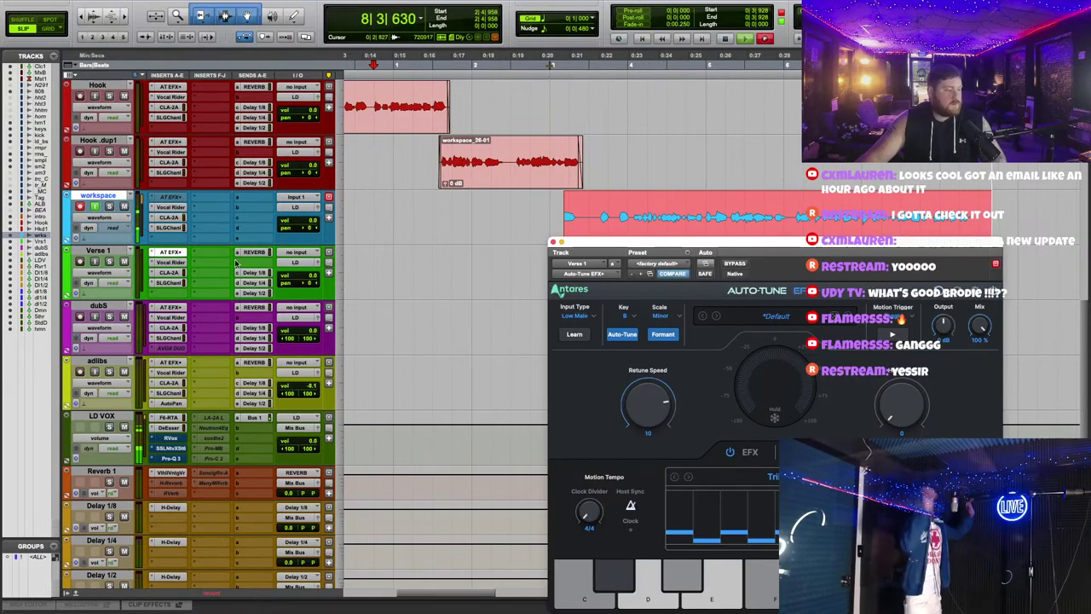
left_click_drag(665, 243, 595, 195)
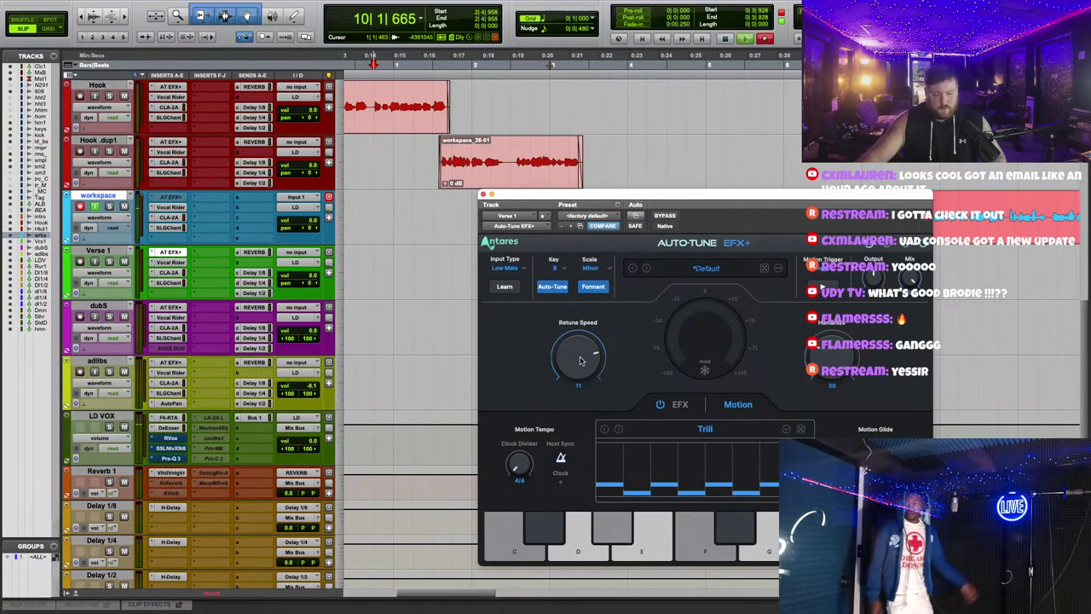
left_click(483, 195)
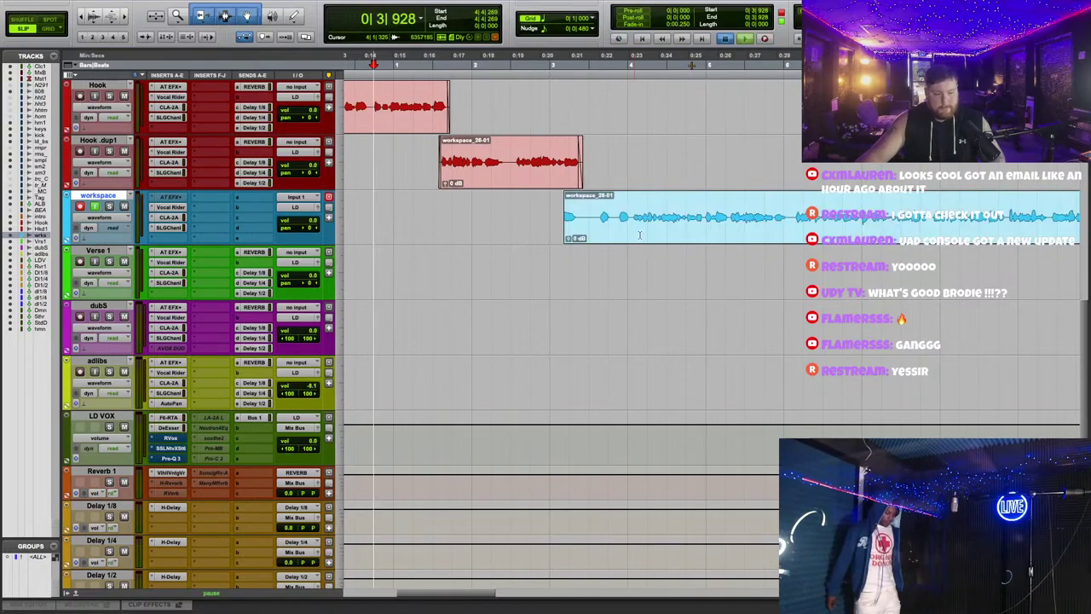
left_click_drag(555, 217, 498, 273)
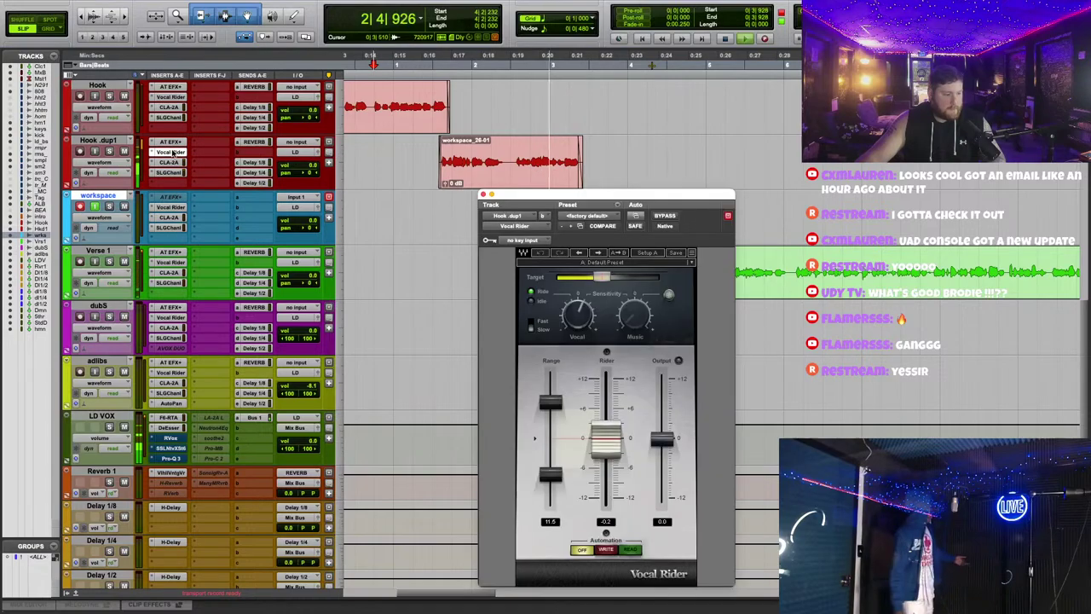
Step: Inspect Hook .dup1's Vocal Rider and the Verse 1 and workspace CLA-2A windows, closing each
left_click(170, 151)
left_click_drag(182, 268, 183, 208)
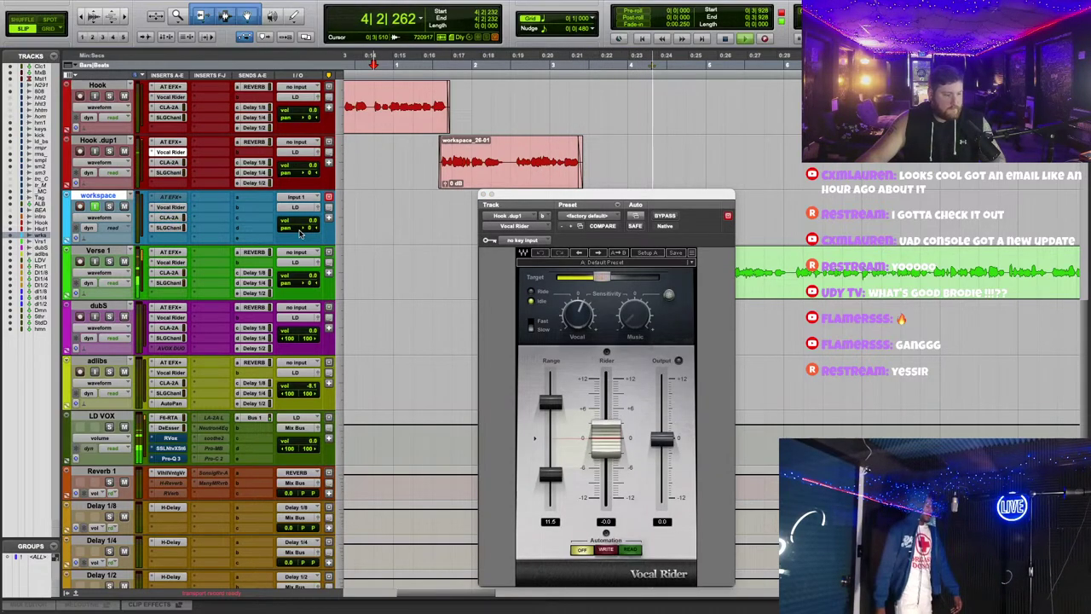
left_click(491, 194)
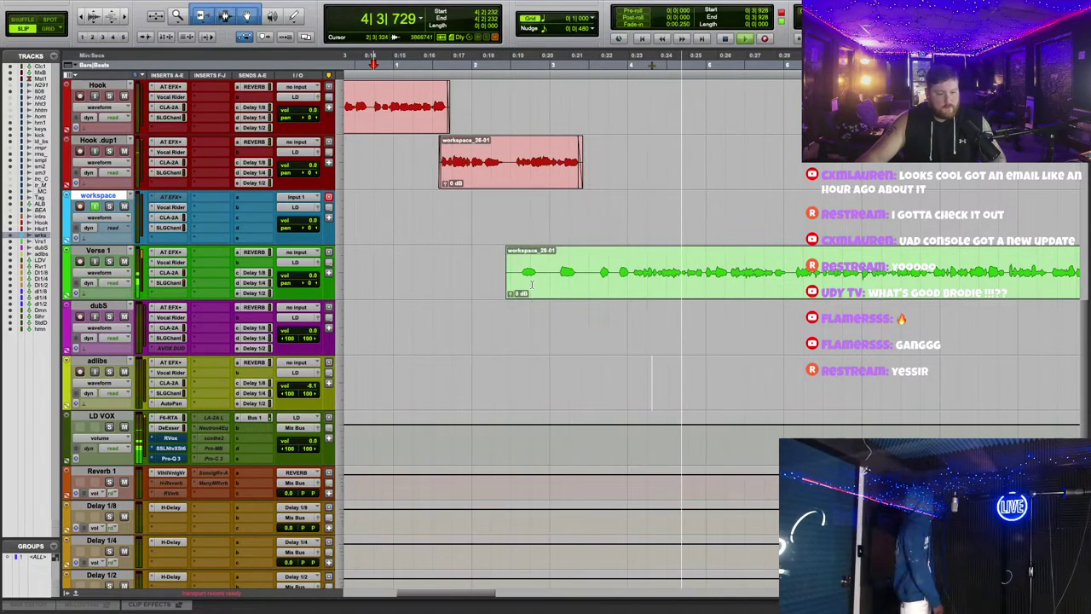
left_click(170, 271)
left_click_drag(636, 204, 637, 320)
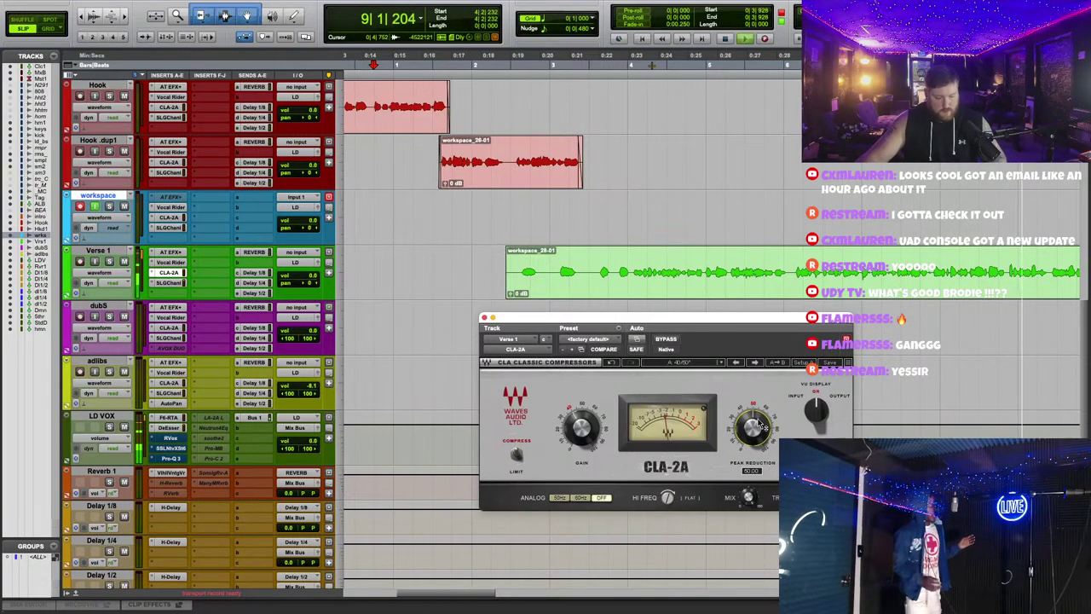
left_click(174, 224)
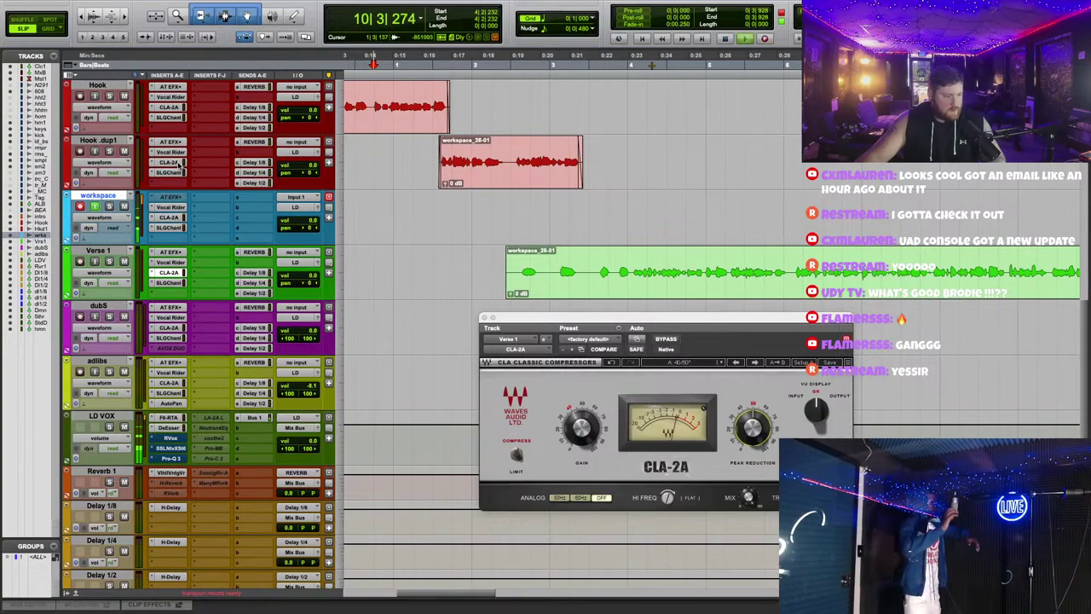
left_click(483, 318)
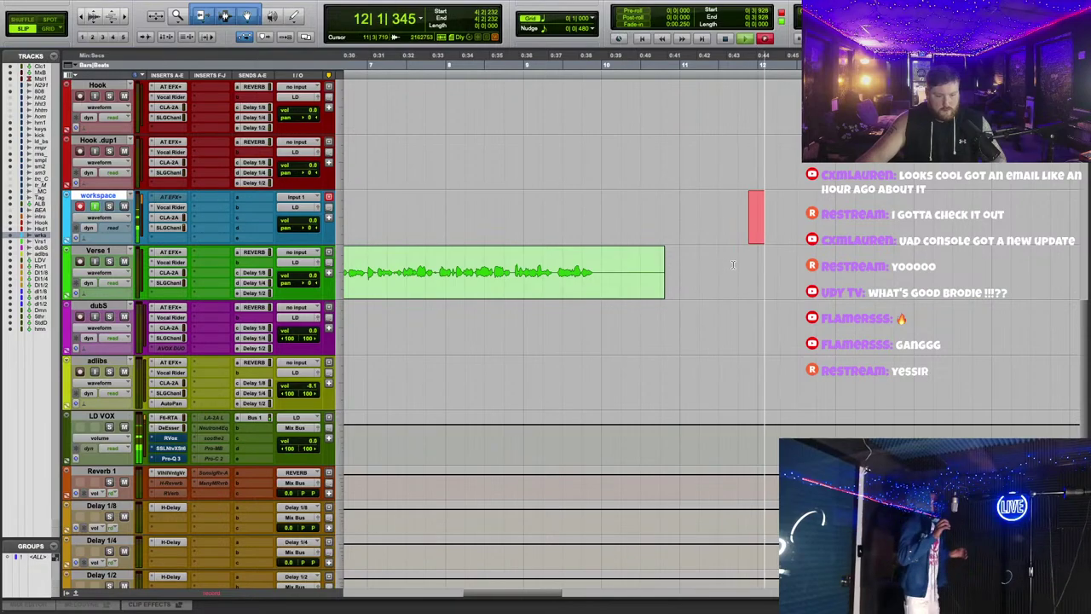
Step: Delete the tail end of the Verse 1 clip
left_click_drag(732, 265, 604, 271)
key("Delete")
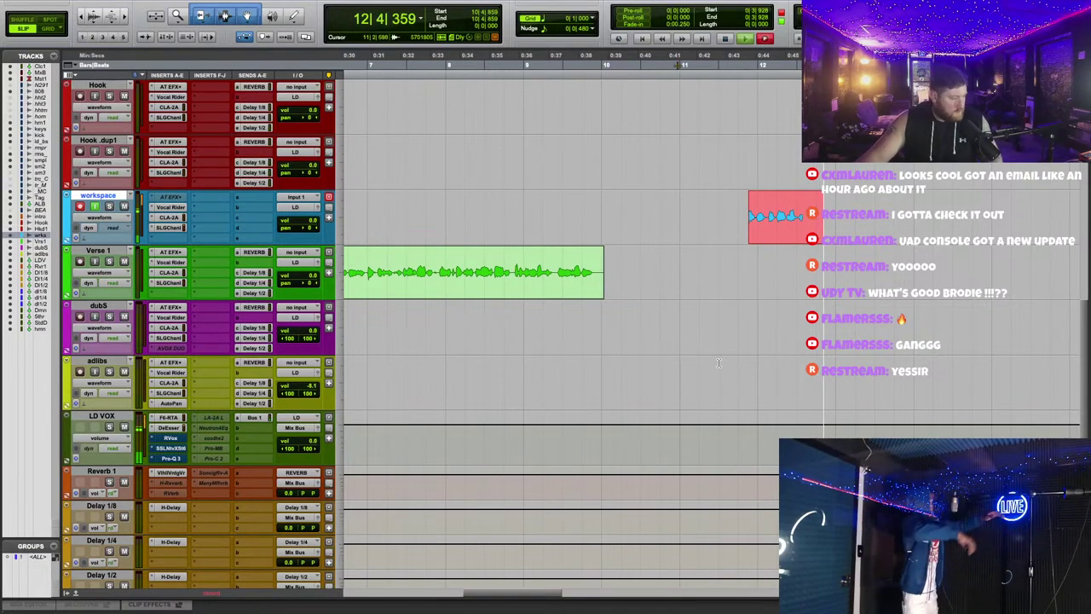
left_click(738, 374)
scroll(750, 383, "down", 2)
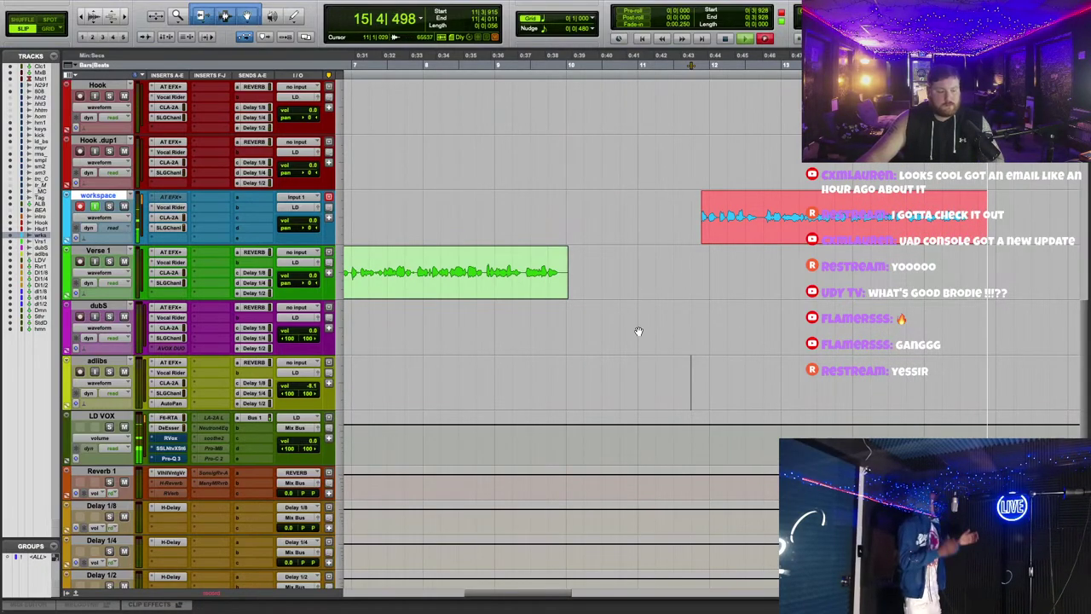
Step: Check Verse 1's Auto-Tune settings and close the window
left_click(170, 252)
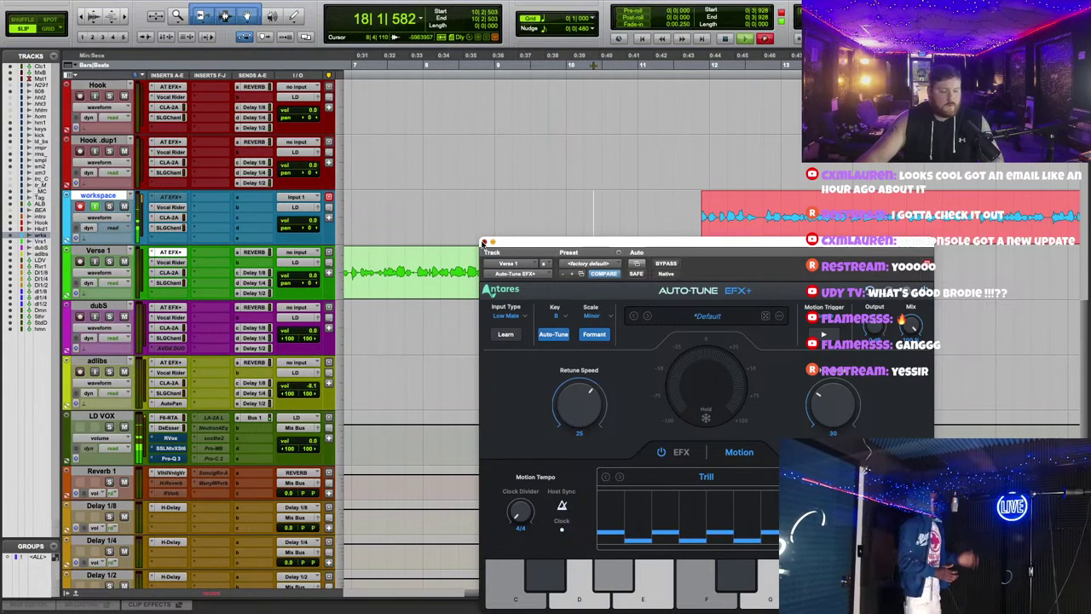
left_click(483, 242)
scroll(641, 293, "right", 2)
scroll(641, 292, "left", 6)
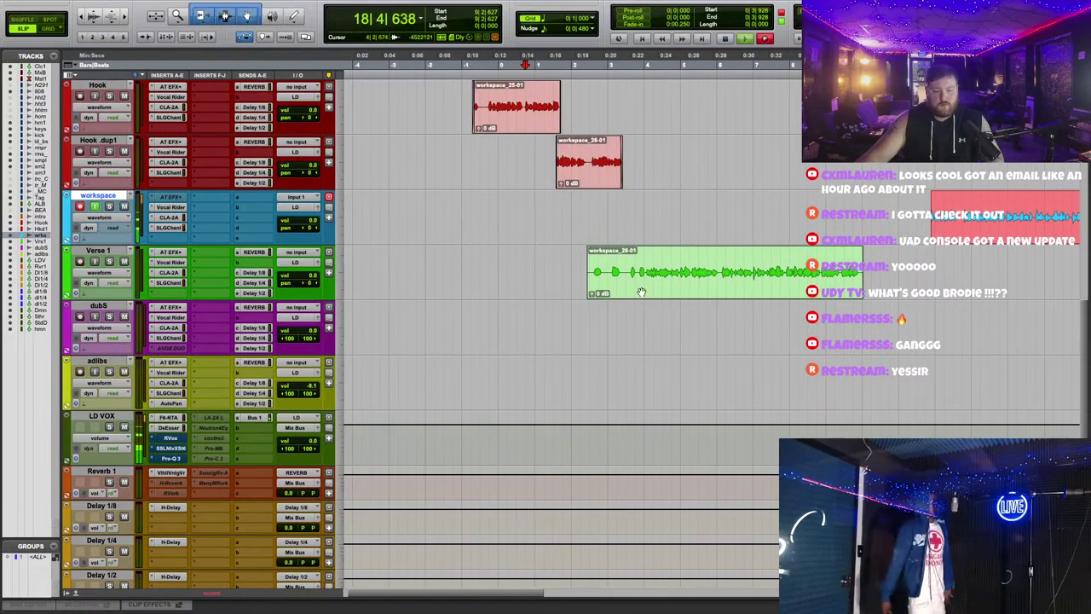
scroll(610, 268, "up", 3)
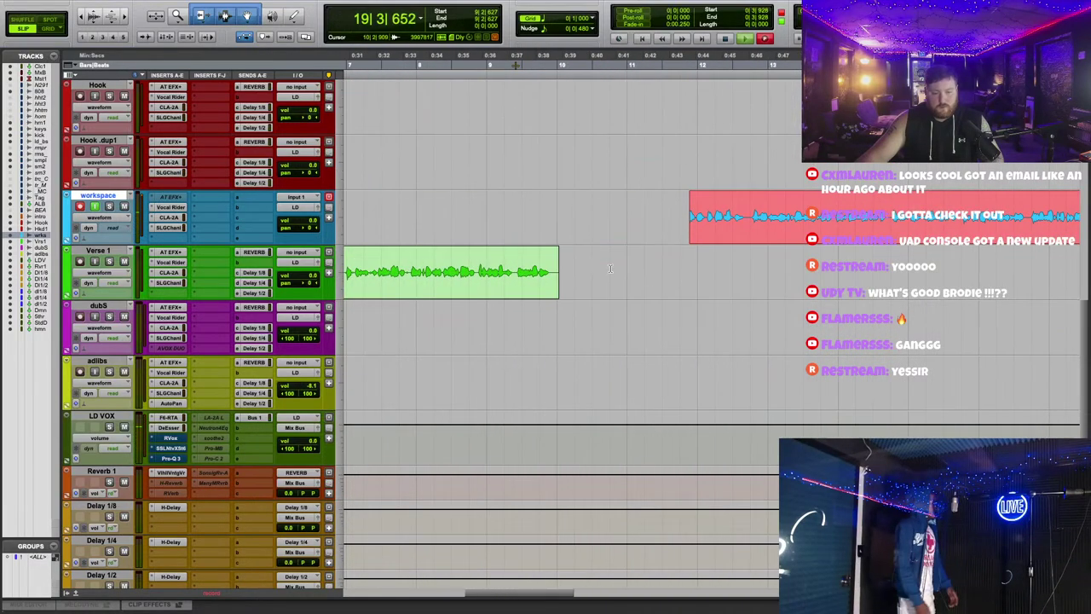
Step: Stop recording and move workspace_29-01 onto Verse 1 right after workspace_28-01
key("space")
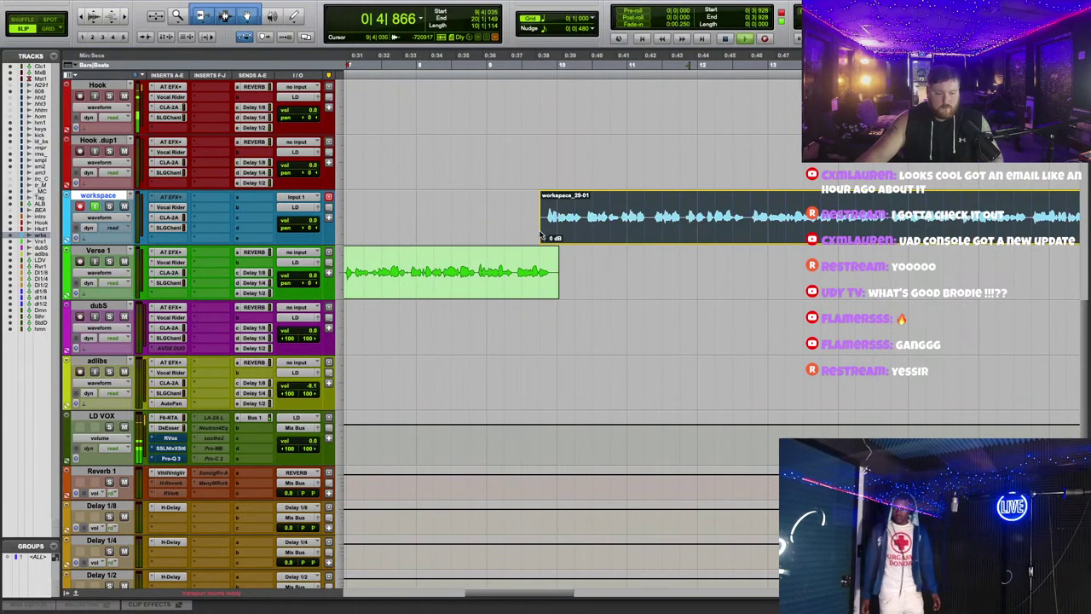
scroll(489, 124, "up", 3)
left_click(481, 124)
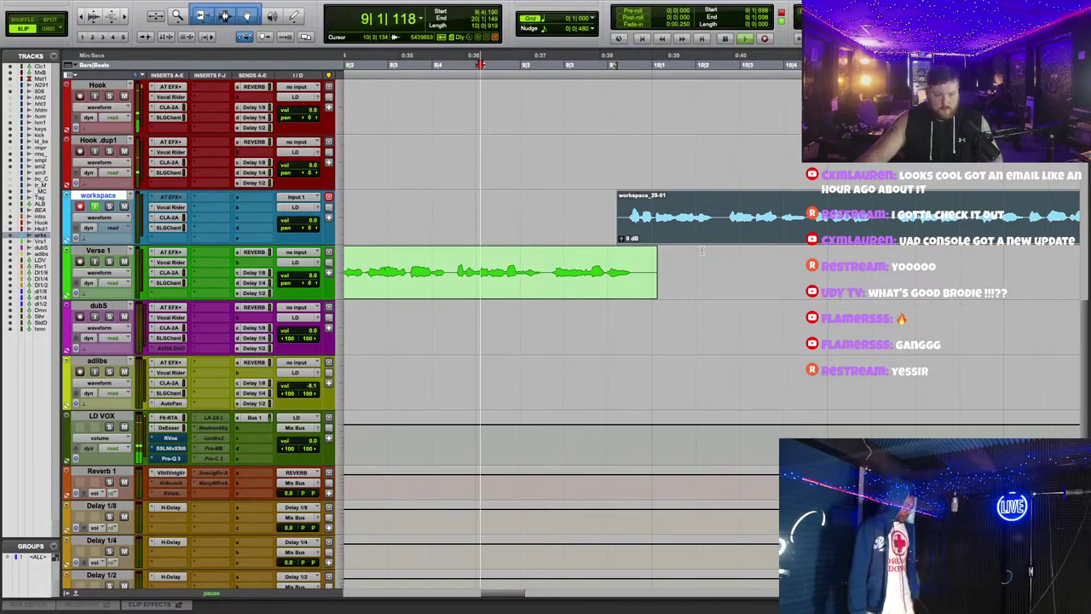
mouse_move(623, 228)
left_mouse_down()
mouse_move(619, 283)
mouse_move(641, 287)
left_mouse_up()
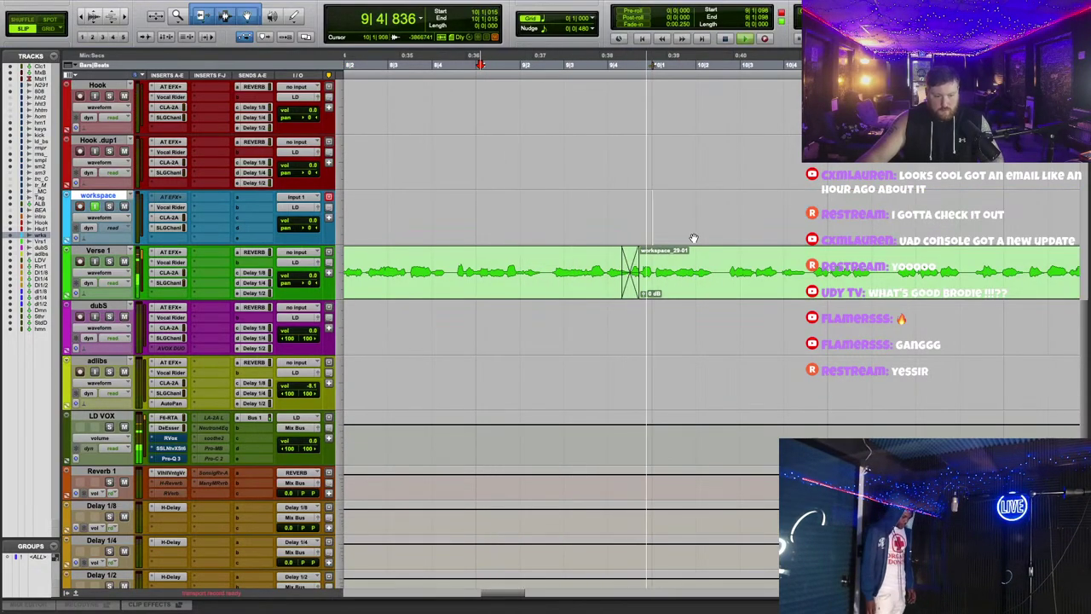
scroll(693, 238, "down", 2)
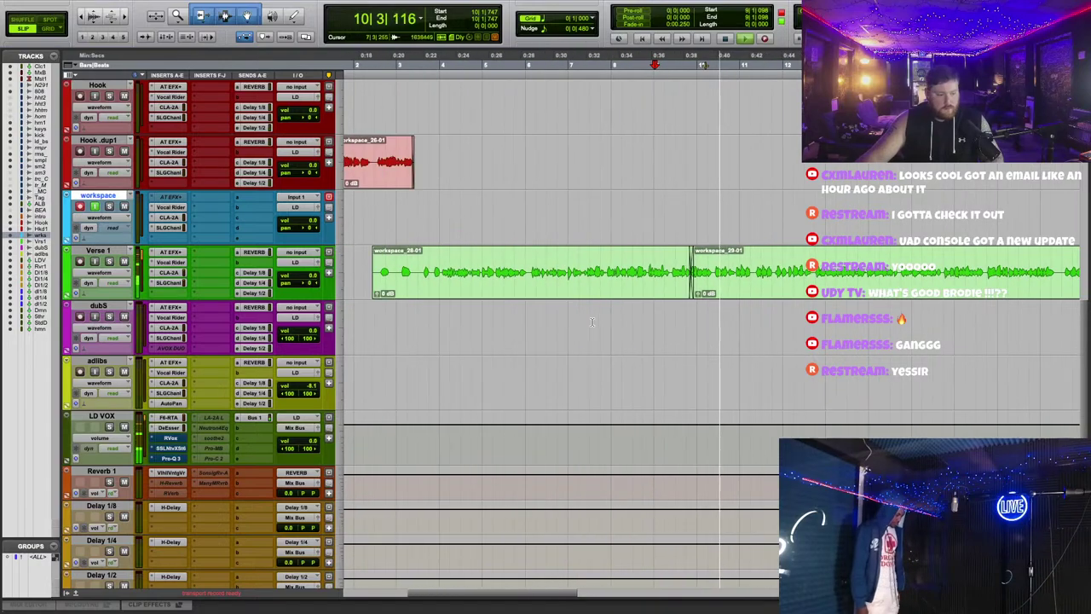
Step: Review Verse 1's Vocal Rider and CLA-2A compressor windows
left_click(170, 262)
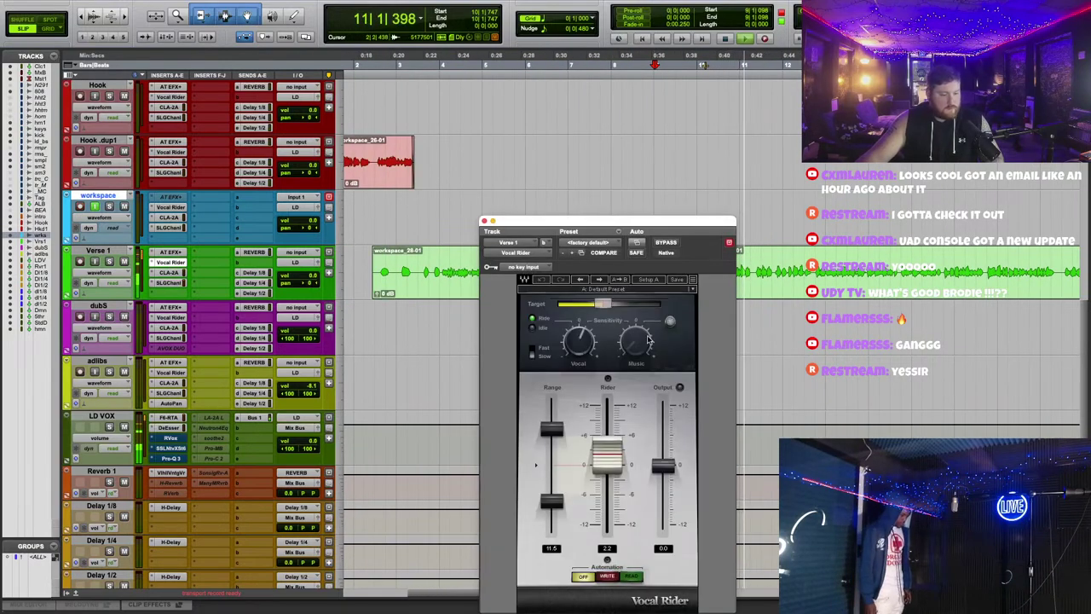
left_click(482, 223)
left_click(170, 283)
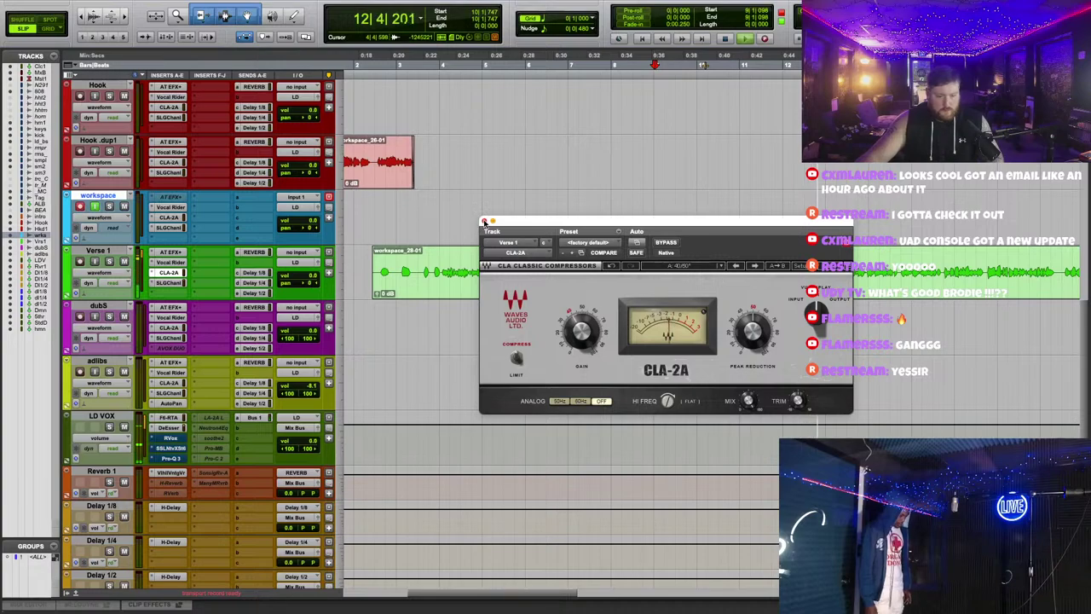
left_click(484, 222)
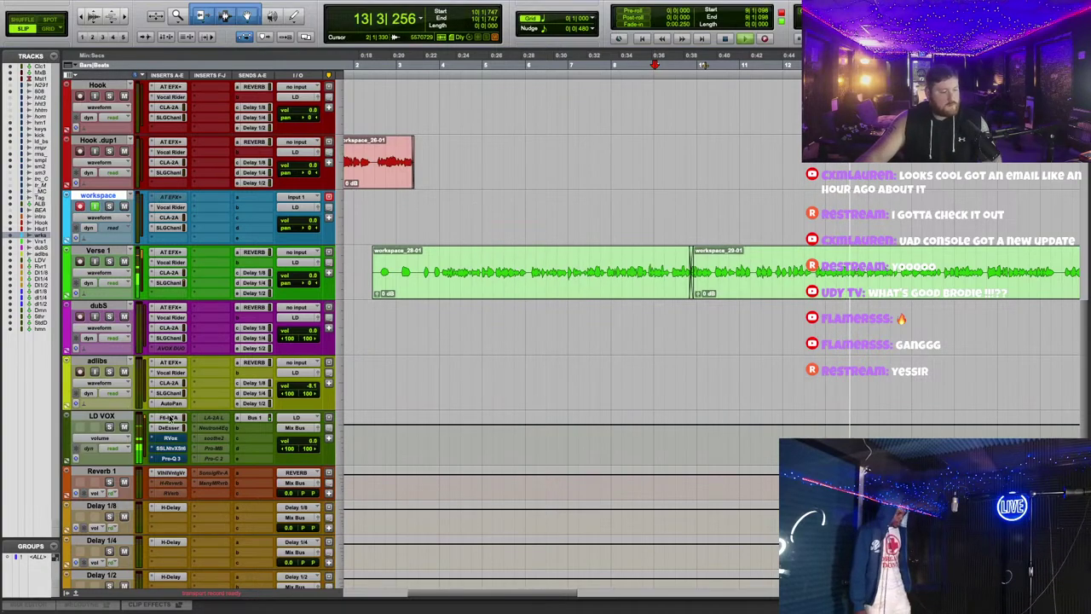
Step: Cut the low-mid gain on Verse 1's SSL channel strip to -1.8 dB
left_click(170, 282)
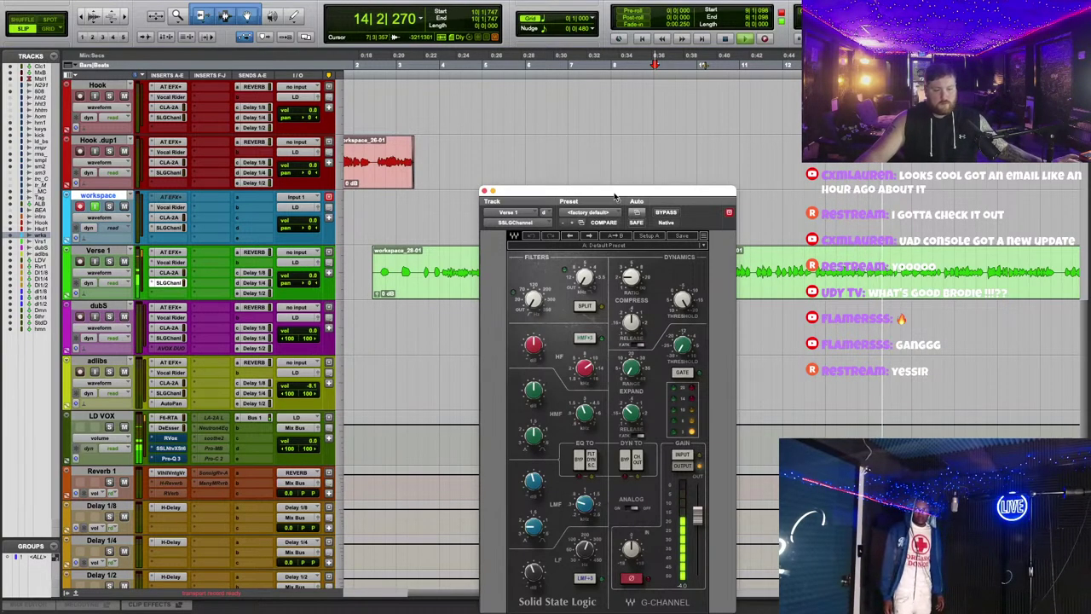
left_click_drag(614, 197, 648, 111)
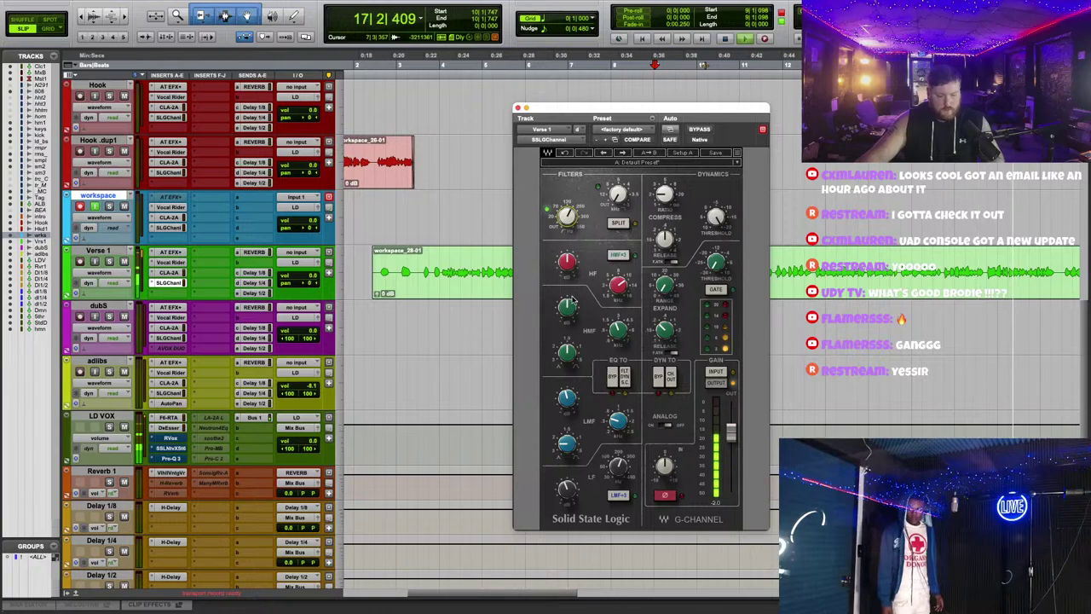
left_click_drag(618, 108, 629, 161)
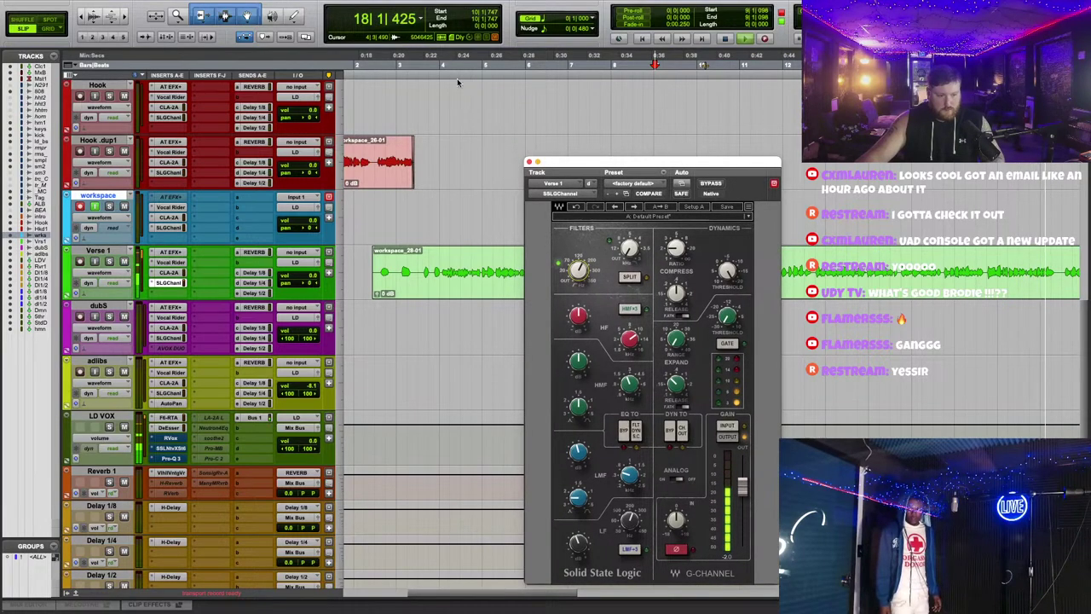
left_click(463, 332)
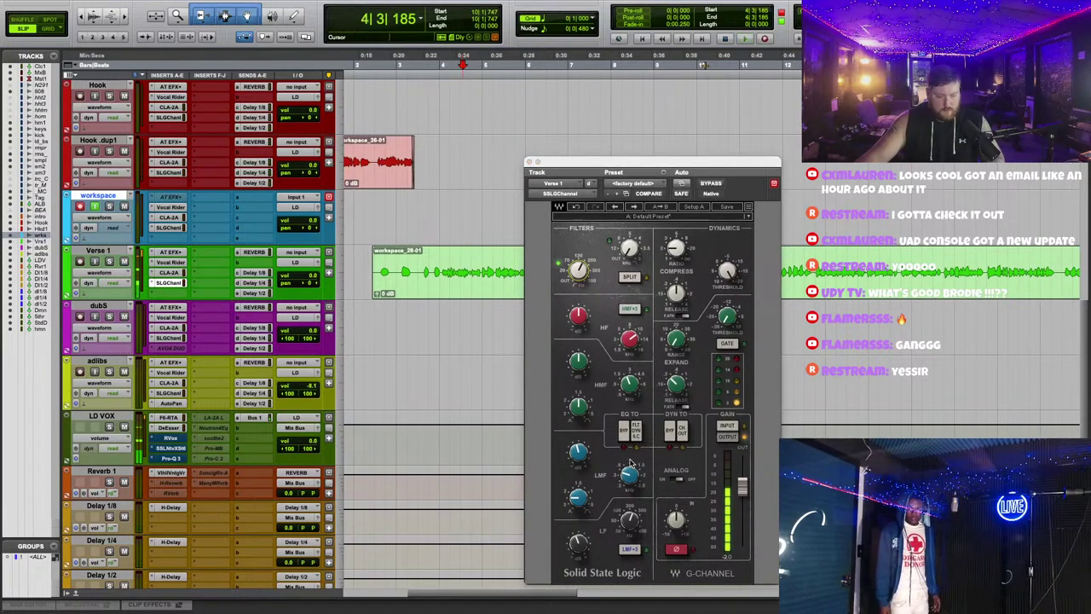
left_click(578, 452)
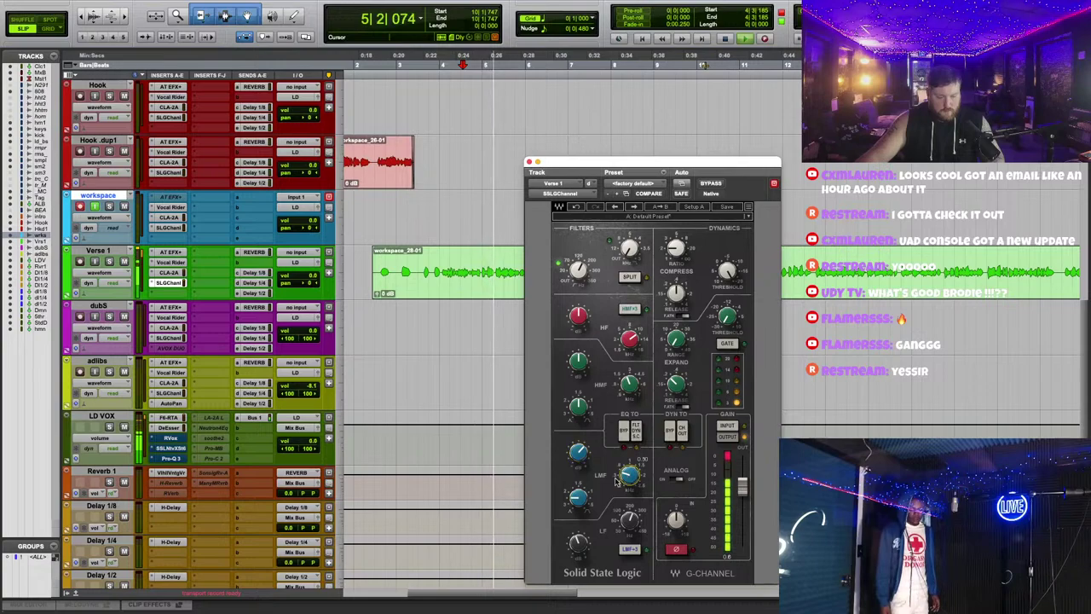
left_click(578, 497)
left_click(578, 452)
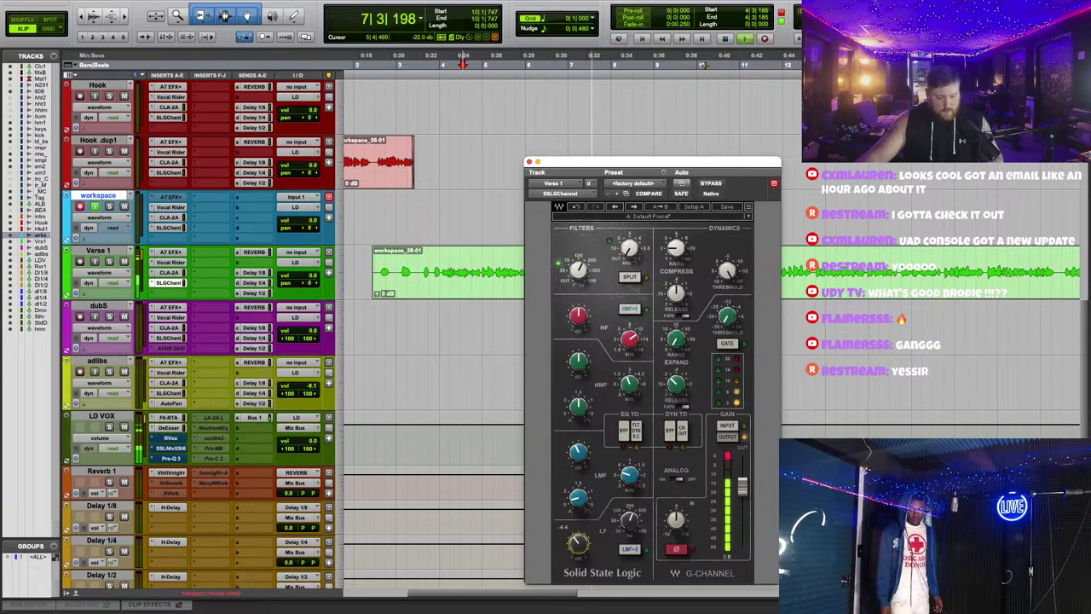
Step: Copy Verse 1's SSL insert onto Hook's inserts and bring up LD VOX's F6 EQ
left_click_drag(170, 284, 183, 179)
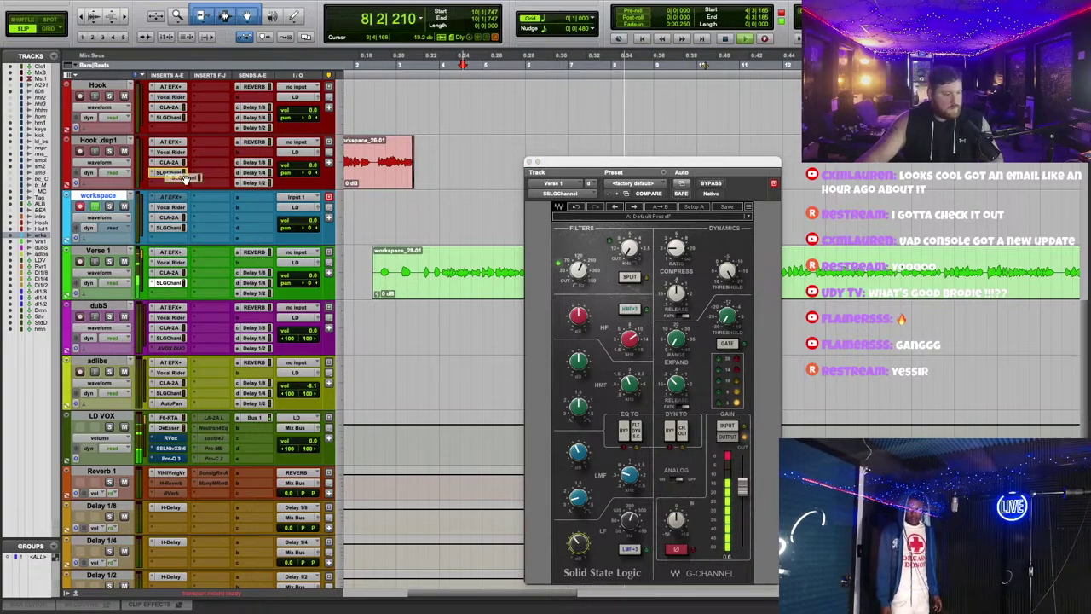
left_click_drag(175, 220, 169, 117)
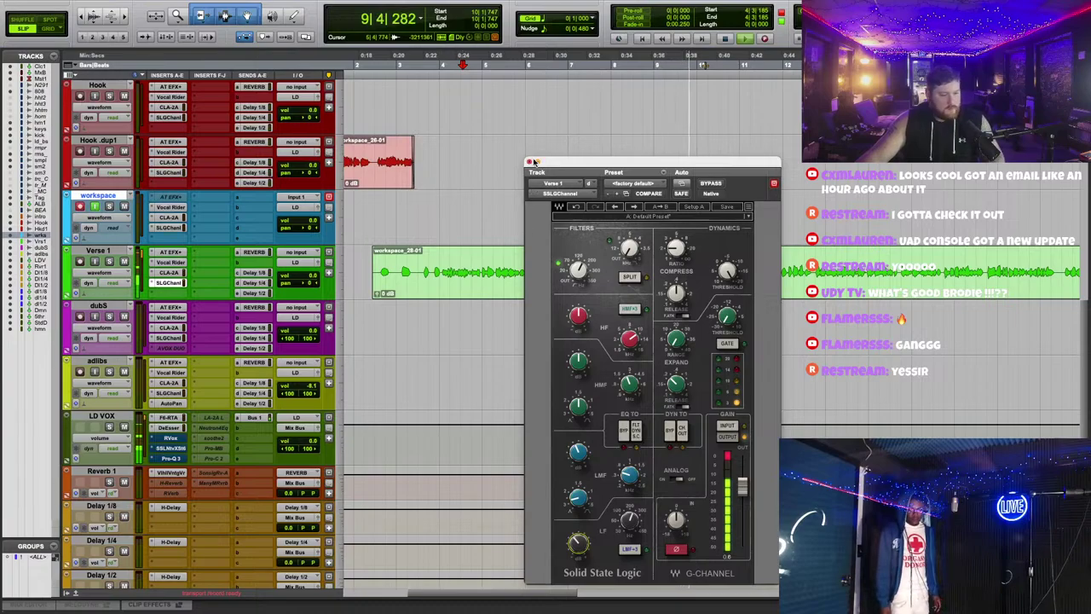
left_click(168, 417)
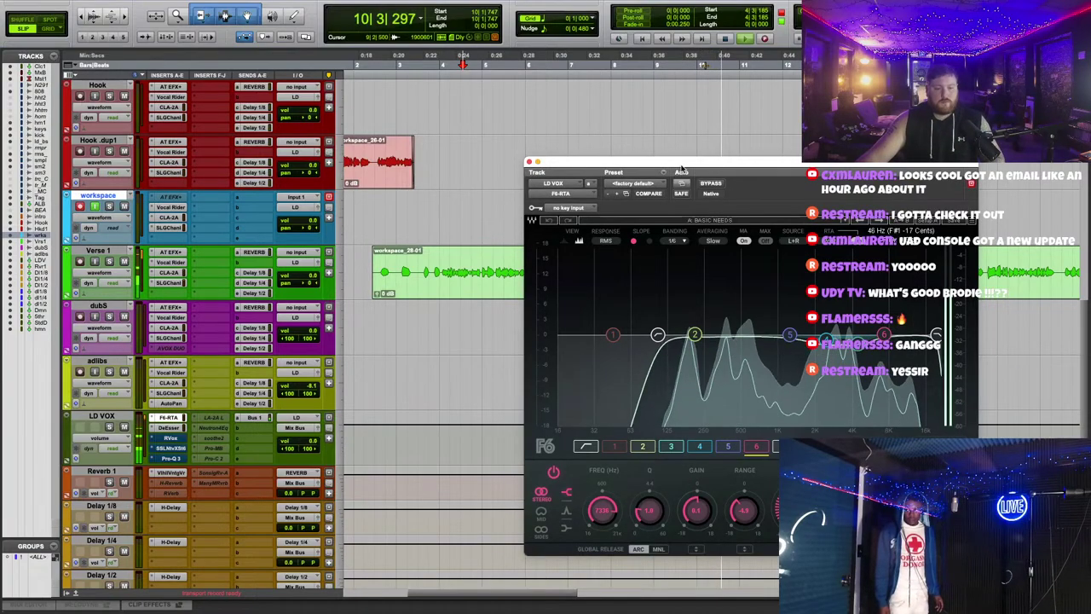
Step: Set F6 band 2 to 163 Hz and make band 3 a Q 8.8 band at 3717 Hz
left_click_drag(575, 183, 445, 108)
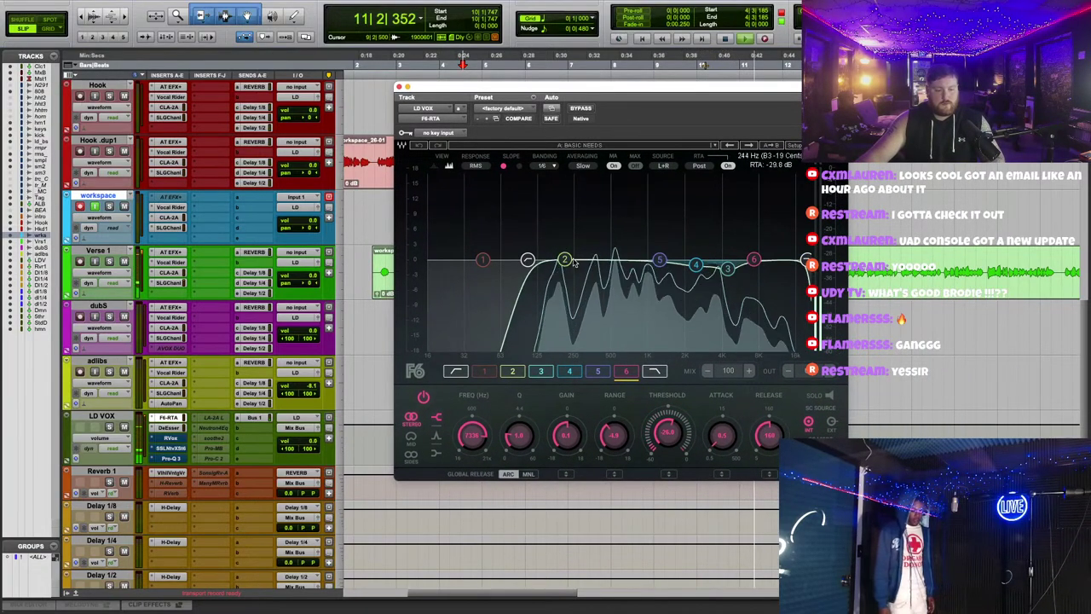
left_click_drag(564, 259, 552, 259)
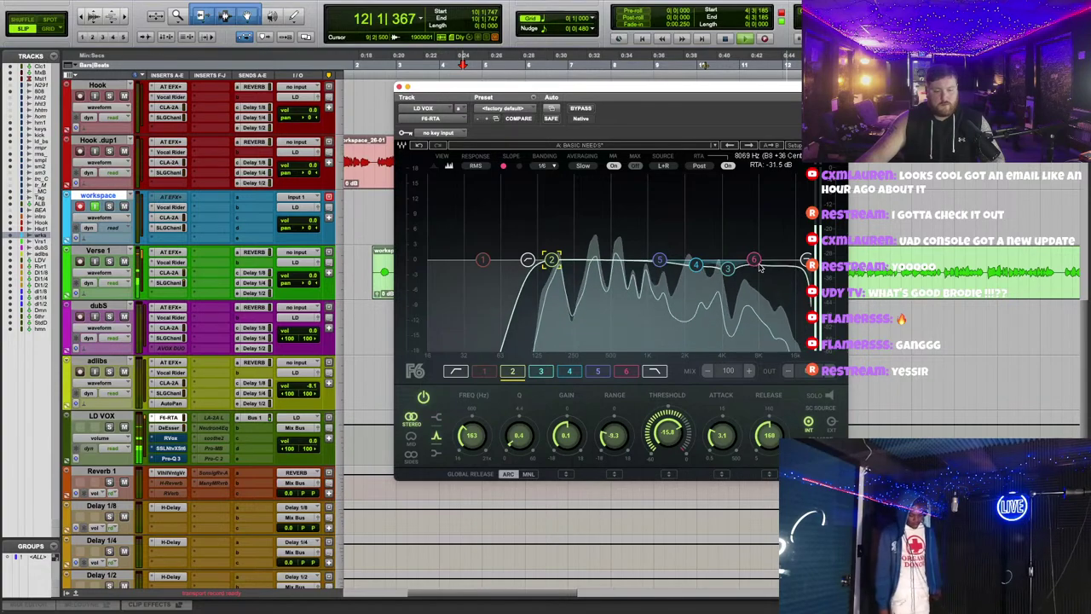
left_click_drag(735, 270, 724, 222)
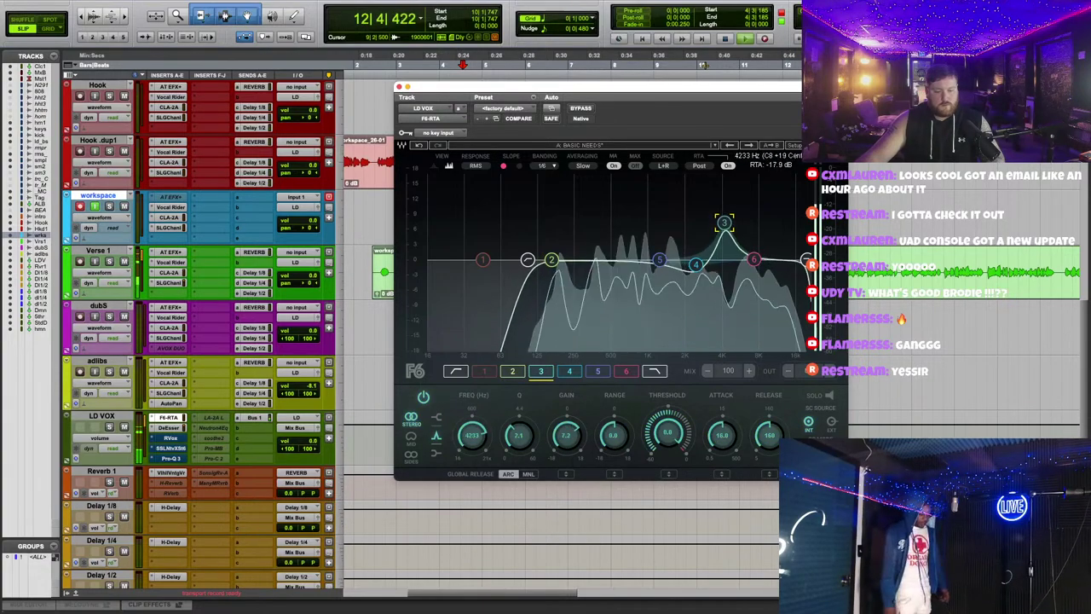
left_click_drag(518, 439, 518, 422)
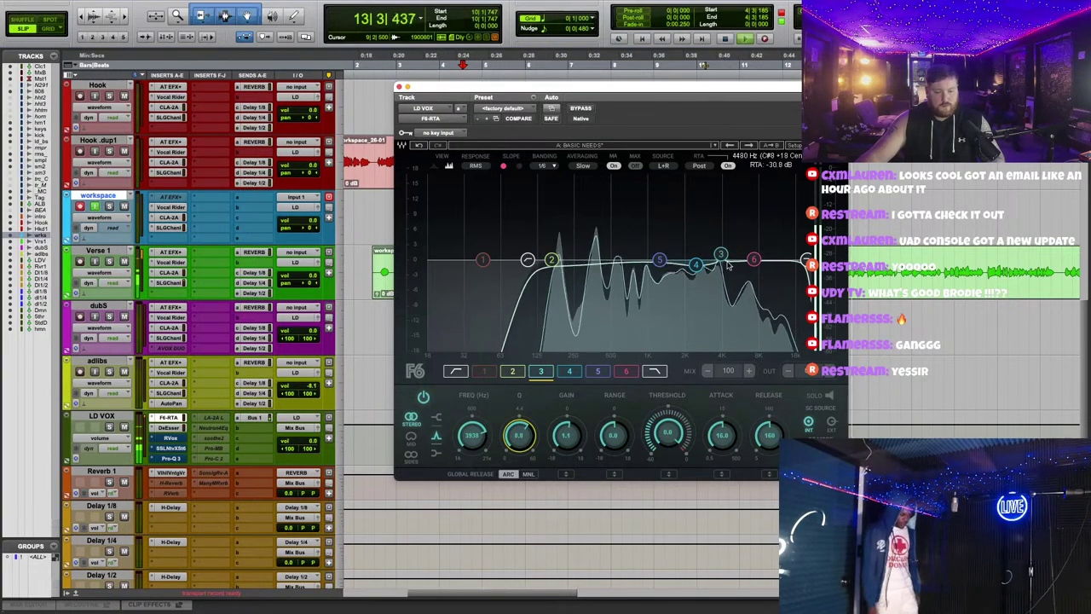
left_click_drag(721, 254, 718, 276)
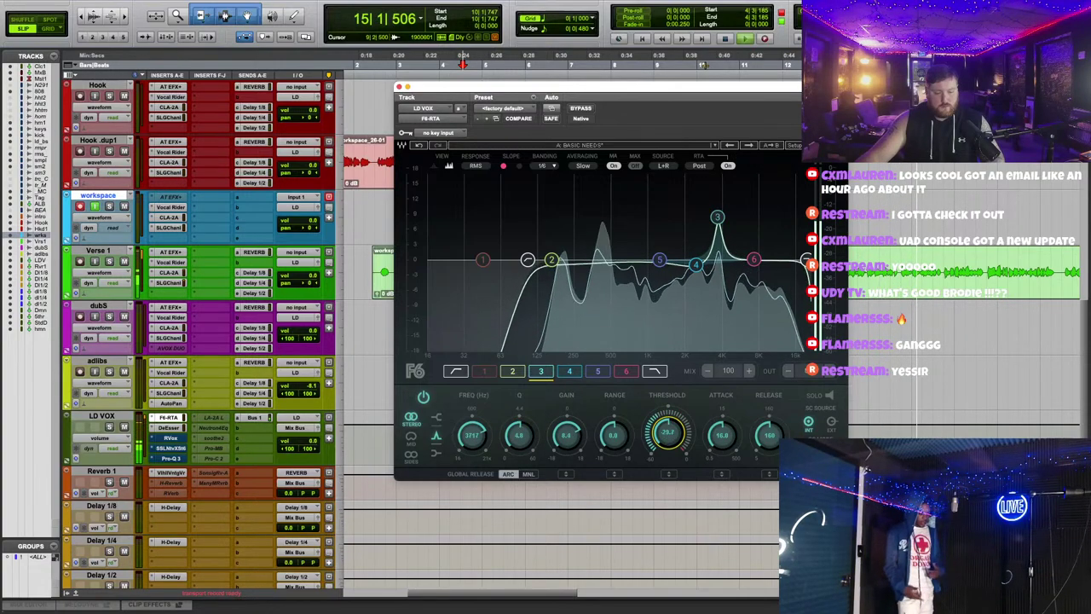
Step: Give band 3 release 5, range -12.2 dB and 0 dB gain; move band 5 to 443 Hz
left_click_drag(769, 433, 769, 477)
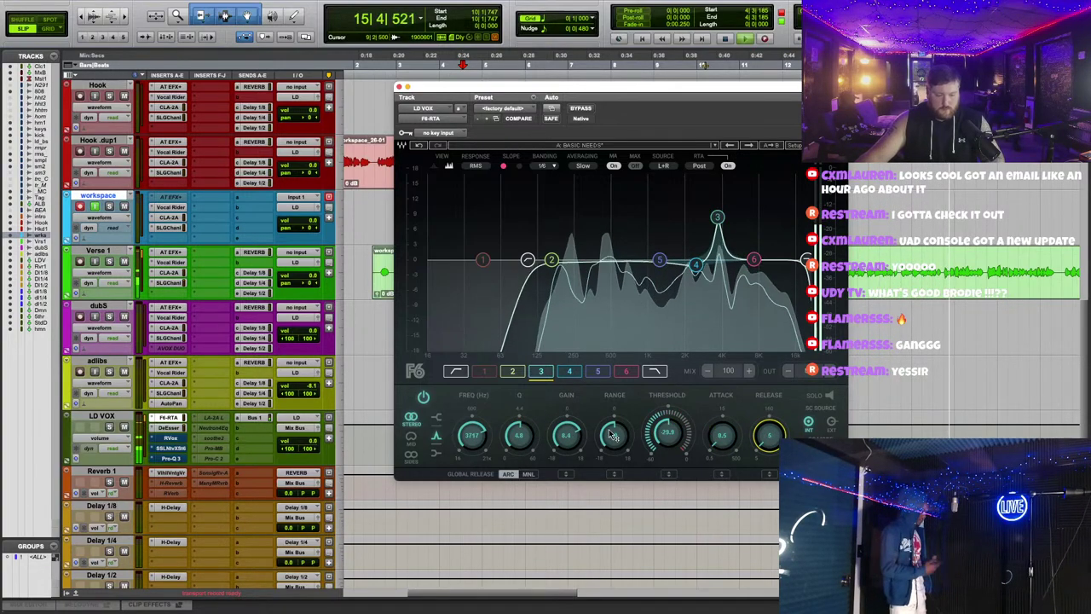
left_click_drag(614, 433, 614, 464)
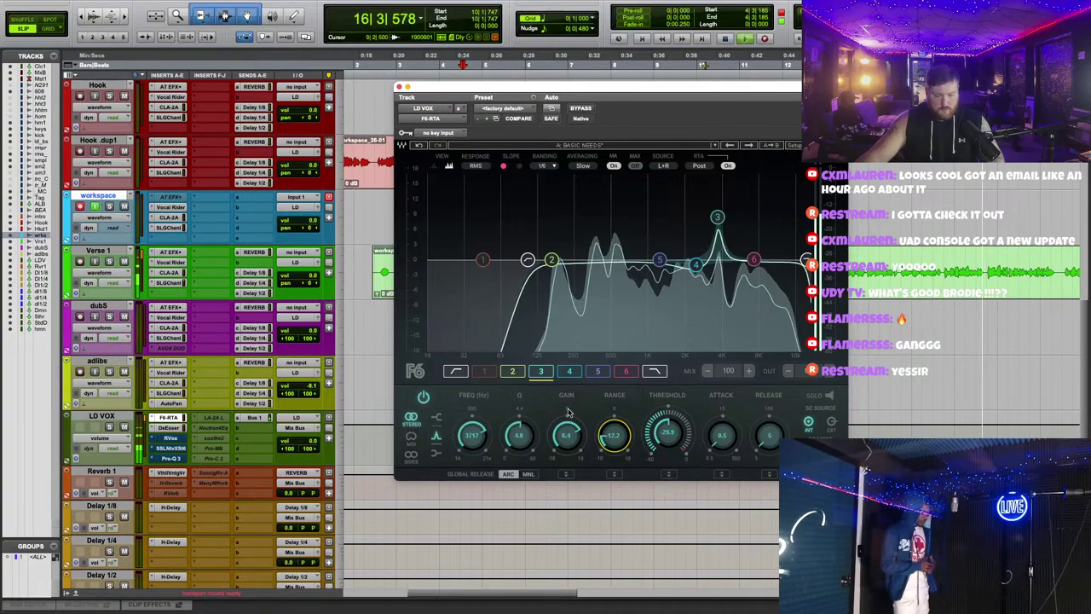
type("0")
key("Return")
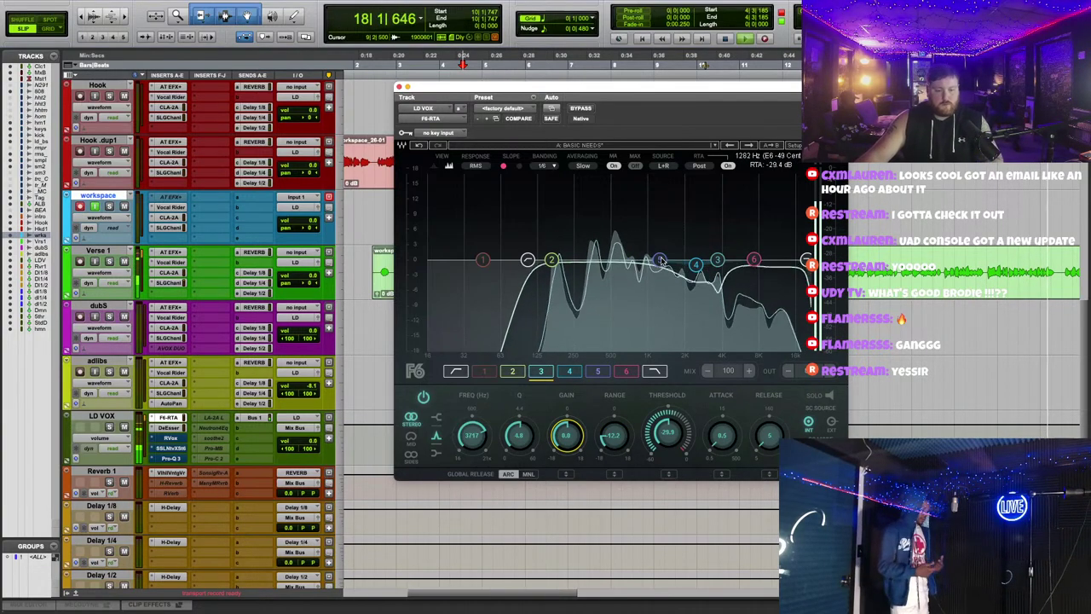
left_click_drag(659, 259, 604, 260)
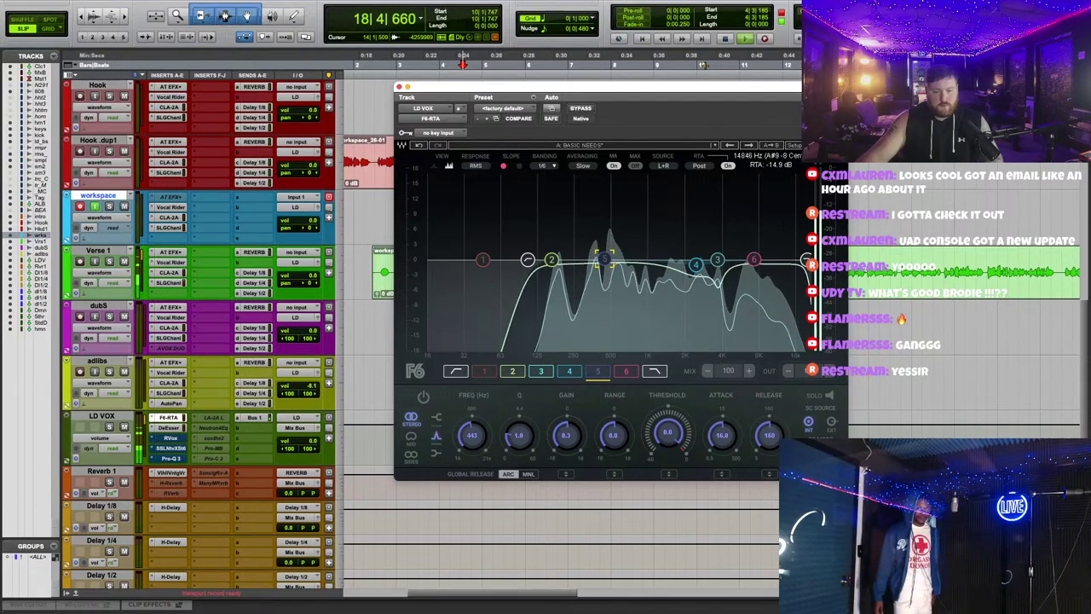
left_click_drag(596, 86, 637, 395)
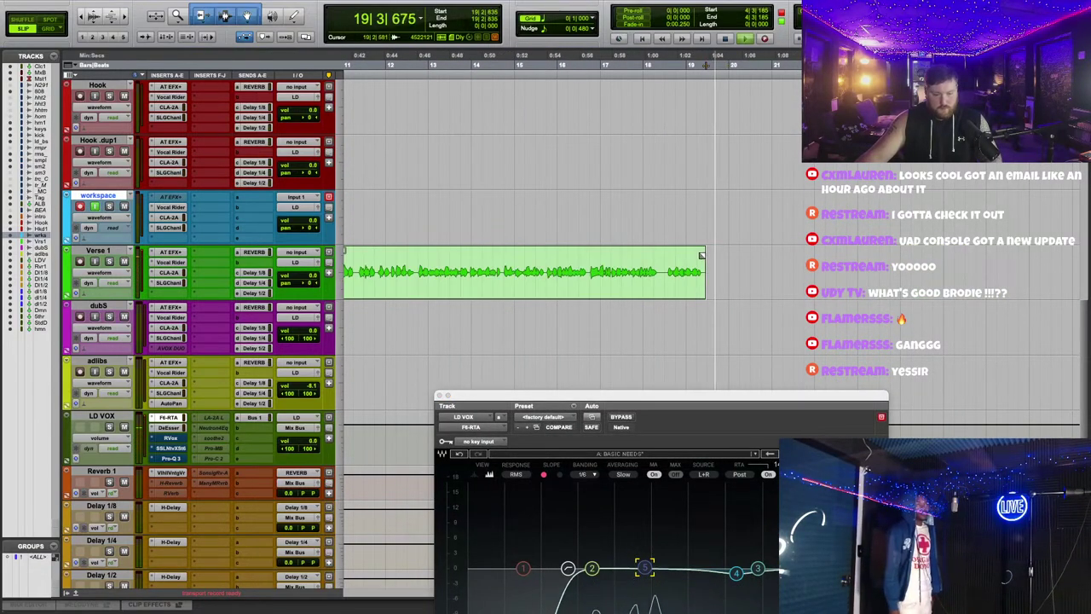
Step: Delete an unwanted section from the Hook clip
scroll(563, 213, "up", 2)
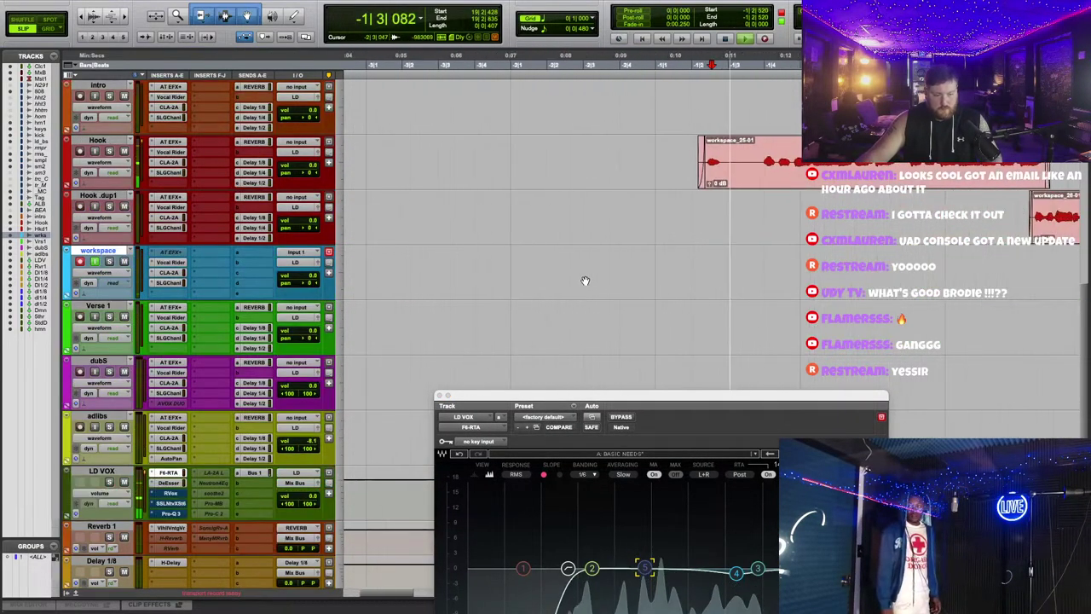
scroll(648, 222, "up", 3)
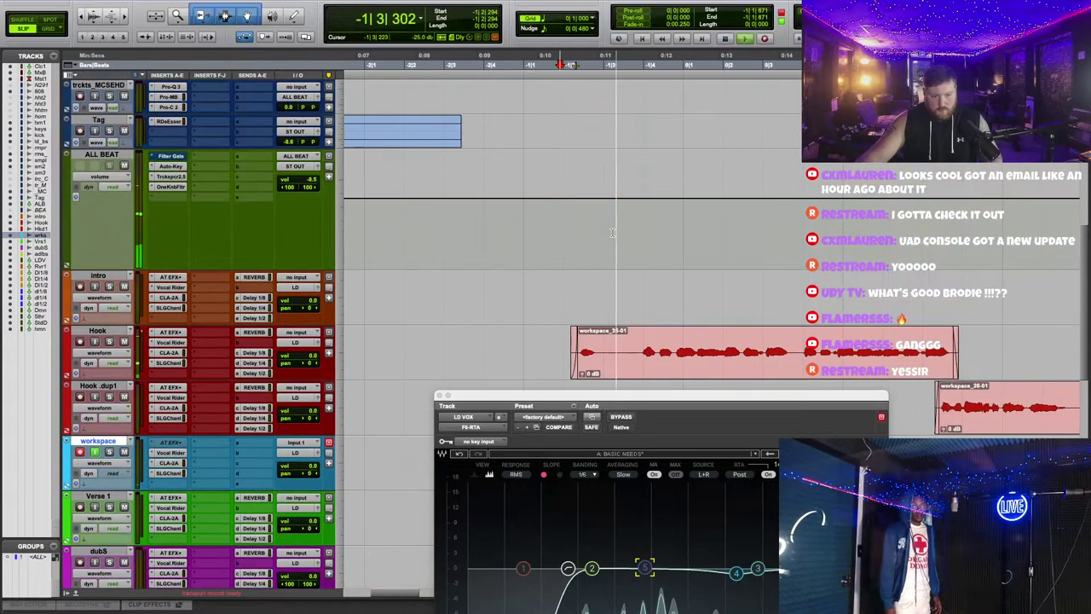
left_click_drag(602, 343, 638, 342)
key("Delete")
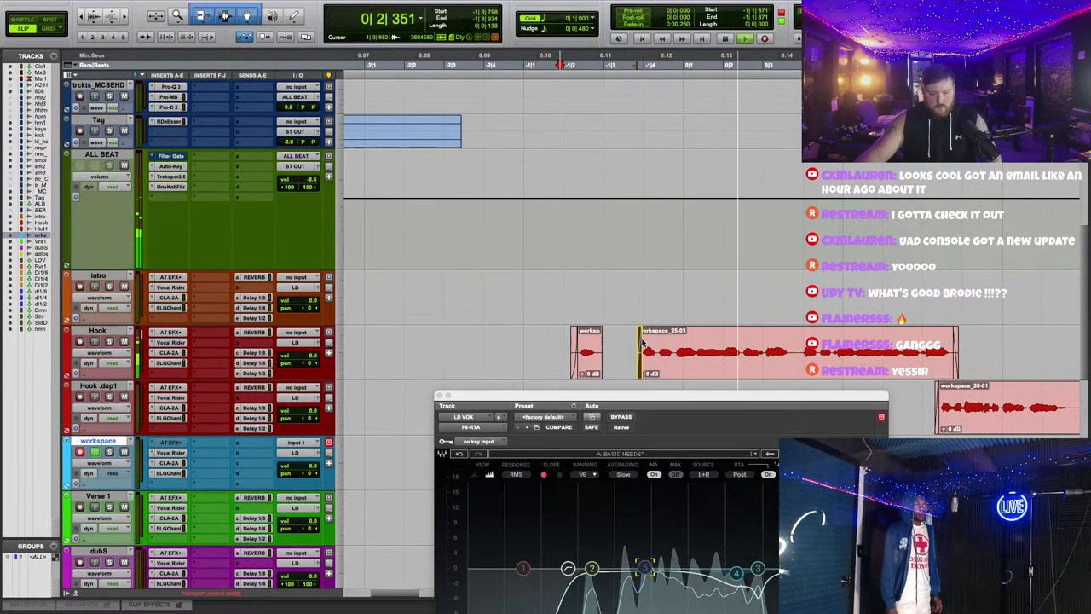
scroll(611, 305, "down", 1)
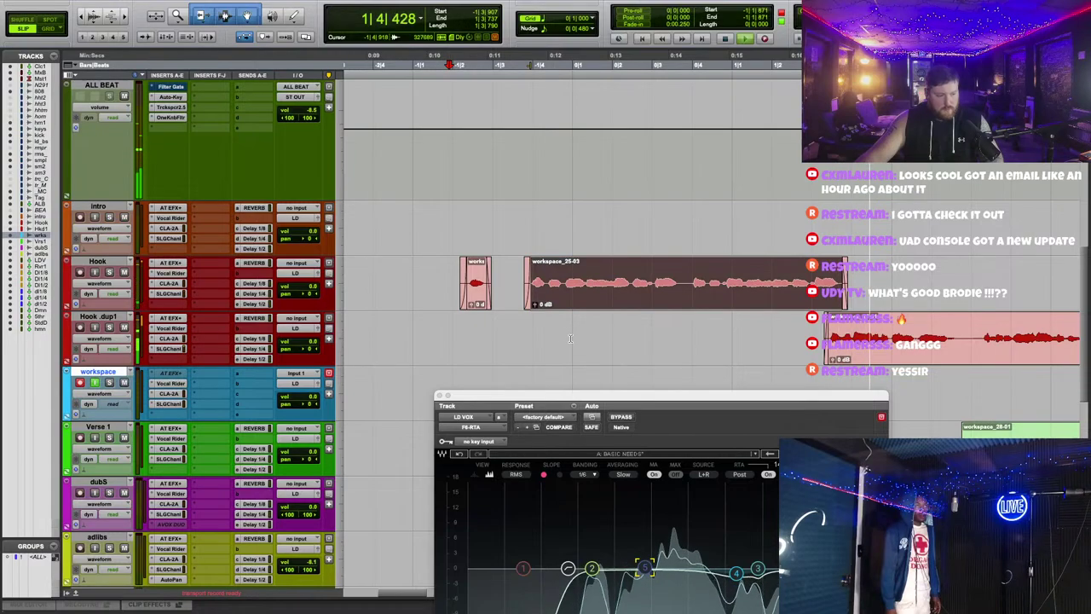
scroll(571, 339, "down", 2)
scroll(355, 203, "up", 2)
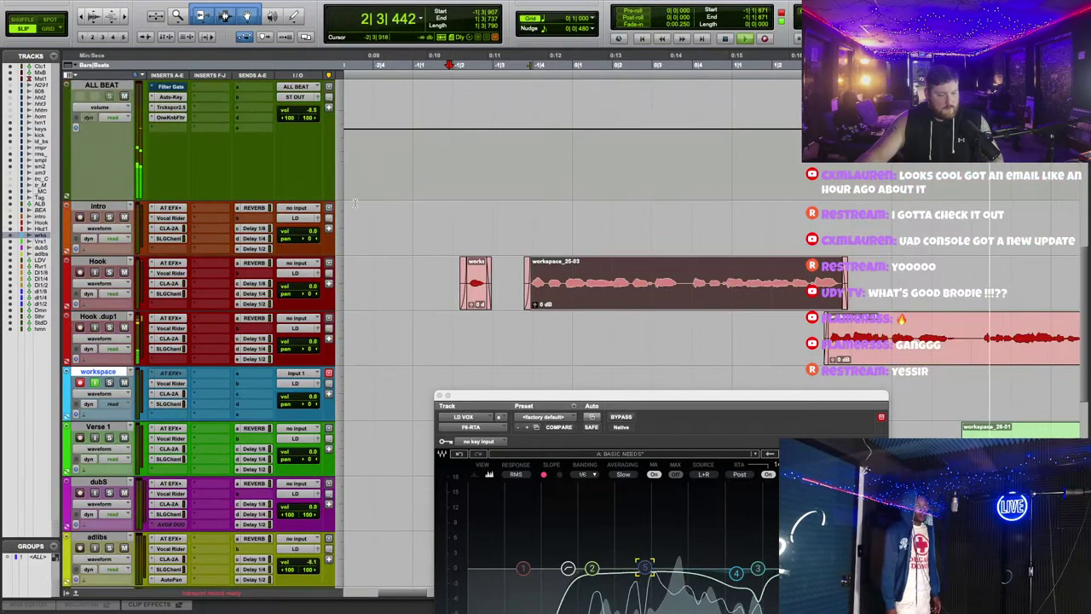
Step: Set Hook's Delay 1/4 send to -20.6 dB and re-sweep F6 band 3 near 3.6 kHz
left_click(259, 295)
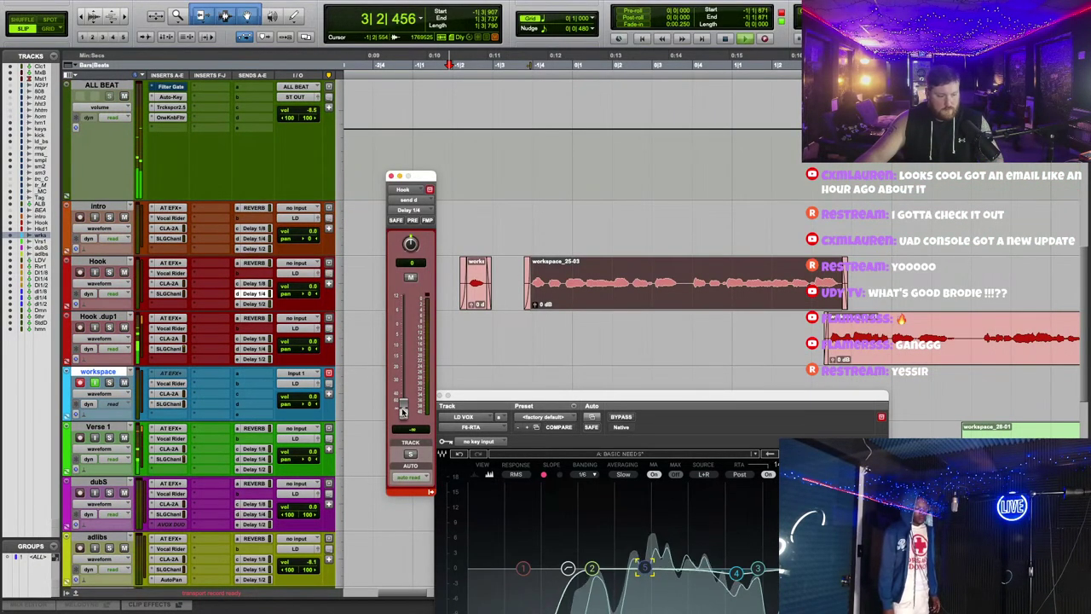
left_click(288, 277)
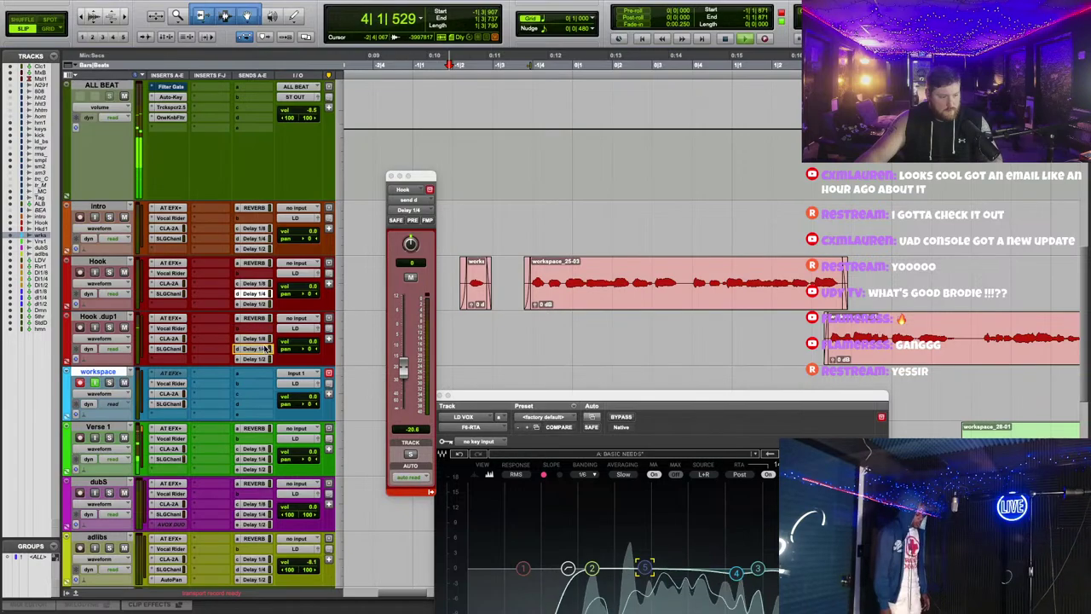
left_click(512, 58)
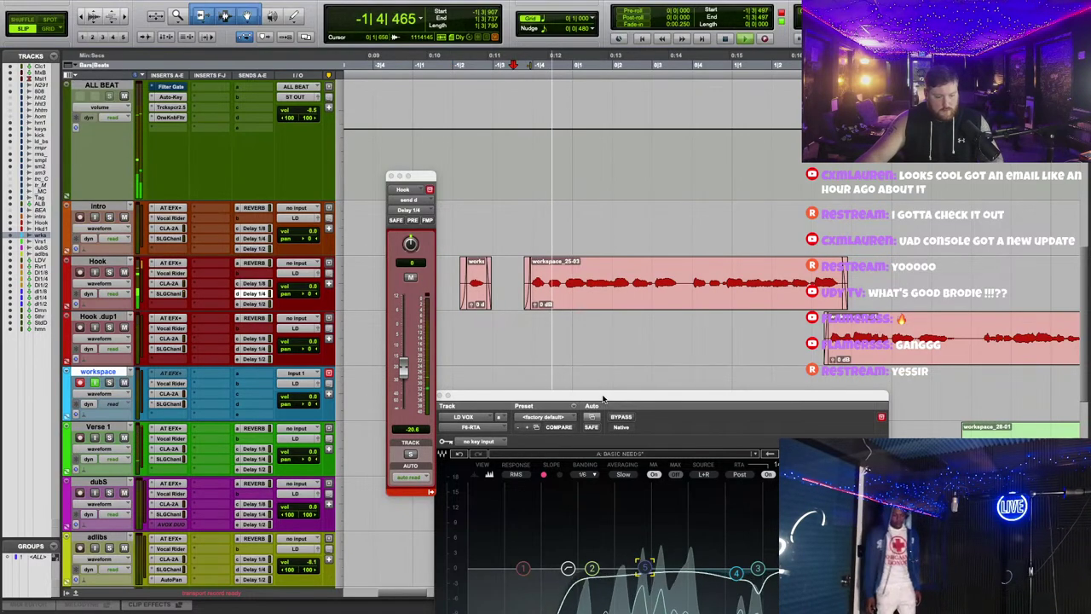
left_click_drag(603, 398, 618, 164)
left_click_drag(772, 332, 773, 362)
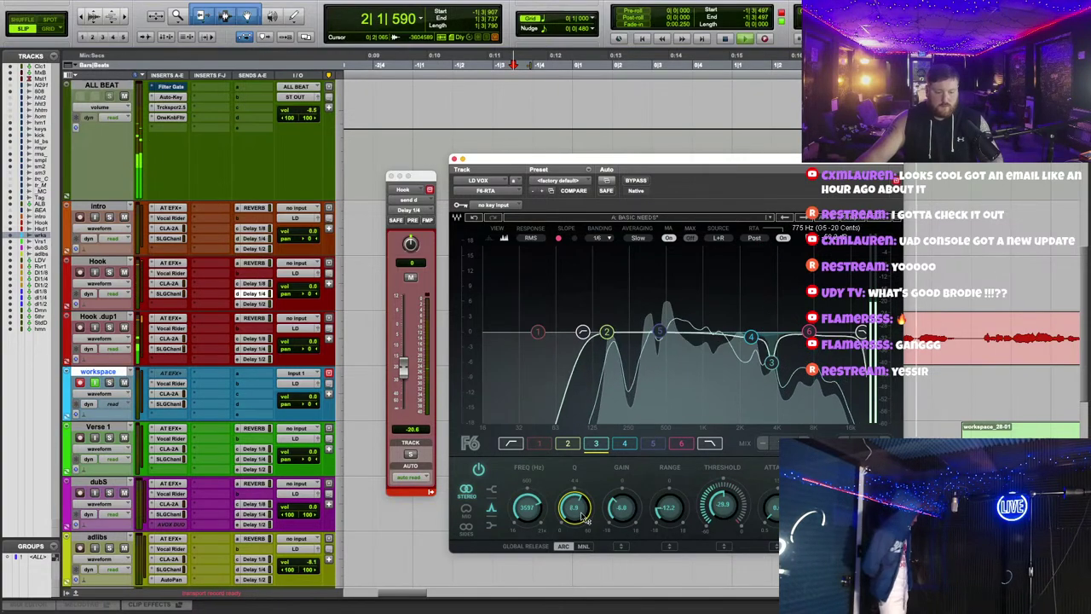
Step: Raise F6 band 4 into a broad boost and lower the high-pass cutoff to about 94 Hz
left_click_drag(751, 337, 746, 339)
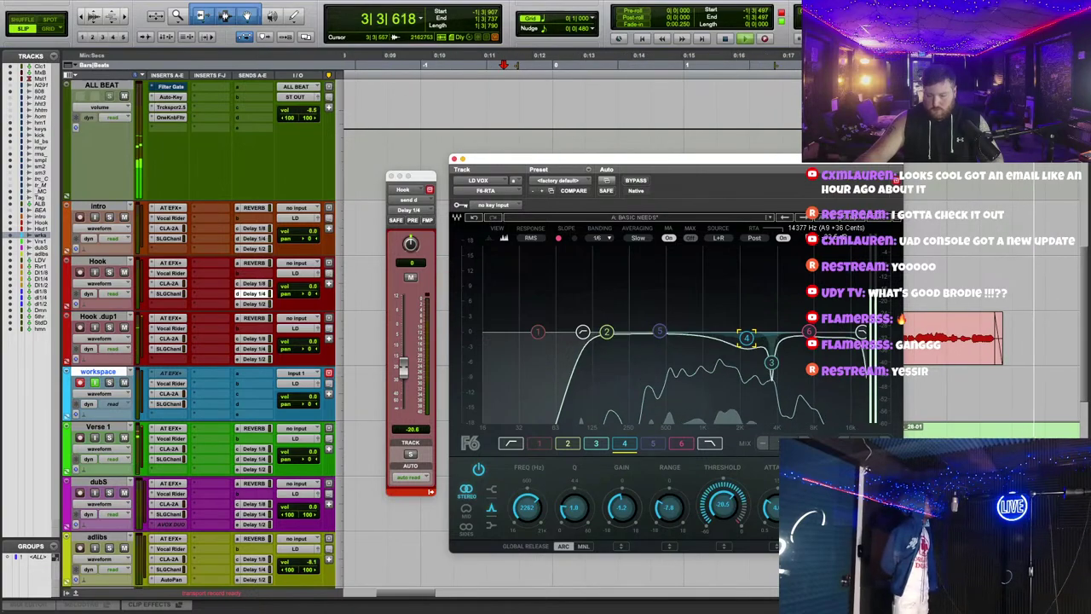
right_click(973, 293)
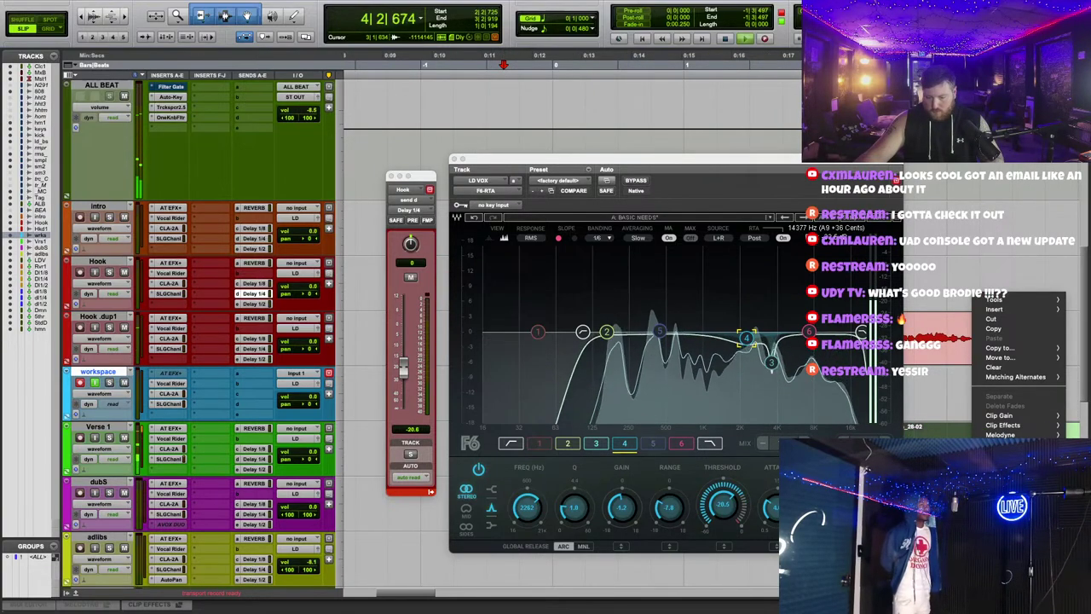
key("Escape")
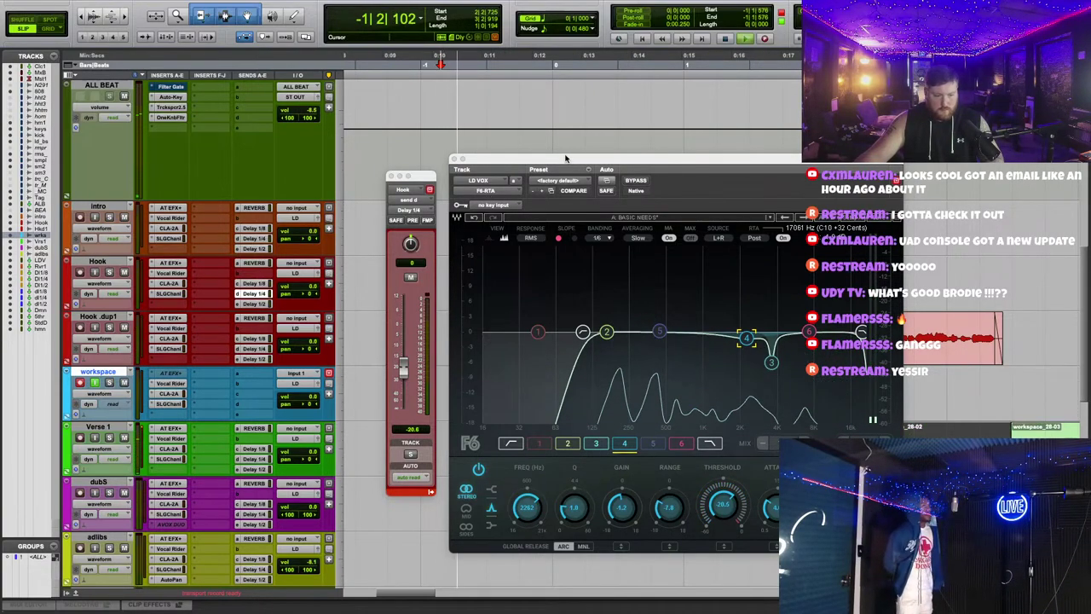
left_click_drag(568, 159, 543, 117)
left_click(557, 292)
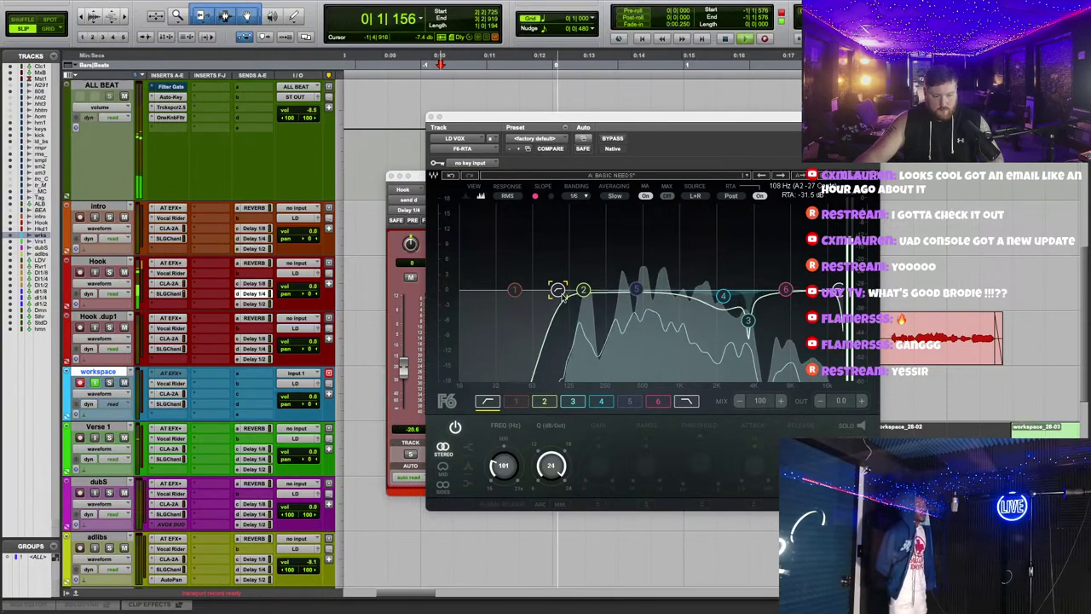
left_click_drag(560, 294, 546, 290)
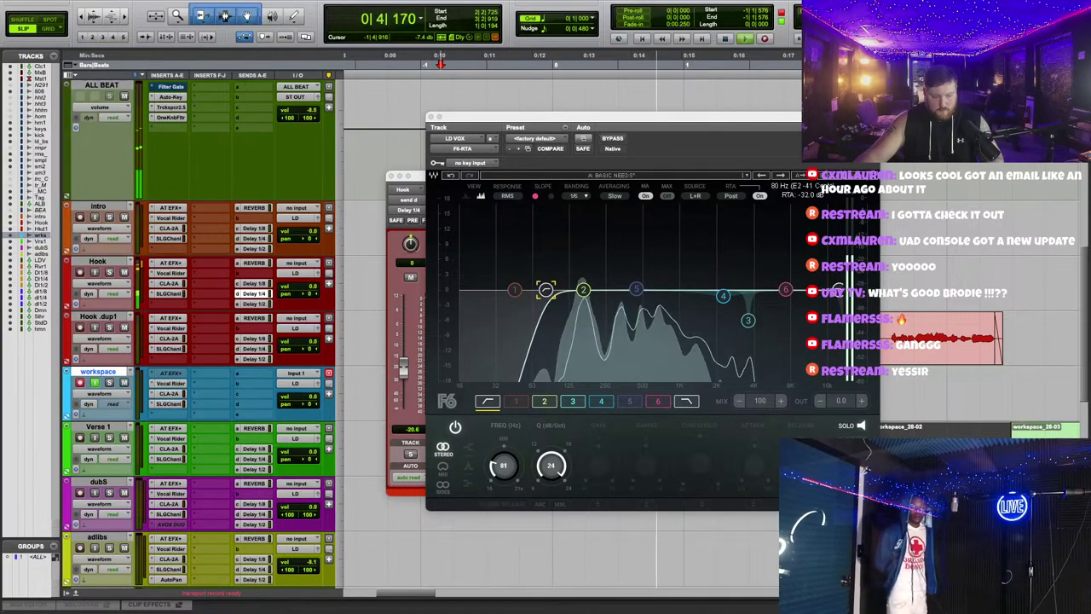
Step: Shape band 4 around 2.2 kHz, add a small band 5 boost near 900 Hz, then close the EQ and fader windows
left_click(724, 297)
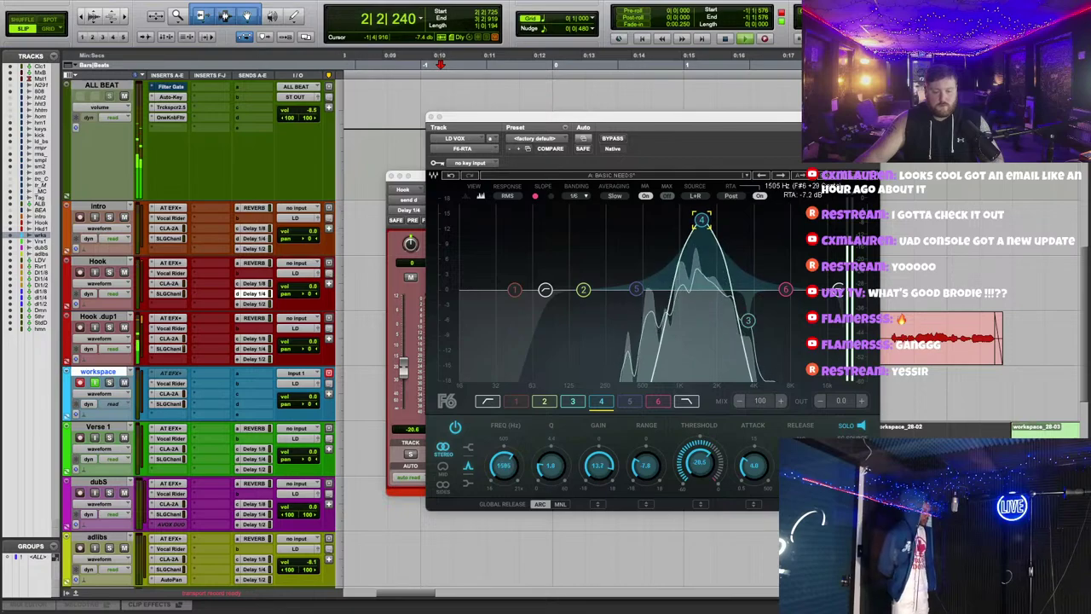
left_click_drag(701, 220, 724, 290)
left_click_drag(730, 244, 705, 204)
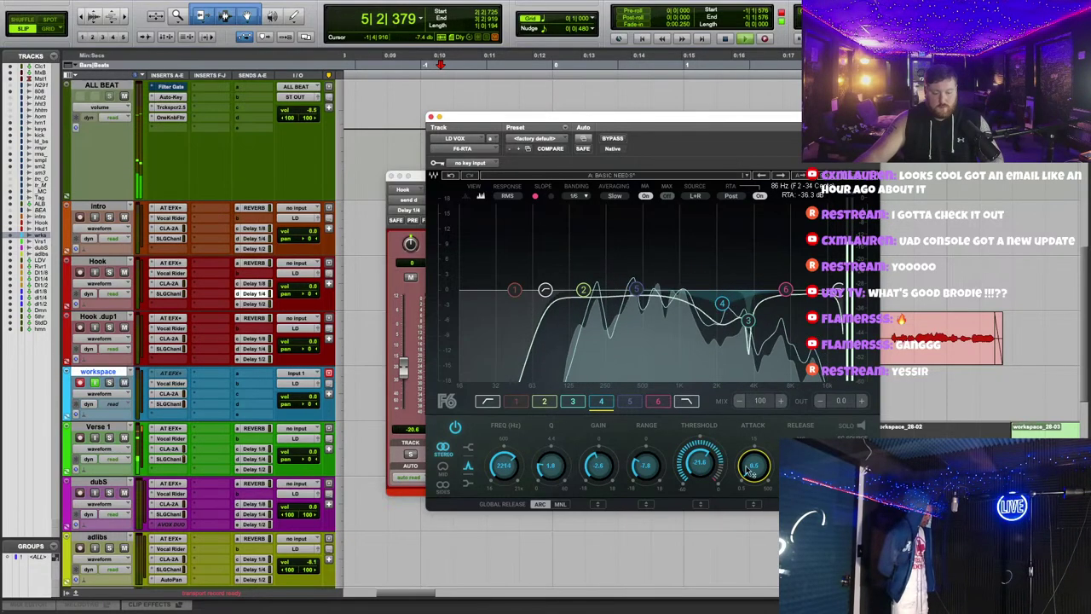
left_click_drag(632, 291, 673, 273)
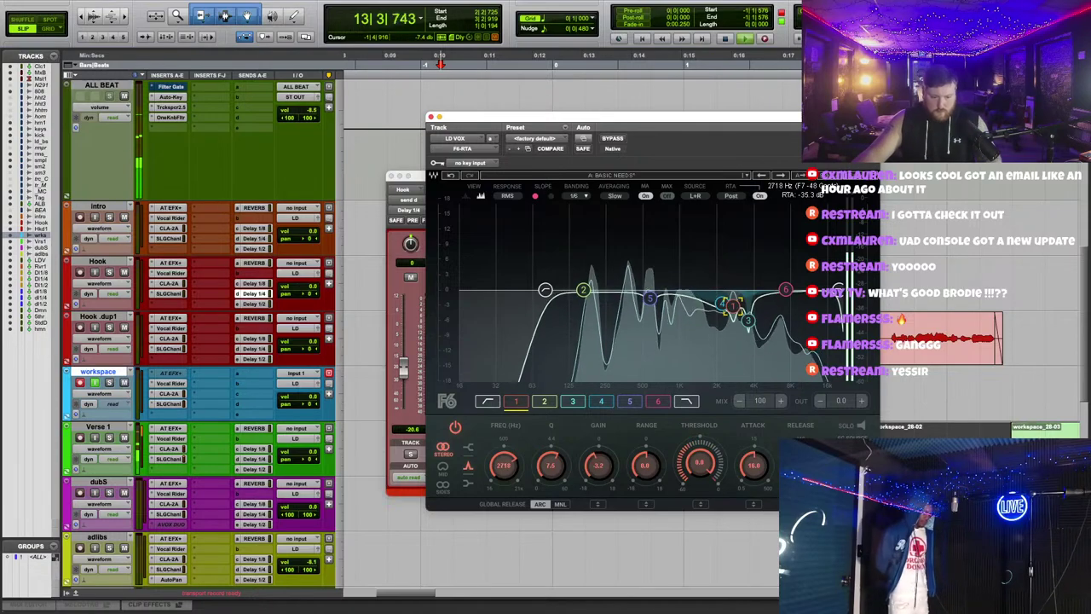
left_click(715, 288)
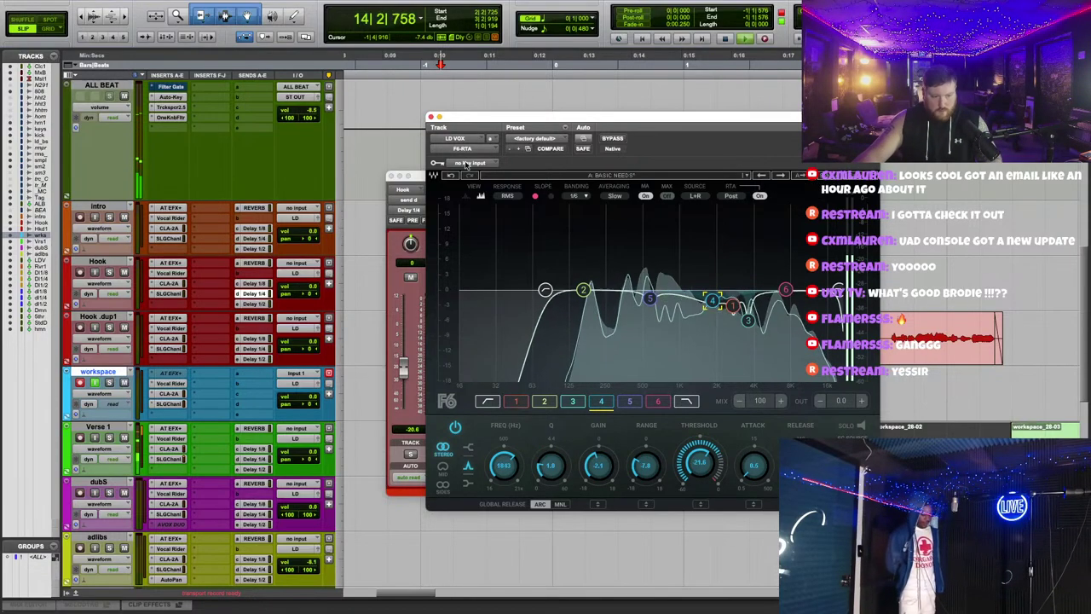
left_click(430, 117)
left_click(391, 176)
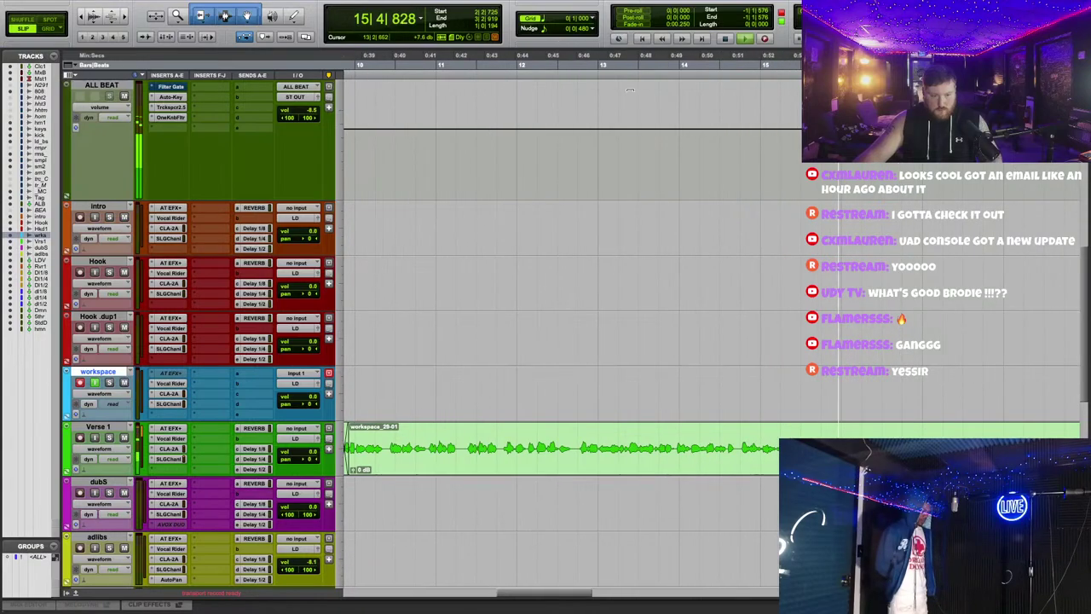
Step: Check Verse 1's Auto-Tune, enable grid snapping and select the clips across both hook tracks
left_click(171, 428)
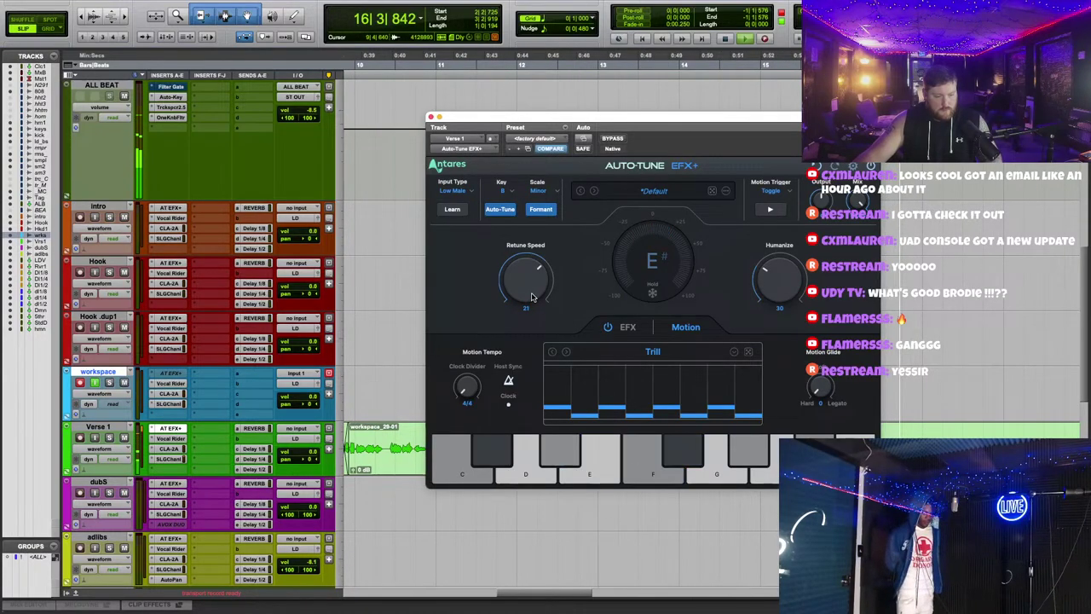
left_click(433, 116)
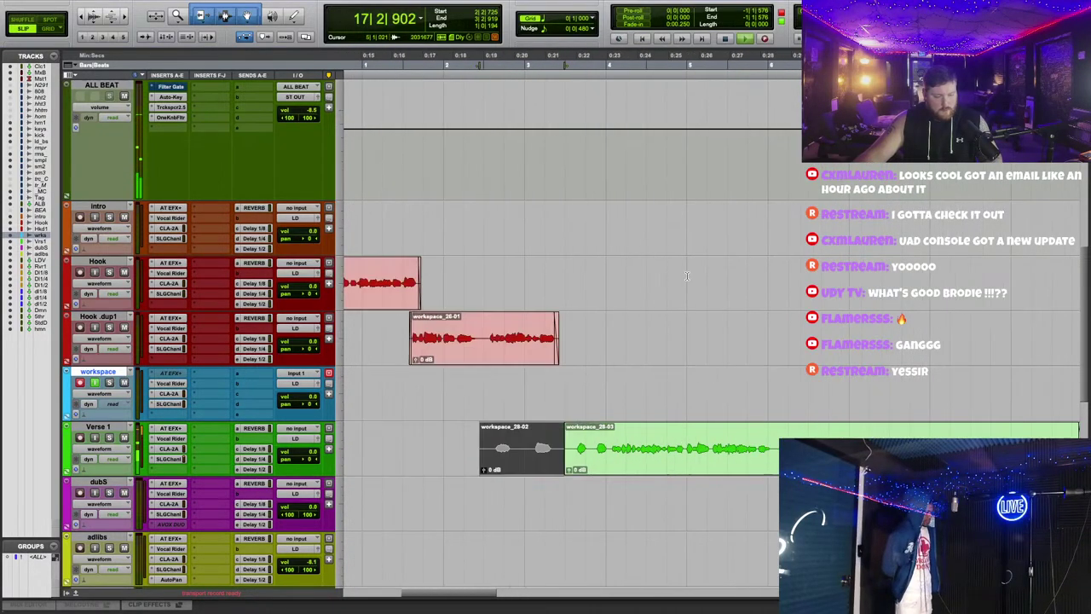
left_click(47, 29)
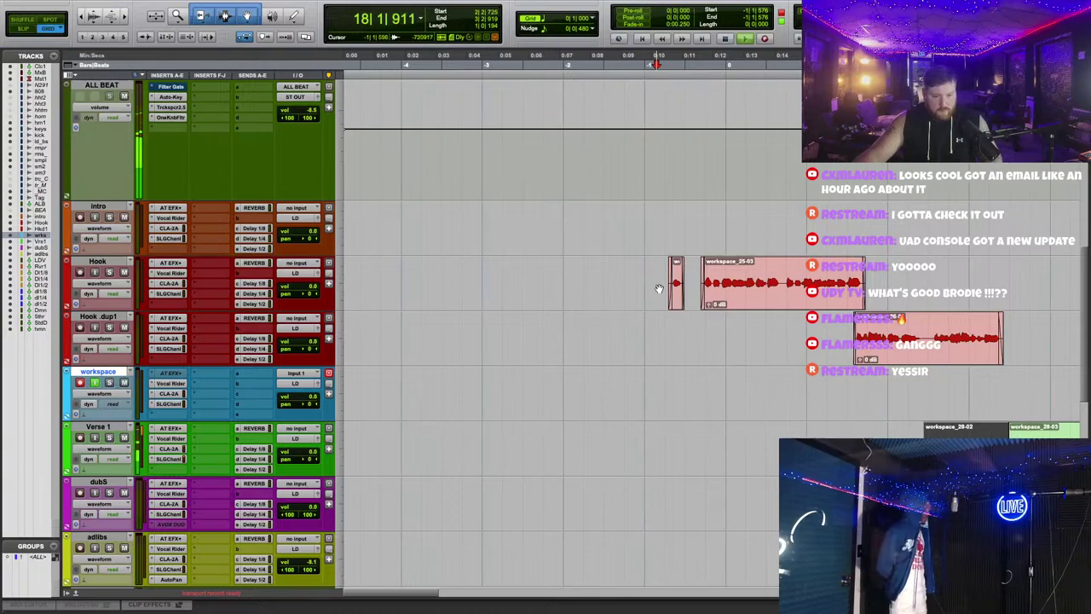
left_click_drag(657, 285, 1001, 333)
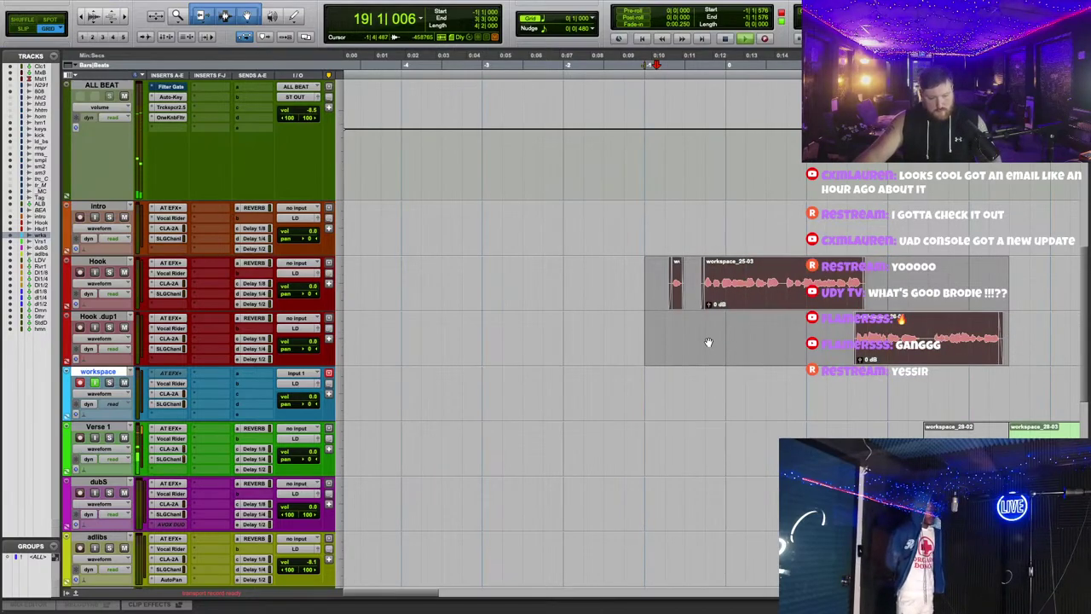
Step: Audition the take from bars 18 and 19 while zooming the timeline in and out
scroll(703, 341, "up", 1)
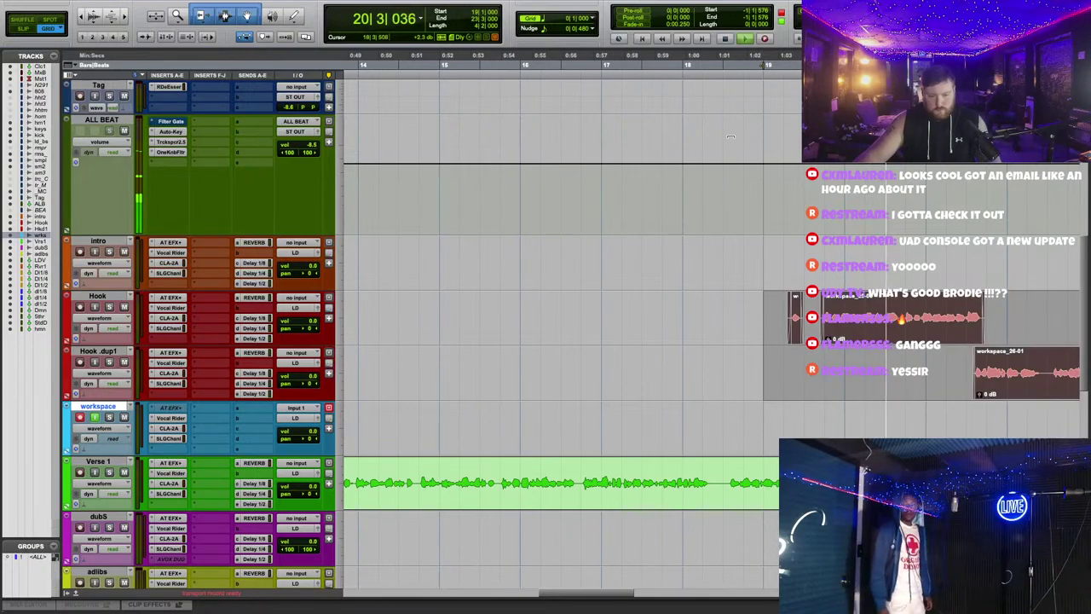
left_click(689, 64)
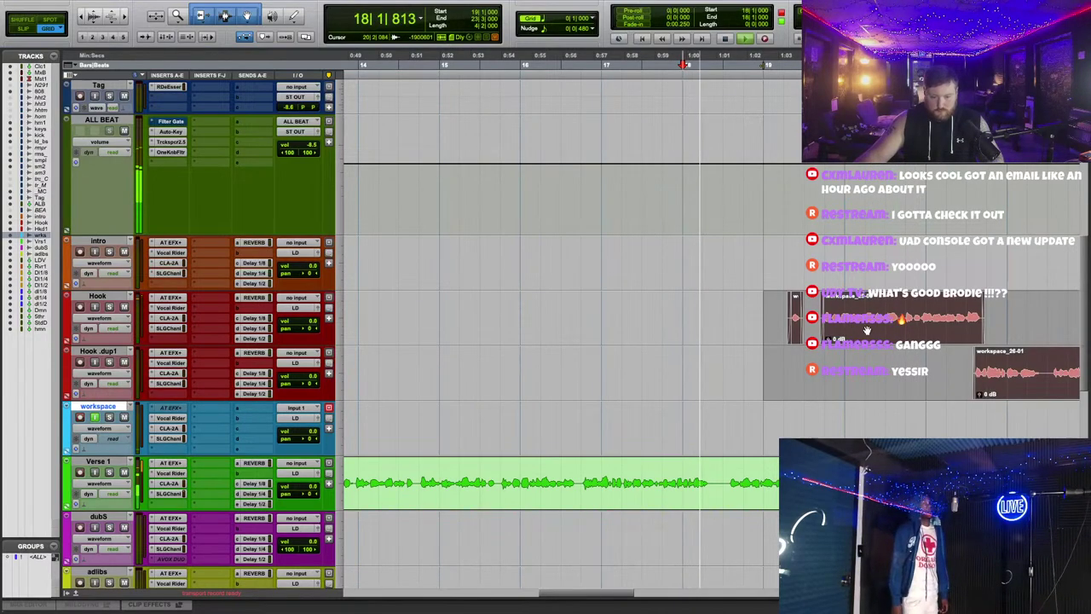
key("ctrl+bracketright")
scroll(811, 332, "right", 3)
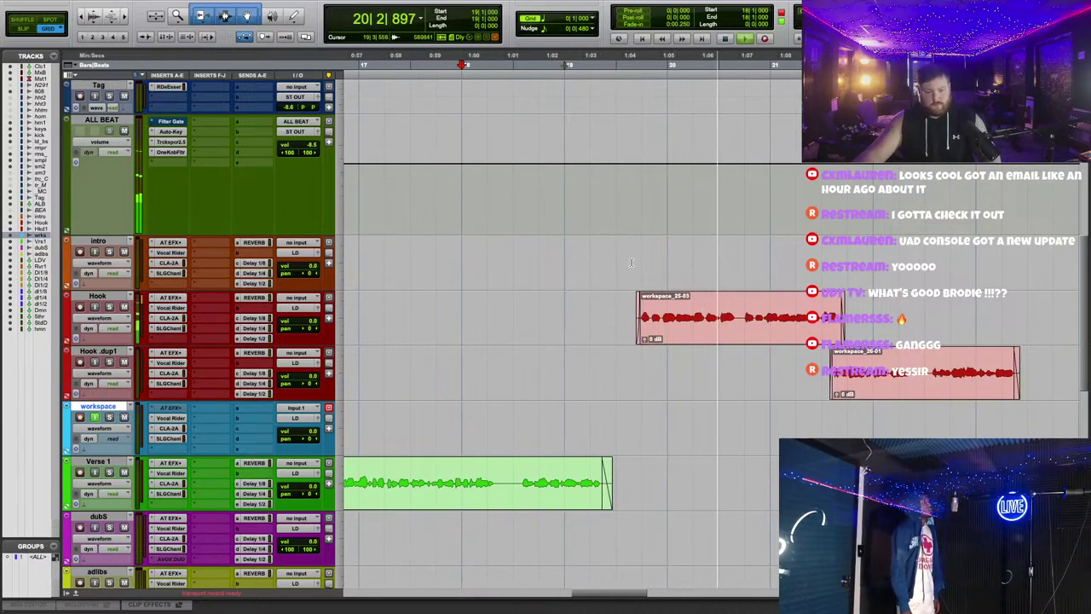
key("ctrl+bracketleft")
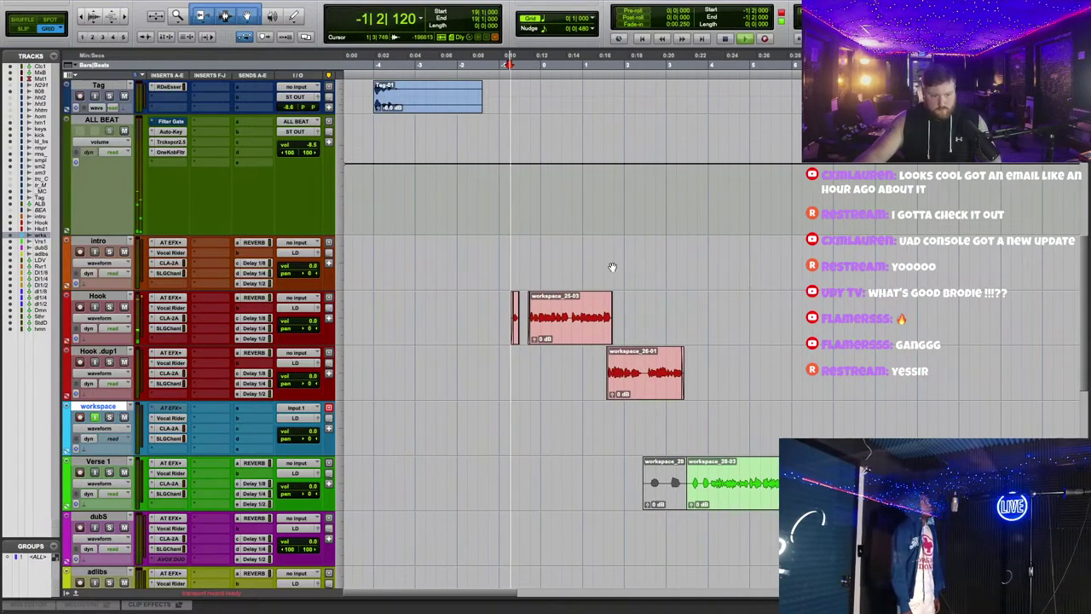
key("ctrl+bracketright")
scroll(752, 341, "up", 3)
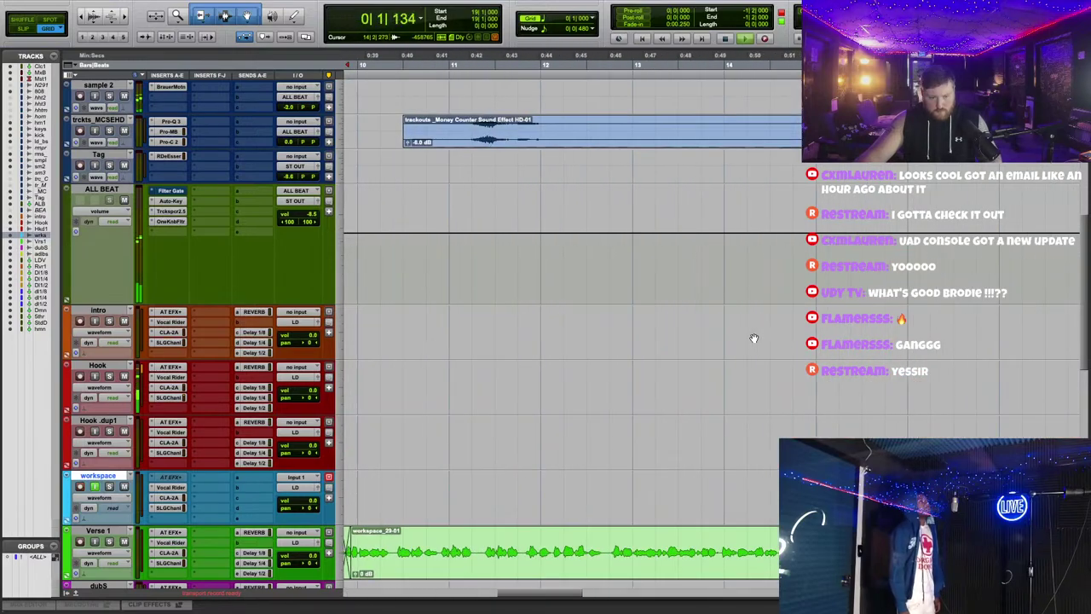
left_click(408, 59)
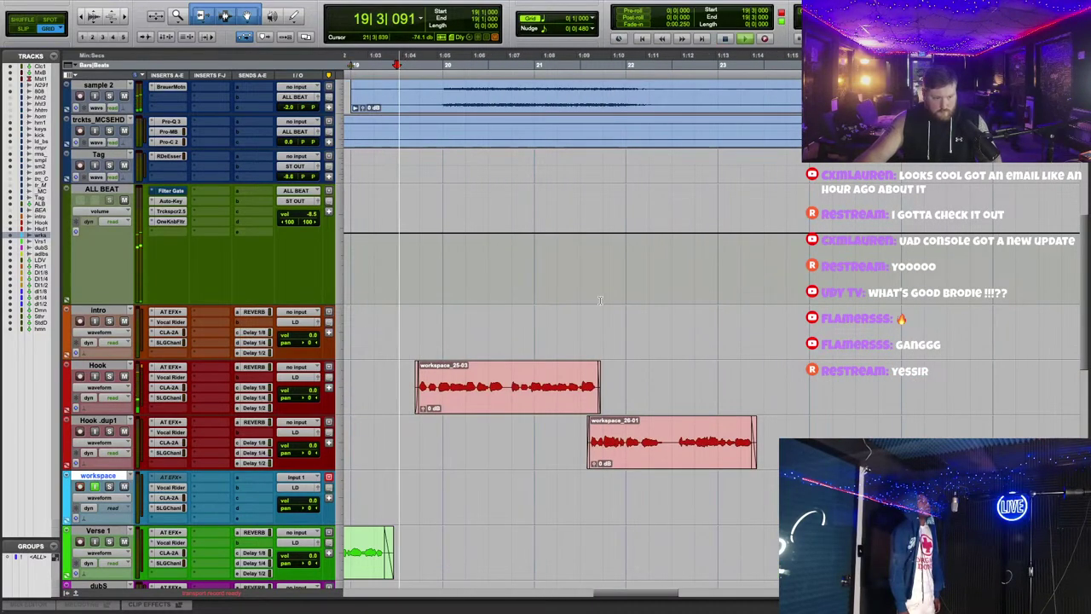
Step: Delete a short section inside the Verse 1 clip, splitting it in two, and stop playback
scroll(715, 350, "left", 3)
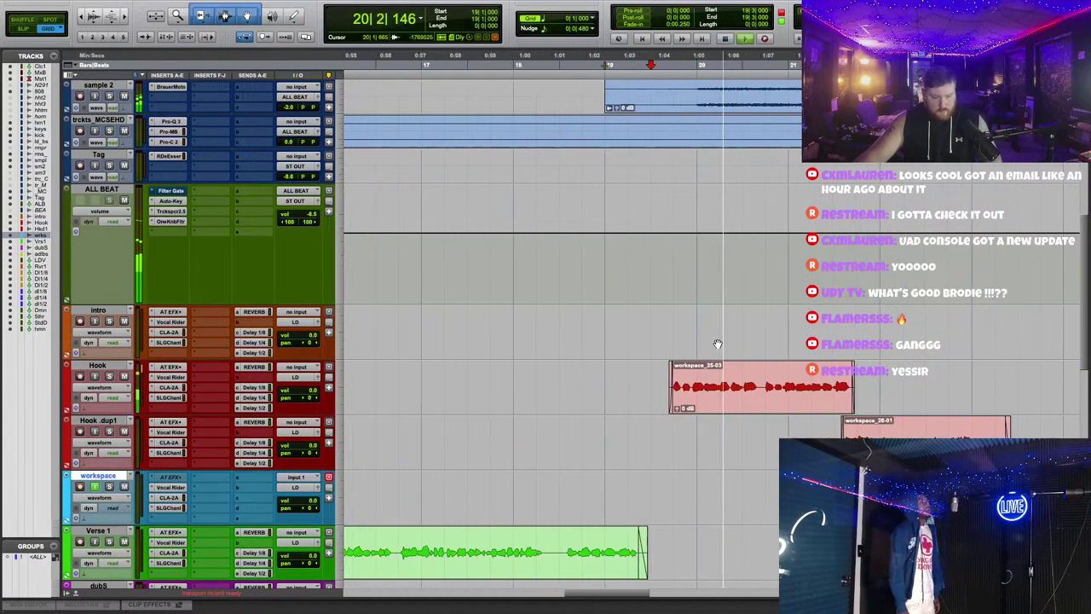
scroll(714, 351, "down", 2)
scroll(716, 345, "up", 5)
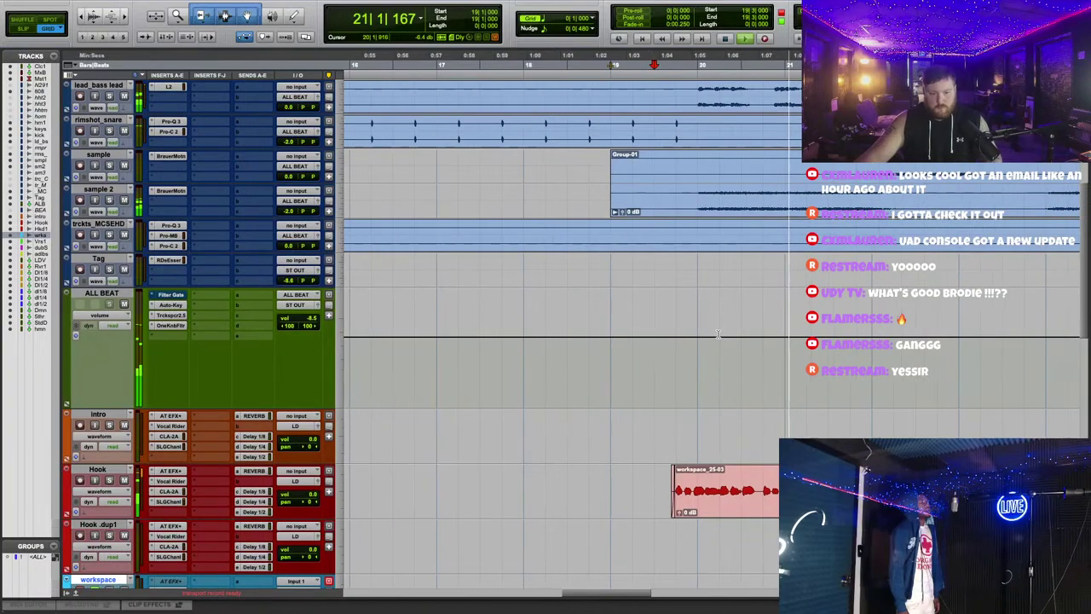
scroll(717, 341, "down", 5)
scroll(704, 348, "right", 3)
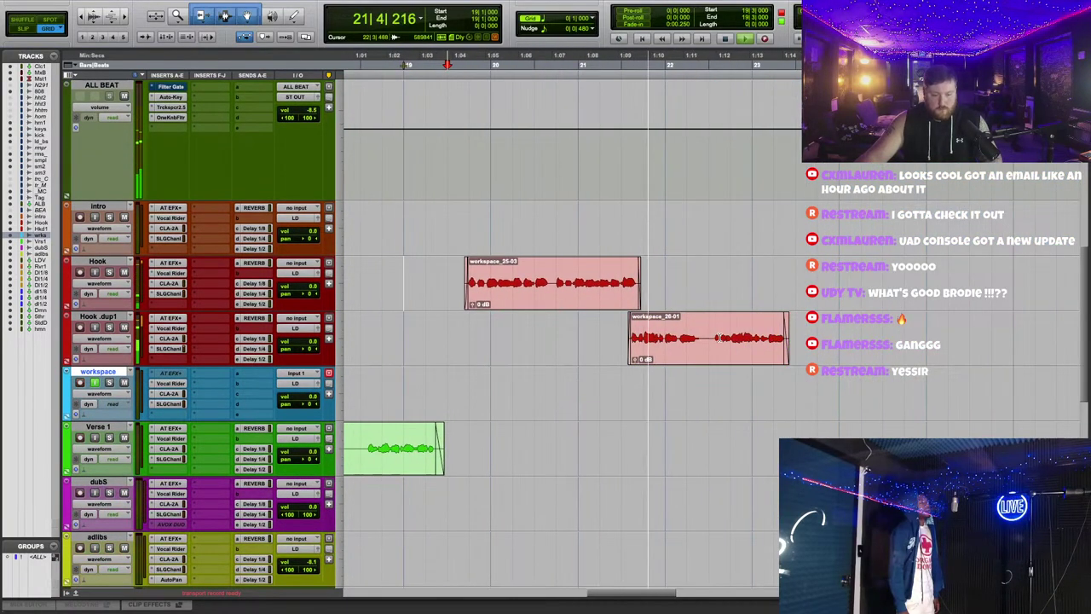
scroll(719, 337, "left", 2)
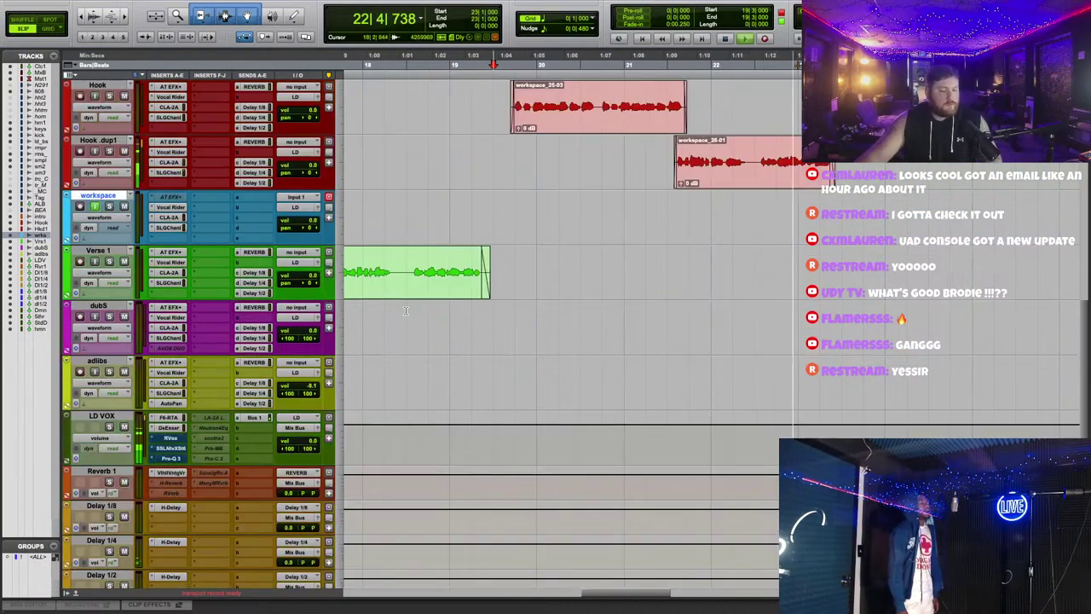
scroll(405, 307, "down", 3)
left_click(396, 264)
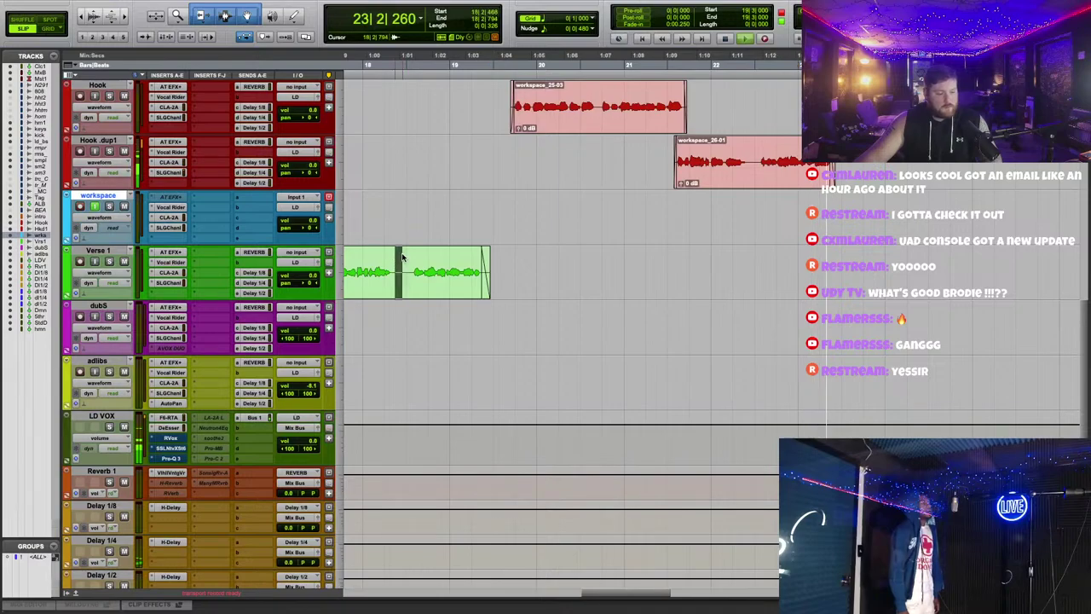
key("Delete")
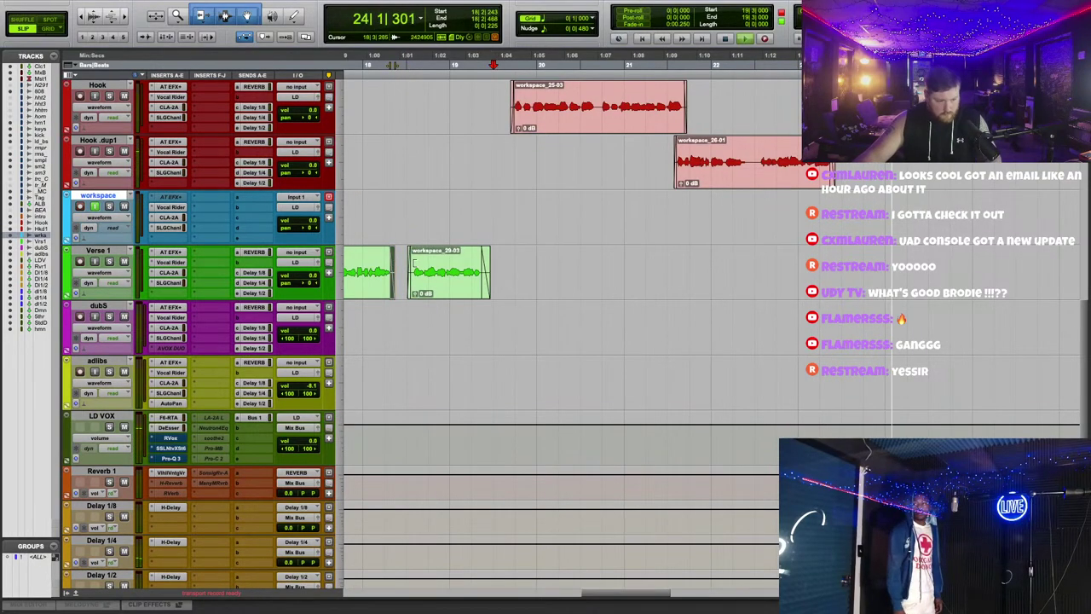
scroll(414, 262, "up", 3)
key("space")
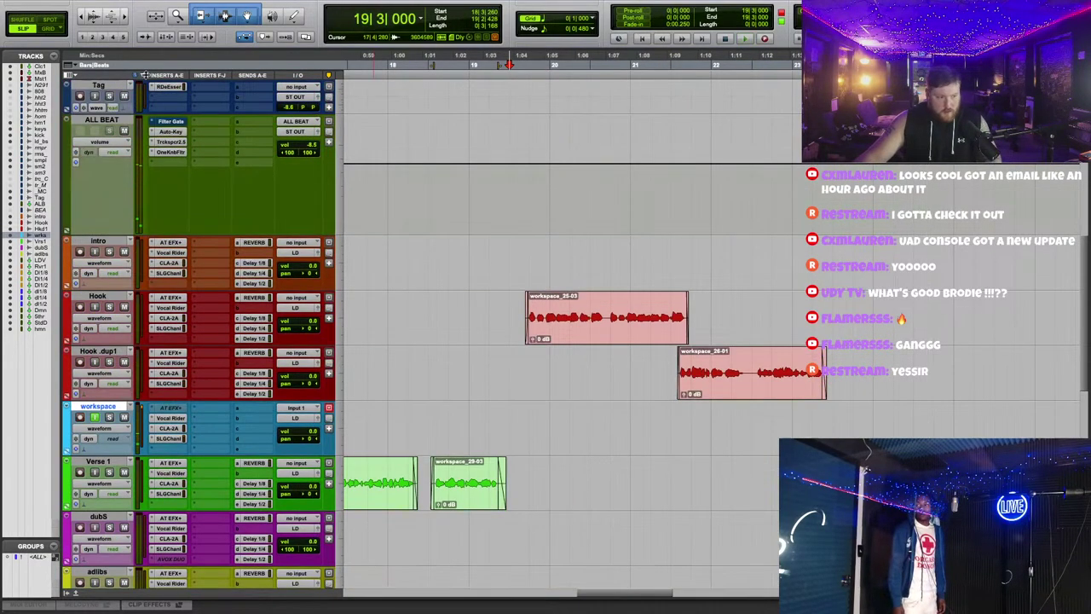
Step: Place a copy of the hook clips later in the song on the grid and play from bar 3
left_click(48, 29)
key("space")
left_click_drag(510, 324, 903, 334)
scroll(671, 377, "right", 5)
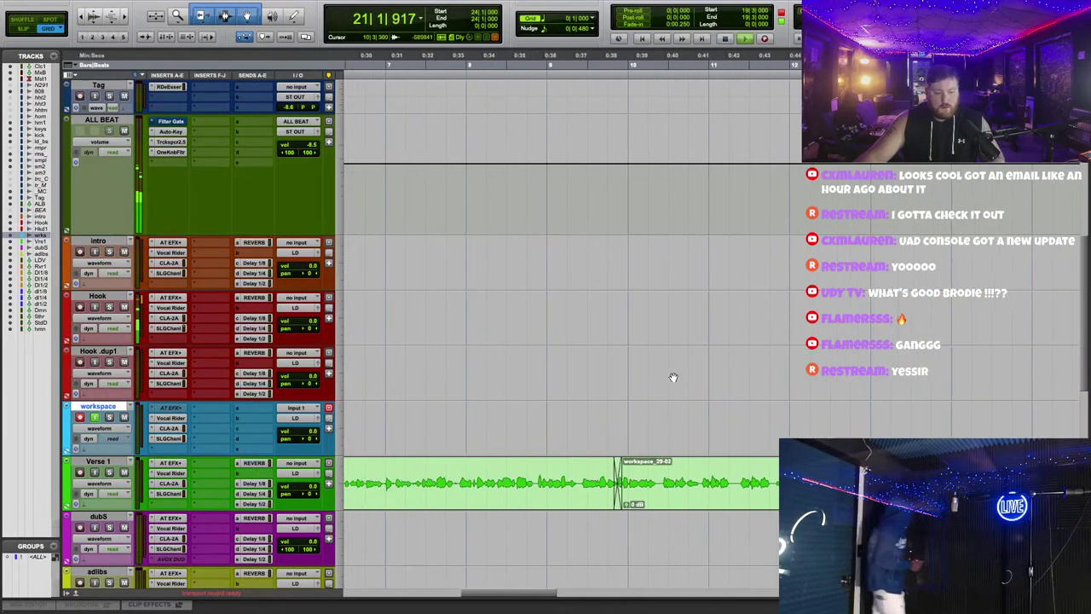
scroll(671, 373, "down", 3)
left_click(653, 63)
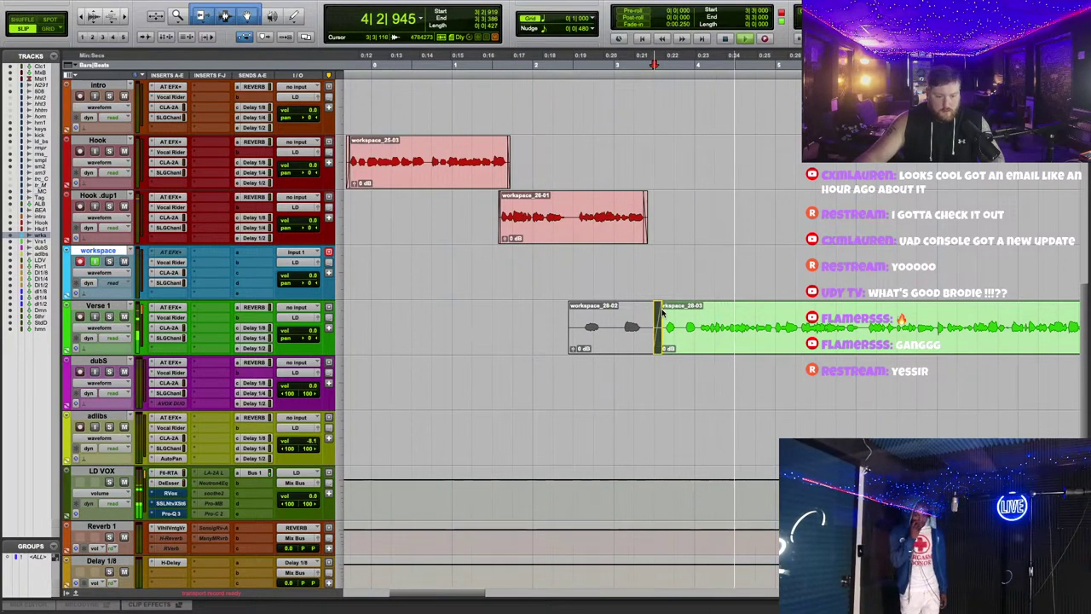
scroll(735, 341, "down", 2)
scroll(735, 341, "down", 2)
scroll(734, 341, "right", 3)
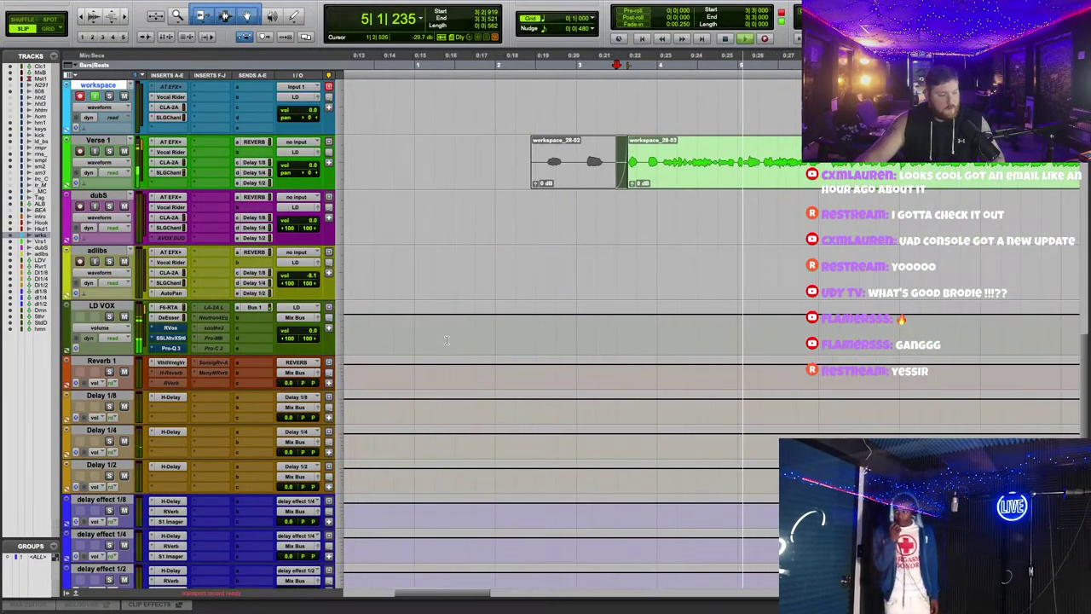
Step: Adjust the frequency on the LD VOX de-esser
left_click(169, 317)
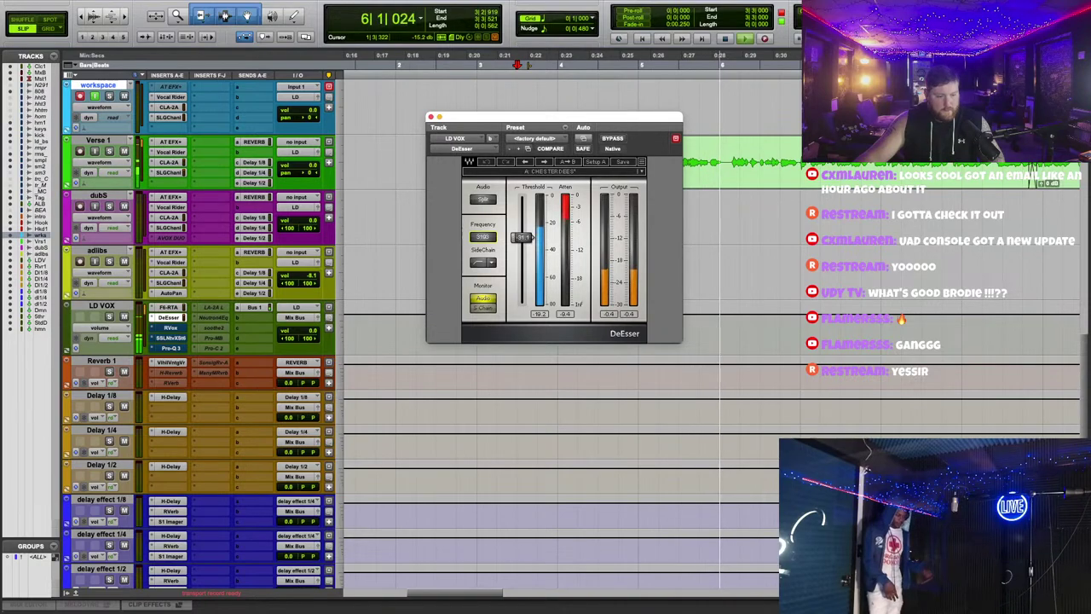
left_click_drag(483, 237, 483, 255)
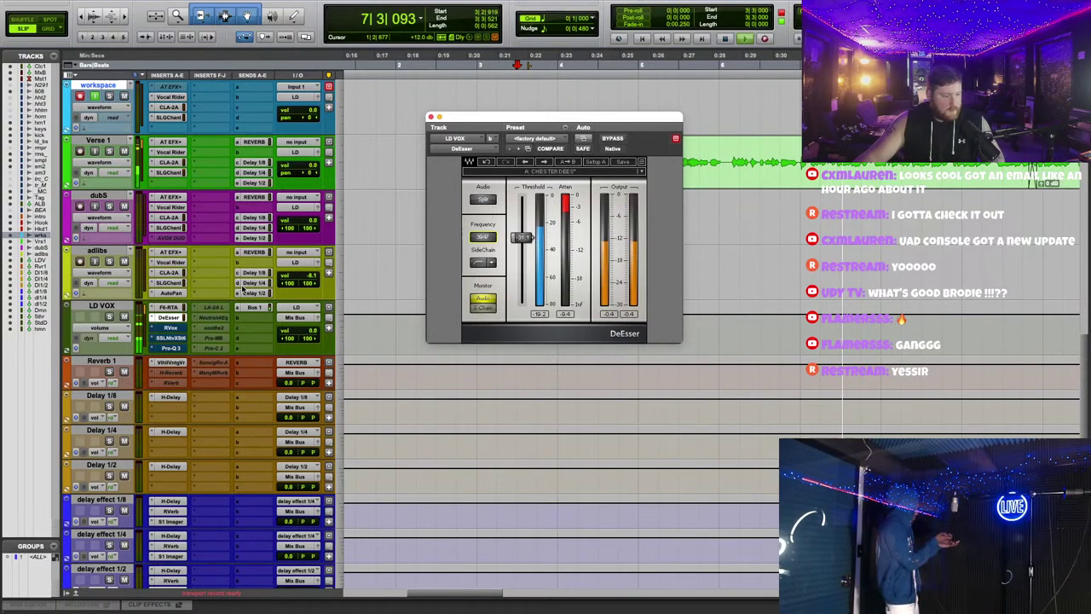
left_click(194, 307)
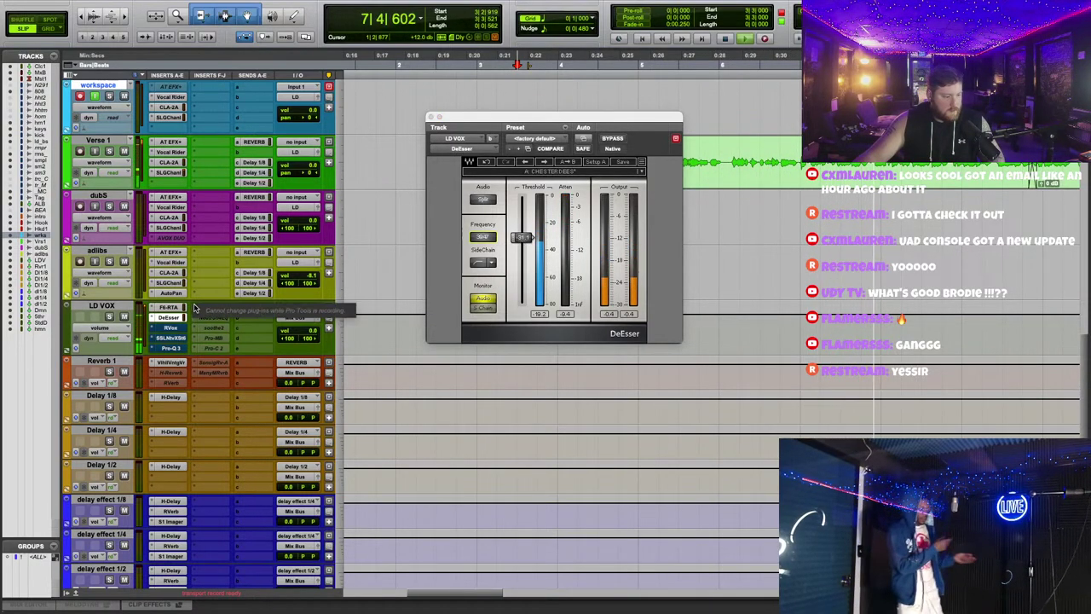
left_click(430, 117)
Step: Un-bypass RVox with compression at -2.0 and lower the ALL BEAT fader to -8.0
left_click(171, 328)
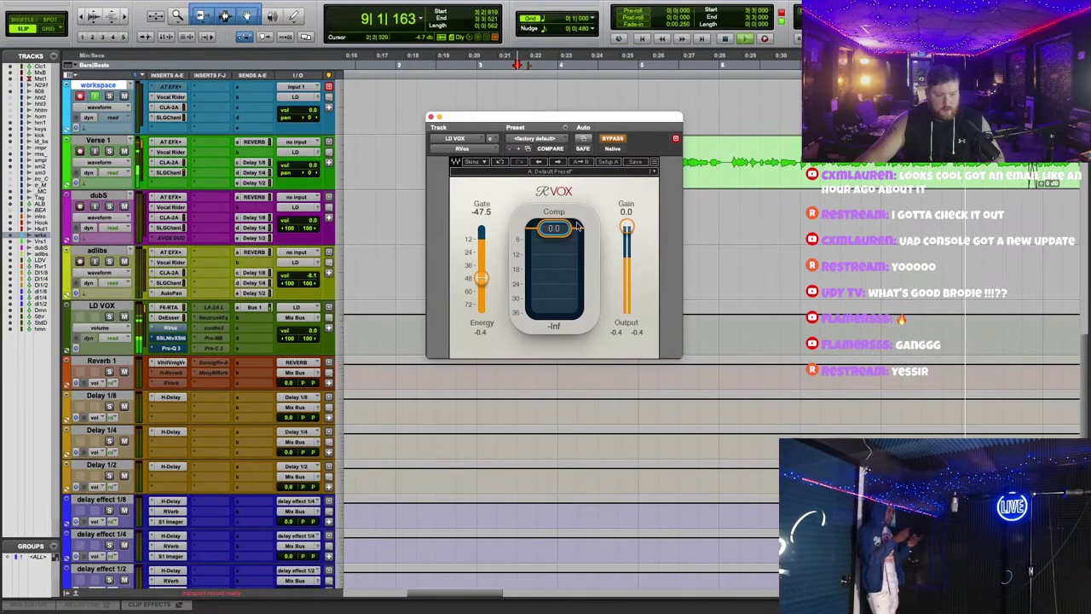
left_click(616, 139)
left_click_drag(511, 117, 635, 253)
scroll(452, 266, "up", 5)
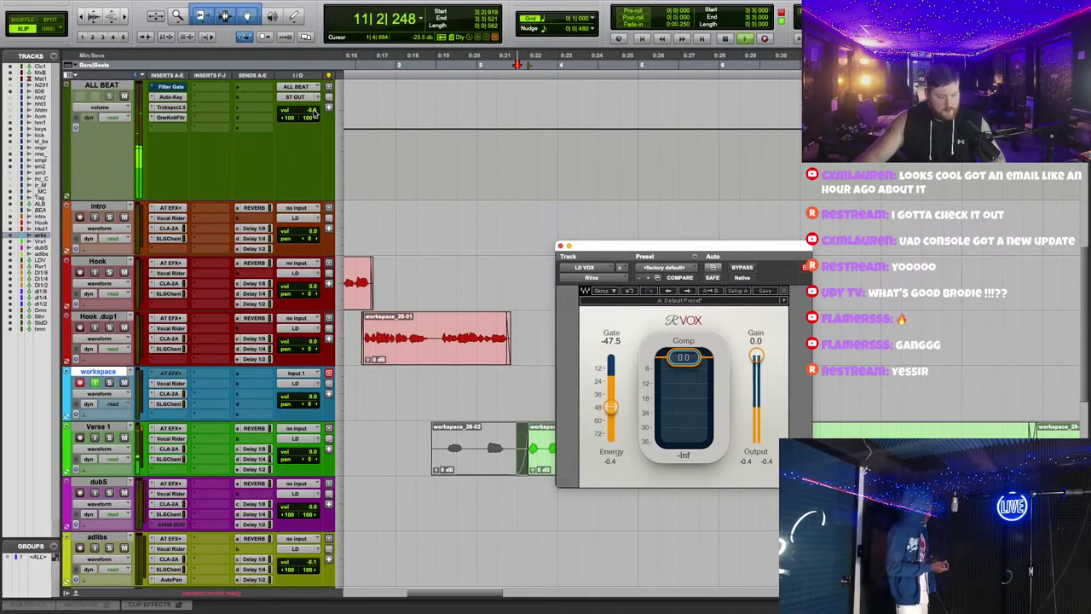
left_click(313, 112)
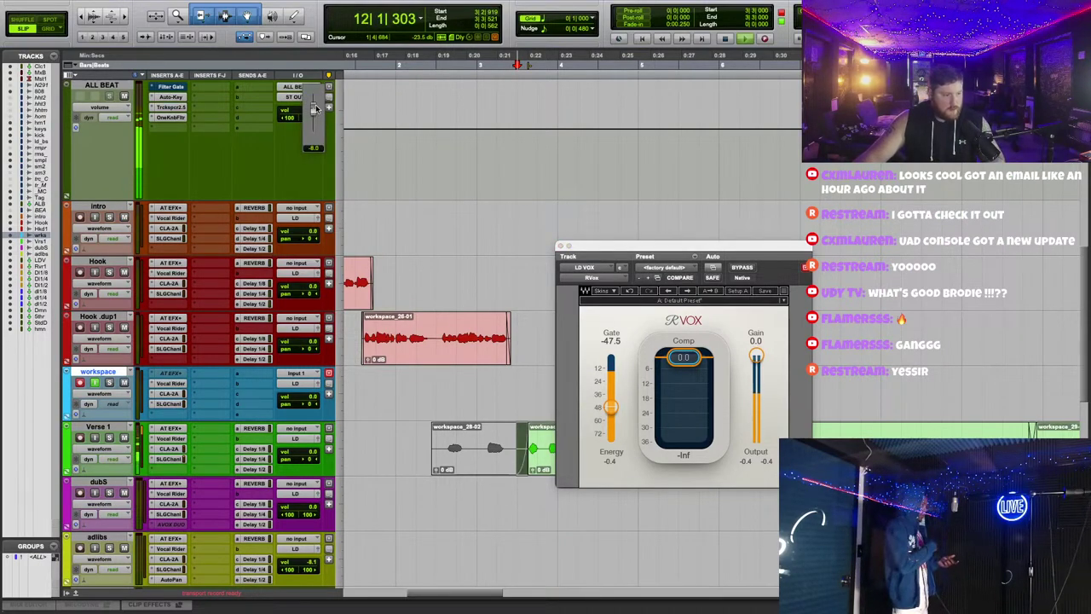
left_click_drag(313, 109, 314, 111)
left_click_drag(663, 245, 646, 163)
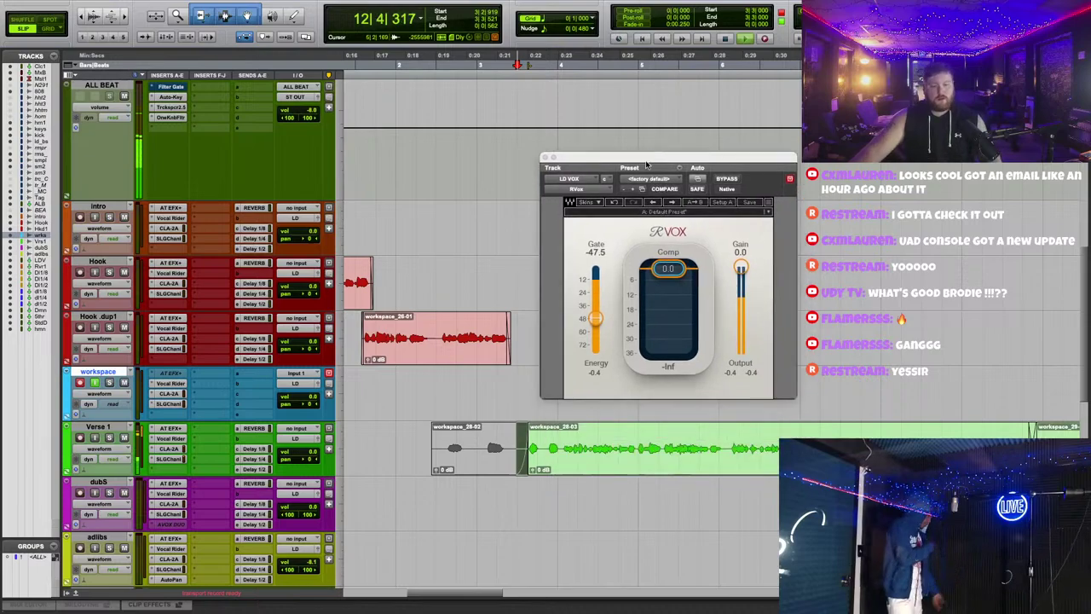
left_click_drag(672, 269, 672, 281)
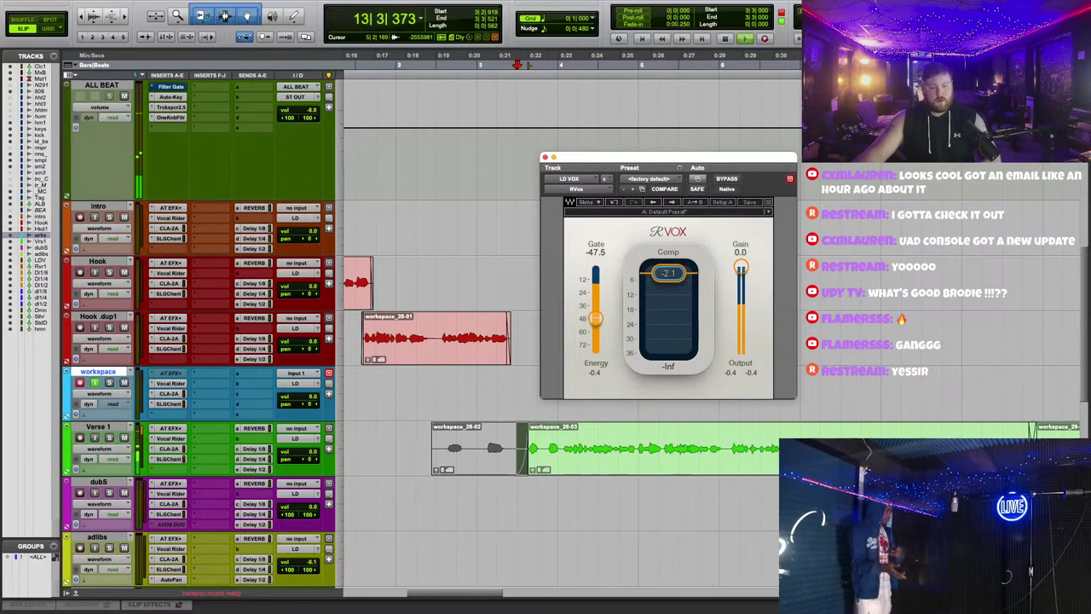
scroll(260, 310, "down", 6)
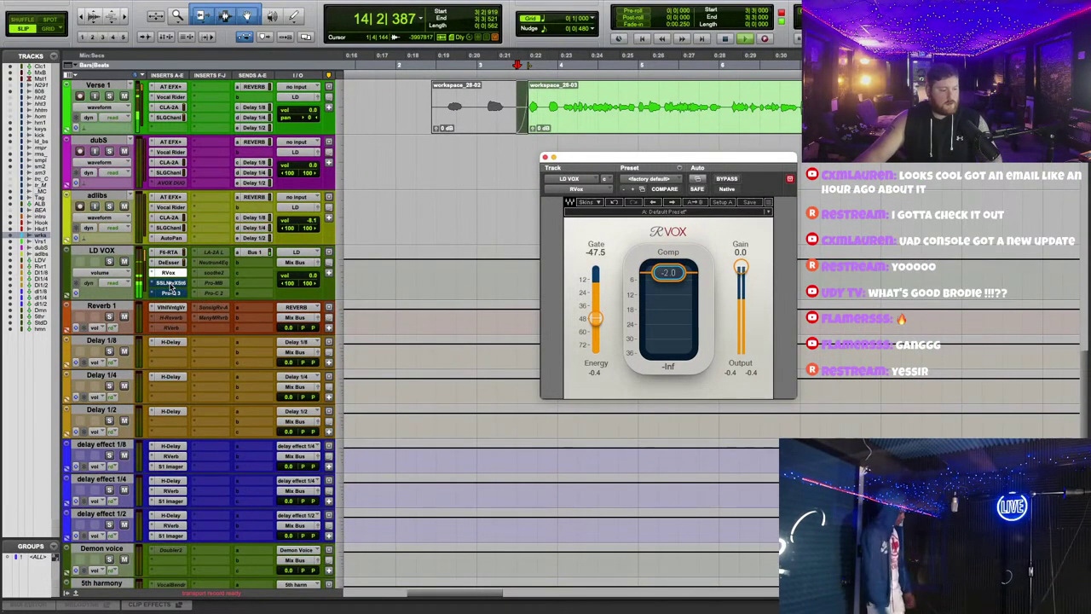
Step: Move Pro-Q 3 directly below RVox in the LD VOX inserts and open it
left_click_drag(173, 290, 227, 272)
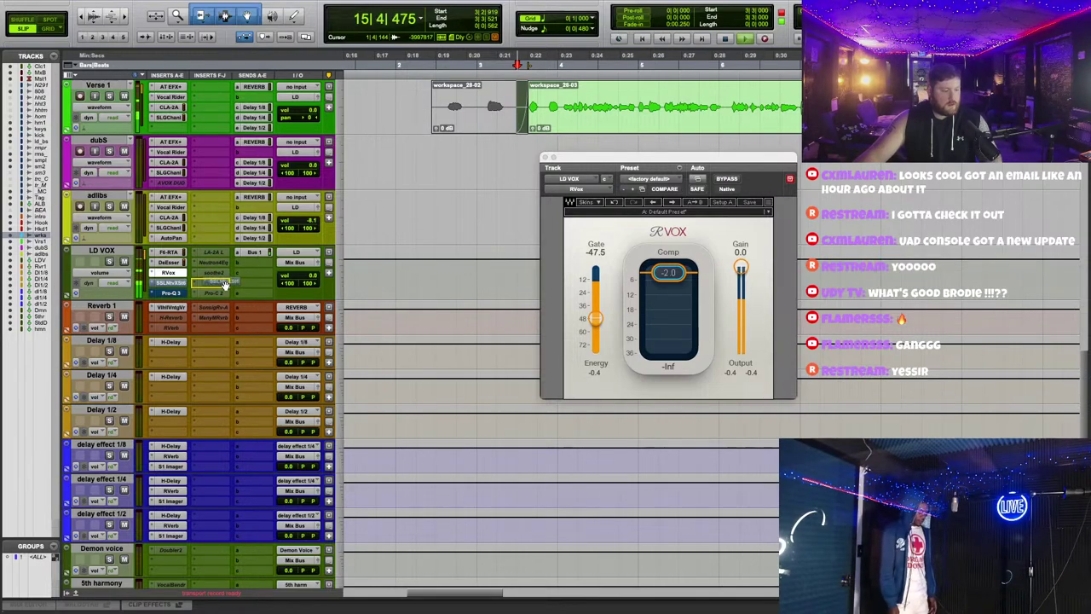
left_click(170, 290)
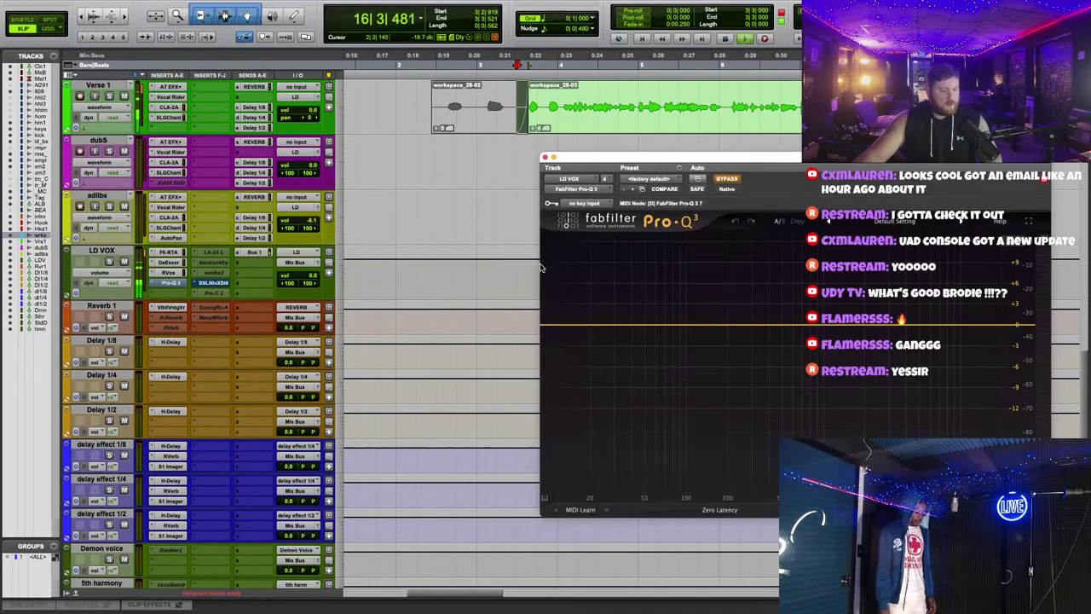
left_click_drag(733, 165, 602, 308)
scroll(592, 213, "up", 3)
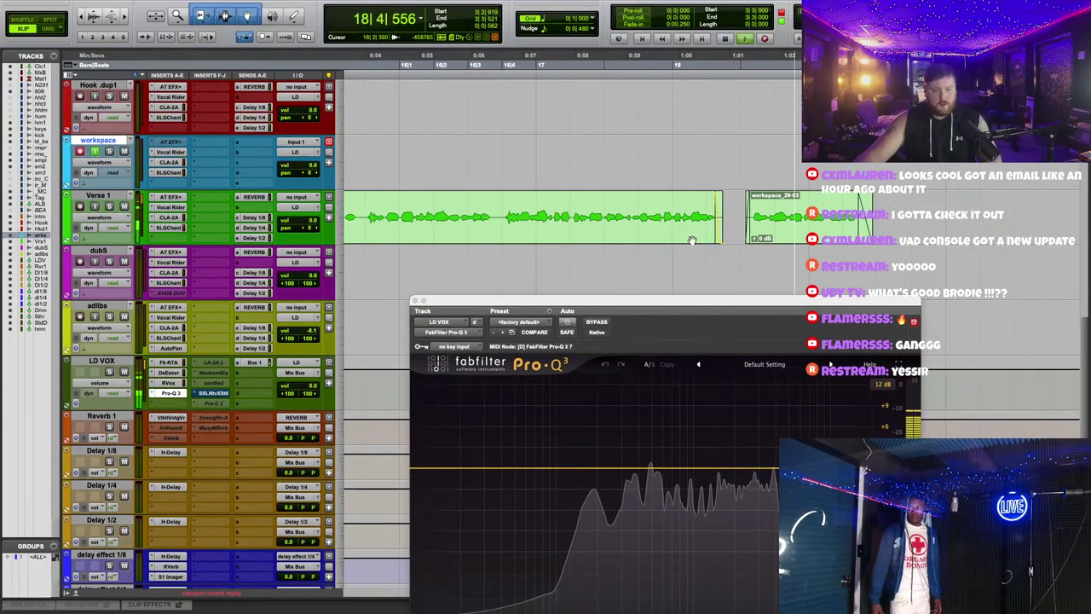
Step: Duplicate the Verse 1 track to create Verse 1.dup1
right_click(86, 195)
left_click(140, 380)
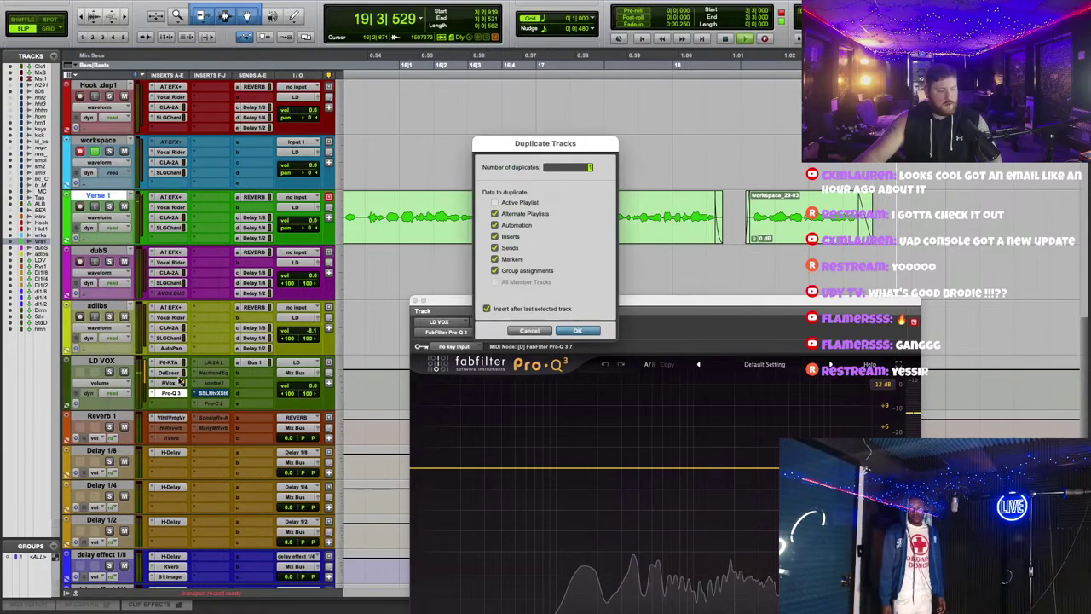
left_click(573, 330)
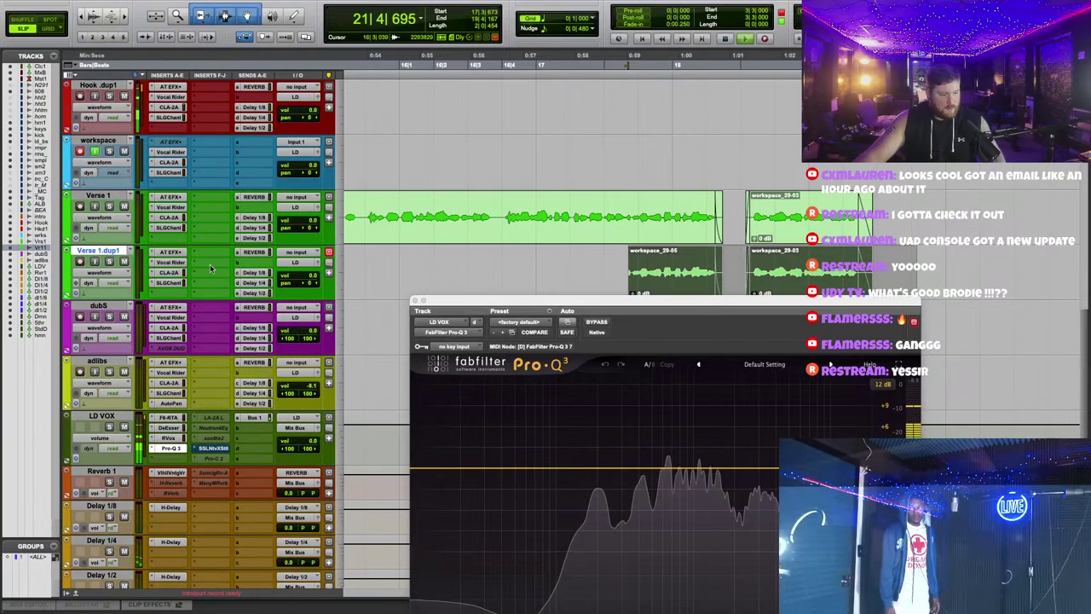
key("space")
Step: Insert H-Delay on Verse 1.dup1 with a quarter-note delay time and adjusted feedback
left_click(172, 292)
type("H")
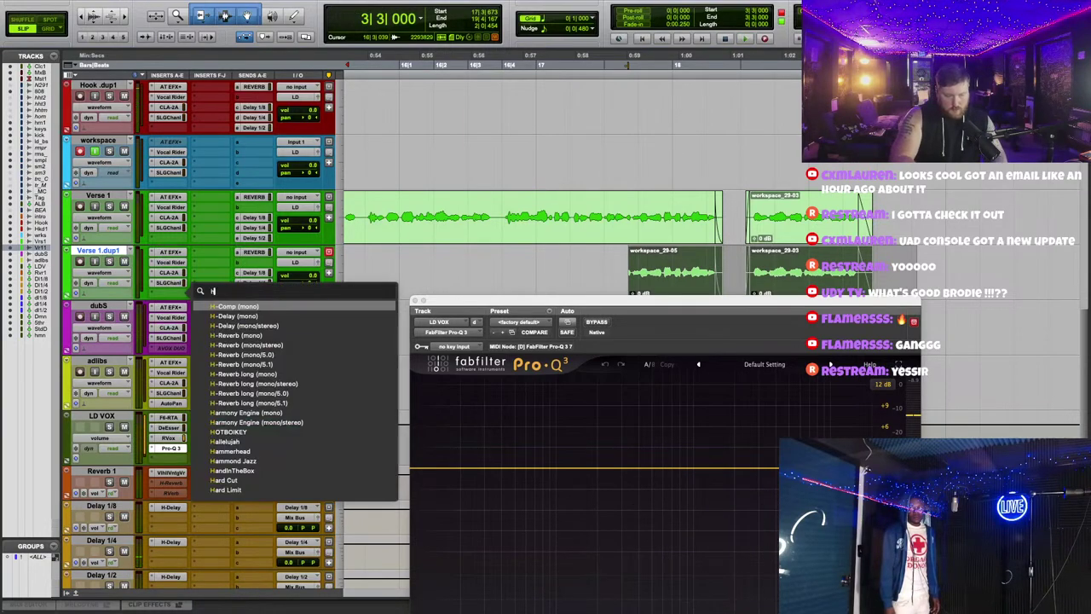
key("Down")
key("Return")
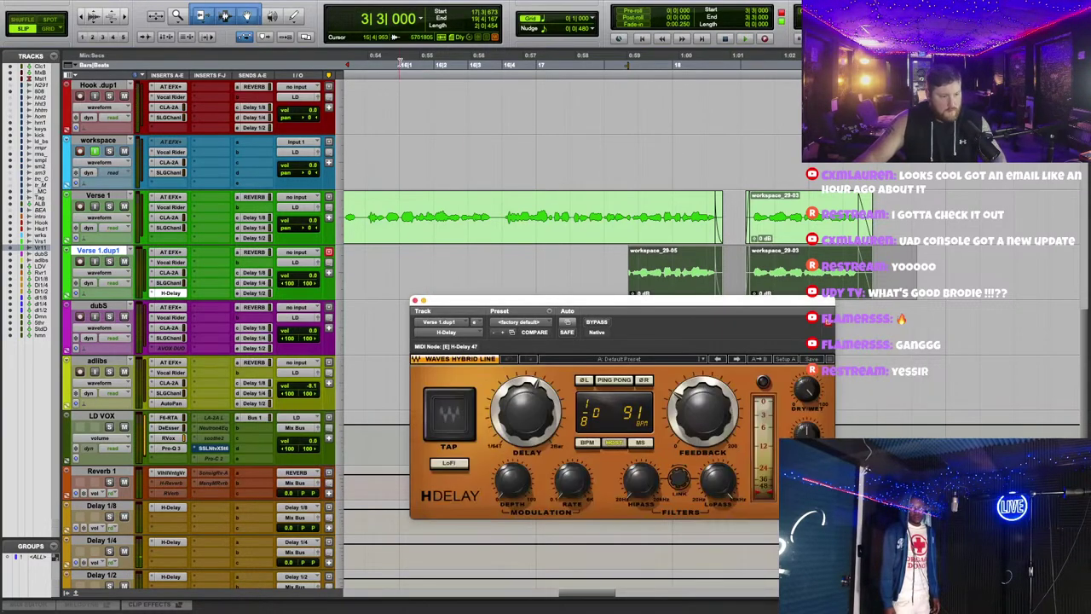
key("space")
left_click_drag(525, 414, 526, 401)
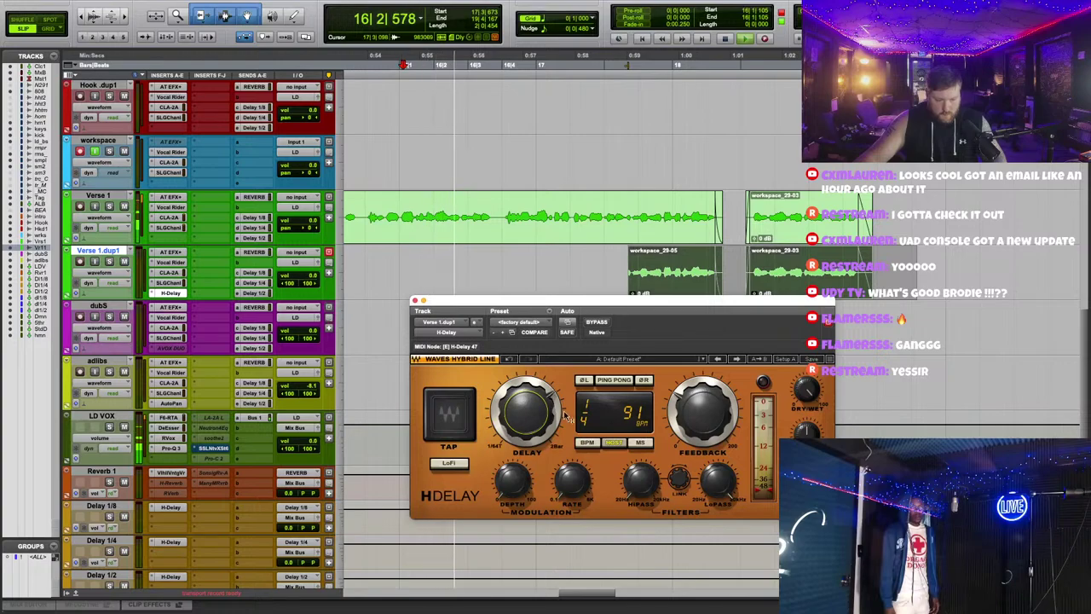
left_click(700, 411)
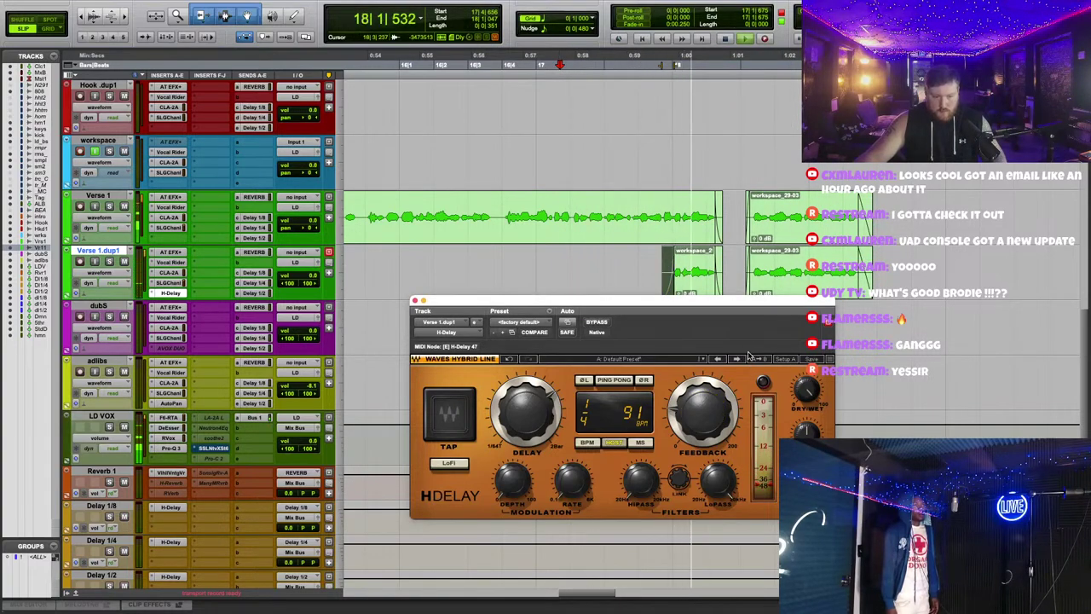
left_click(382, 59)
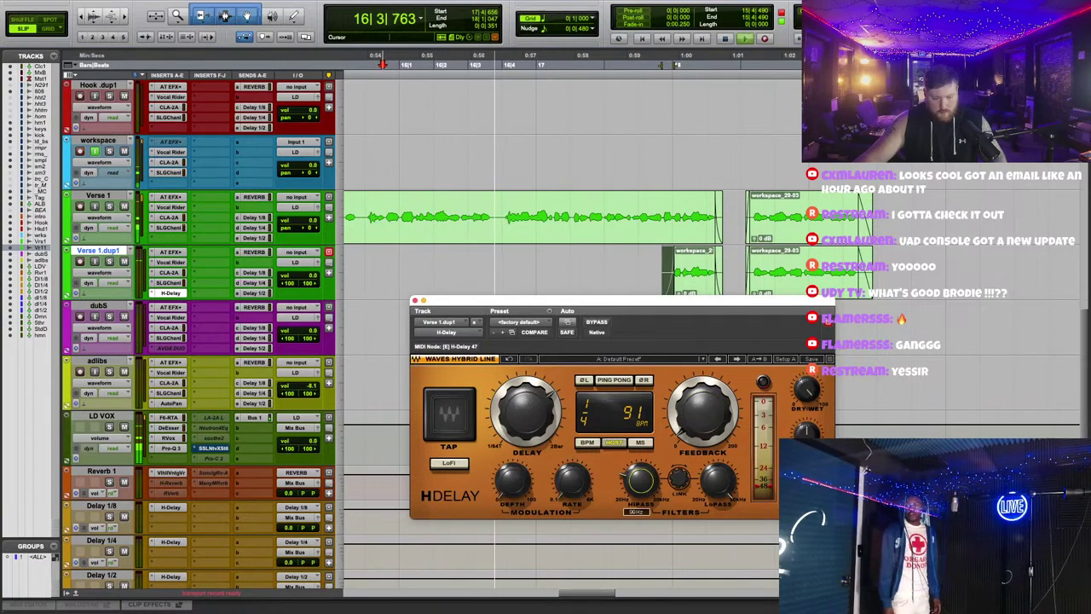
Step: Add RVerb to Verse 1.dup1 and lower its wet/dry mix to about 49
left_click(376, 257)
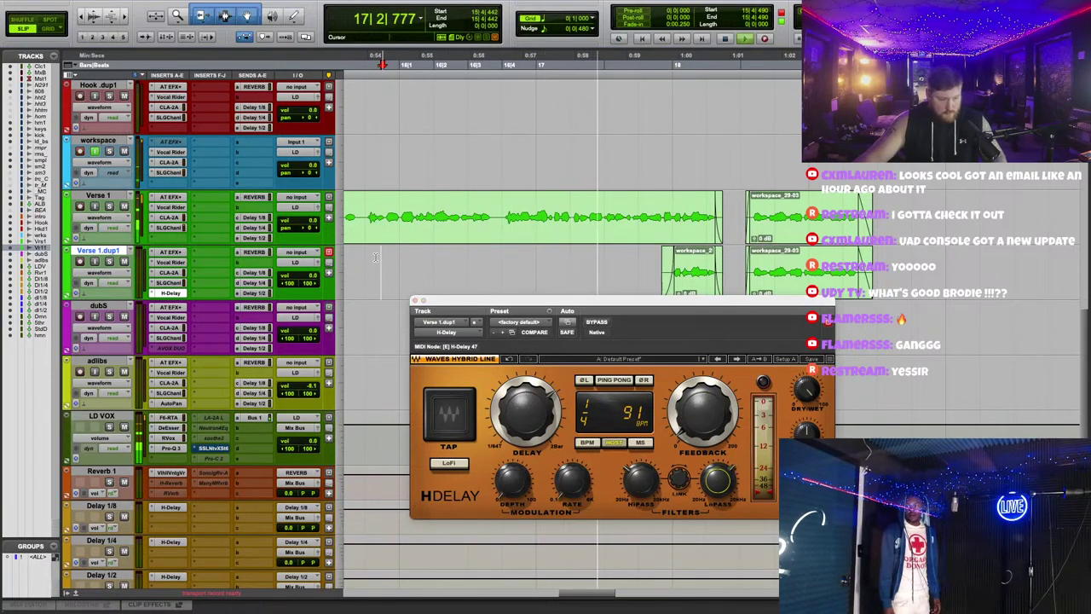
scroll(214, 244, "down", 1)
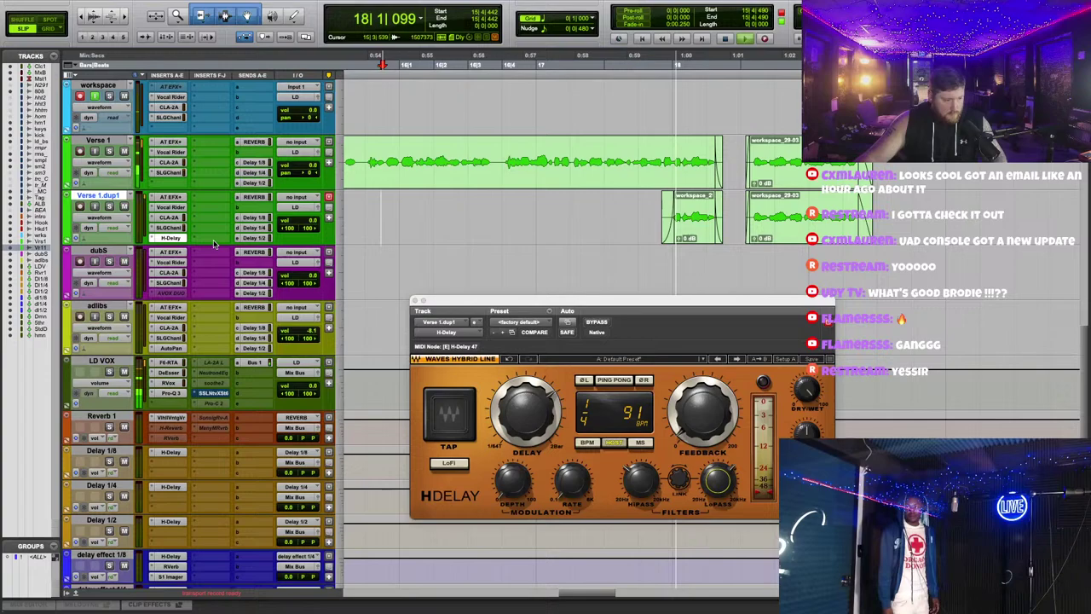
key("space")
left_click(209, 188)
left_click(229, 179)
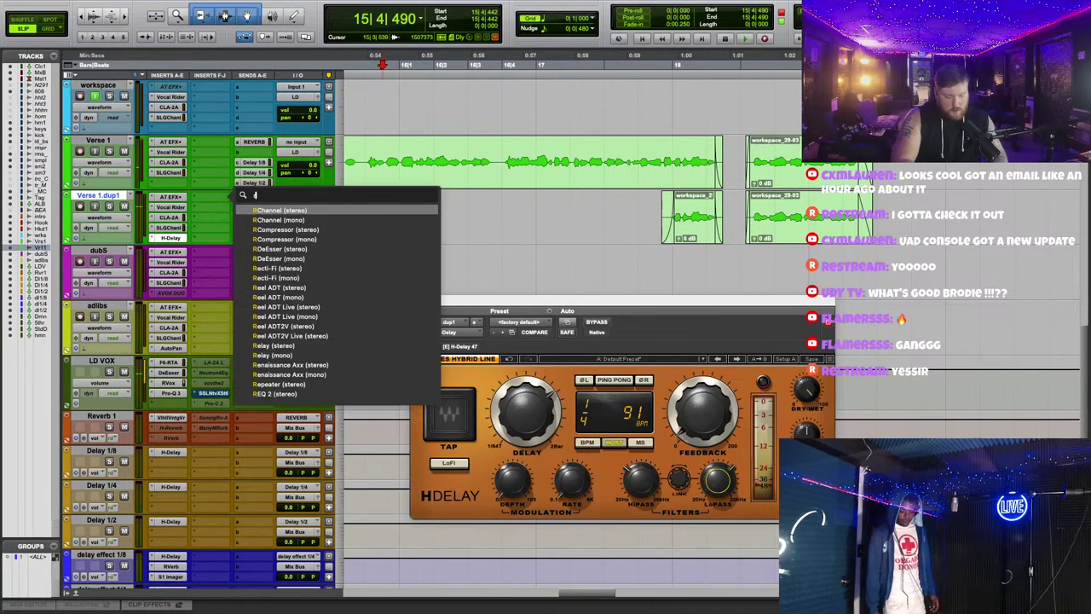
type("n")
left_click(260, 209)
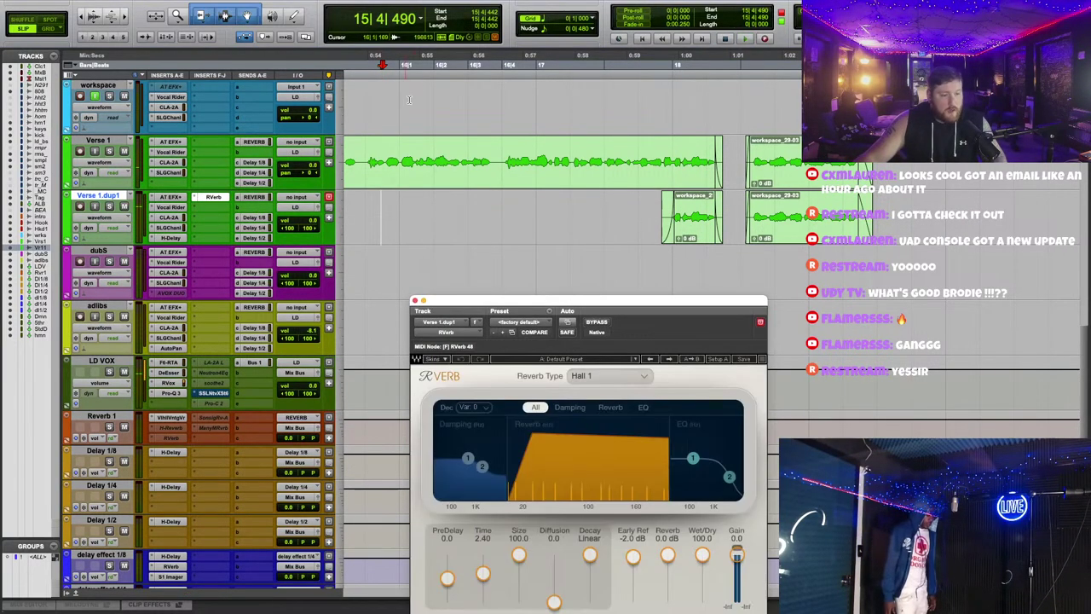
key("space")
left_click_drag(667, 304, 717, 170)
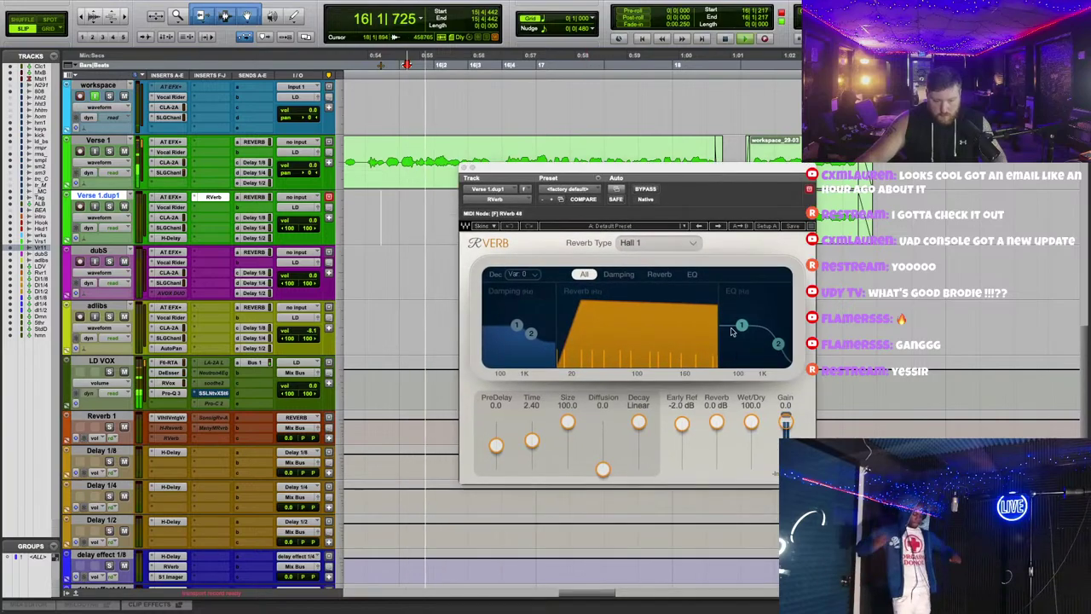
left_click_drag(750, 421, 751, 444)
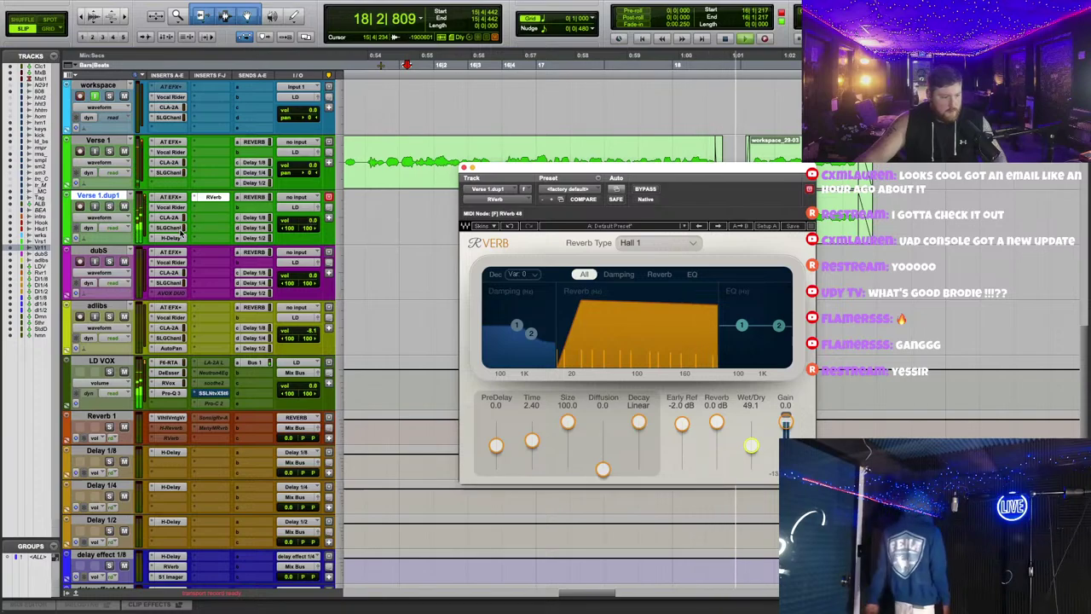
Step: Reopen H-Delay and trim the start of the workspace_29-03 clip later
left_click(175, 237)
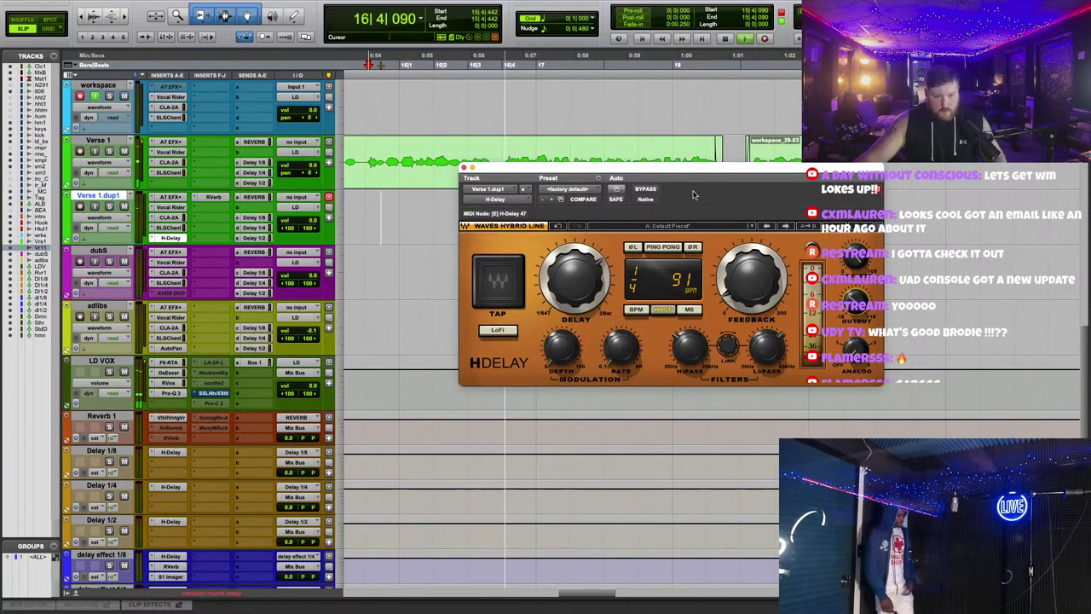
left_click_drag(693, 170, 720, 352)
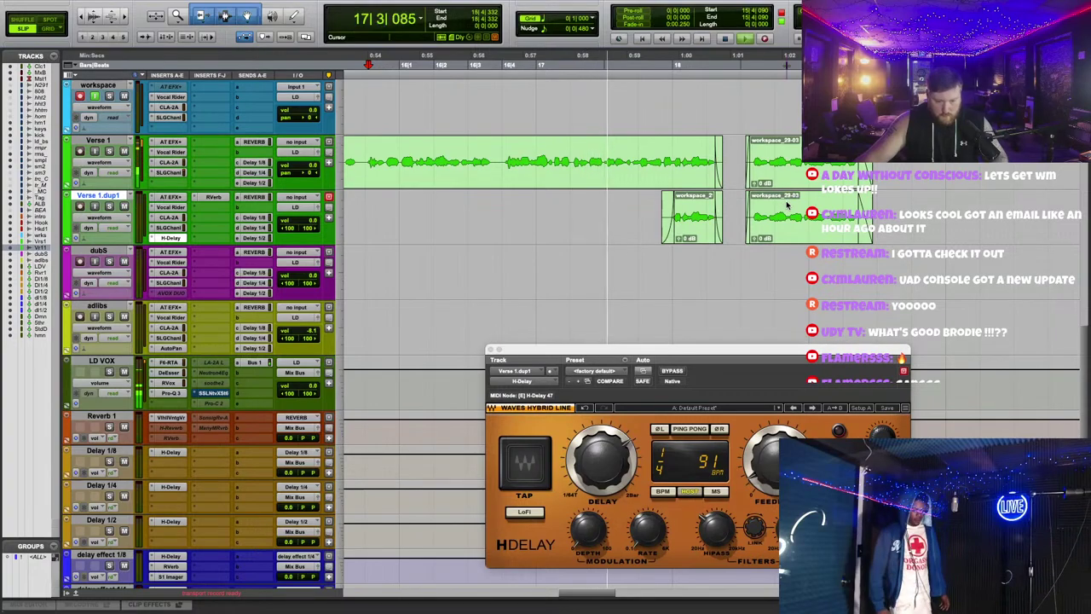
left_click(787, 209)
key("a")
scroll(710, 254, "right", 3)
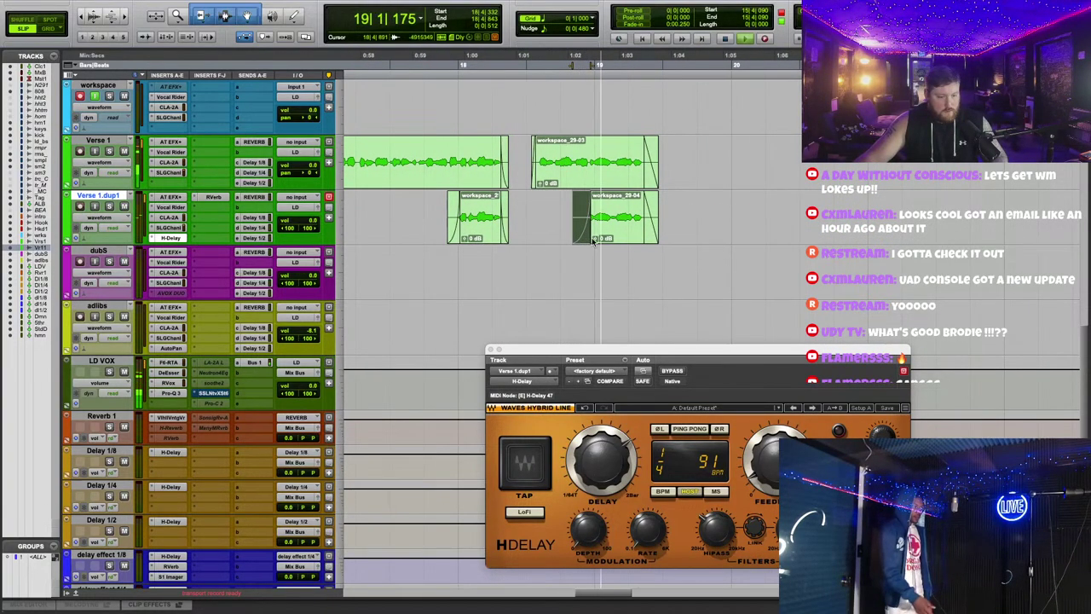
scroll(464, 91, "left", 2)
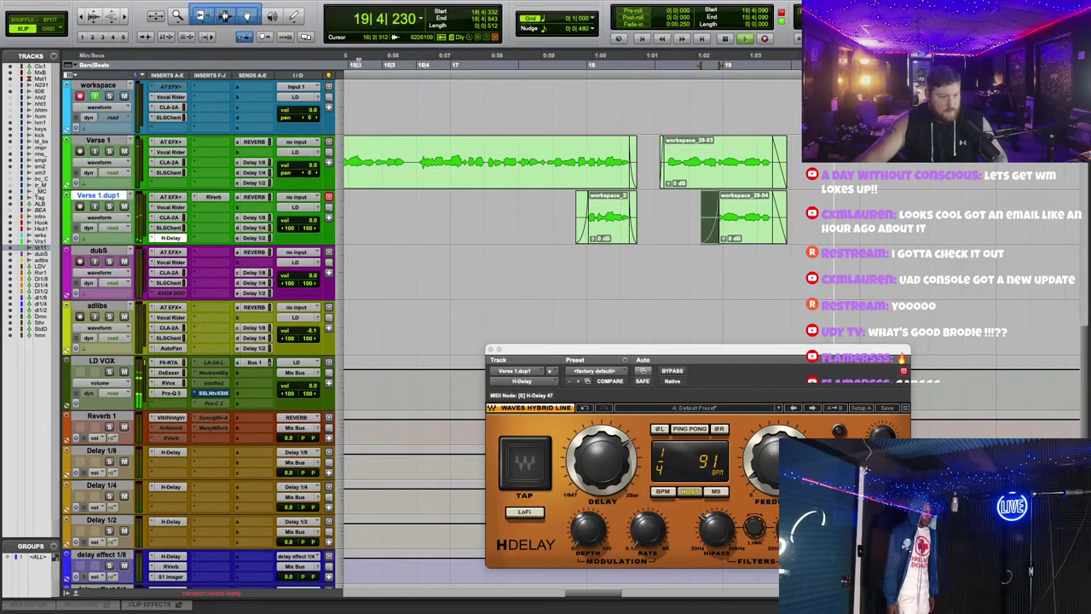
Step: Review the RVerb and H-Delay settings on Verse 1.dup1, then close H-Delay
left_click(213, 197)
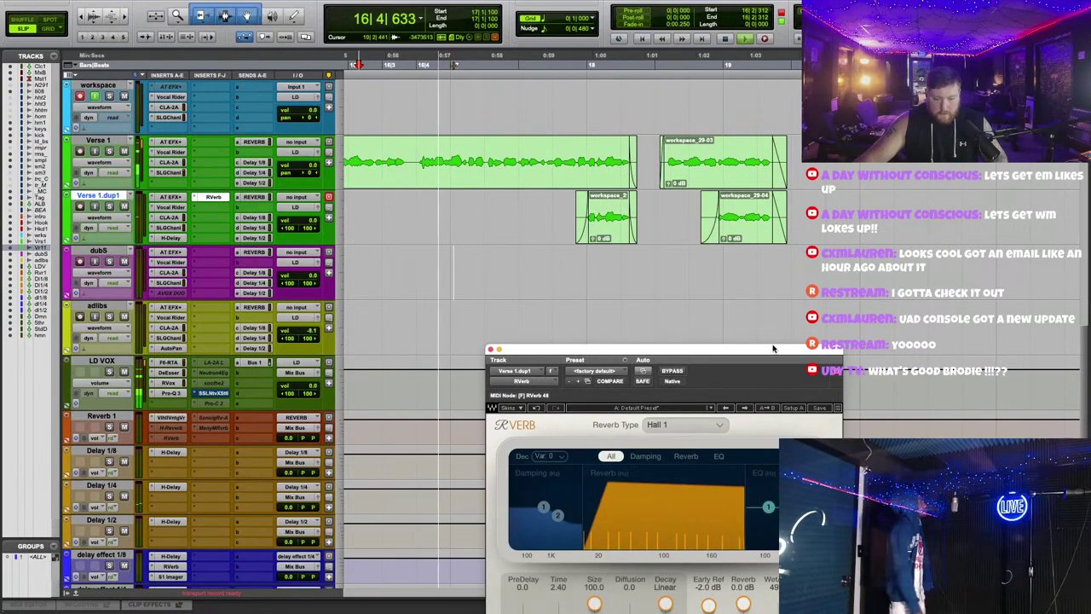
left_click_drag(773, 348, 765, 268)
left_click(173, 238)
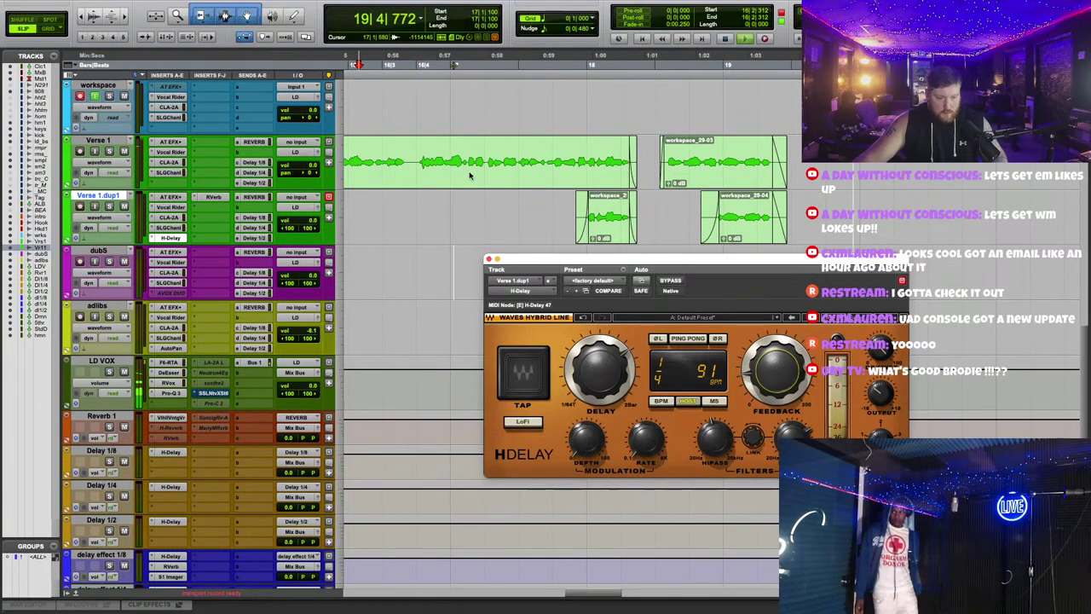
left_click(488, 258)
scroll(733, 281, "up", 5)
Step: Check the Hook track's Delay 1/4 send level and start recording a new workspace take
scroll(820, 367, "up", 3)
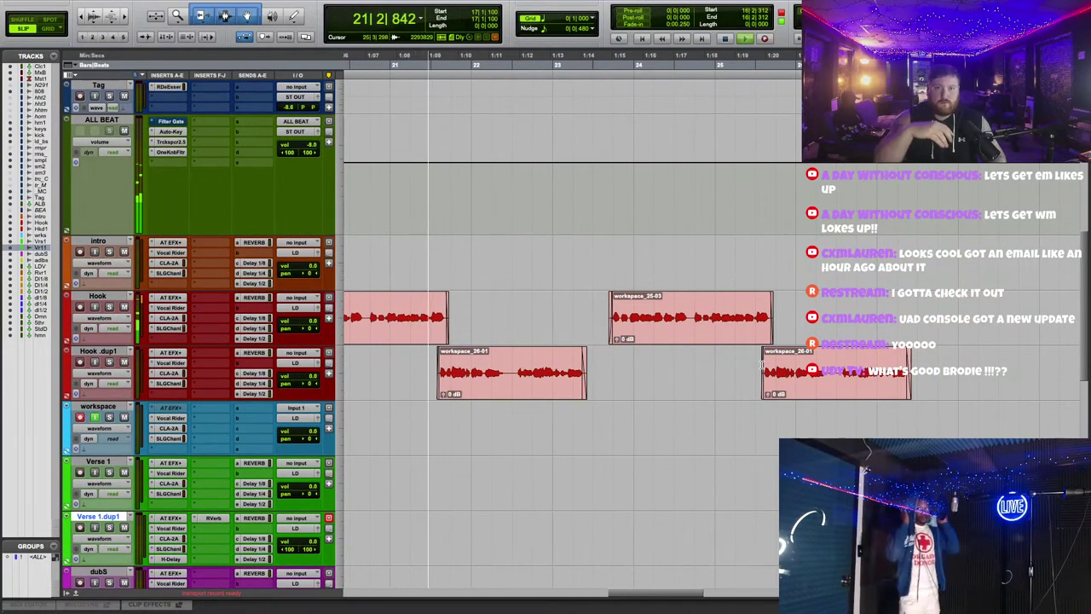
scroll(761, 365, "down", 3)
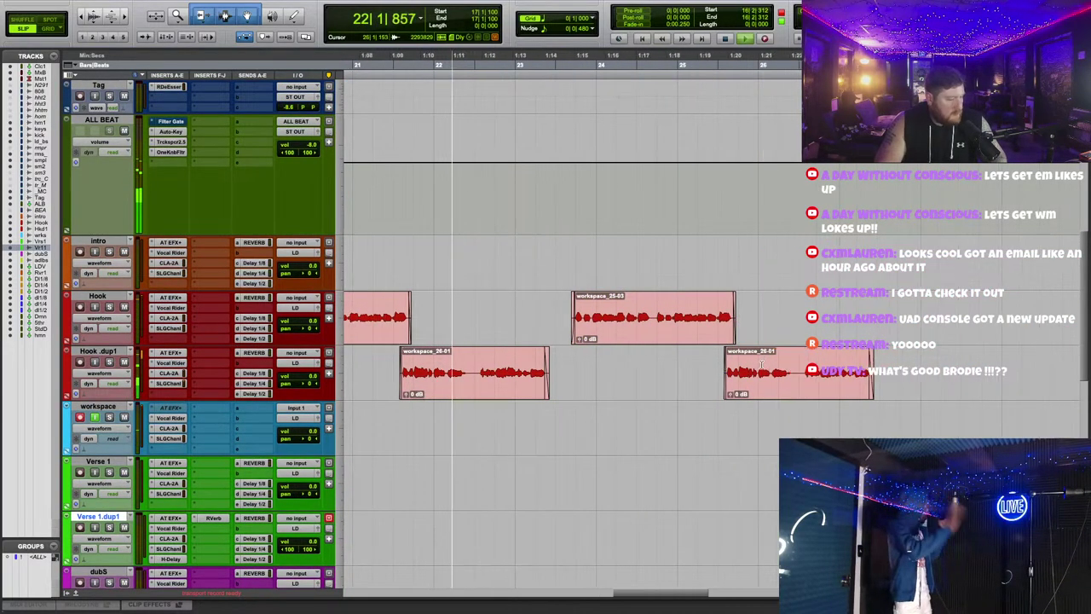
scroll(761, 367, "down", 3)
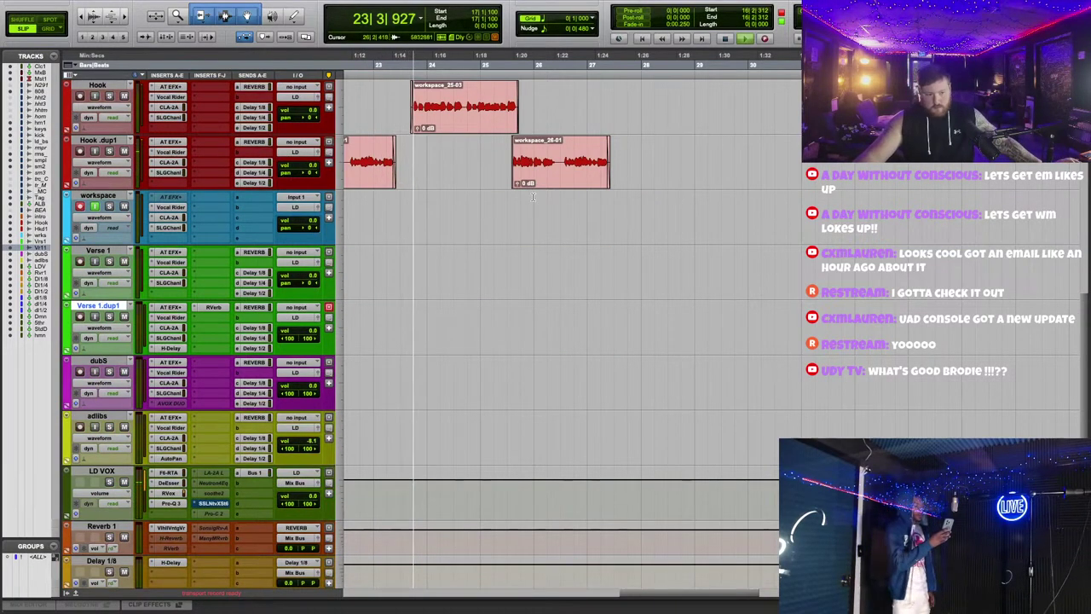
left_click(253, 118)
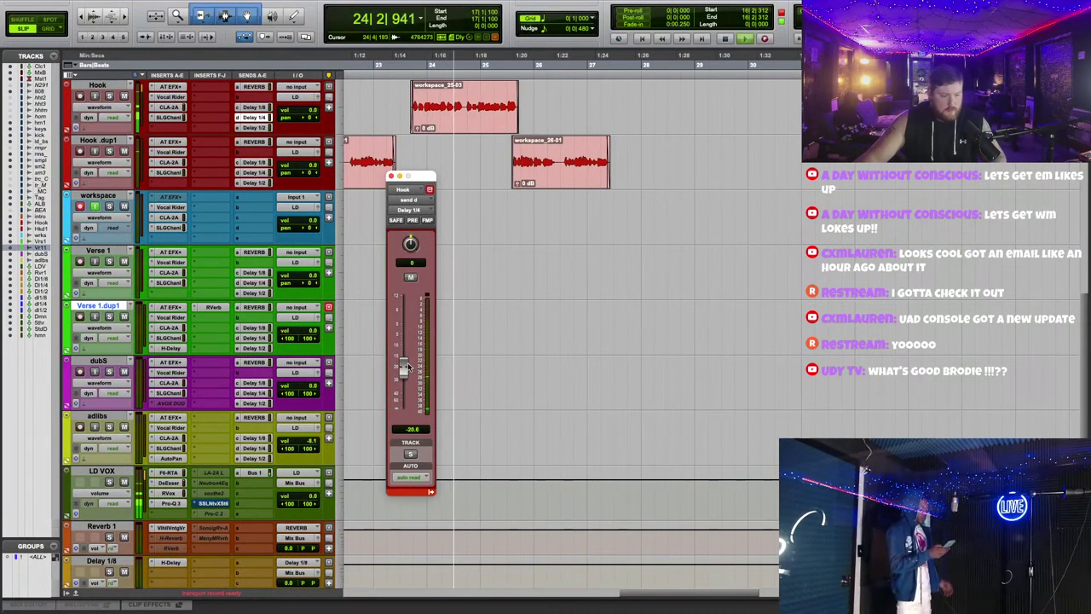
left_click_drag(417, 176, 563, 223)
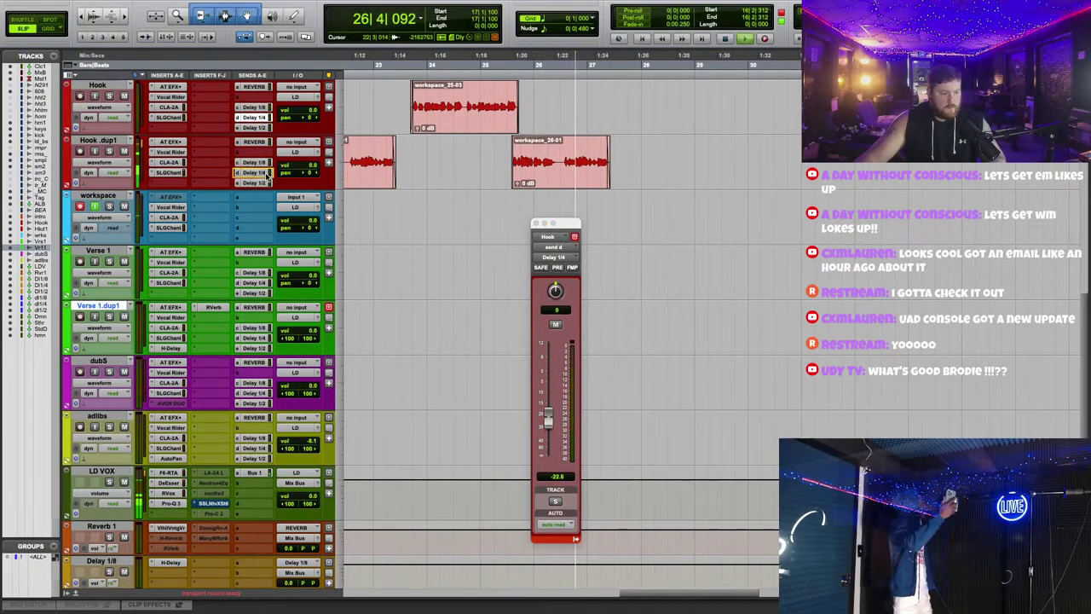
left_click(765, 38)
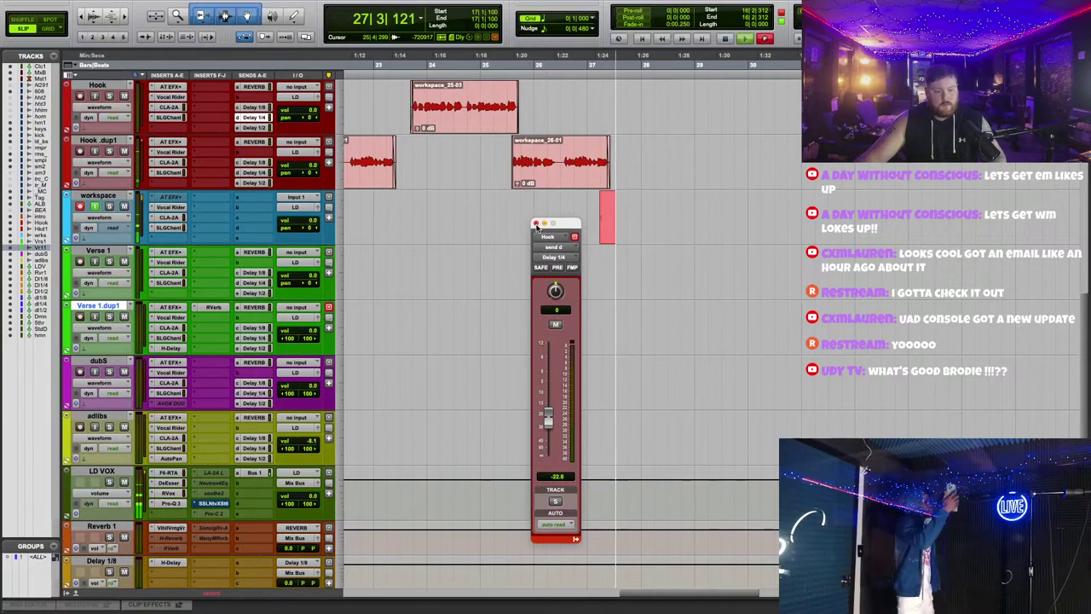
left_click(535, 223)
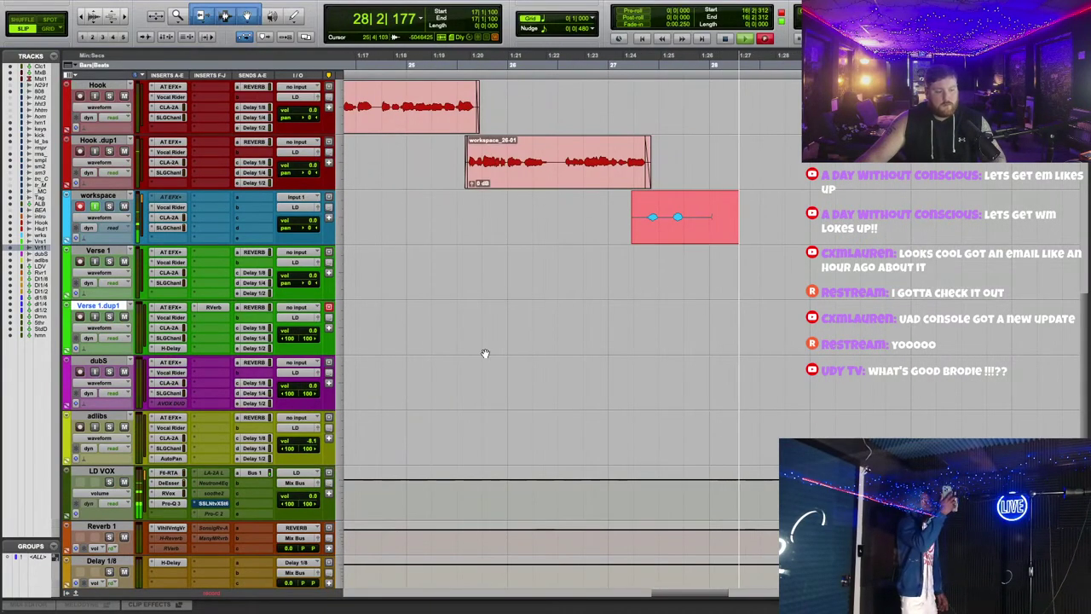
Step: Rename Verse 1.dup1 to 'verse dly efx' and colour it dark blue
double_click(99, 306)
type("verse dly")
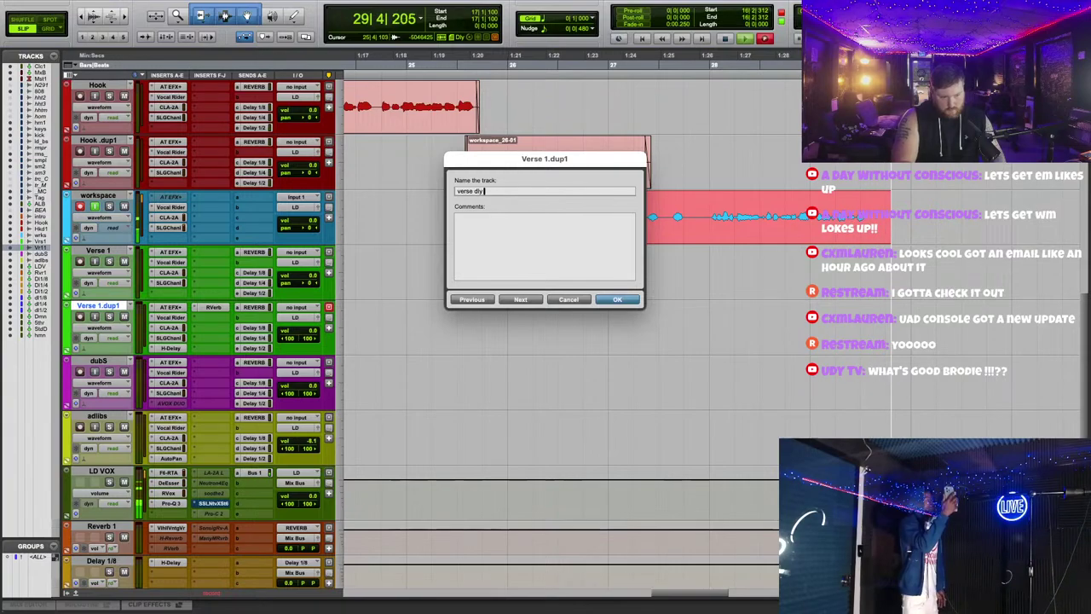
type(" efx")
key("Return")
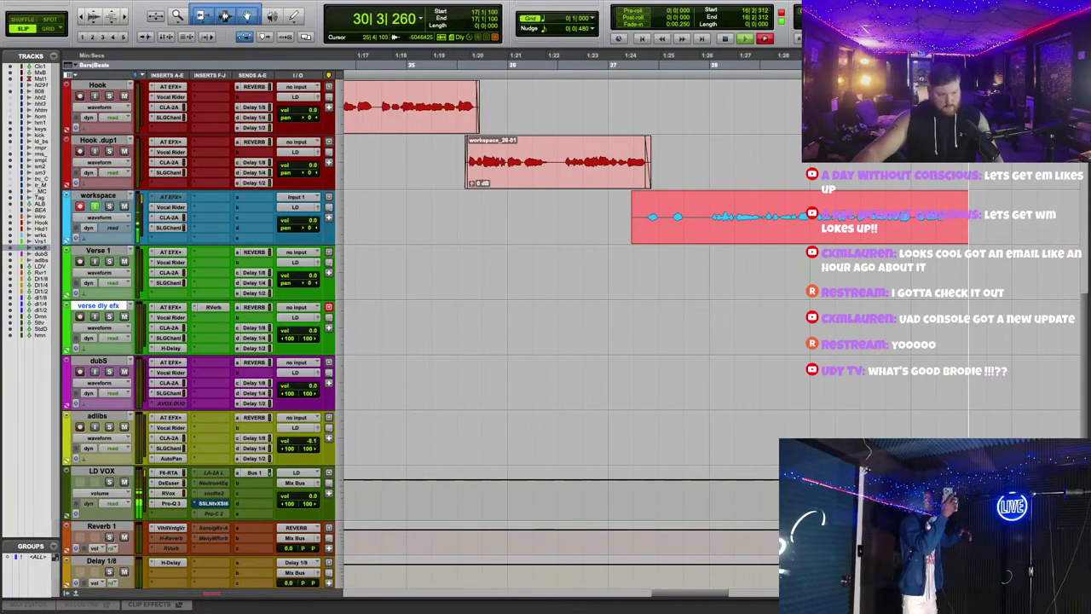
double_click(63, 322)
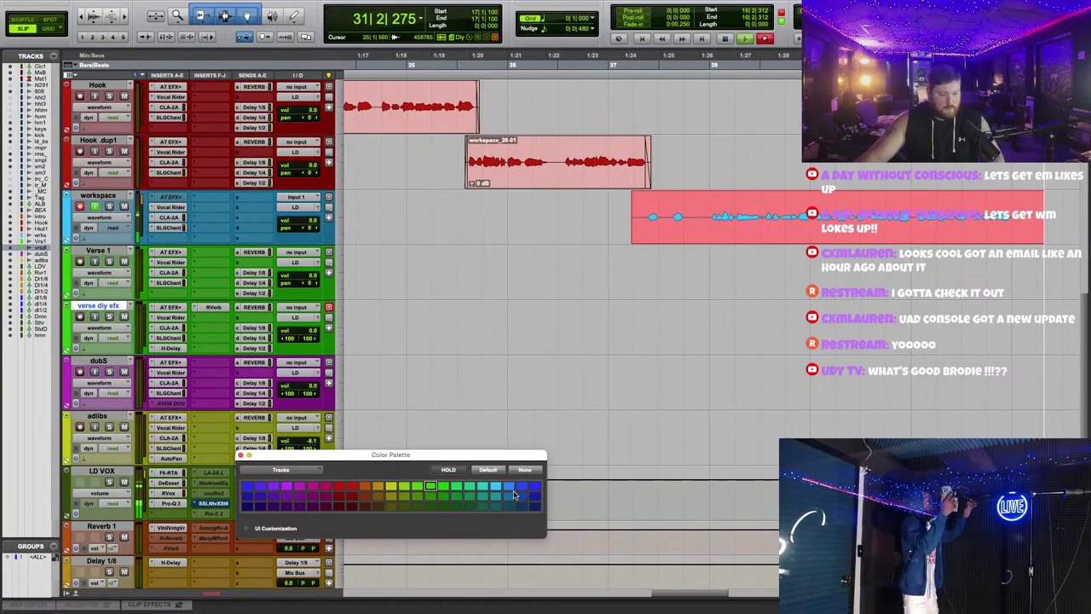
left_click(534, 485)
left_click(239, 455)
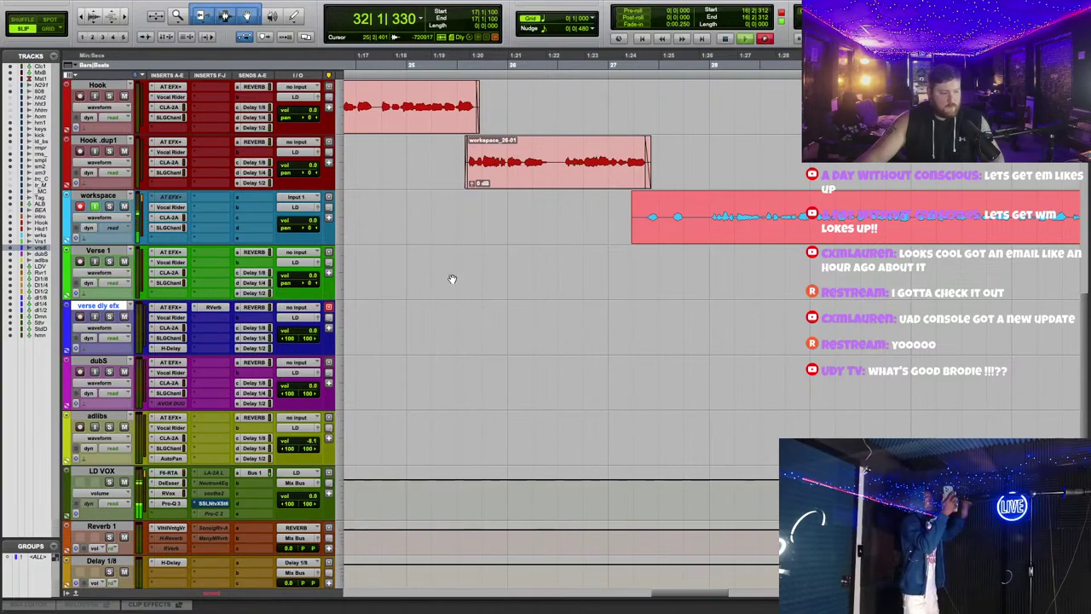
left_click(170, 252)
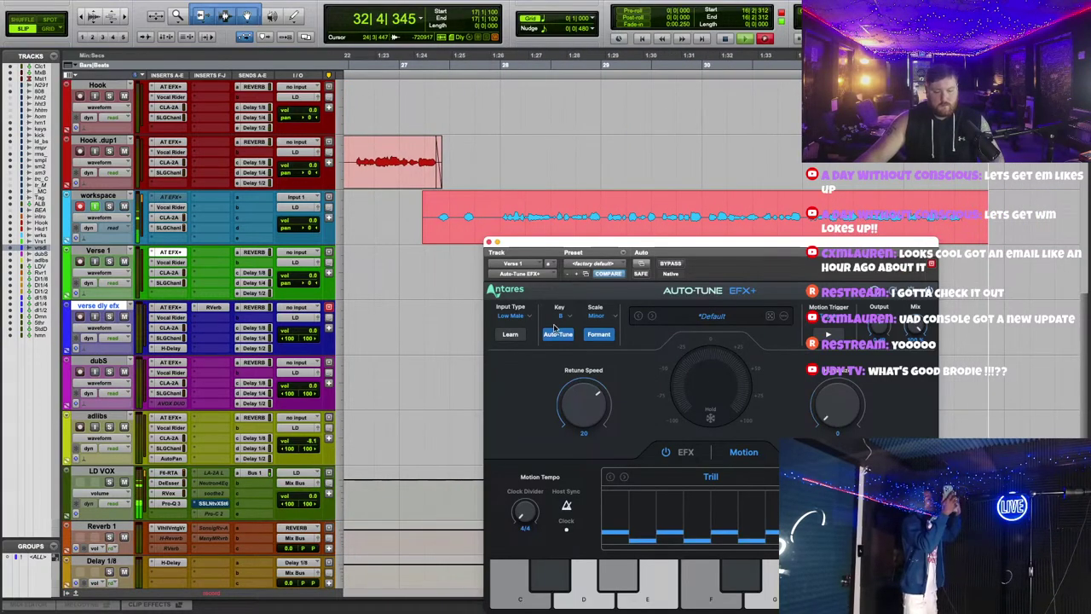
Step: Stop the take and cut pieces from the end and start of the Verse 1 clip
left_click(490, 243)
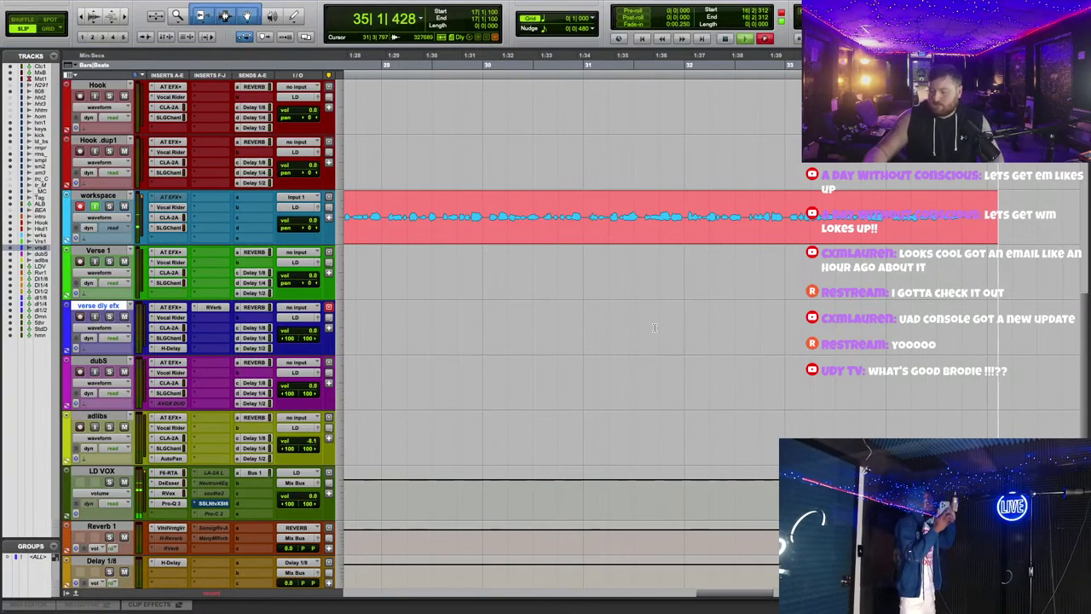
key("space")
left_click_drag(586, 218, 609, 287)
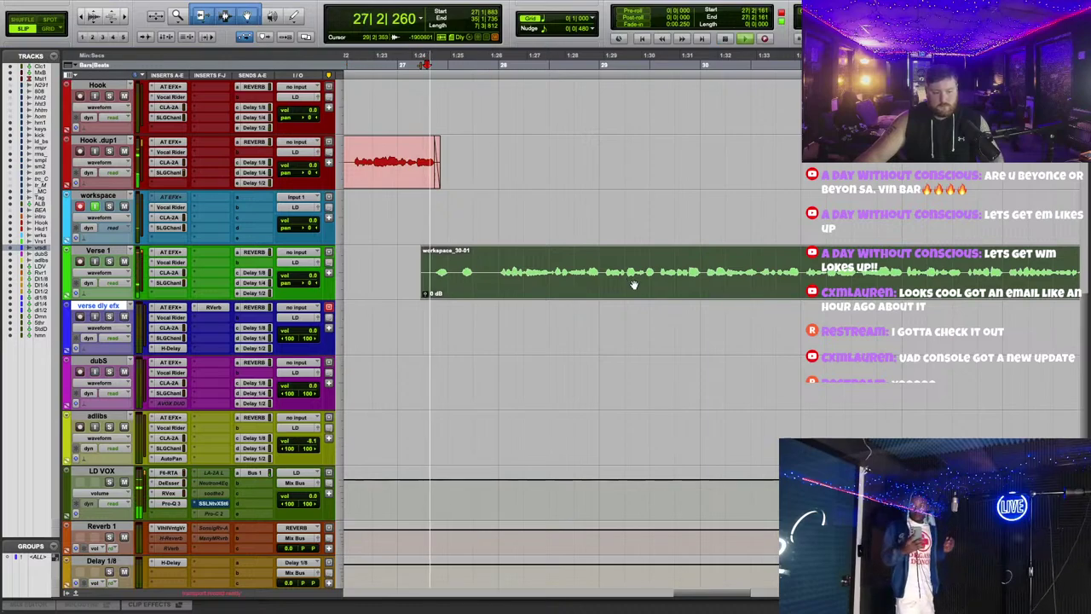
scroll(634, 284, "right", 5)
left_click(580, 260)
key("s")
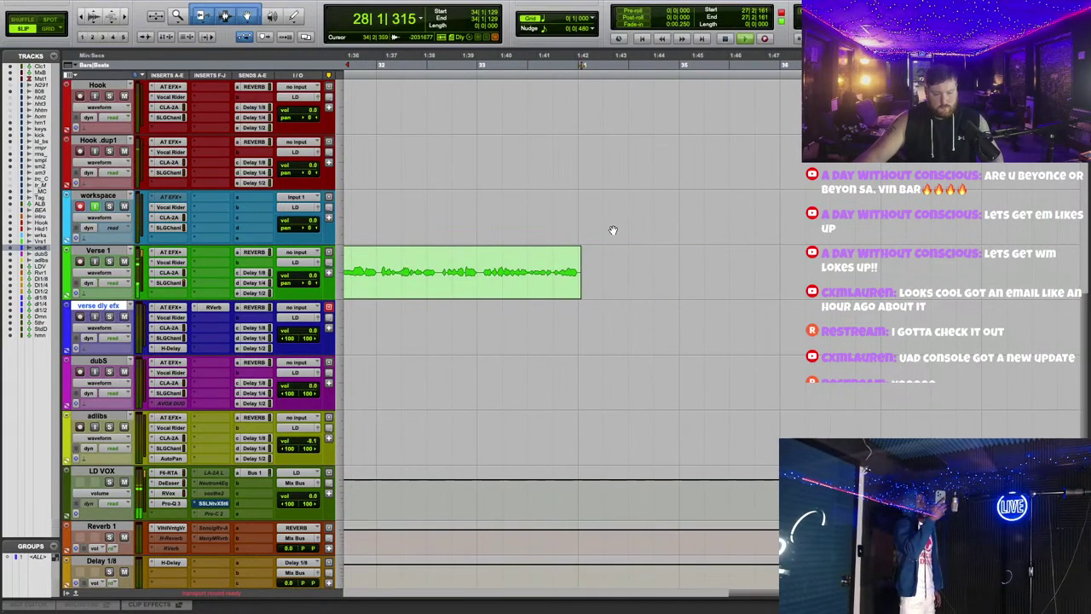
scroll(647, 217, "left", 5)
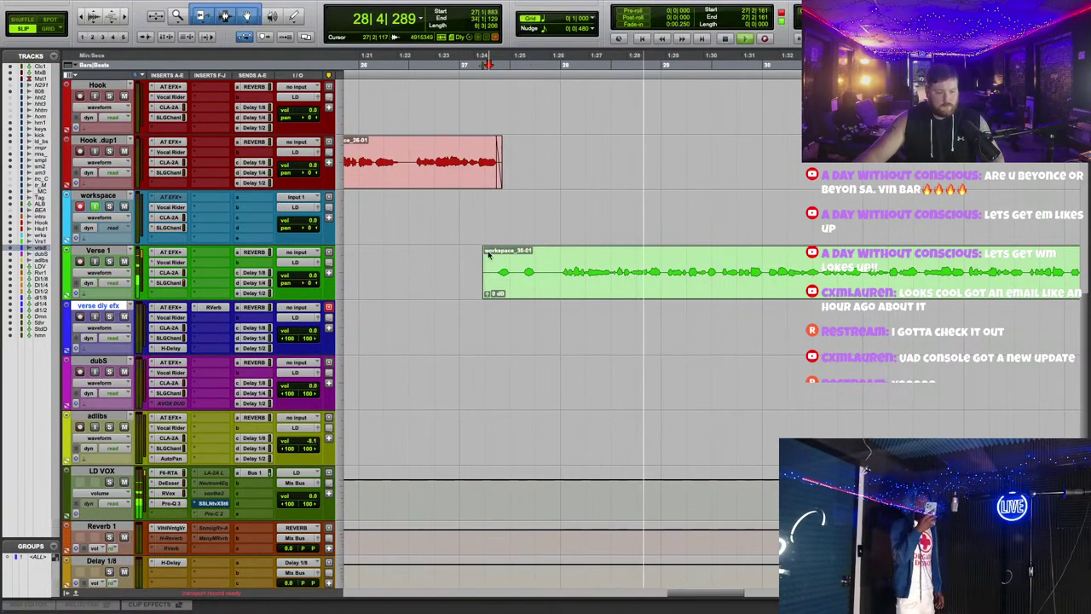
left_click_drag(539, 257, 557, 257)
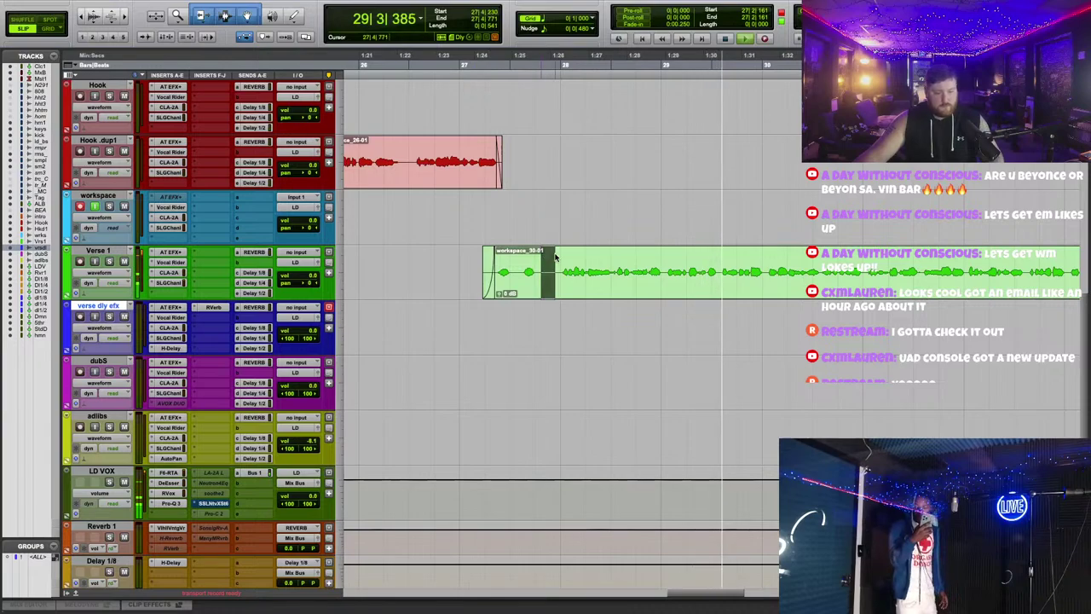
key("Delete")
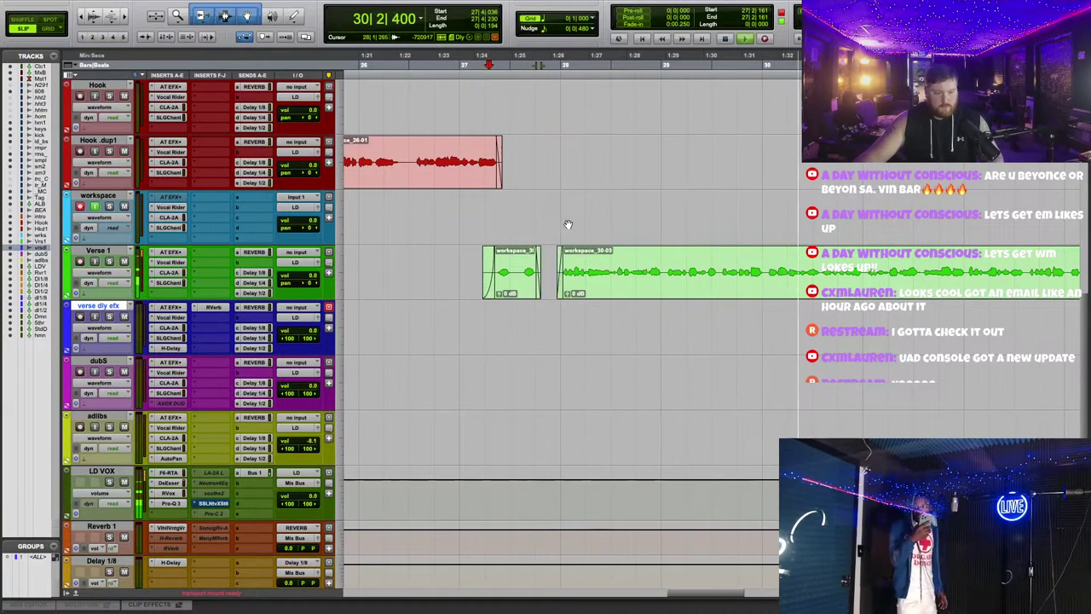
Step: Check Auto-Tune on Verse 1, record another take from bar 29, then delete it
scroll(554, 354, "right", 2)
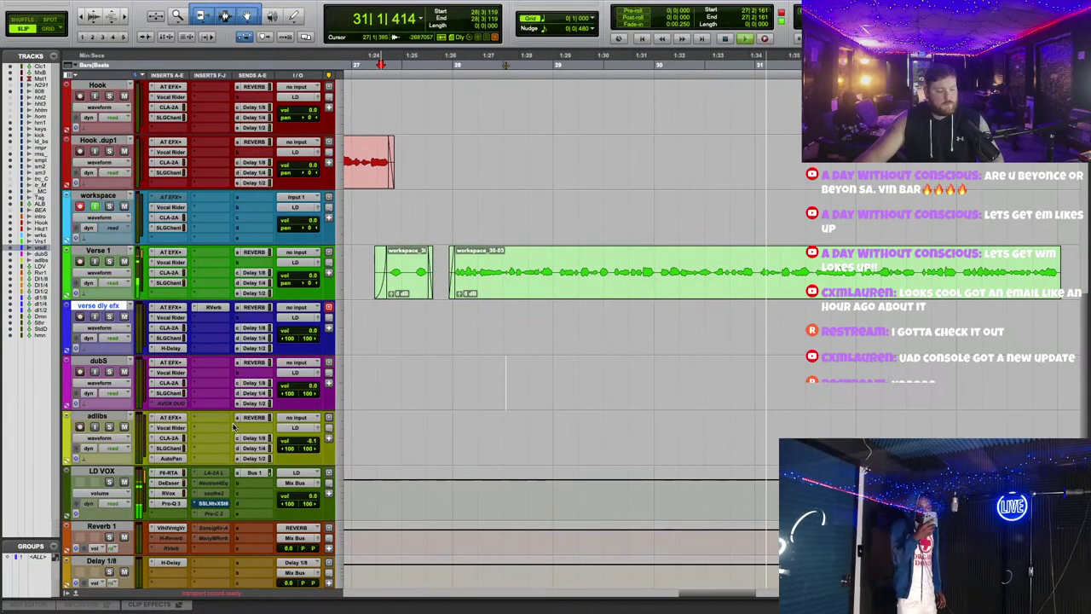
left_click(173, 253)
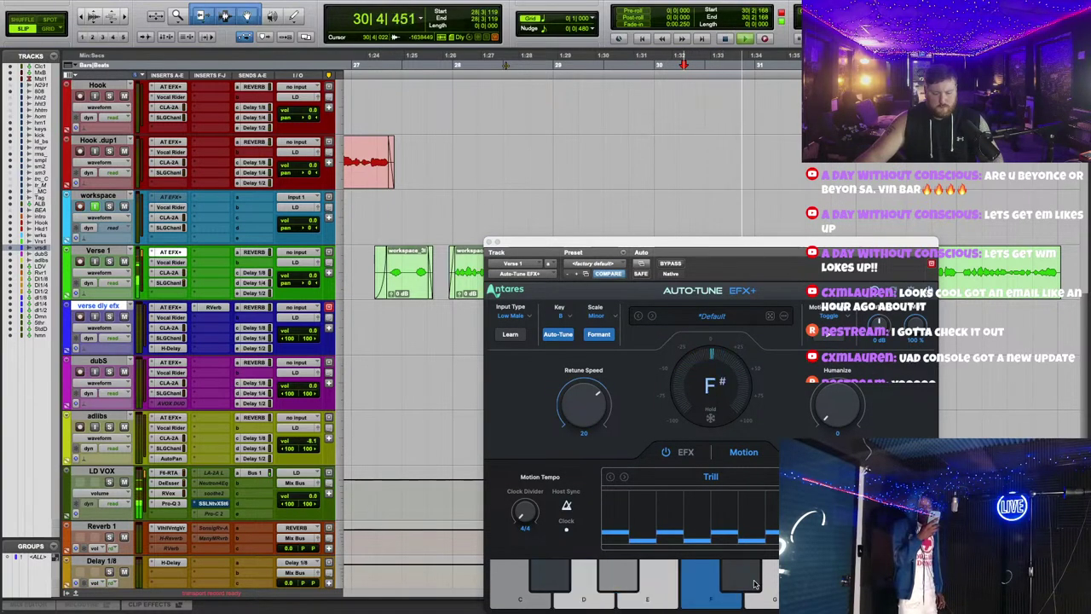
left_click(611, 150)
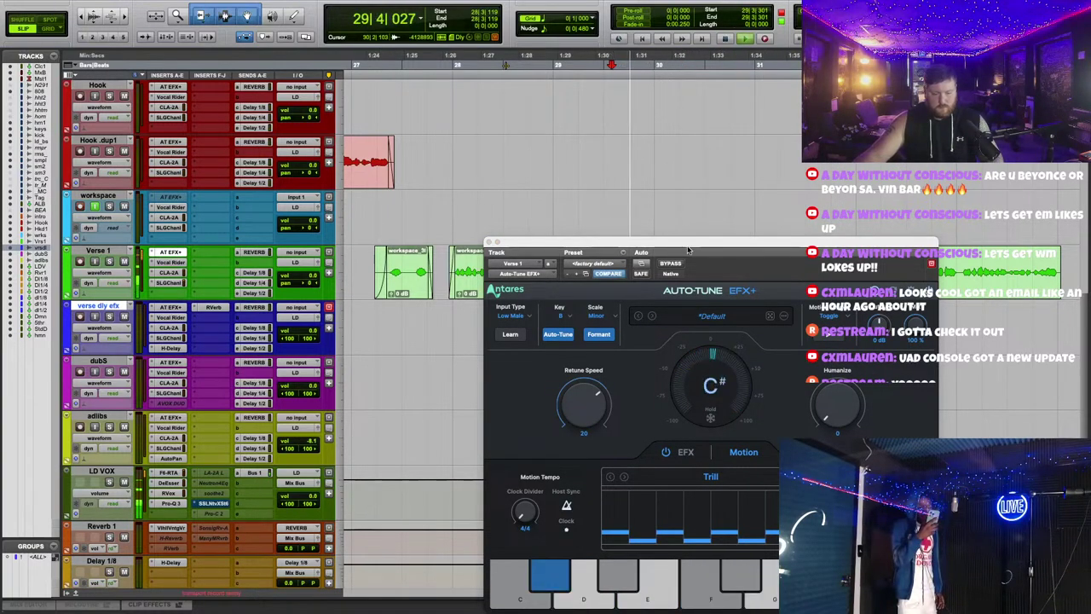
left_click_drag(663, 243, 630, 164)
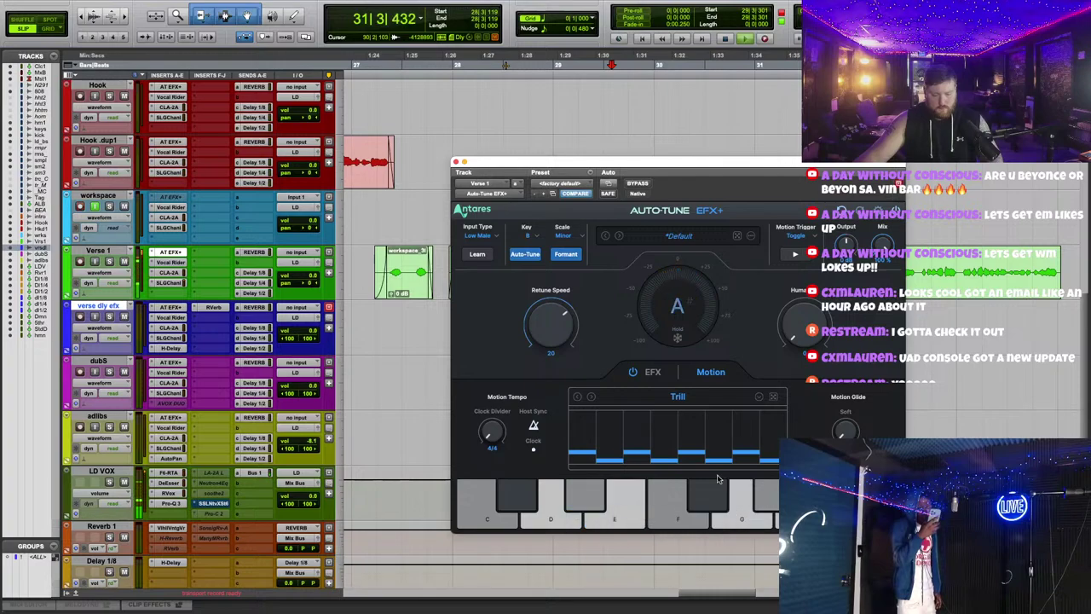
key("super+w")
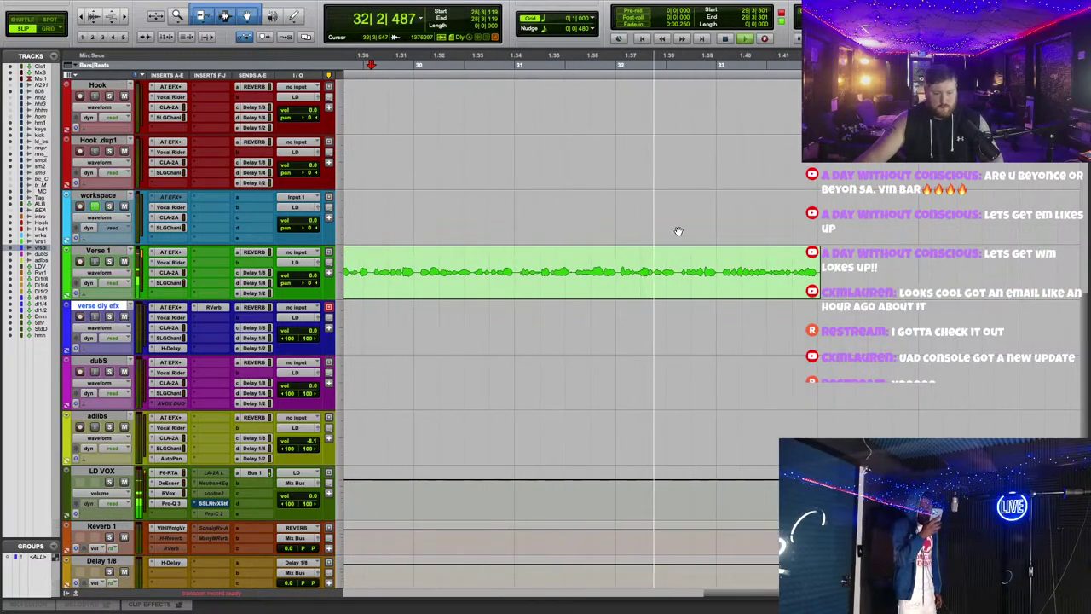
left_click(765, 39)
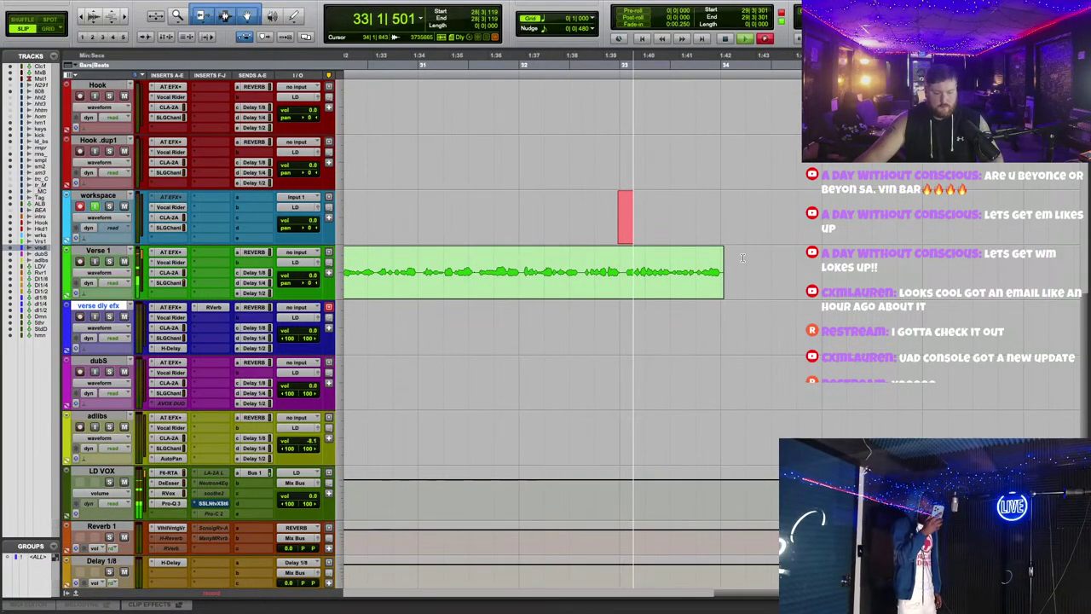
scroll(750, 256, "up", 1)
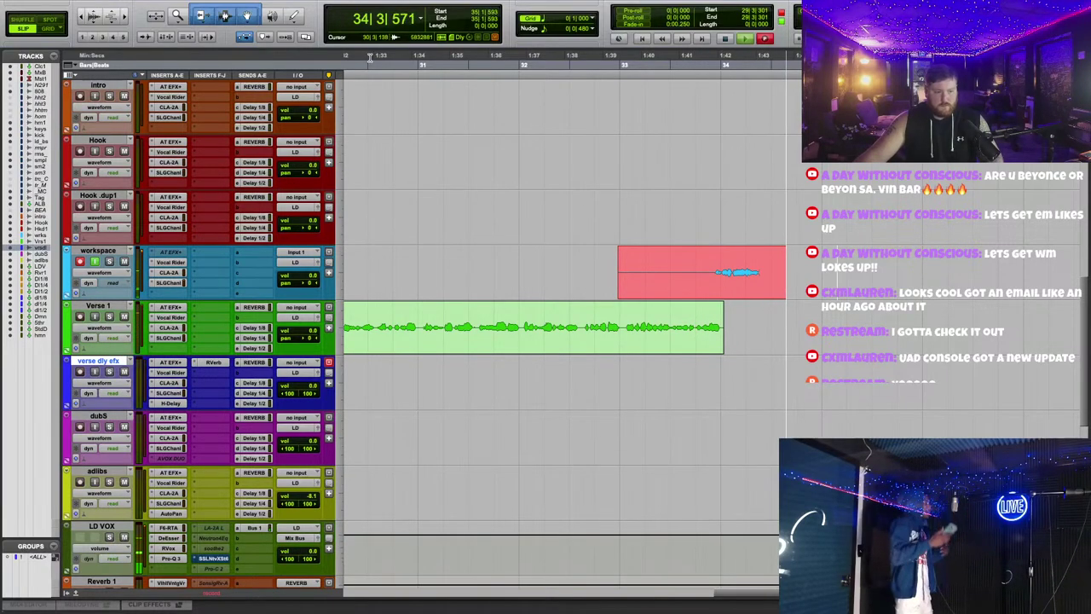
key("space")
key("space")
right_click(758, 292)
left_click(777, 364)
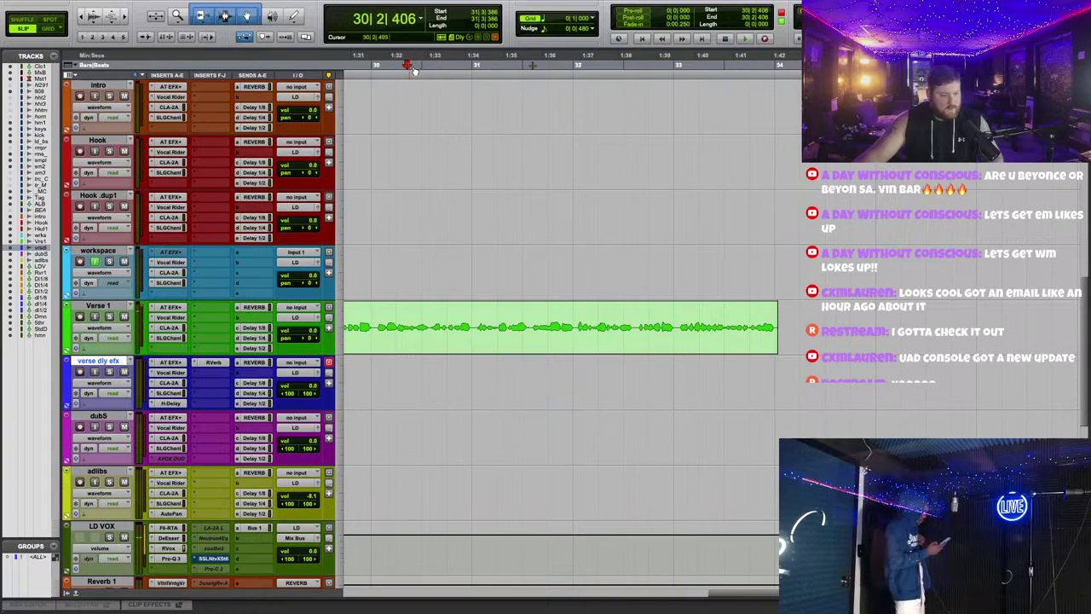
Step: Delete a section of the Verse 1 vocal, then record and discard a take
key("super+bracketright")
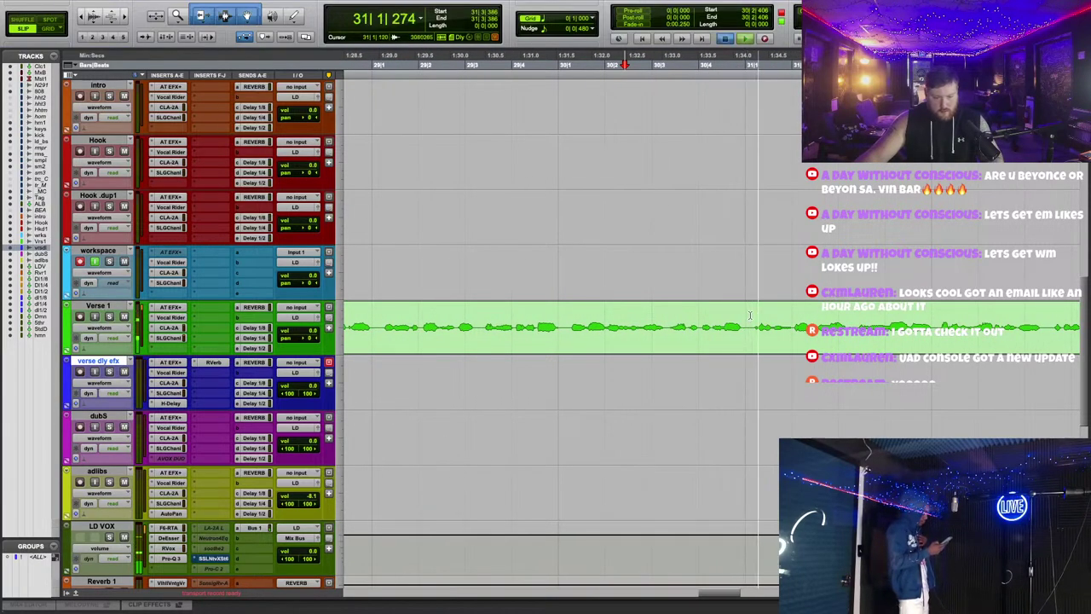
left_click_drag(750, 315, 680, 305)
key("Delete")
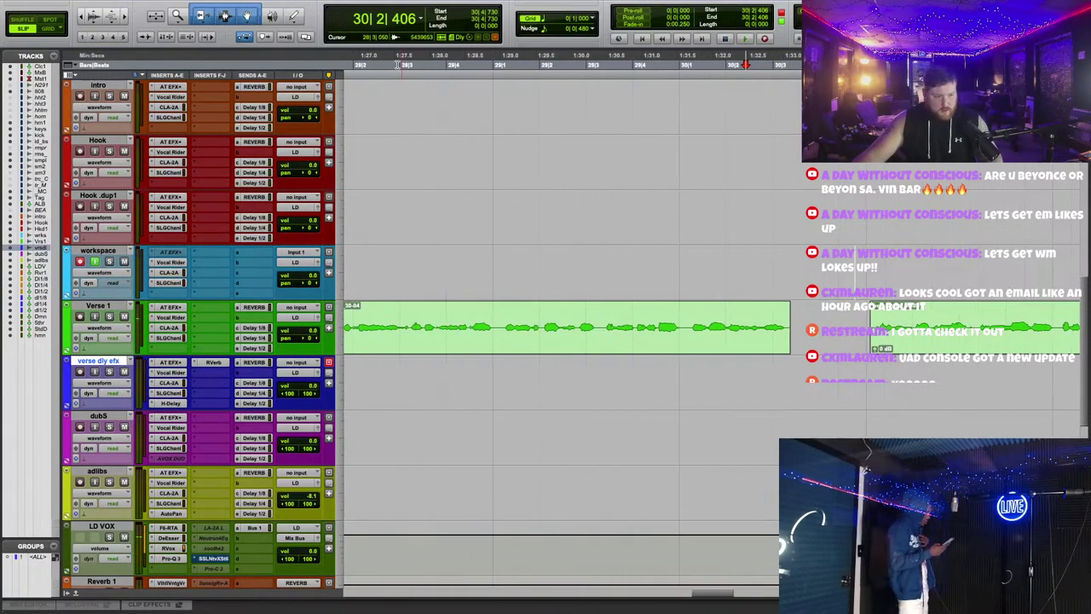
key("XF86AudioRaiseVolume")
left_click(764, 40)
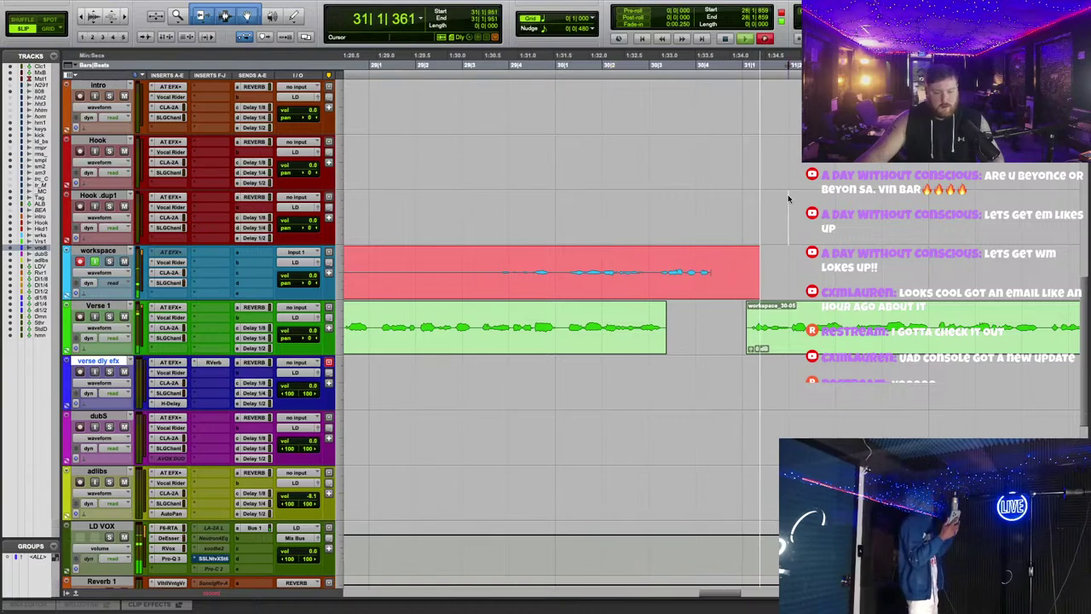
key("super+period")
Step: Shorten workspace_33-01 and drop it into the gap on Verse 1
scroll(715, 295, "left", 5)
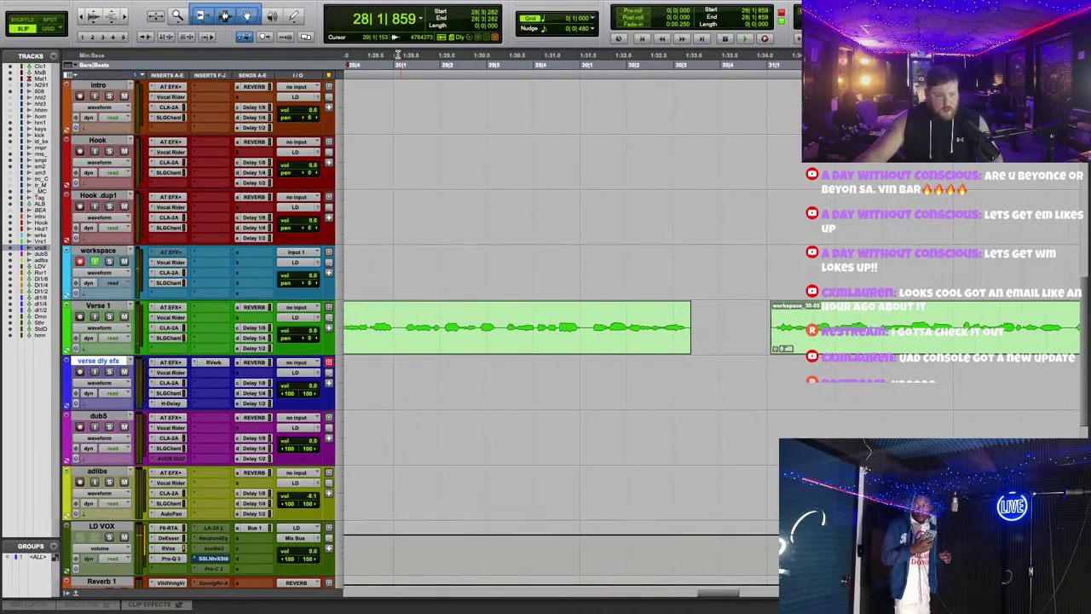
key("space")
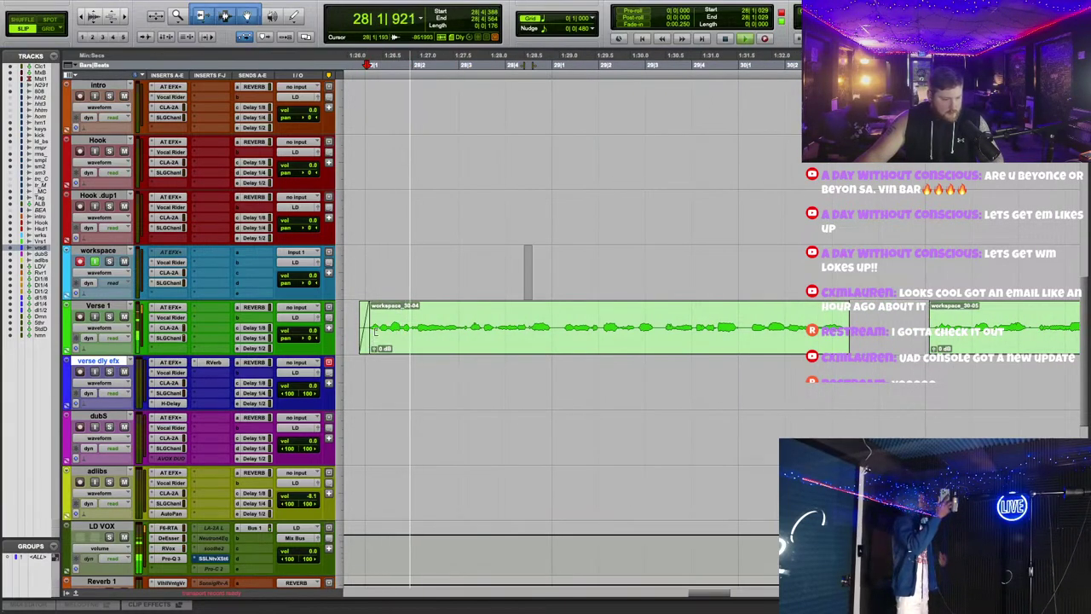
left_click(458, 266)
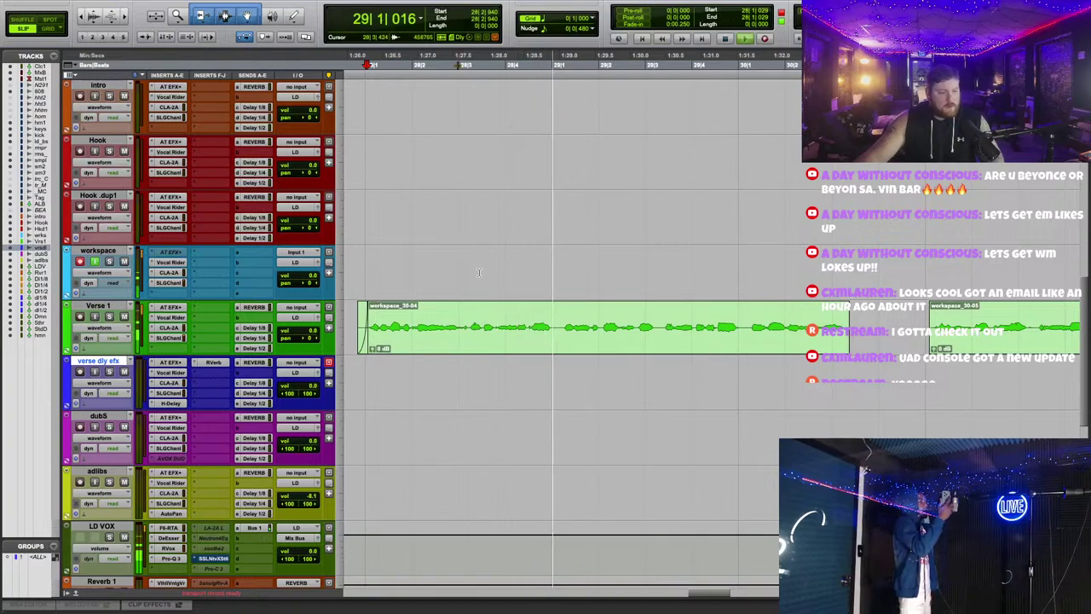
scroll(614, 230, "right", 2)
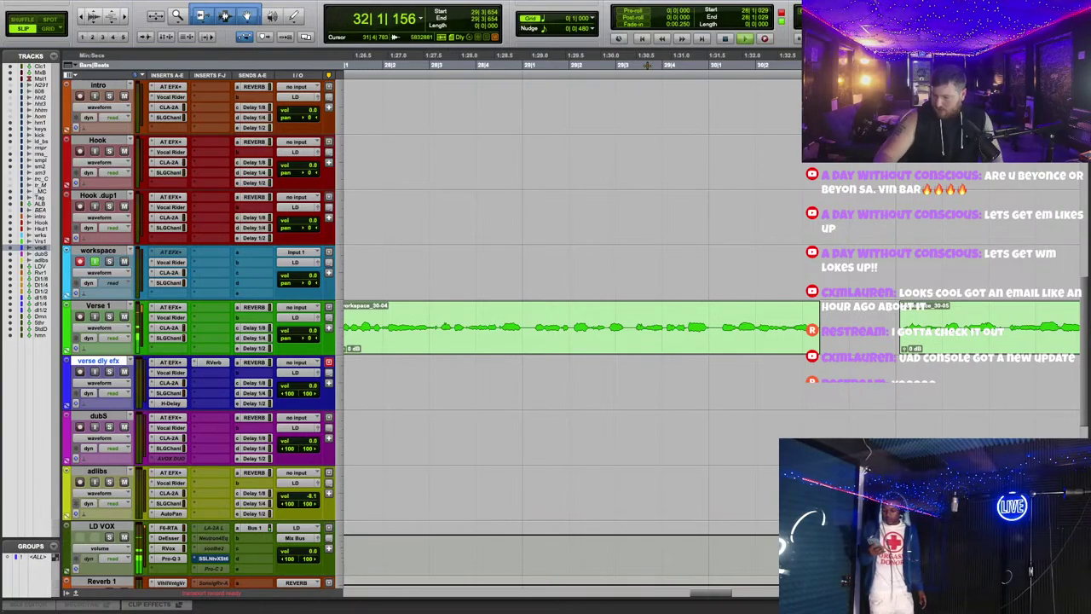
scroll(563, 324, "right", 10)
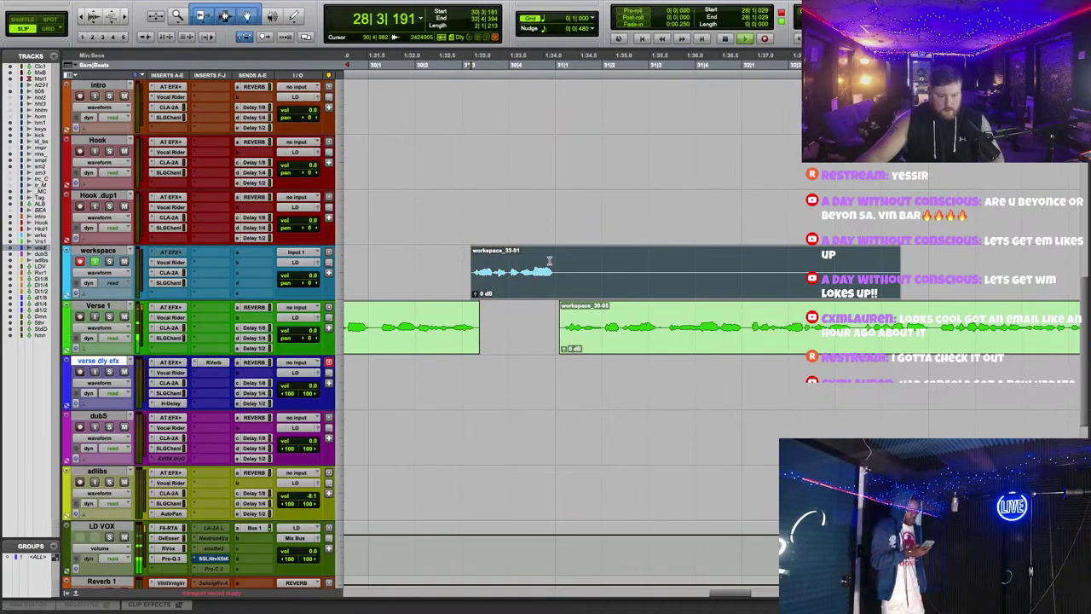
left_click(549, 260)
left_click_drag(506, 281, 511, 326)
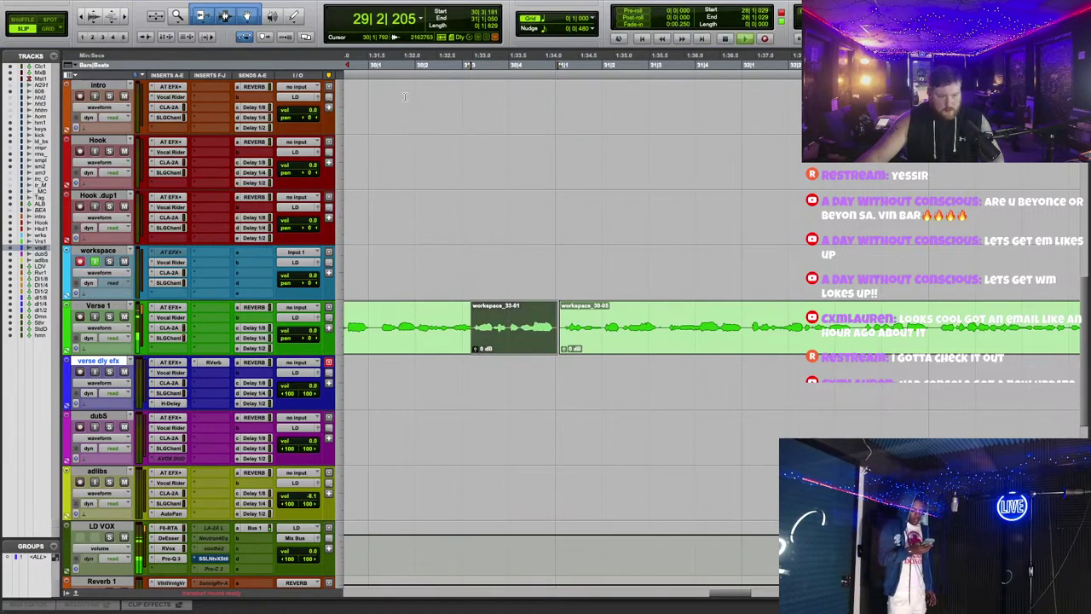
key("ctrl+z")
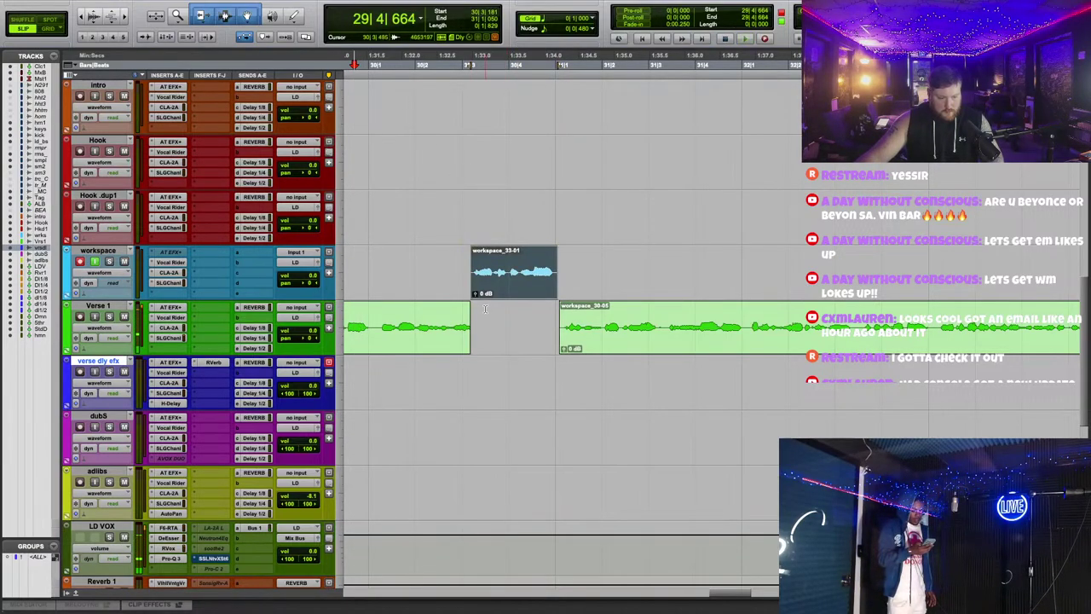
left_click_drag(502, 275, 497, 333)
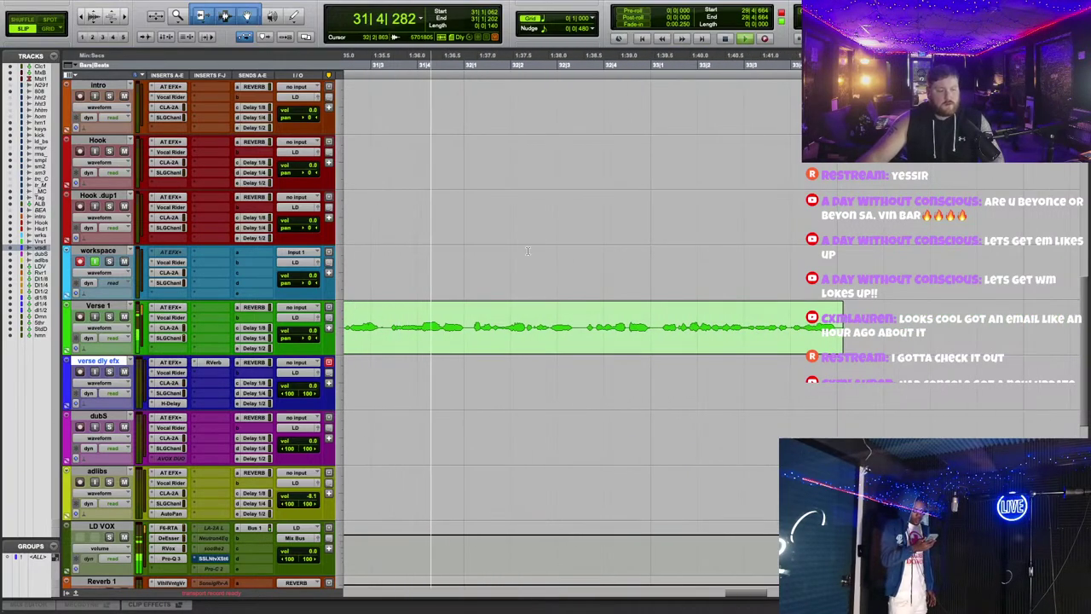
Step: Punch in recording on the workspace track with F12
scroll(552, 194, "down", 2)
scroll(551, 251, "up", 5)
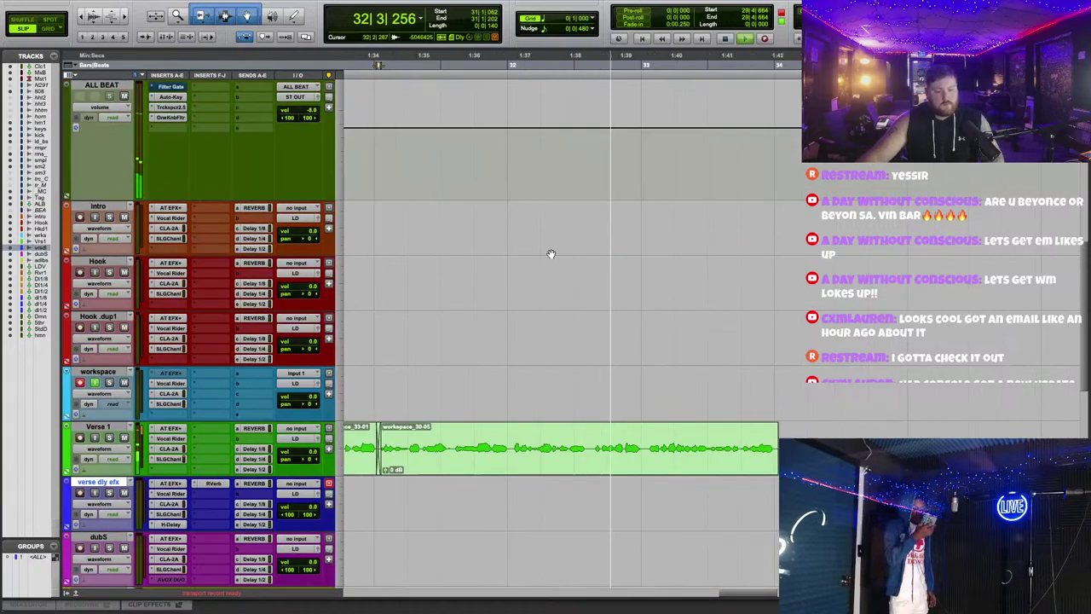
scroll(552, 255, "down", 2)
scroll(552, 256, "down", 3)
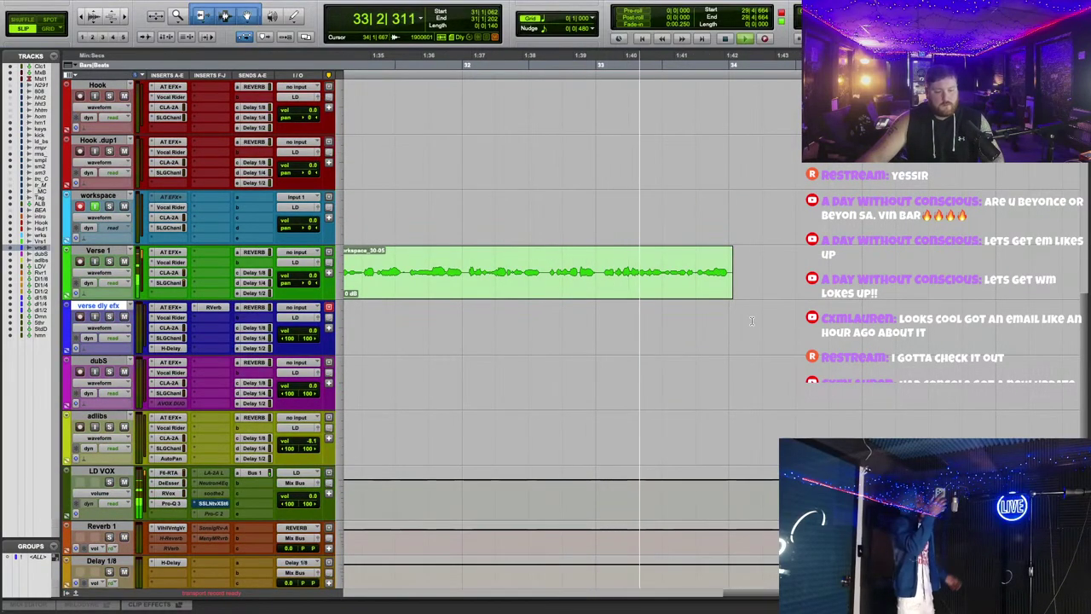
key("F12")
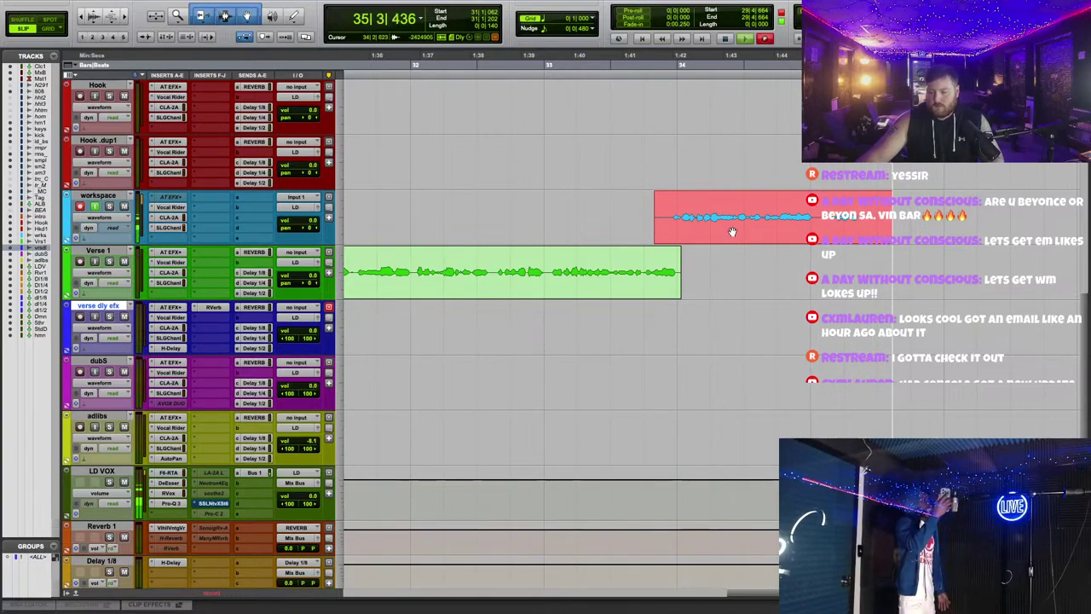
Step: Select bars 19–27 on the Hook tracks, then stop recording workspace_34-01
scroll(698, 266, "down", 2)
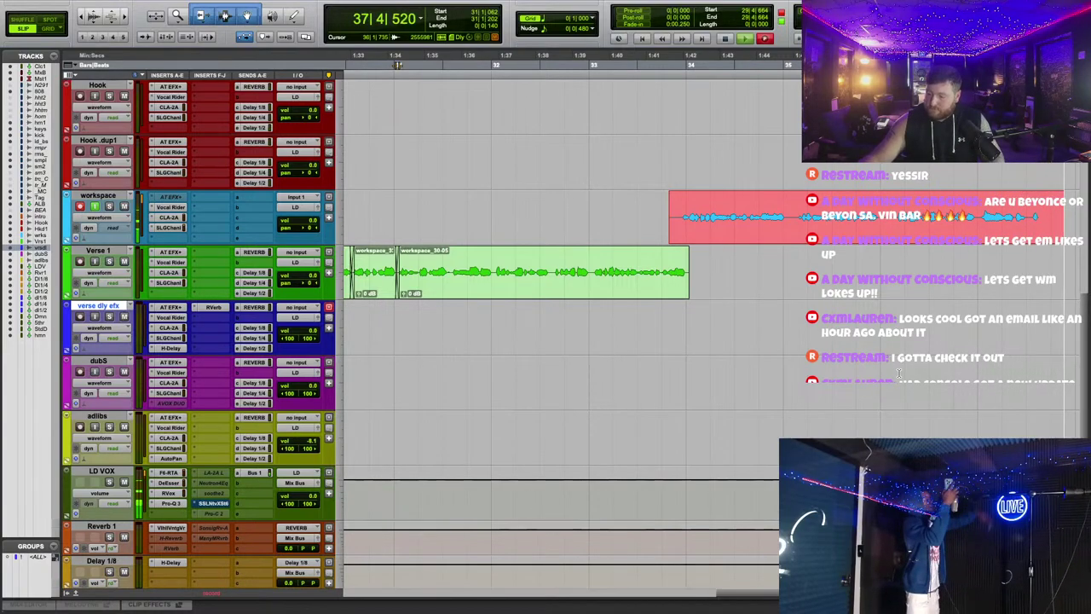
scroll(770, 359, "down", 2)
scroll(776, 359, "up", 10)
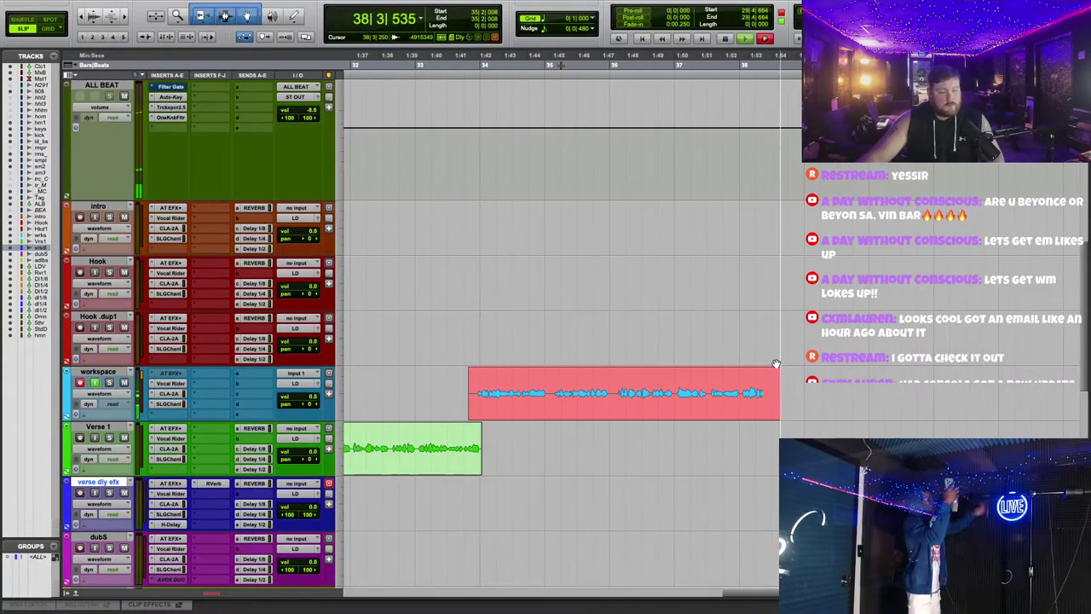
scroll(635, 321, "down", 10)
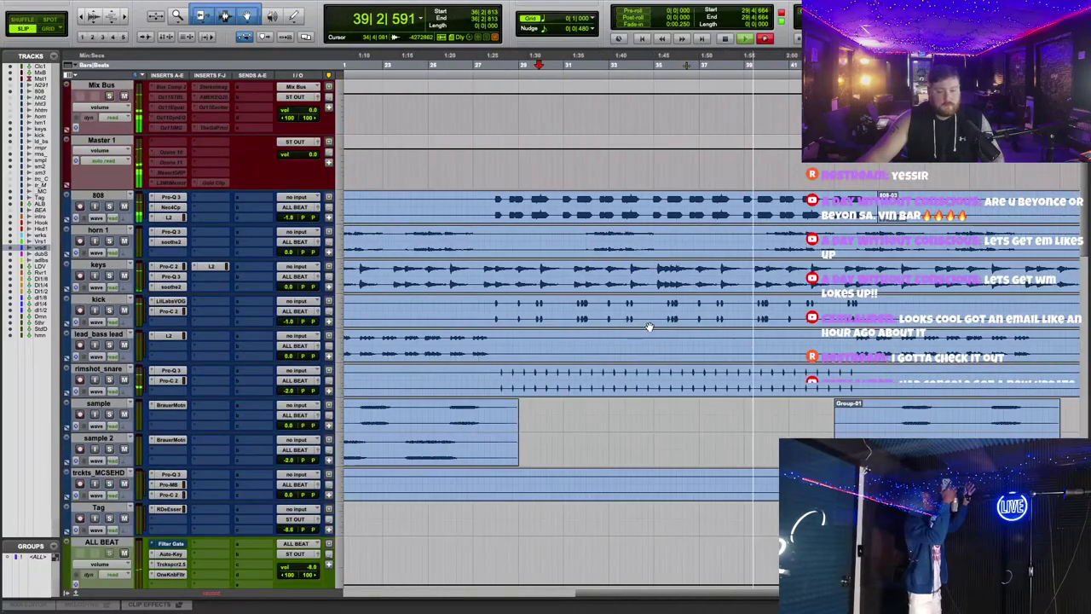
scroll(645, 328, "down", 5)
scroll(652, 322, "up", 10)
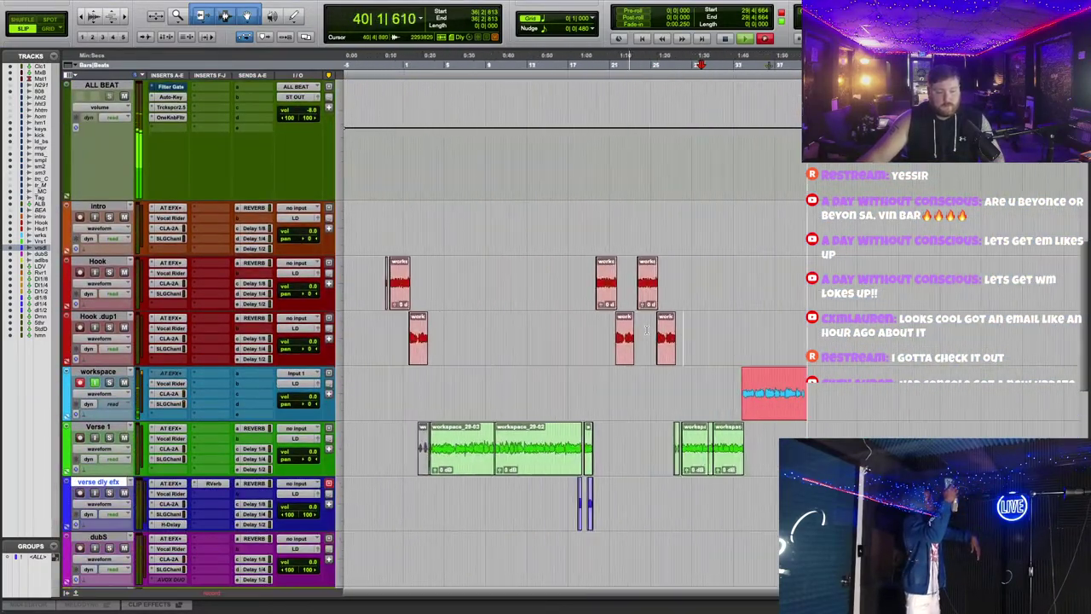
scroll(656, 318, "up", 10)
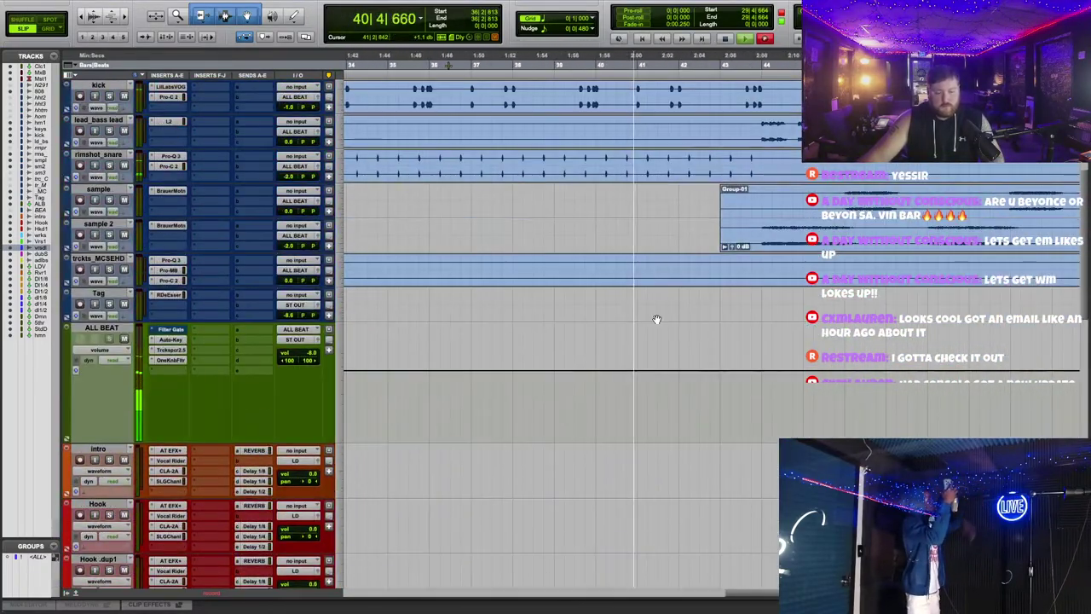
scroll(656, 318, "down", 10)
scroll(657, 317, "down", 2)
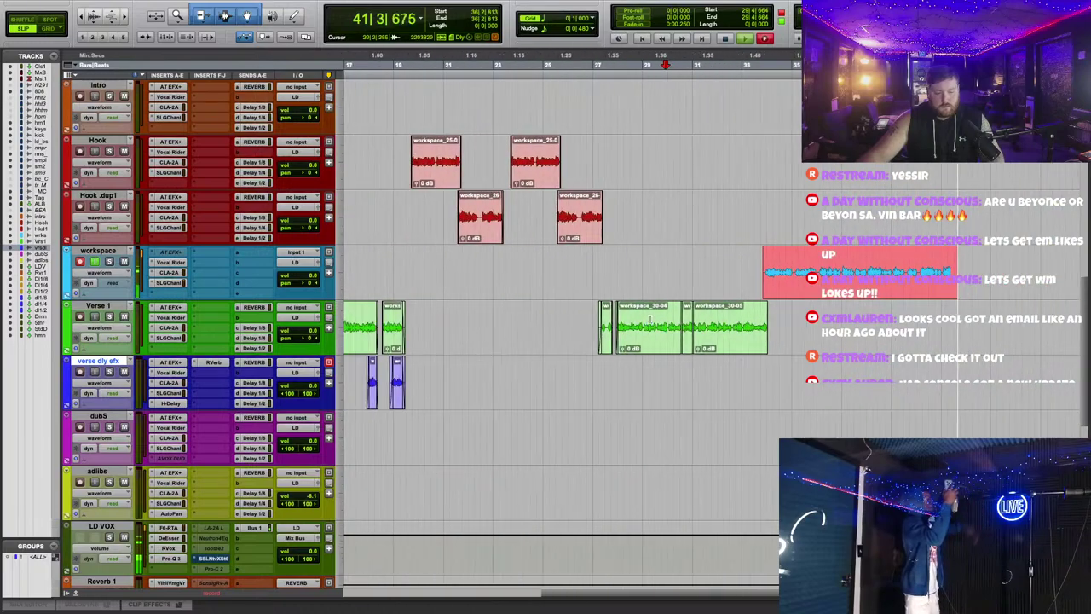
scroll(535, 173, "left", 5)
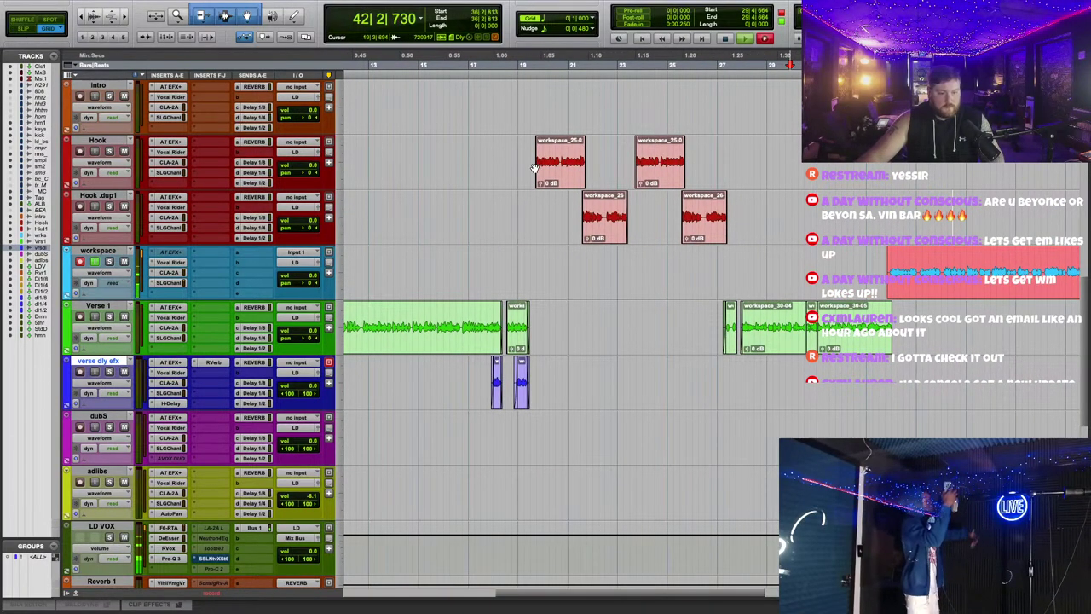
left_click_drag(518, 151, 729, 206)
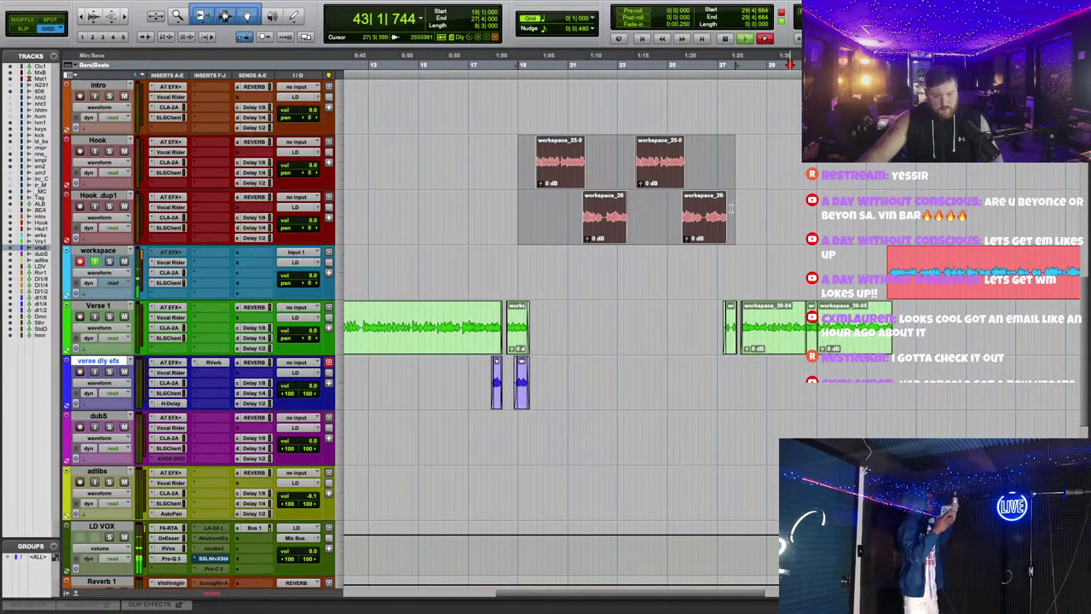
scroll(730, 208, "right", 5)
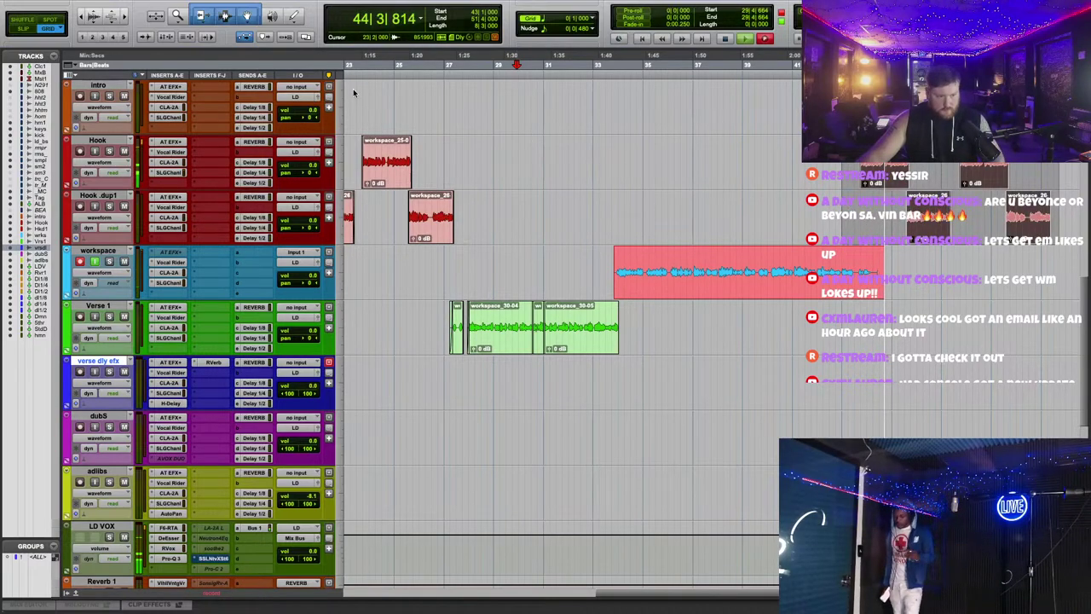
left_click(406, 64)
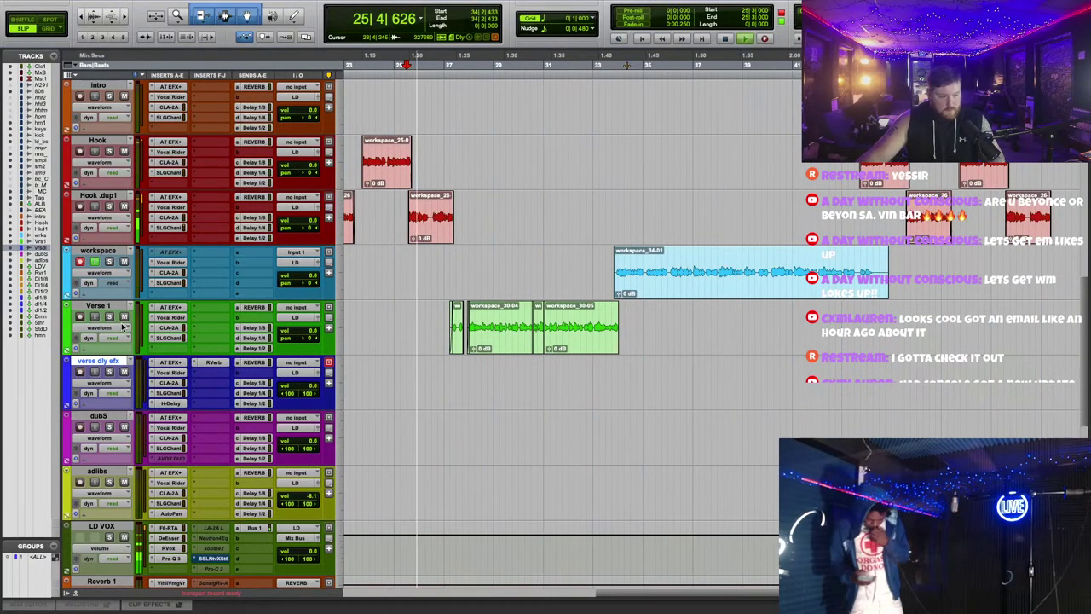
Step: Duplicate Verse 1, move workspace_34-01 onto Verse 1.dup1, and trim workspace_30-02's start
left_click(98, 306)
right_click(106, 313)
left_click(141, 367)
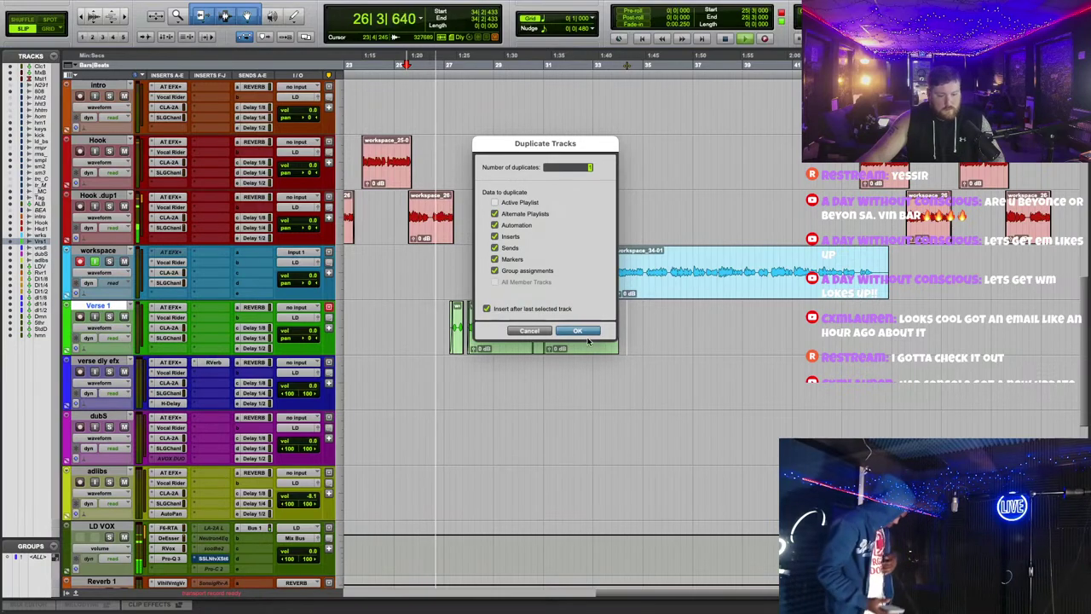
key("Return")
left_click_drag(681, 273, 682, 384)
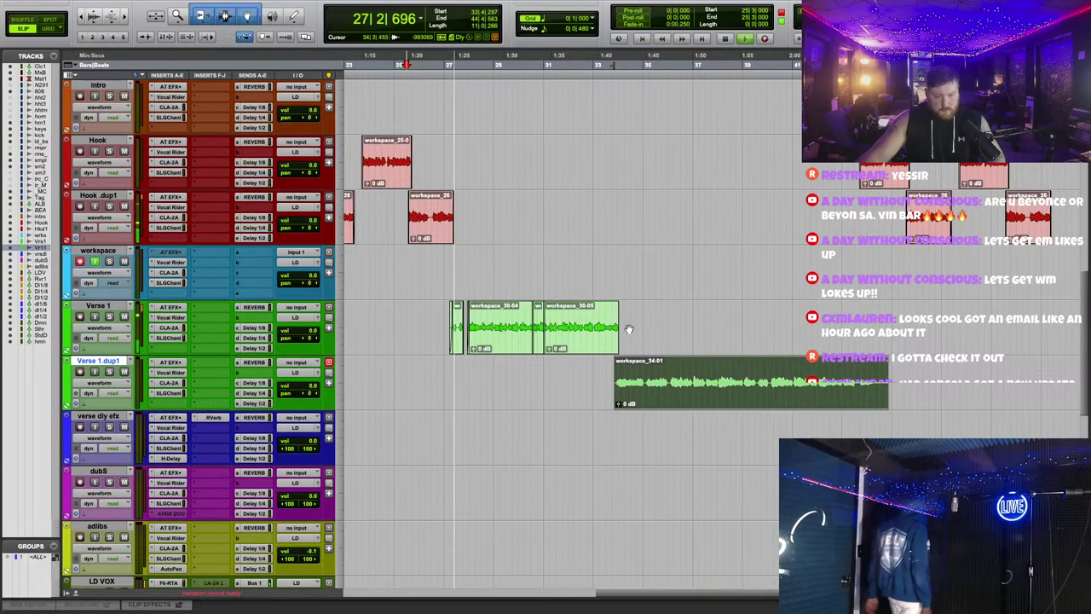
key("super+bracketright")
key("super+bracketright")
key("super+bracketright")
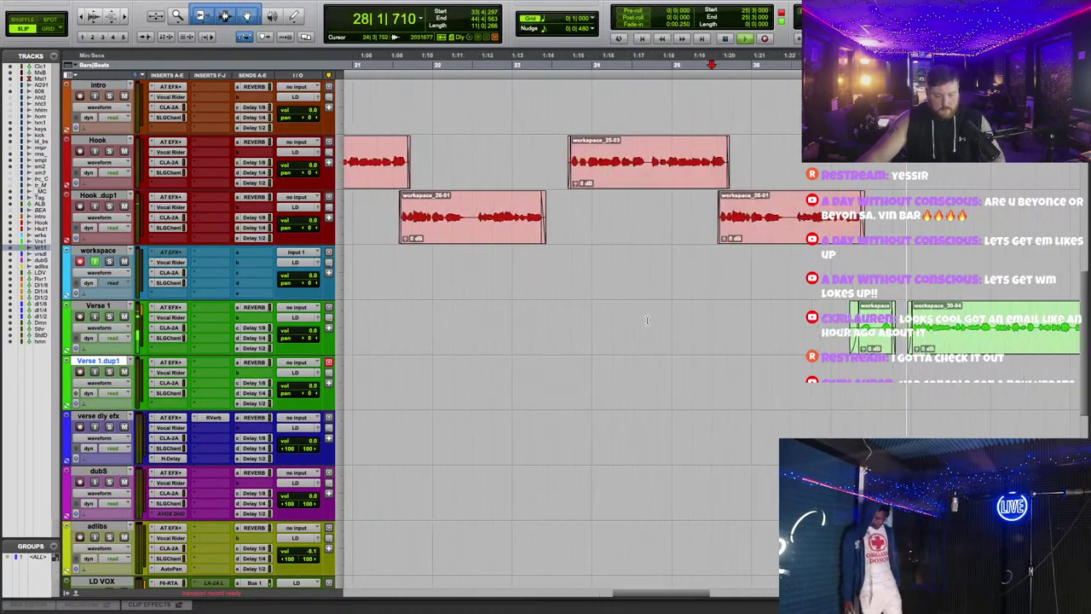
left_click_drag(467, 335, 488, 334)
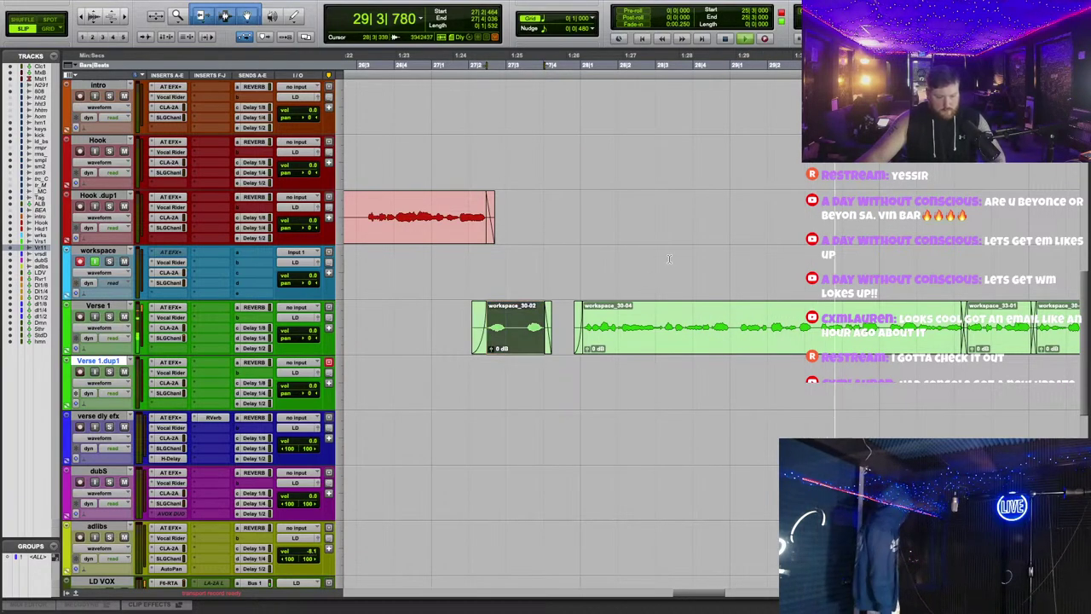
Step: Set Verse 1's Delay 1/8 send level to -28.1 dB
left_click(253, 337)
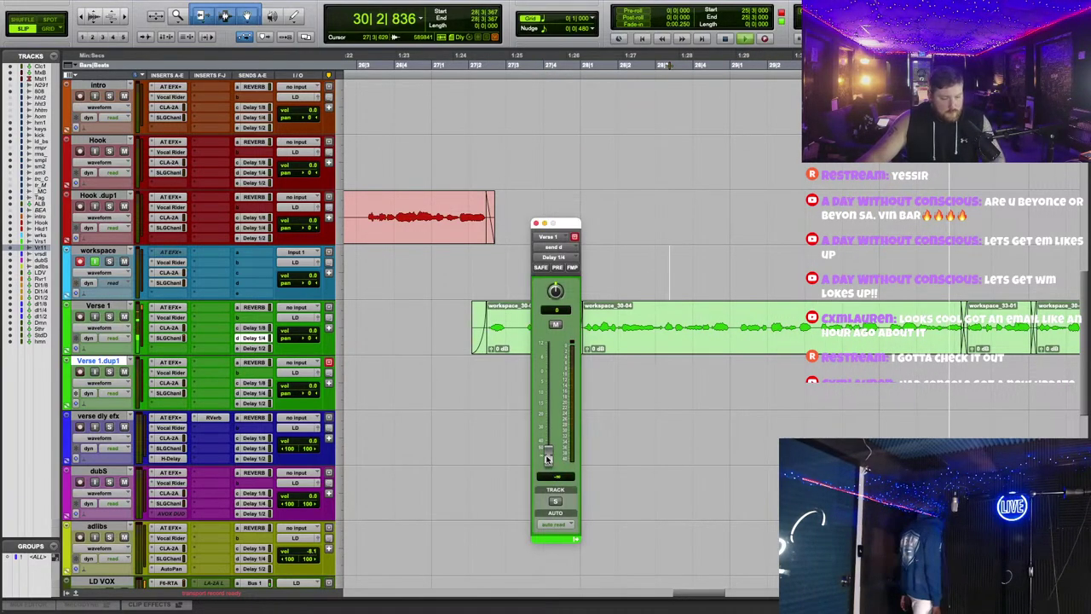
left_click(253, 327)
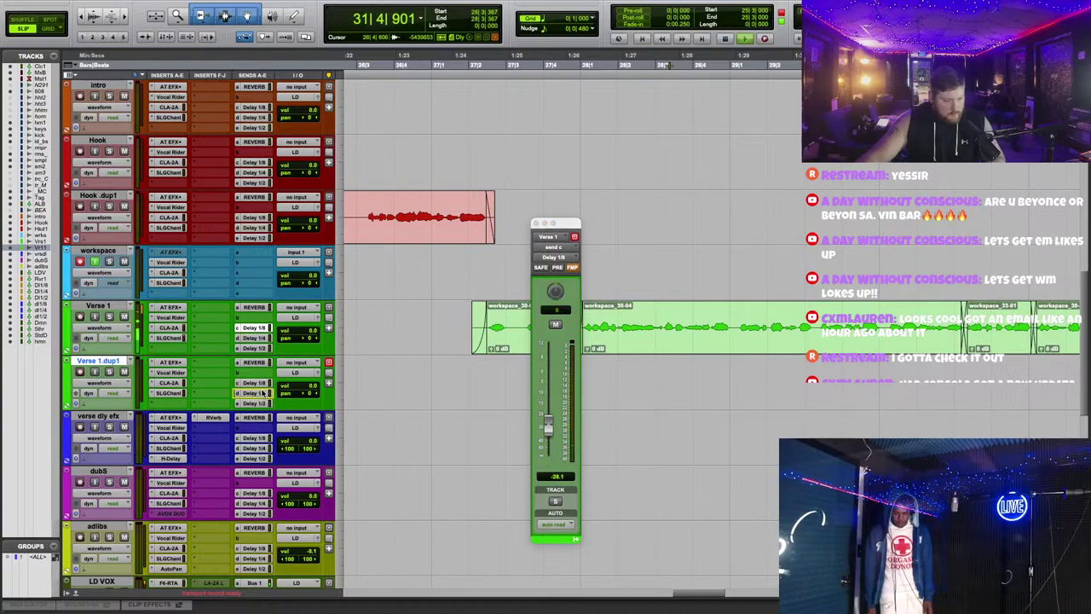
left_click(535, 223)
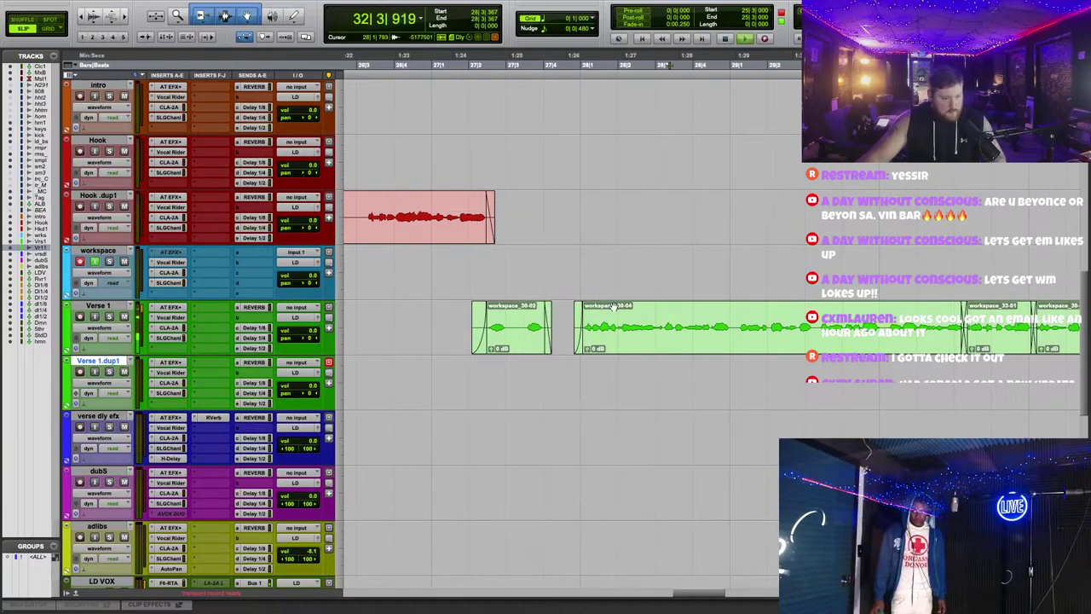
scroll(335, 341, "down", 5)
Step: Add a low cut to LD VOX's Pro-Q 3 and settle it around 62 Hz during playback
left_click(171, 393)
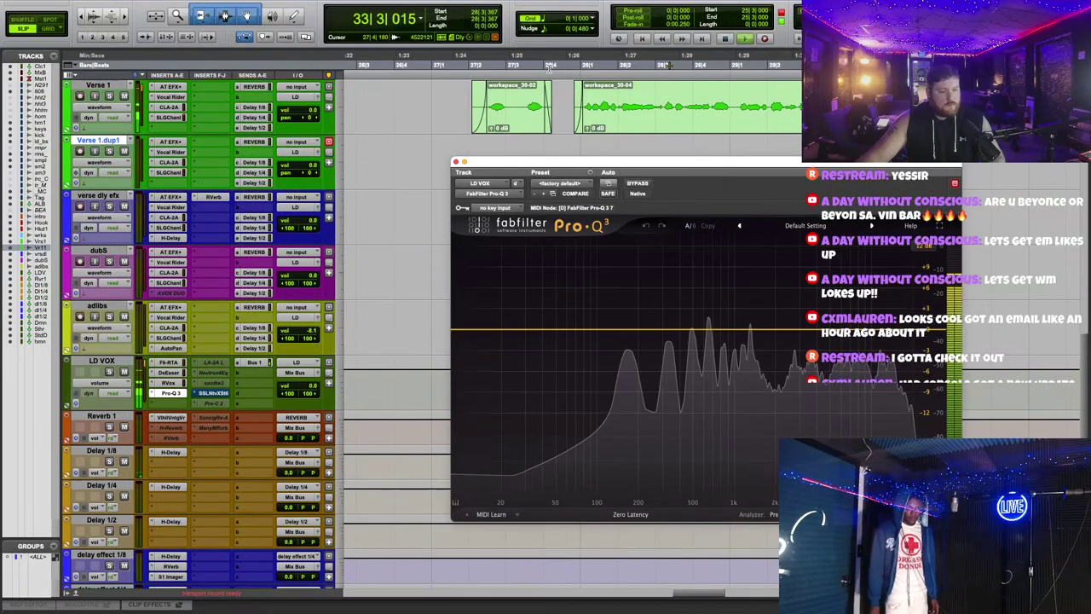
left_click_drag(704, 160, 608, 103)
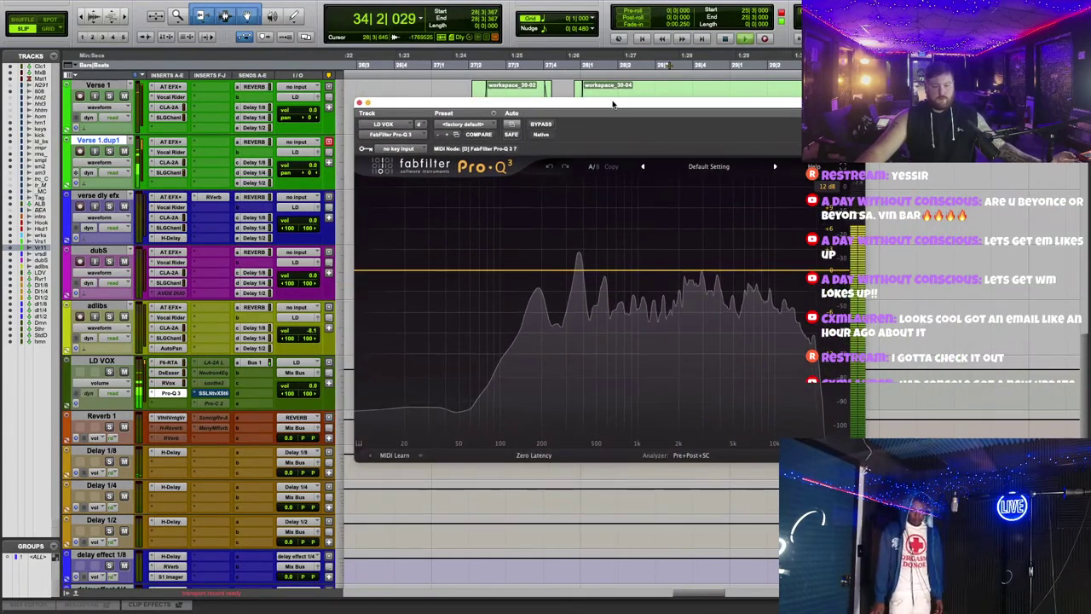
left_click(483, 270)
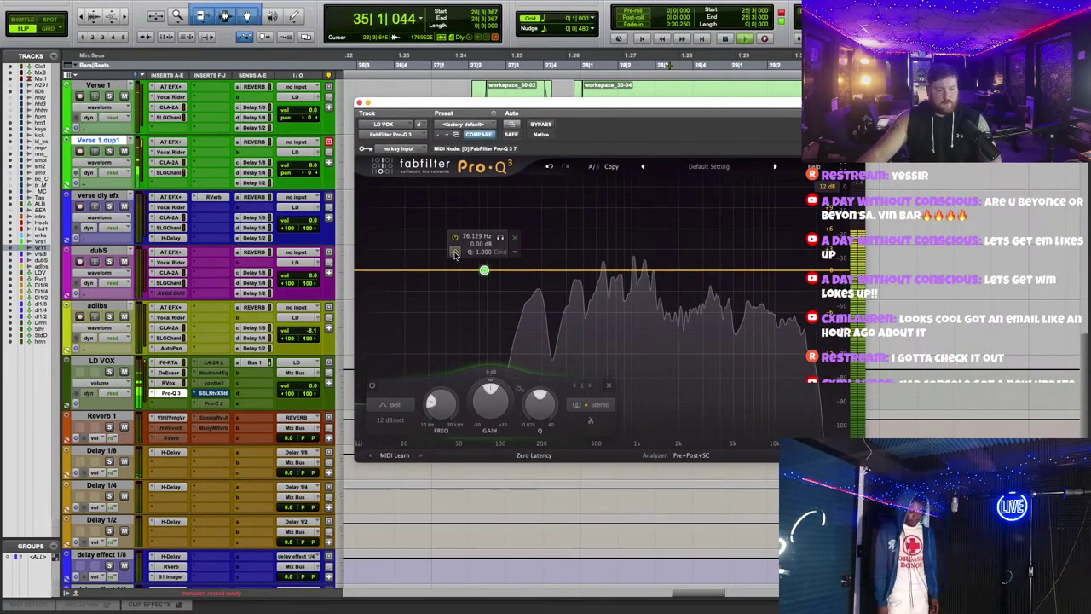
left_click(480, 265)
left_click_drag(482, 271, 483, 308)
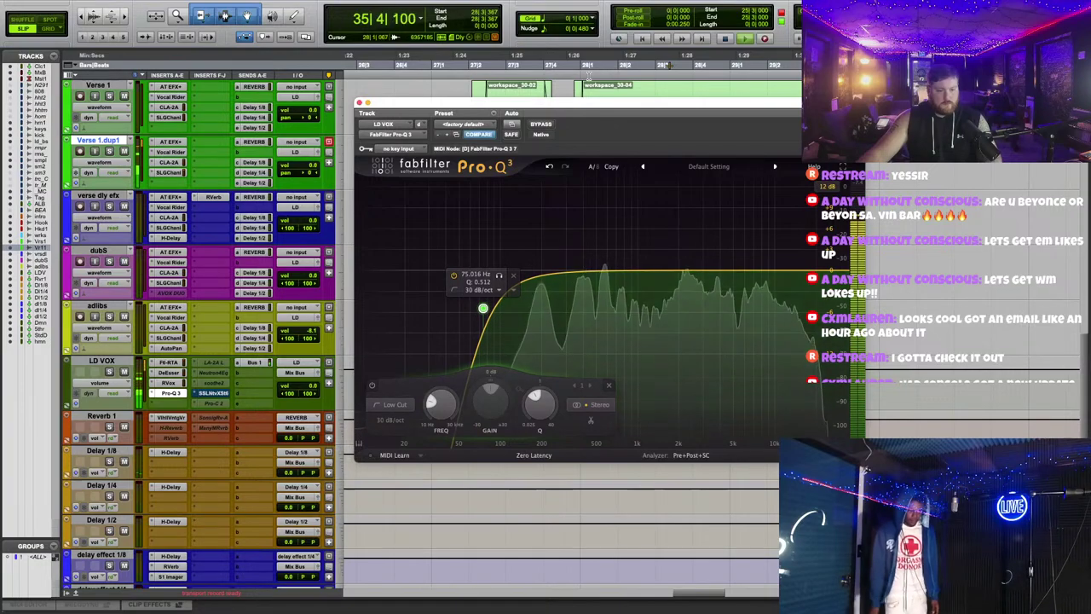
left_click(588, 73)
key("space")
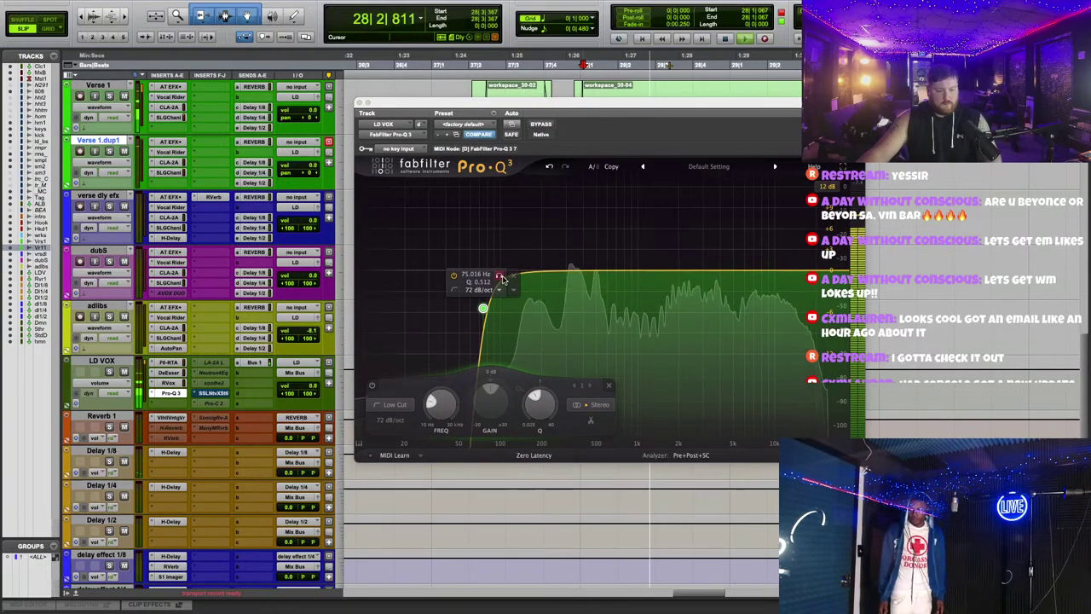
scroll(490, 288, "up", 3)
left_click_drag(484, 300, 494, 339)
scroll(494, 340, "up", 1)
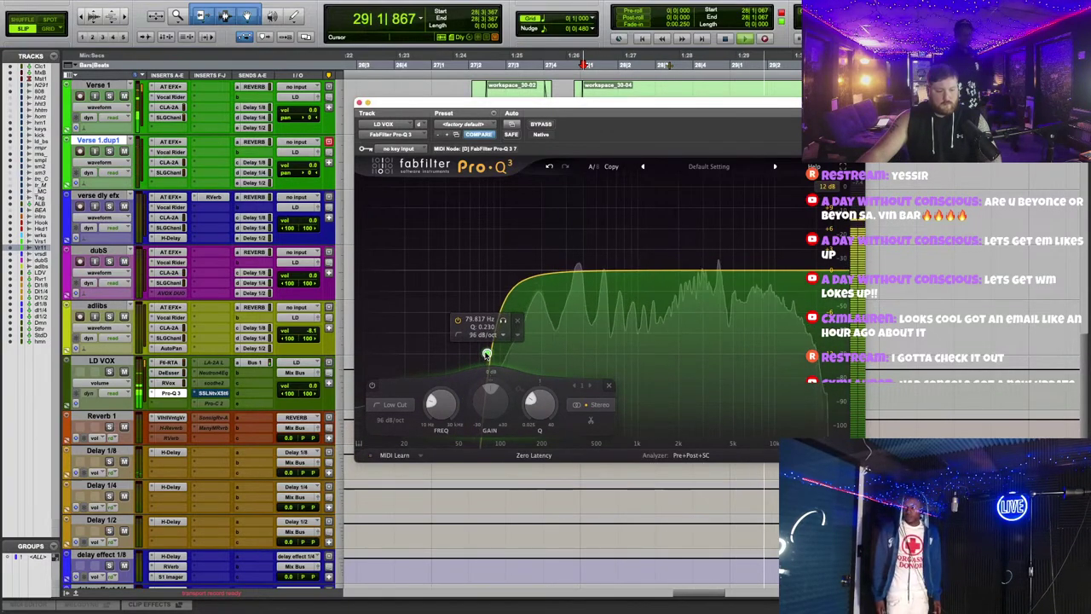
scroll(492, 341, "down", 2)
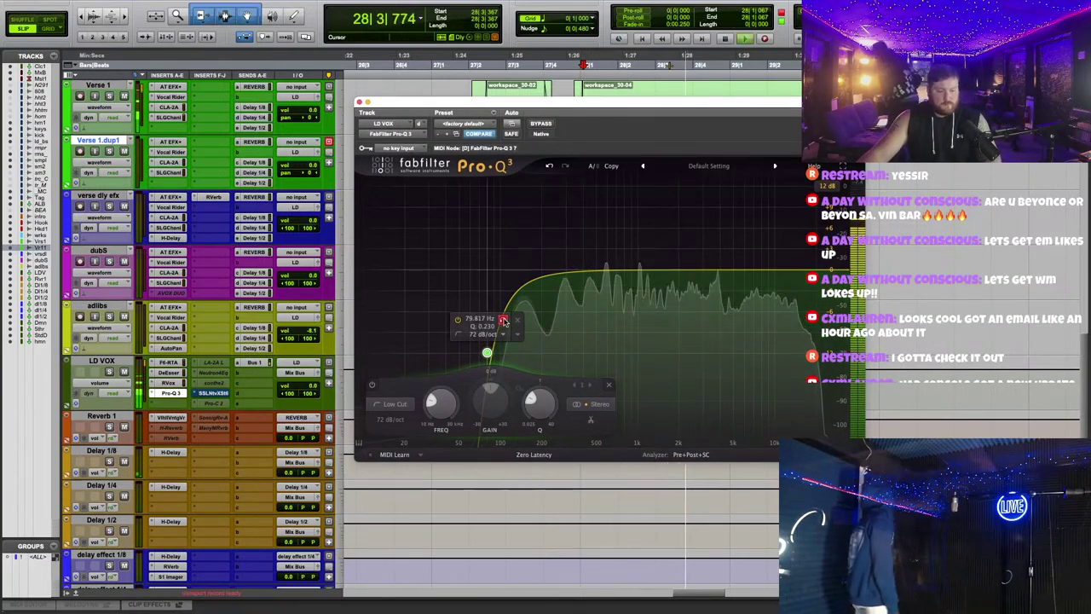
left_click_drag(502, 319, 502, 316)
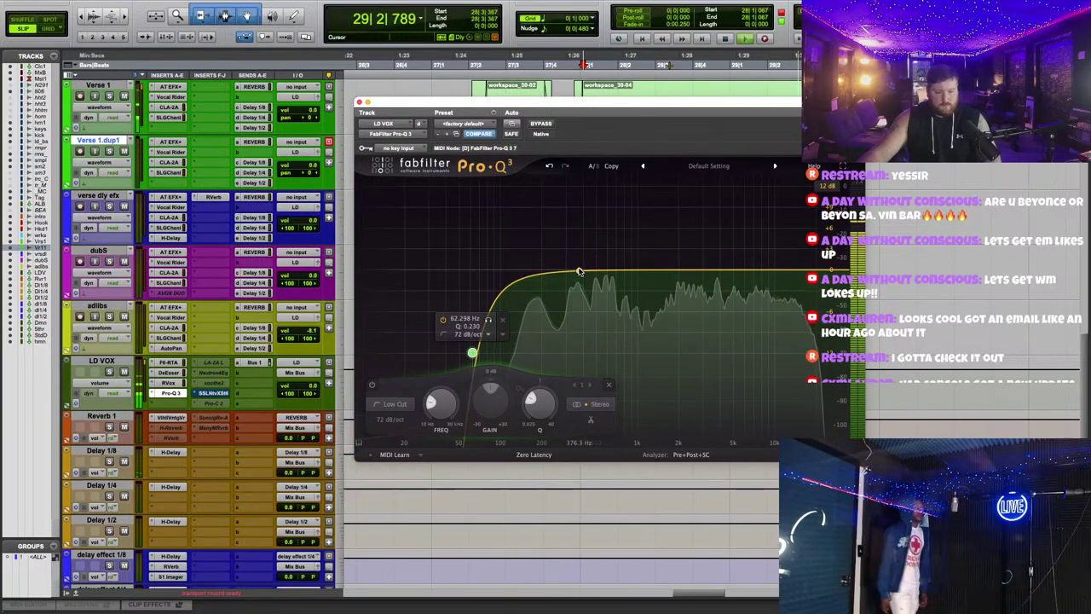
Step: Sweep boosted bells to find problem areas, then make dynamic cuts near 328 Hz and 3836 Hz
left_click_drag(577, 271, 572, 189)
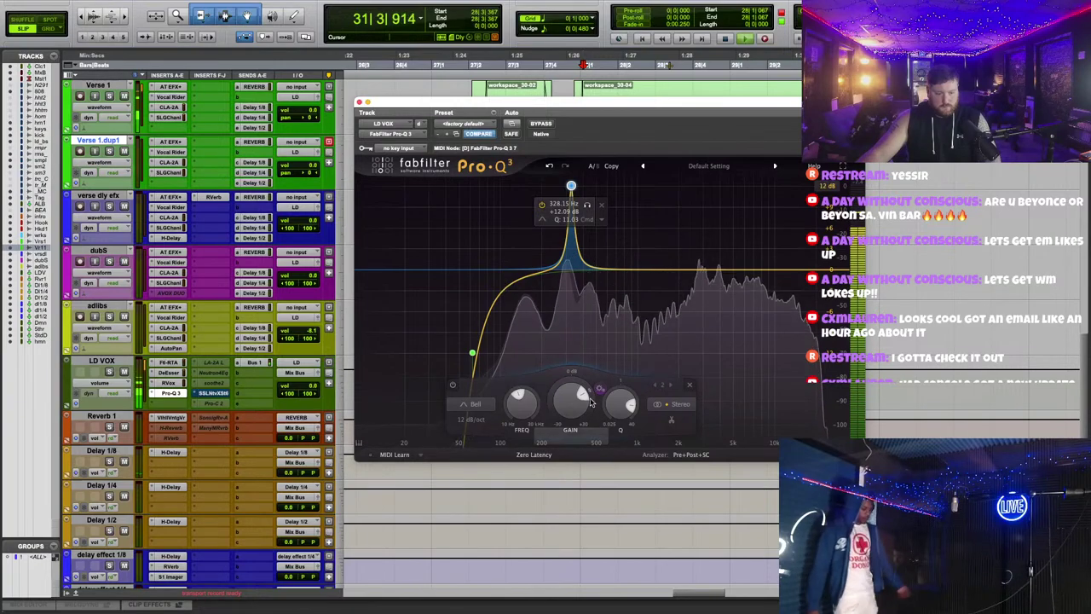
double_click(556, 392)
left_click_drag(554, 390, 549, 403)
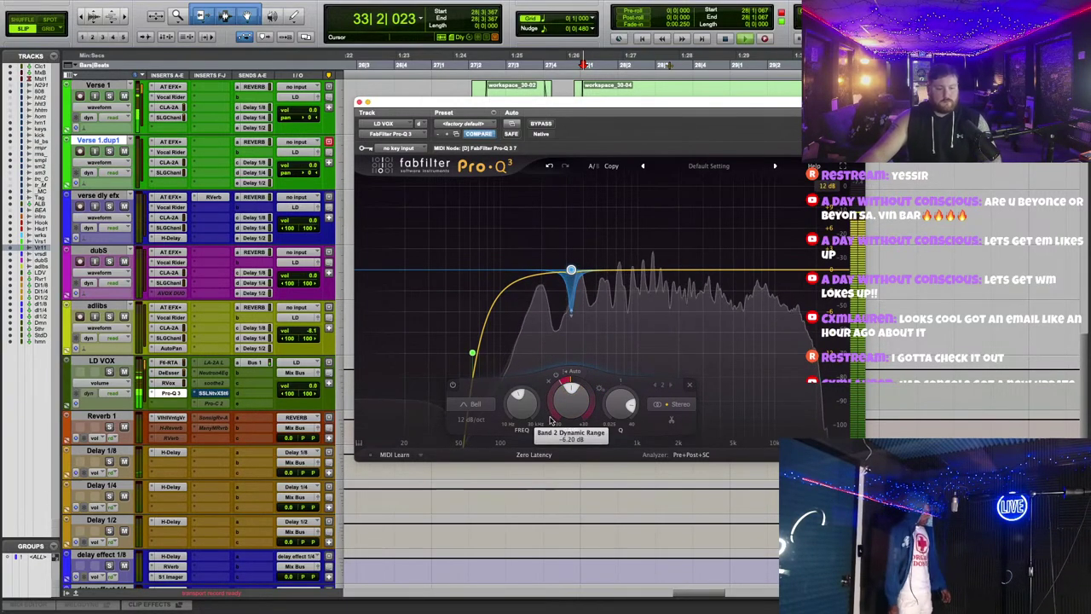
mouse_move(572, 269)
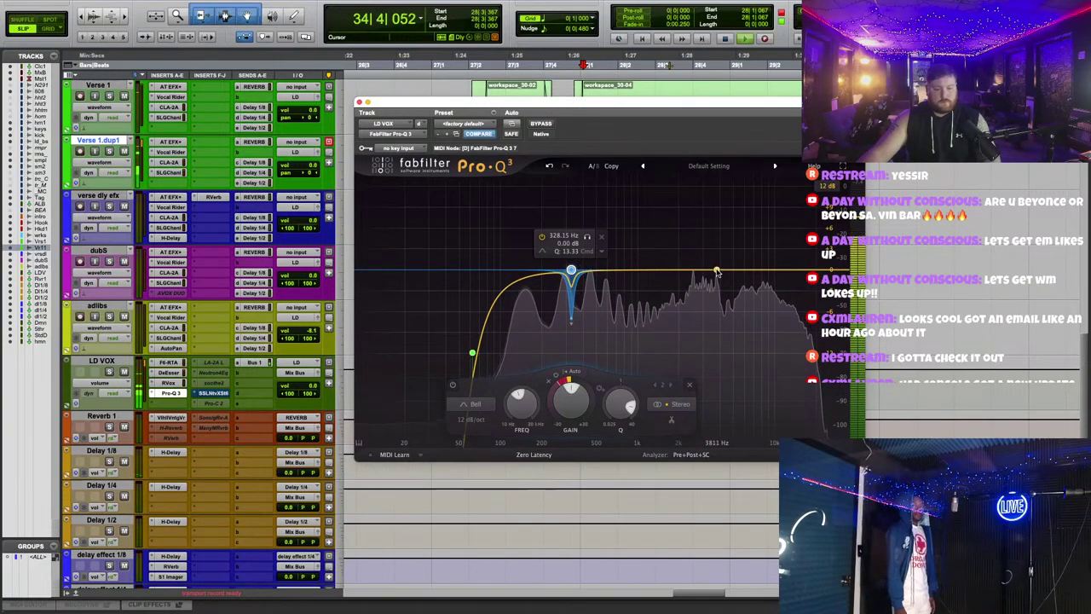
left_click_drag(717, 272, 738, 203)
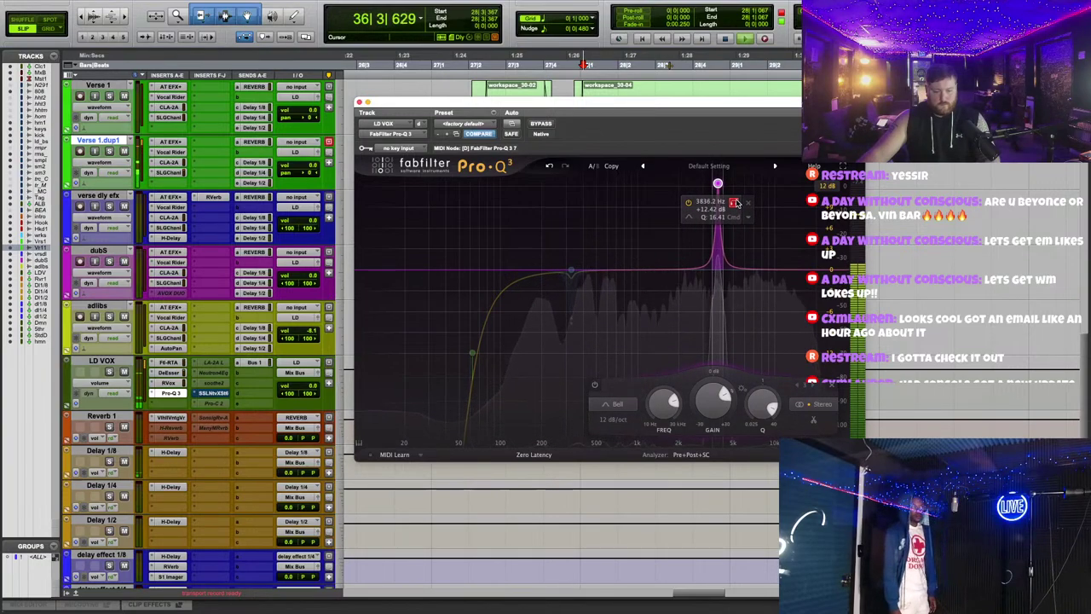
double_click(714, 396)
left_click_drag(707, 385, 707, 400)
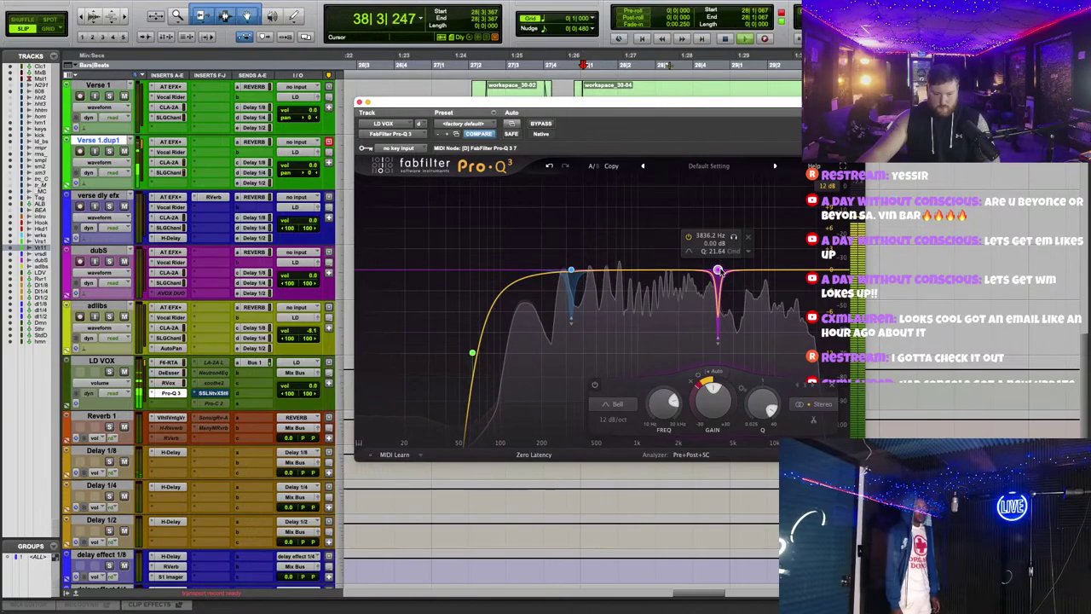
Step: Lower Verse 1's Auto-Tune Retune Speed from 20 to 14 and close the plug-in
left_click(169, 86)
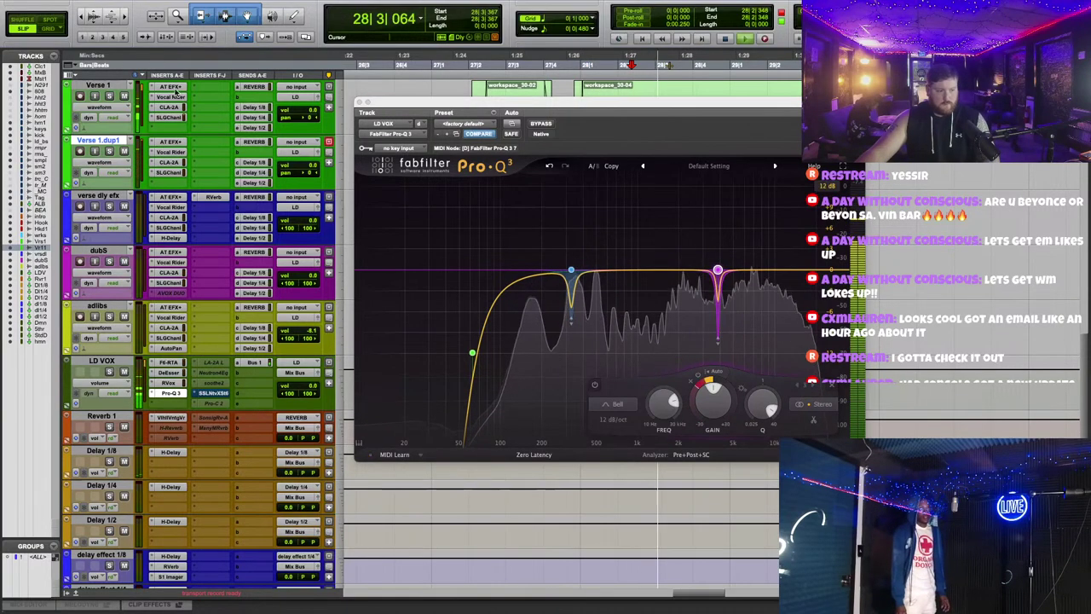
left_click_drag(442, 251, 437, 276)
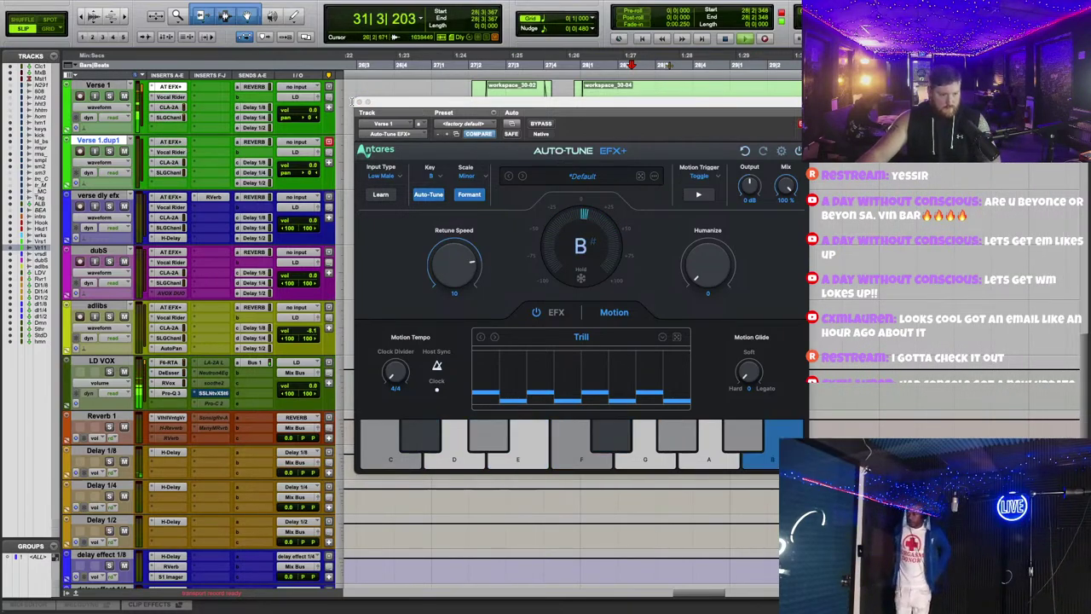
left_click(358, 101)
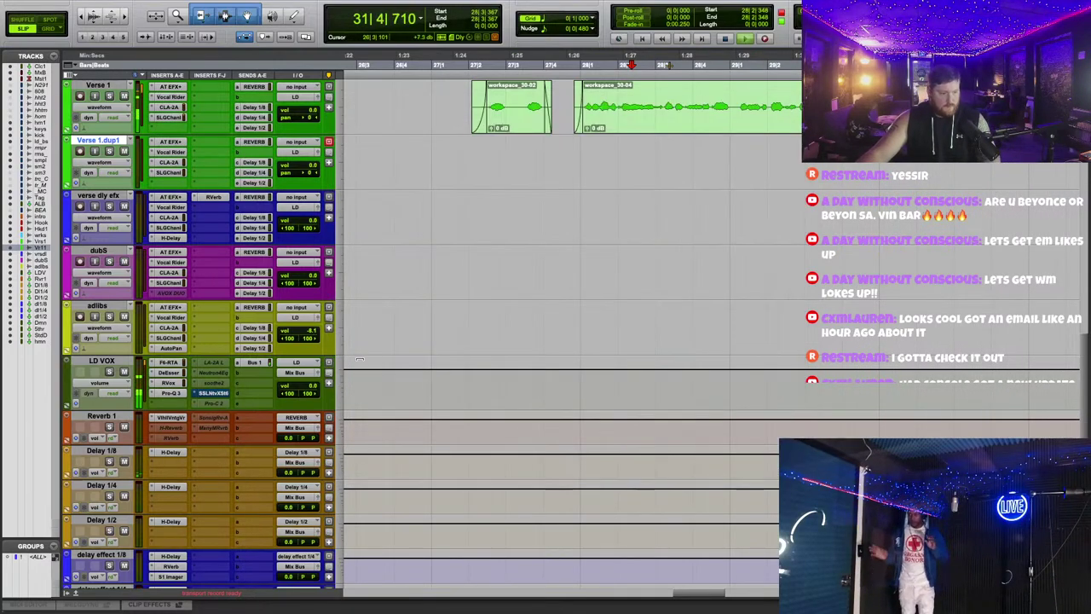
Step: Back in Pro-Q 3, turn a swept 495 Hz band into a deep narrow cut
left_click(174, 393)
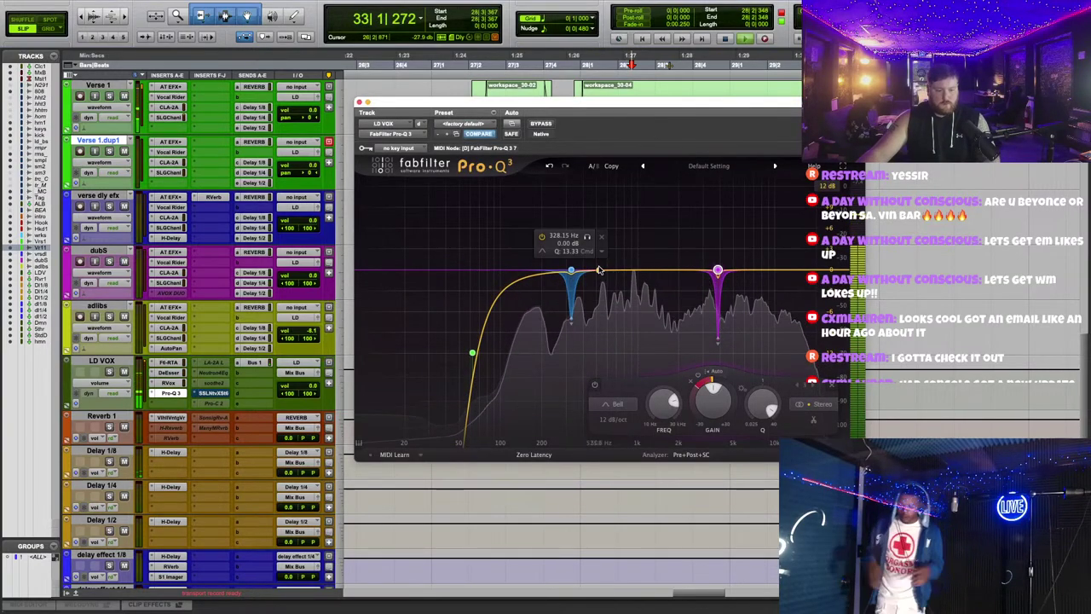
left_click_drag(599, 271, 596, 358)
scroll(594, 188, "up", 2)
left_click(612, 207)
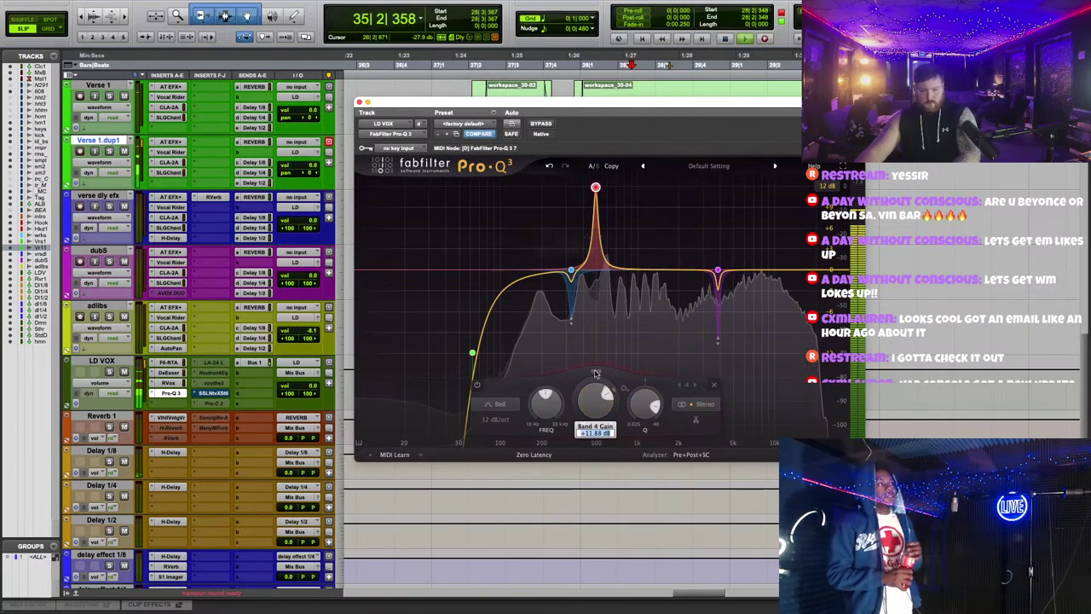
double_click(594, 373)
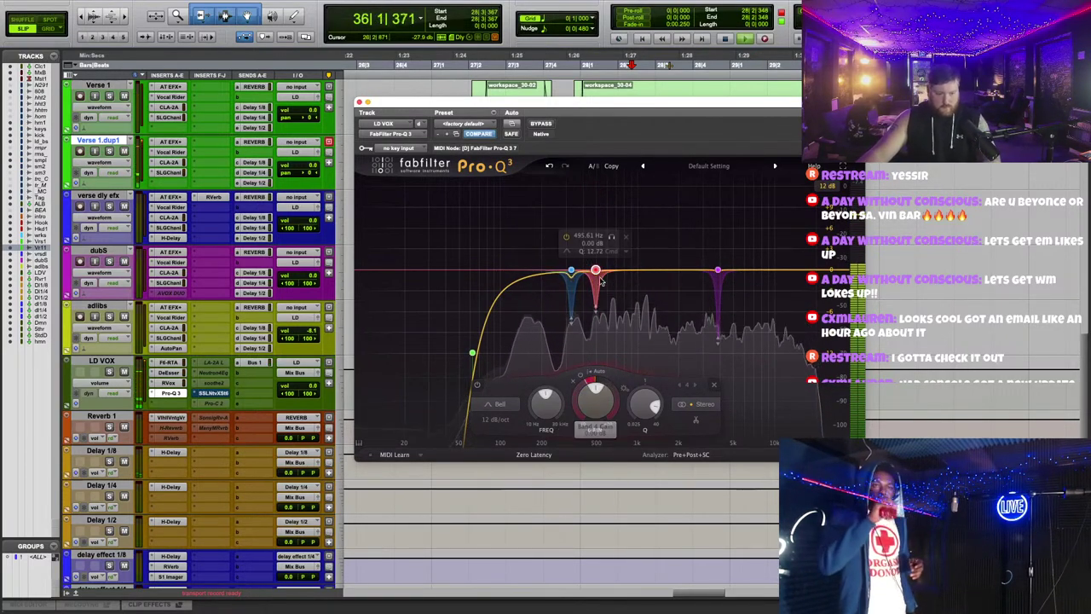
left_click_drag(599, 281, 600, 330)
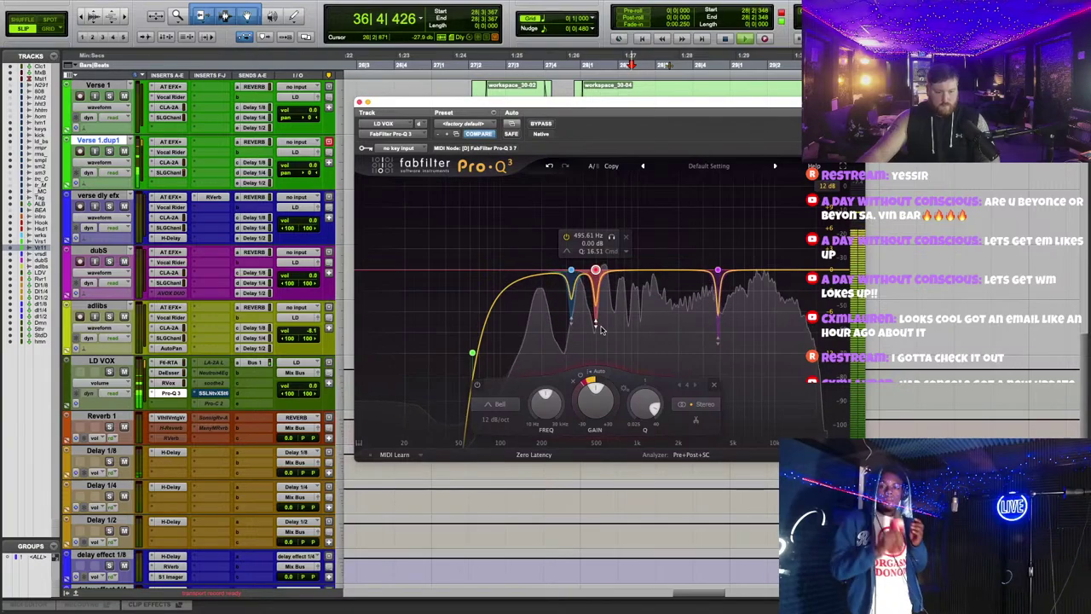
Step: Nudge the 328 Hz cut to 337 Hz and set the low cut to about 60 Hz
left_click_drag(554, 102, 511, 165)
scroll(100, 266, "up", 4)
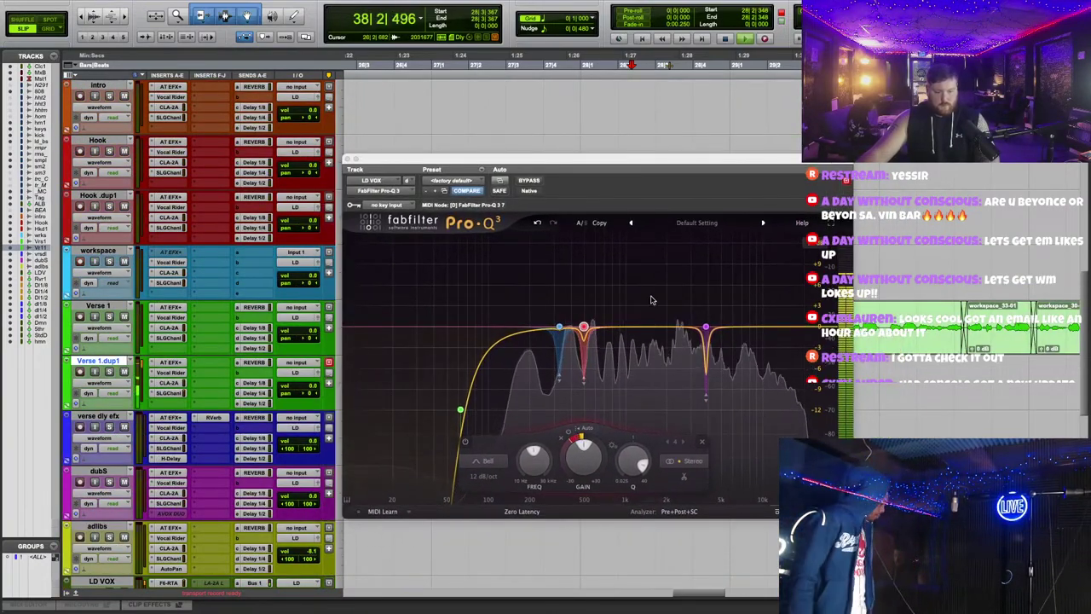
left_click(559, 329)
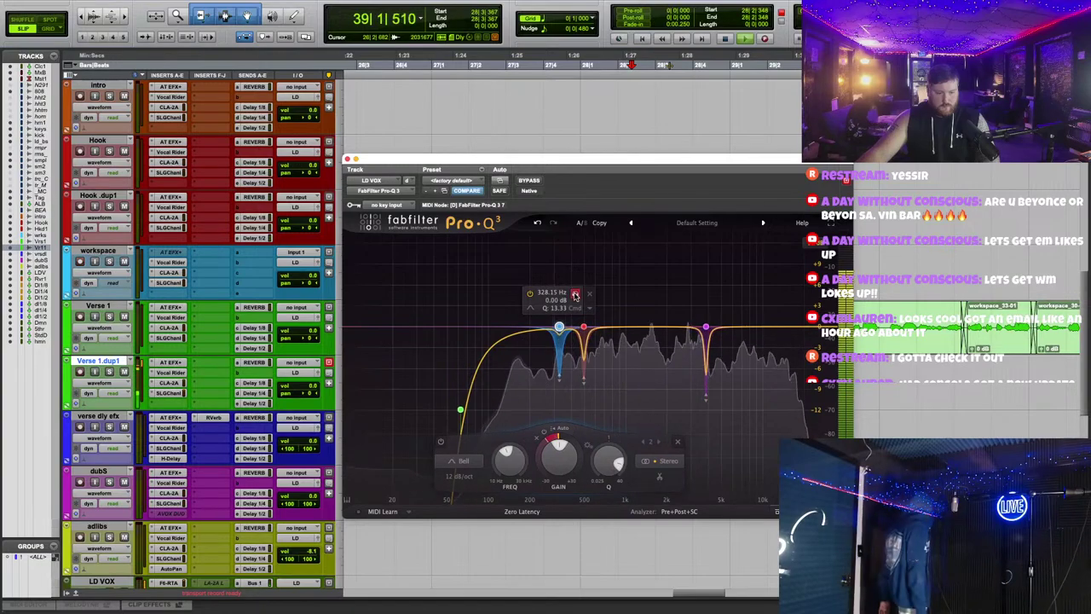
left_click(576, 293)
left_click_drag(575, 296, 577, 296)
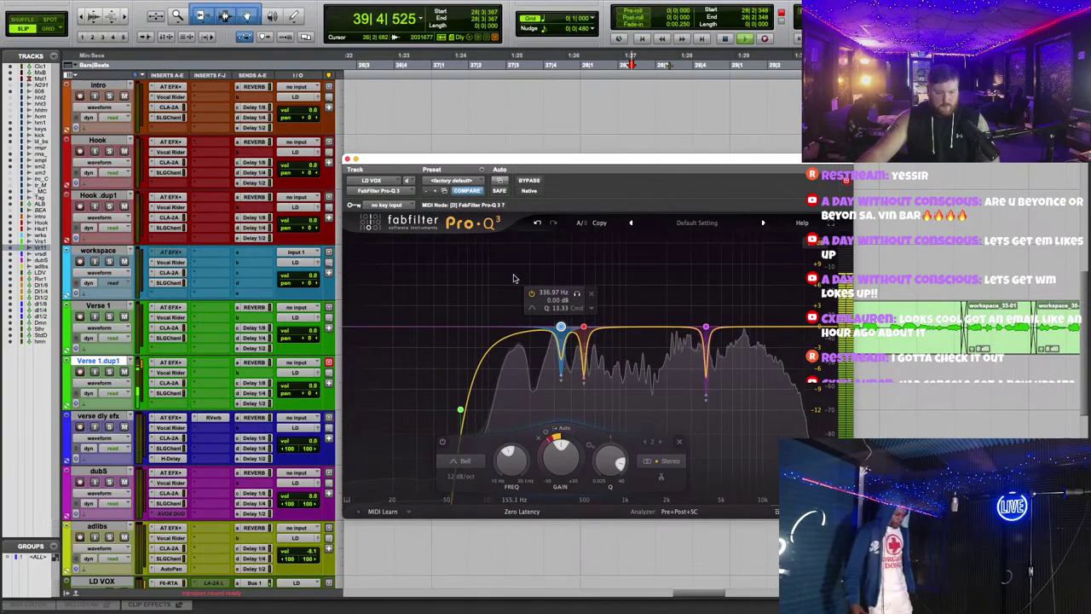
left_click_drag(460, 409, 456, 381)
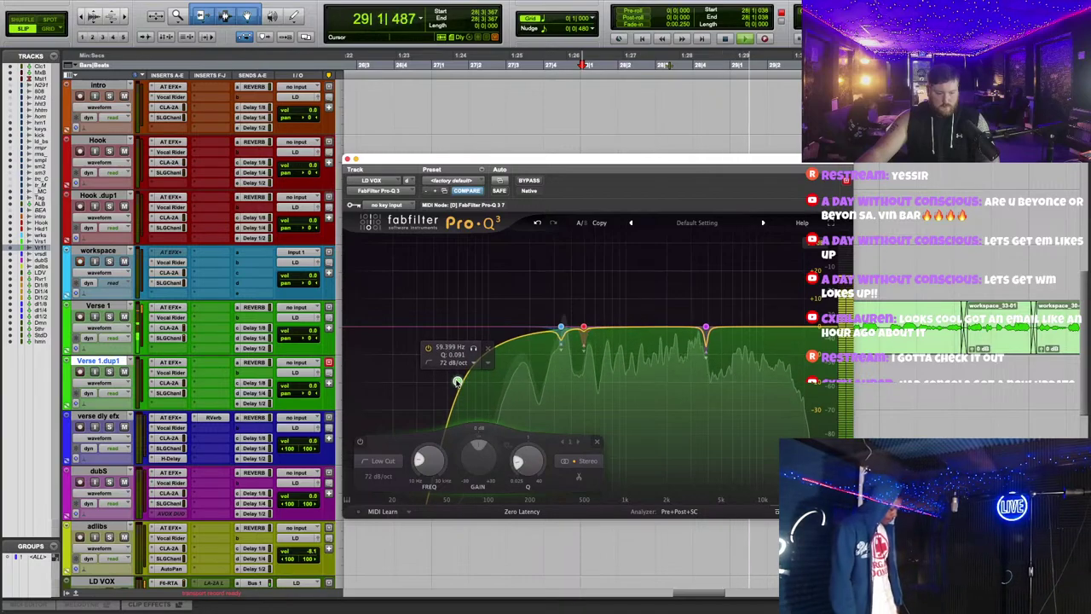
scroll(457, 381, "up", 1)
scroll(459, 352, "down", 1)
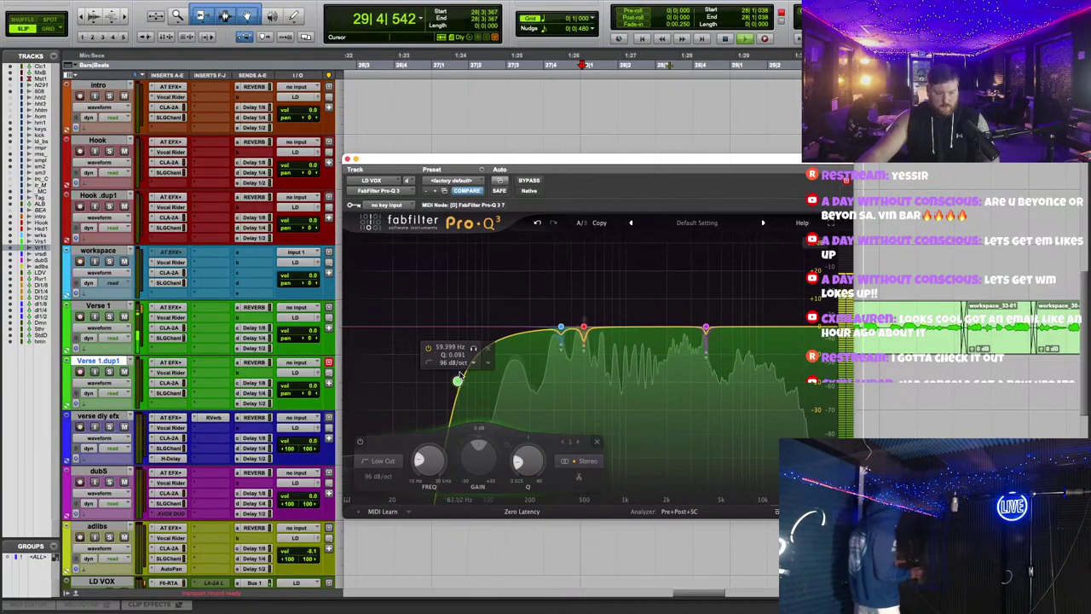
left_click_drag(457, 379, 467, 380)
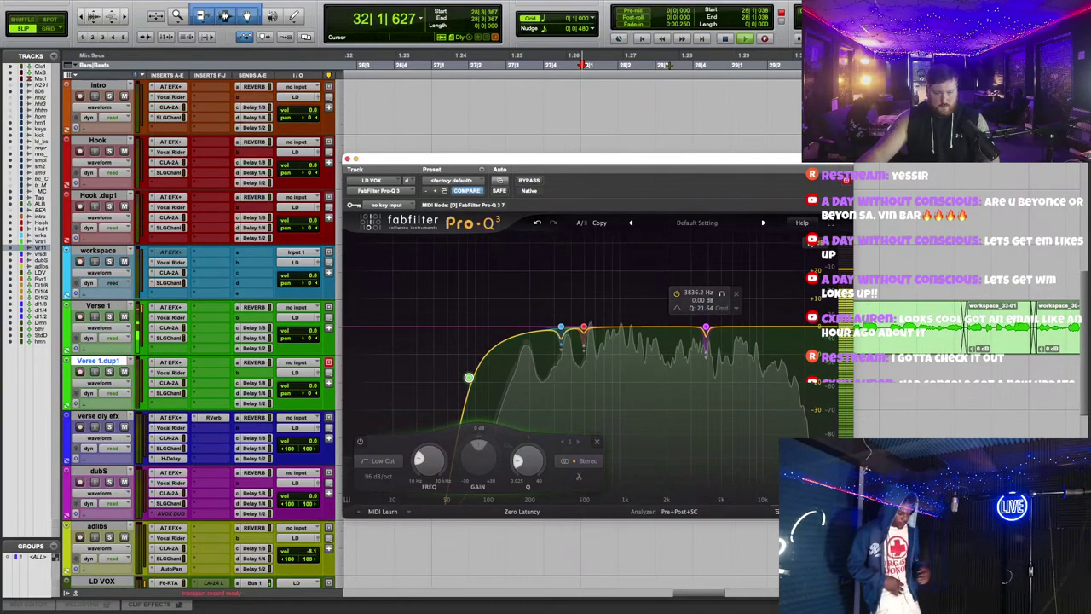
Step: Try a 6.9 kHz boost and an 871 Hz bell, then pull that bell below 0 dB
left_click_drag(736, 328, 745, 258)
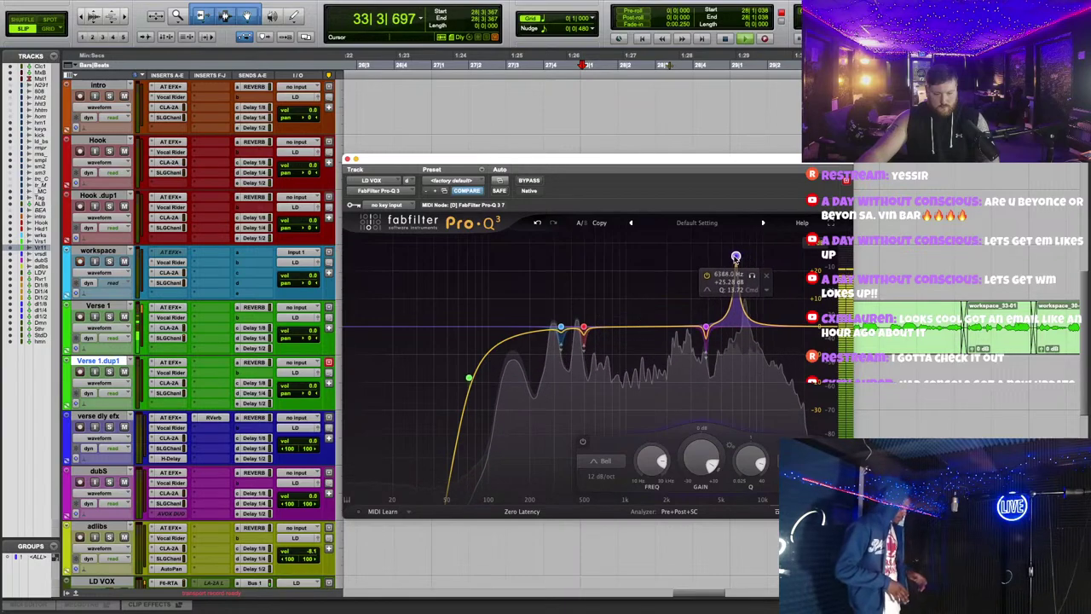
scroll(733, 258, "up", 1)
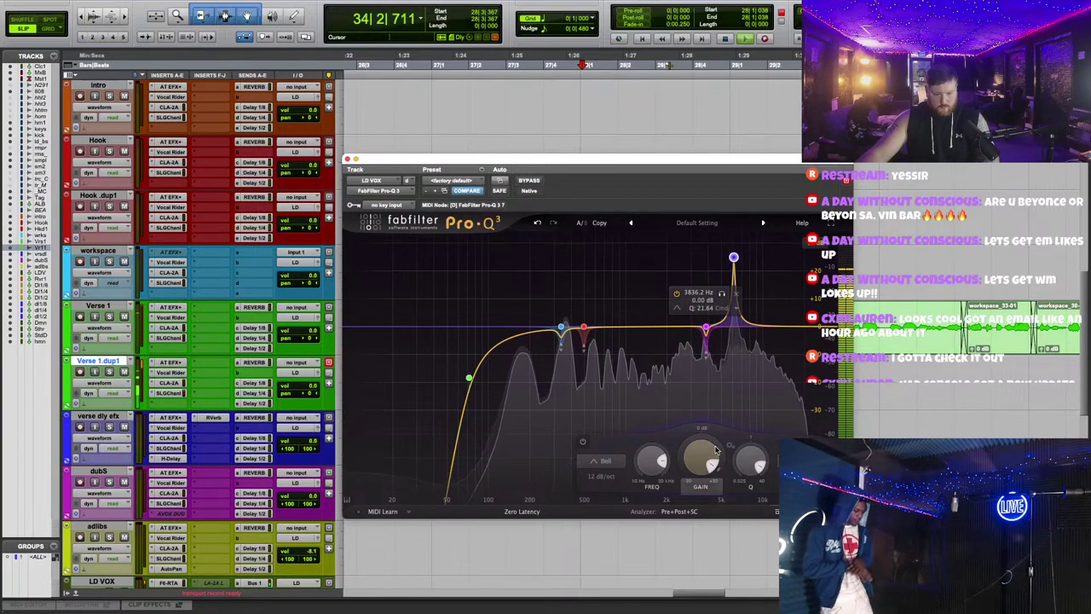
left_click_drag(708, 451, 698, 464)
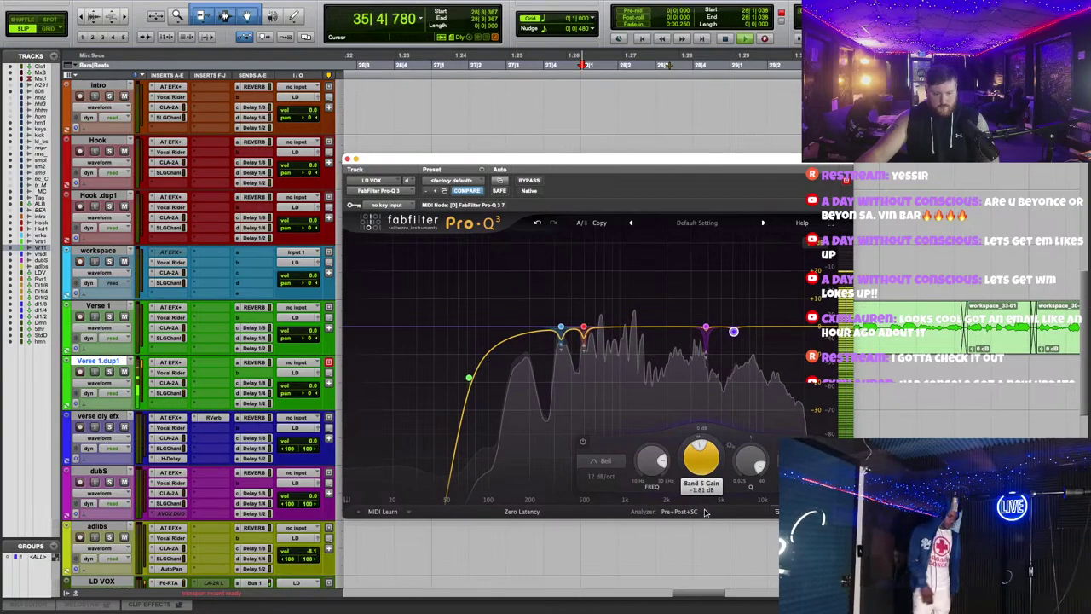
left_click_drag(615, 330, 618, 256)
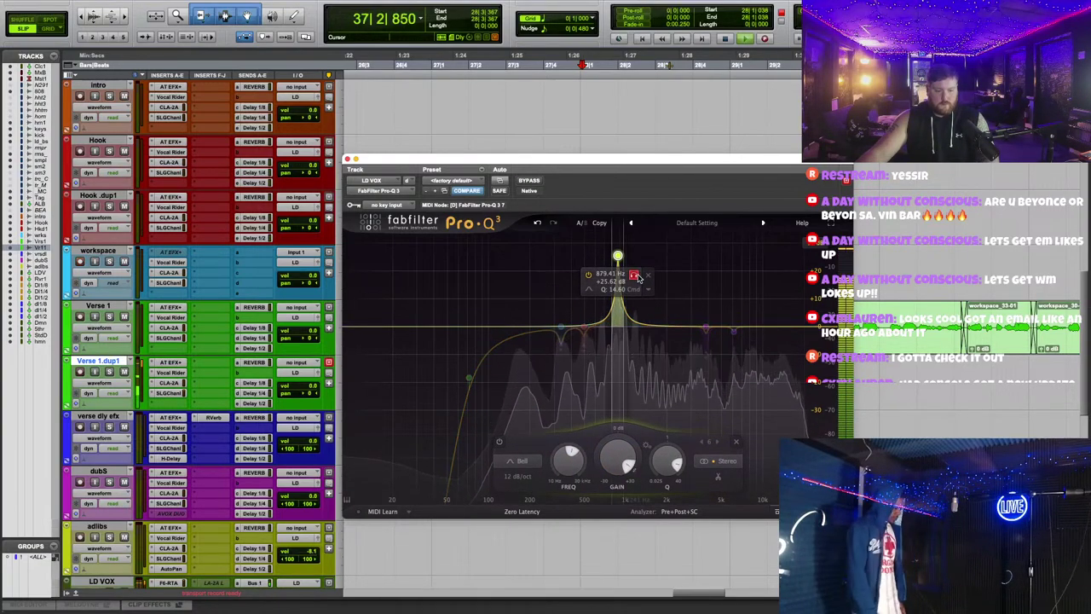
key("Right")
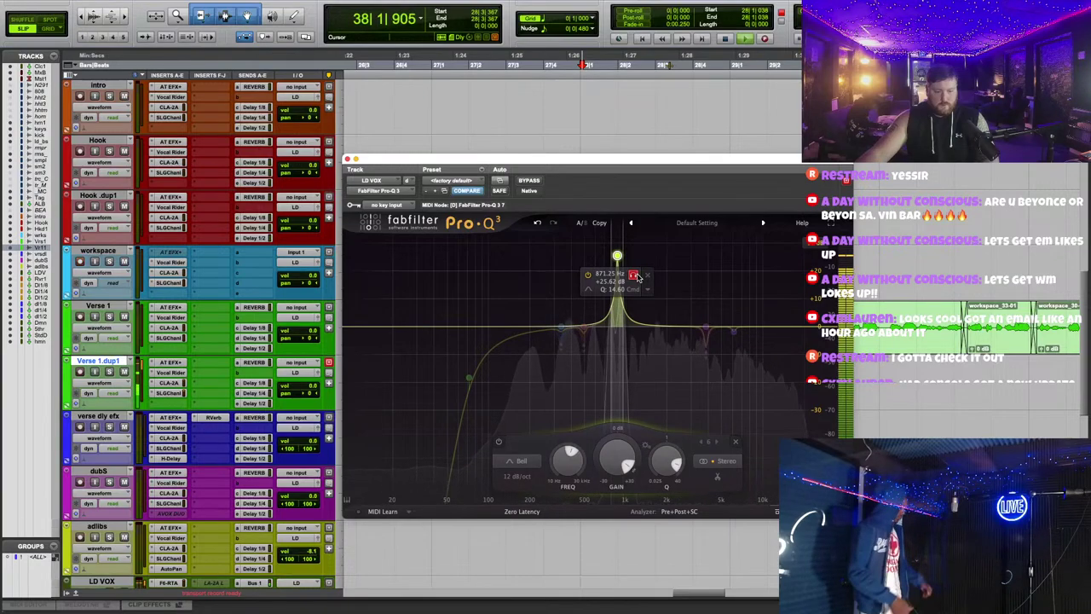
left_click_drag(637, 277, 636, 277)
left_click_drag(617, 460, 645, 557)
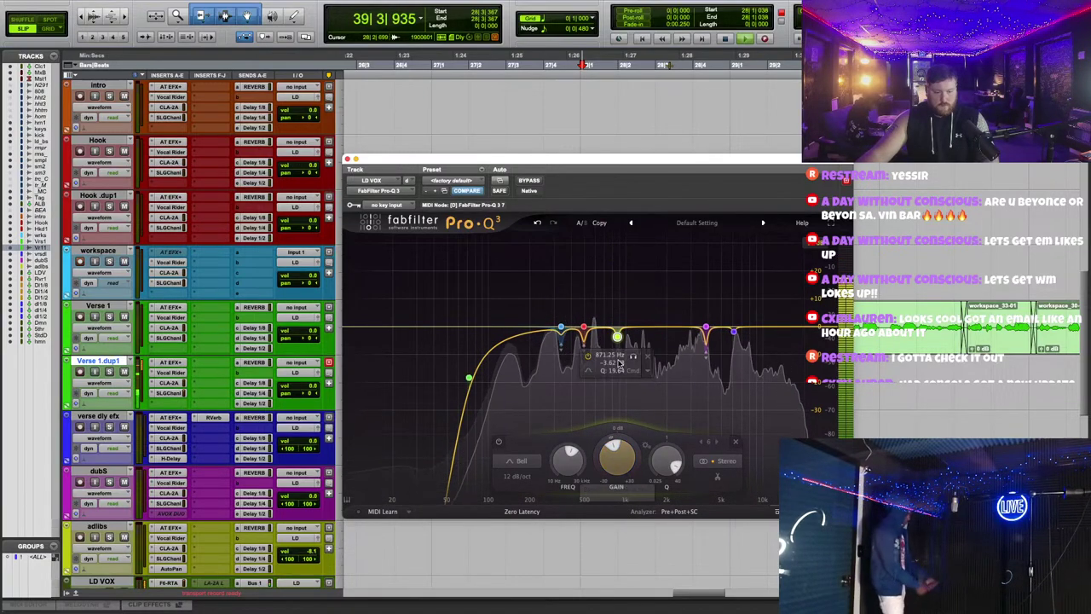
Step: Unsolo and nudge the 496 Hz cut to about 503 Hz, add a ~3 dB cut near 260 Hz, and close the EQ
left_click(583, 330)
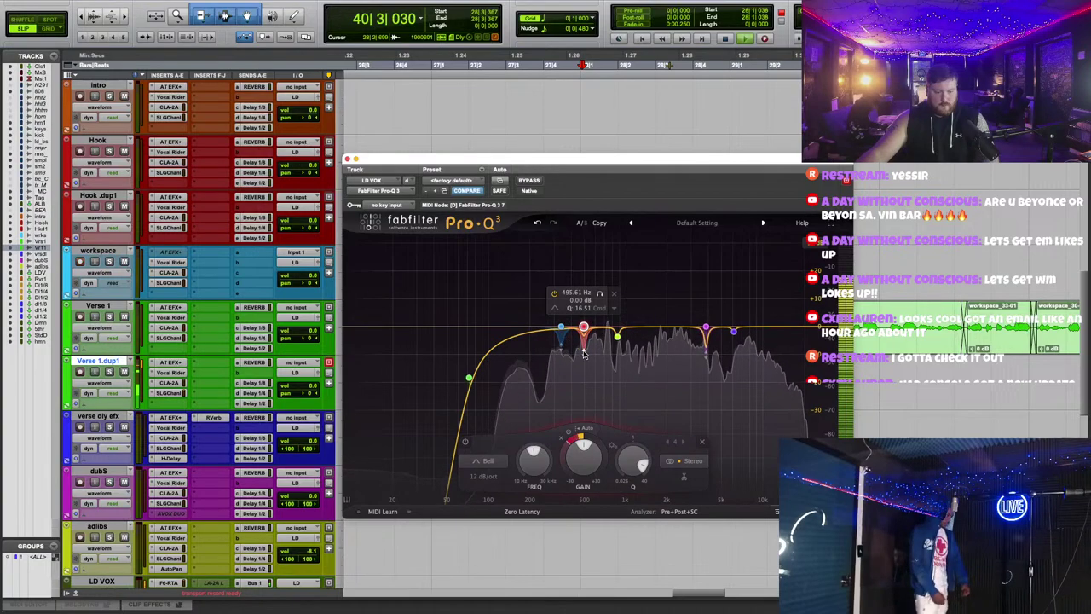
left_click(599, 294)
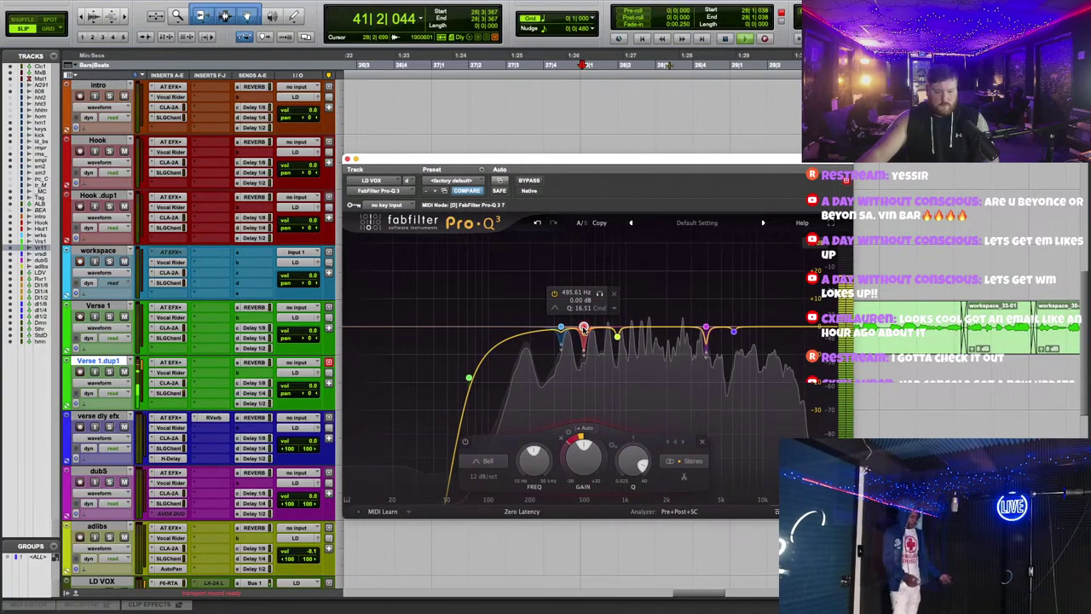
left_click_drag(583, 328, 585, 328)
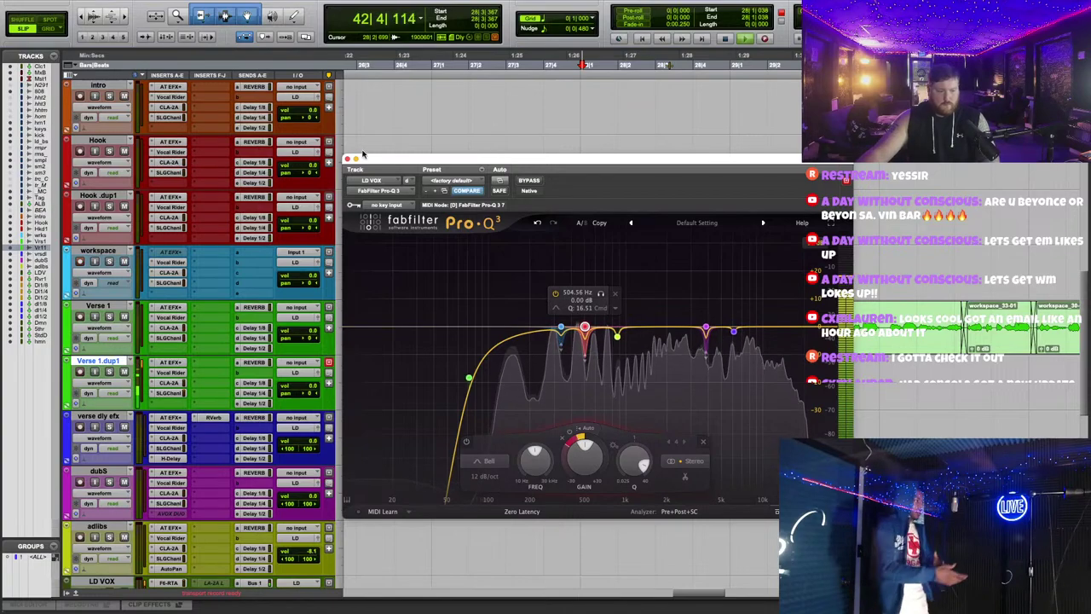
left_click_drag(542, 337, 547, 344)
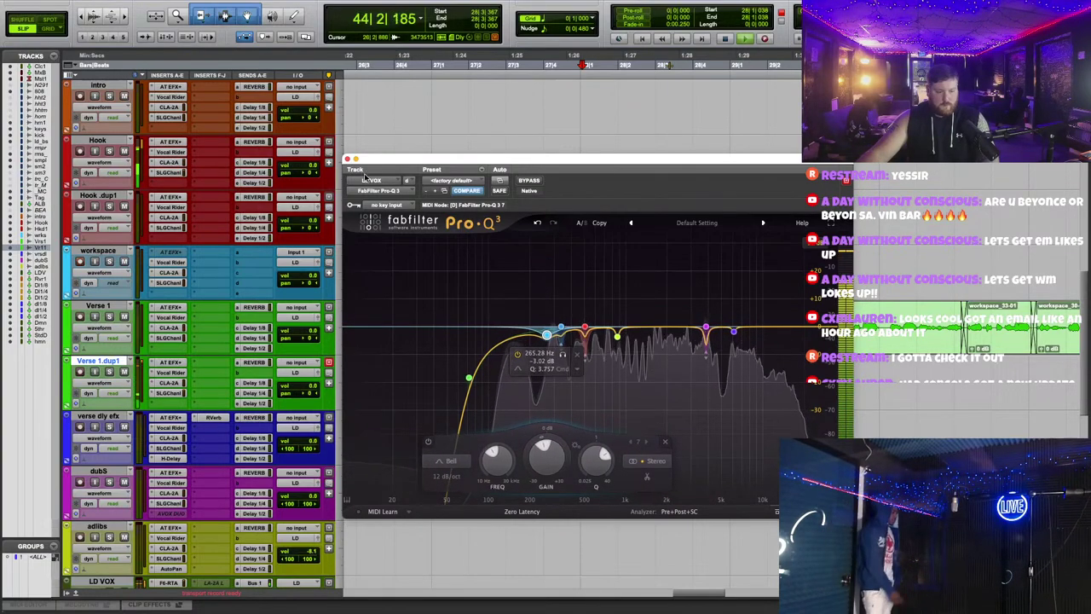
left_click(346, 159)
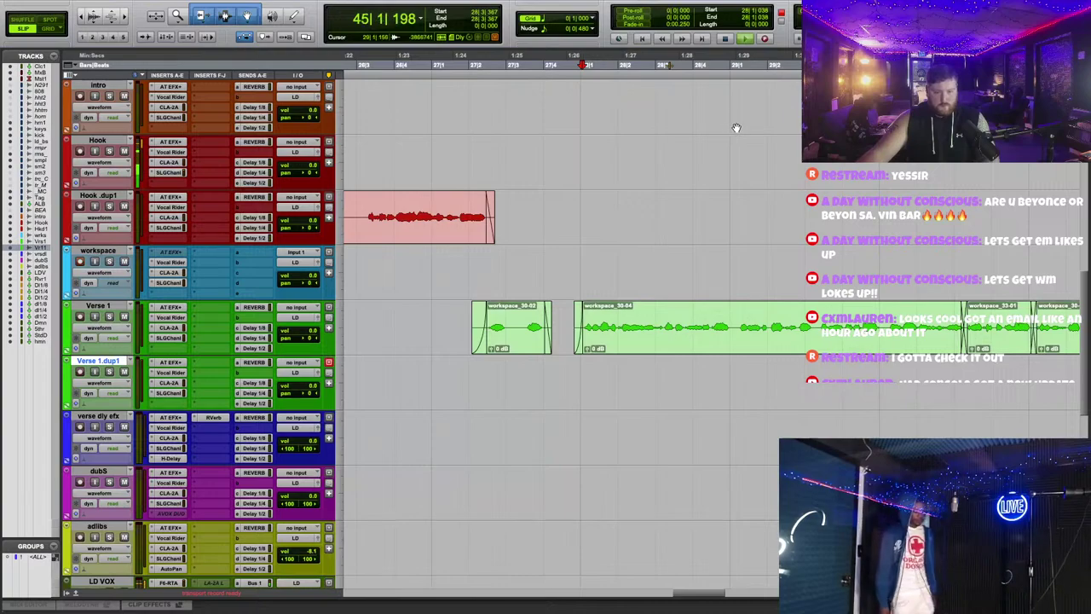
Step: Stop playback and raise Auto-Tune Humanize from 0 to 20 on Verse 1.dup1 and Verse 1, then close it
key("space")
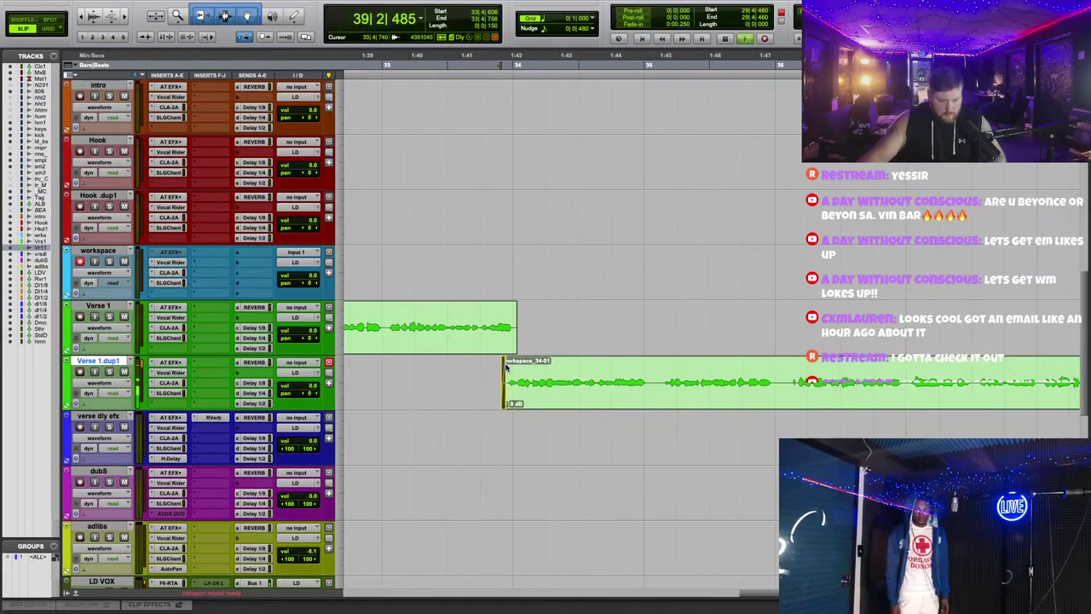
scroll(656, 324, "down", 2)
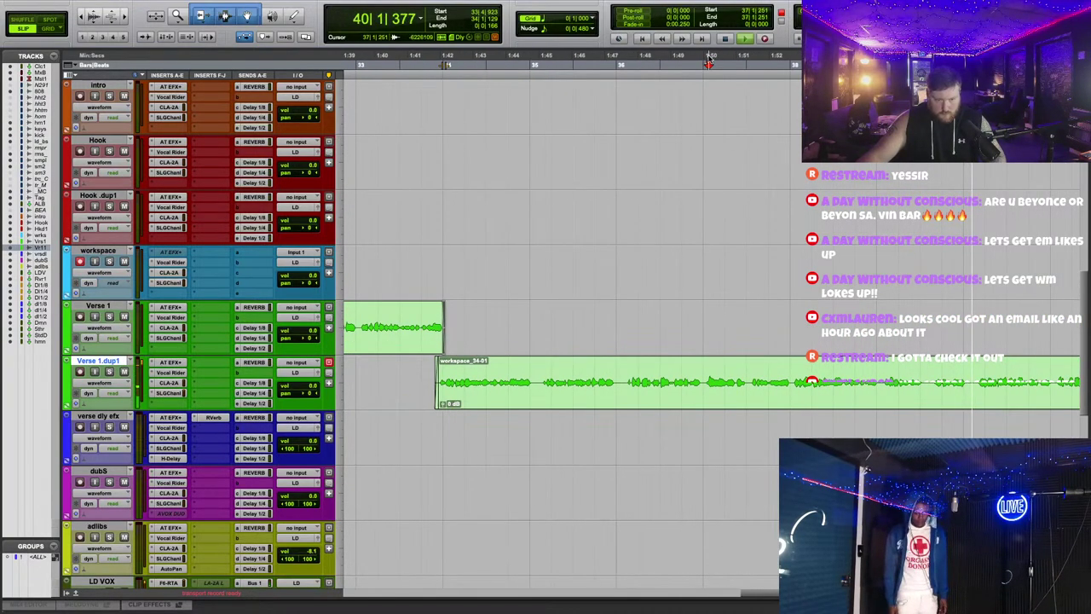
left_click(170, 362)
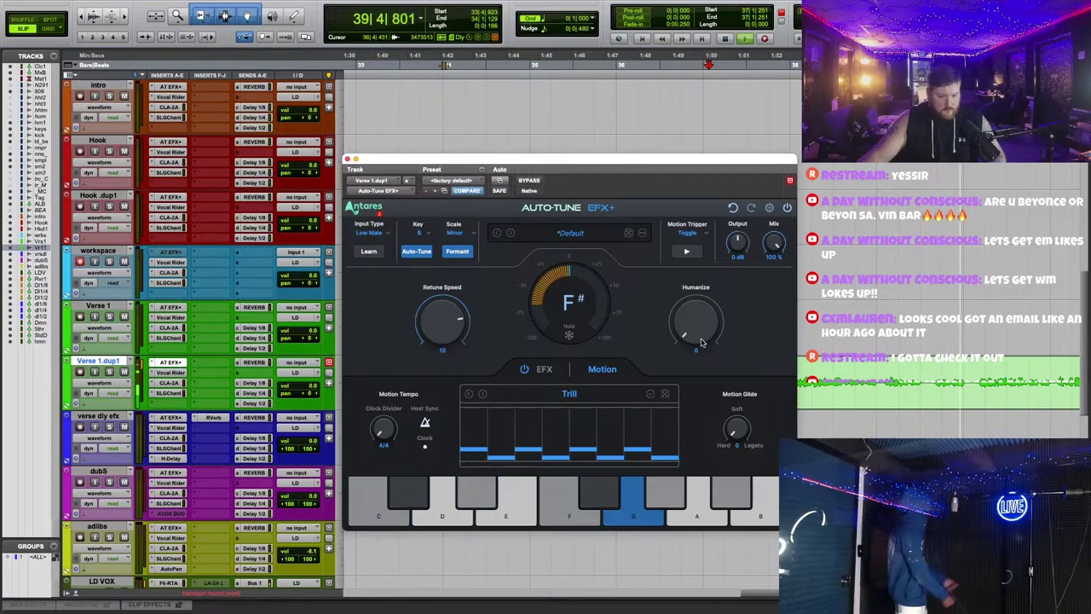
left_click_drag(701, 342, 722, 321)
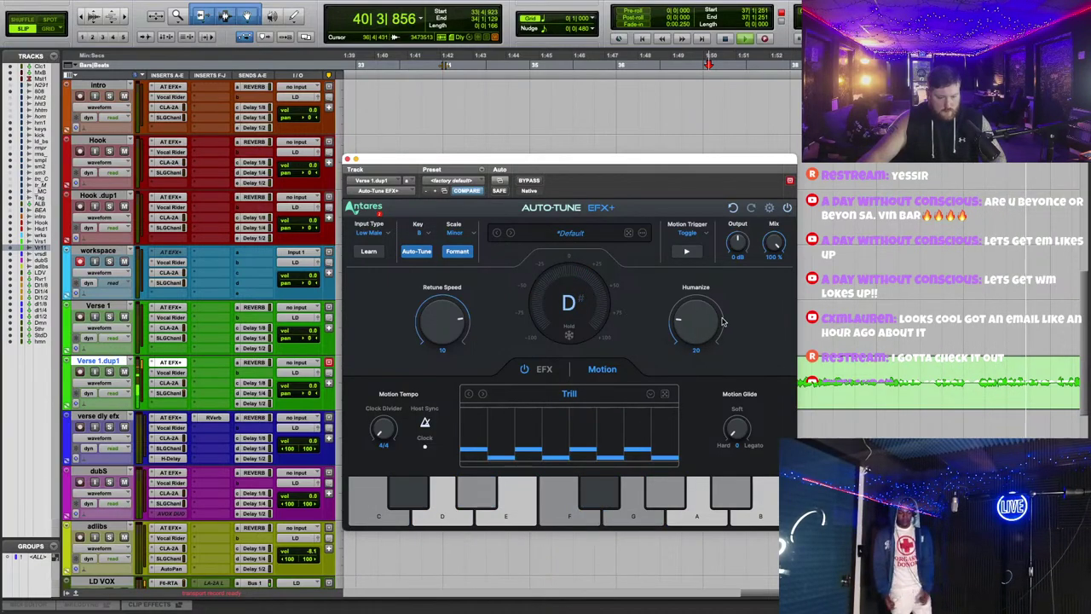
left_click(171, 308)
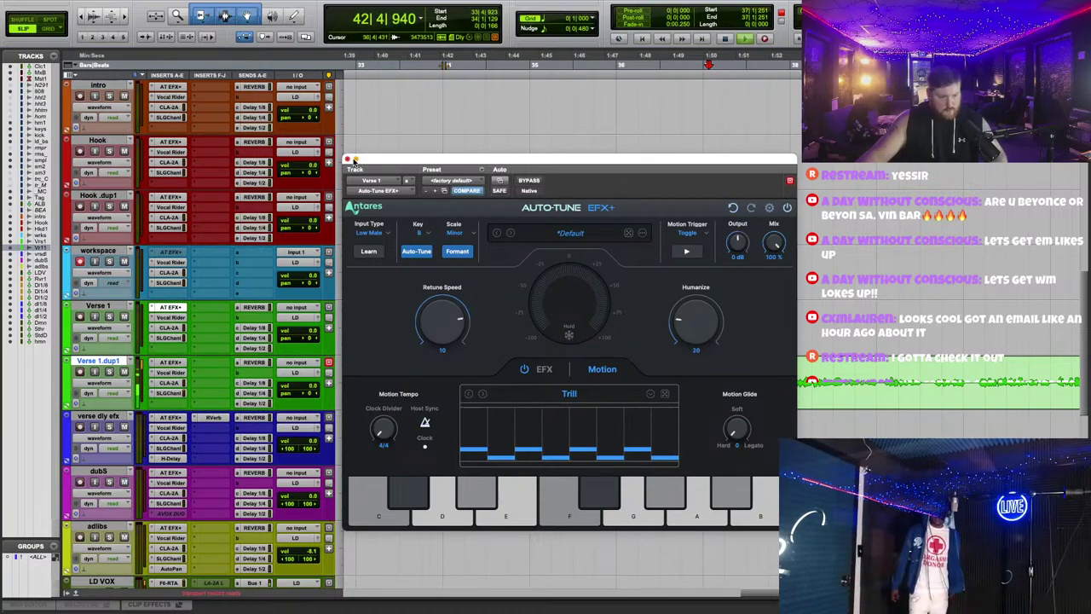
left_click(348, 159)
scroll(200, 332, "up", 3)
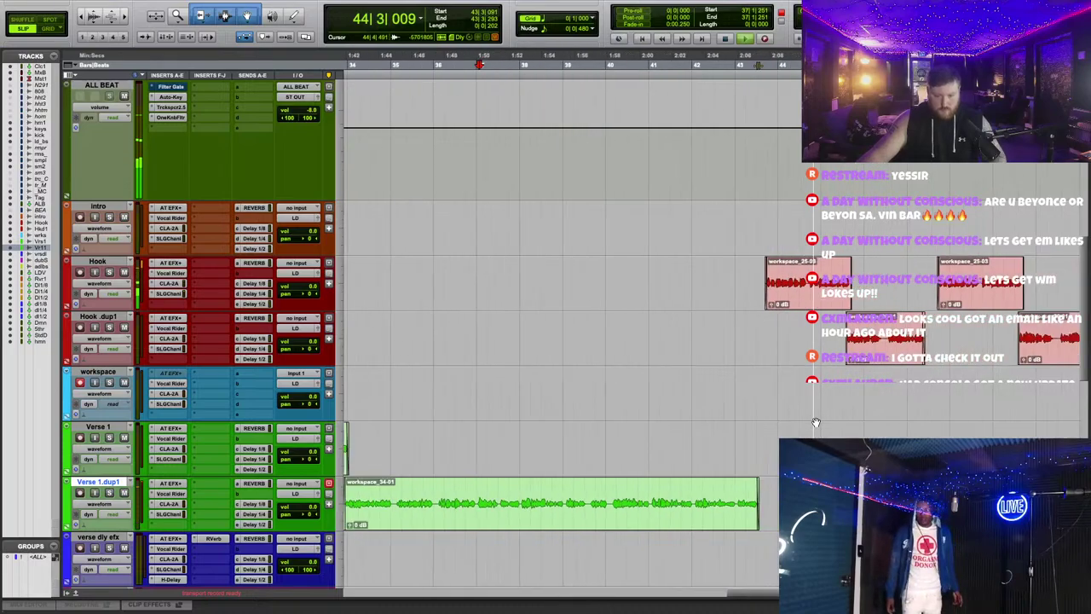
Step: Trim the beat clip ends and reposition the workspace track just below intro
scroll(846, 402, "up", 3)
scroll(846, 402, "up", 5)
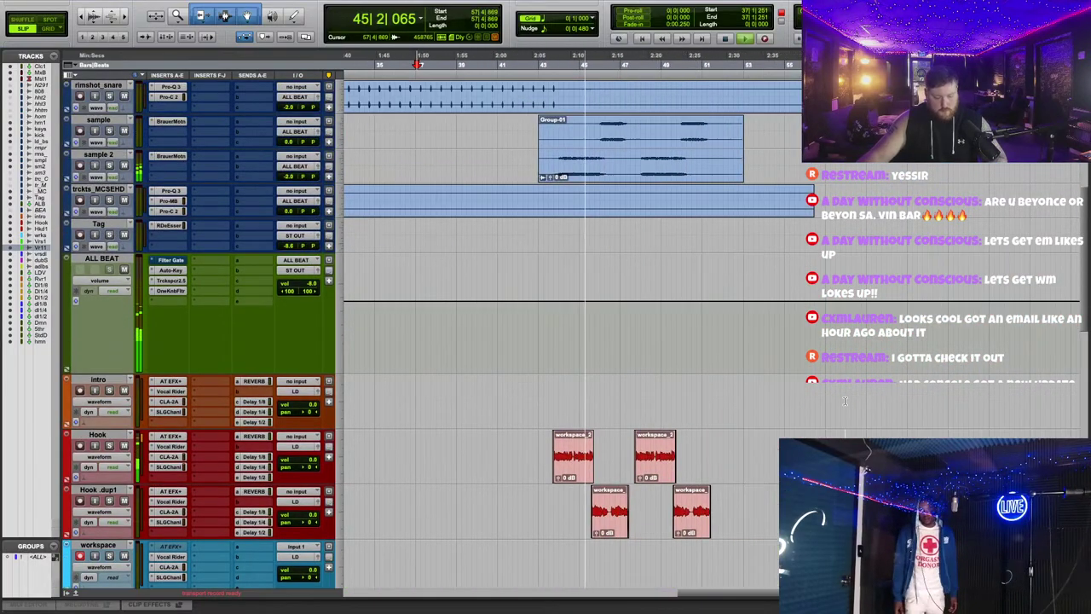
scroll(815, 326, "up", 2)
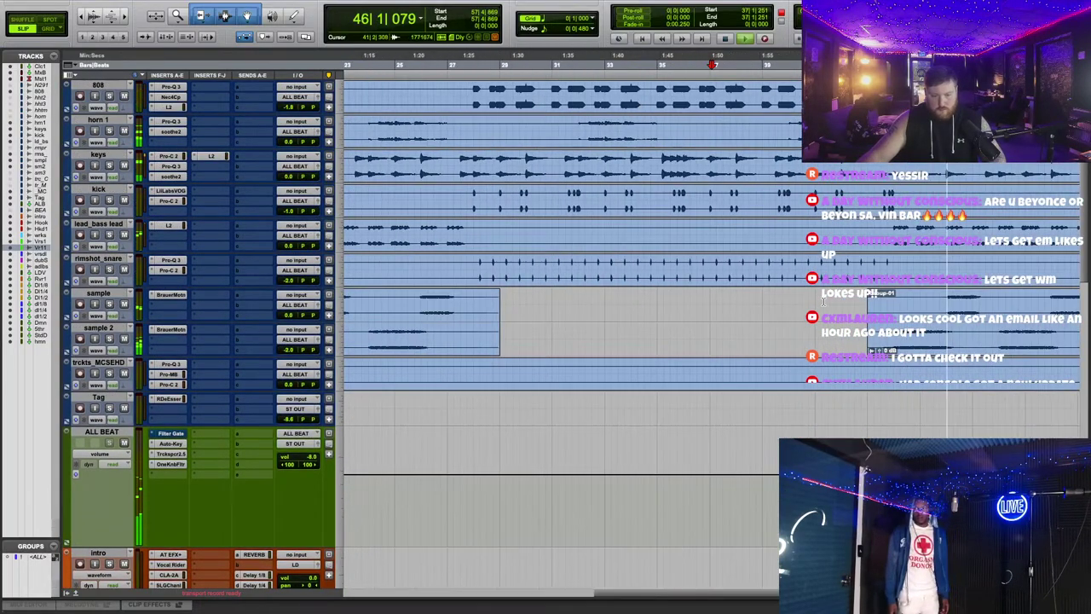
left_click_drag(768, 372, 771, 367)
scroll(956, 192, "up", 3)
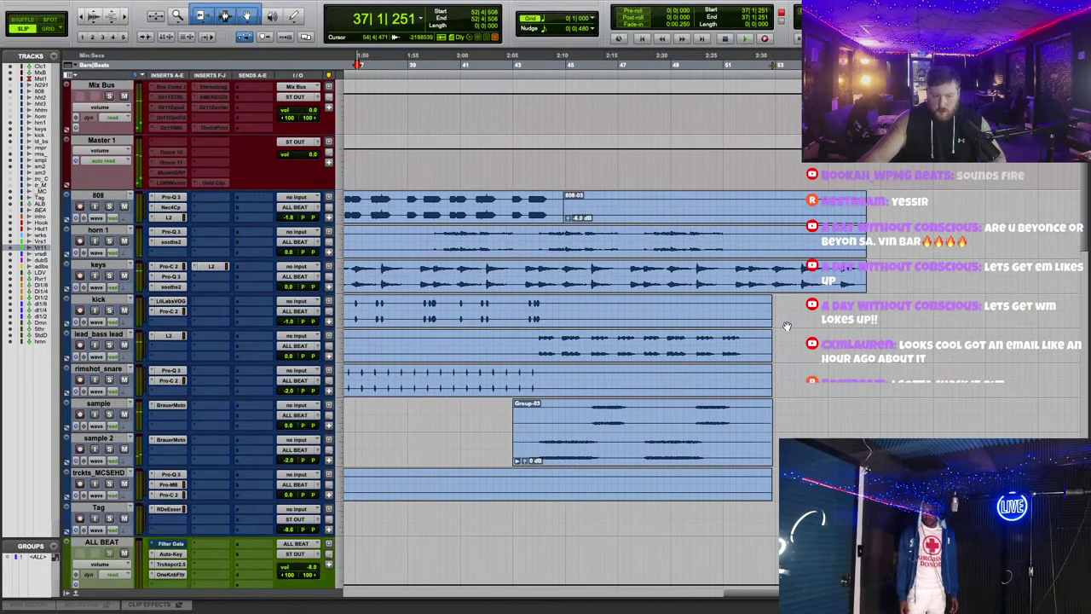
scroll(742, 375, "down", 3)
scroll(742, 375, "down", 2)
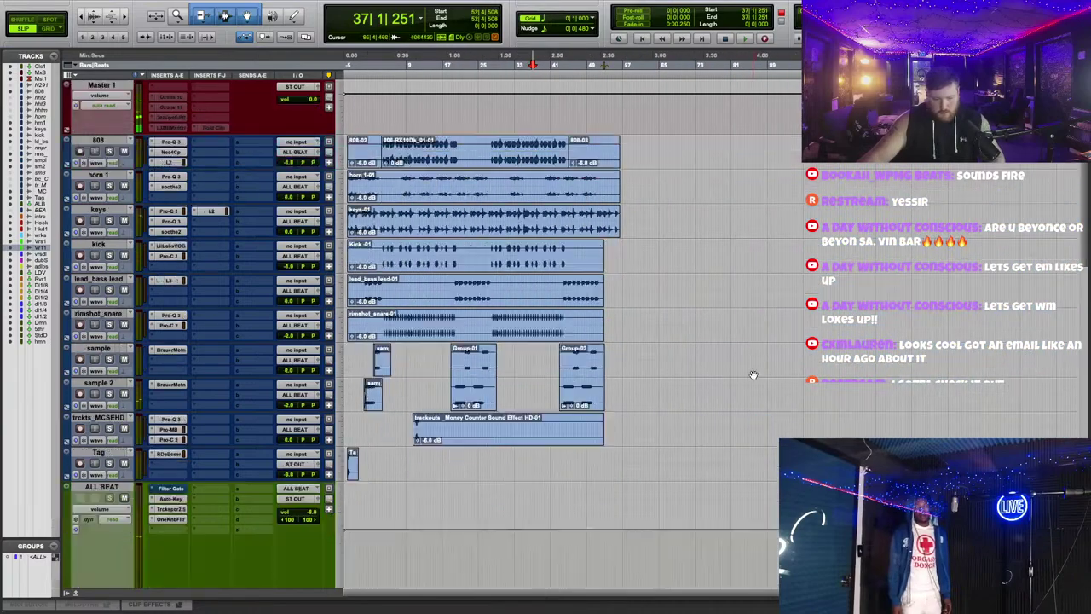
scroll(435, 297, "down", 5)
scroll(436, 297, "down", 5)
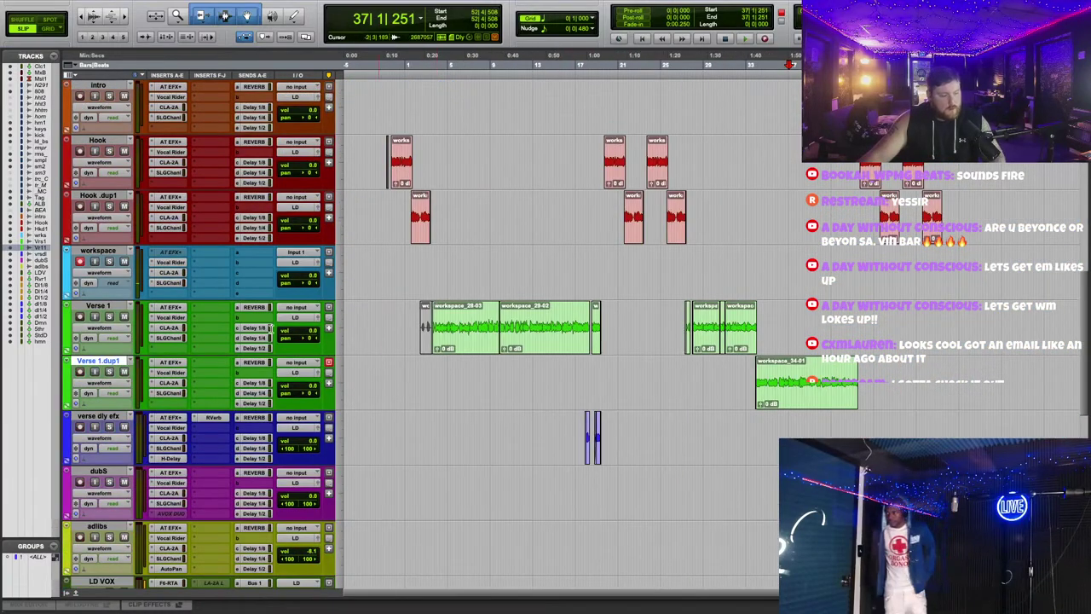
left_click_drag(97, 252, 223, 317)
left_click(539, 297)
scroll(445, 112, "down", 1)
Step: Jump to the song start, zoom in, start the transport, and bring up Hook's Auto-Tune EFX+
left_click(371, 62)
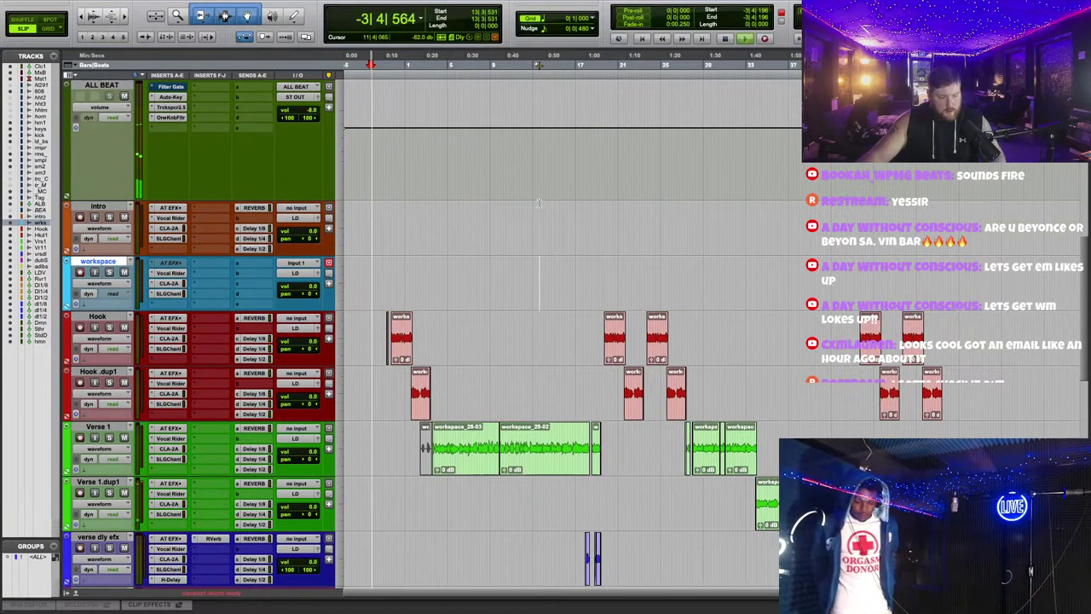
key("super+bracketright")
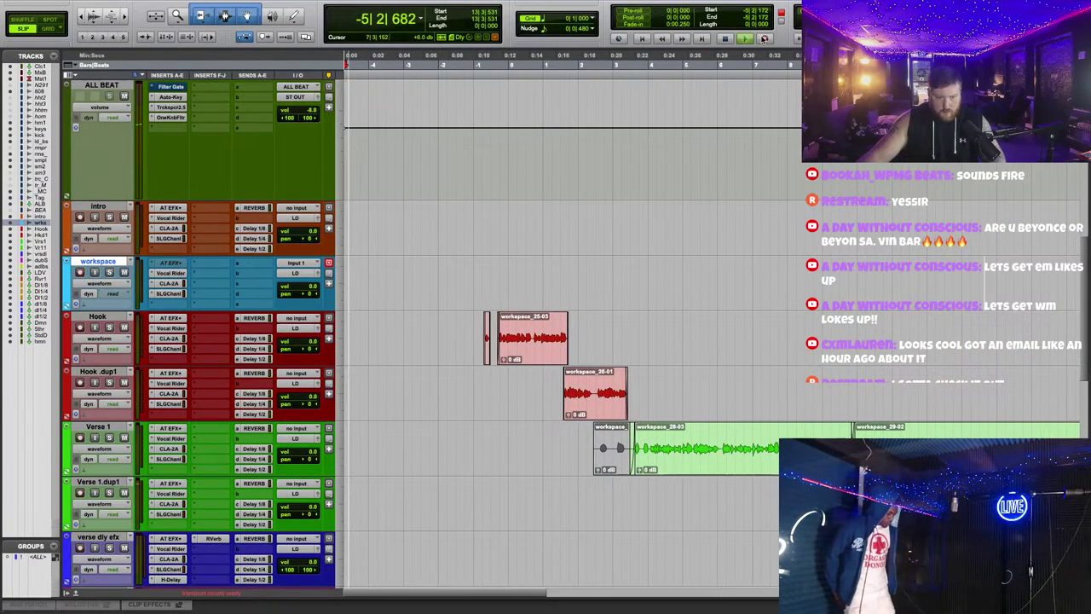
scroll(568, 308, "up", 3)
key("super+bracketright")
scroll(569, 308, "down", 3)
scroll(568, 300, "right", 3)
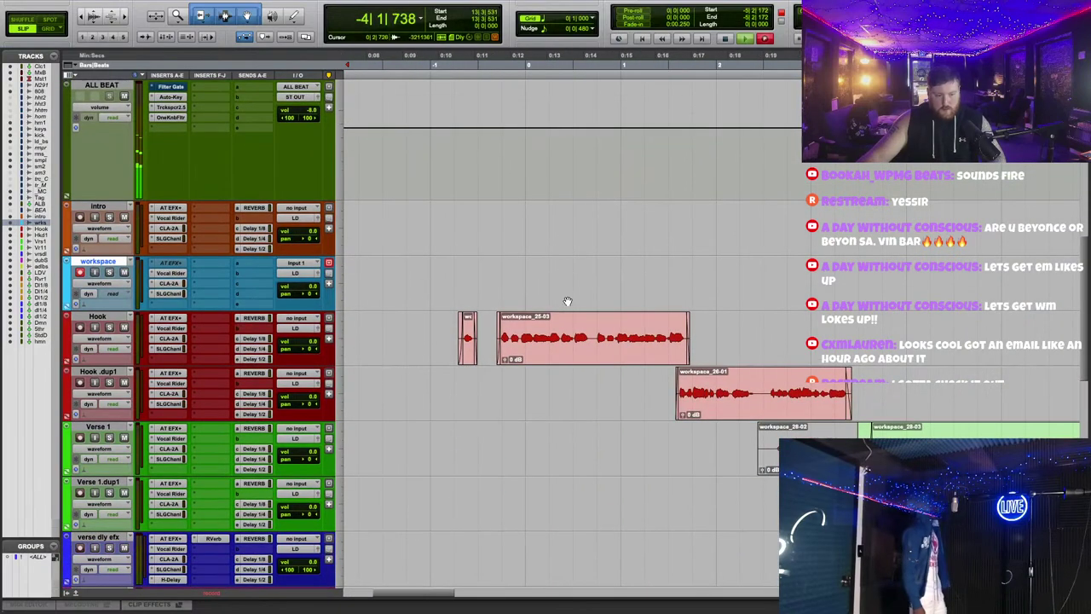
left_click(169, 319)
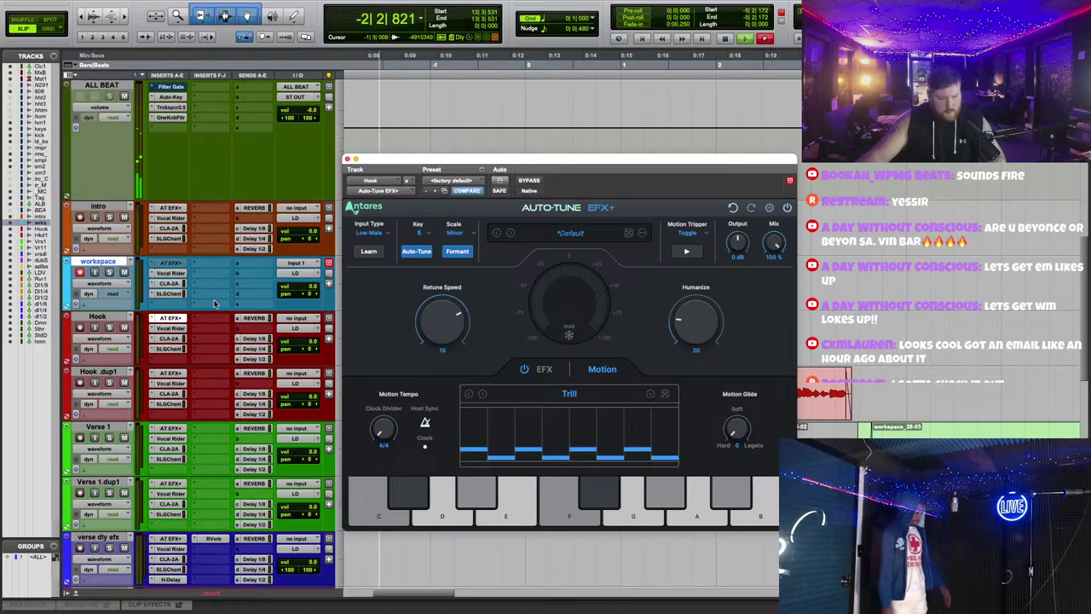
Step: Raise Humanize on Hook and Hook .dup1's Auto-Tune, leaving Hook .dup1 at Humanize 17, Retune Speed 16
left_click(169, 319)
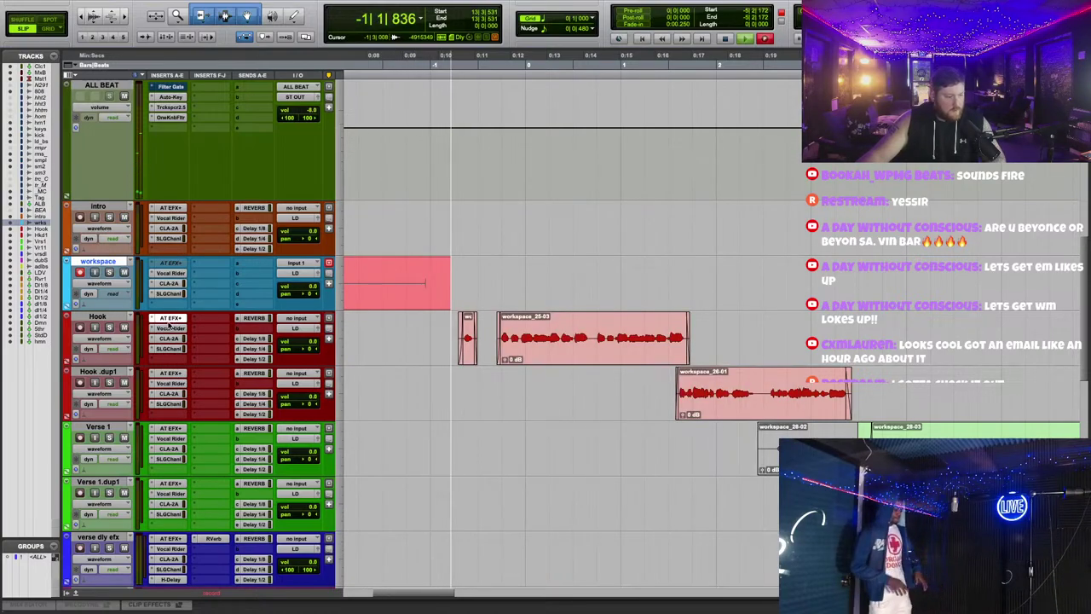
left_click(170, 373)
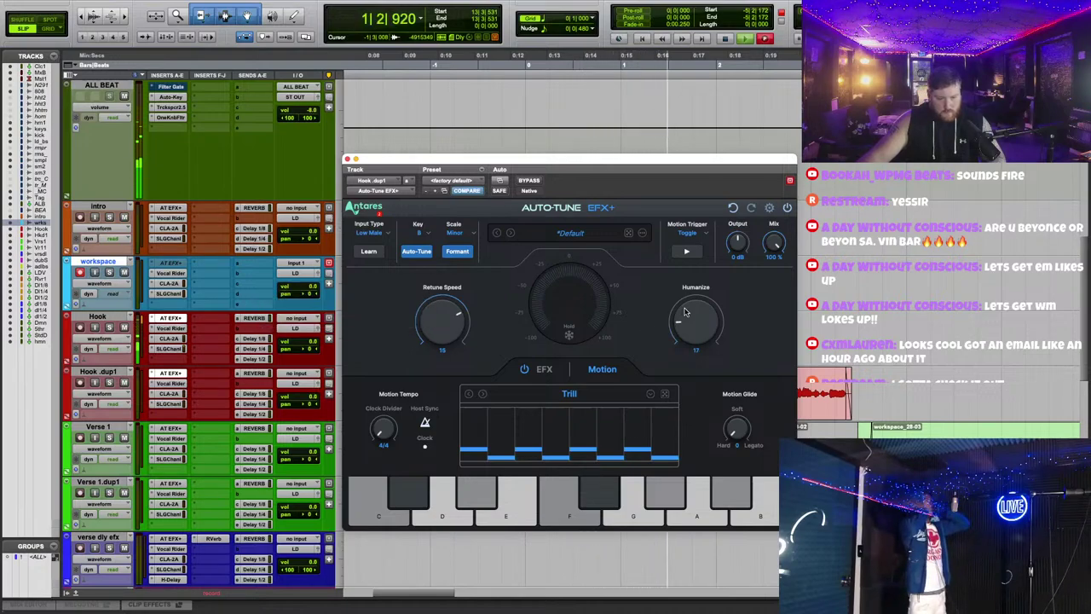
key("super+w")
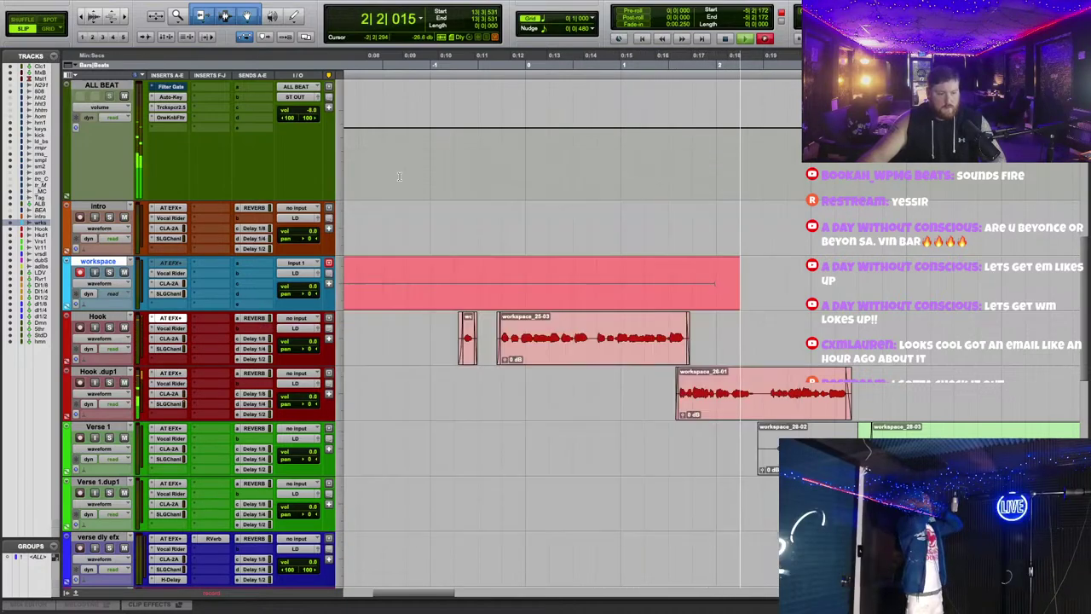
Step: Stop the current take and record a new take on the workspace track
scroll(775, 332, "up", 1)
scroll(775, 332, "down", 3)
scroll(774, 333, "down", 3)
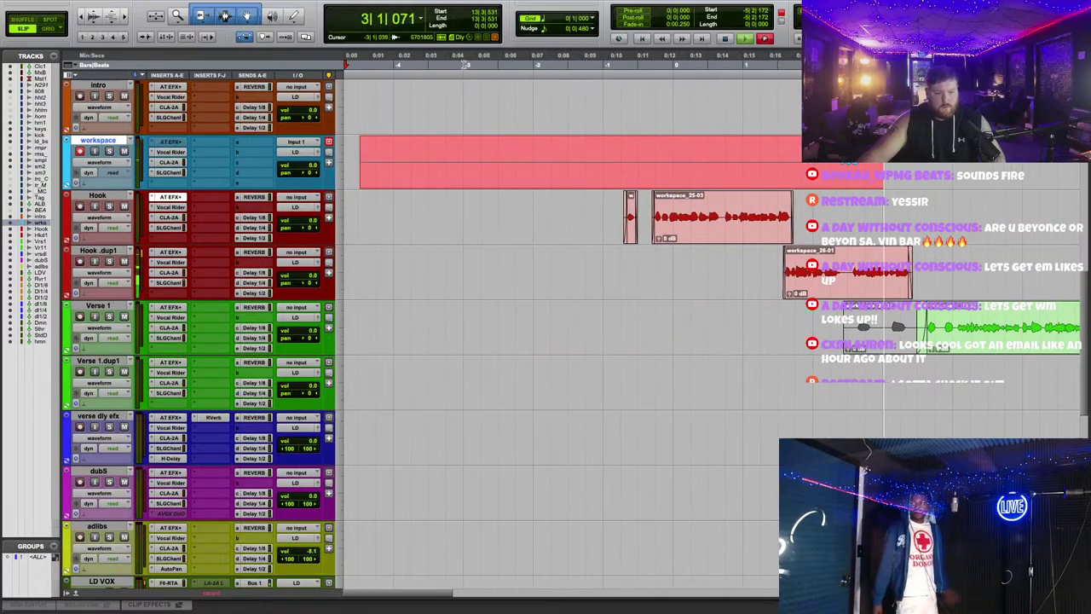
key("space")
key("space")
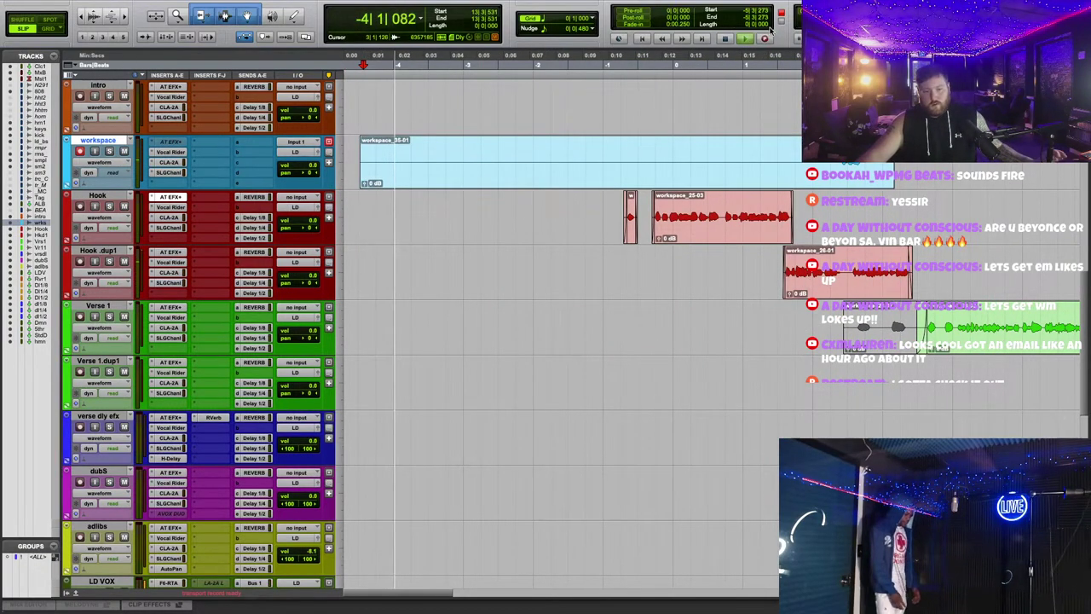
left_click(765, 39)
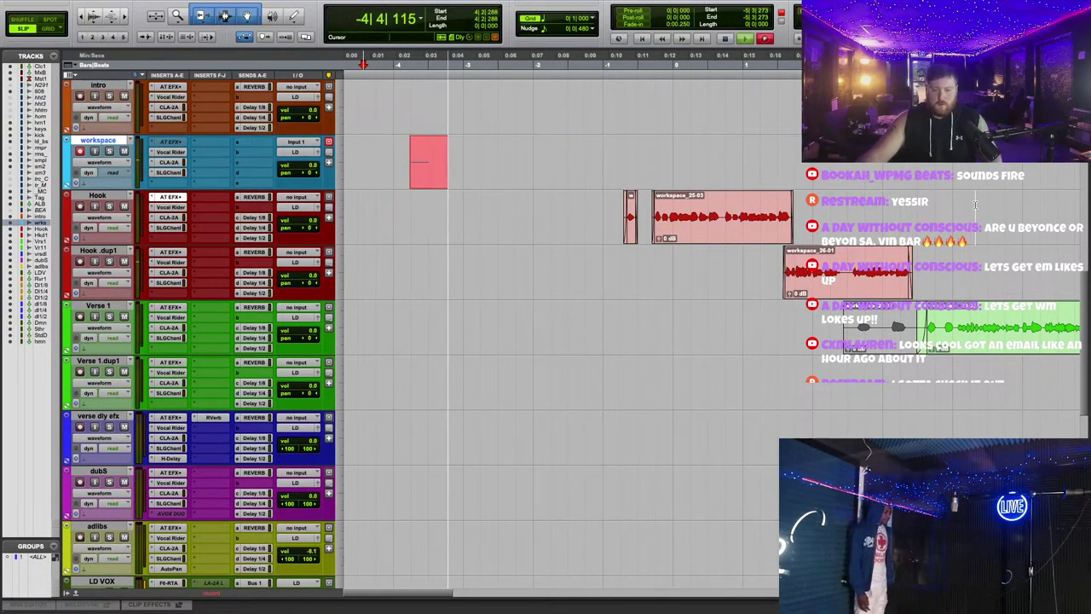
scroll(925, 223, "down", 1)
scroll(926, 223, "down", 1)
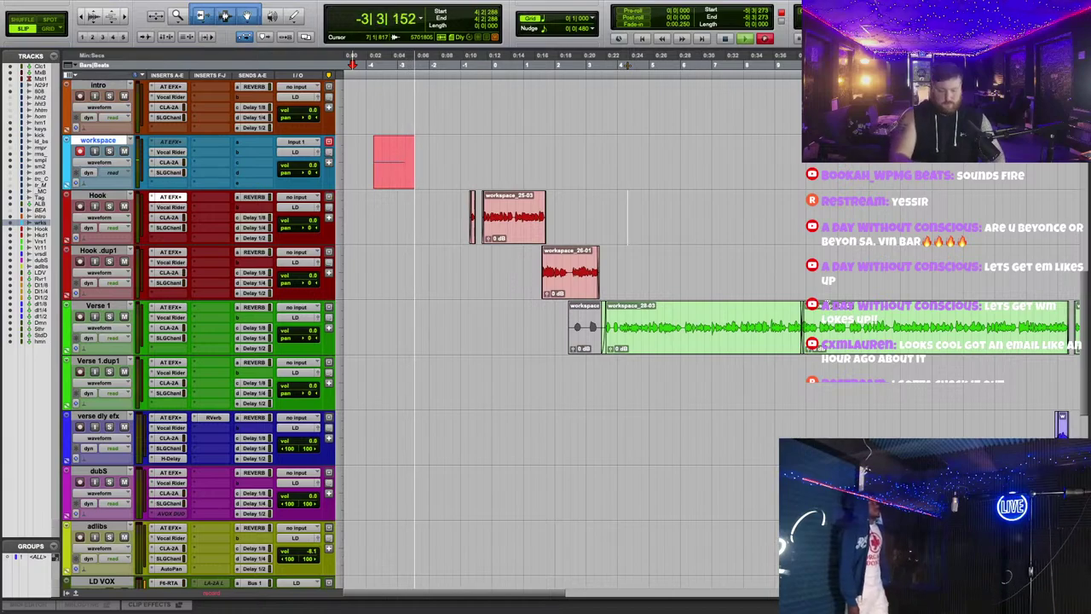
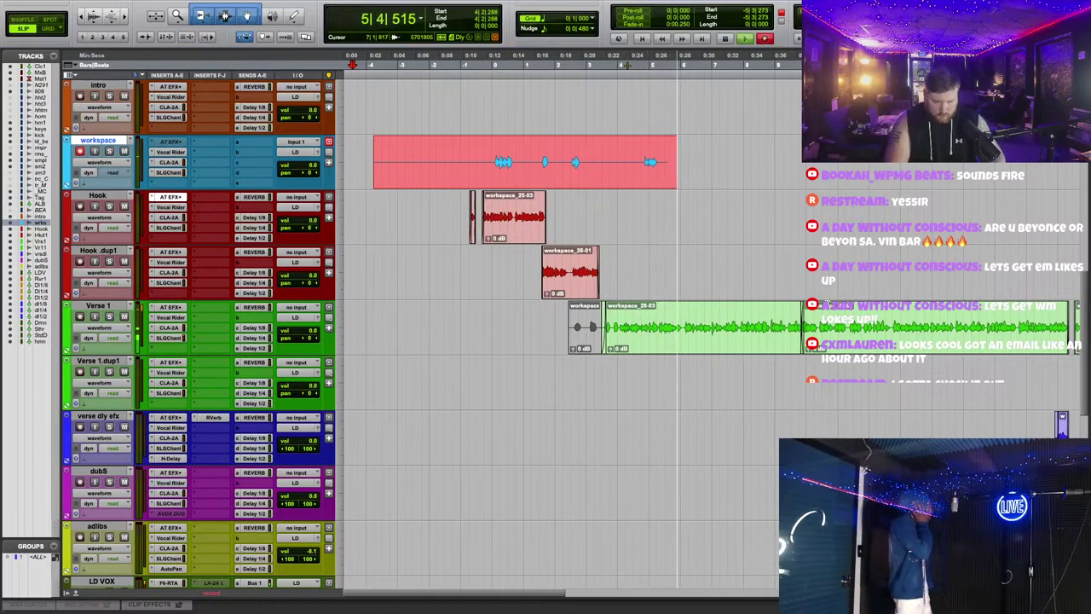
Step: Raise Verse 1's Auto-Tune EFX+ retune speed from 14 to 15
scroll(781, 400, "right", 2)
scroll(781, 400, "down", 2)
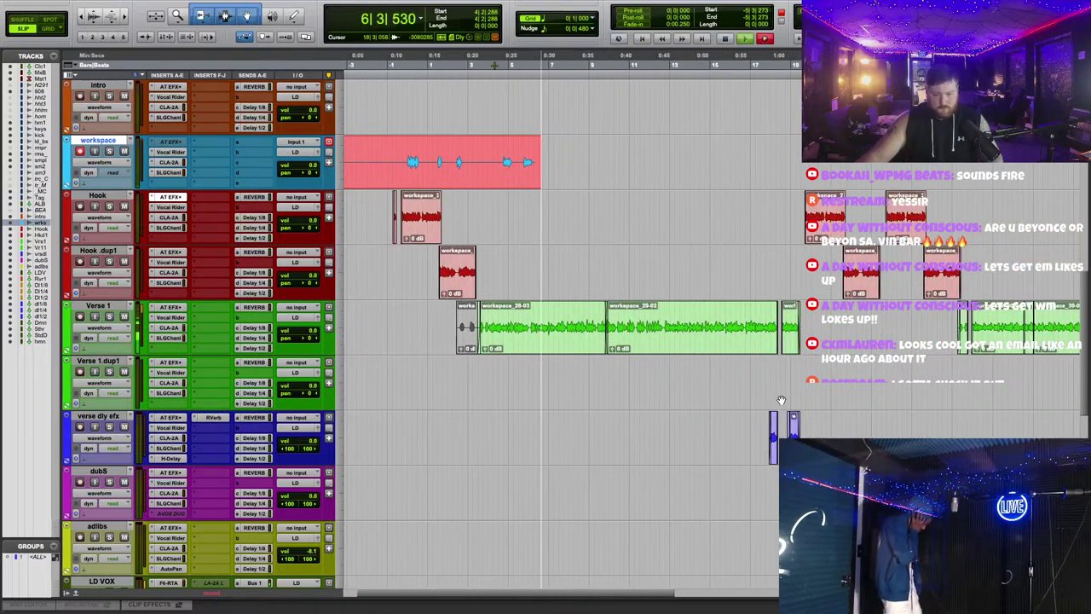
scroll(781, 400, "up", 2)
scroll(781, 400, "right", 2)
scroll(781, 400, "down", 2)
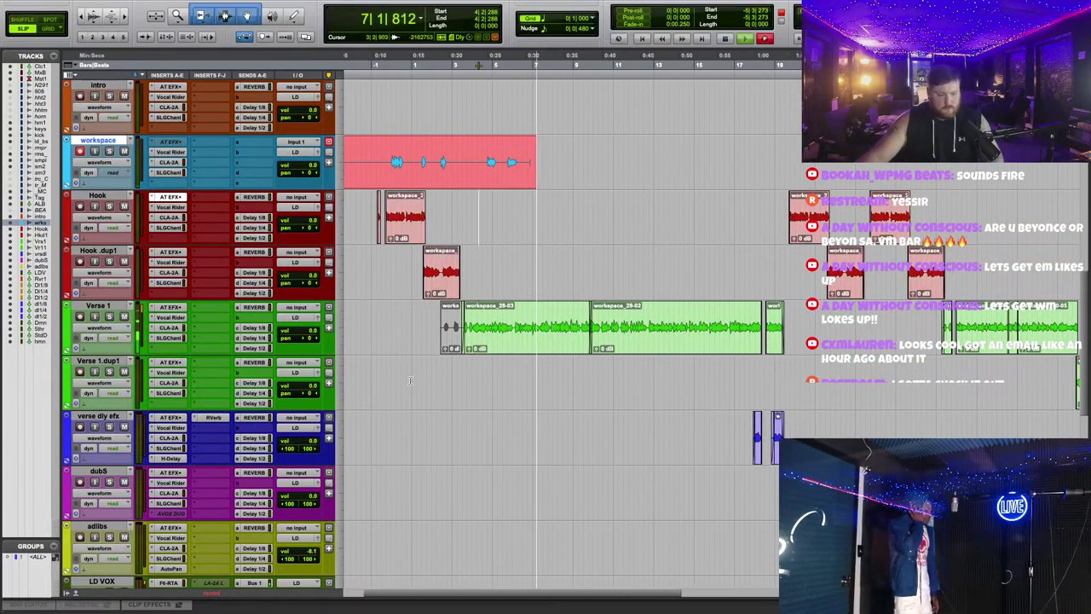
left_click(177, 309)
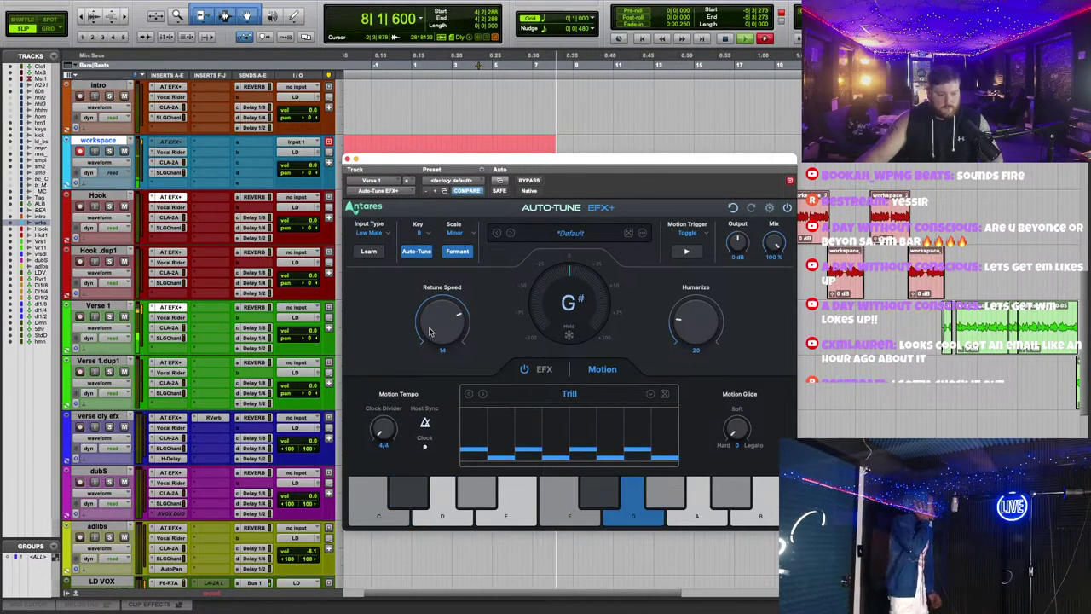
scroll(430, 331, "up", 1)
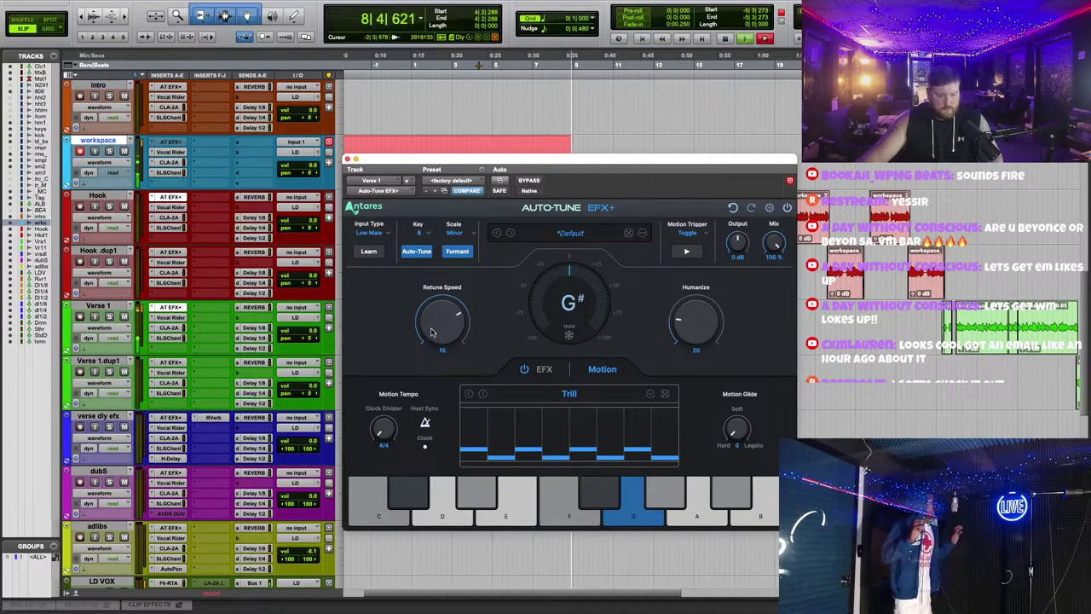
left_click(169, 308)
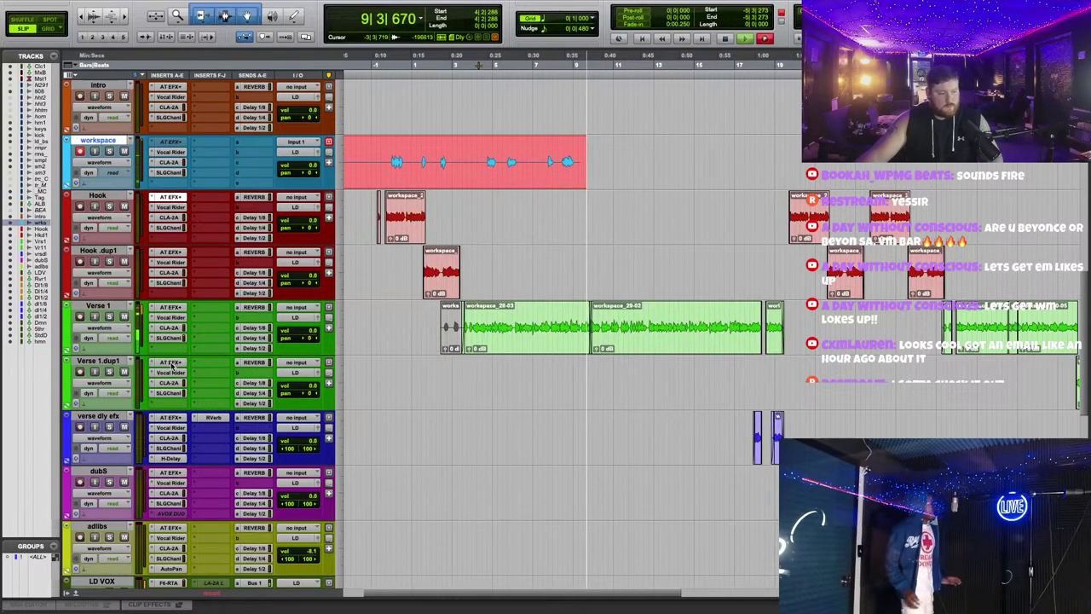
Step: Review the Auto-Tune EFX+ tuning on Verse 1.dup1, then close its window
left_click(169, 364)
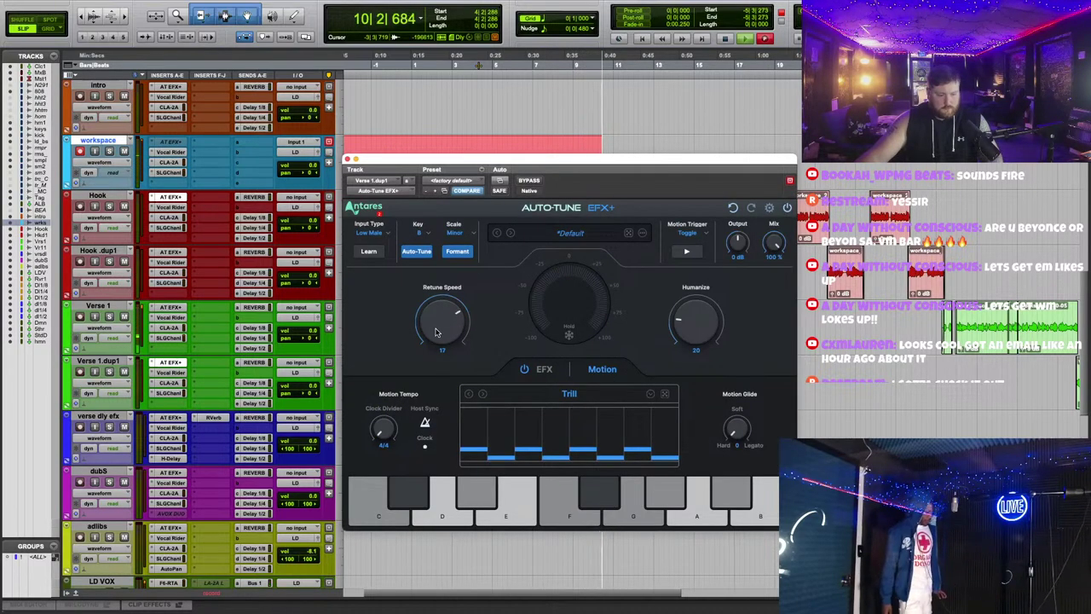
left_click(346, 160)
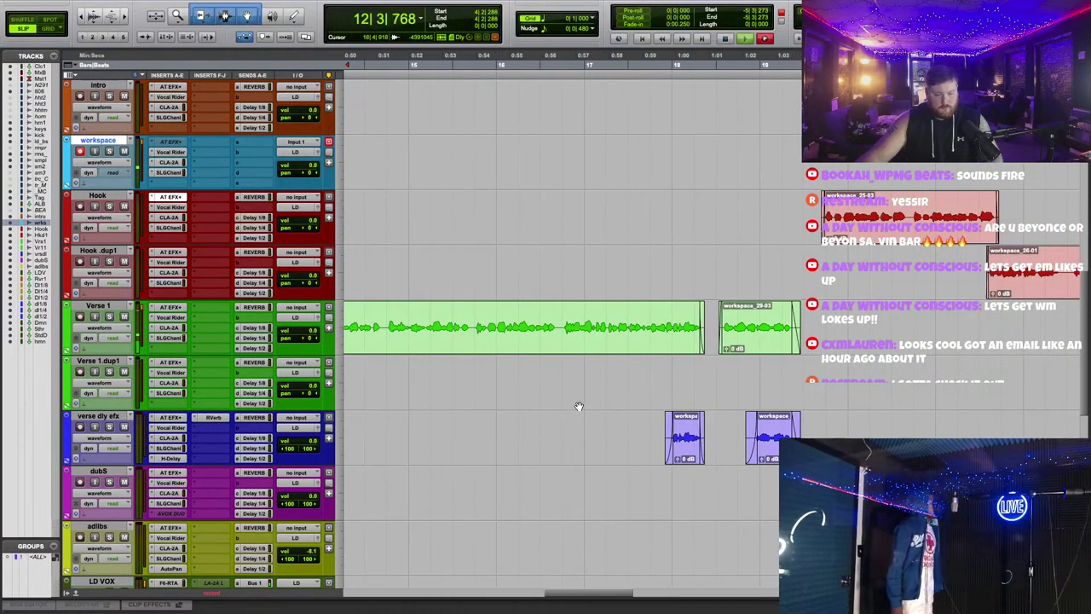
scroll(576, 405, "down", 4)
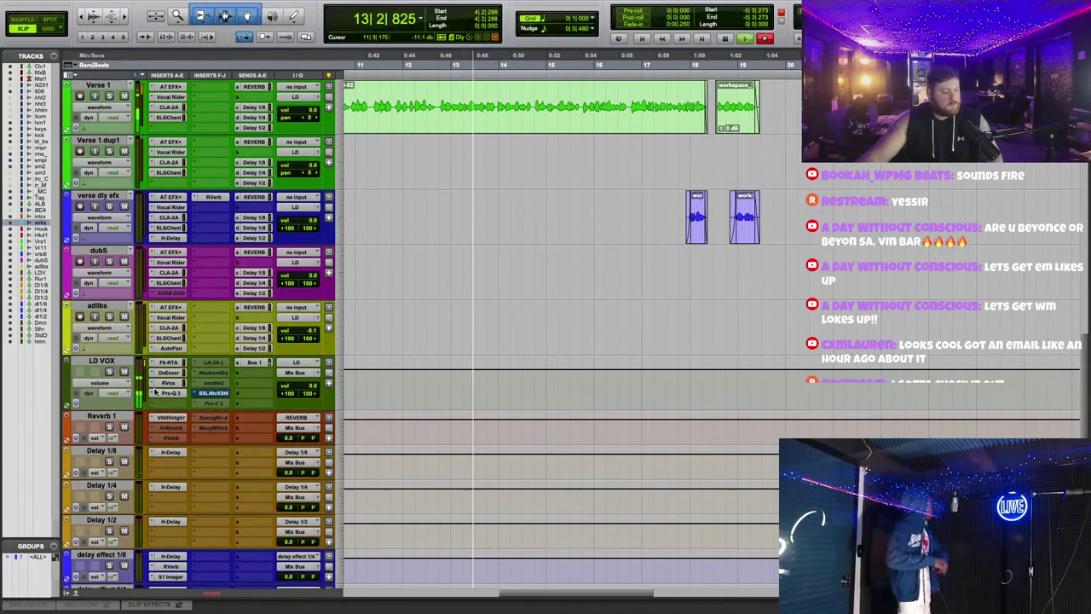
left_click(170, 383)
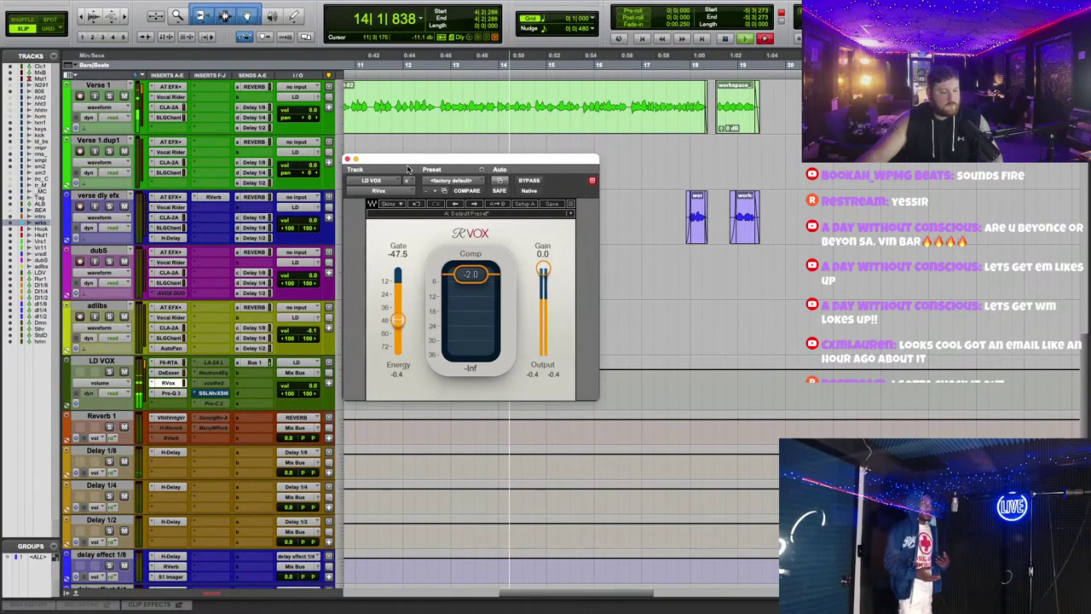
left_click_drag(407, 168, 476, 163)
left_click(168, 372)
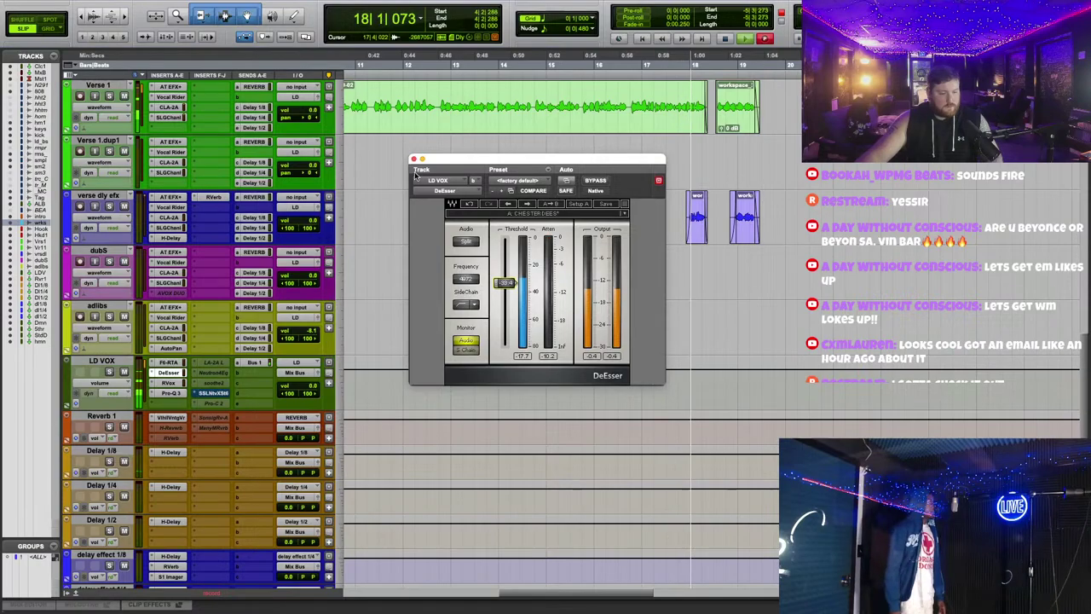
key("super+w")
scroll(383, 302, "up", 3)
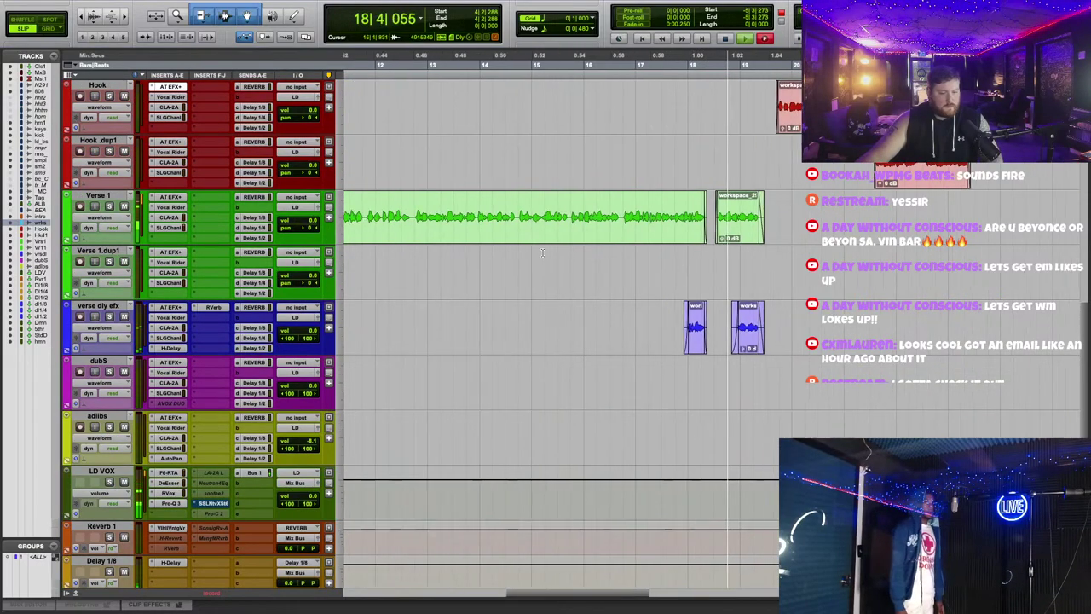
scroll(607, 279, "up", 3)
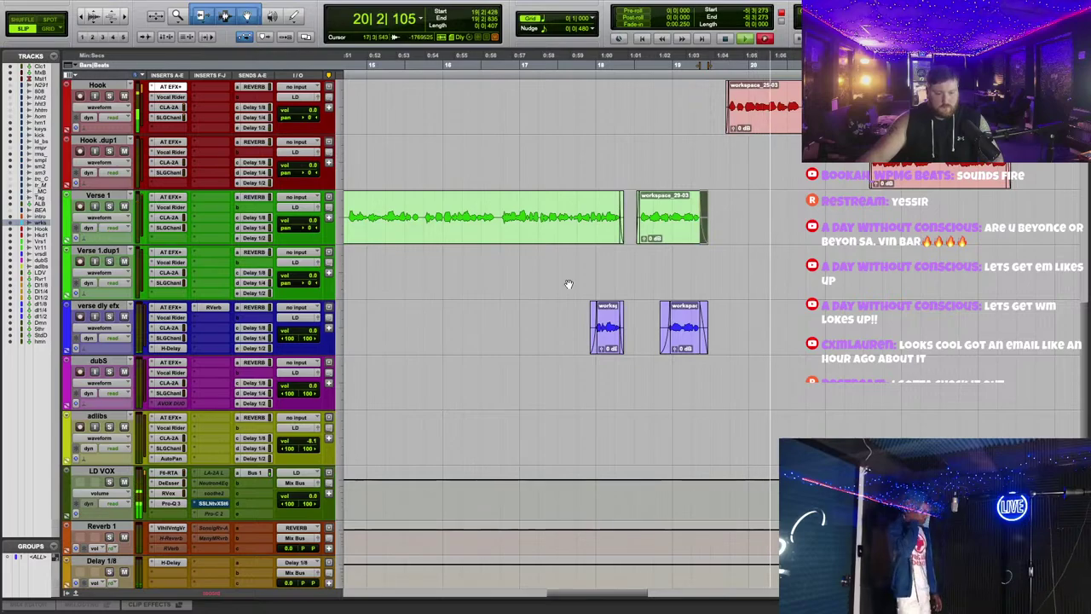
scroll(788, 184, "up", 2)
scroll(788, 184, "up", 1)
scroll(589, 284, "down", 5)
scroll(589, 283, "up", 3)
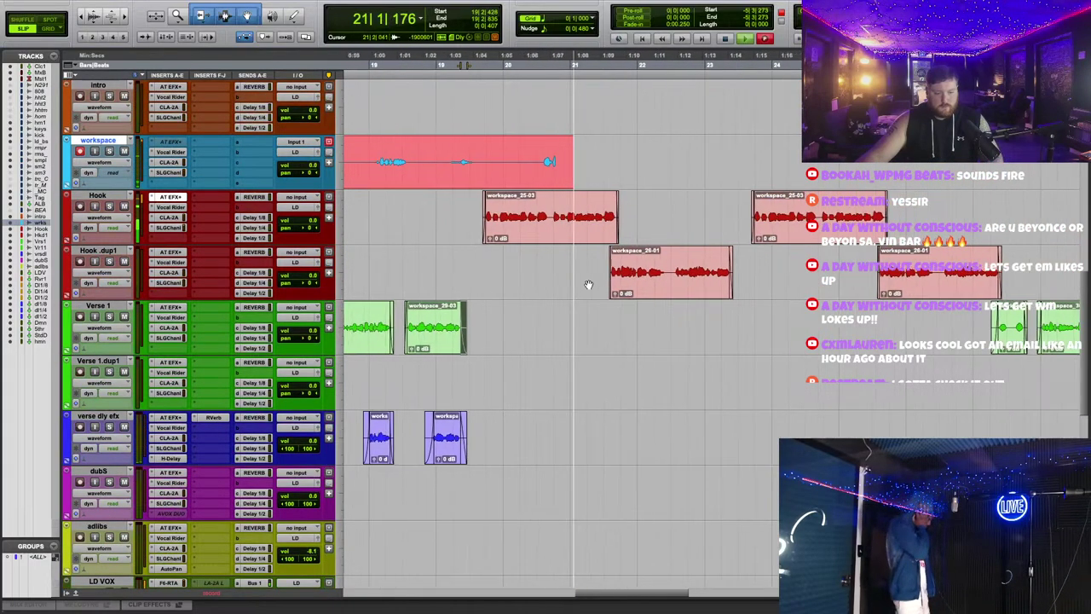
scroll(589, 284, "left", 5)
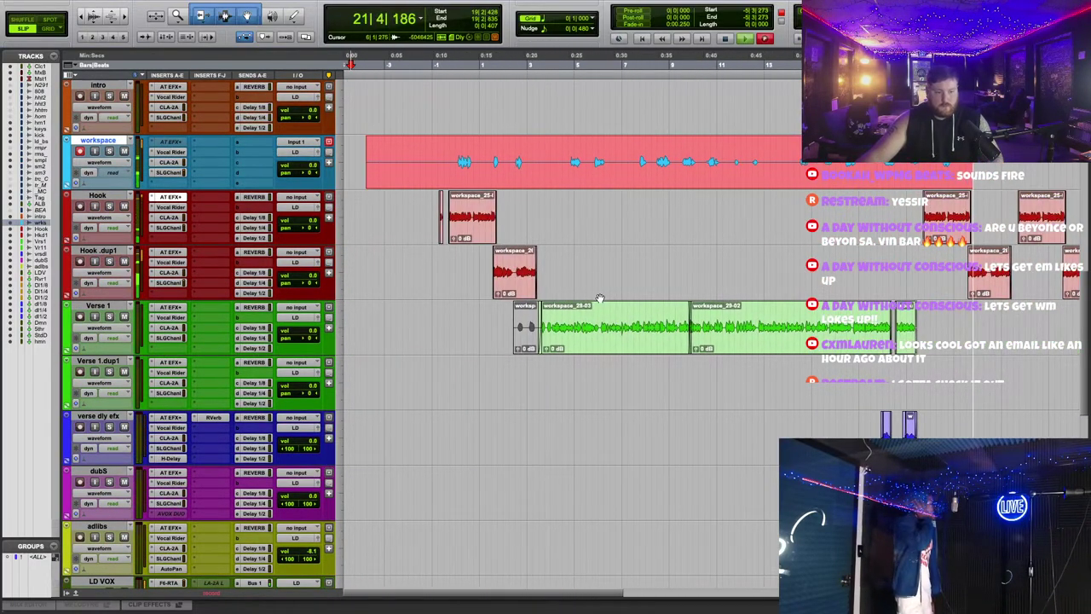
scroll(601, 297, "right", 3)
scroll(601, 297, "up", 2)
scroll(601, 296, "right", 3)
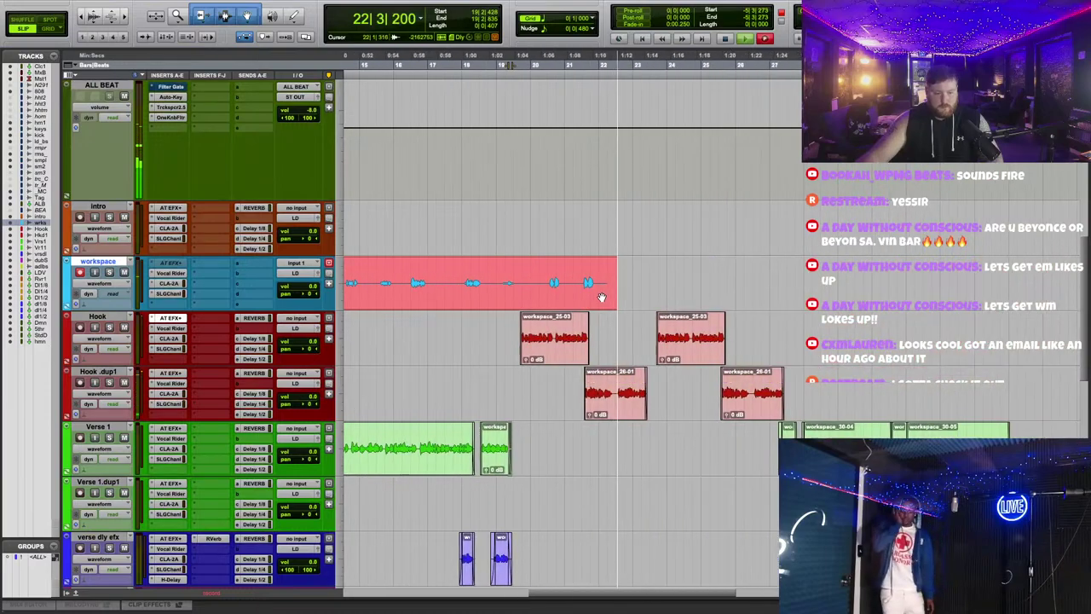
scroll(616, 288, "down", 2)
scroll(616, 288, "up", 1)
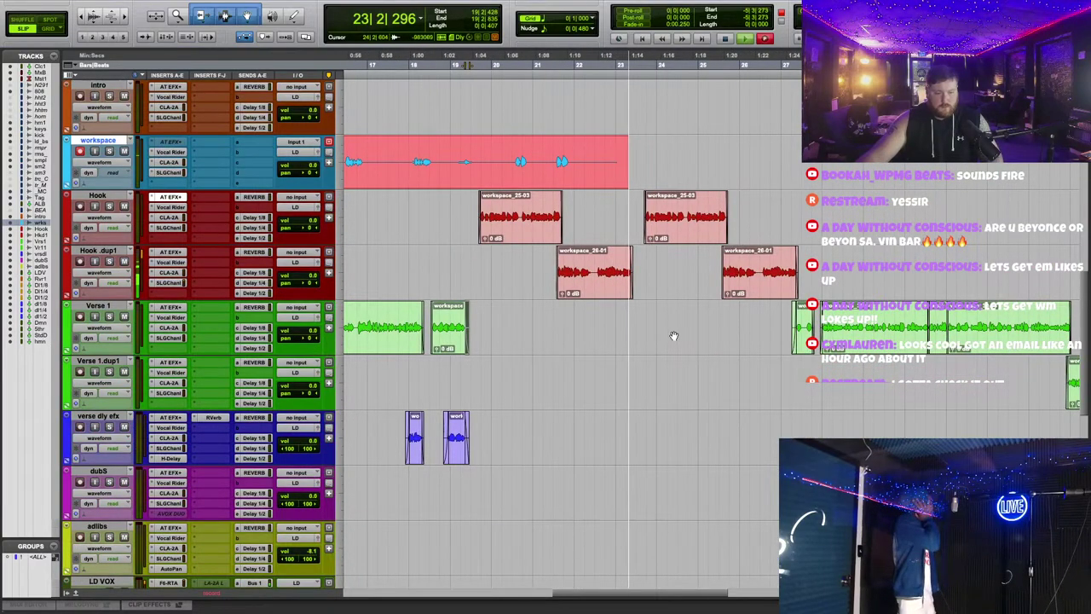
scroll(673, 335, "right", 3)
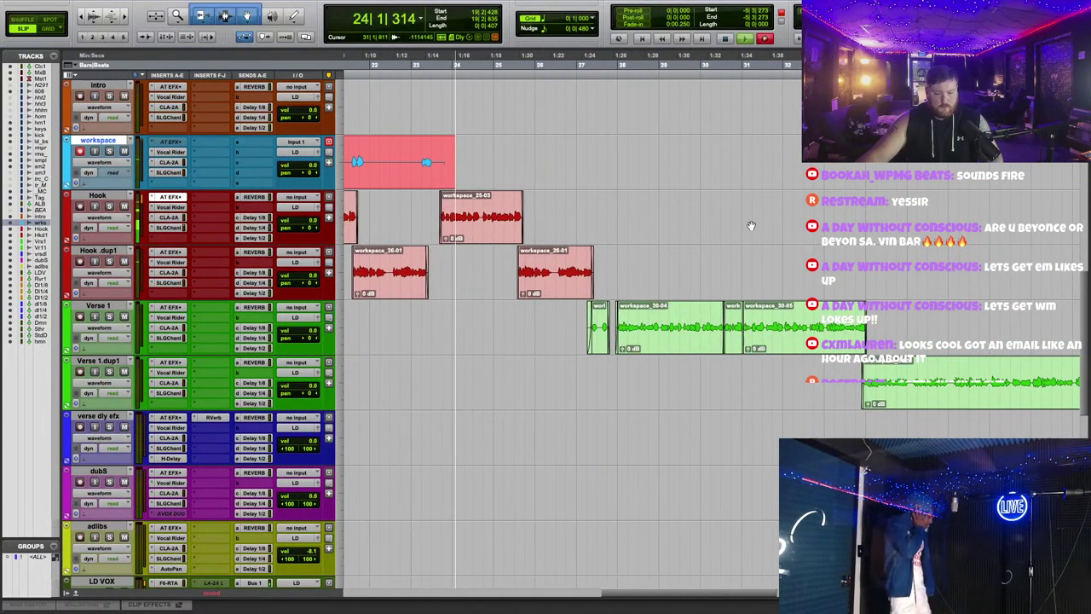
scroll(773, 334, "right", 5)
scroll(665, 392, "up", 2)
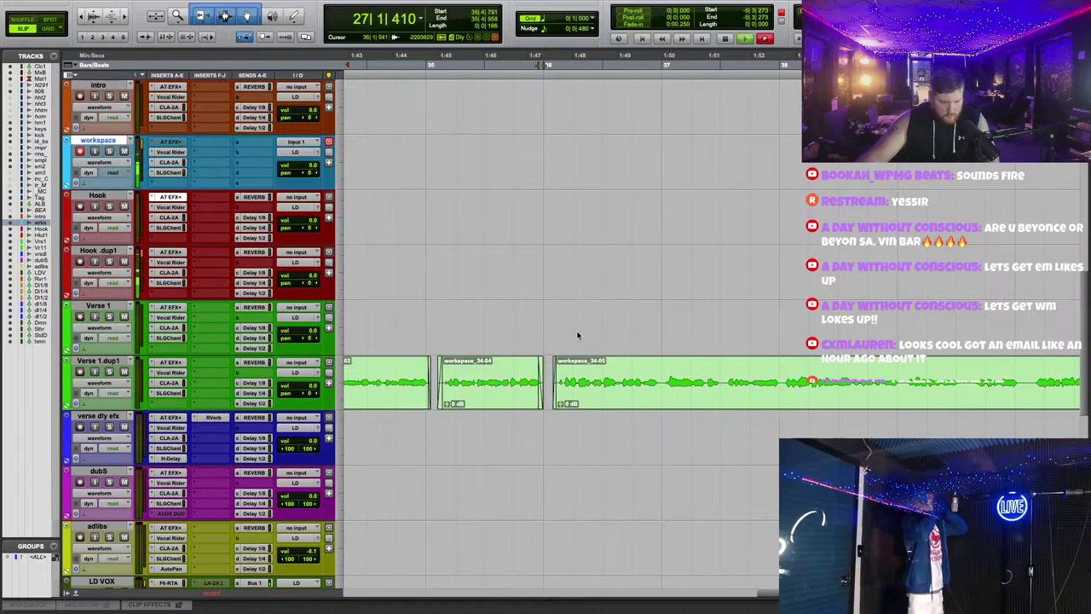
scroll(753, 445, "left", 4)
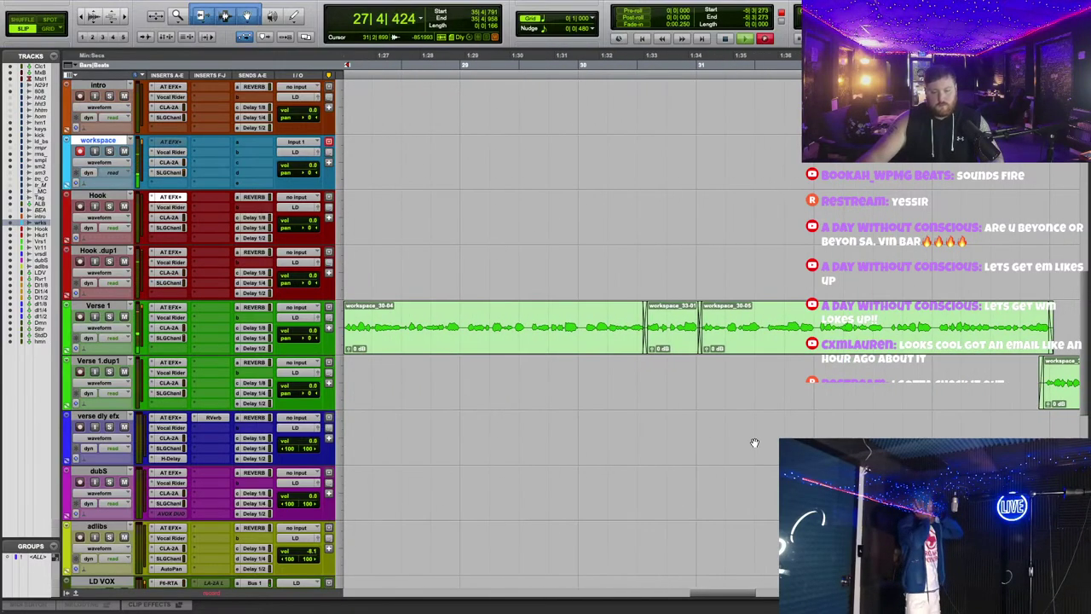
scroll(753, 446, "left", 2)
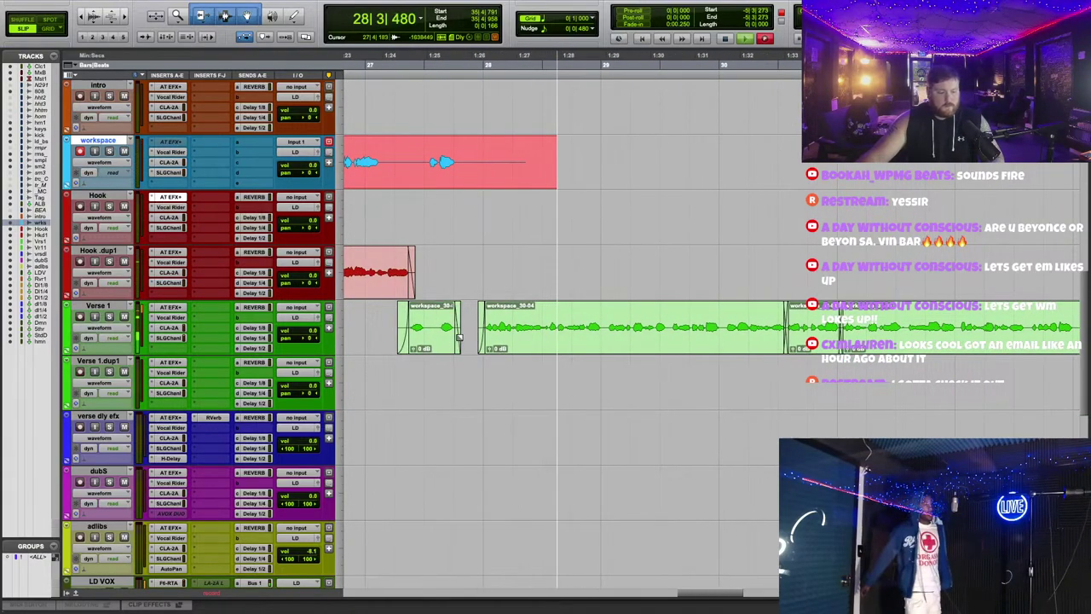
scroll(483, 395, "down", 5)
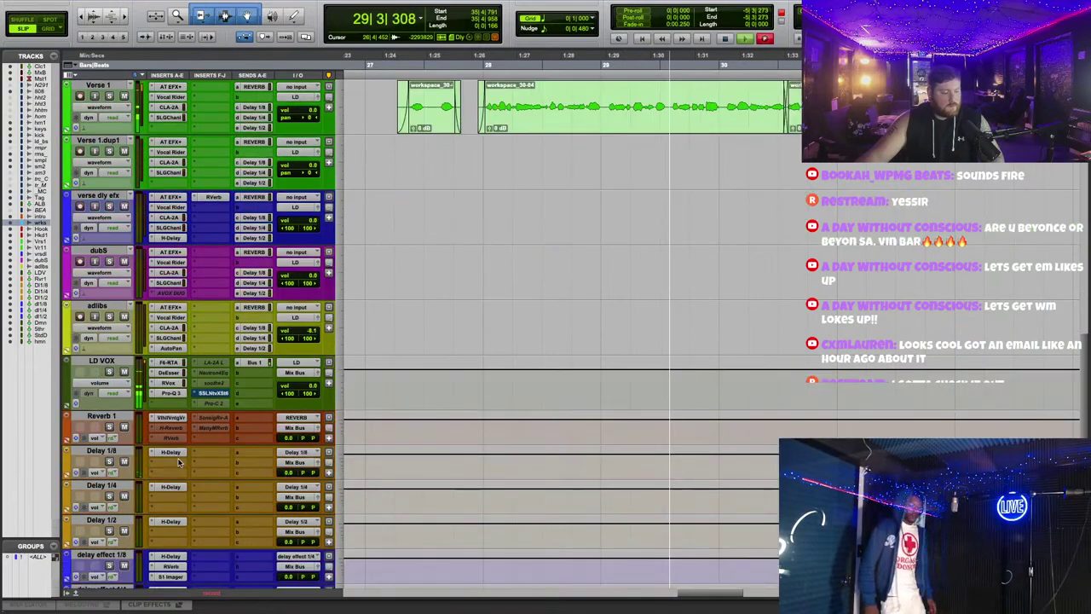
Step: Move an upper Pro-Q 3 band on LD VOX to about -3 dB near 2.6 kHz
left_click(170, 393)
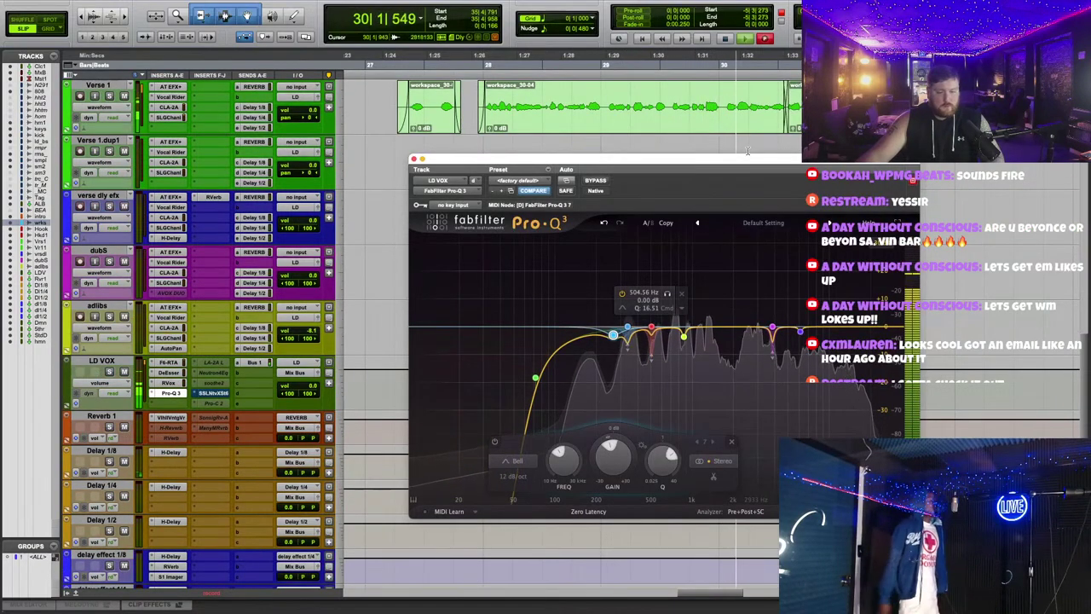
left_click_drag(742, 153, 739, 149)
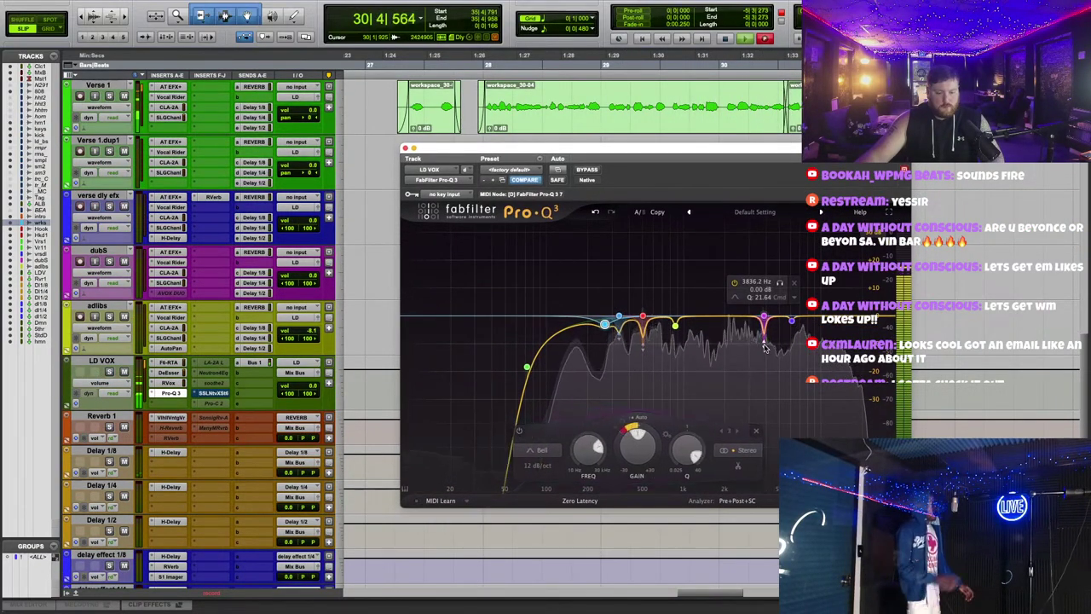
mouse_move(783, 327)
left_click_drag(792, 323, 742, 325)
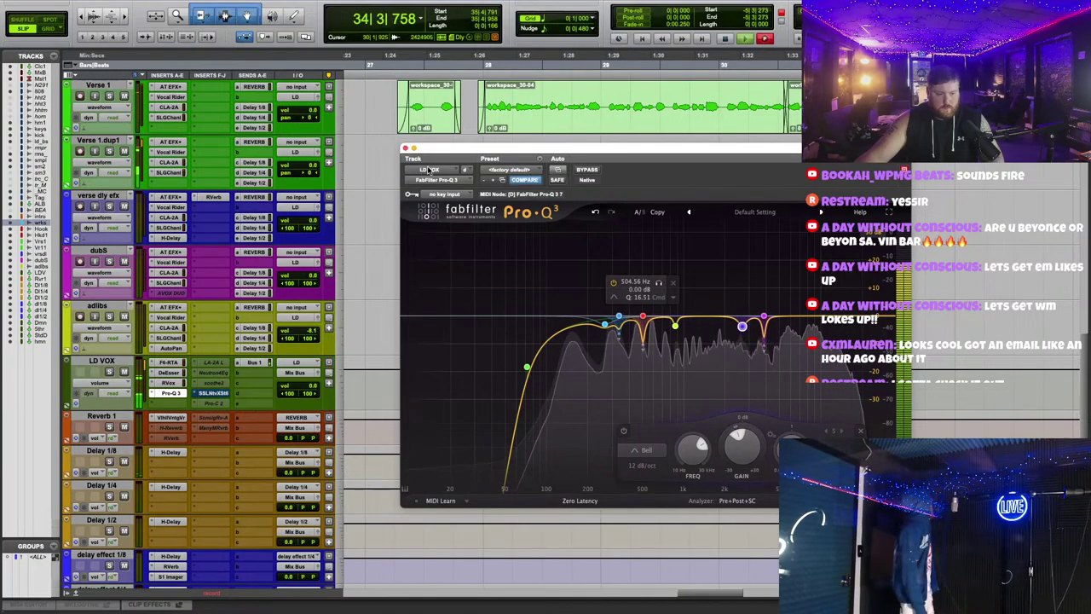
left_click(405, 148)
scroll(691, 287, "up", 5)
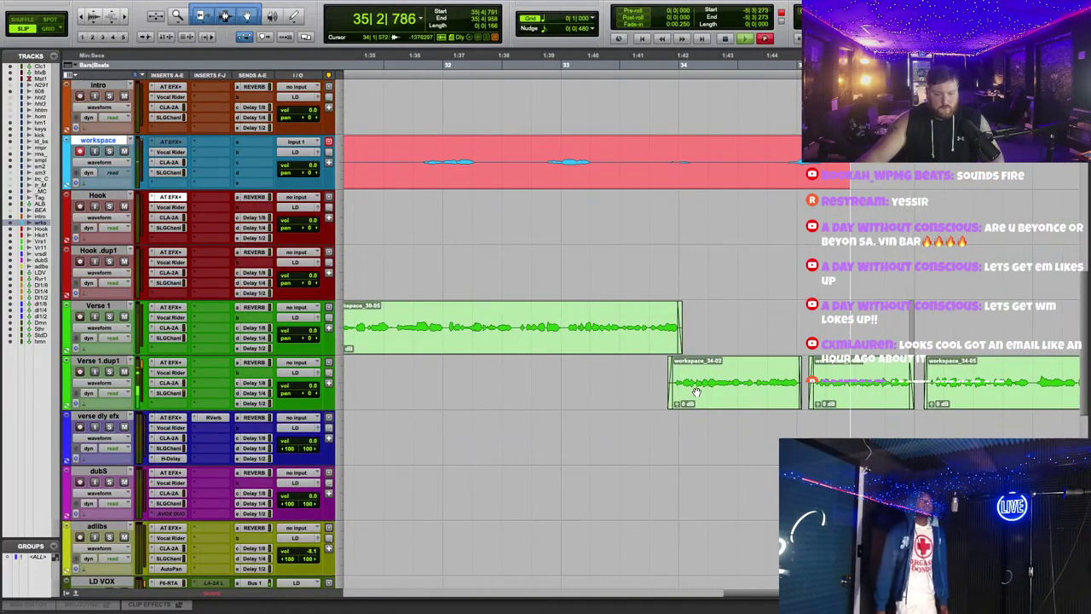
Step: Delete two short sections from the Verse 1.dup1 clip, splitting it into separate pieces
left_click(511, 397)
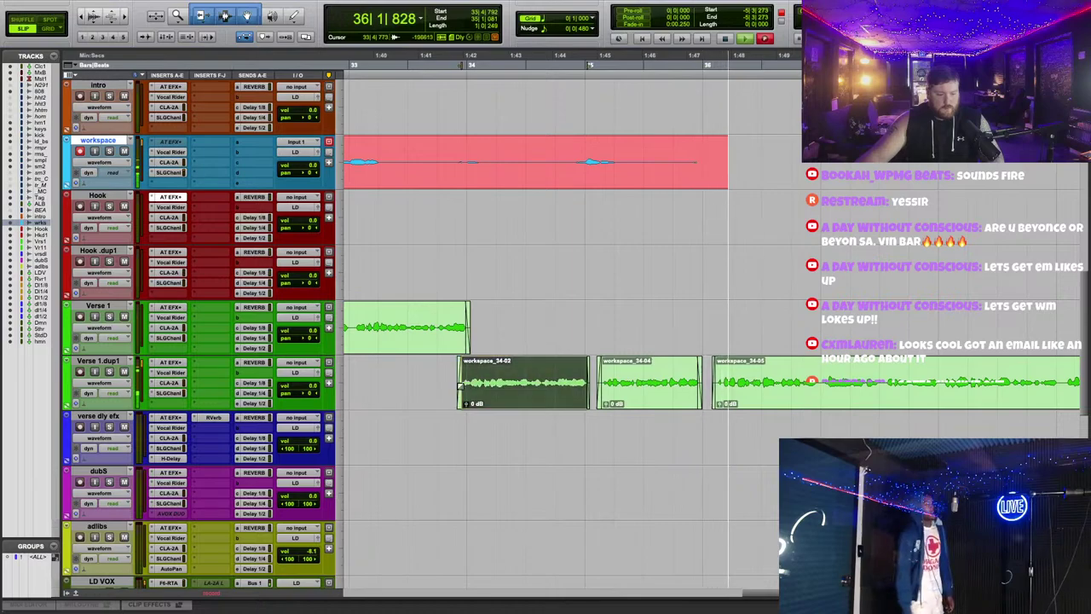
left_click(565, 327)
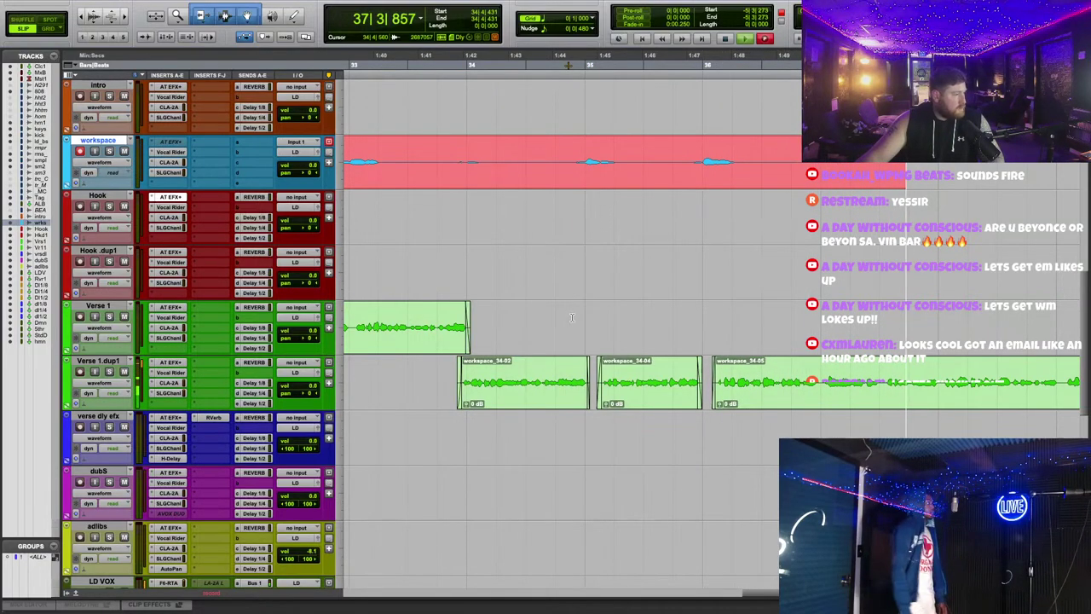
key("r")
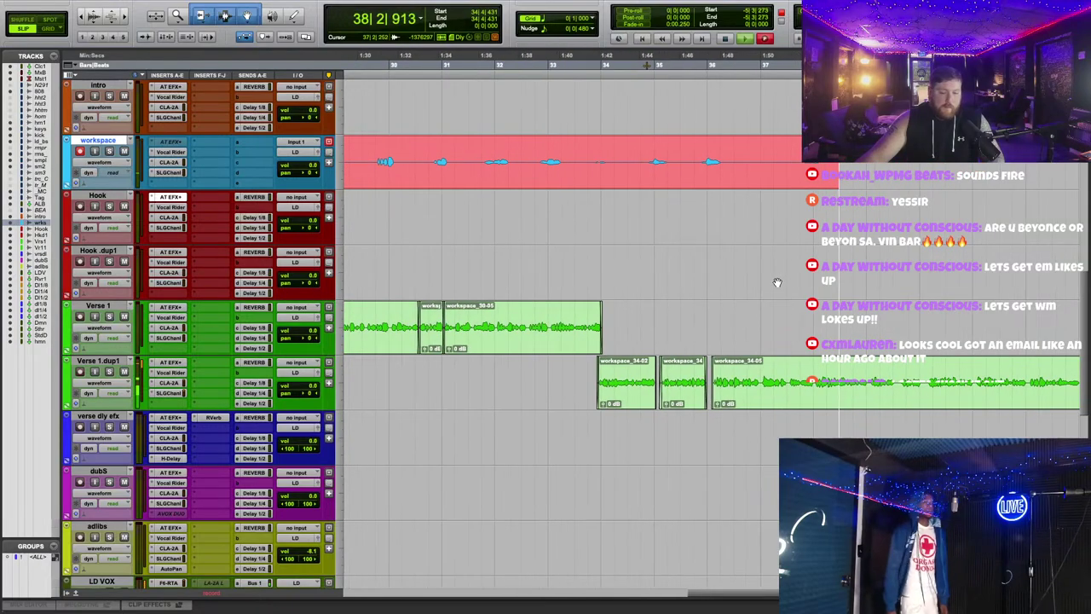
scroll(708, 365, "up", 5)
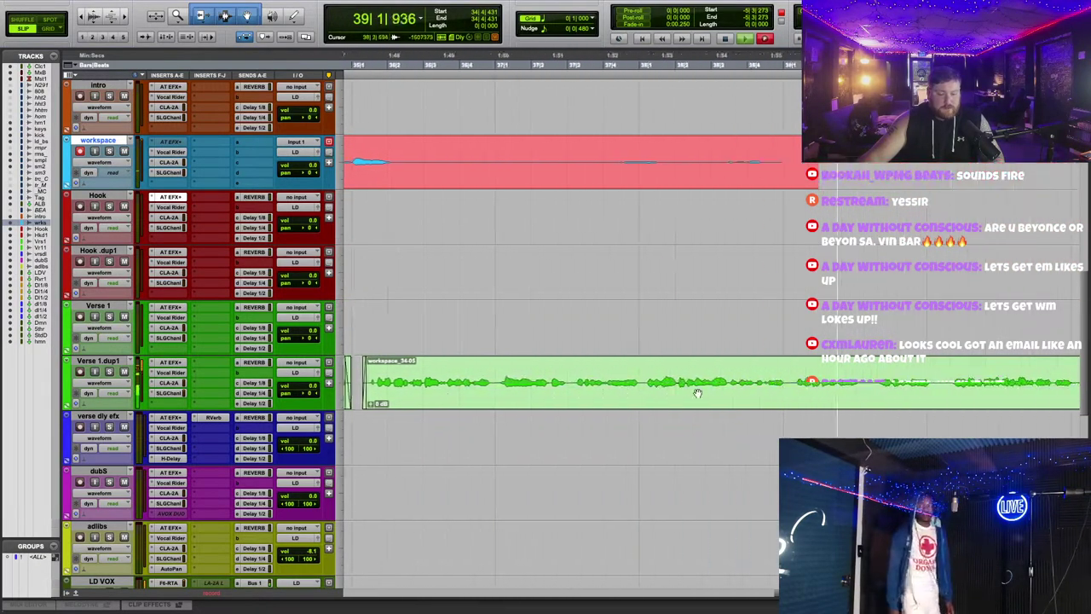
left_click(823, 375)
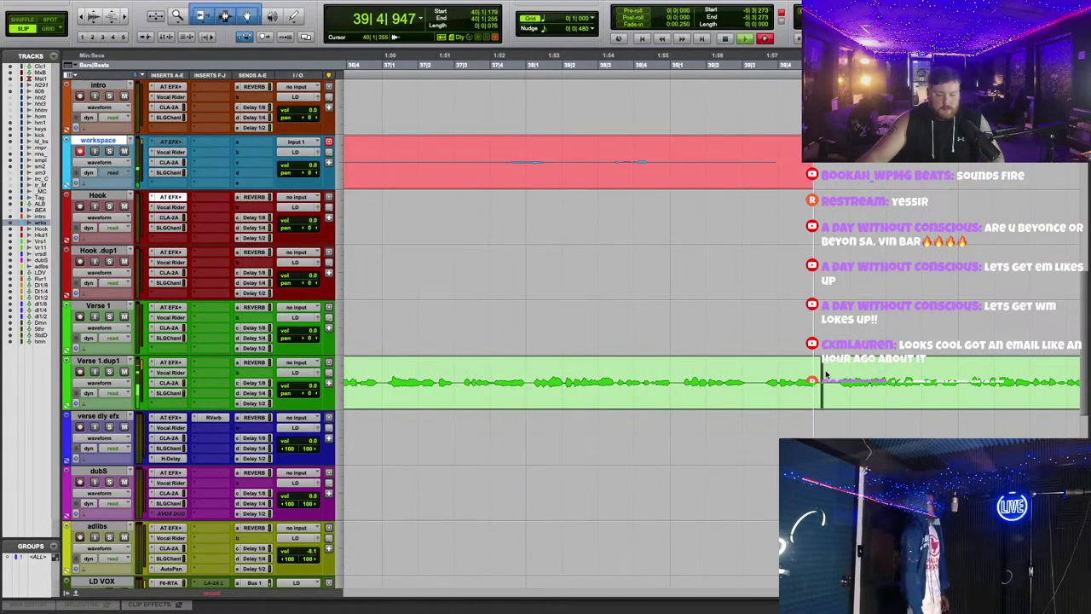
key("Delete")
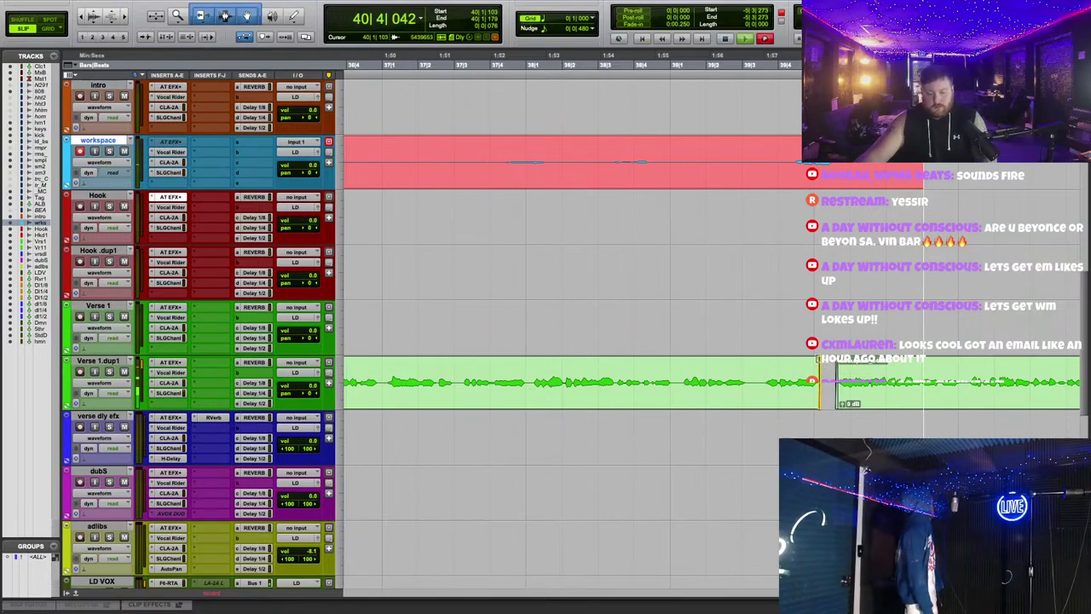
left_click_drag(750, 372, 760, 372)
key("Delete")
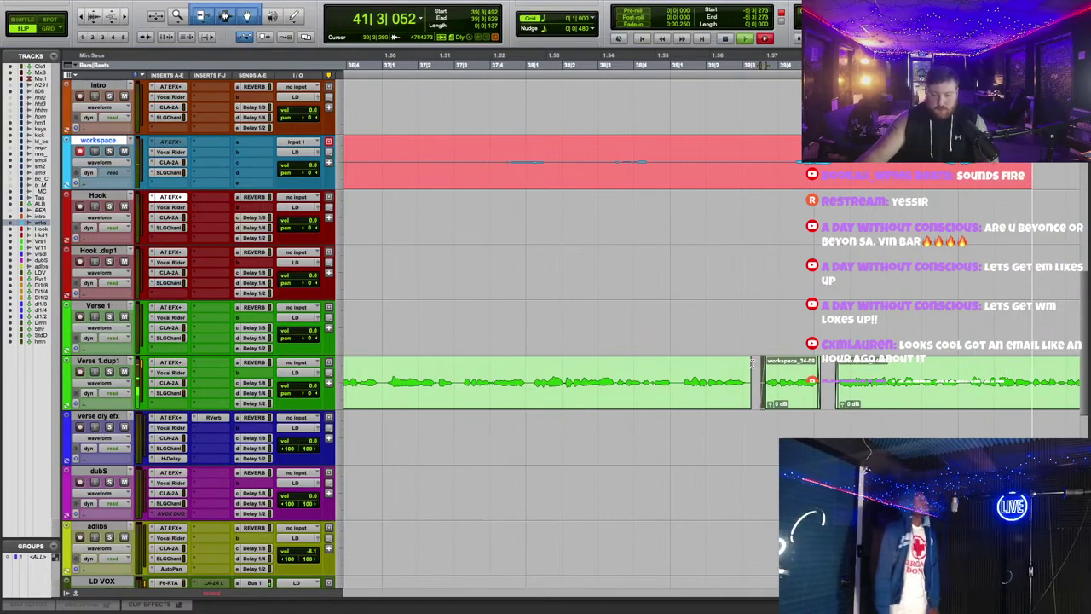
Step: Zoom the timeline out to survey the earlier part of the song while recording continues
key("r")
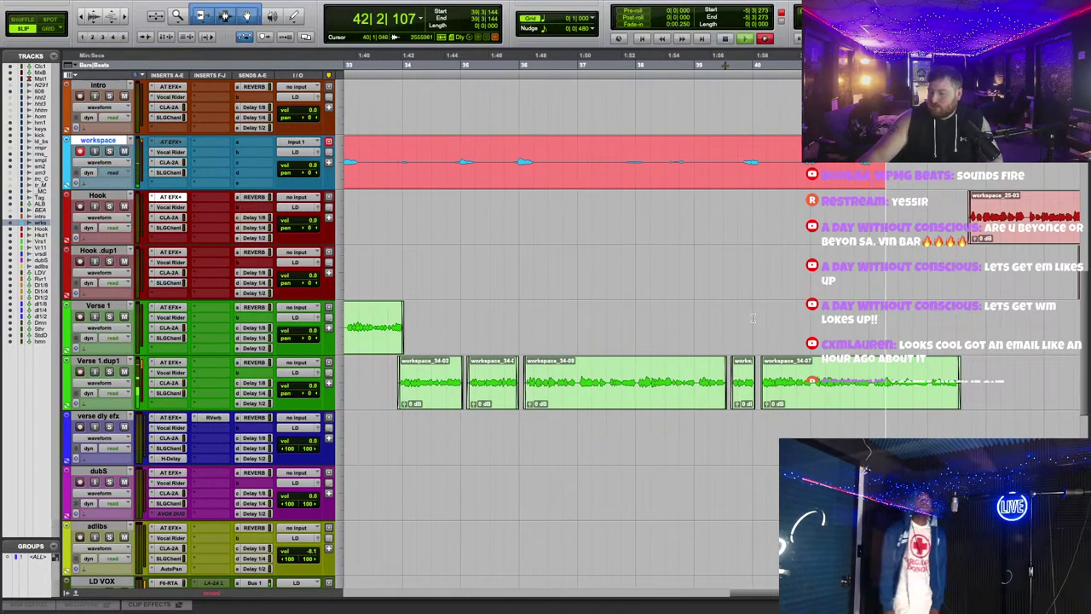
key("t")
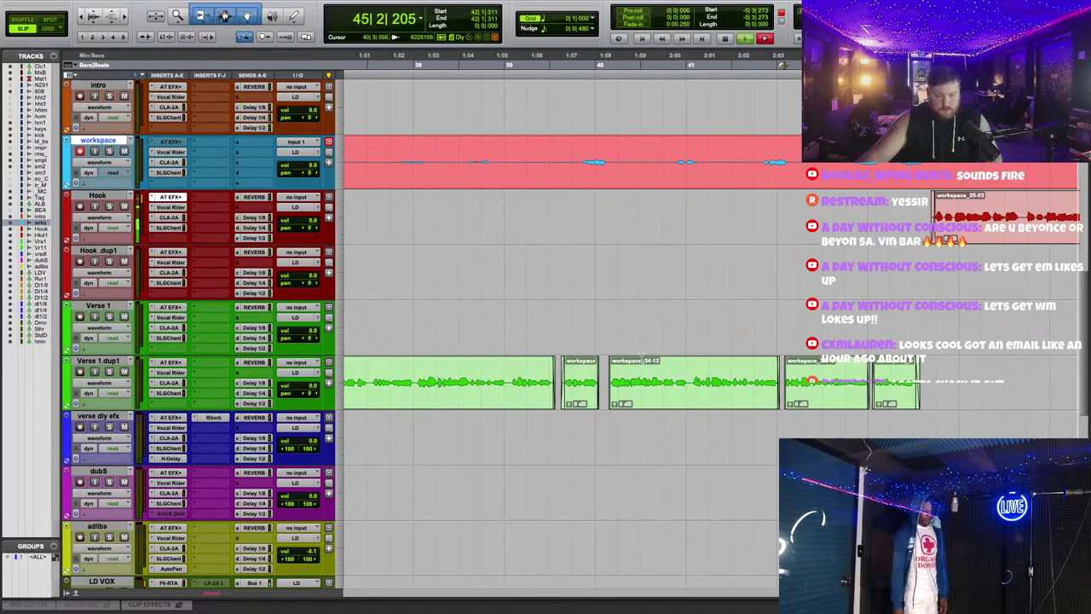
key("r")
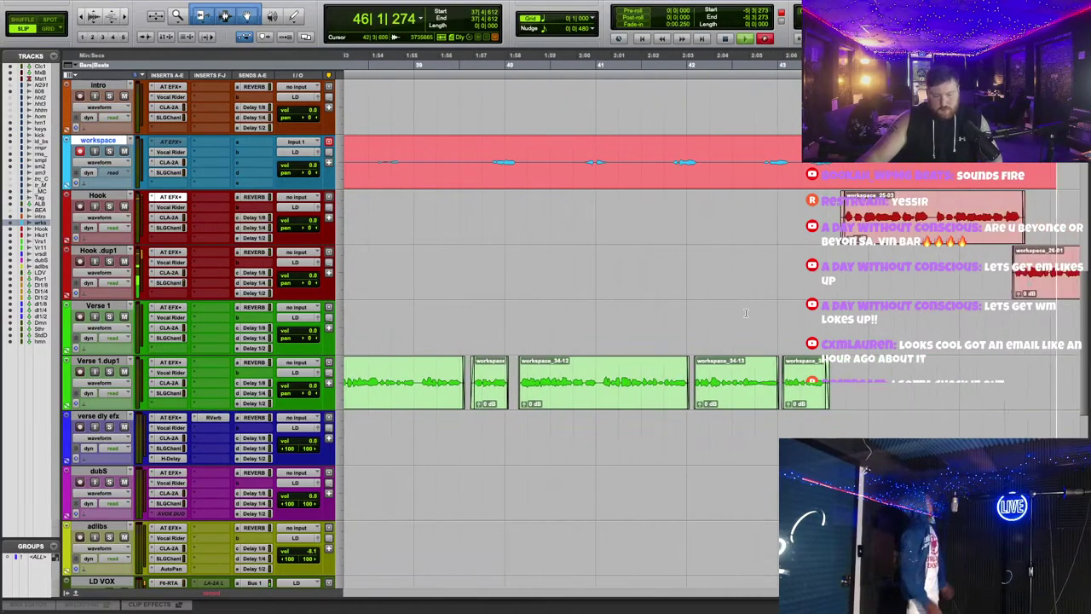
key("r")
scroll(742, 317, "up", 8)
scroll(742, 316, "down", 5)
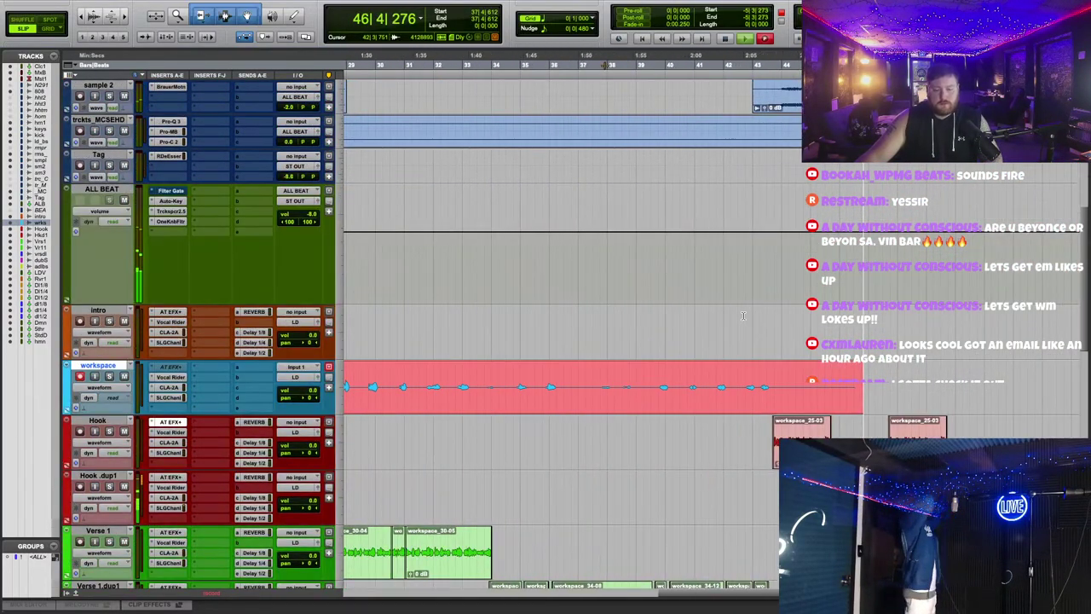
key("r")
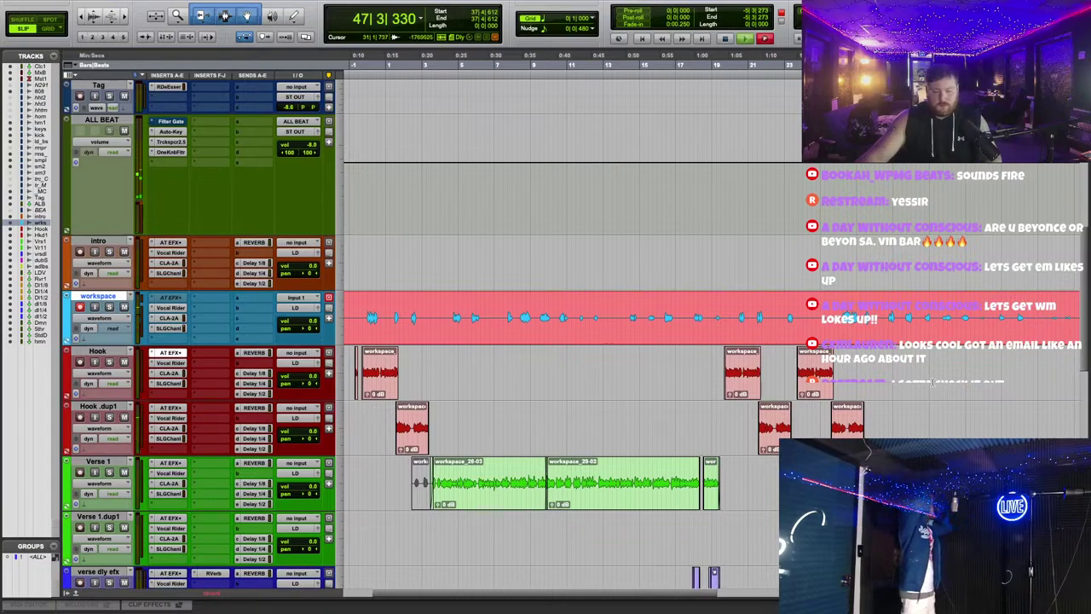
scroll(809, 358, "down", 5)
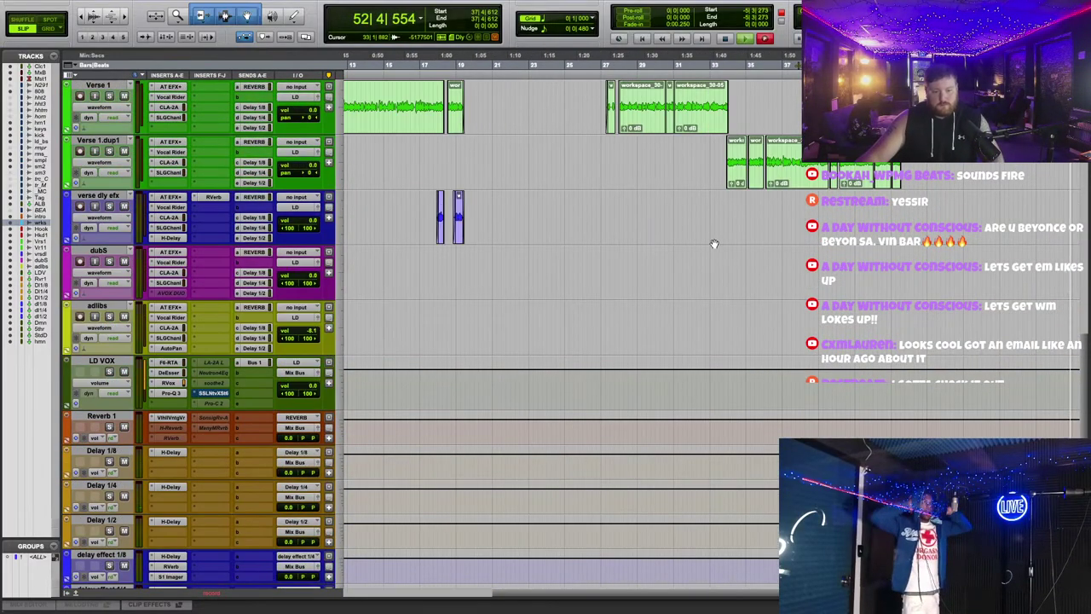
Step: Stop recording, move the workspace_36-01 take onto the adlibs track, and mute that track
key("space")
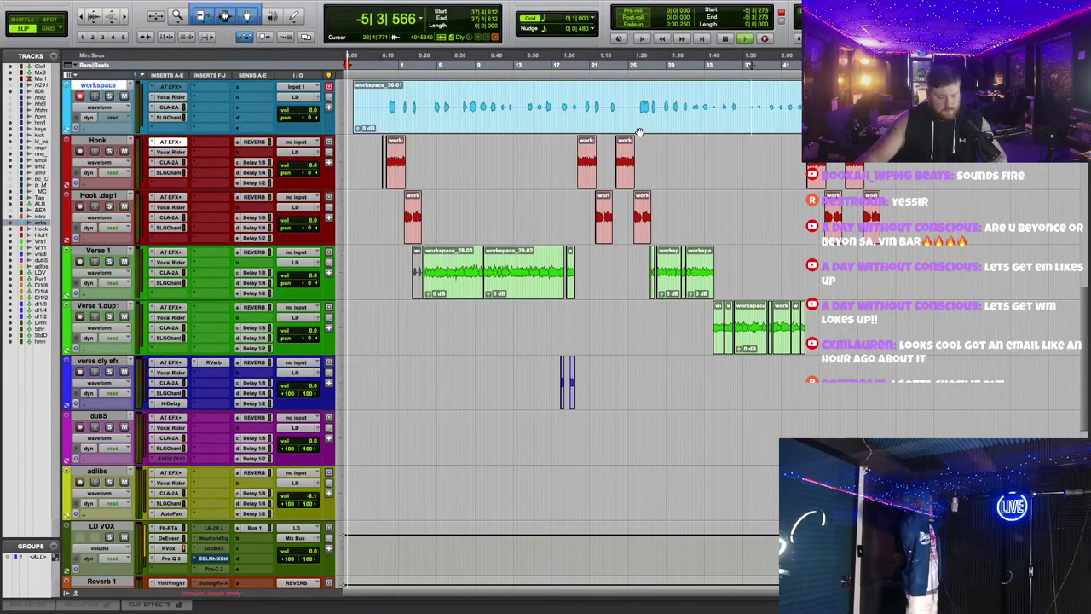
left_click_drag(669, 106, 669, 493)
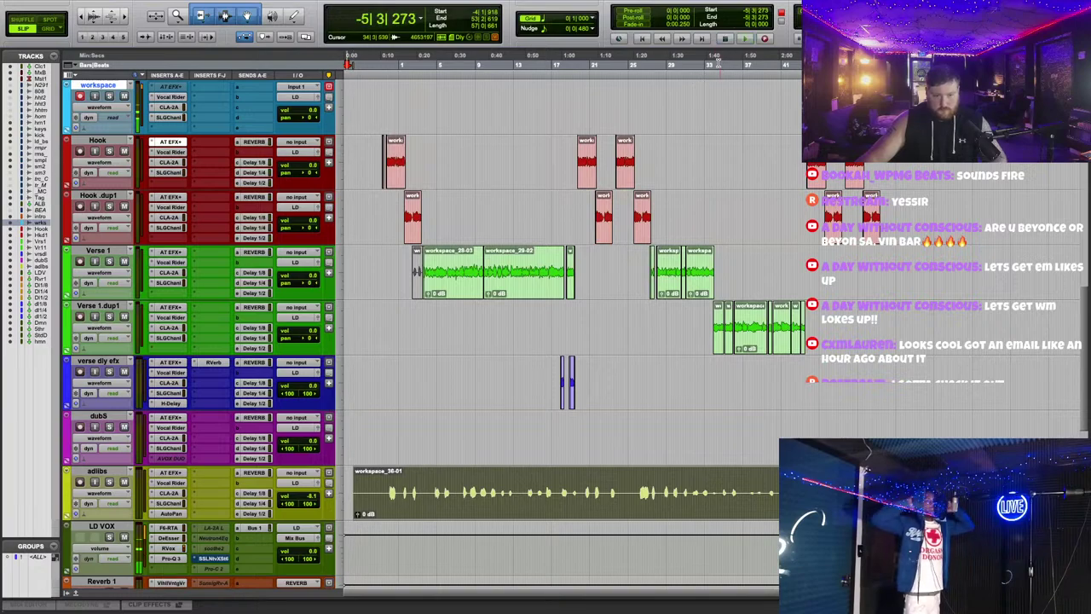
left_click(123, 483)
key("space")
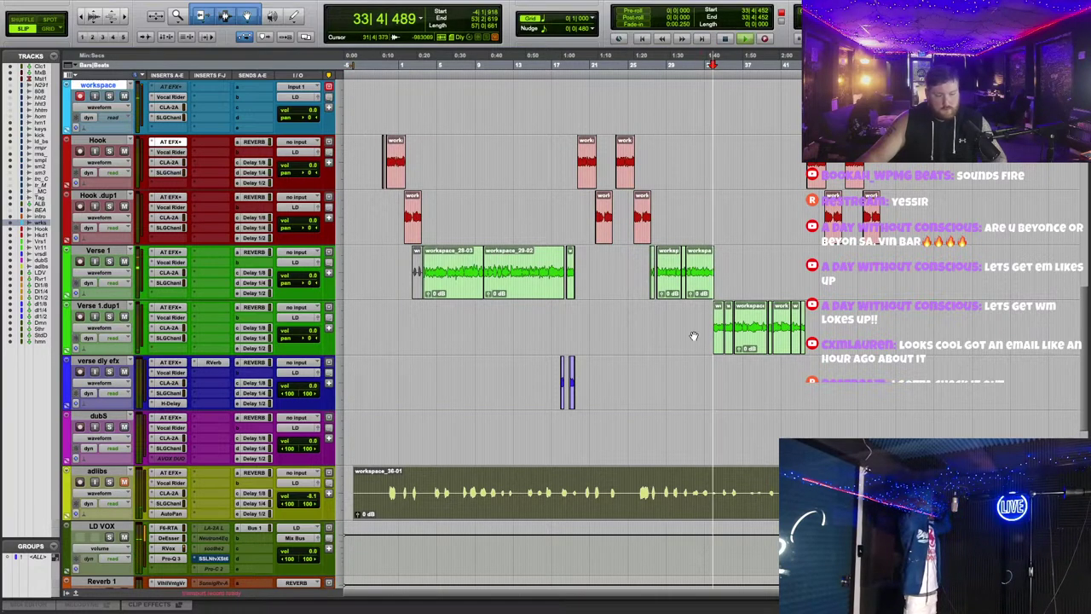
Step: Zoom in on the verse transition and bring up the Verse 1 track's options menu
key("super+bracketright")
key("super+bracketright")
key("super+bracketright")
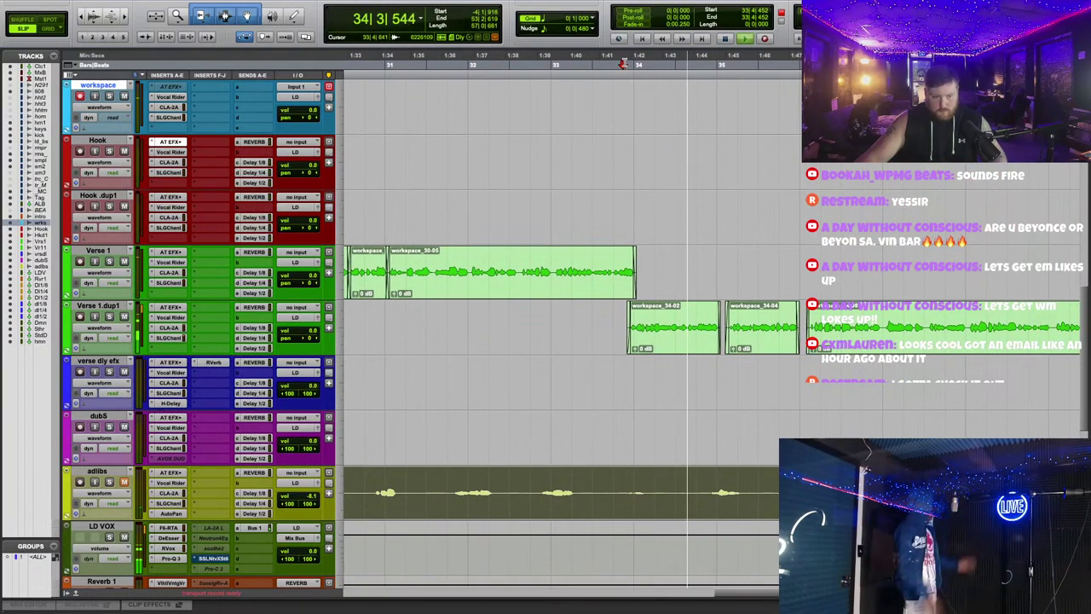
key("super+bracketright")
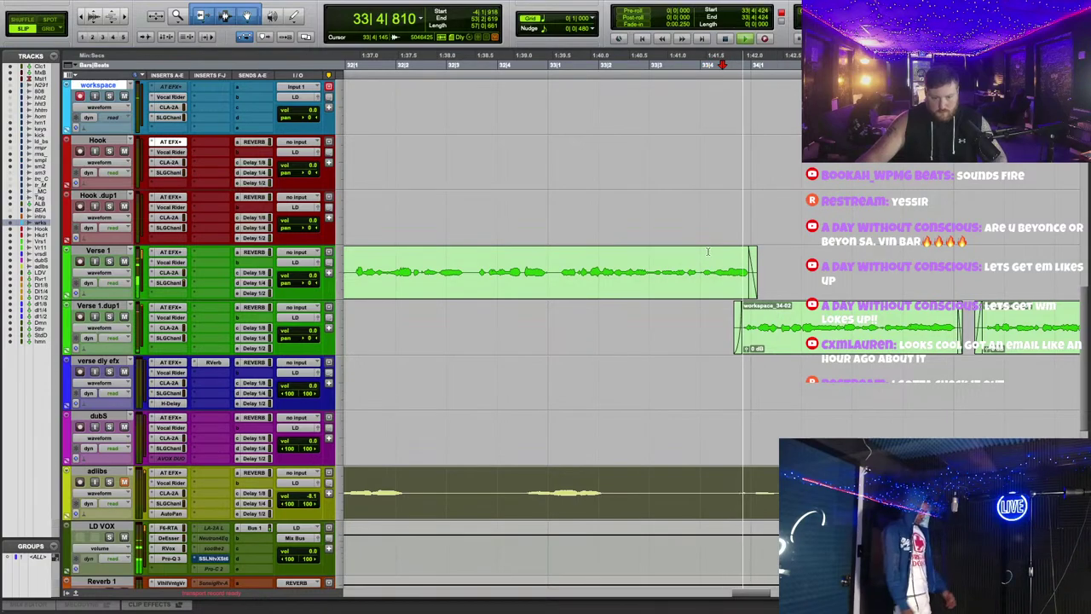
scroll(629, 247, "right", 5)
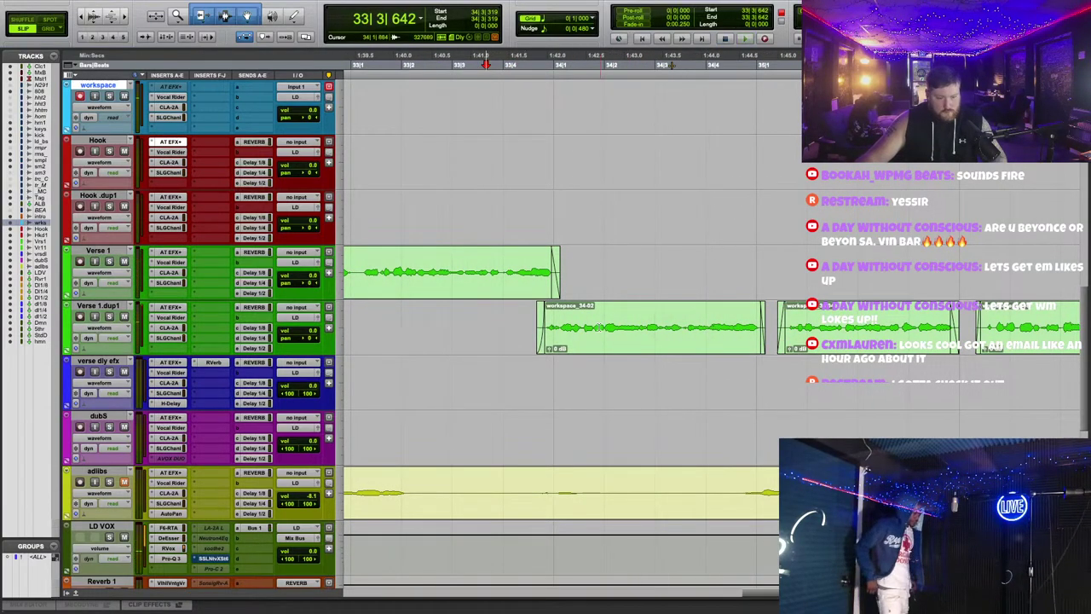
left_click(103, 254)
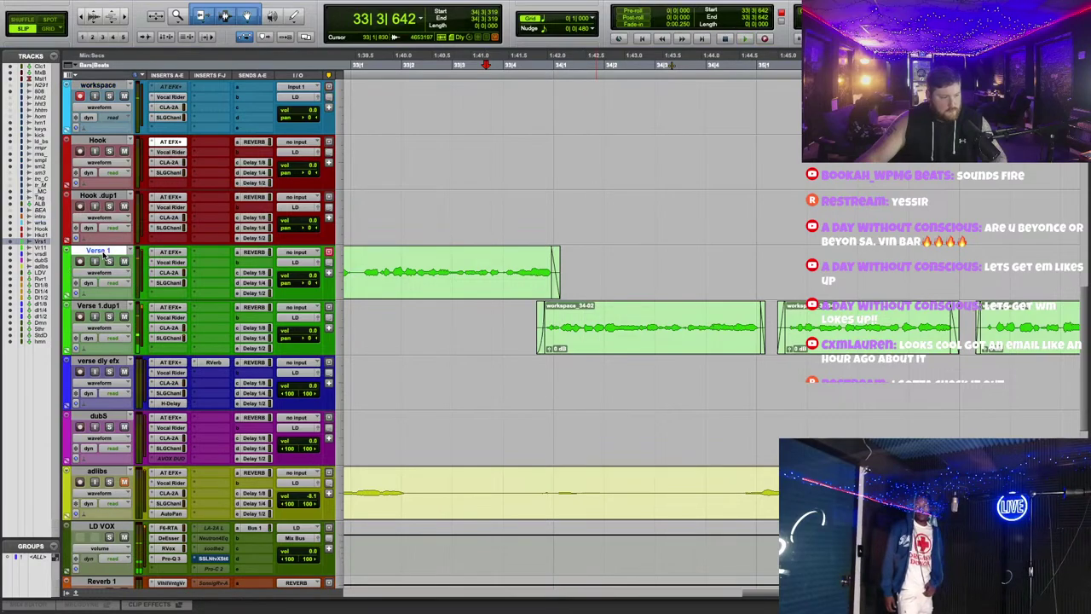
right_click(105, 254)
Step: Duplicate Verse 1 as Verse 1.dup2 and move workspace_34-02 onto it, leaving workspace_34-04 on dup1
left_click(136, 437)
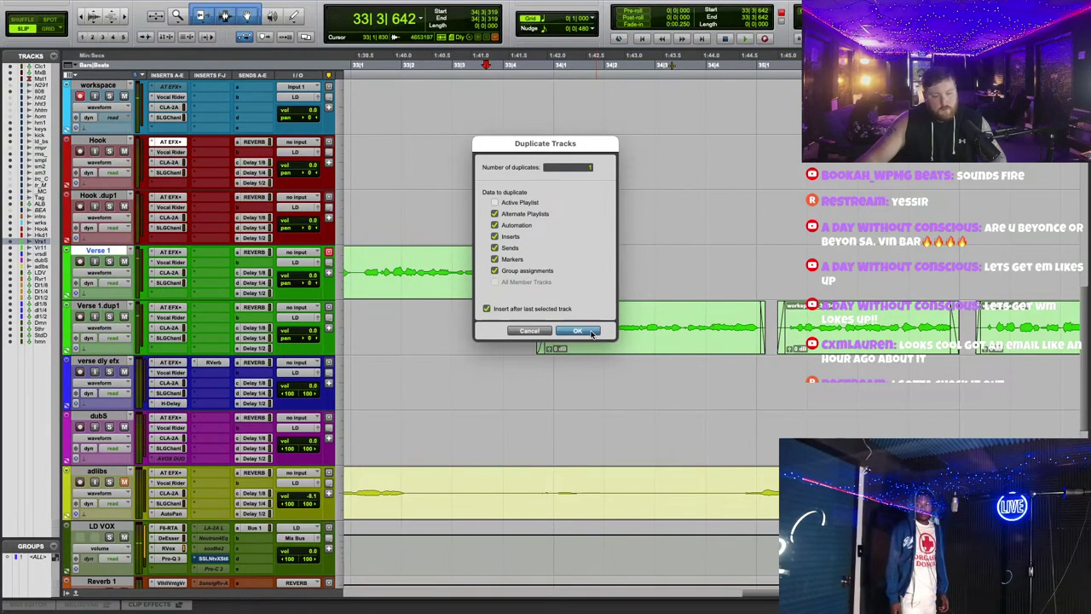
left_click(592, 332)
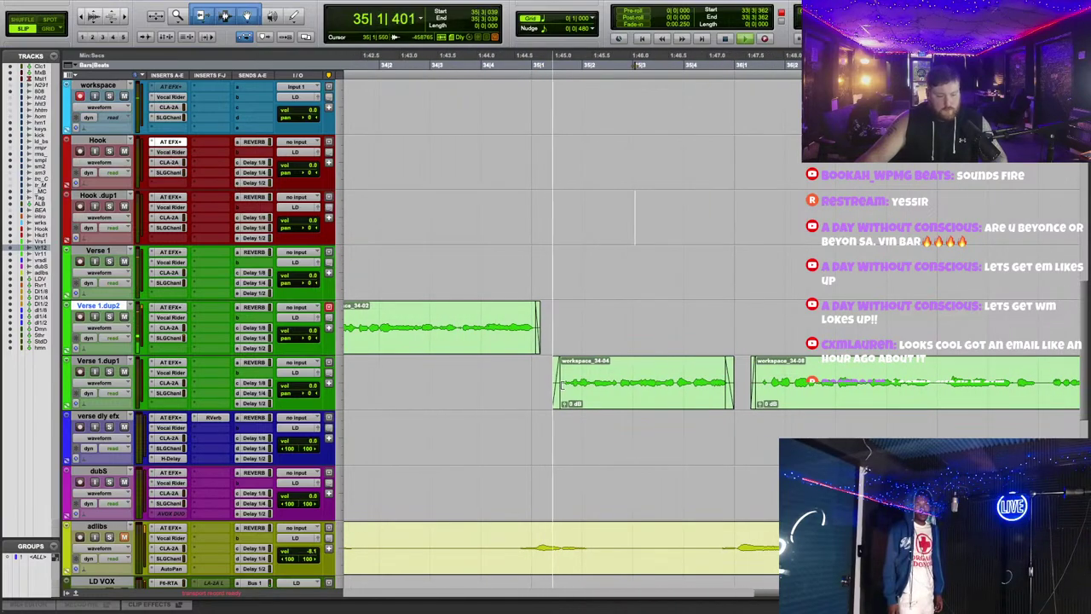
double_click(597, 392)
left_click_drag(637, 410, 639, 345)
scroll(587, 282, "left", 5)
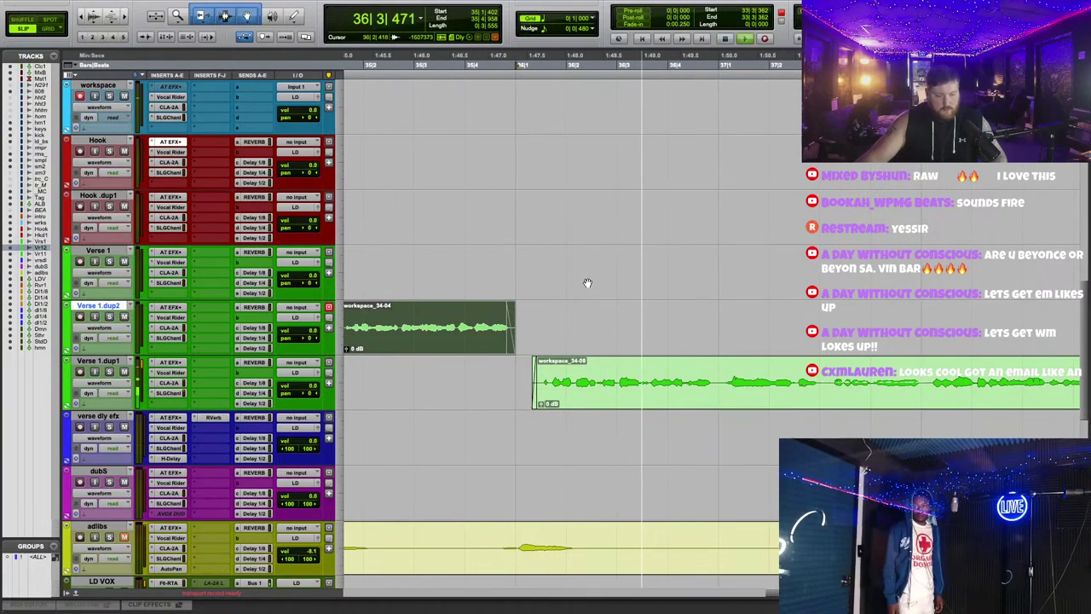
key("space")
key("space")
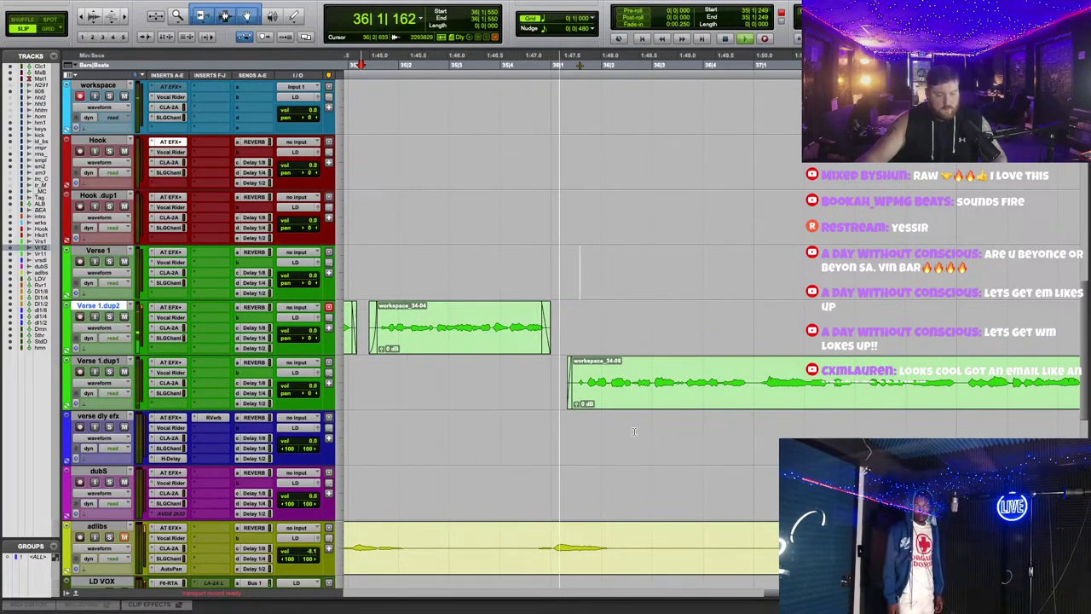
key("super+bracketleft")
left_click_drag(520, 337, 559, 384)
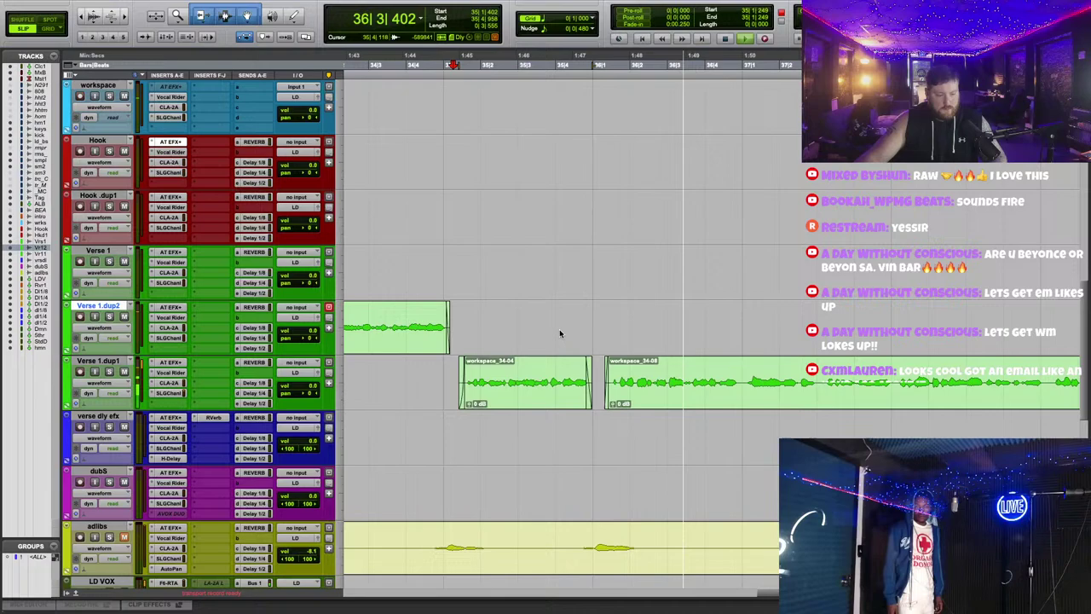
Step: Set Verse 1.dup1's Auto-Tune retune speed to 19, then check Verse 1's Auto-Tune settings
left_click(169, 363)
left_click_drag(499, 305, 498, 302)
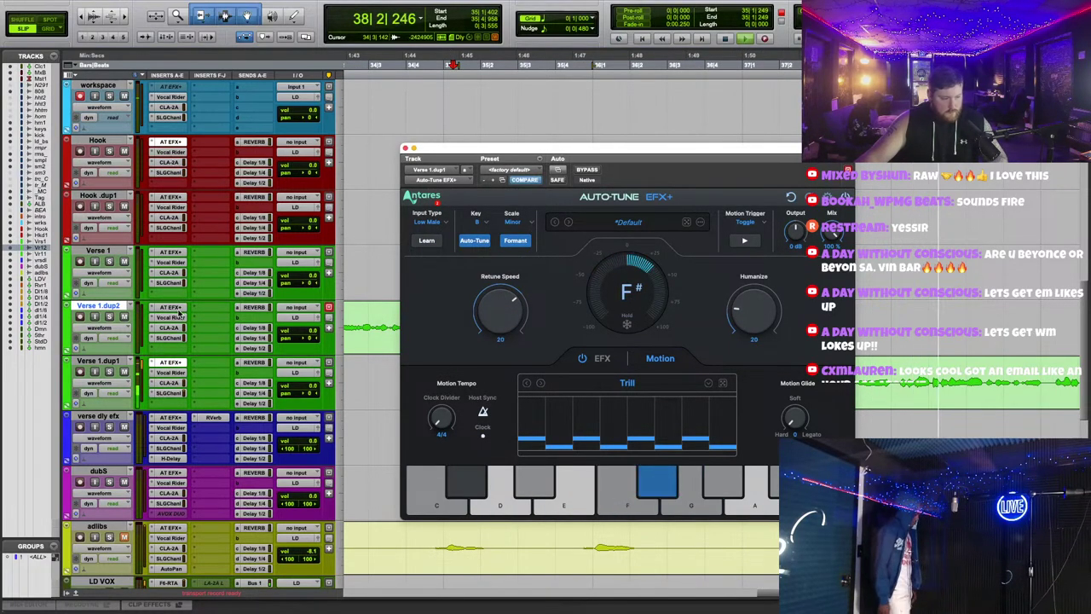
left_click_drag(489, 319, 488, 322)
scroll(488, 322, "up", 3)
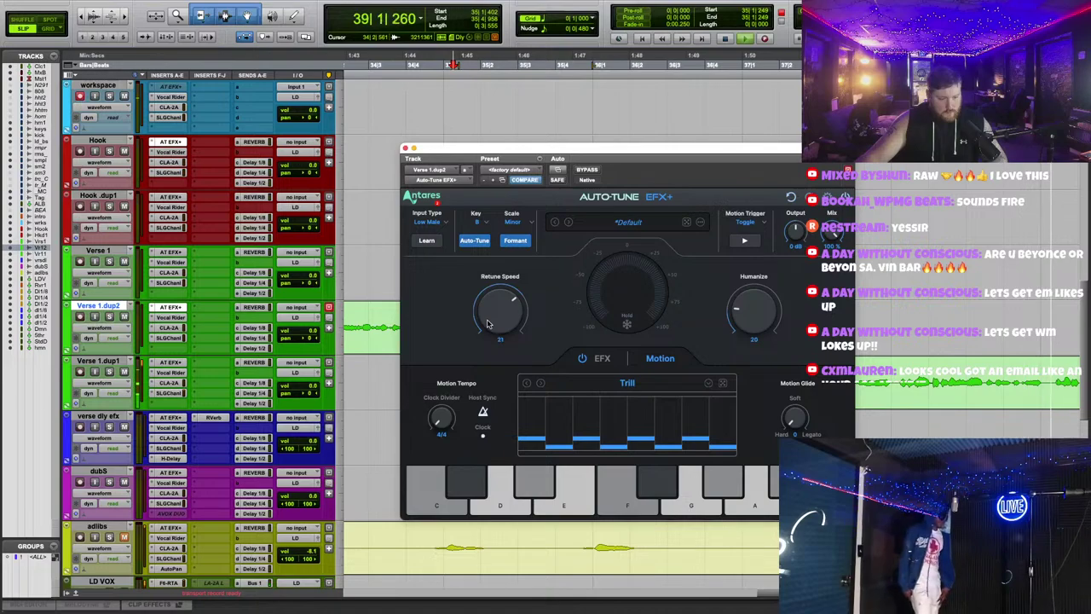
left_click(174, 252)
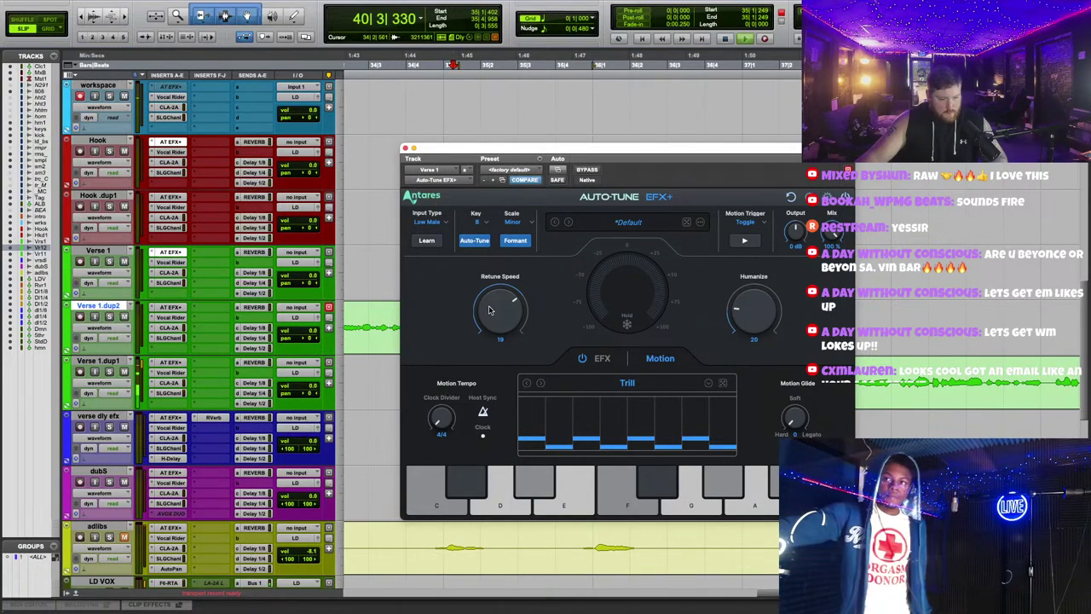
left_click(405, 148)
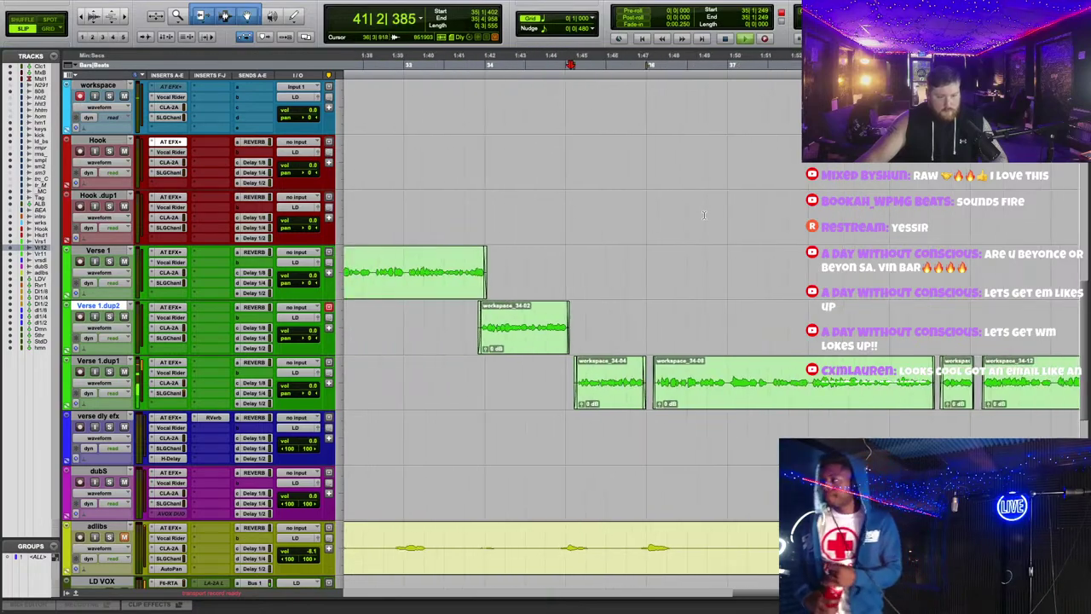
Step: Stop playback and clear the clip from the adlibs track
key("space")
scroll(712, 216, "down", 3)
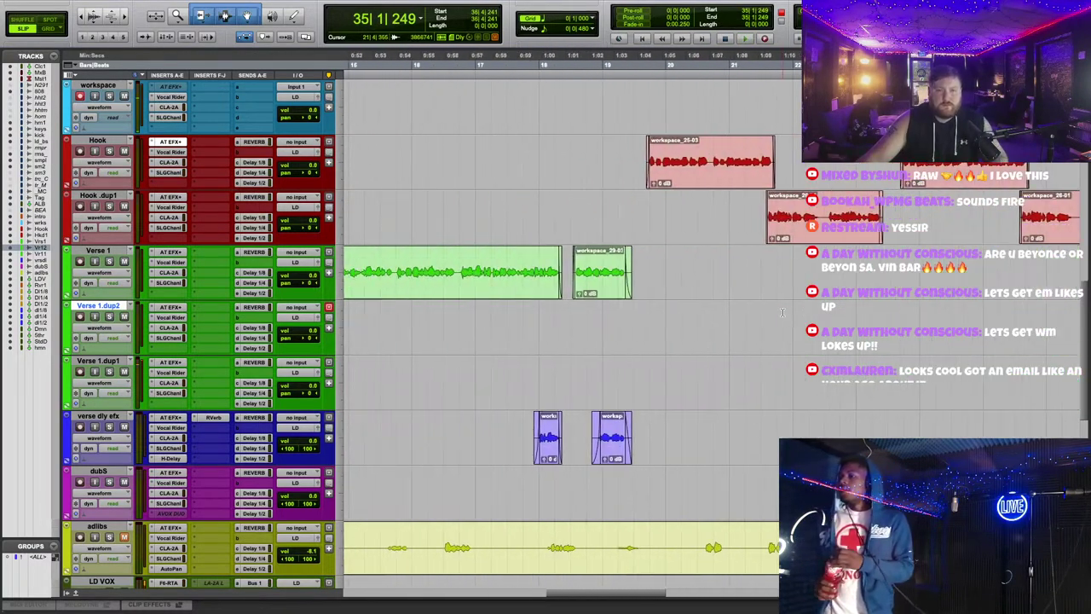
scroll(792, 256, "down", 3)
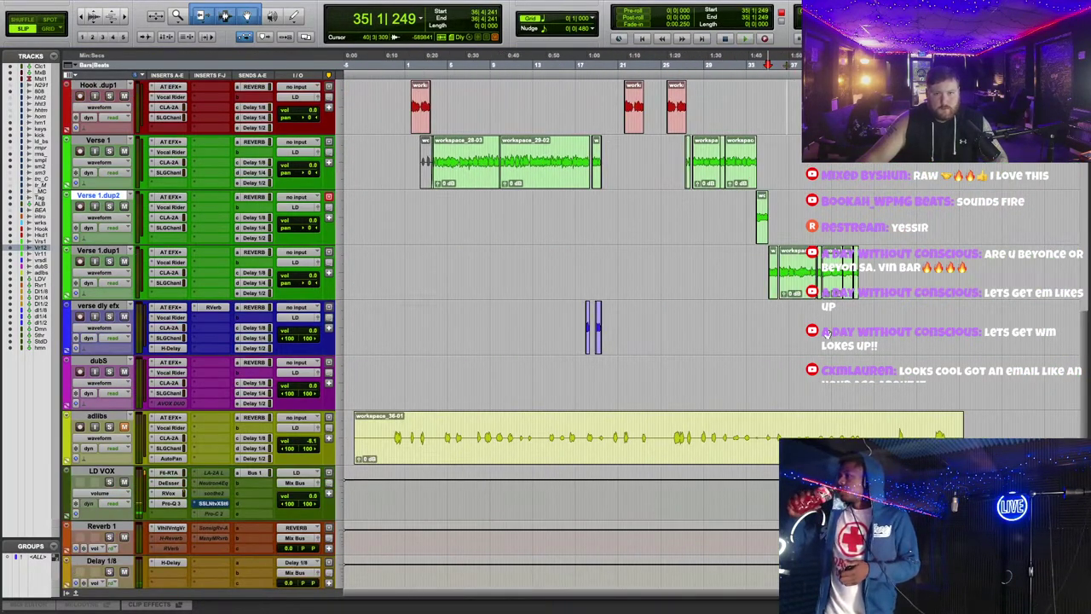
scroll(827, 334, "up", 3)
scroll(767, 315, "down", 3)
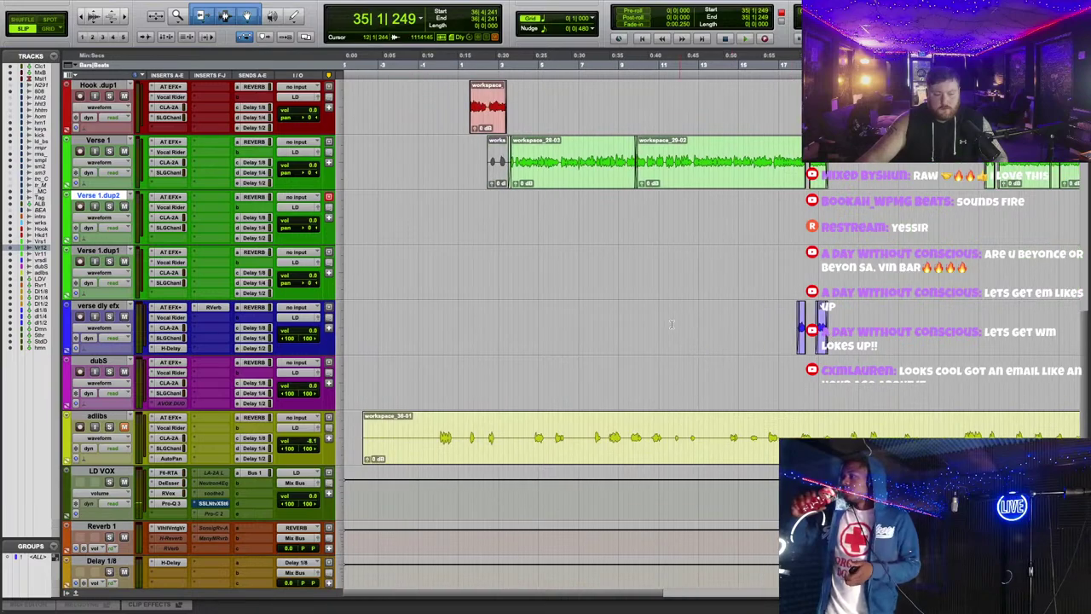
left_click(672, 328)
scroll(703, 305, "up", 4)
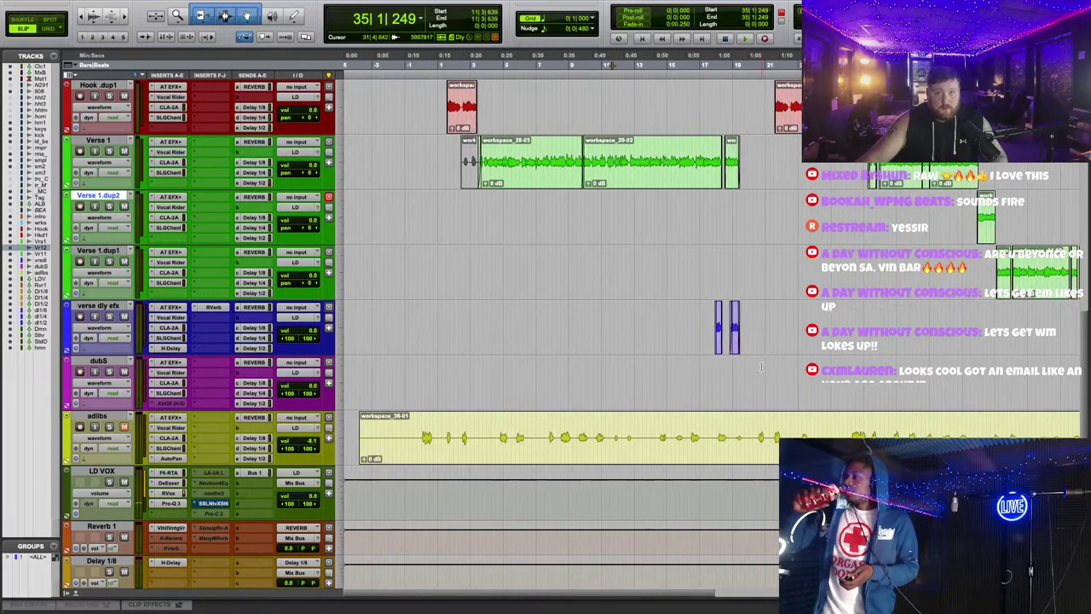
right_click(625, 453)
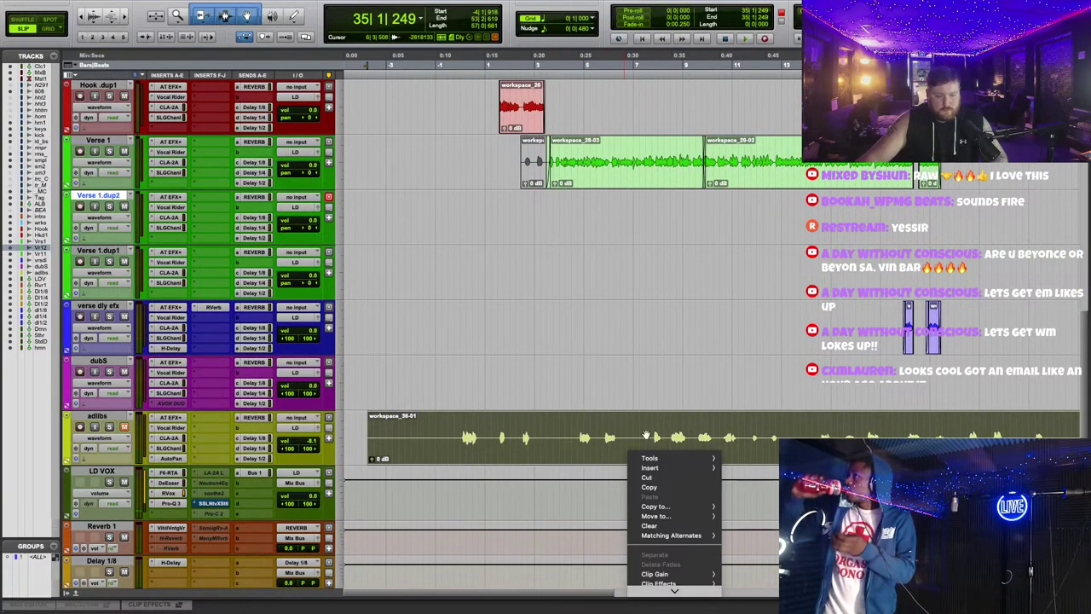
scroll(675, 522, "down", 2)
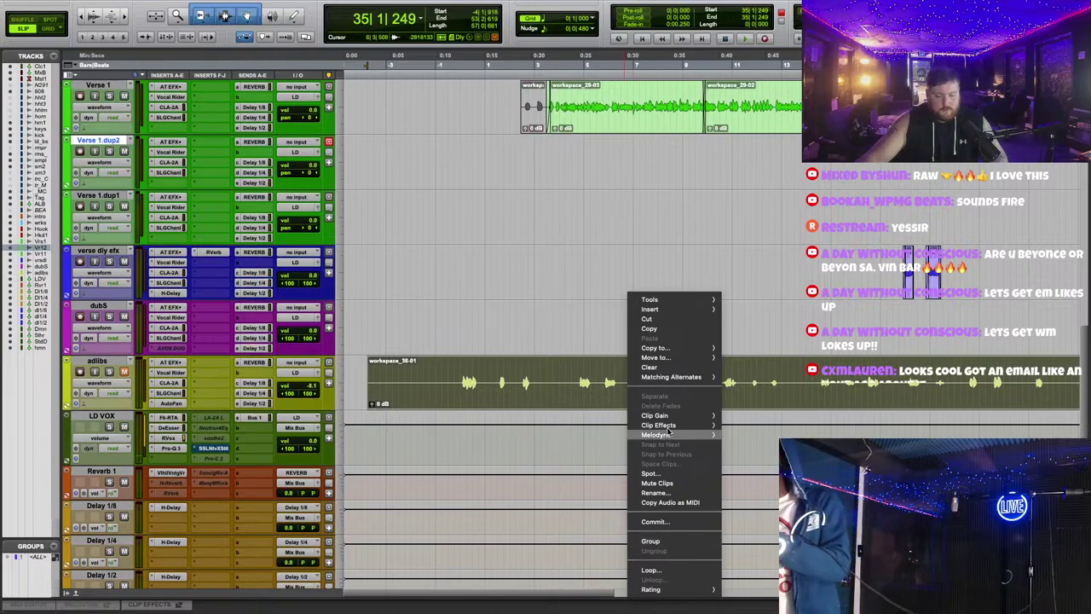
left_click(666, 368)
Step: Return to the top of the session and start recording a new take on the workspace track
scroll(497, 349, "up", 3)
scroll(497, 349, "up", 3)
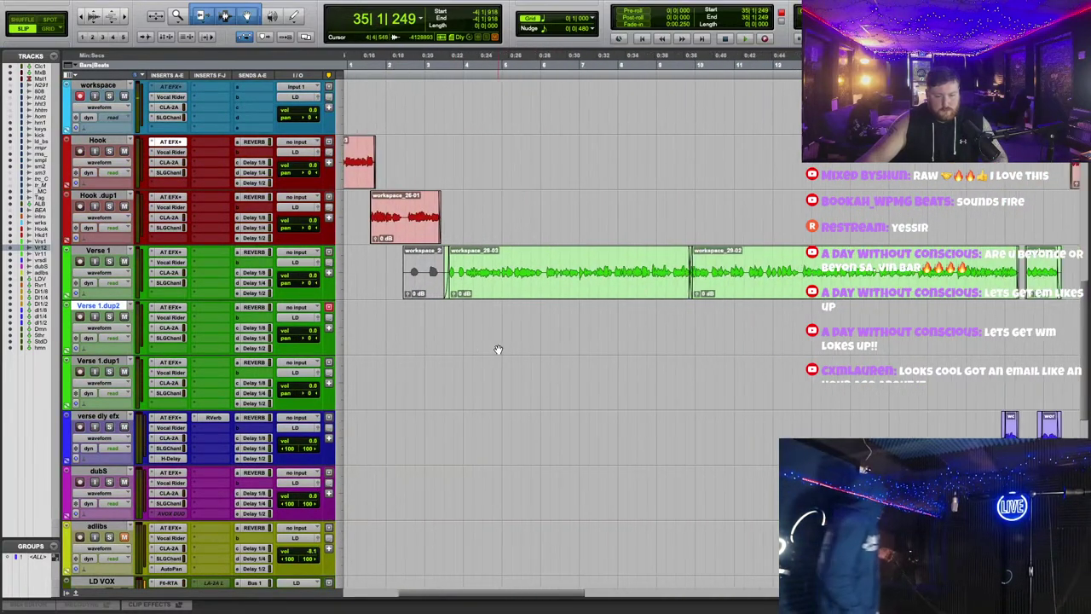
scroll(705, 398, "right", 2)
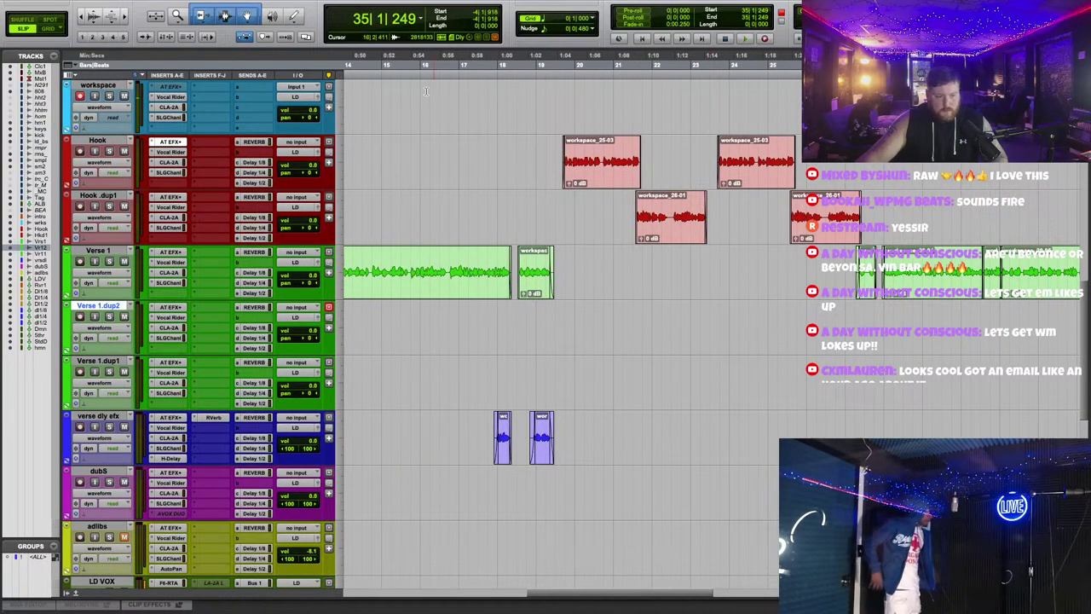
scroll(568, 203, "left", 10)
scroll(568, 203, "up", 5)
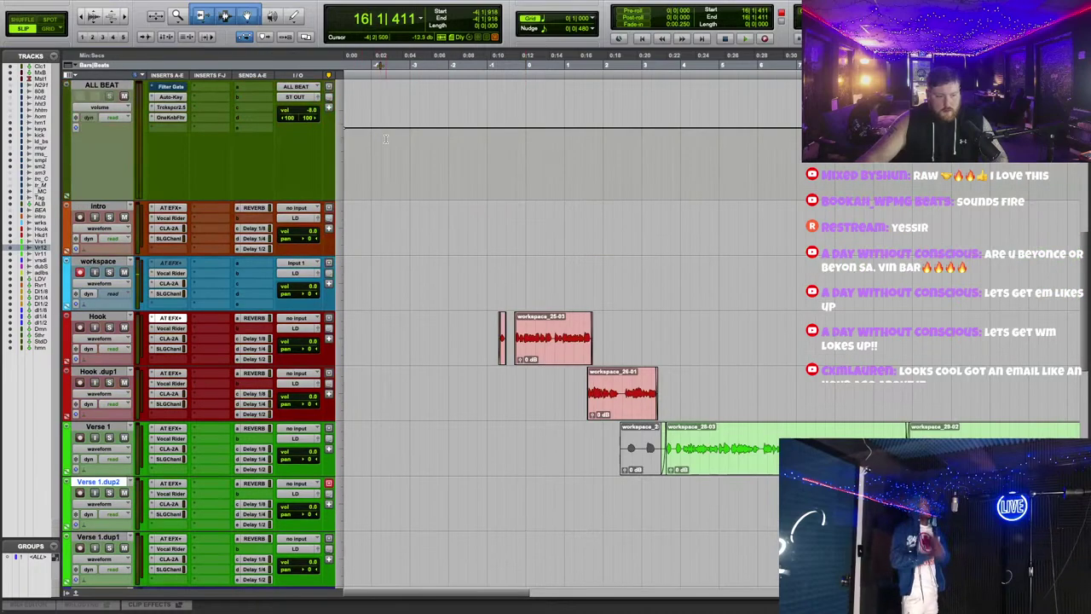
scroll(509, 397, "up", 5)
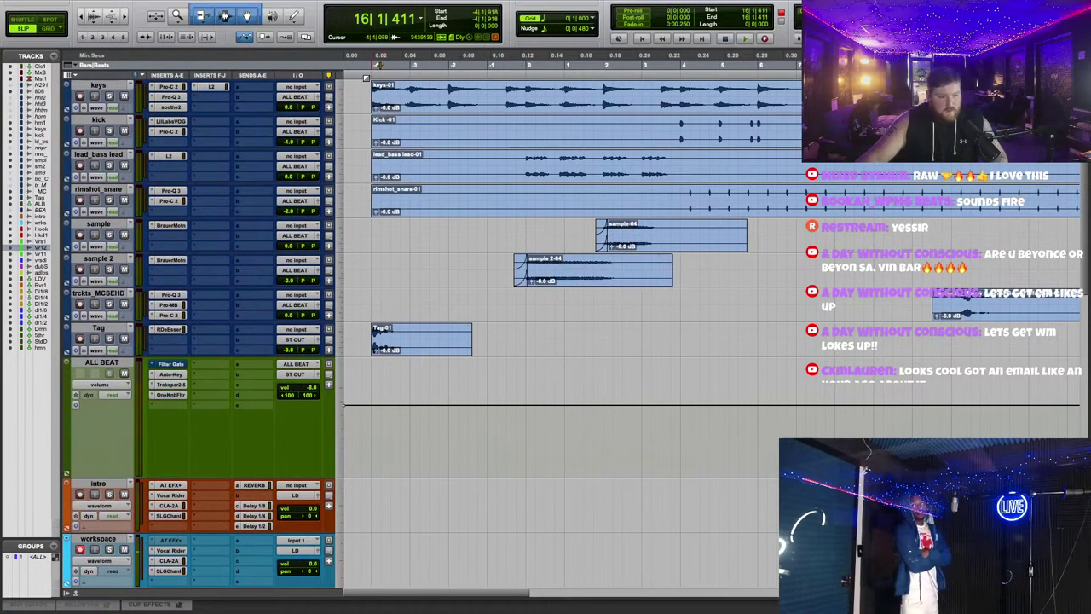
scroll(799, 161, "down", 7)
key("space")
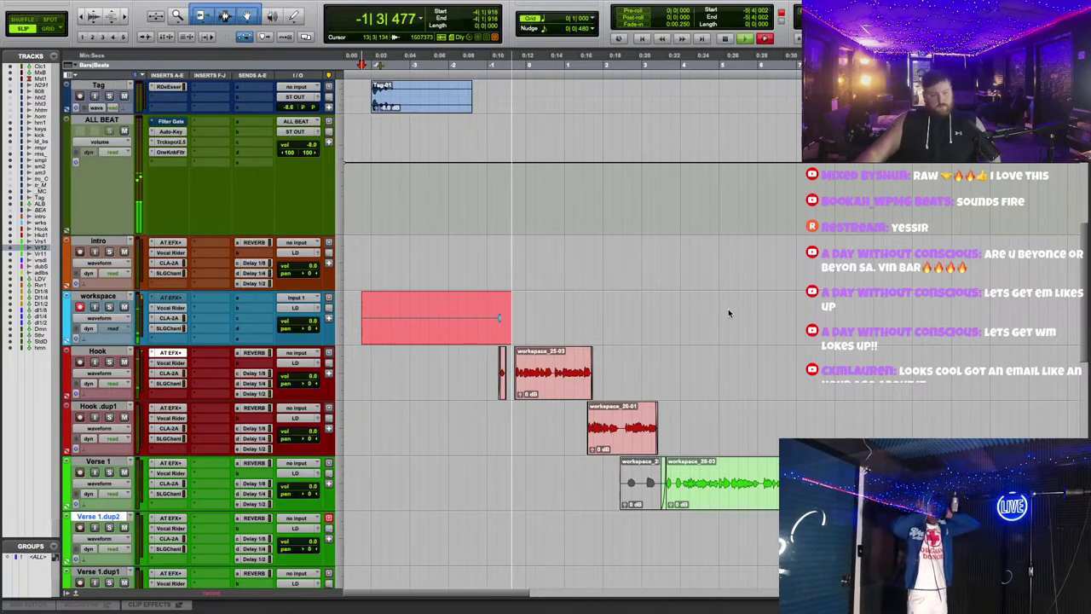
key("super+Tab")
Step: Open the 'great influence cymbal/hihat' email from the Gmail Inbox to view its CYmbal:Hihat.wav attachment
left_click(82, 156)
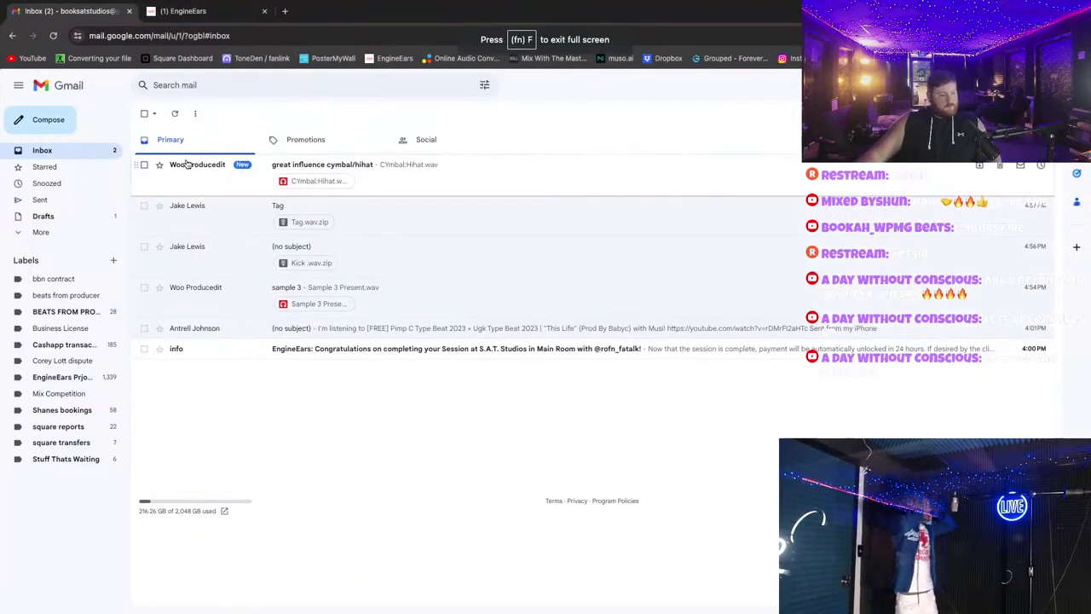
left_click(187, 170)
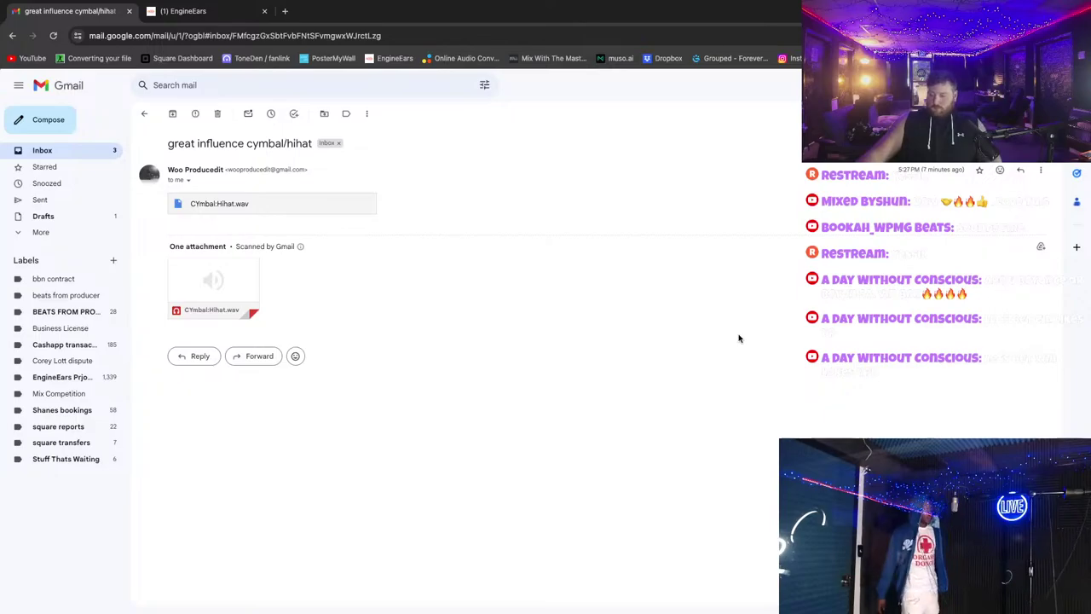
key("ctrl+Left")
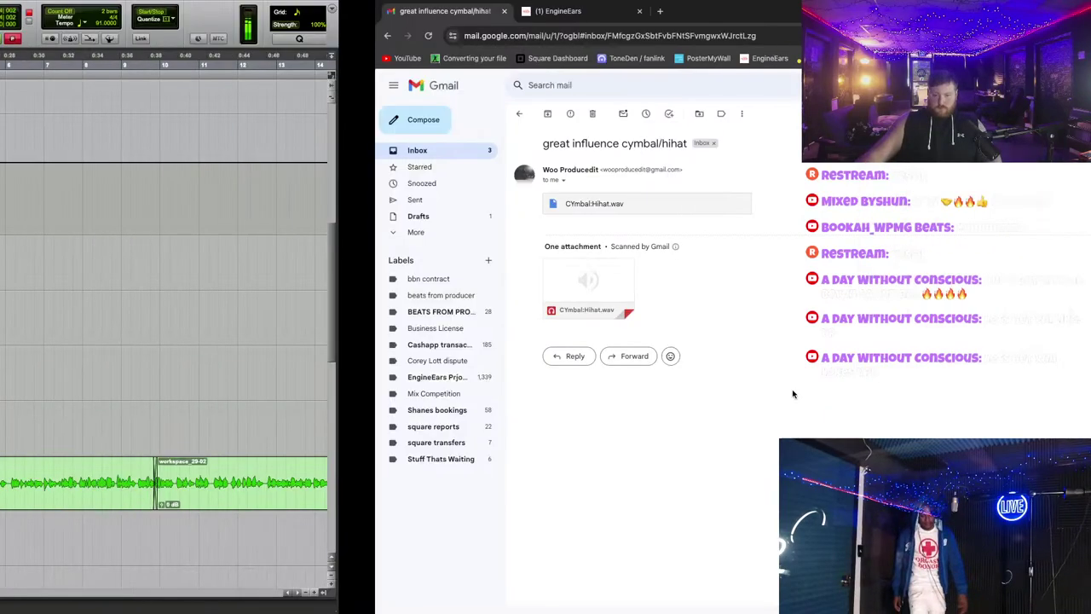
key("ctrl+Left")
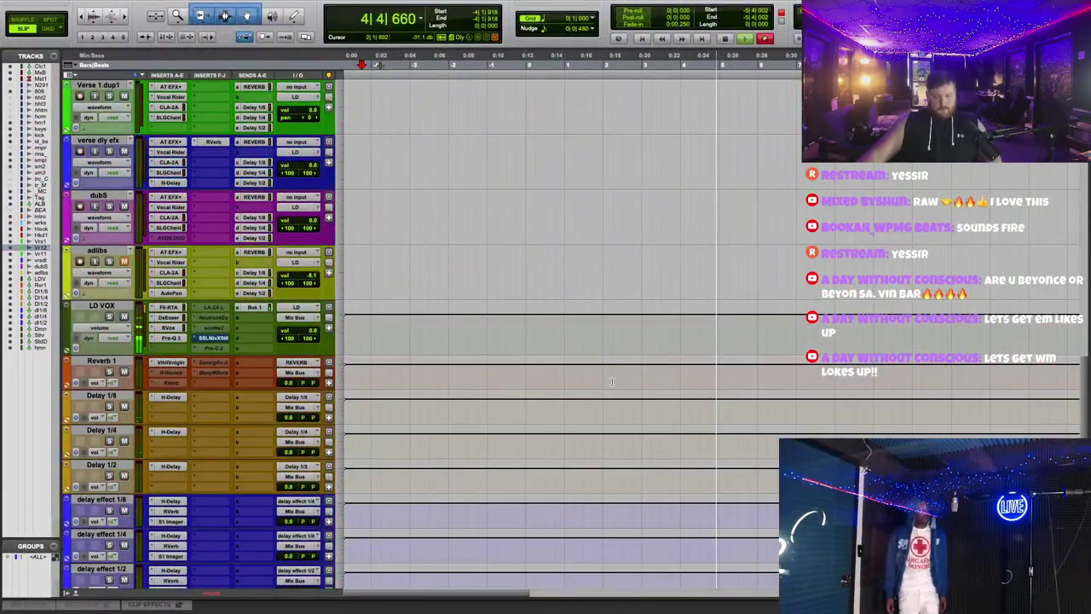
Step: Select CYmbal_Hihat.wav in Finder's Downloads window and carry it over the Pro Tools timeline
key("ctrl+Left")
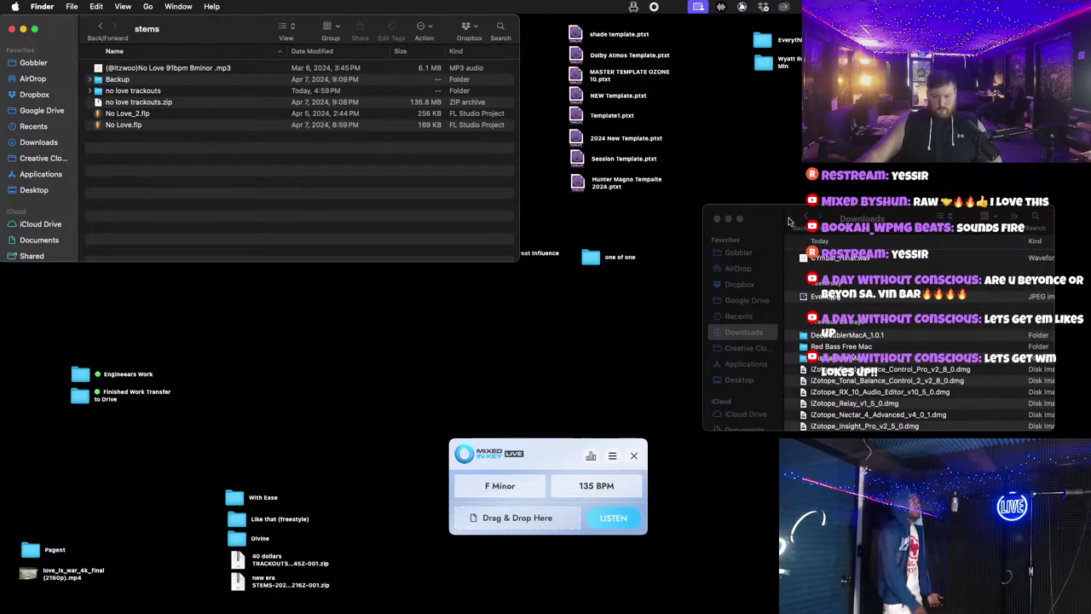
left_click(838, 260)
left_click(840, 260)
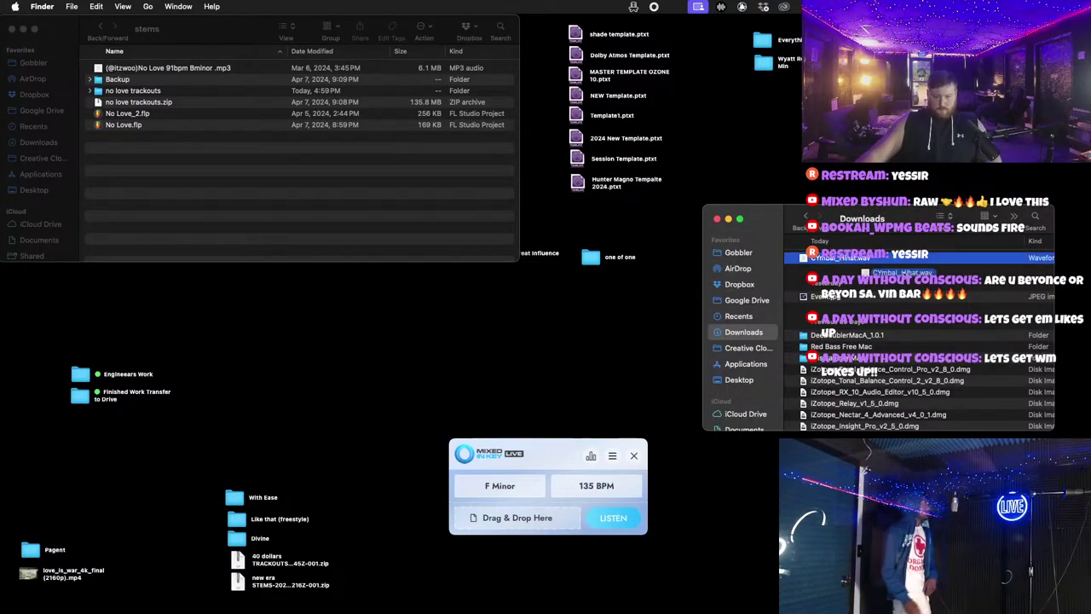
key("ctrl+Right")
key("ctrl+Right")
left_click_drag(899, 273, 609, 496)
key("ctrl+Left")
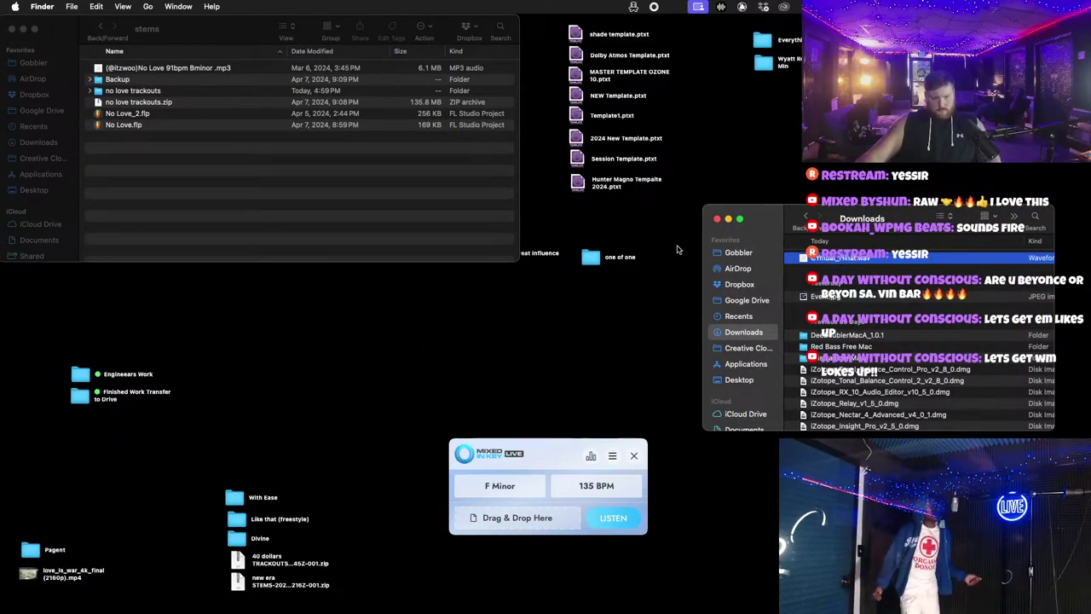
key("ctrl+Right")
scroll(672, 275, "up", 5)
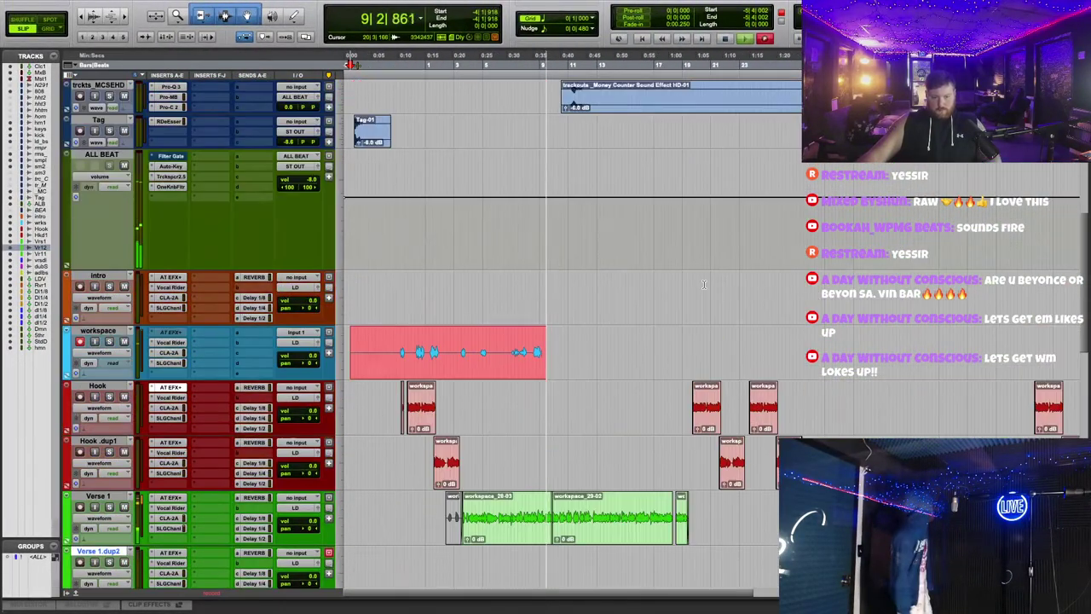
Step: Scroll the Edit window to follow the workspace take as it keeps recording
scroll(689, 316, "up", 5)
scroll(689, 319, "down", 4)
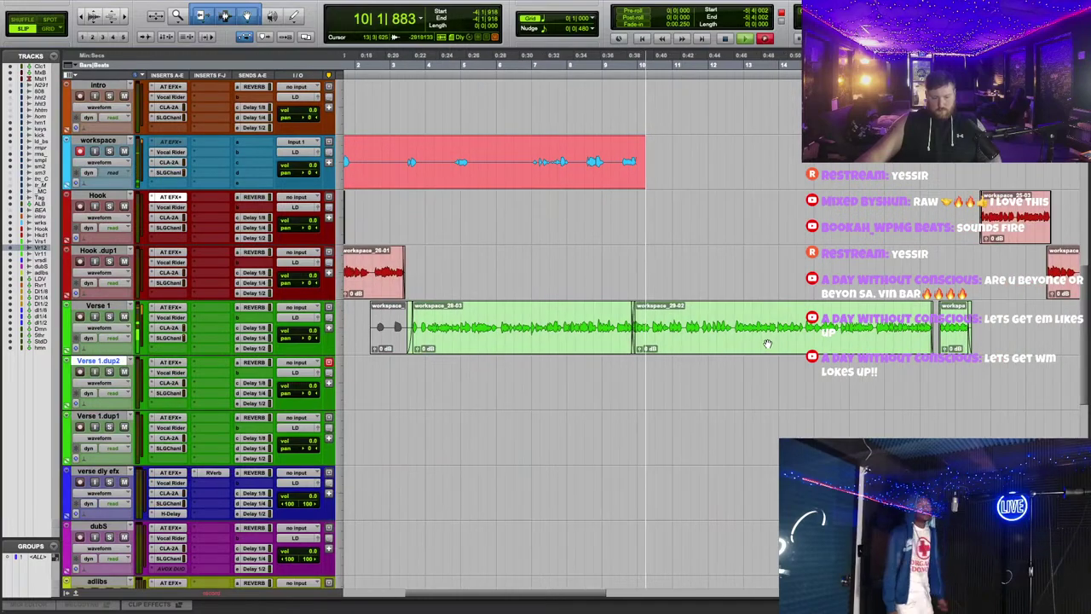
scroll(767, 343, "up", 4)
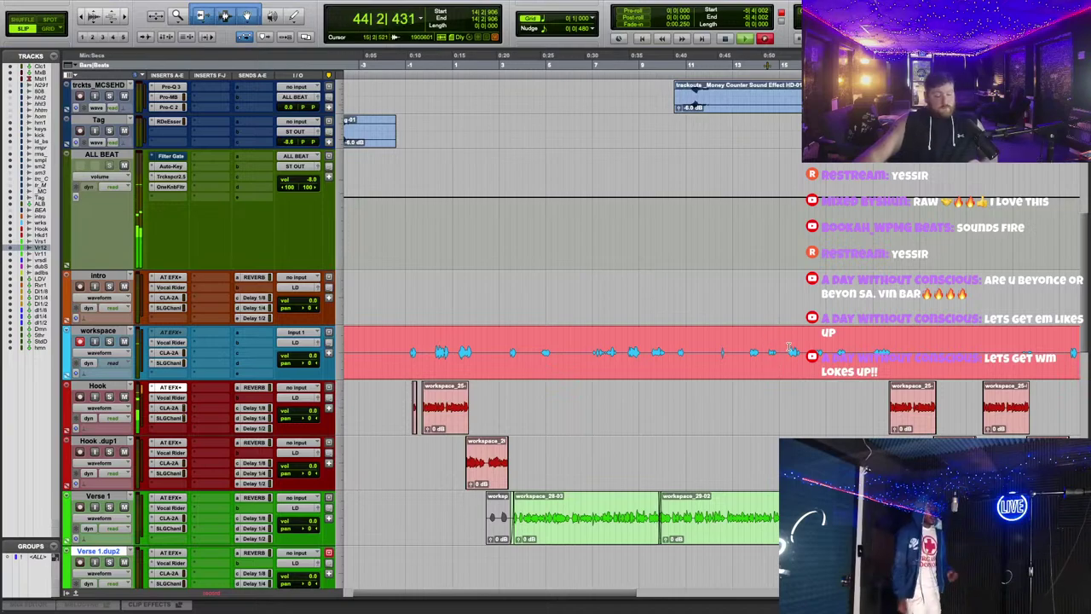
Step: Scroll through the Edit window to review the finished workspace_37 take on the workspace track
scroll(790, 347, "down", 3)
scroll(789, 348, "down", 1)
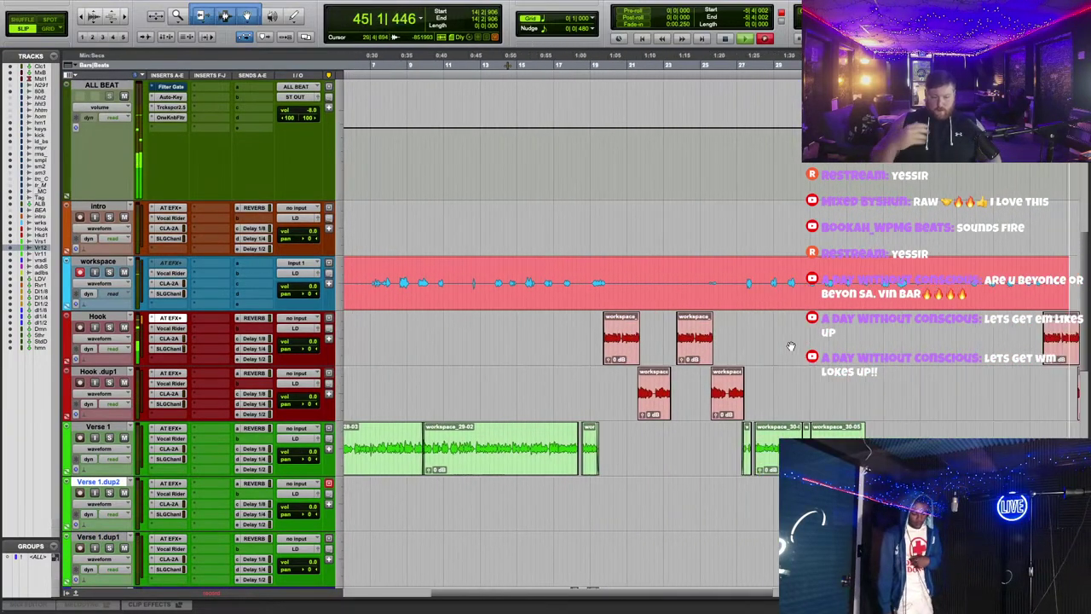
scroll(791, 346, "right", 4)
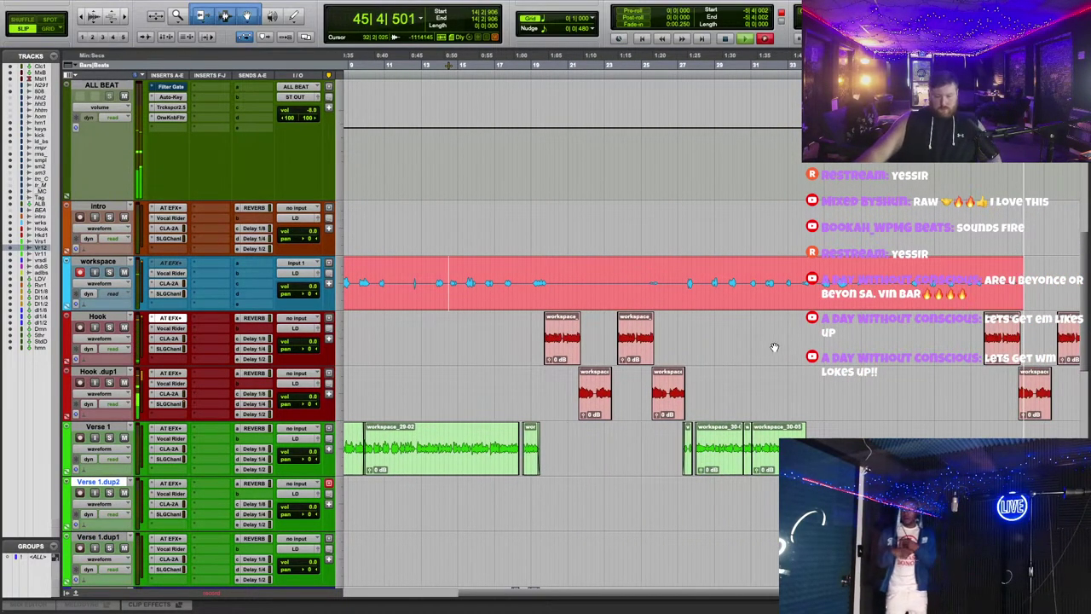
scroll(790, 346, "down", 3)
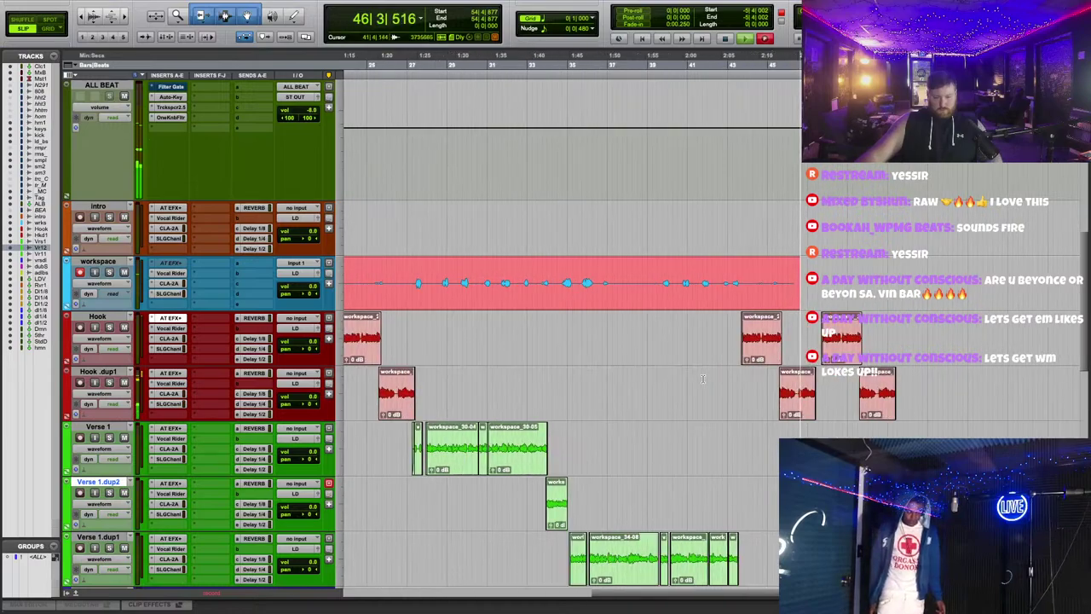
scroll(702, 379, "up", 5)
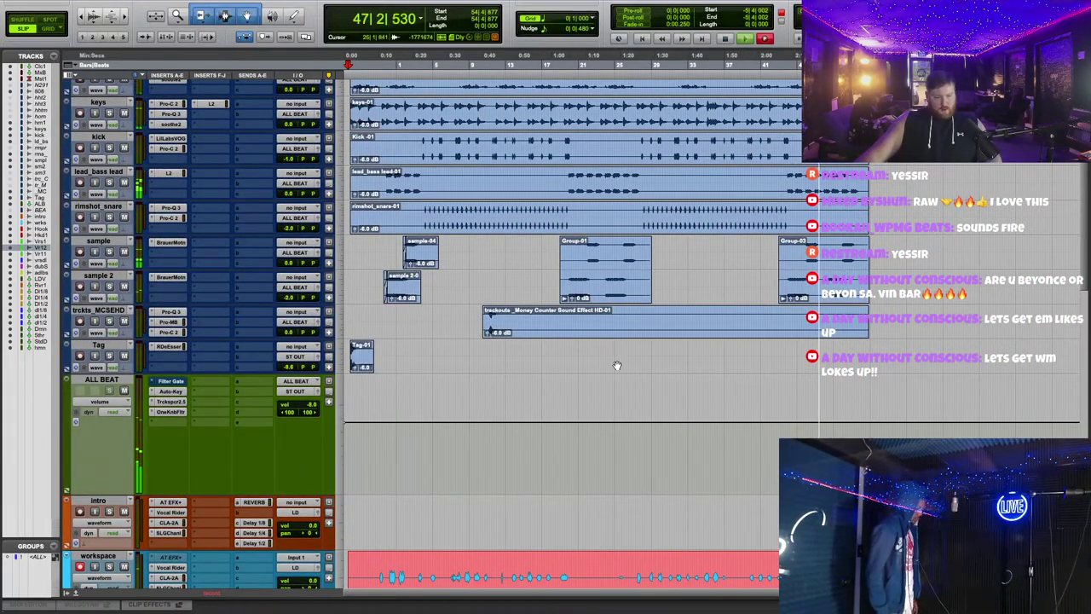
scroll(548, 365, "up", 5)
scroll(618, 365, "down", 1)
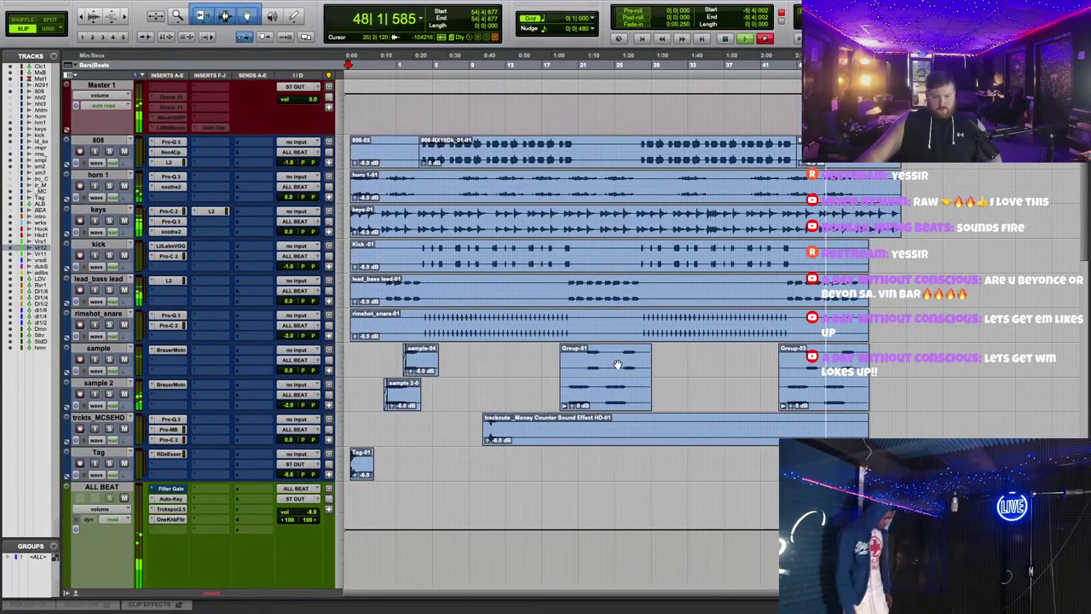
scroll(618, 364, "up", 1)
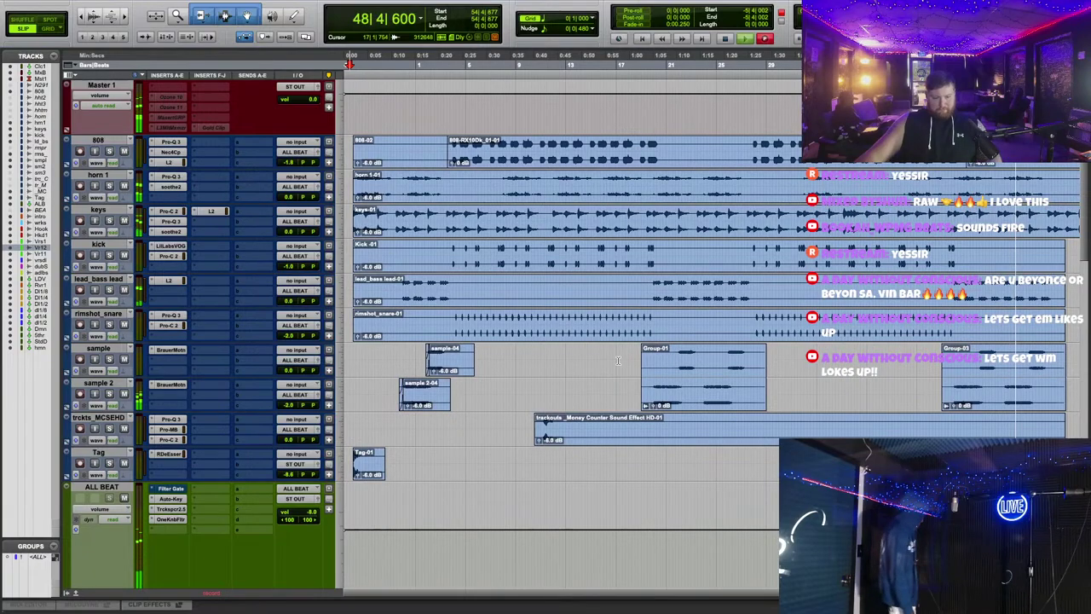
scroll(618, 364, "up", 1)
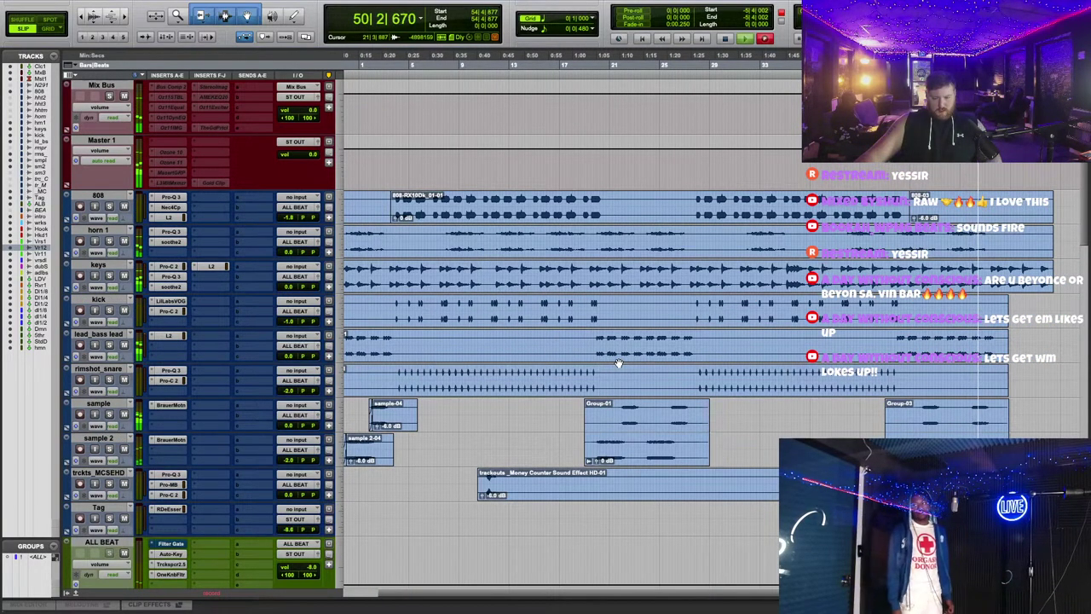
scroll(618, 364, "left", 1)
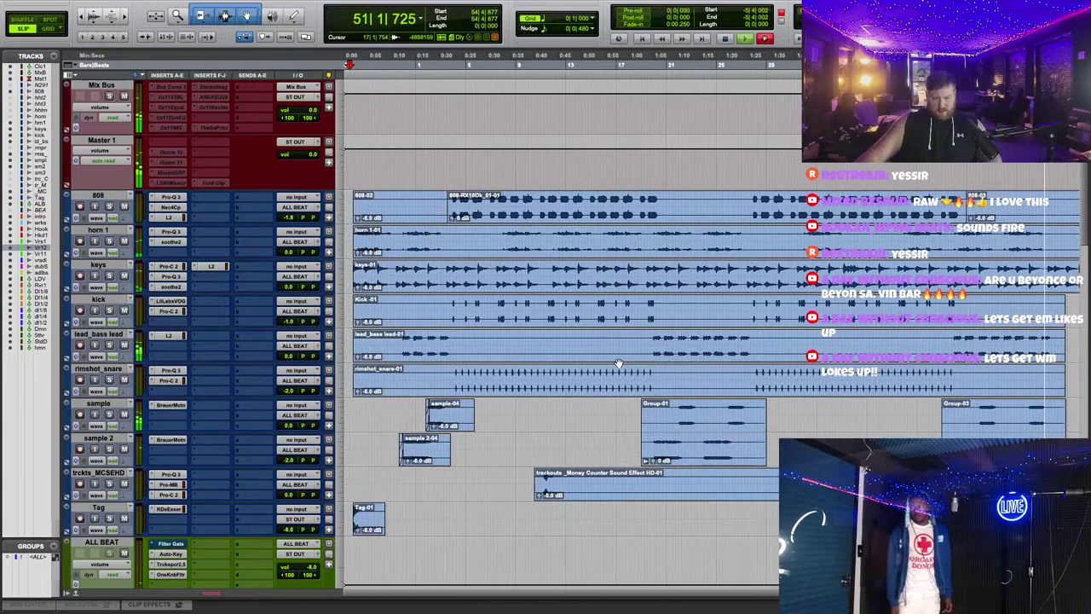
scroll(618, 364, "down", 10)
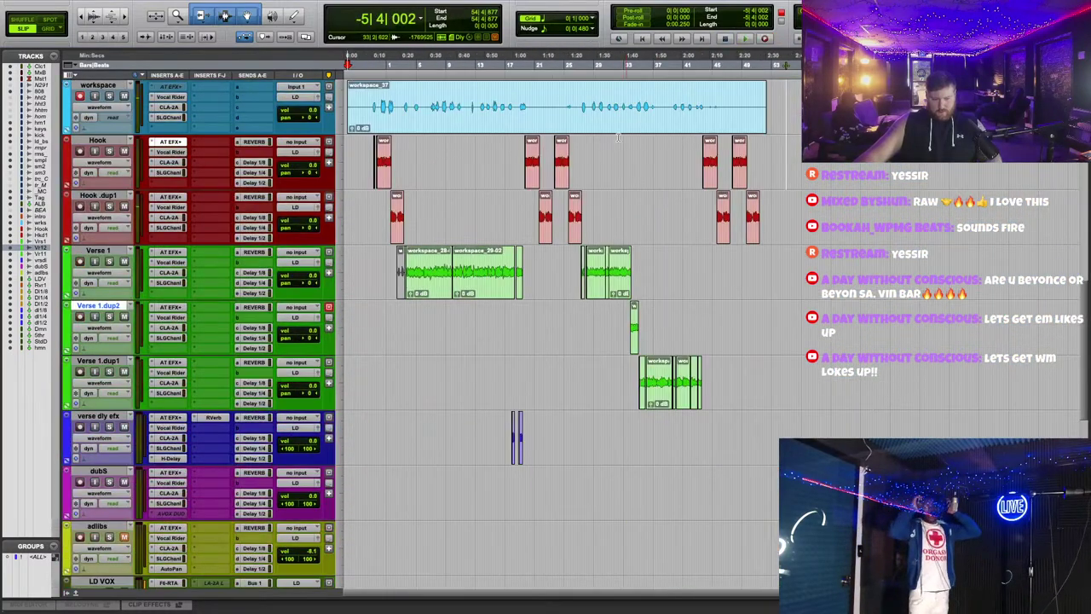
Step: Move the workspace_37 take onto the adlibs track
left_click_drag(619, 126, 650, 559)
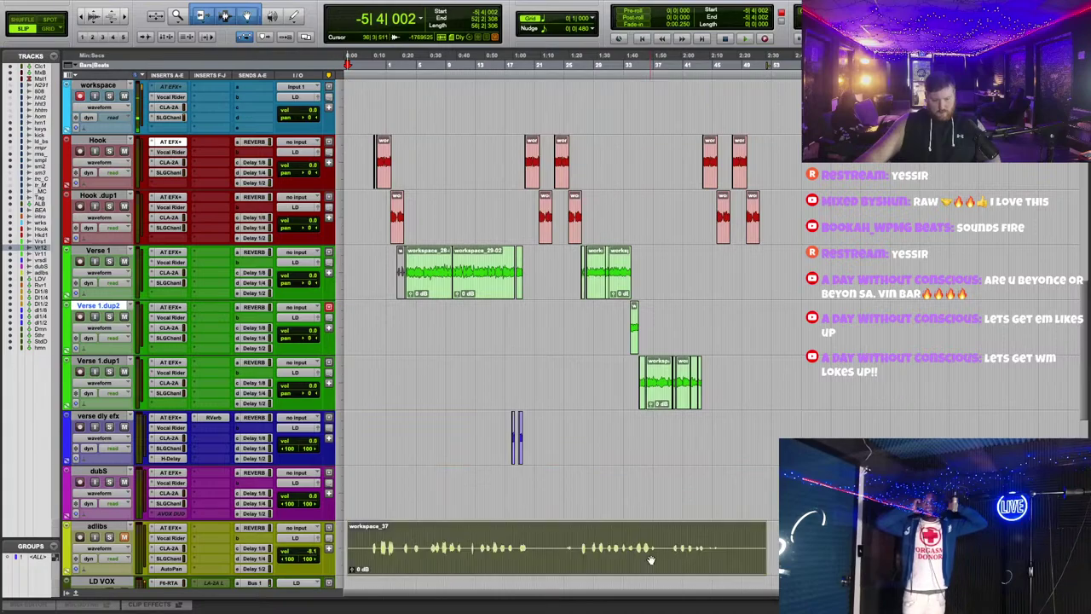
left_click(119, 471)
right_click(126, 471)
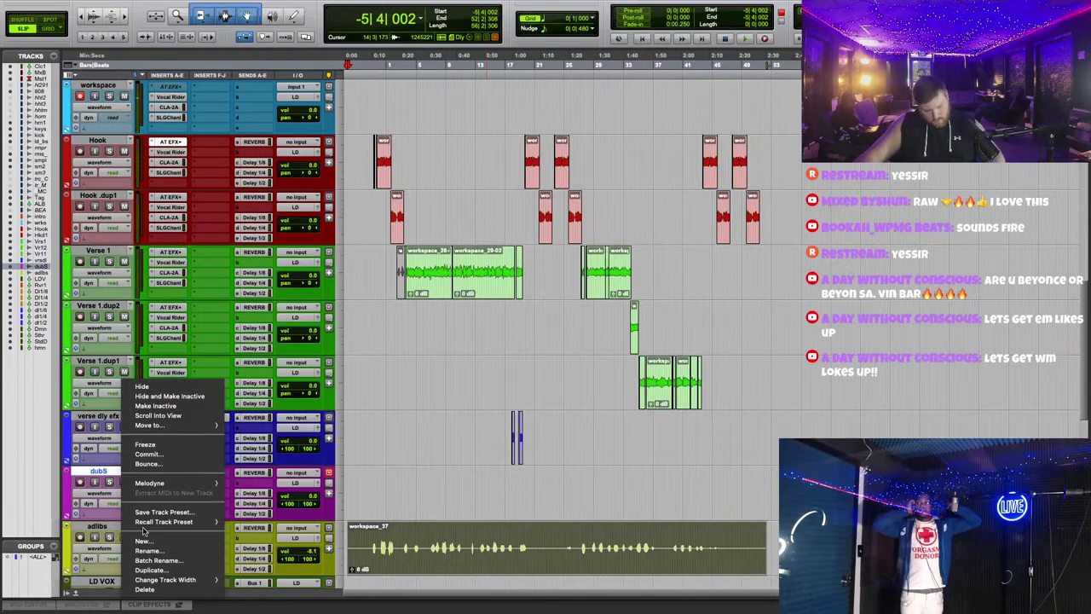
left_click(181, 600)
Step: Import CYmbal_Hihat.wav from the desktop into the session as a new track
key("F11")
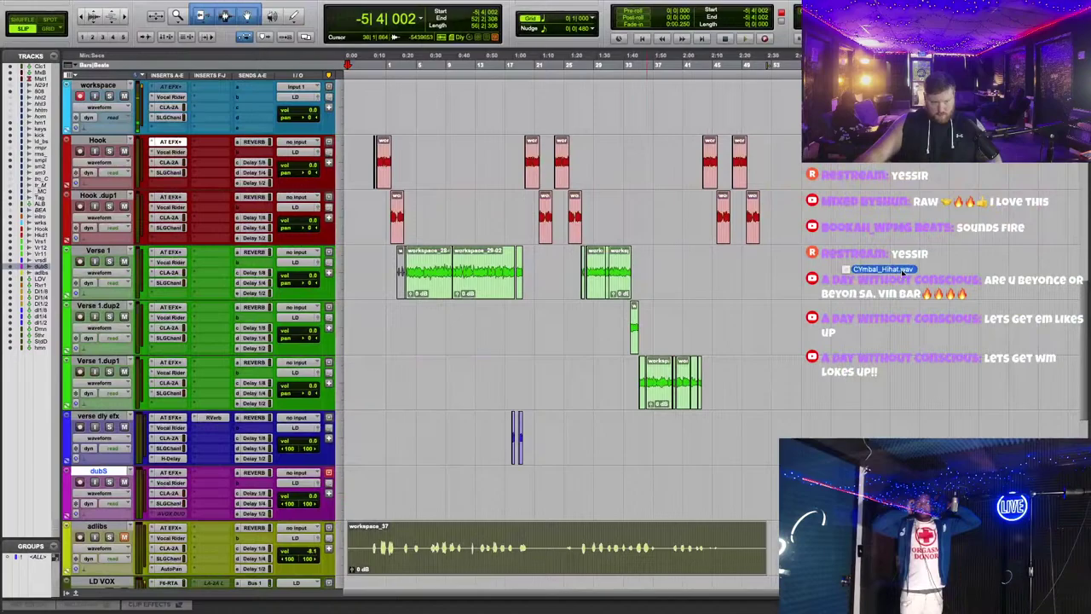
left_click_drag(903, 271, 401, 579)
scroll(482, 318, "up", 5)
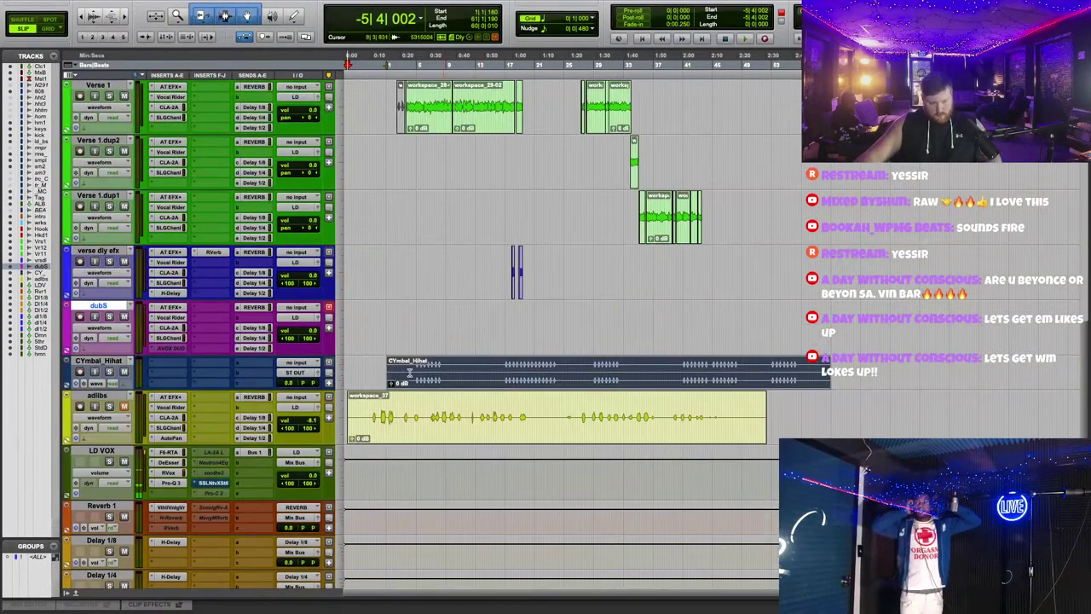
Step: Reorder the CYmbal_Hihat track so it sits directly under rimshot_snare among the beat tracks
left_click_drag(111, 358, 166, 121)
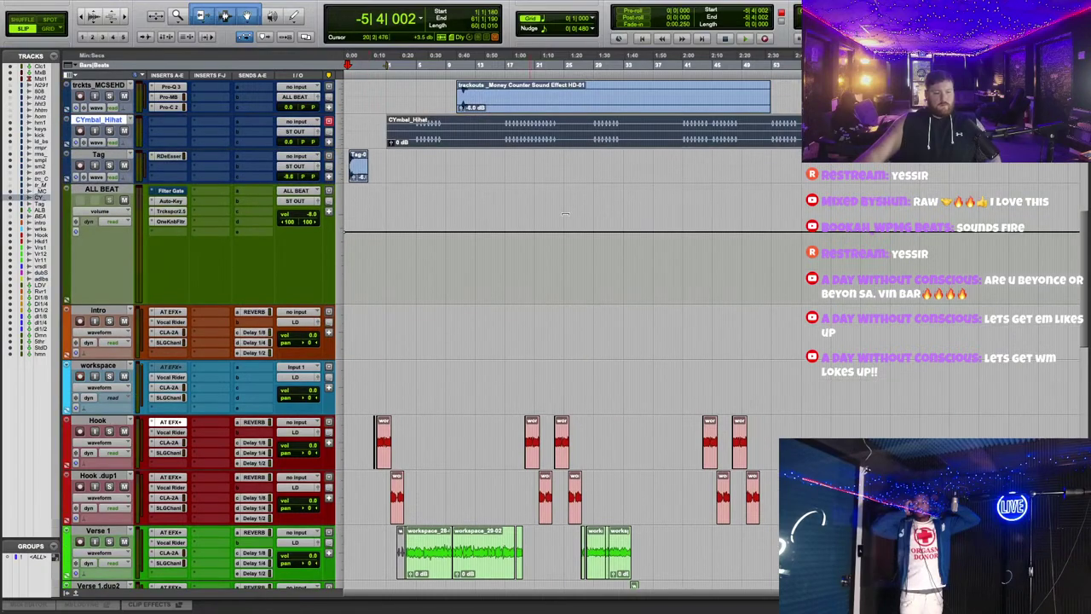
scroll(627, 239, "up", 3)
scroll(627, 239, "up", 4)
left_click_drag(613, 200, 461, 200)
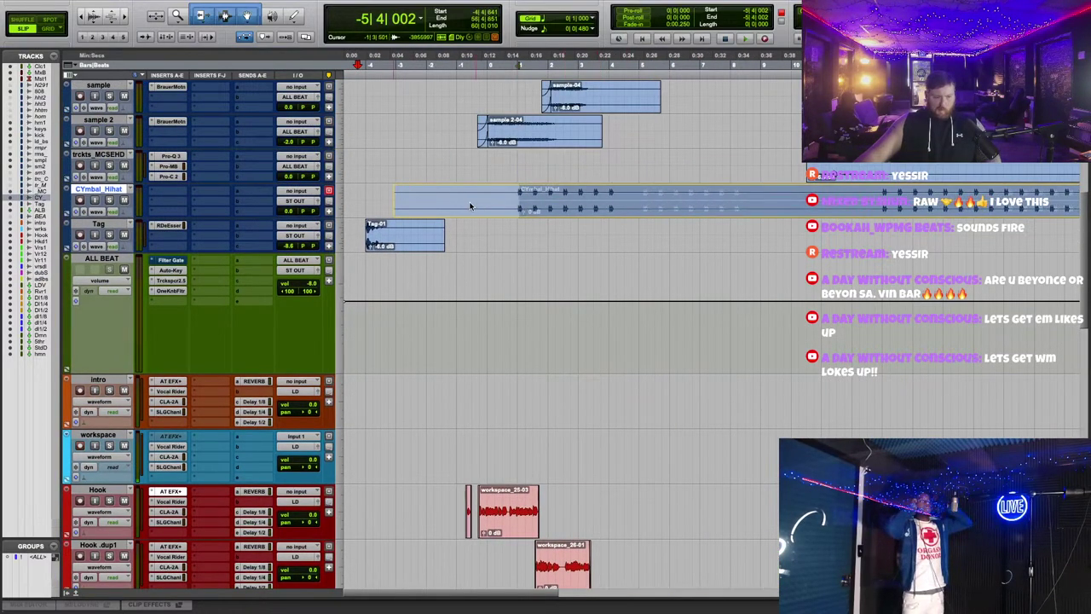
scroll(459, 241, "up", 2)
scroll(459, 241, "up", 1)
left_click_drag(88, 293, 94, 189)
scroll(571, 213, "up", 5)
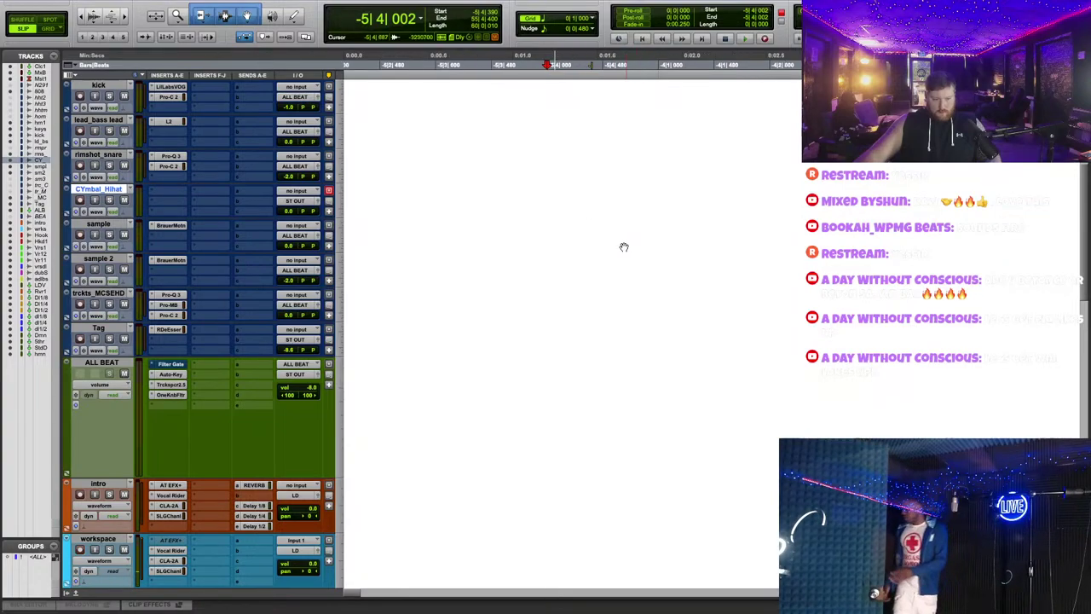
scroll(571, 213, "down", 5)
left_click(491, 213)
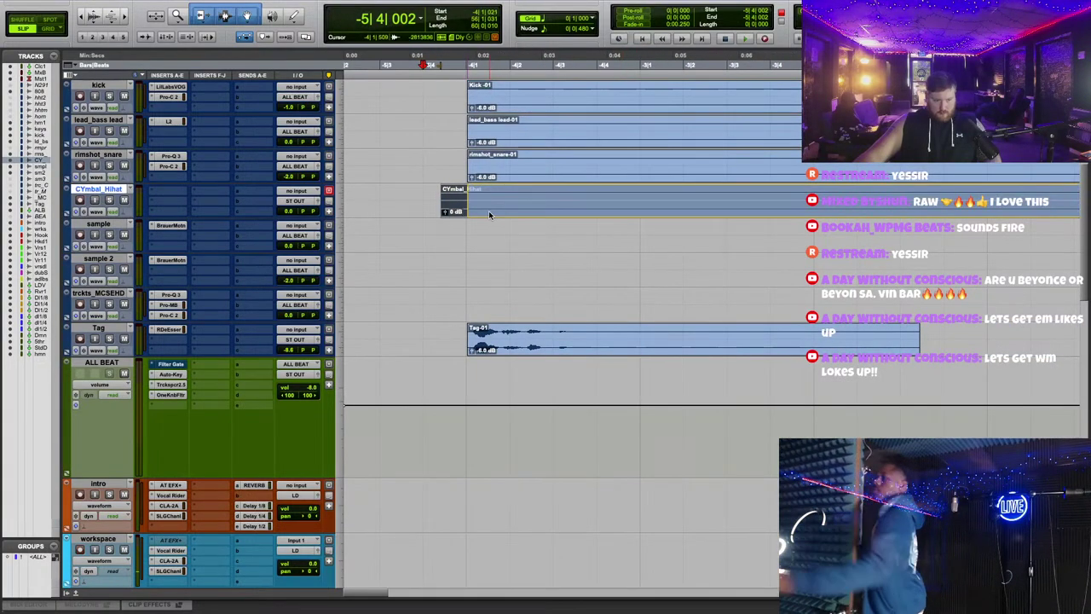
Step: Exit full screen, zoom out to show all clips, and select the CYmbal_Hihat clip
scroll(538, 207, "up", 5)
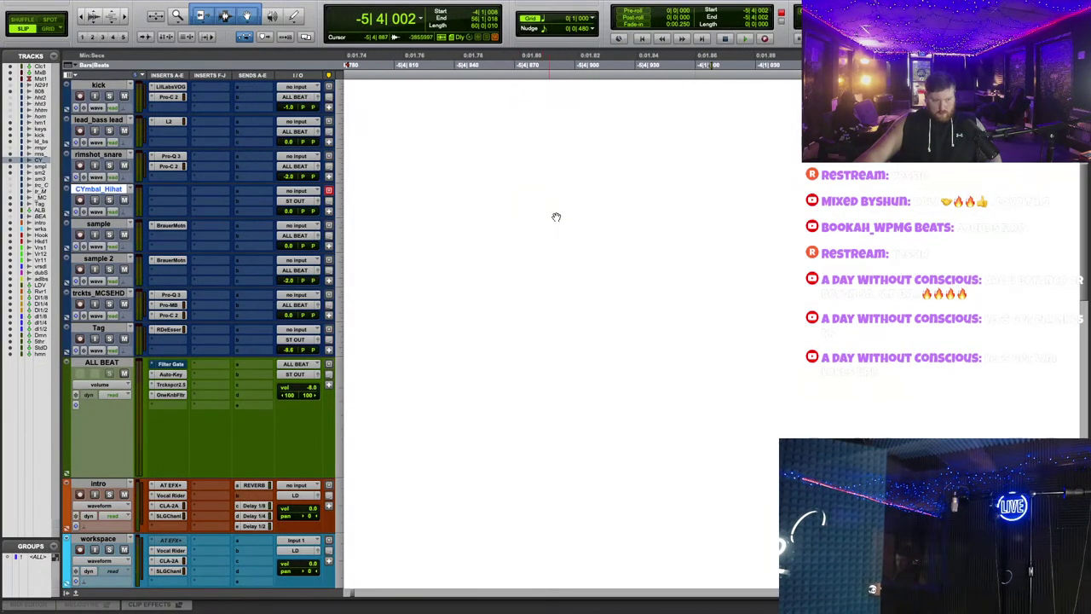
left_click(30, 21)
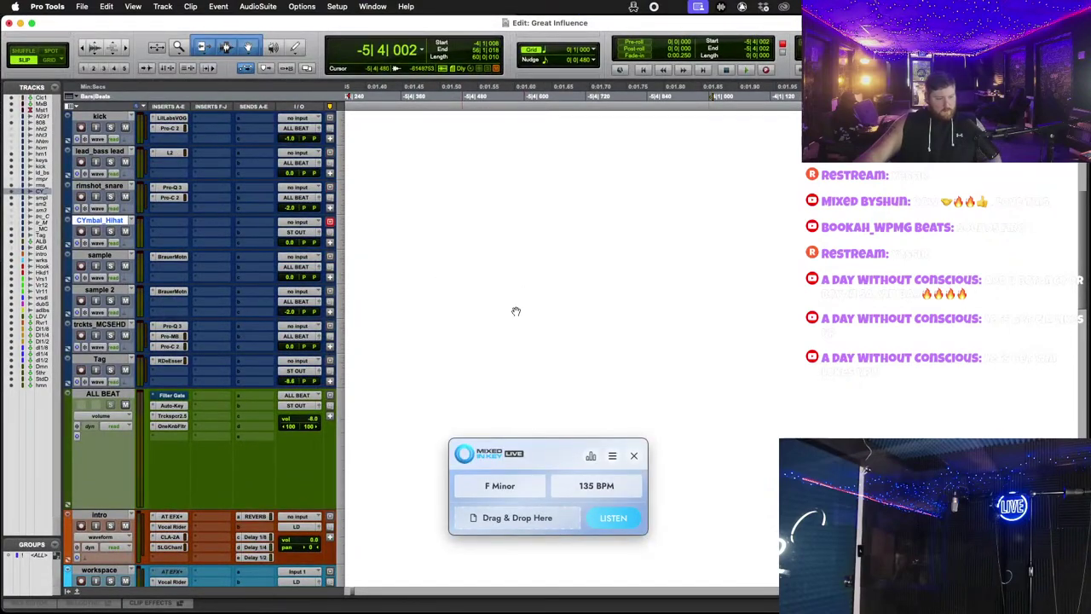
scroll(562, 307, "down", 5)
scroll(481, 244, "up", 1)
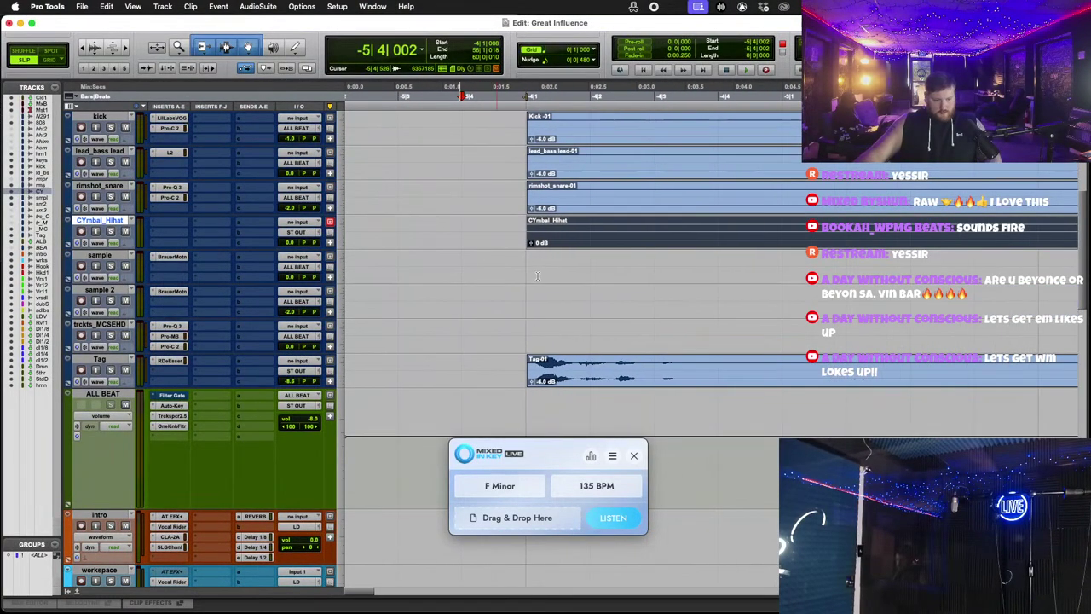
scroll(619, 224, "down", 2)
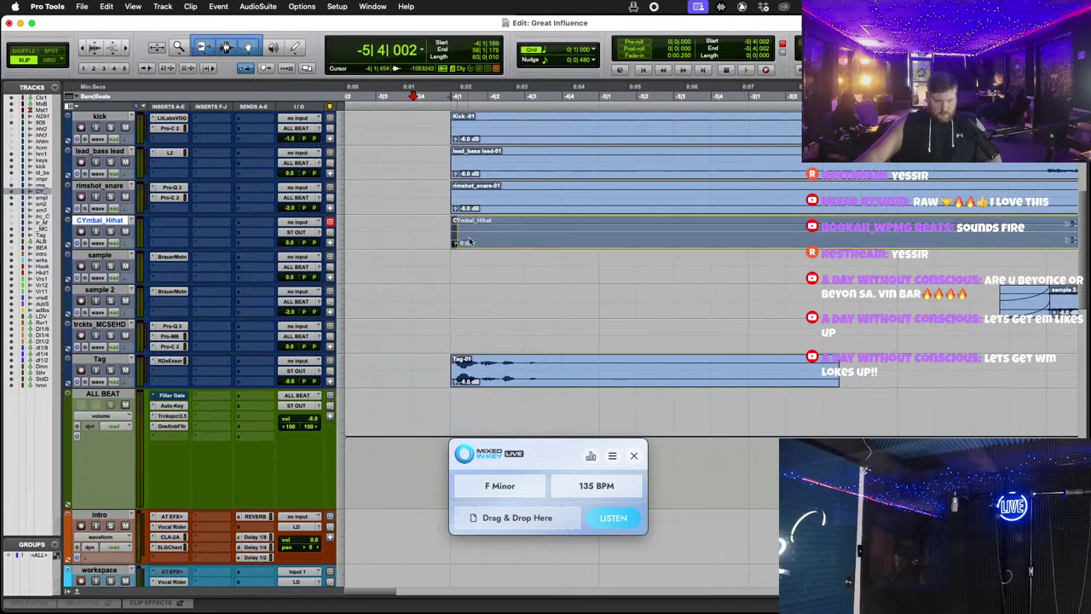
left_click(473, 247)
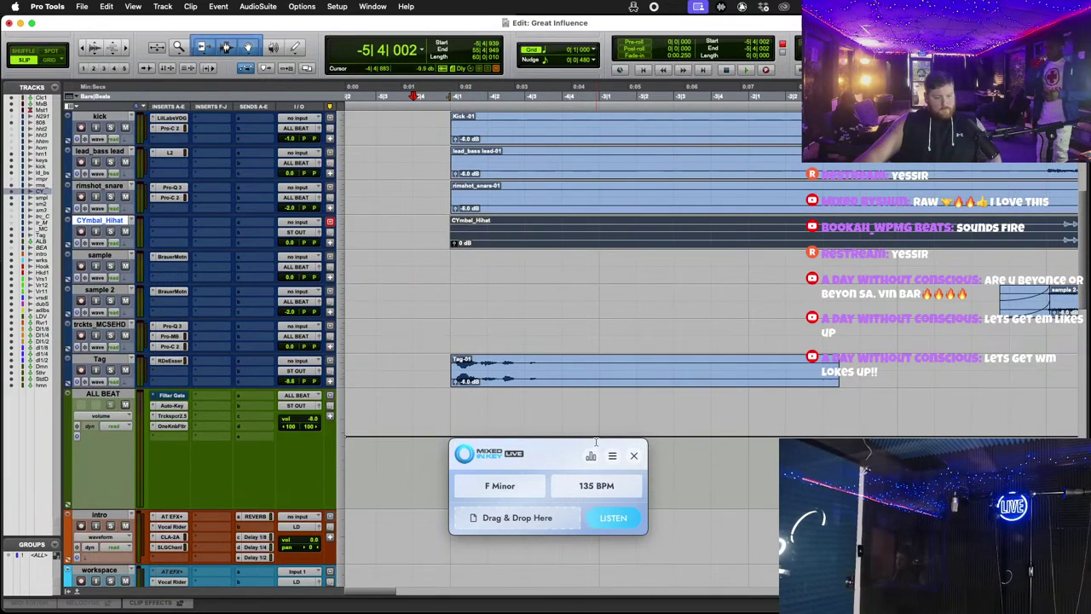
left_click(62, 25)
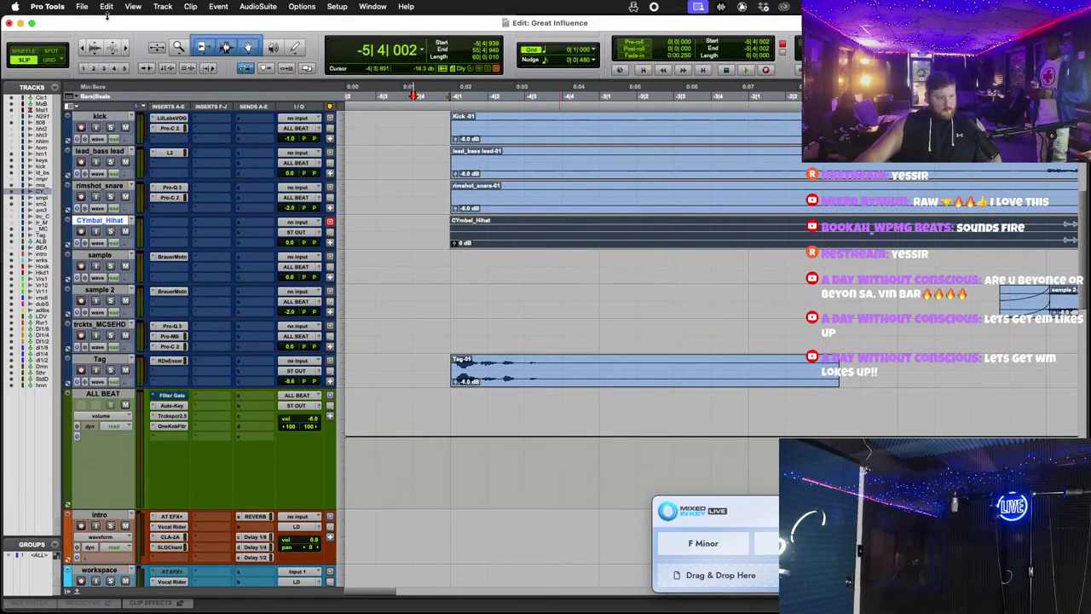
Step: Close the Great Influence session, saving its changes
left_click(82, 6)
left_click(94, 74)
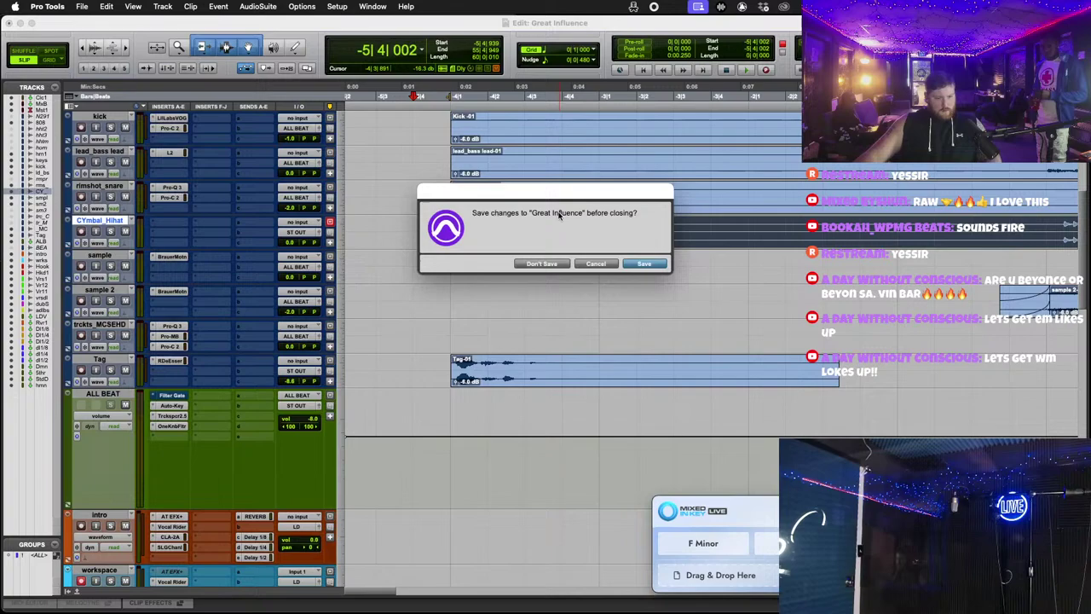
left_click(643, 263)
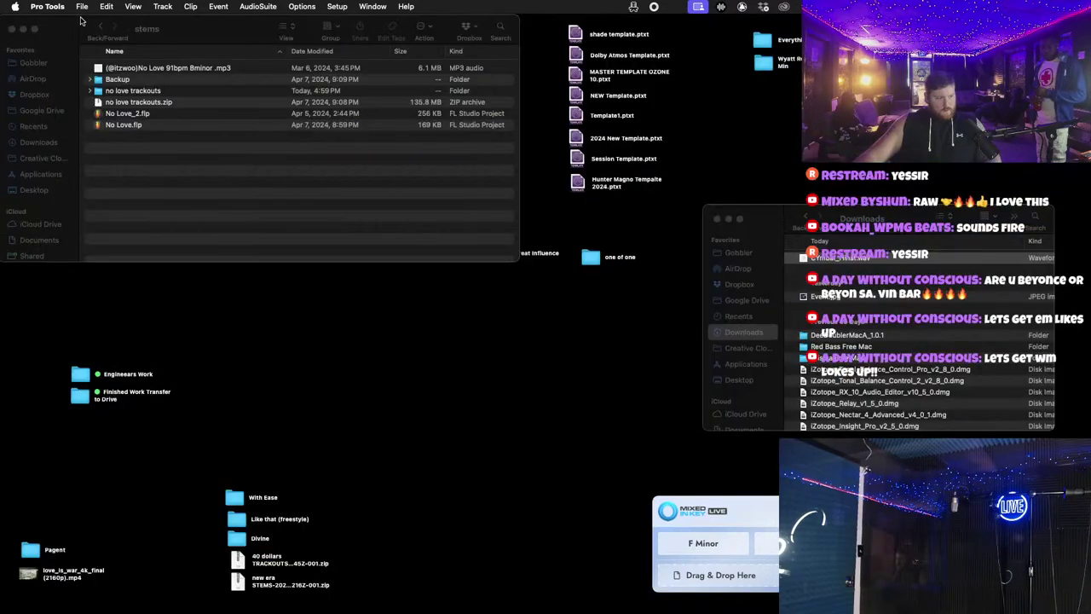
left_click(82, 6)
left_click(142, 75)
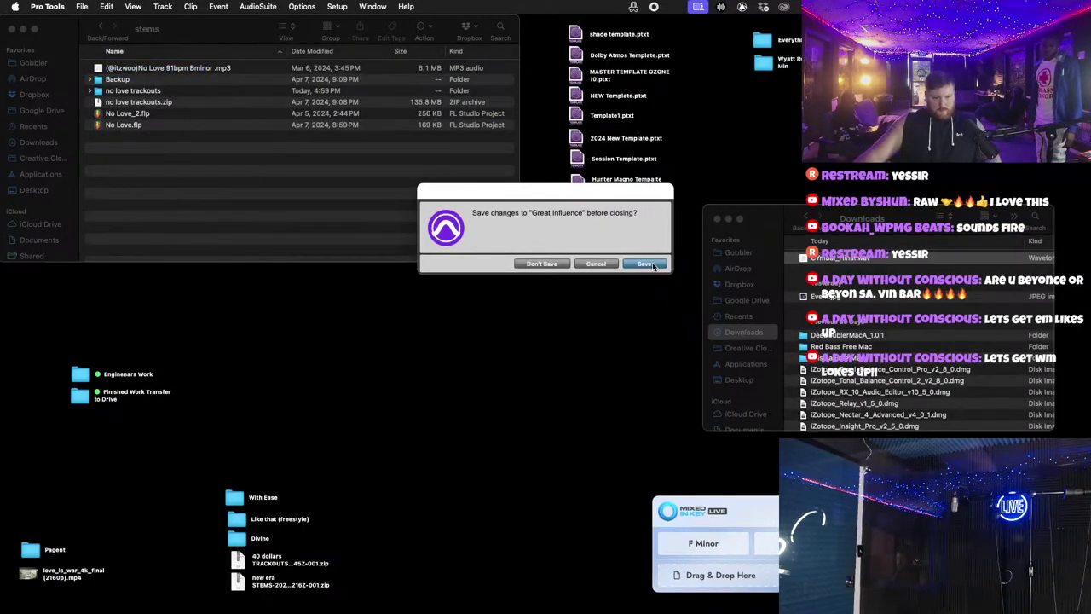
key("Return")
Step: Reopen Great Influence from recent sessions and automatically find and relink its missing audio
left_click(82, 6)
mouse_move(109, 48)
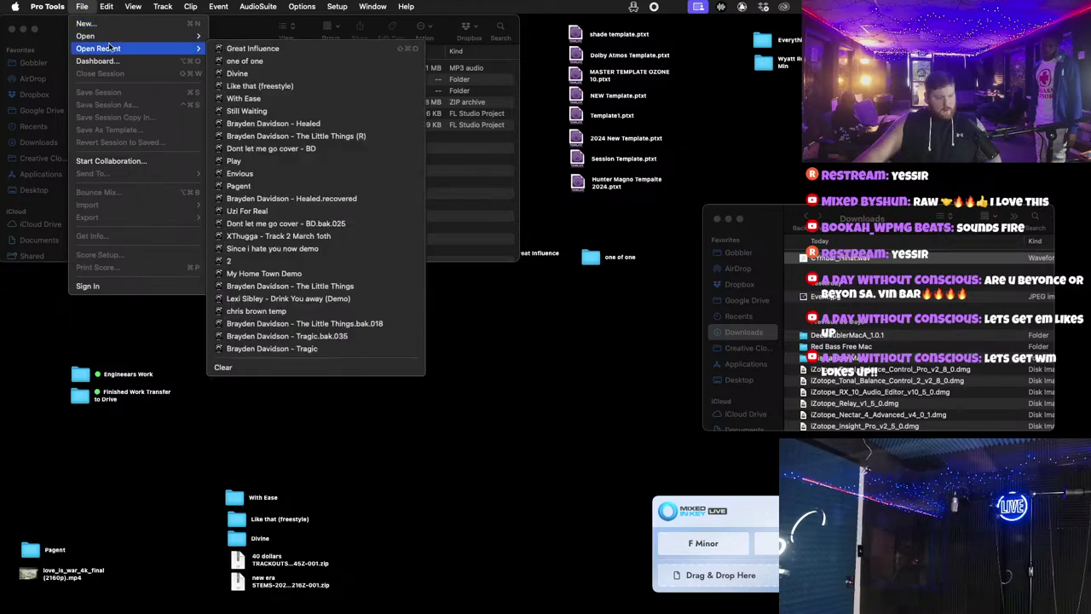
left_click(239, 61)
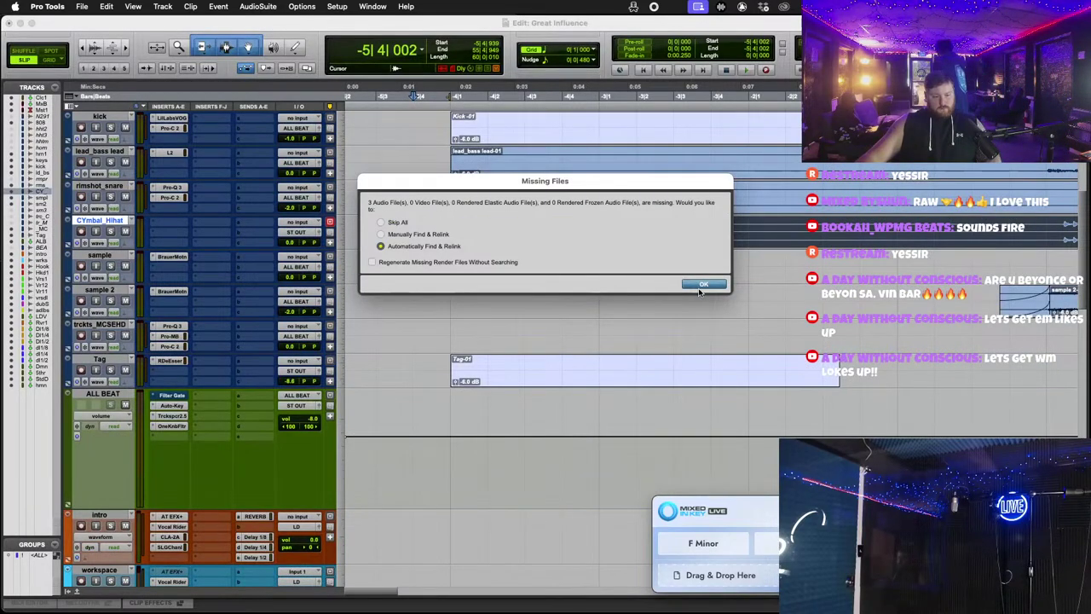
left_click(704, 283)
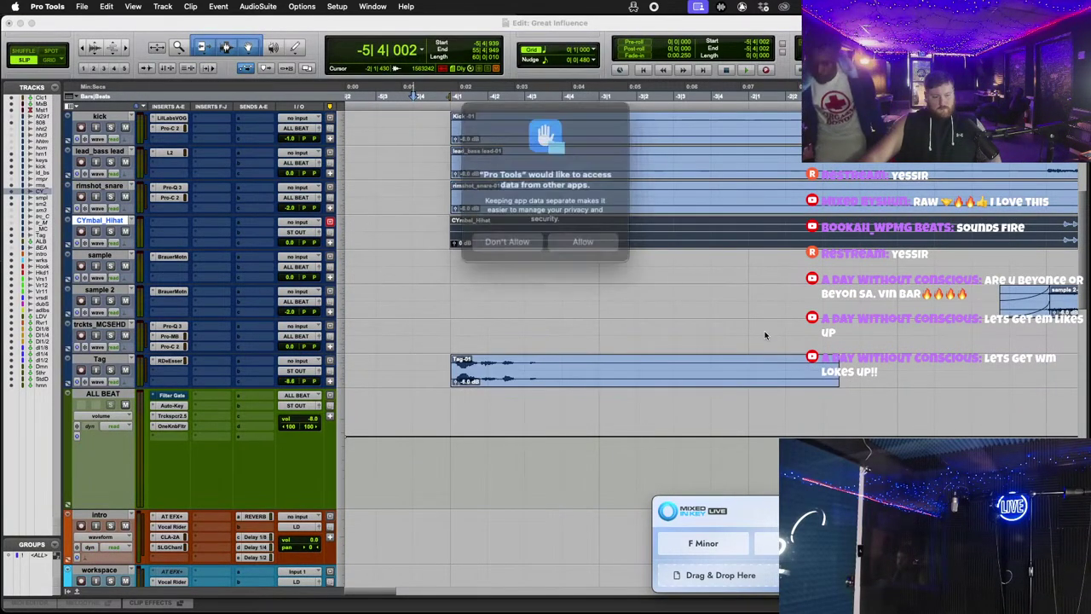
left_click(578, 235)
Step: Start playback of the beat in the reopened session
scroll(628, 314, "up", 4)
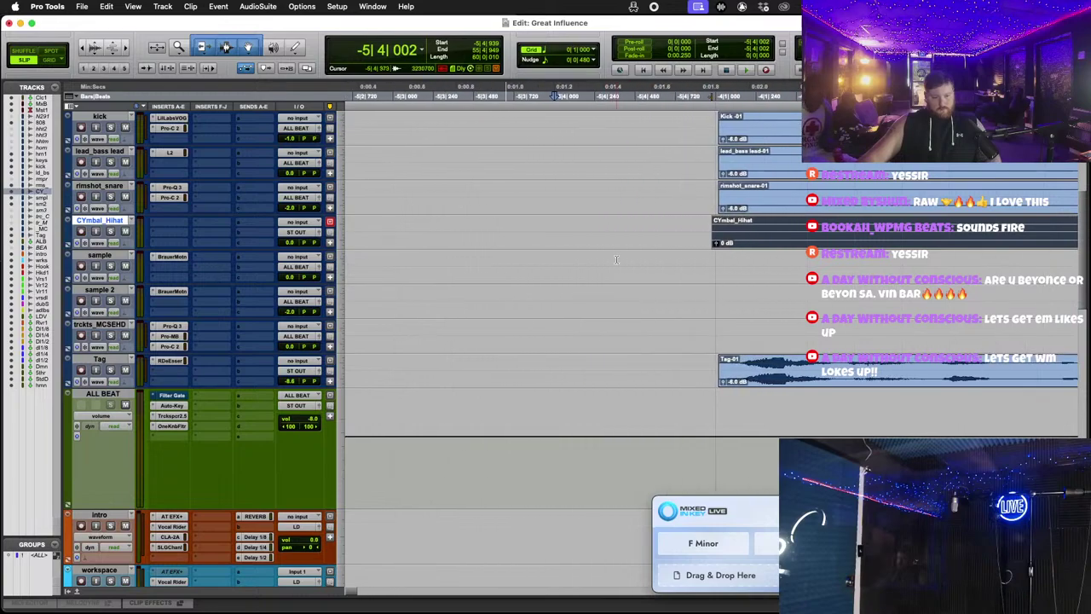
scroll(753, 213, "up", 5)
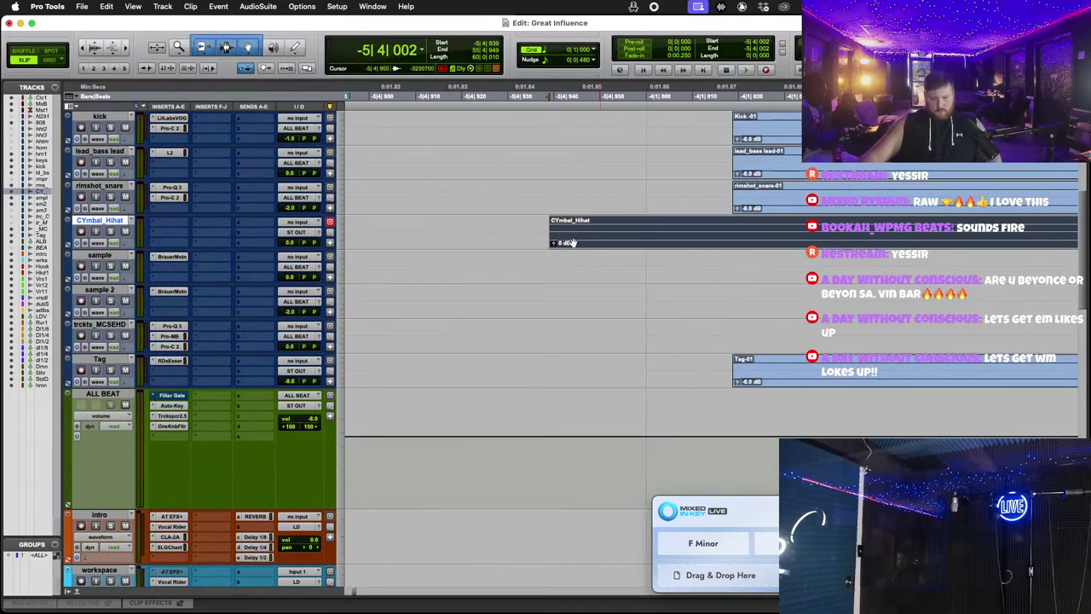
scroll(757, 237, "up", 3)
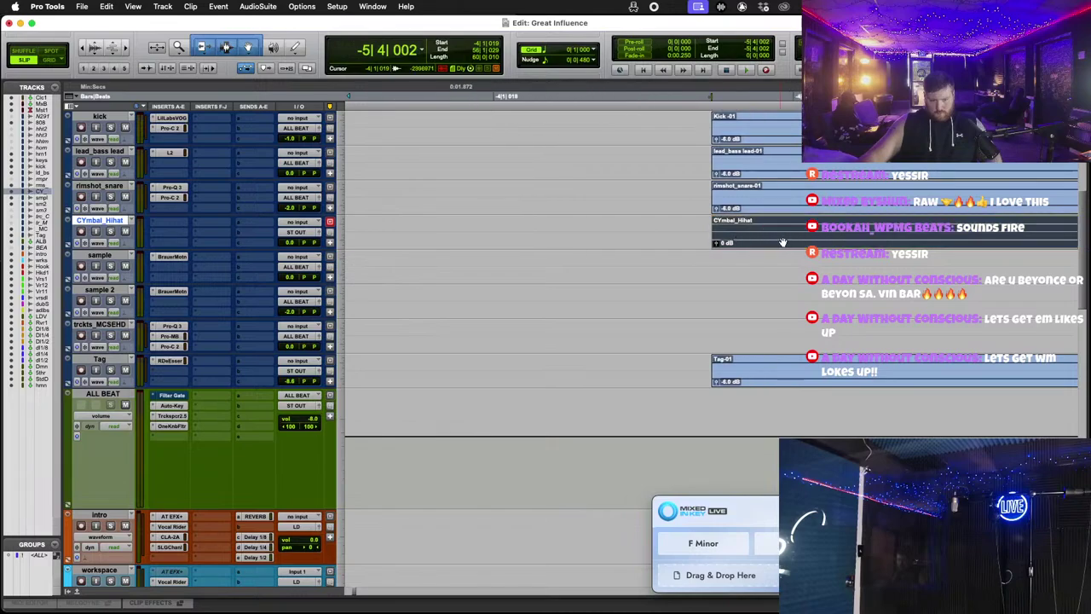
scroll(750, 262, "down", 10)
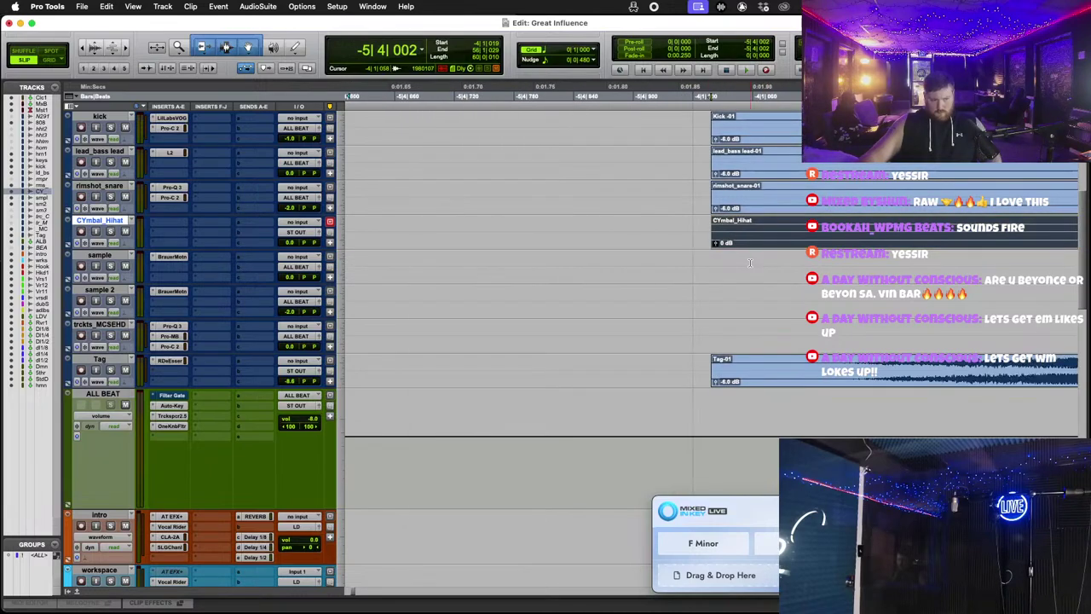
scroll(726, 271, "down", 5)
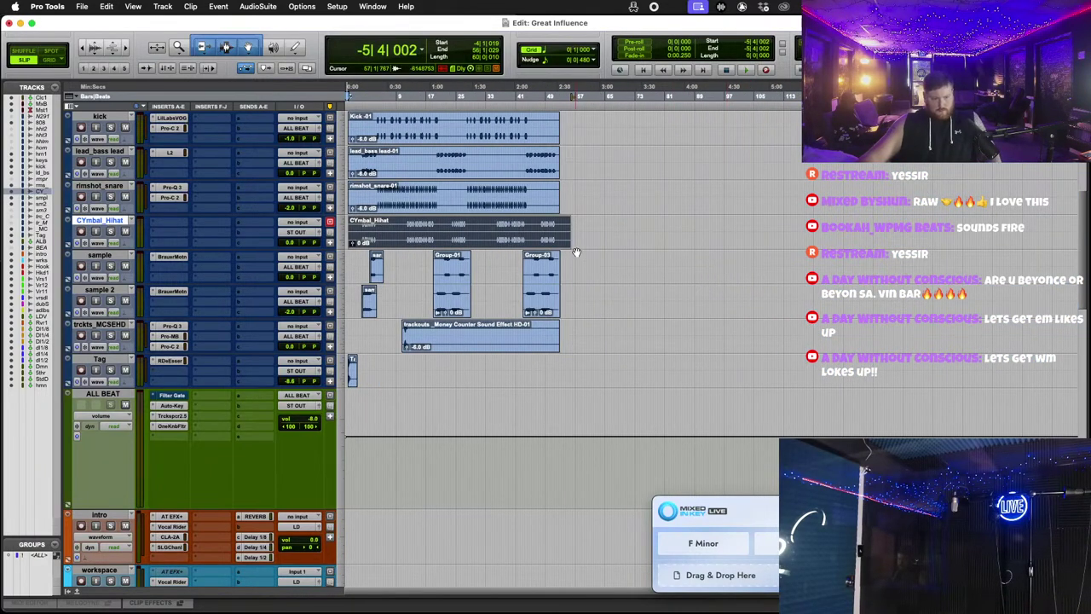
scroll(609, 247, "up", 5)
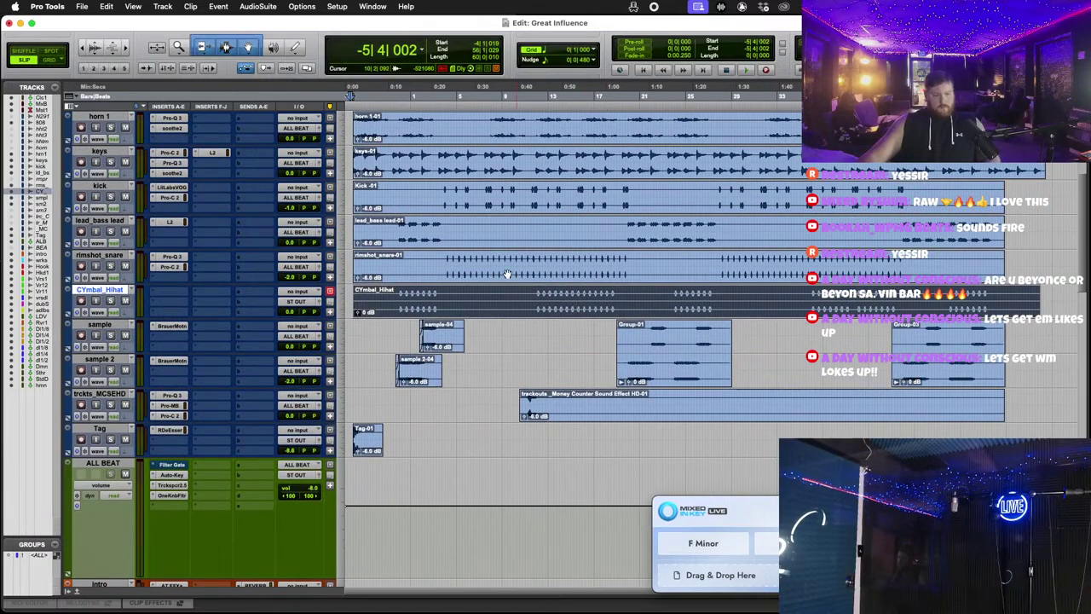
scroll(608, 249, "down", 4)
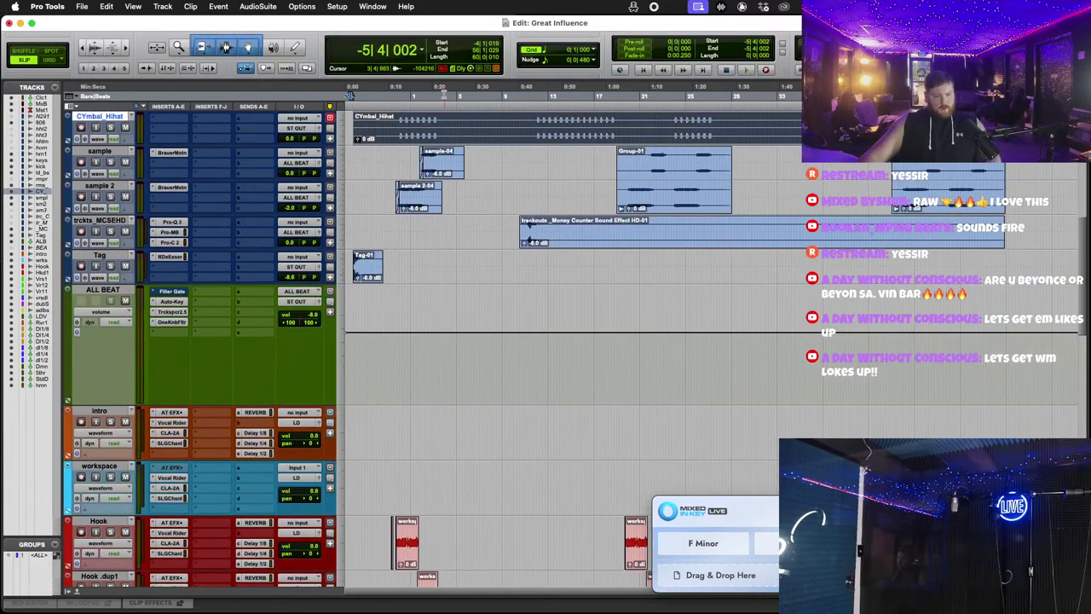
left_click(745, 70)
Step: Return to full screen and lower the CYmbal_Hihat volume from -8.6 to -10.6 dB
scroll(154, 478, "down", 10)
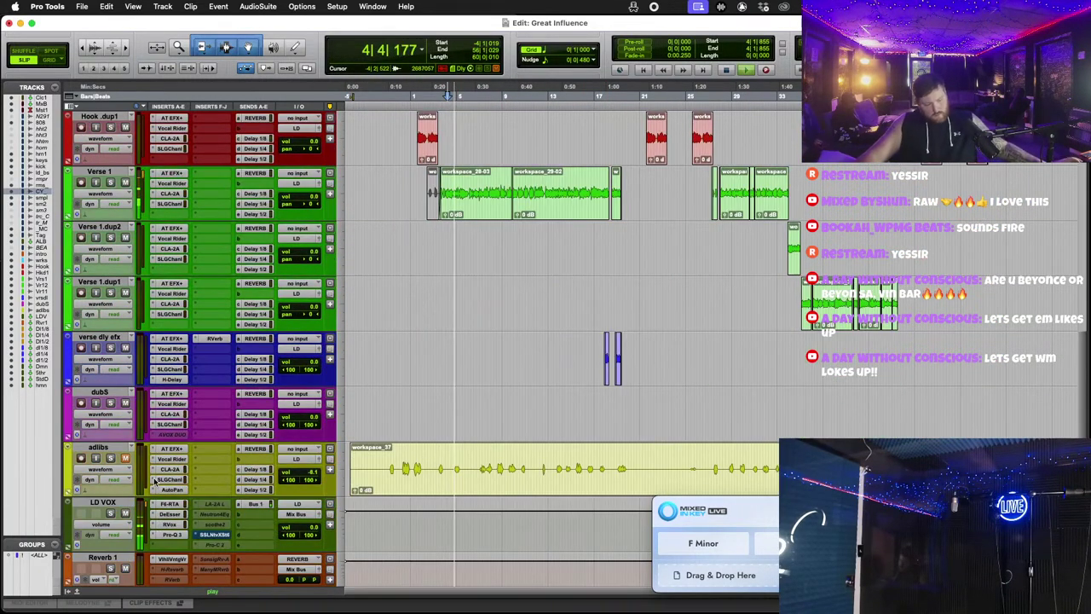
scroll(587, 475, "up", 3)
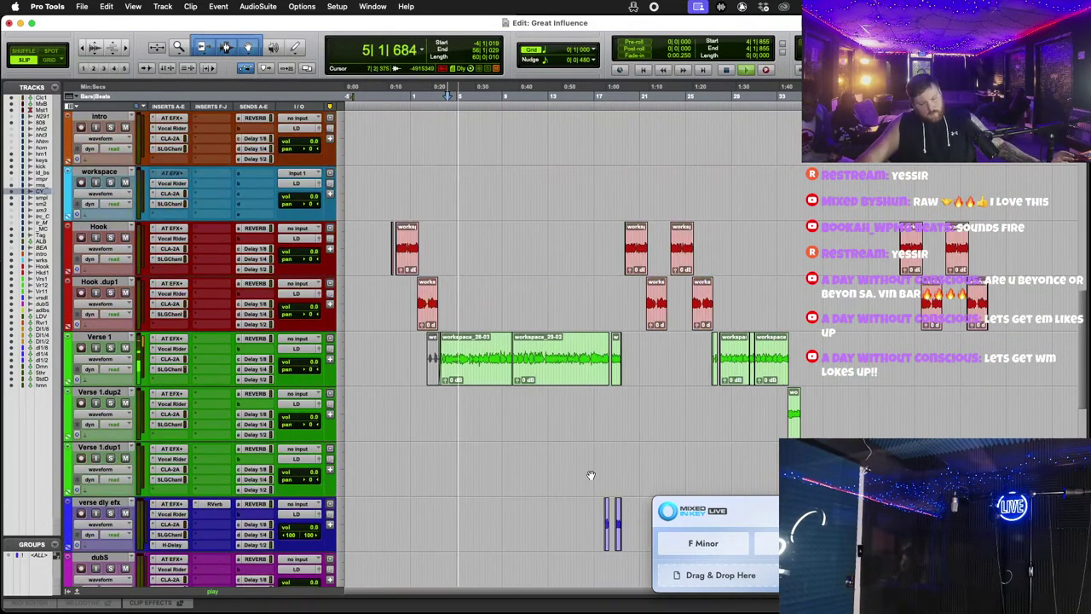
left_click(33, 23)
scroll(671, 402, "up", 12)
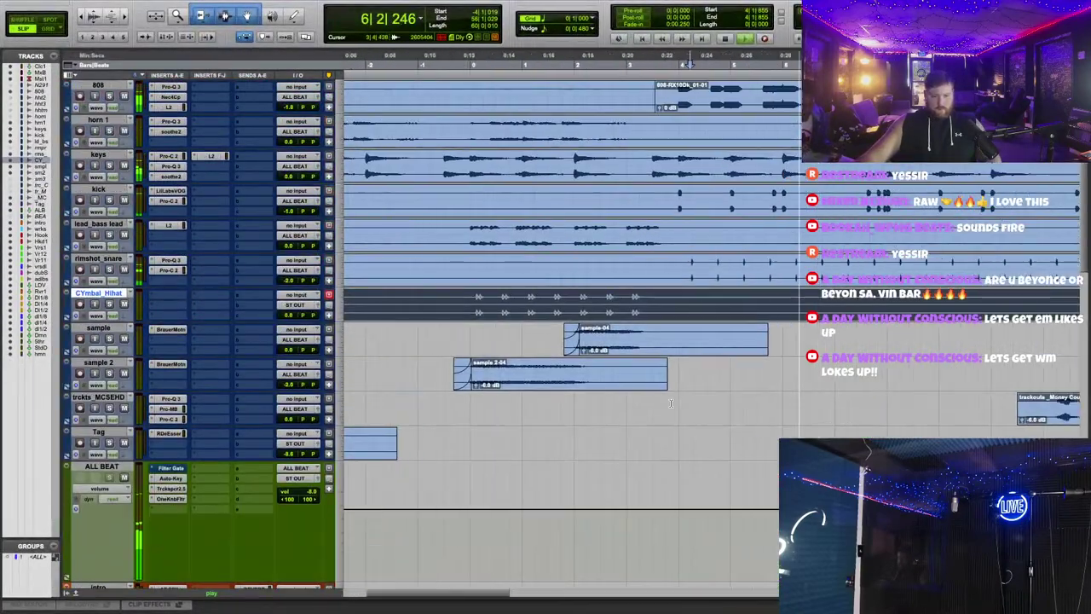
scroll(671, 403, "up", 4)
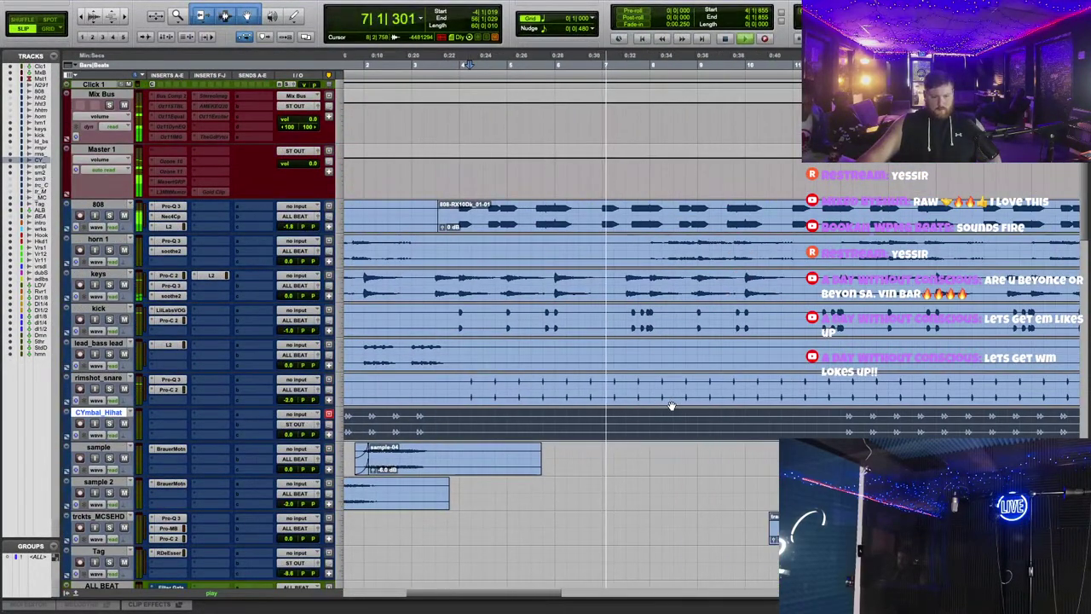
scroll(661, 399, "down", 1)
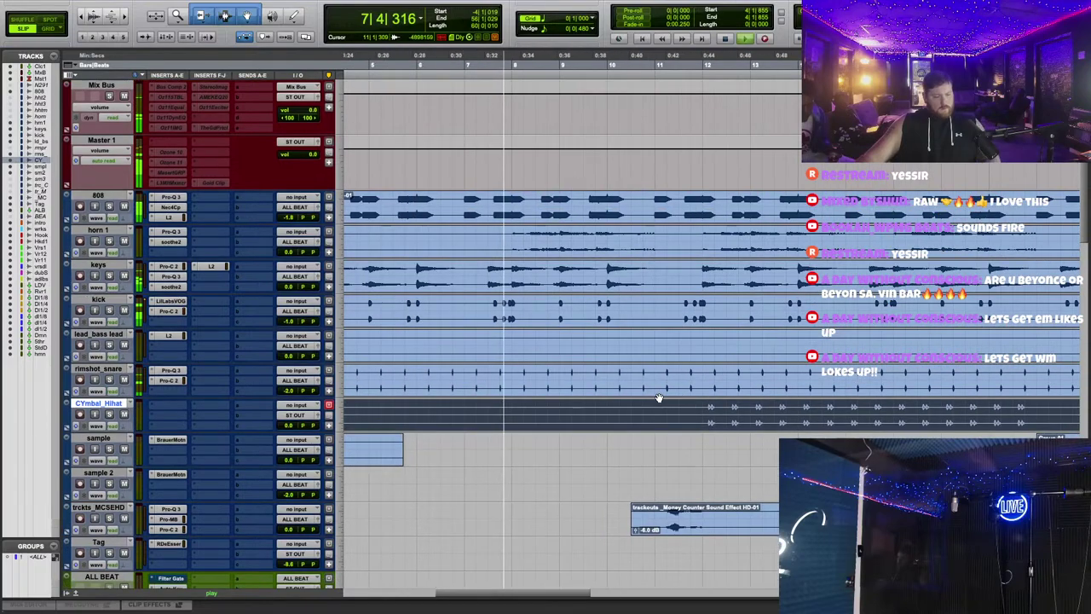
scroll(658, 399, "down", 3)
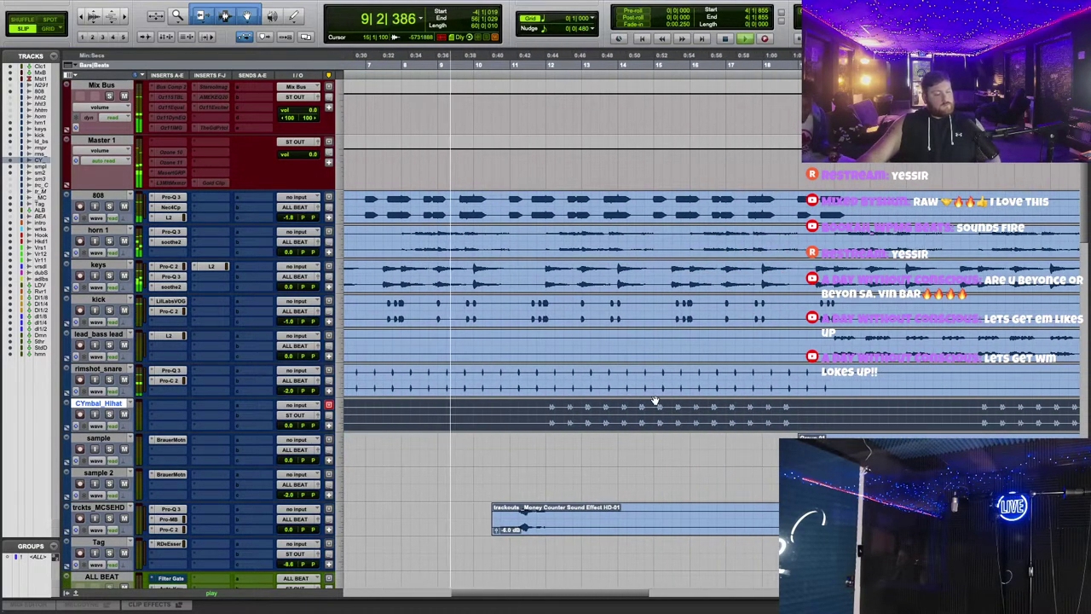
scroll(655, 400, "down", 4)
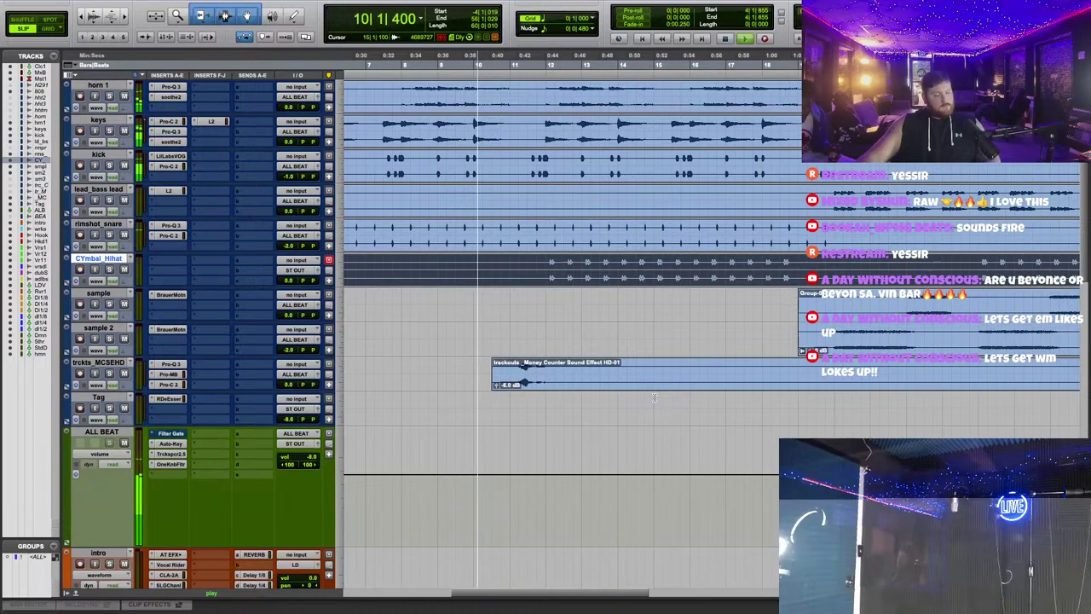
scroll(655, 397, "left", 3)
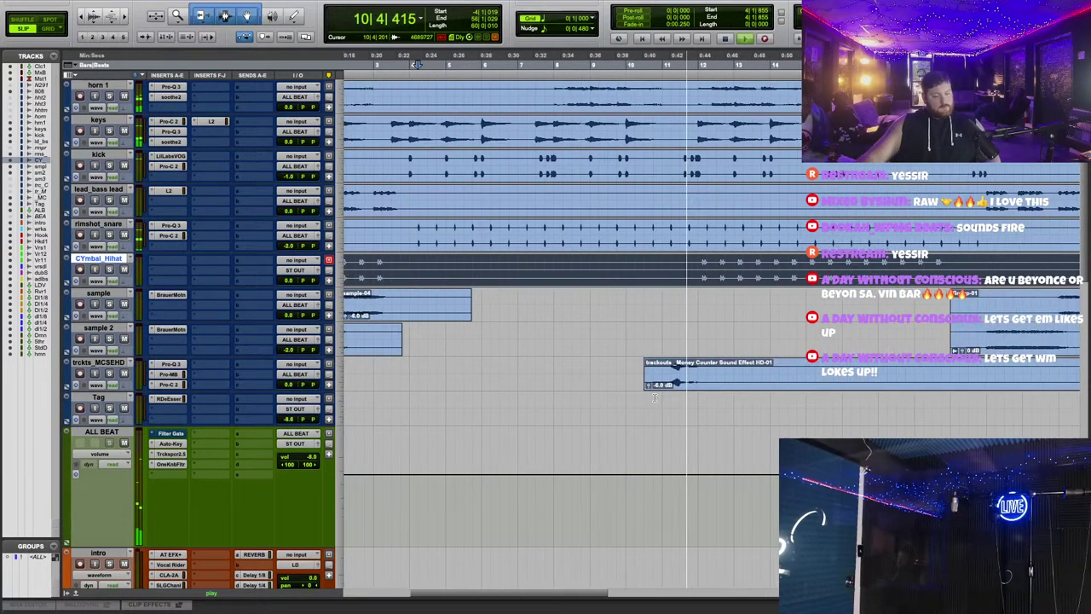
scroll(654, 397, "up", 4)
scroll(721, 397, "up", 3)
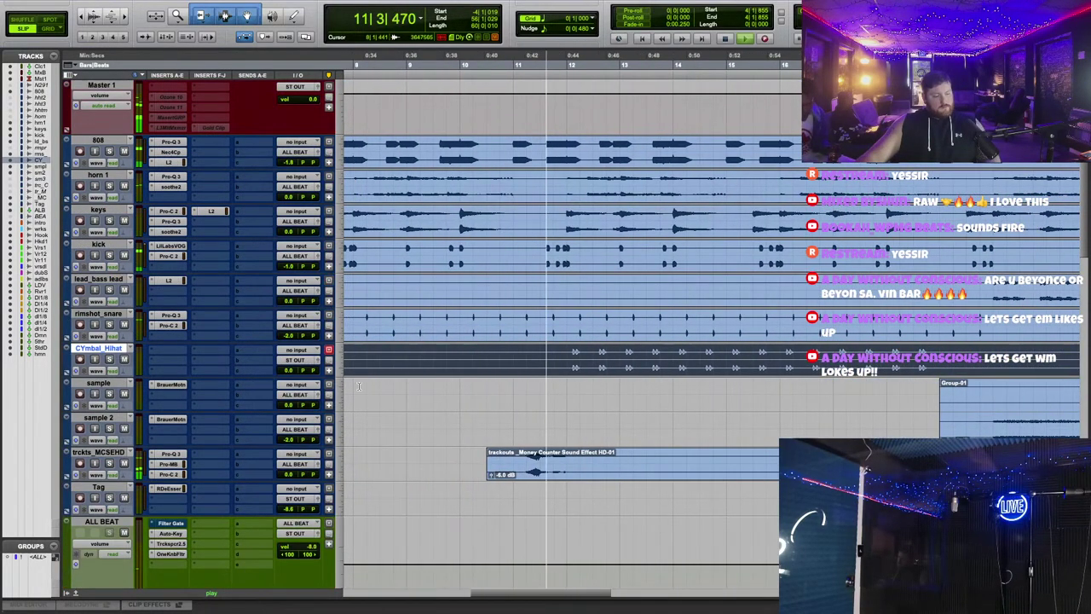
scroll(349, 385, "right", 2)
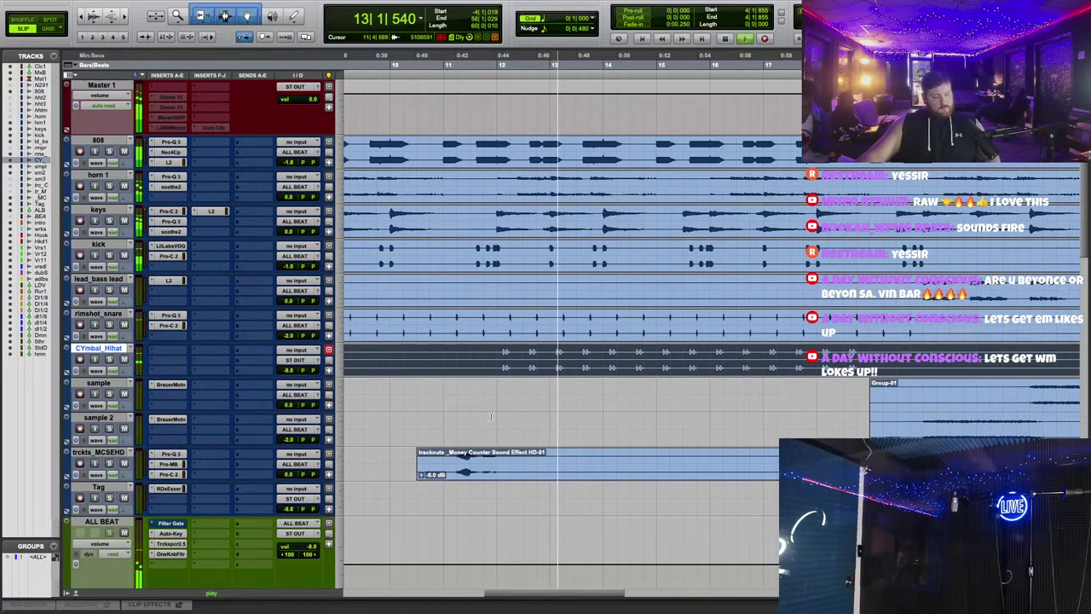
left_click_drag(294, 370, 288, 375)
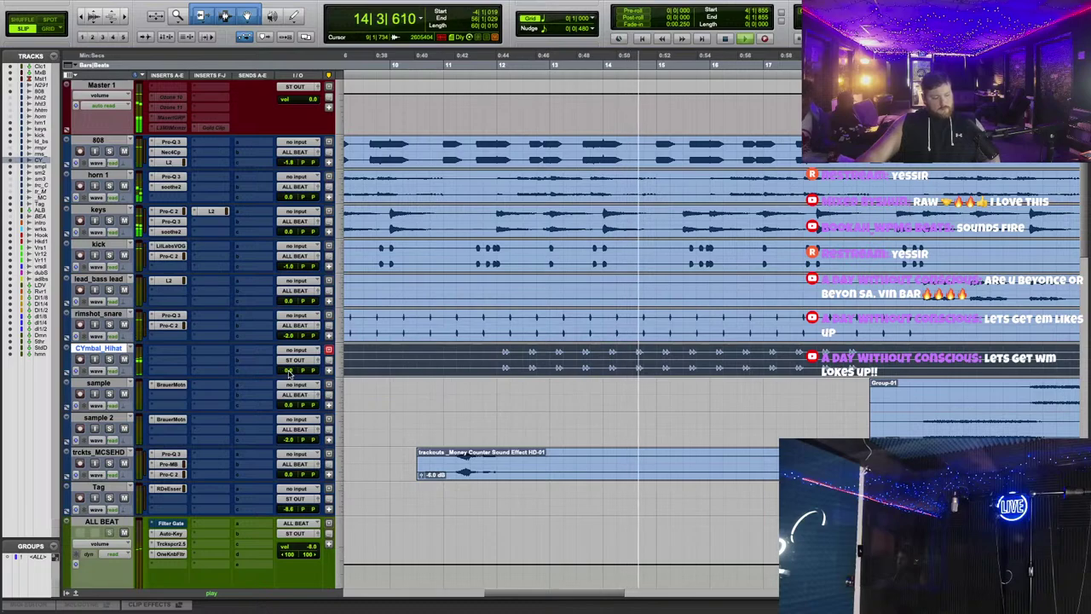
Step: Route CYmbal_Hihat's output to ALL BEAT, set its volume to -1.3 dB, then stop playback
left_click(295, 360)
mouse_move(307, 370)
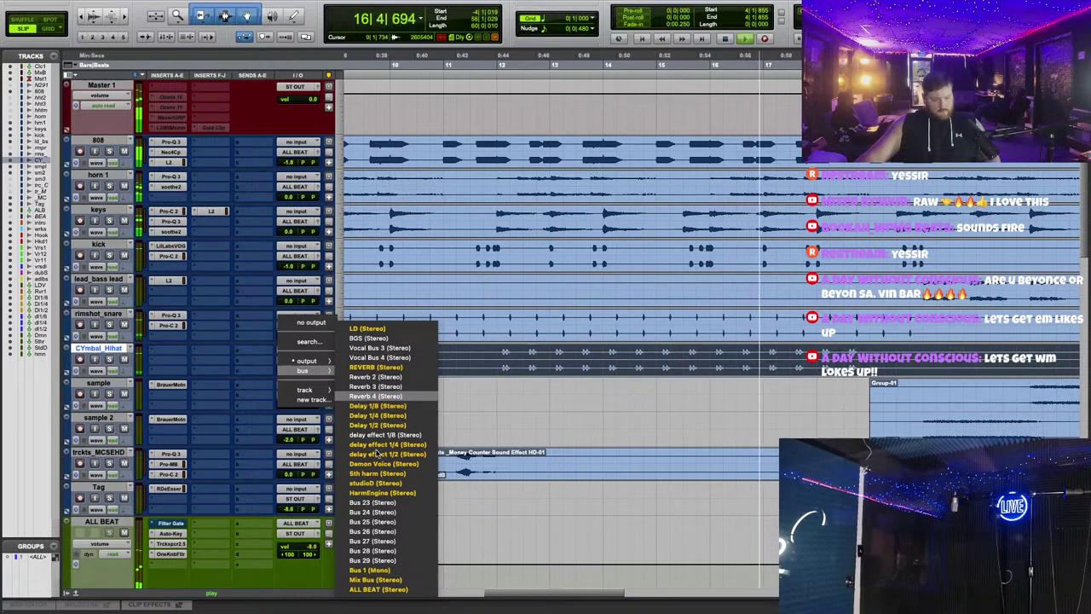
left_click(378, 589)
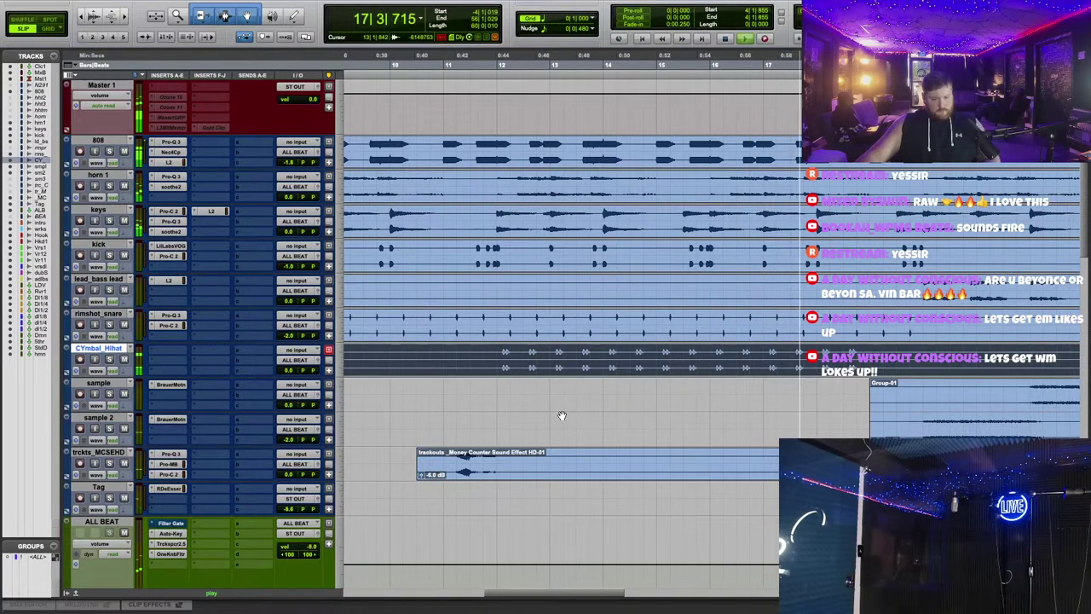
left_click(289, 372)
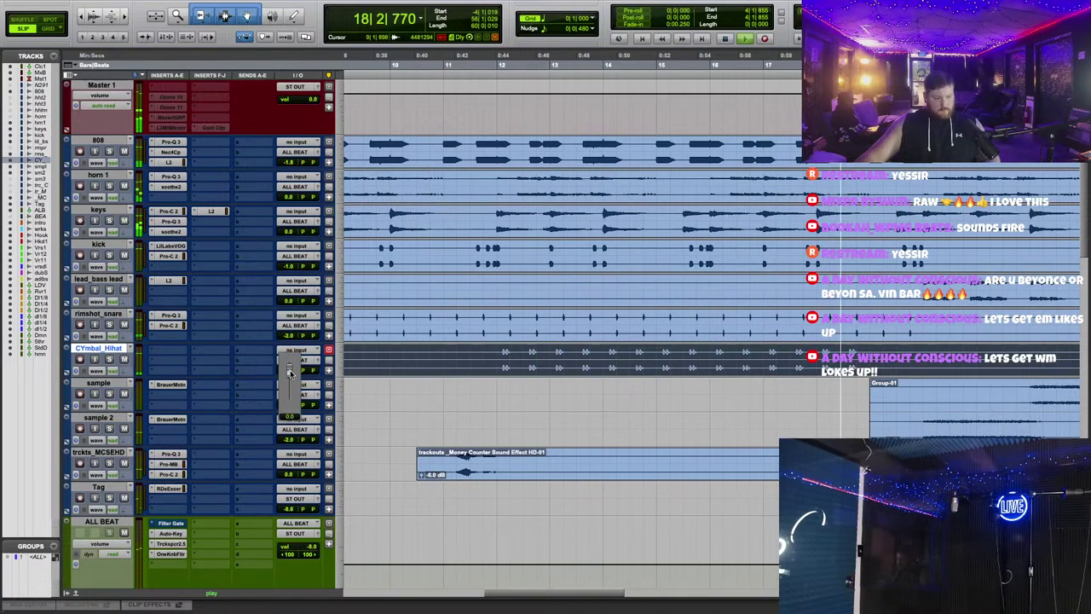
left_click_drag(290, 371, 294, 373)
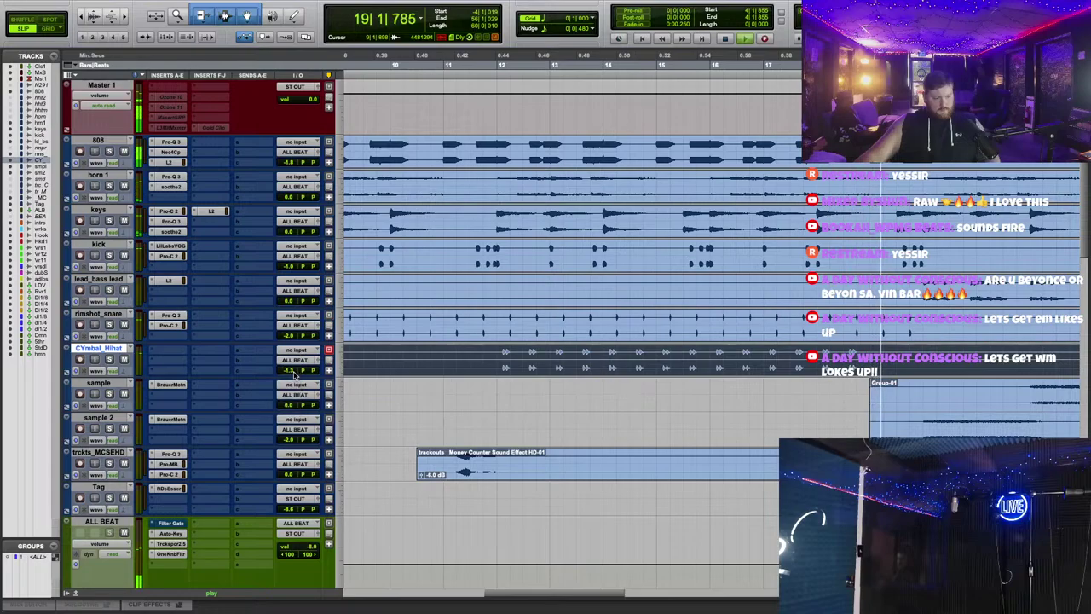
key("space")
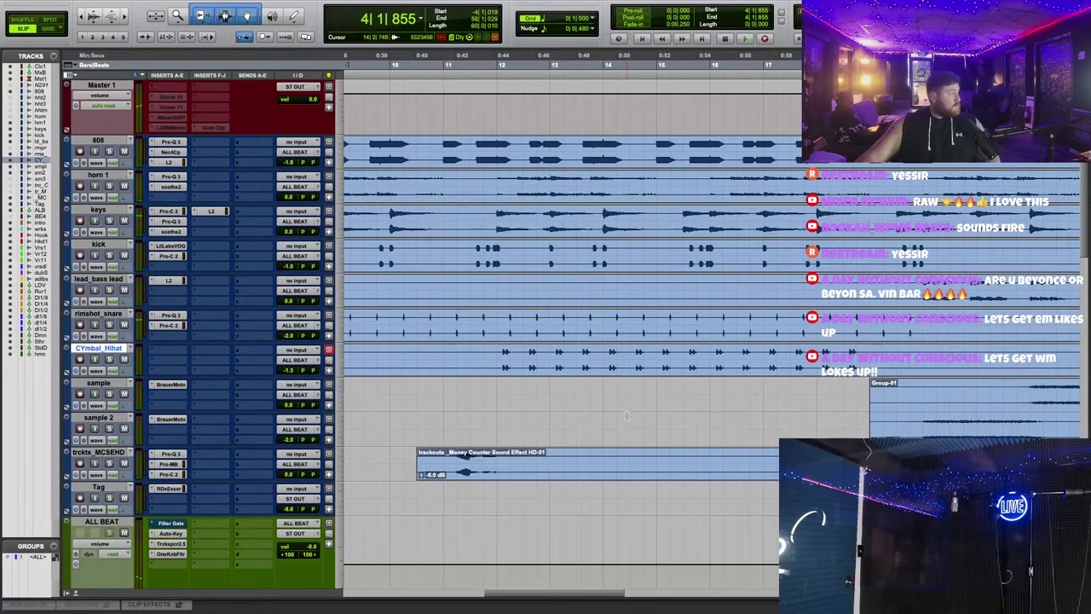
Step: Zoom in on the clip starts and play the beat from around bar 1|4
scroll(622, 418, "left", 10)
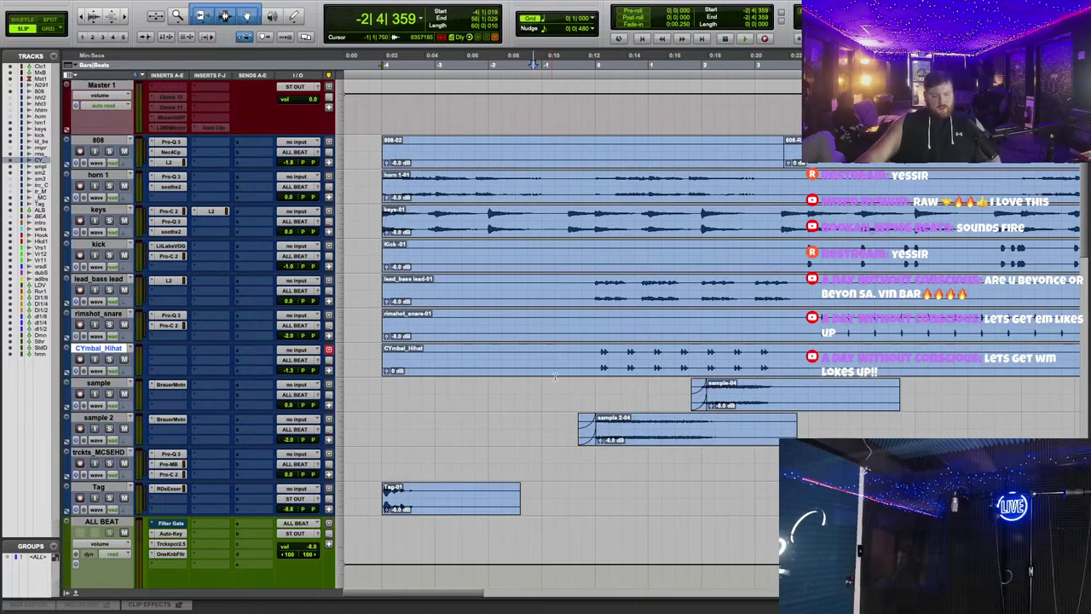
key("ctrl+]")
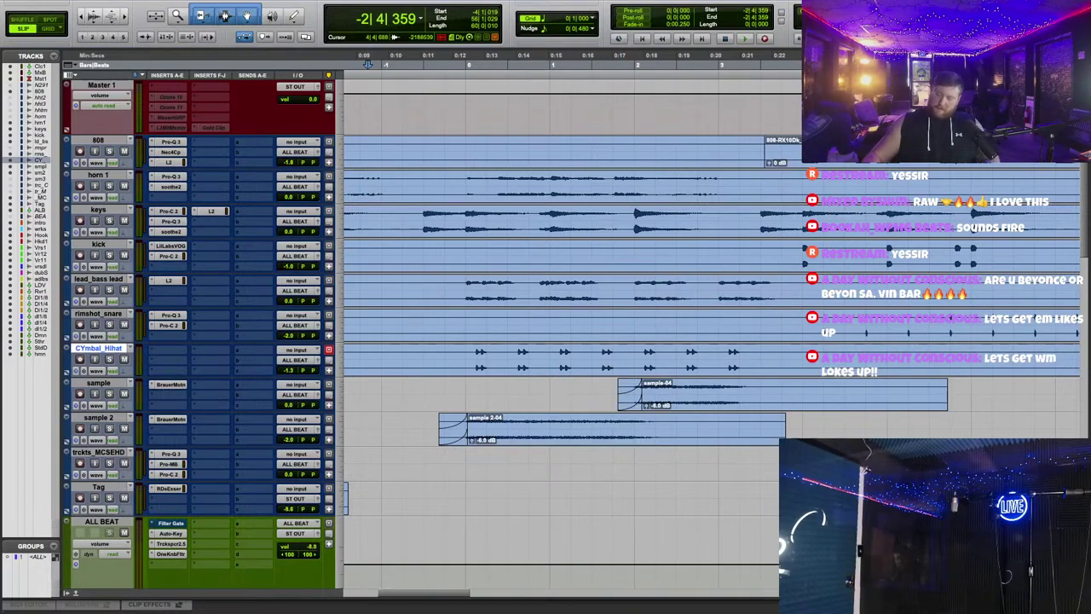
key("ctrl+[")
key("ctrl+[")
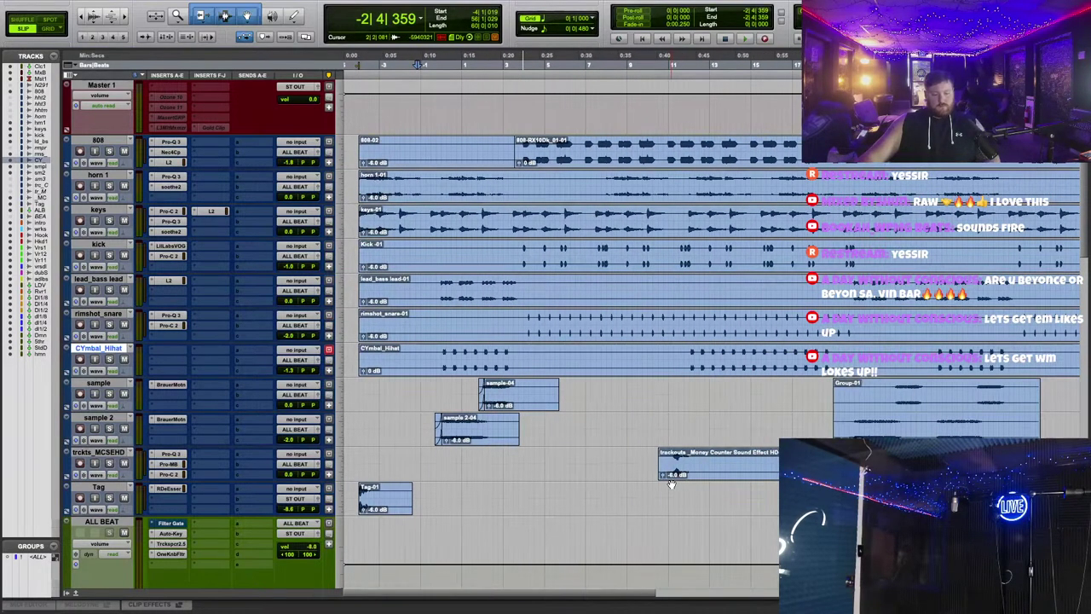
scroll(689, 468, "right", 2)
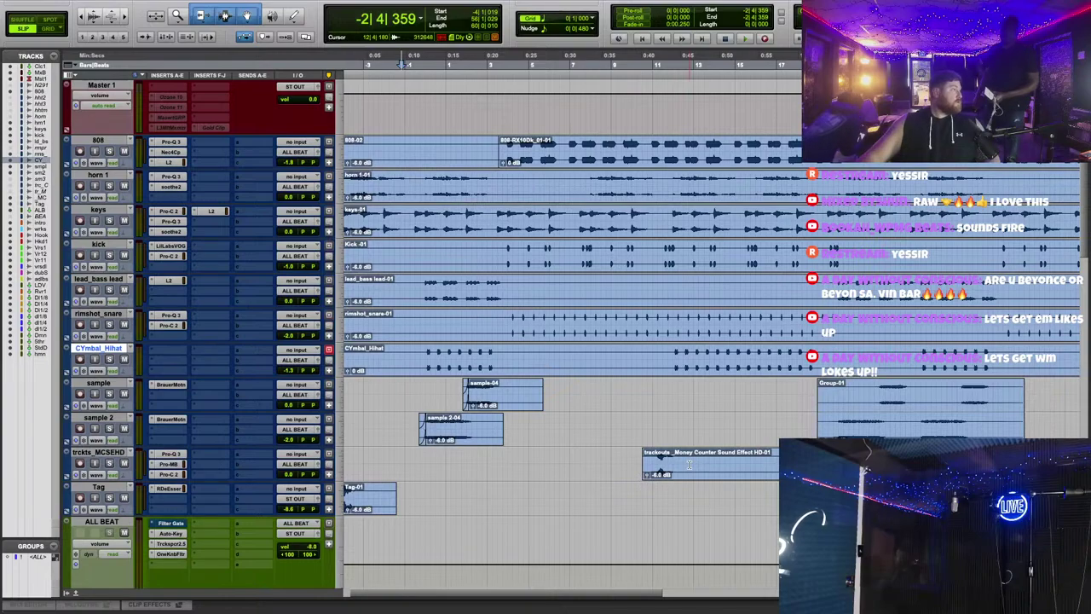
scroll(624, 435, "left", 2)
key("ctrl+]")
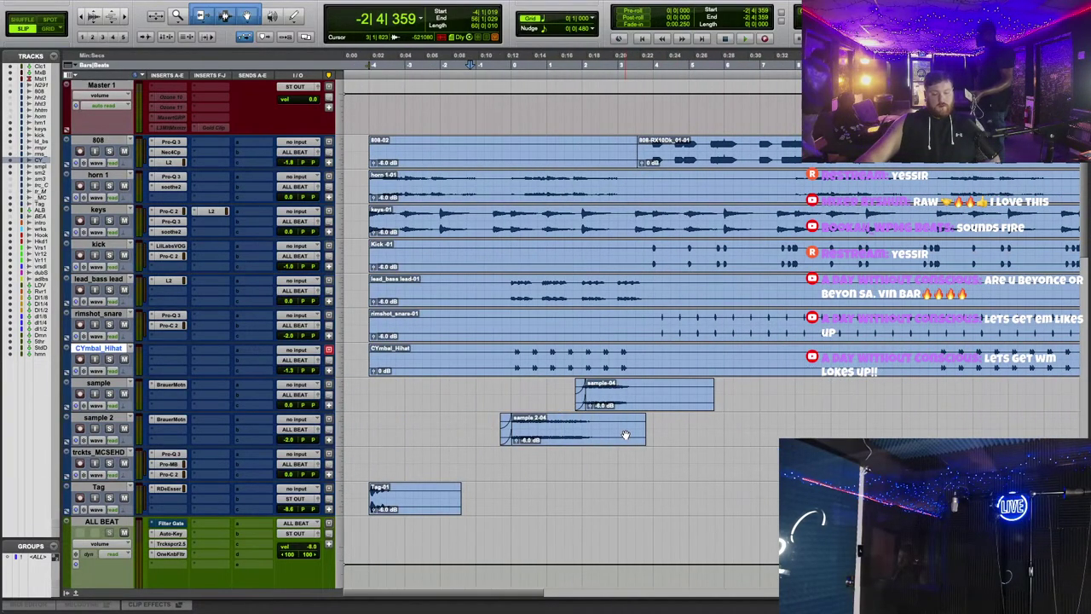
key("ctrl+]")
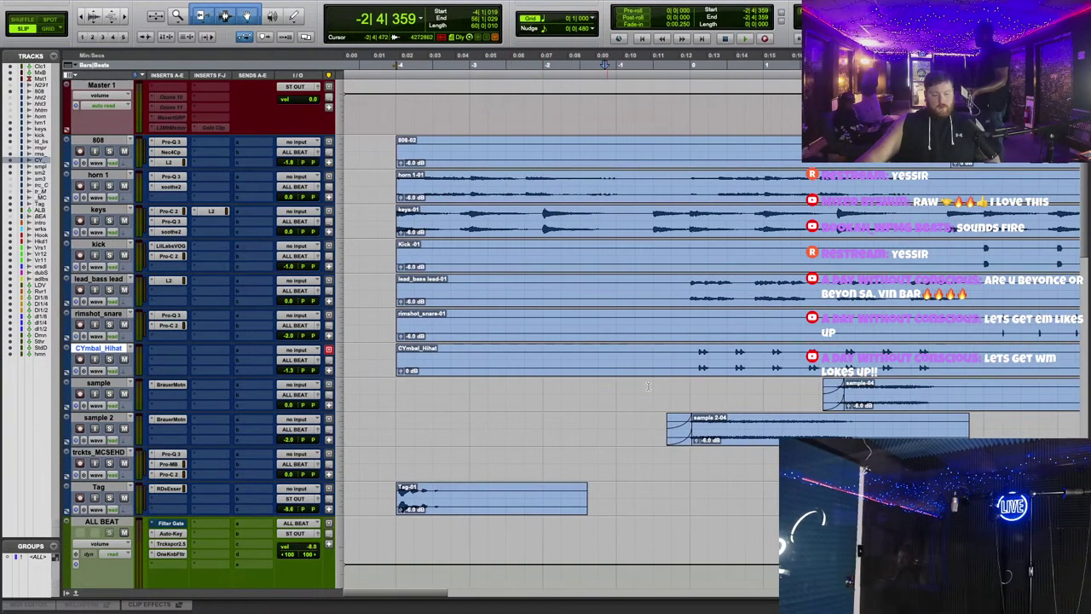
scroll(508, 64, "right", 4)
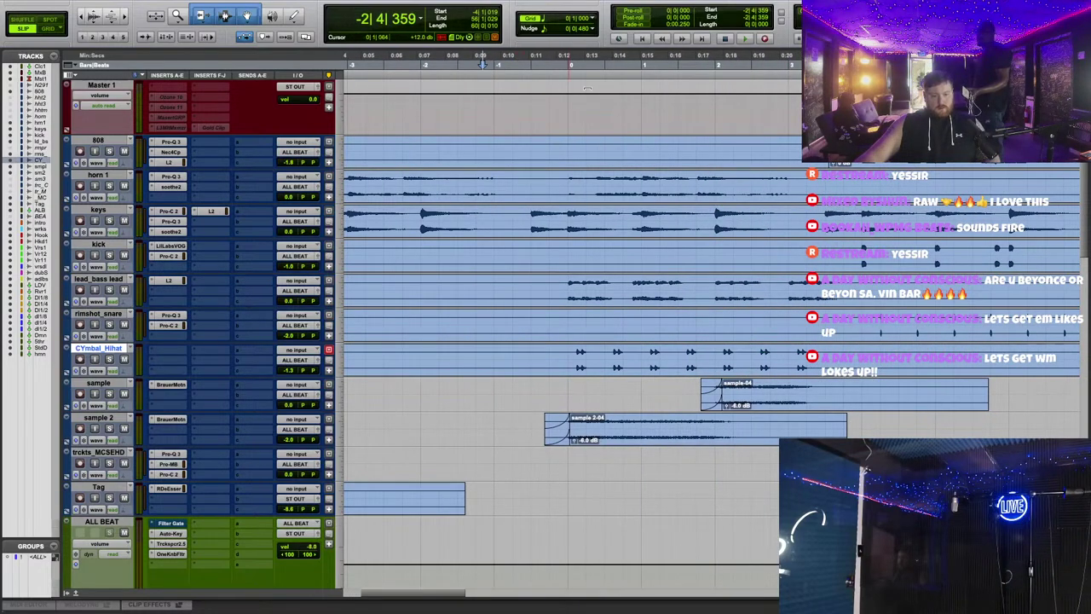
scroll(586, 87, "right", 3)
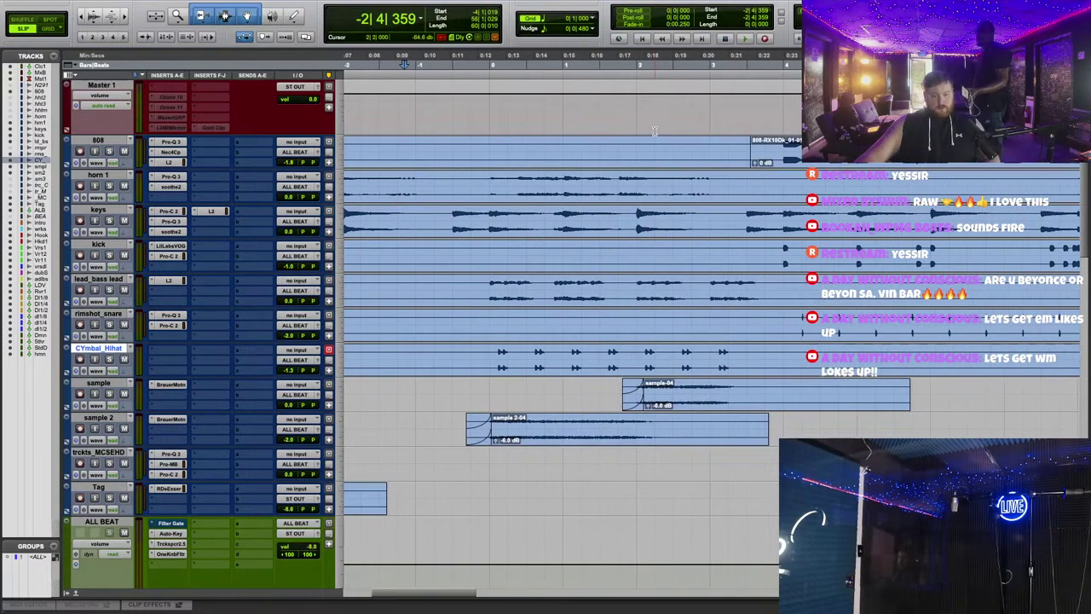
left_click(632, 63)
key("space")
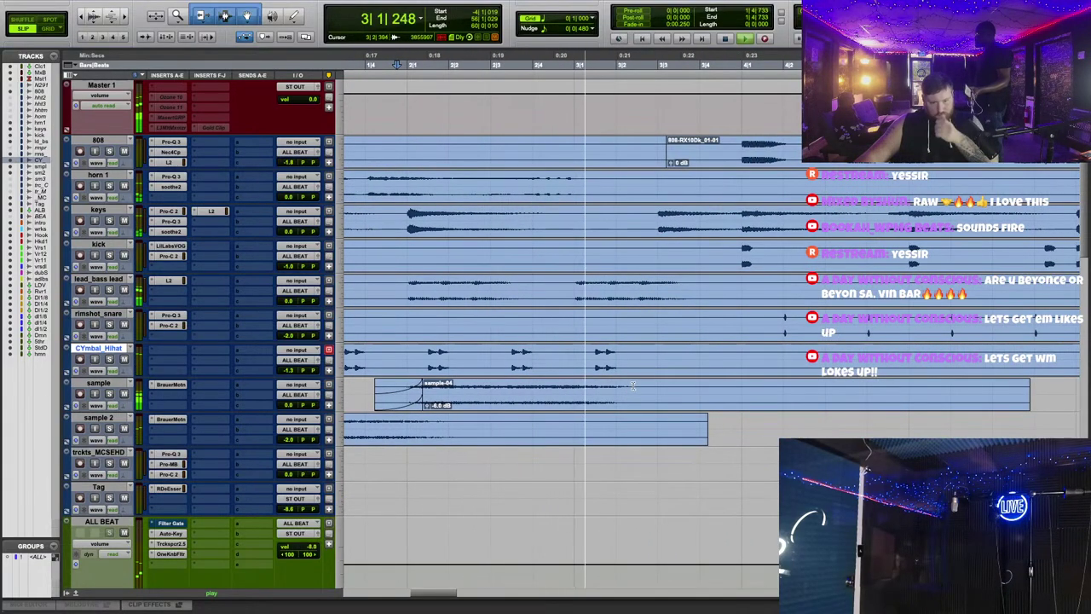
Step: Drag the CYmbal_Hihat clip later so it enters after the beat, and play it back
scroll(642, 350, "left", 20)
scroll(643, 324, "down", 2)
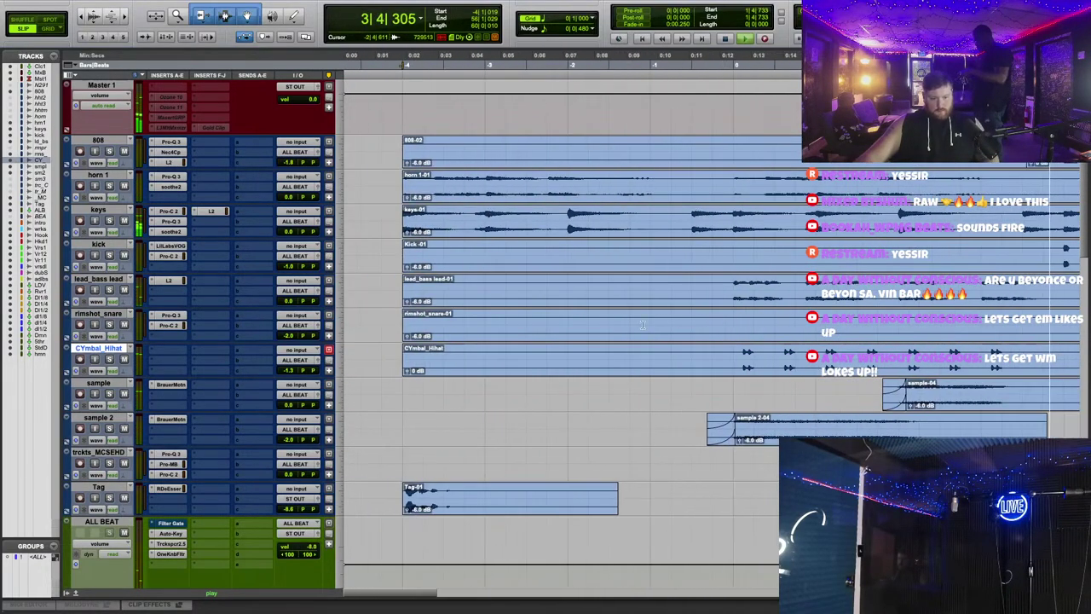
left_click_drag(407, 366, 496, 363)
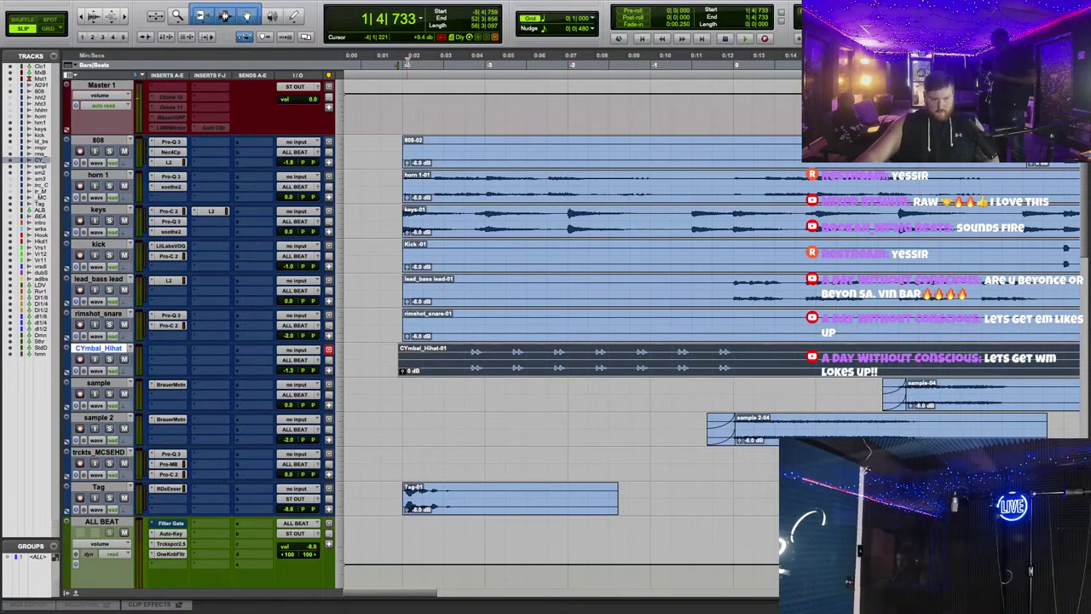
key("space")
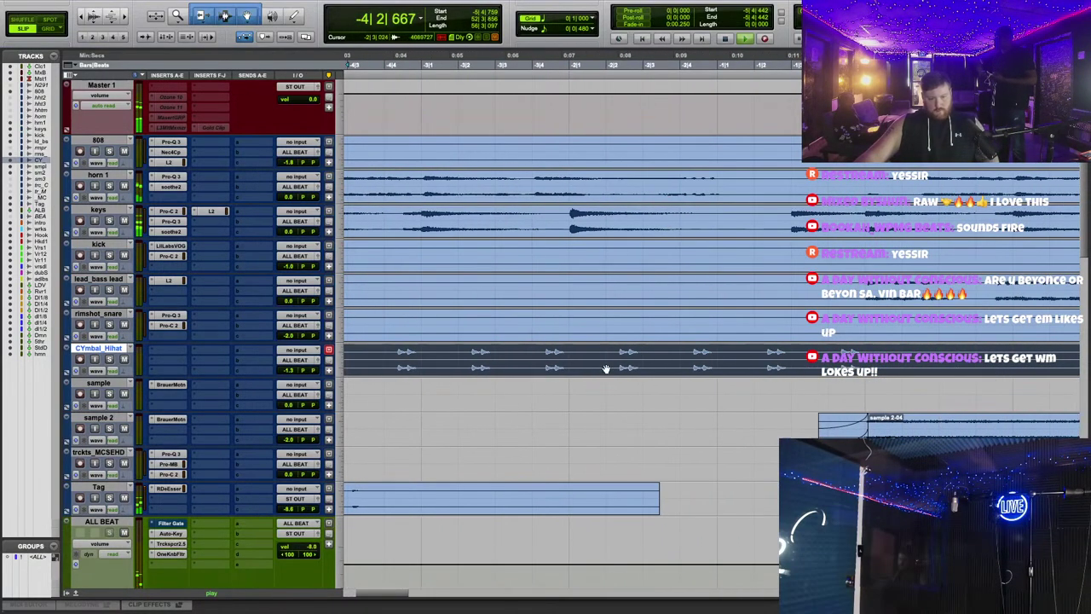
Step: Mute the CYmbal_Hihat track, then stop playback and return to the session start
scroll(596, 369, "left", 3)
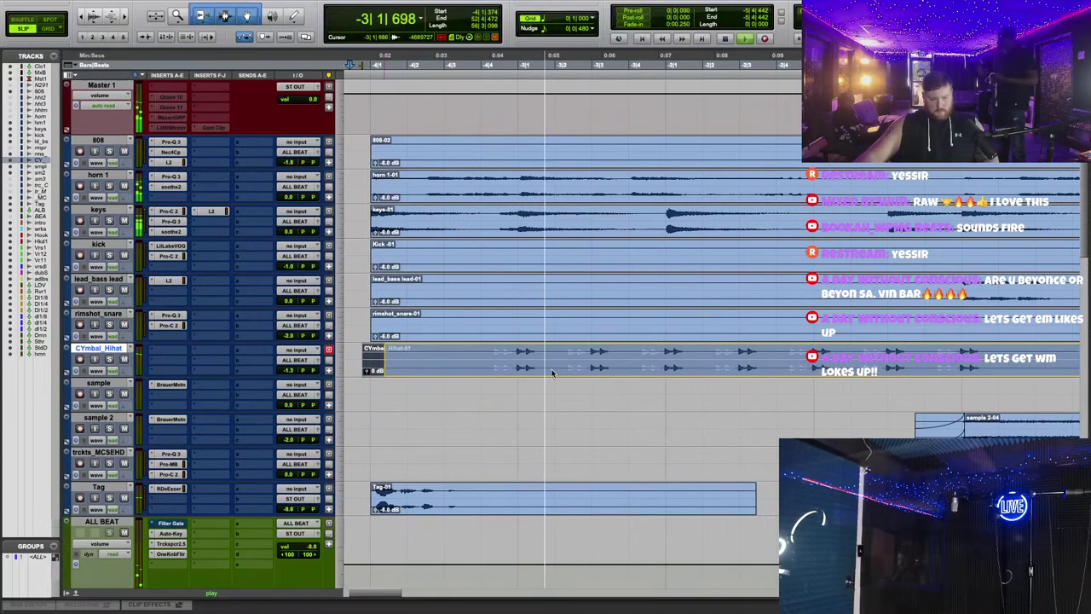
left_click(551, 373)
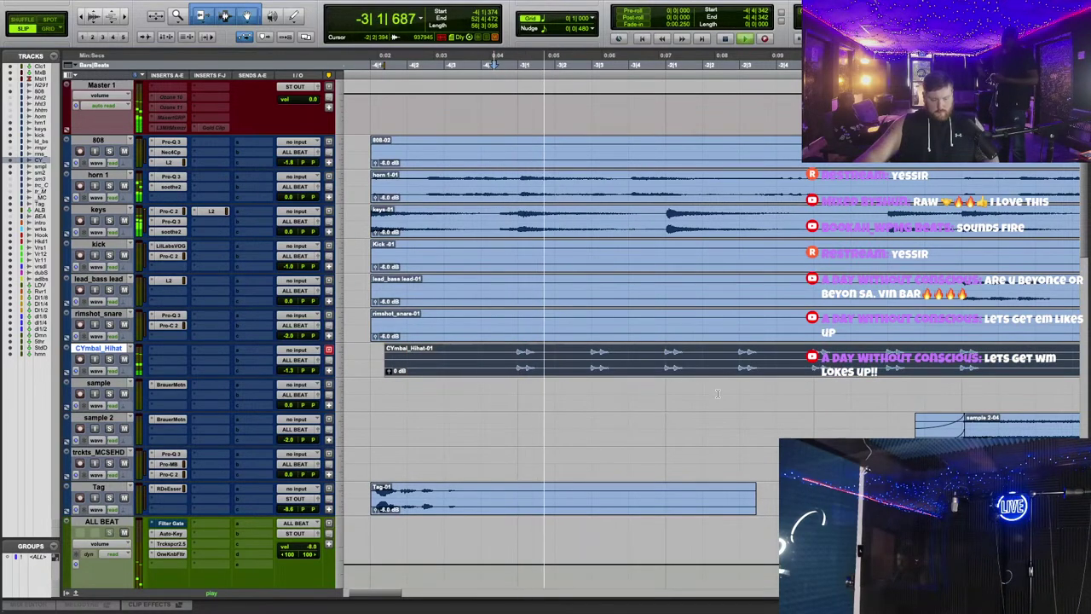
scroll(718, 394, "right", 2)
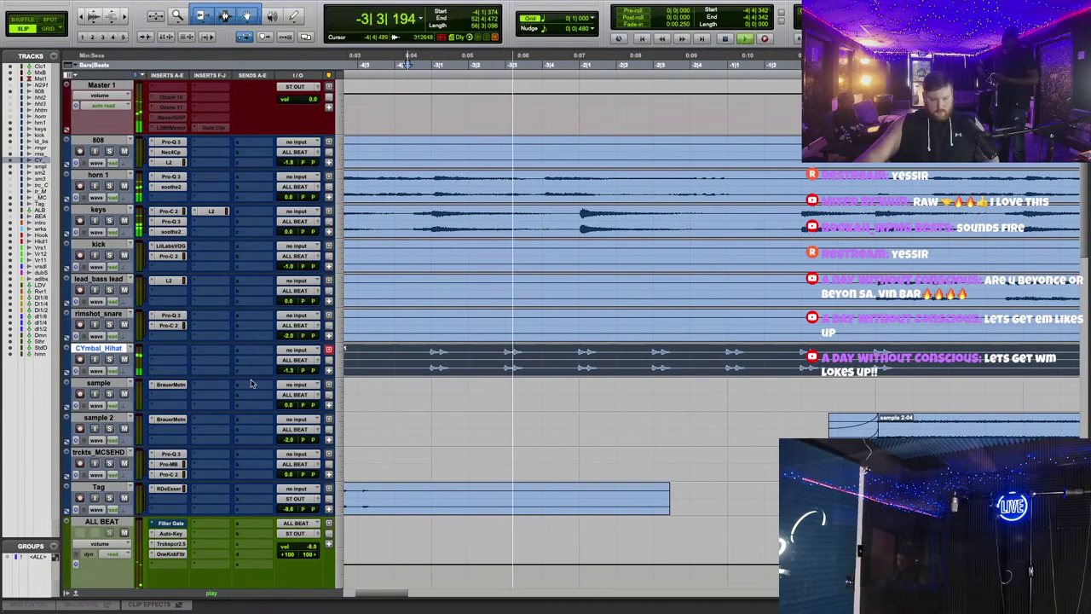
left_click(123, 359)
scroll(646, 356, "right", 2)
scroll(645, 356, "right", 1)
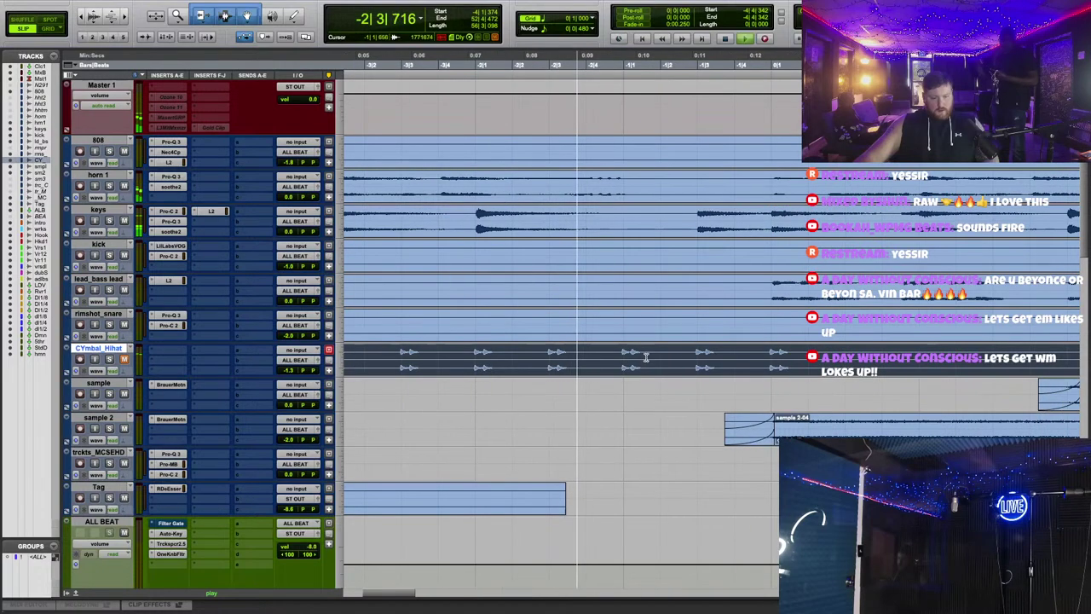
scroll(646, 356, "right", 2)
key("space")
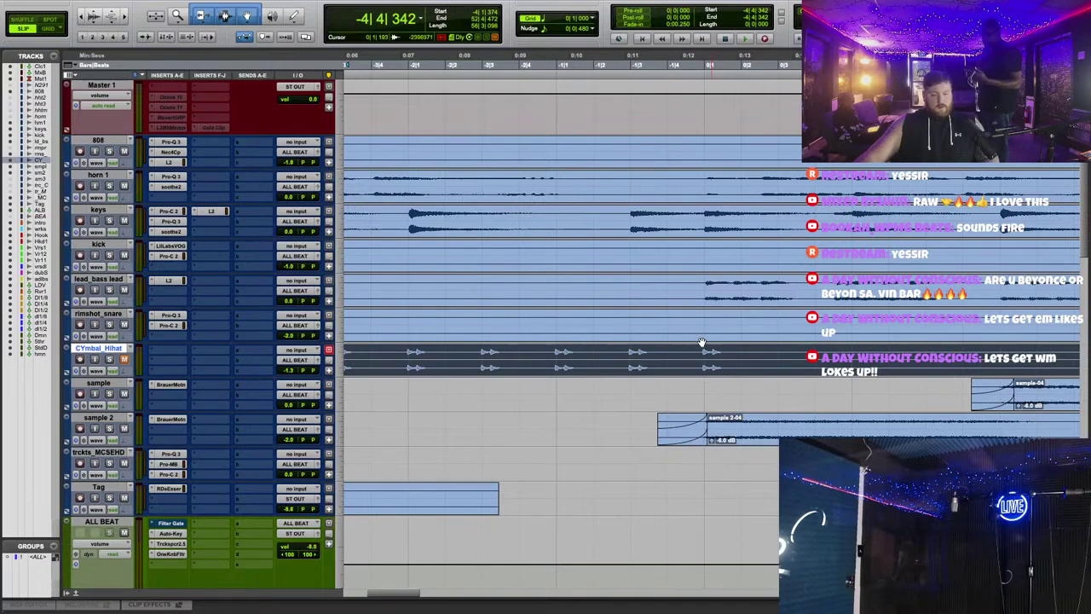
key("Return")
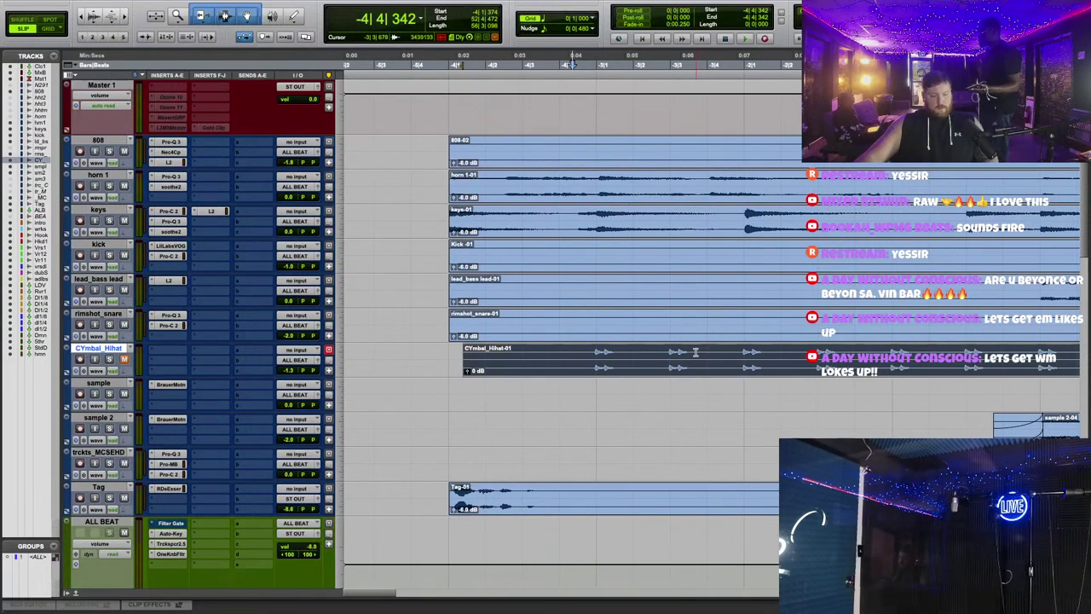
scroll(572, 361, "right", 2)
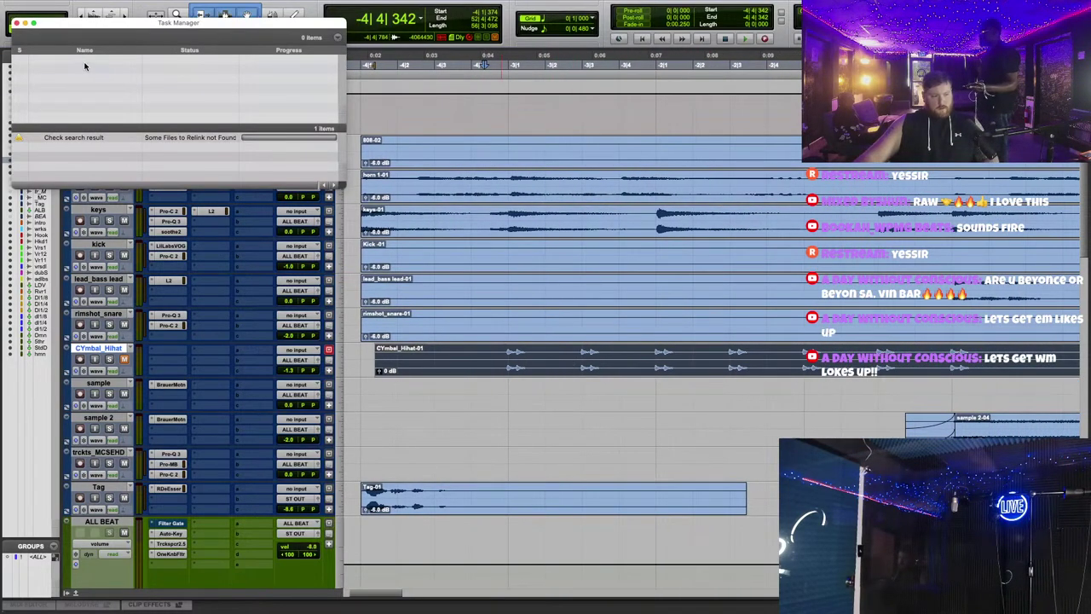
Step: Close the missing-files Task Manager and undo a trial move of the hi-hat clip
left_click(16, 23)
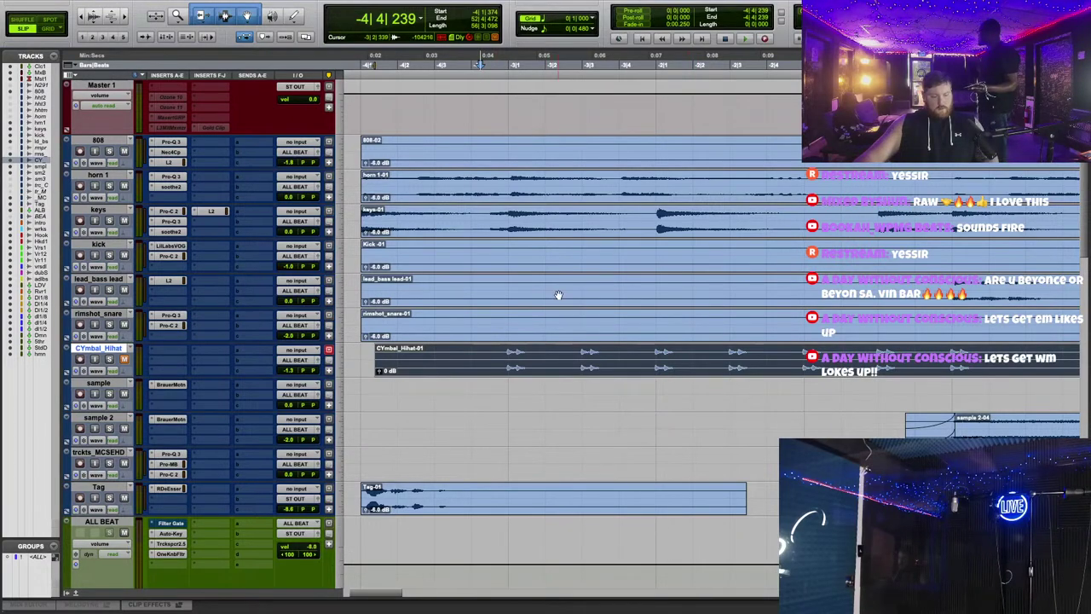
scroll(764, 334, "right", 5)
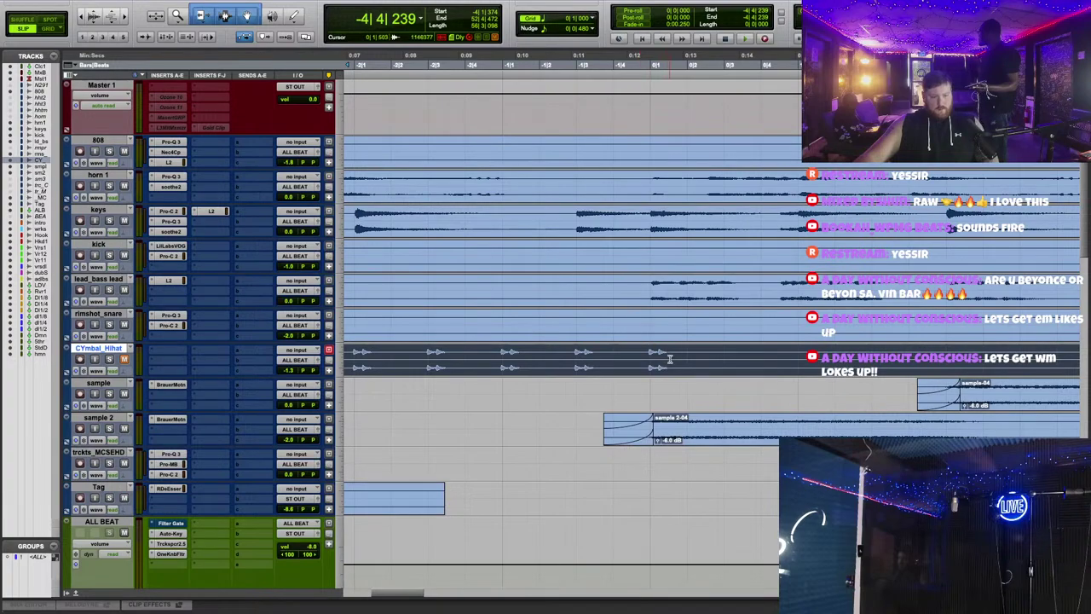
left_click_drag(675, 367, 565, 362)
scroll(694, 270, "left", 7)
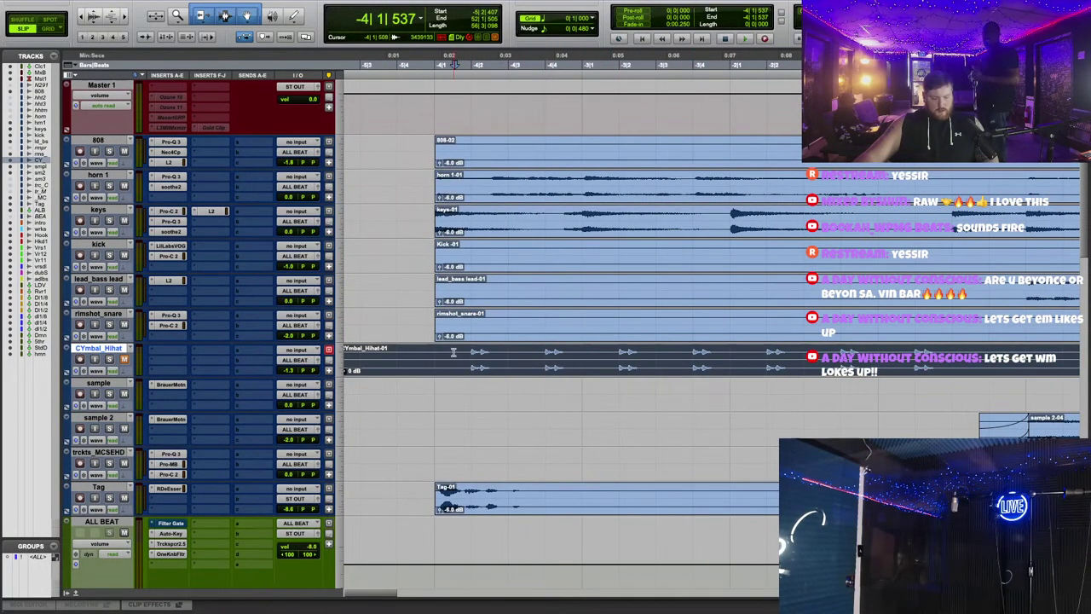
key("super+z")
Step: Shift the CYmbal_Hihat clip slightly later to about 0:03 and audition it against the beat
key("space")
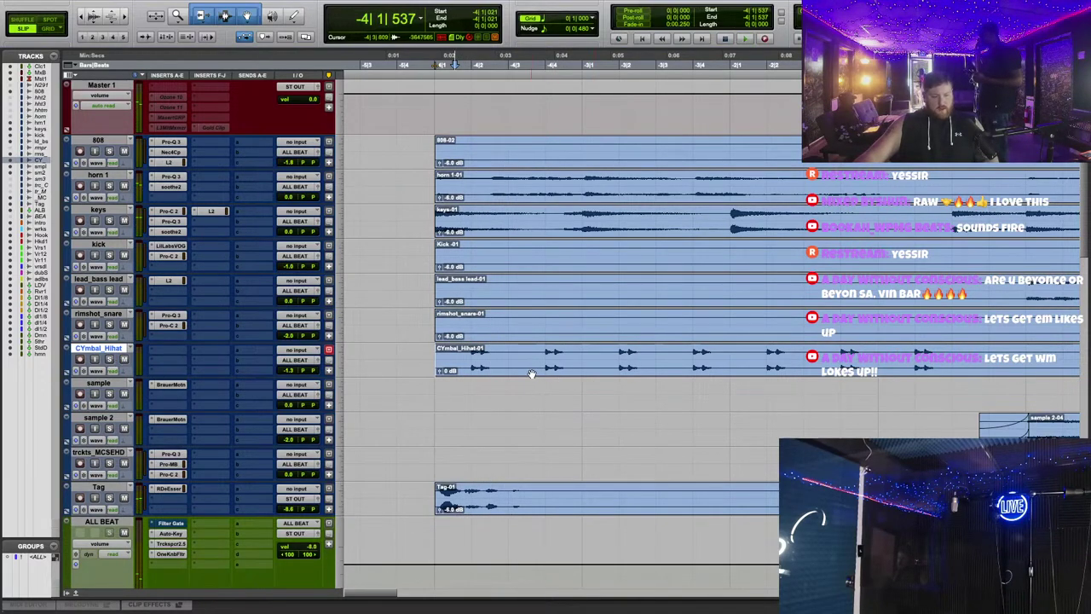
left_click_drag(530, 373, 585, 373)
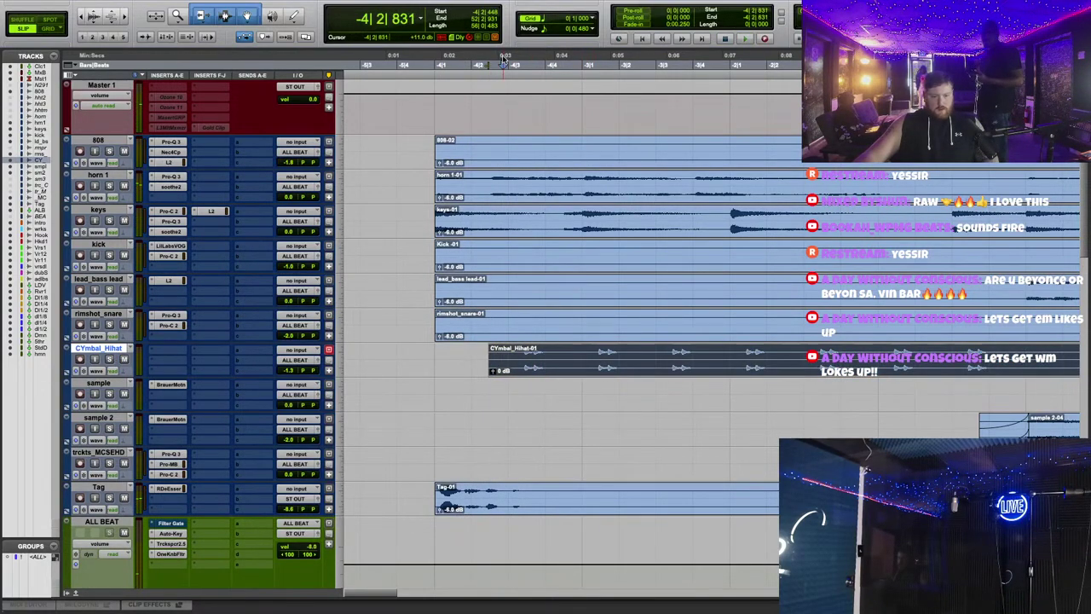
key("space")
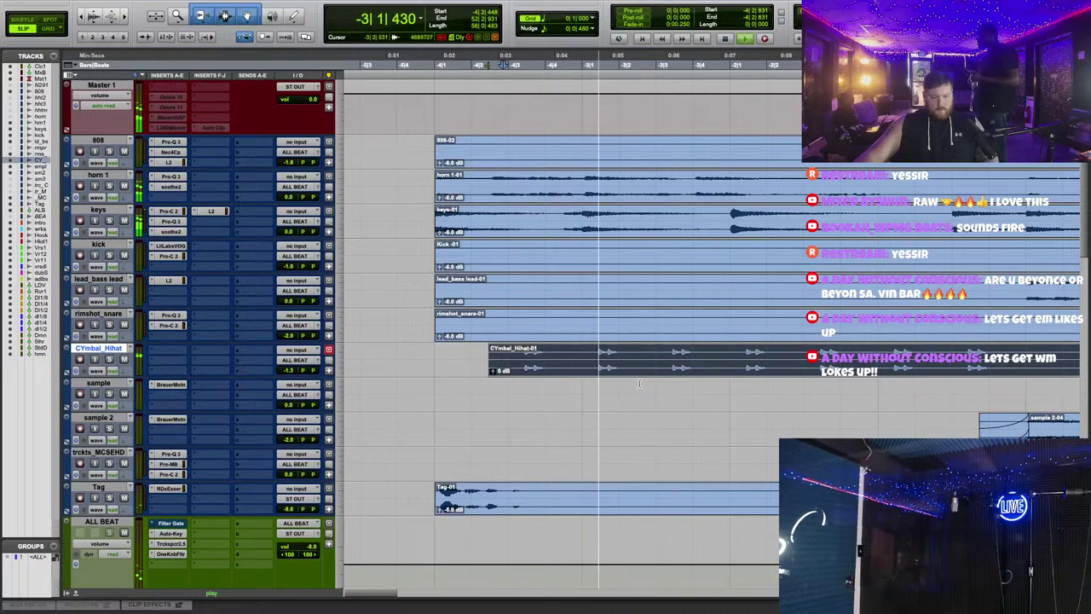
key("space")
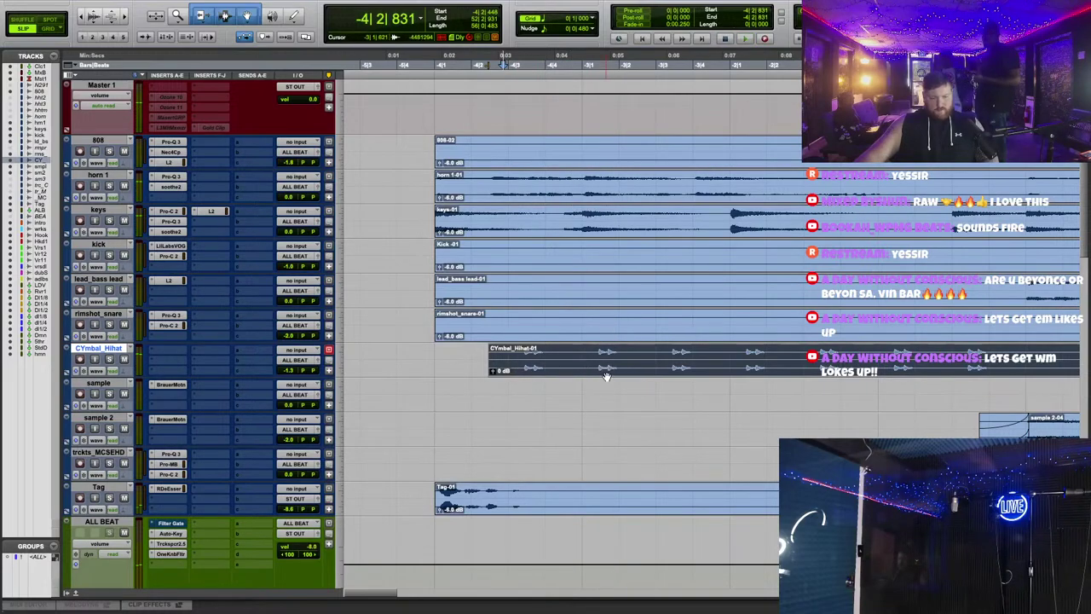
key("space")
key("space")
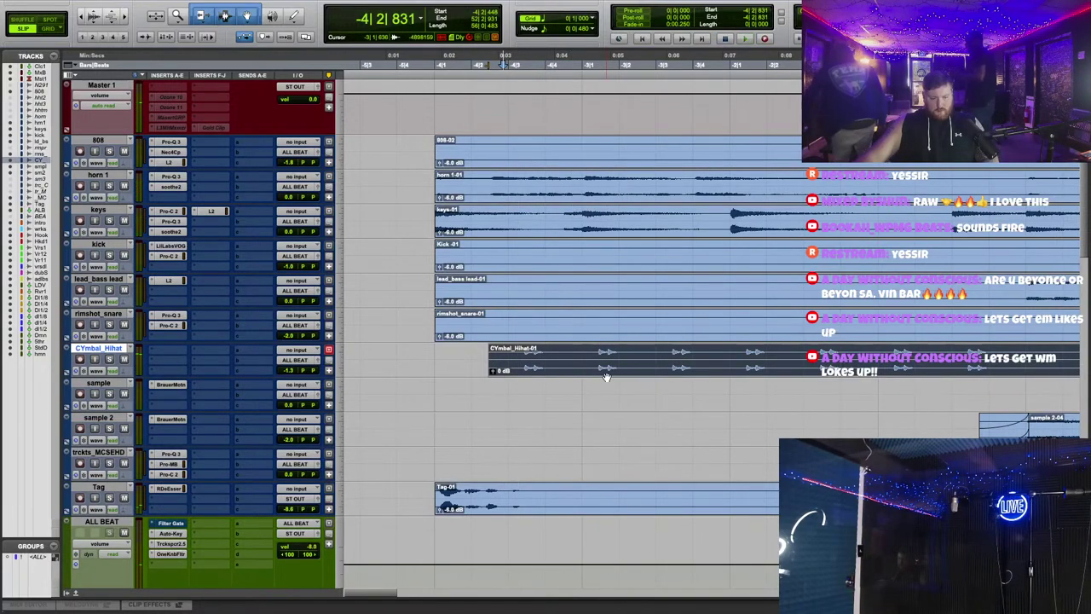
key("r")
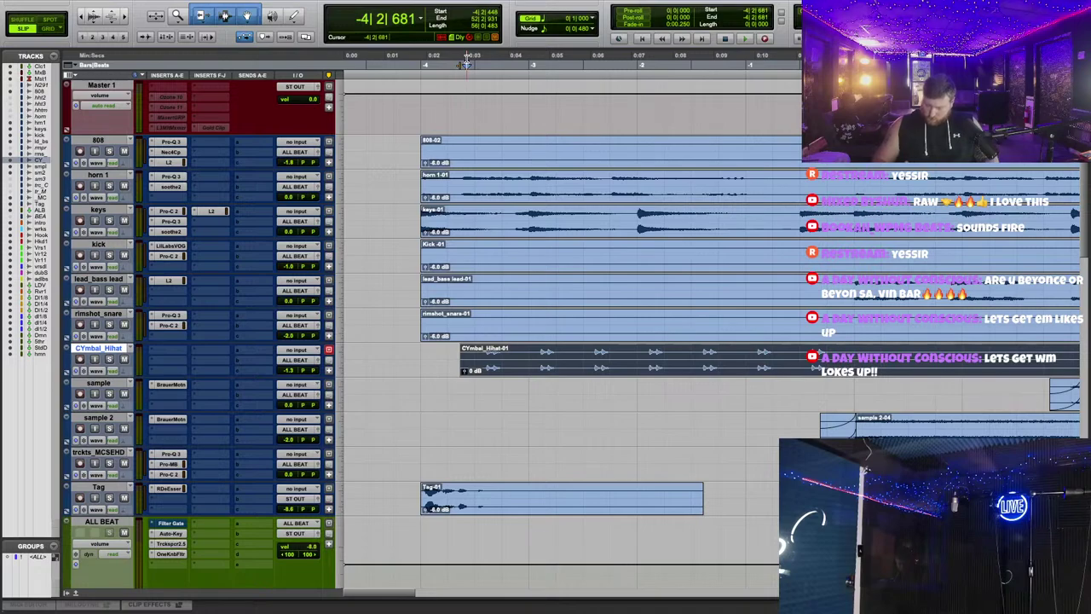
Step: Try the CYmbal_Hihat clip slightly earlier, then much later, auditioning each placement against the beat
left_click(408, 64)
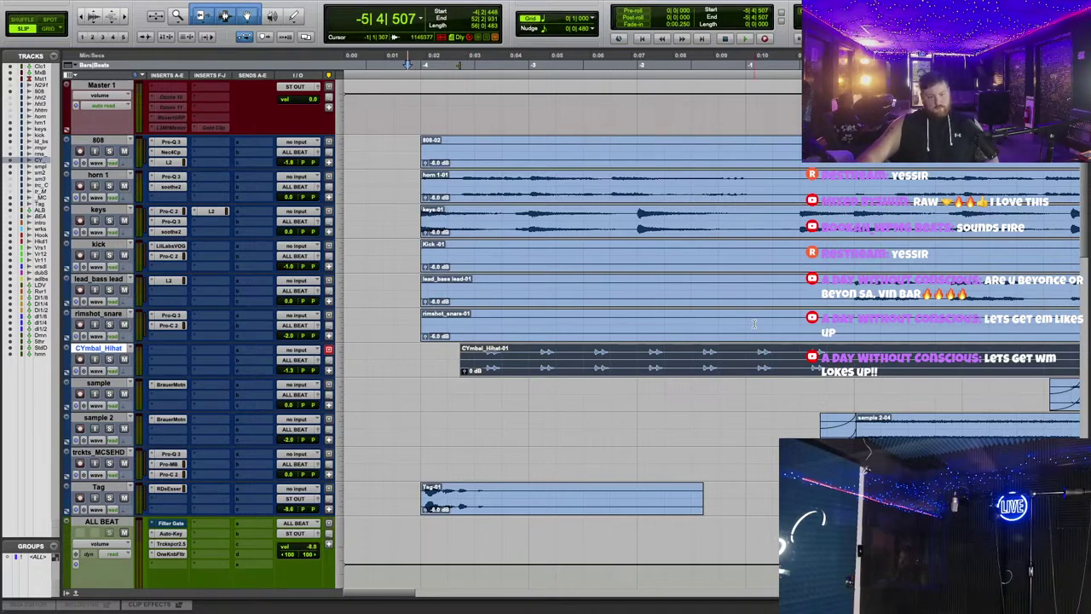
left_click(605, 375)
left_click_drag(605, 375, 571, 372)
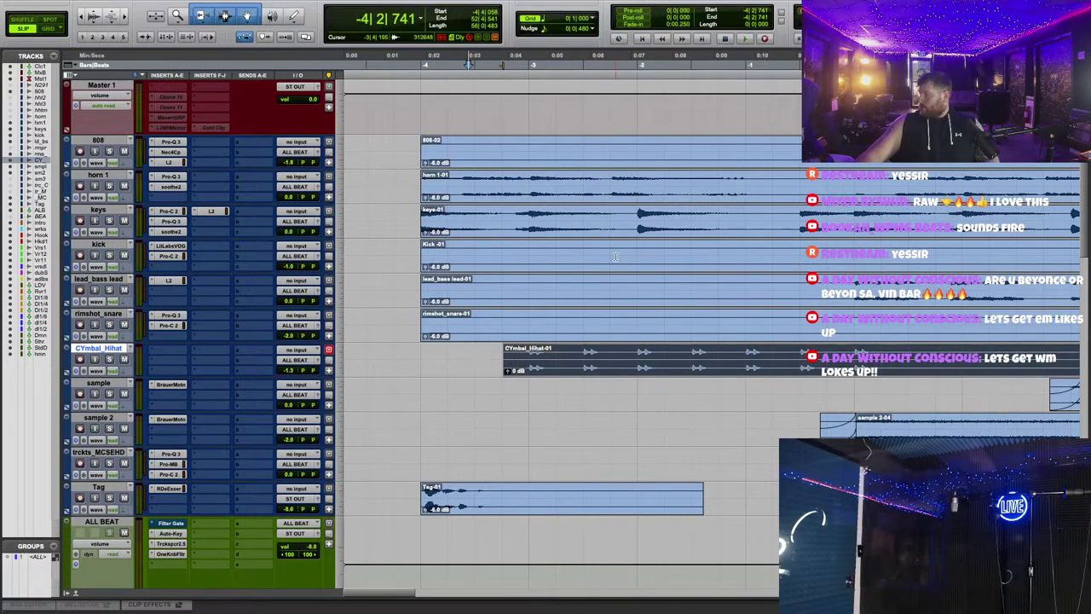
key("space")
key("space")
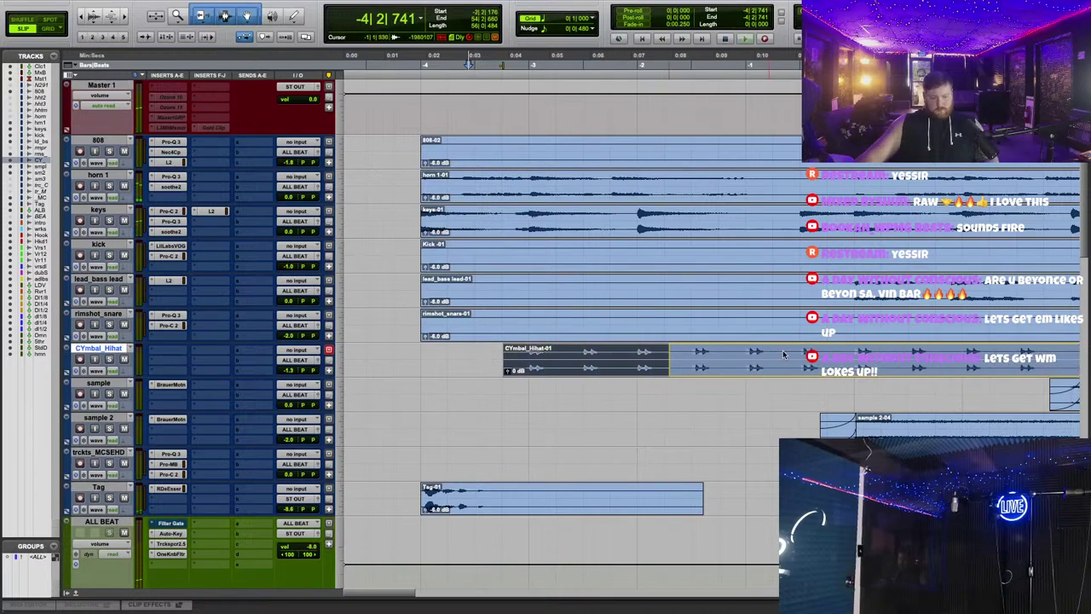
left_click_drag(649, 376, 860, 376)
key("space")
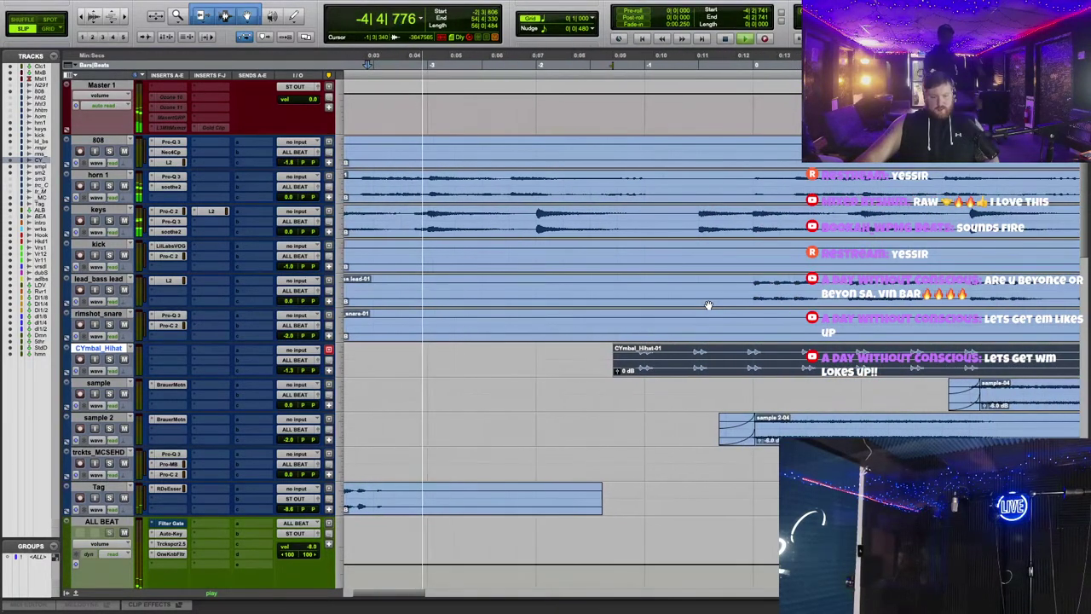
scroll(679, 364, "right", 3)
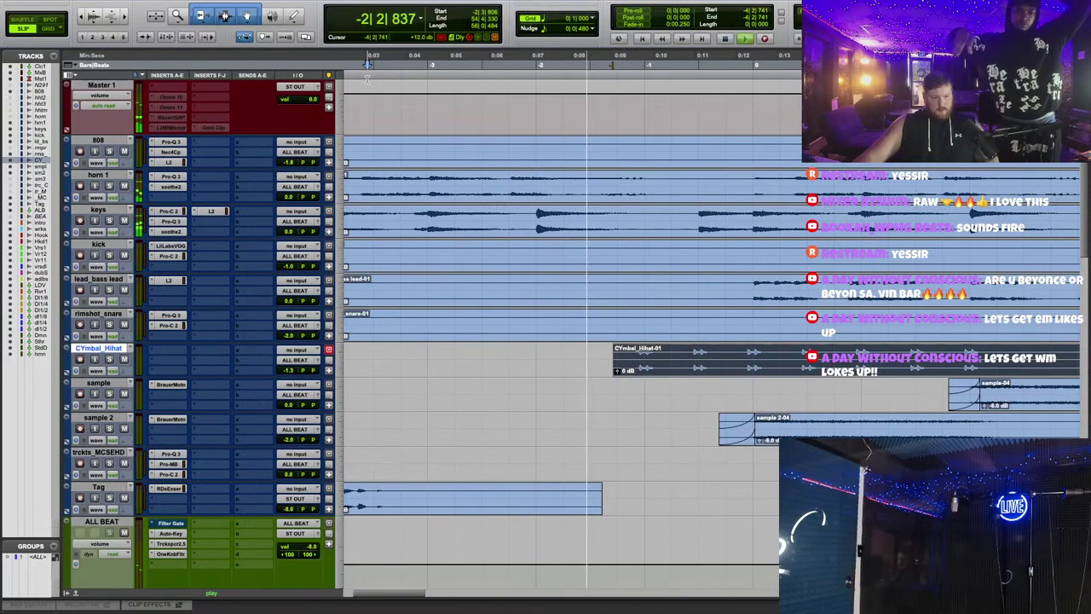
scroll(820, 252, "left", 3)
key("space")
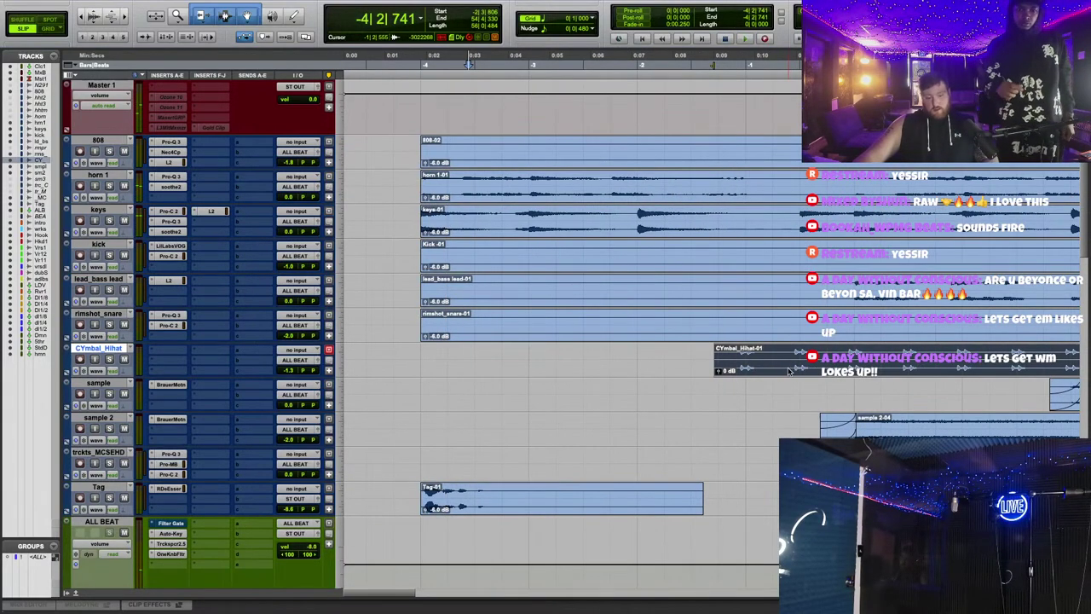
Step: Push the CYmbal_Hihat clip about two bars later, between the sample 2 and sample clips
left_click_drag(789, 371, 1006, 372)
left_click(489, 171)
key("space")
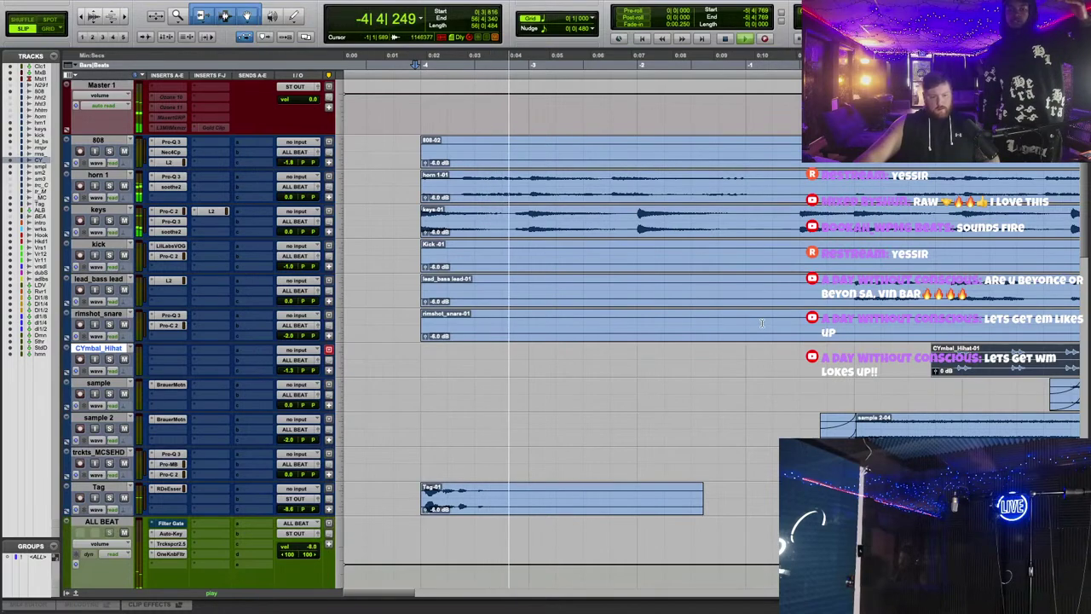
scroll(761, 322, "right", 5)
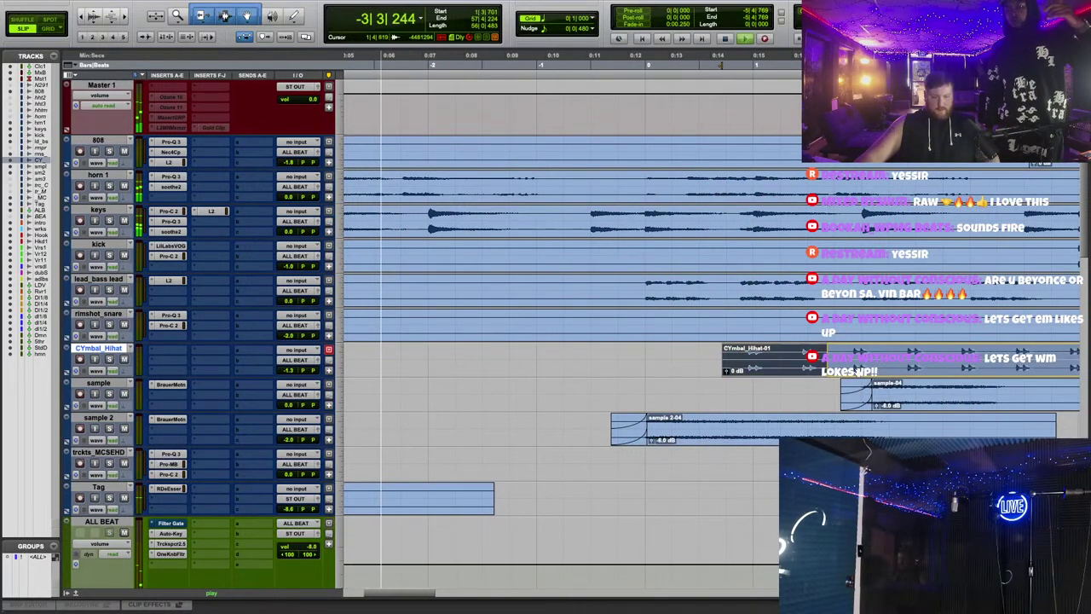
left_click_drag(738, 366, 842, 366)
left_click(695, 444)
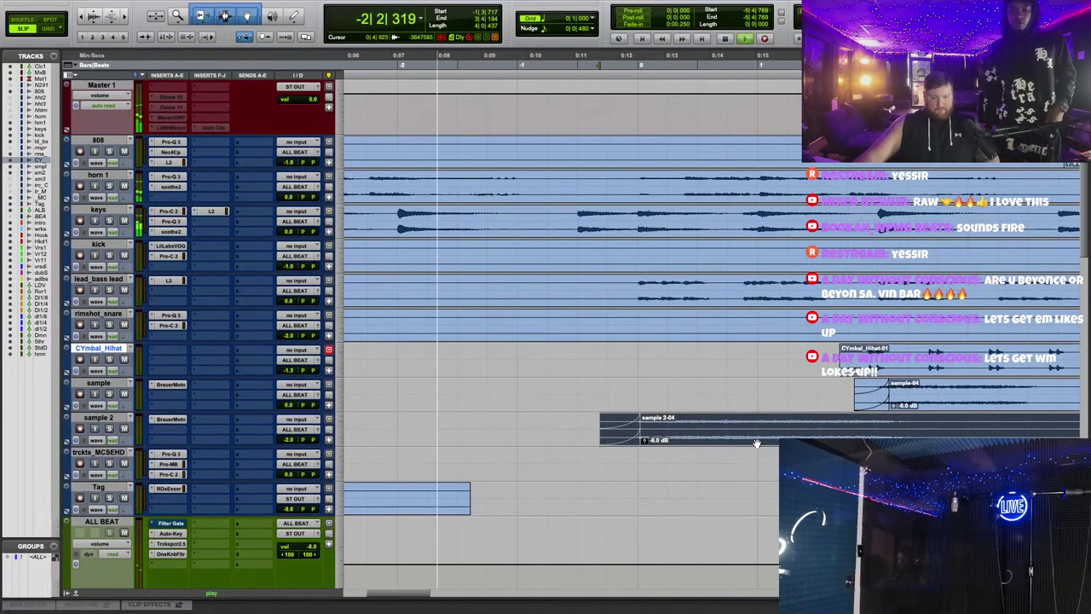
scroll(862, 368, "up", 2)
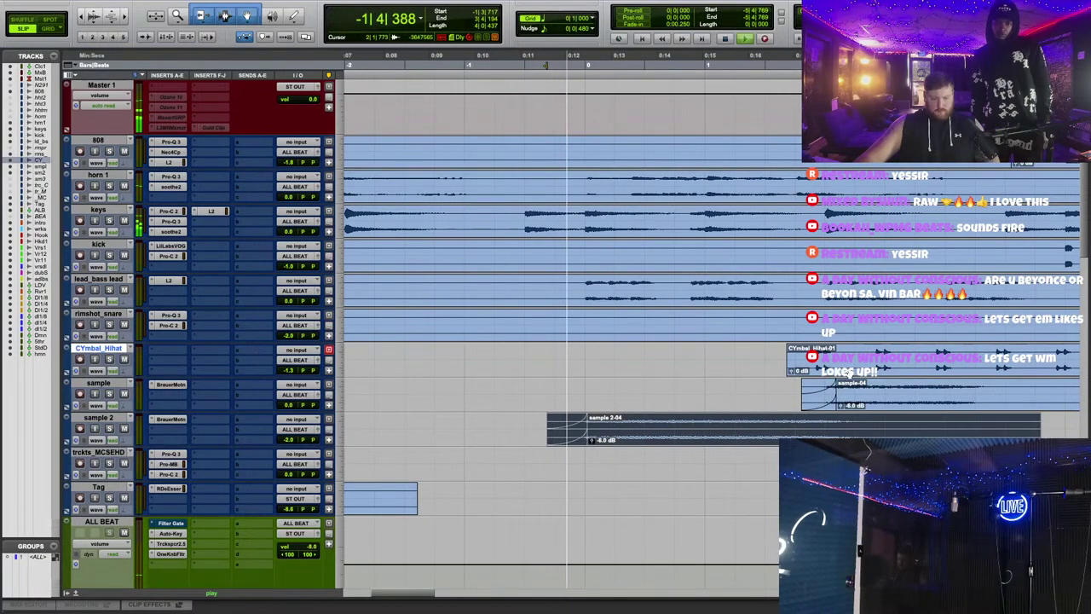
scroll(565, 88, "down", 5)
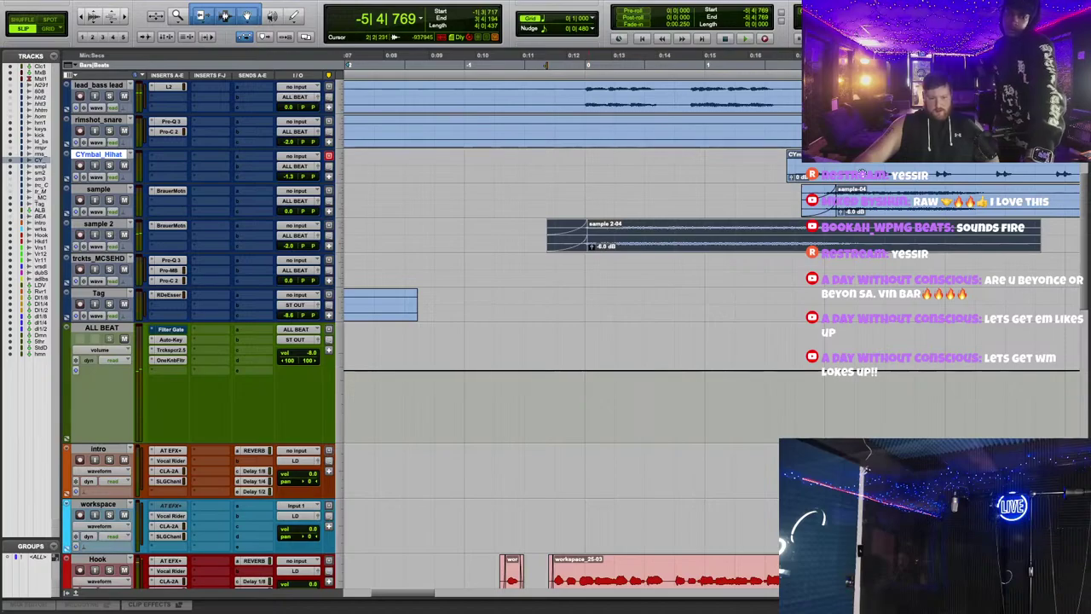
Step: Drag the CYmbal_Hihat clip left to the start of sample 2, around 0:11, and play
left_click_drag(862, 173, 630, 169)
key("space")
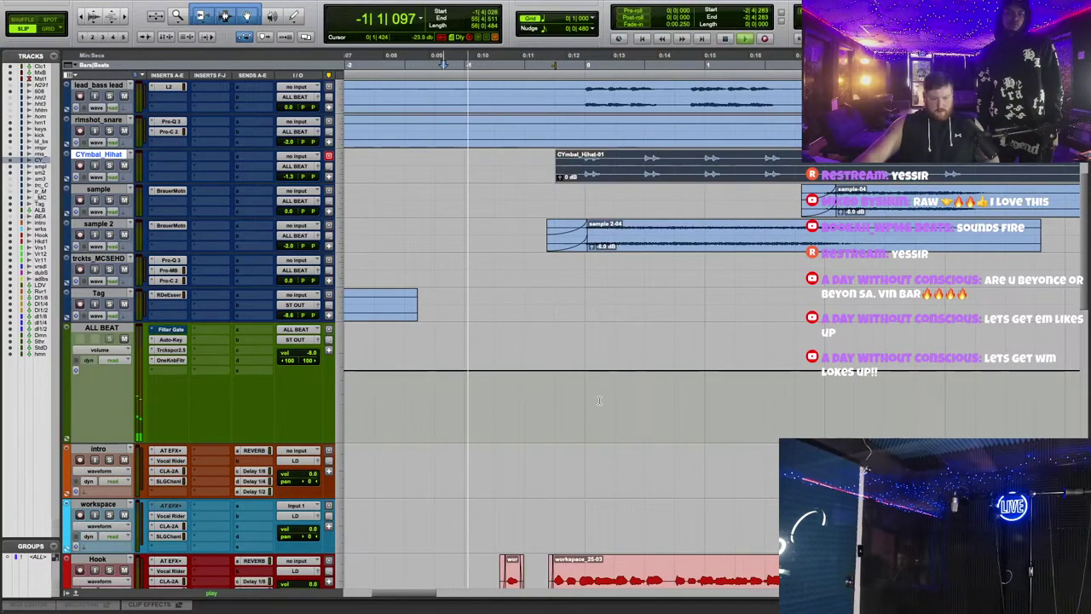
scroll(599, 400, "down", 12)
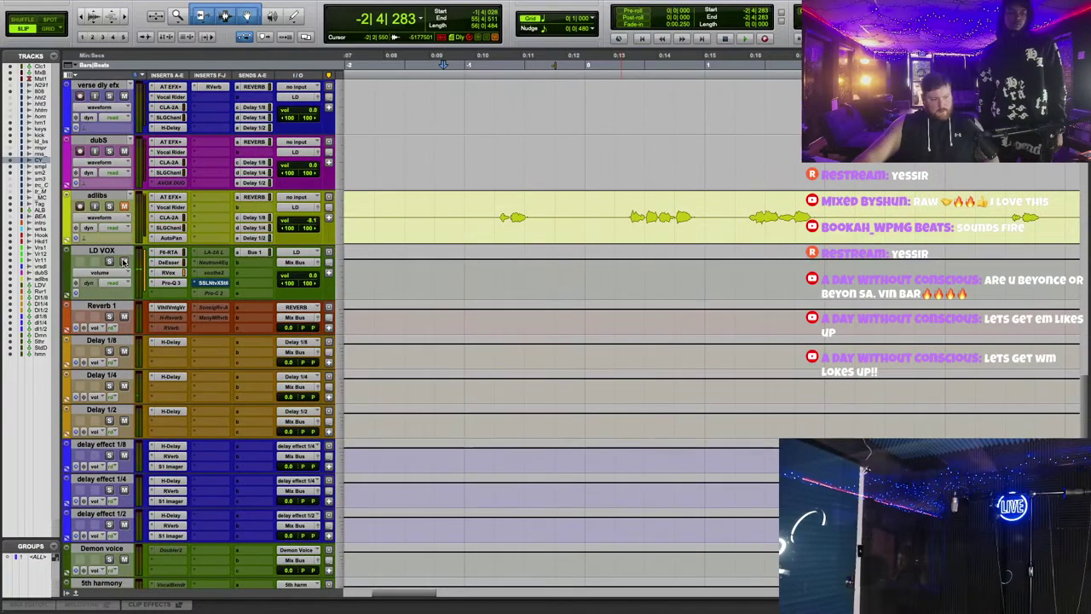
scroll(123, 262, "up", 12)
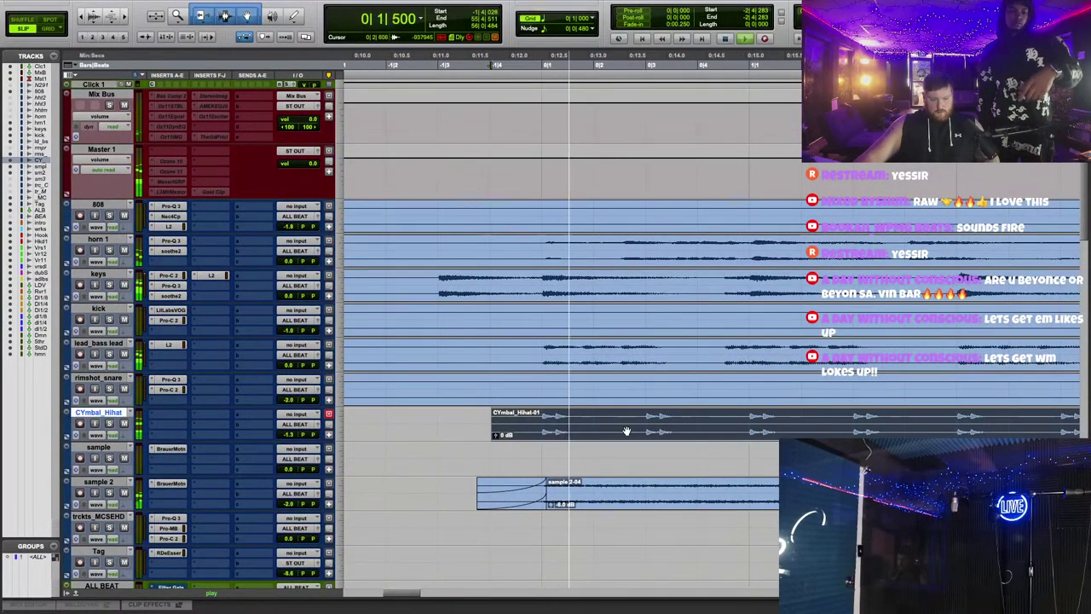
Step: Stop playback and trim the CYmbal_Hihat clip to start at a later selection point
key("space")
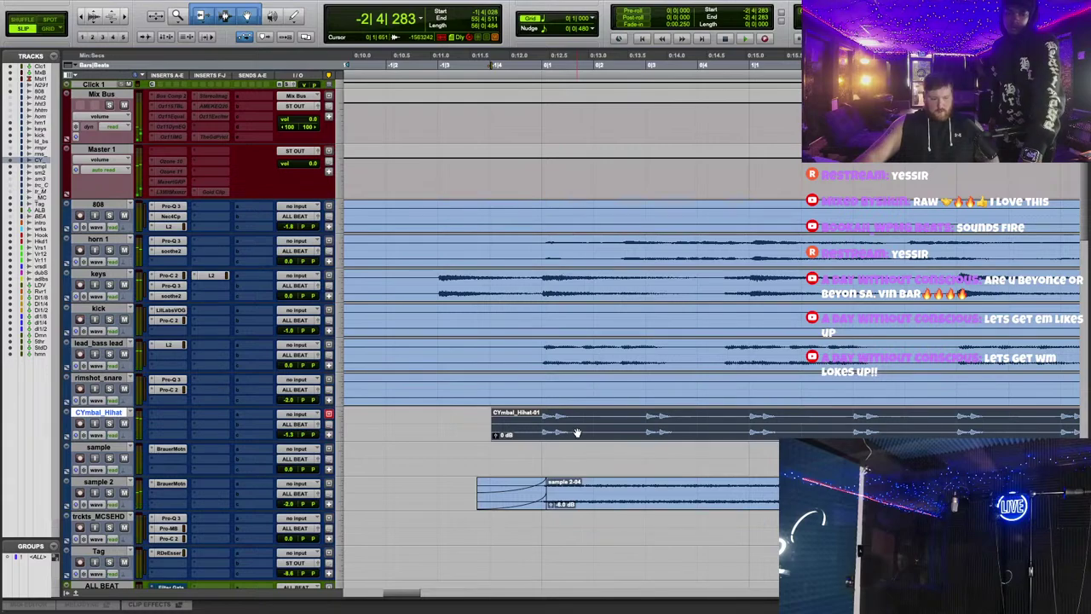
left_click_drag(577, 433, 570, 435)
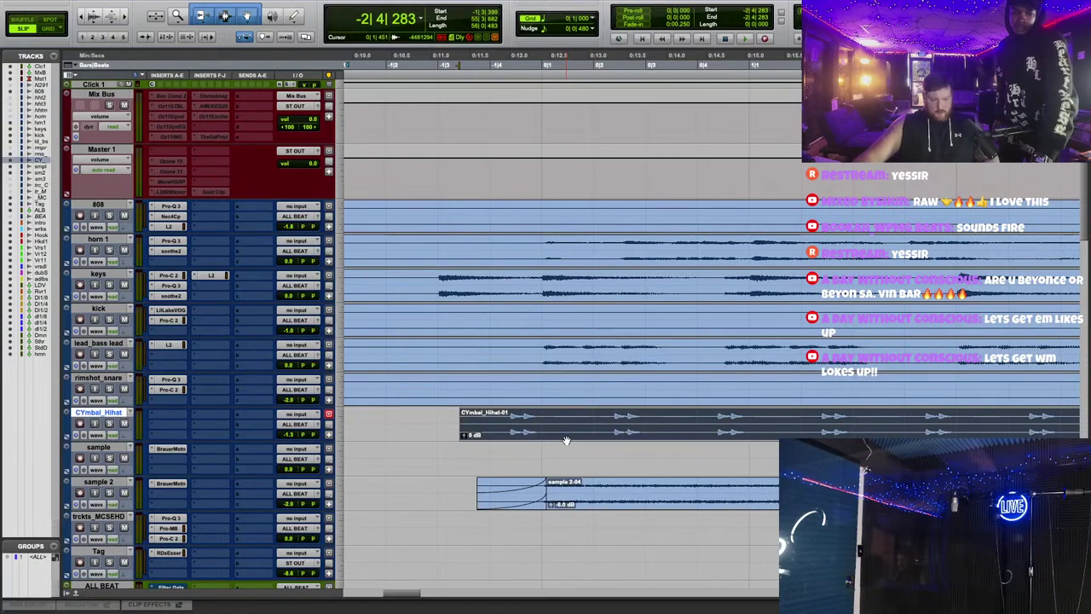
left_click_drag(462, 417, 358, 417)
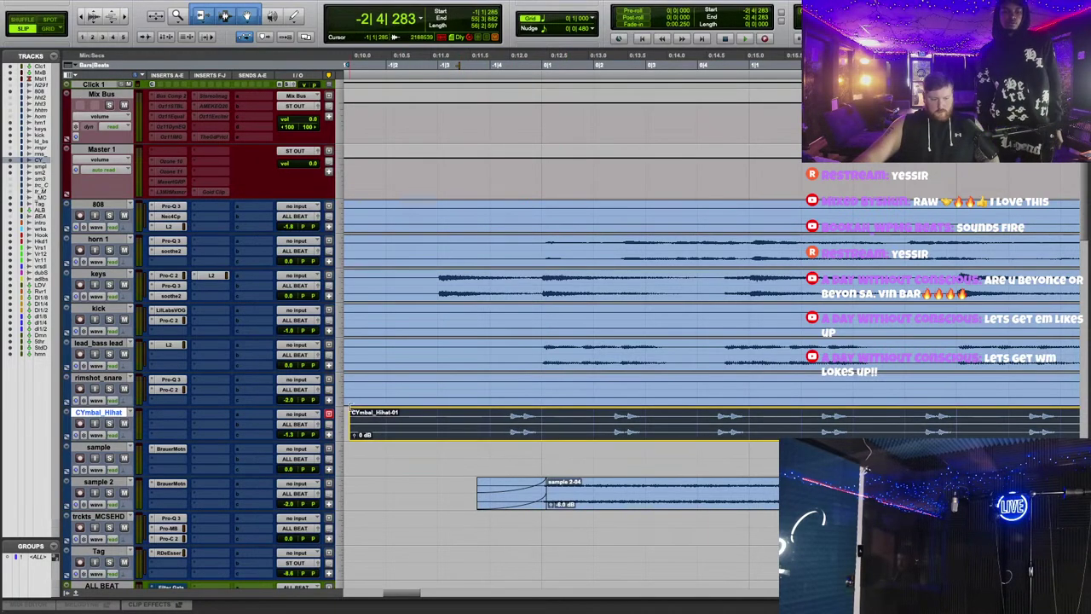
left_click(520, 430)
key("super+t")
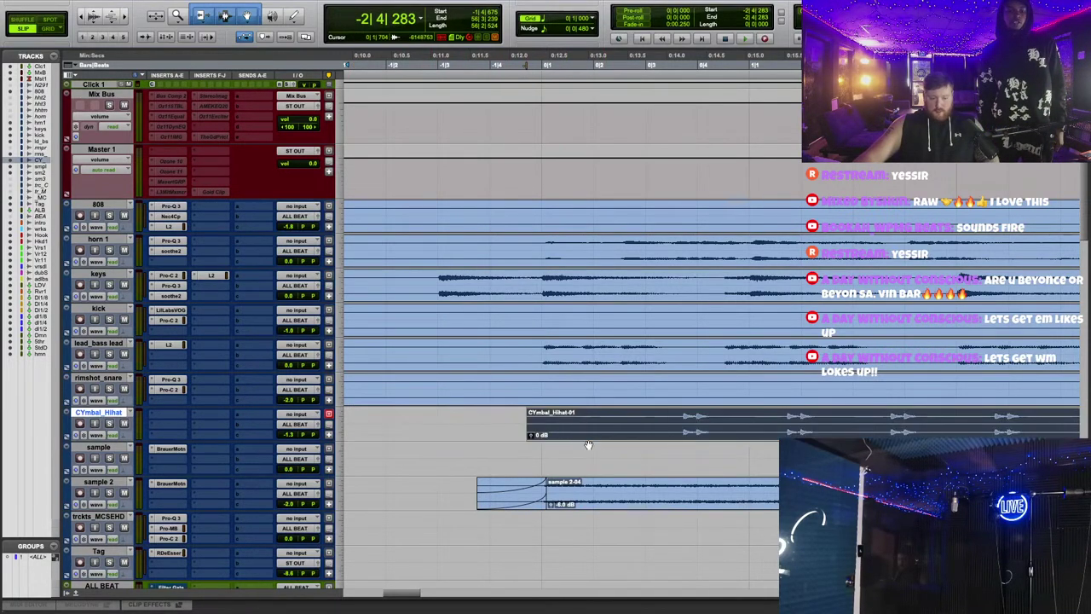
Step: Extend the hi-hat clip's start back left toward the beginning of the song
left_click_drag(529, 423, 361, 423)
scroll(744, 450, "left", 5)
left_click_drag(794, 429, 369, 426)
key("super+[")
left_click_drag(476, 418, 439, 422)
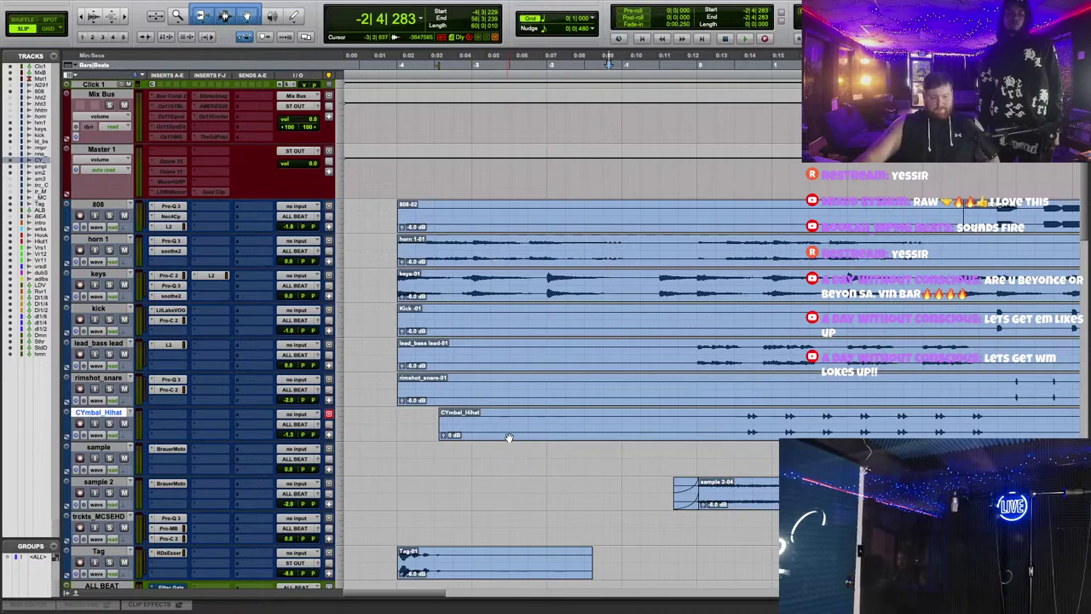
Step: Slide the CYmbal_Hihat clip a beat earlier to line up with the 808 and kick, and check it
left_click_drag(509, 437, 468, 435)
key("space")
key("super+]")
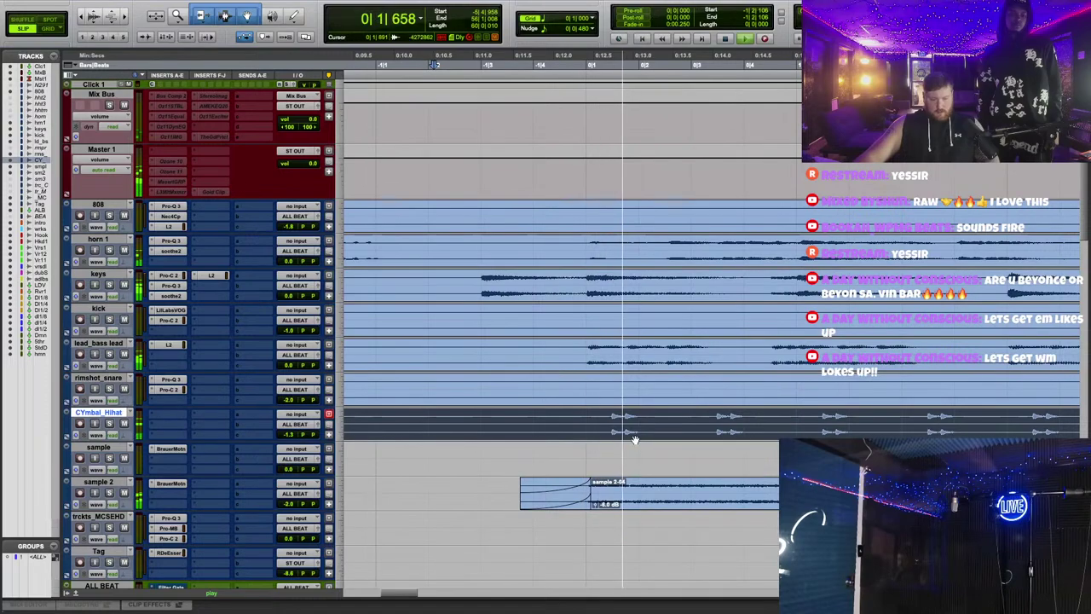
key("space")
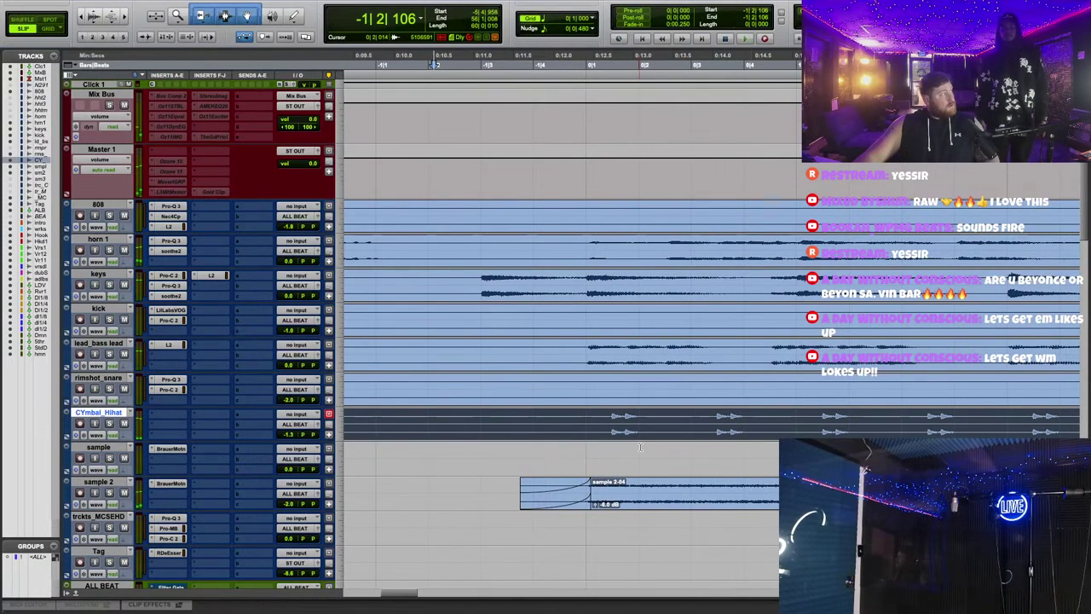
key("super+]")
key("super+]")
key("super+]")
key("super+]")
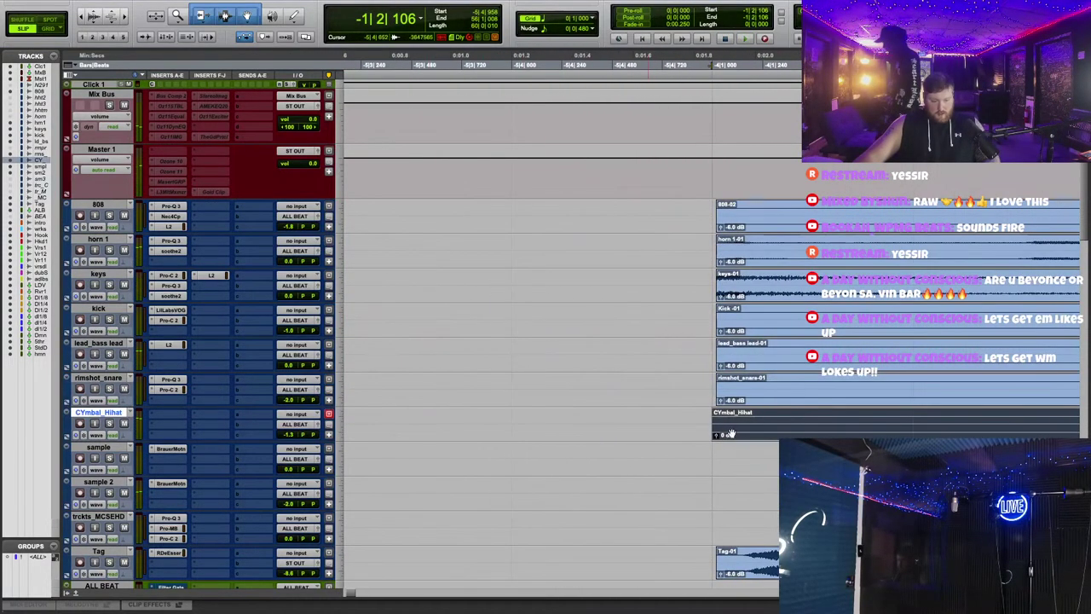
Step: Trim the CYmbal_Hihat clip's start to line up with the other beat clips
key("super+]")
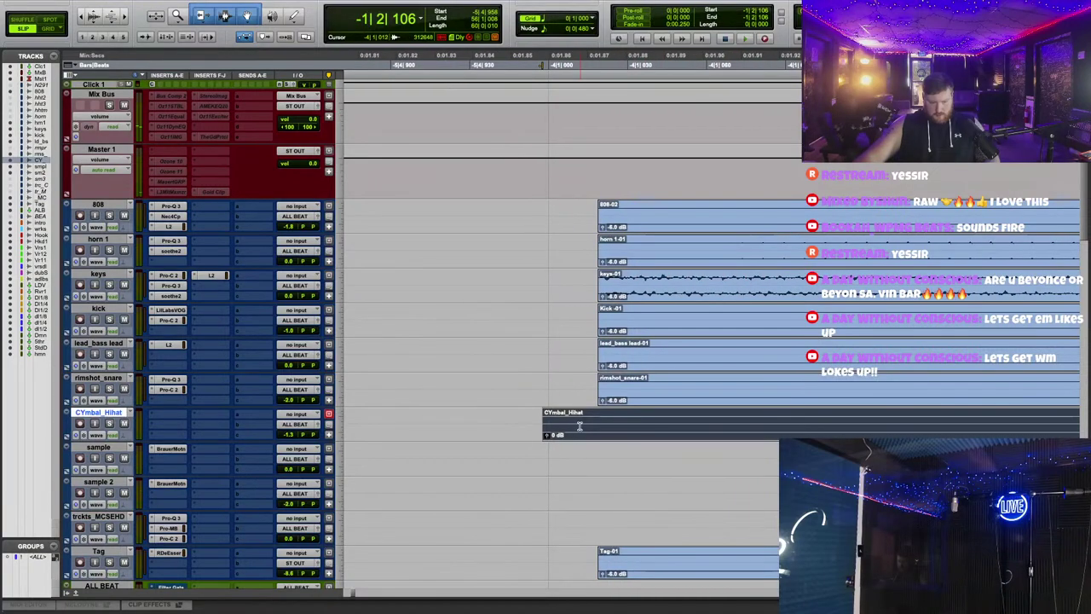
left_click(610, 428)
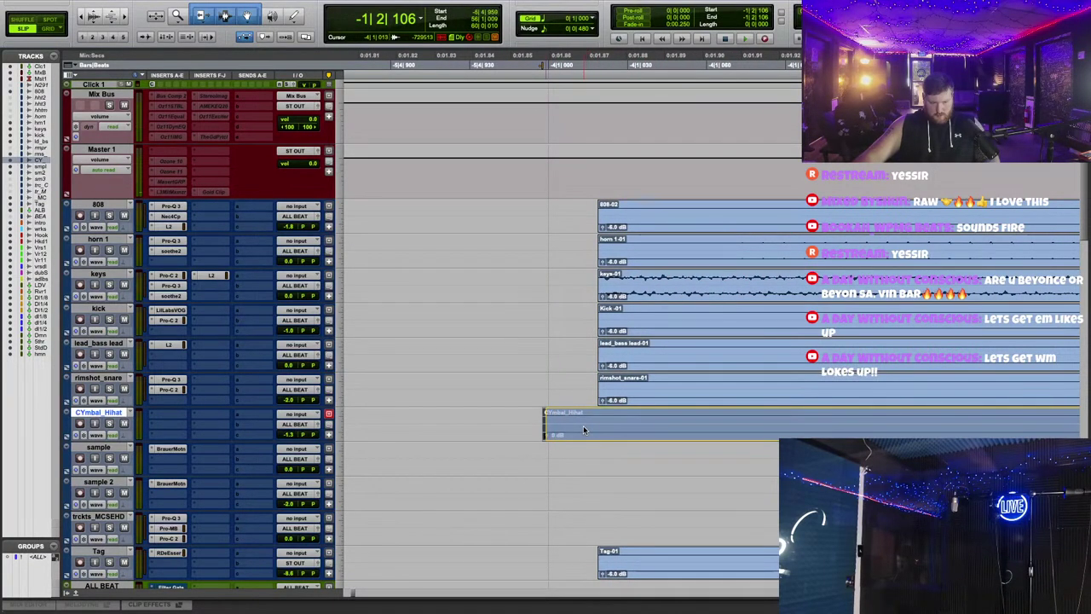
left_click_drag(585, 429, 608, 425)
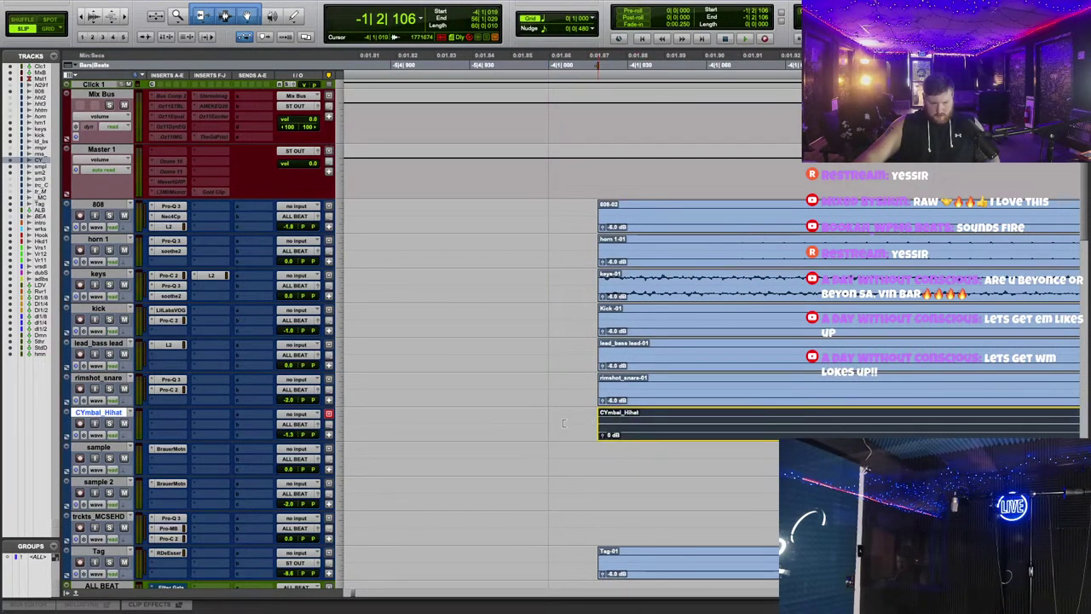
key("super+]")
key("super+]")
left_click(744, 424)
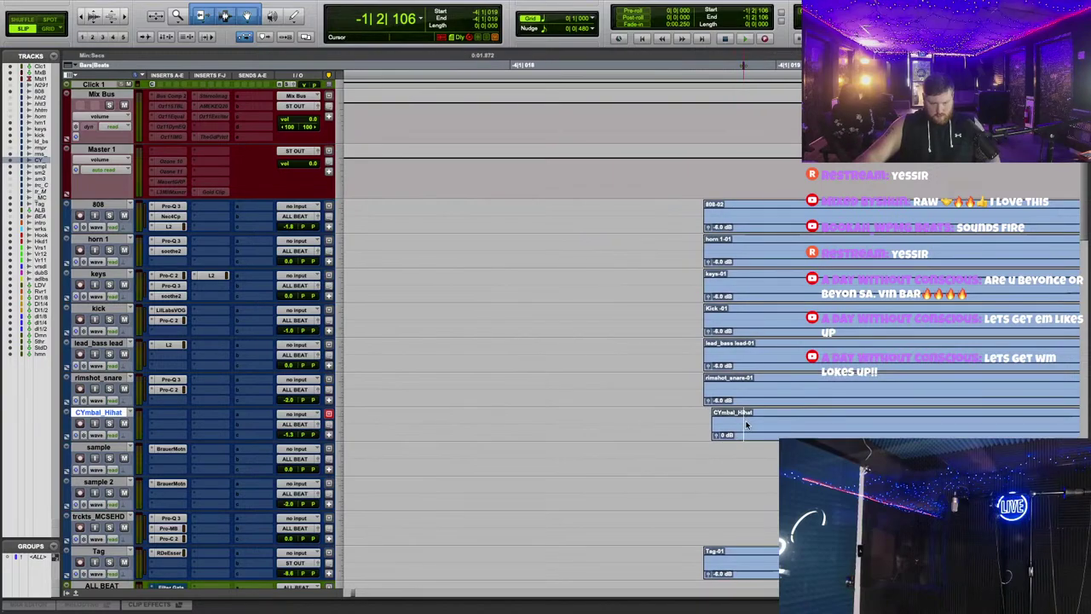
double_click(738, 428)
key("super+]")
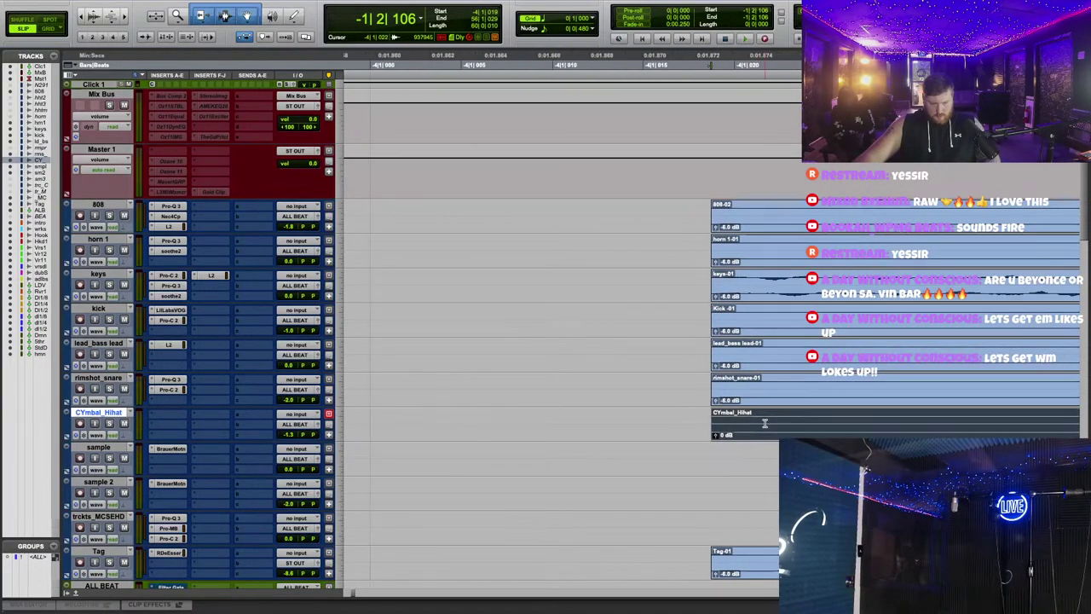
key("super+[")
key("super+[")
key("super+[")
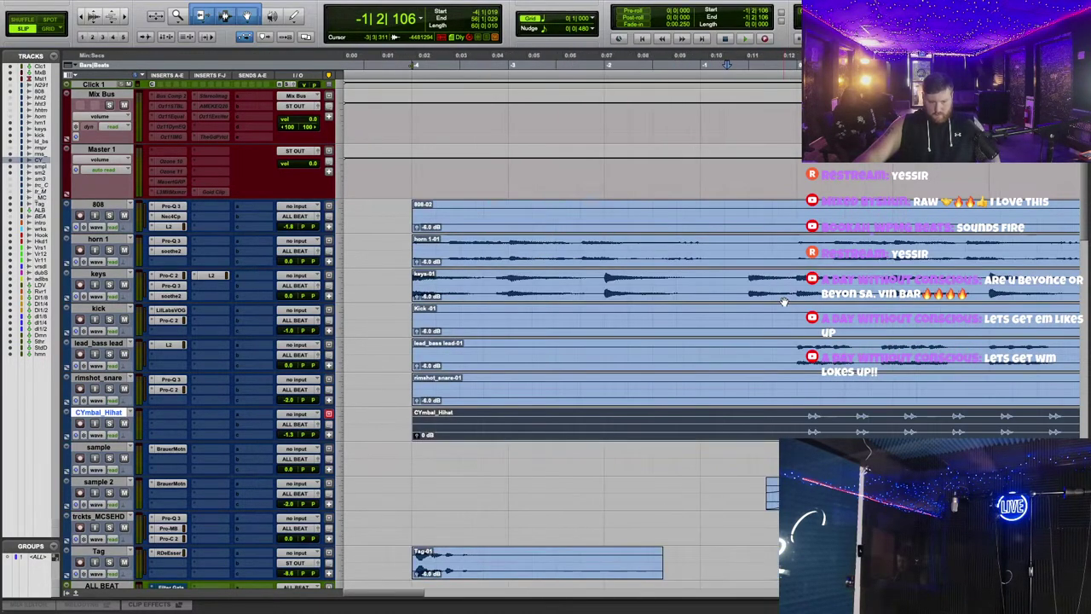
Step: Play the beat from a ruler start point to check the hihat alignment
left_click(535, 65)
key("space")
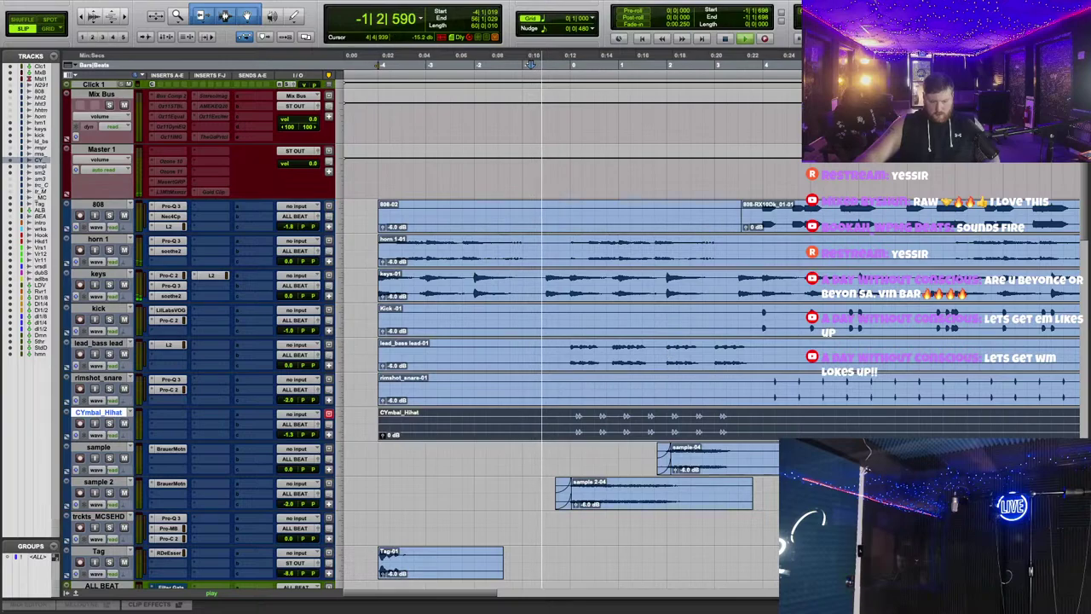
key("super+]")
key("super+]")
scroll(870, 376, "right", 3)
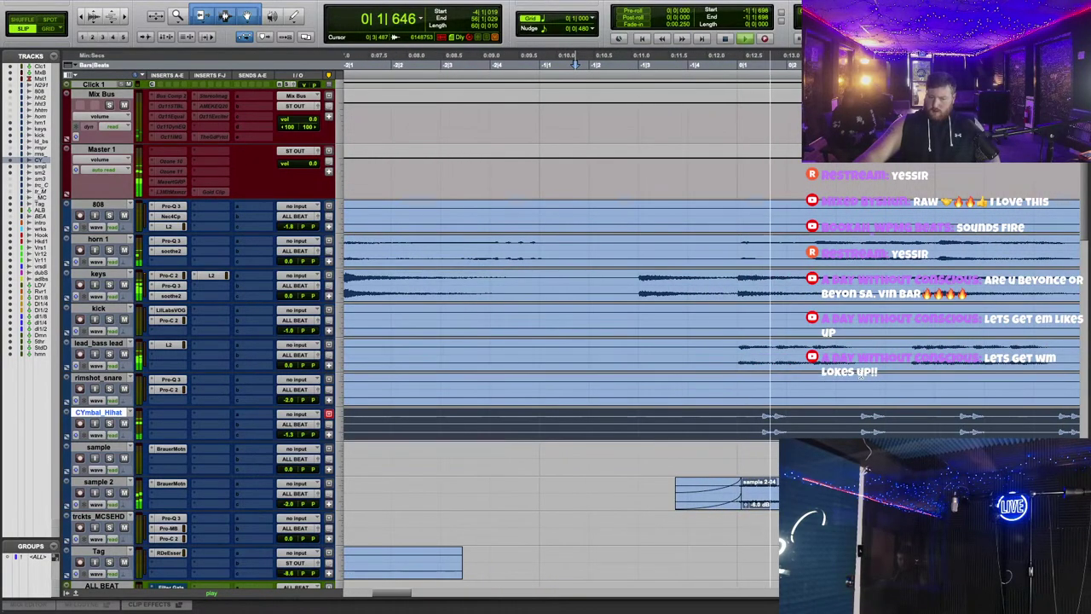
key("super+[")
key("super+[")
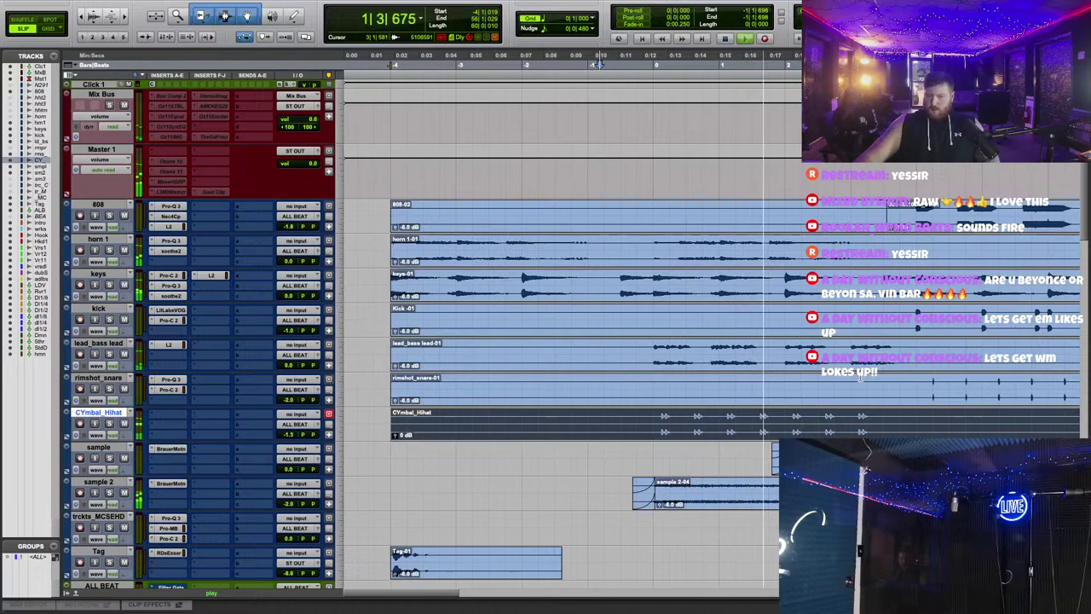
key("space")
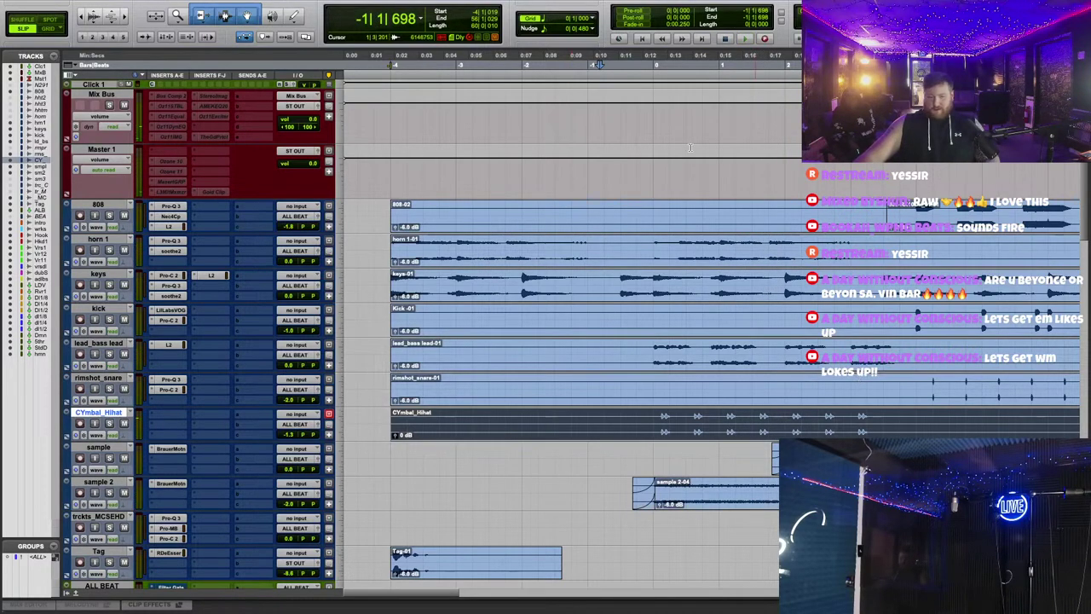
key("space")
scroll(698, 315, "down", 2)
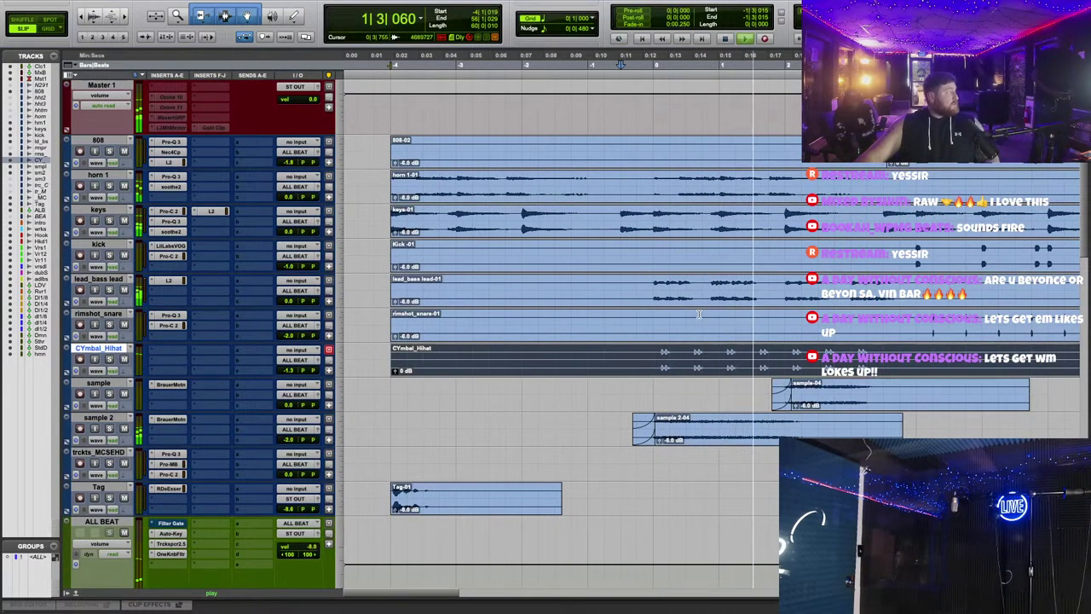
key("space")
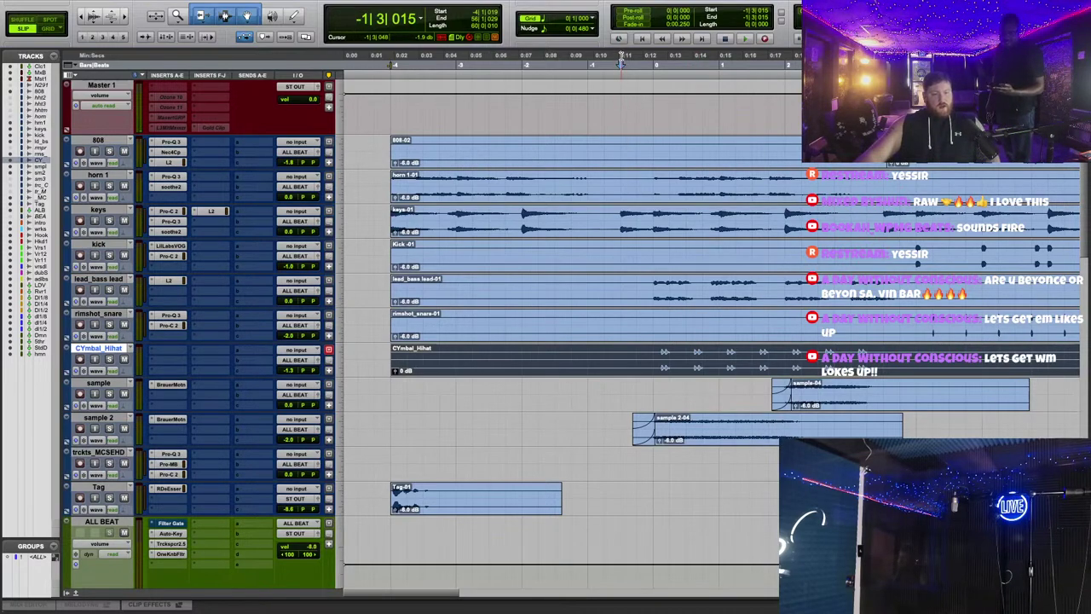
Step: Move the playback start to just before bar 1 and replay from there
left_click(623, 62)
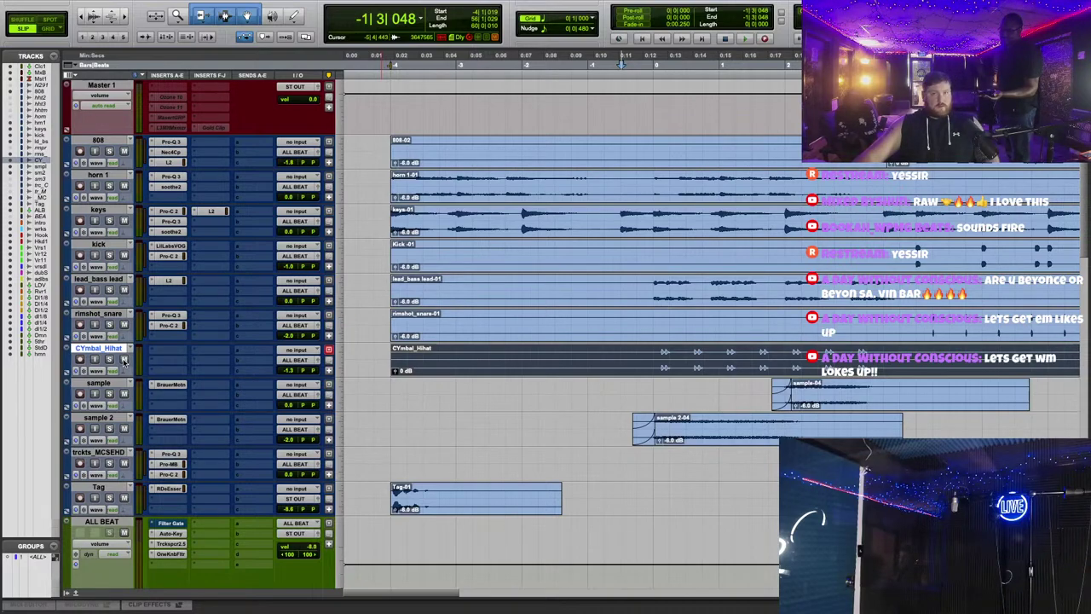
left_click(638, 64)
key("space")
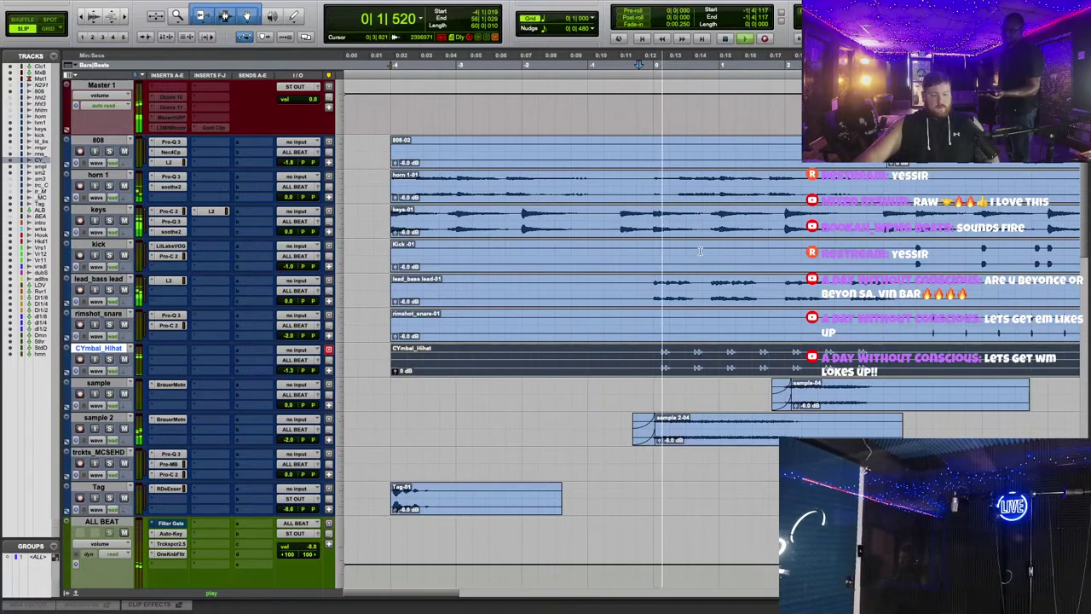
key("space")
key("space")
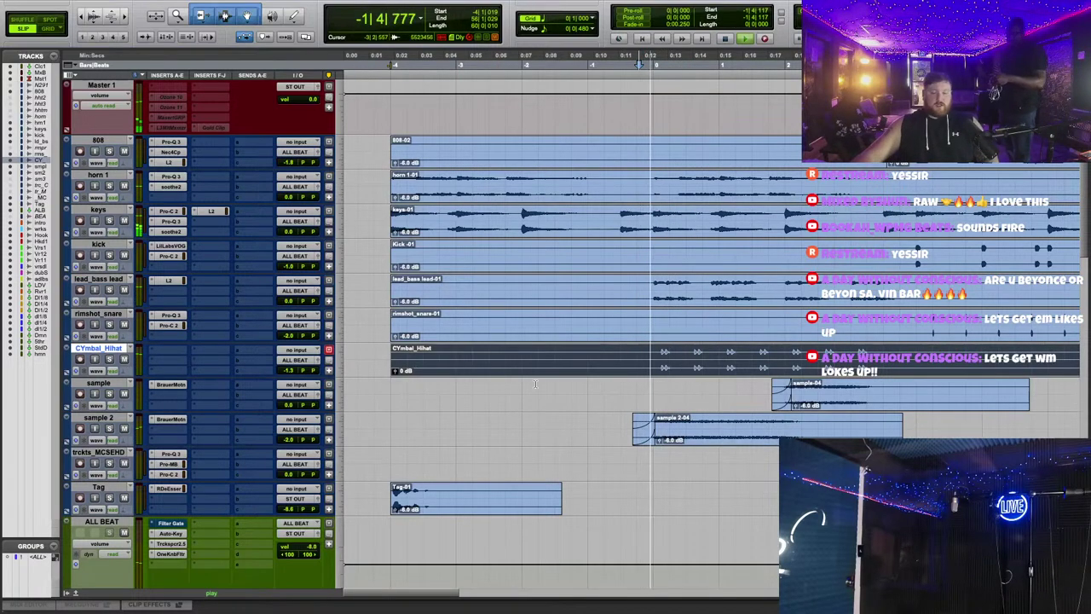
key("r")
key("r")
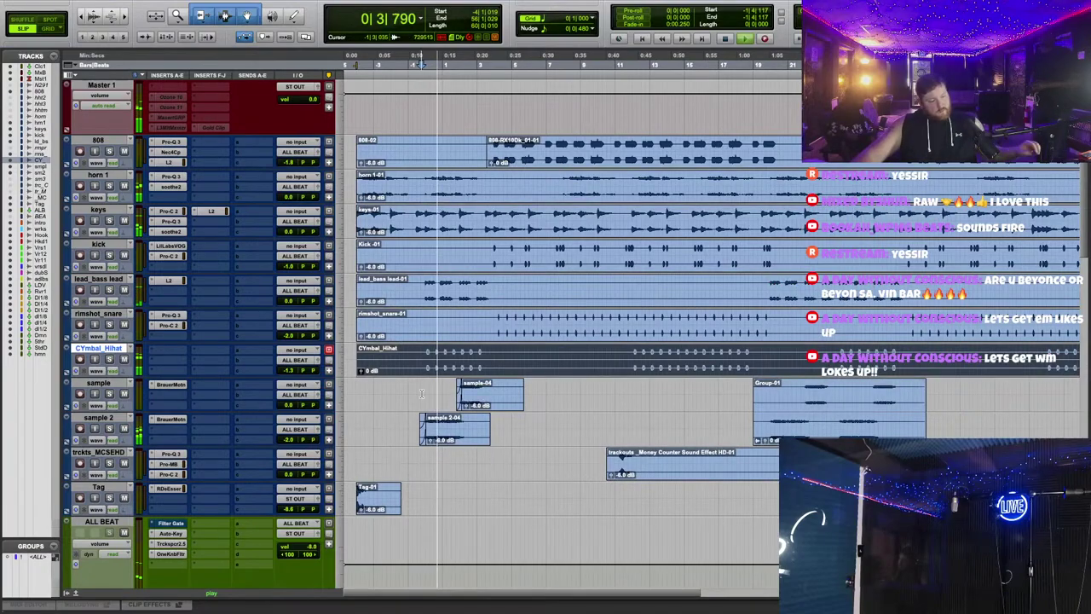
Step: Open the Trackspacer plug-in on the ALL BEAT track
scroll(558, 382, "down", 8)
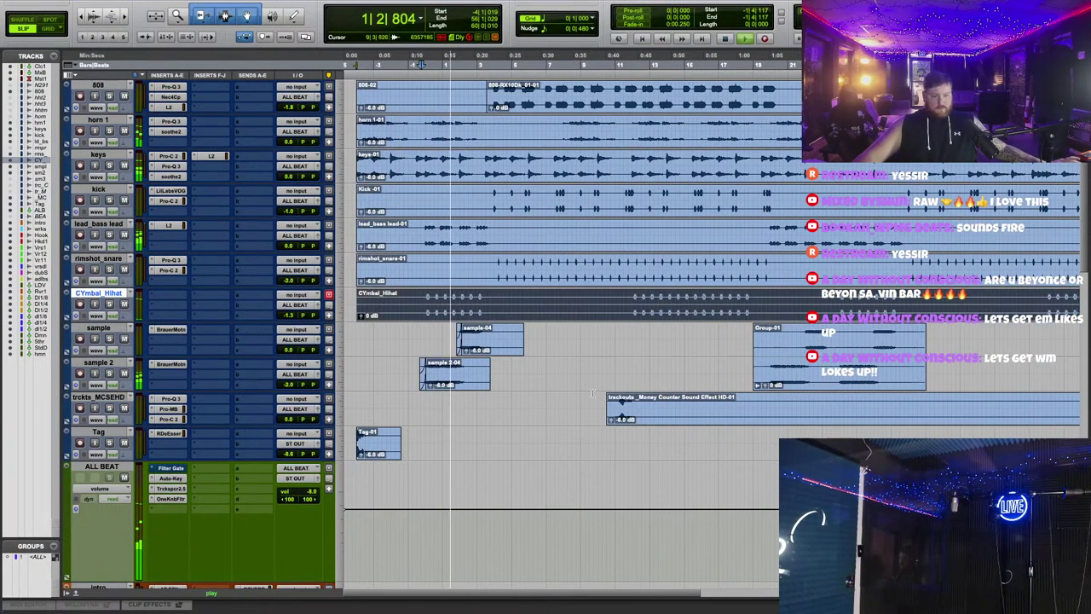
scroll(558, 382, "down", 6)
scroll(372, 329, "down", 1)
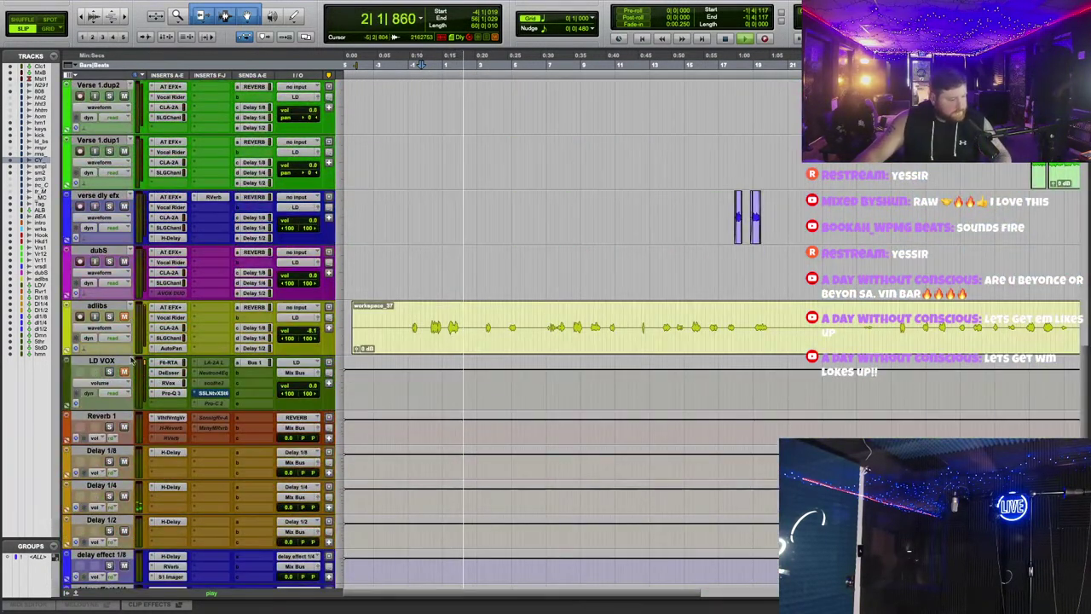
key("t")
key("t")
scroll(598, 226, "up", 7)
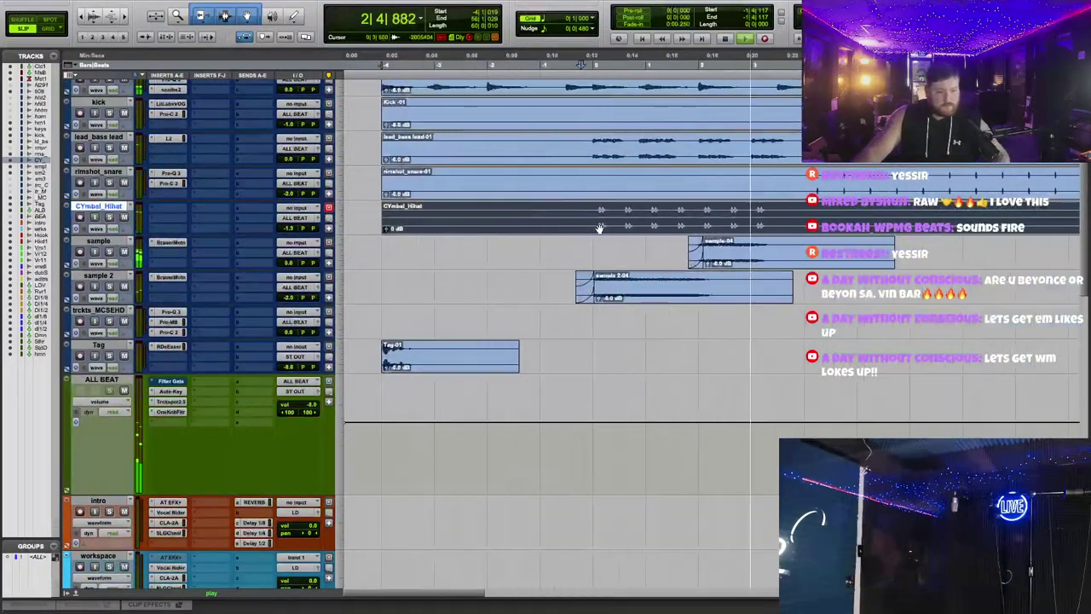
scroll(598, 226, "down", 3)
scroll(609, 227, "up", 5)
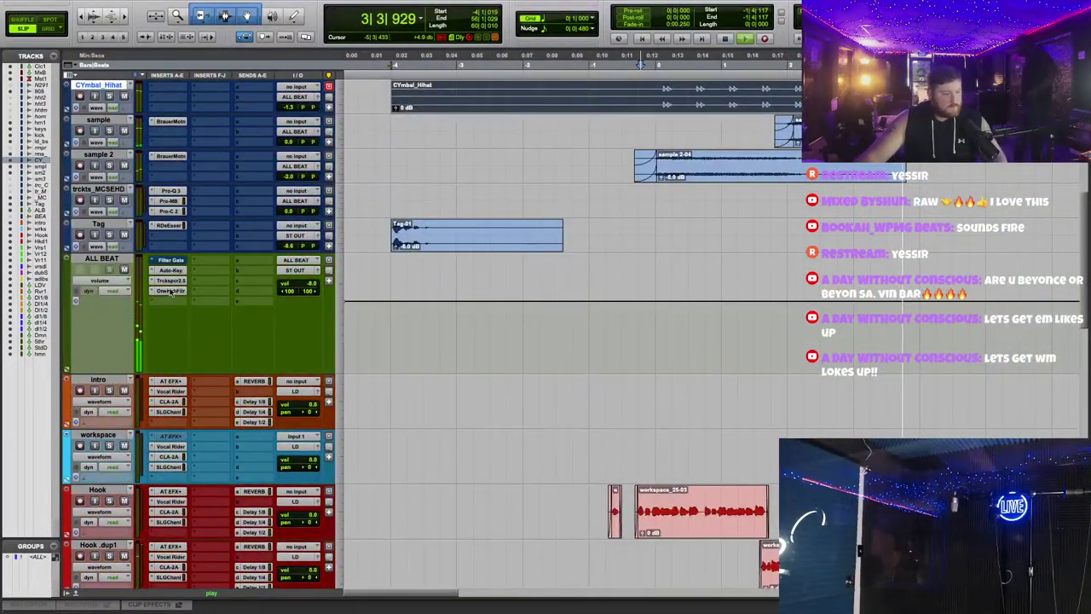
left_click(171, 282)
Step: Close Trackspacer and scroll down to the Hook, Verse and adlibs vocal tracks
scroll(385, 343, "down", 4)
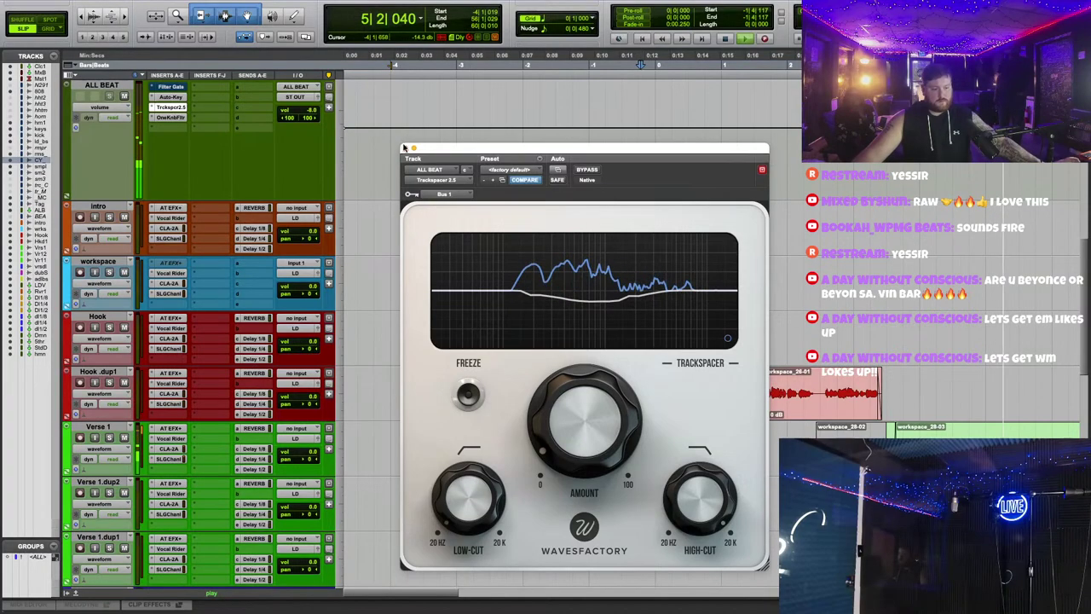
key("super+w")
scroll(489, 309, "down", 3)
scroll(488, 310, "down", 1)
Step: Open Verse 1's reverb send and set its send level
key("r")
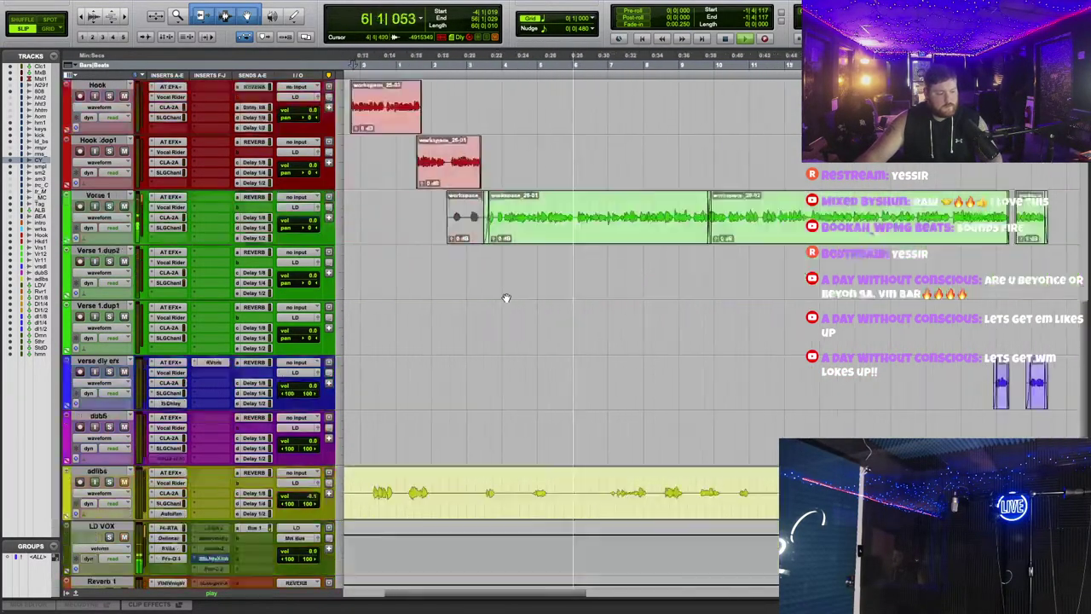
left_click(251, 198)
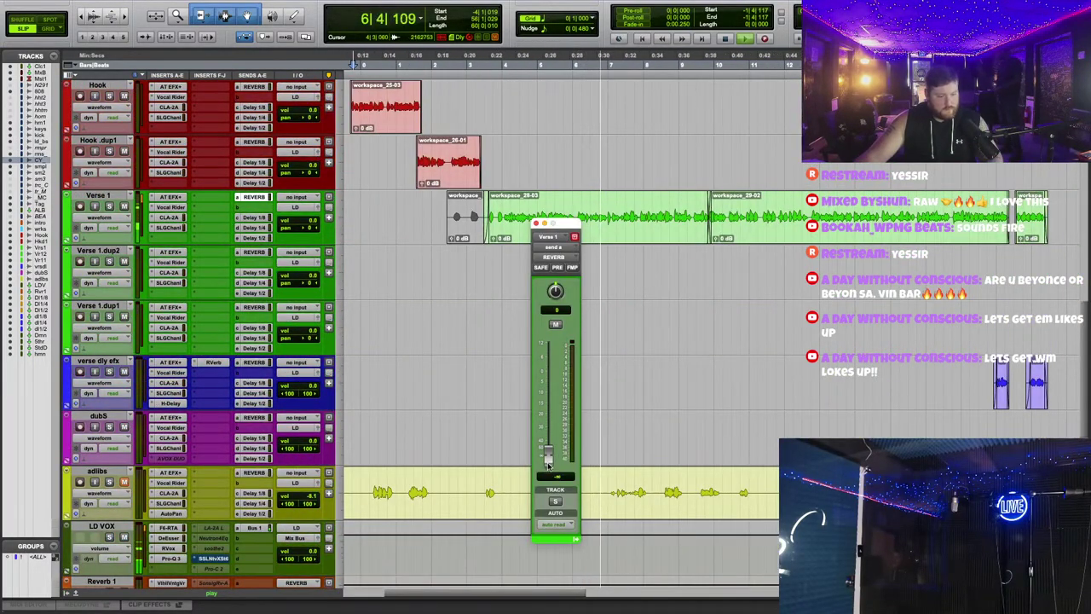
left_click(548, 458, "alt")
scroll(181, 208, "down", 8)
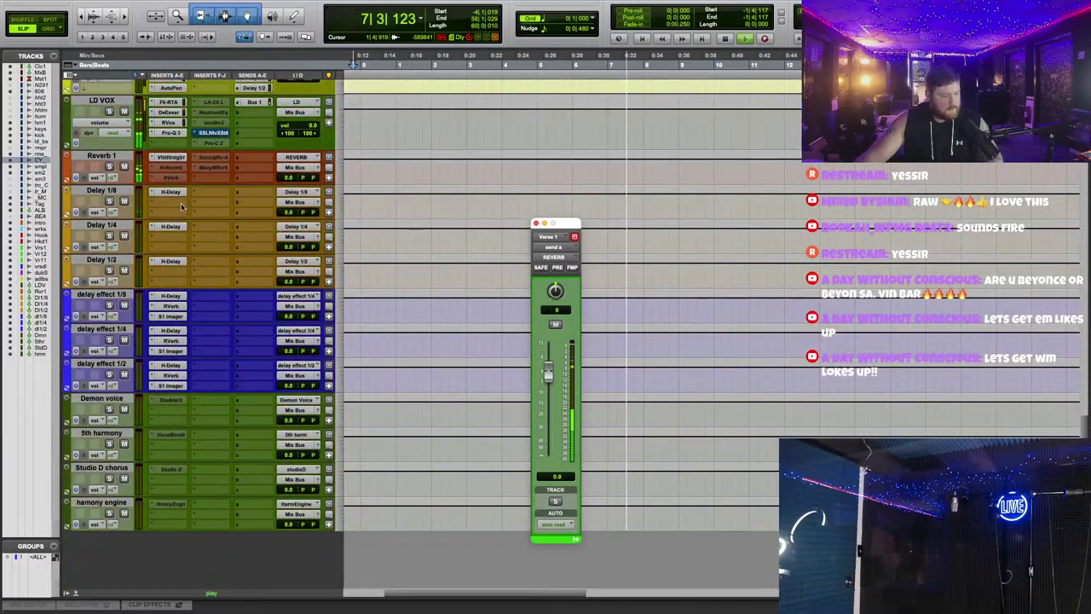
Step: Load the verb1 preset in Reverb 1's ValhallaVintageVerb and set its colour to NOW
left_click(170, 158)
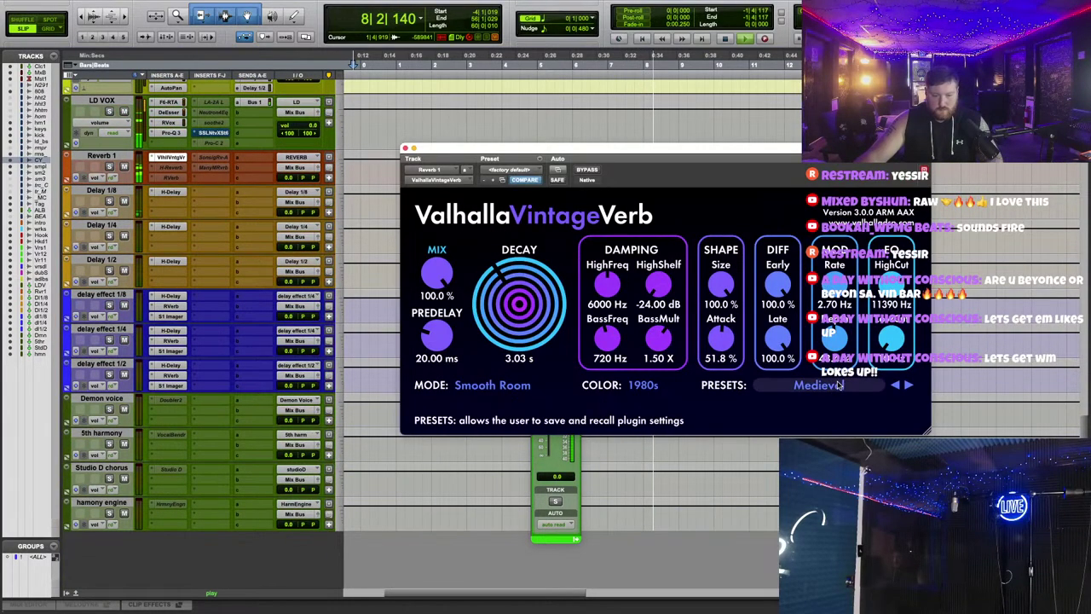
left_click(818, 384)
mouse_move(788, 196)
left_click(778, 158)
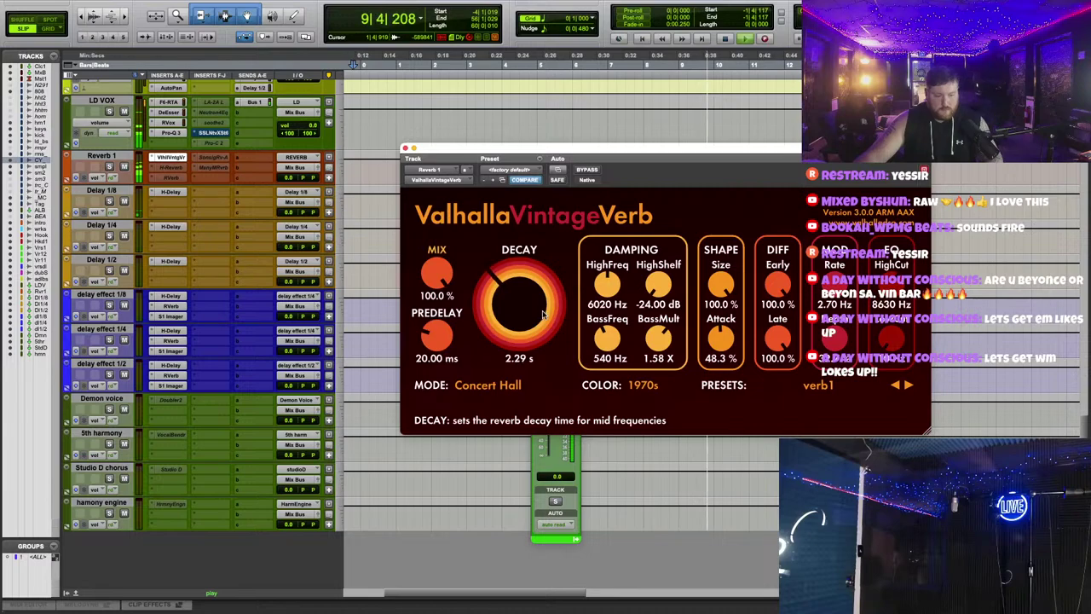
scroll(543, 316, "down", 1)
scroll(892, 337, "up", 1)
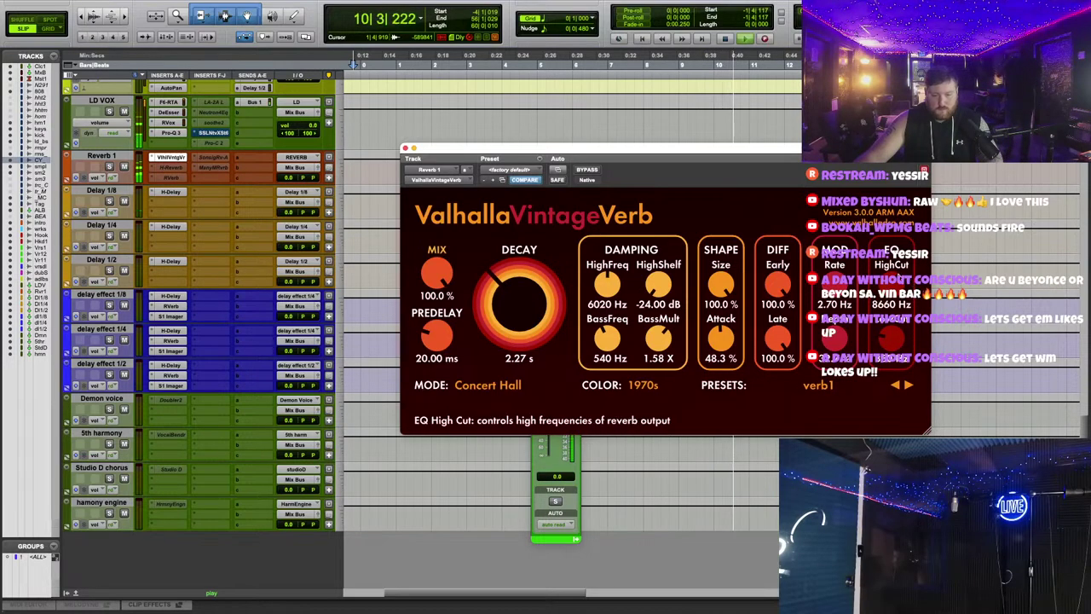
scroll(891, 337, "up", 3)
left_click(643, 384)
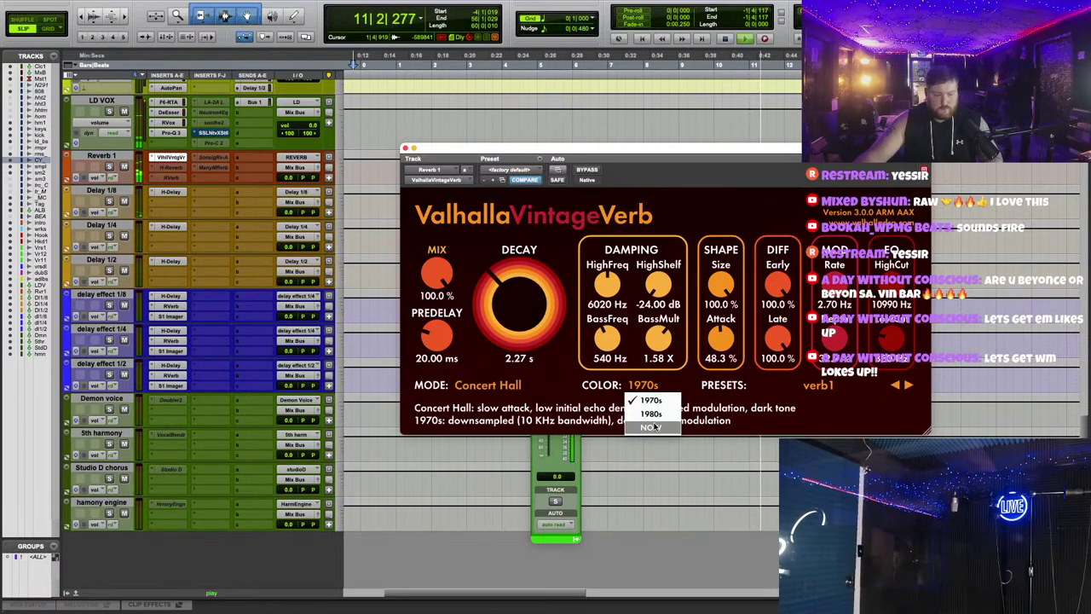
left_click(652, 427)
left_click(405, 148)
Step: Bring the Verse 1 send window back up with the send at about -24.3 dB
scroll(386, 296, "up", 10)
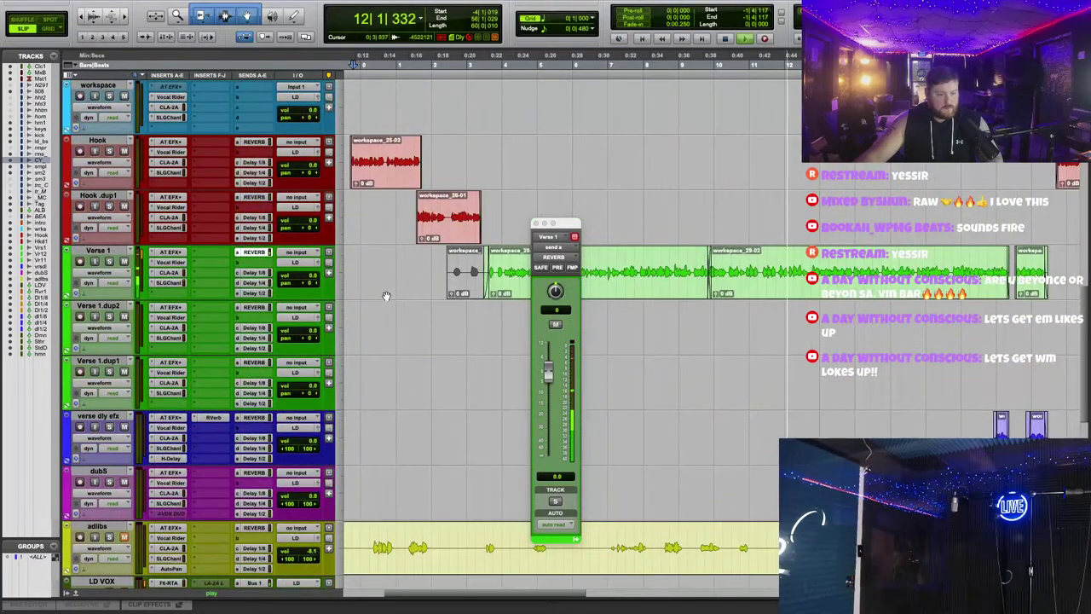
left_click(253, 251)
left_click(253, 251)
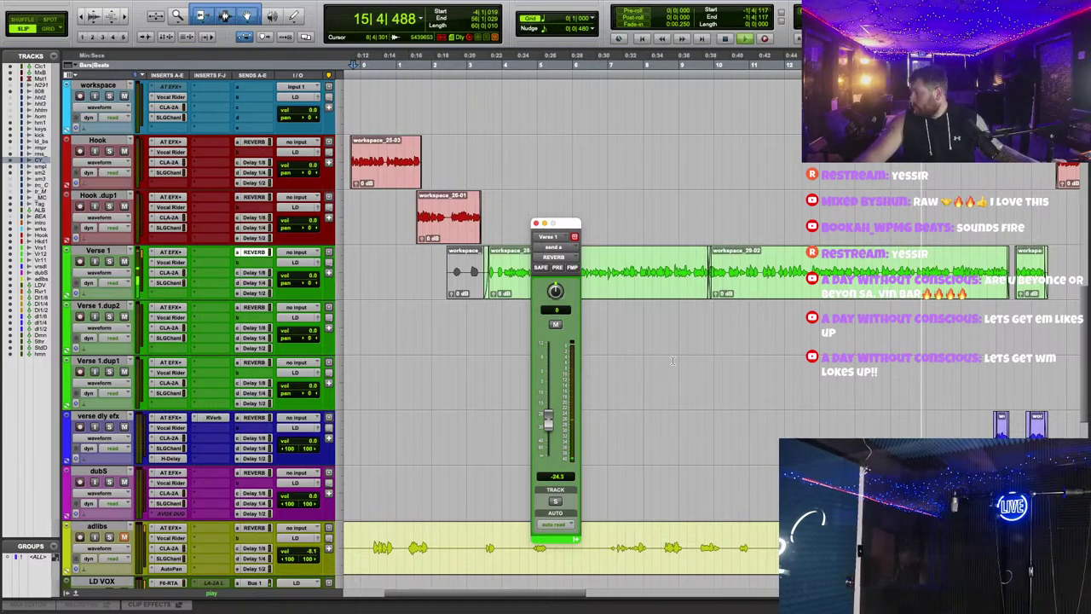
scroll(672, 361, "up", 5)
scroll(672, 360, "up", 5)
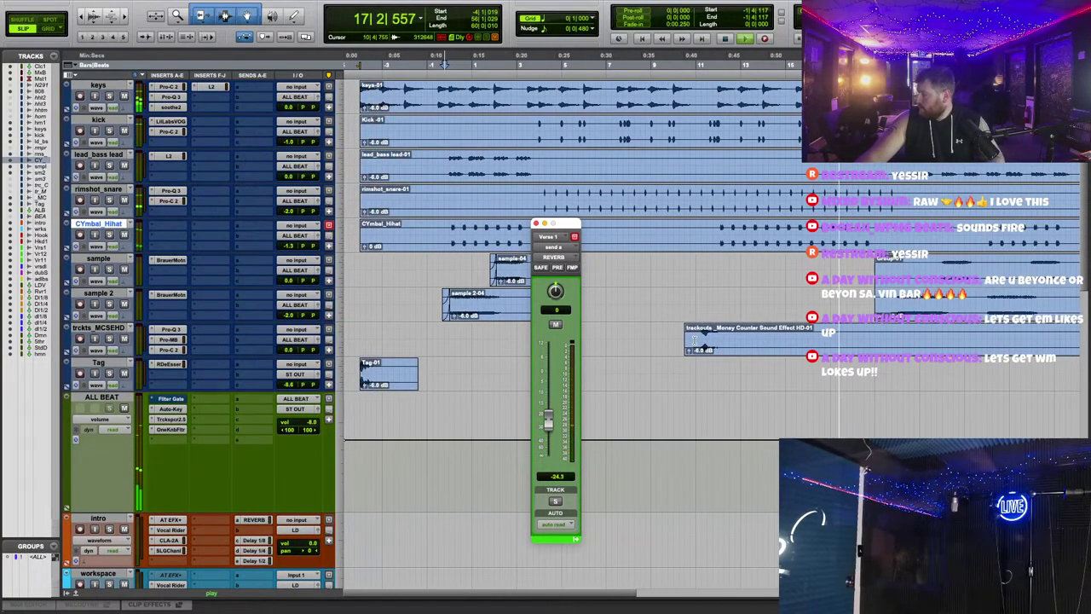
Step: Check the CYmbal_Hihat track volume and close the Verse 1 reverb send window
scroll(692, 341, "down", 3)
scroll(648, 316, "down", 2)
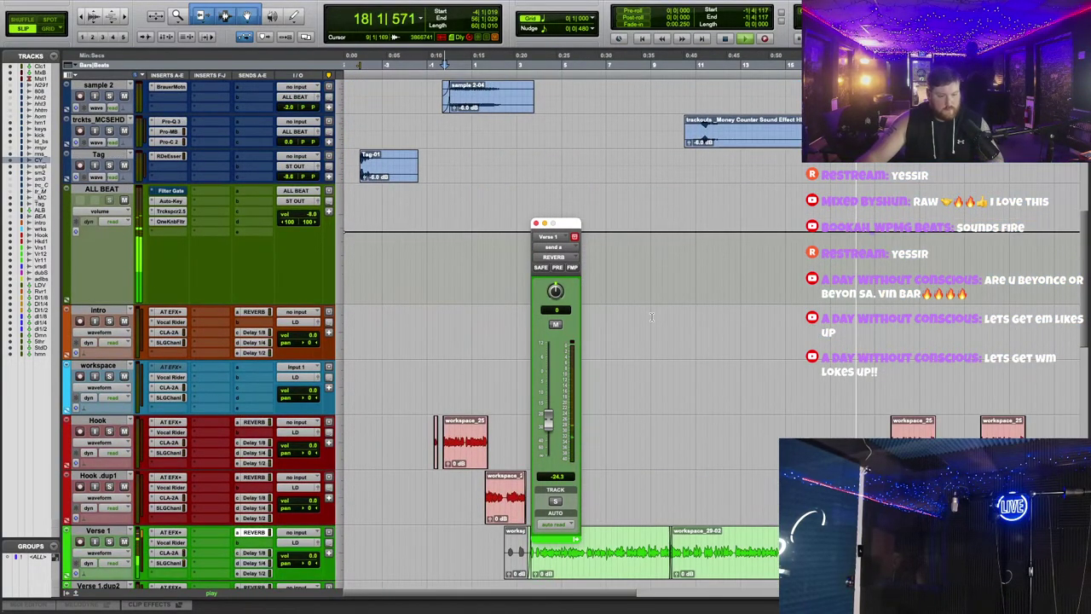
scroll(526, 261, "up", 4)
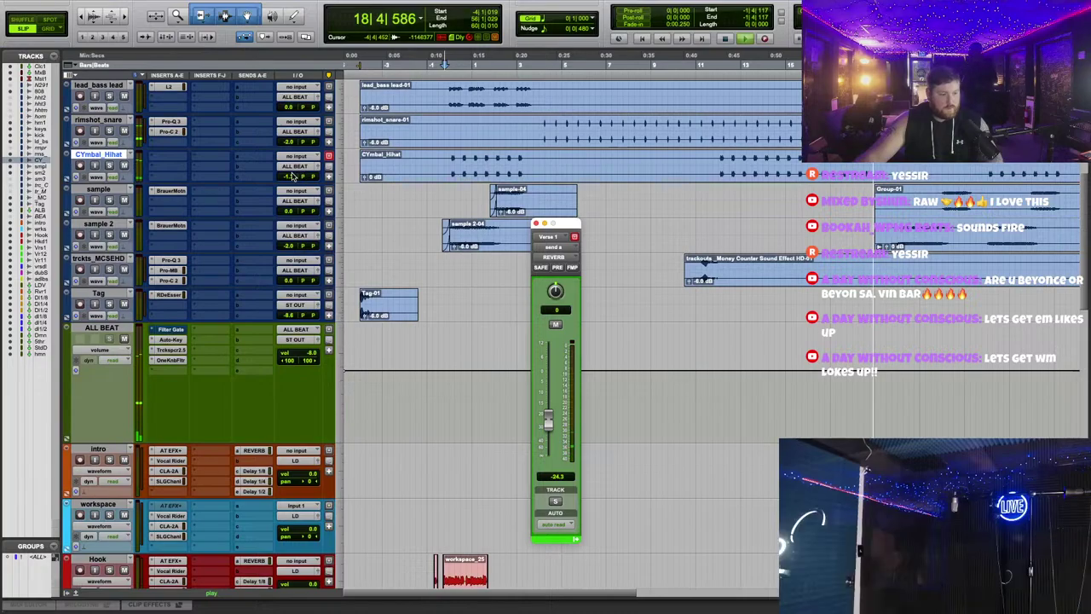
left_click(290, 177)
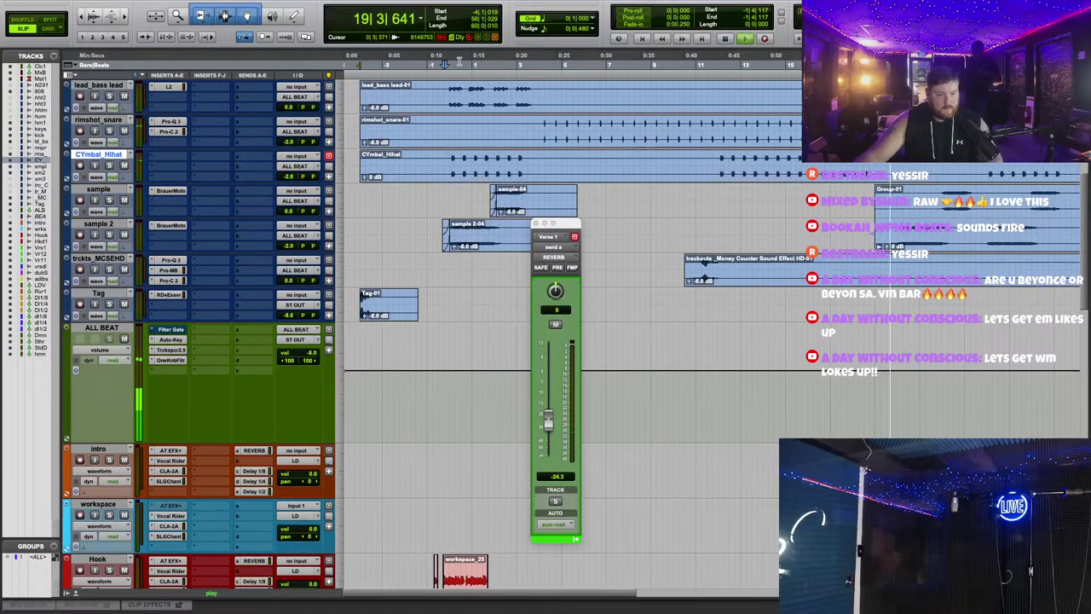
scroll(654, 246, "down", 6)
scroll(260, 286, "up", 4)
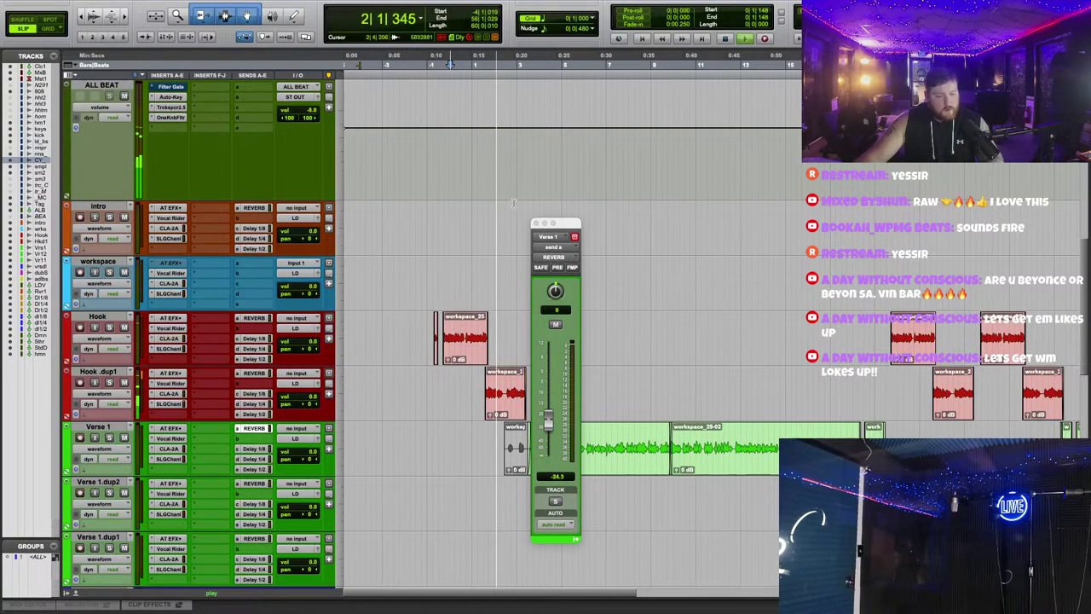
left_click(535, 223)
Step: Zoom to the Money Counter effect and inspect the 2.4 kHz notch in its Pro-Q 3
key("space")
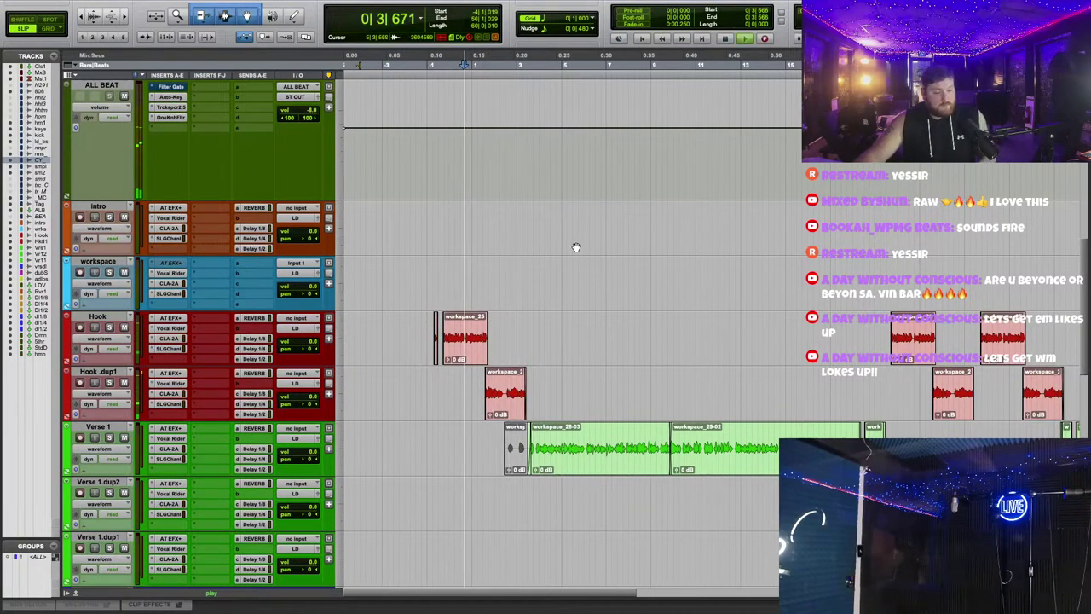
scroll(579, 247, "up", 4)
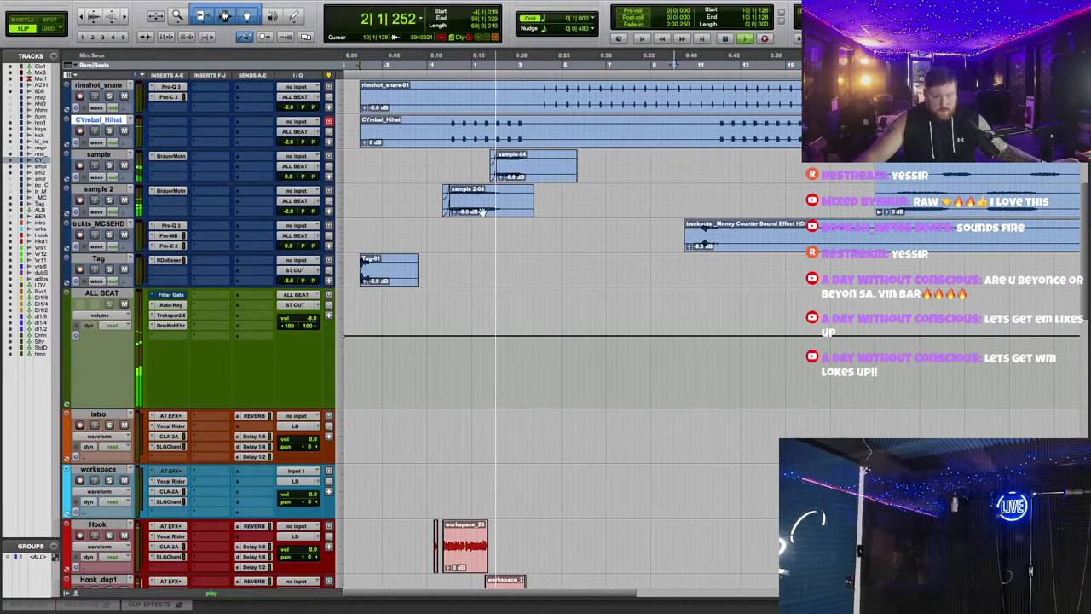
key("space")
key("space")
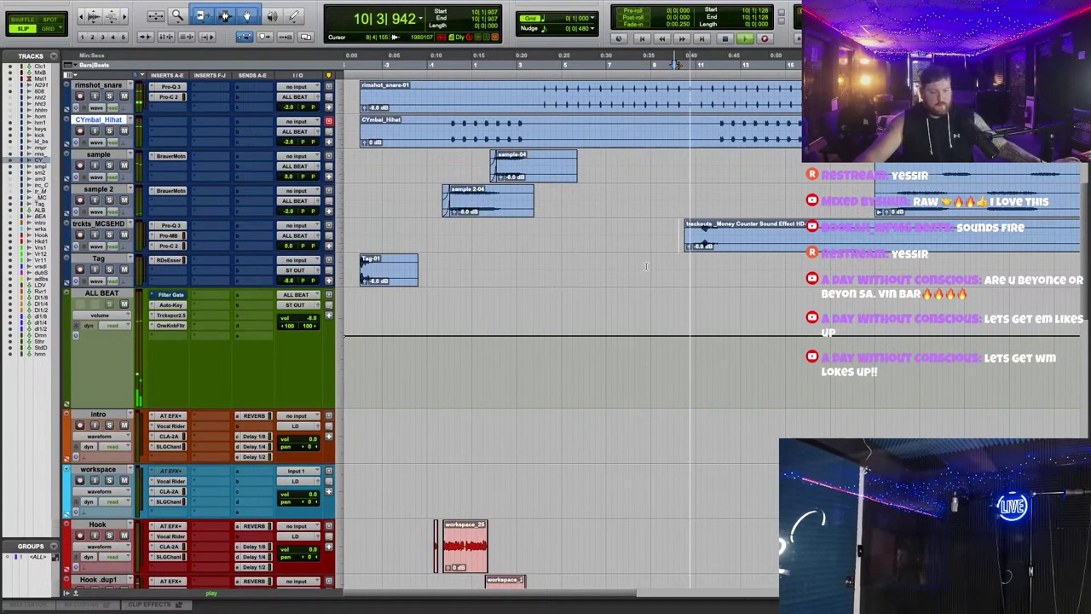
key("super+bracketright")
key("super+bracketright")
key("super+bracketright")
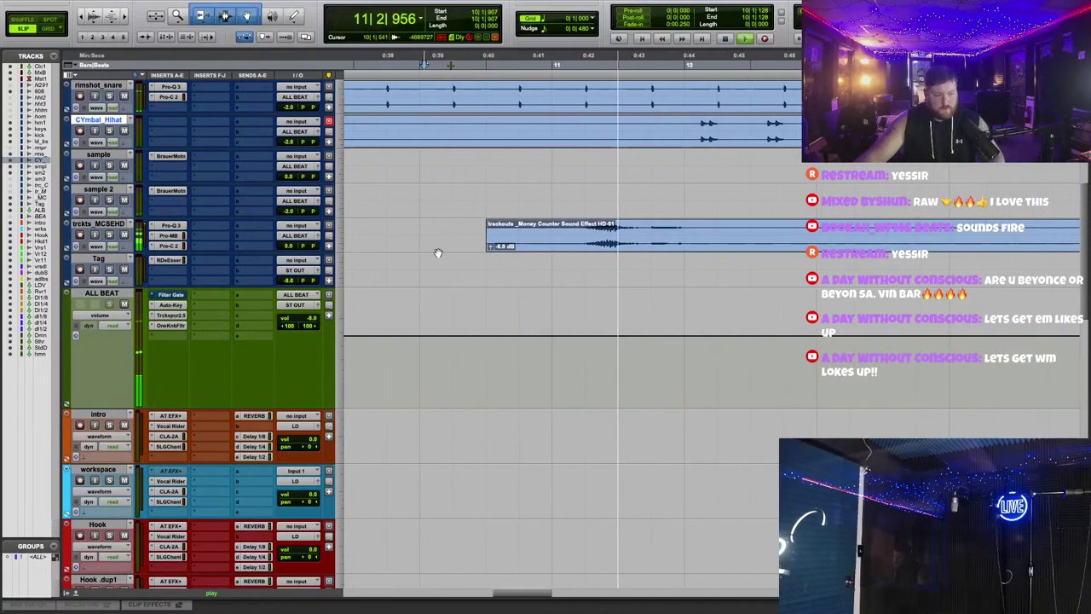
left_click(170, 225)
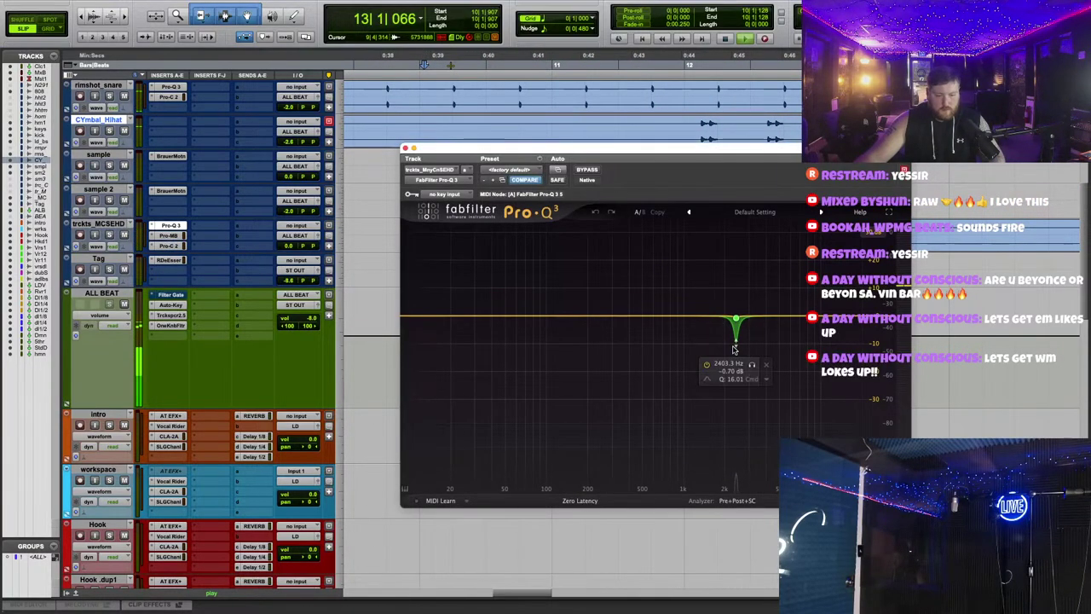
left_click(737, 340)
left_click(406, 149)
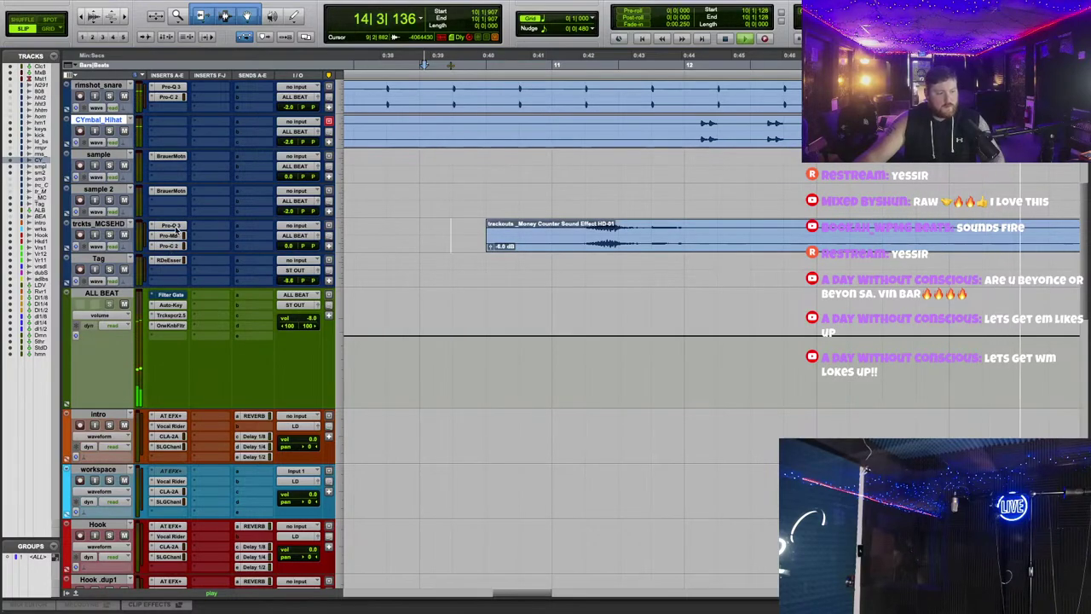
scroll(681, 322, "down", 2)
scroll(554, 213, "down", 3)
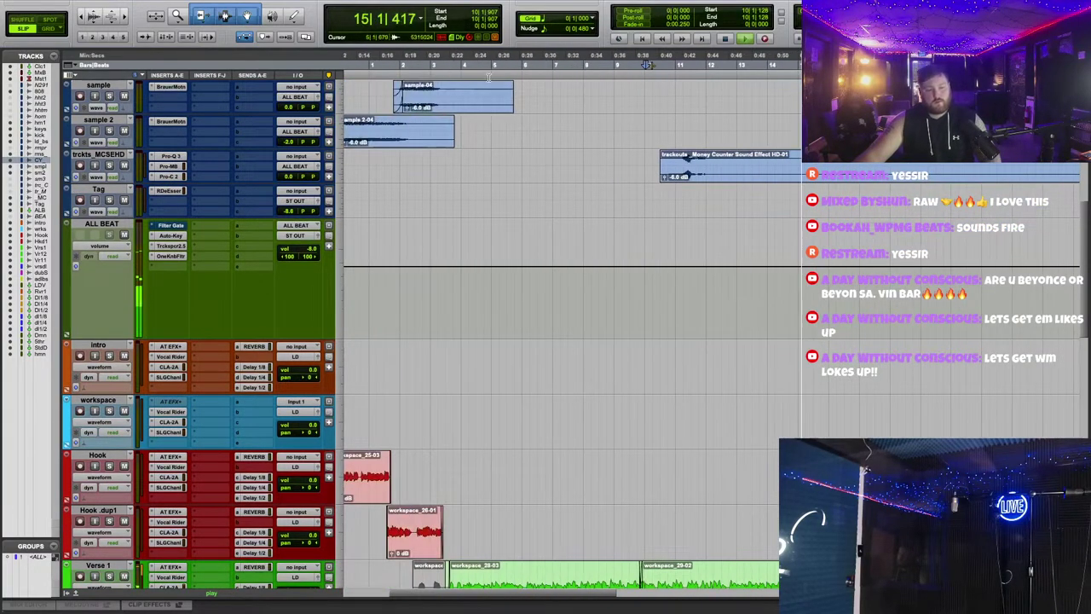
Step: Raise the money-counter track's volume slightly and check the Hook reverb send
left_click(386, 61)
left_click_drag(290, 176, 289, 176)
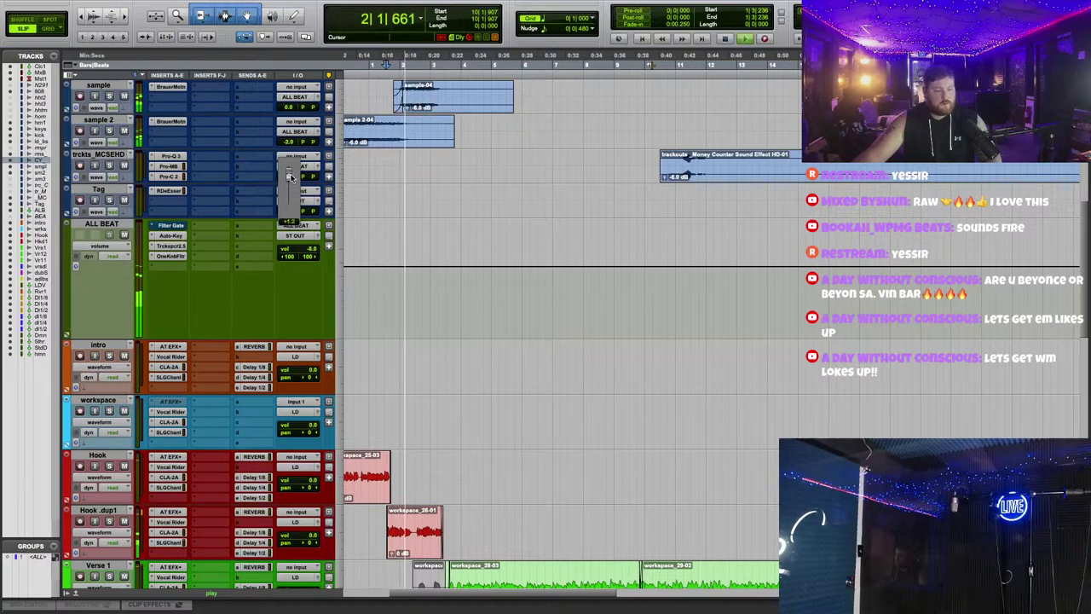
scroll(522, 281, "down", 5)
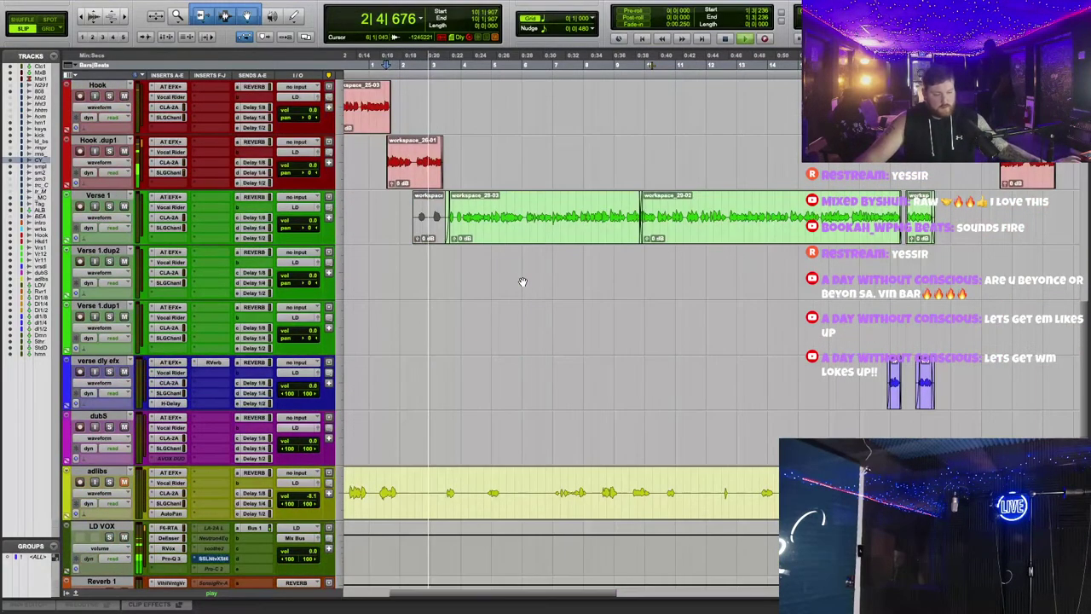
left_click(253, 86)
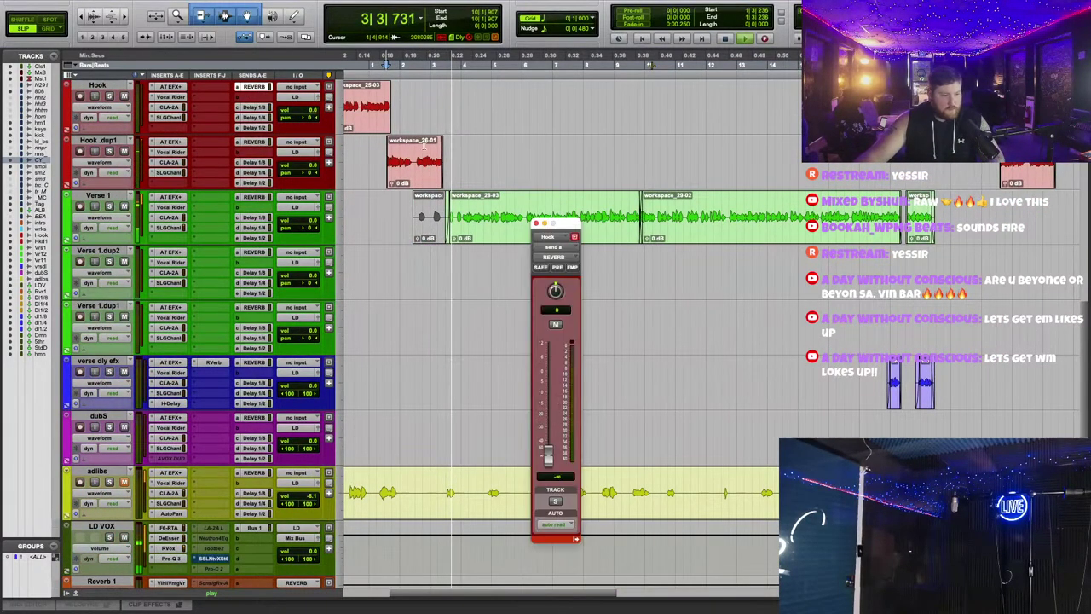
scroll(546, 256, "down", 5)
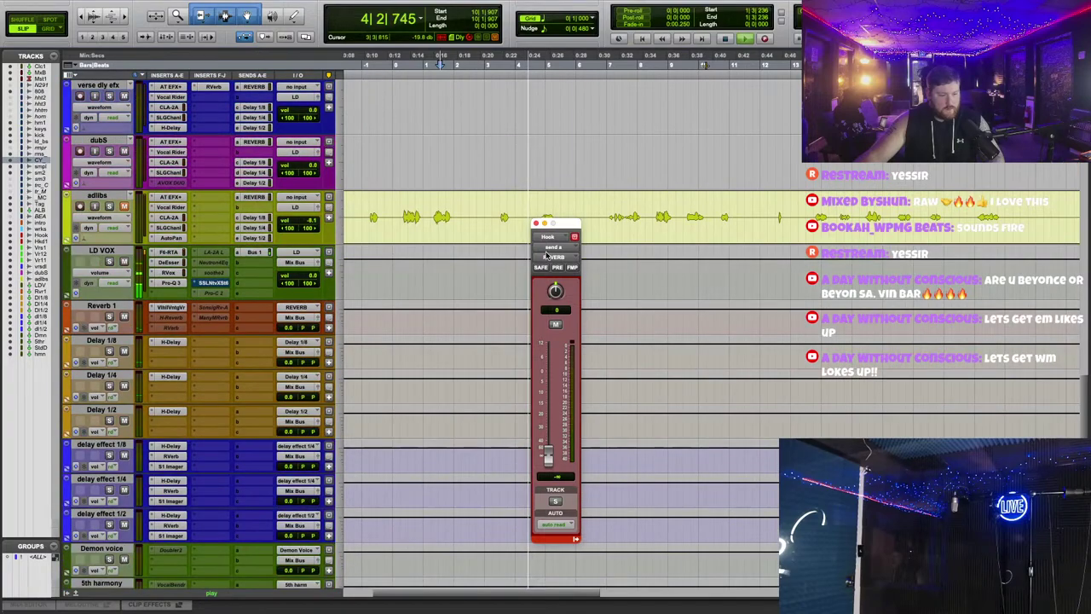
left_click(535, 223)
scroll(537, 255, "down", 1)
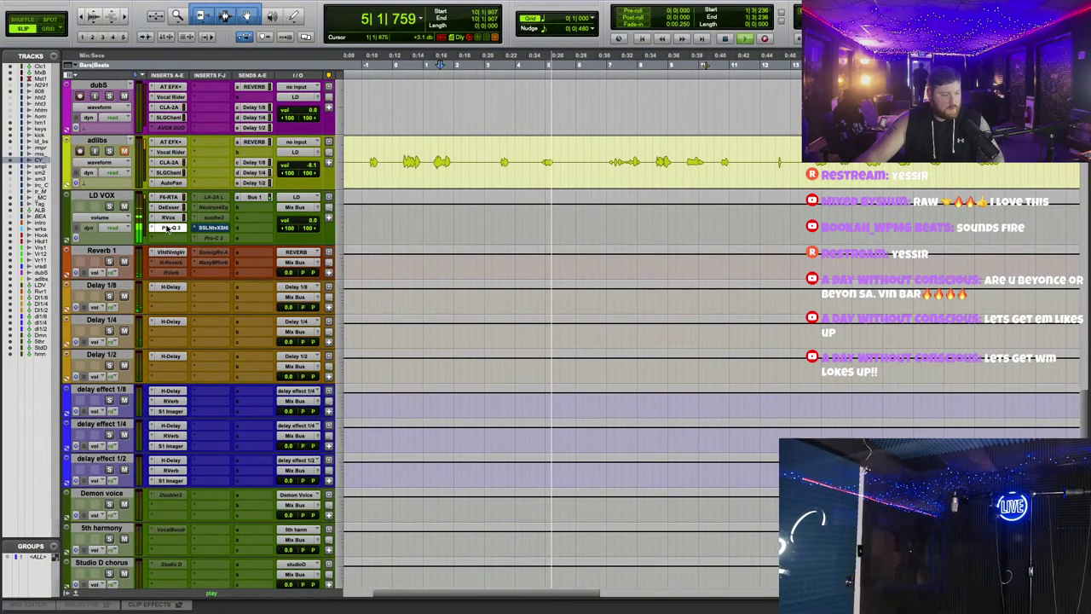
Step: Lower the LD VOX Pro-Q 3 low-cut to about 70 Hz
left_click(170, 228)
left_click_drag(623, 152, 602, 149)
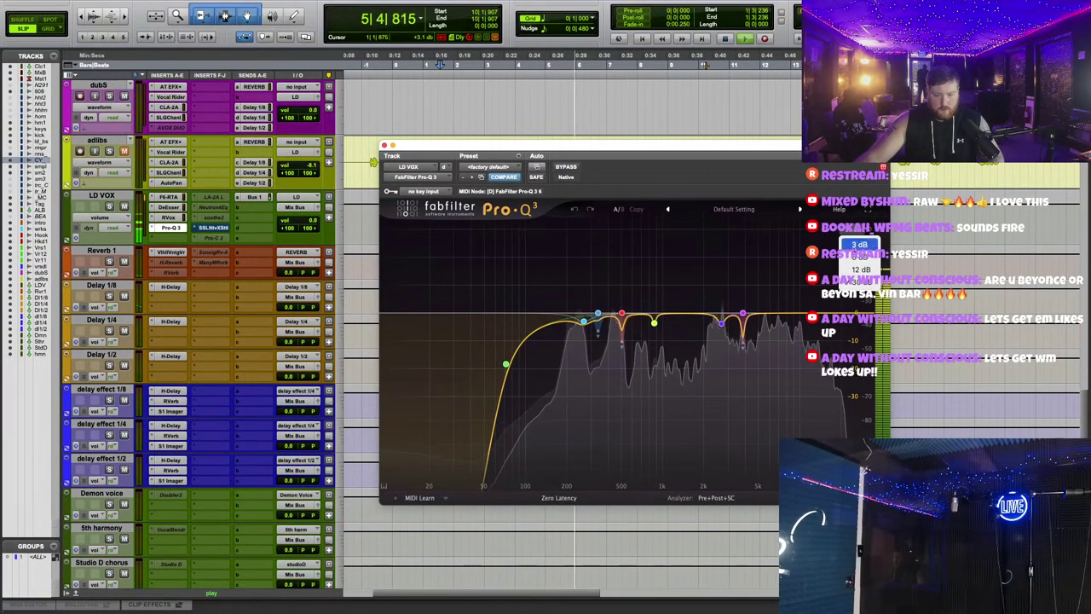
left_click(506, 362)
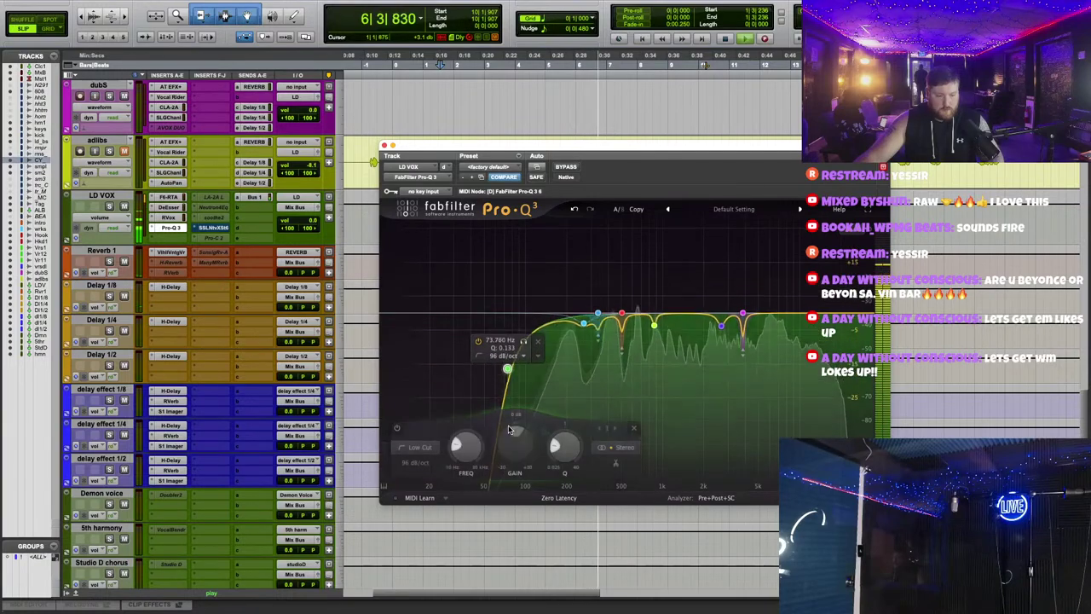
left_click_drag(506, 357, 503, 378)
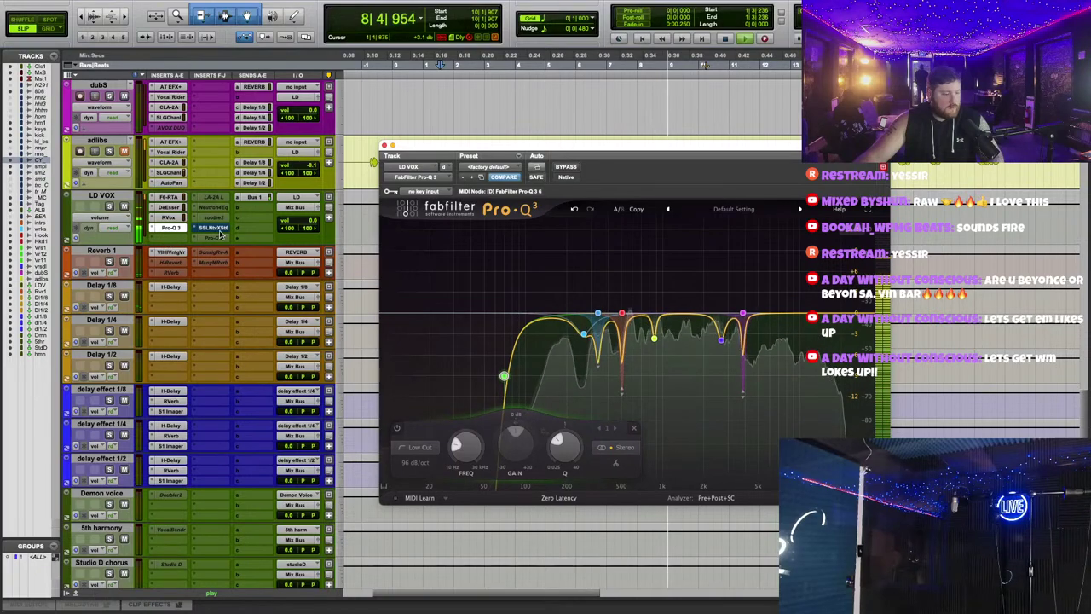
Step: Insert an active SSL X-Saturator on LD VOX and nudge the ALL BEAT volume
left_click(179, 241)
left_click(598, 227)
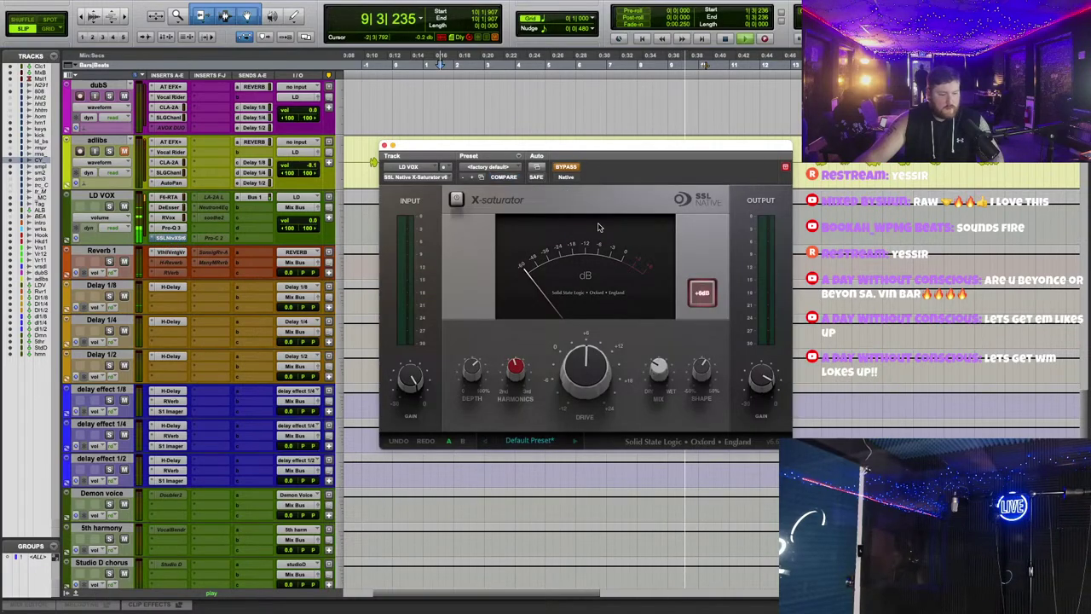
left_click(567, 166)
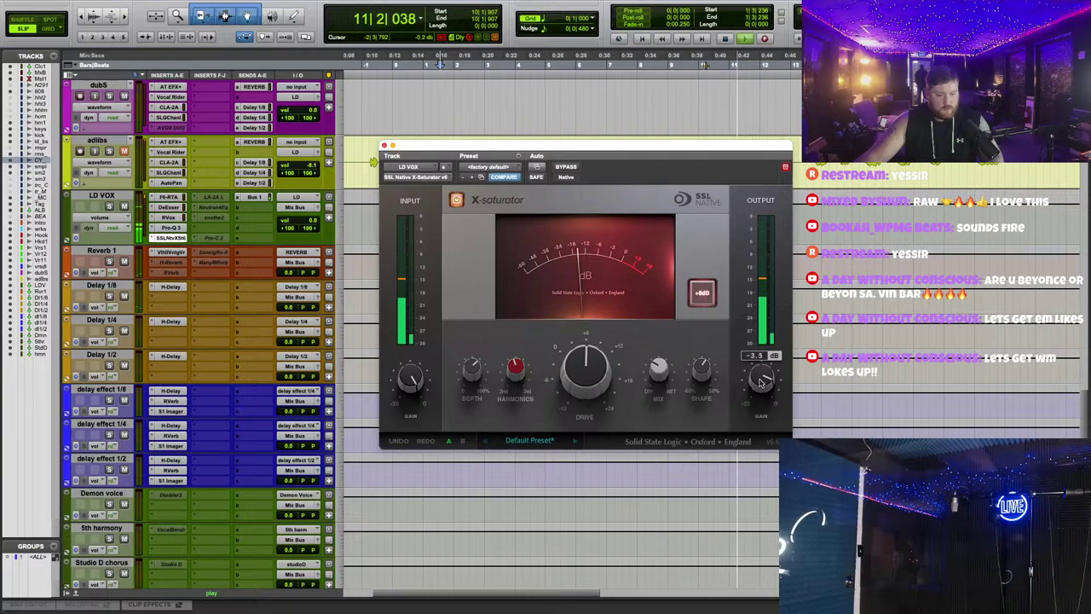
scroll(269, 170, "up", 10)
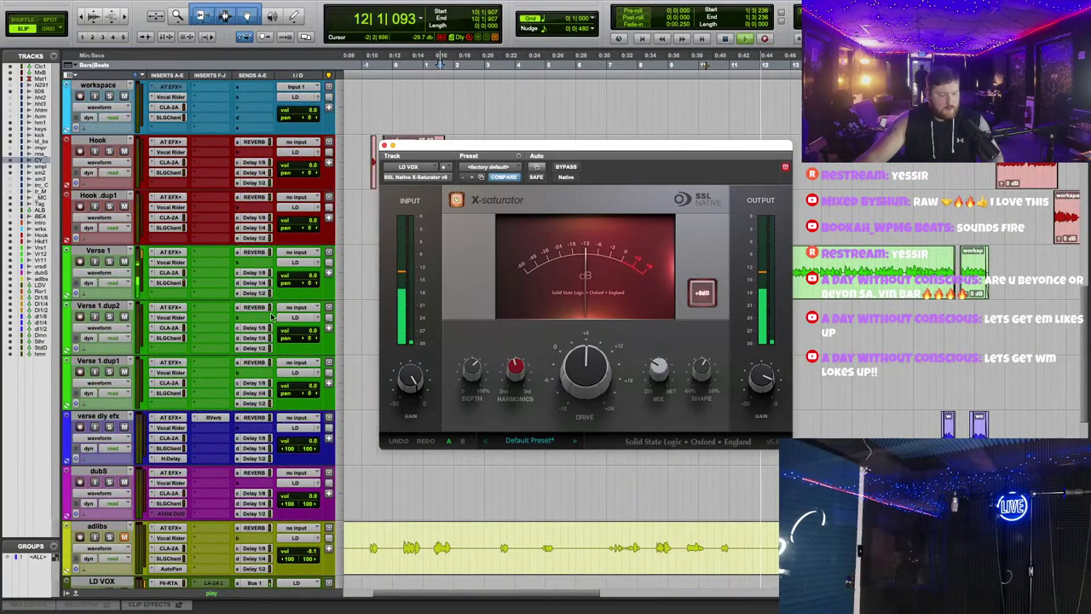
left_click_drag(312, 218, 312, 211)
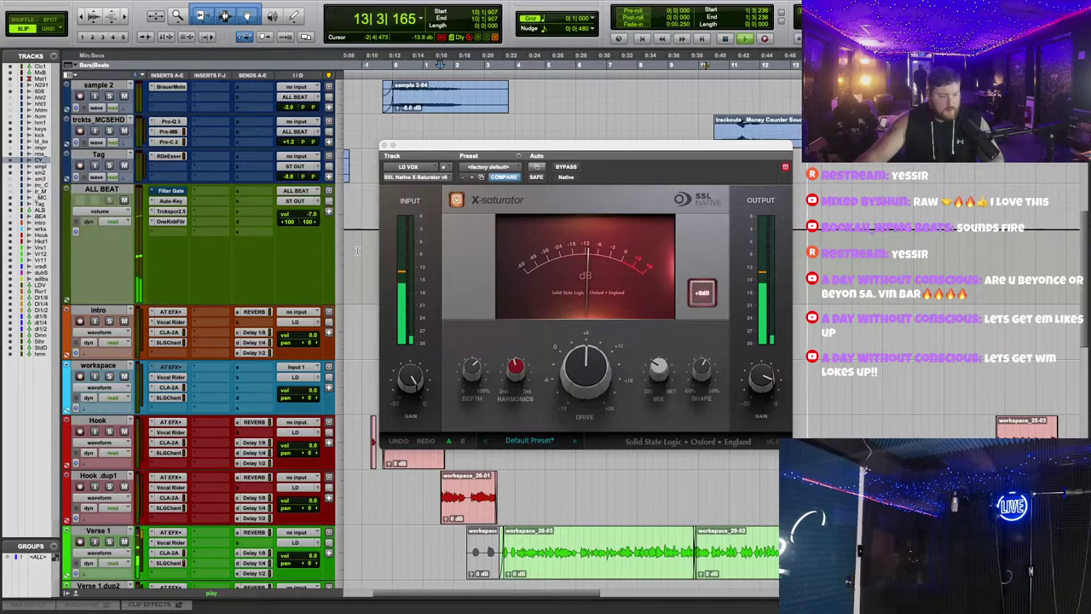
scroll(214, 255, "down", 12)
Step: Insert soothe2 on LD VOX with the Vocals preset 'Clean up a little vocal harshness'
left_click(170, 272)
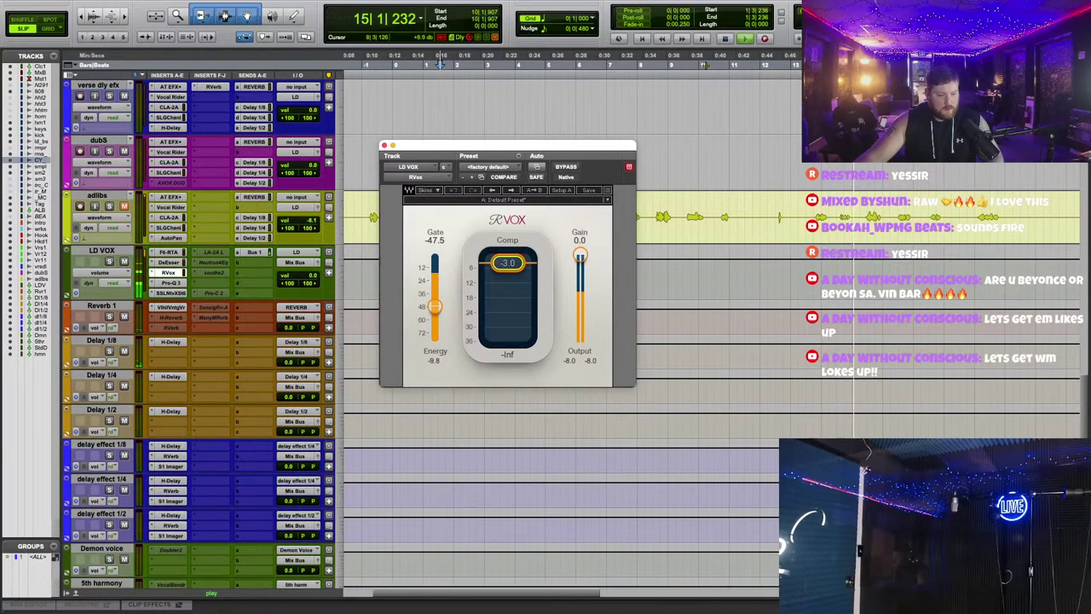
right_click(216, 255)
left_click(227, 275)
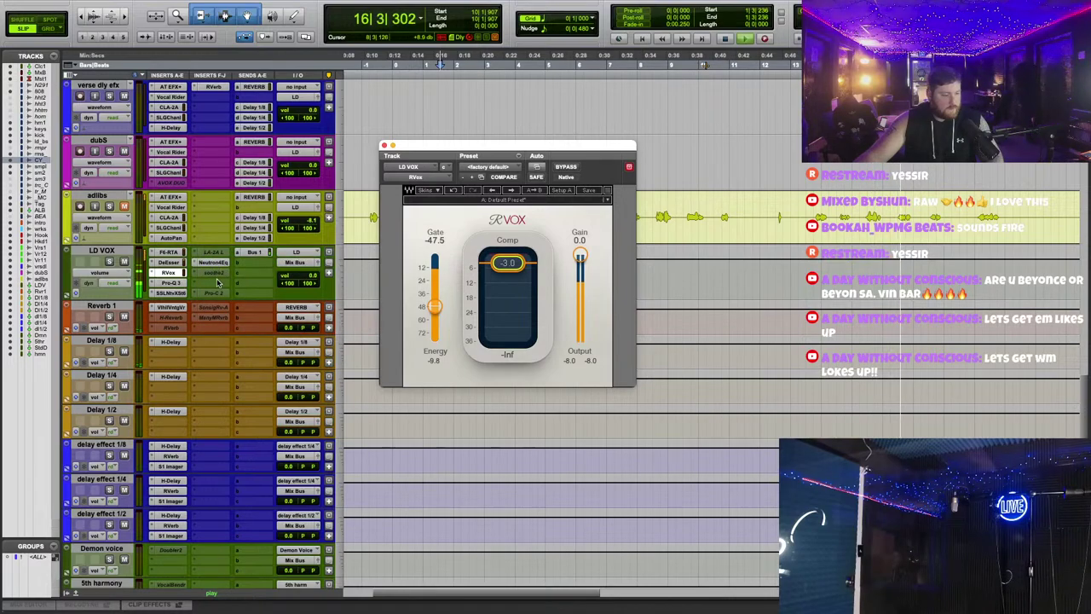
left_click(213, 273)
left_click(247, 290)
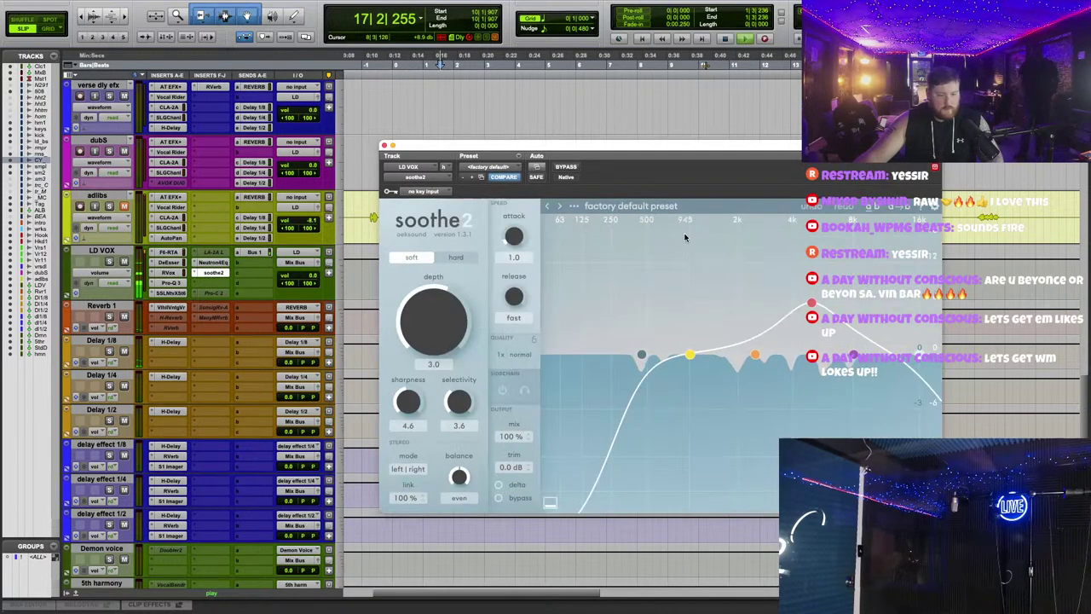
left_click(596, 207)
left_click(597, 499)
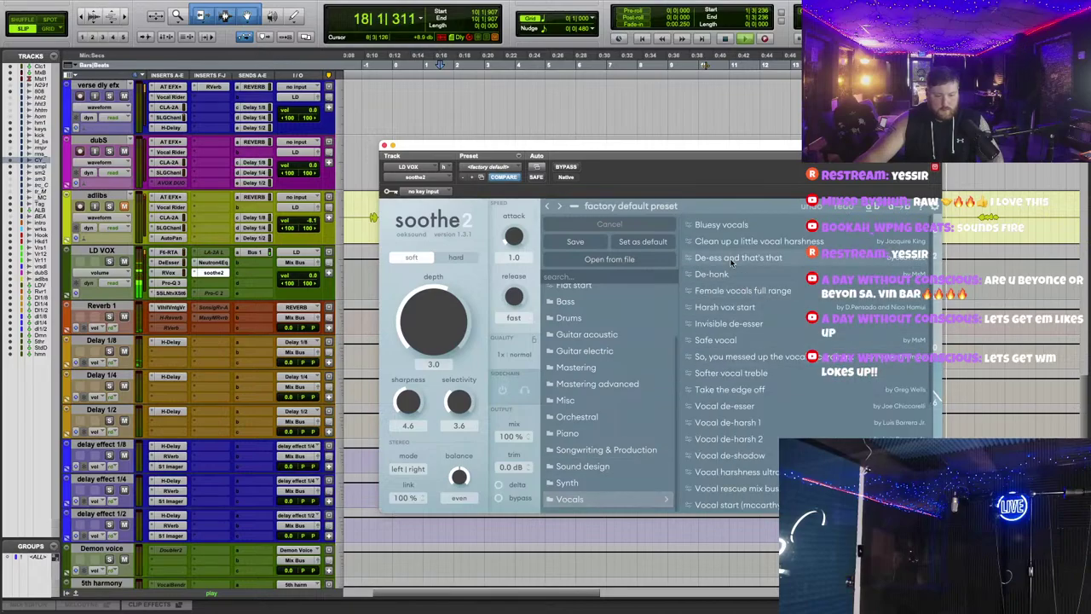
left_click(746, 242)
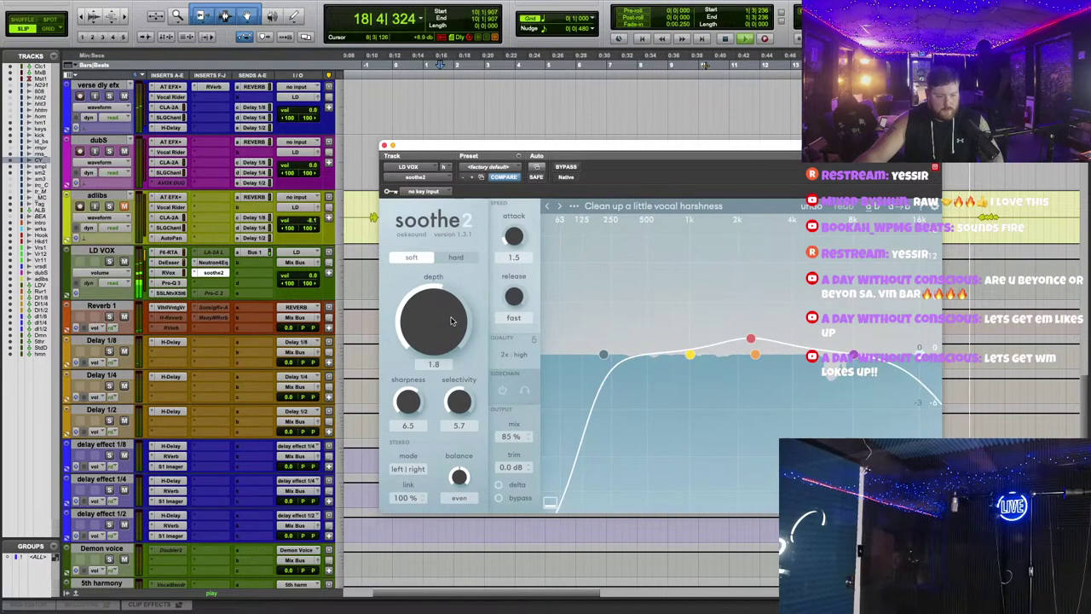
left_click(385, 146)
Step: Start playback to audition the lead vocal chain and bring up its Neutron EQ
scroll(338, 352, "up", 6)
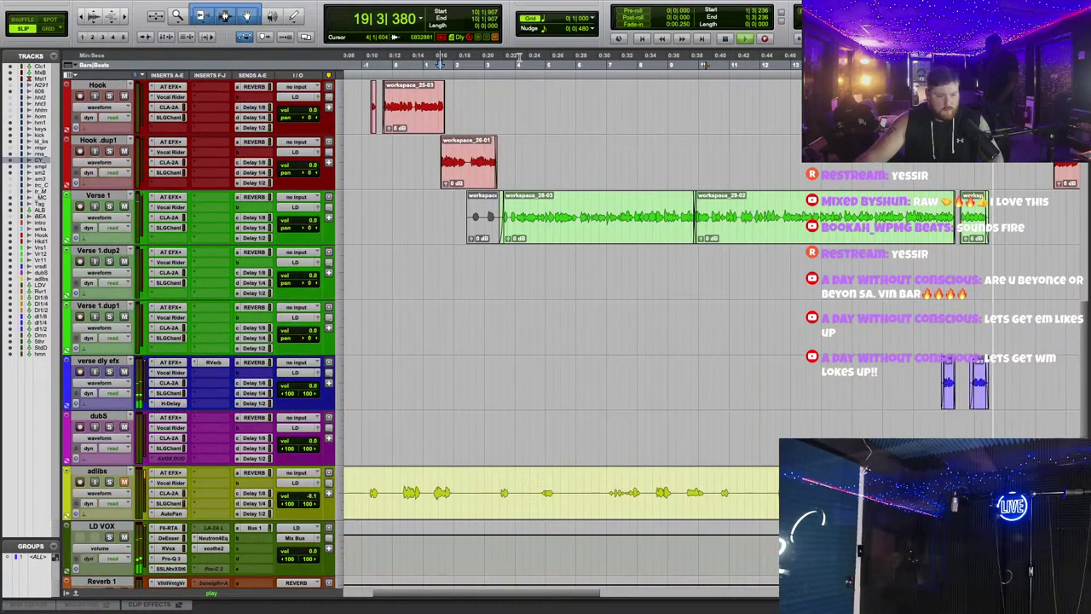
scroll(338, 352, "down", 10)
key("space")
left_click(213, 101)
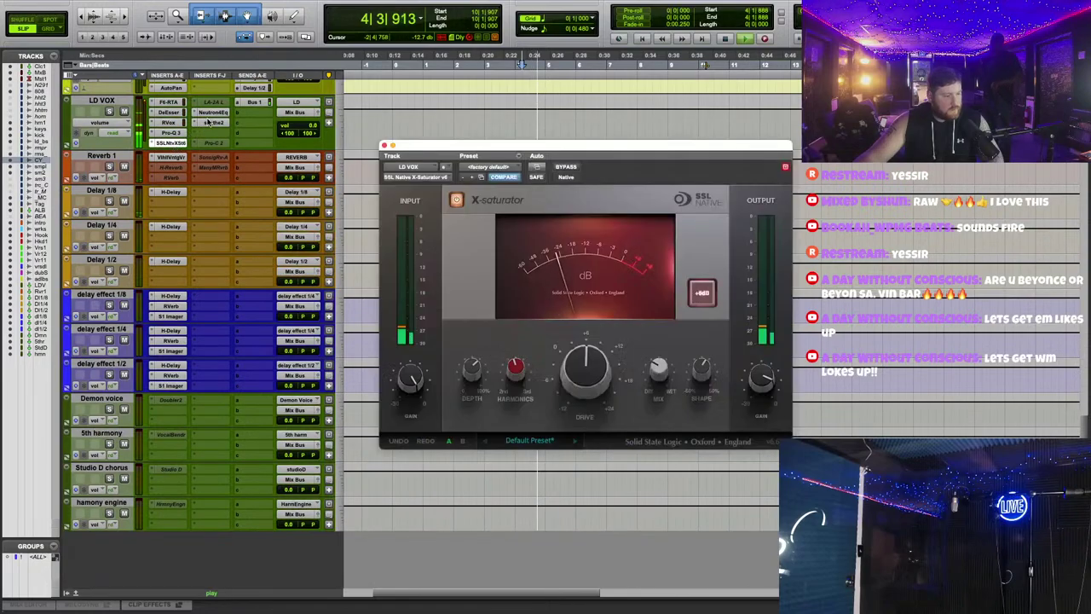
left_click(212, 112)
Step: Move the low shelf to 162 Hz and sweep bands into cuts near 2.8 kHz, 358 Hz, 555 Hz
left_click_drag(464, 339, 482, 338)
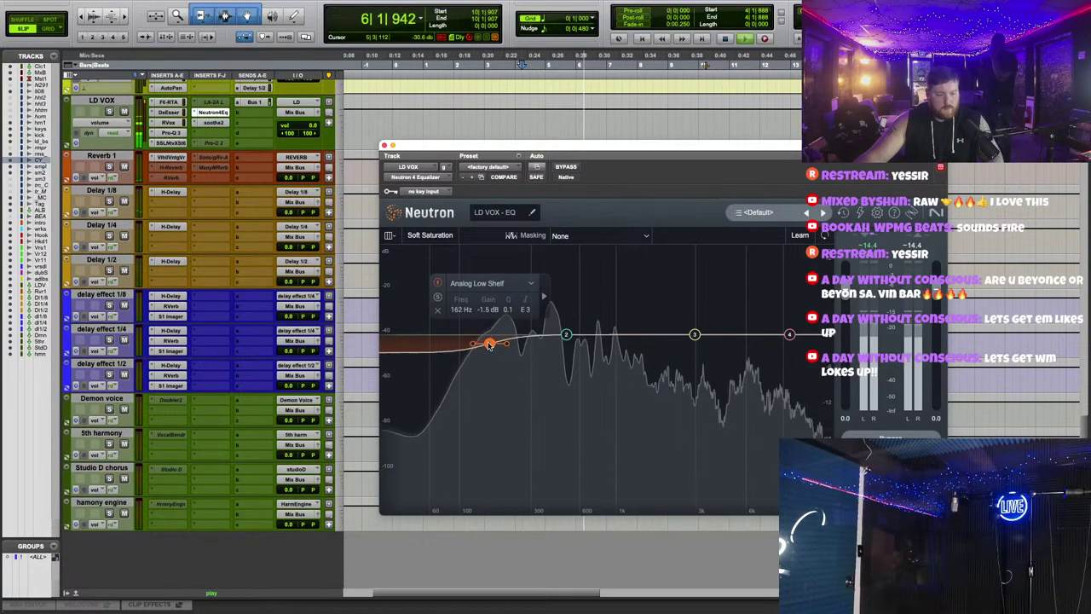
left_click_drag(695, 334, 736, 199)
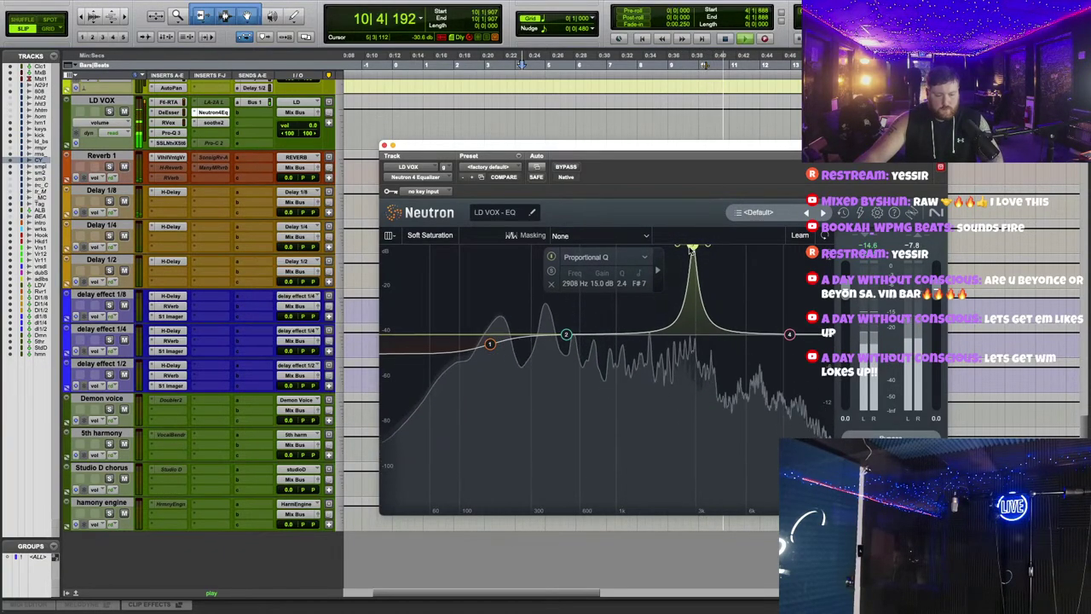
left_click_drag(688, 249, 689, 350)
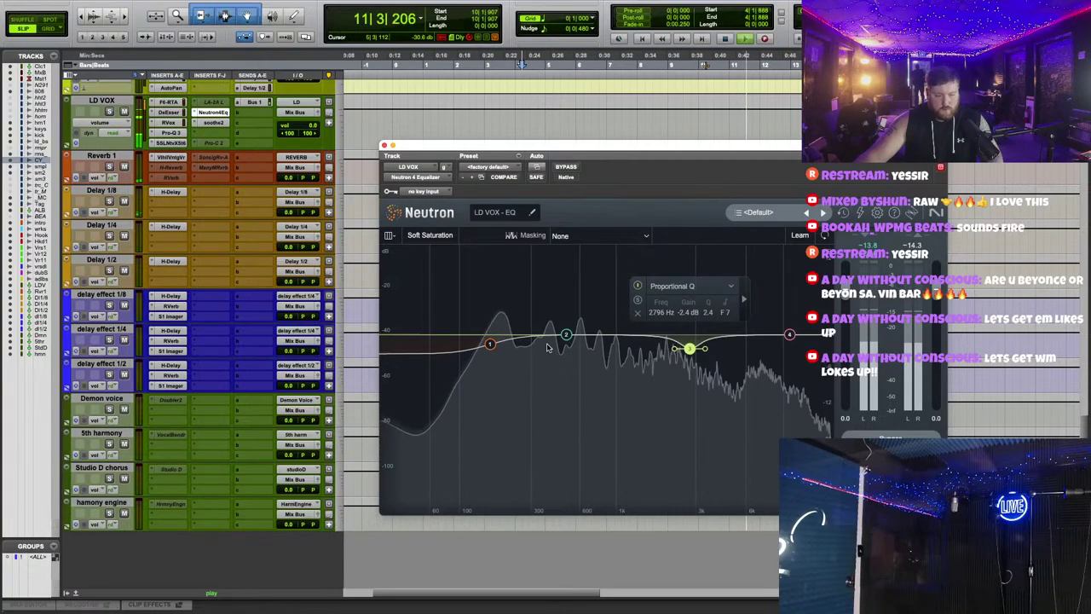
left_click_drag(565, 337, 543, 279)
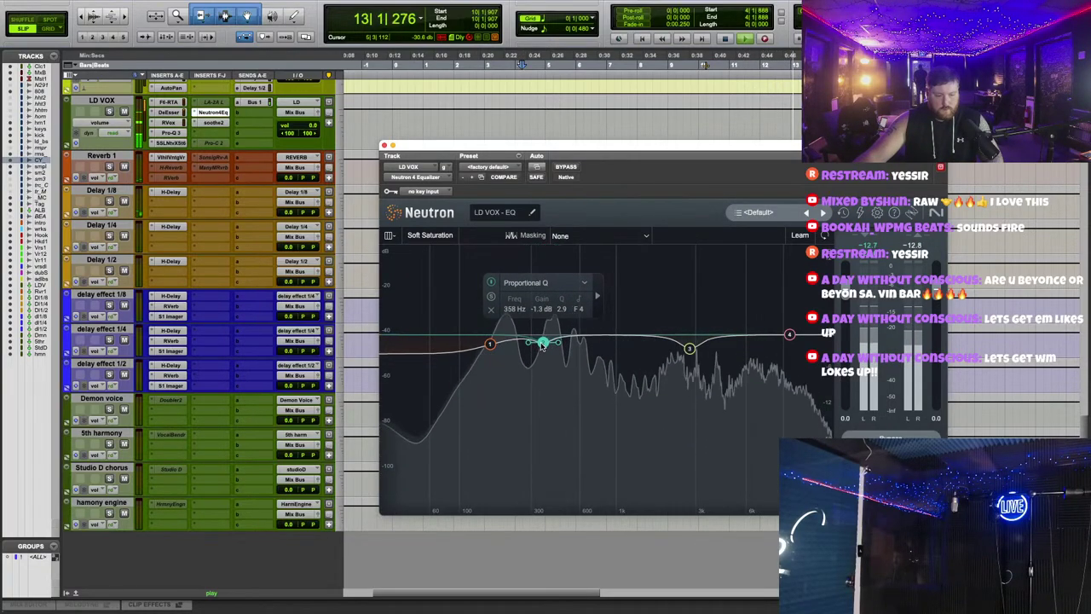
left_click_drag(574, 335, 573, 258)
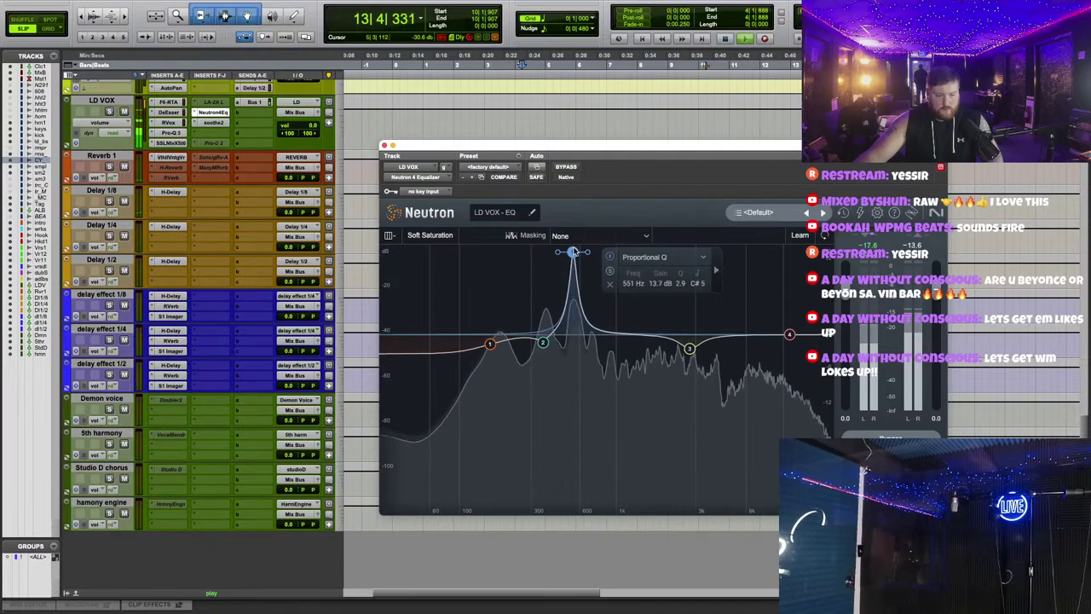
left_click_drag(573, 314, 576, 348)
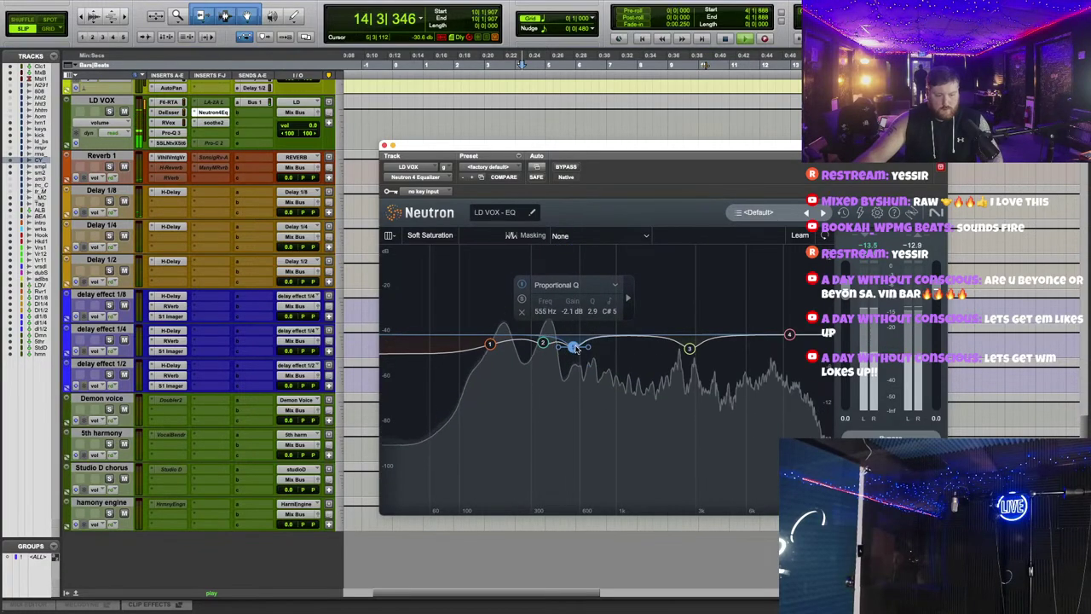
Step: Make the inactive Pro-C 2 compressor insert active and check the RVox compressor
scroll(224, 330, "up", 2)
left_click(208, 180)
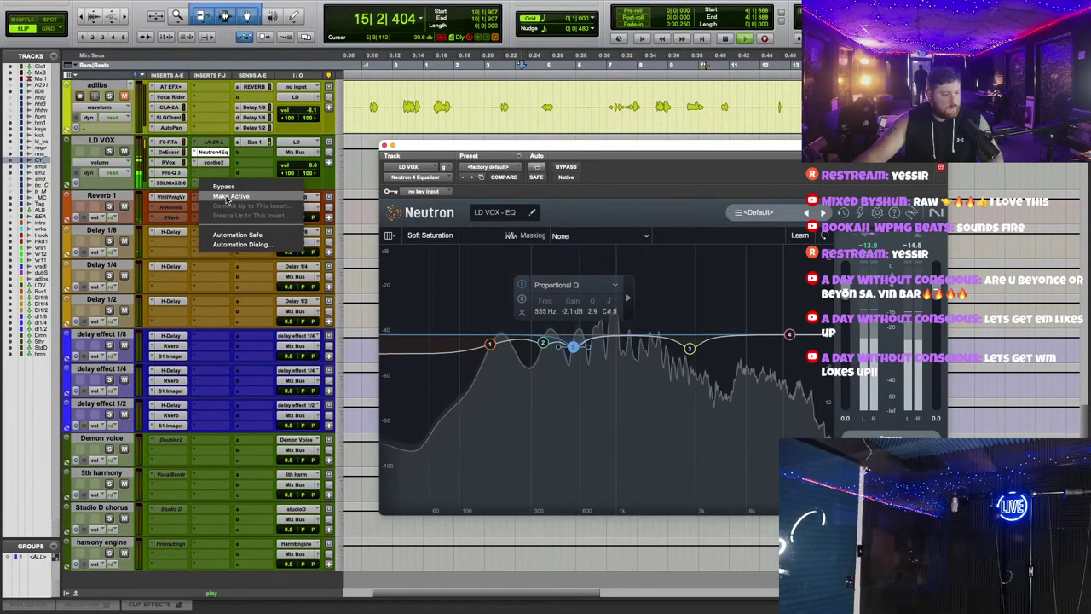
left_click(215, 185)
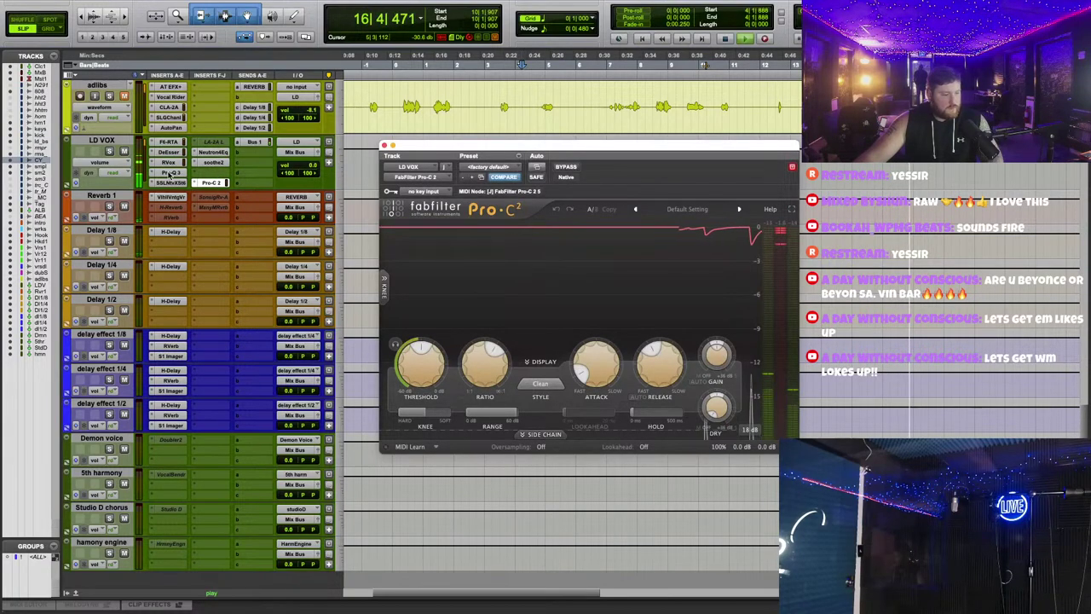
left_click(168, 162)
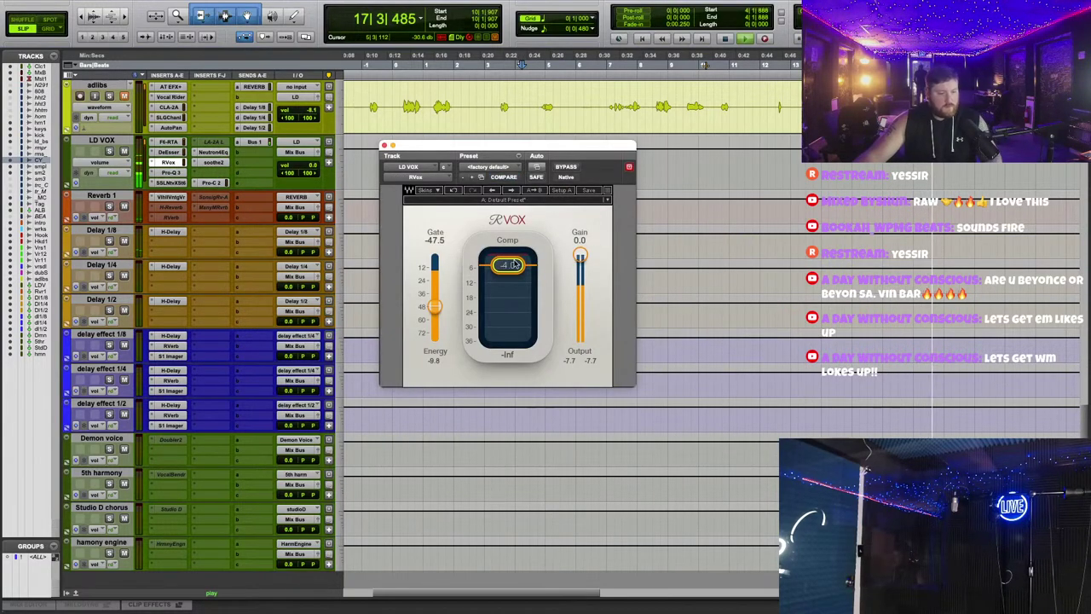
left_click(384, 145)
scroll(404, 236, "up", 5)
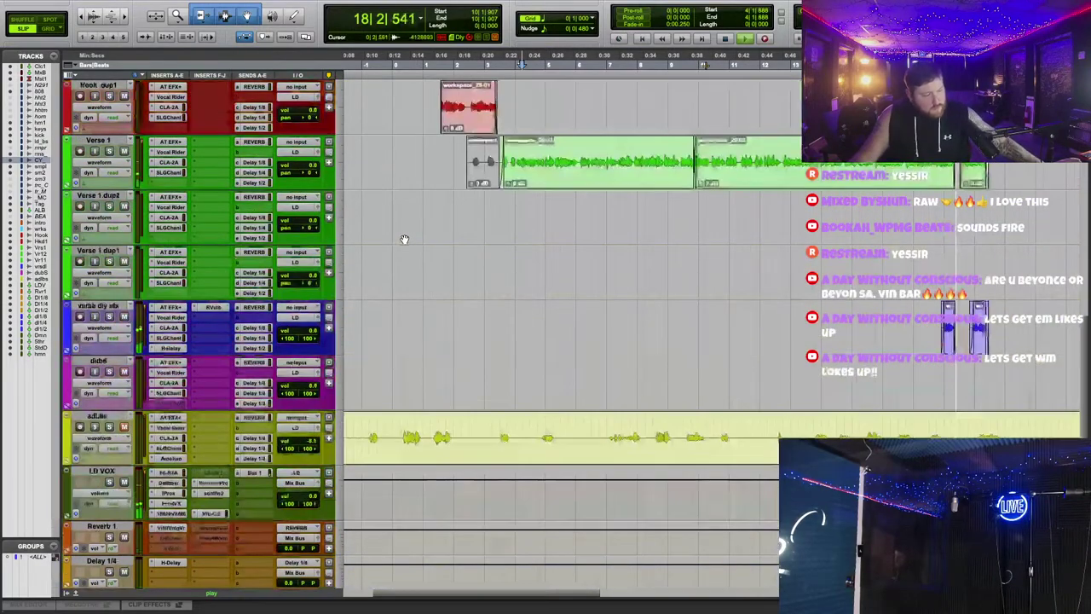
Step: Insert the AVOX DUO doubler on the Studio D chorus track, keeping its vocal range
scroll(399, 272, "down", 6)
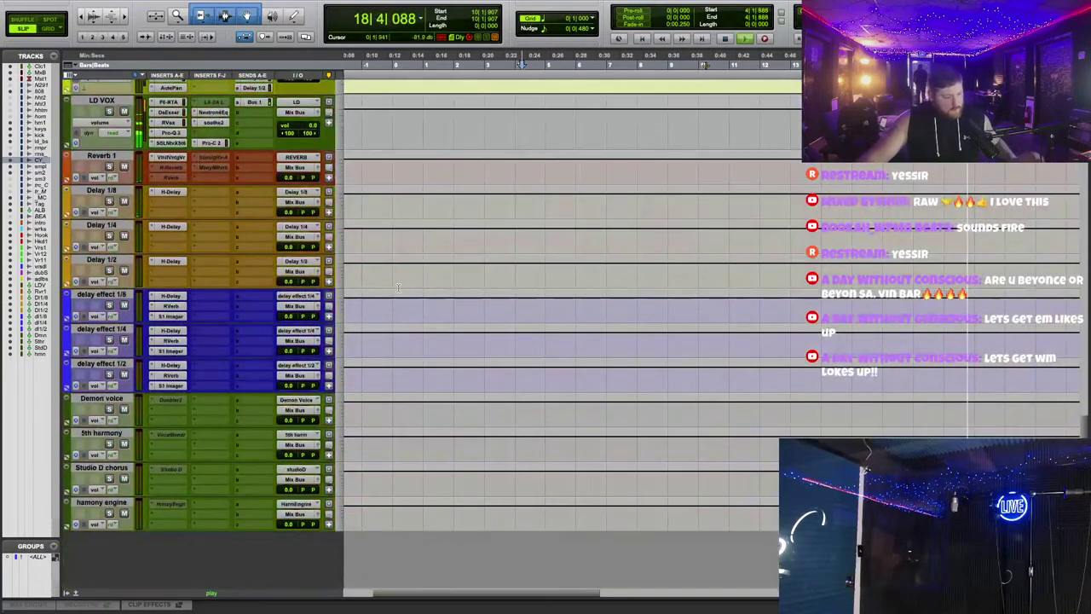
left_click(152, 473)
type("d")
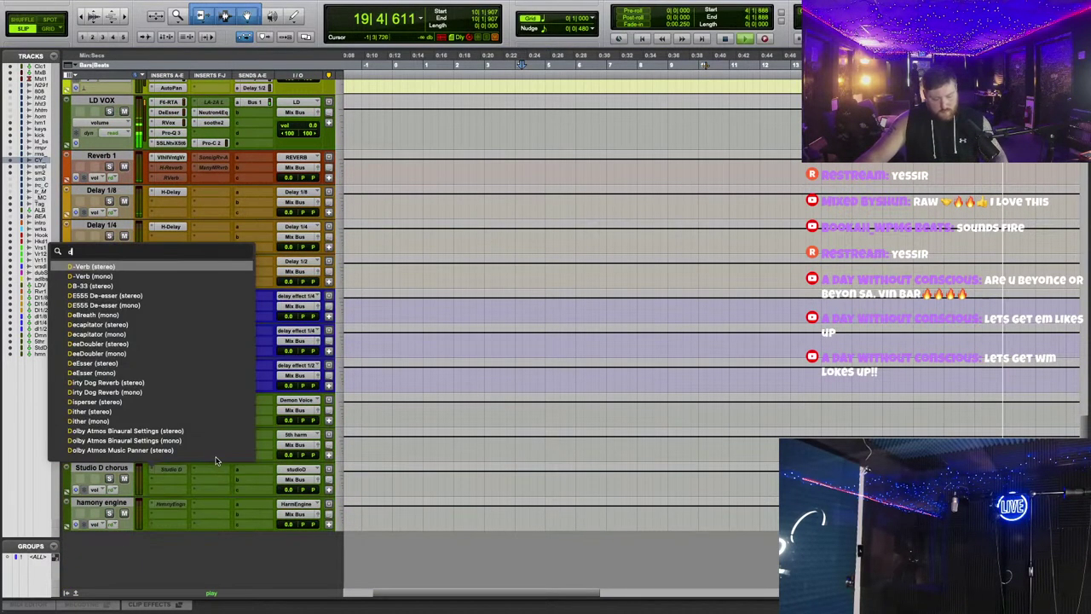
type("elay e")
key("Escape")
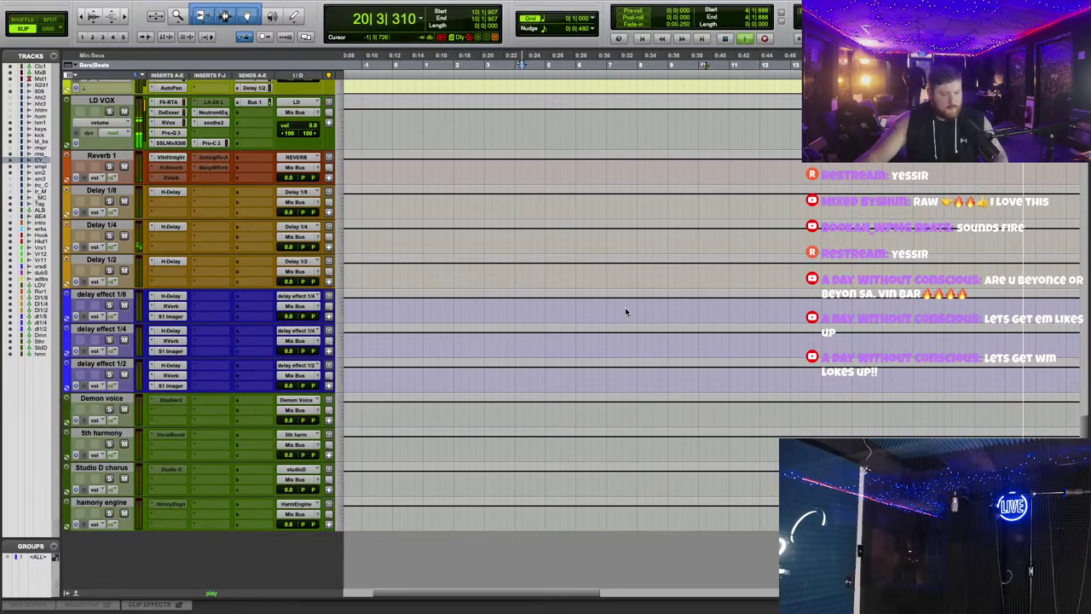
left_click(462, 220)
left_click(460, 228)
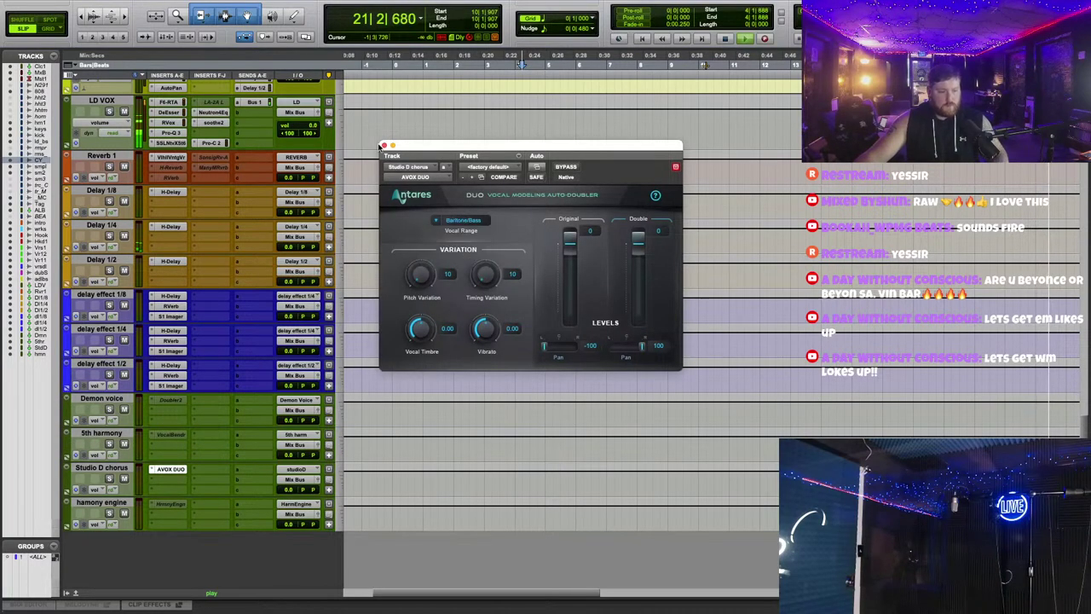
left_click(384, 146)
scroll(239, 435, "up", 5)
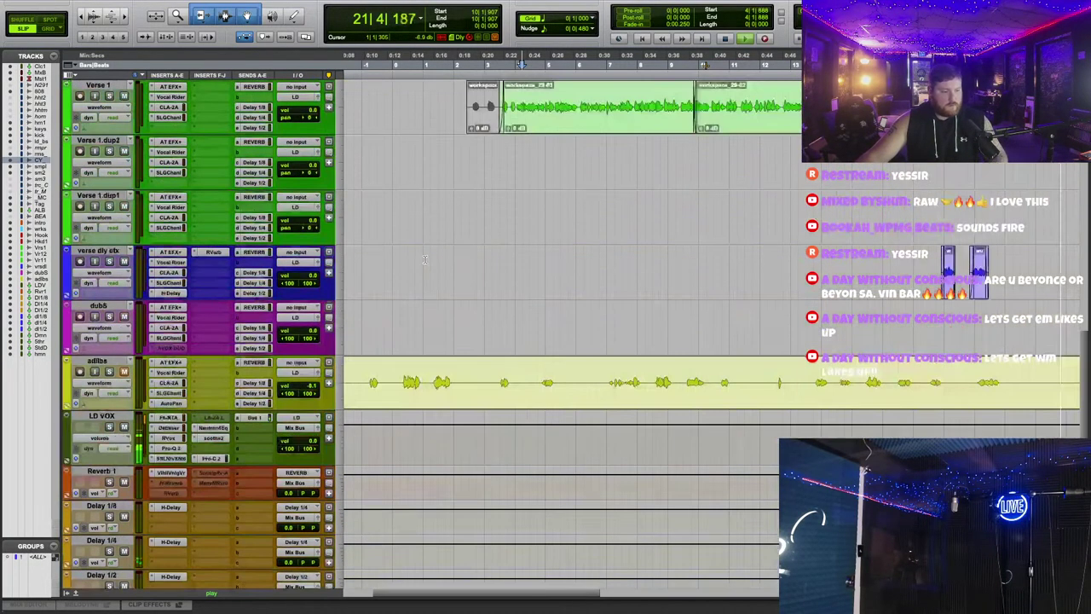
Step: Add a send from LD VOX to the studioD bus
left_click(257, 462)
mouse_move(290, 469)
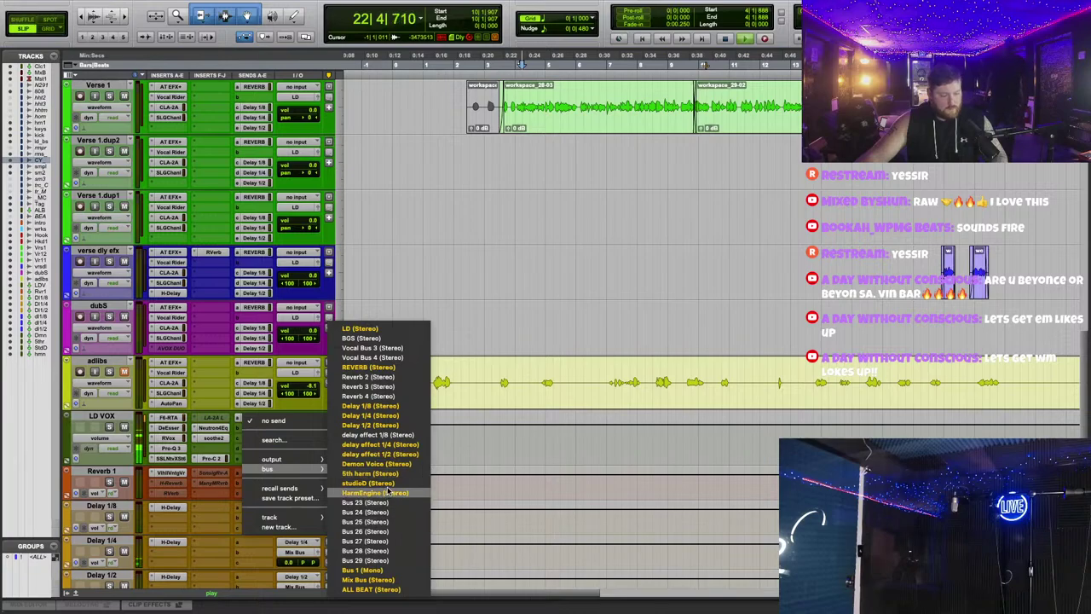
left_click(375, 483)
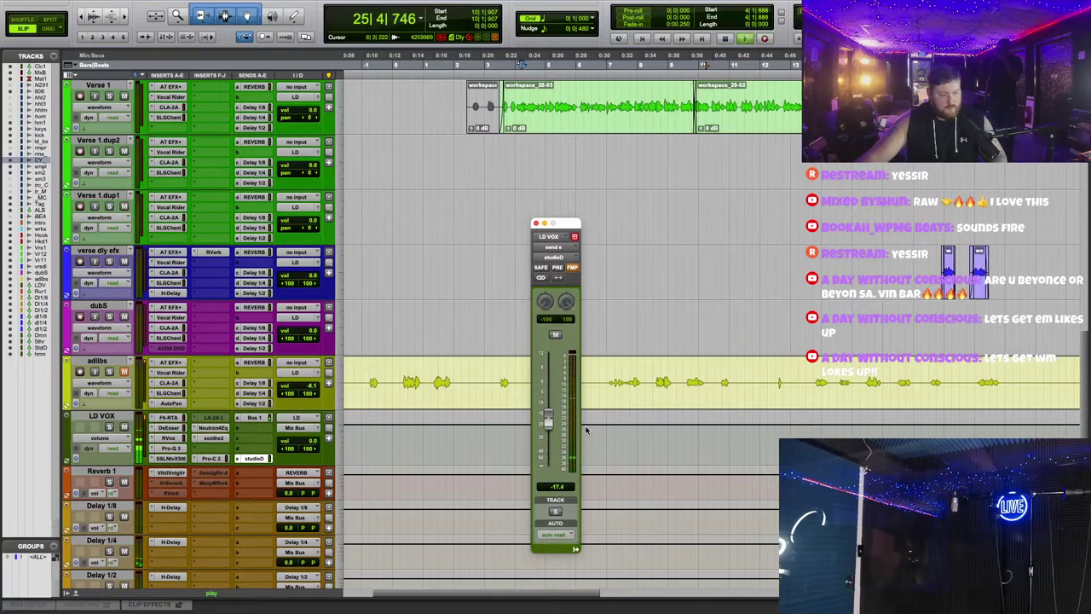
left_click(535, 224)
scroll(350, 315, "down", 1)
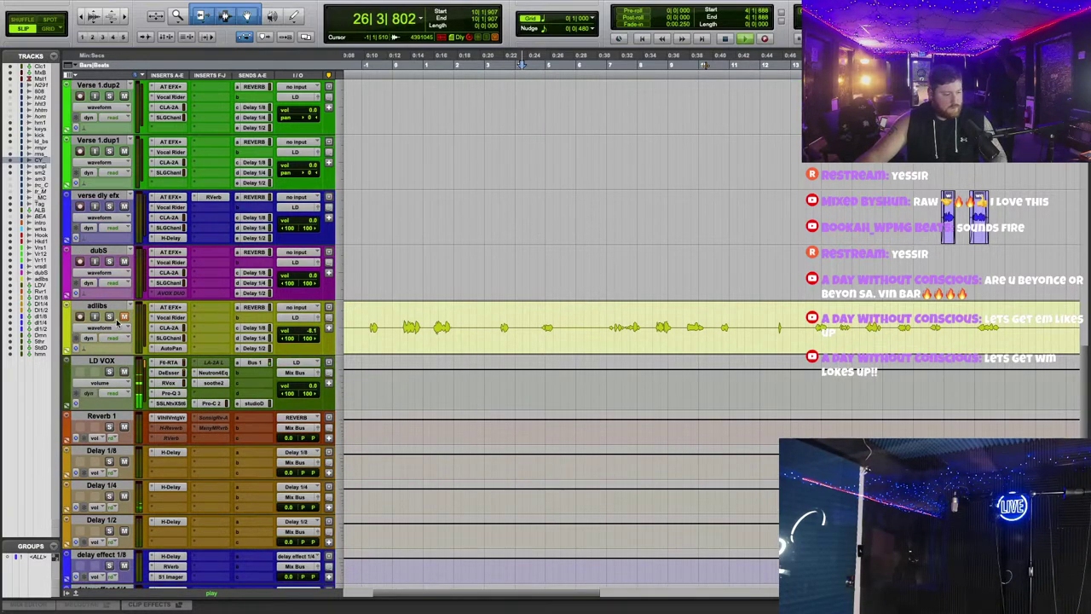
scroll(621, 244, "left", 3)
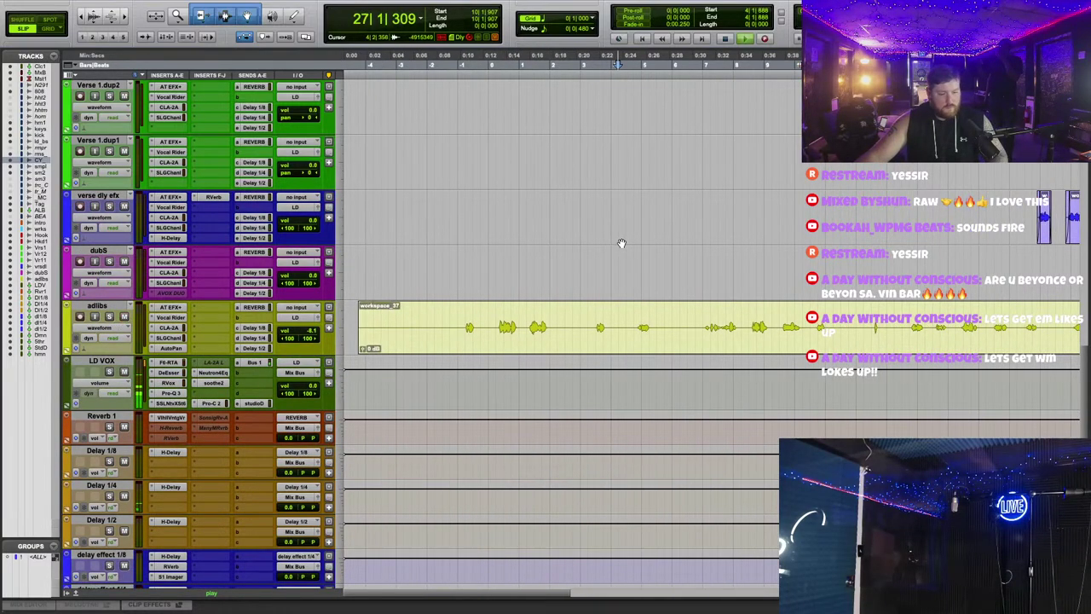
Step: Play the song from before the adlibs and mute the small Hook clip
left_click(456, 64)
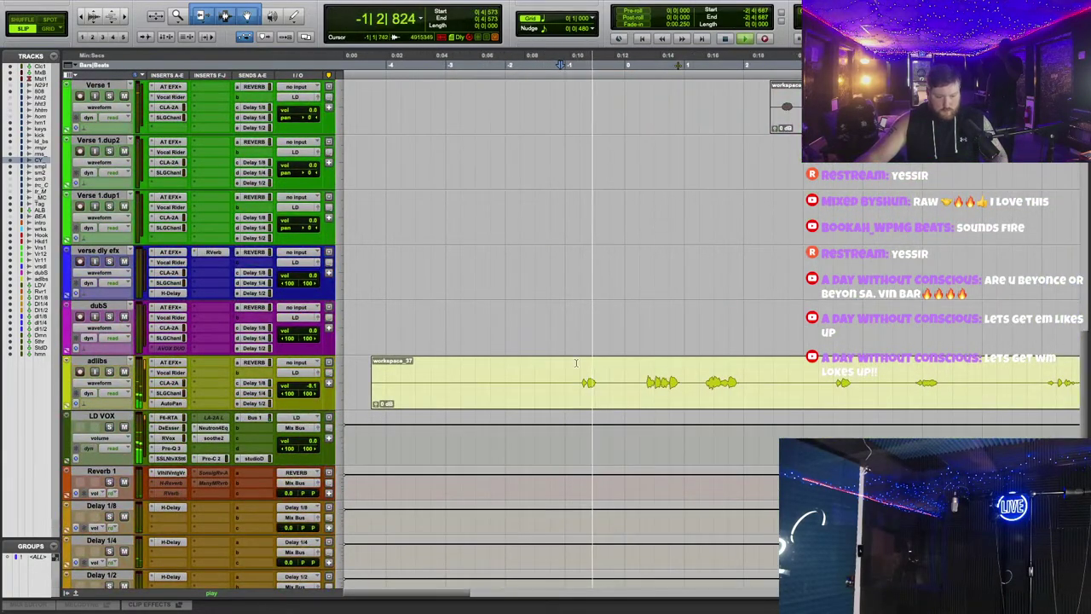
scroll(588, 384, "up", 7)
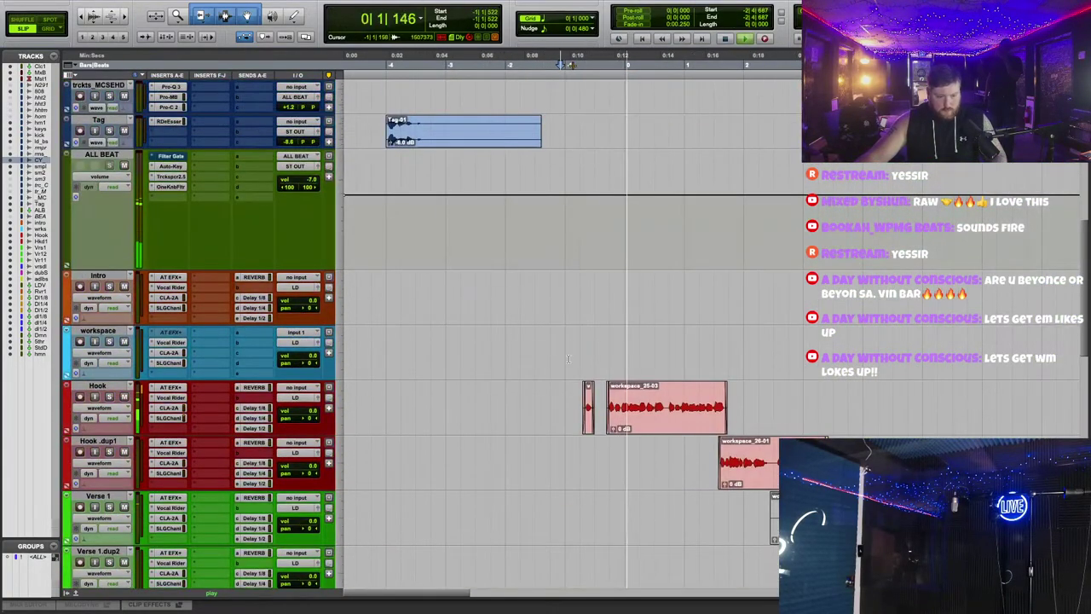
right_click(592, 397)
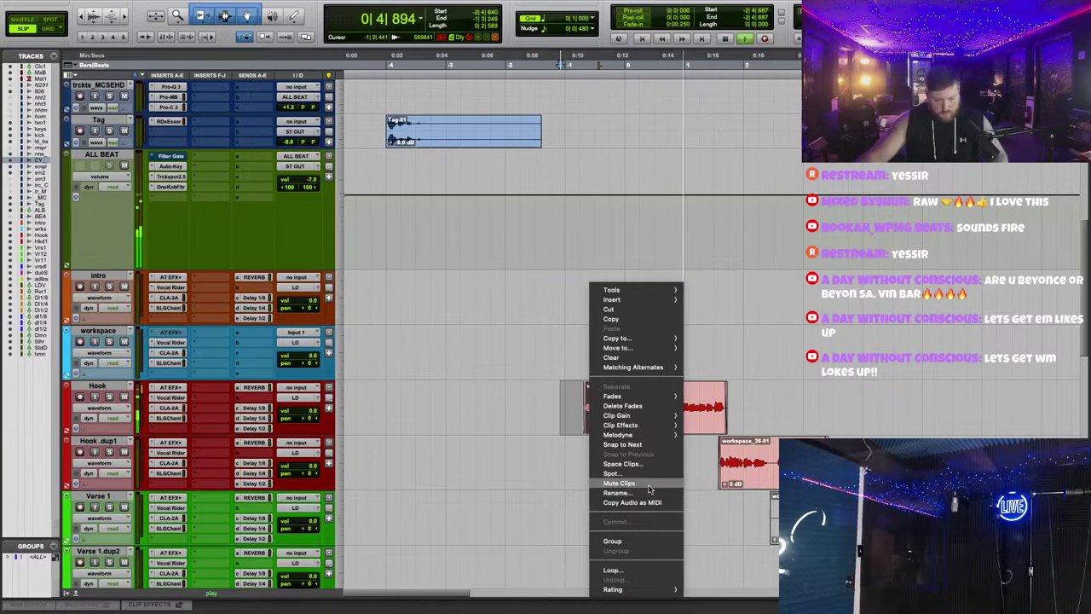
left_click(649, 489)
Step: Cut an unwanted stretch from the adlibs clip, fade in workspace_37-03 and trim workspace_28-03's start
scroll(312, 443, "down", 7)
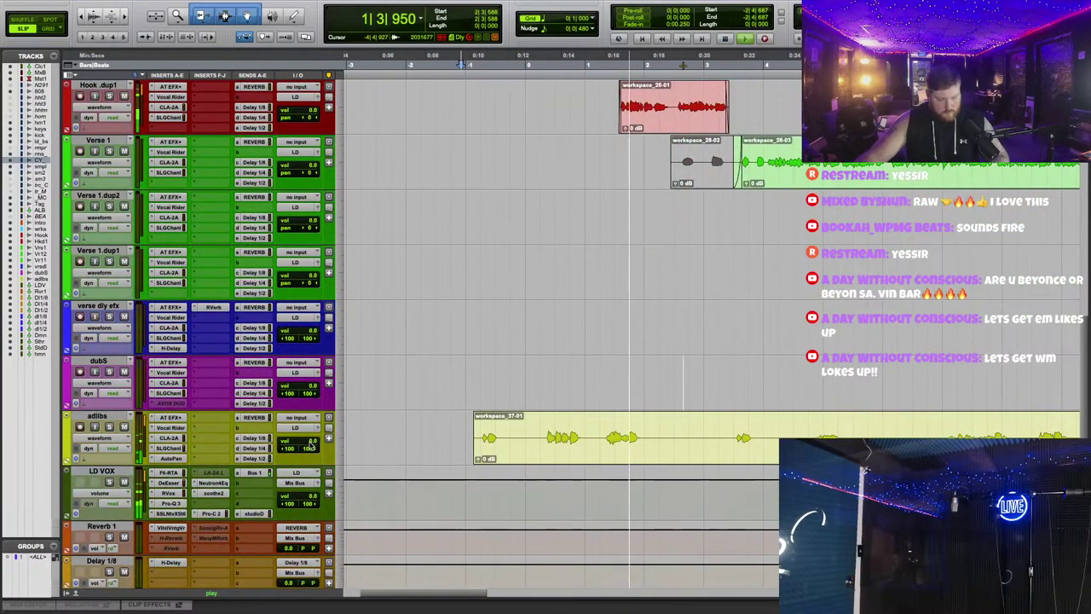
left_click_drag(168, 197, 174, 423)
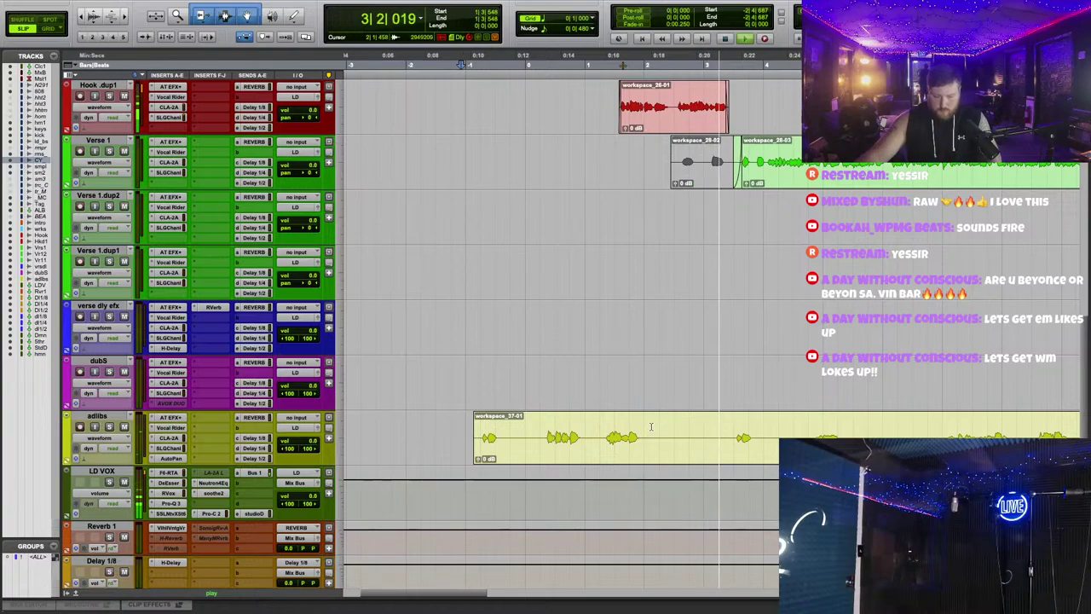
left_click_drag(643, 426, 726, 427)
key("Delete")
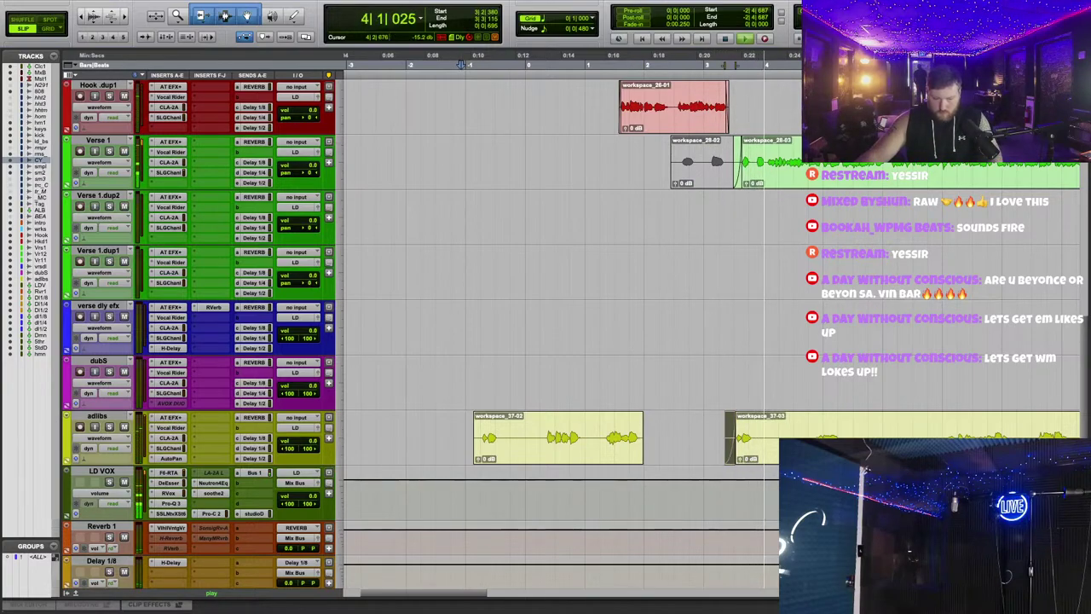
key("f")
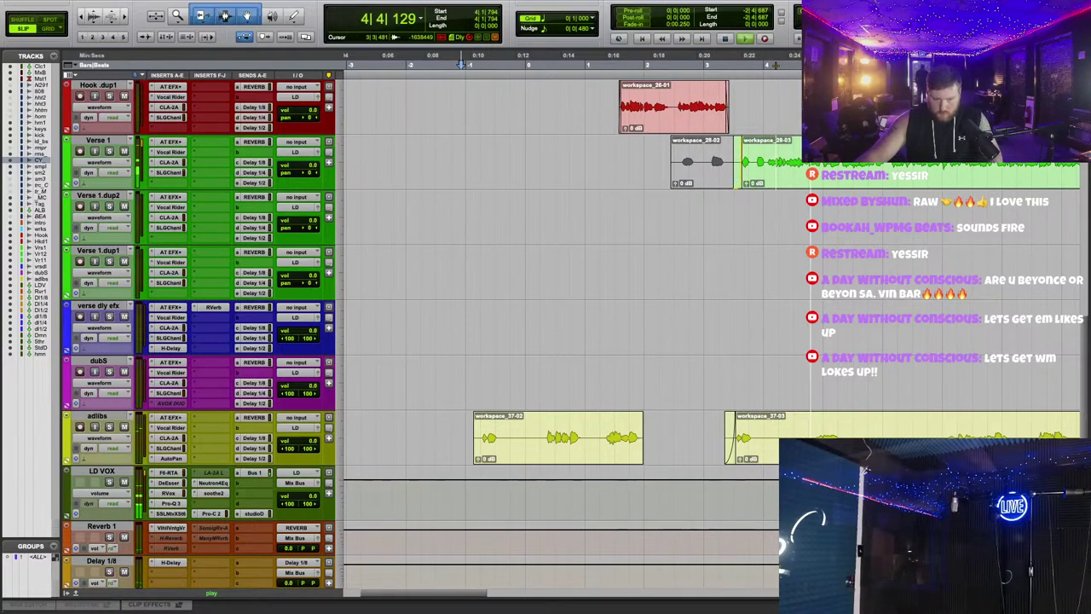
left_click_drag(745, 170, 750, 170)
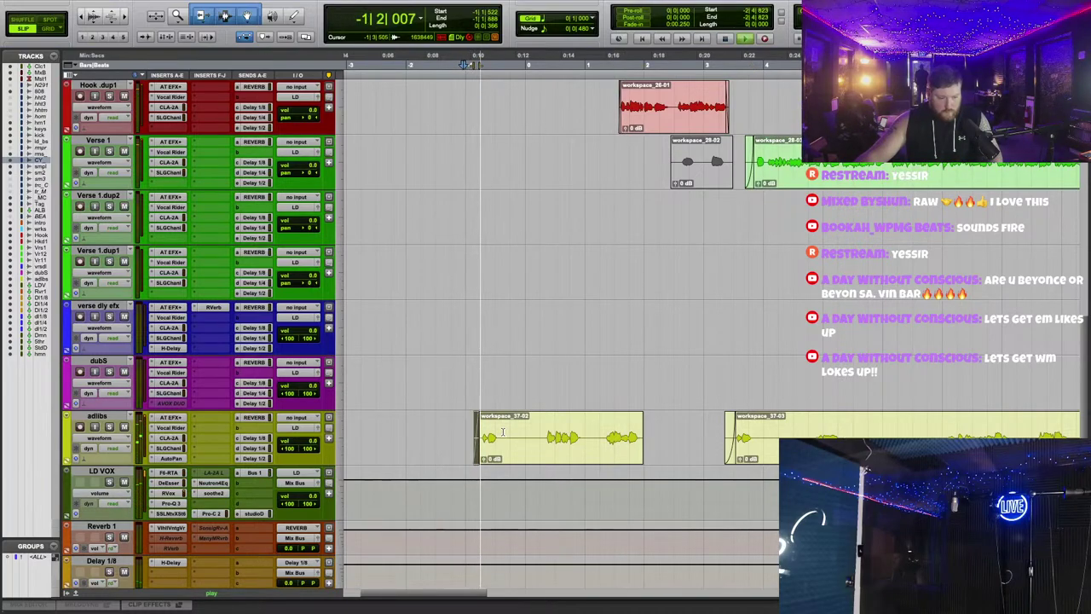
Step: Delete a short unwanted part of adlibs clip 37-02 and open the adlibs SSL G-Channel plugin
left_click_drag(500, 423, 517, 417)
left_click(543, 422, "shift")
key("Delete")
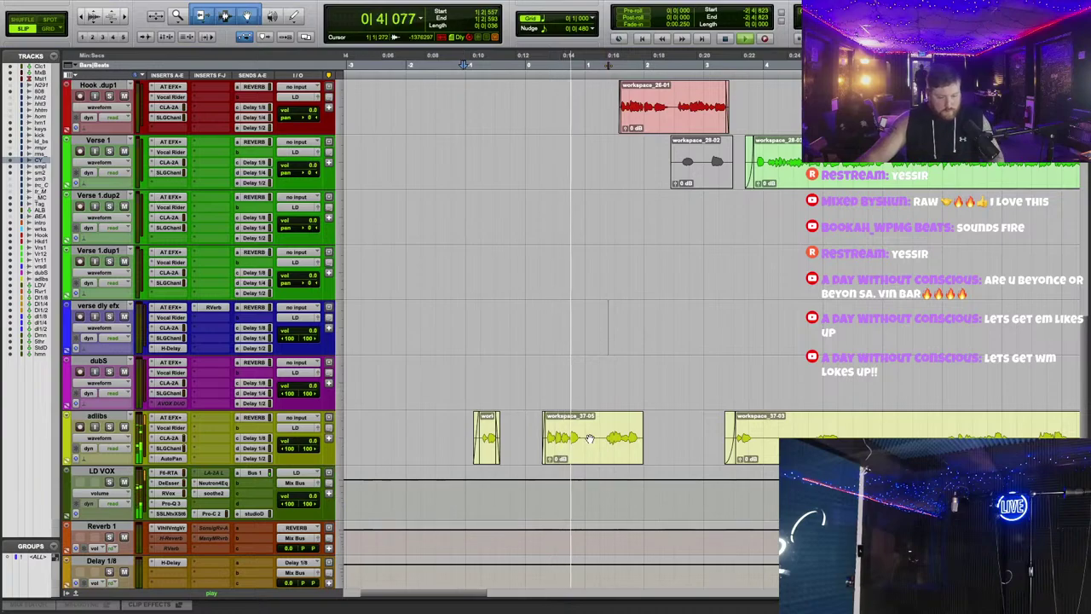
scroll(607, 319, "up", 2)
left_click(177, 448)
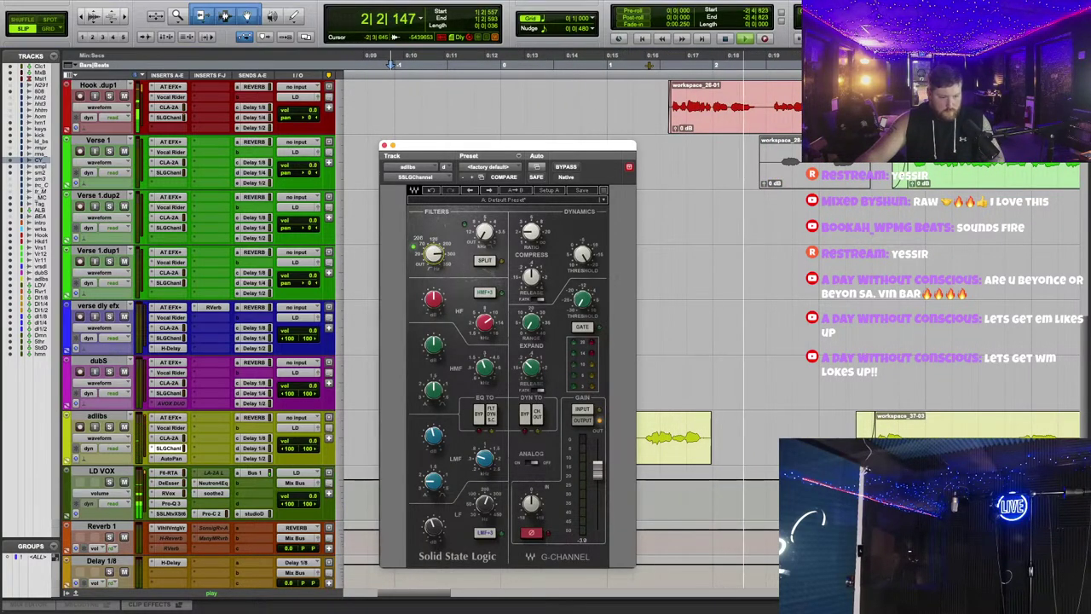
Step: Insert CLA Effects on the adlibs track, set its reverb to Canyon and lower it to -7.5
left_click(209, 373)
left_click(238, 398)
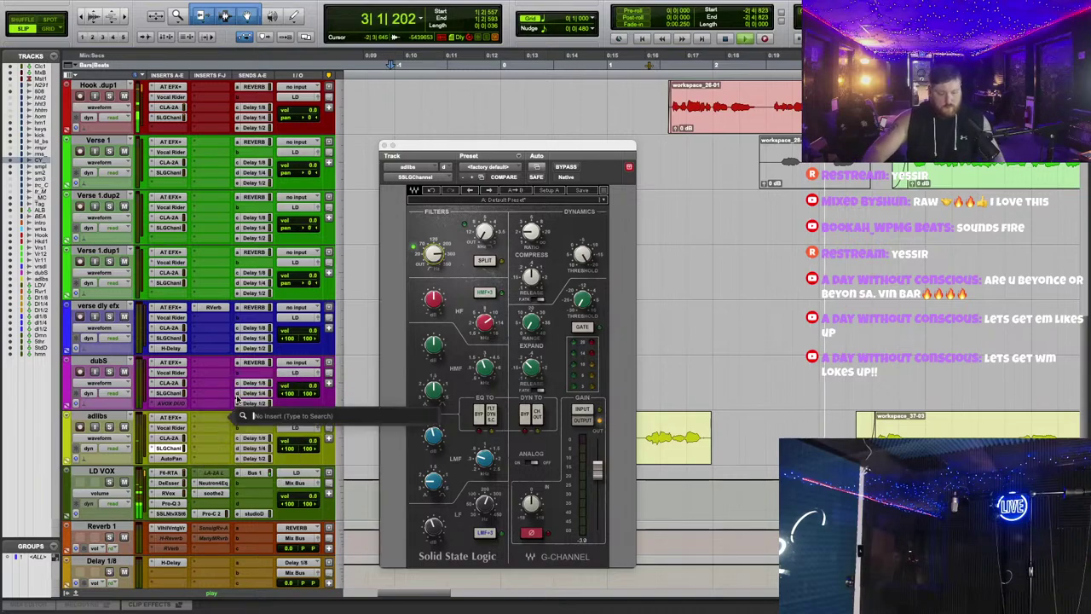
type("cla")
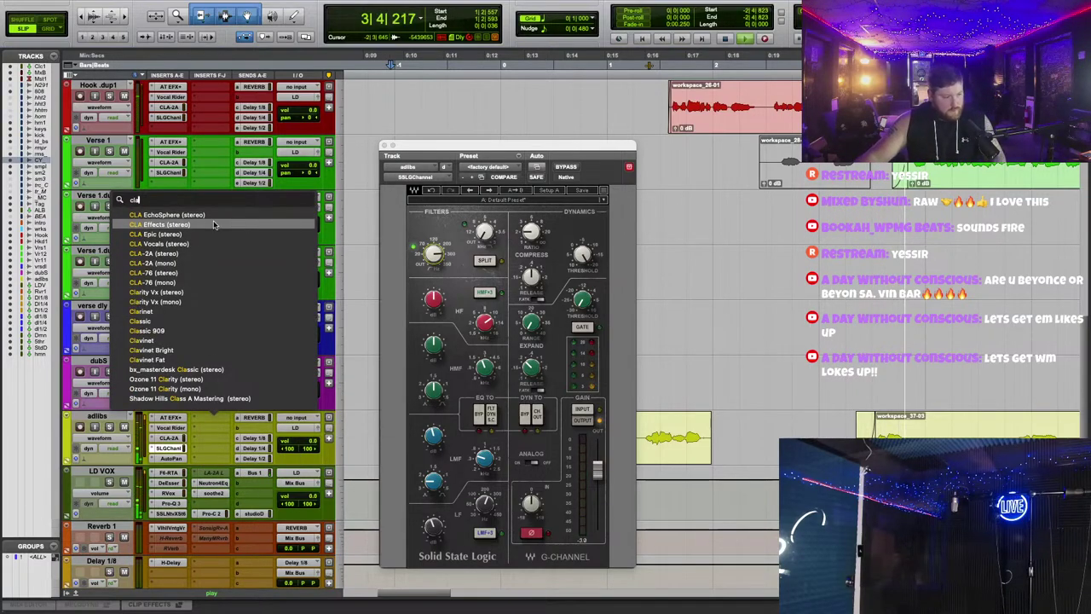
left_click(162, 224)
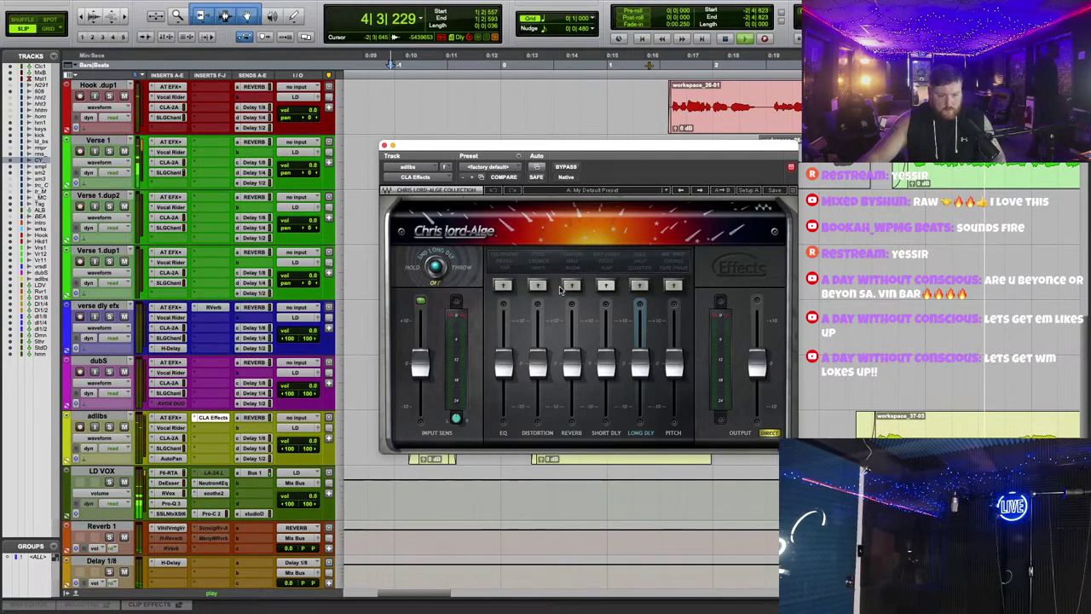
left_click(572, 286)
left_click_drag(571, 365, 571, 394)
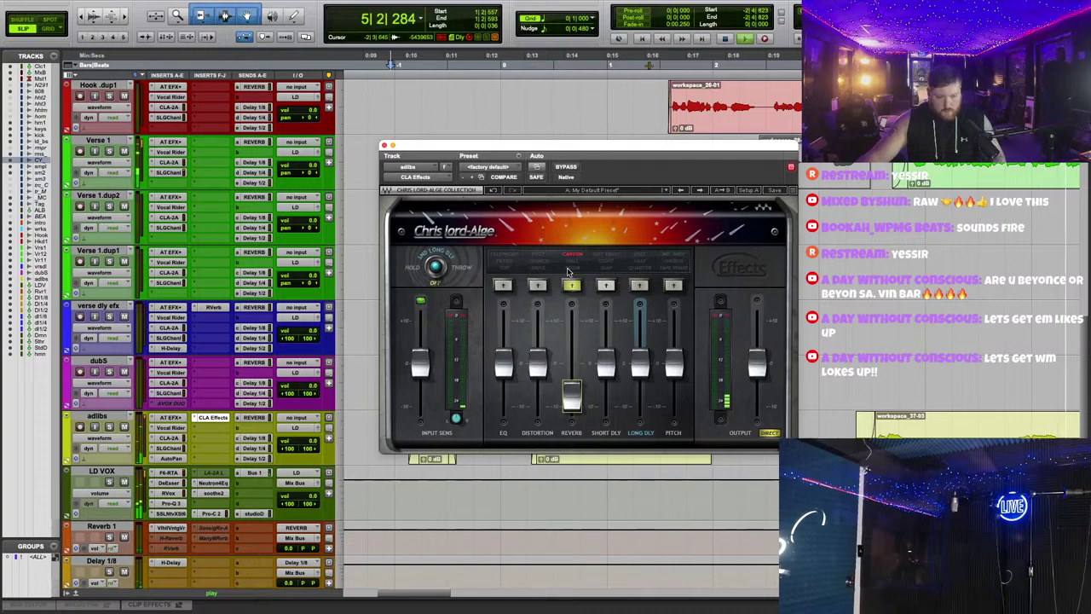
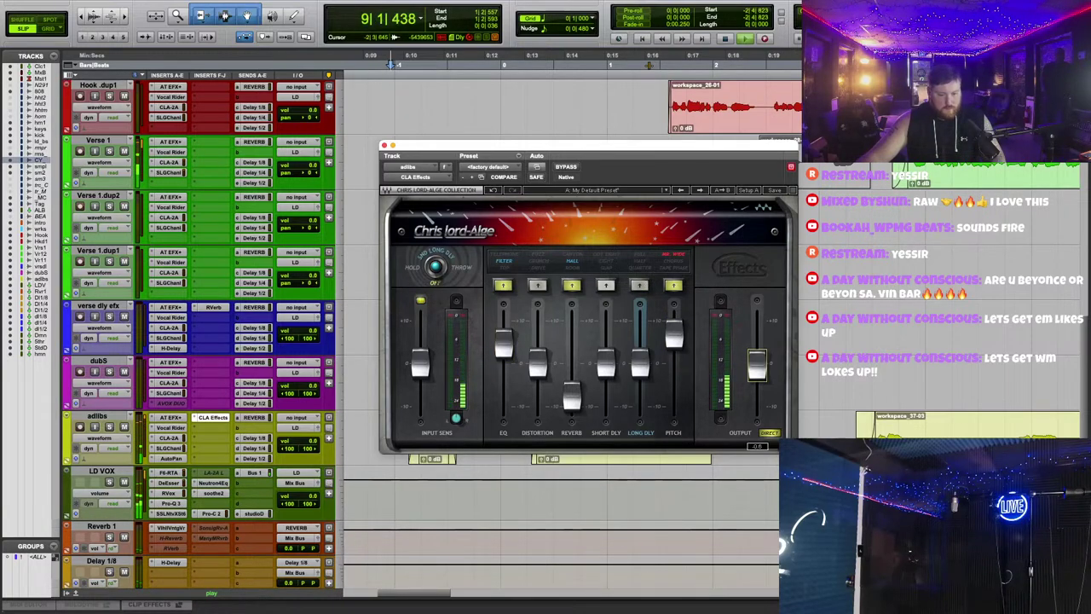
Step: Close CLA Effects and delete a short stretch inside the adlibs clip, splitting it
left_click(383, 148)
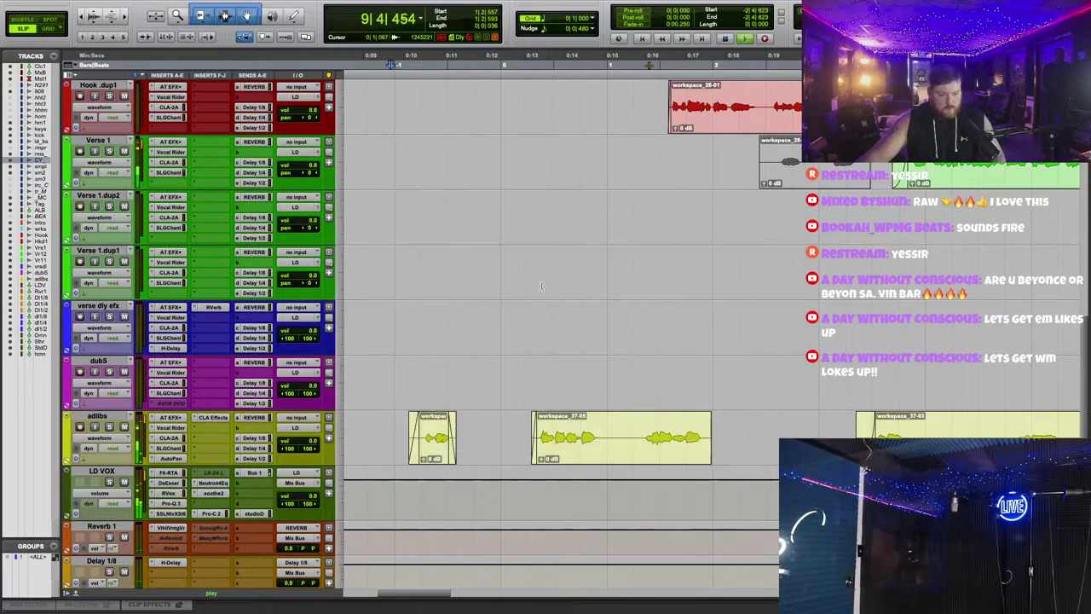
left_click_drag(632, 424, 639, 423)
key("Delete")
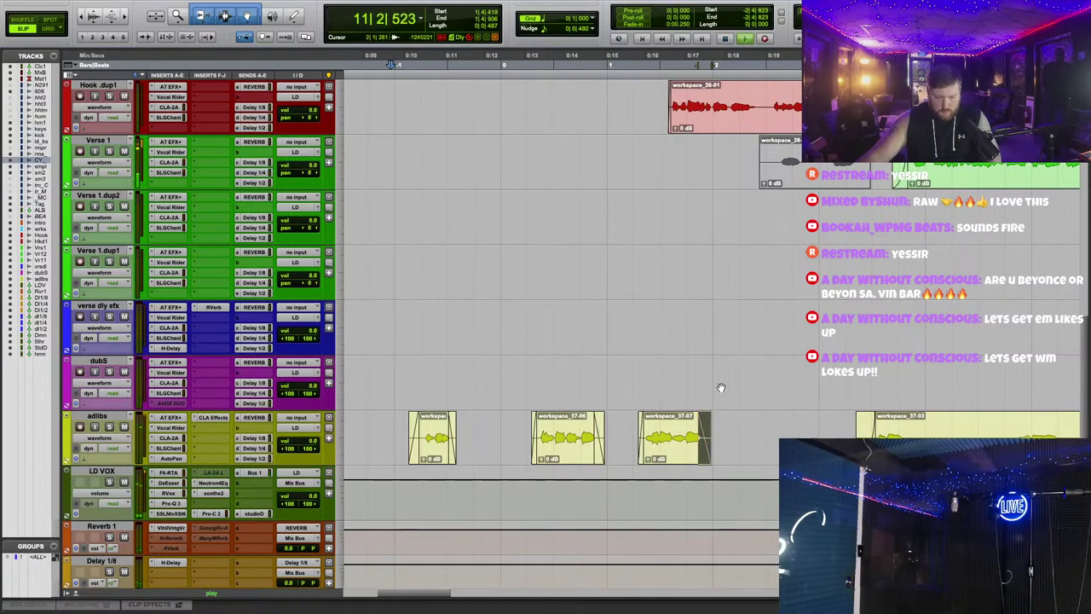
Step: Check the Auto-Tune EFX+ plugin on adlibs, then switch editing to Grid mode
left_click(168, 418)
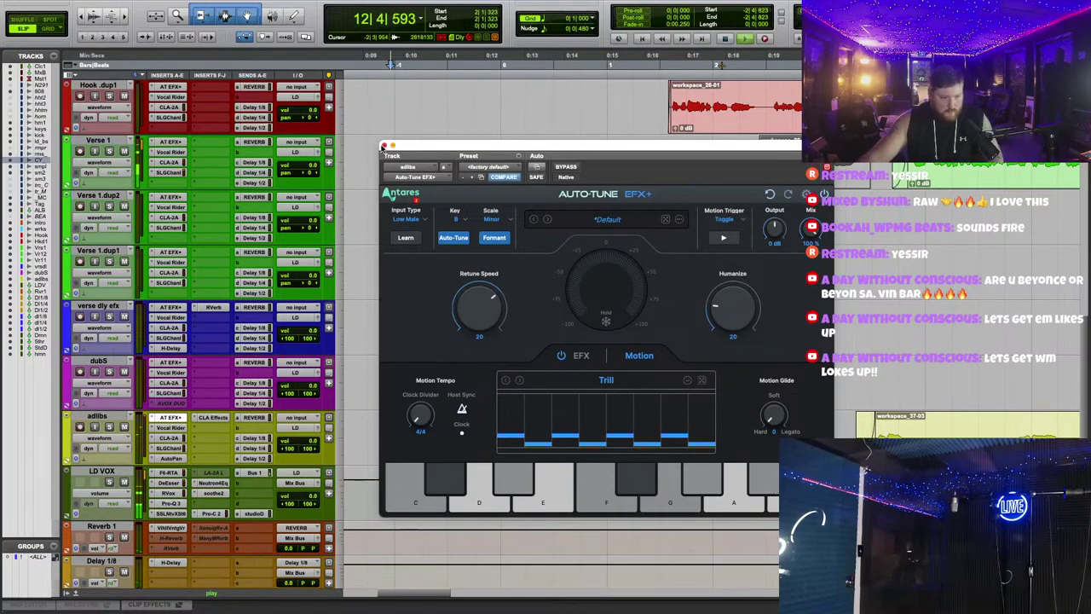
left_click(384, 146)
scroll(594, 351, "down", 3)
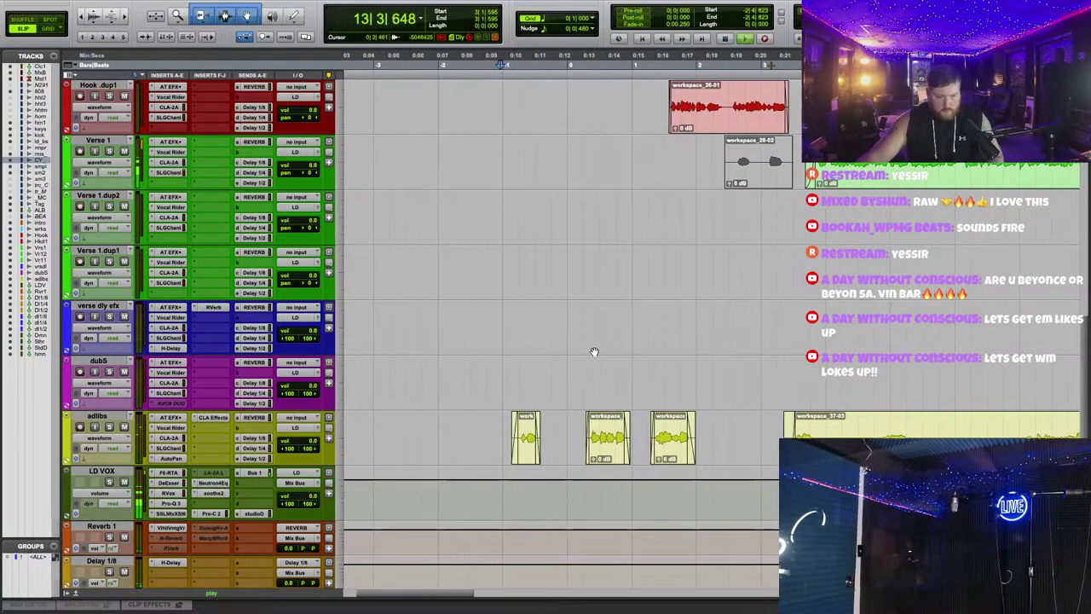
left_click(48, 29)
scroll(520, 247, "up", 2)
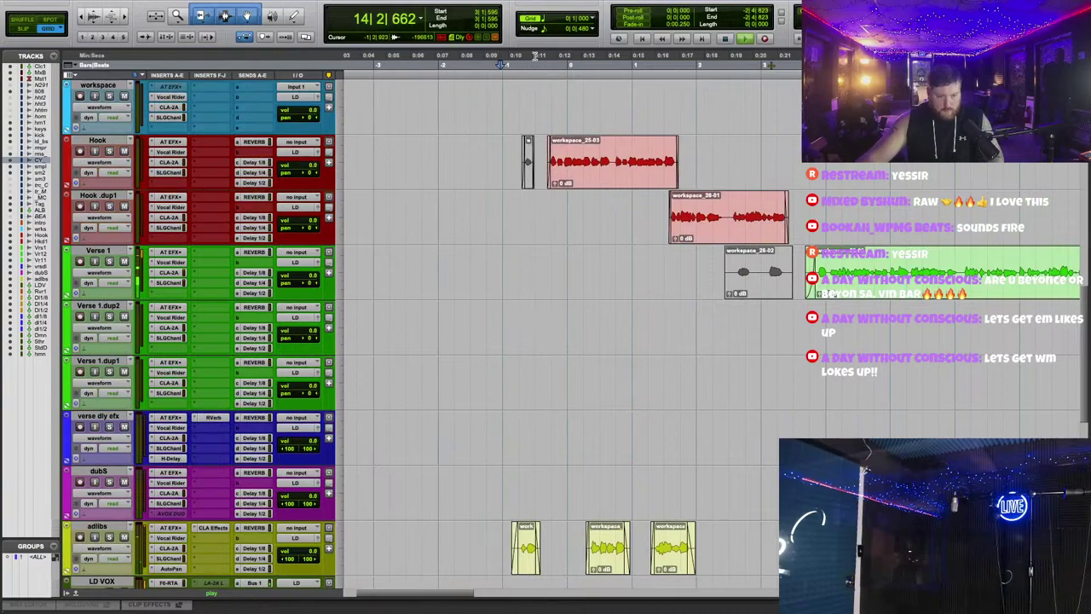
scroll(563, 341, "down", 2)
left_click_drag(565, 439, 703, 439)
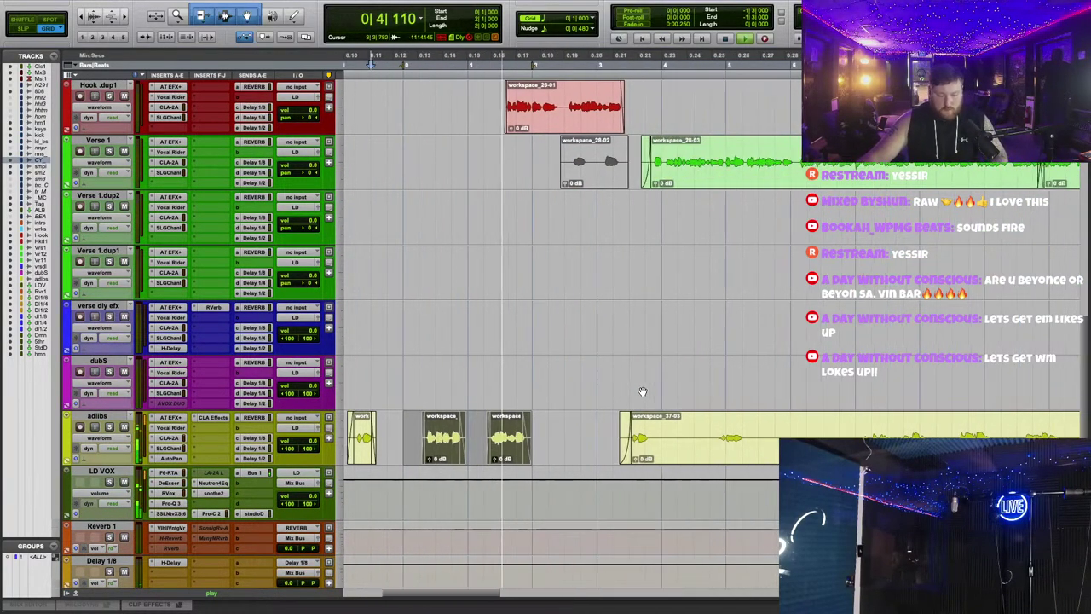
scroll(640, 389, "right", 5)
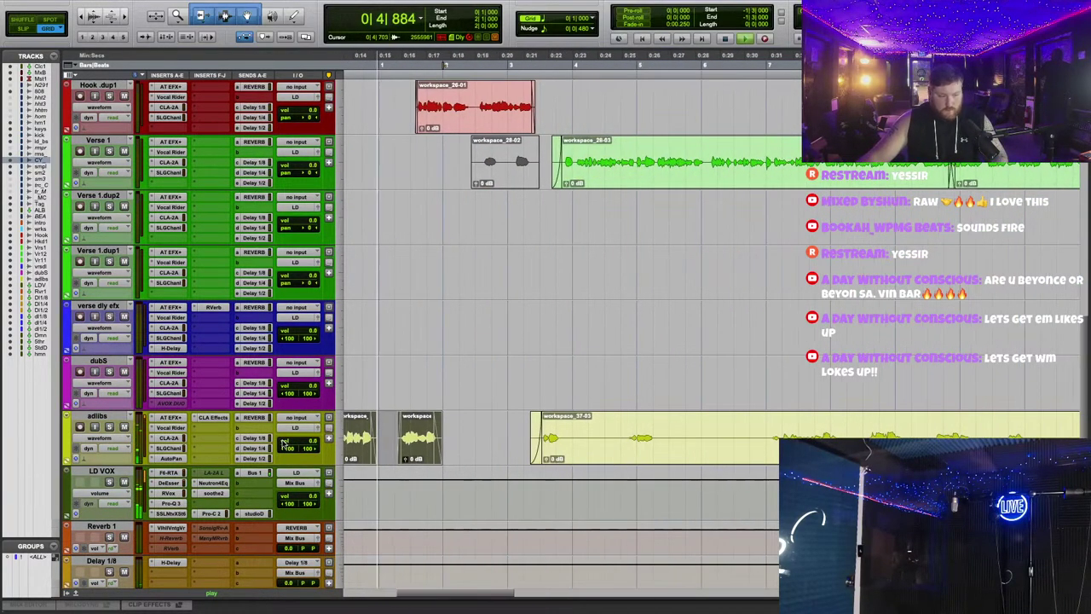
Step: Check the CLA Effects plugin on the adlibs track again
left_click(213, 417)
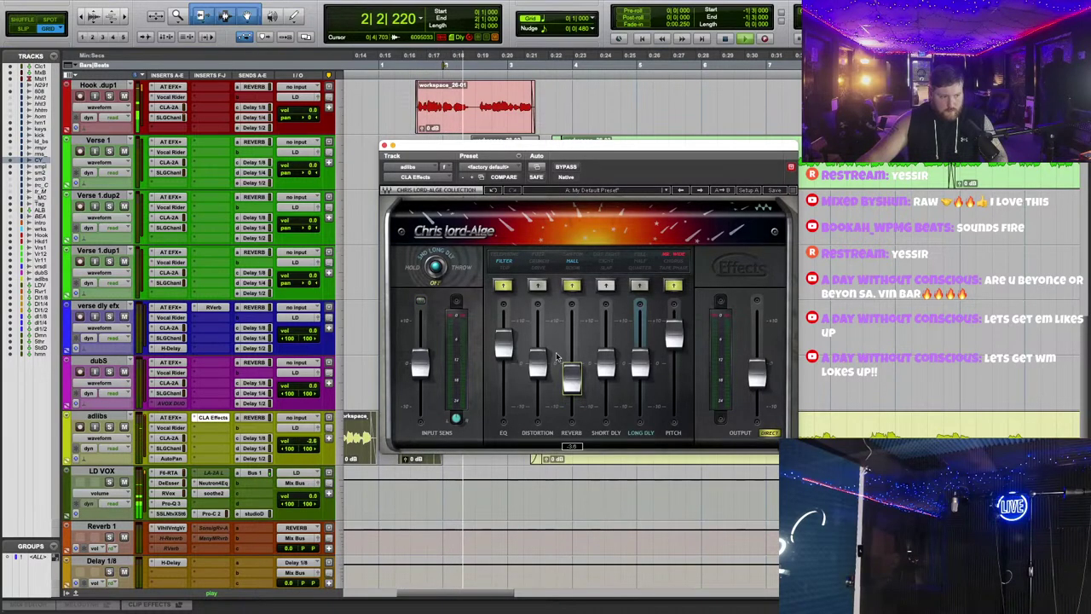
left_click(383, 144)
scroll(563, 298, "left", 2)
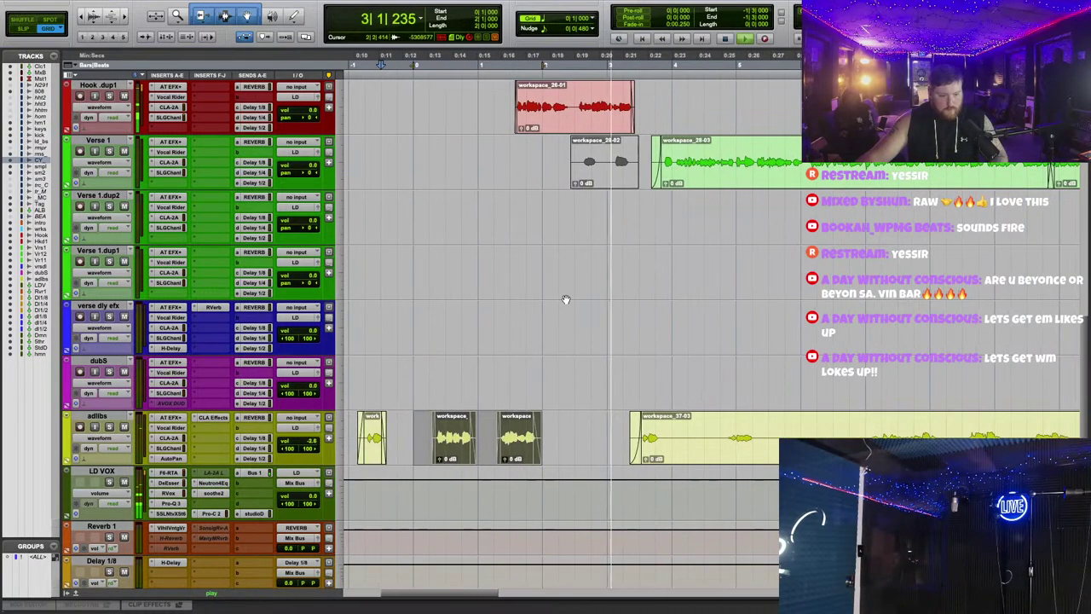
scroll(548, 302, "up", 3)
scroll(548, 301, "down", 3)
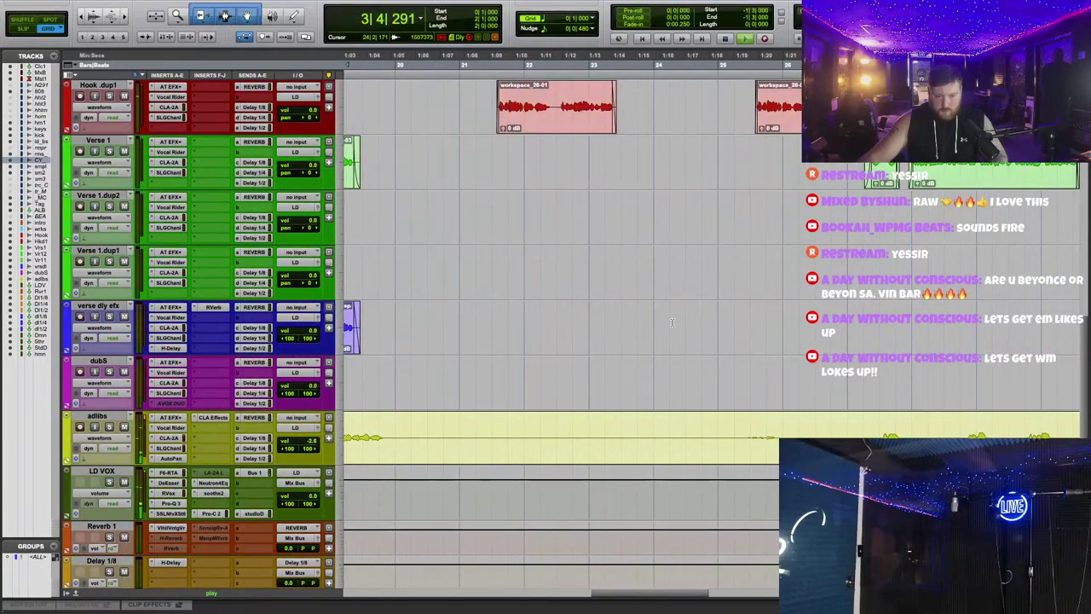
Step: Copy a range of adlibs clips and paste it at a later point on the track
scroll(500, 343, "down", 1)
left_click_drag(395, 433, 549, 406)
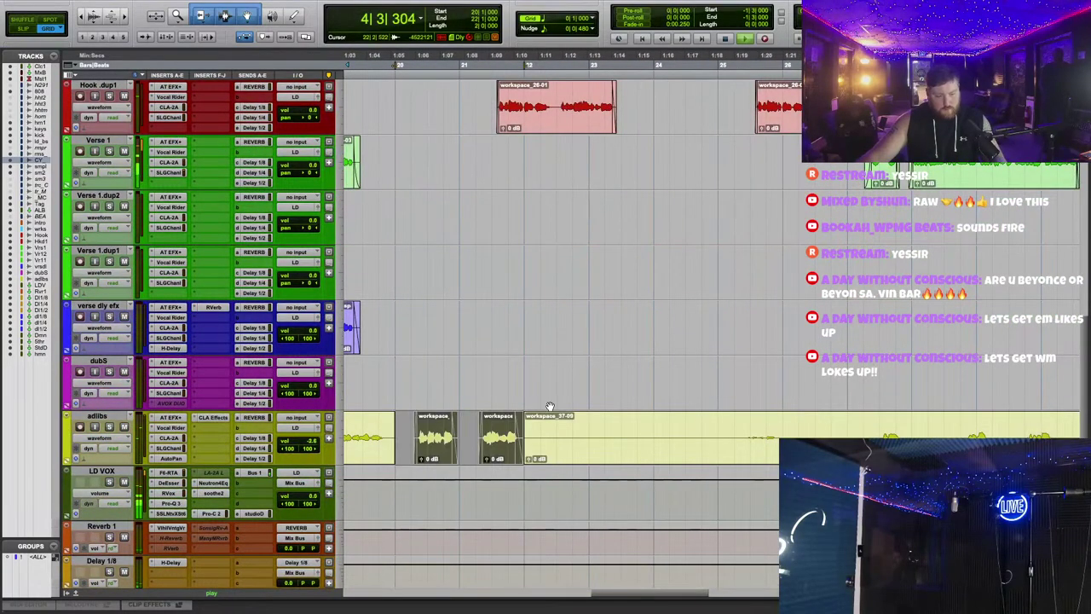
left_click(584, 432)
key("ctrl+v")
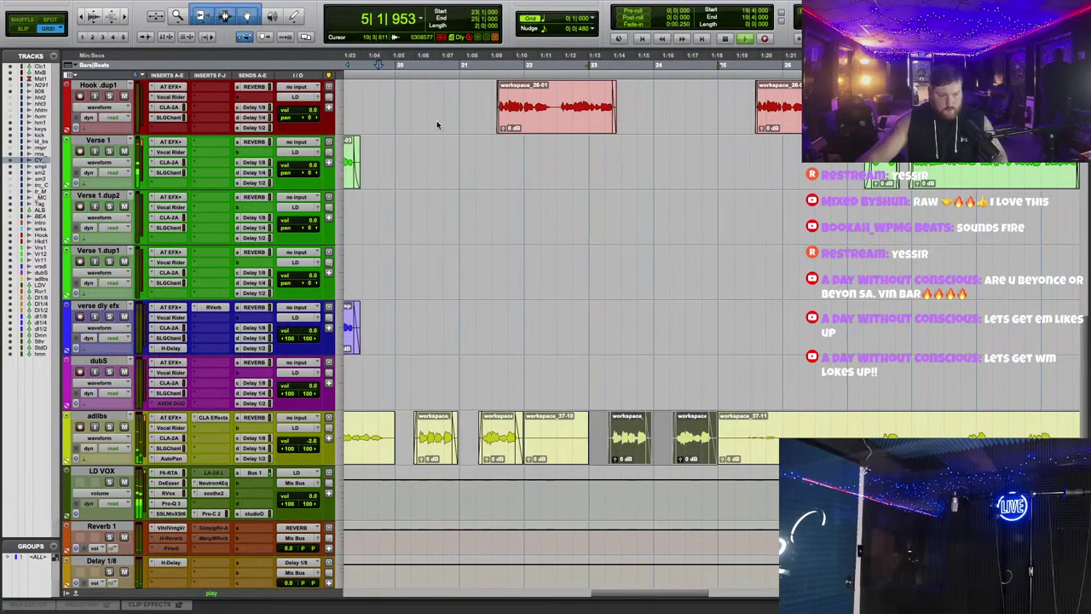
scroll(503, 221, "up", 2)
scroll(569, 317, "down", 1)
scroll(569, 317, "up", 1)
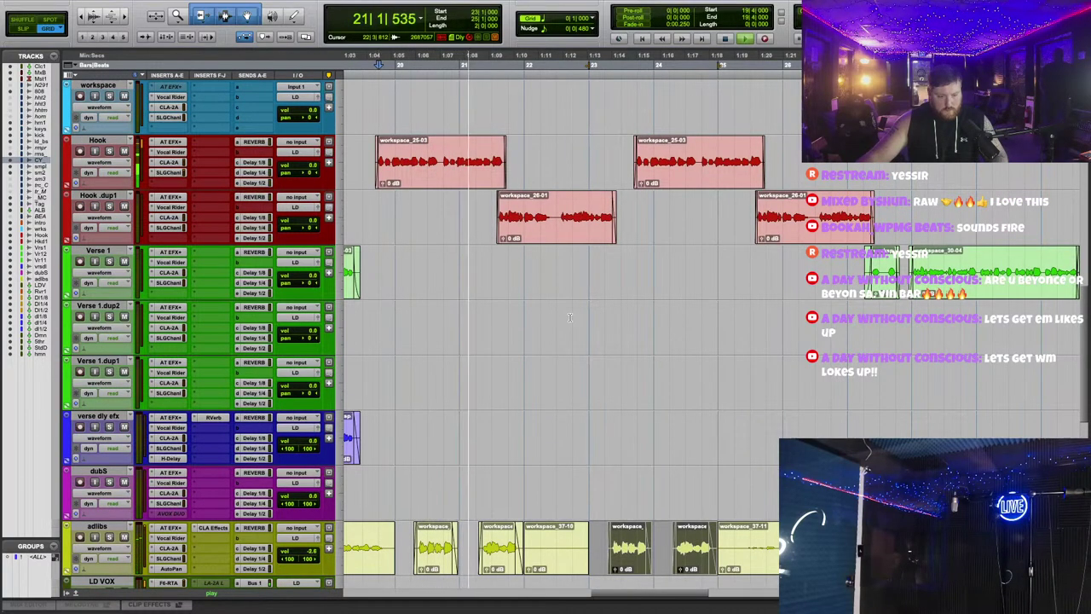
Step: Select a long stretch of the adlibs track, shorten its end, and delete it
left_click_drag(636, 554, 697, 540)
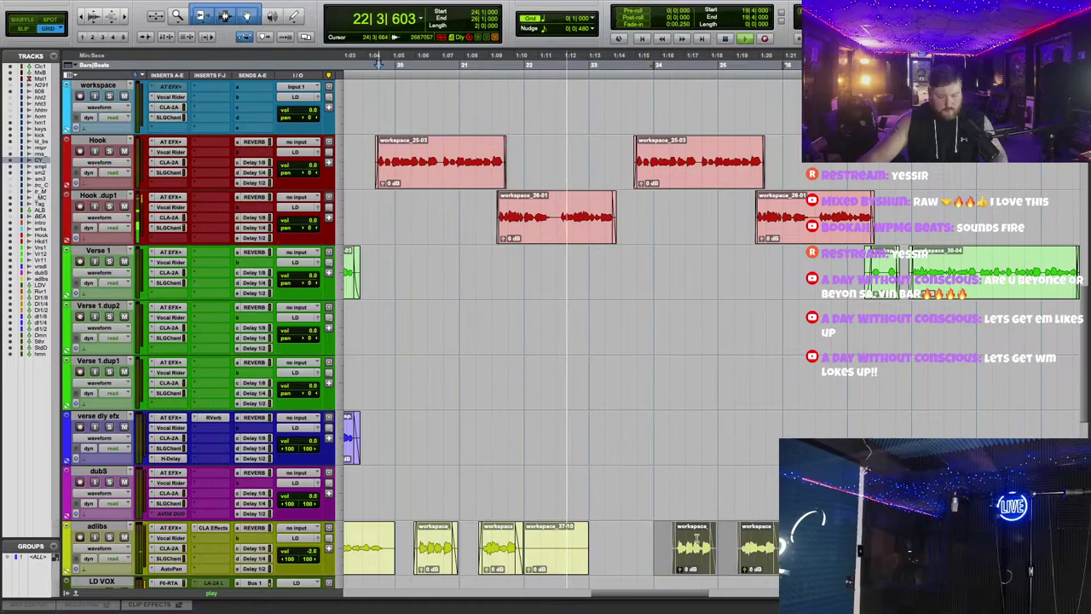
scroll(666, 451, "down", 2)
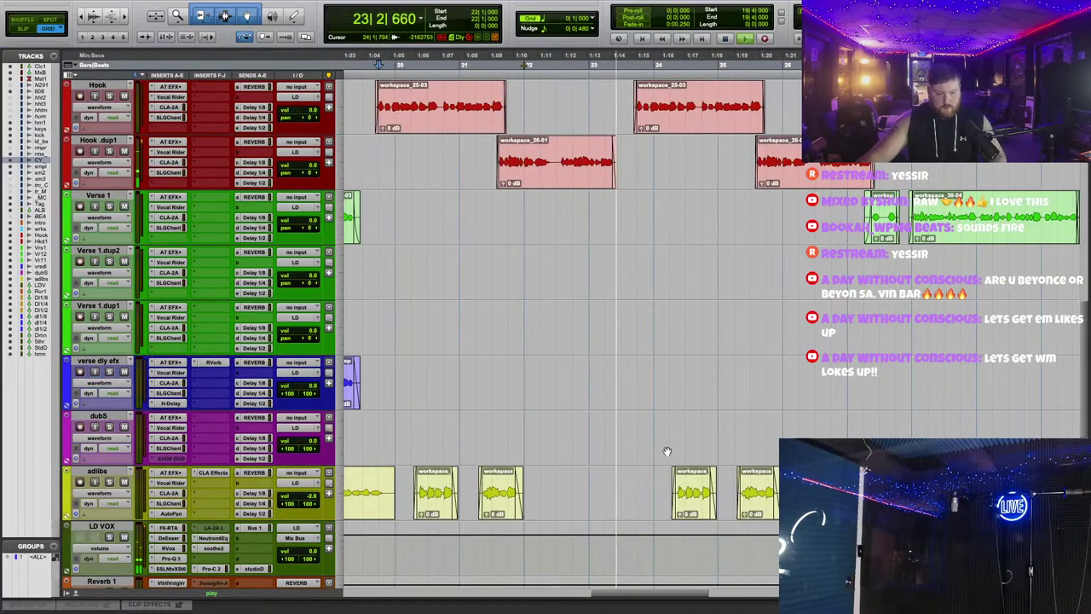
scroll(667, 451, "left", 10)
scroll(667, 450, "left", 10)
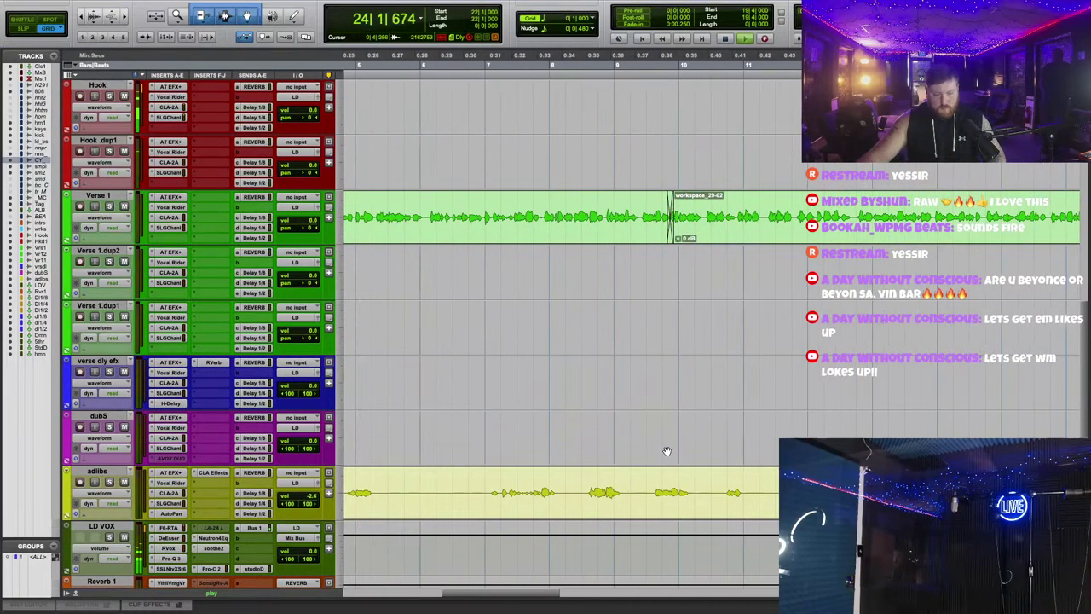
scroll(665, 450, "down", 1)
scroll(662, 448, "left", 10)
scroll(597, 388, "up", 1)
scroll(605, 390, "right", 20)
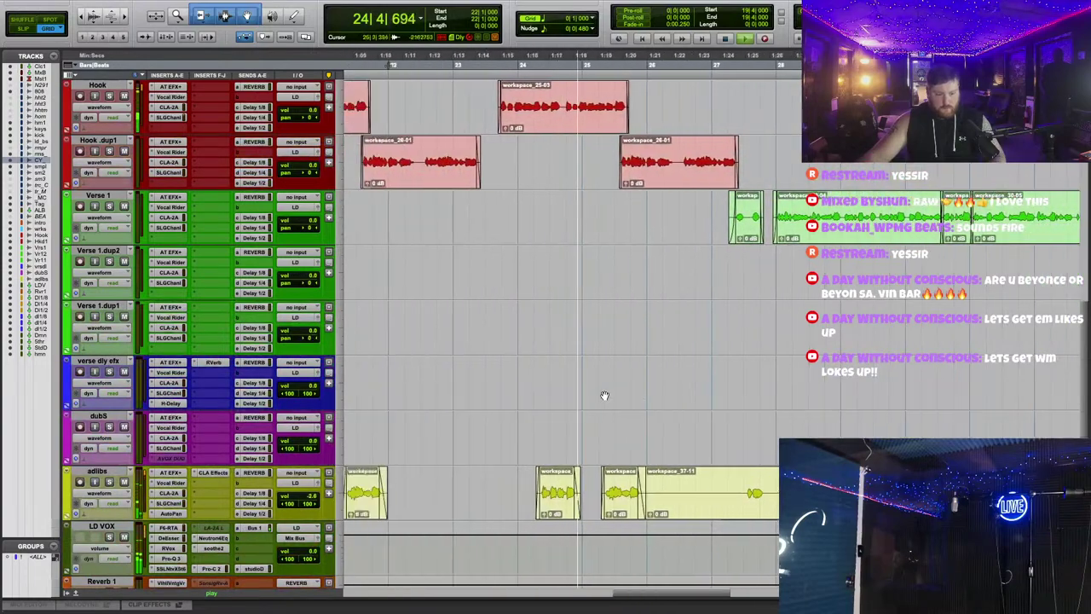
left_click_drag(351, 480, 743, 493)
scroll(682, 456, "right", 20)
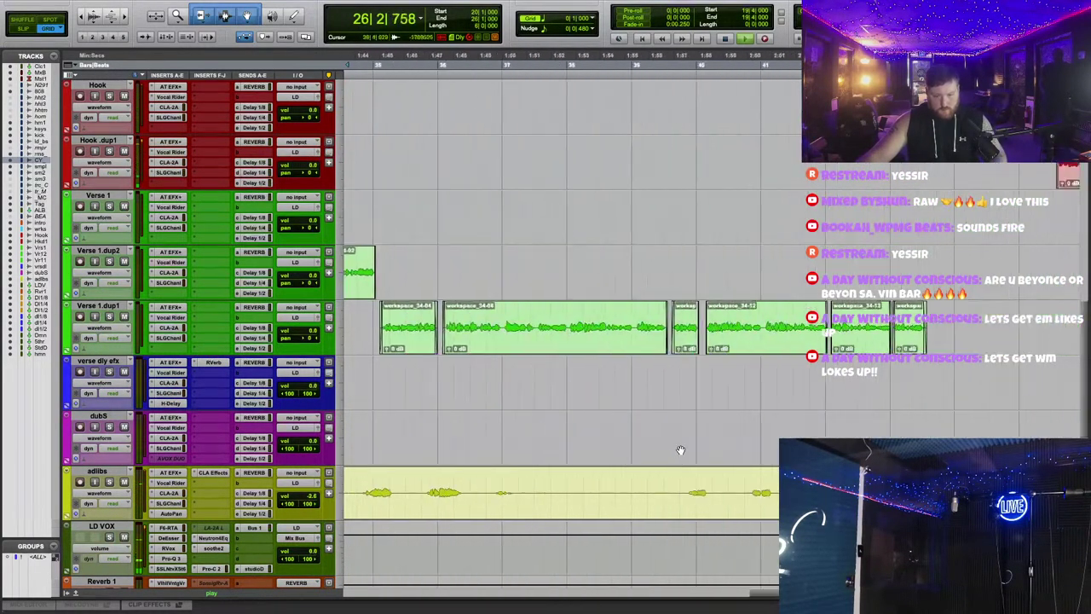
left_click(611, 482, "shift")
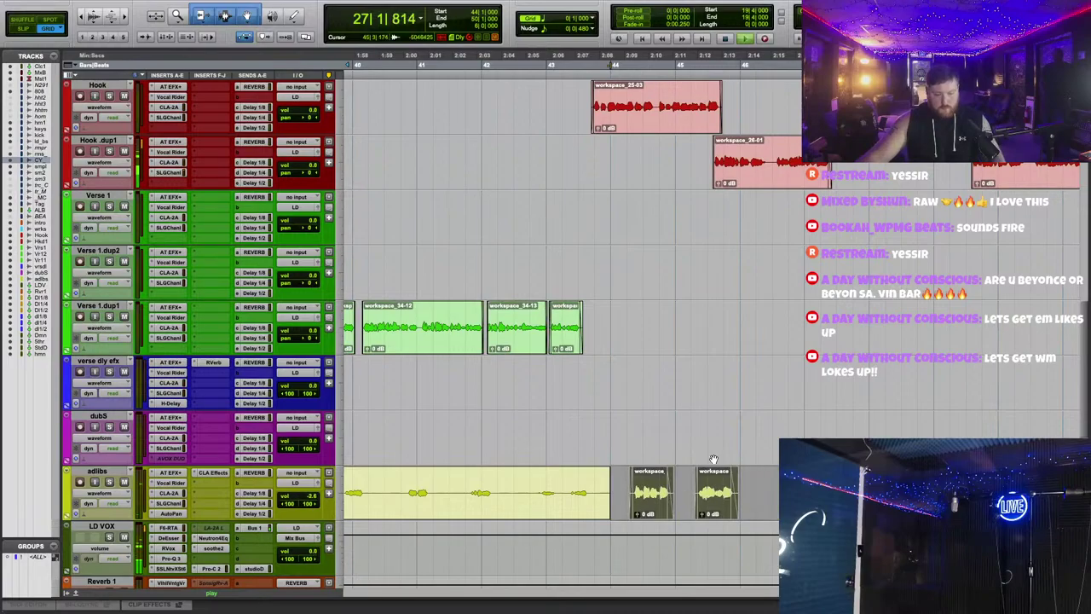
scroll(721, 389, "right", 8)
key("Delete")
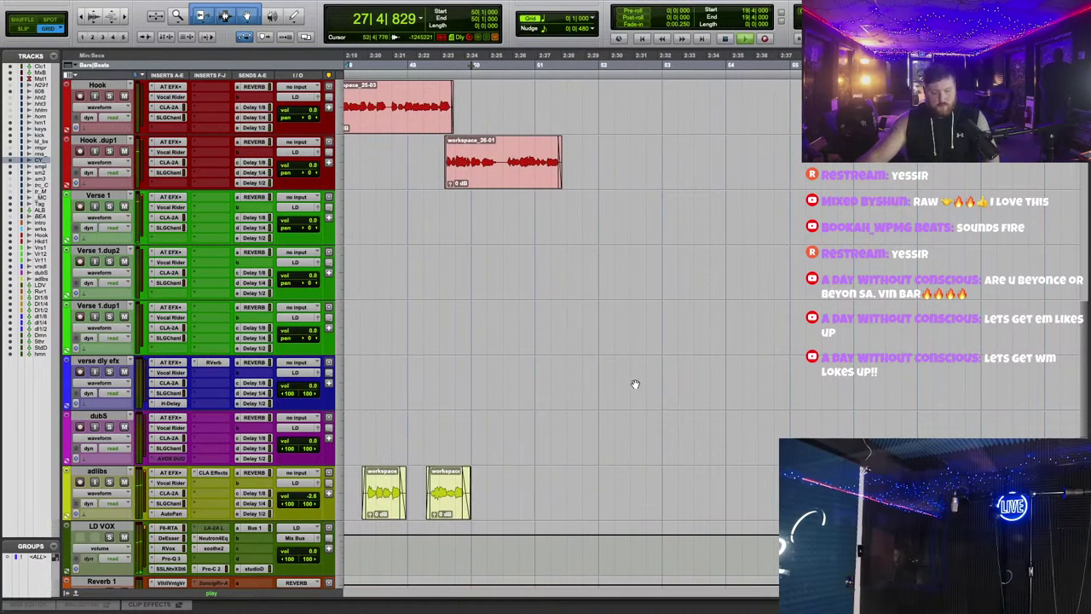
scroll(633, 376, "left", 20)
scroll(516, 344, "down", 3)
scroll(517, 344, "down", 1)
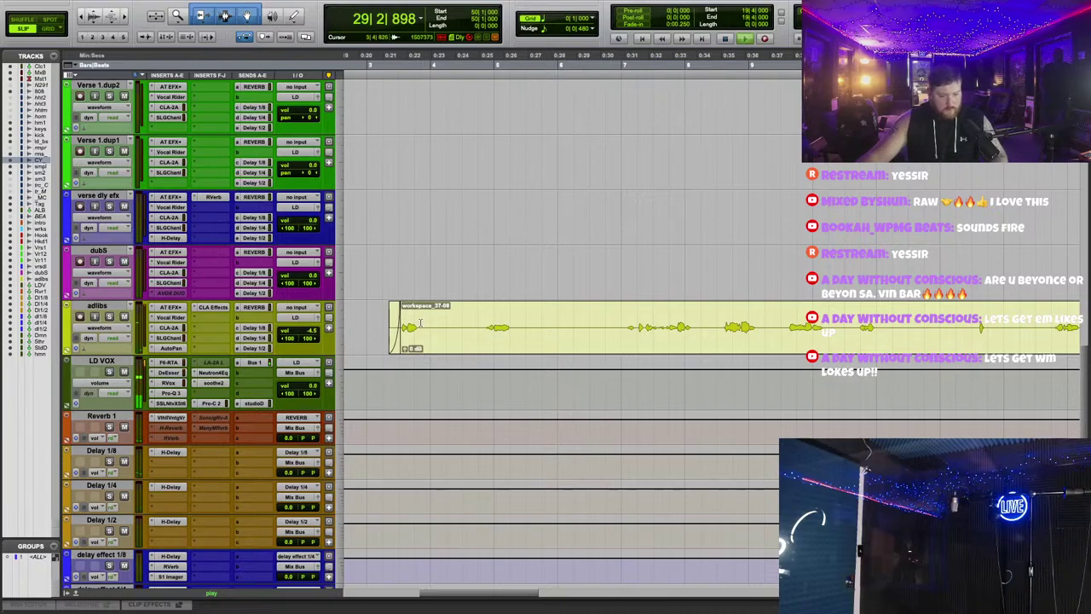
scroll(653, 213, "down", 3)
scroll(633, 277, "up", 3)
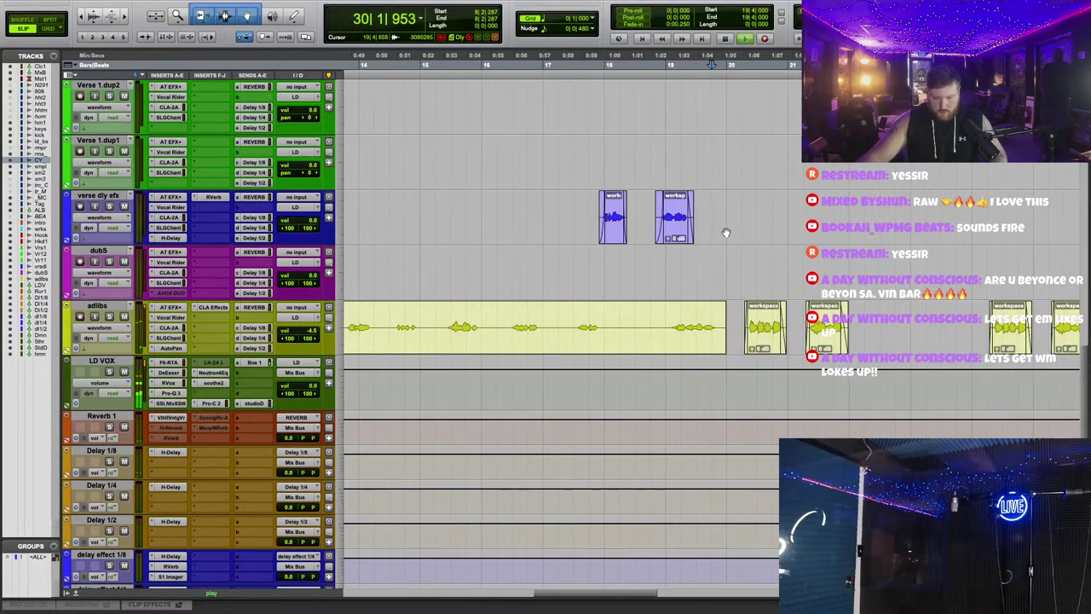
Step: Strip Silence the adlibs clip at a -37 dB threshold
key("super+u")
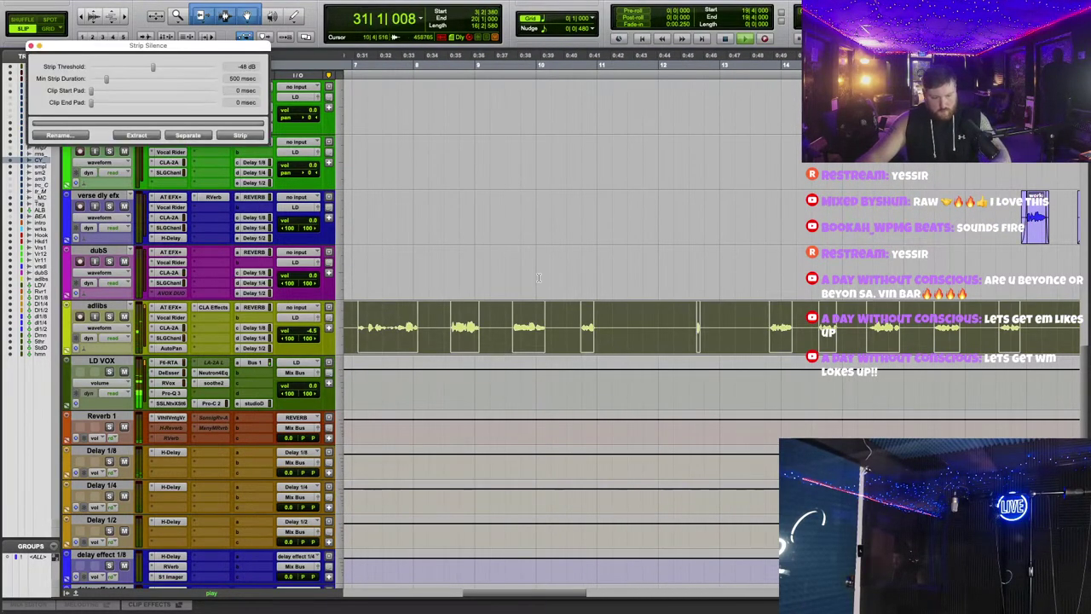
left_click_drag(251, 47, 692, 102)
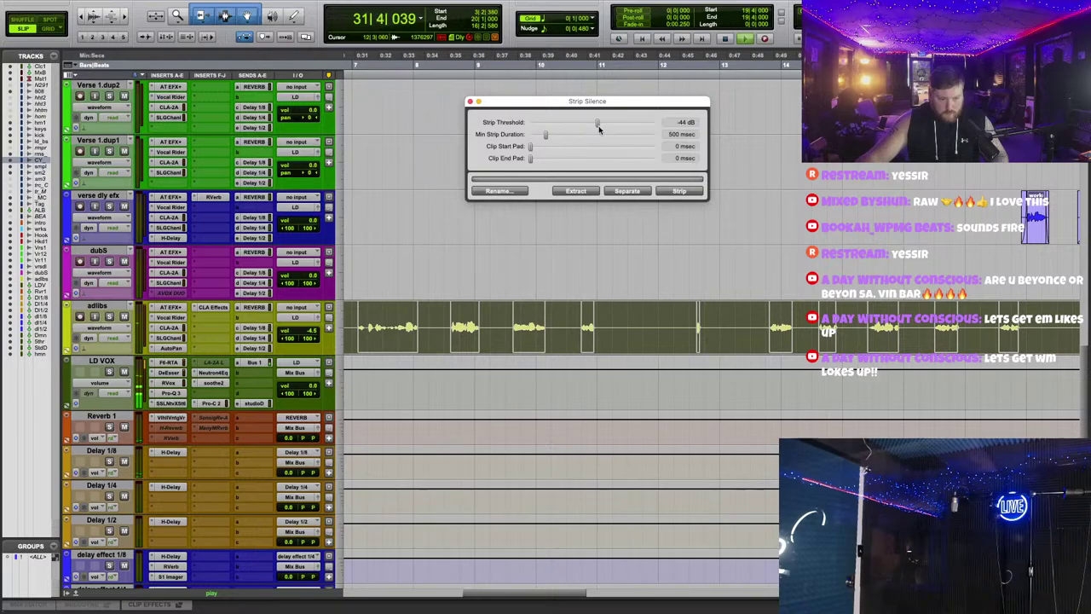
scroll(630, 280, "up", 2)
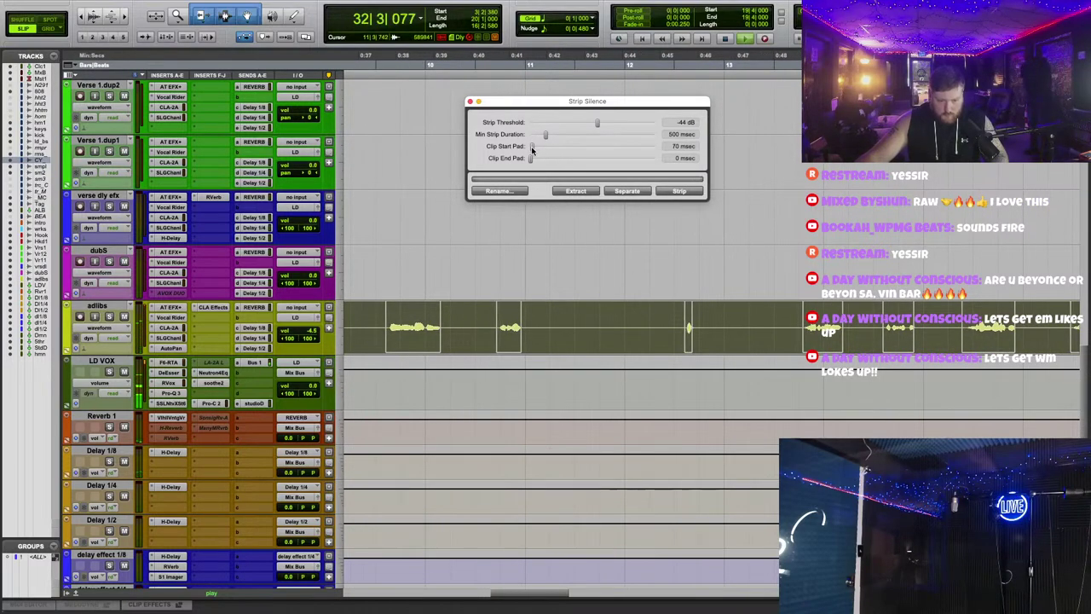
left_click(679, 191)
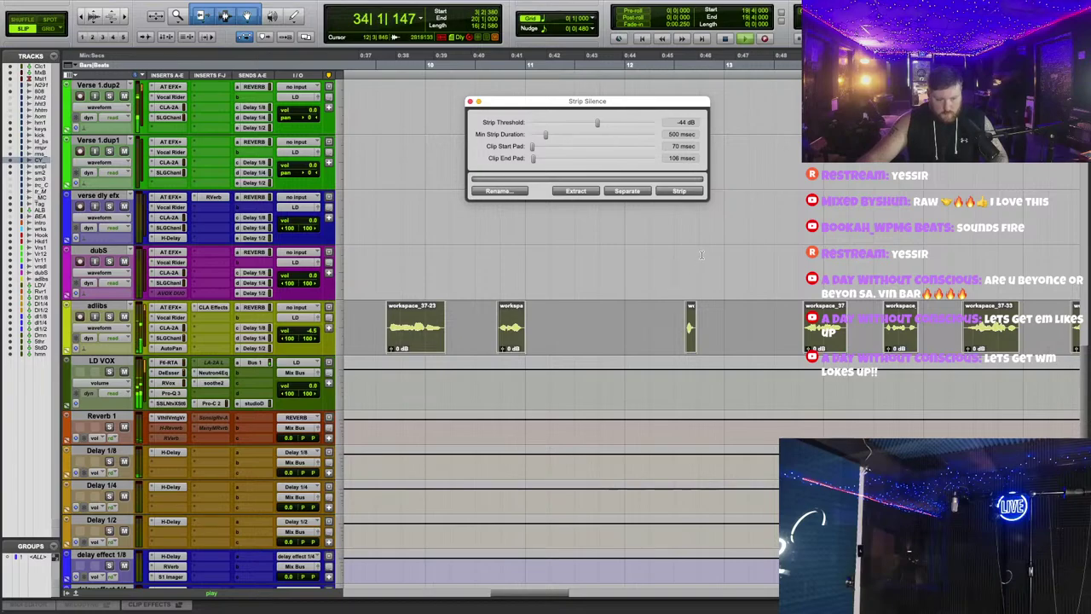
scroll(674, 290, "left", 6)
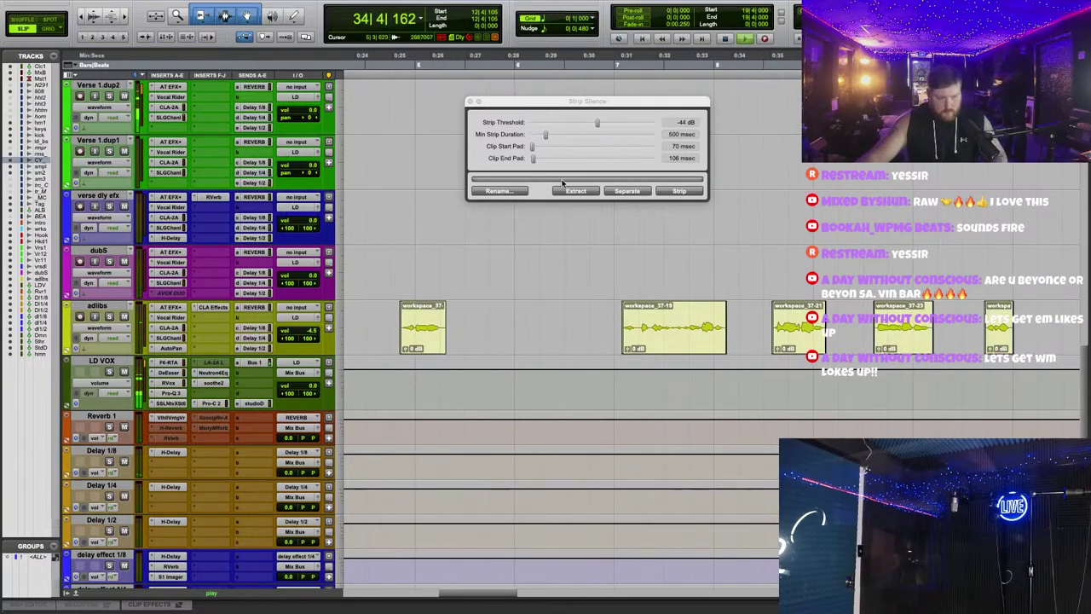
left_click(468, 101)
scroll(654, 314, "right", 15)
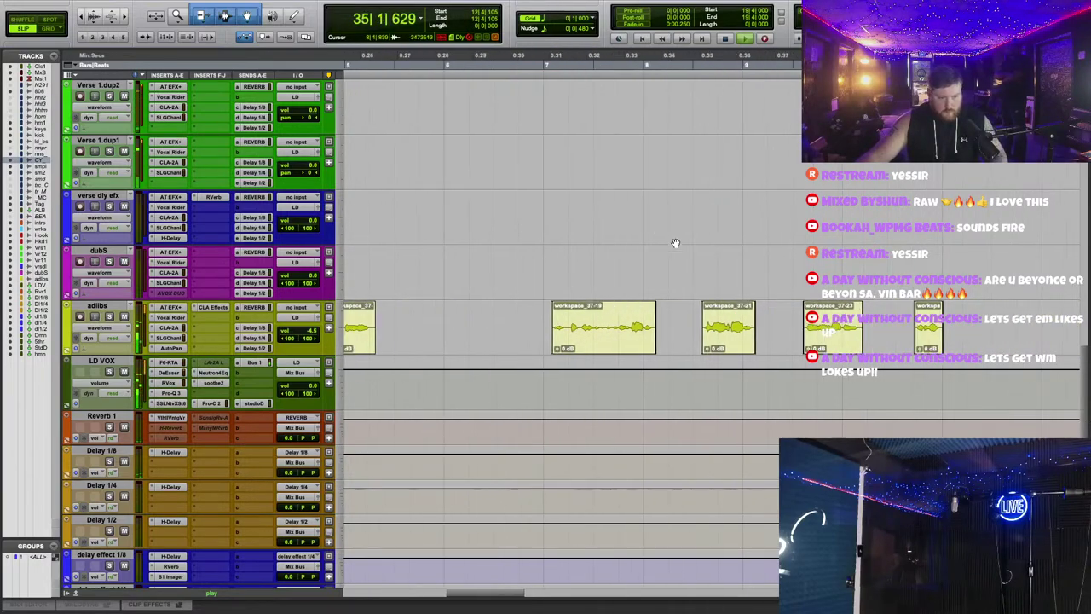
Step: Trim the start of clip workspace_37-13 to a chosen point
left_click(643, 311)
key("a")
key("r")
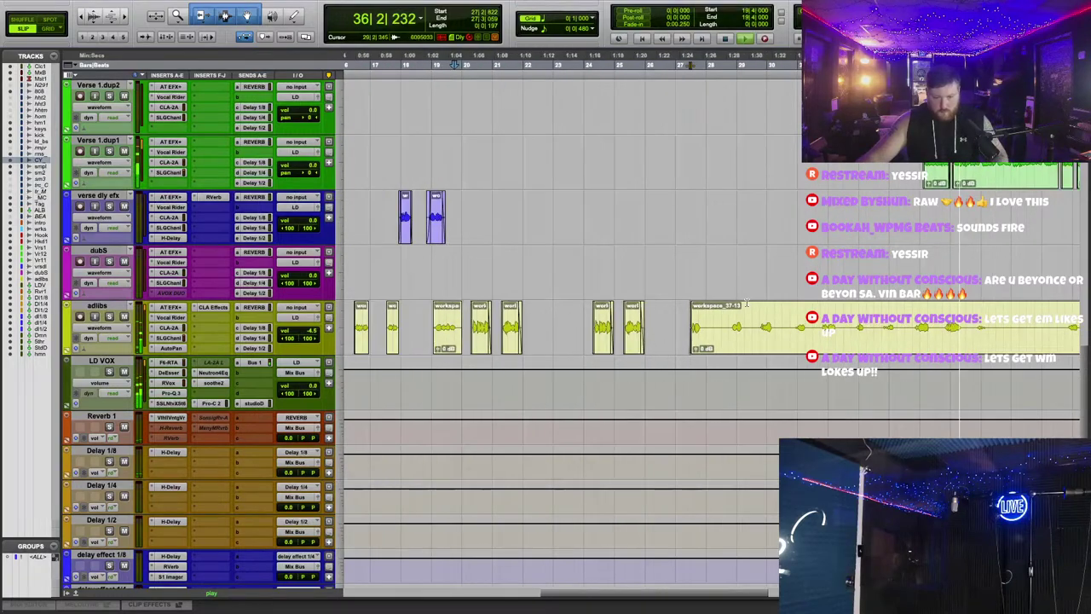
scroll(693, 287, "up", 1)
key("space")
scroll(724, 404, "right", 4)
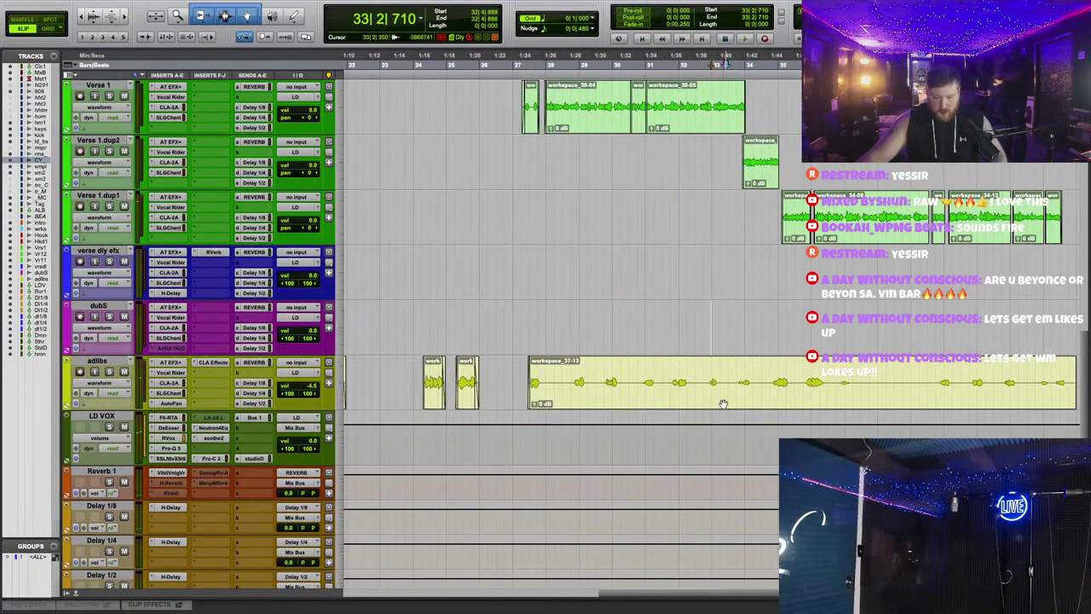
Step: Run Strip Silence on workspace_37-13 to split out its vocal phrases
left_click(723, 404)
key("super+u")
left_click_drag(577, 106, 606, 137)
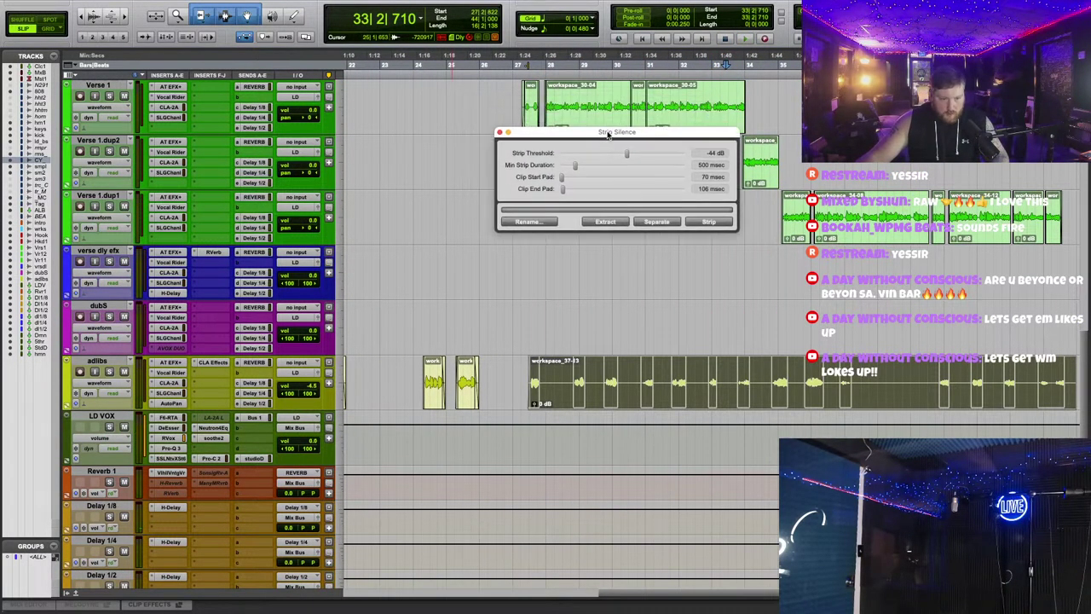
scroll(661, 304, "up", 4)
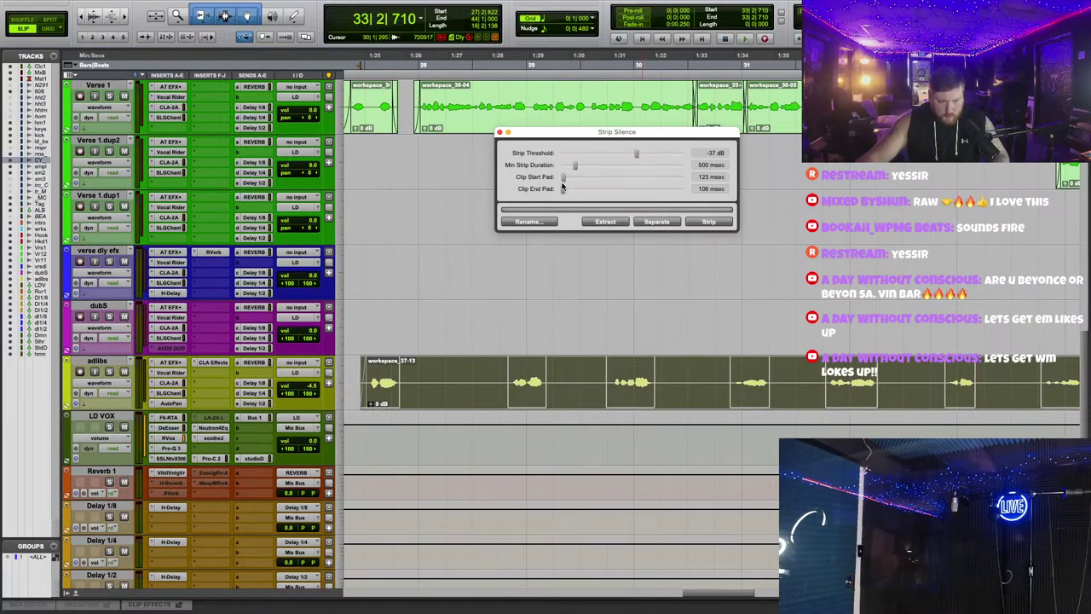
left_click(706, 221)
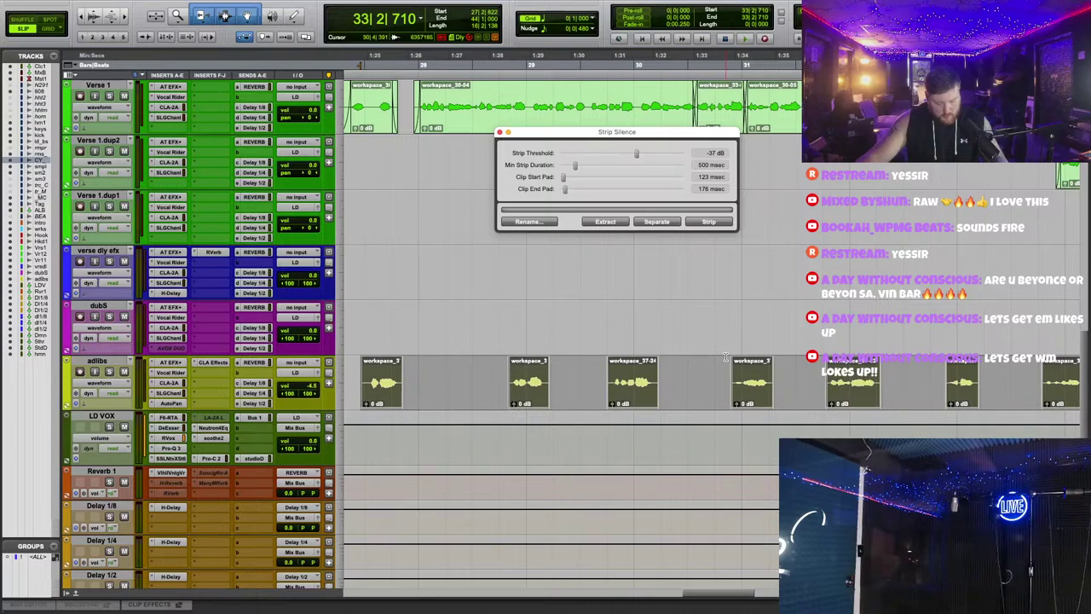
Step: Apply Batch Fades to all the new adlib pieces and audition the result
key("super+f")
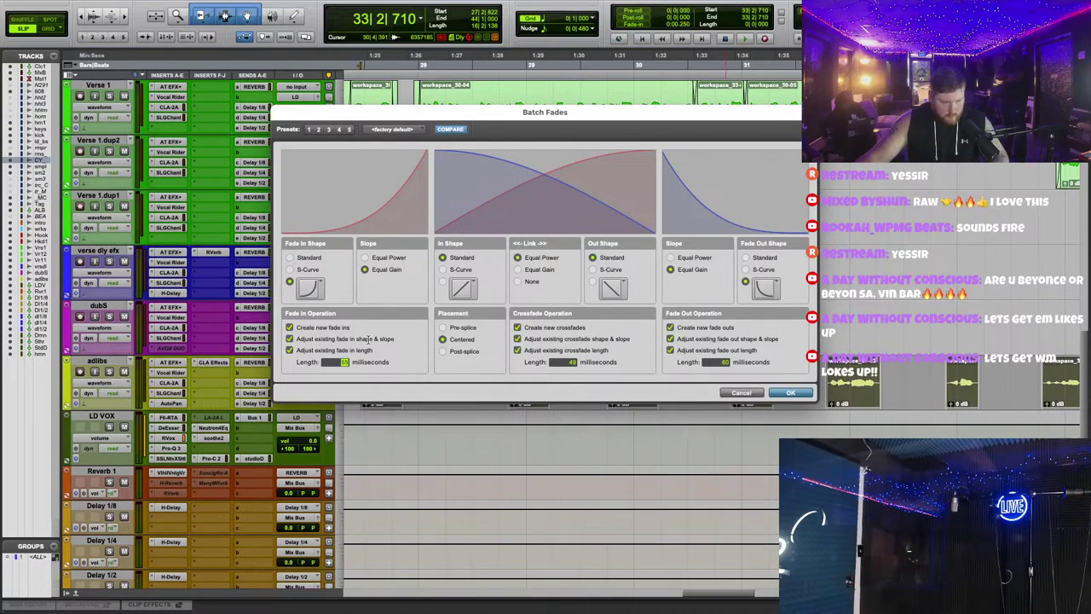
left_click(787, 392)
scroll(647, 298, "up", 5)
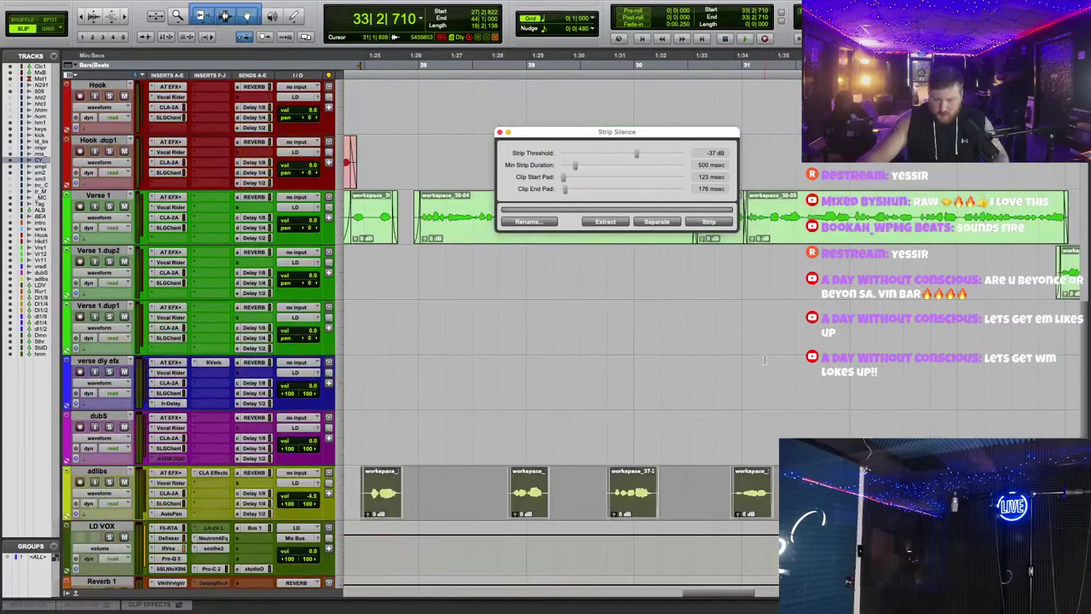
left_click(500, 133)
key("space")
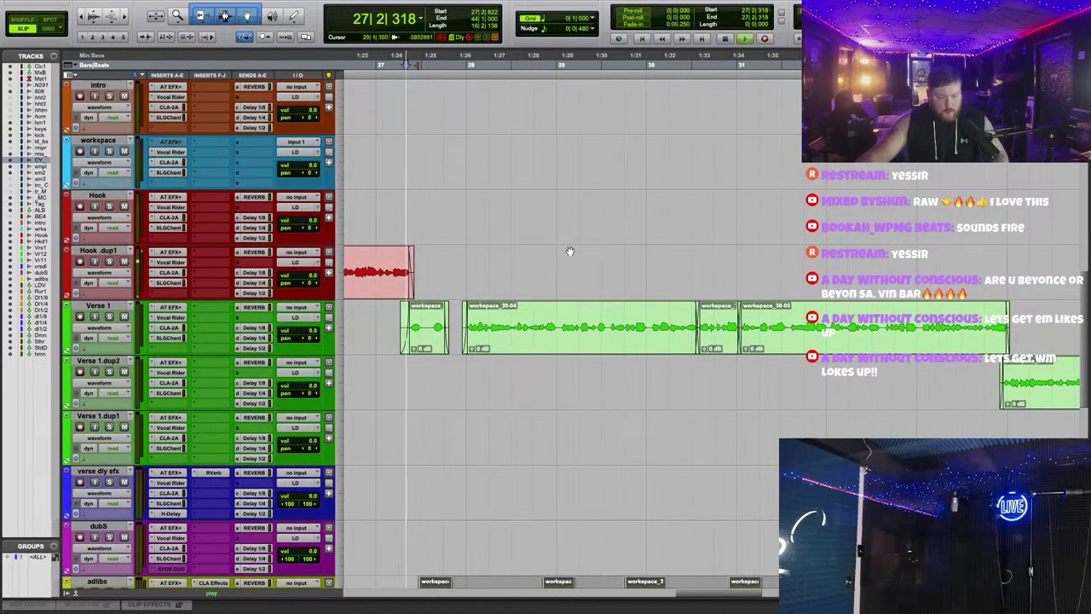
scroll(568, 251, "up", 10)
Step: Separate a section of the keys clip into keys-03 with a short fade-in
scroll(582, 262, "up", 3)
scroll(581, 262, "right", 3)
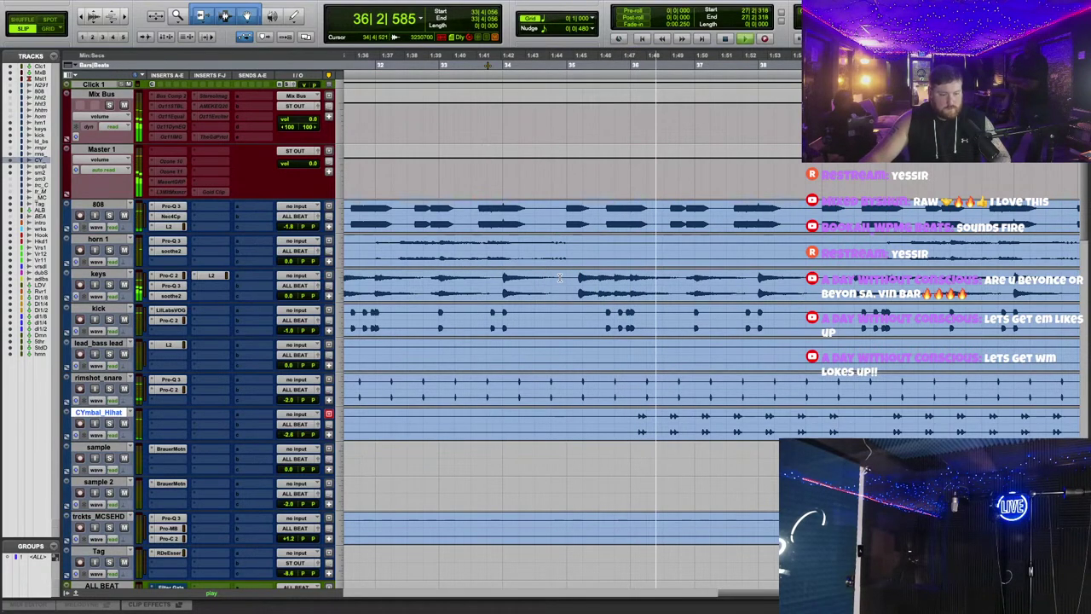
left_click(610, 298)
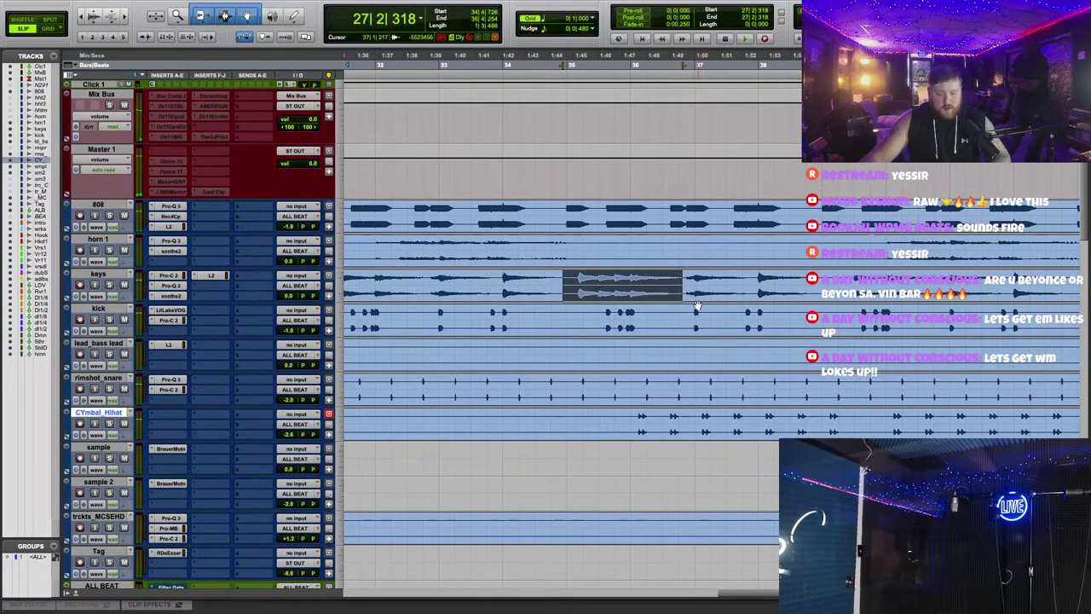
right_click(635, 298)
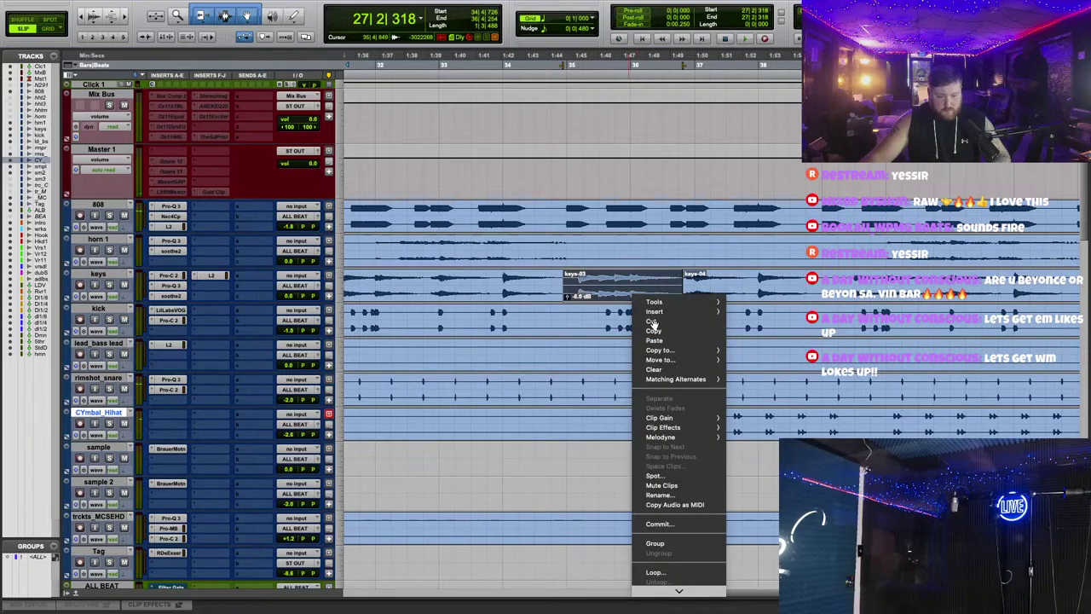
left_click(660, 486)
key("space")
left_click_drag(564, 274, 554, 274)
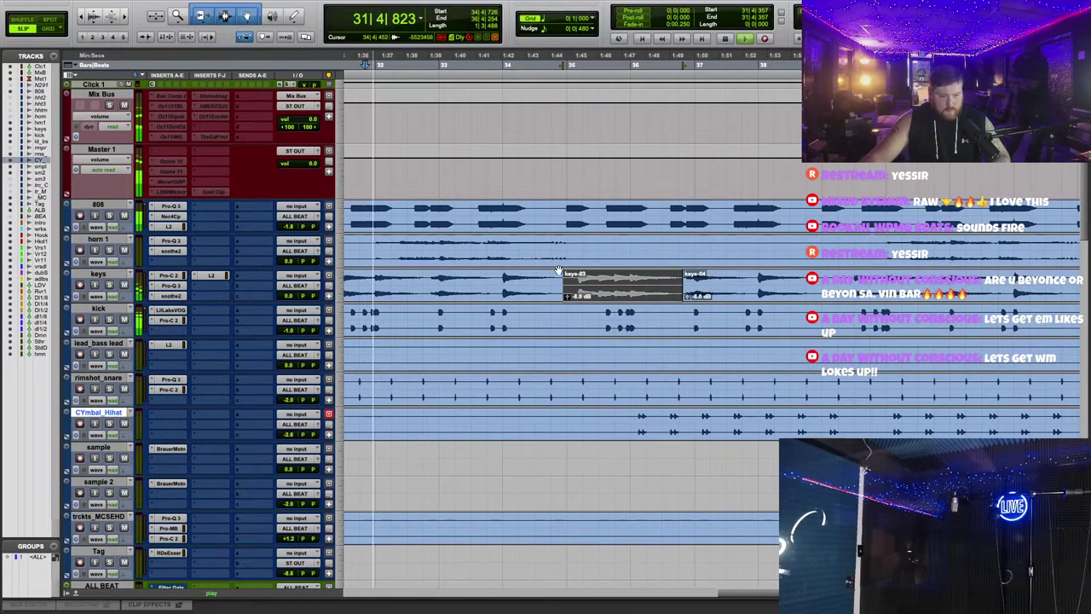
Step: Play back from bar 31 and delete the keys-03 section from the keys track
left_click(684, 277)
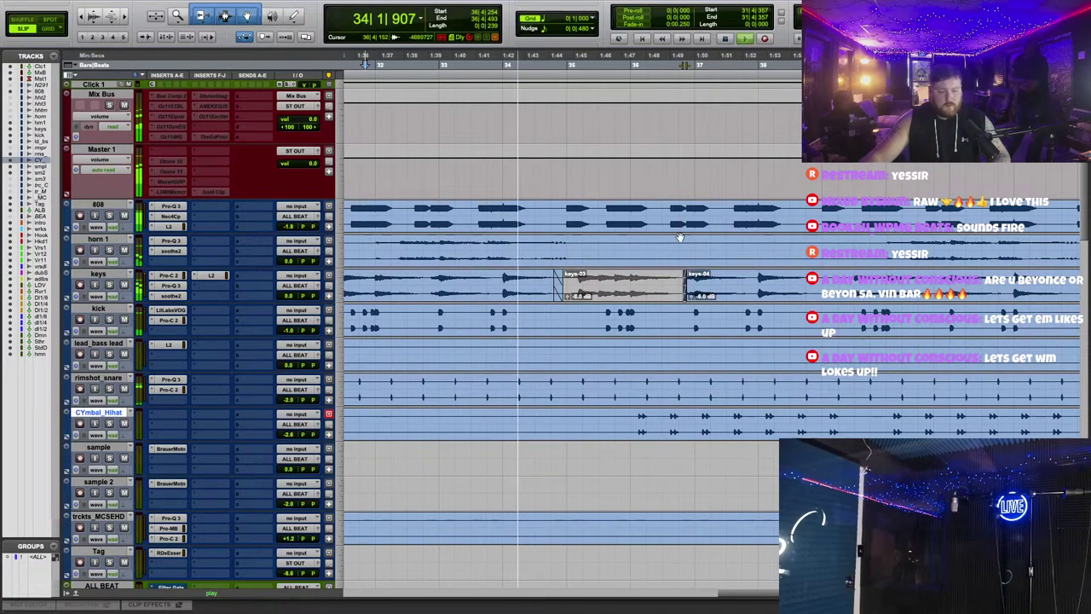
scroll(673, 256, "right", 2)
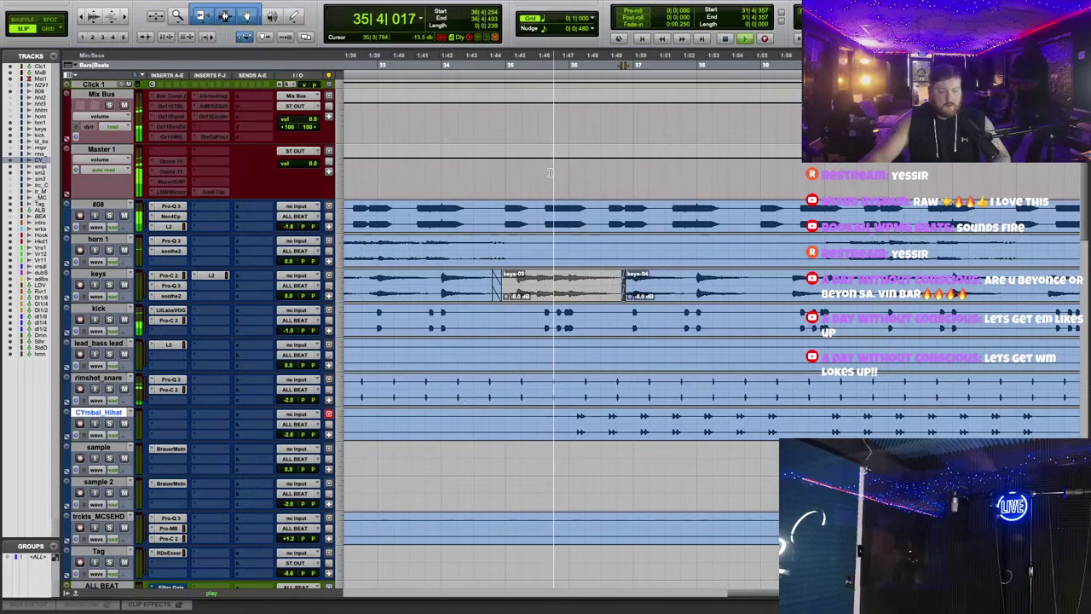
key("space")
scroll(411, 80, "left", 5)
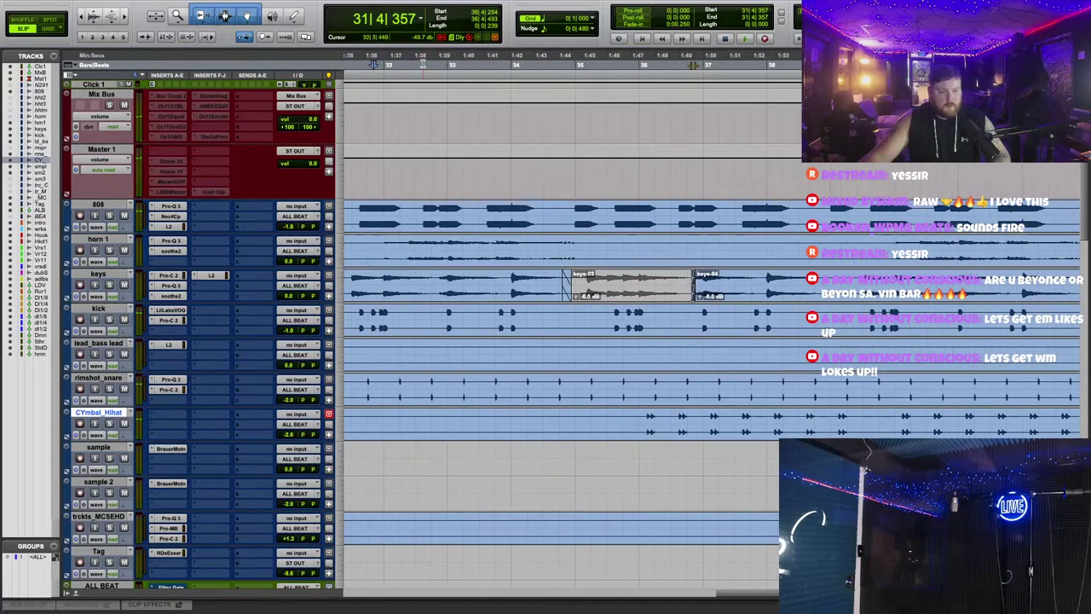
left_click(417, 72)
key("space")
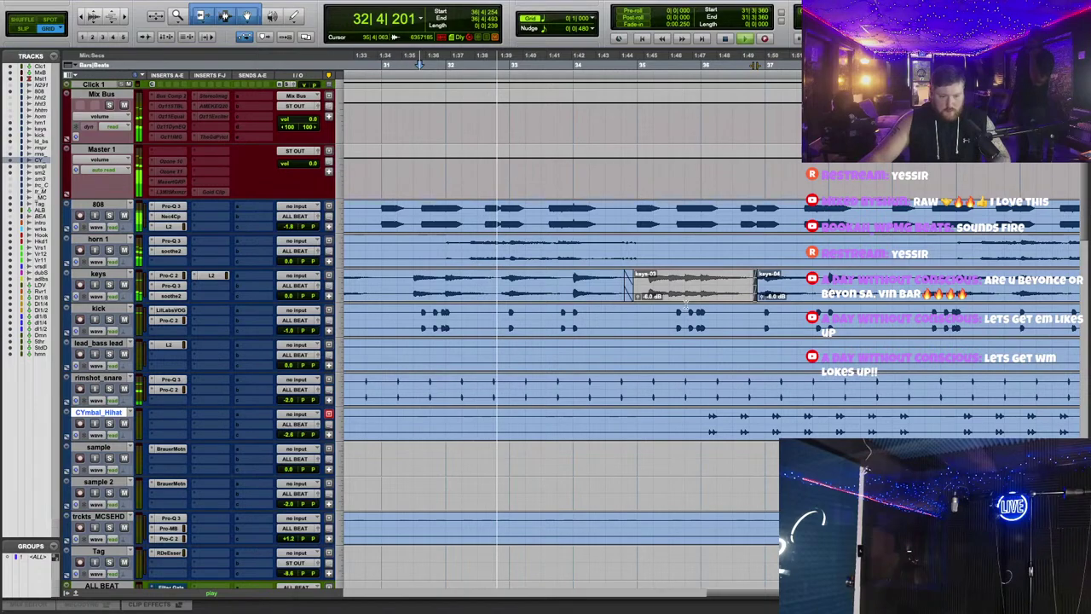
key("Delete")
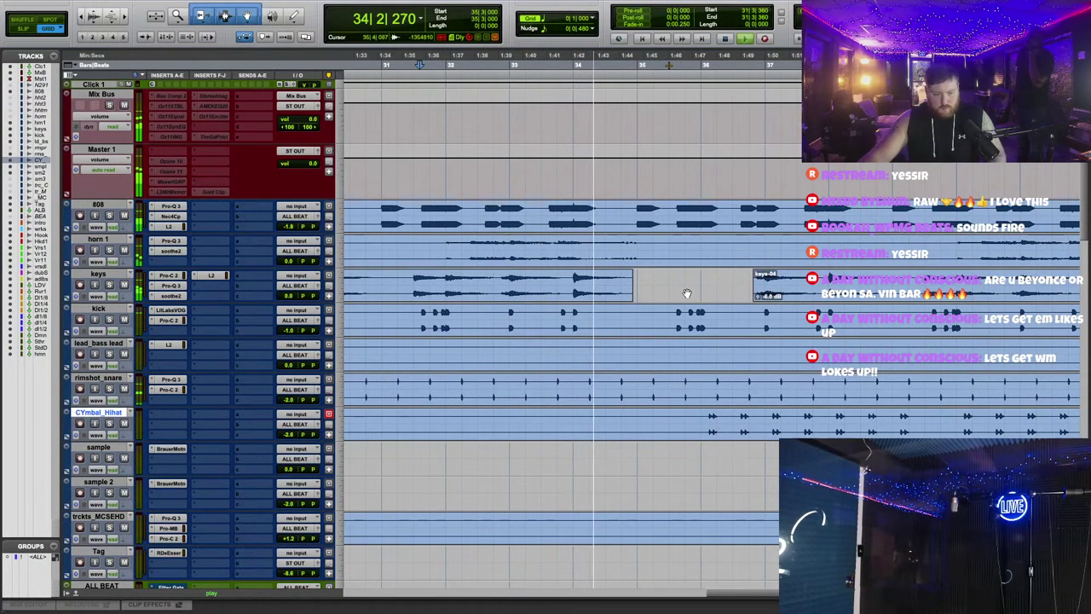
Step: Audition the keys edit from around bar 31 and again from bar 27
scroll(743, 287, "right", 3)
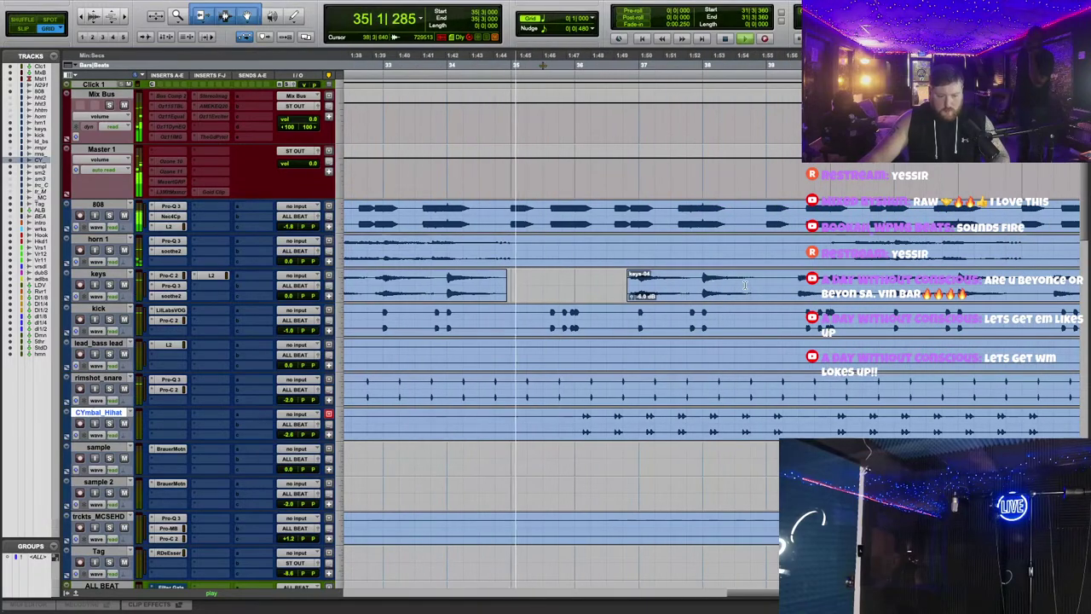
scroll(669, 311, "left", 5)
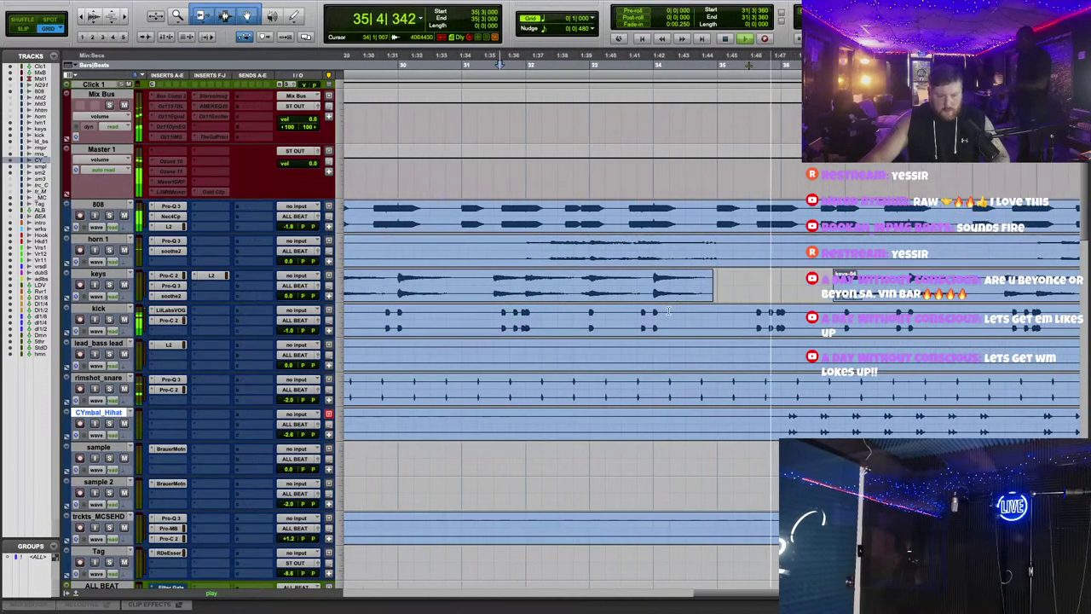
left_click(478, 273)
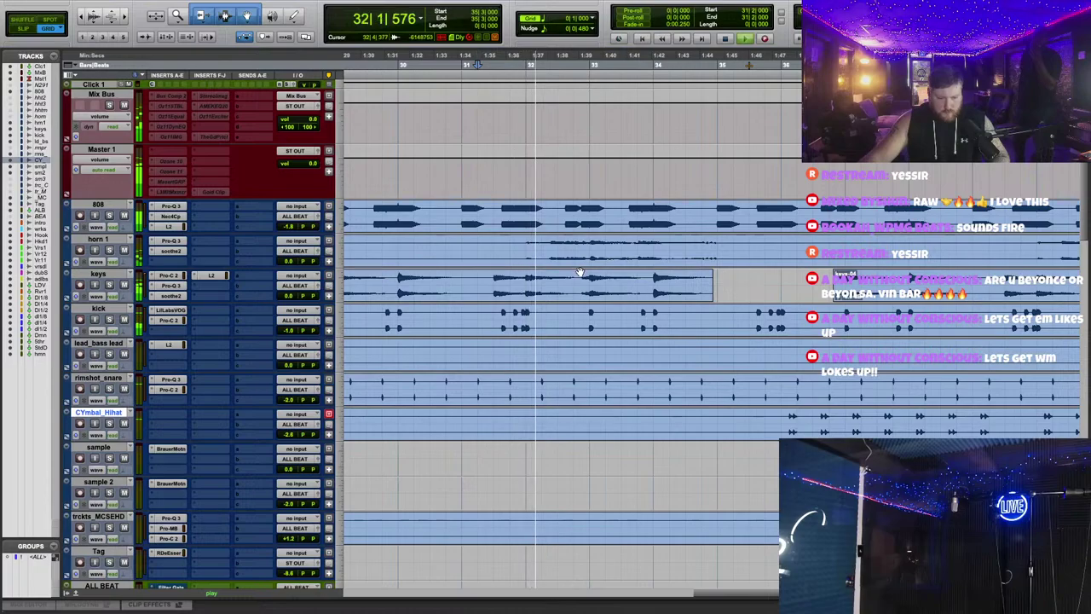
scroll(610, 271, "left", 8)
left_click(589, 67)
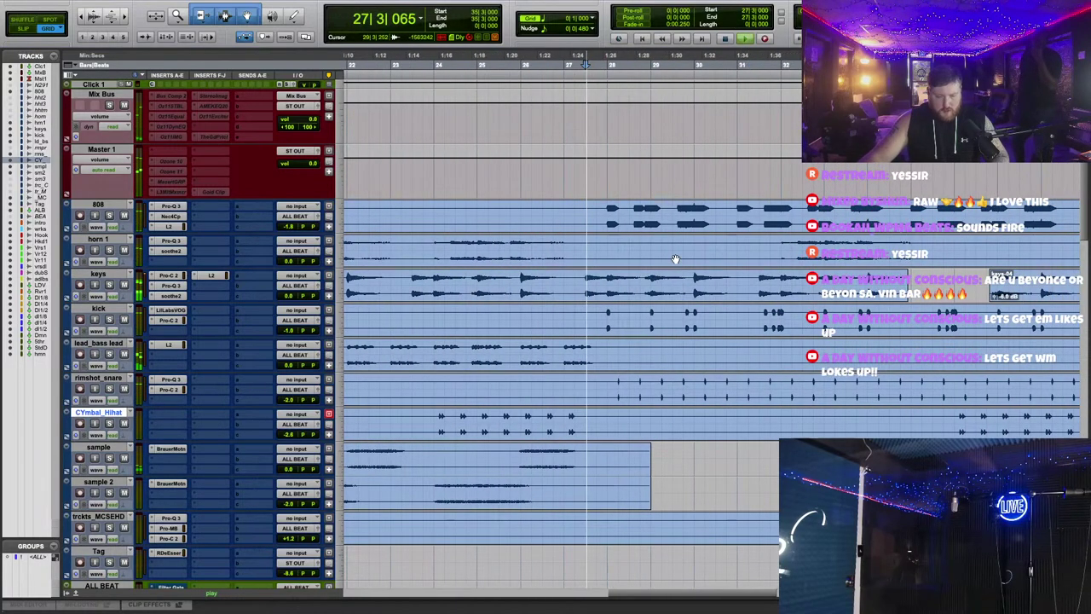
scroll(674, 253, "right", 5)
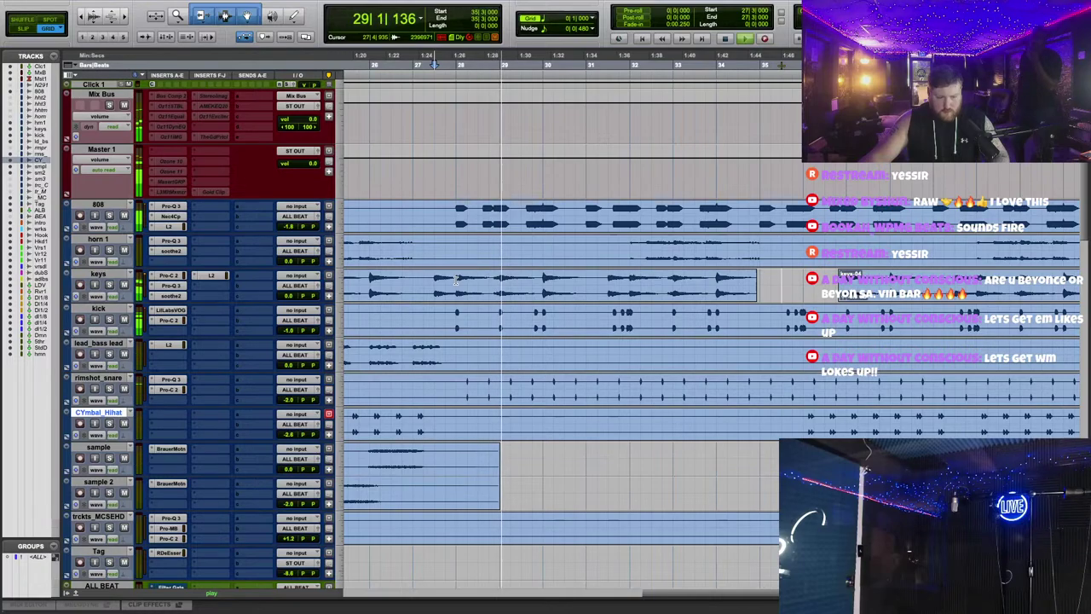
scroll(723, 304, "down", 4)
scroll(725, 304, "right", 5)
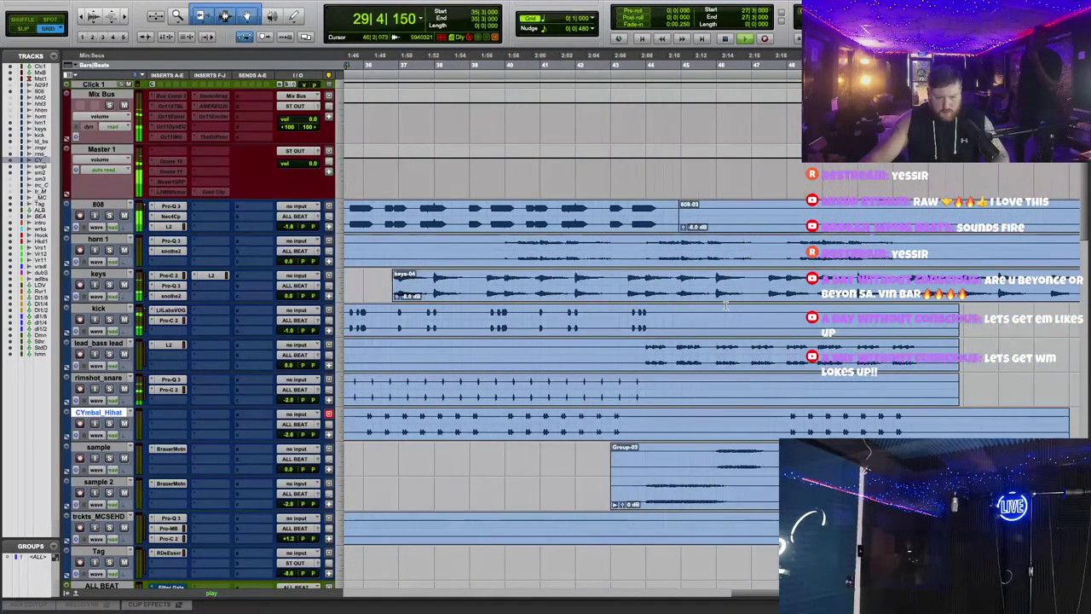
scroll(726, 304, "left", 5)
scroll(590, 309, "up", 2)
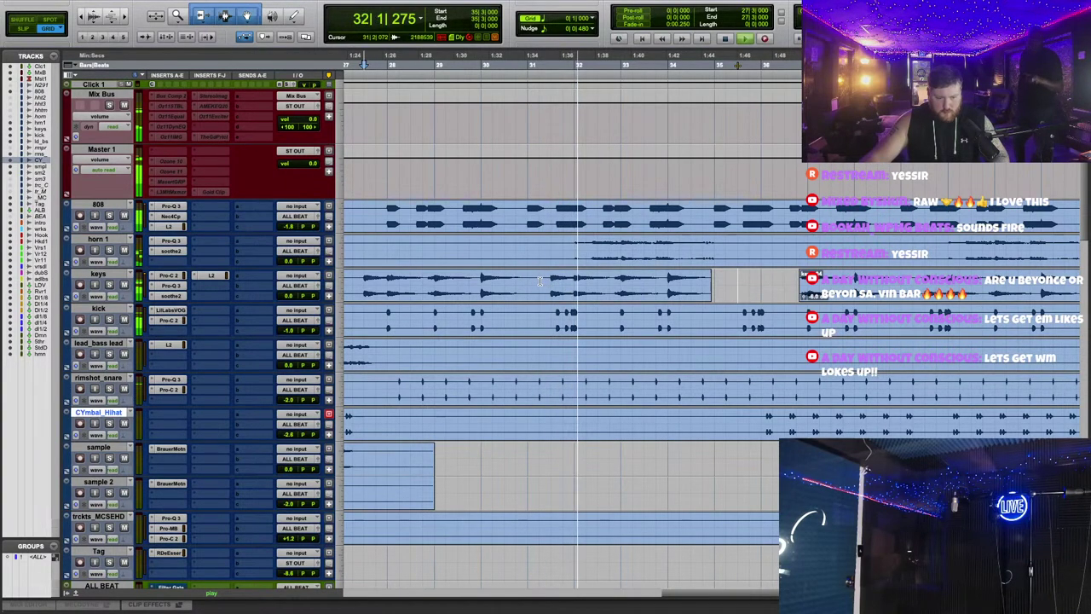
Step: Split a wider keys range into its own clip, auditioning from bar 29
left_click_drag(539, 281, 608, 285)
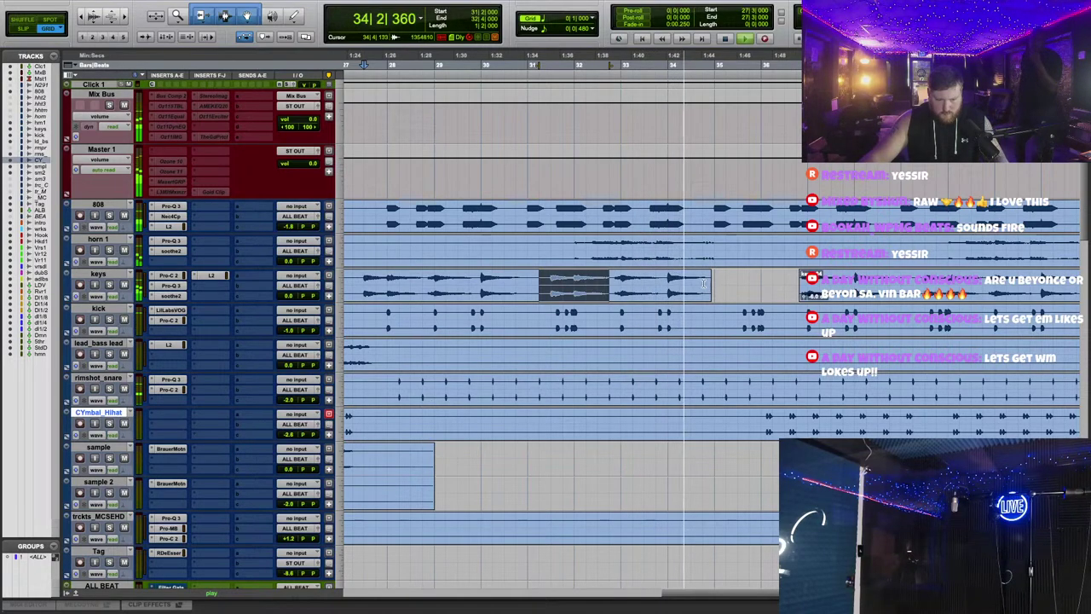
key("space")
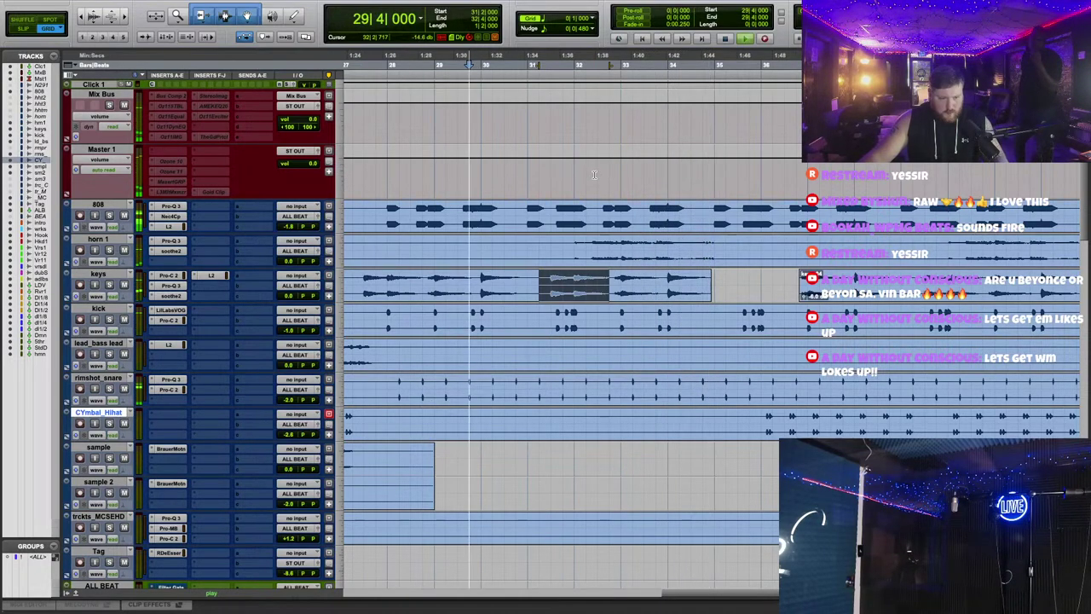
key("space")
left_click_drag(525, 285, 615, 285)
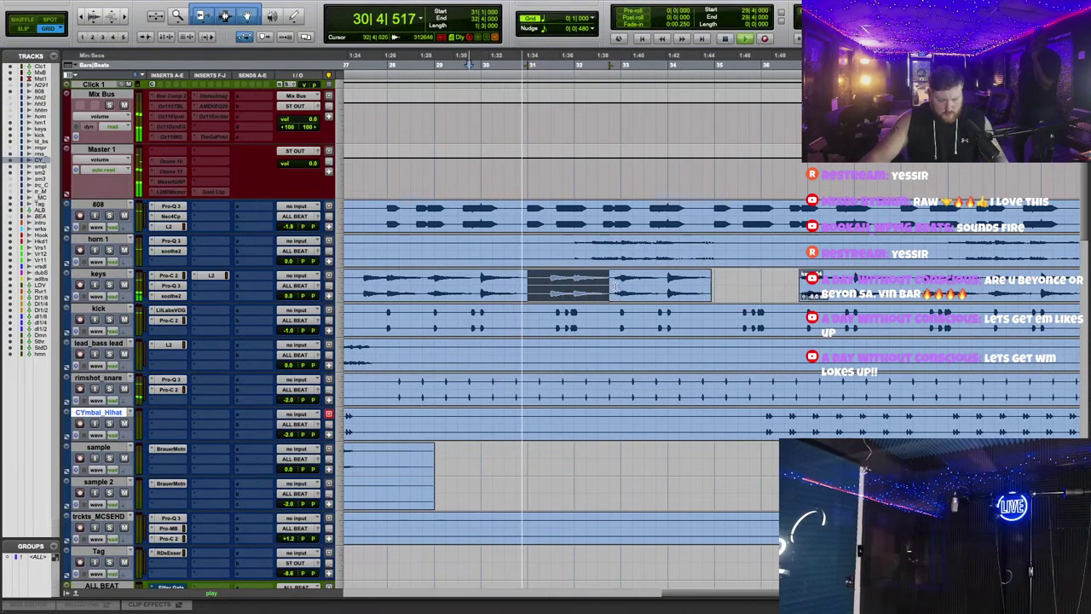
left_click(716, 283)
key("ctrl+v")
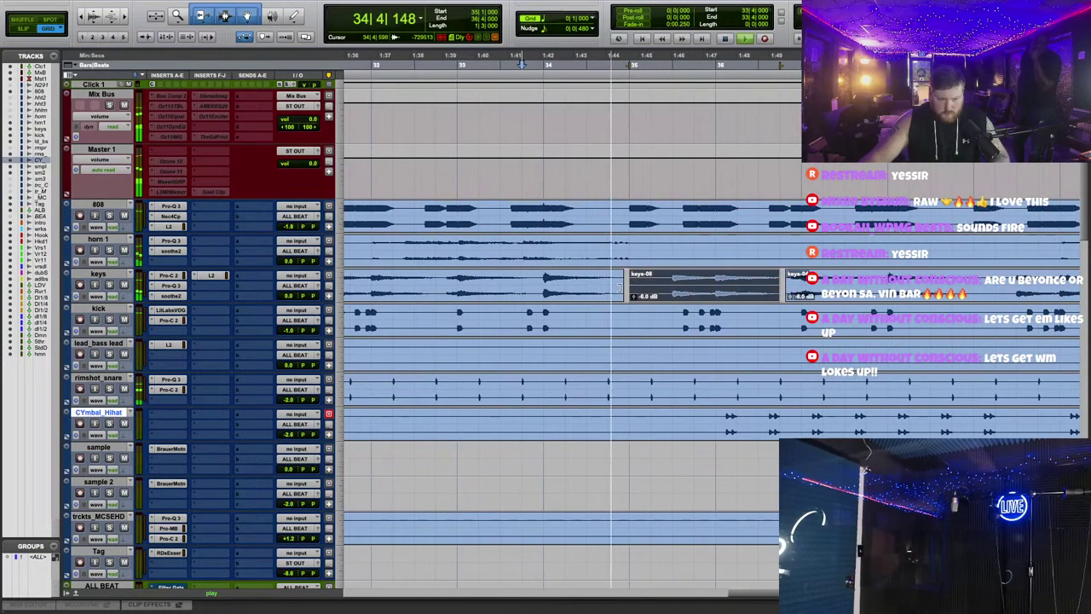
Step: Nudge keys-08 slightly earlier and trim the preceding keys clip to end before the gap
left_click_drag(682, 296, 642, 295)
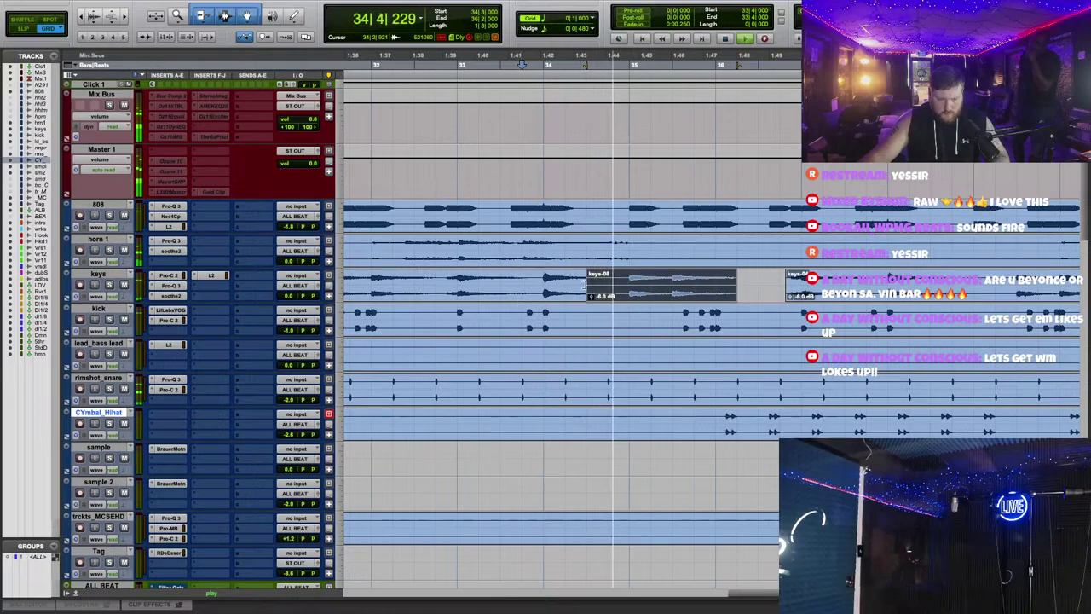
left_click(585, 286)
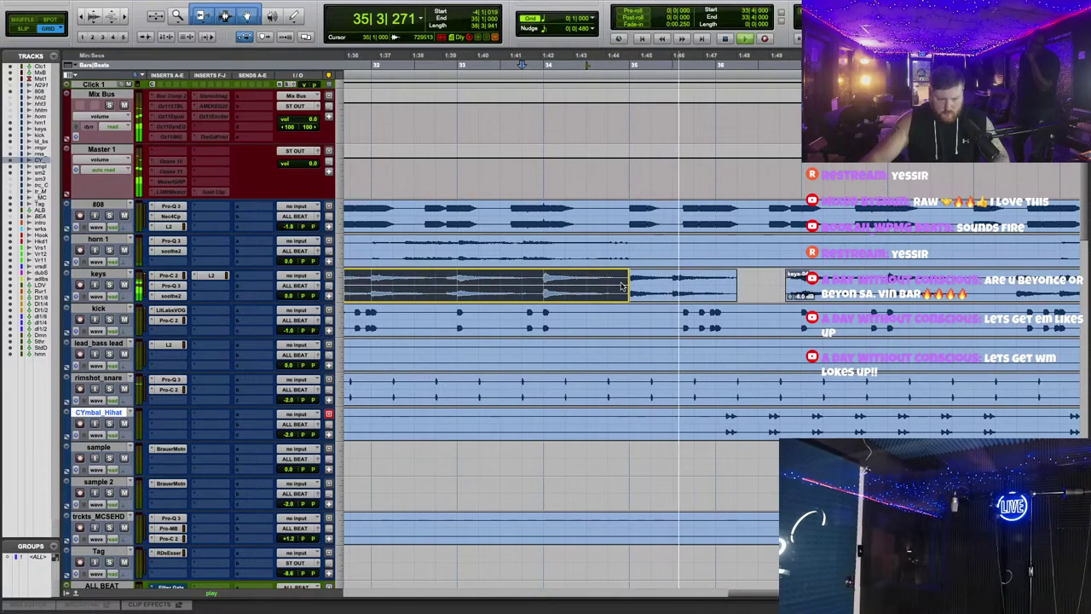
key("space")
left_click_drag(620, 286, 606, 284)
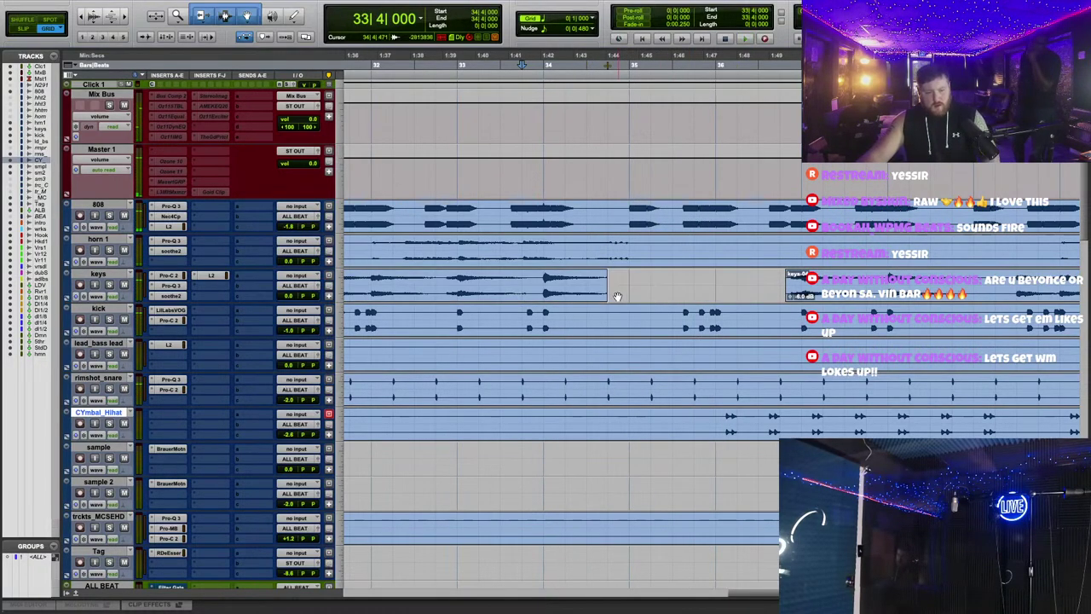
key("ctrl+bracketleft")
key("ctrl+bracketleft")
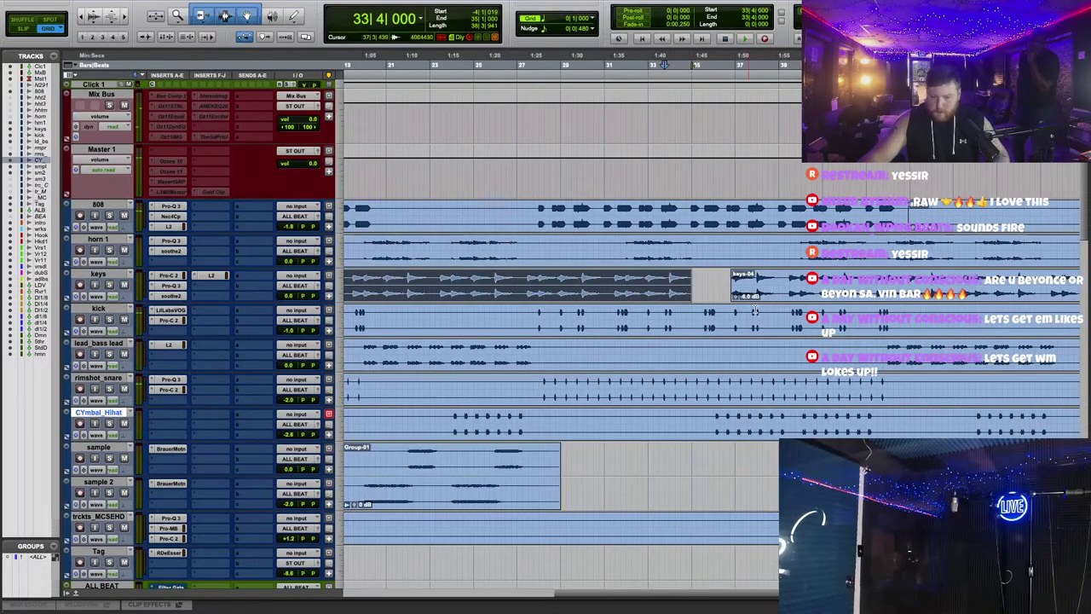
scroll(755, 310, "left", 10)
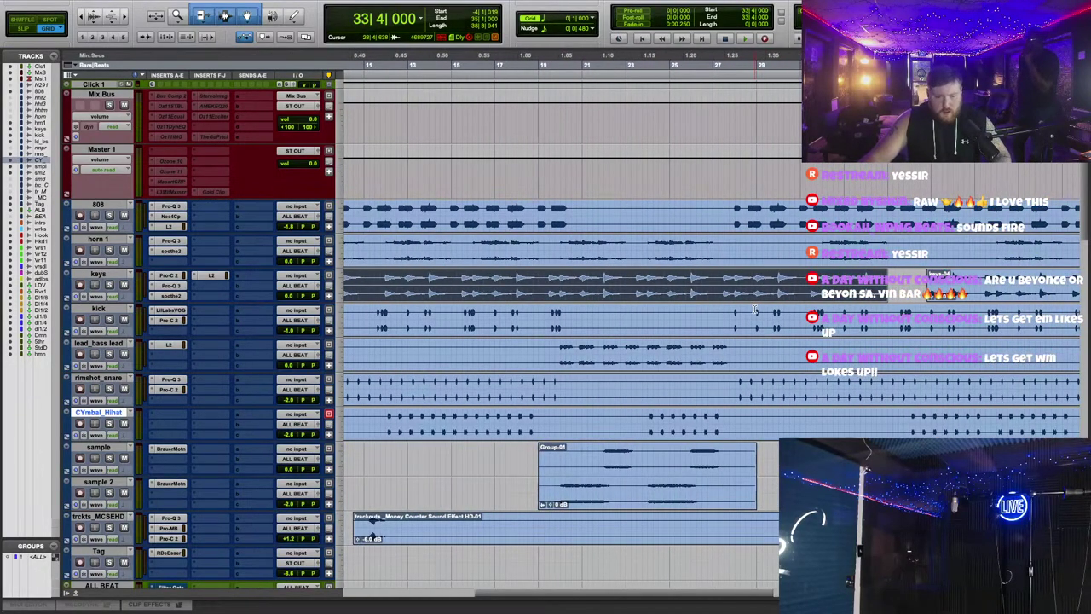
scroll(660, 305, "left", 8)
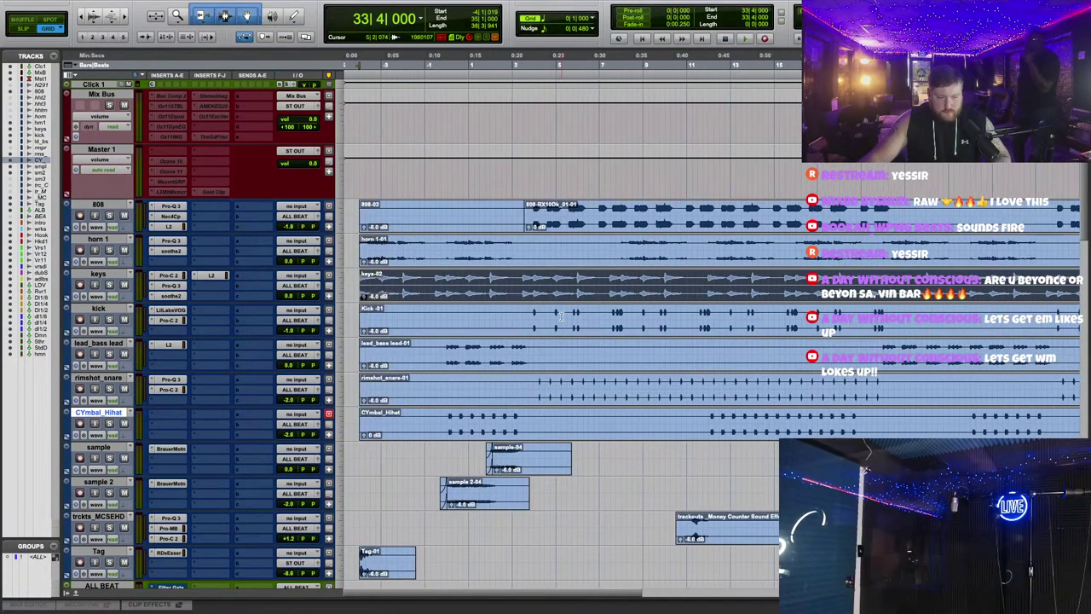
key("ctrl+bracketright")
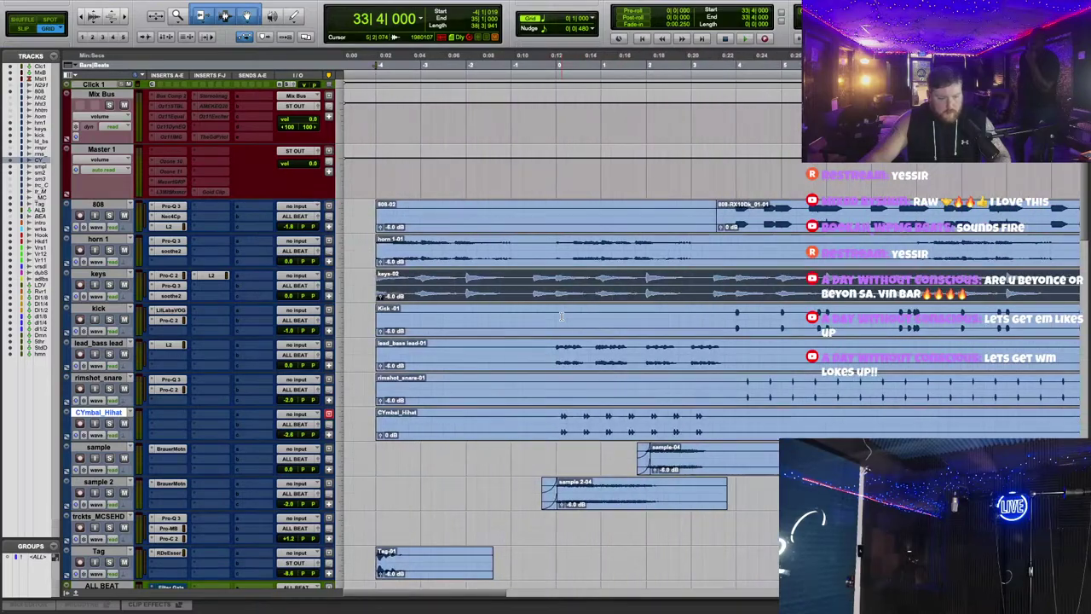
key("ctrl+bracketleft")
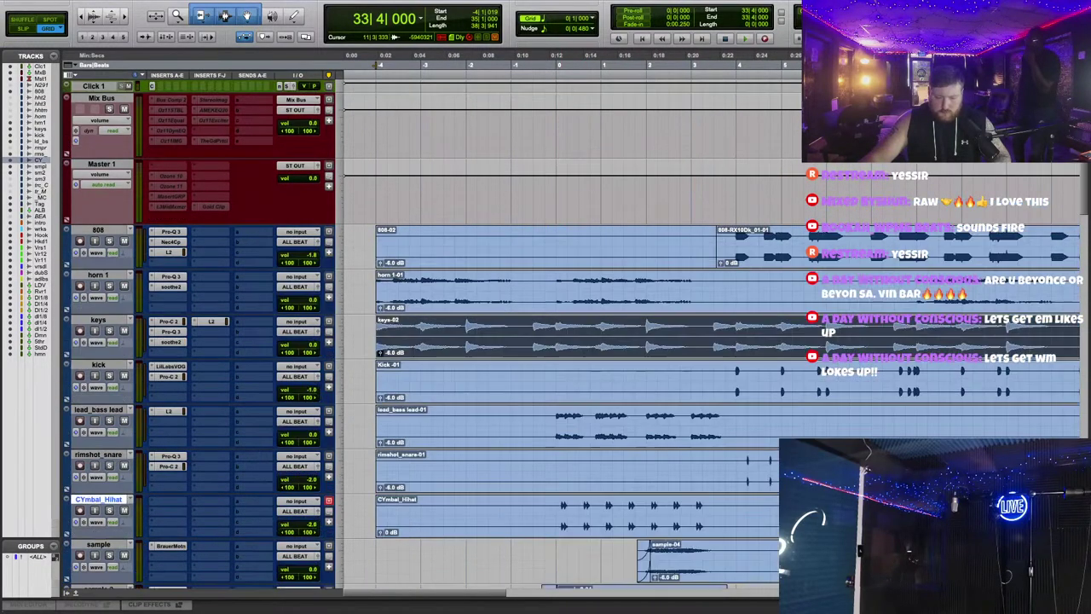
key("ctrl+alt+Up")
scroll(576, 283, "down", 5)
scroll(576, 283, "up", 3)
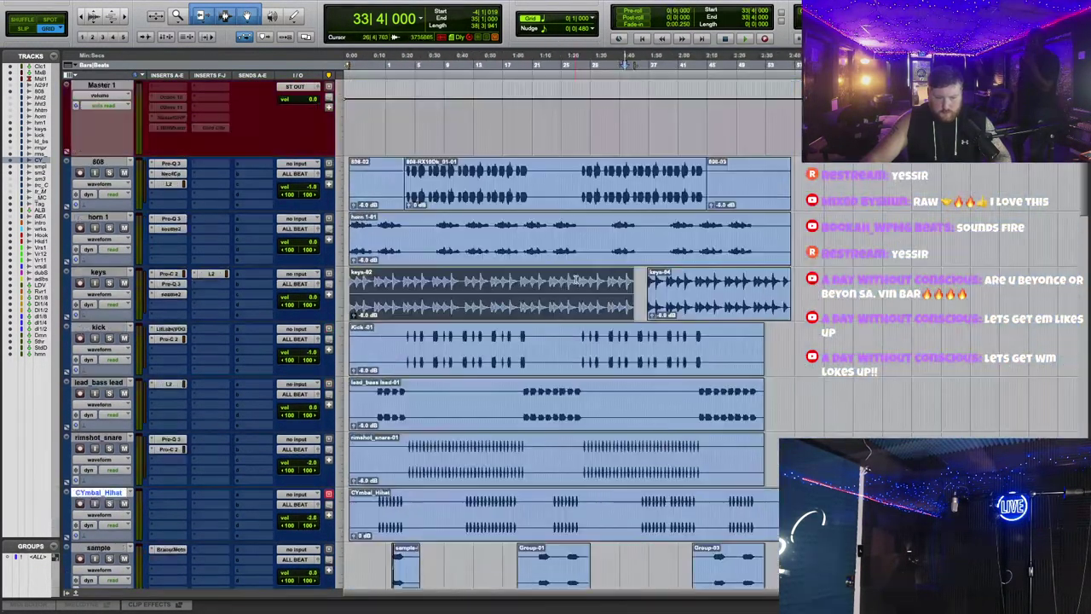
key("ctrl+bracketright")
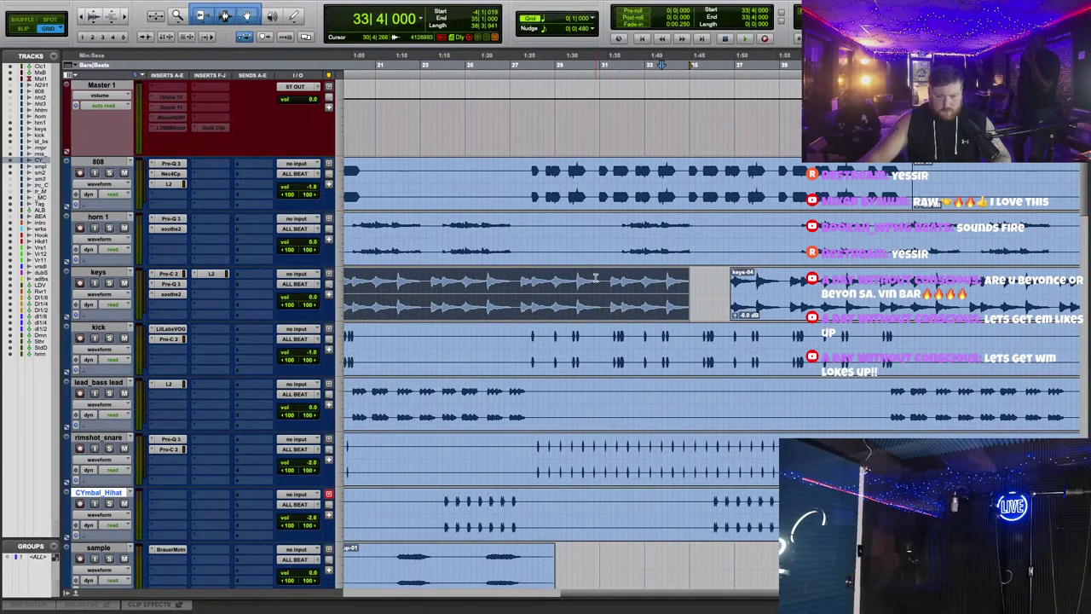
key("ctrl+bracketleft")
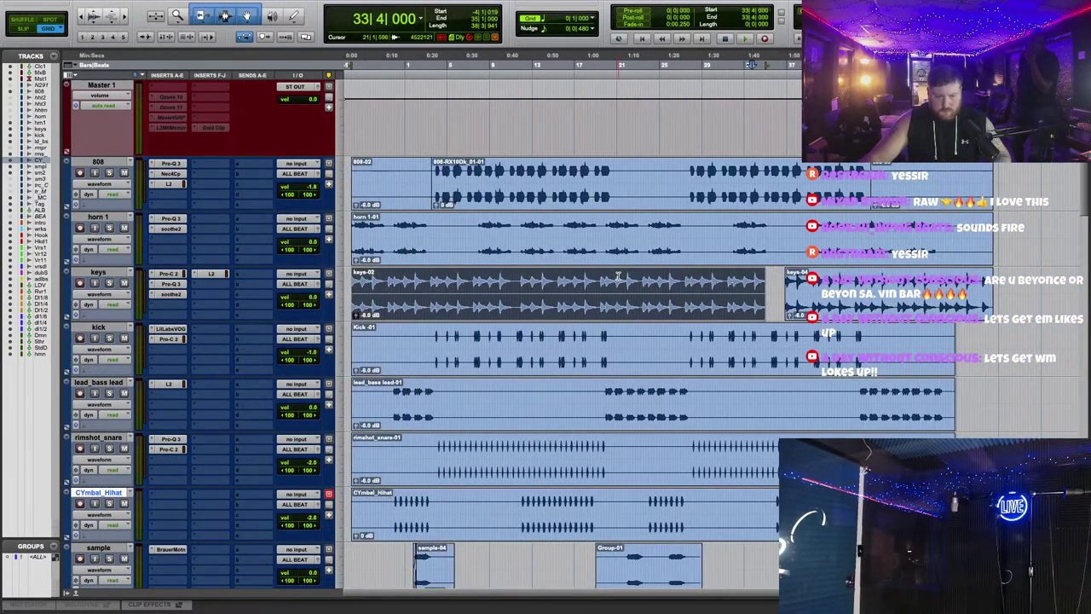
scroll(618, 277, "down", 3)
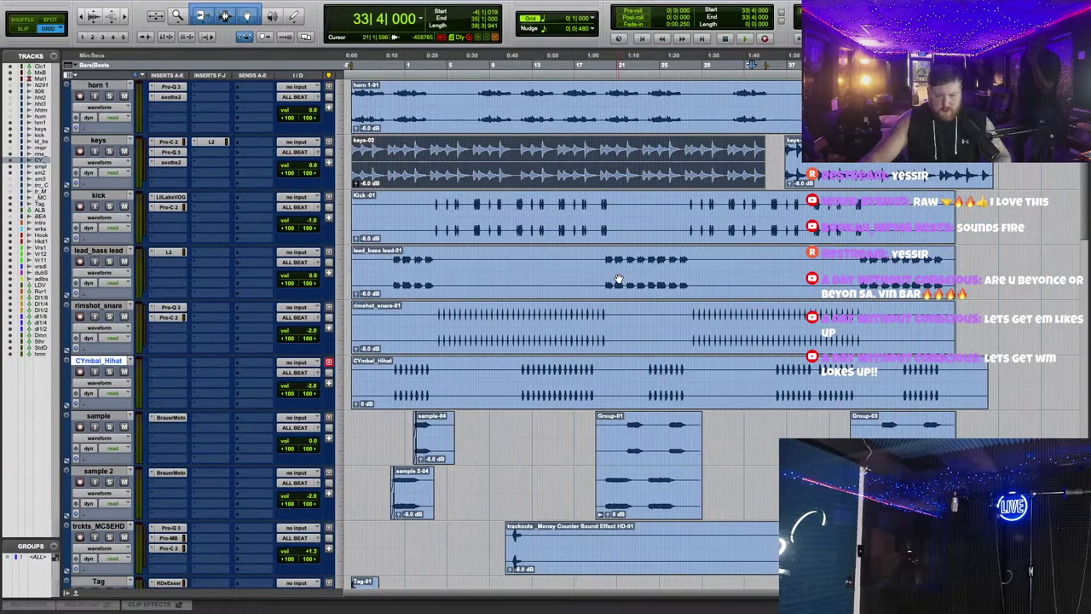
scroll(618, 280, "up", 1)
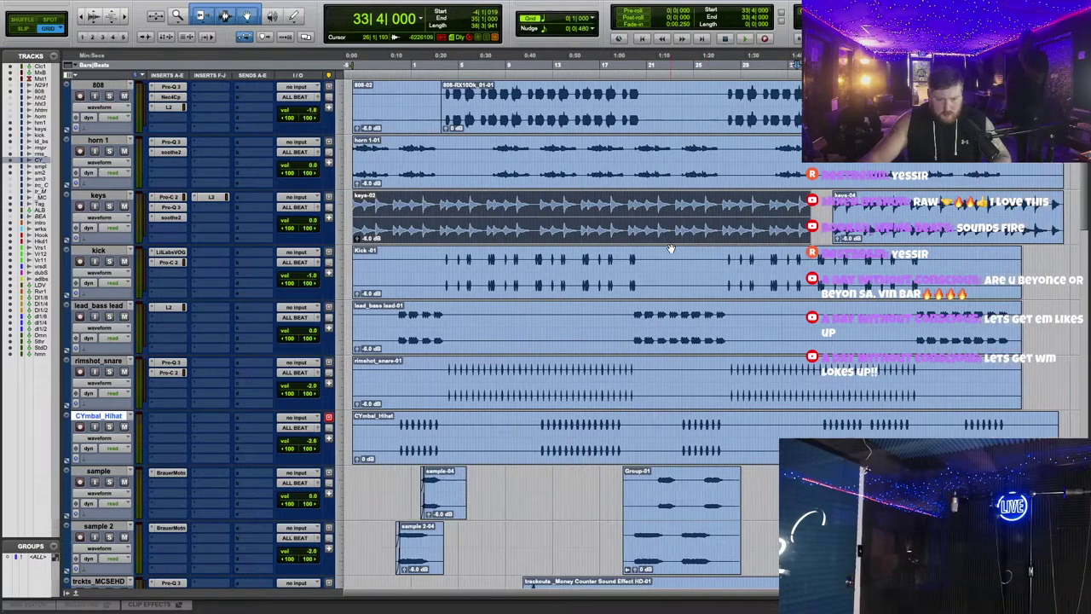
scroll(597, 234, "right", 5)
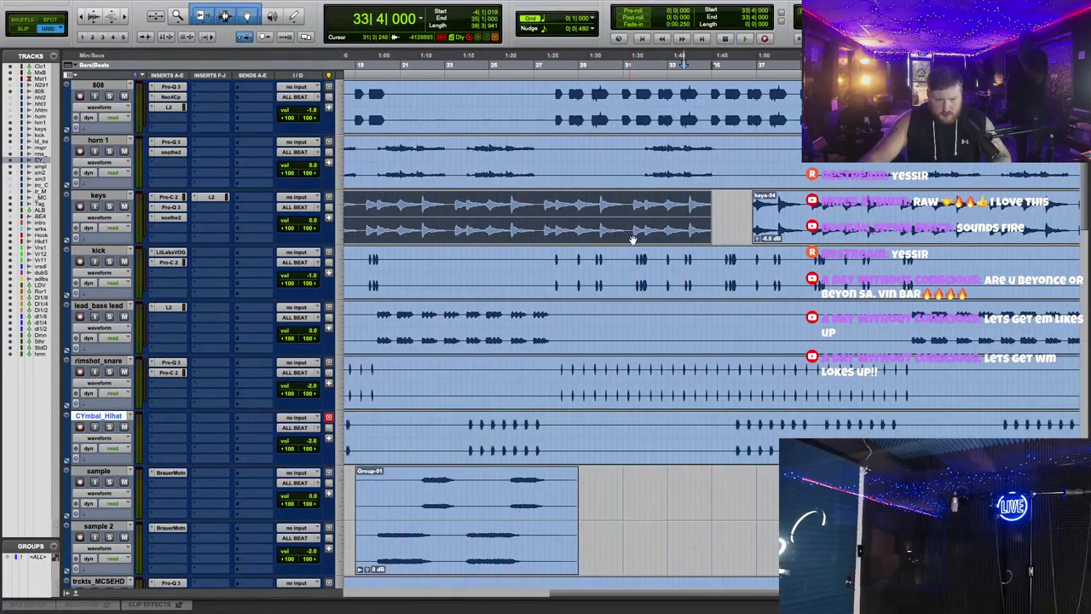
scroll(622, 239, "up", 2)
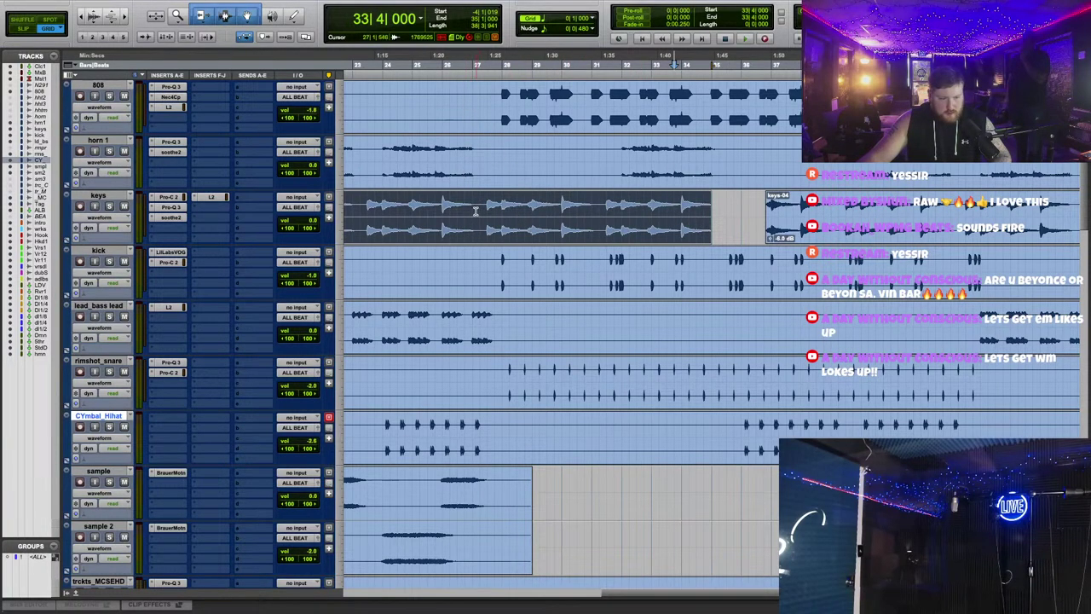
Step: Extend the keys clip into the gap and separate it into a new keys-10 clip
left_click_drag(471, 208, 723, 215)
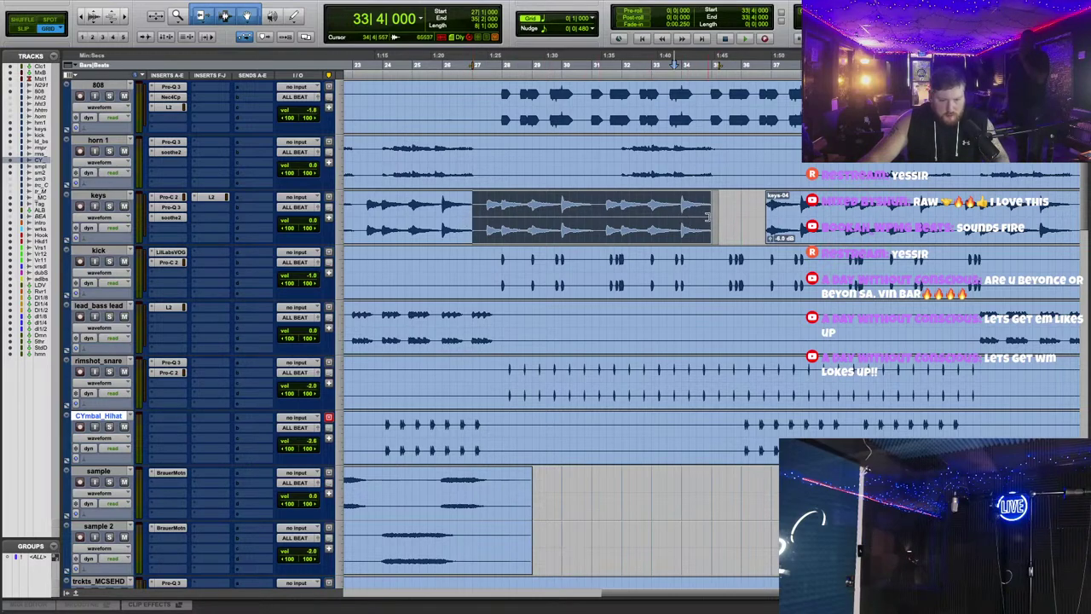
left_click(752, 203)
left_click_drag(706, 217, 748, 215)
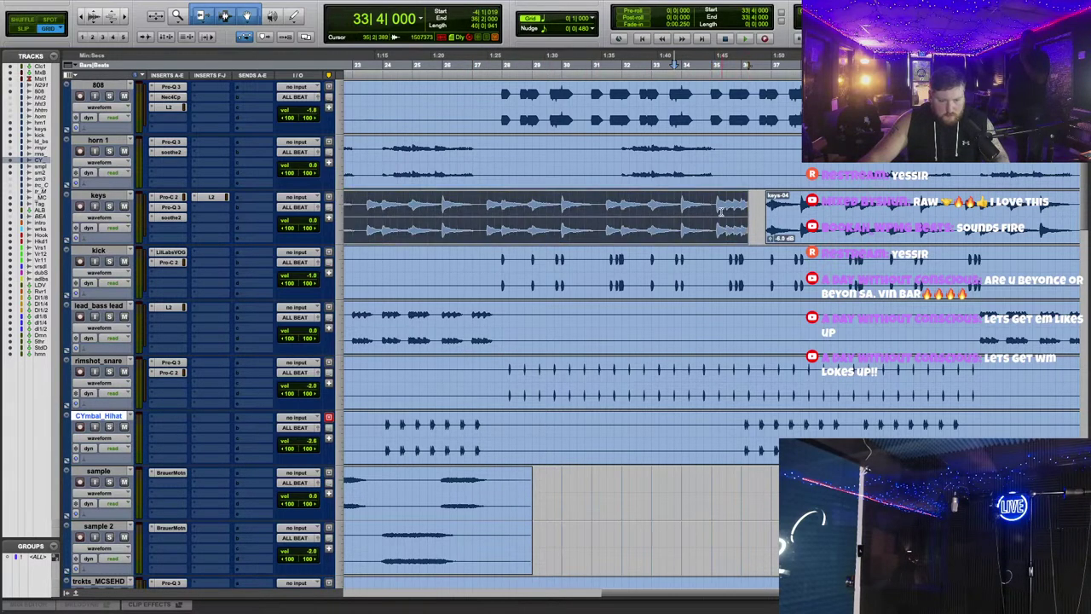
left_click(712, 209)
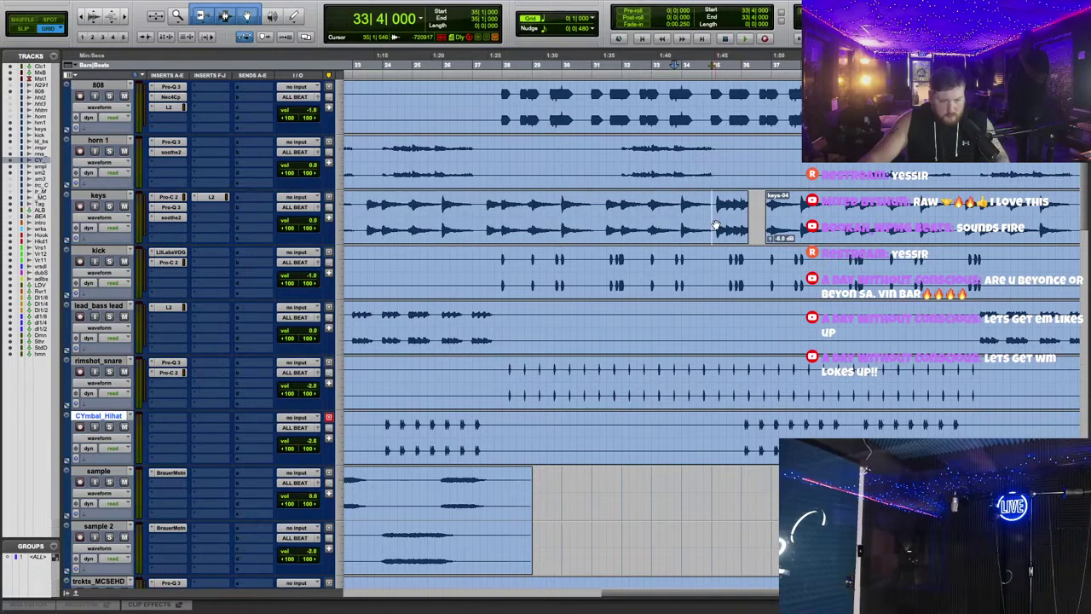
key("ctrl+v")
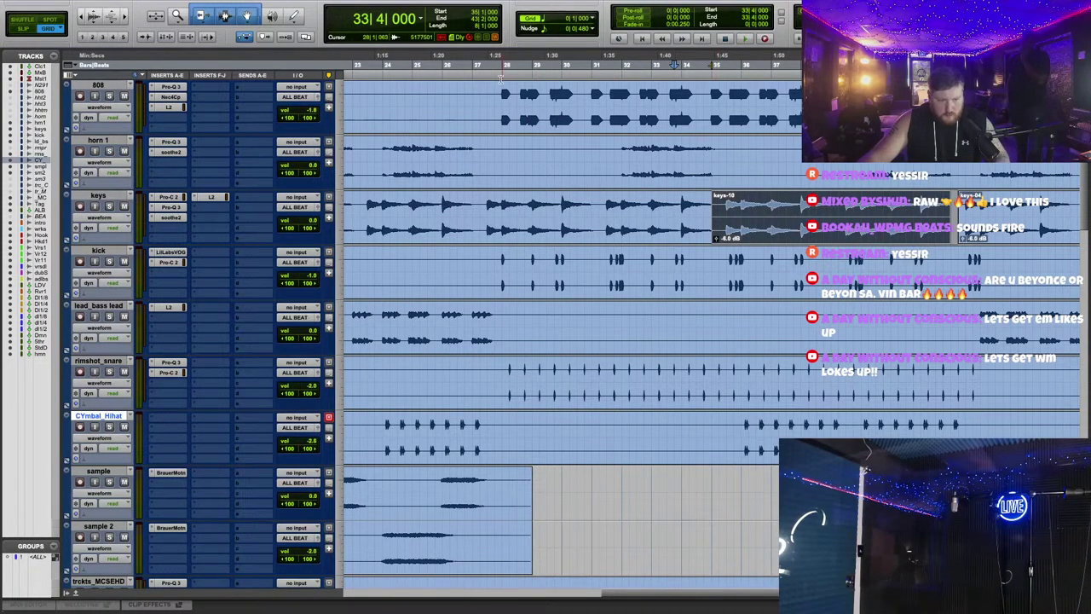
Step: Play the beat from bar 28 to hear the new keys-10 clip
key("space")
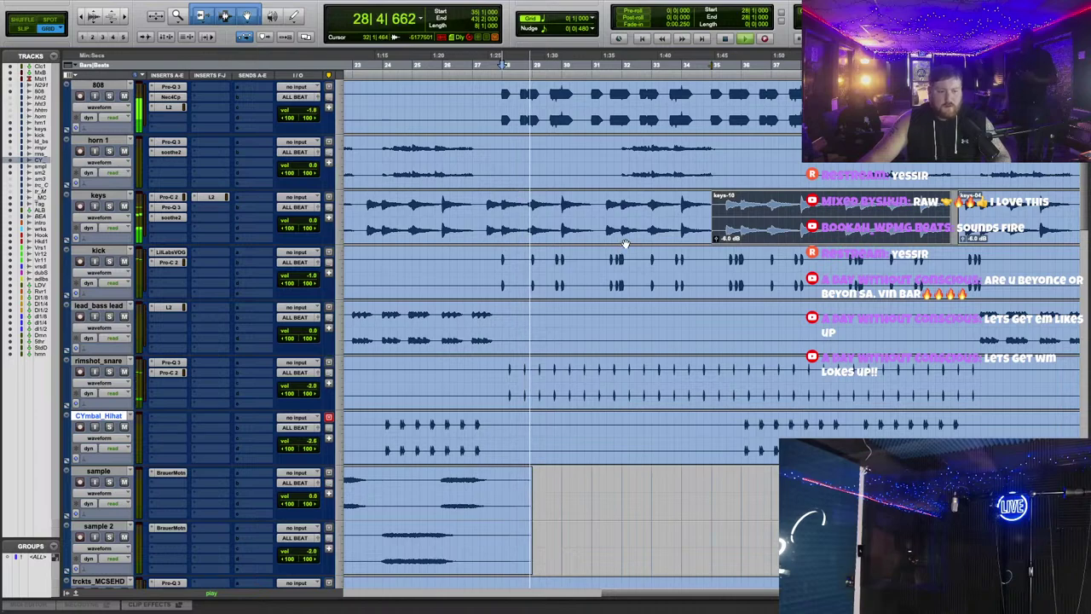
scroll(622, 244, "right", 2)
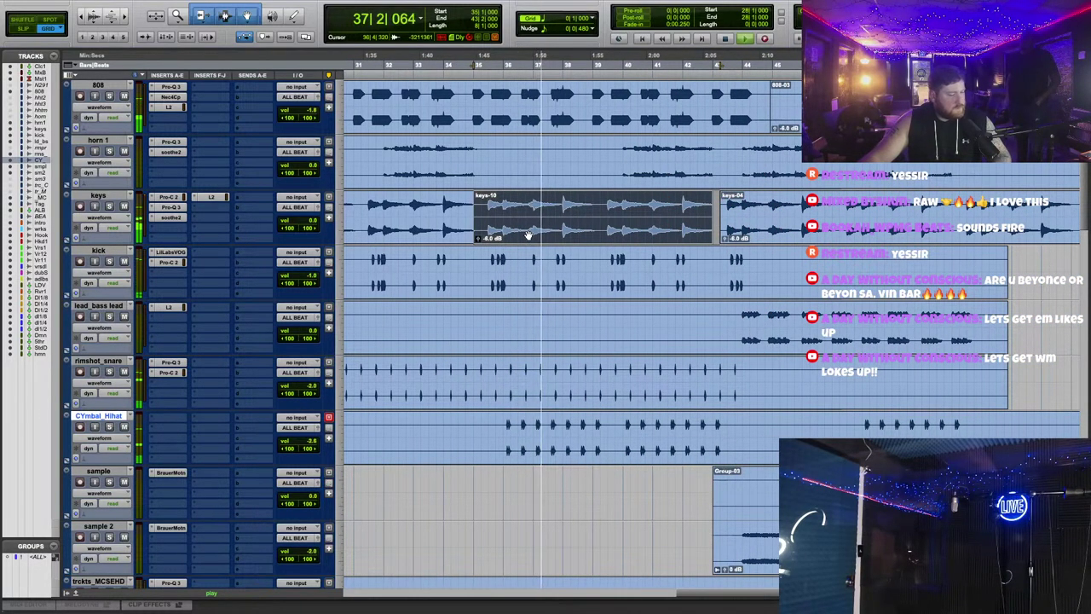
scroll(563, 234, "left", 3)
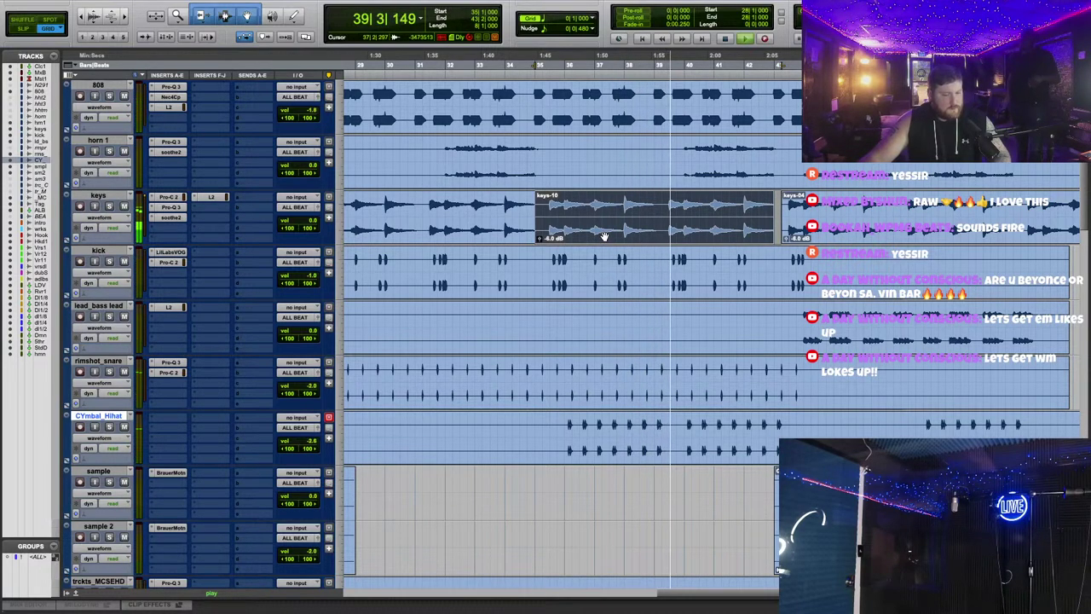
scroll(605, 235, "right", 3)
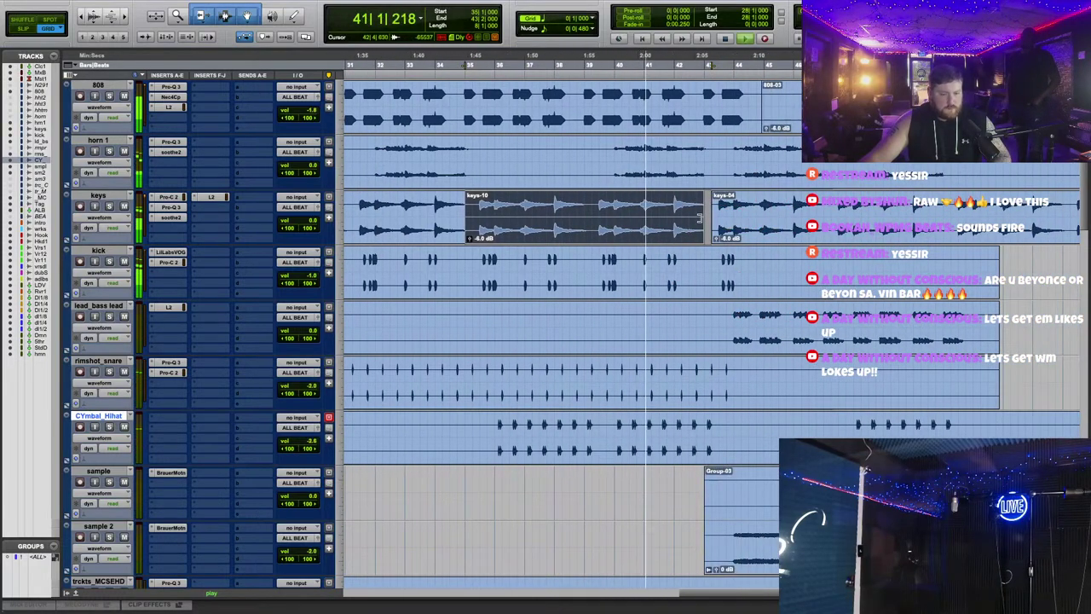
scroll(701, 217, "left", 4)
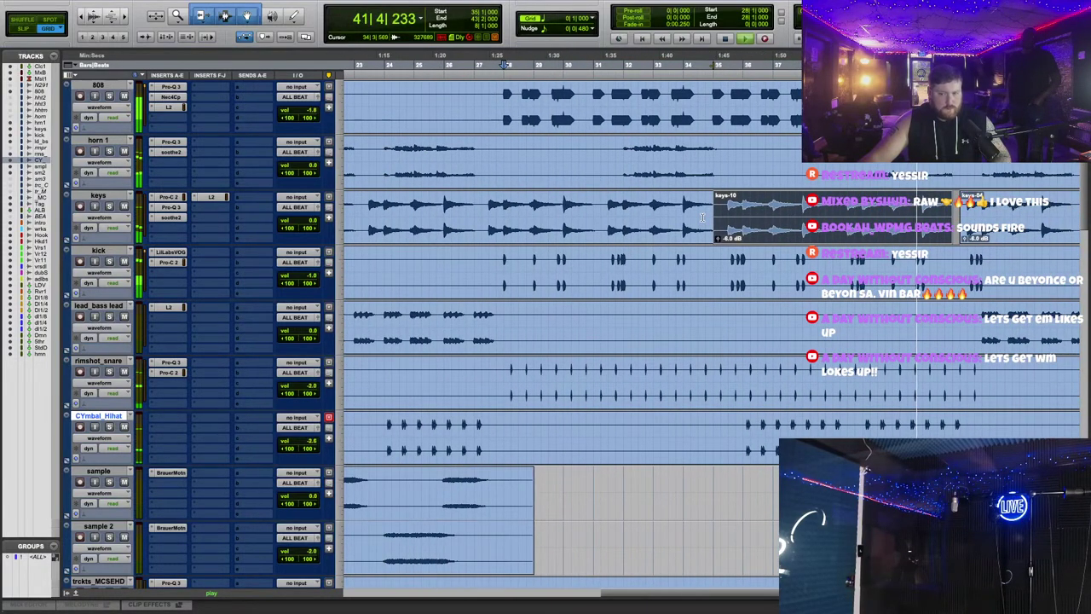
scroll(701, 217, "right", 3)
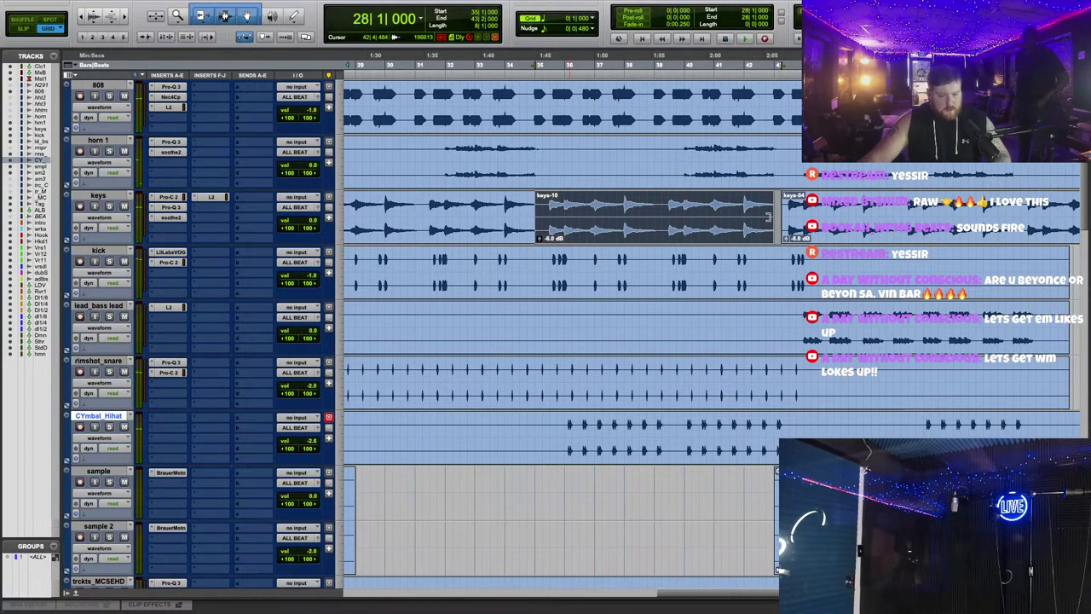
Step: Place keys-10 on the keys track so it runs continuously into keys-04
left_click_drag(769, 216, 796, 231)
key("ctrl+z")
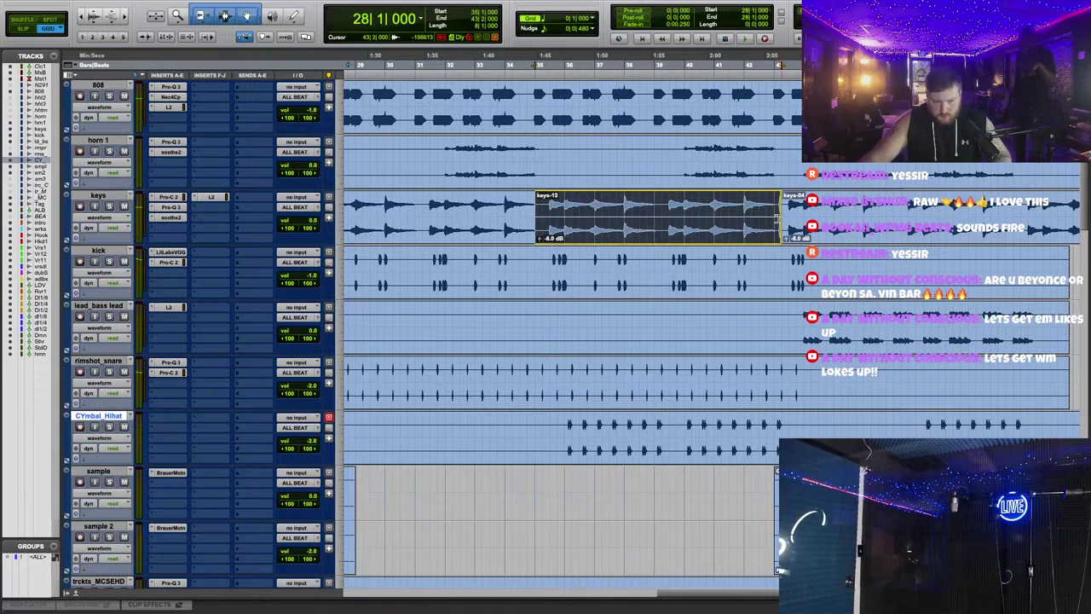
left_click_drag(588, 243, 595, 488)
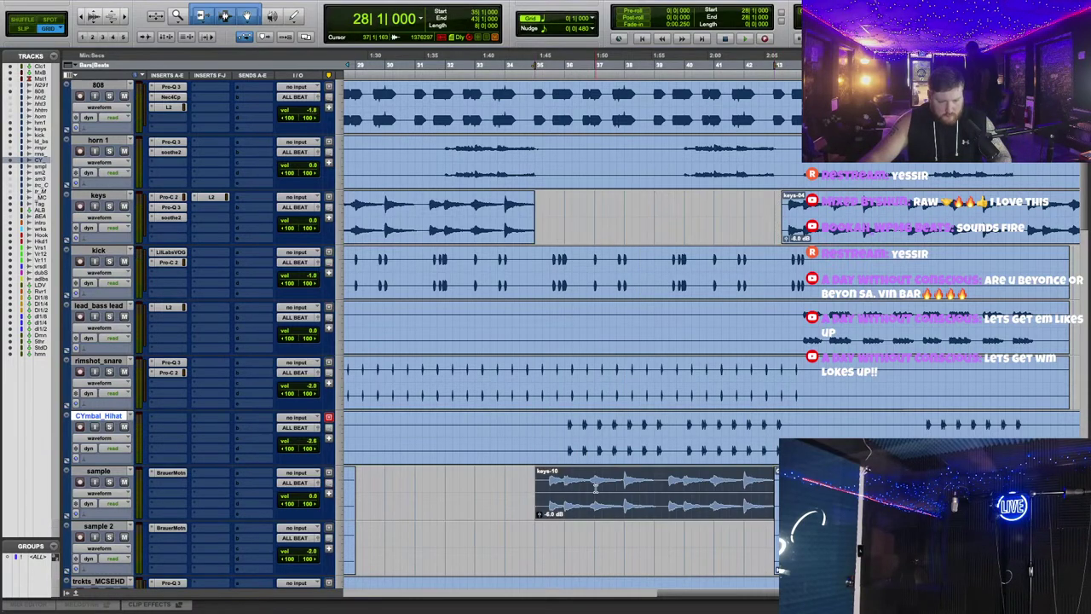
left_click_drag(529, 218, 617, 218)
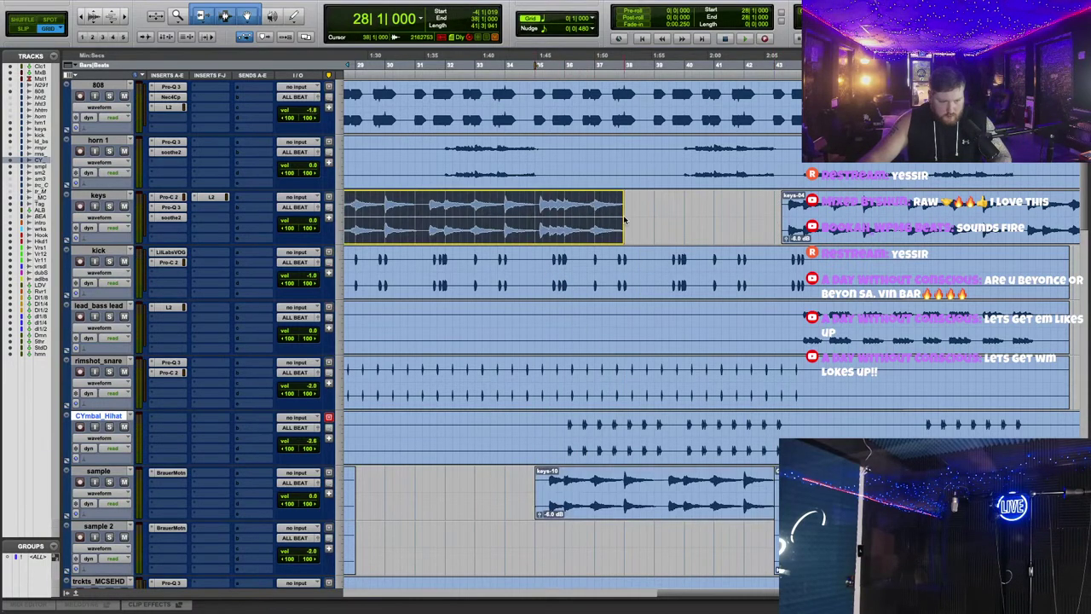
left_click(590, 509)
left_click_drag(597, 512, 611, 225)
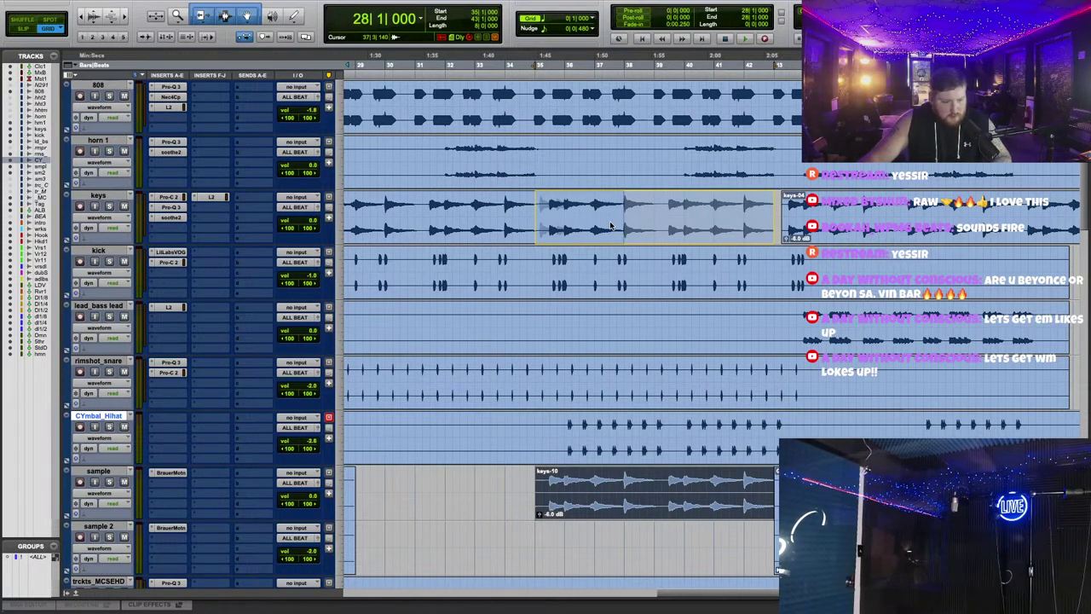
left_click_drag(610, 225, 616, 227)
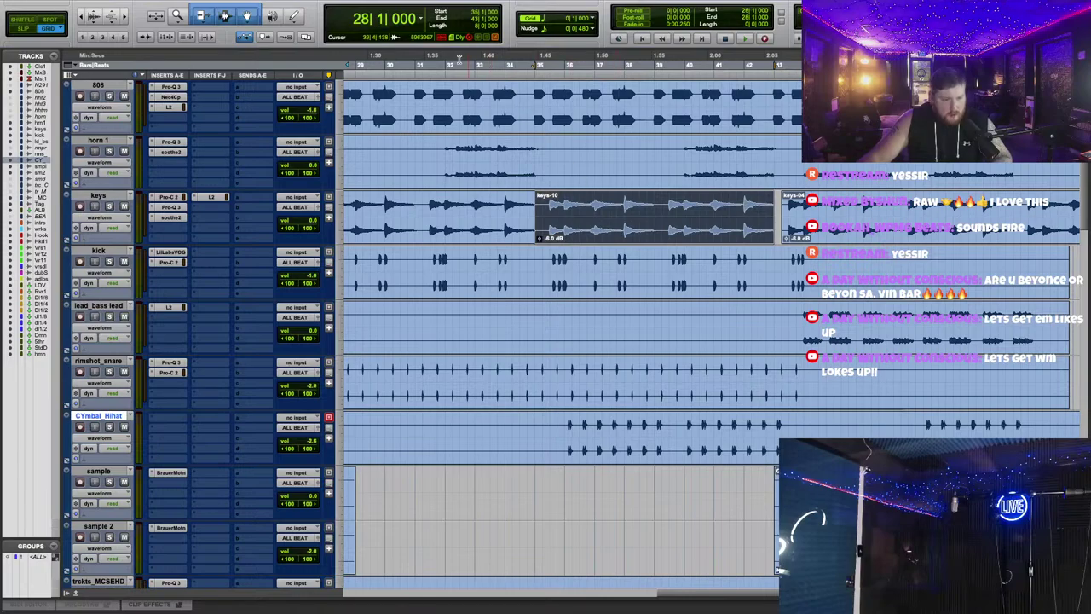
Step: Switch to off-grid editing and shorten the money counter effect clip
key("space")
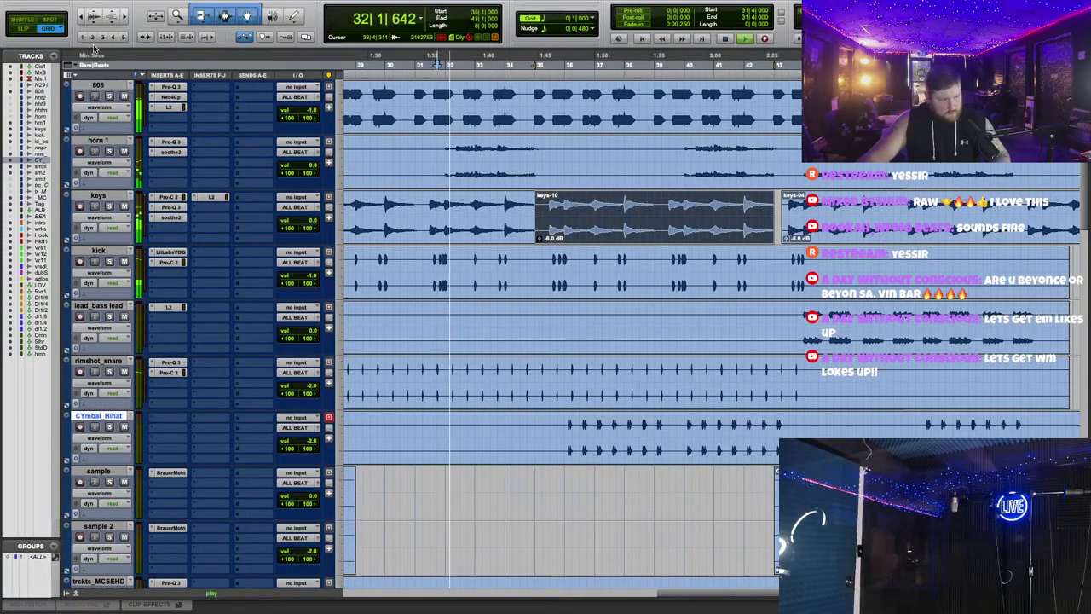
left_click(38, 30)
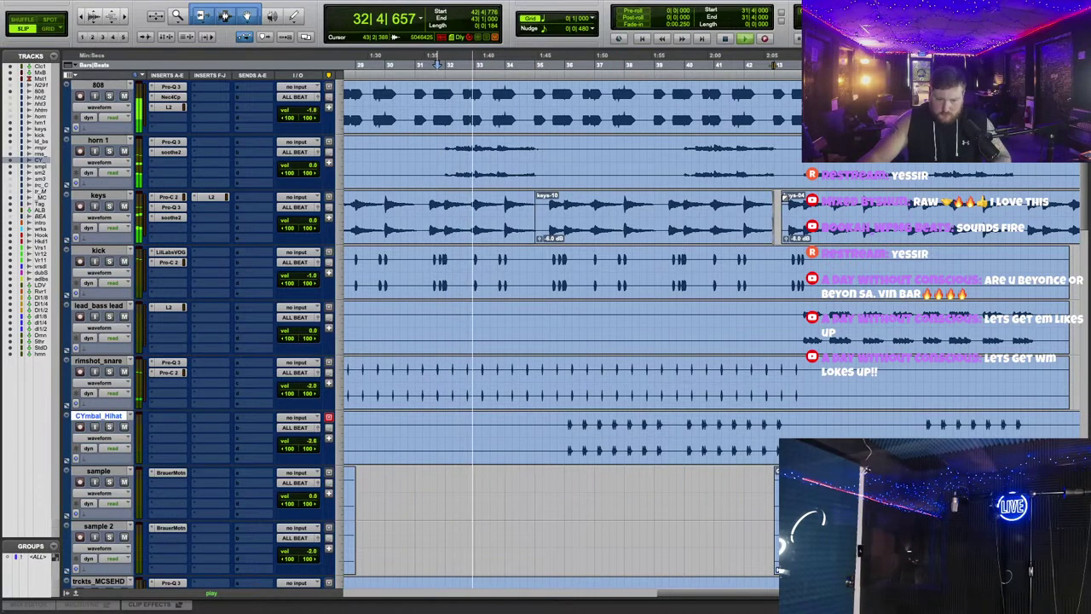
scroll(815, 279, "right", 5)
key("space")
scroll(774, 282, "down", 3)
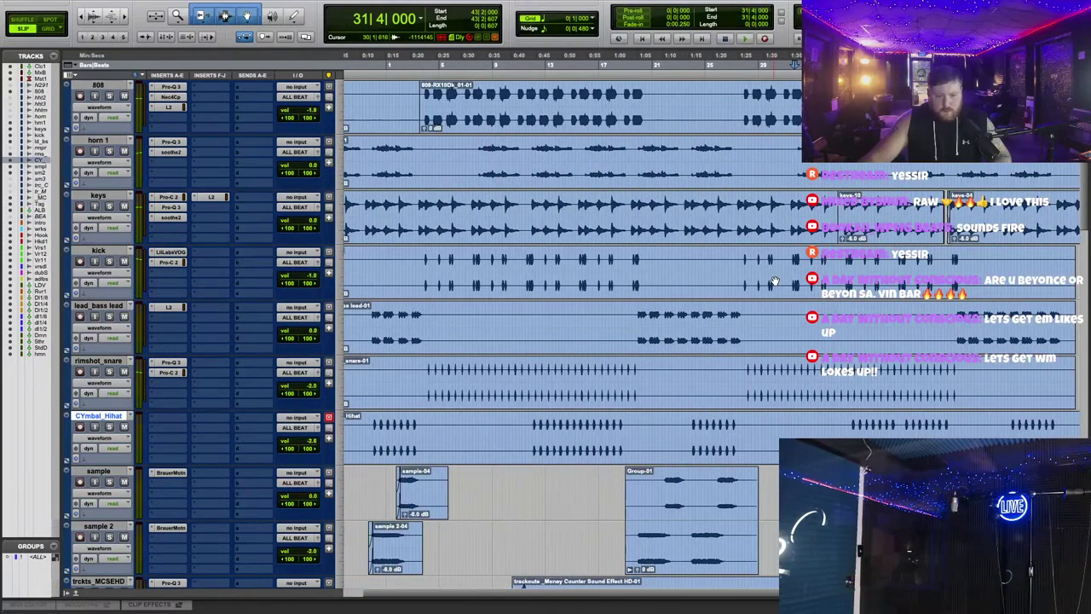
scroll(775, 281, "down", 5)
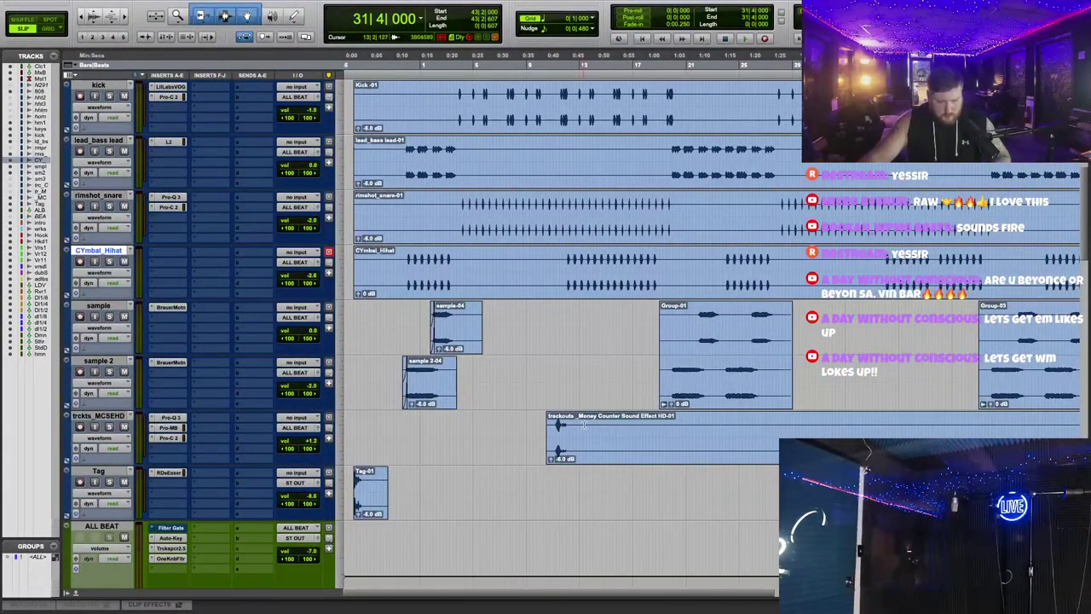
left_click(600, 421)
key("s")
Step: Halt playback with the transport Stop, sending the playhead back to its start
scroll(529, 346, "up", 5)
scroll(485, 246, "down", 3)
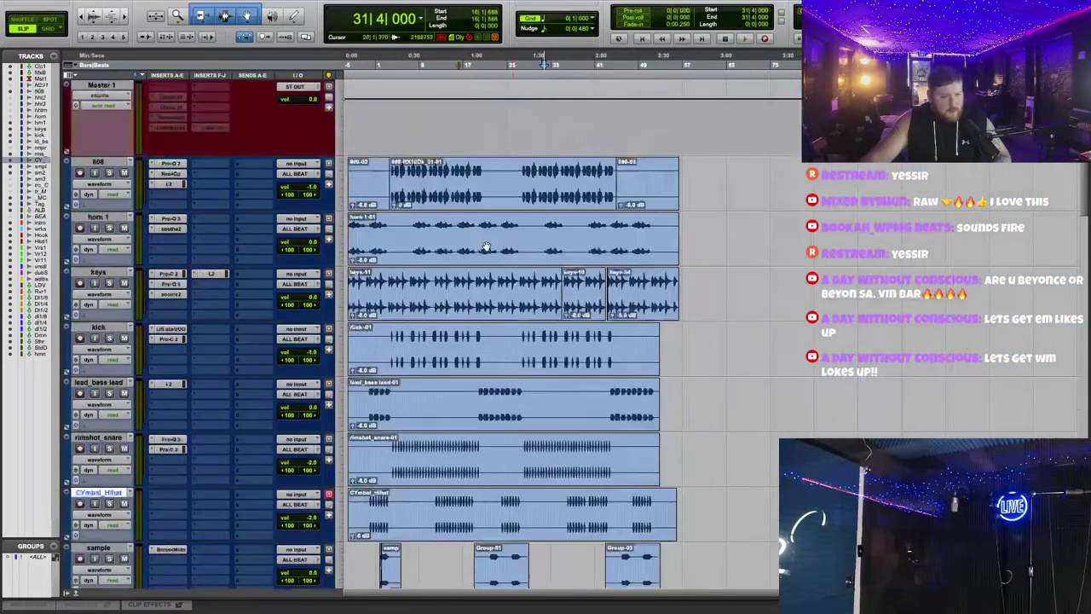
scroll(542, 197, "up", 2)
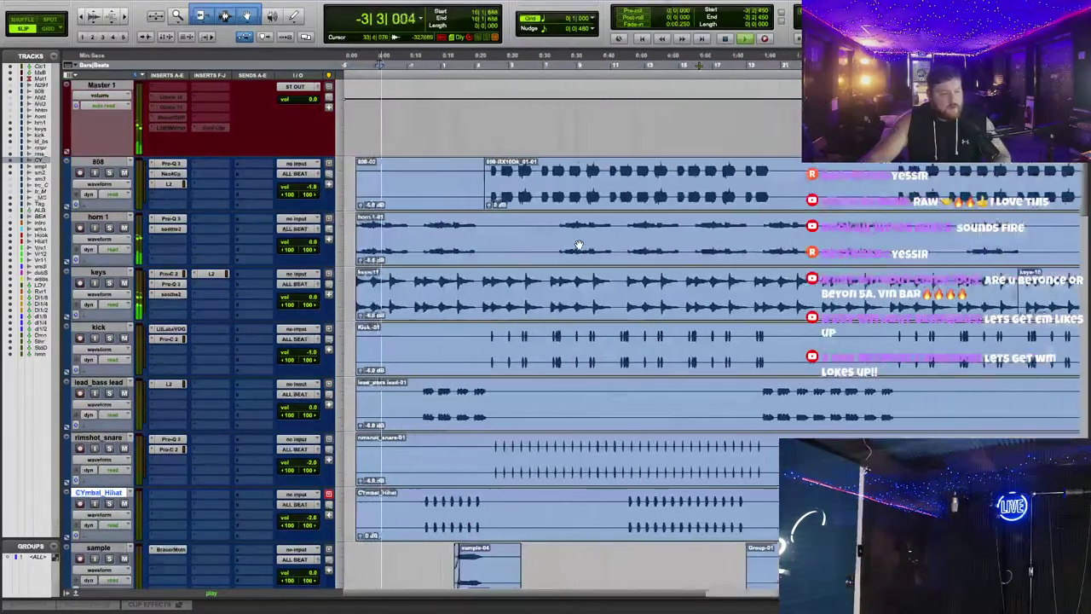
scroll(542, 197, "down", 10)
scroll(375, 67, "up", 1)
left_click(364, 67)
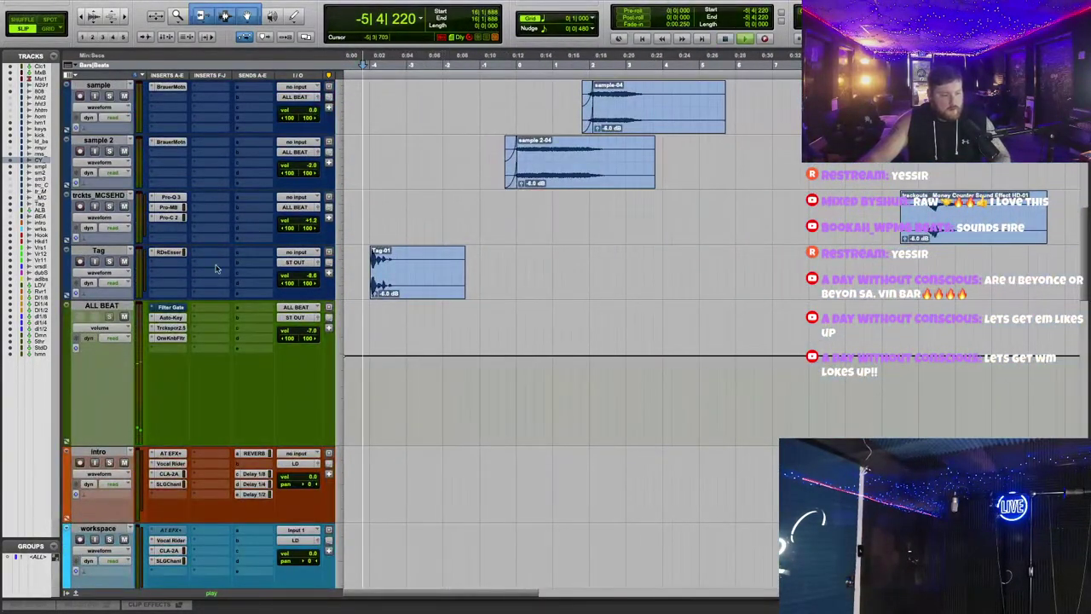
Step: Deepen the Tag track's RDeEsser Range to -48.0
left_click(170, 252)
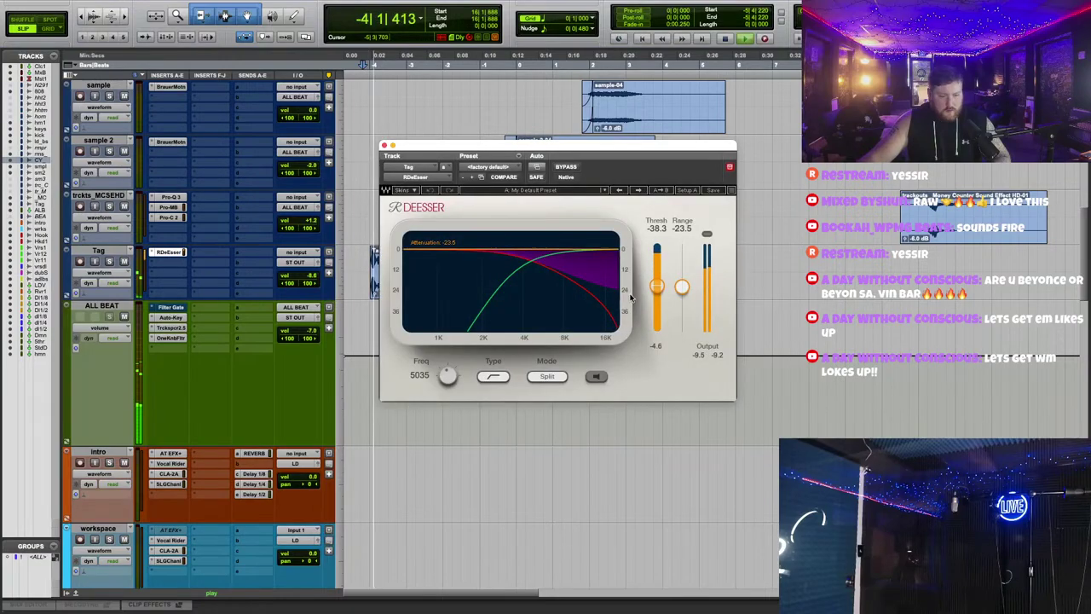
left_click_drag(679, 297, 675, 336)
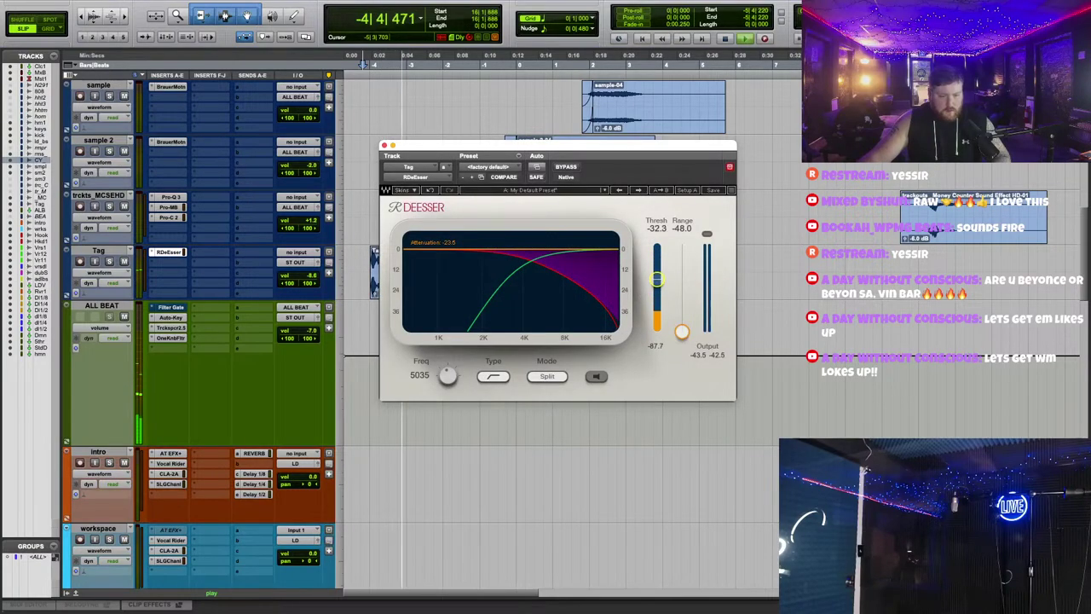
left_click(382, 142)
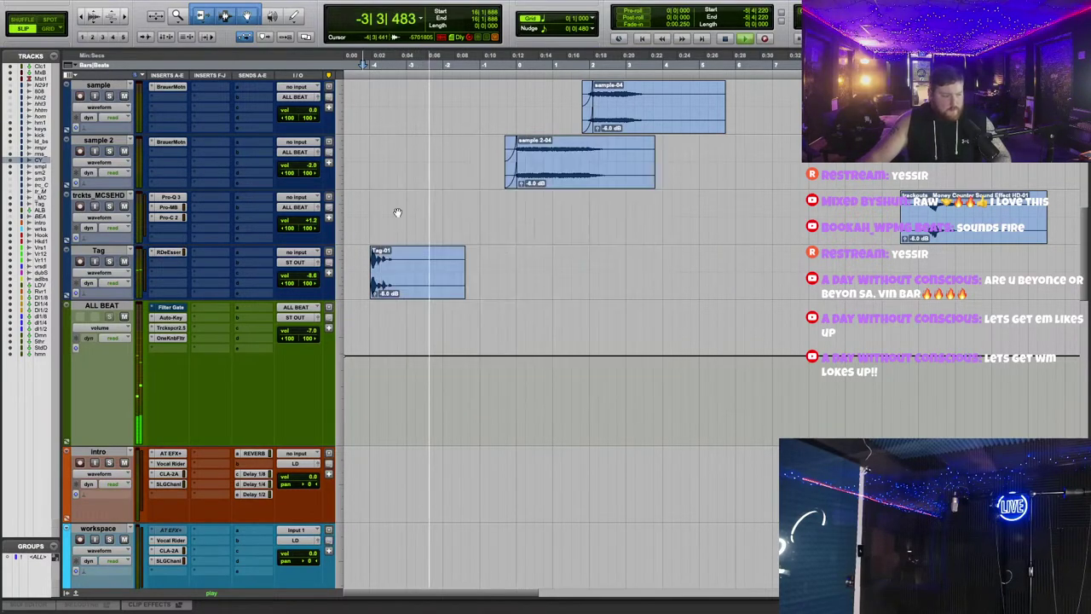
Step: Make ALL BEAT's Filter Gate insert inactive
scroll(397, 213, "down", 2)
right_click(173, 254)
left_click(189, 266)
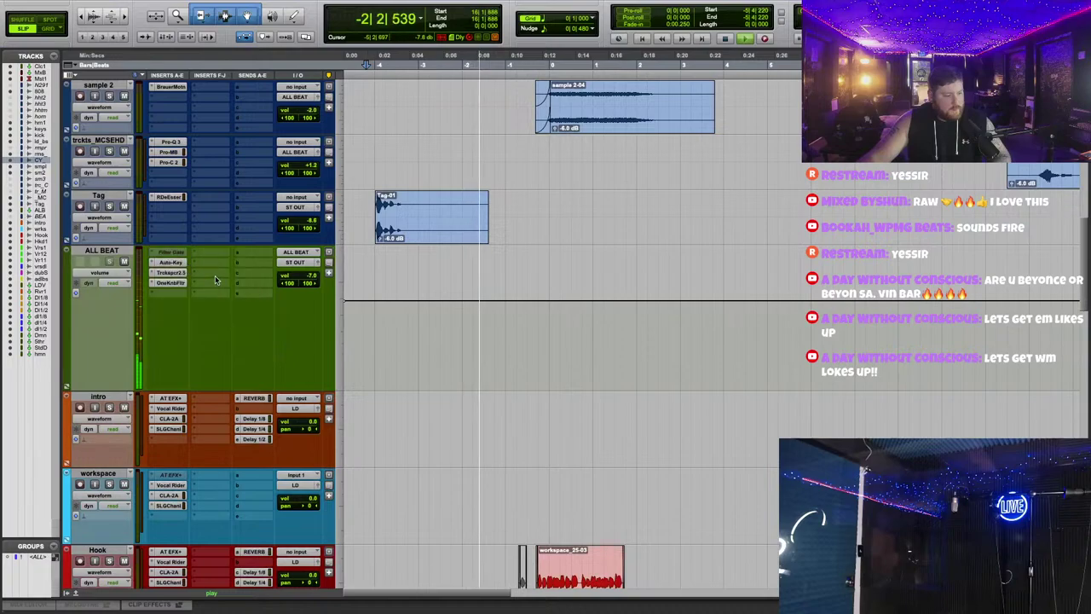
Step: Lower the CYmbal_Hihat volume from -2.6 dB to -4.5 dB
scroll(610, 354, "down", 10)
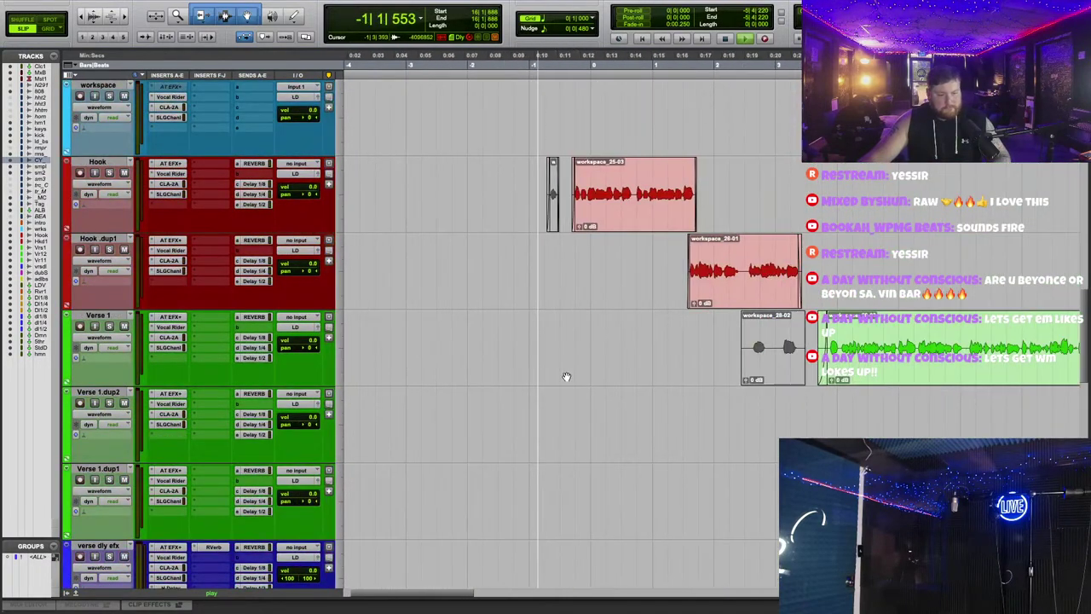
scroll(565, 383, "down", 10)
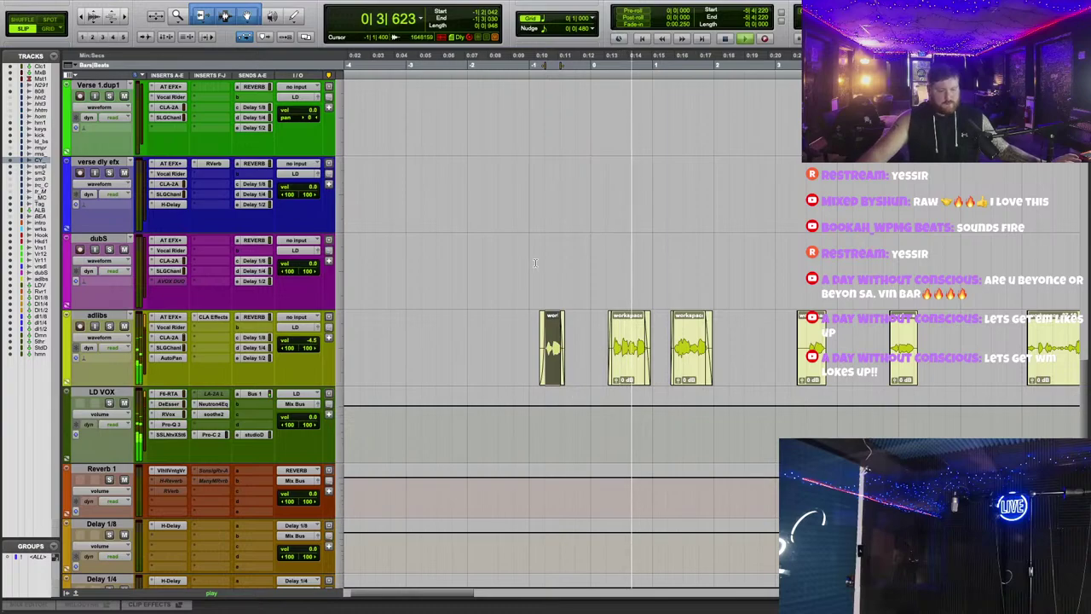
scroll(535, 260, "up", 5)
scroll(535, 260, "up", 15)
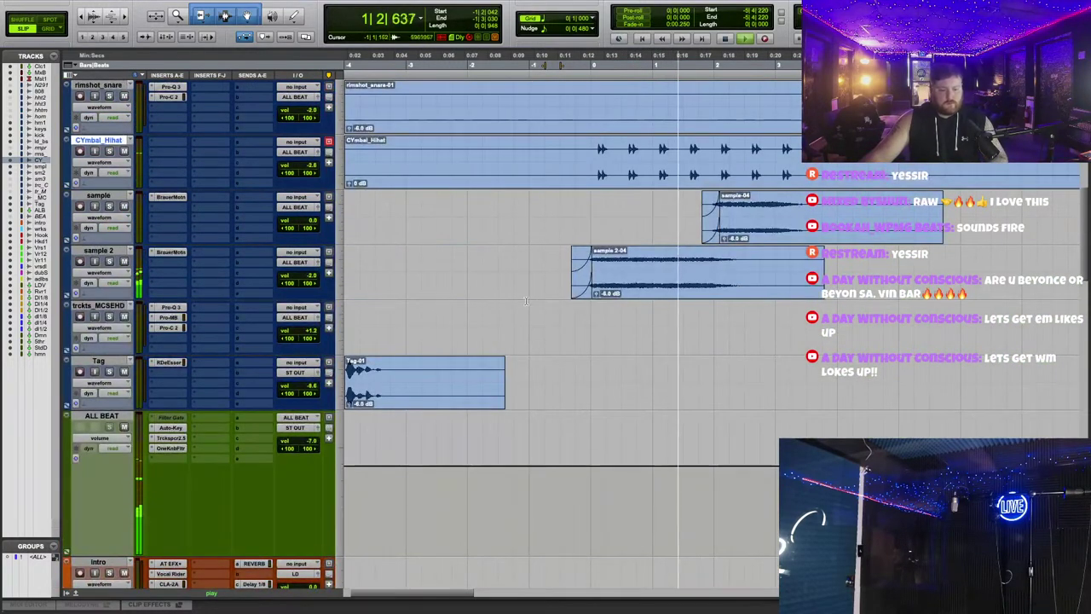
left_click_drag(312, 173, 317, 173)
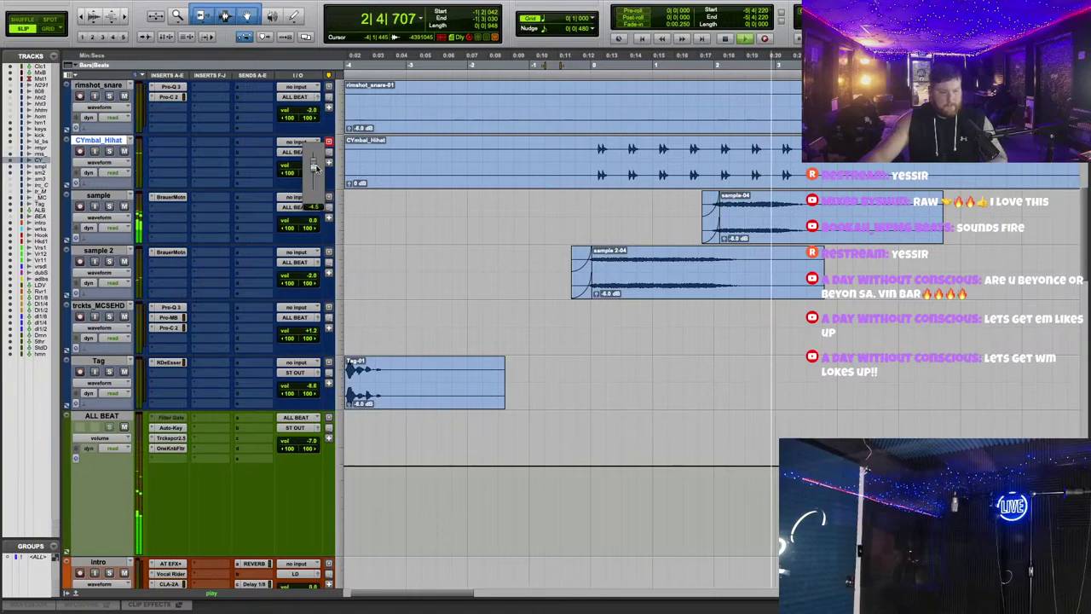
scroll(427, 287, "down", 5)
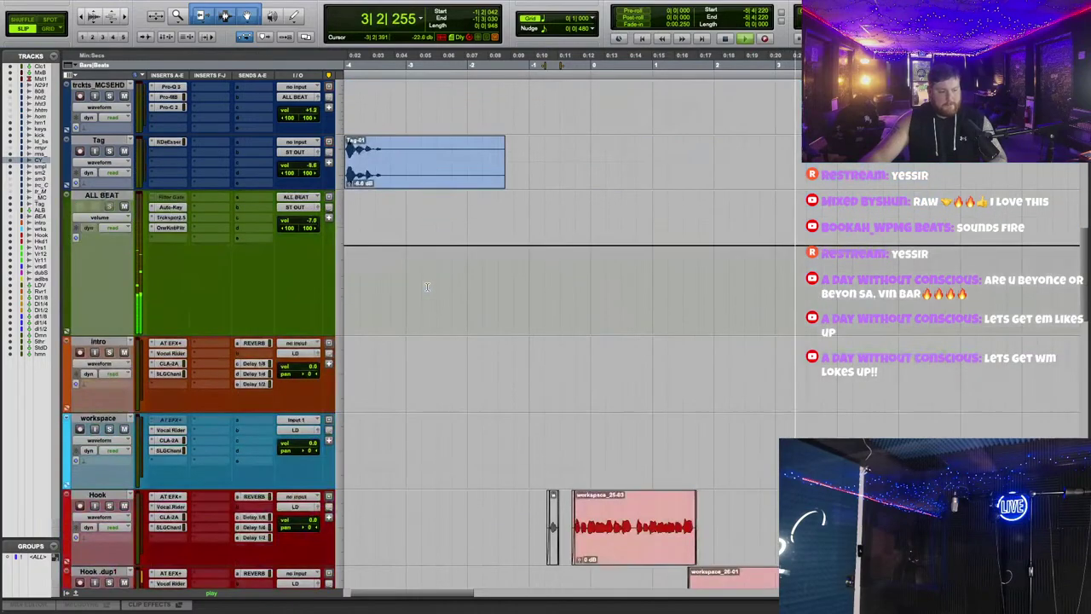
Step: Insert GW MixCentric (stereo) on ALL BEAT via a 'mix' search and turn Intensity up to about 20.5
left_click(174, 241)
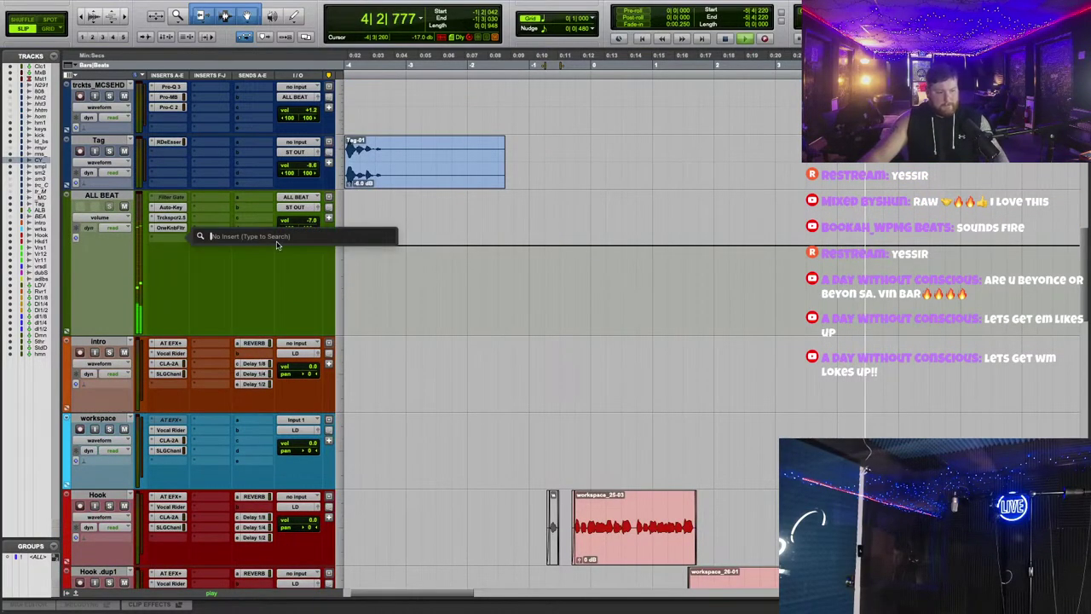
type("mix")
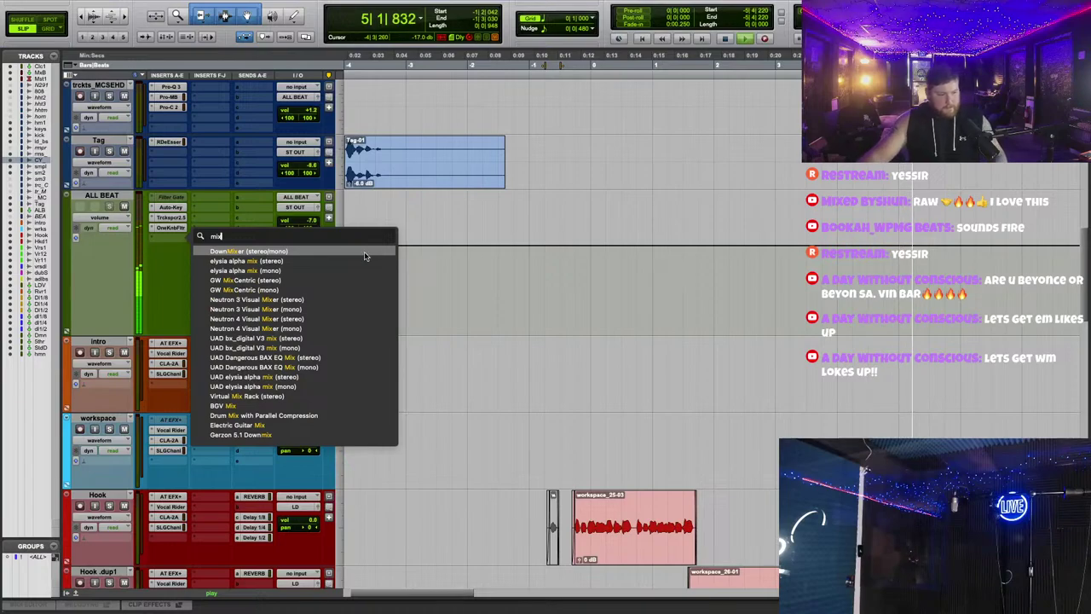
left_click(367, 280)
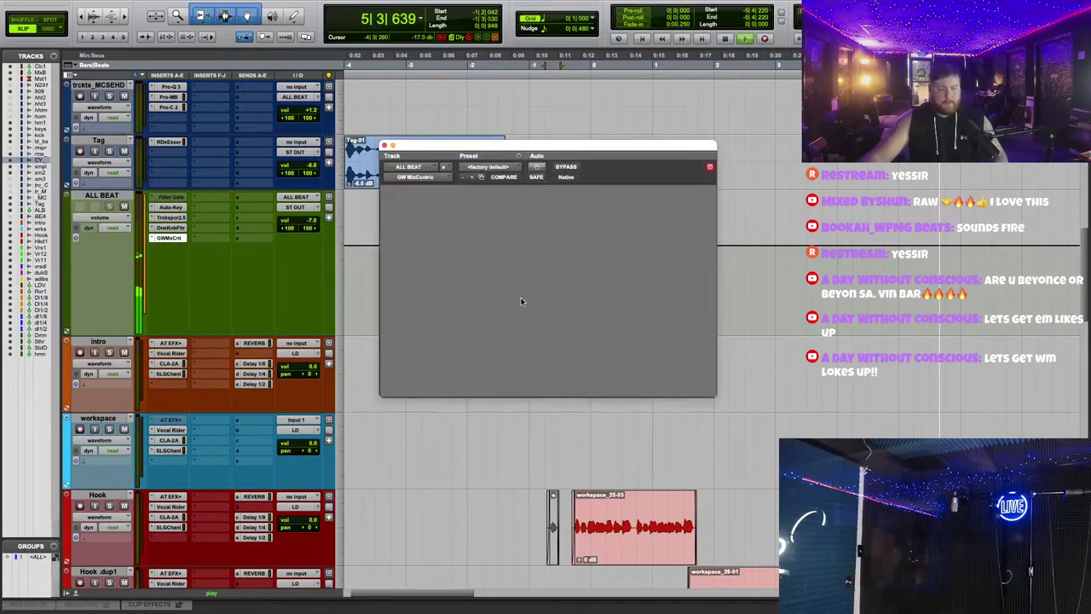
left_click_drag(547, 295, 547, 256)
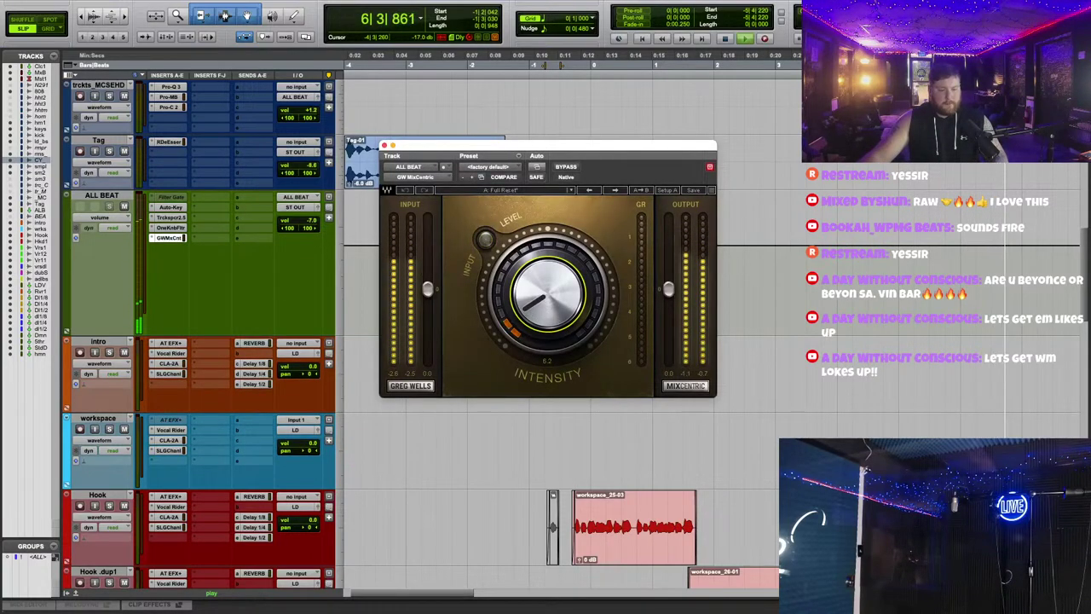
left_click_drag(561, 332, 561, 307)
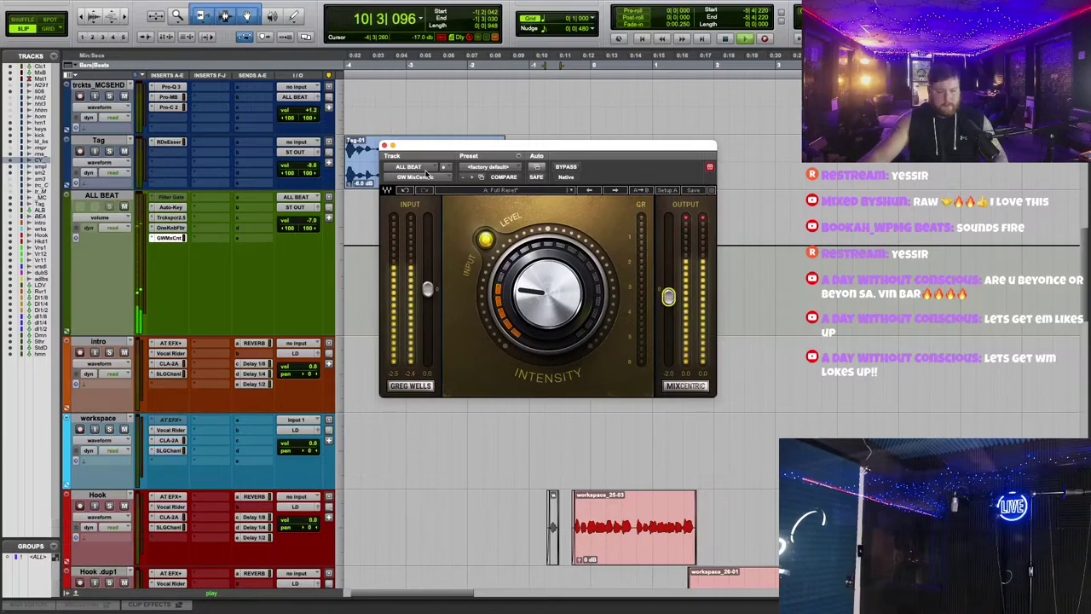
left_click(384, 145)
Step: Near bar 9, delete a short range across the 808 through CYmbal_Hihat tracks
scroll(626, 343, "down", 5)
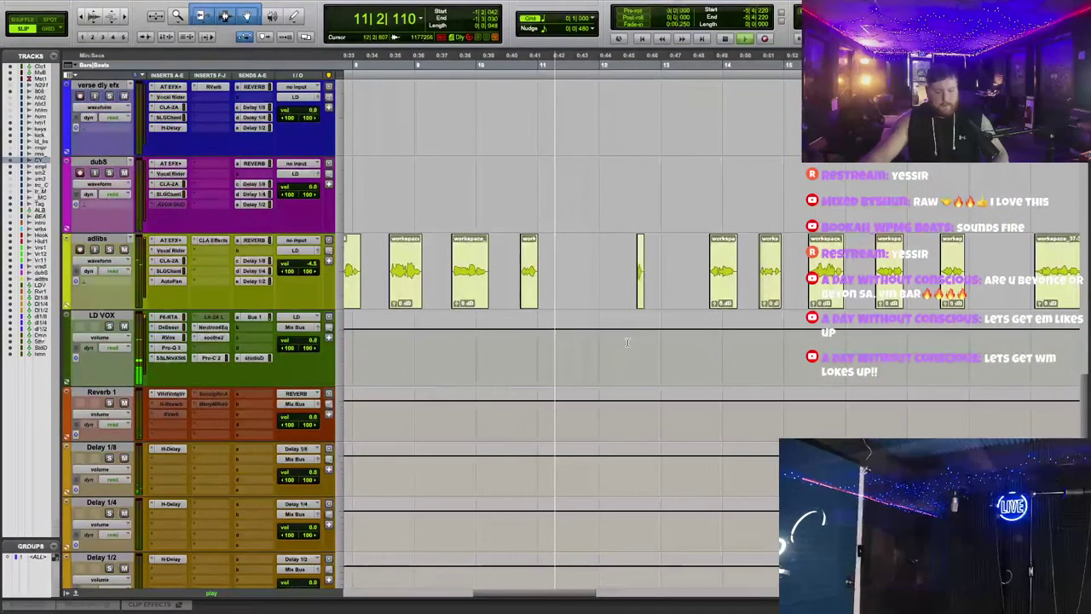
scroll(626, 342, "up", 6)
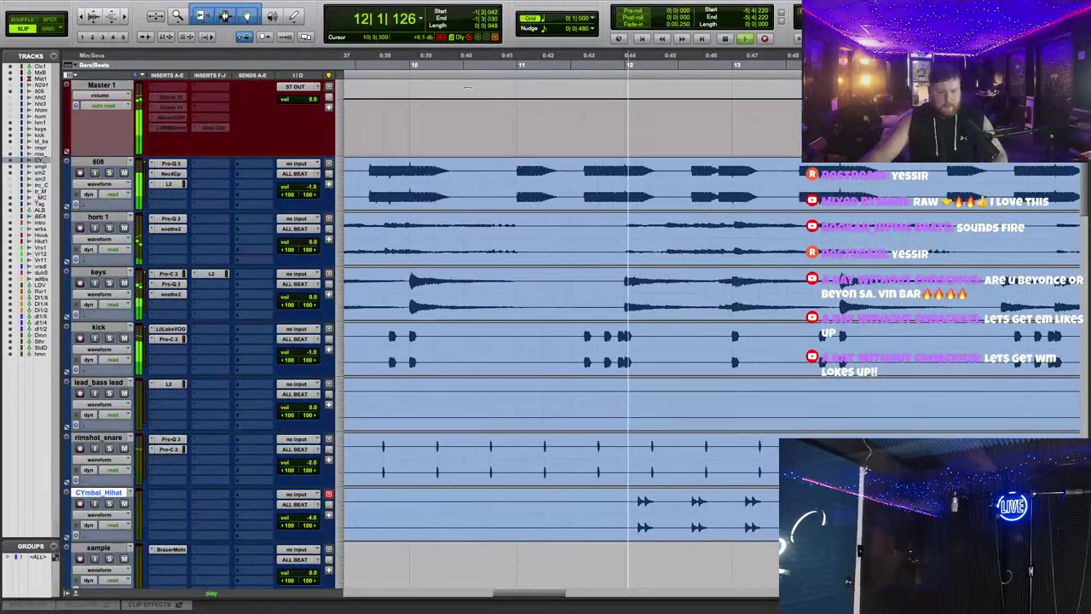
left_click(380, 61)
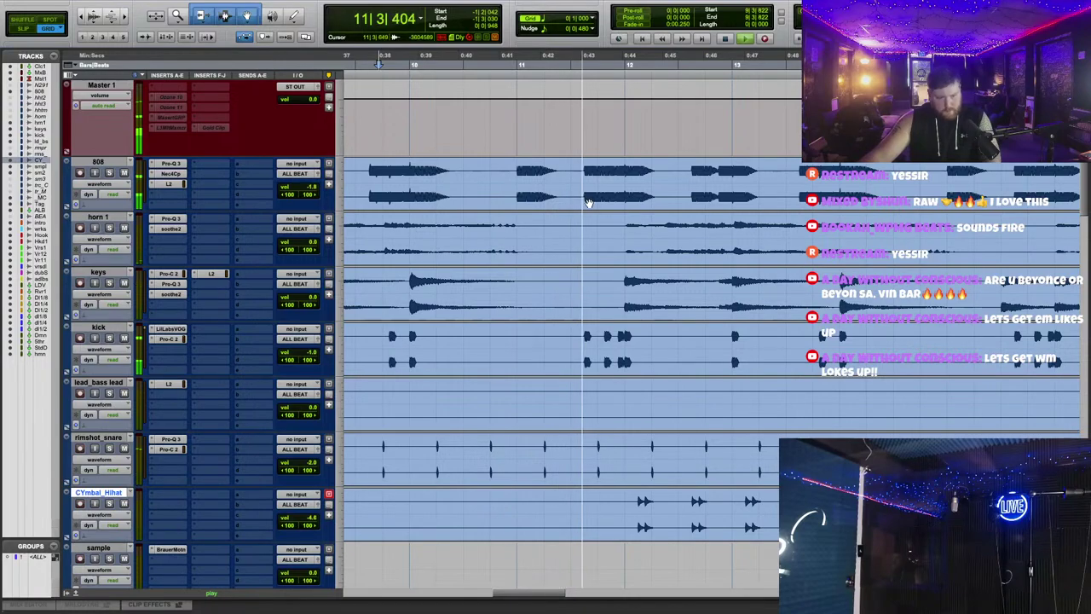
left_click_drag(597, 171, 629, 529)
key("Delete")
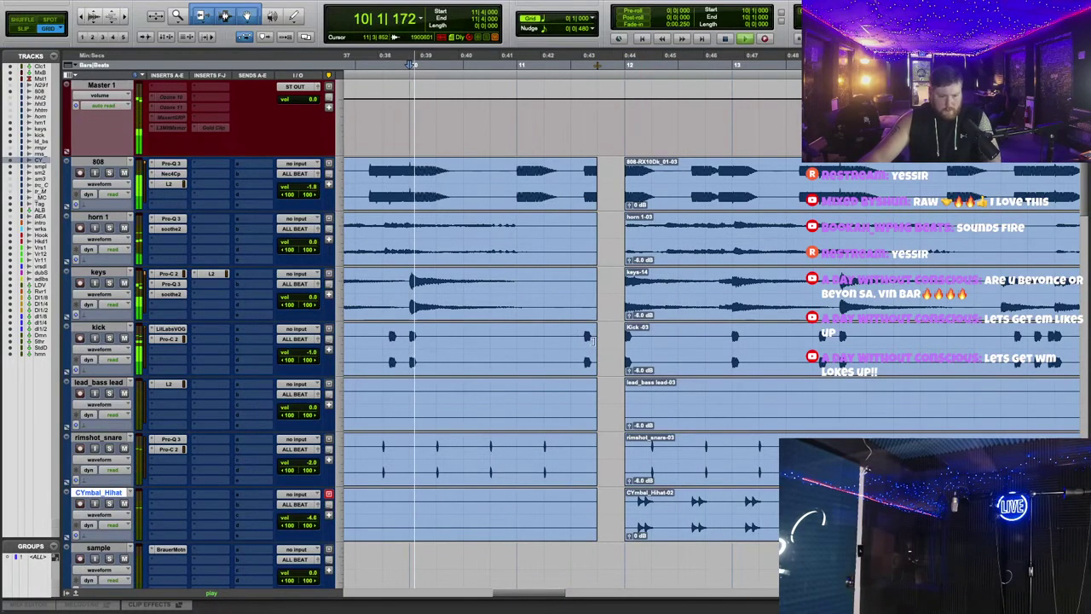
Step: Delete the kick clip's tail before the gap so the kick drops out earlier
left_click_drag(543, 345, 595, 345)
key("Delete")
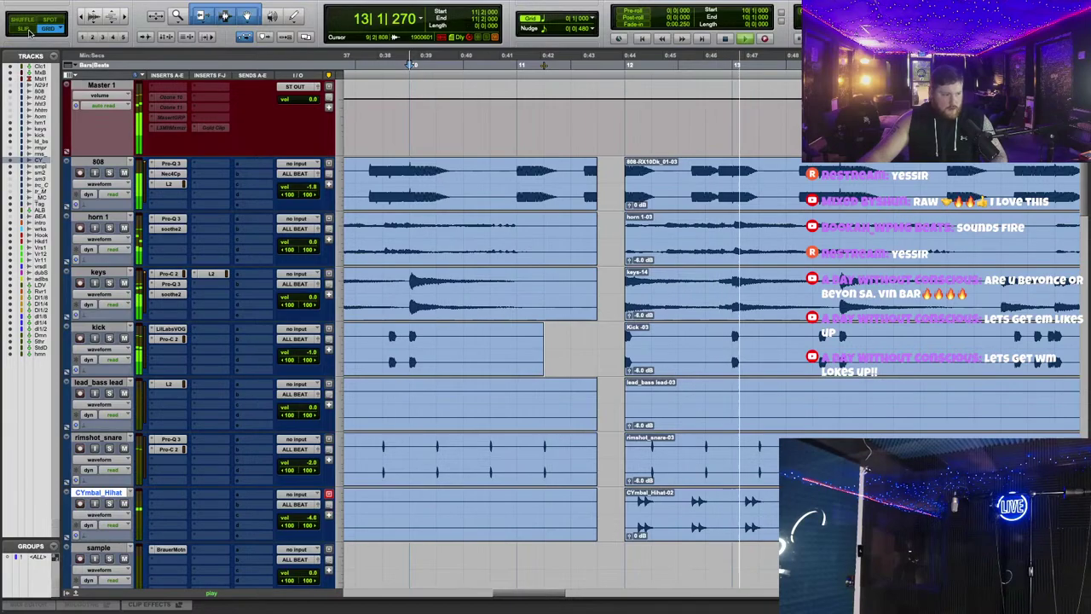
scroll(472, 271, "right", 3)
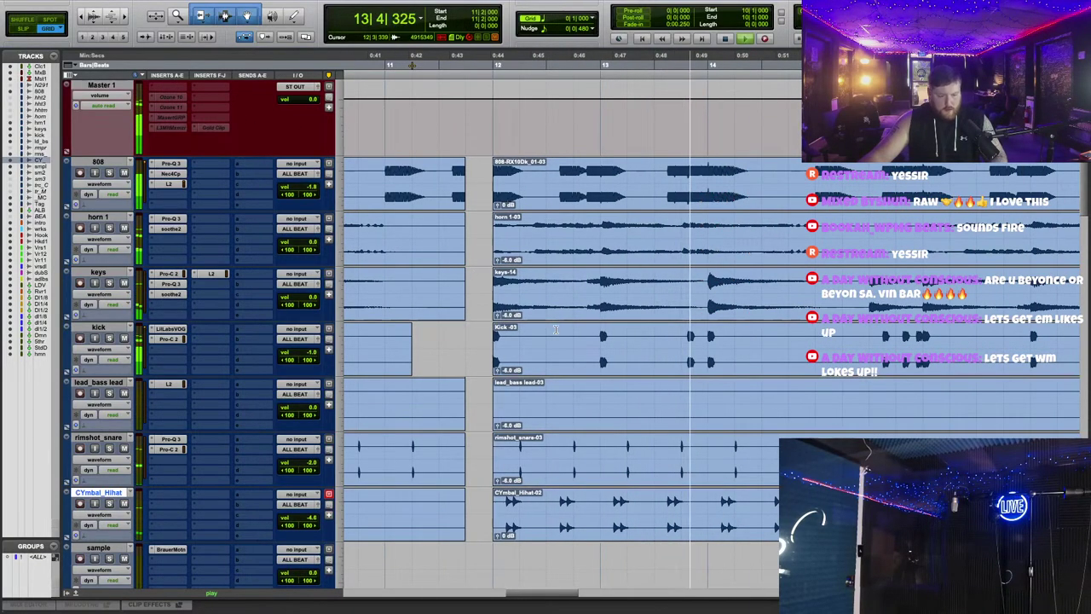
scroll(605, 325, "right", 3)
scroll(596, 329, "up", 5)
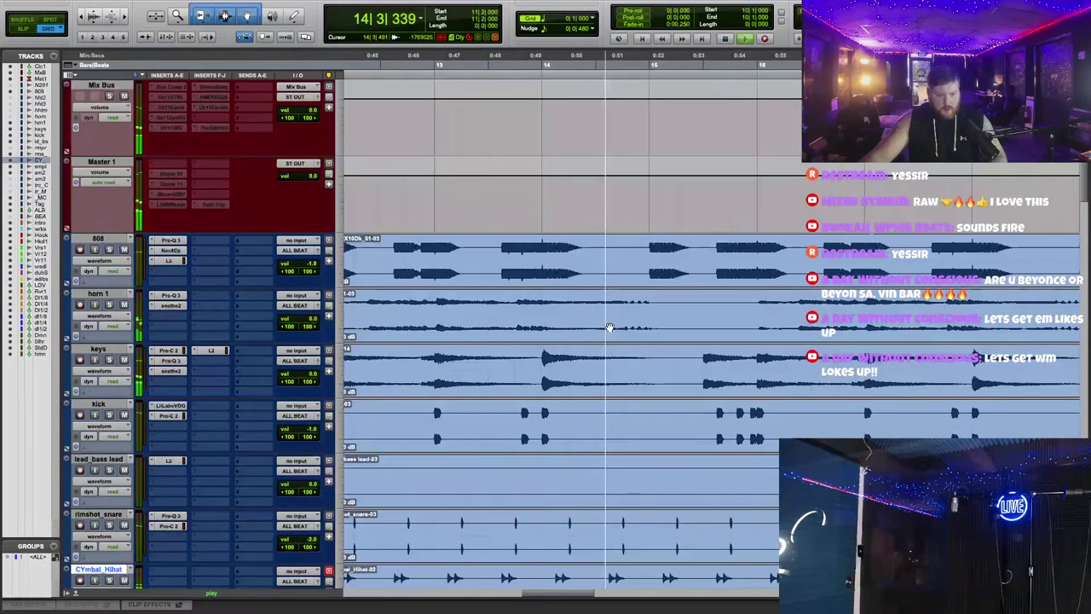
scroll(588, 329, "down", 8)
scroll(571, 333, "up", 8)
scroll(566, 332, "down", 6)
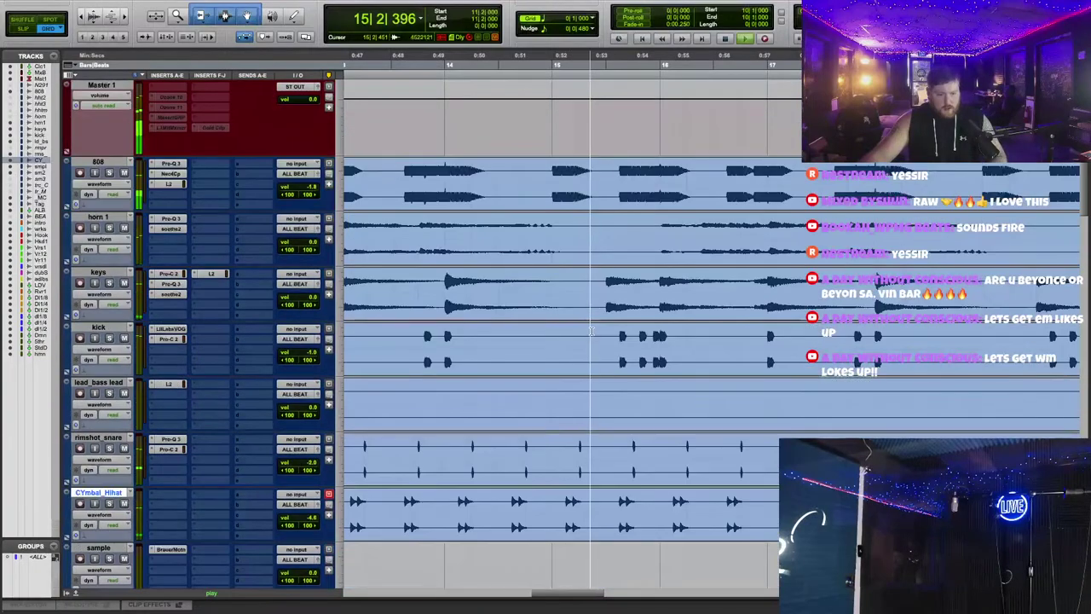
scroll(426, 171, "up", 5)
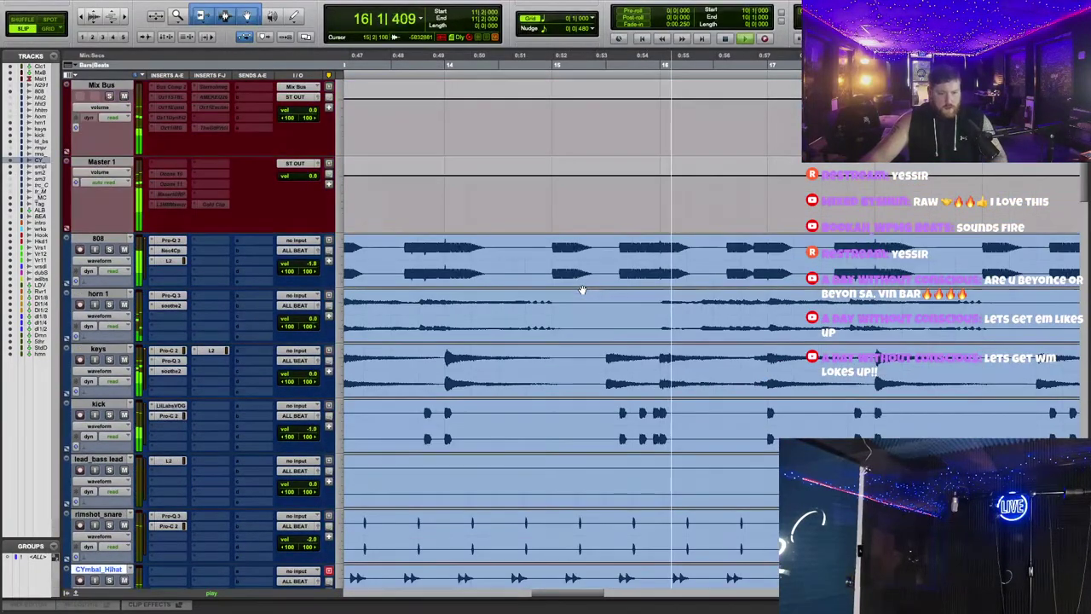
scroll(531, 178, "down", 10)
scroll(520, 122, "down", 2)
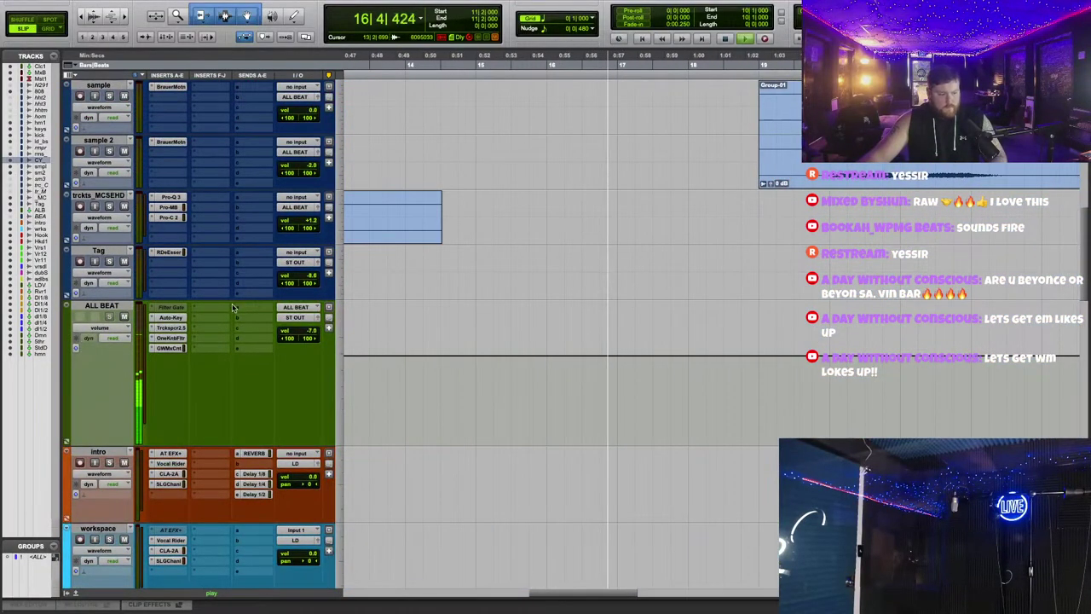
Step: Show the OneKnob Filter automation in the ALL BEAT lane and play it back
left_click(102, 332)
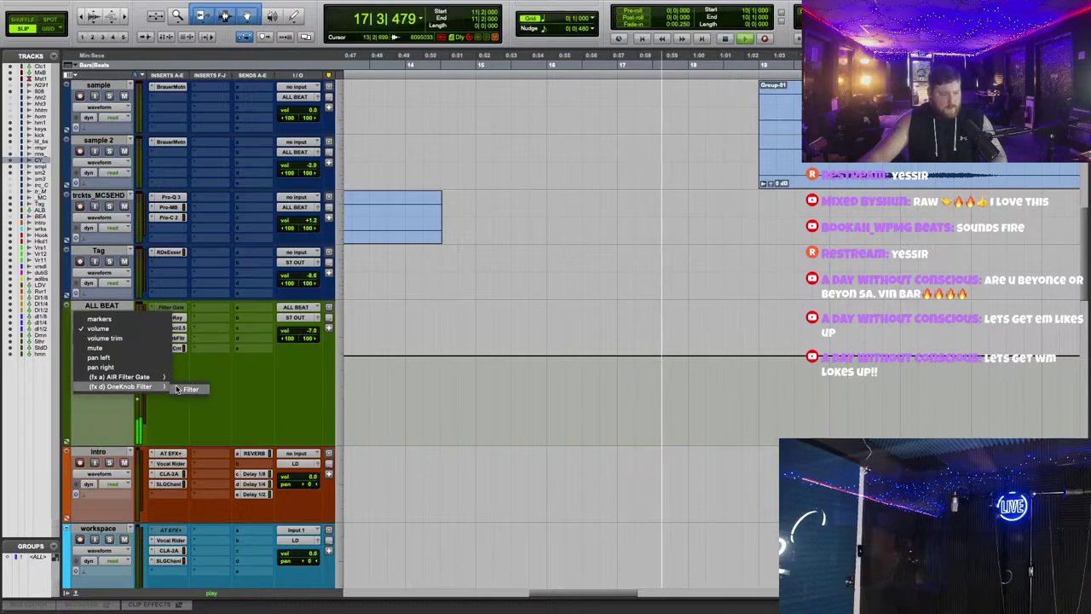
left_click(183, 384)
key("space")
key("space")
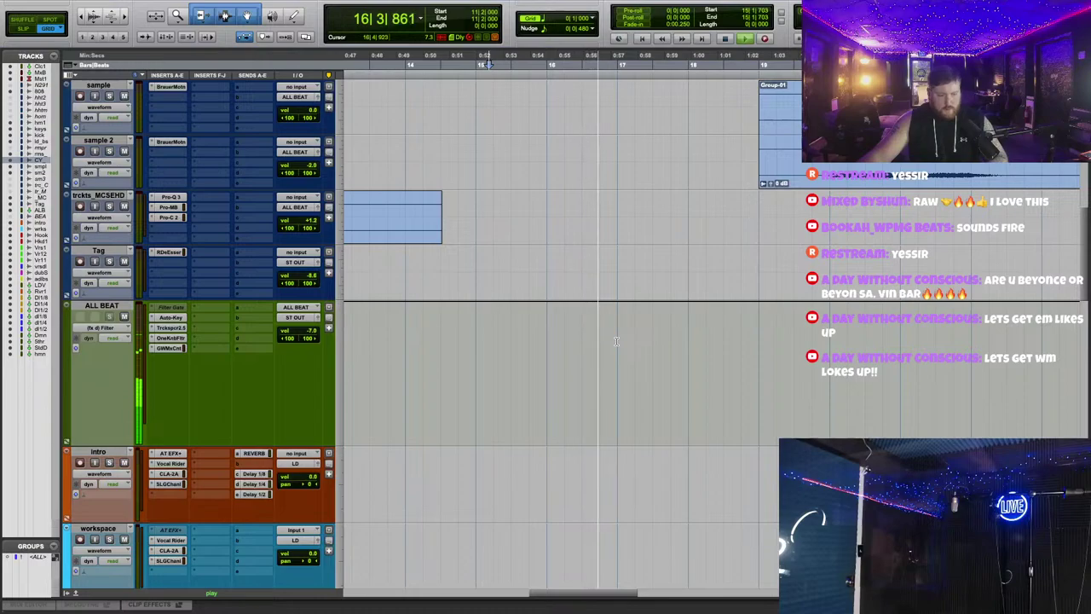
left_click_drag(687, 341, 697, 347)
scroll(714, 426, "up", 5)
scroll(713, 455, "down", 5)
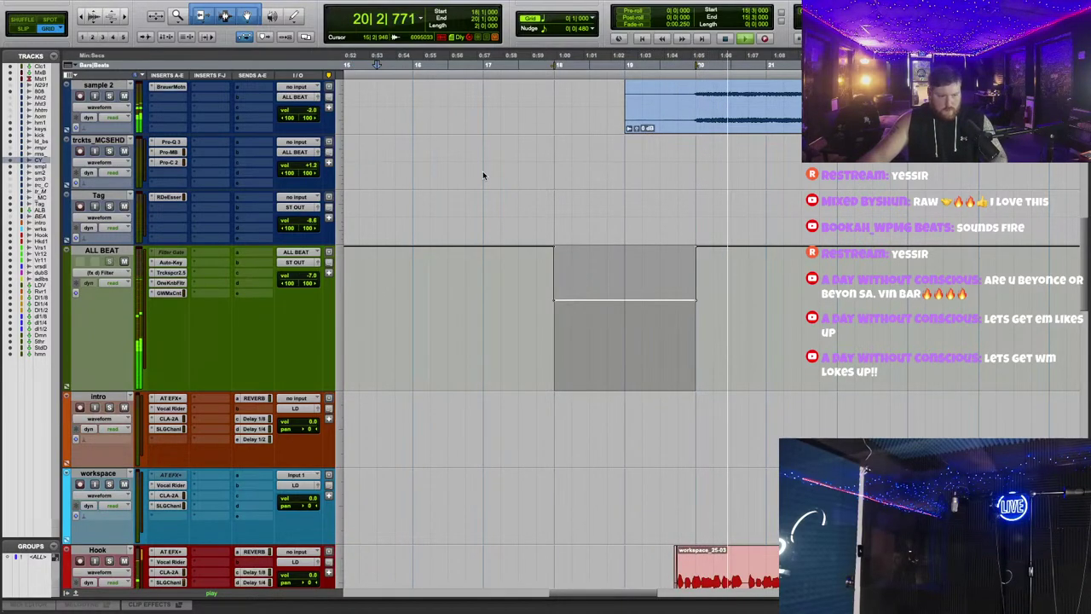
left_click(501, 273)
Step: Move and add ALL BEAT filter breakpoints so the dip falls and rises as gradual ramps
left_click_drag(554, 247, 518, 247)
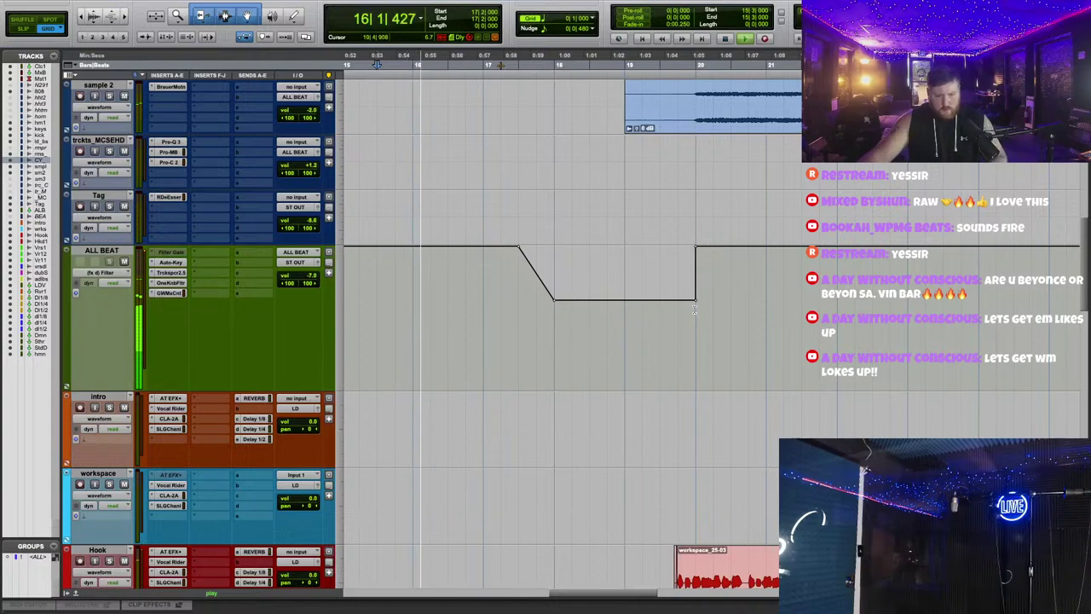
left_click_drag(696, 299, 660, 299)
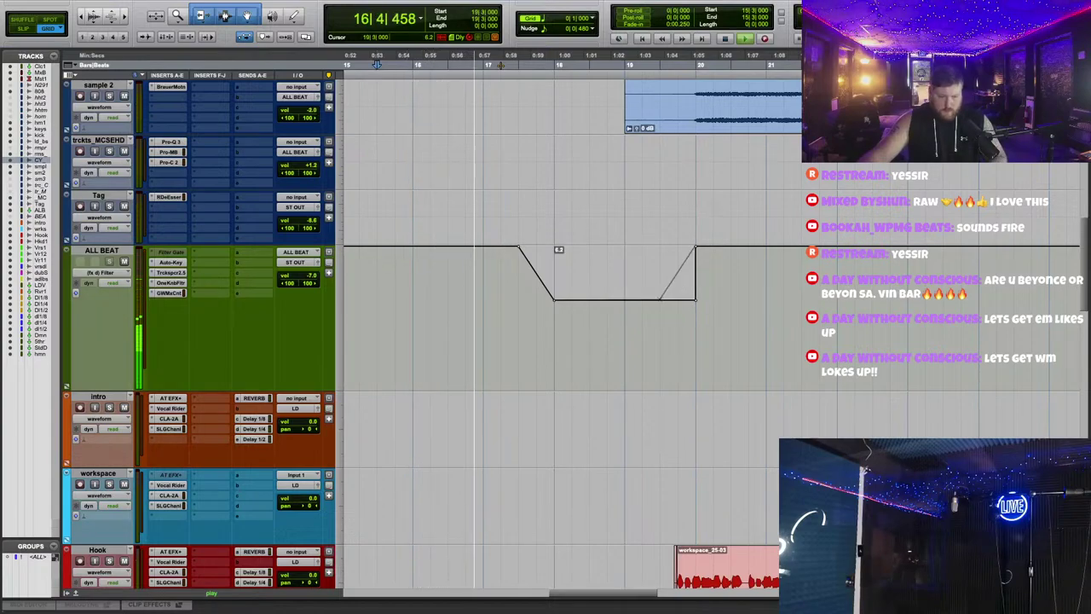
left_click(749, 329)
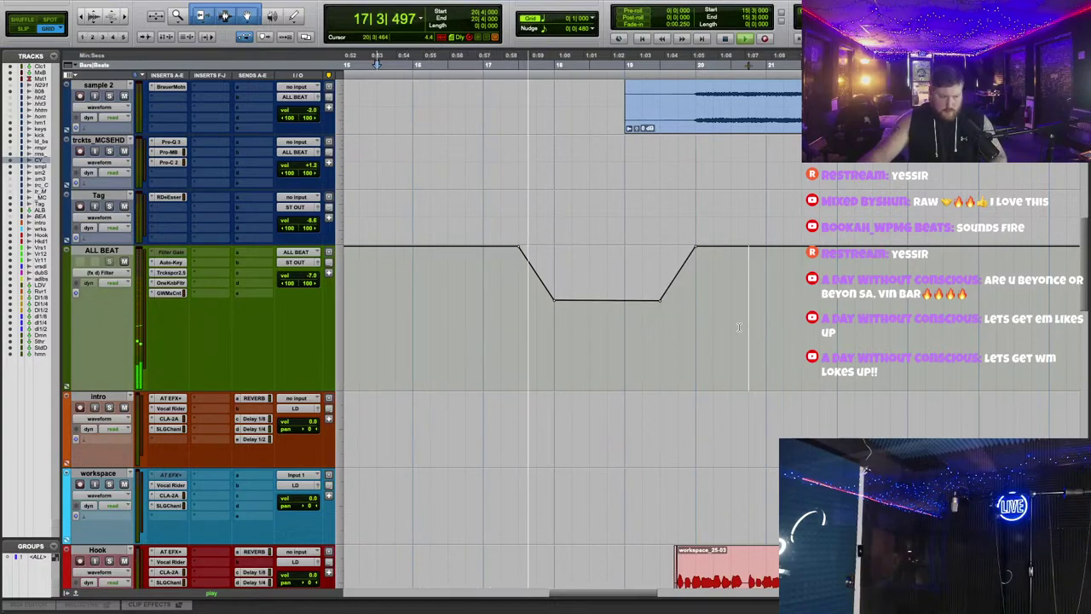
left_click(501, 337)
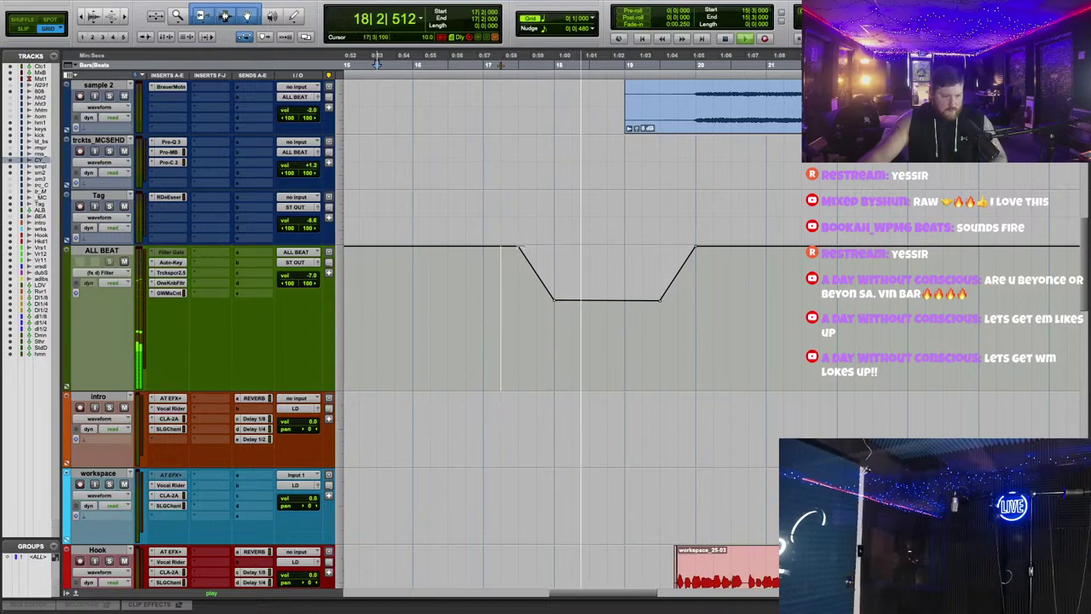
left_click_drag(519, 247, 537, 247)
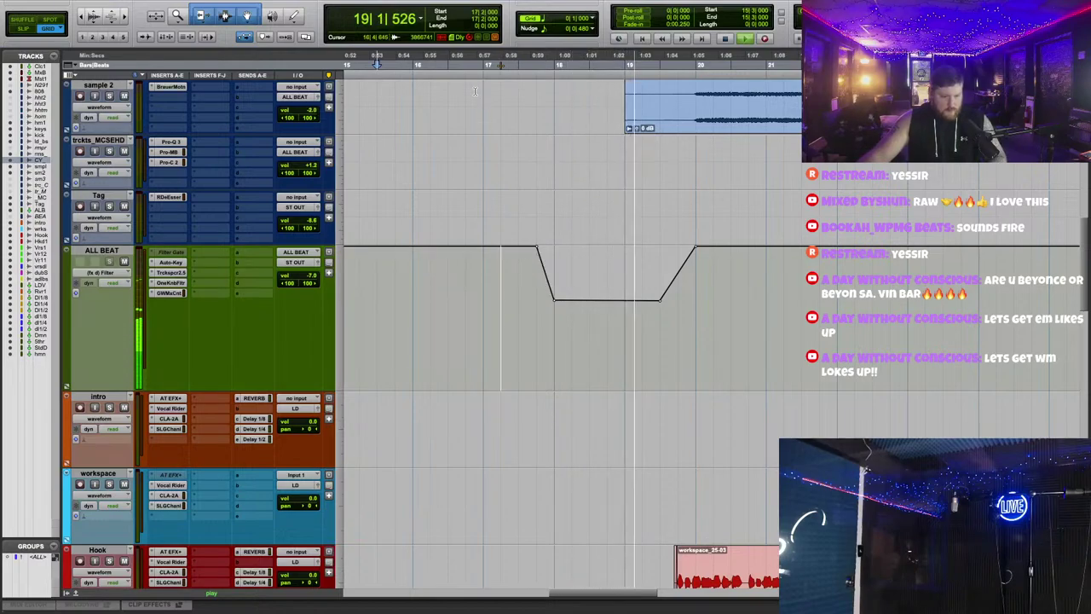
left_click(625, 300)
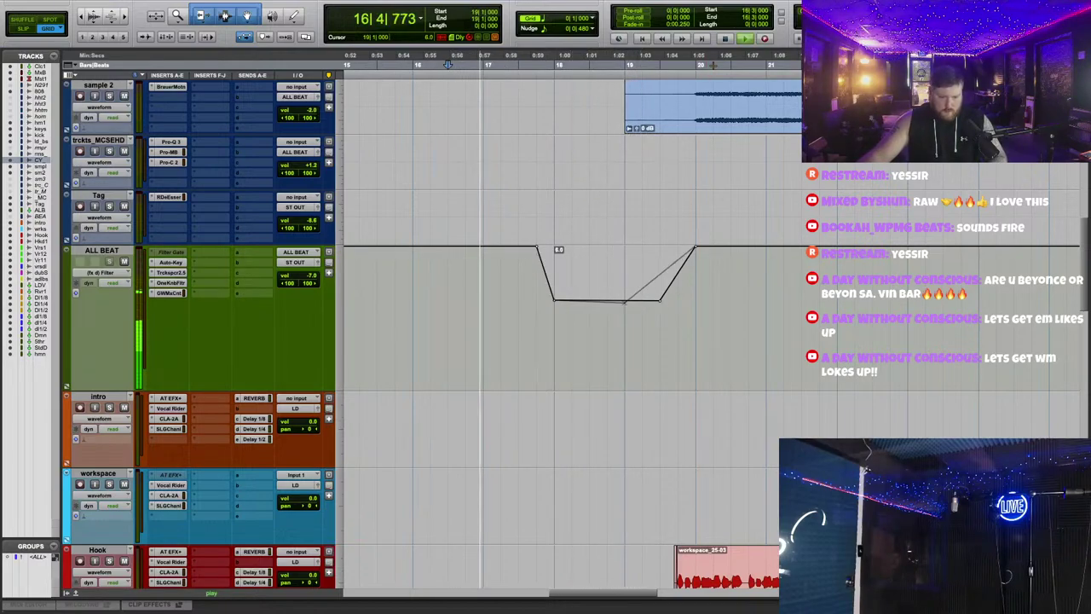
left_click(695, 326)
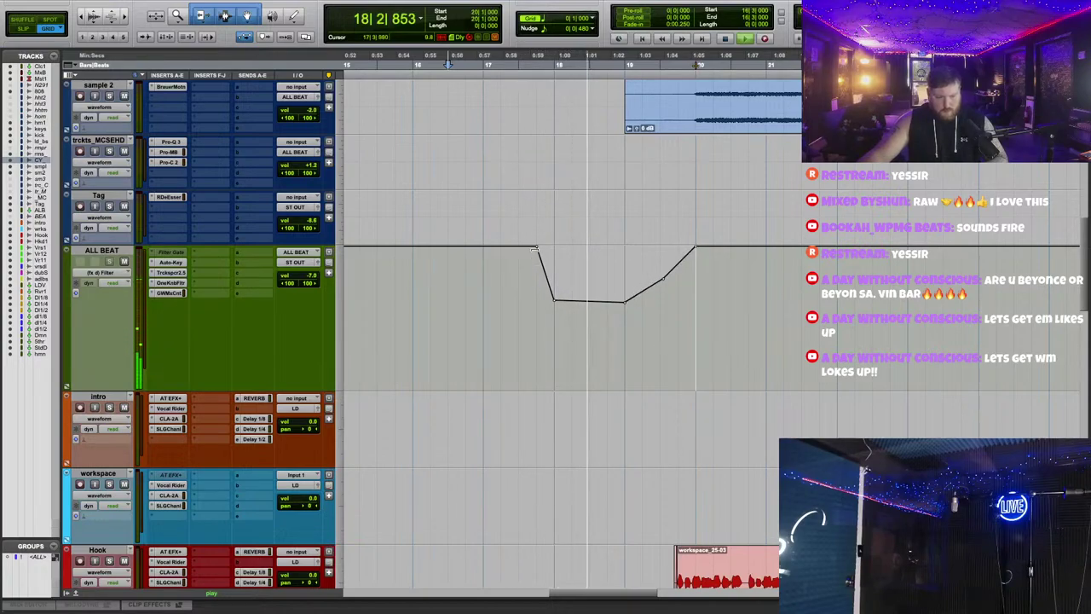
left_click(663, 279)
left_click_drag(539, 249, 554, 247)
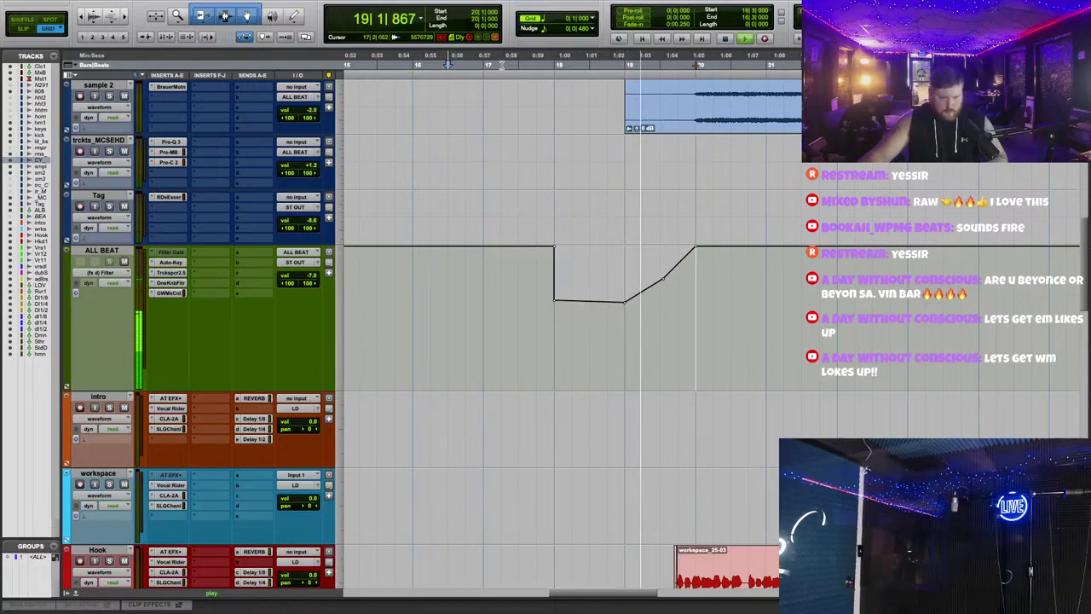
Step: Zoom in on the dip and rework its falling edge into a ramp with an added breakpoint
key("space")
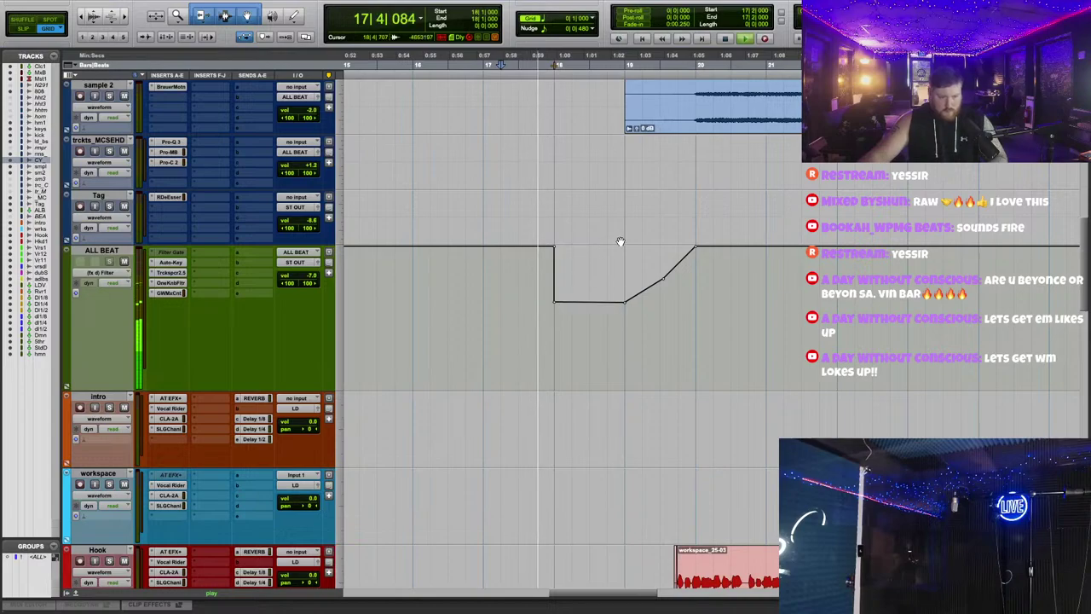
key("ctrl+]")
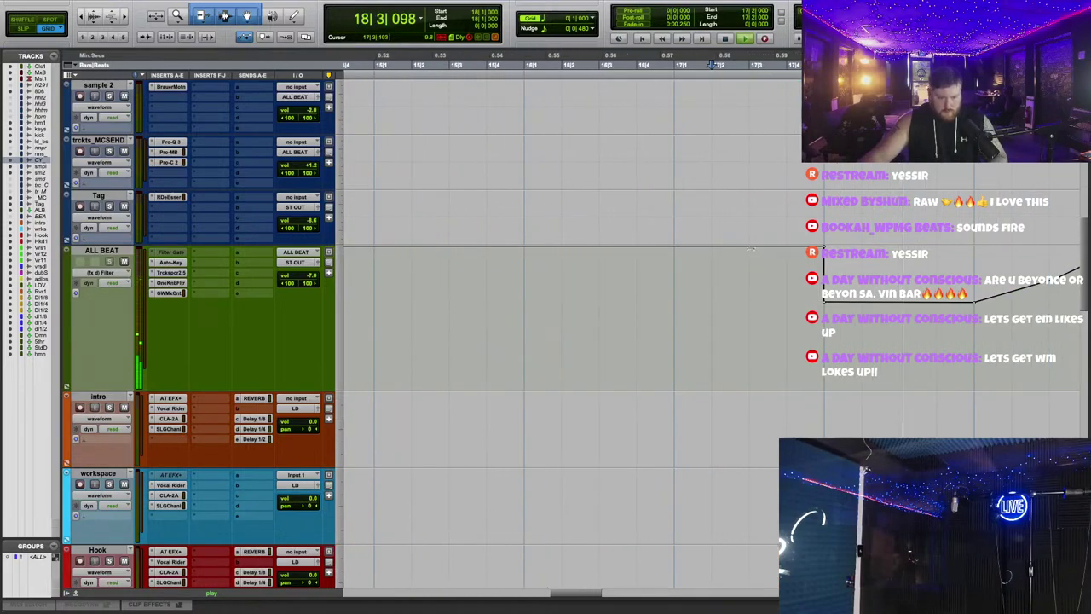
left_click_drag(717, 247, 643, 246)
left_click(670, 281)
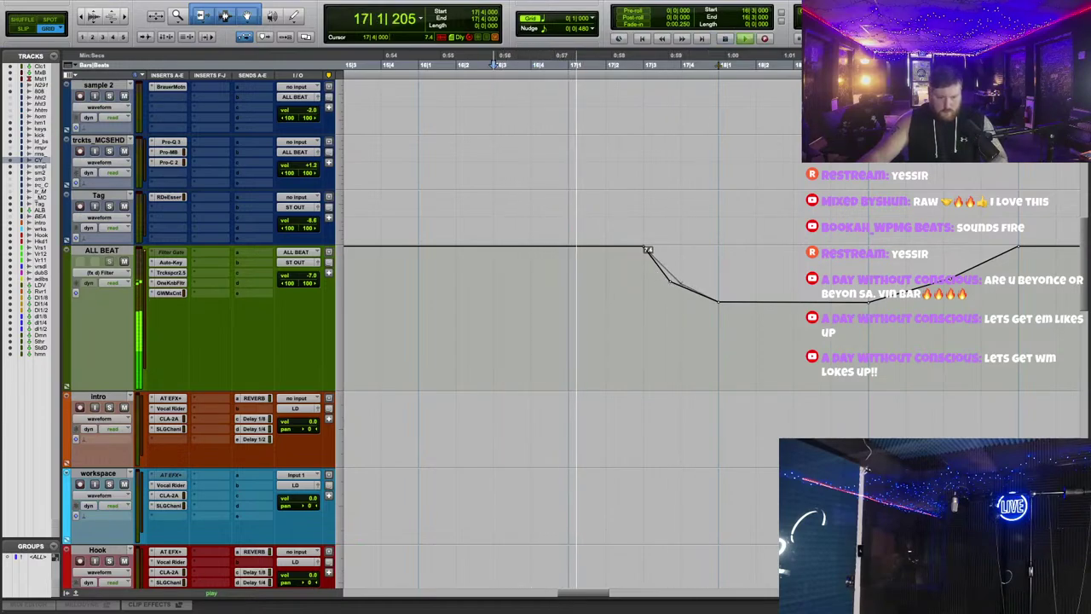
left_click_drag(671, 285, 644, 288)
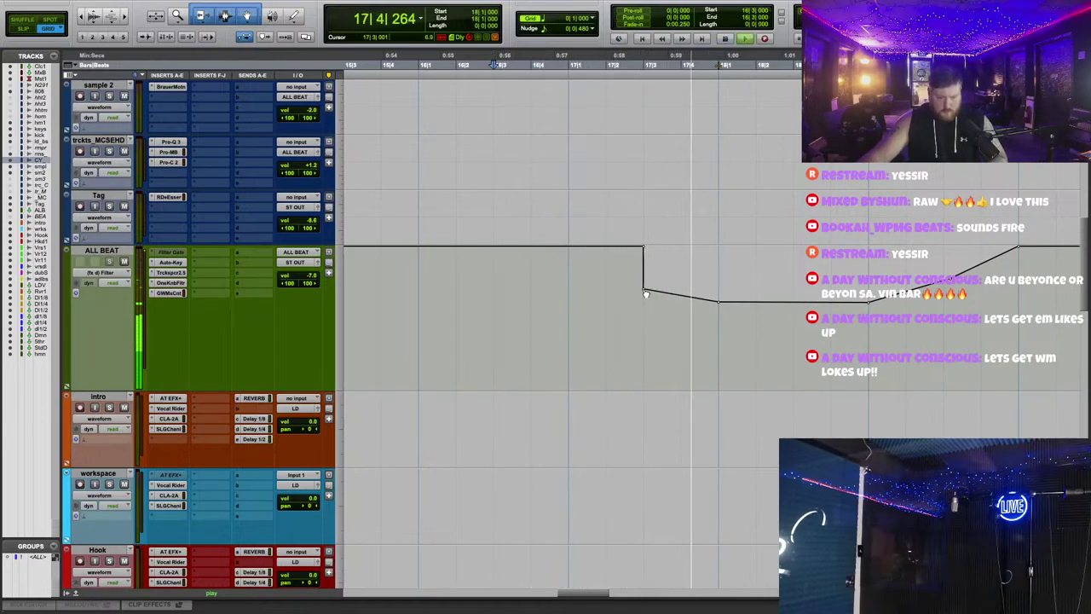
left_click_drag(643, 288, 688, 285)
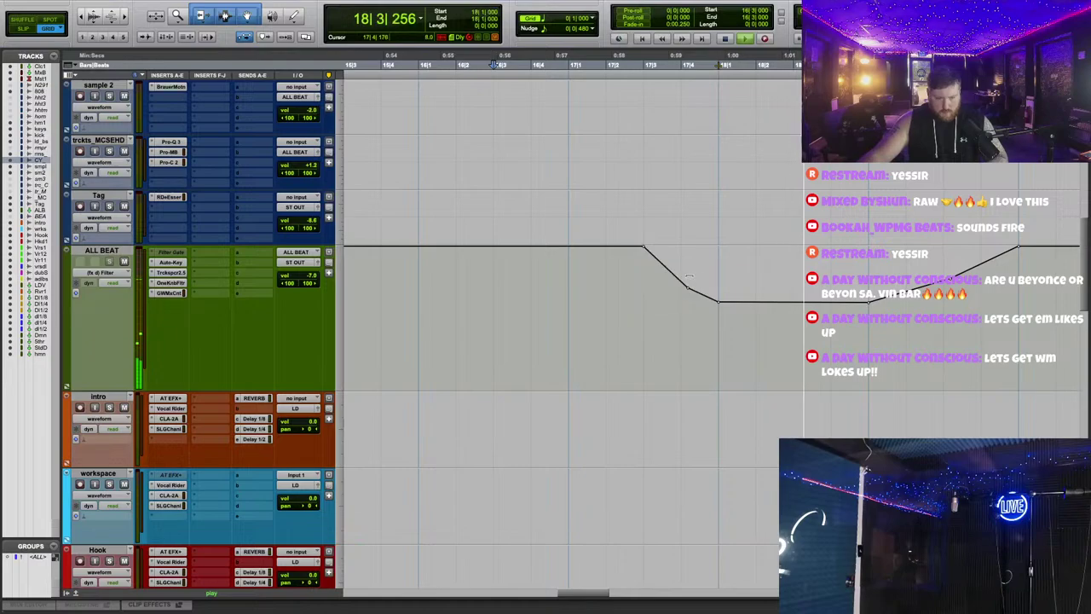
Step: Select the time range over the dip and trim its low part slightly higher
scroll(588, 288, "right", 3)
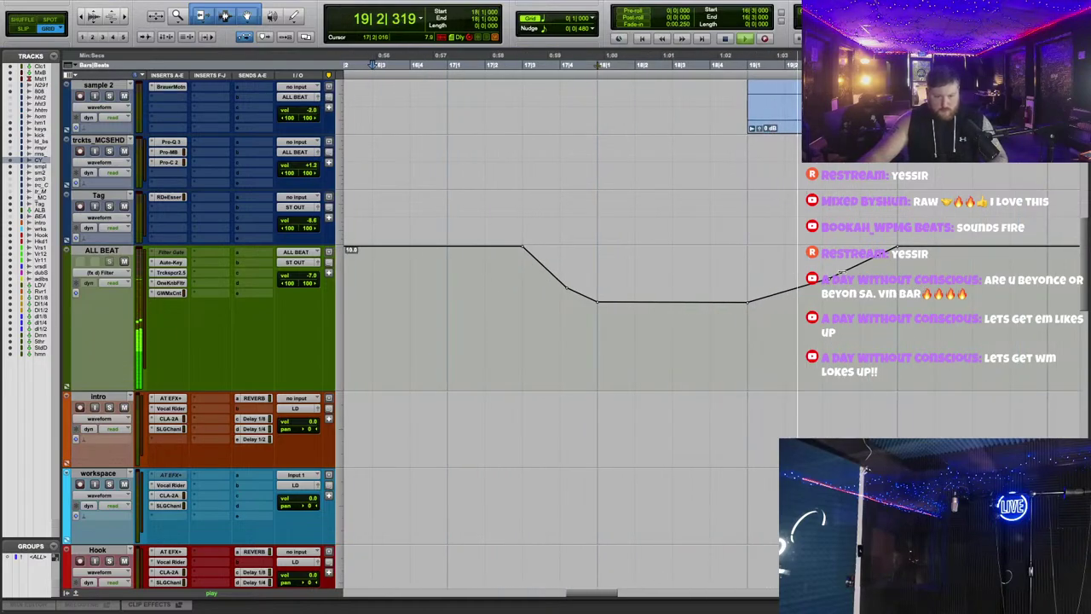
left_click_drag(486, 294, 901, 271)
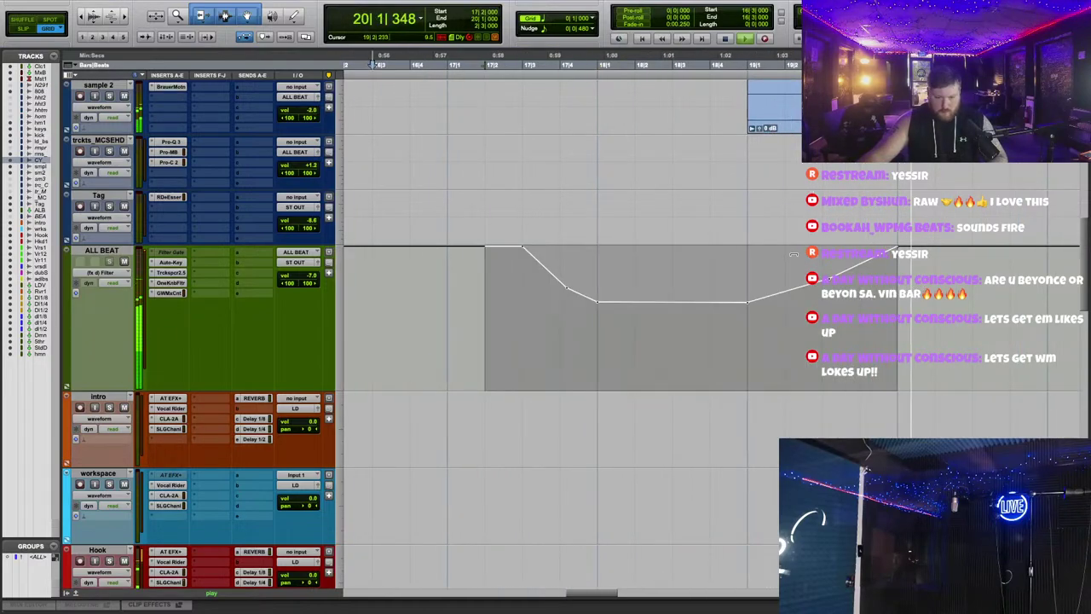
left_click_drag(794, 253, 793, 238)
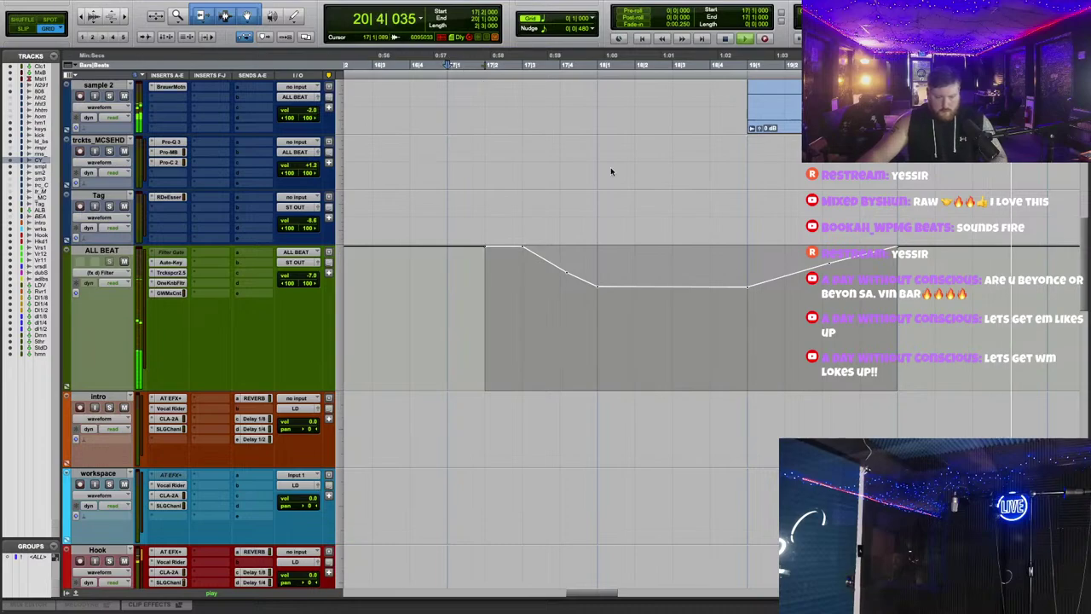
scroll(614, 255, "down", 10)
scroll(625, 367, "right", 3)
scroll(644, 373, "left", 3)
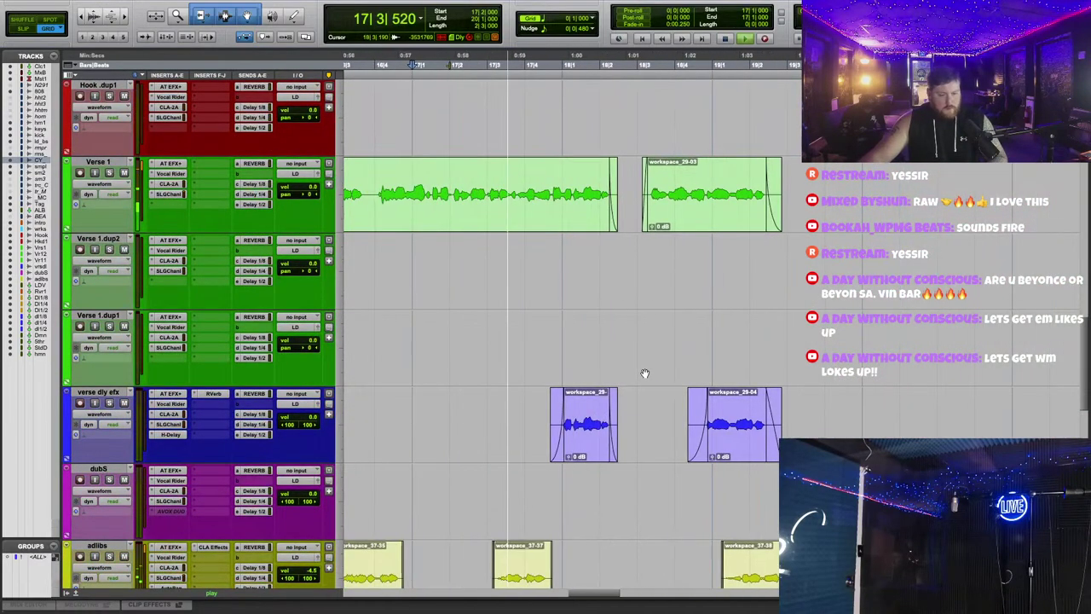
Step: Play back from the selection and check the AT EFX+ Auto-Tune on verse dly efx
scroll(643, 373, "down", 5)
scroll(783, 330, "up", 3)
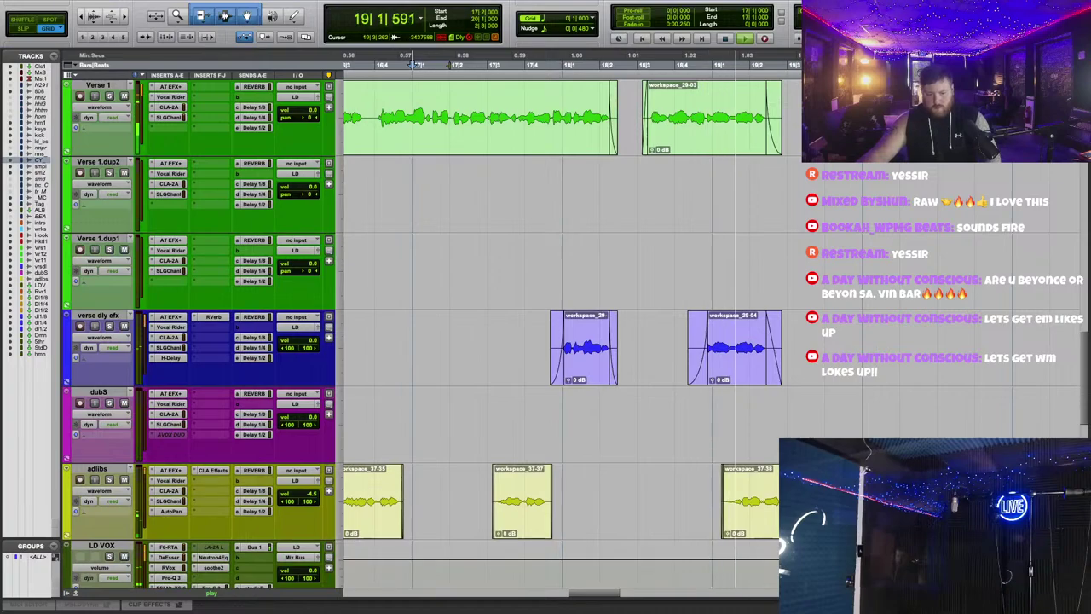
key("ctrl+z")
key("space")
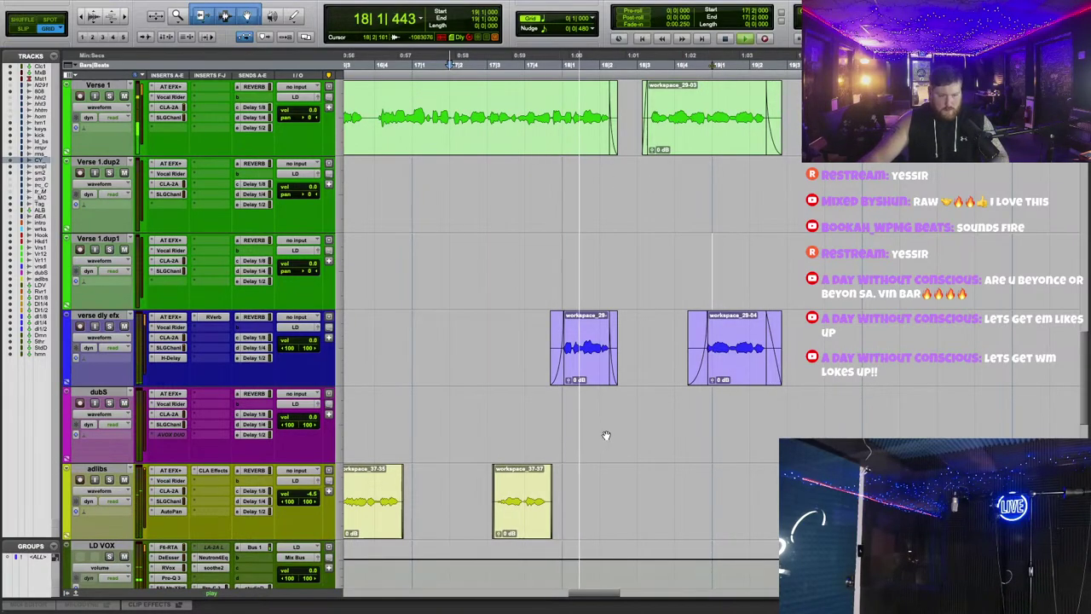
scroll(597, 435, "right", 2)
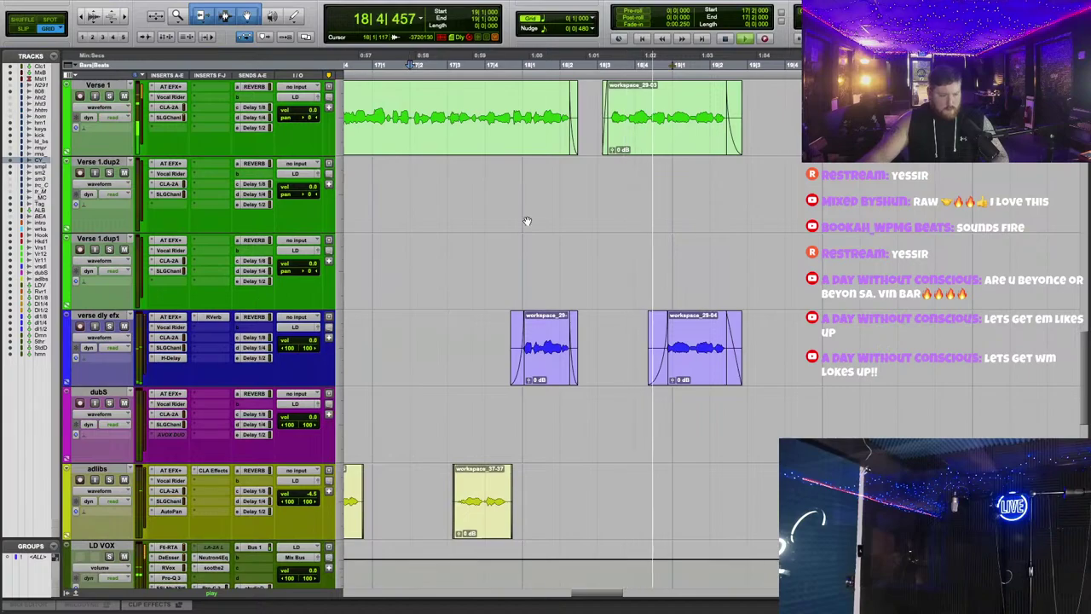
left_click(170, 316)
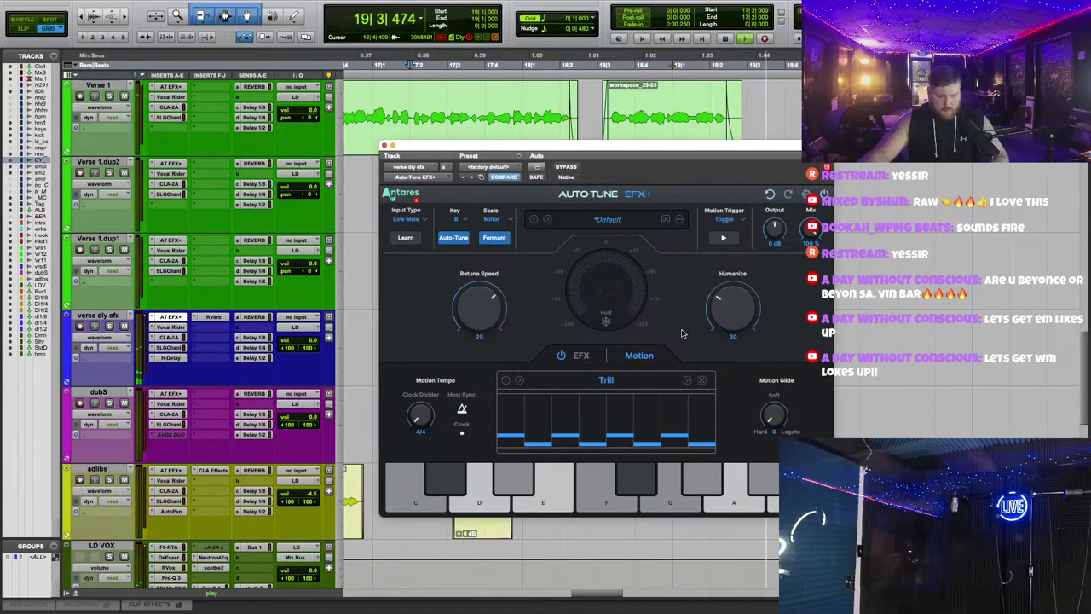
left_click(483, 68)
left_click(383, 146)
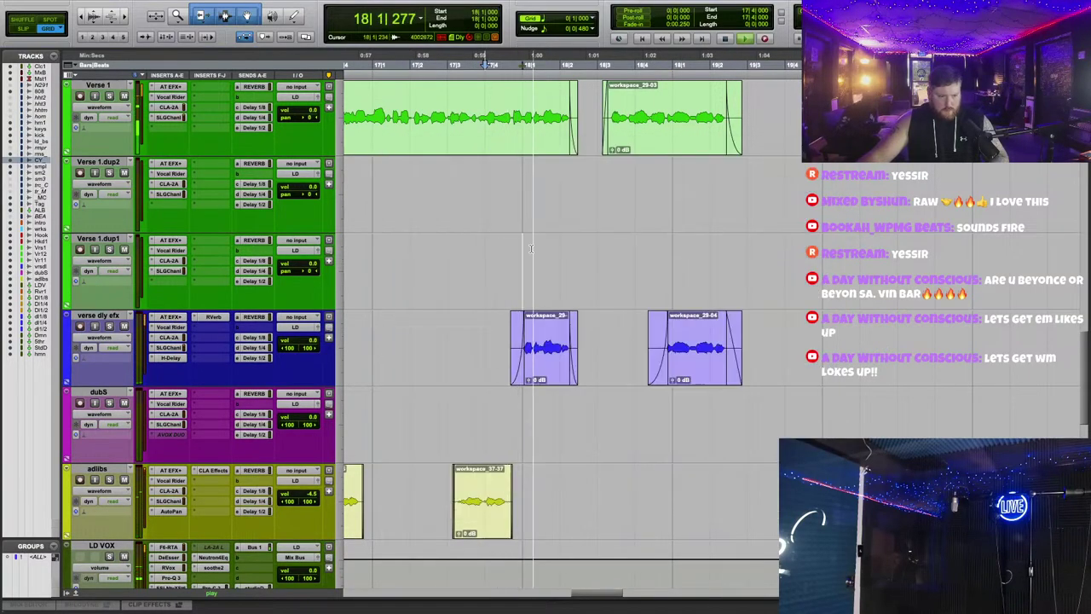
Step: Bring up the options for the Mix Bus's first insert
scroll(535, 246, "up", 5)
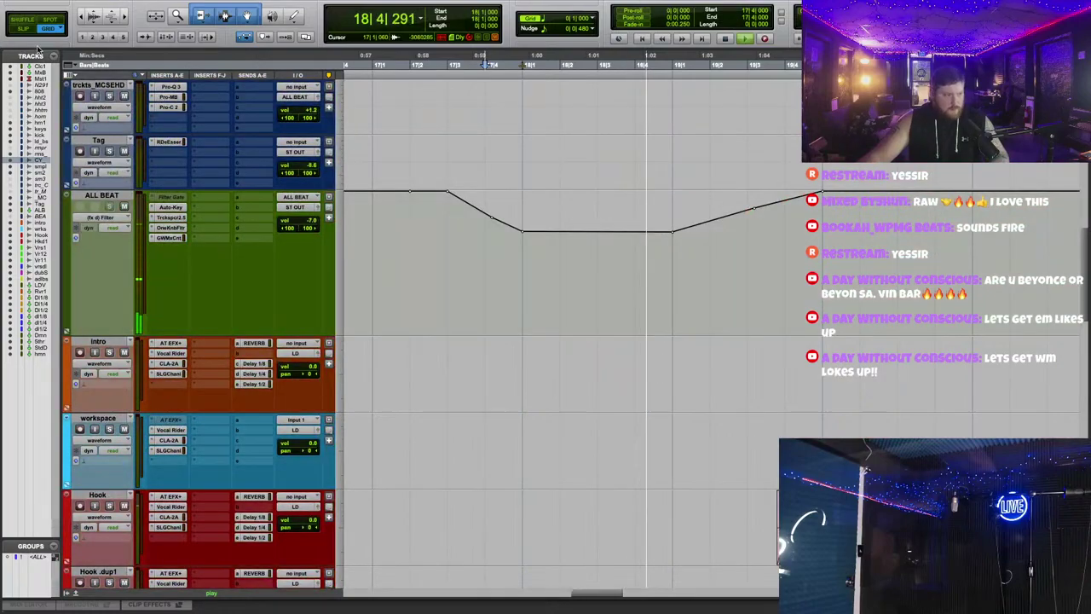
scroll(554, 341, "up", 10)
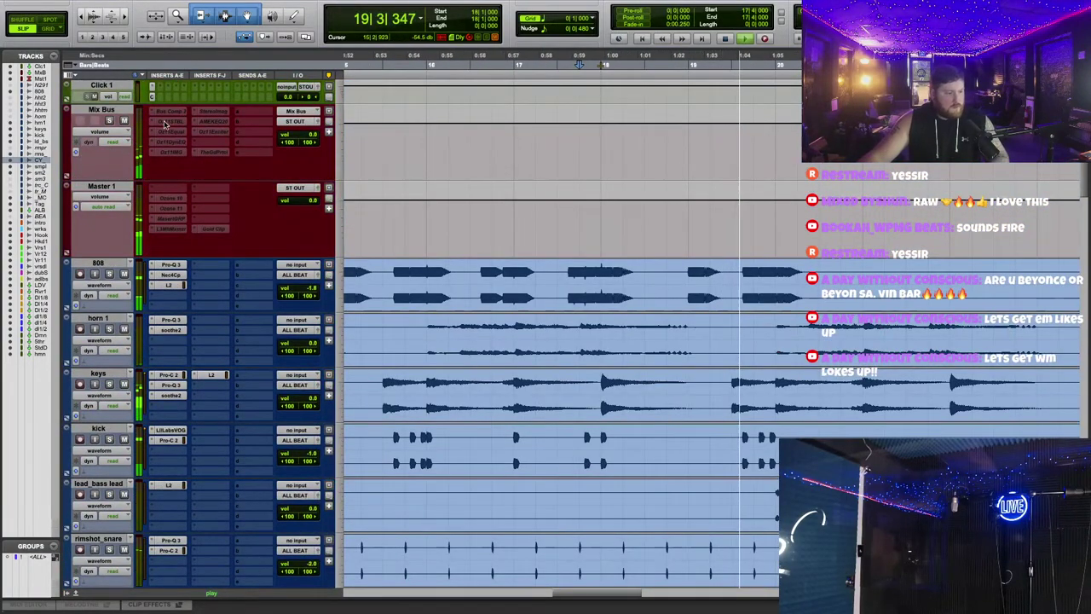
right_click(170, 111)
key("Escape")
Step: Open the Mix Bus SSL Bus Compressor 2 and reposition its window
left_click(170, 111)
scroll(730, 170, "down", 10)
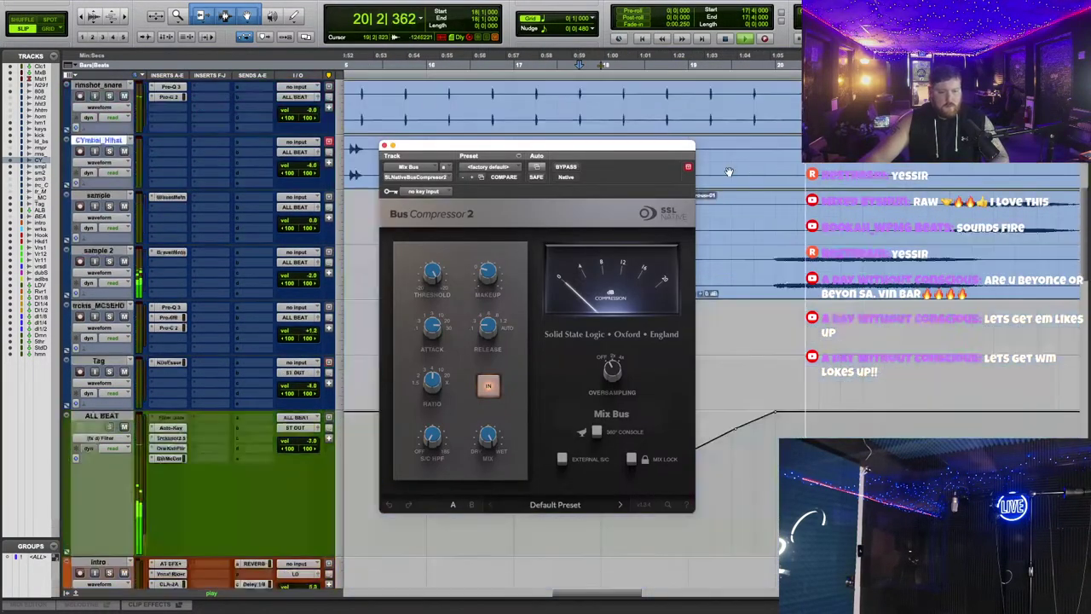
left_click_drag(612, 371, 673, 336)
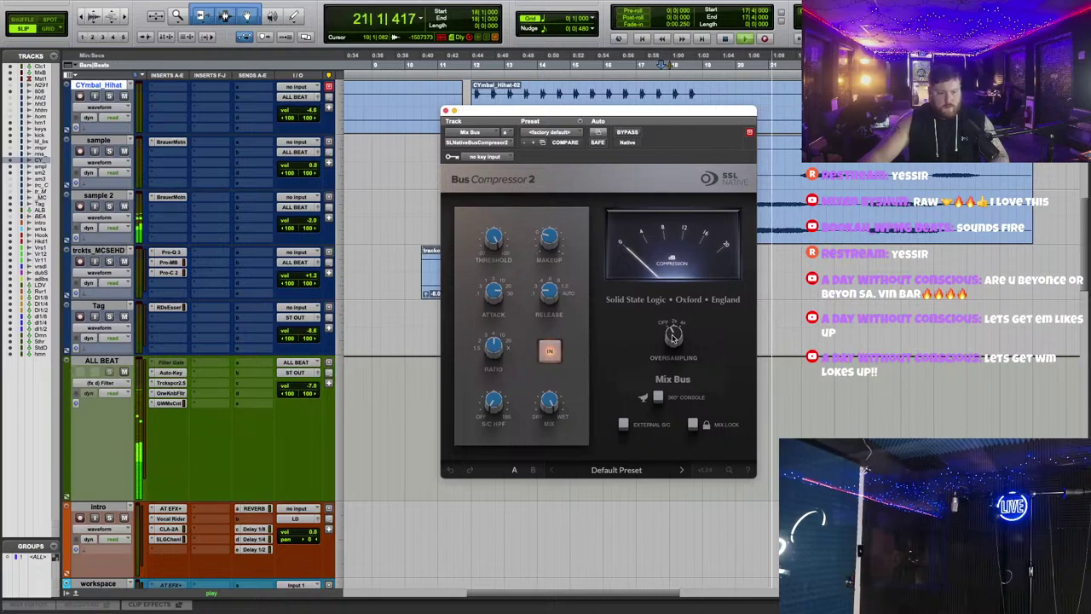
left_click(492, 243)
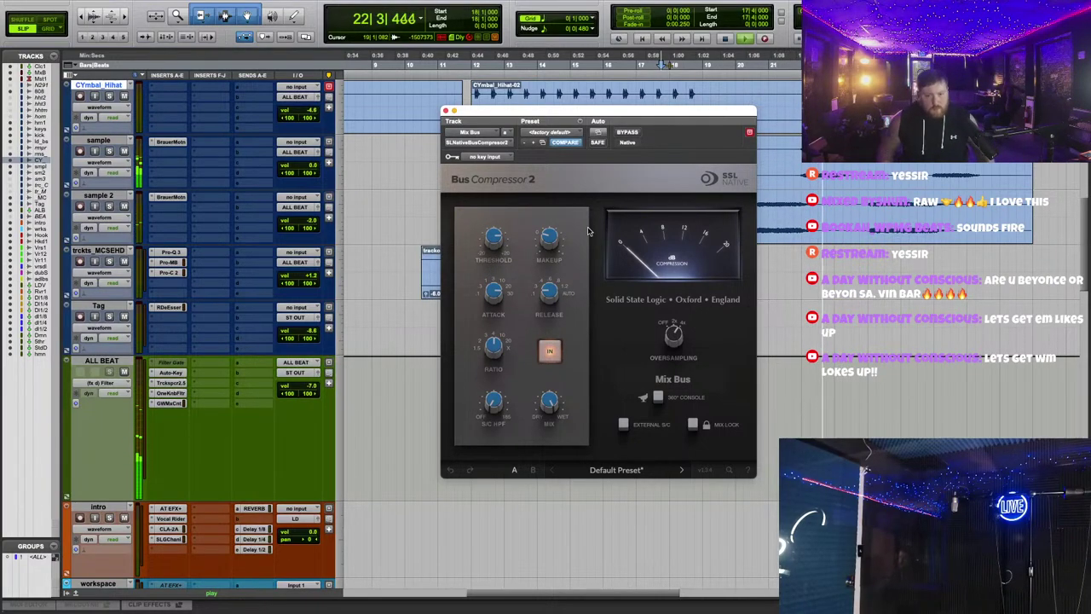
left_click_drag(600, 113, 617, 353)
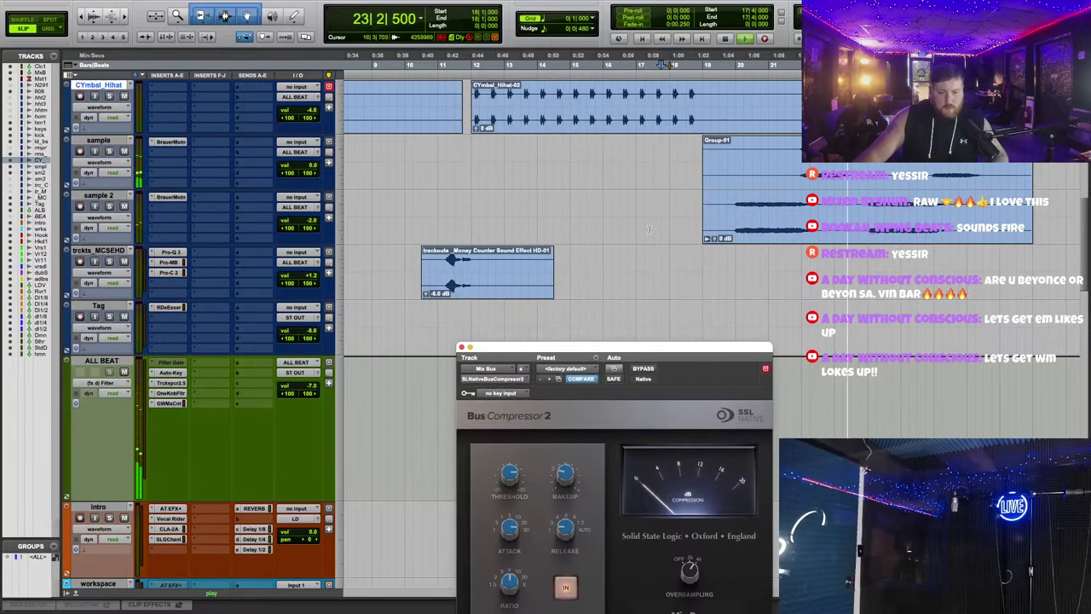
scroll(697, 195, "up", 10)
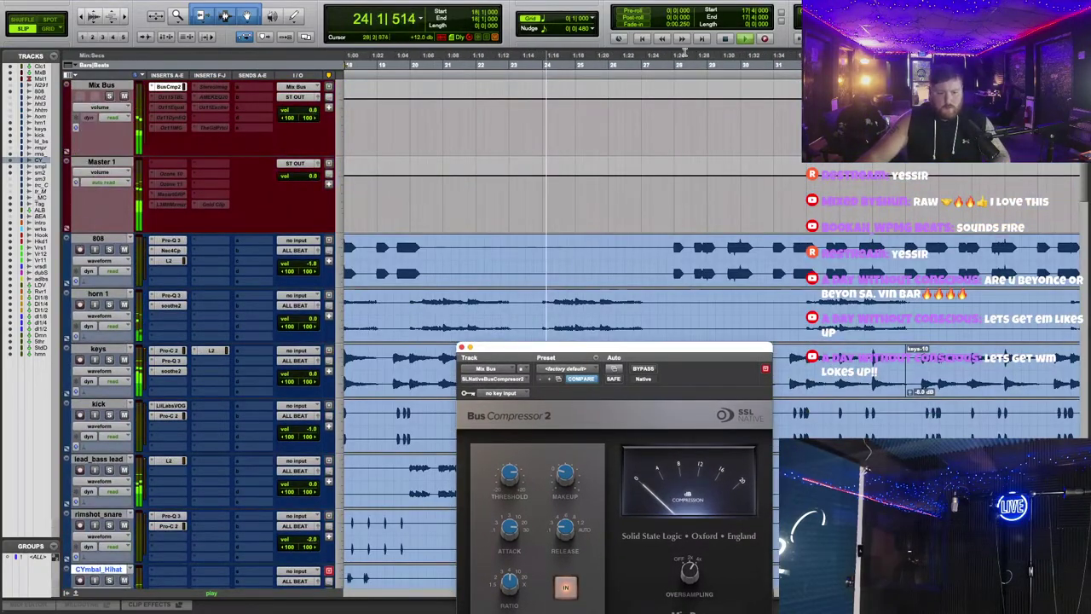
scroll(730, 242, "down", 5)
scroll(730, 242, "down", 2, "alt")
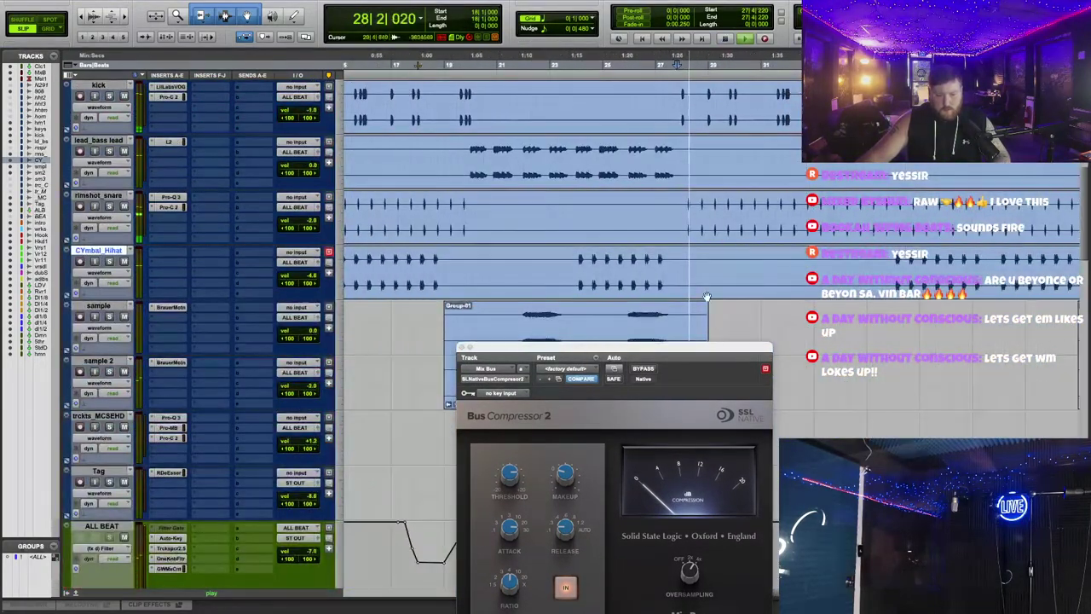
left_click_drag(711, 348, 738, 152)
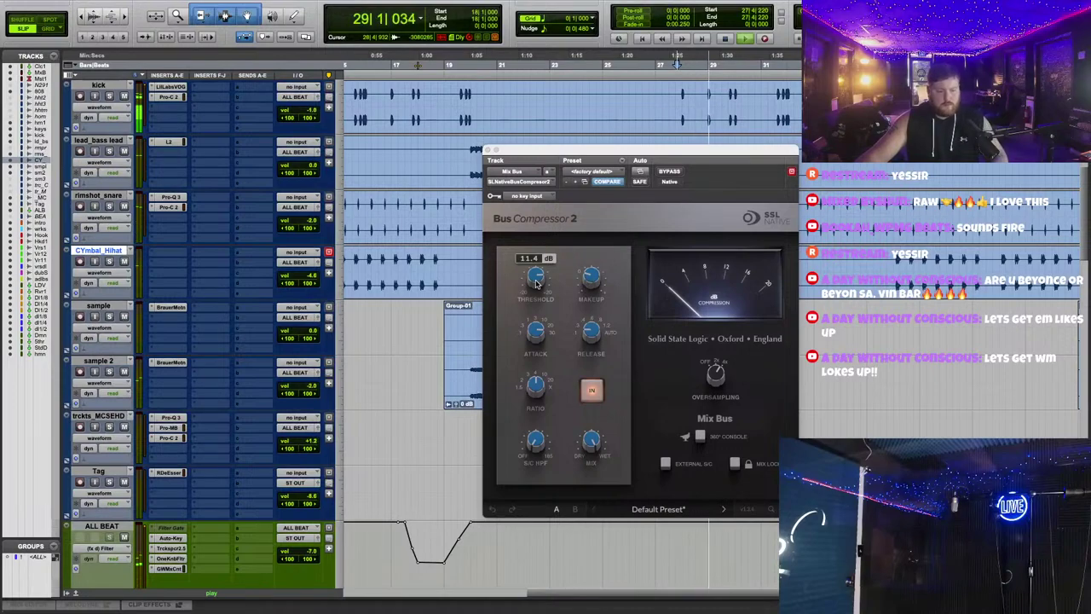
scroll(256, 252, "down", 5)
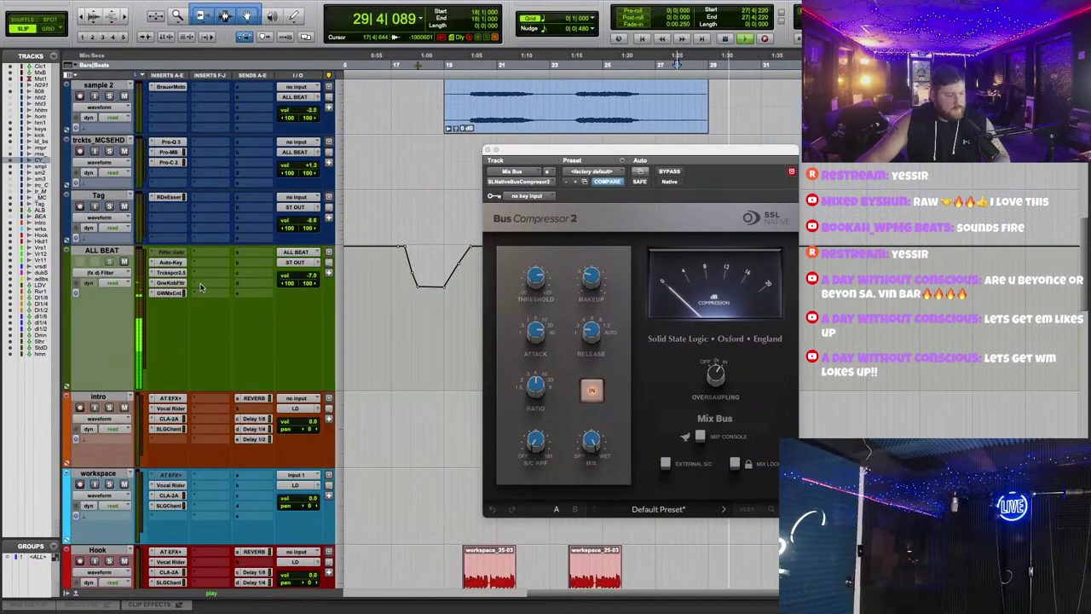
Step: Set ALL BEAT's volume to -7.0 dB and lower the Bus Compressor 2 threshold slightly
left_click_drag(313, 281, 314, 275)
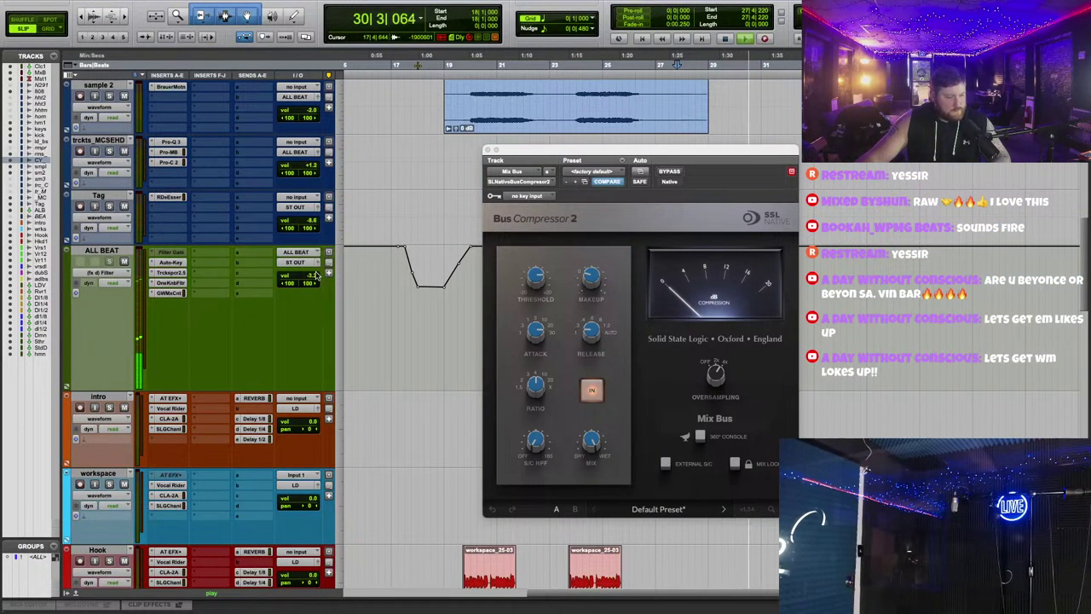
left_click(302, 263)
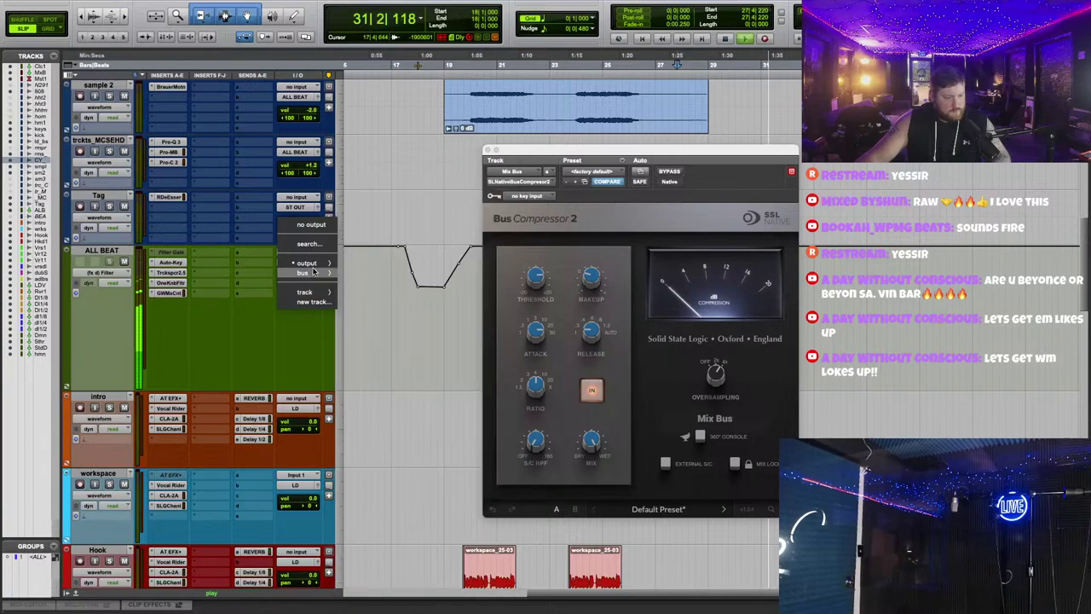
mouse_move(314, 272)
left_click(394, 525)
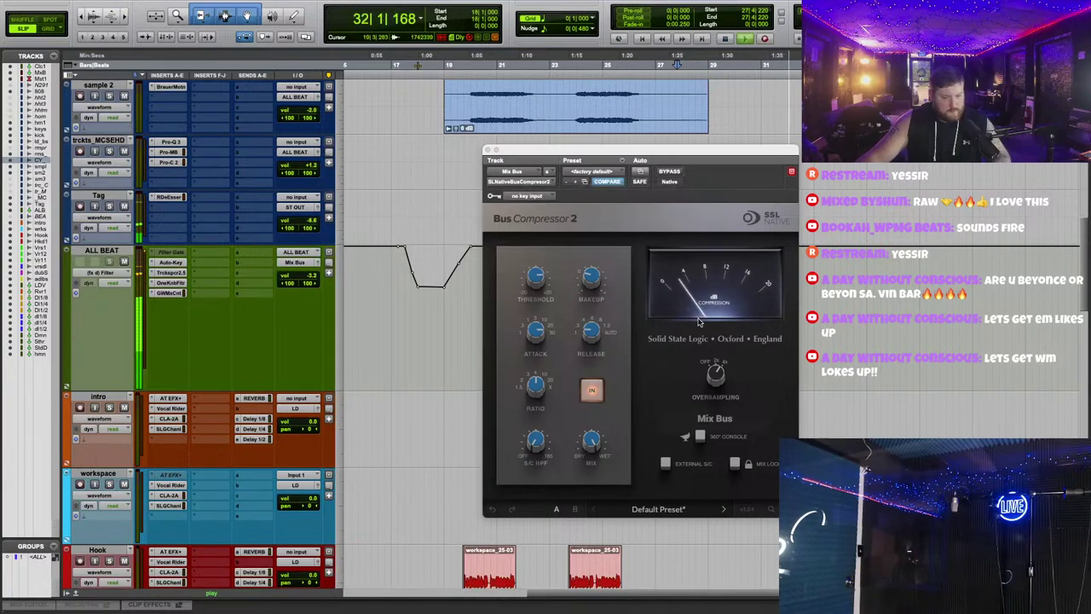
left_click(550, 271)
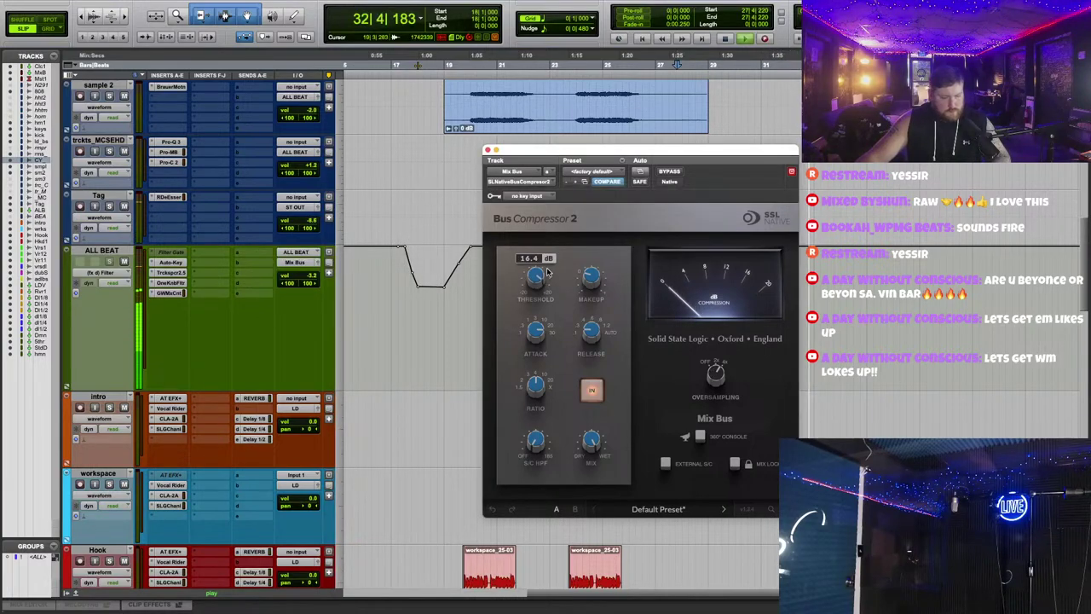
left_click(313, 281)
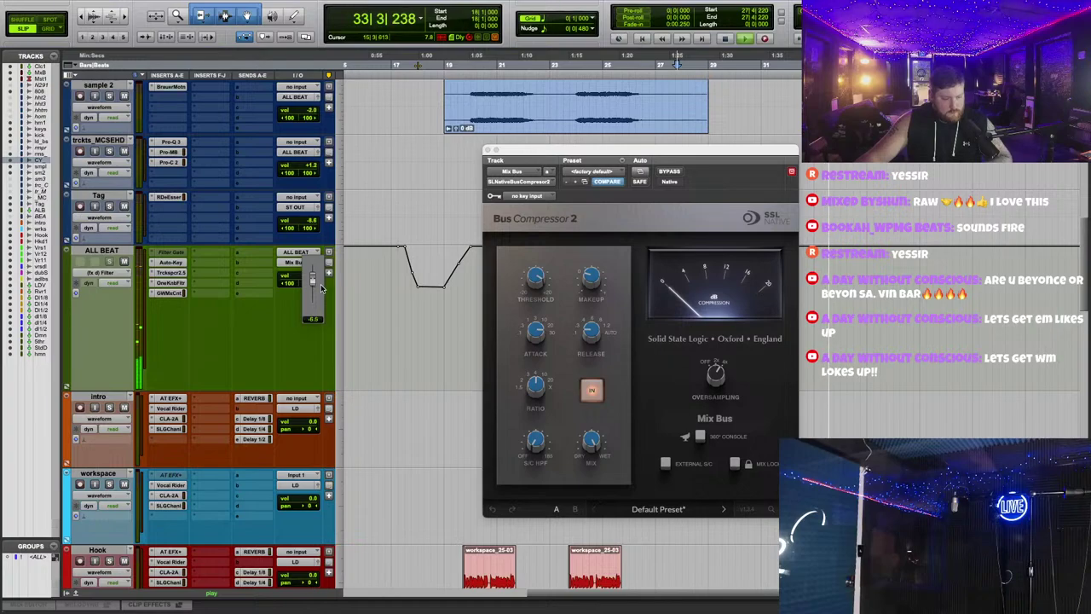
left_click_drag(335, 292, 335, 292)
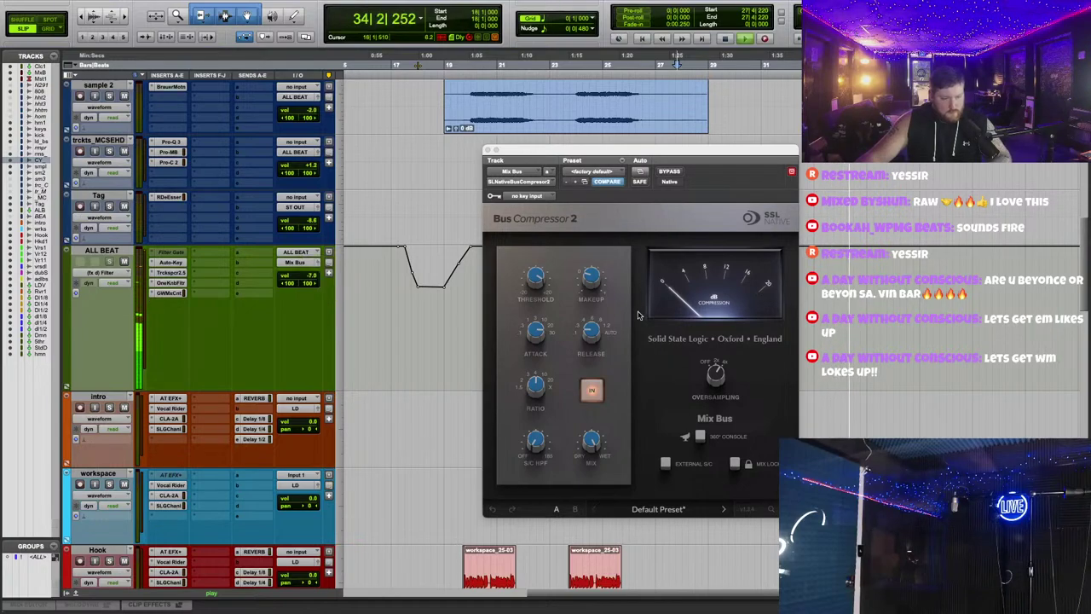
left_click_drag(536, 277, 594, 278)
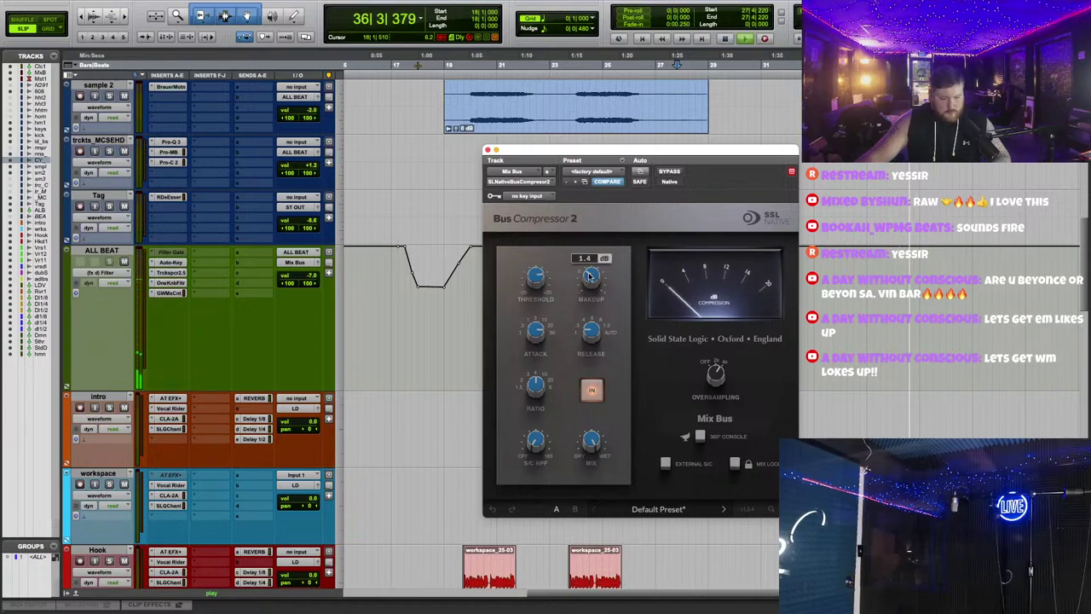
scroll(180, 196, "up", 10)
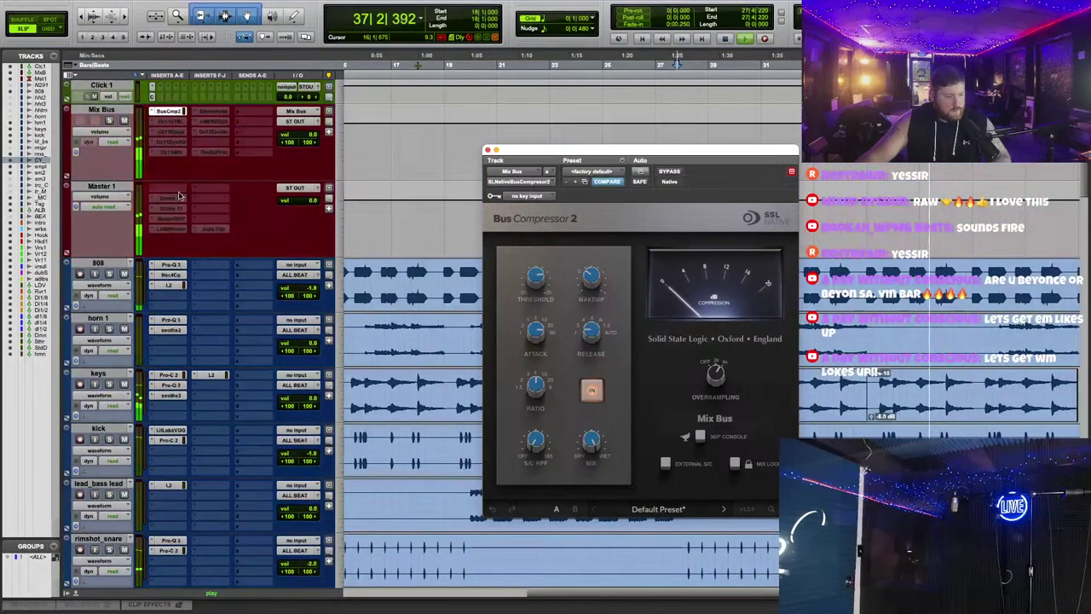
Step: Set the Mix Bus Ozone 11 Stabilizer to Hip-hop, Cut mode, Amount 42, then search plug-ins on a free LD VOX insert
left_click(169, 122)
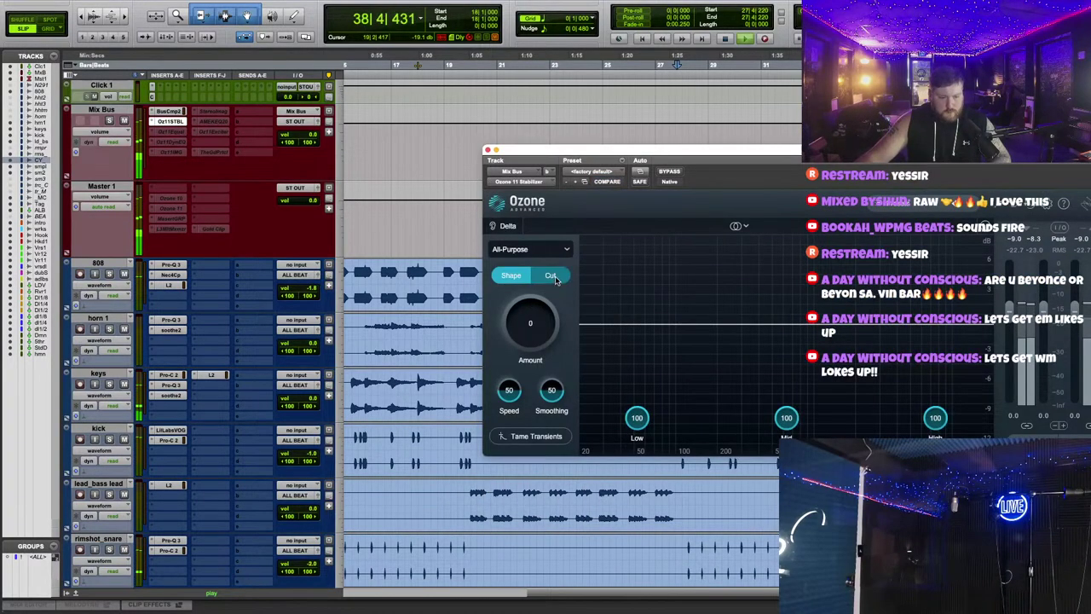
left_click(540, 253)
left_click(518, 348)
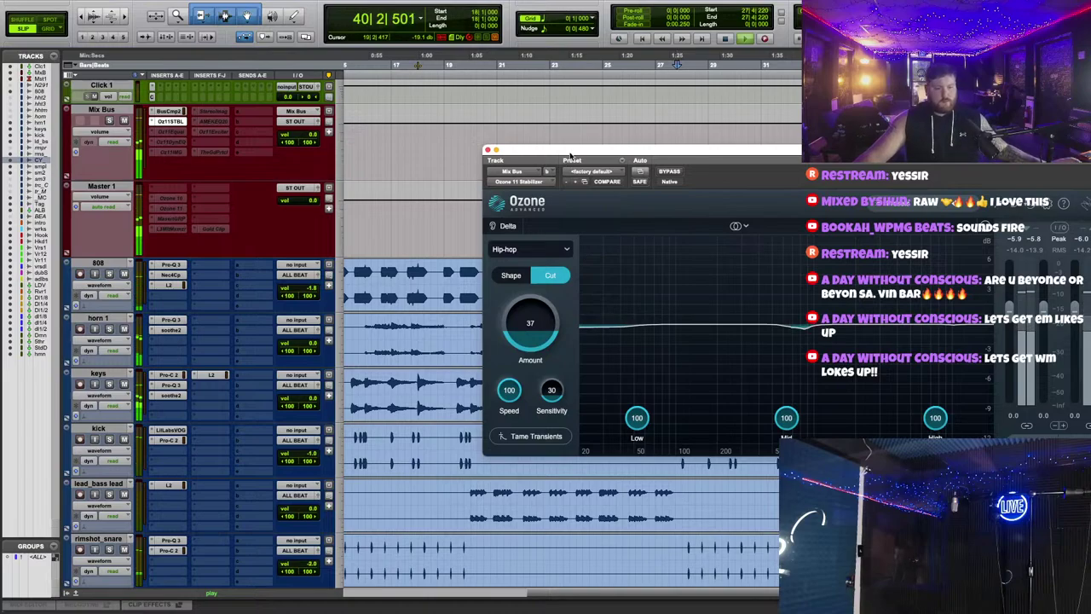
left_click_drag(648, 151, 539, 97)
scroll(159, 284, "down", 10)
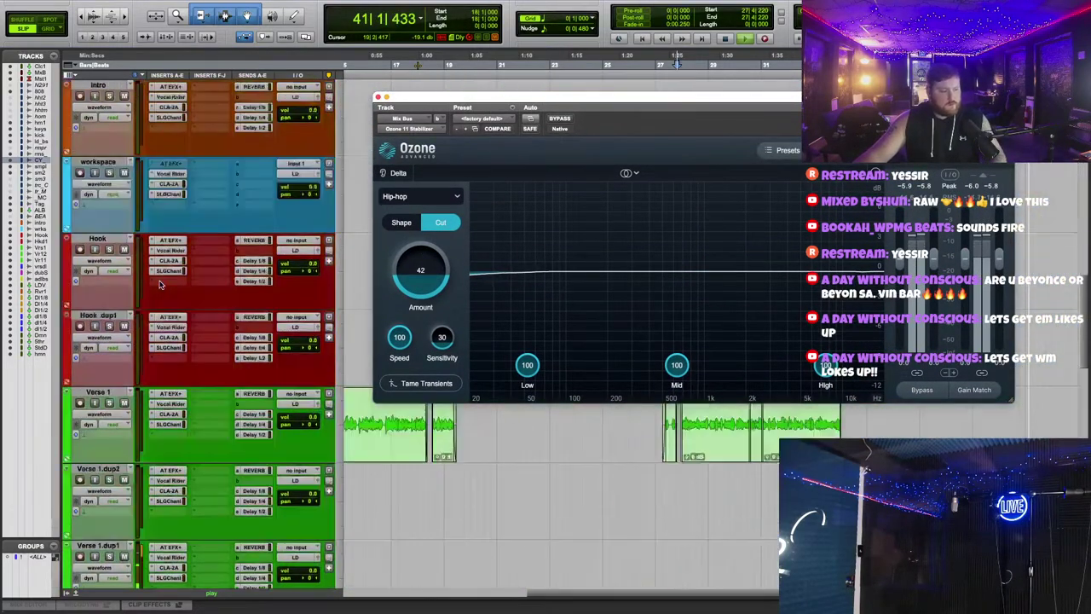
scroll(159, 284, "up", 3)
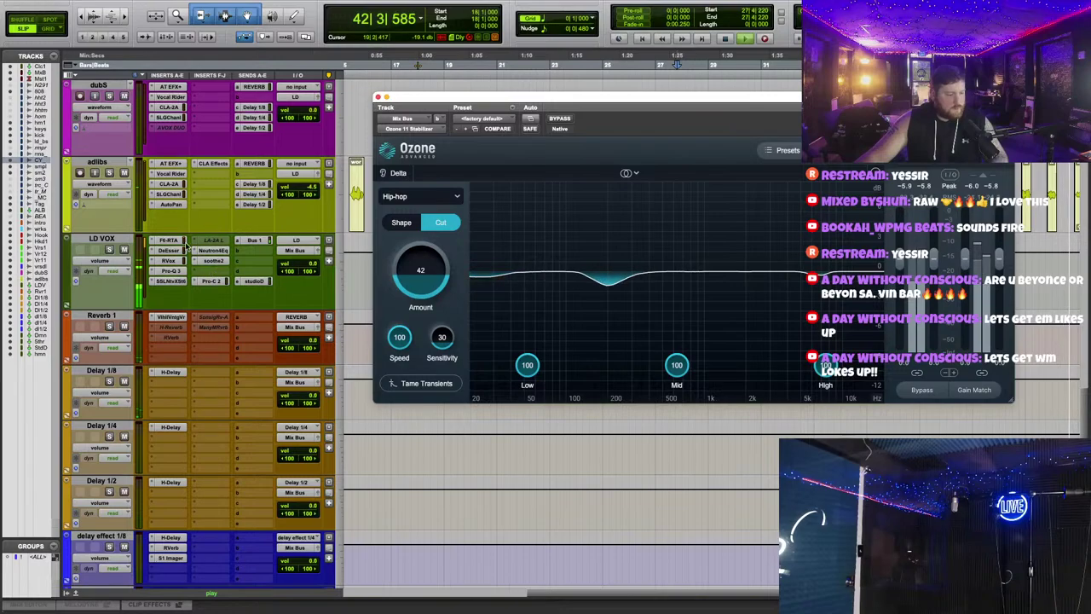
left_click(213, 194)
left_click(224, 225)
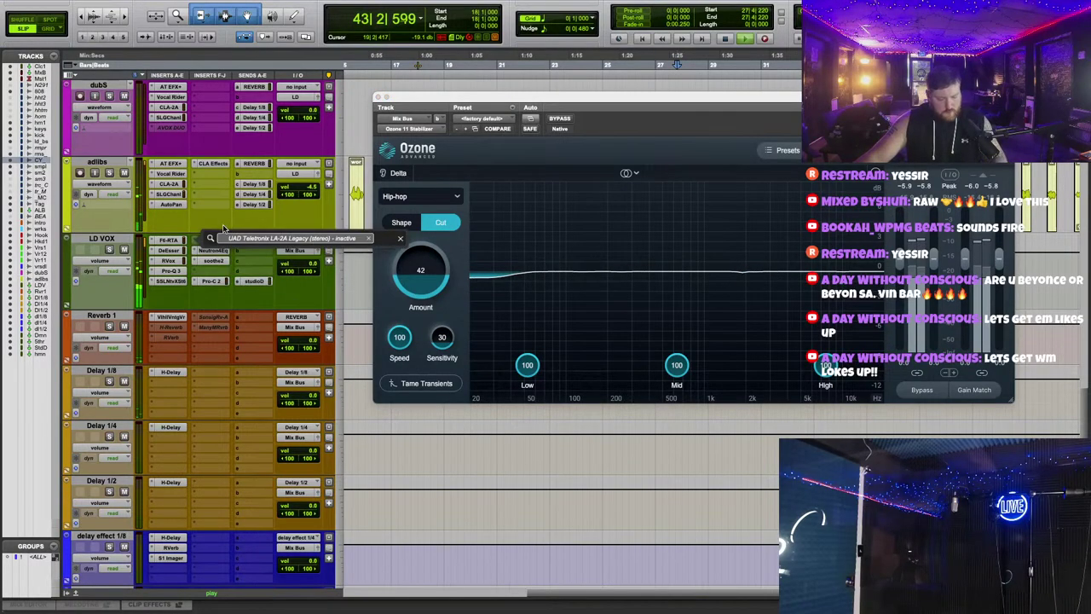
Step: Insert RCompressor on LD VOX via an 'rc' search and reshape Neutron's low and low-mid EQ bands
type("rc")
left_click(271, 273)
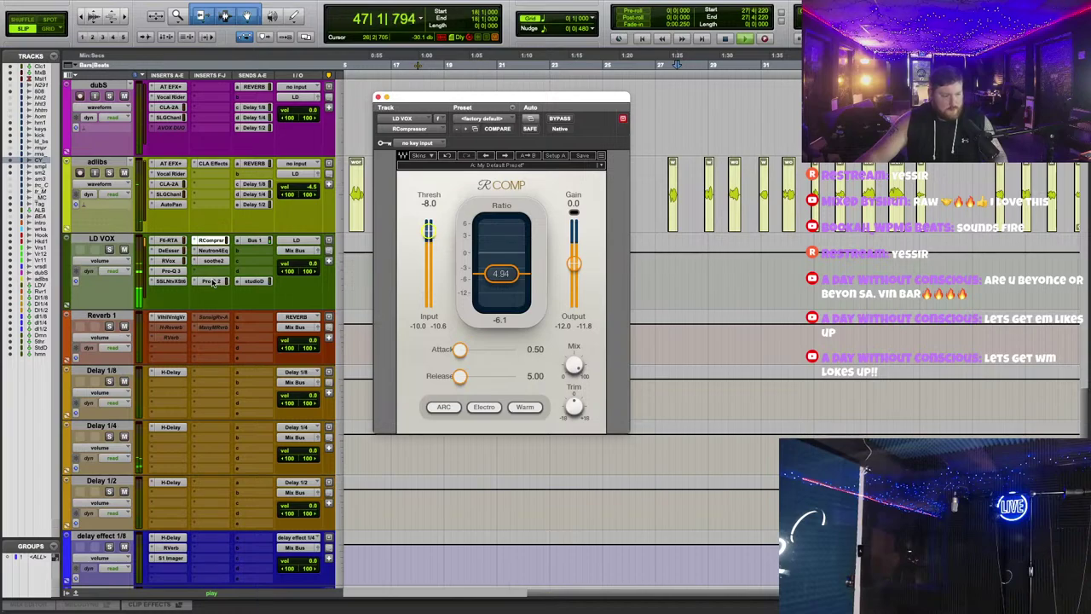
left_click(211, 250)
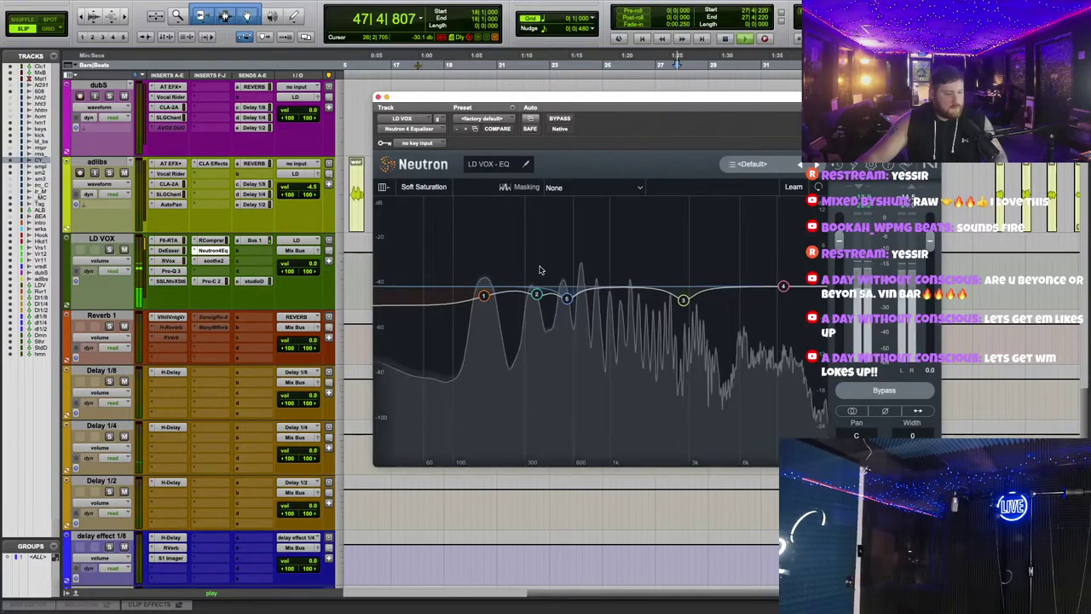
mouse_move(480, 299)
left_click_drag(479, 299, 533, 298)
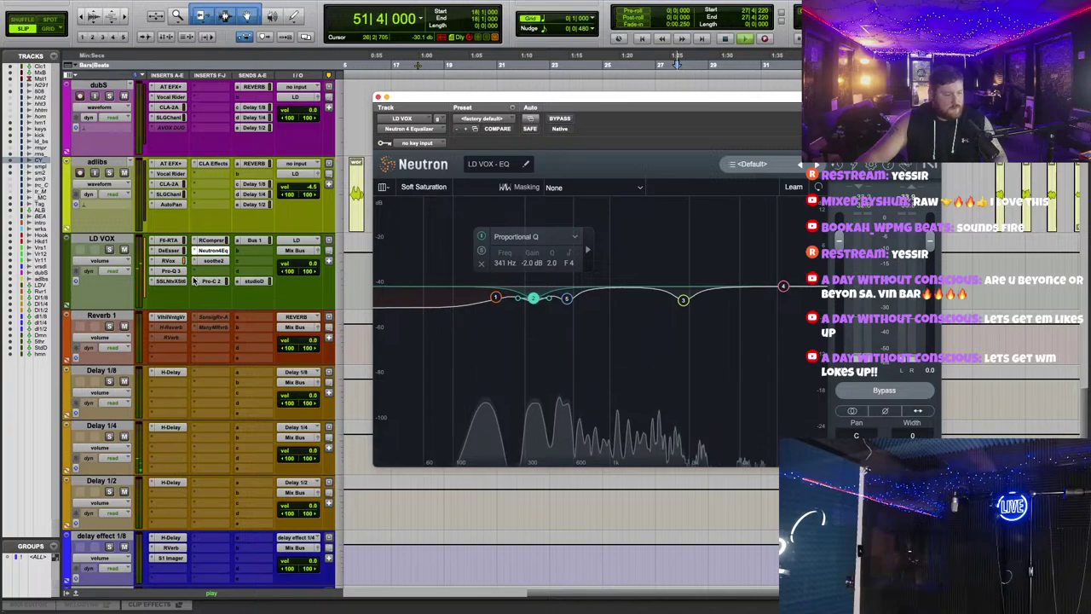
scroll(295, 265, "up", 3)
scroll(295, 265, "down", 3)
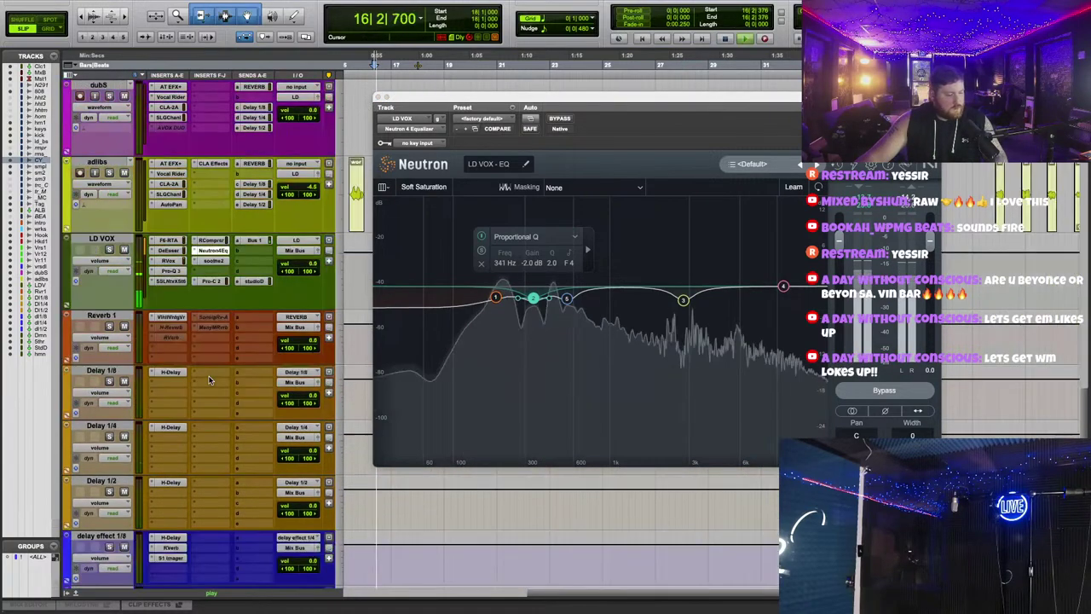
Step: Tweak the LD VOX X-Saturator output and set Pro-C 2 Wet Gain to +1.47 dB
left_click(168, 281)
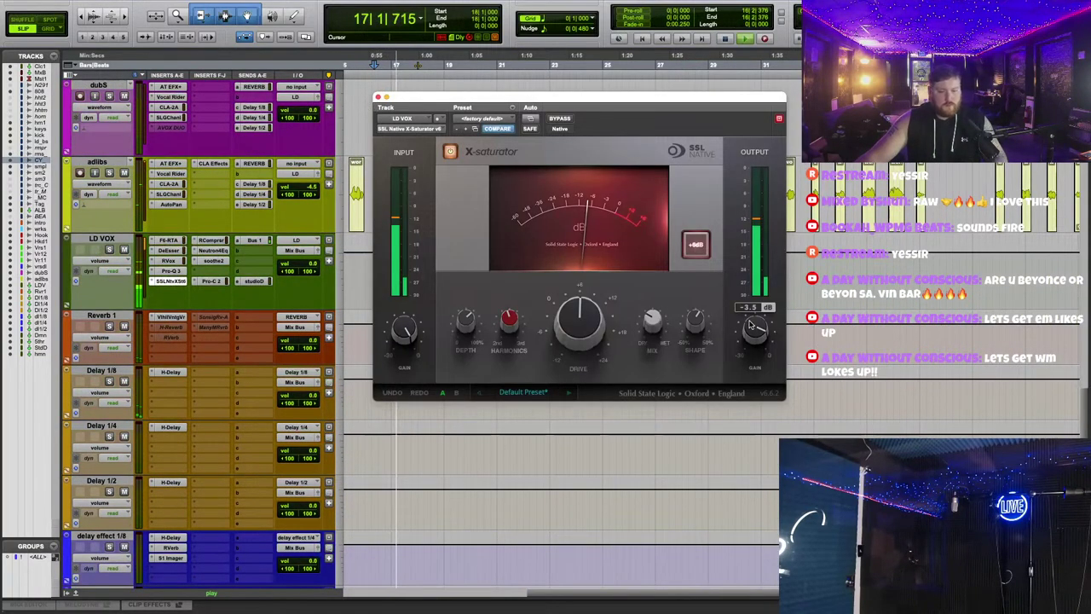
mouse_move(750, 325)
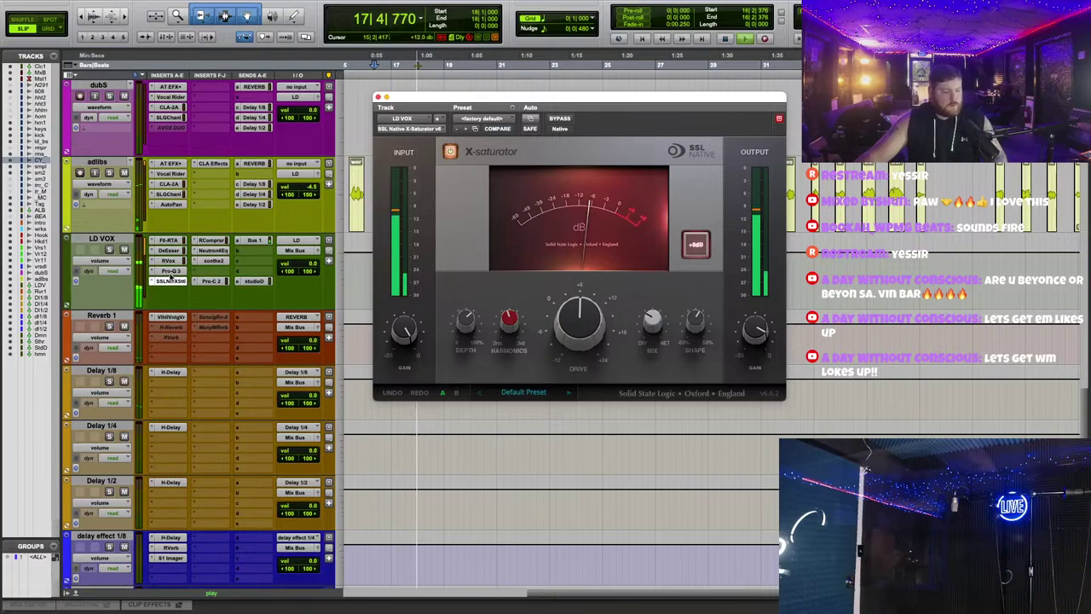
left_click(211, 280)
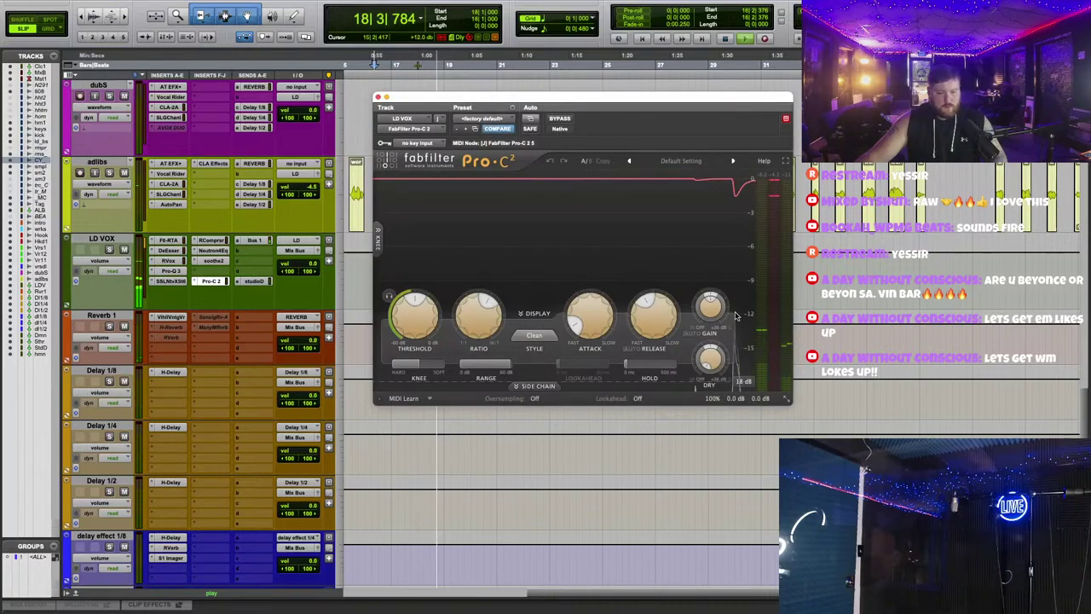
mouse_move(716, 309)
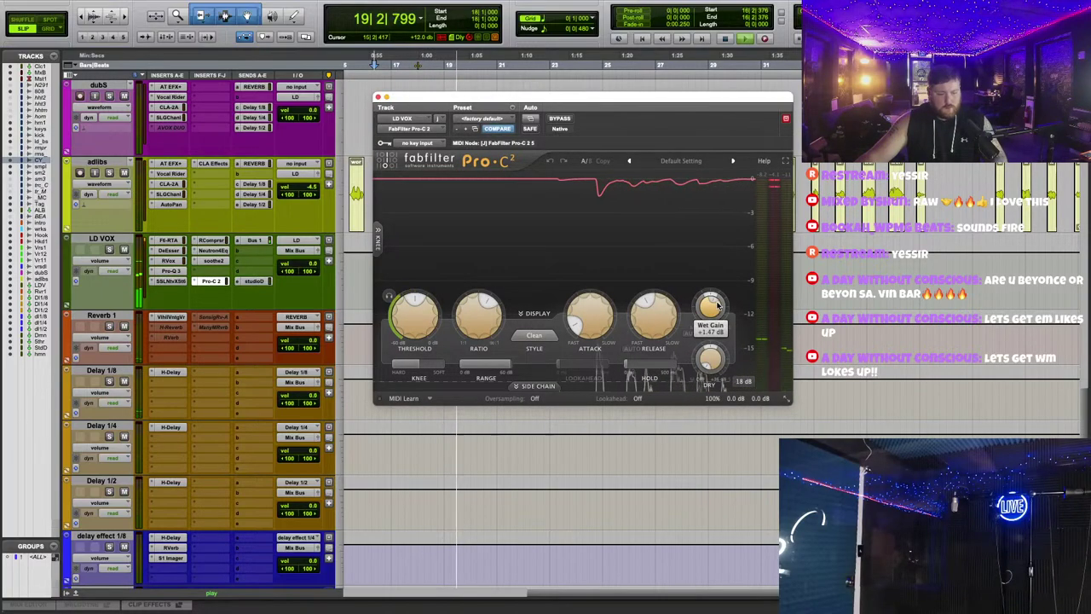
left_click(378, 97)
scroll(207, 191, "up", 10)
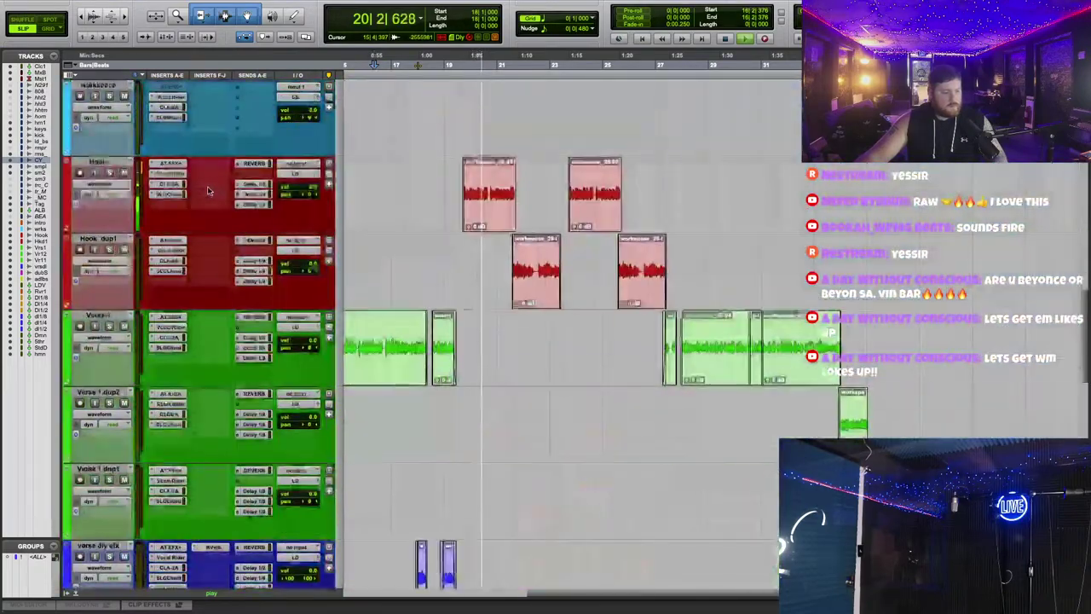
Step: Raise the Hook track's REVERB send to -19.5 dB and check its Delay 1/4 send level
left_click(253, 162)
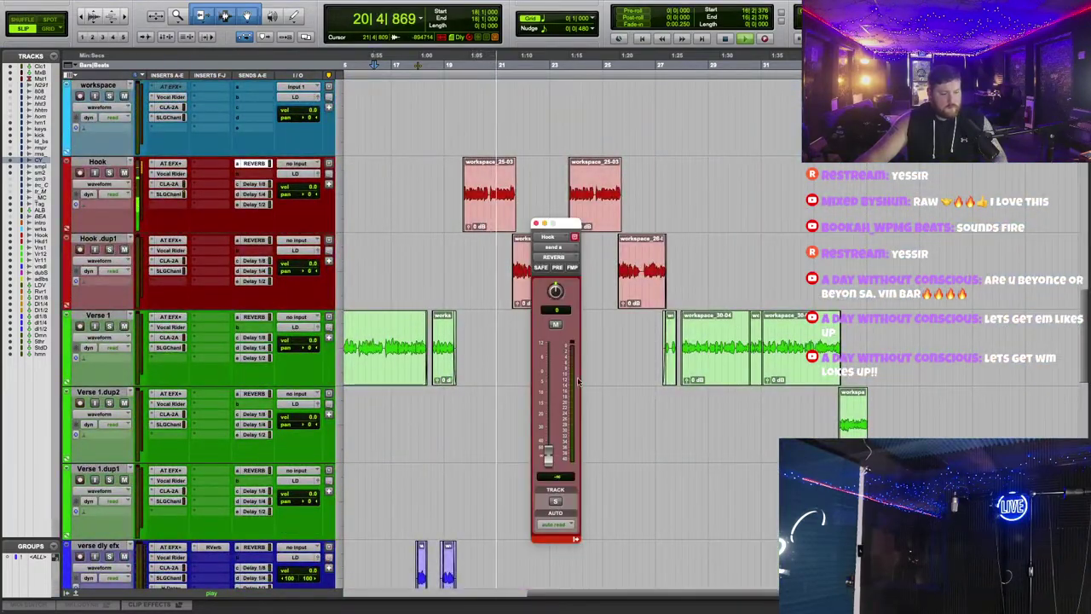
left_click_drag(553, 462, 566, 418)
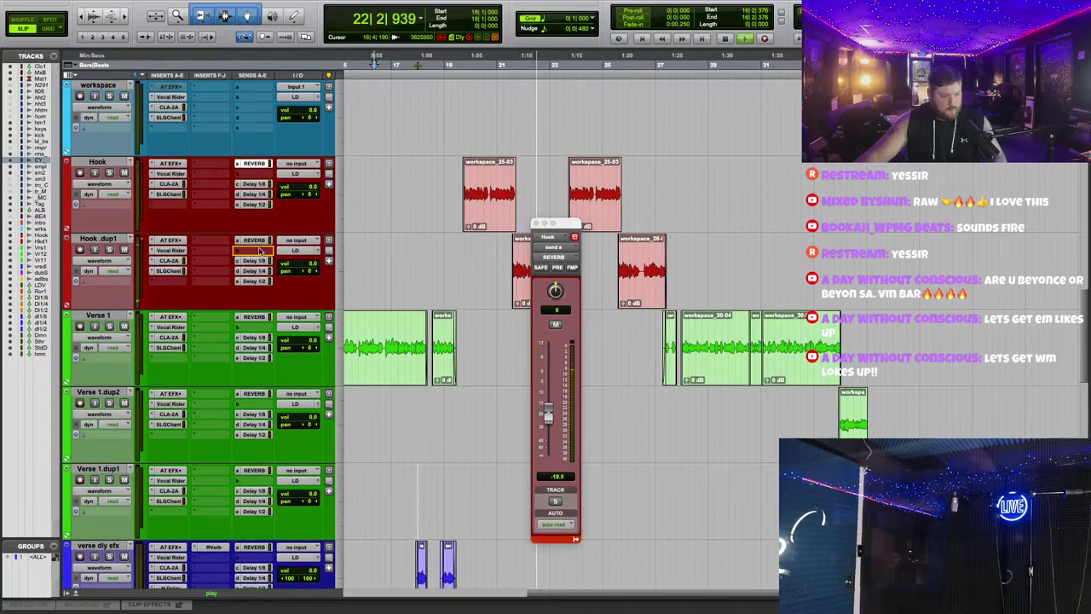
left_click(253, 194)
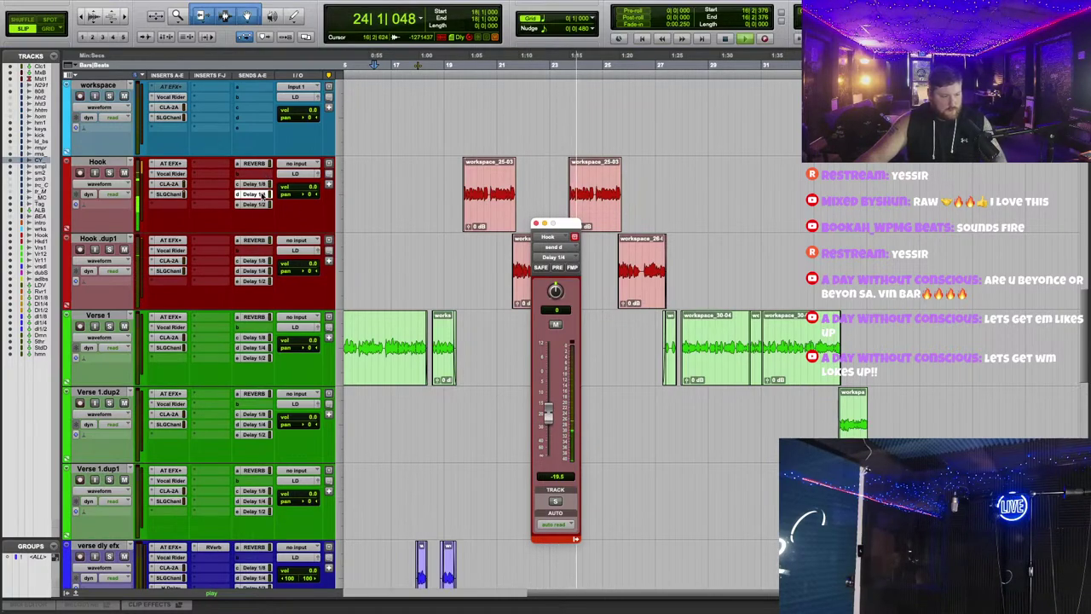
scroll(463, 249, "down", 10)
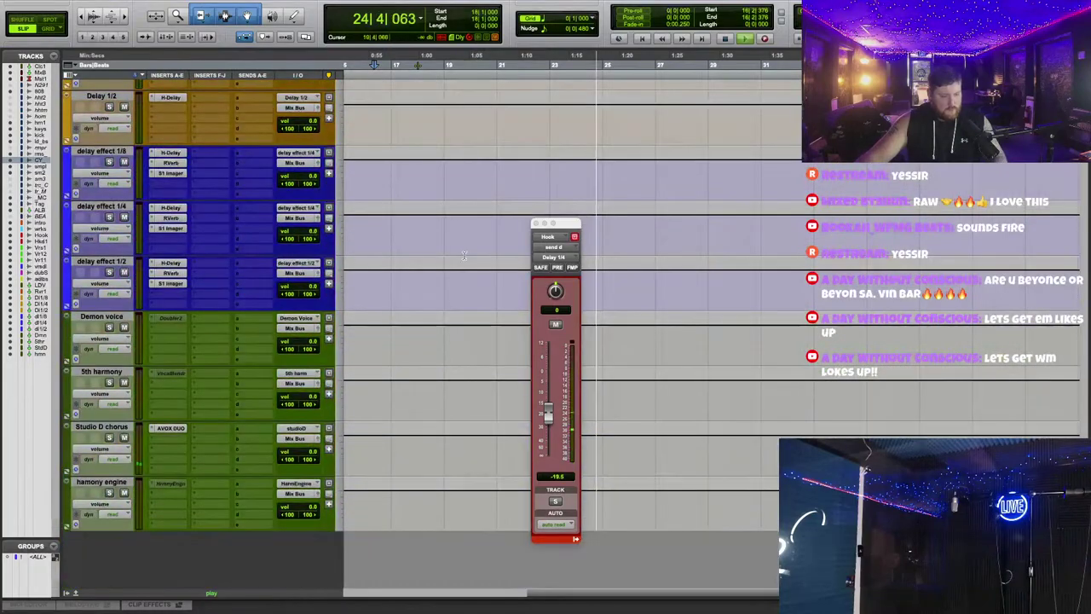
left_click(536, 224)
scroll(114, 372, "up", 10)
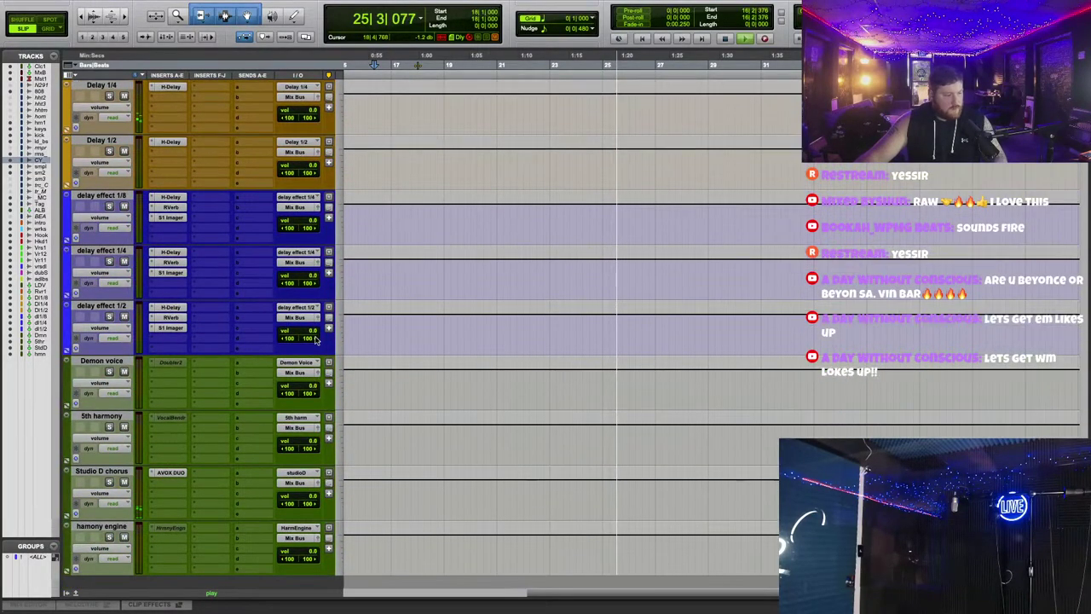
scroll(173, 144, "up", 3)
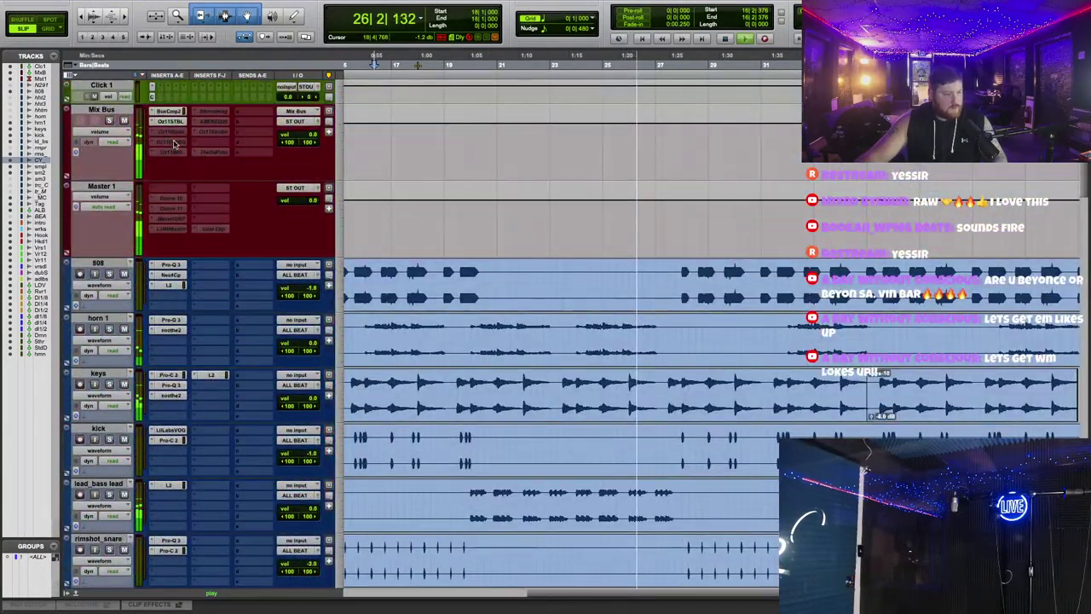
Step: Load the Richness and Depth preset in the Mix Bus Ozone 11 Equalizer
left_click(169, 122)
right_click(172, 129)
left_click(172, 134)
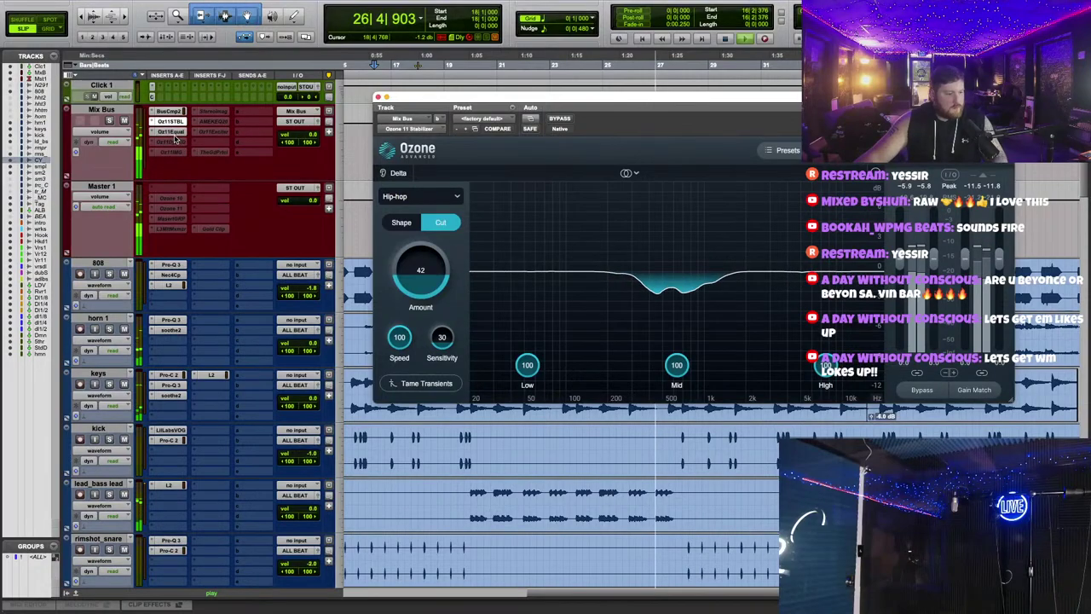
left_click(170, 131)
left_click(782, 150)
scroll(715, 336, "down", 5)
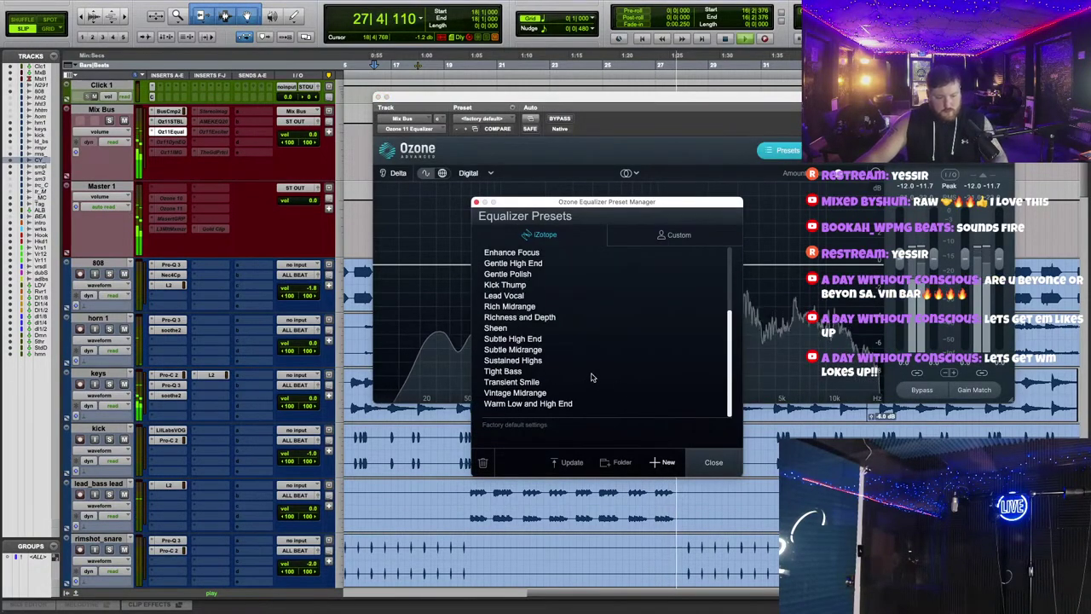
left_click(553, 317)
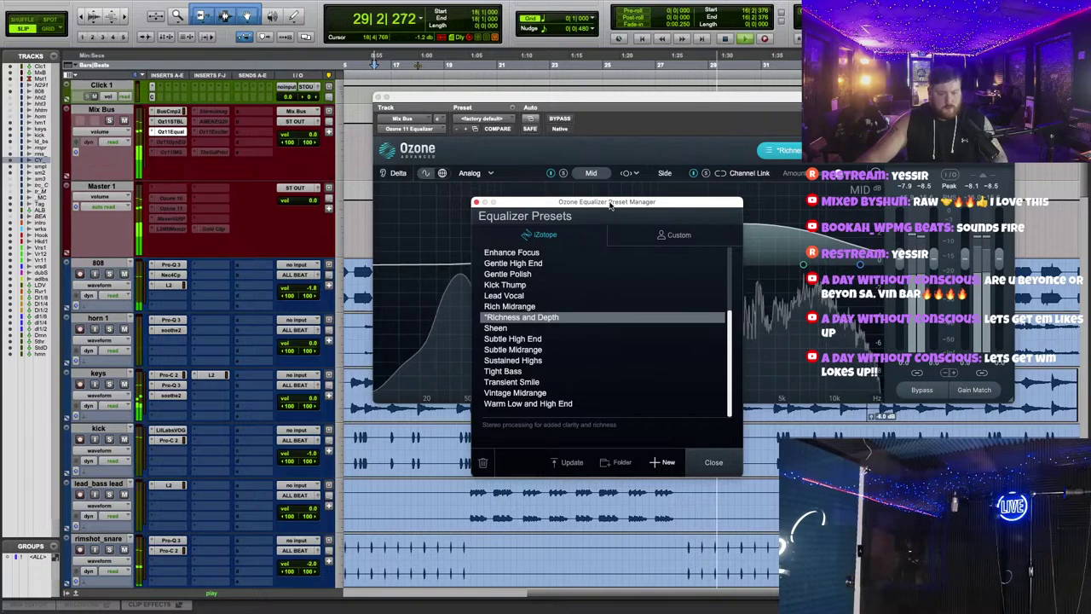
left_click(756, 248)
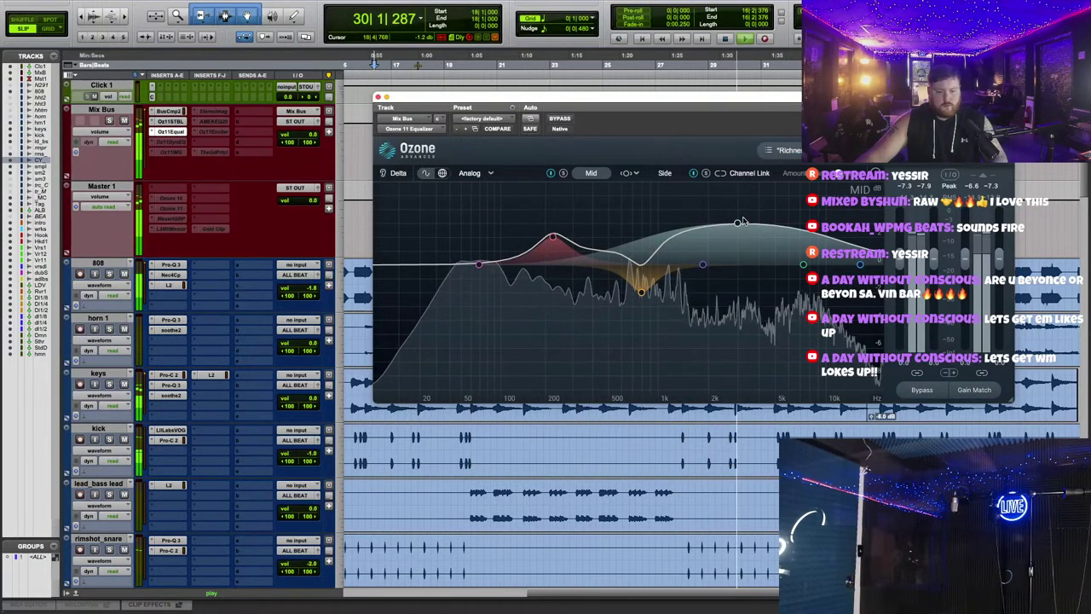
Step: Lower the 3114 Hz bell band from 1.1 dB to 0.9 dB
mouse_move(740, 221)
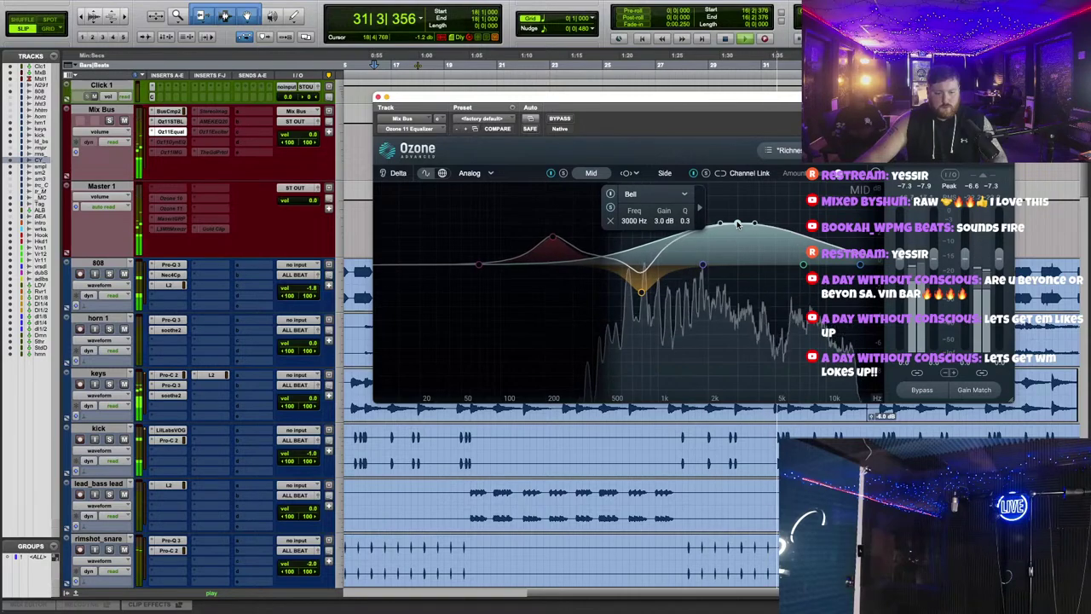
left_click_drag(738, 225, 739, 249)
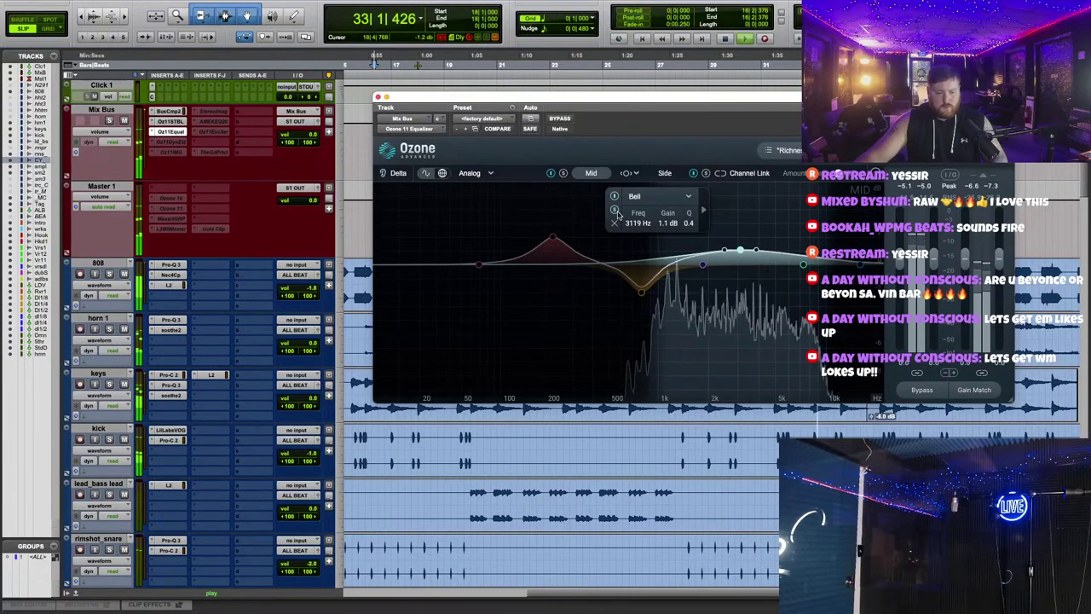
left_click_drag(740, 250, 740, 254)
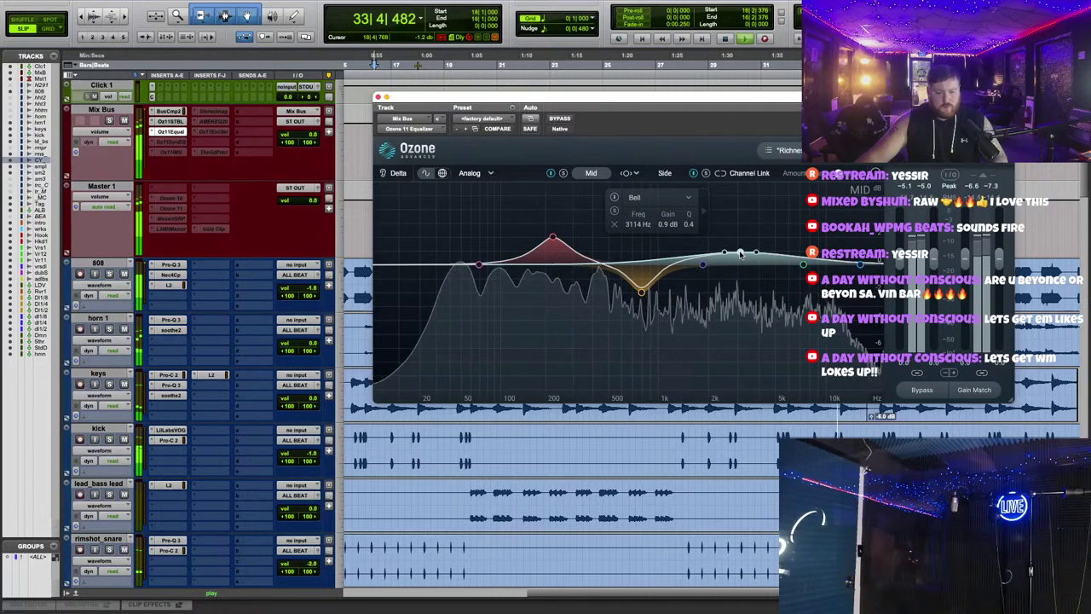
Step: Close and bypass the Mix Bus Ozone Equalizer, then review and close the Dynamic EQ presets
left_click(170, 131)
right_click(171, 134)
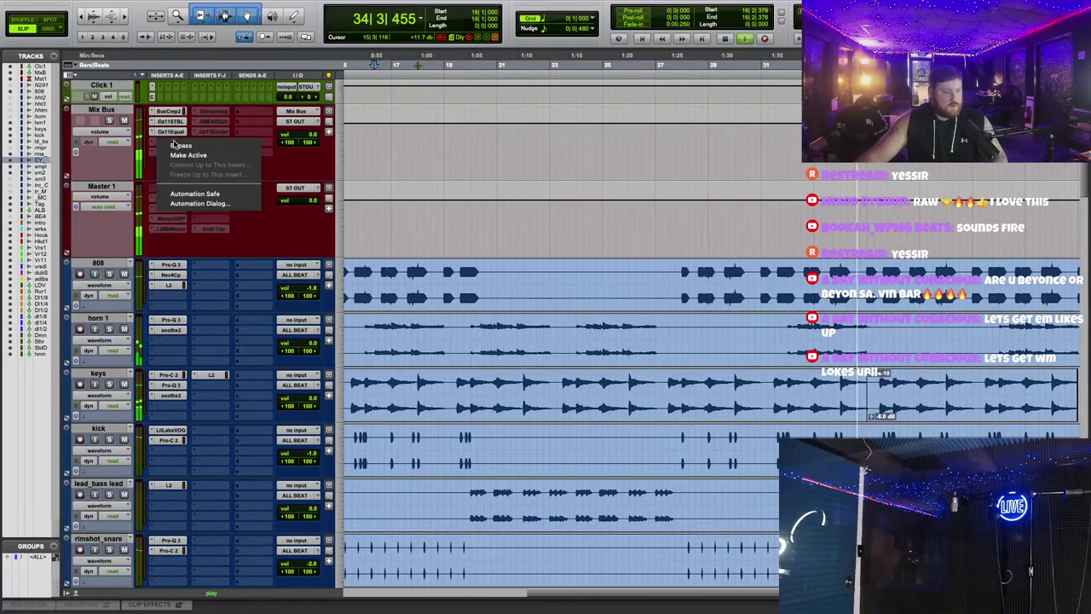
left_click(174, 145)
left_click(184, 143)
left_click(782, 150)
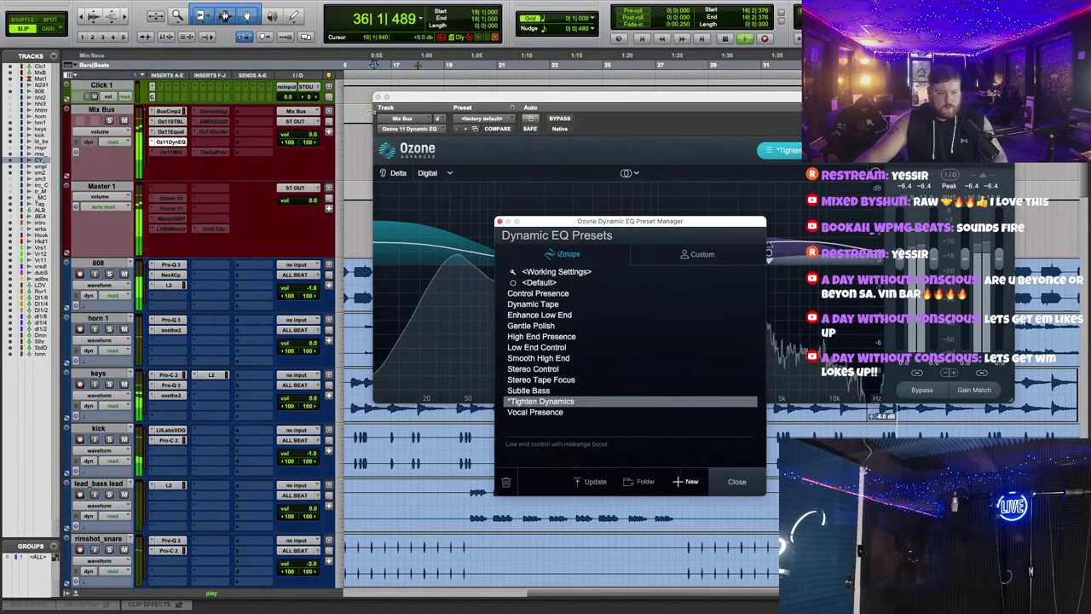
key("super+w")
Step: Check the Trackspacer plugin on the ALL BEAT bus and close it
scroll(442, 185, "down", 1)
scroll(443, 185, "down", 5)
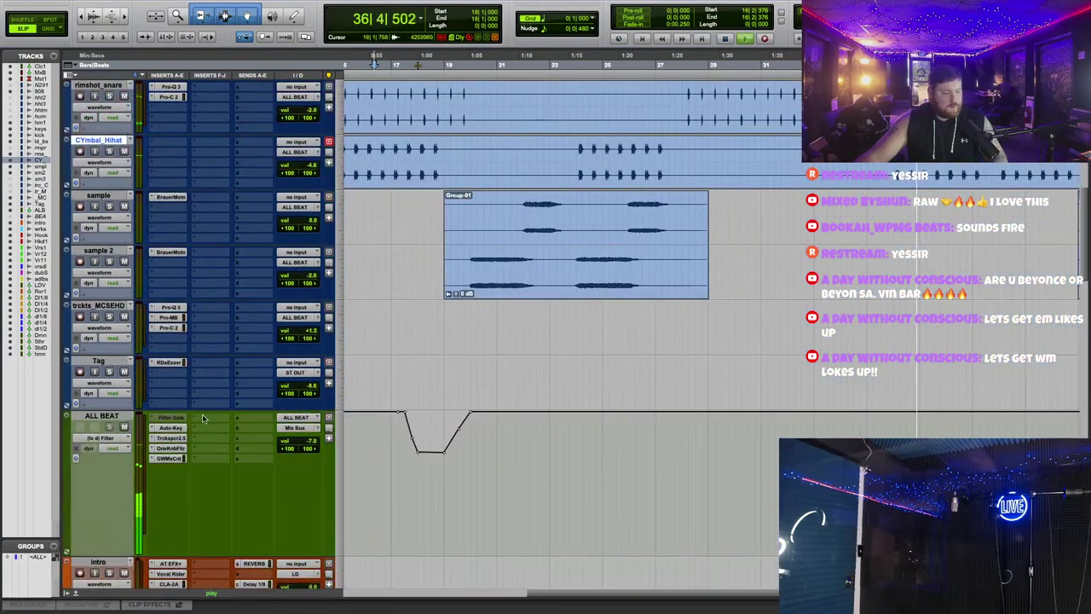
left_click(170, 448)
left_click(170, 439)
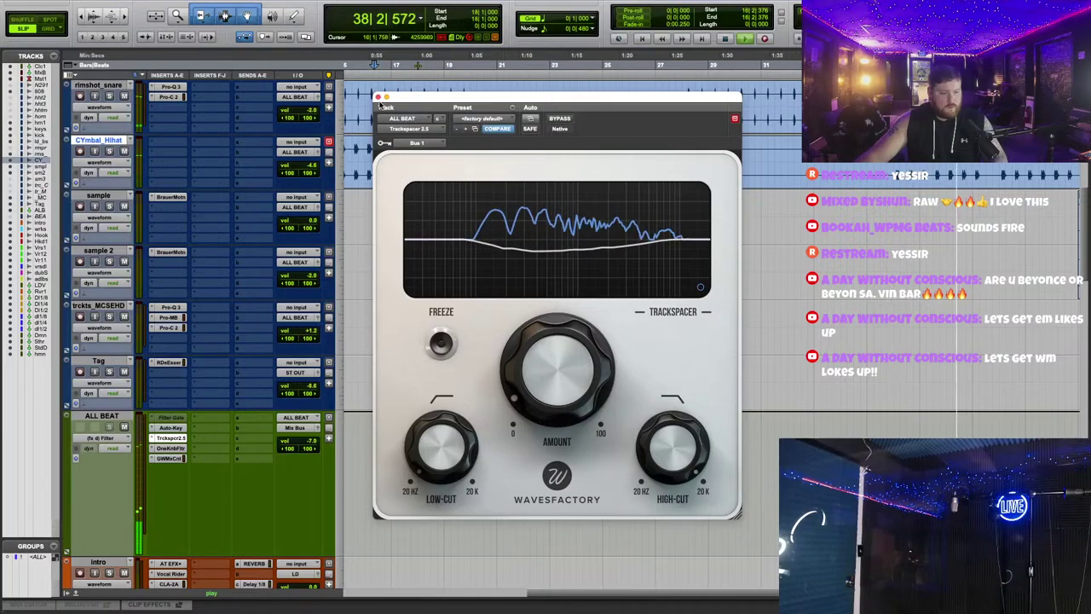
key("super+w")
Step: Check the RVox compressor on LD VOX, close it, and return to the session top
scroll(290, 215, "down", 20)
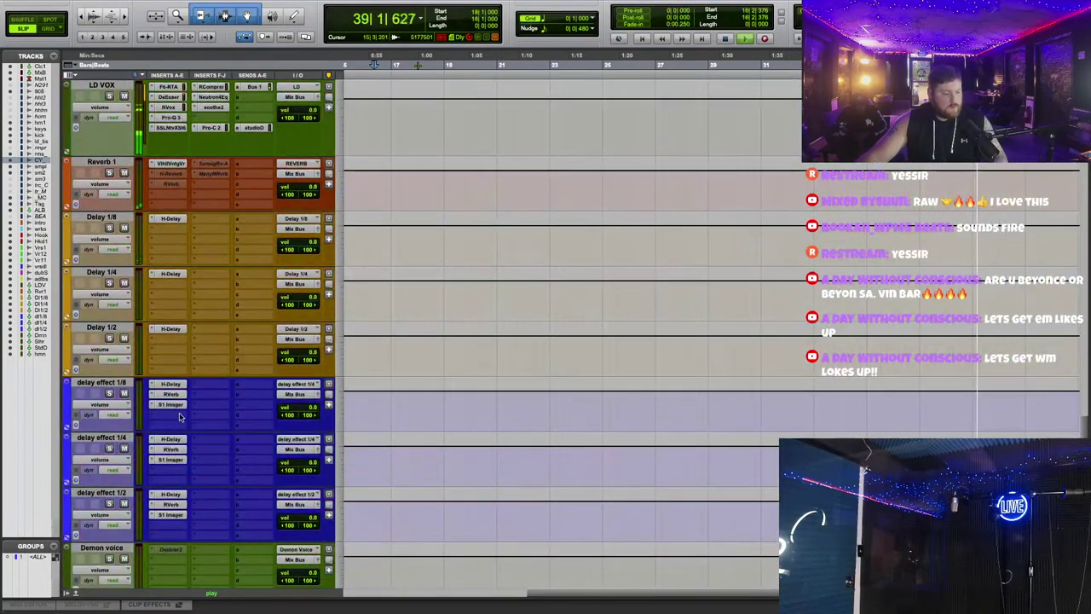
scroll(179, 416, "up", 8)
scroll(170, 443, "down", 4)
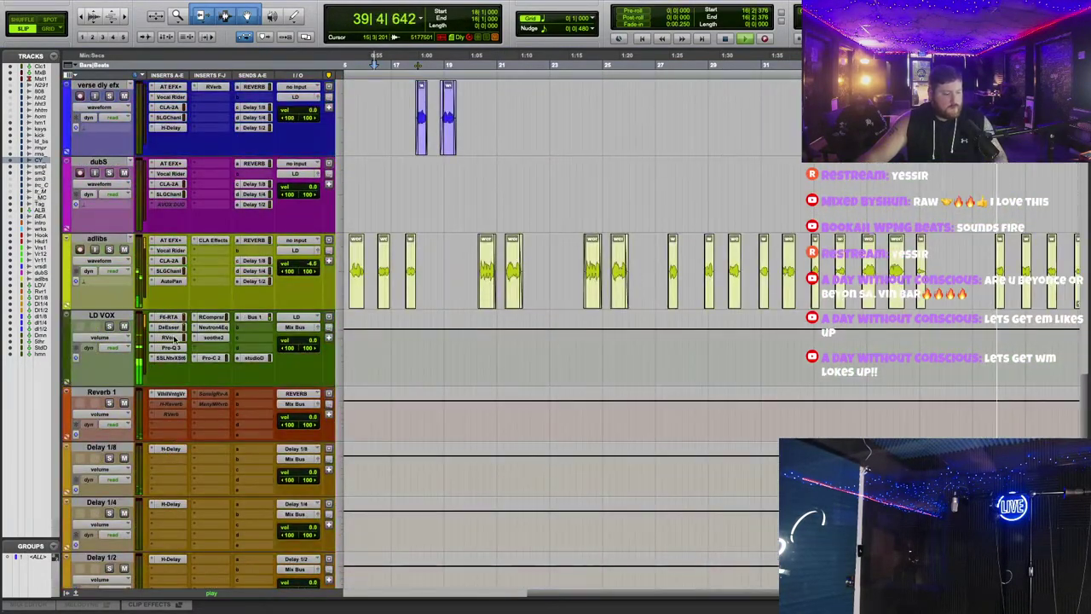
left_click(170, 337)
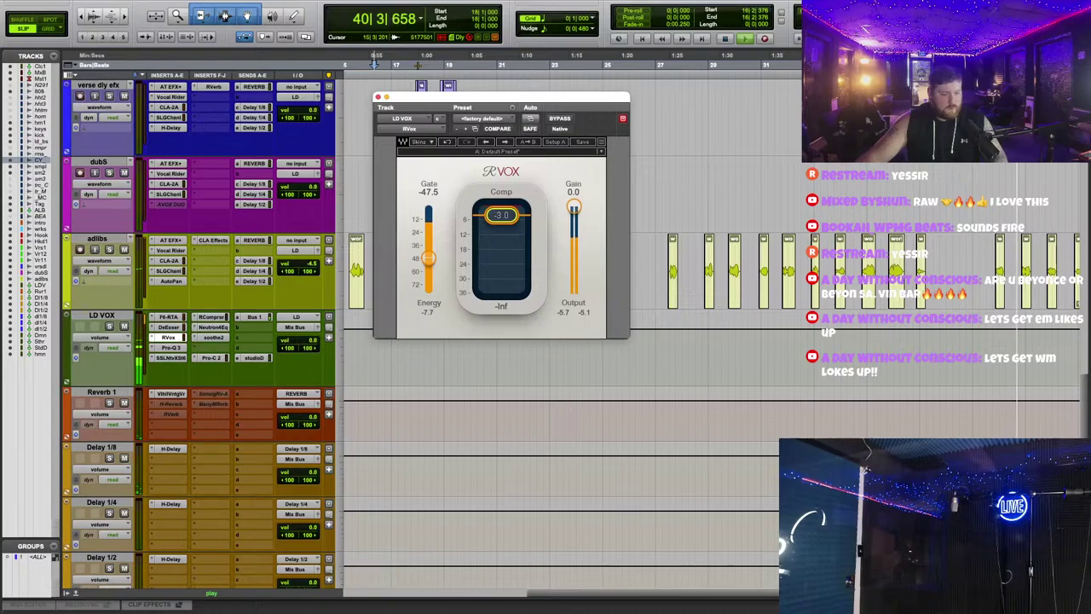
scroll(224, 280, "up", 10)
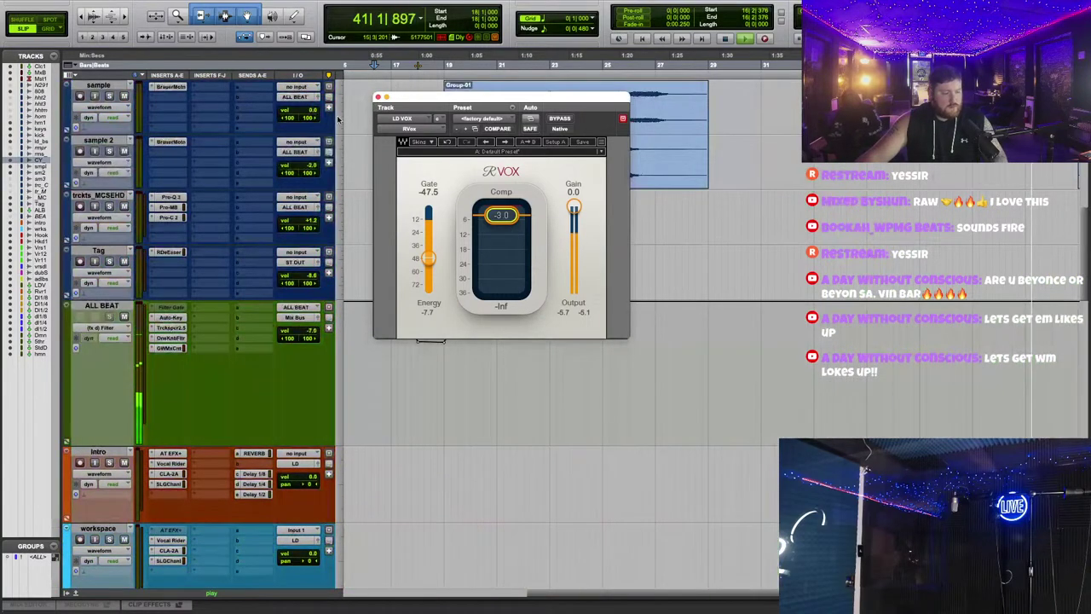
left_click(378, 97)
scroll(196, 213, "up", 10)
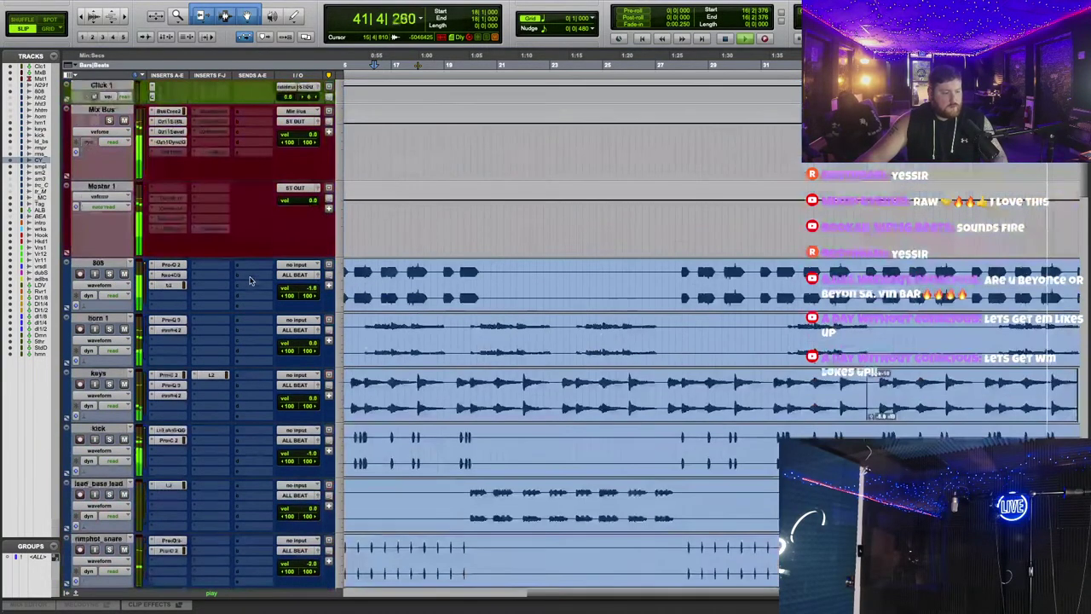
Step: Insert Slate Digital FG-X 2 into an empty Mix Bus slot
left_click(150, 155)
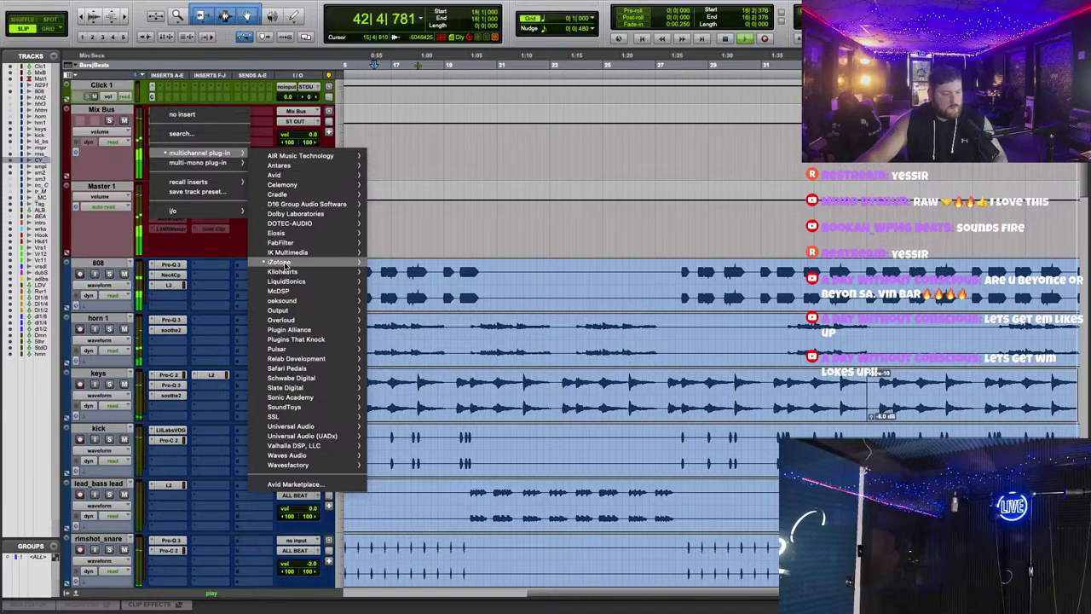
mouse_move(277, 264)
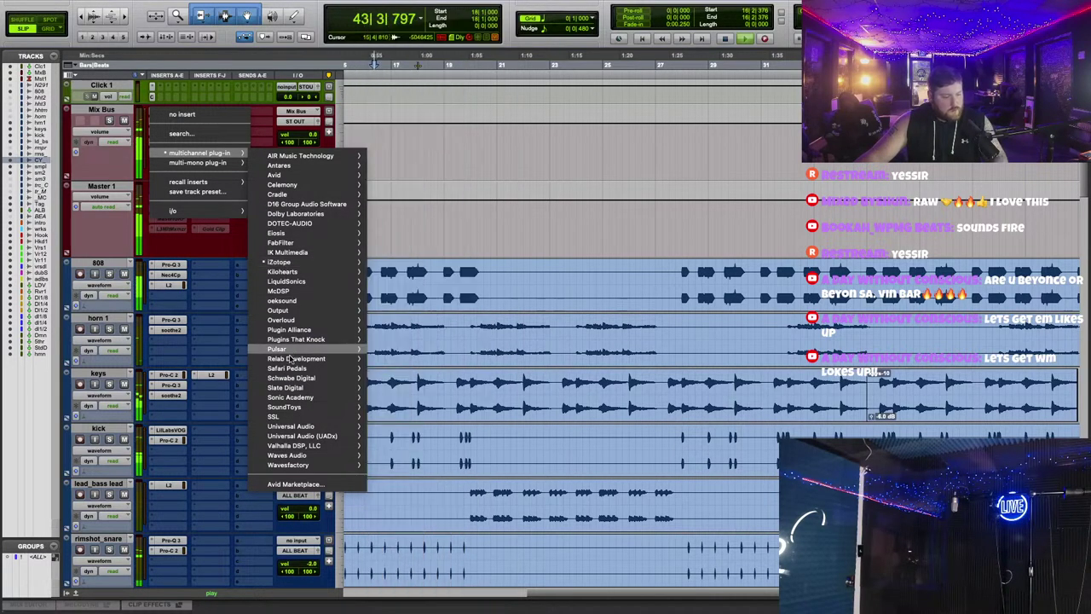
mouse_move(291, 388)
left_click(674, 201)
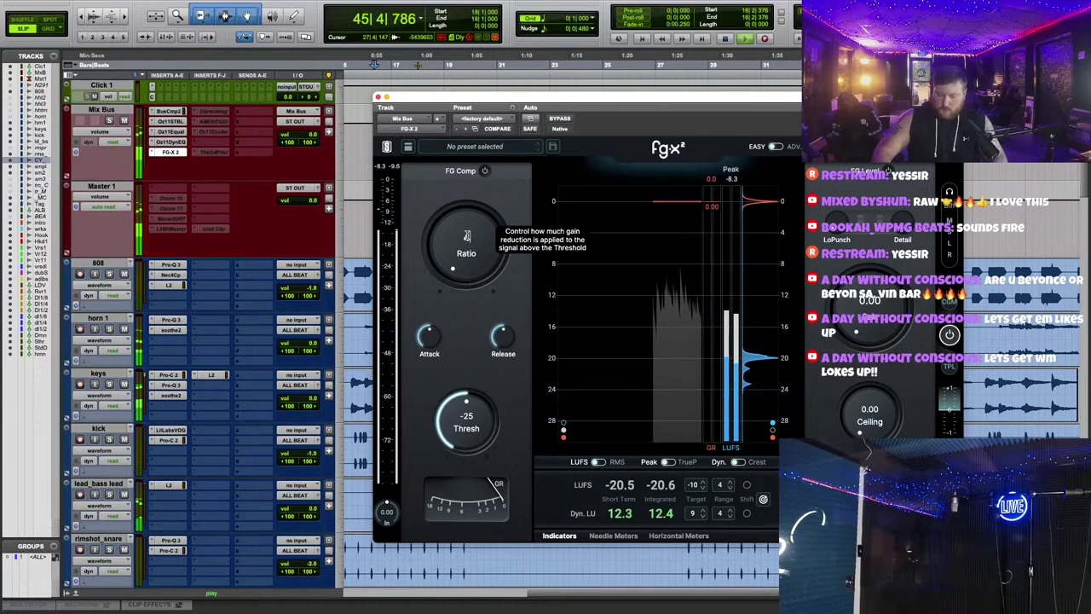
Step: Set FG-X 2 to ratio 4.00, threshold -7.3 and output ceiling -1.00 dB
left_click_drag(467, 236, 467, 209)
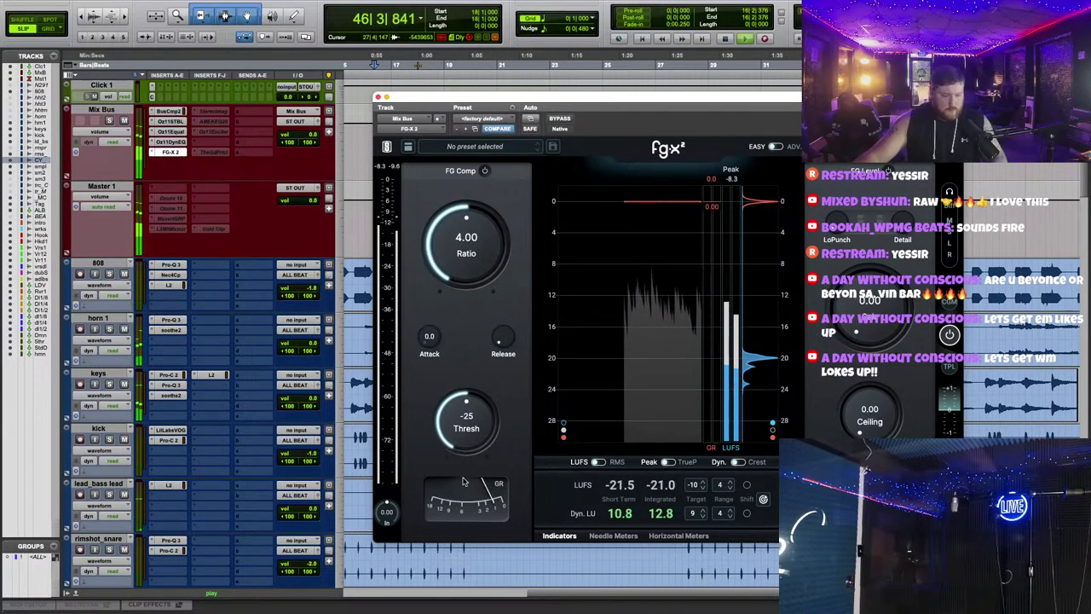
left_click_drag(466, 422, 466, 395)
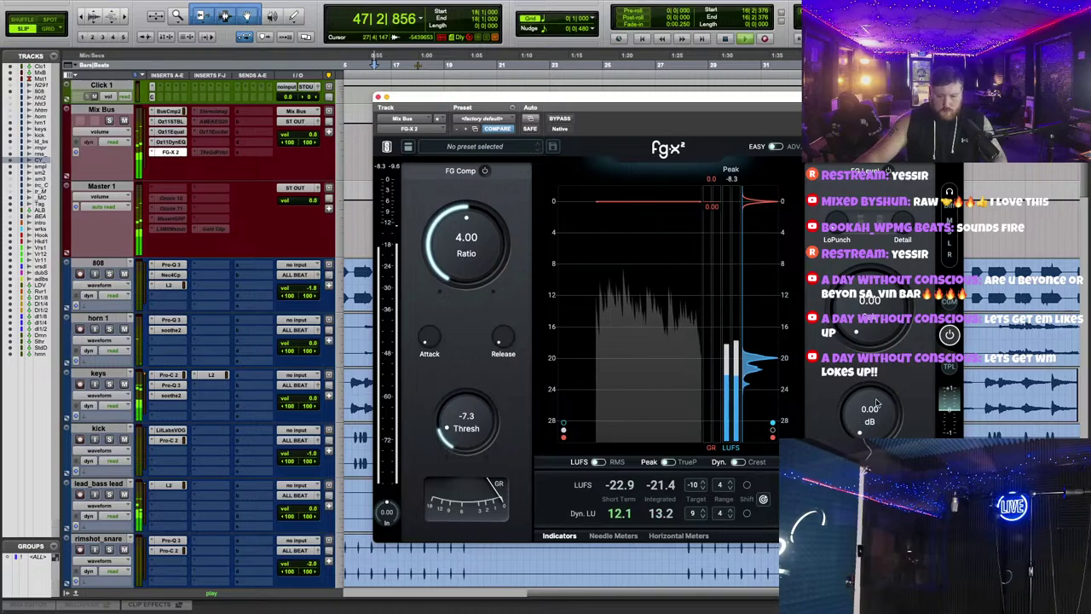
left_click_drag(876, 405, 876, 418)
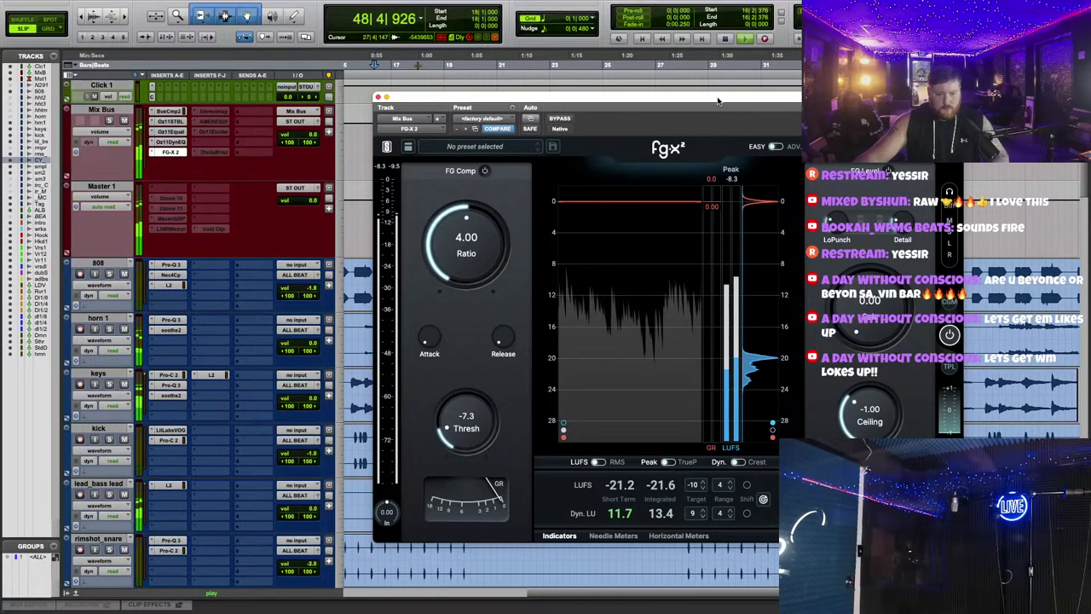
left_click_drag(718, 101, 777, 397)
scroll(182, 275, "down", 15)
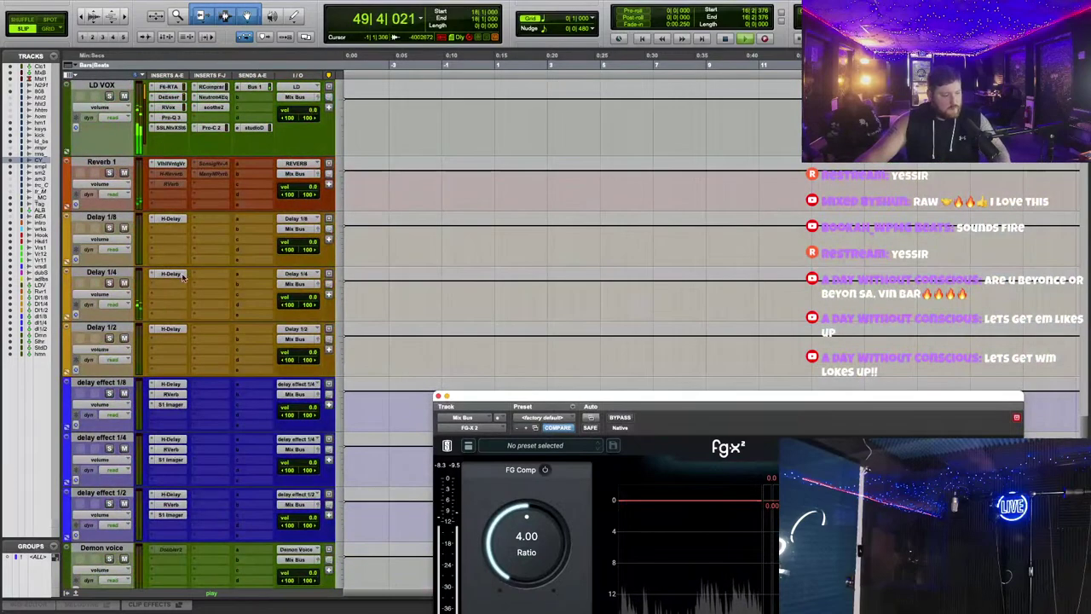
Step: Turn down one of the CLA Effects levels on the adlibs track
scroll(181, 275, "up", 3)
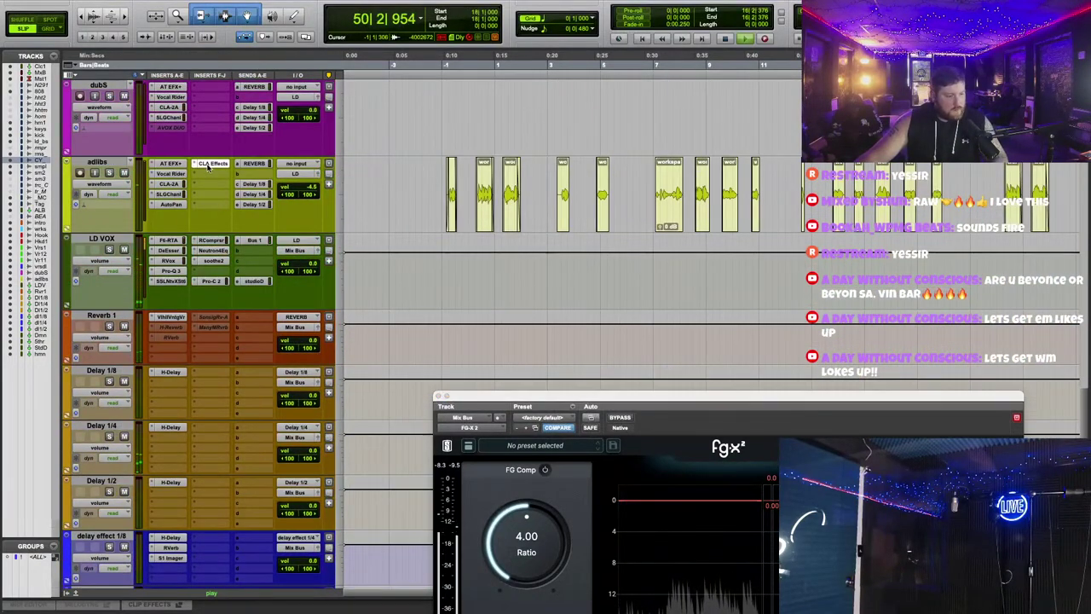
left_click(209, 164)
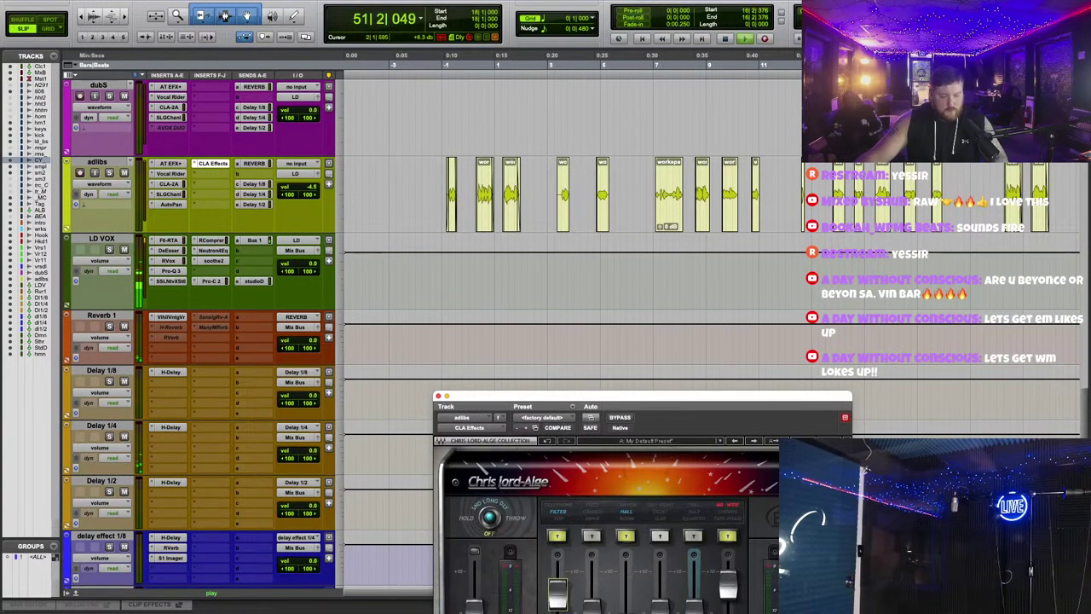
left_click_drag(657, 399, 659, 356)
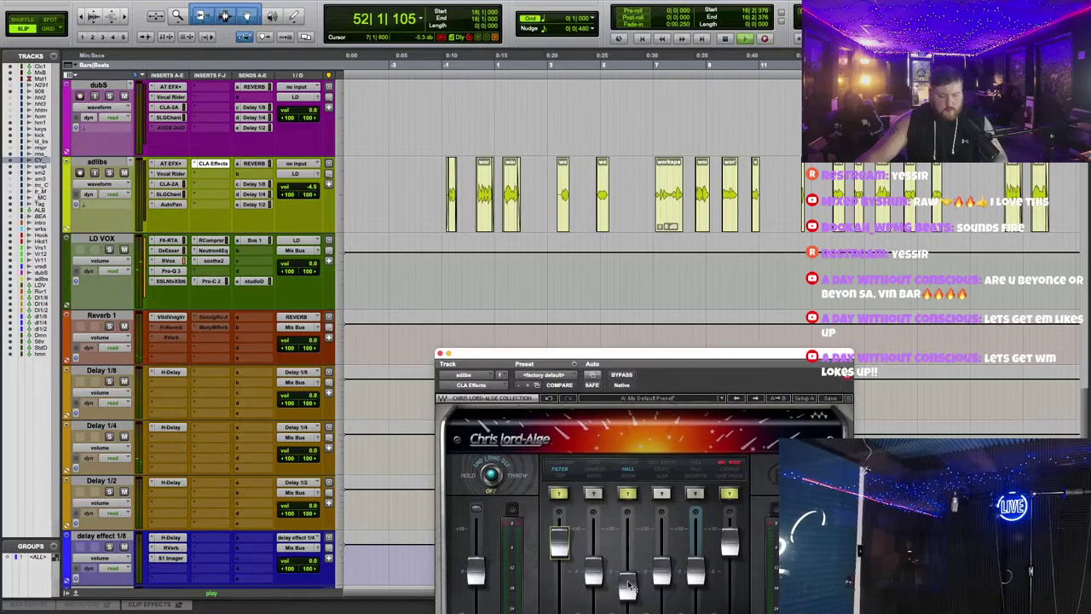
scroll(571, 147, "up", 8)
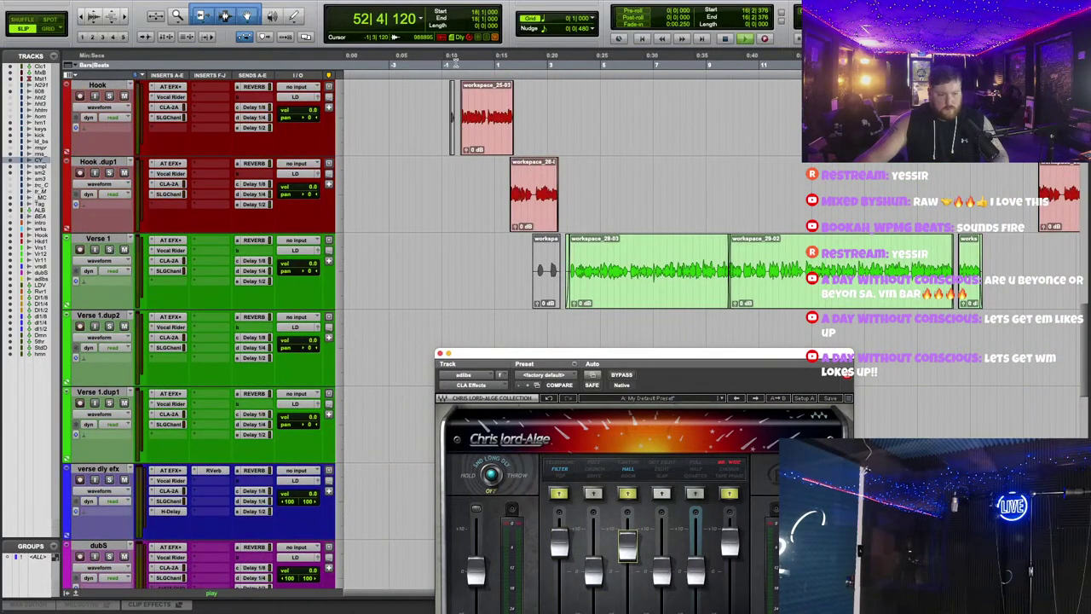
scroll(571, 255, "down", 10)
left_click_drag(628, 545, 628, 578)
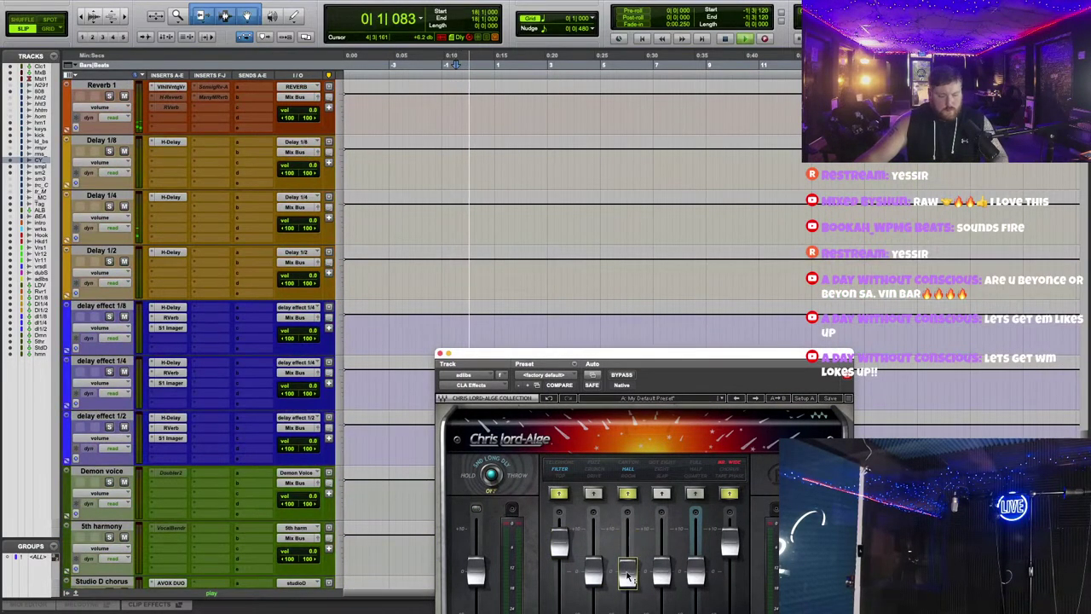
left_click(440, 354)
scroll(200, 247, "up", 3)
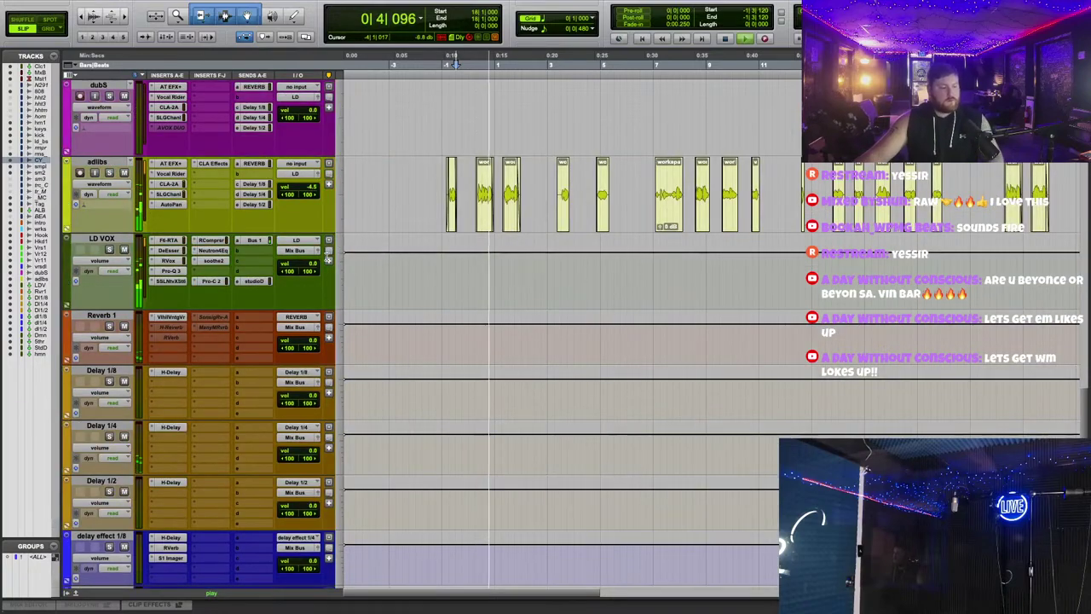
Step: Add a boosted bell band to the LD VOX Pro-Q 3 equalizer
left_click(210, 249)
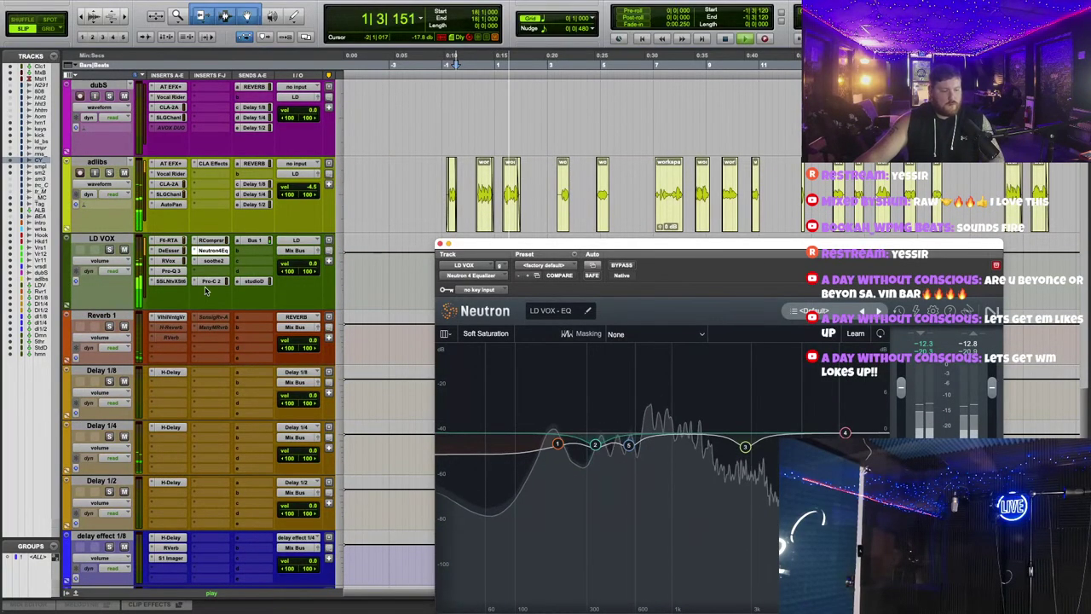
left_click(169, 270)
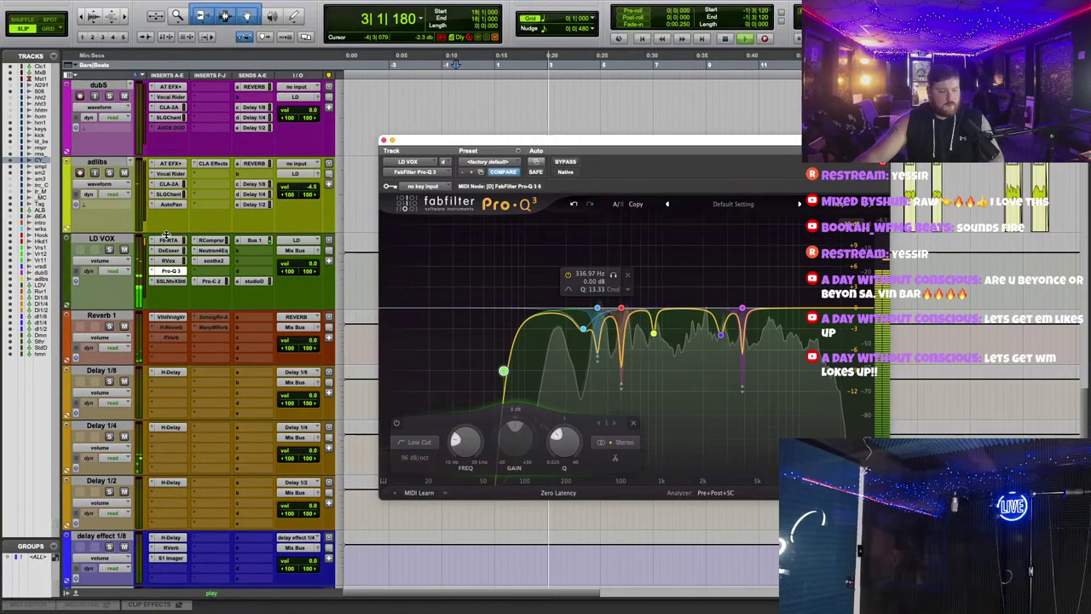
left_click_drag(683, 309, 719, 315)
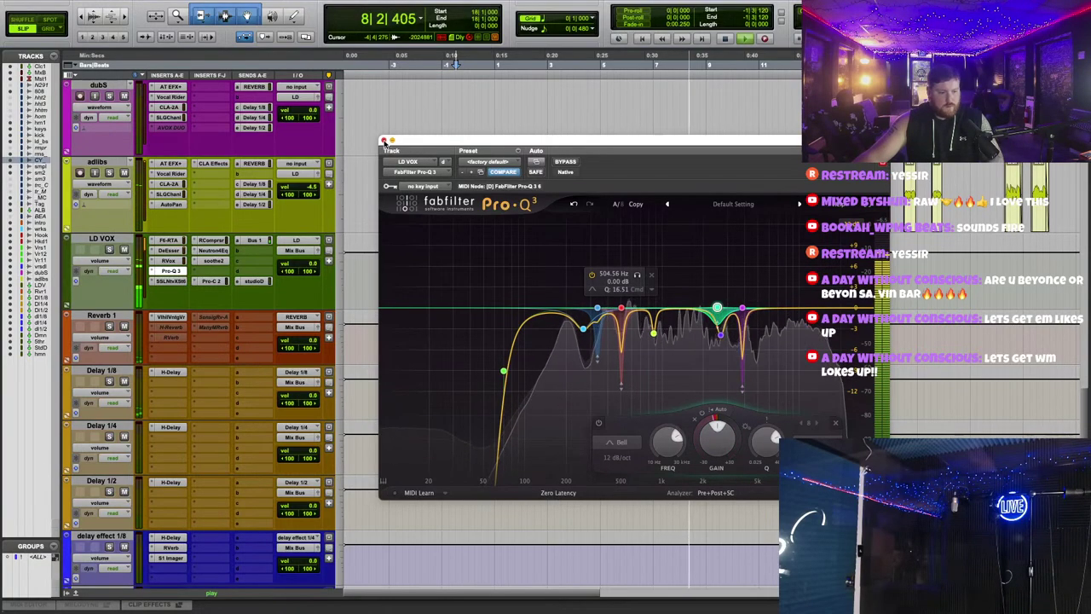
left_click(383, 141)
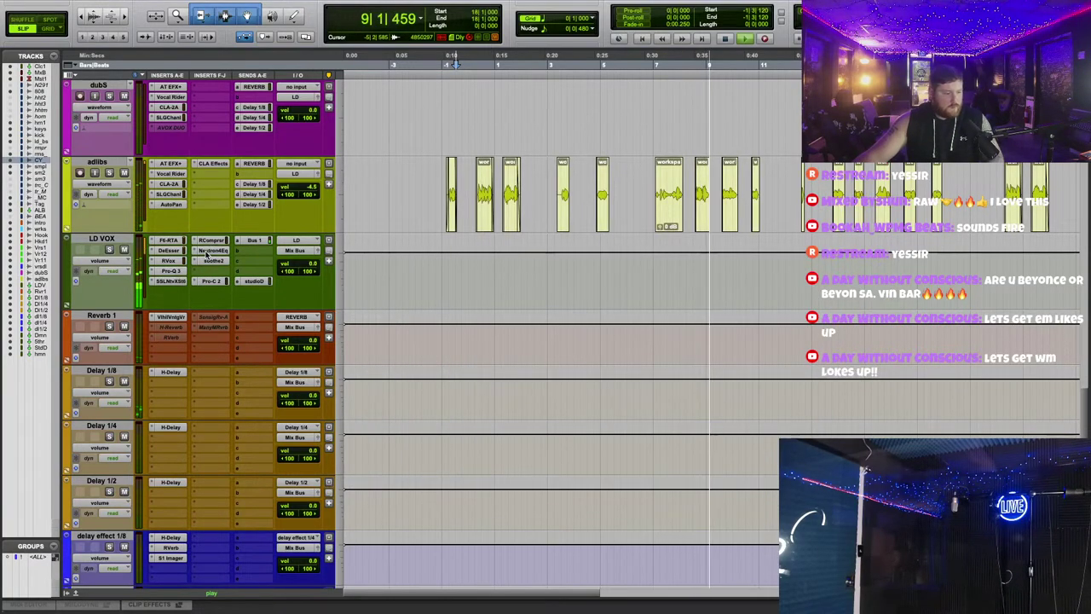
Step: Reorder the LD VOX chain, moving soothe2 and shifting Neutron EQ down a slot
left_click_drag(209, 267, 213, 271)
left_click(215, 249)
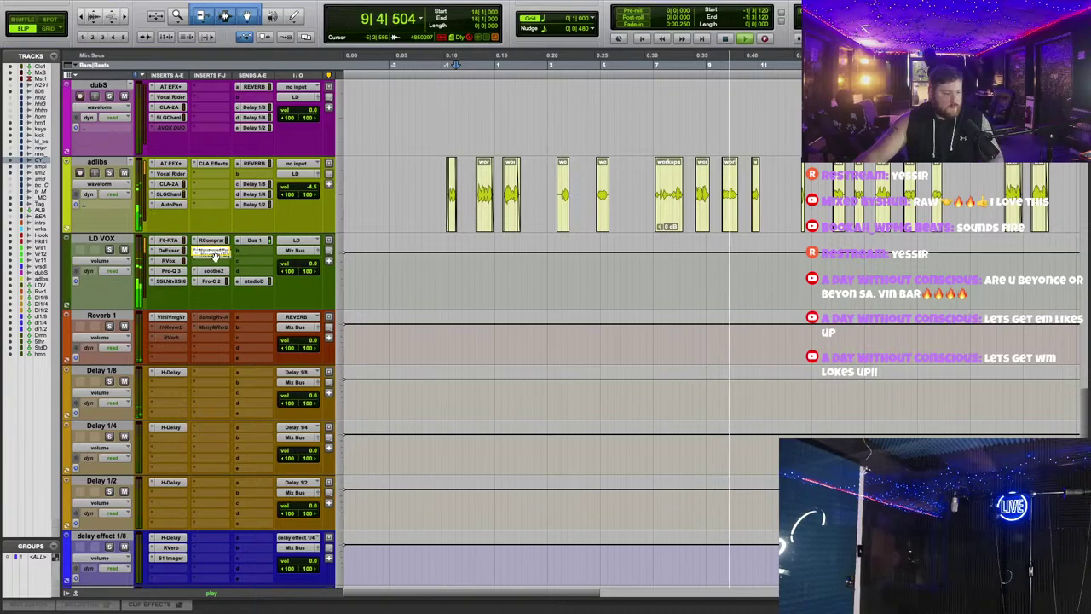
left_click(214, 252)
left_click_drag(213, 256, 209, 247)
Step: Insert the UAD Pultec EQP-1A Legacy, found by searching 'eqp', into the freed LD VOX slot
left_click(170, 281)
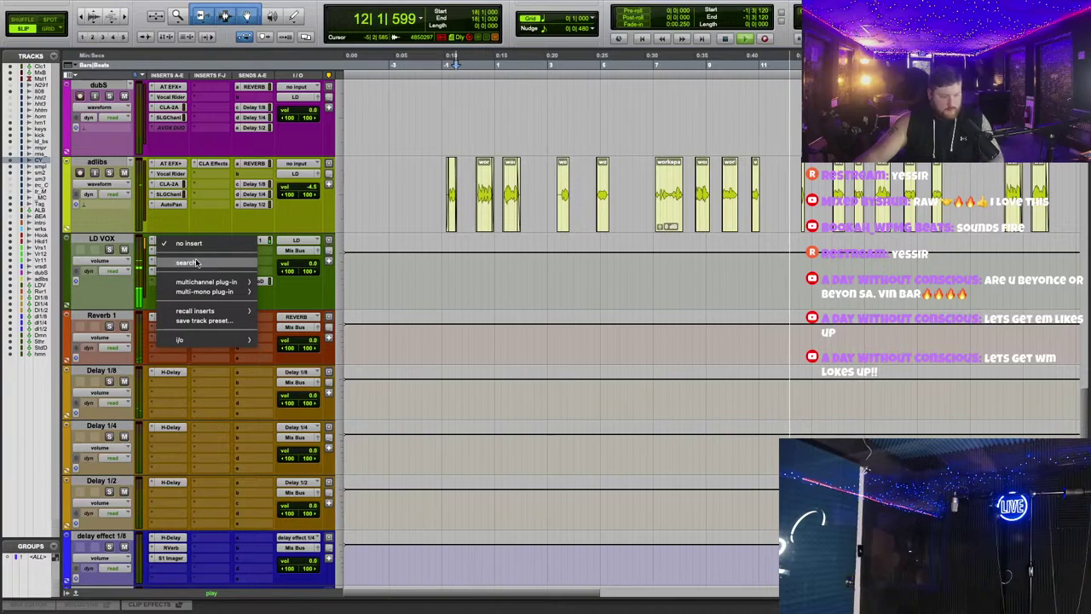
type("eqp")
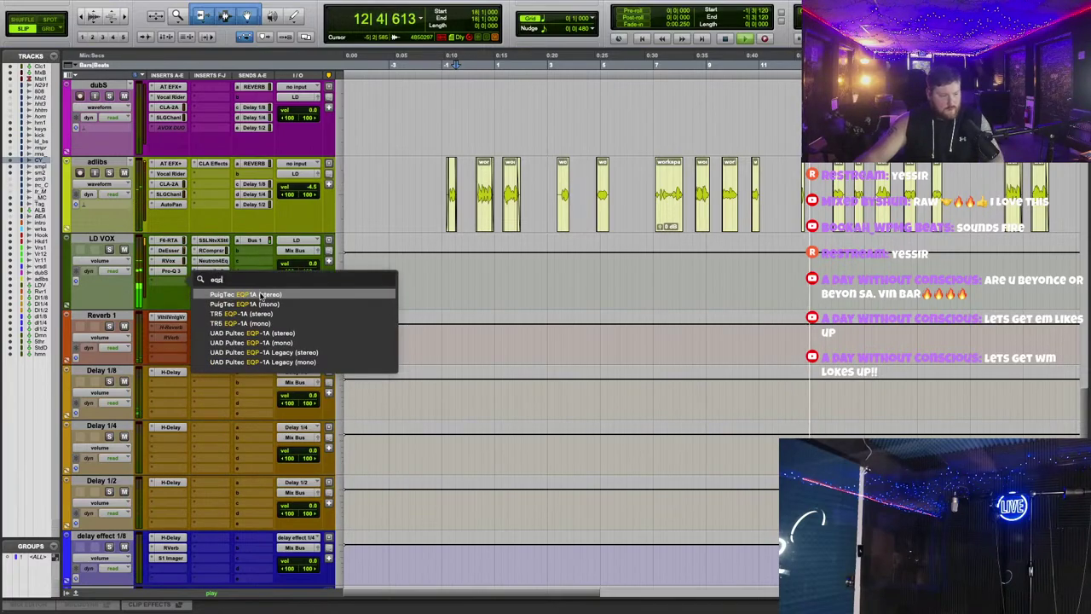
left_click(260, 352)
left_click_drag(735, 300, 745, 244)
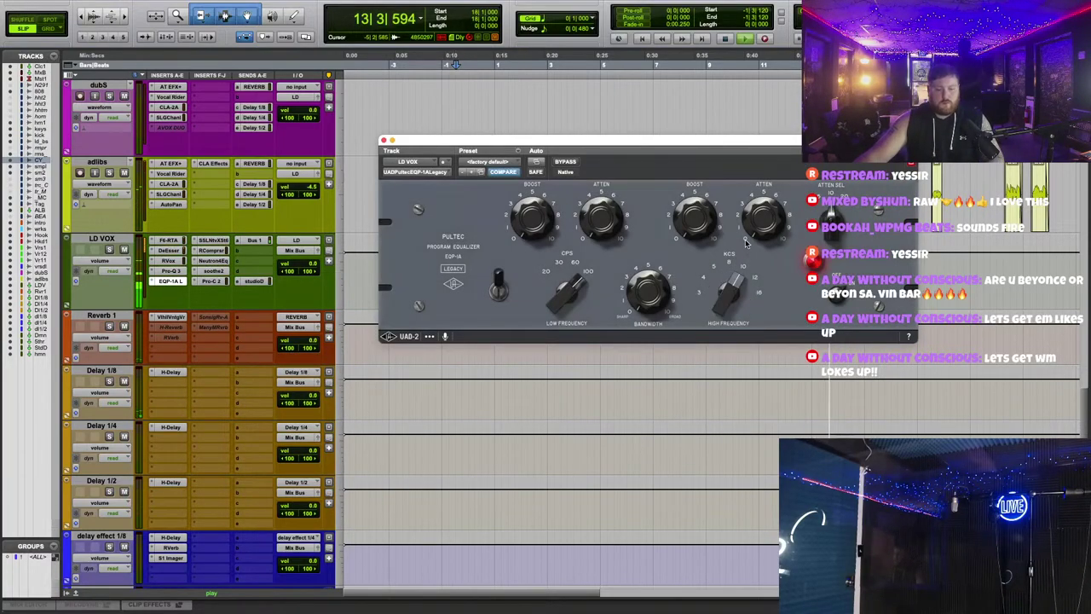
left_click(383, 141)
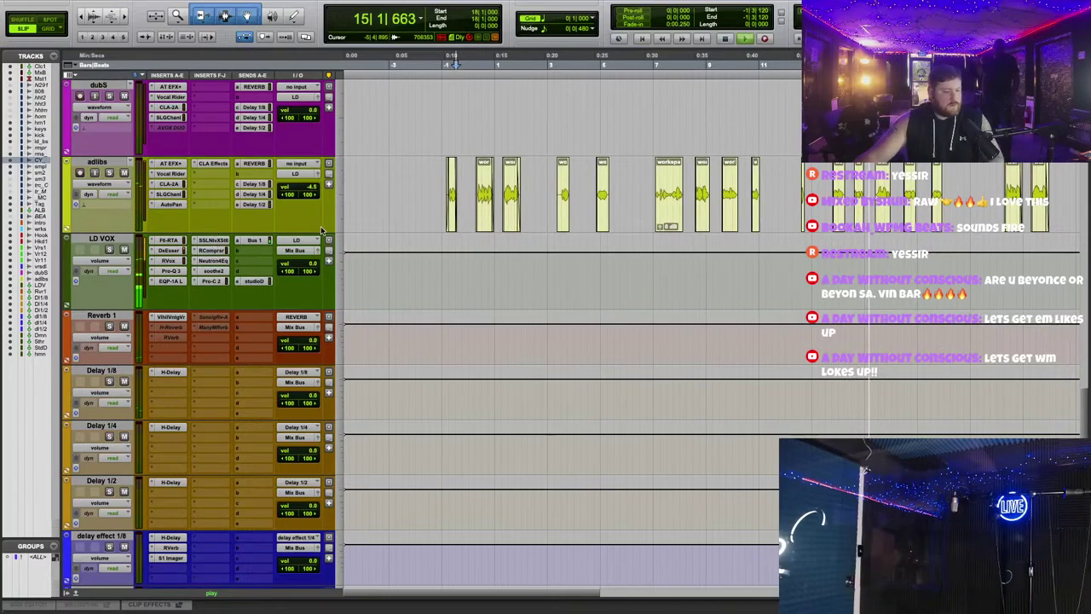
Step: Raise the FG-X 2 output level on the Mix Bus
scroll(322, 230, "up", 15)
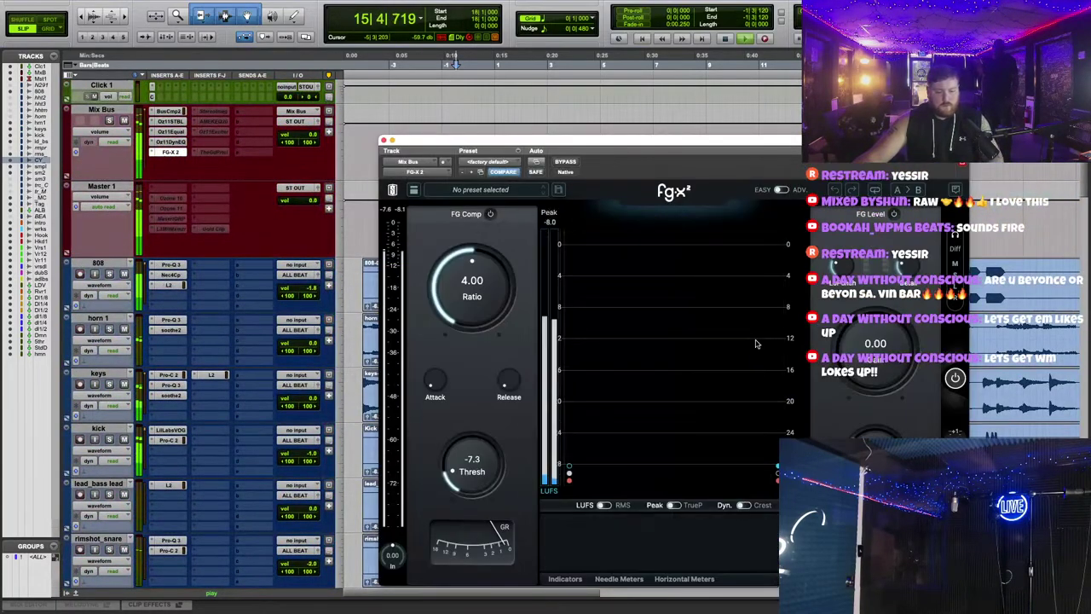
left_click_drag(903, 338, 910, 313)
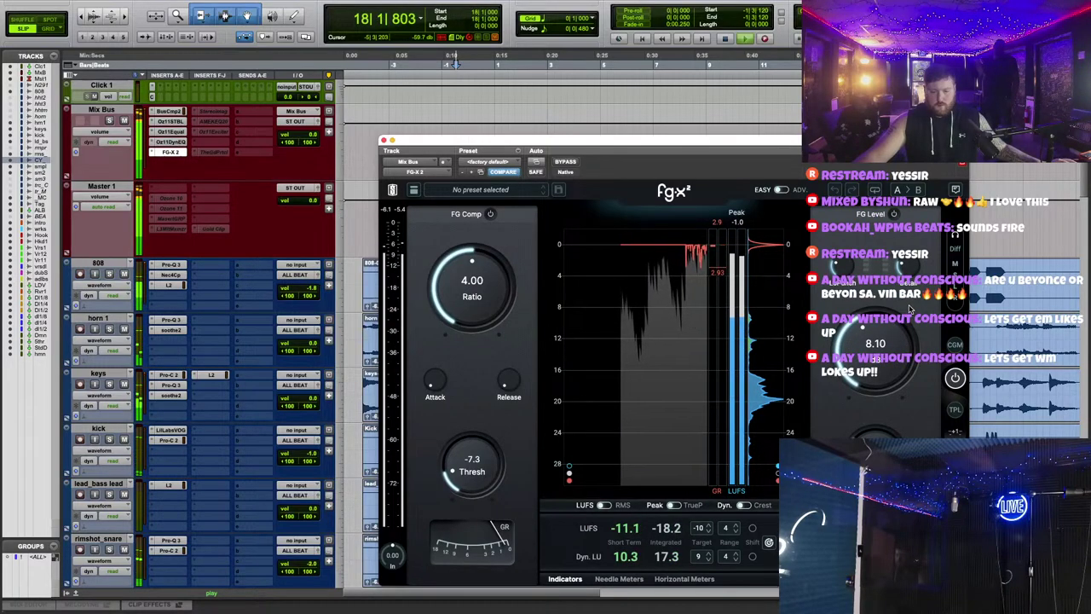
left_click(384, 141)
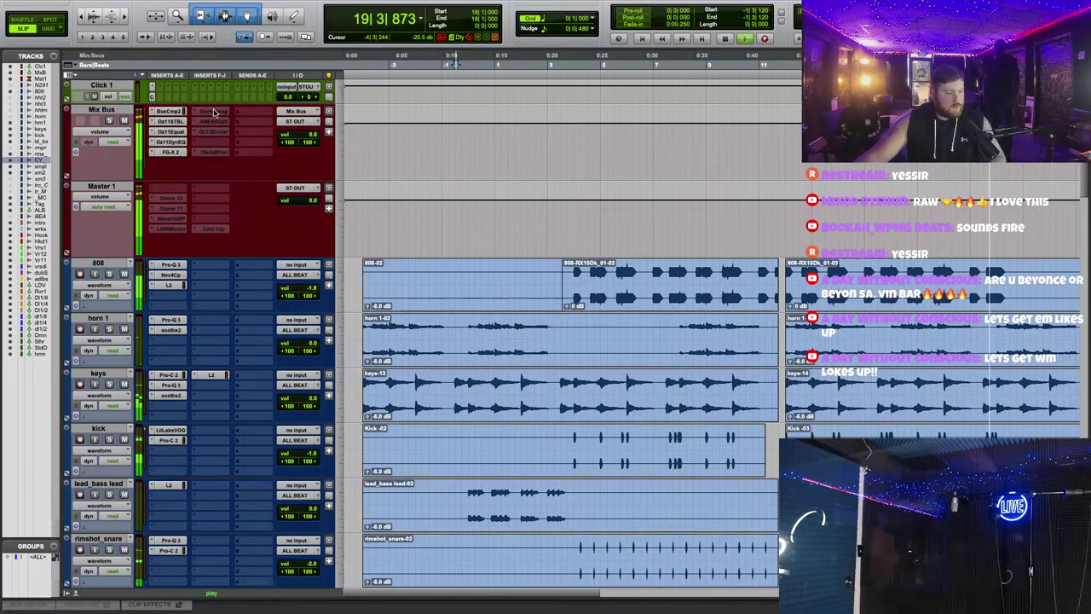
Step: Add the SSL StereoImager plugin to Master 1's first insert
left_click(171, 187)
left_click(196, 209)
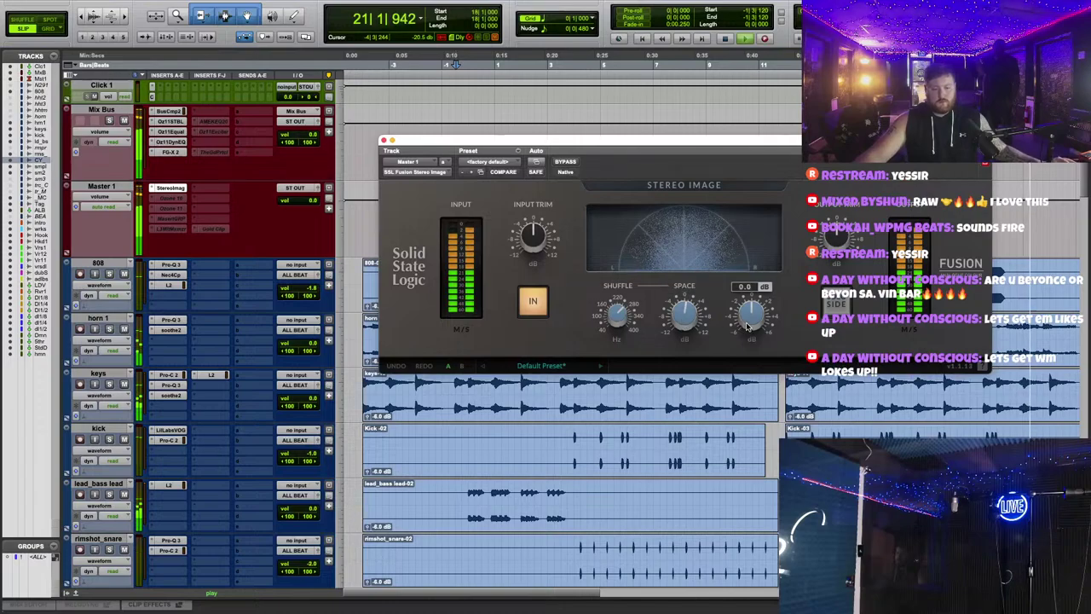
left_click(381, 141)
Step: Open ALL BEAT's Trackspacer, then bring up the options for Master 1's inactive Gold Clip
scroll(216, 287, "down", 10)
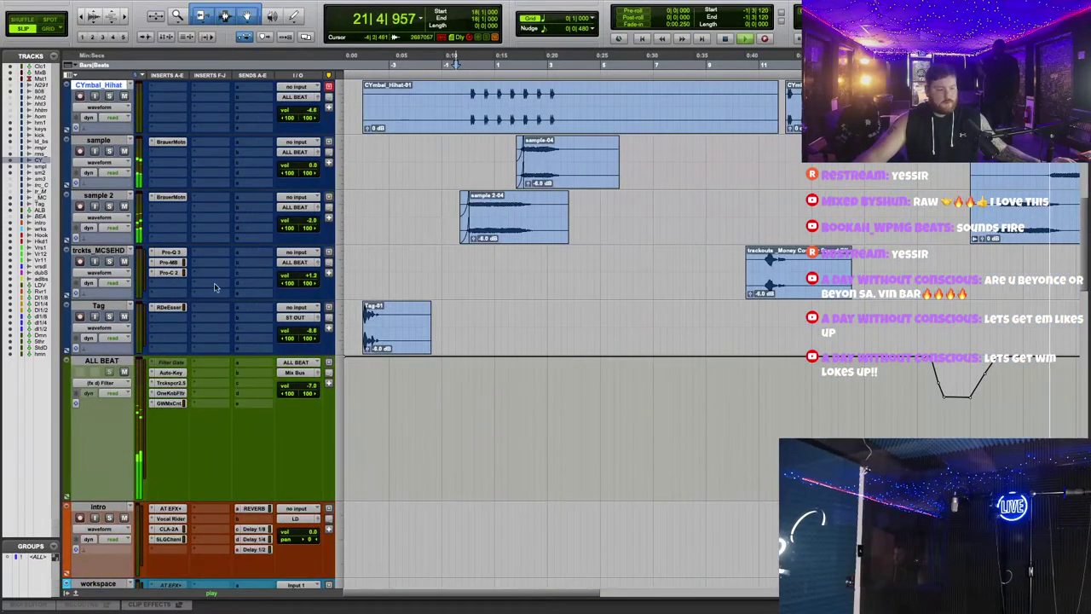
left_click(170, 382)
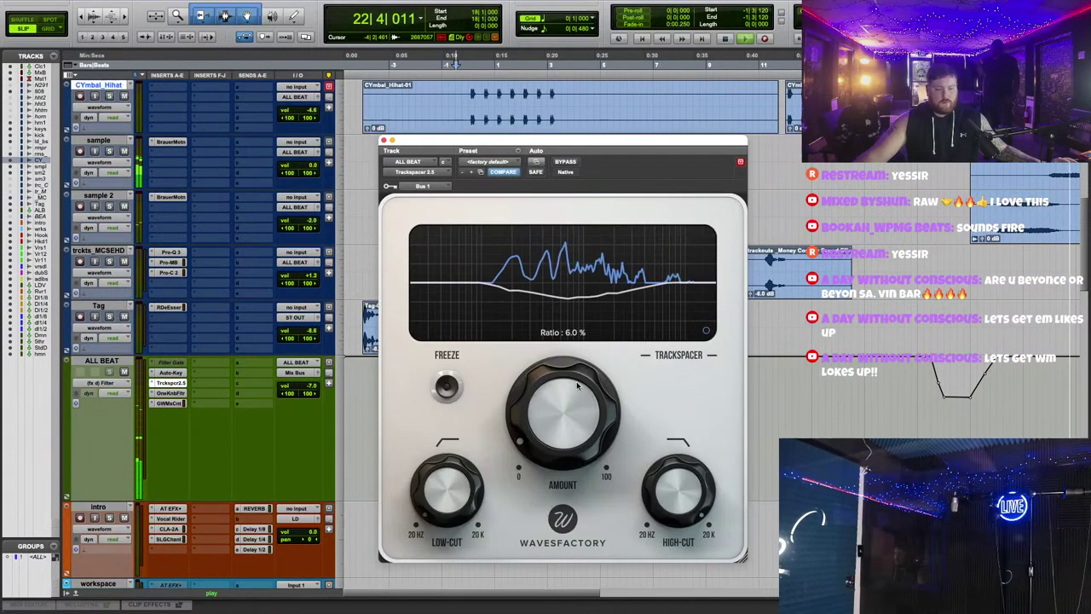
scroll(189, 160, "up", 10)
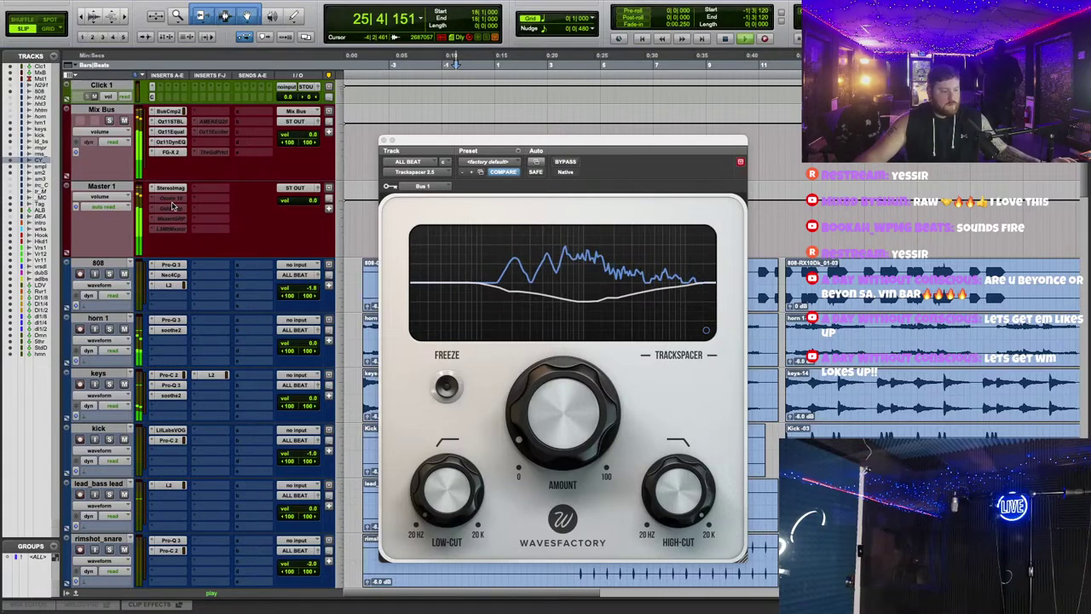
right_click(173, 206)
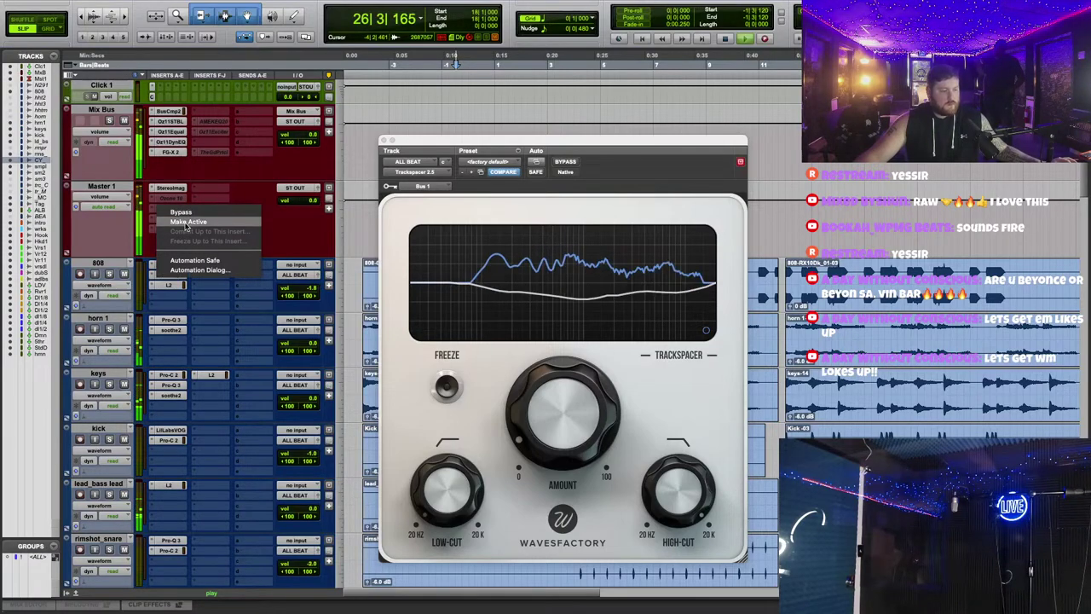
Step: Make Master 1's Gold Clip active with Box Tone Modern, Clipper Hard and about 0.83 dB Gold
left_click(186, 224)
left_click(170, 208)
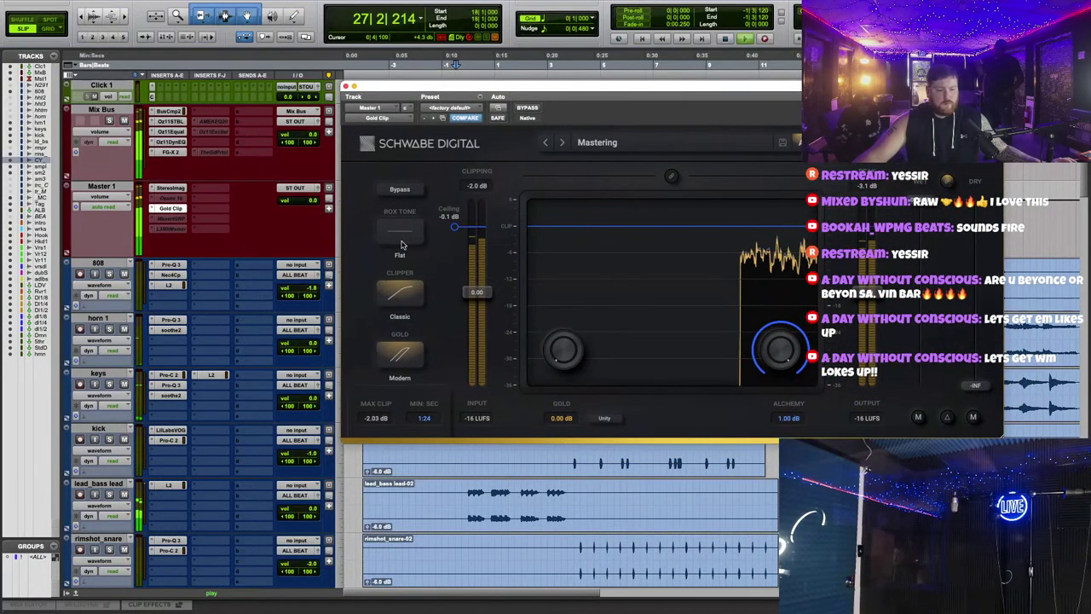
left_click(400, 230)
left_click(399, 295)
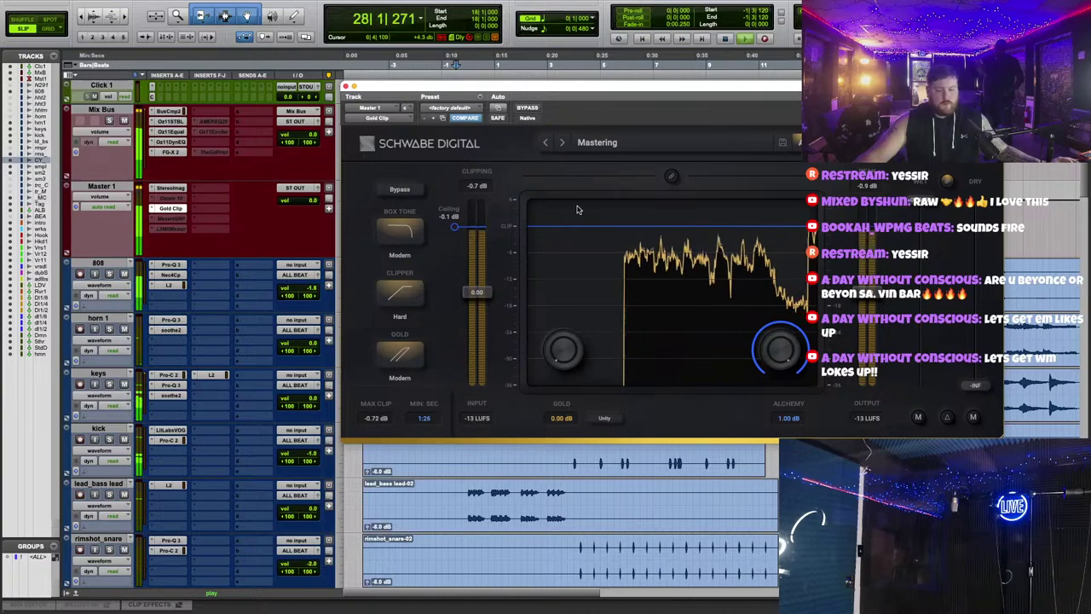
left_click_drag(624, 91, 623, 104)
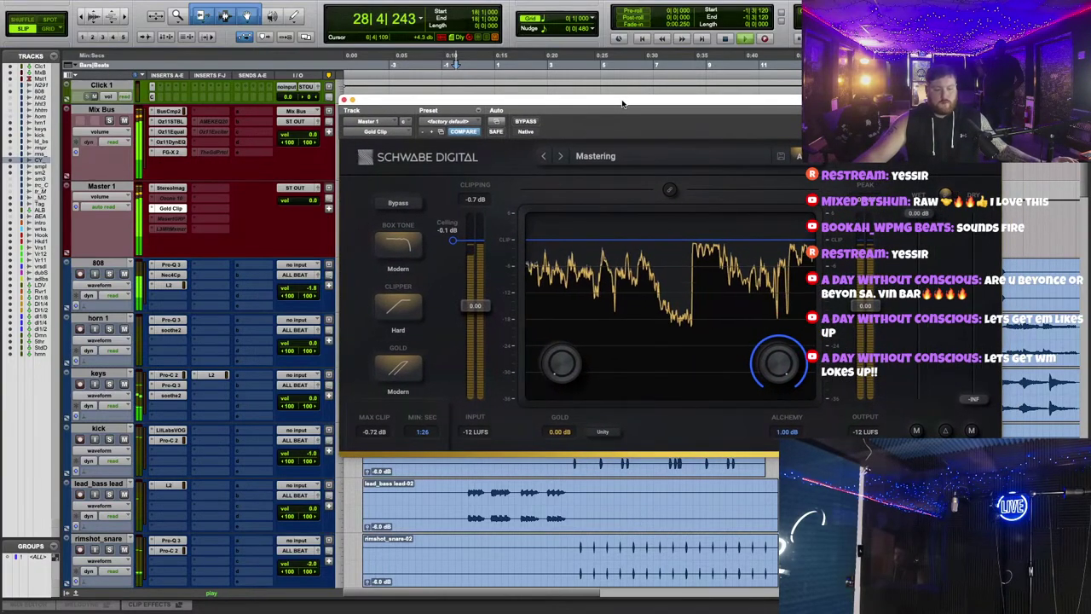
left_click_drag(563, 372, 574, 347)
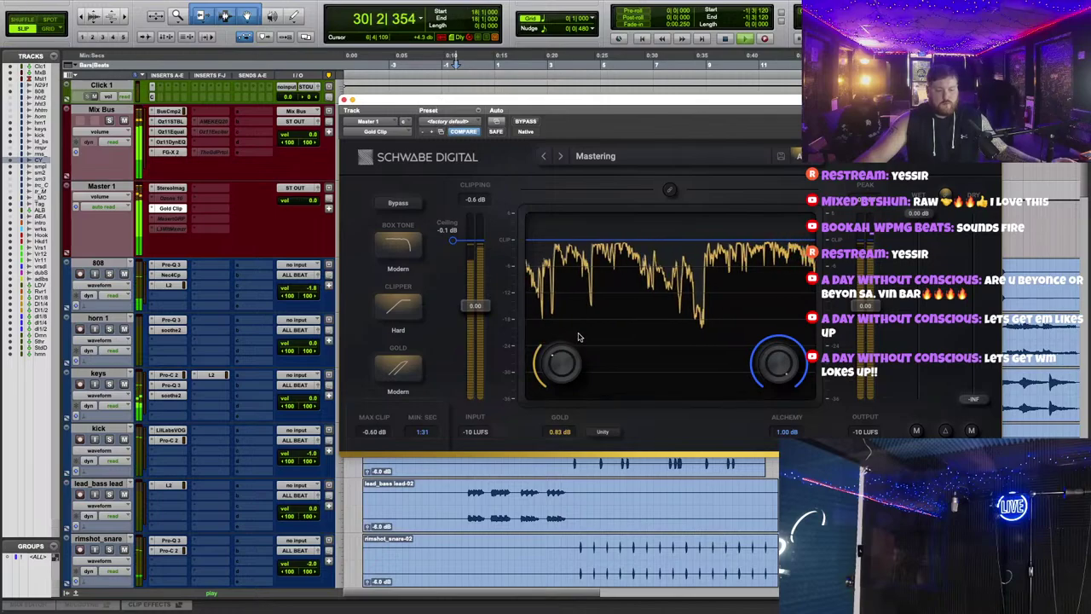
scroll(316, 296, "down", 10)
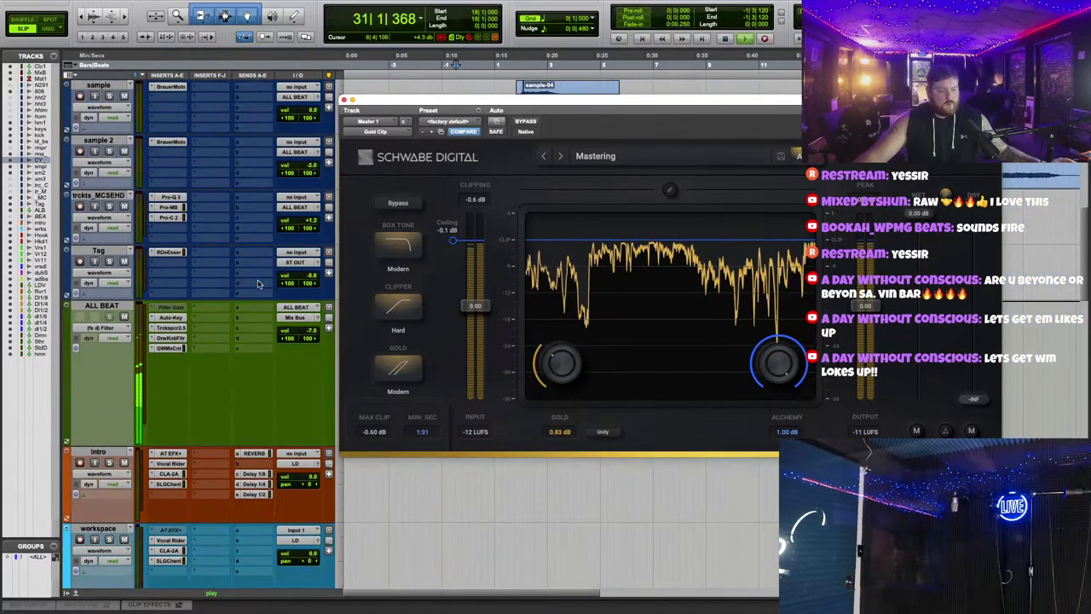
left_click(343, 101)
scroll(404, 295, "down", 10)
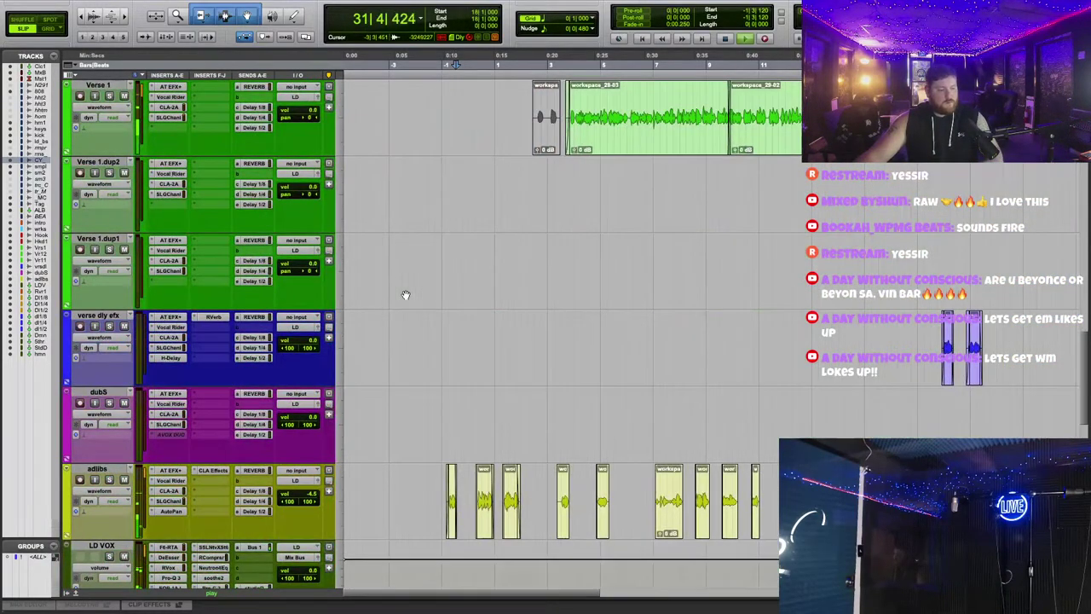
Step: Glance at LD VOX's Pro-C 2, then bring up its UAD Pultec EQP-1A window
left_click(213, 205)
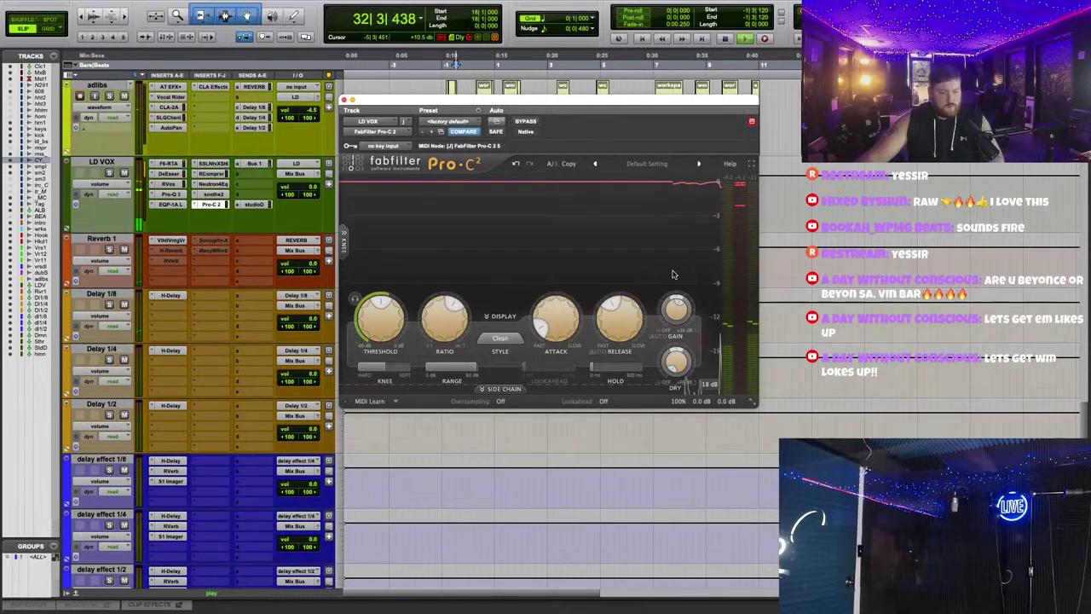
left_click(171, 204)
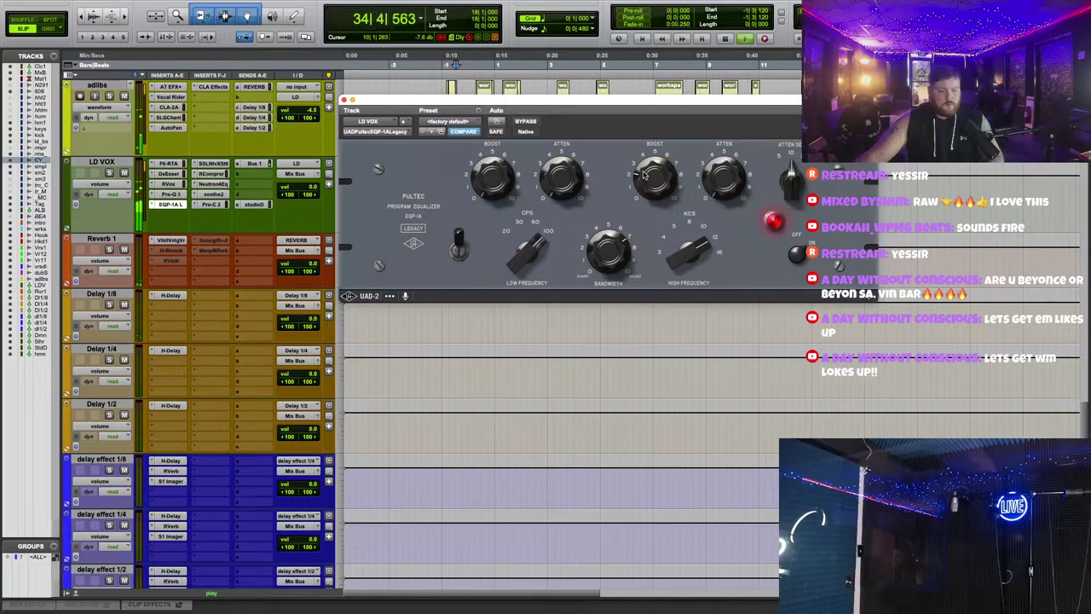
Step: Solo and unsolo the 2523 Hz band in LD VOX's Pro-Q 3 to audition it
left_click(344, 100)
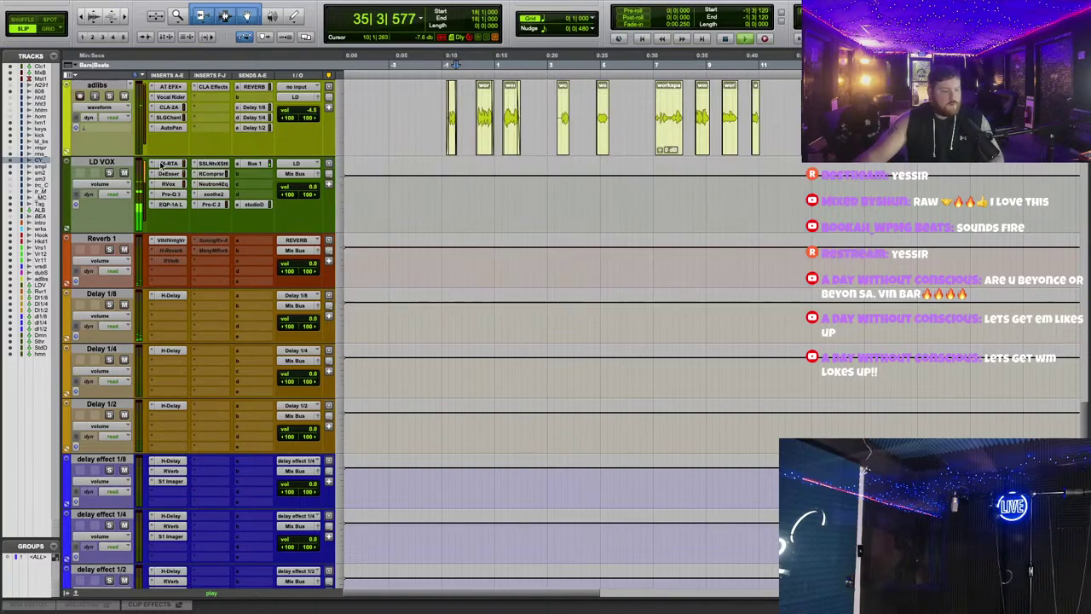
left_click(169, 195)
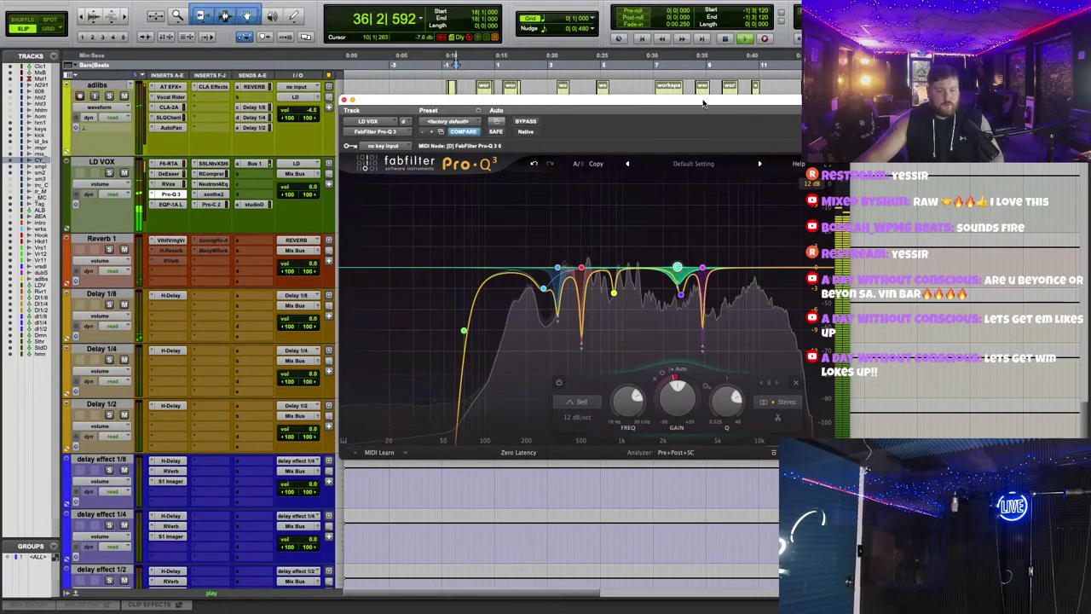
left_click_drag(703, 103, 684, 138)
left_click(315, 111)
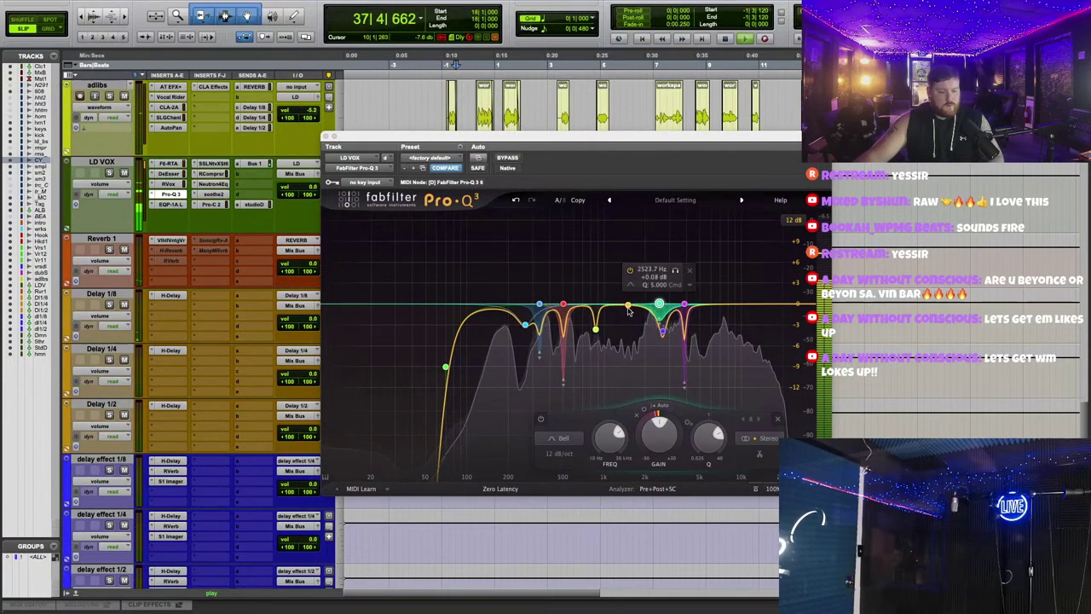
left_click(676, 271)
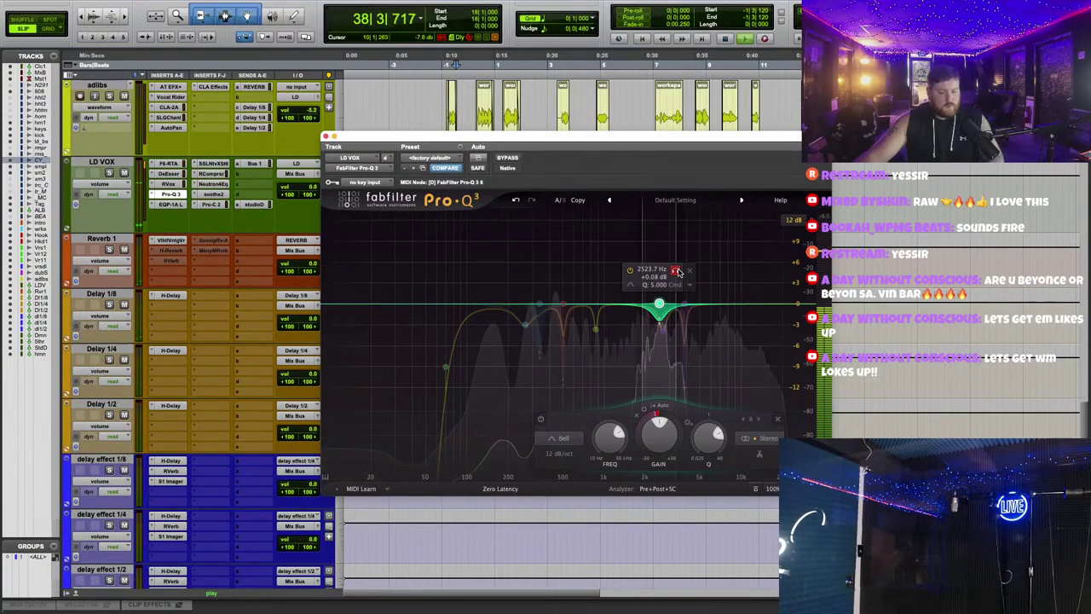
left_click(676, 271)
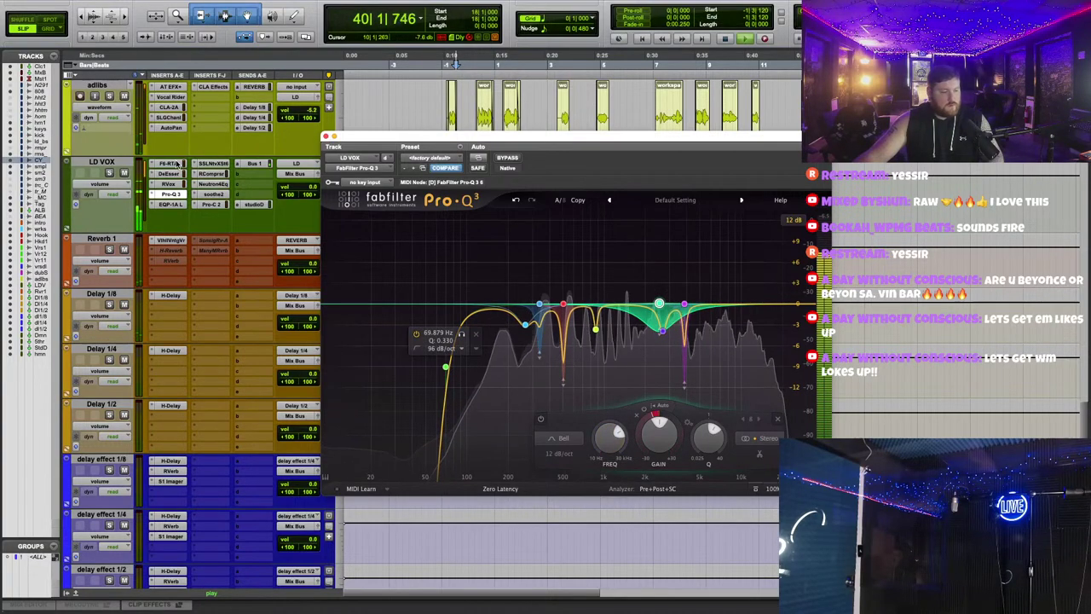
Step: Boost F6-RTA band 3 around 3675 Hz and select band 1 for editing
left_click(171, 162)
left_click_drag(641, 340, 644, 247)
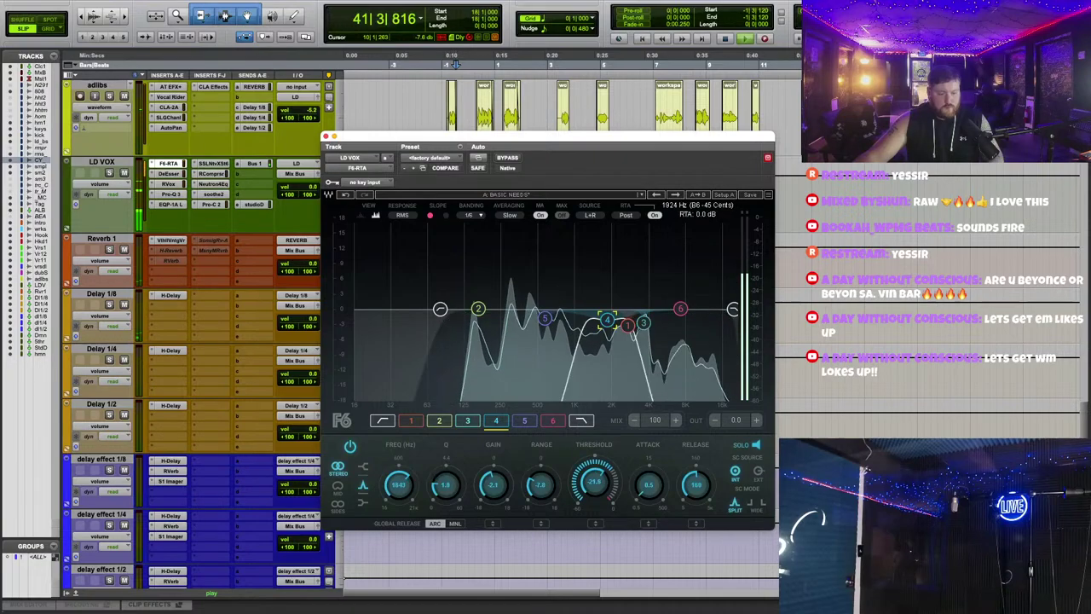
left_click(628, 324)
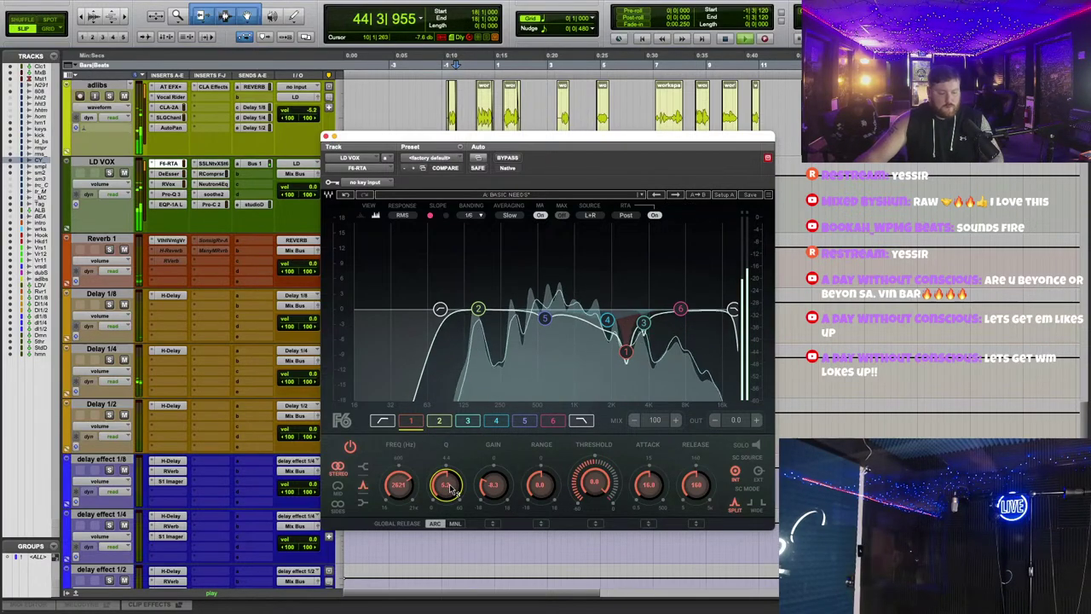
left_click(325, 136)
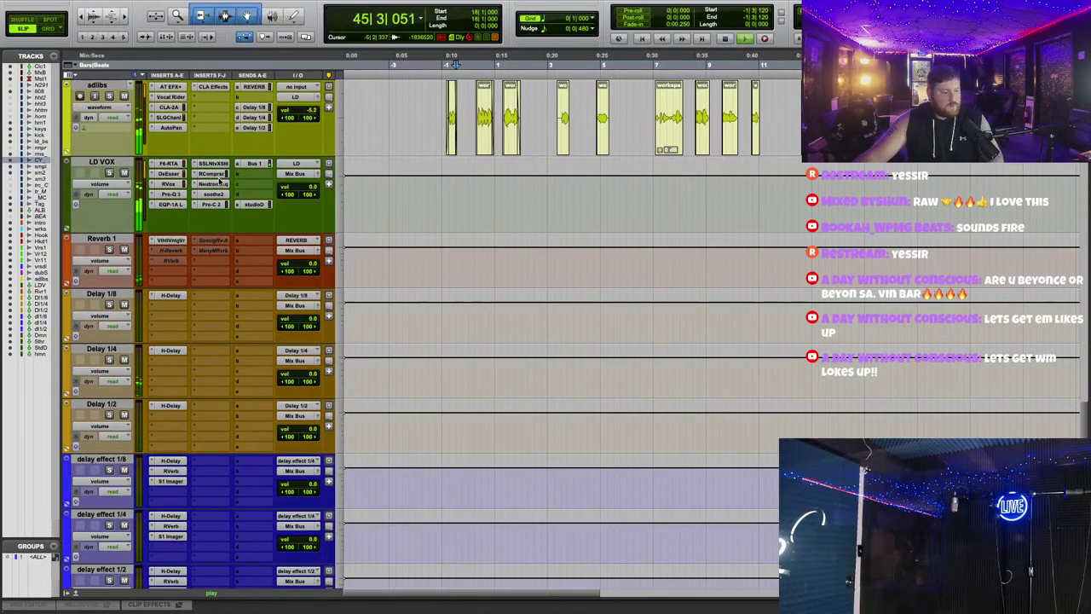
Step: Check the LD VOX RCompressor at -9.0 threshold, then bring up X-Saturator
left_click(210, 173)
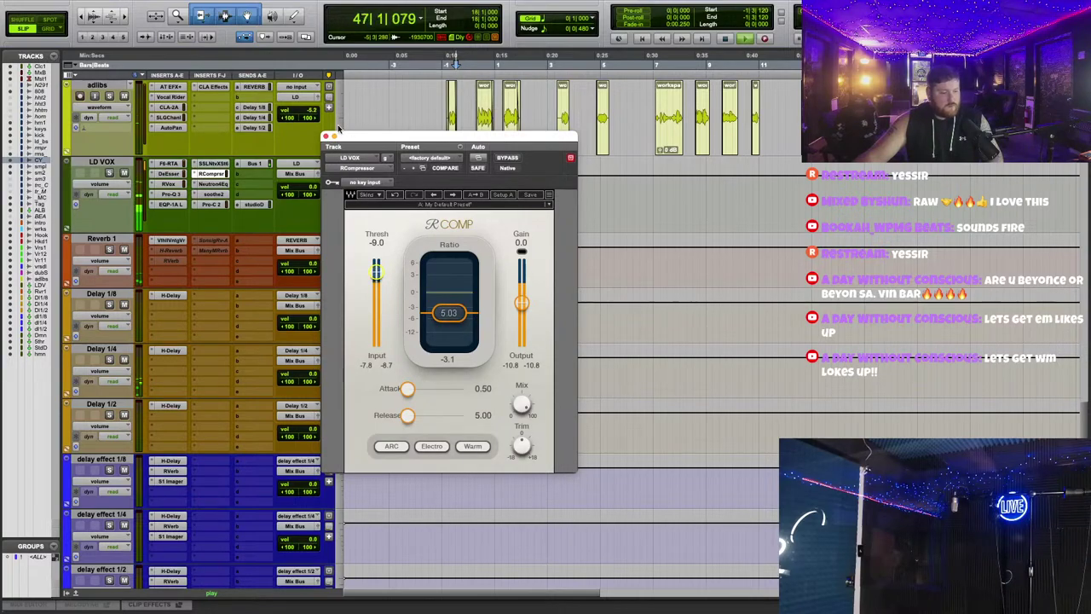
left_click(325, 137)
left_click(212, 164)
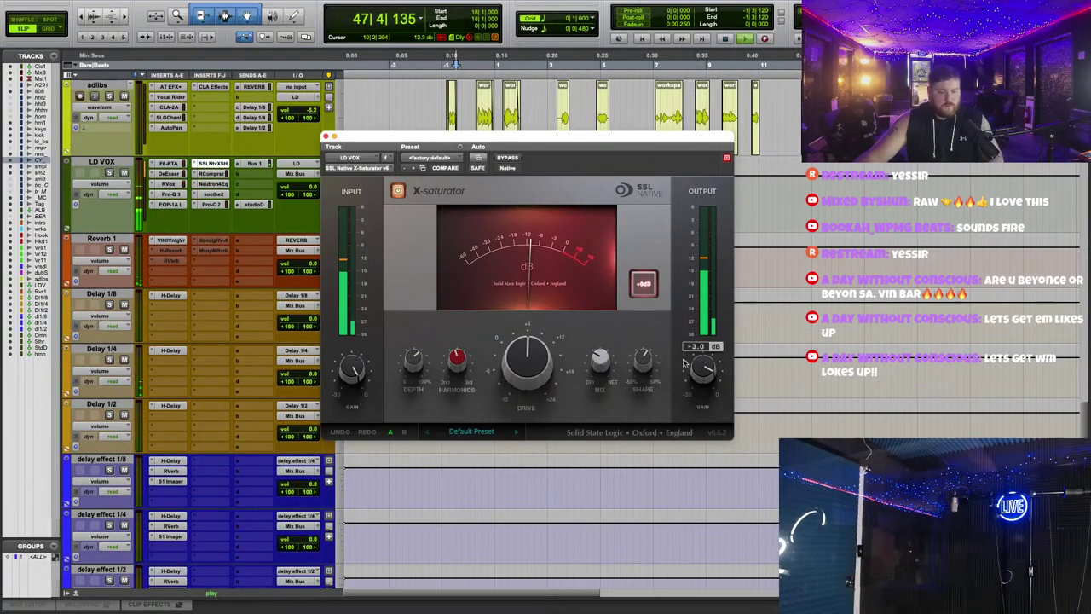
left_click(325, 137)
scroll(141, 390, "down", 10)
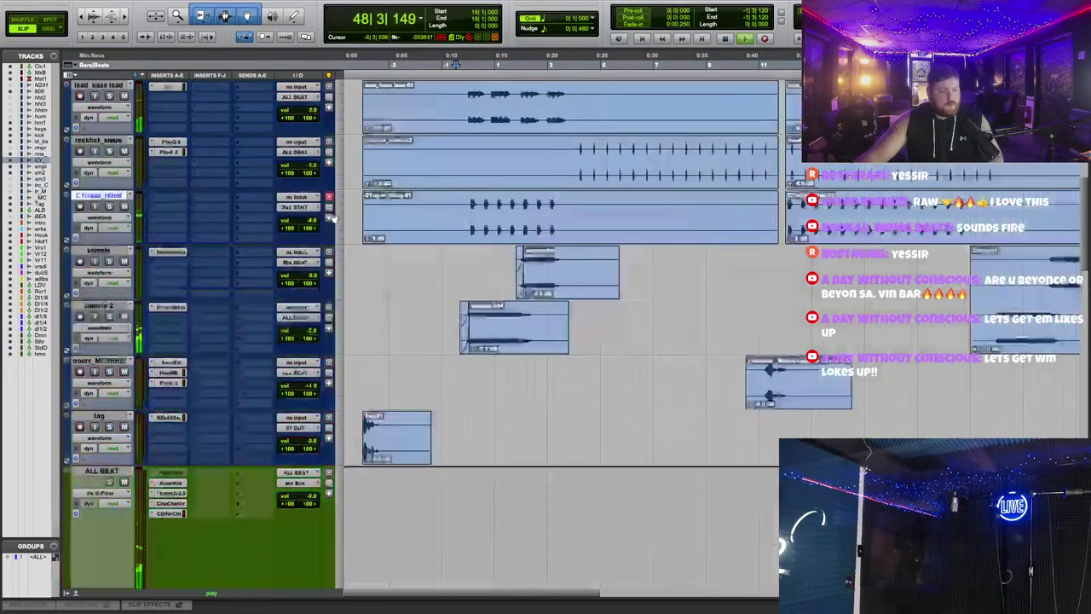
scroll(176, 463, "up", 7)
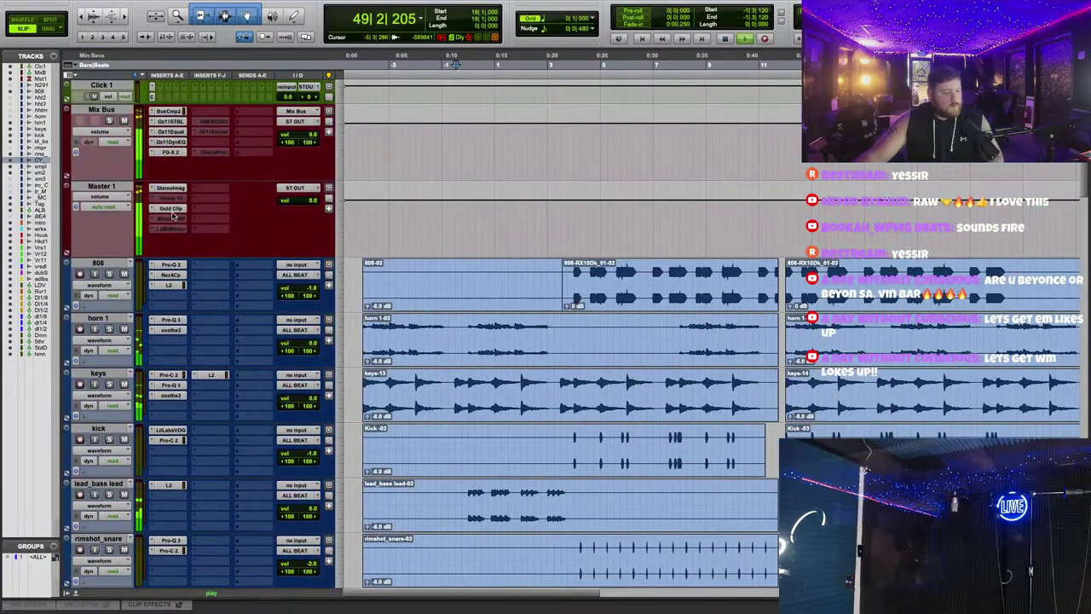
left_click(171, 210)
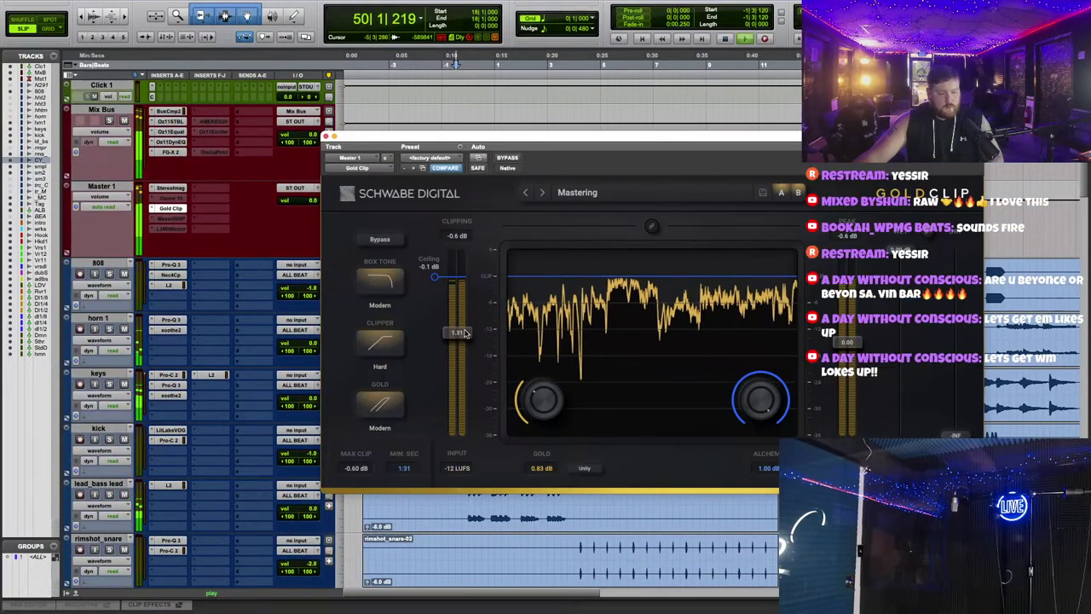
left_click_drag(546, 400, 545, 401)
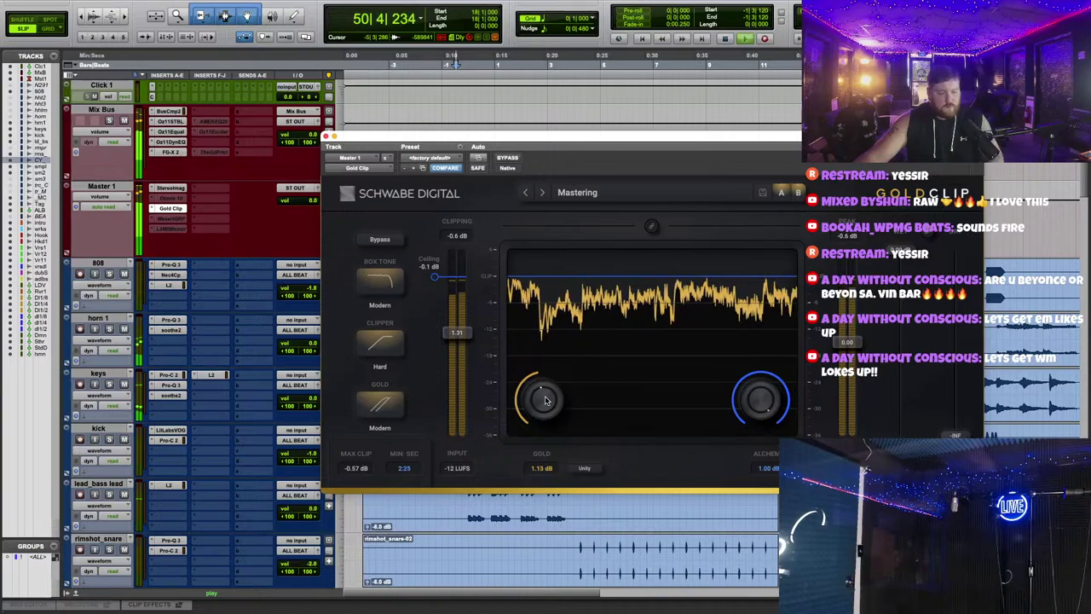
left_click_drag(527, 137, 408, 444)
scroll(754, 229, "down", 10)
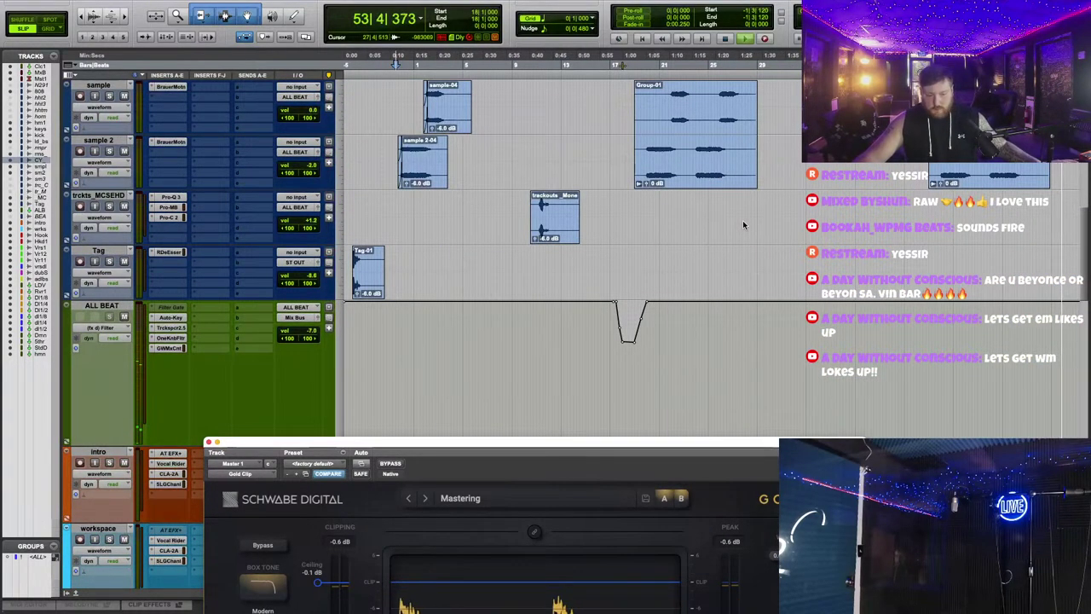
scroll(558, 159, "up", 5)
scroll(563, 166, "down", 15)
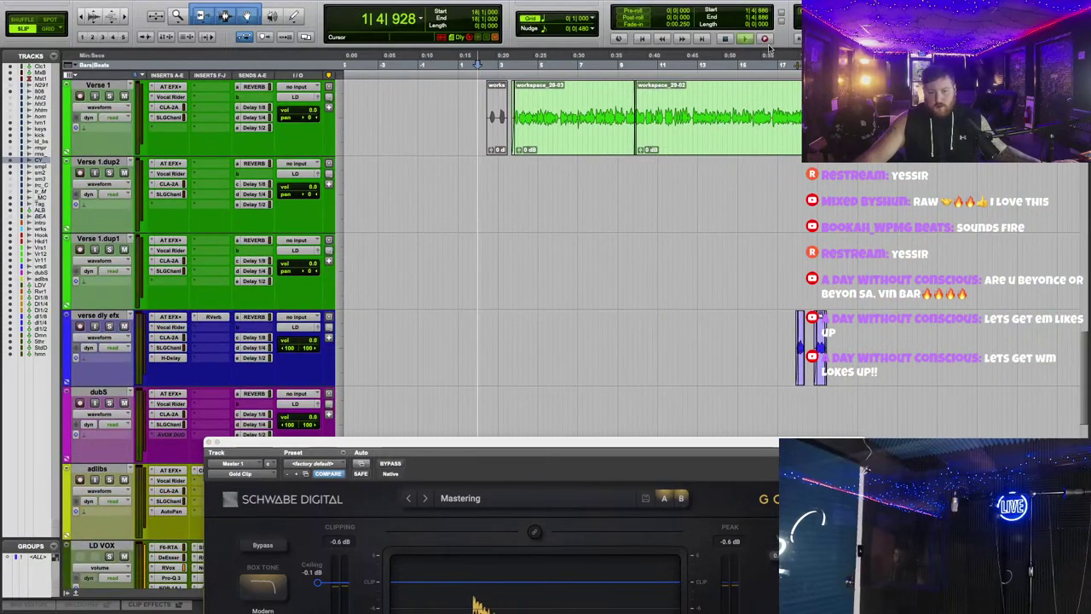
left_click_drag(477, 443, 621, 409)
scroll(617, 239, "up", 5)
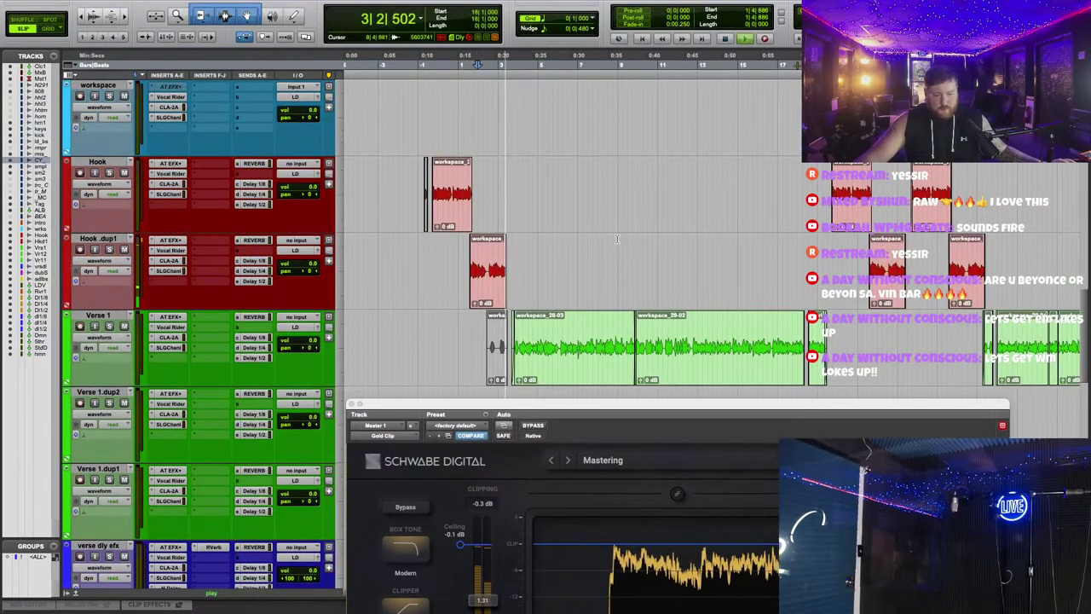
scroll(617, 239, "down", 5)
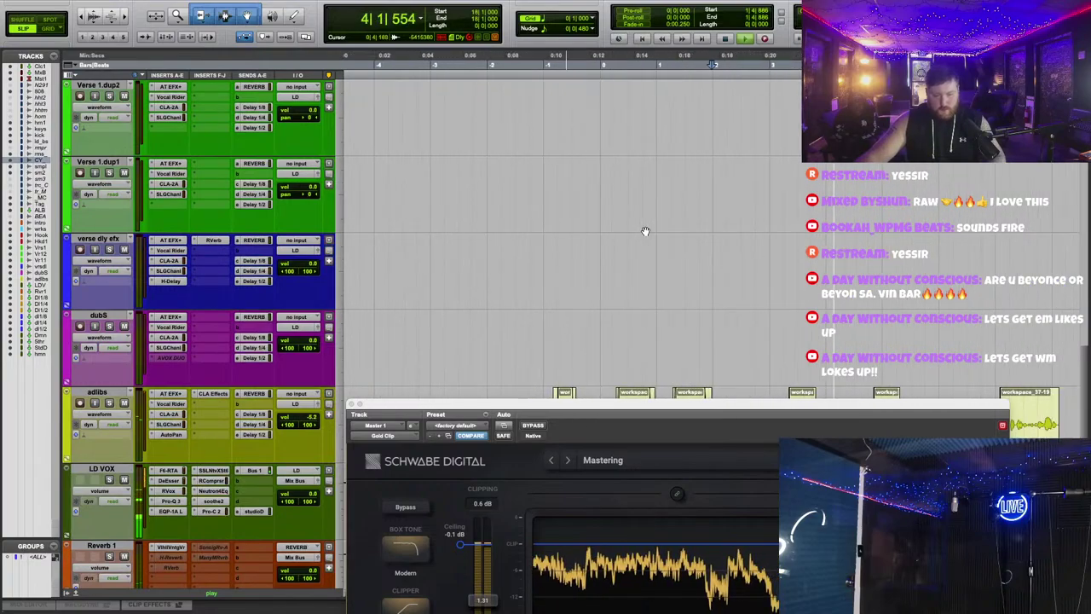
scroll(646, 231, "up", 3)
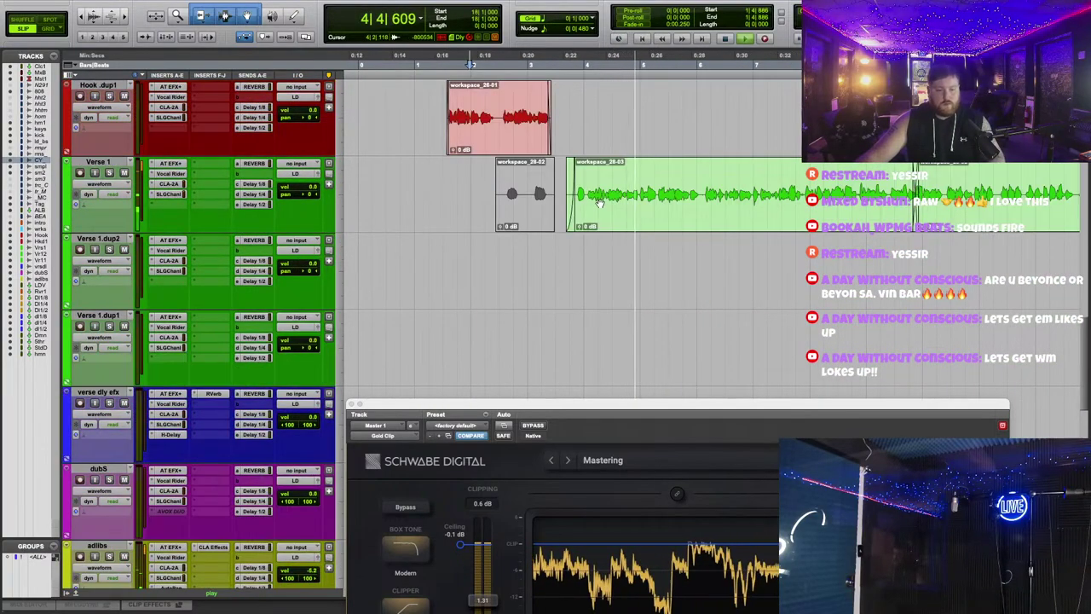
left_click_drag(688, 412, 683, 304)
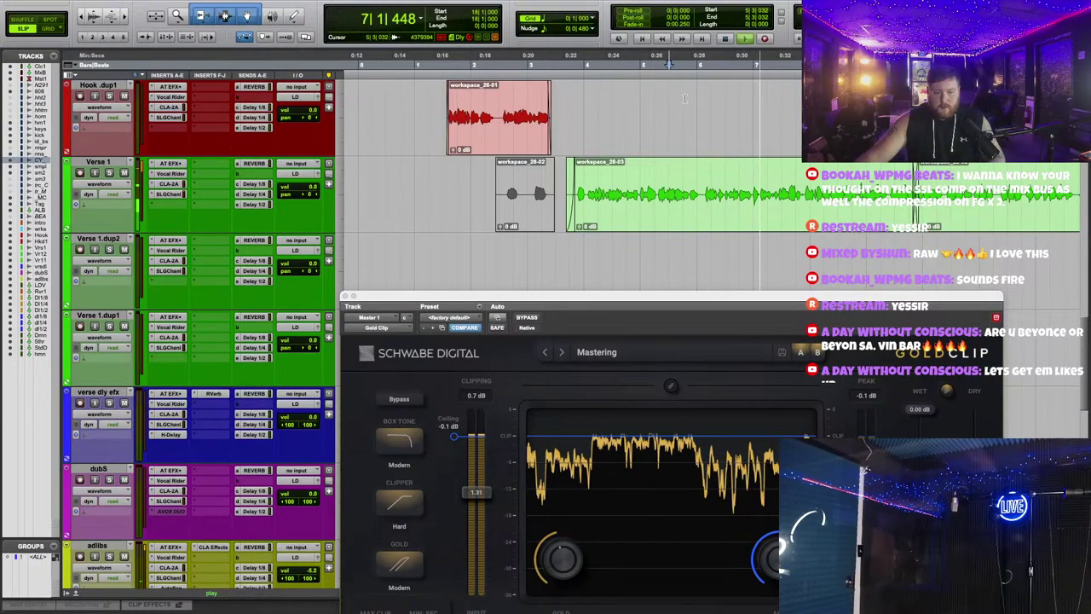
scroll(667, 97, "down", 3)
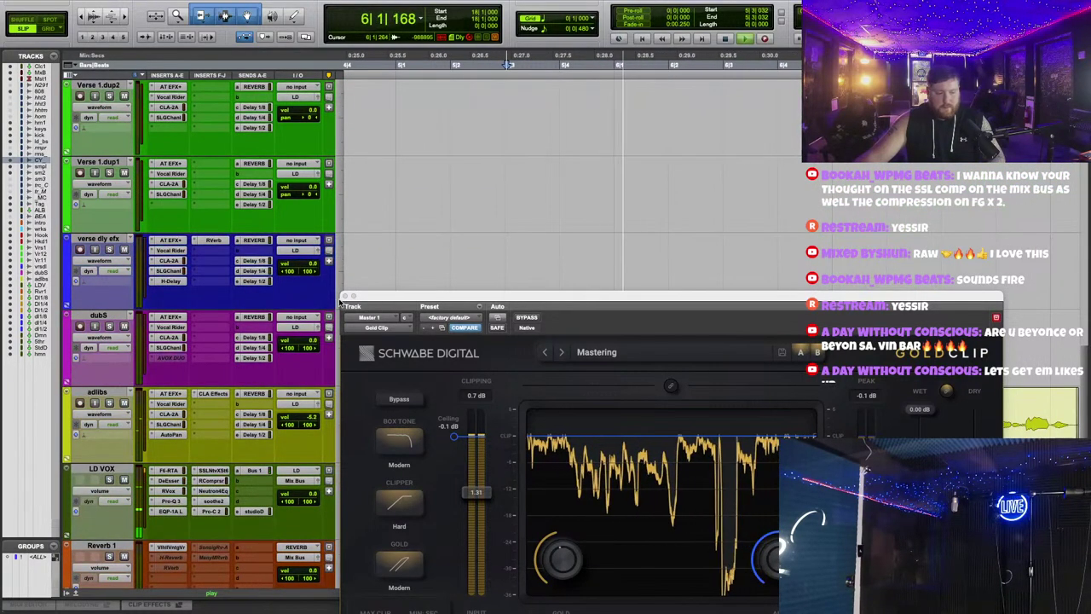
Step: Close Gold Clip and trim the Verse 1 clip start slightly later, auditioning the result
key("super+w")
scroll(563, 309, "up", 5)
key("space")
scroll(746, 284, "down", 2)
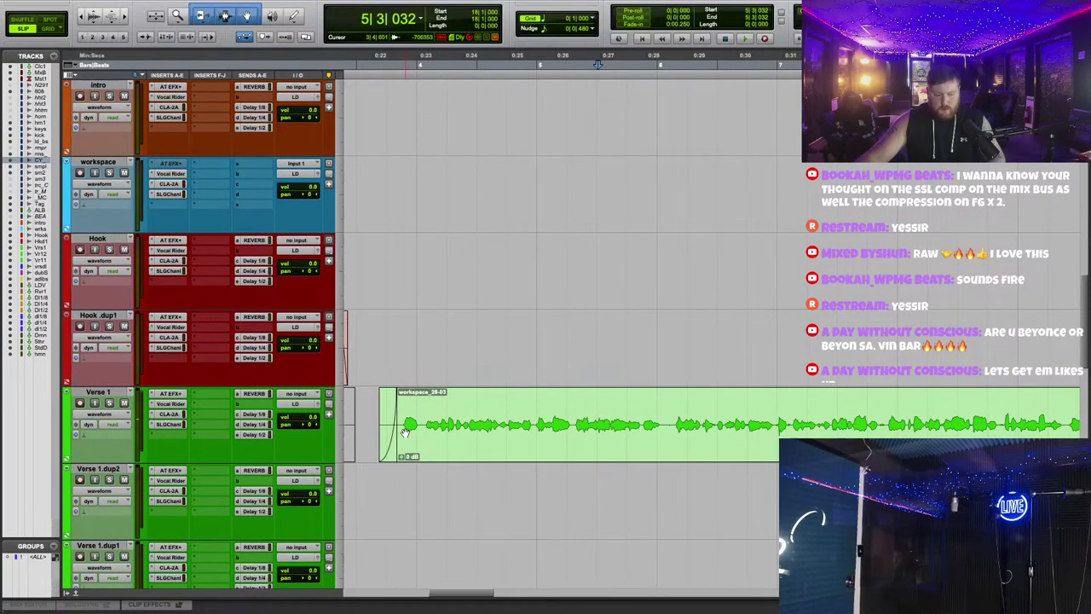
left_click_drag(381, 394, 390, 392)
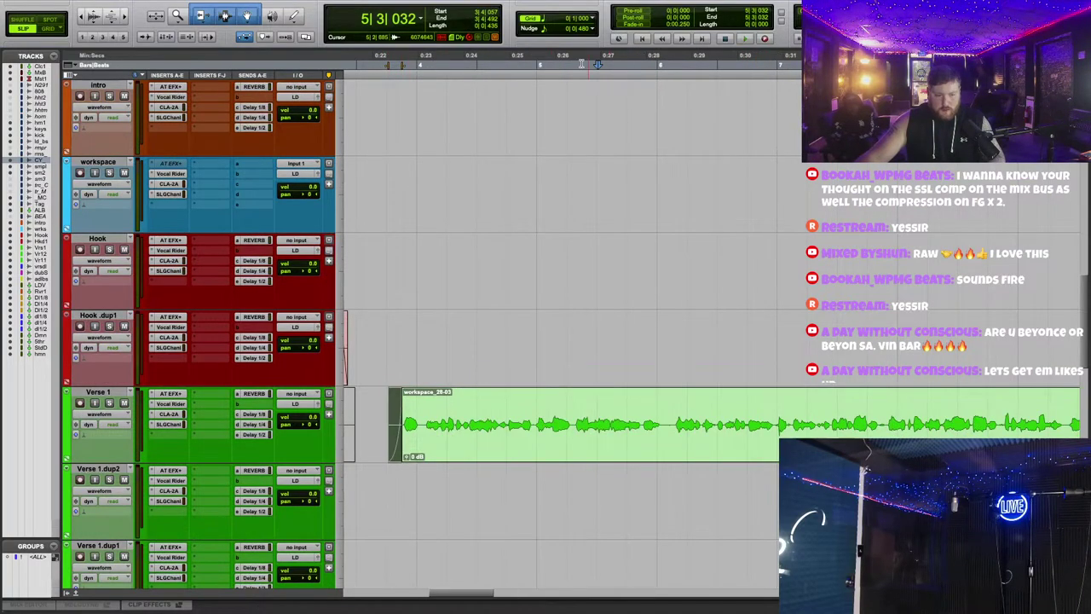
key("space")
scroll(687, 309, "down", 2)
scroll(673, 305, "up", 2)
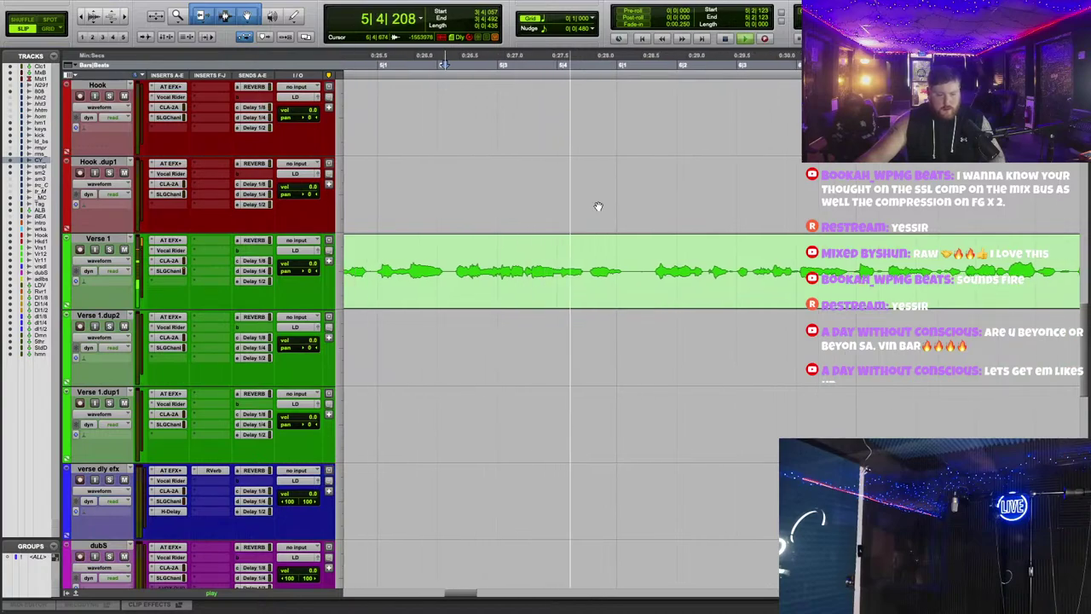
key("space")
Step: Switch Verse 1's Elastic Audio to Melodyne, detect its notes, and trim the clip start further
left_click(106, 284)
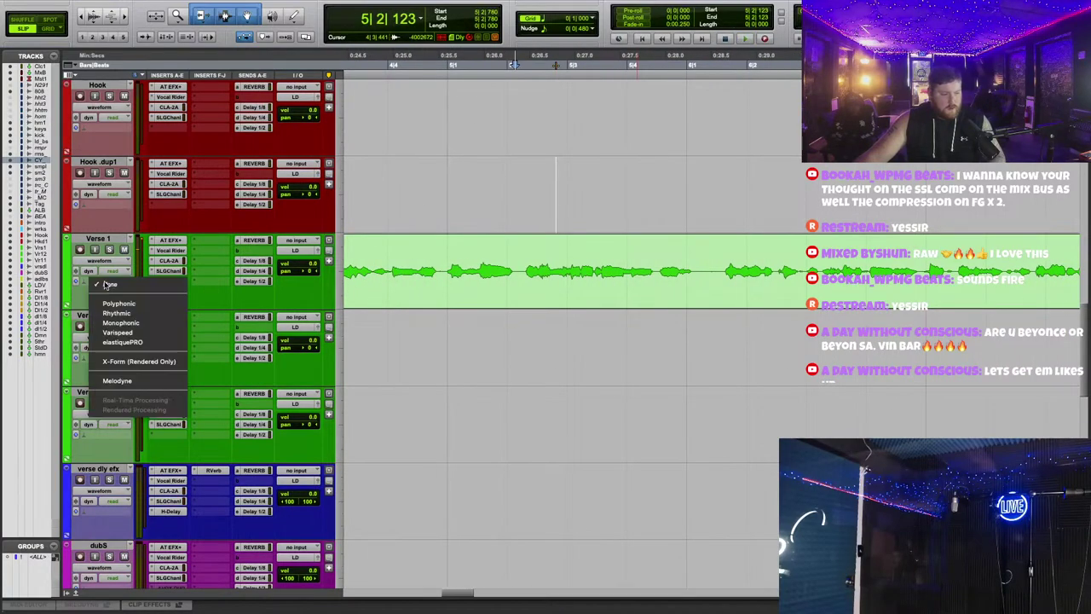
left_click(128, 384)
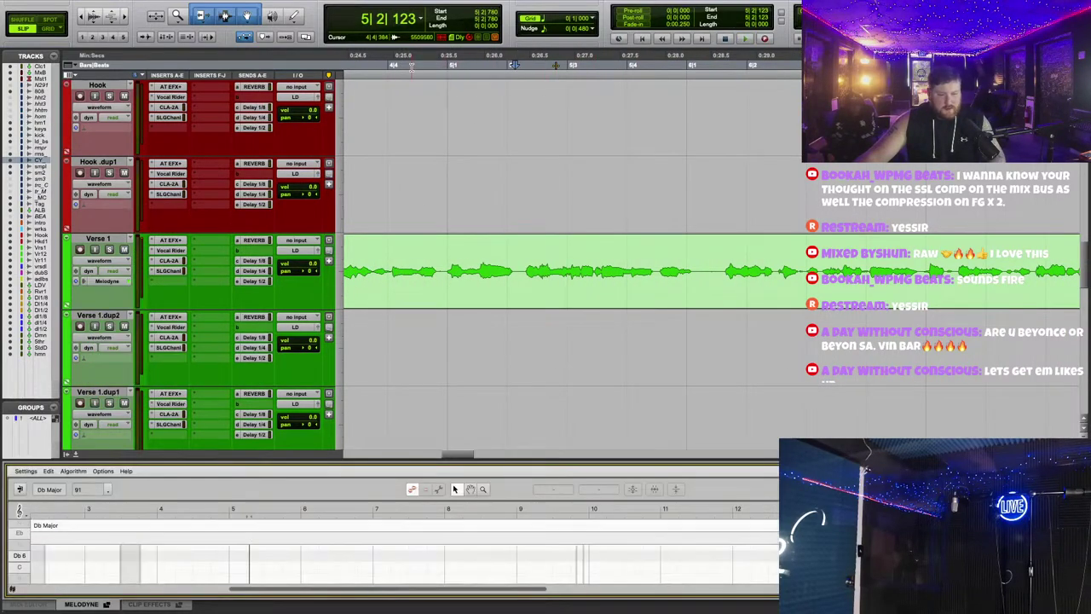
left_click_drag(637, 458, 644, 181)
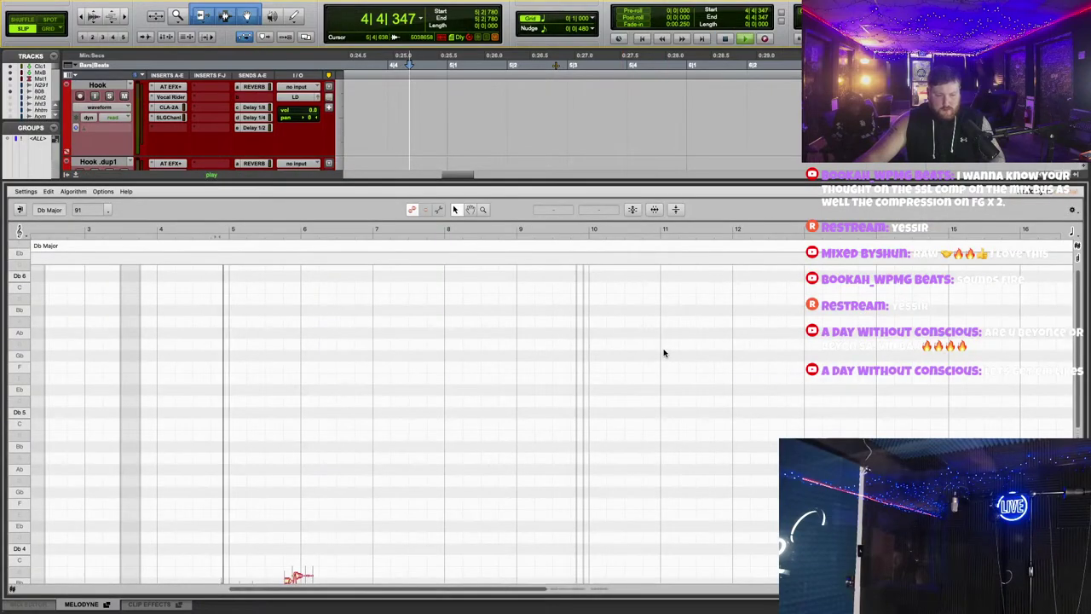
key("space")
scroll(365, 340, "up", 5)
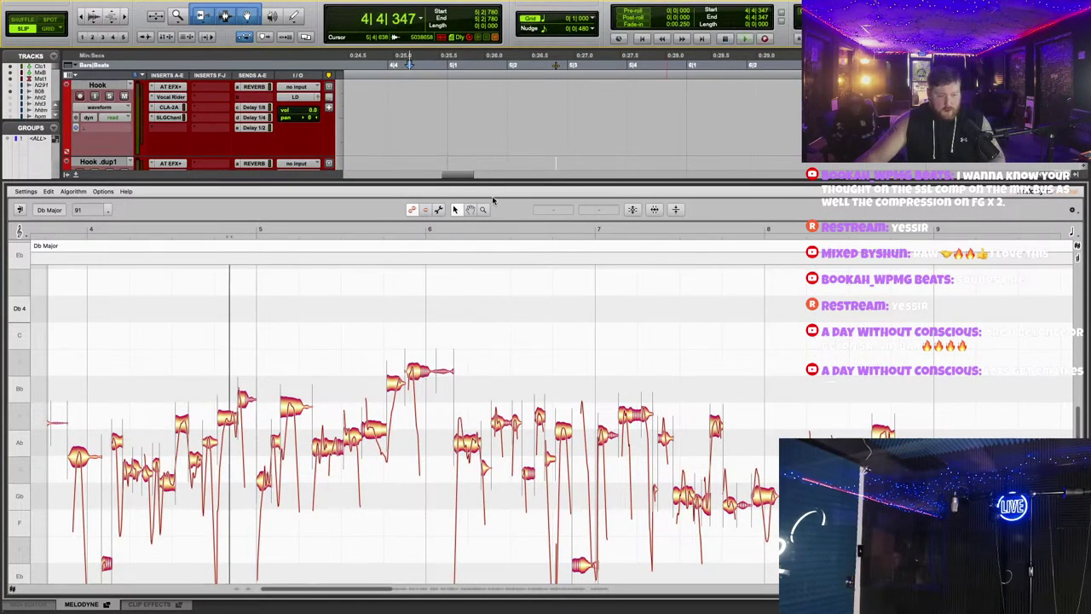
left_click_drag(496, 179, 503, 464)
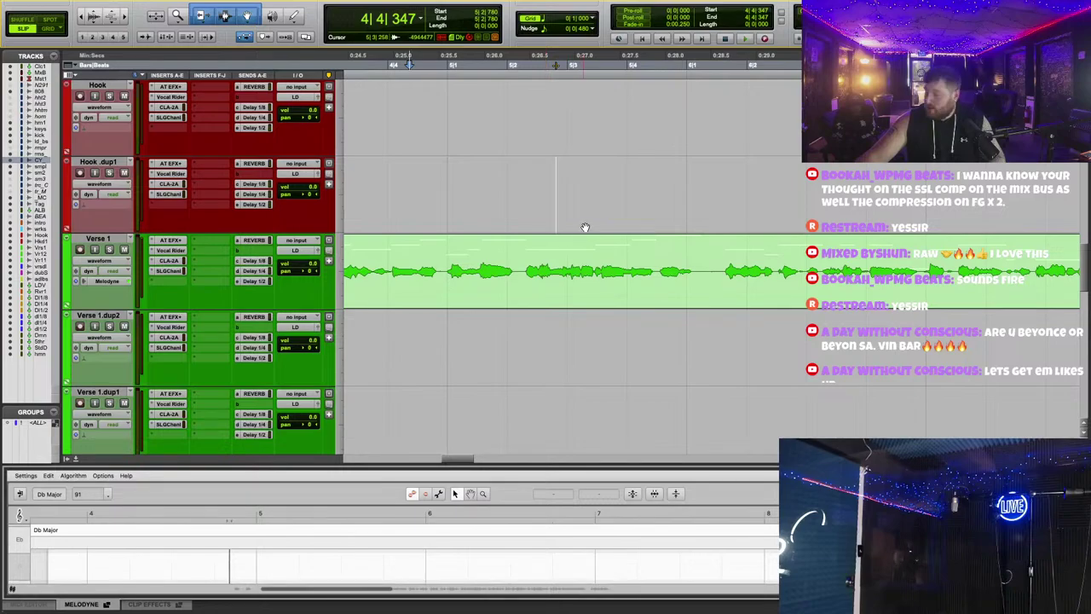
key("super+bracketleft")
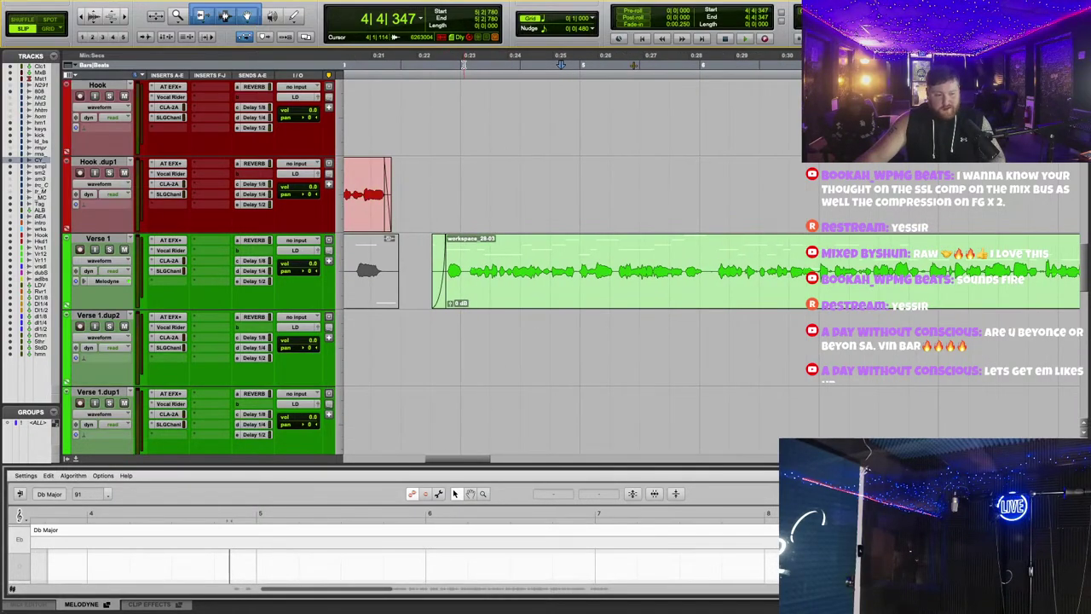
left_click_drag(432, 256, 439, 243)
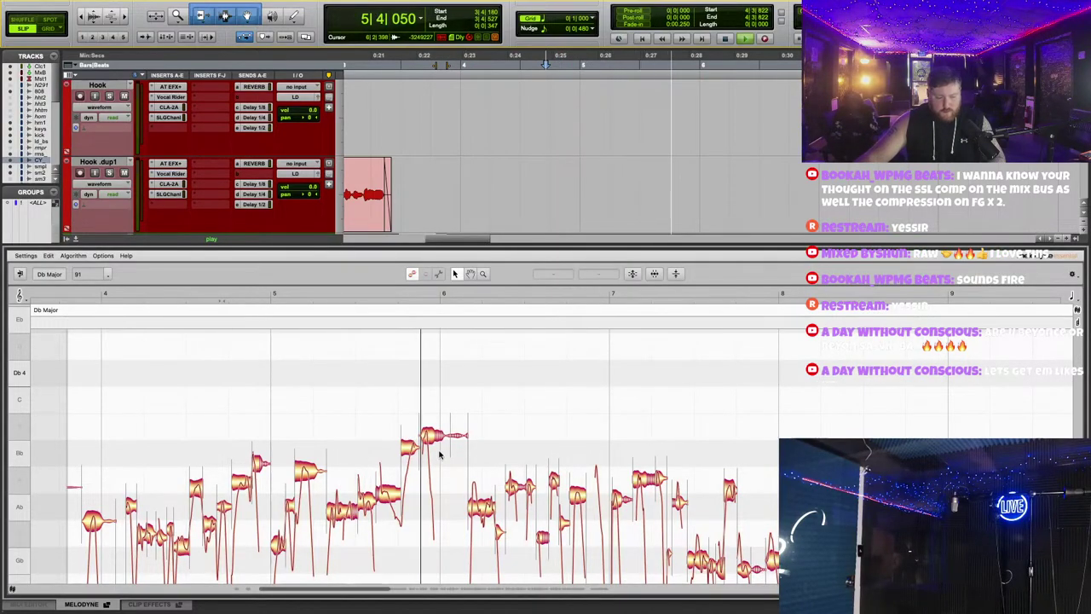
key("space")
Step: Select and audition the held high note near bar 6
left_click(430, 436)
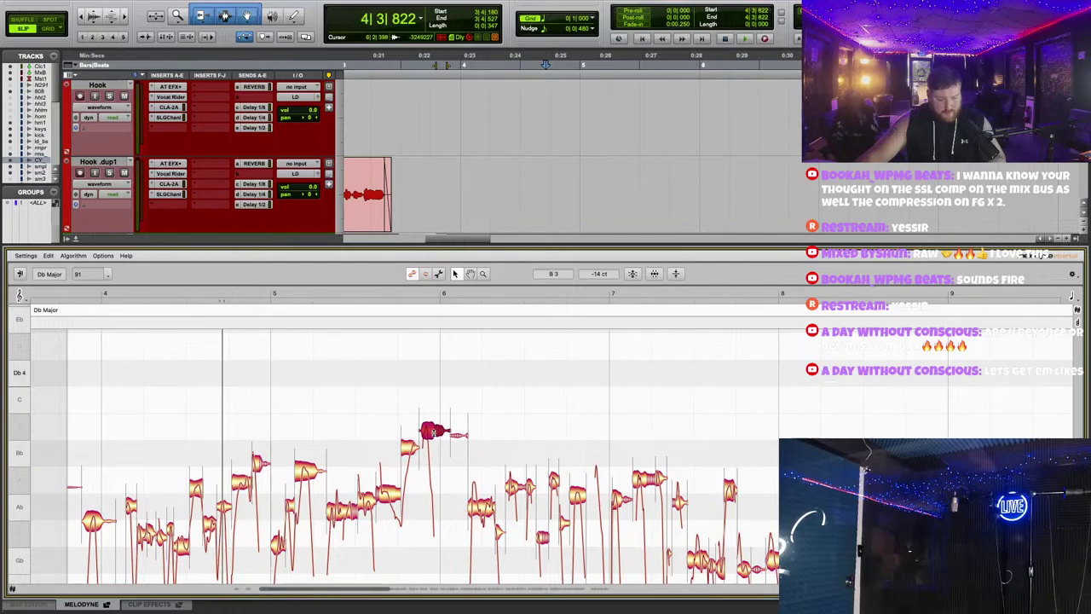
left_click(328, 293)
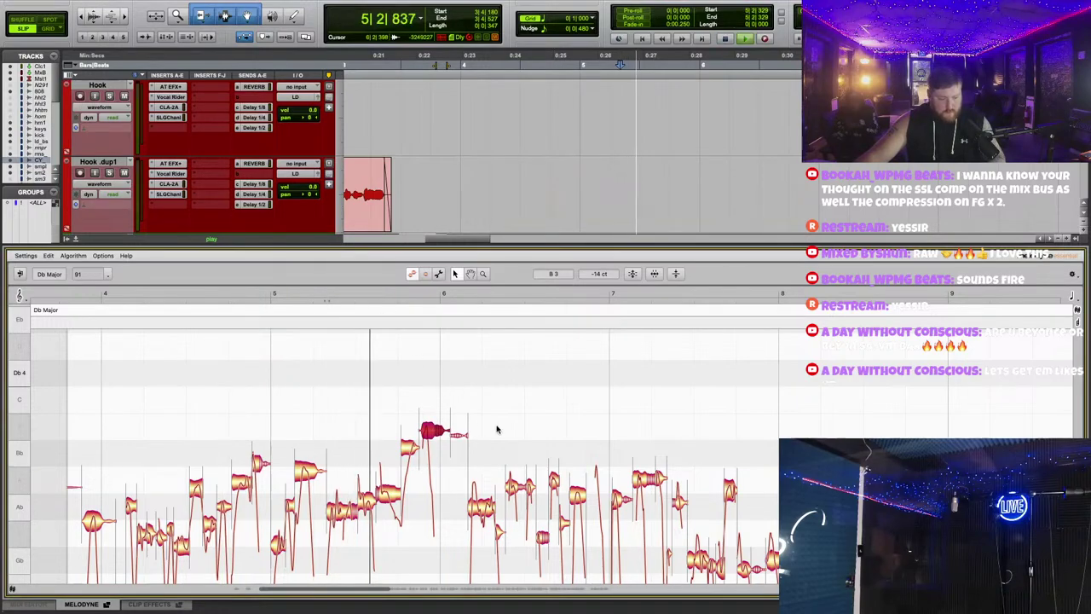
key("space")
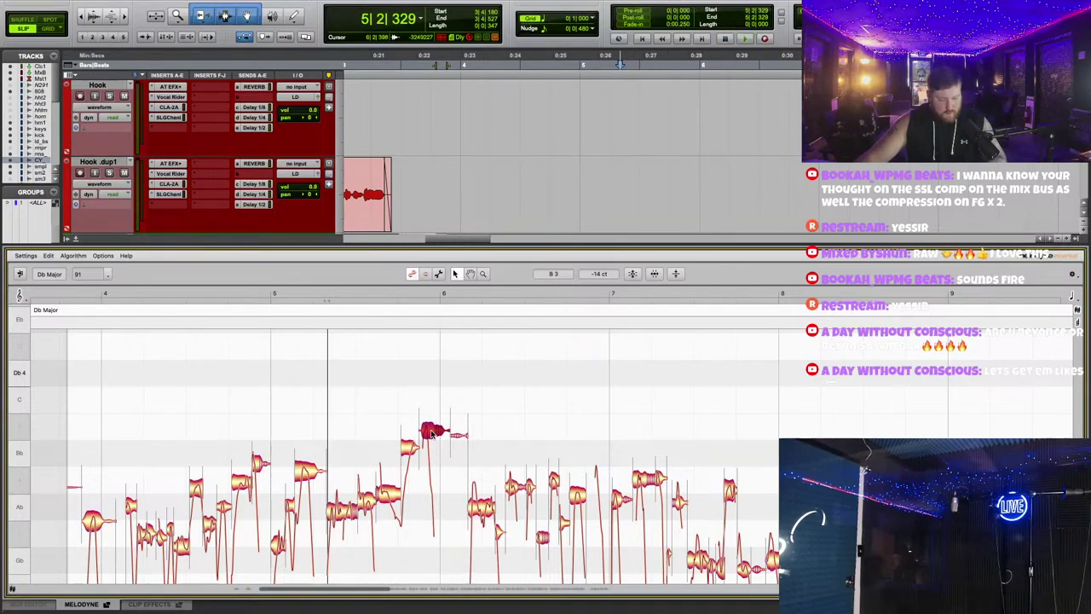
left_click(337, 293)
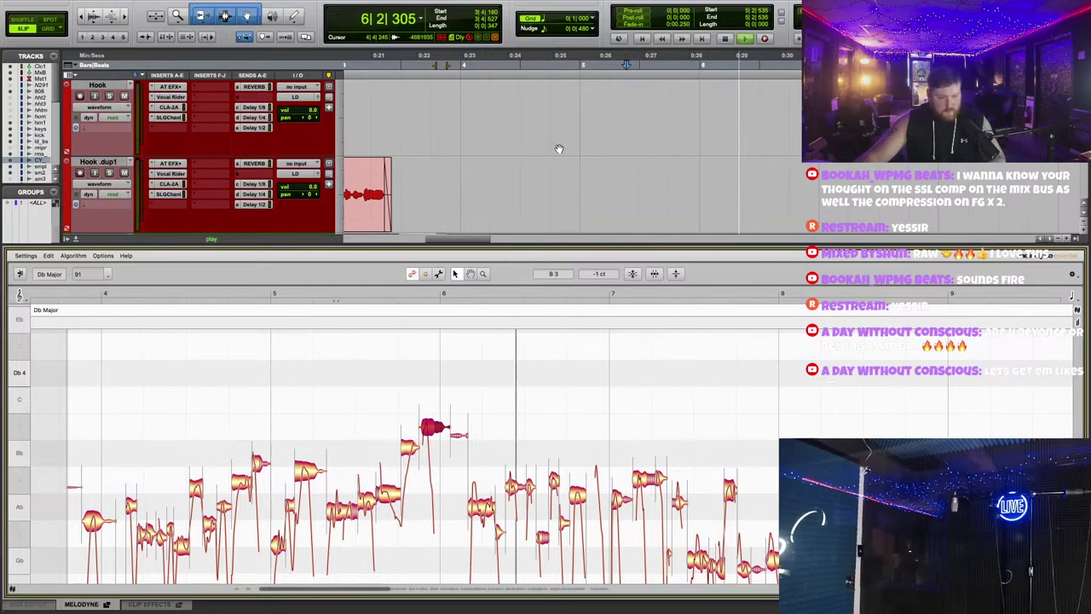
key("space")
Step: Tune the held note to B3 in Melodyne, then reopen the master's Gold Clip
scroll(557, 151, "up", 3)
left_click(468, 183)
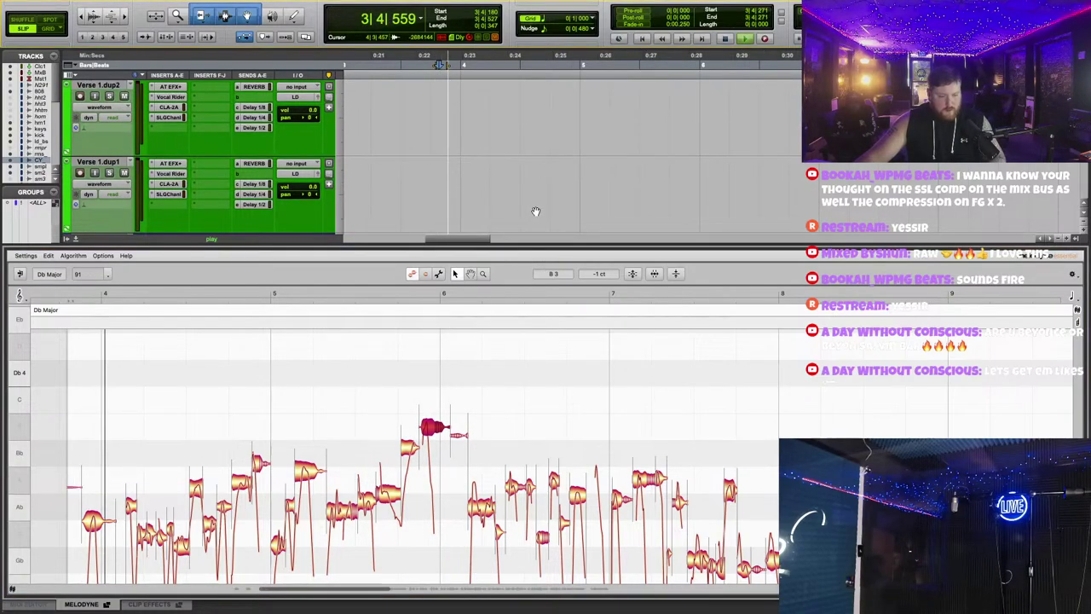
scroll(469, 184, "down", 3)
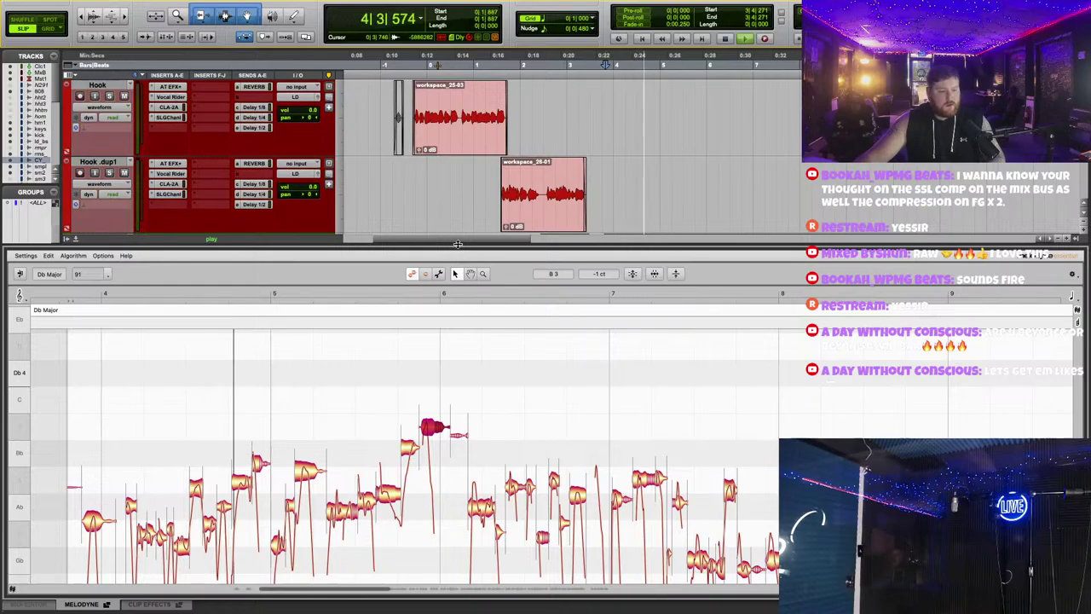
left_click_drag(454, 256, 455, 503)
scroll(474, 286, "down", 1)
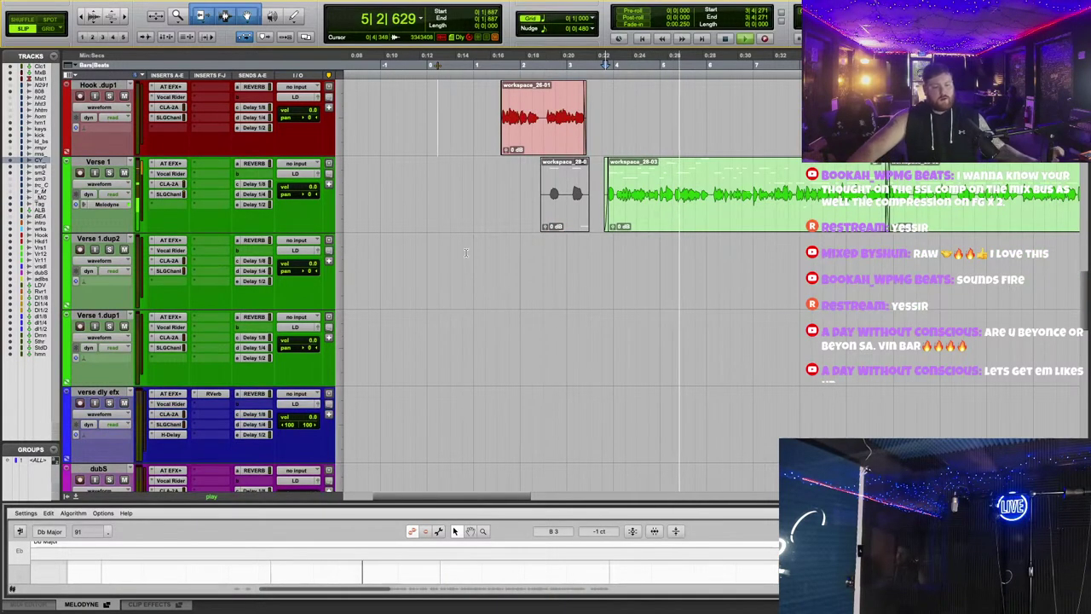
scroll(474, 287, "up", 10)
left_click(170, 208)
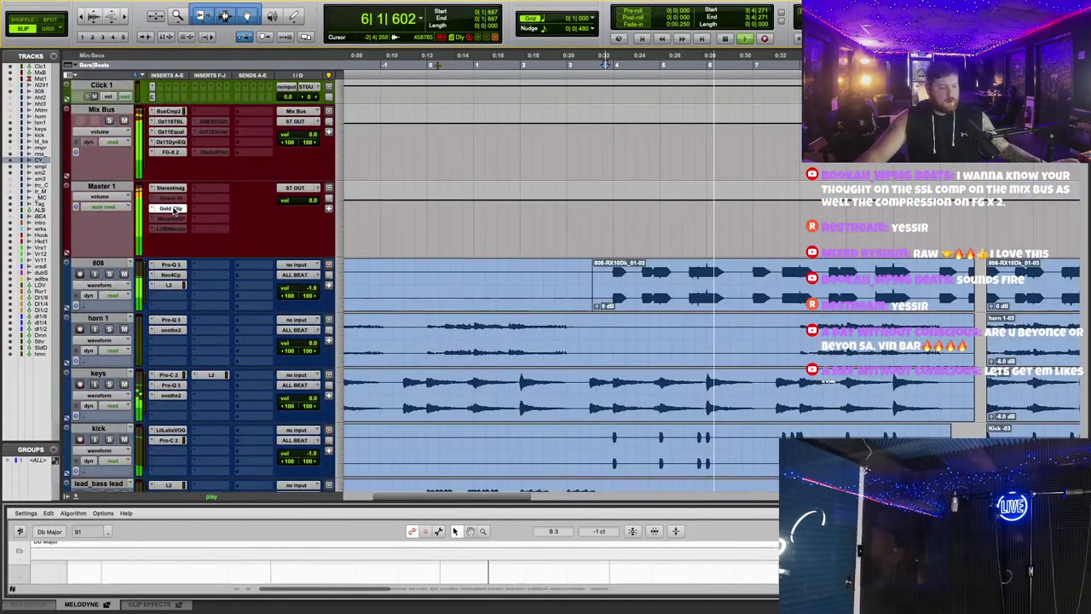
Step: Reposition and close Master 1's Gold Clip, then trim an adlibs clip start later
left_click_drag(701, 258, 710, 132)
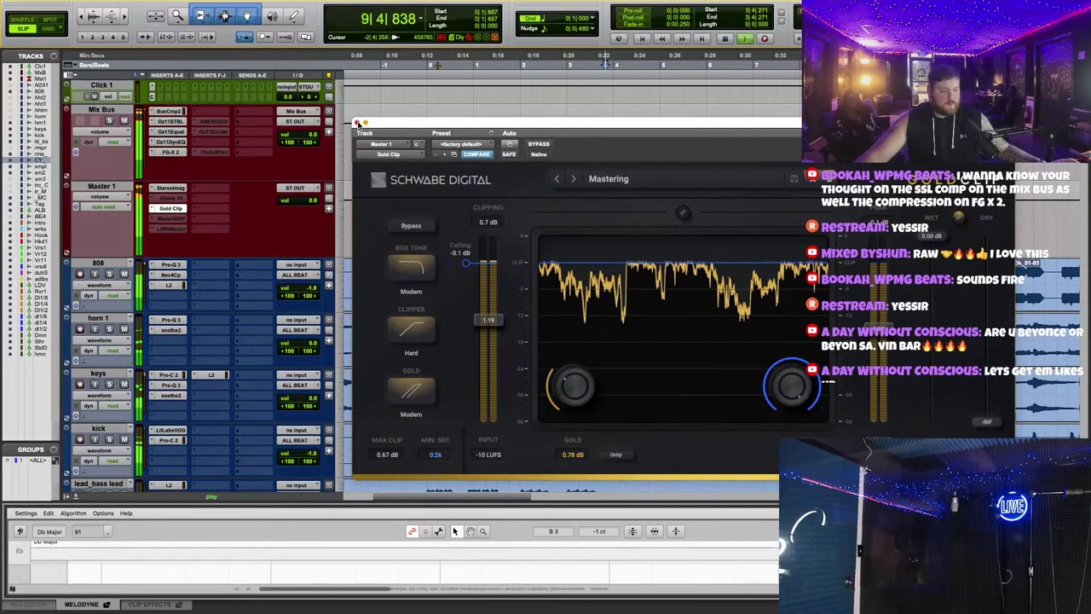
left_click(357, 123)
scroll(545, 266, "down", 15)
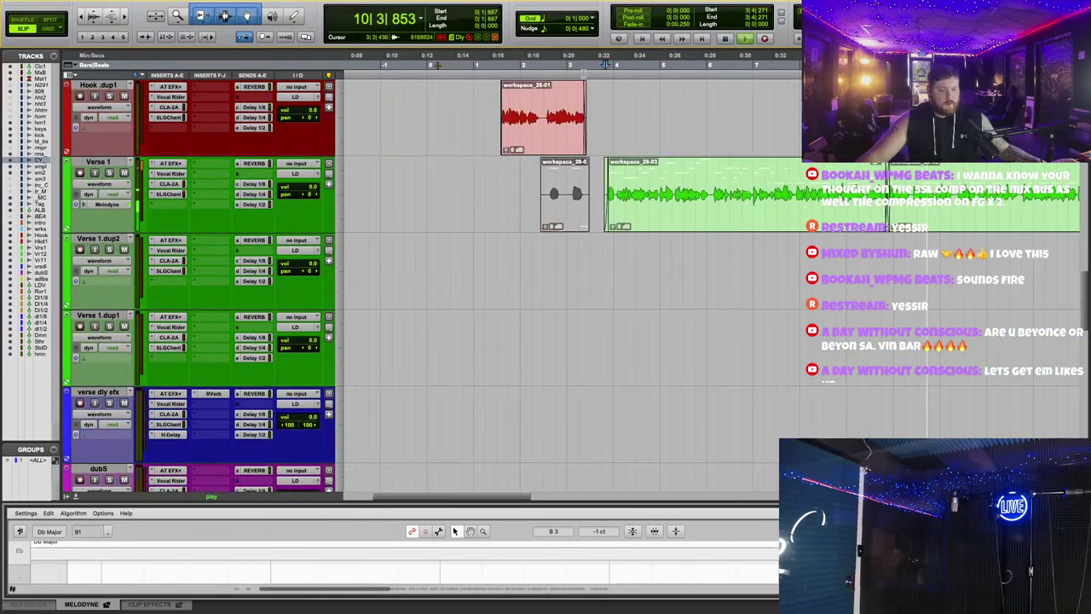
scroll(696, 297, "down", 5)
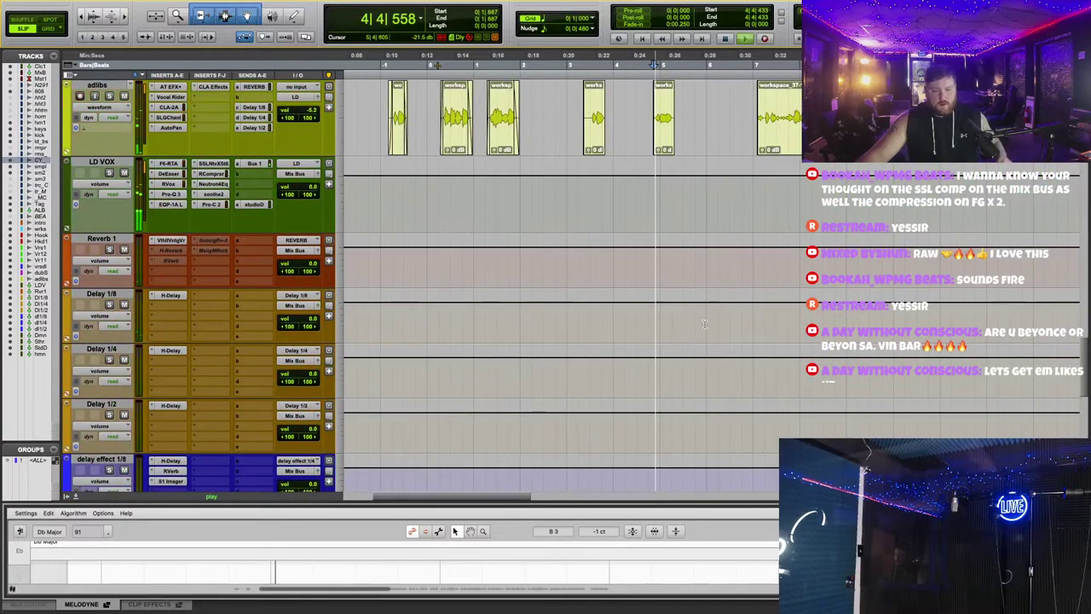
left_click(588, 361)
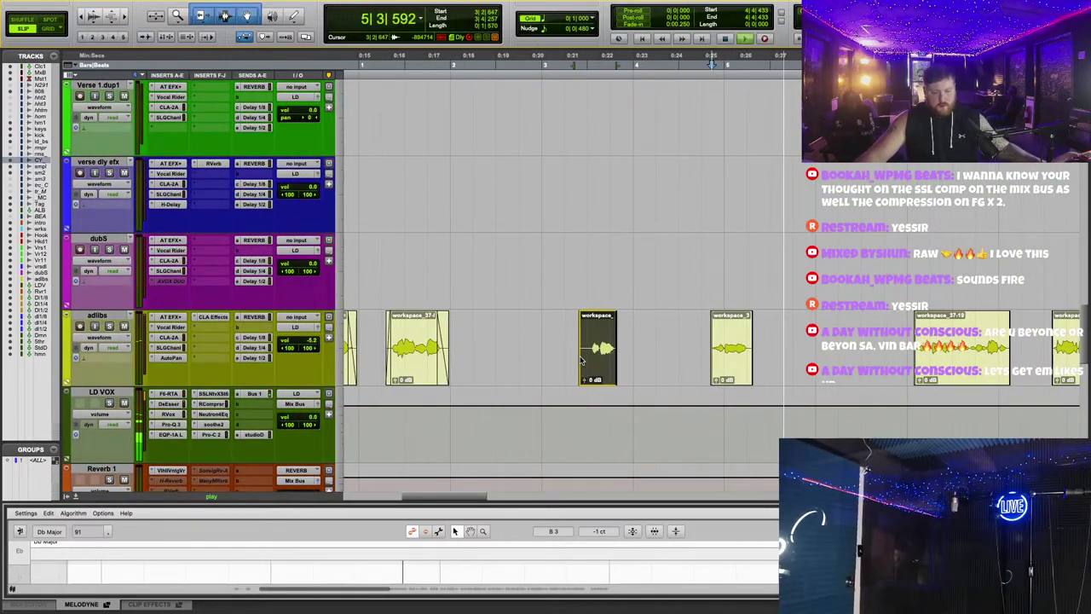
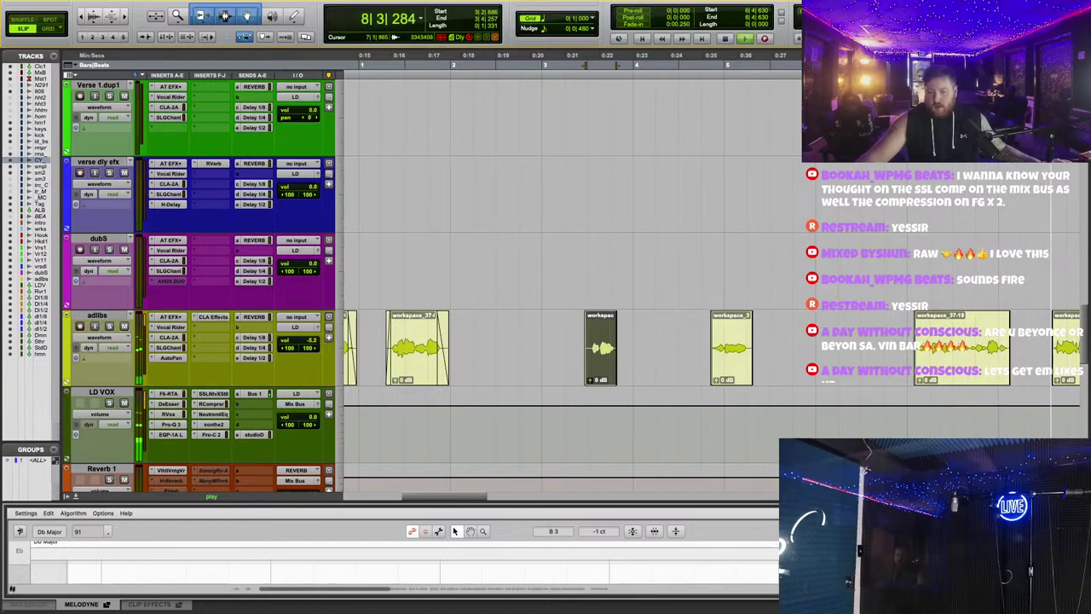
Step: Trim the start of adlib clip workspace_37-19 later with the Trim tool, then restart playback from the beginning
left_click(932, 305)
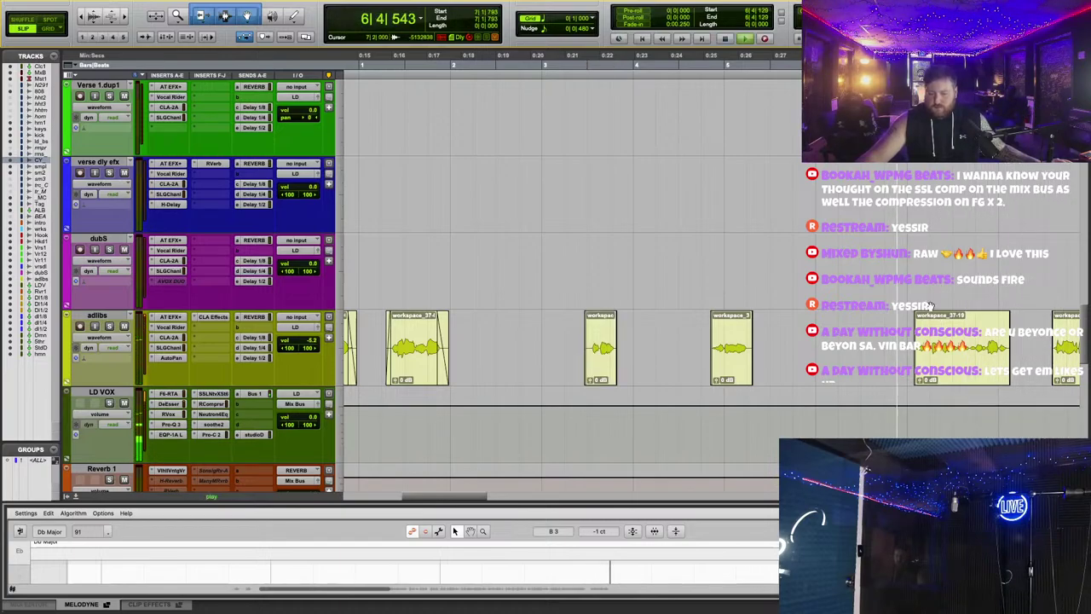
left_click(921, 358)
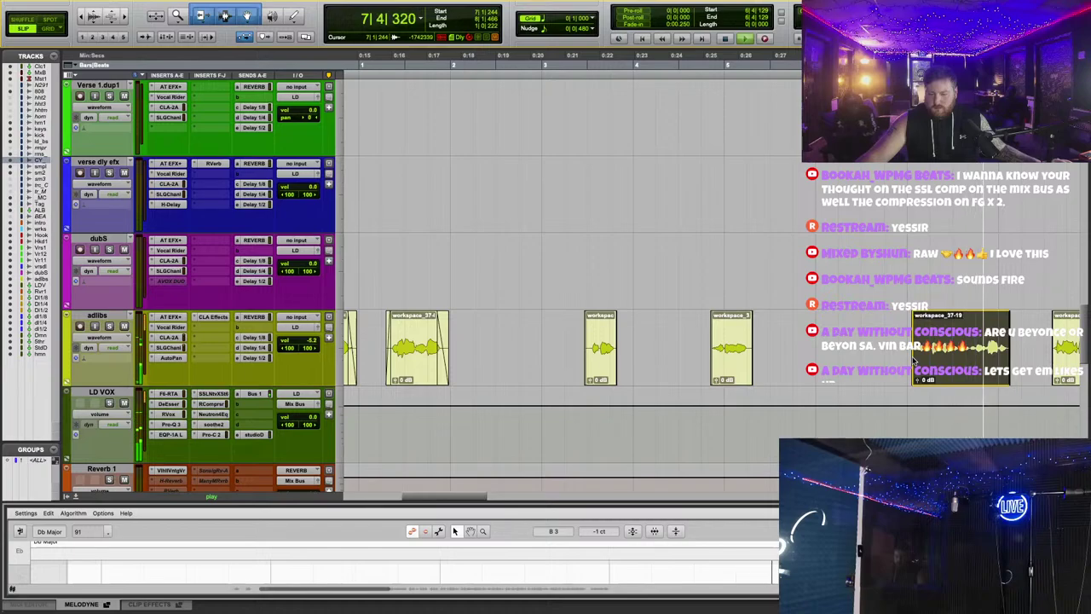
left_click_drag(916, 360, 972, 362)
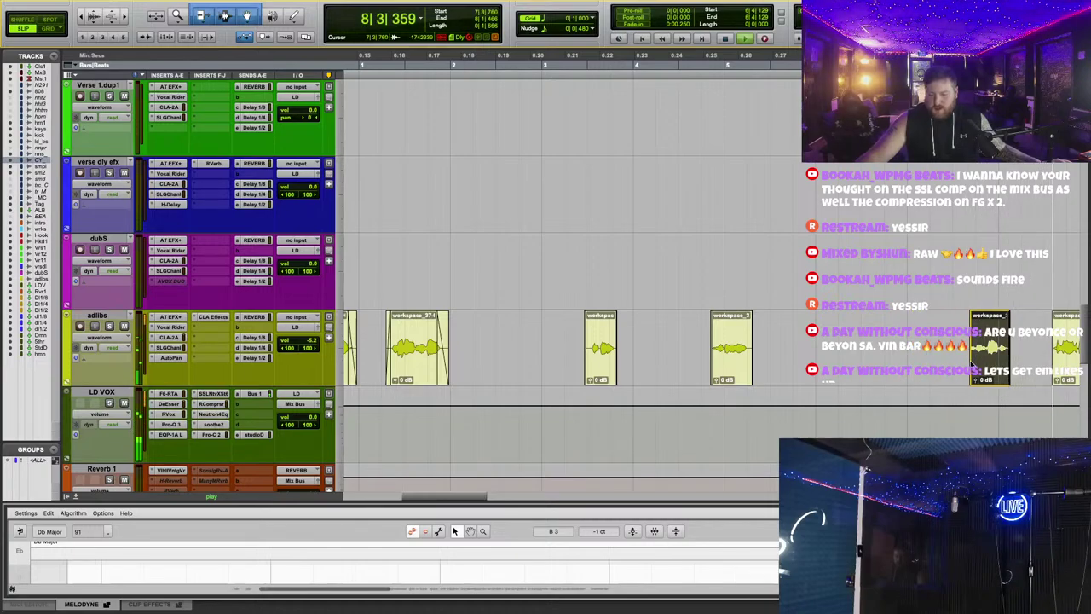
left_click(956, 201)
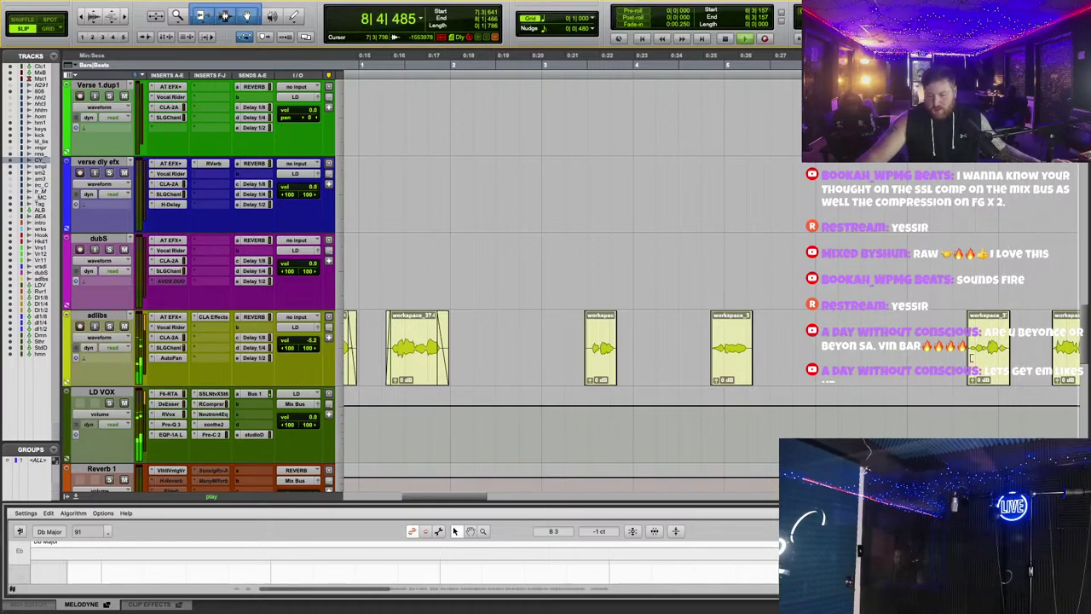
left_click(590, 345)
key("space")
key("space")
scroll(179, 218, "up", 15)
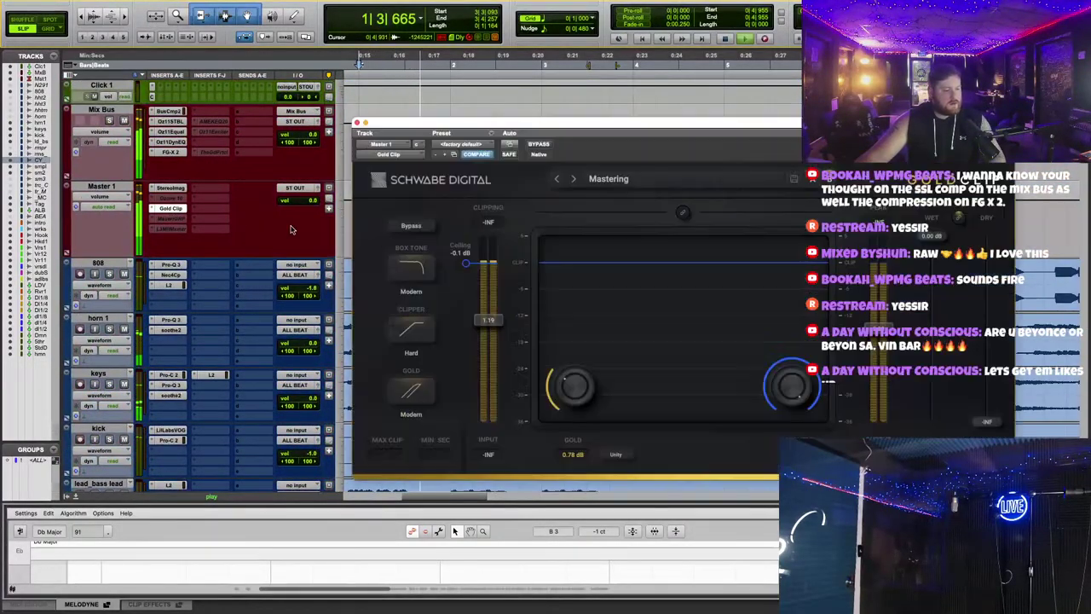
Step: Bring up Master 1's Gold Clip limiter and set its input to 0.87 and Gold to 1.05 dB
left_click(175, 210)
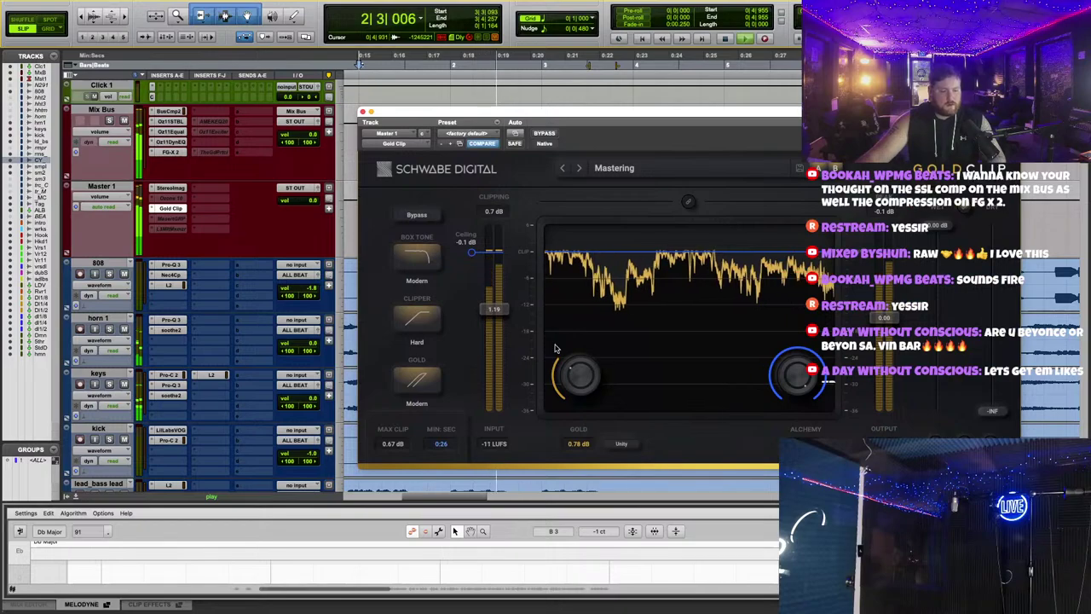
left_click_drag(562, 113, 570, 107)
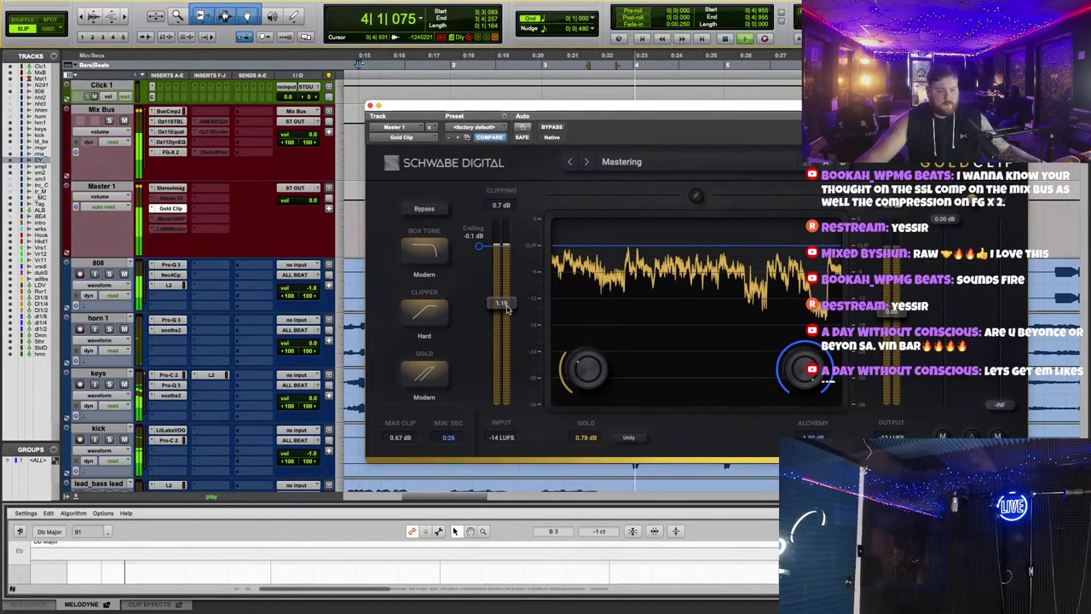
left_click_drag(403, 114, 412, 107)
scroll(258, 272, "down", 10)
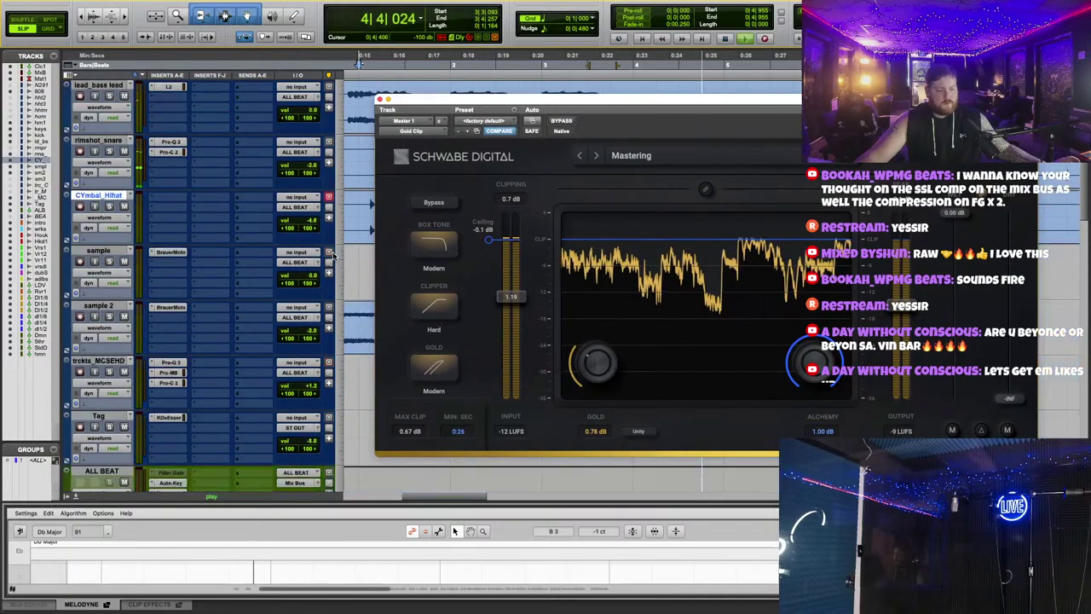
scroll(203, 275, "down", 5)
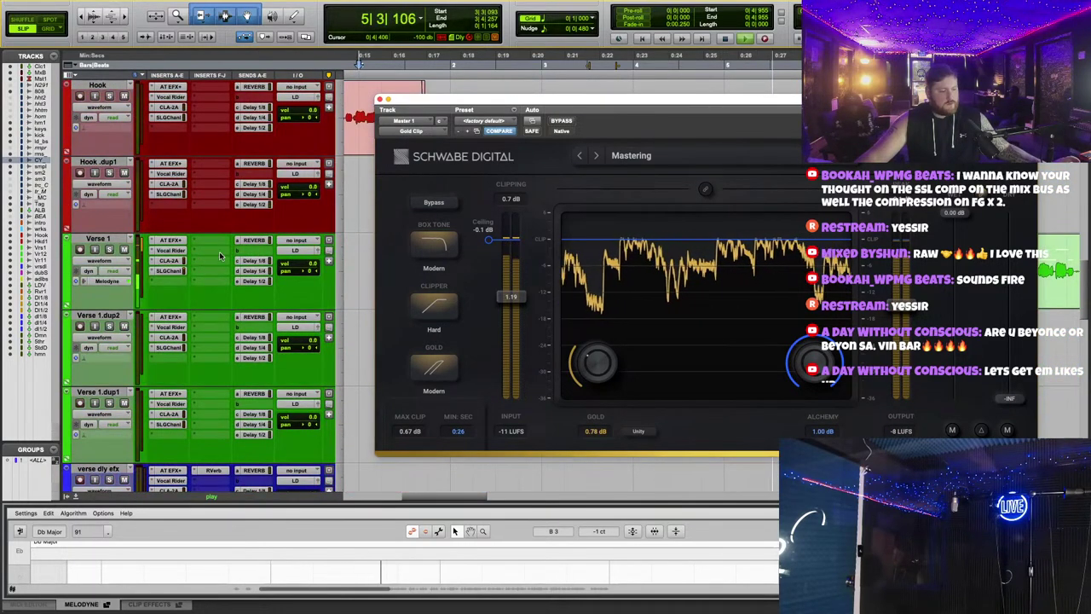
left_click_drag(512, 109, 493, 105)
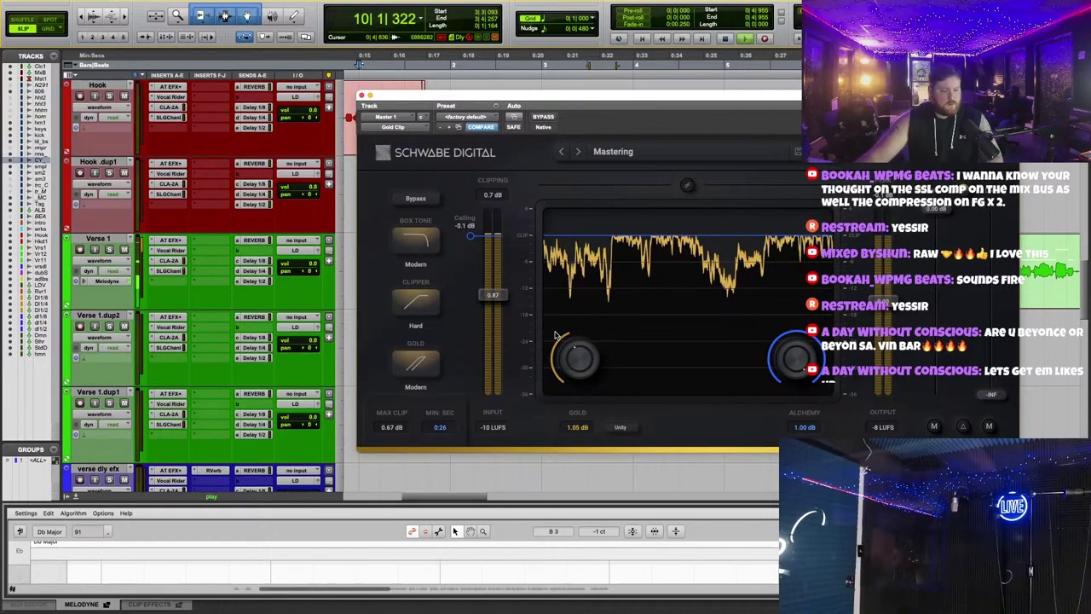
Step: Close the Gold Clip window and scroll to the small adlib clip on the adlibs track
left_click(360, 95)
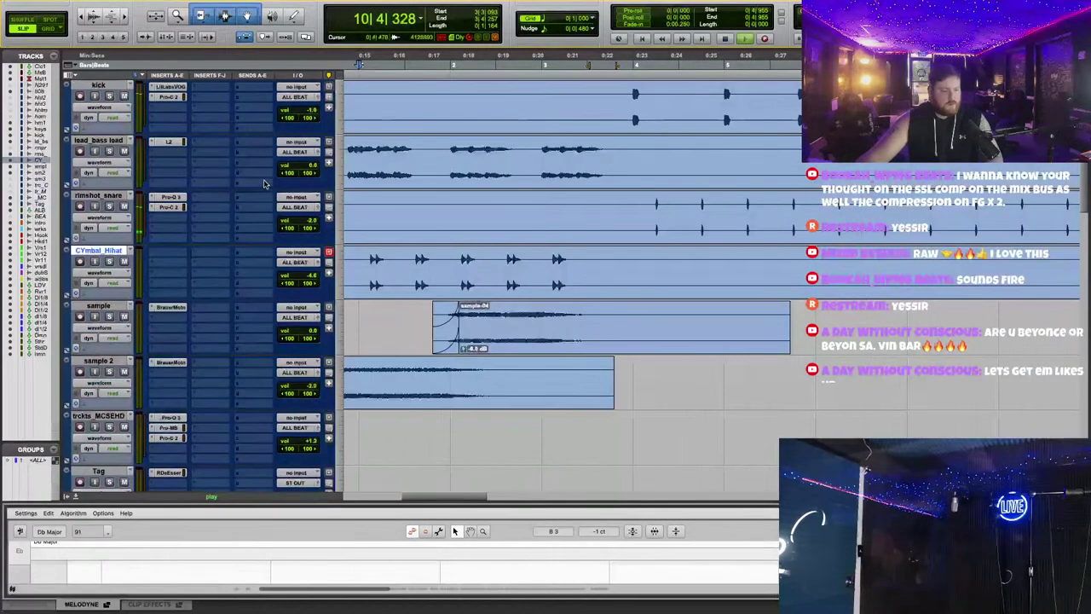
scroll(267, 191, "up", 5)
scroll(492, 295, "down", 15)
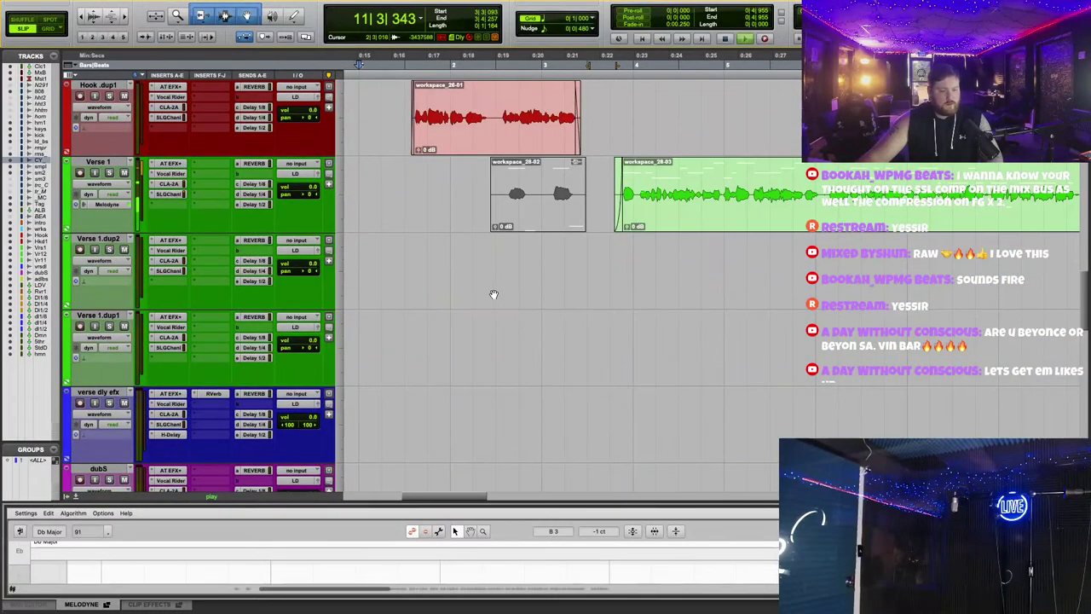
scroll(499, 294, "up", 10)
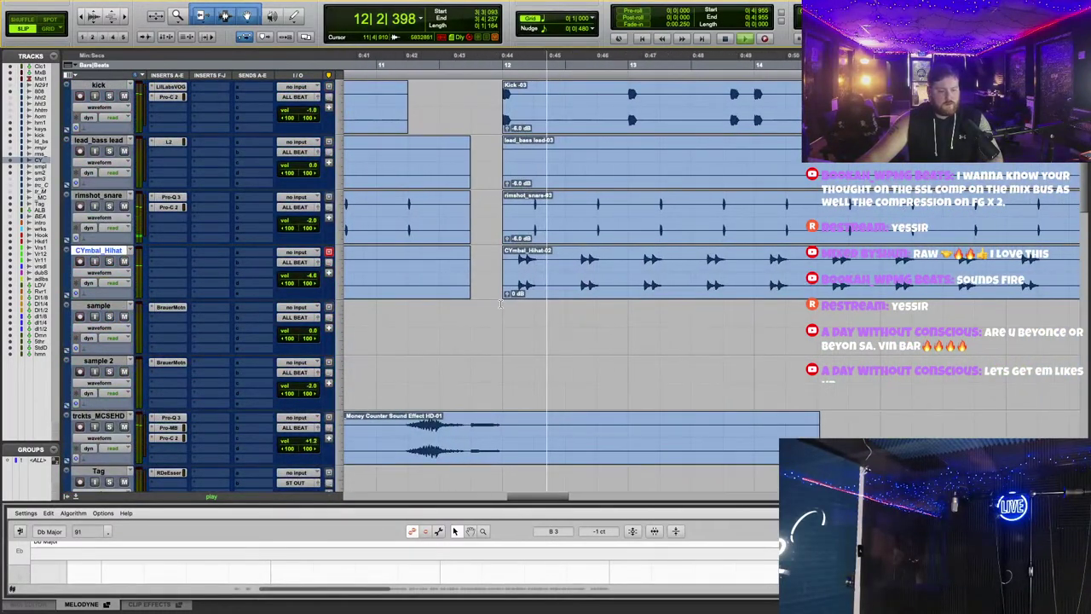
scroll(500, 298, "down", 10)
scroll(507, 300, "down", 4)
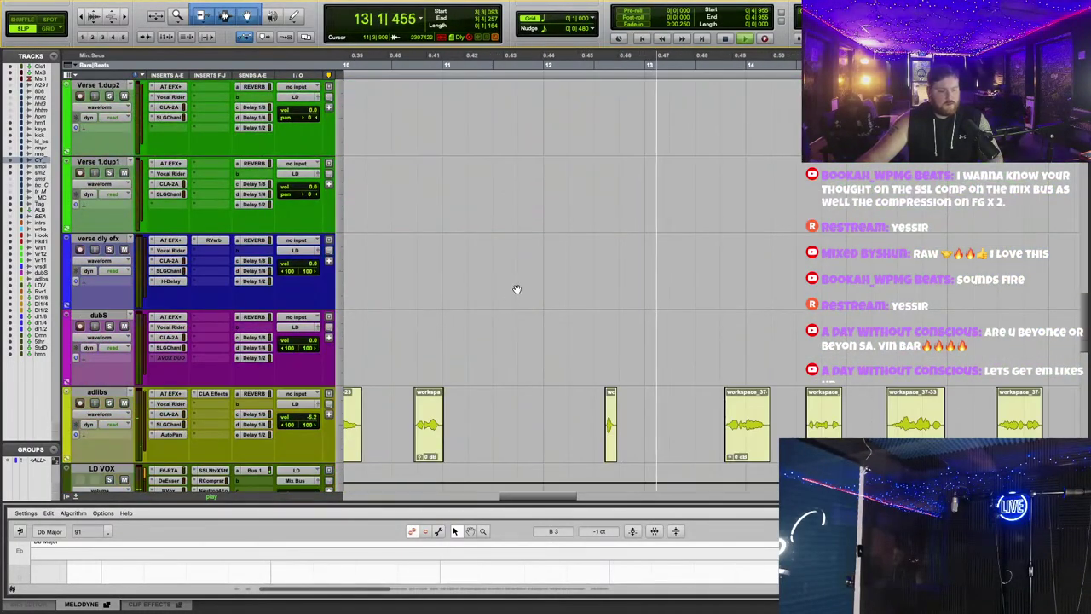
scroll(518, 285, "down", 5)
scroll(202, 204, "up", 20)
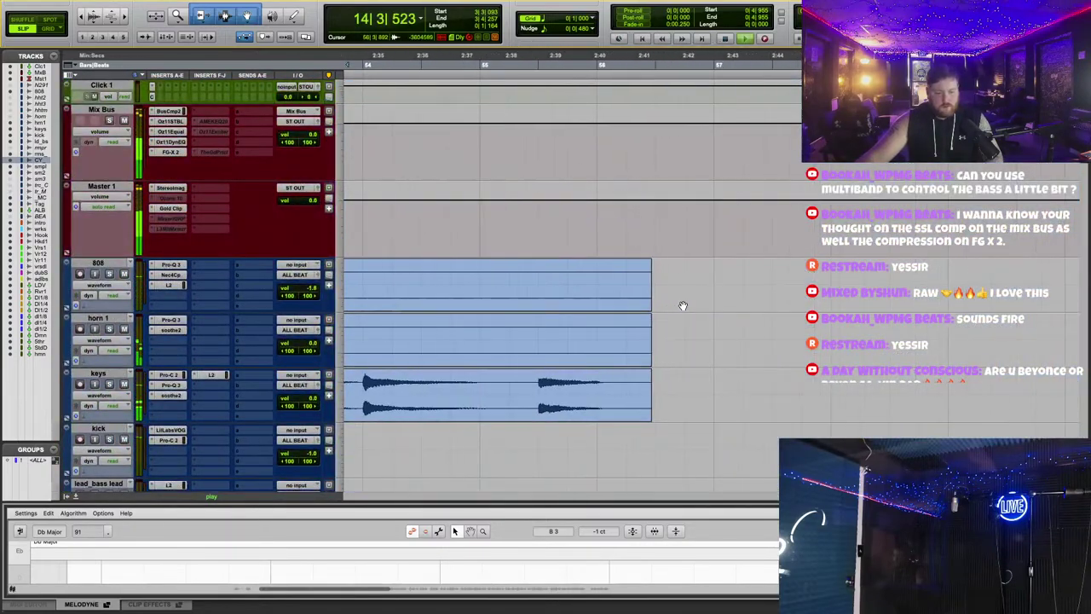
scroll(680, 304, "down", 20)
scroll(441, 61, "up", 10)
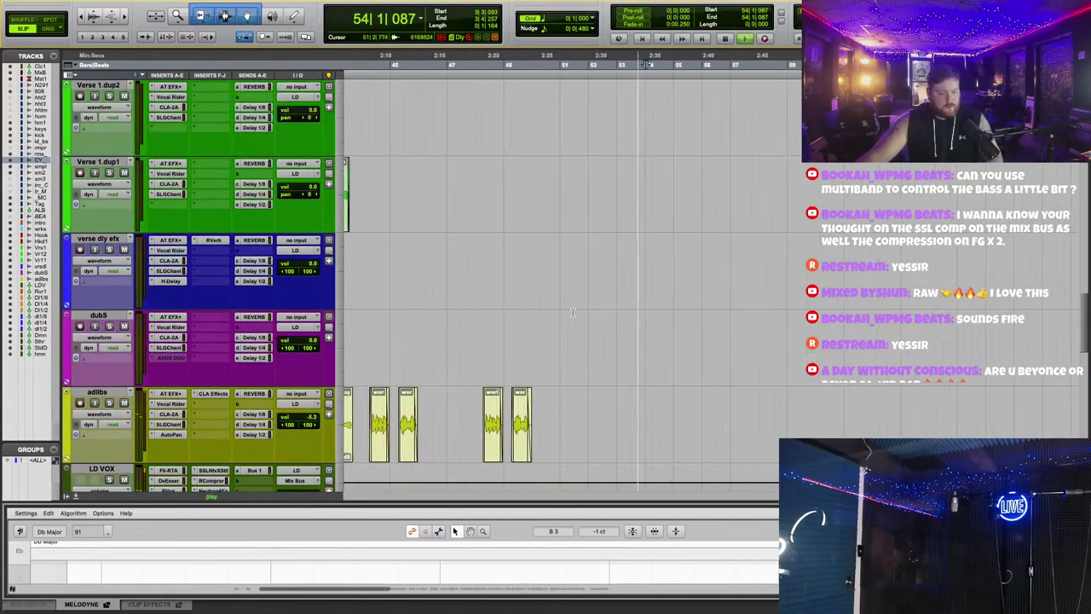
scroll(686, 331, "up", 15)
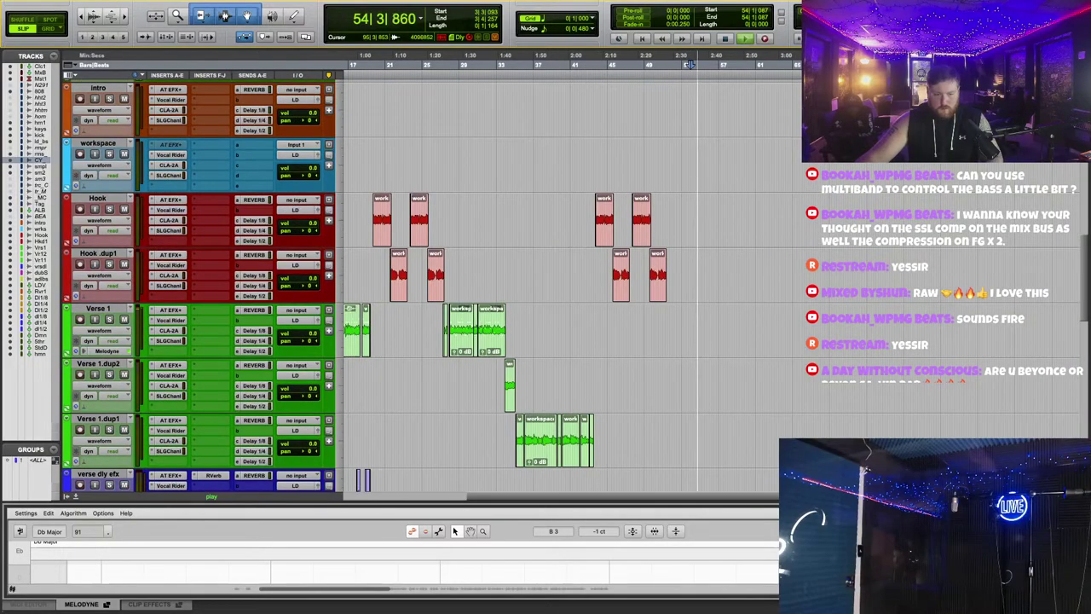
scroll(686, 330, "down", 10)
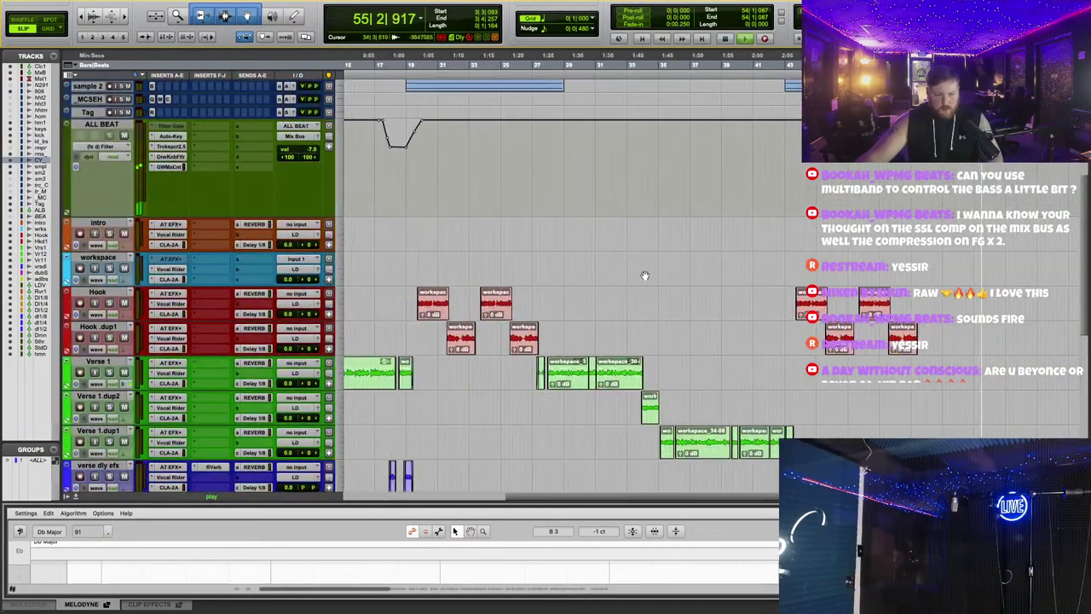
scroll(597, 254, "up", 2)
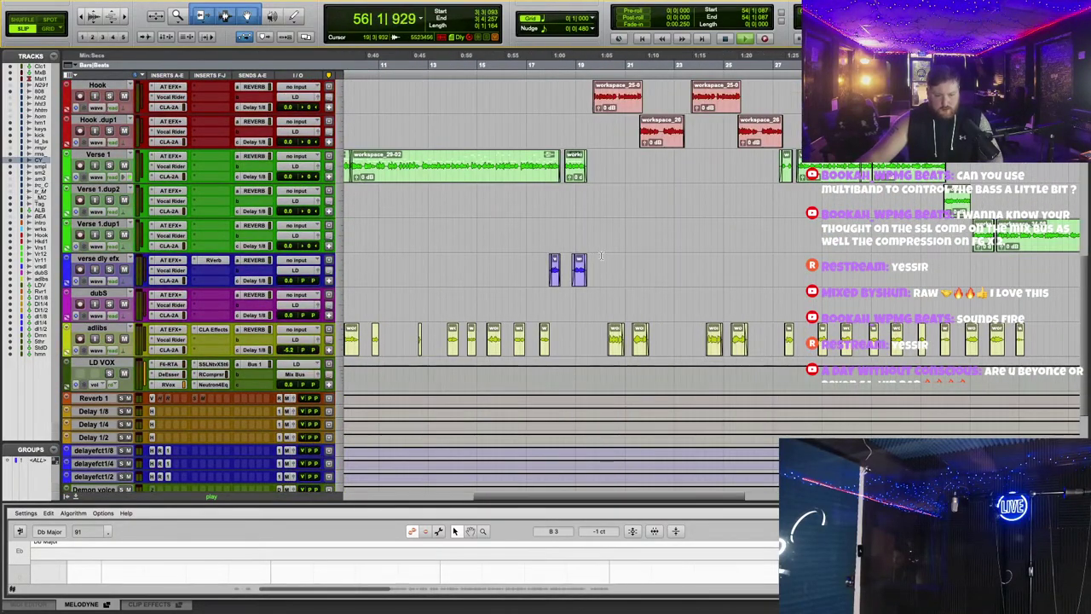
scroll(588, 210, "left", 3)
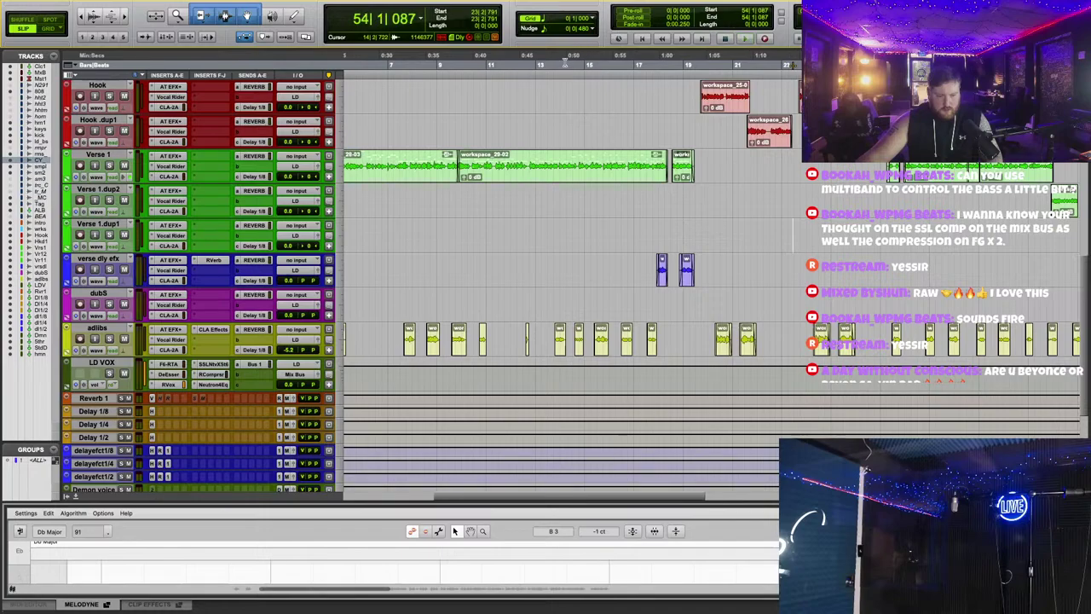
scroll(594, 252, "up", 6)
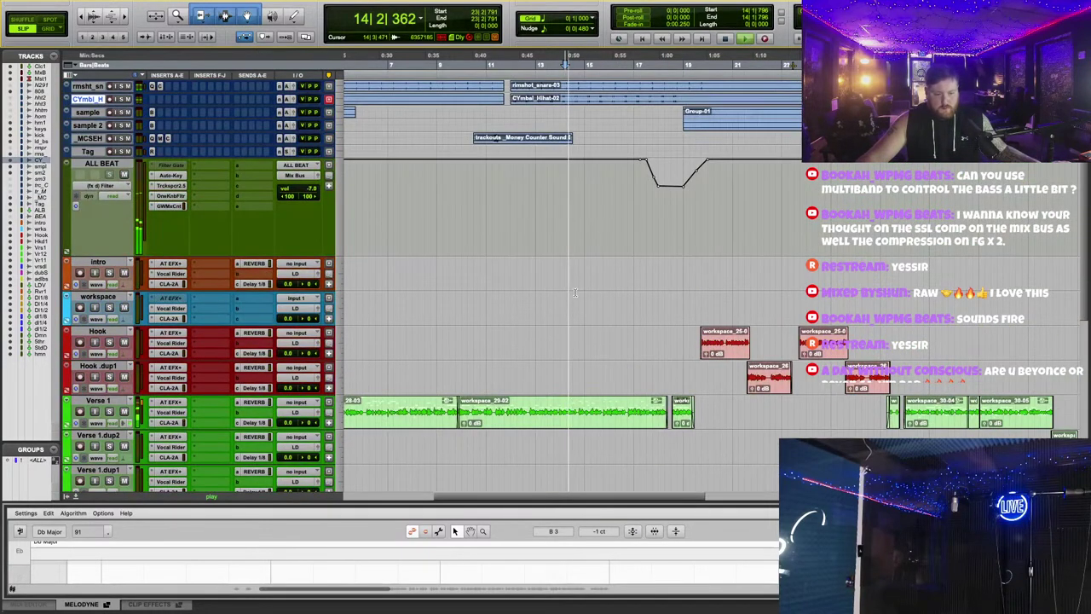
scroll(470, 240, "down", 8)
scroll(470, 240, "up", 2)
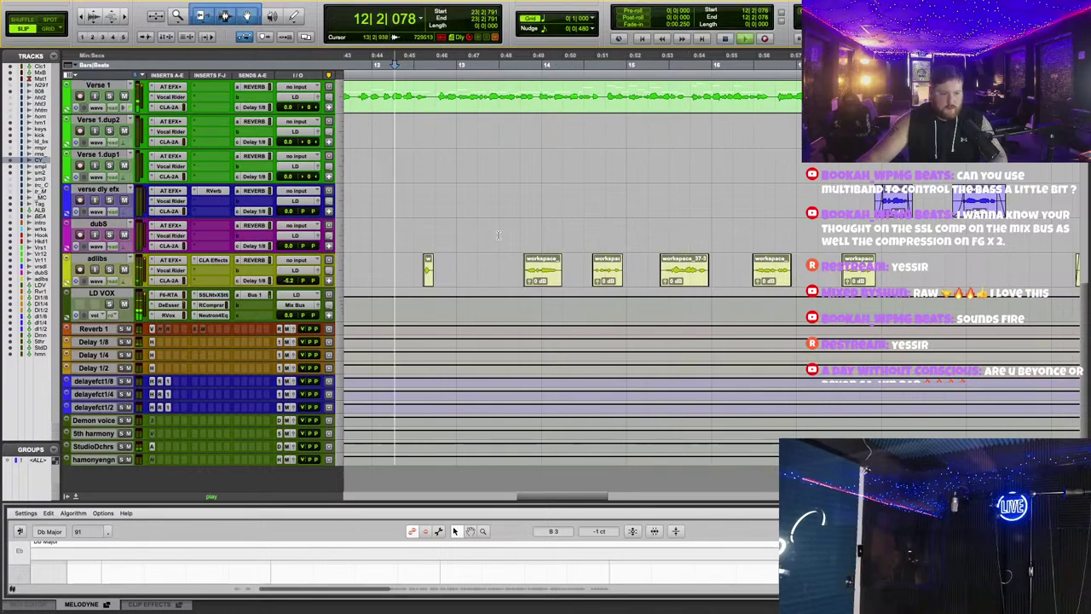
scroll(470, 239, "up", 4)
Step: Raise the small adlib clip's gain to +4.4 dB and audition it by restarting playback
left_click_drag(695, 283, 685, 164)
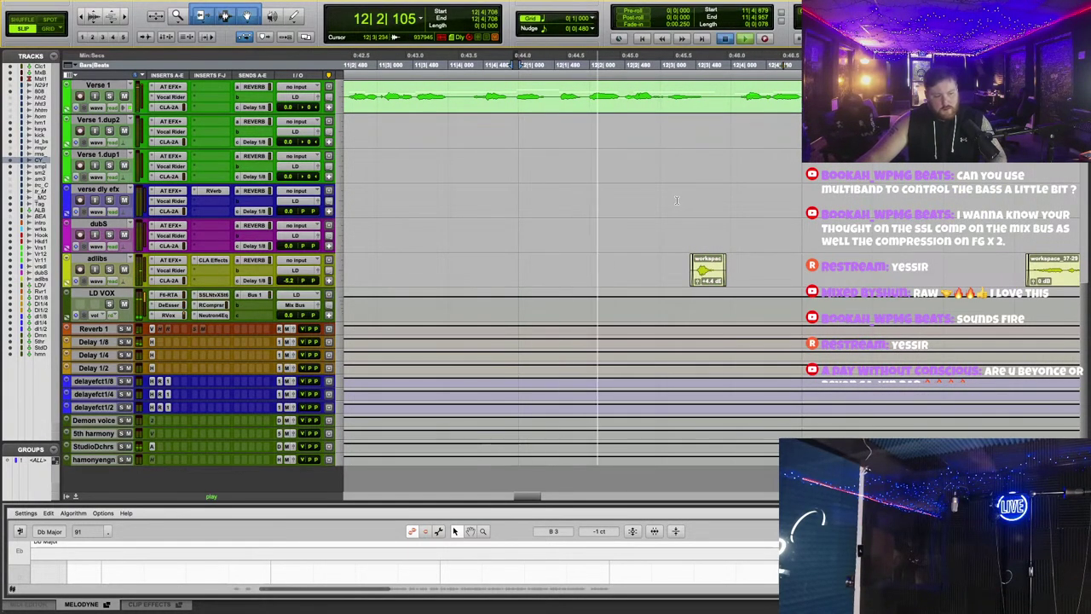
key("space")
key("space")
key("space")
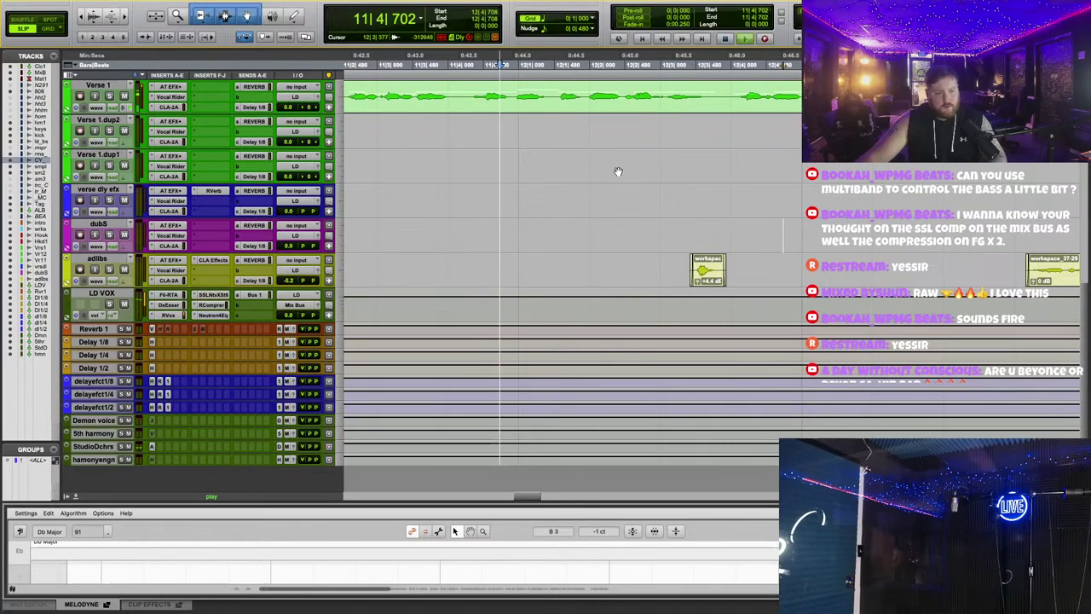
key("space")
scroll(621, 194, "right", 3)
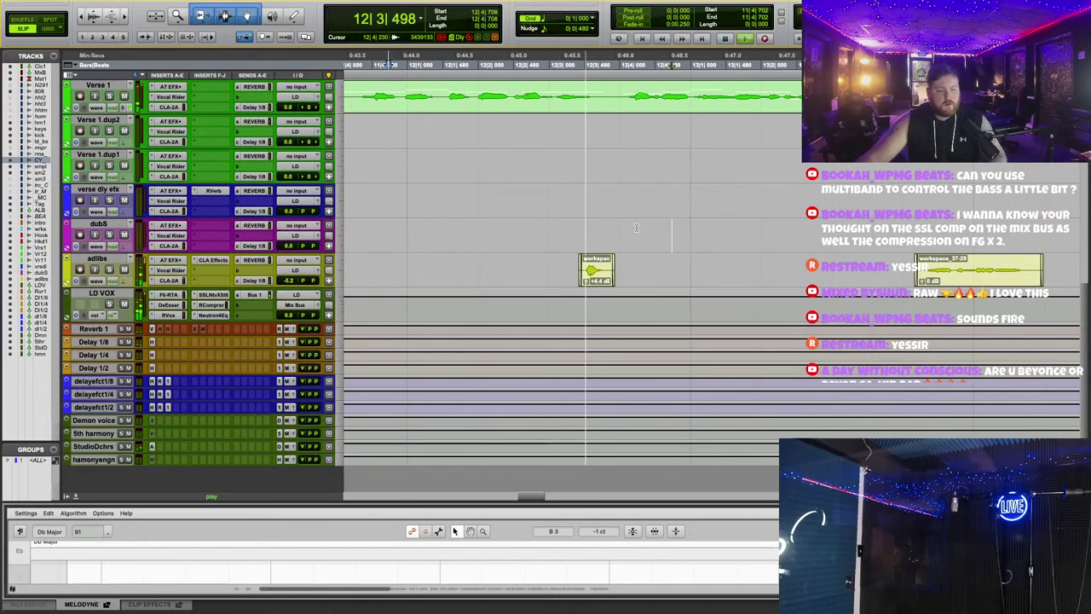
scroll(648, 233, "up", 10)
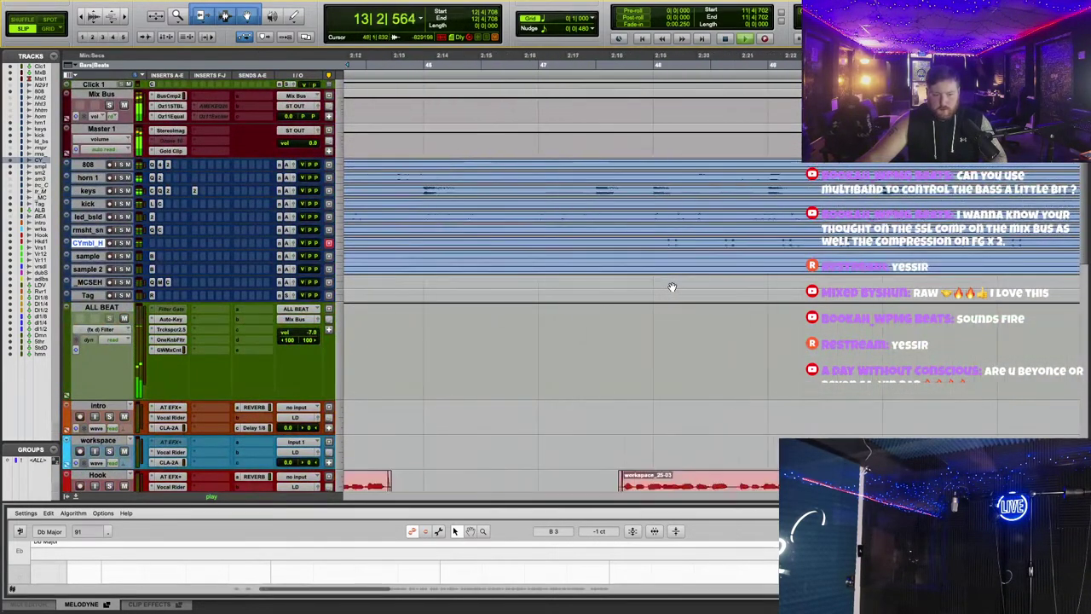
scroll(638, 245, "down", 5)
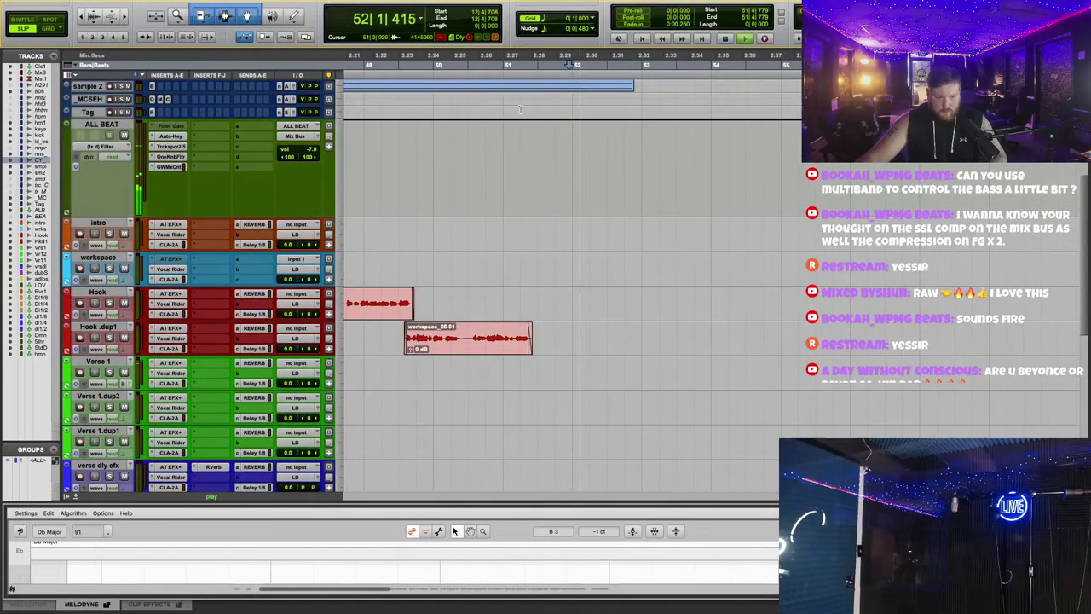
scroll(637, 245, "up", 5)
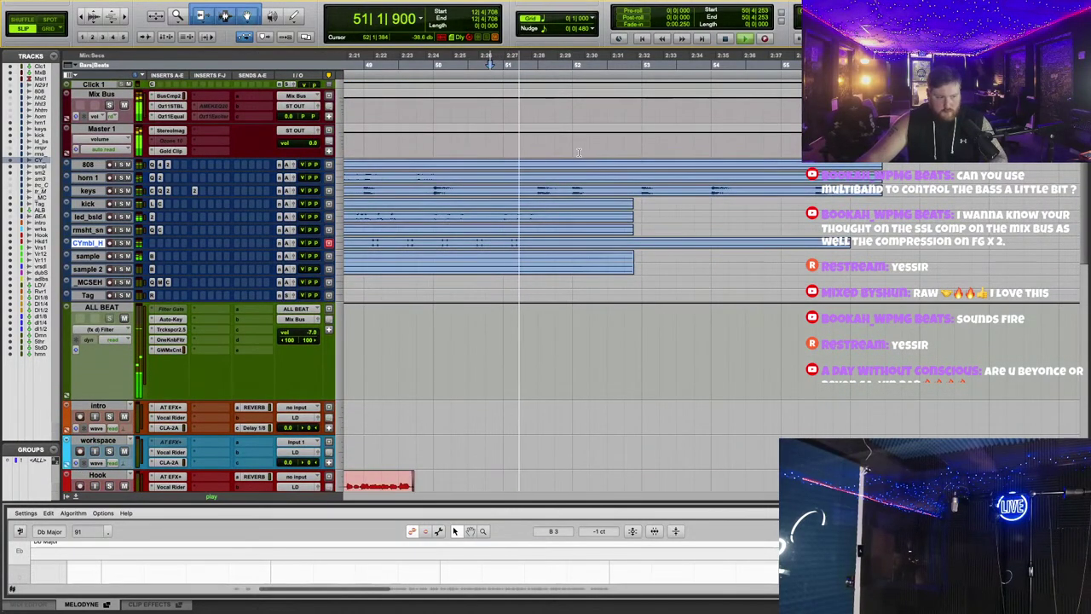
Step: Add a volume automation point on Master 1 and stop playback
left_click(603, 128)
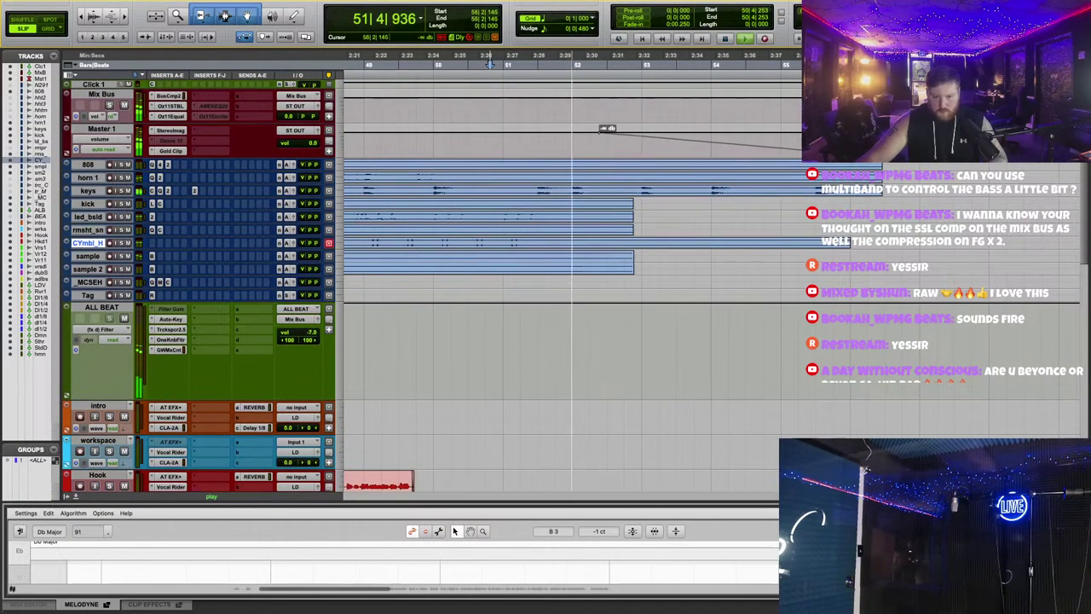
scroll(814, 239, "right", 3)
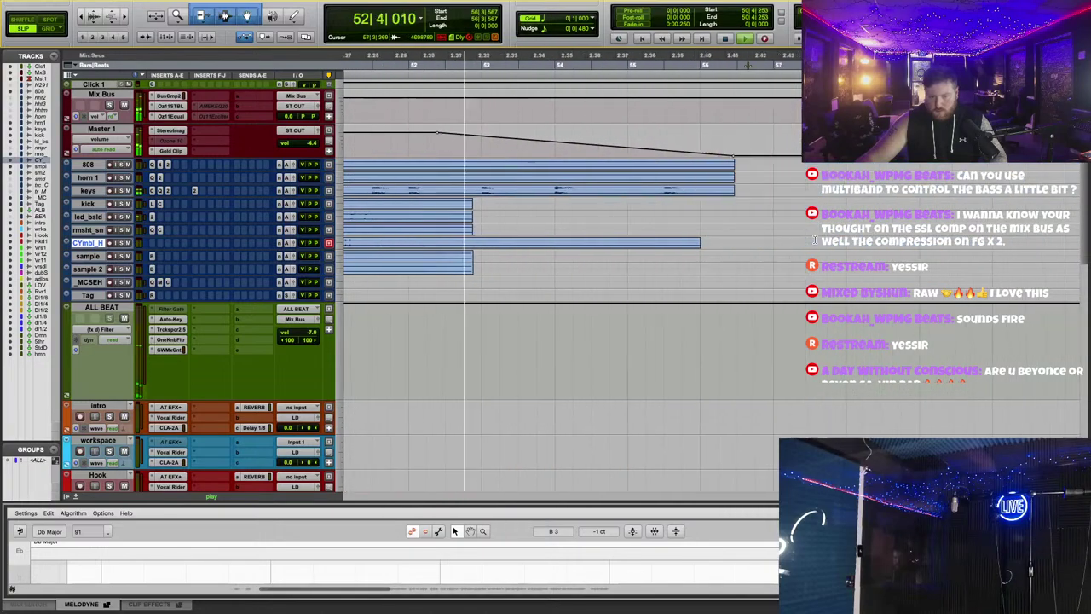
scroll(814, 239, "right", 1)
key("space")
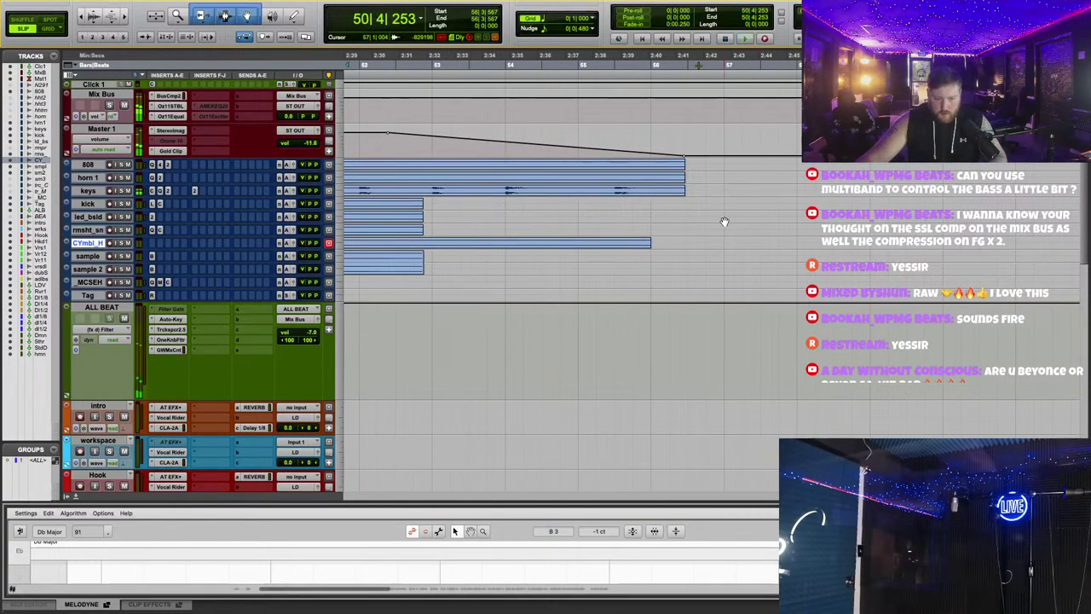
scroll(724, 222, "up", 2)
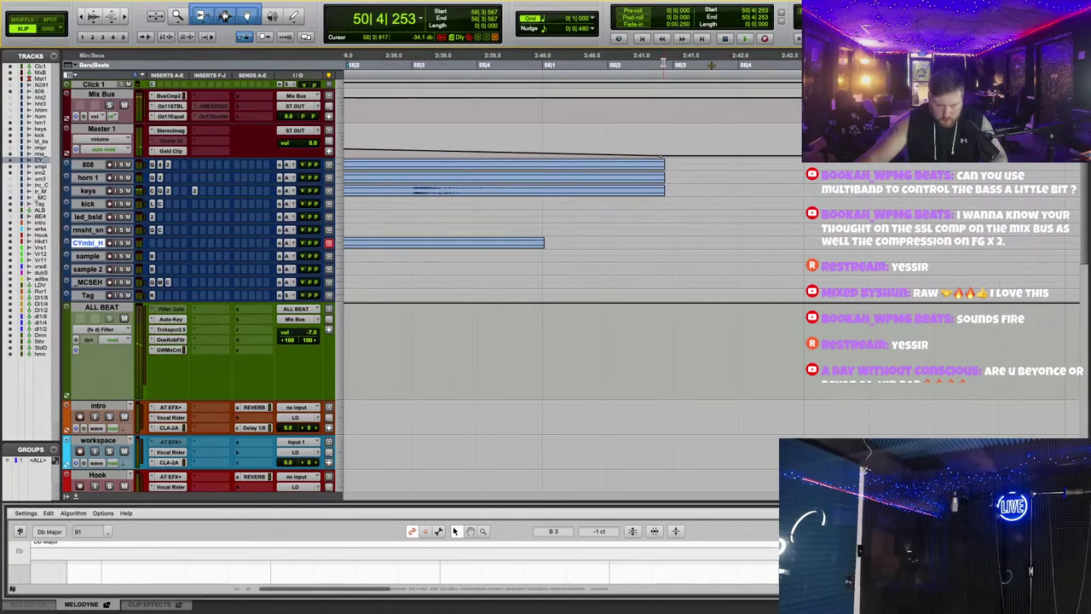
Step: Return to session start and review the full arrangement of beat stems
key("Return")
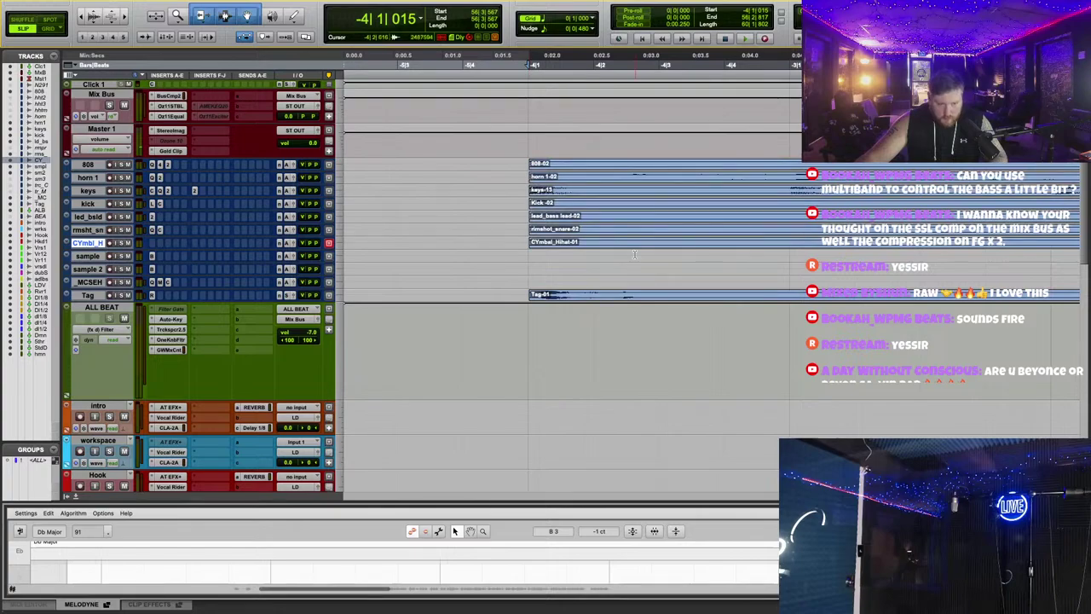
scroll(635, 254, "down", 3)
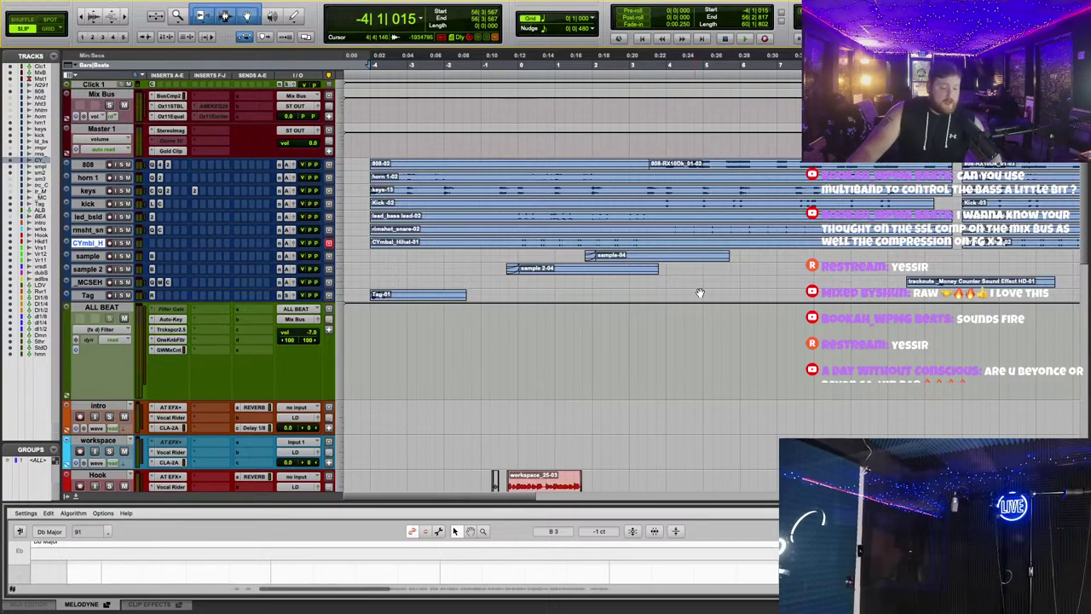
scroll(717, 341, "down", 2)
scroll(717, 341, "down", 5)
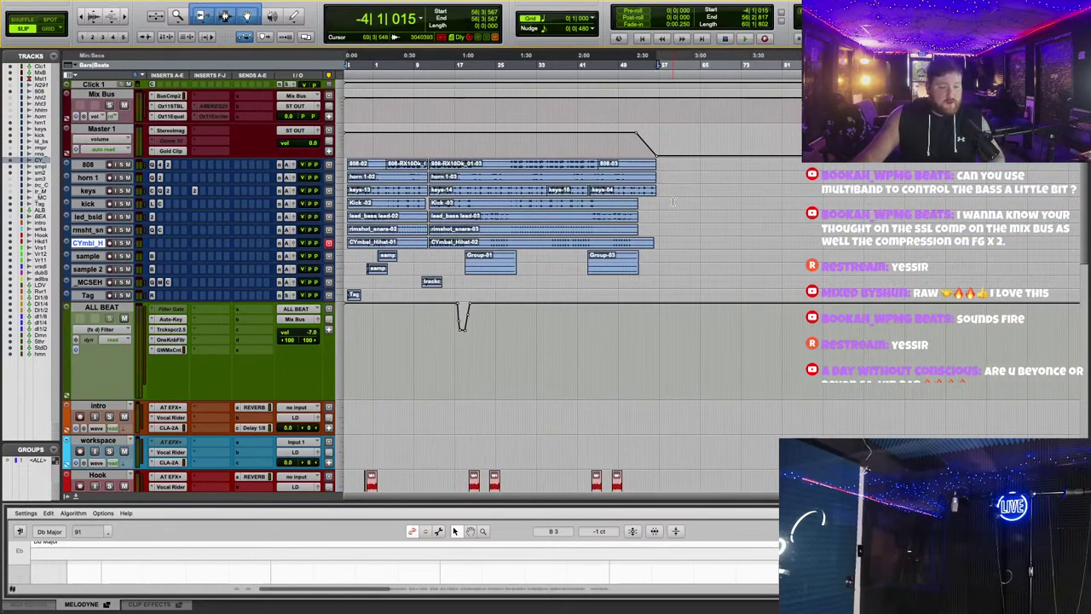
scroll(708, 229, "up", 5)
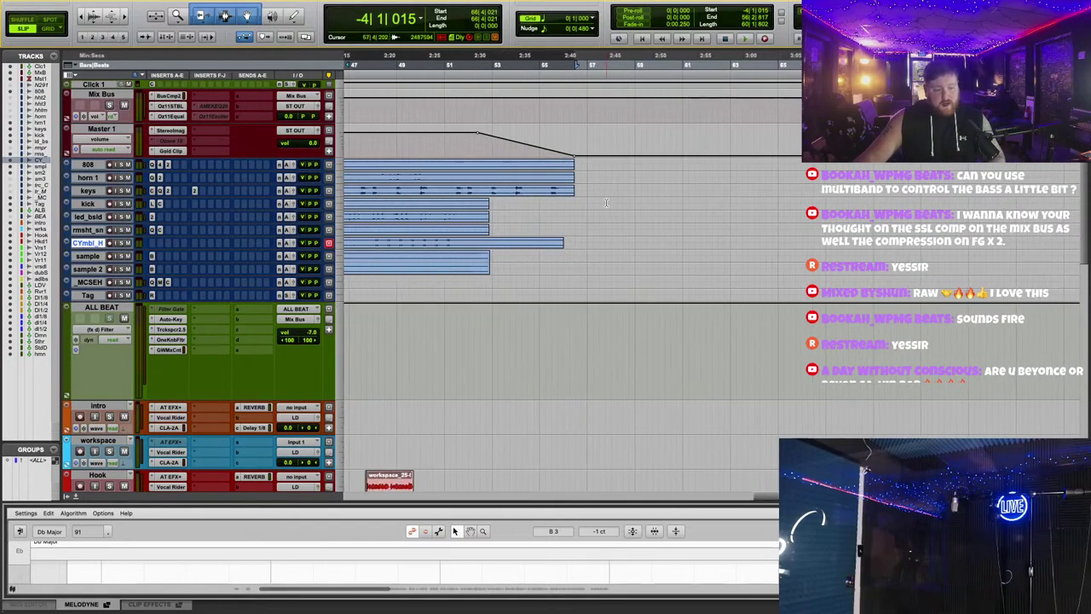
scroll(607, 203, "up", 3)
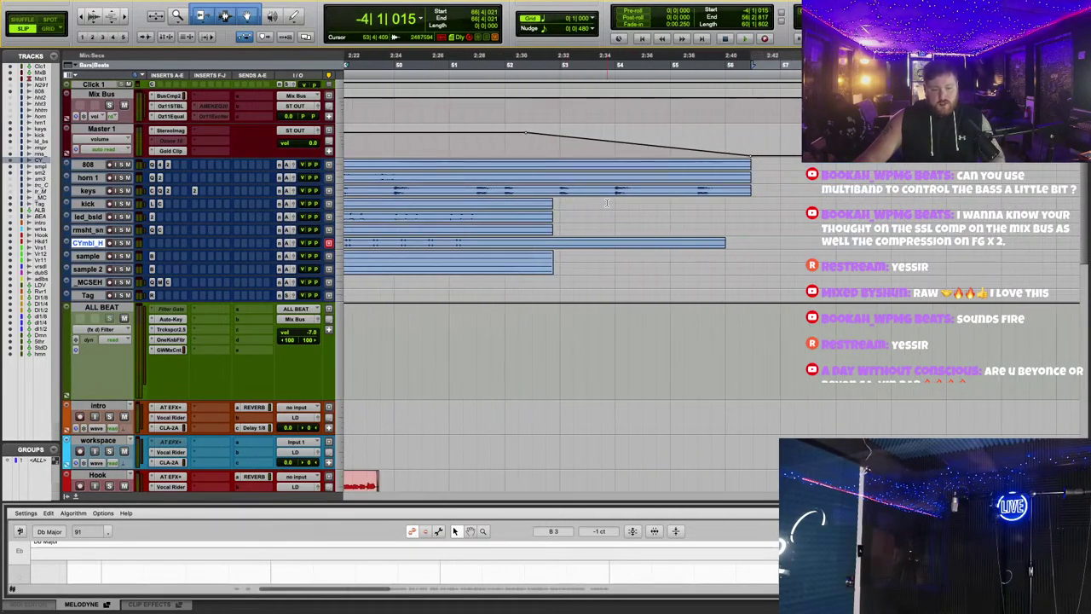
scroll(785, 202, "left", 10)
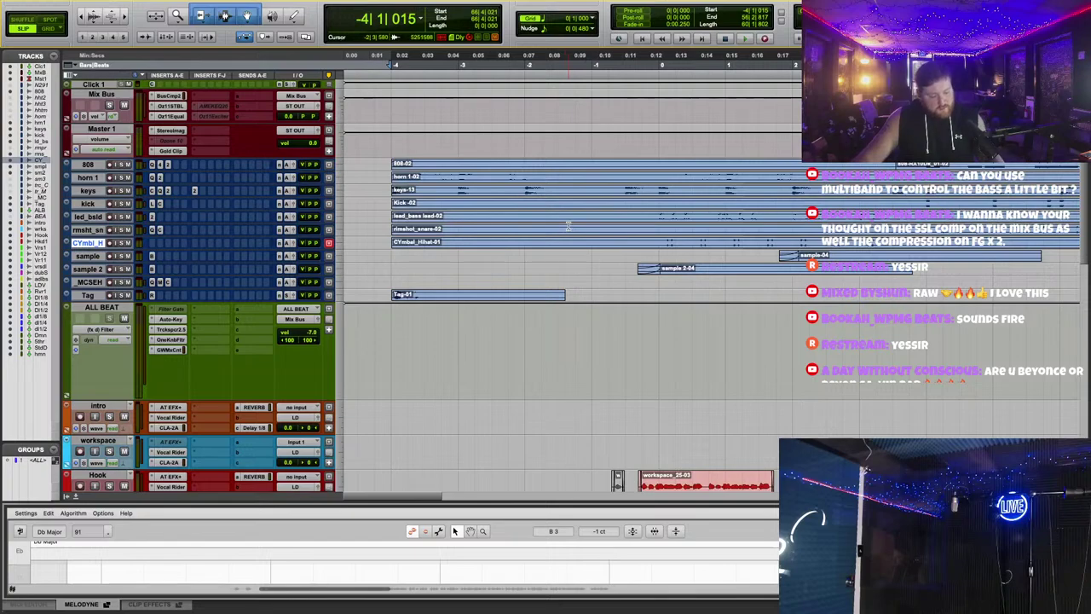
Step: Bounce the Great Influence mix offline as a 24-bit WAV (BWF) file instead of MP3
key("super+alt+b")
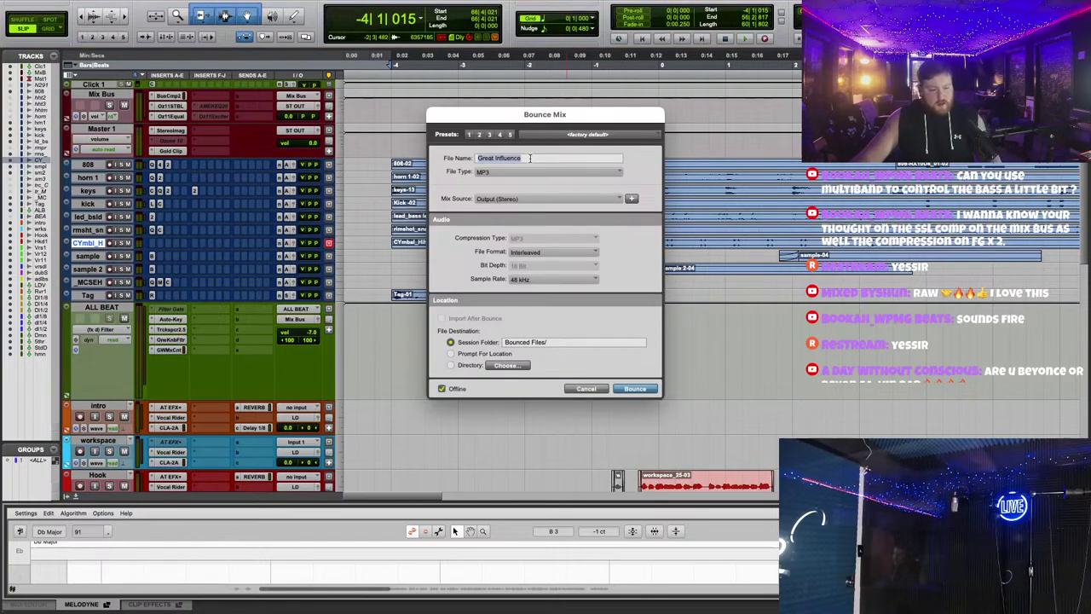
left_click(493, 173)
left_click(499, 155)
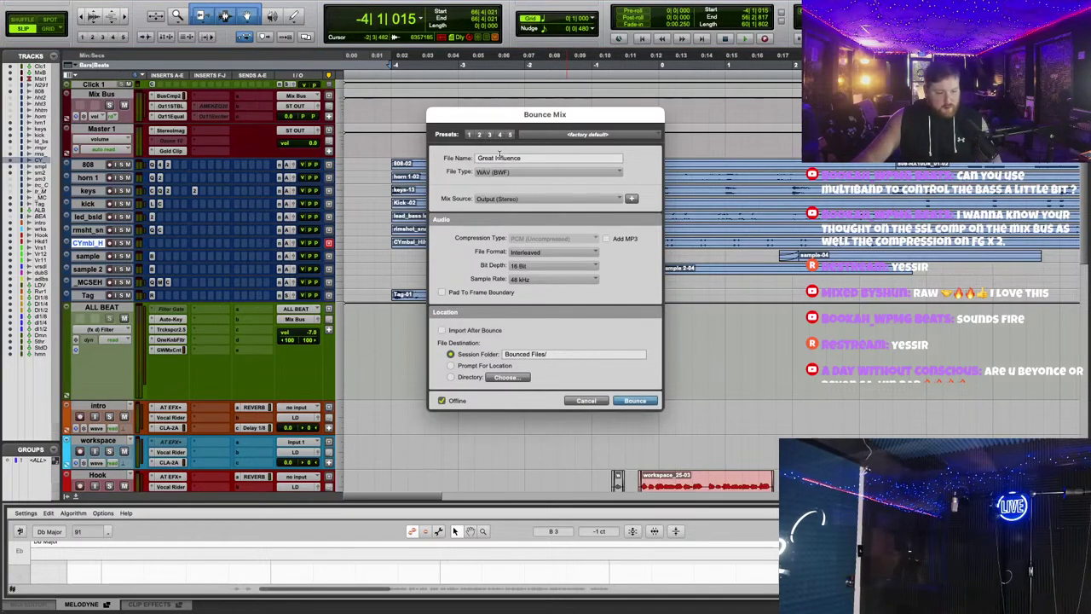
left_click(533, 158)
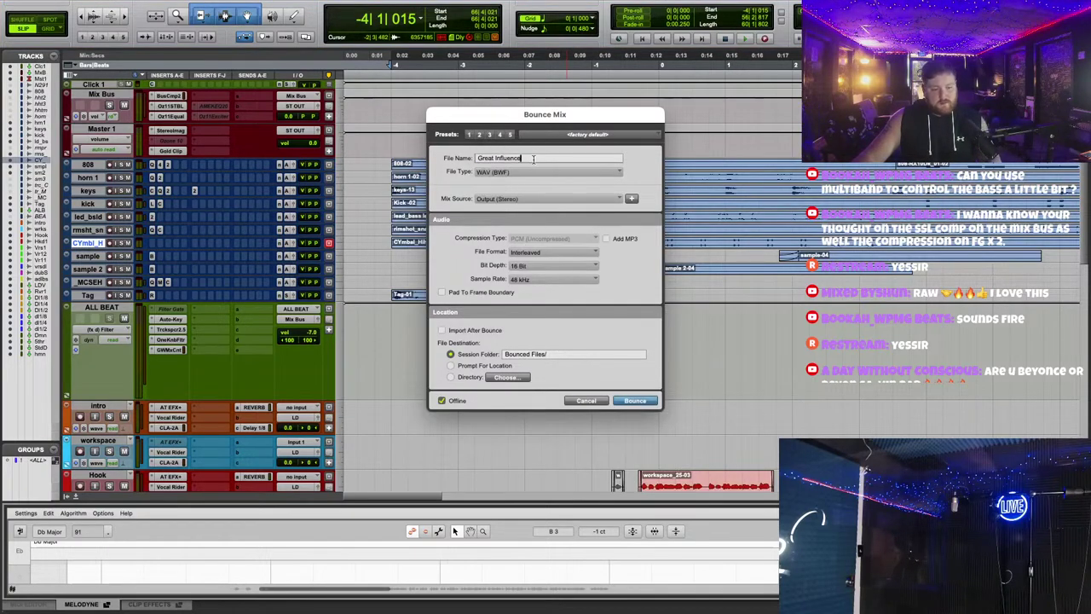
left_click(539, 265)
left_click(540, 278)
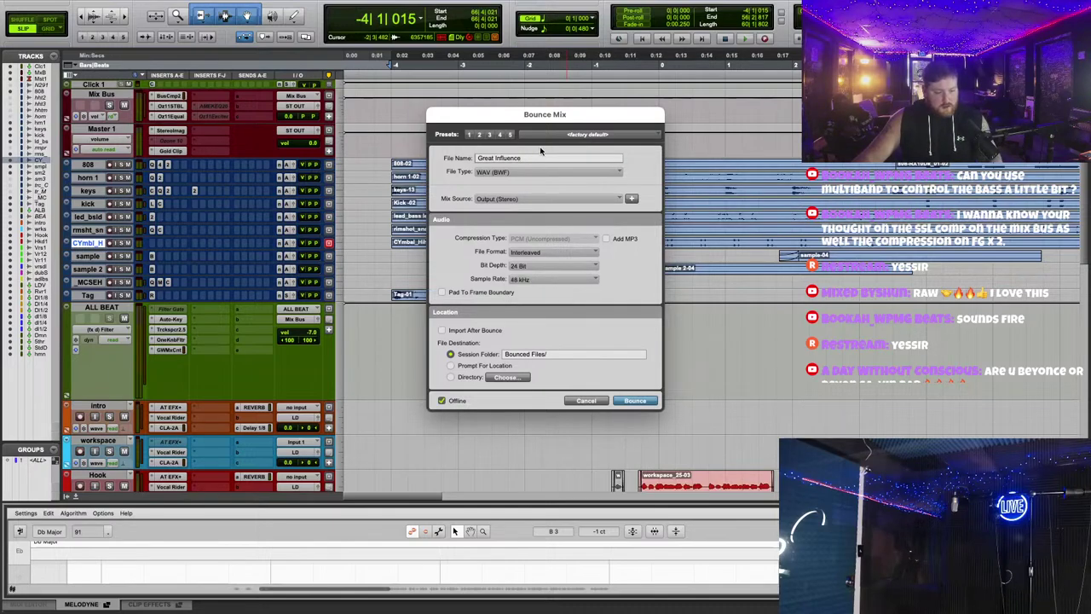
left_click_drag(543, 148, 506, 207)
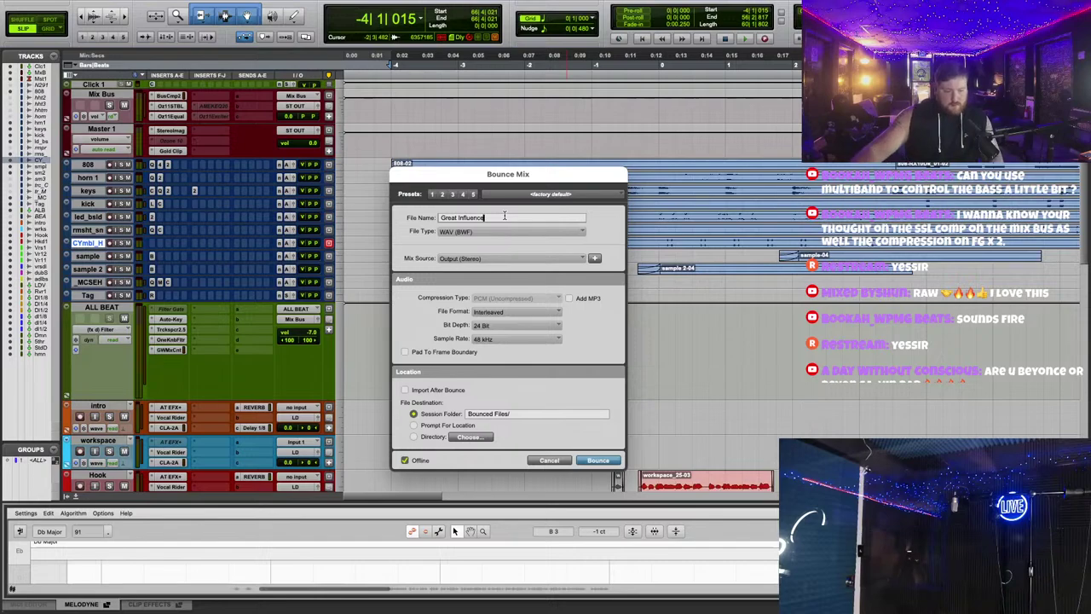
left_click(600, 461)
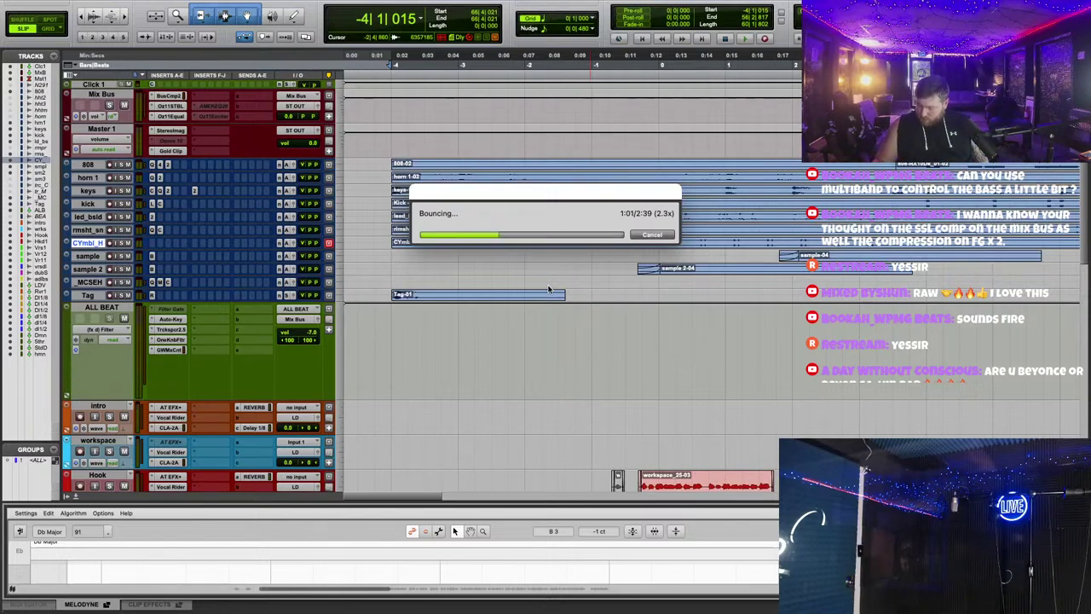
Step: Switch to Gmail, return to the inbox list and refresh it
key("ctrl+Right")
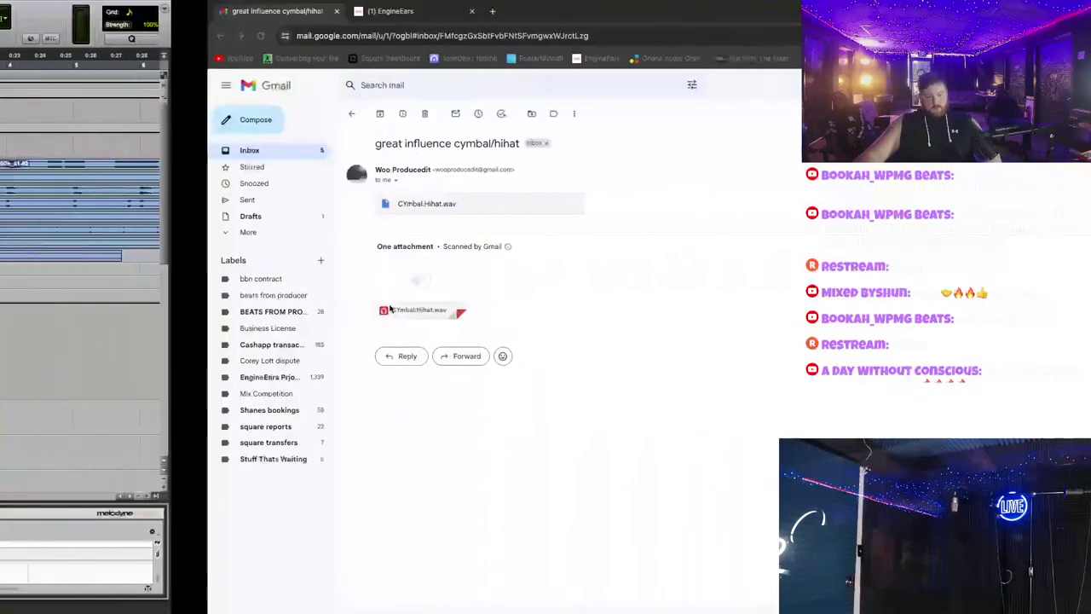
left_click(53, 151)
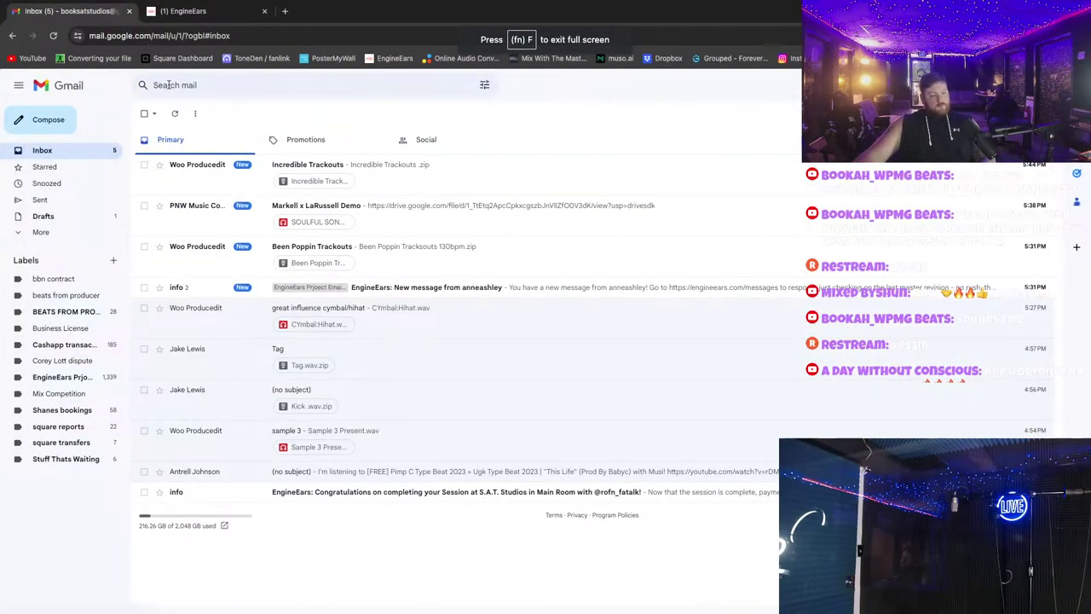
left_click(174, 116)
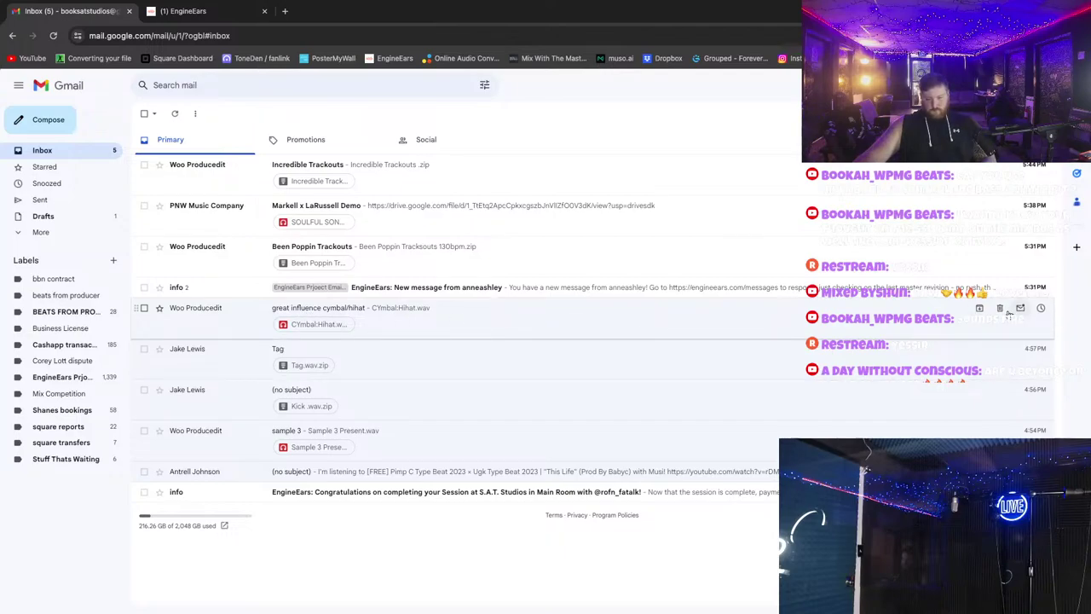
Step: Trash the cymbal/hihat, Tag, Kick, sample 3 and no-subject link emails
left_click(1002, 309)
left_click(1002, 311)
left_click(1000, 308)
left_click(1000, 309)
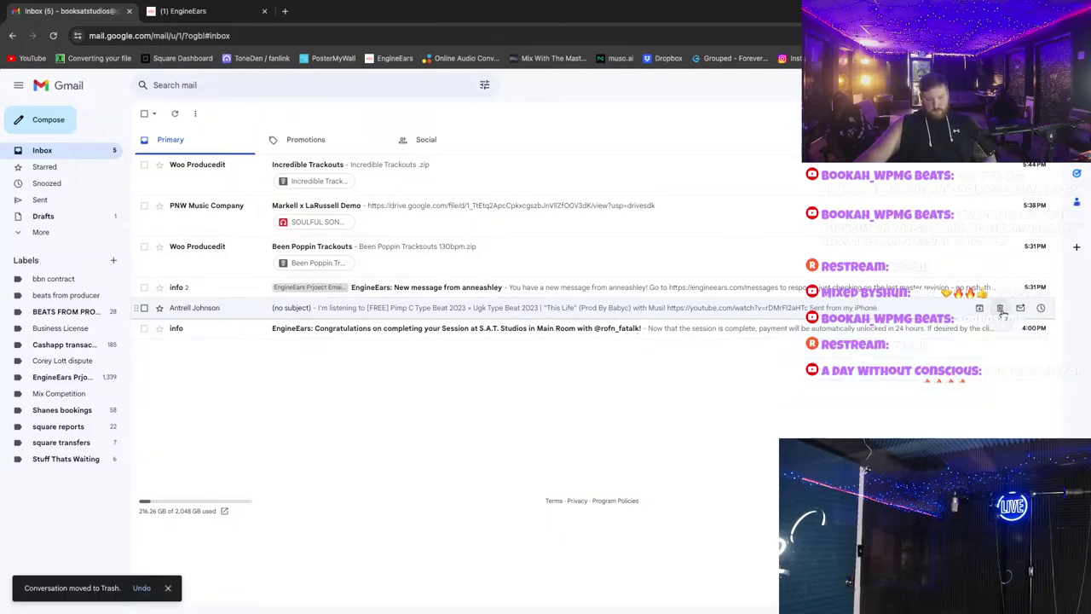
left_click(1001, 309)
key("super+Tab")
key("ctrl+Left")
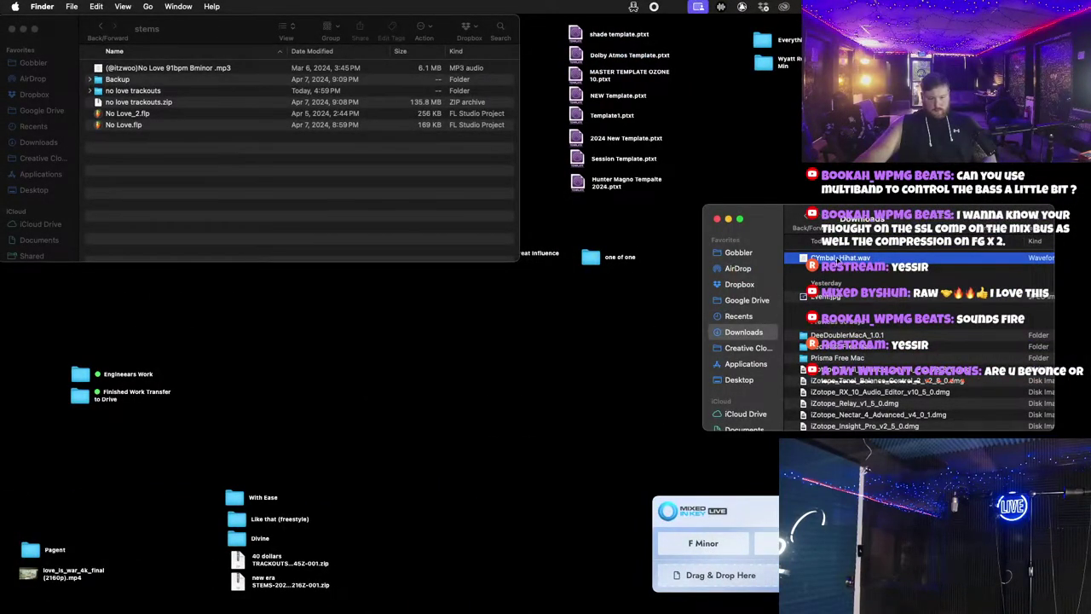
Step: Move Cymbal_Hihat.wav from Downloads to the desktop and open the Great Influence folder
left_click_drag(839, 259, 614, 363)
left_click(717, 218)
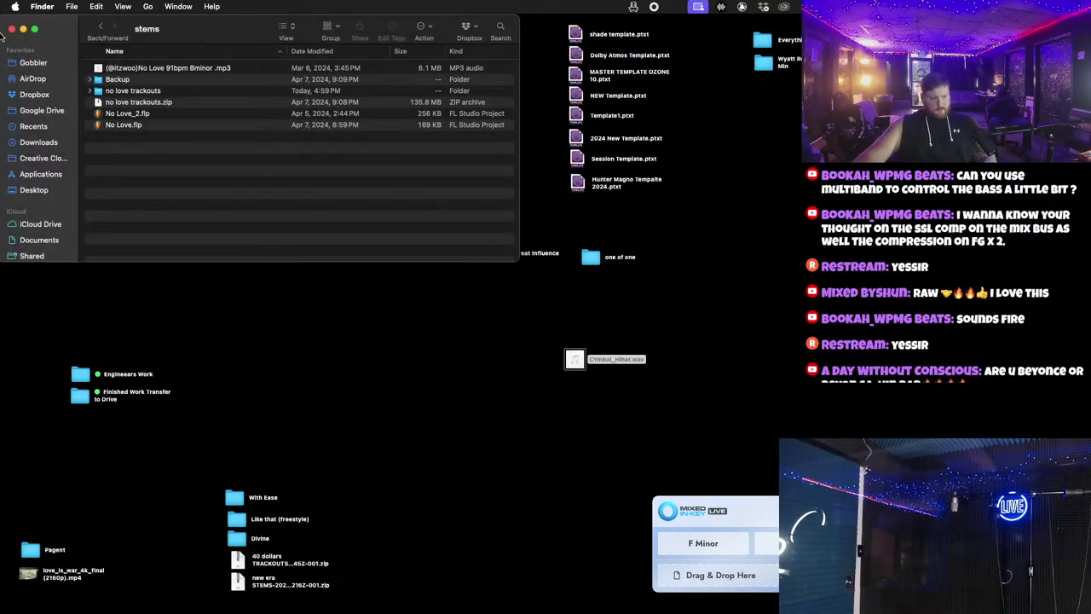
left_click(11, 29)
left_click(587, 257)
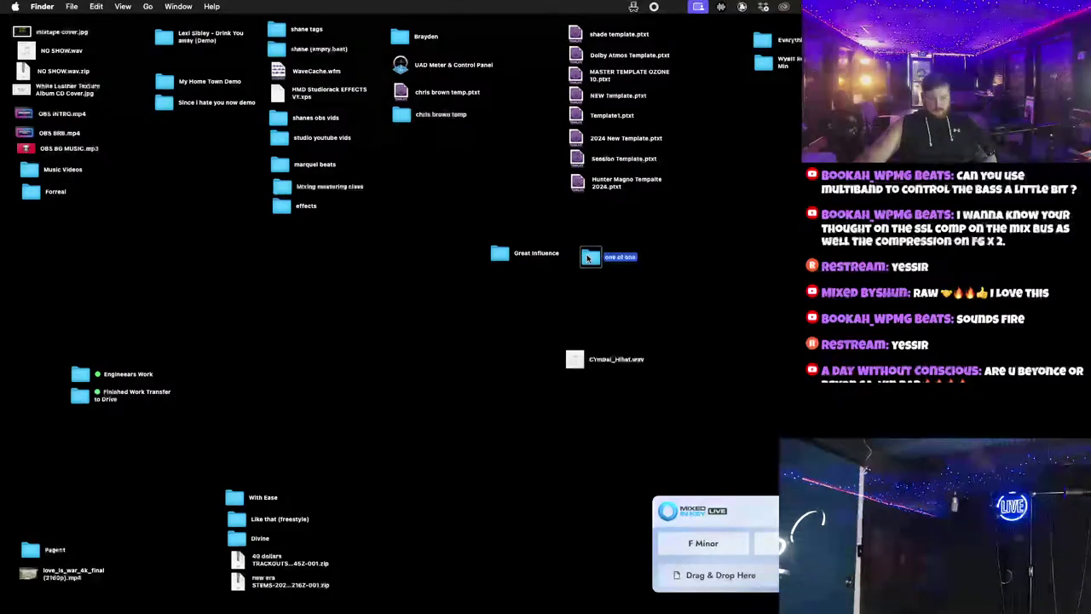
double_click(587, 257)
key("super+w")
left_click(503, 255)
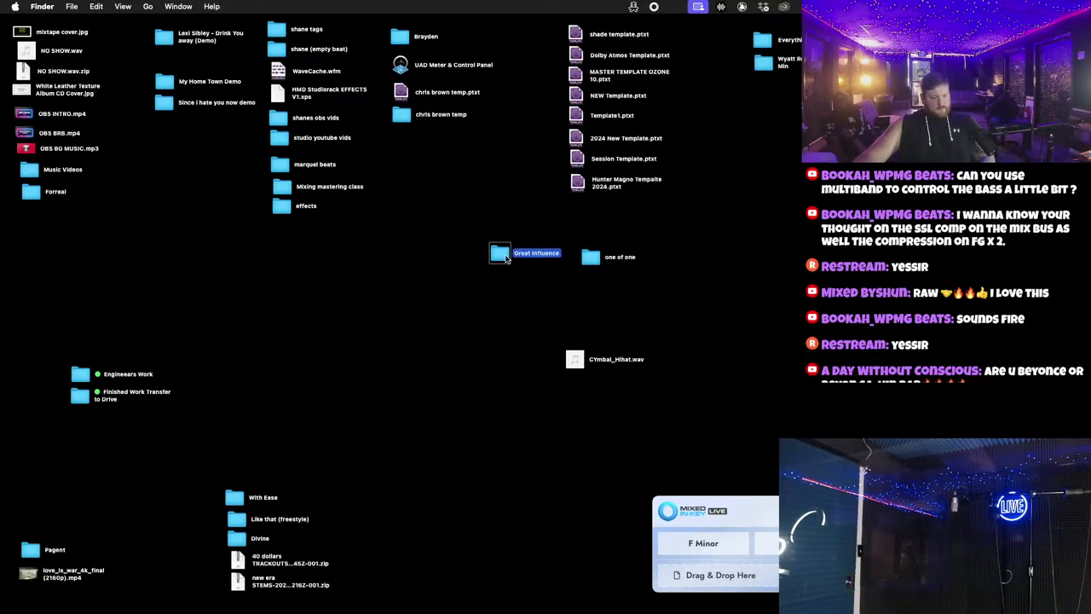
double_click(503, 255)
left_click_drag(228, 70, 242, 127)
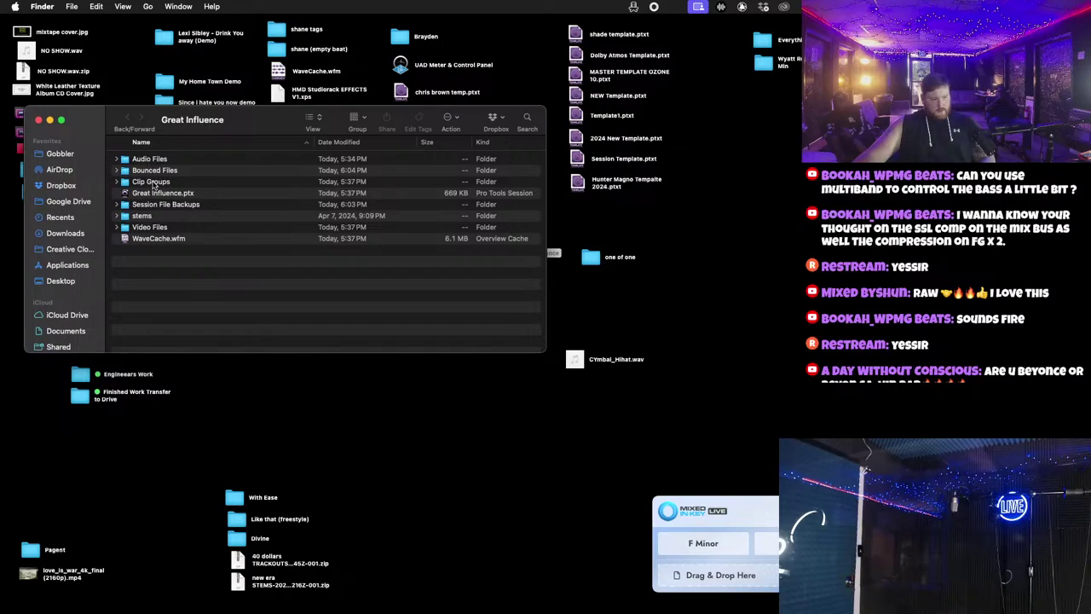
Step: Drop CYmbal_Hihat.wav into stems > no love trackouts, then close the folder windows
double_click(142, 216)
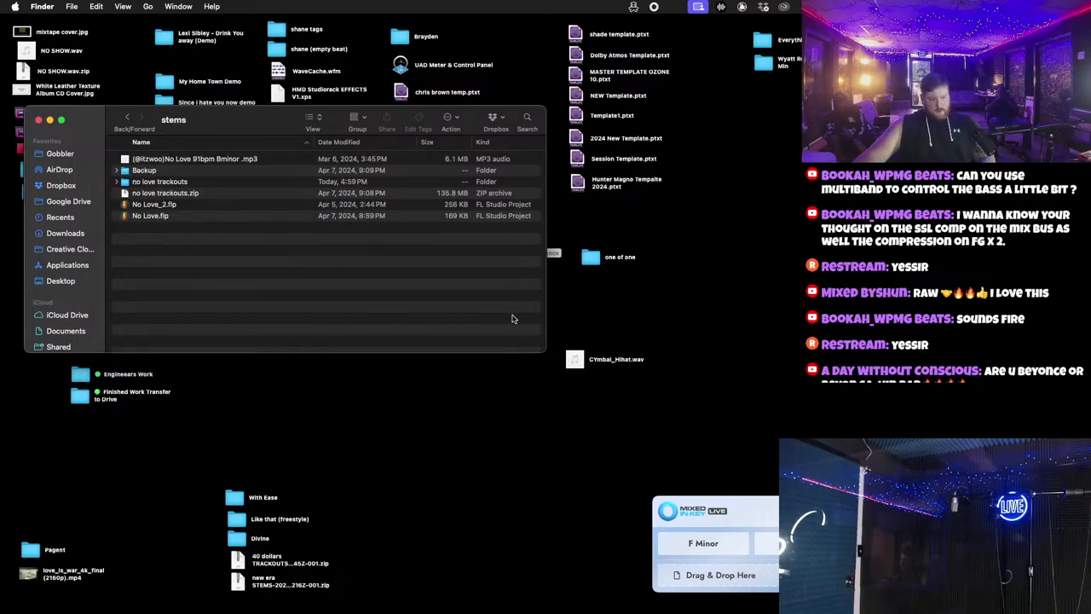
double_click(153, 182)
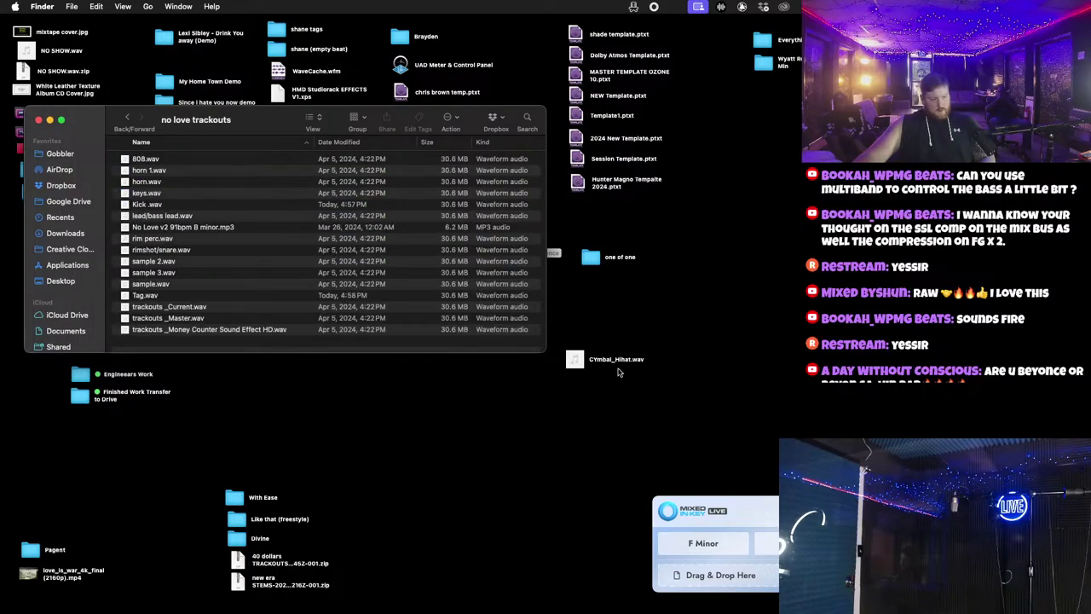
left_click_drag(575, 359, 454, 349)
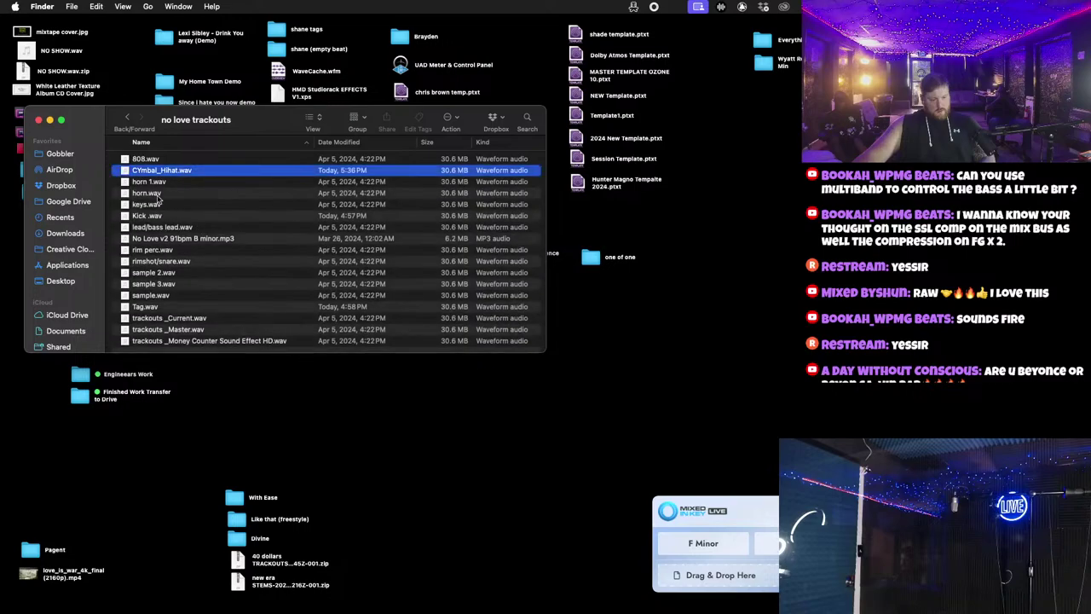
left_click(37, 120)
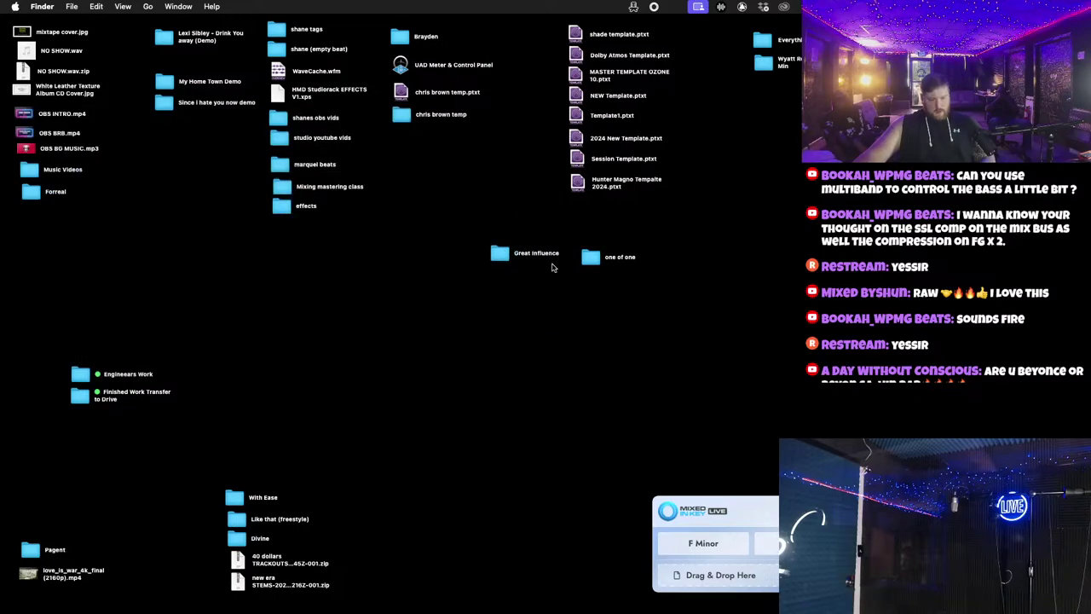
left_click(590, 260)
double_click(499, 254)
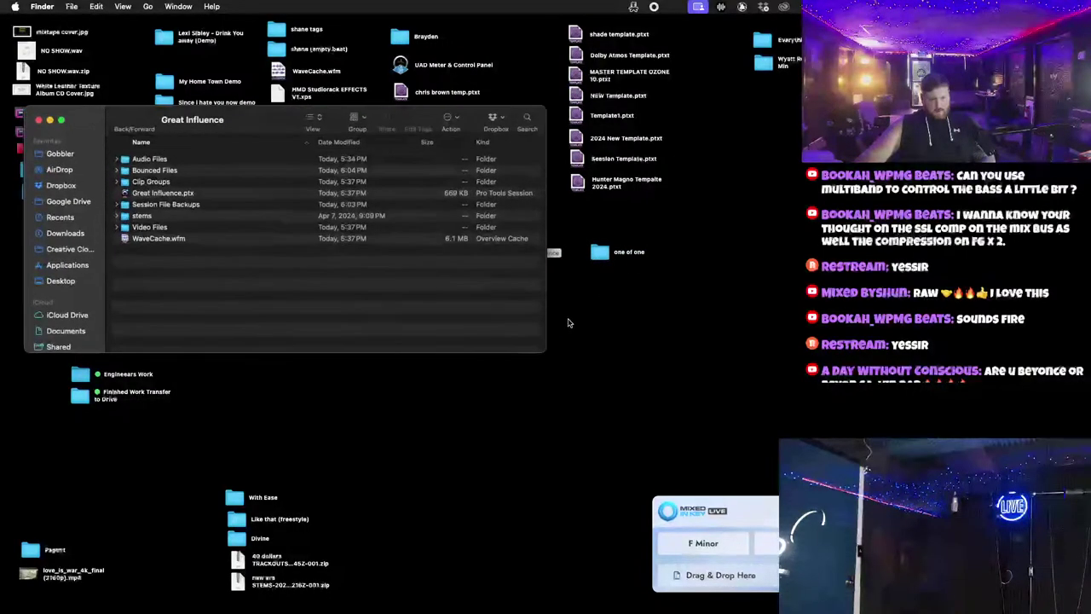
left_click(37, 120)
left_click_drag(501, 254, 594, 274)
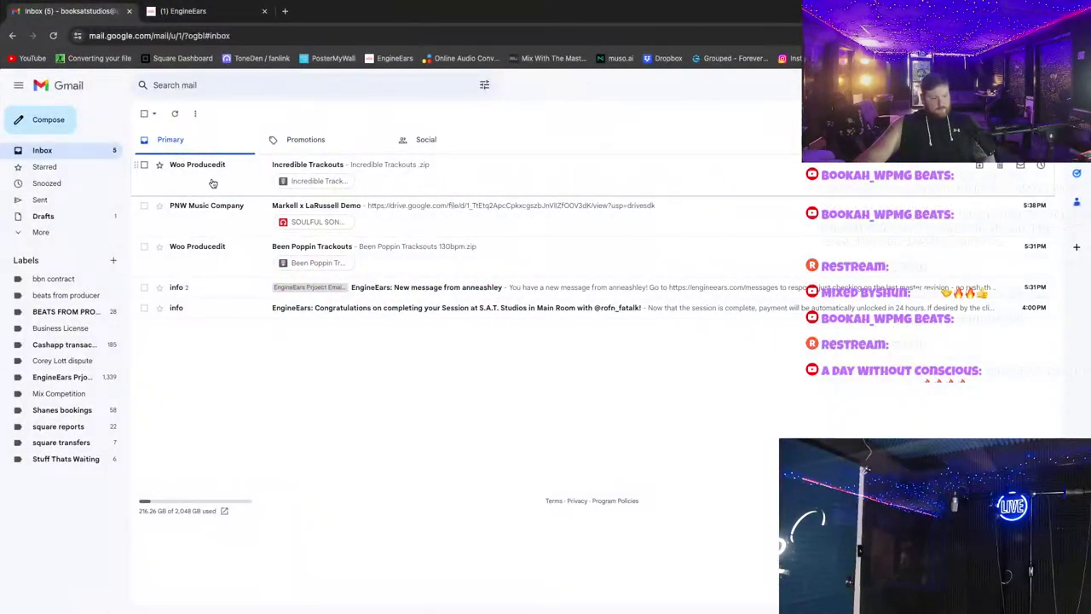
Step: Download the 131M Incredible Trackouts .zip past the virus-scan warning, then close the Drive tabs
left_click(223, 180)
left_click(196, 206)
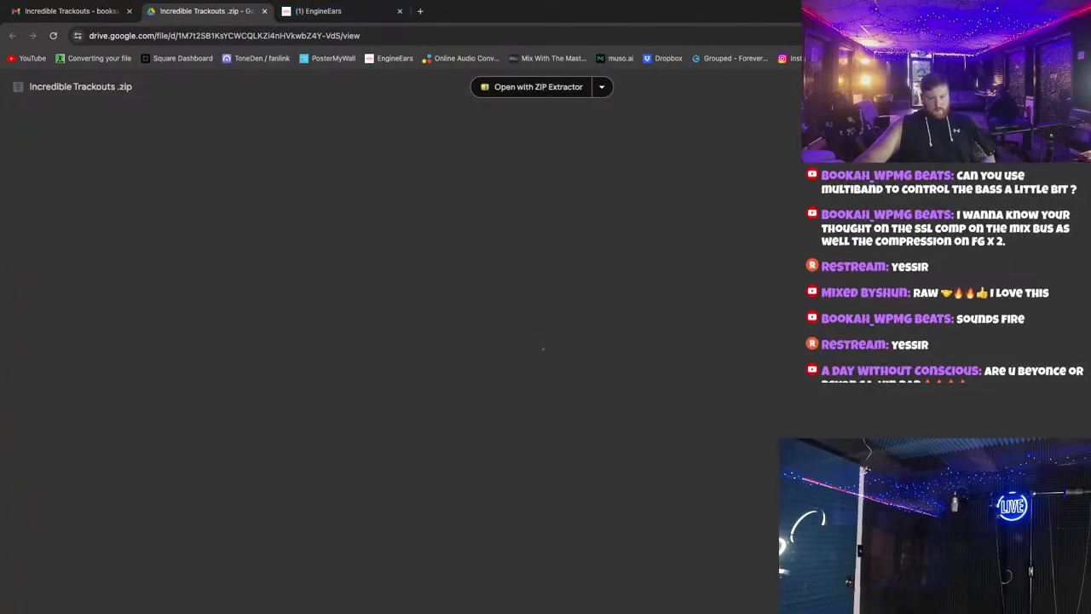
left_click(492, 302)
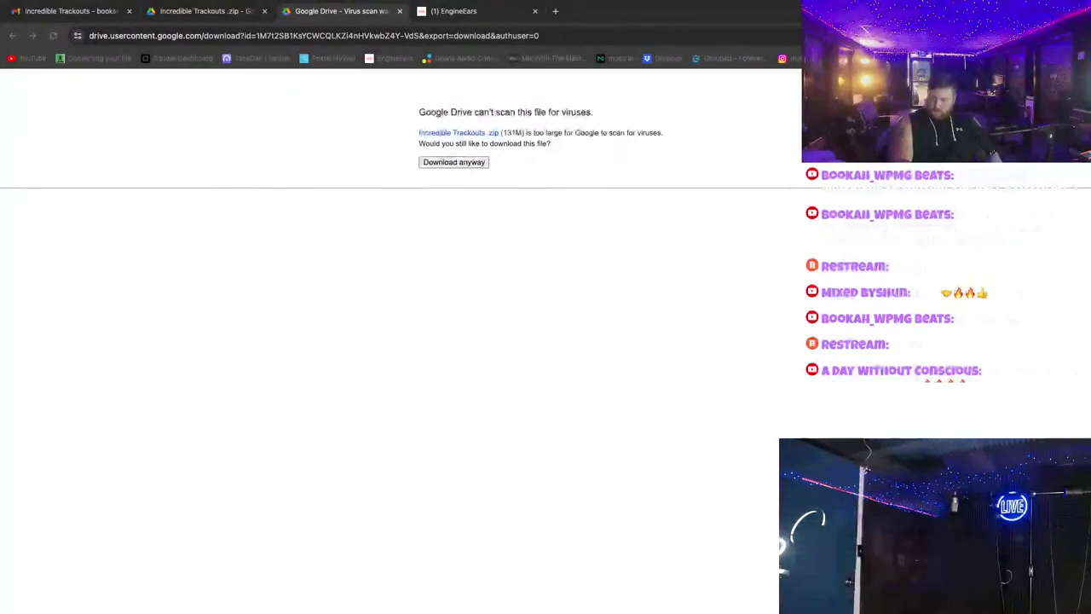
left_click(449, 162)
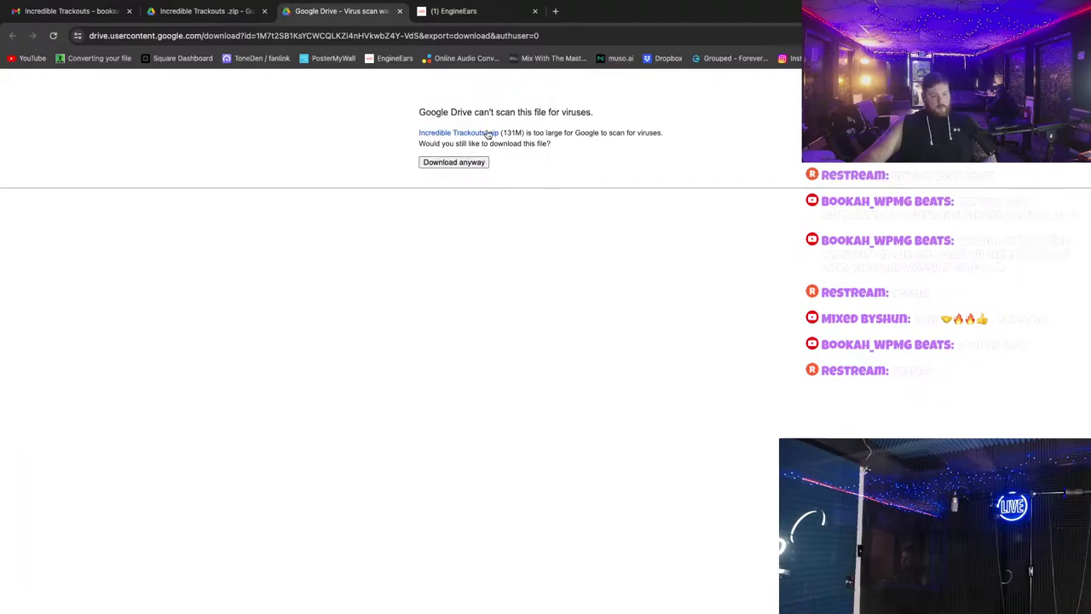
left_click(399, 11)
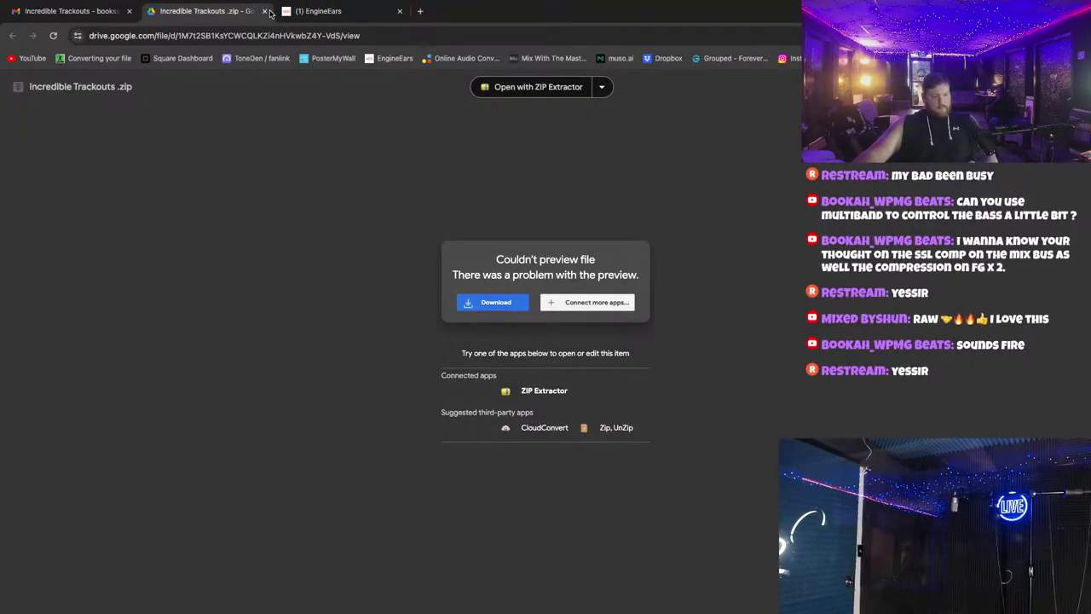
left_click(264, 11)
key("super+Tab")
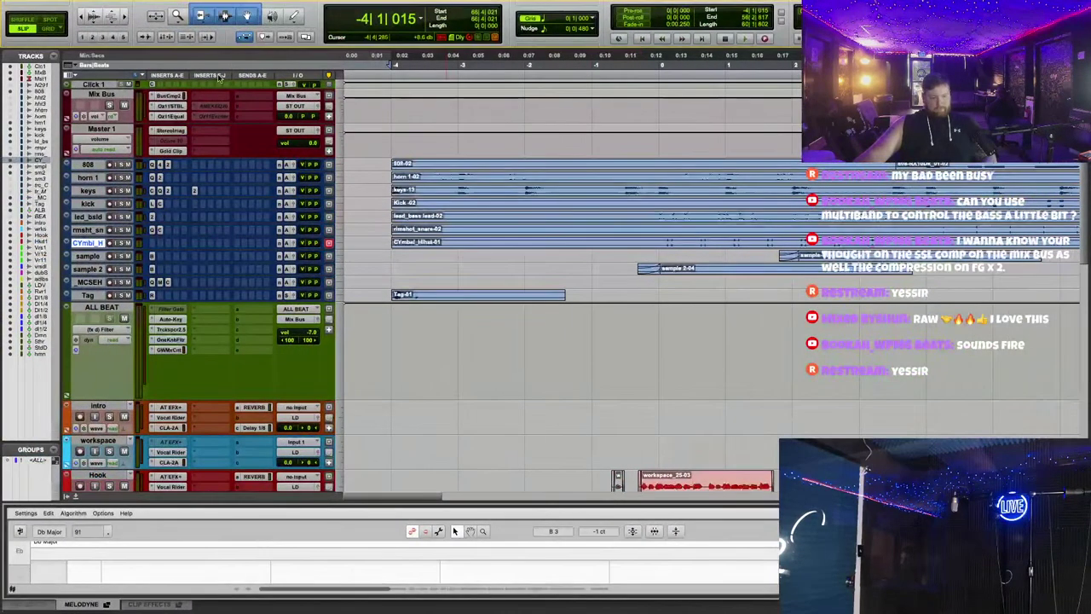
Step: Close the Great Influence session, saving its changes
left_click(32, 25)
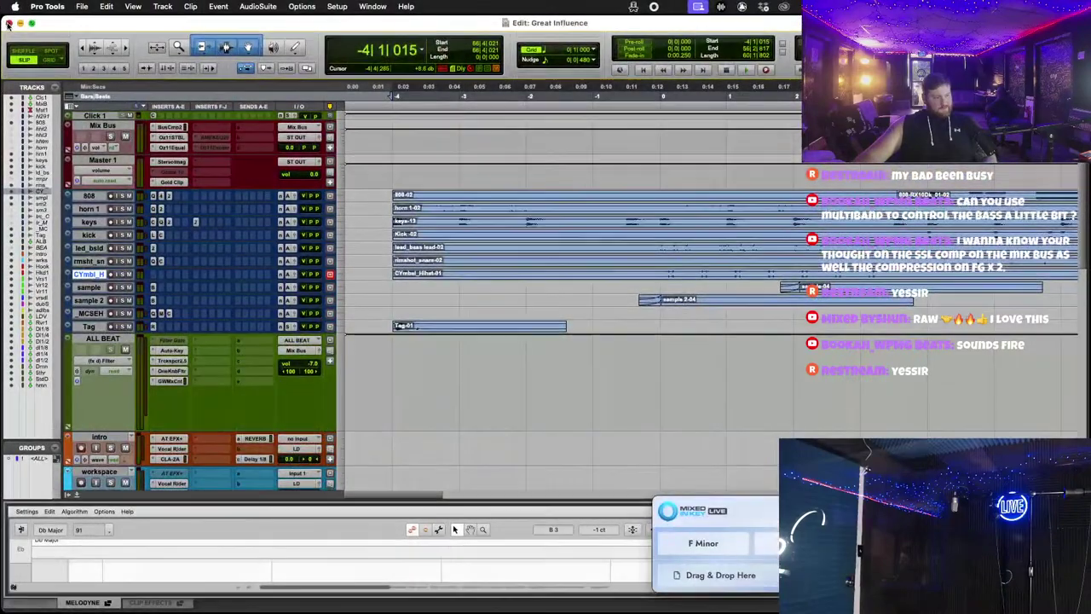
left_click(8, 24)
left_click(82, 7)
left_click(117, 74)
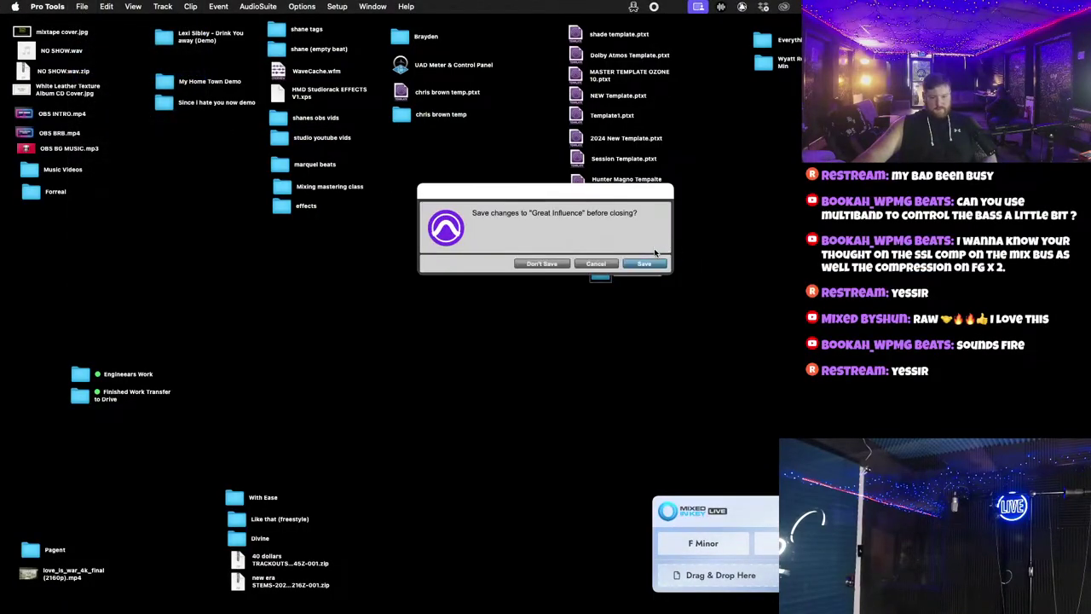
key("Return")
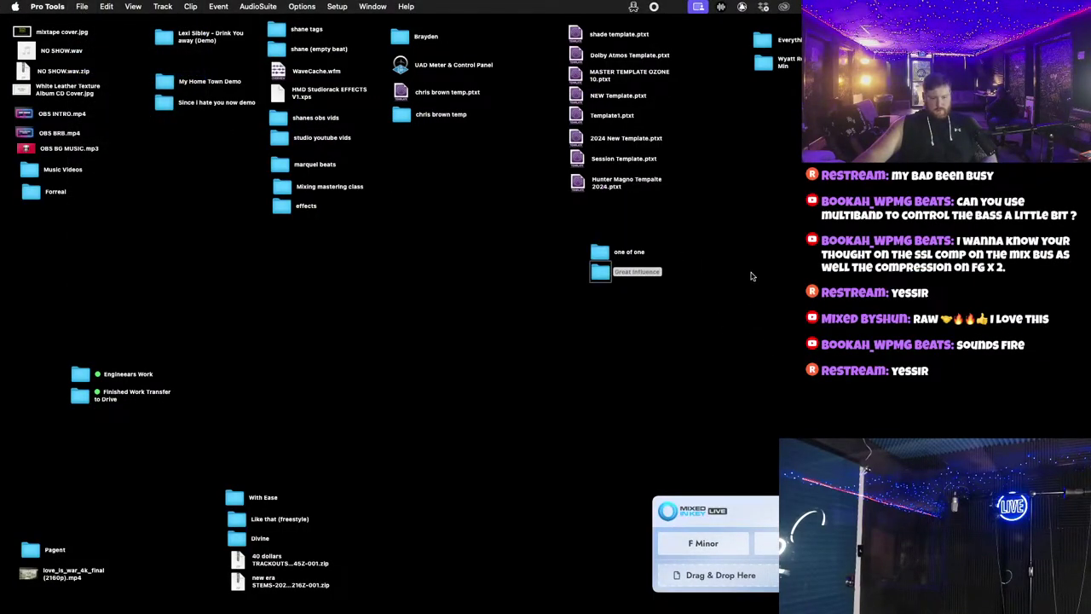
Step: Create an interleaved session named Incredible from NEW Template.ptxt
double_click(597, 96)
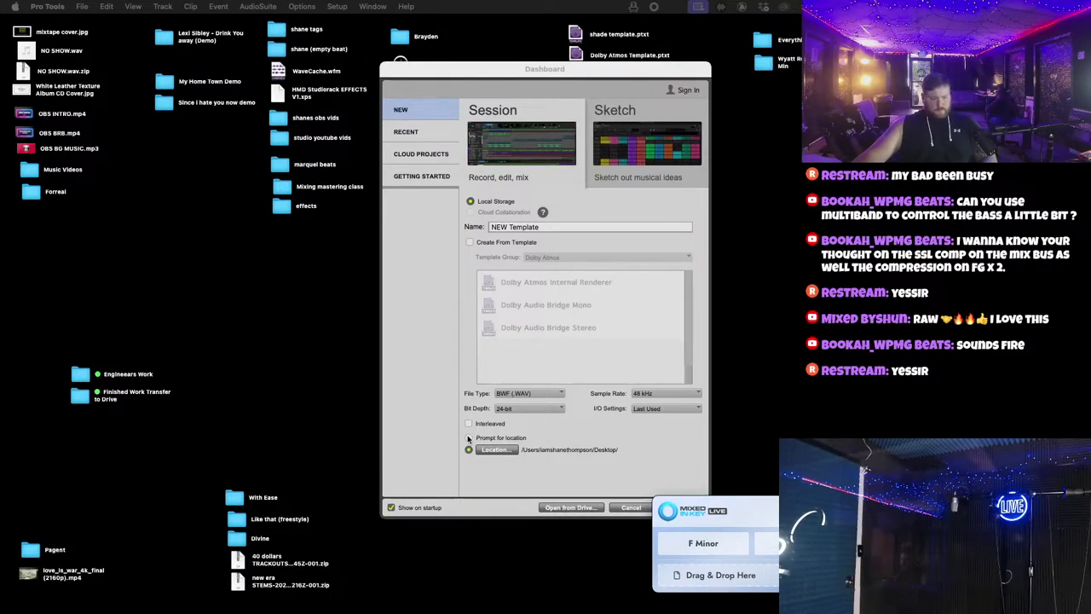
left_click(468, 424)
triple_click(540, 229)
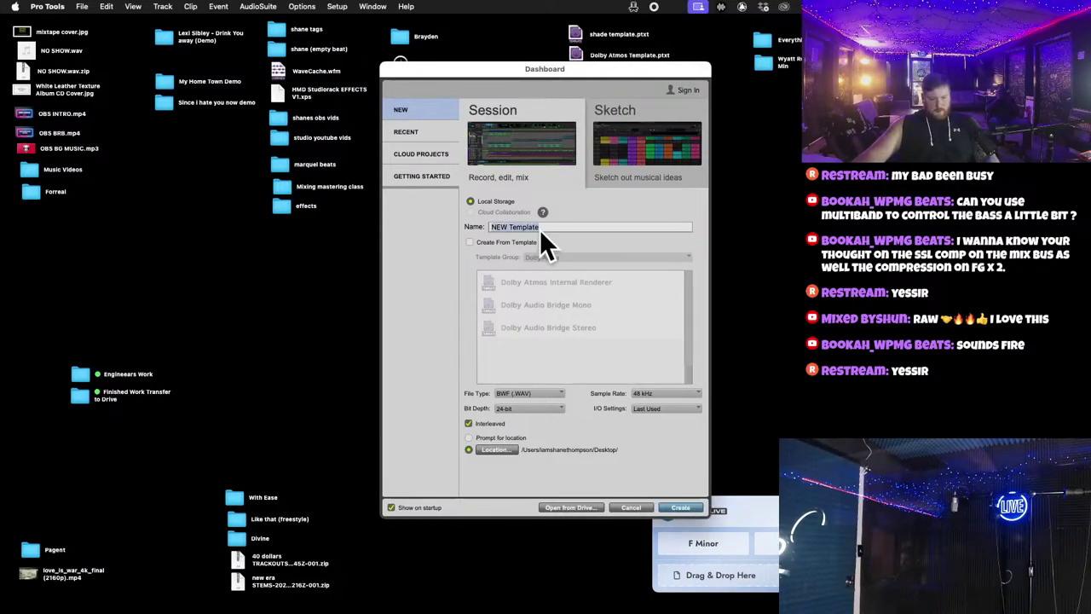
type("s")
key("BackSpace")
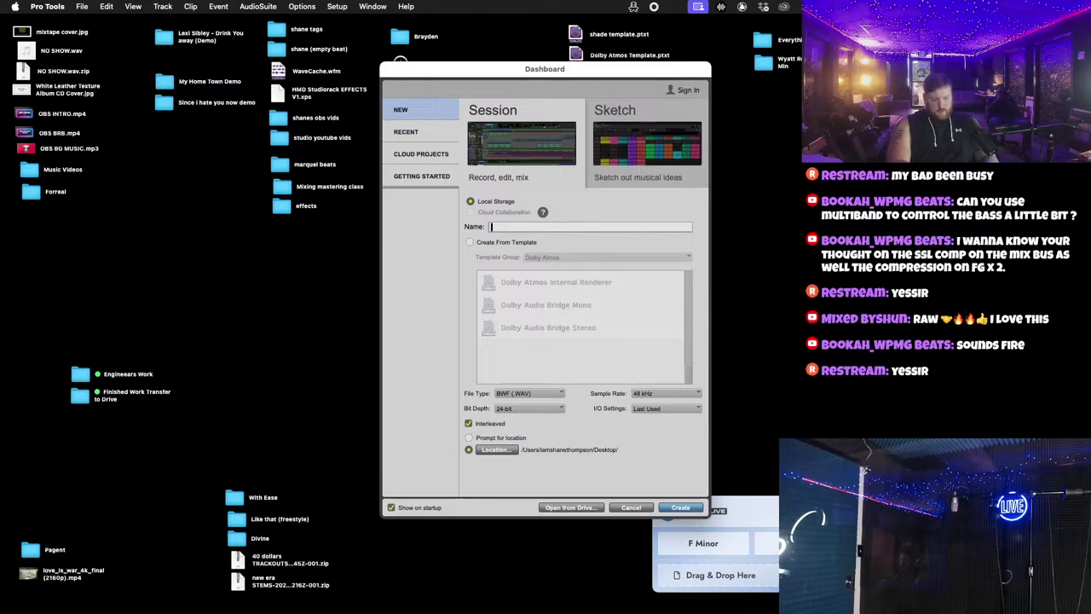
type("Incre")
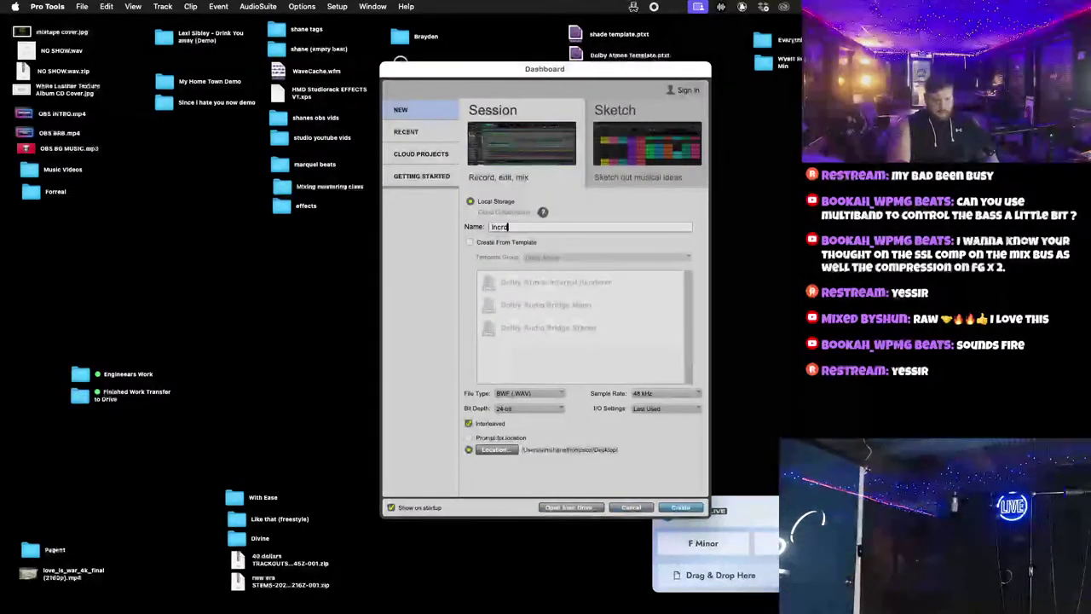
type("dible")
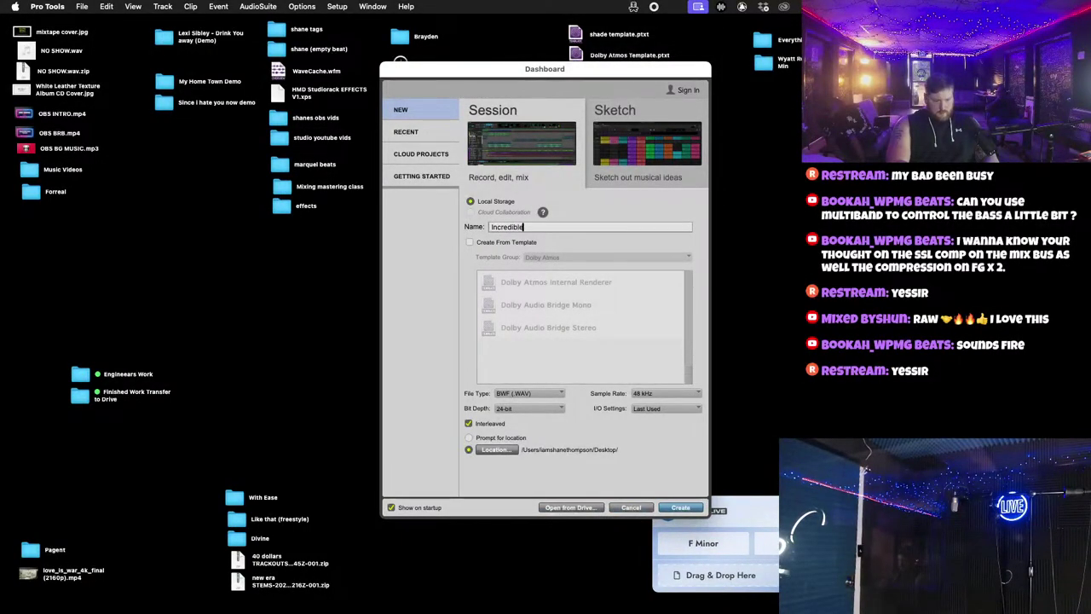
left_click(682, 508)
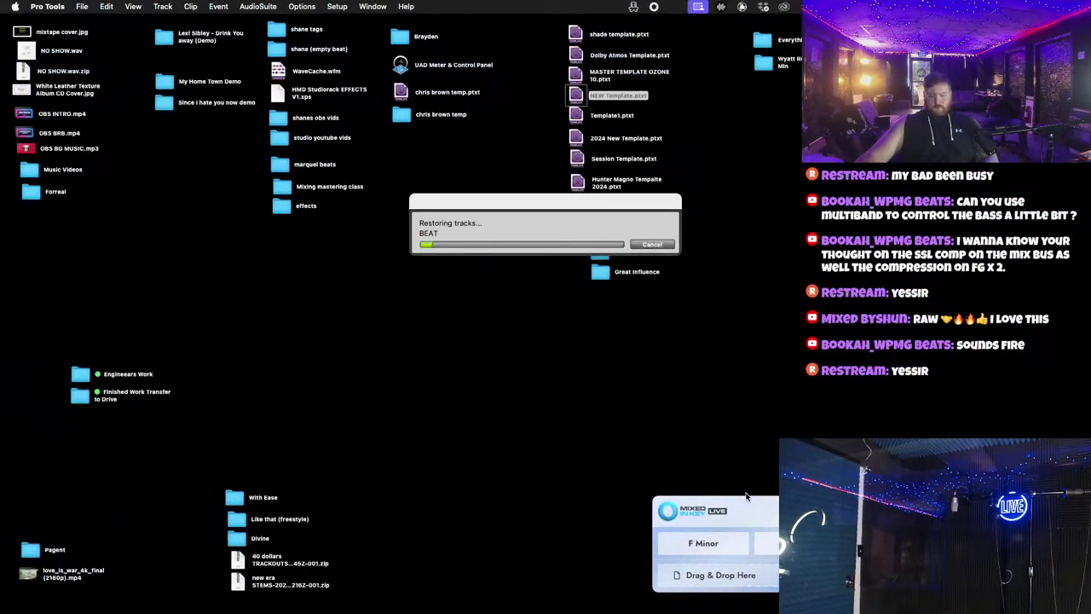
left_click_drag(714, 518, 885, 431)
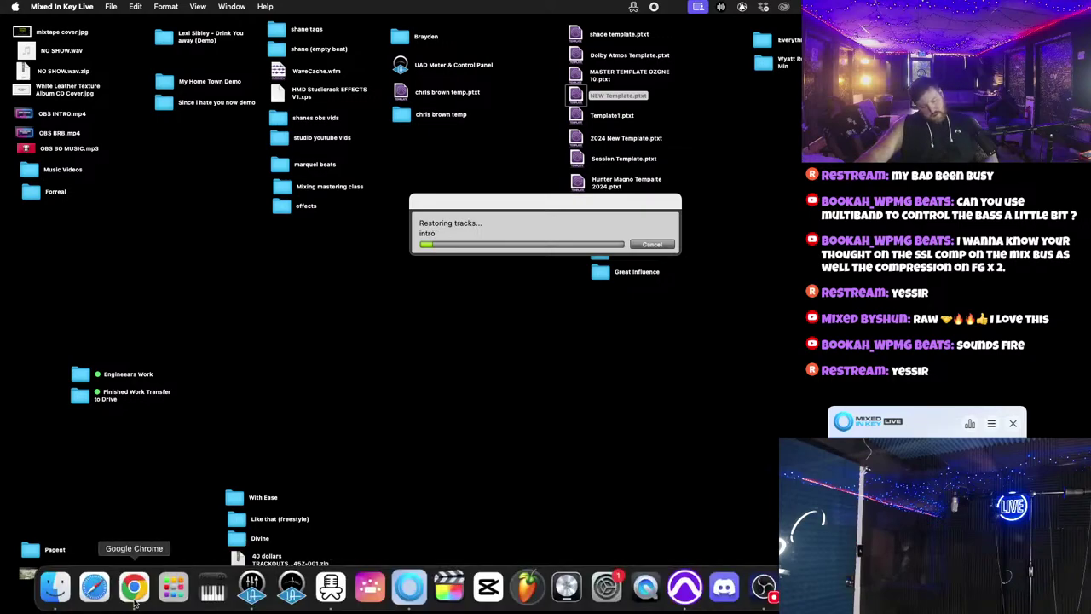
Step: Extract Incredible Trackouts .zip in the Finder Downloads folder
left_click(52, 597)
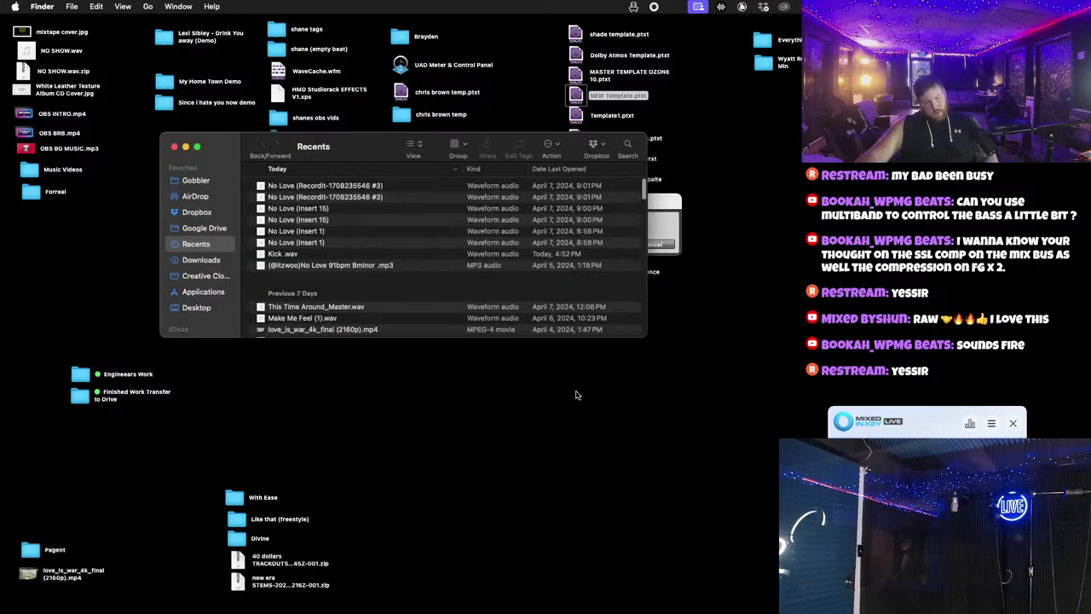
left_click(209, 260)
double_click(304, 188)
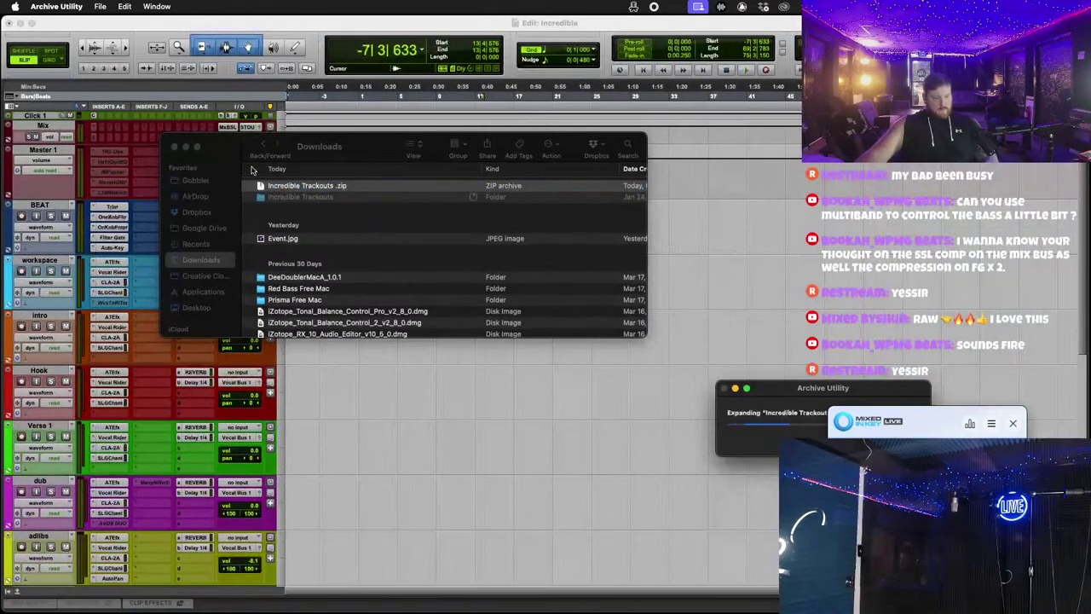
Step: Bring the Incredible session back to the front and go to the File menu to import
left_click(30, 23)
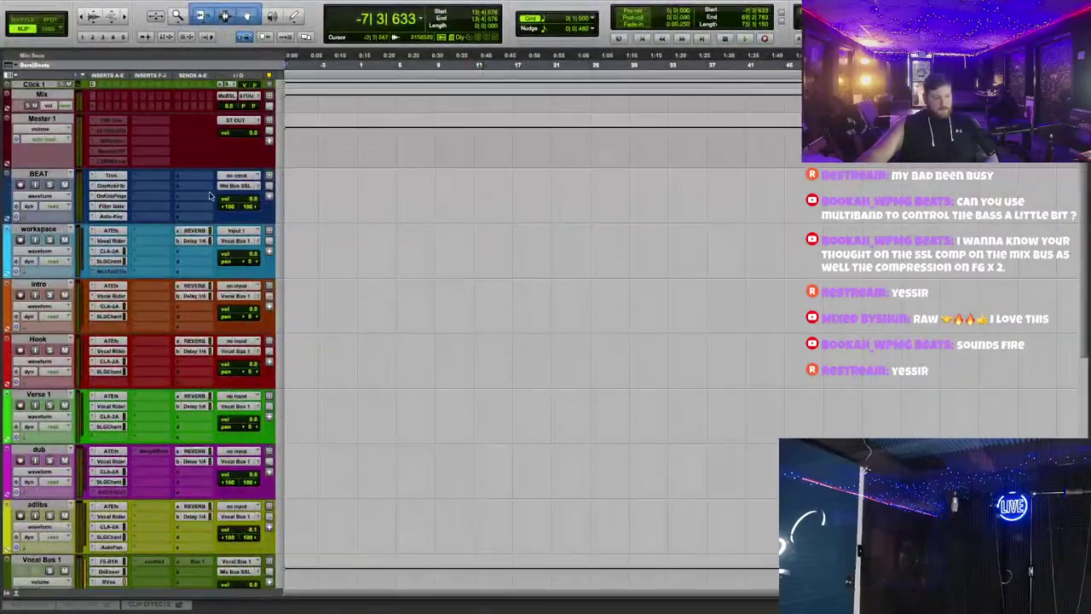
left_click(46, 121)
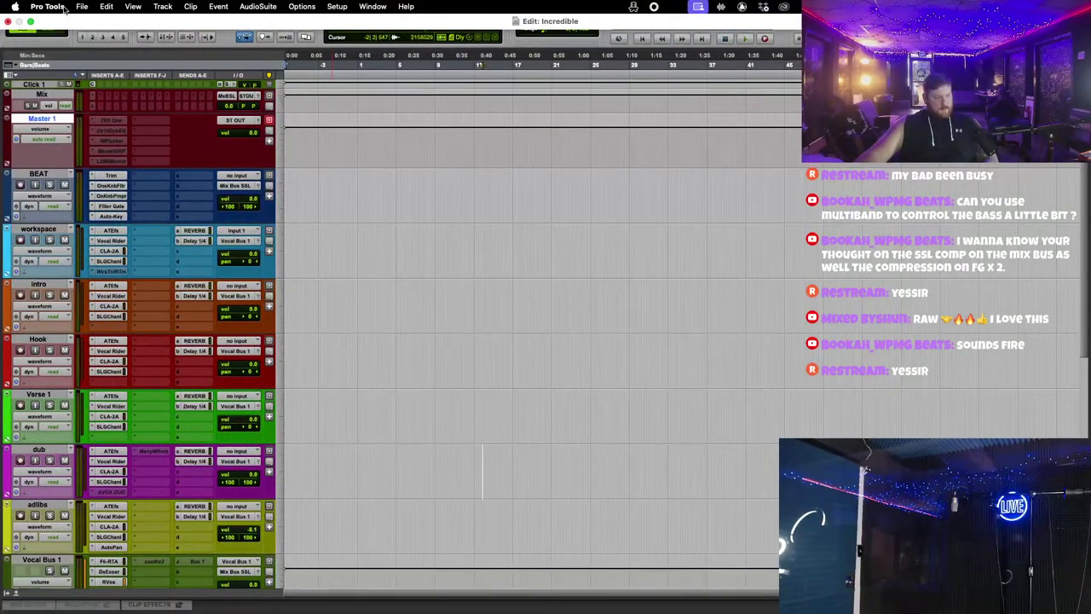
left_click(81, 6)
mouse_move(105, 206)
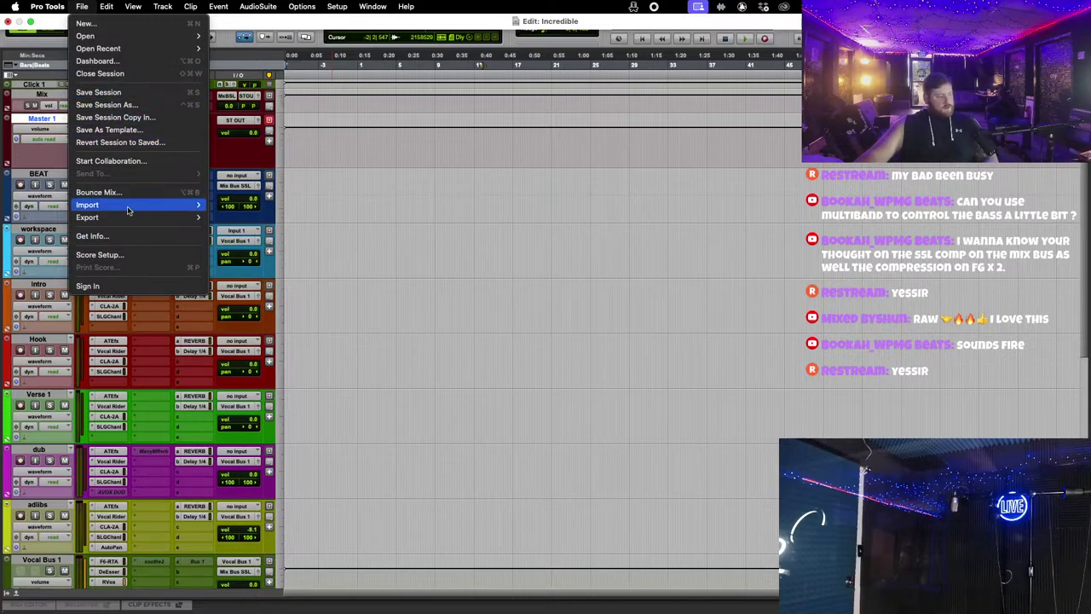
Step: Open the Import Audio browser on Downloads, then trash the leftover Incredible Trackouts zip
mouse_move(194, 206)
left_click(239, 226)
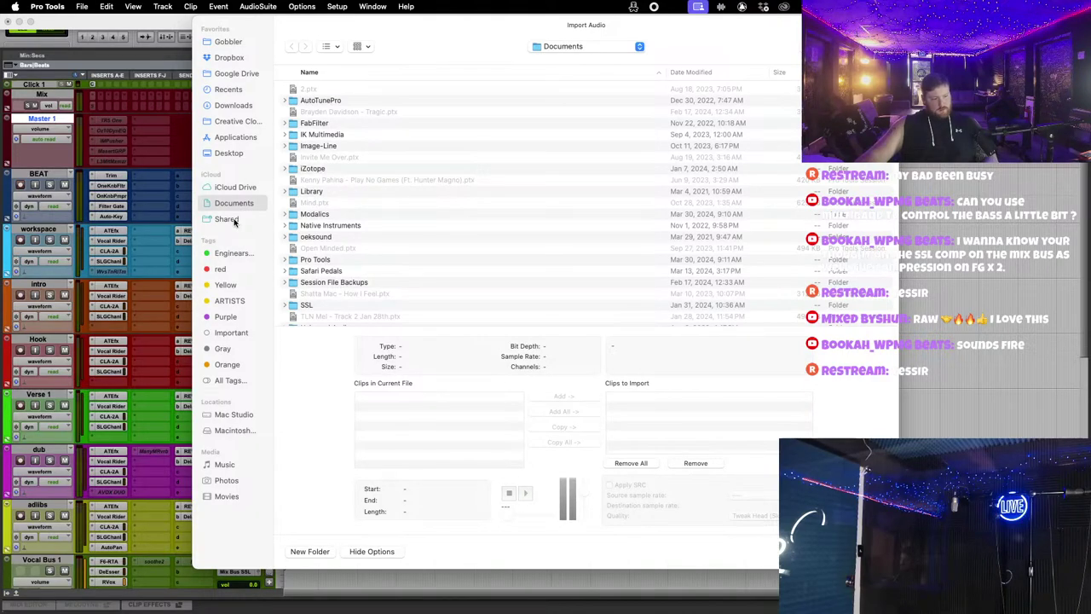
left_click(237, 106)
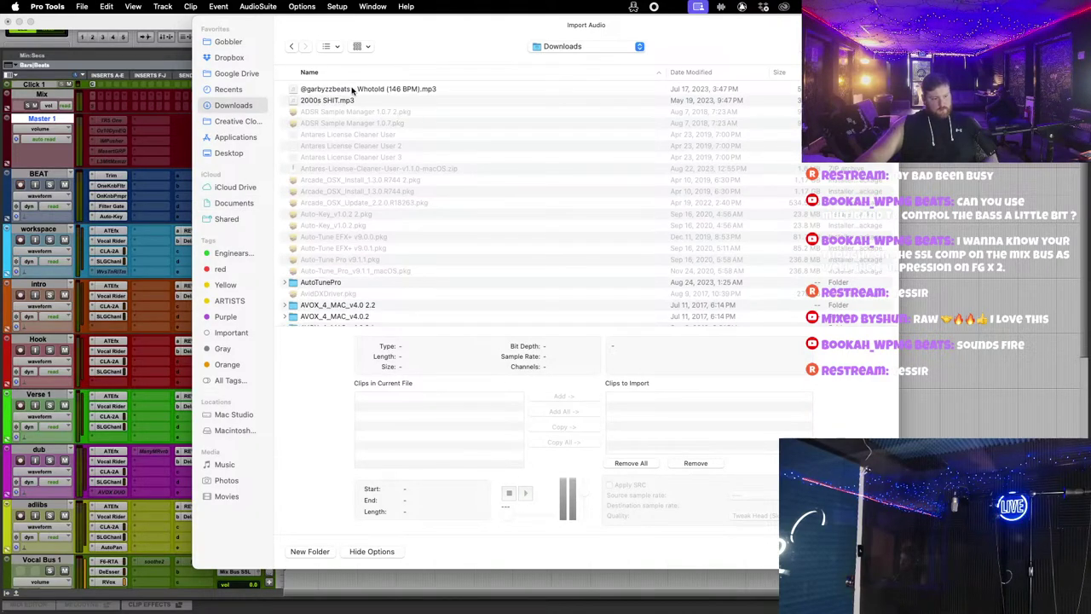
key("super+h")
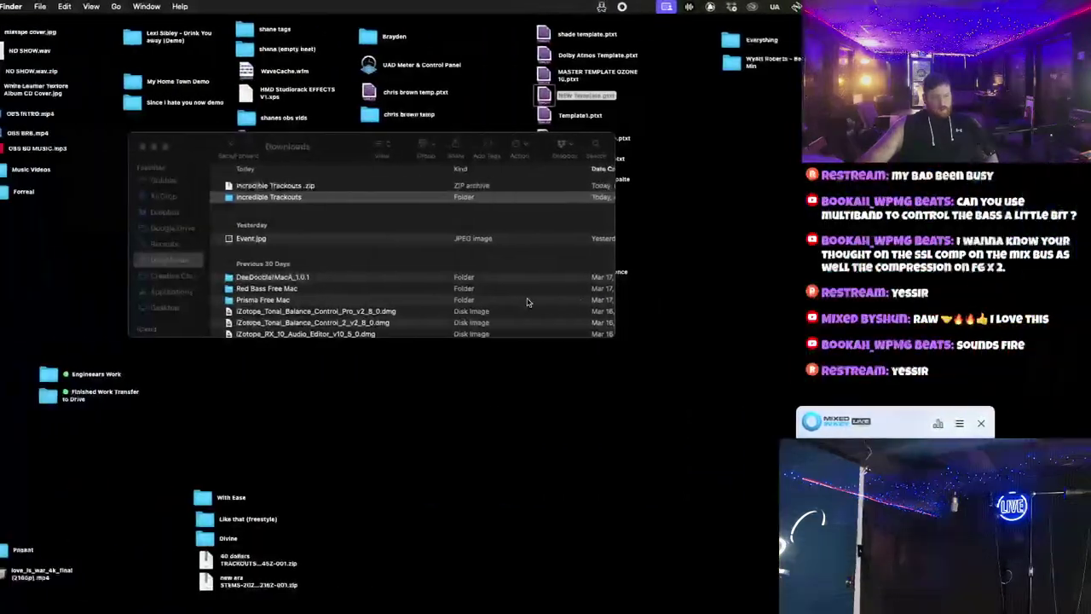
left_click_drag(217, 155, 325, 259)
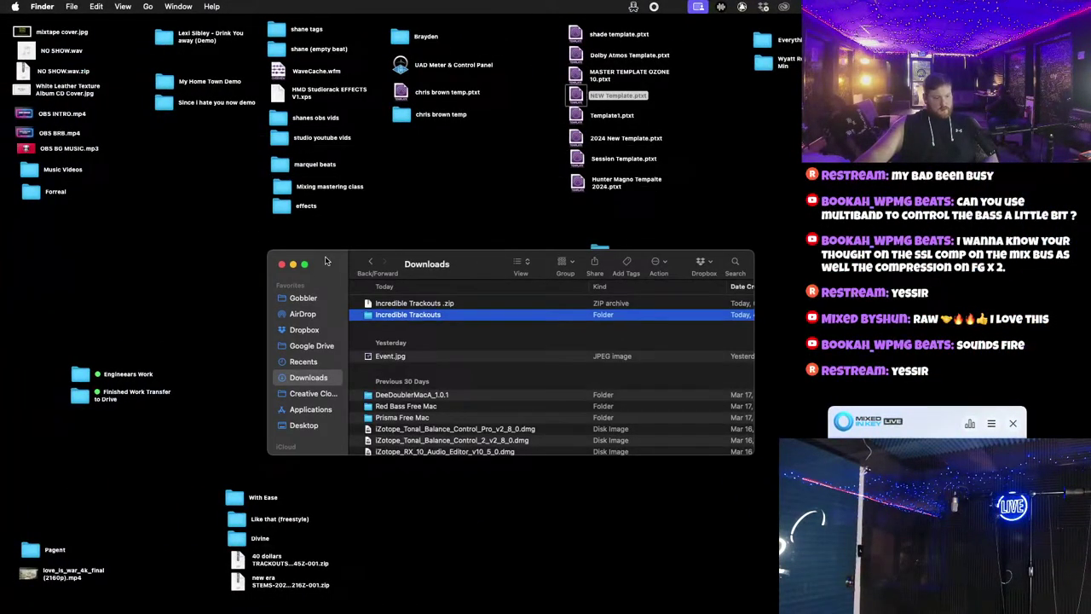
right_click(416, 304)
left_click(491, 340)
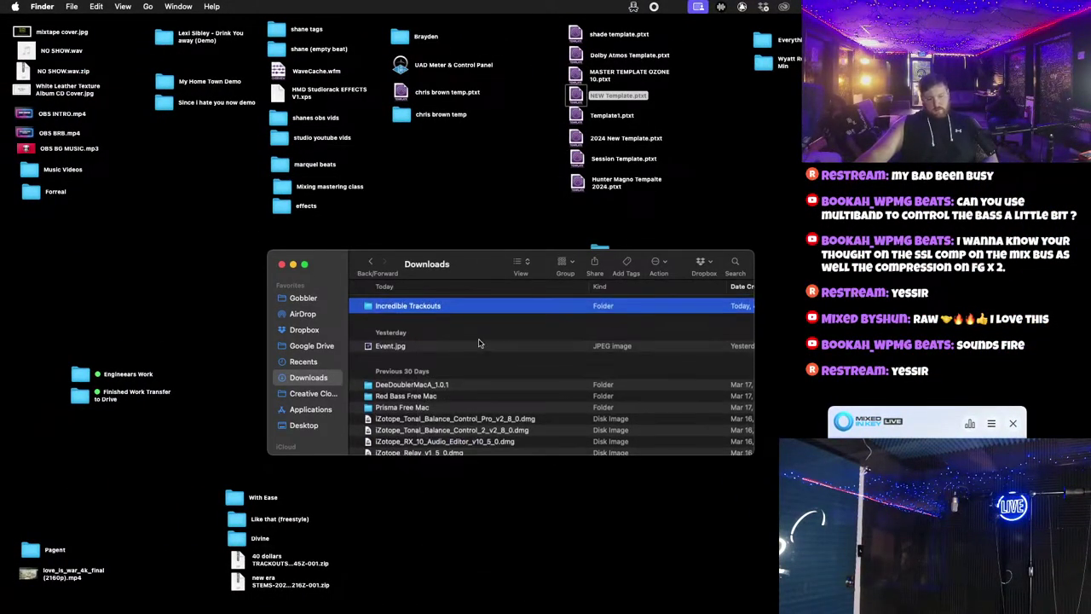
Step: Move the Incredible Trackouts folder from Downloads onto the desktop
double_click(416, 308)
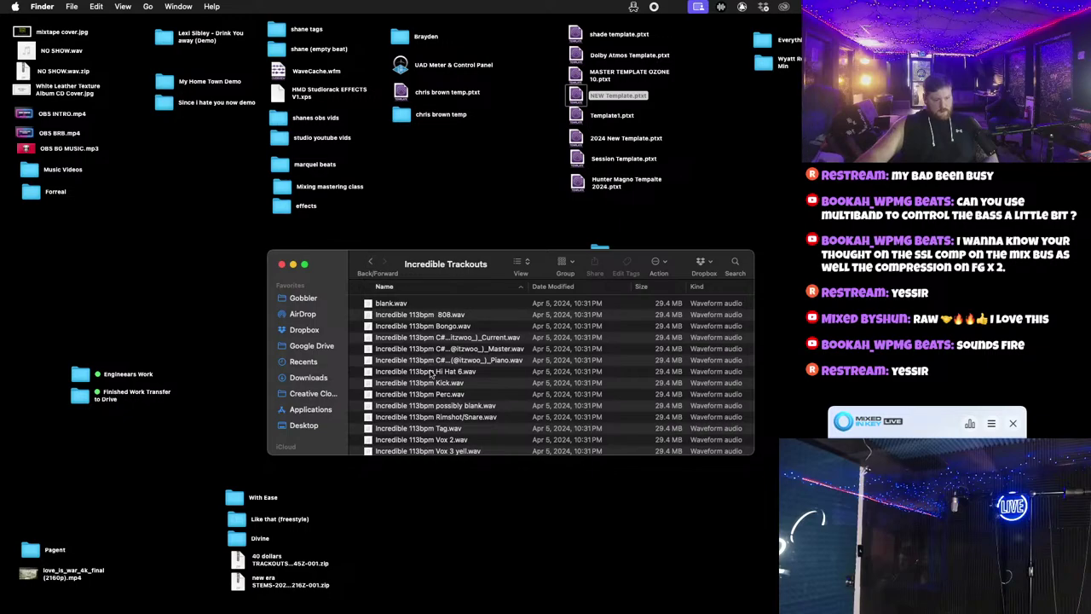
key("super+bracketleft")
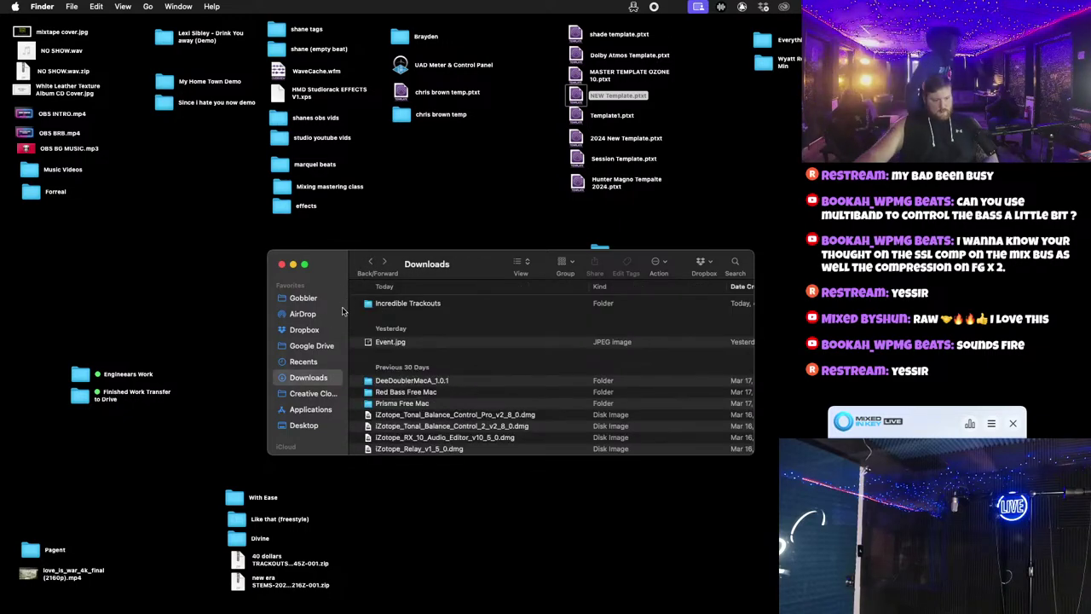
left_click_drag(401, 303, 664, 238)
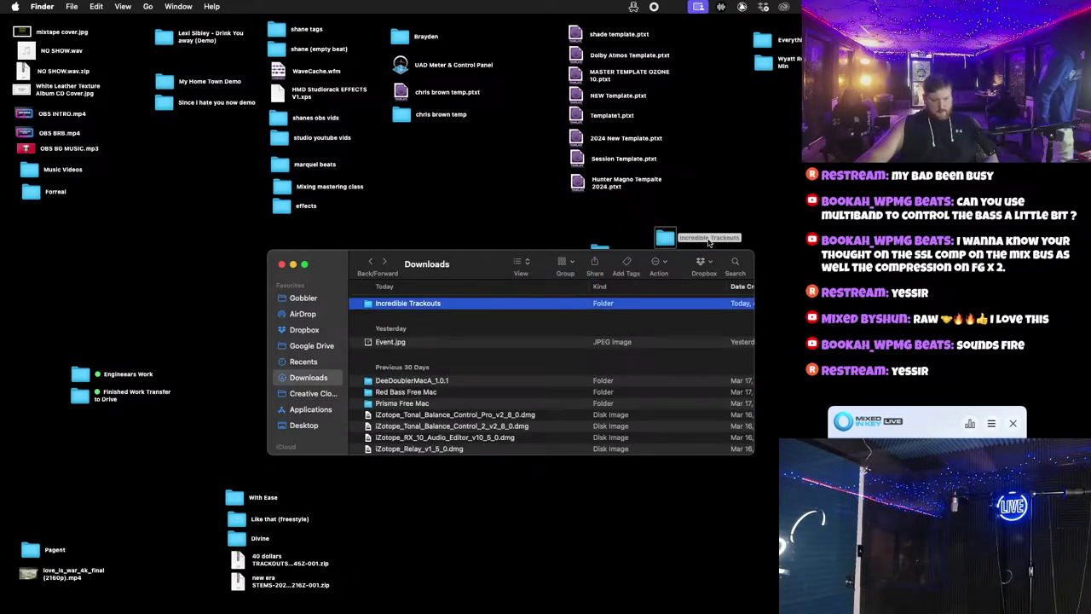
left_click(281, 265)
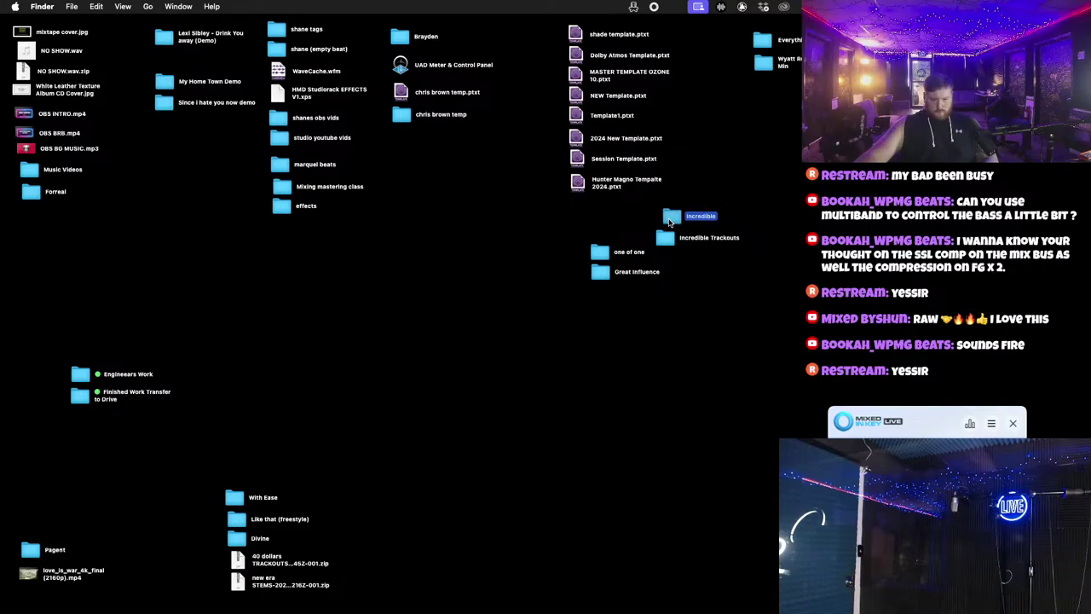
left_click_drag(674, 215, 722, 232)
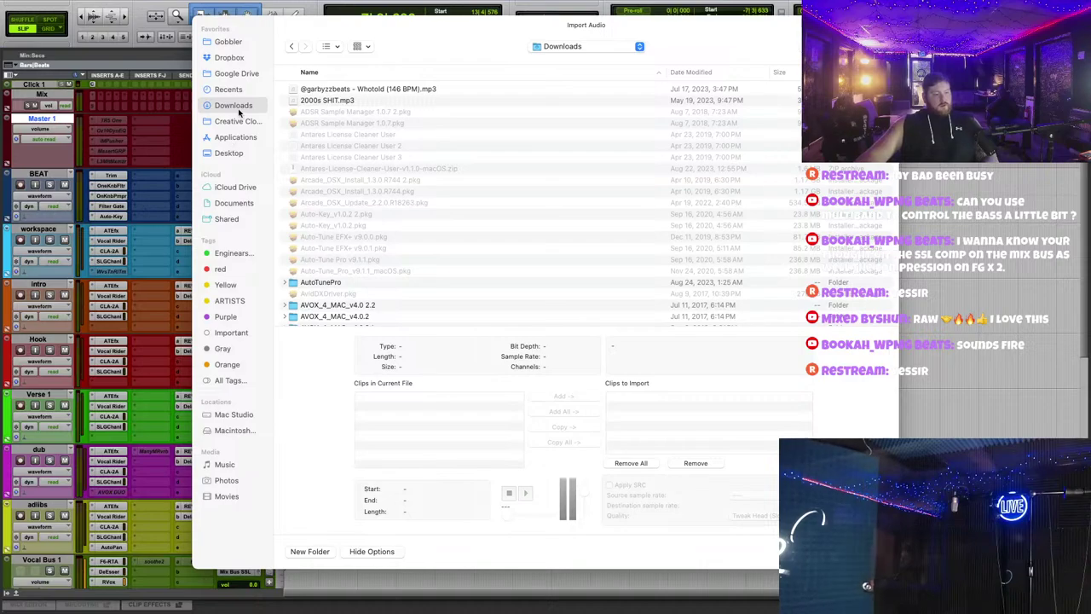
Step: Open the desktop Incredible Trackouts folder in Import Audio and queue all its wav stems for conversion
left_click(229, 57)
left_click(237, 156)
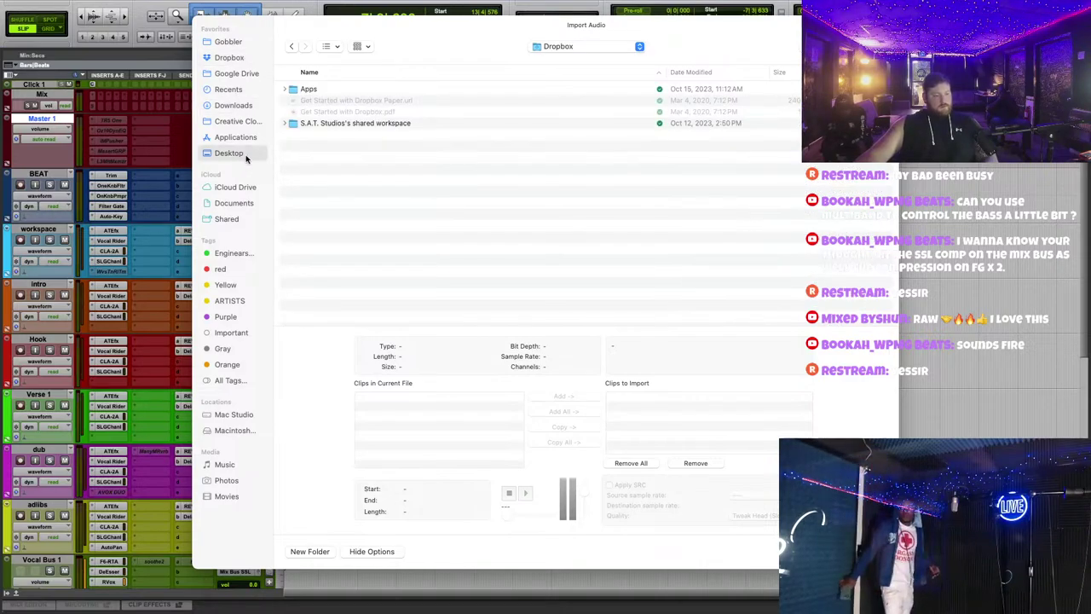
scroll(341, 247, "down", 1)
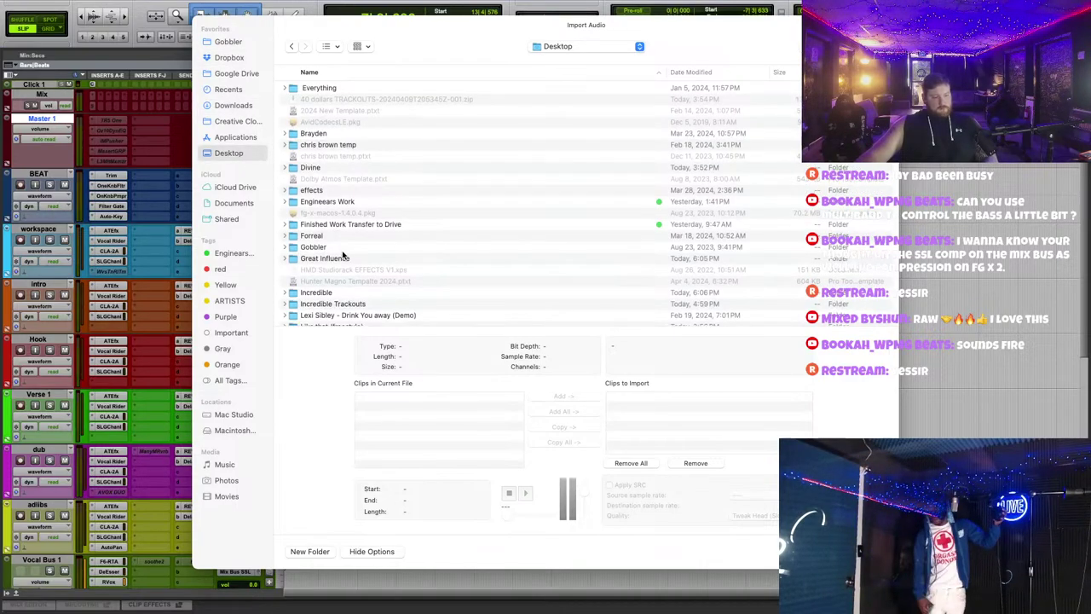
double_click(346, 306)
left_click(340, 91)
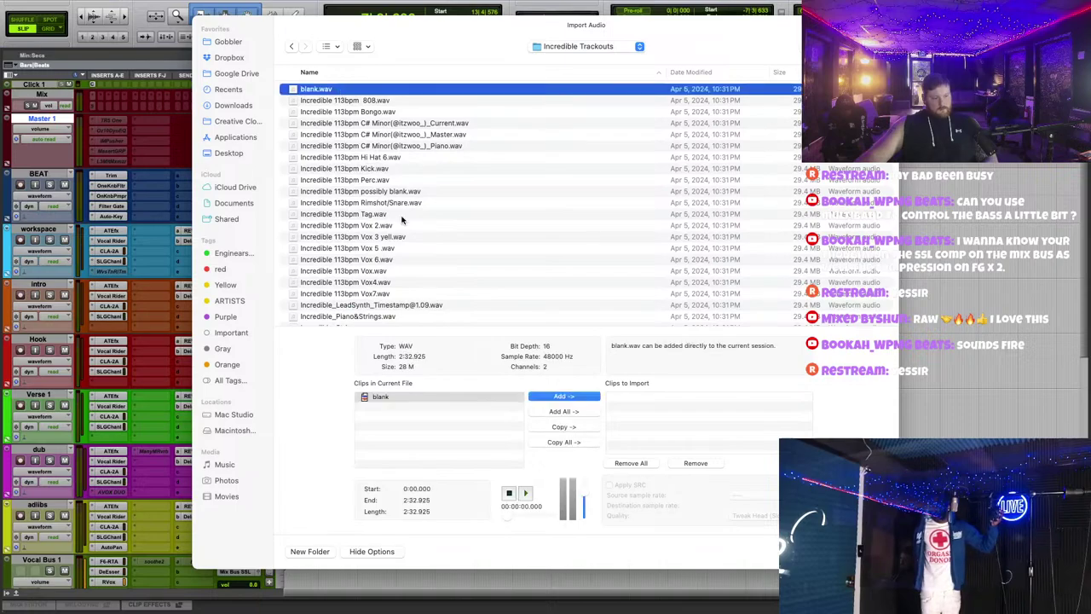
scroll(402, 247, "down", 1)
left_click(377, 314, "shift")
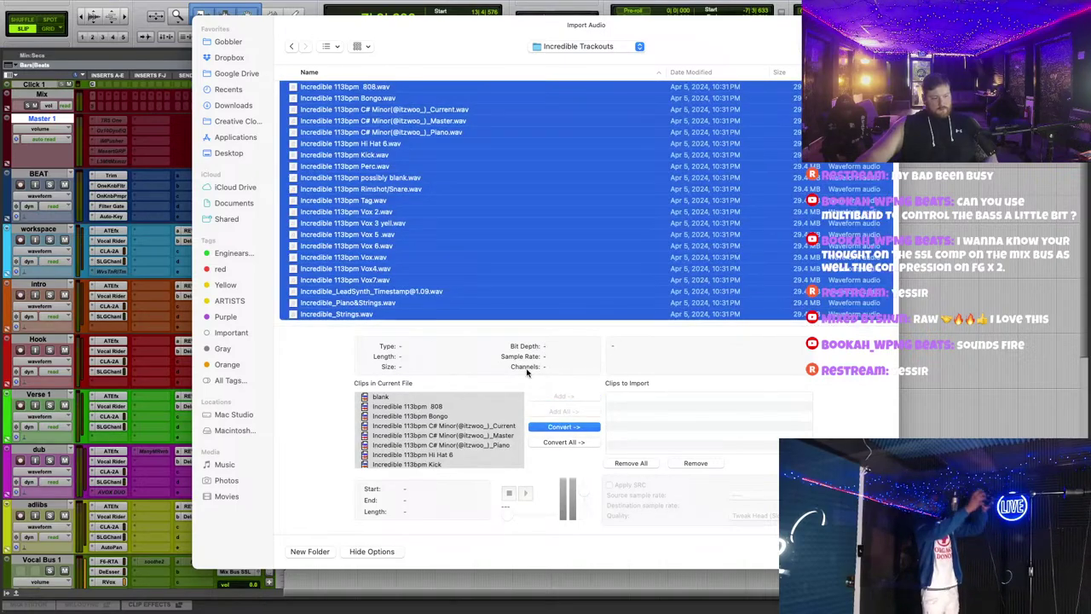
left_click(573, 428)
Step: Confirm the import, saving the beat stems to the Audio Files folder and adding them to the session
key("Return")
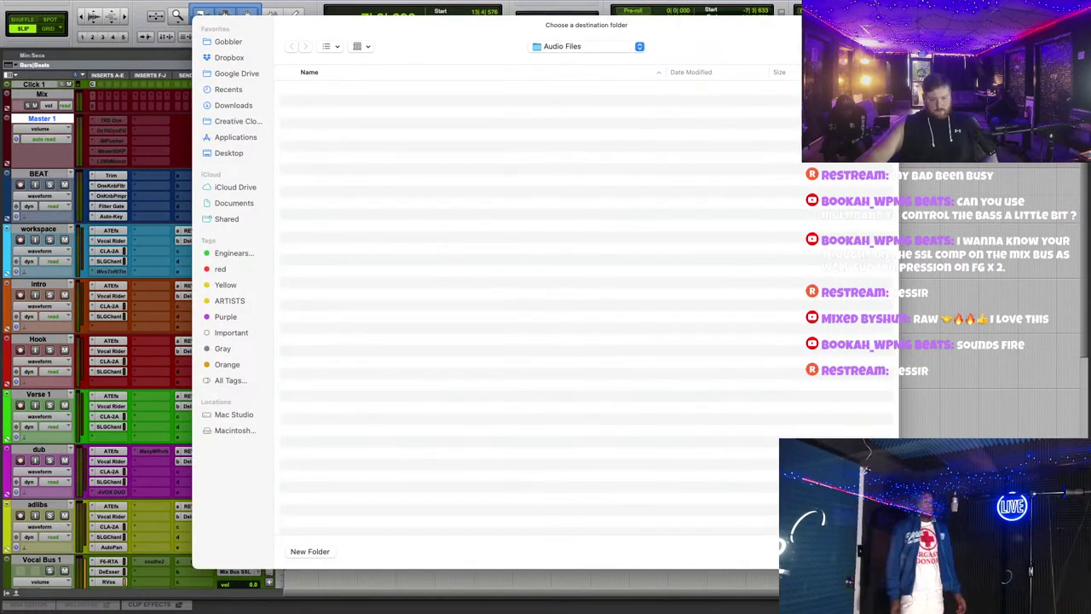
key("Return")
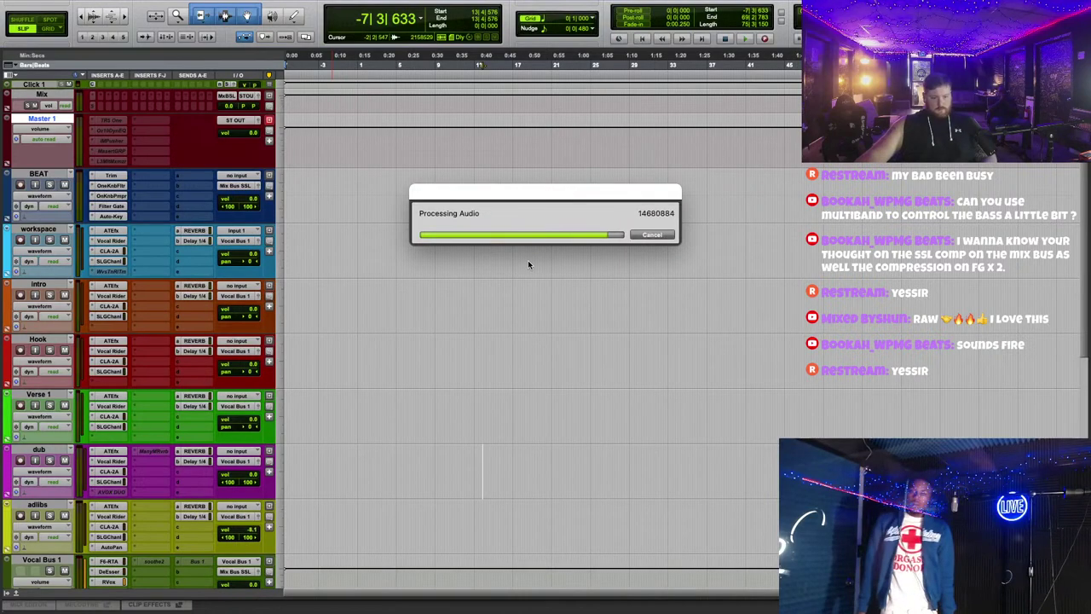
left_click(588, 264)
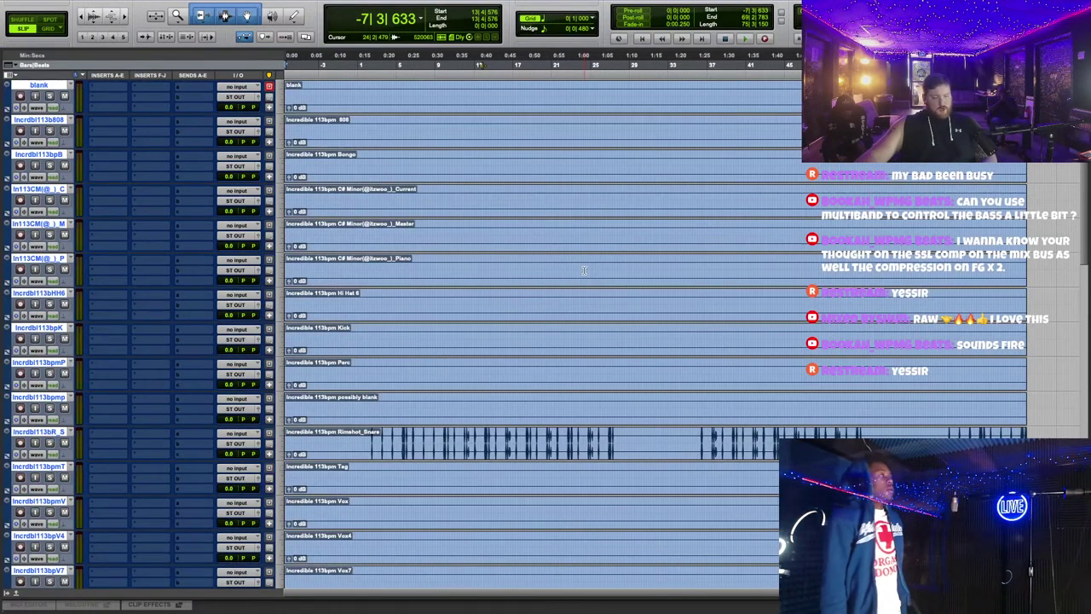
scroll(588, 281, "up", 2)
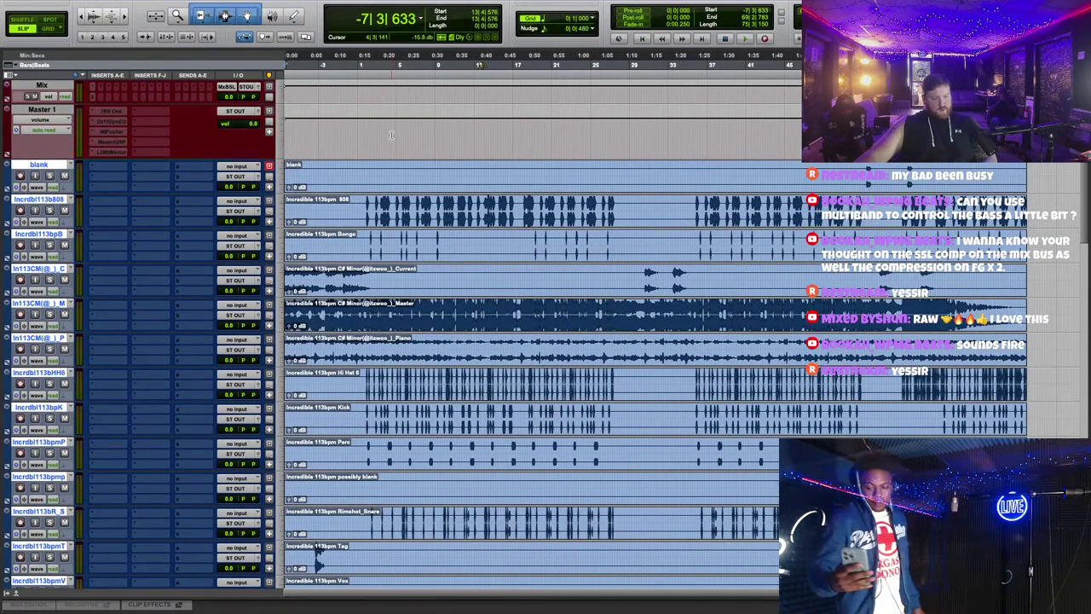
Step: Hide the In113CM Master stem track, make it inactive, and look over the imported clips
left_click(38, 110)
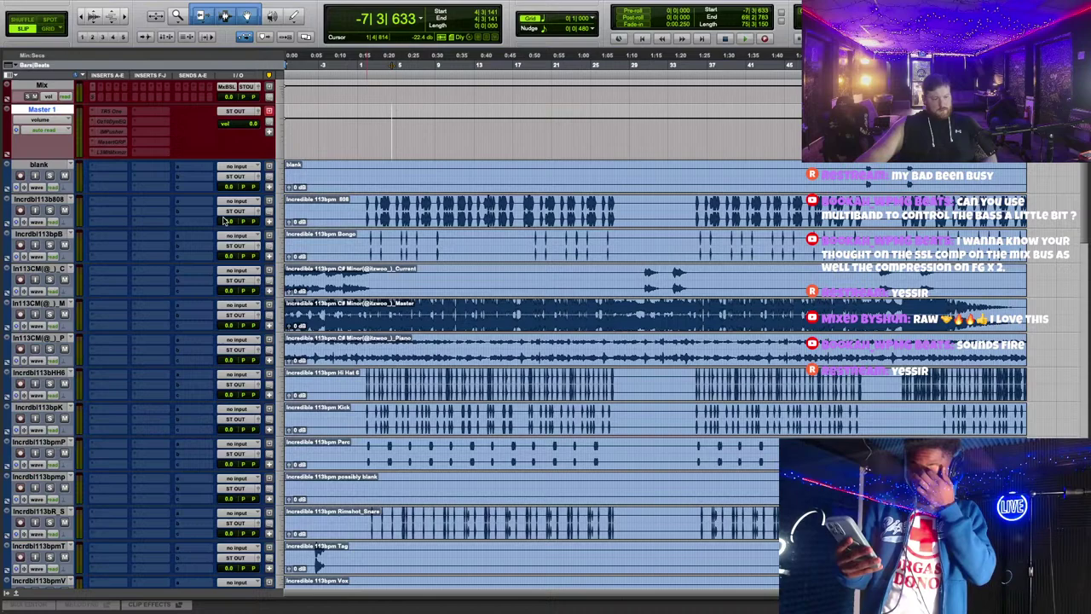
right_click(65, 304)
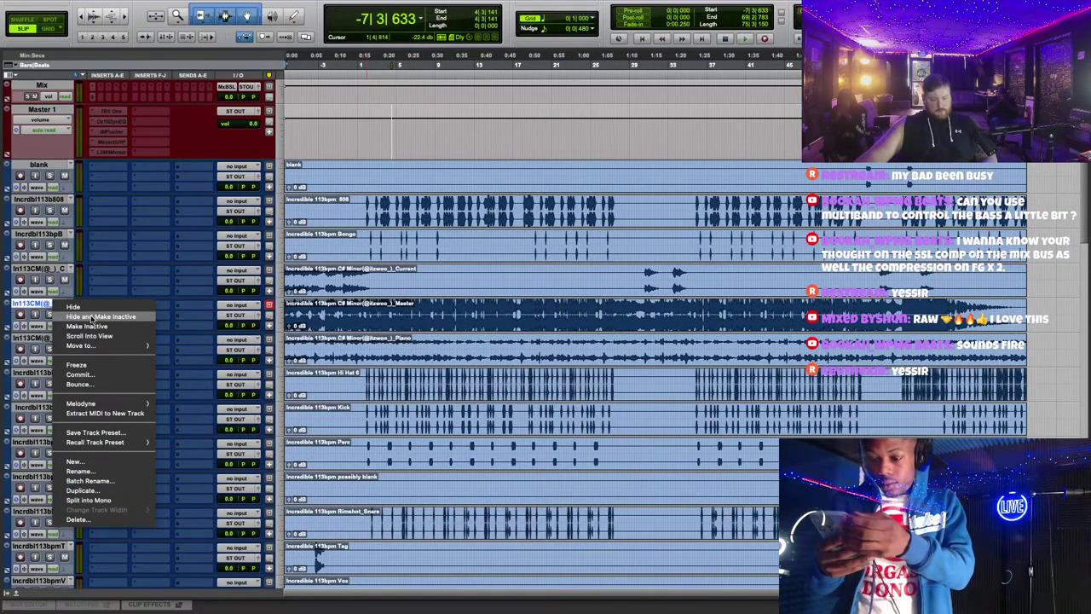
left_click(92, 317)
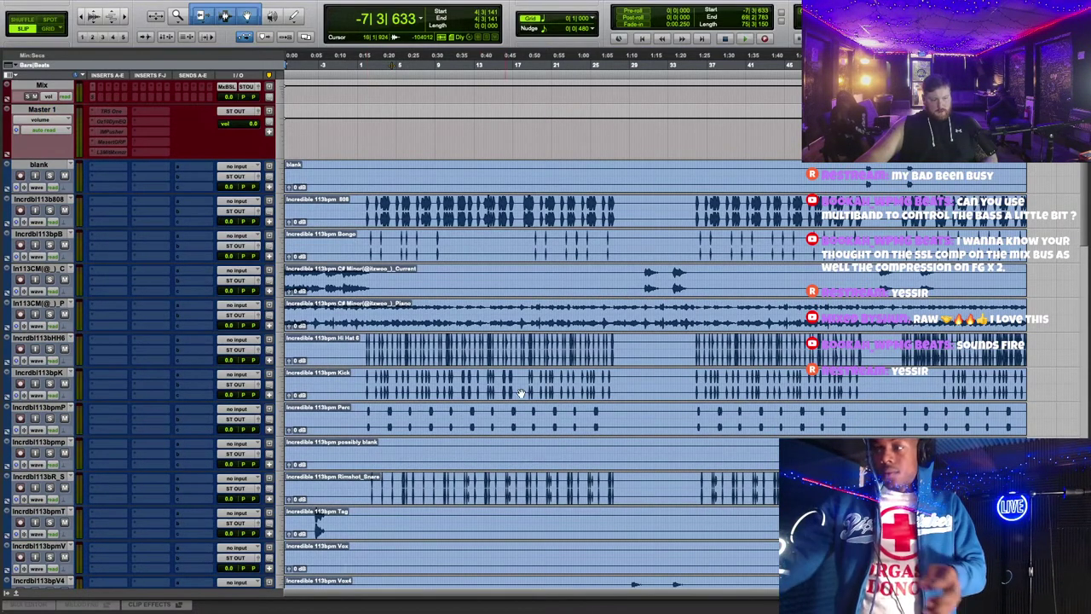
left_click(422, 289)
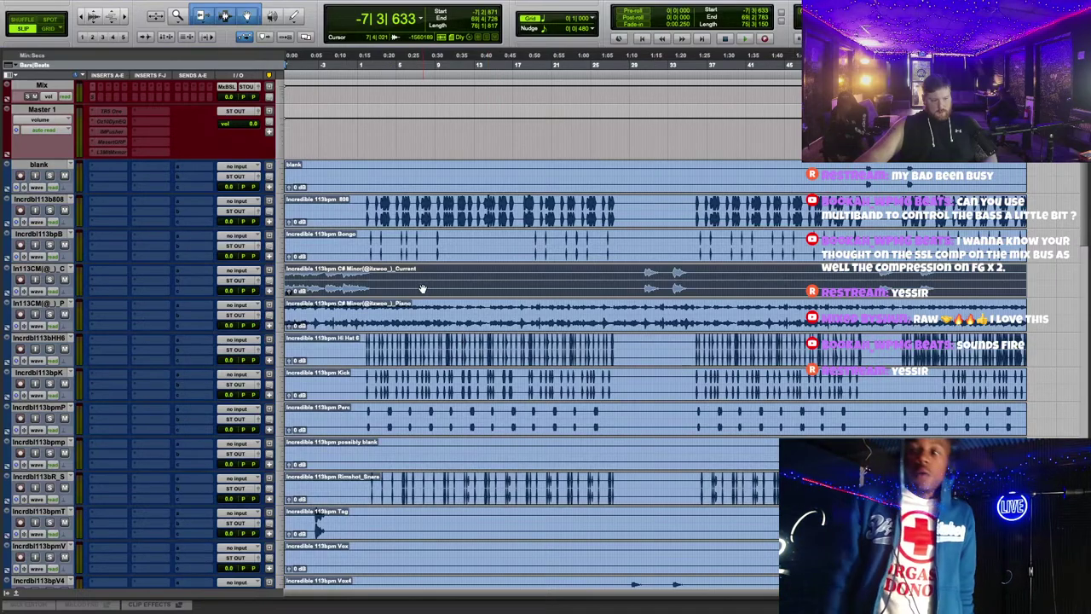
key("ctrl+bracketright")
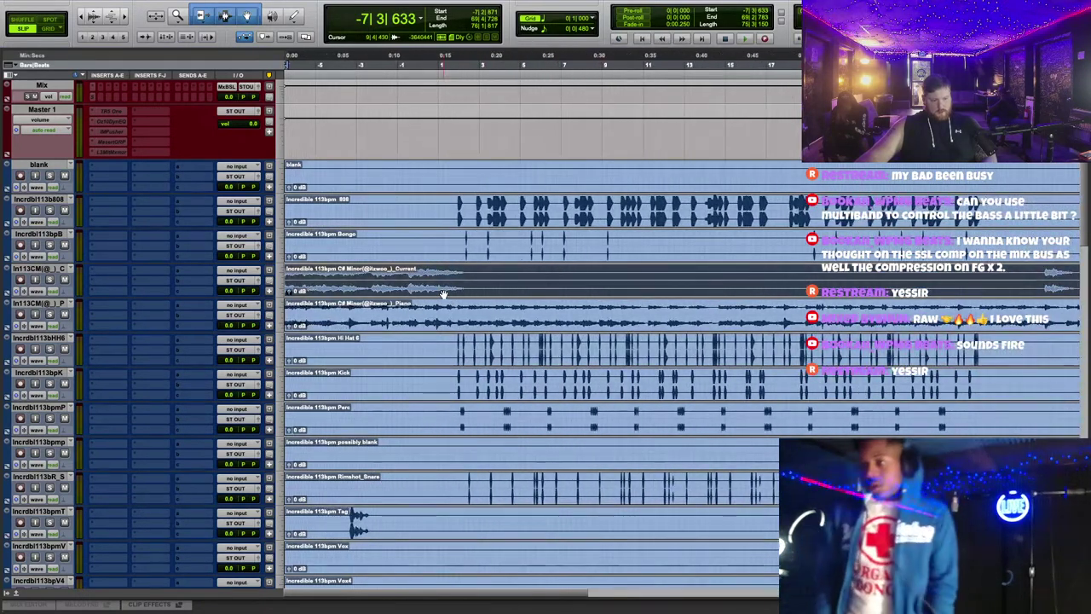
key("ctrl+bracketleft")
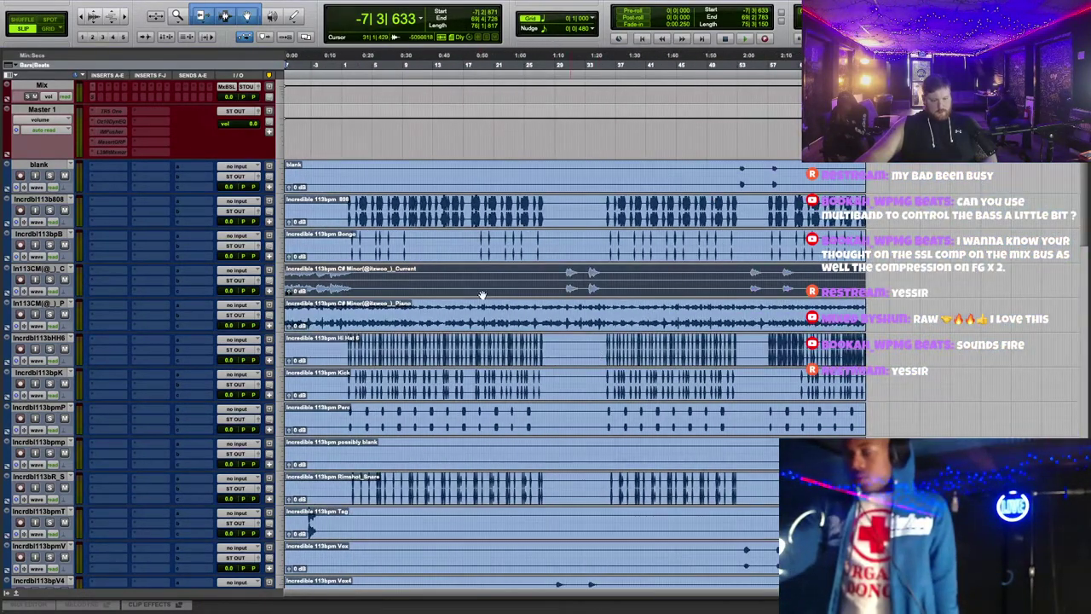
scroll(481, 295, "down", 5)
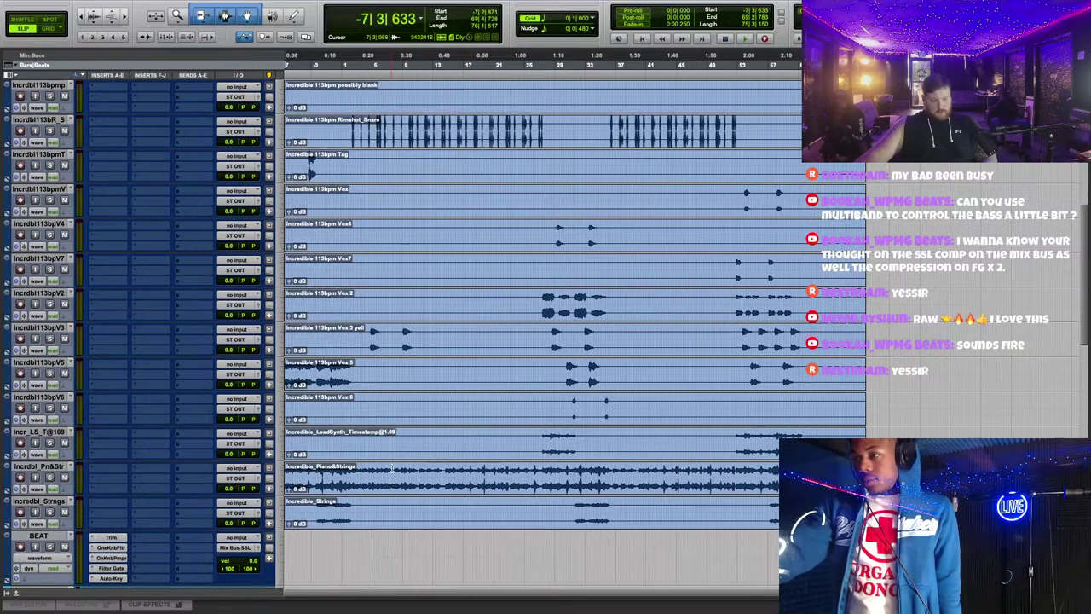
scroll(391, 466, "down", 3)
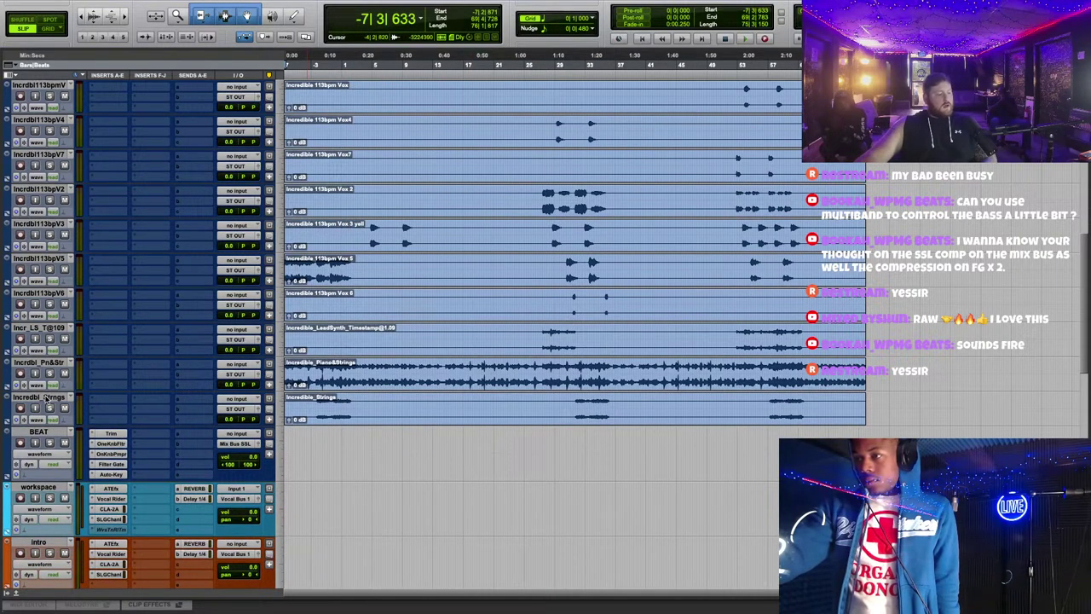
scroll(47, 401, "up", 8)
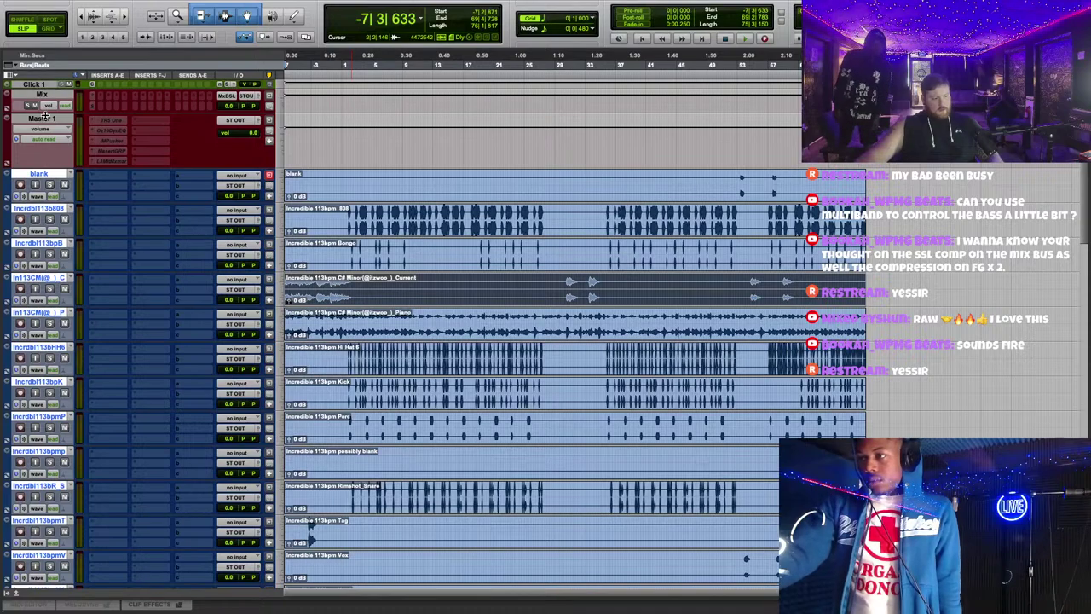
Step: Hide the blank track
left_click(39, 173)
right_click(39, 173)
left_click(85, 189)
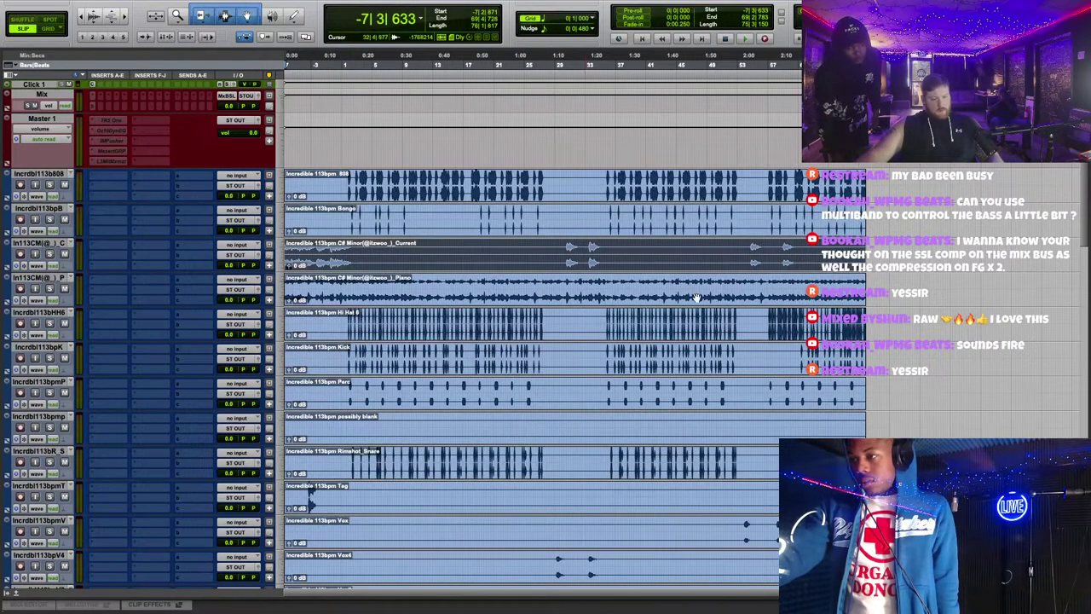
scroll(856, 389, "down", 10)
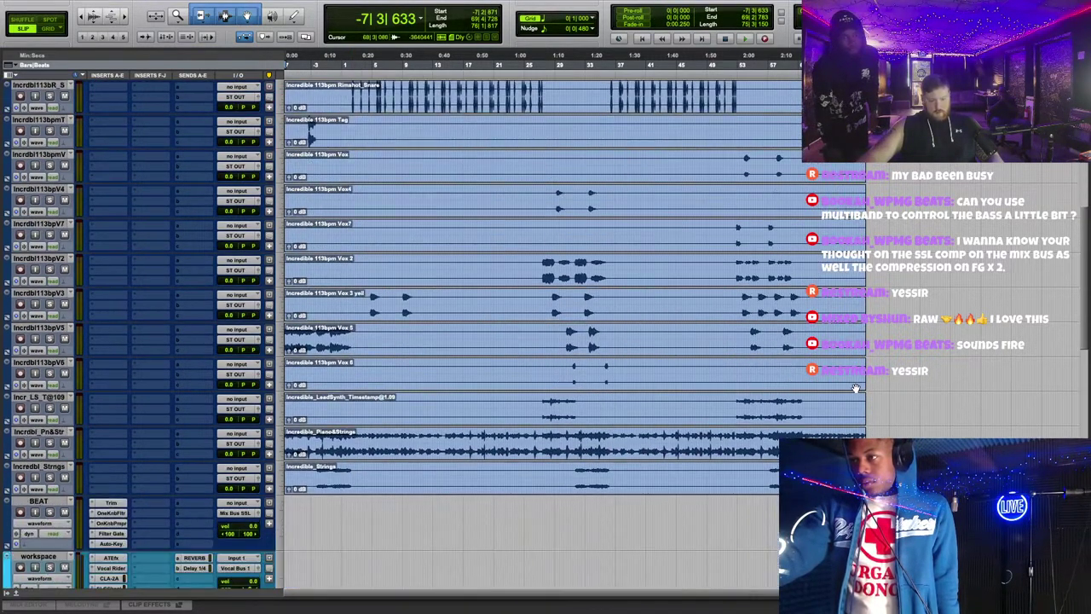
scroll(856, 388, "up", 10)
scroll(97, 209, "down", 12)
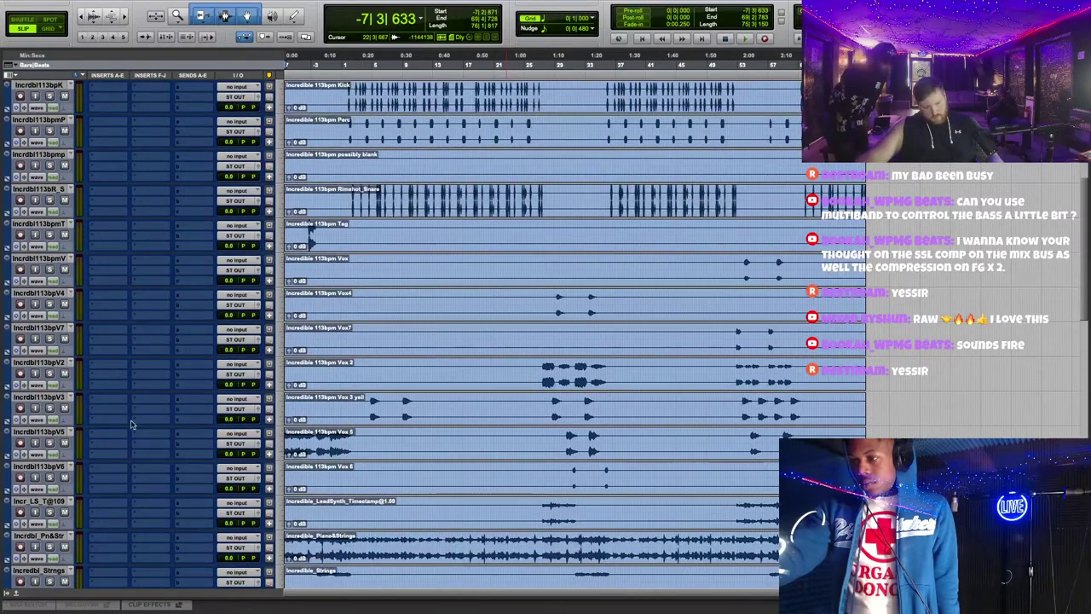
Step: Route the selected stem tracks through Strings to a new stereo Aux Input named ALL BEAT
left_click(38, 397, "shift")
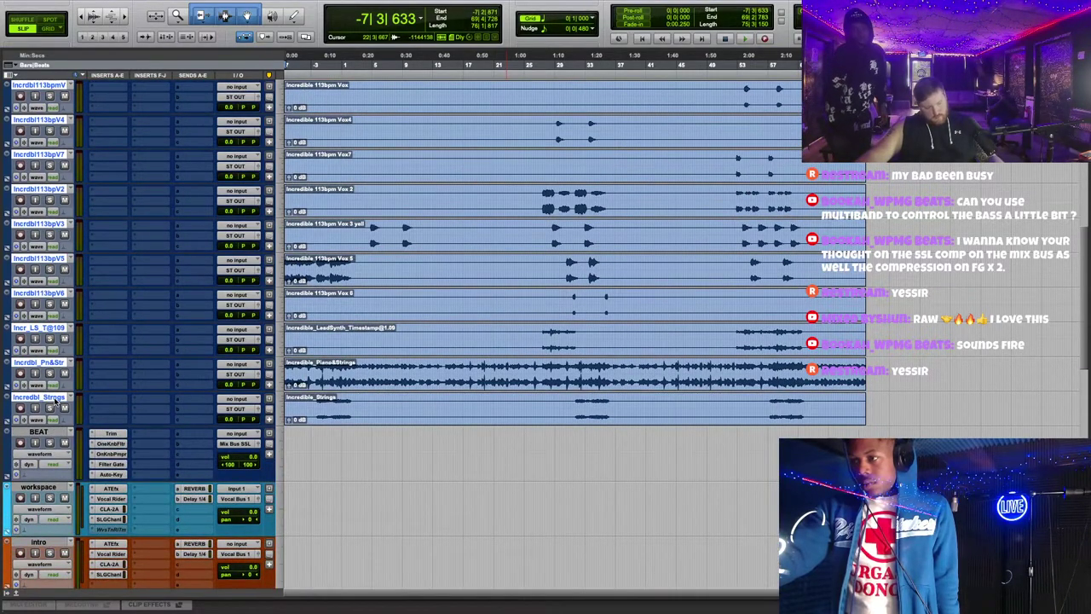
left_click(243, 409)
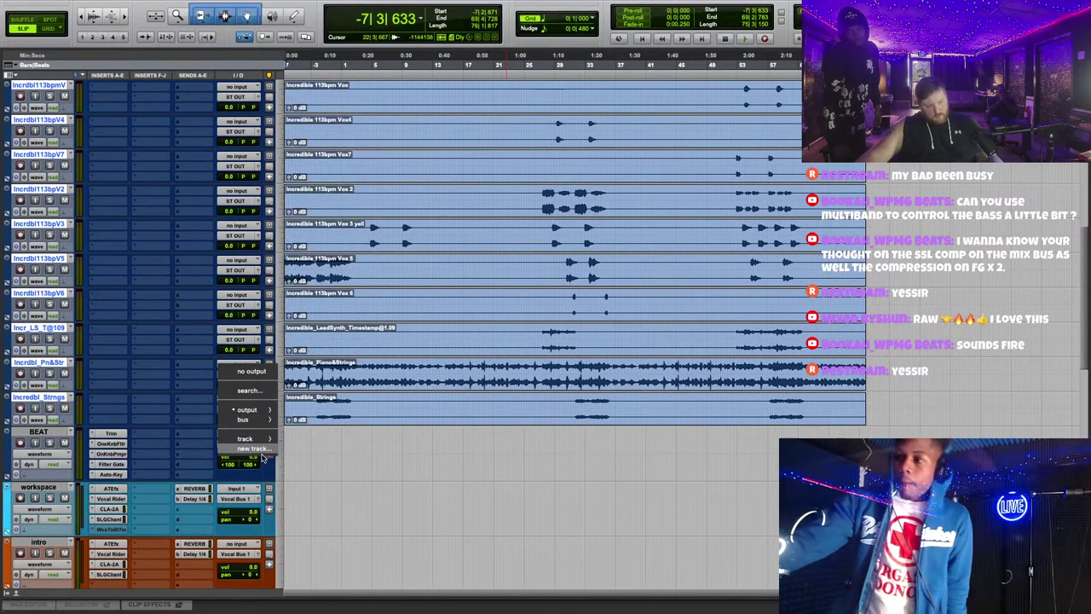
left_click(260, 450)
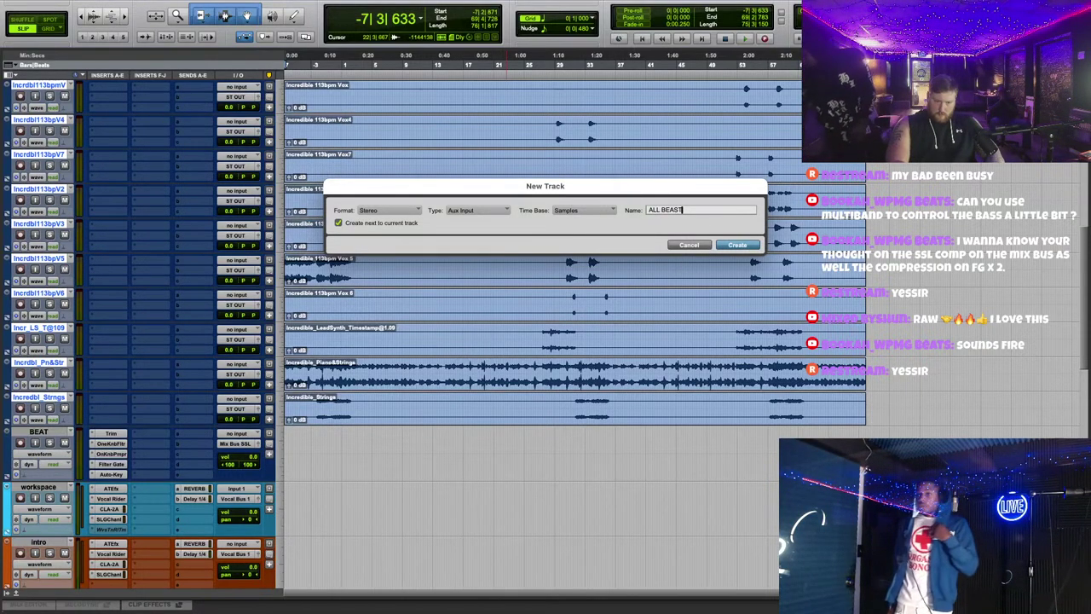
key("Caps_Lock")
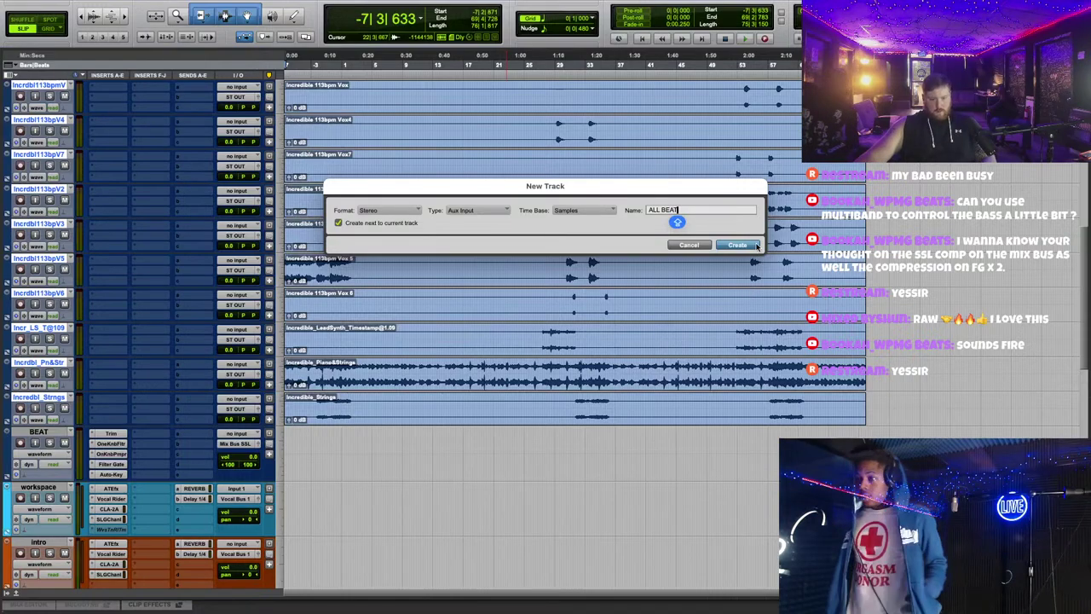
left_click(754, 245)
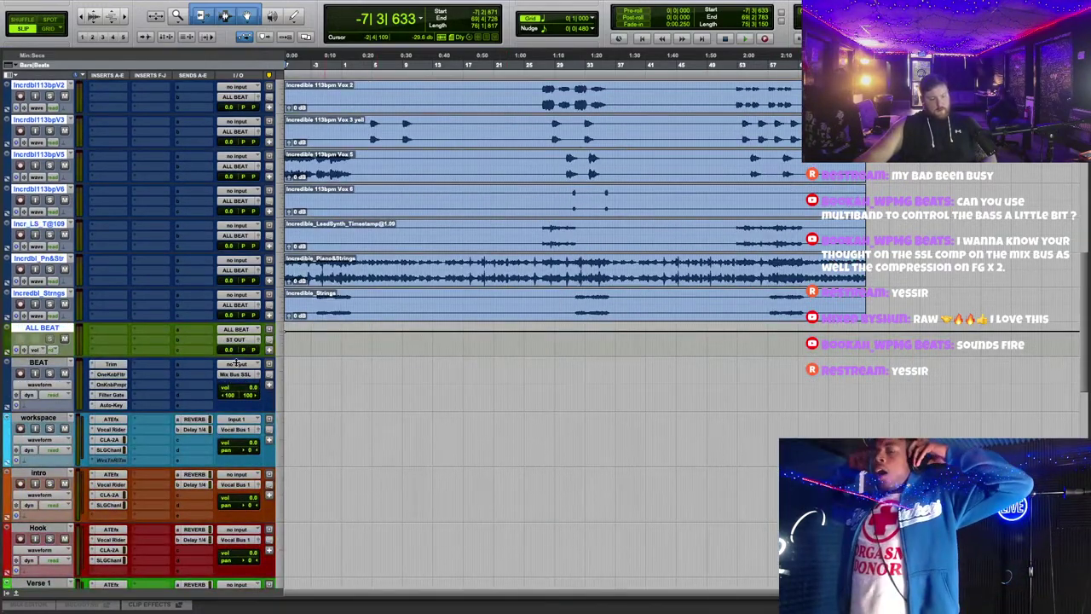
Step: Play the session to hear the beat through the ALL BEAT bus
scroll(512, 299, "up", 5)
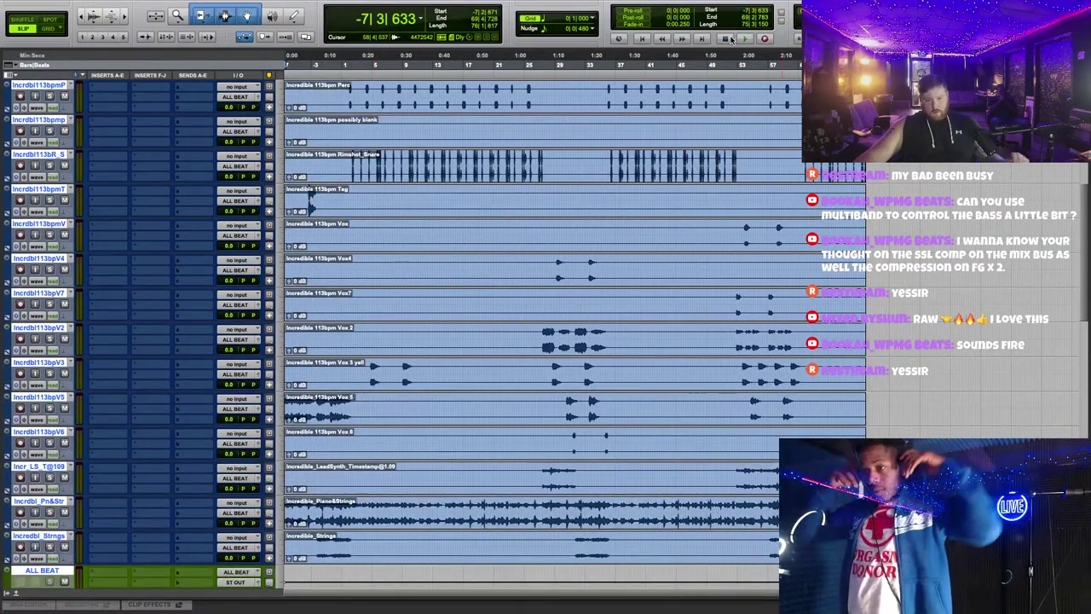
left_click(742, 39)
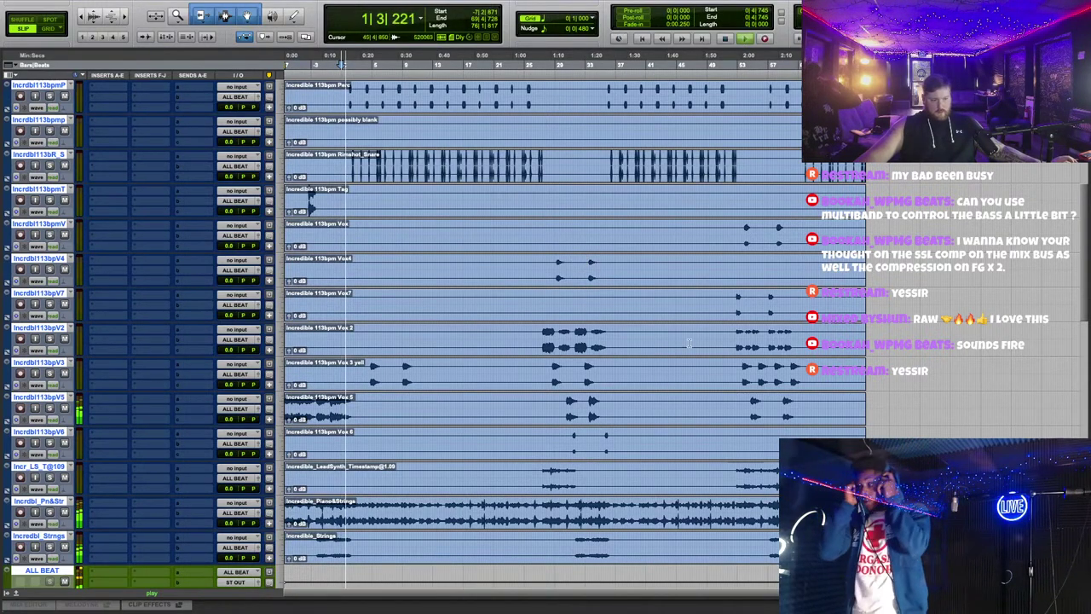
scroll(705, 358, "up", 3)
key("super+bracketright")
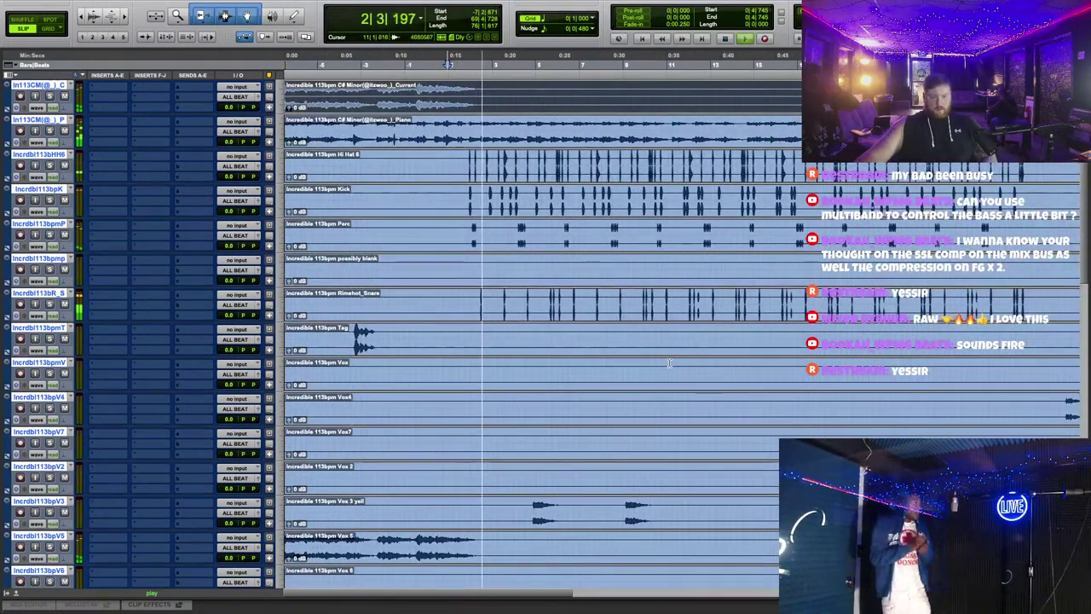
key("super+bracketleft")
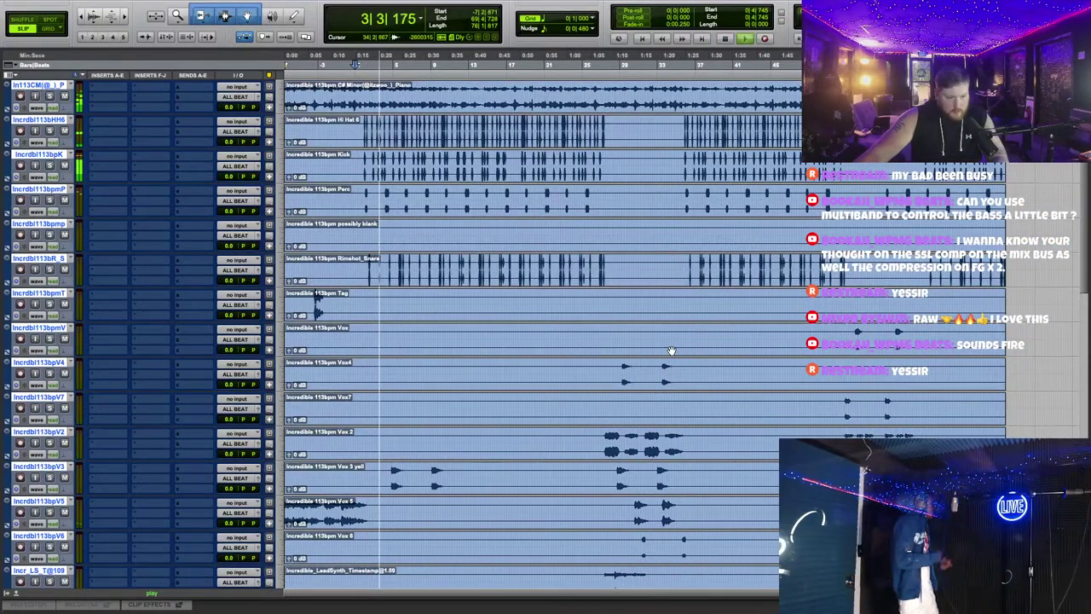
scroll(671, 350, "down", 3)
scroll(671, 349, "down", 2)
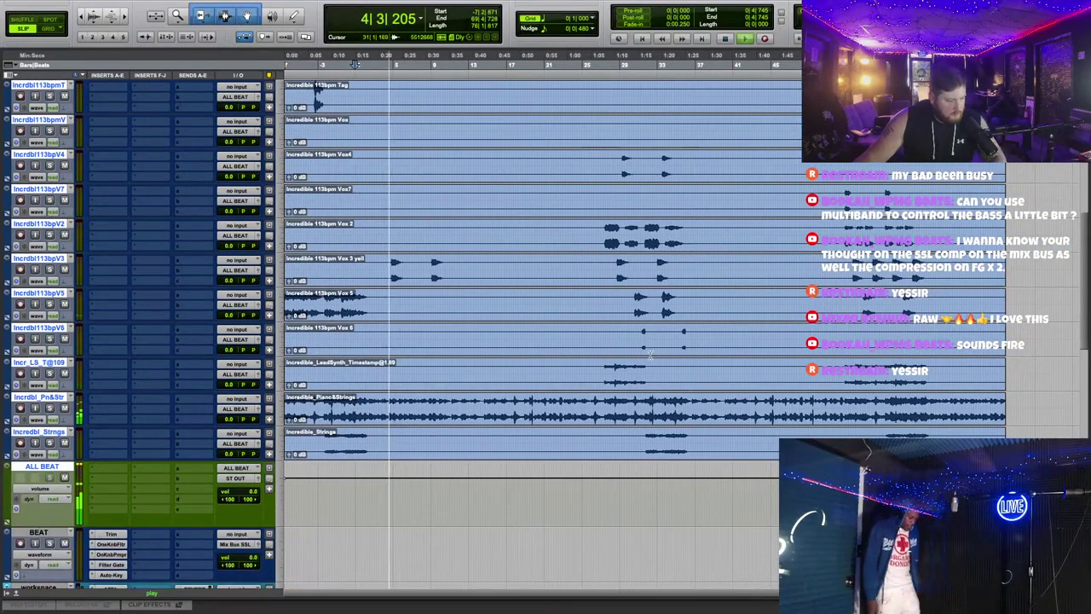
Step: Select all beat clips across the tracks and lower their clip gain to -4.5 dB
key("super+bracketleft")
scroll(638, 359, "up", 6)
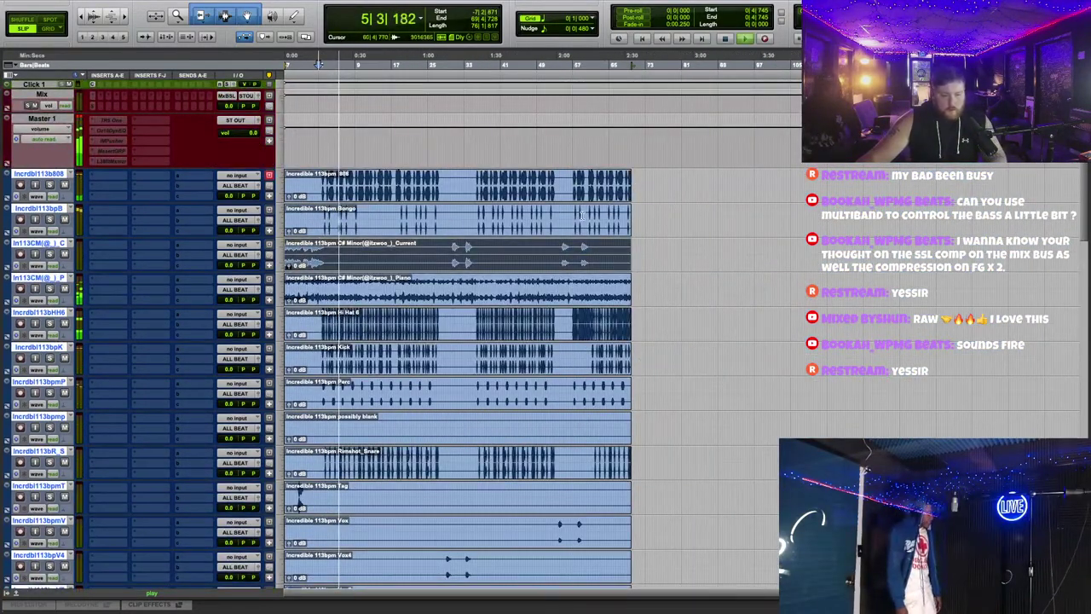
scroll(649, 378, "down", 8)
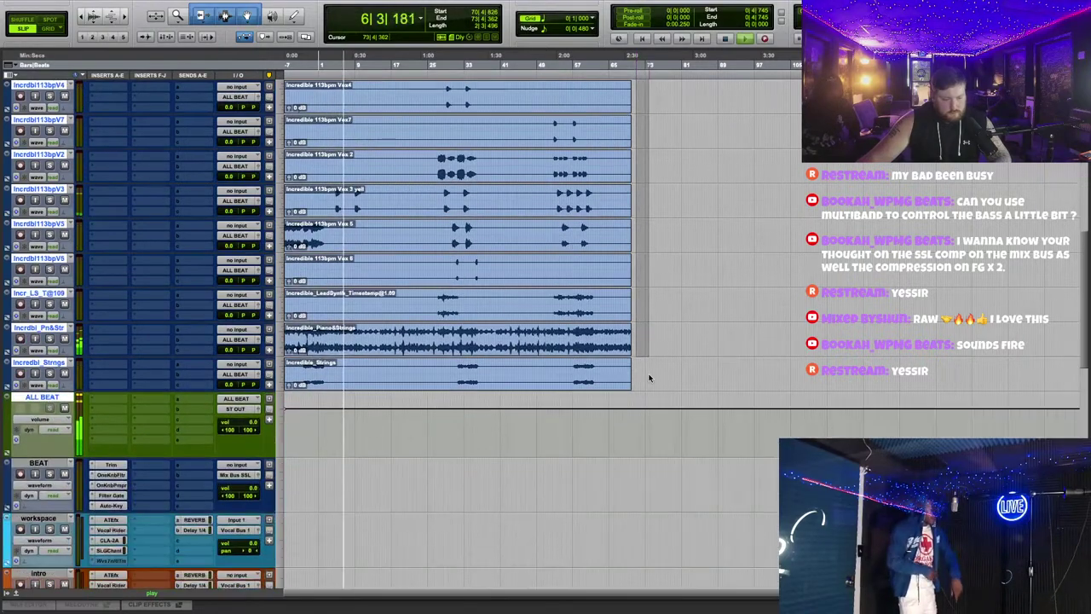
left_click_drag(649, 377, 201, 368)
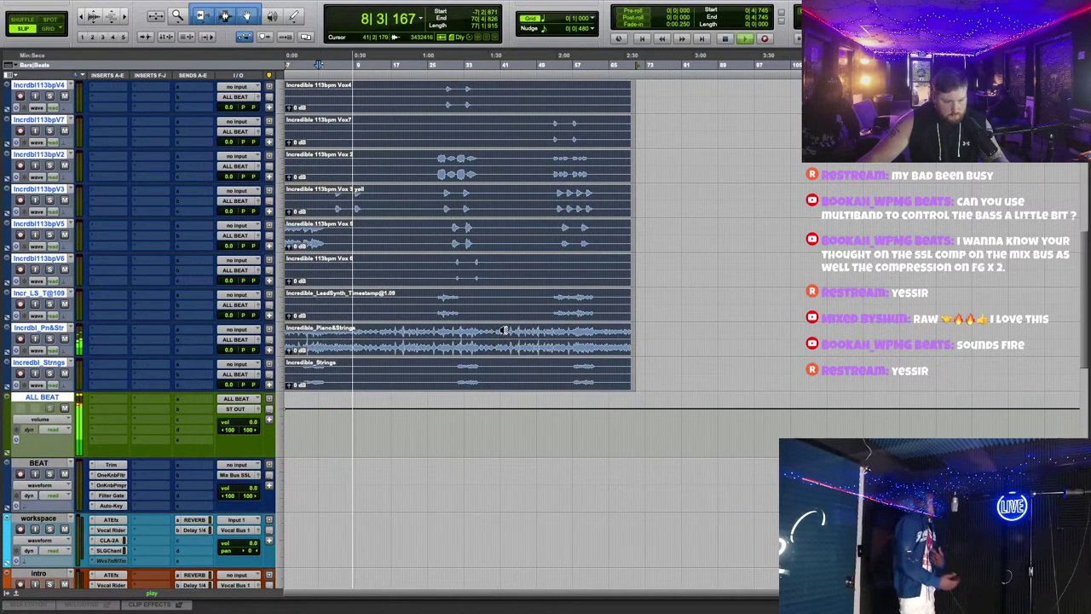
key("ctrl+shift+Down")
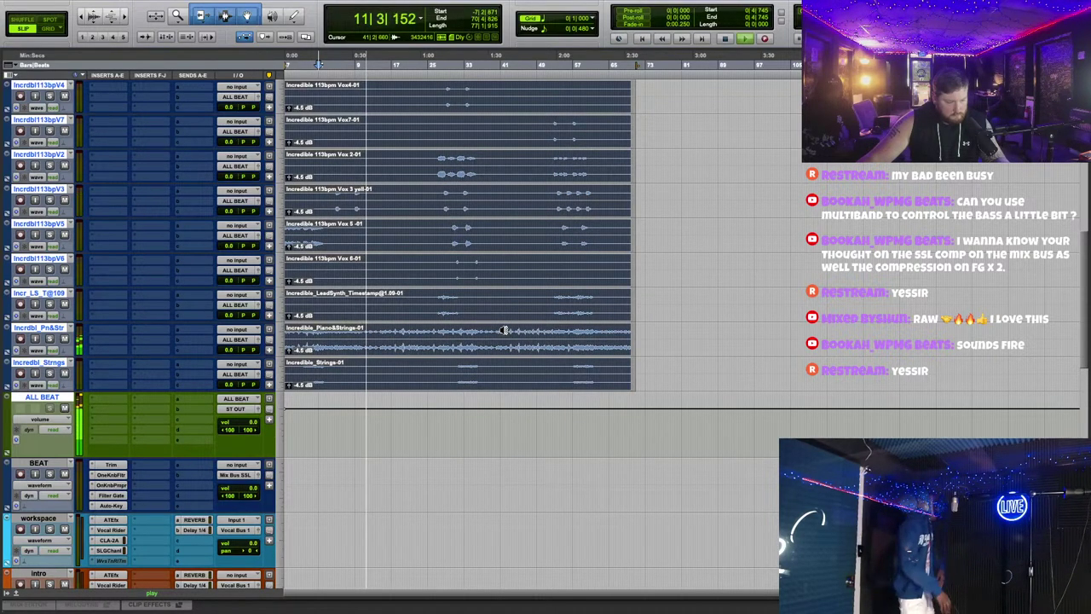
Step: Lower the ALL BEAT bus volume and inspect the session clips at closer zoom
left_click(255, 424)
left_click_drag(268, 449, 269, 452)
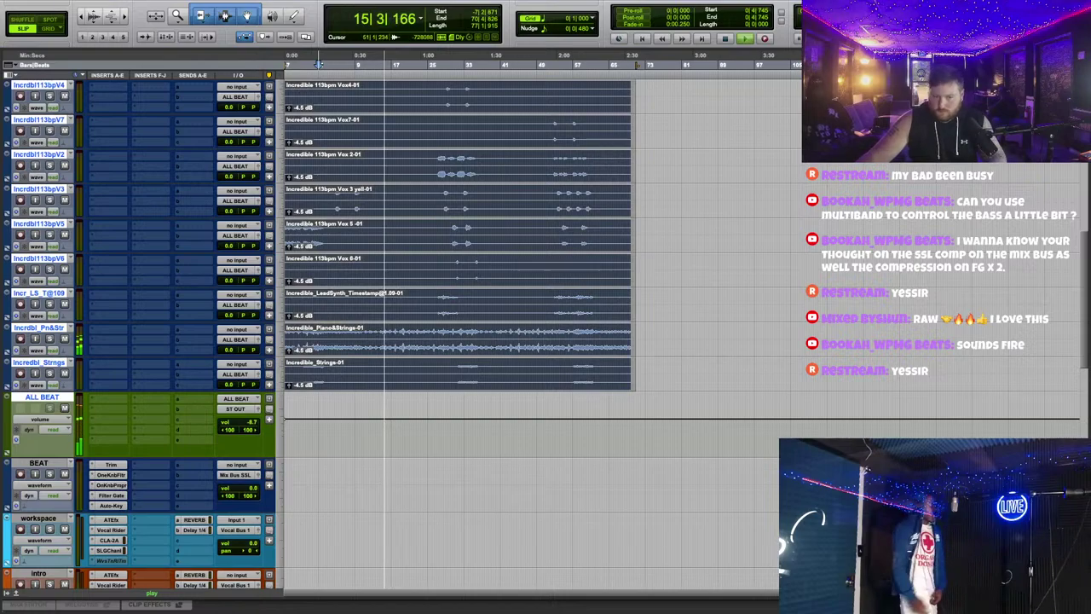
key("ctrl+a")
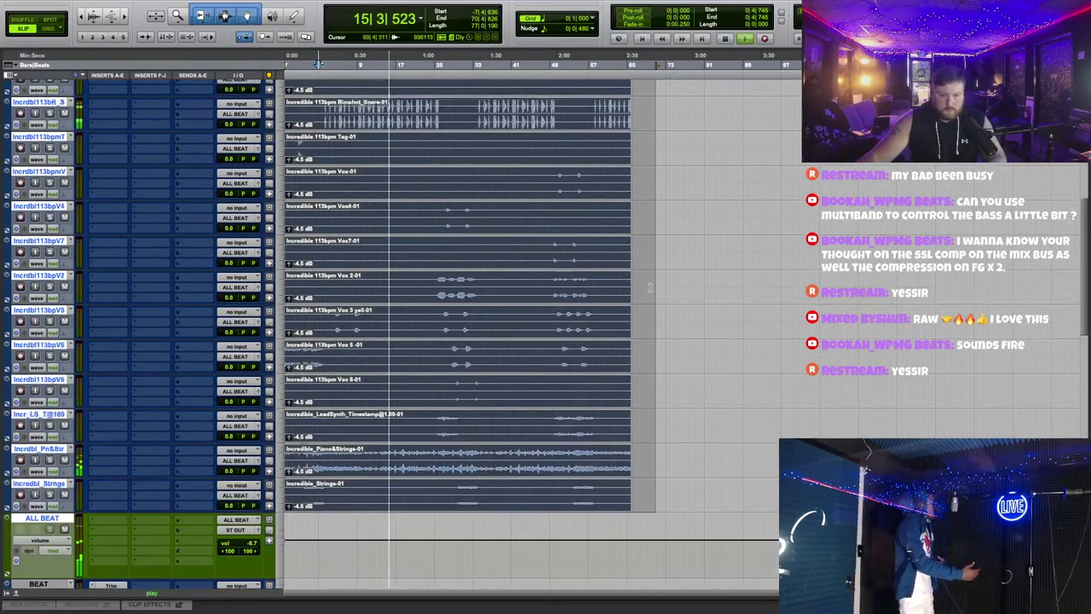
scroll(657, 330, "up", 10)
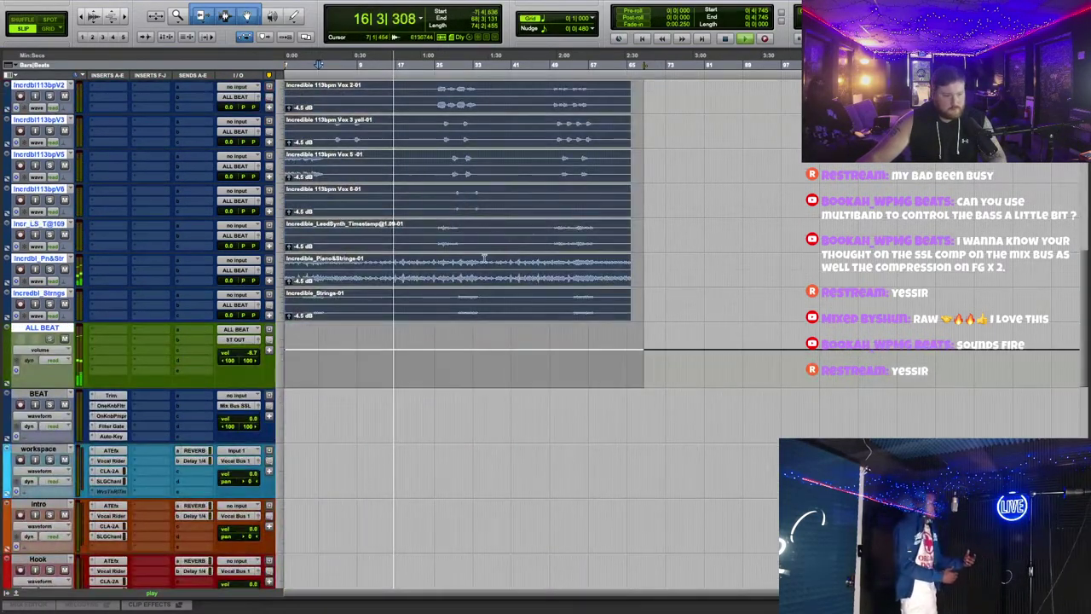
scroll(653, 316, "down", 12)
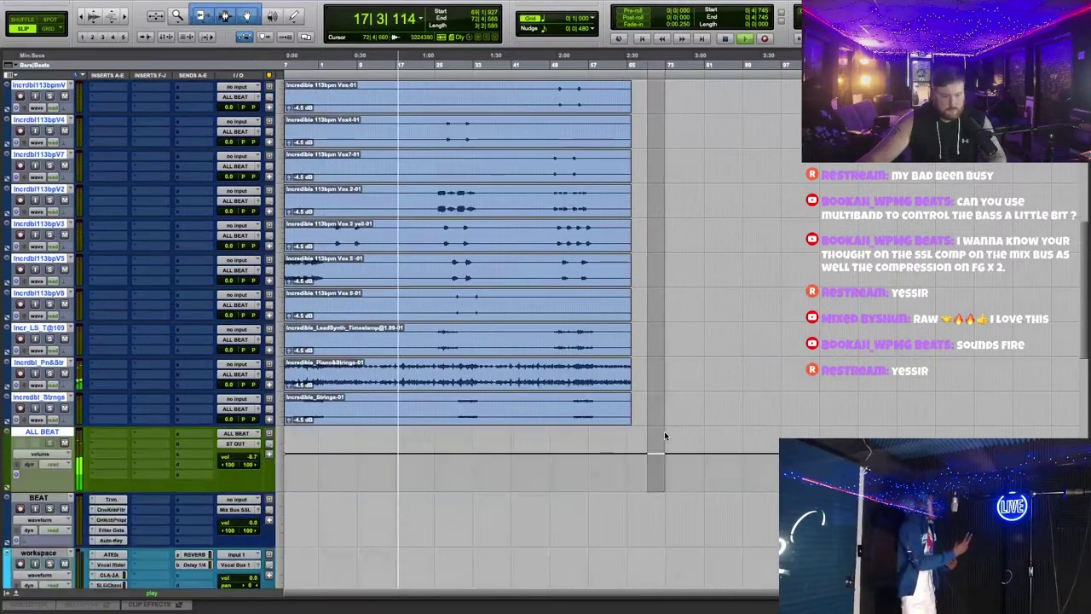
scroll(329, 320, "up", 6)
key("super+bracketright")
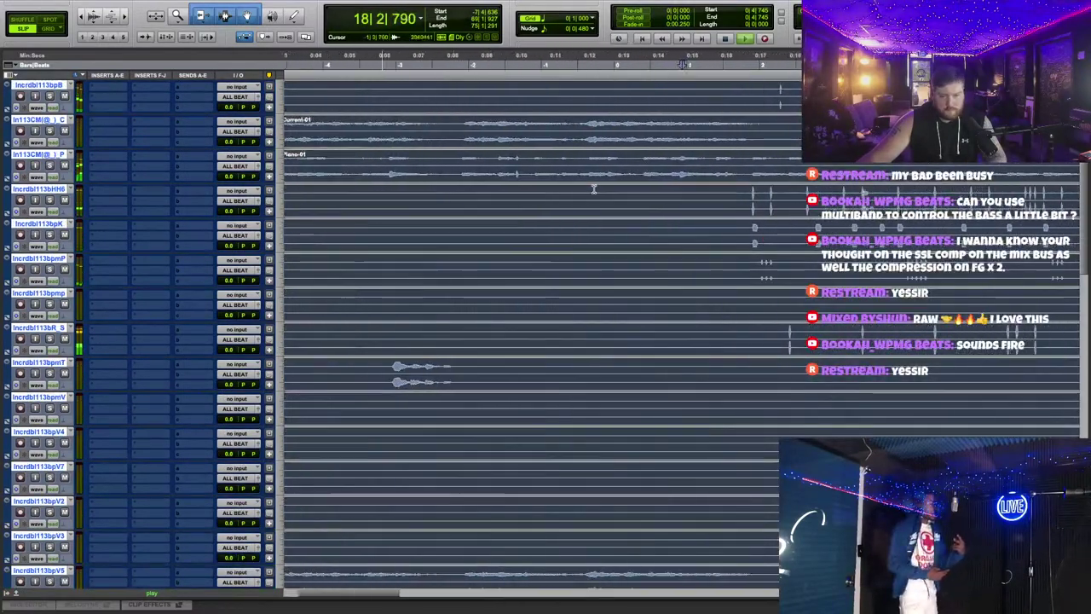
key("super+bracketright")
key("super+bracketright")
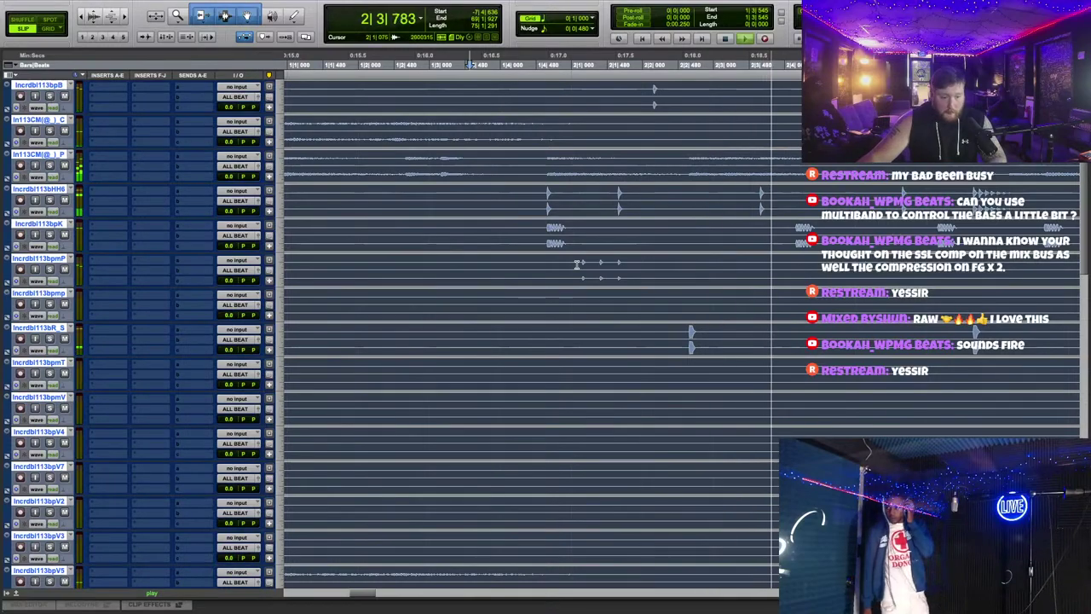
key("super+a")
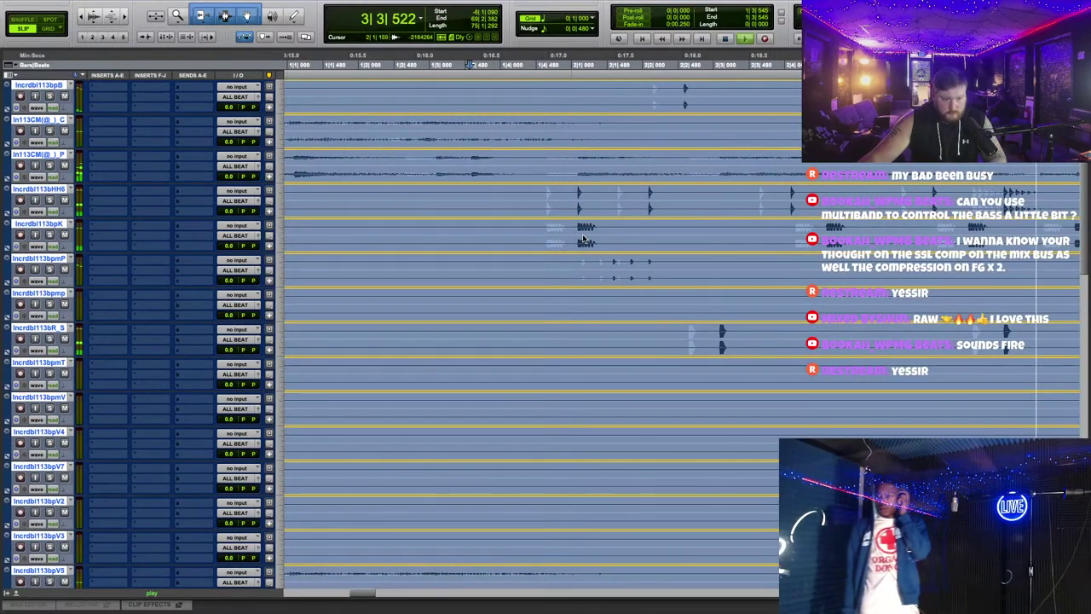
left_click(549, 89)
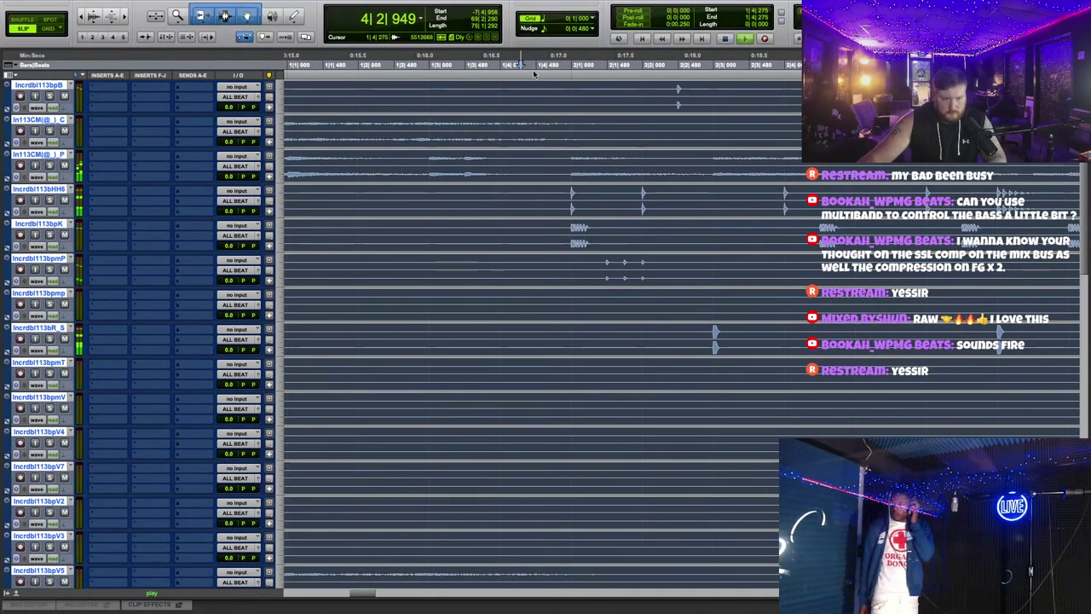
left_click(533, 69)
Step: Move the Auto-Key and Filter Gate plug-ins from BEAT onto the ALL BEAT bus
scroll(624, 192, "down", 4)
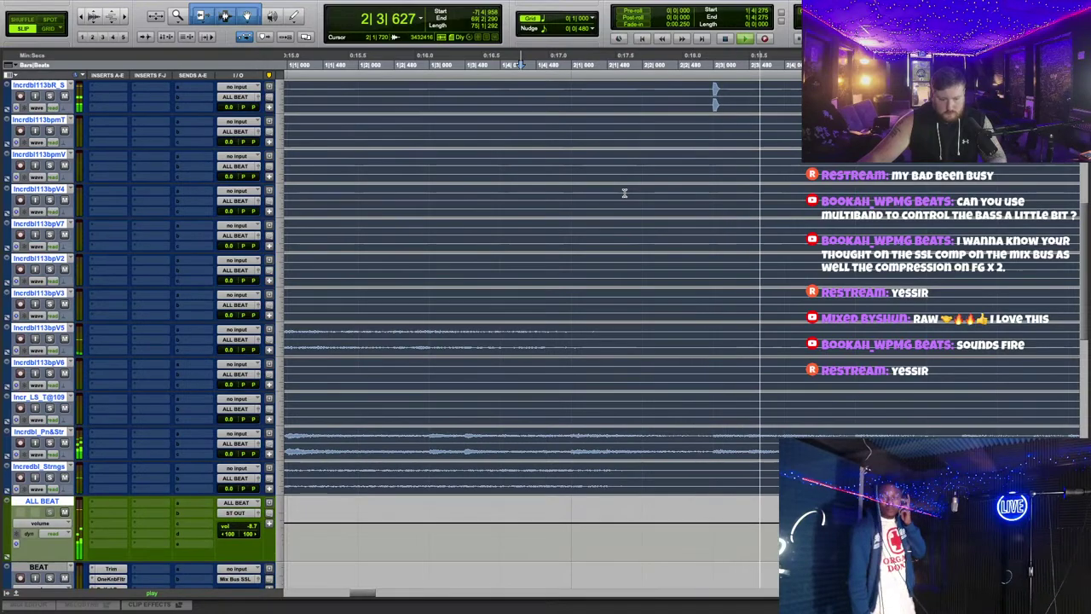
key("alt+a")
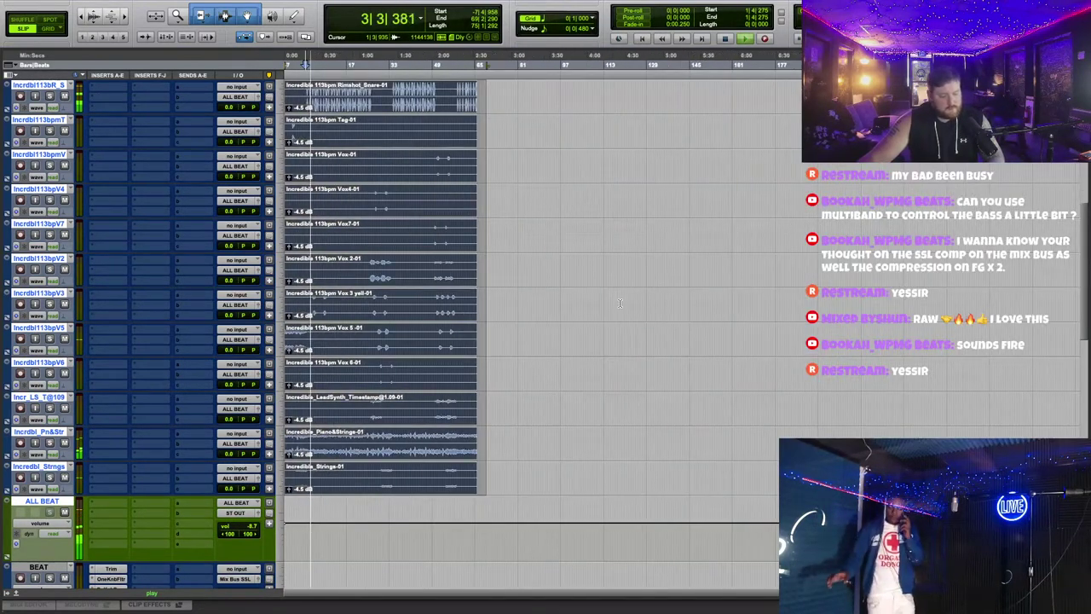
scroll(117, 447, "down", 3)
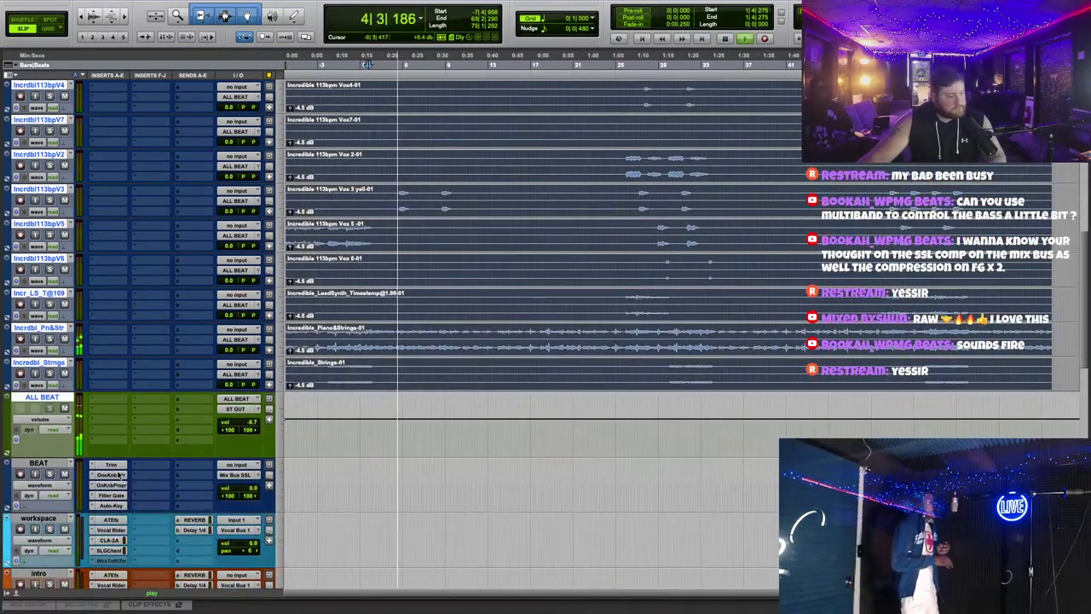
left_click_drag(110, 506, 122, 406)
left_click_drag(111, 495, 119, 419)
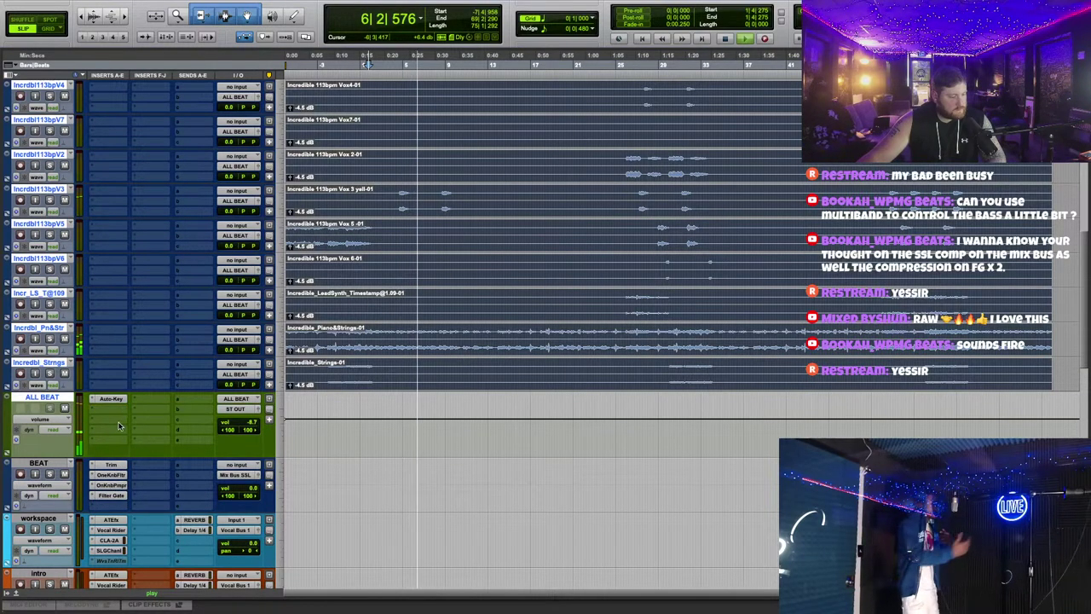
Step: Move the OneKnob Pumper and OneKnob Filter onto ALL BEAT, then delete the BEAT track
left_click_drag(110, 485, 115, 418)
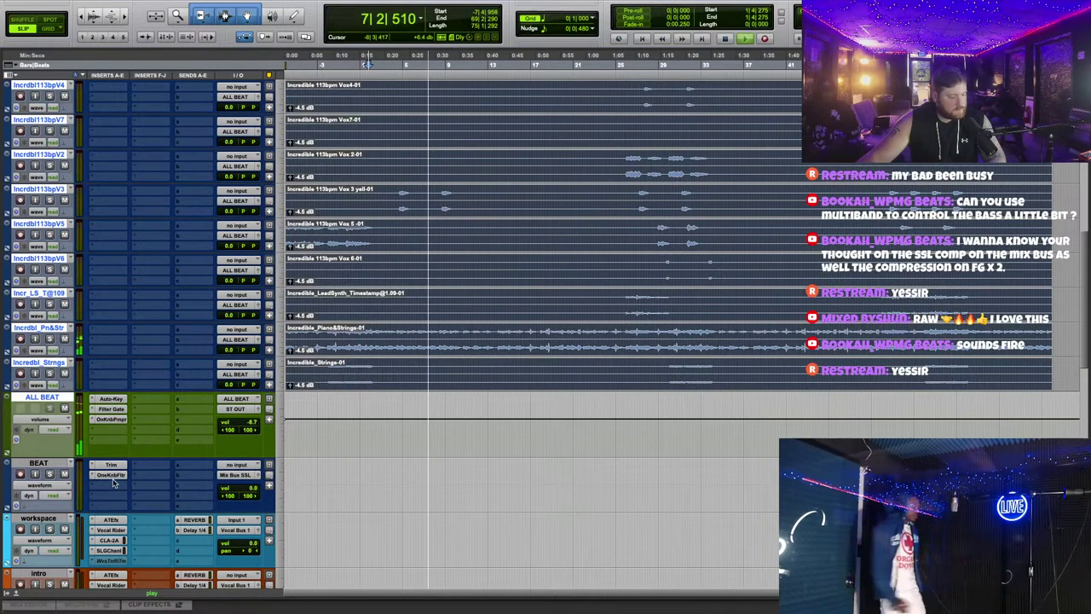
left_click_drag(113, 475, 112, 429)
left_click(47, 465)
right_click(47, 465)
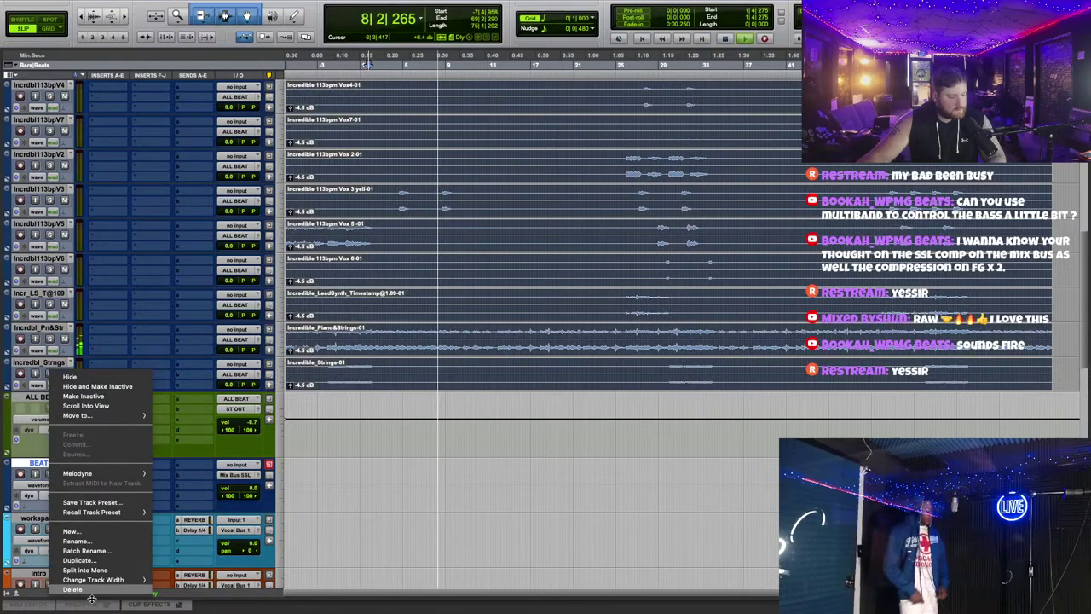
left_click(72, 558)
Step: Insert an L2 limiter on ALL BEAT with threshold and ceiling at -4.0
left_click(119, 439)
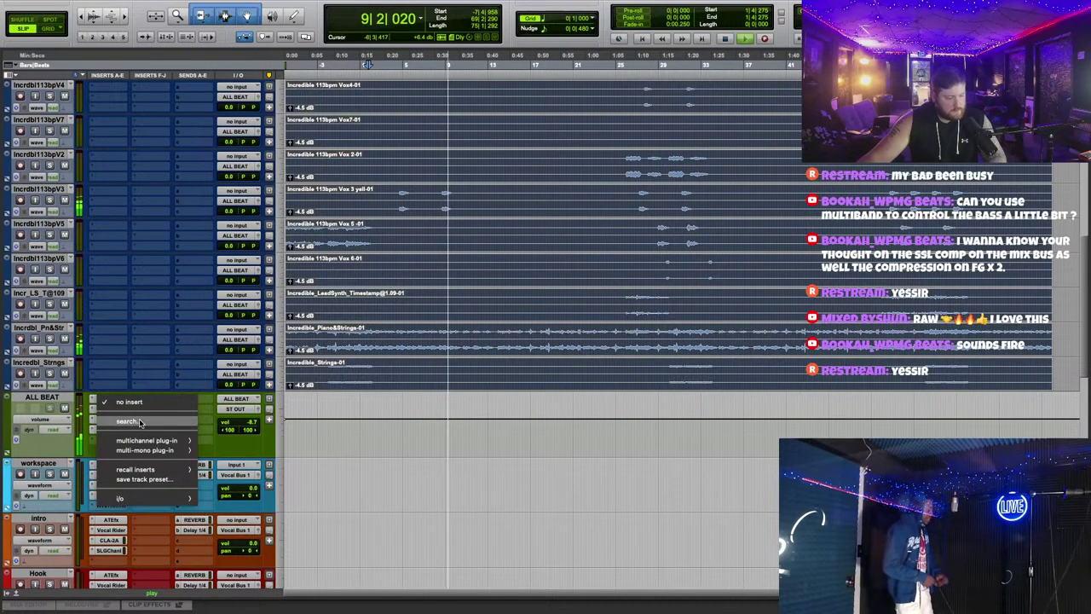
left_click(128, 421)
type("l2")
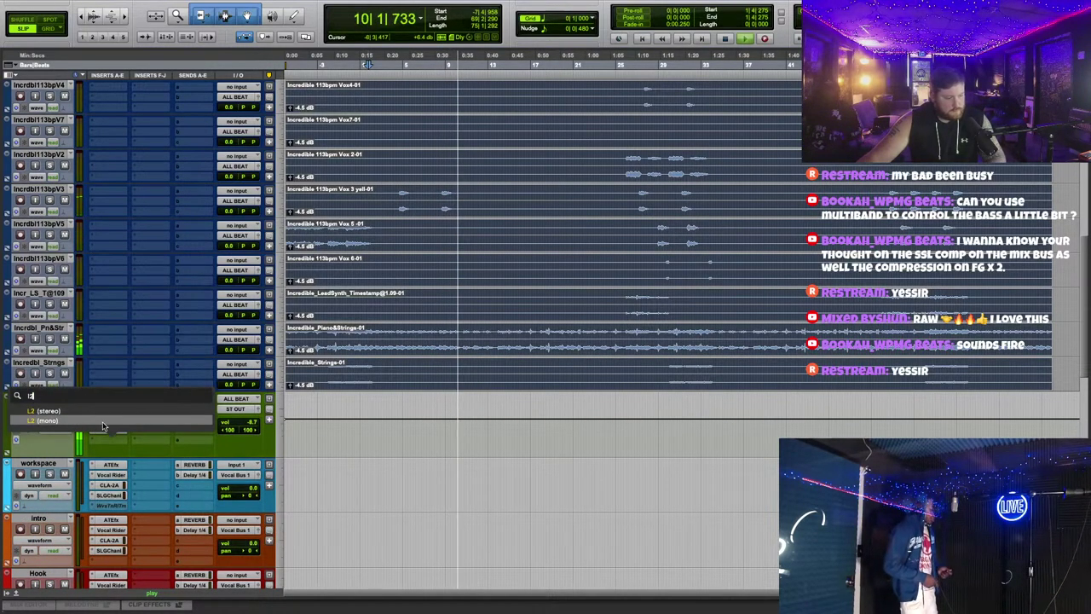
key("Return")
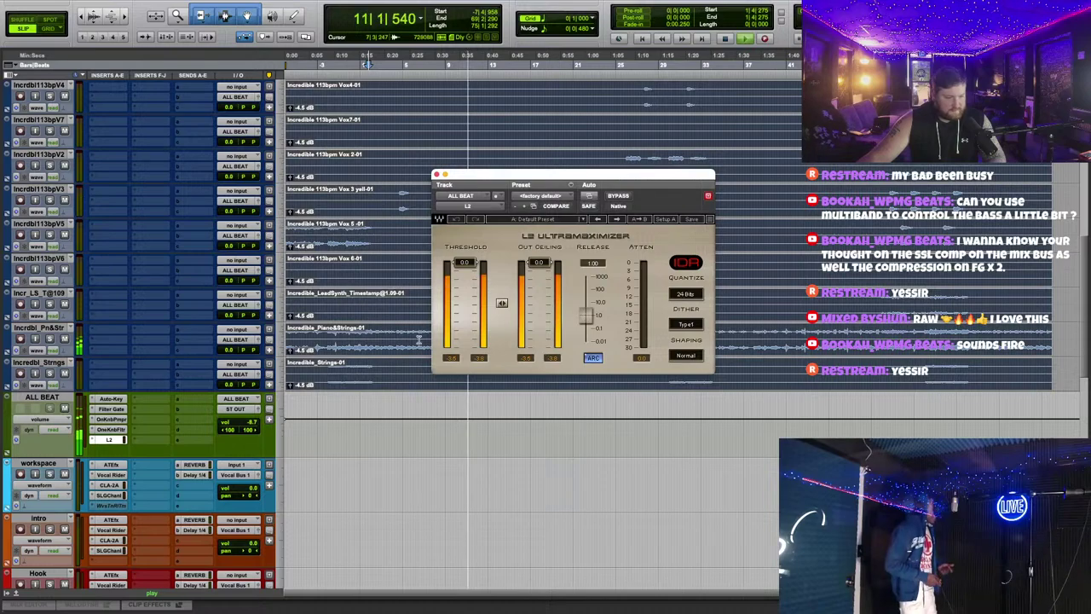
left_click(252, 424)
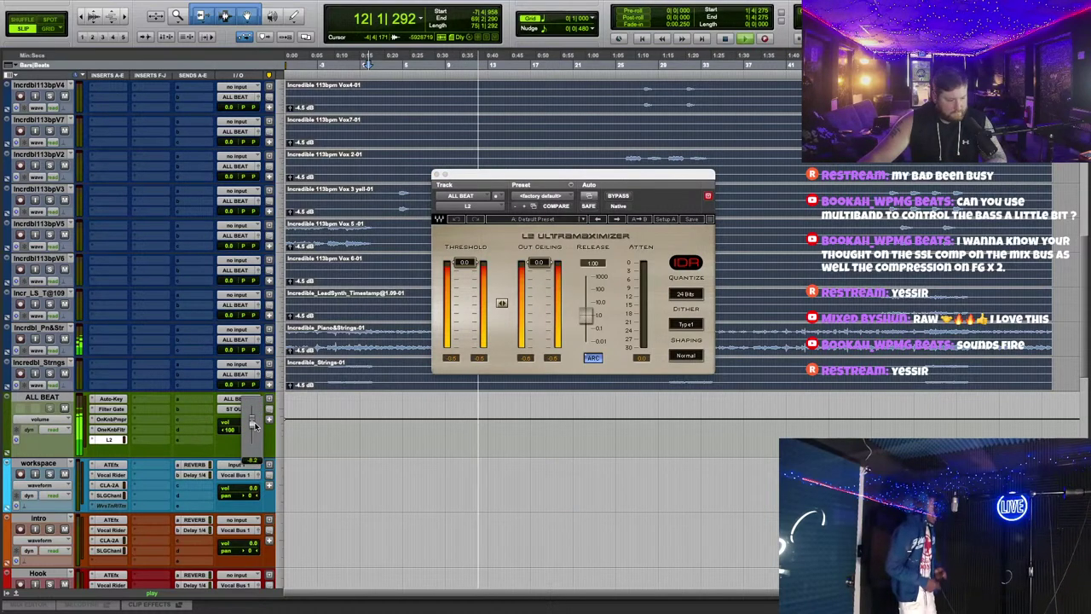
left_click(502, 301)
left_click_drag(501, 302, 501, 305)
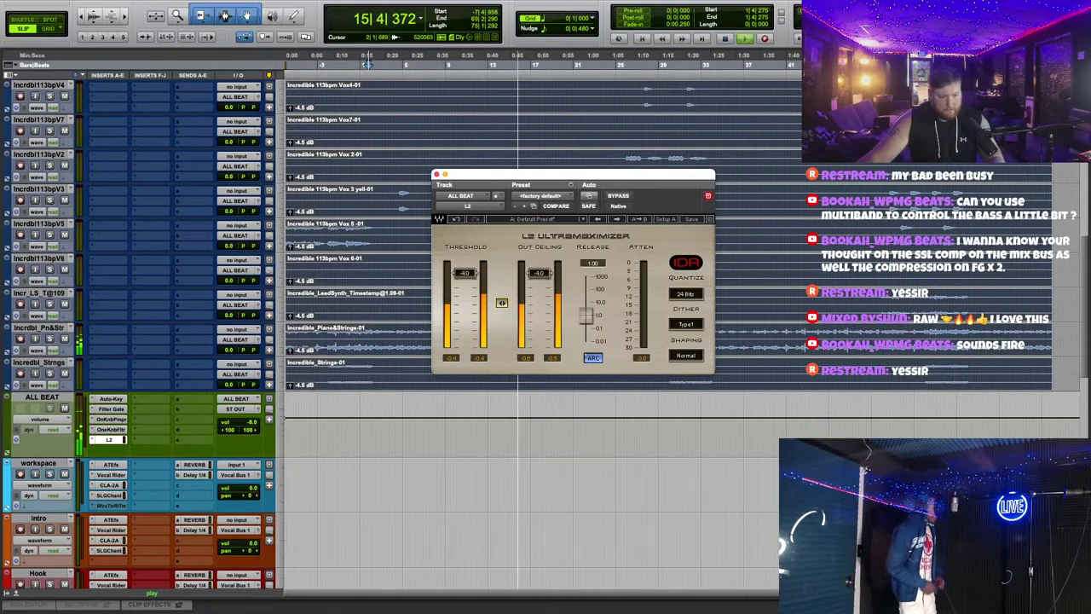
left_click(436, 174)
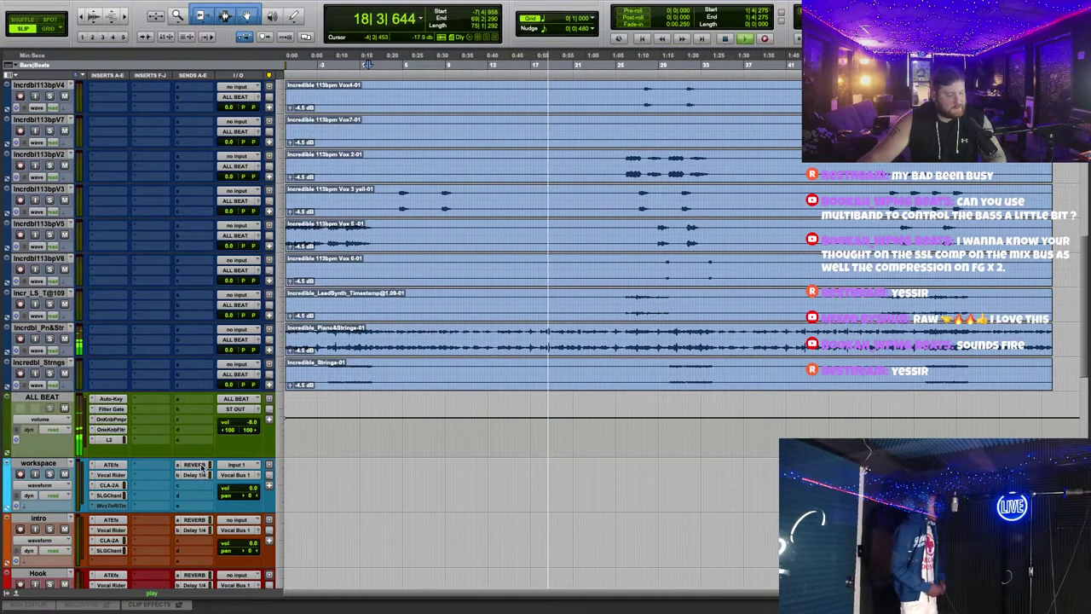
Step: Have Auto-Key on ALL BEAT send its detected C# Minor key to Auto-Tune, then stop playback
key("ctrl+Down")
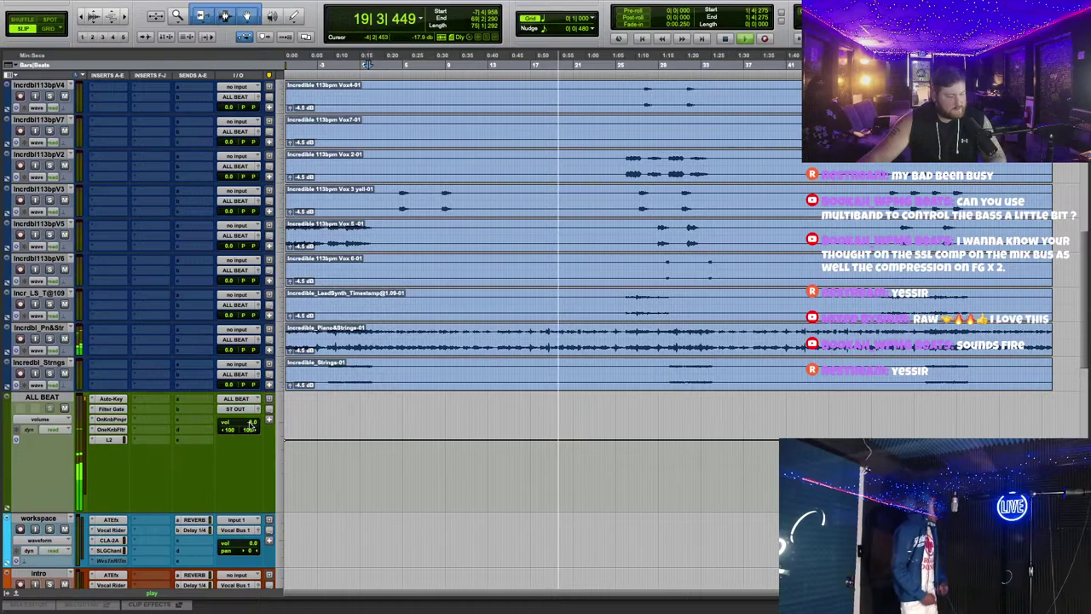
left_click_drag(228, 509, 228, 457)
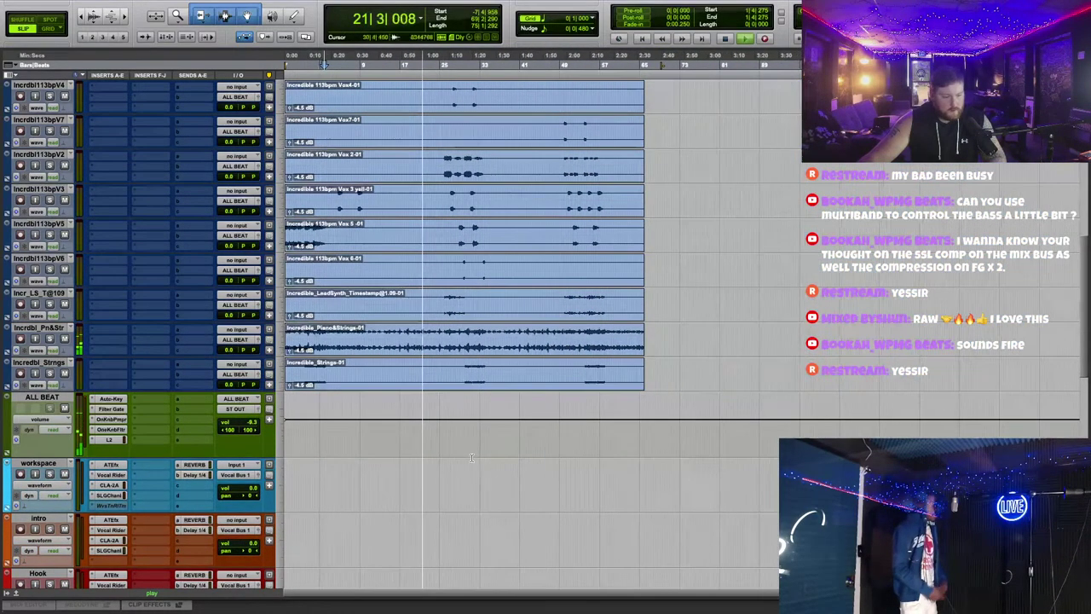
scroll(480, 443, "down", 5)
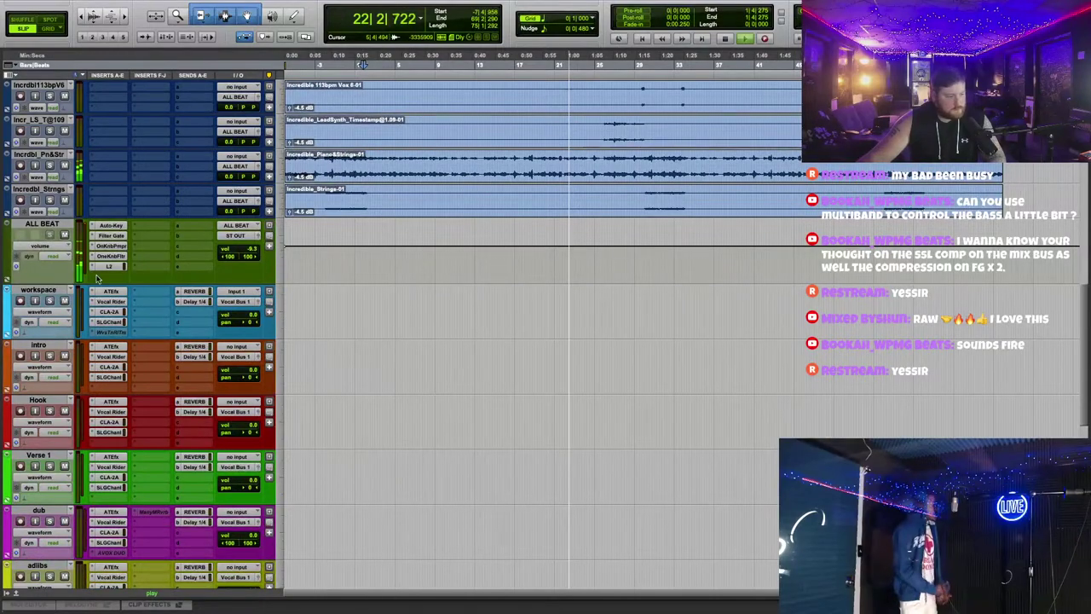
left_click(111, 225)
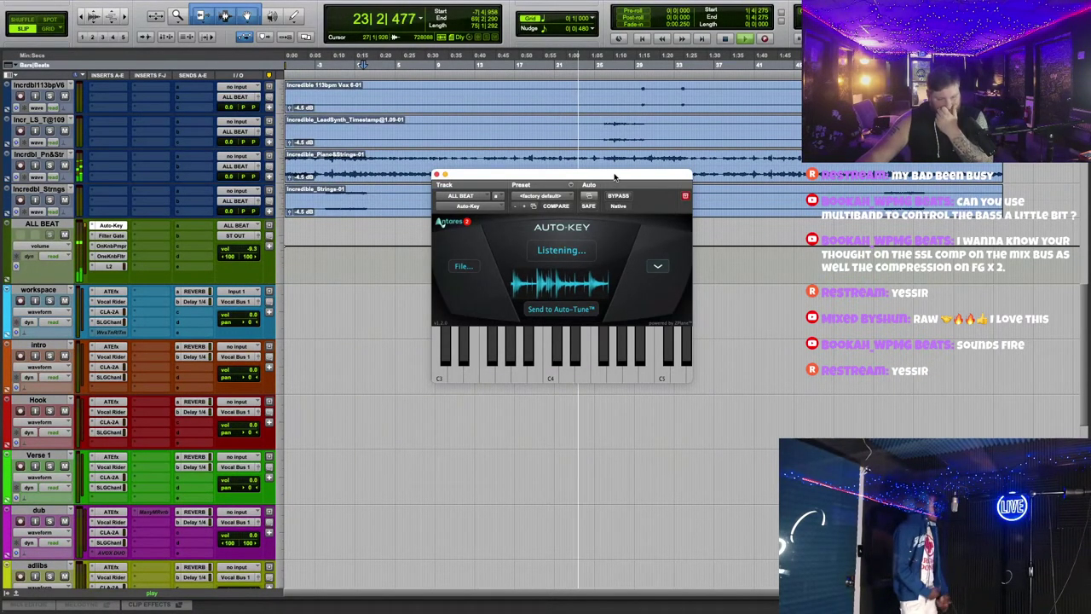
left_click_drag(616, 174, 686, 304)
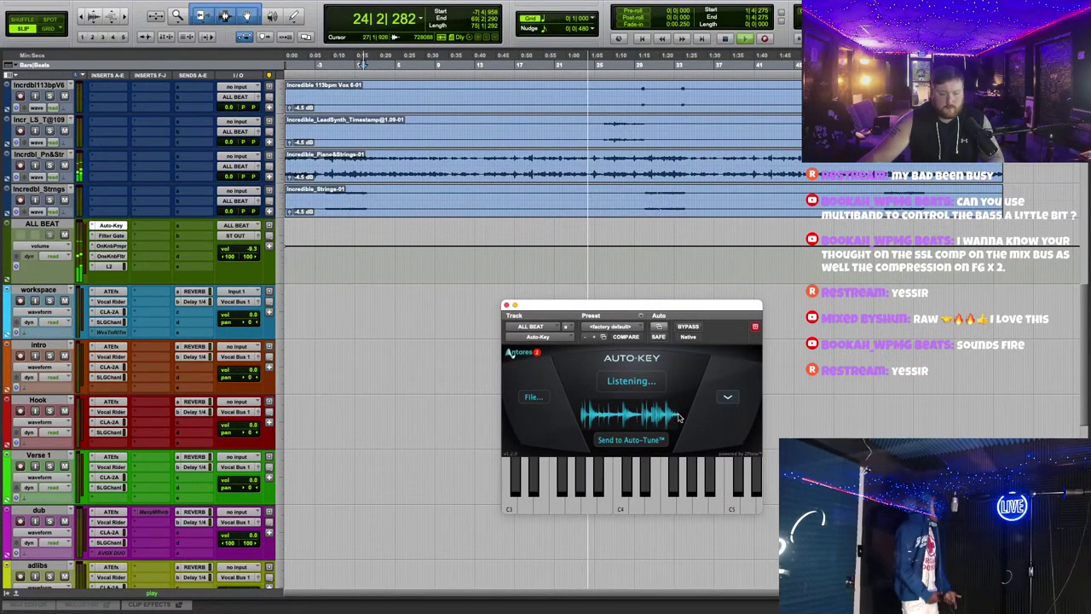
left_click(631, 440)
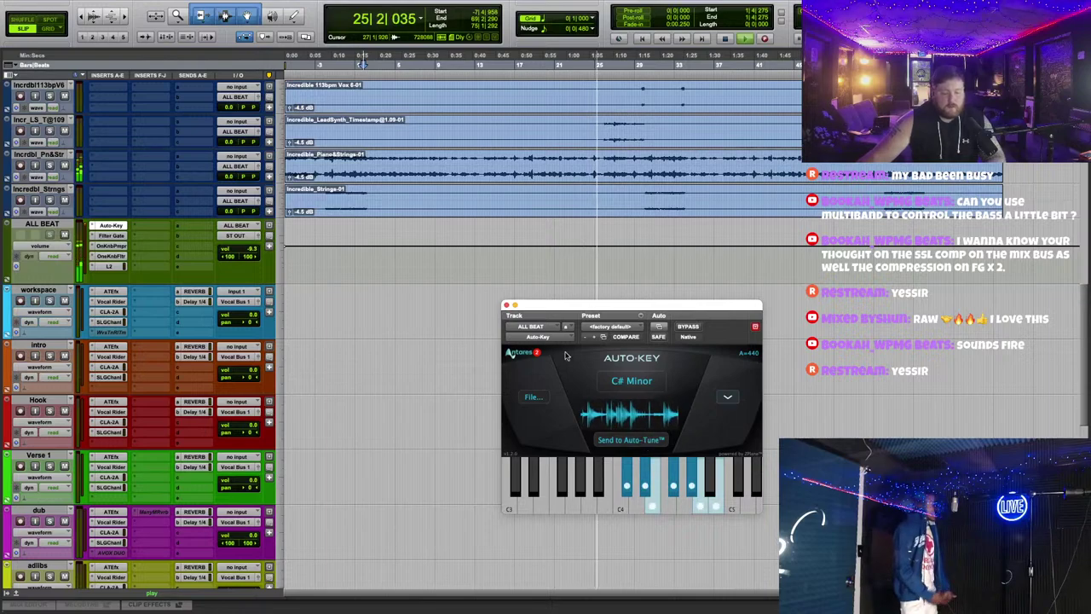
key("super+w")
key("space")
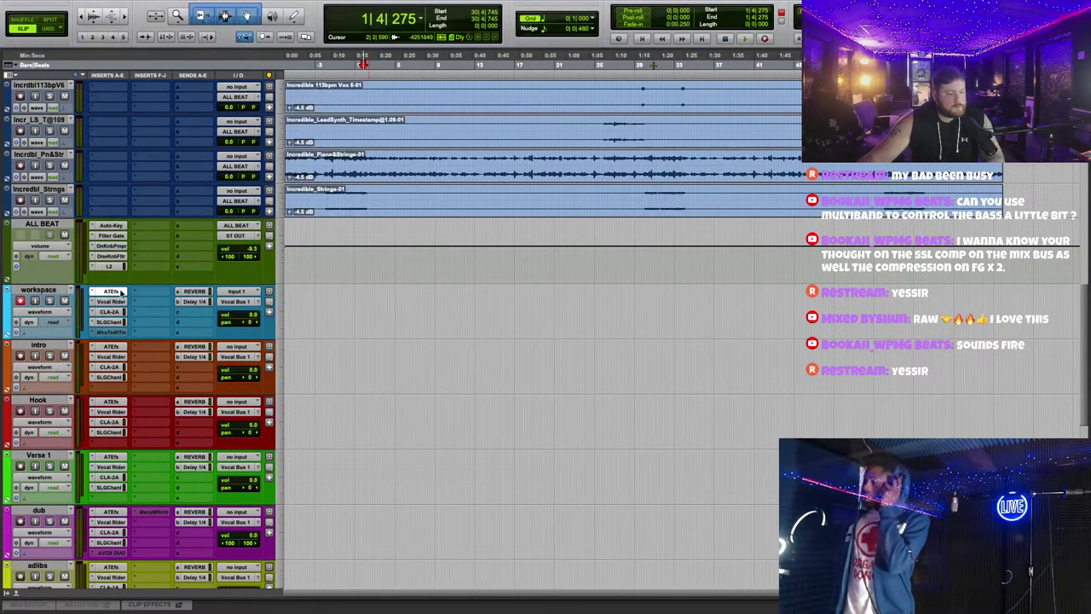
left_click(111, 291)
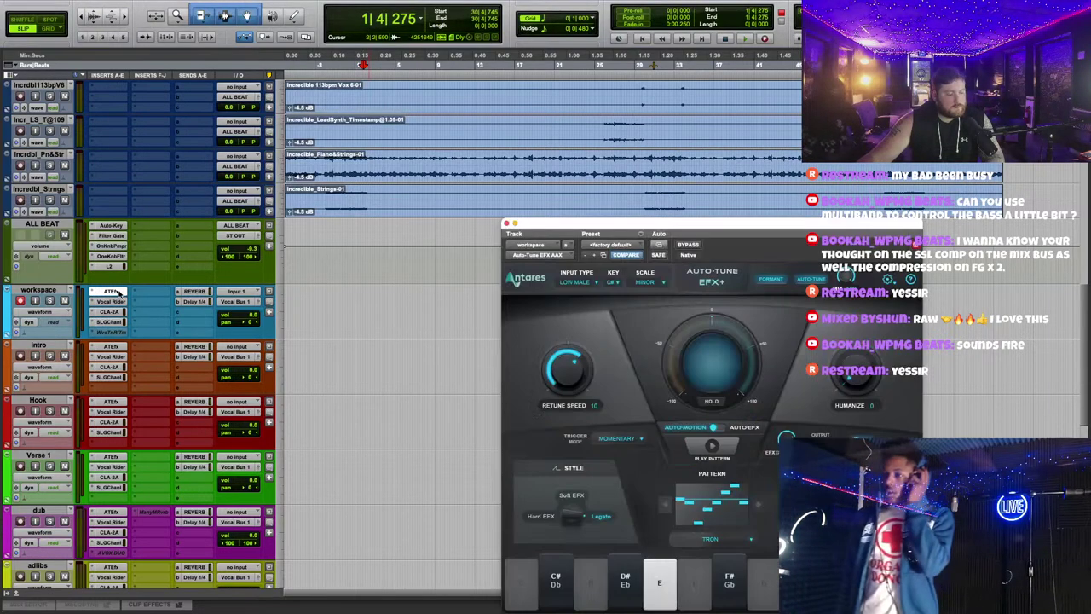
left_click(887, 281)
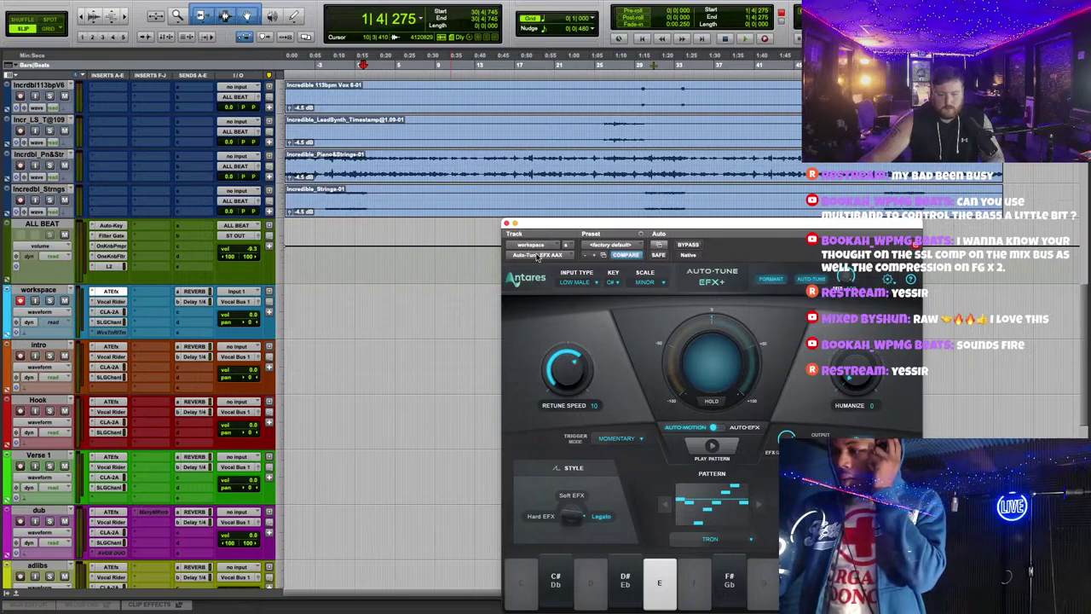
left_click_drag(506, 223, 506, 224)
left_click(505, 223)
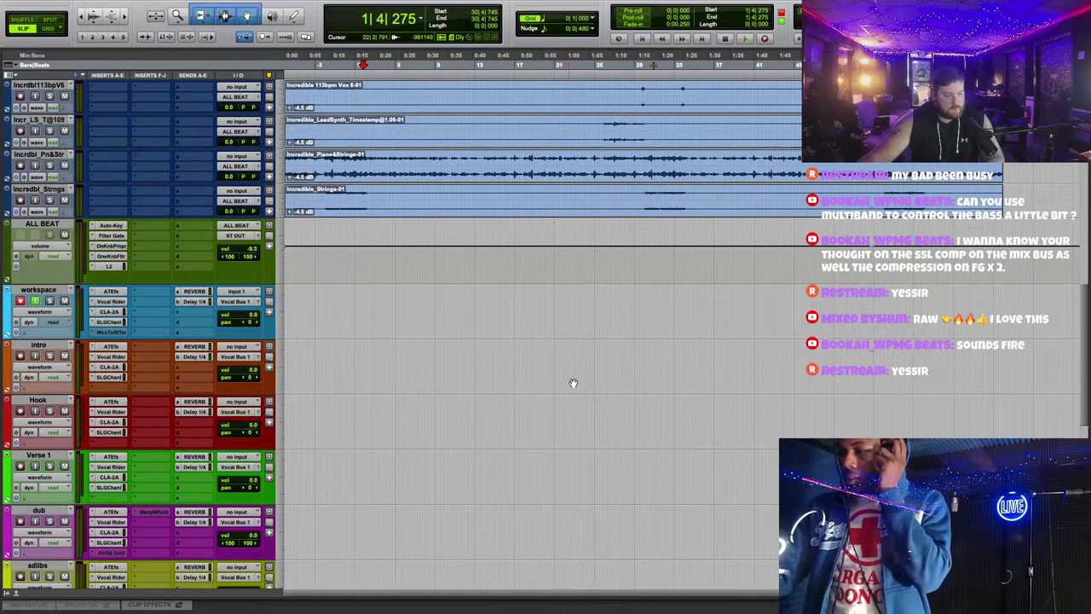
scroll(573, 383, "down", 5)
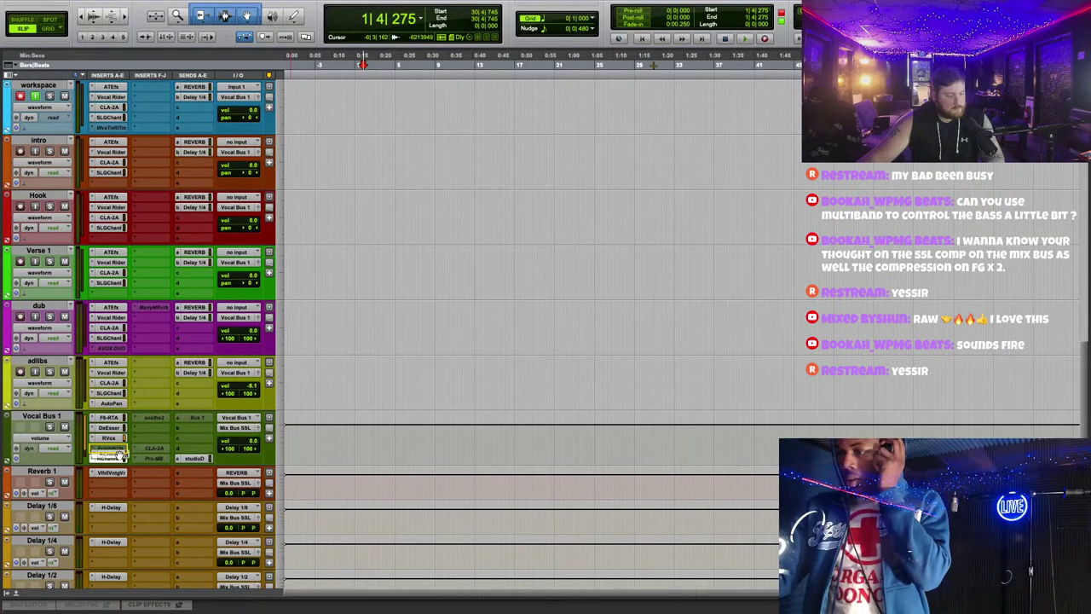
scroll(460, 375, "up", 9)
scroll(472, 413, "down", 3)
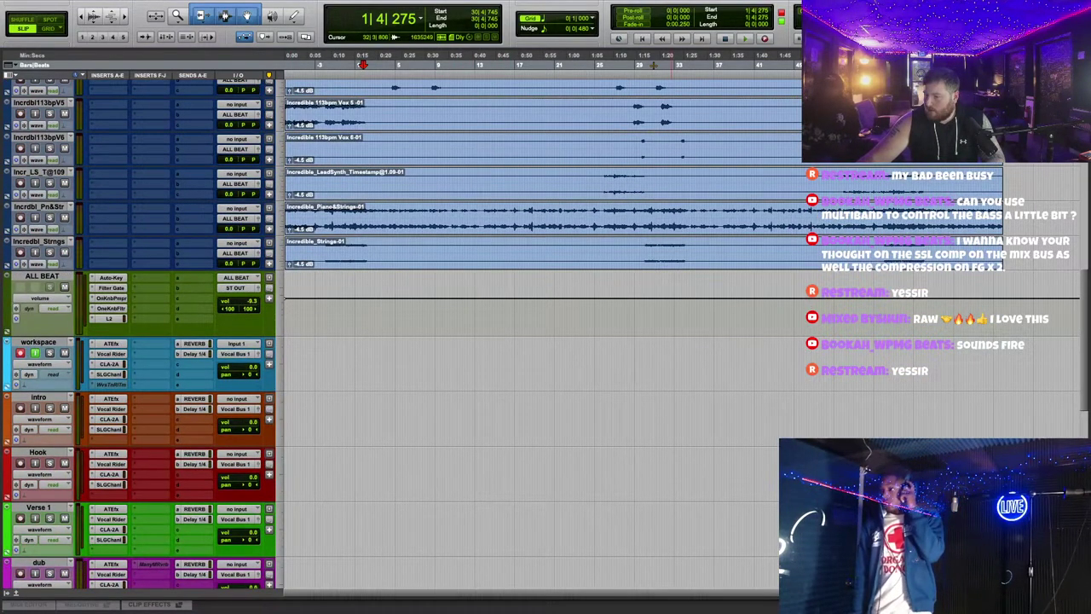
left_click_drag(1090, 386, 571, 386)
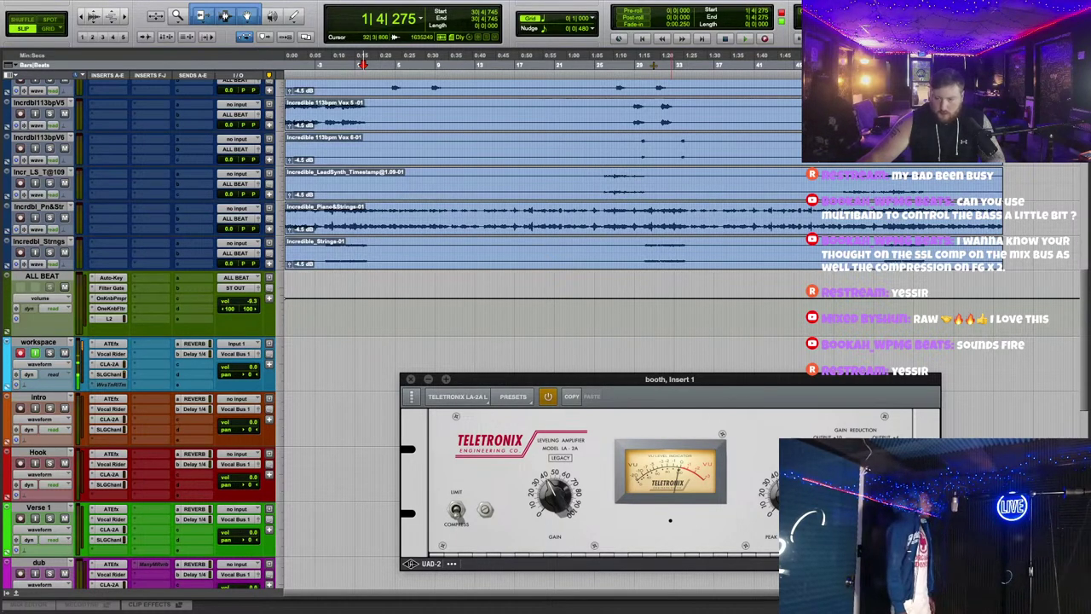
left_click_drag(1082, 94, 682, 117)
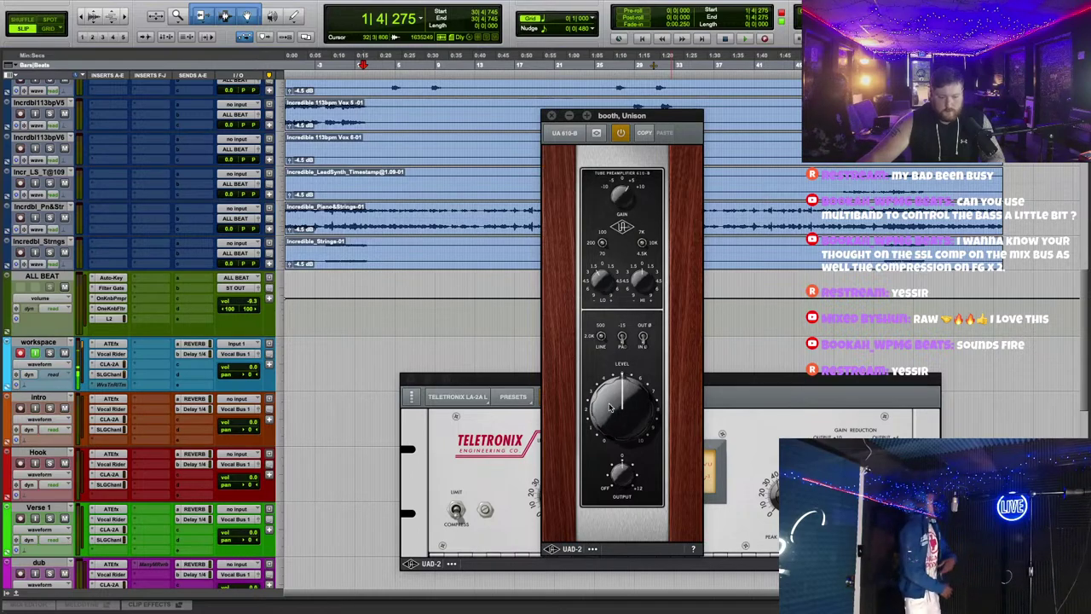
left_click(753, 378)
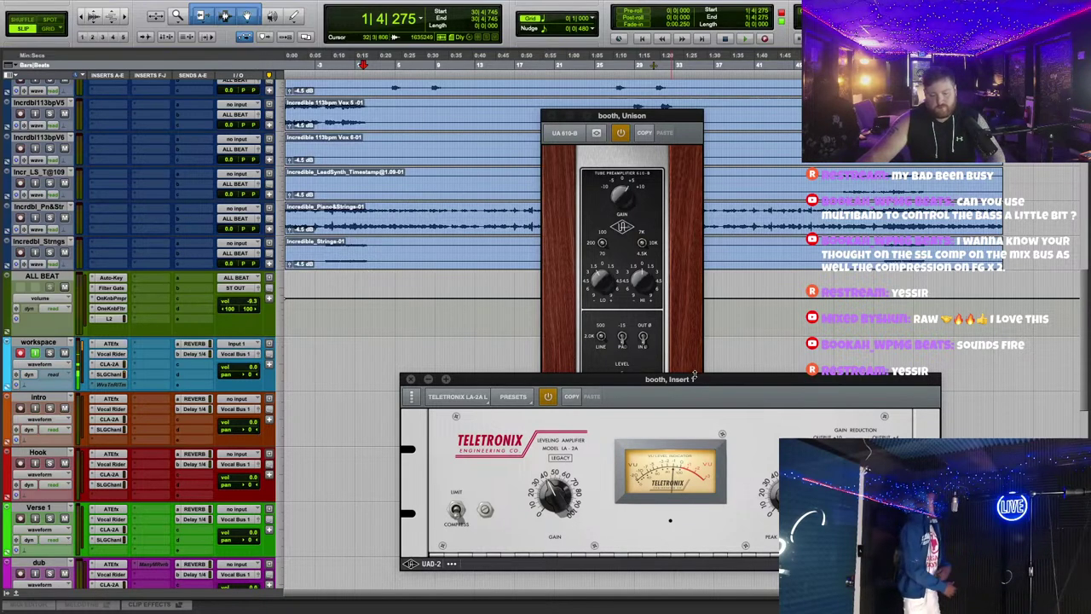
key("super+w")
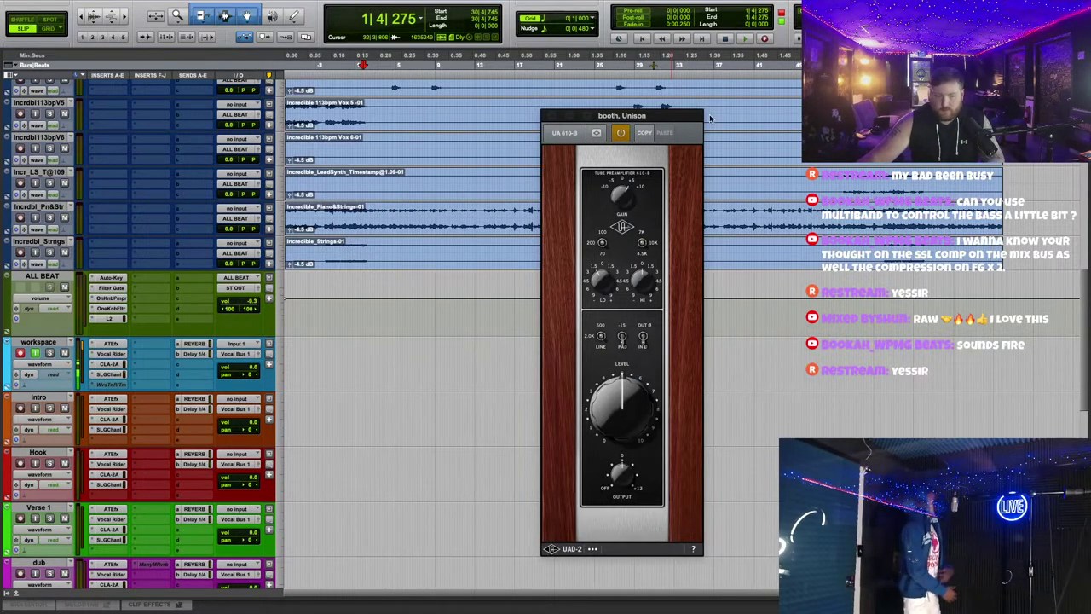
key("super+w")
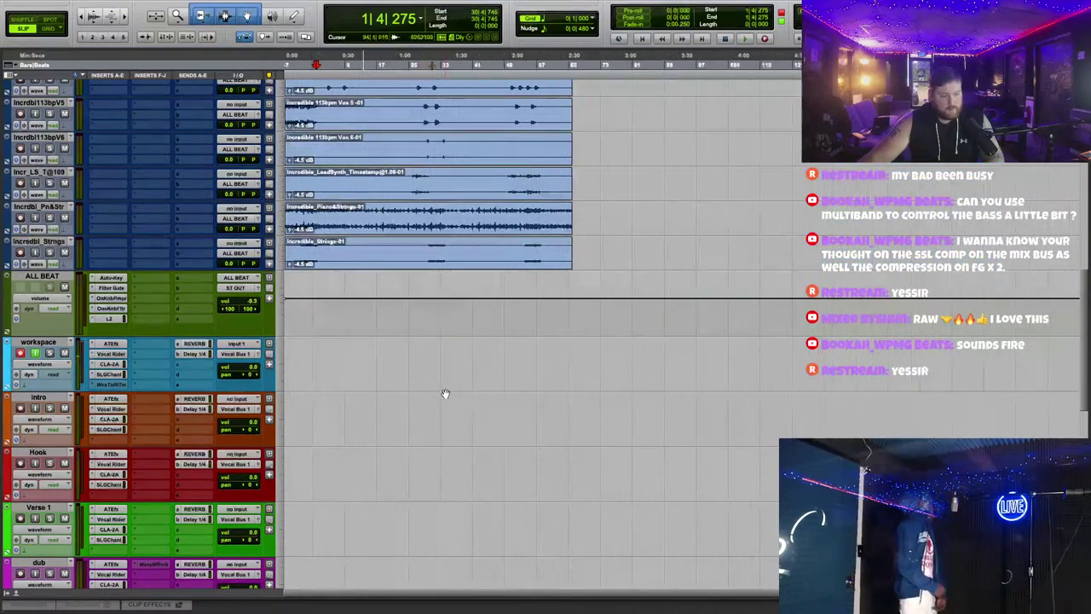
Step: During playback, turn the workspace track's Auto-Tune retune speed from 10 to 60
key("super+]")
key("space")
key("space")
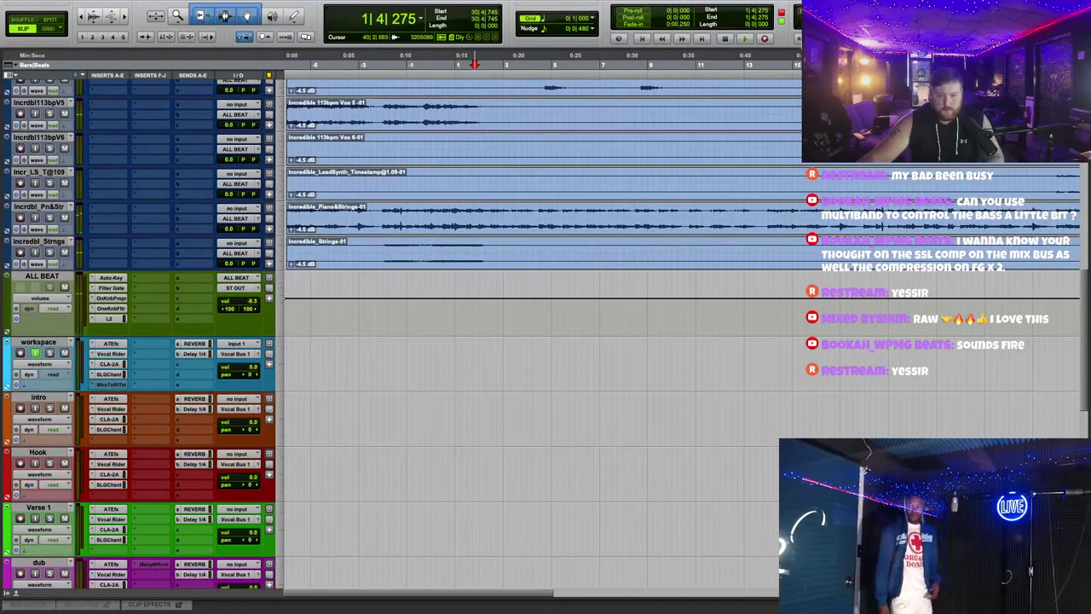
left_click(111, 342)
left_click_drag(623, 234, 589, 139)
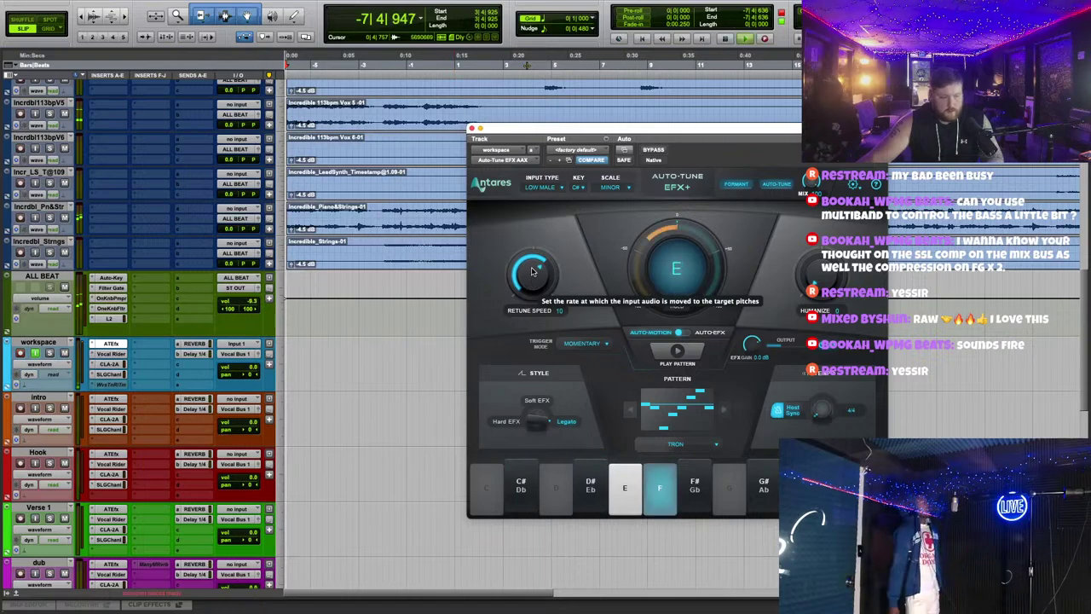
left_click_drag(525, 292, 517, 304)
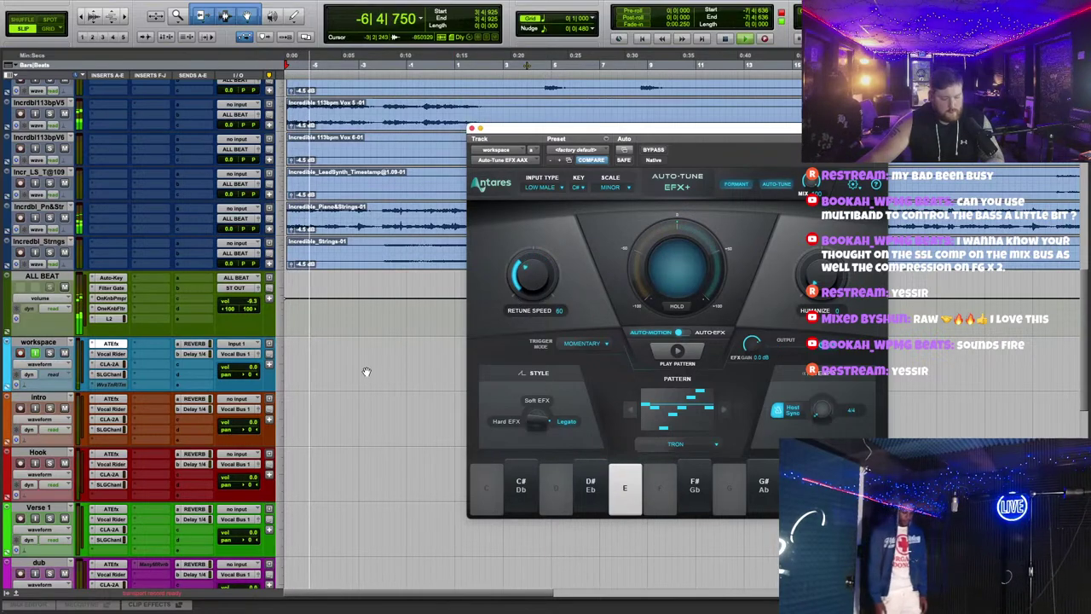
left_click(472, 129)
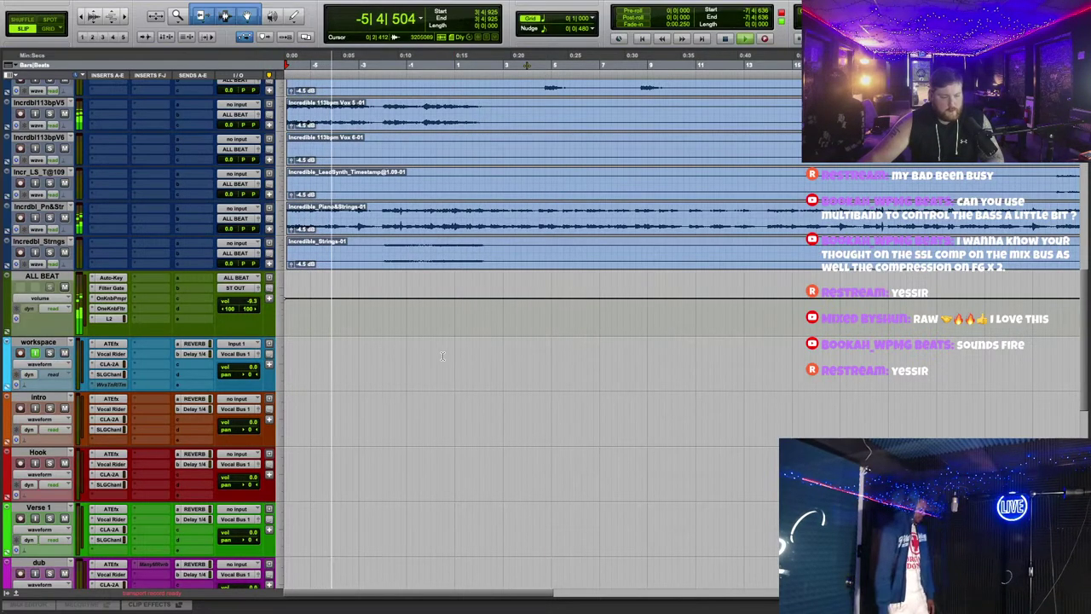
scroll(507, 373, "up", 2)
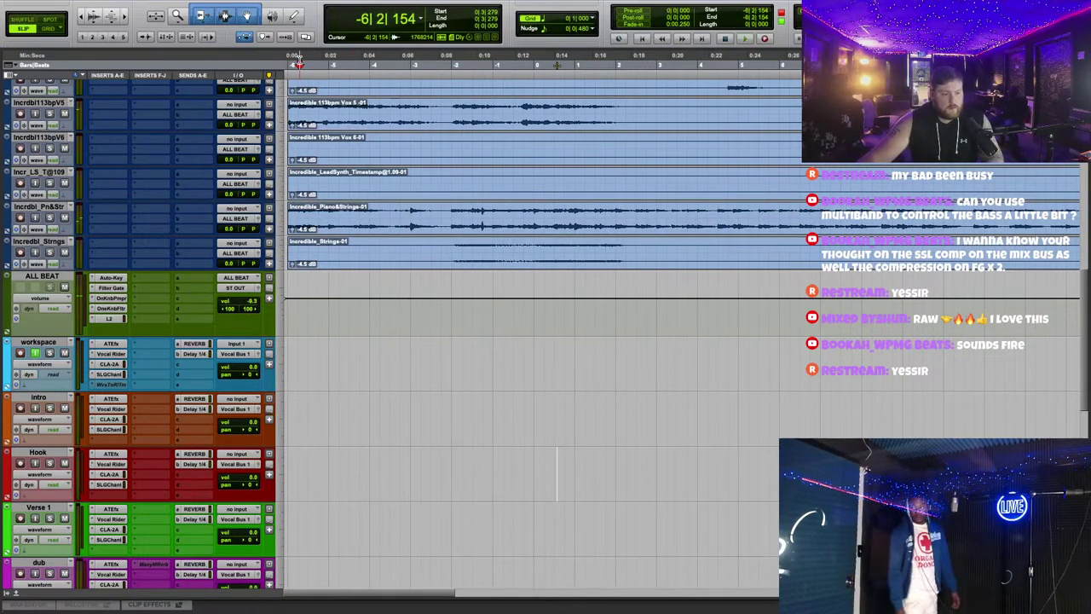
scroll(413, 362, "down", 3)
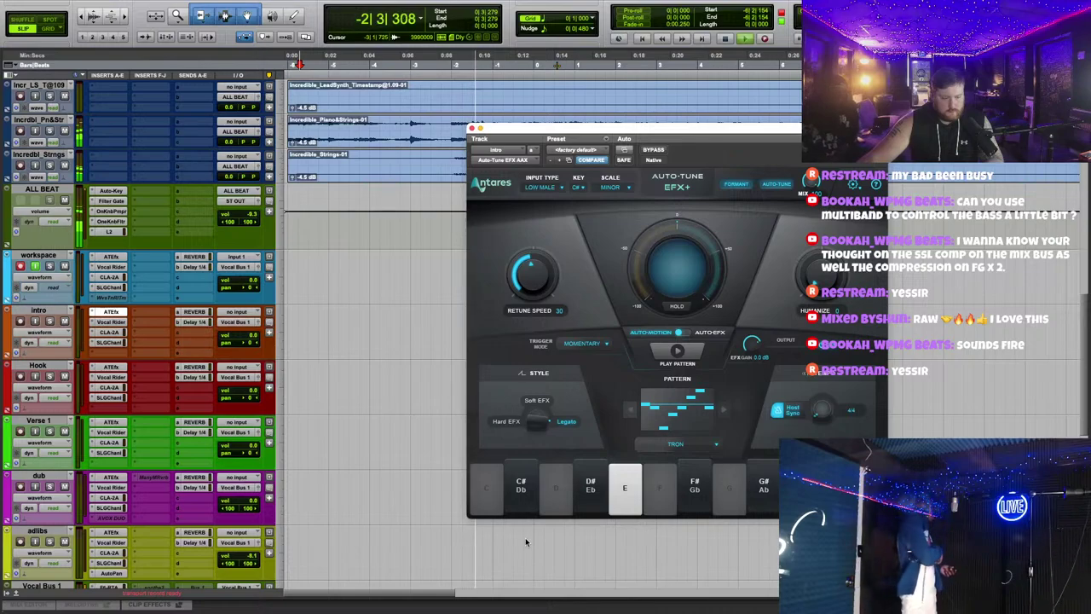
Step: Review the intro track's Auto-Tune EFX+ settings and close its window
left_click(106, 314)
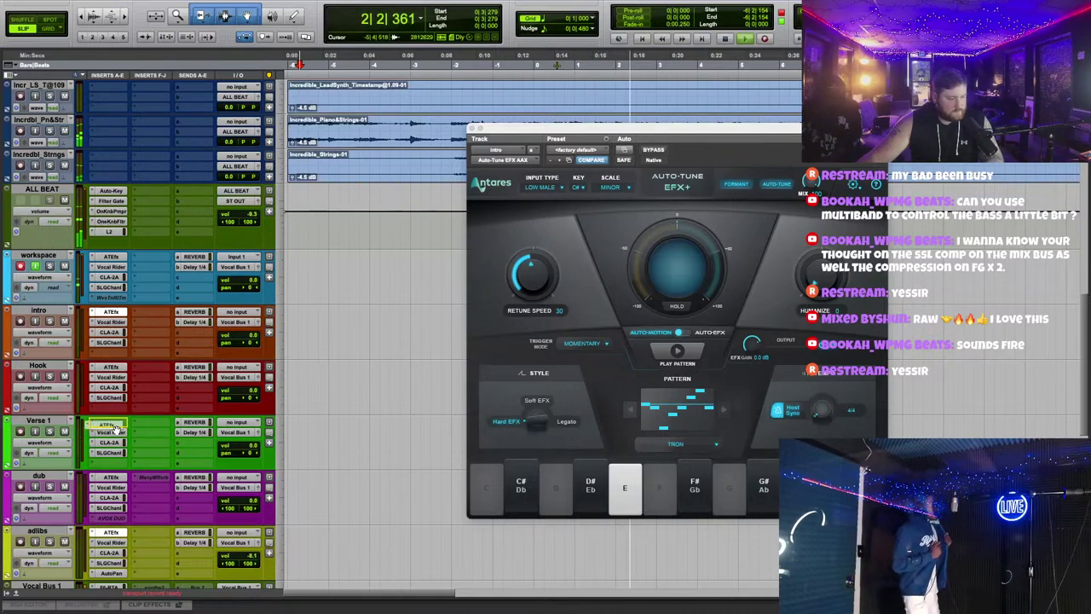
left_click(471, 128)
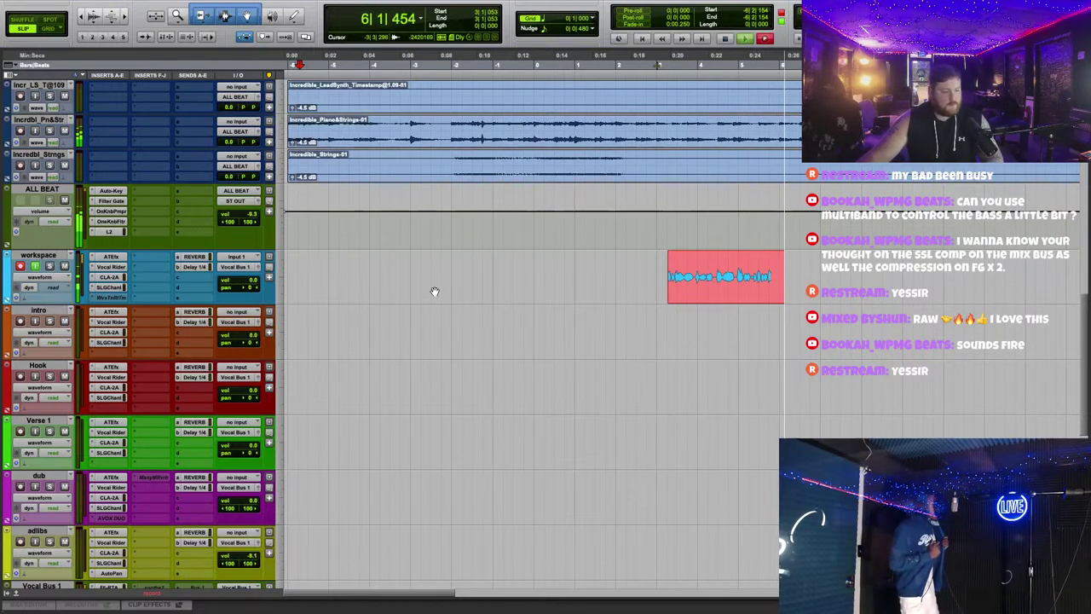
Step: Pull the ALL BEAT bus volume down to -10.4
key("ctrl+bracketright")
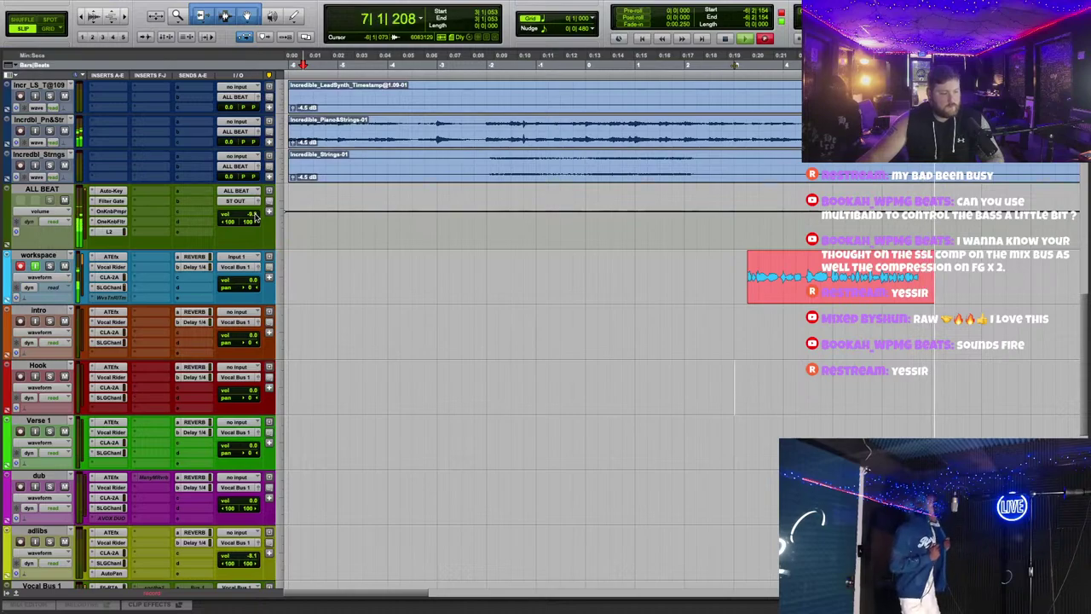
left_click(254, 217)
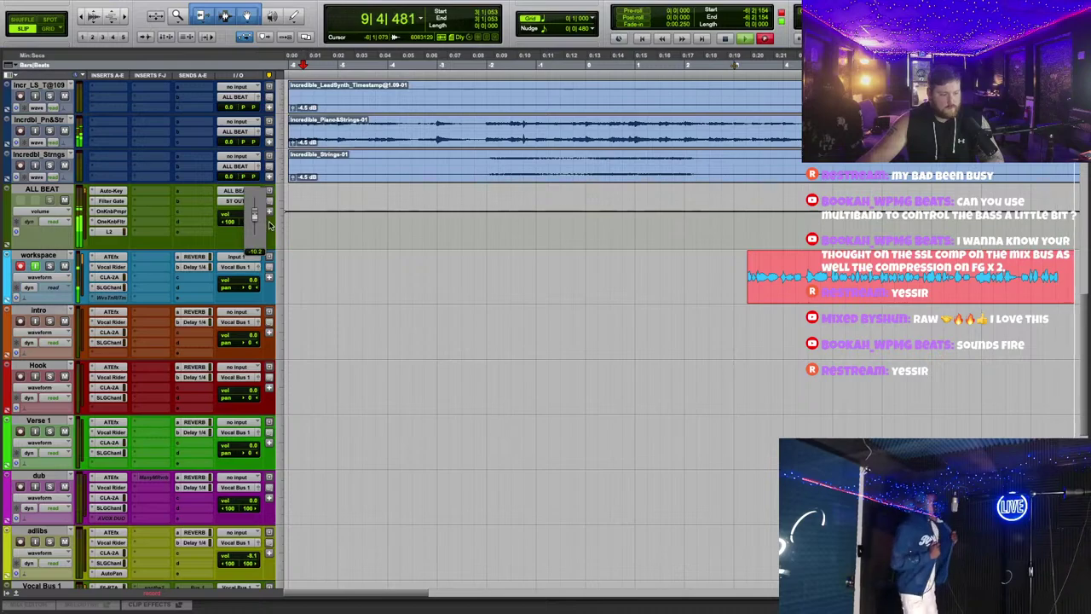
left_click(273, 226)
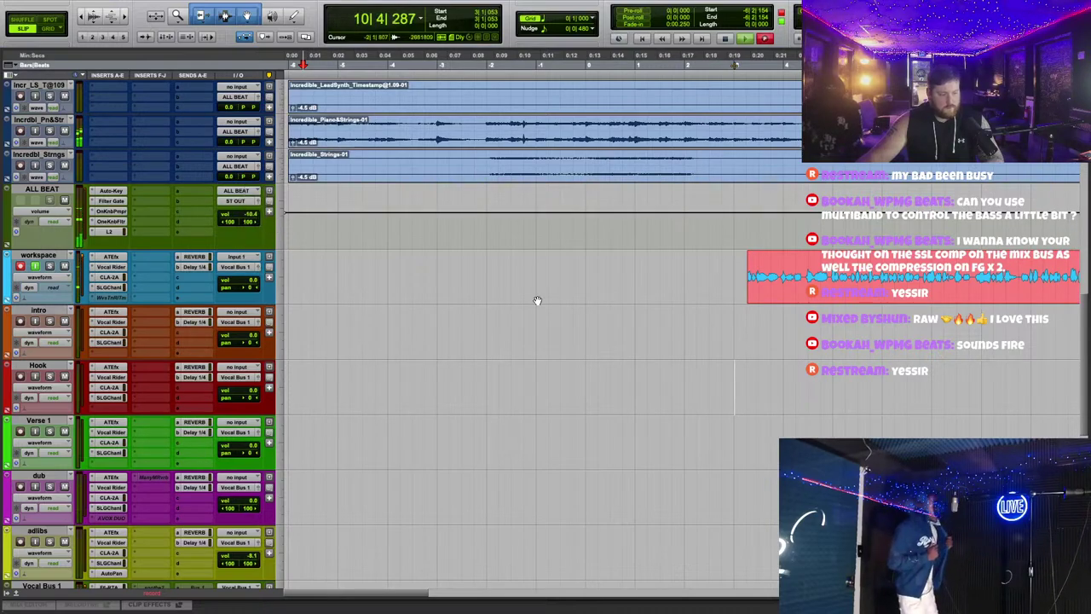
scroll(786, 343, "down", 3)
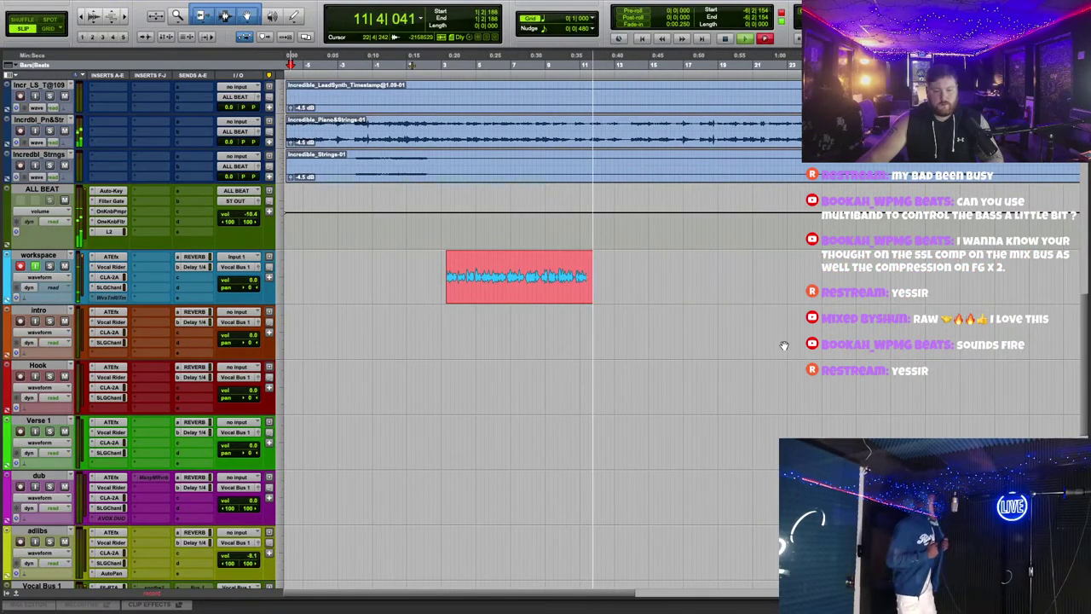
scroll(784, 346, "up", 5)
scroll(540, 315, "up", 5)
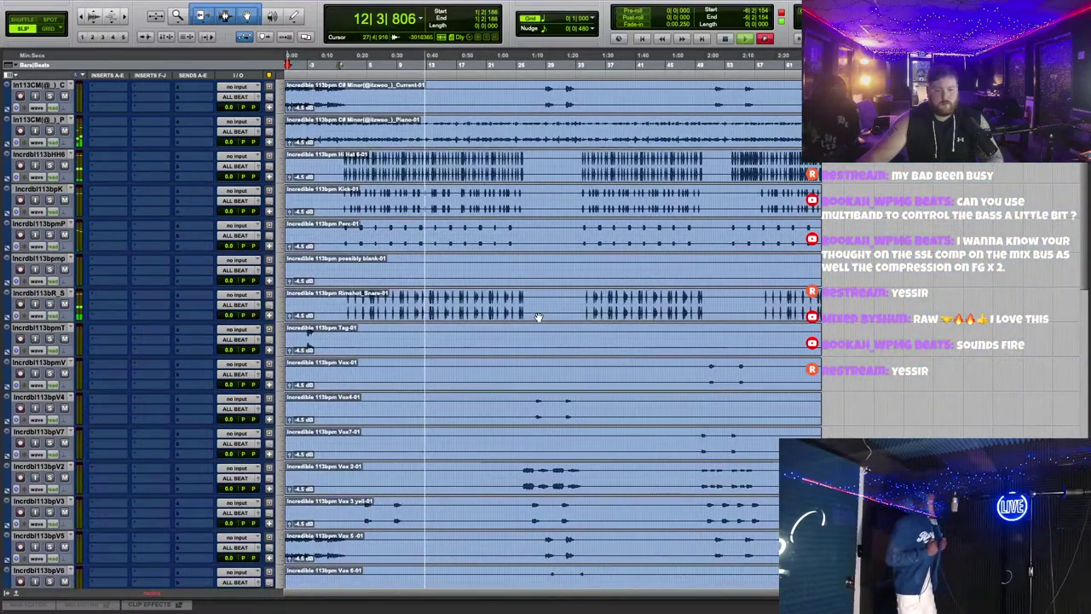
Step: Stop recording and play back the new workspace_23-01 take
scroll(541, 313, "down", 8)
scroll(541, 313, "up", 3)
scroll(542, 310, "down", 1)
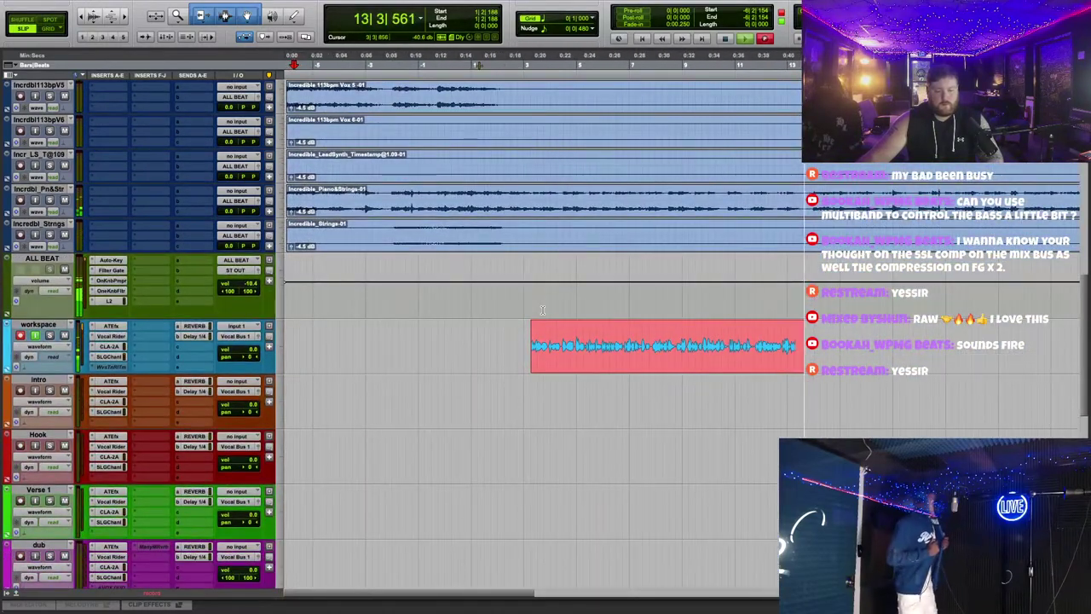
scroll(605, 345, "up", 1)
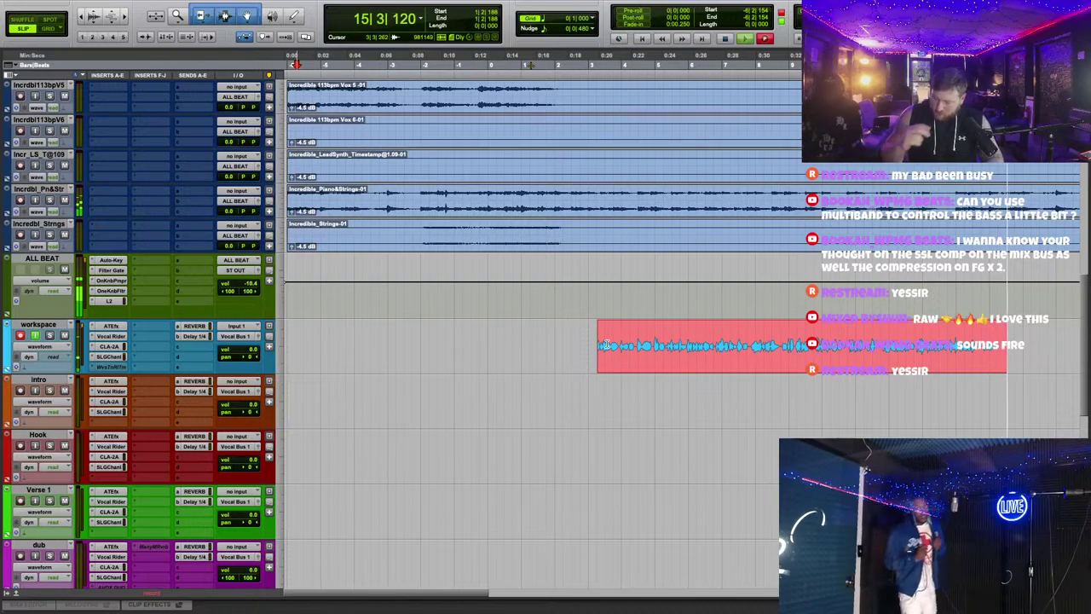
key("super+period")
key("space")
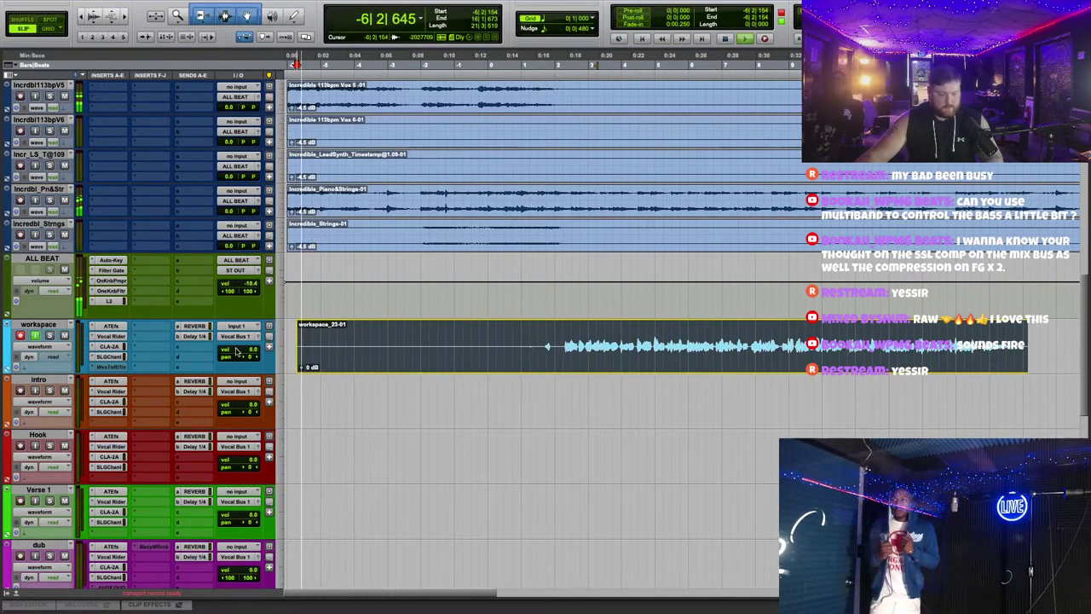
Step: Move the workspace_23-01 take down onto the Hook track and trim its start
left_click_drag(601, 373, 601, 483)
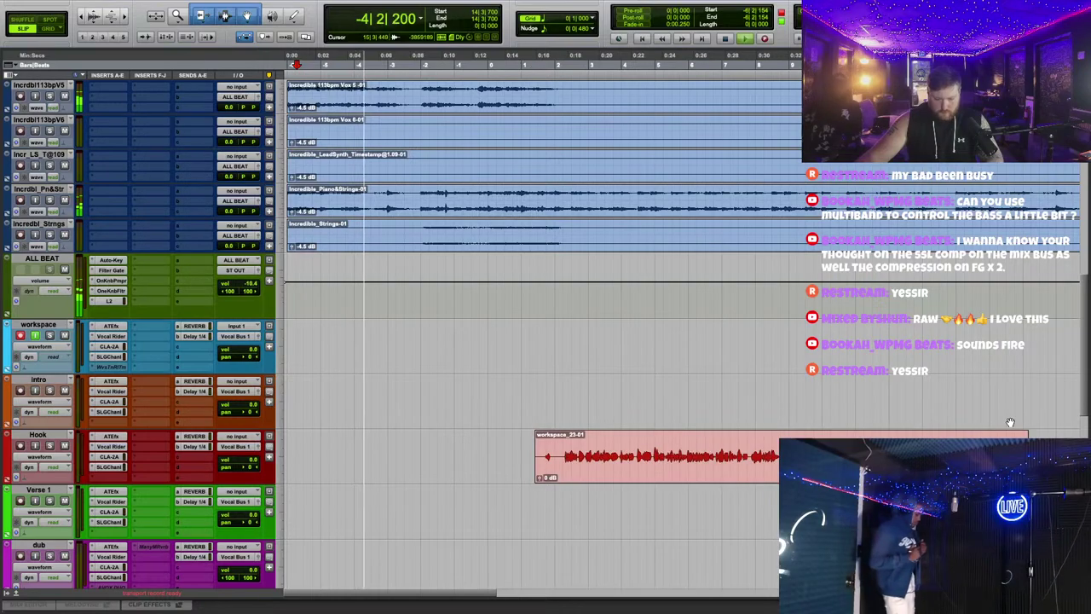
key("space")
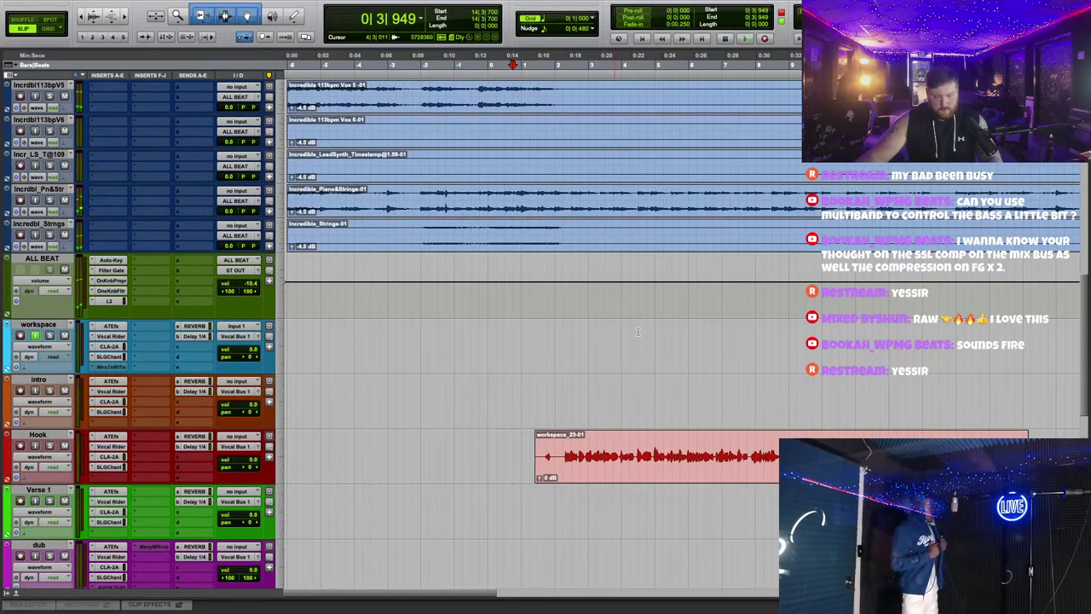
left_click_drag(527, 475, 531, 475)
Step: Restart playback from a new start point with the timeline zoomed in
left_click(586, 401)
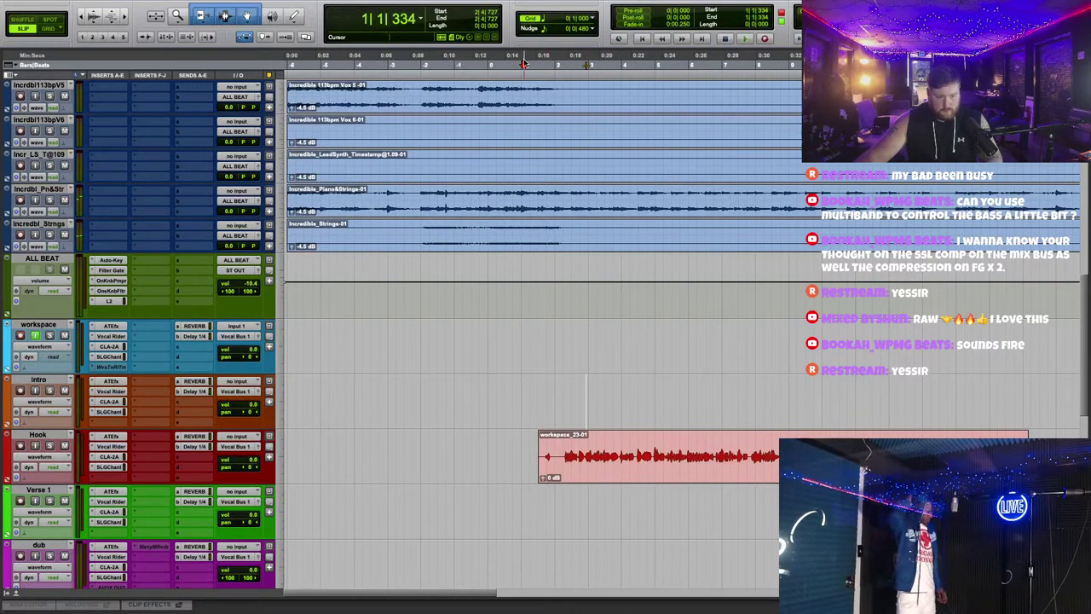
scroll(597, 255, "down", 2)
key("space")
key("ctrl+bracketright")
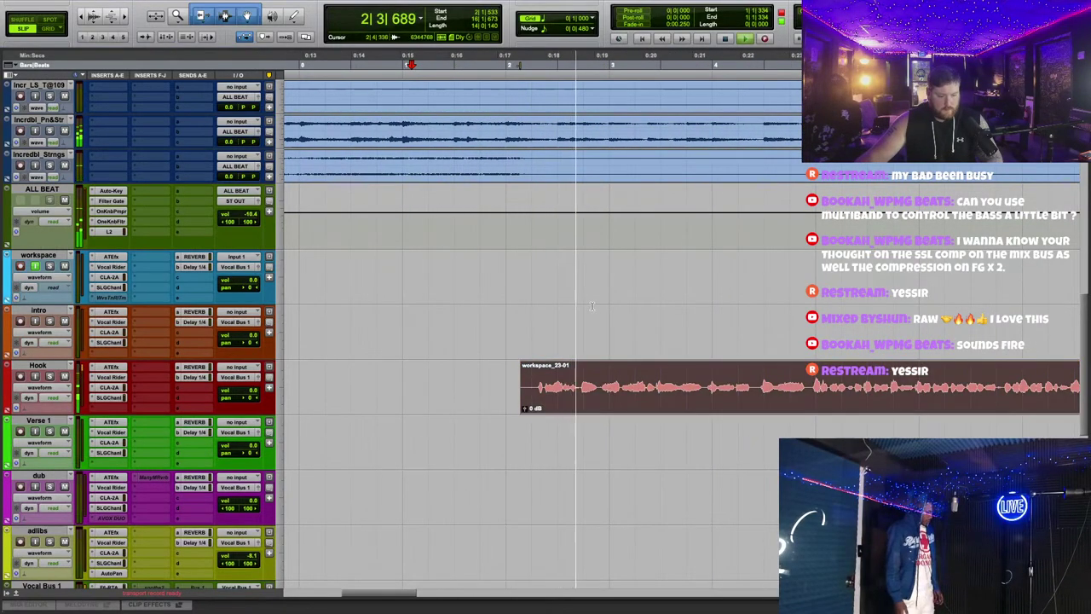
scroll(588, 309, "down", 1)
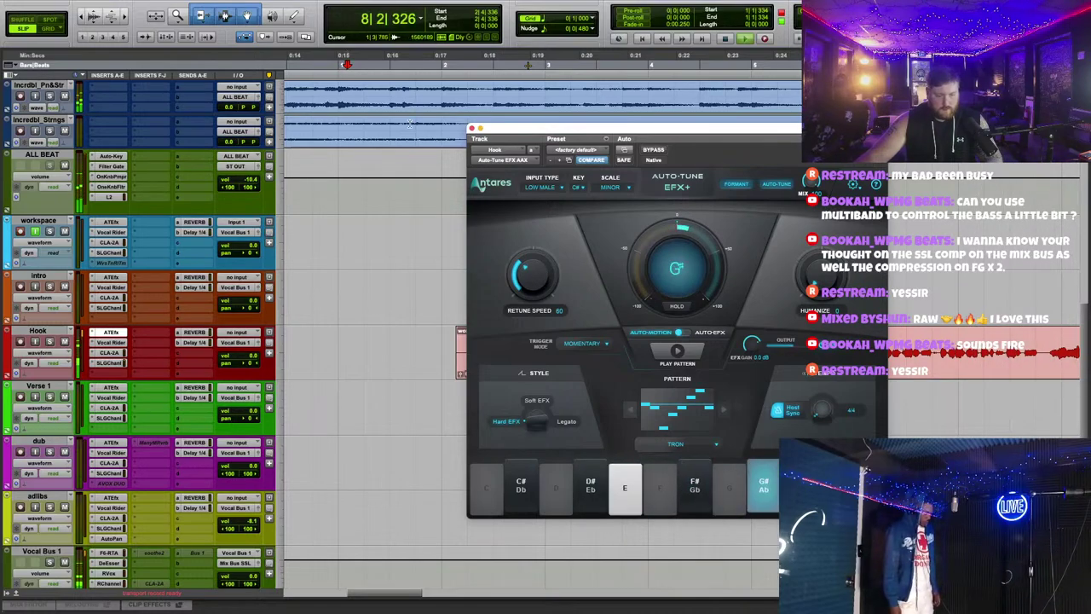
Step: Close the Hook Auto-Tune and trim the end of the Hook clip shorter
left_click(471, 128)
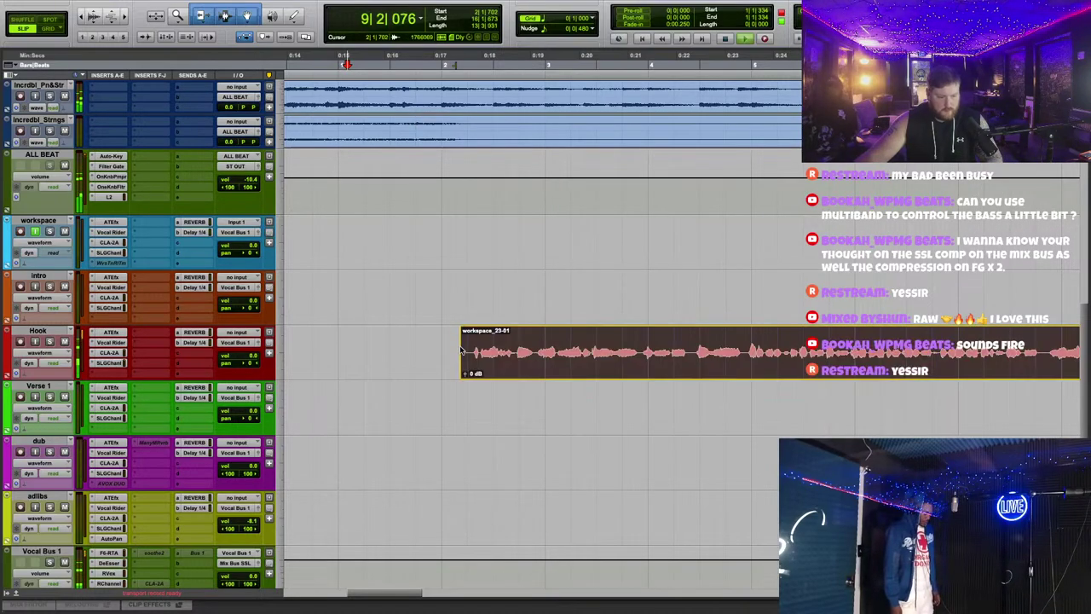
key("ctrl+bracketleft")
left_click(952, 356)
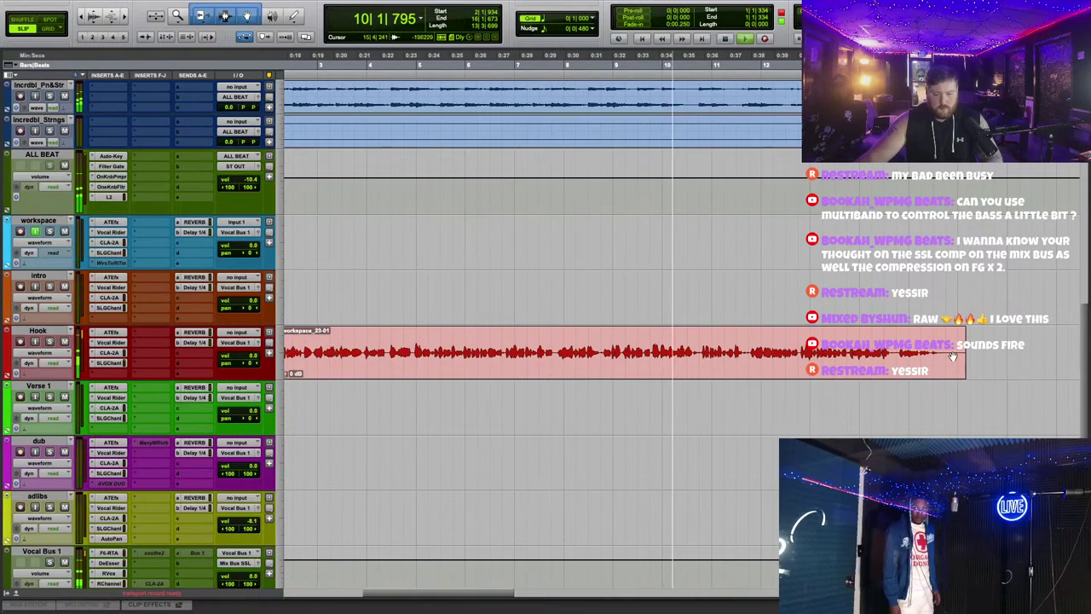
left_click_drag(952, 356, 878, 356)
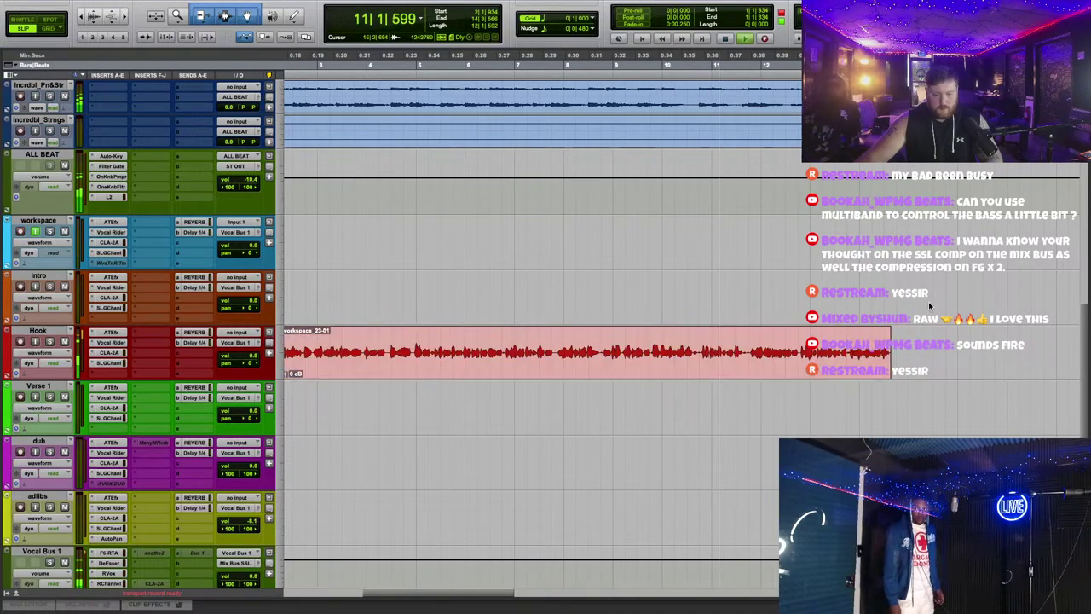
scroll(750, 288, "right", 5)
scroll(750, 287, "down", 2)
scroll(750, 287, "up", 3)
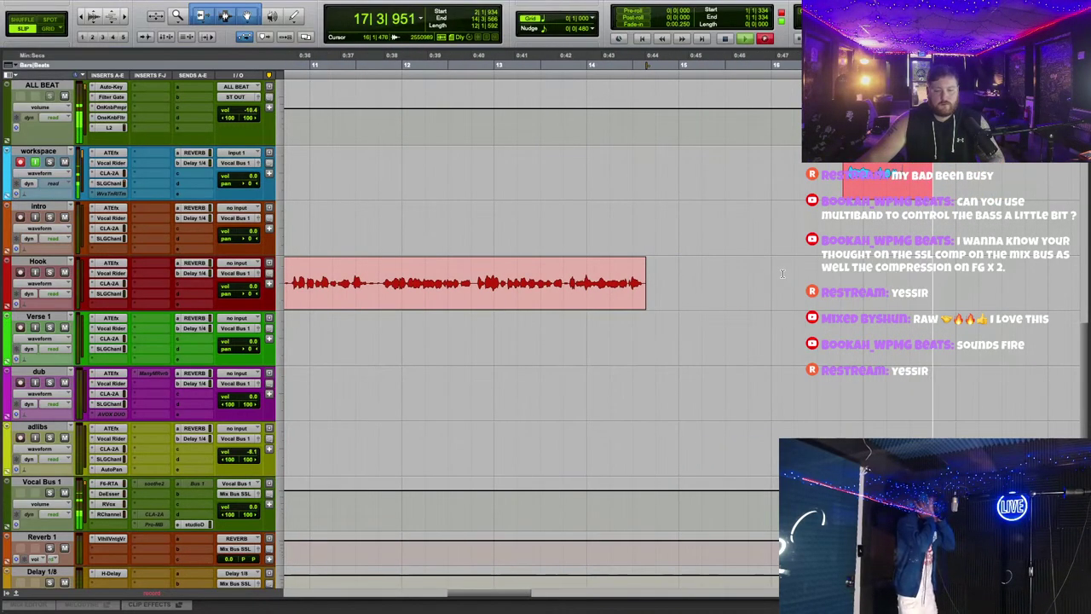
Step: Record a second take and place workspace_24-01 on Hook after the first clip
key("r")
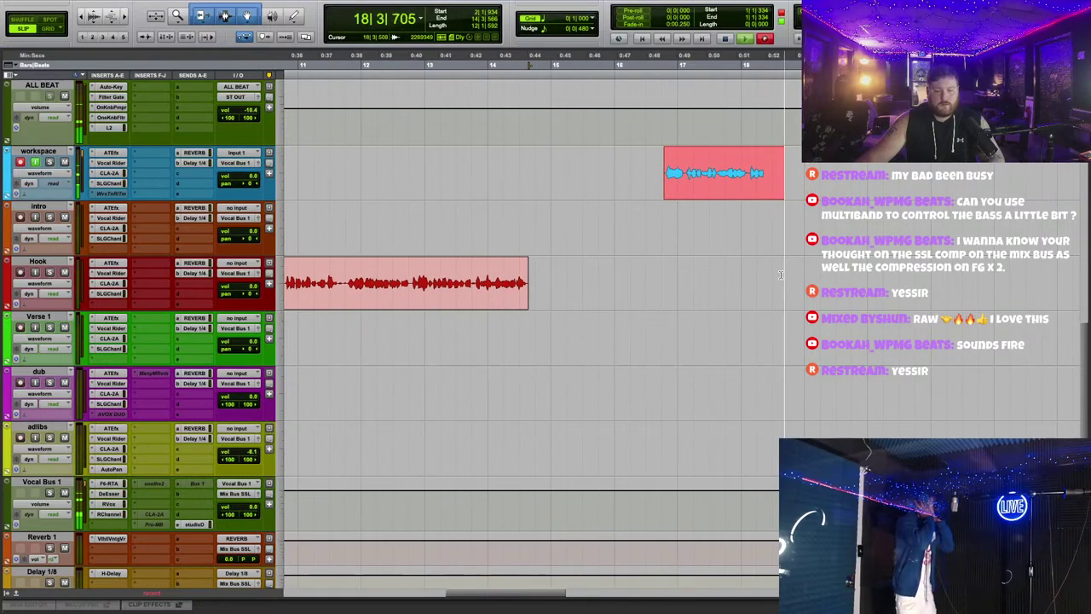
scroll(784, 275, "up", 2)
scroll(785, 276, "up", 2)
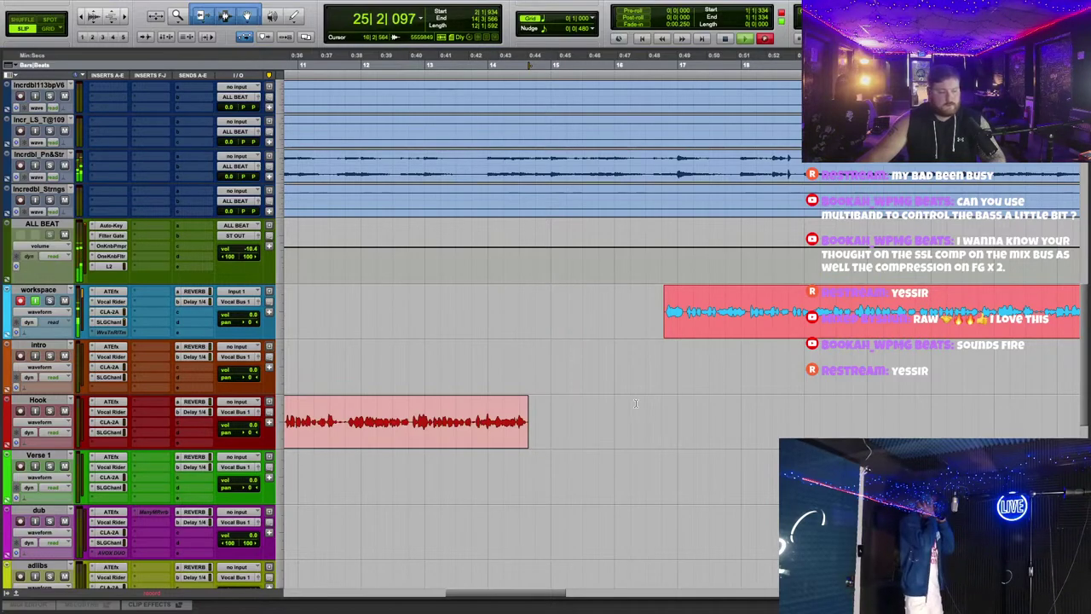
key("r")
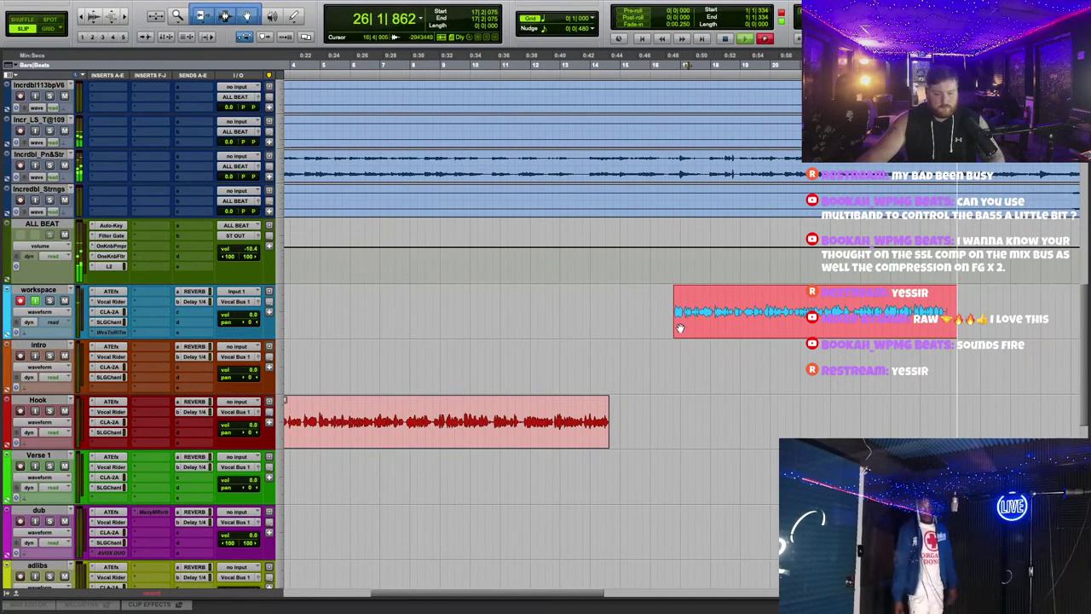
key("space")
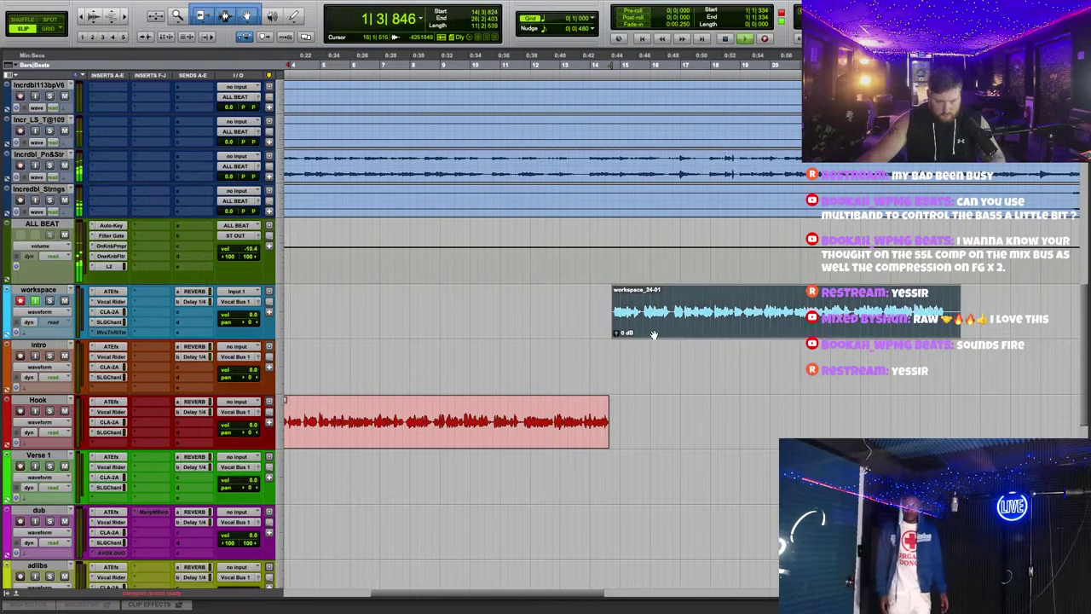
left_click_drag(619, 328, 610, 437)
Step: Open the Hook track's Vocal Rider, showing its range at 10.2
key("t")
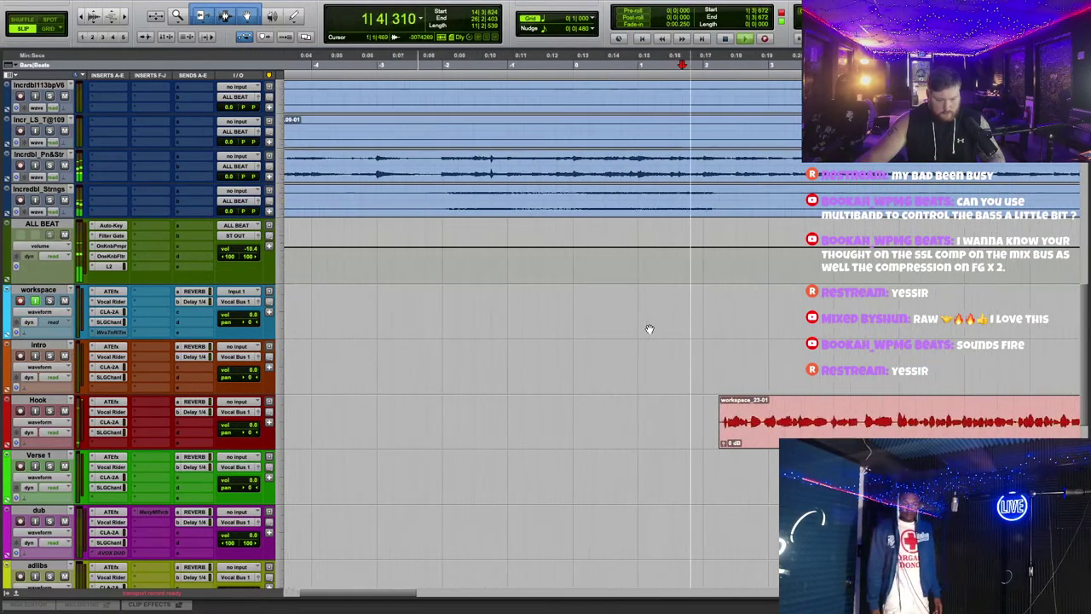
scroll(648, 324, "down", 2)
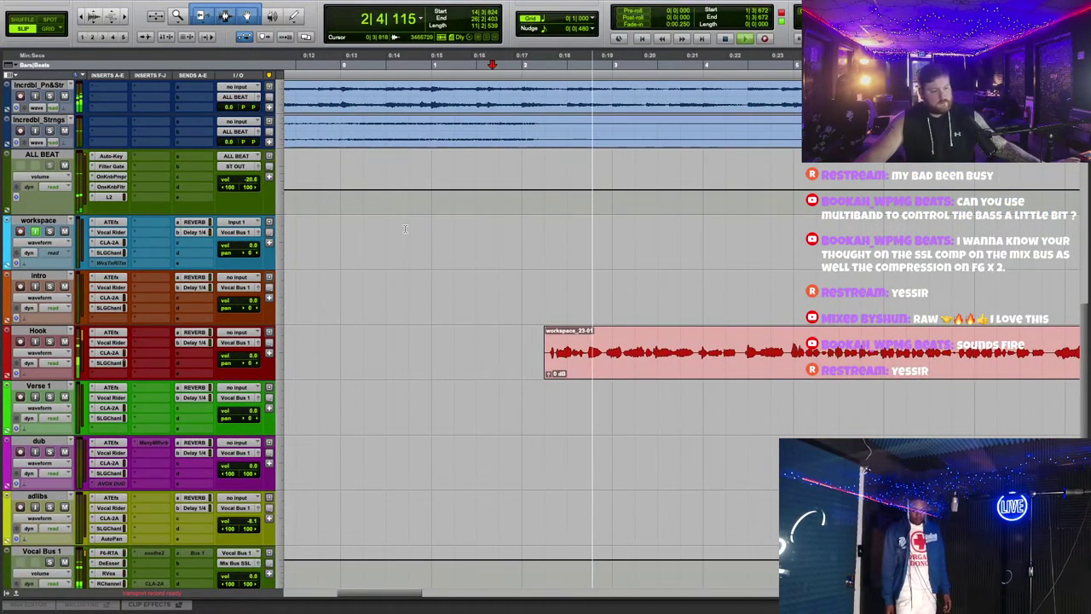
scroll(494, 255, "down", 1)
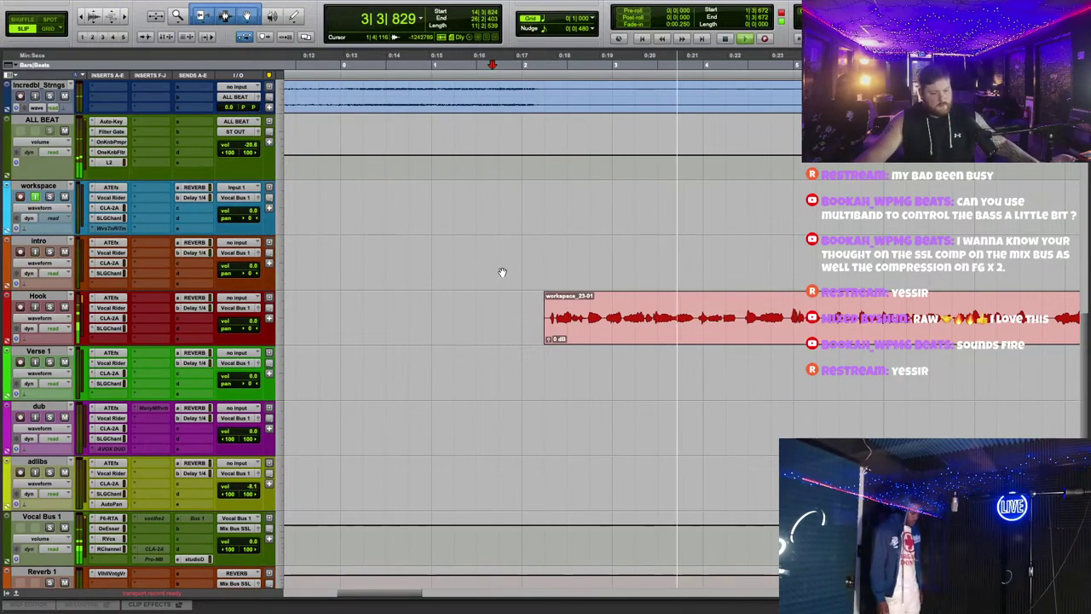
left_click(110, 307)
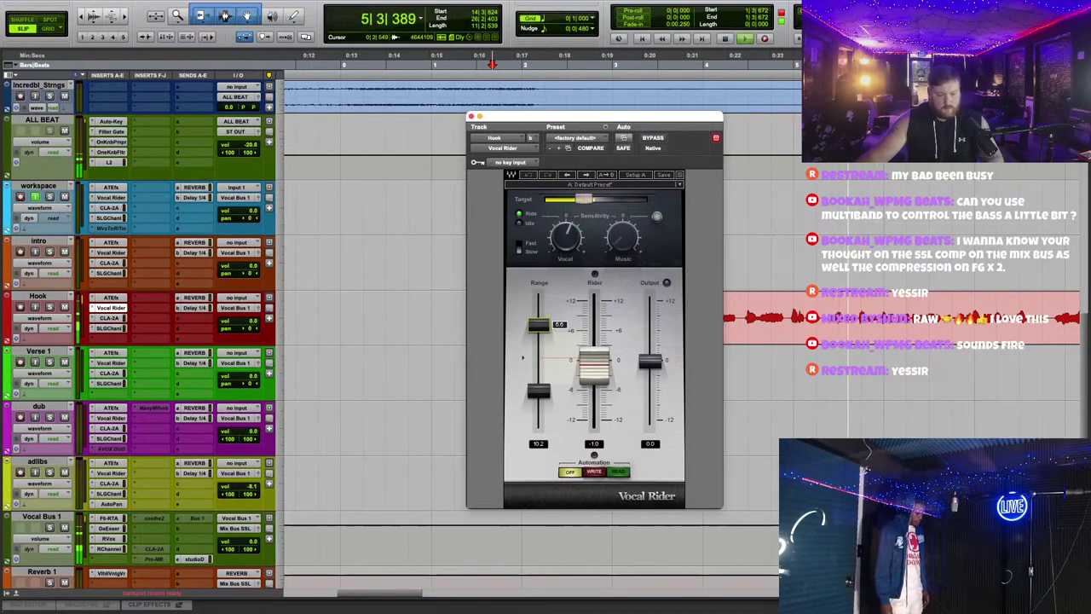
Step: Widen the Vocal Rider range to 12.0 and load the 40/50 user preset on CLA-2A
left_click_drag(539, 325, 539, 307)
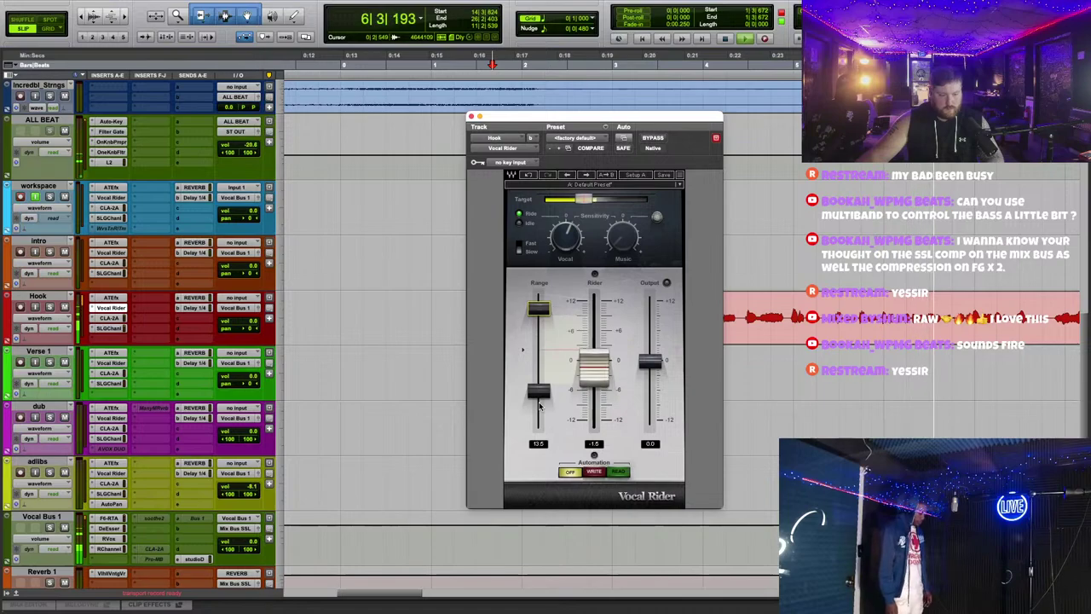
left_click_drag(538, 391, 538, 382)
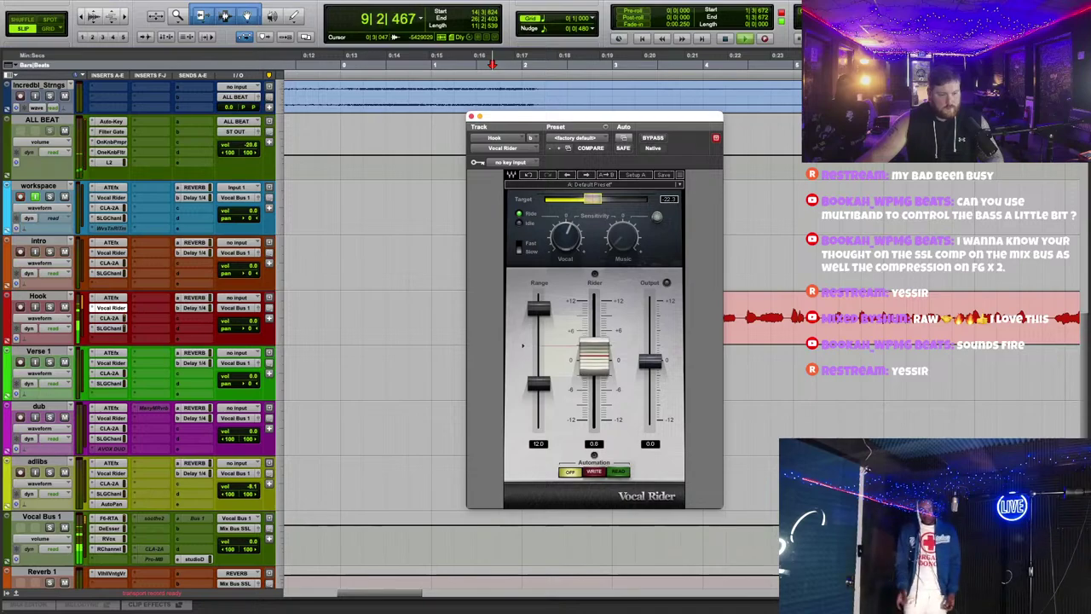
left_click(109, 317)
left_click_drag(667, 127, 642, 249)
left_click(635, 282)
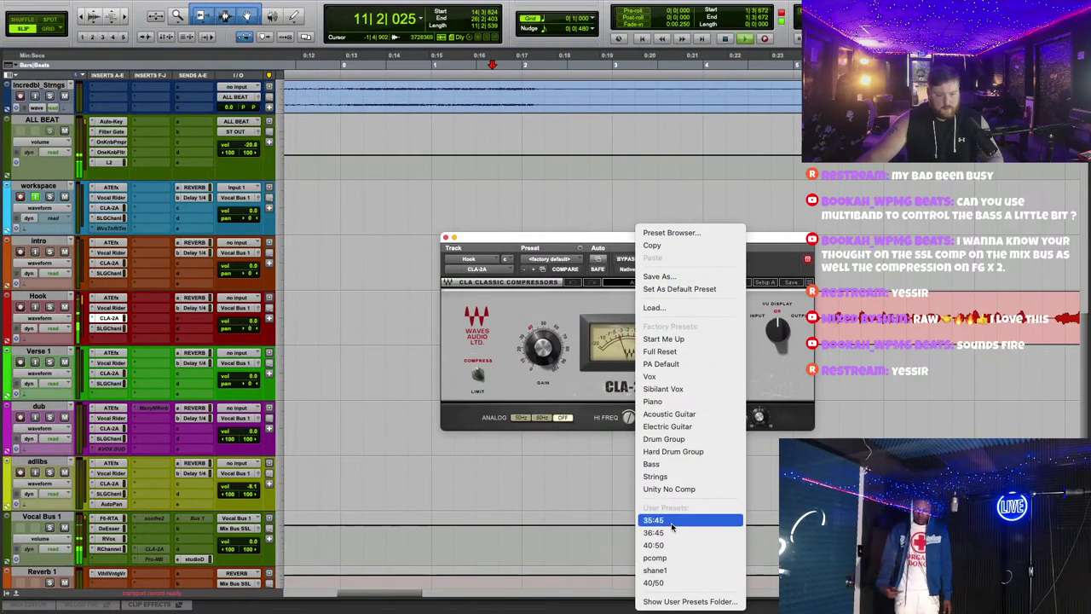
left_click(653, 582)
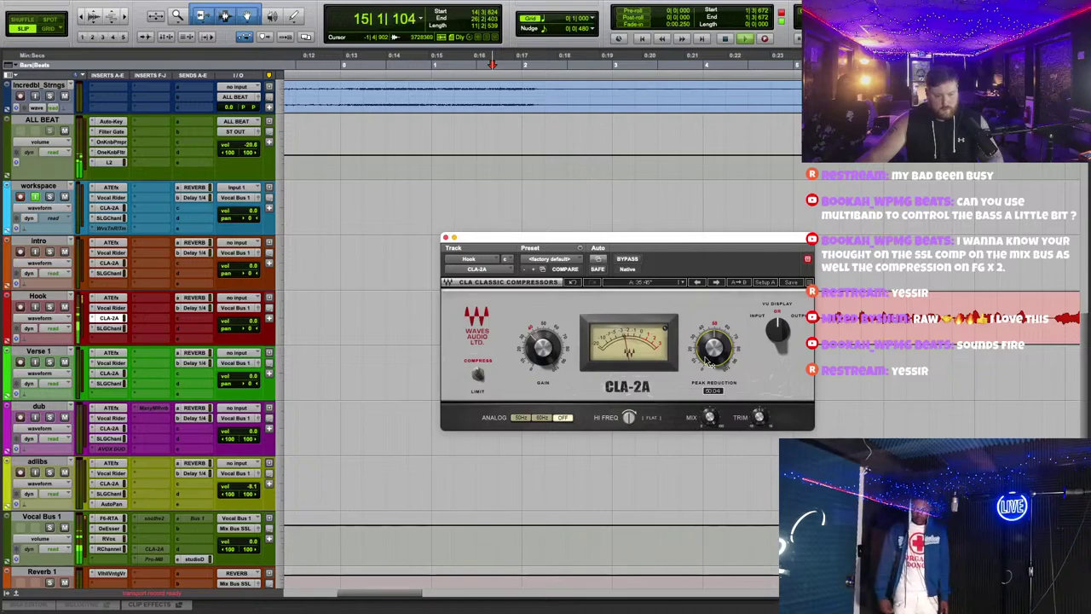
left_click(445, 239)
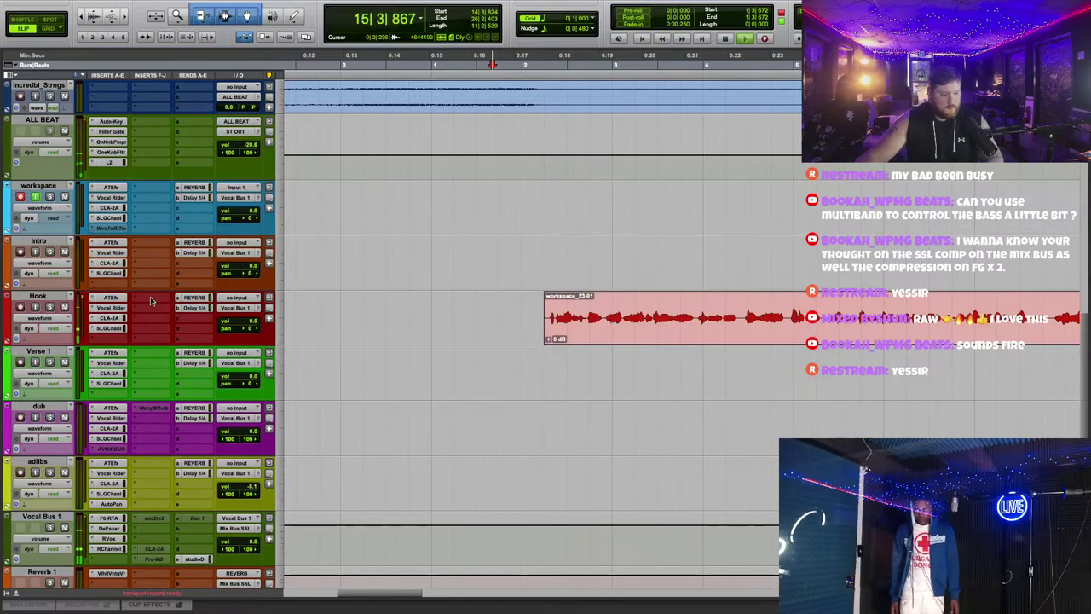
Step: Bring up the Hook track's SSL G-Channel and restart playback later in the song
left_click(109, 328)
left_click_drag(599, 187, 619, 162)
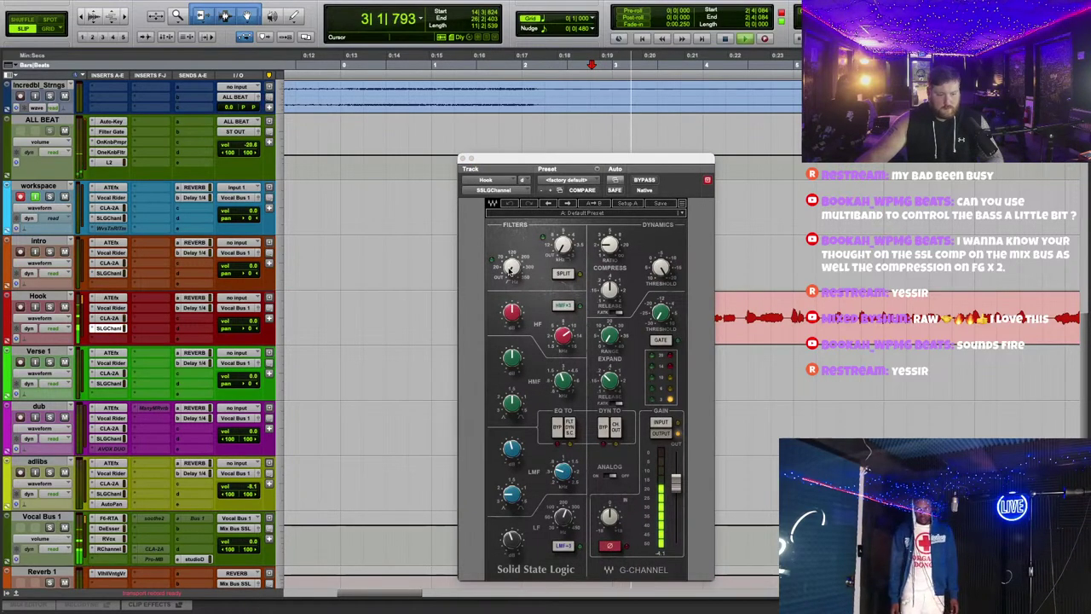
scroll(513, 273, "up", 2)
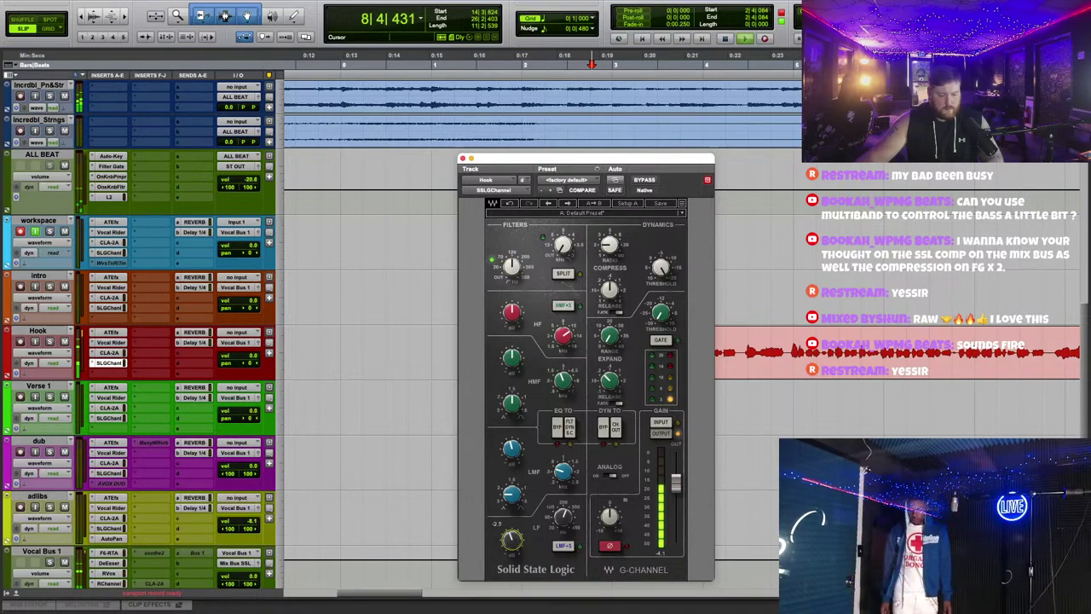
key("space")
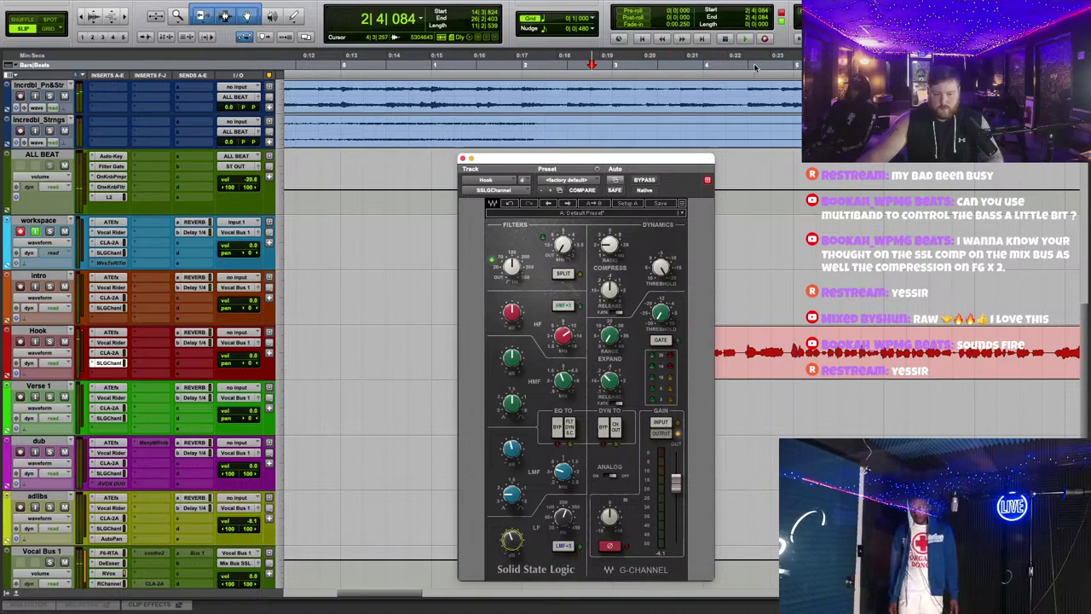
left_click(754, 67)
key("space")
Step: Check Hook's Auto-Tune EFX+ and SSL strip, then bring up Vocal Bus 1's F6 EQ
left_click(111, 332)
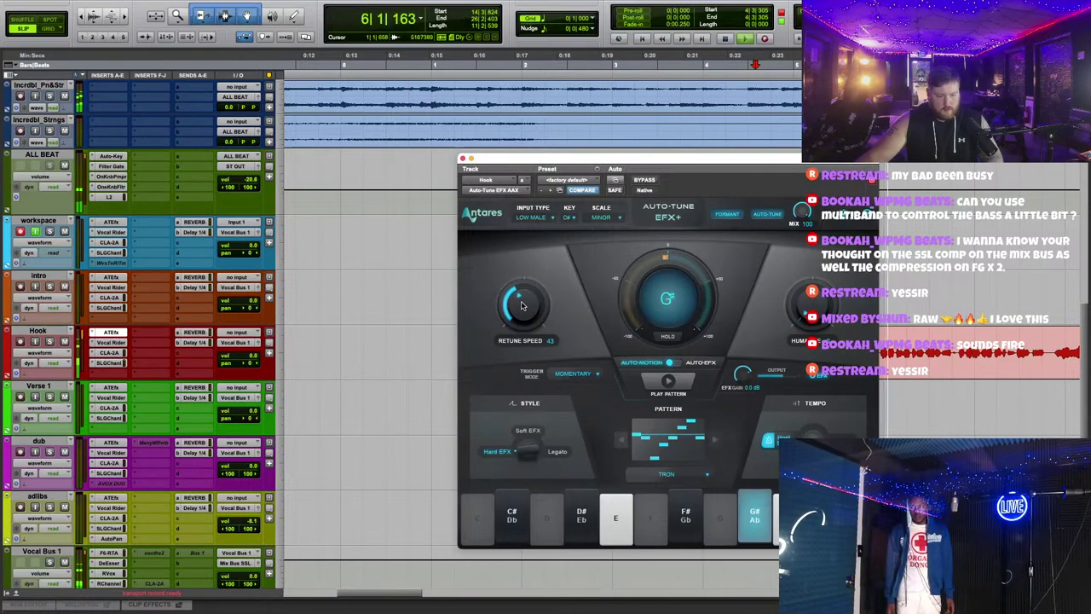
left_click(461, 158)
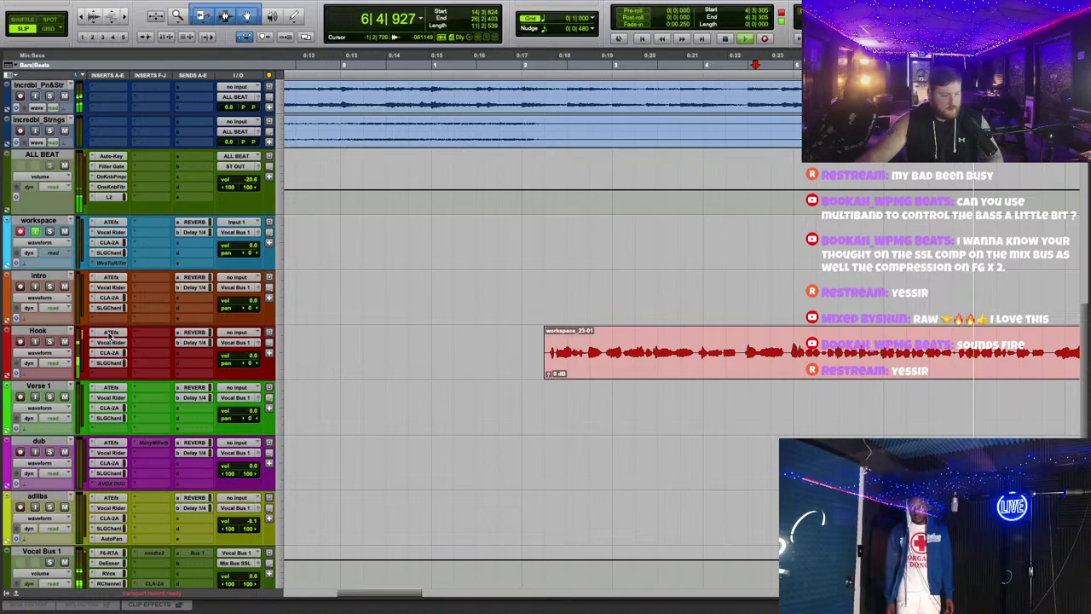
left_click(109, 363)
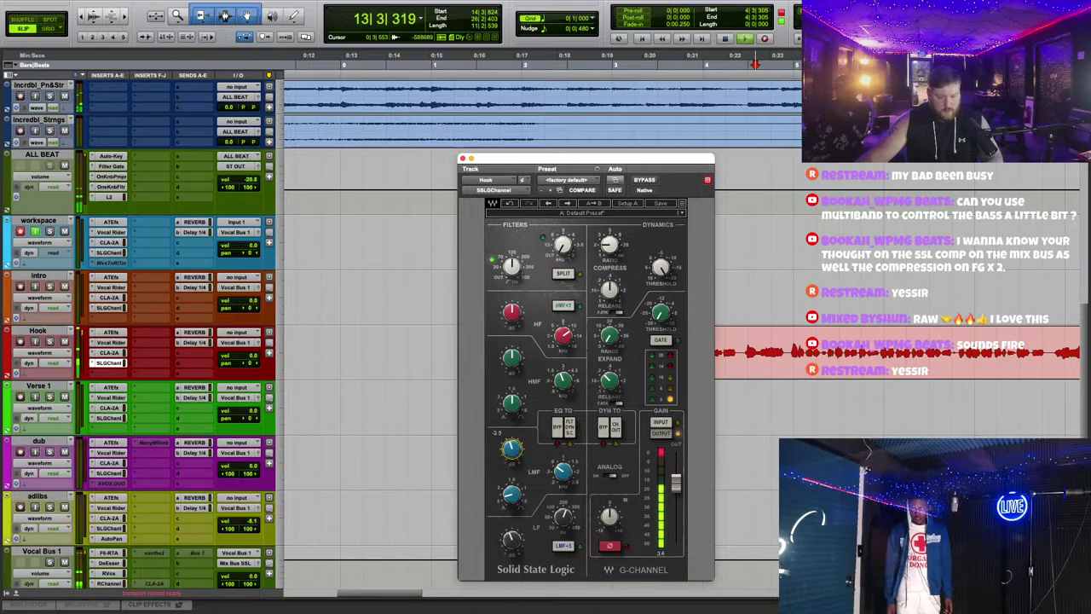
scroll(127, 417, "down", 3)
left_click(111, 417)
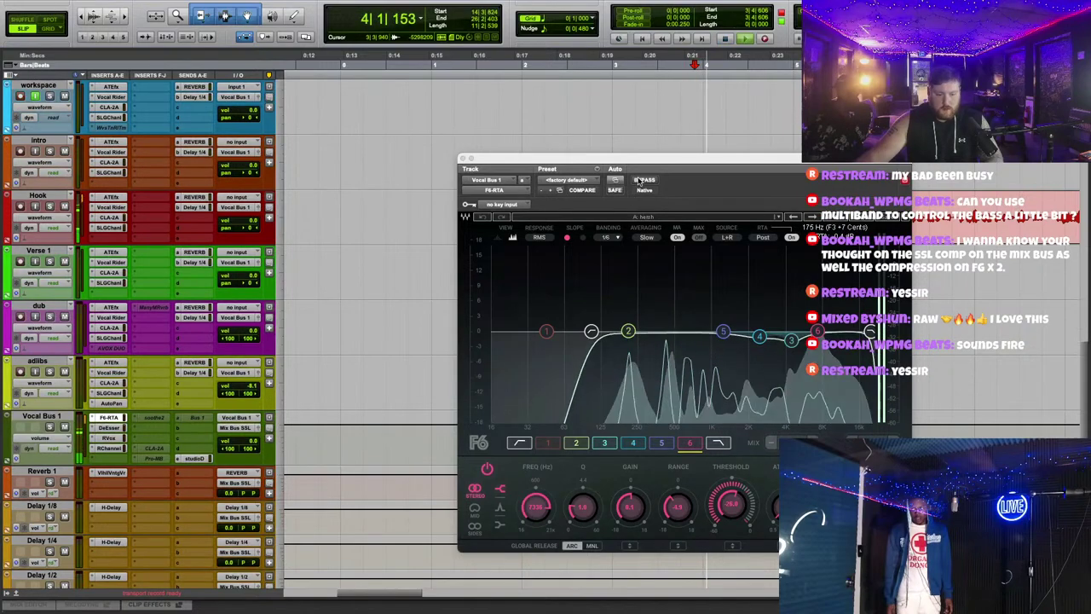
Step: Enable the F6 high-pass, nudge band 2 lower, and set band 4 near 1029 Hz, -1.4 dB
left_click_drag(637, 179, 559, 140)
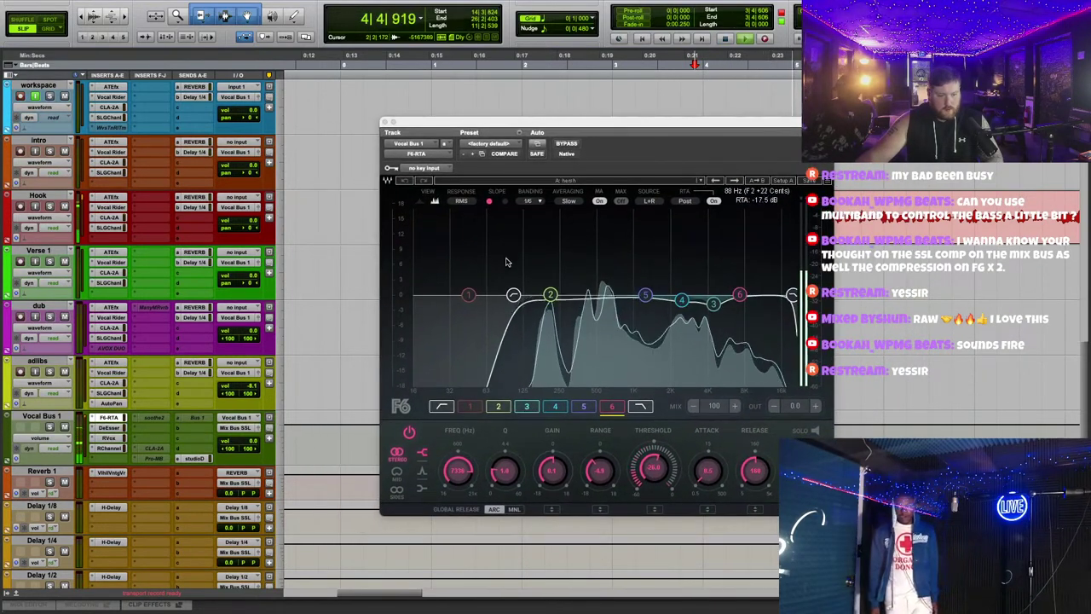
left_click(513, 296)
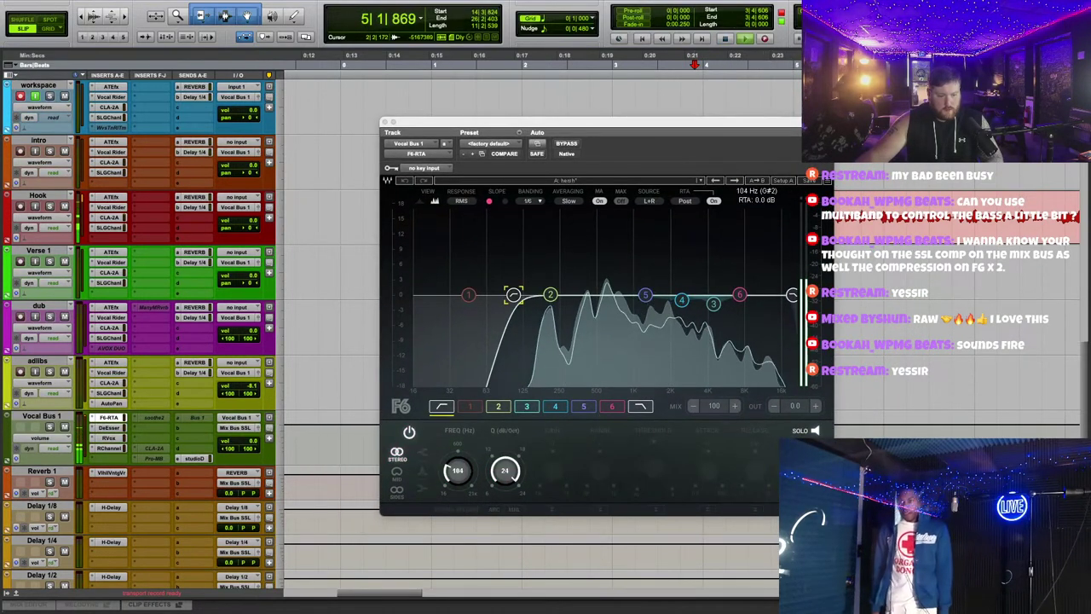
double_click(513, 296)
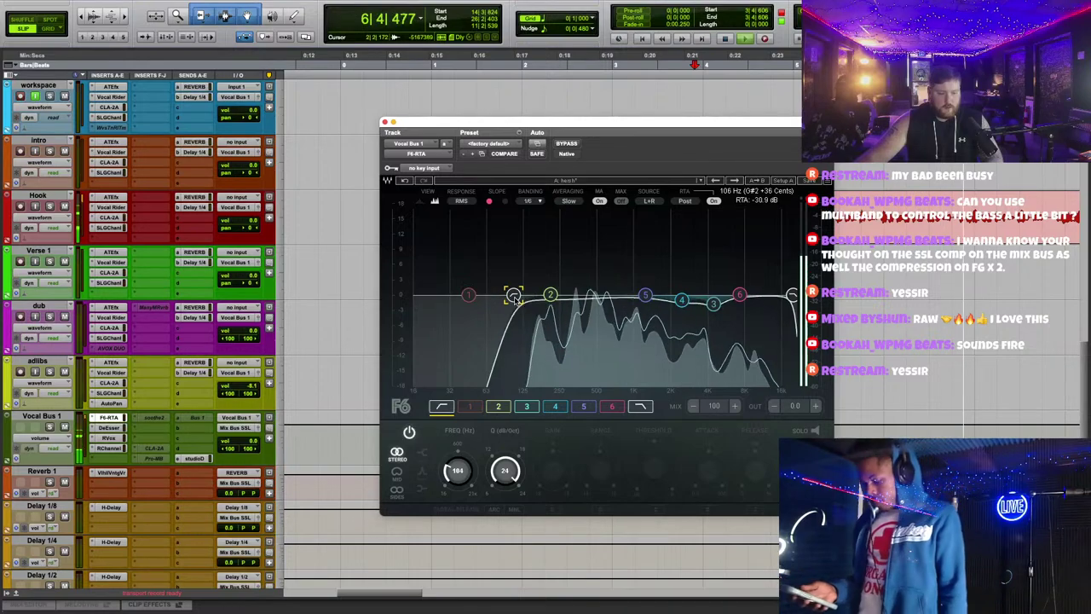
left_click_drag(549, 295, 539, 295)
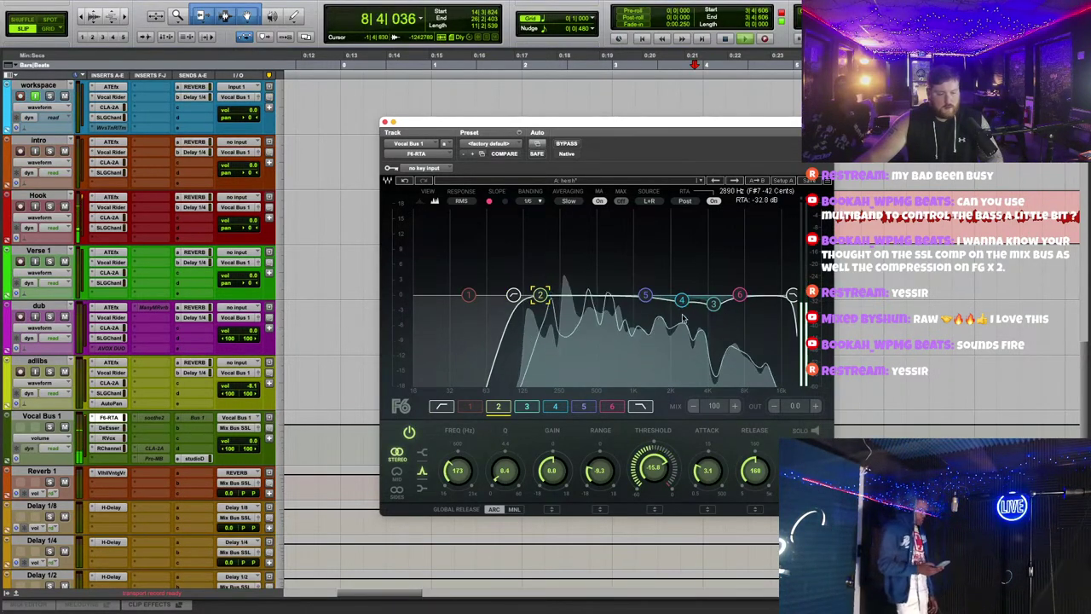
left_click_drag(681, 300, 635, 305)
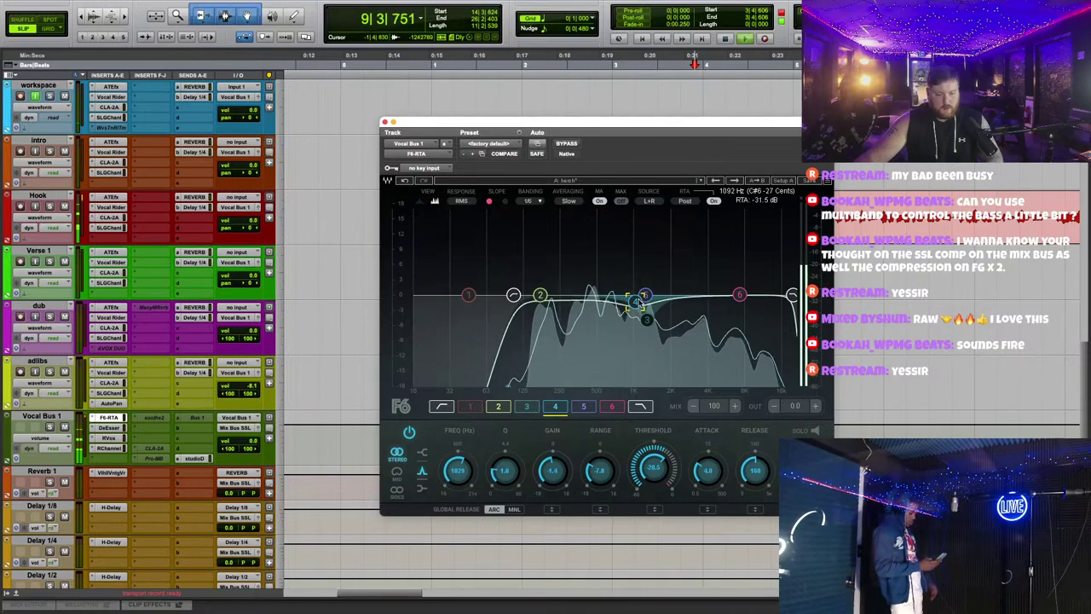
left_click(643, 296)
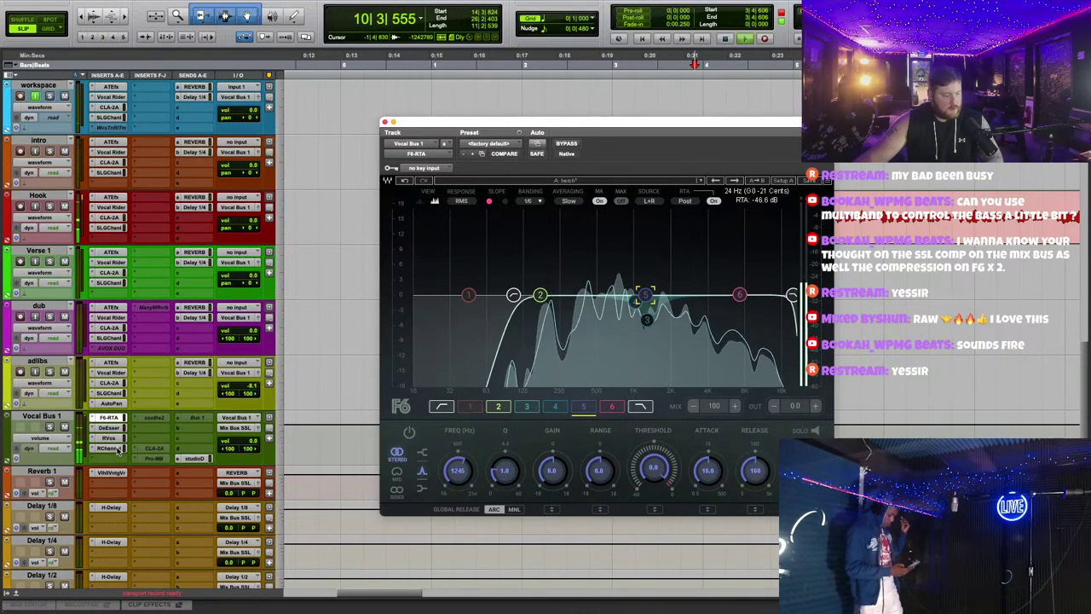
left_click_drag(118, 451, 119, 423)
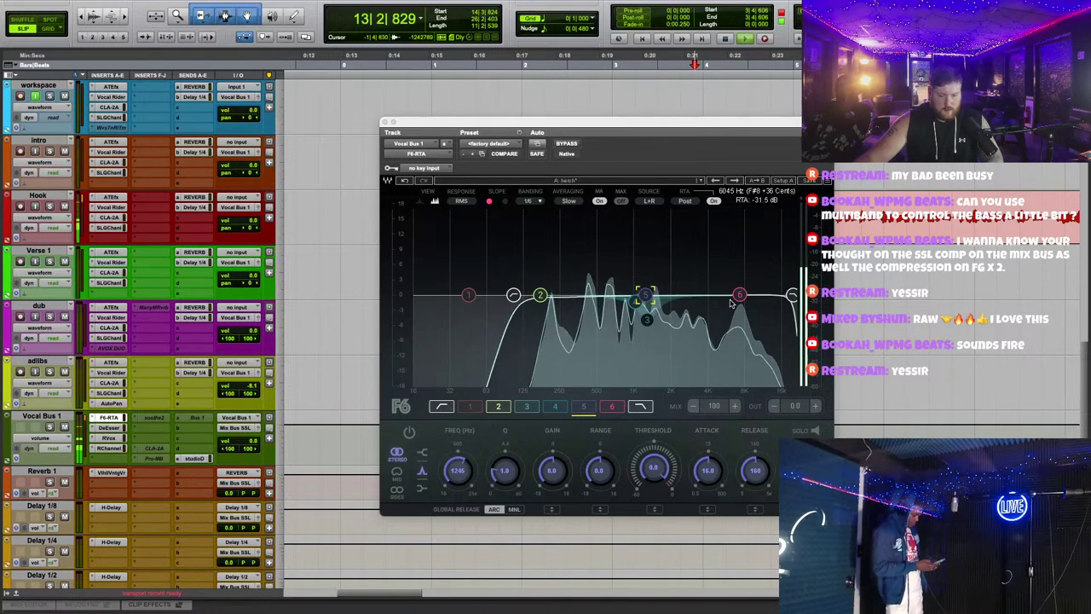
left_click(540, 295)
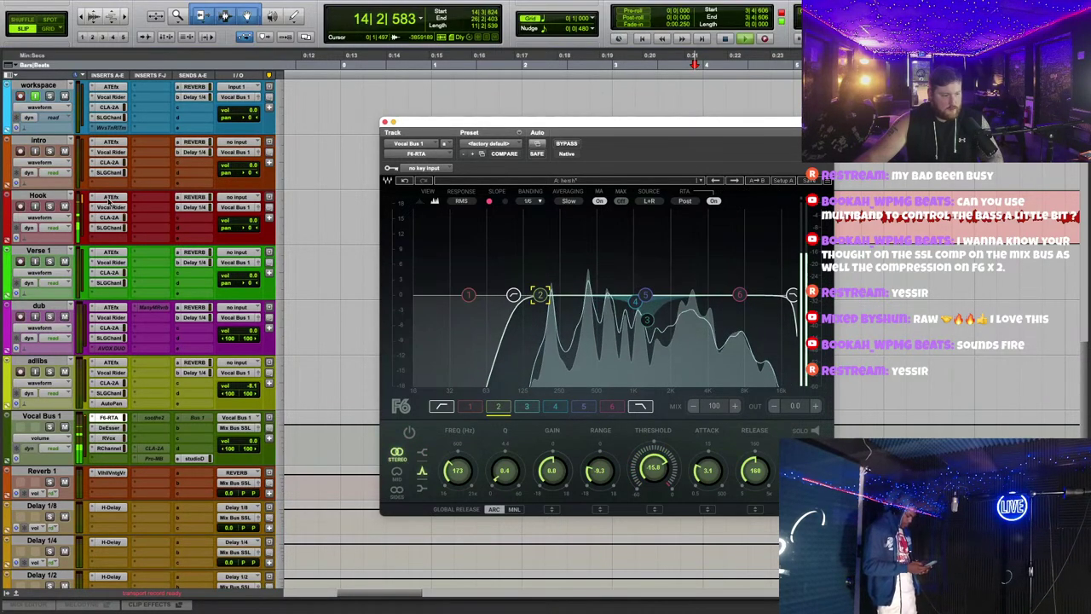
Step: Insert FabFilter Pro-MB (mono) on an empty Hook insert via an 'mb' search
key("space")
left_click(140, 233)
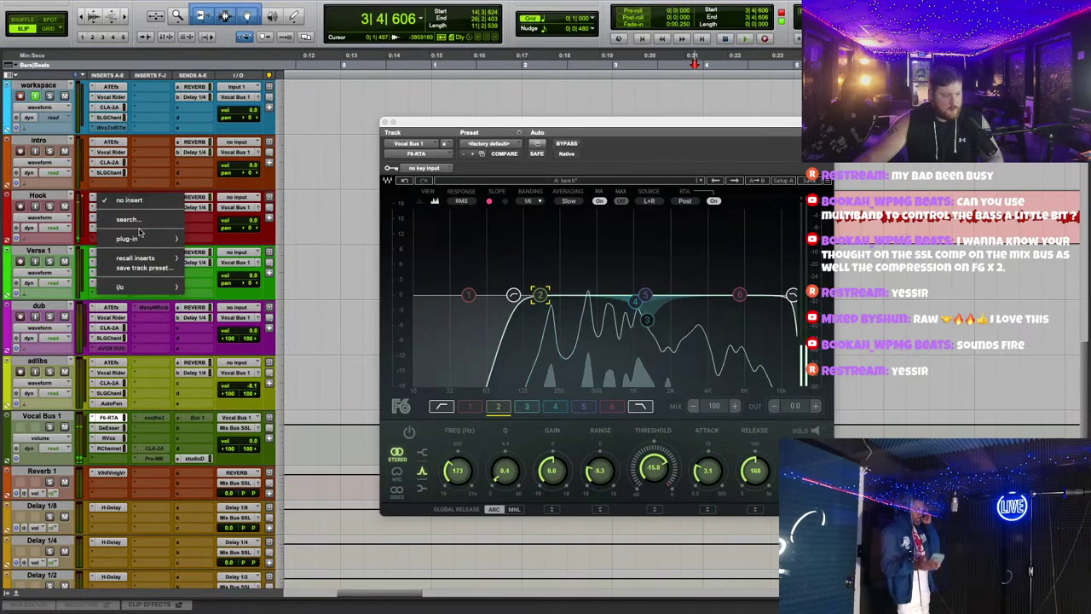
left_click(130, 219)
type("mb")
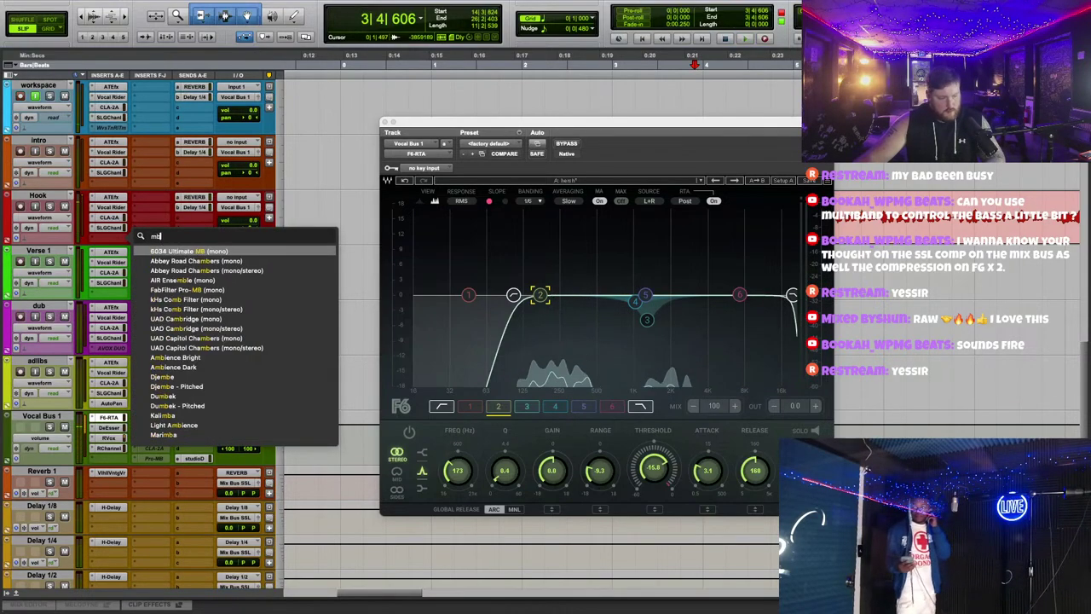
key("Down")
key("Down")
key("Down")
key("Down")
key("Return")
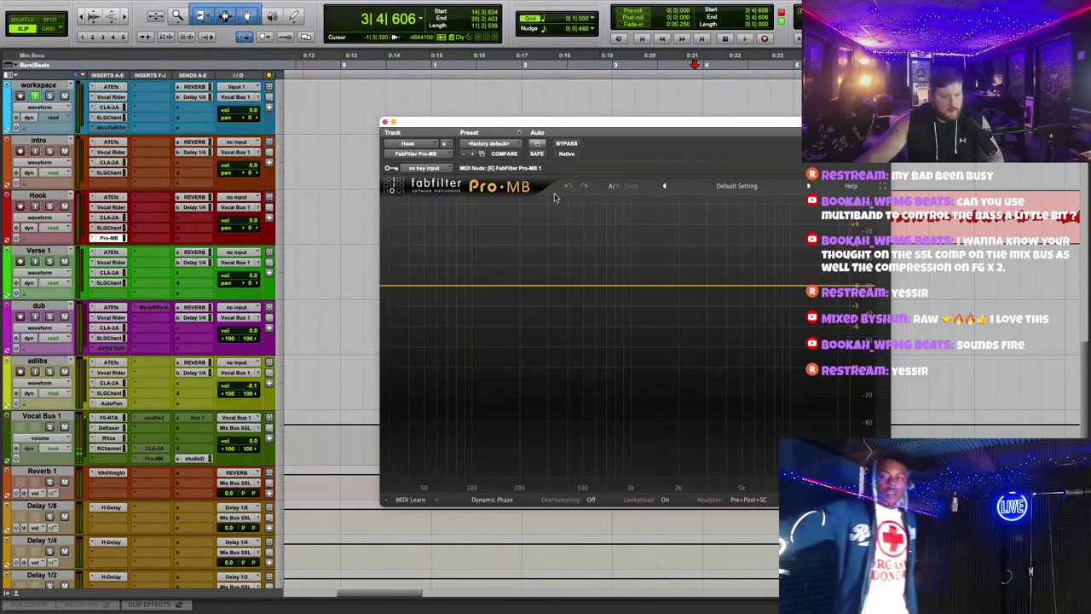
Step: Load the colt c preset on Pro-MB and audition it during playback
left_click_drag(579, 122, 572, 154)
left_click(729, 217)
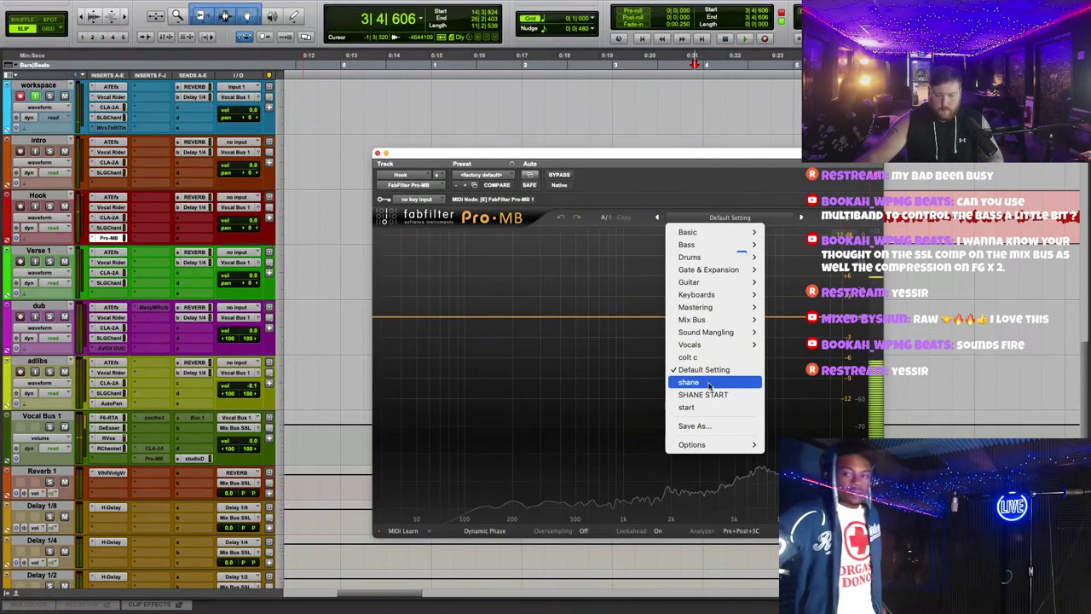
left_click(694, 356)
key("space")
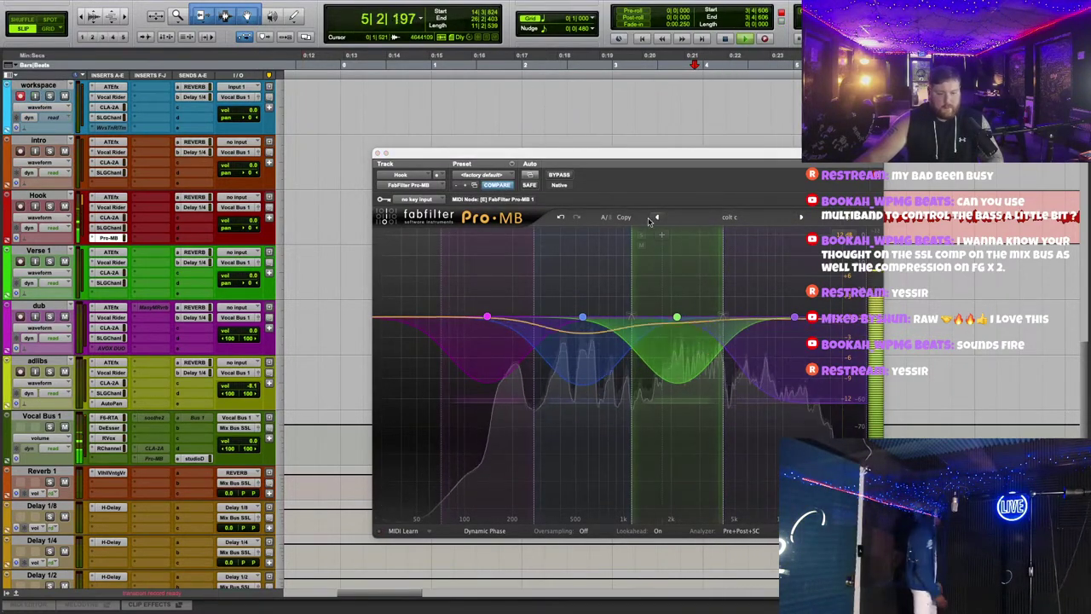
Step: Inspect band 4's compression, then copy Pro-MB onto Verse 1's fifth insert
left_click(563, 176)
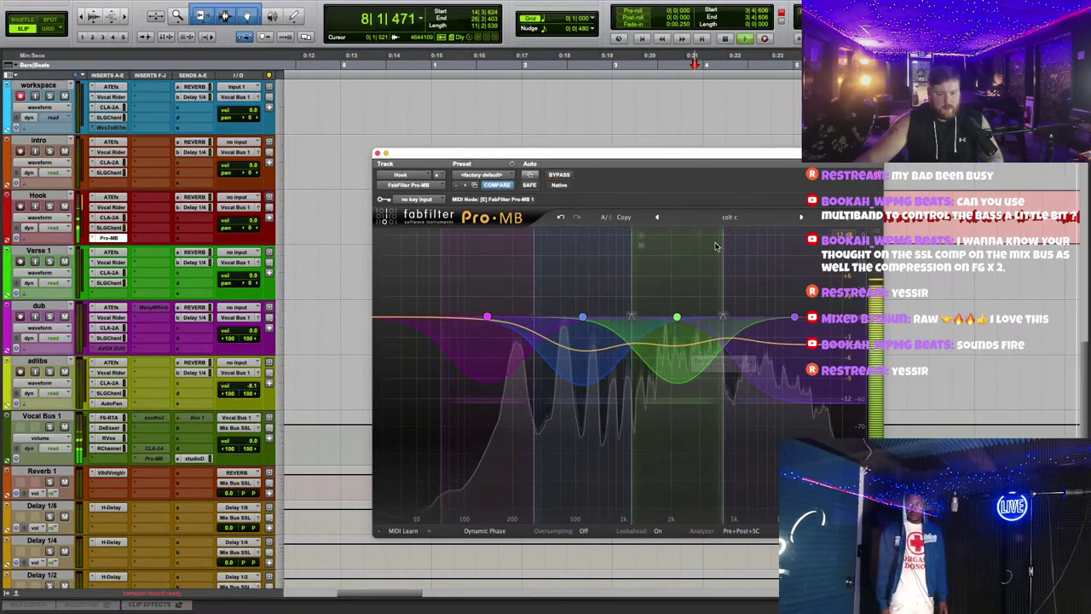
left_click_drag(710, 158, 733, 126)
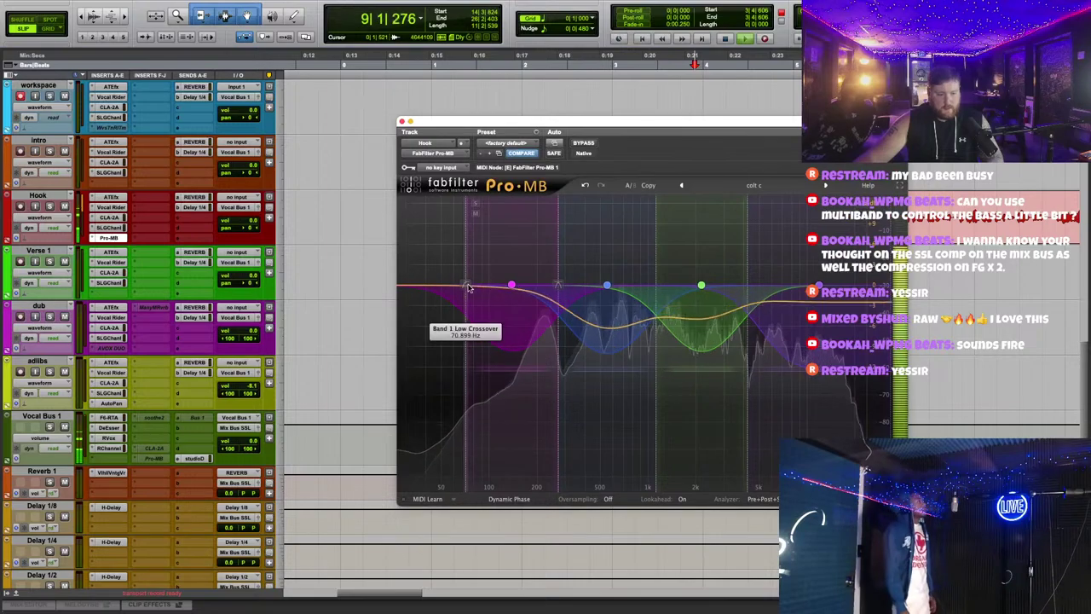
left_click(819, 285)
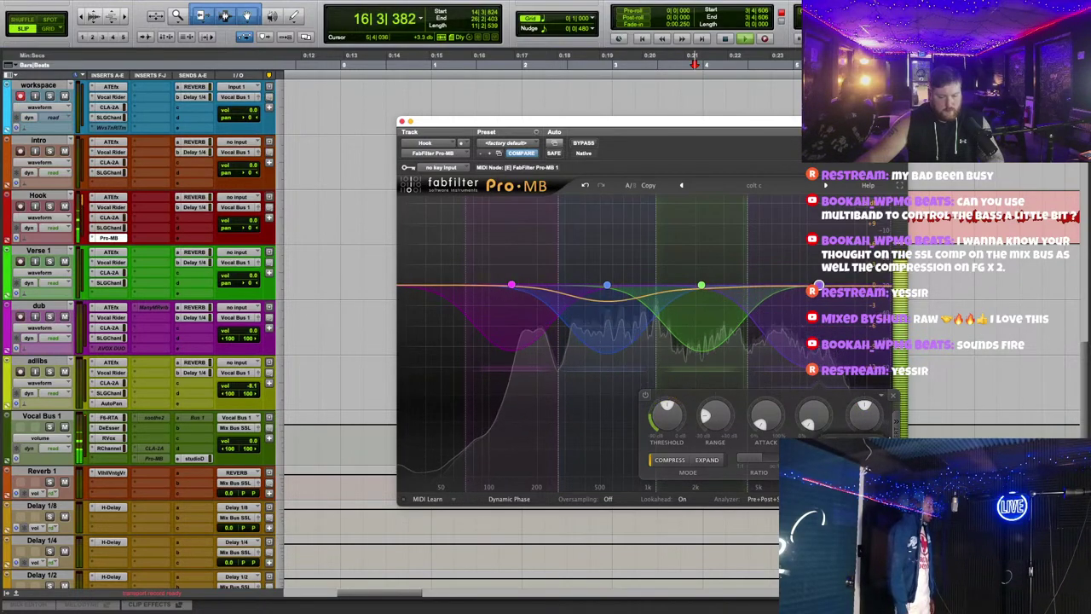
left_click_drag(111, 242, 117, 292)
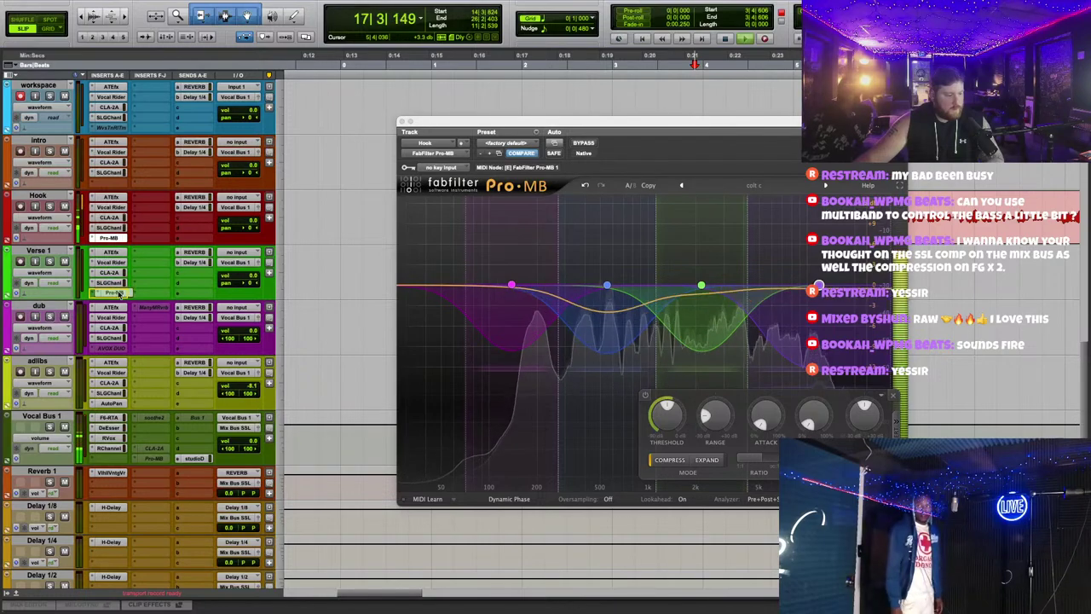
left_click(402, 122)
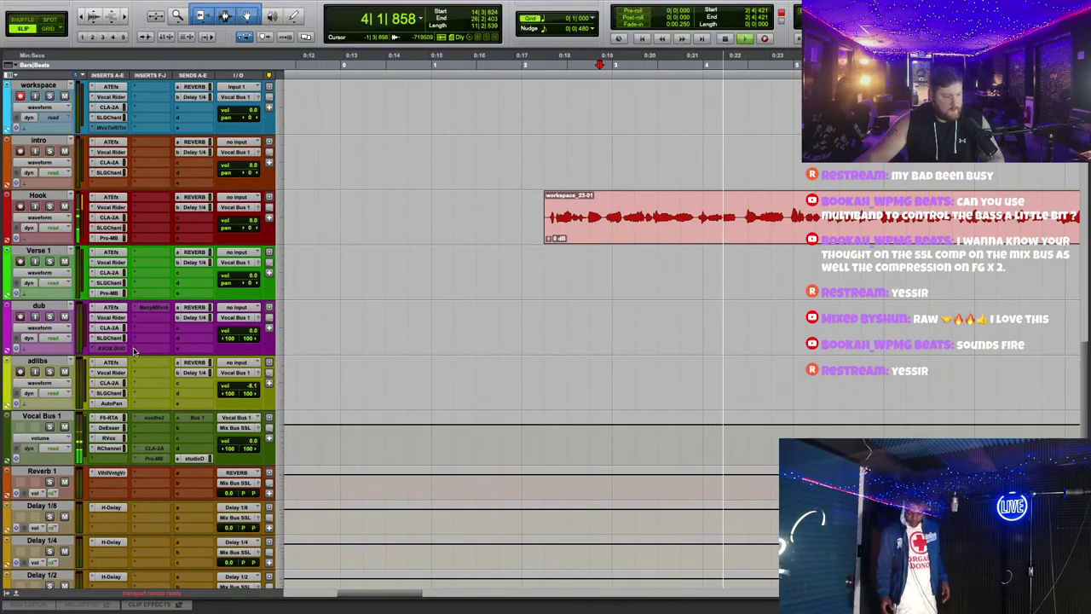
Step: On Vocal Bus 1's F6, turn off band 6's low-pass and boost band 3 near 4 kHz
left_click(110, 417)
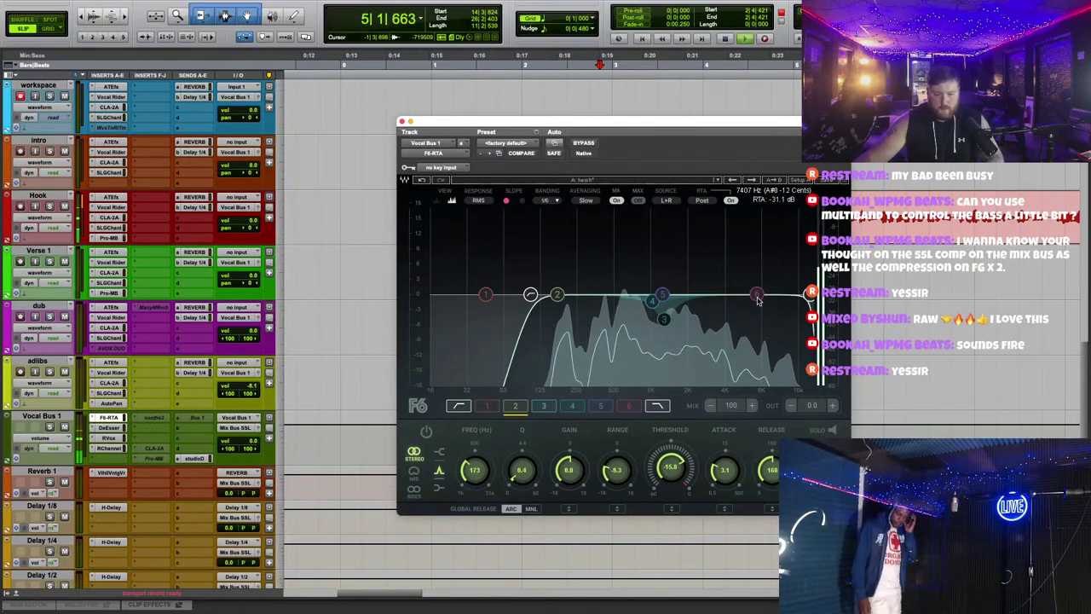
left_click(756, 296)
double_click(752, 296)
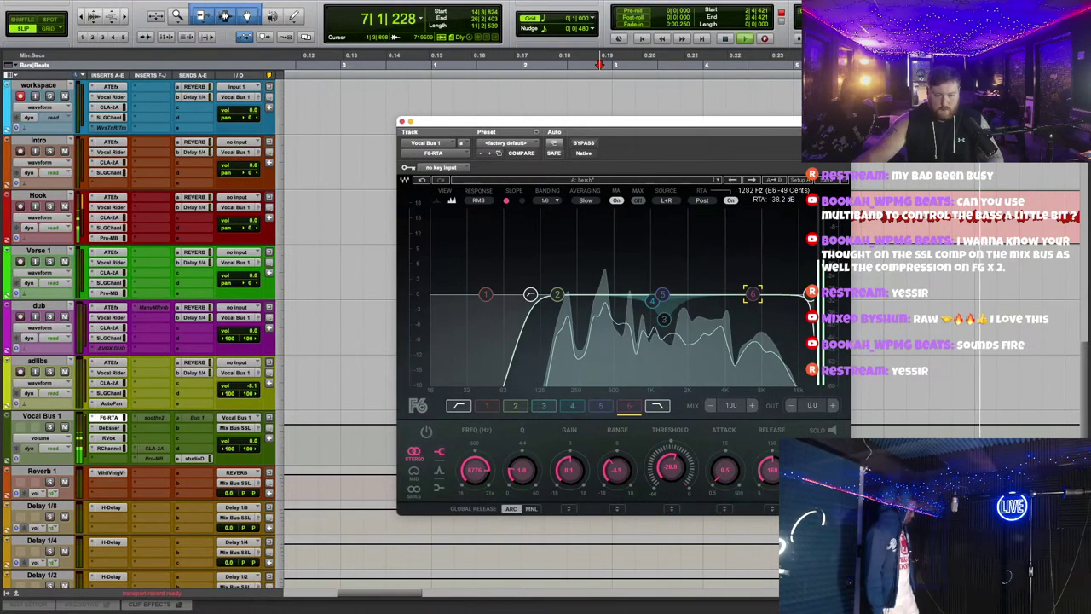
left_click_drag(664, 319, 724, 271)
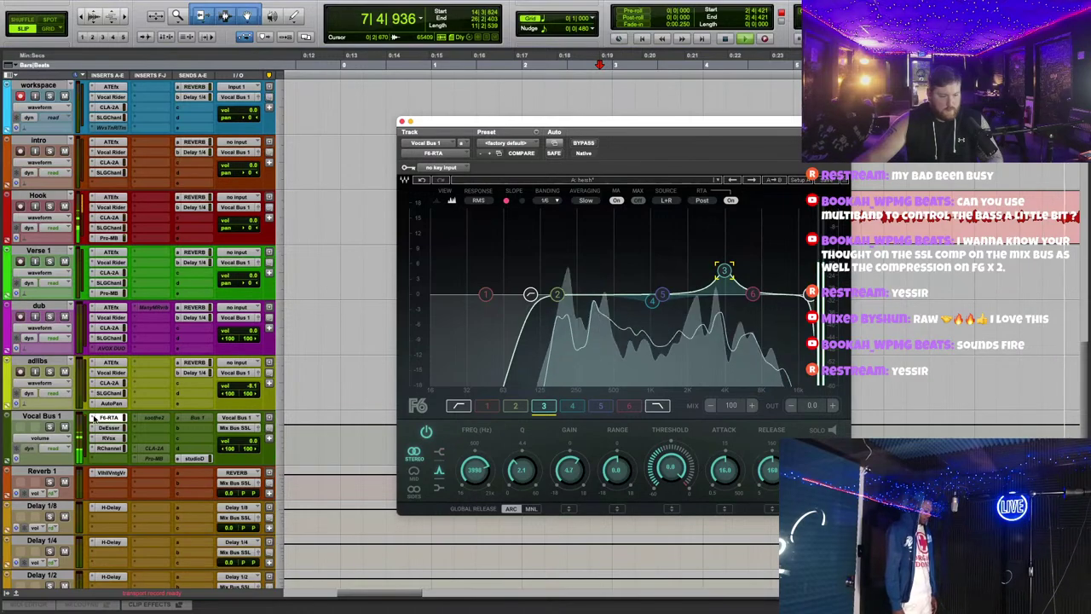
key("space")
Step: Swap Vocal Bus 1's first insert to FabFilter Pro-Q 3 (stereo) via a 'pro' search
left_click(92, 420)
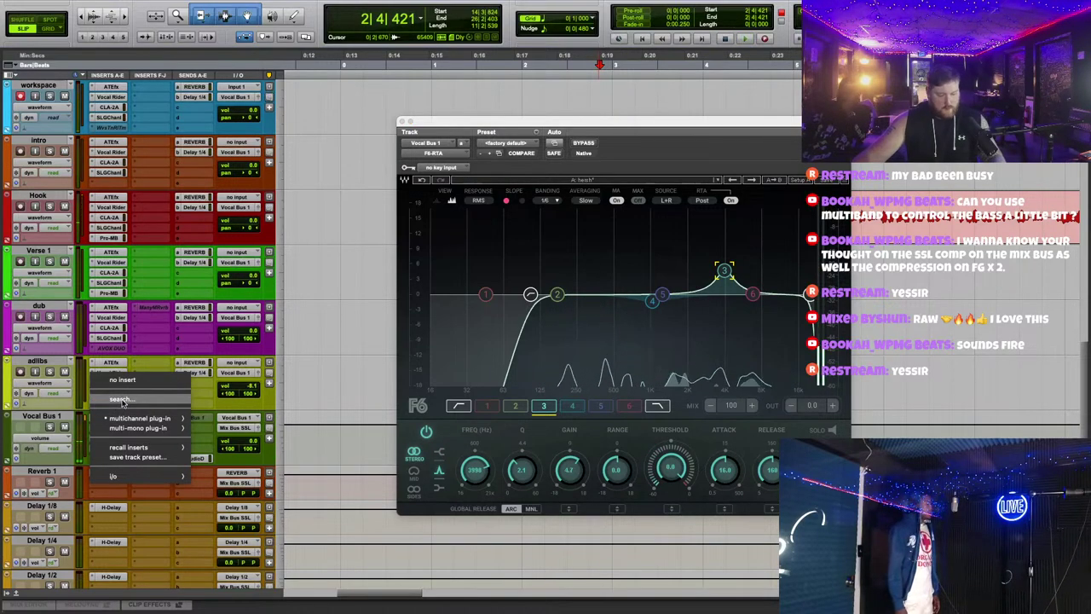
left_click(122, 400)
type("pro")
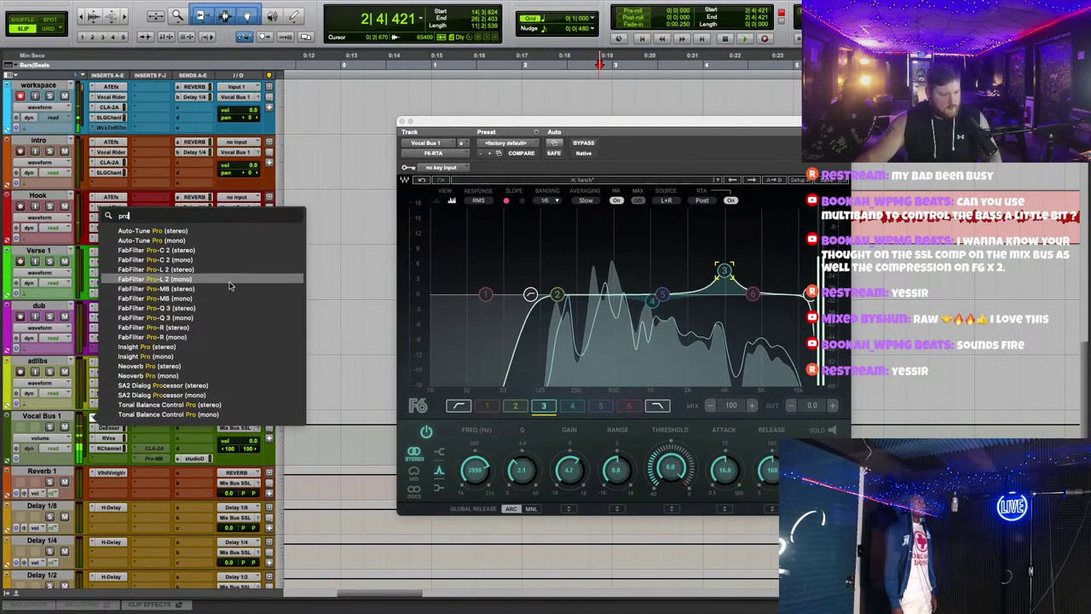
left_click(203, 312)
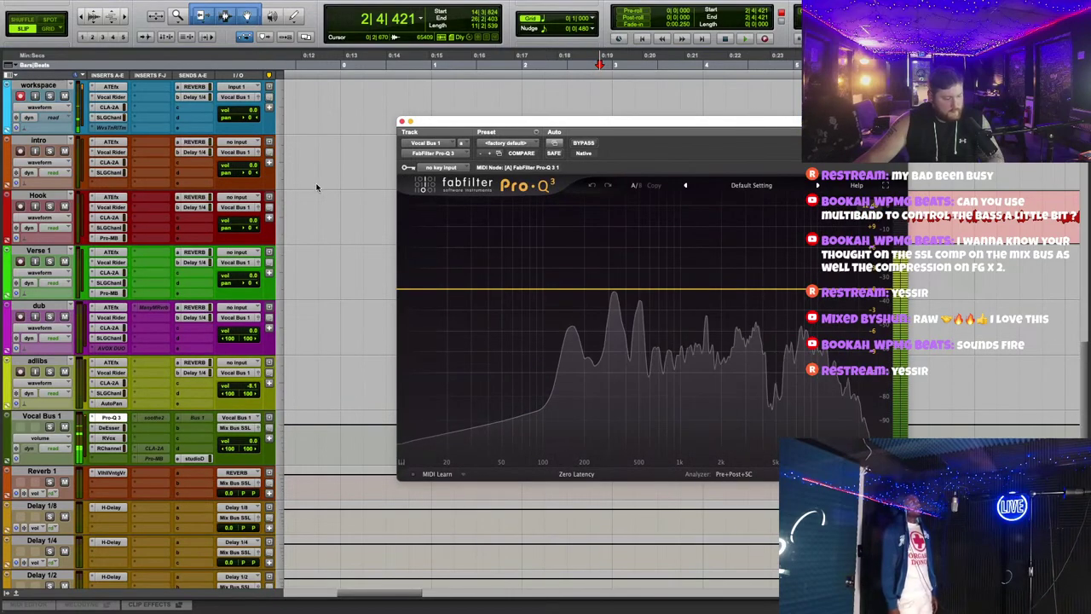
left_click_drag(118, 189, 116, 128)
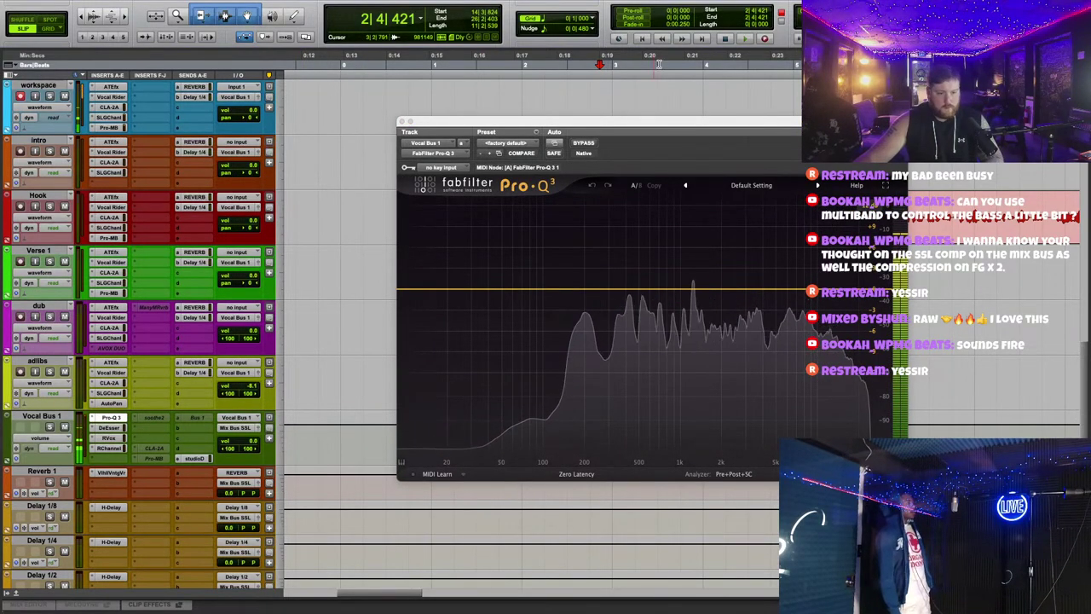
key("space")
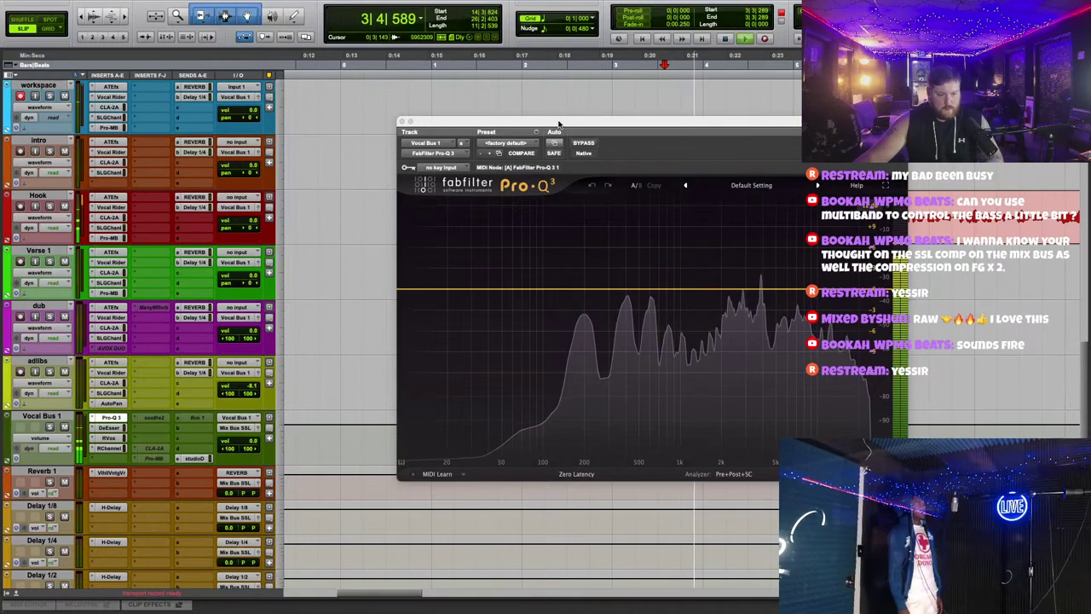
Step: Shape Pro-Q 3 with a low cut near 90 Hz, a narrow 400 Hz band, and a top-end band
left_click_drag(558, 126, 533, 205)
left_click_drag(718, 388, 736, 391)
scroll(733, 307, "up", 5)
left_click(510, 368)
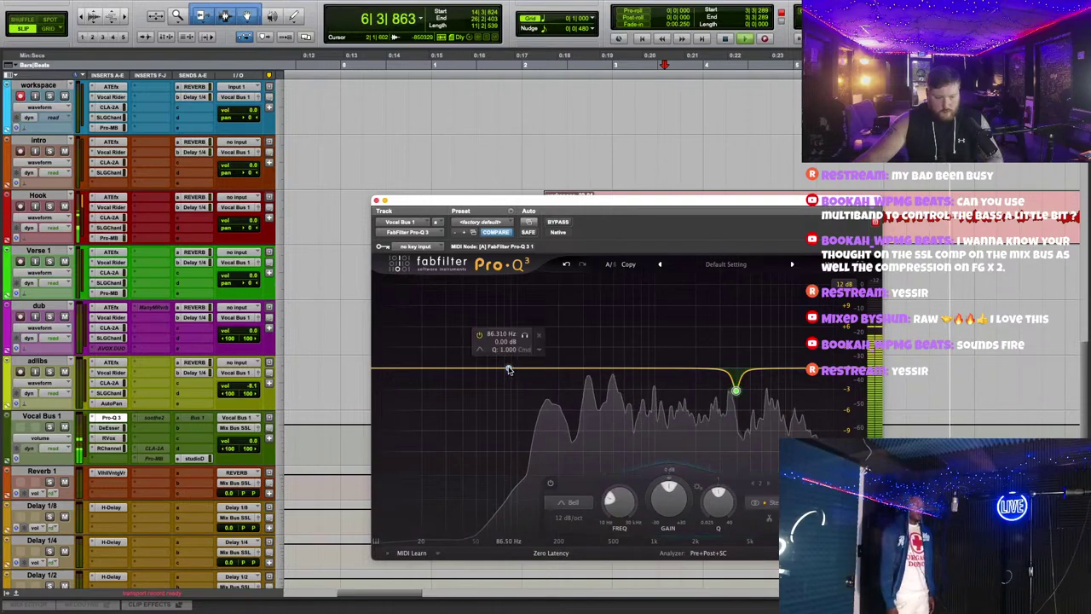
left_click(508, 364)
left_click_drag(508, 365, 506, 395)
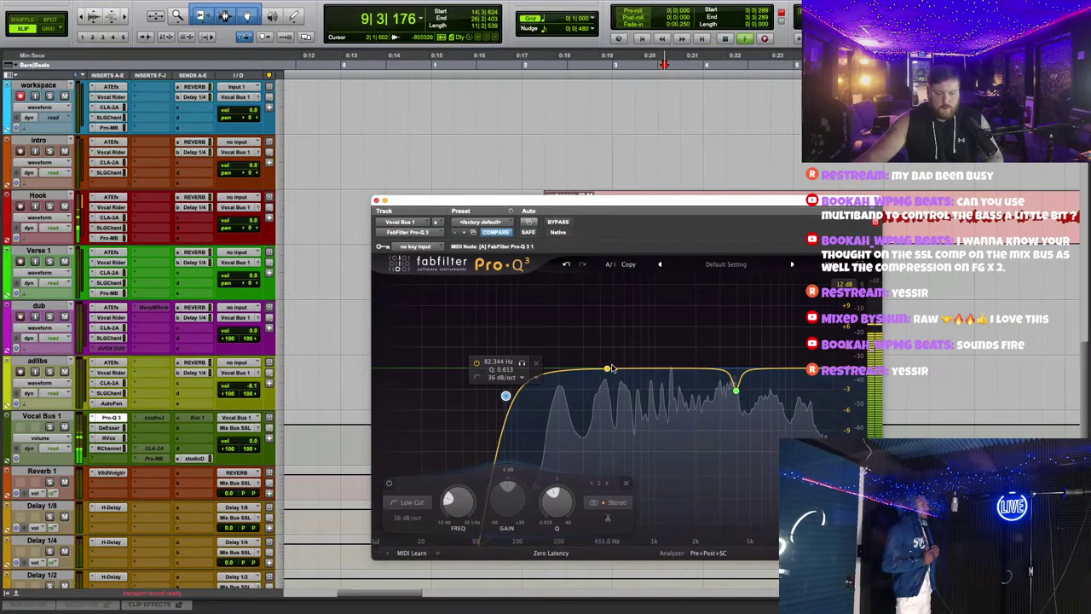
left_click_drag(607, 368, 606, 388)
scroll(602, 303, "up", 5)
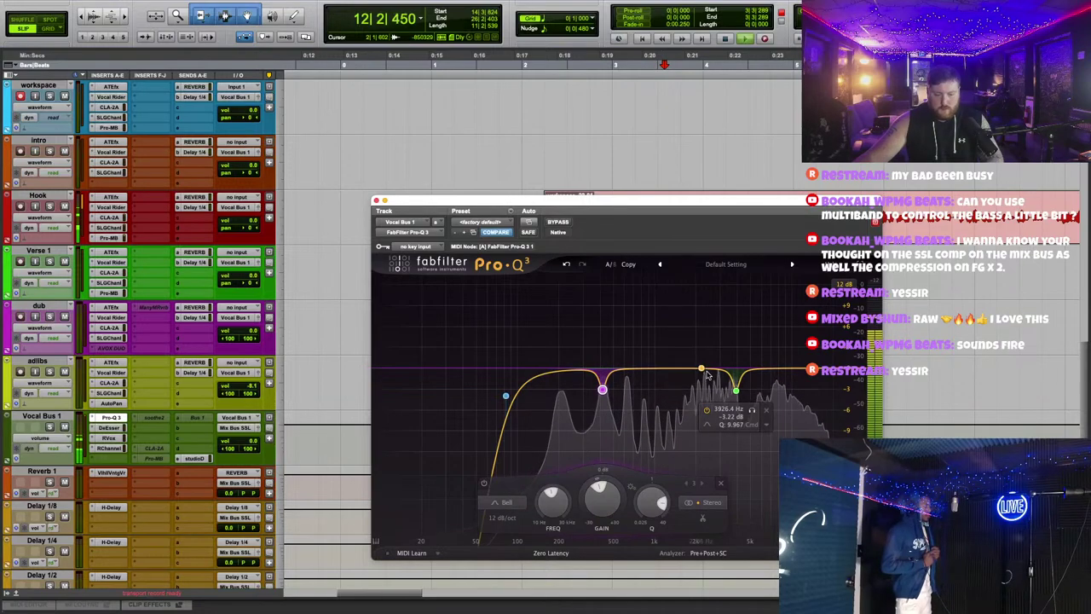
left_click_drag(770, 368, 722, 384)
Step: Close Pro-Q 3 and review the Hook track's Delay 1/4 send and Vocal Rider
left_click(377, 200)
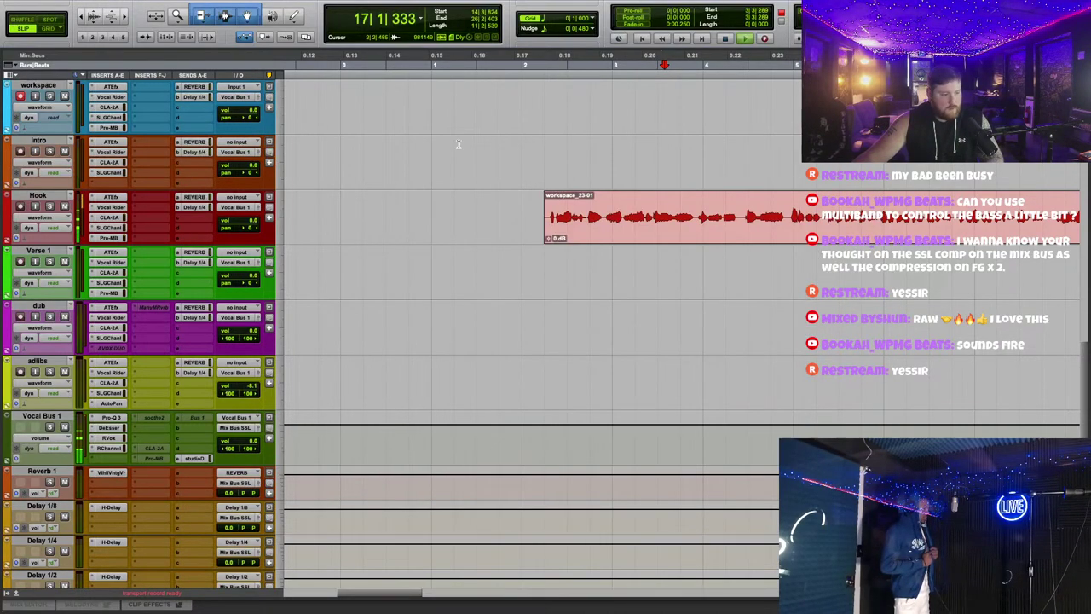
scroll(41, 100, "up", 5)
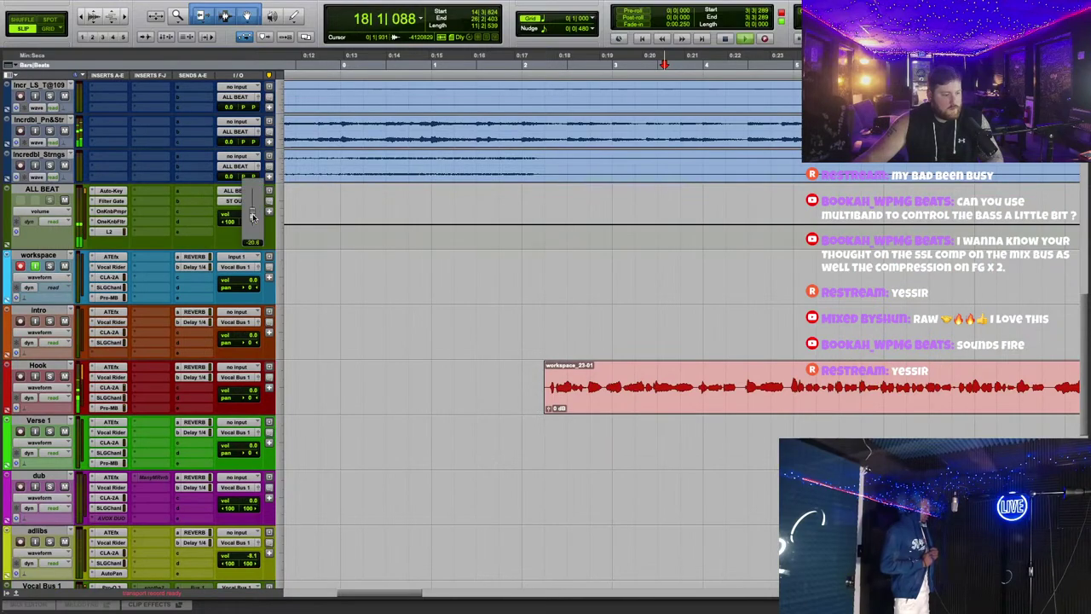
left_click(194, 377)
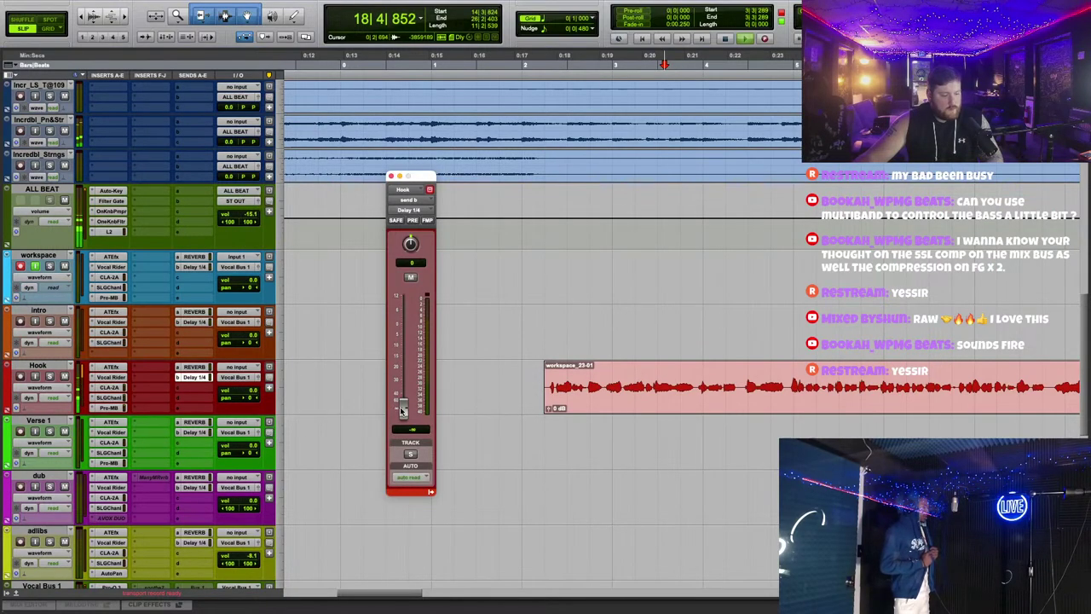
left_click(391, 177)
scroll(611, 355, "up", 1)
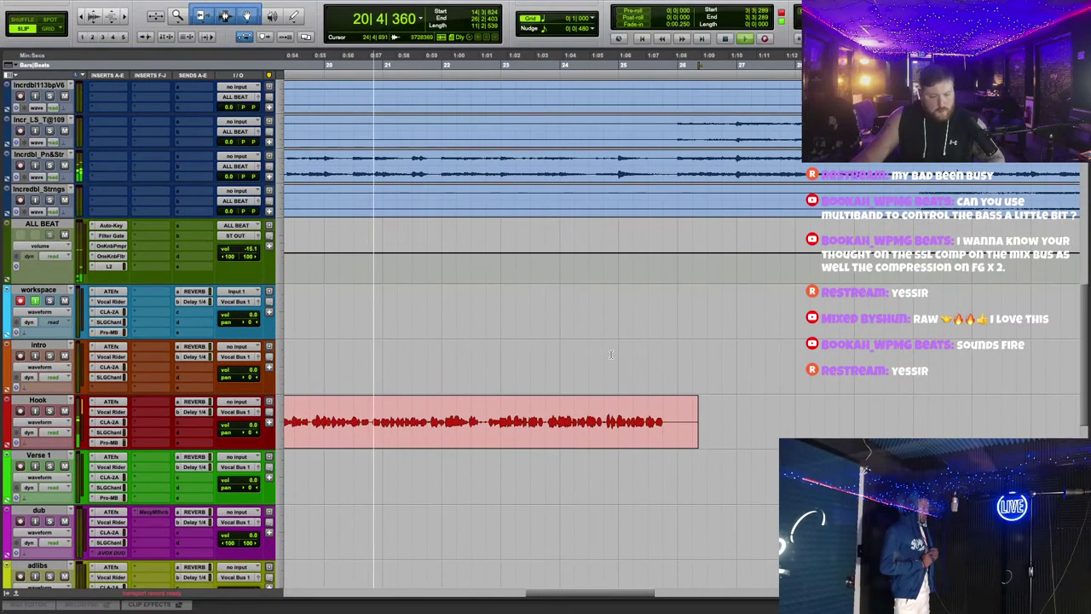
scroll(611, 355, "down", 1)
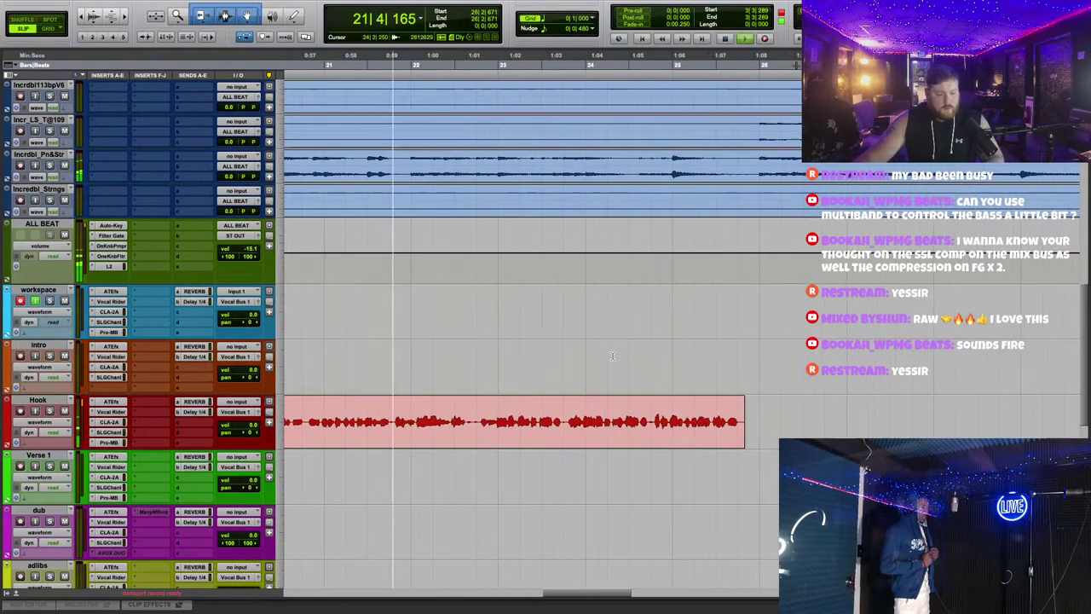
scroll(597, 375, "down", 3)
left_click(111, 307)
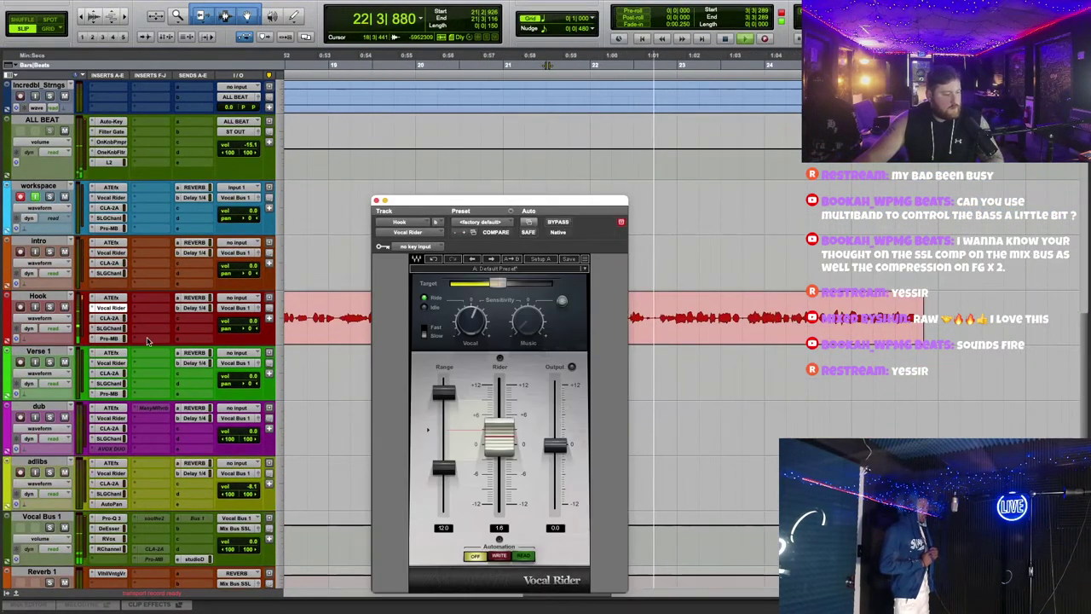
left_click(100, 308)
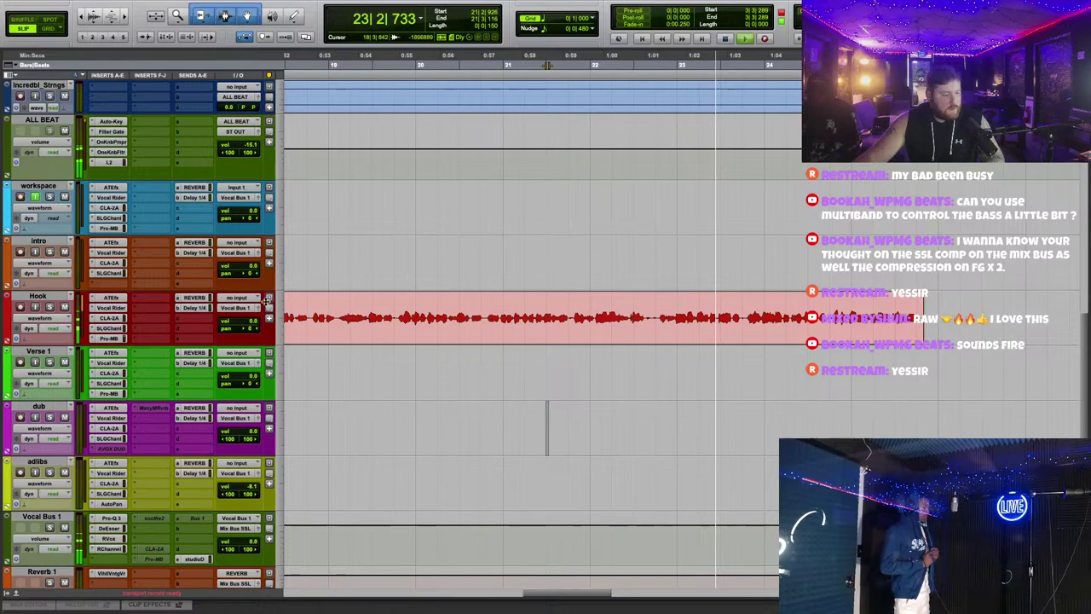
Step: Review Hook's CLA-2A and Vocal Bus 1's DeEsser and RVox; set ALL BEAT to -13.0 dB
left_click(107, 317)
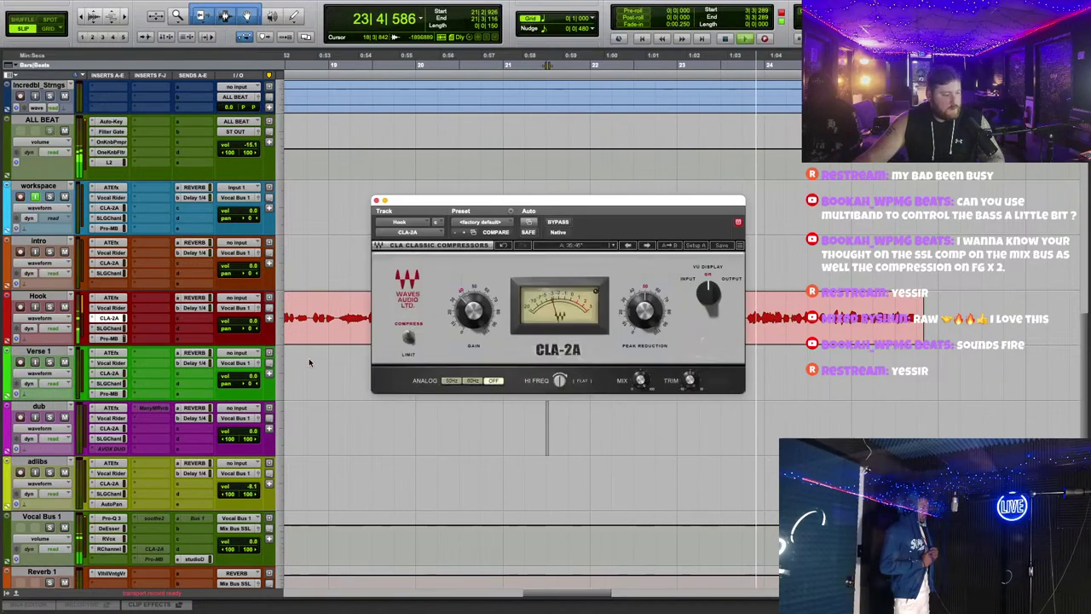
left_click(109, 528)
left_click(109, 538)
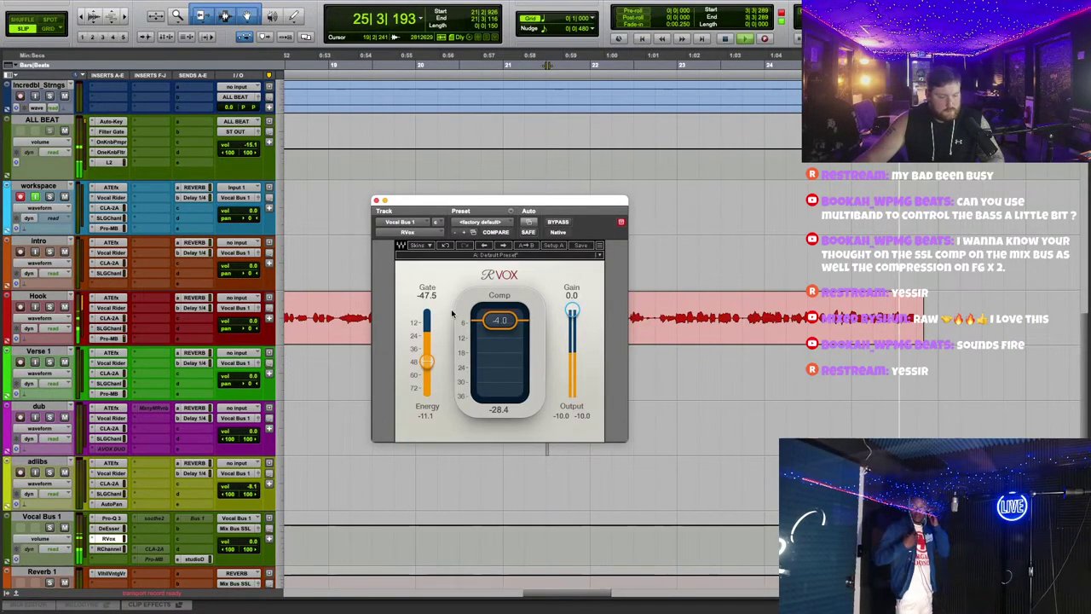
left_click(361, 68)
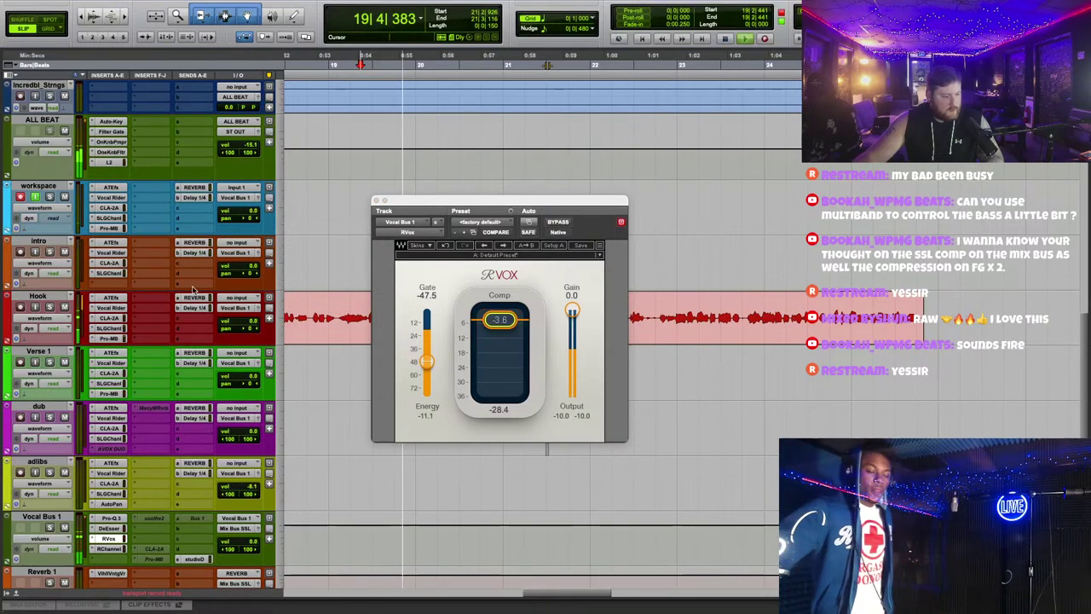
left_click_drag(251, 145, 262, 135)
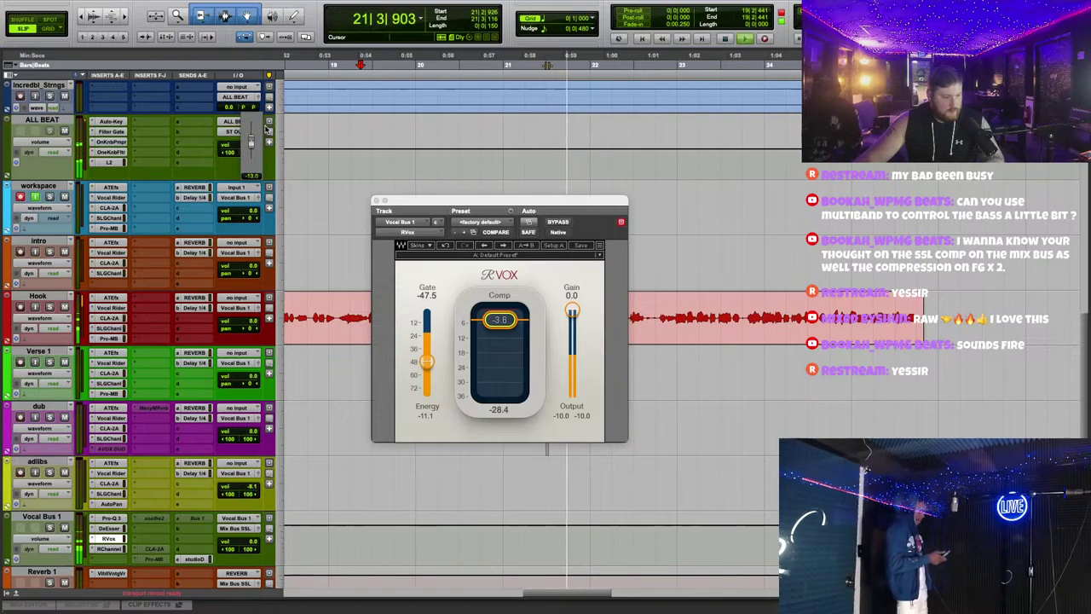
left_click_drag(379, 217, 548, 220)
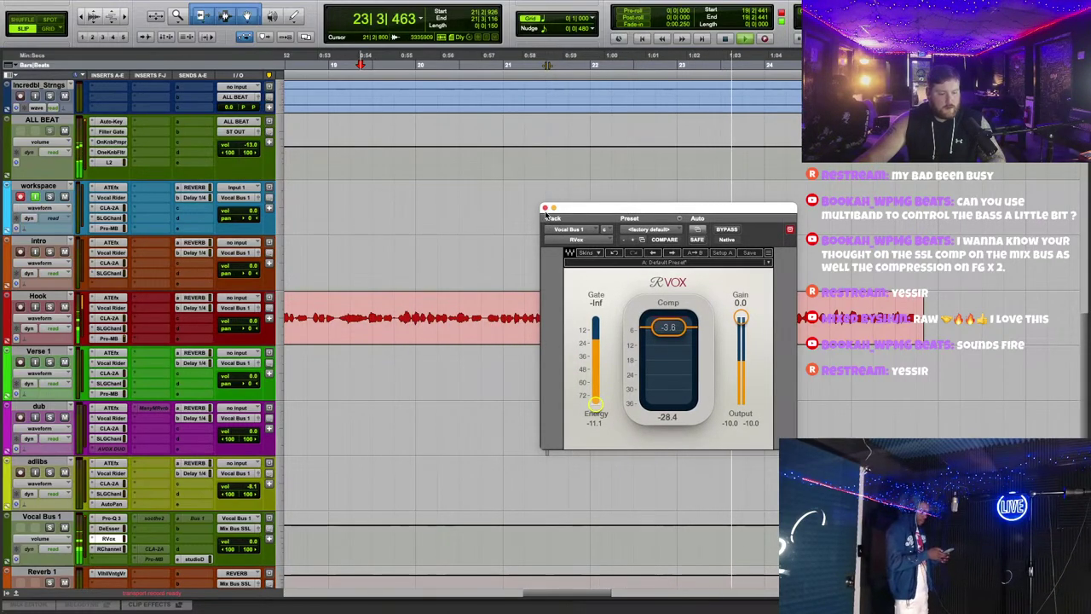
left_click(546, 209)
scroll(597, 248, "up", 1)
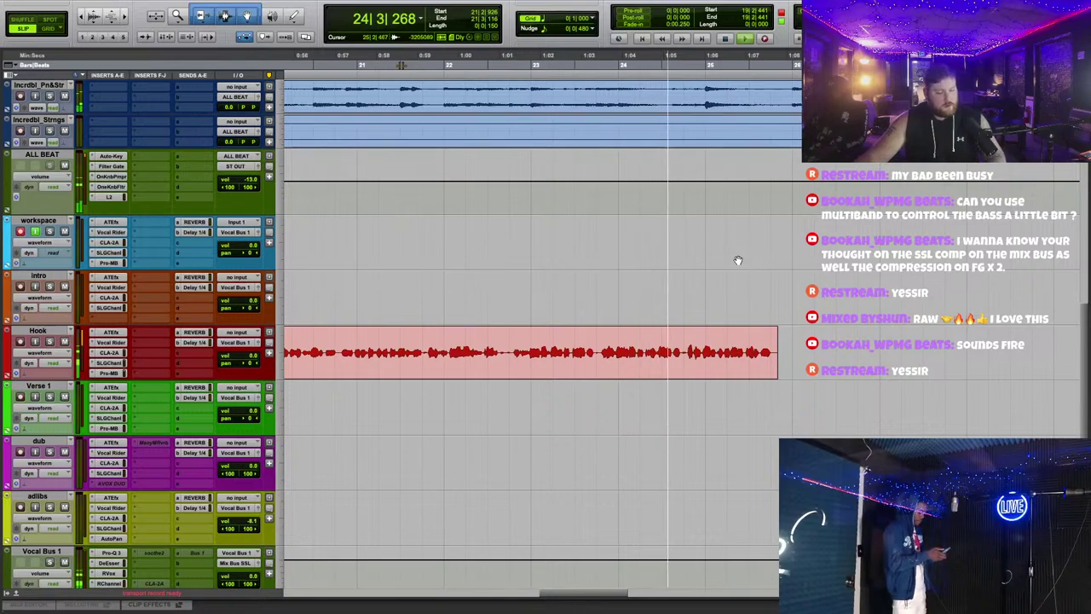
Step: Record a short take on workspace, discard it, and select workspace_23-01 and workspace_24-01 on Hook
scroll(738, 260, "right", 3)
key("F12")
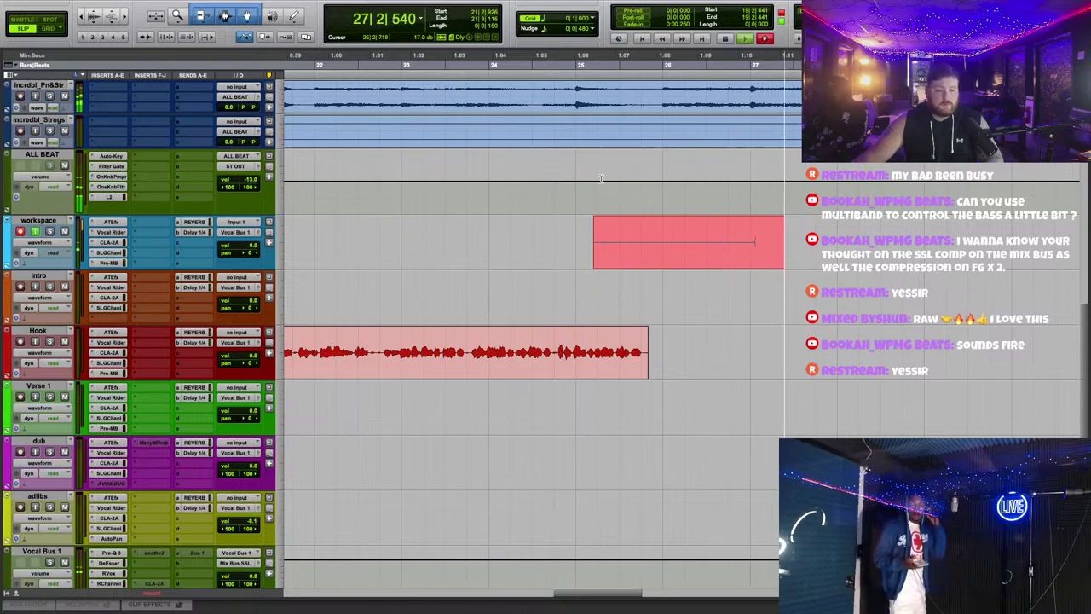
key("space")
key("space")
key("ctrl+z")
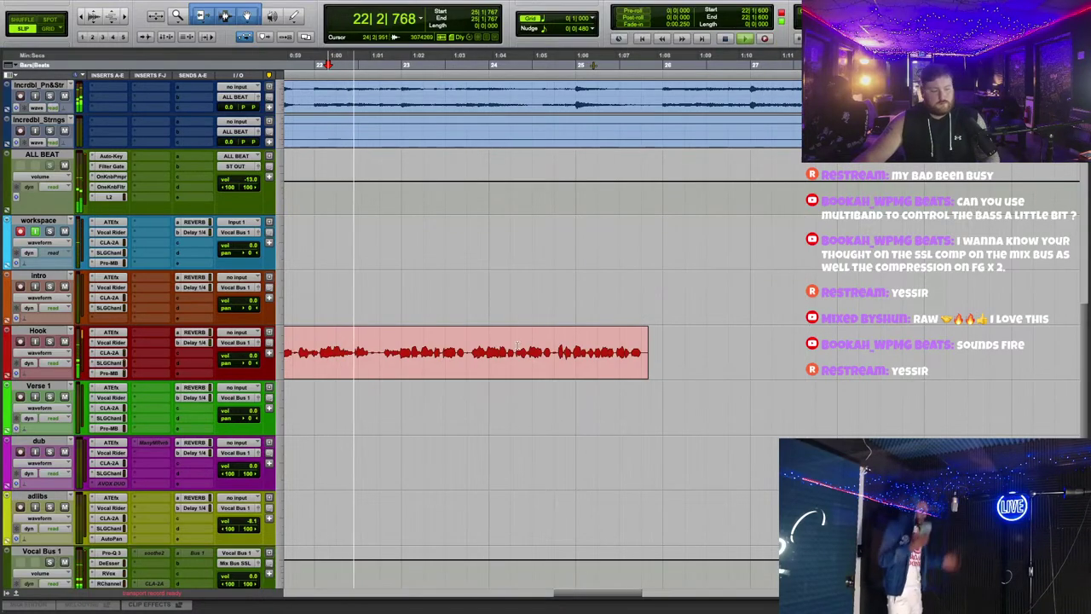
scroll(528, 341, "down", 1)
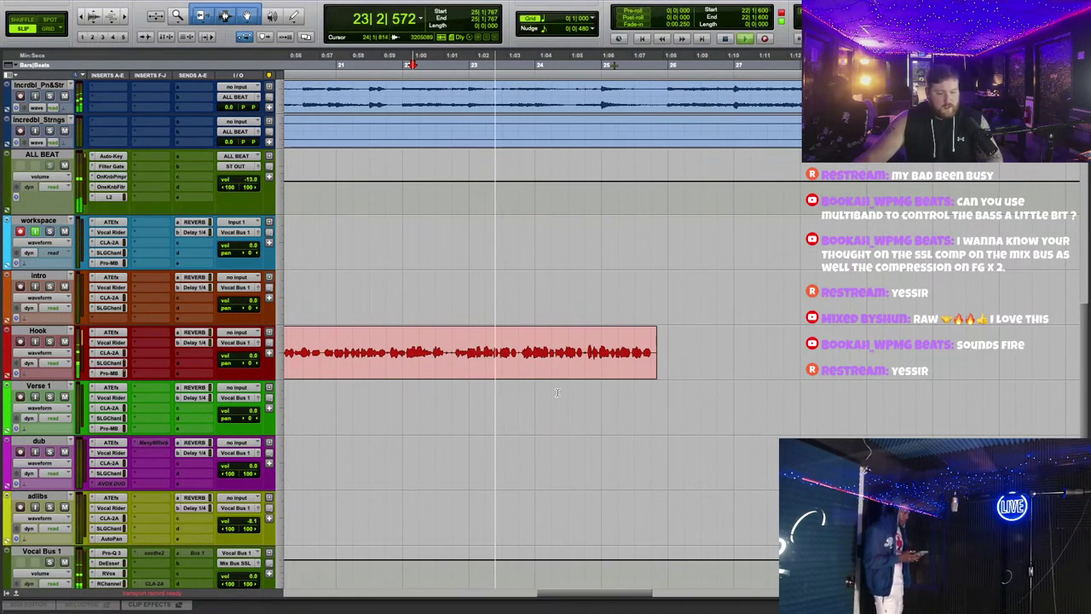
left_click_drag(707, 354, 399, 359)
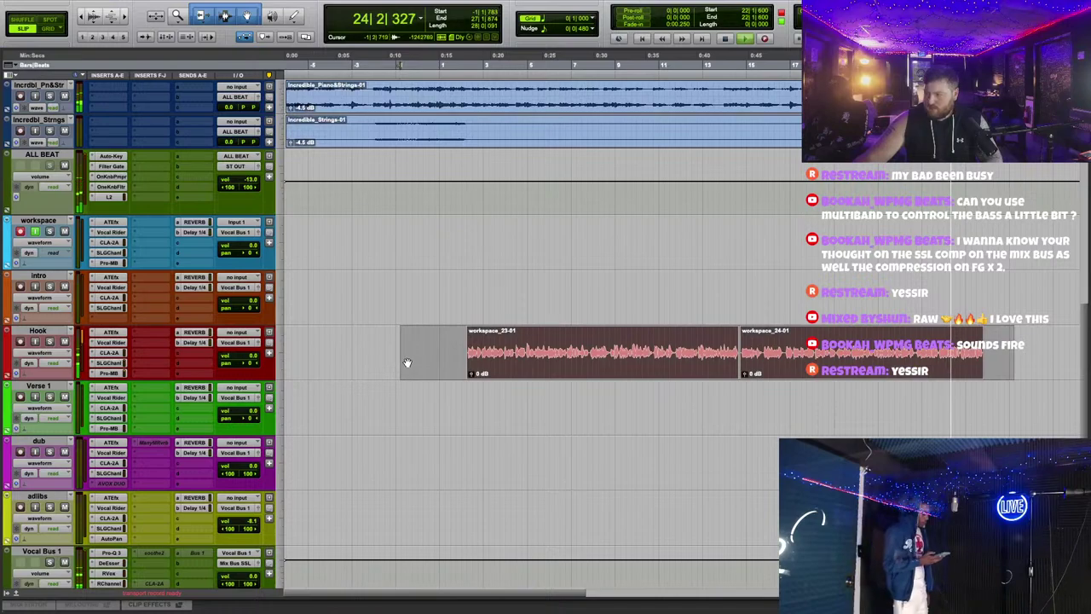
scroll(524, 373, "right", 5)
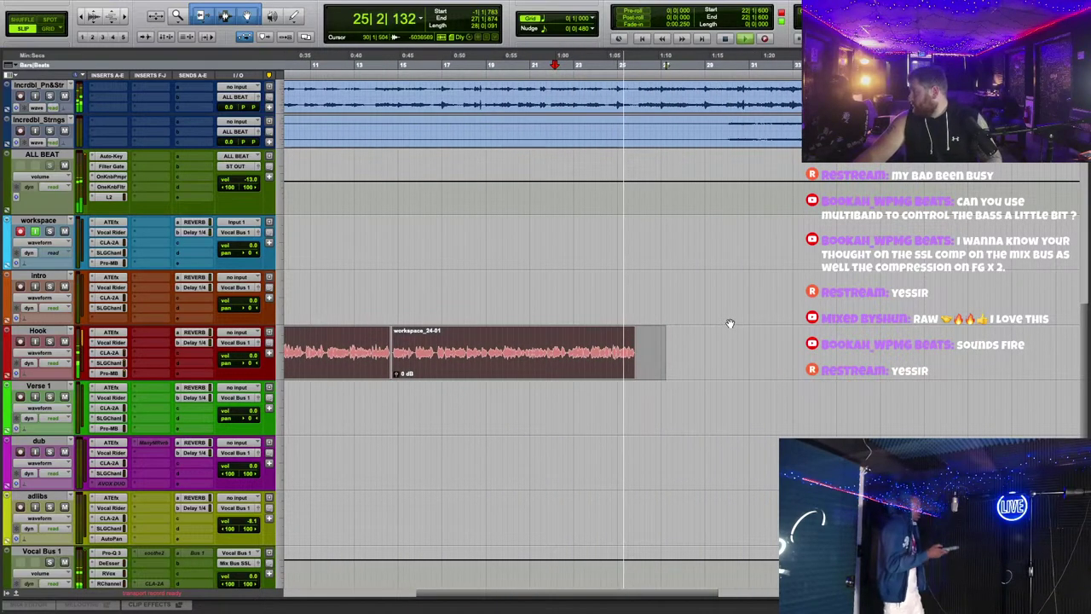
scroll(730, 323, "down", 2)
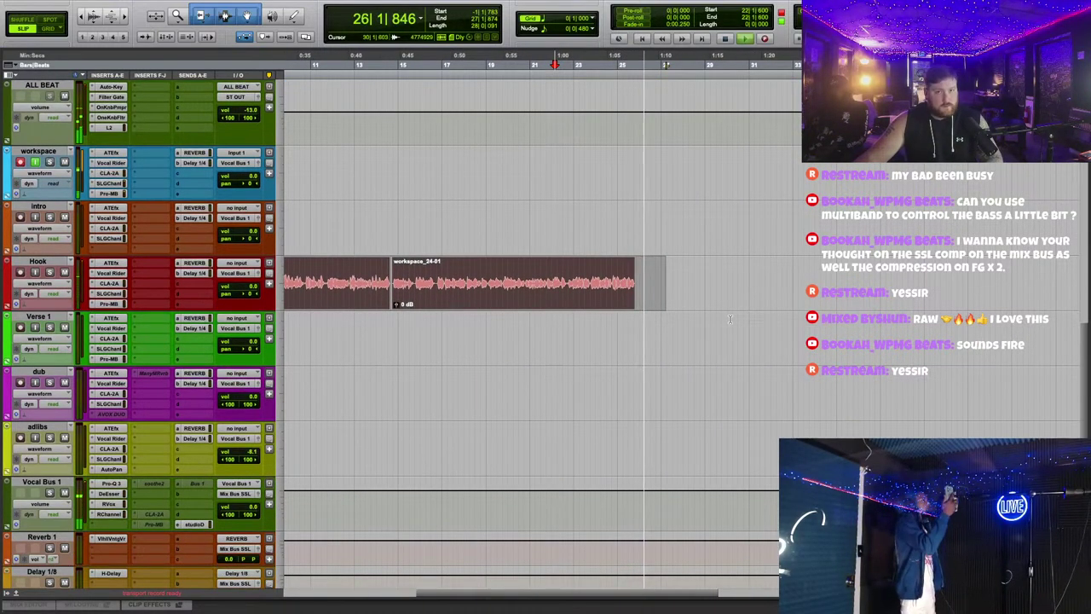
scroll(729, 321, "up", 2)
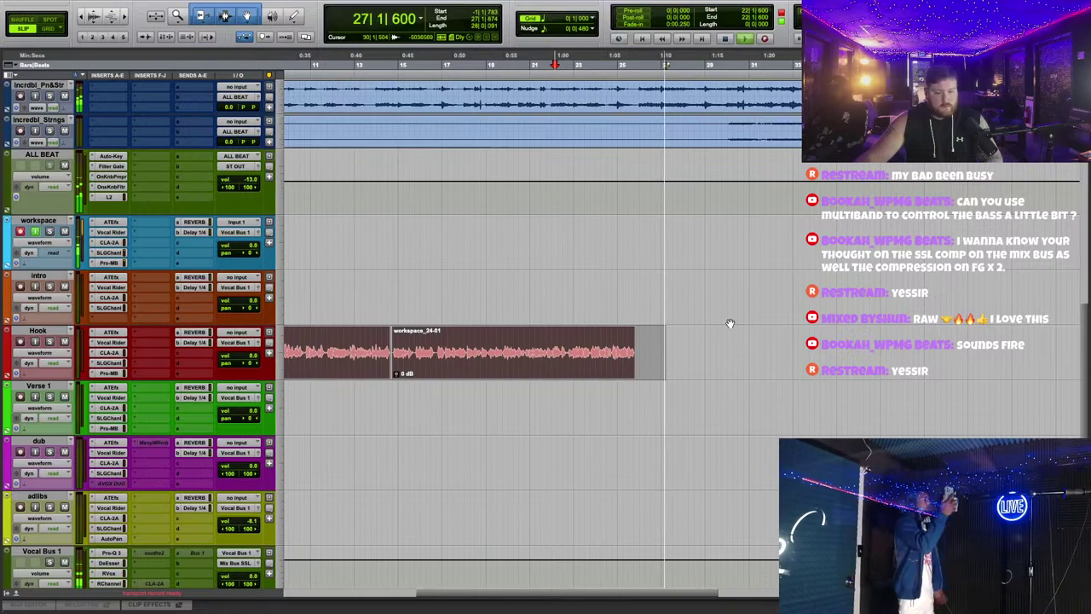
Step: Load the CLA Filter Vox 2 preset on the intro track's SSL channel strip
left_click(109, 308)
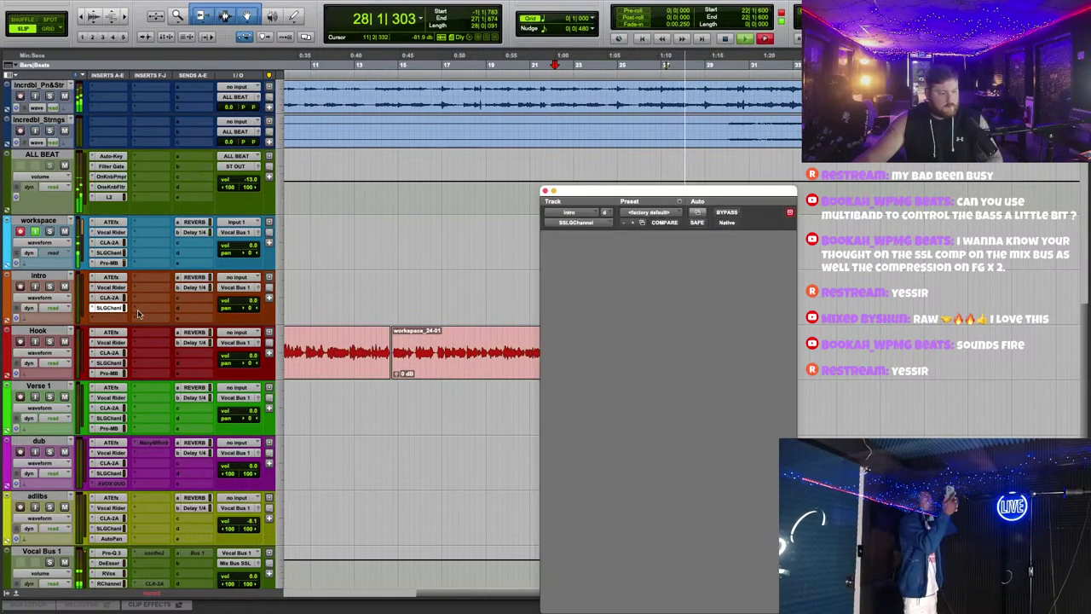
left_click(671, 243)
scroll(744, 467, "down", 8)
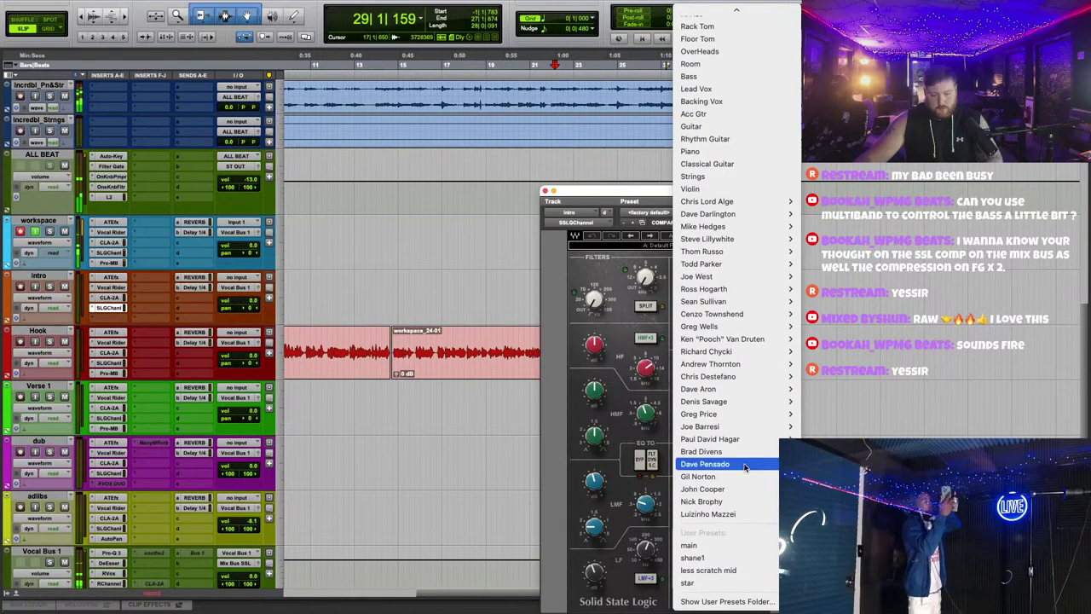
mouse_move(733, 201)
left_click(838, 315)
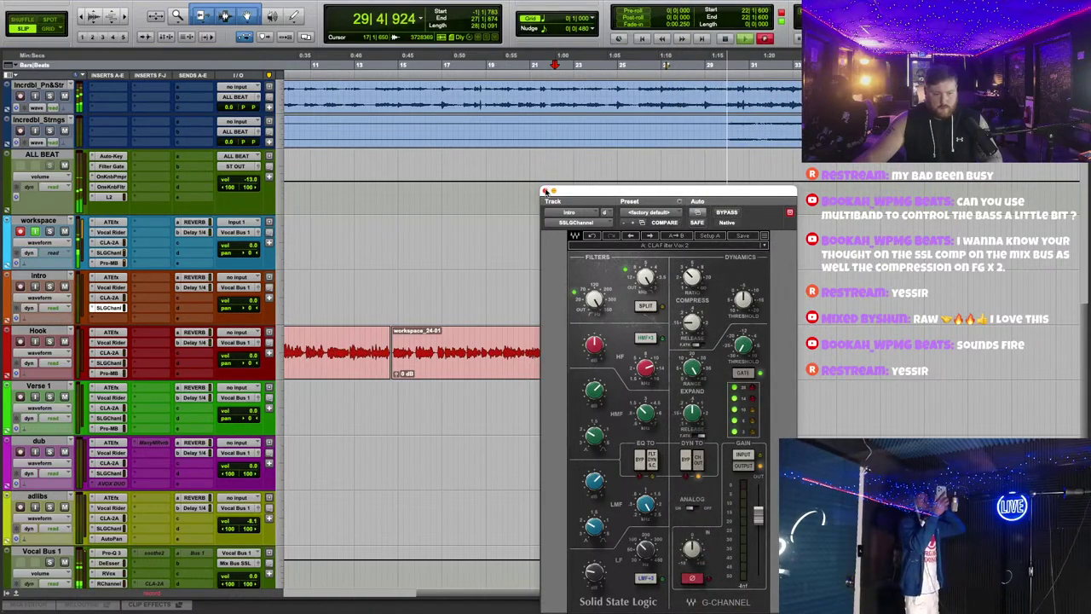
left_click(109, 307)
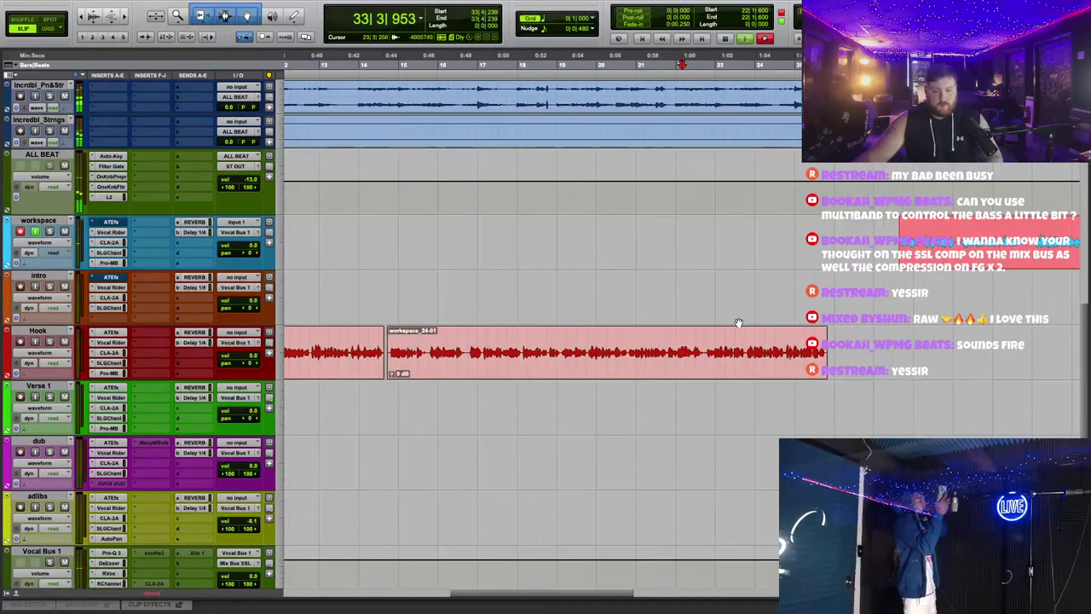
Step: Stop recording, then move workspace_26-01 onto the intro track and trim its end
key("ctrl+period")
key("space")
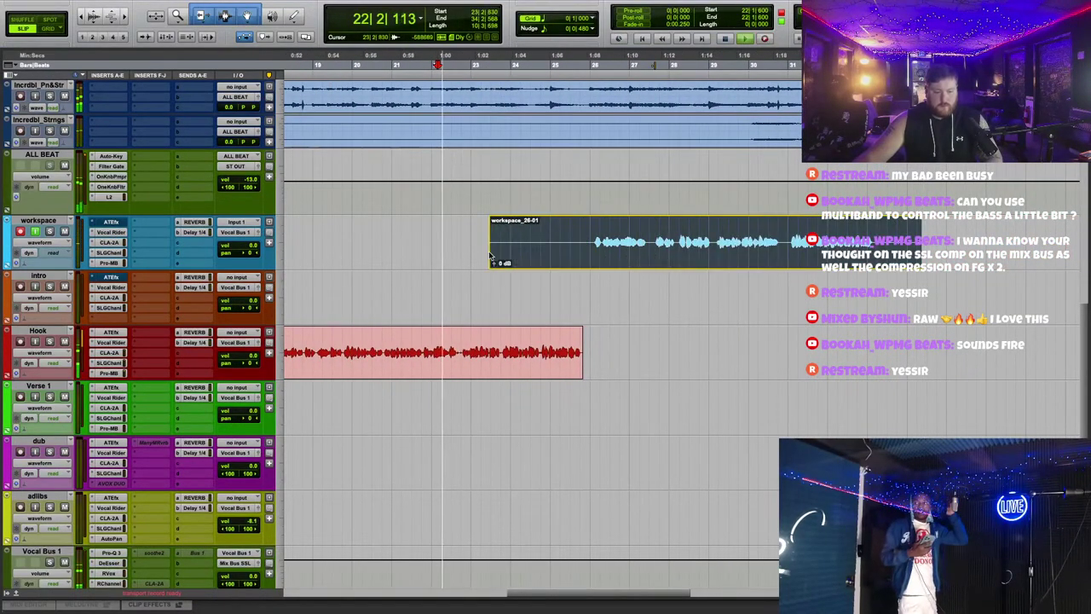
left_click_drag(650, 242, 681, 294)
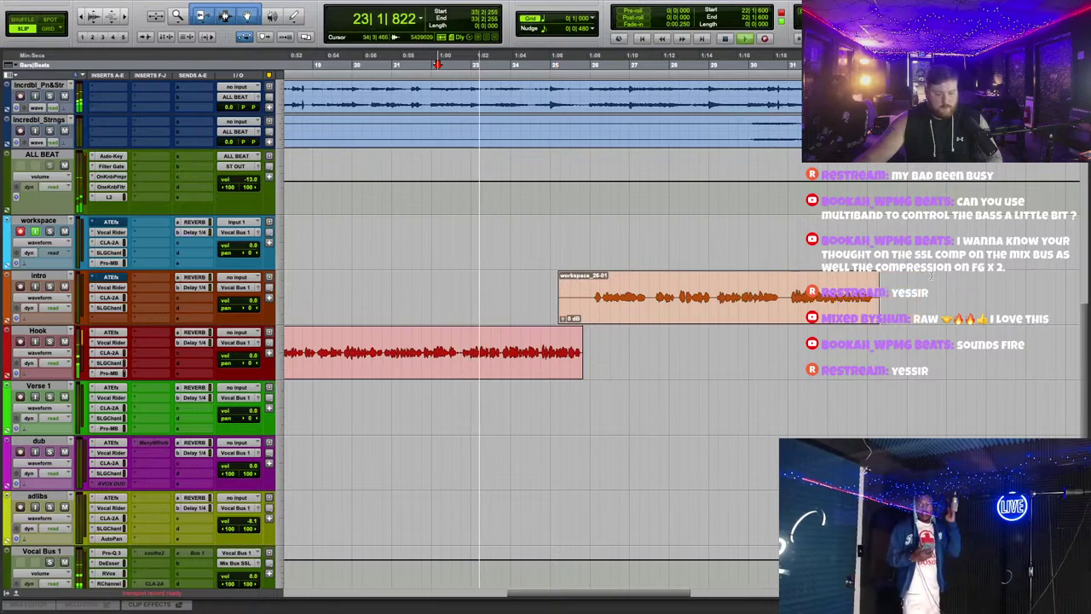
left_click(883, 285)
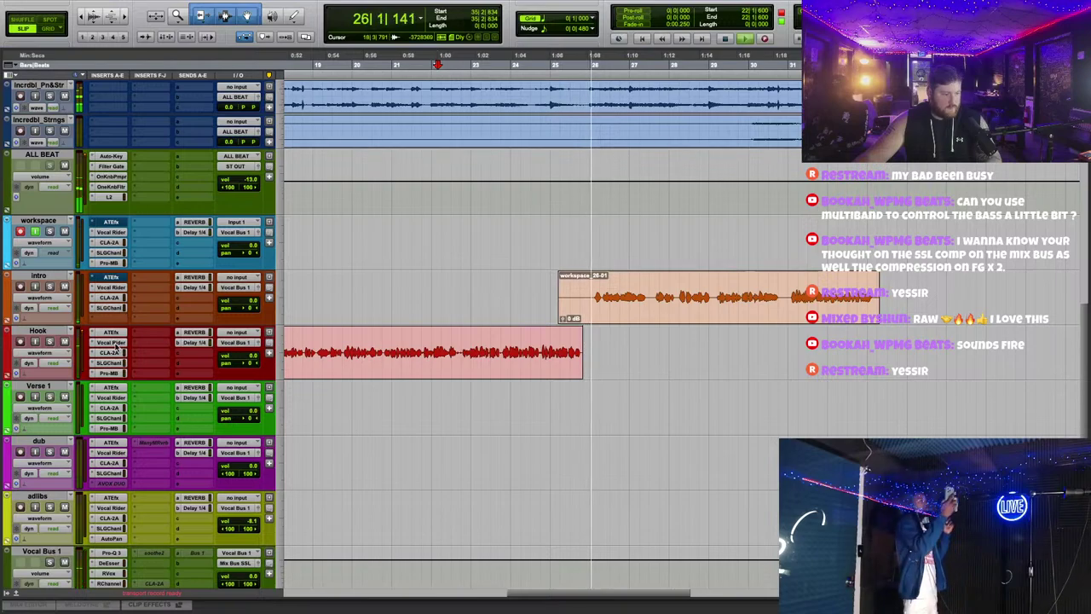
left_click(675, 409)
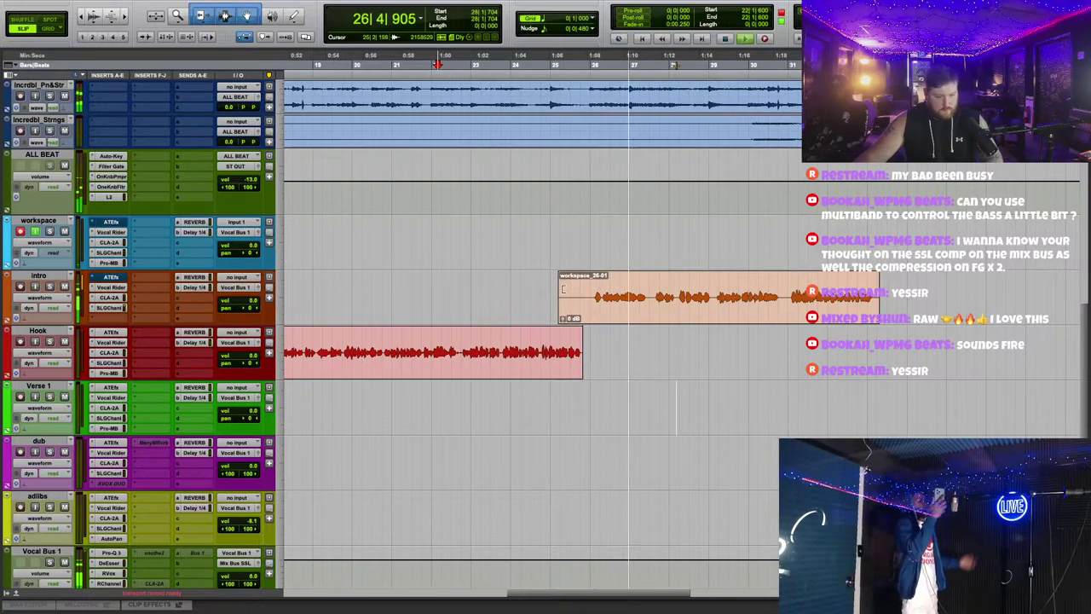
Step: Cut the high-mid (HMF) EQ gain on the intro track's SSL G-Channel
left_click(111, 307)
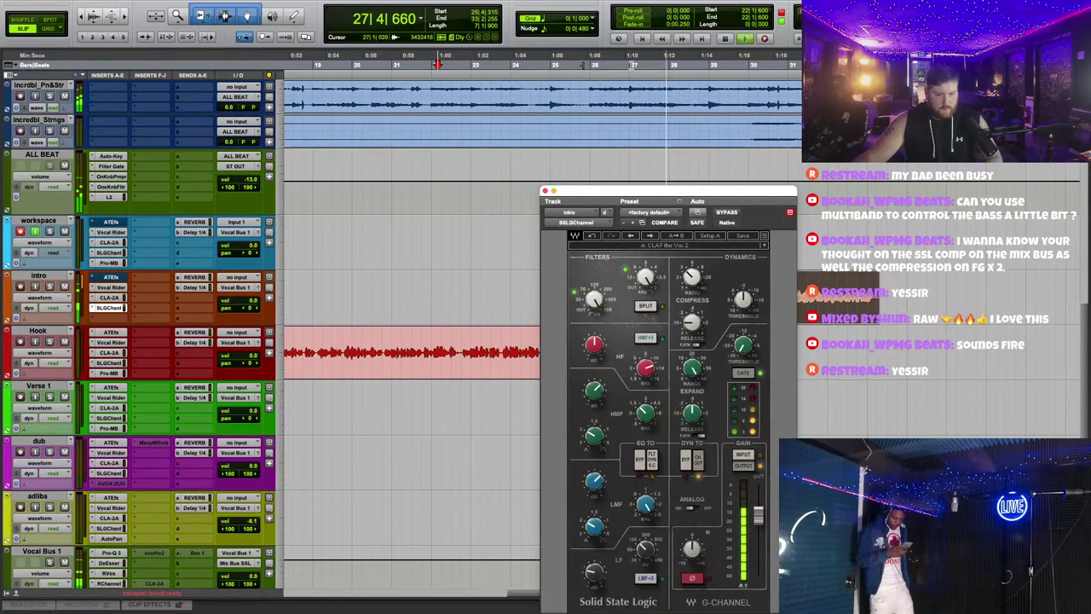
left_click(567, 56)
left_click_drag(599, 399, 599, 397)
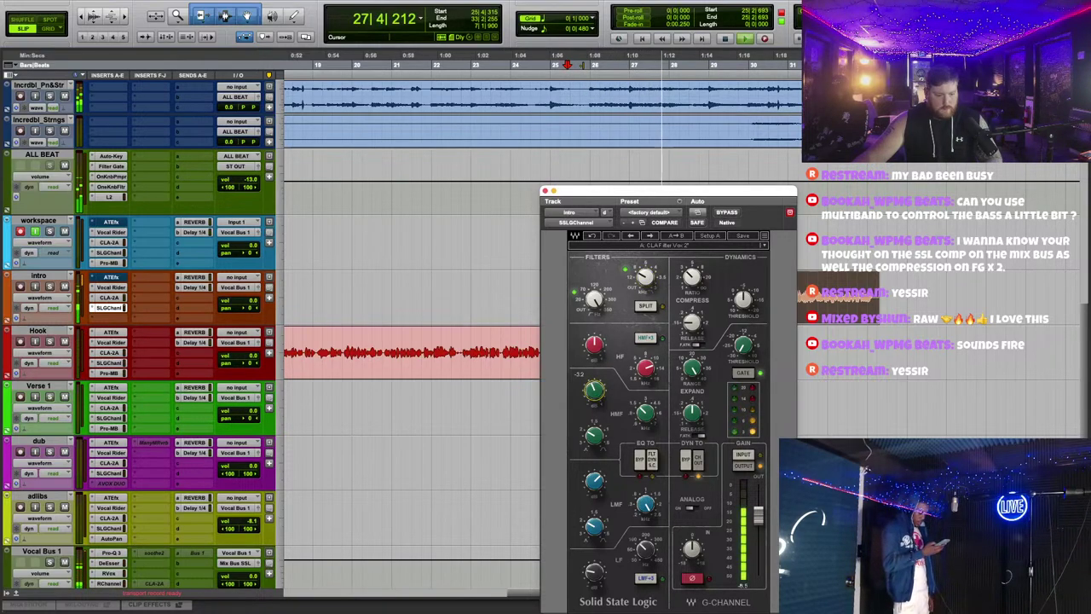
left_click(547, 190)
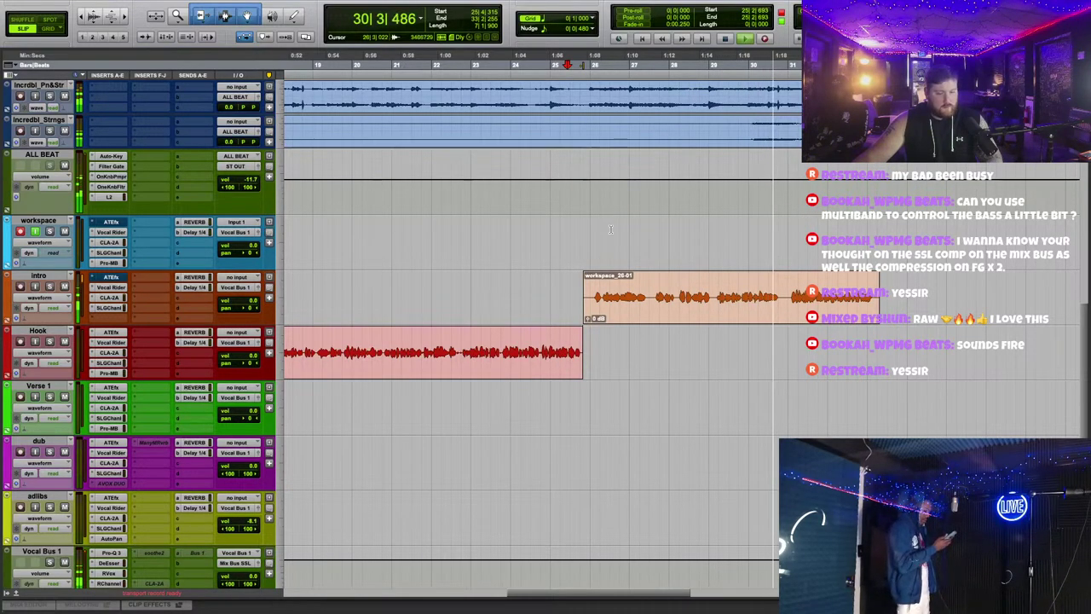
Step: Check the intro reverb send, stop recording, and slide the workspace_27-01 take earlier
left_click(614, 247)
left_click(201, 279)
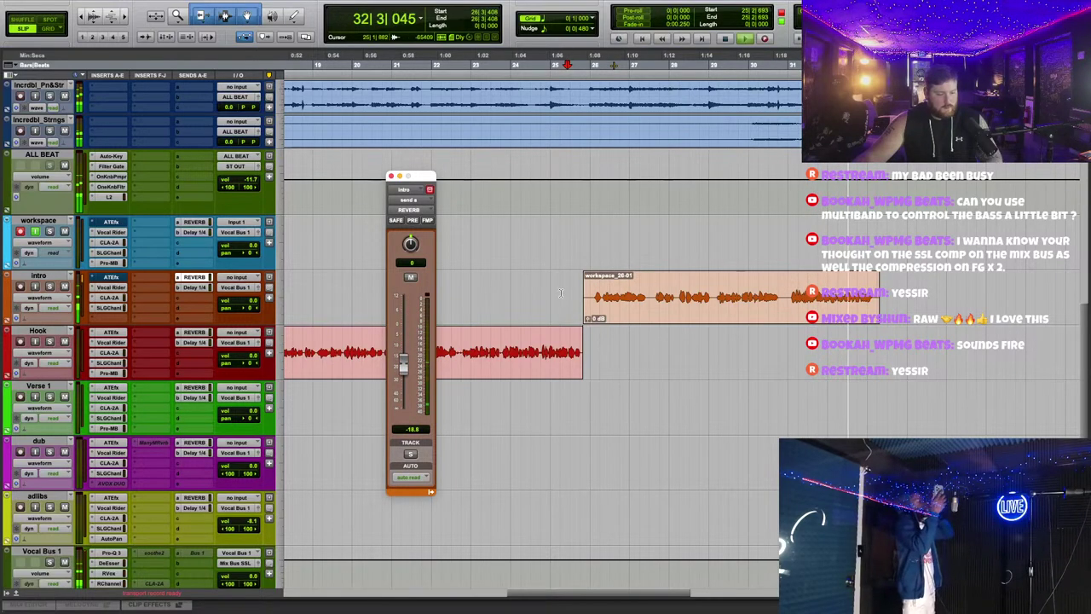
left_click(390, 178)
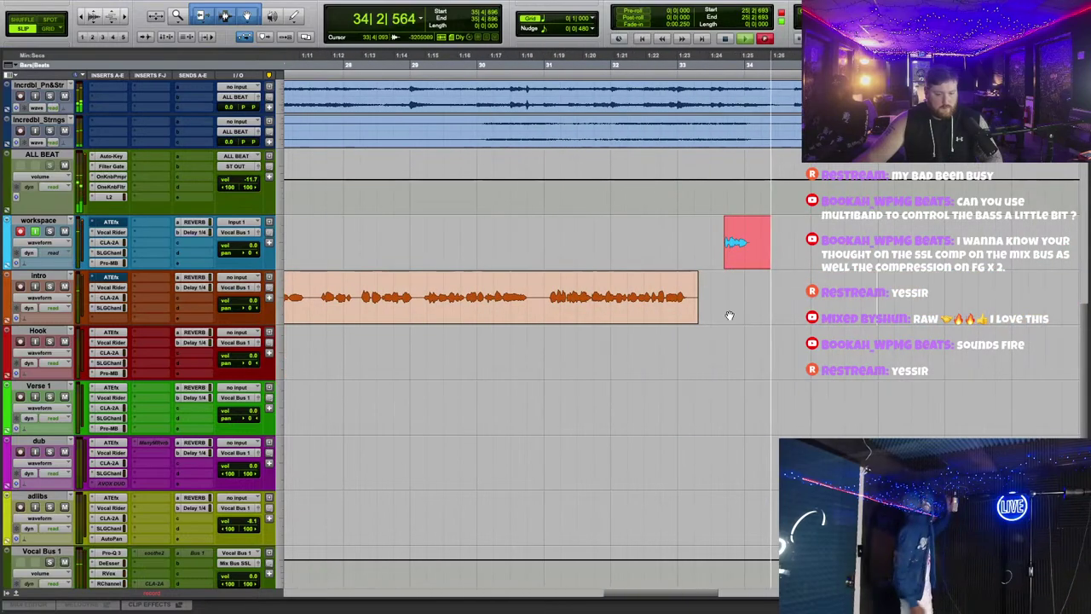
key("space")
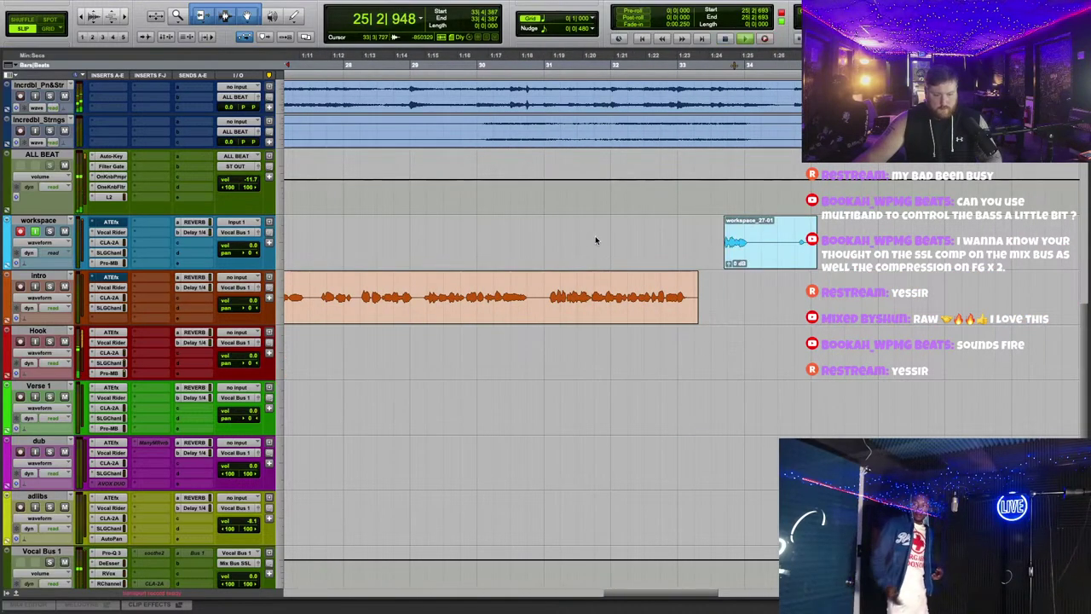
left_click_drag(735, 242, 598, 246)
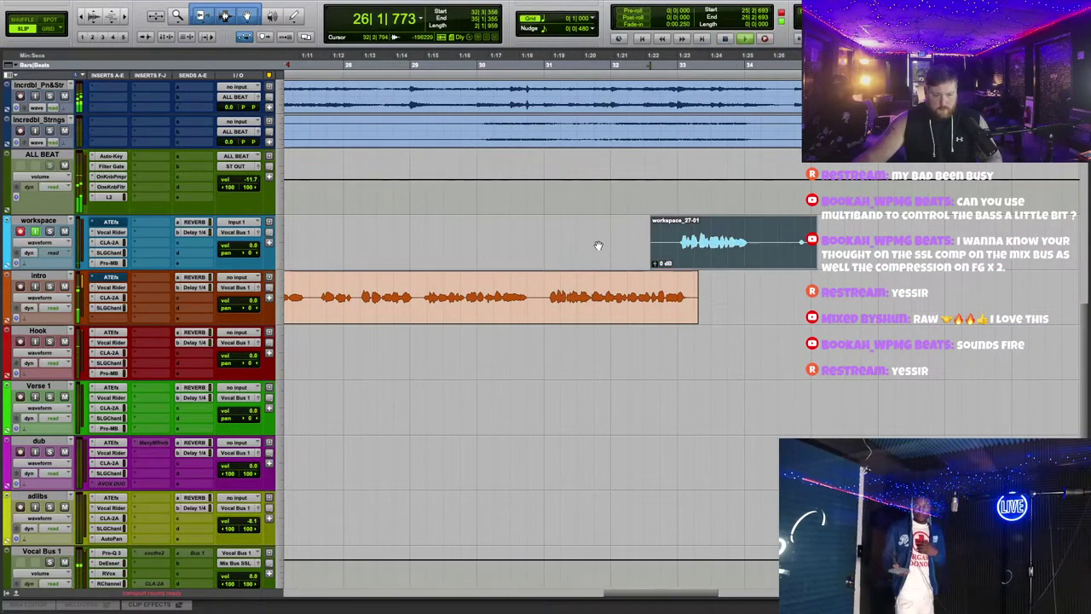
Step: Duplicate the intro track to create intro.dup1
right_click(58, 281)
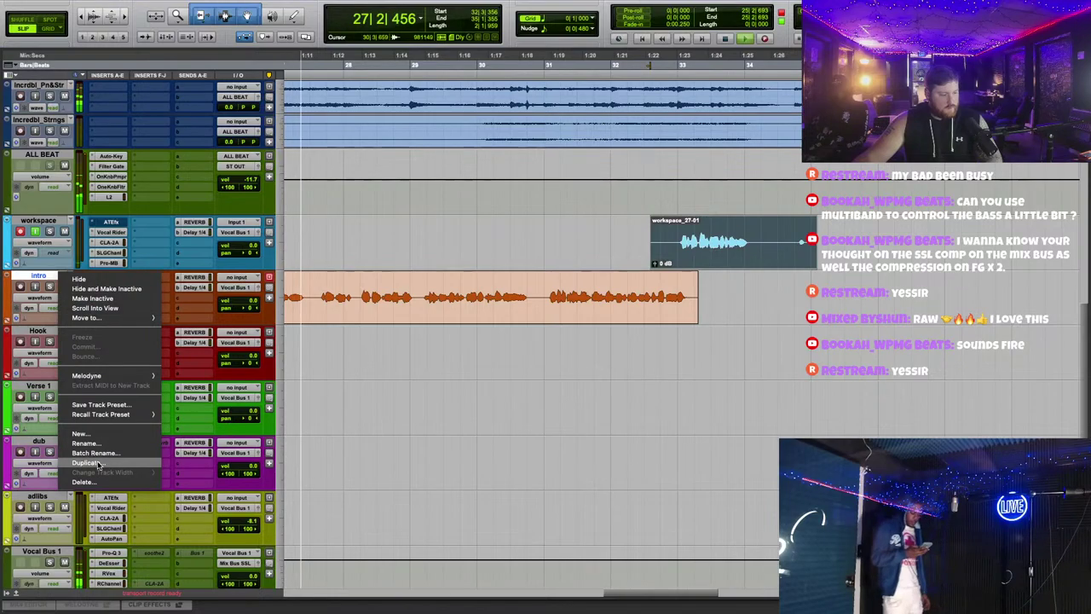
left_click(94, 461)
left_click(576, 332)
Step: Move the workspace_27-01 take onto intro.dup1, trim both ends, and place the workspace track below it
left_click_drag(695, 241, 695, 352)
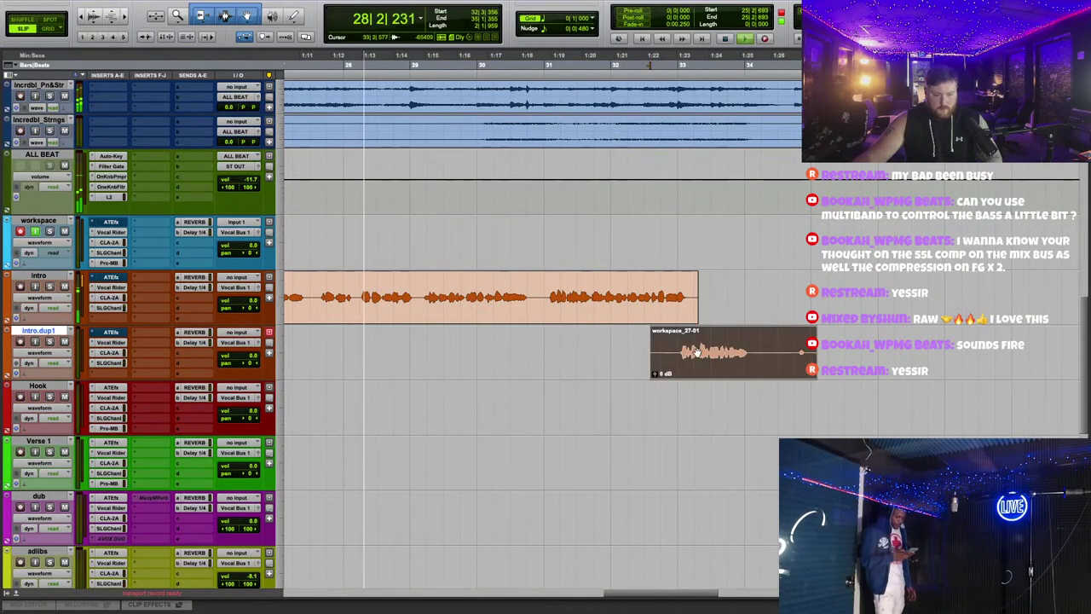
left_click(672, 337)
left_click(751, 351)
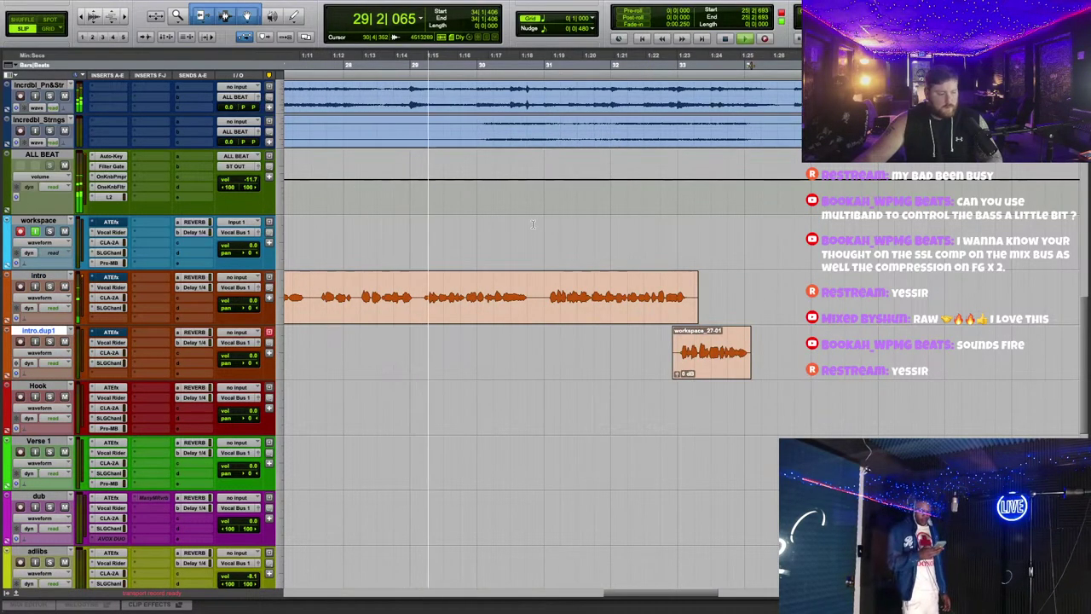
left_click_drag(42, 221, 42, 375)
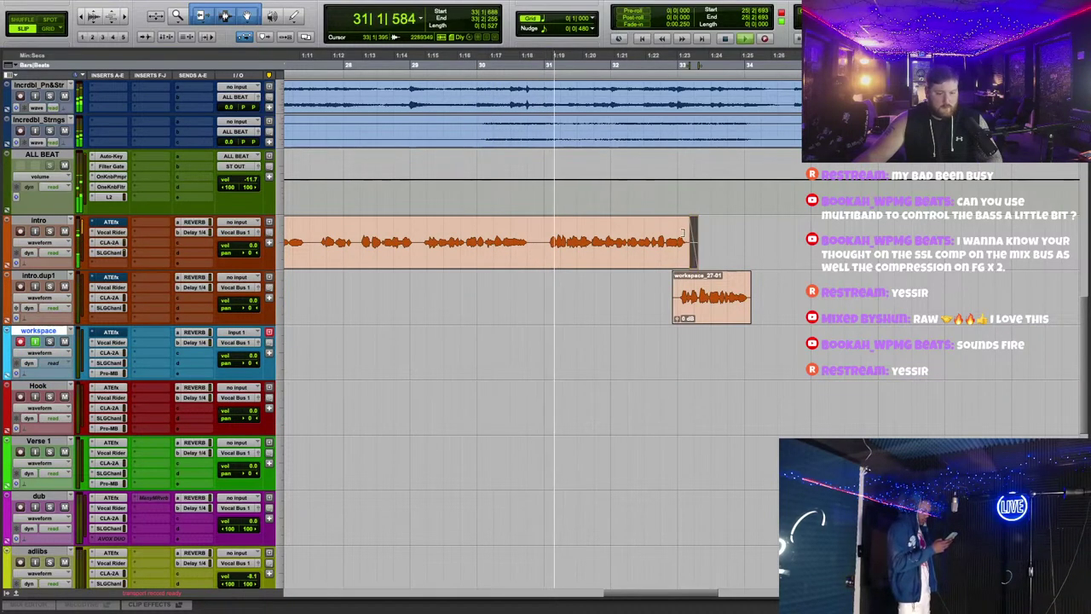
Step: Add a fade-in to the start of the take on the intro track
left_click(565, 259)
left_click(756, 258)
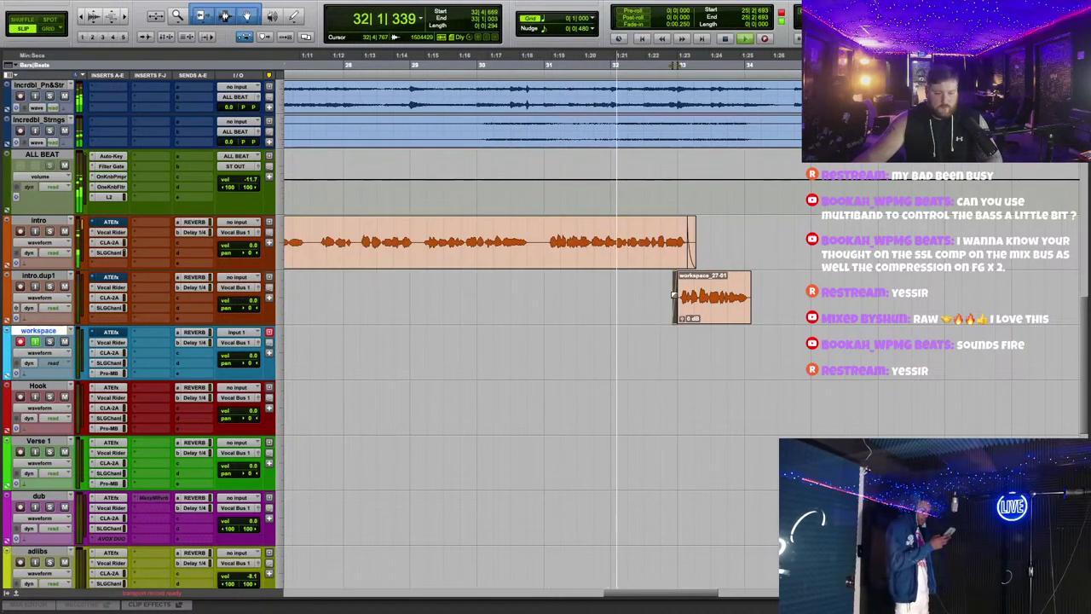
scroll(756, 258, "left", 5)
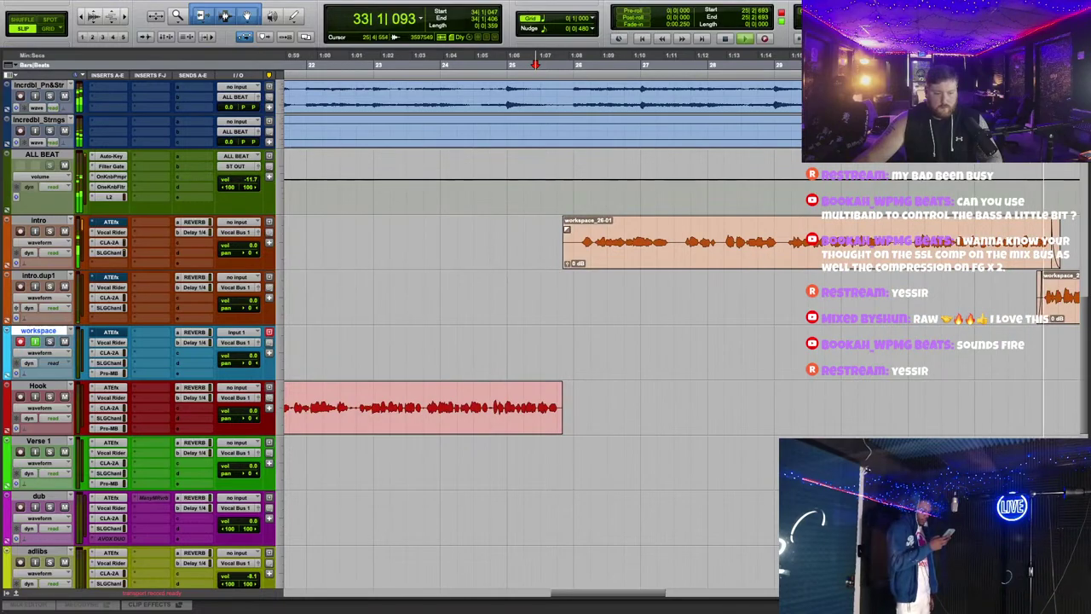
left_click_drag(566, 228, 580, 226)
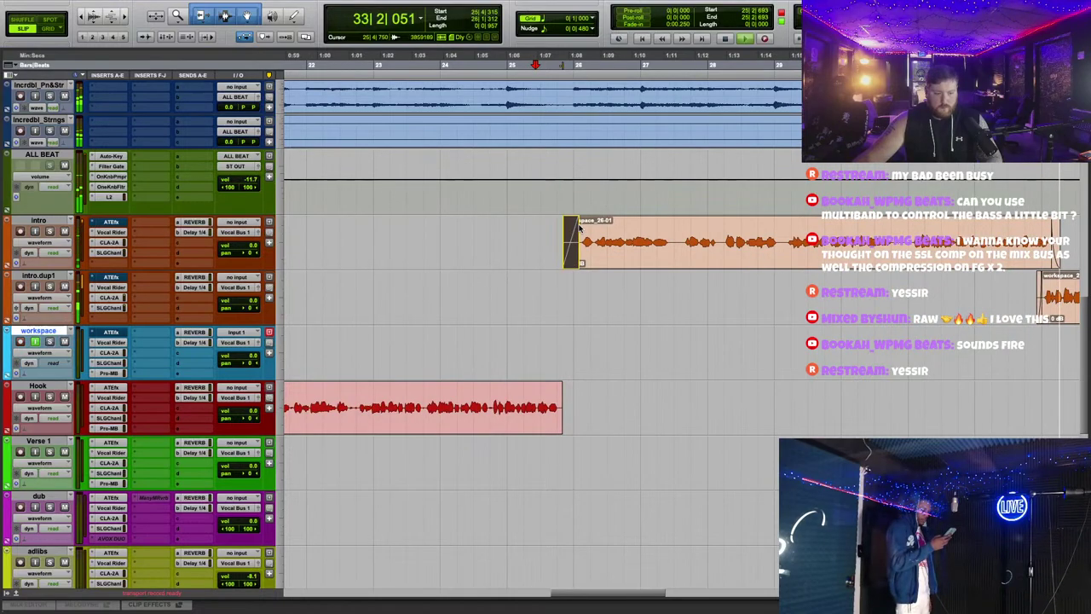
Step: Record new take workspace_28-01 on the workspace track, then bring up Vocal Bus 1's DeEsser
left_click(764, 39)
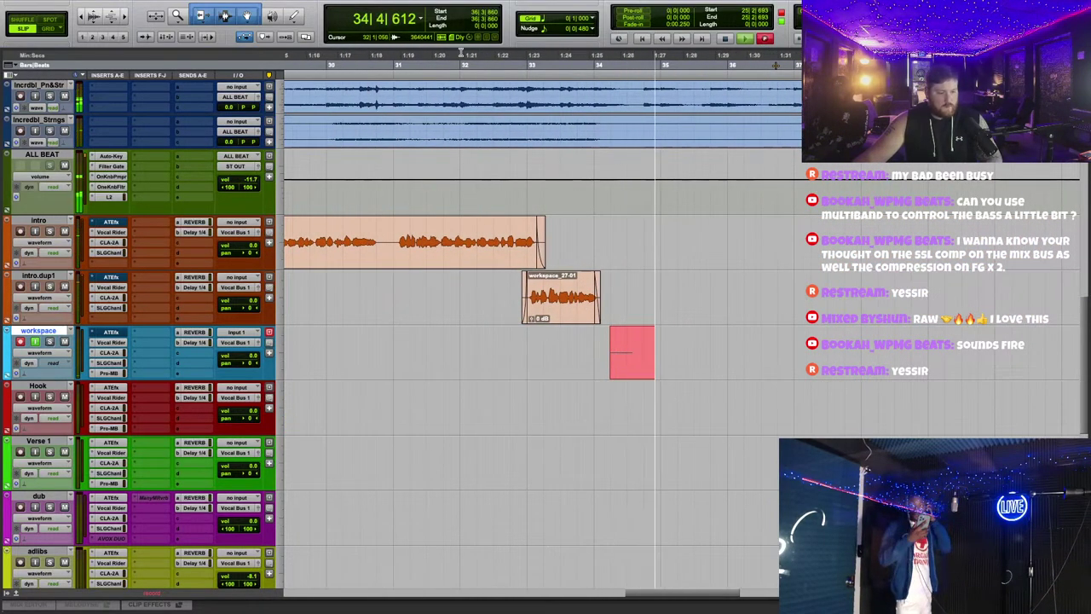
key("space")
key("space")
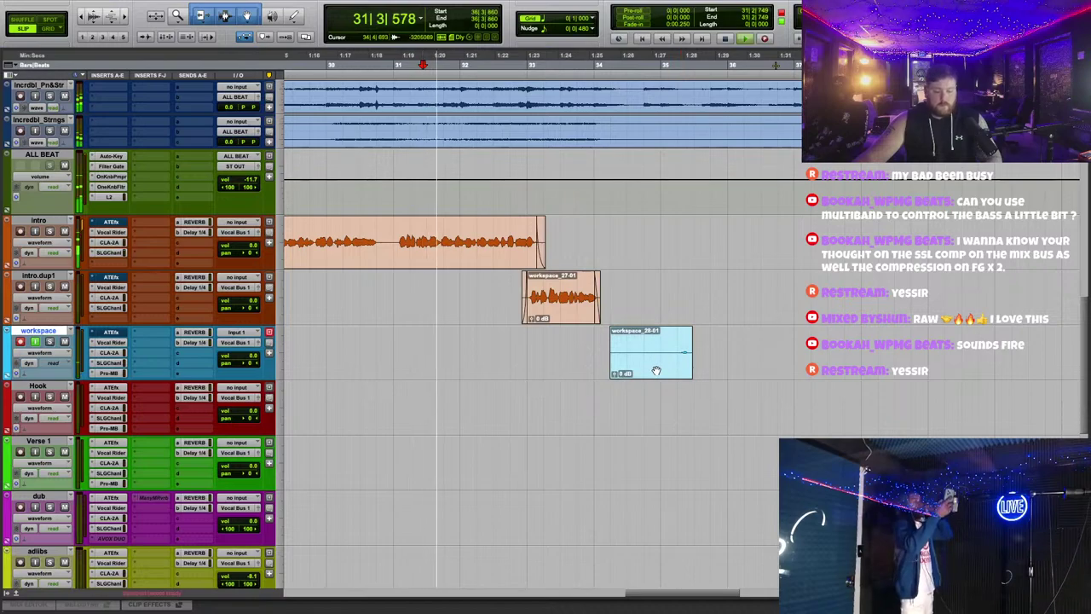
key("ctrl+z")
scroll(422, 303, "down", 5)
left_click(109, 427)
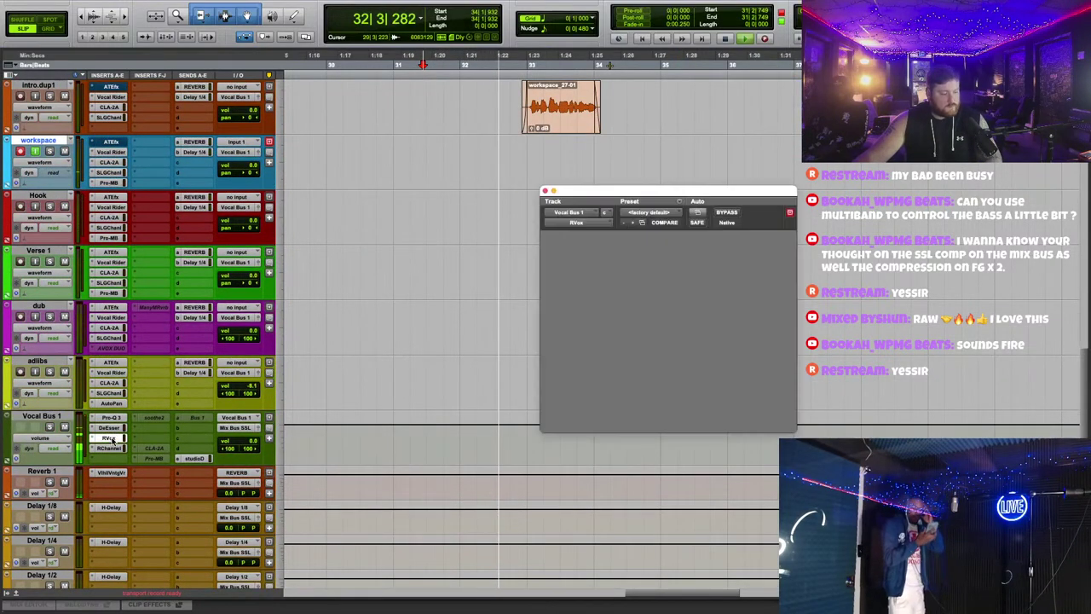
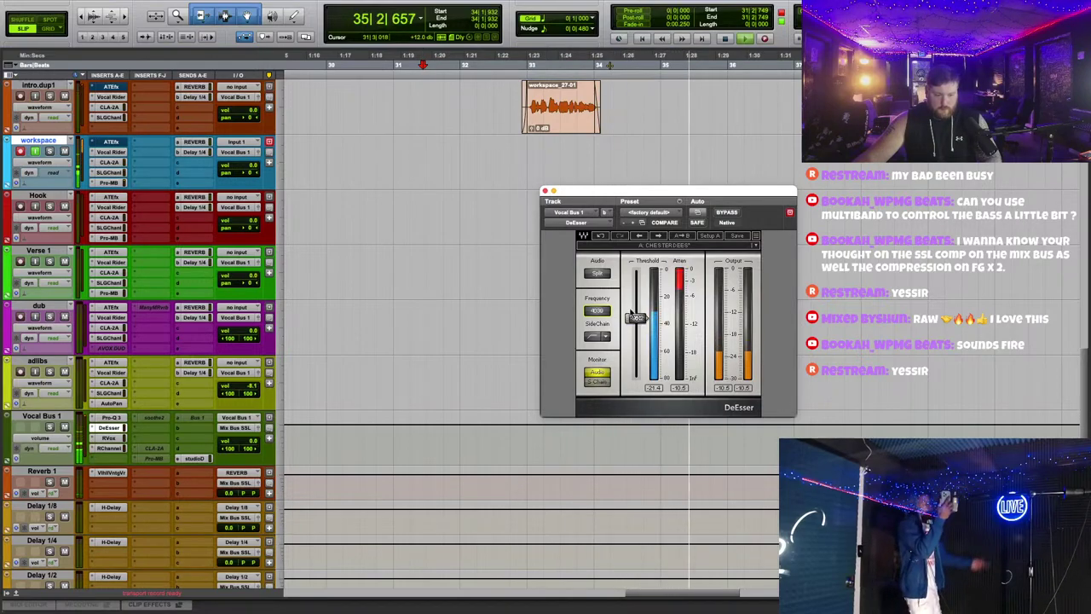
Step: Close the DeEsser window and stop recording the new workspace take
left_click(544, 191)
scroll(596, 307, "up", 5)
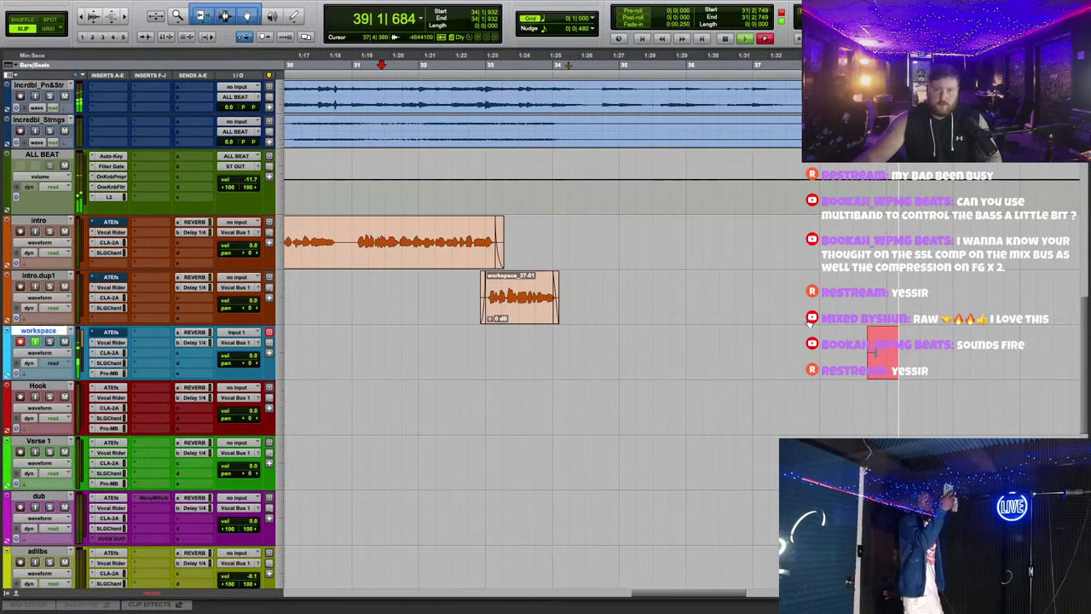
scroll(715, 373, "down", 5)
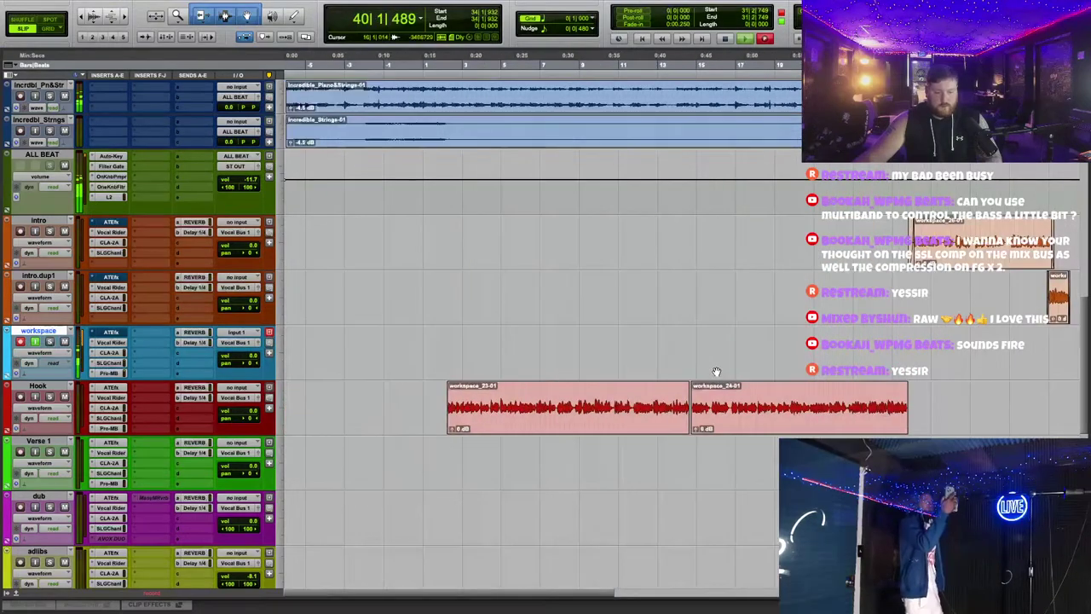
scroll(631, 322, "up", 5)
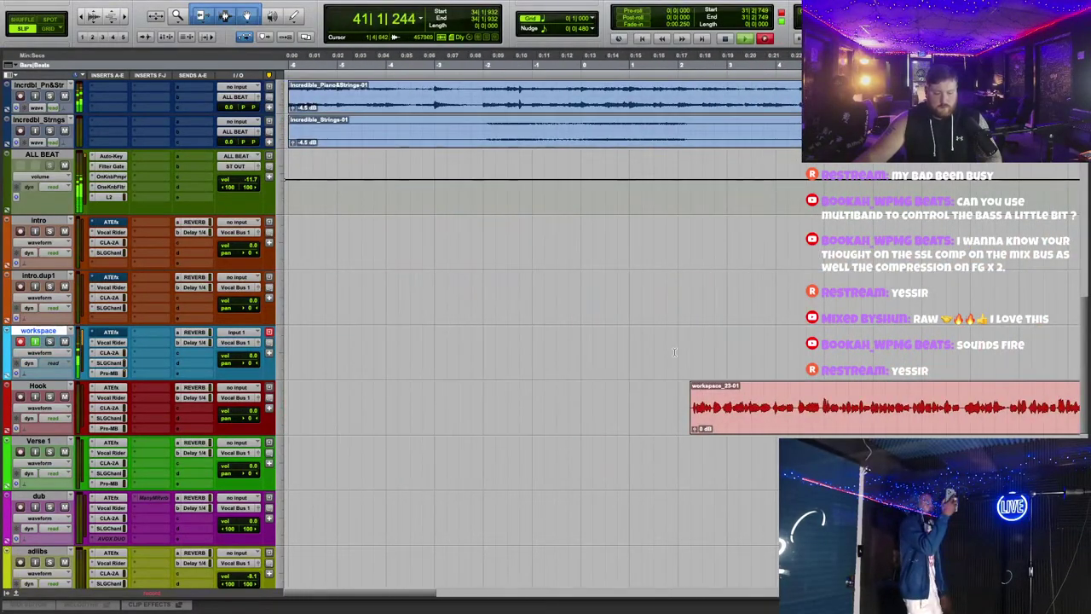
scroll(677, 358, "up", 3)
scroll(733, 458, "down", 4)
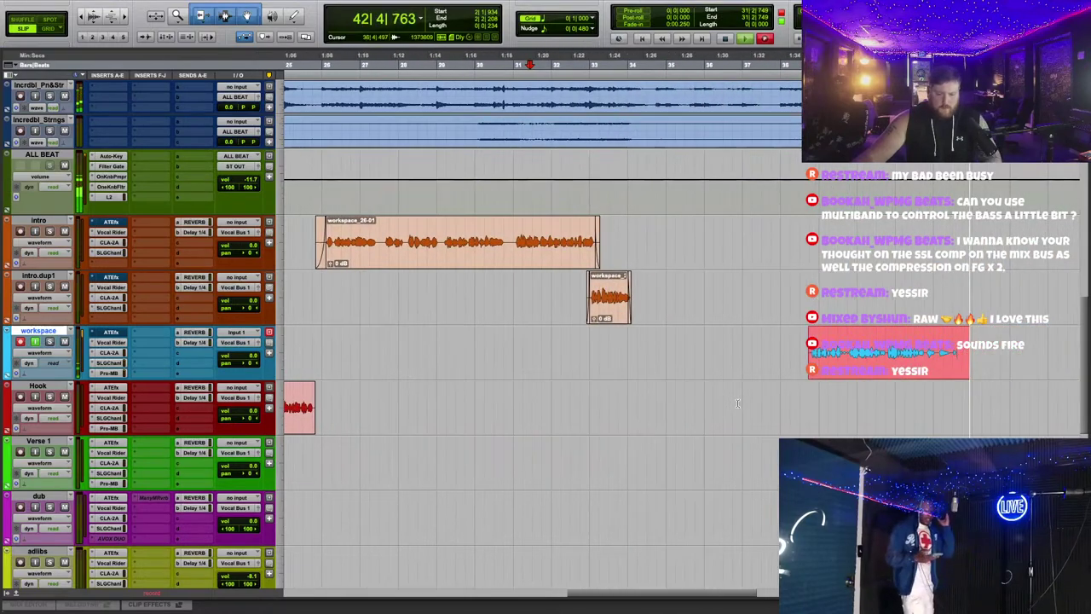
key("space")
Step: Trim the new take's start and move it onto the Hook track near bar 2
left_click_drag(531, 371, 569, 372)
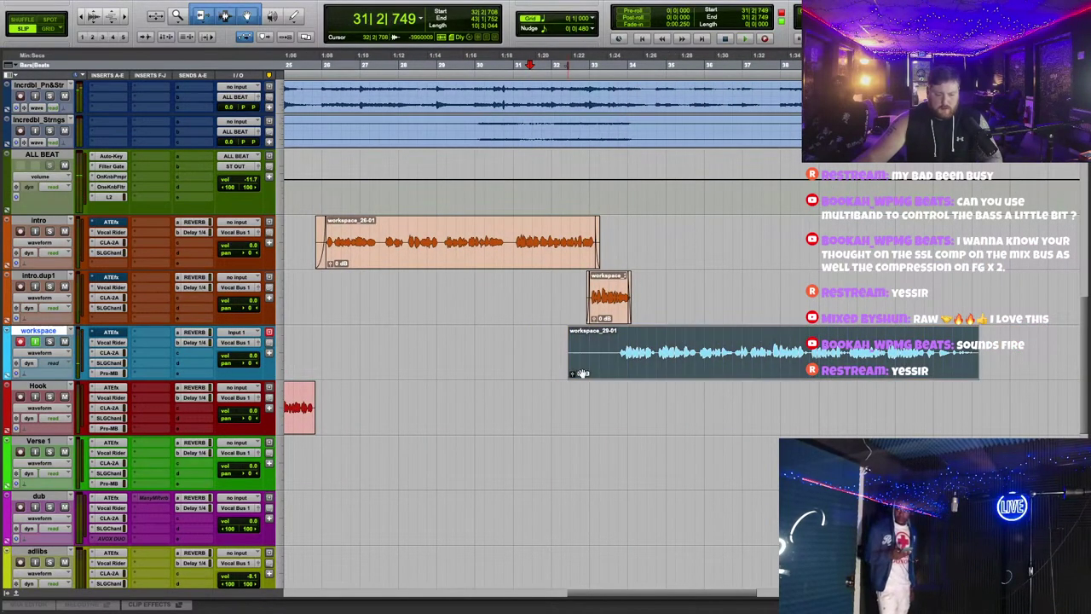
left_click_drag(674, 358, 669, 408)
scroll(679, 309, "left", 10)
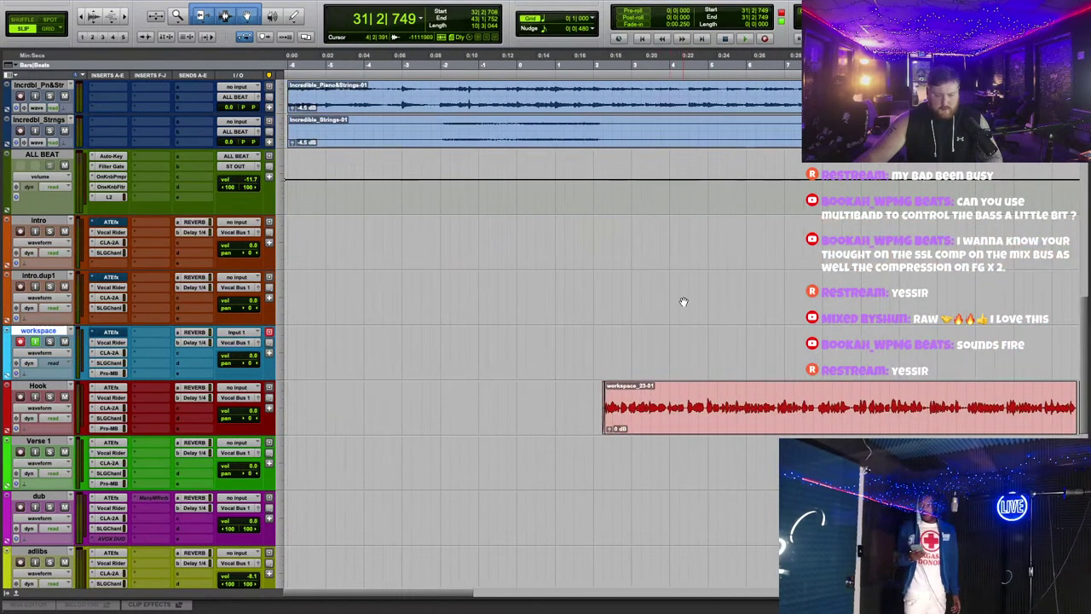
scroll(574, 317, "up", 1)
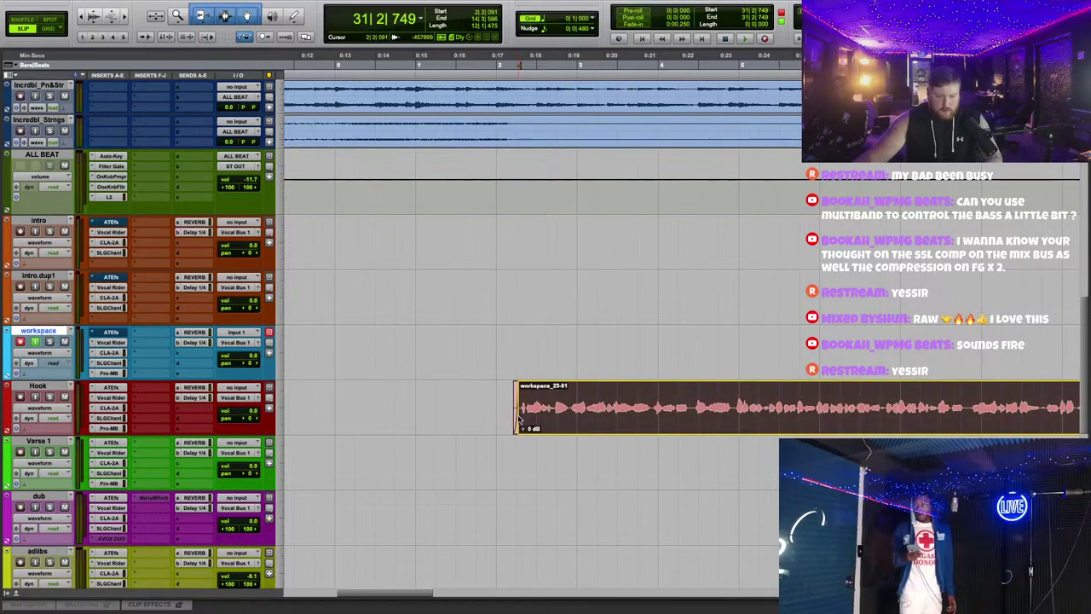
scroll(605, 322, "down", 2)
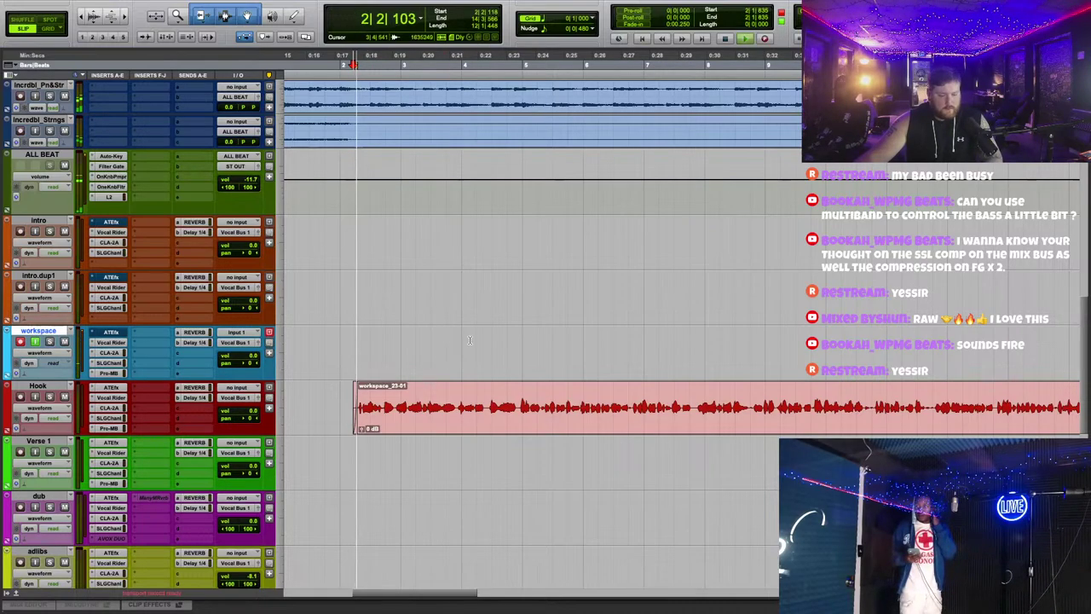
scroll(568, 307, "up", 3)
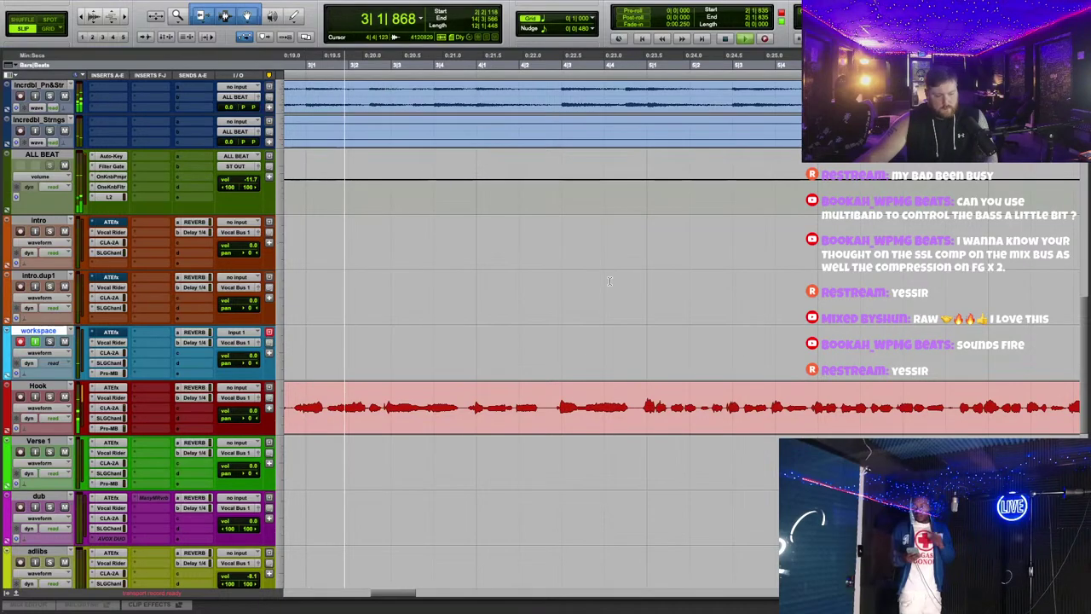
Step: Split the Hook vocal clip at five phrase points, producing clips like workspace_23-13
left_click(742, 395)
key("super+e")
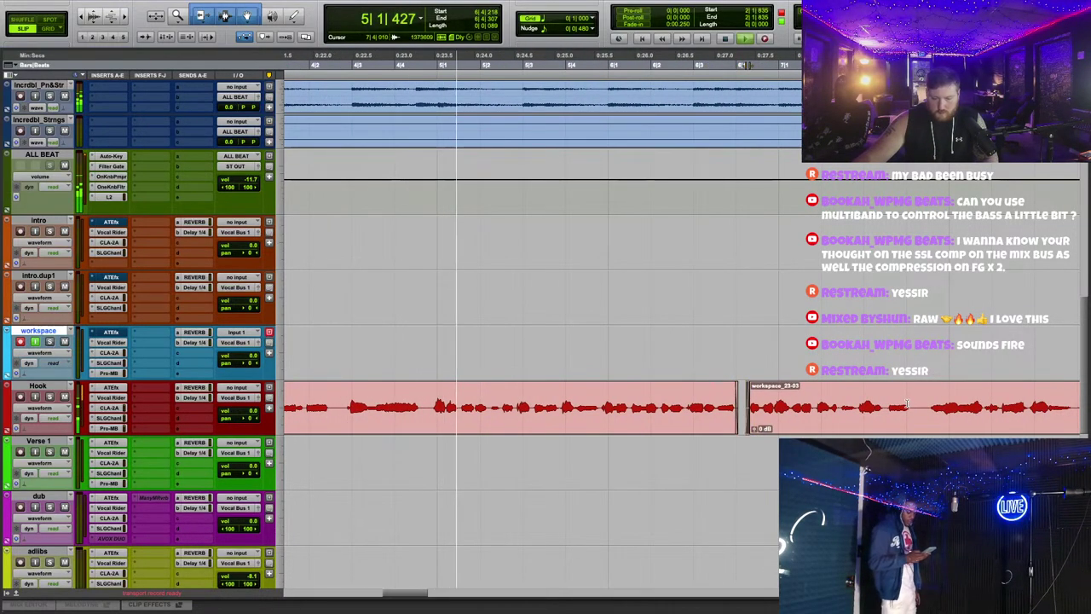
left_click(908, 404)
key("super+e")
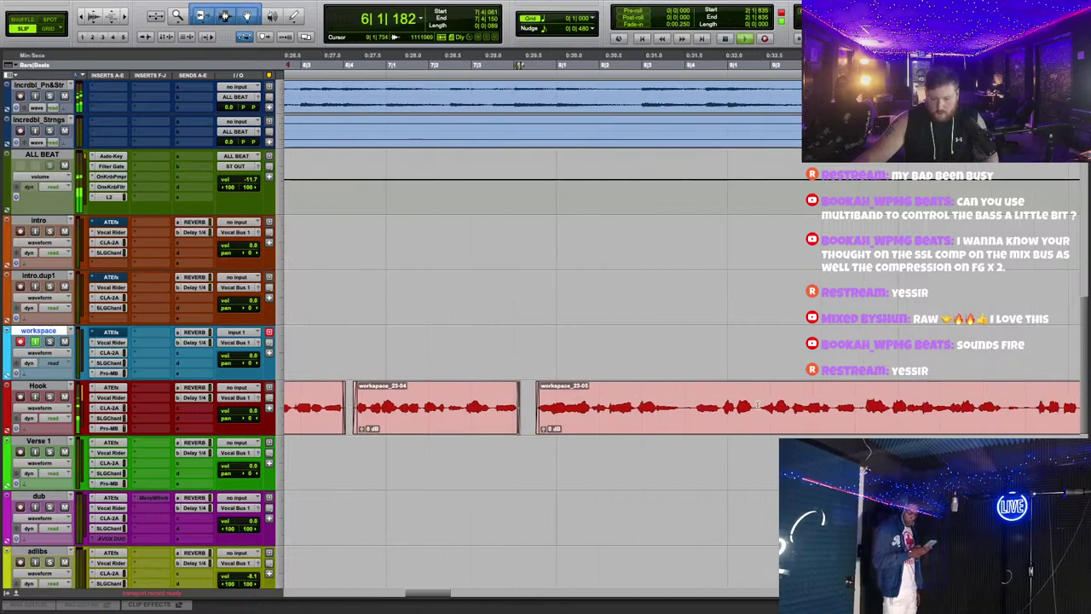
key("super+e")
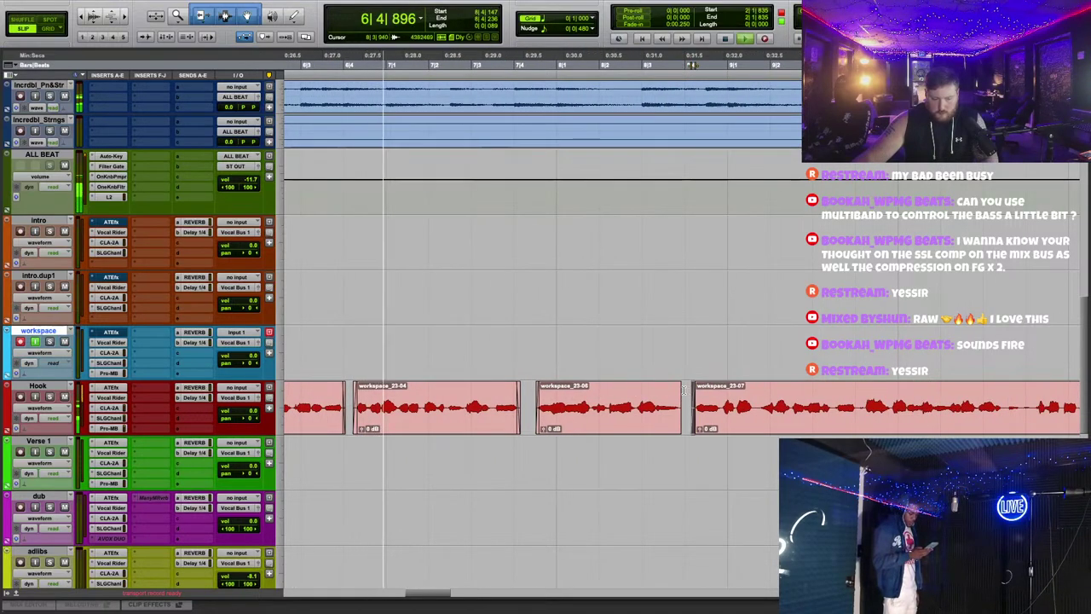
left_click(1019, 397)
key("super+e")
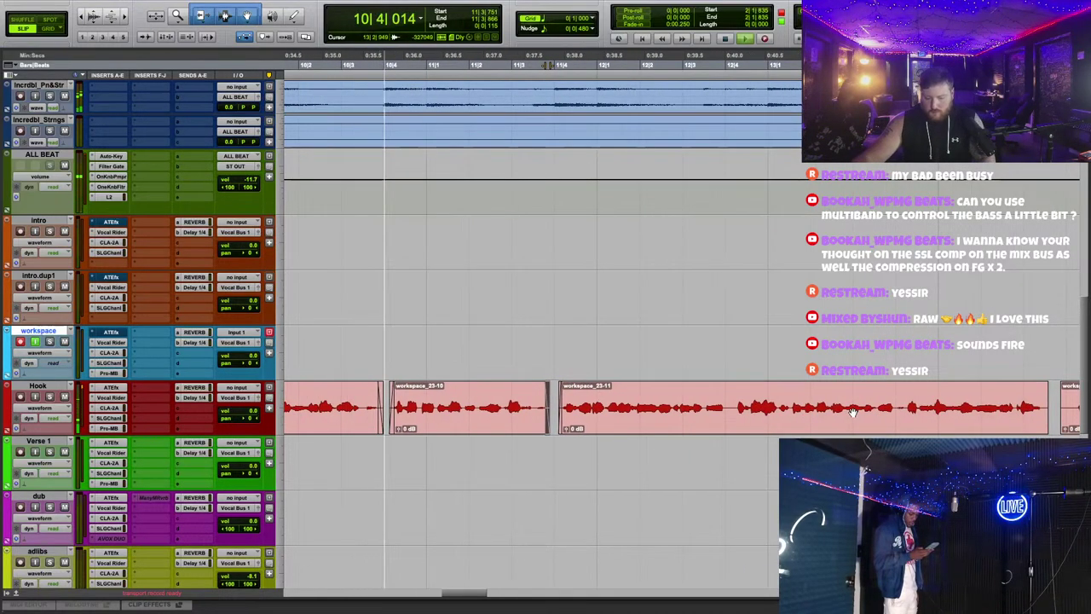
left_click(895, 403)
key("super+e")
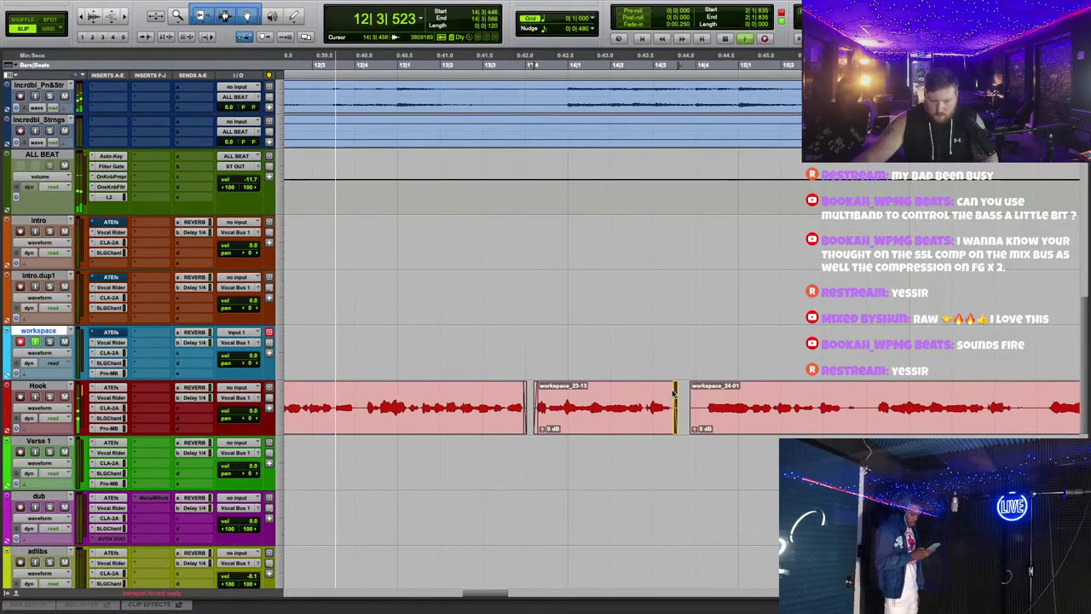
Step: Add a short fade-in to the start of workspace_24-01
left_click_drag(690, 395, 708, 394)
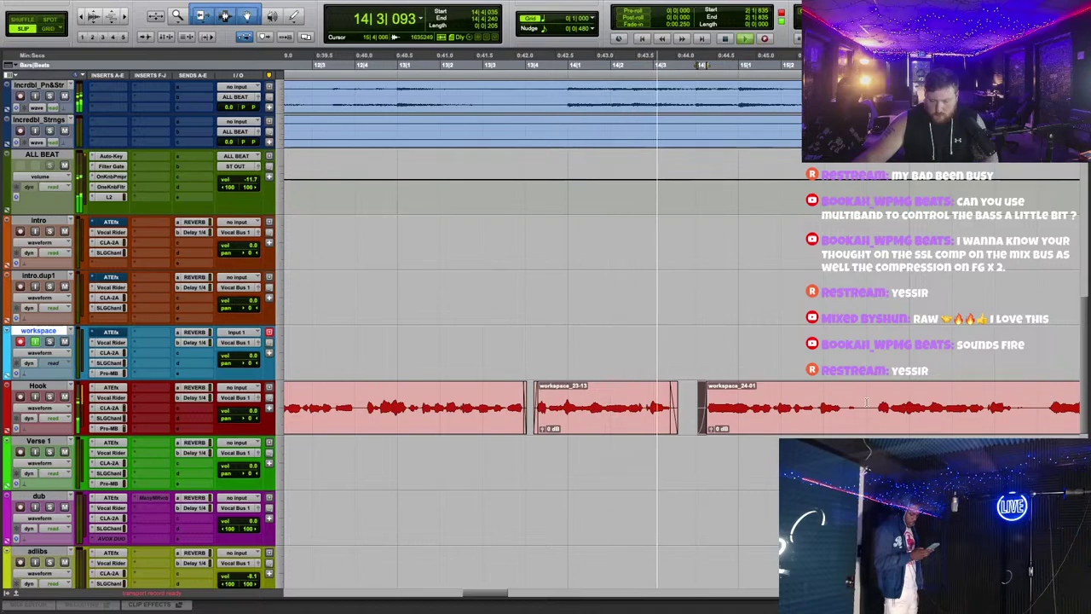
scroll(749, 393, "right", 3)
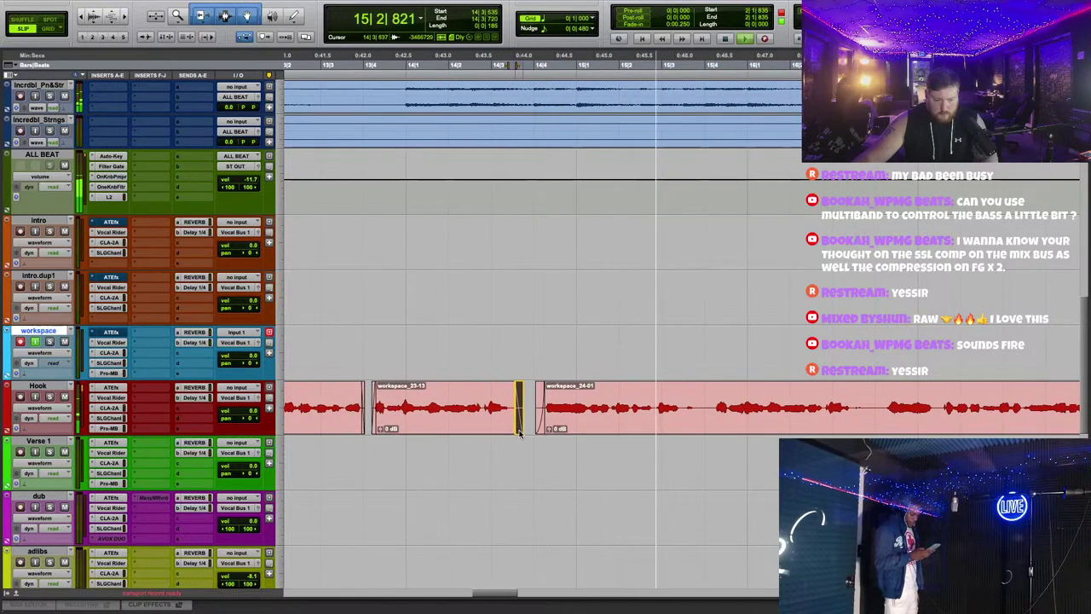
scroll(704, 341, "right", 5)
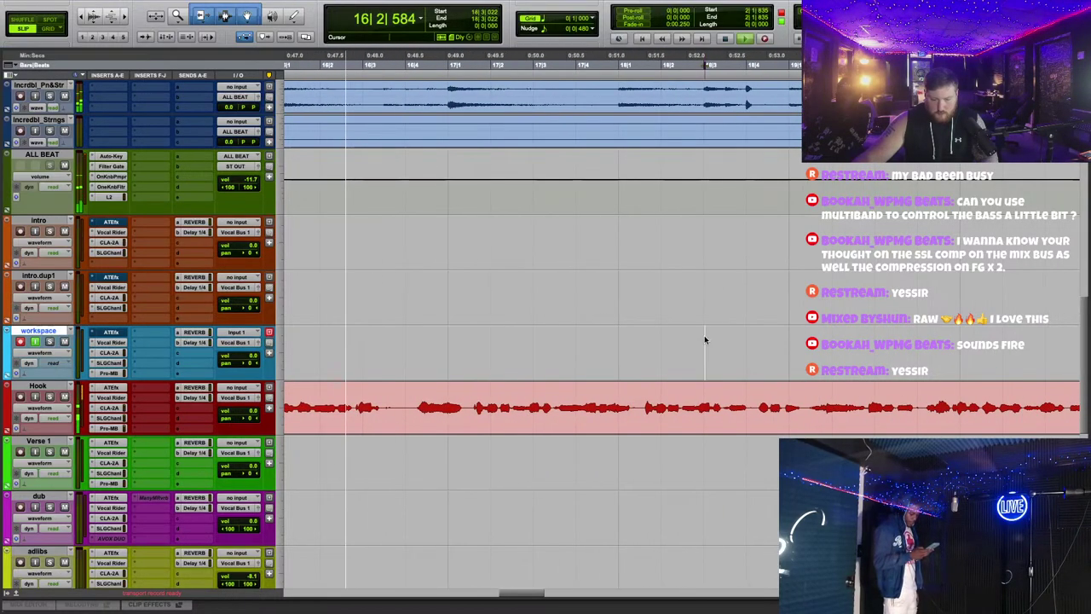
scroll(693, 369, "right", 5)
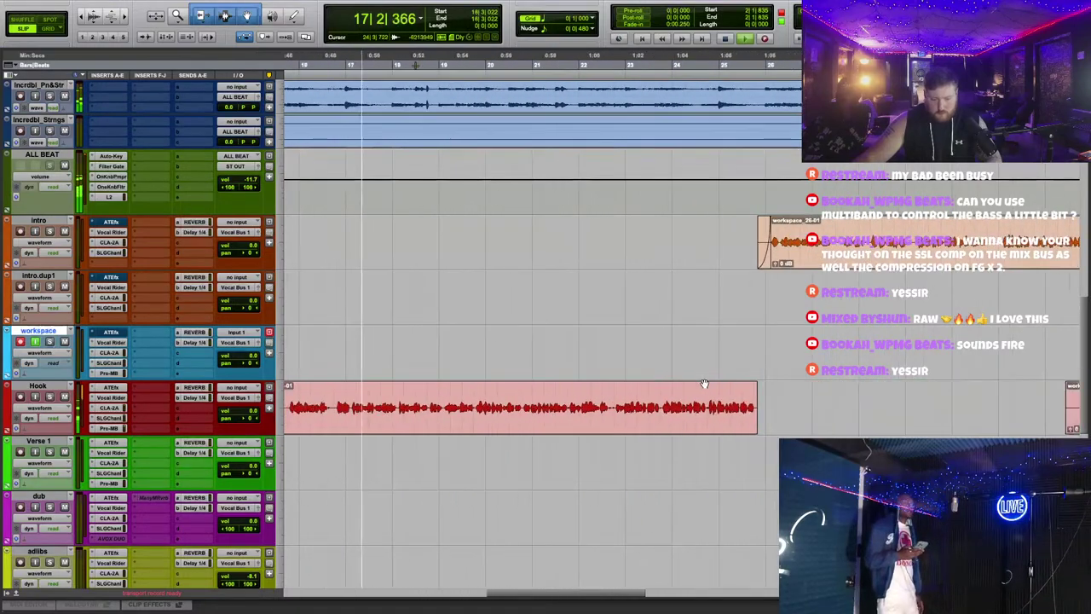
scroll(711, 379, "up", 1)
Step: Audition the edited Hook clips, replaying from around bars 11 and 14
left_click(577, 366)
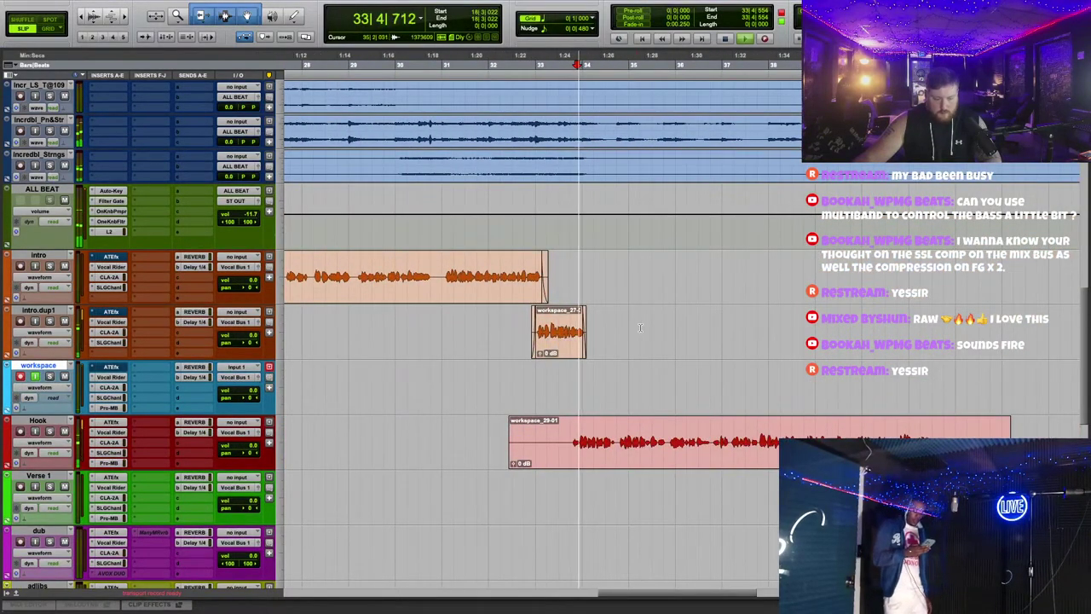
scroll(647, 334, "left", 10)
left_click(697, 66)
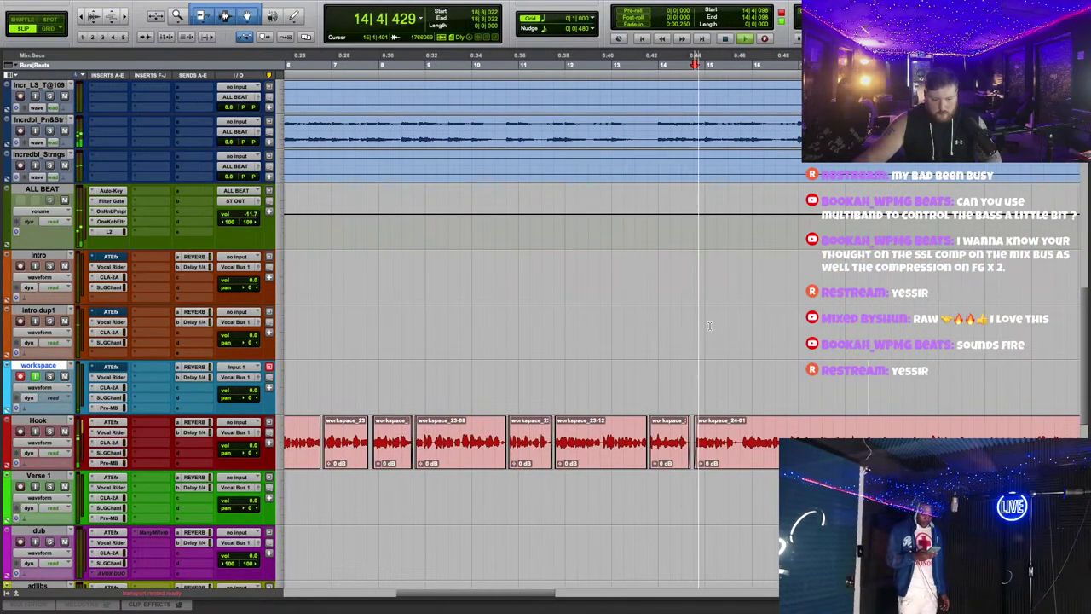
left_click(535, 344)
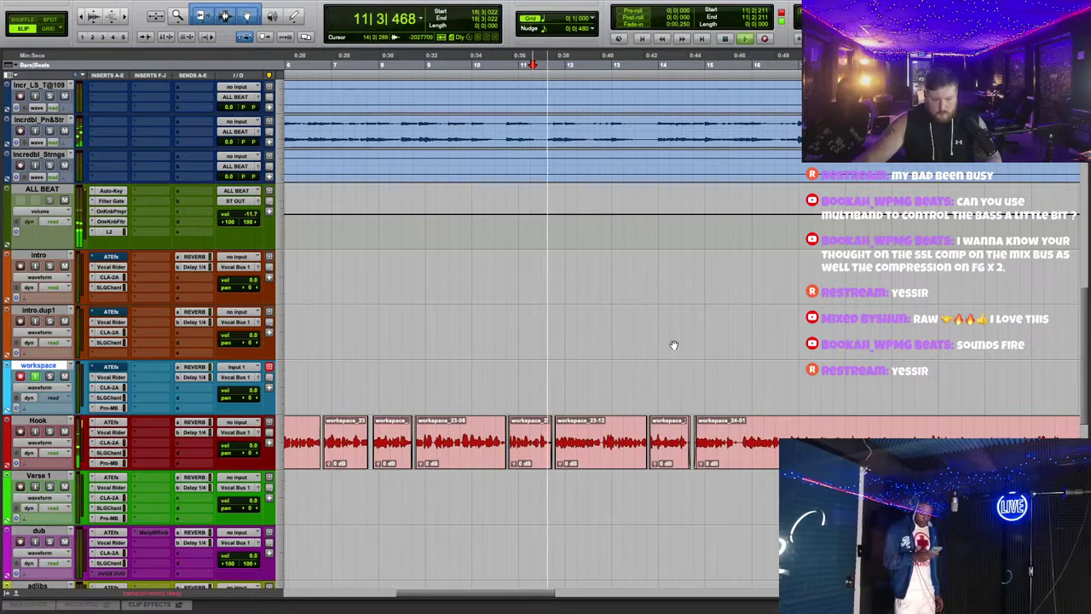
scroll(696, 363, "up", 2)
scroll(700, 356, "down", 2)
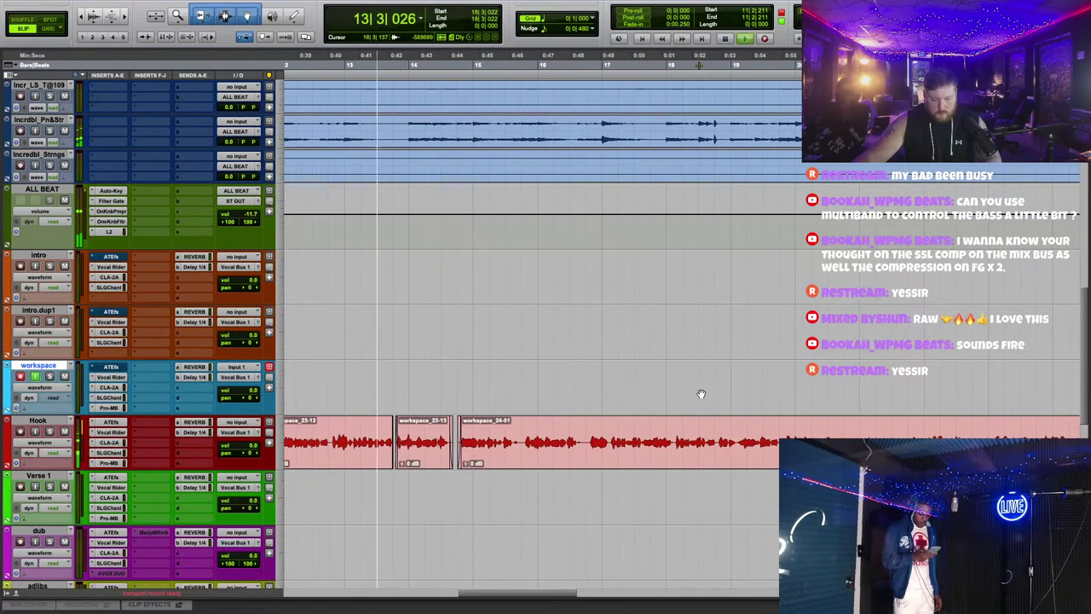
scroll(700, 394, "left", 2)
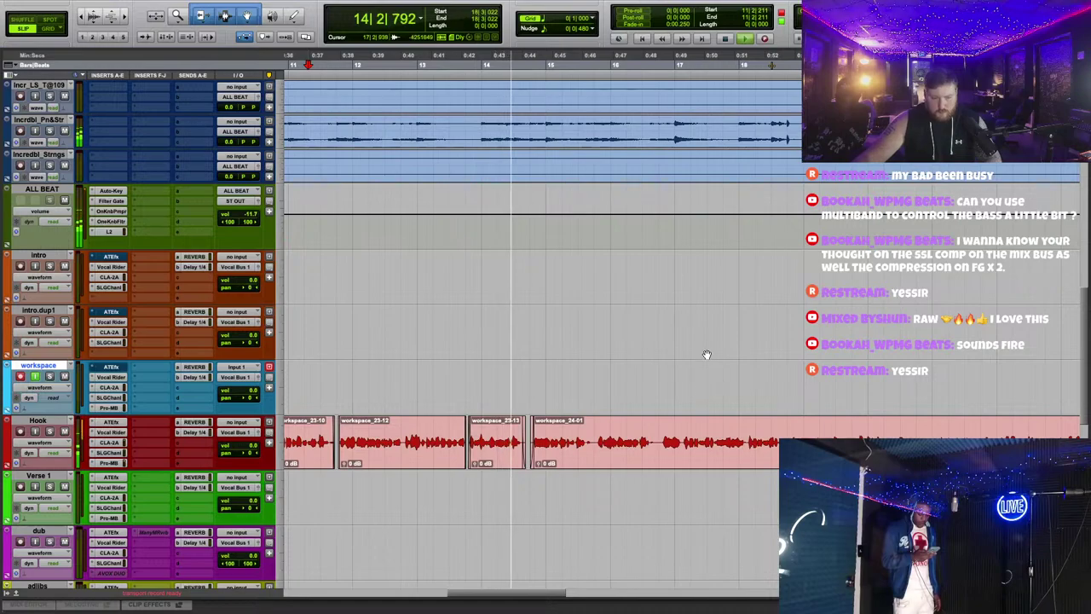
left_click(456, 63)
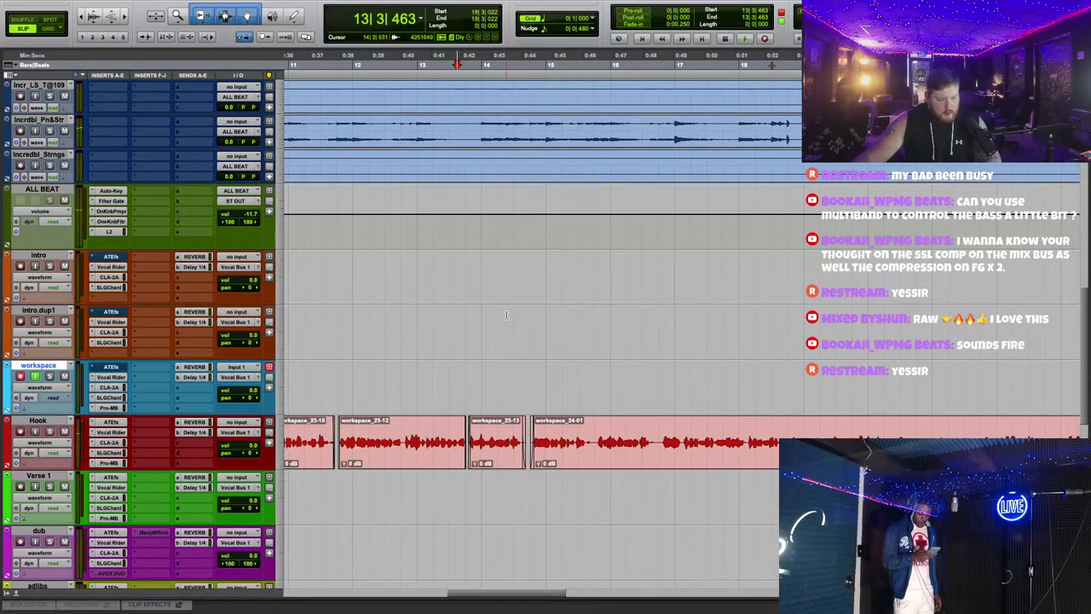
scroll(597, 396, "right", 2)
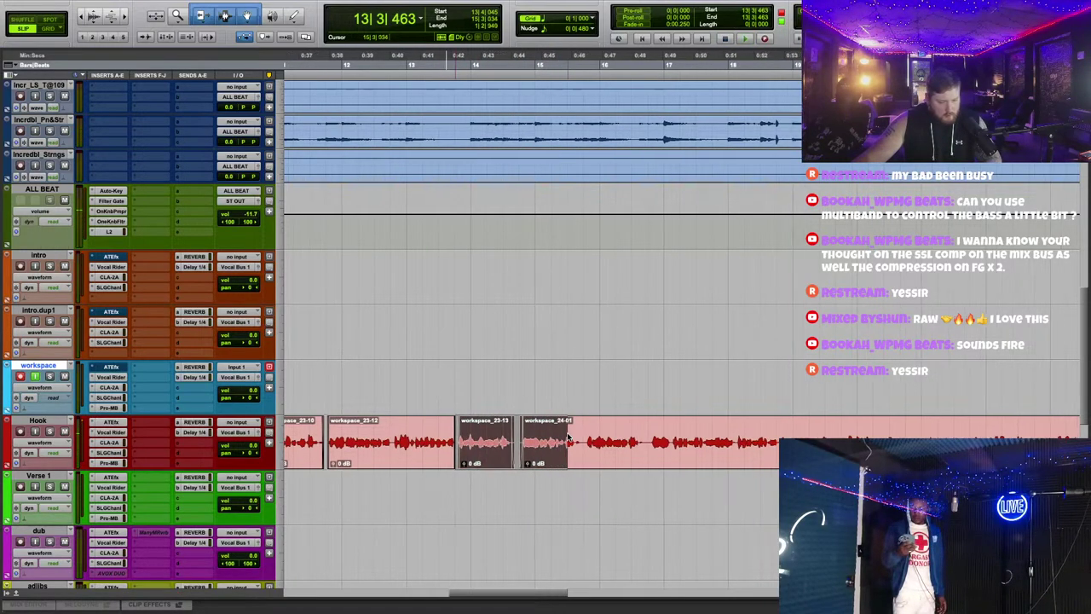
right_click(38, 422)
left_click(86, 481)
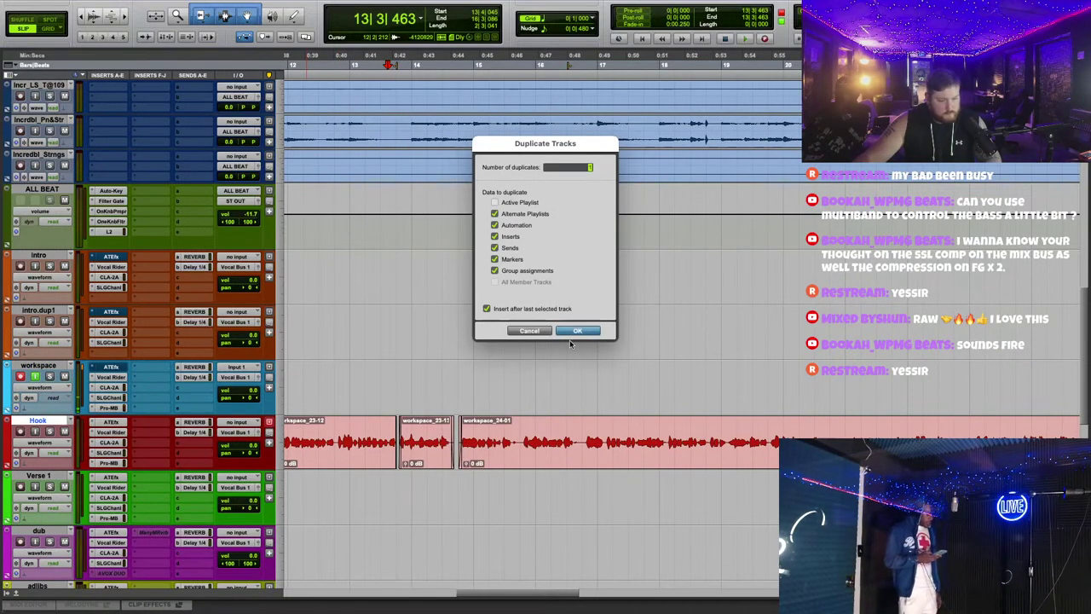
left_click(578, 331)
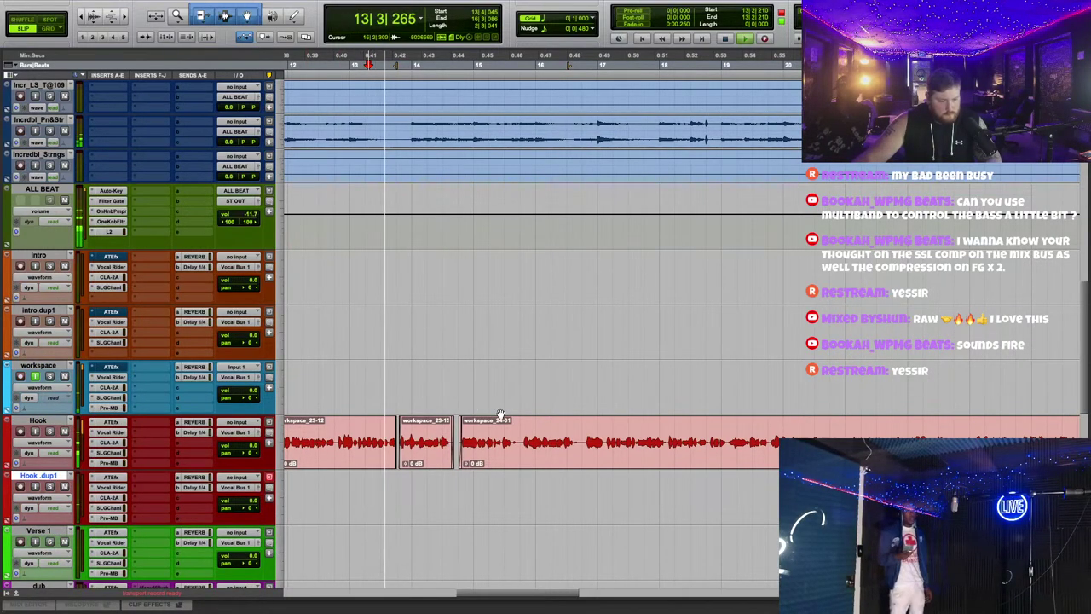
scroll(595, 449, "left", 10)
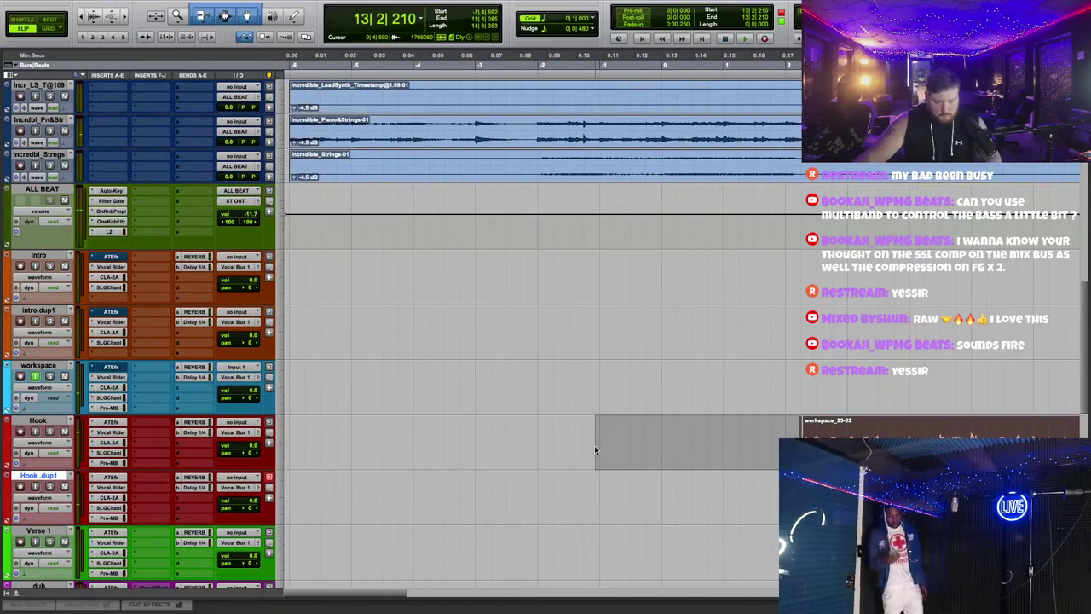
scroll(595, 449, "right", 10)
key("space")
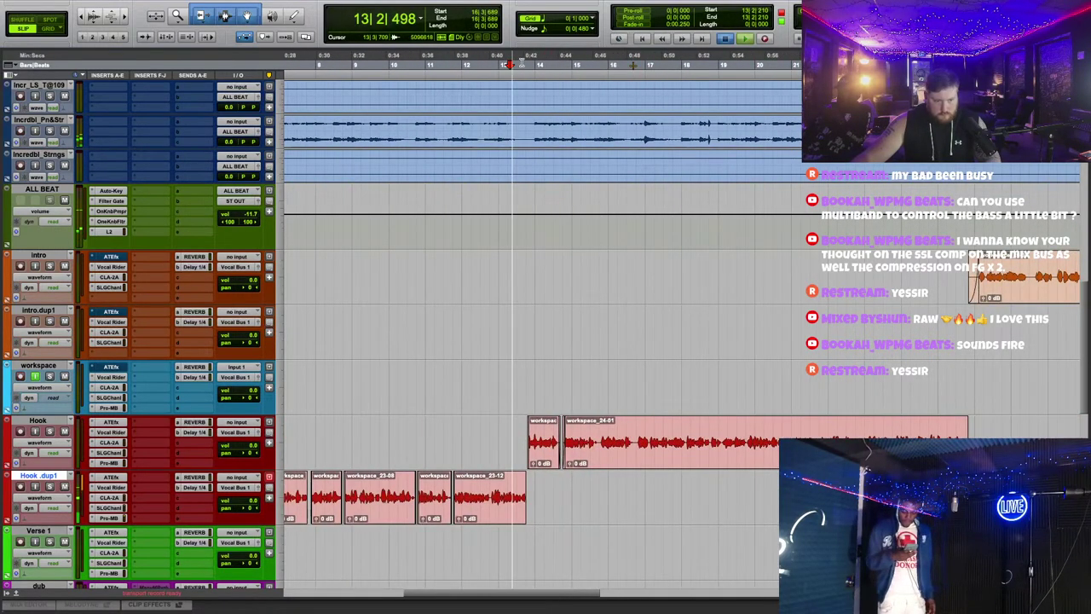
key("ctrl+bracketright")
key("ctrl+bracketright")
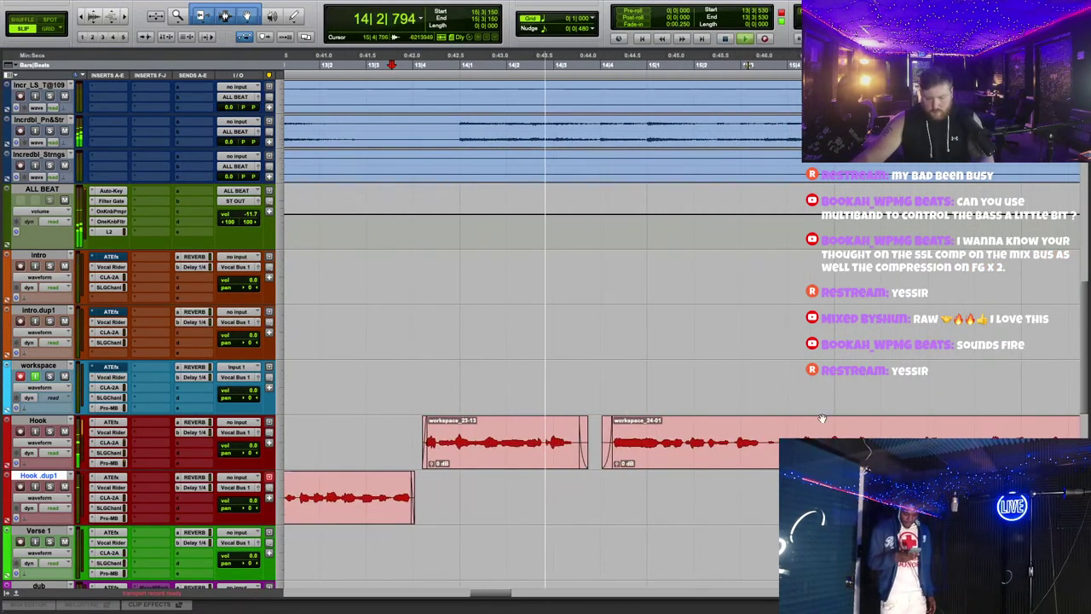
scroll(821, 418, "right", 10)
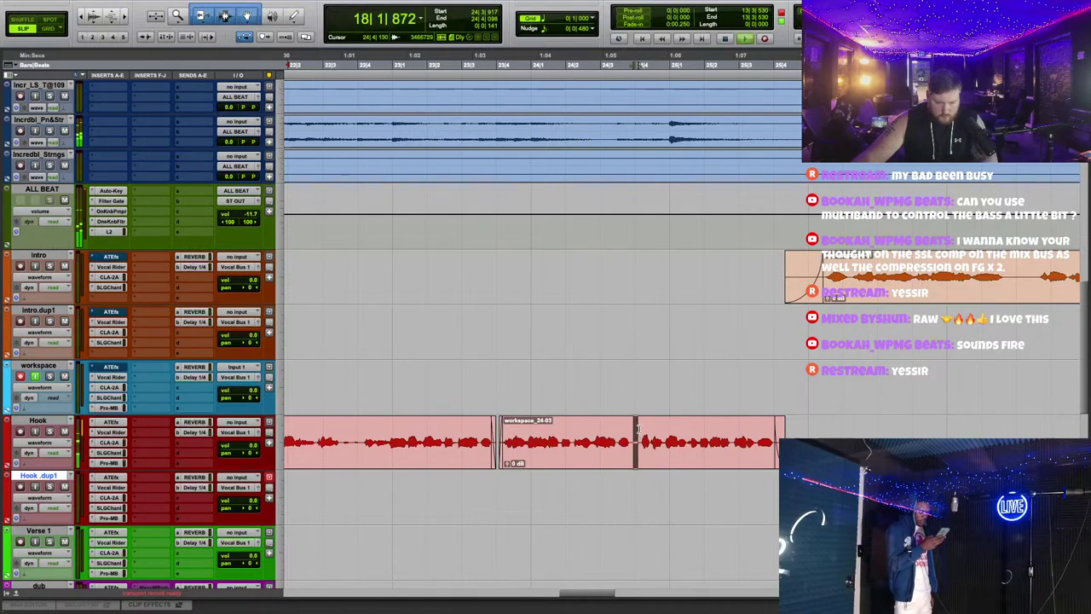
scroll(631, 424, "up", 3)
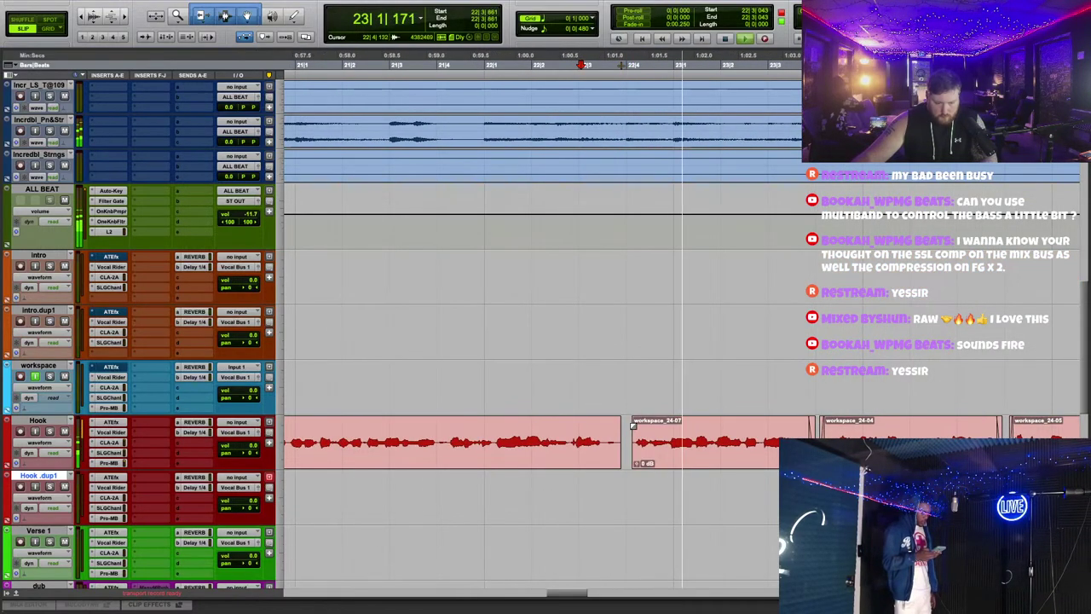
scroll(351, 140, "down", 1)
scroll(352, 140, "left", 2)
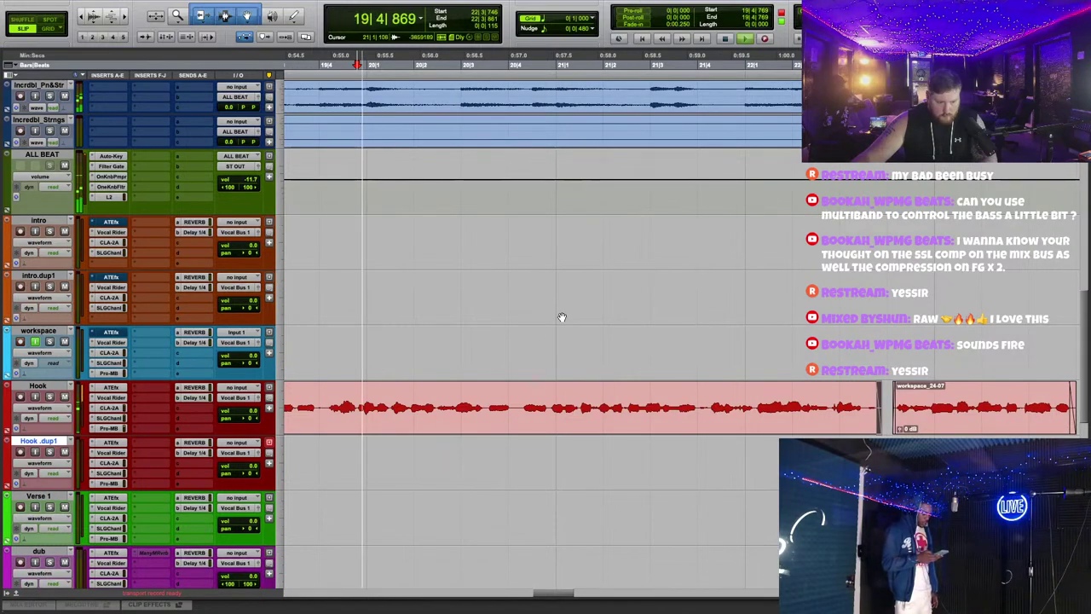
Step: Check the Hook track's Auto-Tune EFX+ window, reposition it, and close it
left_click(110, 387)
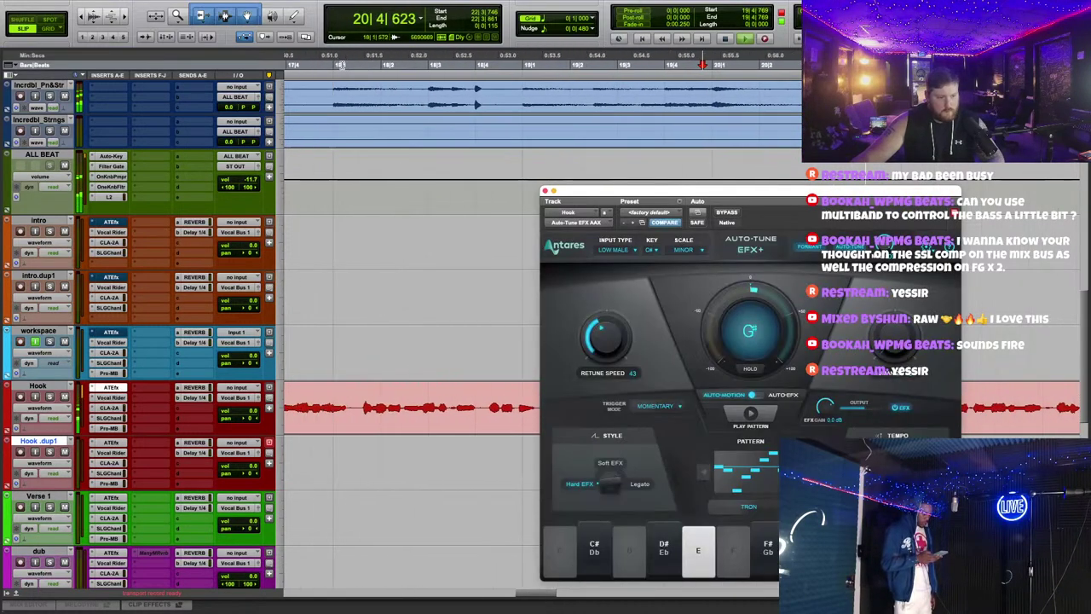
left_click_drag(742, 192, 670, 150)
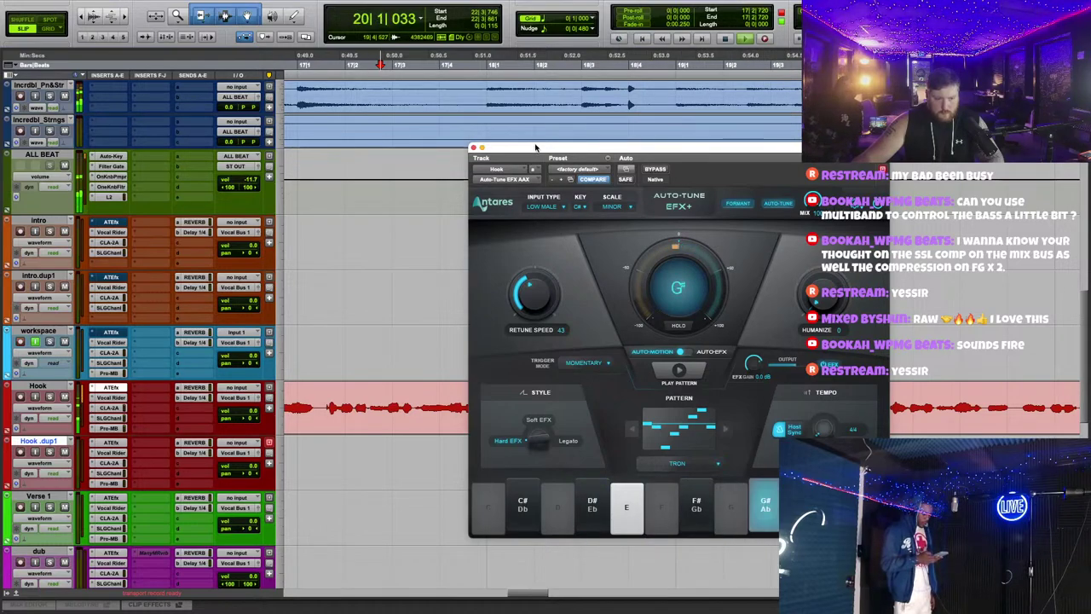
left_click_drag(536, 147, 595, 380)
left_click(531, 381)
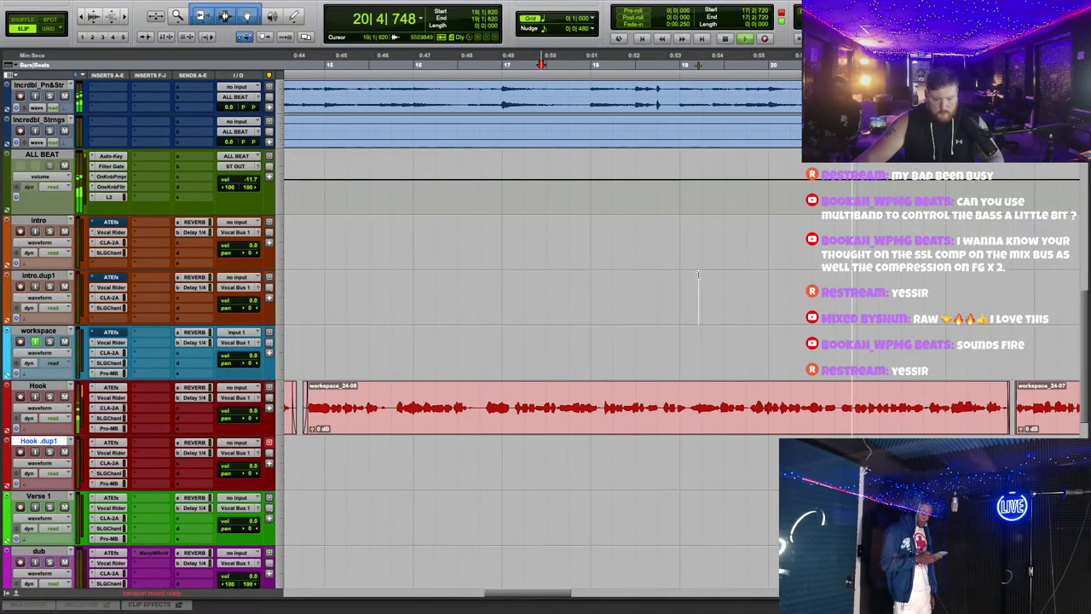
Step: Switch to Grid mode and select all the Hook clips
left_click(48, 29)
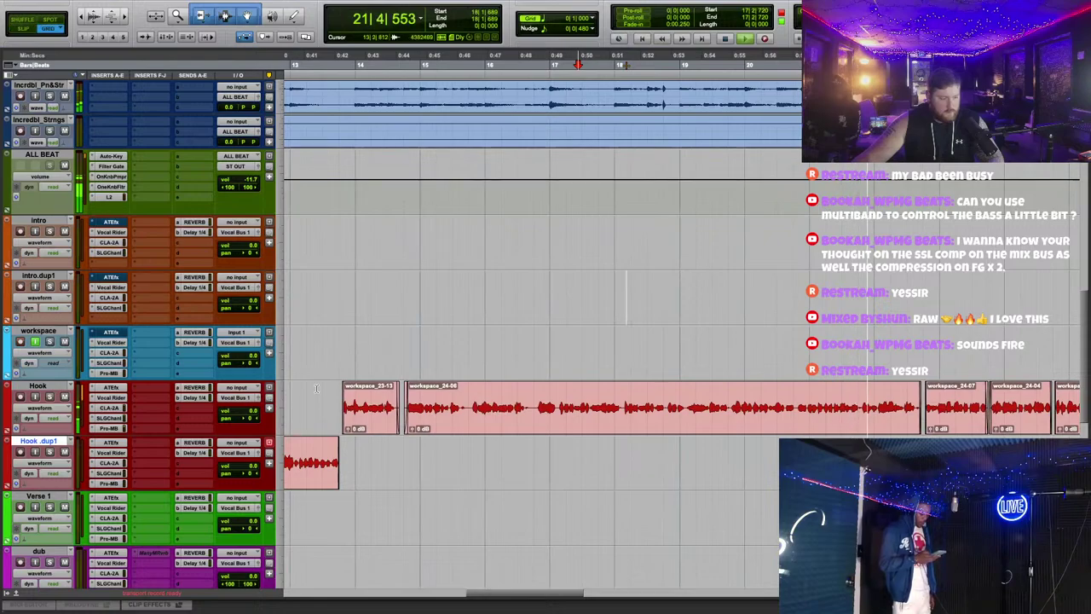
left_click_drag(288, 409, 551, 421)
key("ctrl+bracketleft")
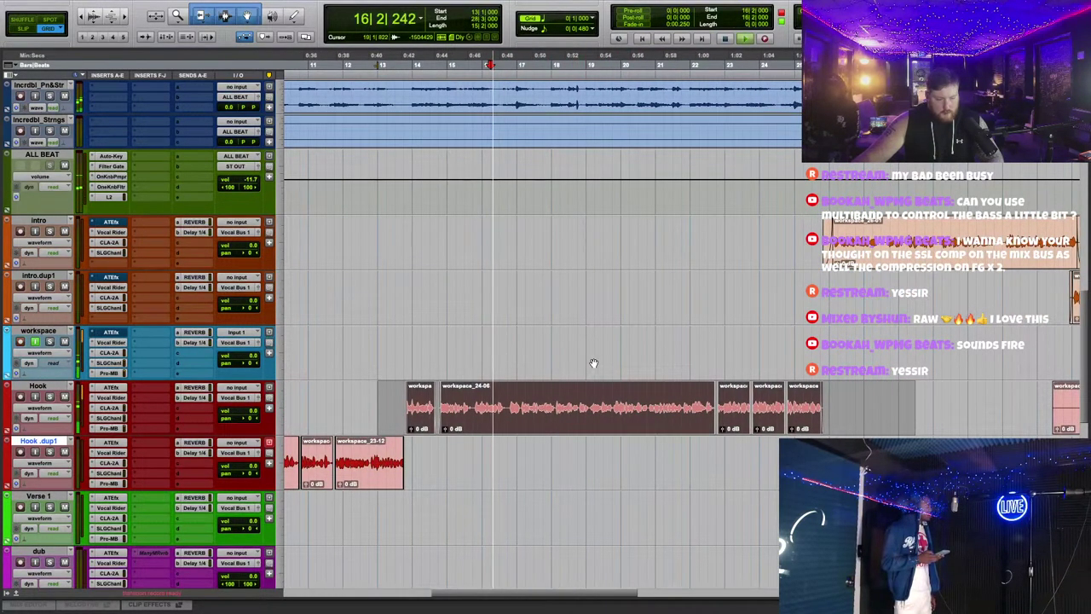
left_click(384, 392)
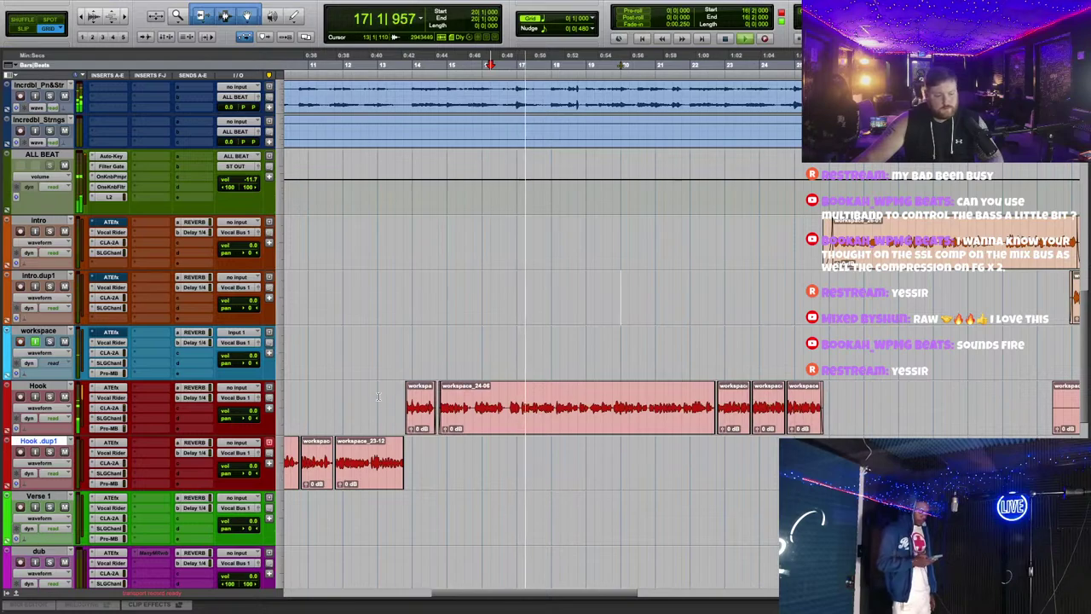
left_click_drag(384, 392, 831, 411)
Step: Lower Auto-Tune EFX+ Retune Speed from 43 to 20, then stop playback at bar 18
left_click(111, 388)
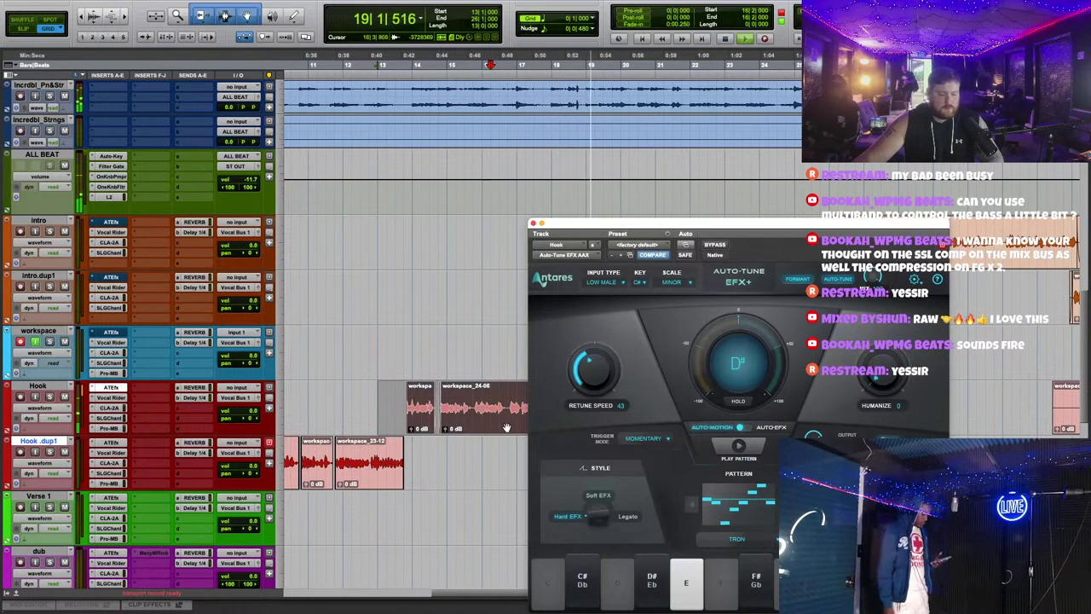
left_click_drag(599, 376, 609, 369)
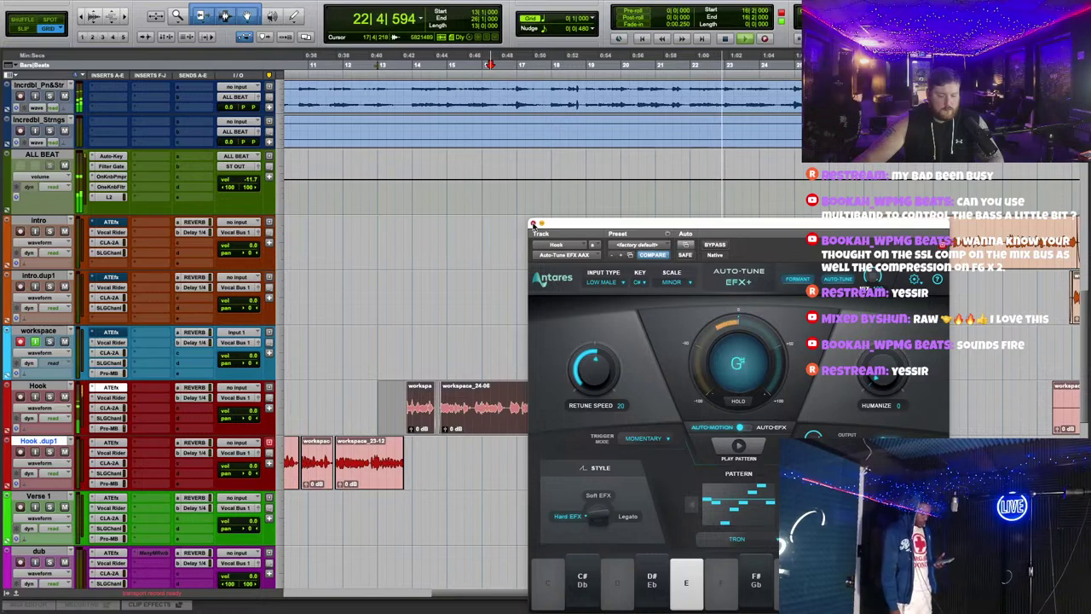
left_click(532, 223)
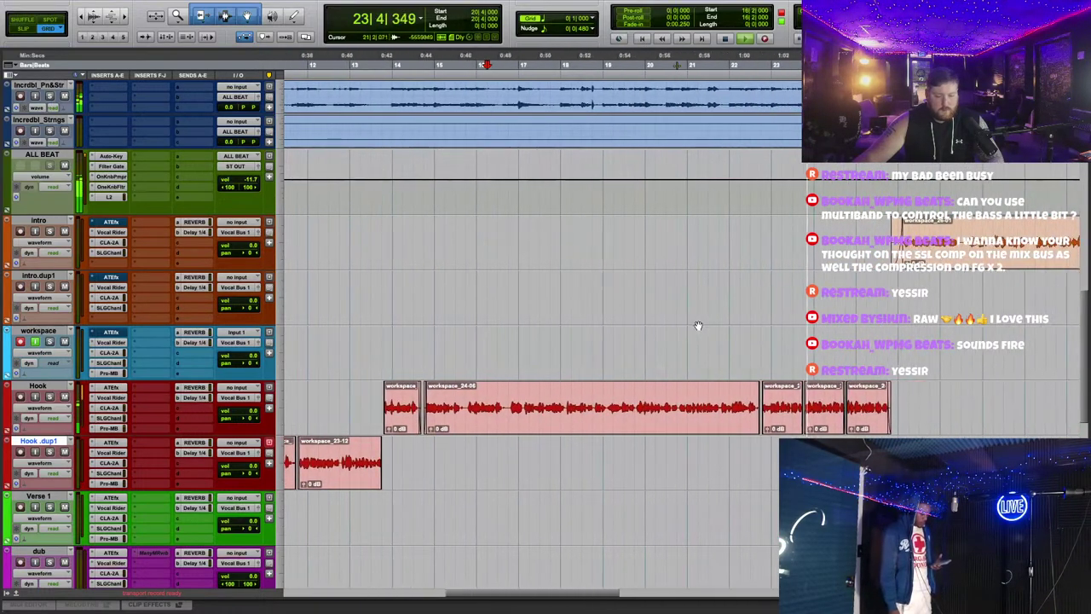
key("space")
left_click(576, 62)
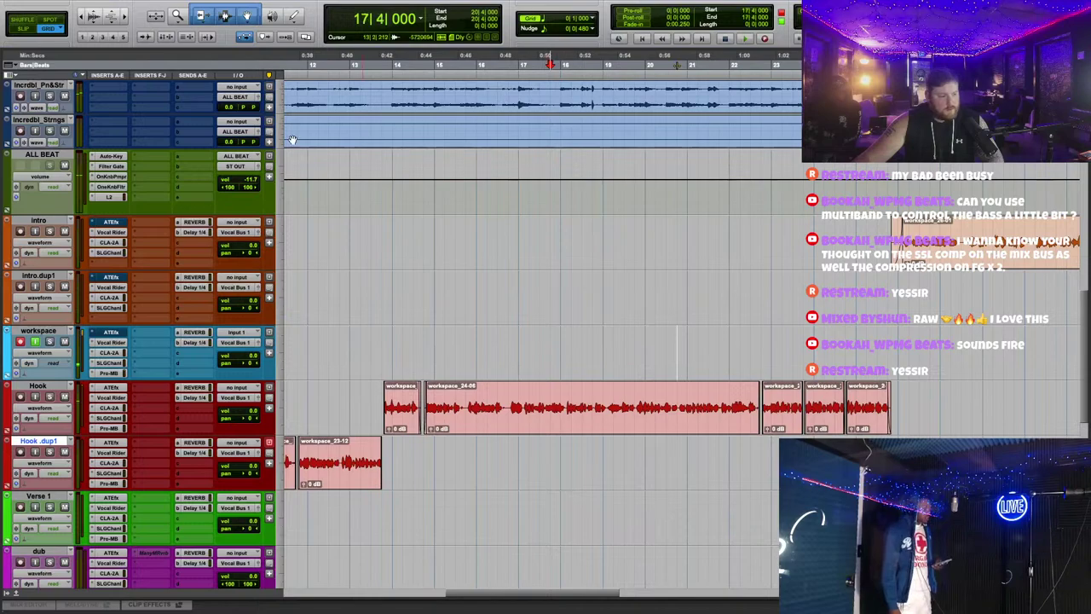
Step: Check the Hook track's Vocal Rider window during playback
key("space")
left_click(111, 397)
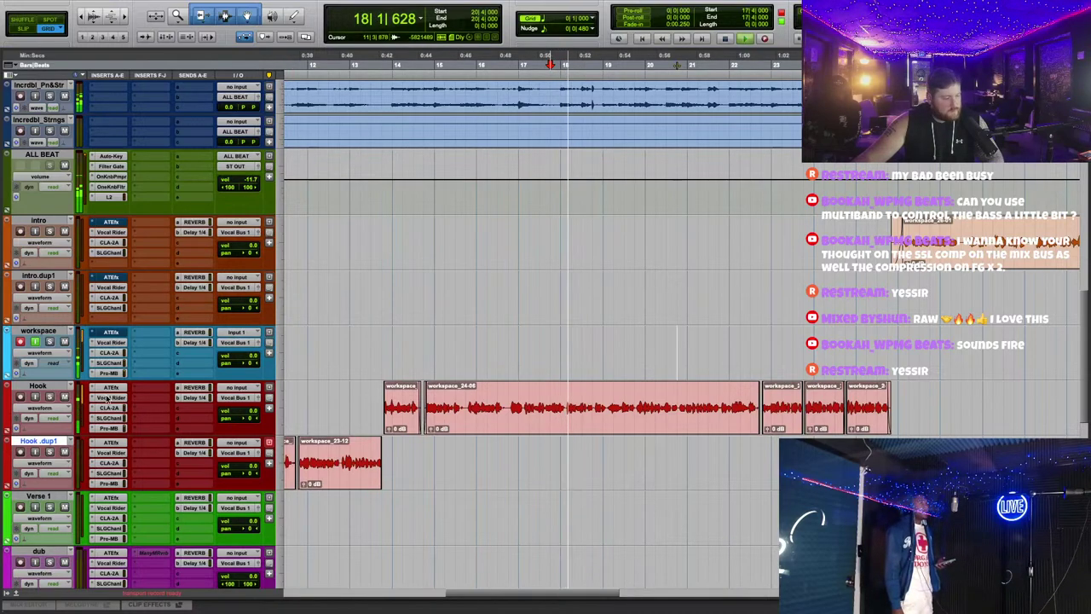
left_click(532, 221)
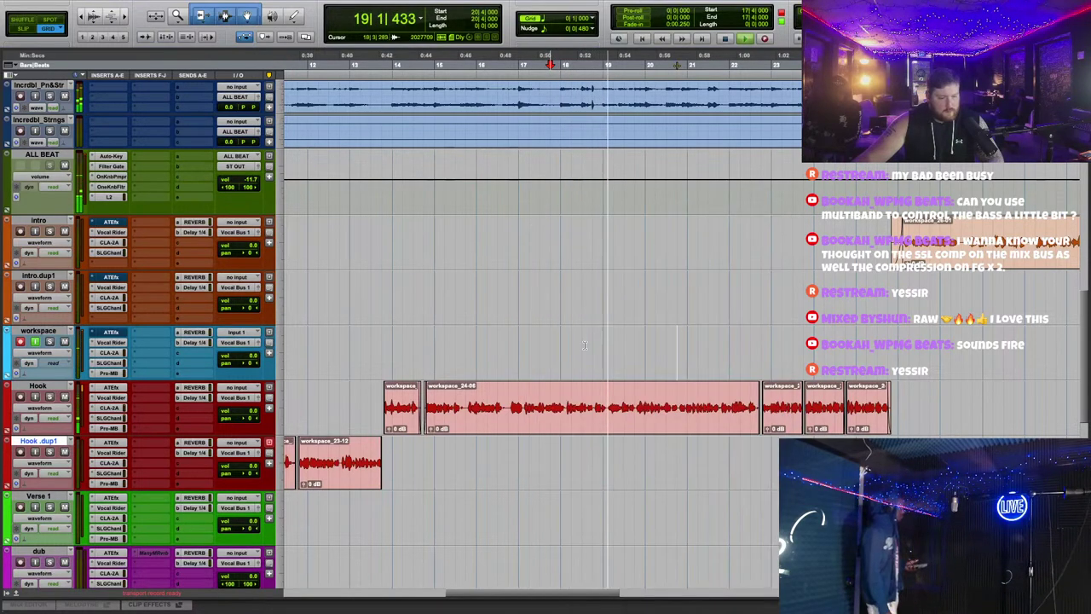
key("space")
Step: Set the Hook track's Elastic Audio to Melodyne and enlarge the Melodyne editor
left_click(52, 425)
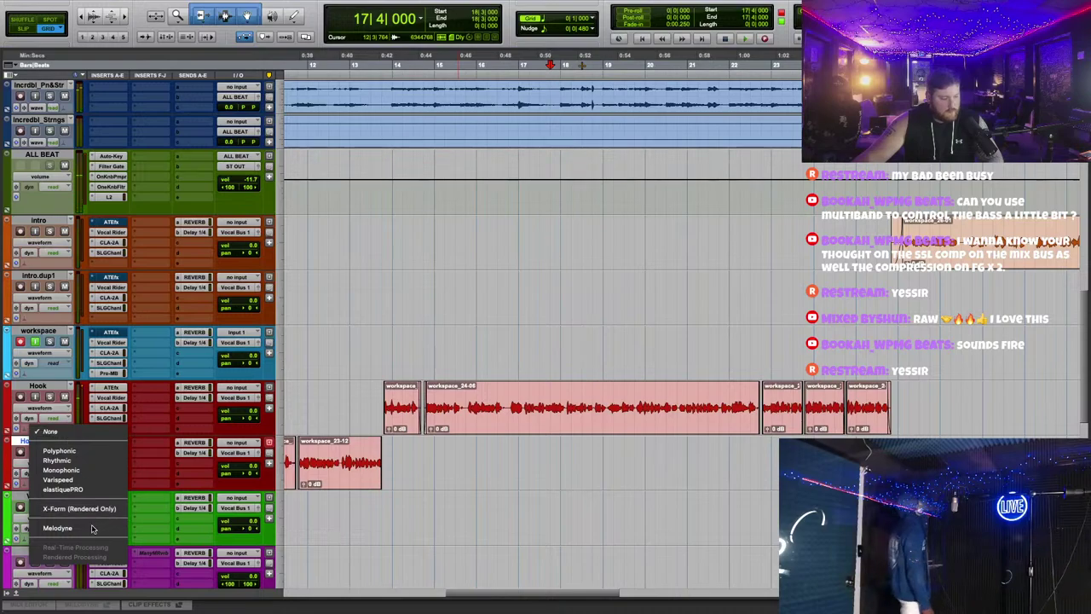
key("Return")
key("space")
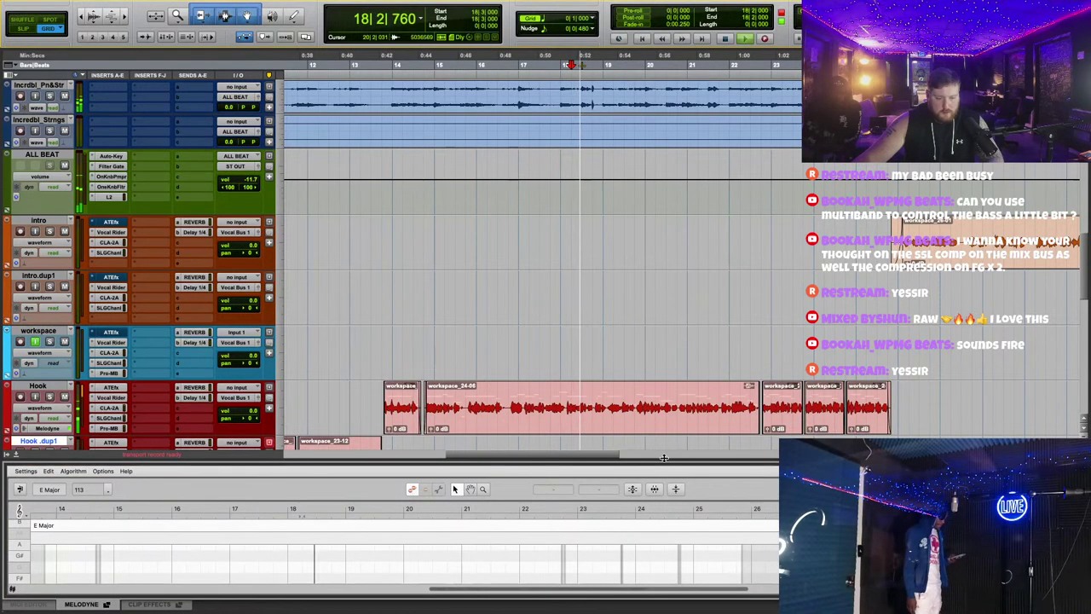
left_click_drag(667, 459, 596, 209)
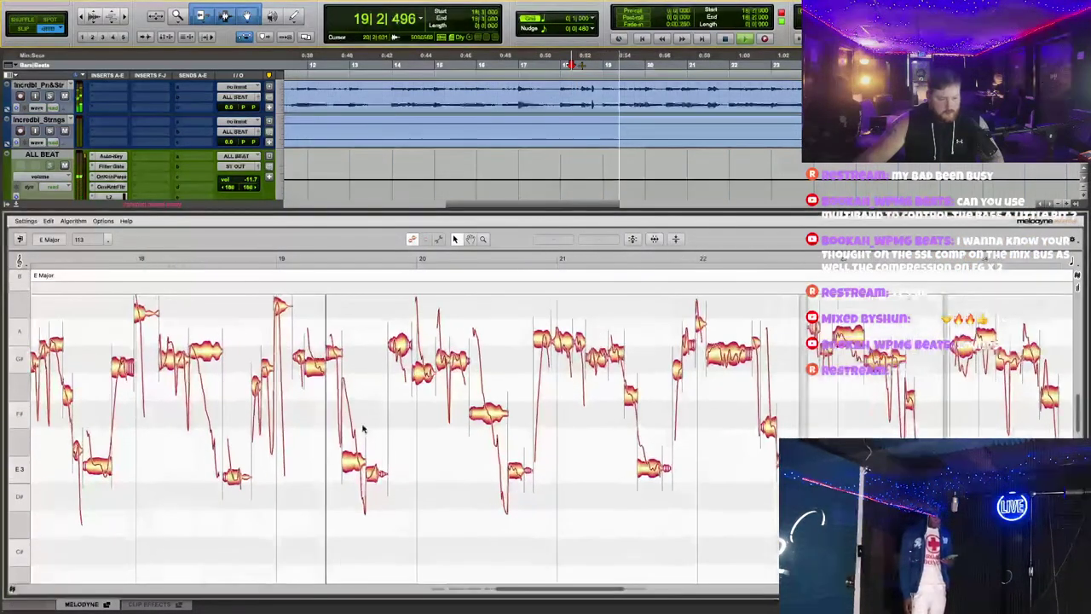
key("space")
Step: Pull the sharp high note near bar 19 toward A3, audition it, and close Melodyne
left_click(279, 305)
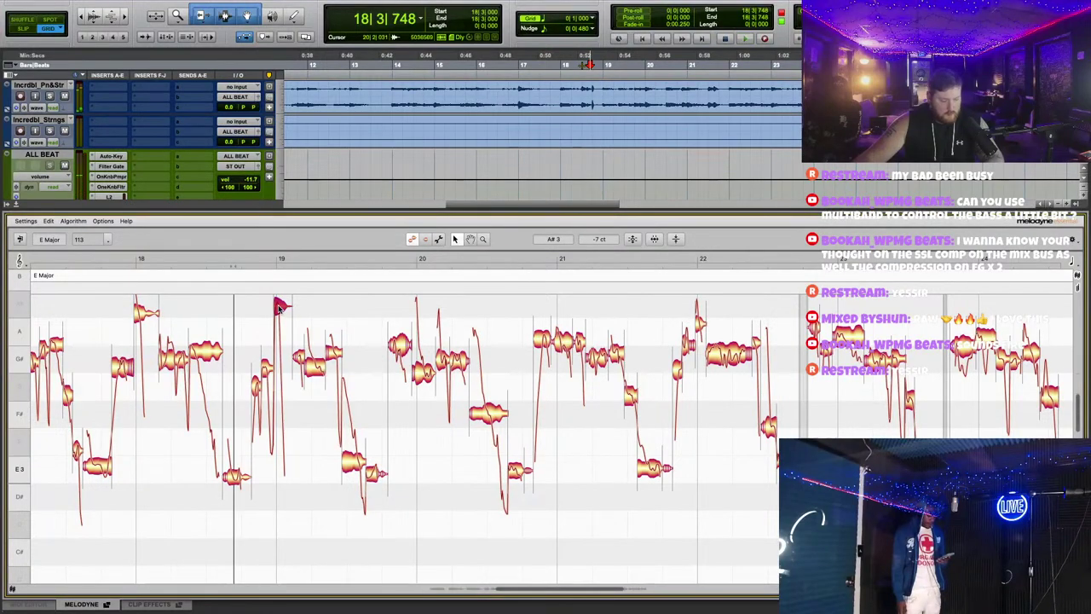
left_click(231, 256)
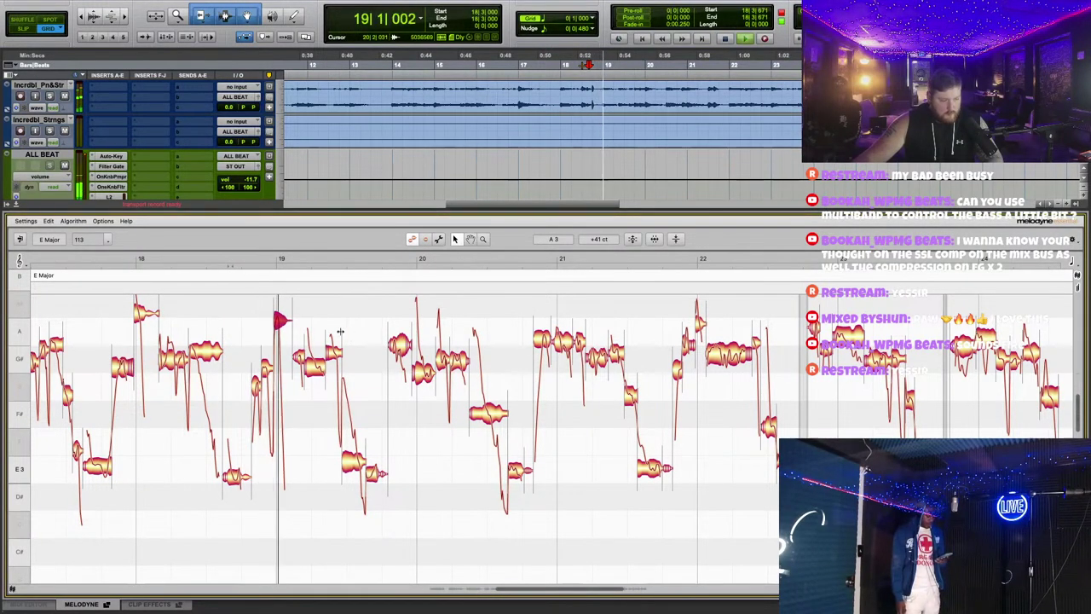
key("space")
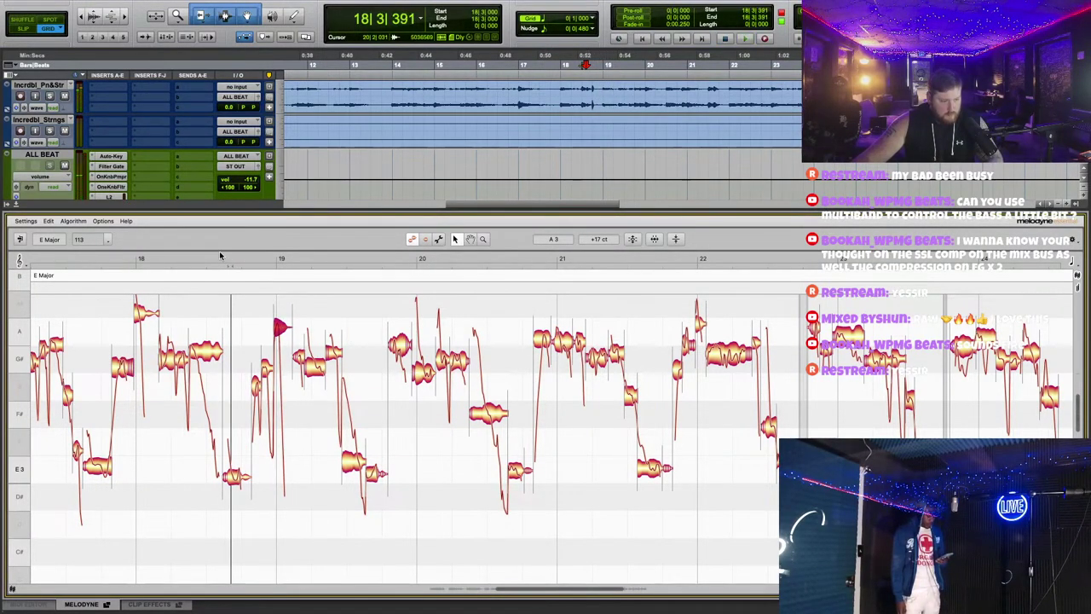
left_click(220, 256)
key("space")
left_click(266, 368)
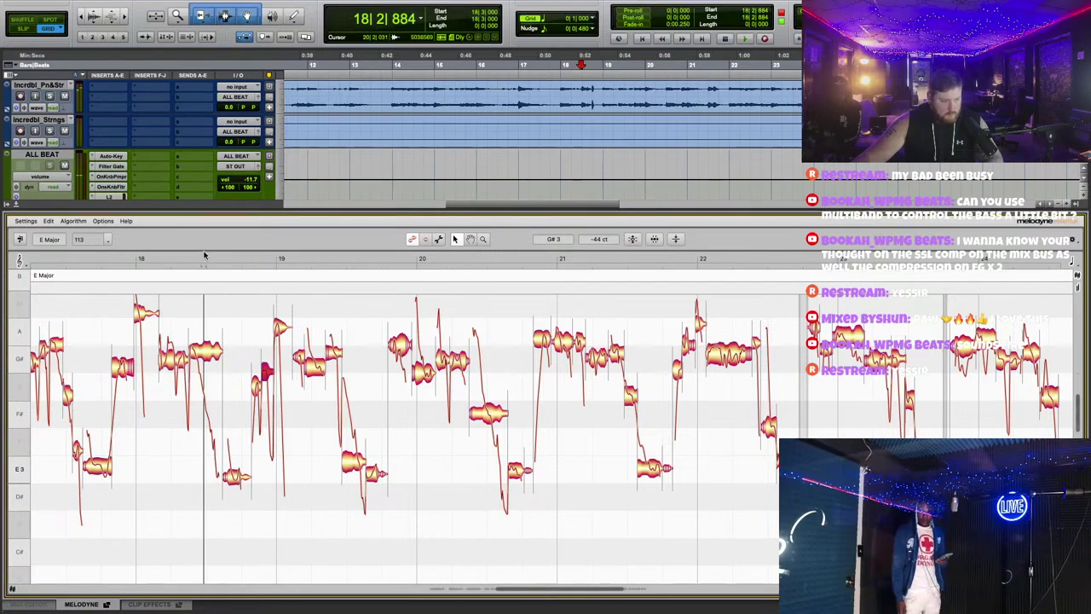
key("space")
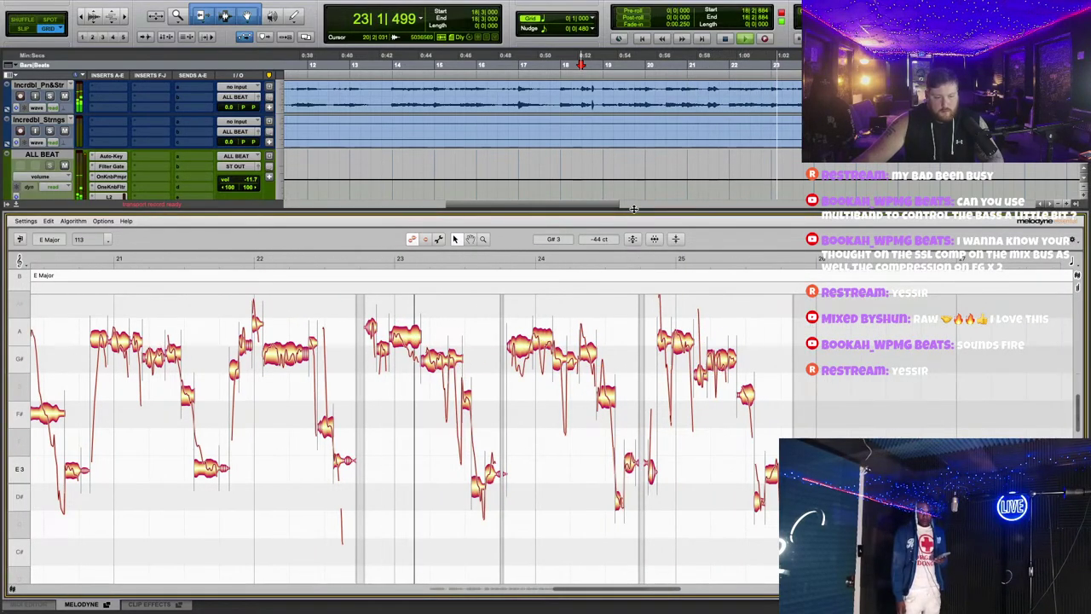
left_click_drag(633, 208, 634, 588)
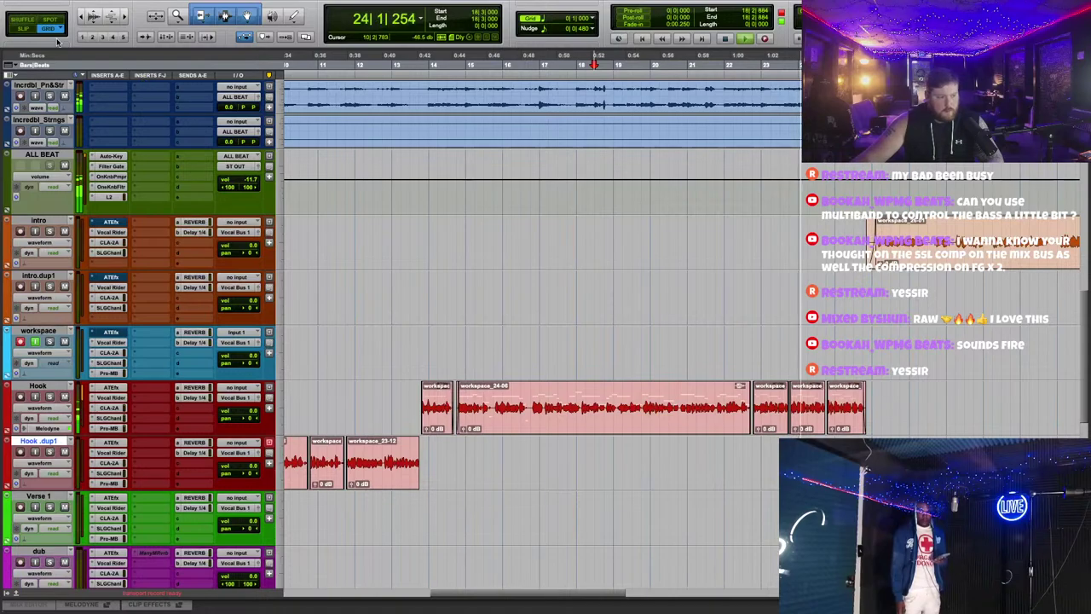
Step: Select the Hook clips from bar 18 and audition the later take at bar 34
left_click_drag(391, 393, 872, 407)
scroll(461, 408, "right", 10)
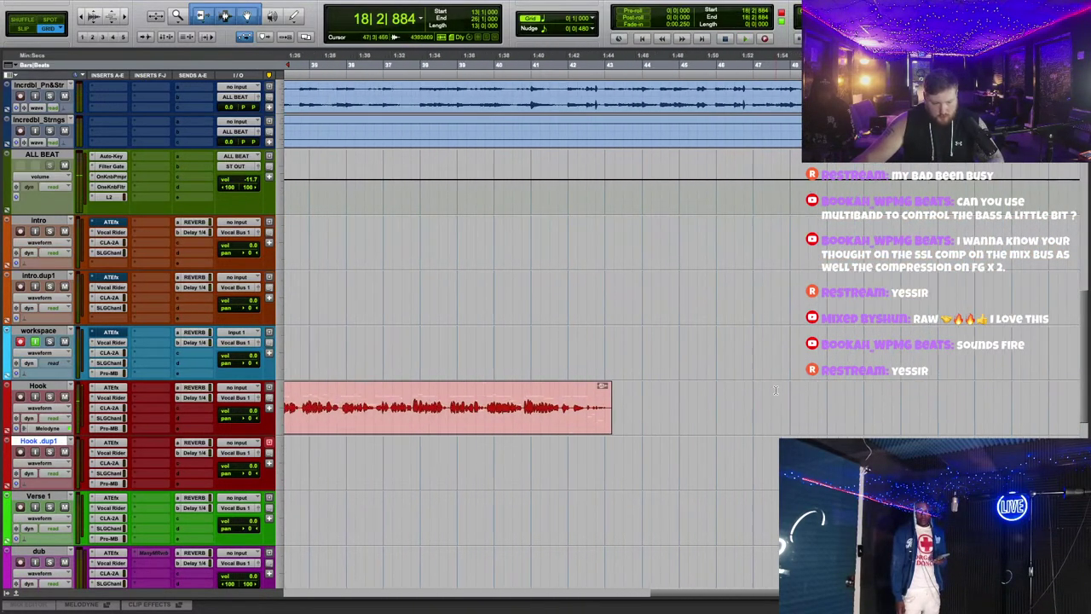
left_click(474, 64)
key("space")
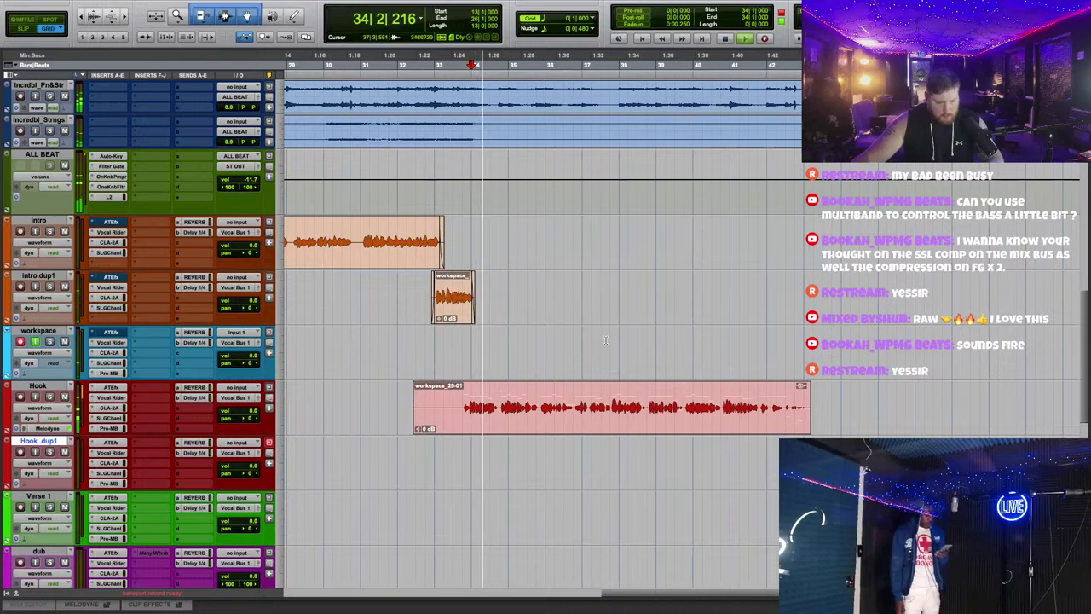
scroll(599, 341, "left", 10)
scroll(600, 346, "left", 2)
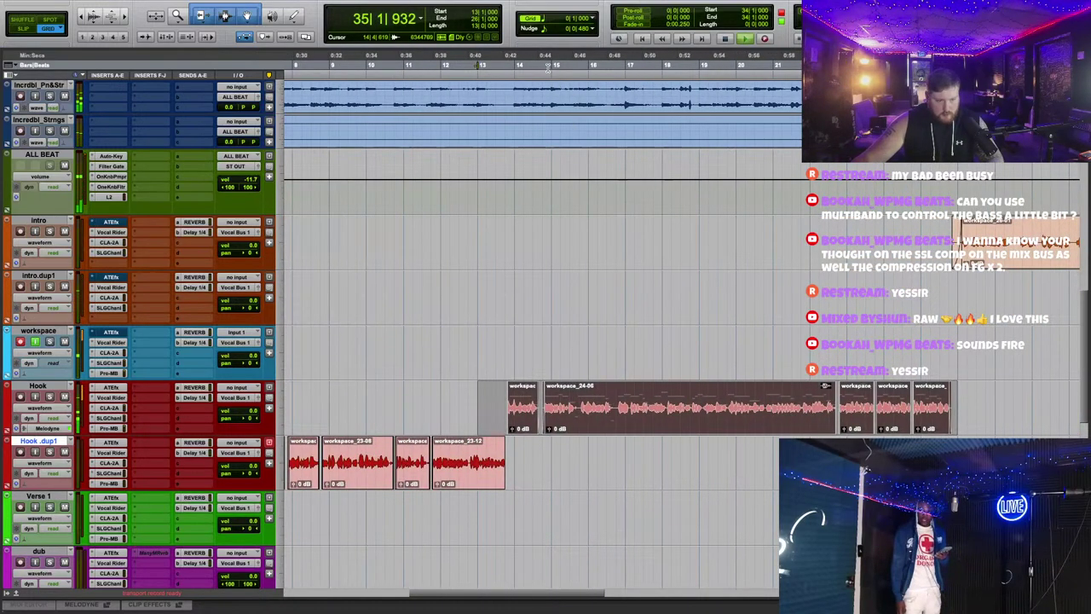
left_click(545, 67)
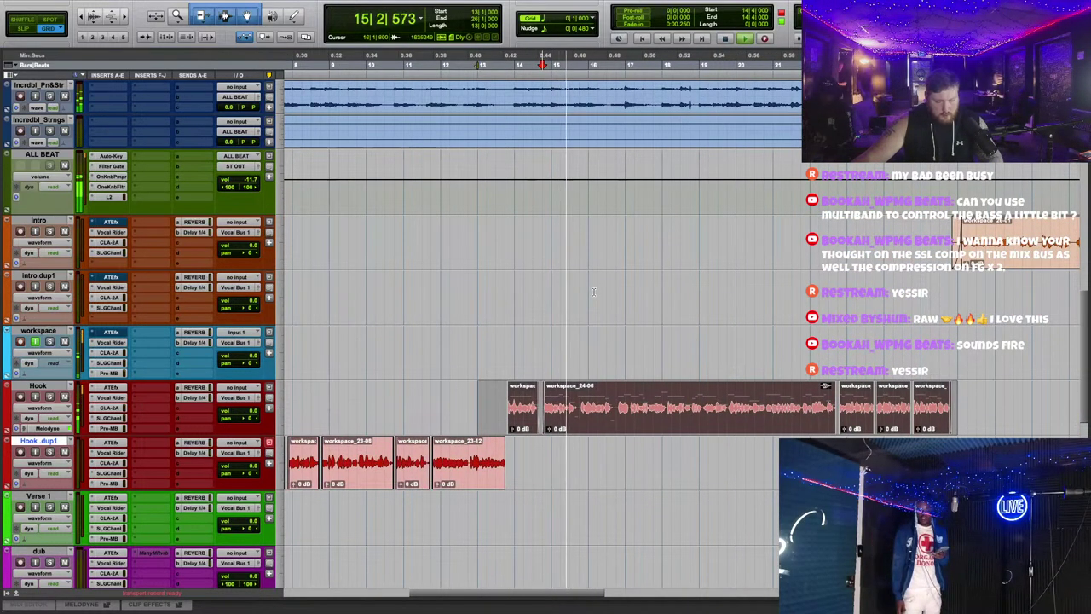
key("space")
Step: Render the Melodyne tuning into the Hook audio and delete the later Hook take
right_click(60, 387)
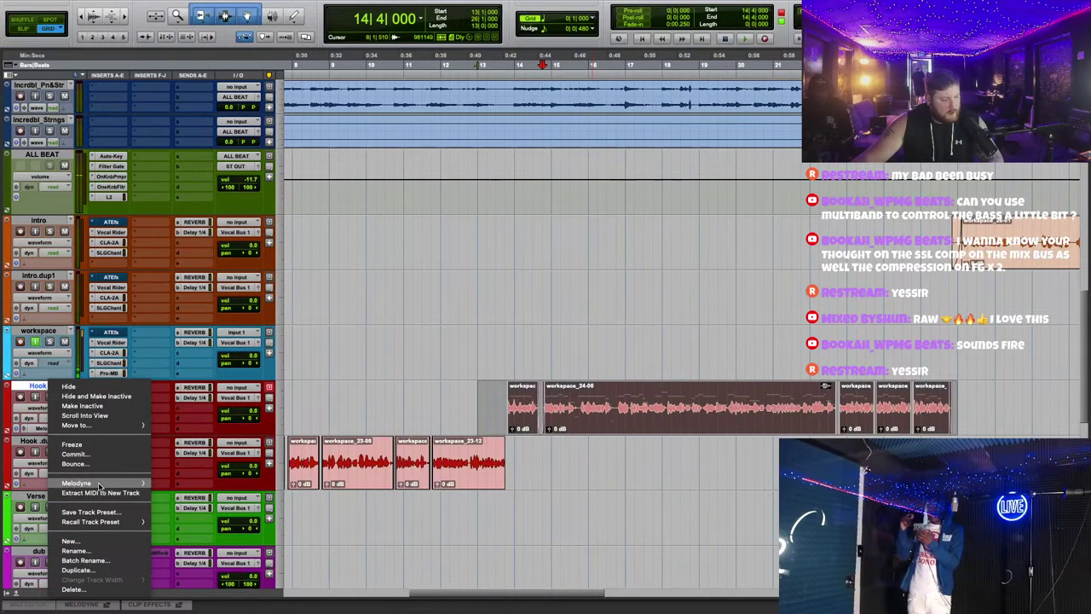
mouse_move(128, 483)
left_click(173, 516)
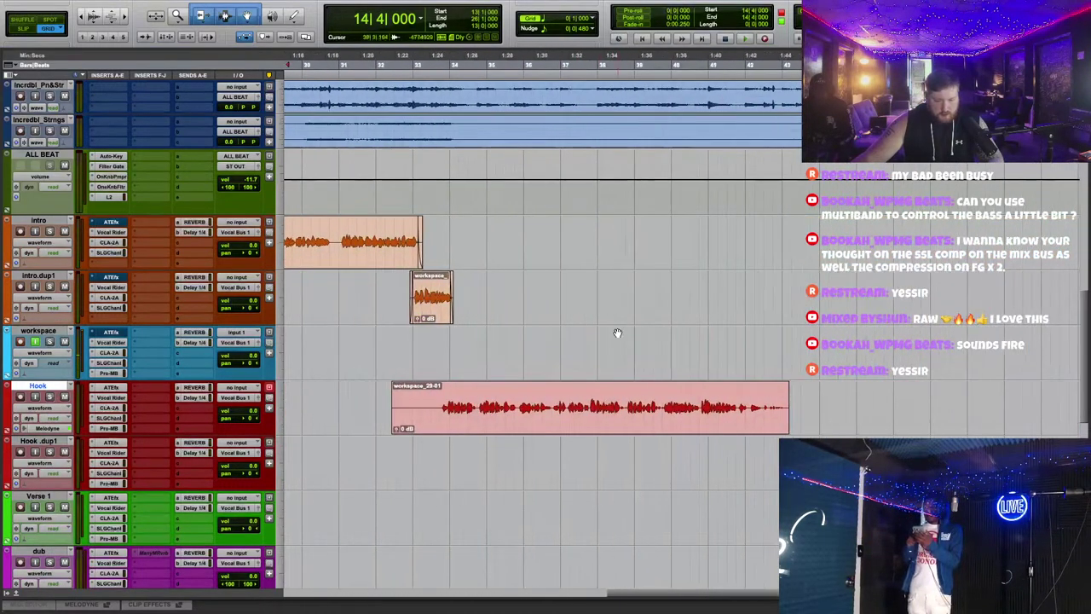
left_click(608, 423)
key("Delete")
Step: Bring up the intro track's SSL Channel plugin on its default preset
left_click(344, 67)
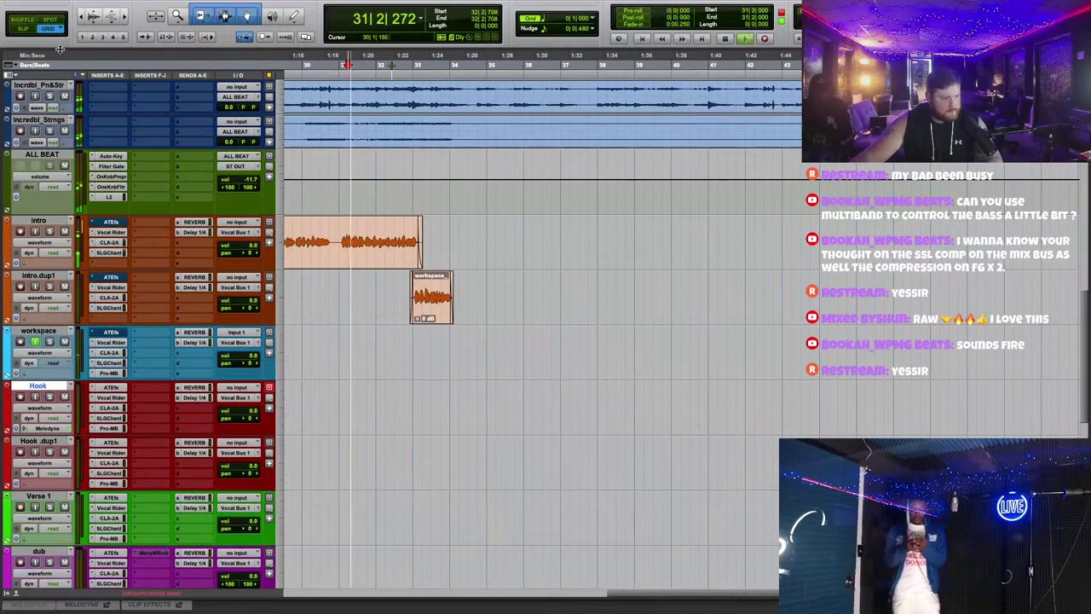
scroll(887, 332, "left", 5)
scroll(887, 333, "up", 1)
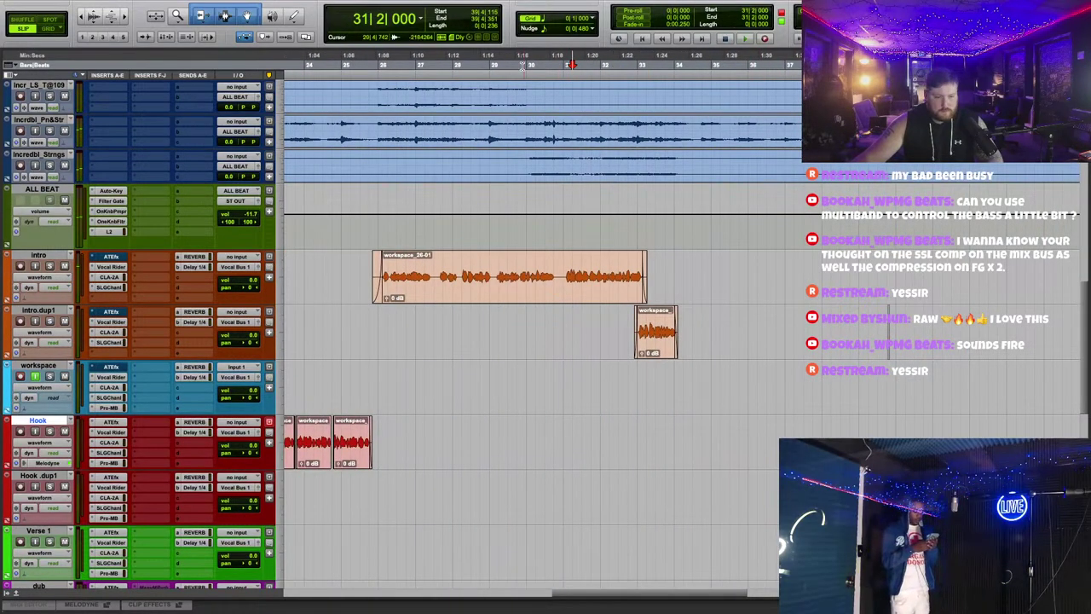
scroll(607, 504, "left", 10)
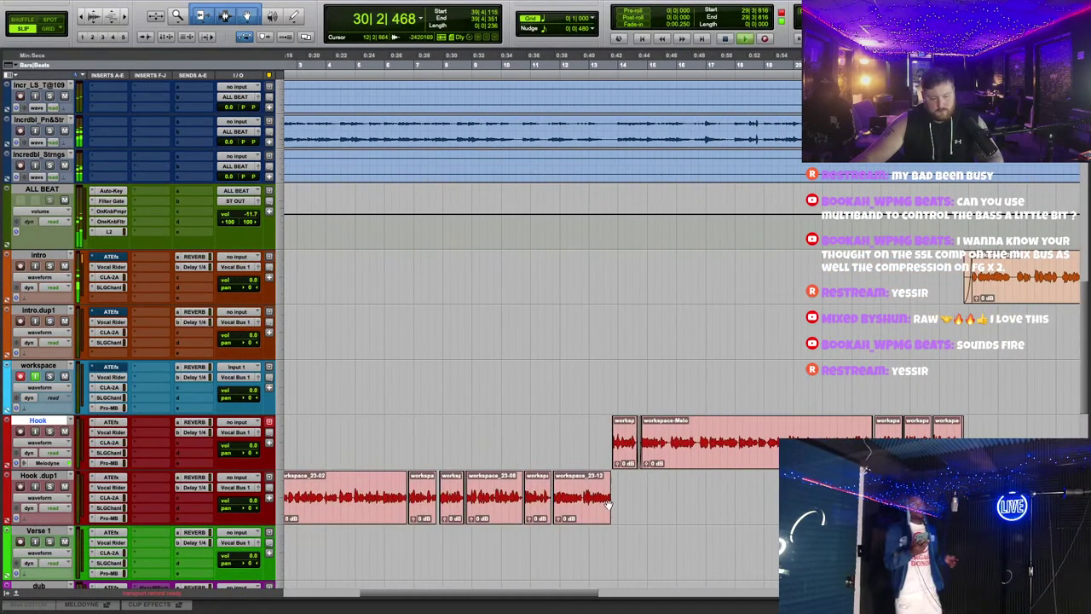
scroll(616, 490, "right", 3)
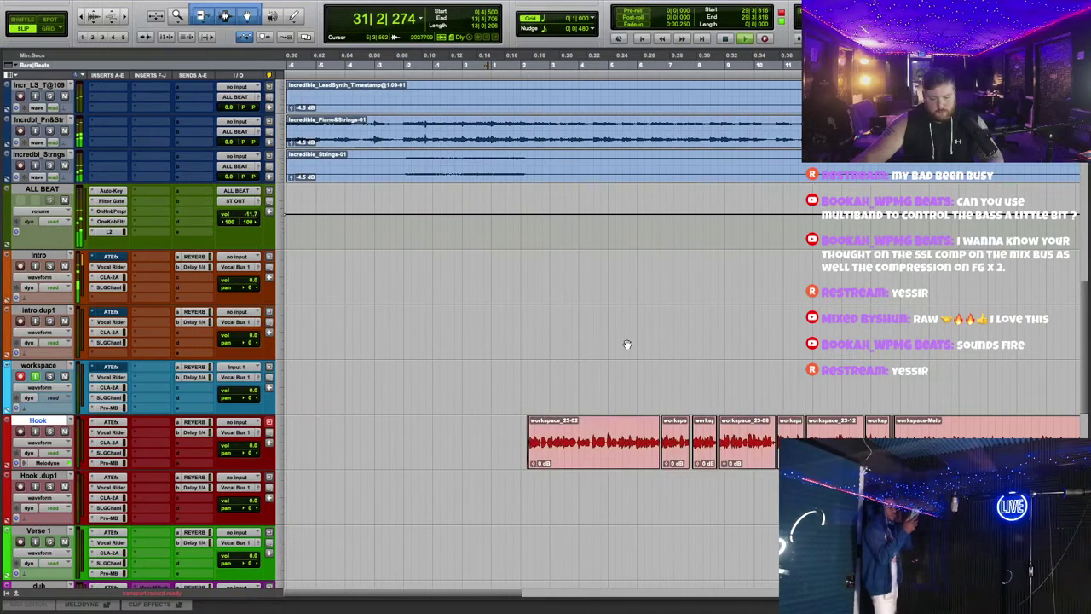
scroll(627, 345, "right", 7)
scroll(627, 344, "right", 5)
scroll(708, 373, "up", 3)
scroll(679, 363, "right", 5)
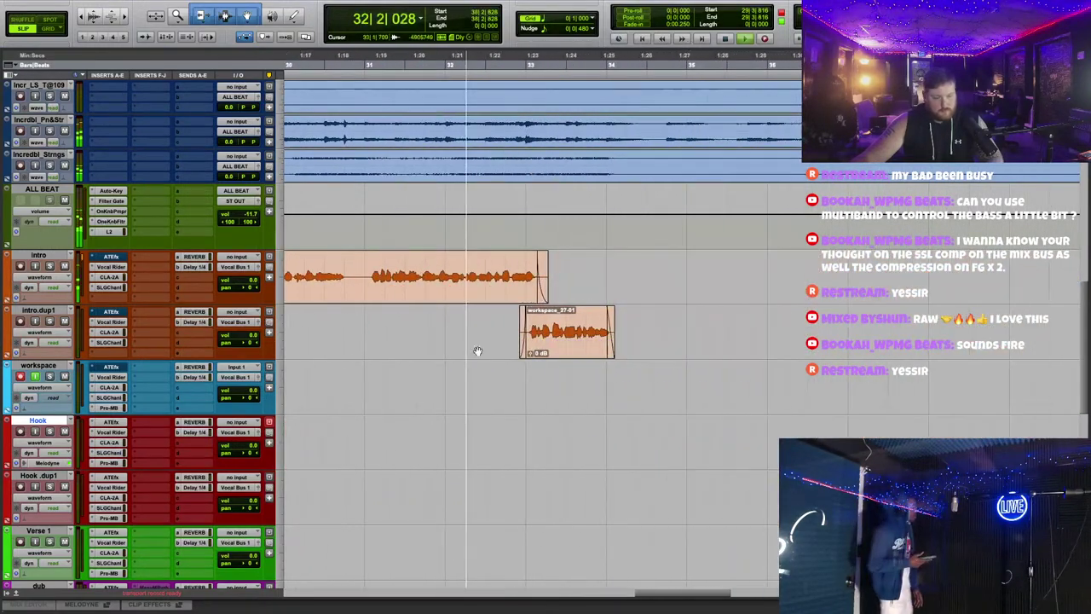
left_click(116, 286)
Step: Browse the intro channel strip's Waves presets without changing them, then close the plugin
left_click(742, 236)
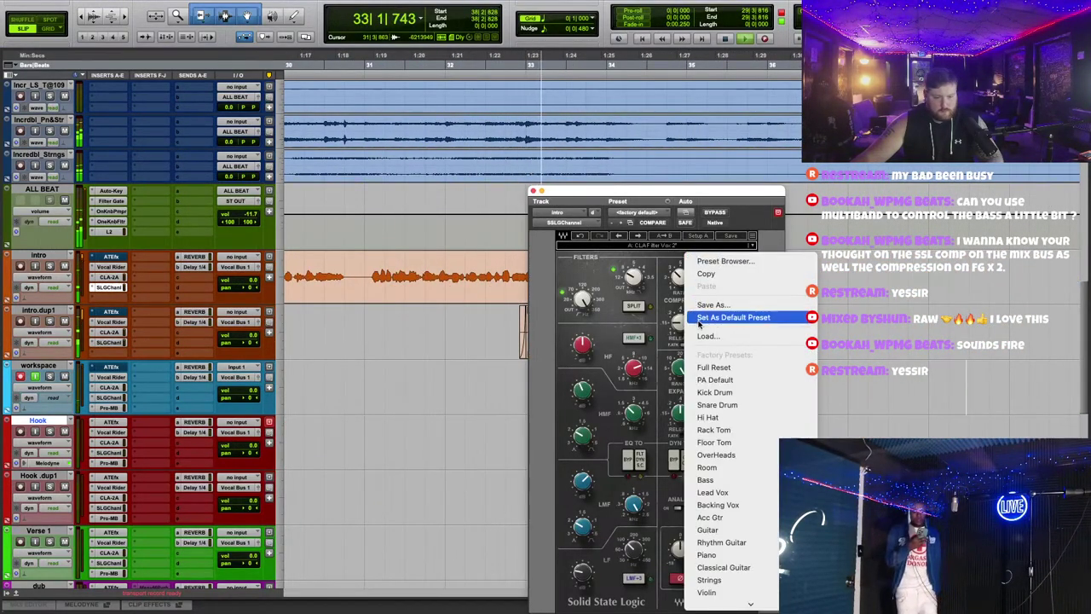
scroll(738, 468, "down", 5)
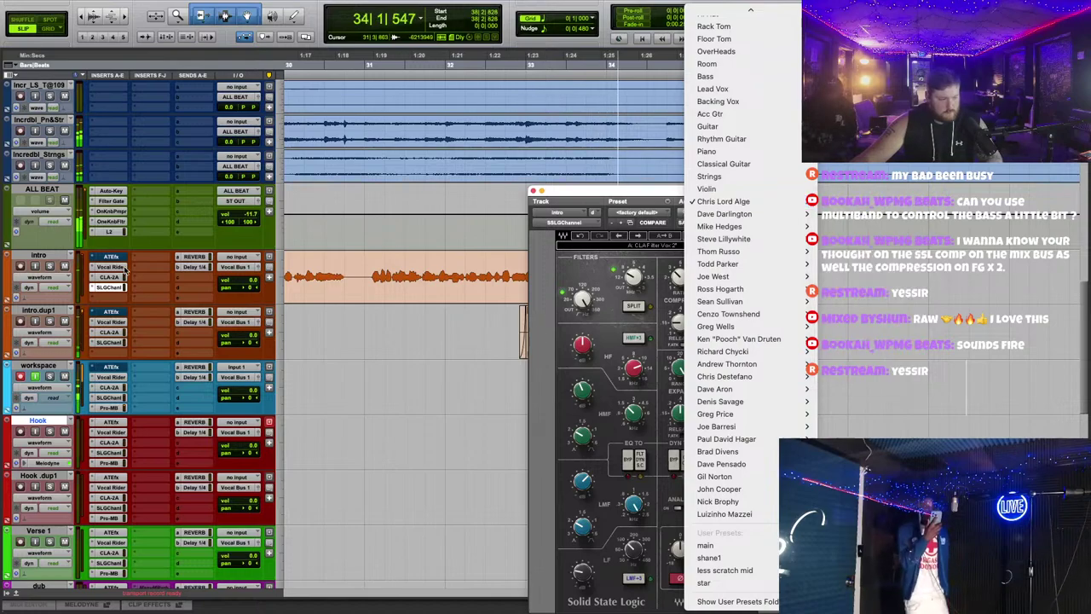
left_click(112, 292)
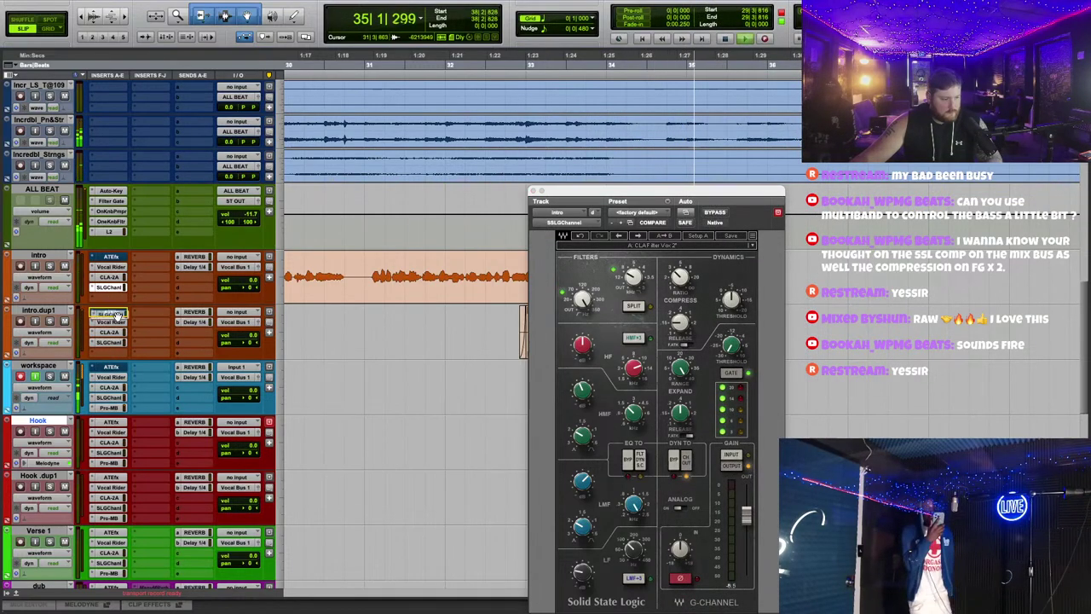
left_click(529, 192)
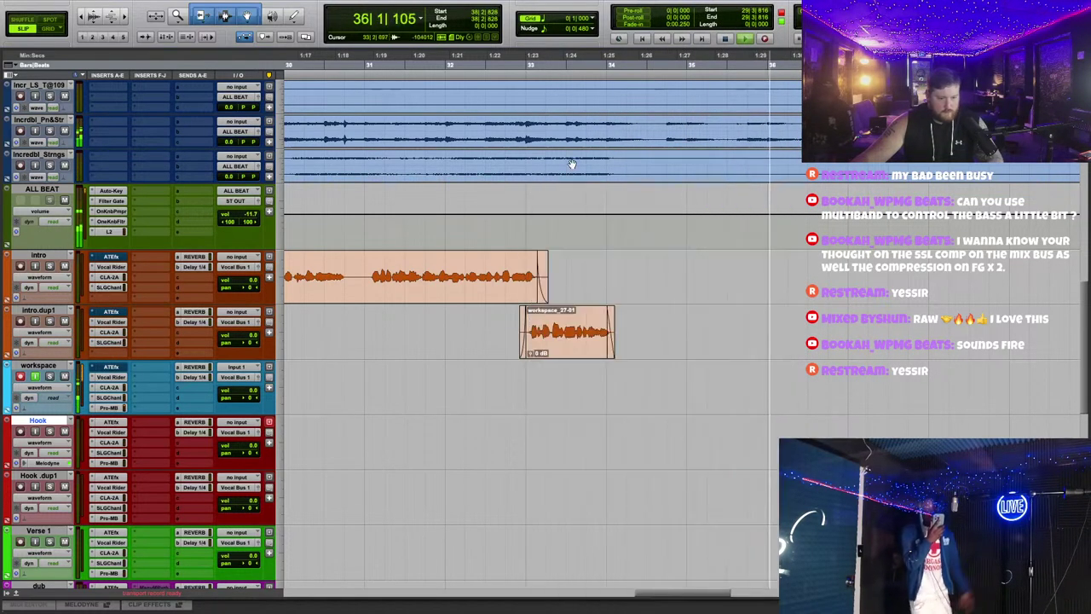
scroll(796, 332, "down", 2)
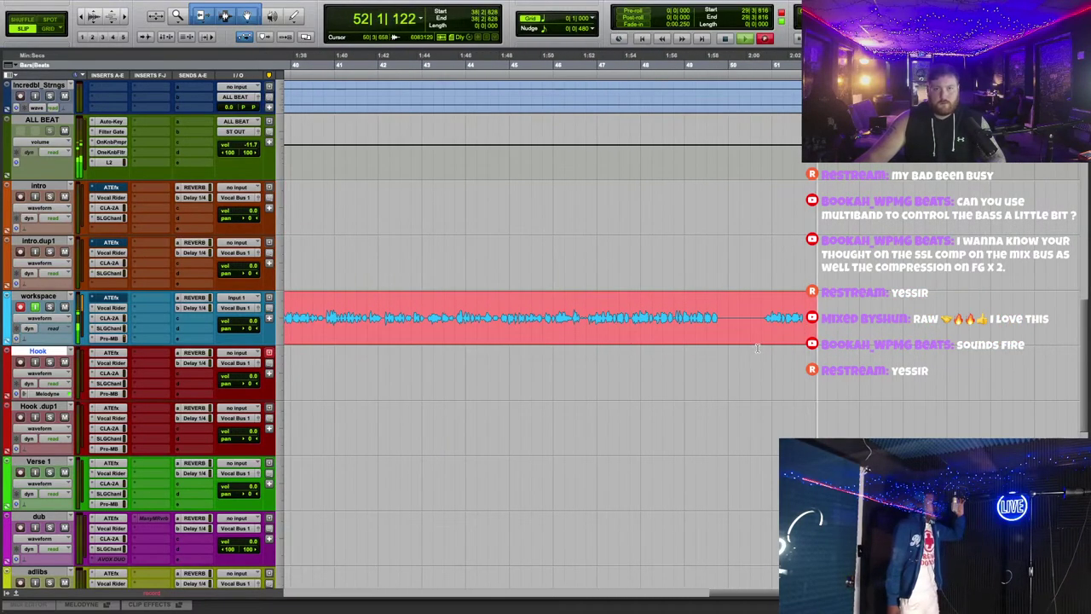
Step: Drag the newly recorded workspace take down onto the Hook track
scroll(761, 356, "up", 3)
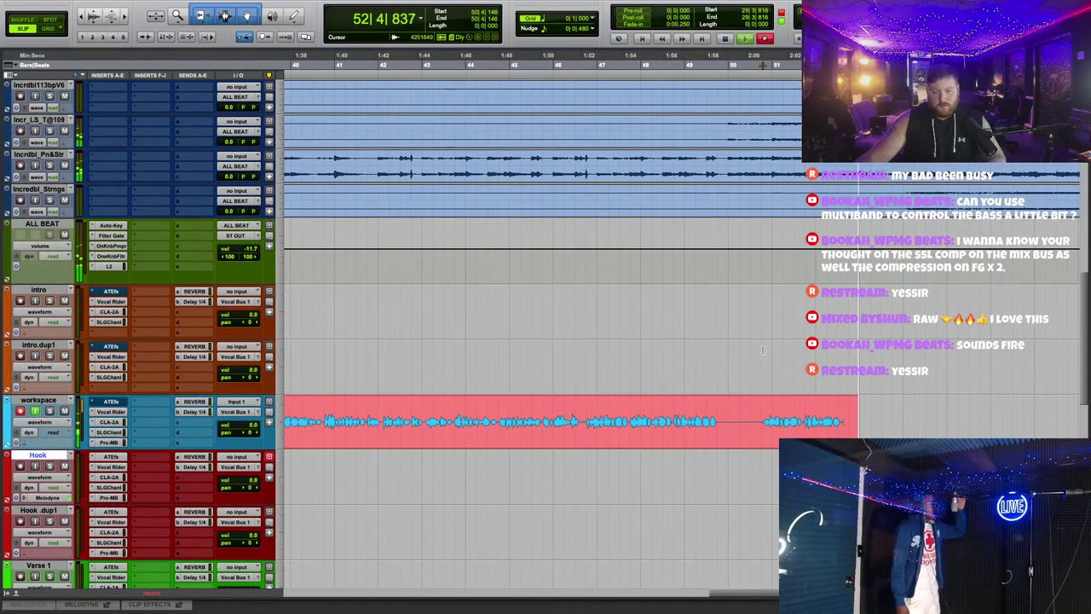
scroll(762, 350, "up", 4)
scroll(762, 349, "down", 4)
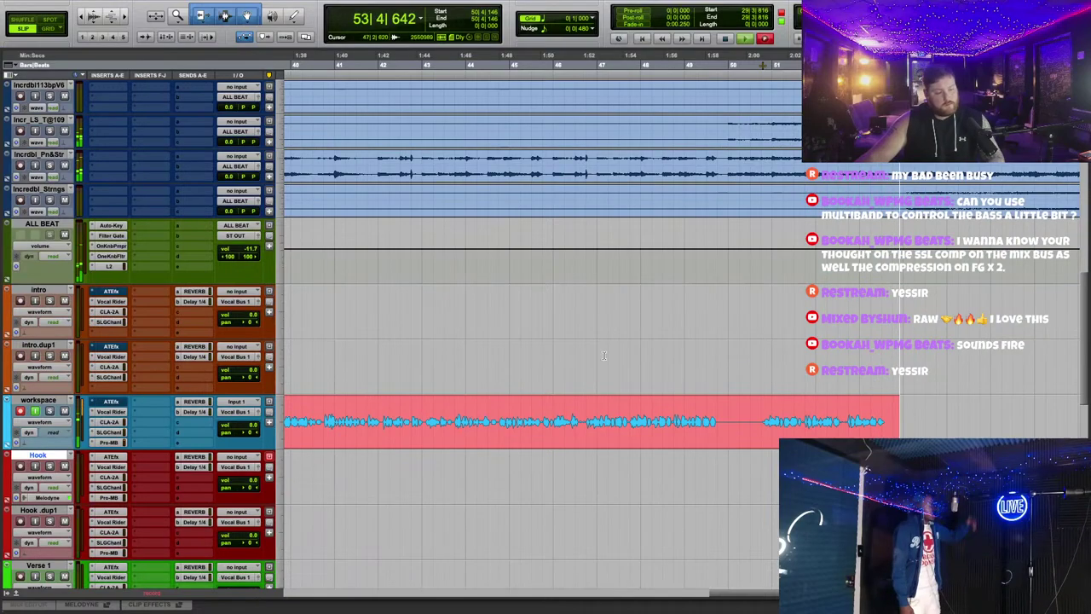
scroll(503, 339, "down", 2)
scroll(597, 366, "down", 3)
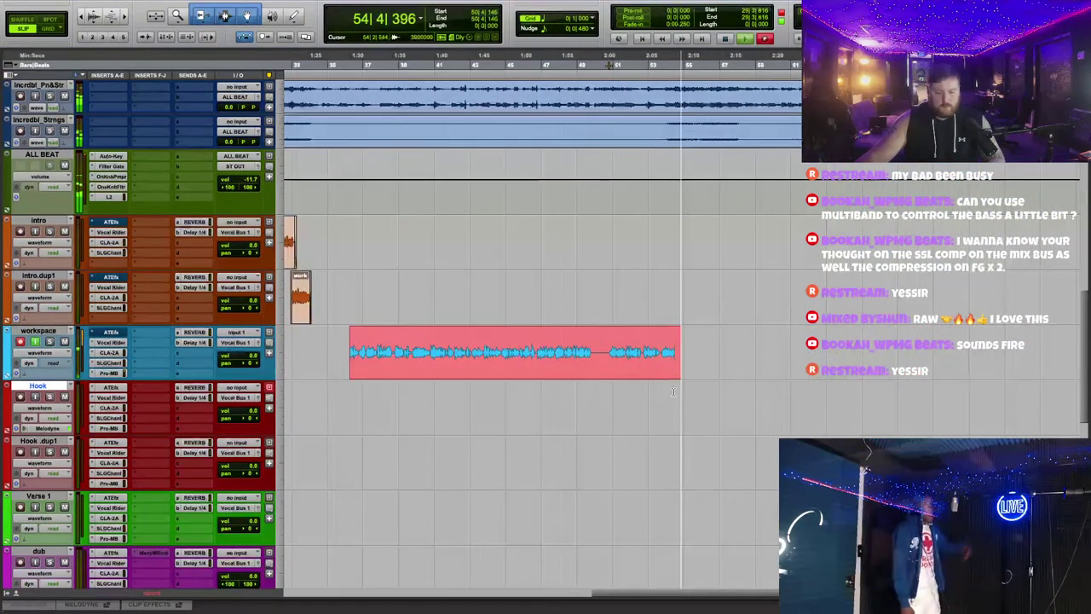
scroll(673, 391, "right", 4)
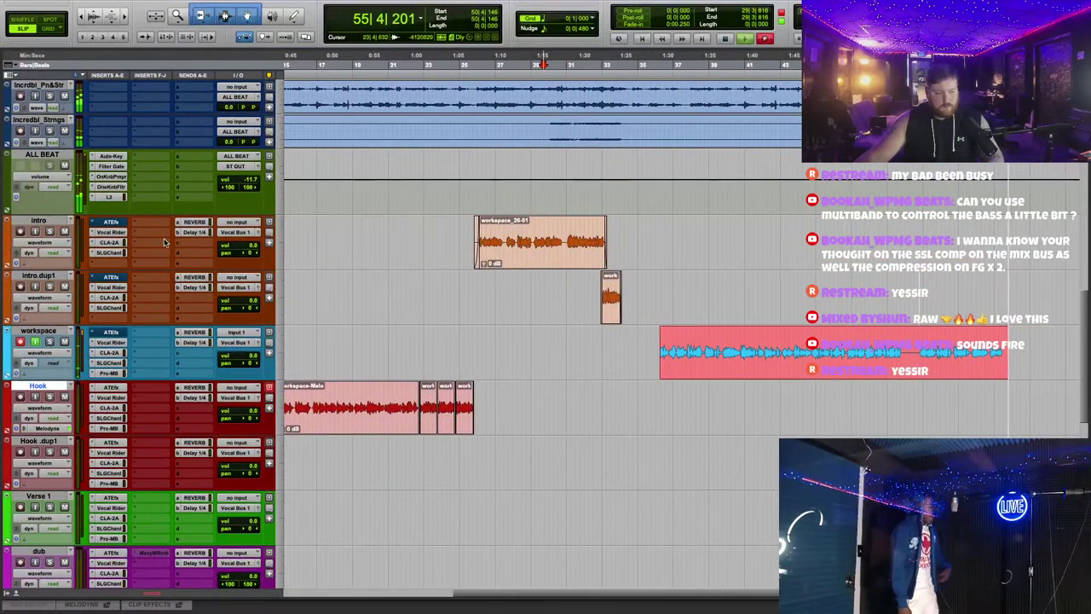
scroll(440, 311, "down", 5)
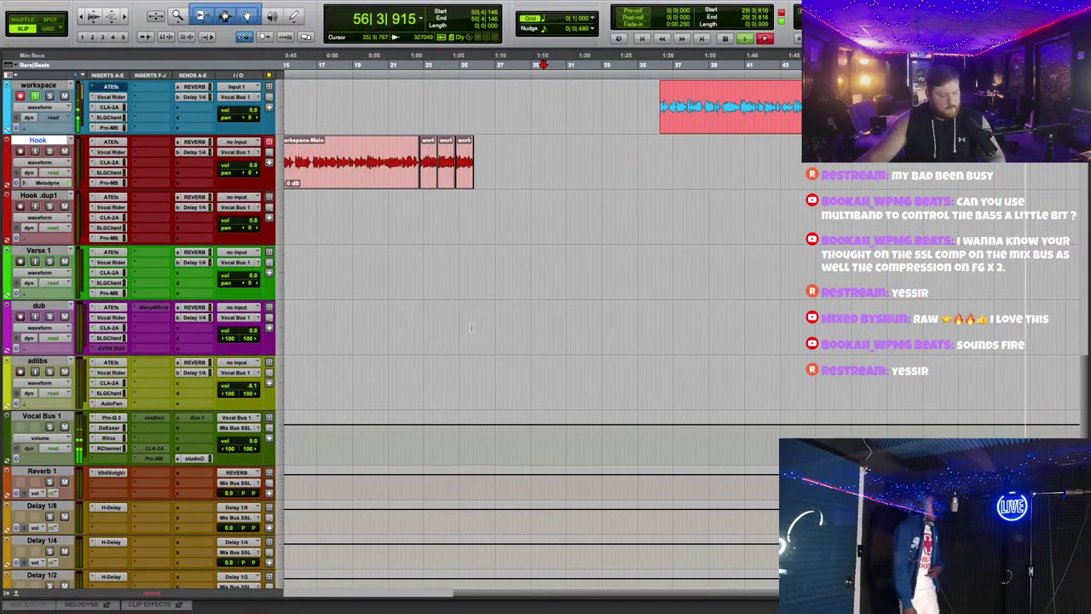
scroll(590, 343, "up", 4)
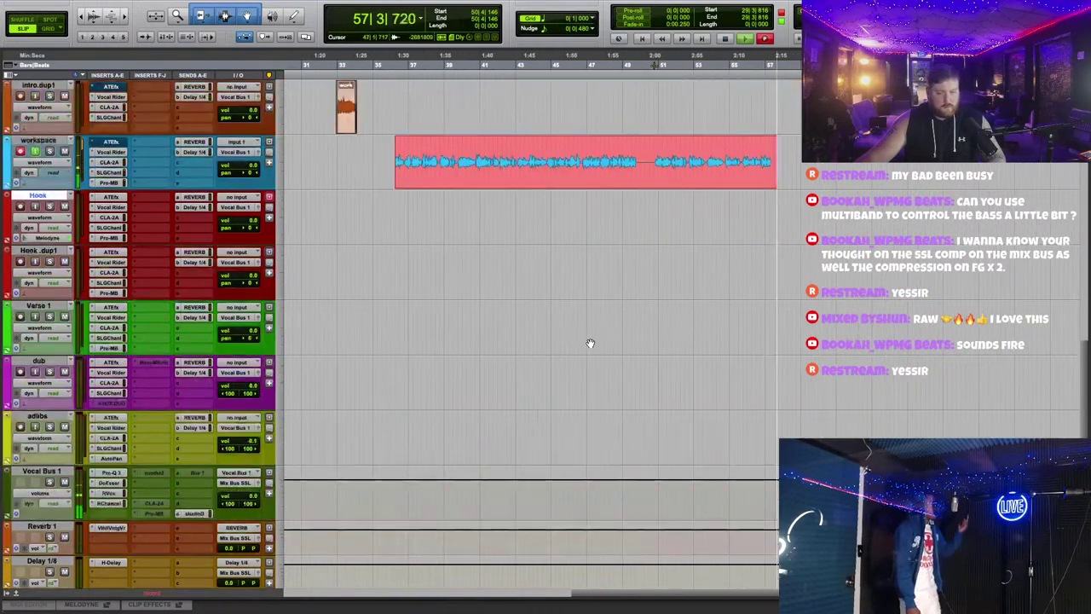
scroll(590, 344, "left", 5)
left_click_drag(981, 265, 932, 326)
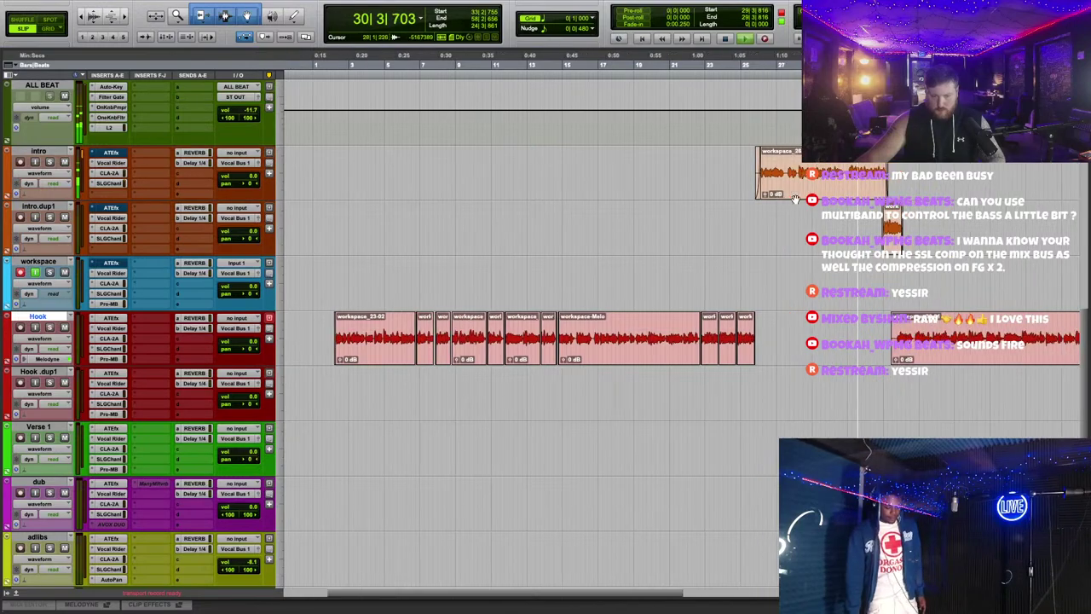
Step: Replay the Hook clips from around bar 15
key("super+bracketright")
key("super+bracketright")
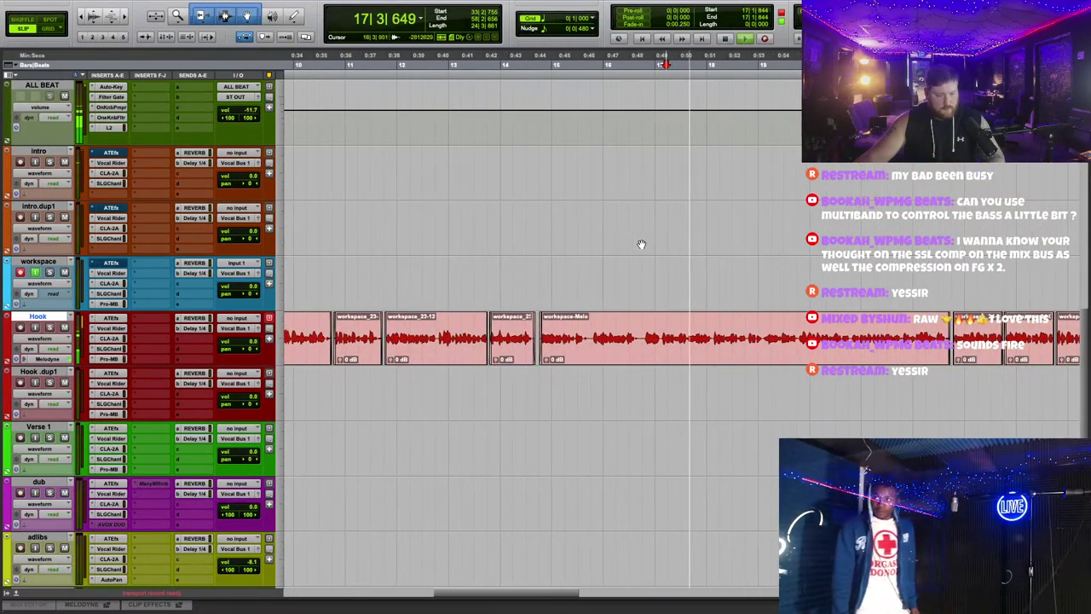
scroll(375, 298, "down", 3)
scroll(409, 281, "up", 2)
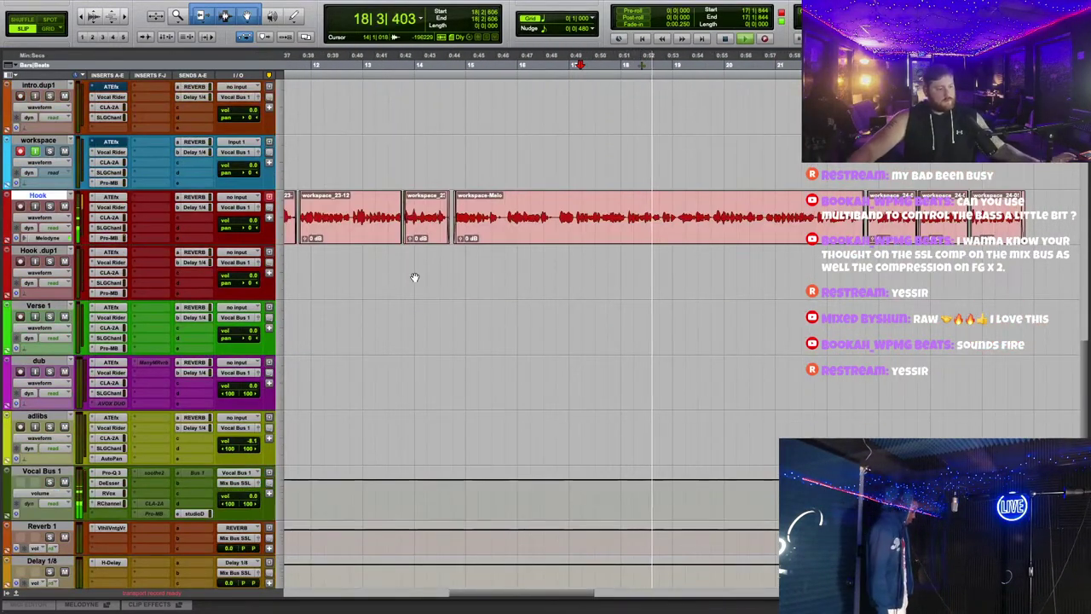
scroll(409, 282, "up", 2)
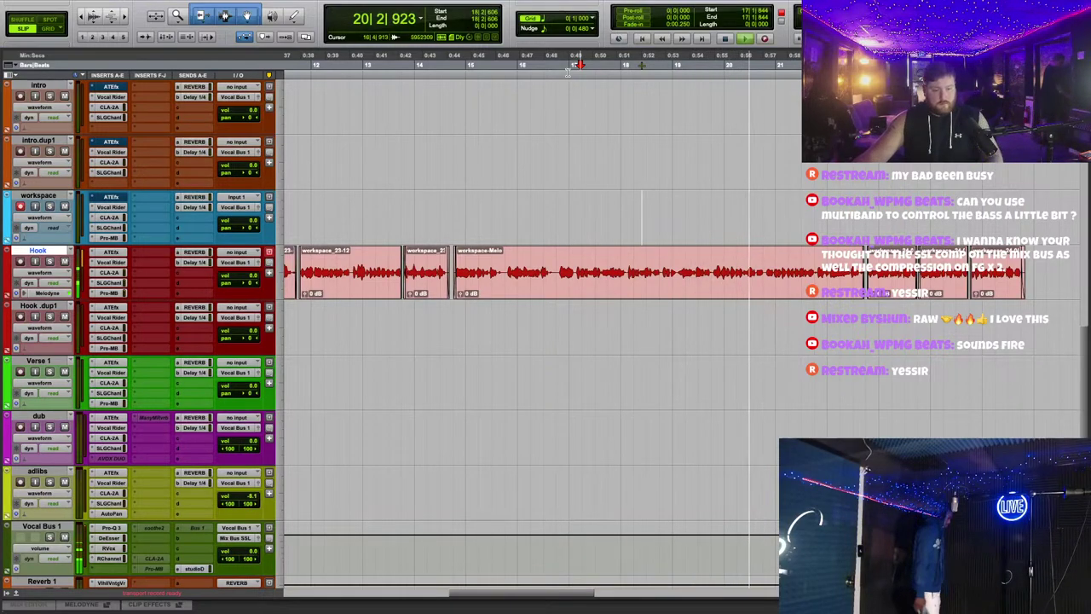
left_click(504, 287)
scroll(504, 288, "down", 4)
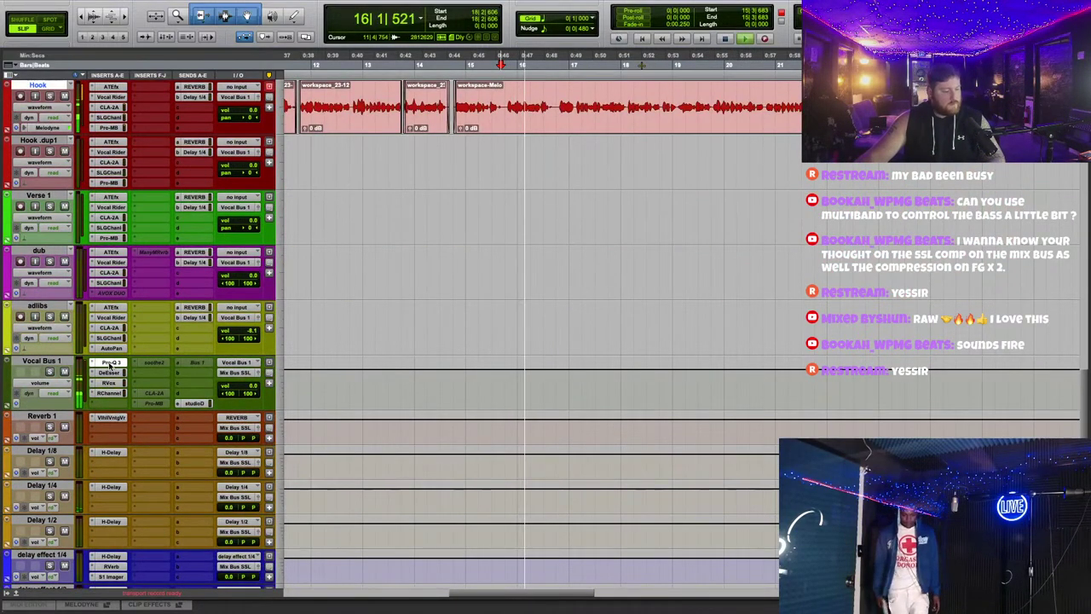
Step: On Vocal Bus 1's EQ, boost a band about +11.5 dB near 359–414 Hz, unsolo it, close
left_click(111, 362)
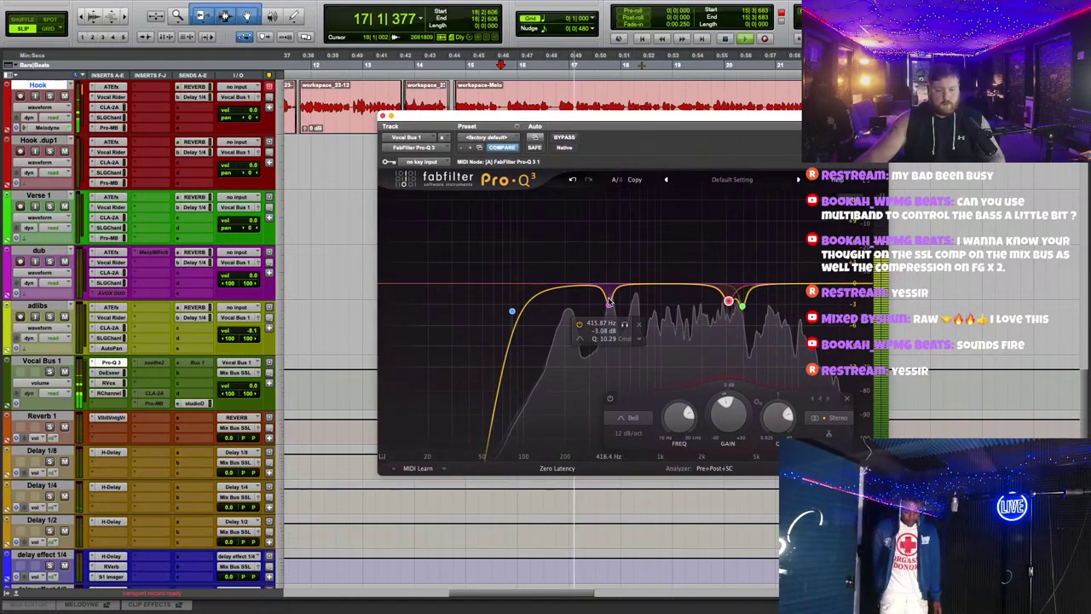
left_click_drag(608, 304, 599, 206)
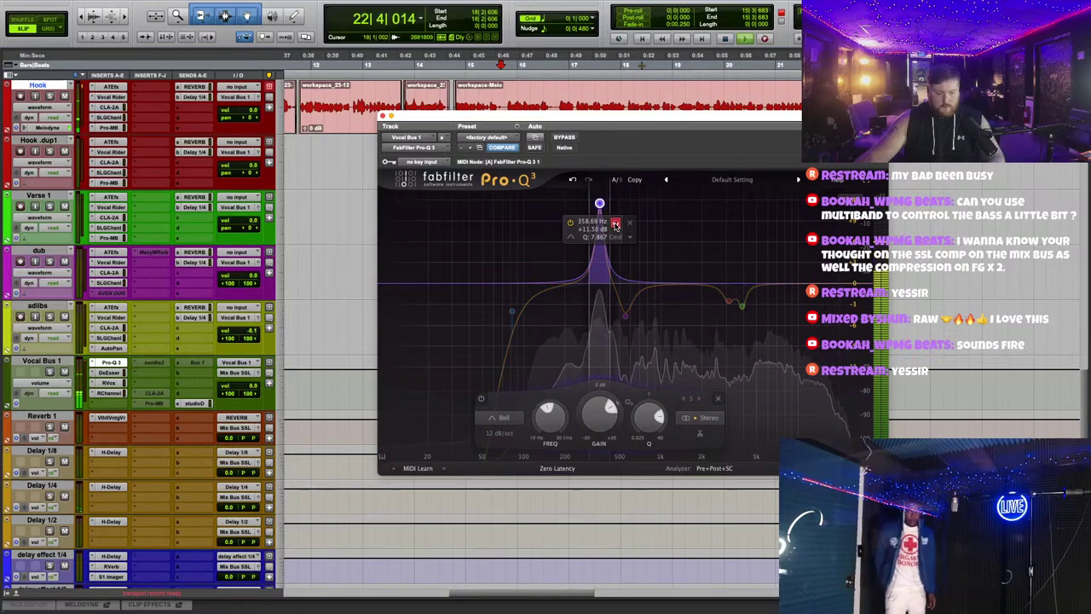
left_click_drag(616, 224, 607, 322)
left_click(622, 223)
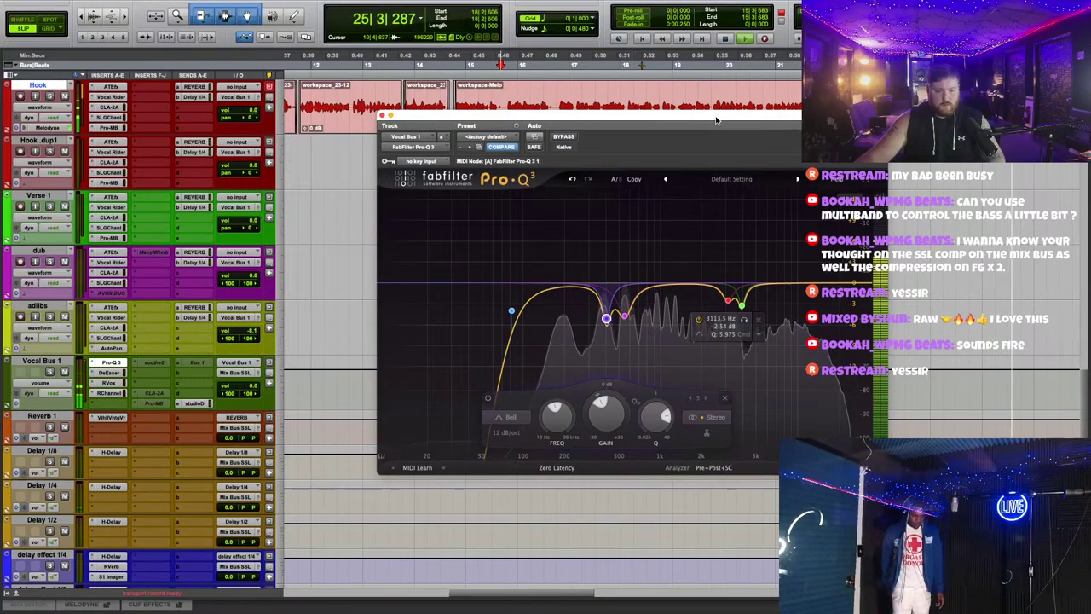
left_click_drag(381, 117, 348, 116)
left_click(348, 117)
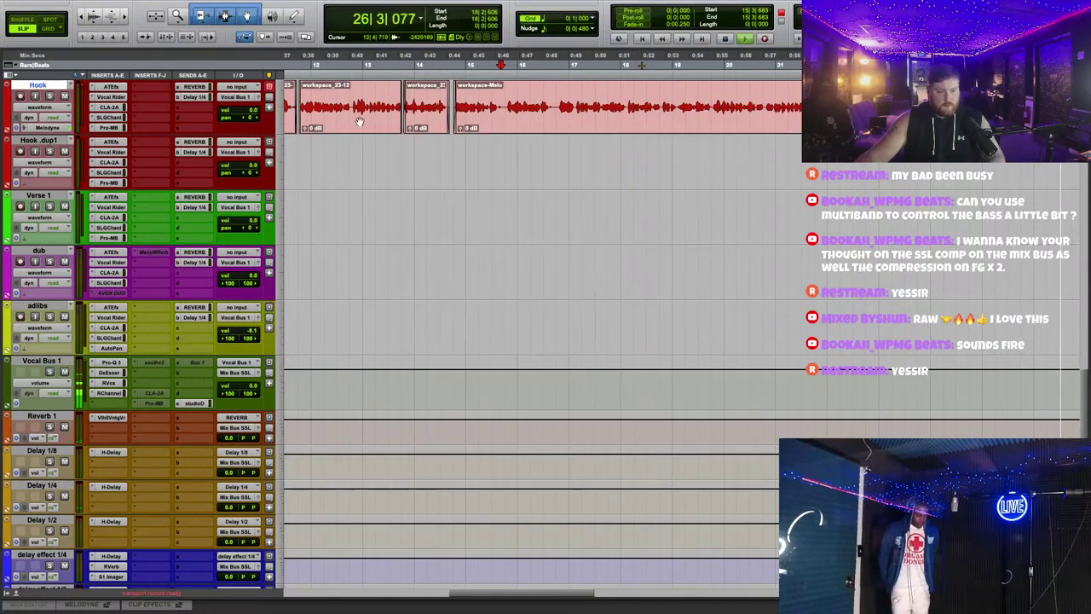
Step: Zoom in, relocate to bar 33, and trim workspace_30-01's start slightly later
scroll(660, 231, "up", 5)
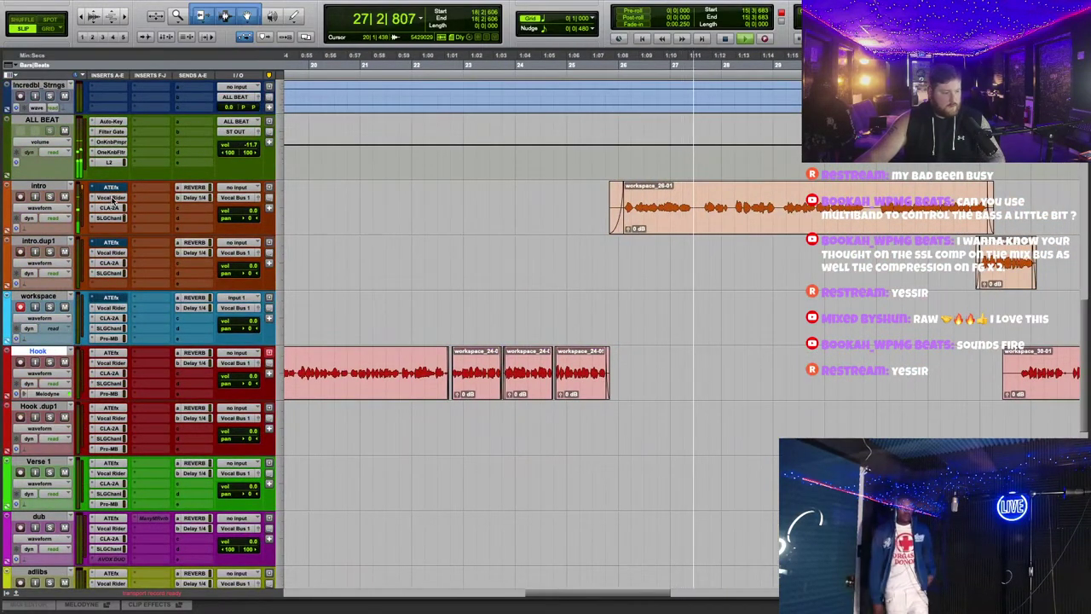
scroll(529, 243, "right", 5)
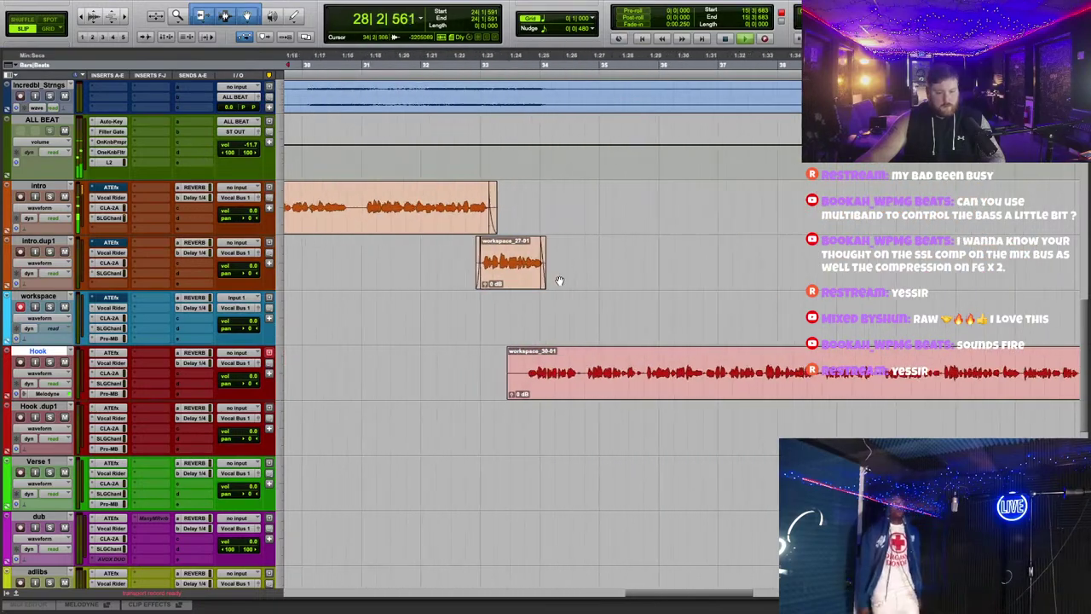
key("ctrl+bracketright")
left_click(401, 57)
left_click_drag(429, 392, 456, 392)
Step: Lower intro.dup1's volume to -2.6 dB
left_click_drag(251, 267, 251, 276)
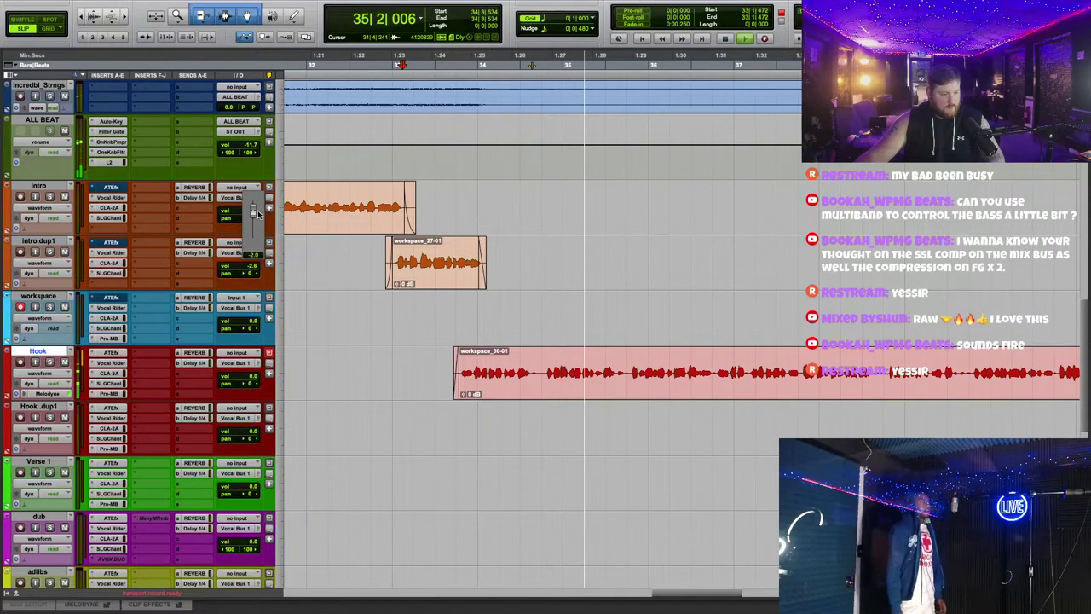
scroll(463, 241, "down", 2)
scroll(687, 298, "up", 3)
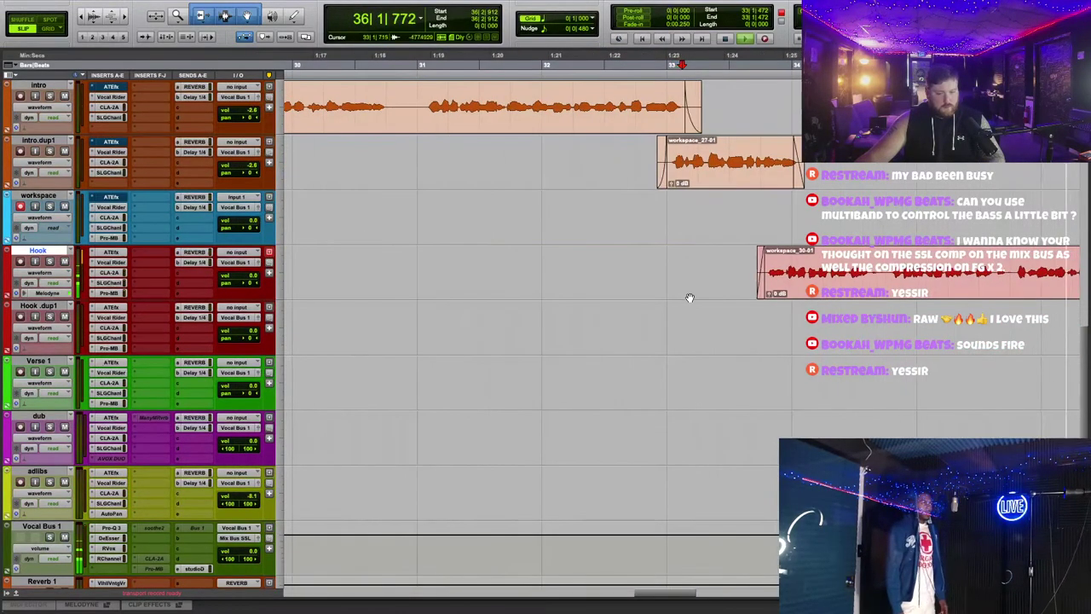
scroll(572, 346, "down", 2)
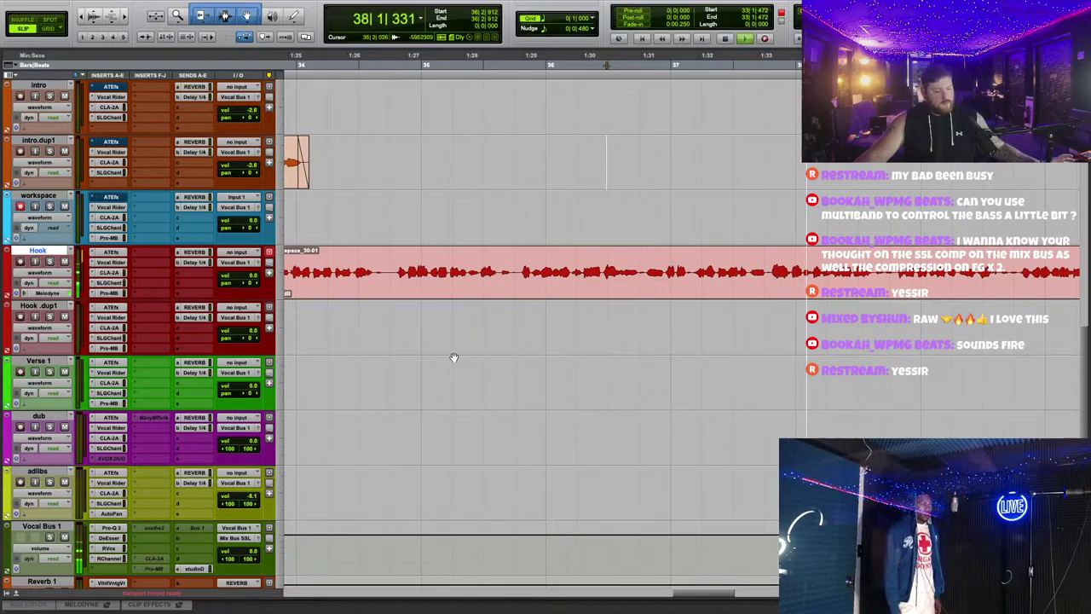
scroll(251, 362, "down", 3)
Step: Review Vocal Bus 1's DeEsser and RVox settings and move RChannel to another insert slot
left_click(110, 372)
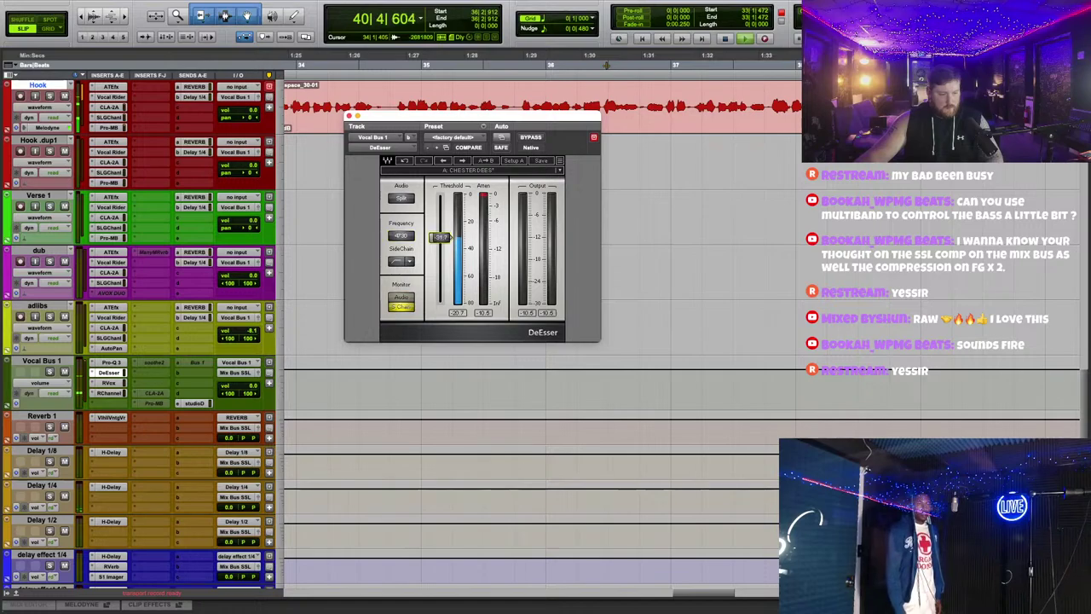
left_click(111, 398)
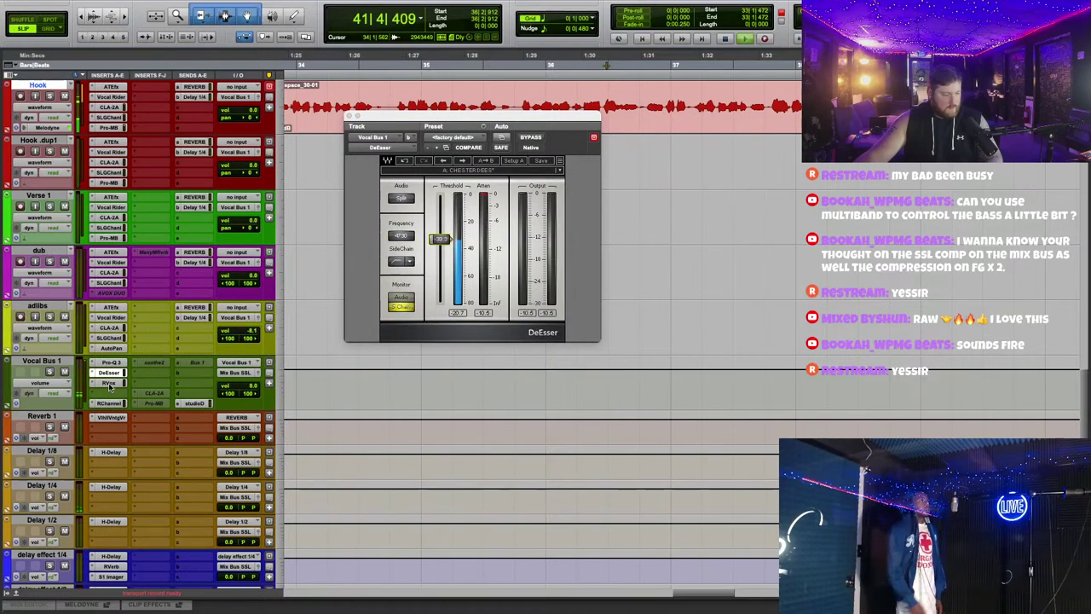
left_click(110, 384)
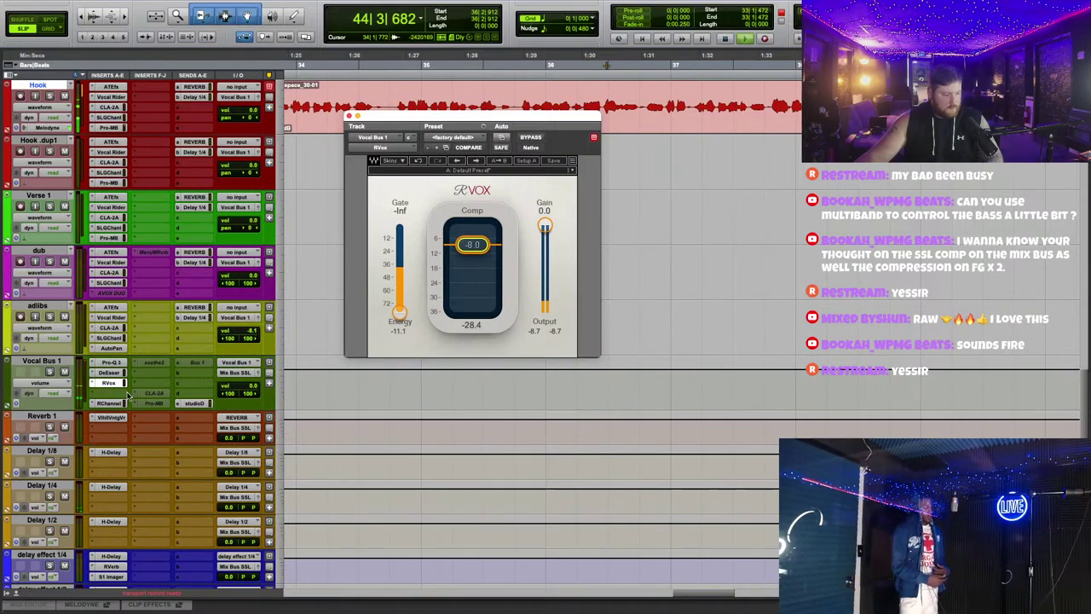
left_click(110, 374)
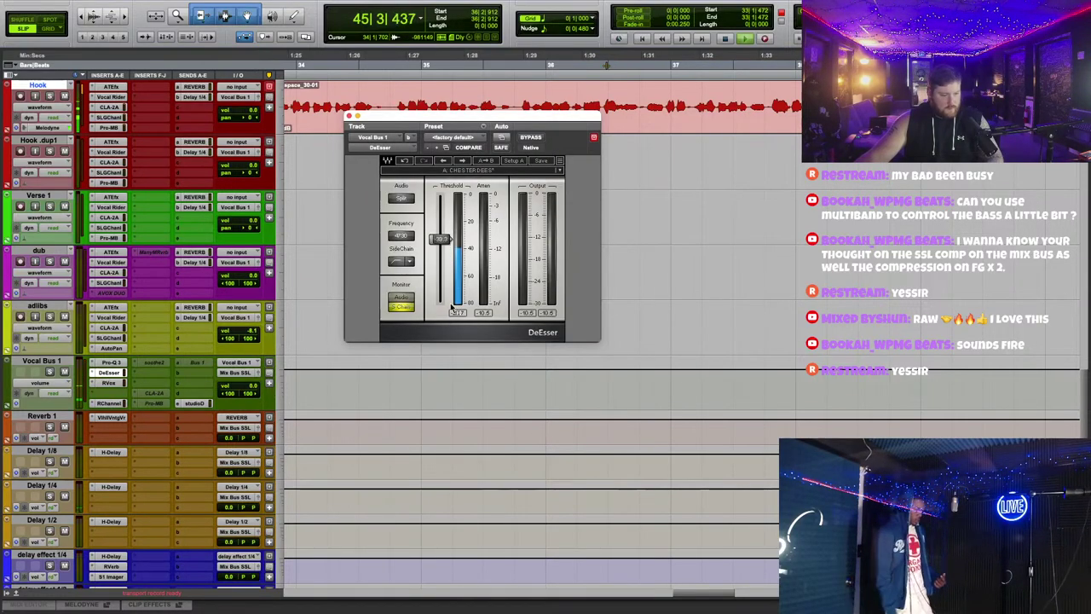
left_click(111, 382)
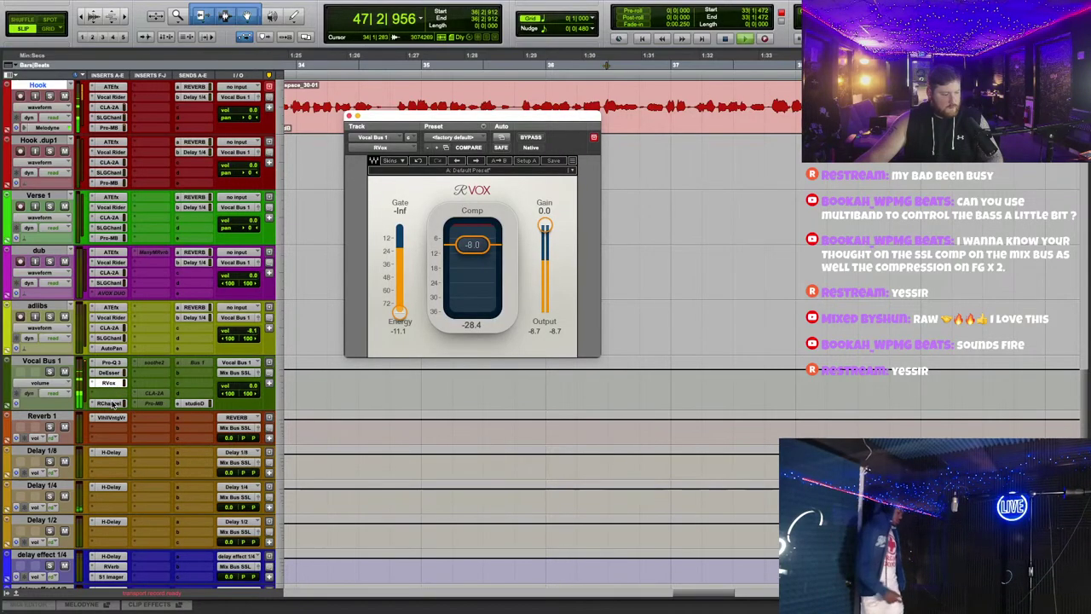
left_click_drag(112, 404, 114, 400)
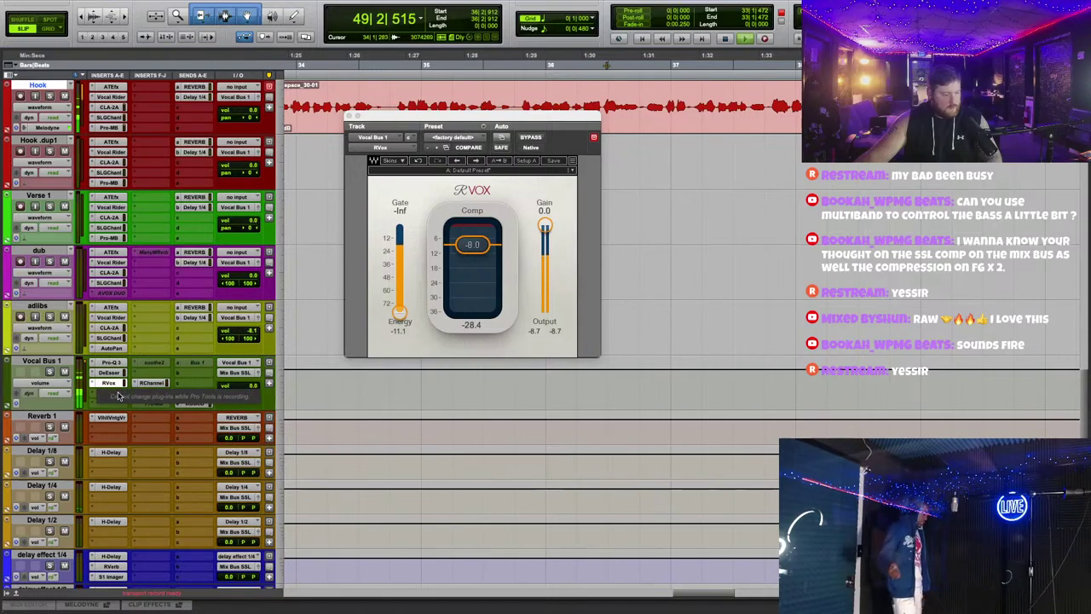
Step: Insert the MannyM TripleD plug-in on an empty Vocal Bus 1 insert via search 'mann'
left_click(109, 394)
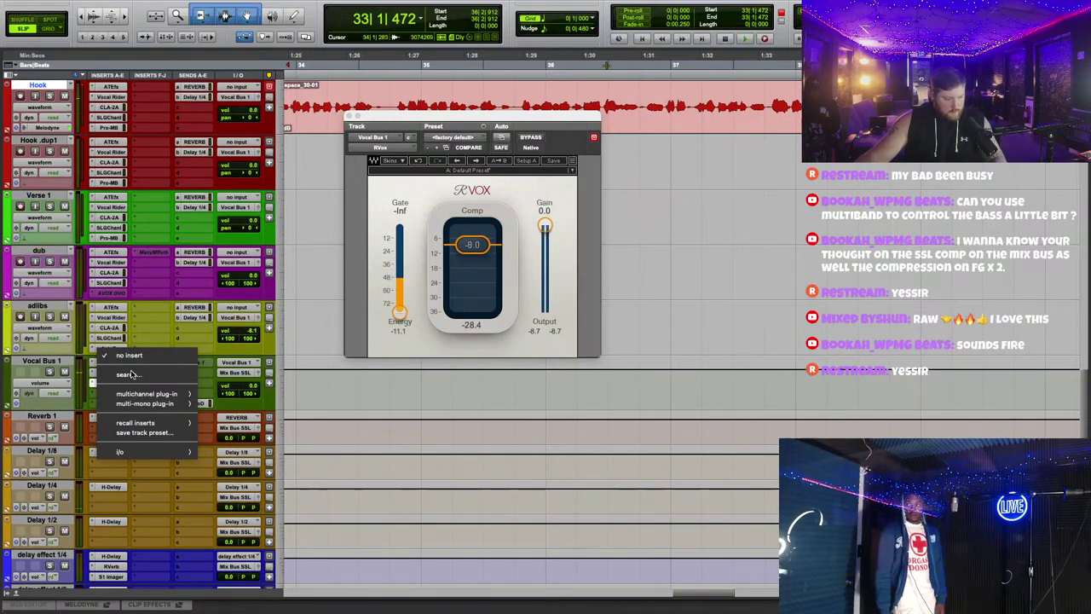
left_click(128, 374)
type("mann")
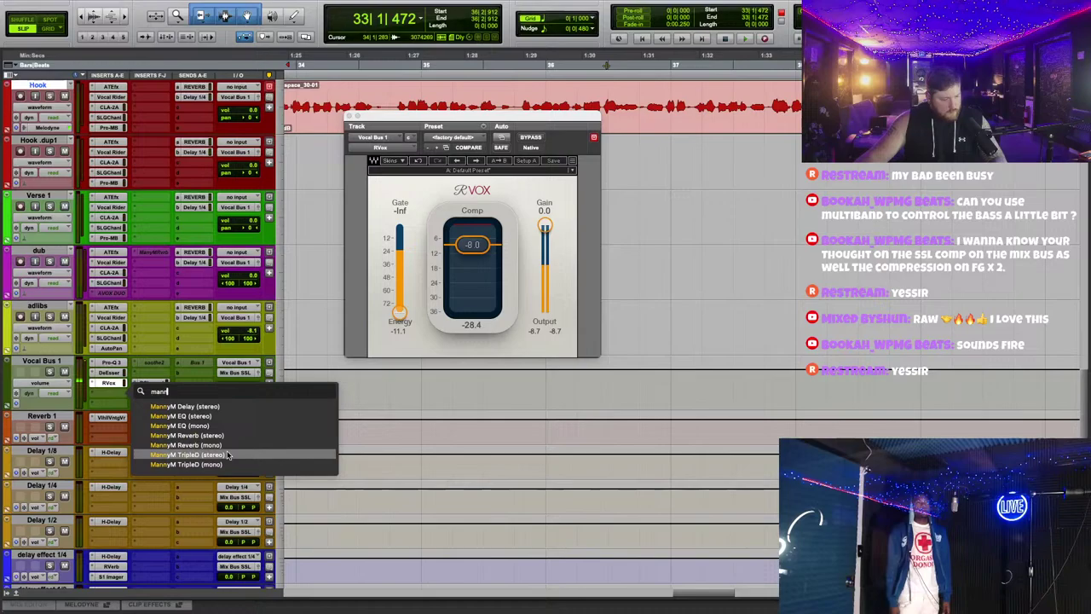
left_click(227, 456)
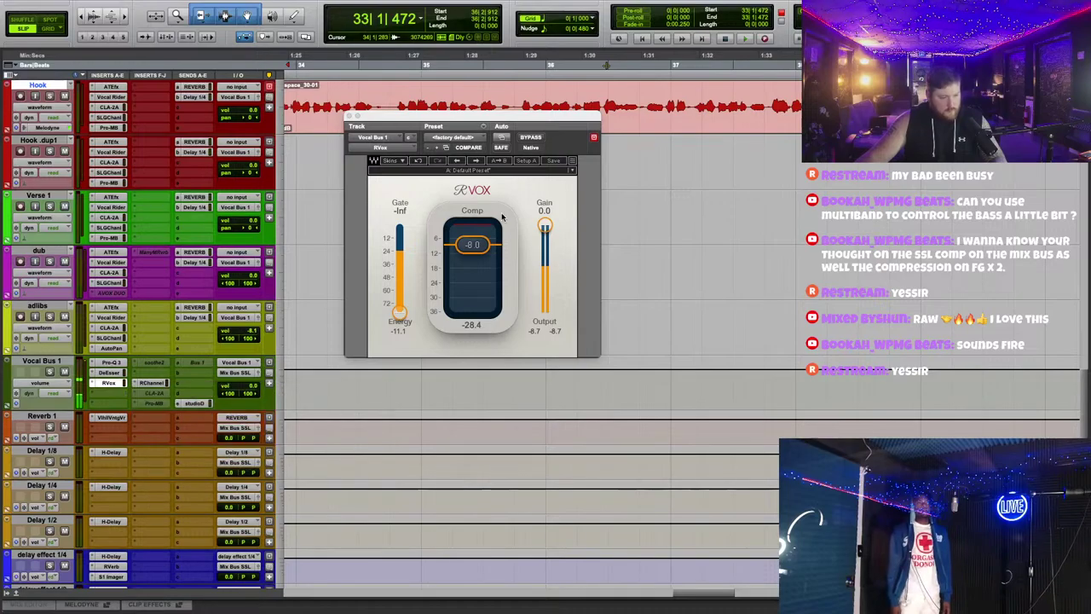
Step: Solo TripleD's DeBoxy then DeHarsher bands, check the ALL BEAT volume, and close the plug-in
left_click_drag(469, 114, 488, 169)
scroll(297, 309, "up", 2)
scroll(297, 309, "up", 2)
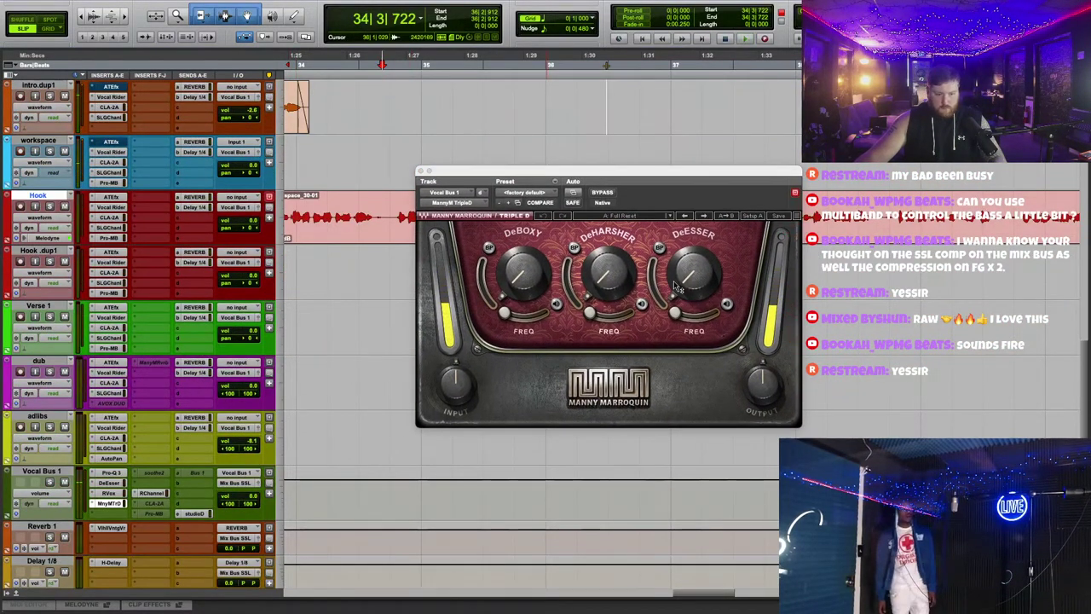
left_click(556, 304)
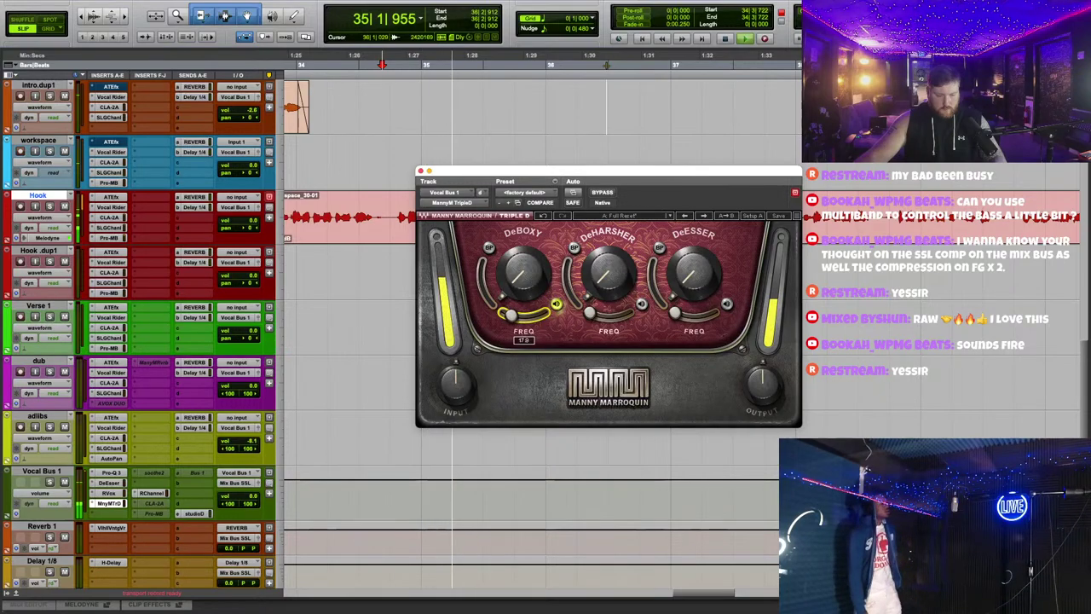
left_click(641, 304)
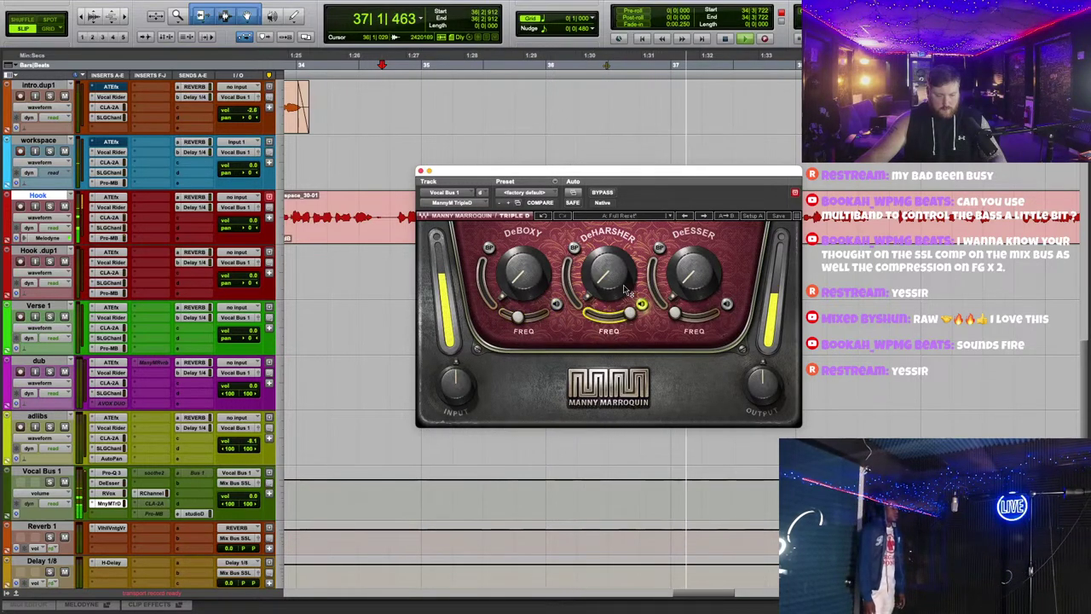
left_click(627, 289)
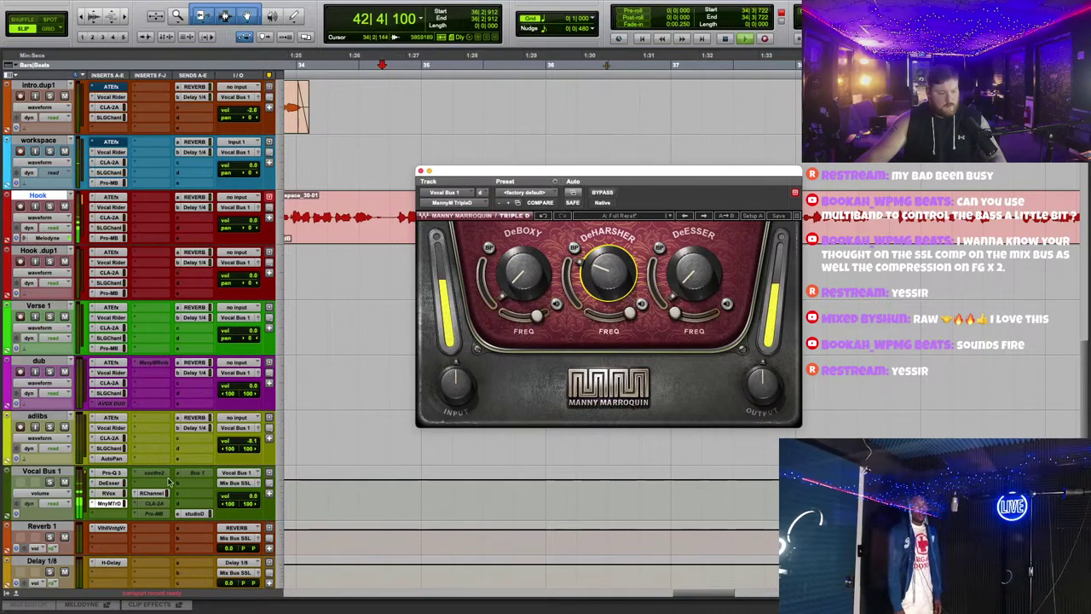
scroll(211, 189, "up", 3)
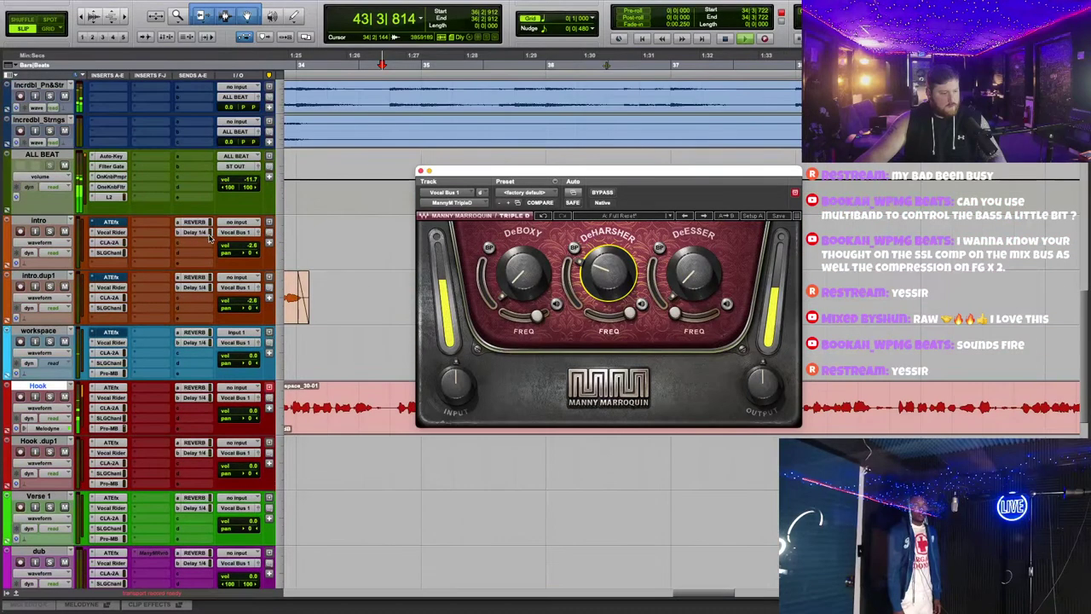
left_click(251, 177)
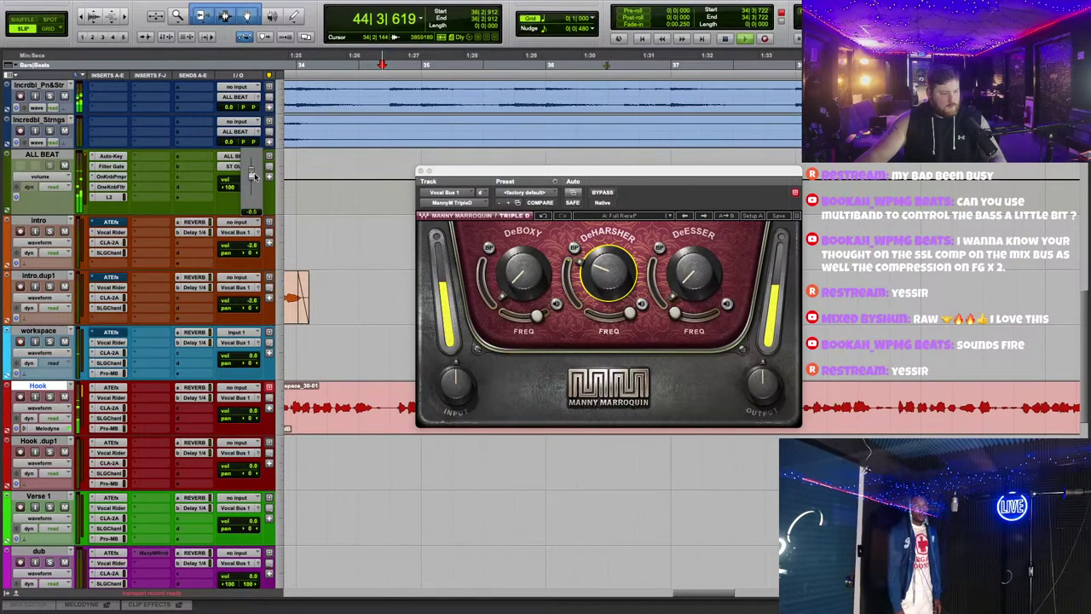
scroll(263, 179, "down", 2)
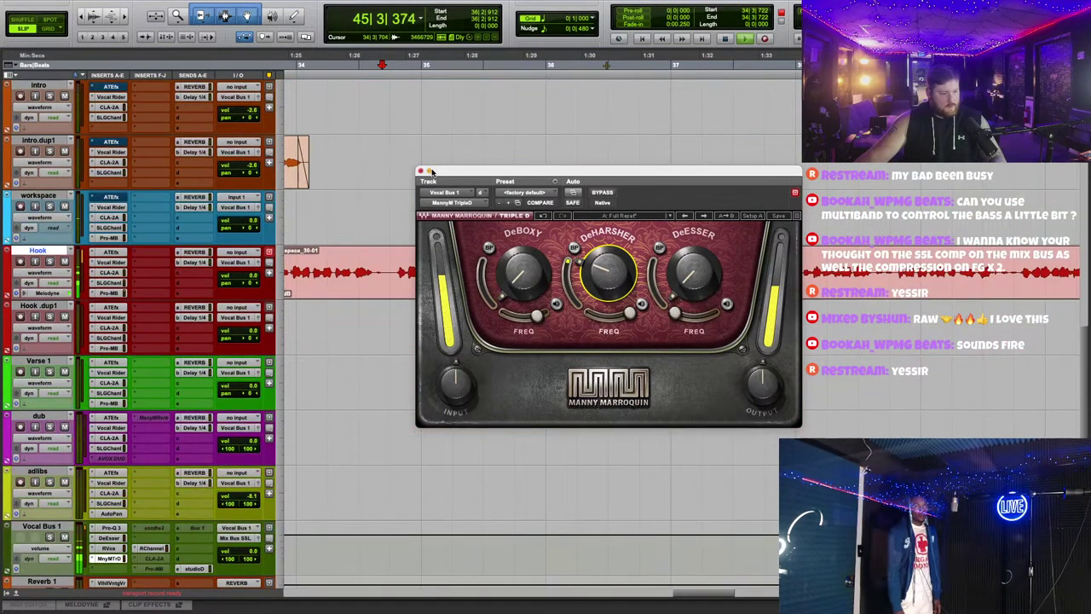
left_click(420, 172)
Step: Switch Vocal Bus 1's plug-in view from RVox to the RChannel insert
left_click(111, 549)
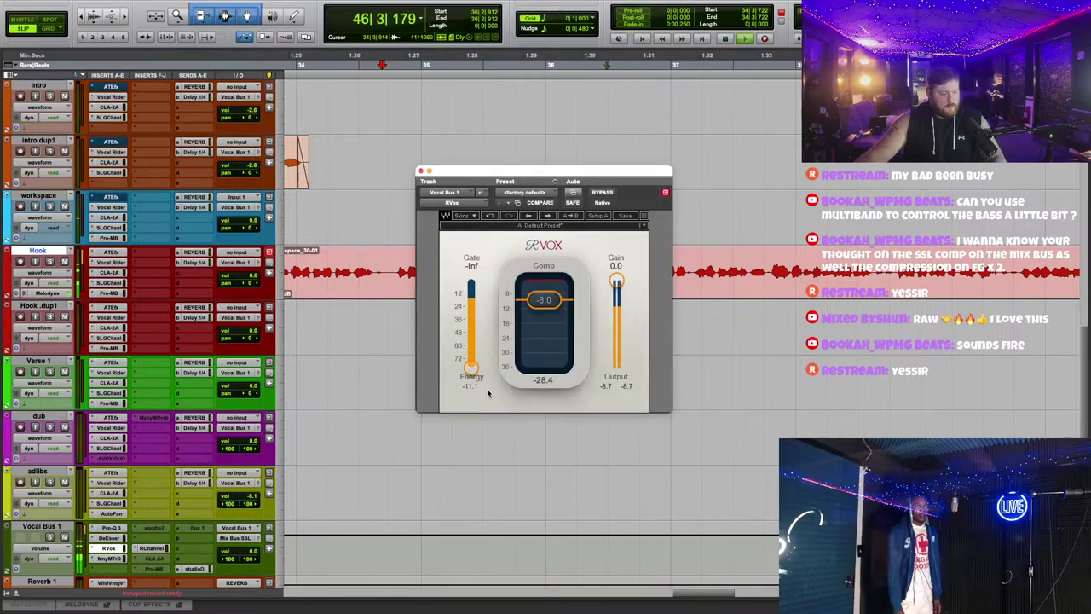
scroll(358, 462, "down", 2)
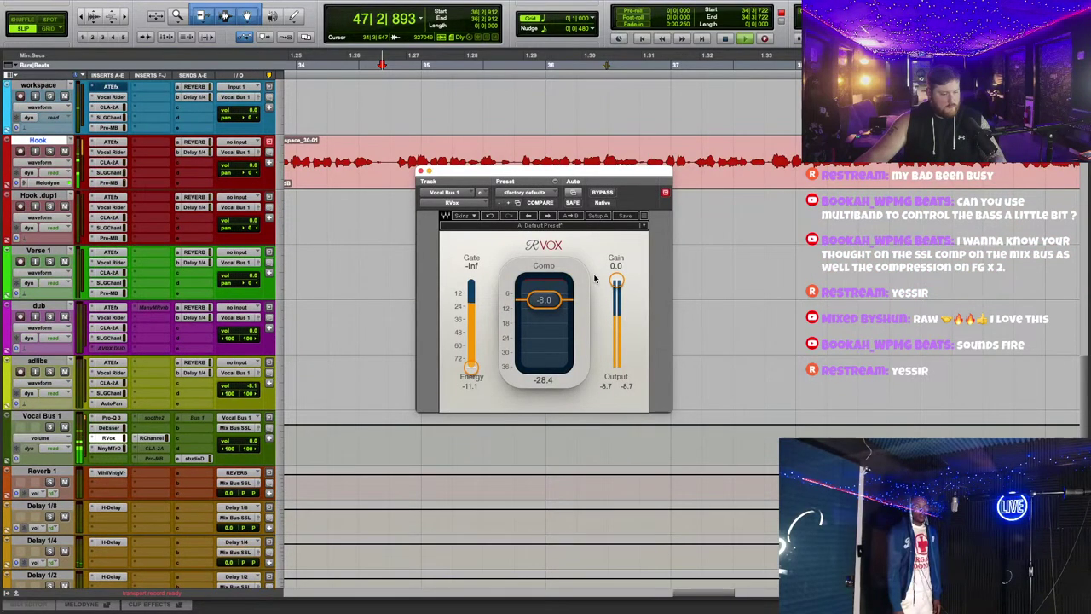
left_click(152, 438)
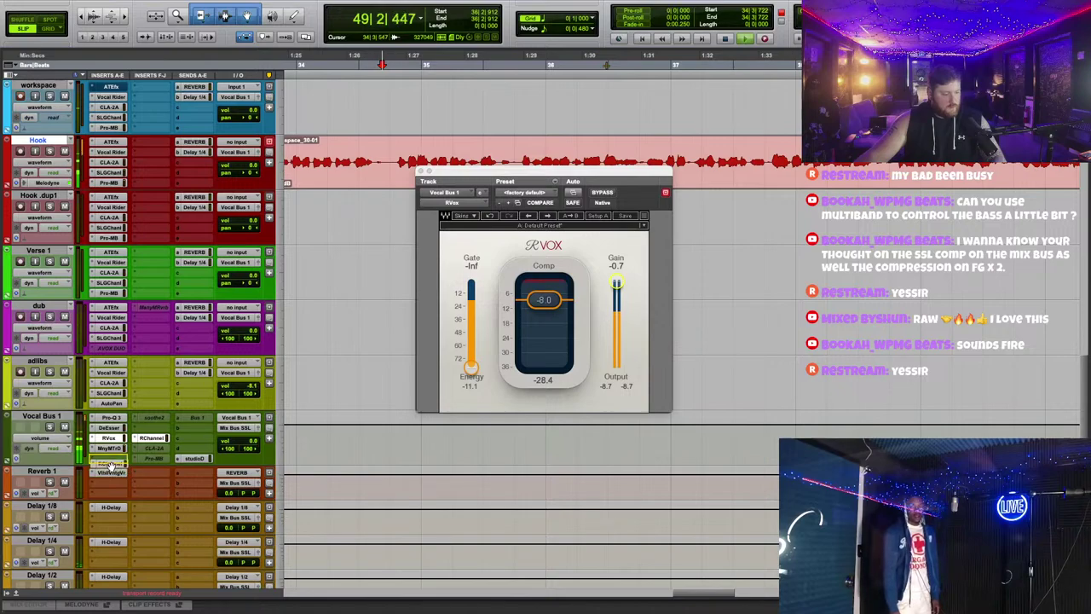
left_click(152, 448)
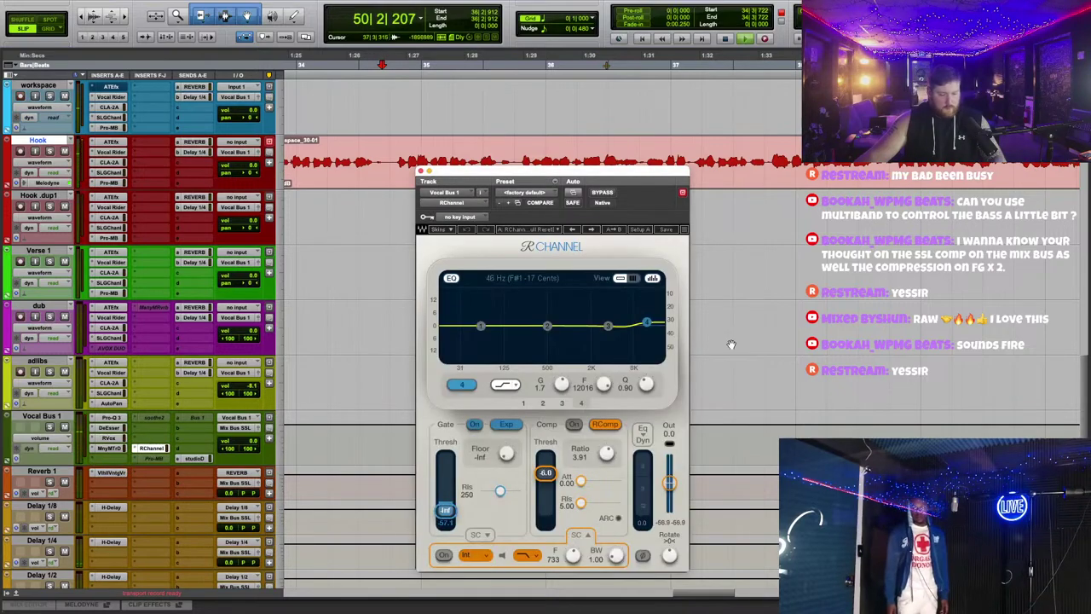
Step: Boost RChannel's high shelf to +4.0 dB around 9216 Hz, leaving the send menu unchanged
scroll(605, 453, "up", 1)
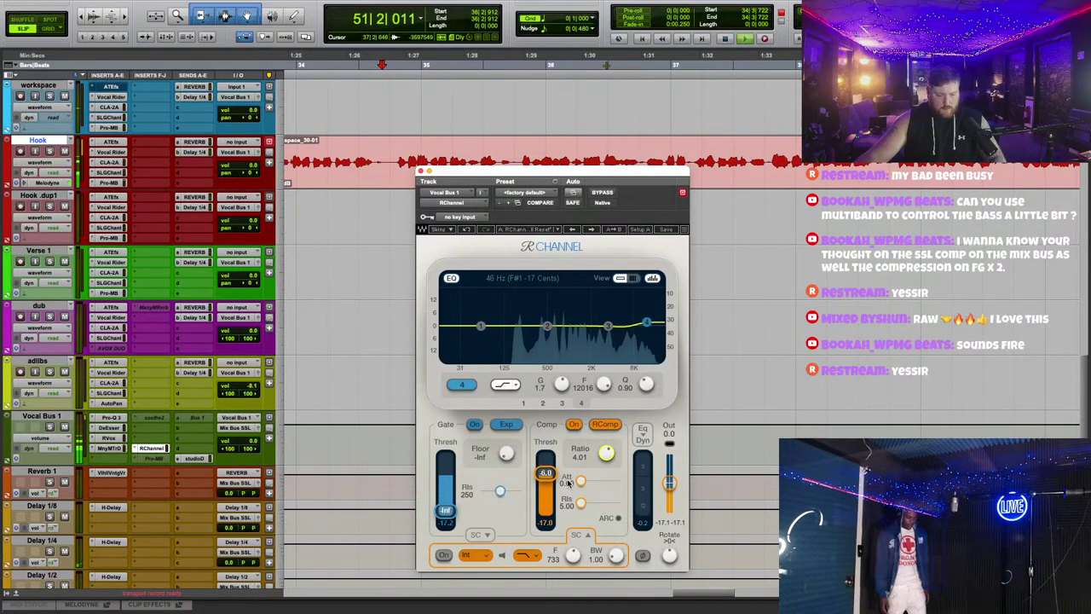
scroll(602, 502, "up", 3)
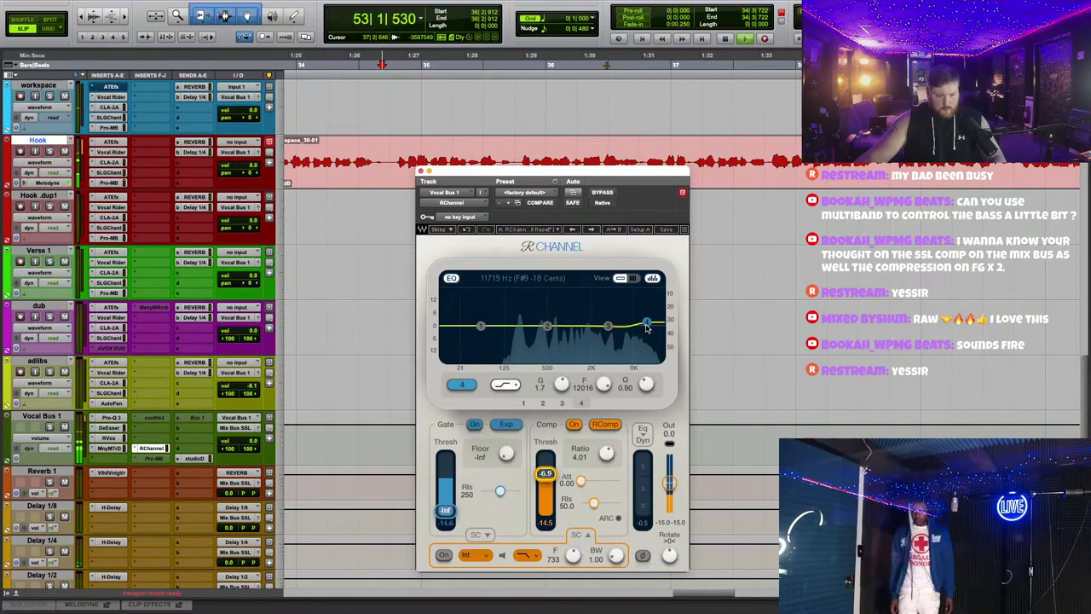
left_click_drag(648, 318, 638, 318)
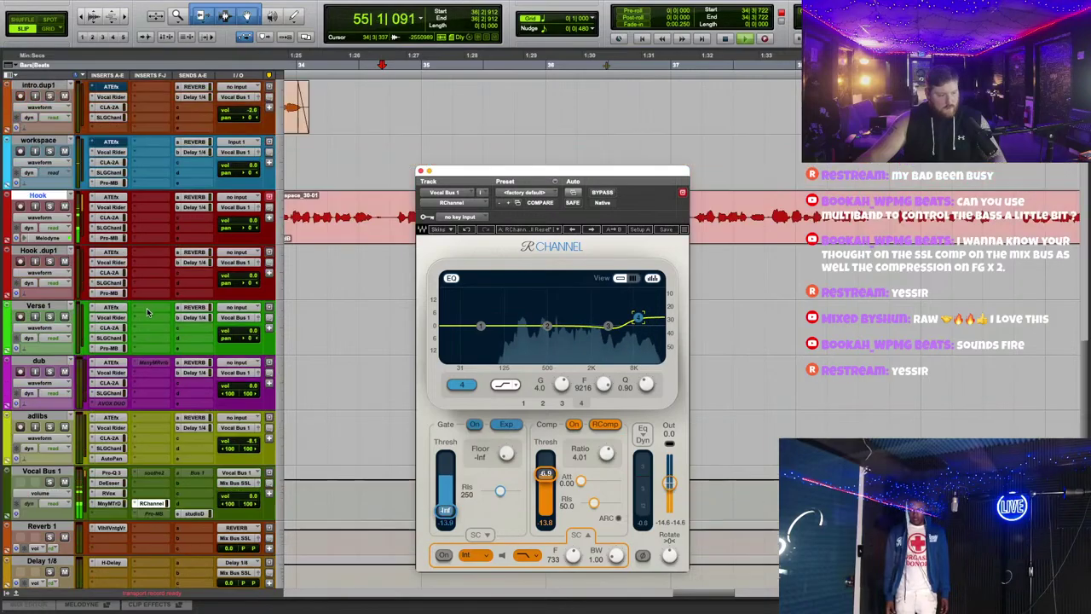
left_click(199, 416)
key("Escape")
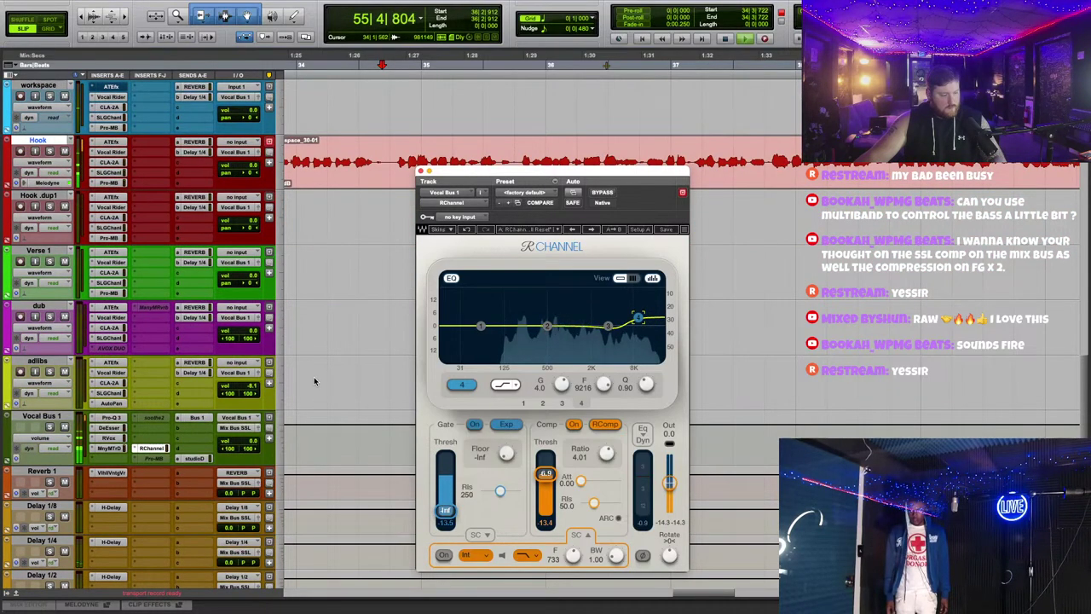
scroll(340, 345, "up", 5)
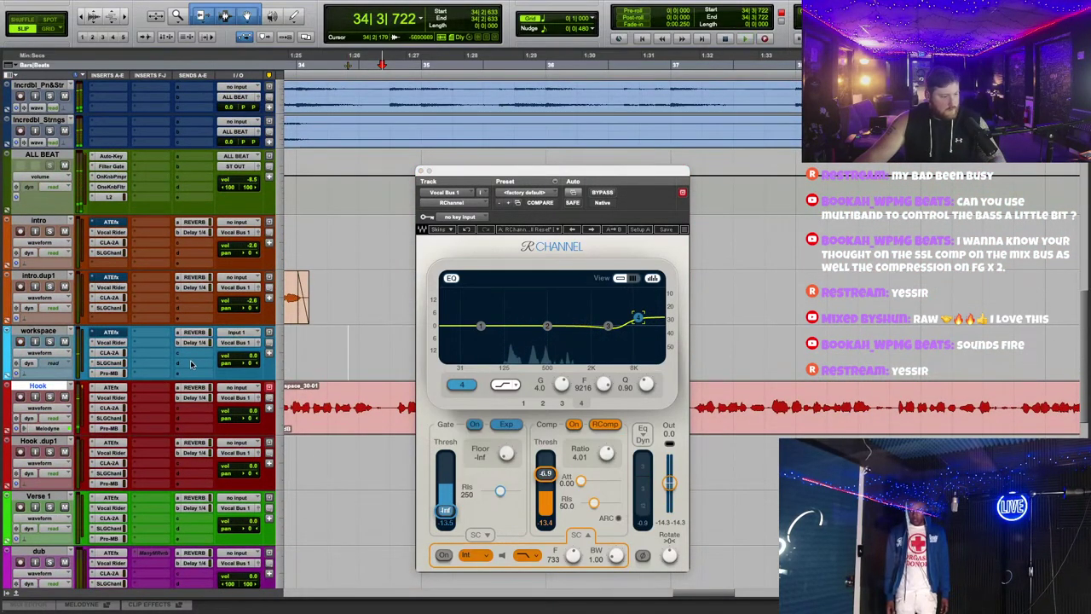
scroll(92, 274, "up", 3)
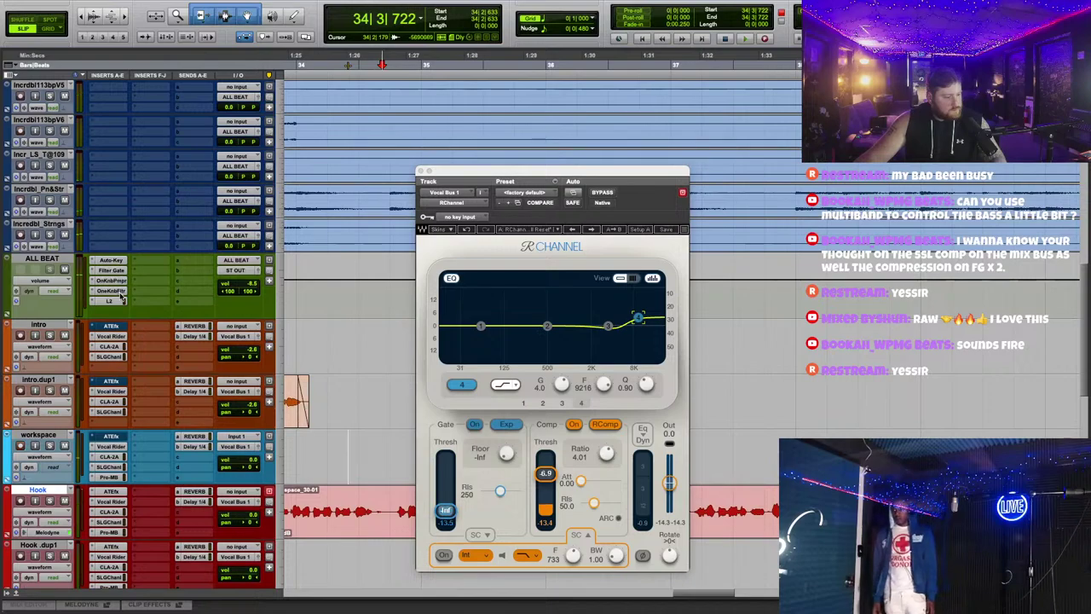
Step: Insert Trackspacer 2.5 on ALL BEAT and set its side-chain key input to Bus 1
left_click(147, 264)
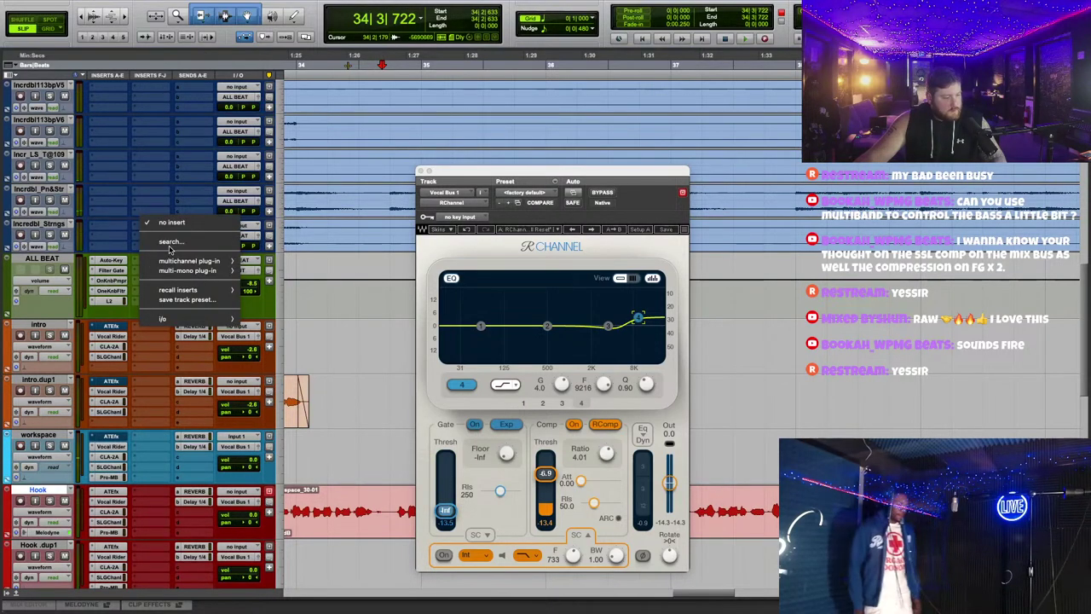
type("trac")
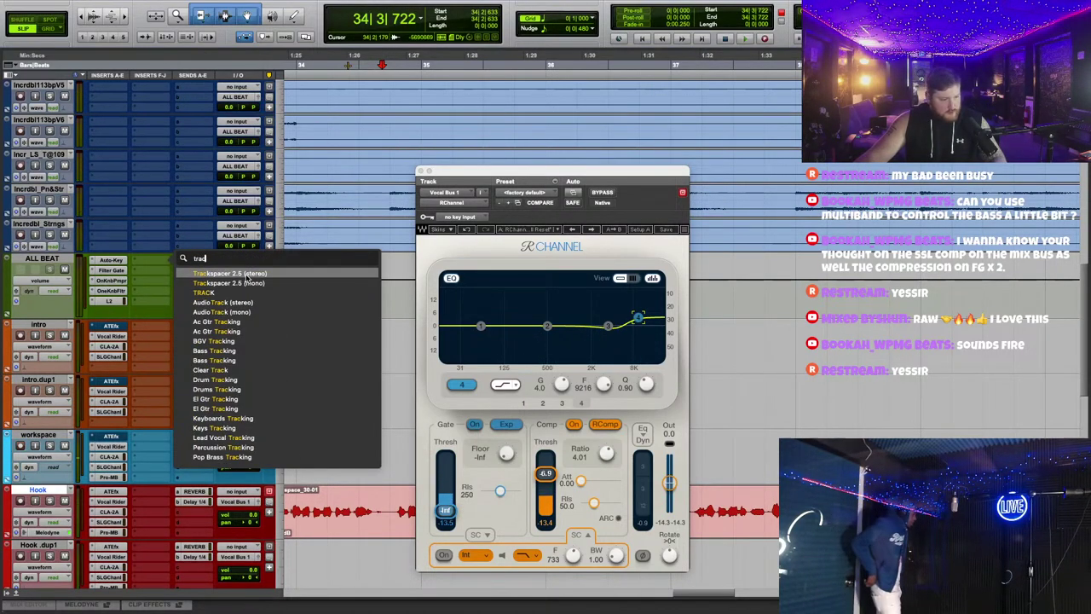
key("Return")
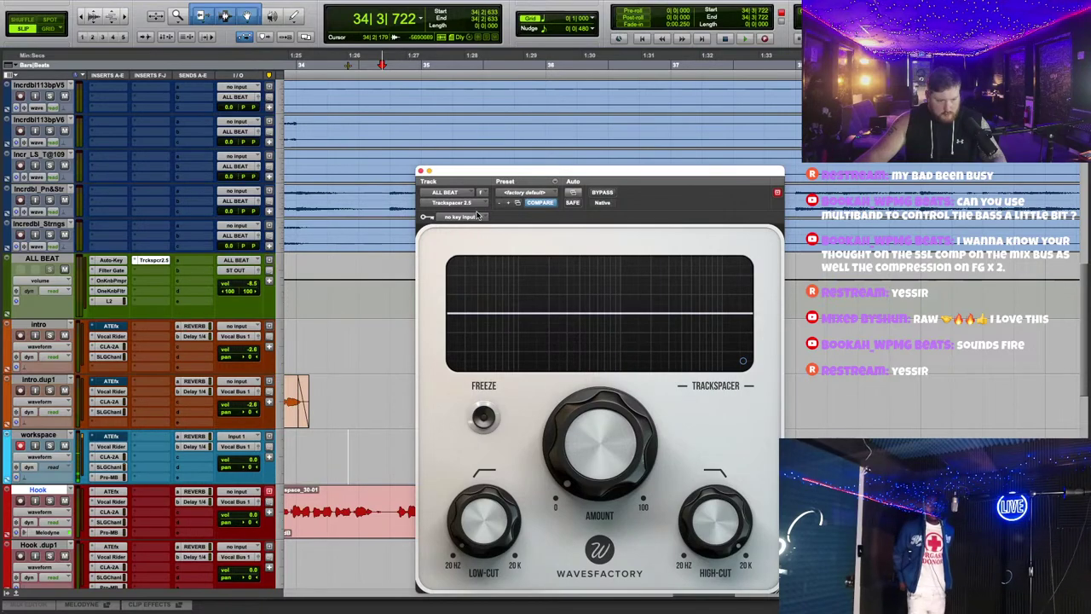
left_click(478, 215)
left_click(525, 231)
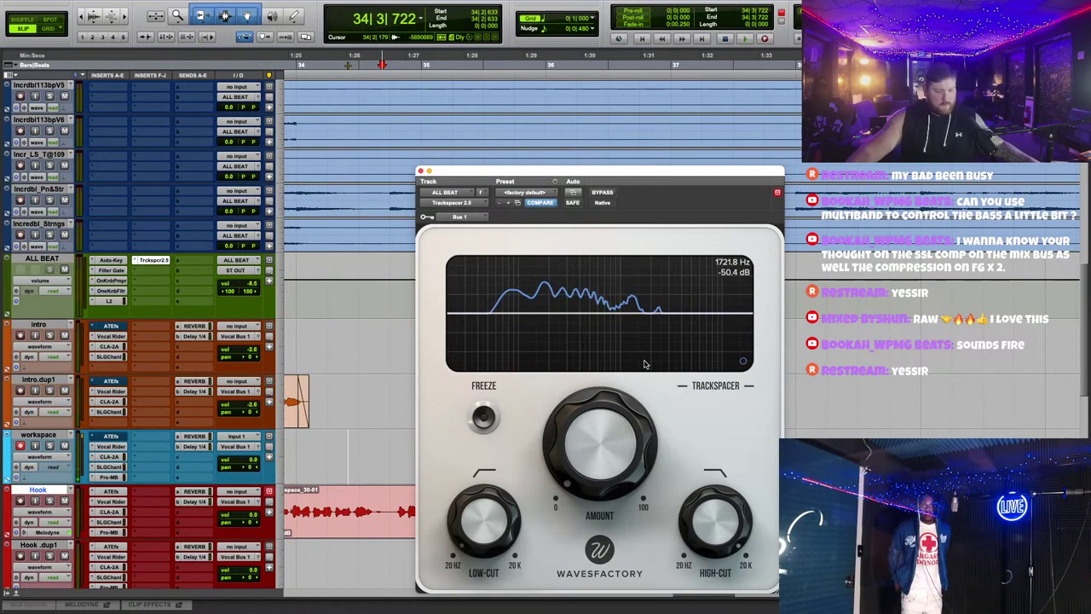
Step: Play the session and raise Trackspacer's low-cut to about 77.55 Hz while adjusting the ducking Amount
scroll(407, 95, "down", 10)
scroll(601, 126, "left", 15)
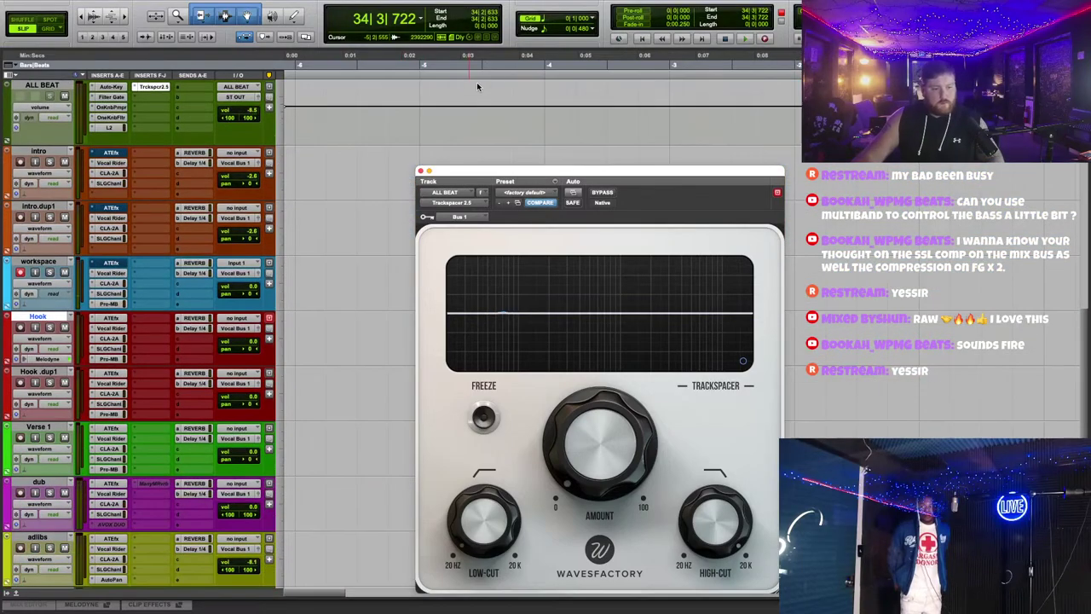
left_click_drag(629, 179, 671, 400)
scroll(707, 236, "down", 3)
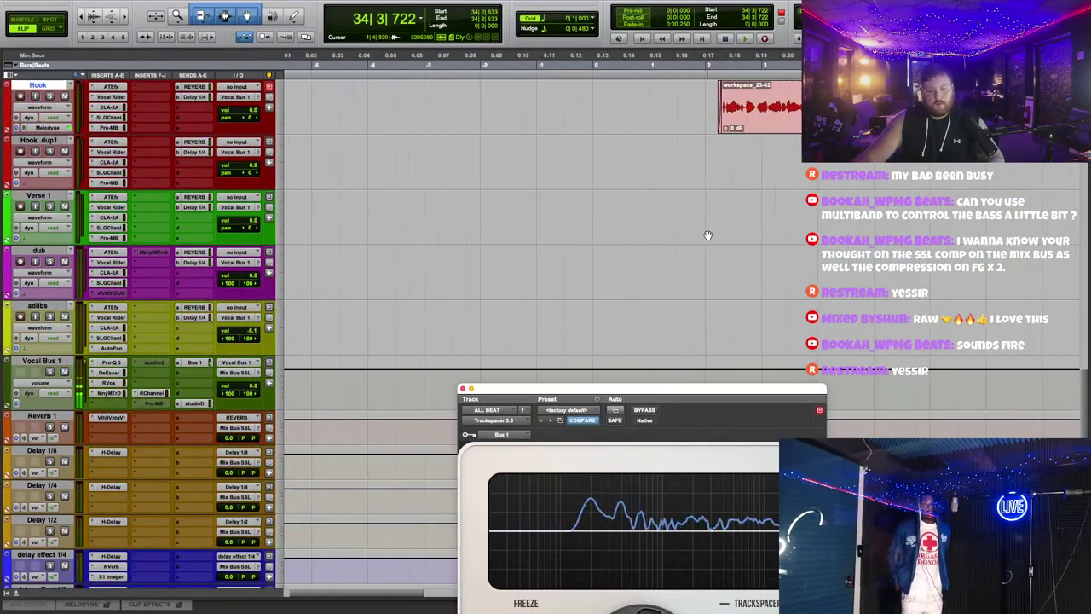
scroll(707, 236, "up", 4)
scroll(596, 128, "down", 2)
left_click(520, 58)
left_click_drag(596, 389, 641, 180)
key("space")
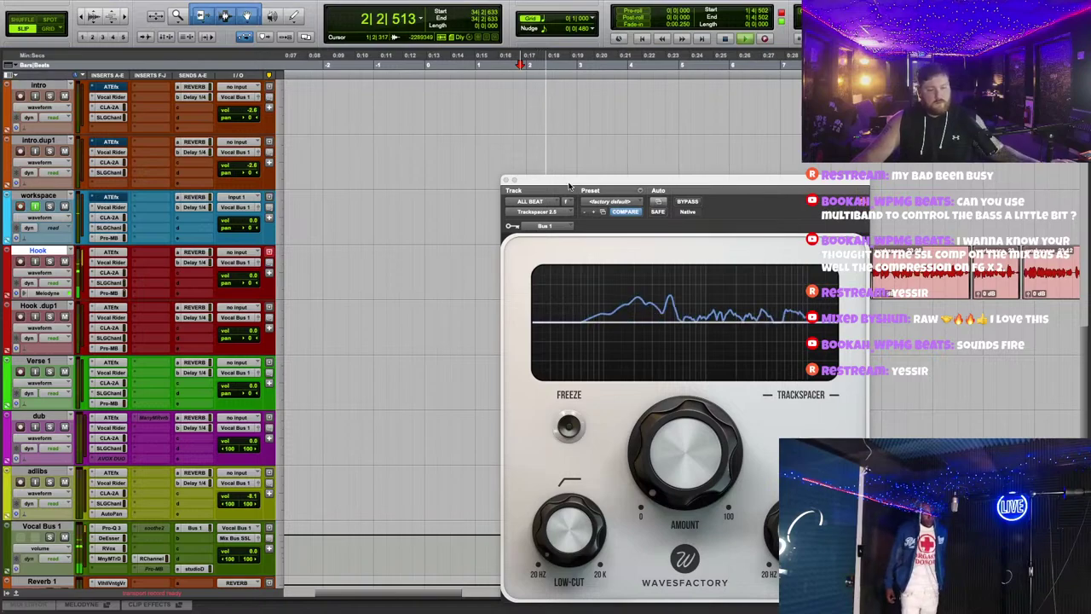
left_click_drag(539, 180, 537, 126)
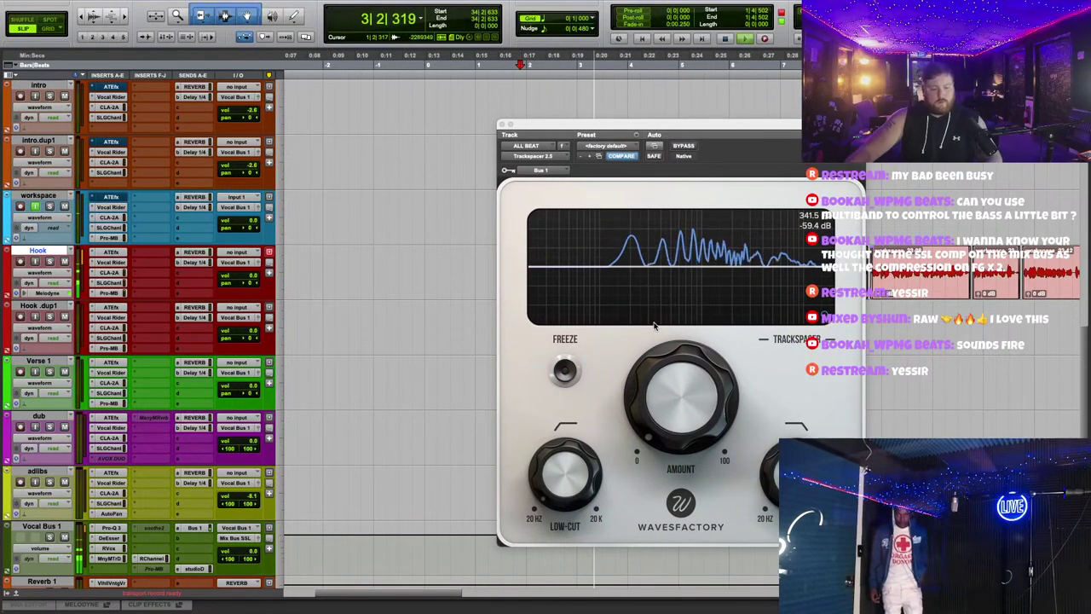
left_click_drag(583, 464, 584, 437)
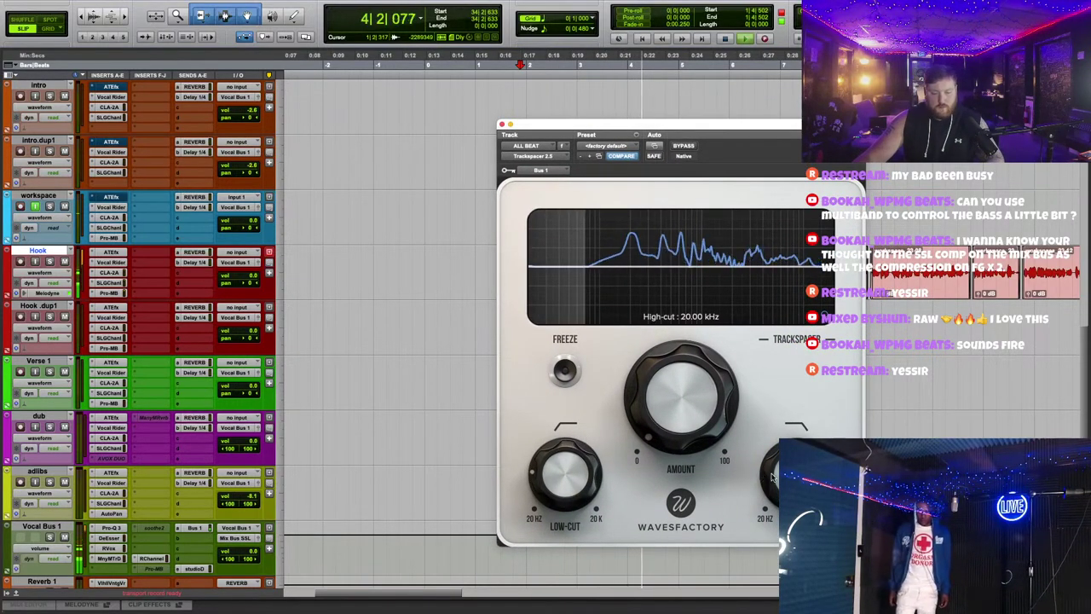
left_click_drag(777, 473, 777, 455)
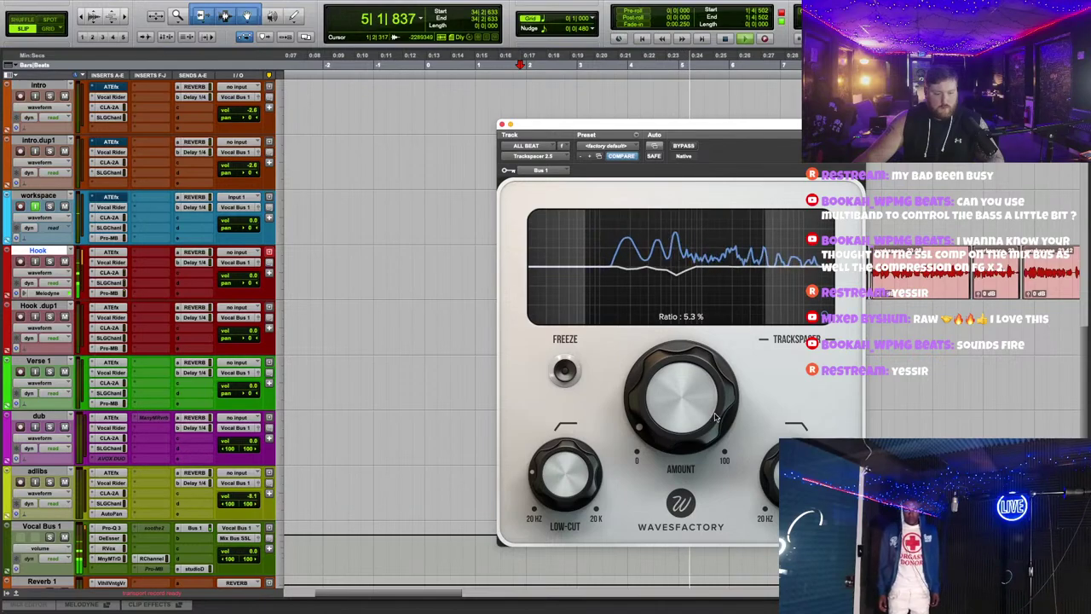
scroll(402, 337, "down", 5)
scroll(402, 341, "up", 1)
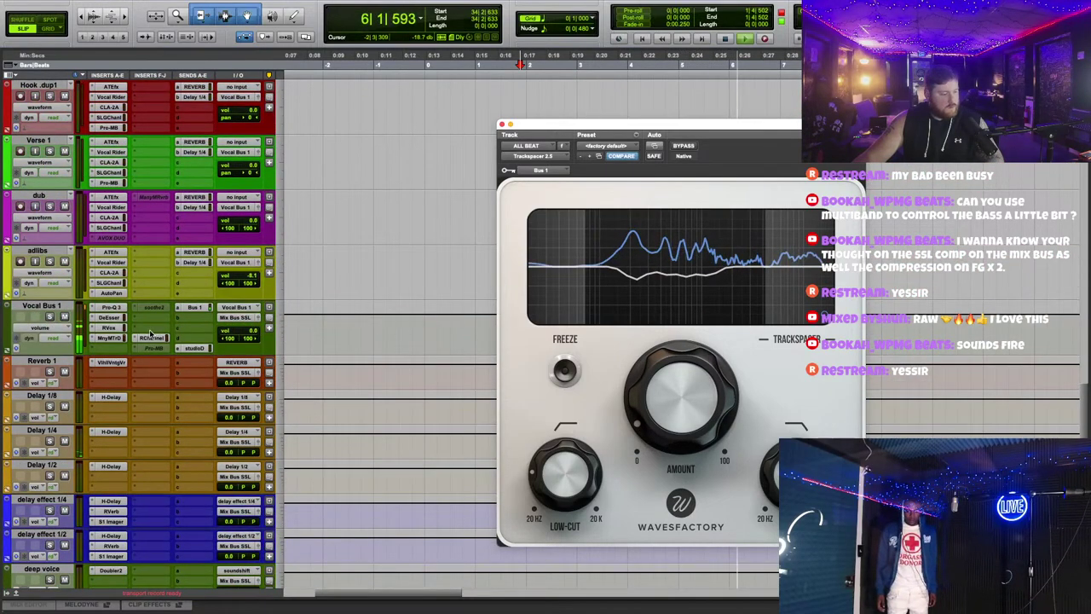
Step: Open the RVox plug-in on Vocal Bus 1 to view its settings
left_click(109, 328)
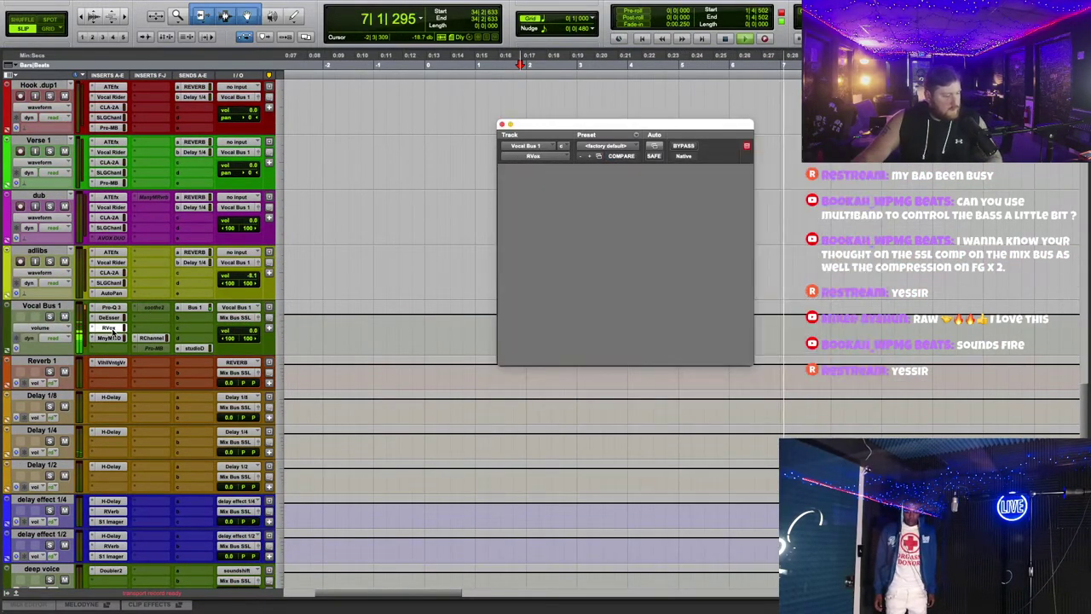
left_click_drag(675, 127, 686, 163)
scroll(456, 229, "up", 1)
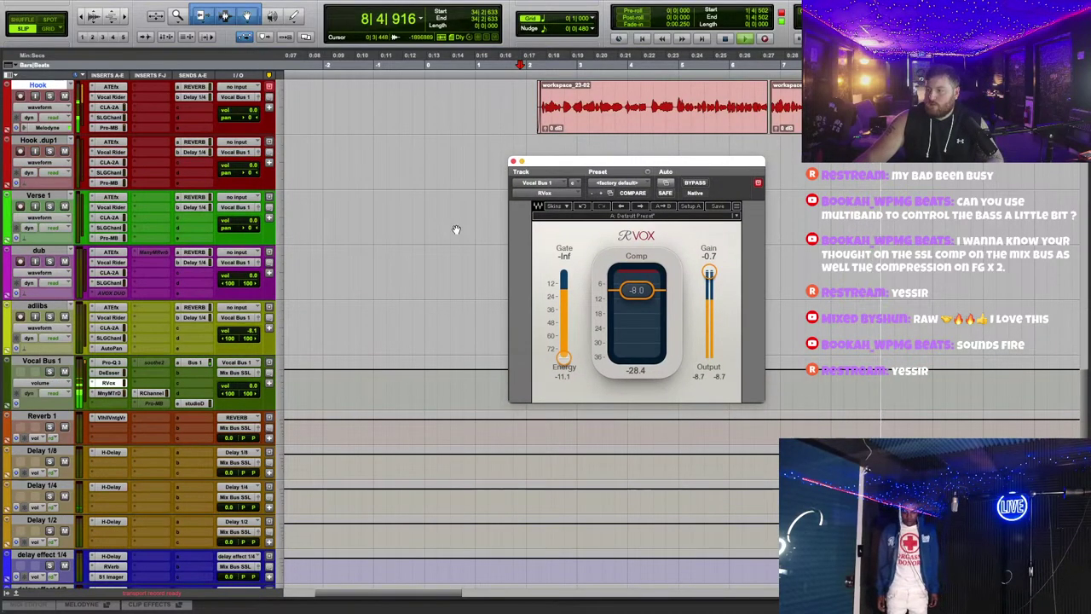
scroll(409, 243, "up", 3)
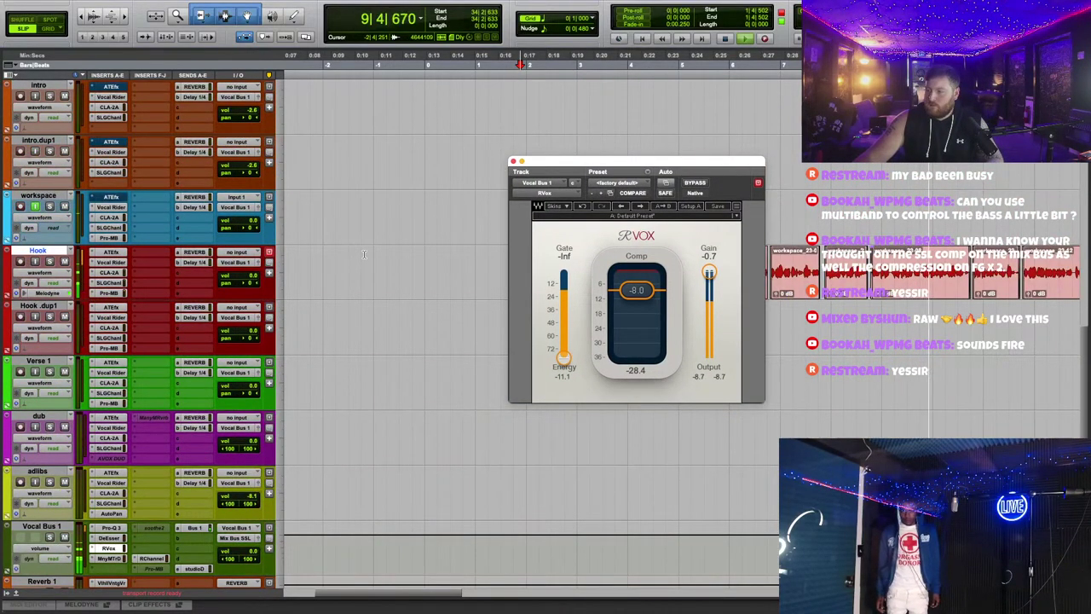
scroll(364, 254, "down", 3)
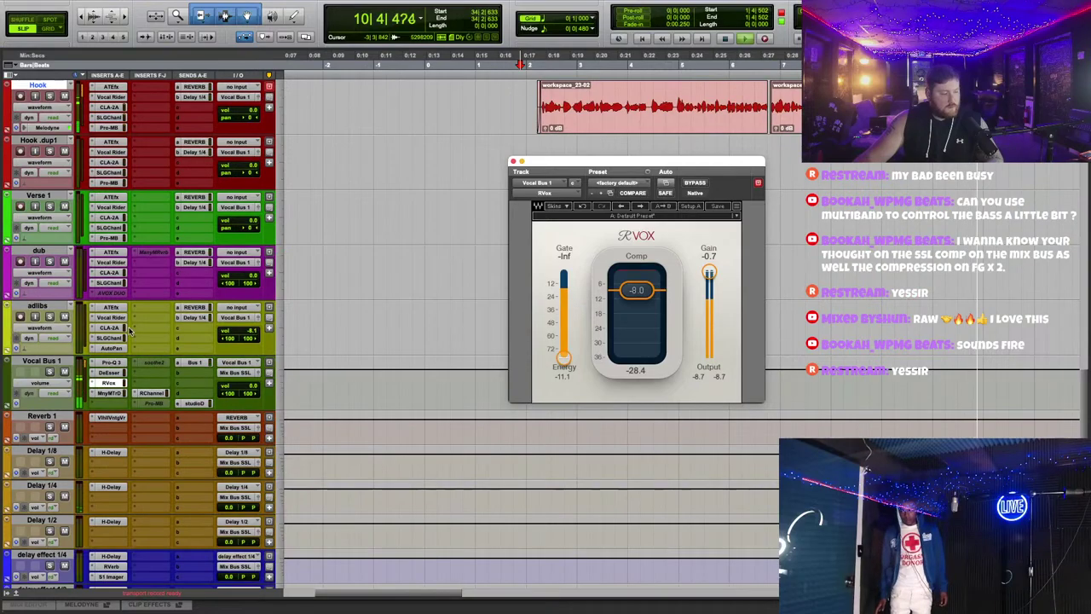
scroll(129, 331, "up", 5)
Step: Close the RVox window and delete all the old clips on the Hook track
scroll(497, 175, "down", 8)
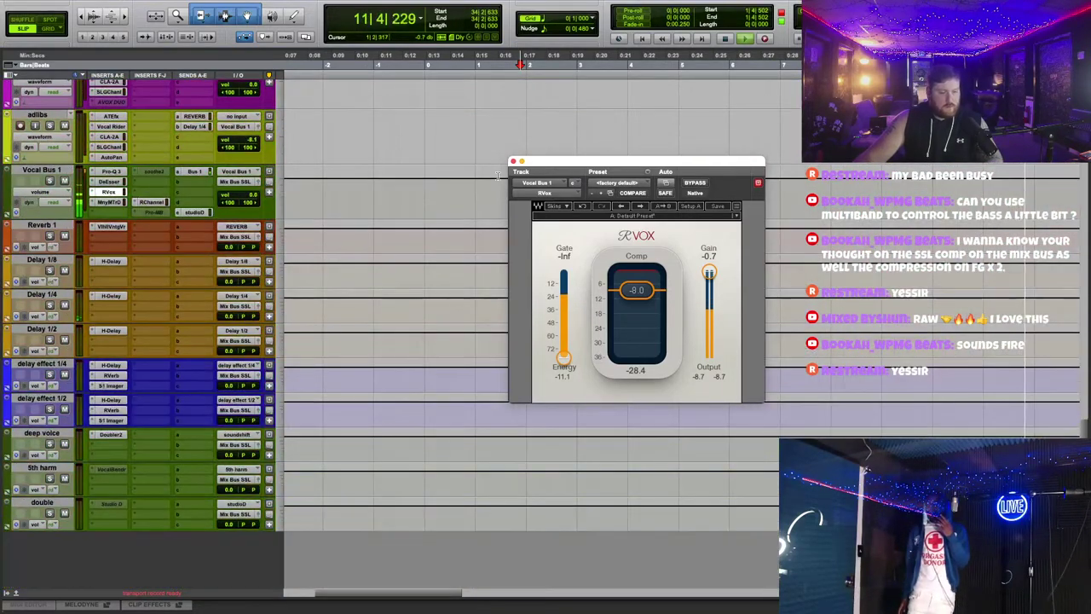
left_click(512, 161)
scroll(597, 323, "up", 6)
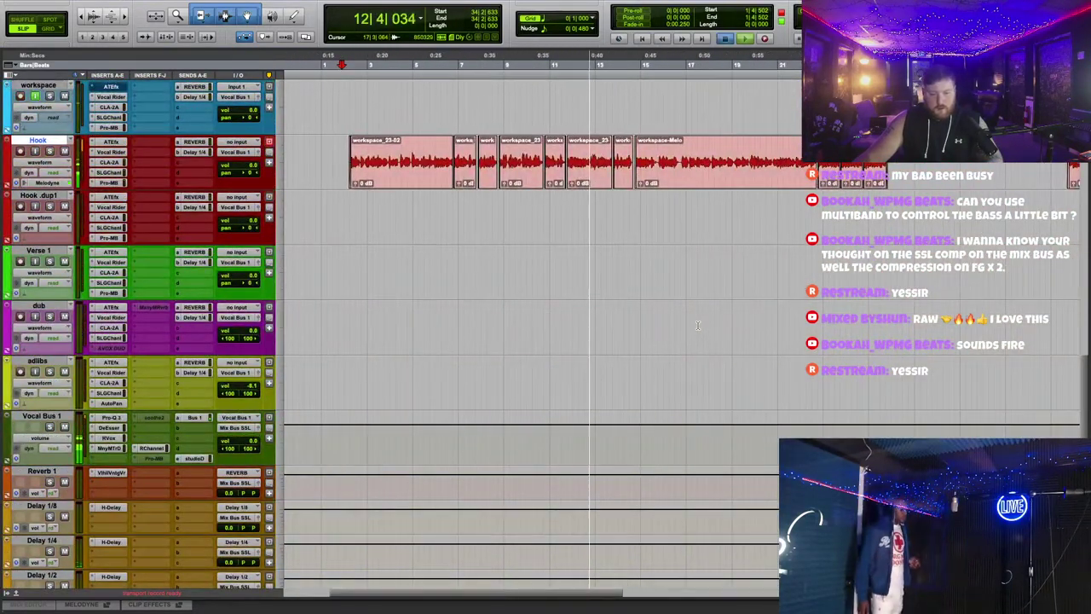
scroll(697, 325, "up", 3)
left_click_drag(894, 358, 334, 390)
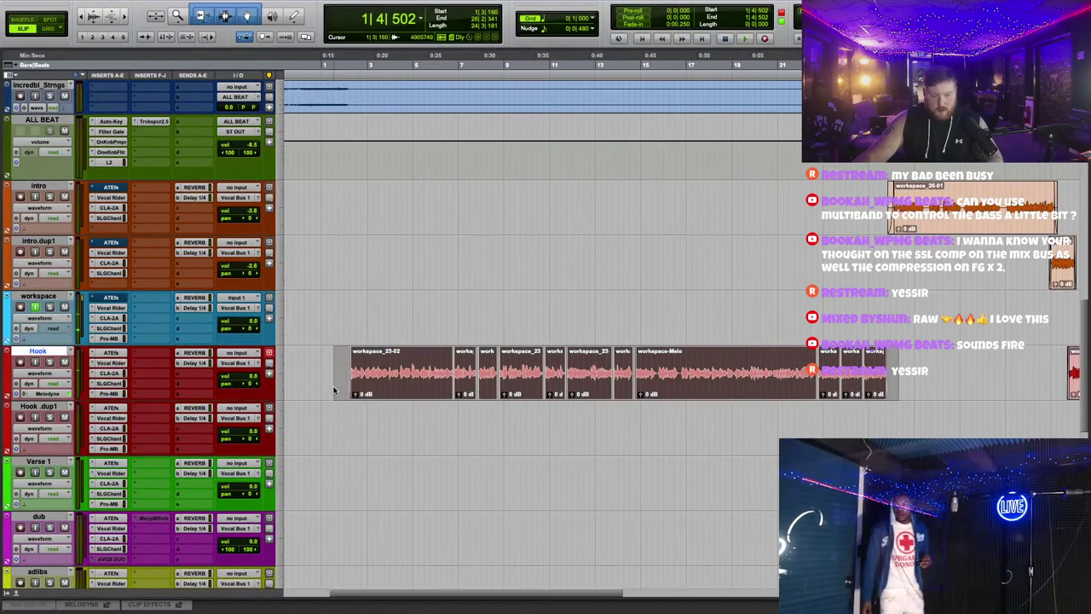
key("Delete")
Step: Place the playhead at the start point and record a new long vocal take
scroll(589, 292, "up", 3)
scroll(589, 293, "left", 3)
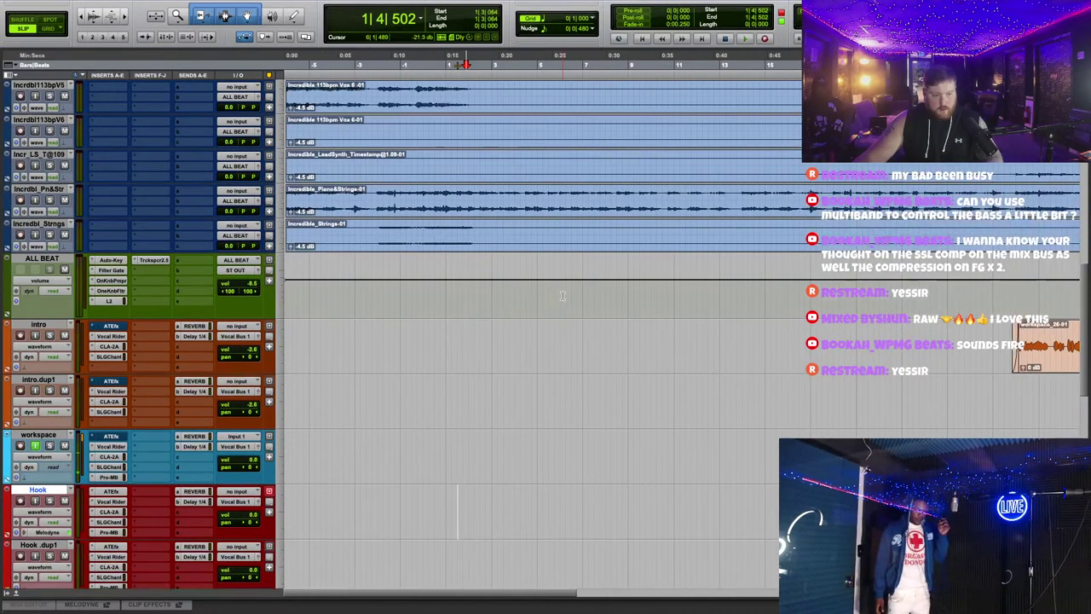
left_click(340, 64)
key("ctrl+space")
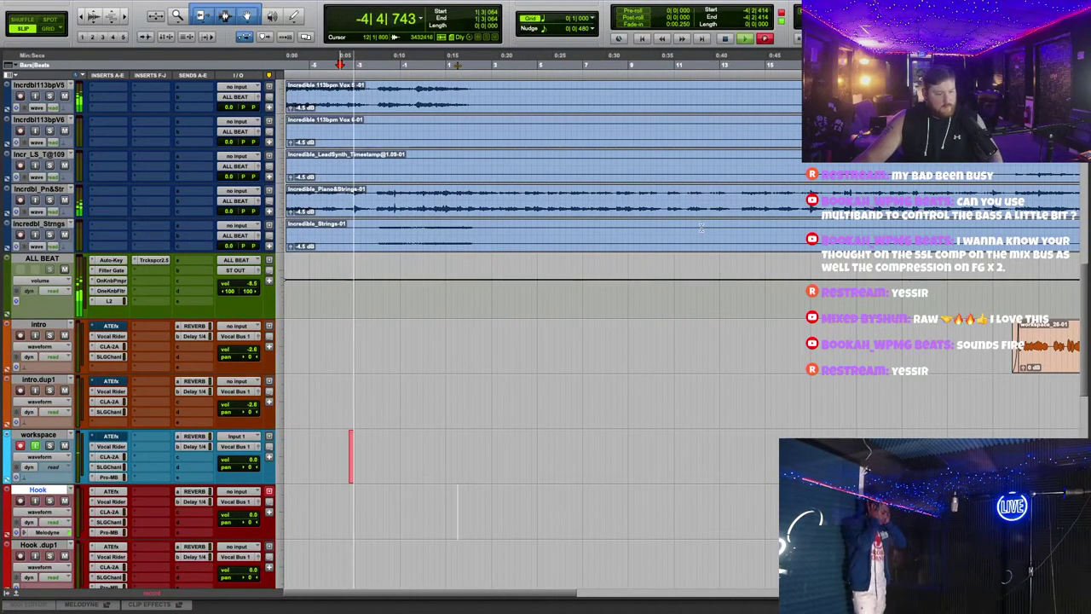
scroll(701, 228, "down", 3)
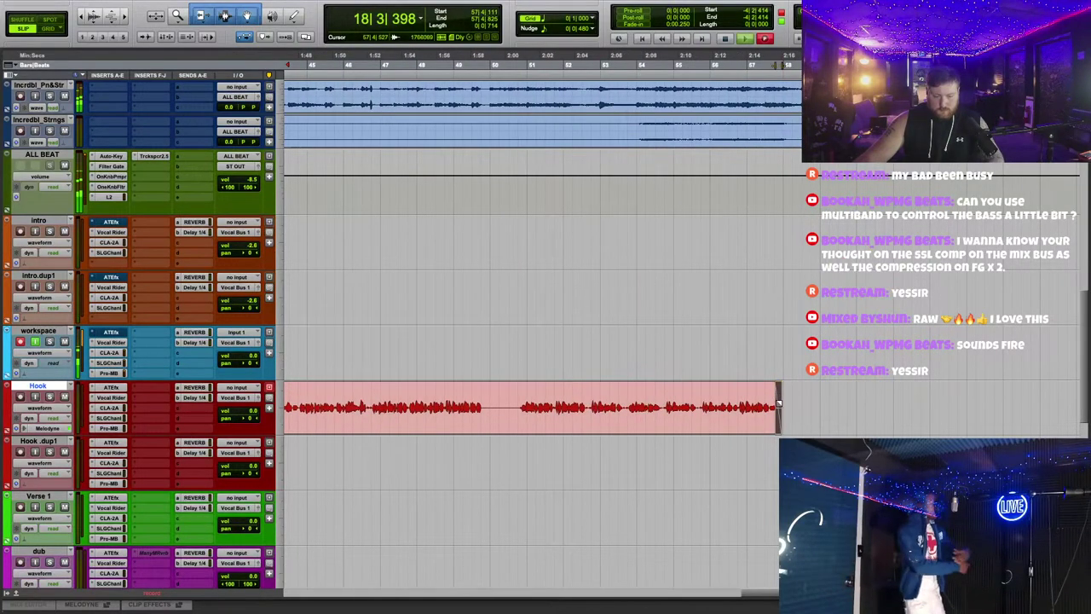
Step: Delete the silent stretch near the end of the Hook clip
key("ctrl+bracketright")
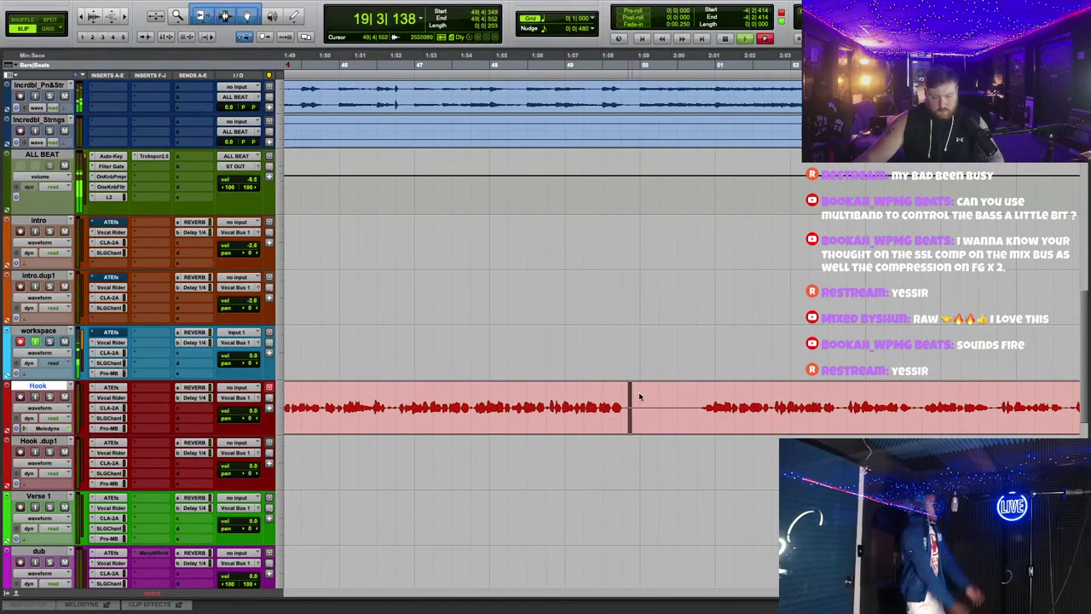
left_click_drag(639, 397, 698, 390)
key("Delete")
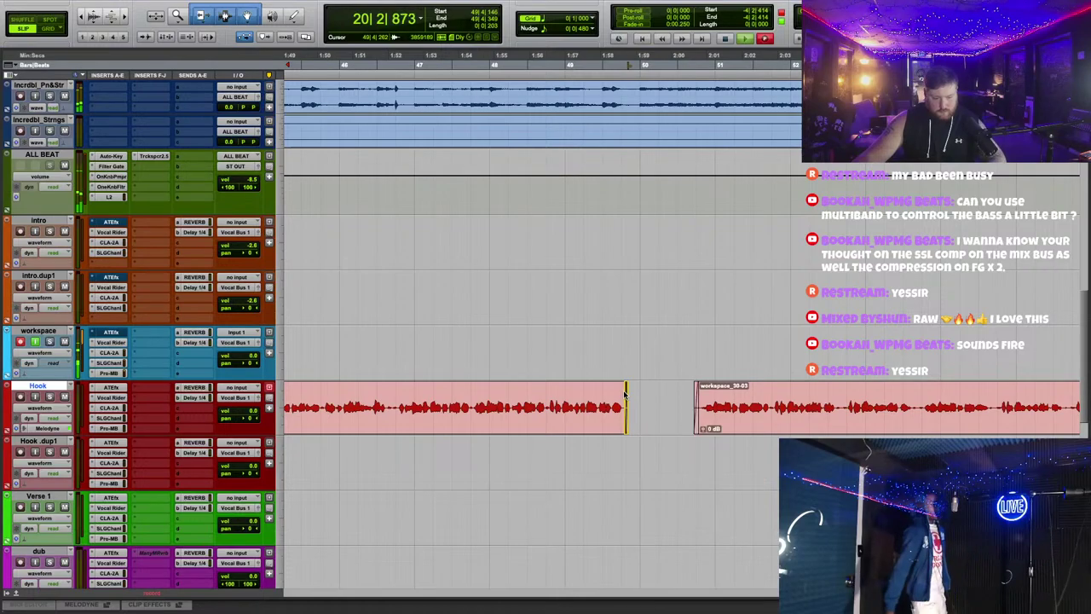
left_click_drag(627, 408, 623, 386)
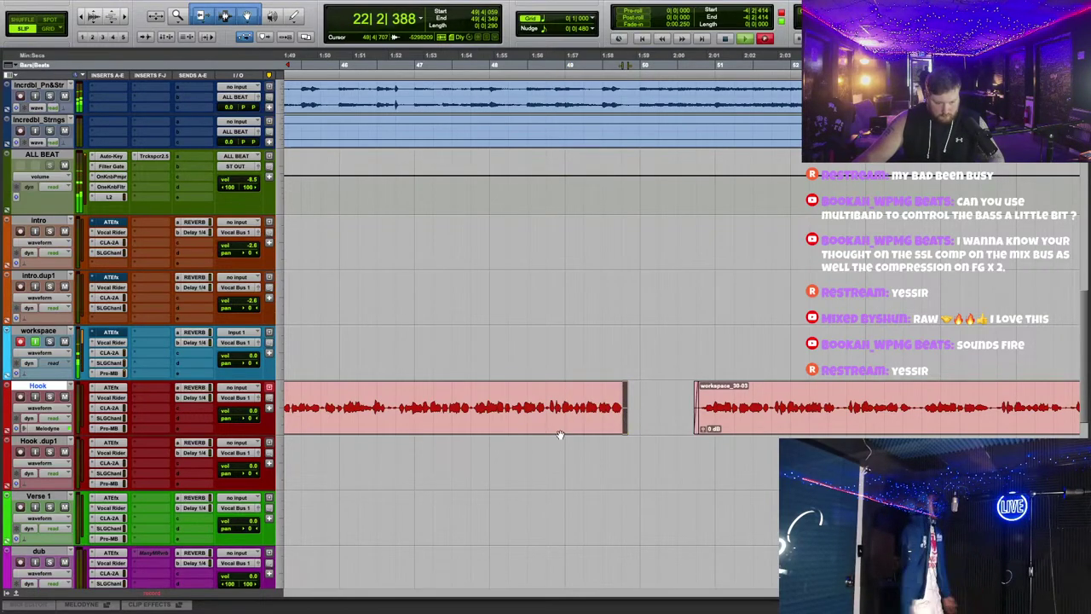
Step: Move the new workspace take down onto the Hook track
scroll(991, 435, "left", 5)
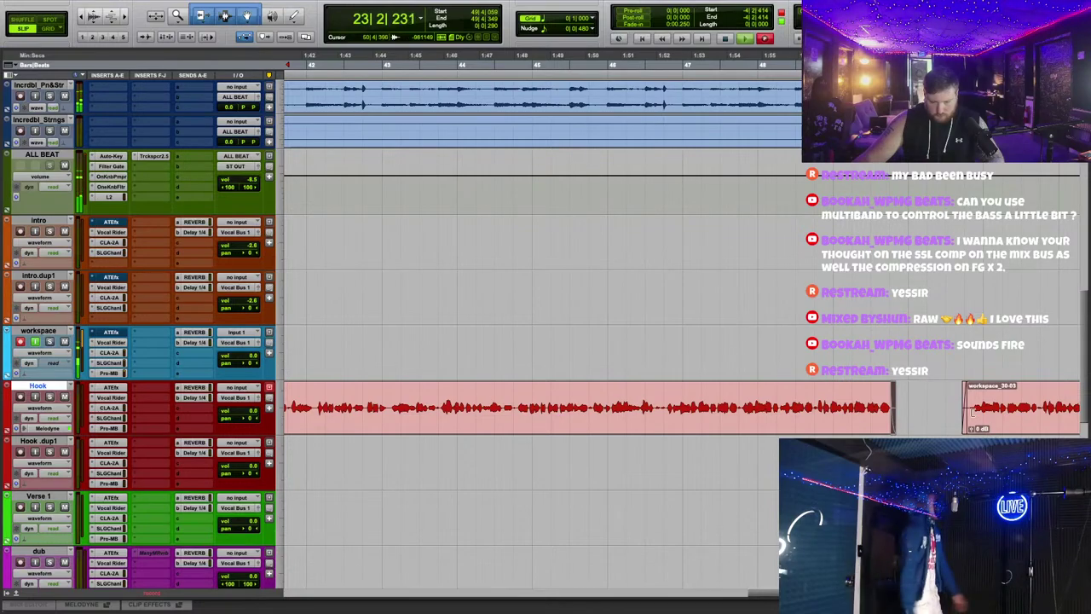
left_click(971, 409)
scroll(537, 409, "left", 9)
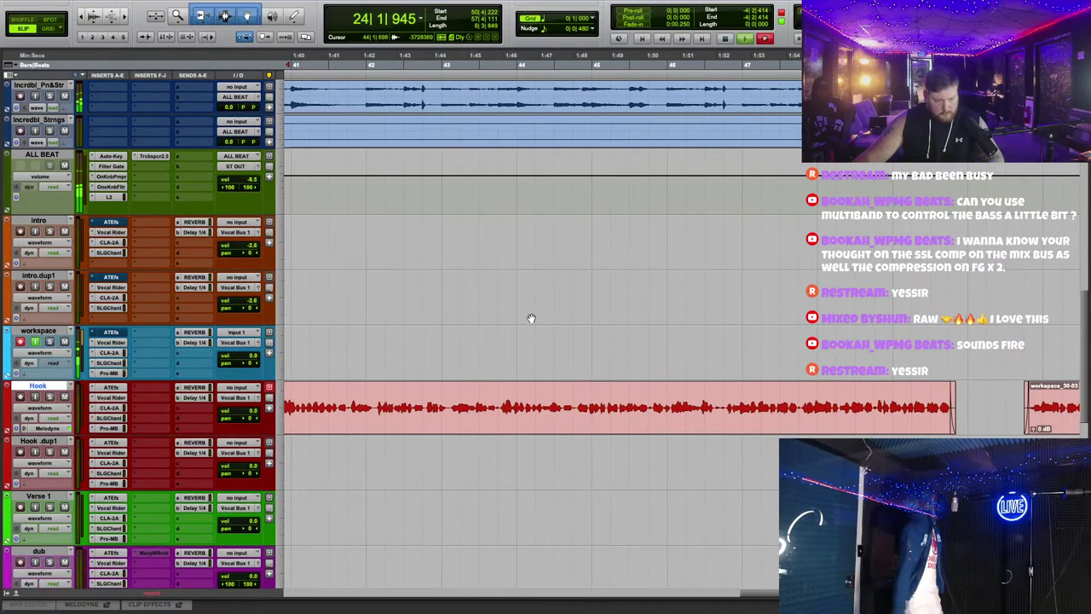
scroll(599, 315, "left", 1)
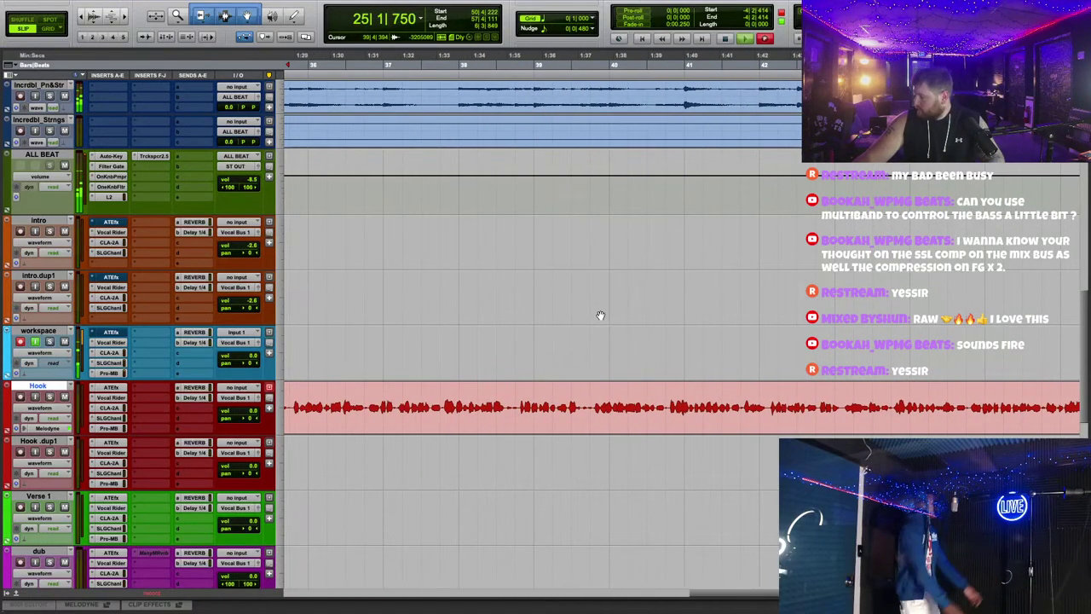
scroll(600, 315, "left", 4)
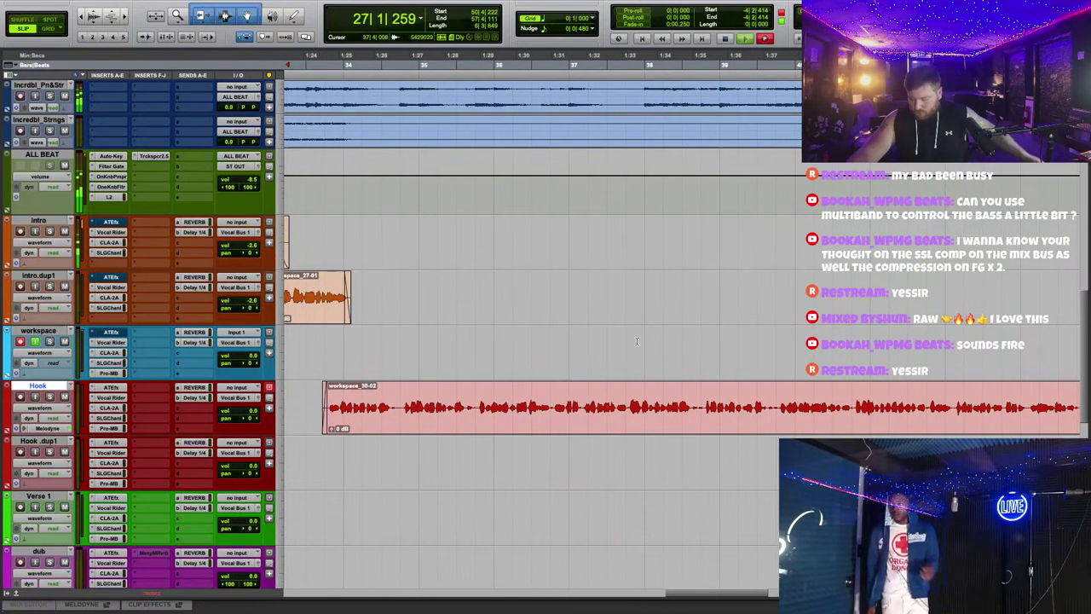
scroll(649, 319, "left", 20)
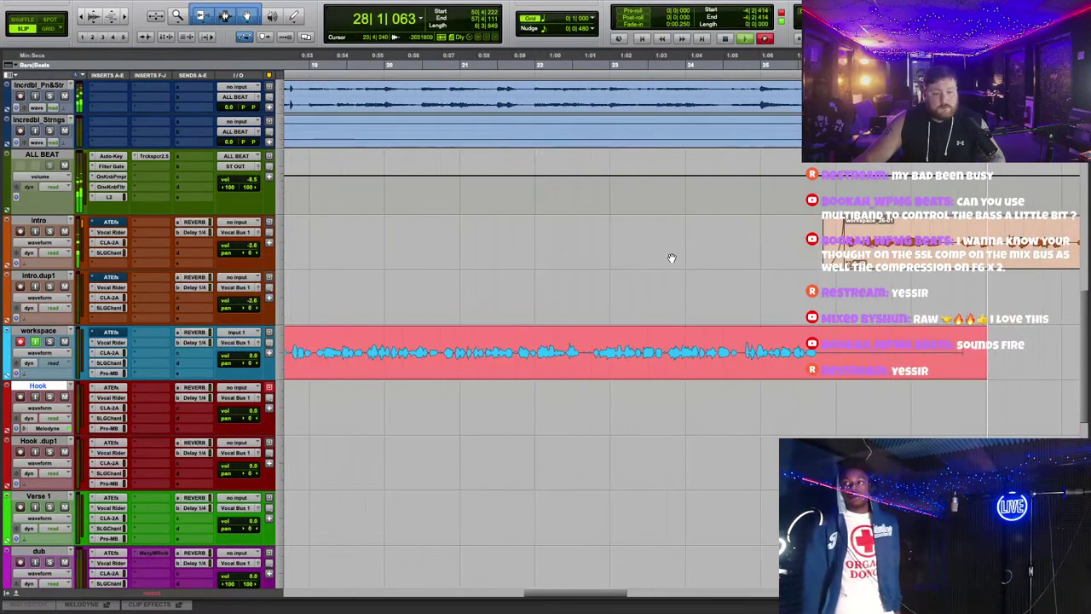
scroll(719, 304, "left", 15)
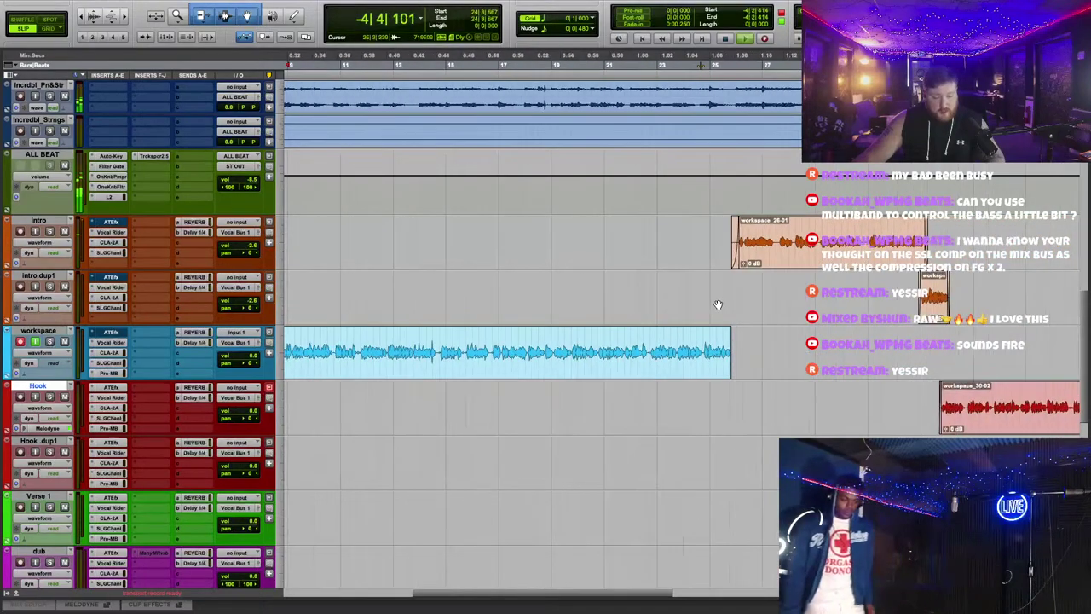
left_click_drag(517, 413, 518, 409)
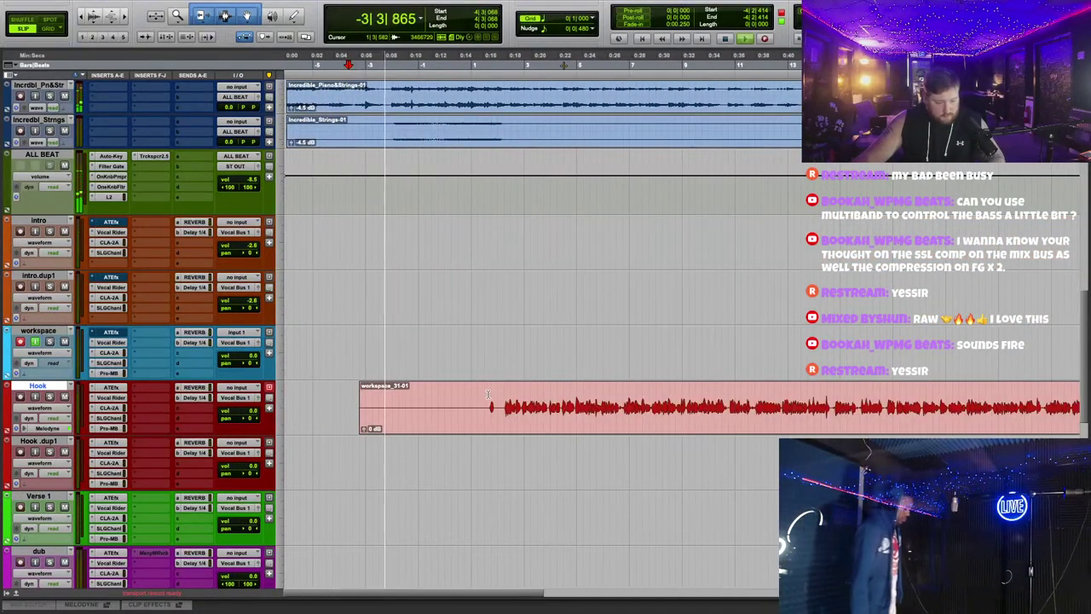
Step: Trim the silent start off the Hook clip and split it twice at the edit point
key("super+bracketright")
key("super+bracketright")
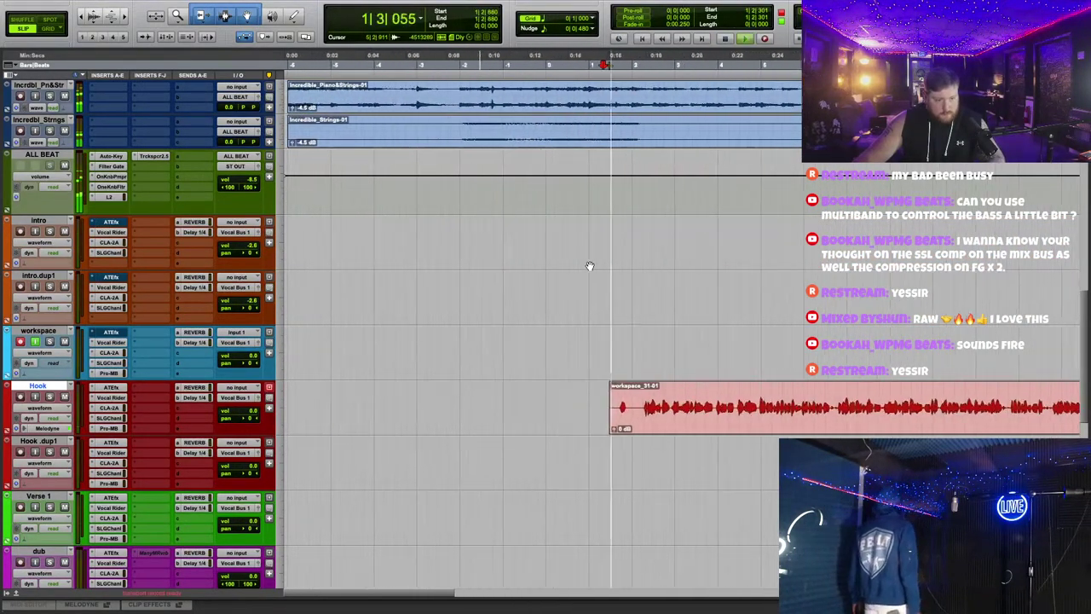
left_click_drag(384, 400, 459, 399)
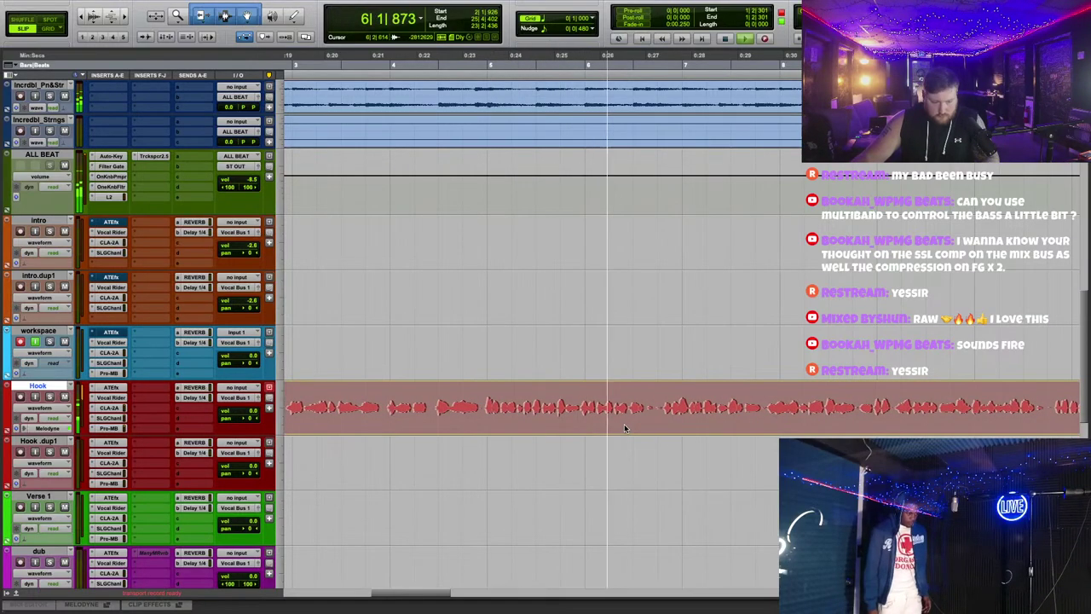
key("ctrl+e")
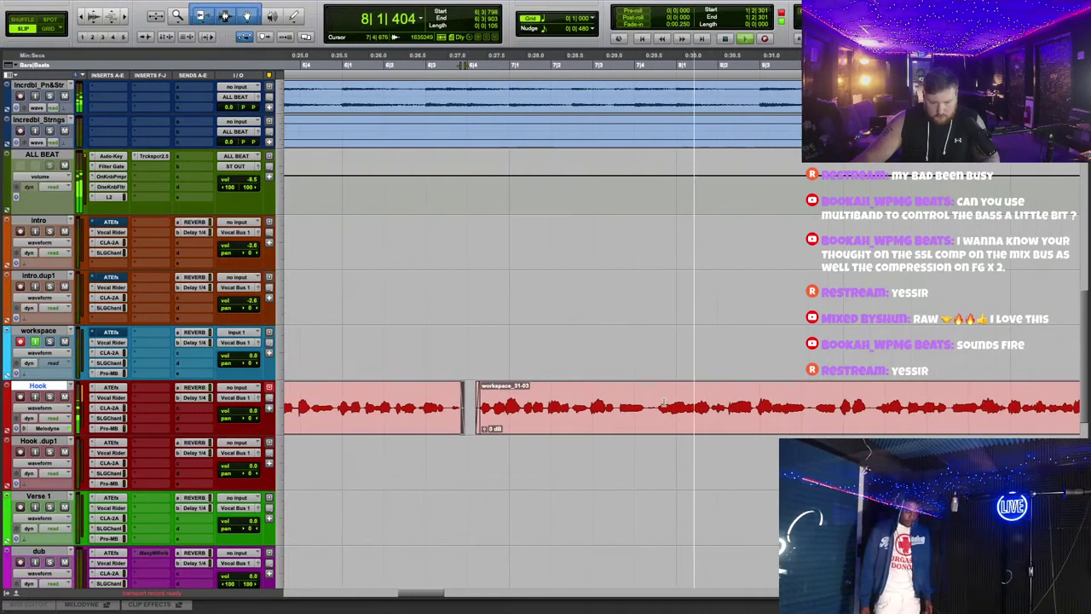
key("ctrl+e")
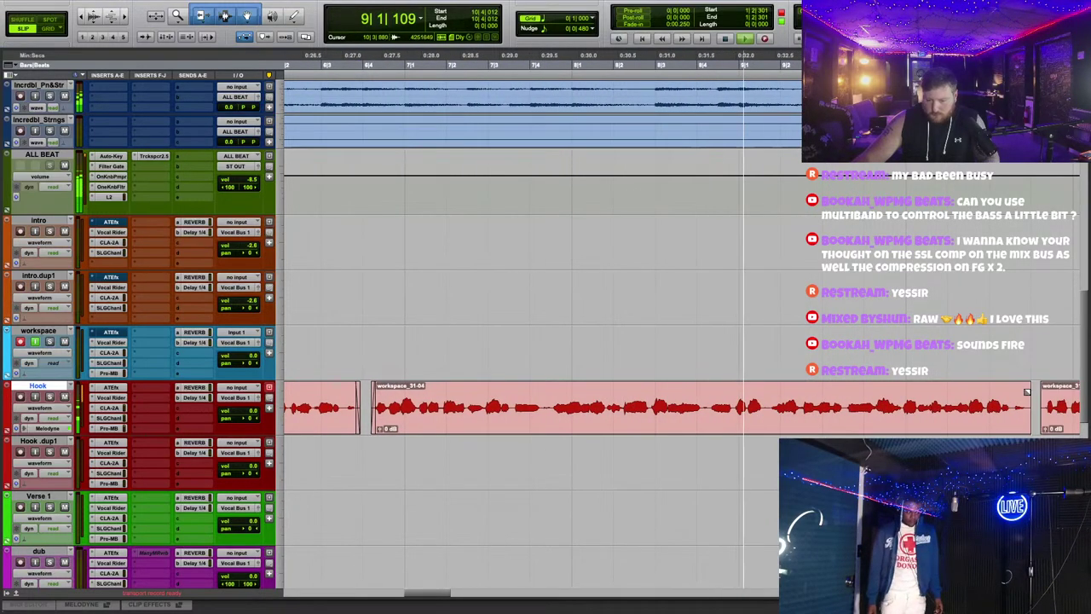
Step: Split the Hook clip once more and delete a short piece between phrases
left_click(786, 392)
key("ctrl+e")
scroll(799, 394, "down", 1)
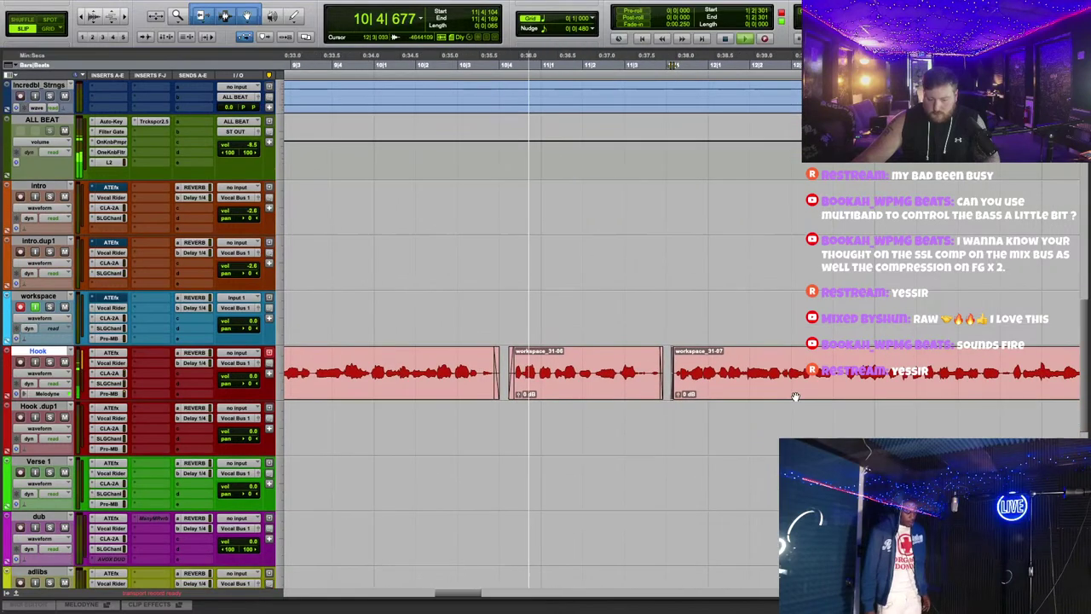
left_click_drag(814, 363, 842, 358)
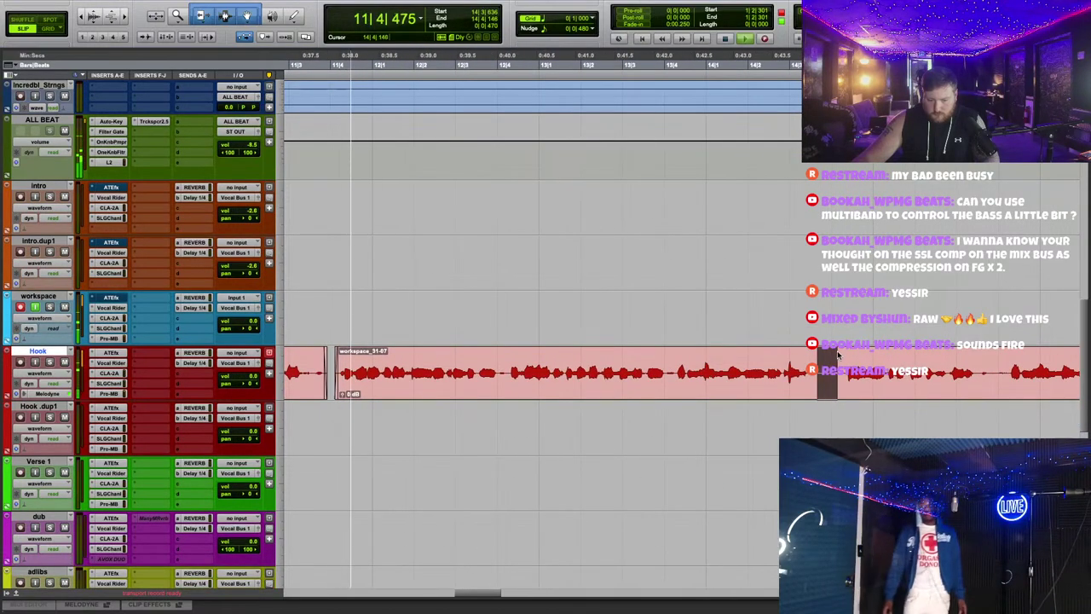
key("Delete")
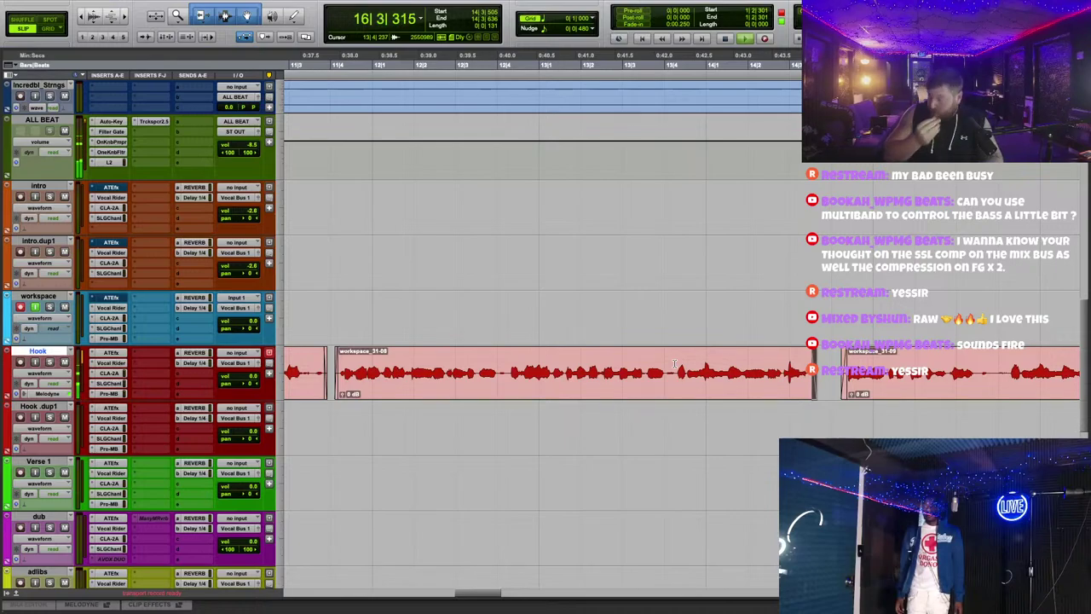
Step: Zoom out and play the Hook arrangement back from near bar 11
key("space")
mouse_move(356, 4)
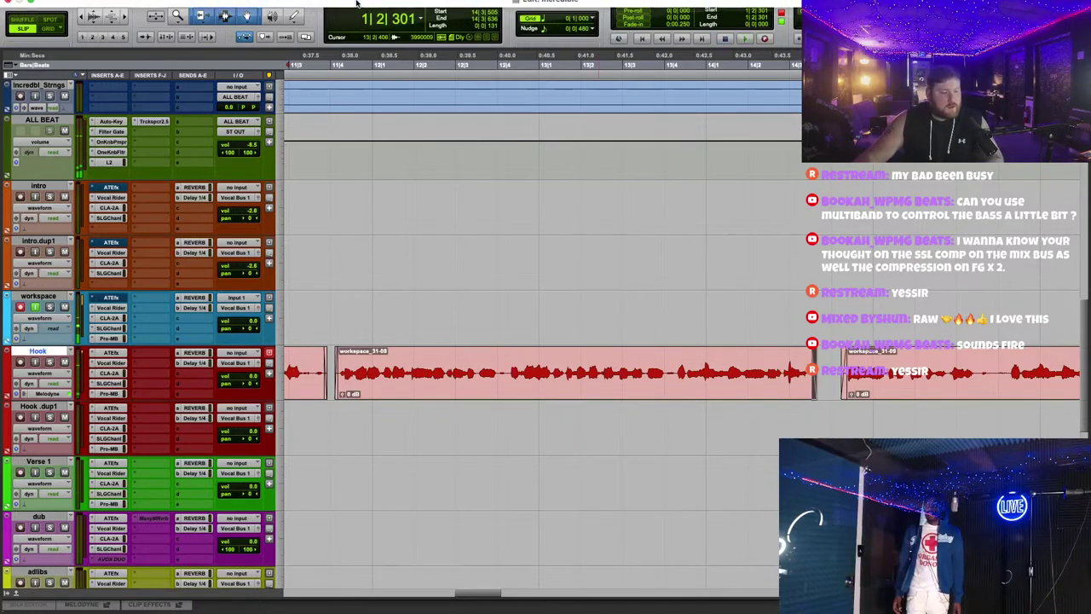
key("r")
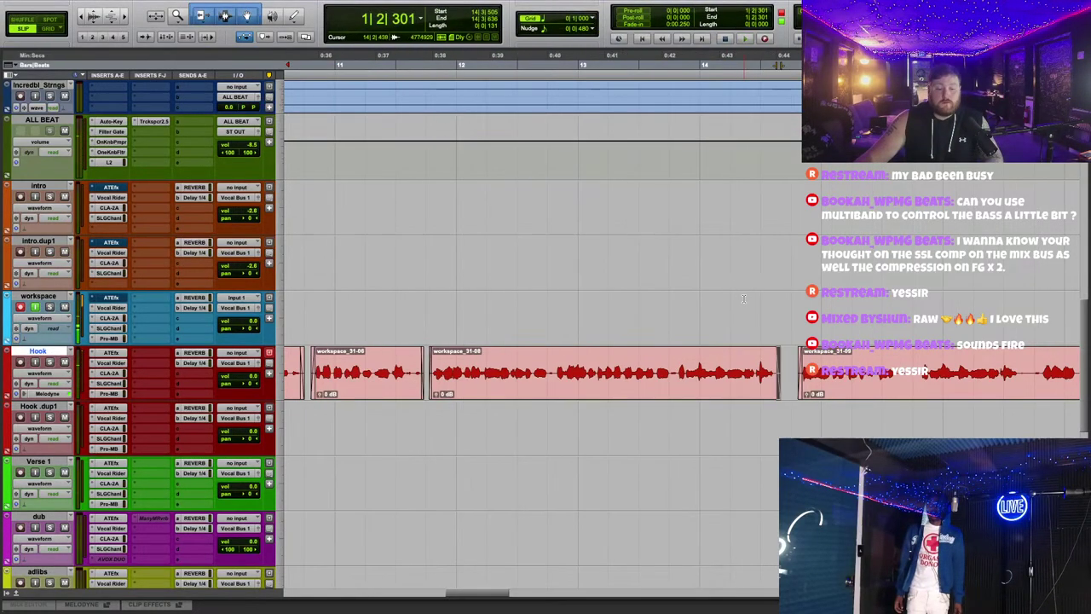
left_click(393, 58)
key("space")
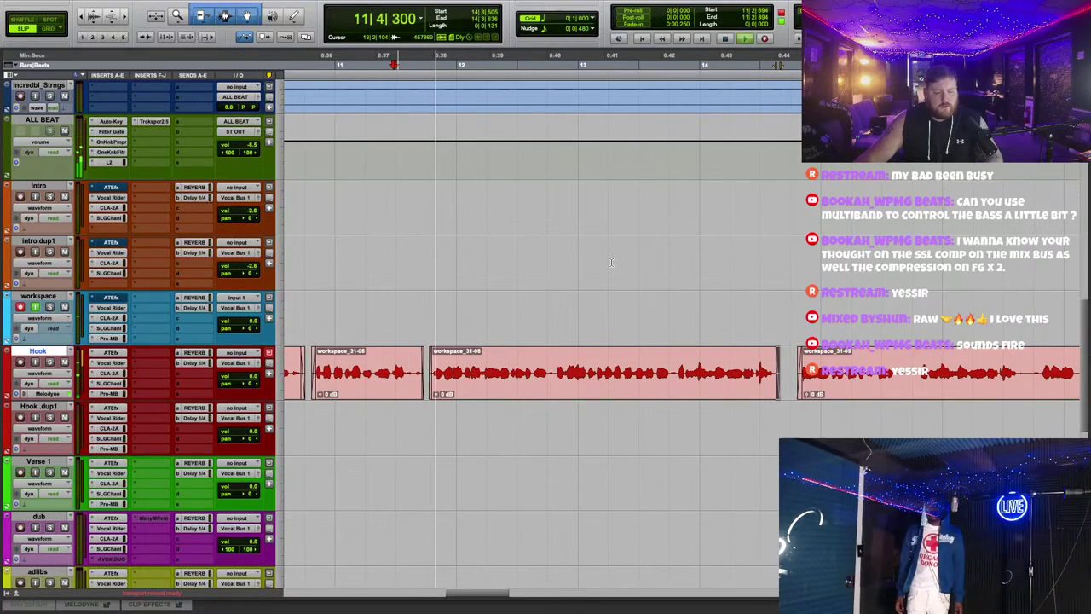
key("r")
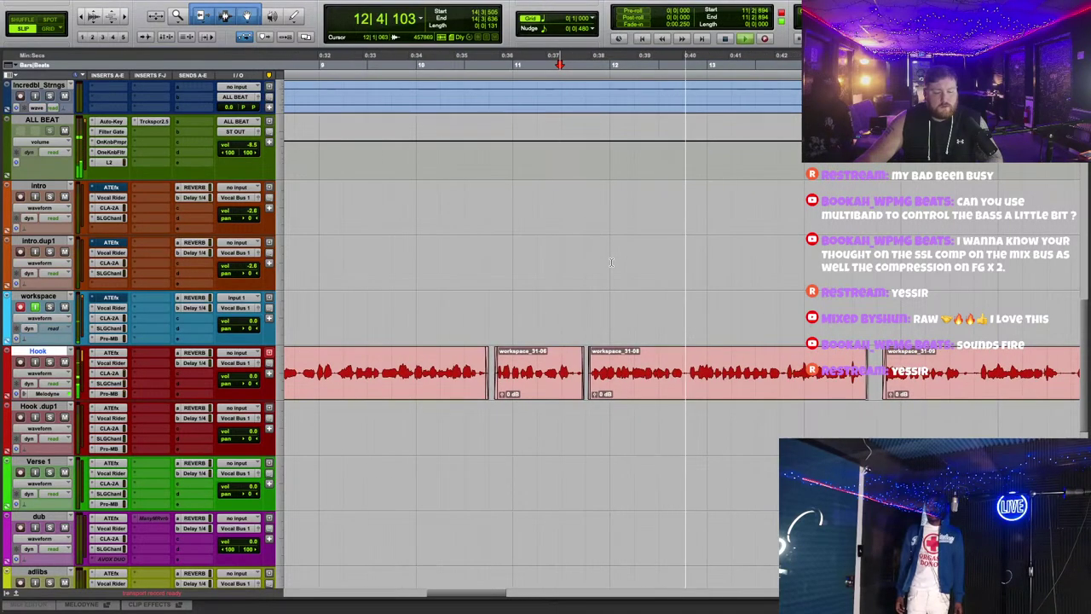
scroll(529, 213, "left", 10)
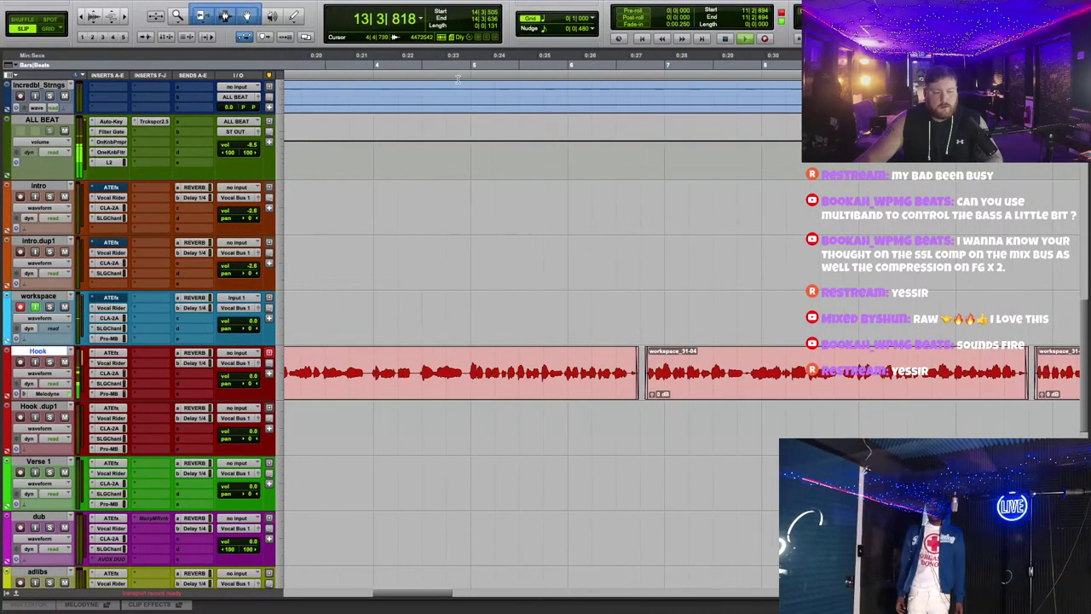
scroll(602, 250, "left", 6)
scroll(597, 239, "right", 4)
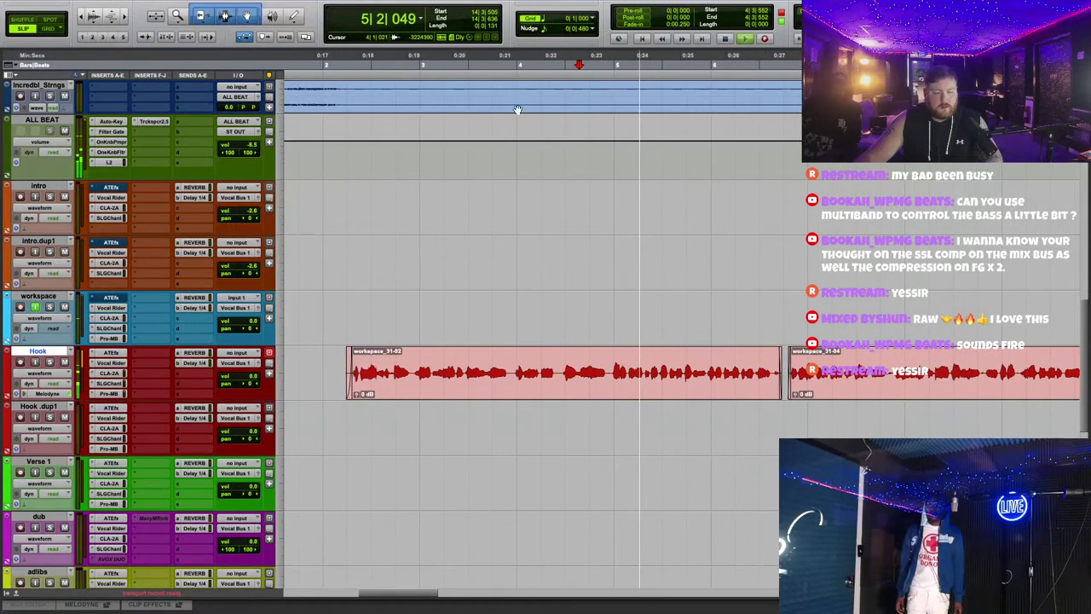
scroll(532, 75, "right", 3)
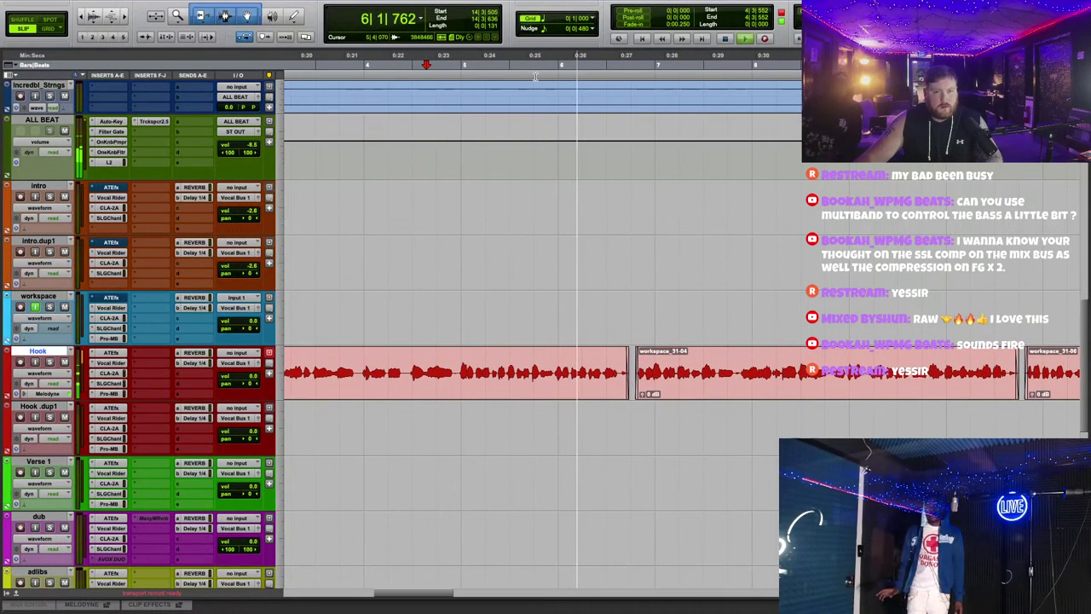
scroll(708, 300, "right", 4)
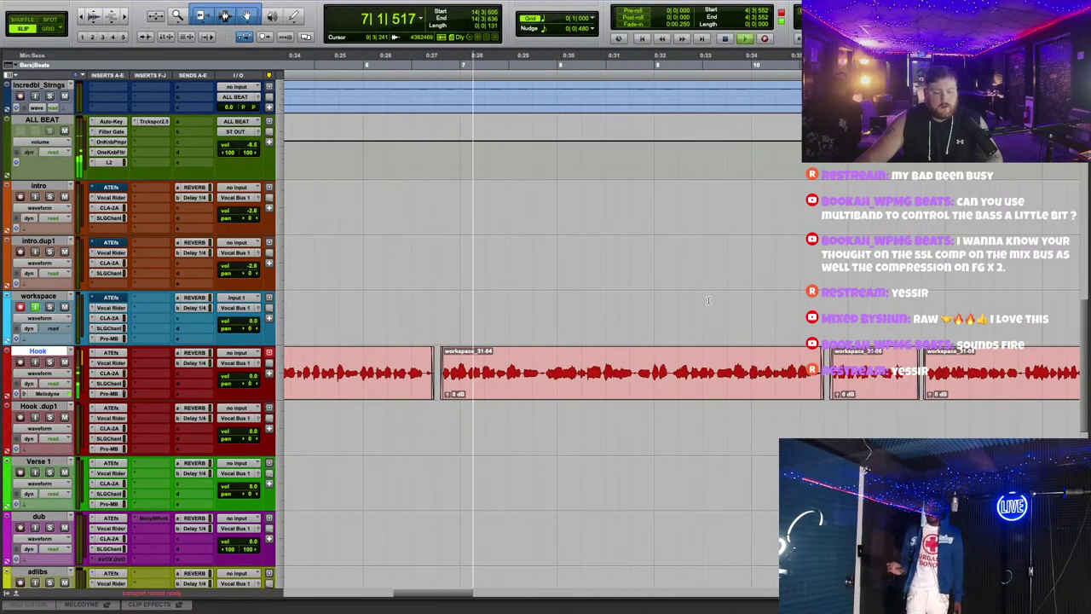
key("space")
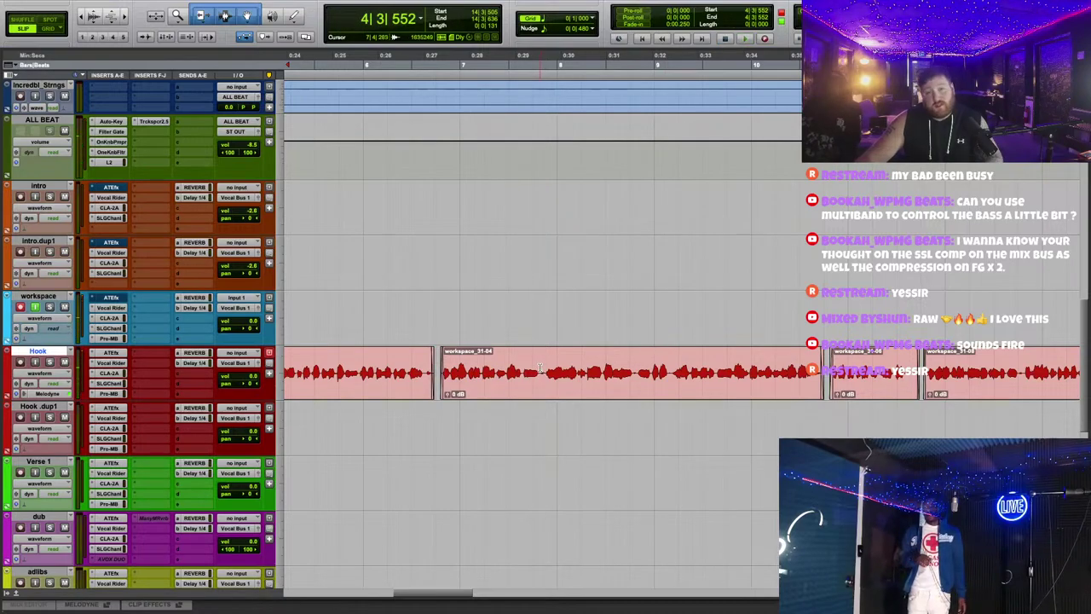
scroll(540, 368, "right", 20)
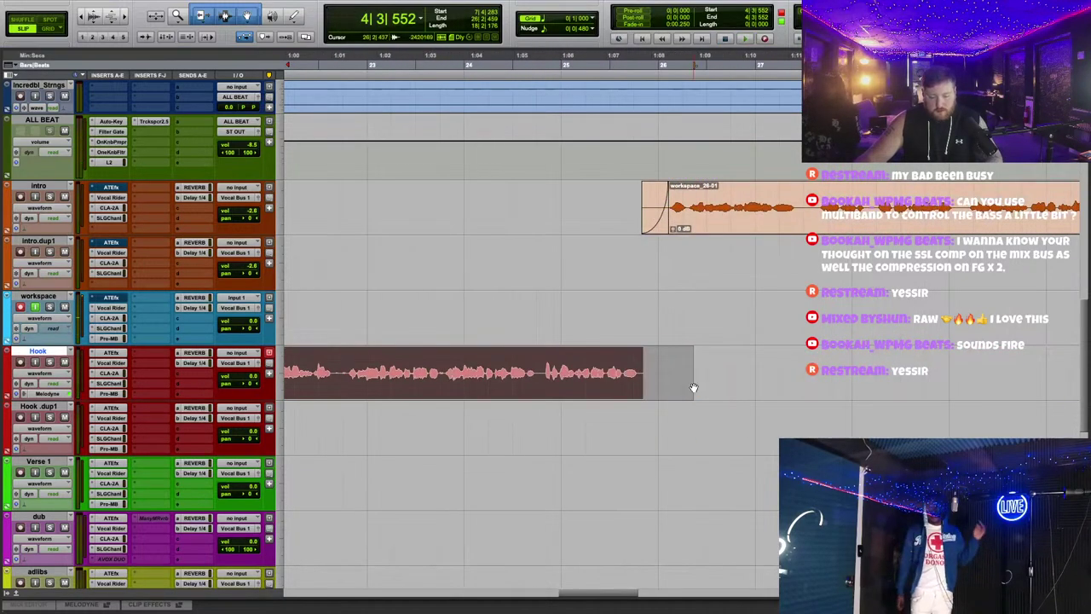
scroll(645, 293, "left", 20)
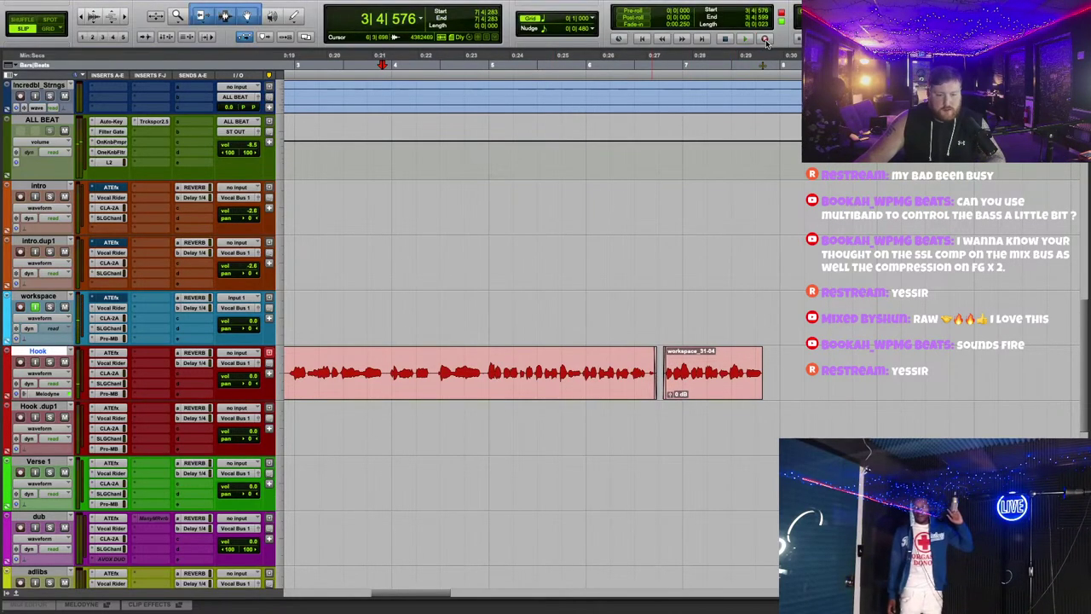
mouse_move(290, 4)
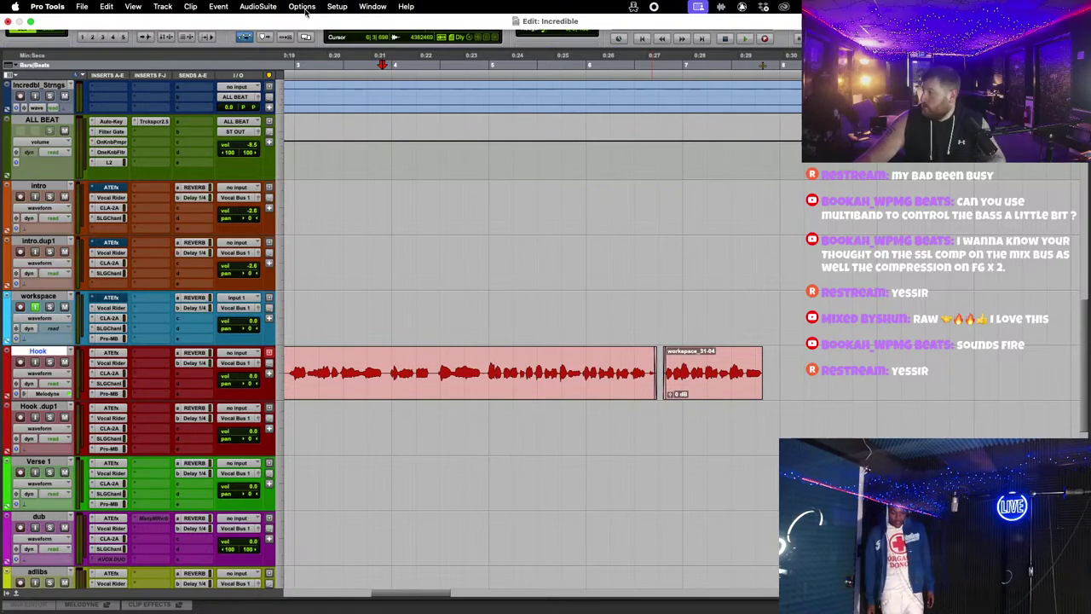
left_click(337, 6)
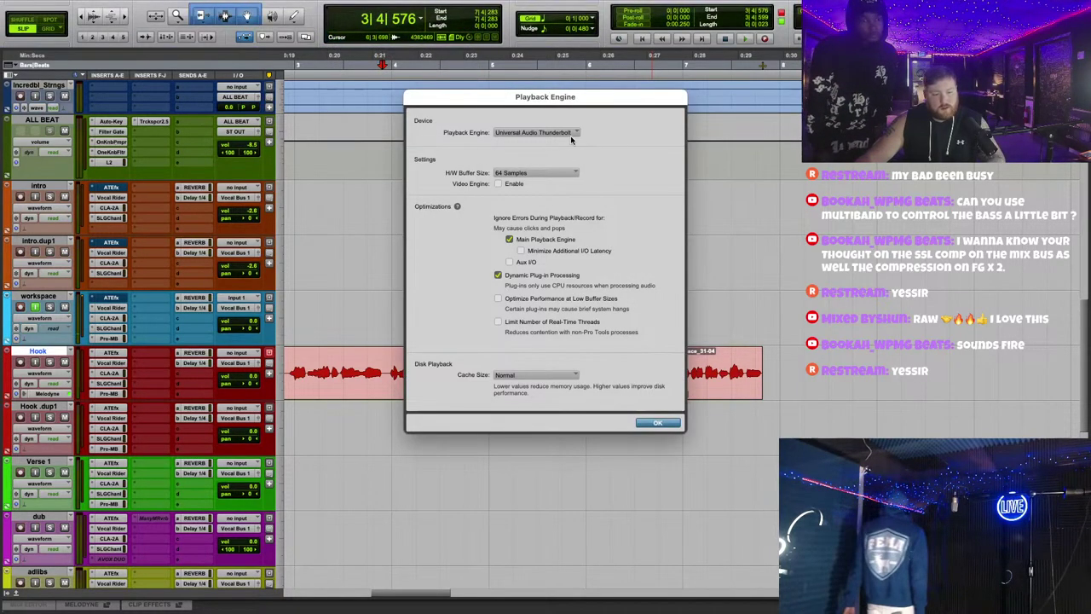
left_click(570, 134)
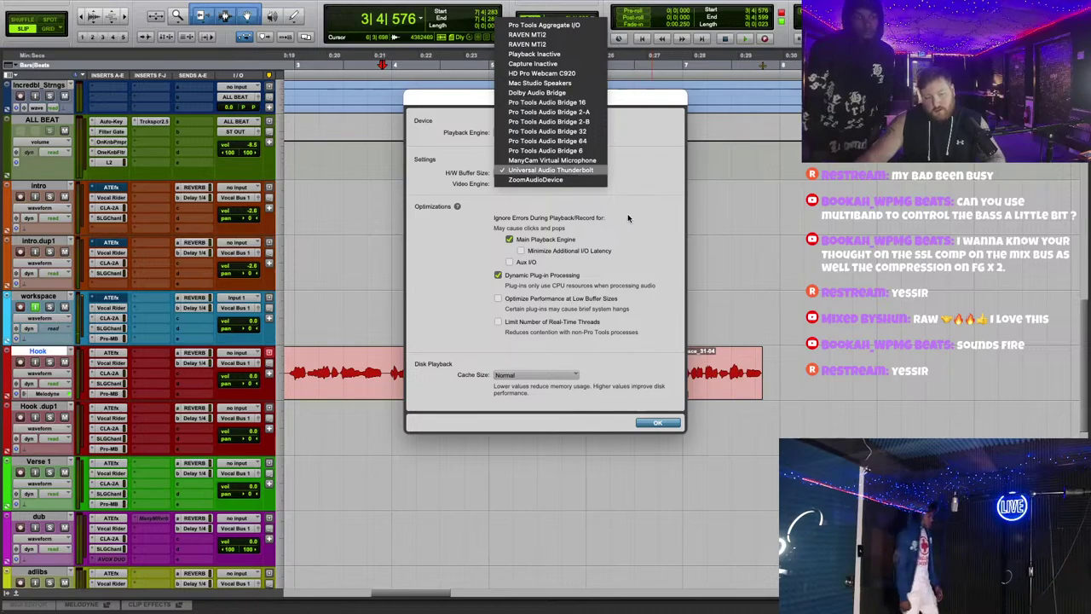
left_click(628, 213)
left_click(553, 173)
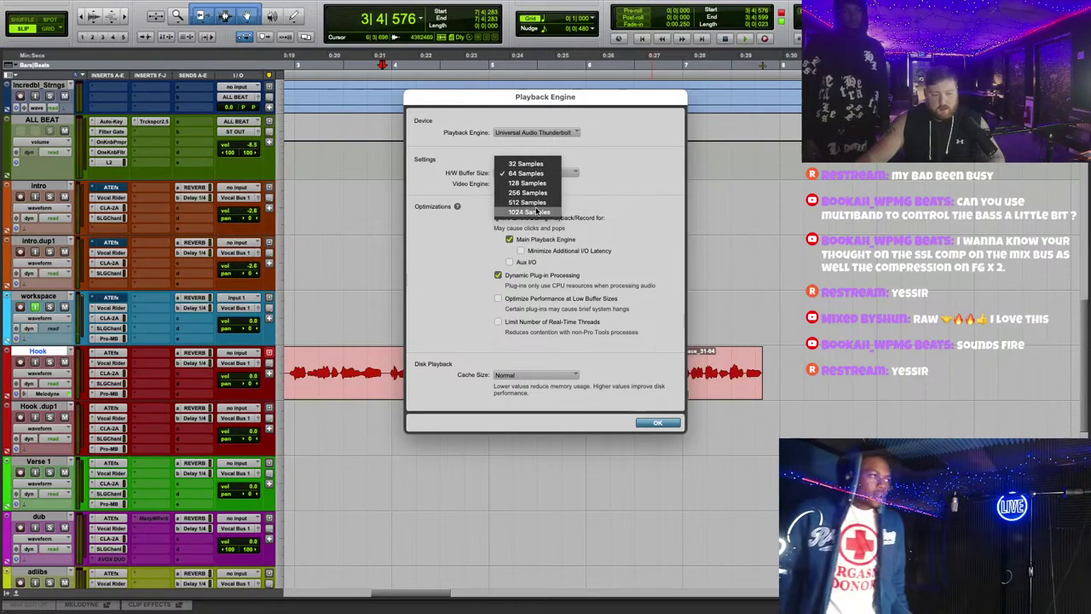
left_click(677, 428)
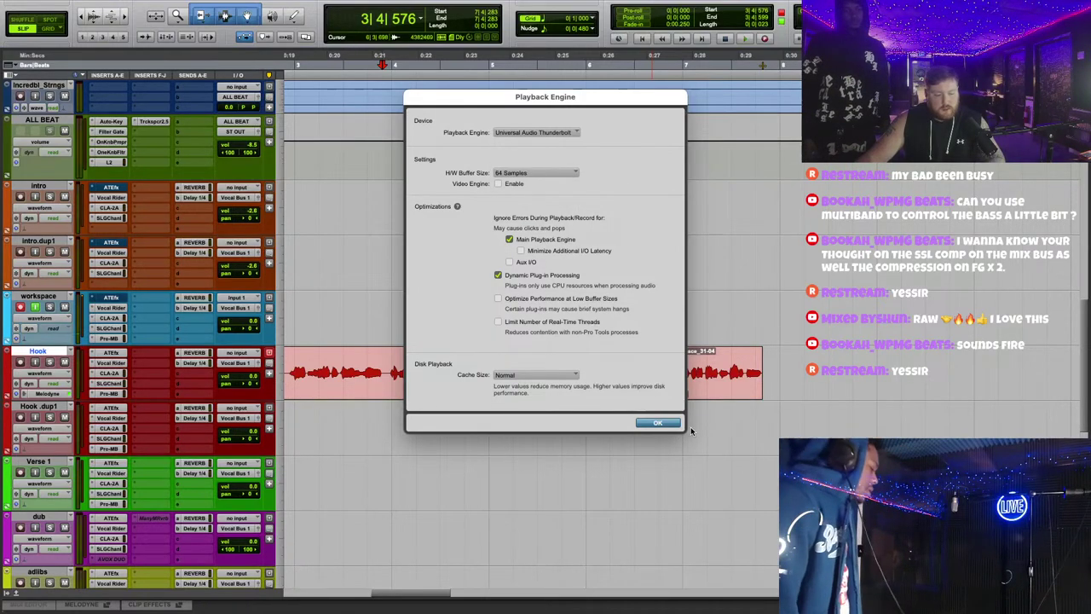
left_click(682, 426)
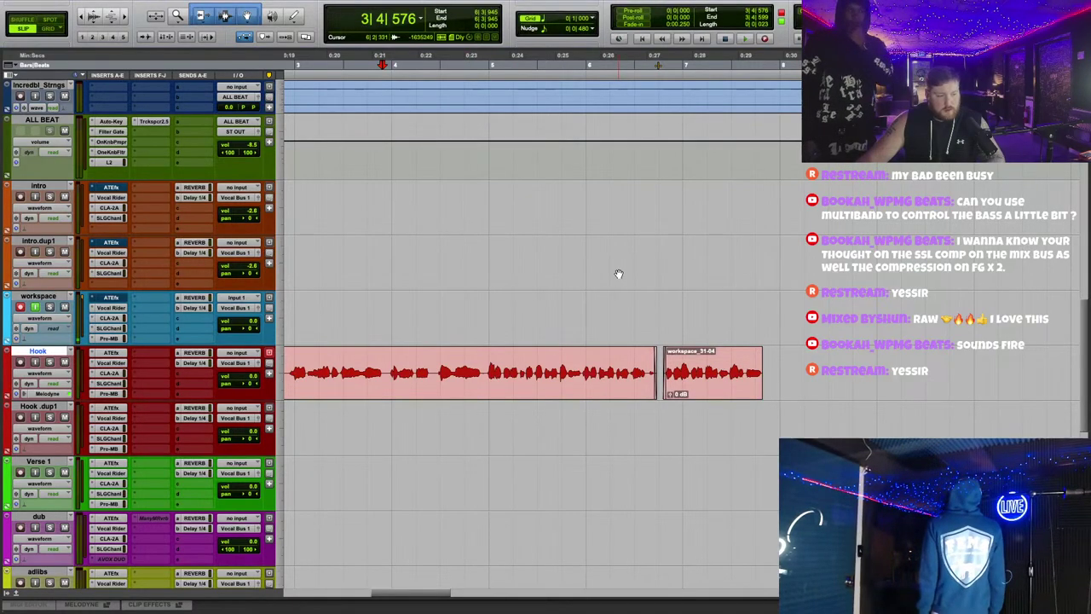
Step: Open New Tracks from the Track menu, then cancel without creating a track
scroll(613, 271, "up", 1)
scroll(562, 266, "down", 2)
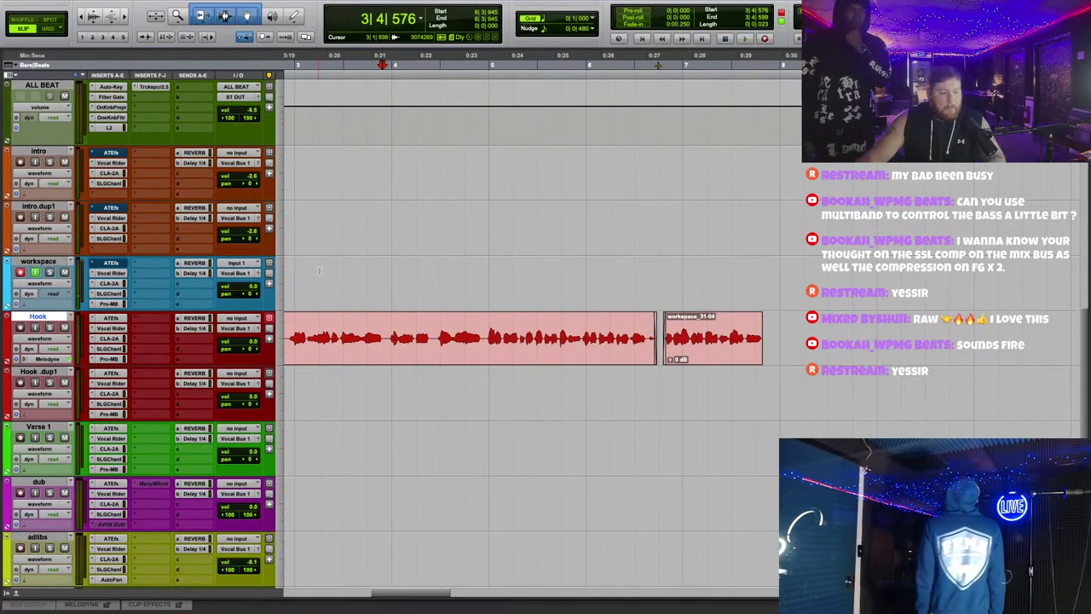
left_click(162, 6)
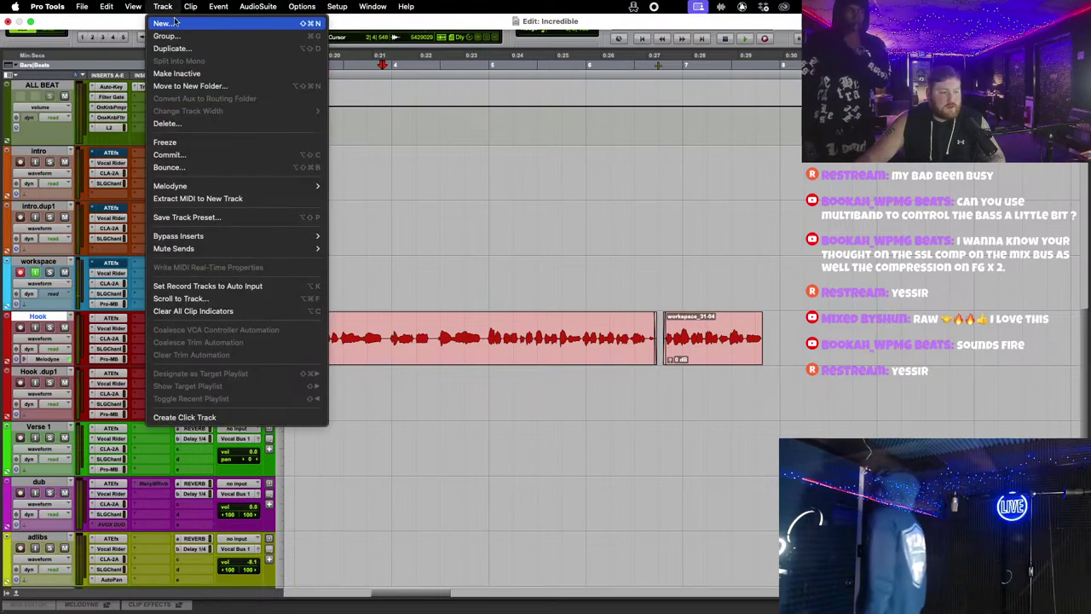
left_click(164, 23)
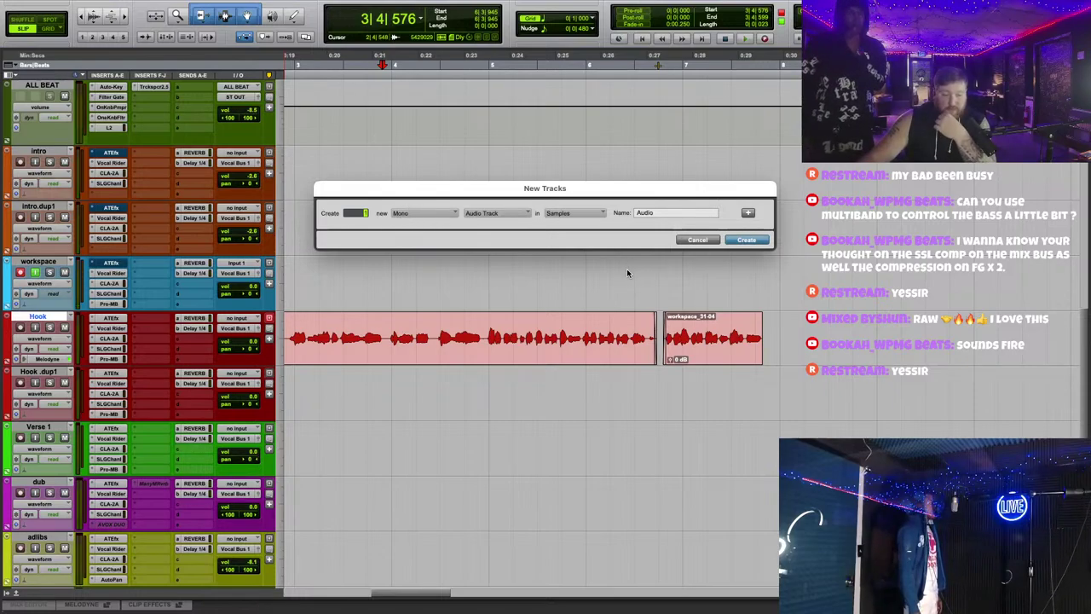
left_click(696, 240)
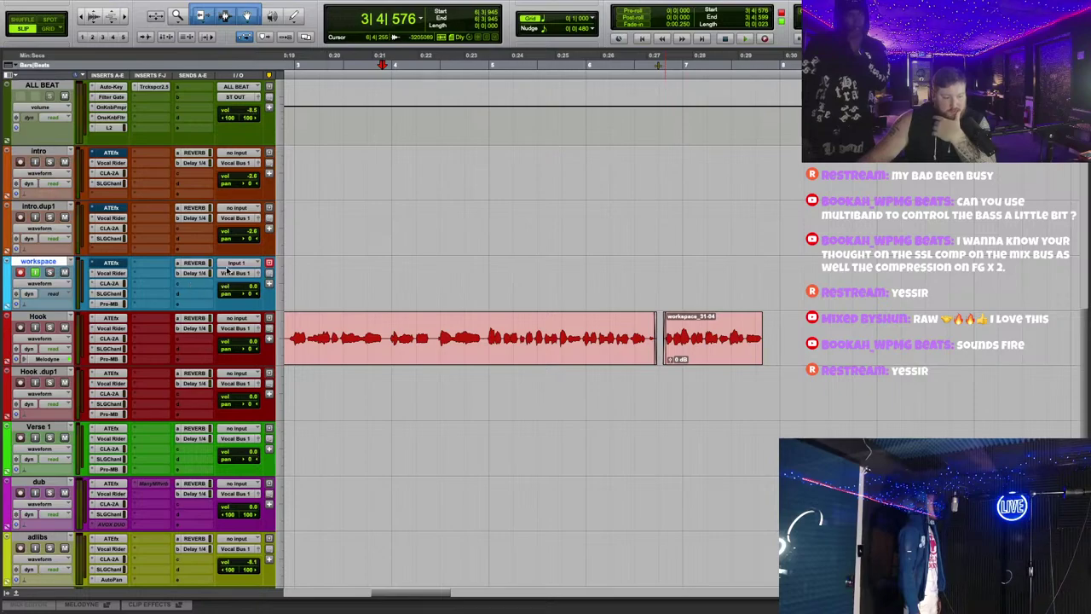
left_click(241, 264)
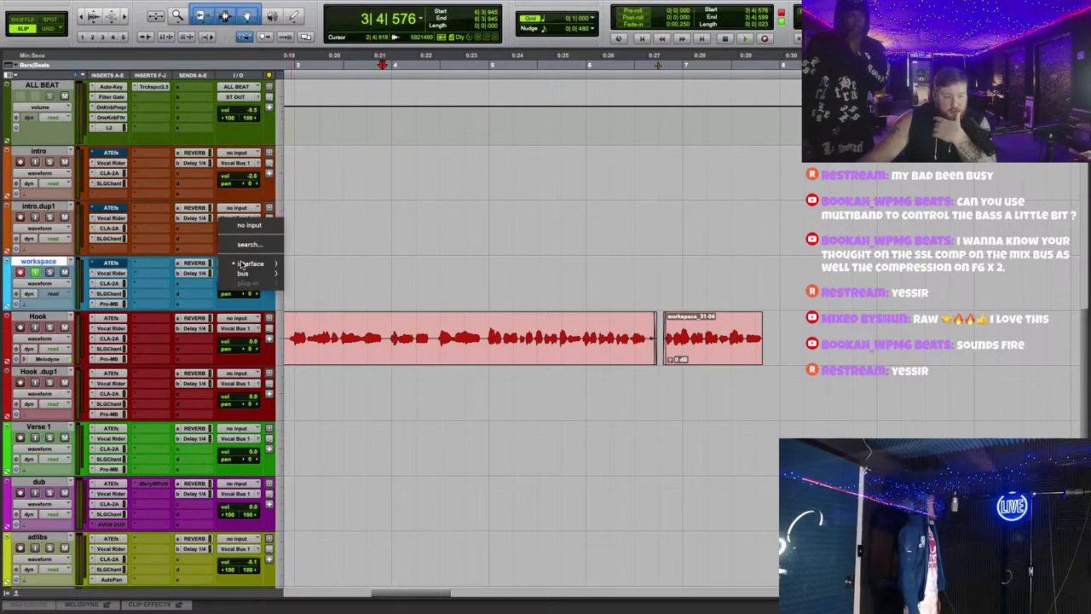
mouse_move(243, 268)
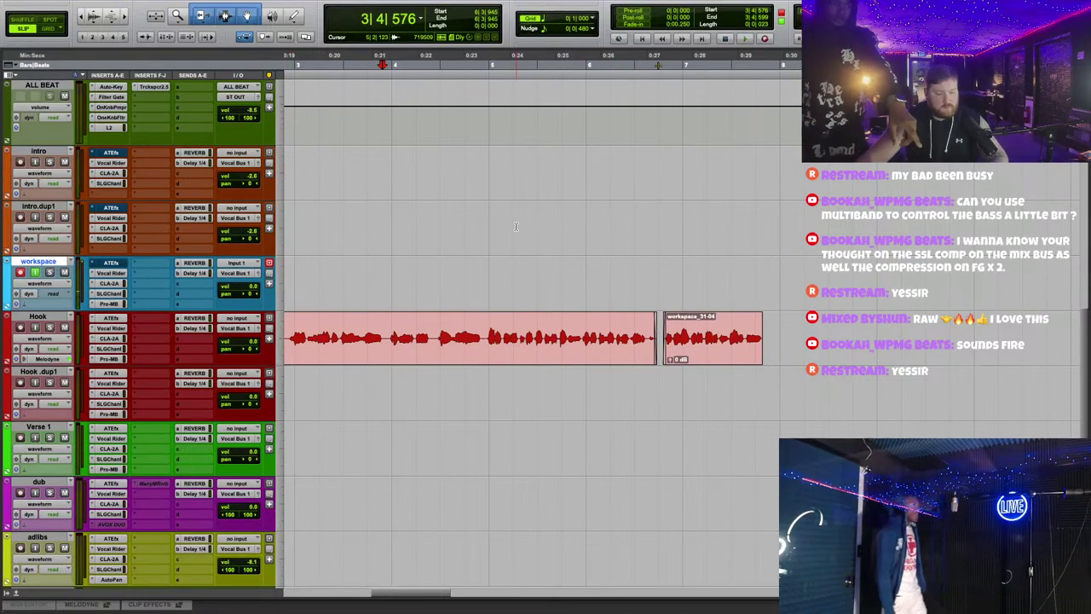
left_click(238, 274)
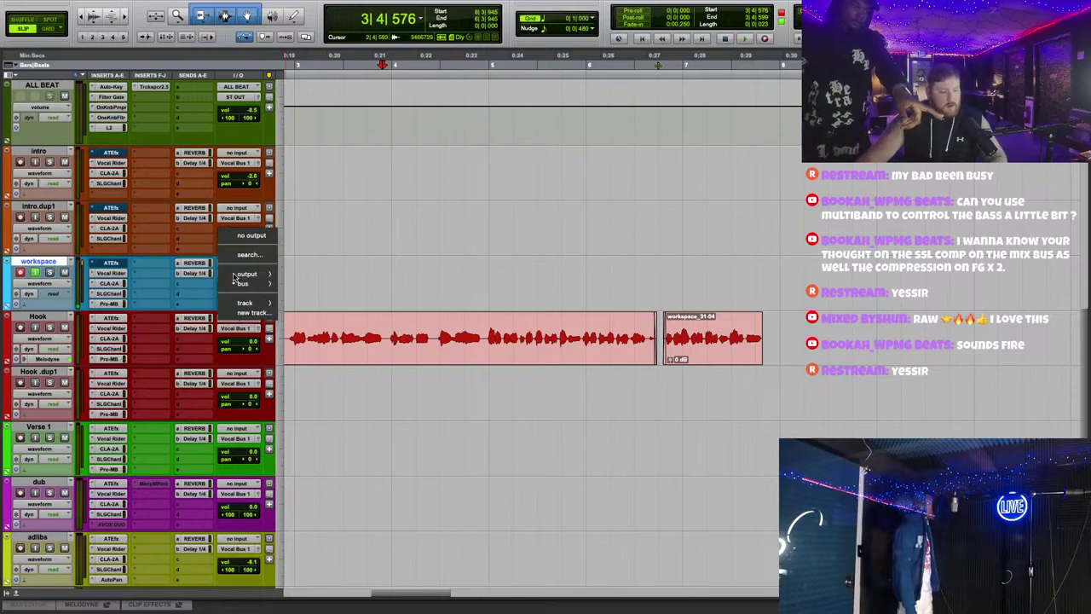
mouse_move(243, 277)
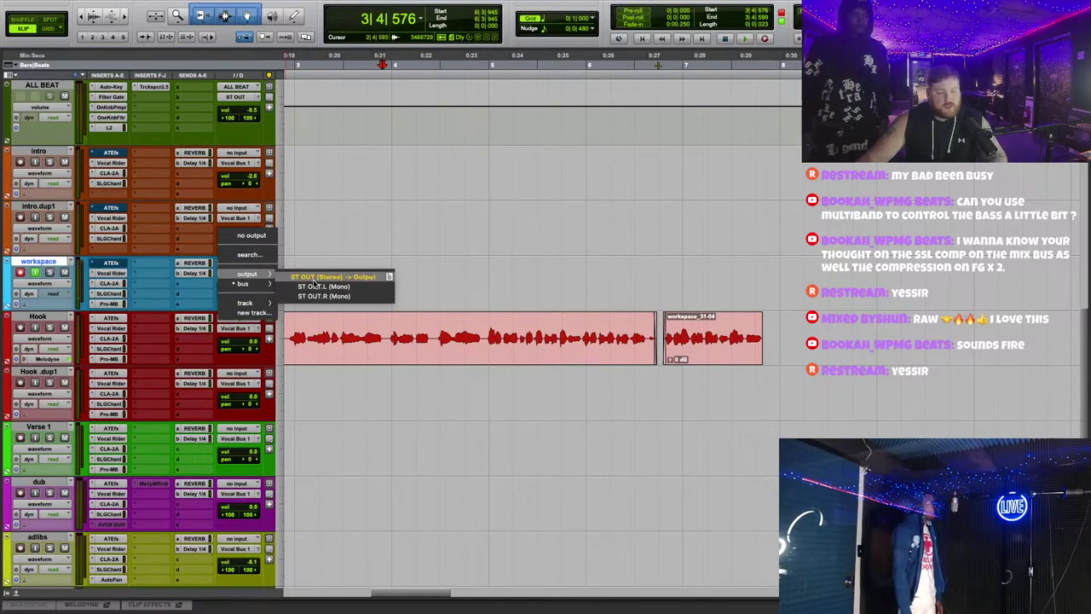
left_click(334, 276)
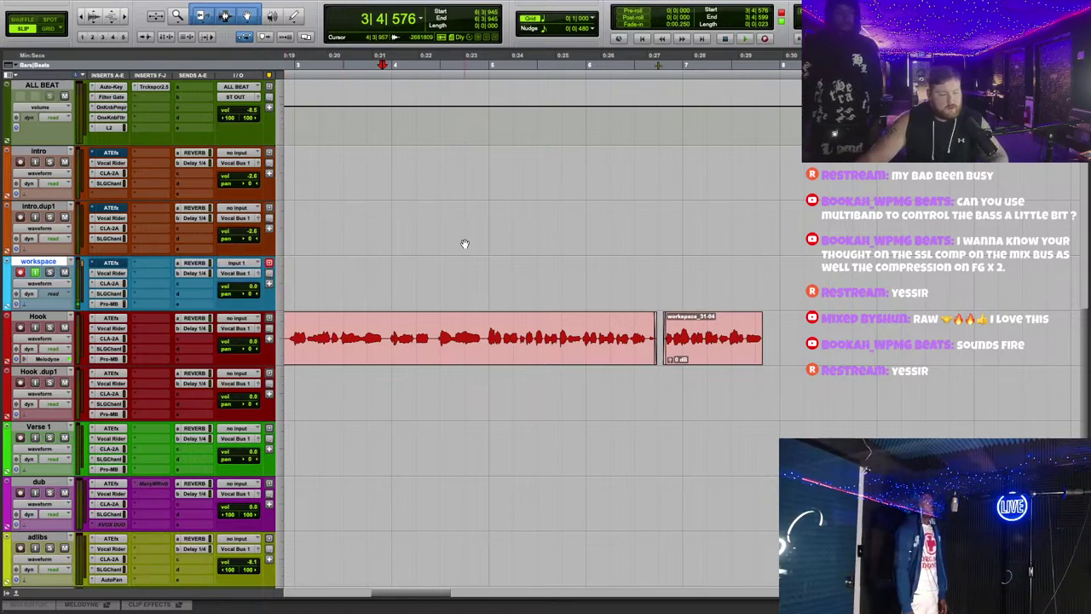
Step: Record trial takes on the workspace track, undoing the bad workspace_32-01 take and an aborted punch-in
scroll(473, 262, "up", 3)
scroll(596, 366, "down", 2)
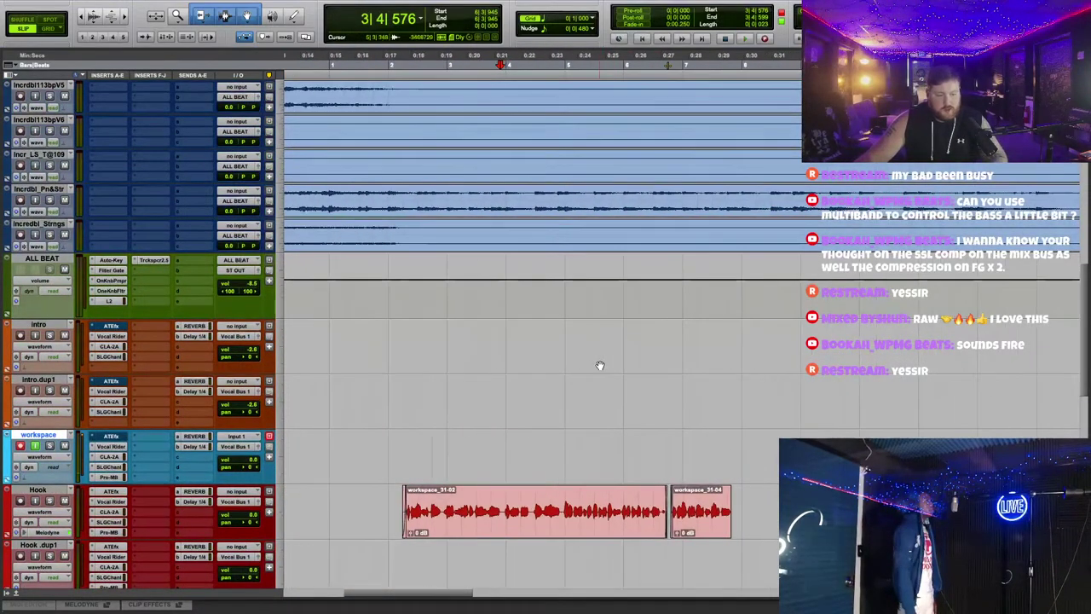
scroll(600, 365, "down", 3)
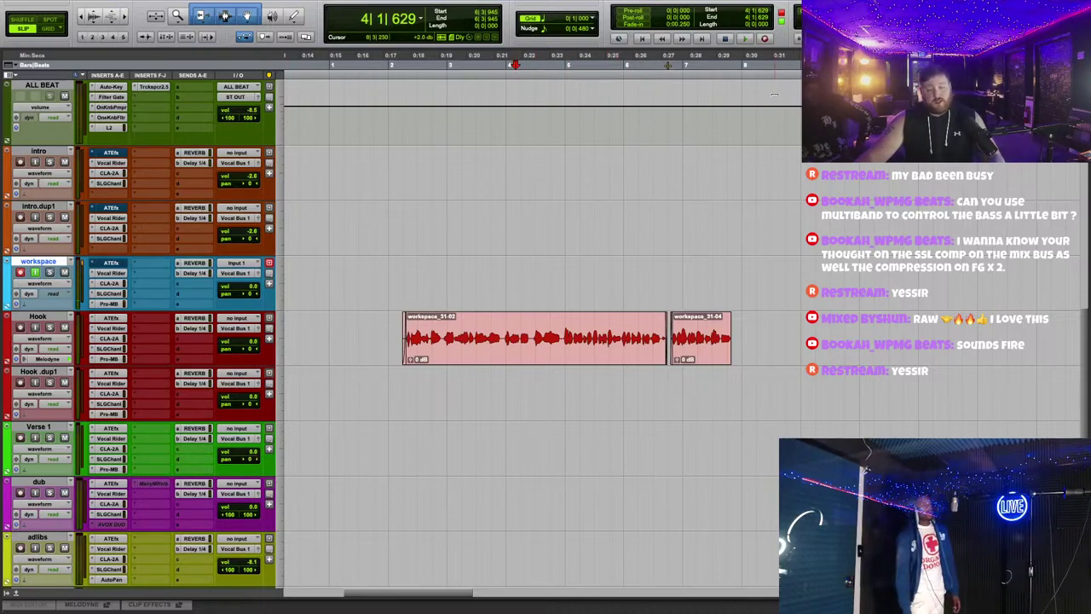
left_click(744, 37)
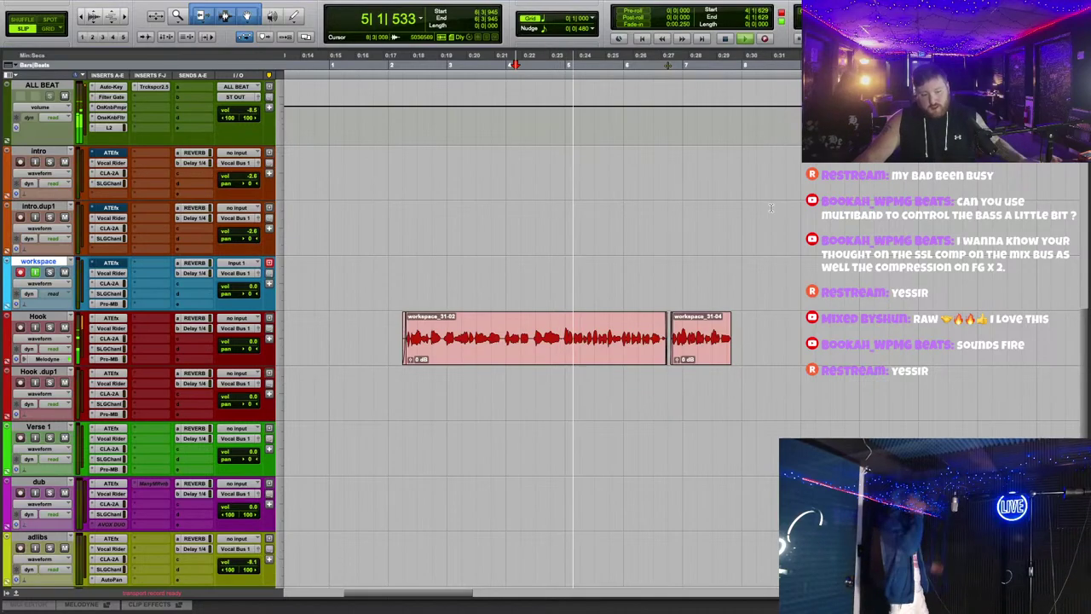
scroll(775, 205, "down", 1)
key("super+bracketright")
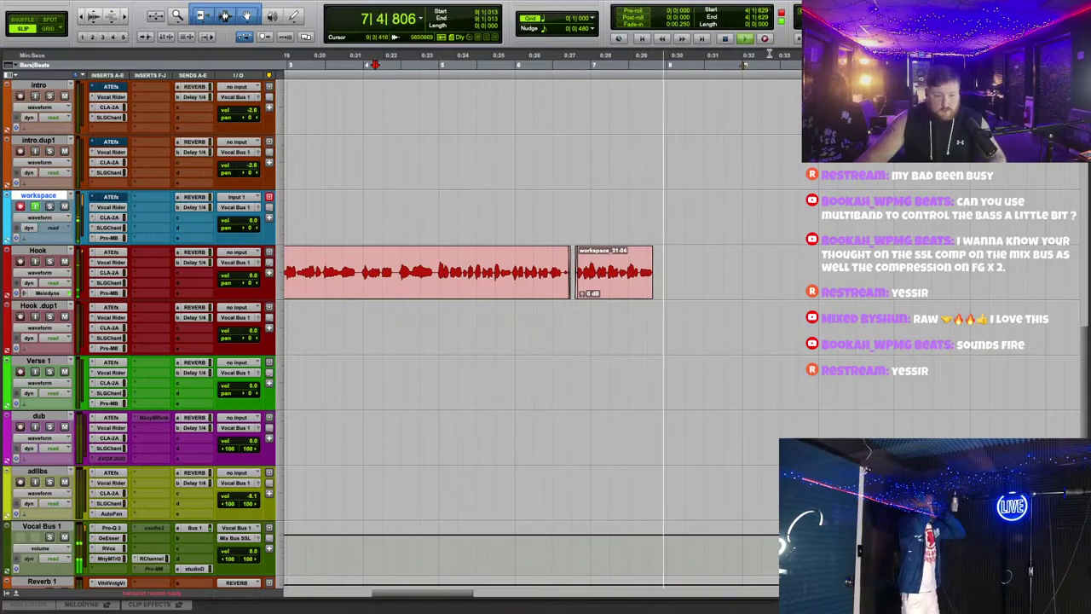
key("super+space")
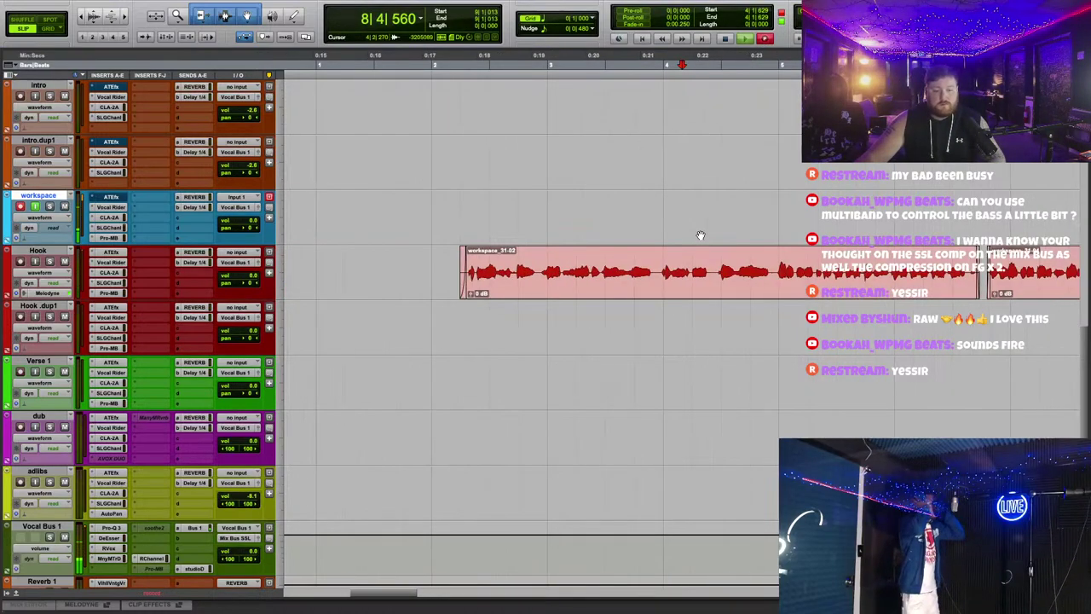
key("space")
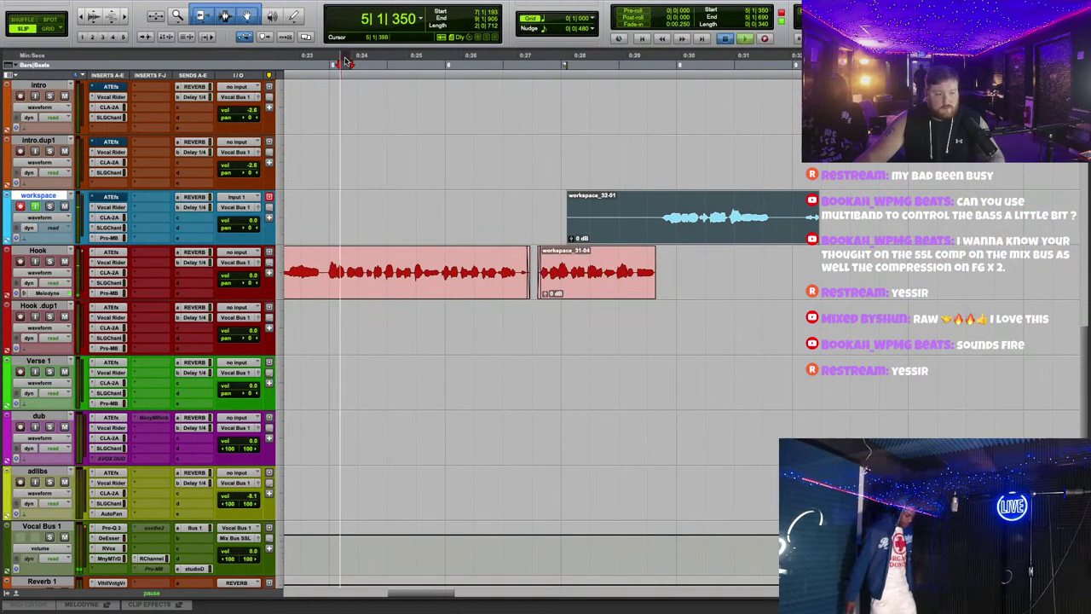
key("space")
key("super+z")
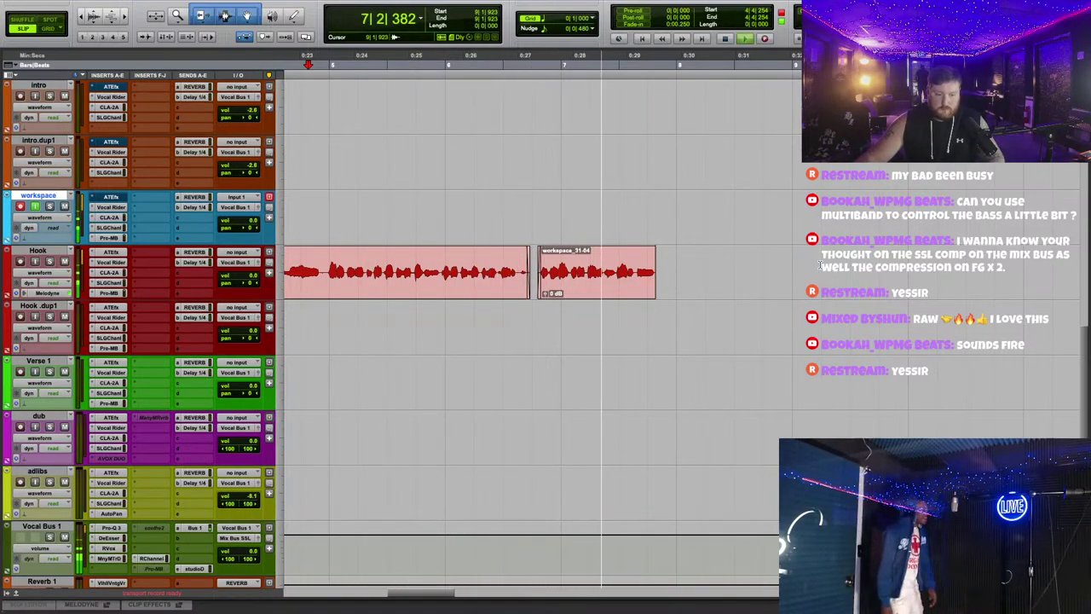
key("super+space")
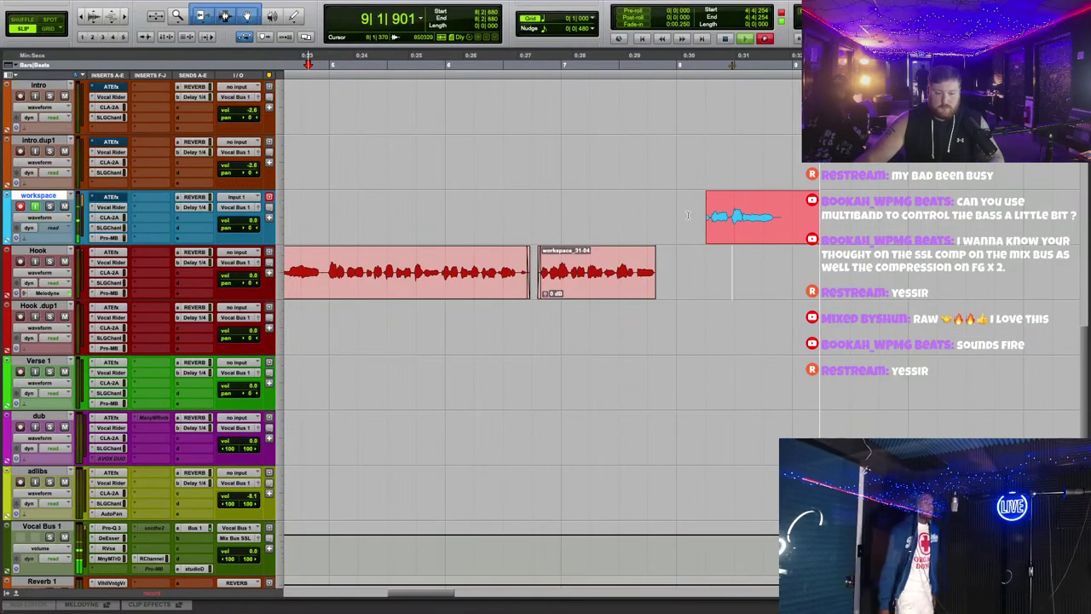
left_click(332, 64)
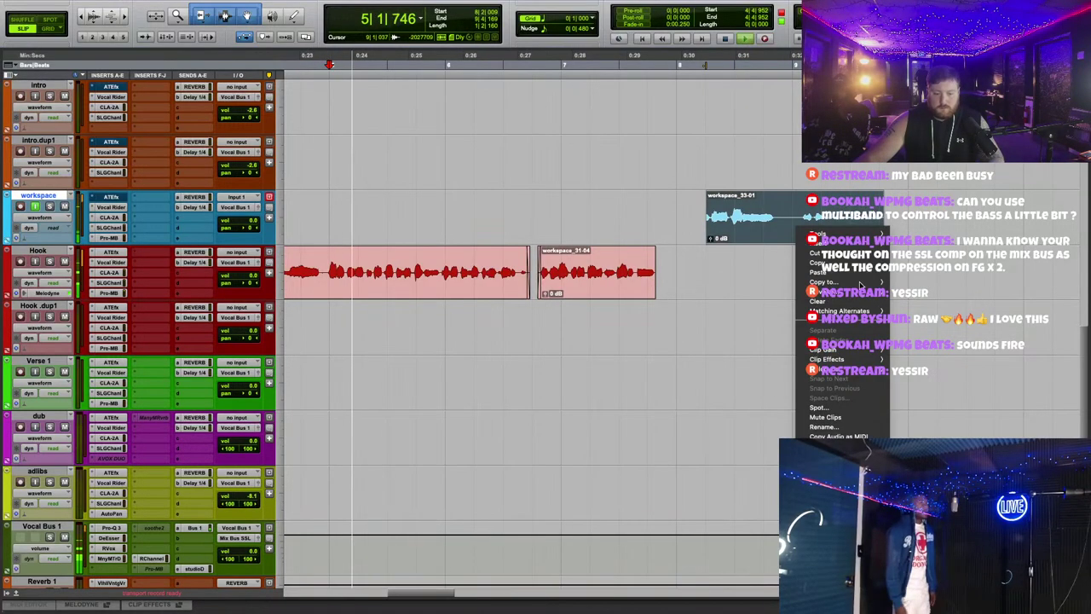
Step: Record the new workspace_34-01 take on the workspace track after workspace_31-04
left_click(630, 277)
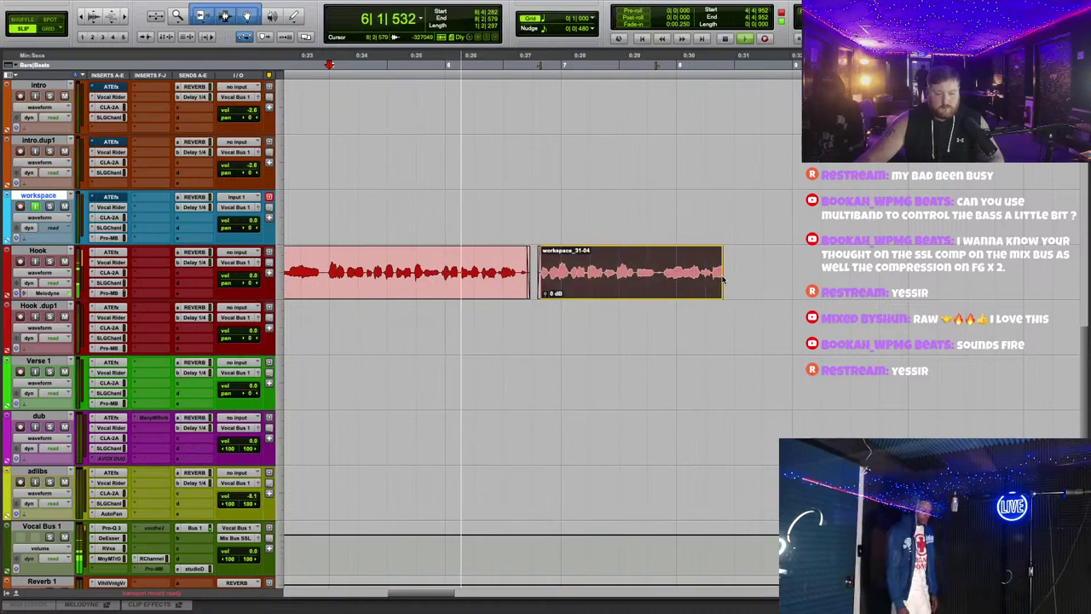
scroll(719, 295, "right", 2)
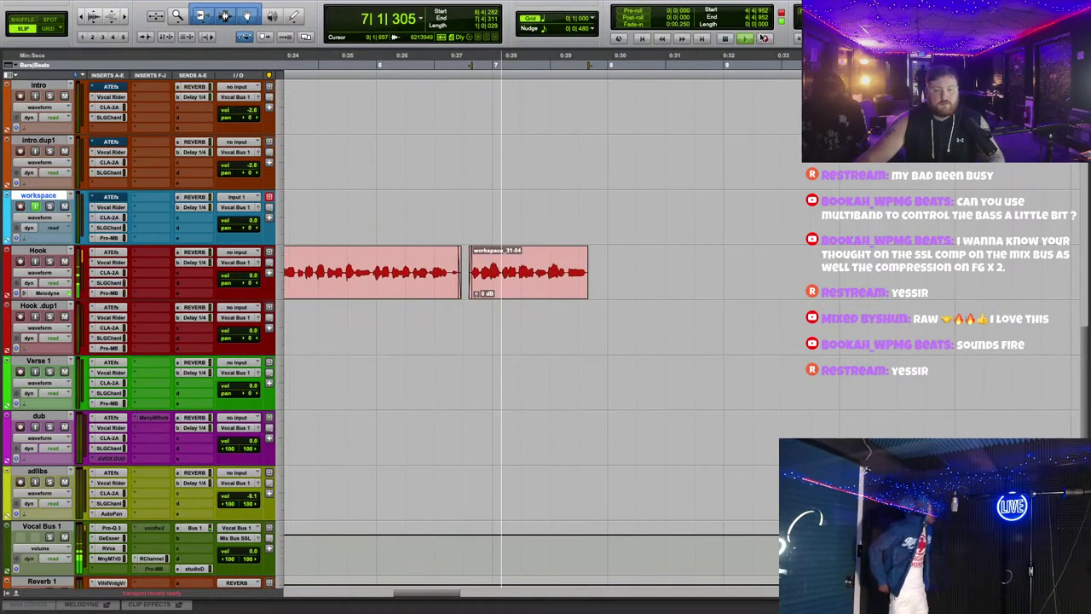
key("F12")
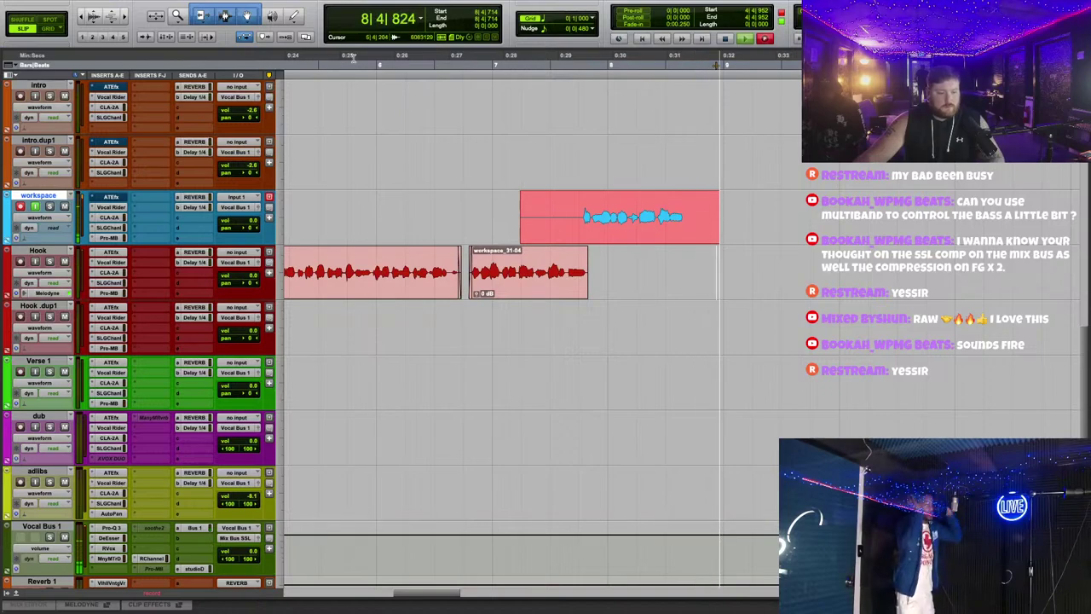
key("space")
Step: Move workspace_34-01 onto Hook.dup1 and nudge it just after the Hook clips
left_click_drag(626, 190, 627, 300)
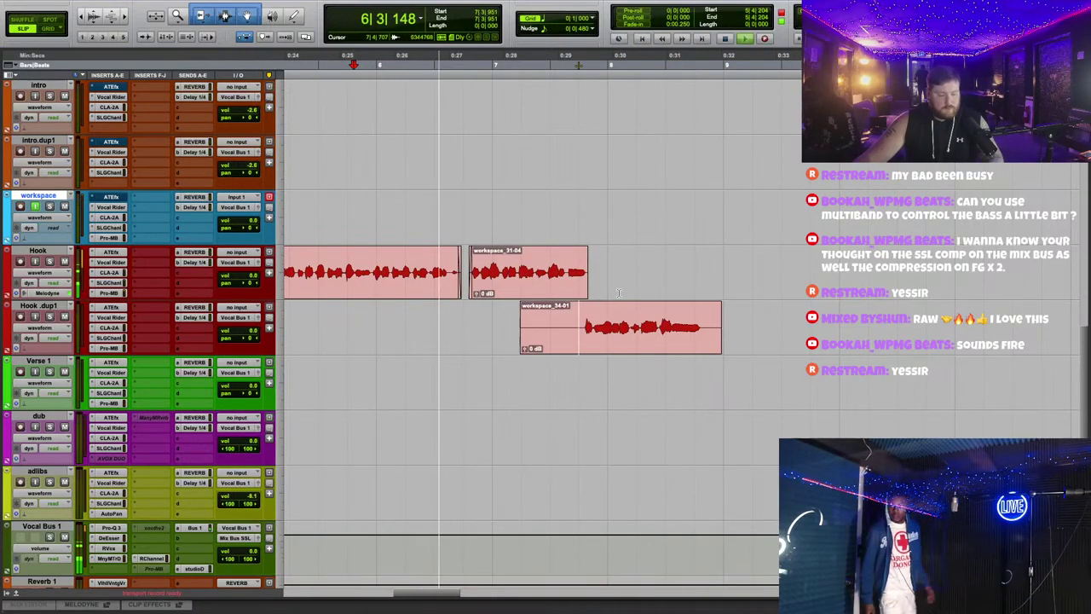
key("r")
key("r")
key("r")
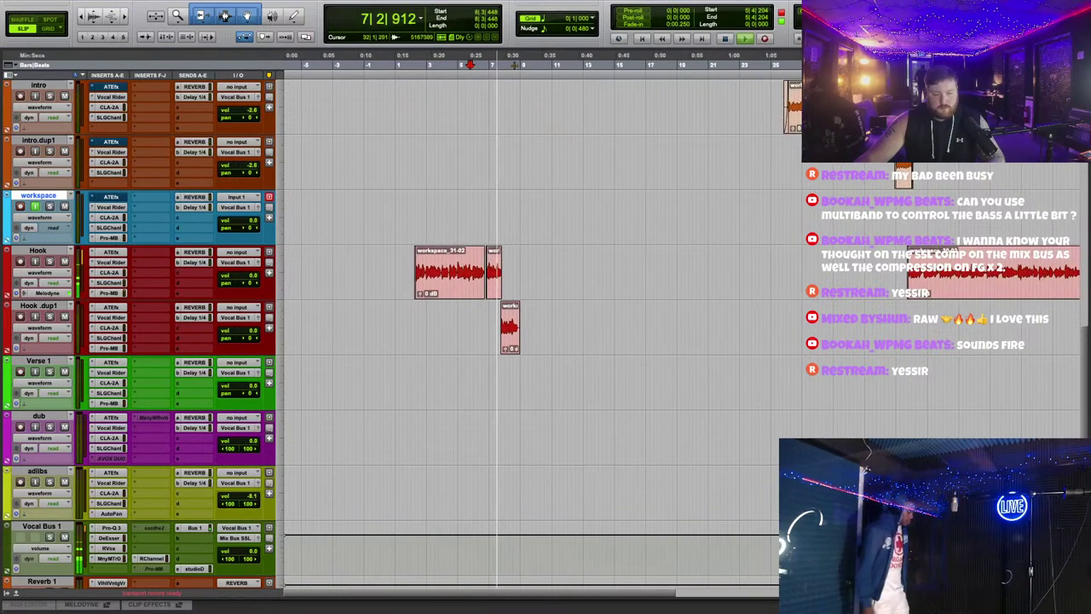
key("t")
key("t")
key("t")
scroll(675, 277, "right", 5)
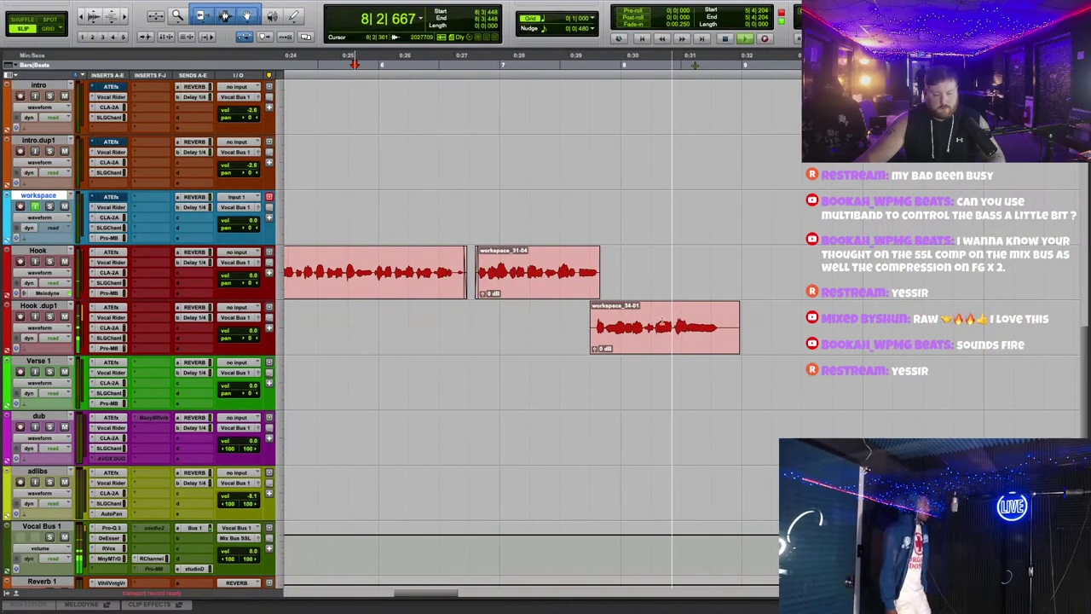
left_click_drag(651, 346, 654, 346)
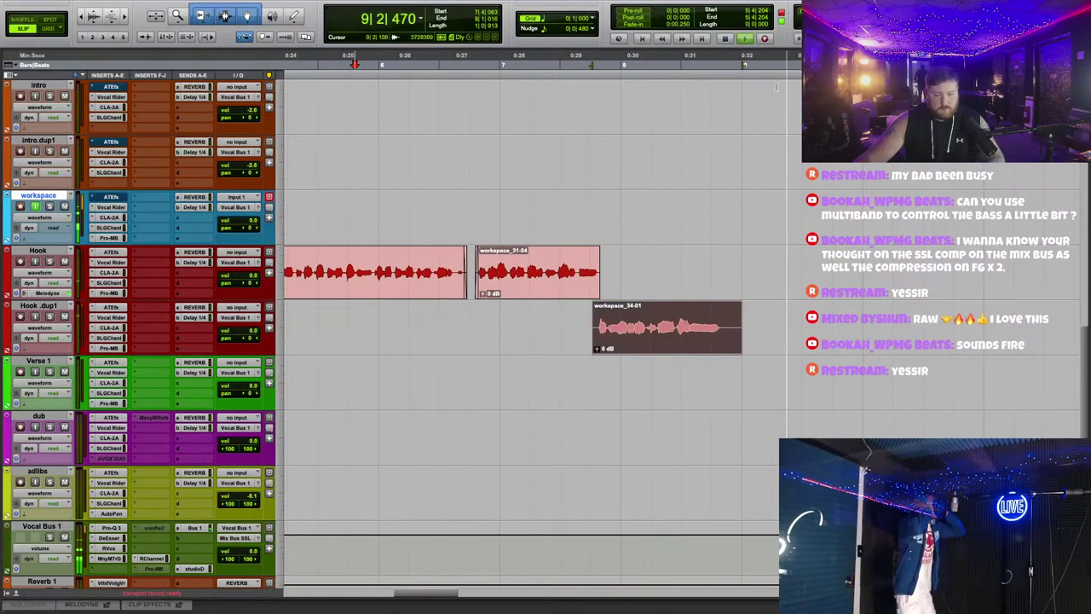
left_click_drag(793, 255, 904, 273)
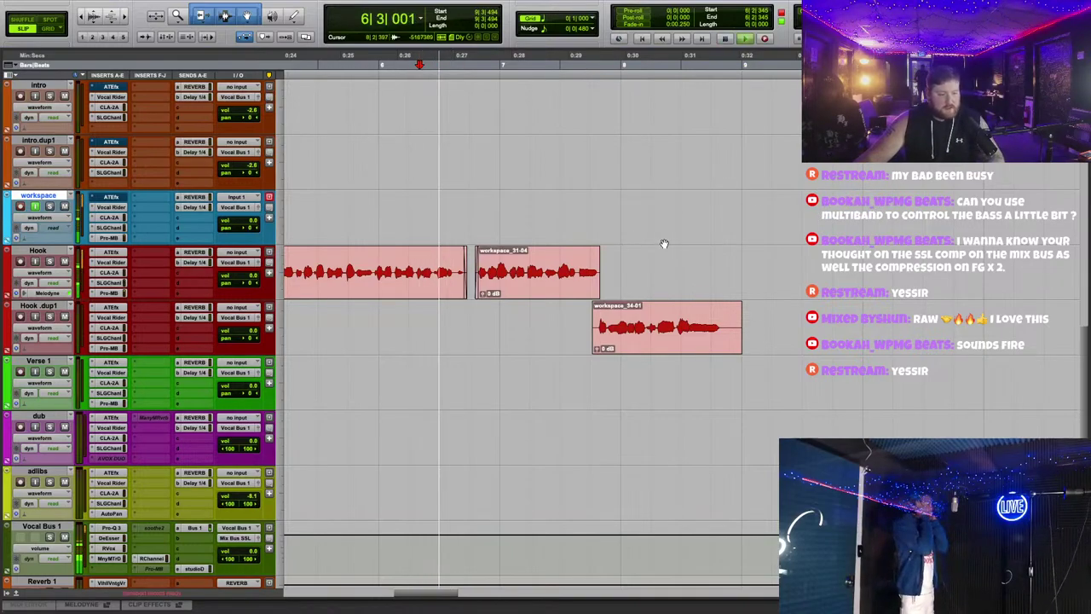
Step: Record workspace_36-01, place it on Hook after workspace_31-04, and trim its start and tail
scroll(507, 315, "right", 3)
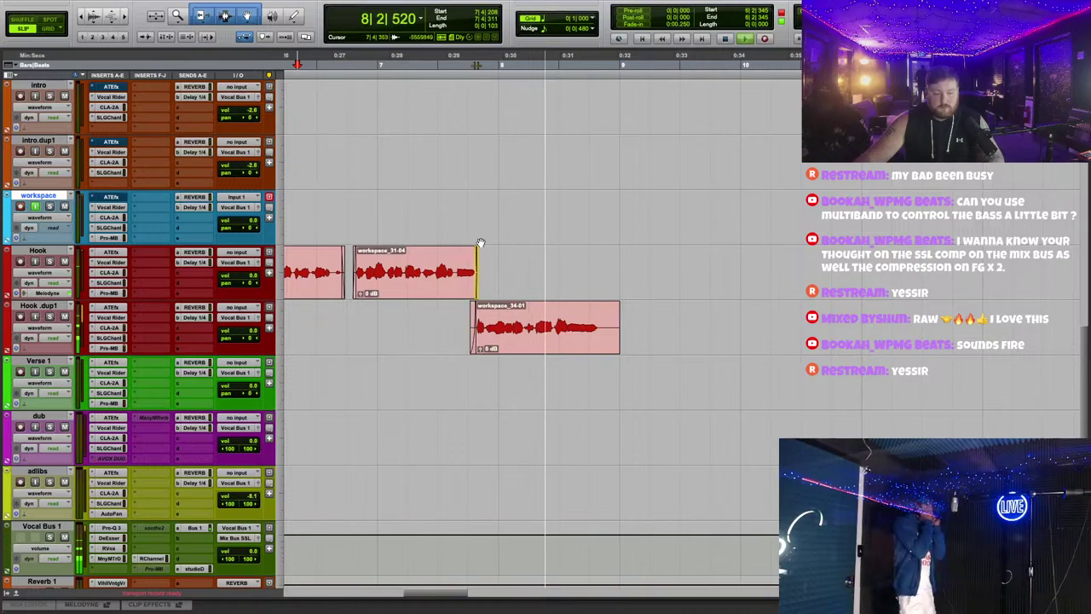
key("s")
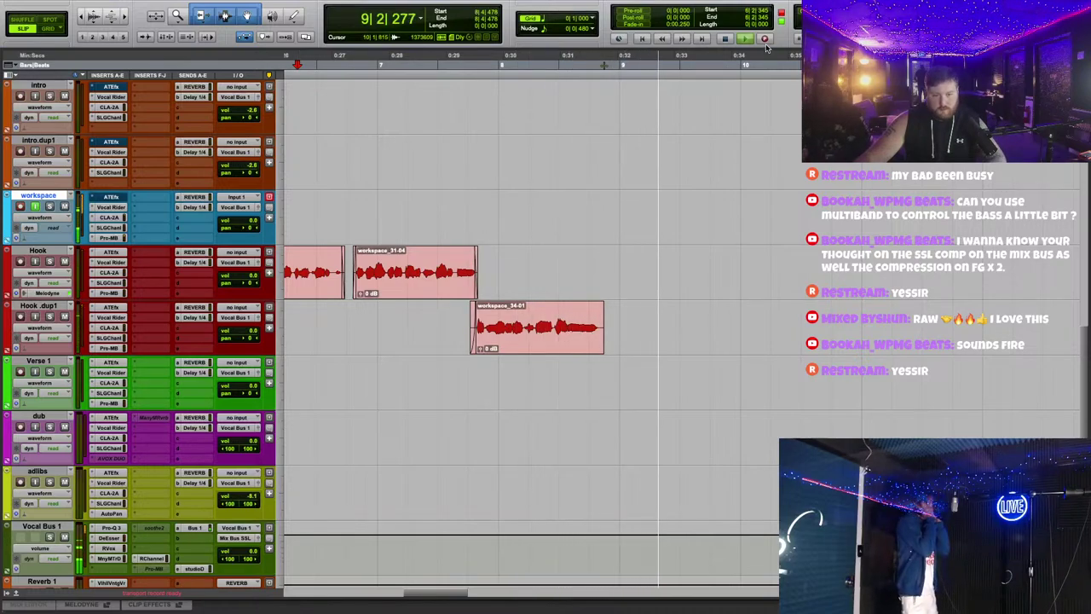
left_click(765, 38)
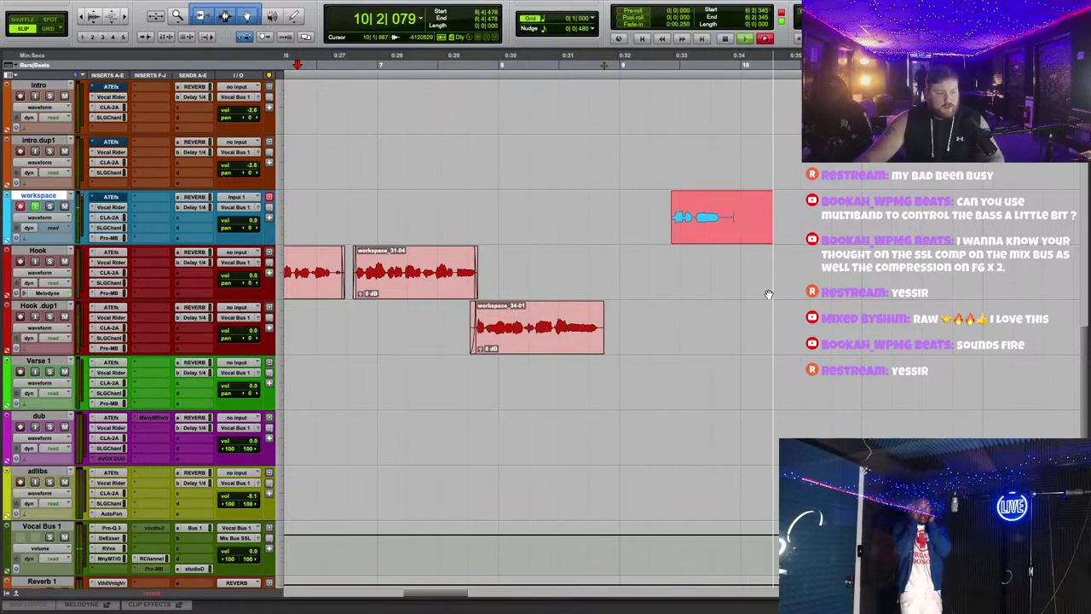
key("space")
left_click_drag(441, 236, 592, 291)
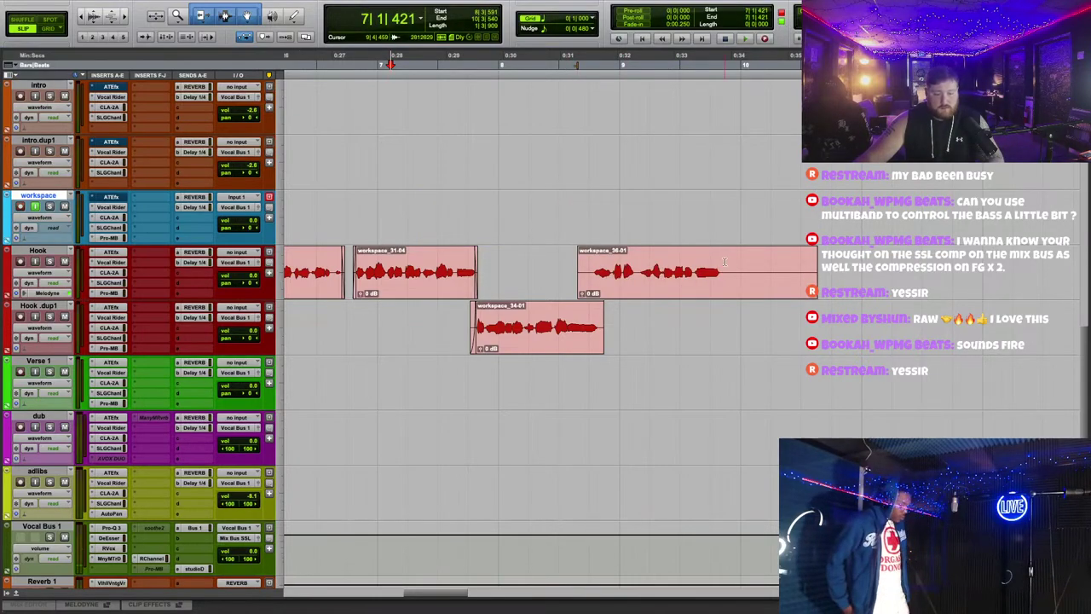
key("s")
key("space")
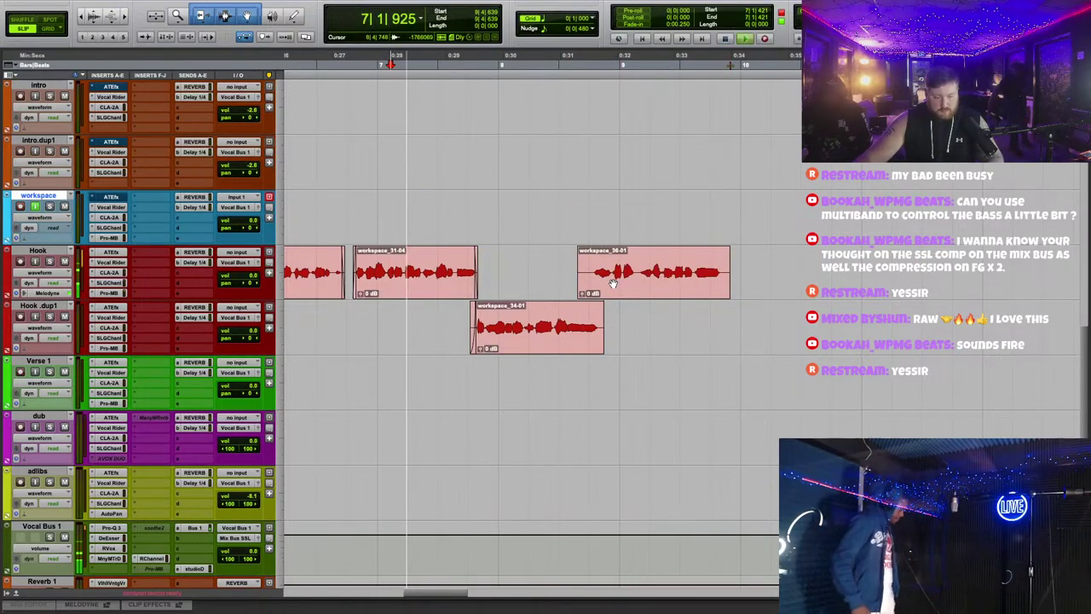
left_click_drag(579, 264, 614, 284)
Step: Record the longer workspace_37-01 take and move it onto Hook.dup1 around bars 9–12
left_click(612, 283)
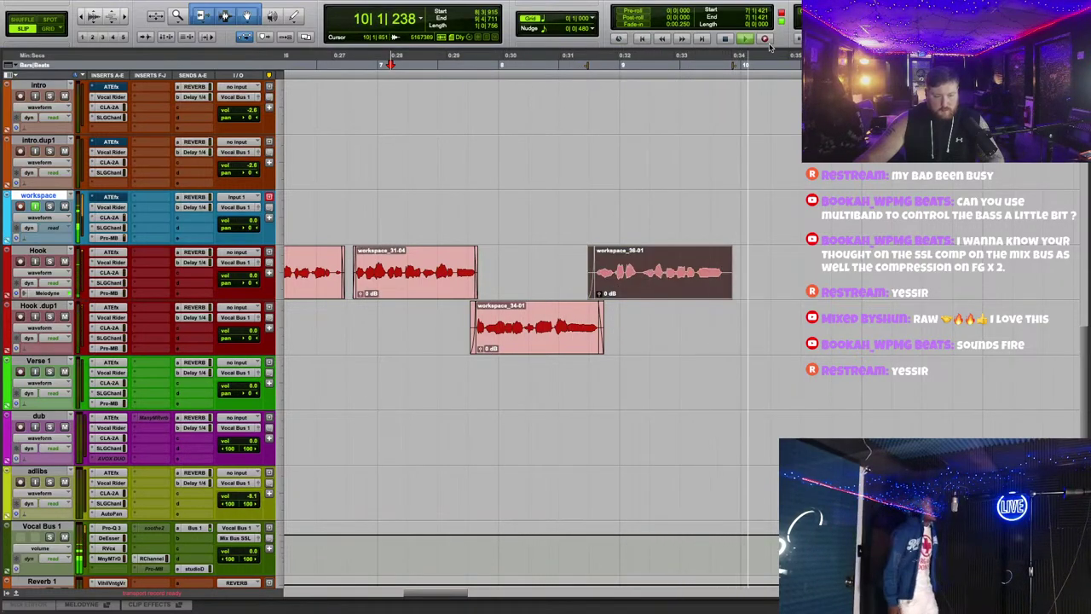
left_click(678, 258)
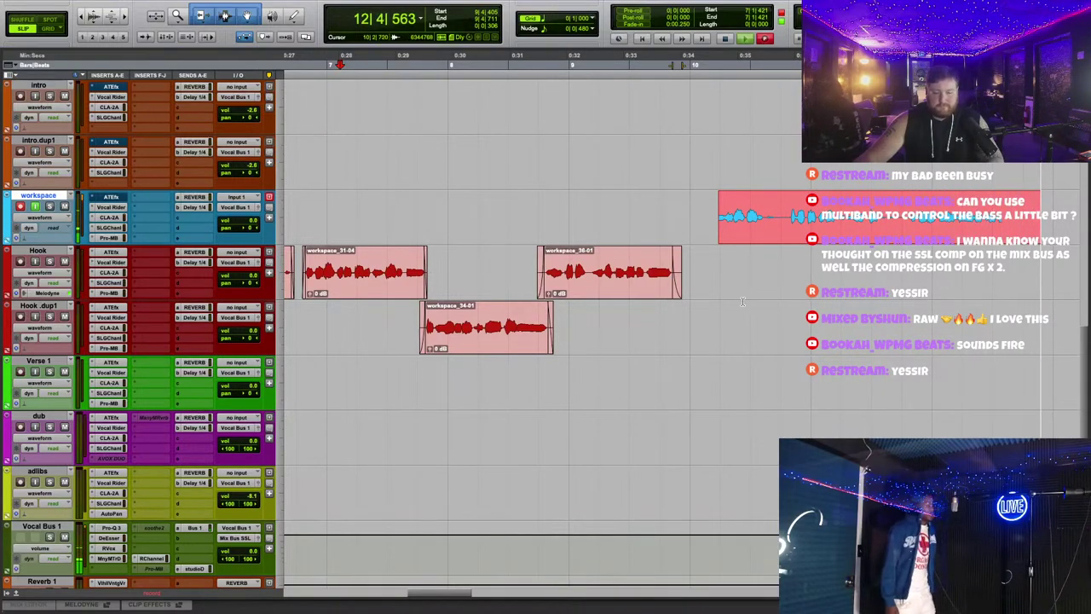
key("space")
key("space")
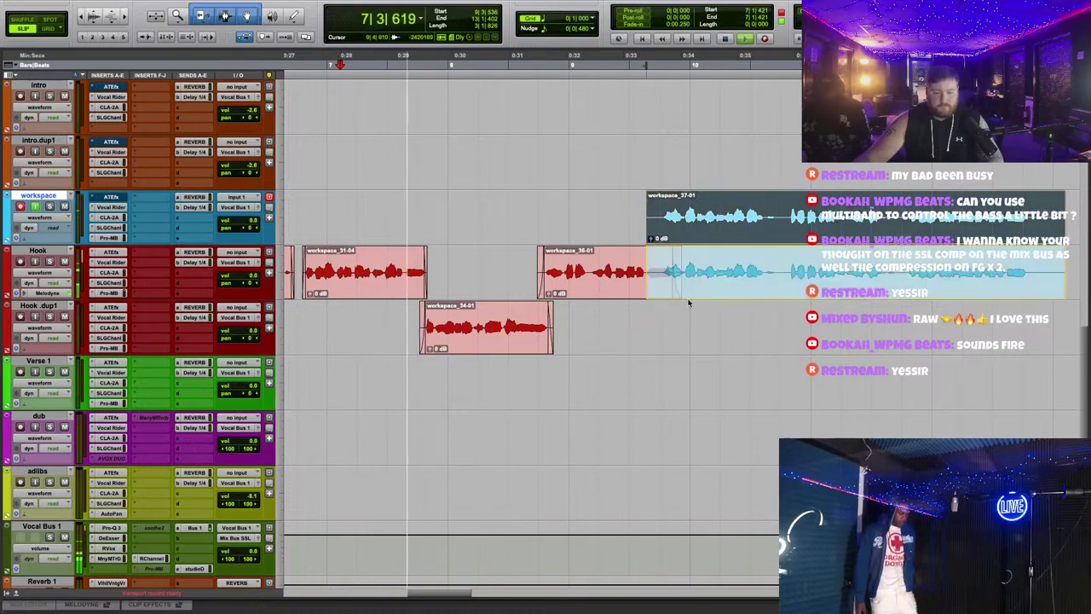
left_click_drag(689, 302, 687, 328)
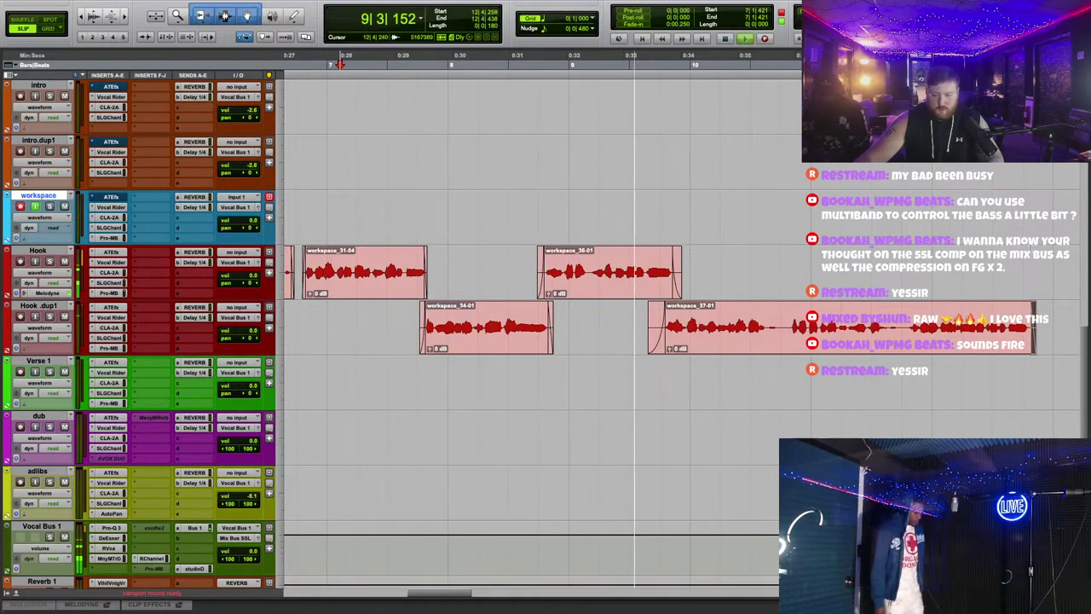
Step: Record take workspace_38-01, move it onto the Hook track, and shorten its end
left_click(765, 38)
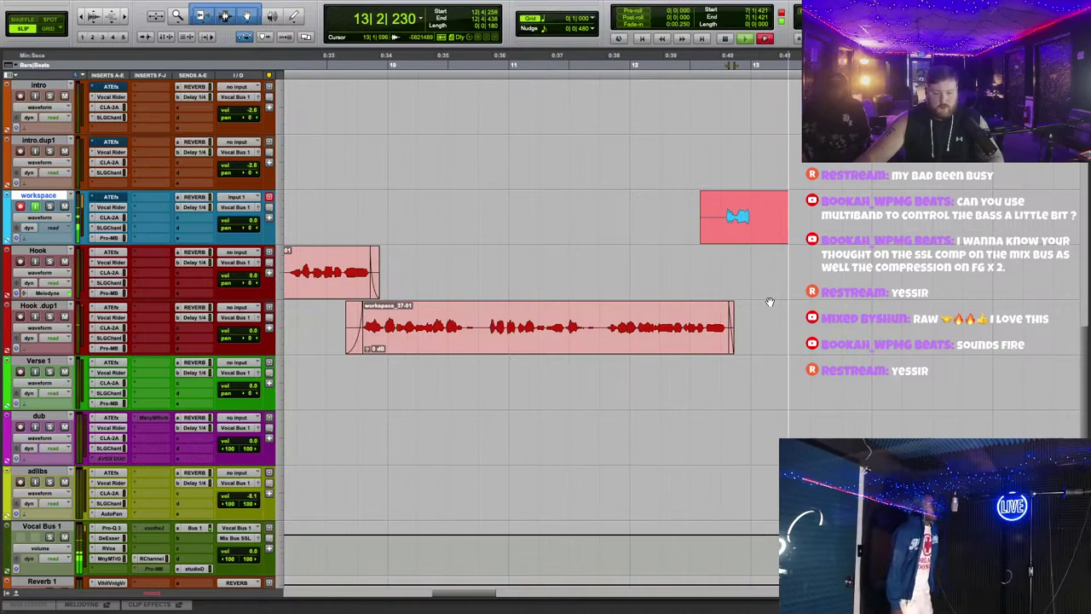
key("space")
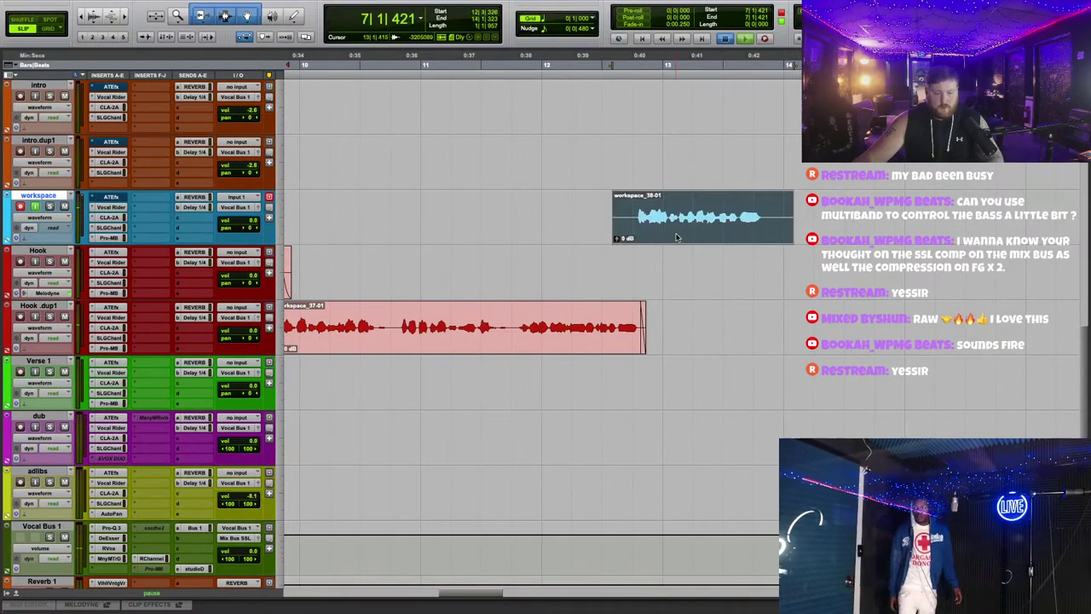
left_click_drag(630, 218, 636, 265)
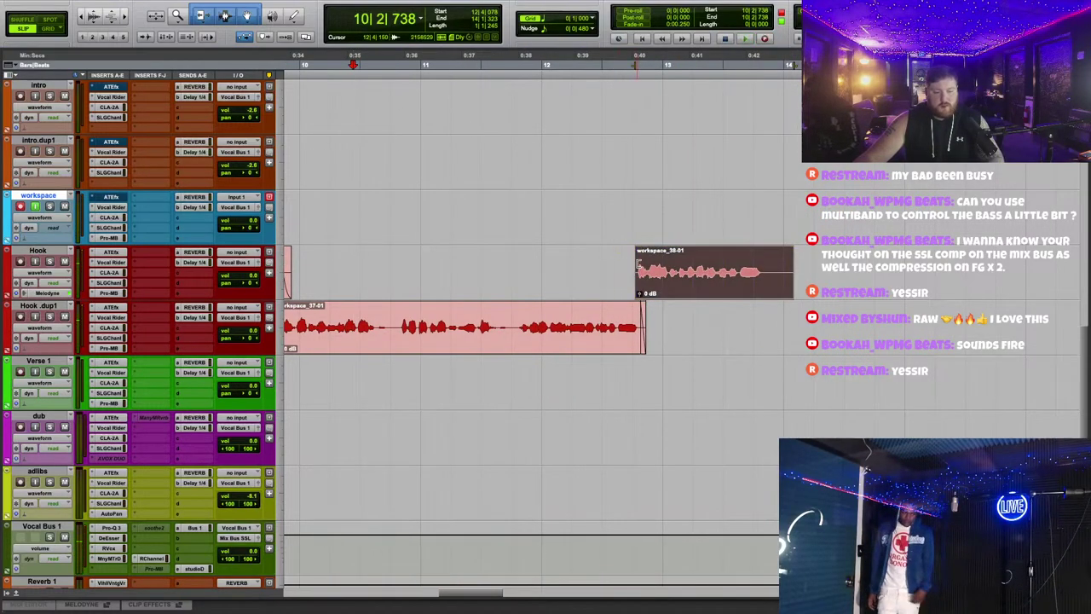
left_click(770, 265)
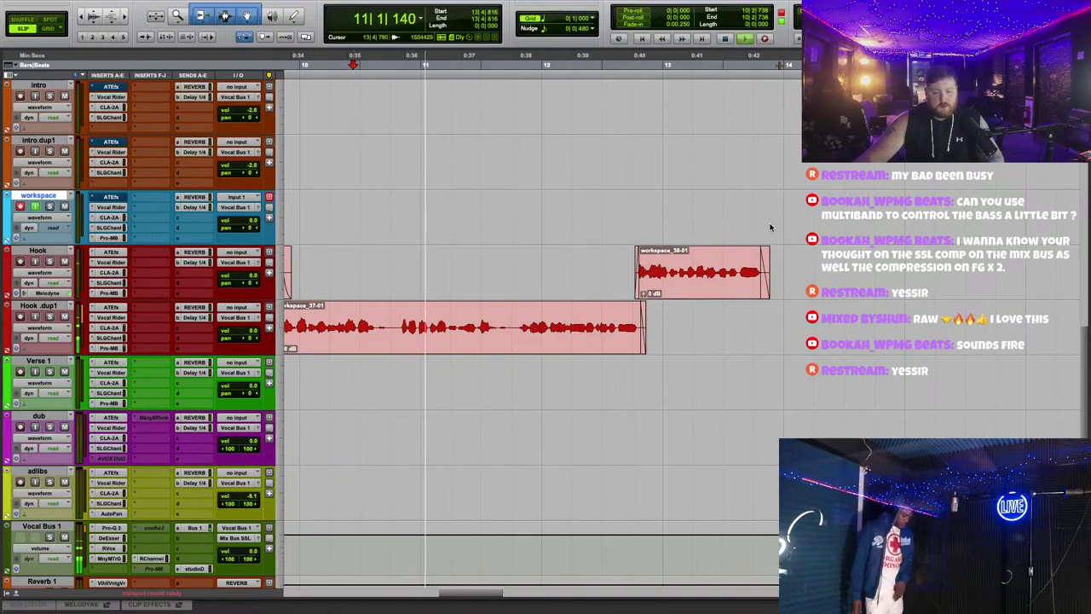
left_click(662, 285)
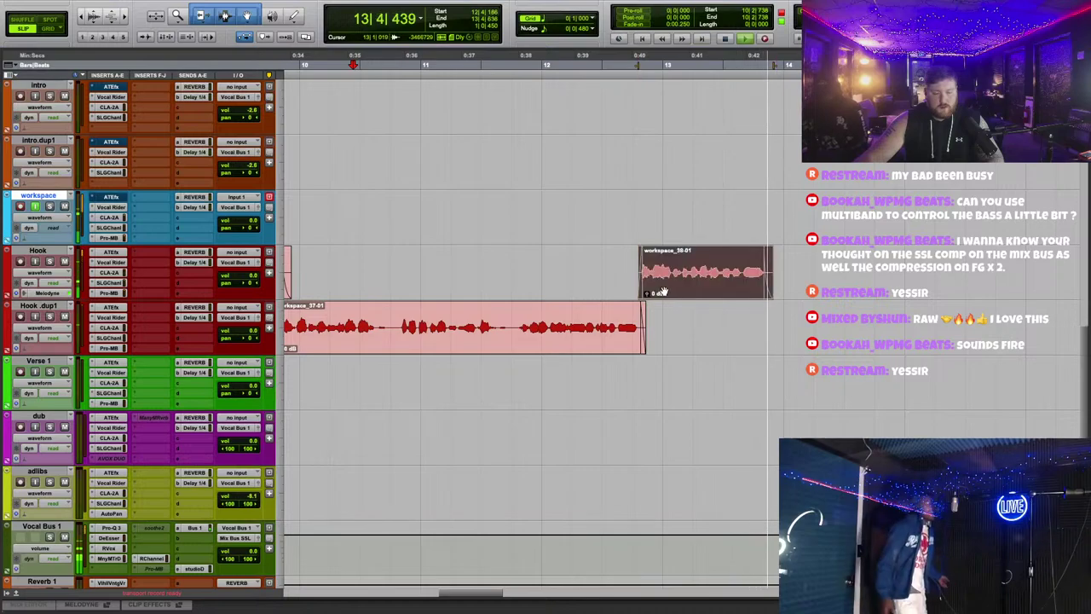
Step: Record take workspace_39-01, place it on Hook.dup1, and play back the arrangement
key("F12")
left_click(683, 305)
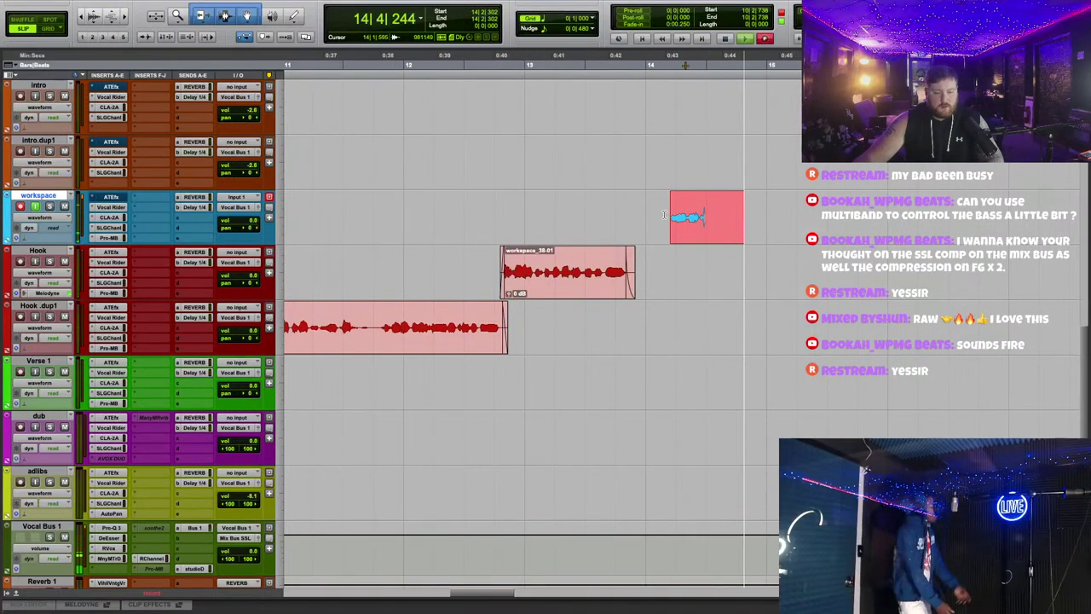
key("space")
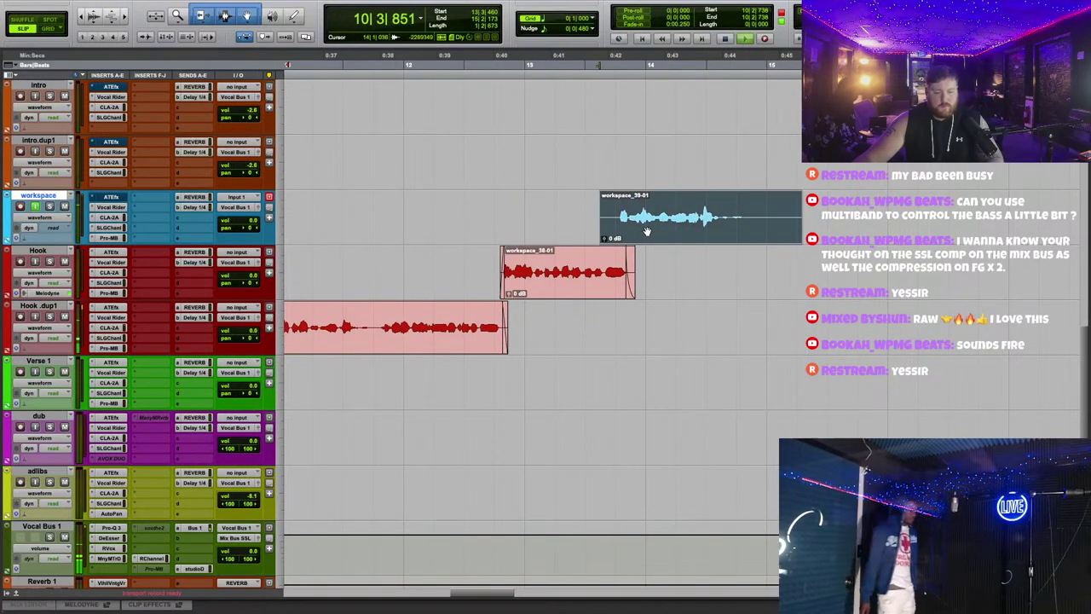
left_click_drag(682, 218, 662, 350)
key("space")
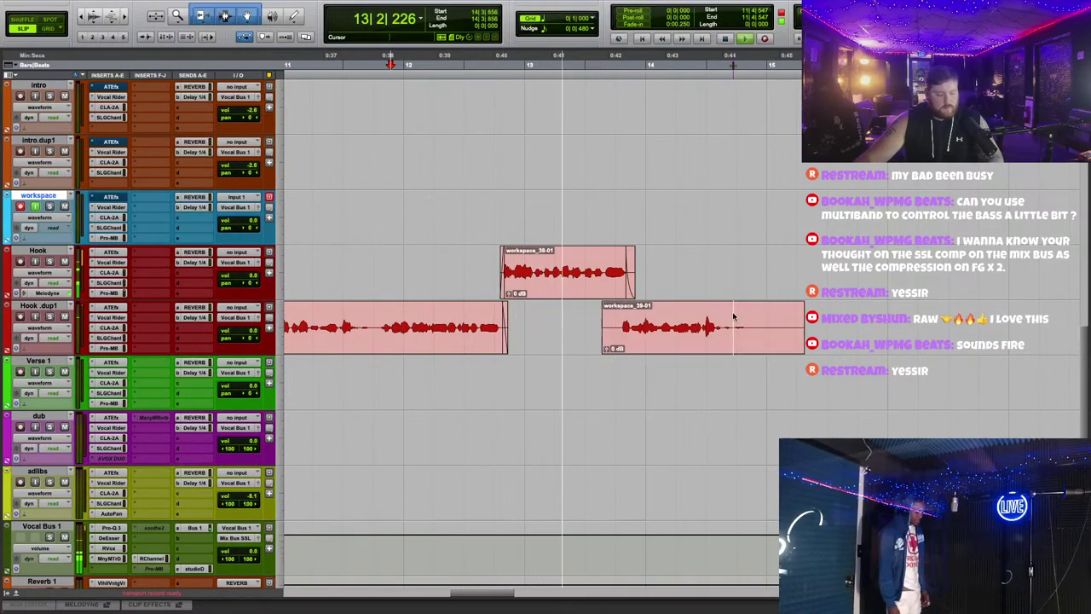
Step: Trim the edges of workspace_39-01 and move workspace_40-01's start slightly later
left_click(733, 316)
left_click_drag(603, 319, 626, 314)
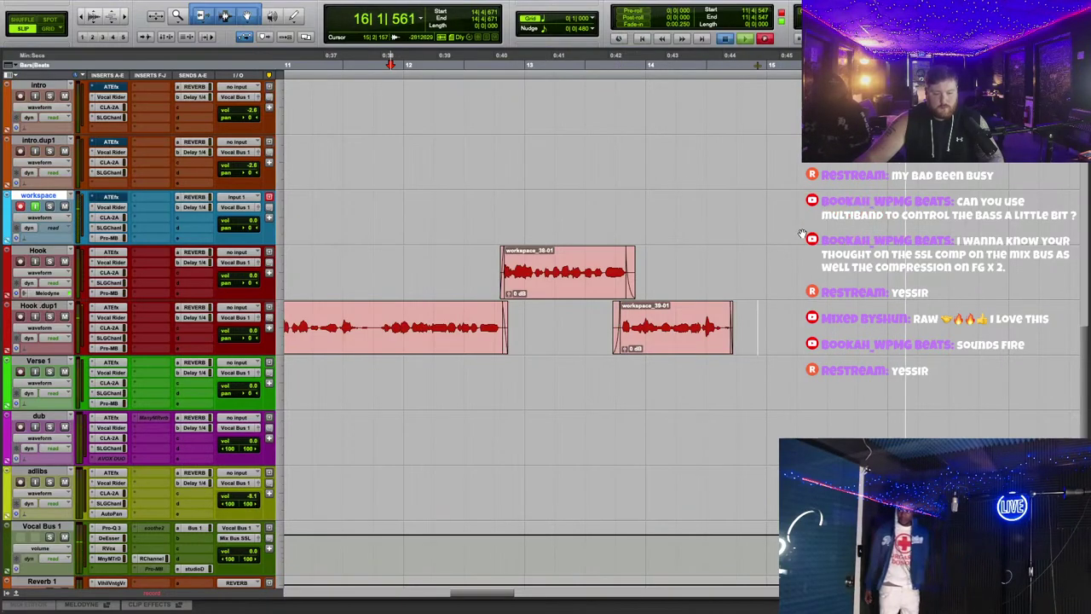
left_click_drag(634, 230, 771, 352)
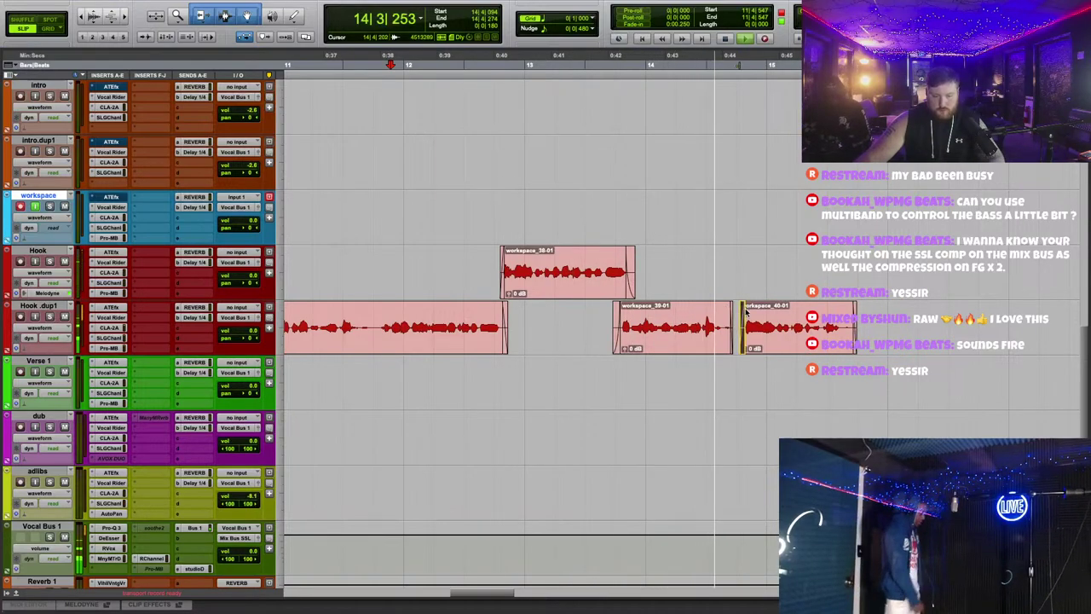
left_click_drag(738, 324, 745, 324)
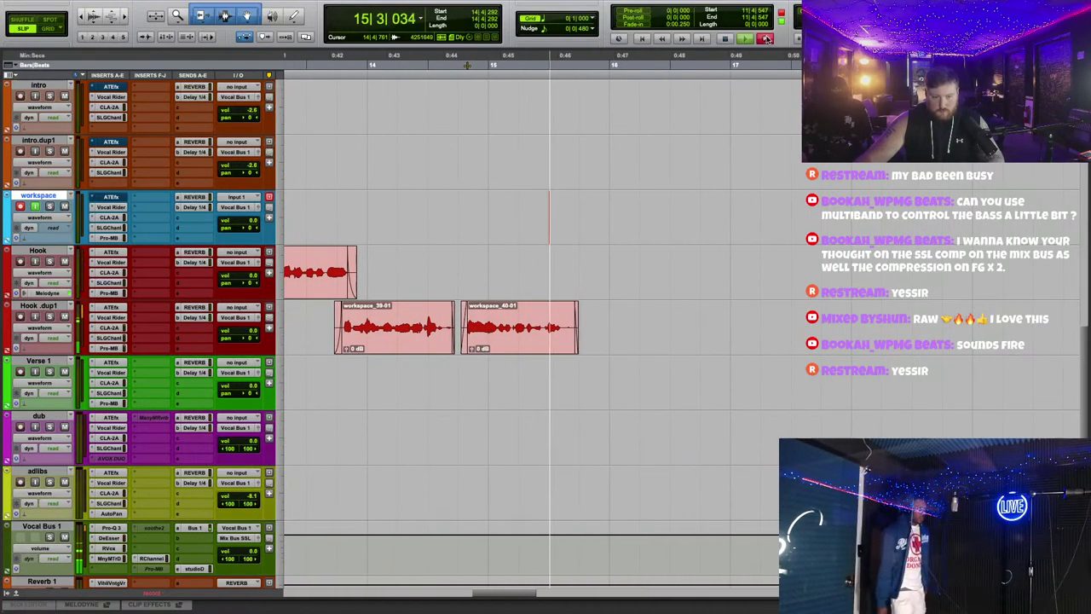
Step: Record workspace_41-01, place it on Hook.dup1, and remove an unwanted workspace take
key("F12")
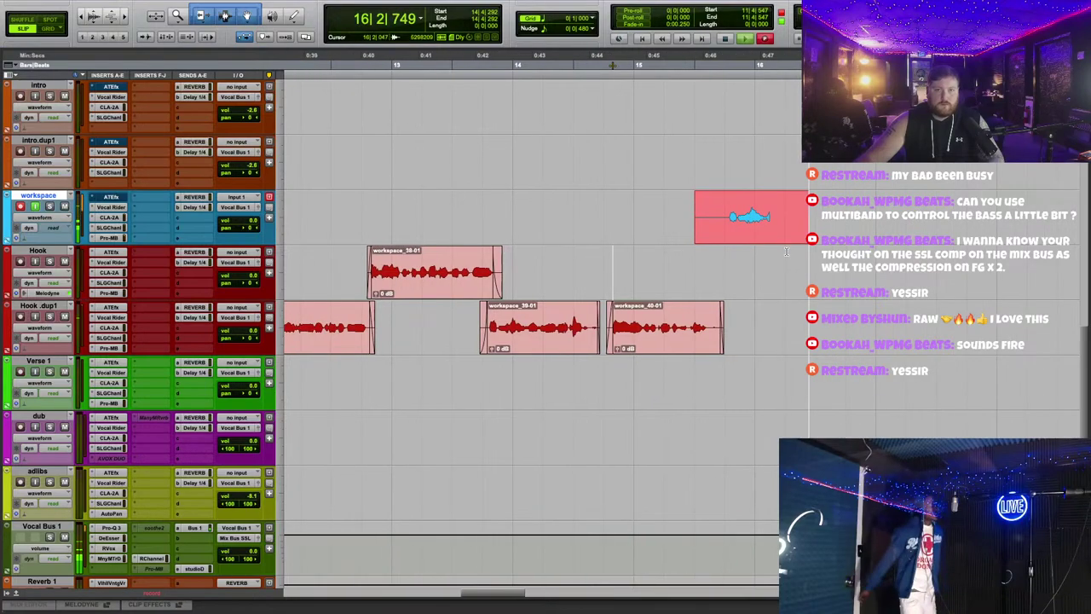
key("space")
key("space")
left_click_drag(758, 236, 724, 270)
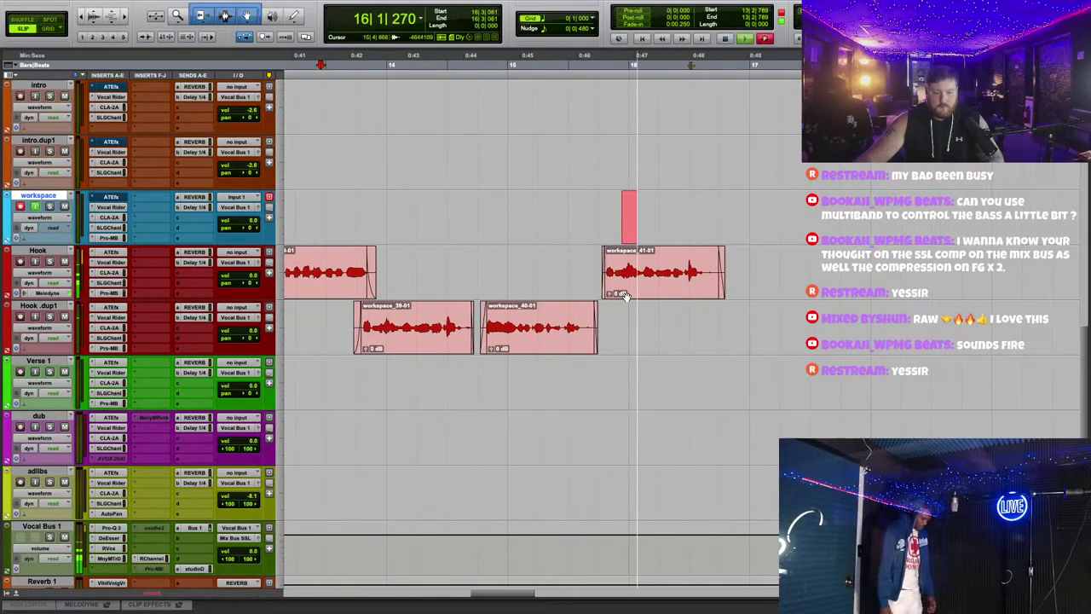
left_click_drag(682, 274, 690, 329)
left_click(677, 271)
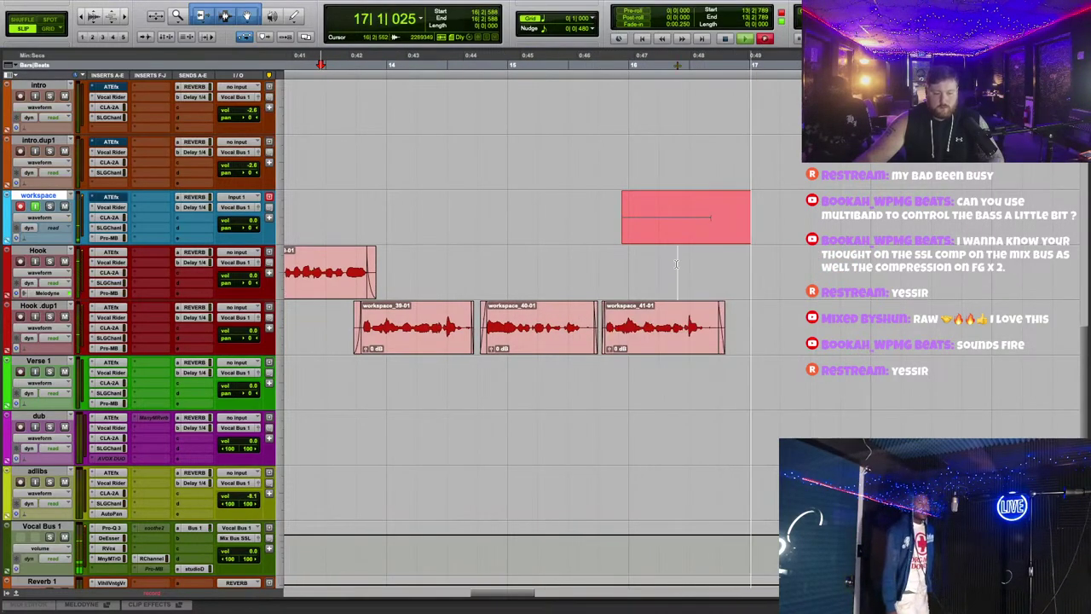
key("space")
right_click(735, 219)
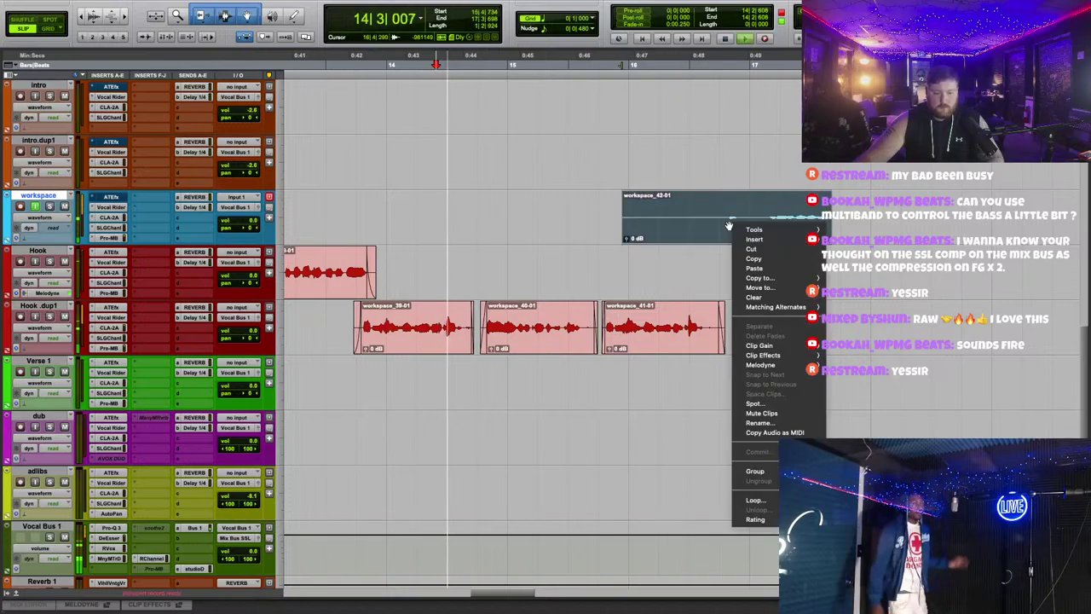
left_click(767, 309)
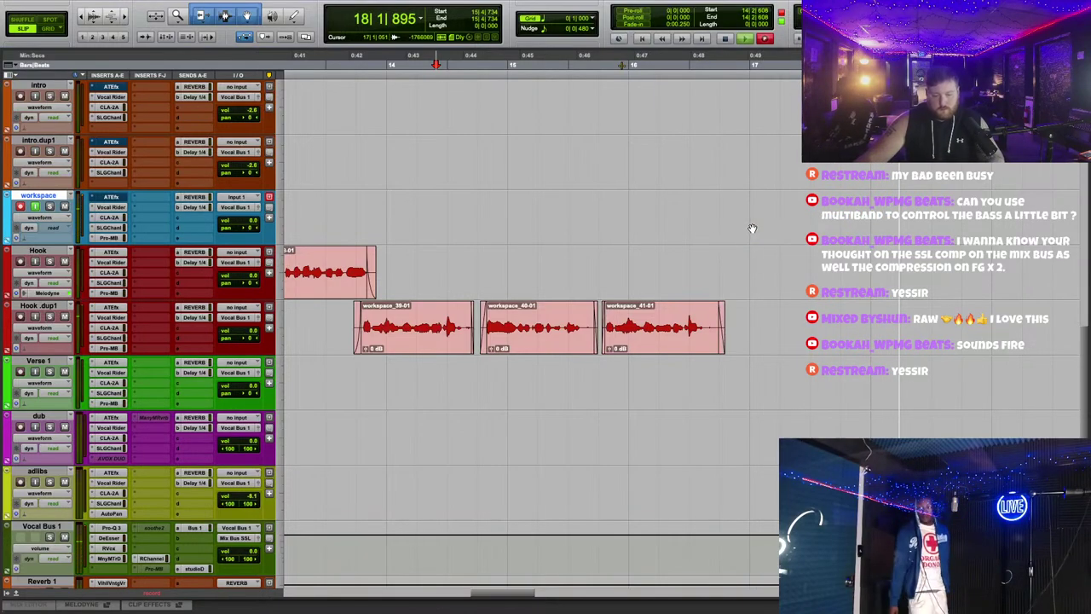
Step: Move workspace_43-01 onto Hook, record again, then delete the workspace_43-01 and workspace_44-01 takes
left_click_drag(753, 242, 753, 289)
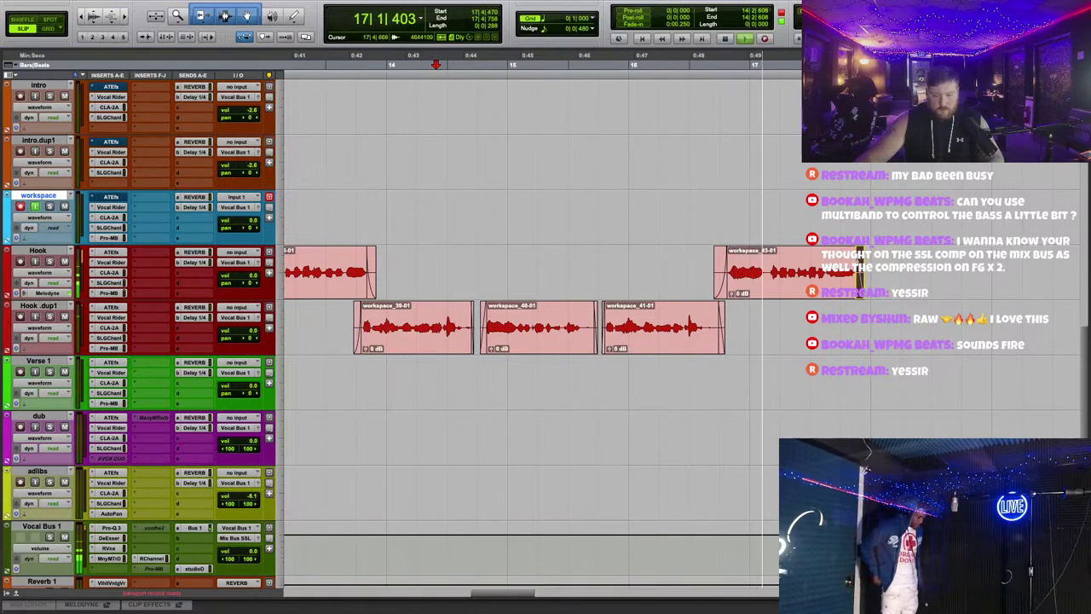
key("super+space")
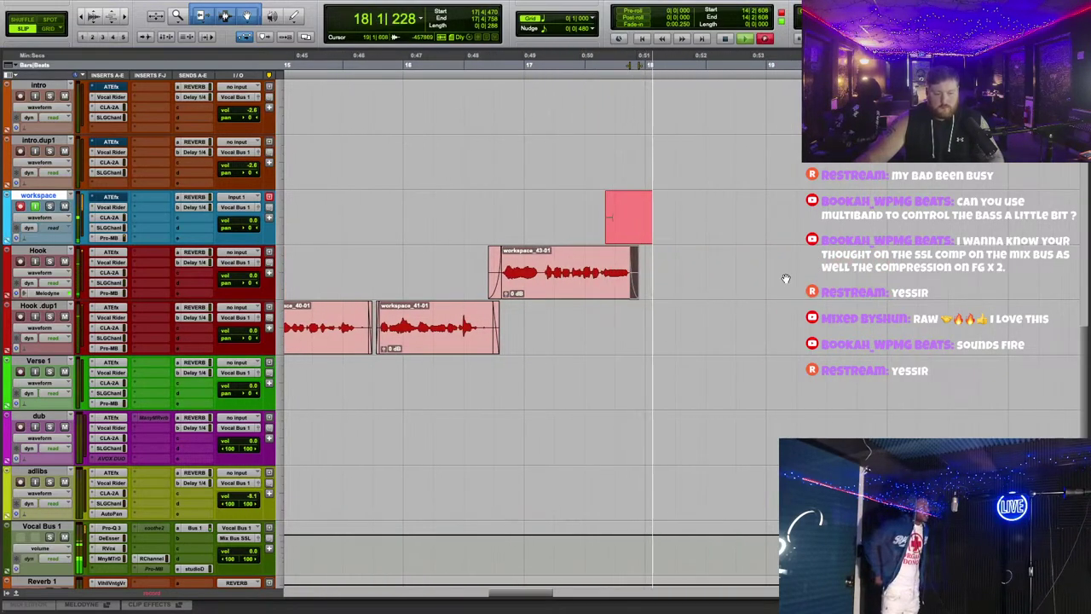
left_click(696, 295)
key("Delete")
left_click(742, 223)
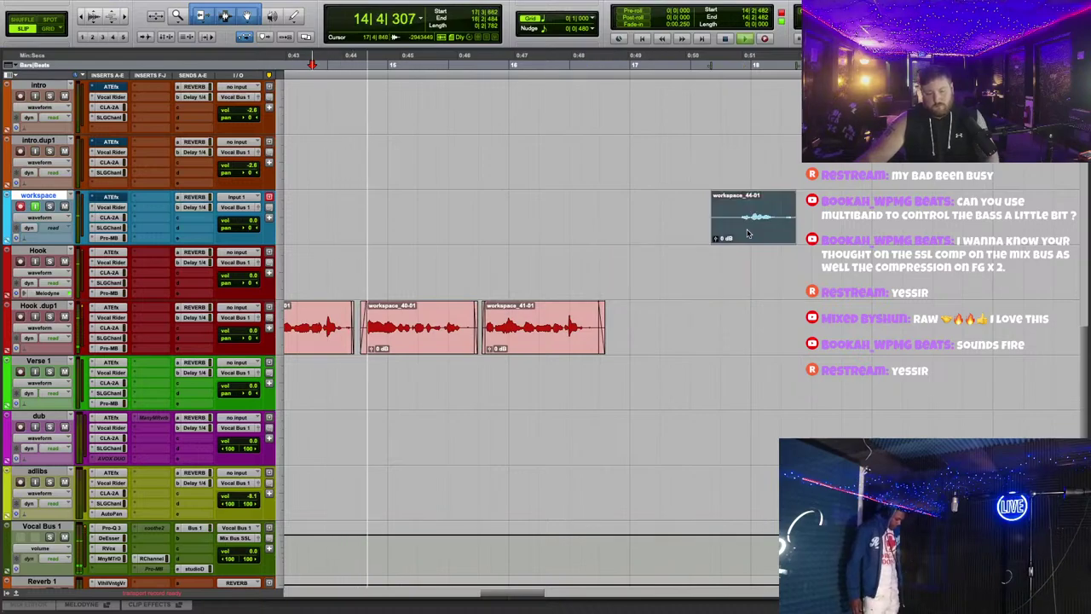
key("Delete")
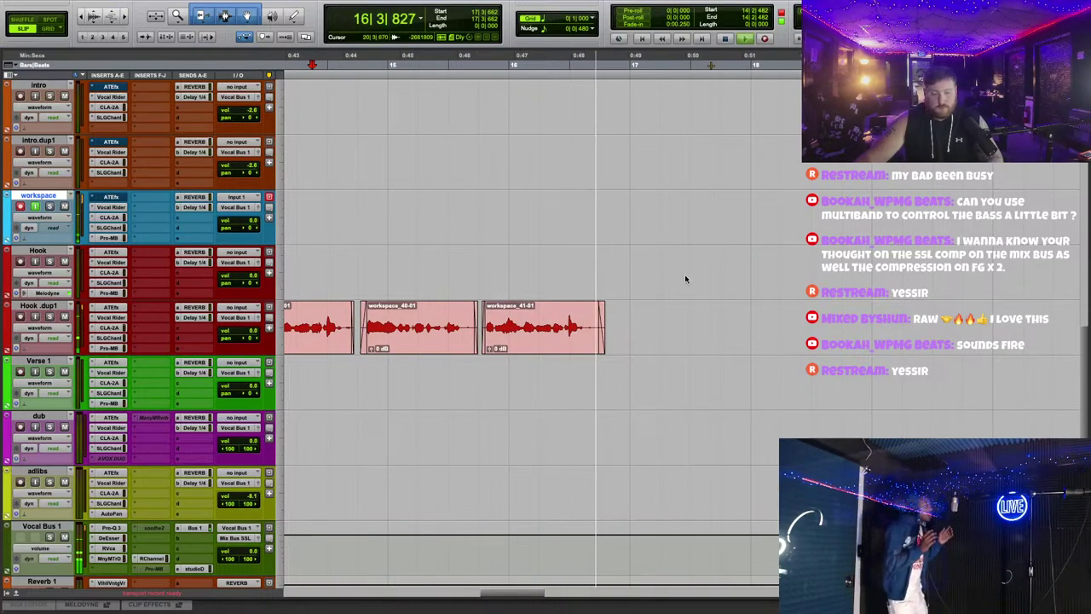
Step: Place the workspace_45-01 take on the Hook track and trim its end shorter
scroll(728, 287, "left", 3)
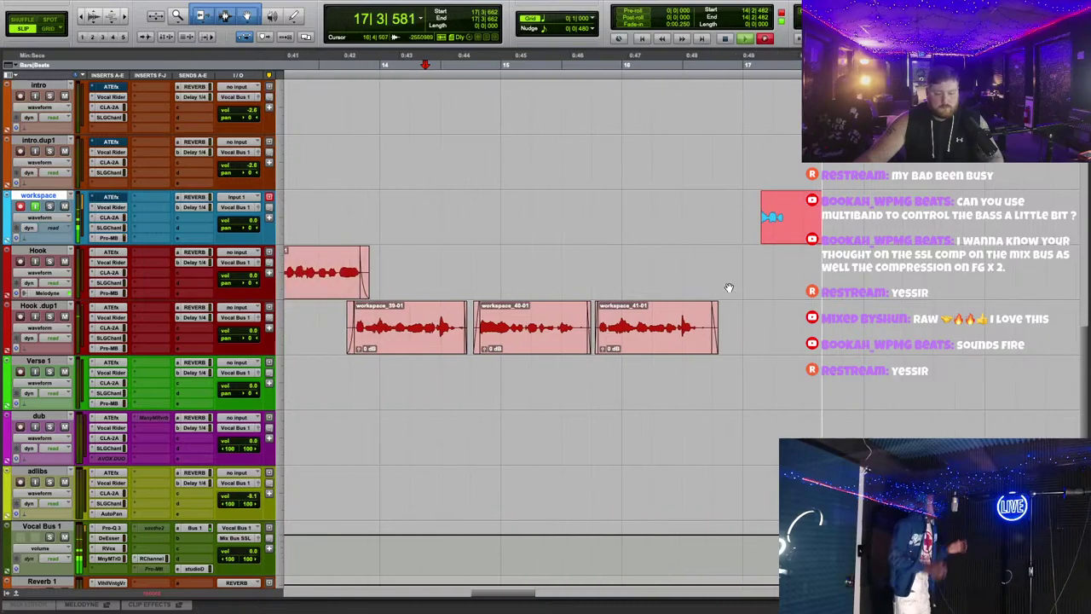
left_click_drag(760, 236, 747, 291)
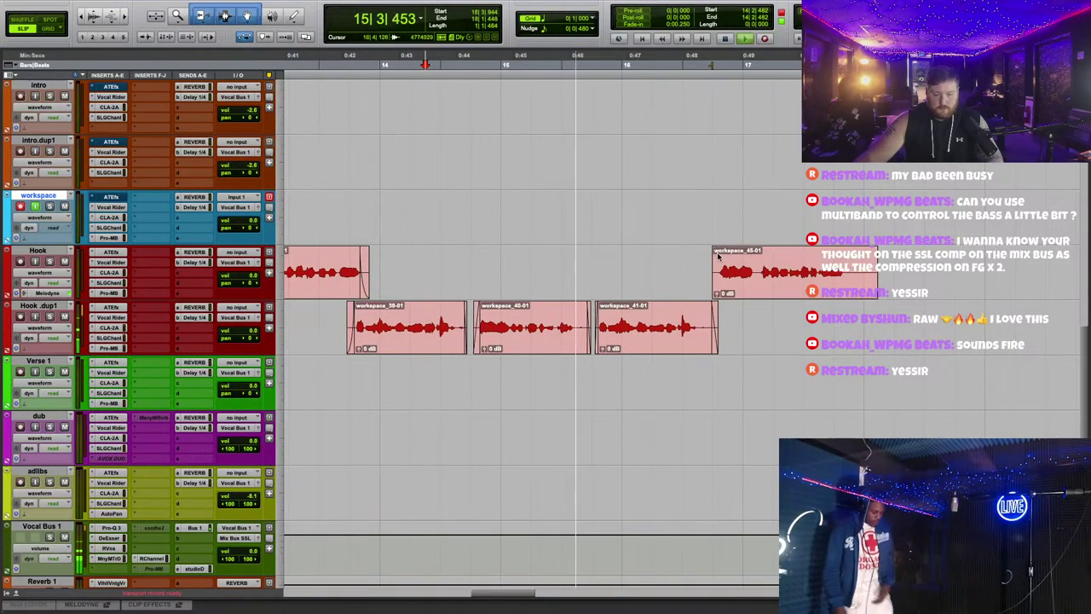
left_click_drag(714, 256, 741, 351)
left_click(753, 366)
left_click_drag(878, 277, 850, 281)
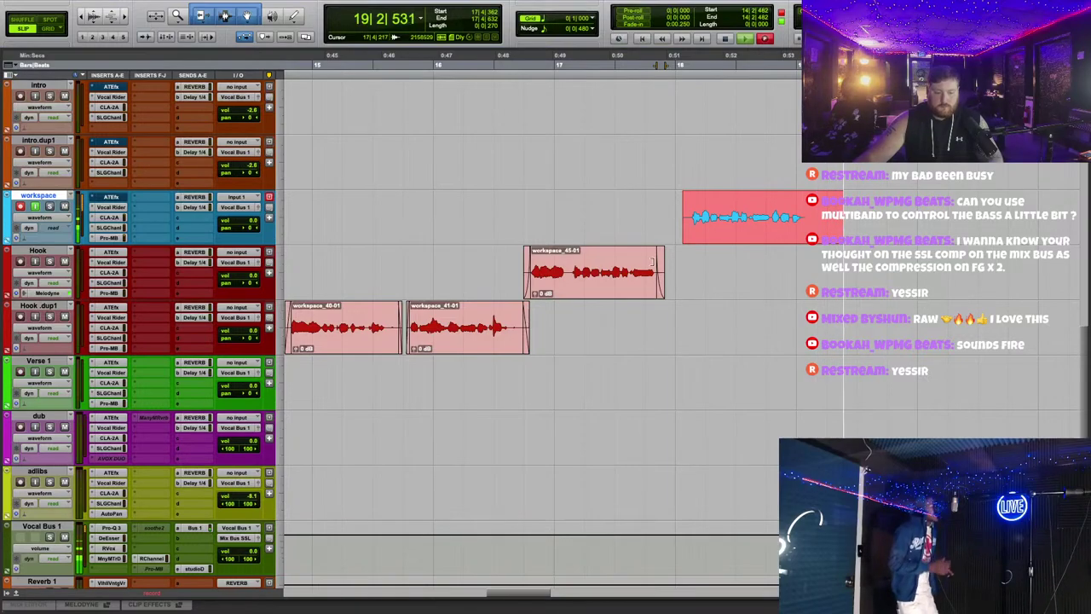
left_click_drag(653, 271, 651, 271)
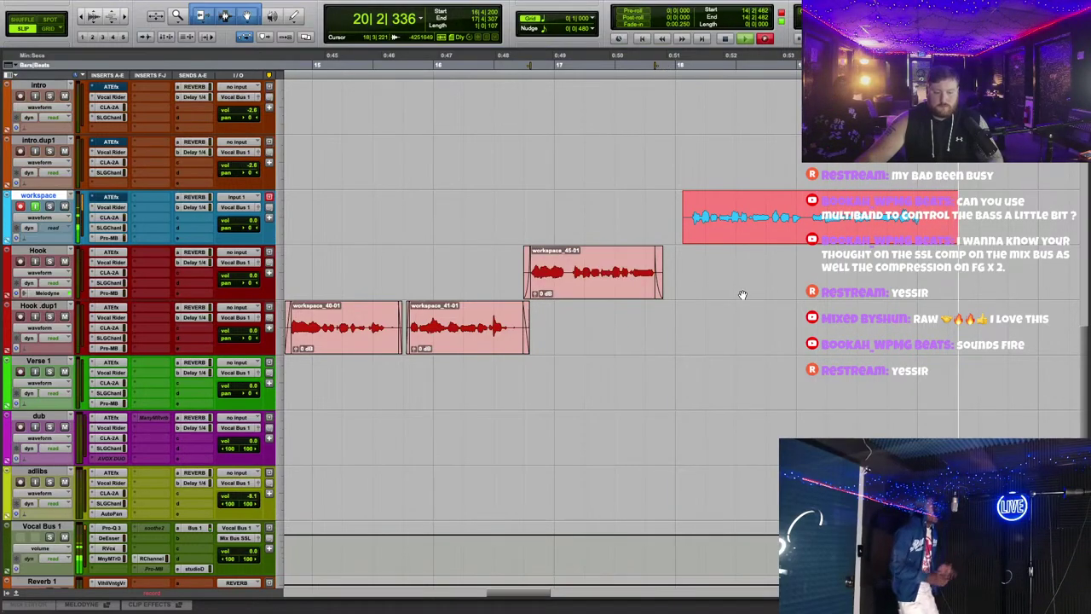
key("r")
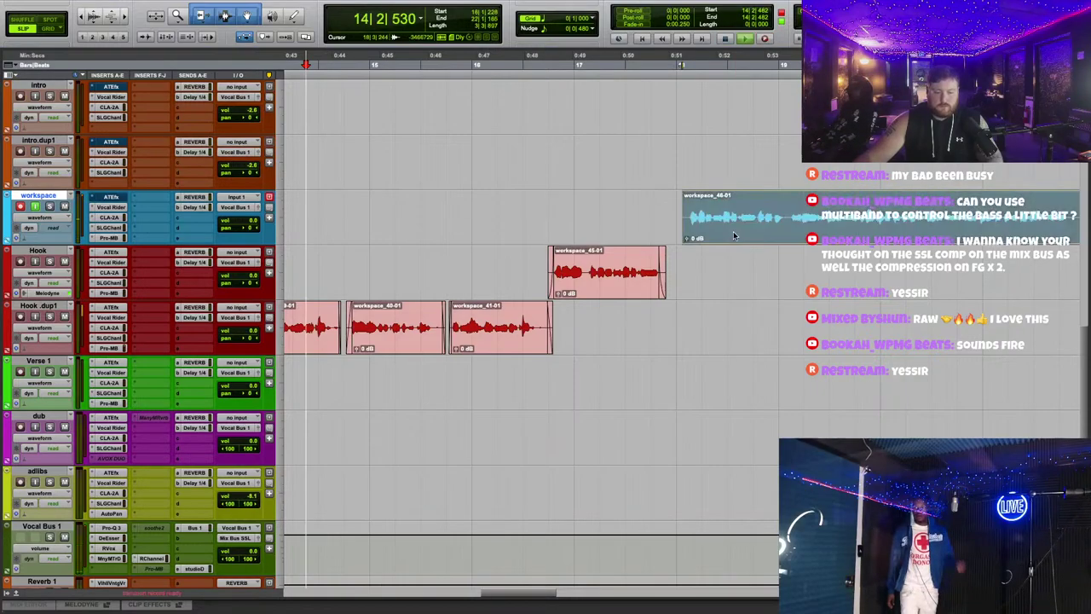
Step: Move workspace_46-01 onto Hook.dup1 and set the edit insertion point near bar 21
left_click_drag(733, 231, 693, 342)
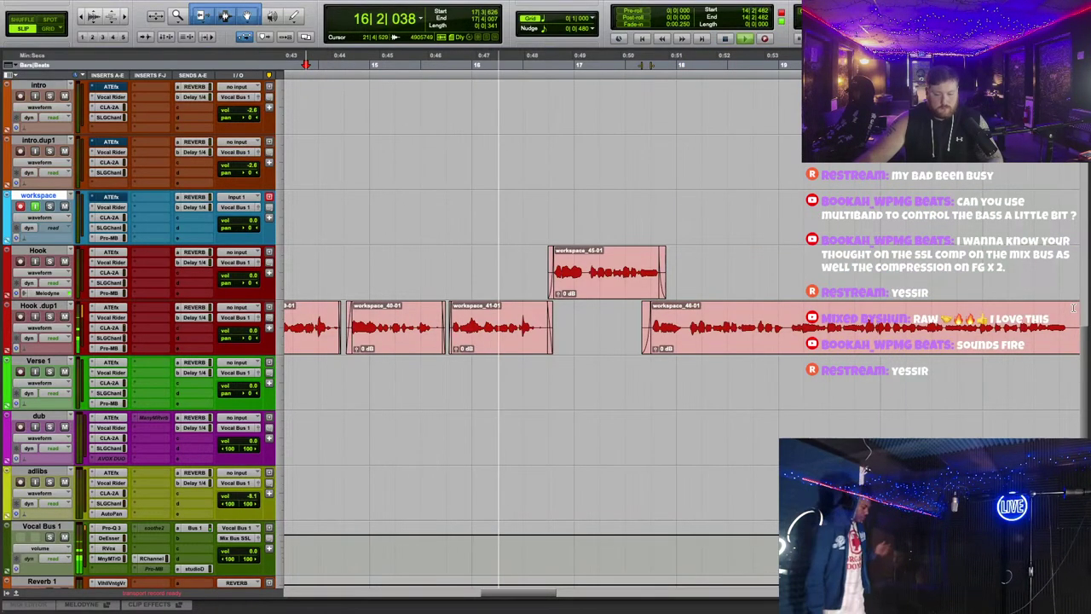
key("t")
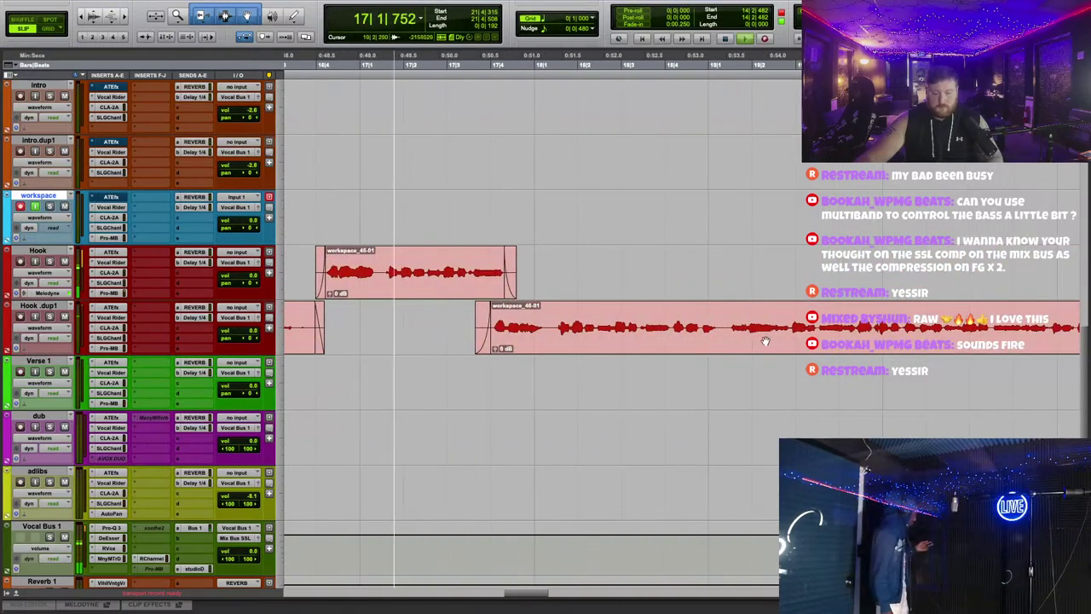
left_click(538, 342)
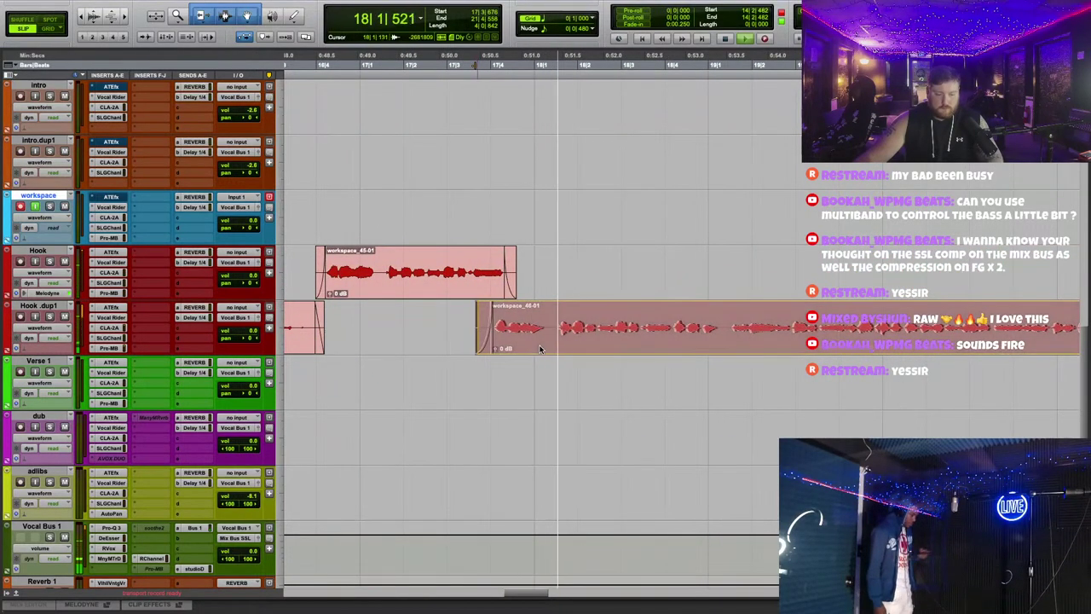
left_click(586, 343)
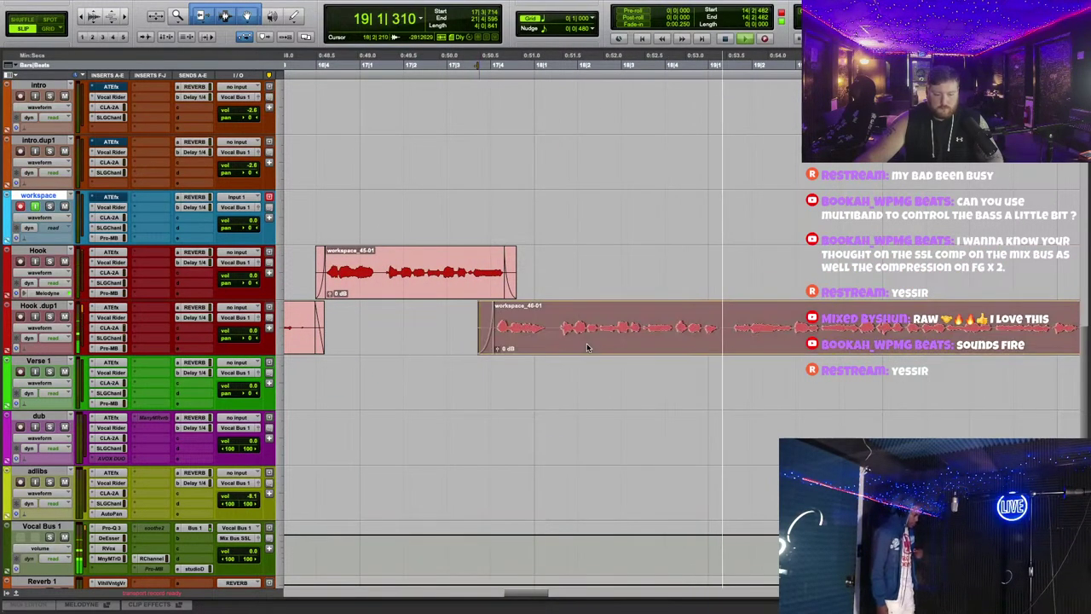
left_click(742, 384)
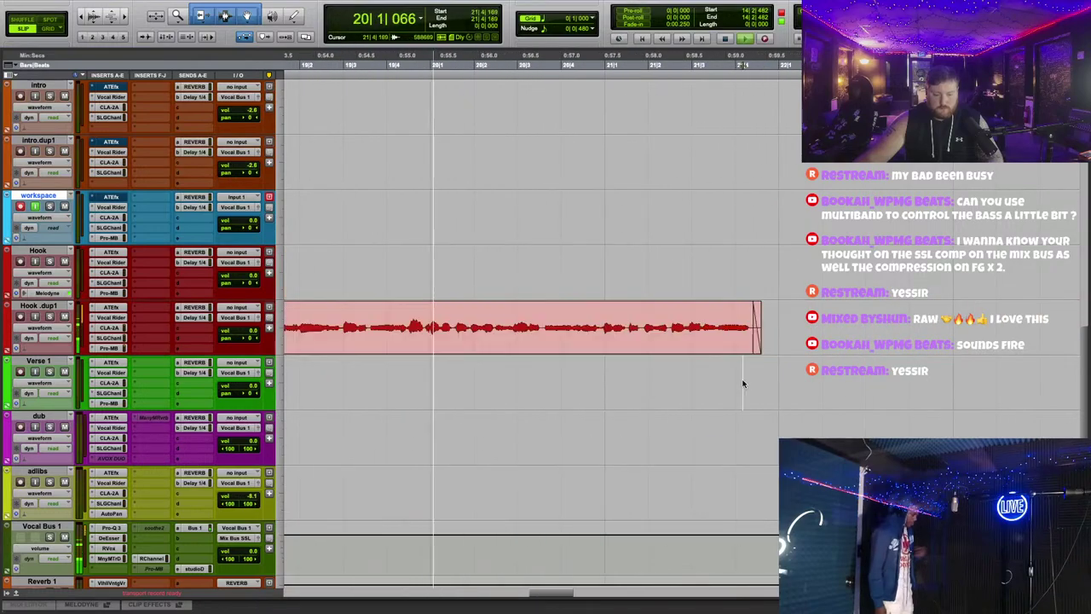
key("r")
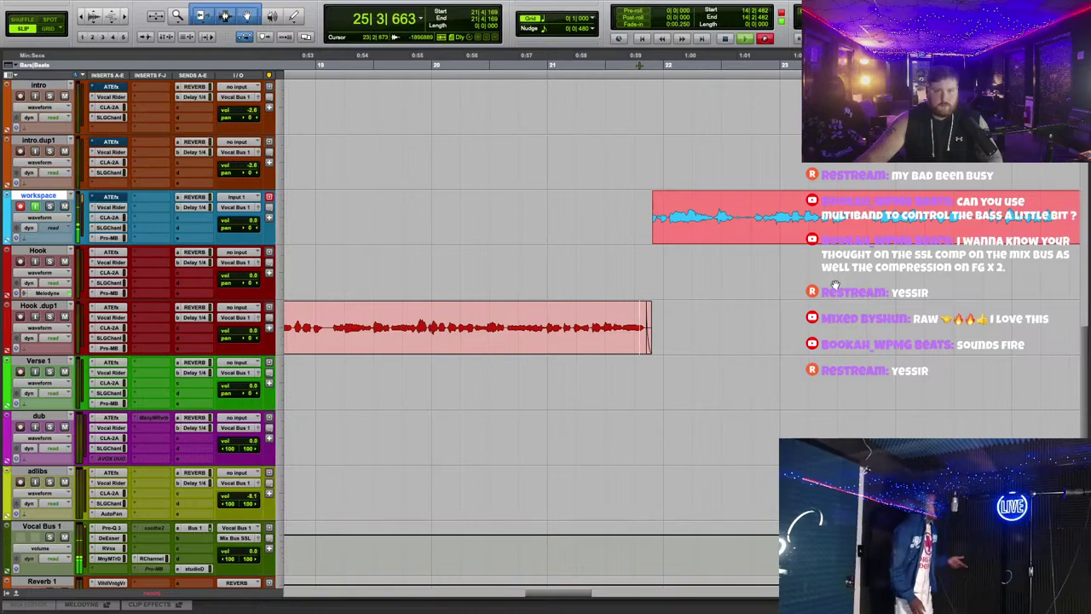
Step: Stop recording, drag workspace_47-01 onto the Hook track, and play it back
key("space")
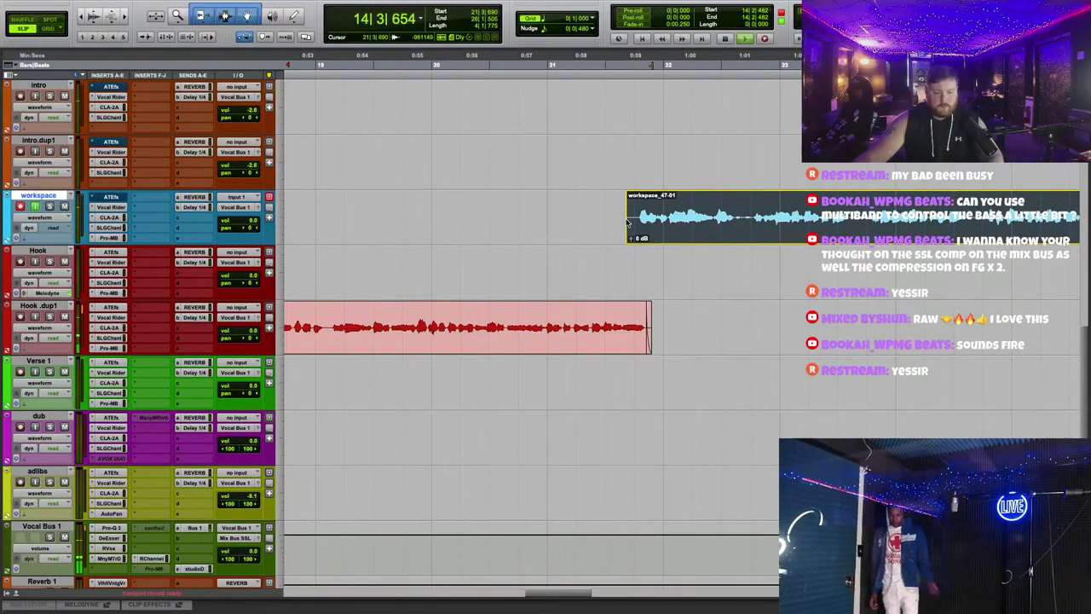
left_click_drag(640, 189, 693, 246)
key("space")
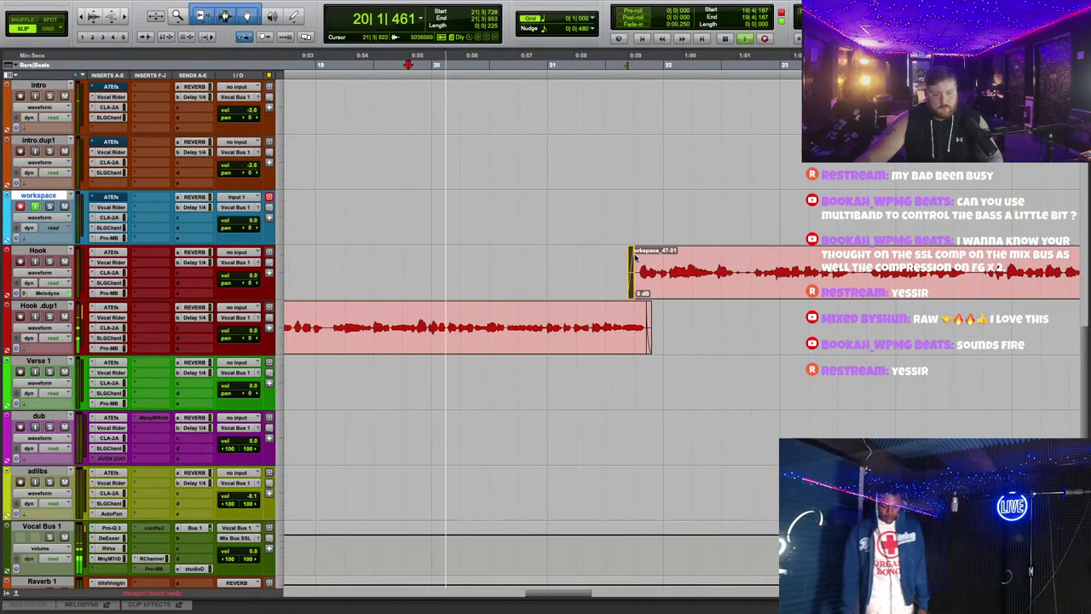
left_click(685, 290)
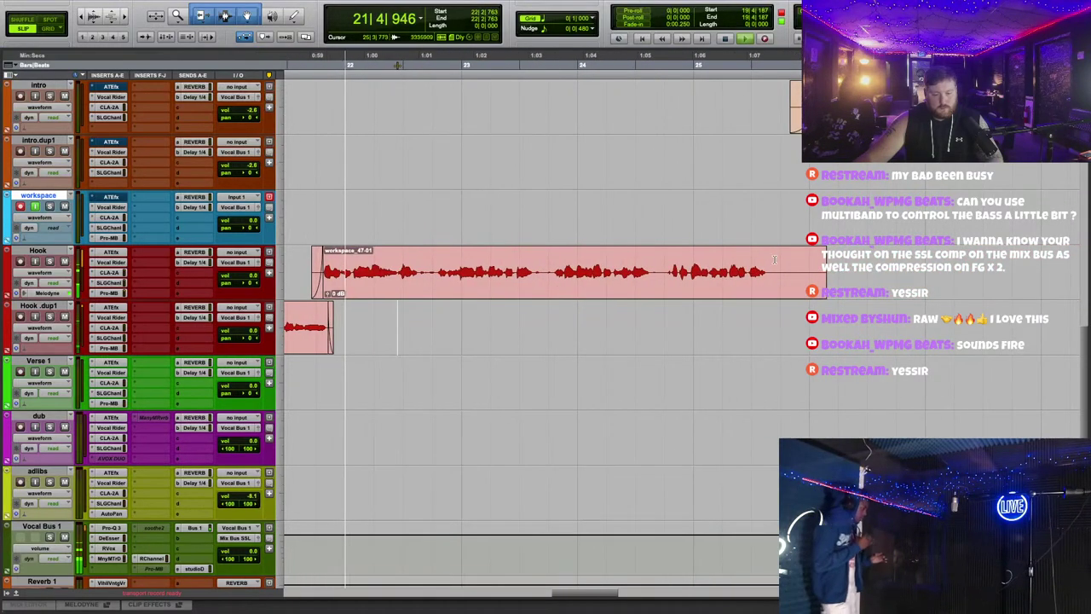
Step: Route a Hook track send to the Delay 1/4 bus and set its level
left_click(205, 268)
left_click(302, 294)
left_click_drag(405, 321, 406, 366)
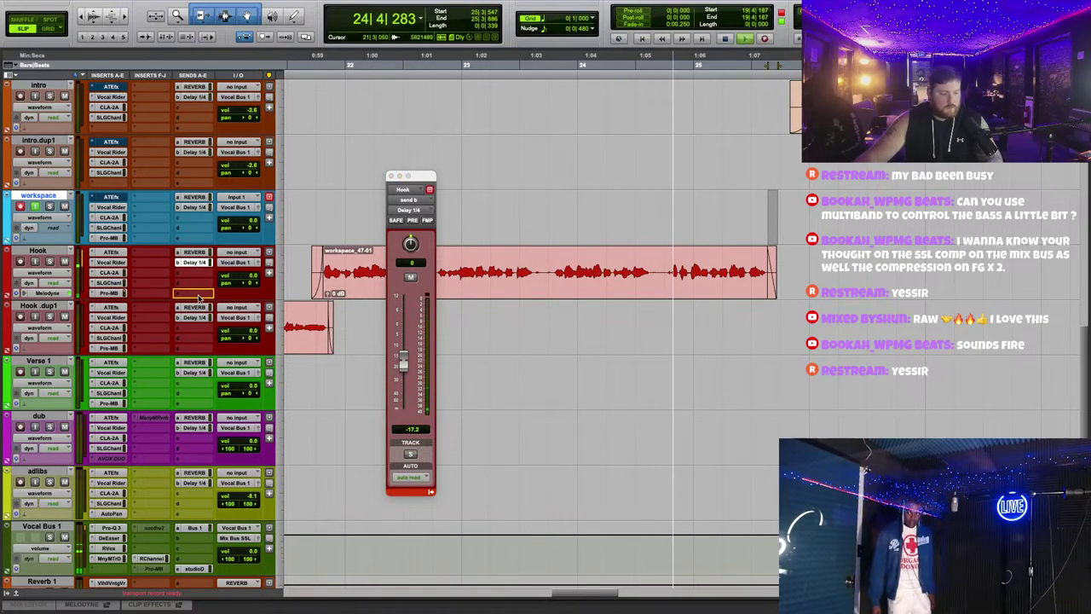
left_click(391, 176)
Step: Extend workspace_47-01's end slightly and audition it from around bar 22
key("r")
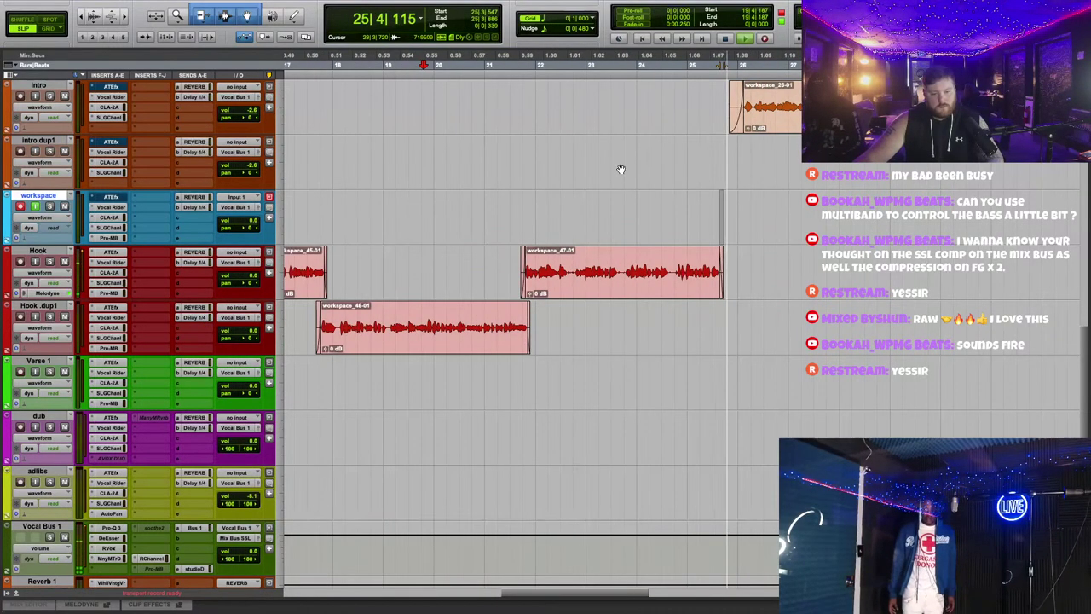
left_click_drag(712, 279, 716, 280)
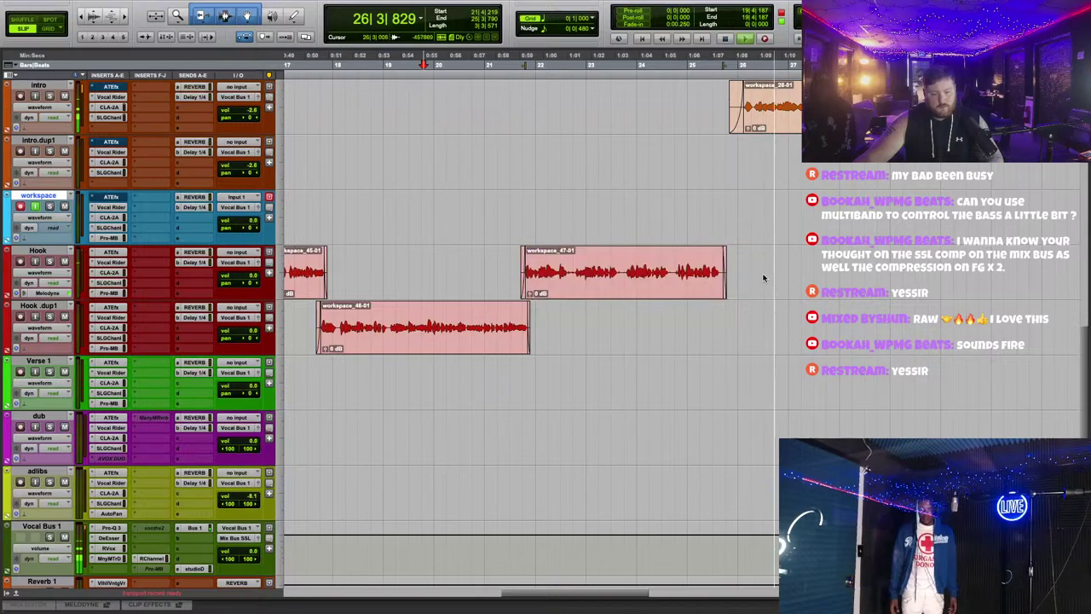
left_click(670, 52)
key("t")
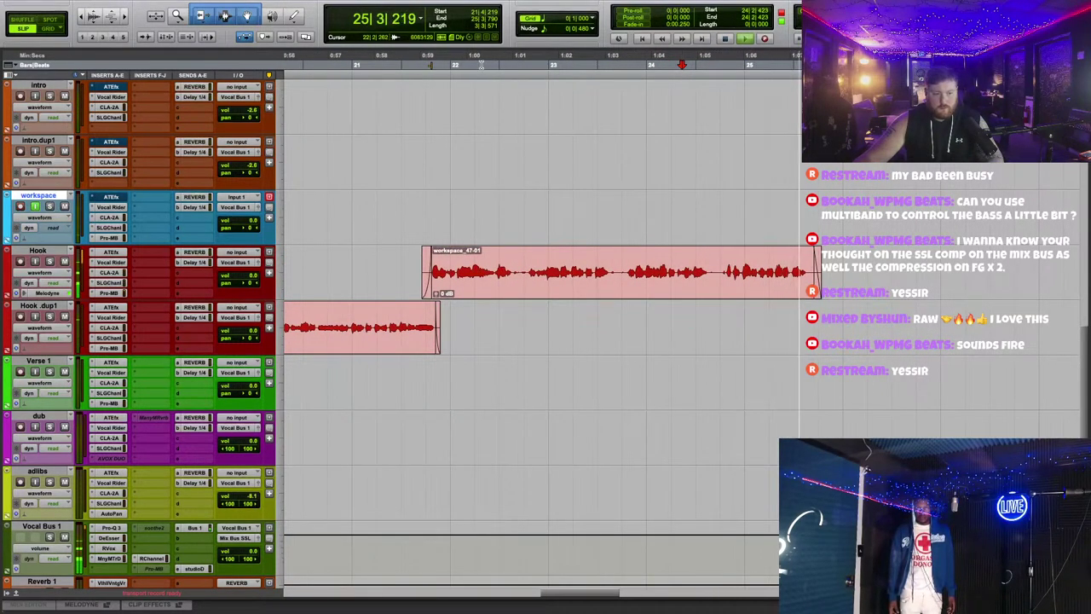
left_click(474, 60)
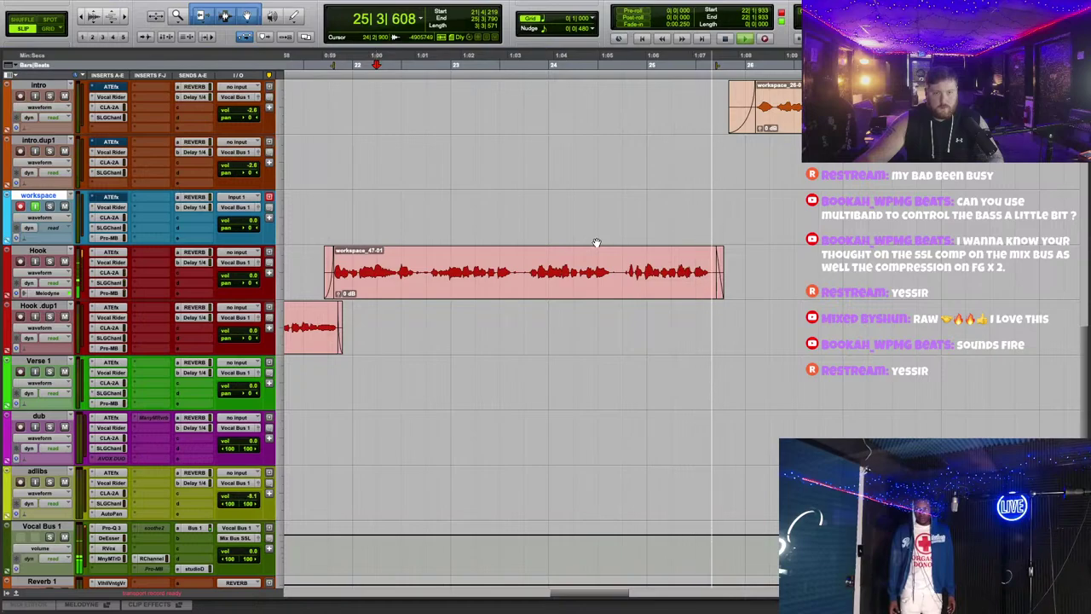
key("space")
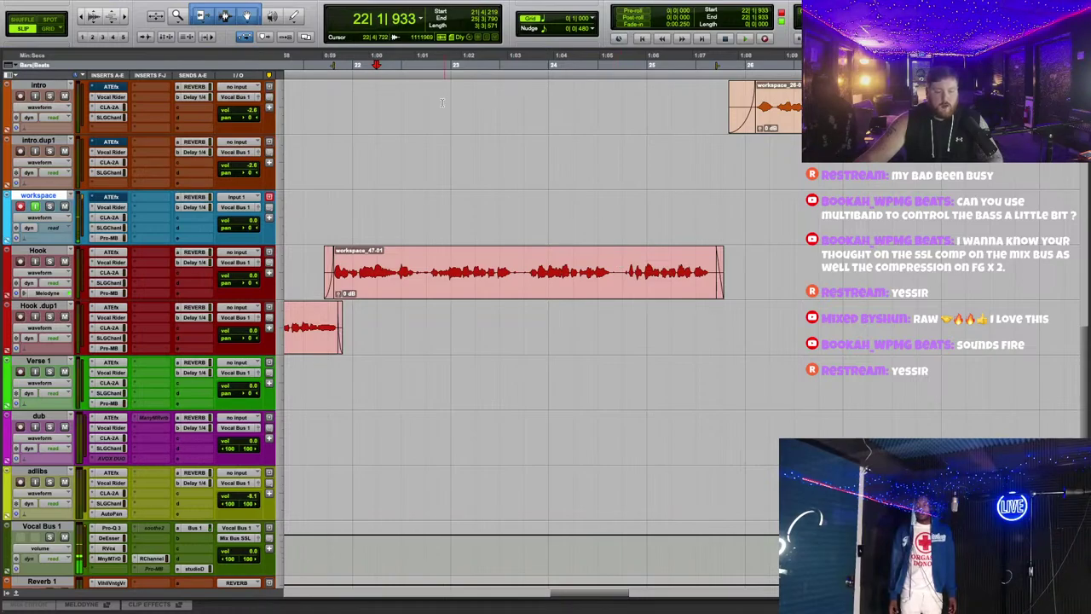
Step: Scroll to bars 35–37 on the Hook track and play the workspace_30-02 take
scroll(443, 102, "left", 10)
scroll(547, 113, "left", 10)
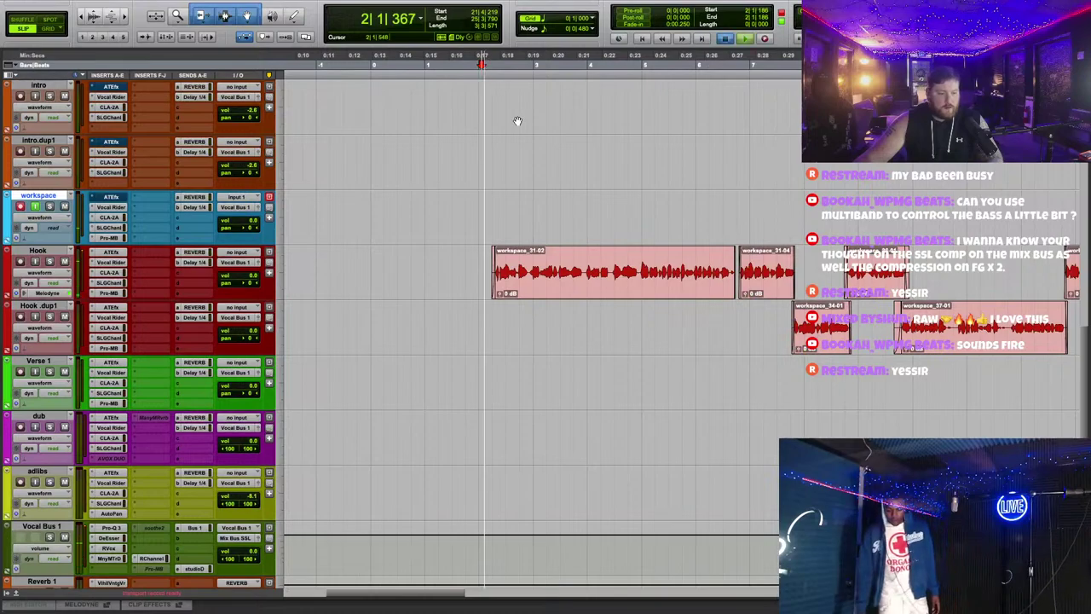
scroll(650, 226, "down", 1)
scroll(649, 226, "right", 10)
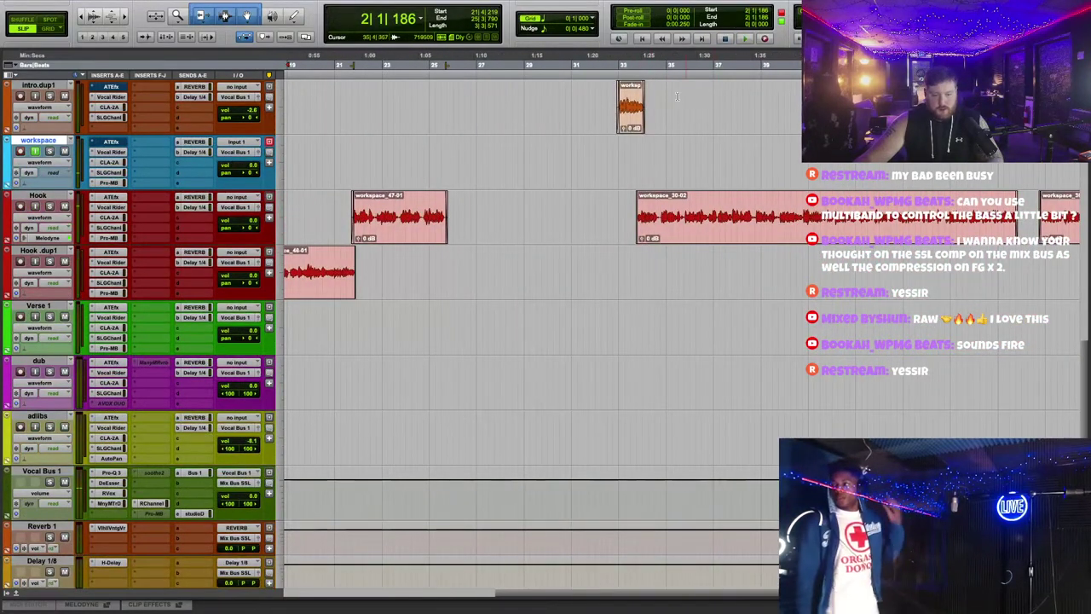
key("space")
scroll(721, 176, "up", 5)
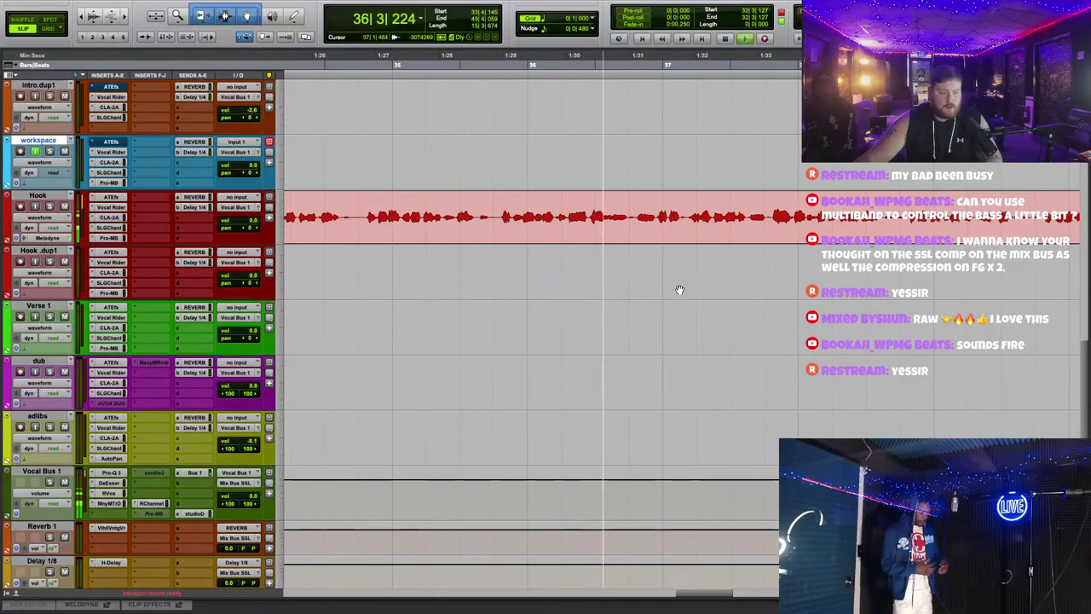
scroll(675, 290, "down", 5)
scroll(679, 290, "up", 5)
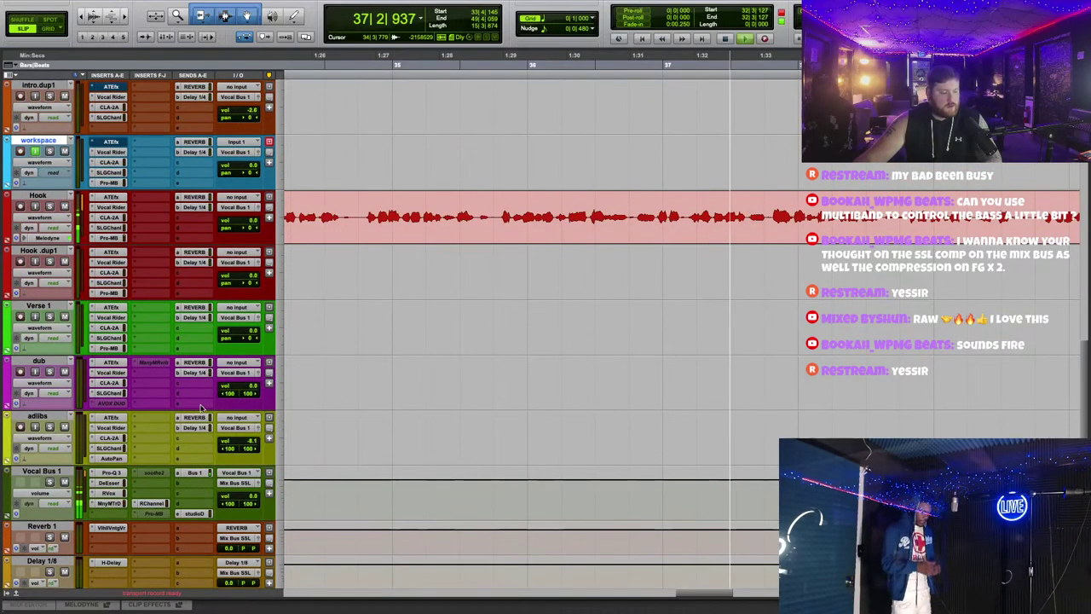
left_click(109, 473)
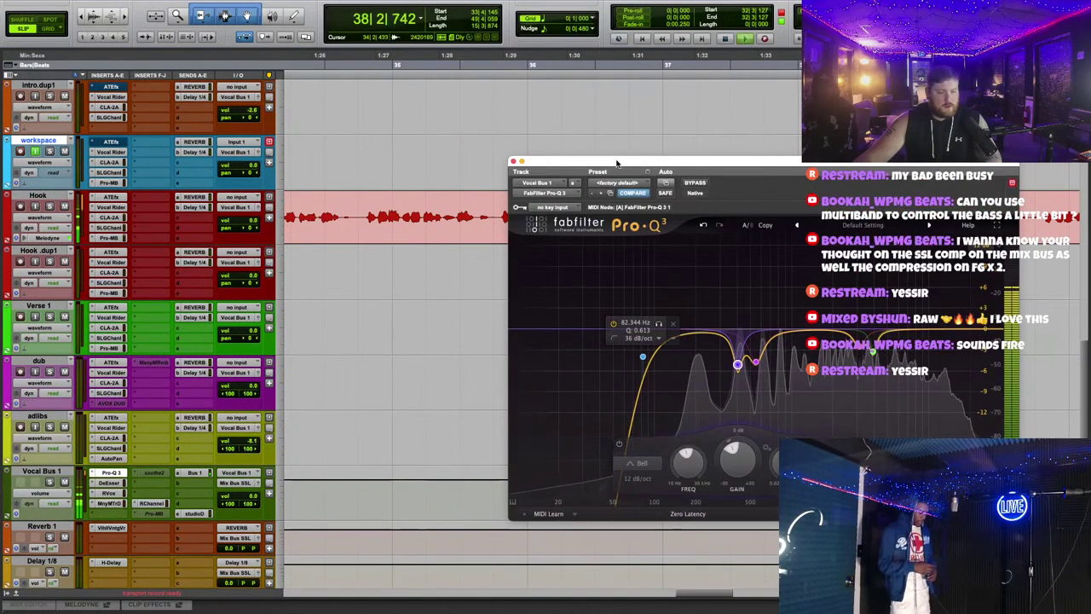
left_click(108, 493)
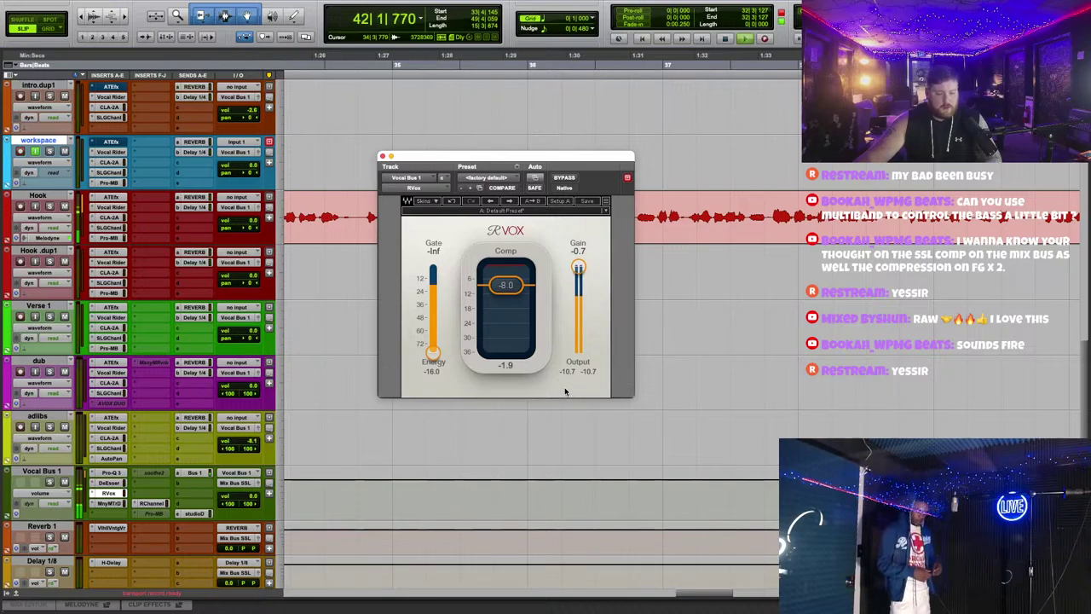
left_click(382, 157)
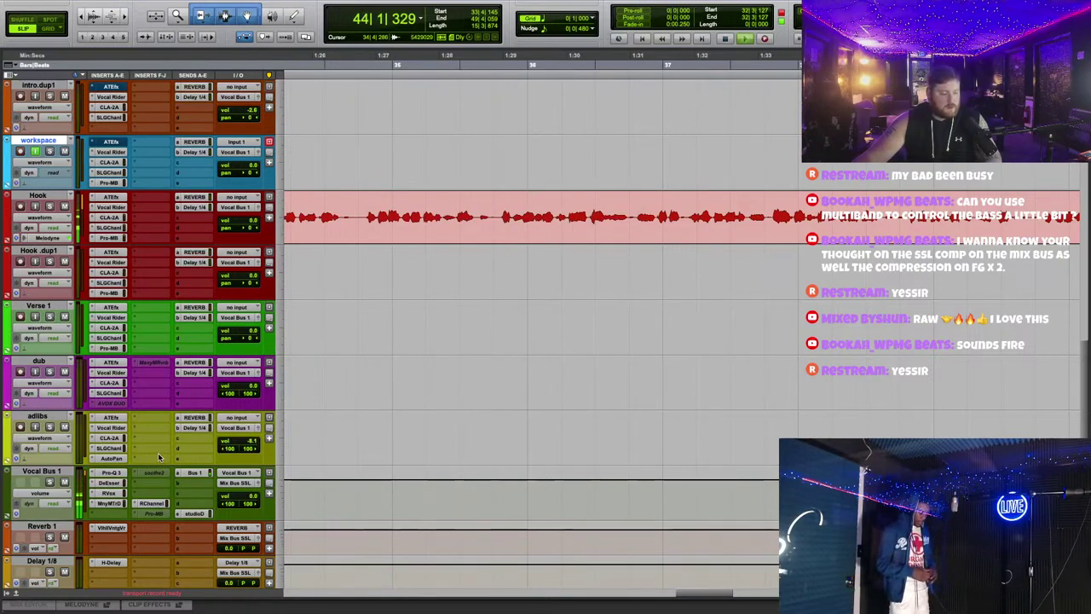
left_click(152, 501)
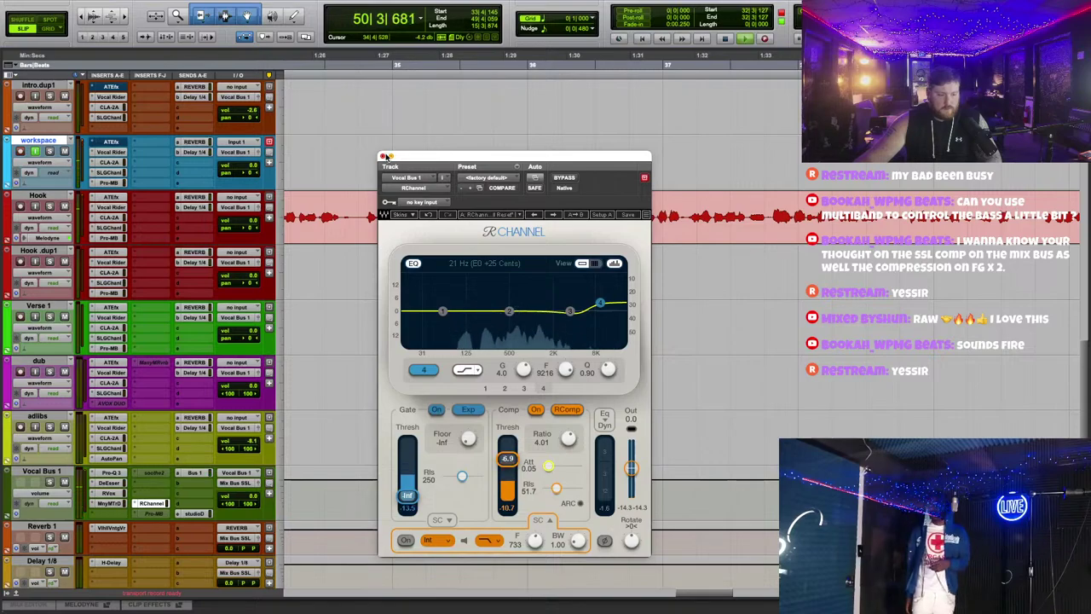
left_click(384, 157)
scroll(689, 283, "down", 3)
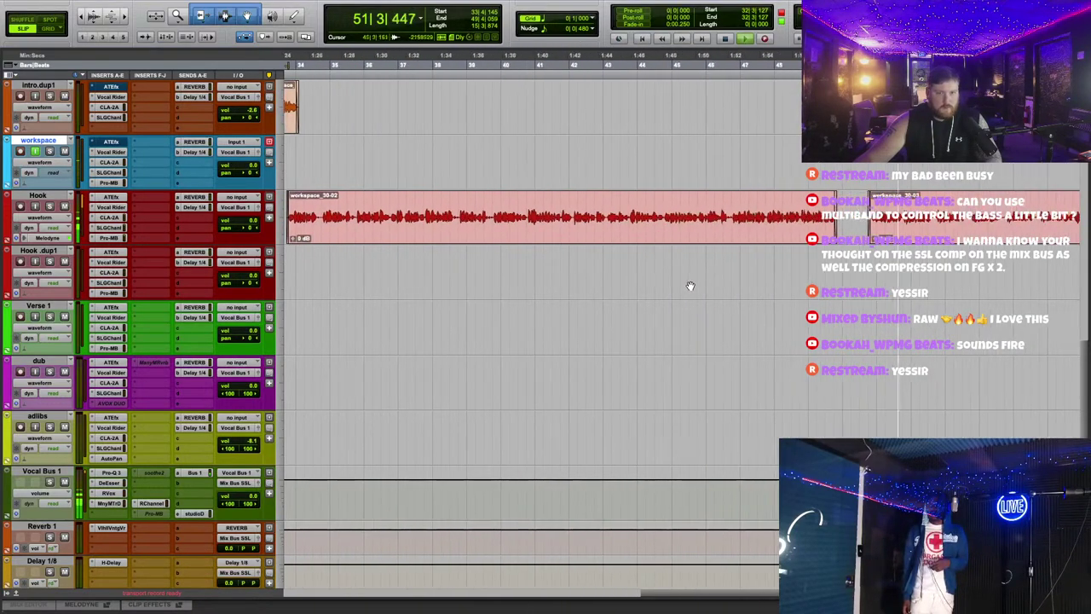
Step: Play the Hook take from bar 32, then return to session start and record on workspace
scroll(689, 286, "right", 3)
key("space")
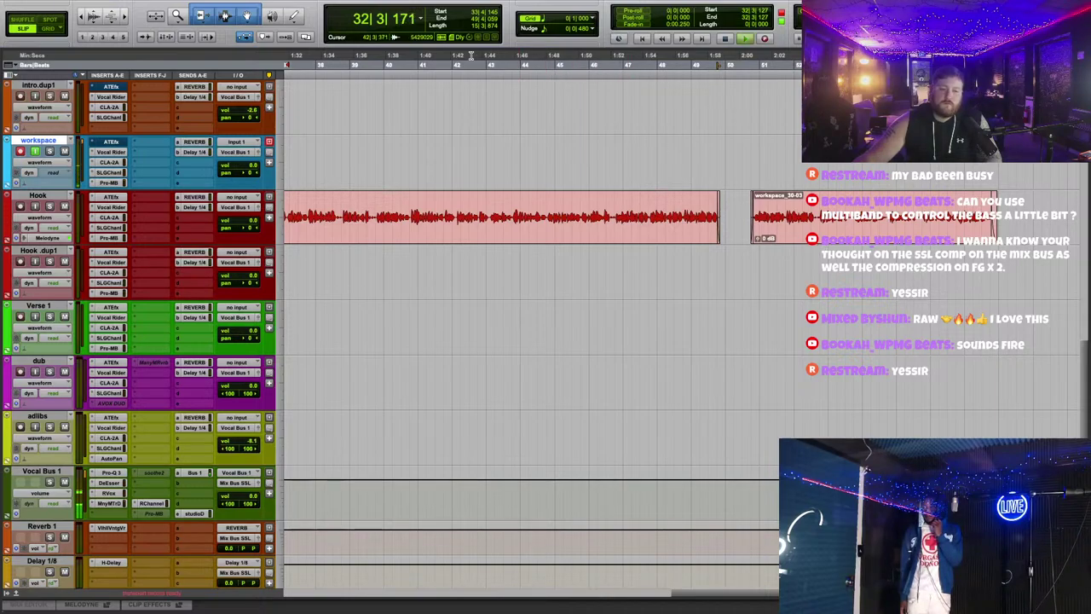
key("space")
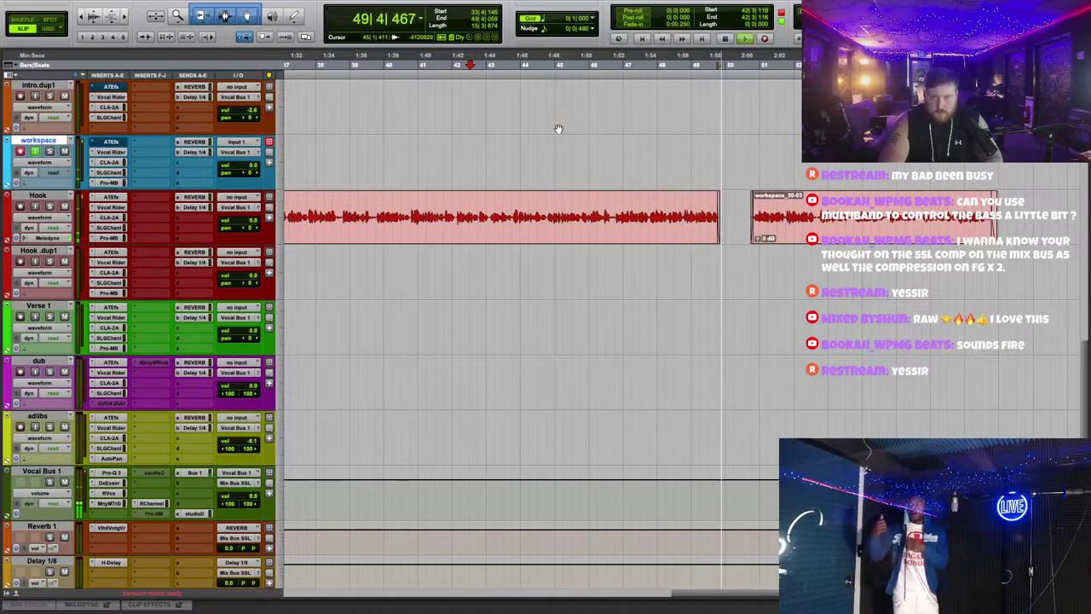
key("space")
scroll(516, 341, "up", 10)
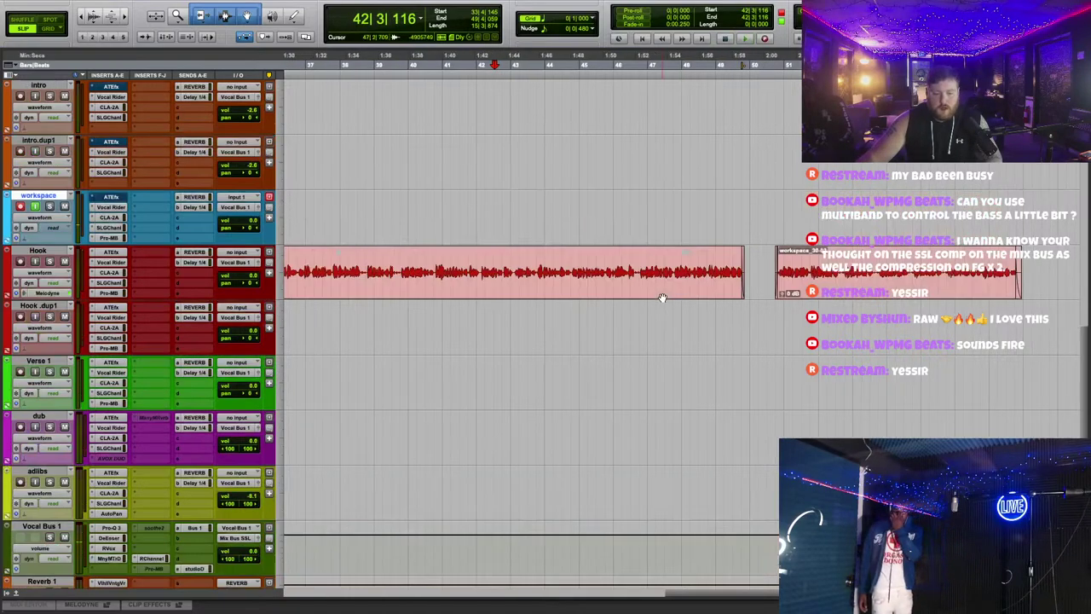
key("Return")
key("ctrl+space")
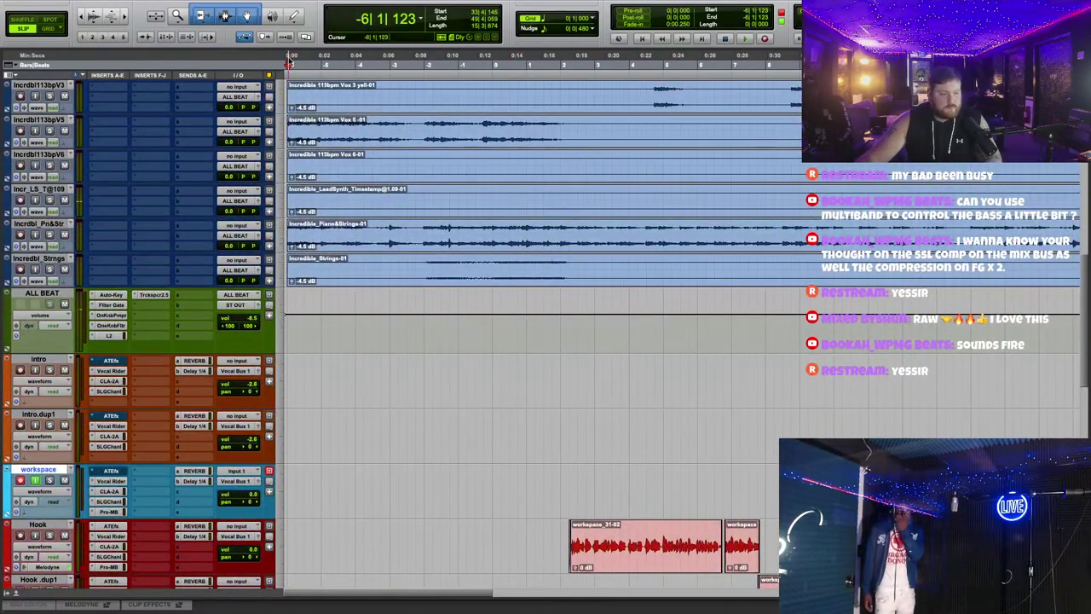
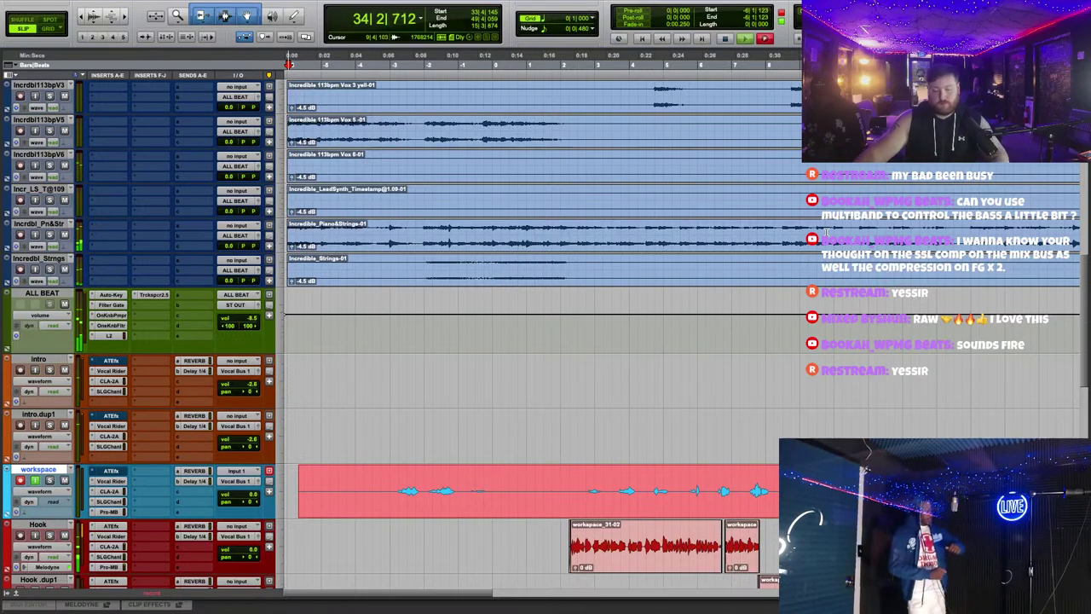
Step: Review the Hook clip area during playback, zooming in and out on the timeline
scroll(672, 399, "down", 5)
scroll(678, 395, "down", 3)
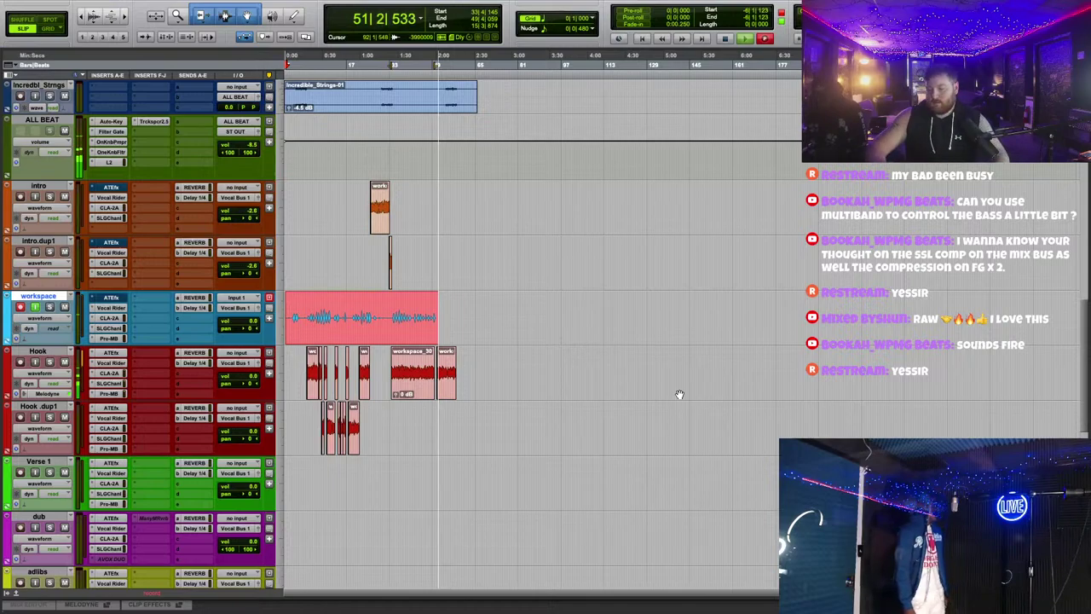
key("super+bracketright")
scroll(690, 350, "right", 3)
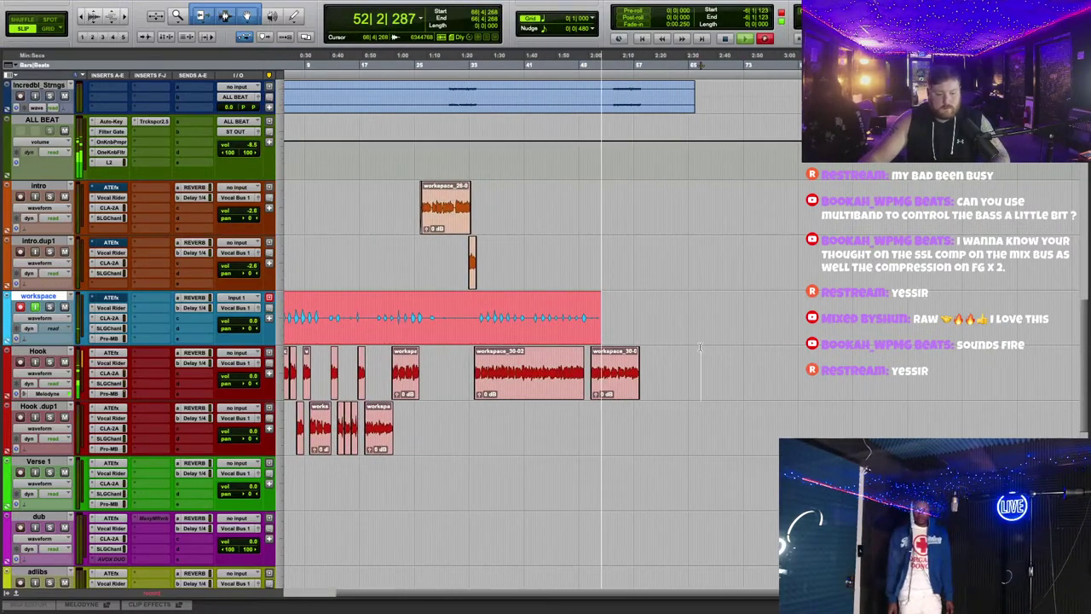
key("super+bracketright")
key("super+bracketright")
key("super+bracketright")
key("super+bracketright")
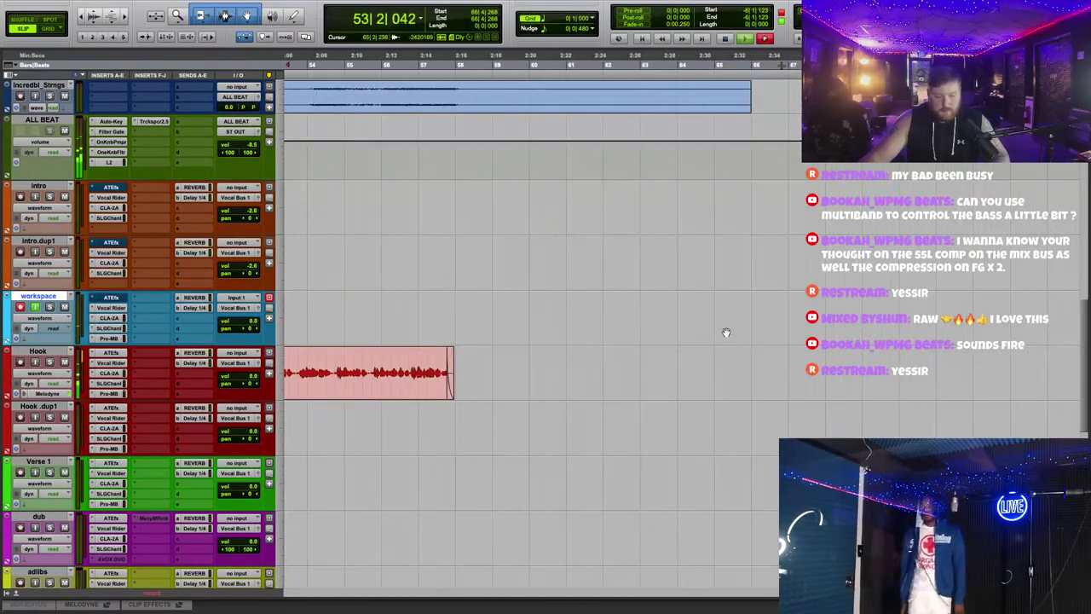
key("super+bracketleft")
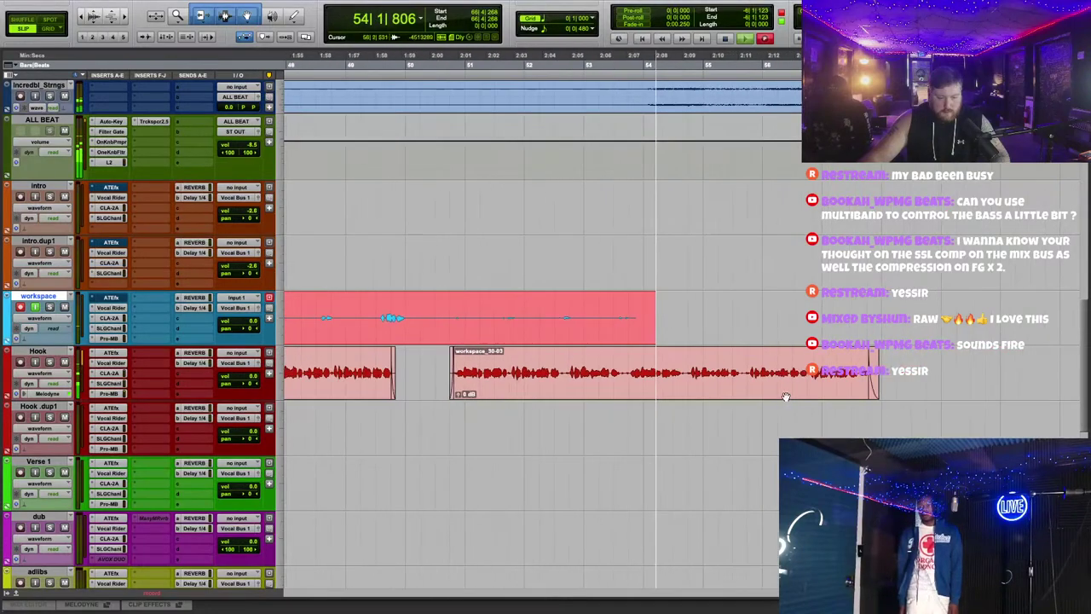
key("super+bracketright")
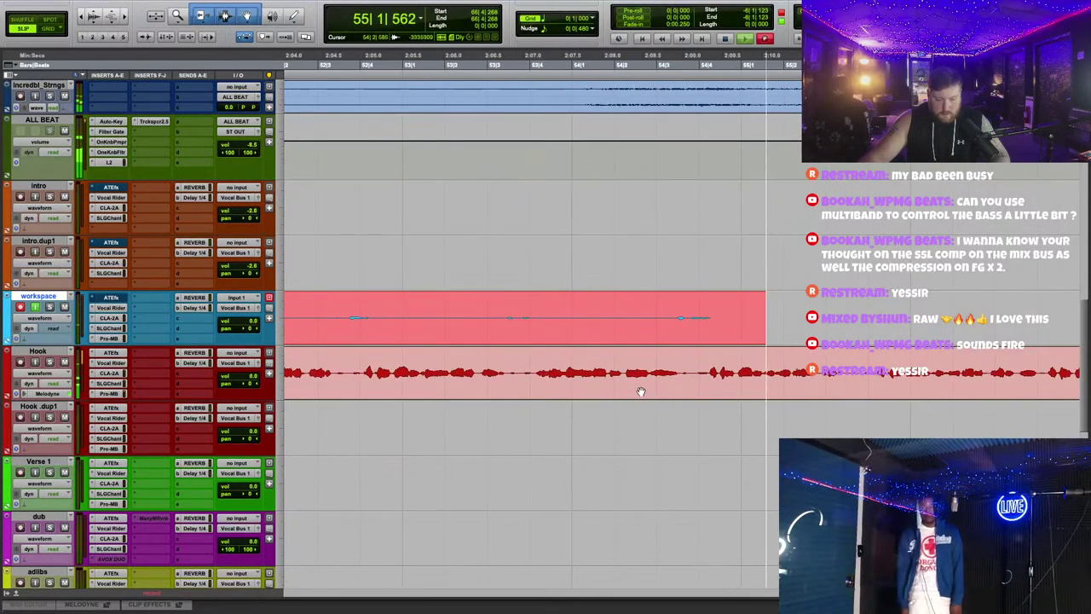
key("super+bracketright")
left_click(641, 389)
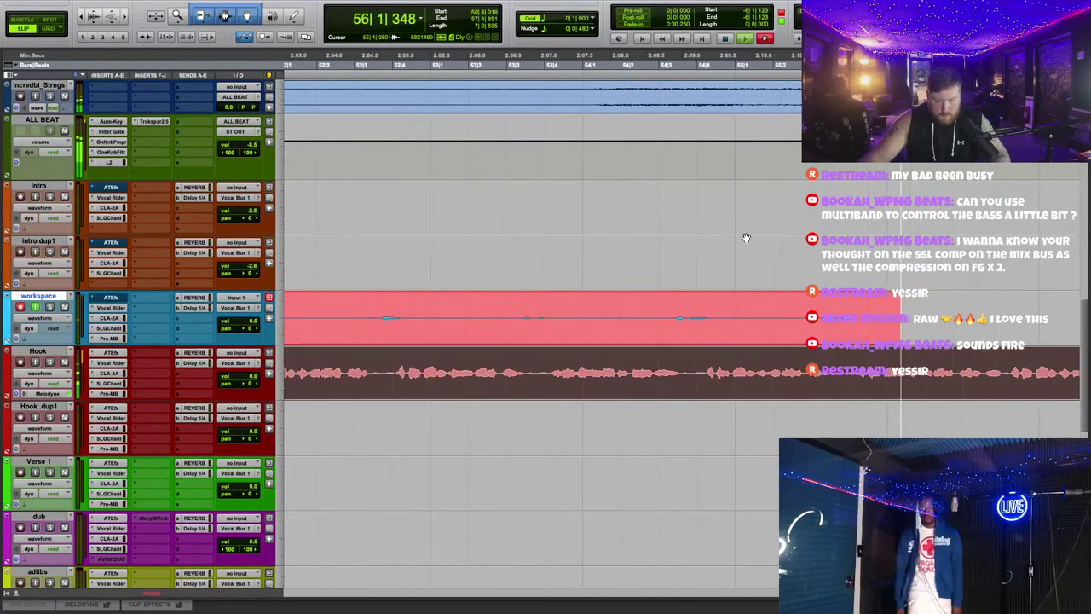
key("super+bracketleft")
key("super+bracketleft")
scroll(743, 236, "up", 10)
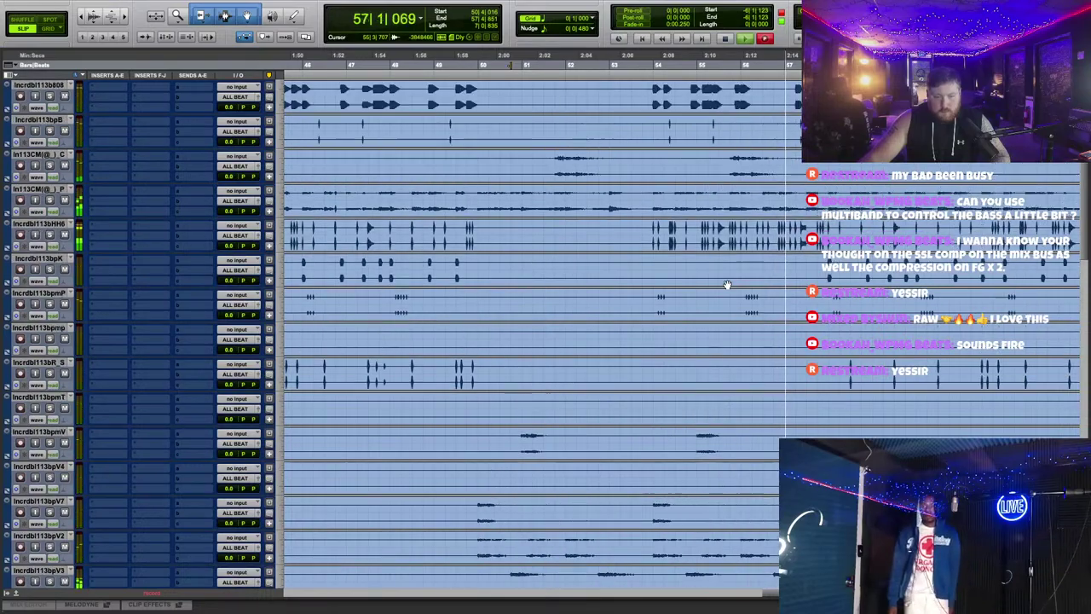
scroll(727, 284, "down", 10)
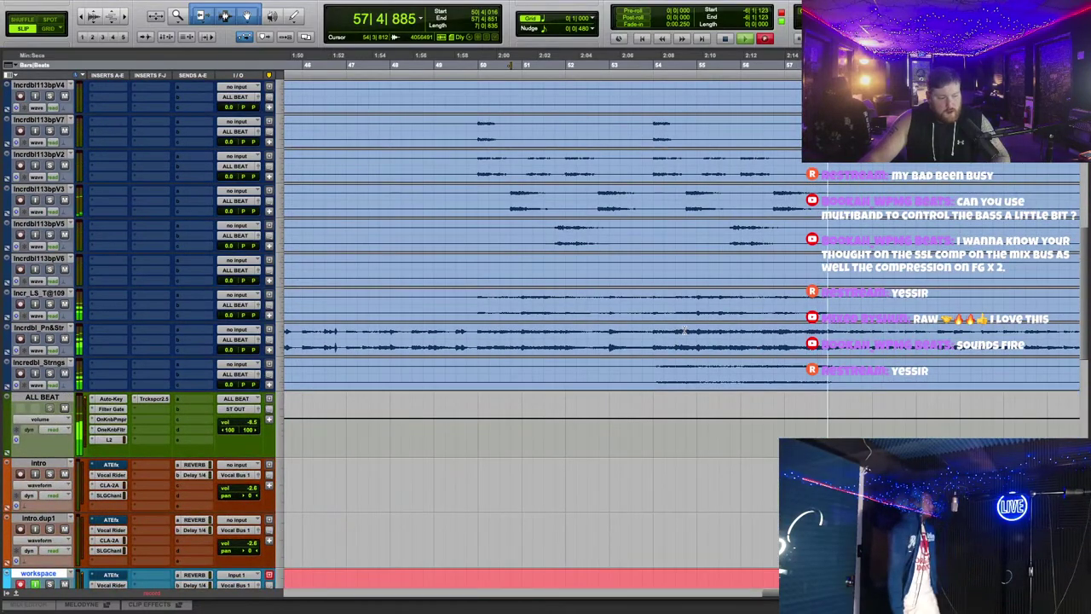
scroll(678, 329, "down", 6)
key("super+bracketleft")
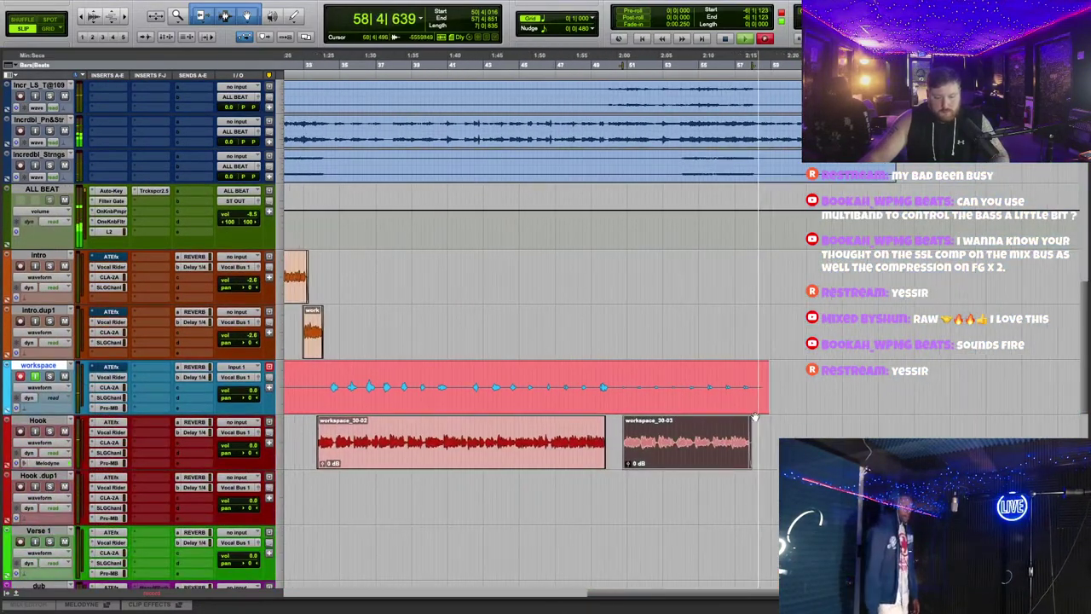
Step: Move the workspace_48-01 vocal take down onto the adlibs track
key("super+bracketleft")
key("super+bracketleft")
scroll(667, 383, "down", 2)
key("space")
key("Return")
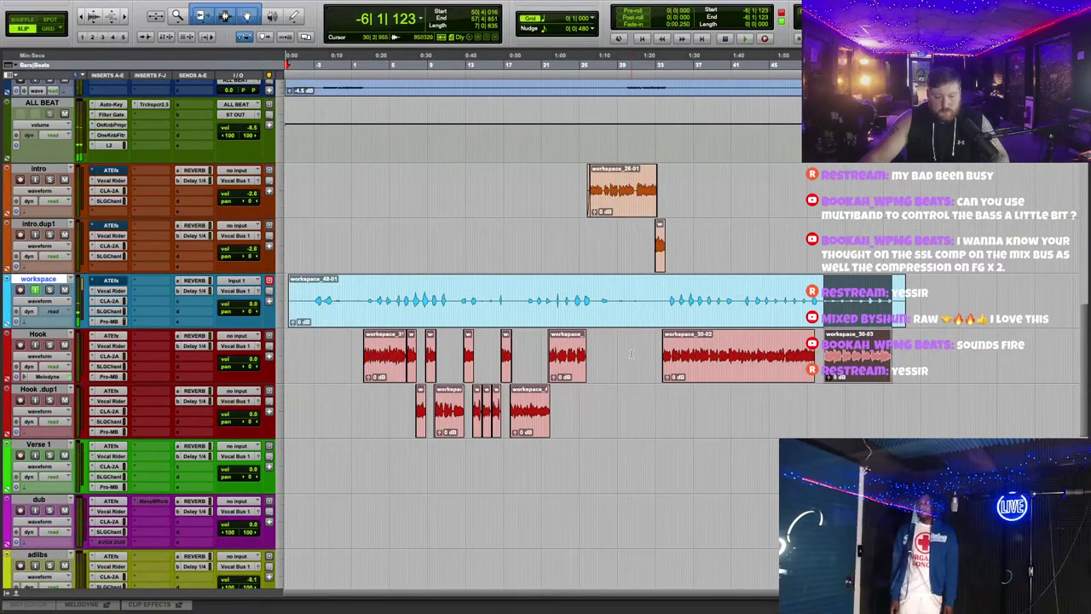
scroll(667, 335, "down", 2)
left_click_drag(653, 218, 653, 492)
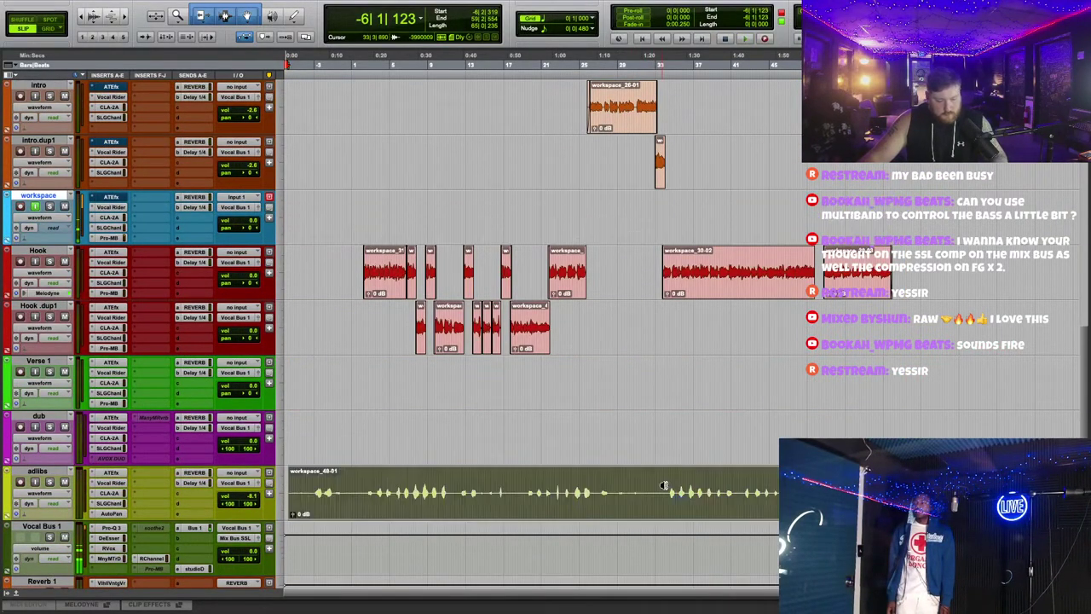
left_click(703, 438)
Step: Delete the empty dub track from the session
right_click(42, 417)
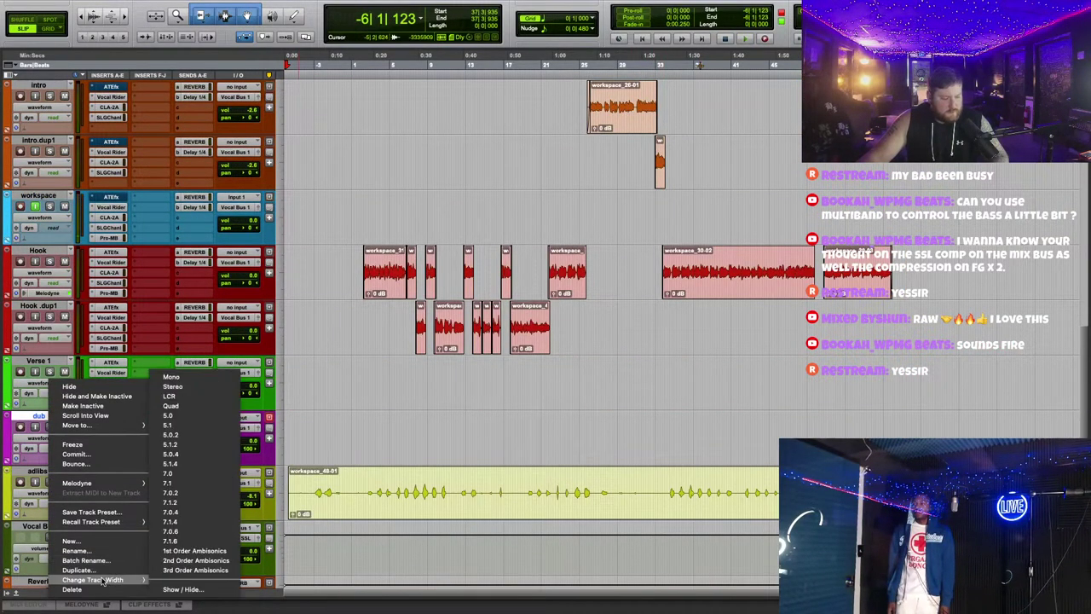
left_click(111, 587)
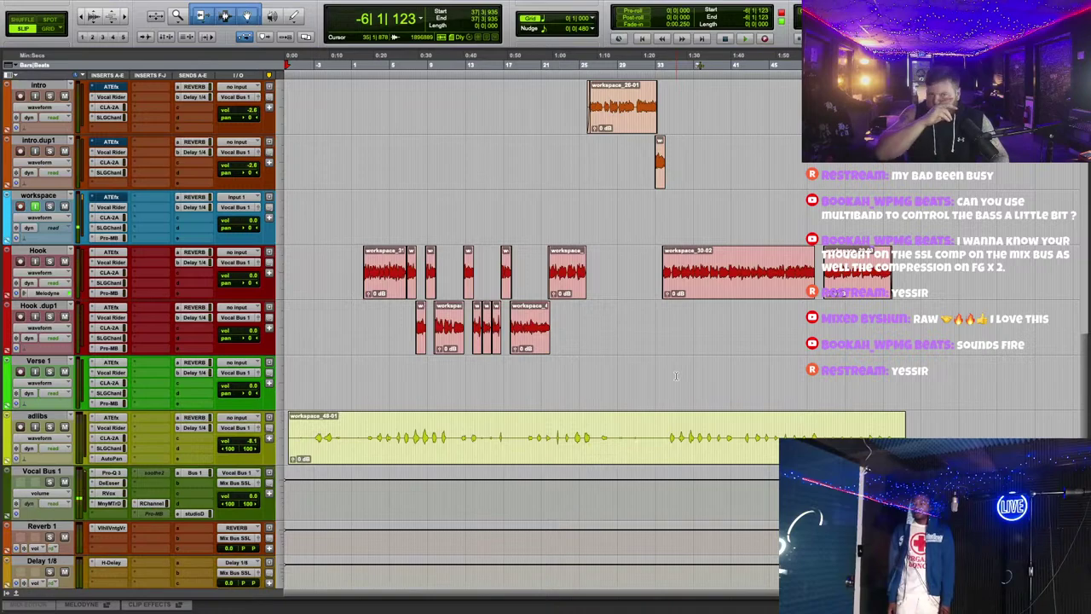
scroll(682, 367, "up", 3)
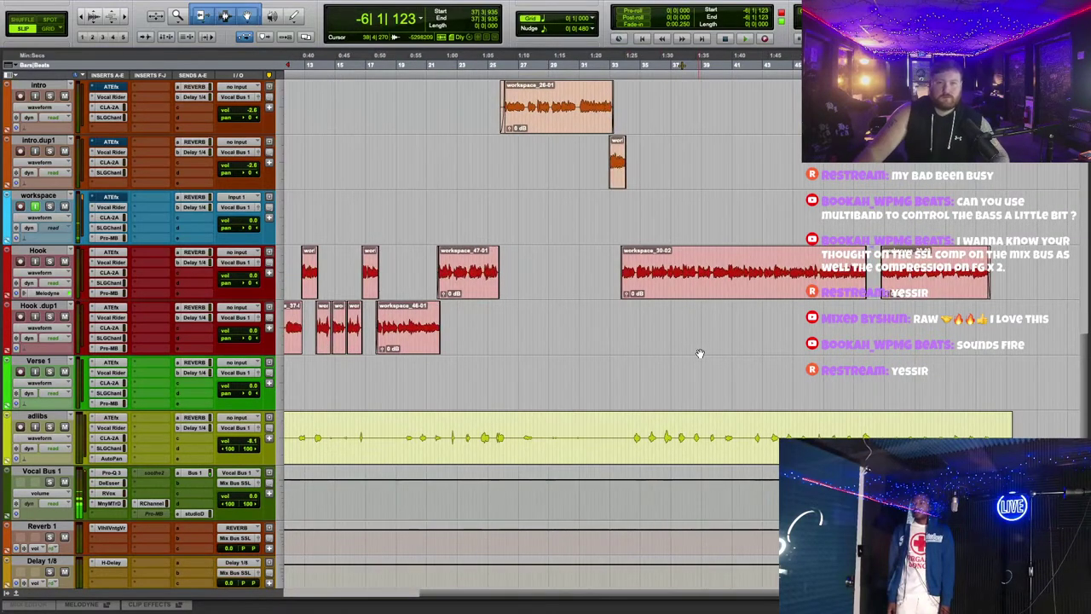
scroll(721, 347, "left", 5)
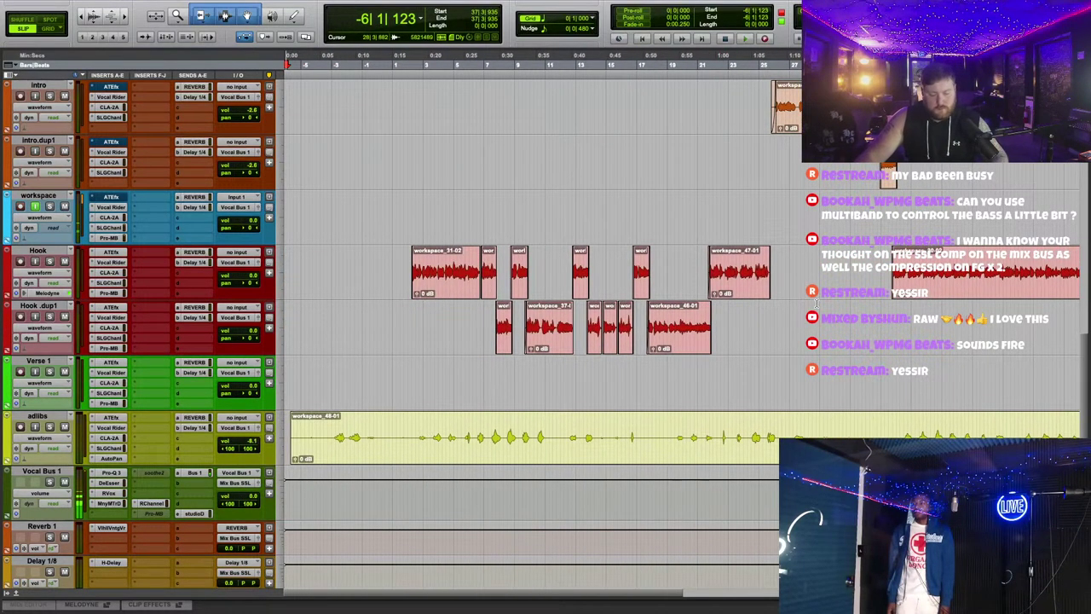
scroll(756, 305, "up", 6)
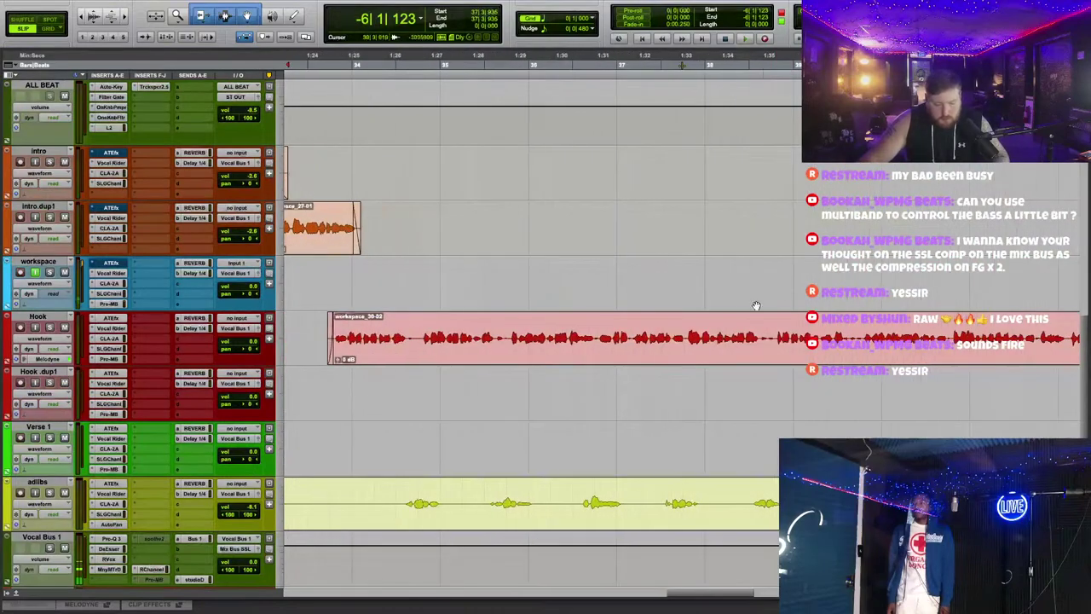
scroll(746, 324, "left", 8)
scroll(734, 343, "up", 1)
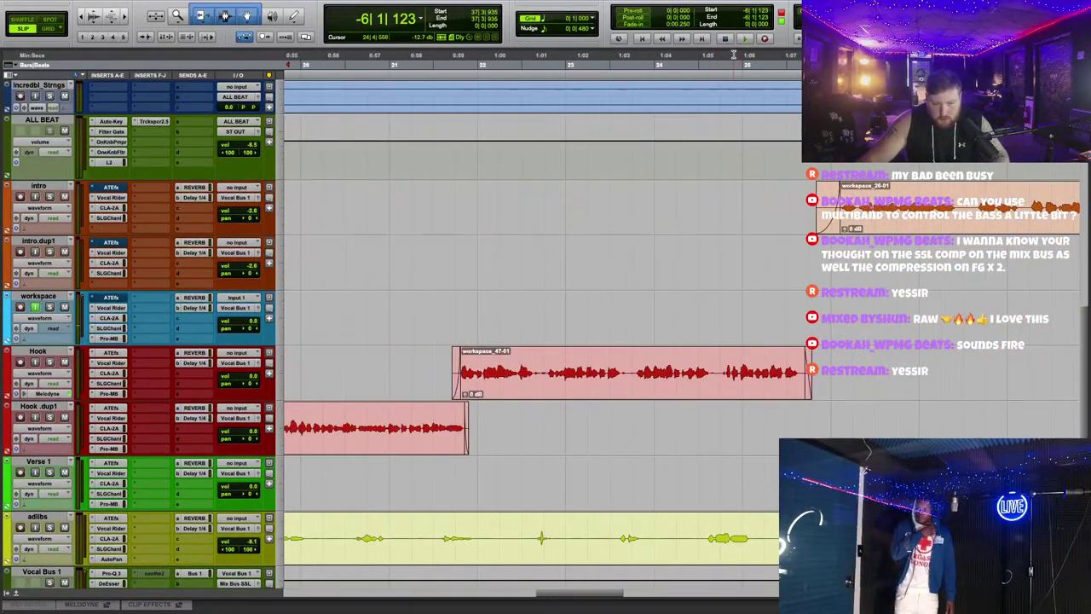
Step: Play back the session to check the vocals on the adlibs track
key("space")
scroll(542, 323, "down", 1)
scroll(542, 324, "right", 3)
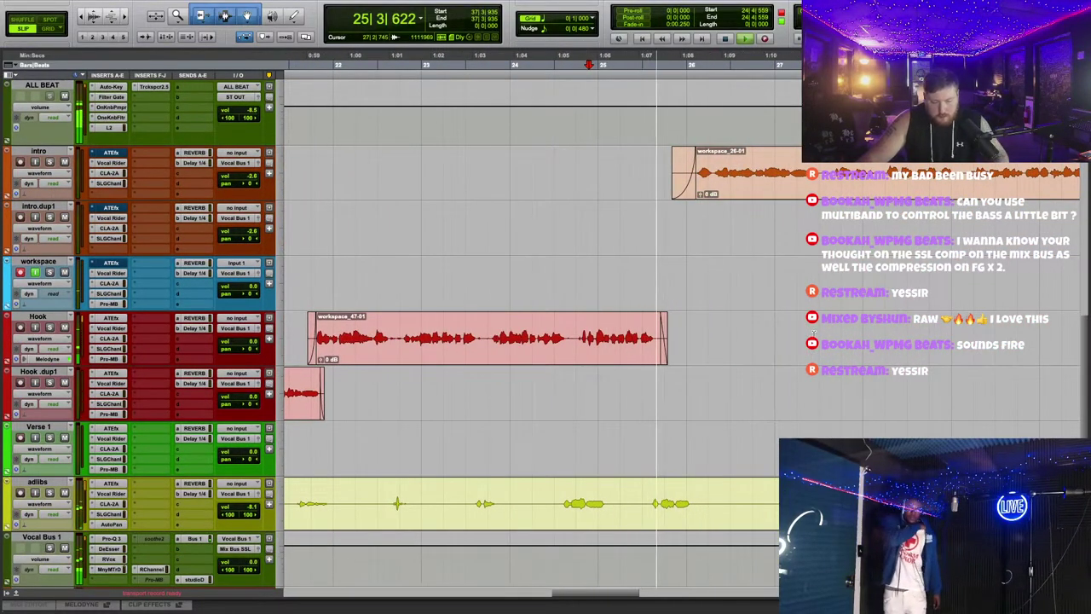
key("space")
scroll(753, 348, "right", 10)
scroll(752, 349, "up", 1)
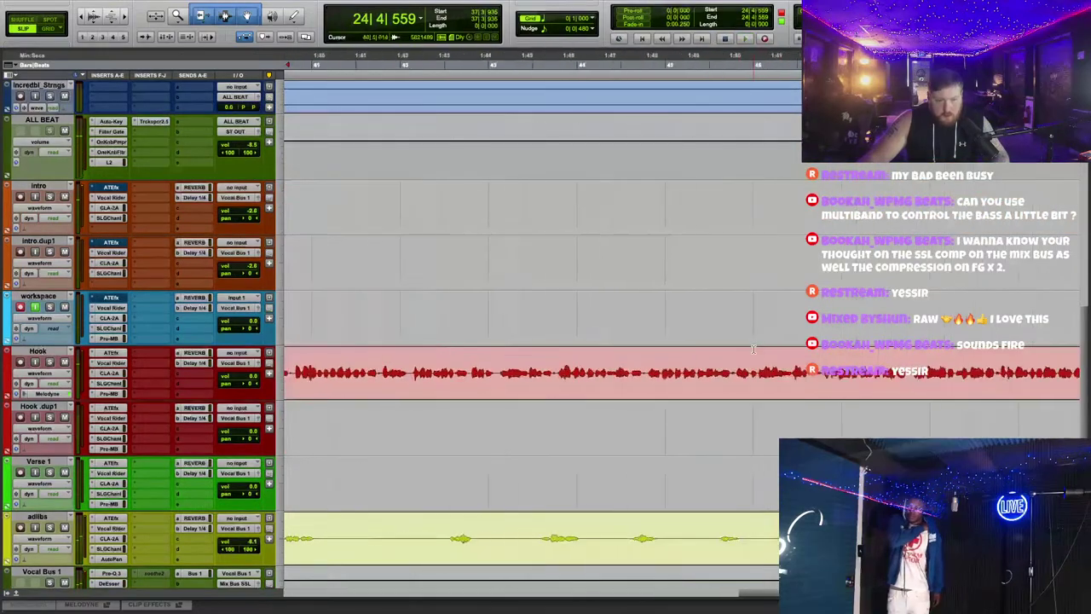
scroll(753, 349, "down", 2)
key("ctrl+bracketleft")
key("ctrl+bracketleft")
key("space")
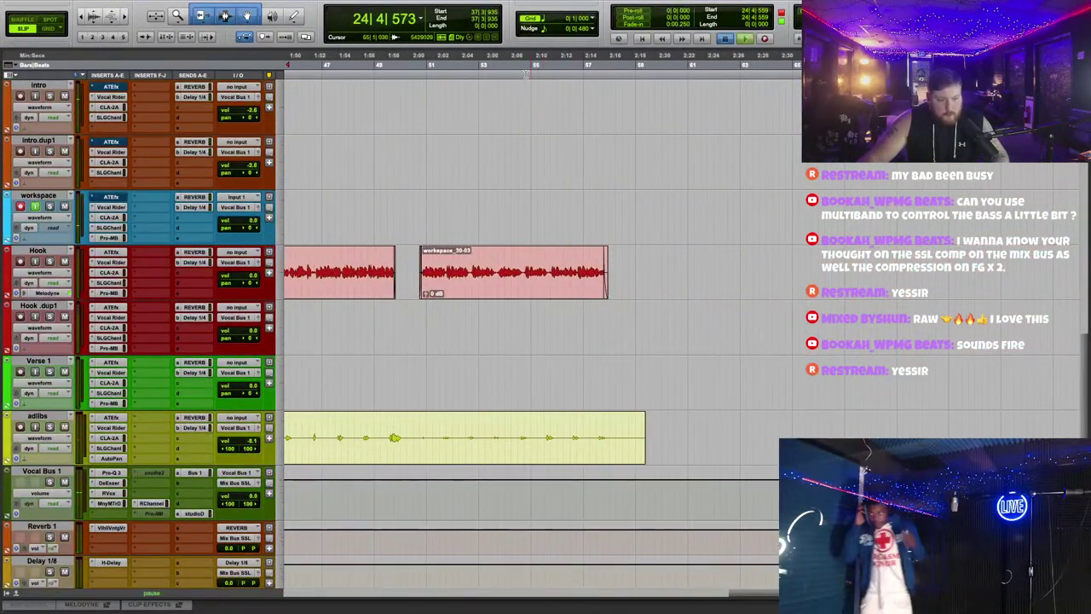
key("space")
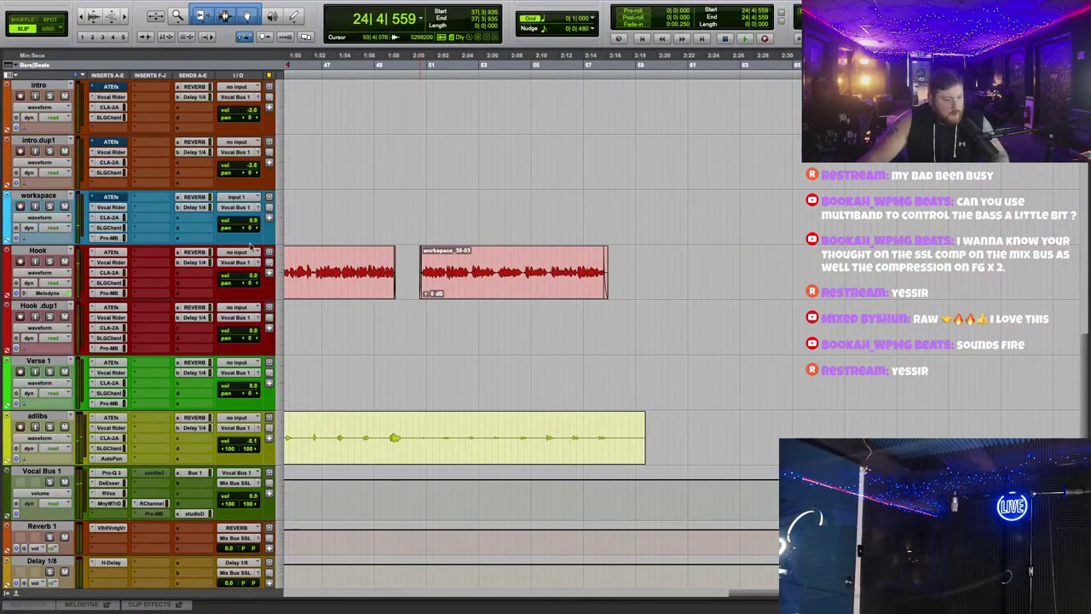
key("space")
key("ctrl+bracketright")
key("space")
key("space")
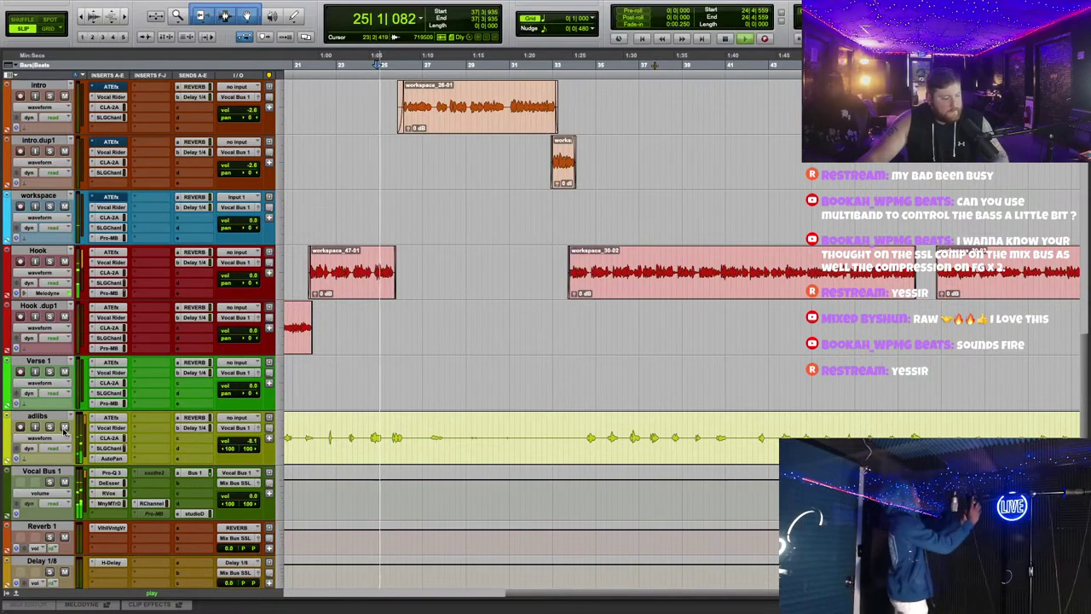
Step: Duplicate the Hook track to create Hook .dup2
key("space")
right_click(53, 249)
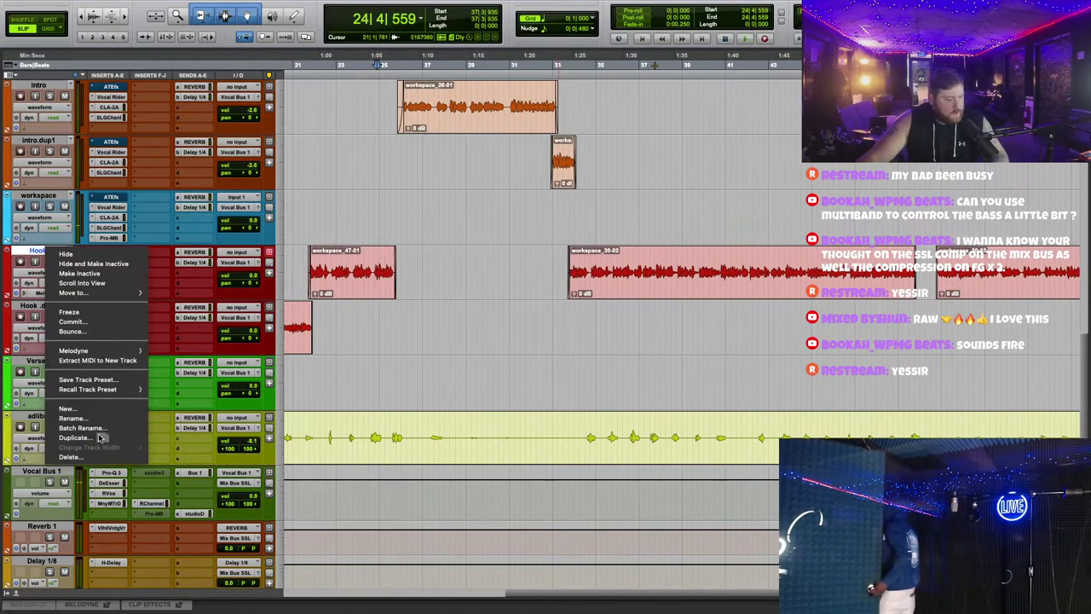
left_click(99, 437)
key("Return")
Step: Move the workspace_30-02 and 30-03 clips onto Hook .dup2 and place that track above Hook
key("ctrl+bracketleft")
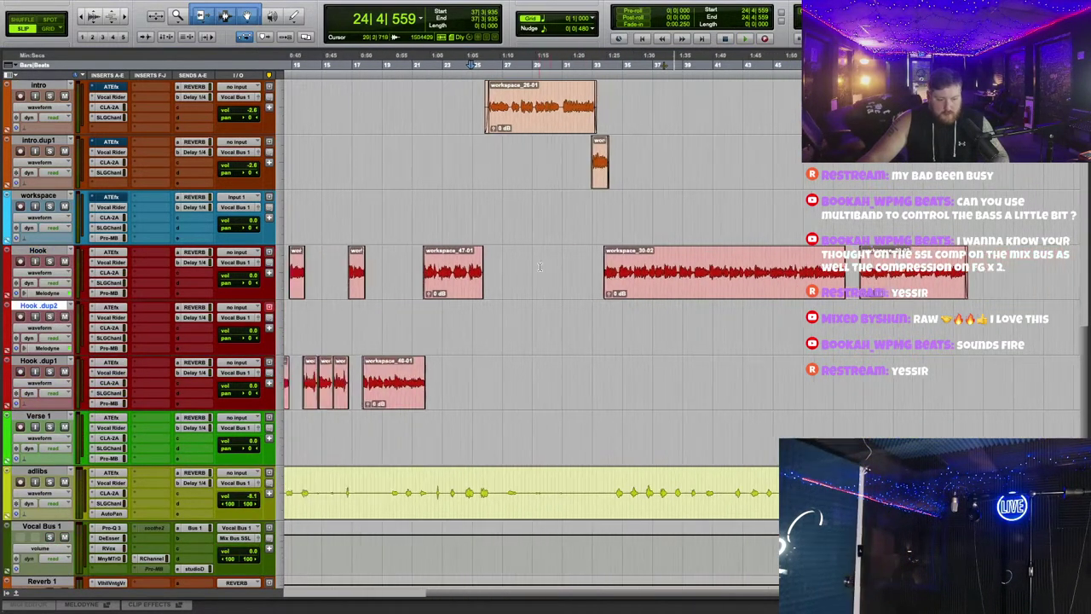
key("ctrl+bracketleft")
left_click_drag(603, 273, 963, 290)
left_click_drag(729, 297, 731, 352)
left_click_drag(60, 315, 47, 254)
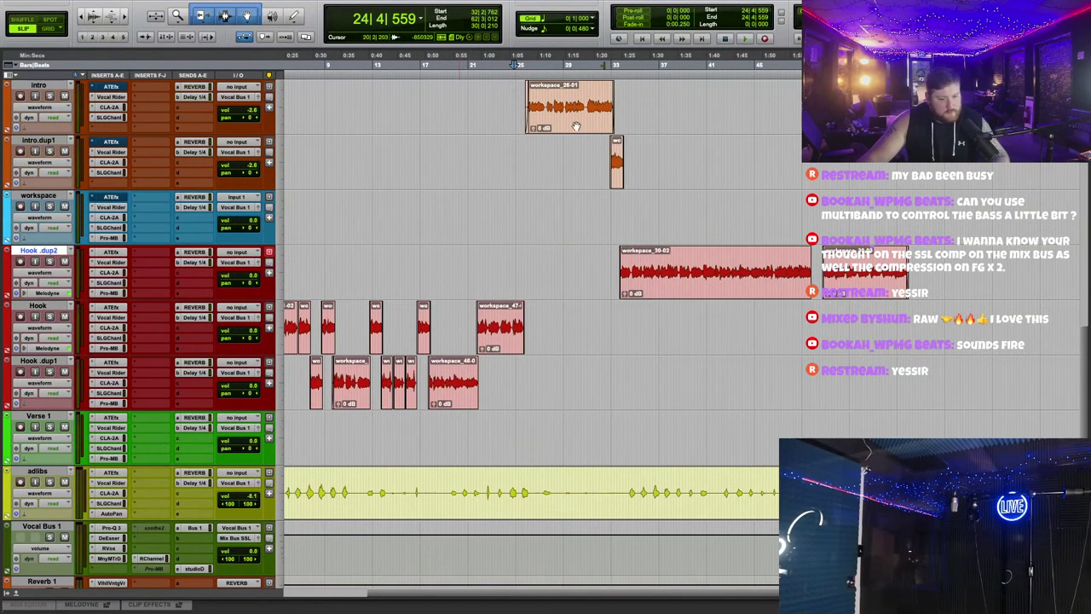
Step: Move workspace_30-02 back onto the Hook track
key("space")
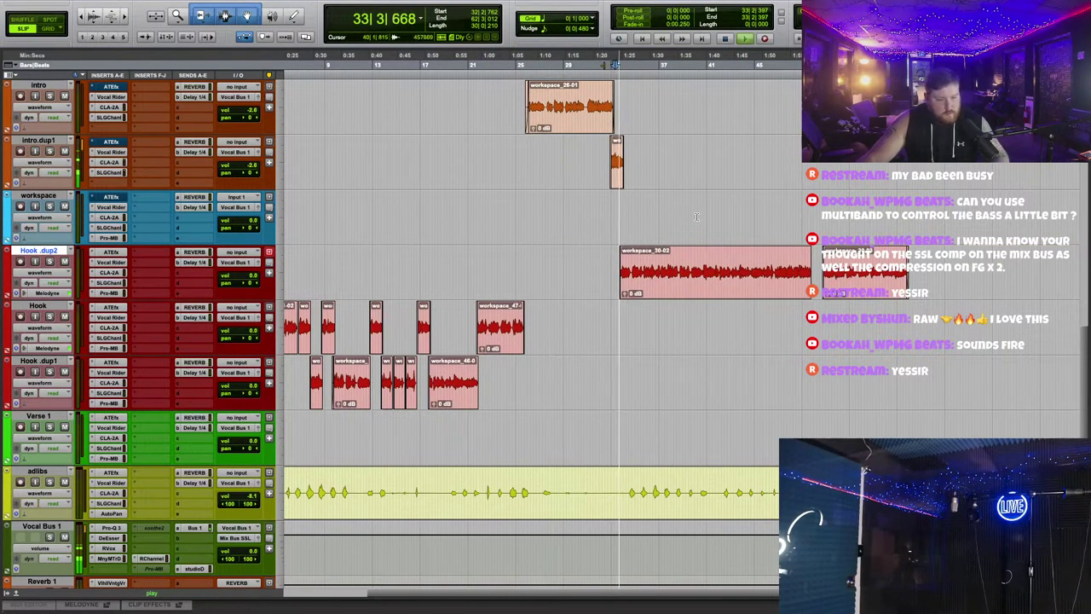
key("ctrl+bracketright")
key("super+bracketleft")
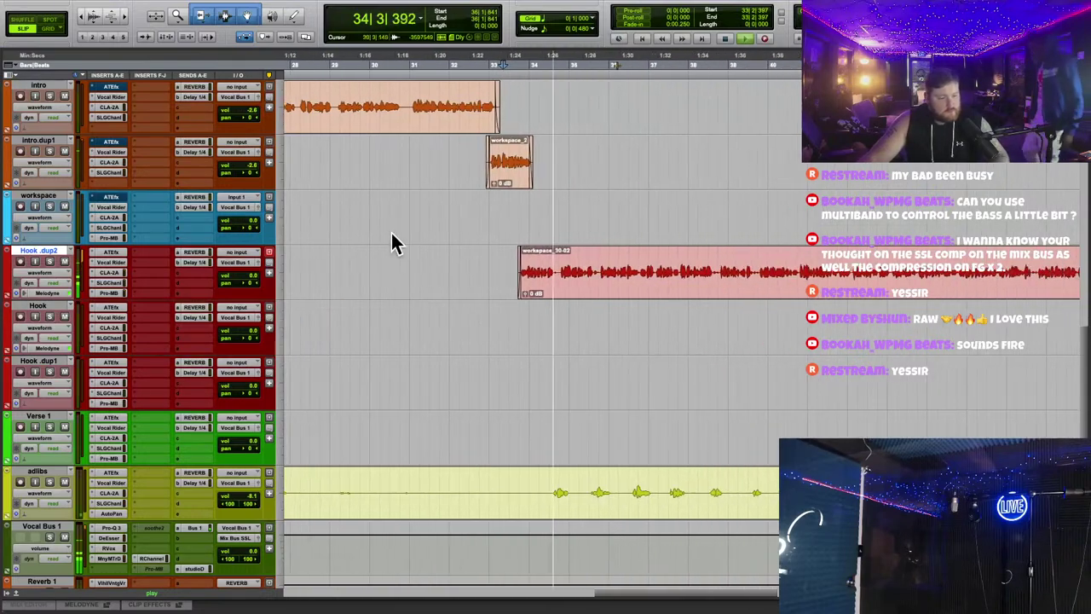
key("super+bracketleft")
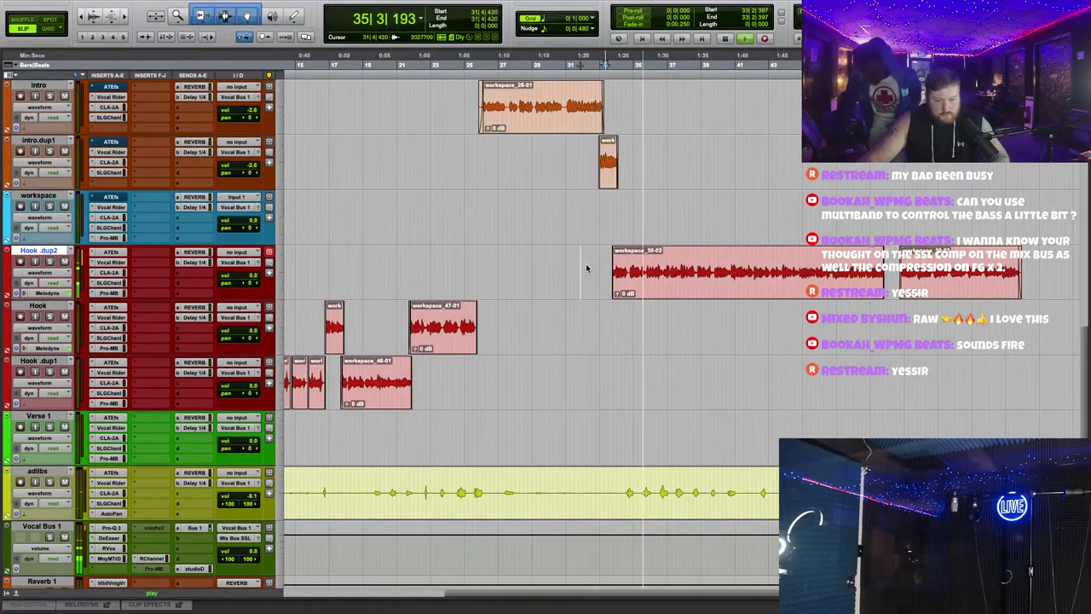
left_click_drag(587, 271, 682, 295)
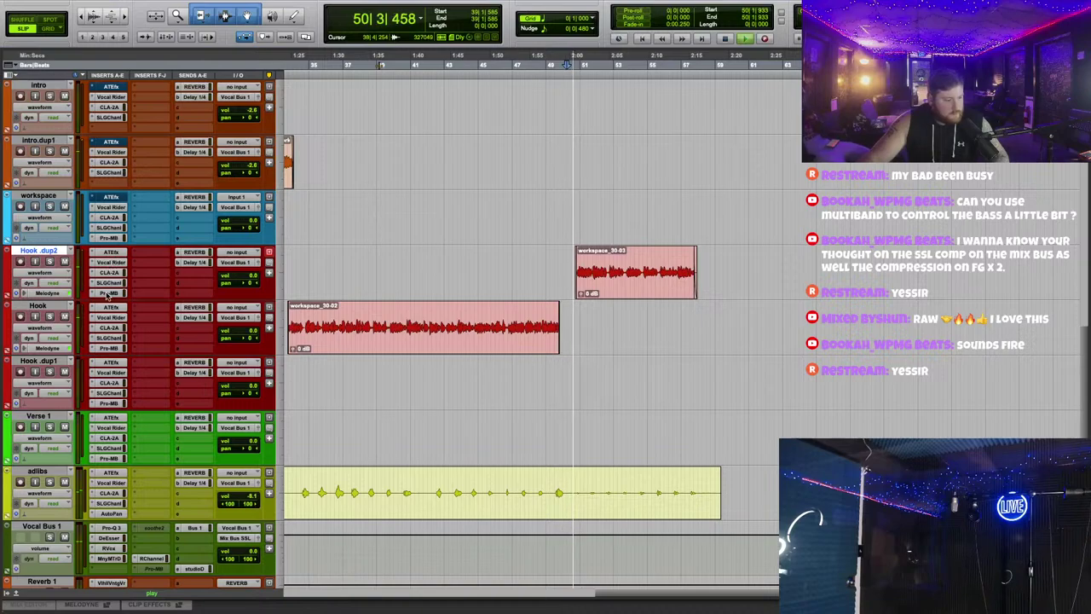
Step: Add CLA Effects to Hook.dup2 and switch on its telephone EQ
key("space")
left_click(146, 255)
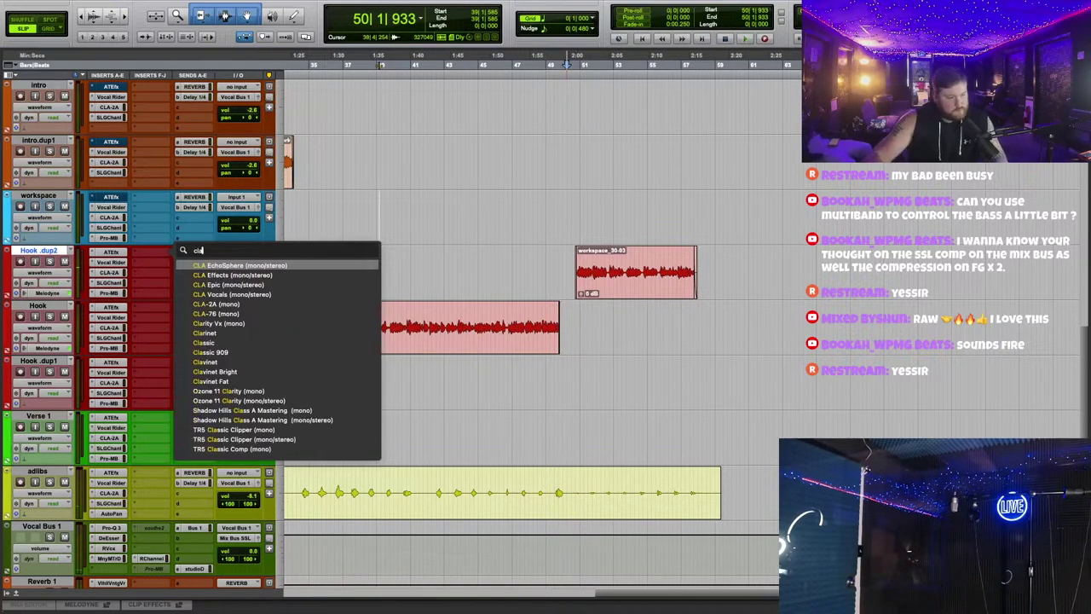
left_click(465, 229)
key("space")
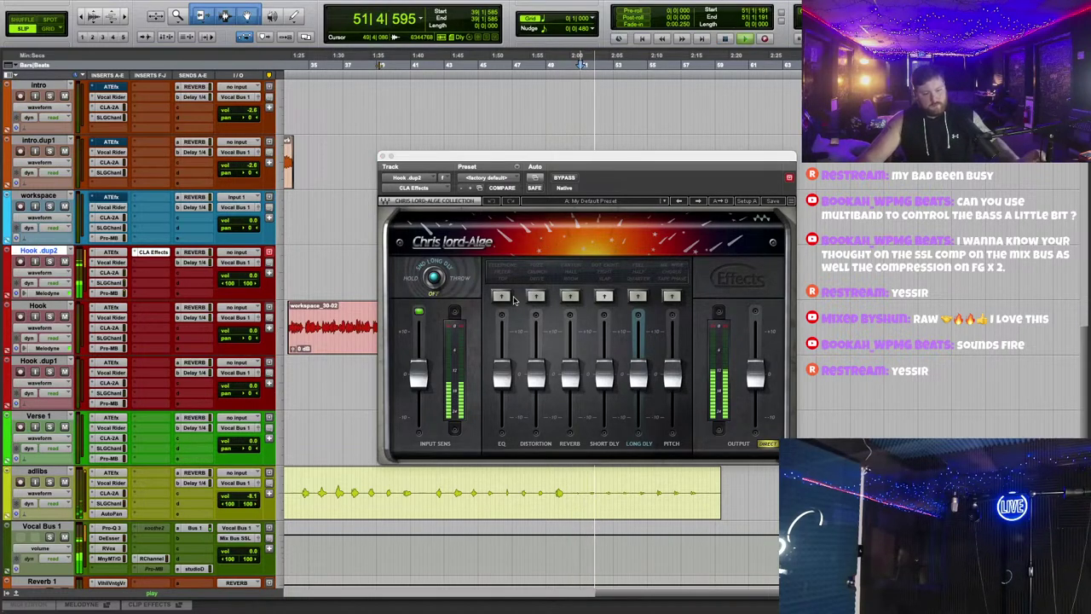
left_click(502, 296)
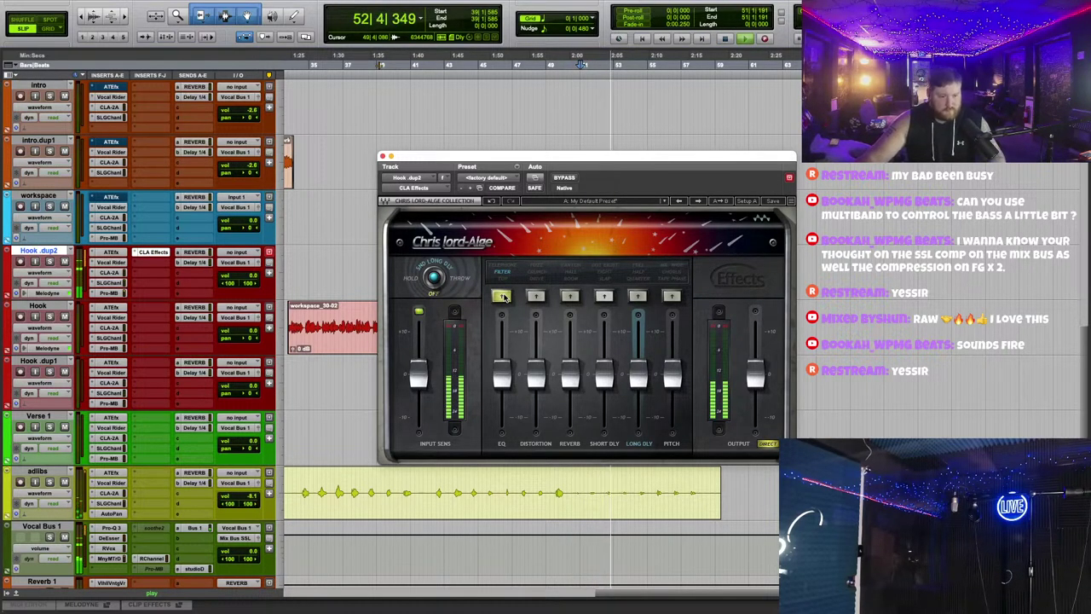
left_click(502, 296)
Step: Turn on distortion and lower the telephone EQ level below -9.0
left_click_drag(512, 159, 611, 404)
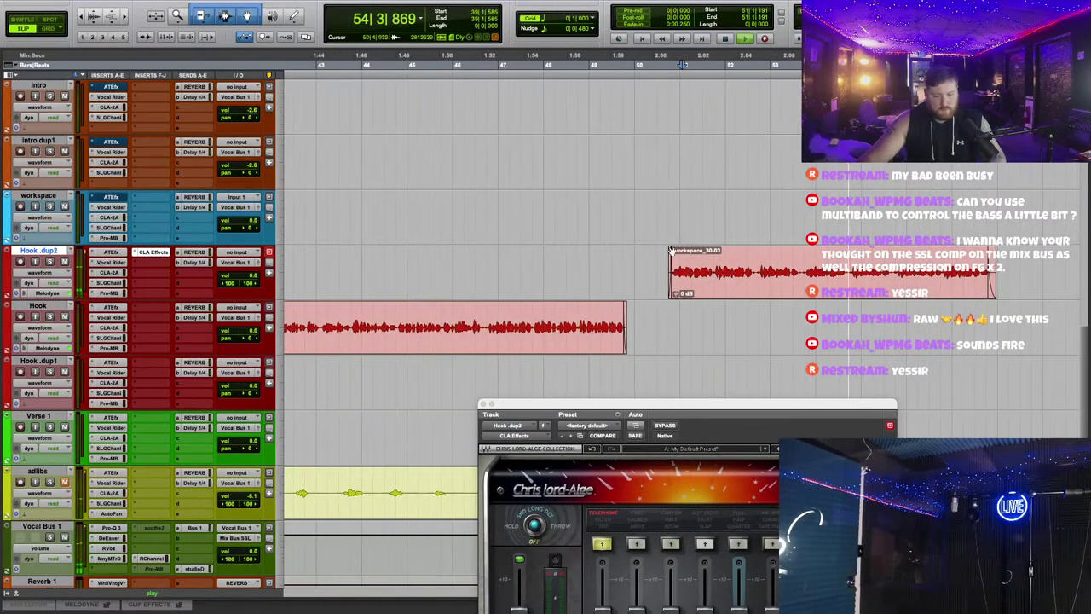
left_click_drag(677, 406, 682, 181)
left_click(606, 318)
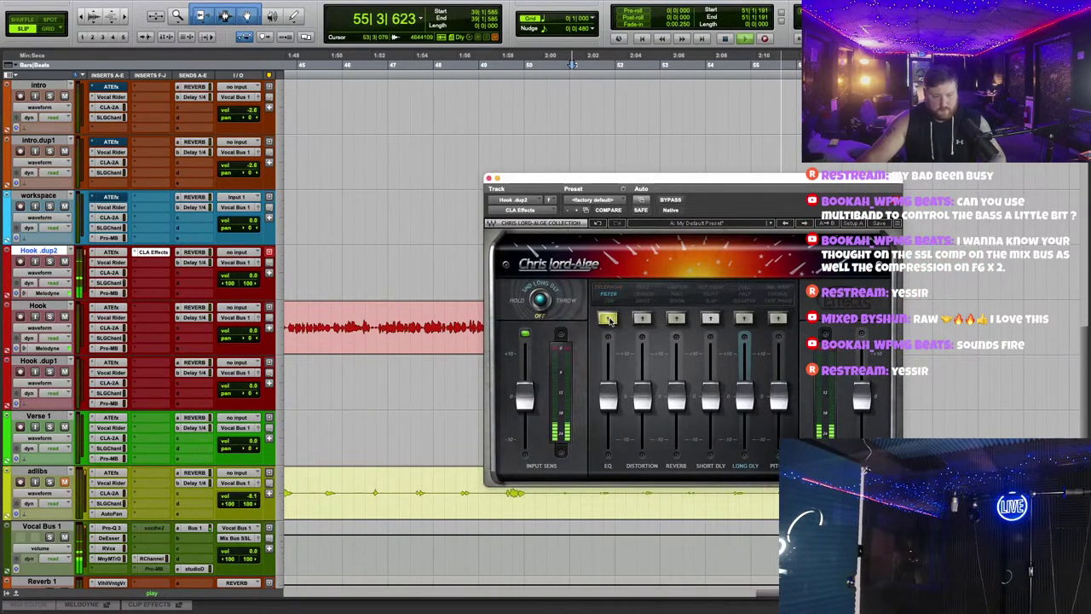
left_click(642, 318)
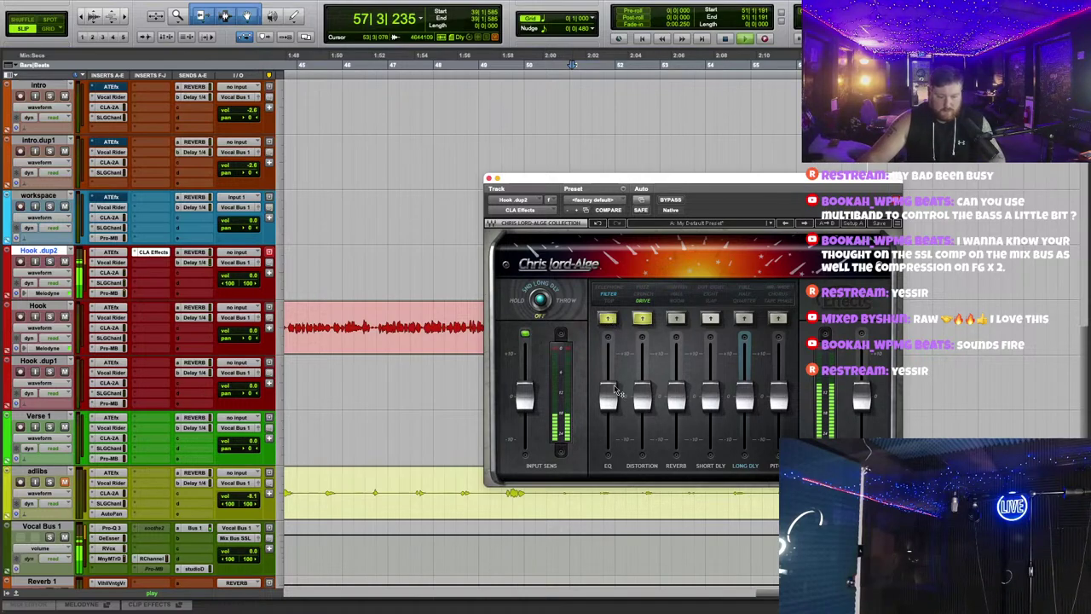
left_click_drag(615, 390, 613, 413)
left_click(585, 55)
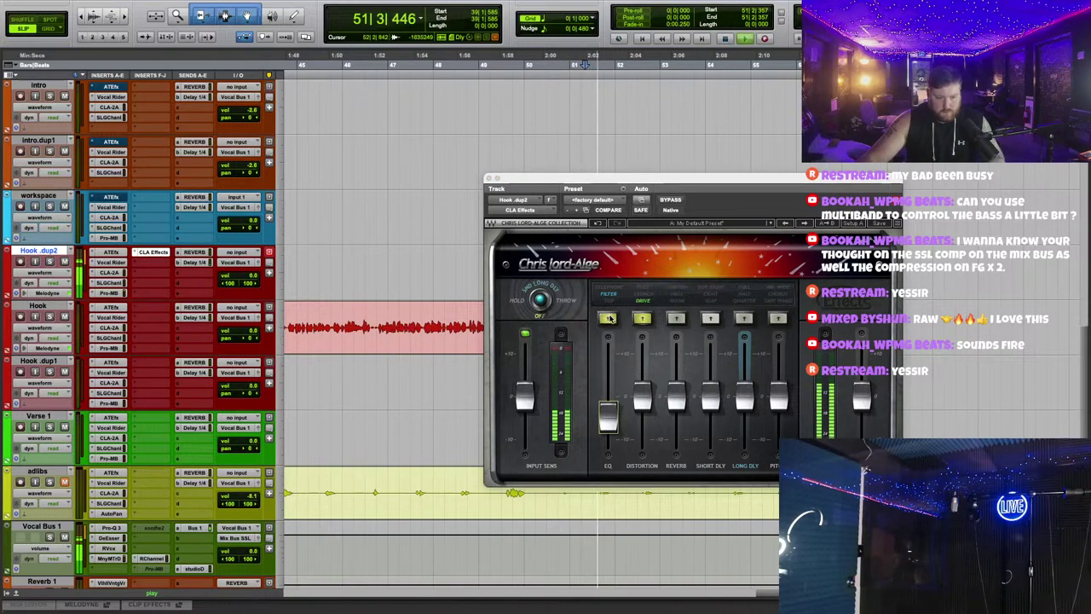
left_click(608, 317)
left_click_drag(614, 416, 609, 436)
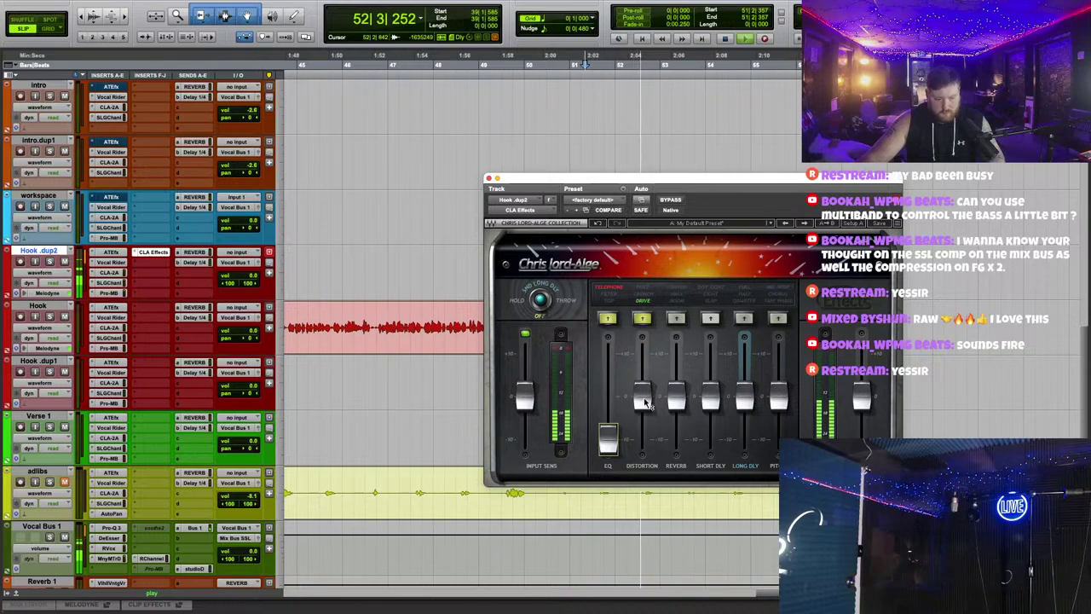
Step: Raise the cartoon reverb, set the quarter long delay to -6.3, raise pitch, and close CLA Effects
left_click_drag(667, 179, 665, 129)
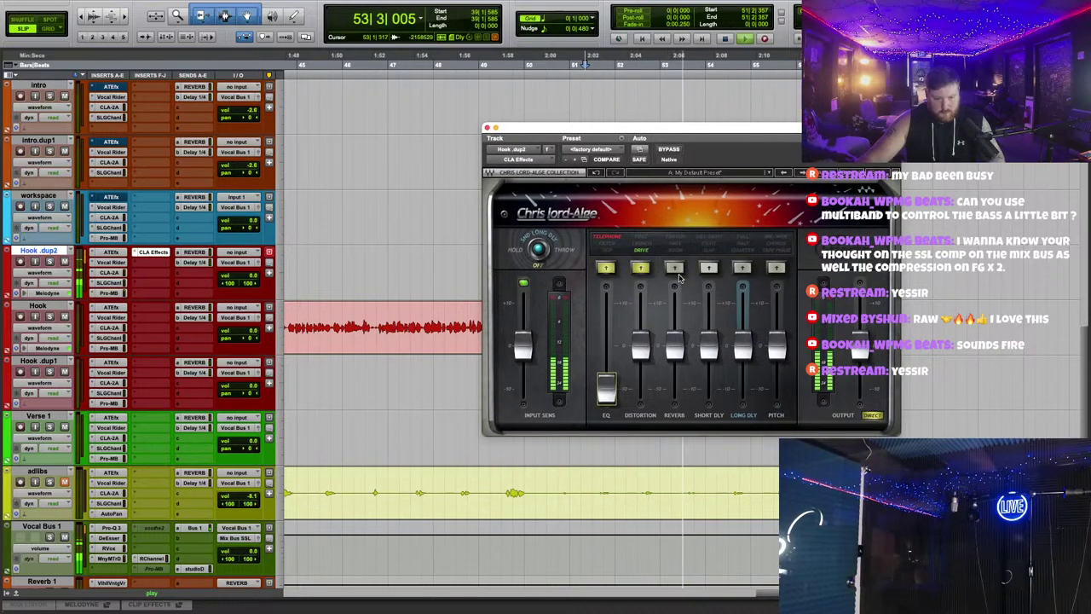
left_click(674, 267)
left_click_drag(674, 346, 674, 331)
left_click(741, 270)
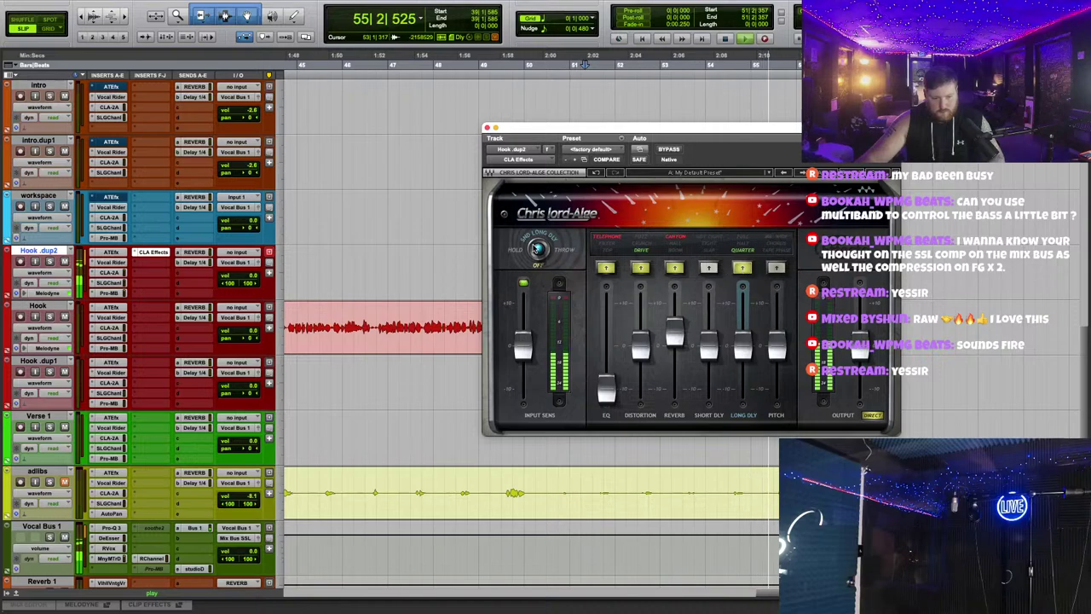
left_click_drag(751, 356, 751, 383)
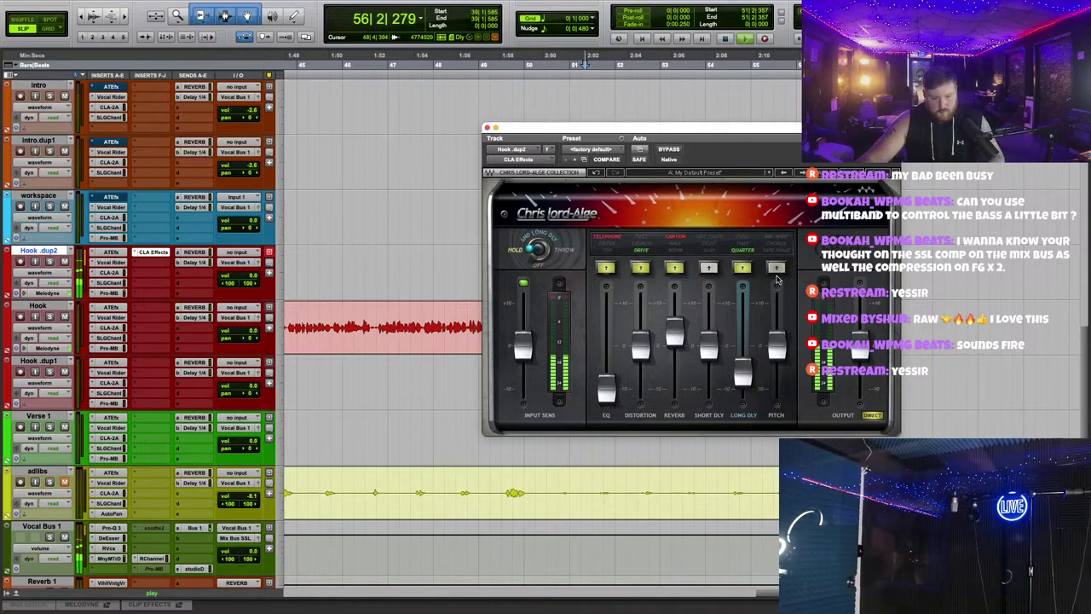
left_click_drag(777, 345, 777, 327)
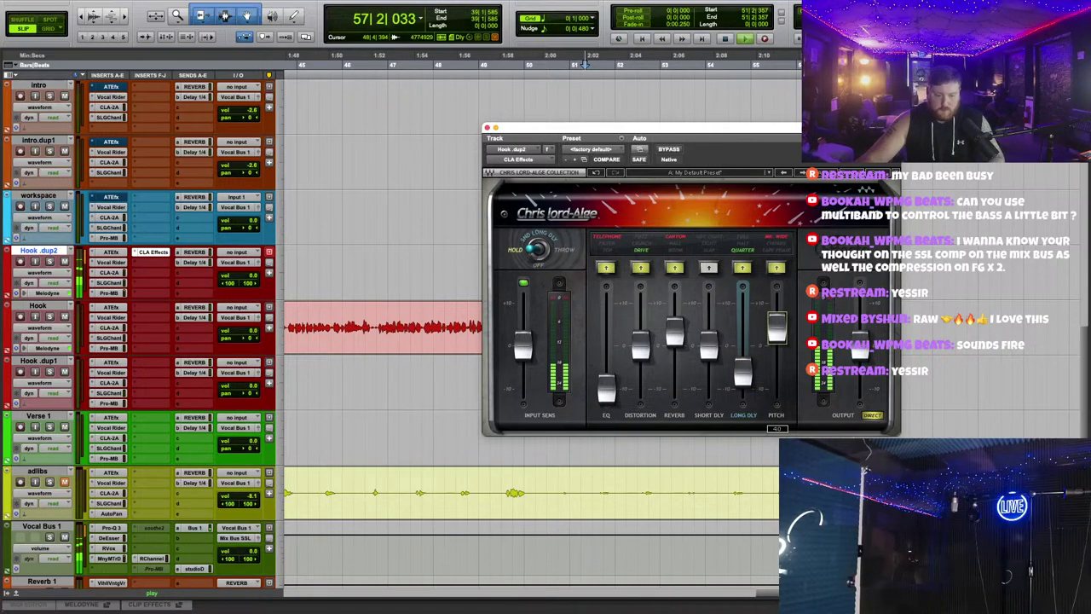
left_click(486, 127)
scroll(697, 241, "left", 10)
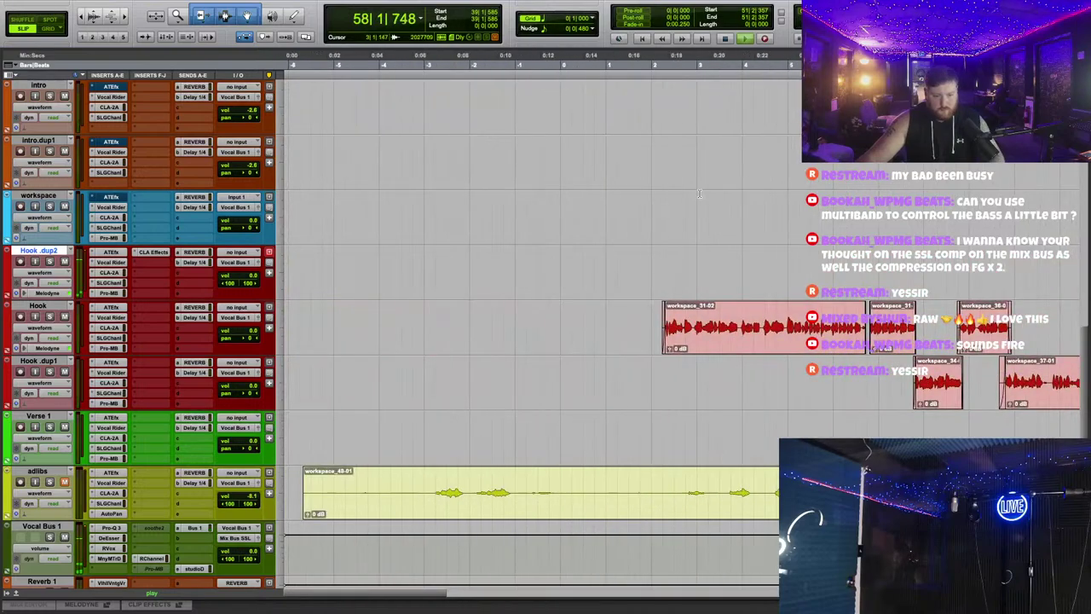
Step: Open Vocal Bus 1's Pro-Q 3 equalizer while playing from near the song's start
left_click(661, 66)
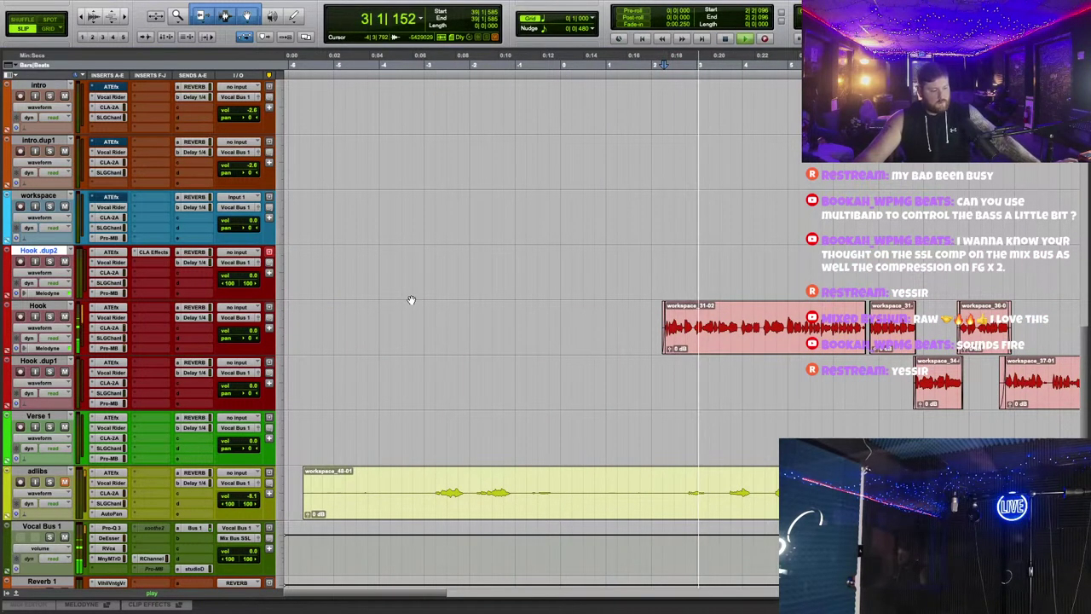
scroll(410, 302, "down", 1)
scroll(410, 302, "down", 1)
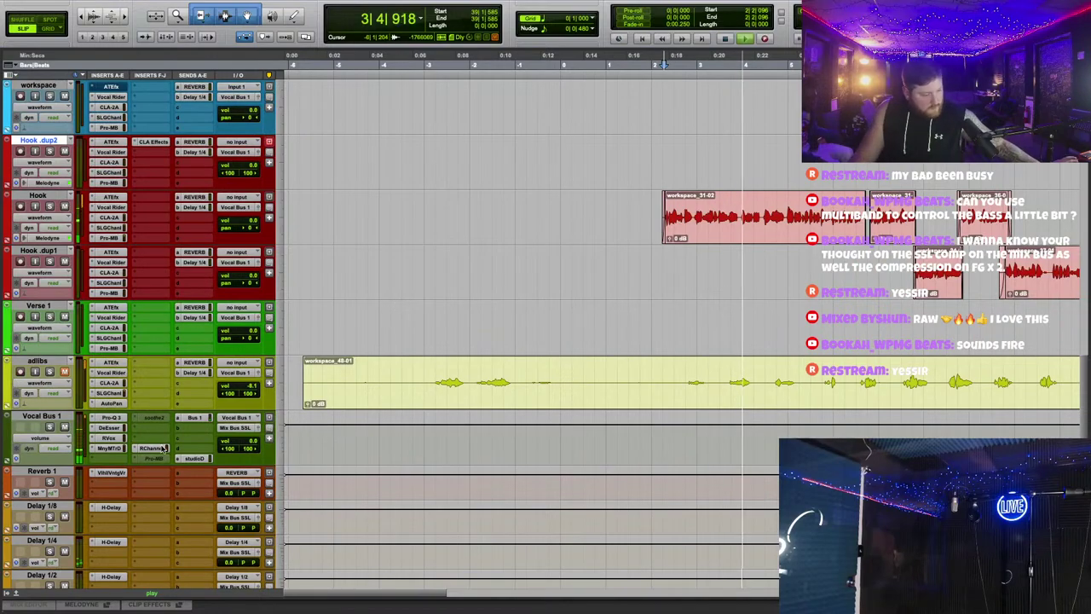
left_click(112, 418)
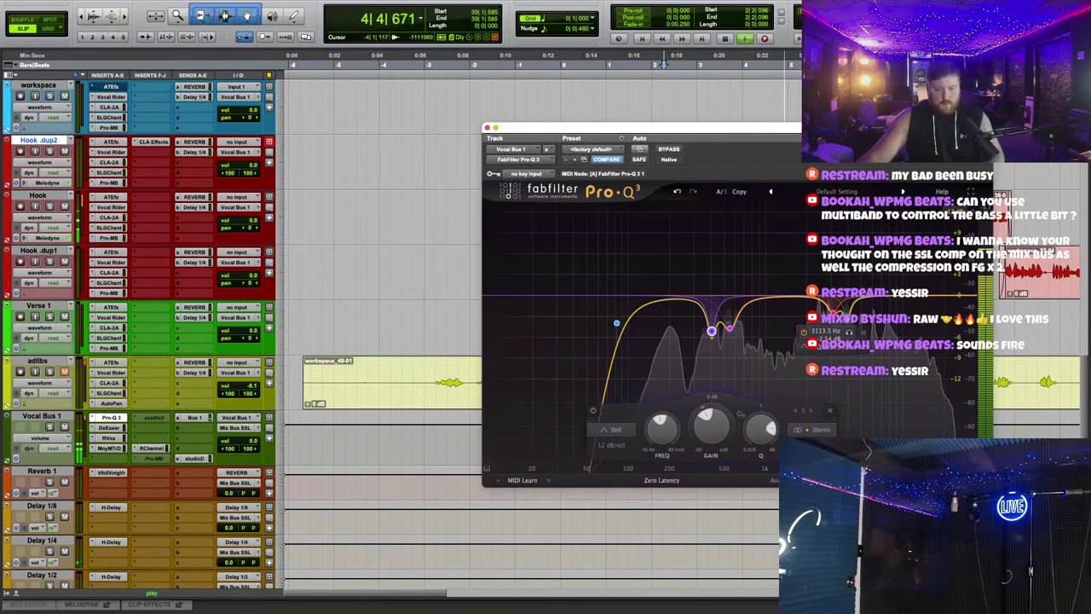
left_click_drag(794, 121, 701, 102)
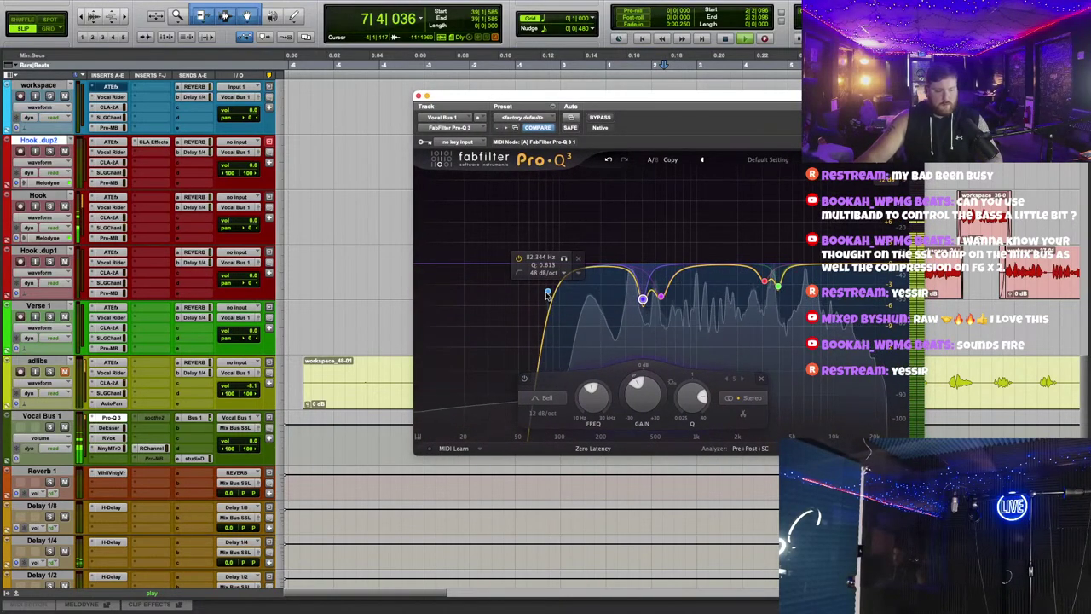
scroll(350, 212, "up", 2)
scroll(351, 212, "up", 3)
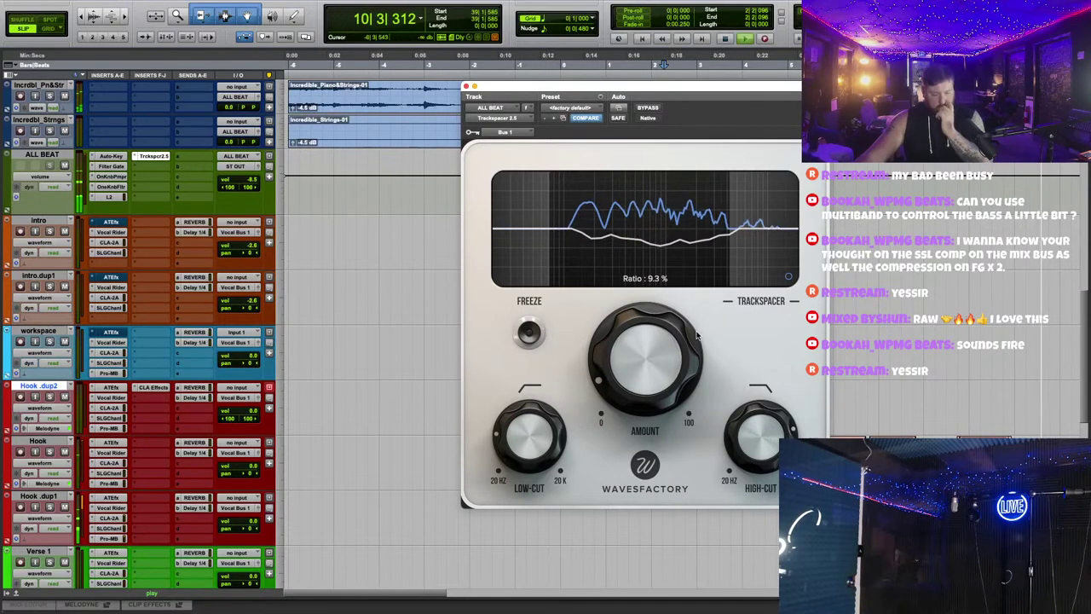
Step: Close Trackspacer, reopen Pro-Q 3, and drag soothe2 into empty insert E
left_click(466, 86)
scroll(596, 303, "down", 5)
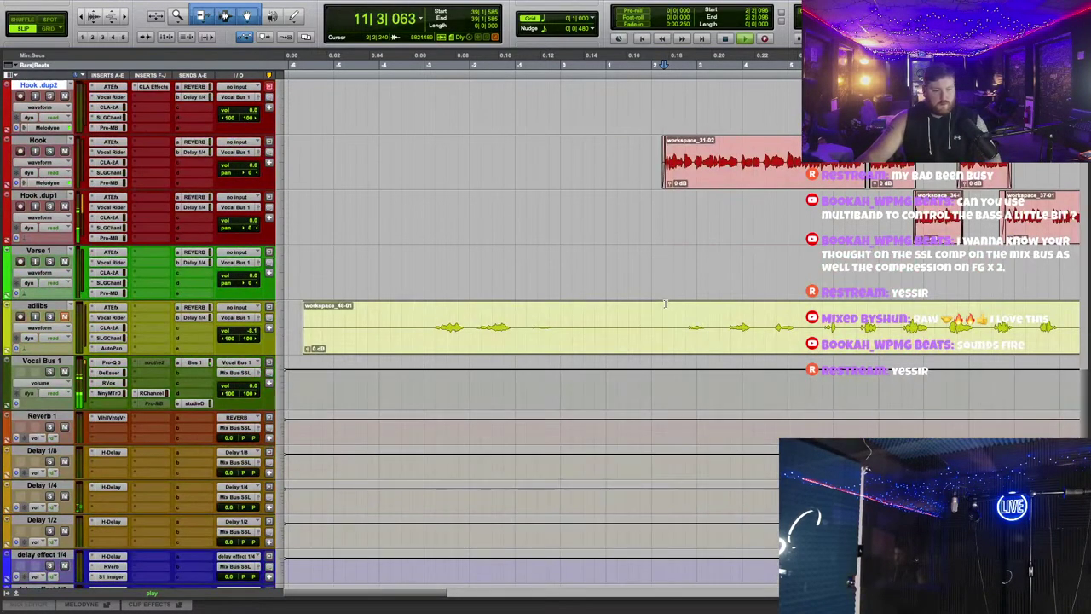
left_click(117, 364)
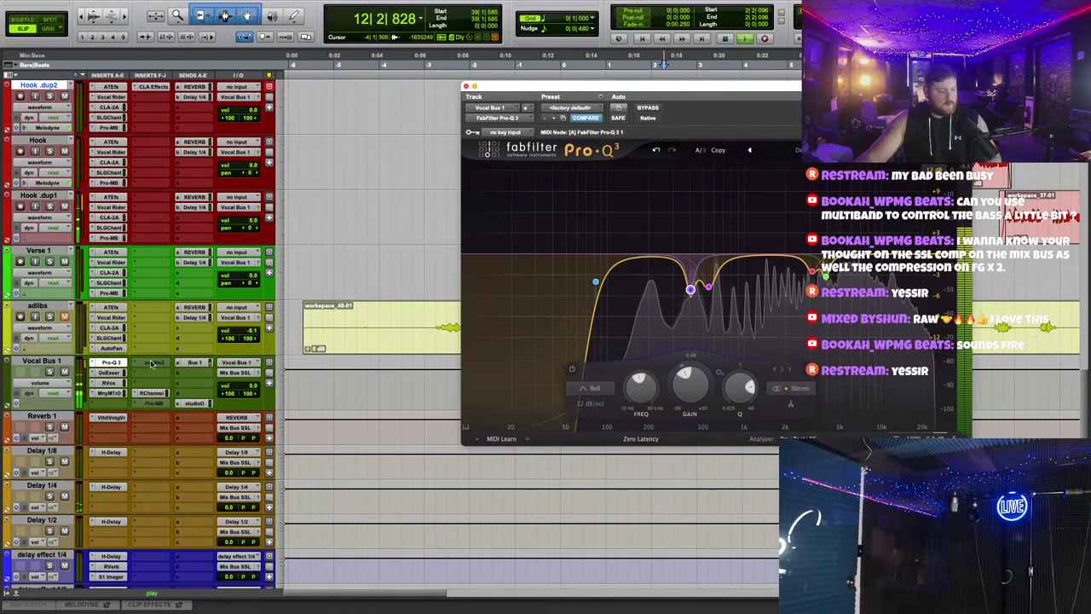
left_click_drag(120, 408, 117, 404)
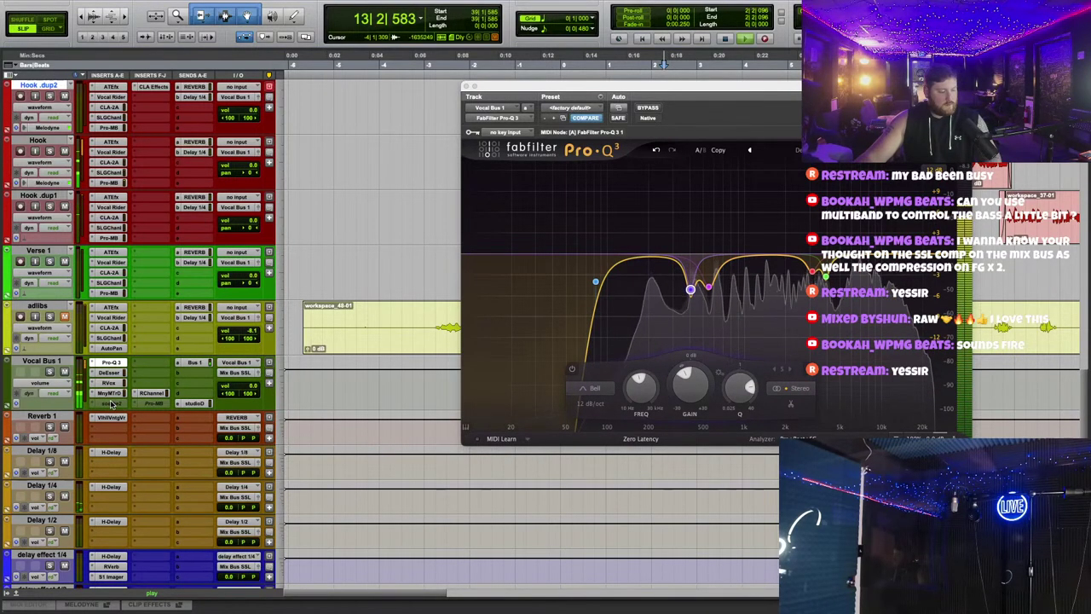
Step: Load soothe2's User default preset on Vocal Bus 1
left_click(111, 404)
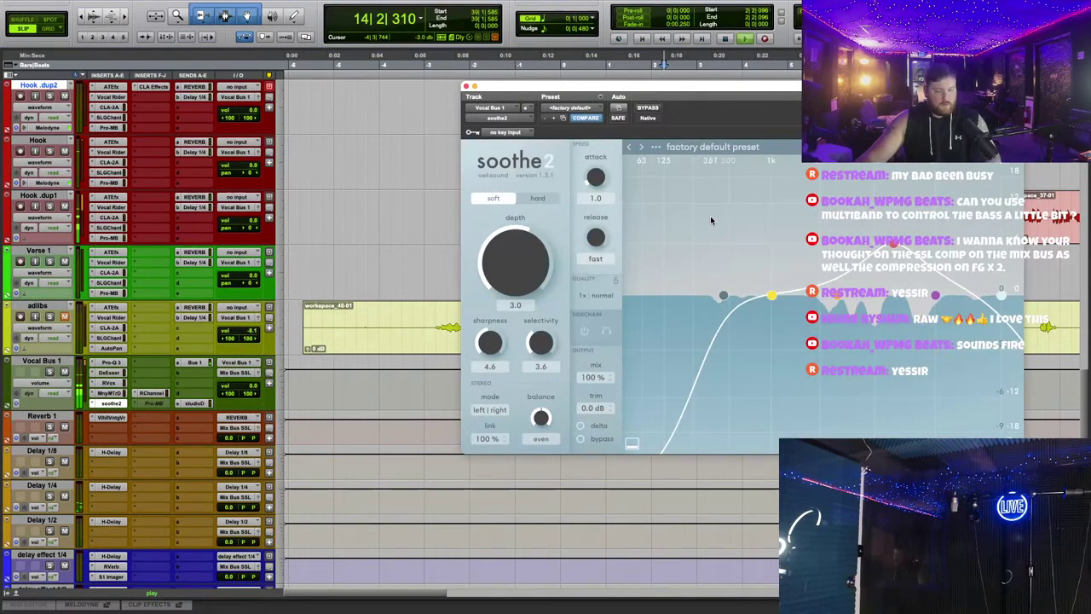
left_click(712, 146)
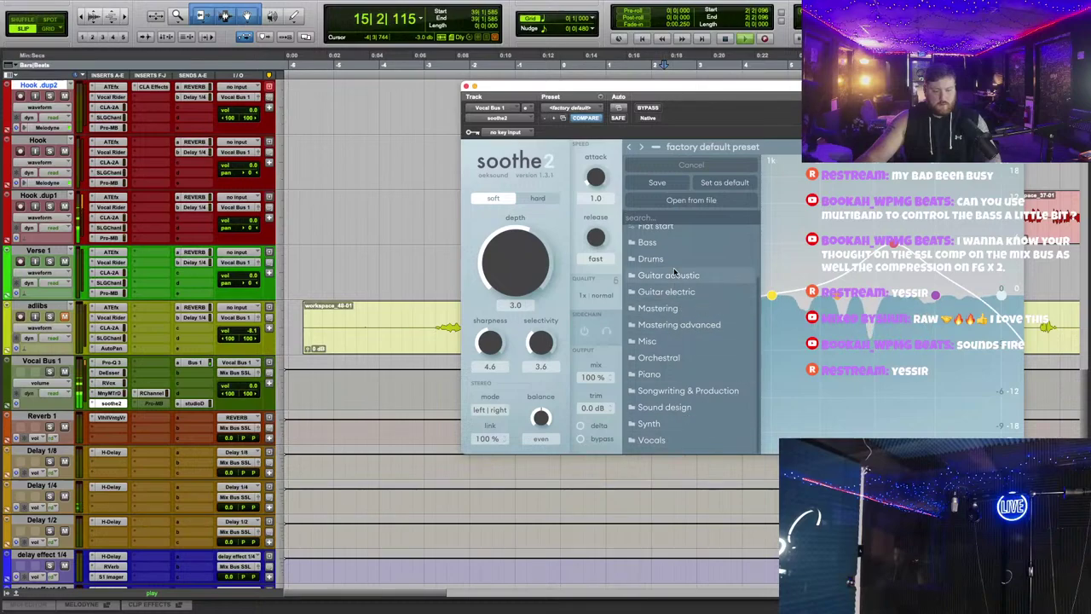
scroll(673, 281, "up", 3)
left_click(666, 252)
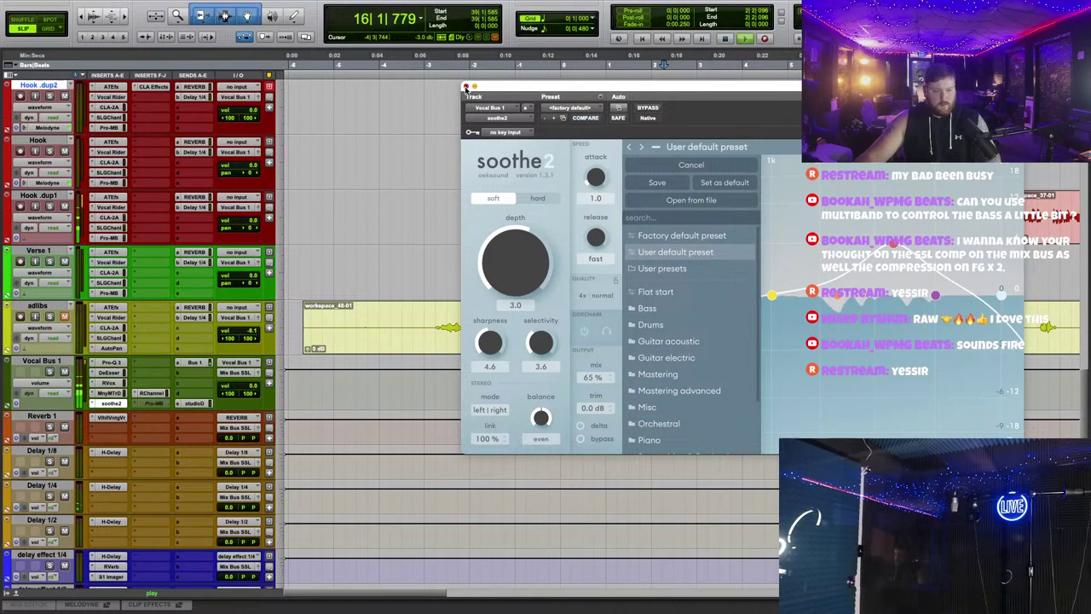
key("super+w")
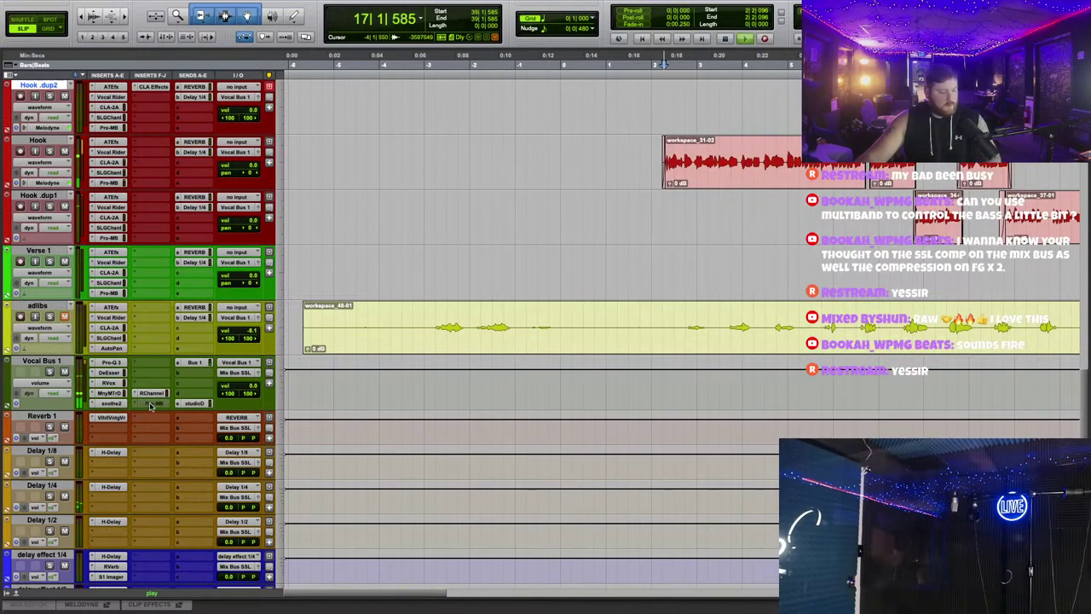
Step: Insert L2 (stereo) on Vocal Bus 1
left_click(153, 393)
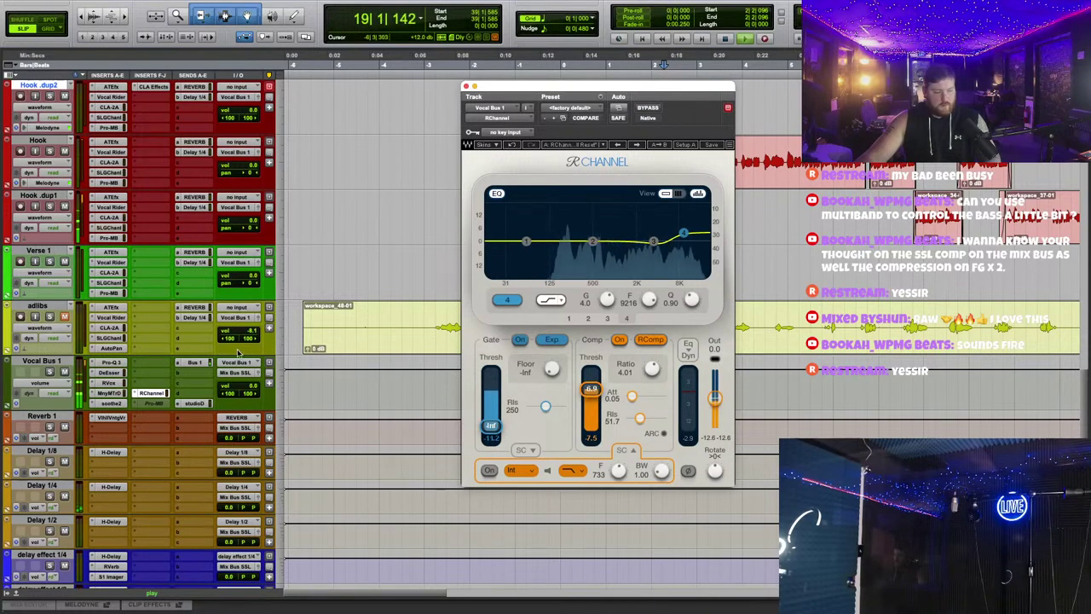
left_click(146, 350)
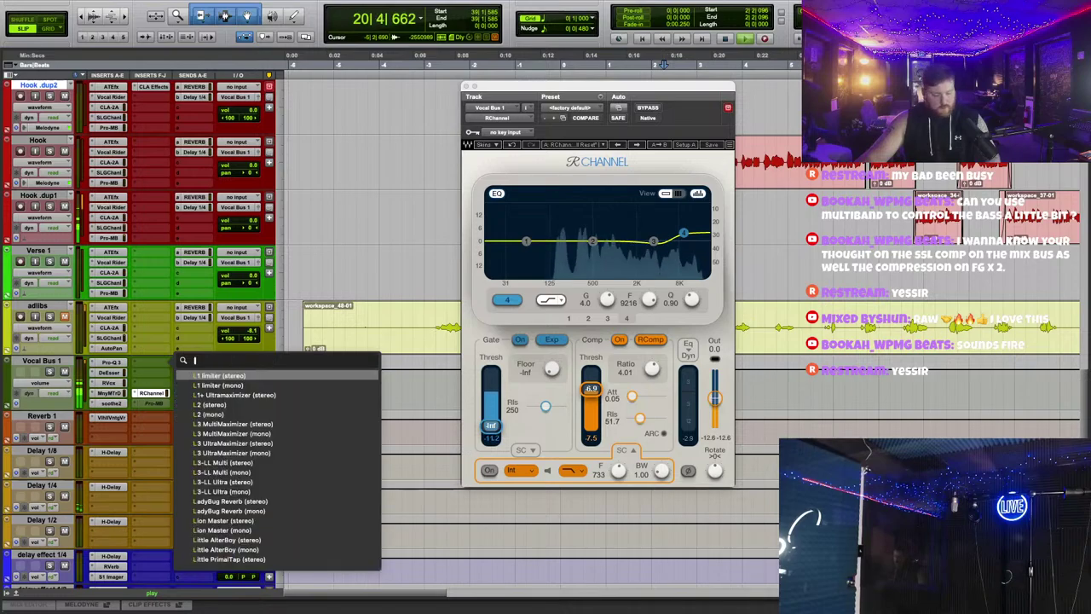
type("l2")
left_click(246, 375)
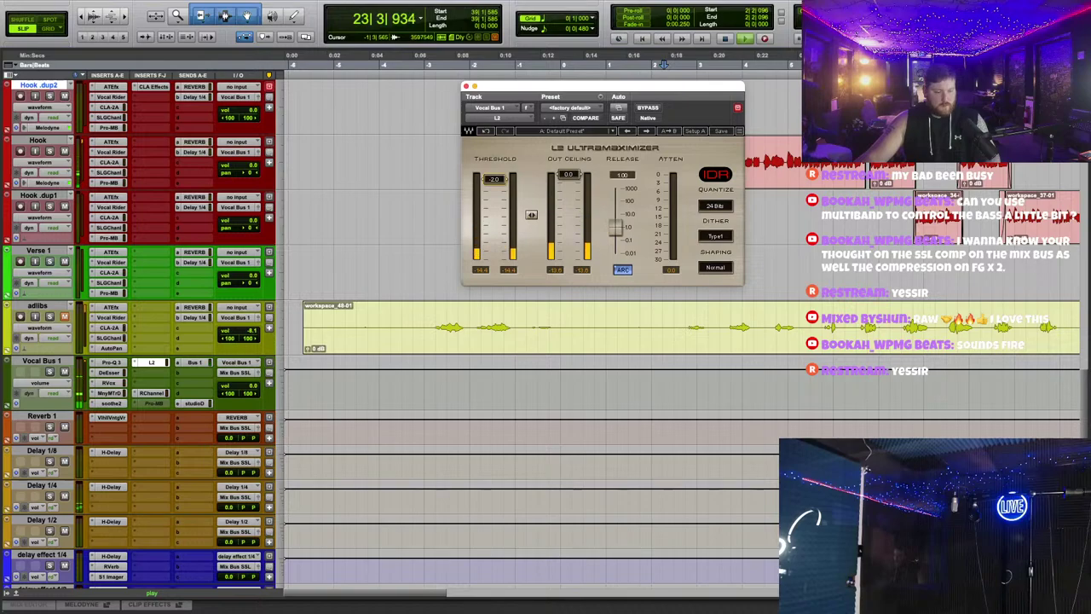
Step: Set the RChannel threshold to -7.0 and L2 threshold to -3.0, then place RChannel after L2
left_click(152, 393)
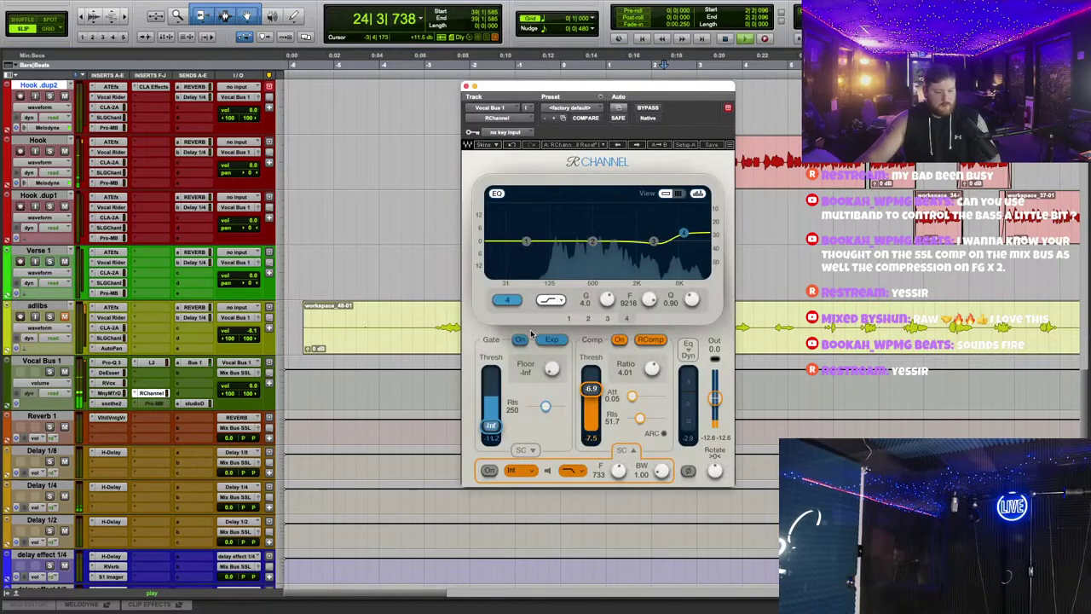
left_click_drag(588, 390, 588, 393)
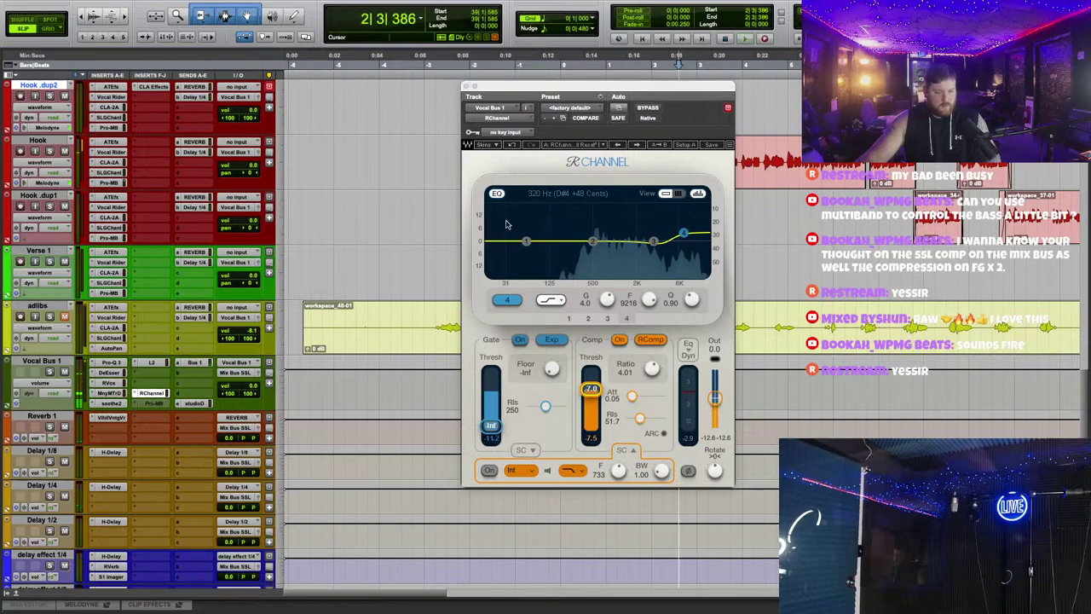
left_click(152, 362)
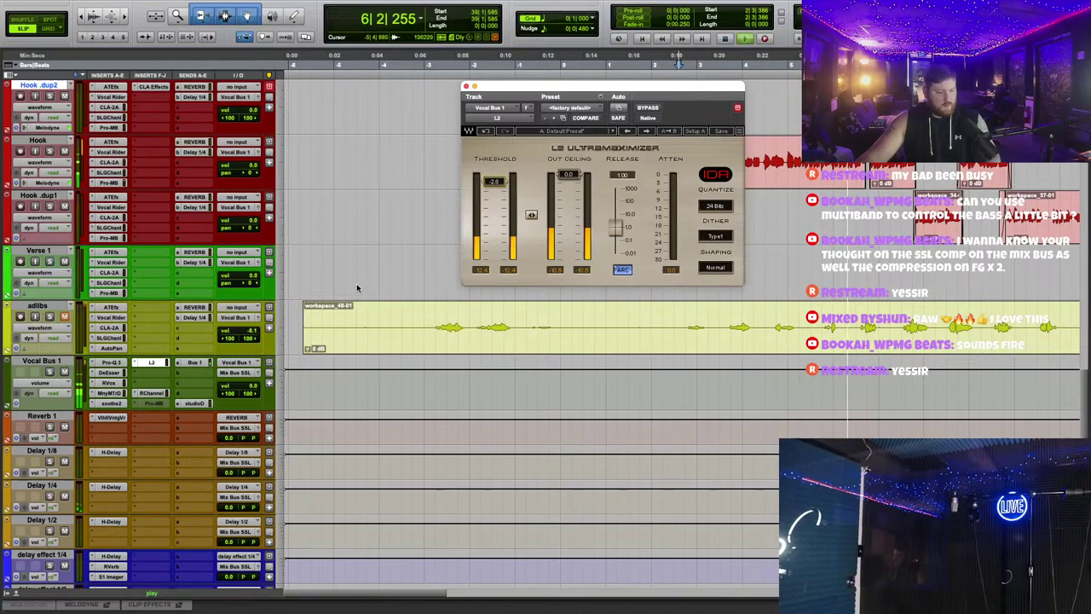
left_click_drag(496, 181, 496, 189)
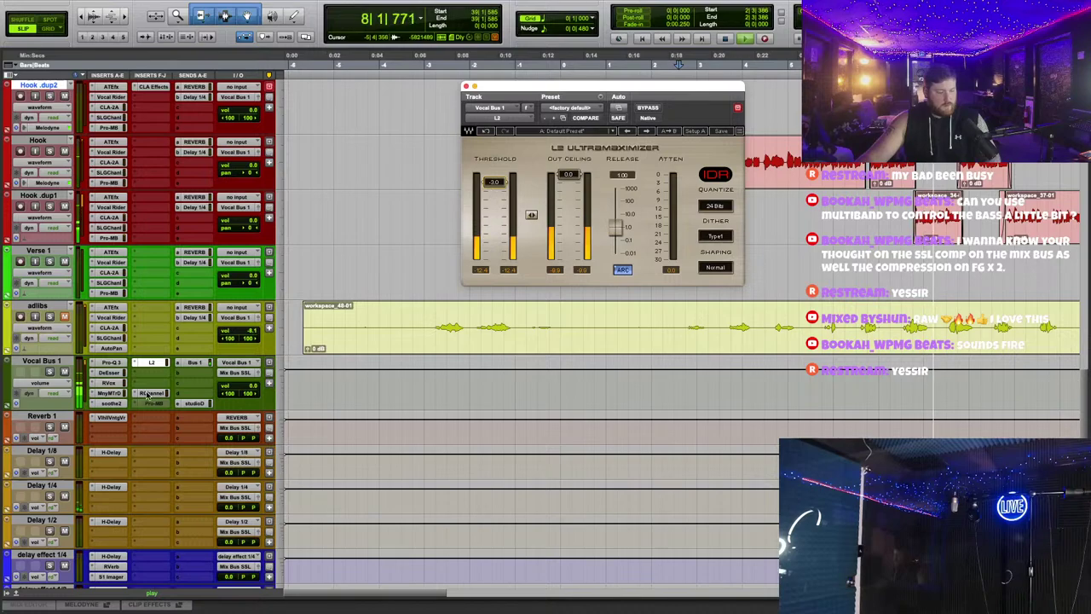
left_click_drag(147, 394, 149, 373)
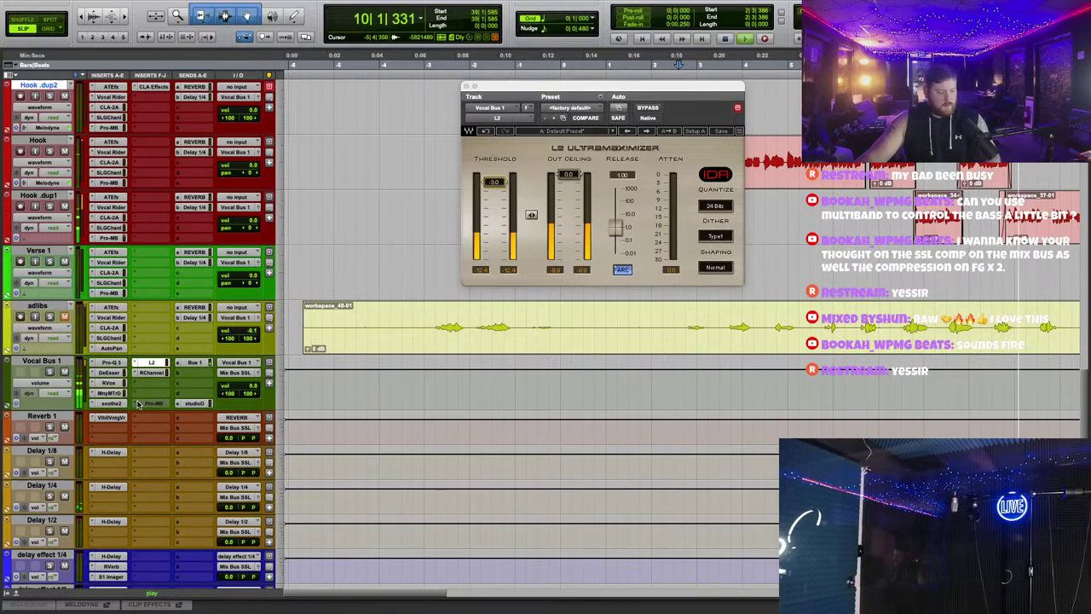
Step: Add FabFilter Pro-C 2 to Vocal Bus 1
left_click(134, 404)
mouse_move(188, 404)
mouse_move(266, 348)
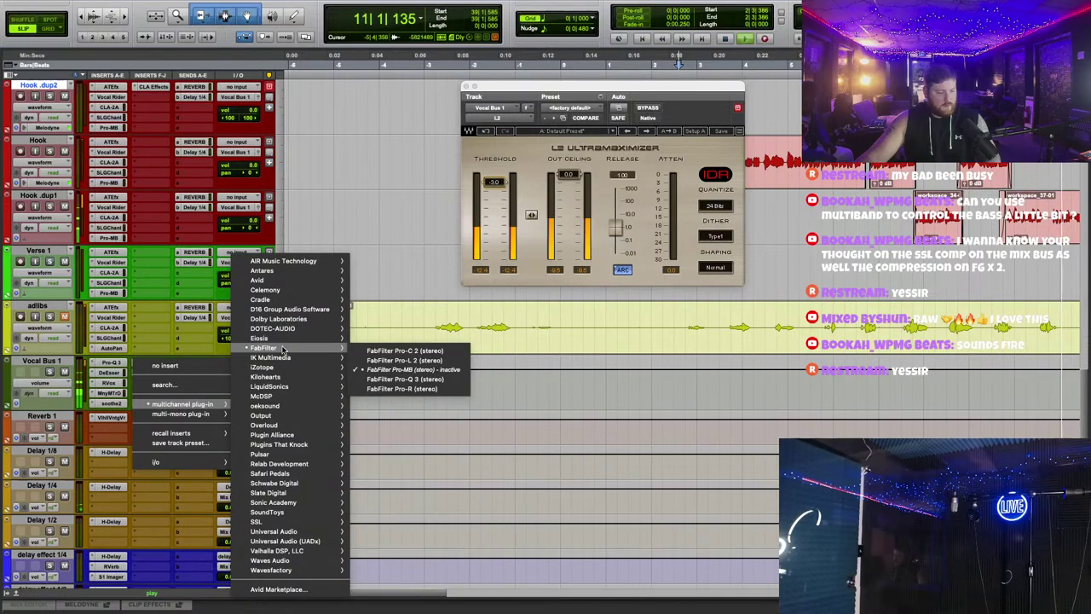
left_click(467, 351)
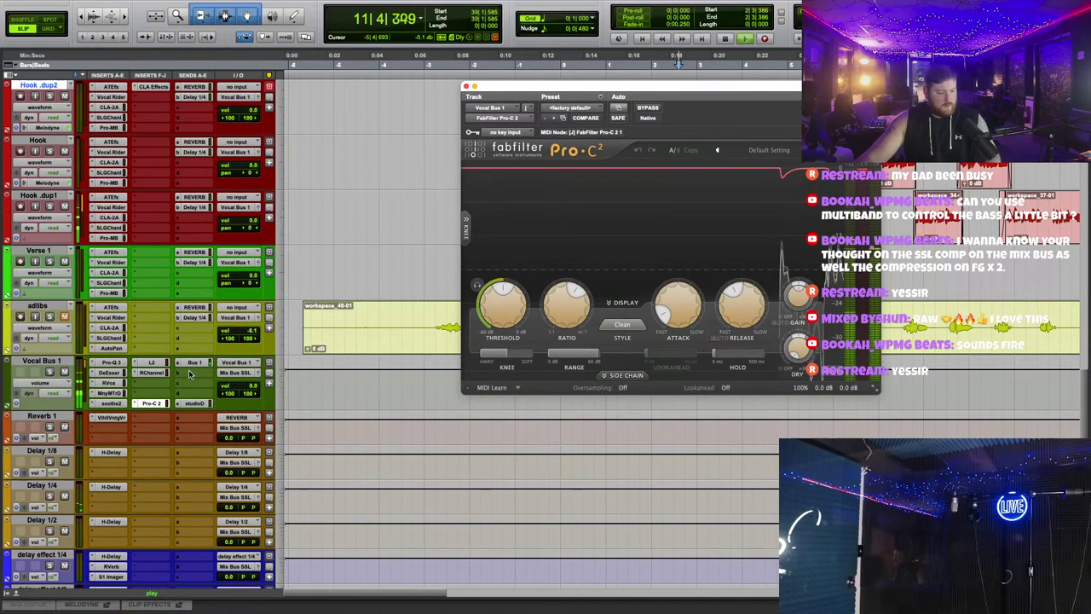
left_click(153, 364)
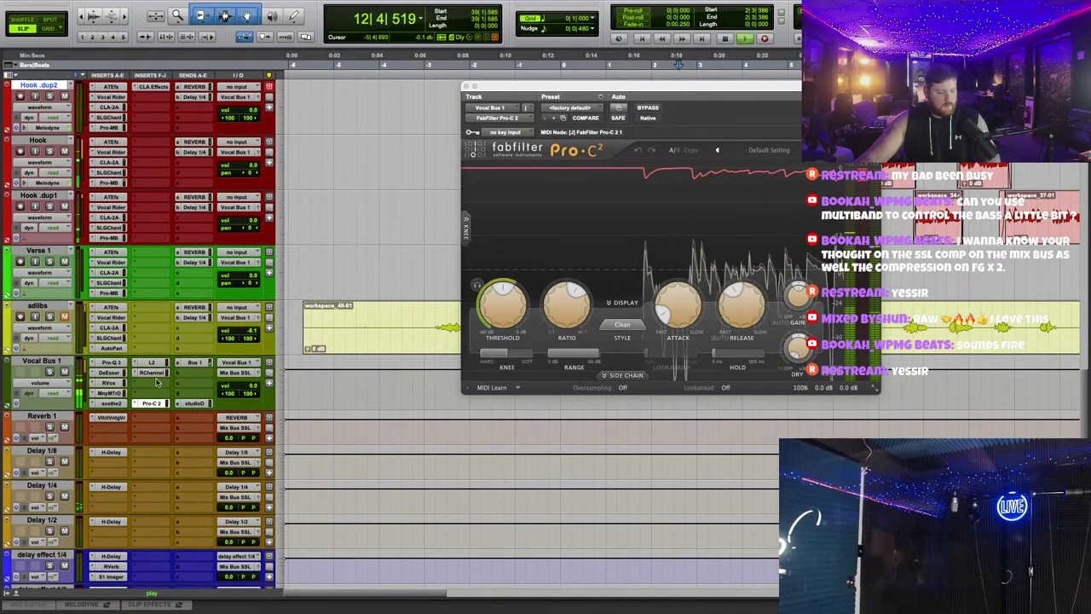
Step: Insert the UAD Maag EQ4 on Vocal Bus 1 by searching 'maa'
left_click(152, 326)
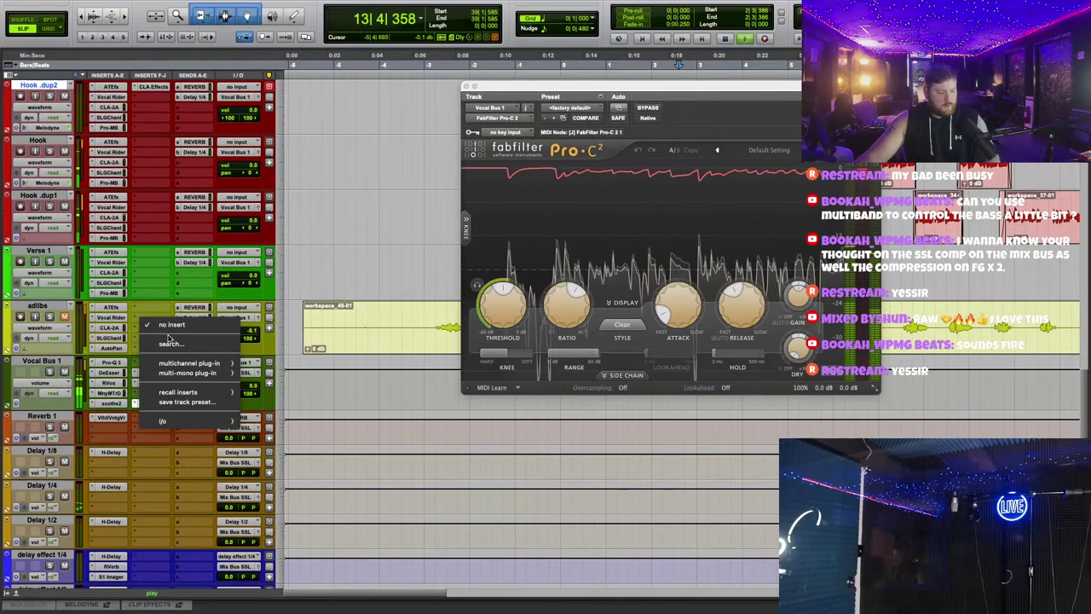
left_click(171, 343)
type("maa")
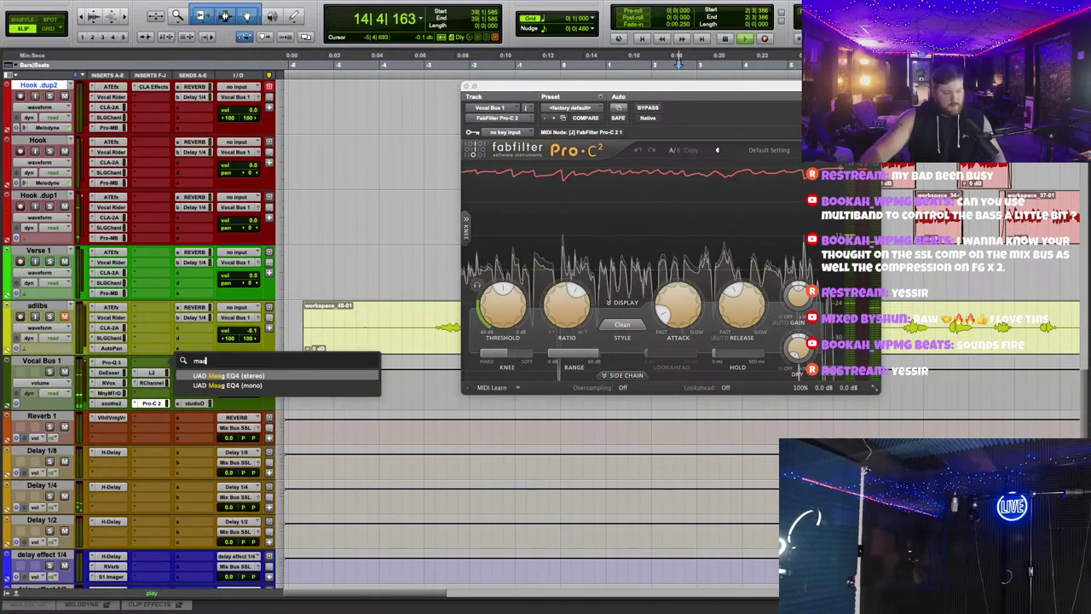
key("Return")
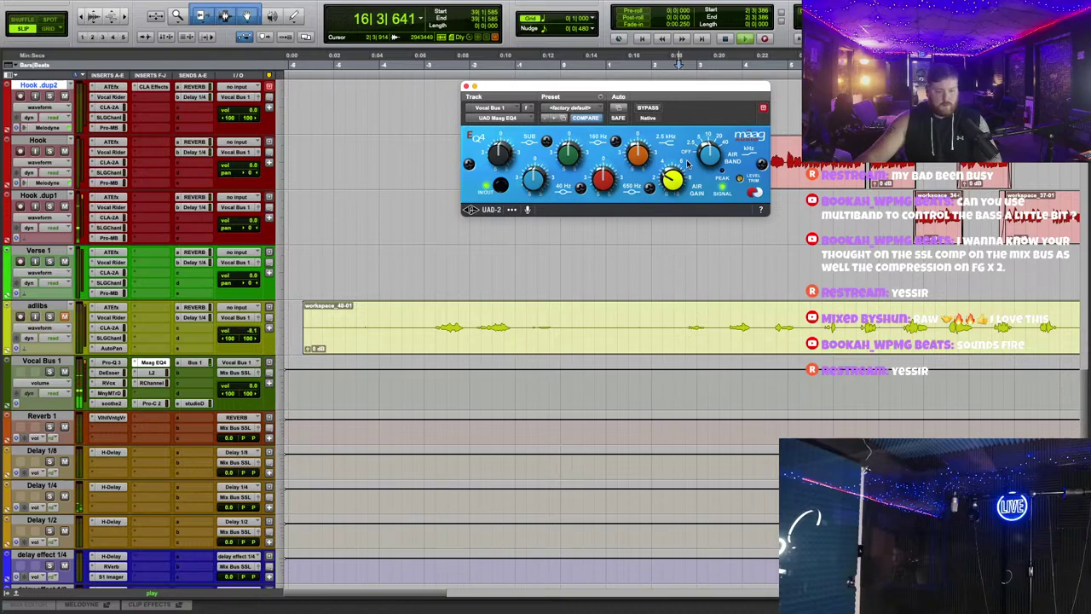
Step: Bypass Vocal Bus 1's RChannel and close its window
left_click(153, 383)
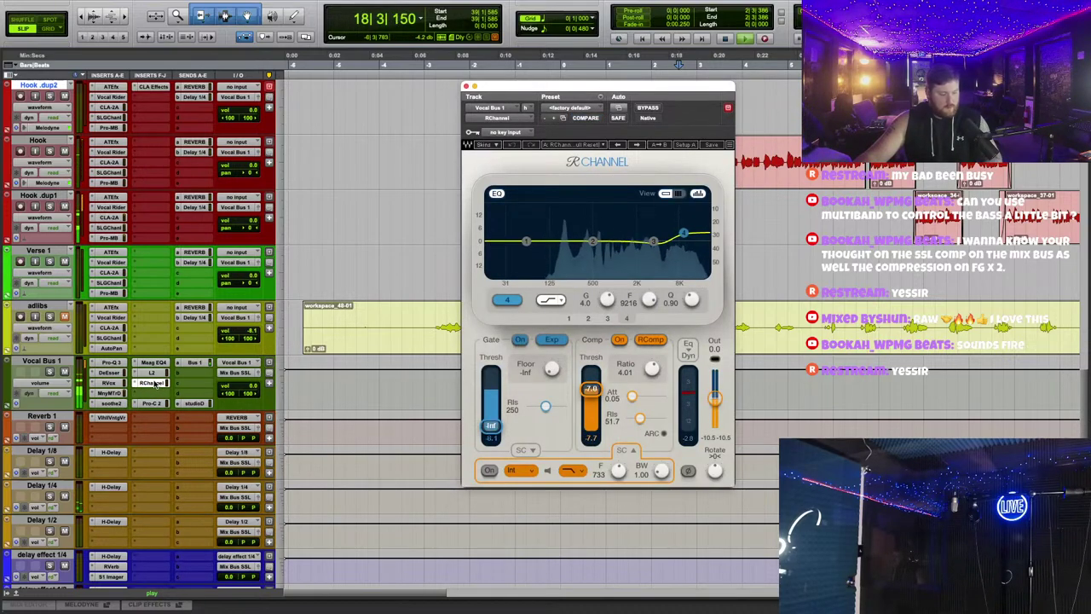
left_click(137, 383, "super")
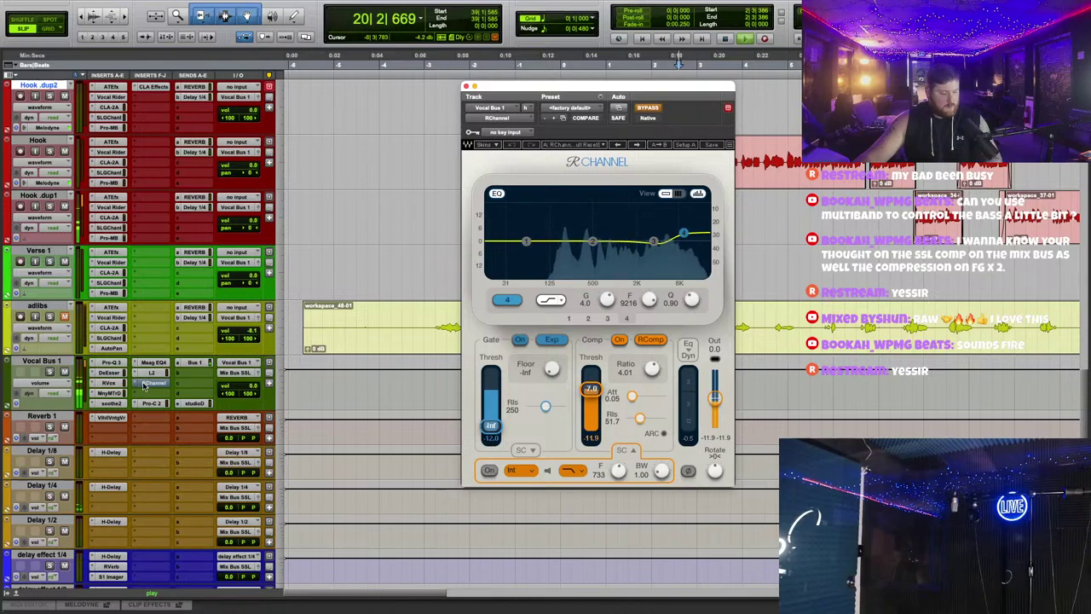
left_click(118, 403)
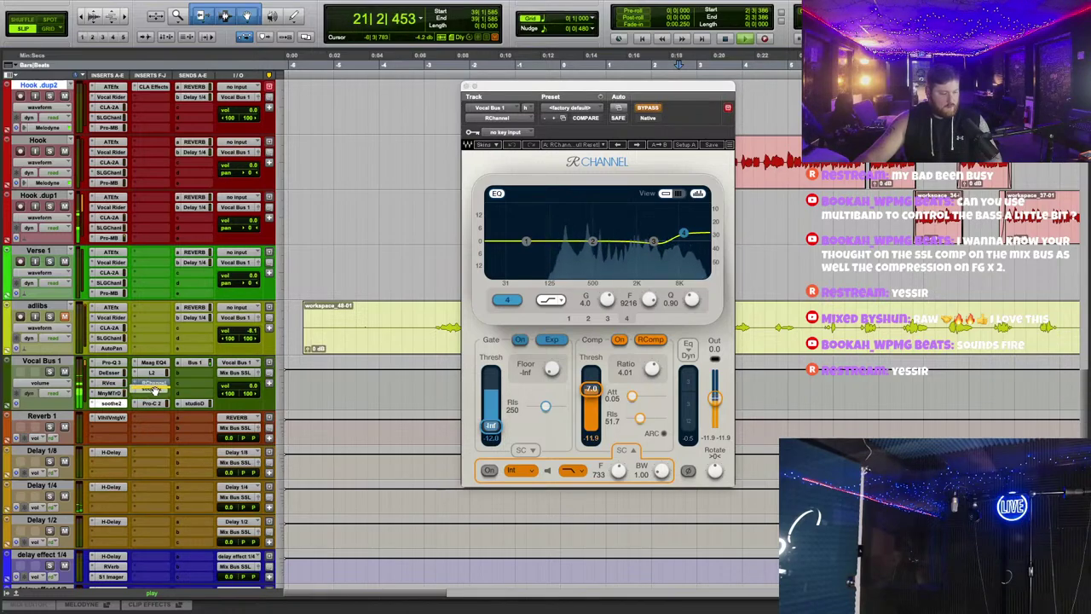
left_click(148, 385)
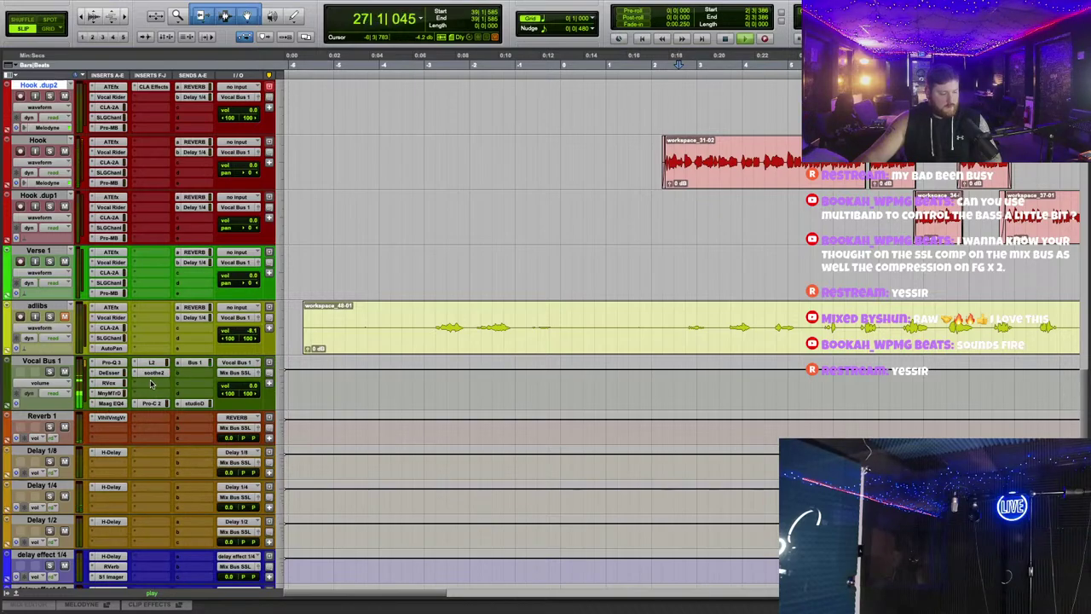
Step: Insert the Waves C6 multiband compressor on Vocal Bus 1
left_click(151, 383)
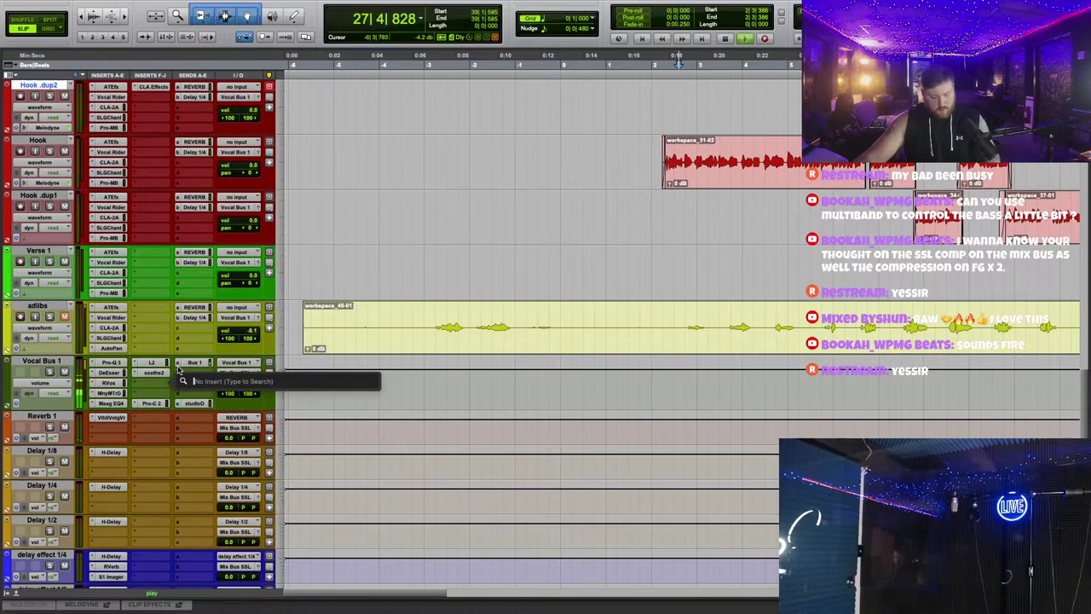
type("c")
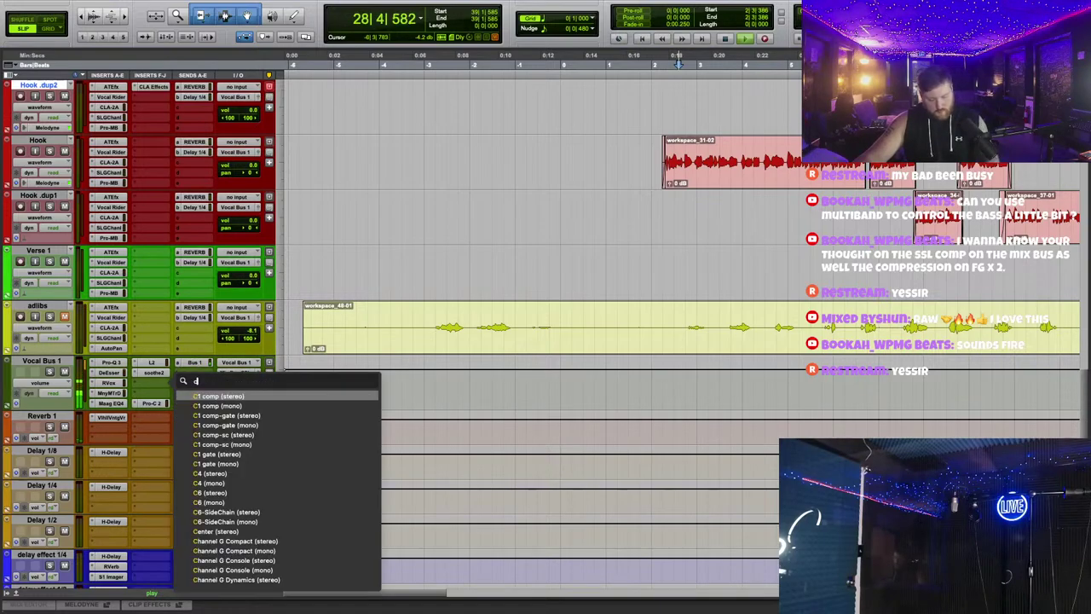
type("6")
left_click(211, 395)
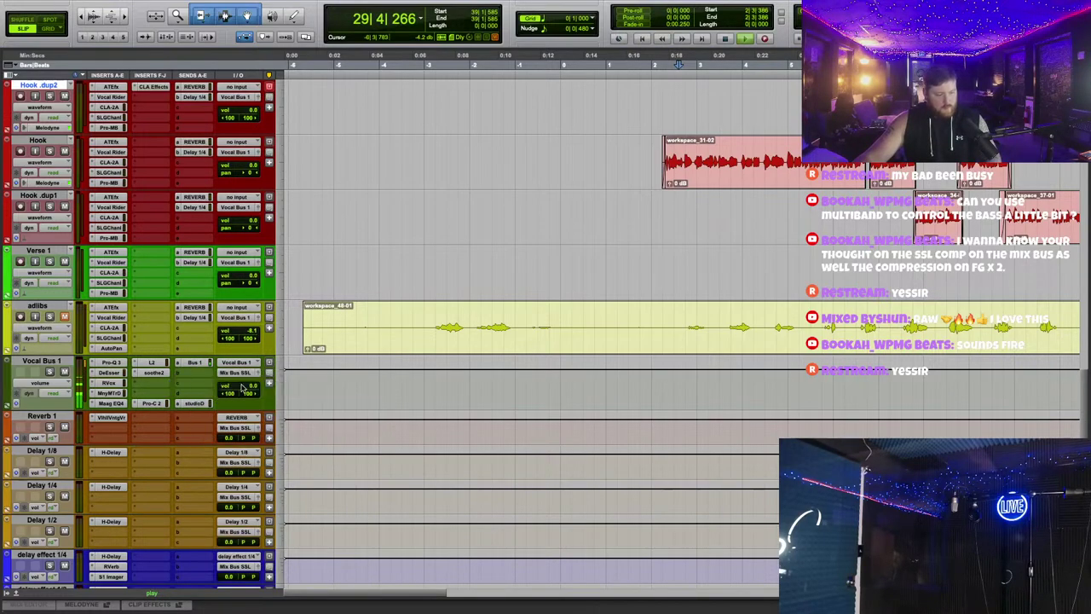
left_click_drag(674, 89, 641, 230)
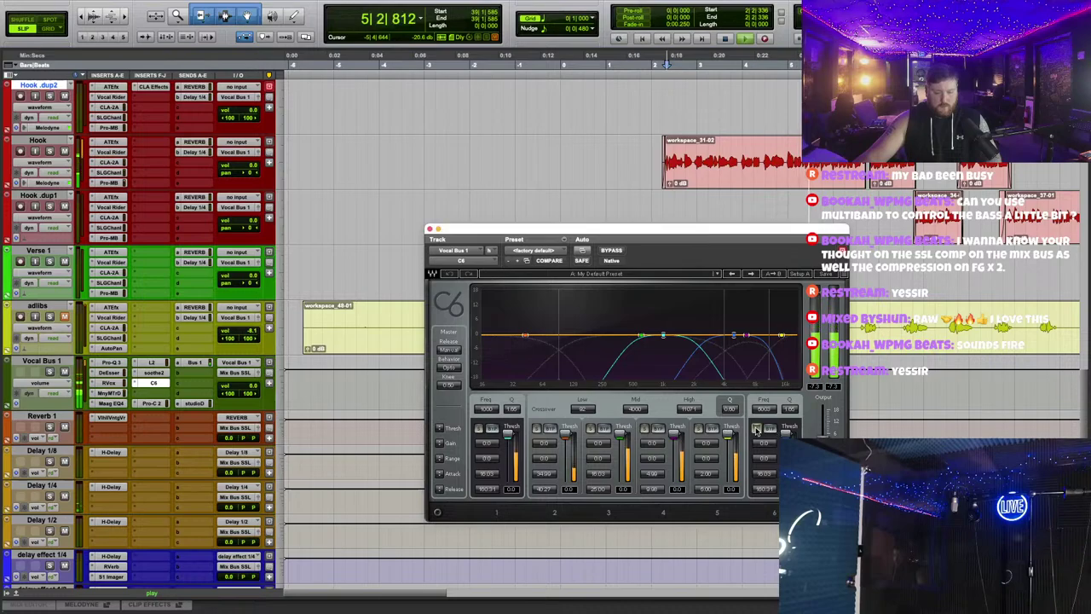
Step: Lower C6 crossovers to about 8601, 3290 and 80, with high range around -14
left_click(751, 429)
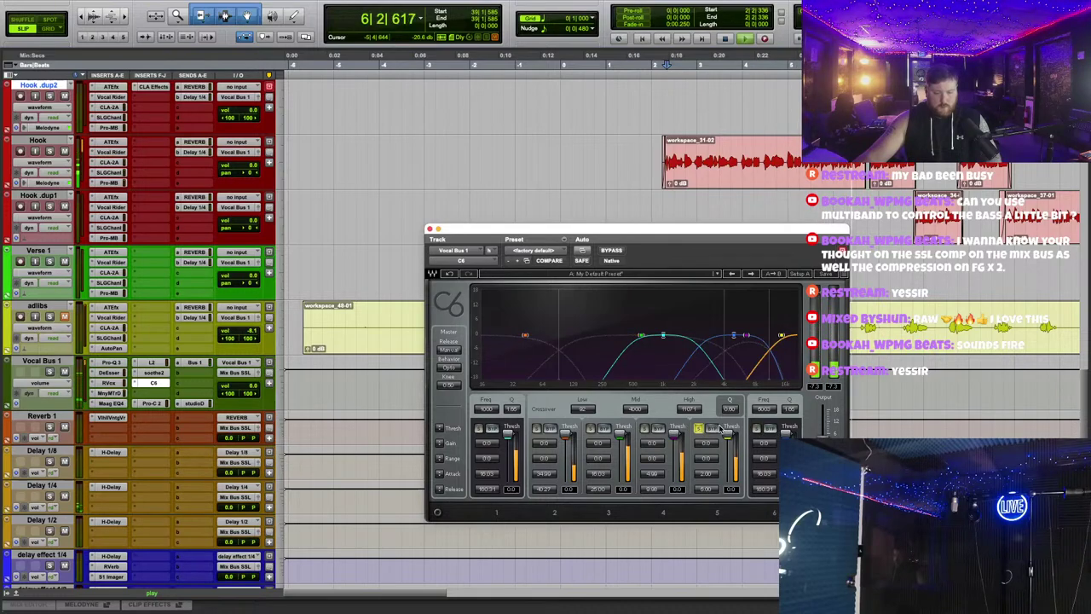
left_click_drag(692, 416, 692, 433)
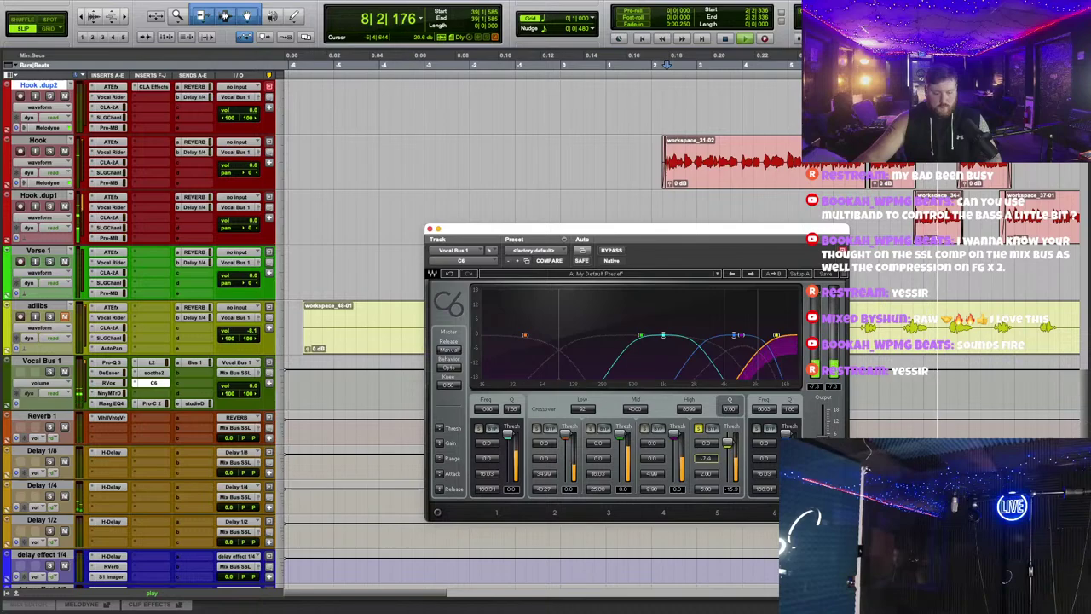
left_click_drag(705, 458, 713, 452)
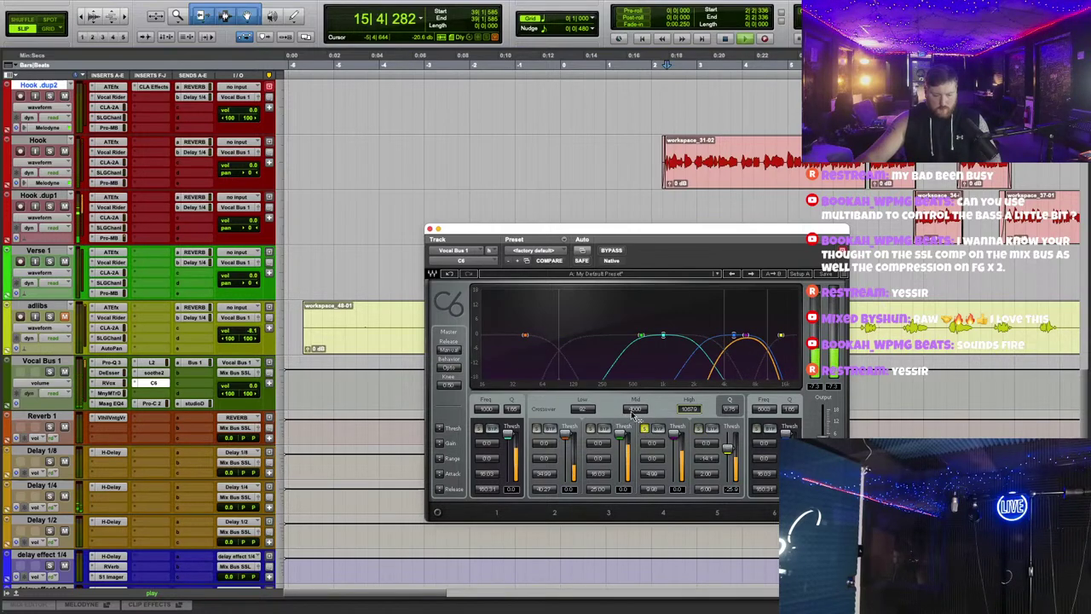
left_click_drag(634, 411, 664, 477)
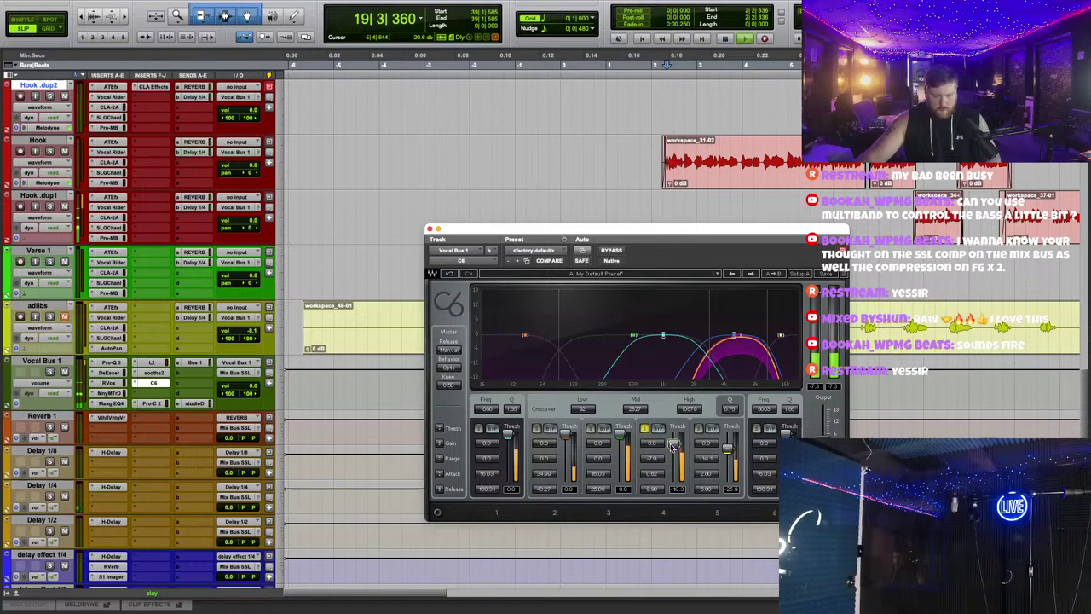
left_click(645, 429)
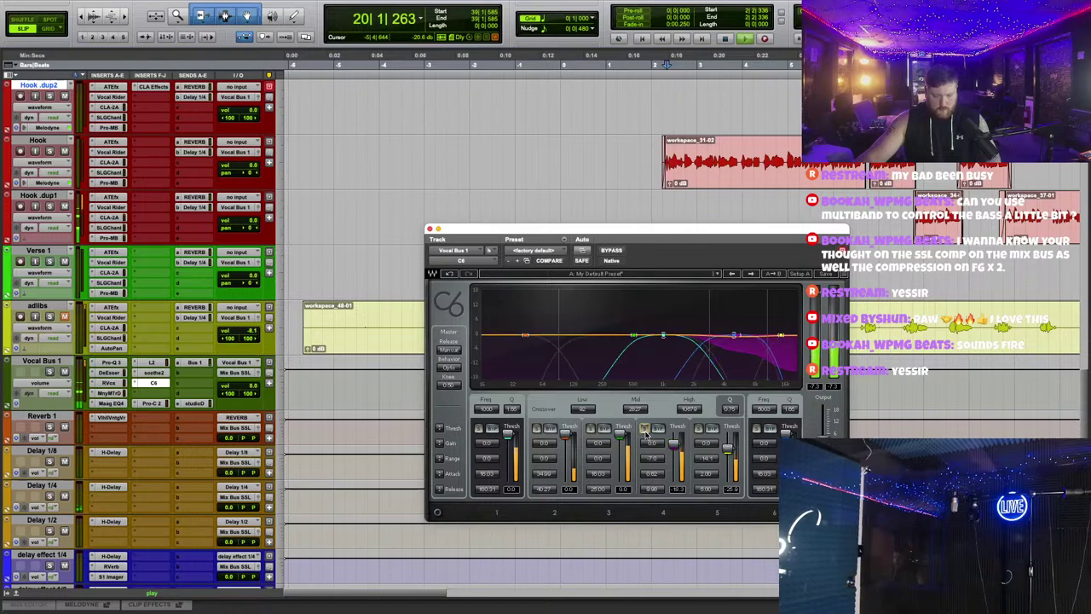
left_click(591, 429)
left_click_drag(527, 338, 521, 334)
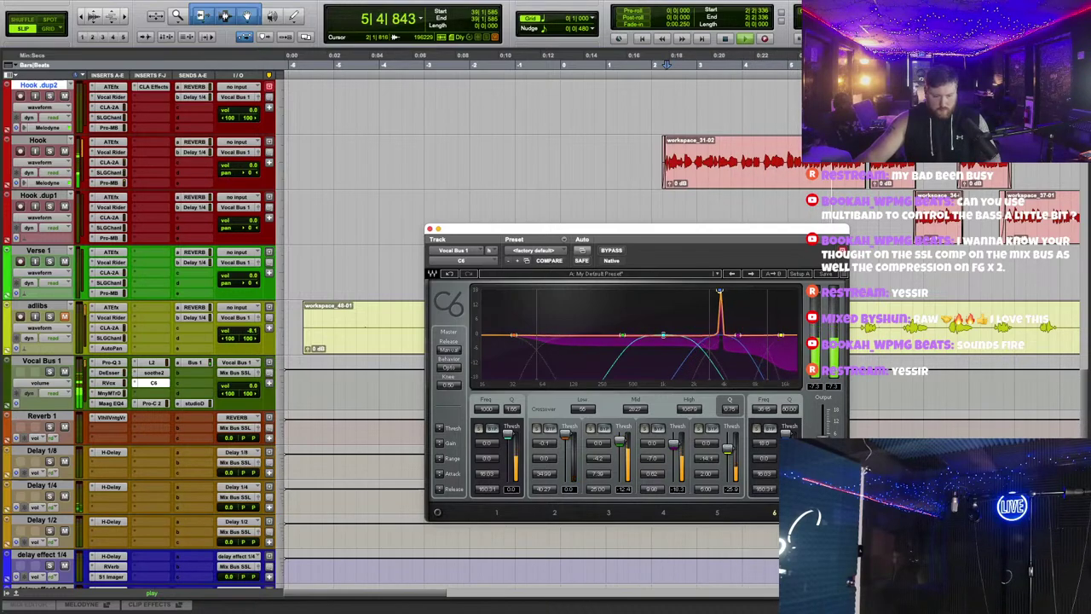
Step: Edit band 5's threshold and range, close C6, and trim the adlibs clip to 0:06
left_click(761, 443)
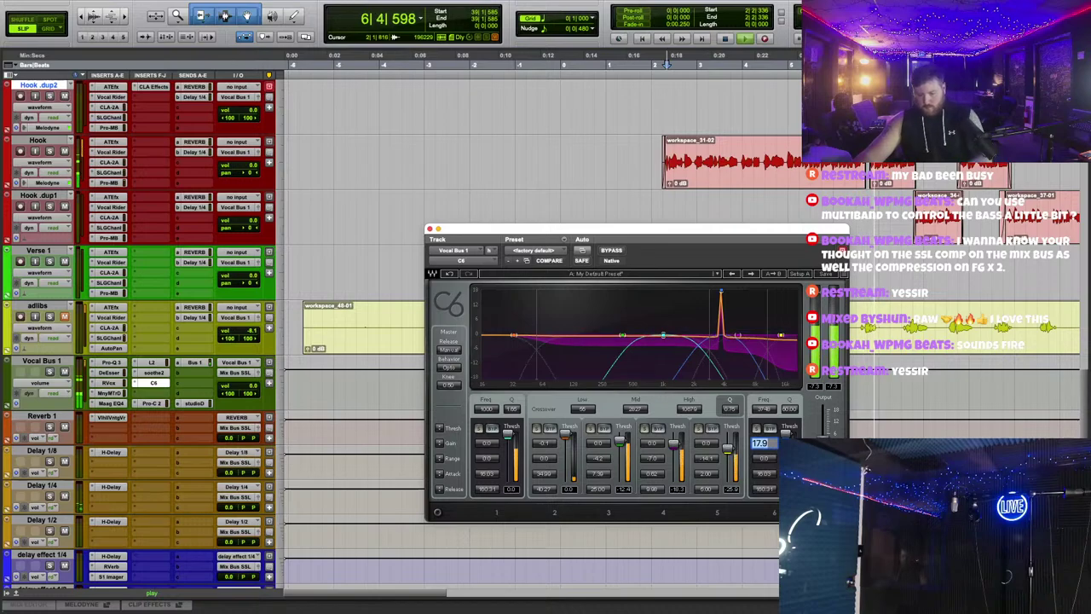
key("Tab")
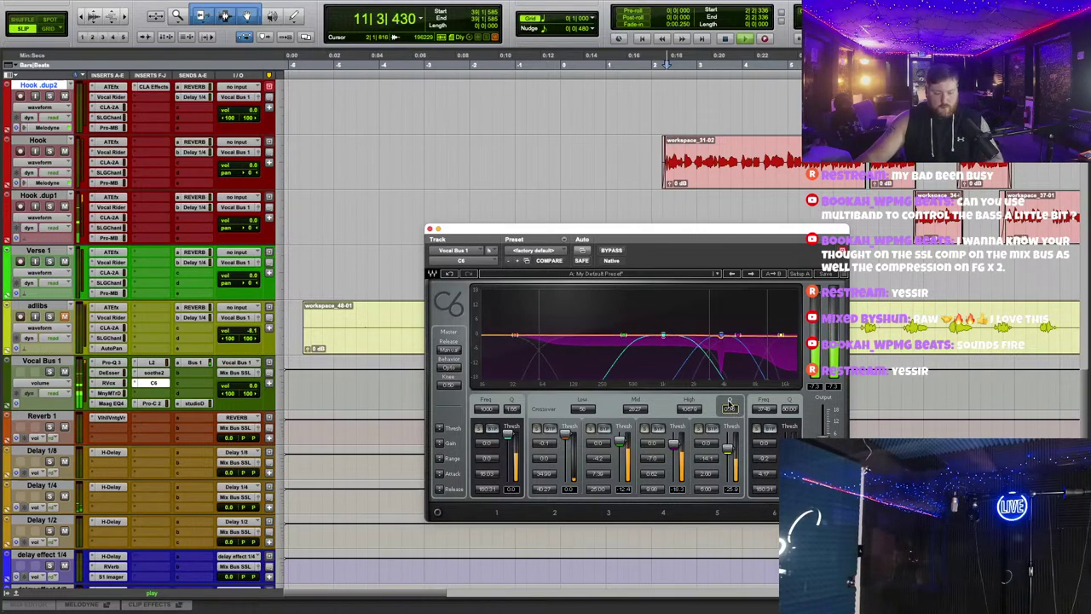
left_click(430, 229)
key("a")
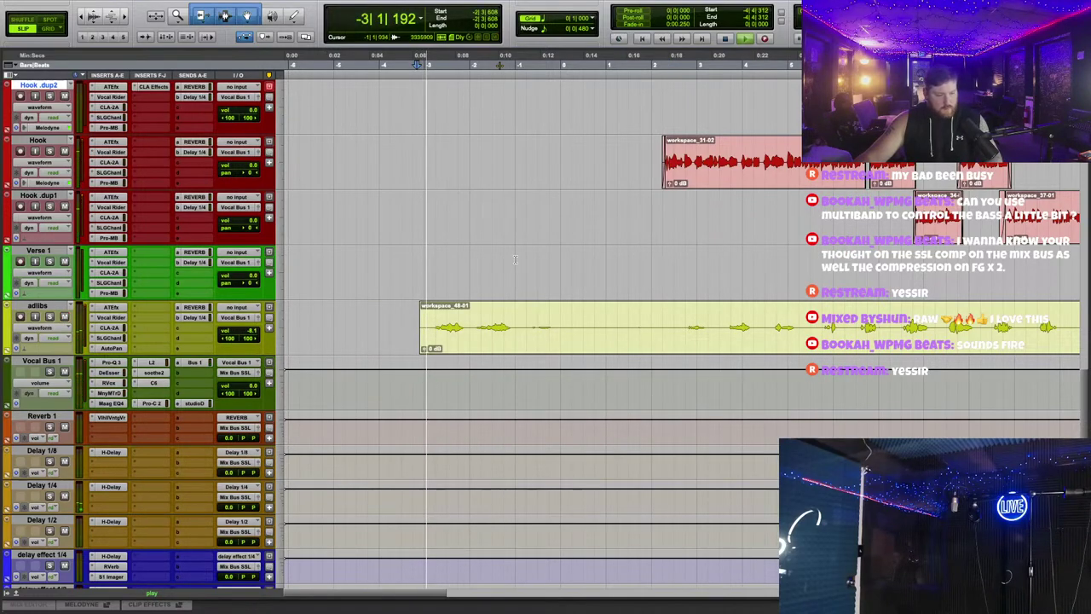
Step: Move the workspace_48-02 clip onto Hook .dup2 and fade in its start and out its end
scroll(613, 360, "up", 4)
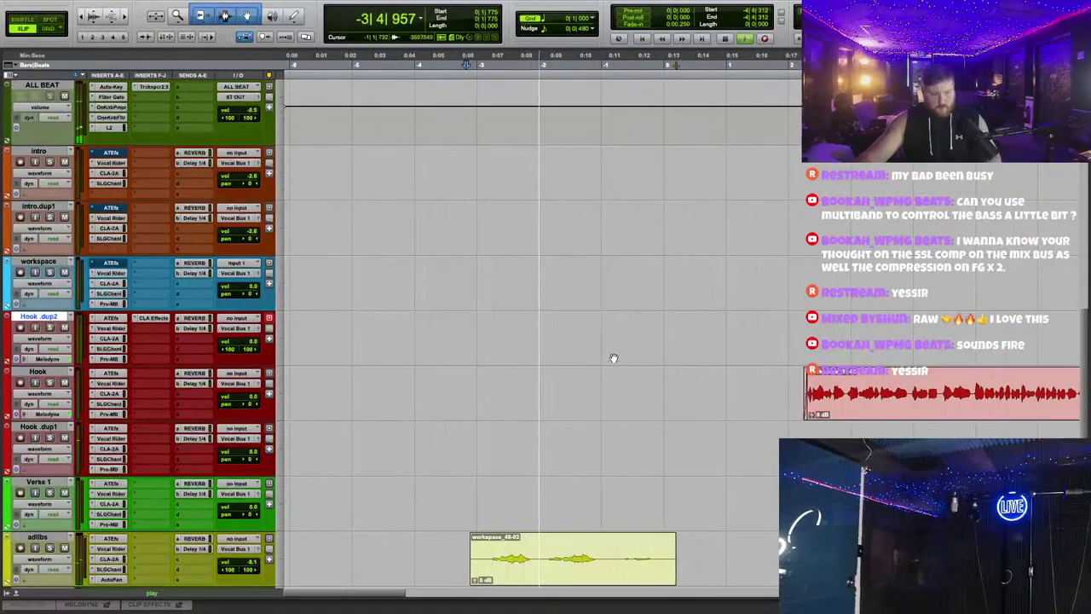
scroll(553, 358, "down", 1)
left_click(578, 504)
left_click_drag(578, 503, 585, 281)
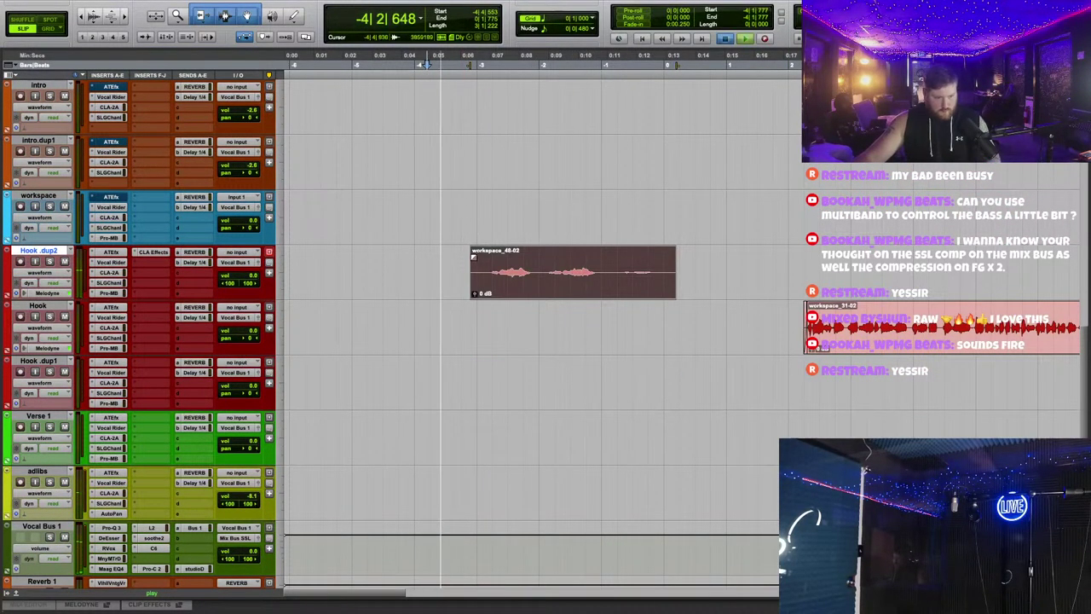
left_click(472, 235)
left_click_drag(471, 249, 487, 256)
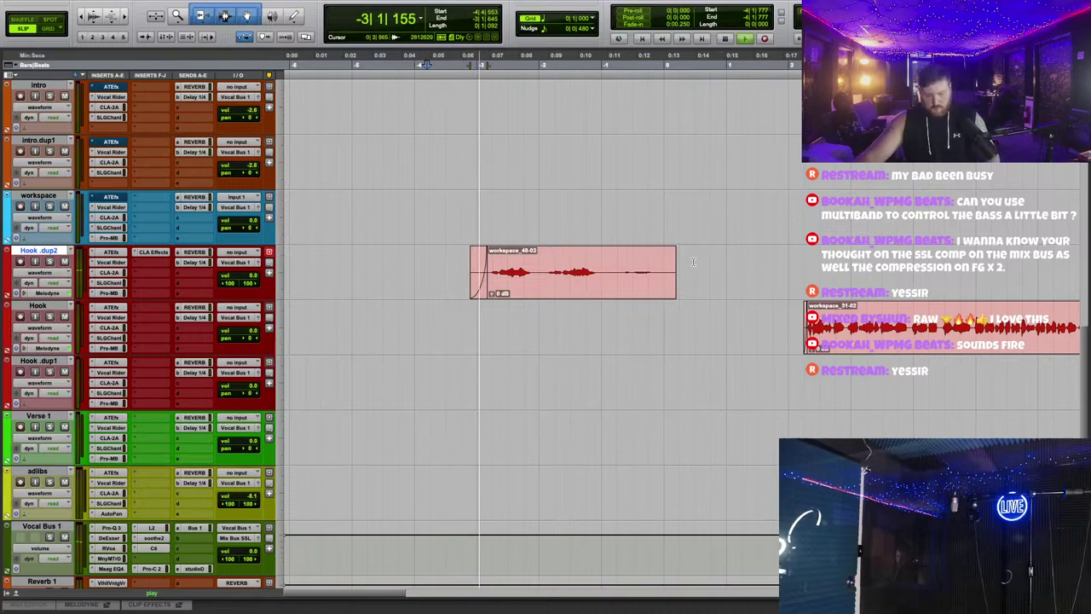
left_click_drag(674, 251, 672, 291)
left_click(614, 316)
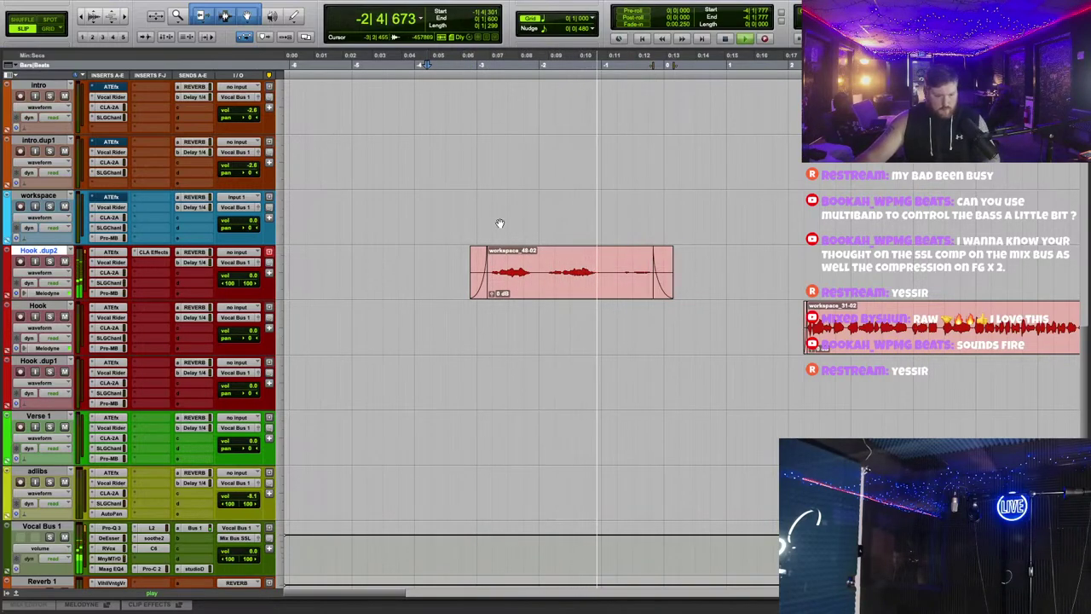
Step: Lower Hook .dup2's Auto-Tune EFX+ retune speed from 20 to about 12
left_click(469, 56)
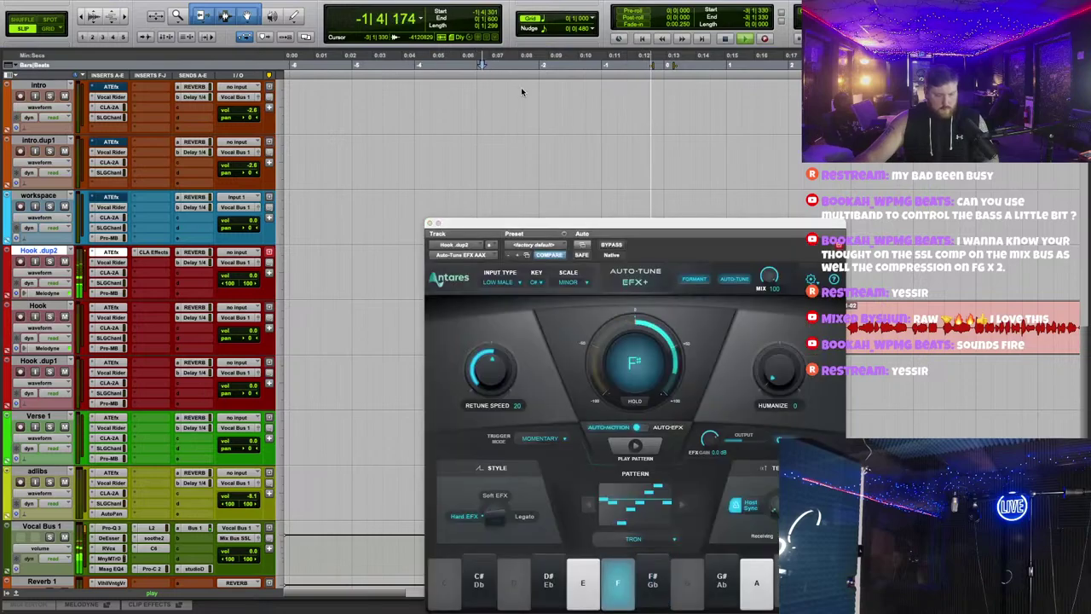
left_click_drag(500, 291, 505, 305)
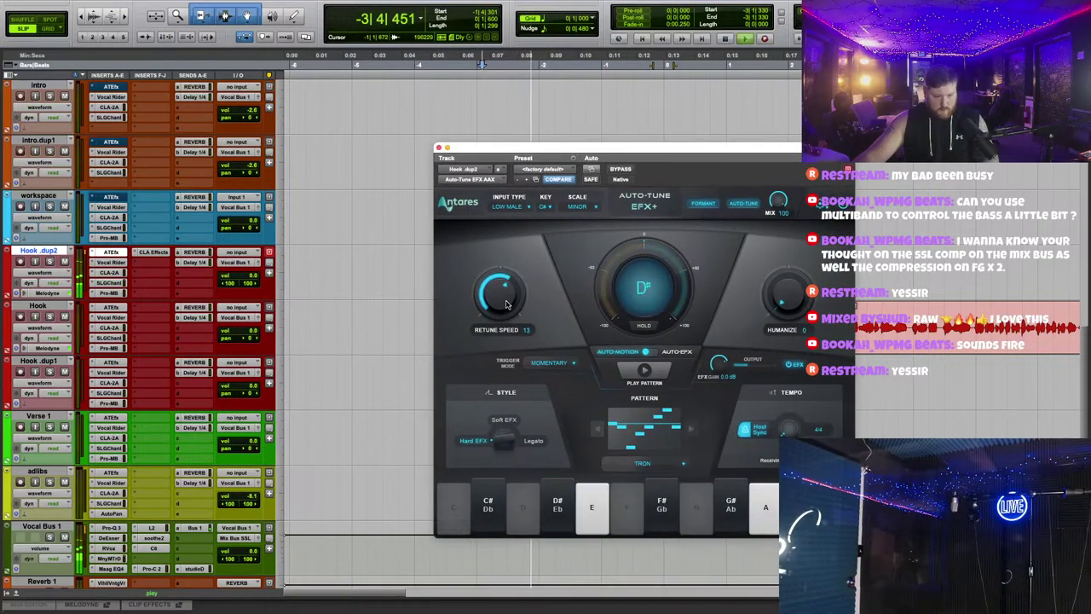
left_click(512, 66)
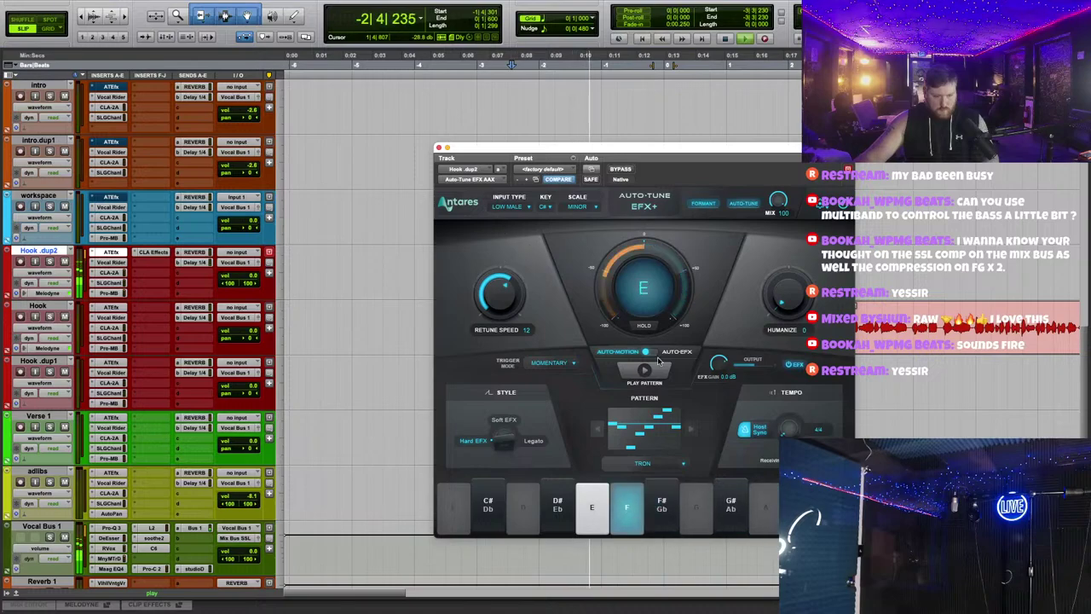
left_click(438, 147)
scroll(646, 154, "up", 2)
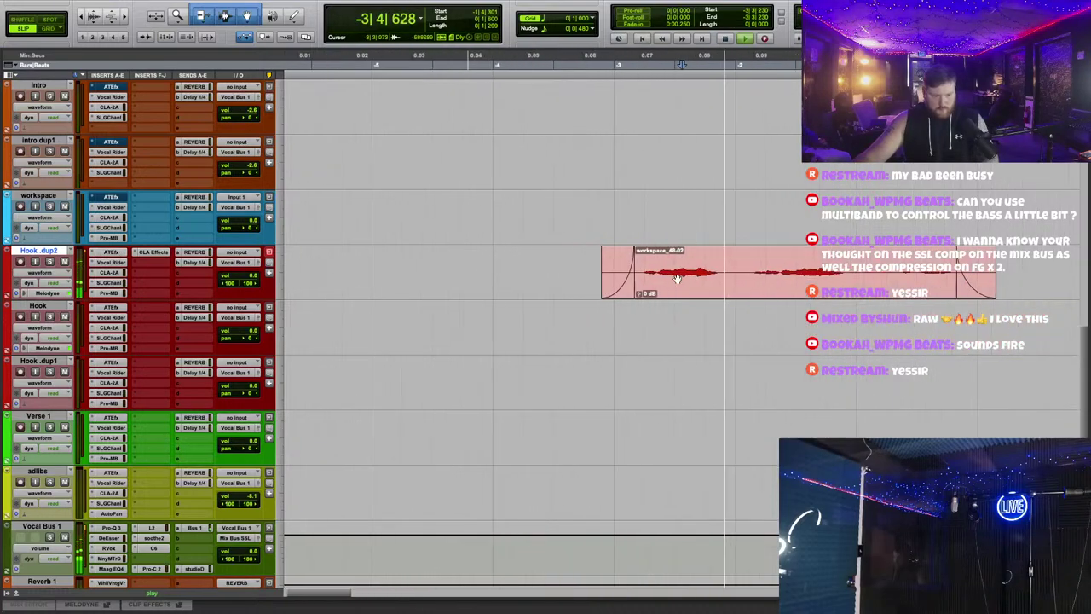
Step: With Grid on, extend the vocal clip's start and split it around a short selected range
left_click(542, 89)
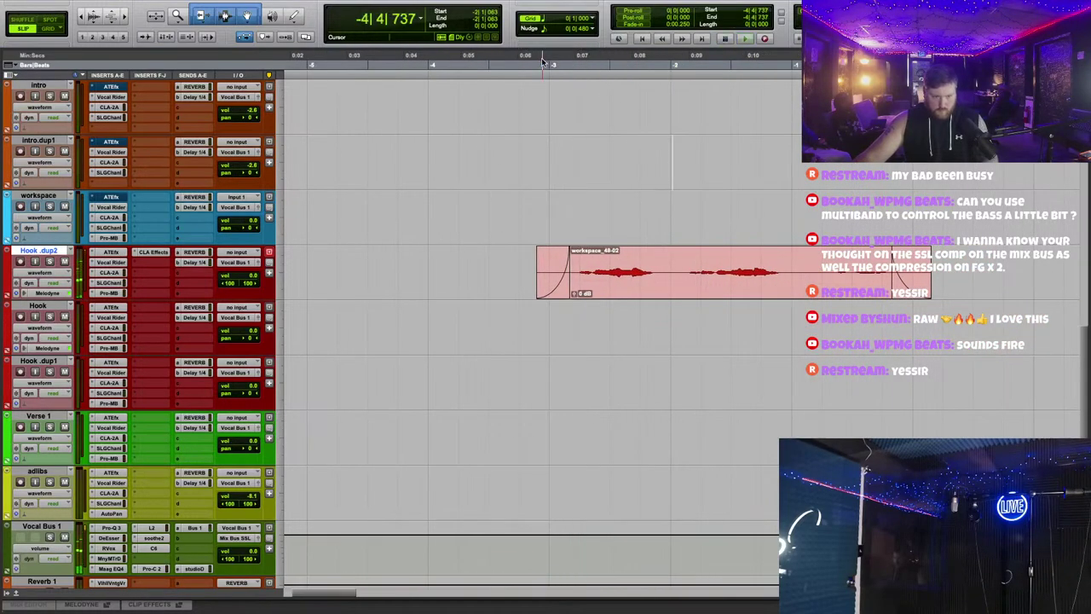
left_click(51, 29)
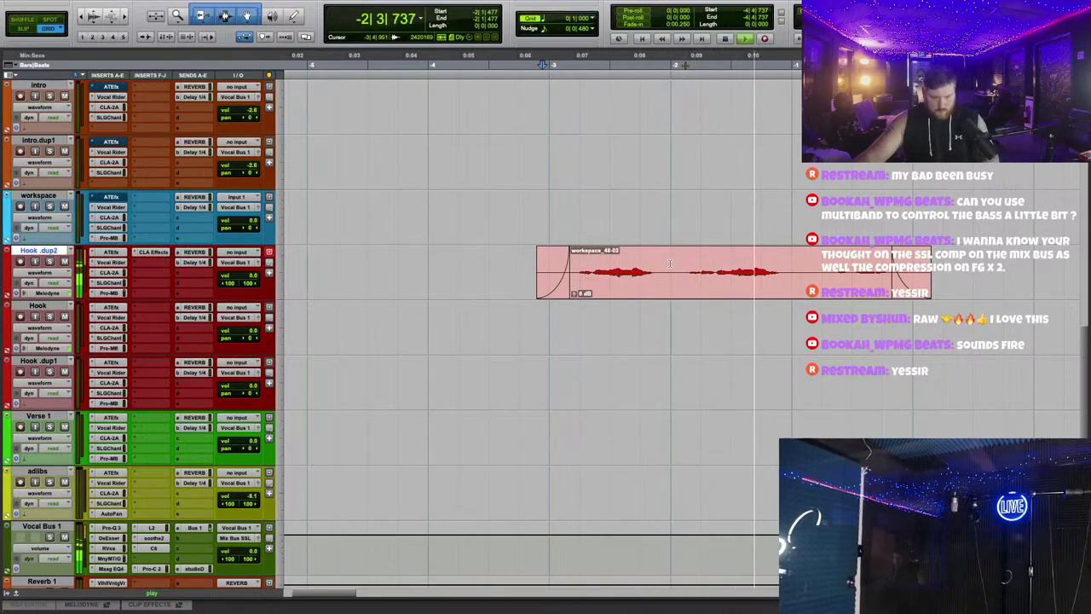
left_click_drag(670, 263, 730, 261)
left_click_drag(568, 285, 456, 285)
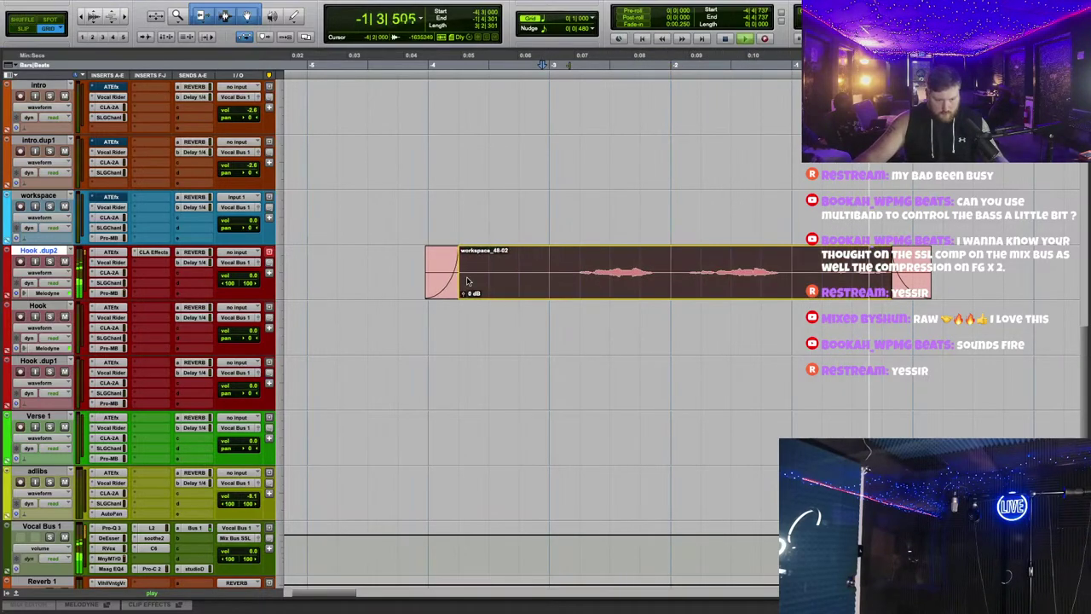
left_click_drag(548, 262, 610, 273)
key("super+e")
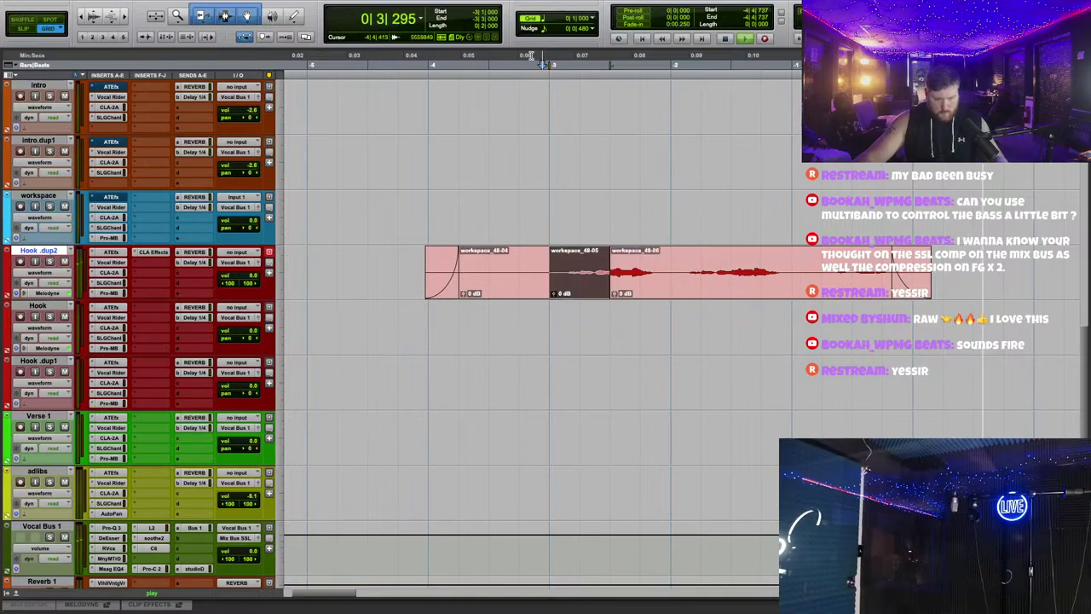
left_click(619, 173)
key("space")
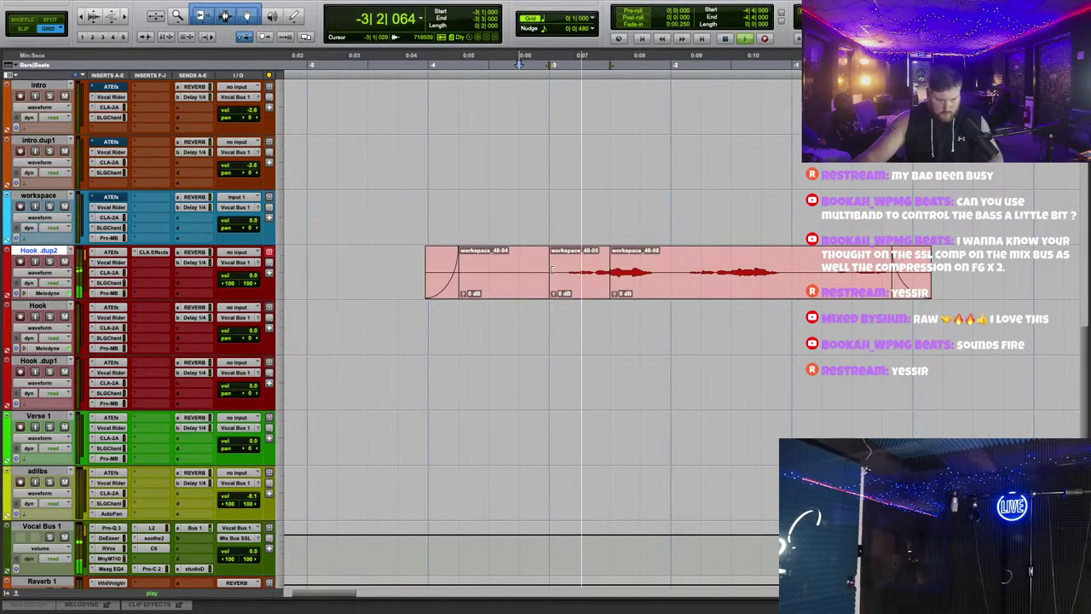
Step: Delete the first piece (48-04) and duplicate the two remaining pieces right after themselves
left_click(528, 282)
key("Delete")
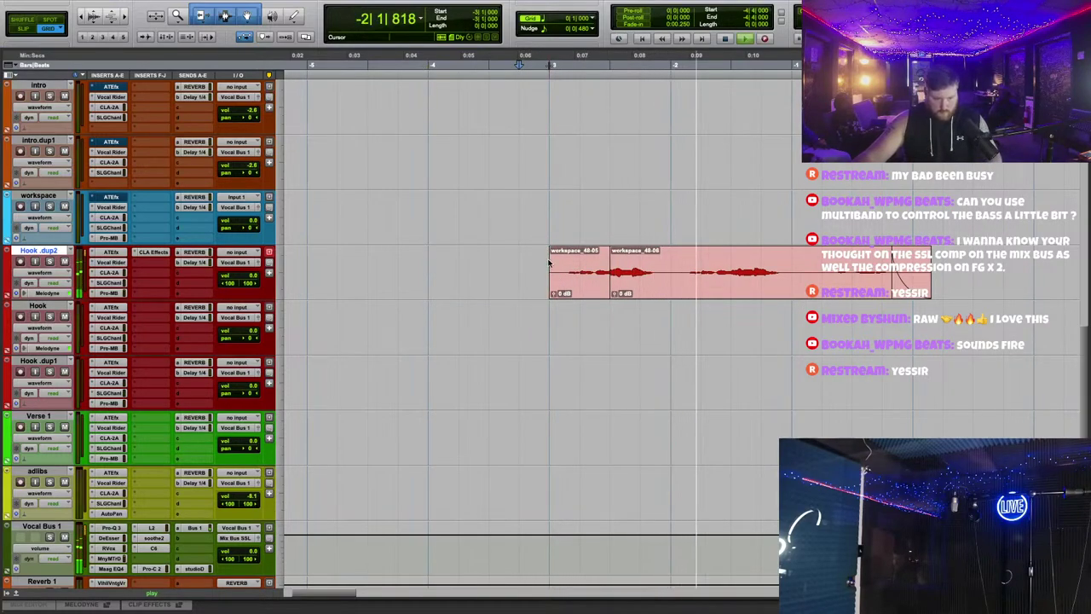
left_click_drag(551, 260, 665, 260)
key("super+d")
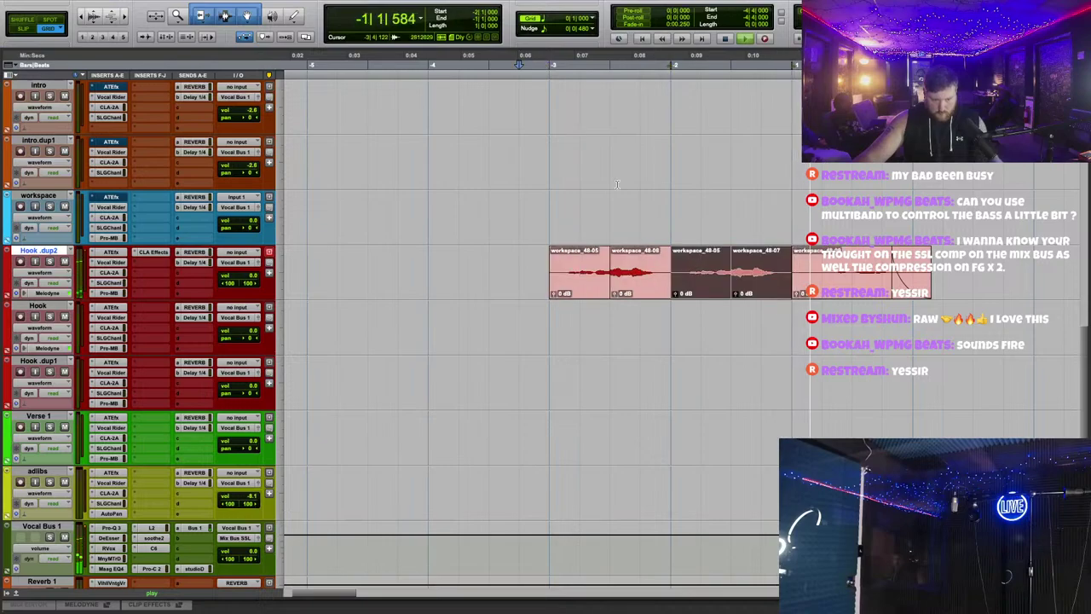
key("space")
left_click(596, 205)
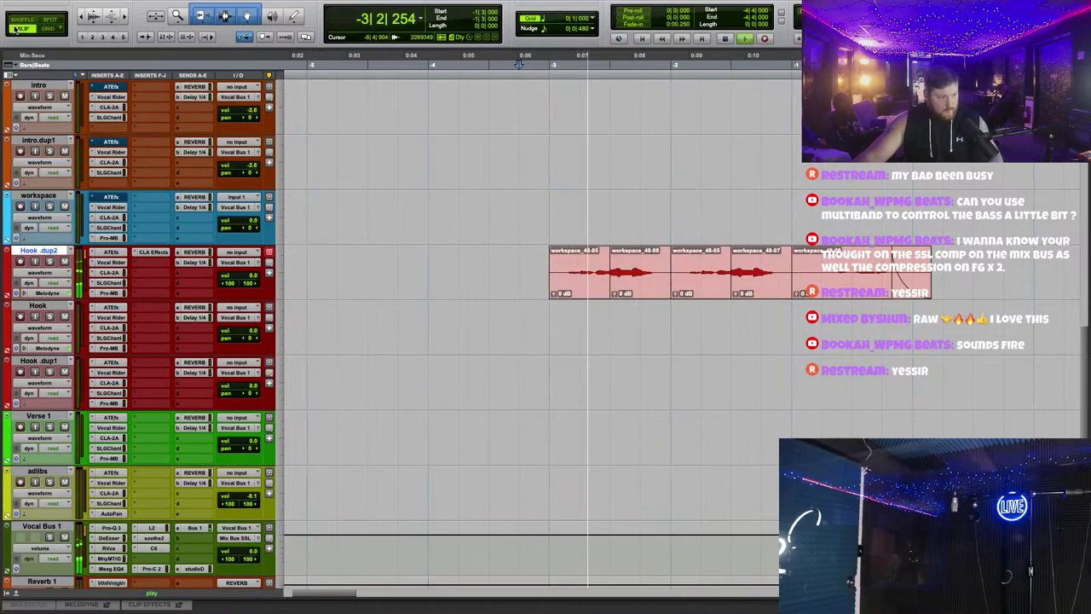
Step: Add short fade-ins to the pieces and show Hook .dup2's volume automation
left_click_drag(551, 252, 568, 253)
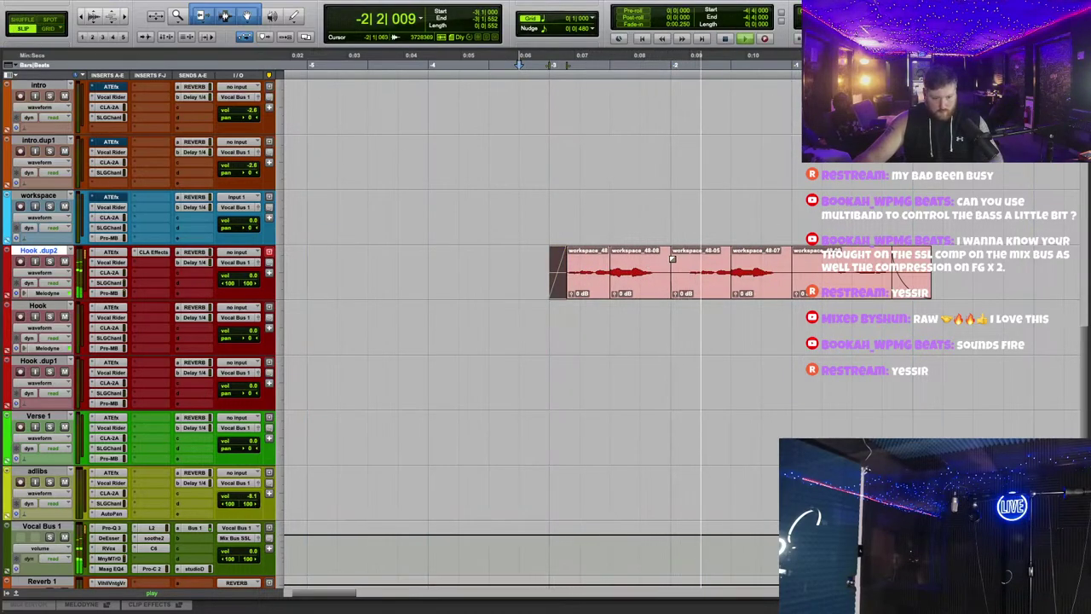
left_click_drag(673, 258, 688, 258)
scroll(673, 265, "right", 4)
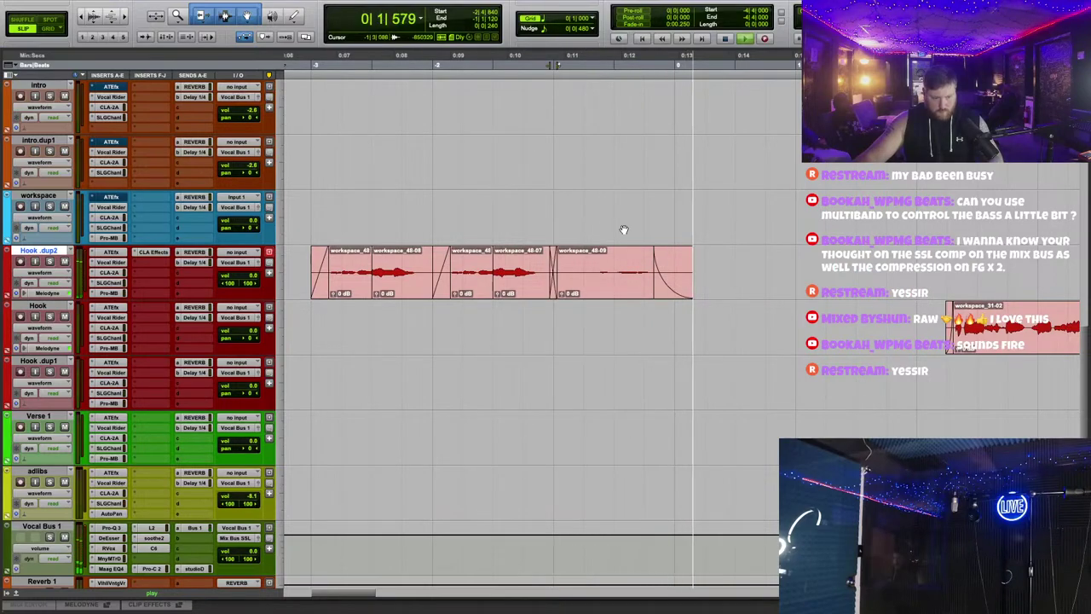
scroll(623, 237, "down", 1)
left_click(56, 277)
left_click(38, 294)
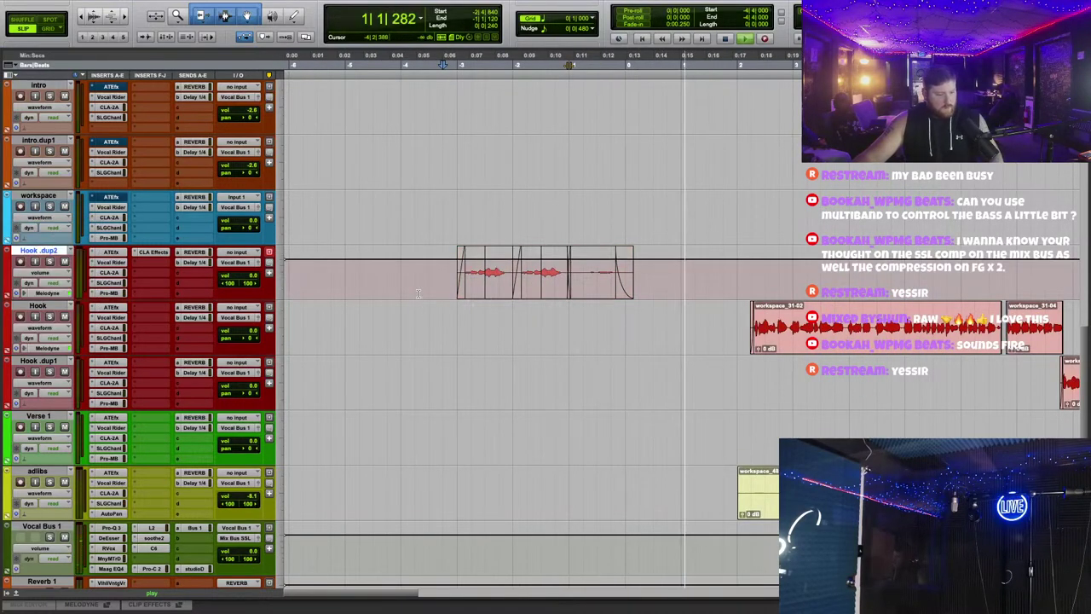
Step: Select the range covering the chopped Hook .dup2 clips and audition it
left_click_drag(409, 272, 624, 243)
key("space")
key("space")
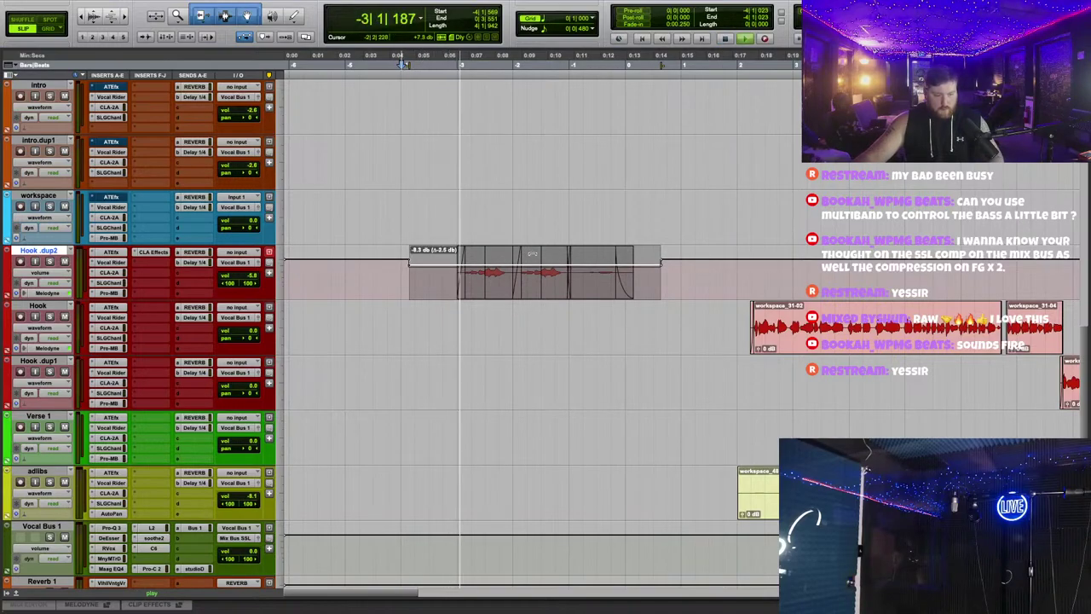
left_click(666, 183)
scroll(661, 192, "right", 2)
scroll(650, 172, "right", 10)
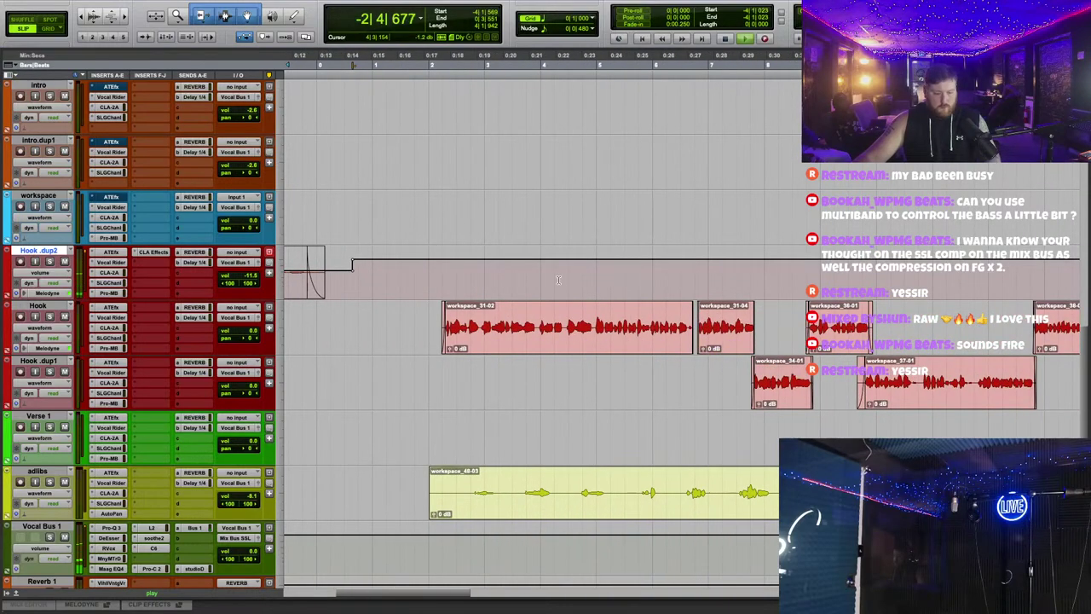
scroll(545, 256, "down", 3)
Step: Trim the start of adlibs clip workspace_48-03 and shift it slightly later
left_click(451, 317)
key("a")
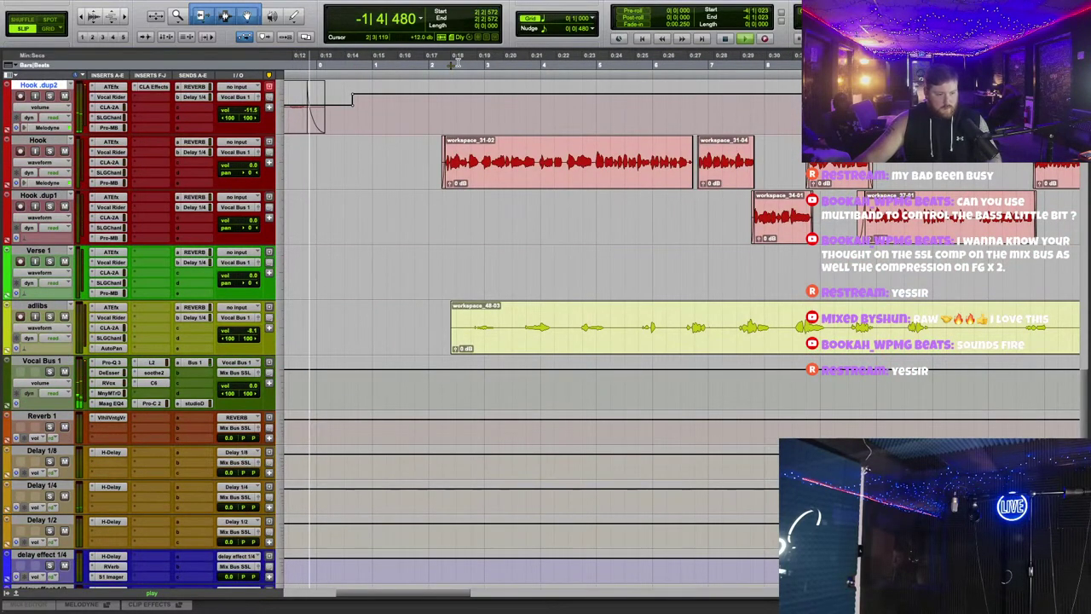
scroll(481, 198, "left", 5)
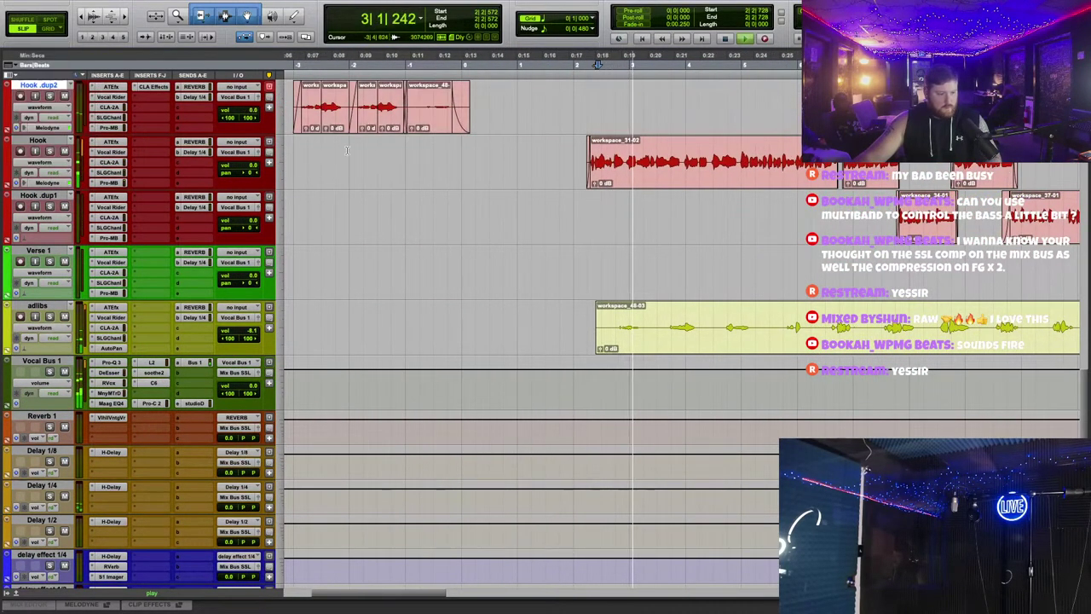
left_click(425, 126)
left_click(514, 114)
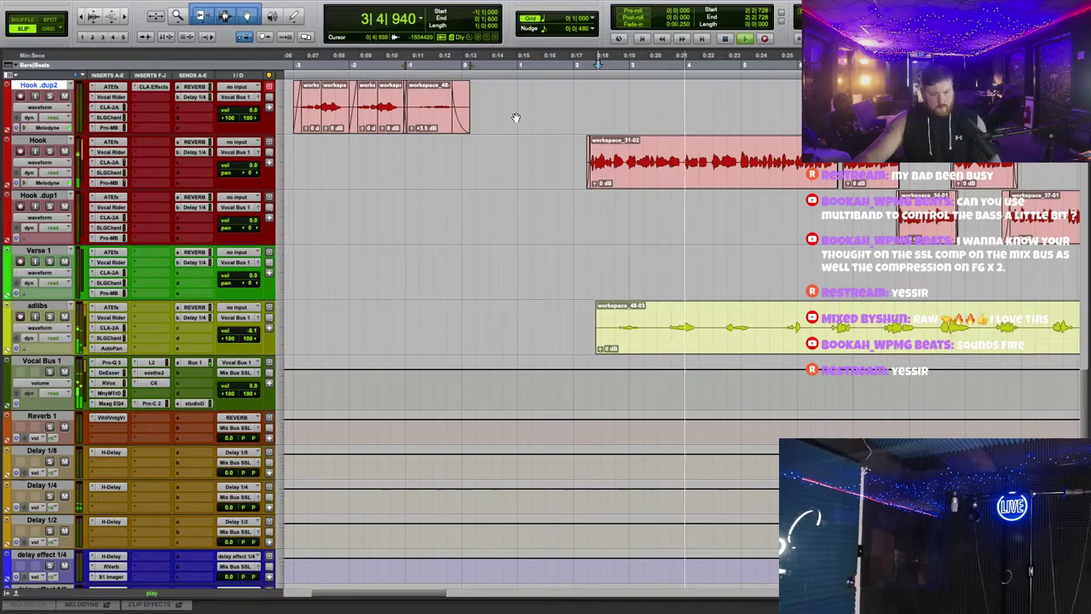
scroll(552, 247, "right", 6)
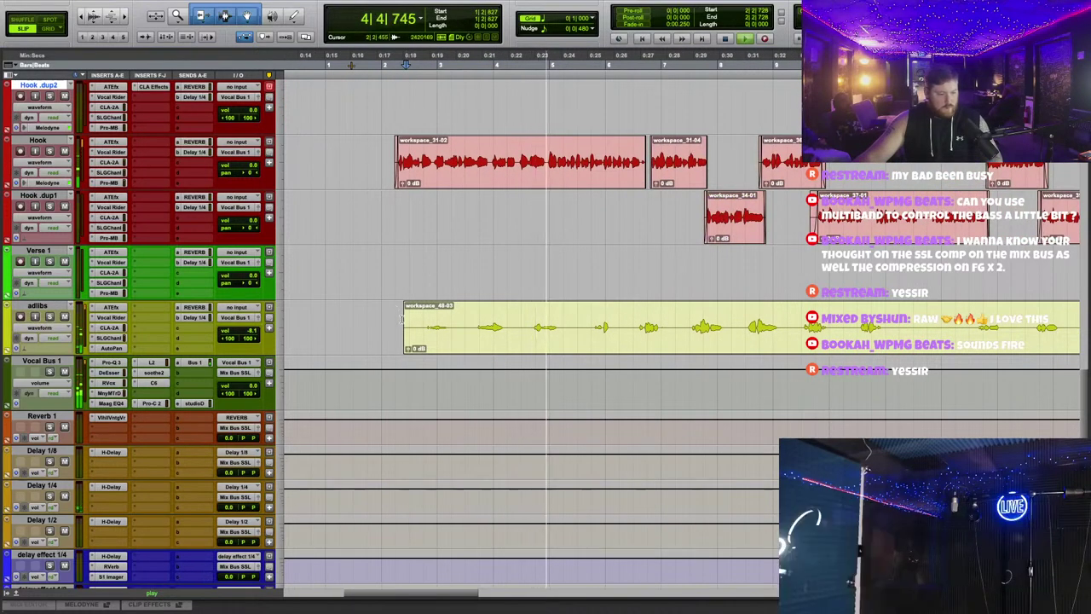
left_click_drag(443, 324, 451, 323)
left_click(454, 293)
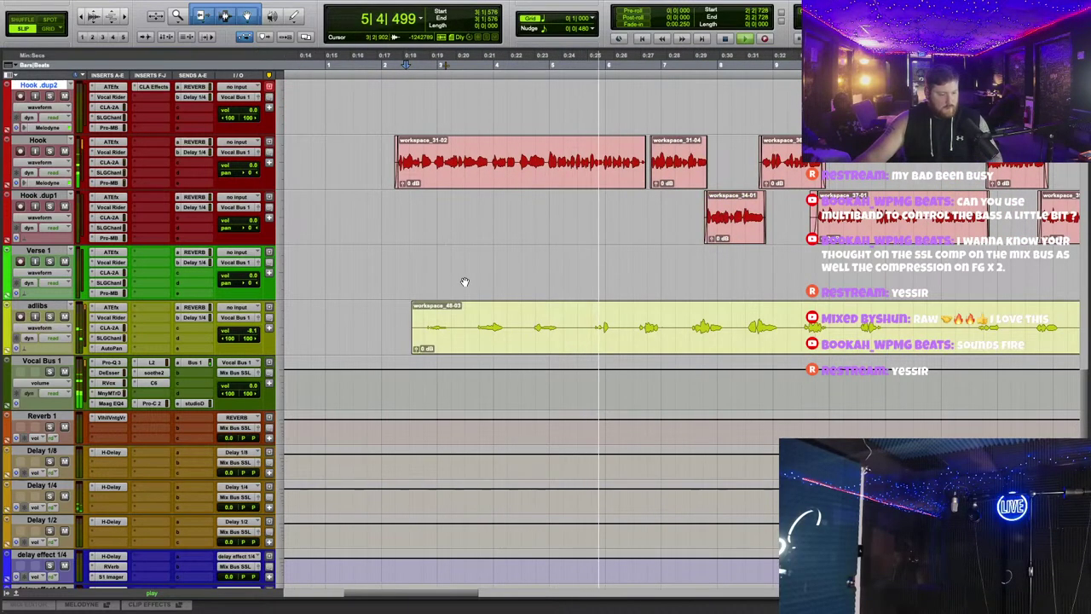
left_click(421, 271)
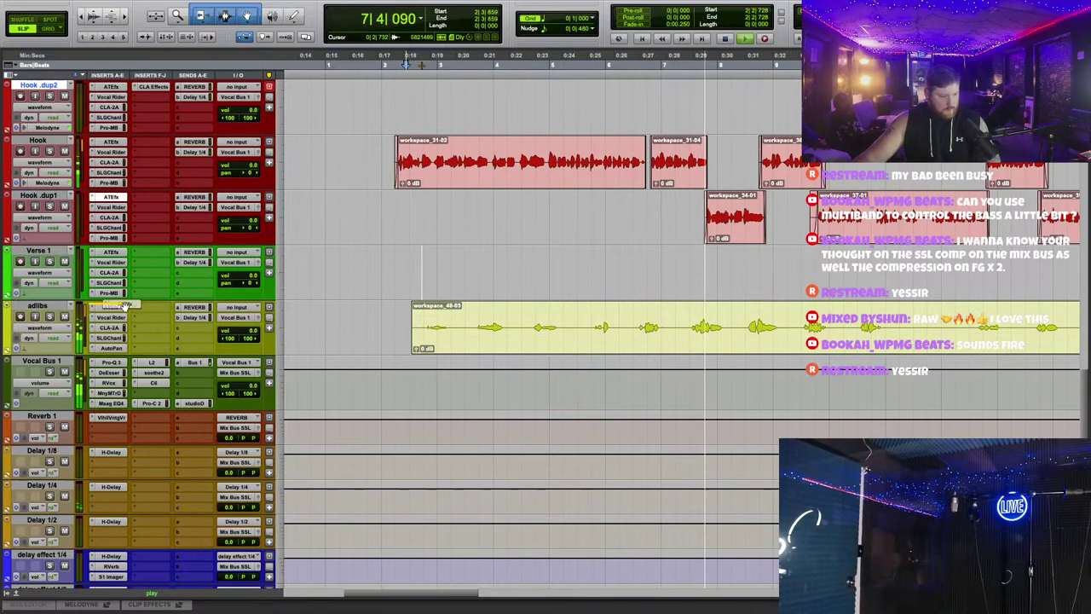
Step: Raise the high-pass filter frequency on the adlibs SSL G-Channel
left_click(111, 338)
left_click_drag(475, 264, 515, 261)
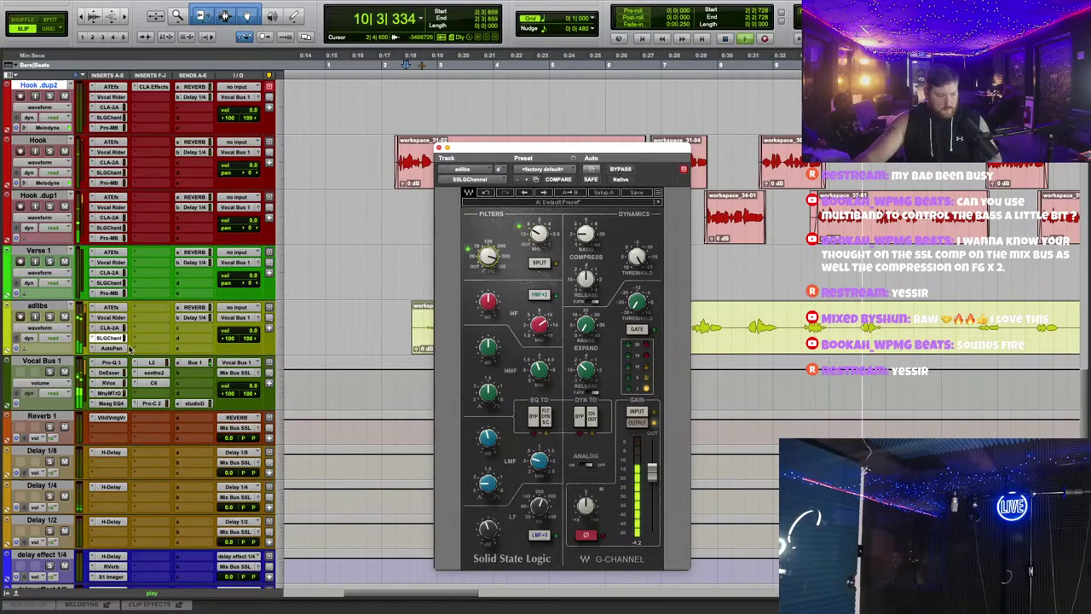
left_click(439, 149)
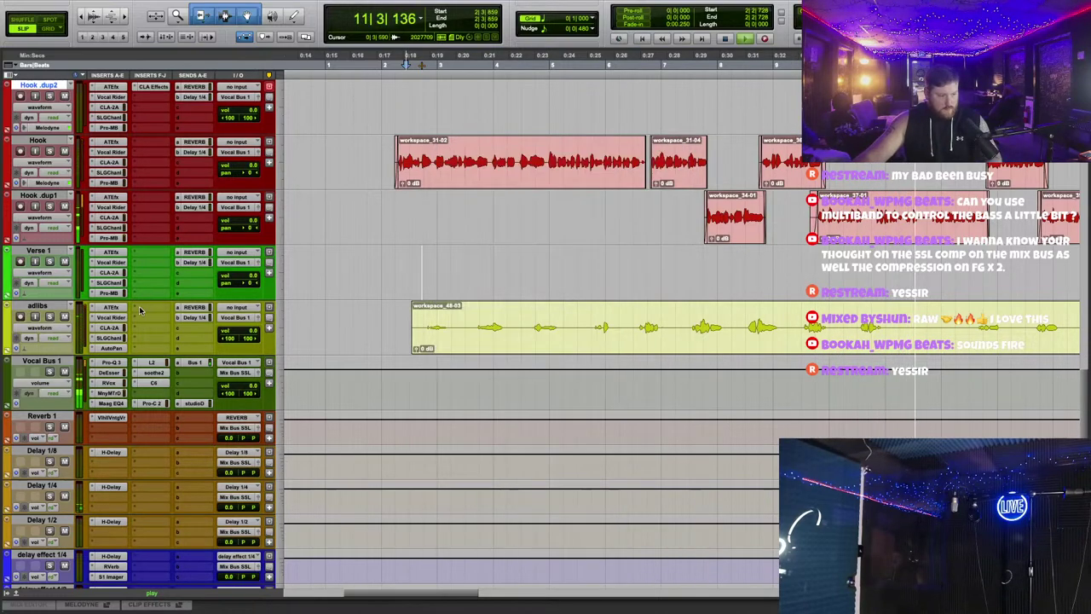
Step: Load CLA Effects onto a new adlibs insert and raise its EQ level
left_click(147, 308)
type("vl")
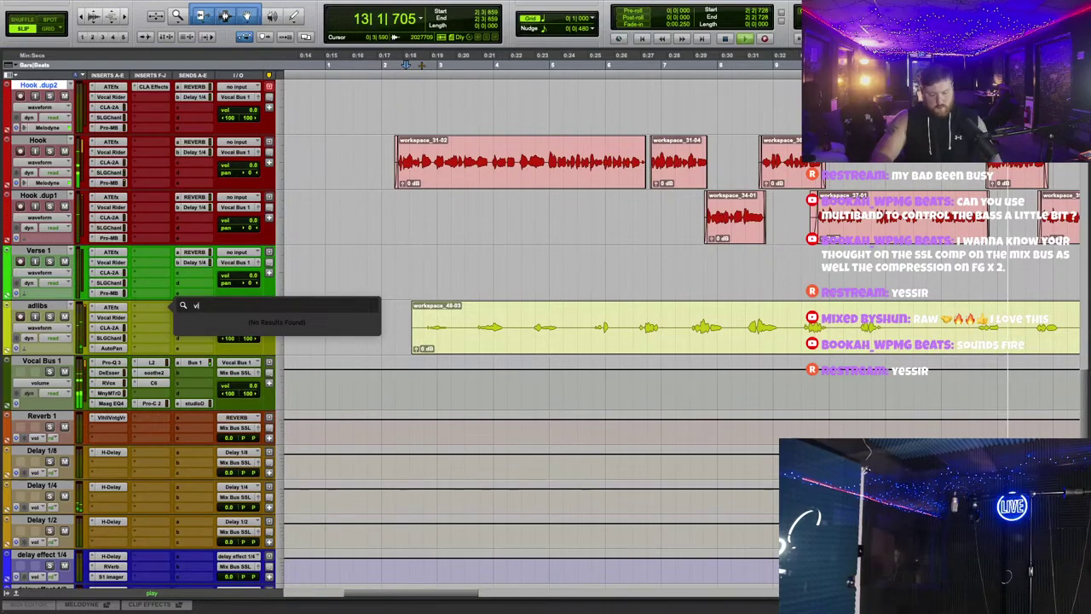
key("BackSpace")
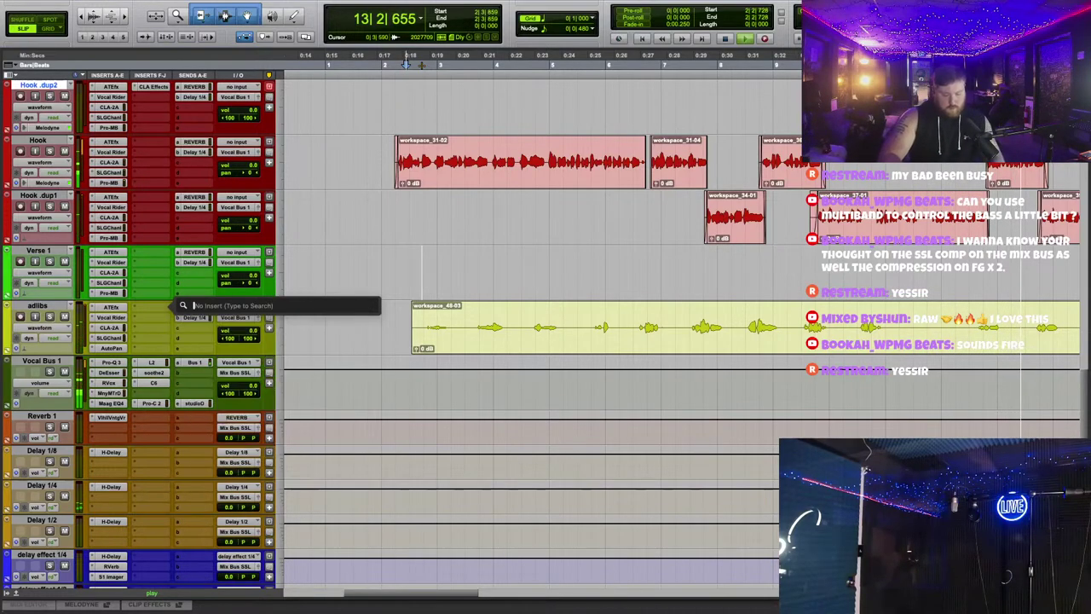
type("cla")
key("Down")
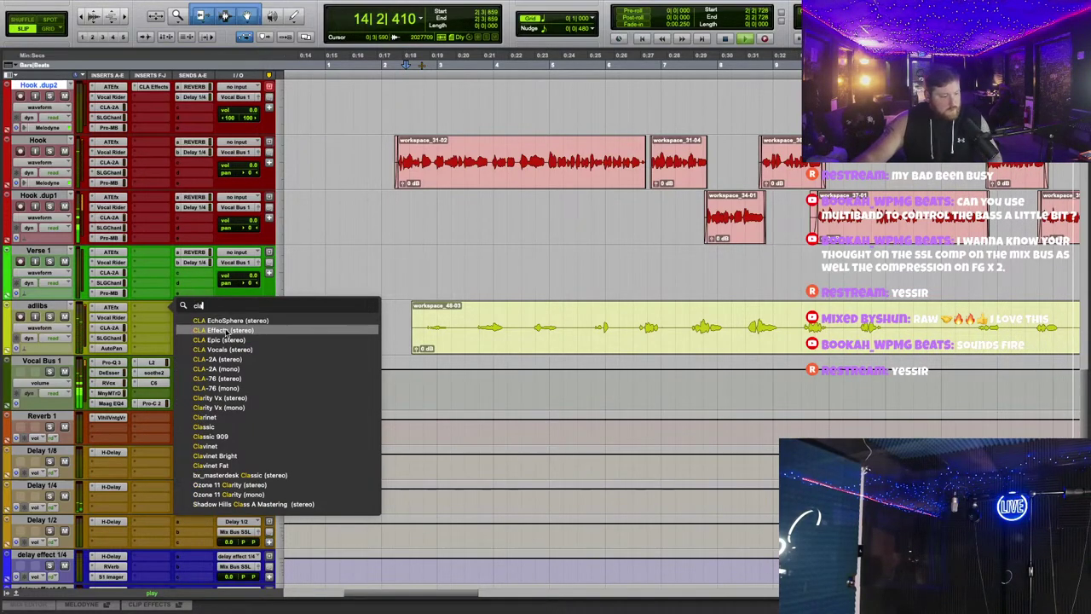
key("Return")
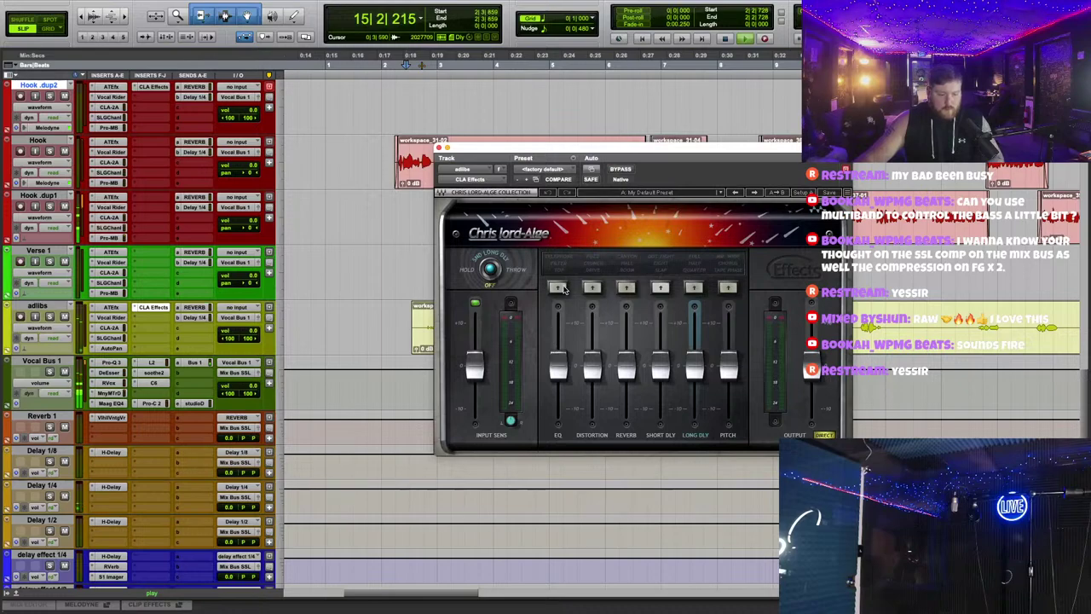
left_click_drag(568, 355, 561, 364)
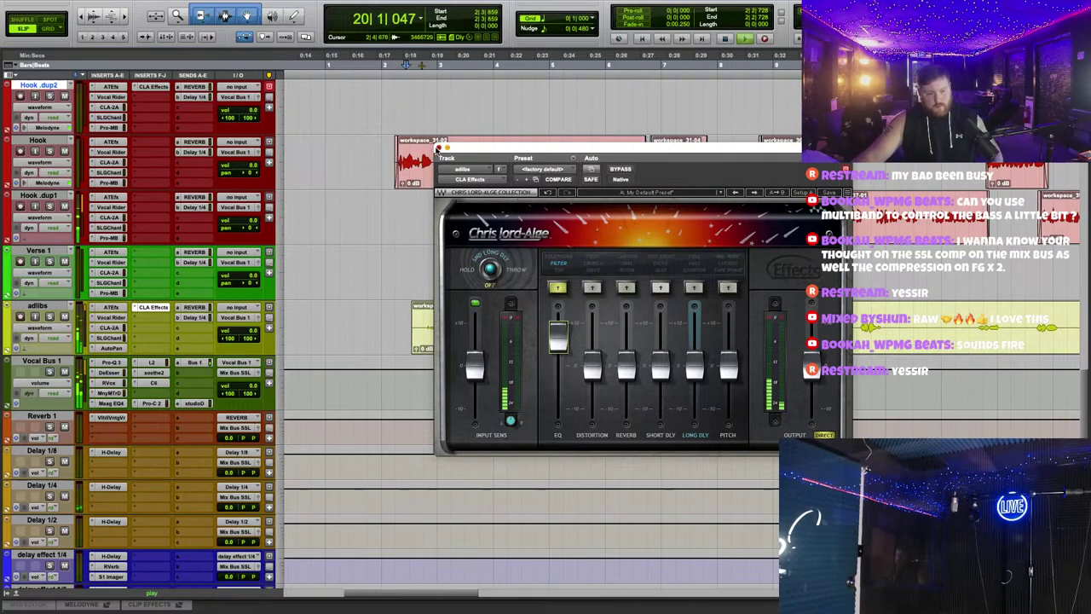
left_click(438, 148)
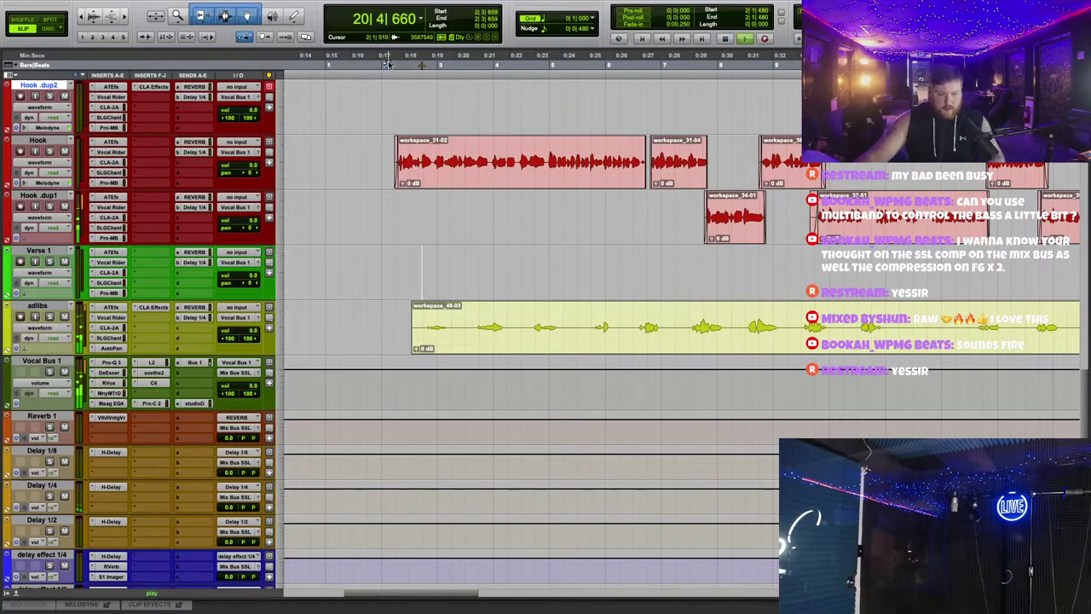
Step: Trim the adlibs clip start later and separate the clip around a selected section
key("ctrl+]")
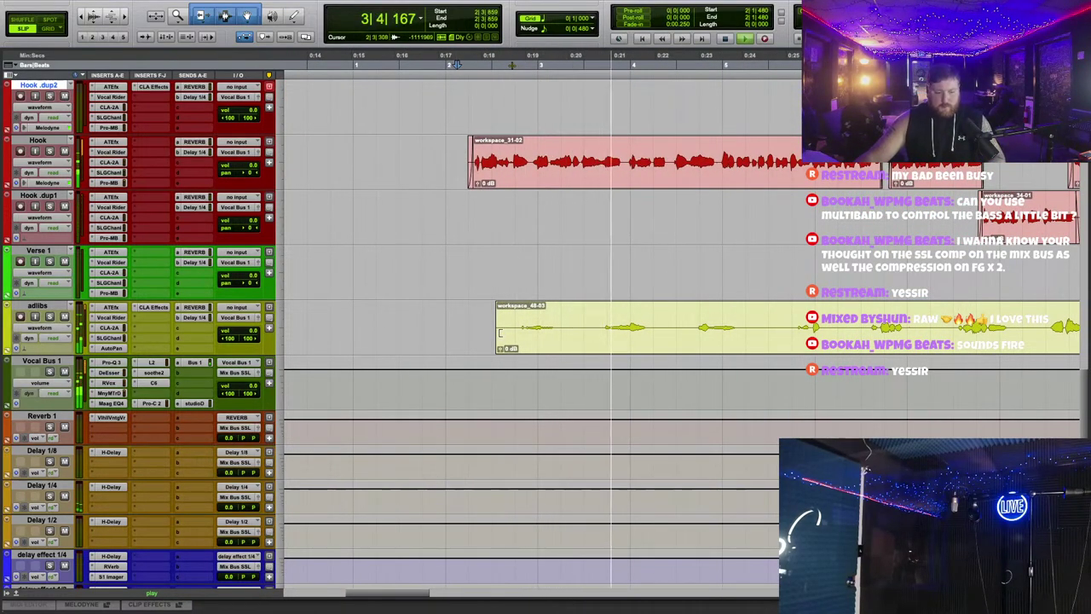
left_click_drag(499, 333, 458, 331)
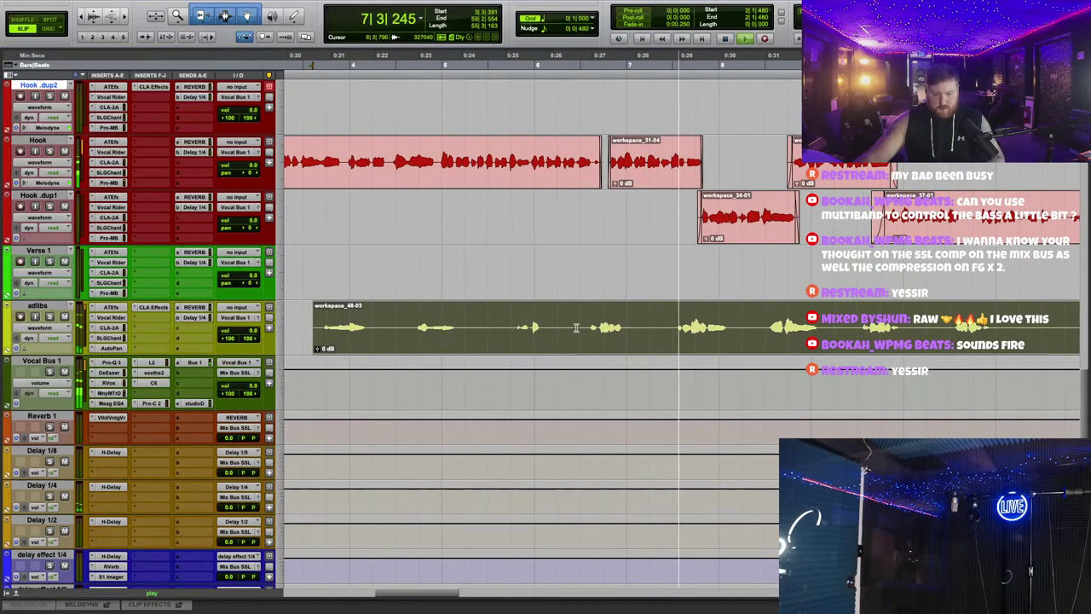
left_click_drag(555, 324, 718, 317)
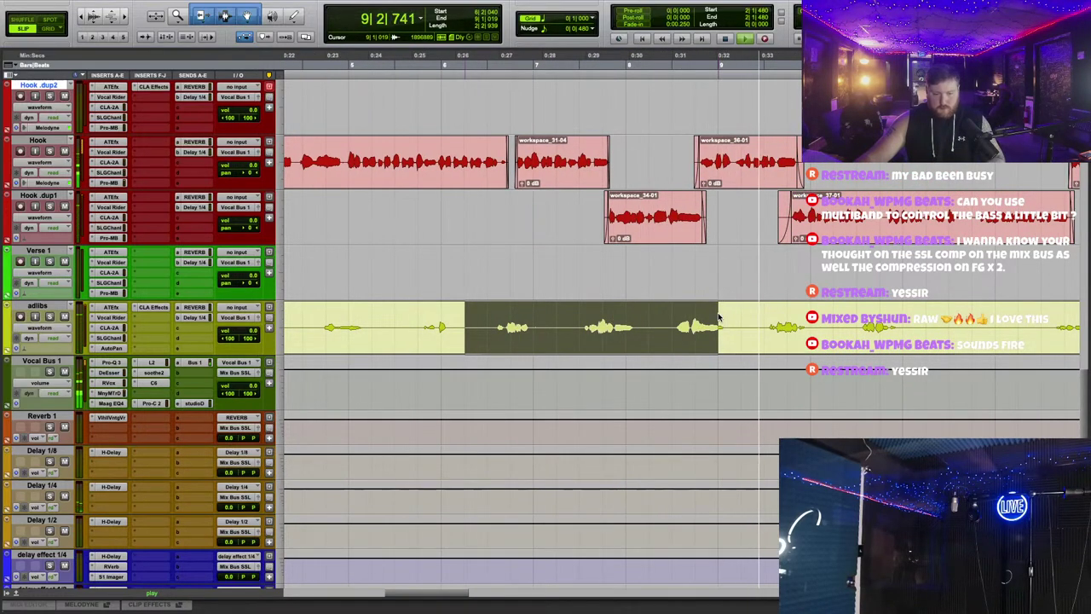
left_click_drag(722, 318, 855, 310)
right_click(734, 317)
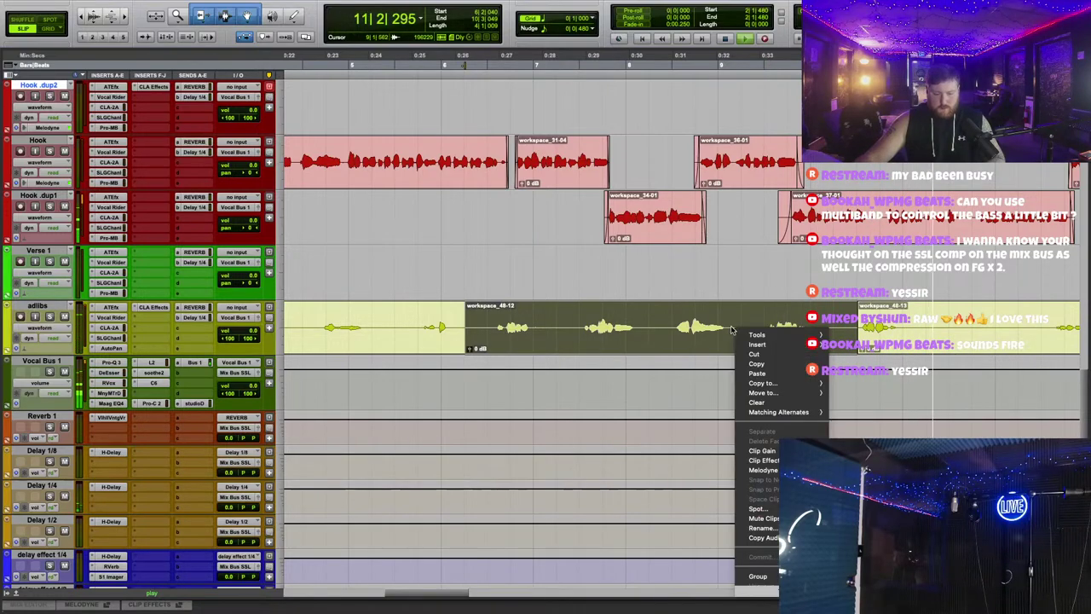
left_click(771, 482)
scroll(394, 72, "left", 5)
scroll(393, 72, "down", 1)
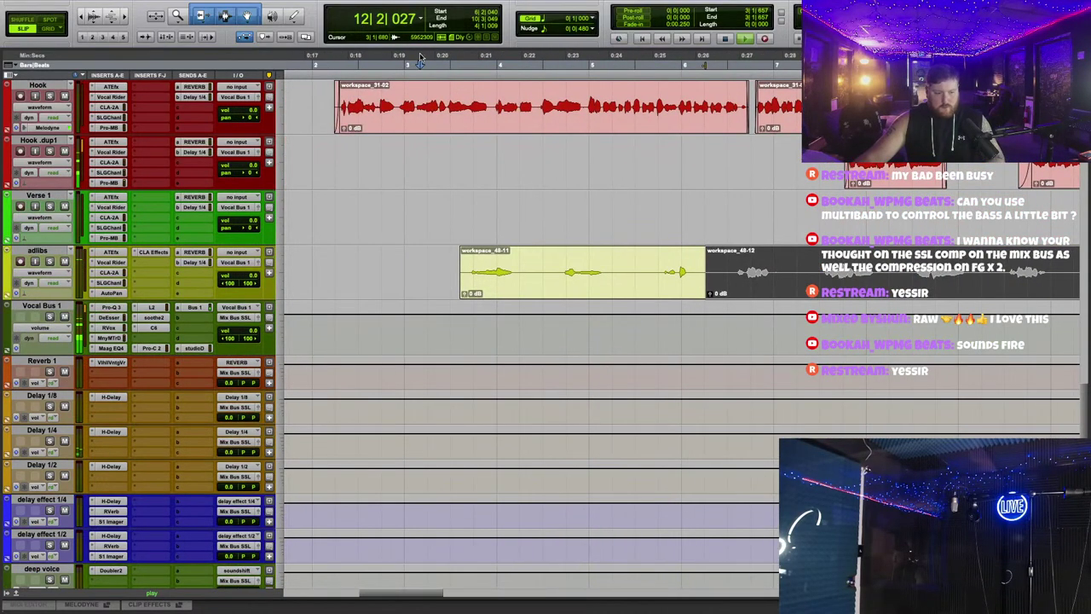
left_click(528, 232)
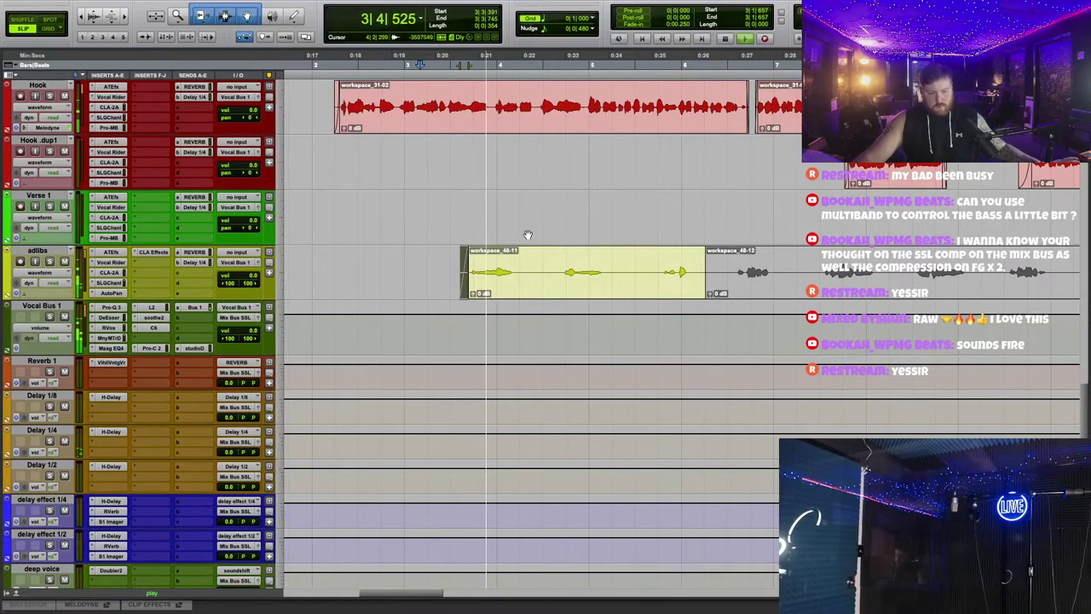
Step: Select and delete several unwanted stretches of adlib audio around bars 12–16
left_click_drag(560, 271, 521, 271)
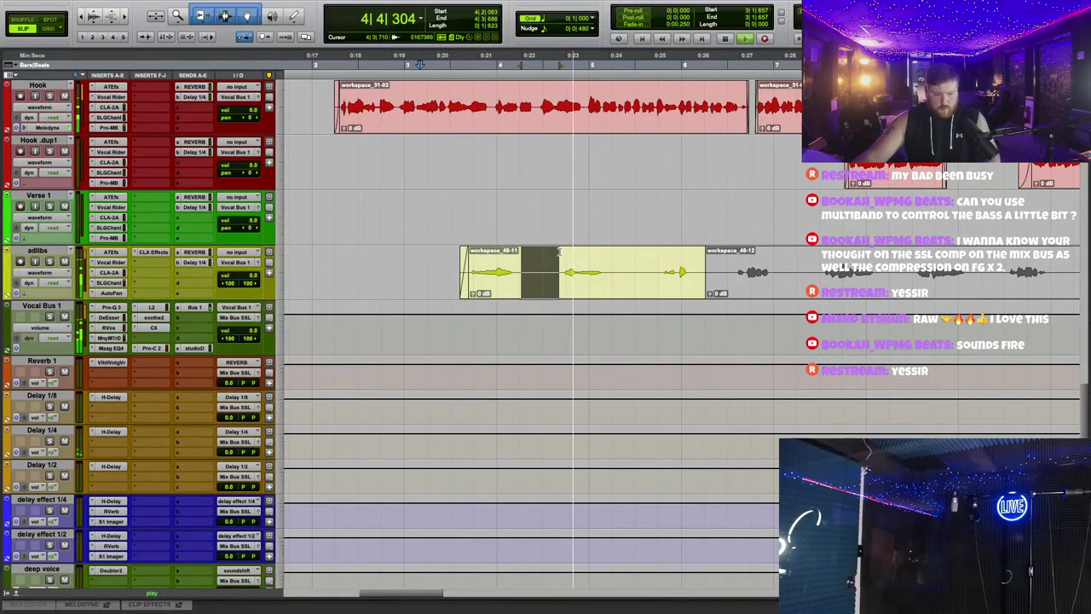
key("Delete")
left_click_drag(607, 271, 724, 260)
key("Delete")
key("Delete")
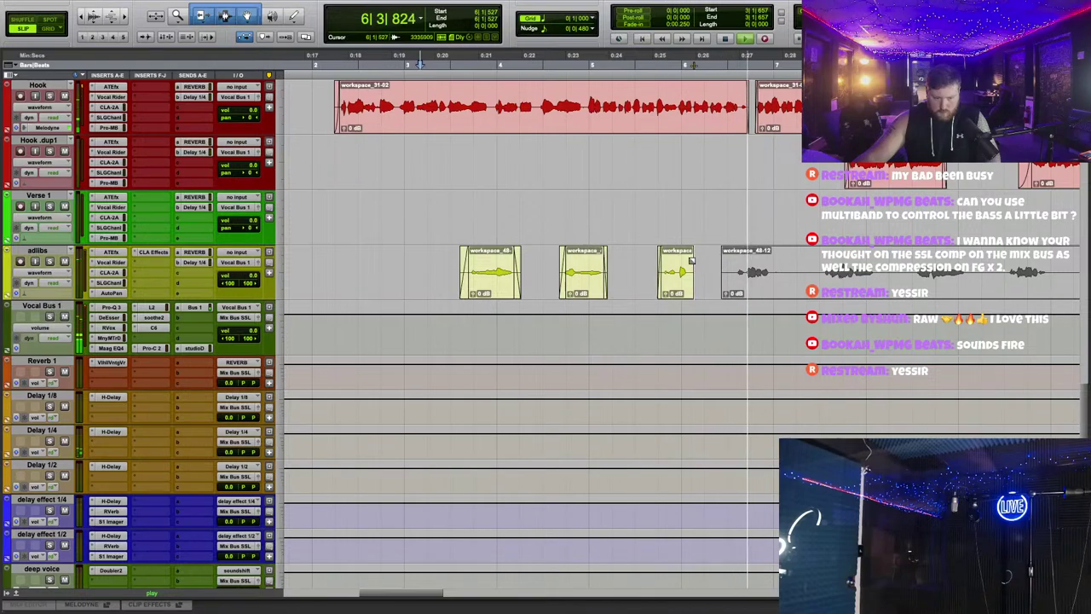
key("Delete")
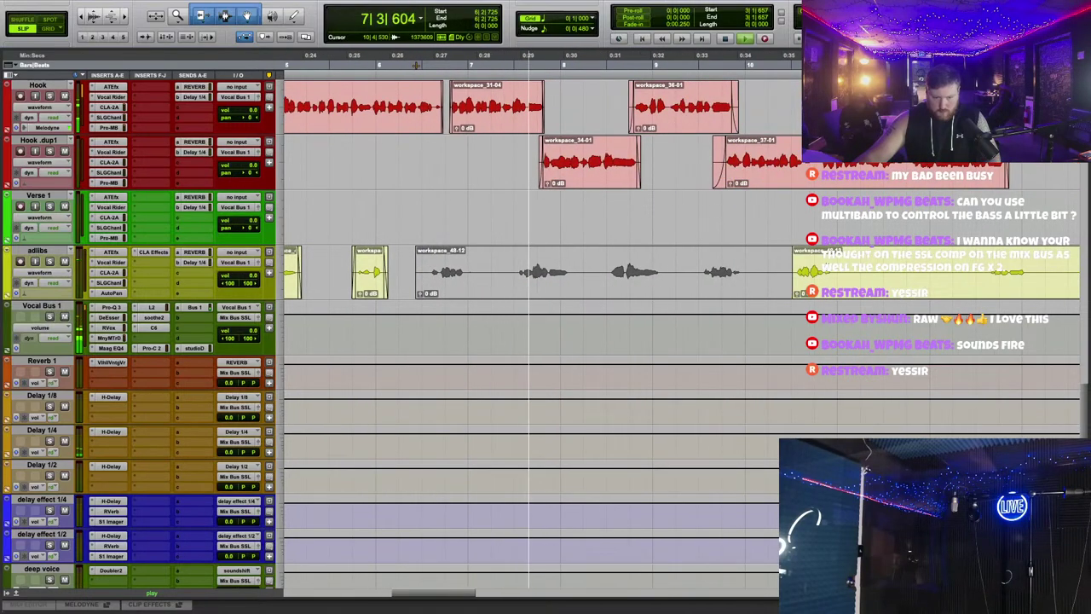
left_click_drag(890, 269, 833, 261)
key("Delete")
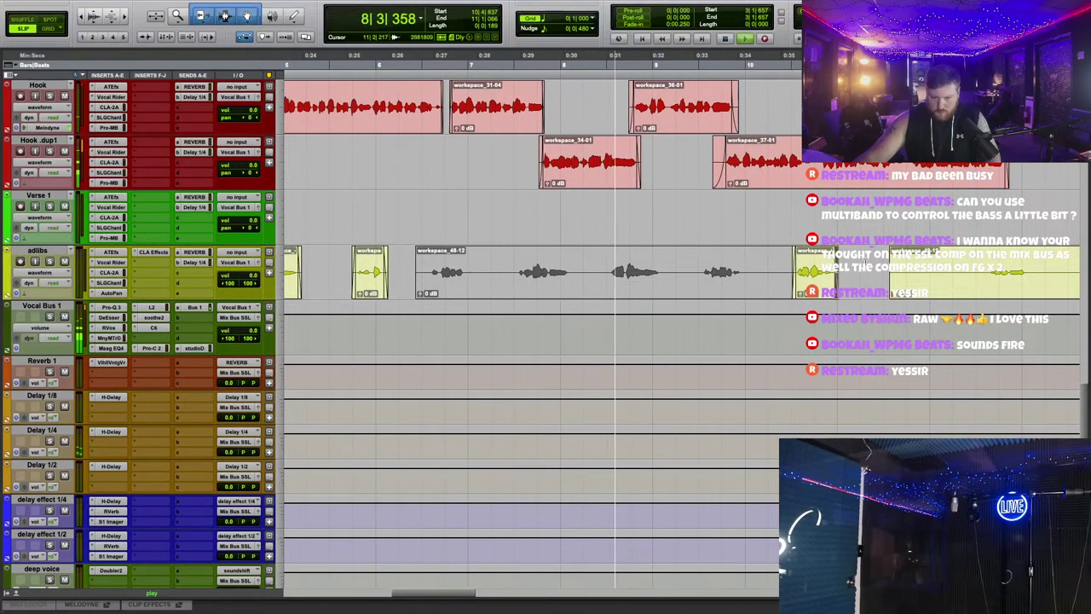
left_click_drag(985, 269, 889, 264)
key("Delete")
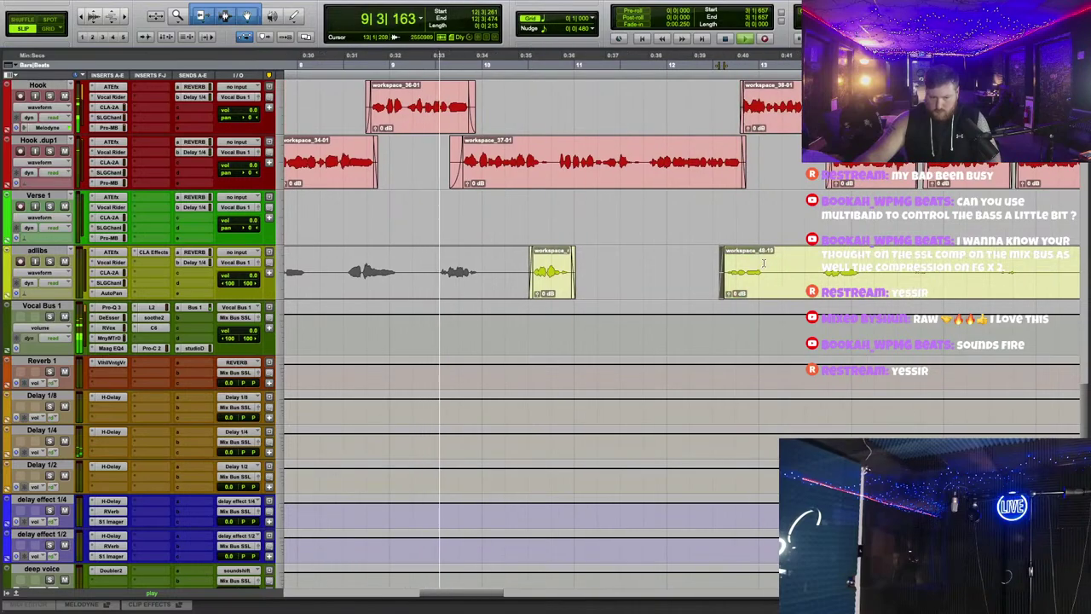
left_click_drag(764, 264, 820, 264)
key("Delete")
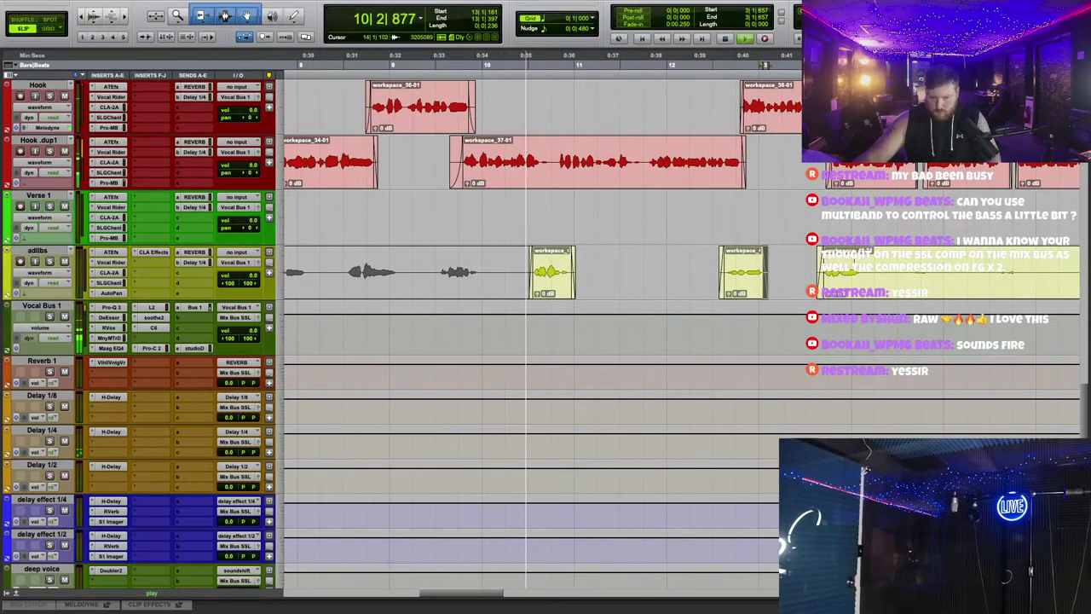
left_click_drag(914, 269, 775, 257)
key("Delete")
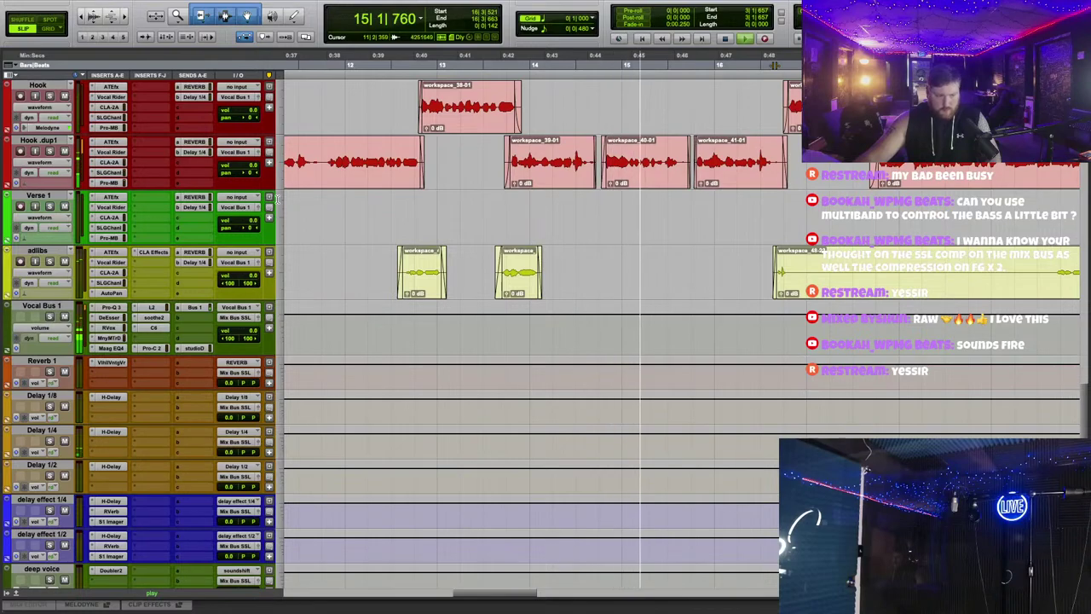
left_click(194, 153)
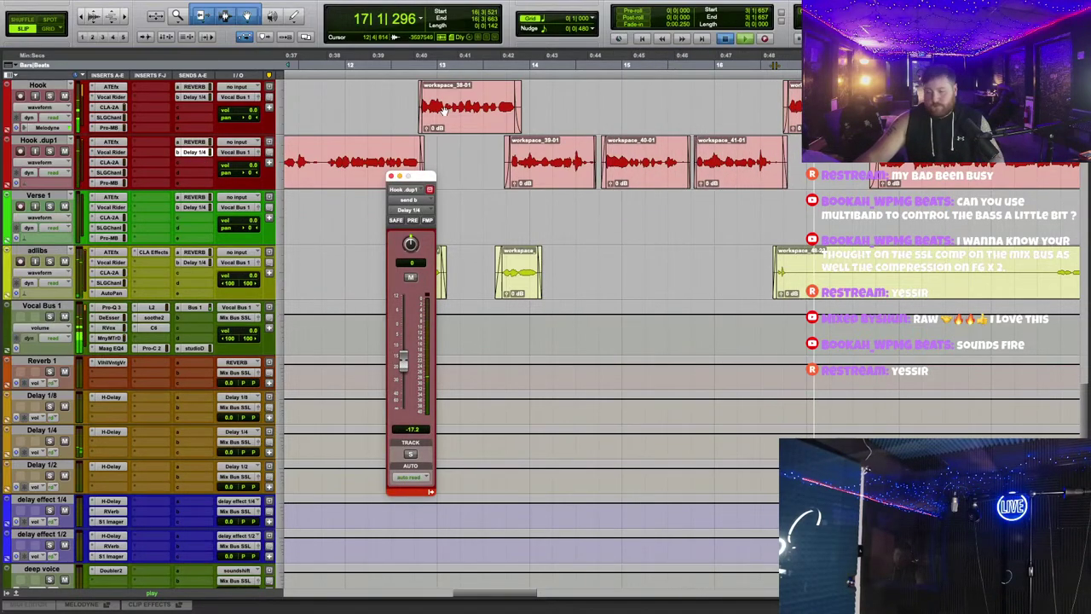
key("space")
left_click(392, 176)
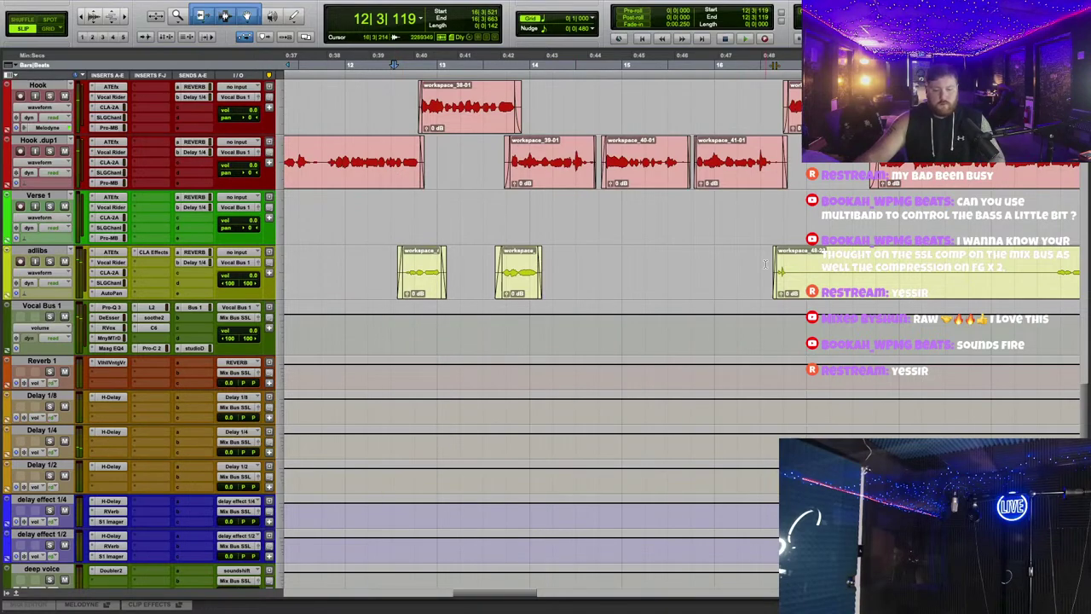
key("space")
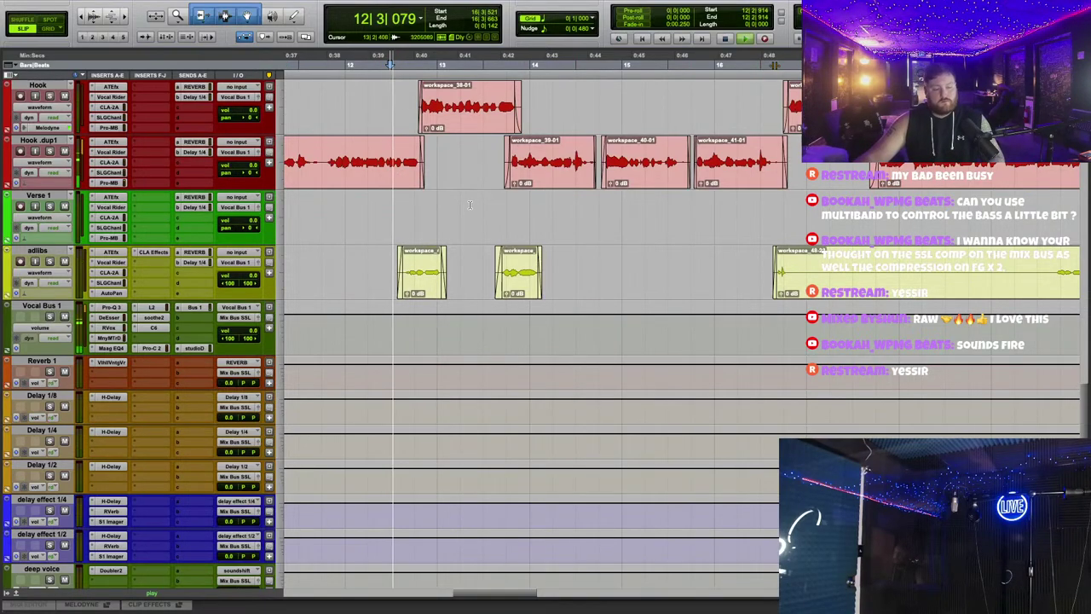
scroll(436, 89, "left", 5)
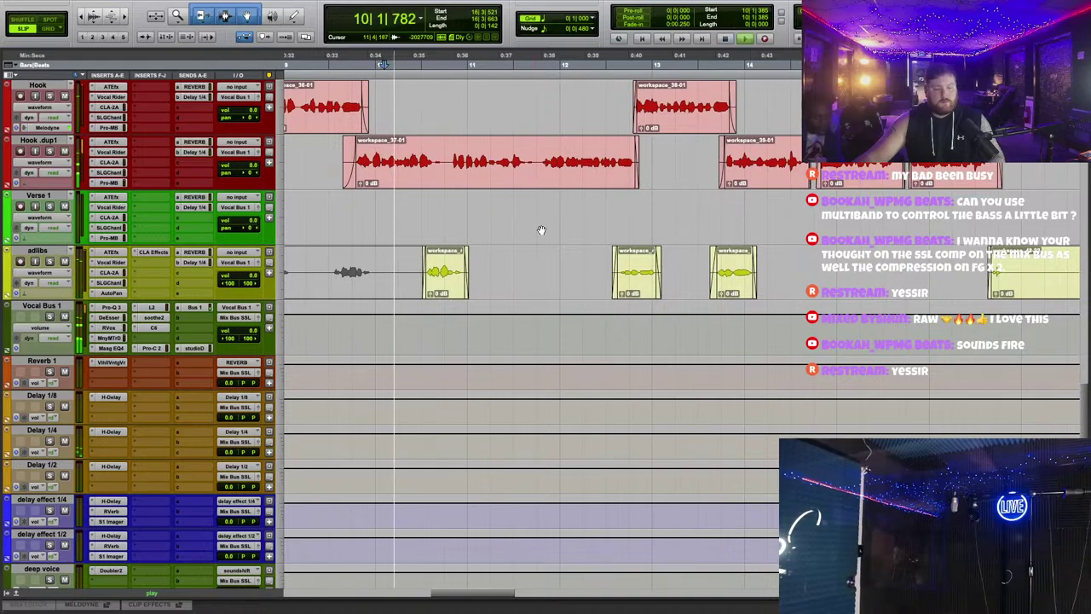
Step: Extend the start of adlib clip workspace_48-18 earlier and play back from bar 9
scroll(525, 233, "left", 3)
scroll(526, 234, "down", 1)
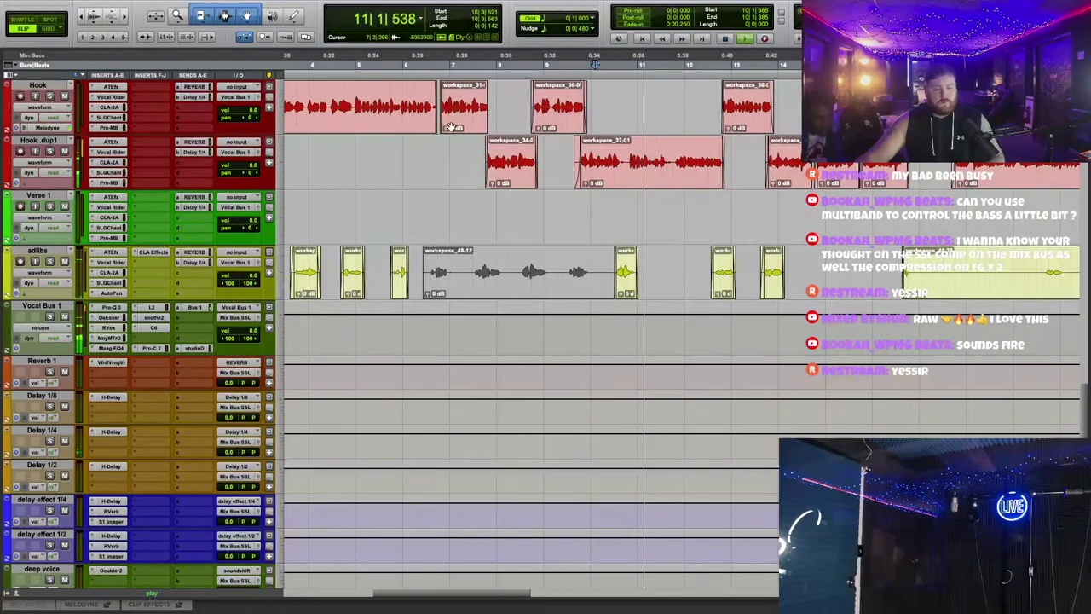
scroll(526, 233, "left", 3)
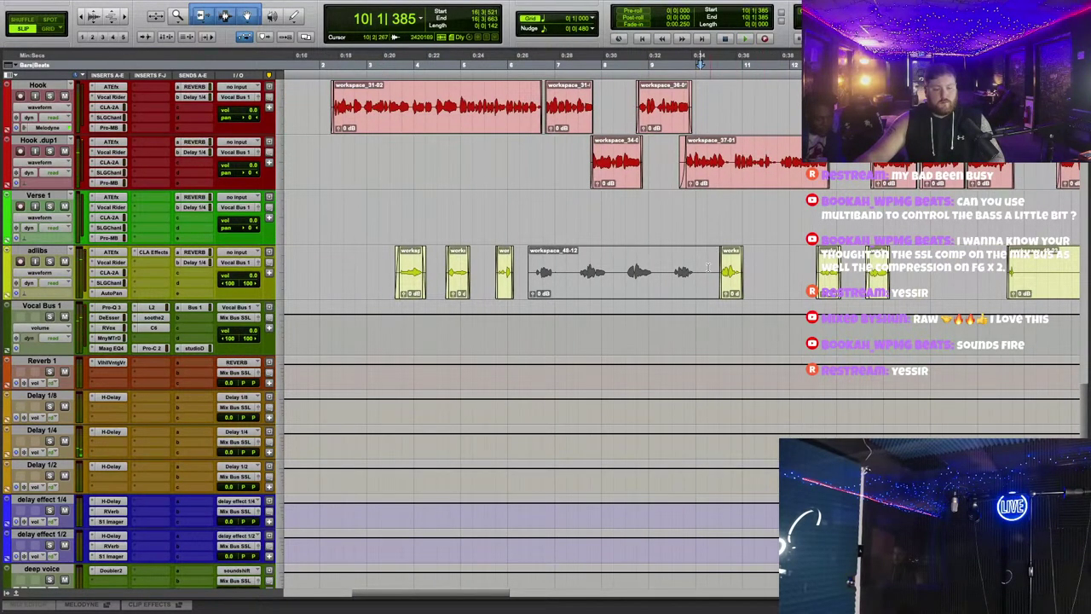
left_click_drag(724, 274, 672, 288)
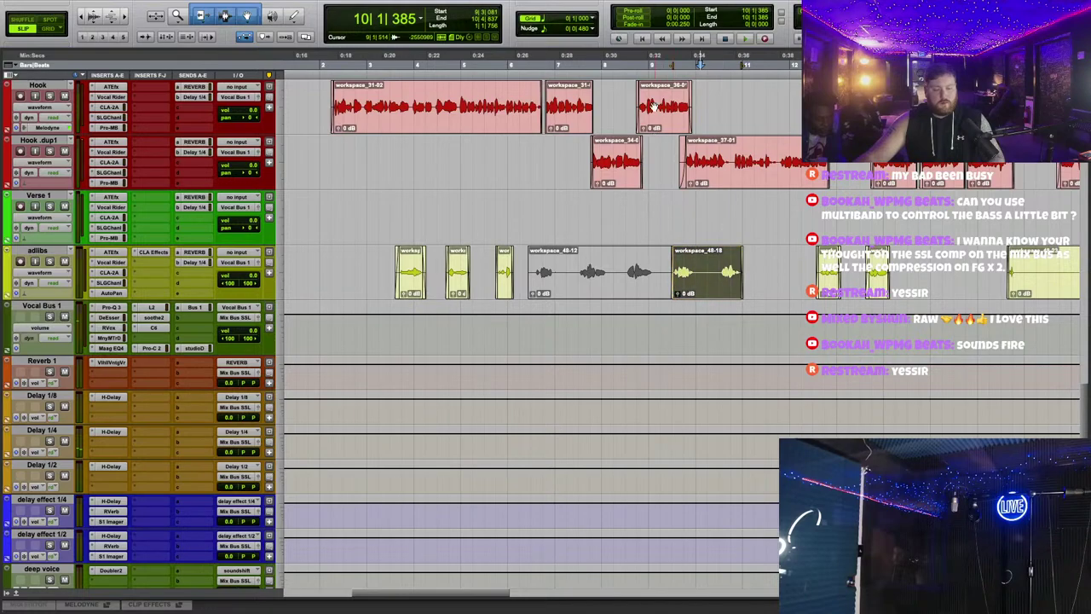
key("space")
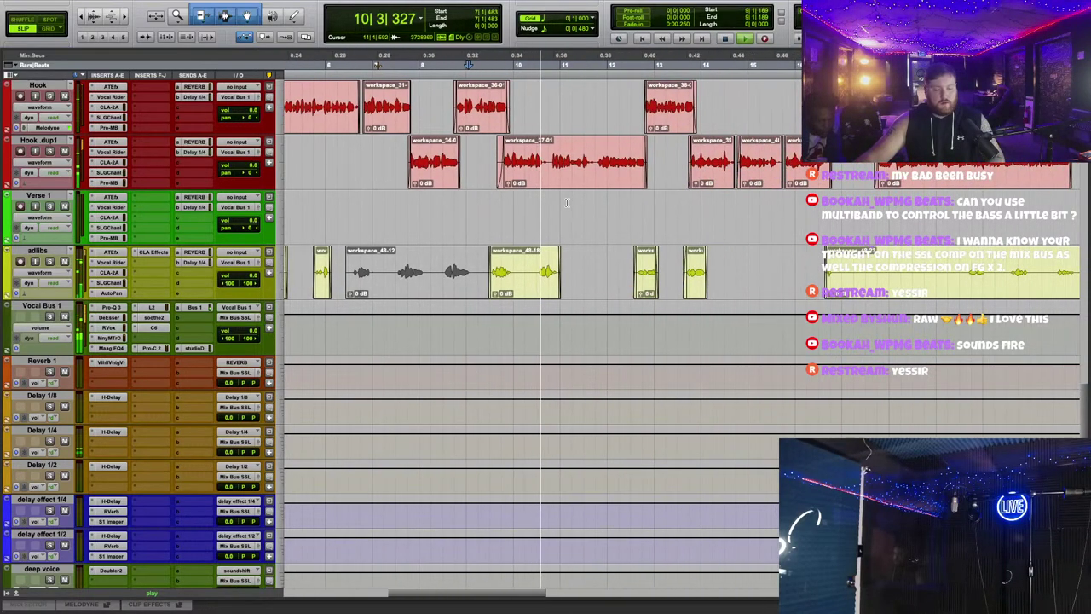
Step: Mute the two short adlib clips between the longer adlibs takes
left_click_drag(667, 298, 827, 258)
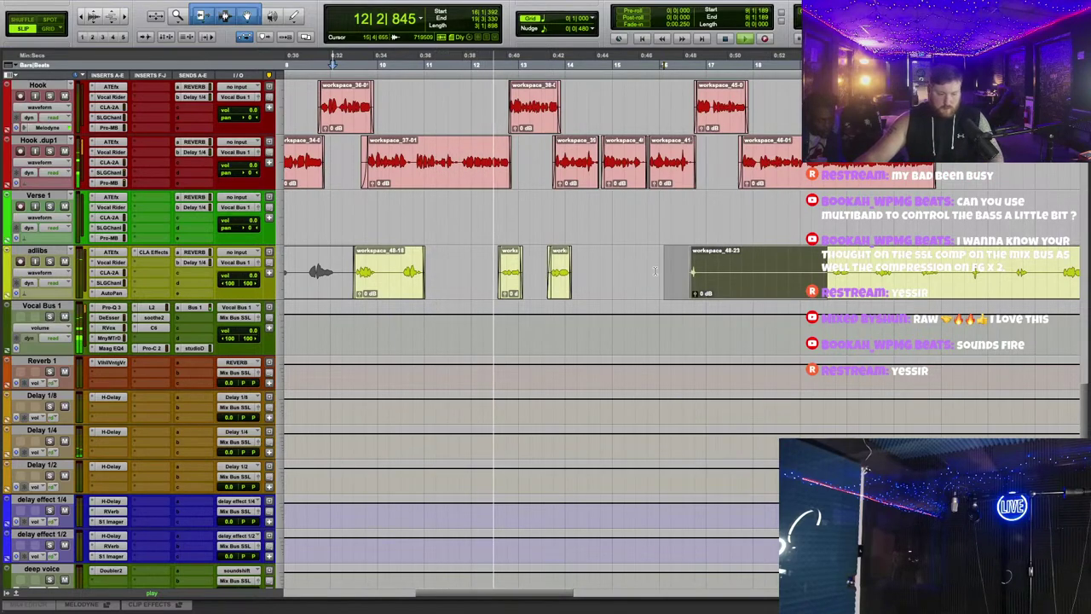
left_click_drag(484, 273, 588, 262)
right_click(570, 278)
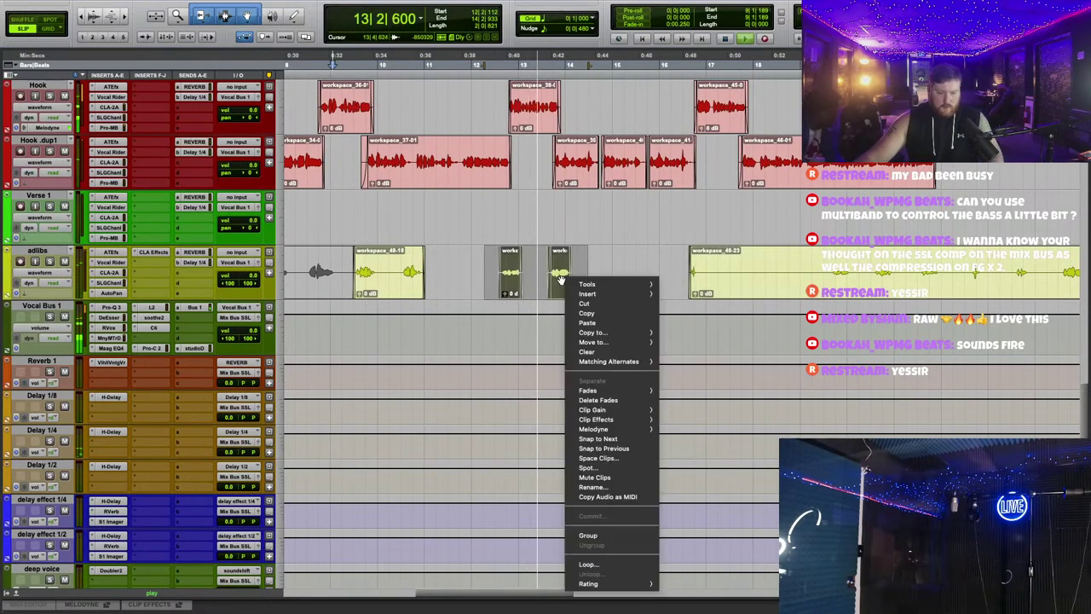
left_click(630, 483)
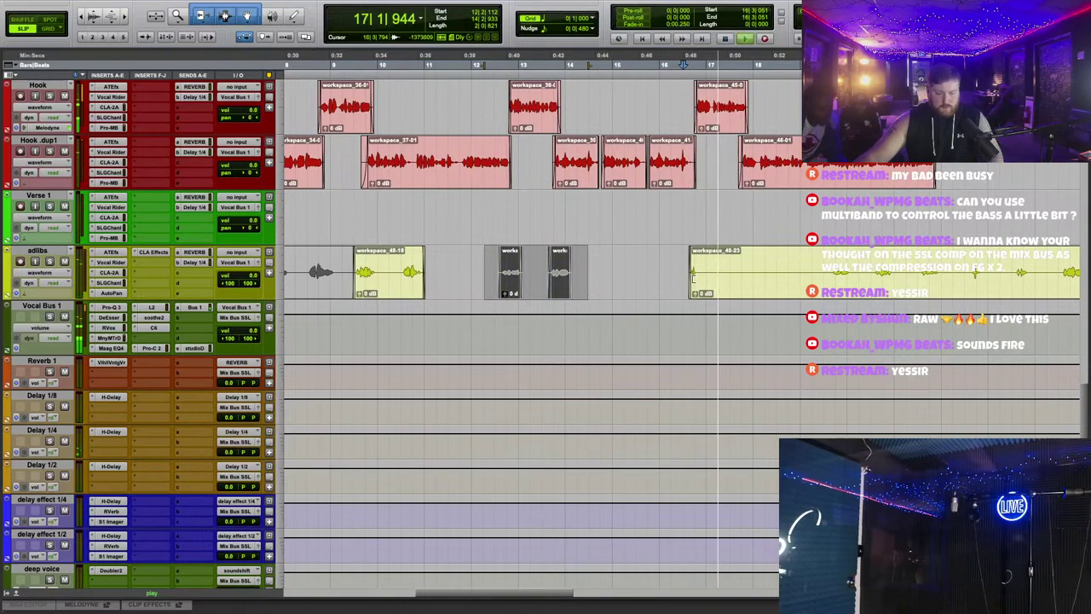
Step: Trim workspace_48-23's start later and zoom out to the whole arrangement
left_click_drag(692, 278, 828, 275)
key("space")
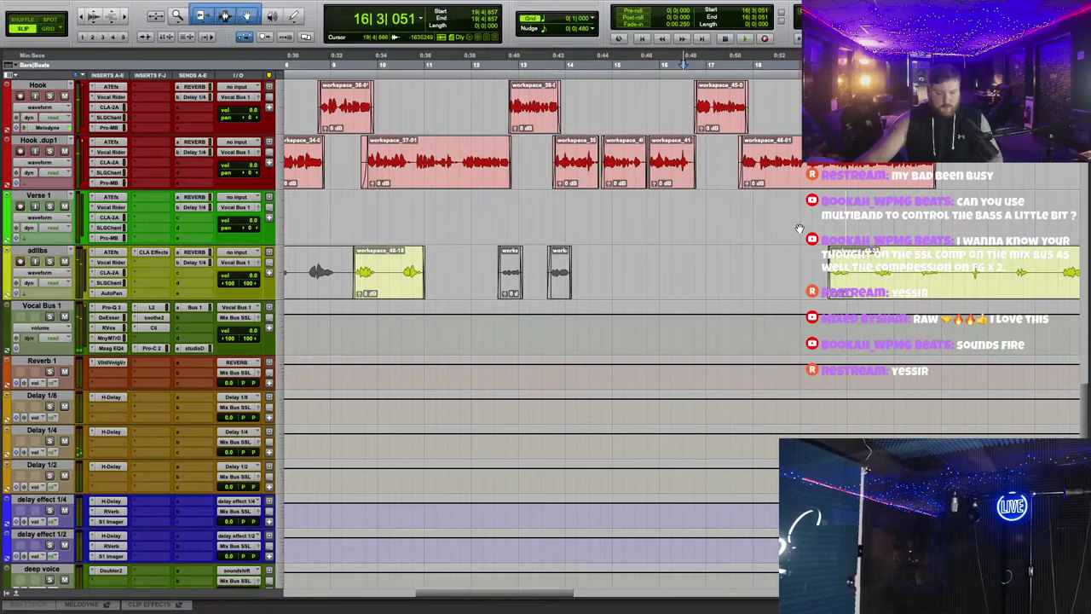
scroll(775, 319, "up", 1)
key("super+bracketleft")
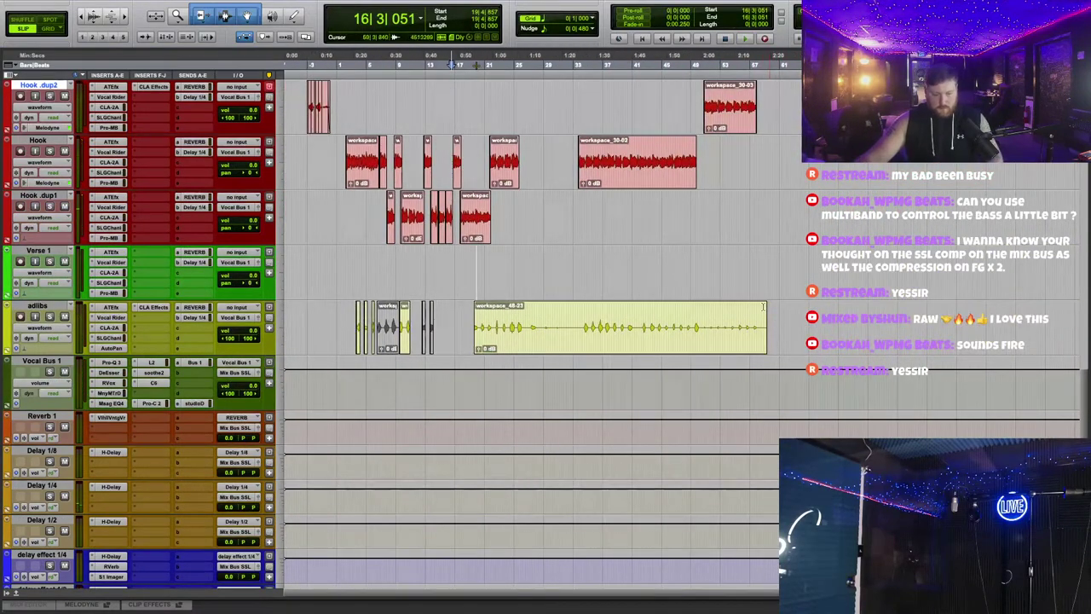
scroll(743, 301, "up", 5)
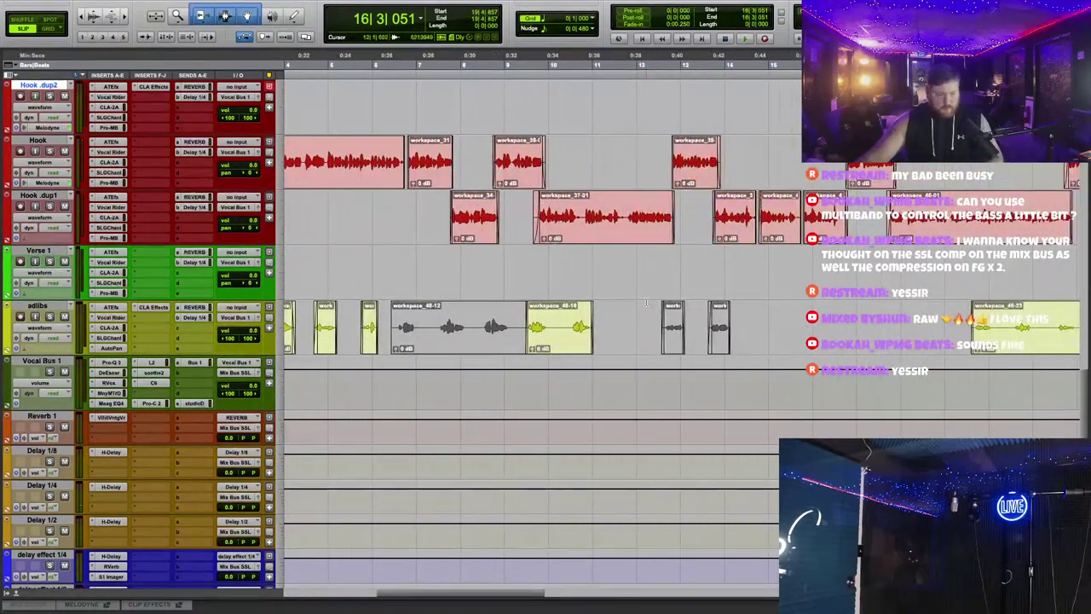
left_click(152, 309)
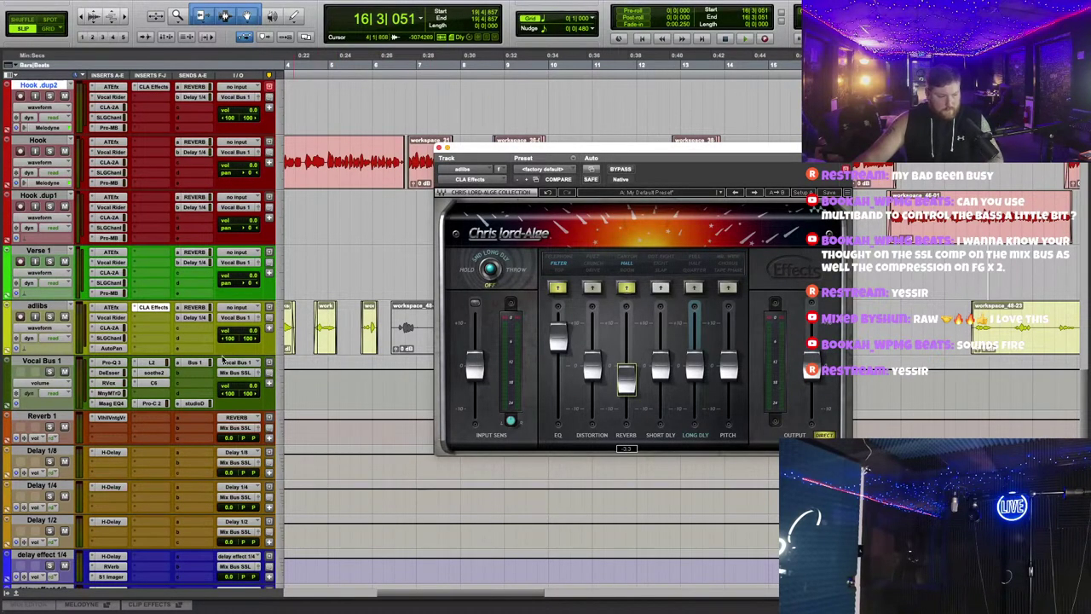
left_click(438, 149)
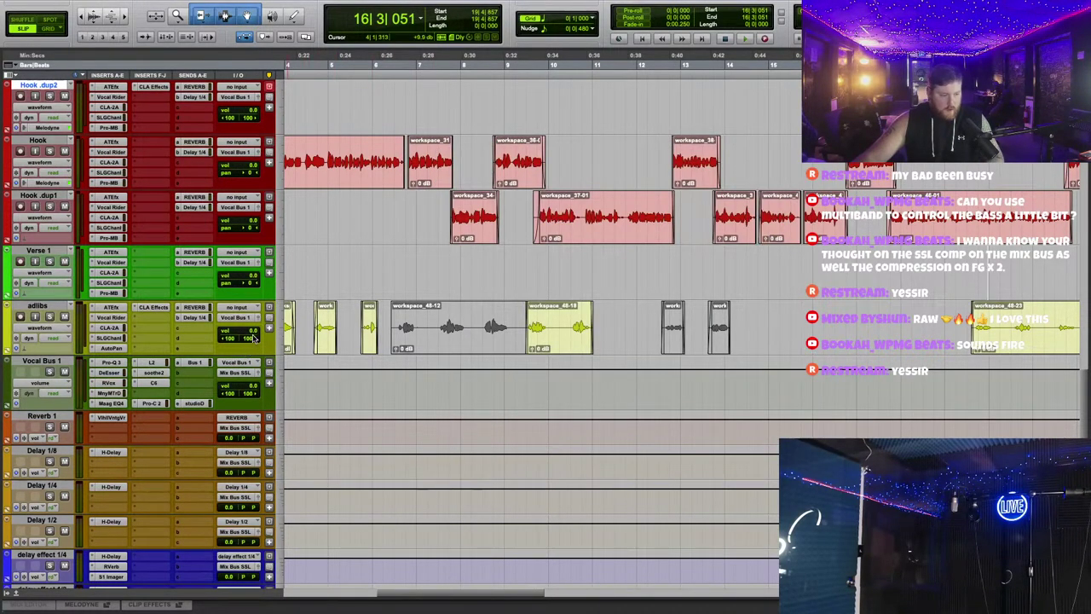
scroll(707, 171, "down", 4)
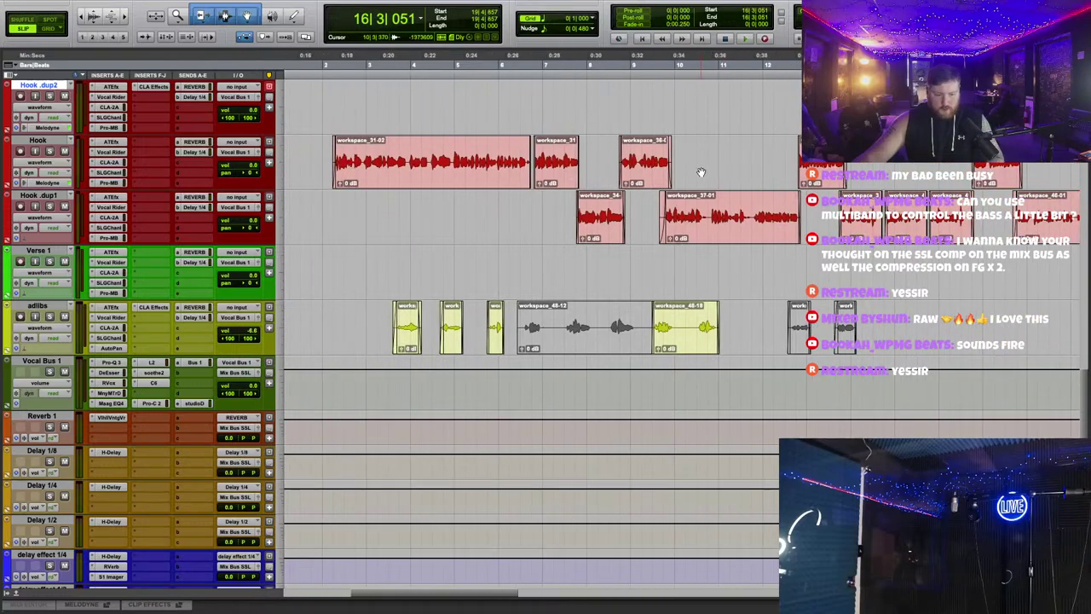
scroll(791, 345, "down", 2)
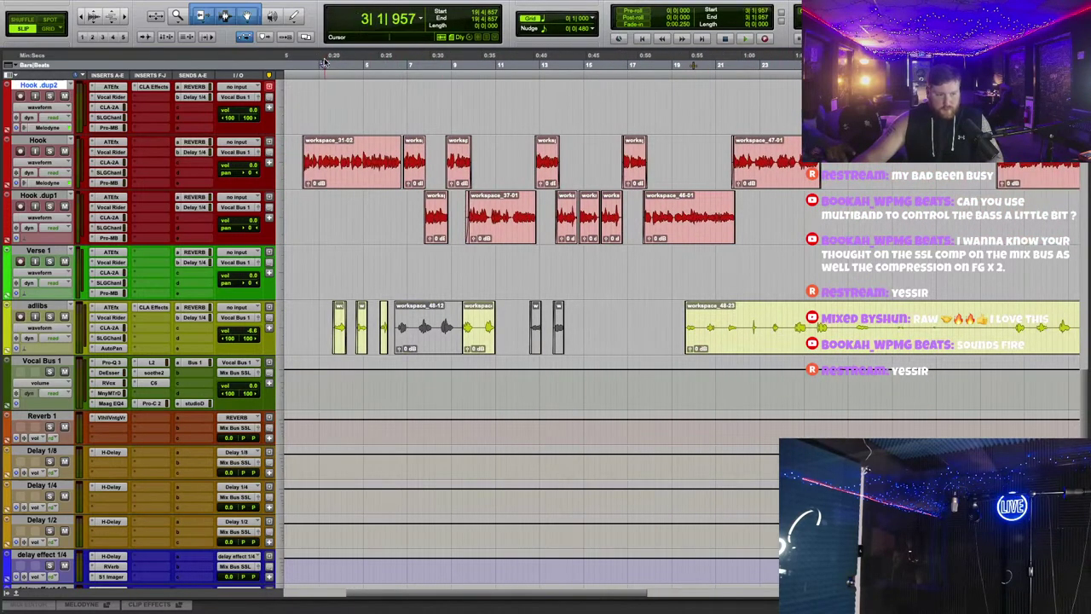
key("space")
scroll(185, 332, "up", 3)
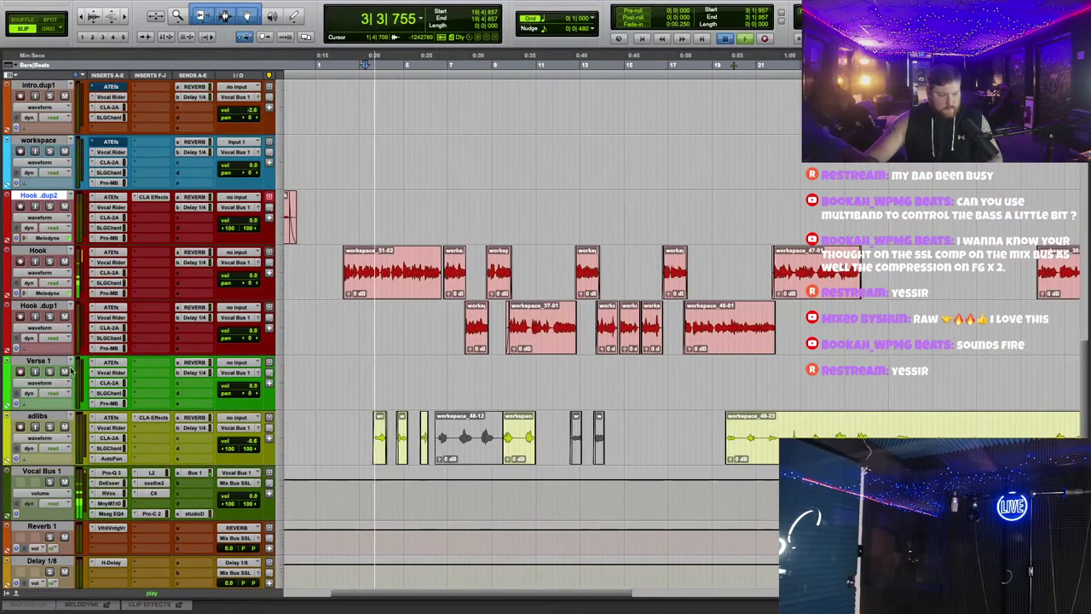
key("space")
left_click(493, 66)
key("space")
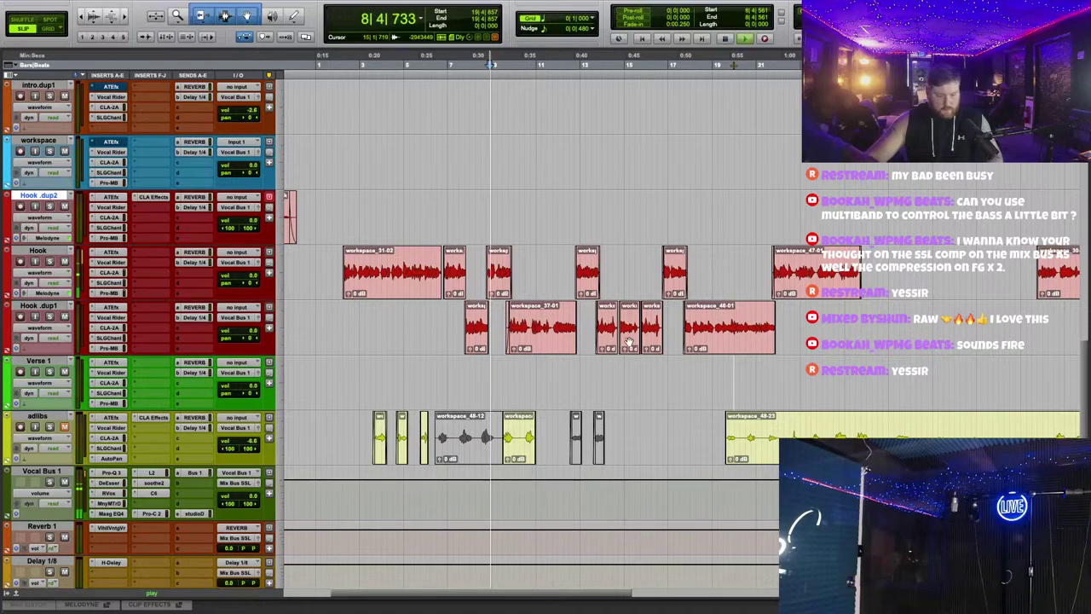
scroll(629, 341, "up", 3)
scroll(633, 315, "down", 2)
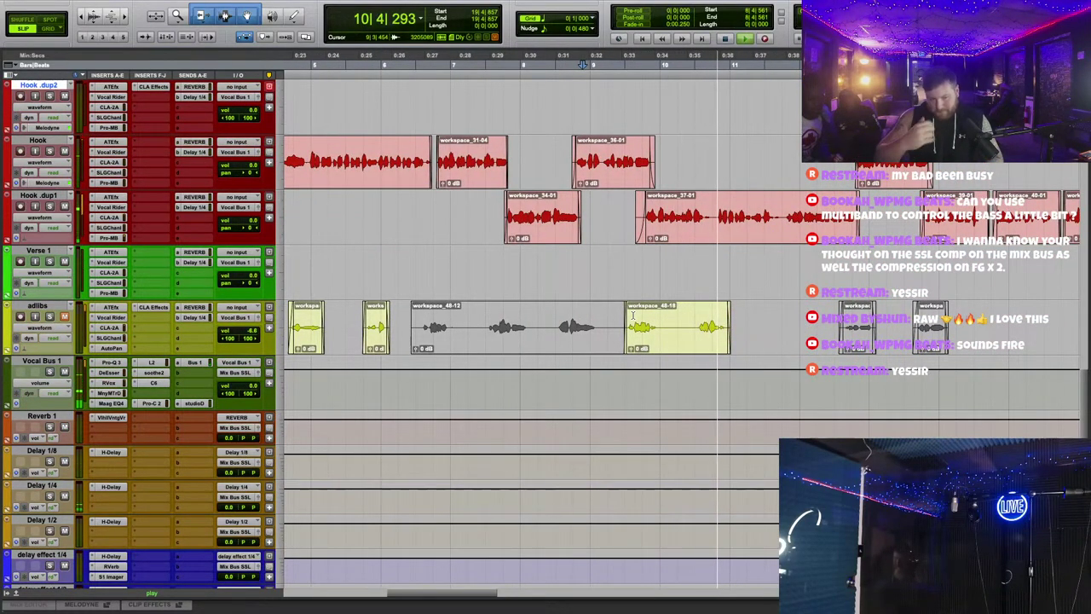
scroll(620, 283, "down", 2)
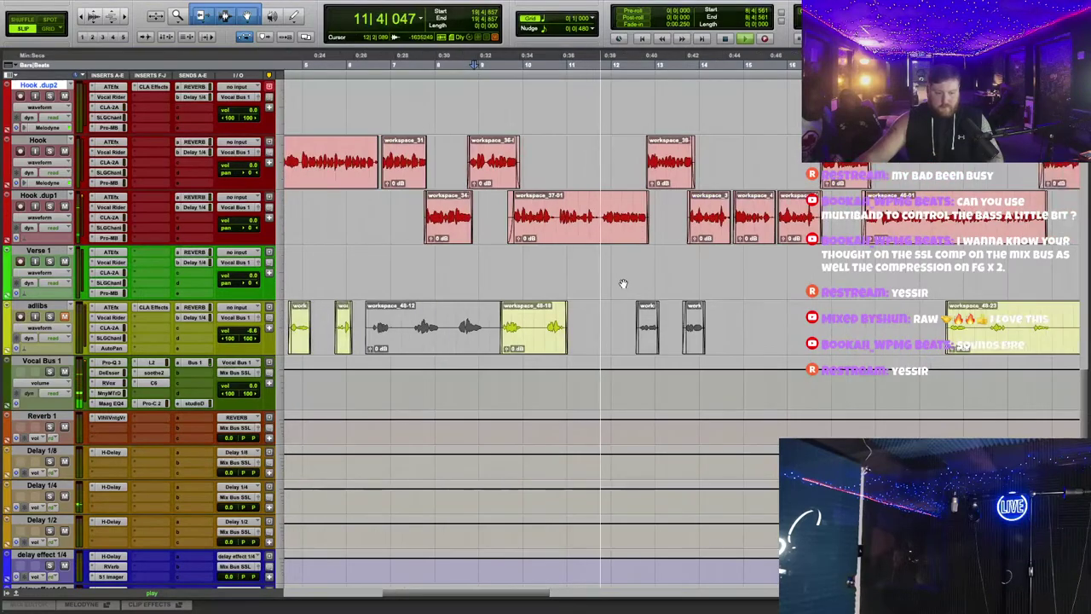
scroll(600, 147, "left", 3)
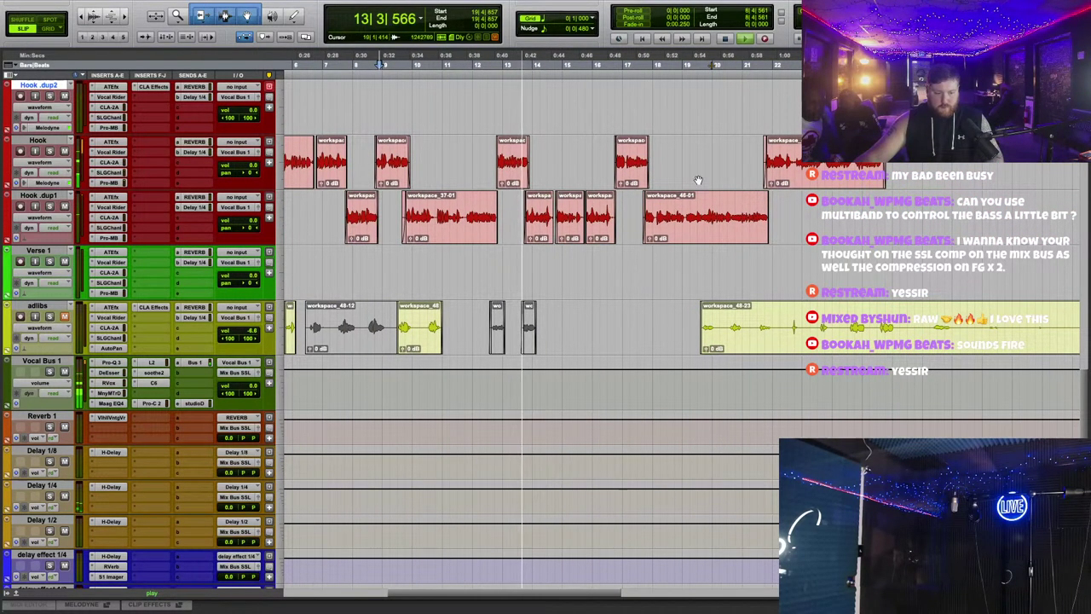
scroll(720, 206, "right", 10)
scroll(720, 207, "left", 5)
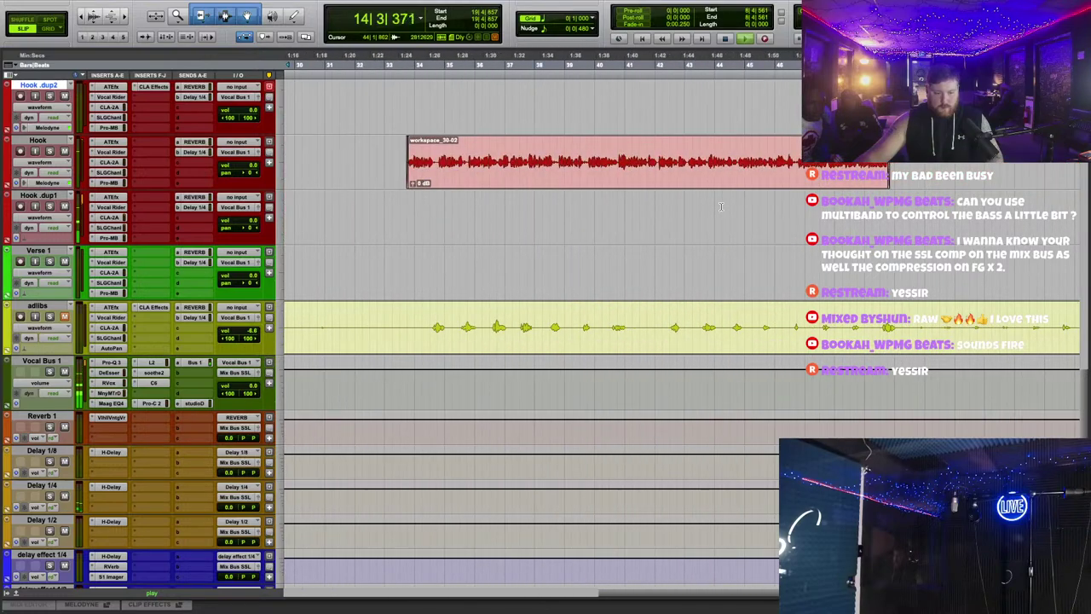
scroll(720, 206, "up", 2)
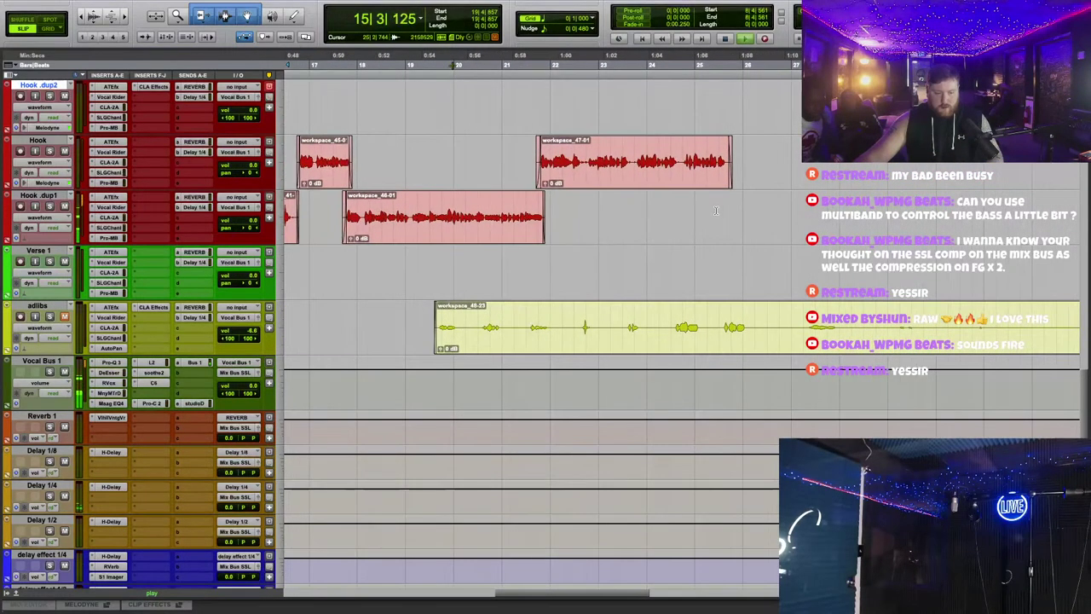
scroll(693, 243, "down", 2)
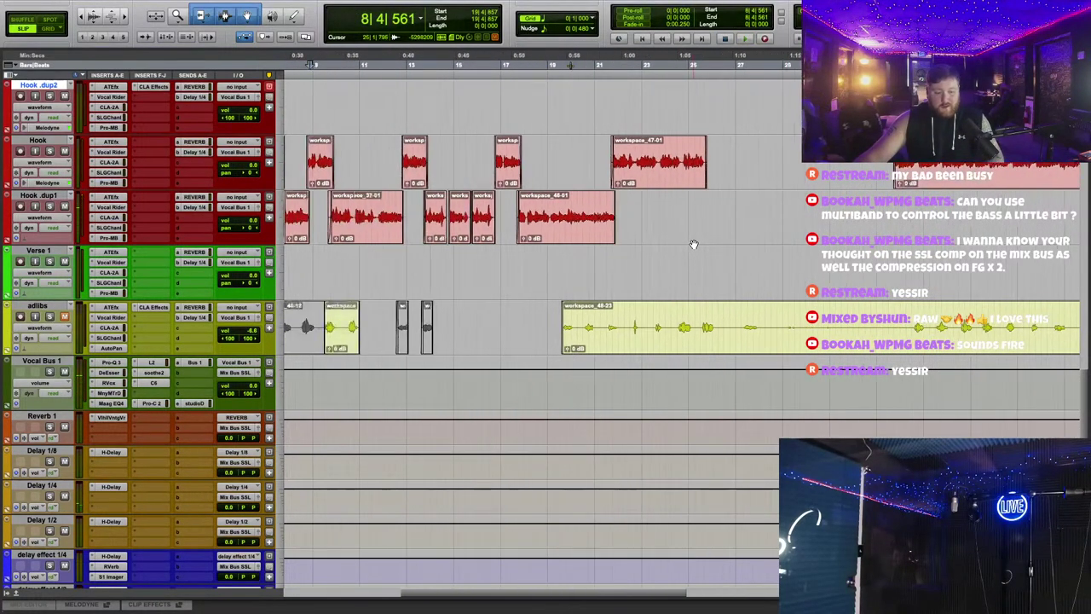
scroll(727, 242, "up", 3)
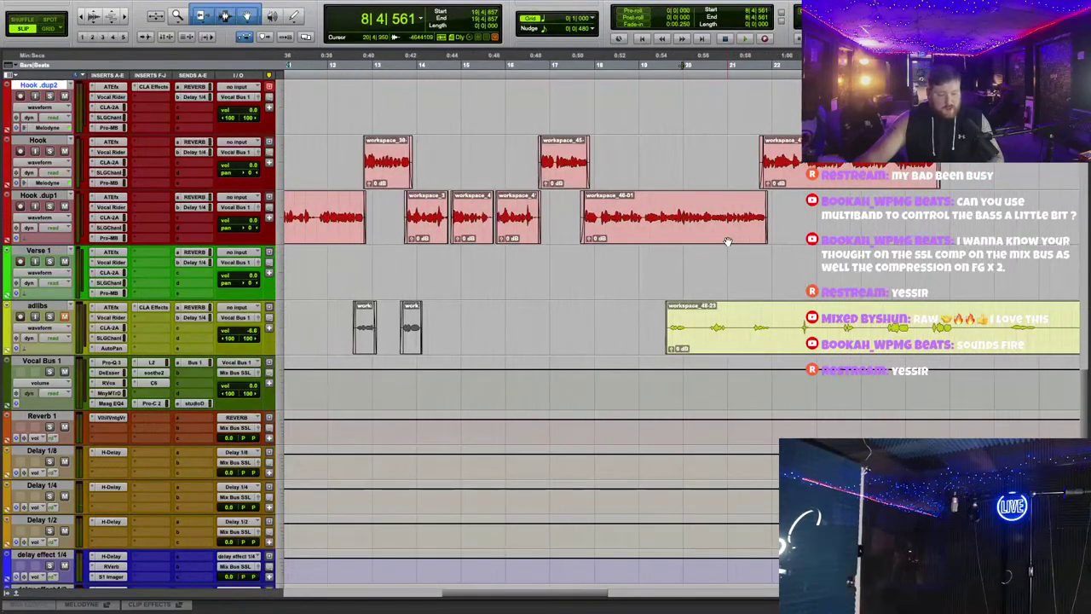
scroll(733, 244, "right", 3)
scroll(737, 244, "up", 2)
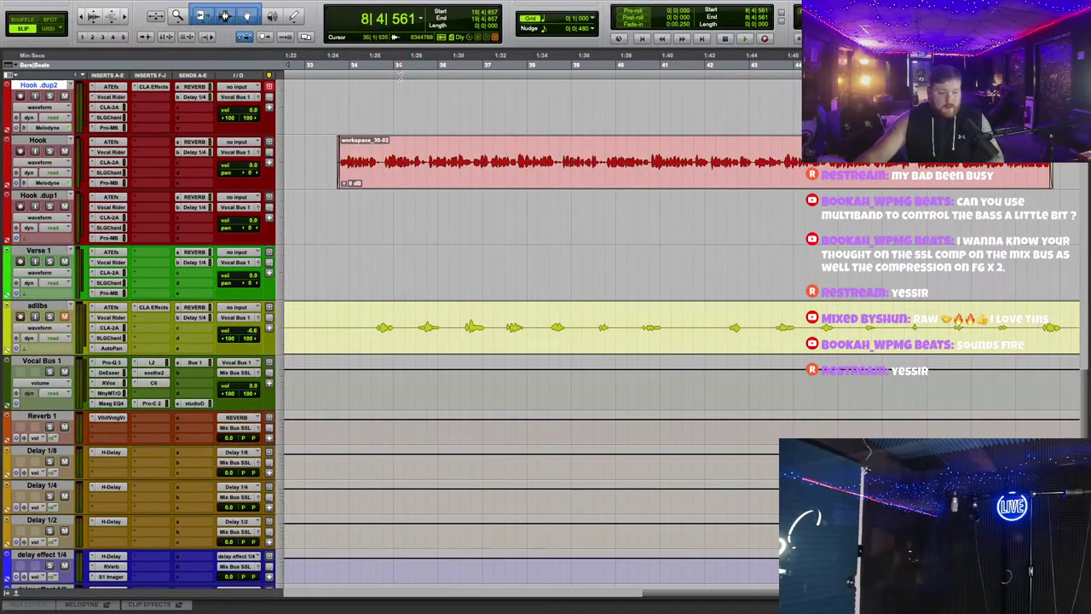
left_click(352, 64)
key("space")
scroll(424, 255, "left", 2)
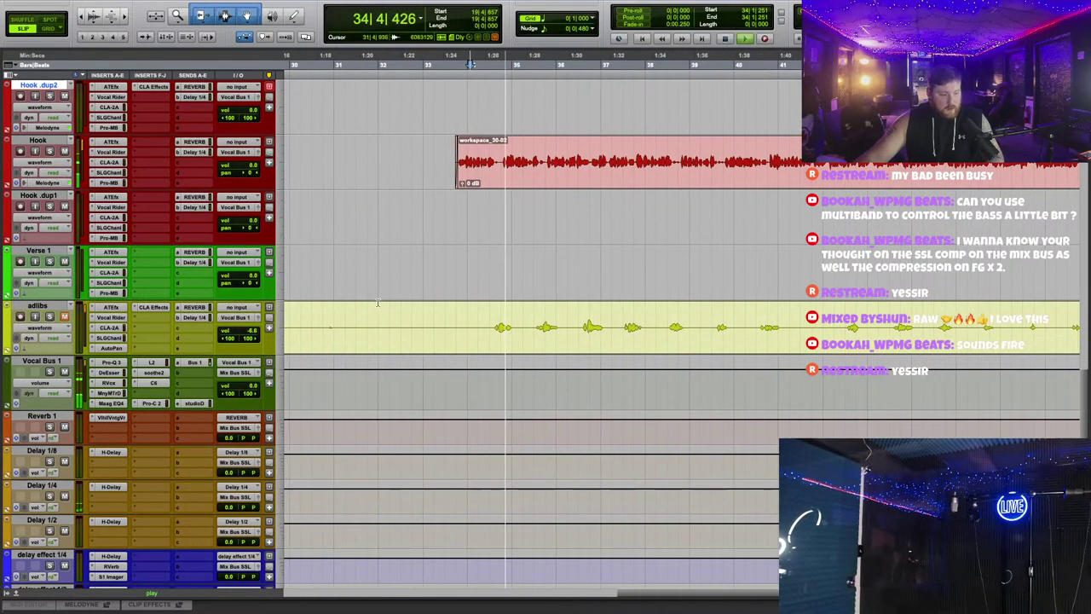
scroll(580, 213, "down", 1)
key("space")
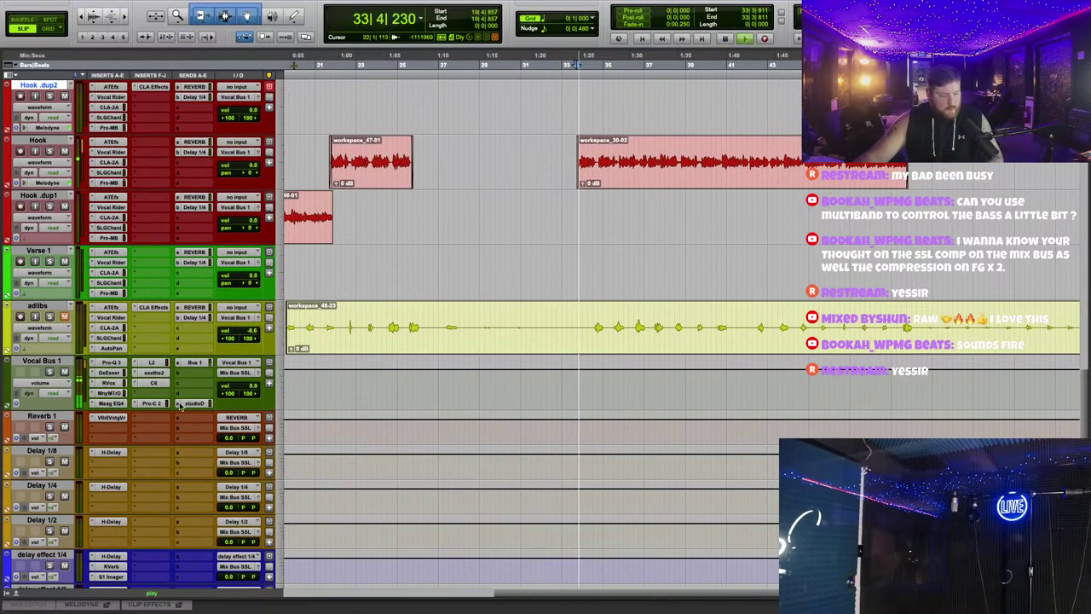
Step: Check the H-Delay on Delay 1/4 and set the Hook track's Delay 1/4 send to about -14.5 dB
left_click(110, 487)
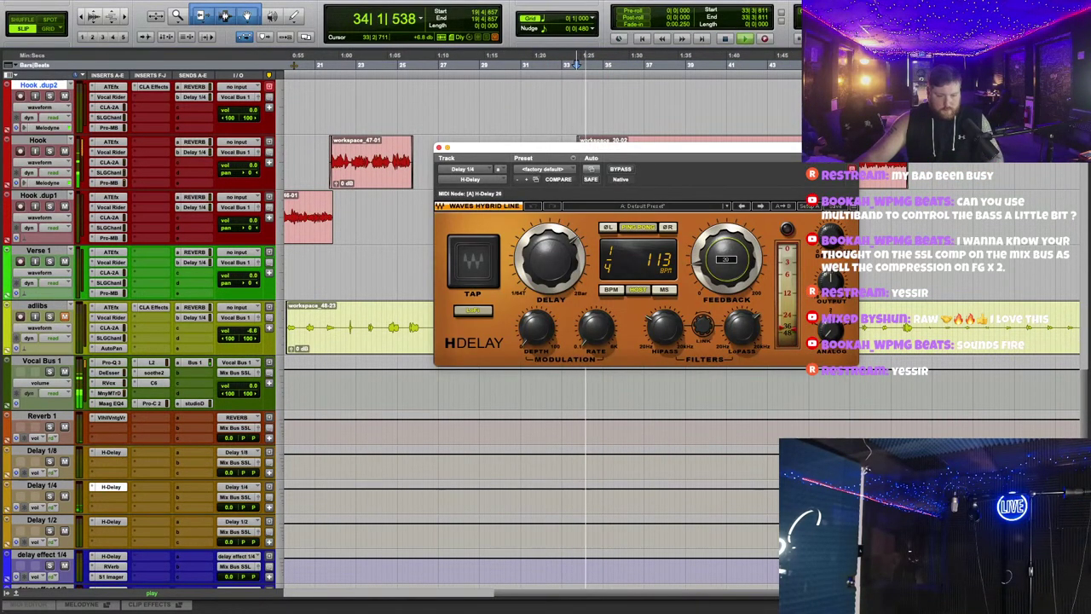
left_click(439, 148)
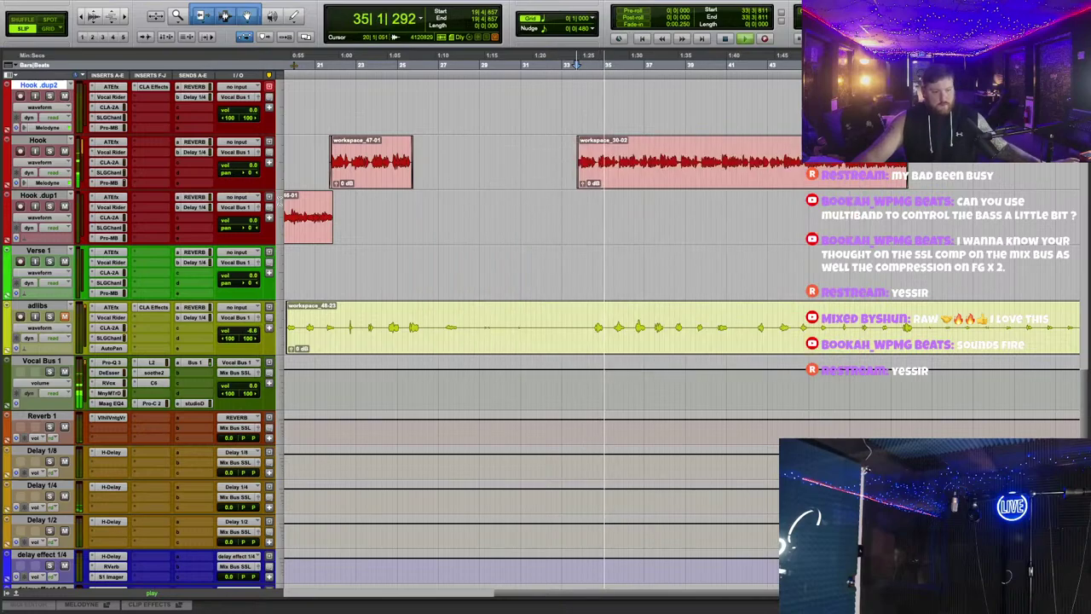
left_click(193, 151)
left_click_drag(408, 373, 407, 335)
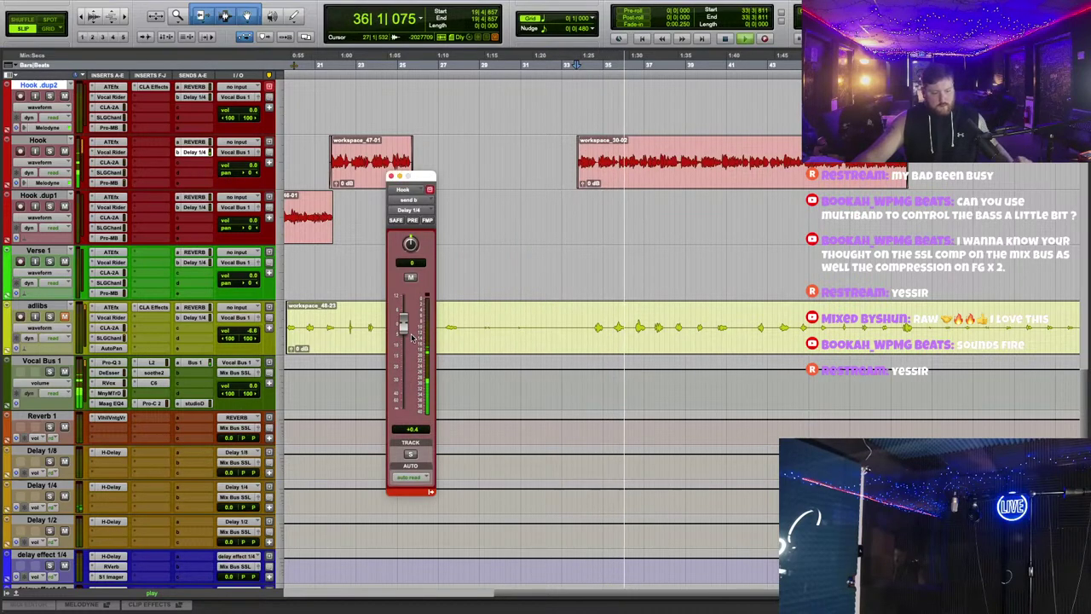
left_click_drag(431, 177, 591, 219)
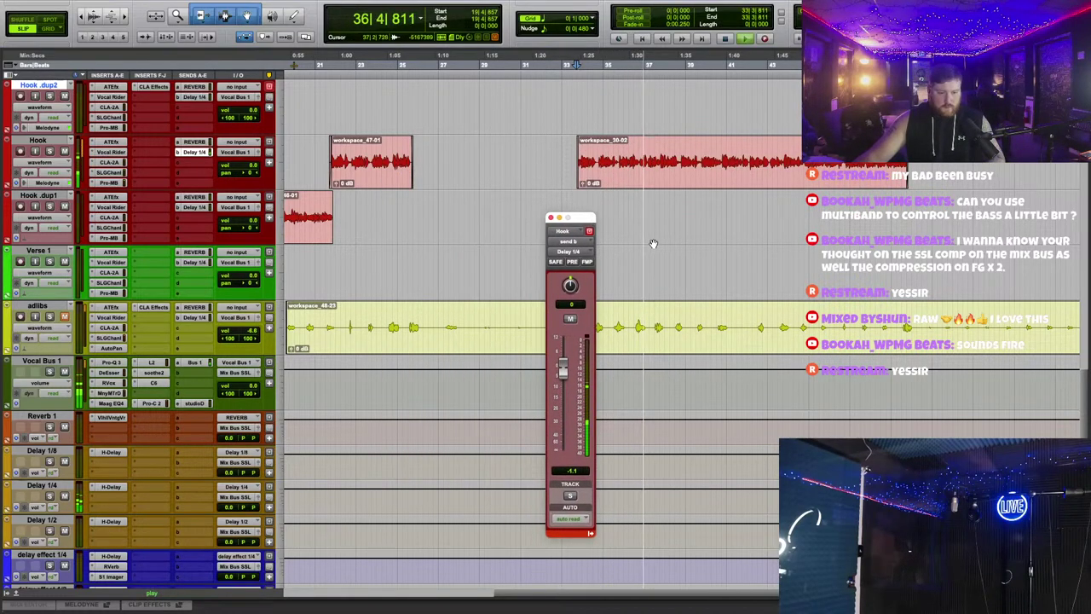
Step: Review the H-Delay settings alongside the Hook send level, then close both windows
key("super+bracketright")
key("super+bracketright")
scroll(334, 288, "down", 4)
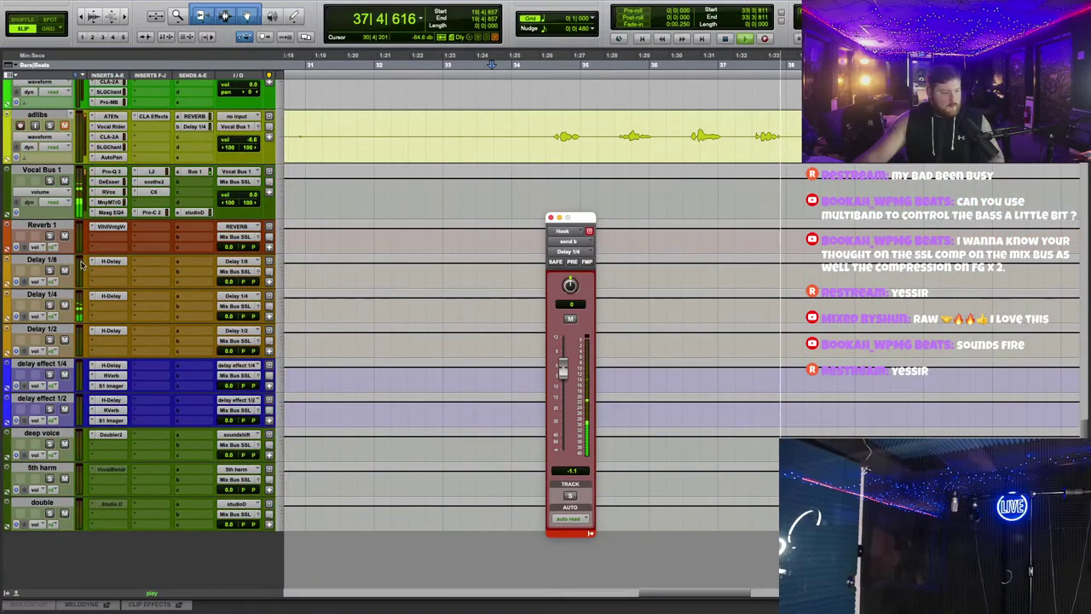
left_click(114, 296)
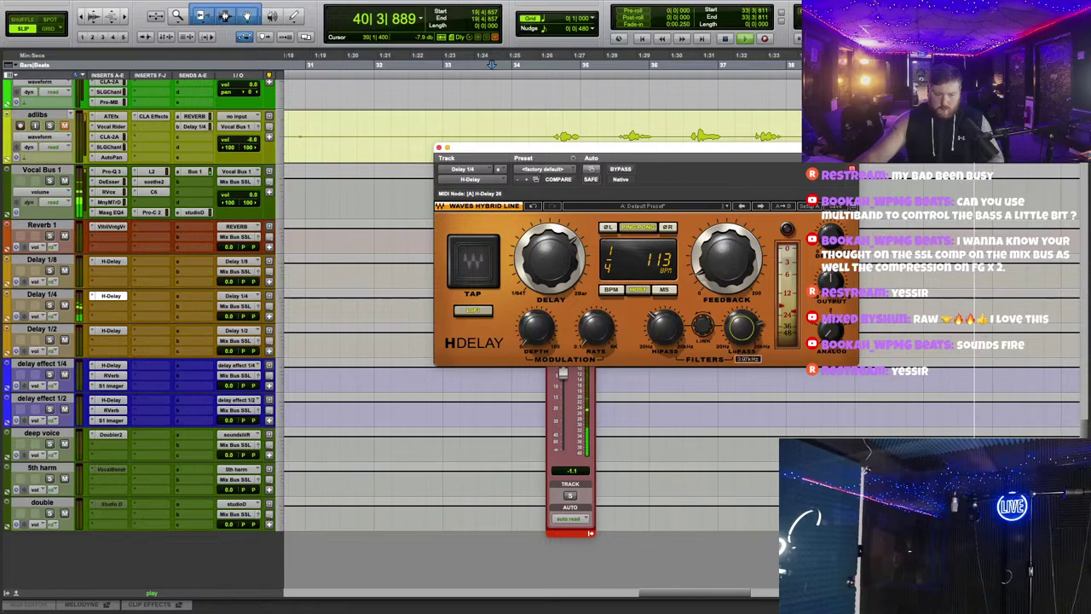
left_click(564, 412)
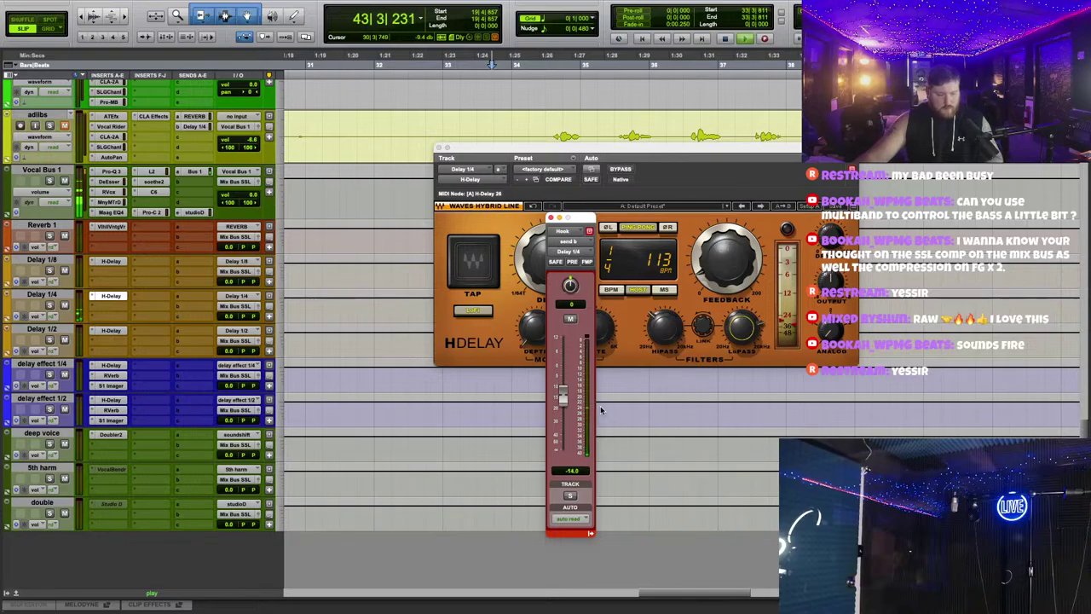
scroll(312, 244, "up", 5)
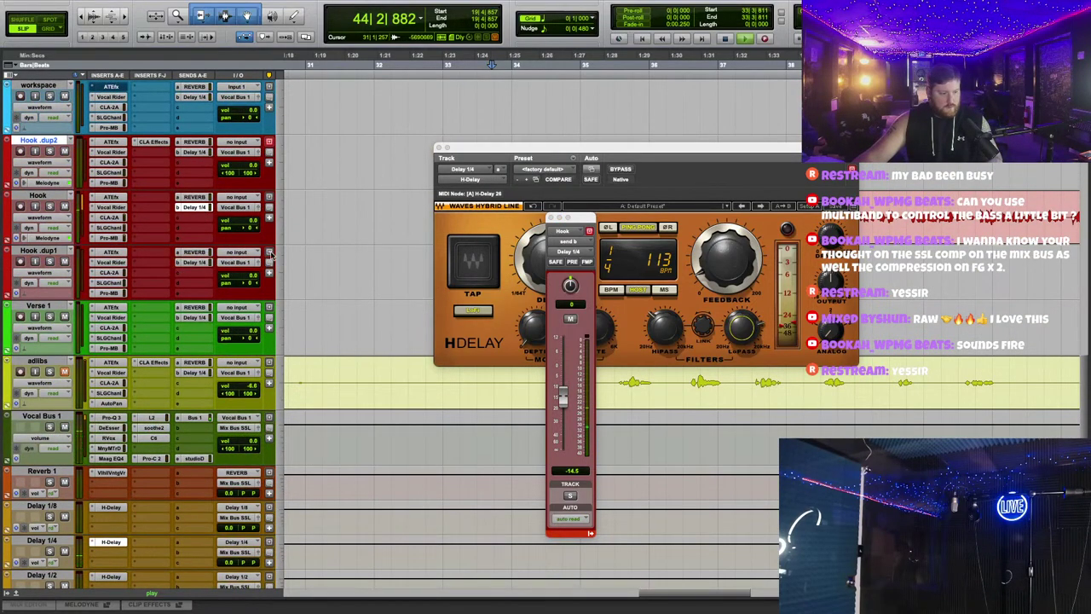
left_click(439, 148)
left_click(549, 219)
key("r")
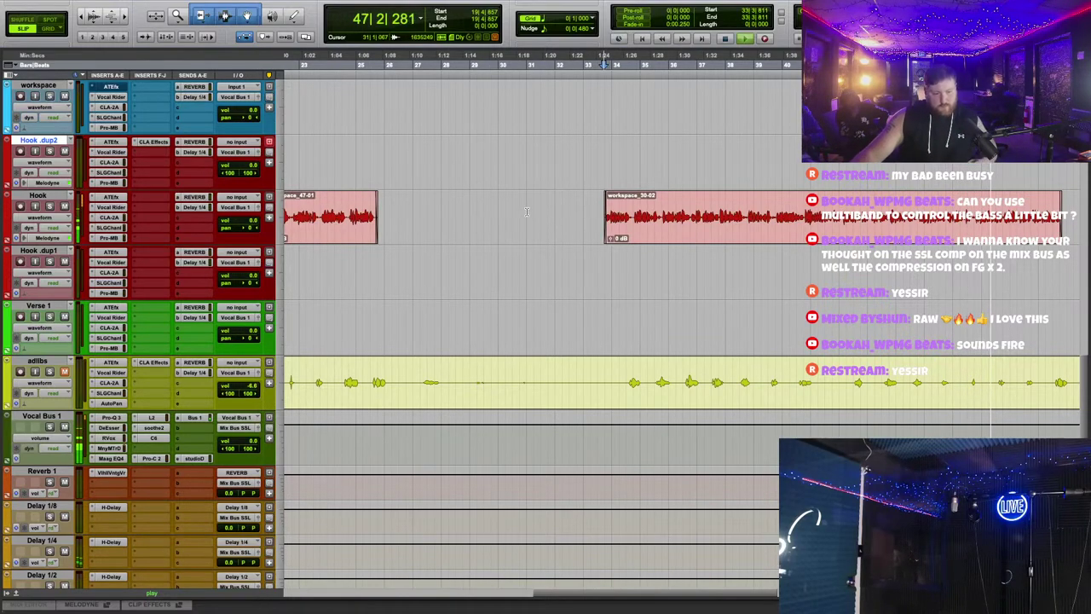
scroll(648, 294, "up", 2)
key("space")
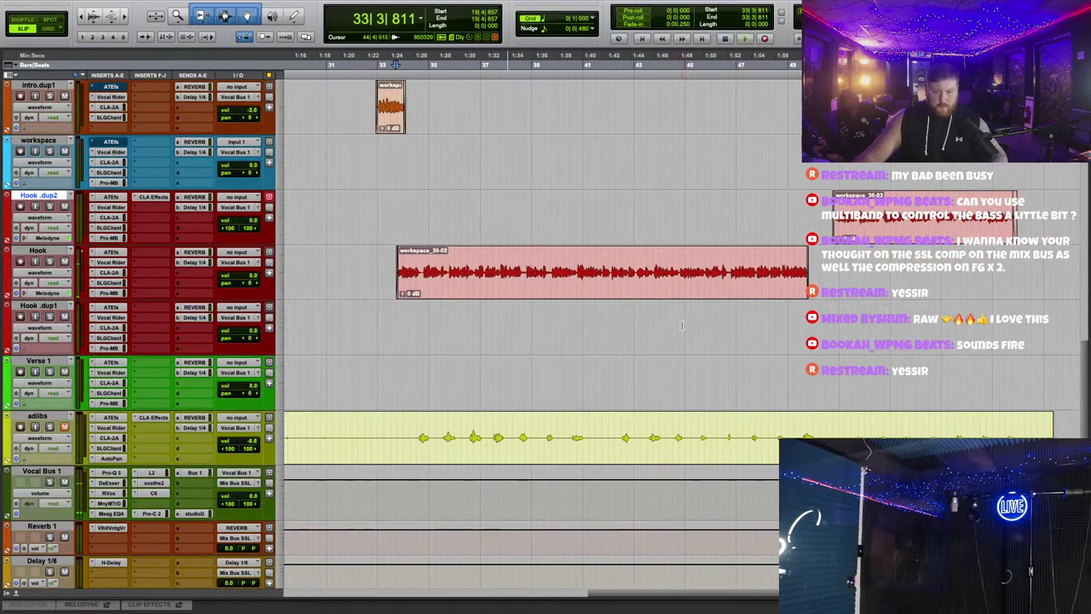
key("r")
key("t")
key("t")
key("t")
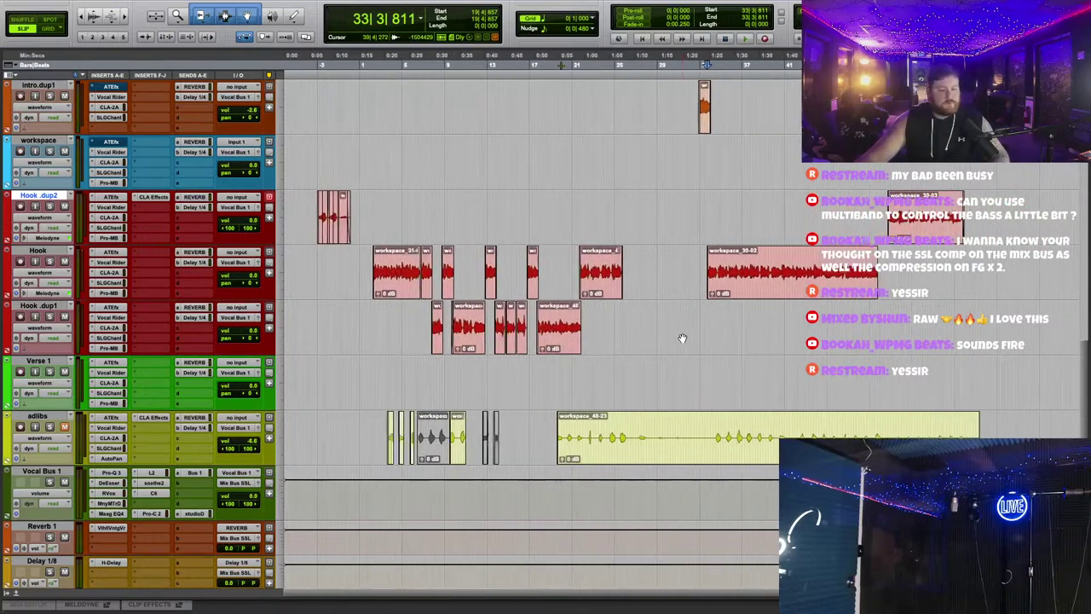
Step: Give the Hook .dup2 track a darker colour from the Color Palette
double_click(7, 221)
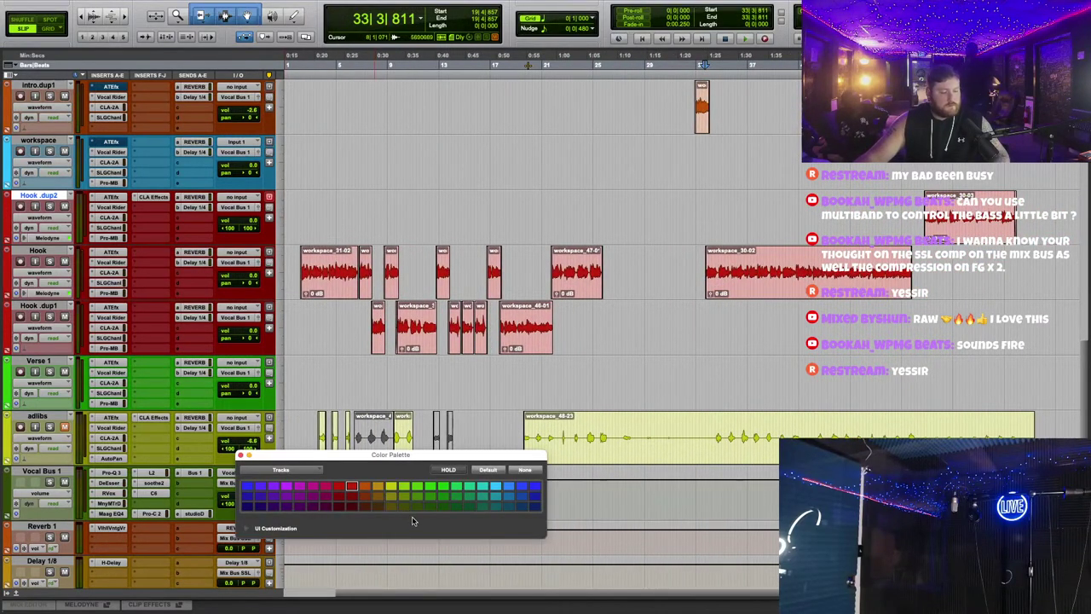
left_click(365, 506)
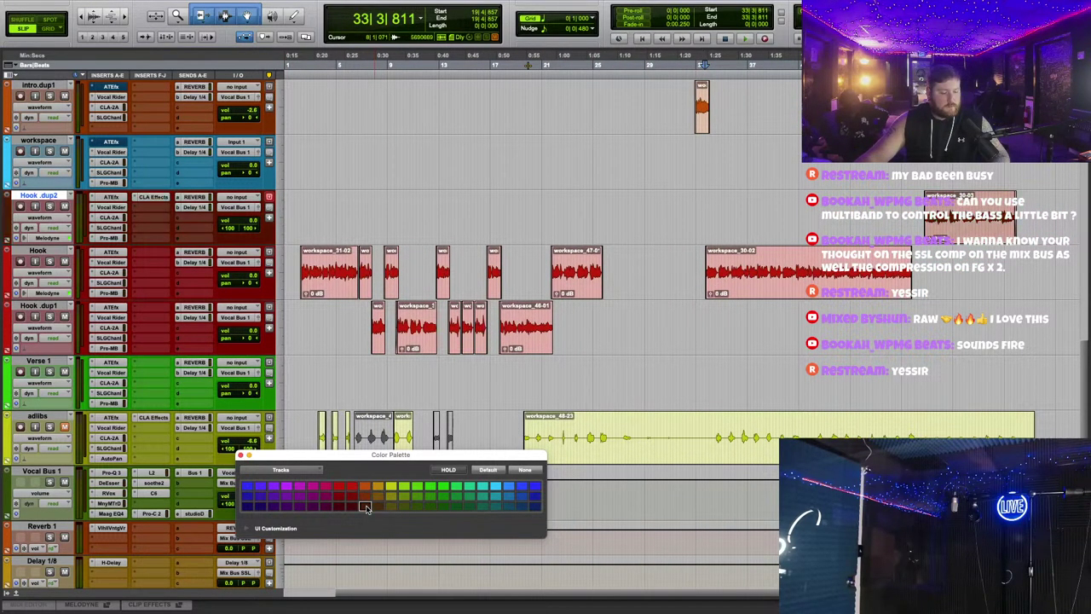
left_click(242, 455)
key("t")
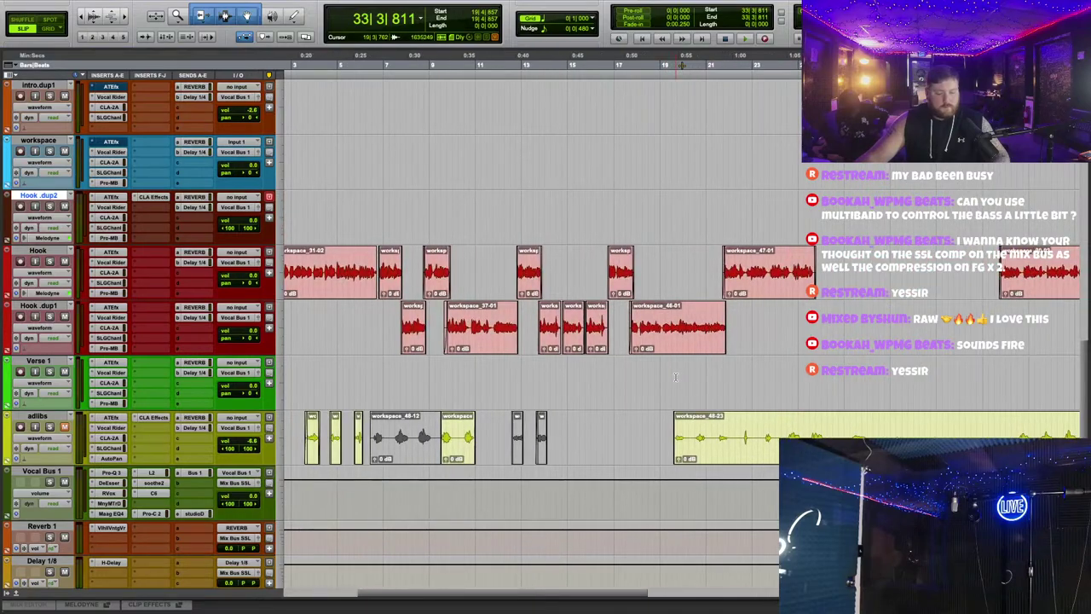
scroll(675, 376, "right", 3)
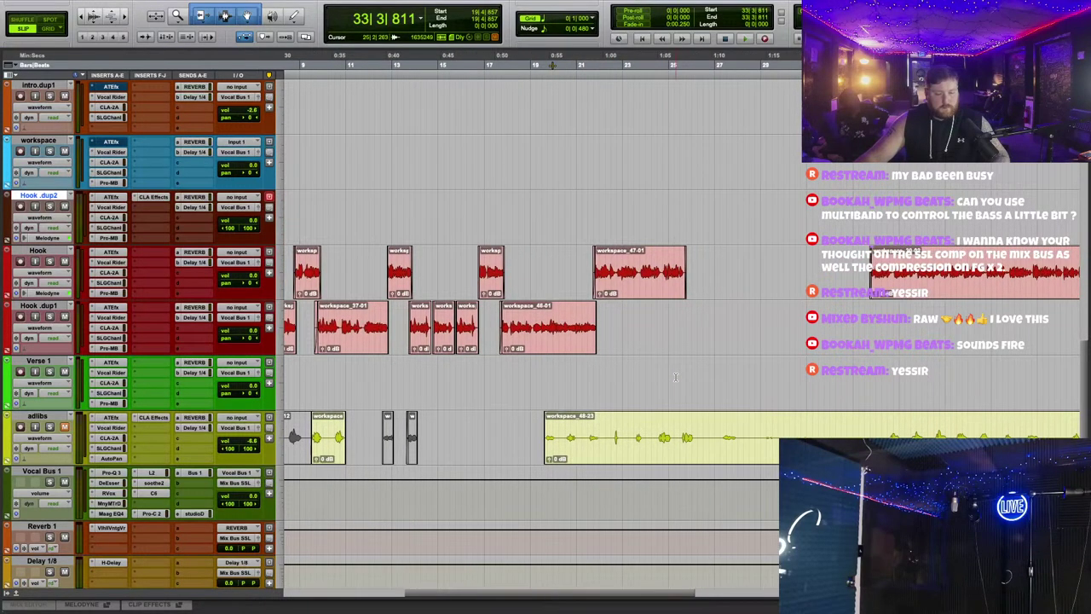
Step: Play the song back from around bar 24, then from near the start
left_click(646, 88)
key("space")
key("t")
key("t")
key("t")
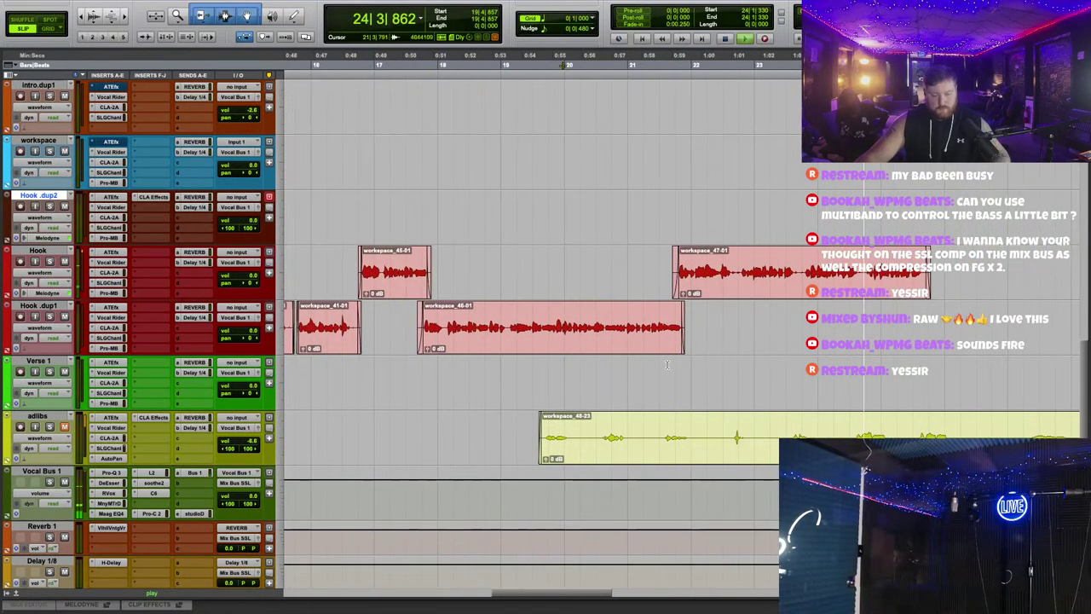
key("r")
key("r")
scroll(648, 353, "down", 3)
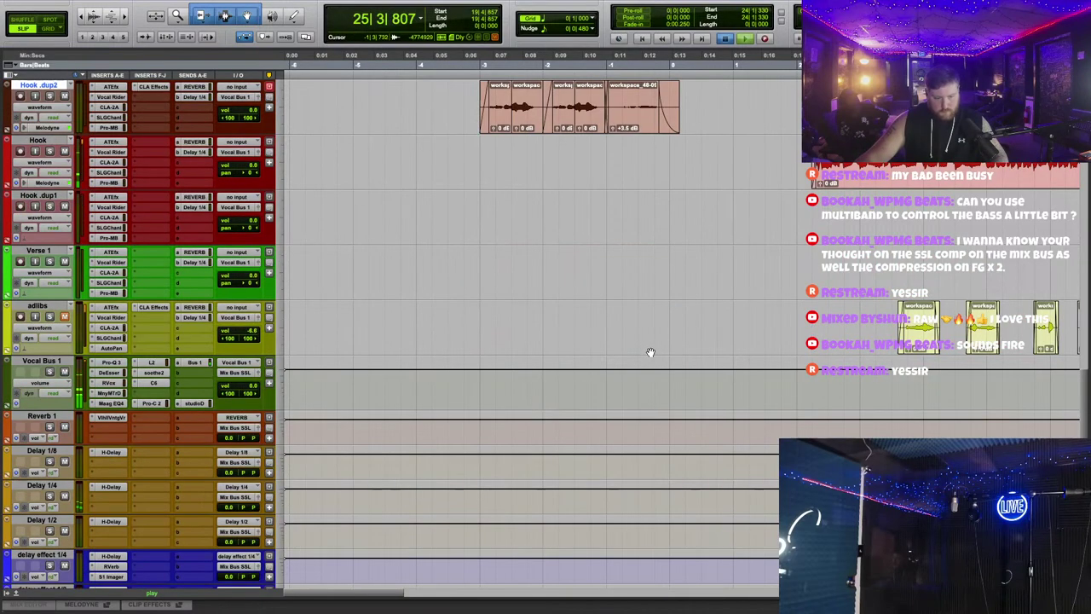
key("space")
scroll(637, 332, "right", 2)
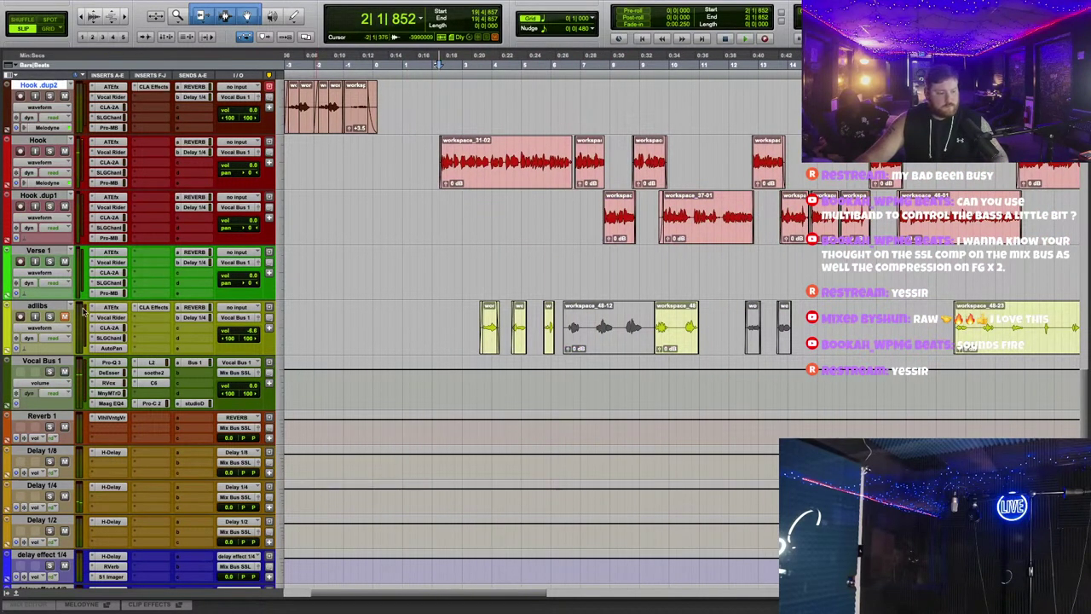
key("space")
Step: Bring up the Hook track's Delay 1/4 send level window for adjustment
left_click(194, 152)
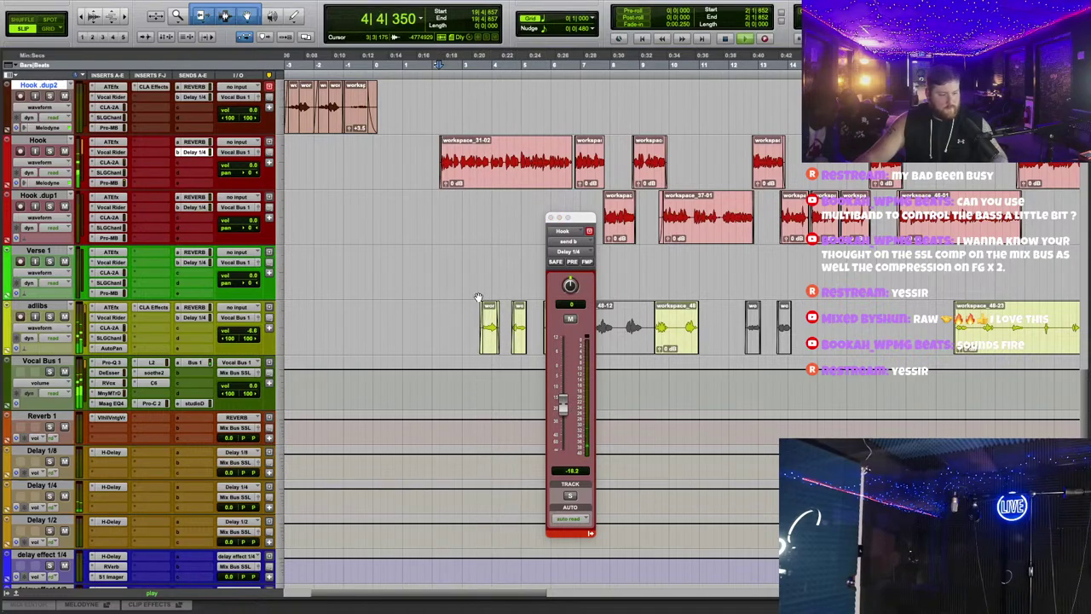
left_click(194, 151)
key("space")
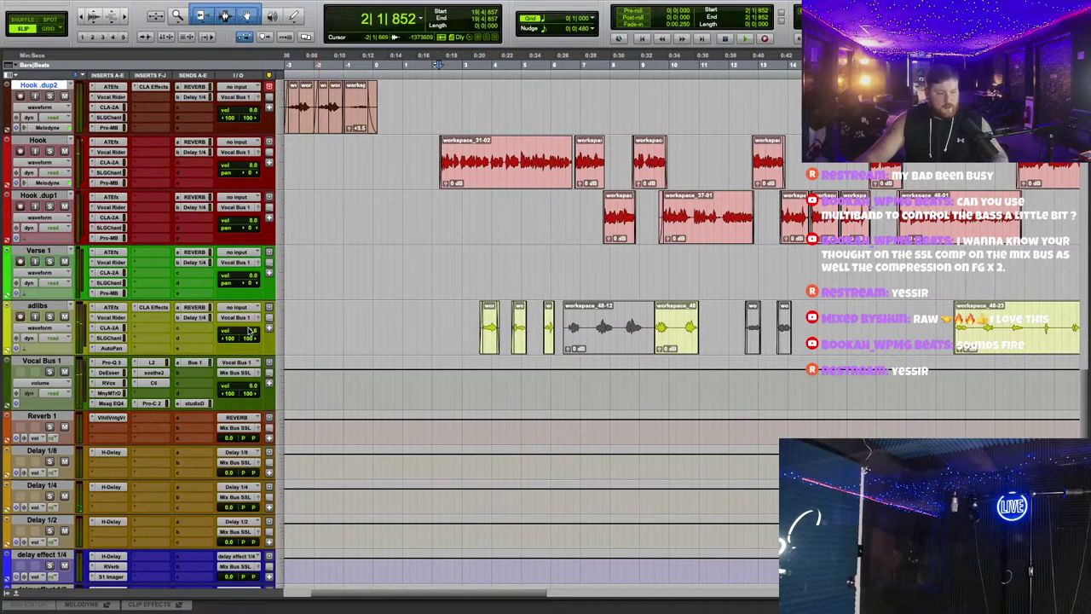
left_click(188, 152)
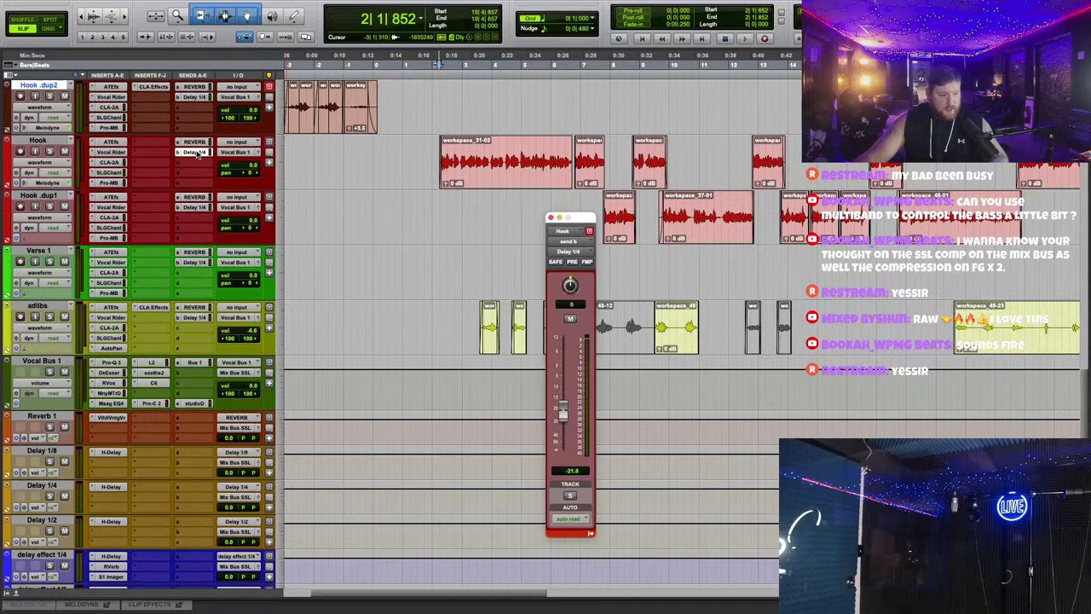
Step: In the adlibs CLA Effects, raise the PITCH fader and nudge the REVERB fader up slightly
left_click(550, 219)
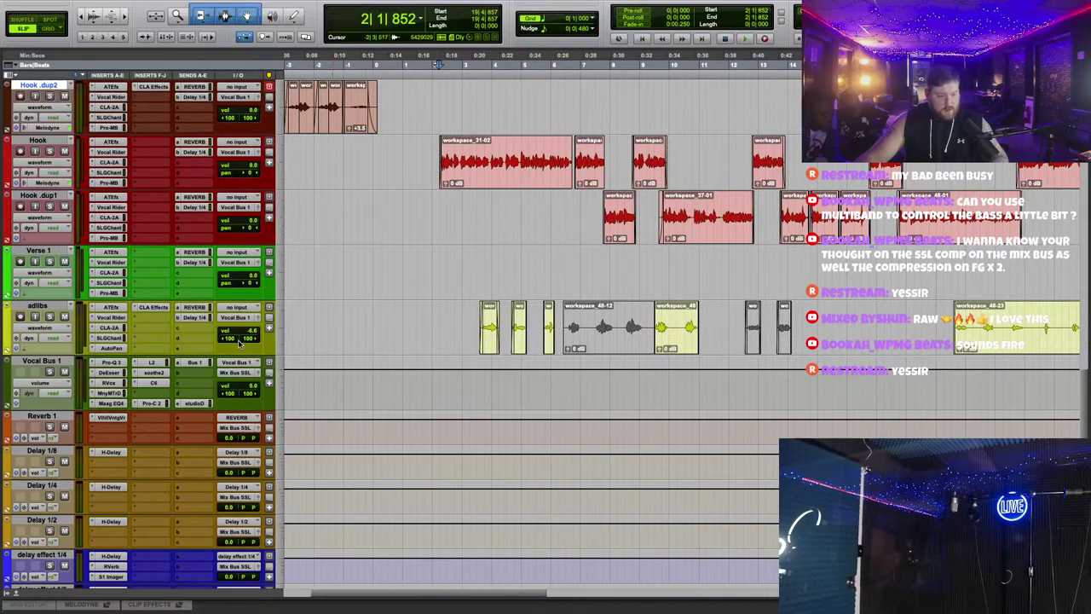
left_click(154, 308)
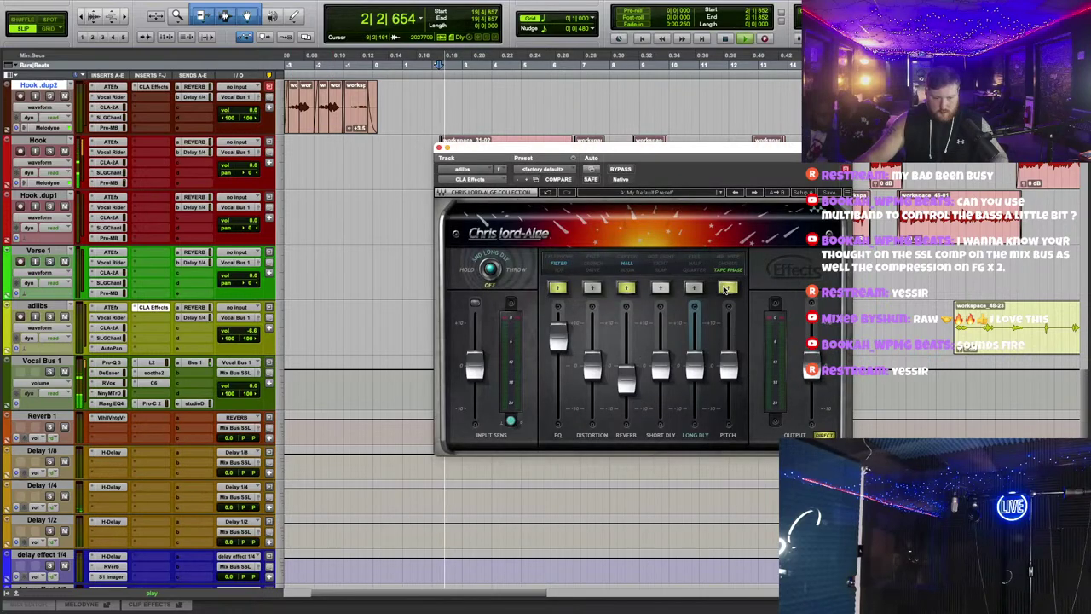
left_click_drag(729, 366, 814, 396)
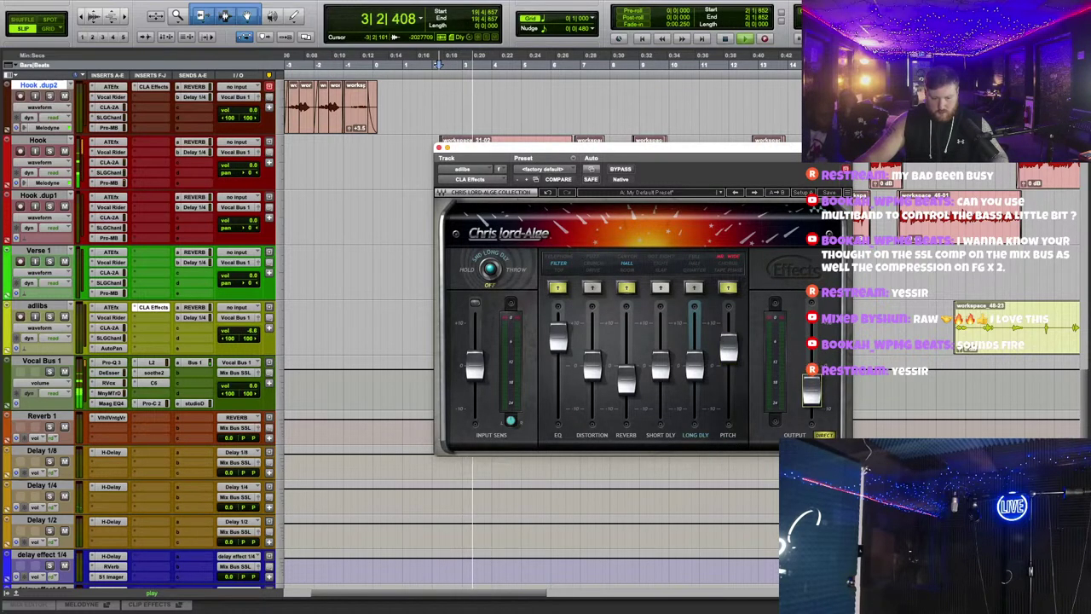
left_click(438, 148)
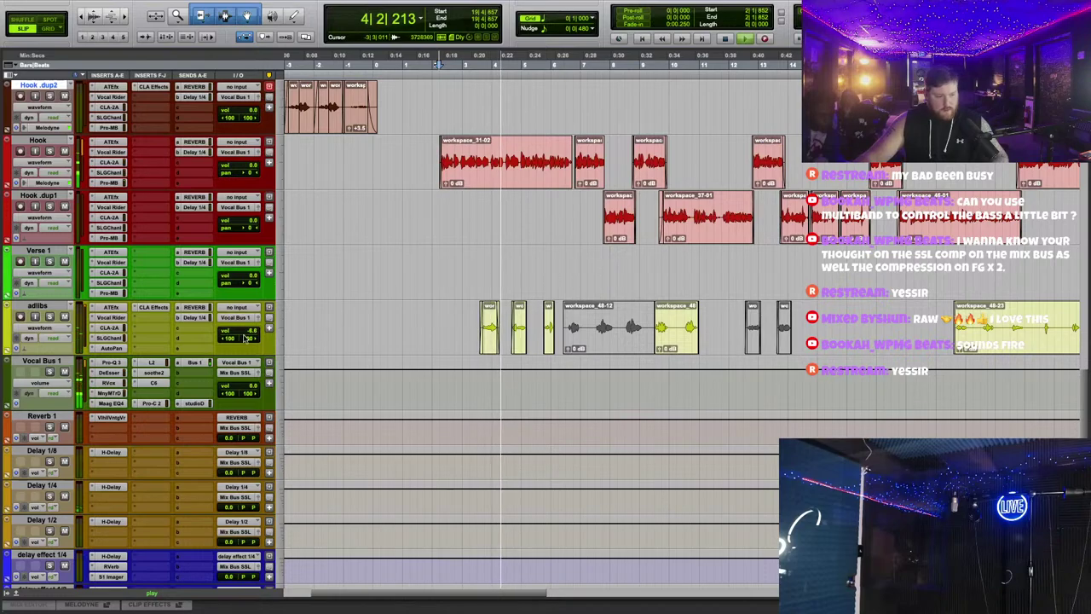
left_click(154, 307)
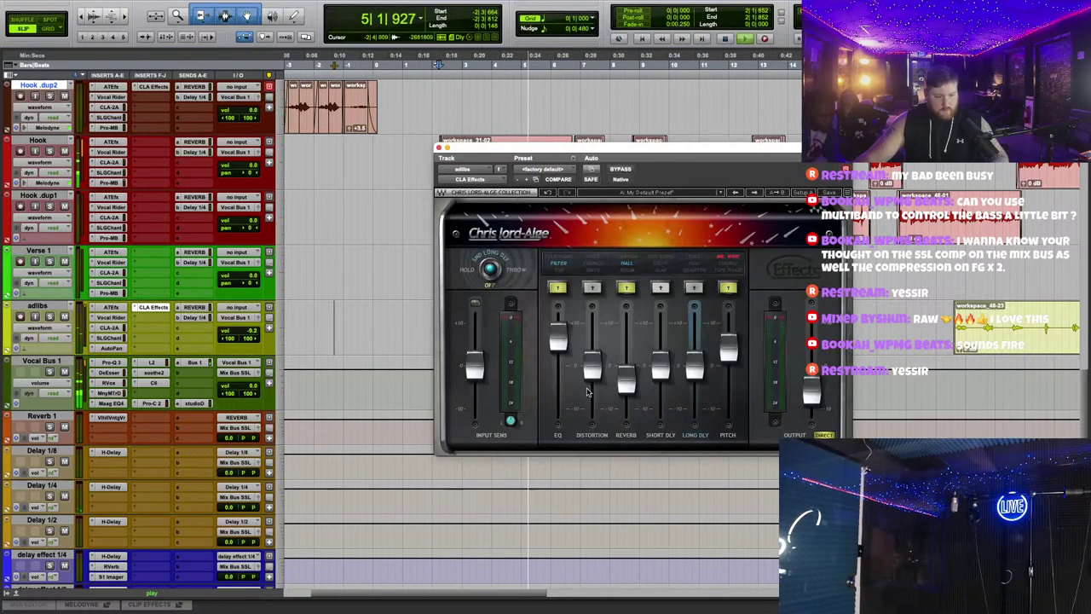
left_click_drag(627, 371, 626, 368)
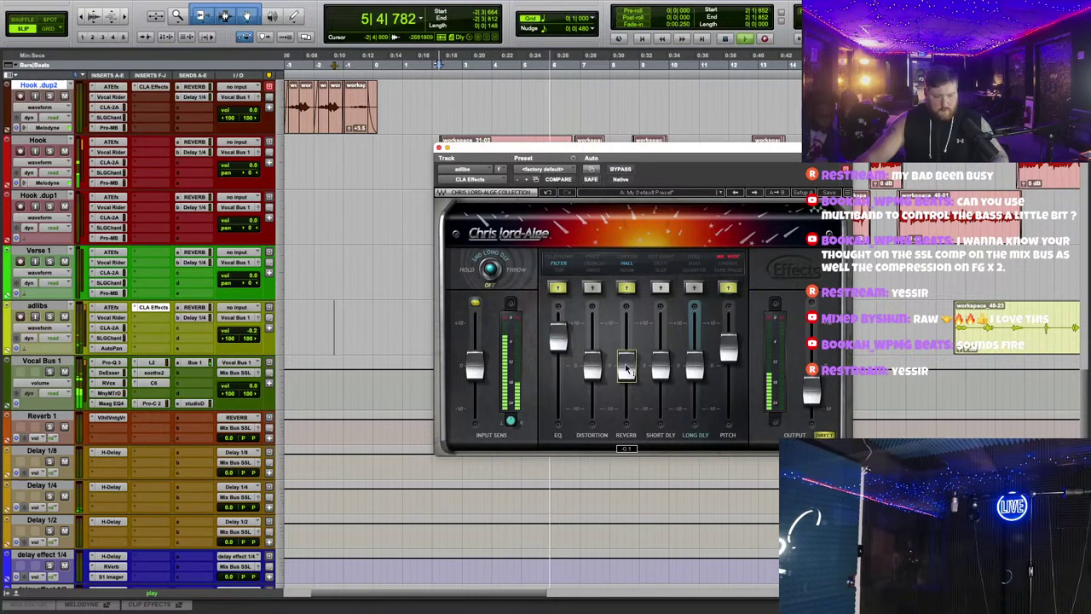
left_click(438, 148)
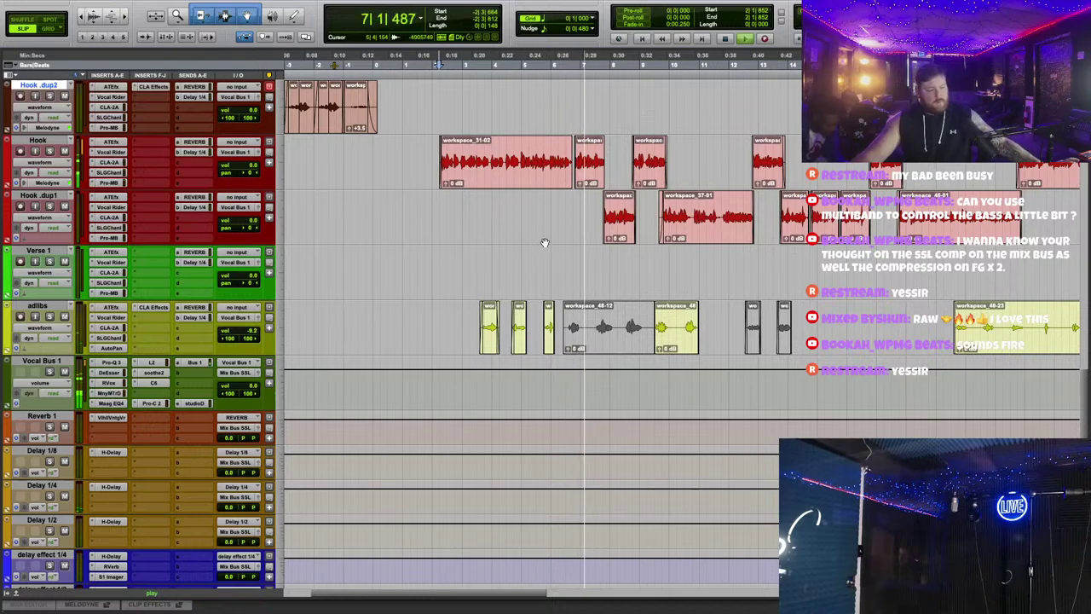
scroll(545, 242, "down", 3)
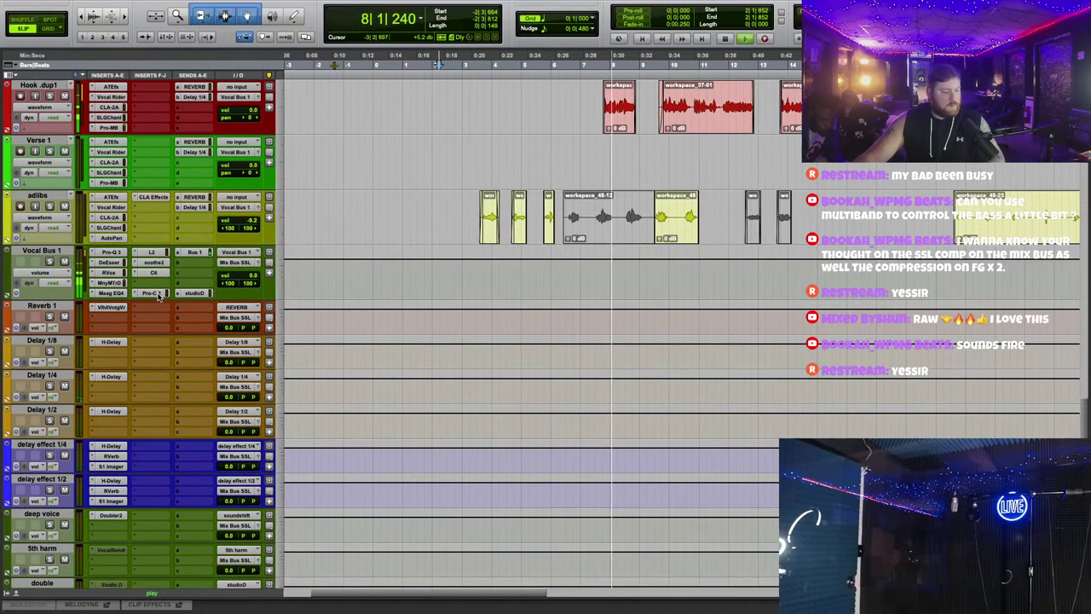
Step: Insert Antares AVOX DUO on the double track with the voice set to Baritone/Bass
left_click(151, 293)
scroll(96, 507, "down", 2)
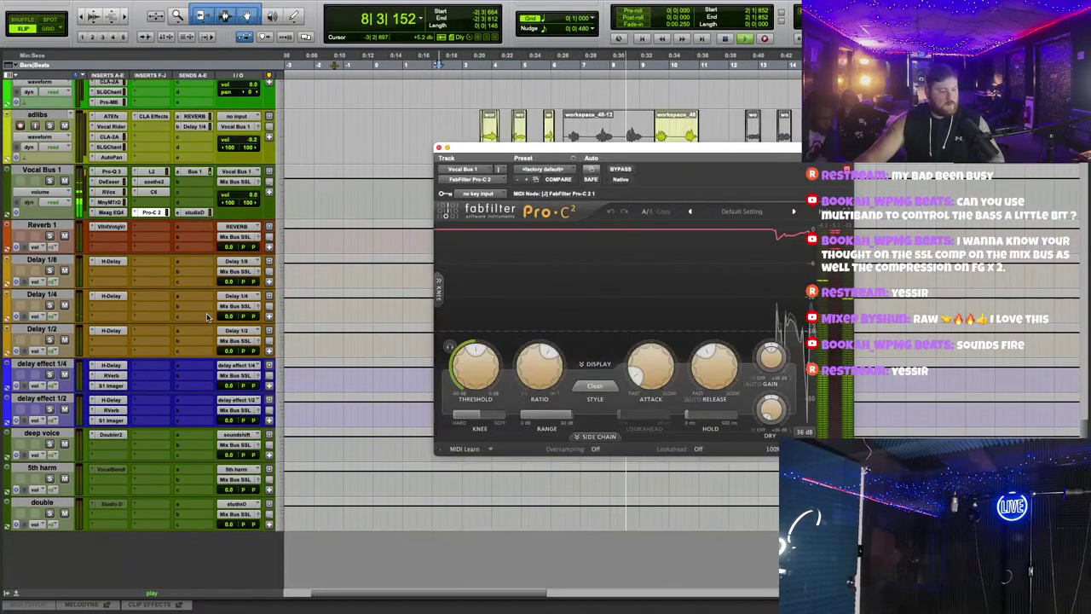
left_click(96, 506)
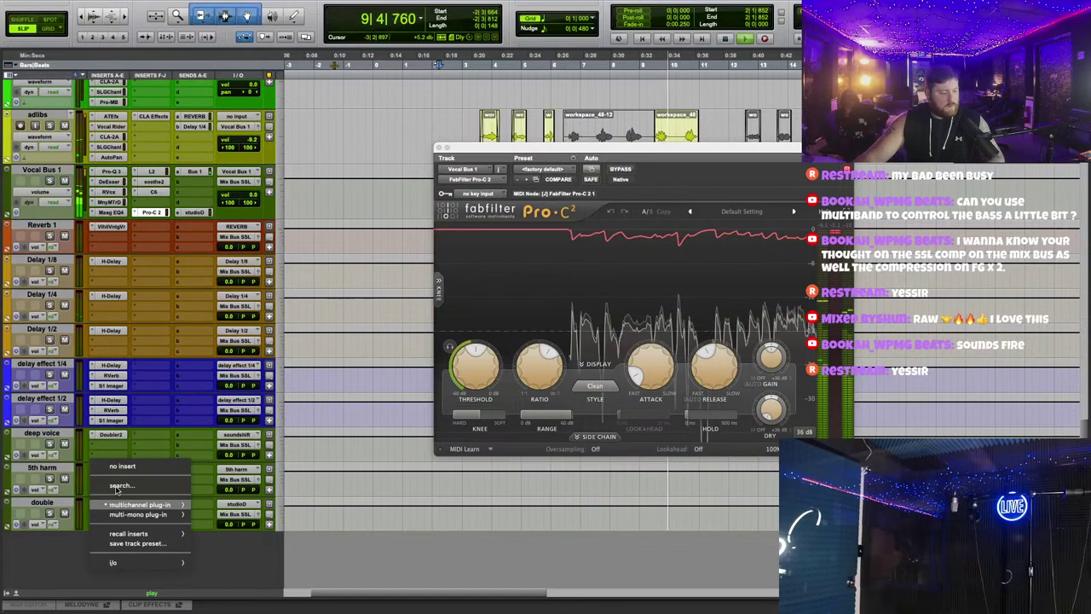
left_click(117, 486)
type("duo")
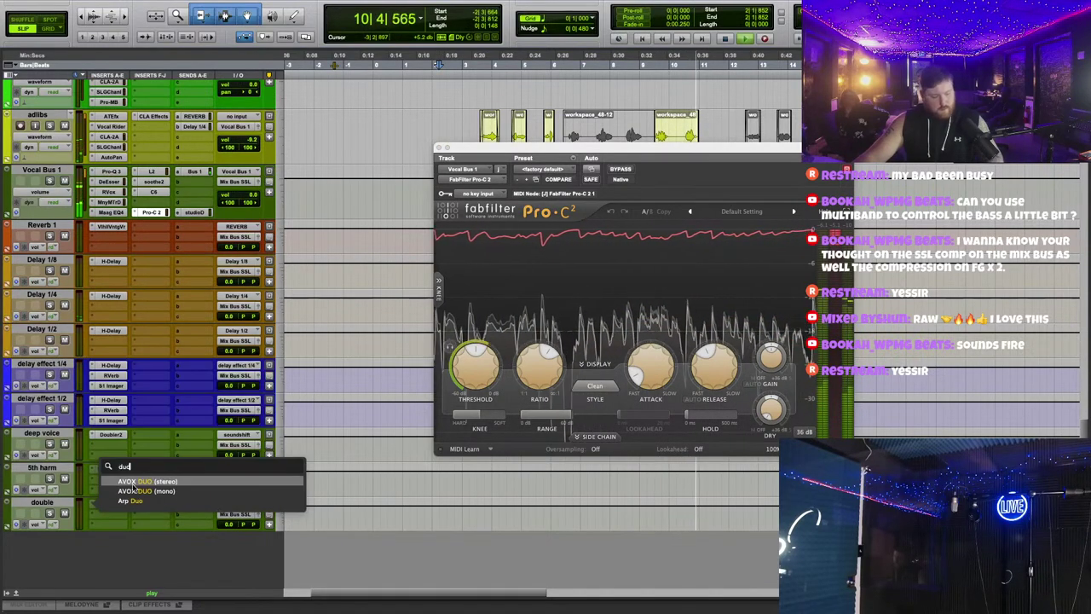
left_click(134, 487)
left_click(517, 222)
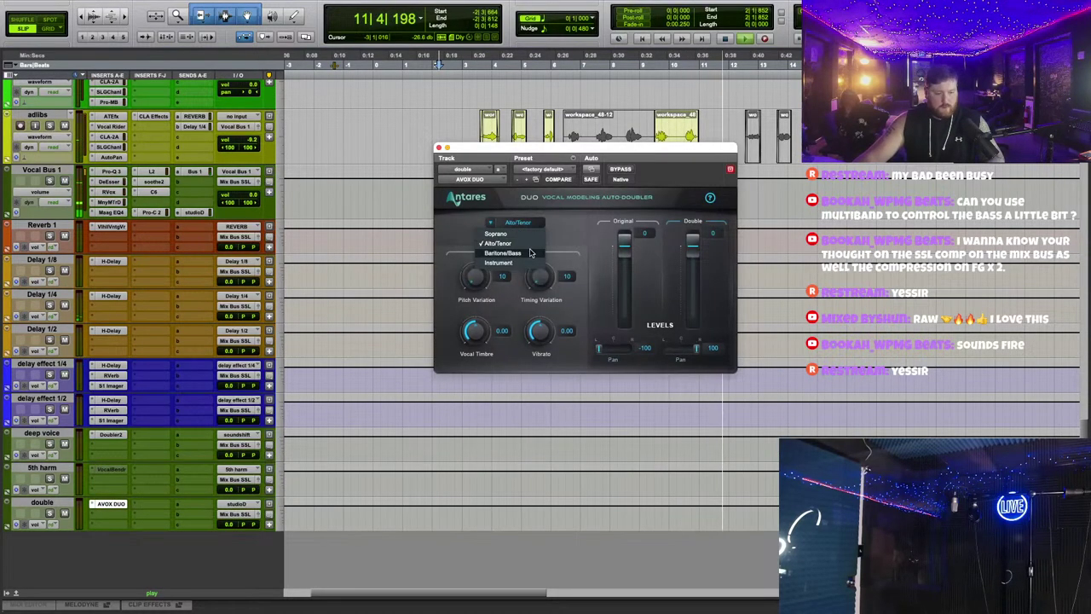
left_click(503, 253)
left_click(437, 147)
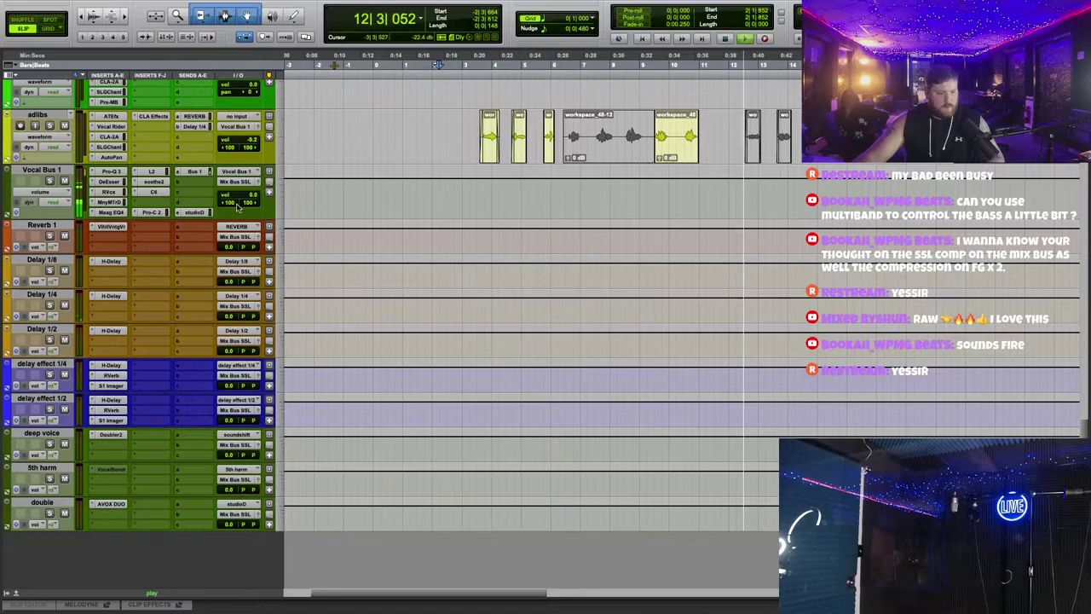
Step: Raise Vocal Bus 1's studioD send to about -19 dB
left_click(194, 213)
left_click_drag(562, 464, 578, 424)
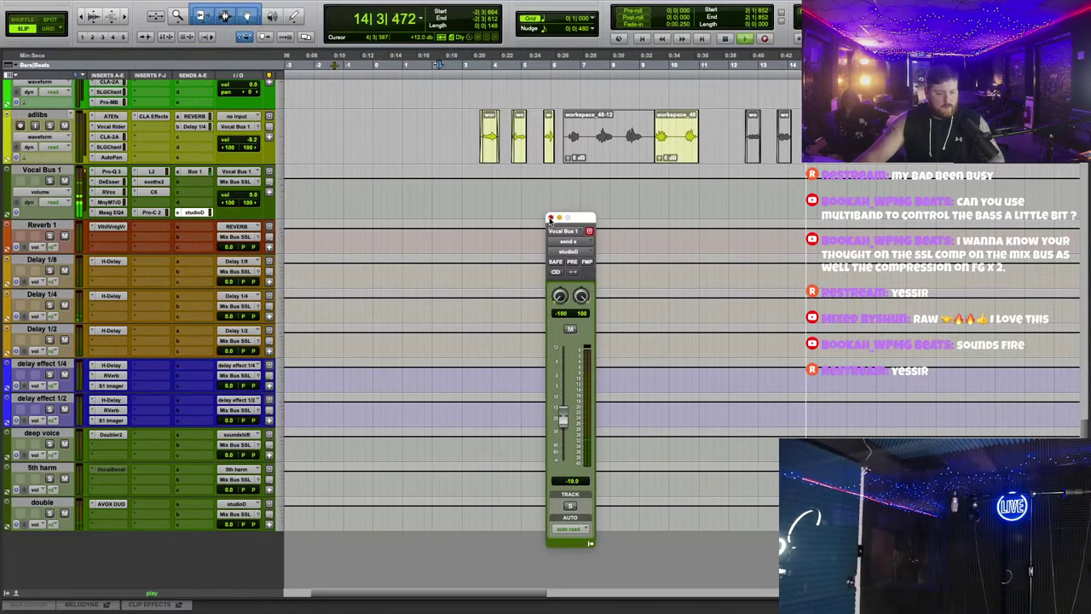
left_click(549, 219)
scroll(243, 247, "up", 20)
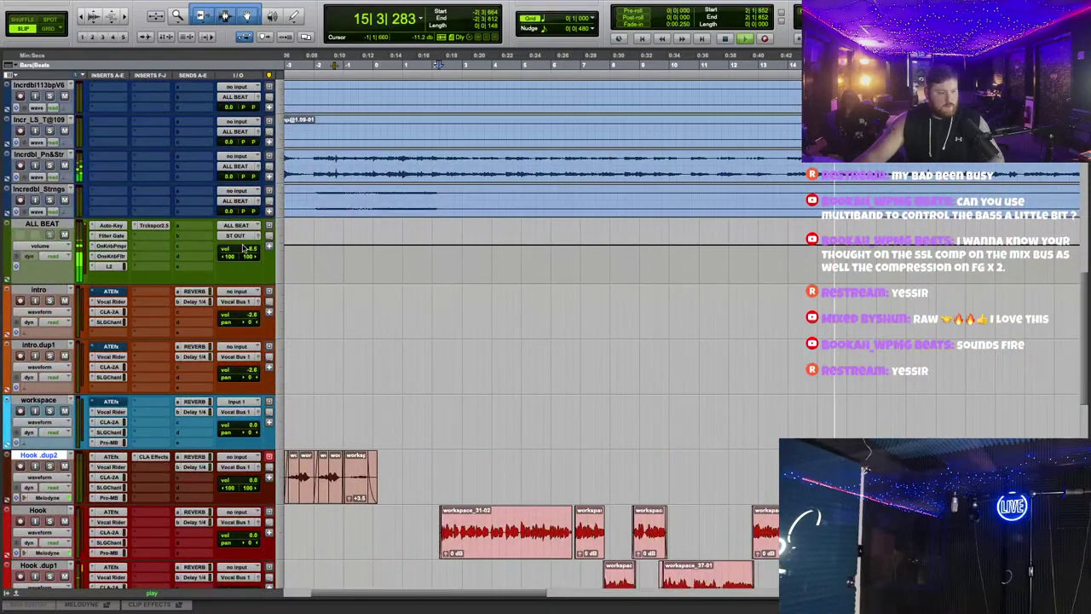
Step: Lower the ALL BEAT volume and raise Hook.dup1's reverb send to about -15.6 dB
left_click(253, 248)
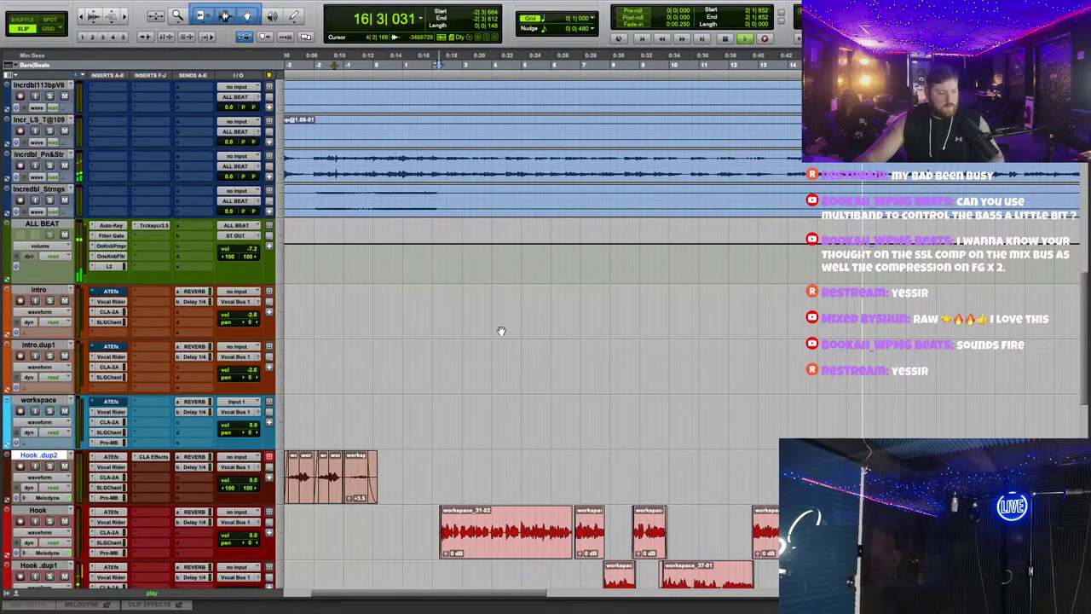
scroll(501, 328, "down", 12)
scroll(500, 328, "up", 4)
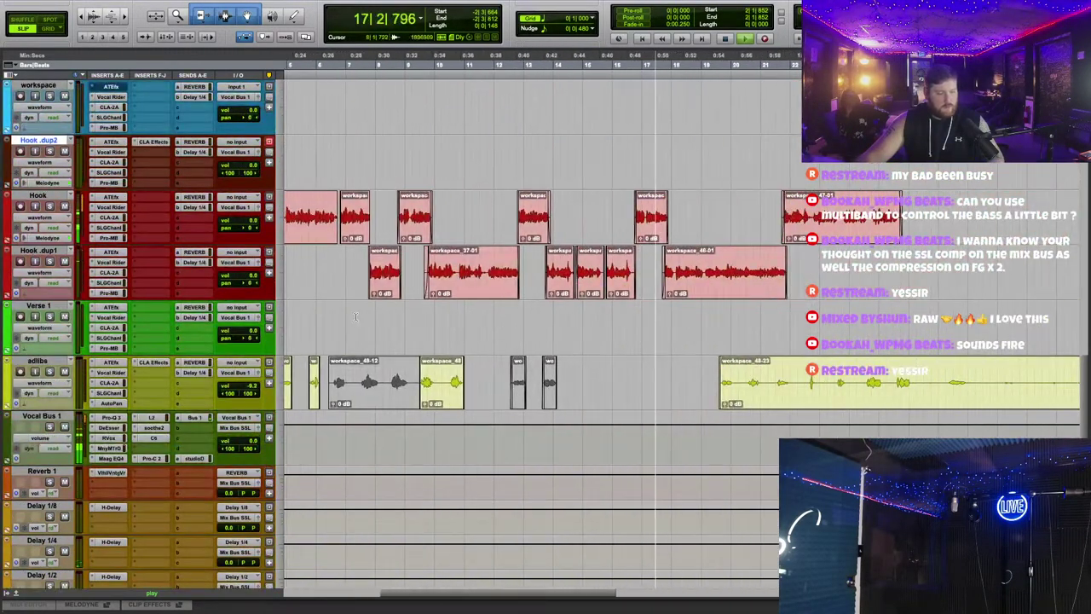
left_click(195, 252)
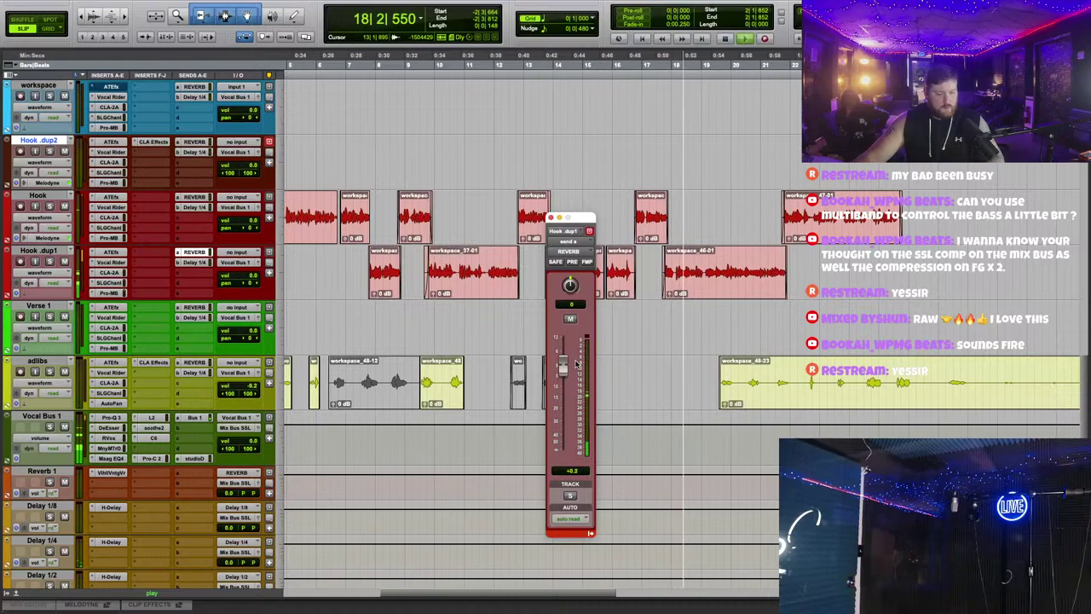
left_click_drag(560, 443, 592, 364)
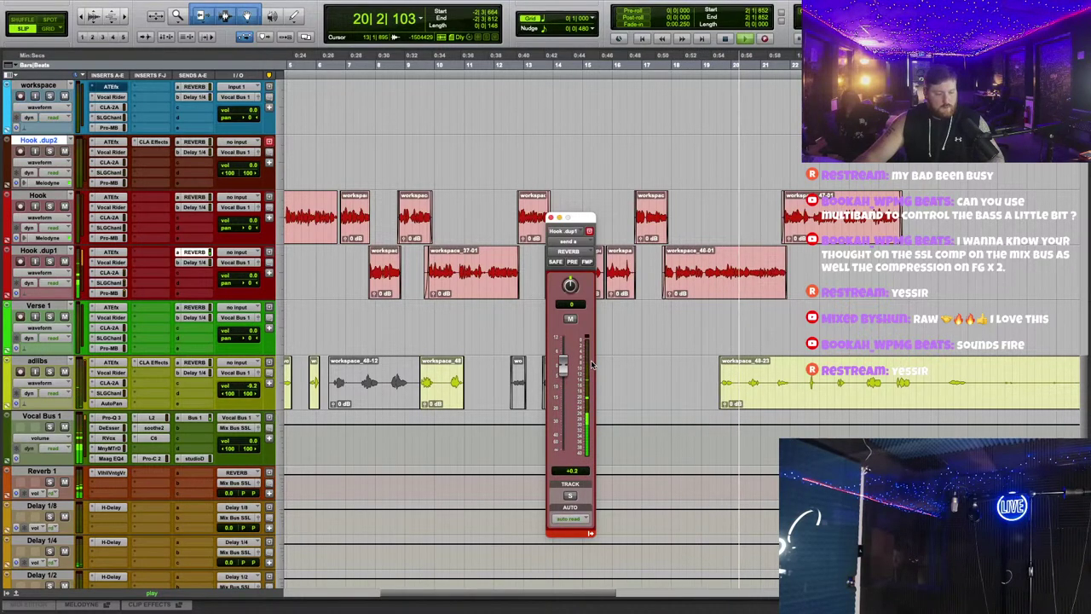
Step: Load the verb1 Concert Hall preset on Reverb 1 and bring Hook.dup1's reverb send to about -20 dB
left_click(111, 472)
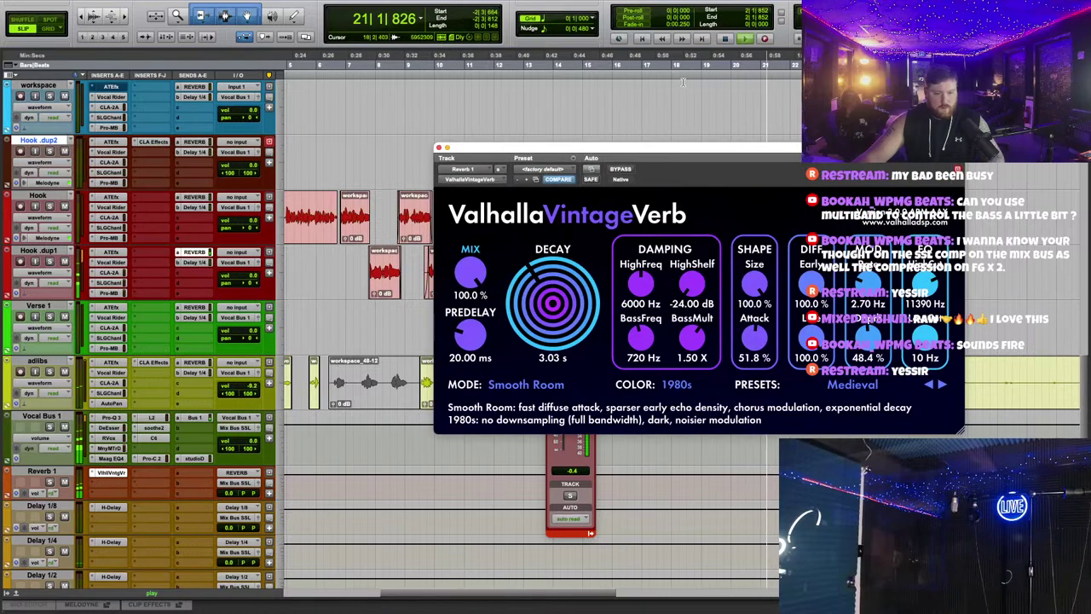
left_click(576, 176)
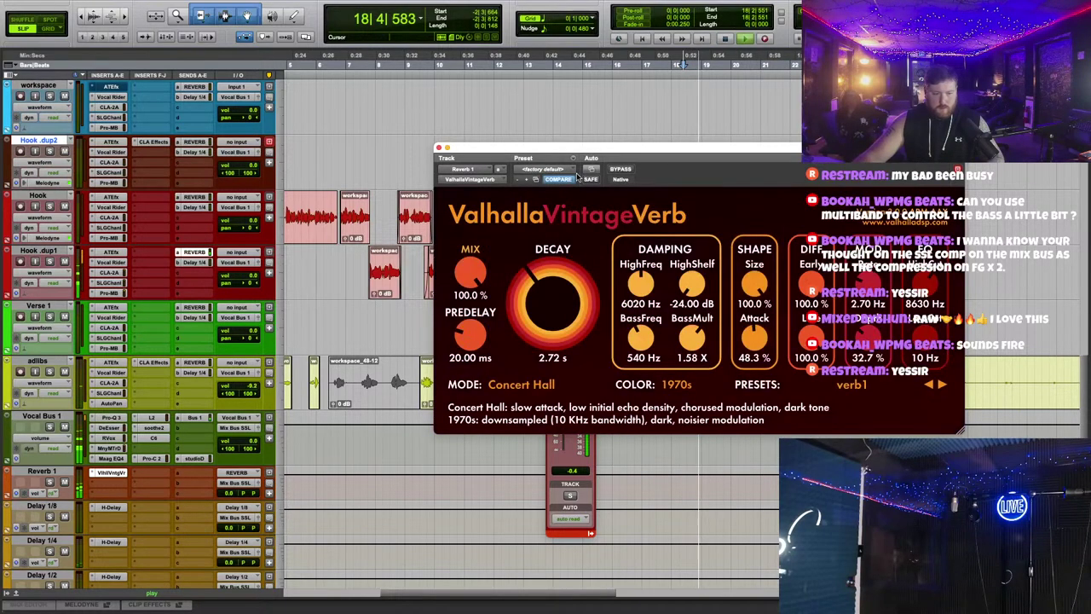
left_click(439, 149)
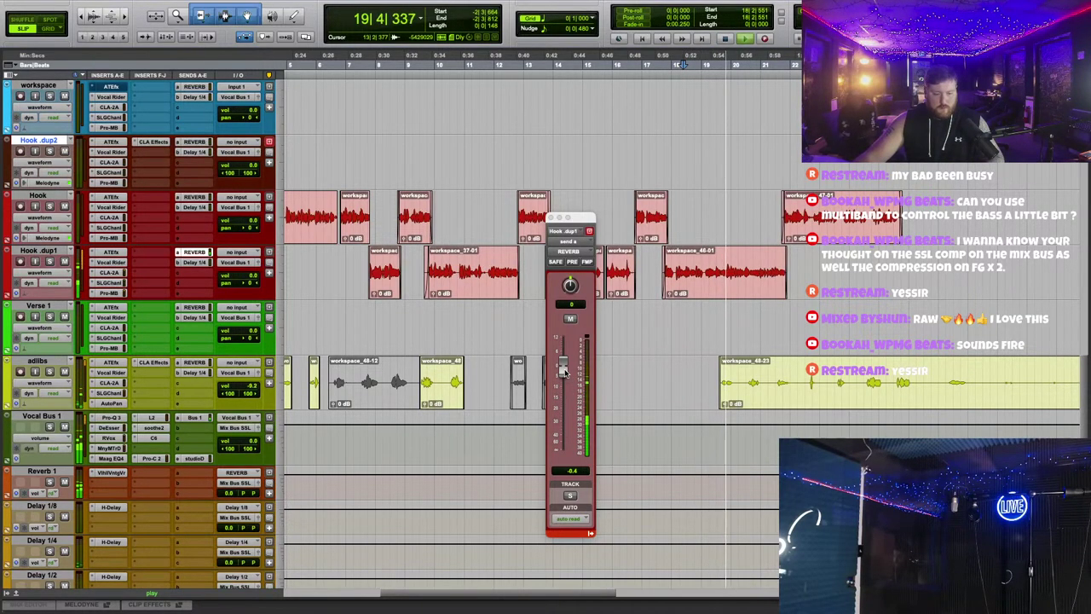
left_click_drag(562, 371, 562, 410)
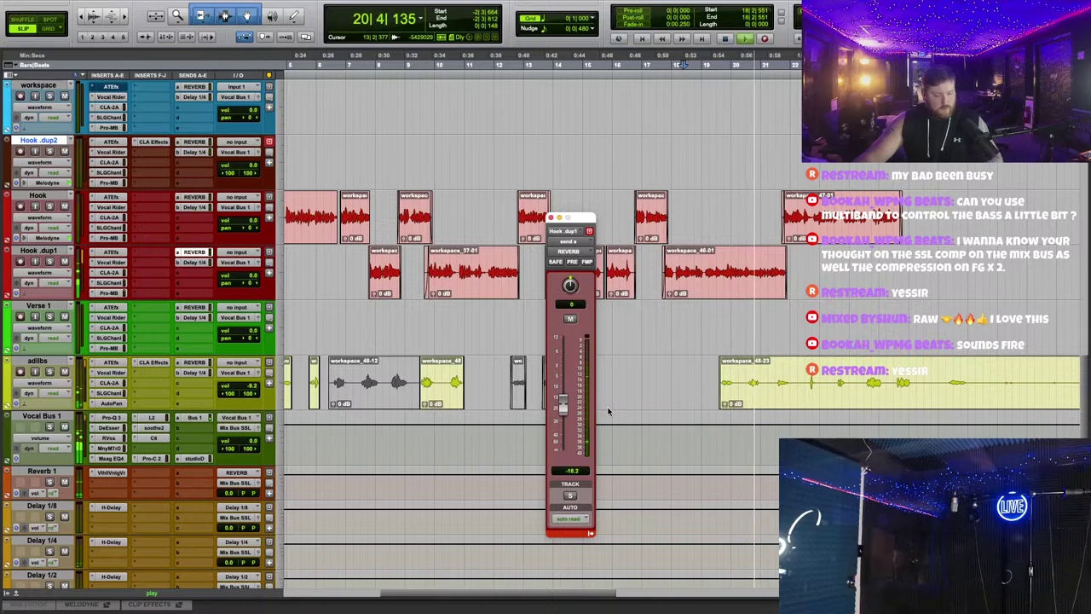
Step: Copy the Hook track's SSL channel strip onto Hook.dup1
left_click(194, 198)
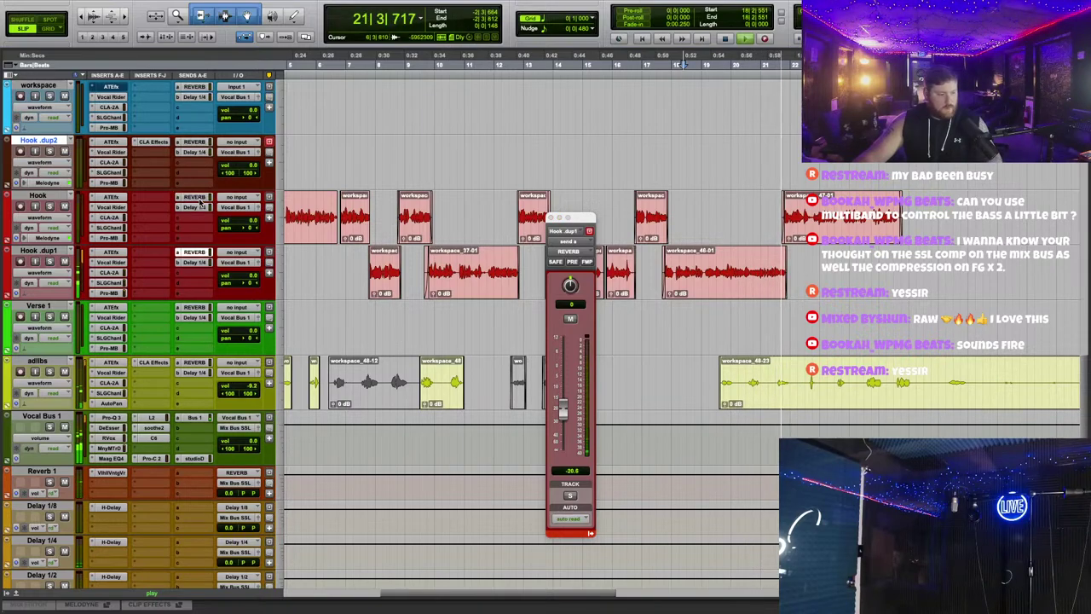
left_click(110, 227)
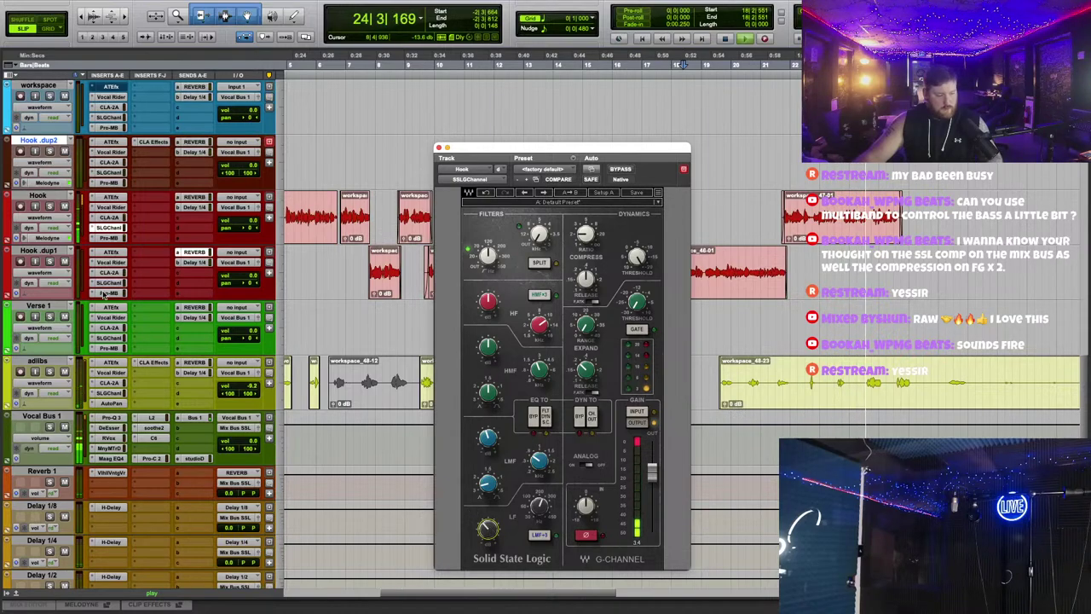
left_click_drag(114, 228, 128, 264)
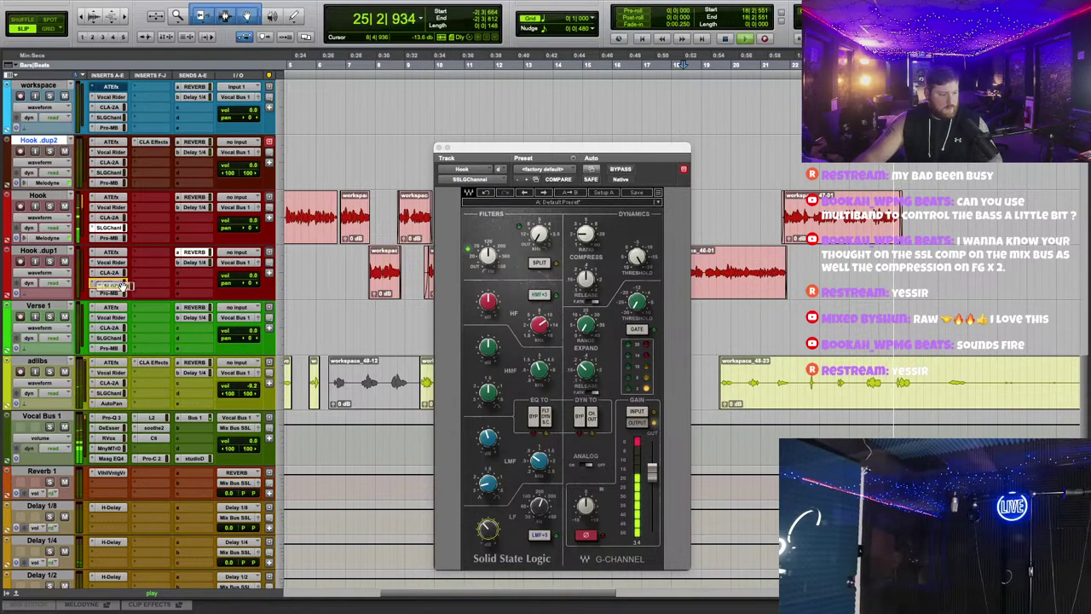
left_click(439, 149)
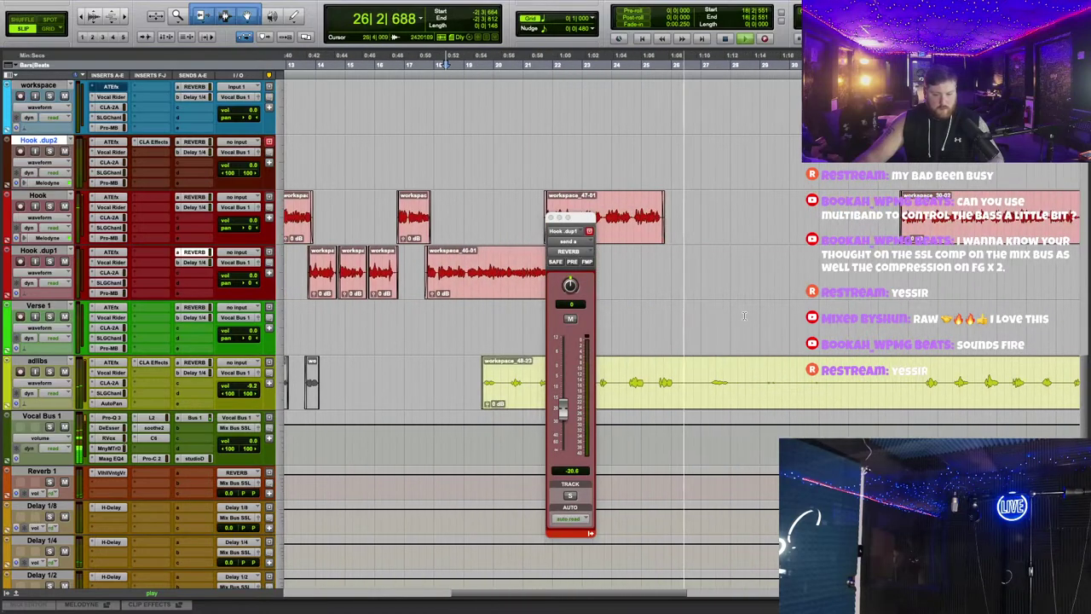
left_click_drag(679, 368, 920, 365)
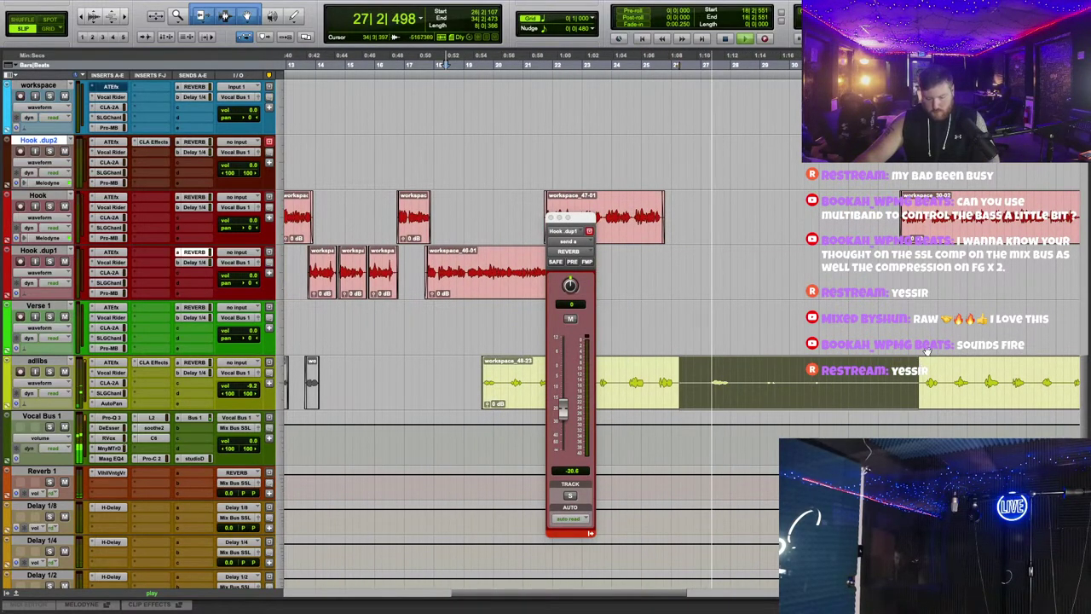
Step: Delete the selected part of the adlibs clip and trim back its end
key("Delete")
scroll(647, 341, "up", 3)
left_click(553, 218)
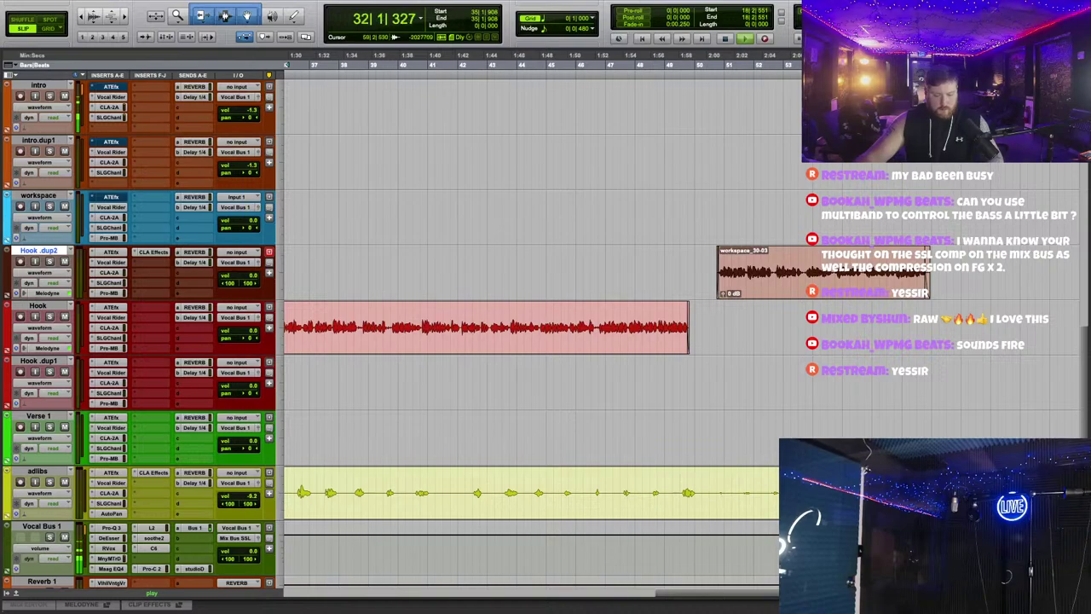
left_click_drag(778, 492, 716, 490)
left_click(713, 390)
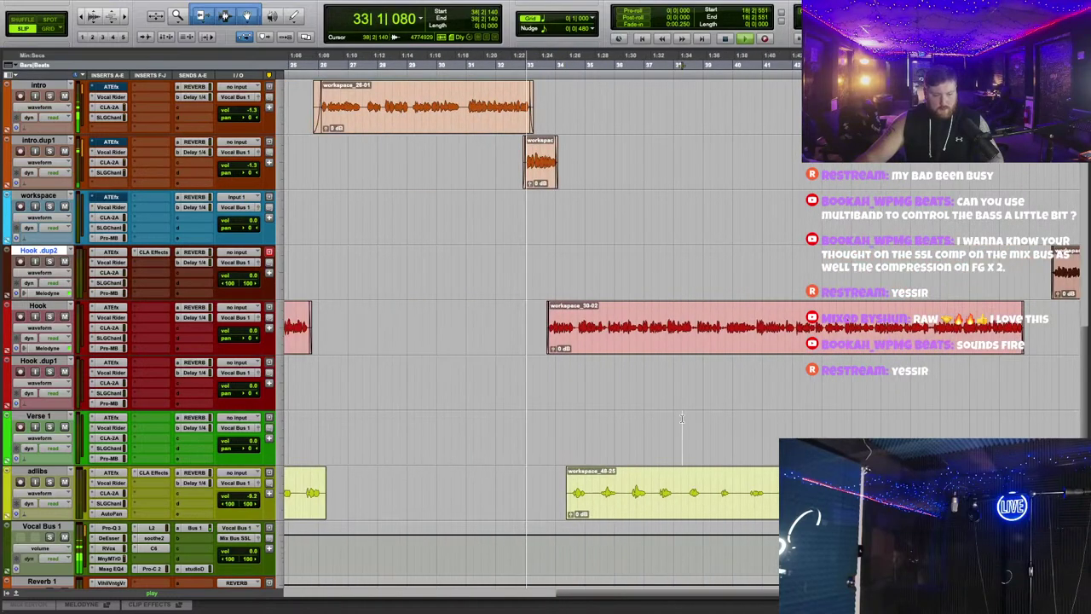
scroll(154, 354, "down", 5)
left_click(359, 214)
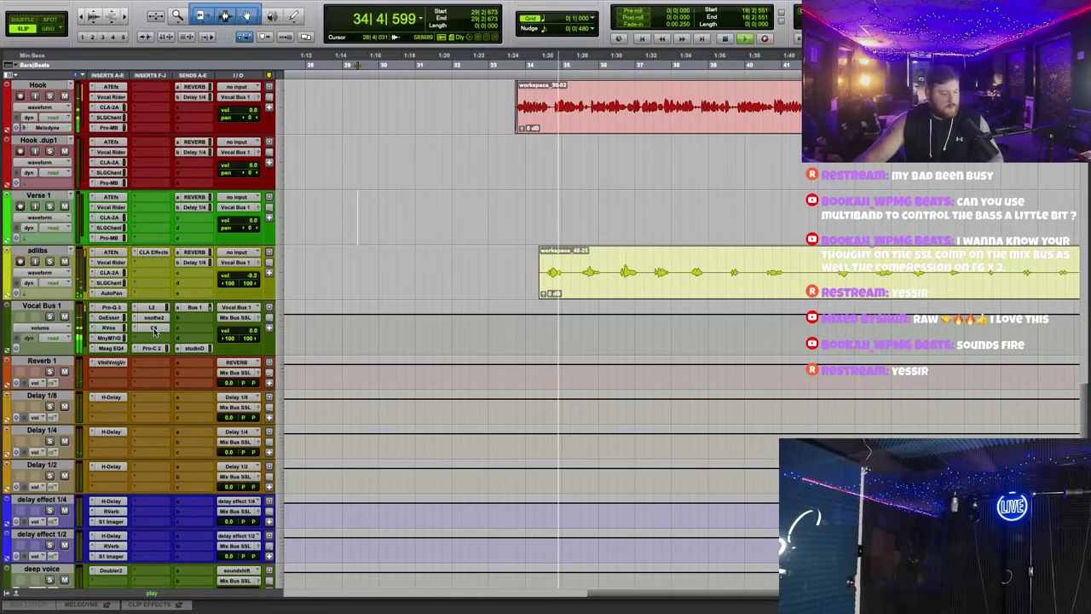
Step: Mute a selected section of the adlibs clip and close Vocal Bus 1's C6 compressor
left_click(153, 328)
left_click_drag(490, 162, 536, 355)
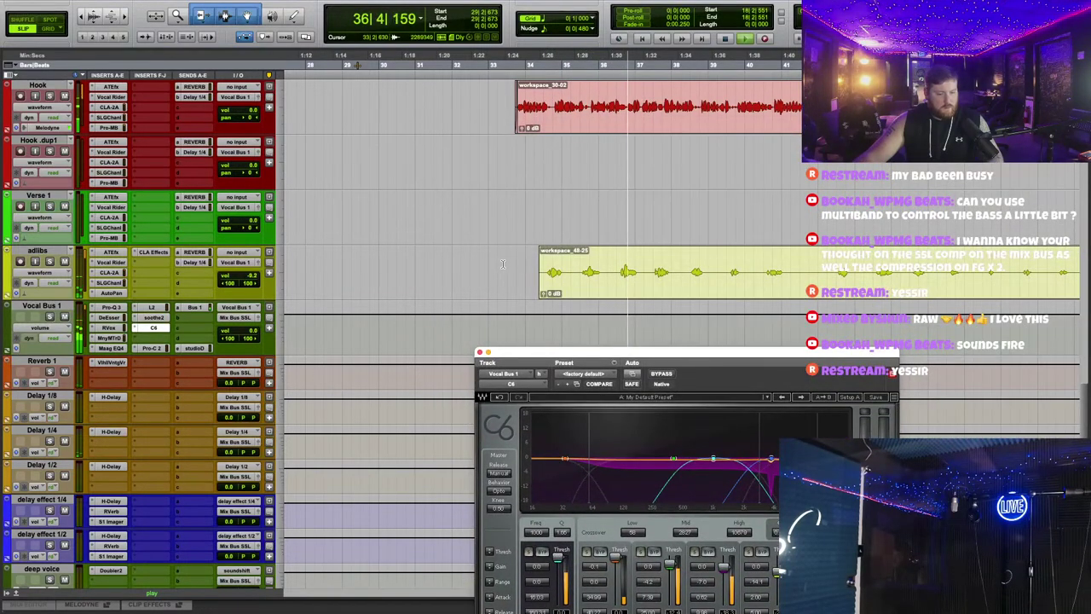
left_click_drag(503, 264, 680, 260)
right_click(641, 279)
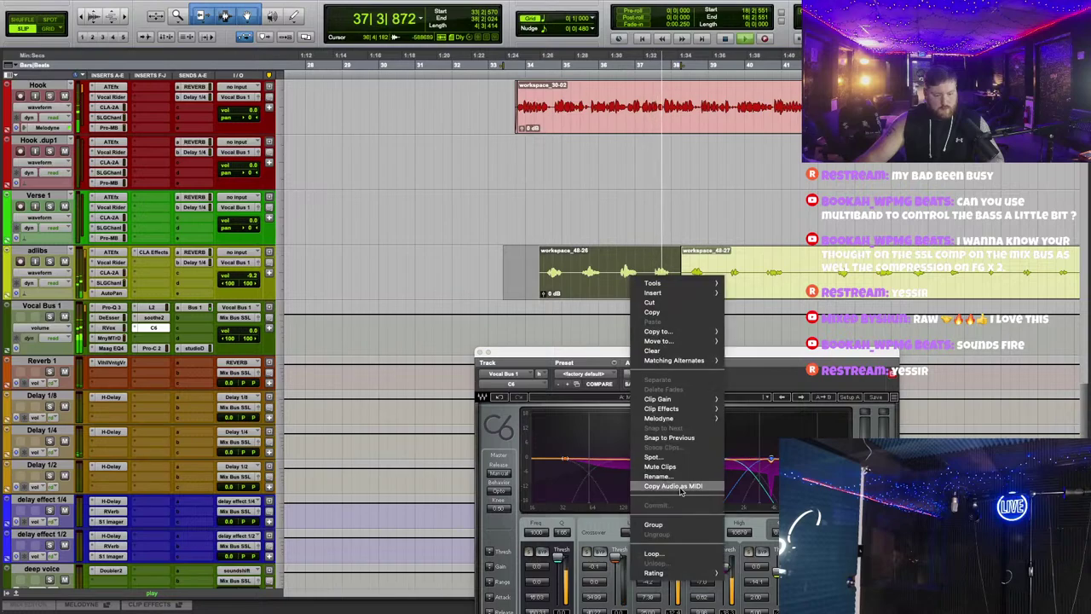
left_click(680, 468)
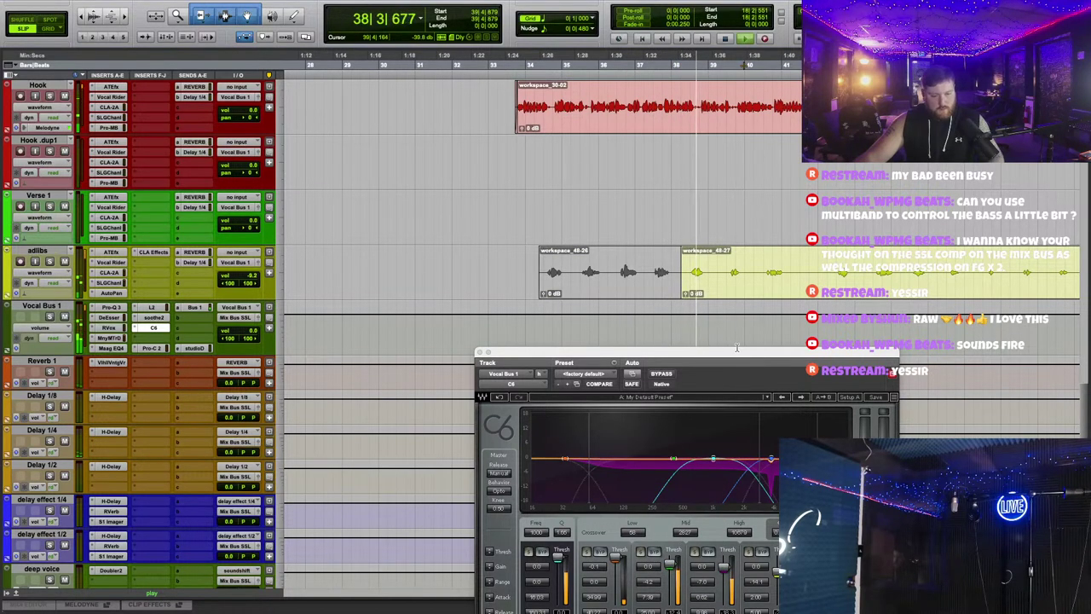
left_click_drag(736, 349, 507, 176)
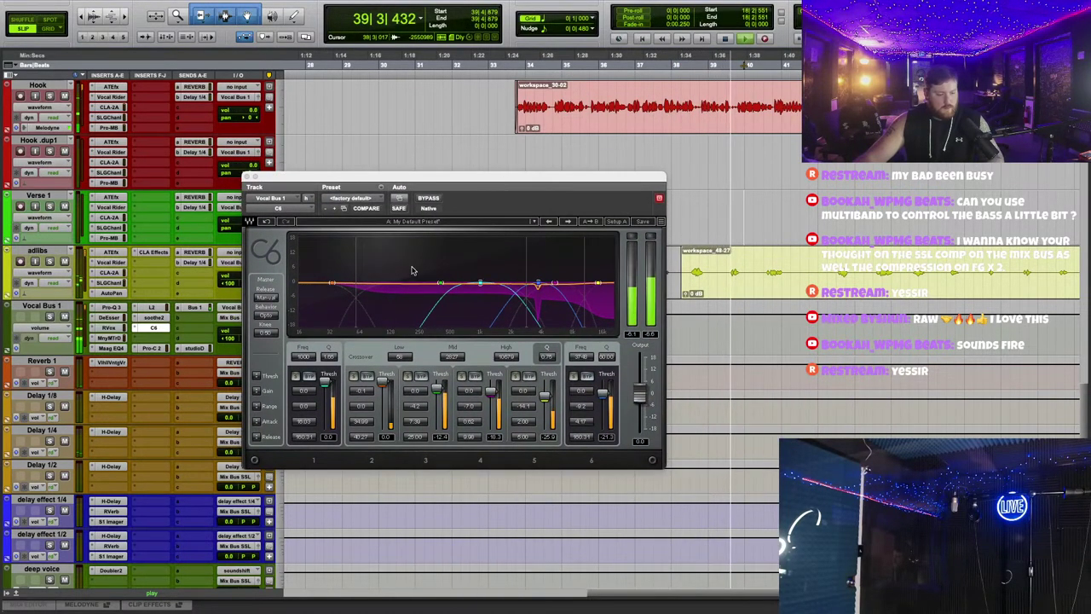
left_click(250, 177)
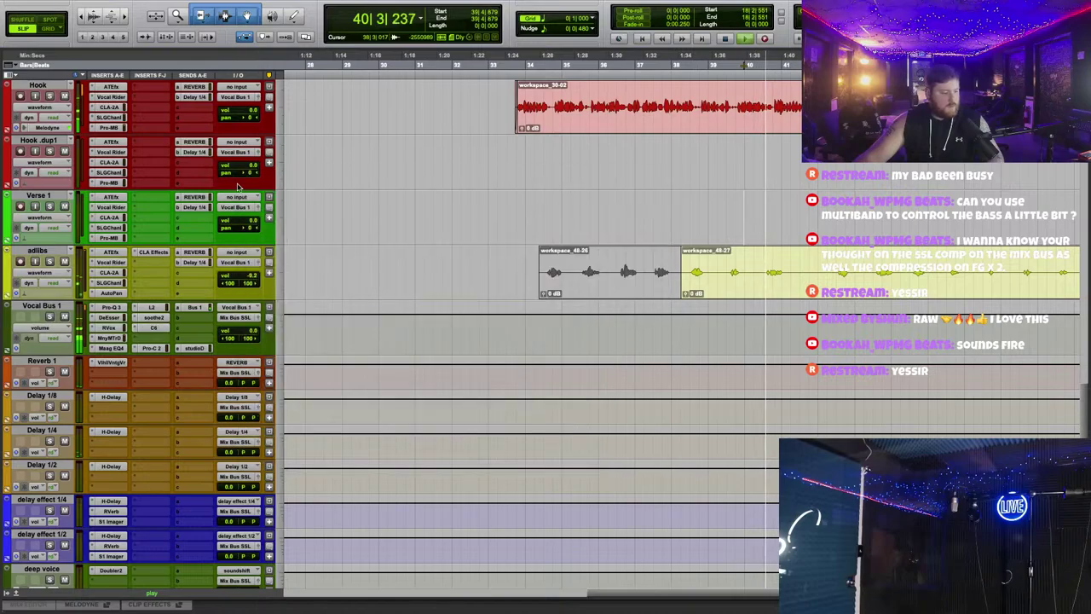
scroll(146, 366, "up", 10)
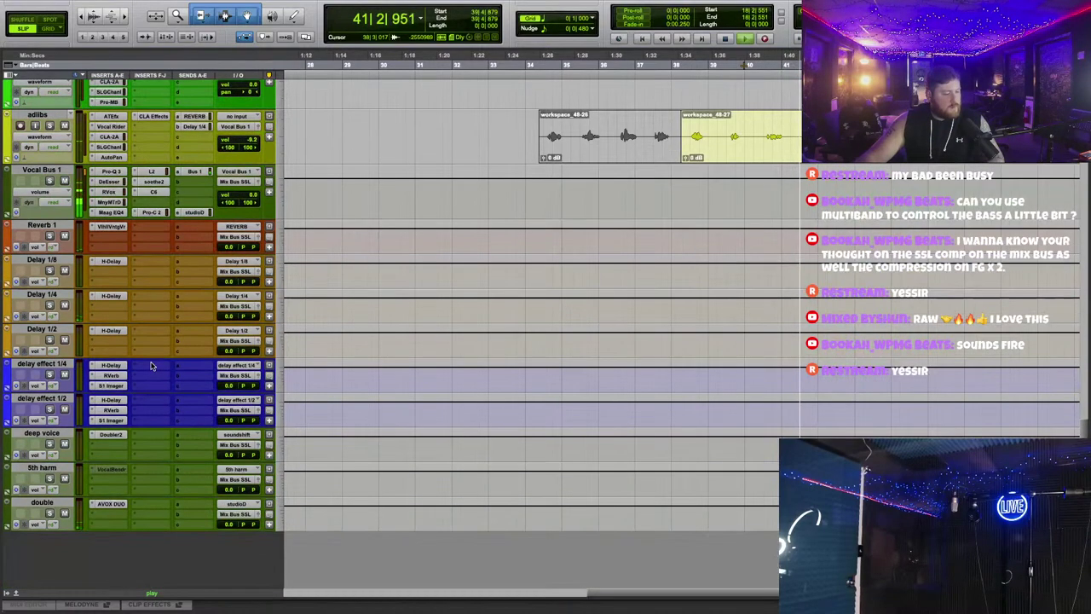
Step: Add an L2 limiter to the 808 track with threshold and out ceiling at -10.9 dB
scroll(156, 367, "up", 10)
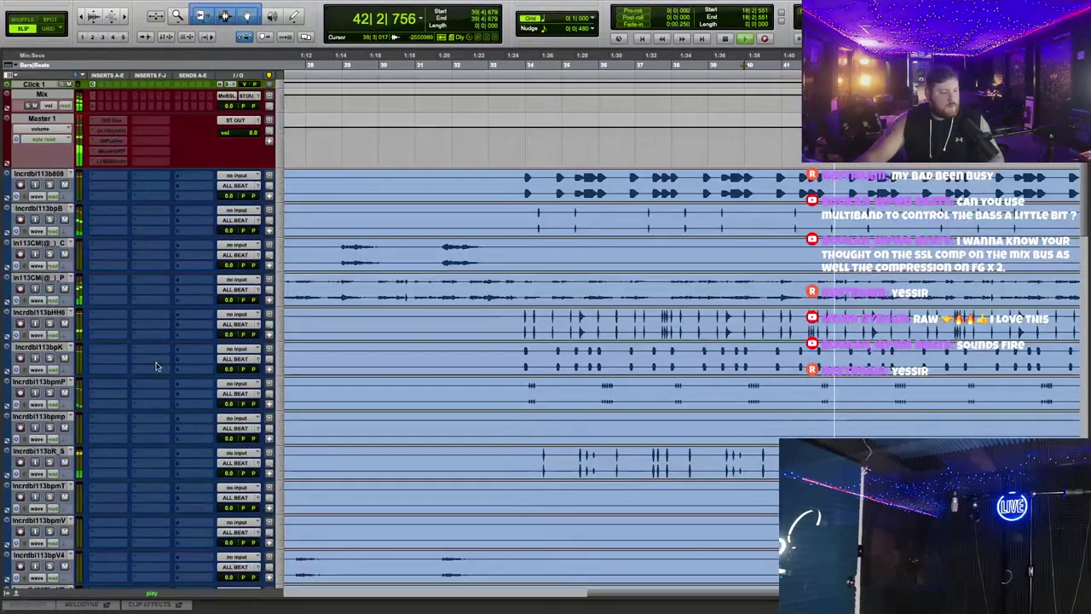
scroll(156, 366, "down", 5)
scroll(156, 366, "up", 5)
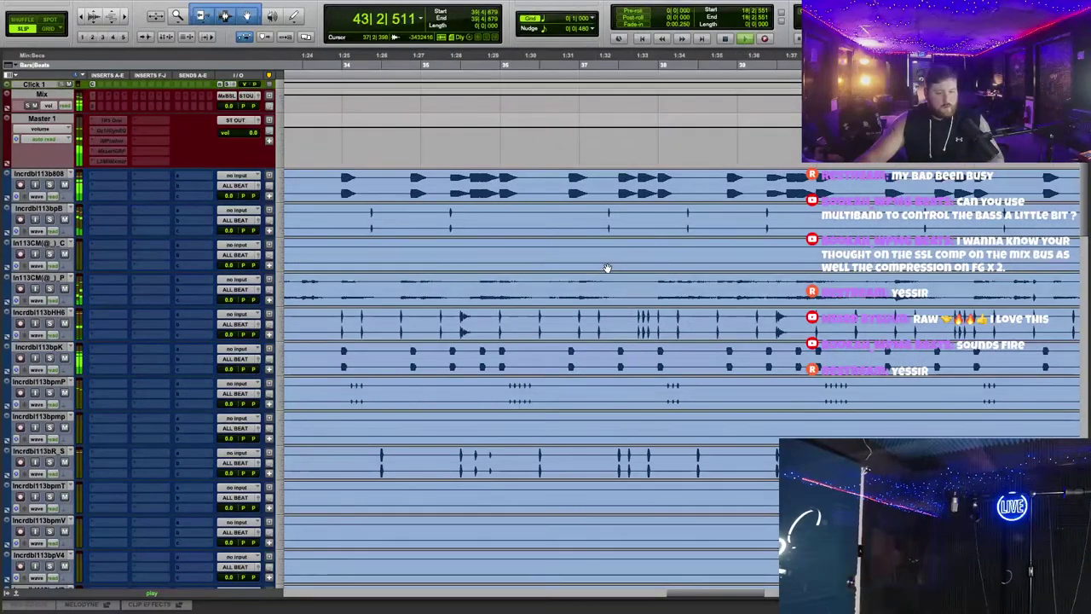
scroll(596, 275, "left", 10)
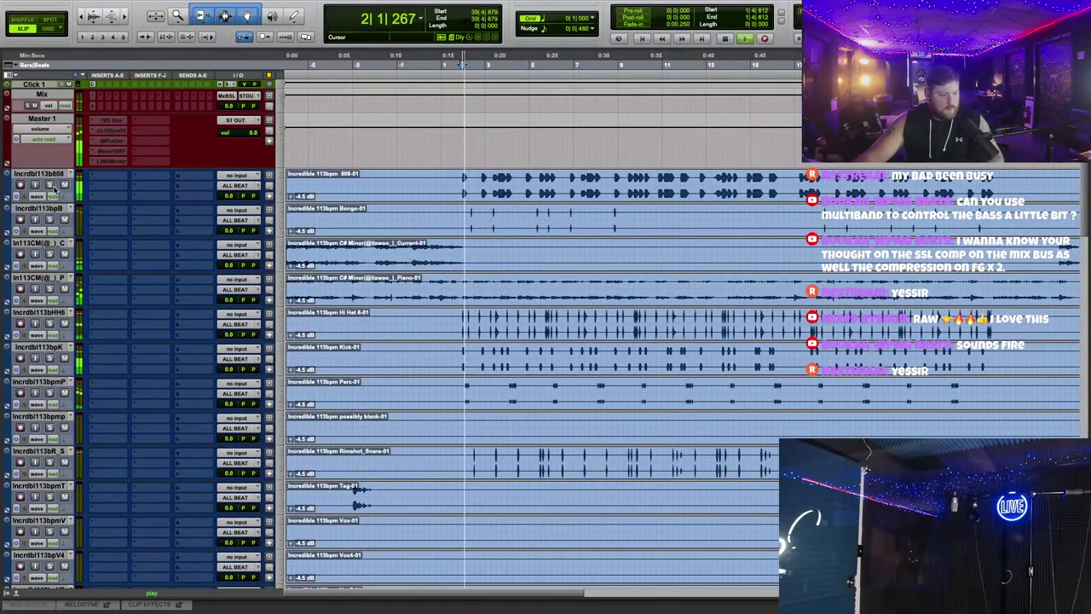
scroll(483, 236, "up", 2)
scroll(484, 236, "right", 1)
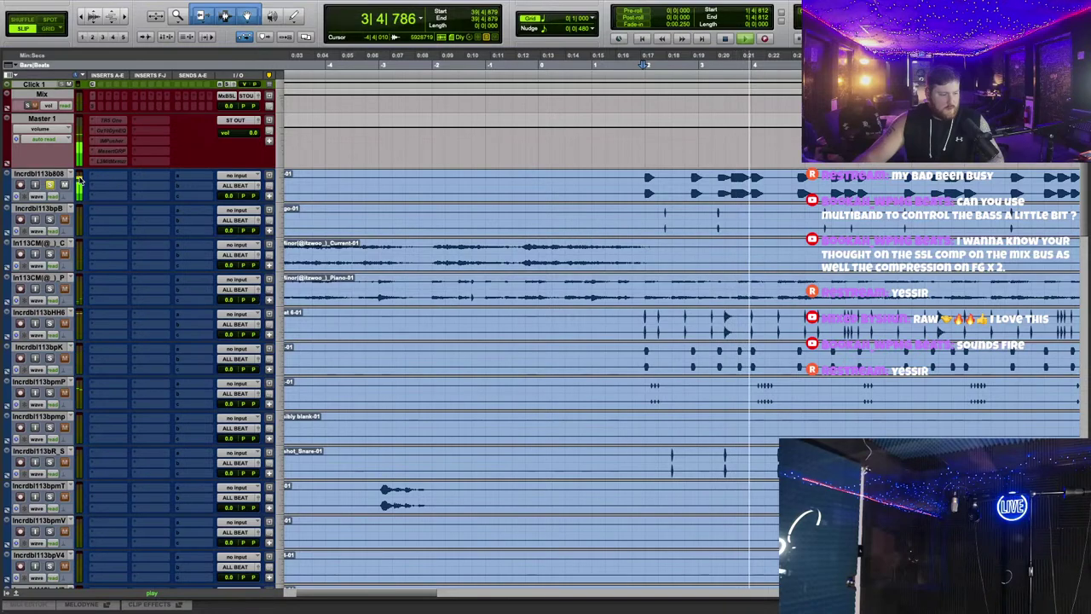
left_click(141, 139)
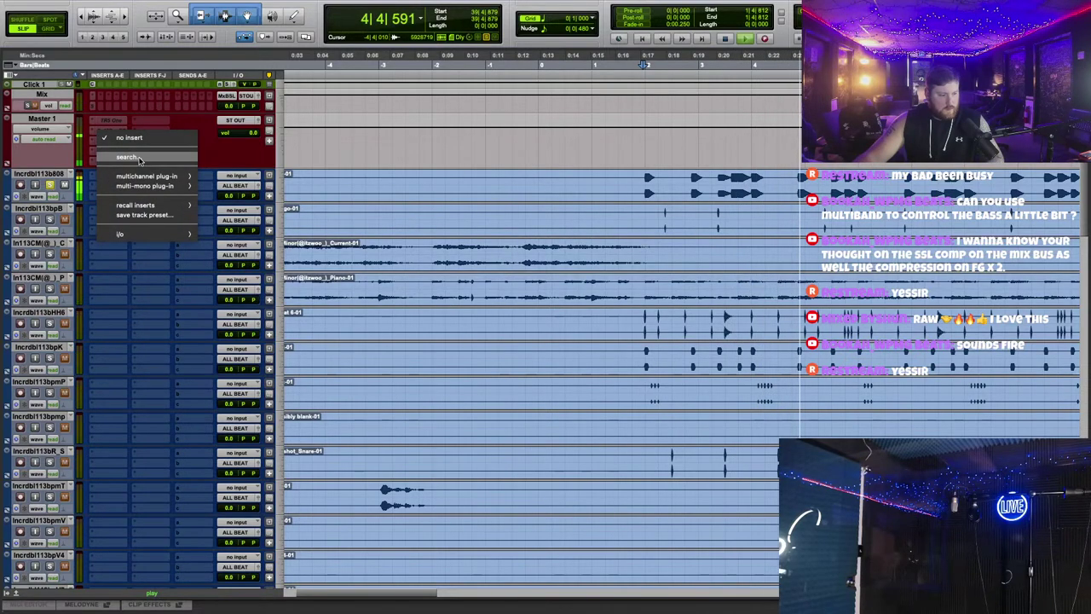
left_click(141, 159)
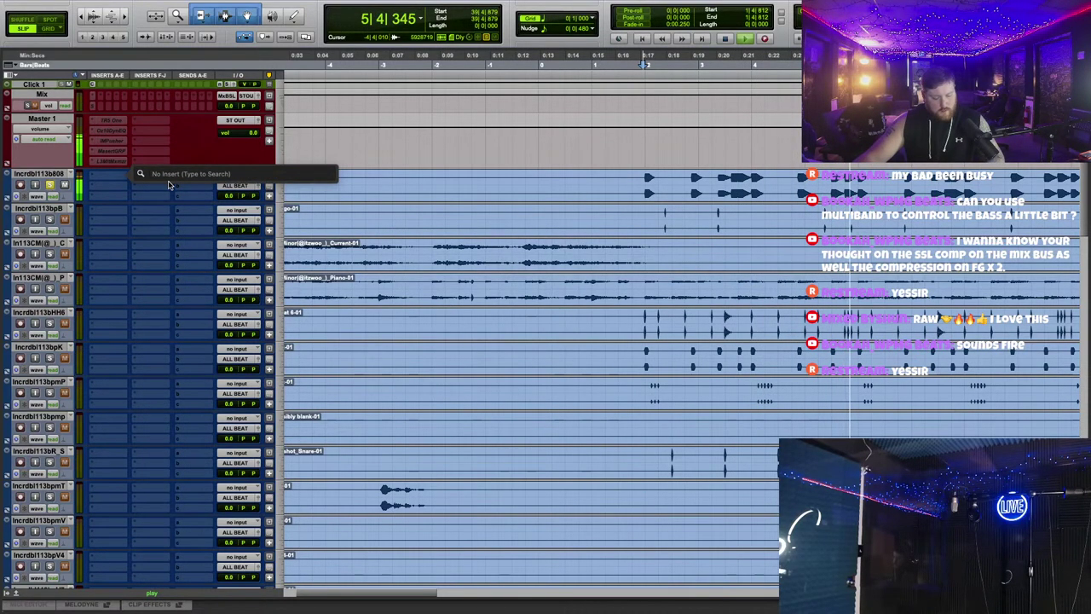
type("L2")
key("Return")
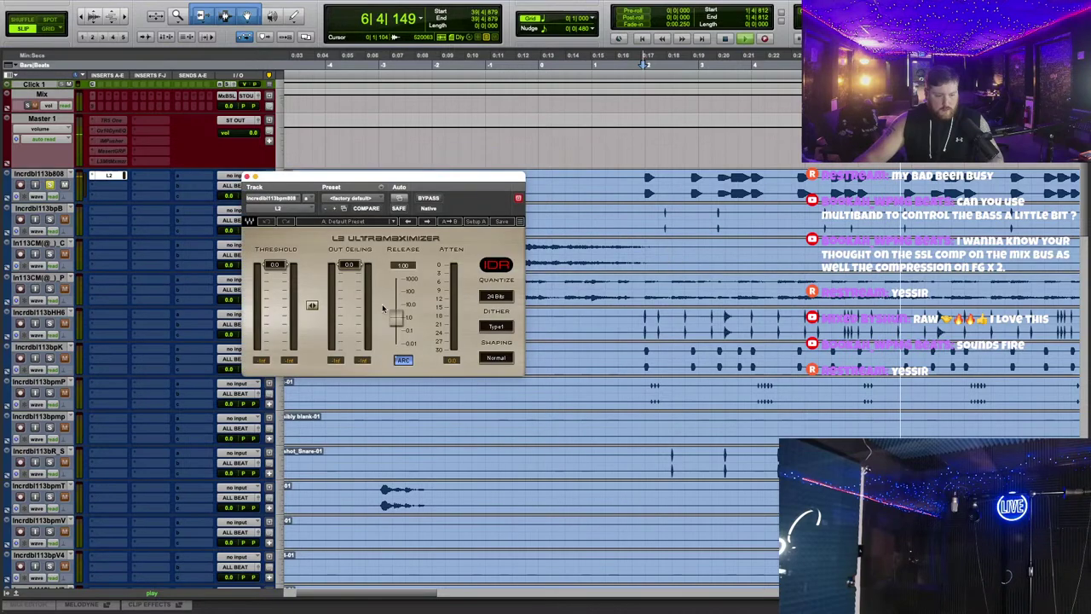
left_click_drag(274, 265, 275, 296)
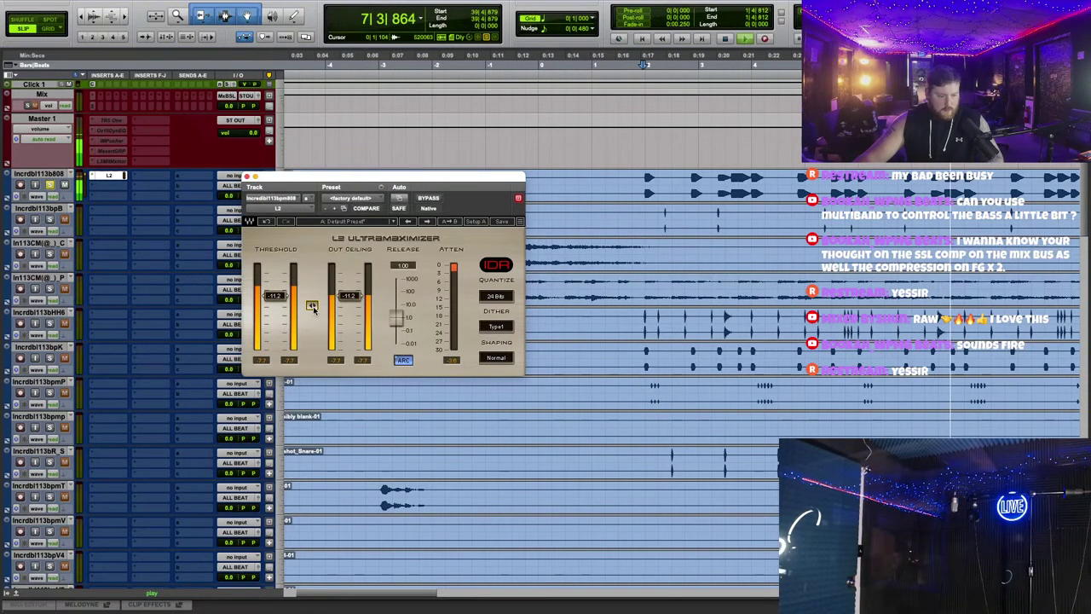
left_click_drag(312, 306, 312, 305)
left_click(247, 176)
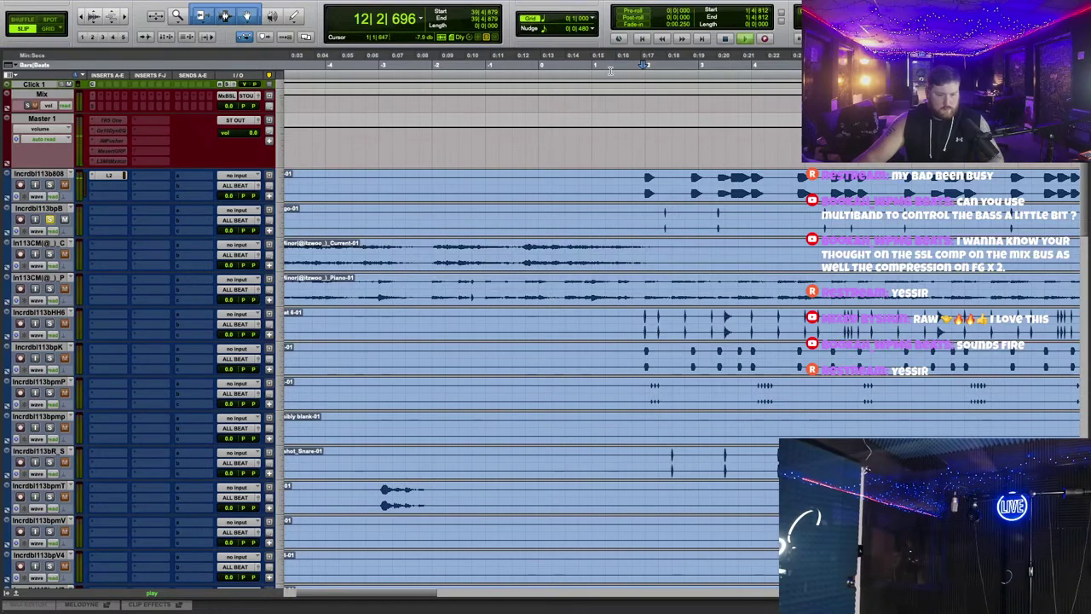
Step: Solo the C# Minor Current and Piano tracks and audition the beat from earlier in the song
scroll(680, 199, "down", 1)
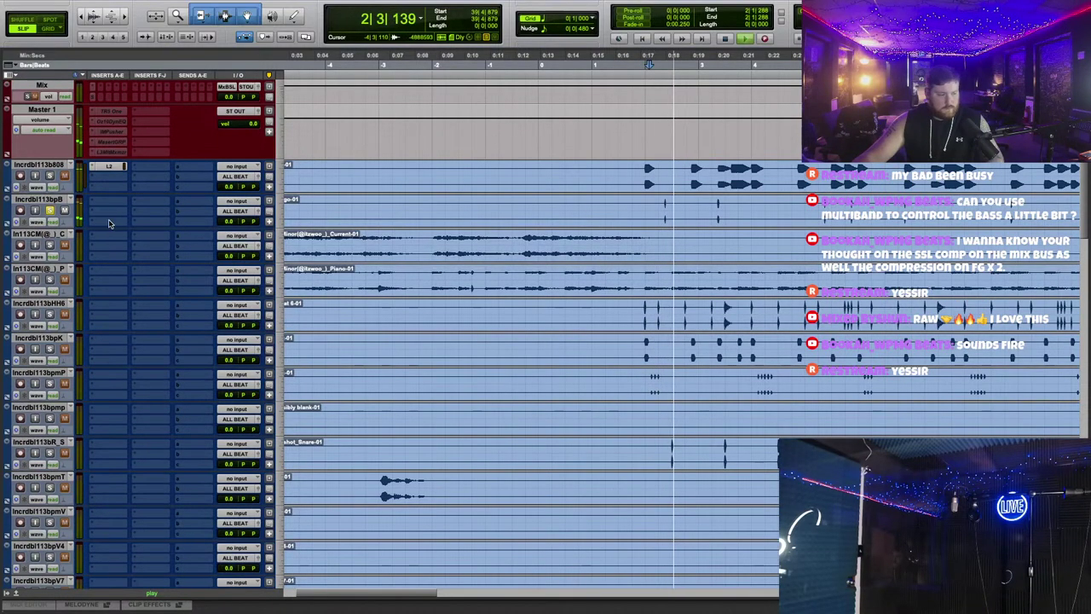
left_click(50, 245)
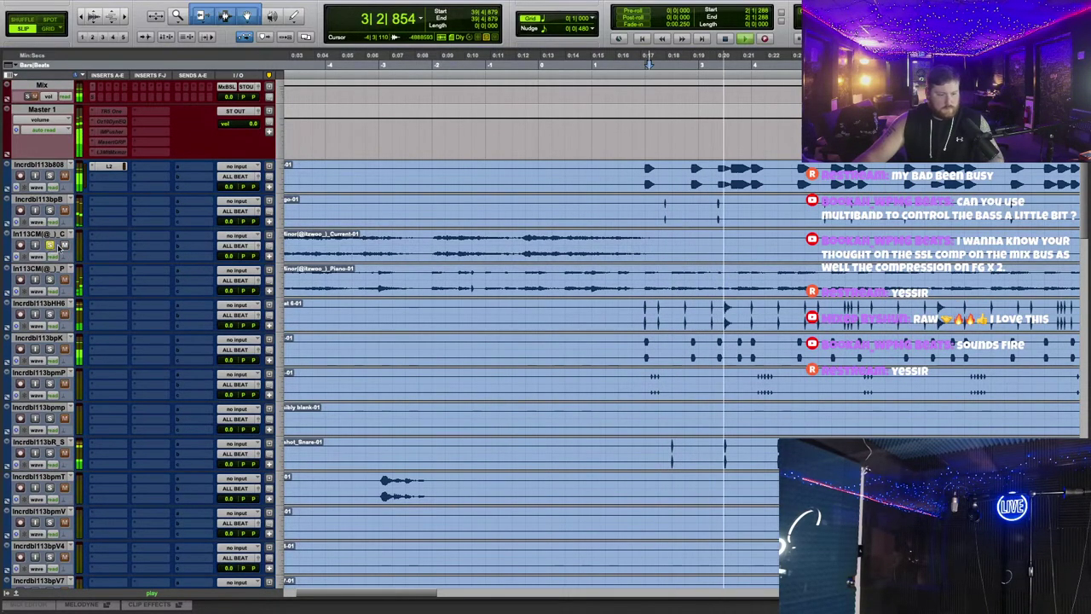
left_click(50, 279)
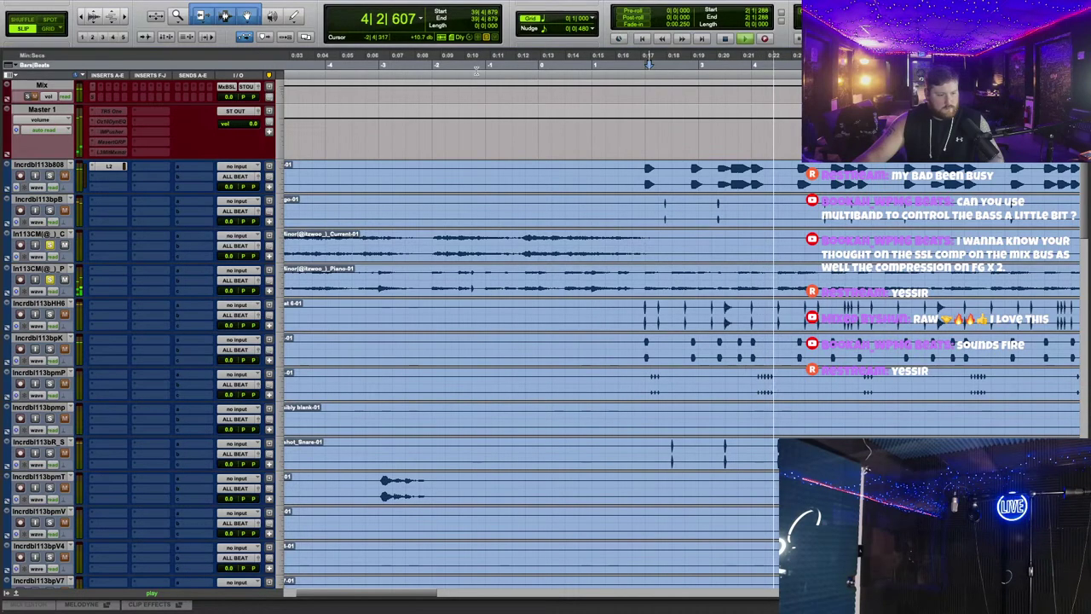
left_click(573, 281)
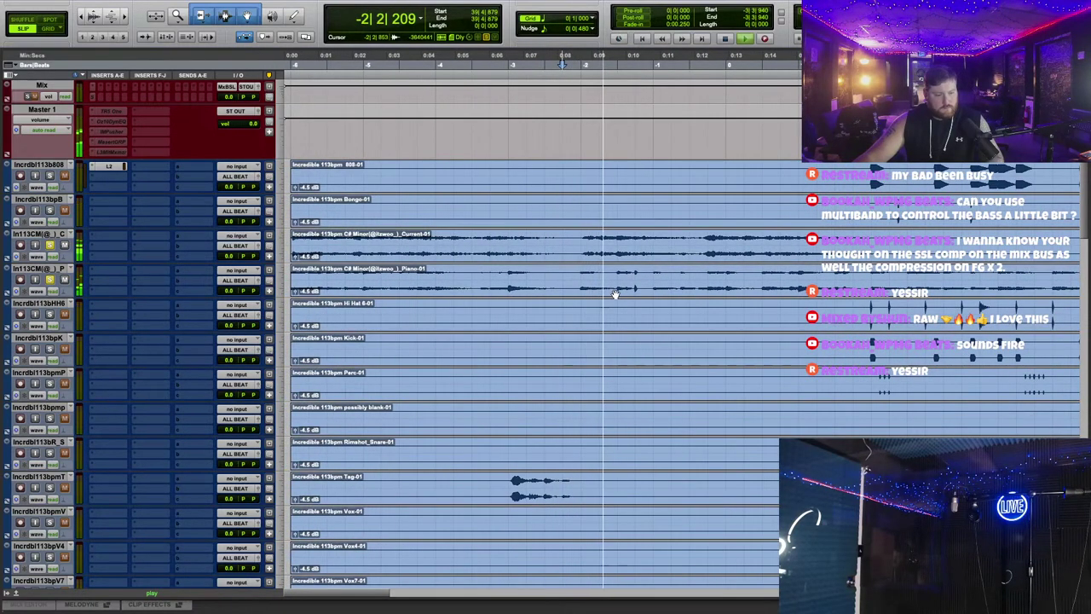
scroll(58, 209, "down", 2)
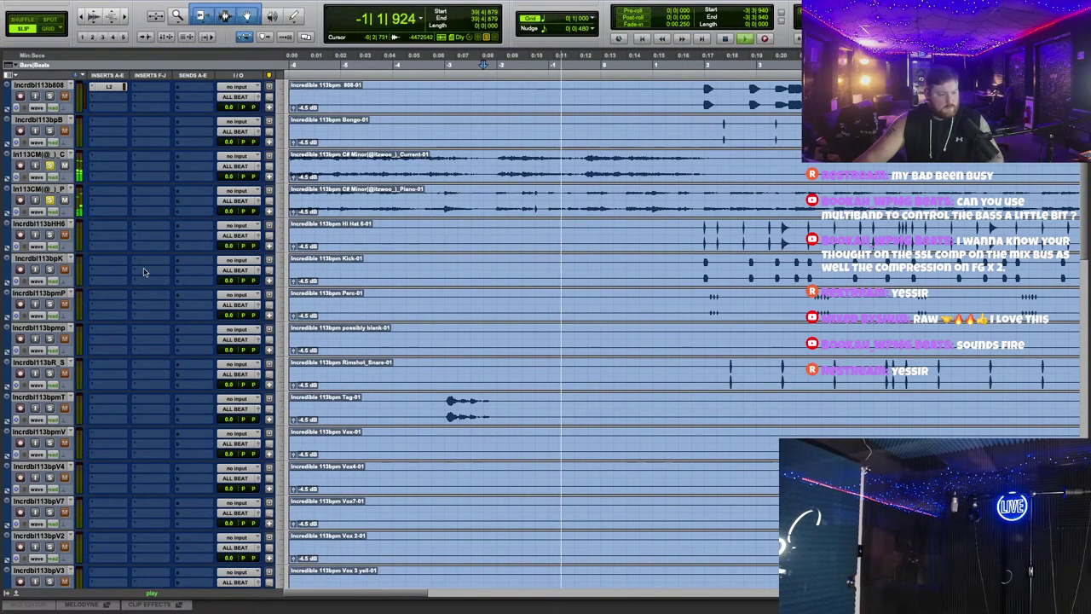
left_click(49, 200)
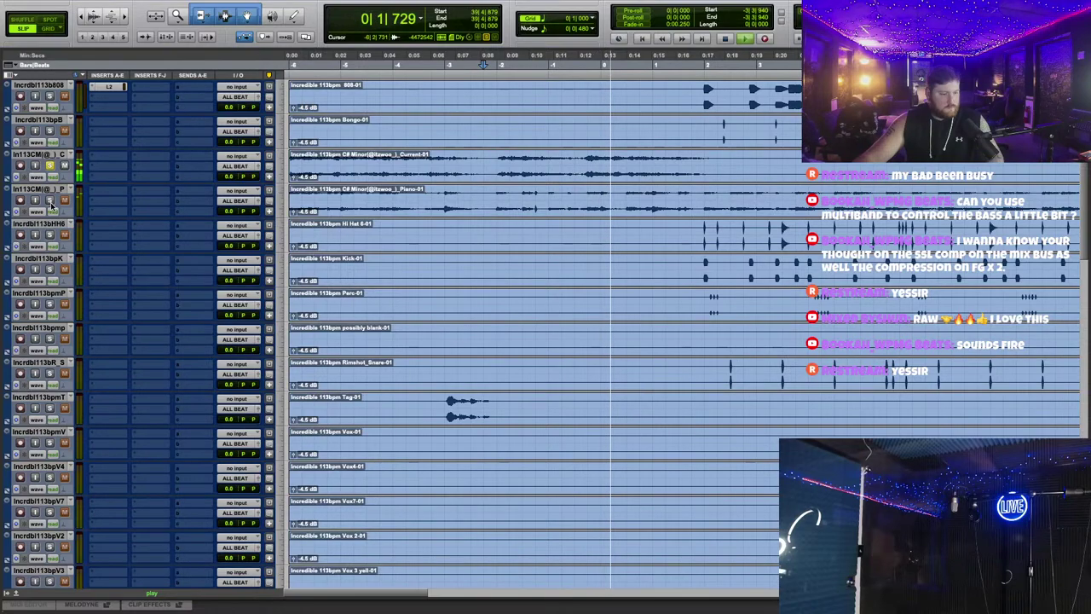
left_click(308, 64)
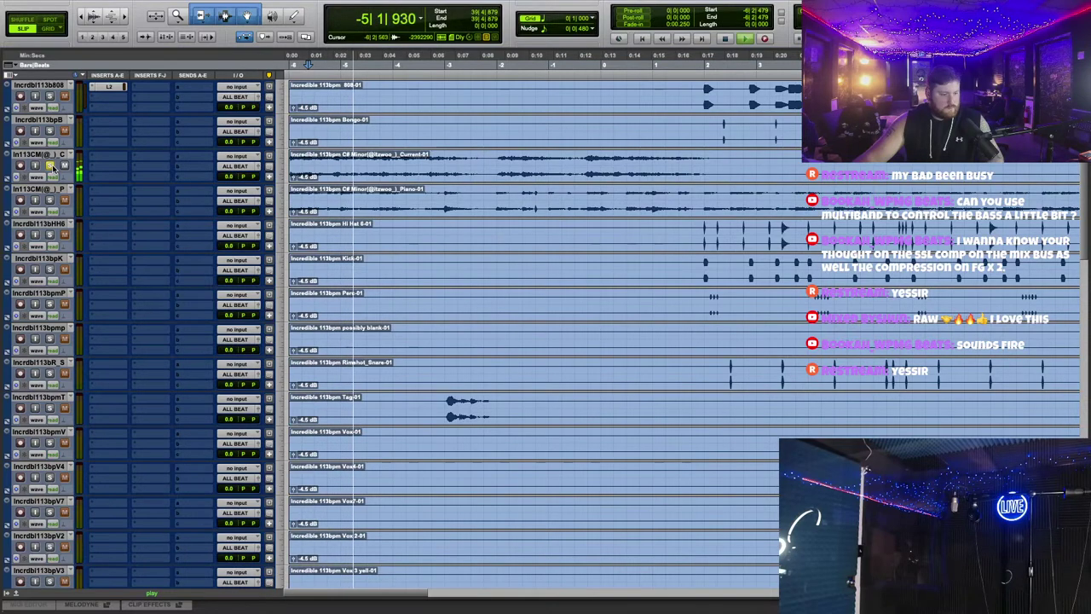
left_click(49, 200)
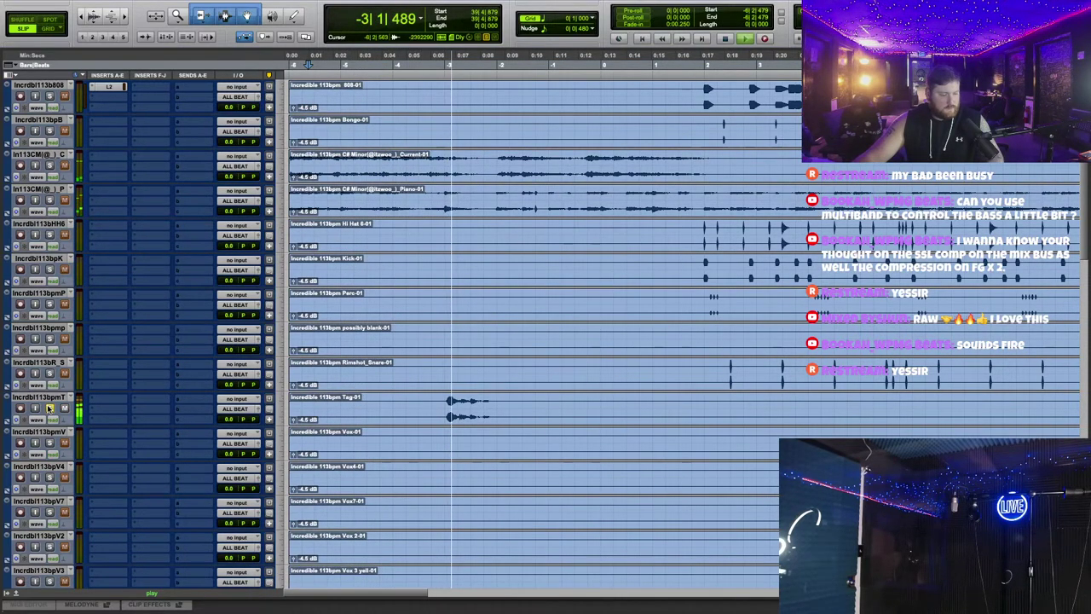
Step: Add an RDeEsser to the Tag track and check its window
left_click(105, 401)
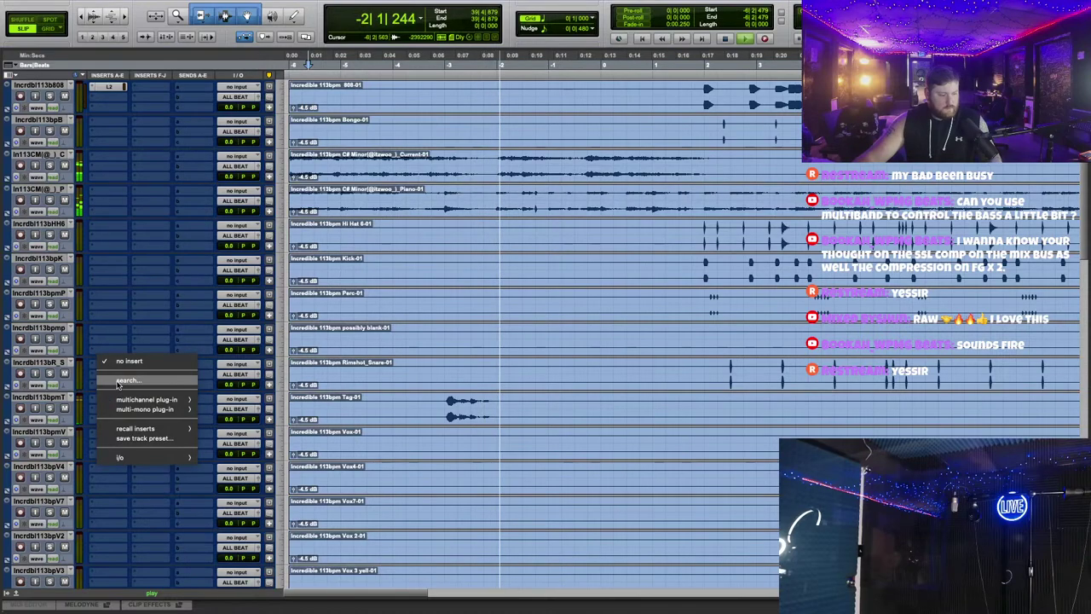
type("rd")
left_click(176, 413)
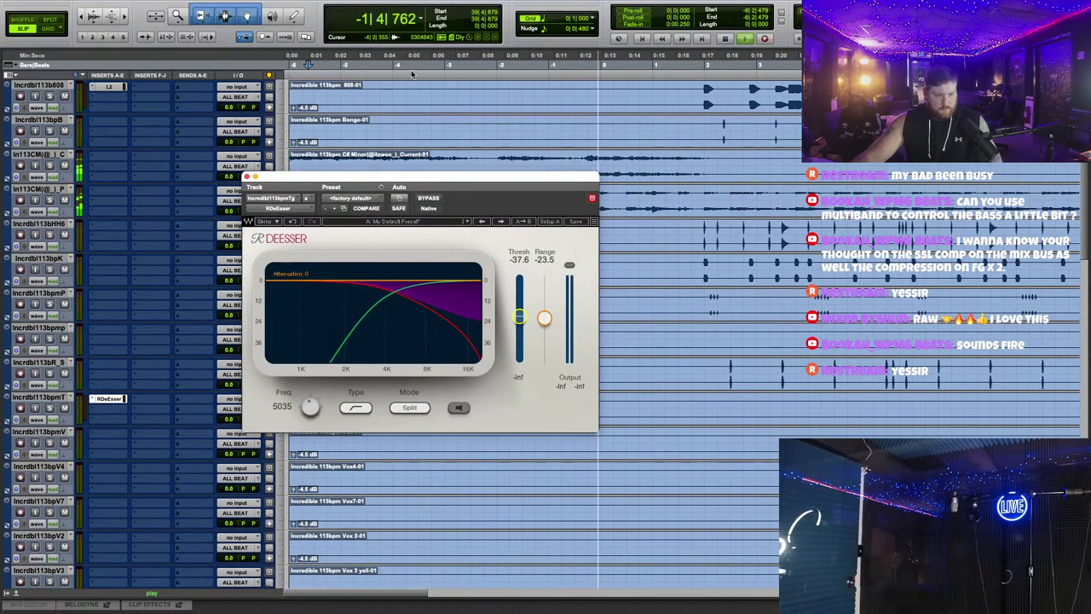
left_click(247, 177)
scroll(634, 389, "down", 2)
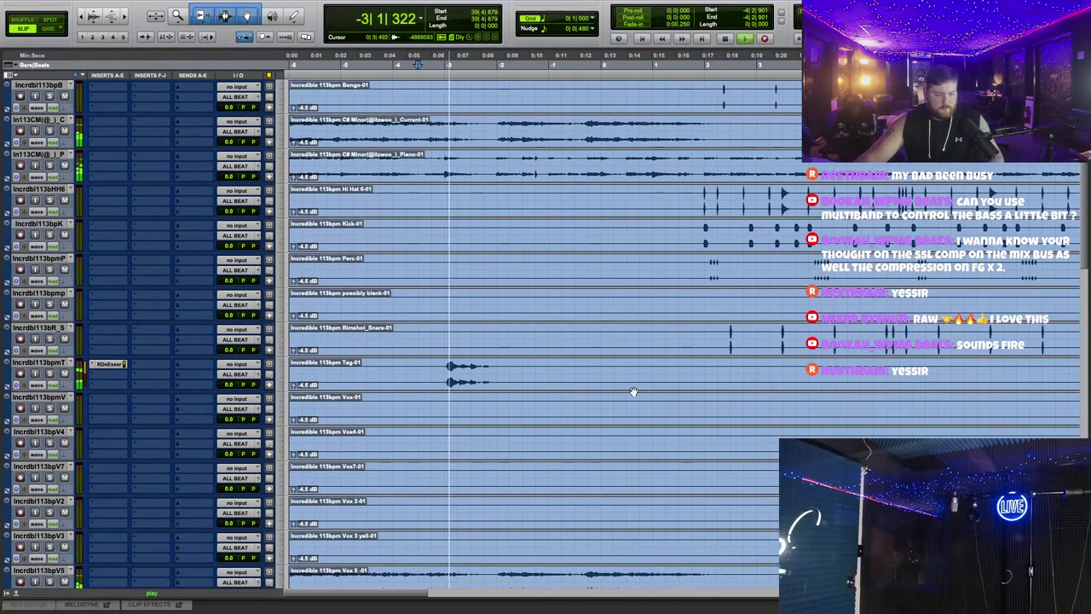
left_click(108, 329)
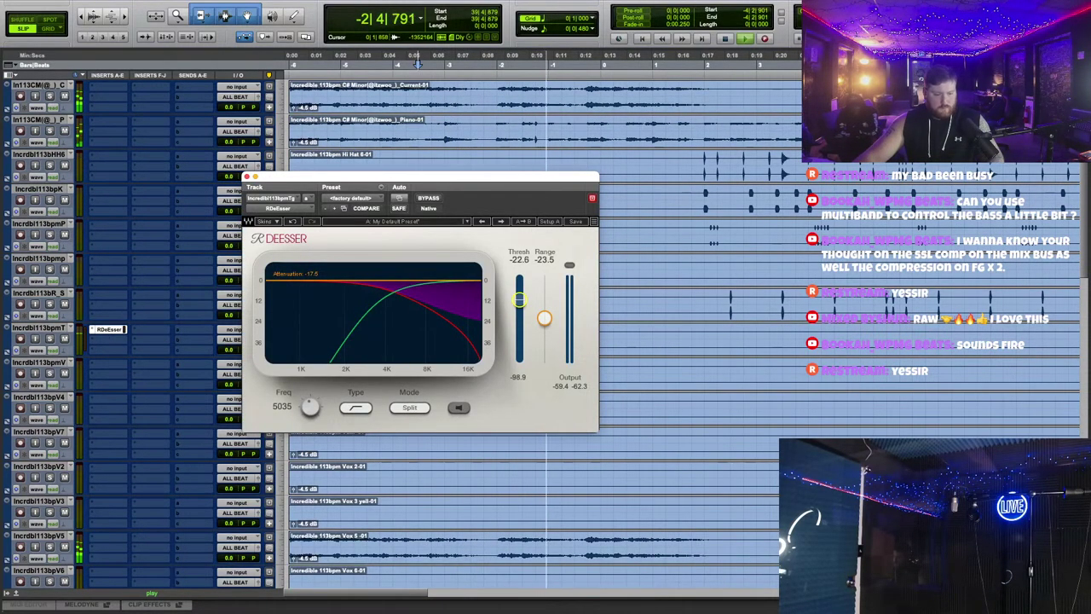
left_click(249, 177)
scroll(434, 309, "down", 4)
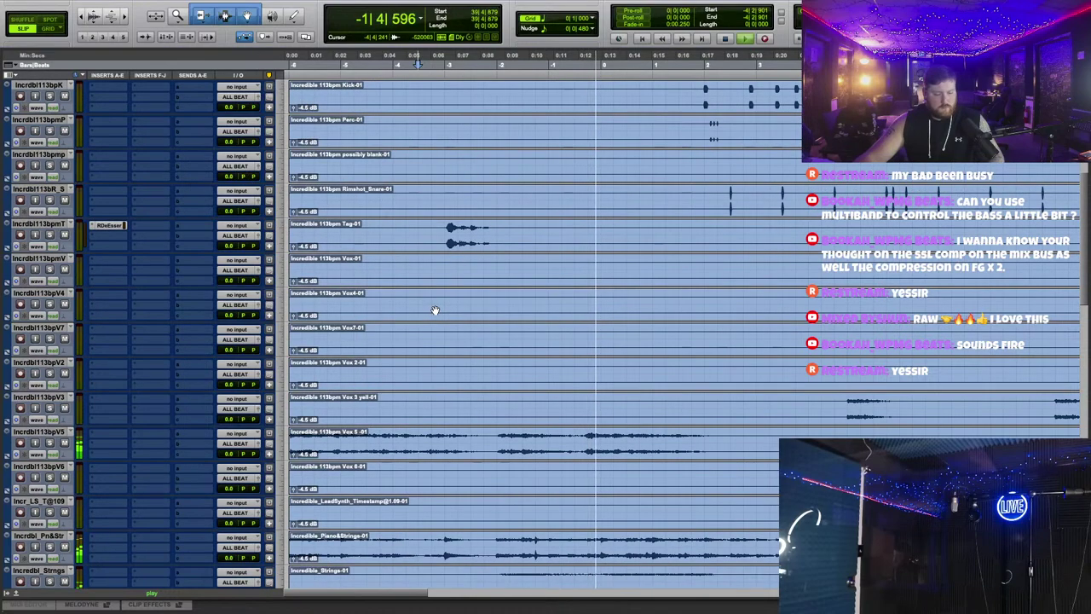
Step: Solo the Vox 5 track, stop playback and zoom the timeline out
left_click(49, 408)
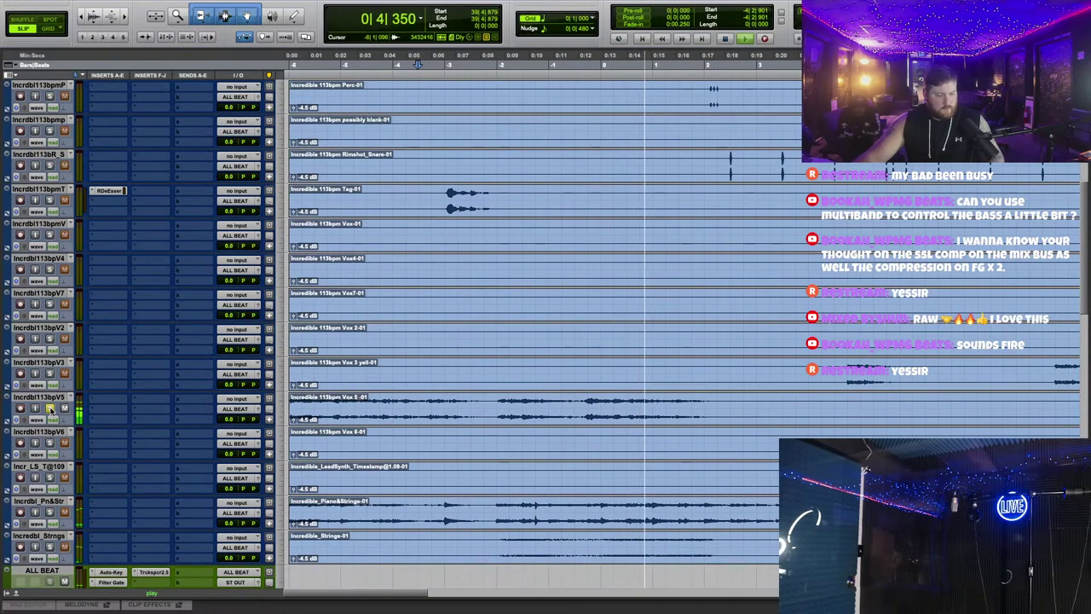
key("r")
key("space")
scroll(477, 414, "up", 6)
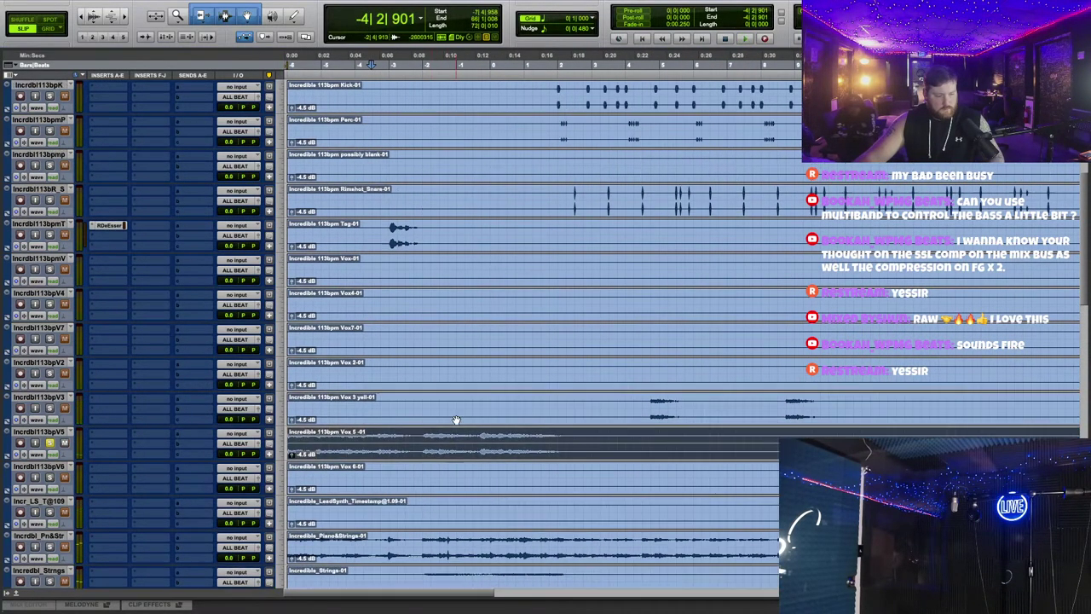
scroll(457, 419, "down", 5)
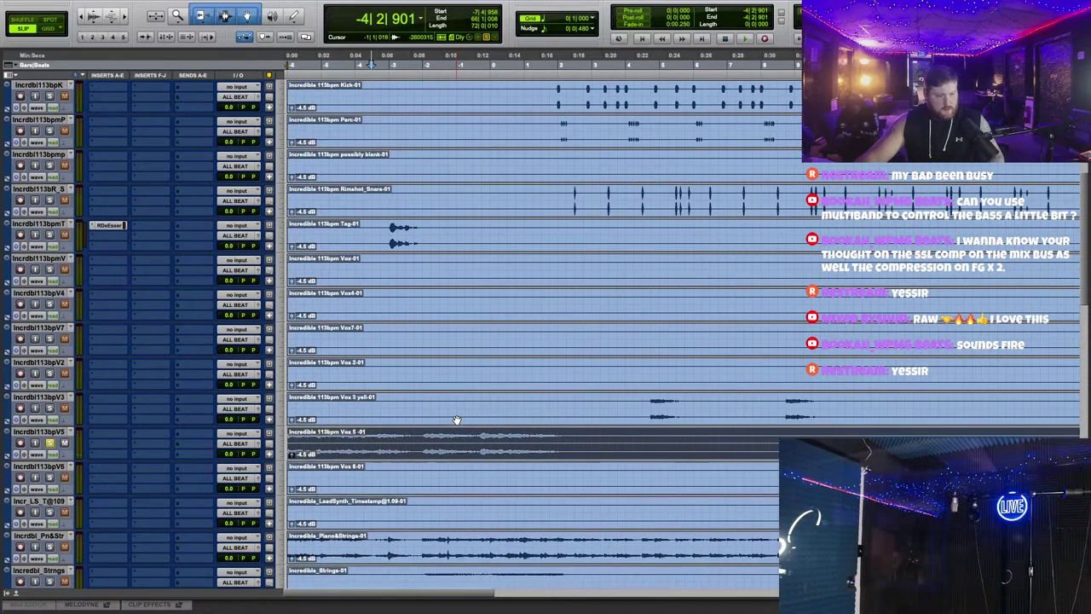
key("r")
scroll(441, 431, "down", 2)
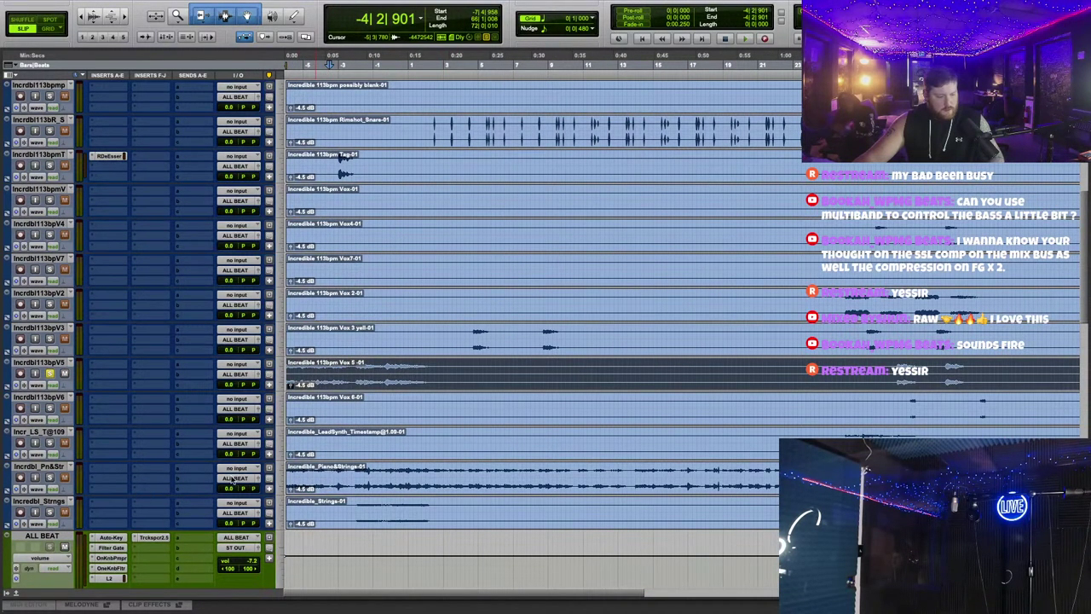
scroll(366, 220, "up", 4)
Step: Select the Piano clip, start playback and zoom in on the timeline
scroll(405, 220, "up", 4)
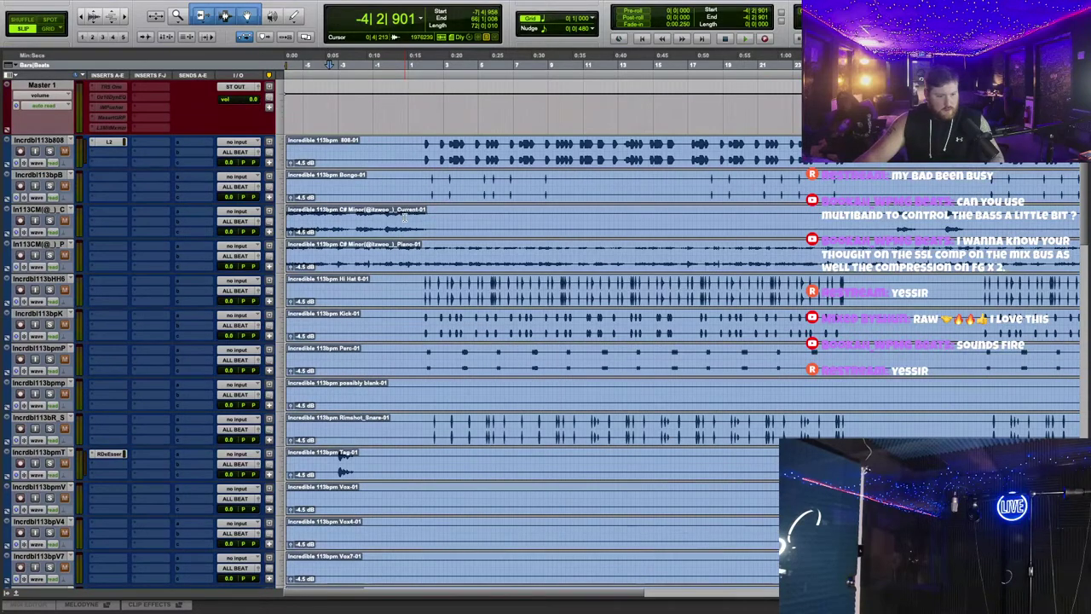
left_click(413, 269)
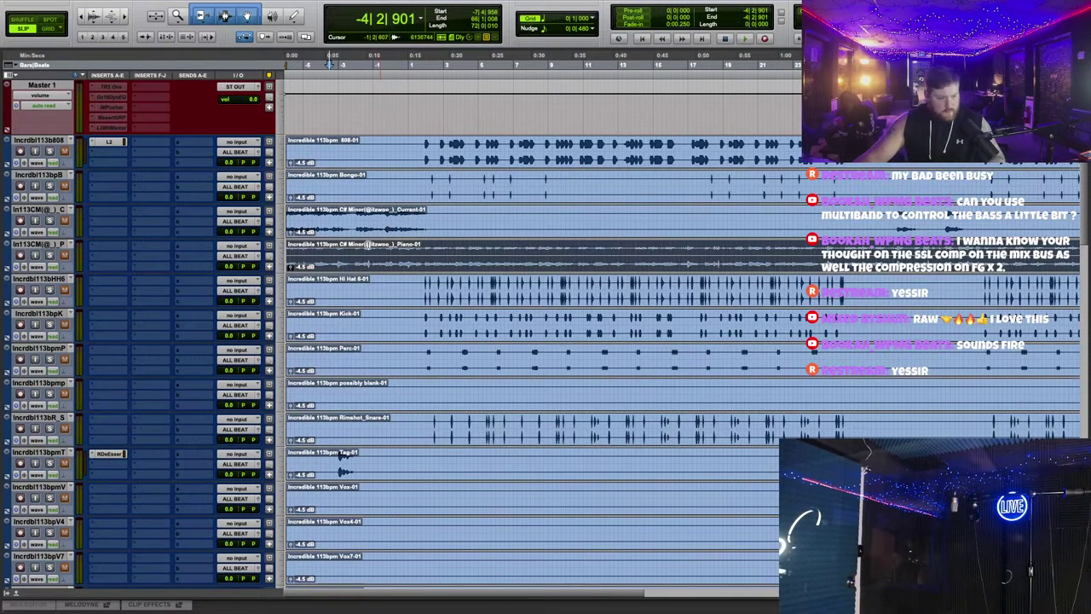
scroll(64, 220, "down", 8)
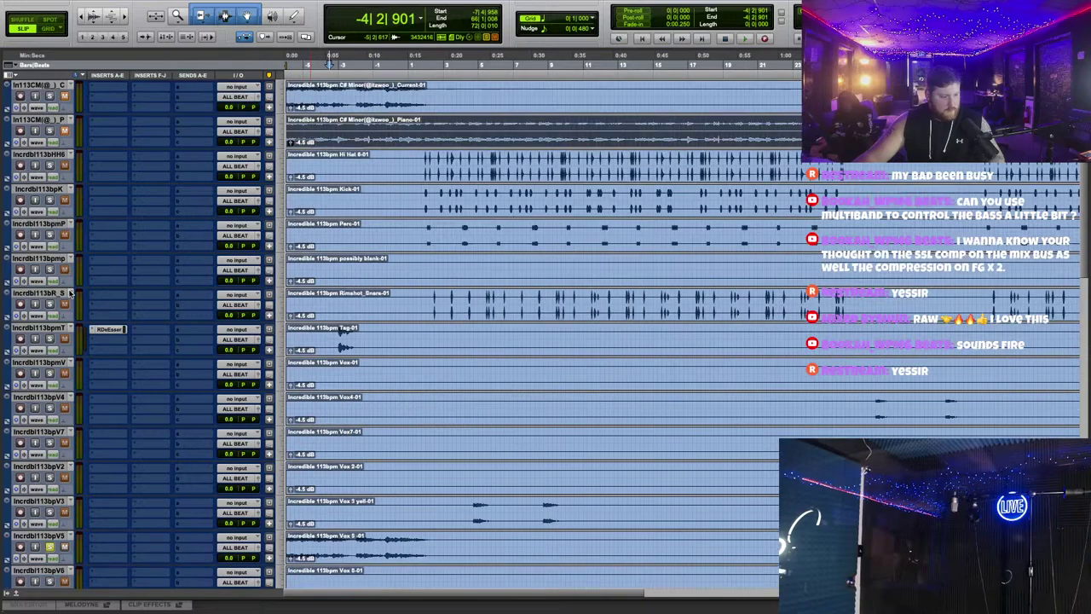
key("space")
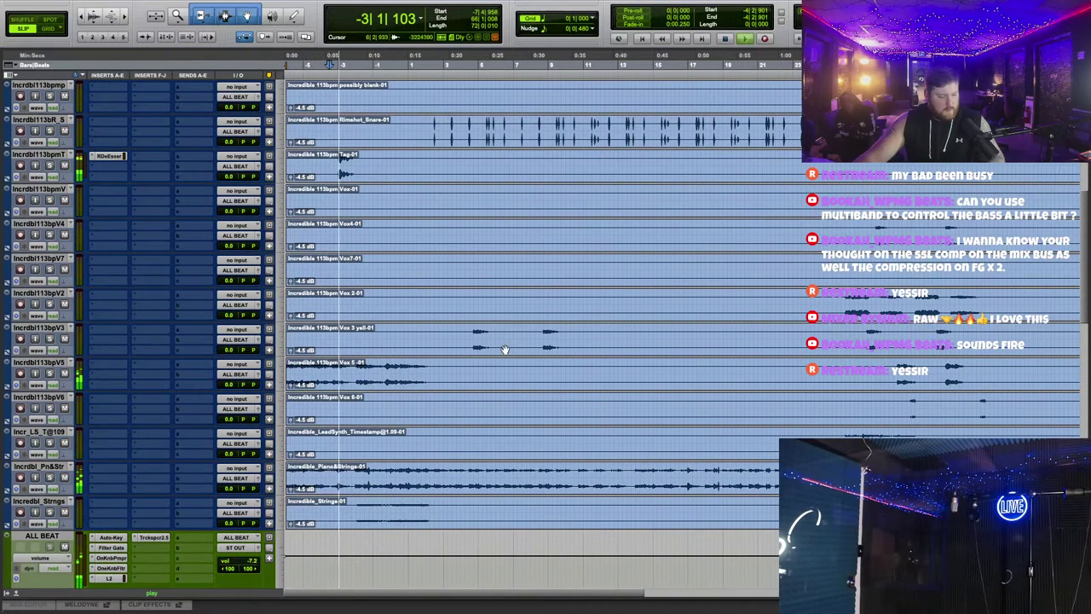
key("t")
Step: Raise the ALL BEAT bus fader to -4.9 dB
scroll(355, 171, "down", 1)
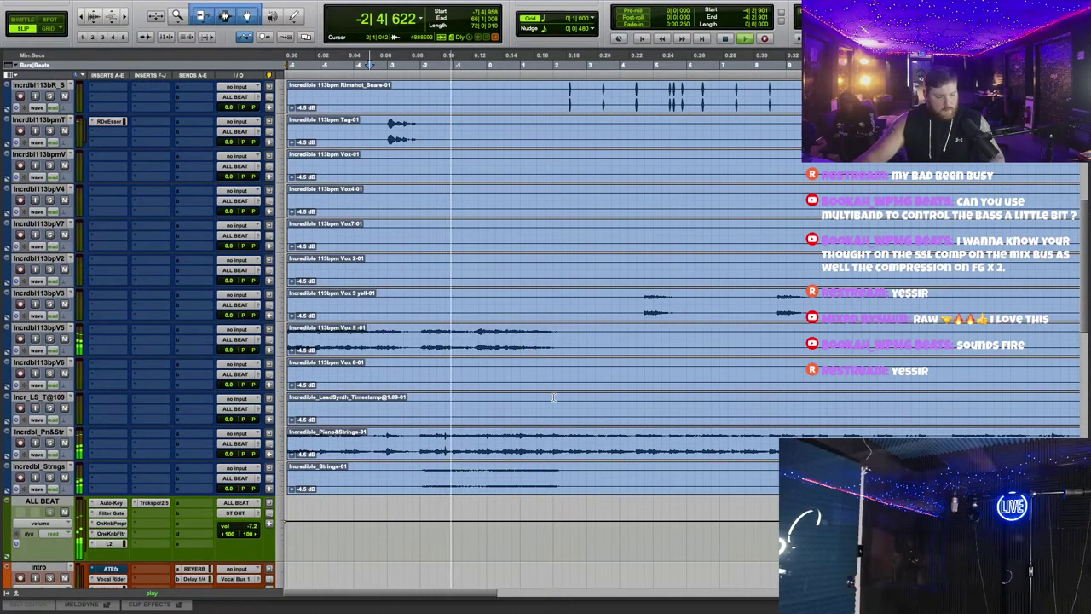
scroll(554, 396, "down", 1)
scroll(252, 392, "down", 1)
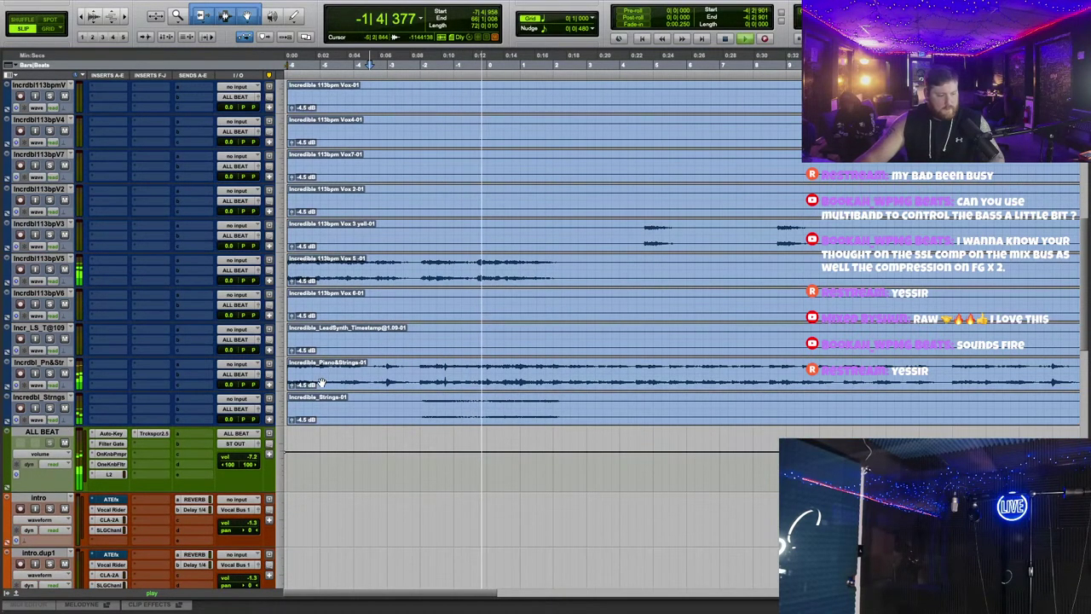
scroll(445, 394, "down", 1)
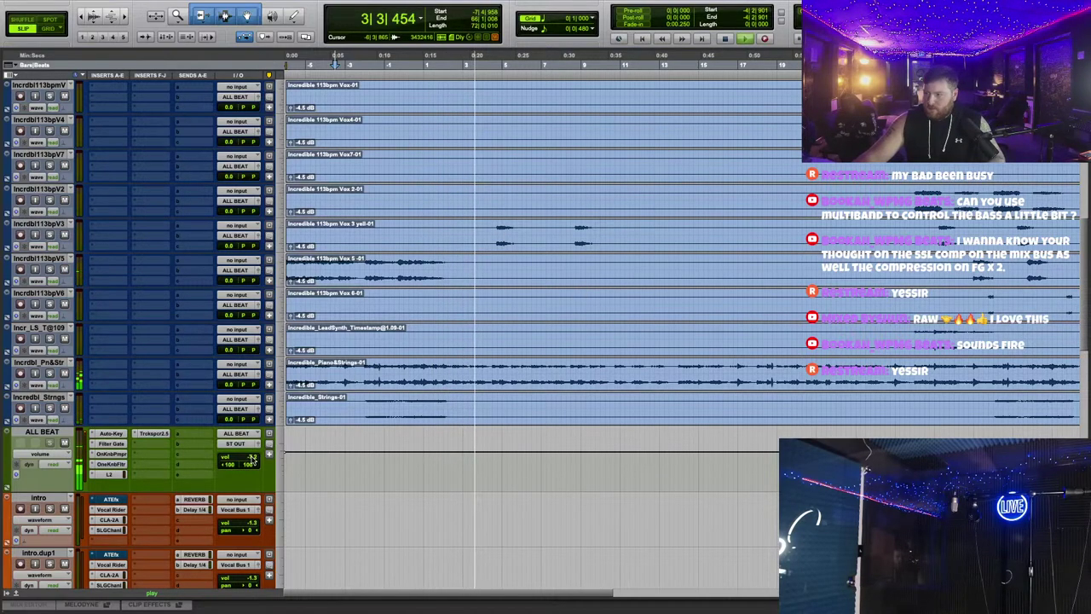
scroll(400, 363, "down", 10)
scroll(400, 363, "up", 6)
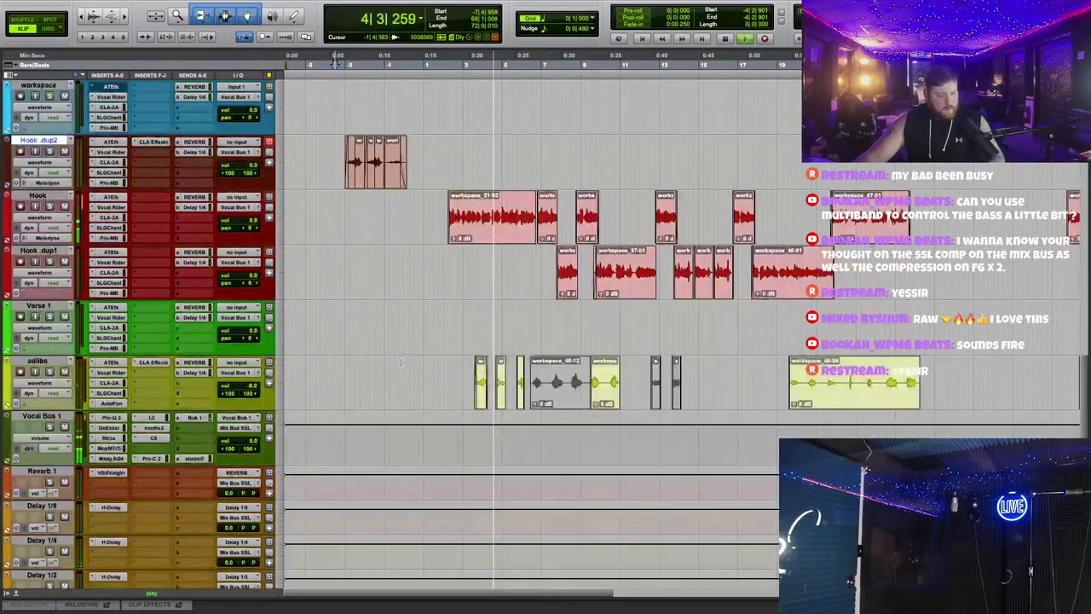
scroll(400, 363, "up", 2)
scroll(245, 345, "down", 4)
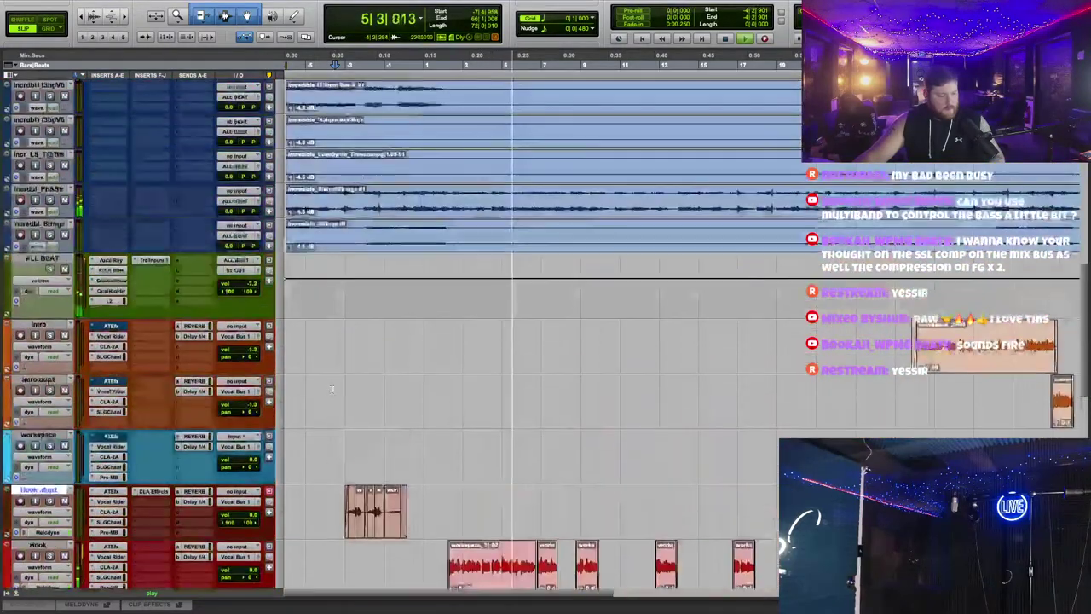
left_click_drag(252, 283, 267, 265)
scroll(428, 338, "down", 2)
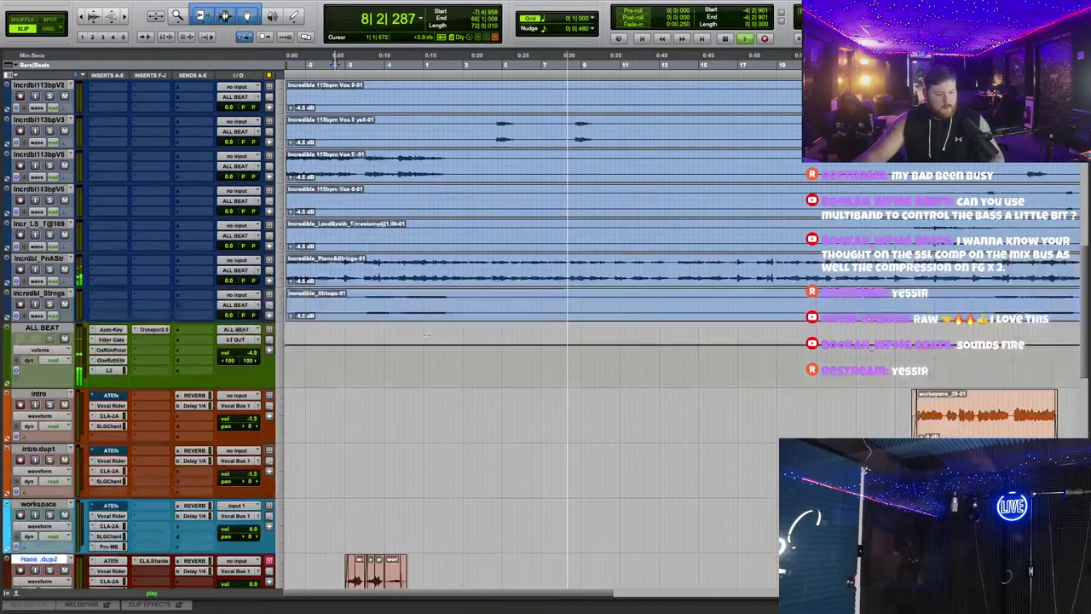
scroll(428, 338, "up", 10)
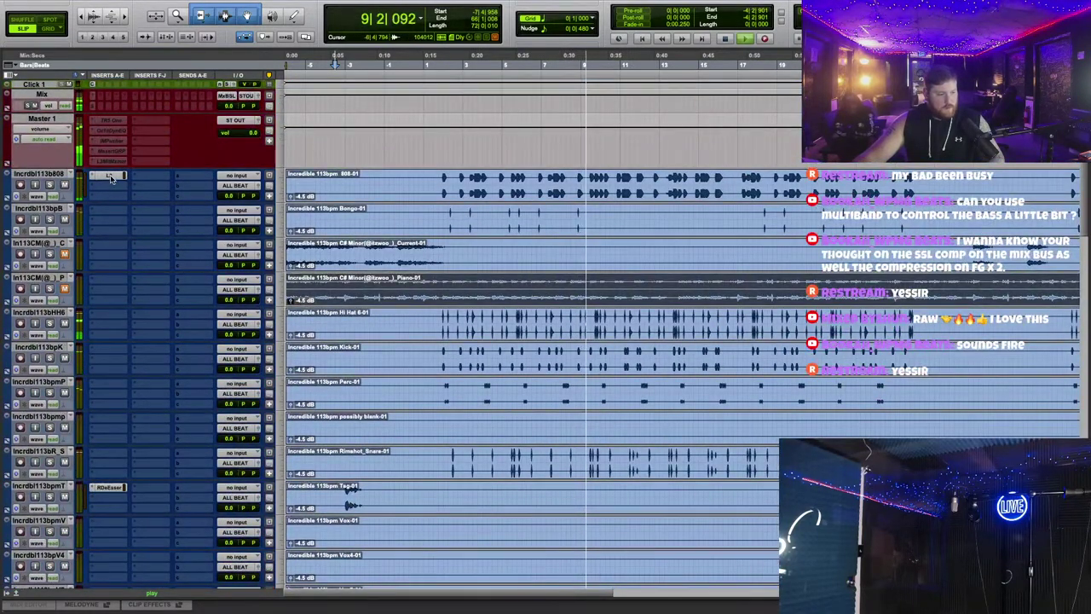
Step: Check the L2 limiter settings on the 808 track
left_click(108, 174)
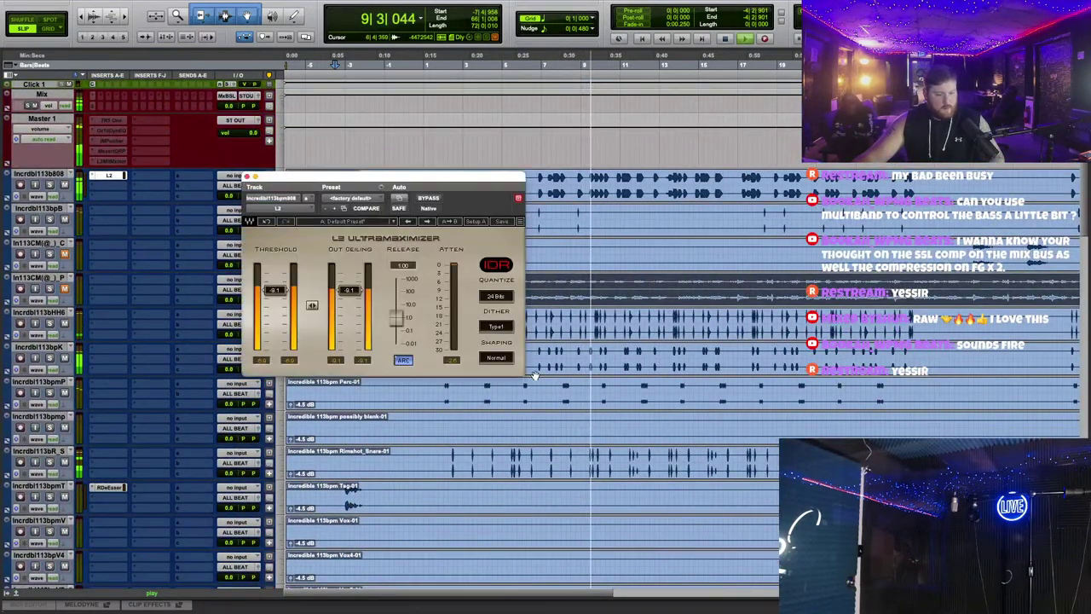
left_click(247, 176)
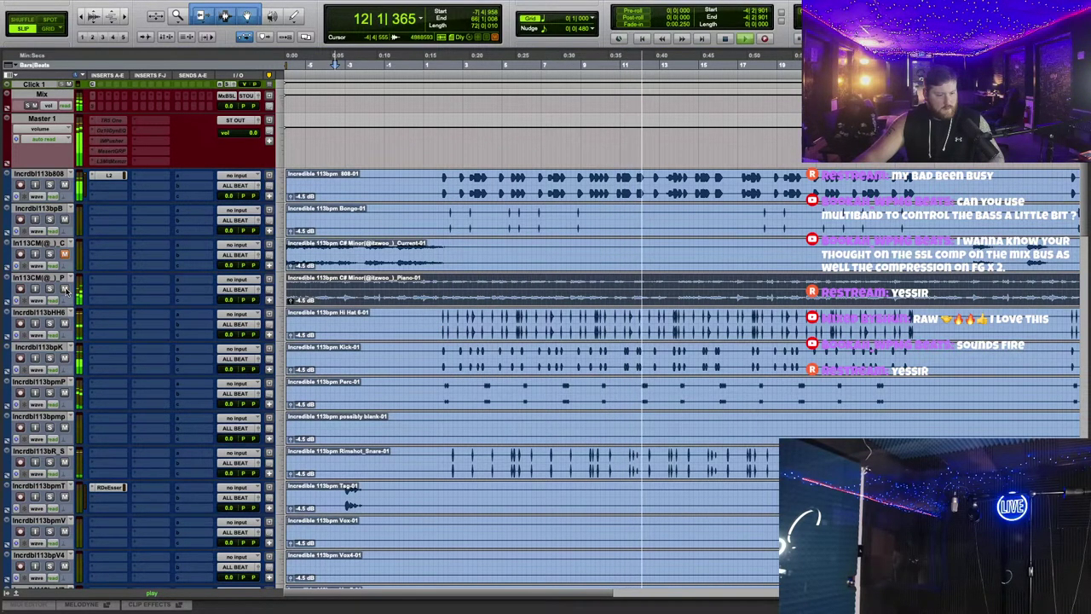
scroll(406, 358, "down", 10)
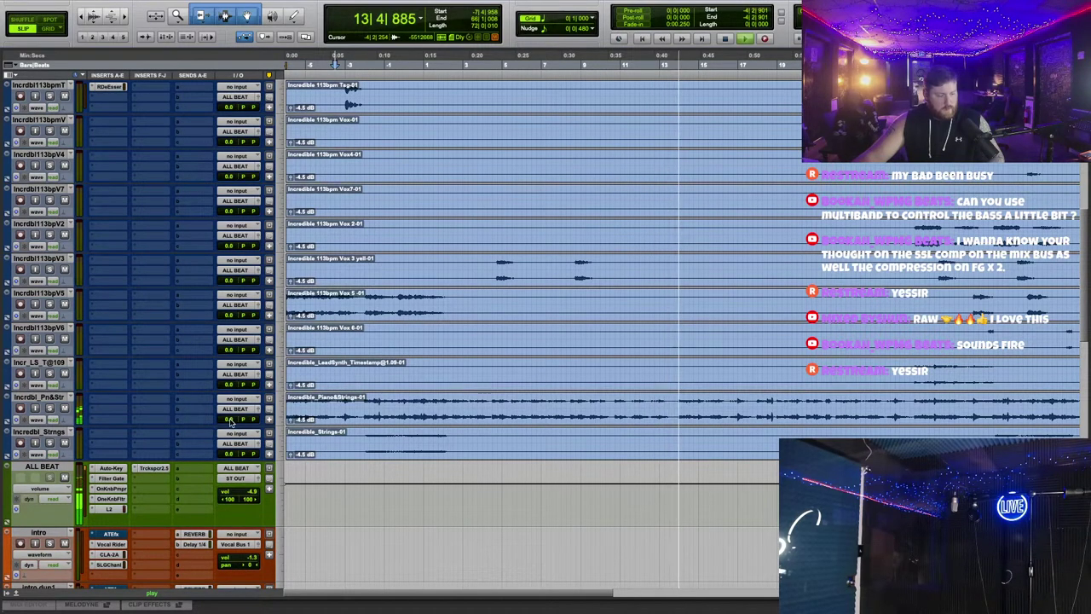
scroll(310, 425, "down", 7)
scroll(310, 426, "up", 1)
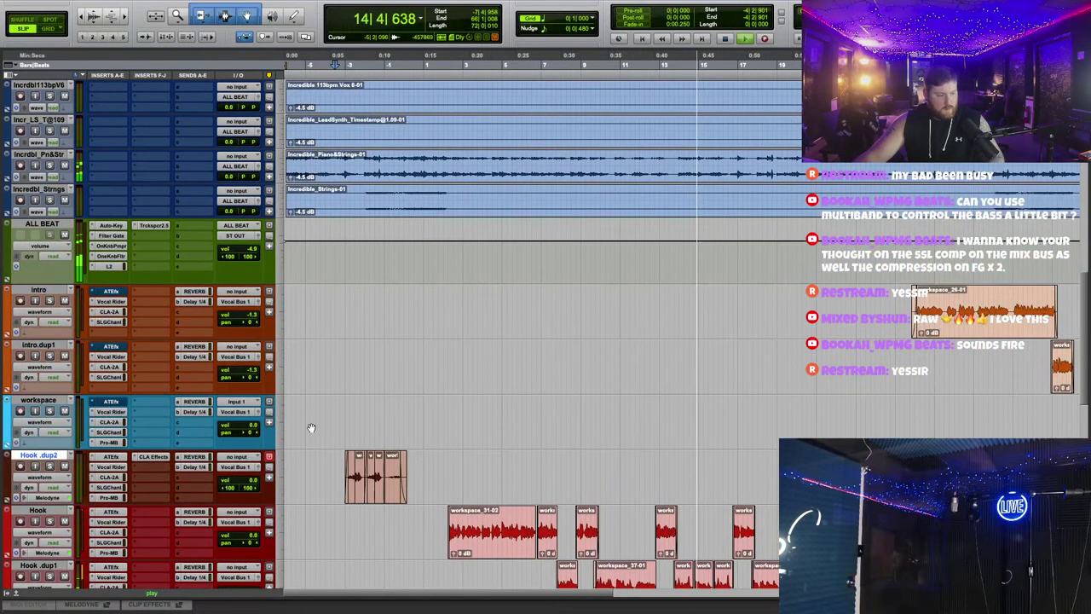
Step: Nudge the ALL BEAT bus volume up to -2.8 dB
left_click(252, 249)
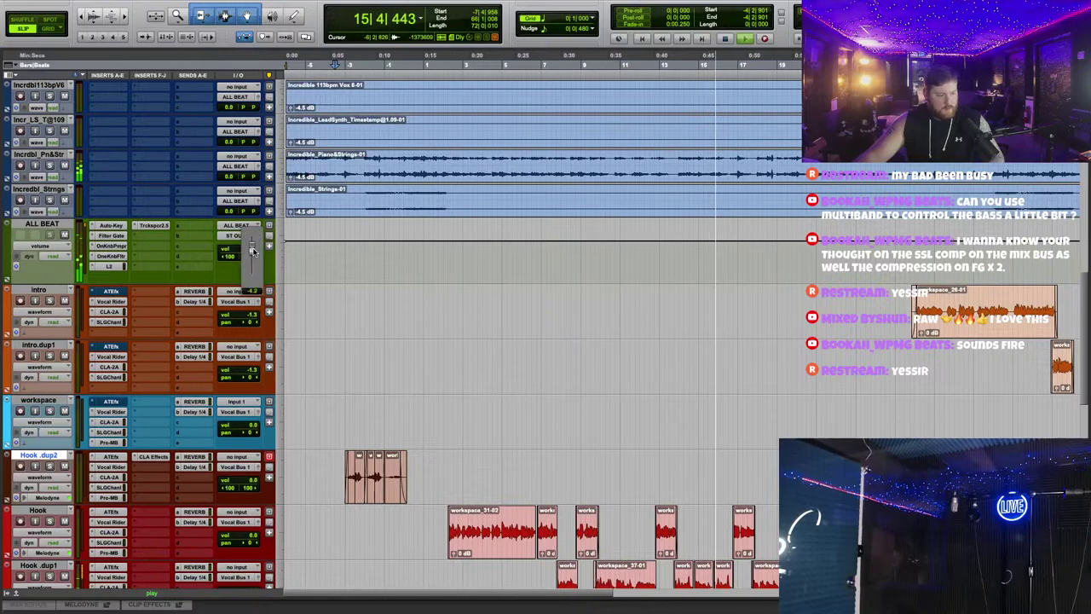
left_click_drag(254, 249, 254, 249)
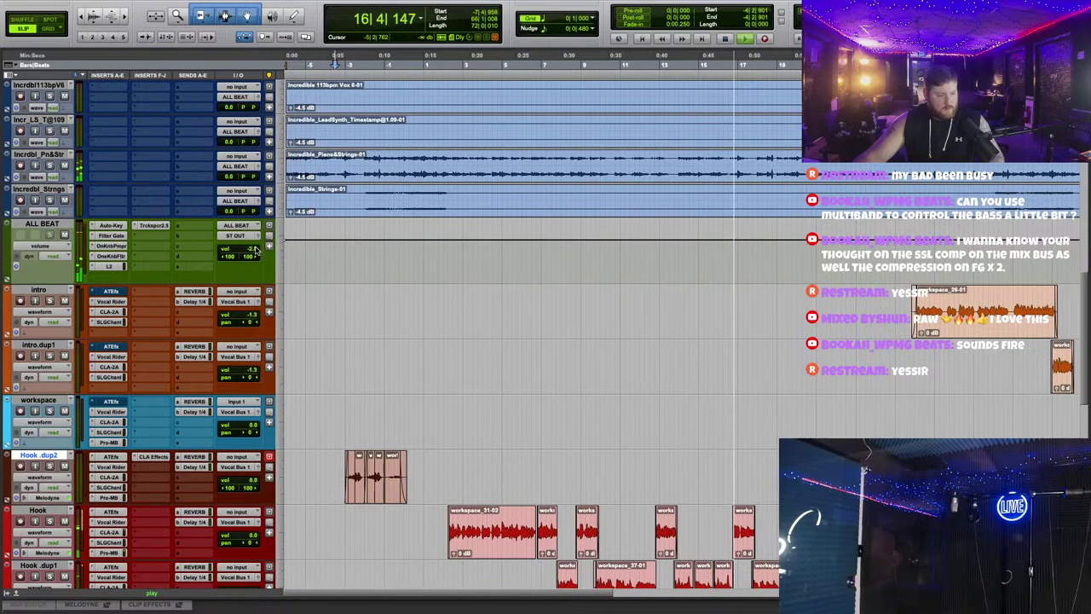
scroll(431, 337, "down", 5)
scroll(431, 337, "up", 5)
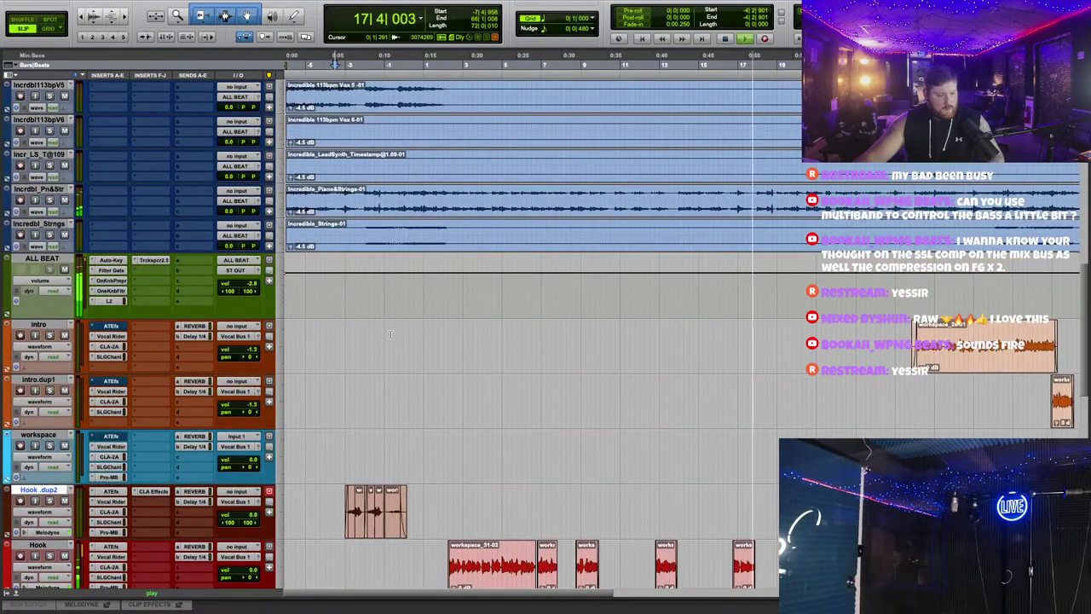
scroll(475, 351, "down", 2)
scroll(475, 351, "up", 10)
Step: Stop playback and scroll back through the session's tracks
key("space")
scroll(475, 351, "up", 6)
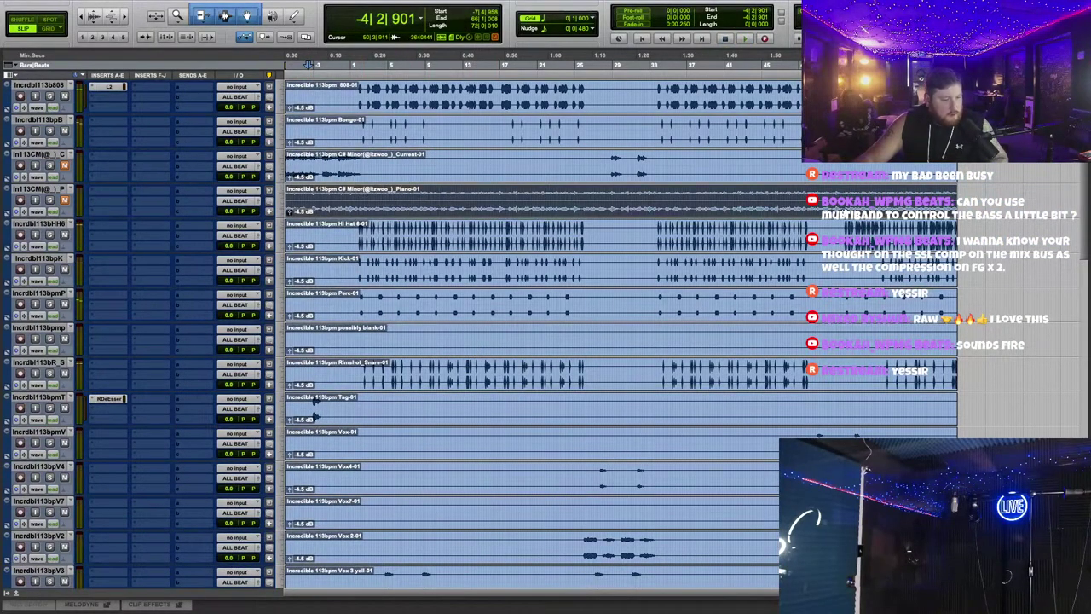
scroll(463, 222, "down", 8)
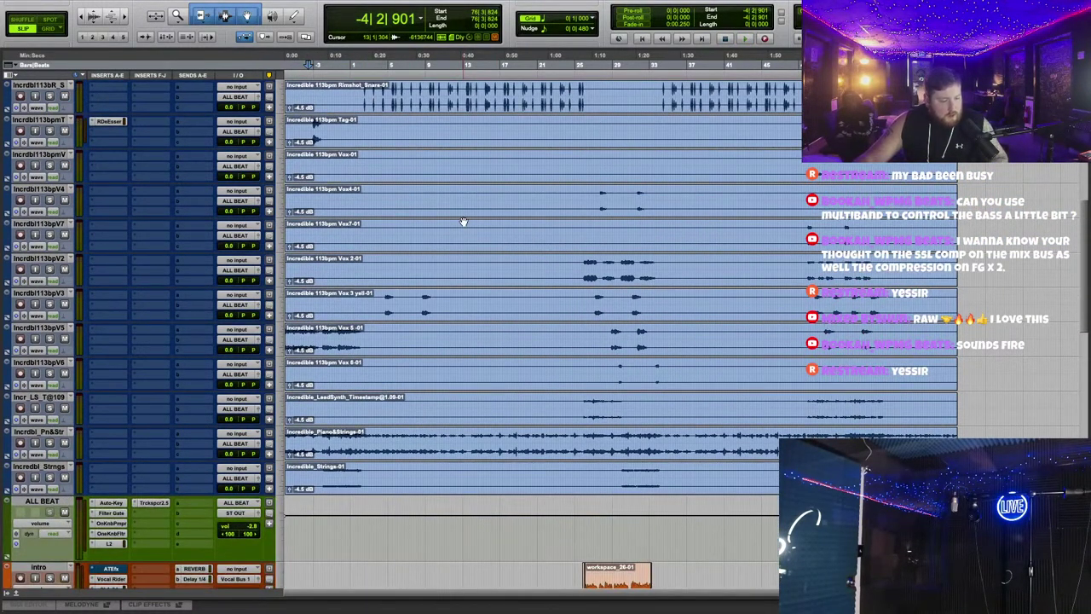
scroll(460, 324, "up", 10)
scroll(512, 256, "right", 5)
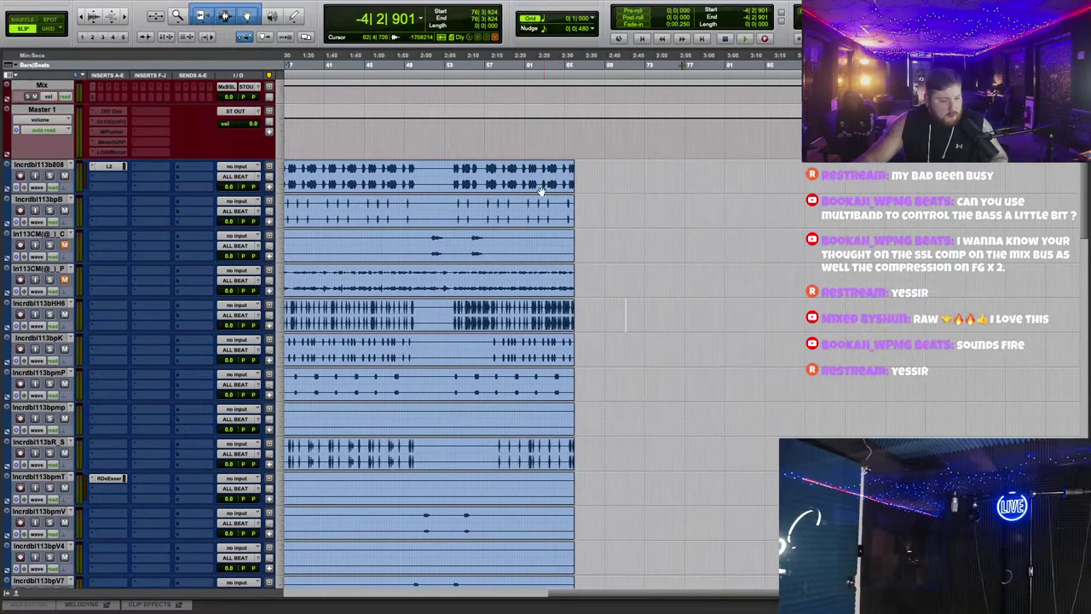
scroll(535, 207, "up", 2)
scroll(535, 204, "down", 3)
scroll(537, 218, "down", 2)
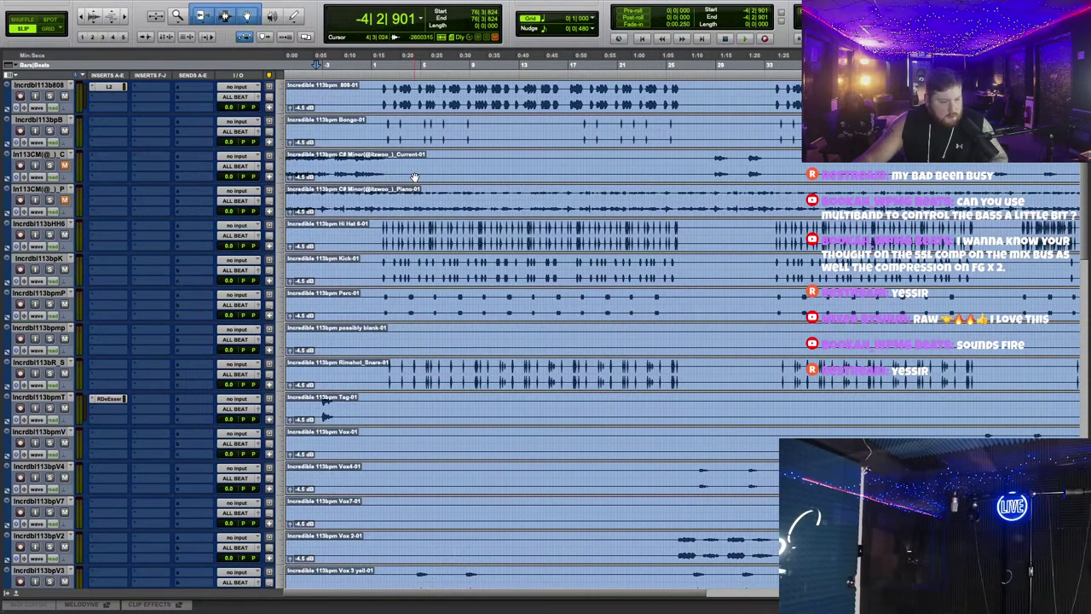
scroll(511, 239, "down", 4)
scroll(597, 264, "down", 2)
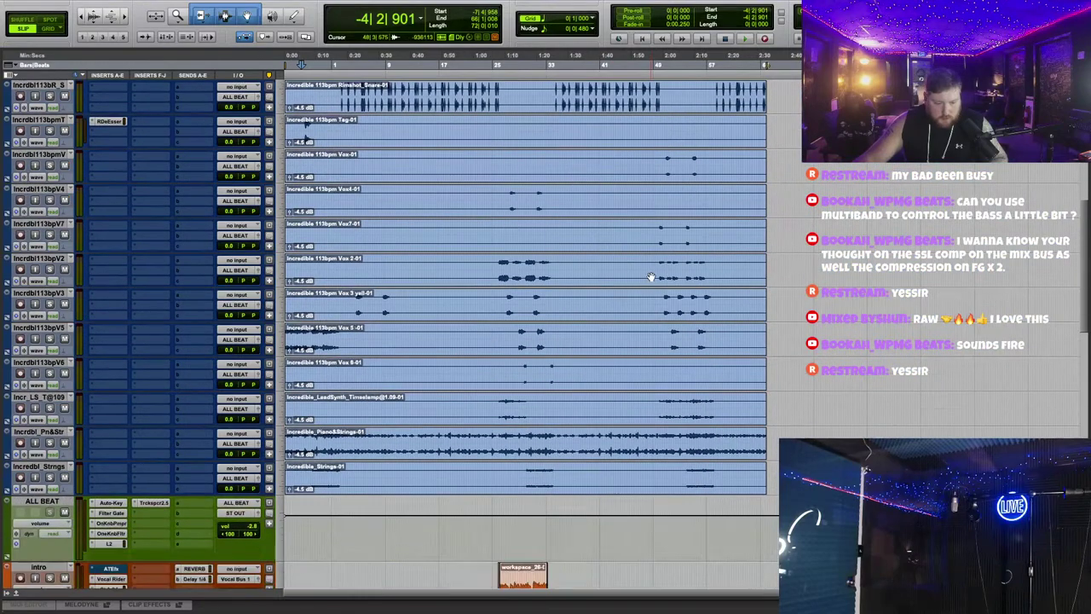
scroll(650, 276, "up", 4)
scroll(650, 276, "down", 6)
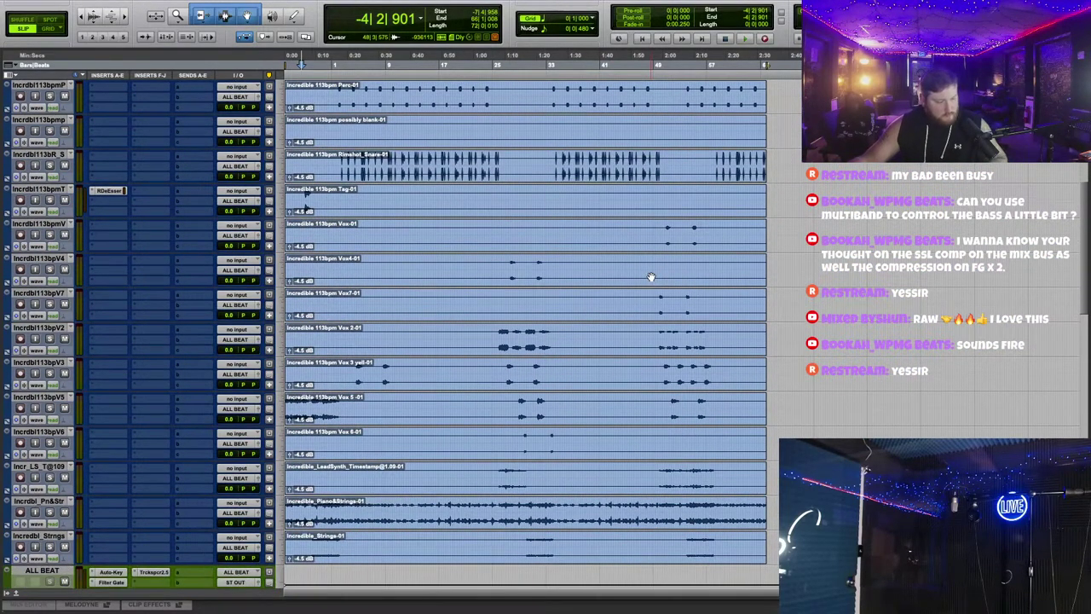
scroll(597, 290, "up", 8)
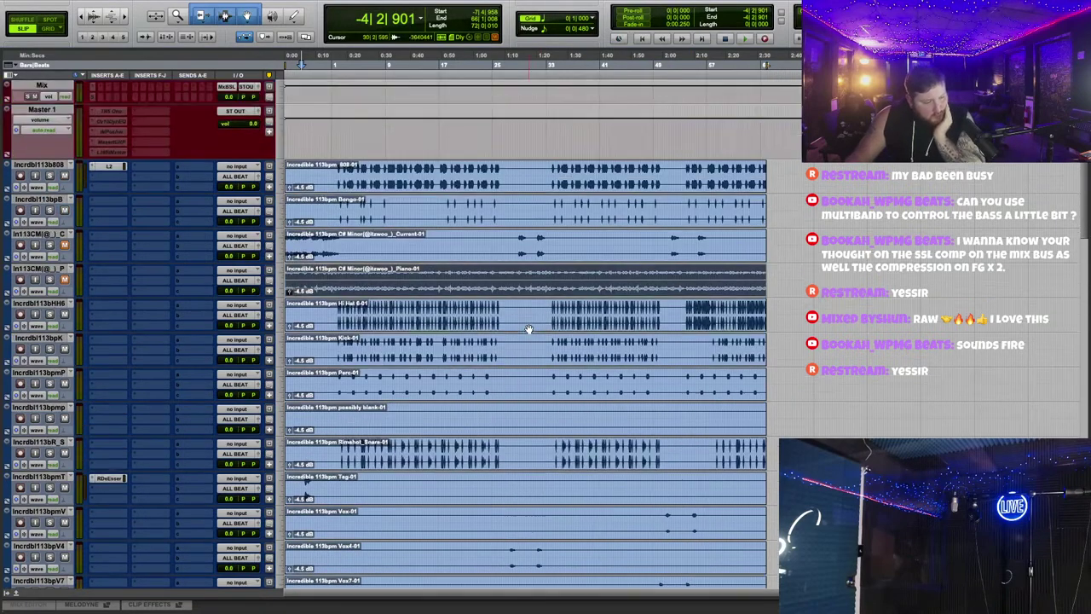
scroll(531, 349, "down", 1)
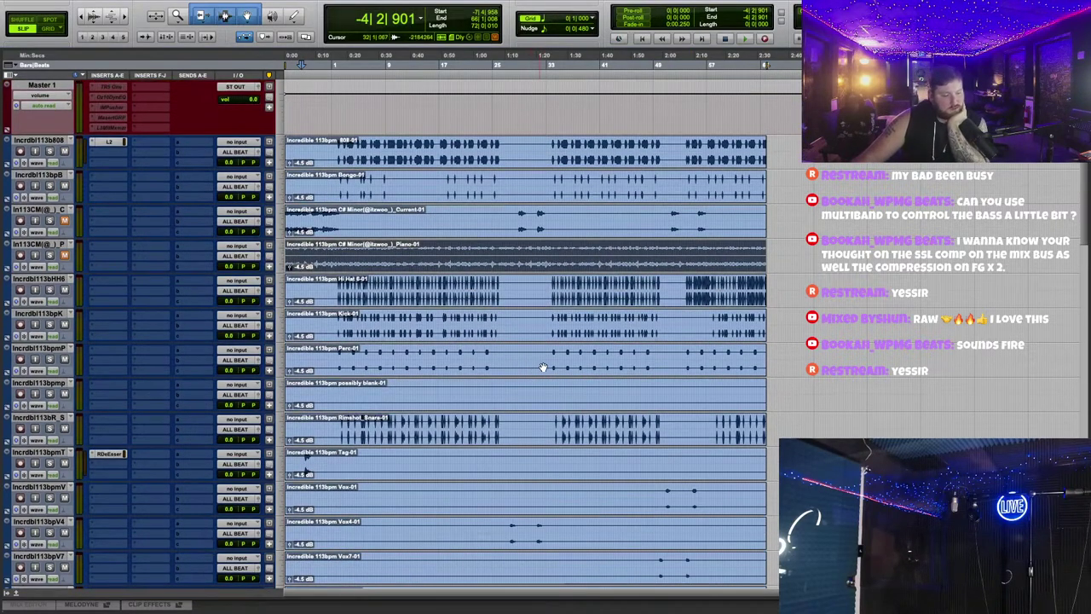
Step: Select the clip on the Current track
left_click(454, 227)
scroll(501, 300, "down", 8)
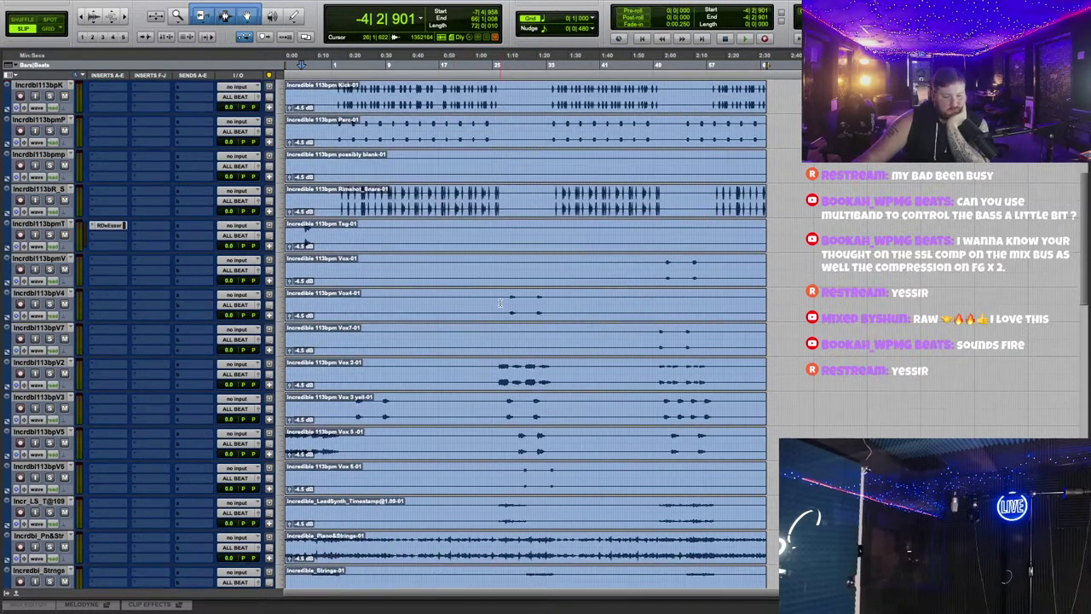
scroll(500, 302, "up", 7)
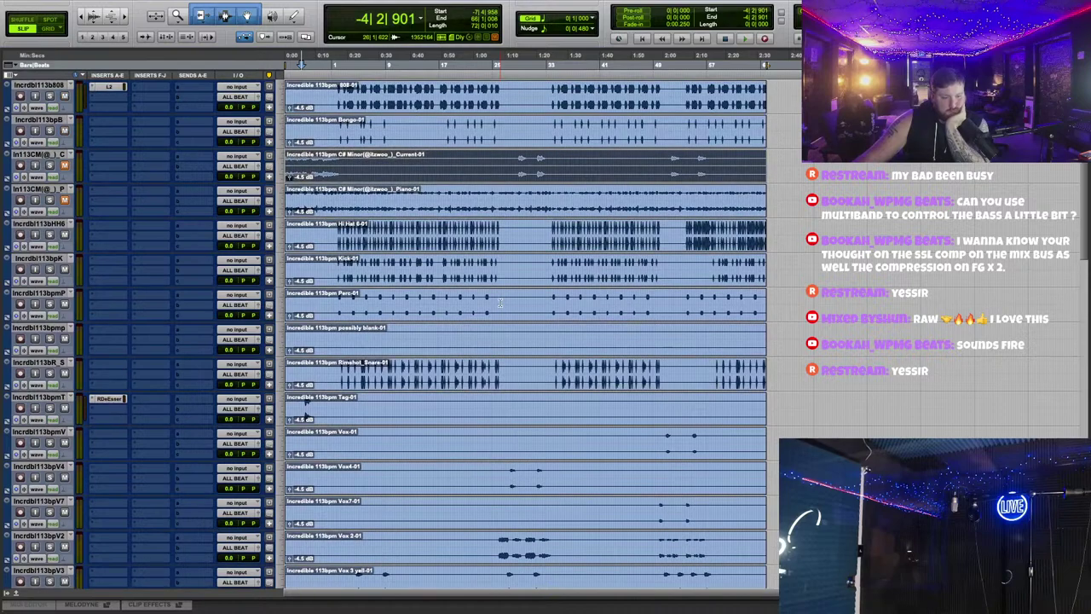
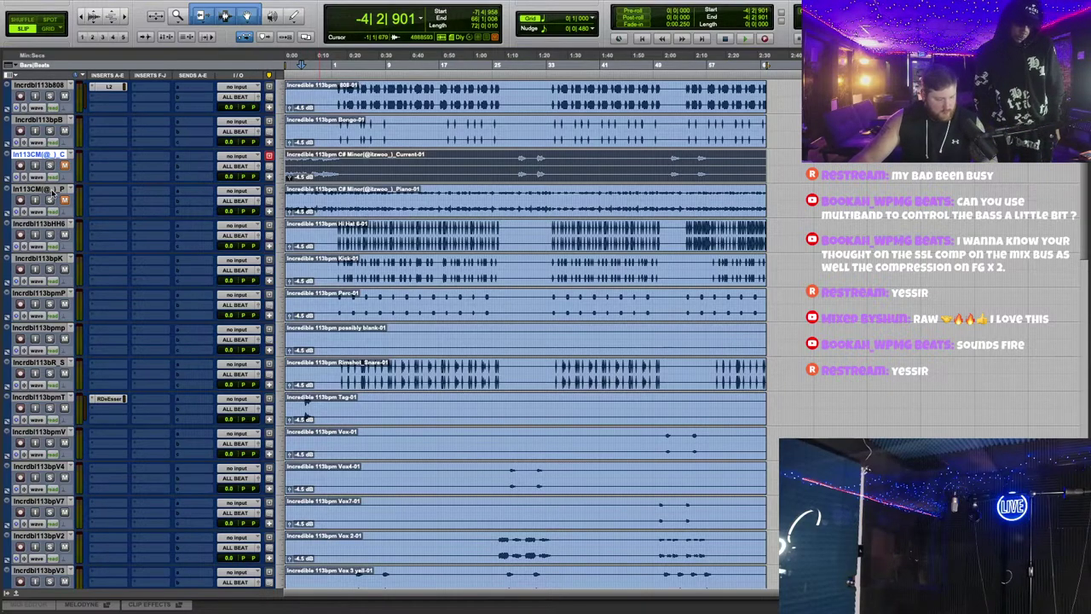
Step: Move Current and Piano down, drop Vox 5 between them, and lift Piano&Strings above ALL BEAT
left_click_drag(42, 147, 105, 329)
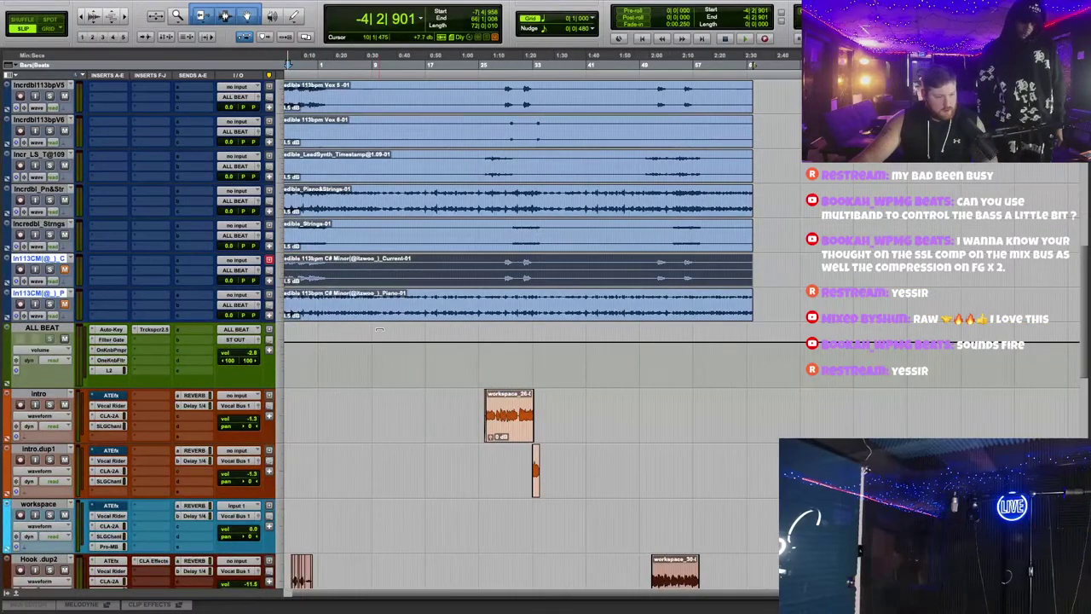
scroll(375, 324, "up", 1)
left_click_drag(42, 123, 109, 334)
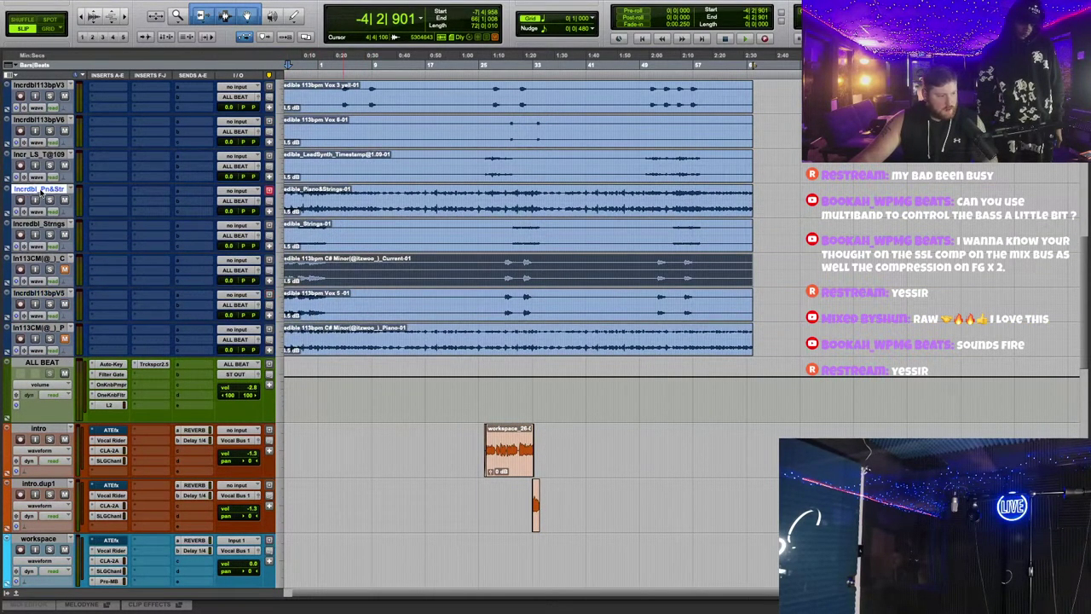
left_click_drag(40, 193, 77, 334)
Step: Select the Vox 5 clip and check the Piano clip's gain level
scroll(672, 271, "up", 3)
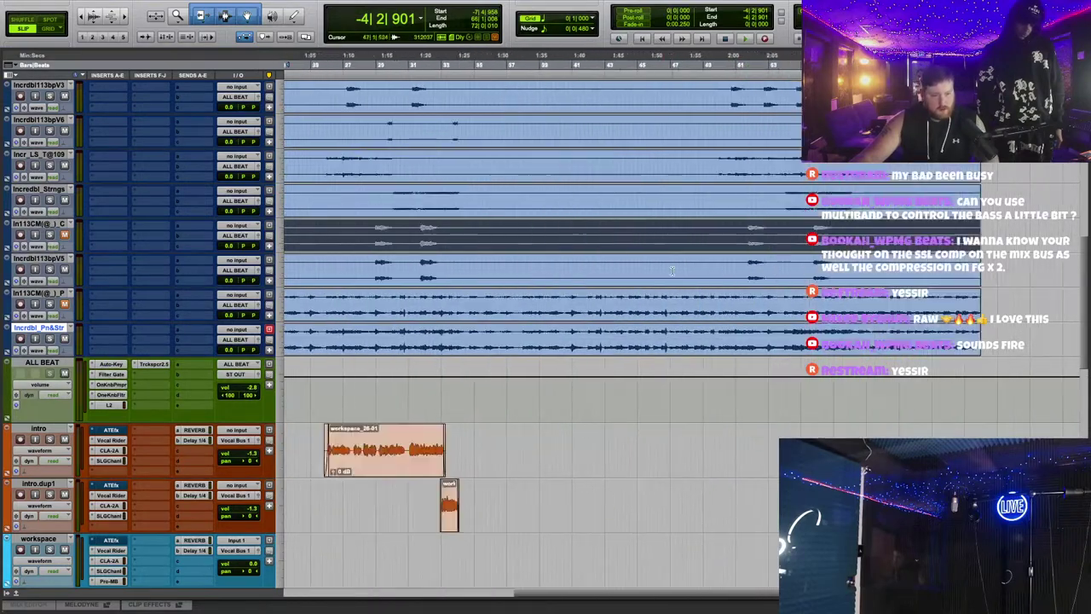
scroll(671, 271, "down", 4)
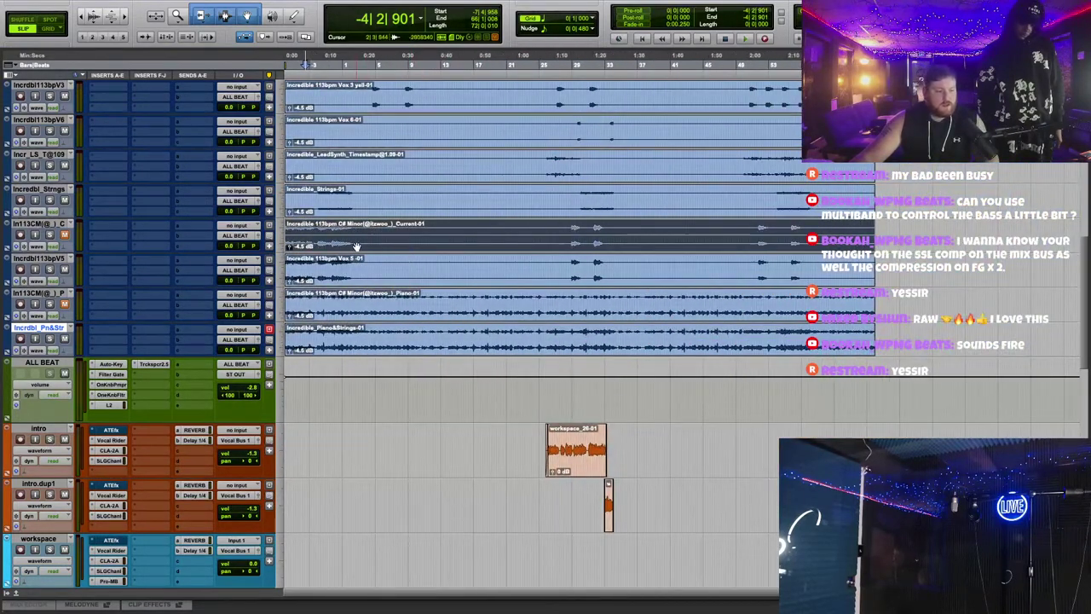
left_click(348, 282)
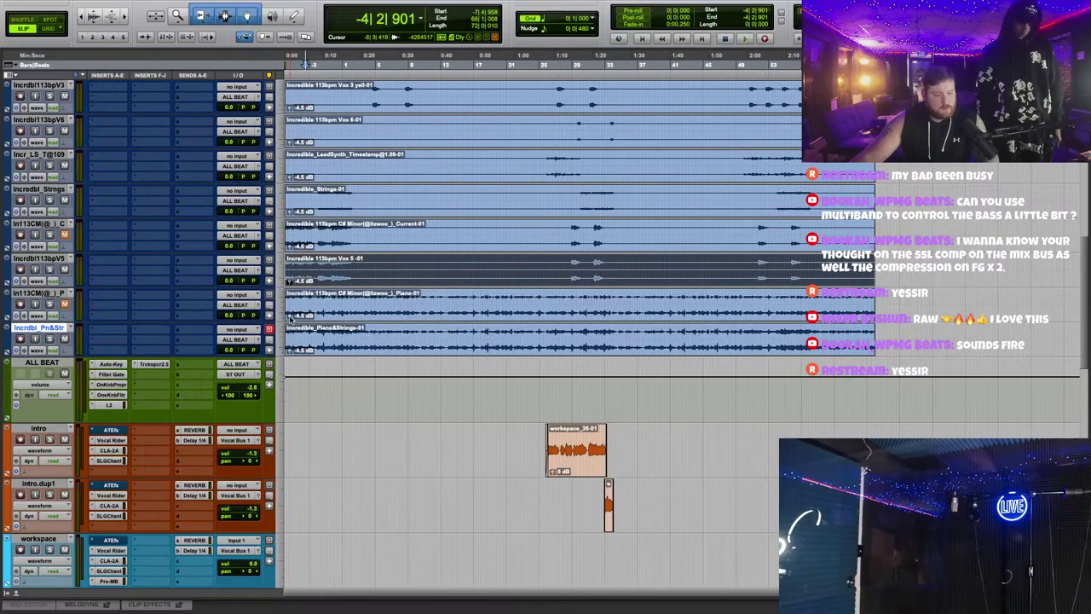
left_click(289, 317)
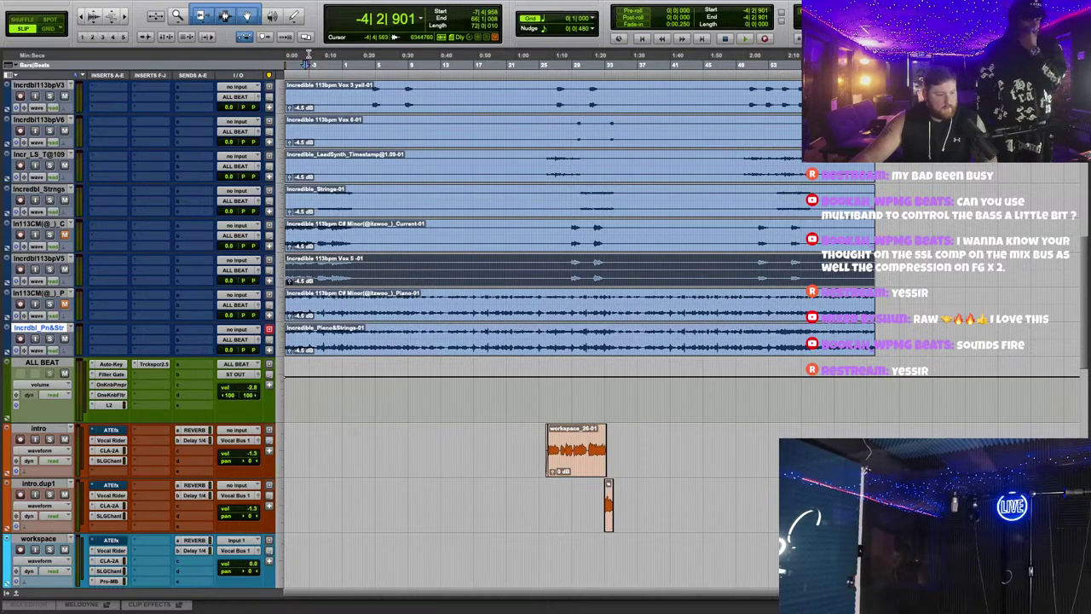
scroll(311, 65, "up", 2)
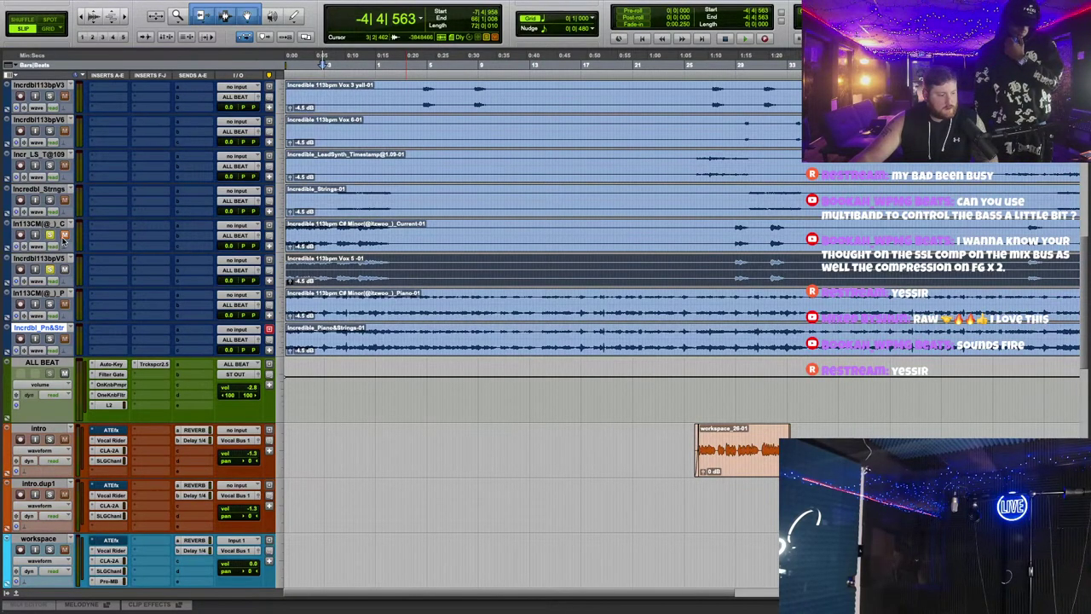
key("space")
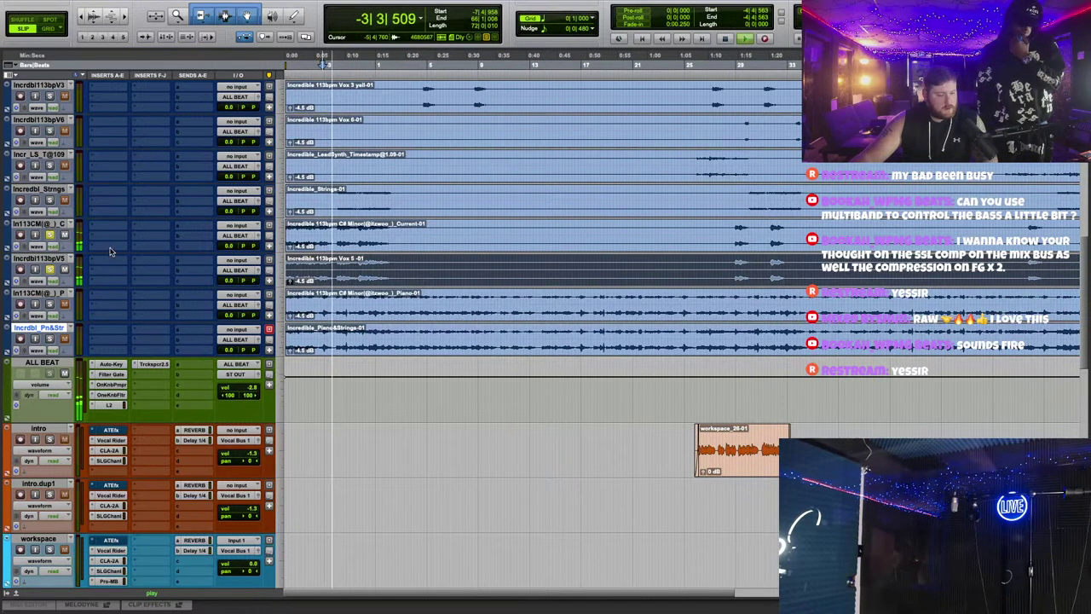
key("space")
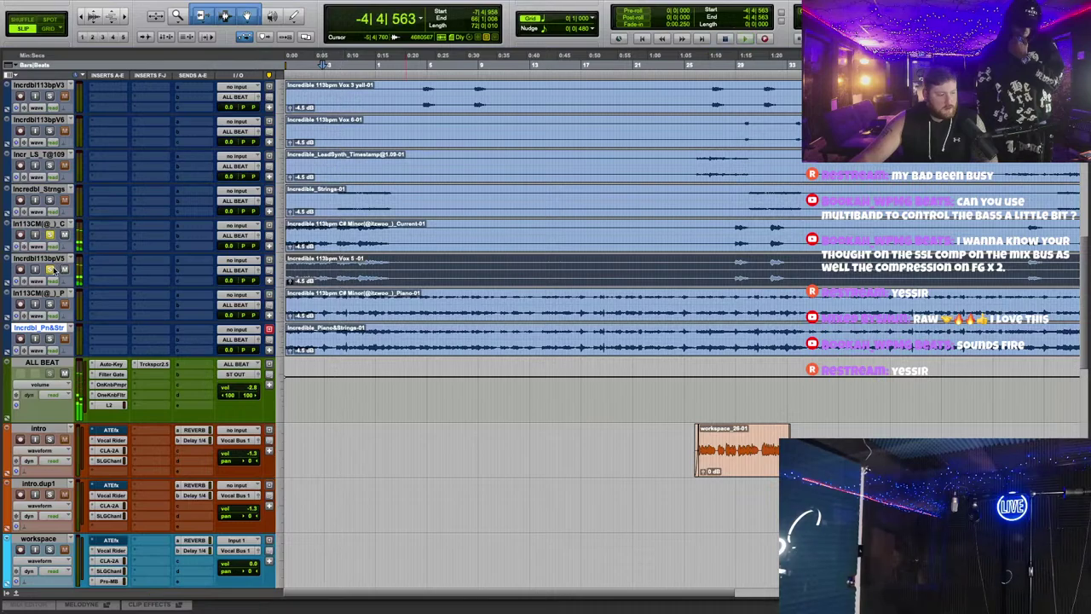
key("space")
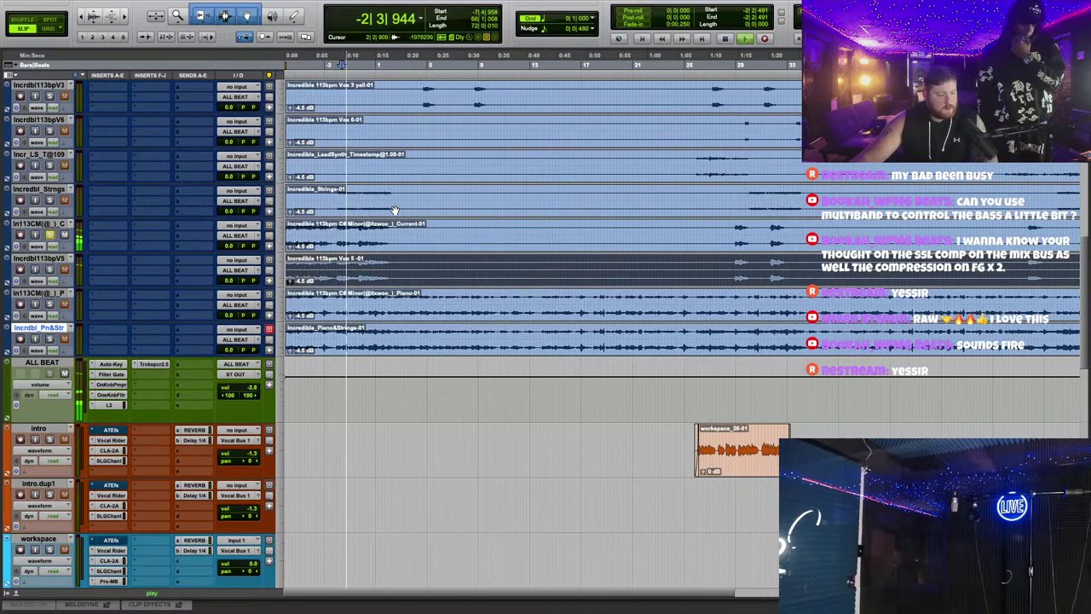
key("space")
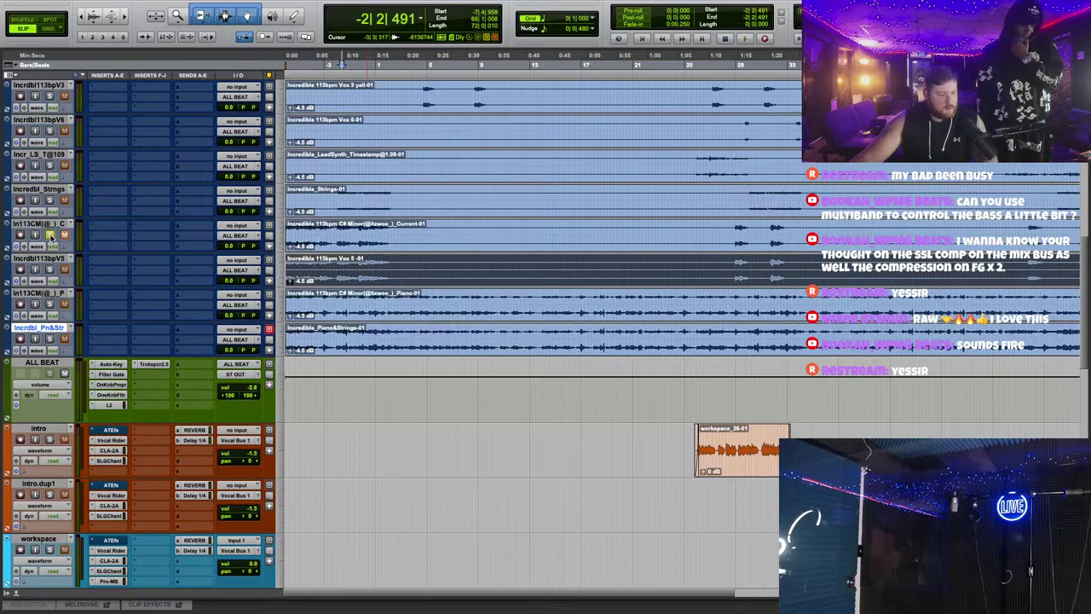
key("space")
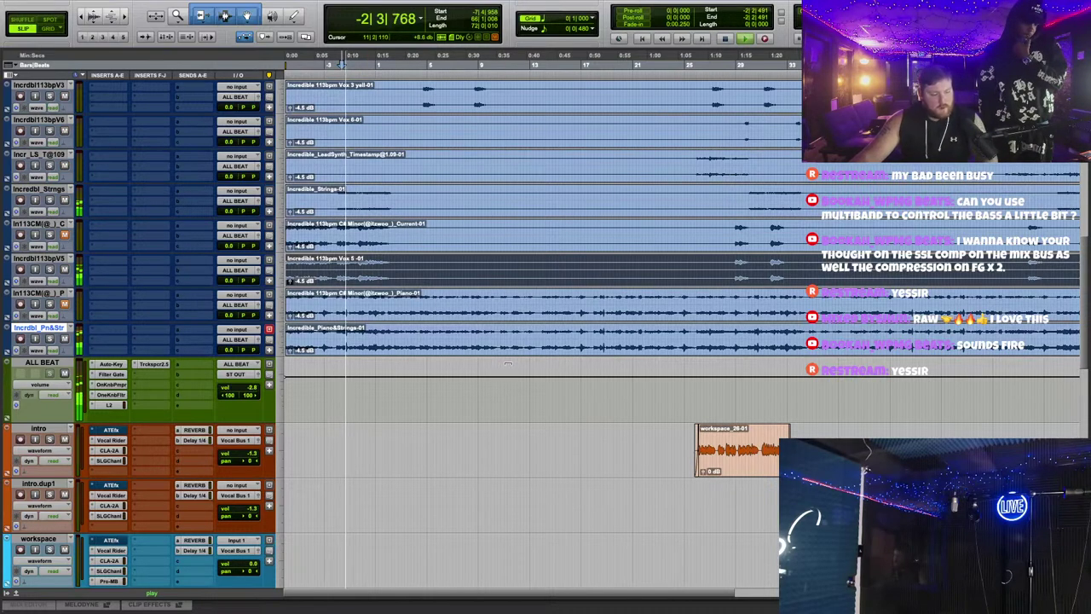
key("r")
key("r")
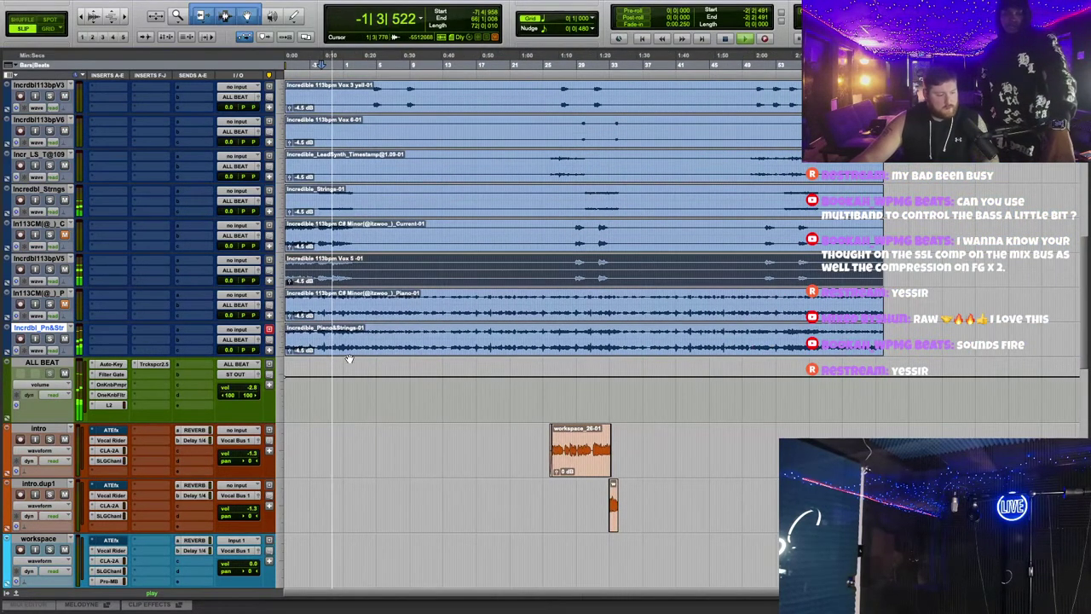
key("space")
left_click(358, 350)
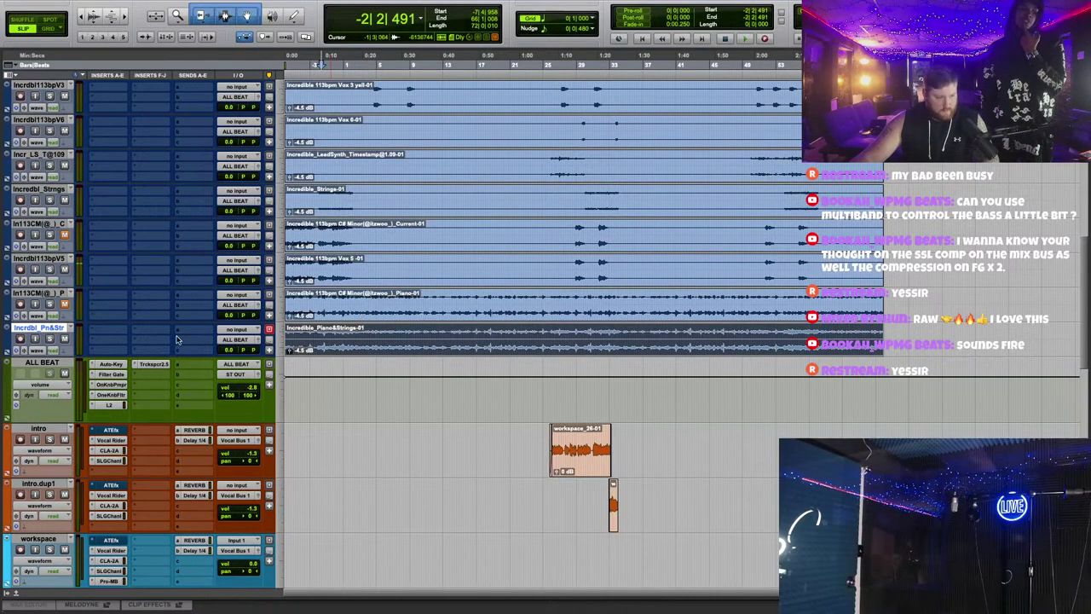
scroll(389, 350, "up", 15)
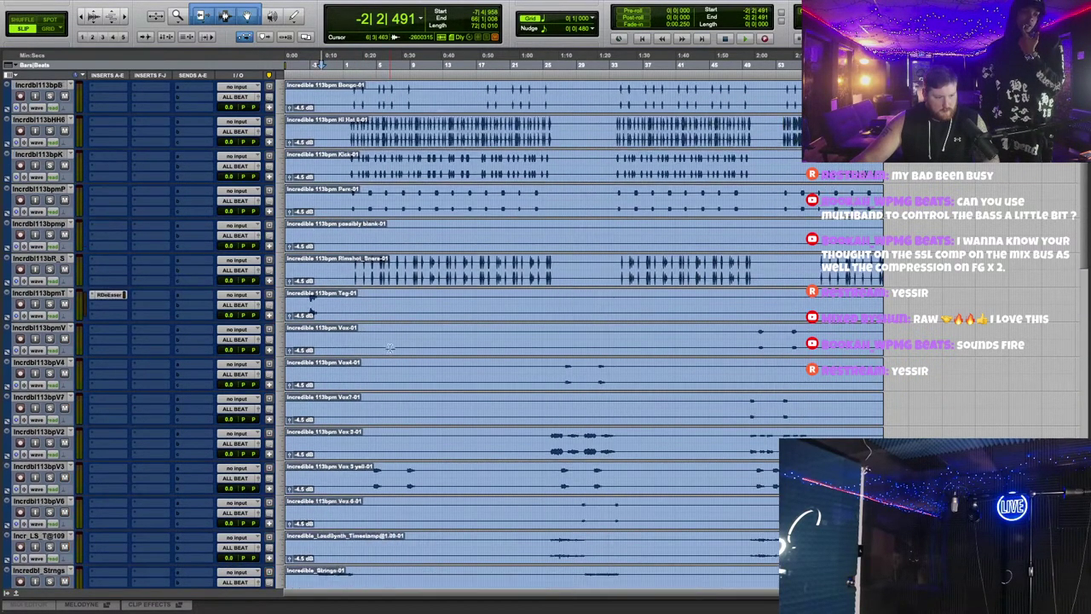
scroll(390, 348, "down", 8)
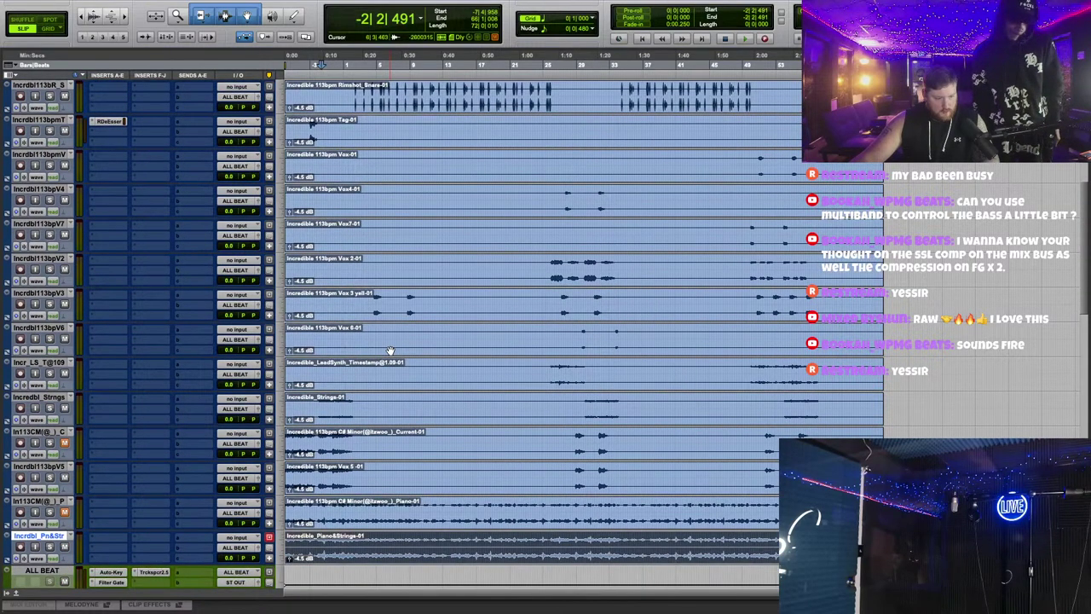
left_click(373, 422)
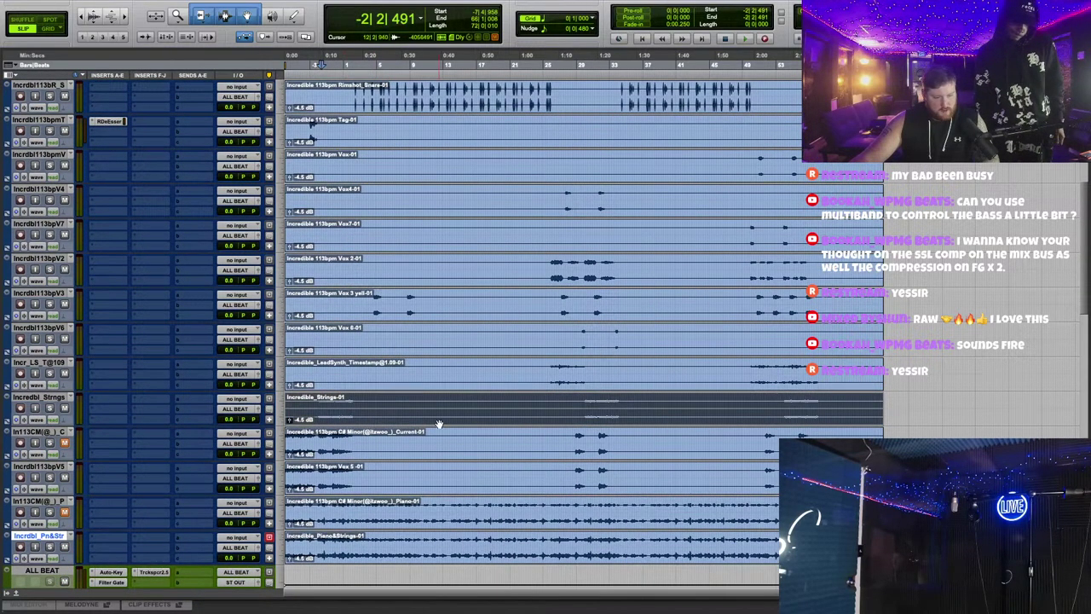
scroll(438, 424, "down", 1)
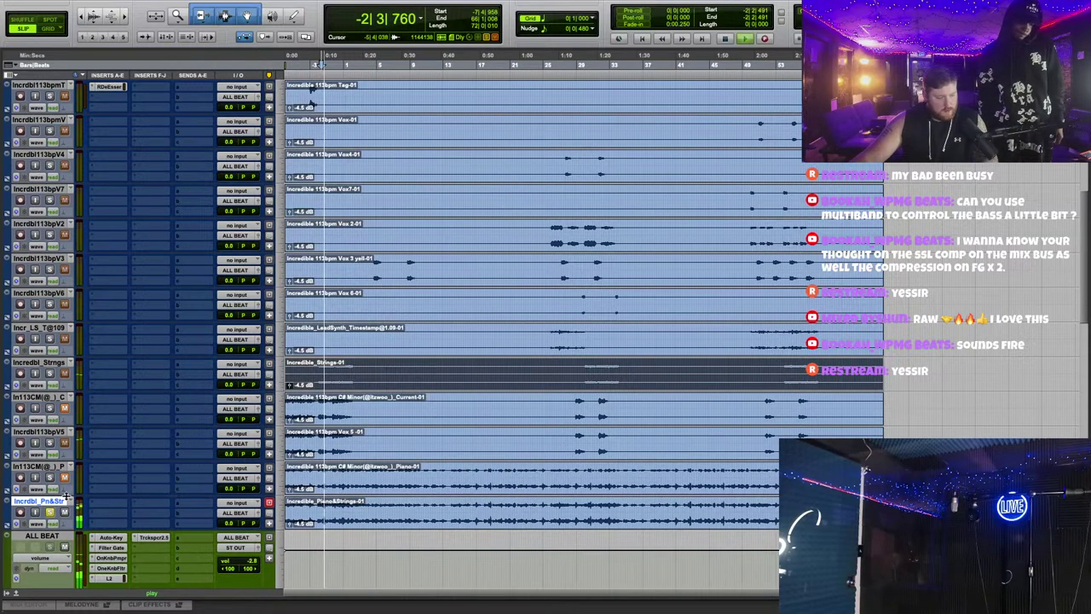
key("space")
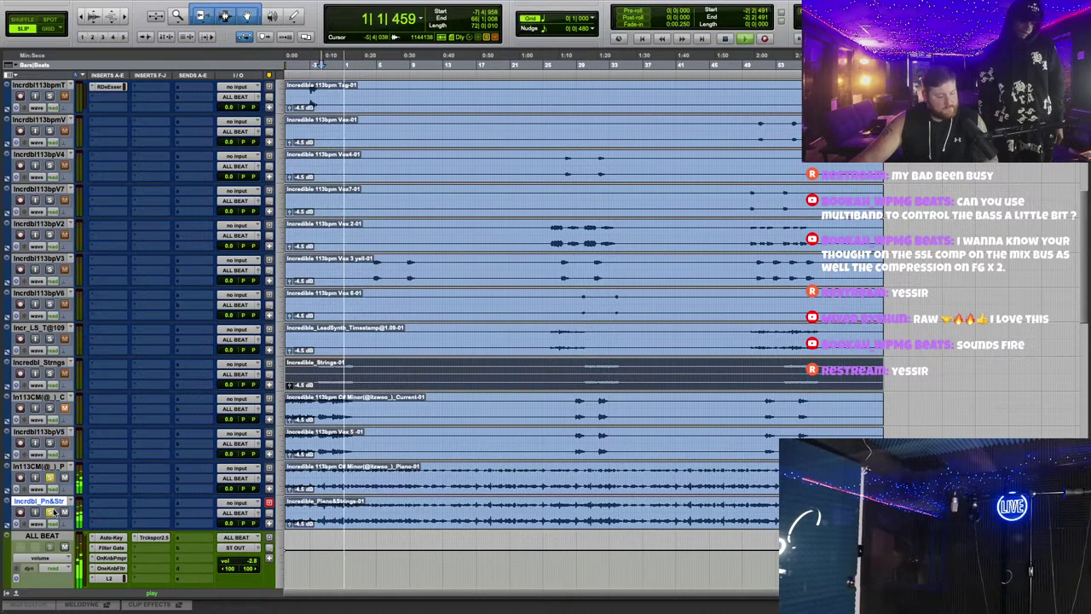
key("space")
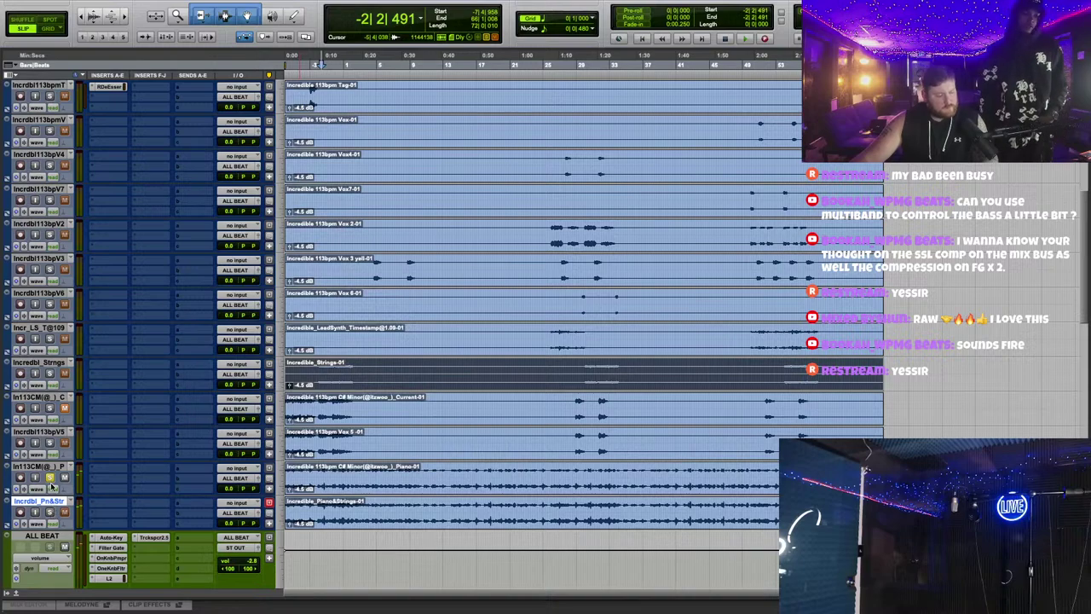
left_click(444, 487)
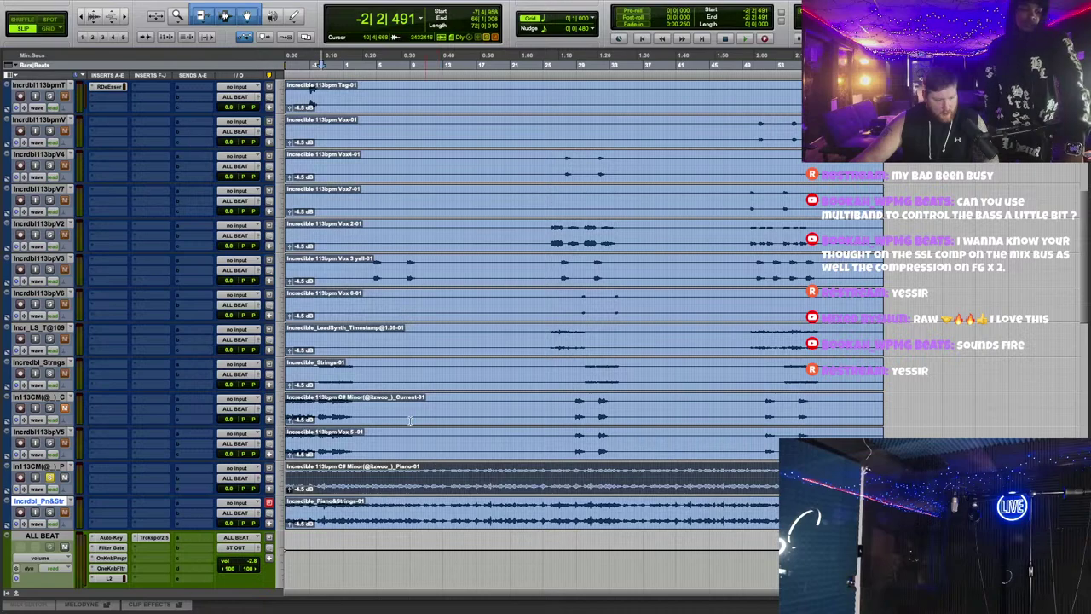
left_click(396, 386)
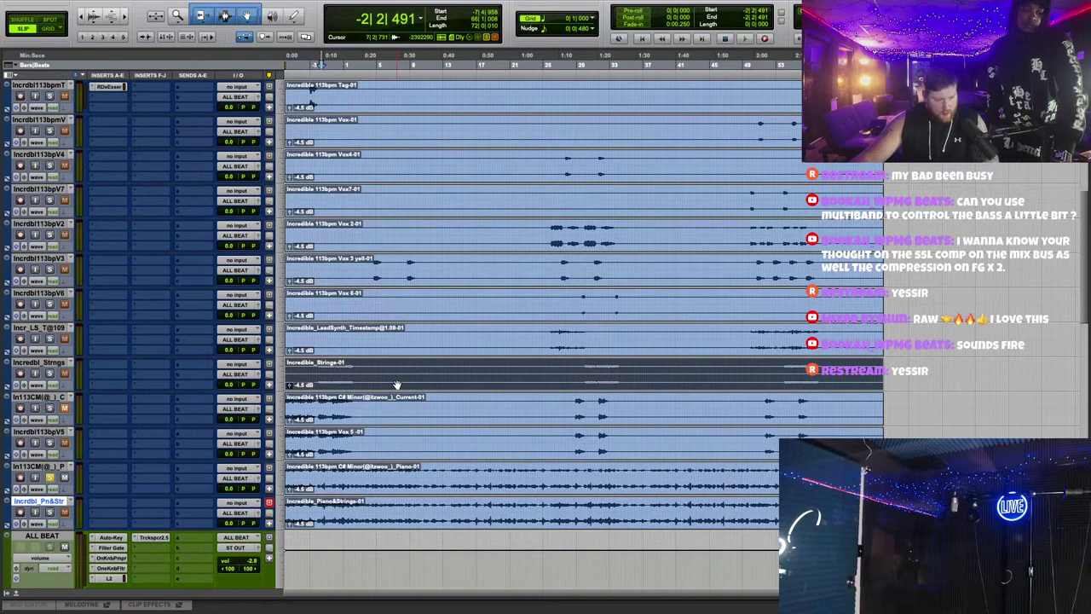
left_click(373, 521)
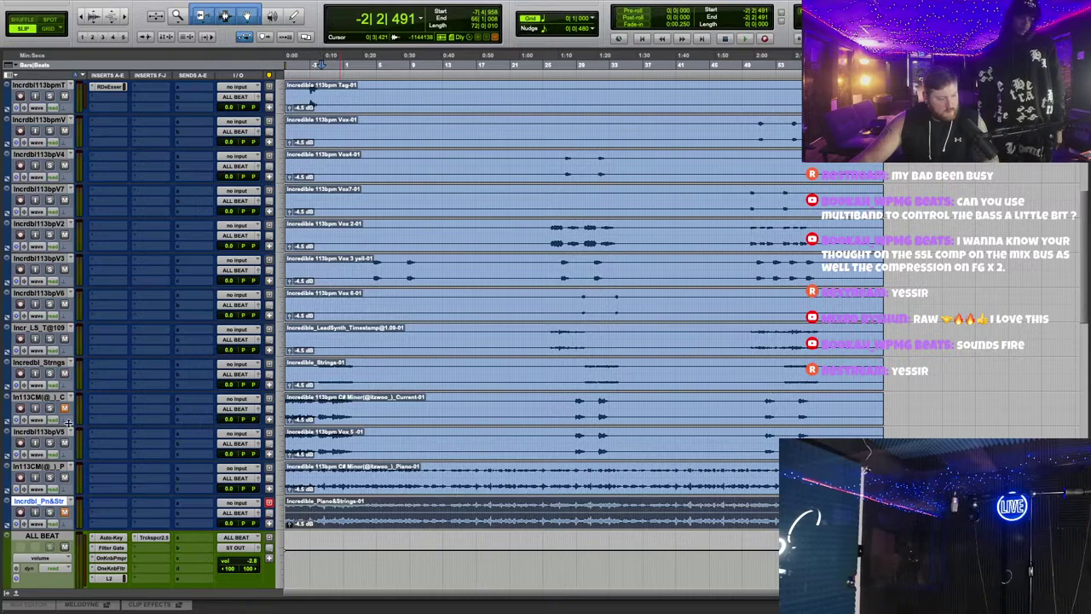
left_click_drag(45, 396, 49, 471)
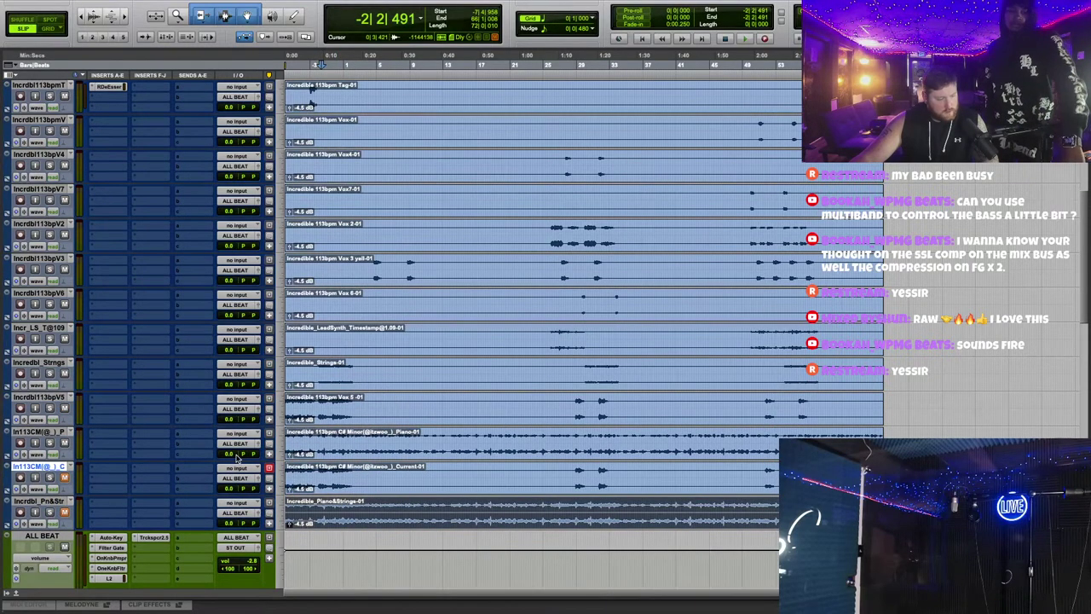
left_click(49, 373)
key("space")
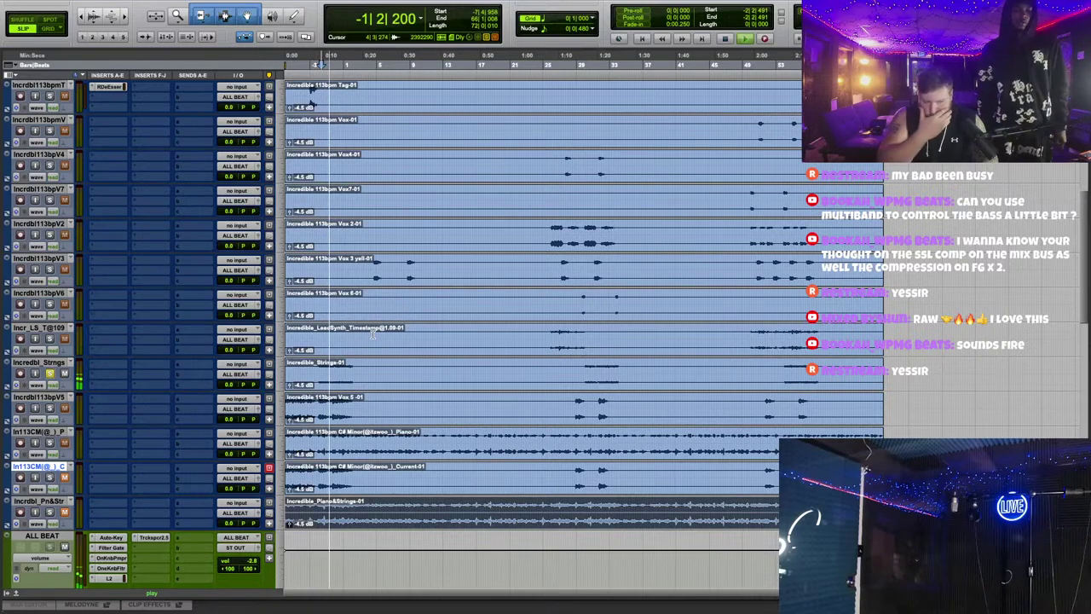
left_click(50, 373)
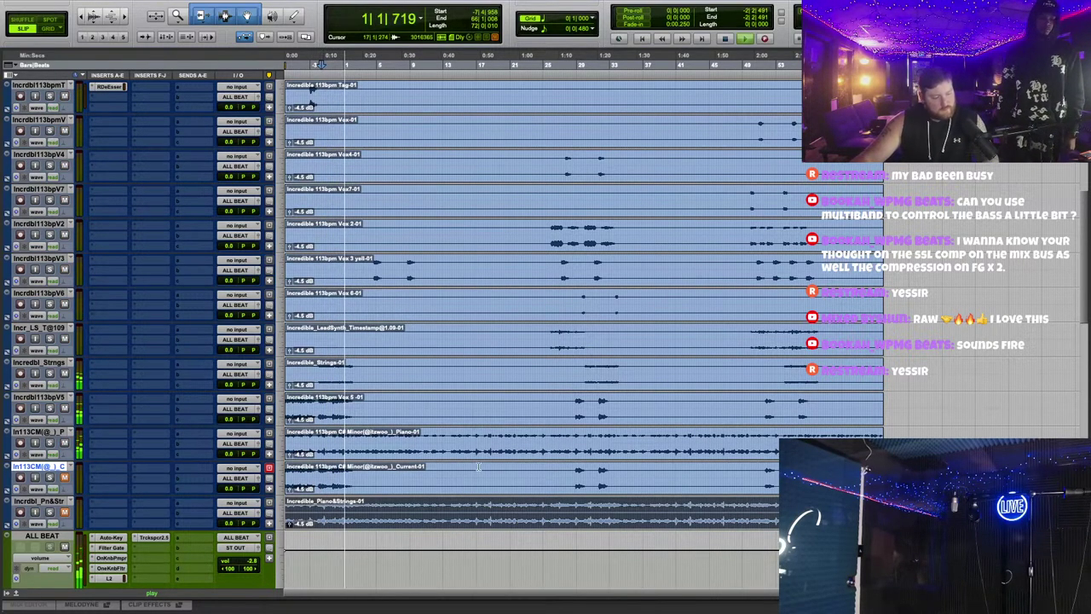
key("ctrl+bracketright")
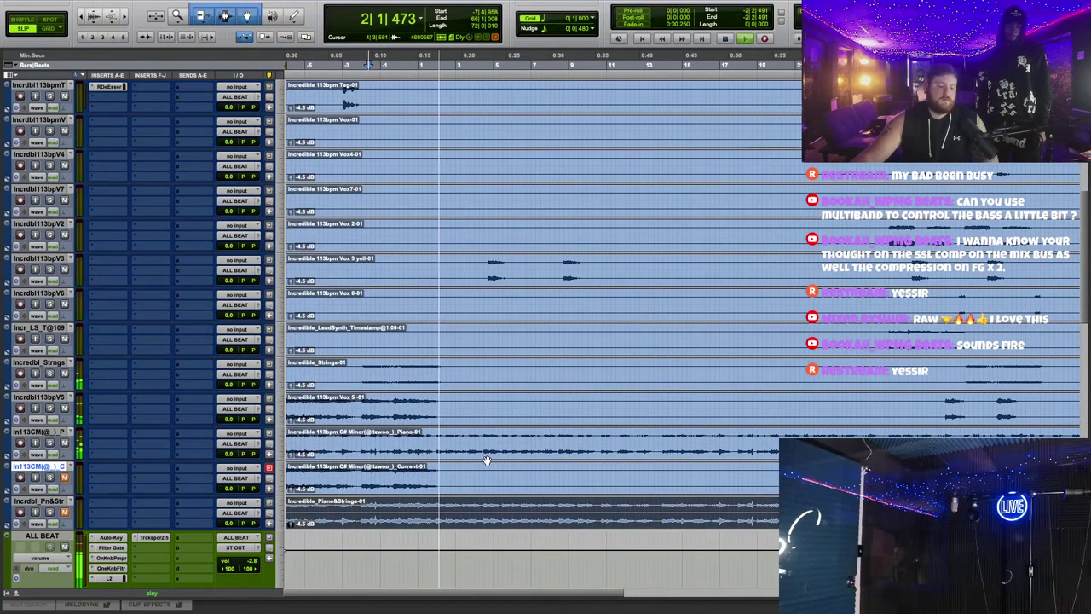
right_click(57, 503)
left_click(85, 511)
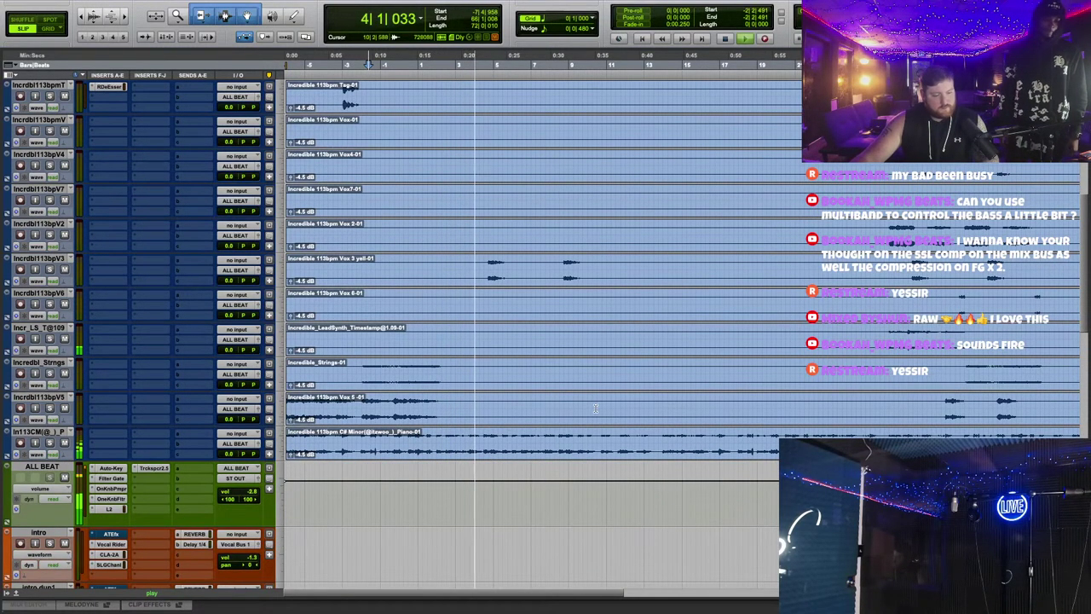
left_click_drag(595, 409, 503, 529)
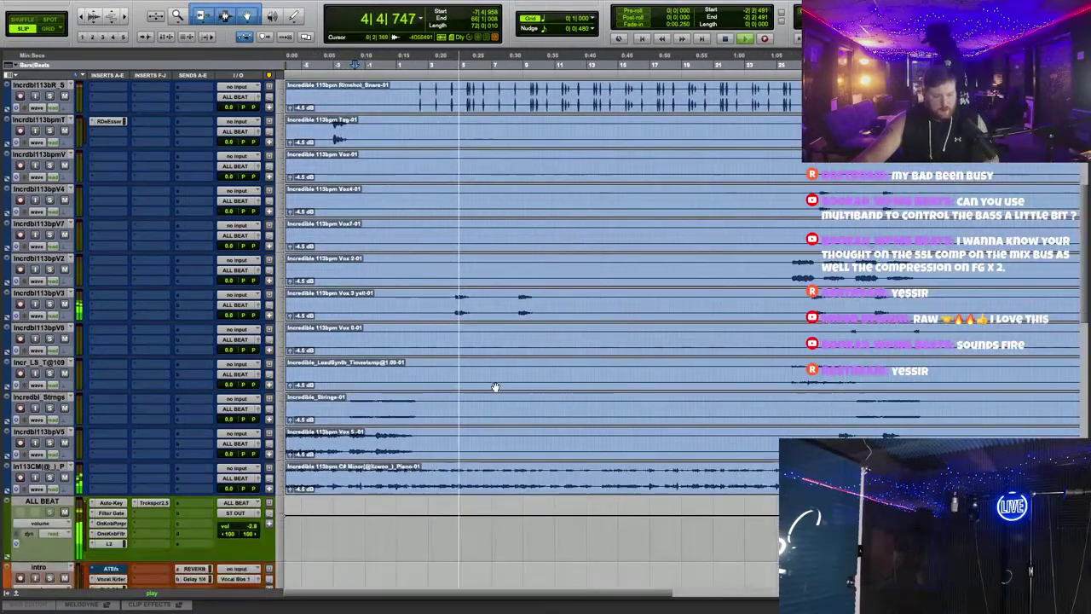
Step: Insert the stereo soothe2 on the Piano track by searching 'soot'
left_click(122, 465)
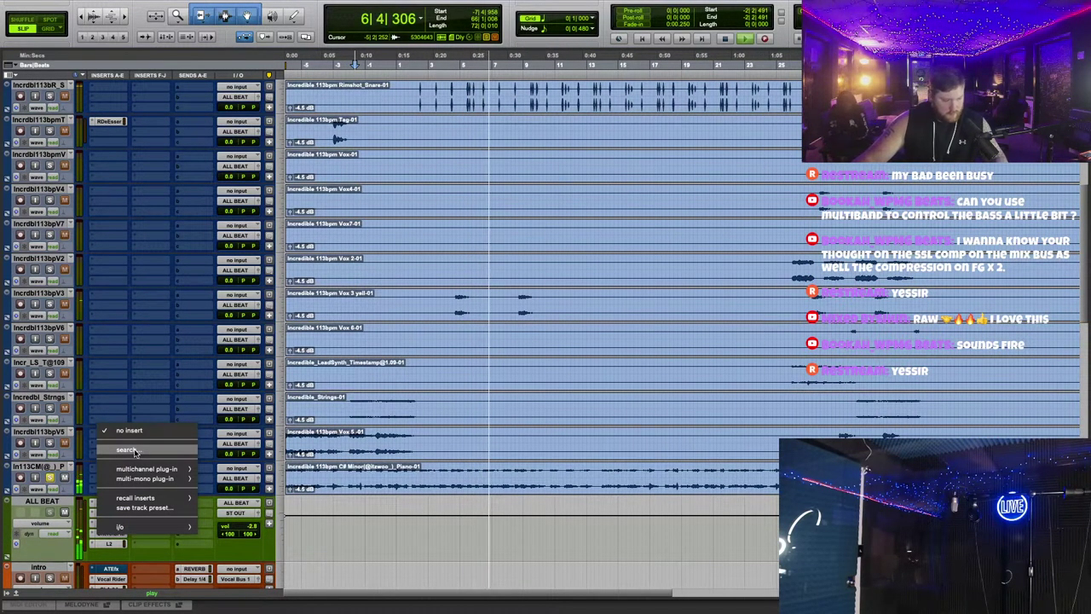
left_click(134, 451)
type("soot")
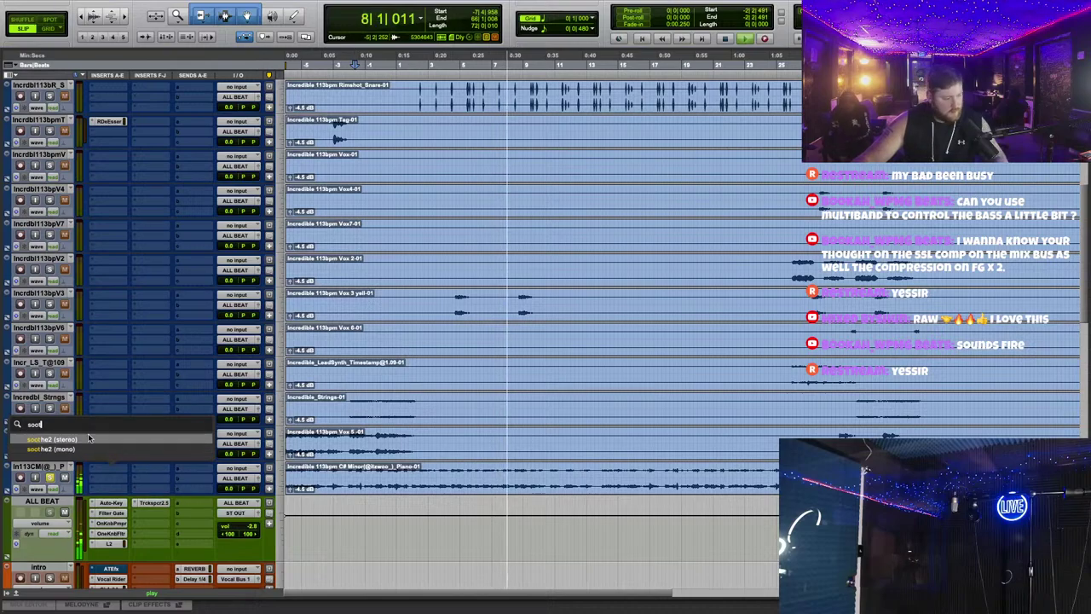
left_click(87, 438)
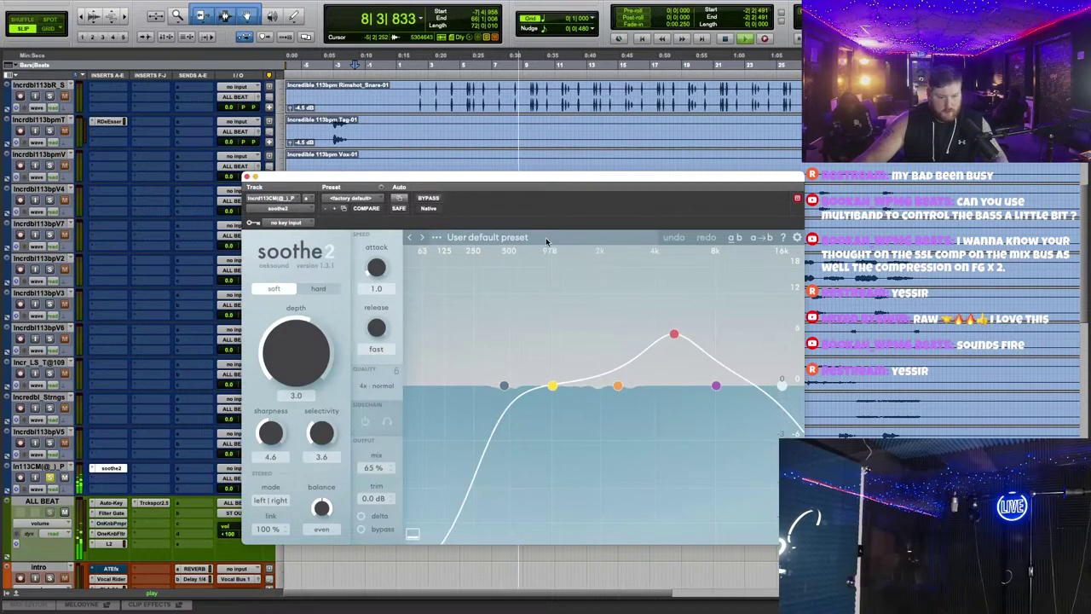
Step: Load soothe2's Piano > Piano enhancer preset and close the plugin window
left_click(487, 237)
scroll(476, 424, "down", 2)
mouse_move(477, 463)
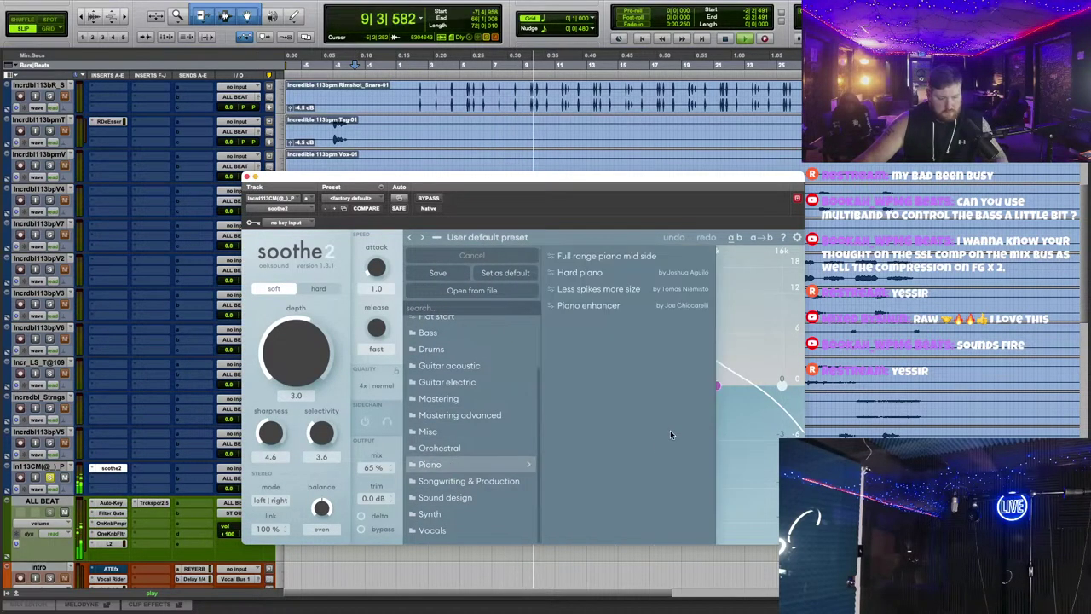
left_click(597, 305)
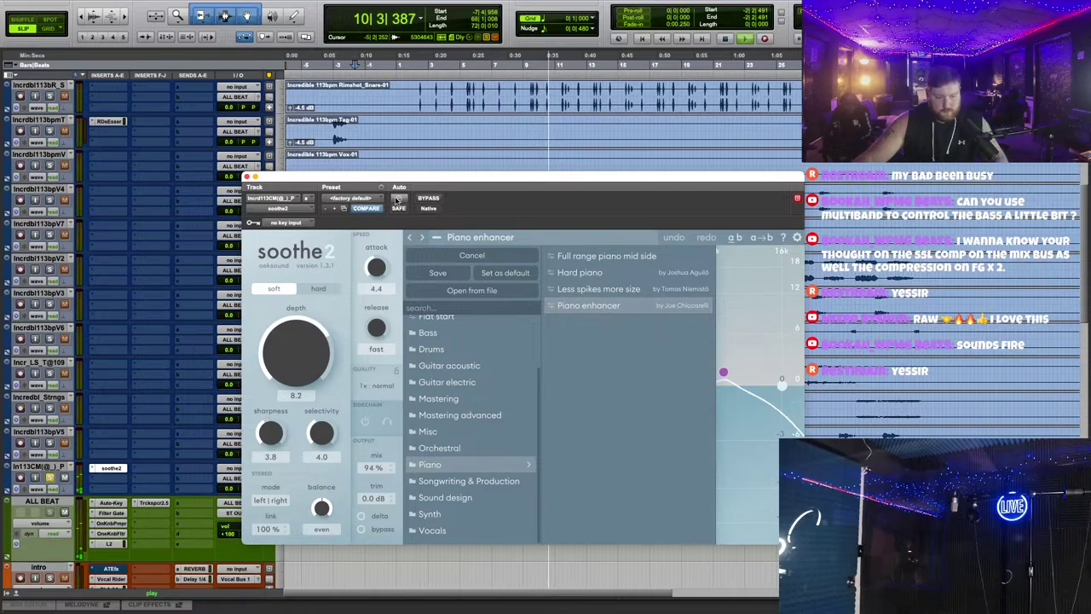
left_click(246, 176)
scroll(511, 353, "up", 5)
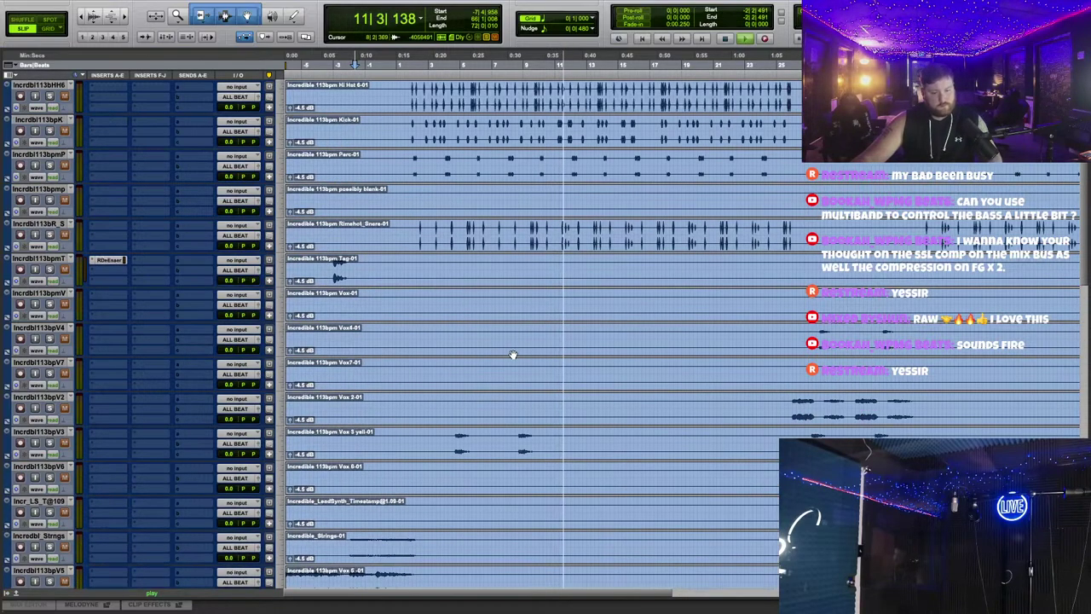
Step: Insert FabFilter Pro-Q 3 on the Kick track
scroll(516, 343, "down", 9)
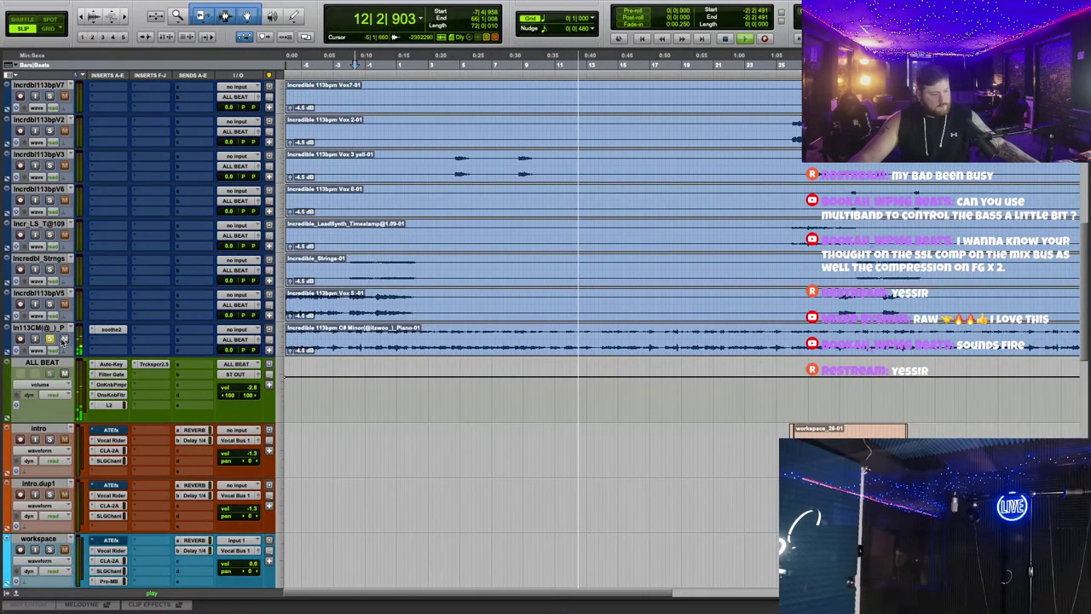
scroll(545, 312, "up", 8)
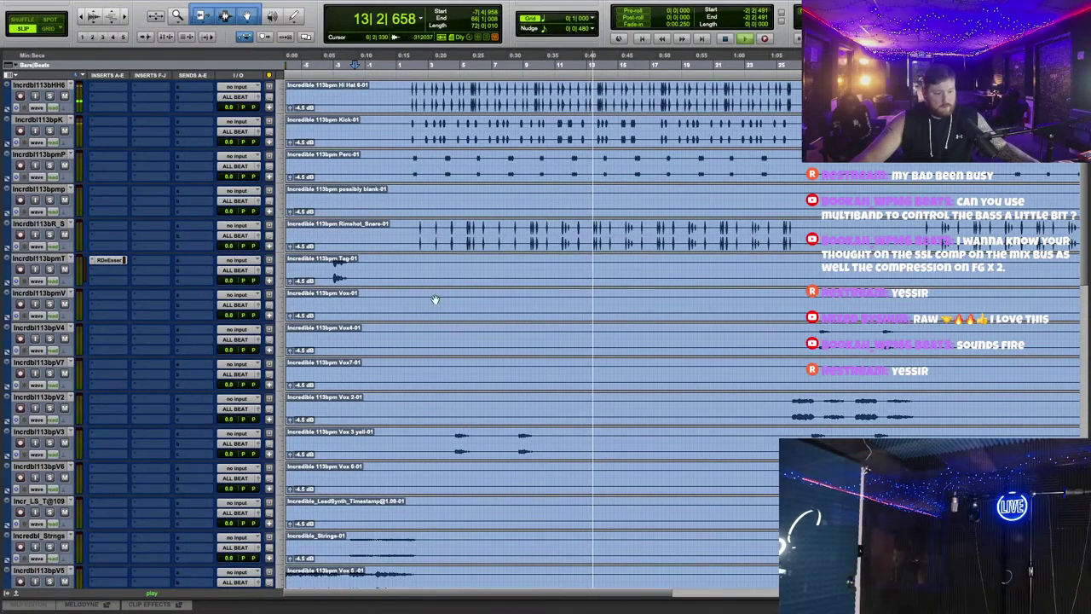
scroll(378, 284, "up", 5)
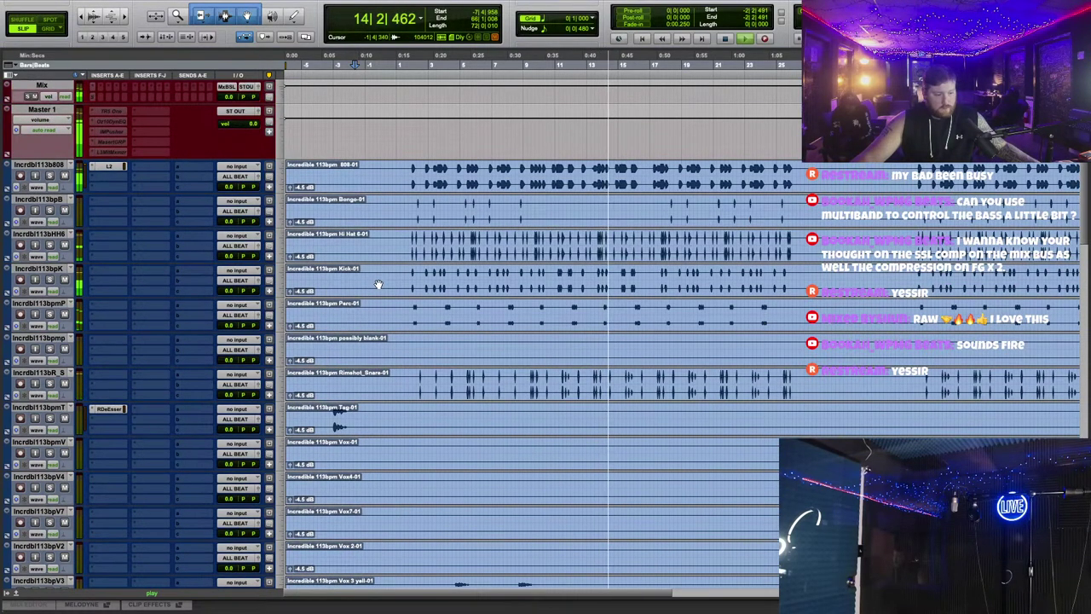
left_click(109, 236)
mouse_move(147, 271)
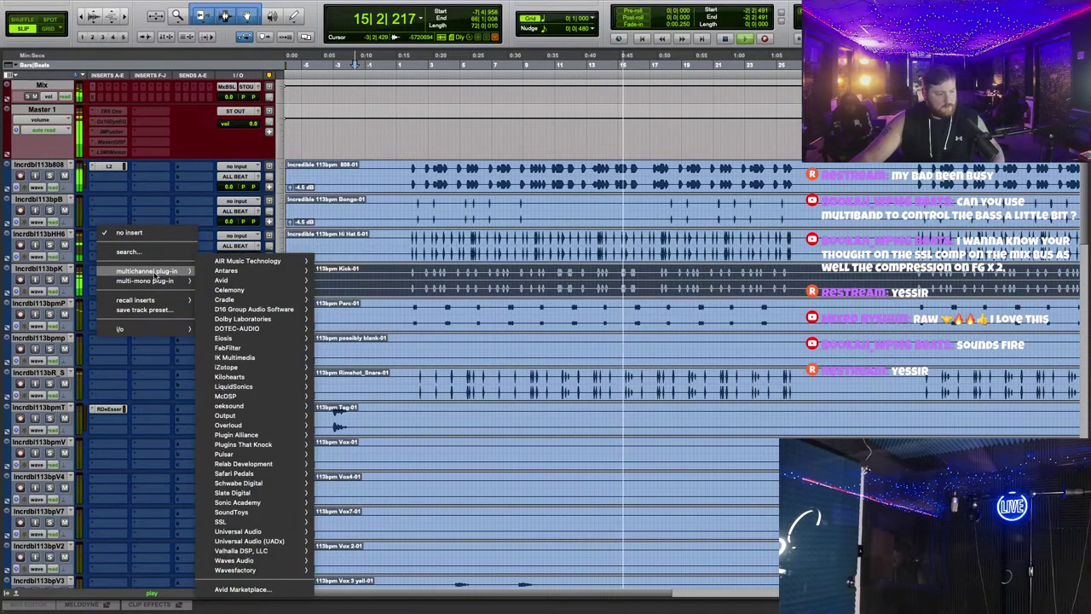
mouse_move(247, 347)
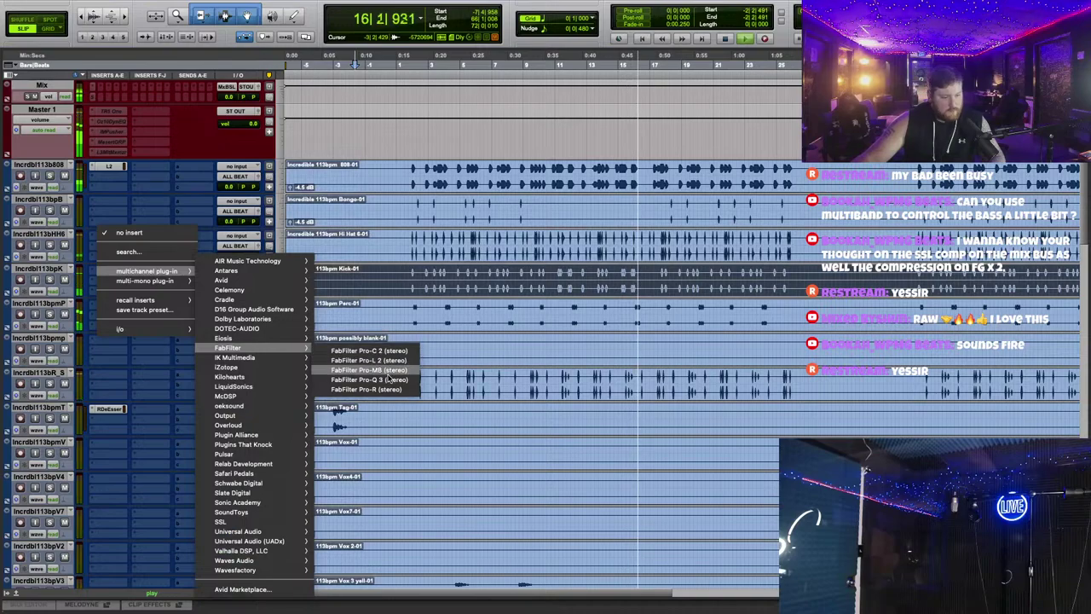
left_click(365, 365)
Step: Load Pro-Q 3's Kick preset and close the EQ window
left_click(596, 240)
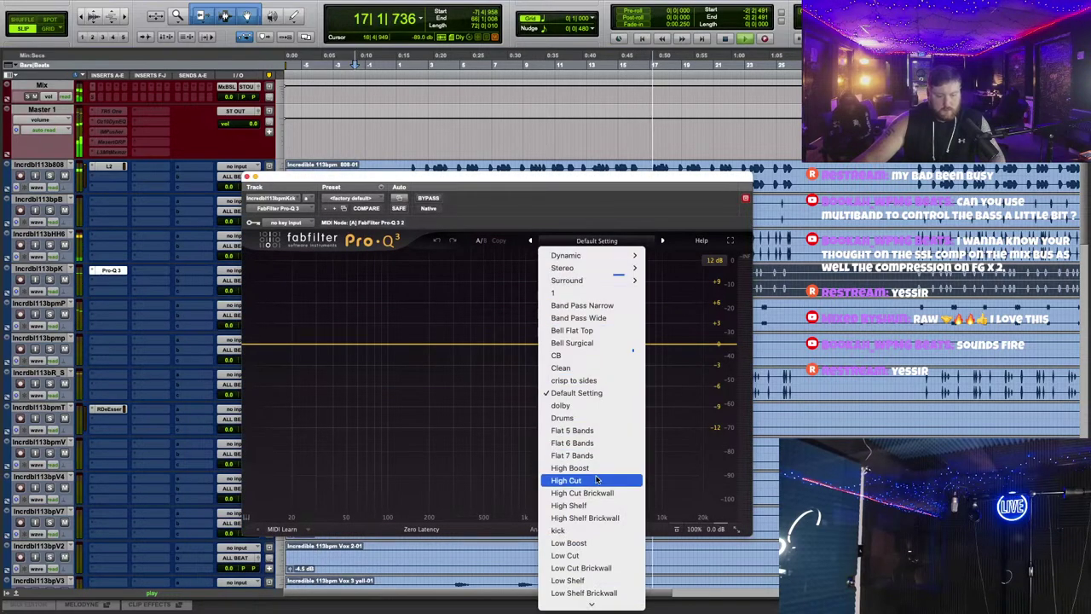
left_click(584, 526)
left_click_drag(251, 180, 492, 125)
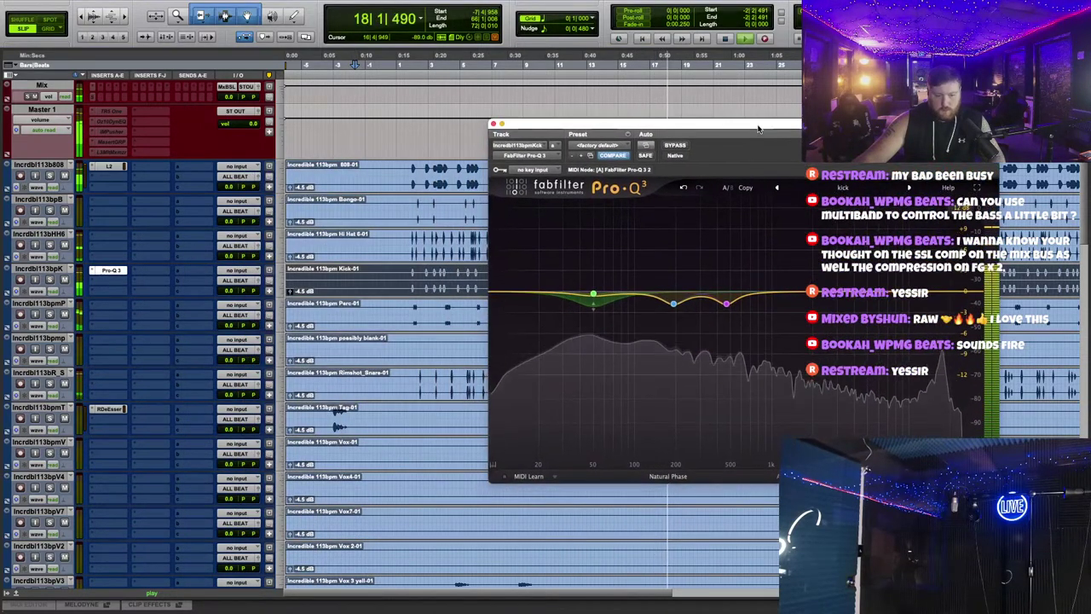
left_click(493, 125)
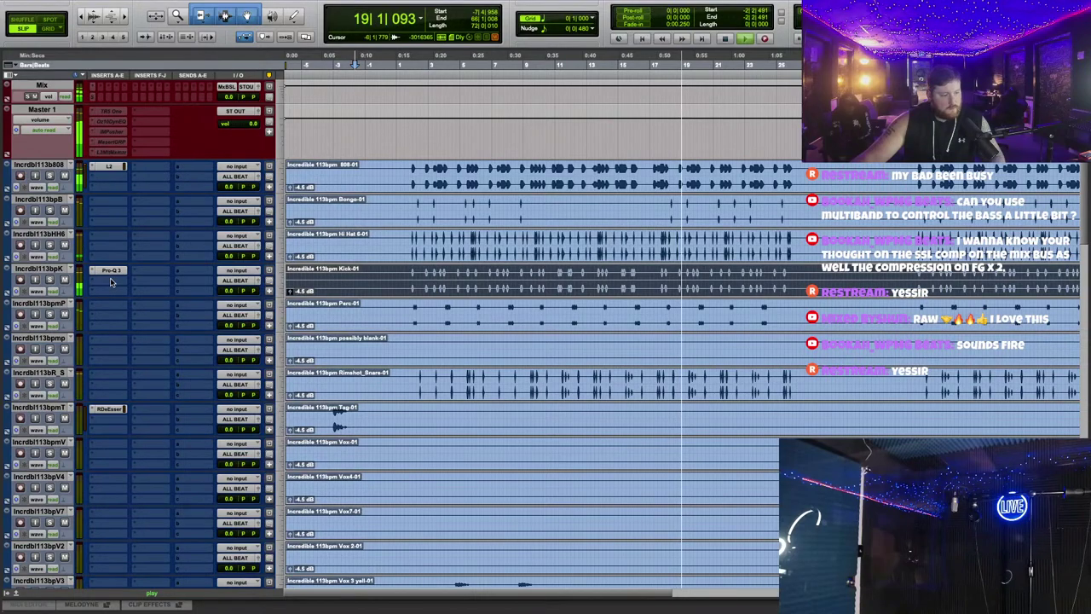
left_click(109, 279)
Step: Insert FabFilter Pro-C 2 on Kick, set threshold to about -9.3 dB, and close it
mouse_move(146, 281)
mouse_move(244, 348)
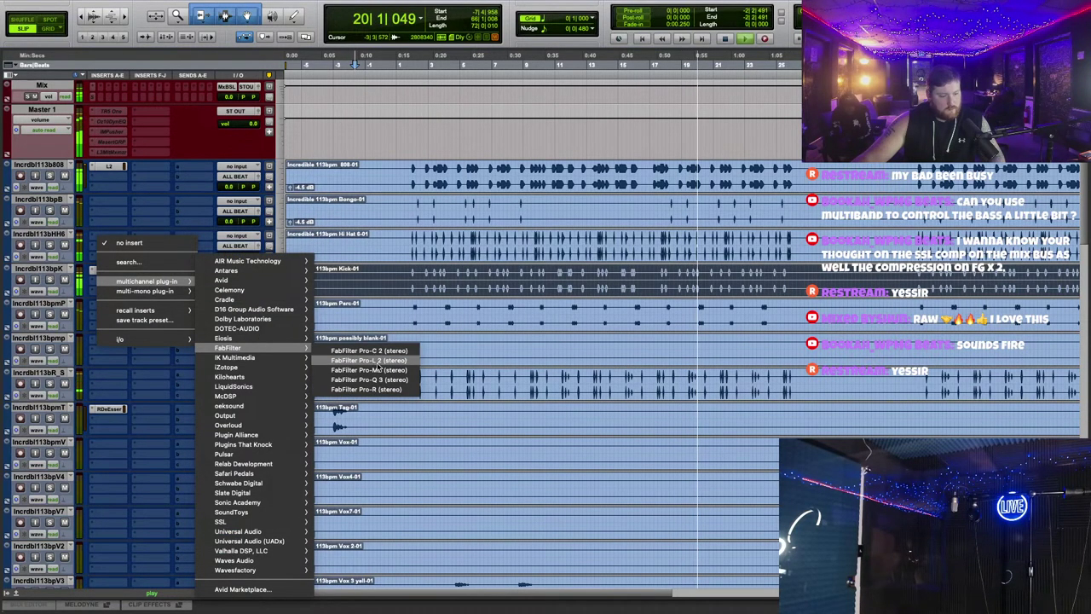
left_click(358, 351)
left_click_drag(530, 336, 552, 334)
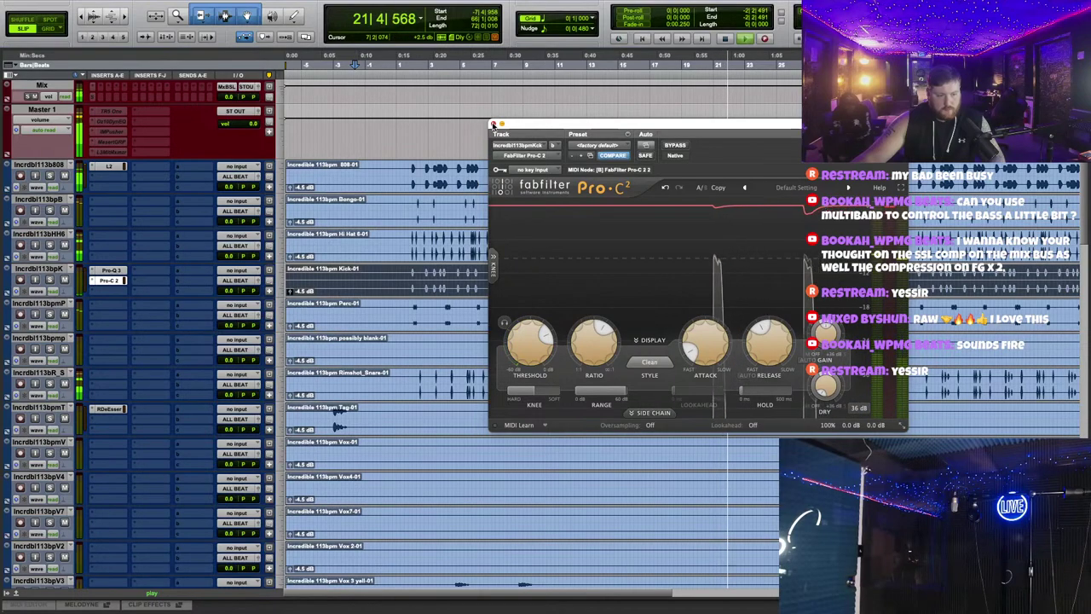
left_click(493, 124)
Step: Scroll back up to the Mix track and make it taller with ctrl+Up
scroll(466, 306, "down", 5)
scroll(467, 307, "down", 10)
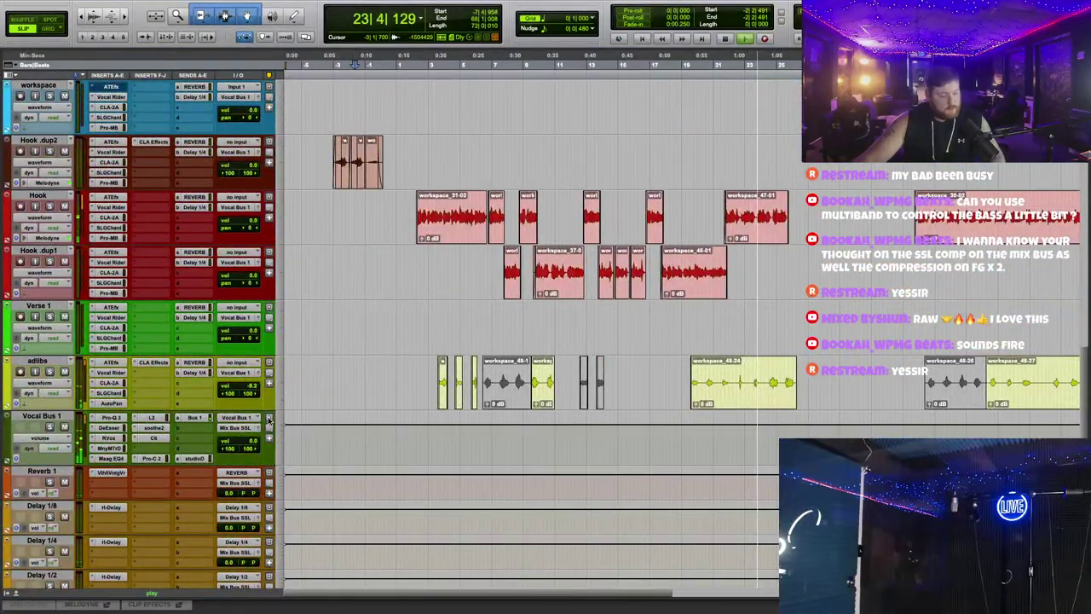
scroll(559, 317, "up", 4)
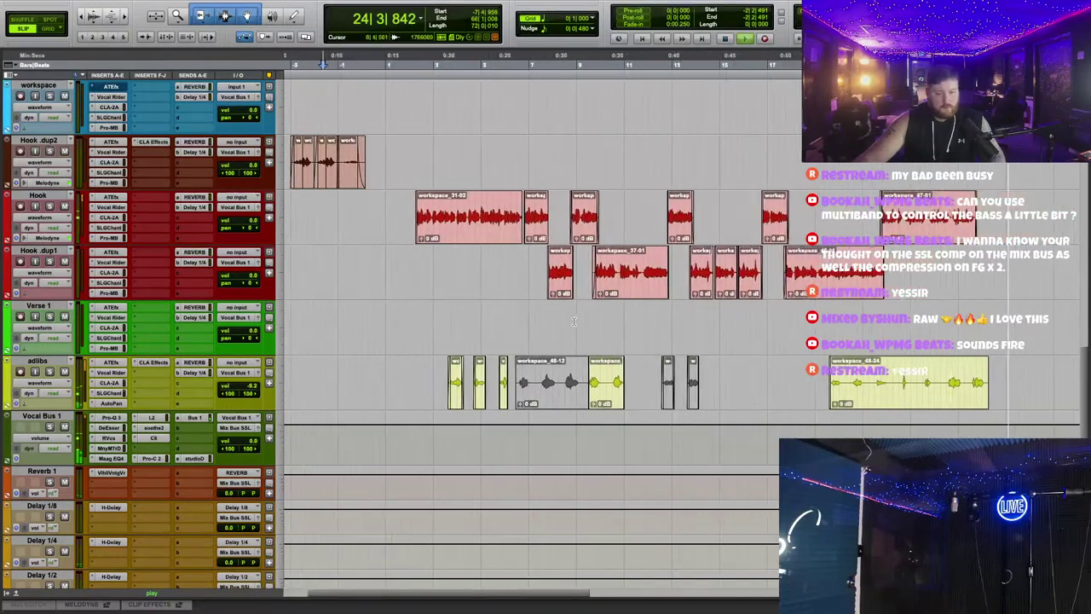
scroll(310, 91, "left", 3)
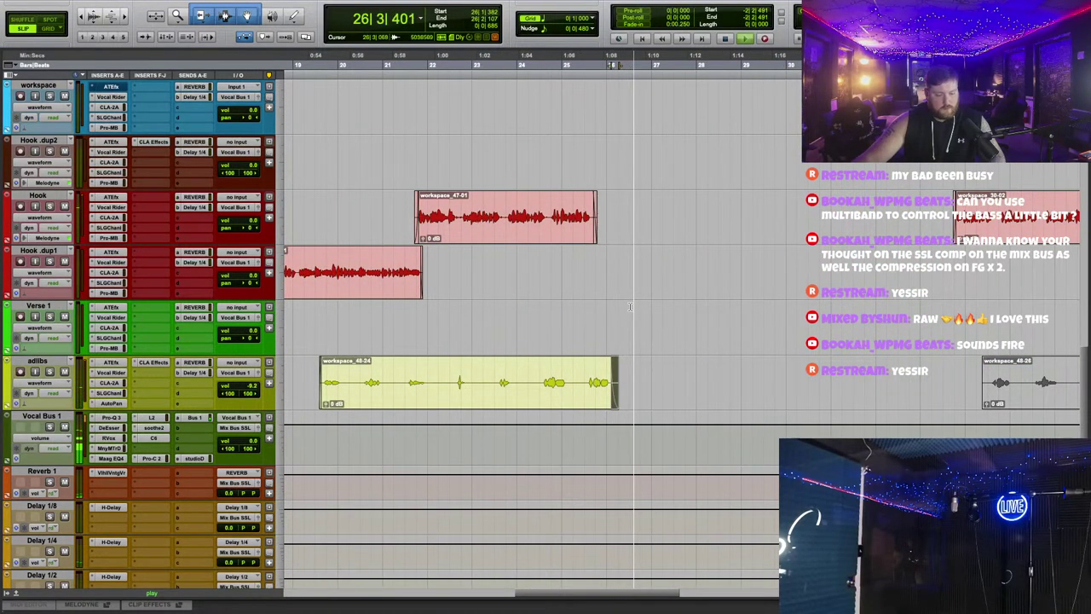
scroll(629, 308, "up", 5)
scroll(630, 307, "up", 2)
scroll(632, 309, "down", 1)
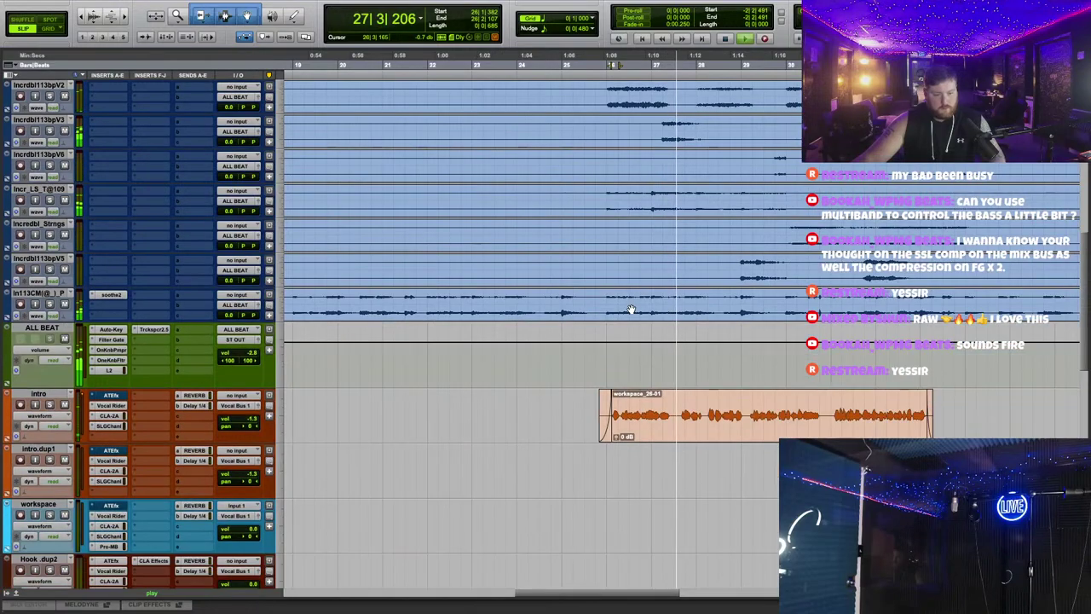
scroll(631, 308, "right", 1)
scroll(631, 308, "up", 1)
scroll(532, 332, "down", 2)
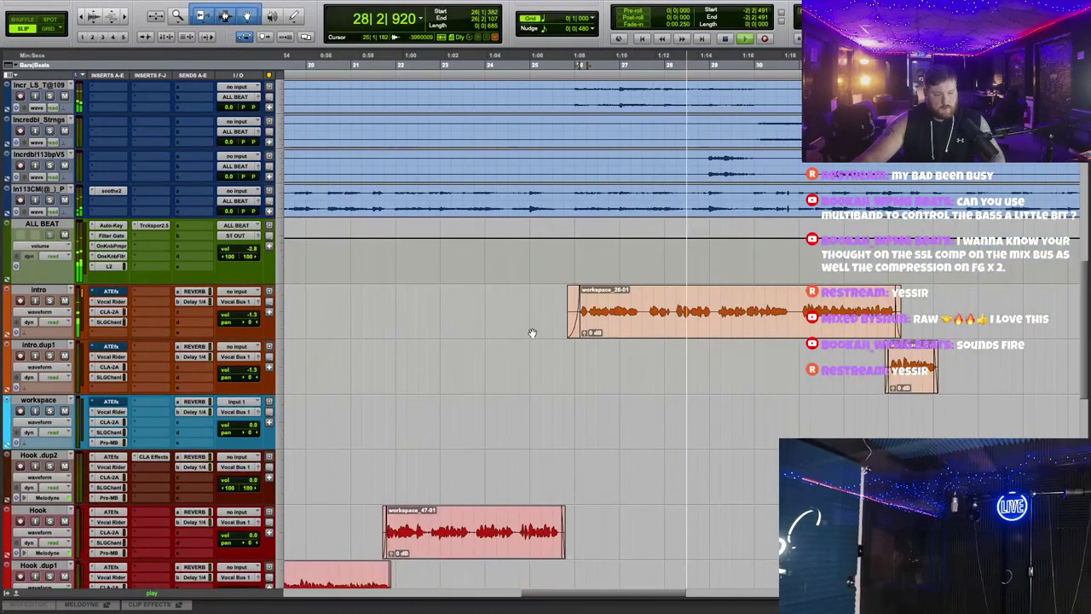
scroll(533, 330, "up", 5)
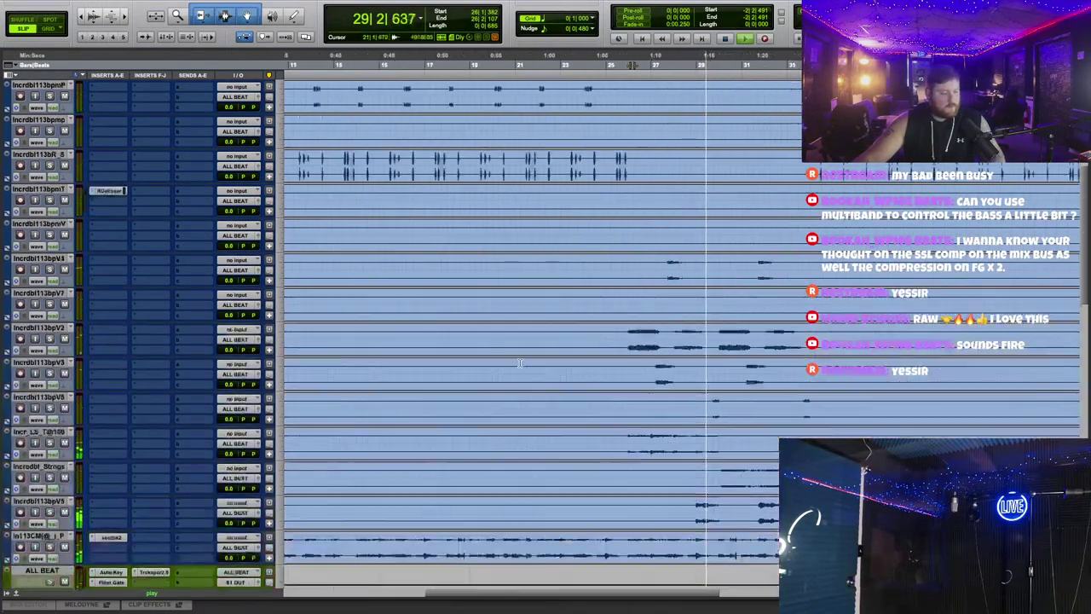
scroll(203, 198, "up", 5)
key("ctrl+Up")
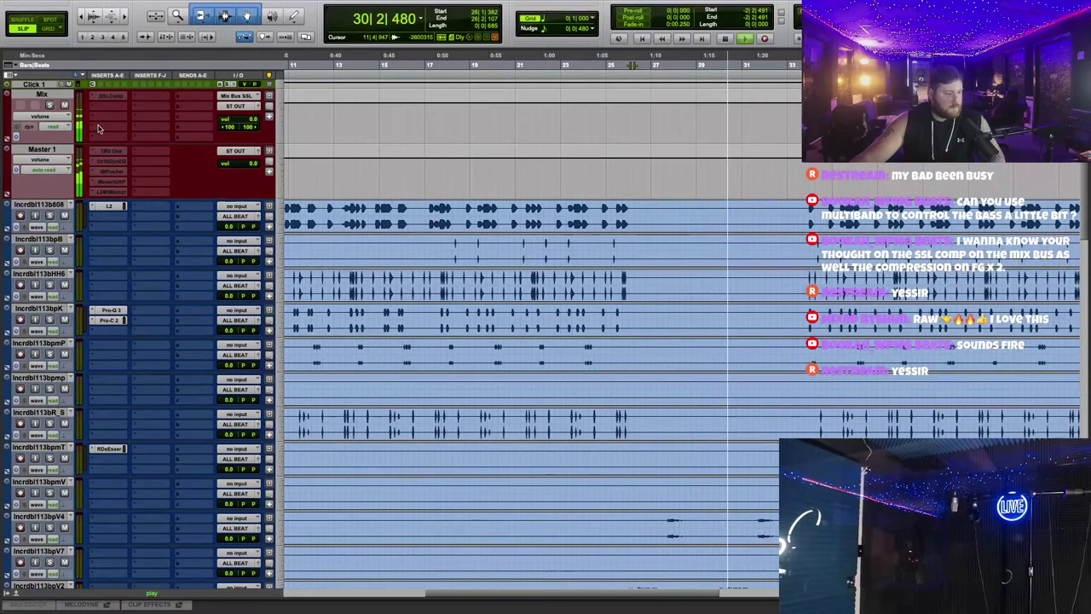
Step: Un-bypass the Mix track's SSLComp and route ALL BEAT's output into the Mix Bus SSL
left_click(109, 97)
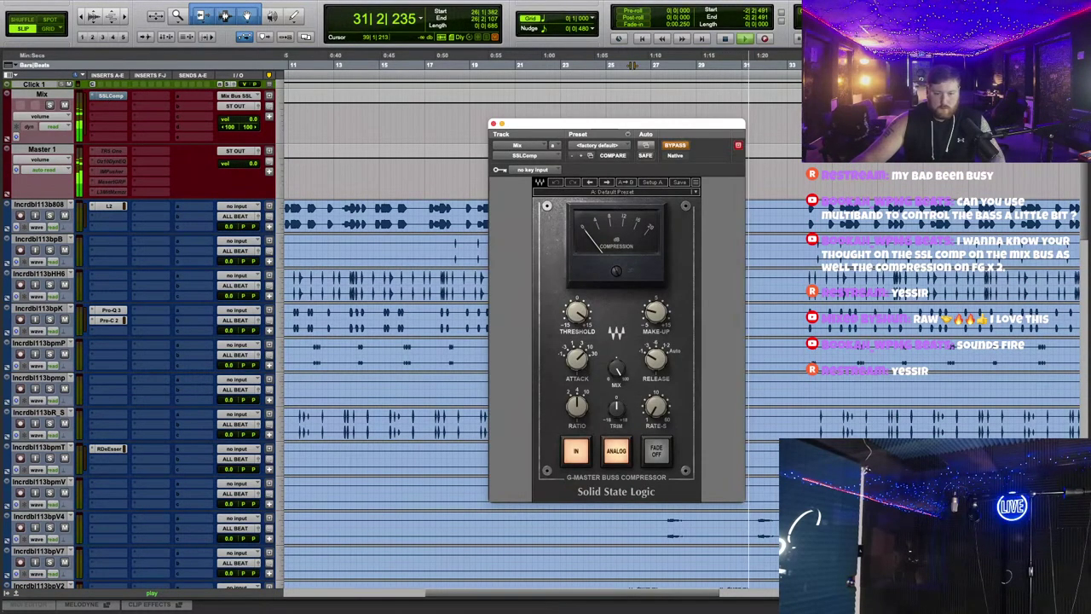
left_click(672, 147)
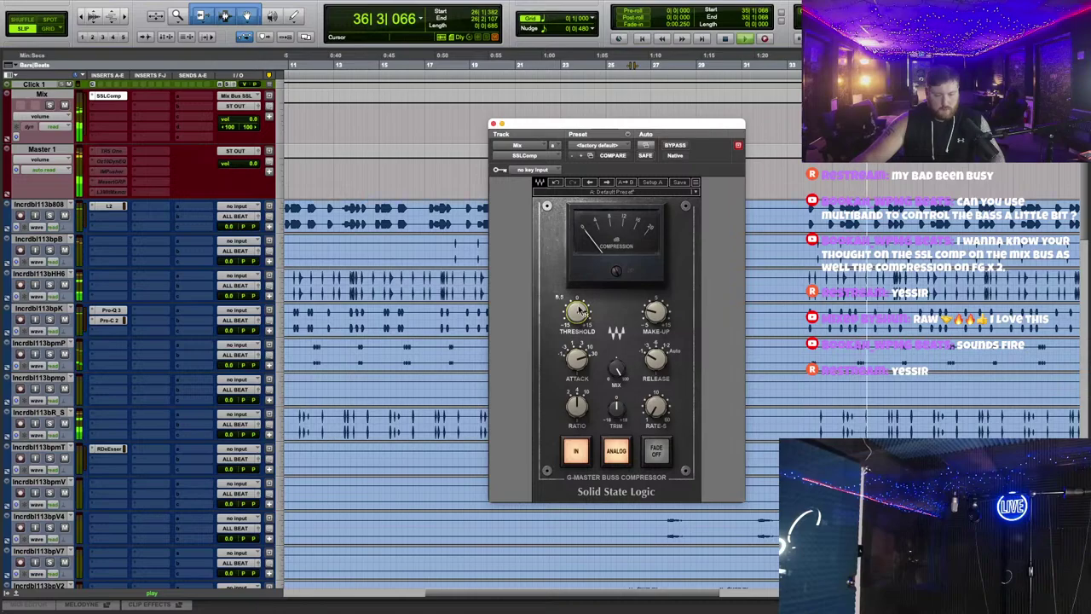
scroll(243, 254, "down", 10)
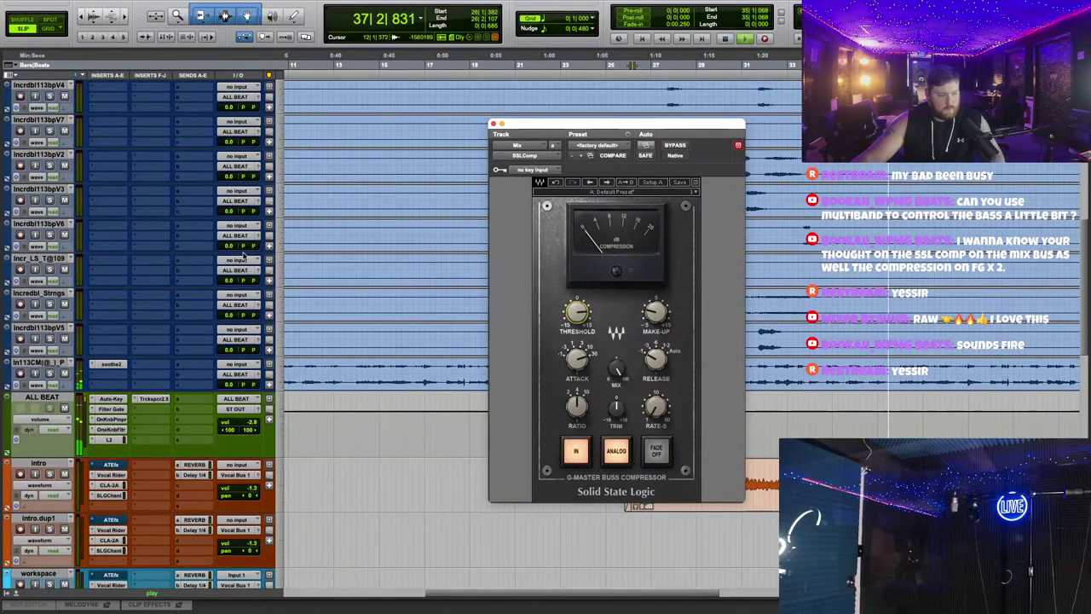
left_click(243, 410)
mouse_move(247, 419)
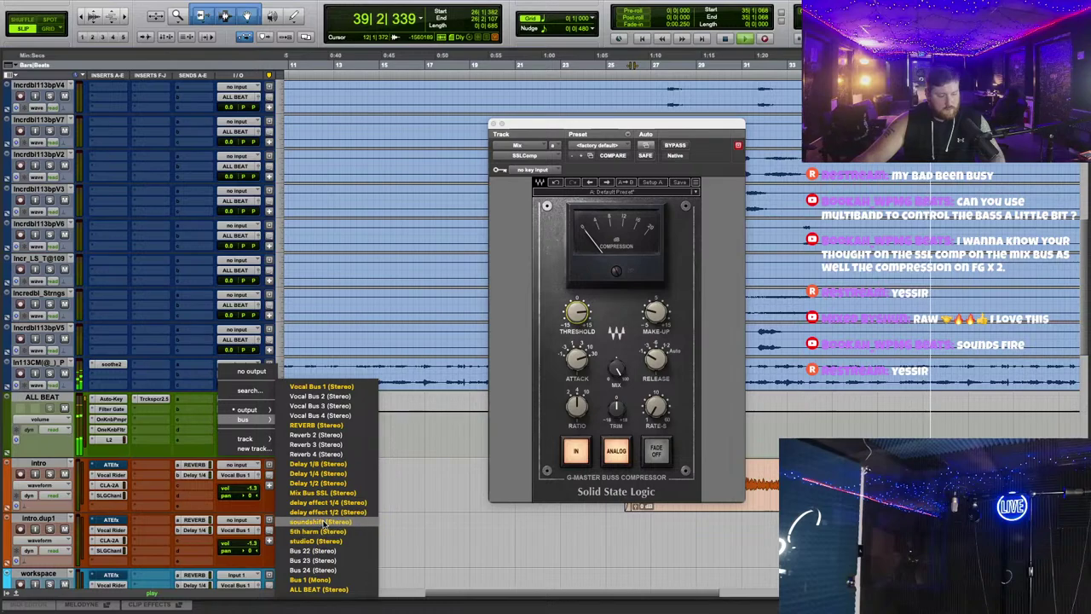
left_click(323, 493)
Step: Adjust the bus compressor threshold, then open Trackspacer 2.5 on ALL BEAT
left_click(577, 312)
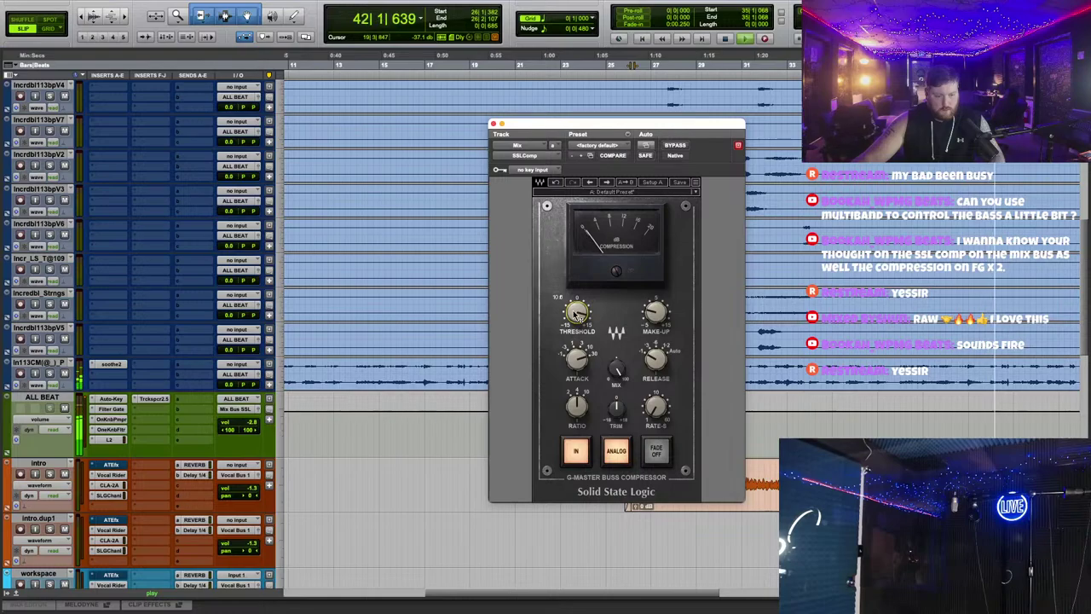
scroll(246, 196, "up", 10)
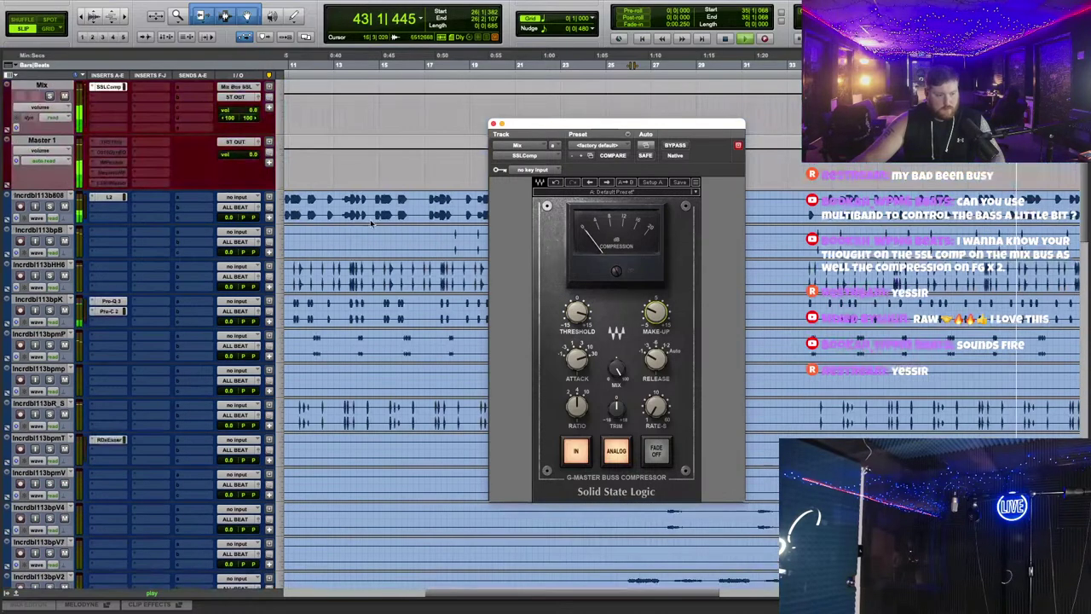
left_click_drag(528, 136, 533, 137)
scroll(382, 300, "down", 15)
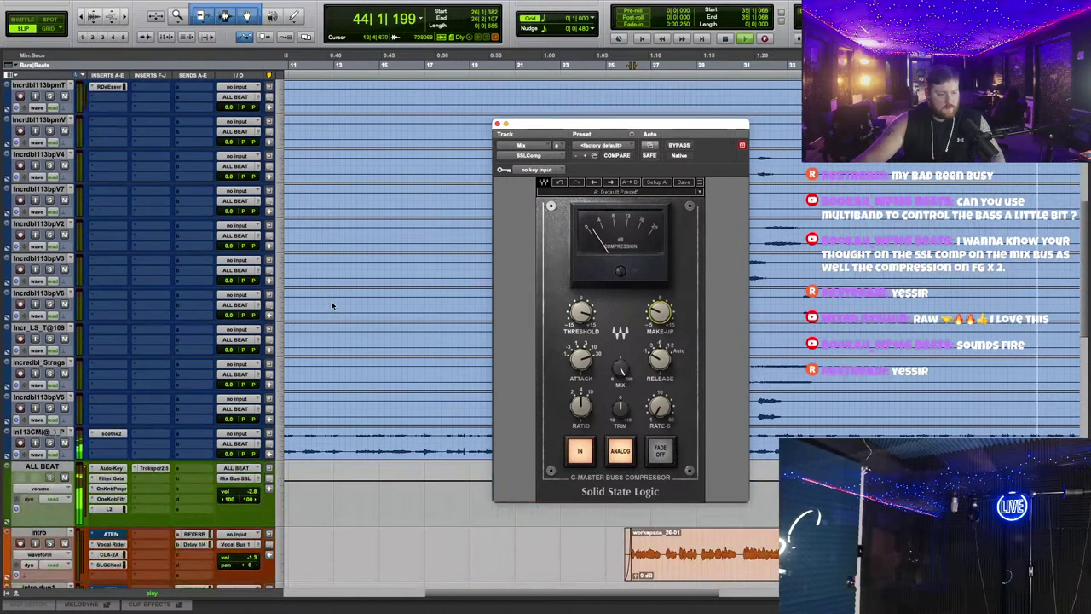
left_click(155, 157)
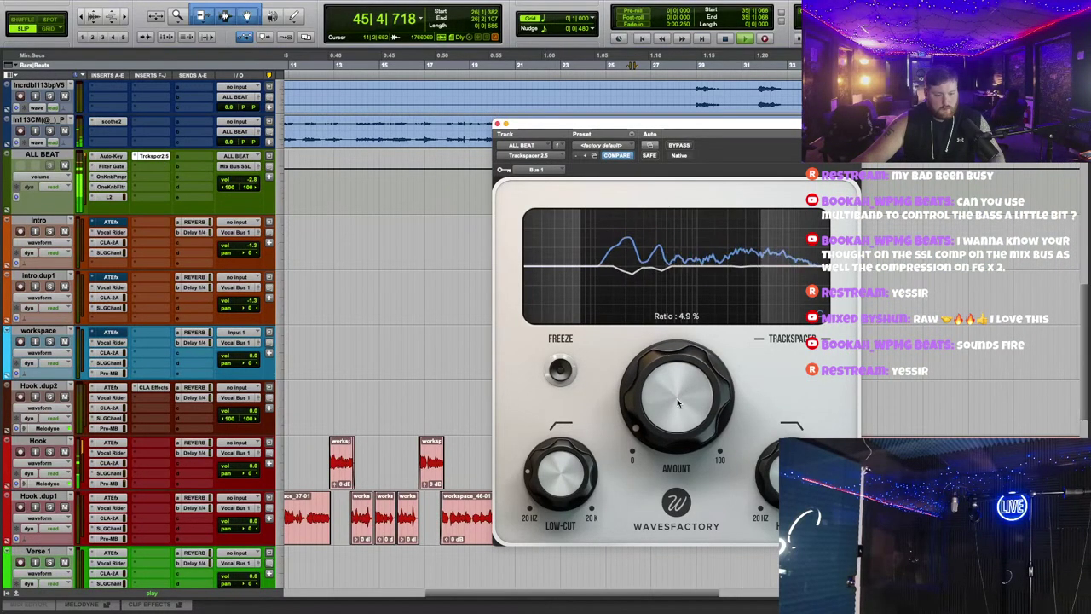
Step: Close the Trackspacer window and open the Vocal Bus 1 L2 UltraMaximizer insert
left_click(499, 124)
scroll(384, 256, "up", 3)
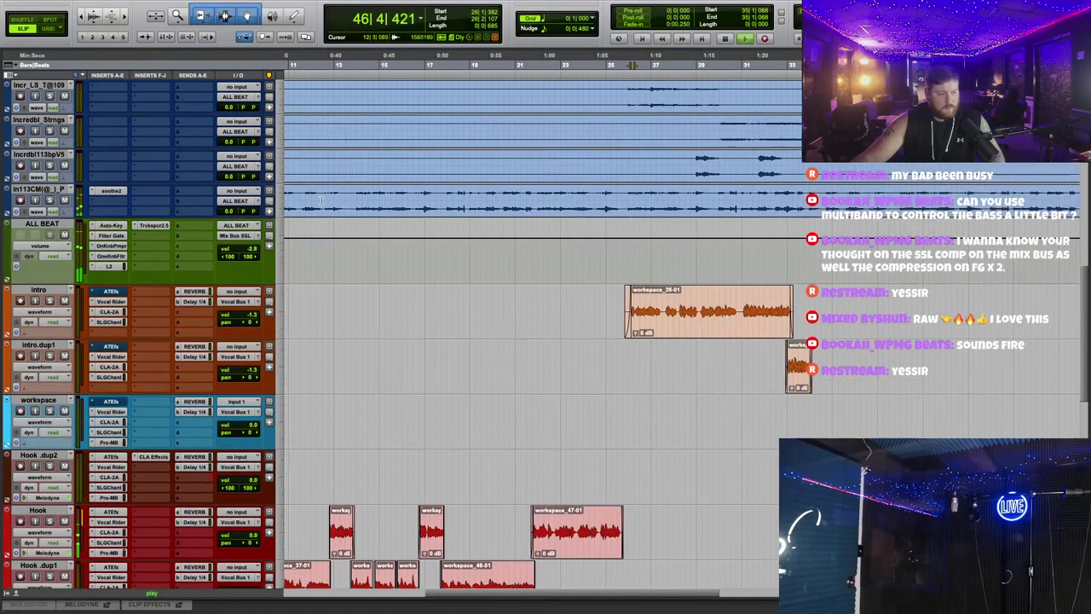
scroll(384, 255, "down", 6)
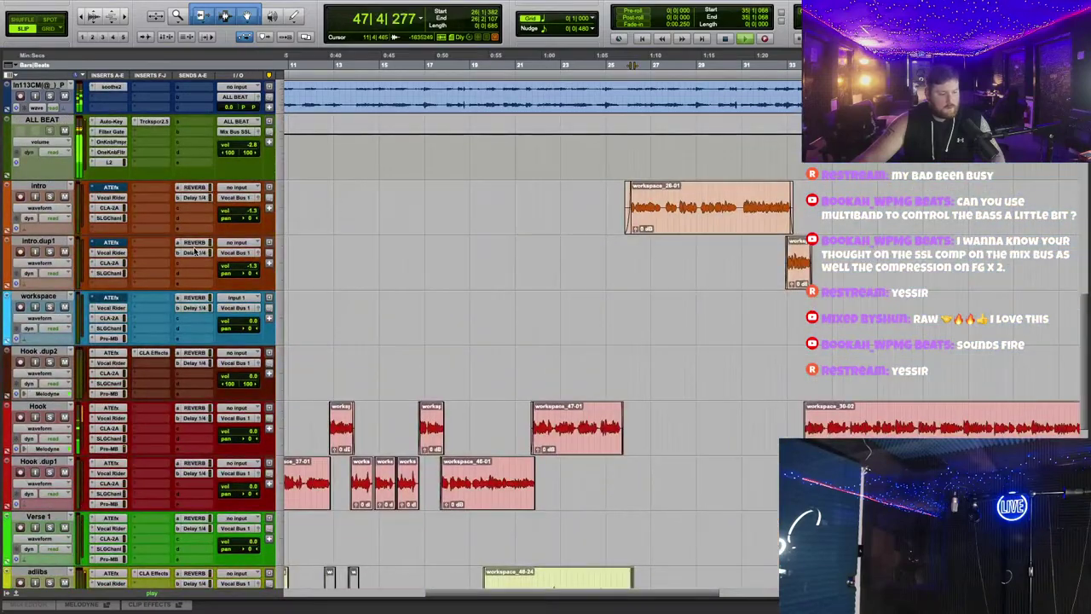
scroll(328, 256, "down", 6)
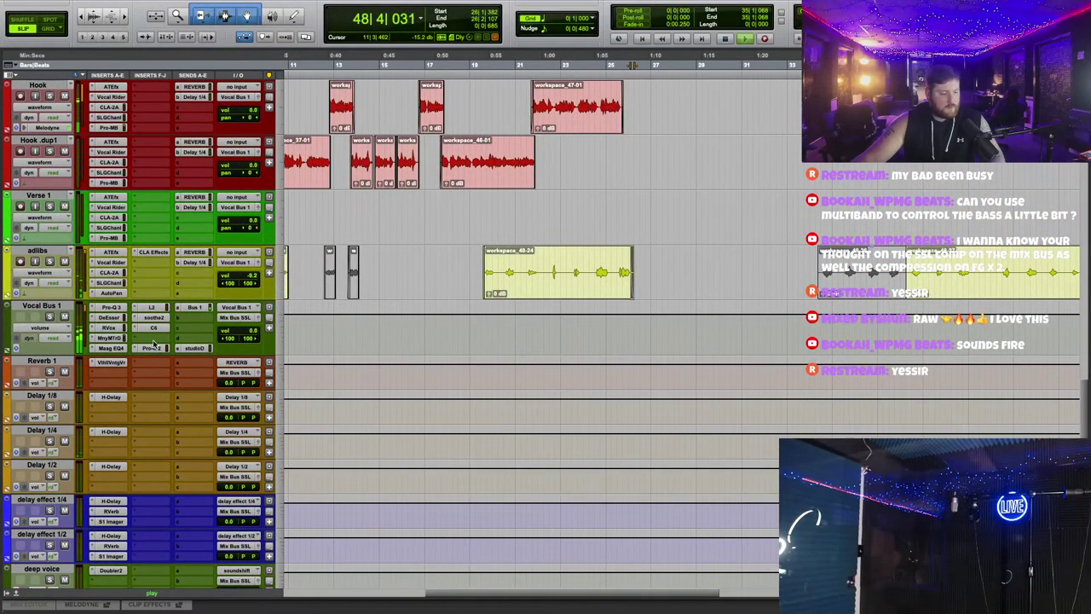
left_click(154, 307)
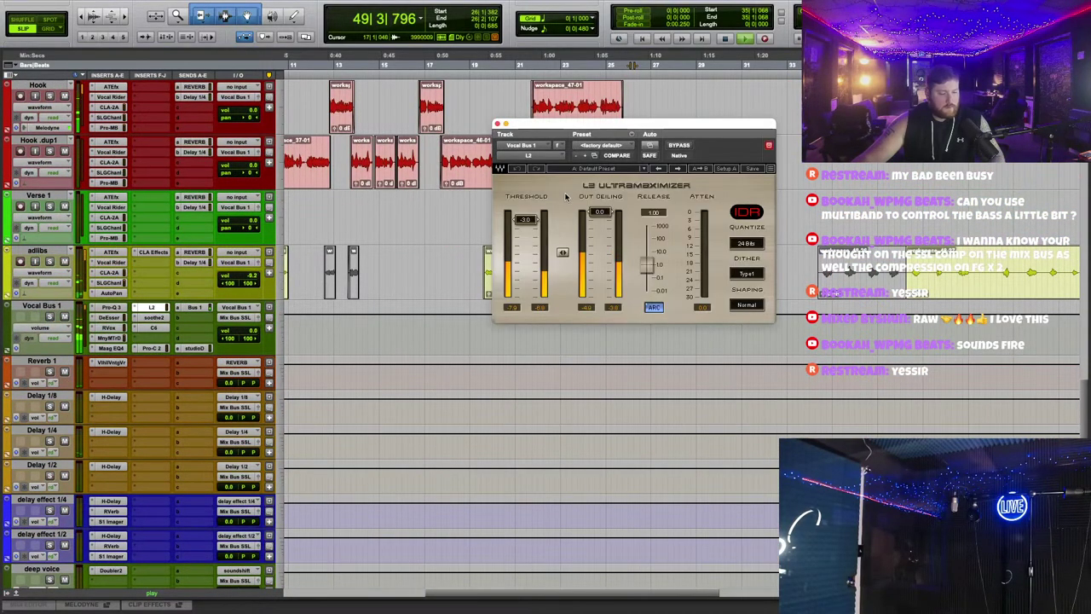
scroll(392, 243, "down", 10)
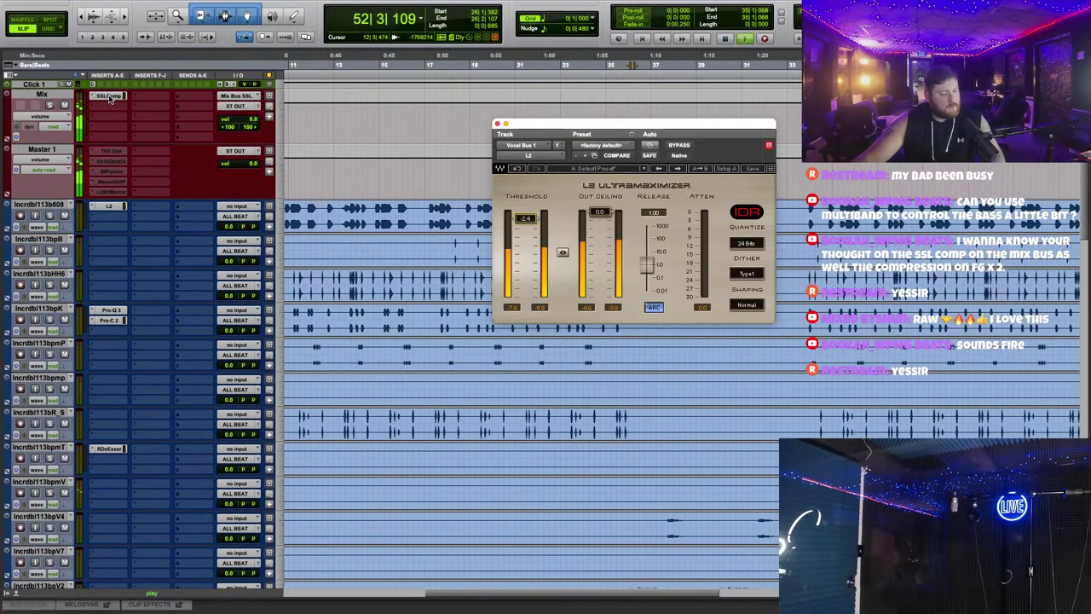
Step: Insert iZotope Ozone 11 Stabilizer on the Mix track
left_click(107, 109)
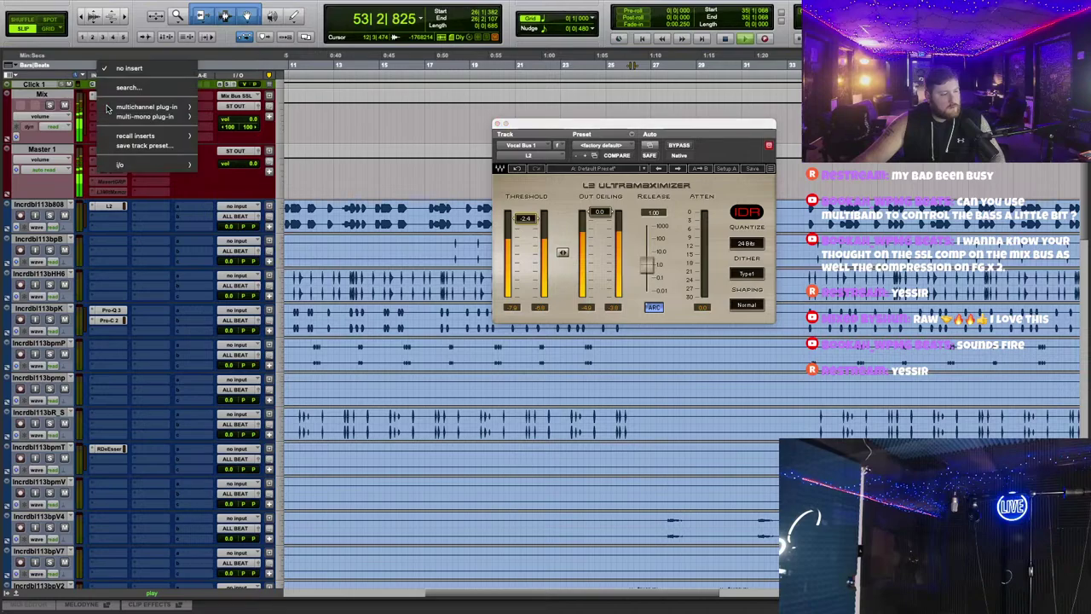
mouse_move(146, 106)
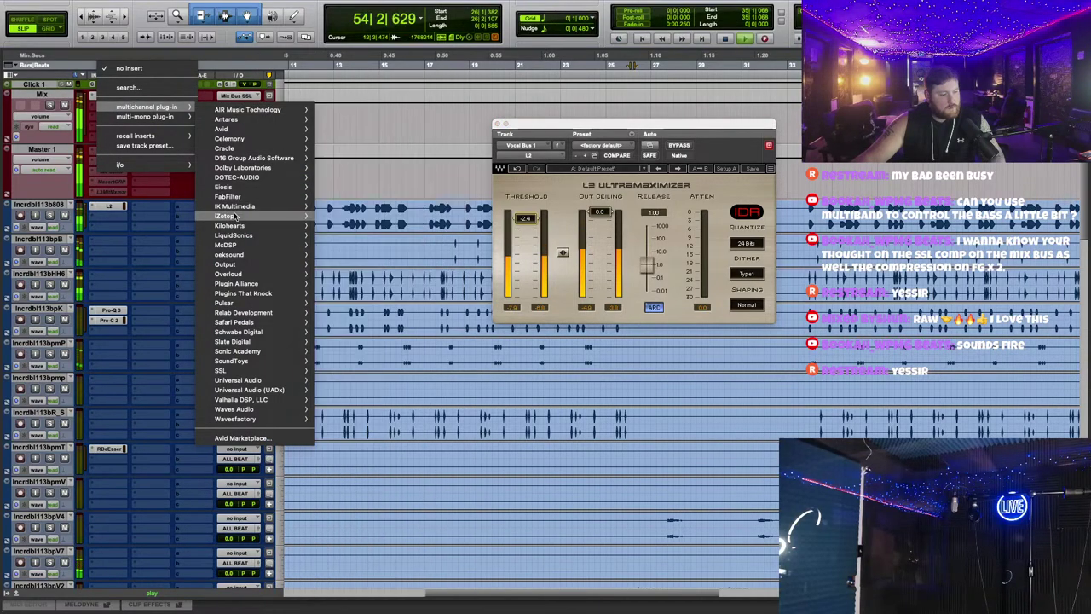
mouse_move(228, 216)
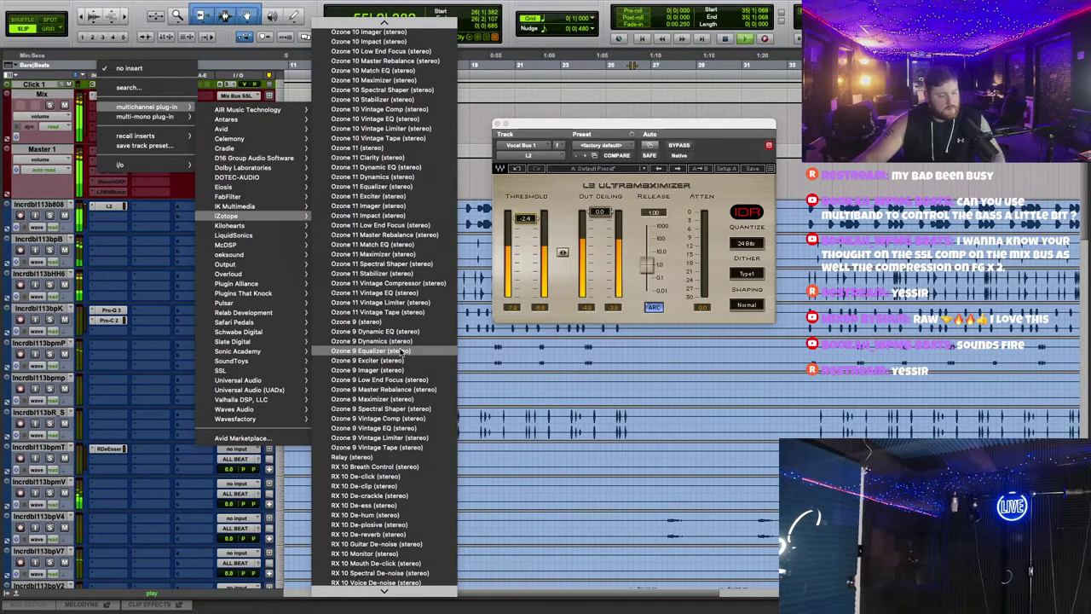
scroll(399, 349, "up", 3)
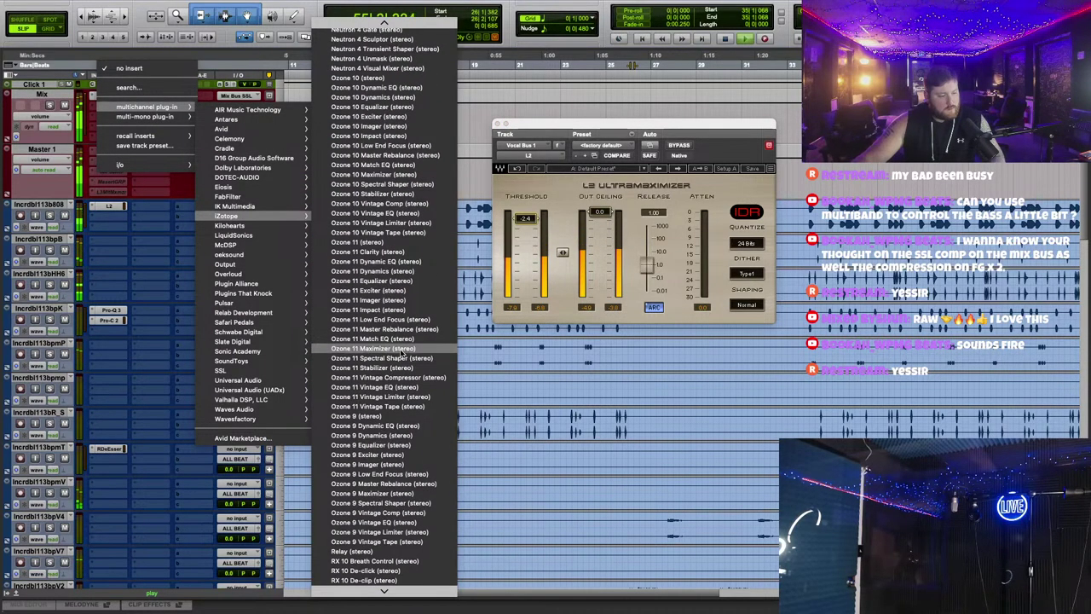
left_click(372, 367)
Step: Set the Stabilizer to Cut mode with the Hip-hop target and play from bar 28
left_click(687, 56)
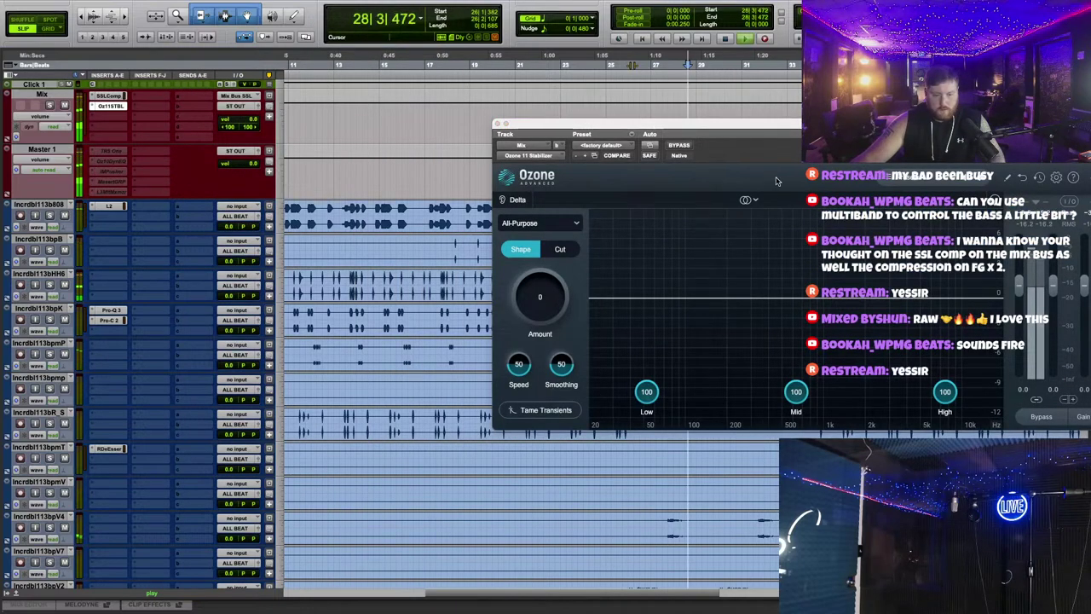
left_click(555, 251)
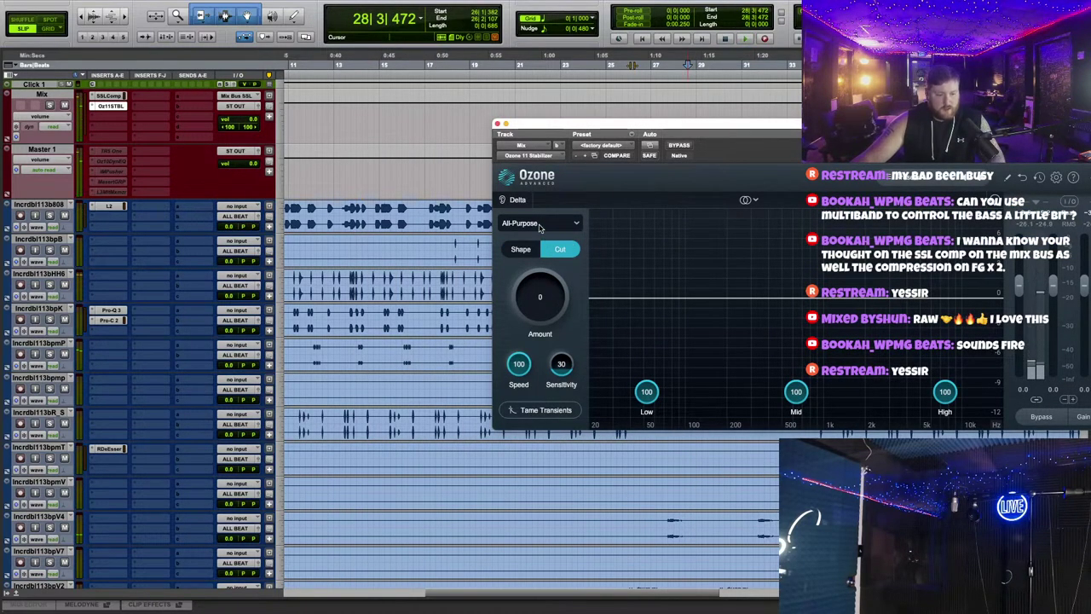
left_click(539, 225)
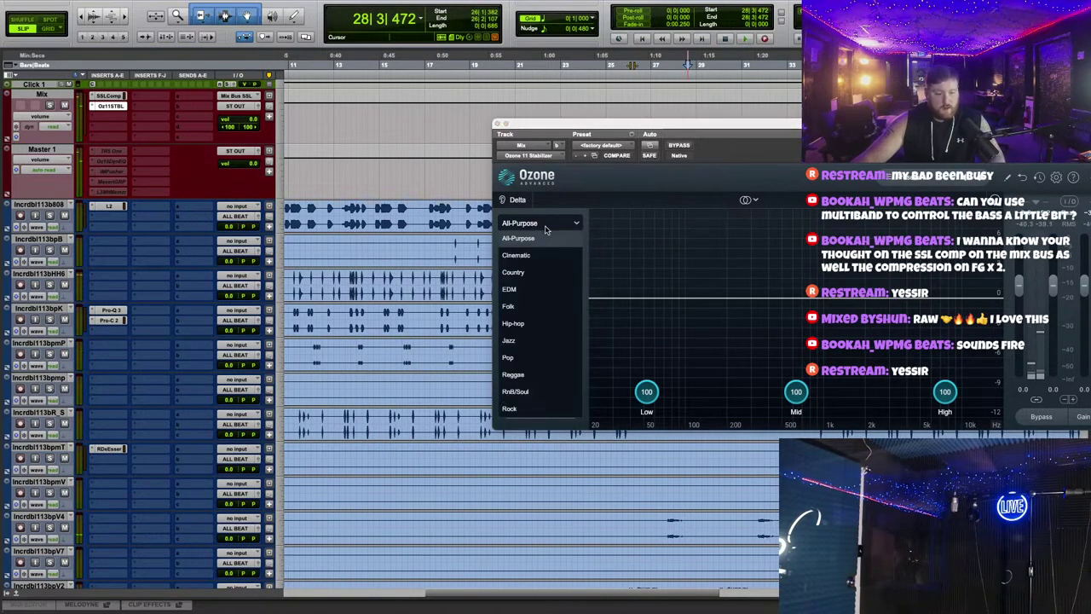
left_click(540, 324)
key("space")
scroll(432, 306, "down", 10)
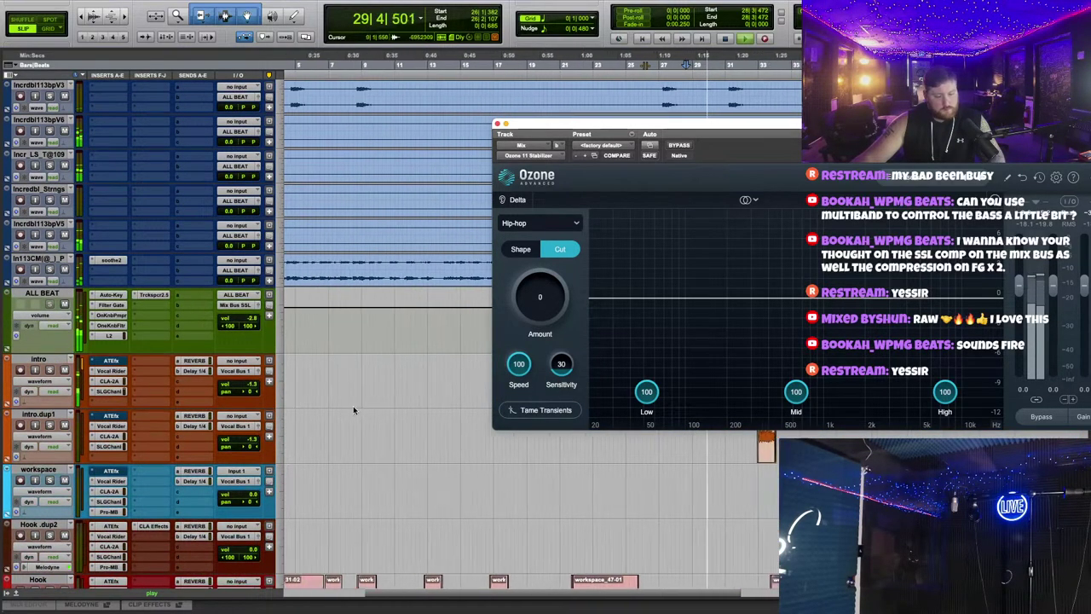
Step: Lower intro.dup1 volume to -5.3 dB and raise the Stabilizer Amount to about 30
key("r")
key("r")
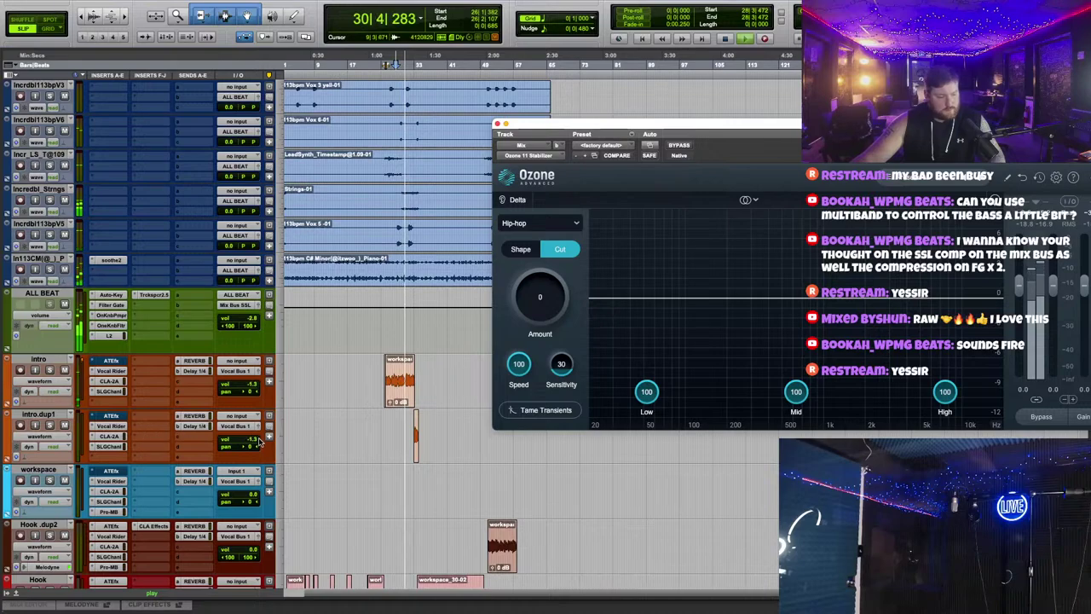
left_click_drag(260, 441, 260, 452)
key("t")
key("t")
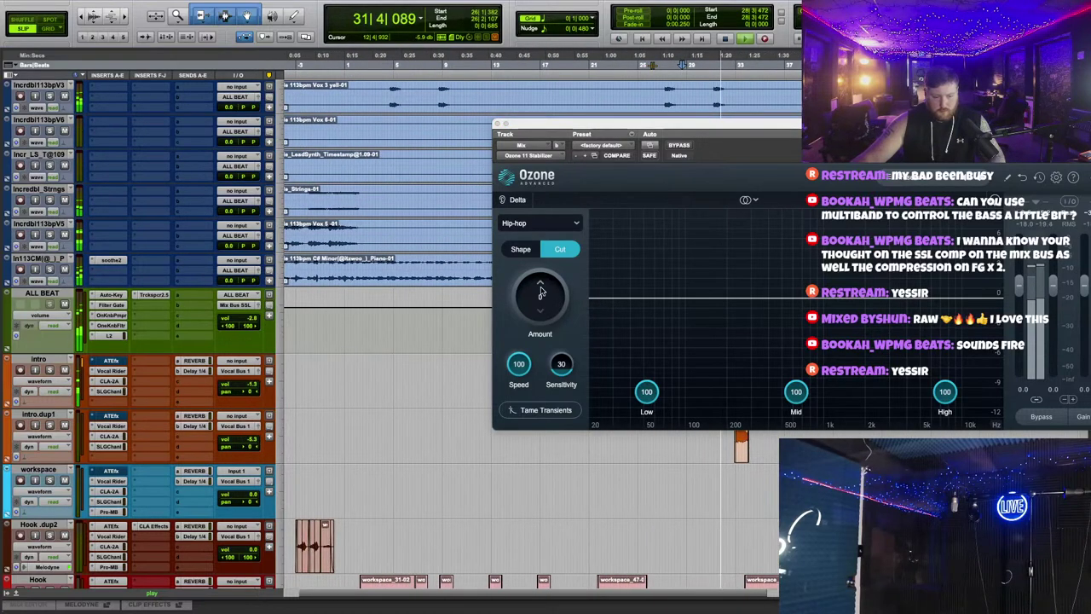
left_click_drag(551, 305, 575, 266)
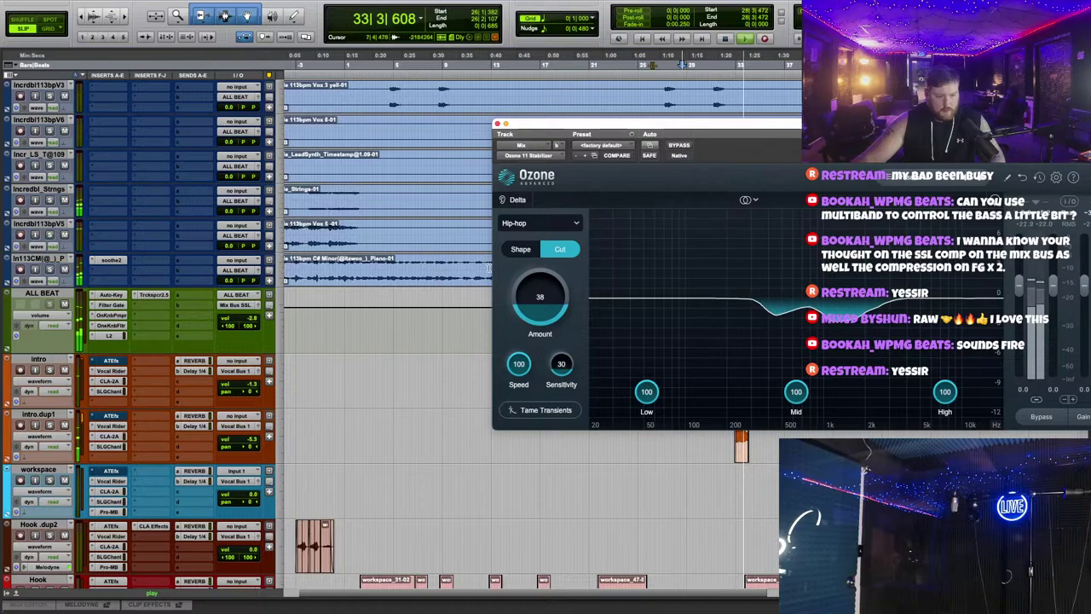
Step: Raise intro.dup1 to -1.3 dB and bring up Hook.dup2, then audition from bar 48
scroll(406, 291, "down", 4)
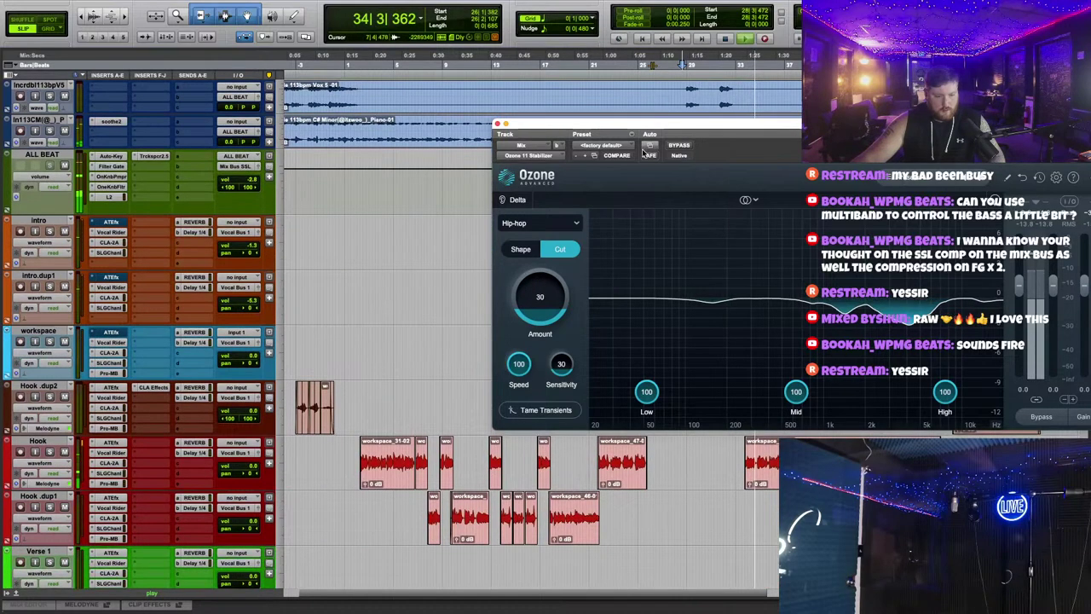
left_click_drag(642, 160, 547, 579)
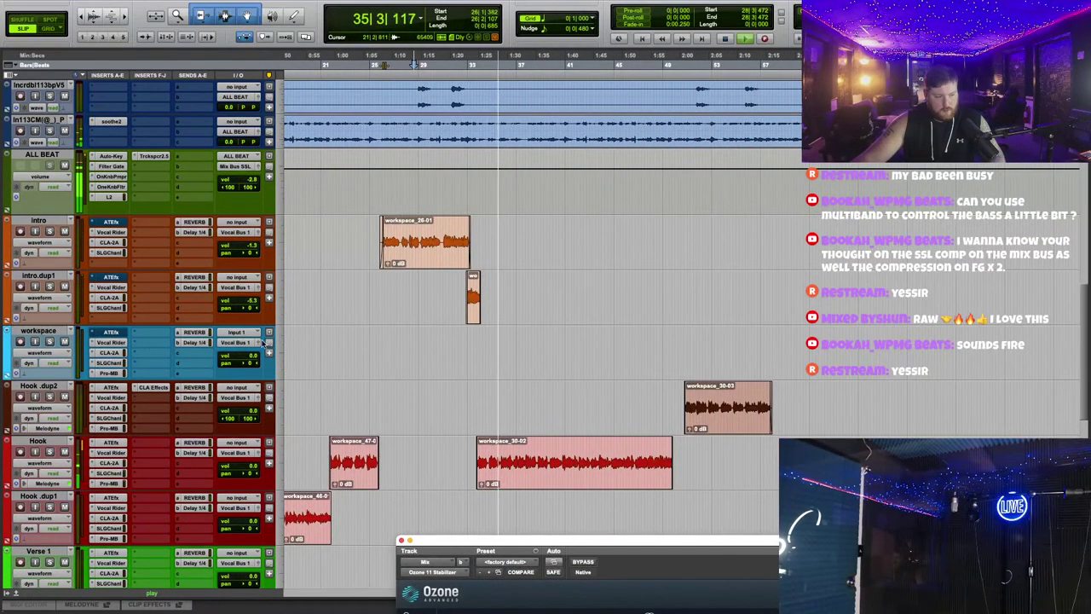
left_click(252, 303)
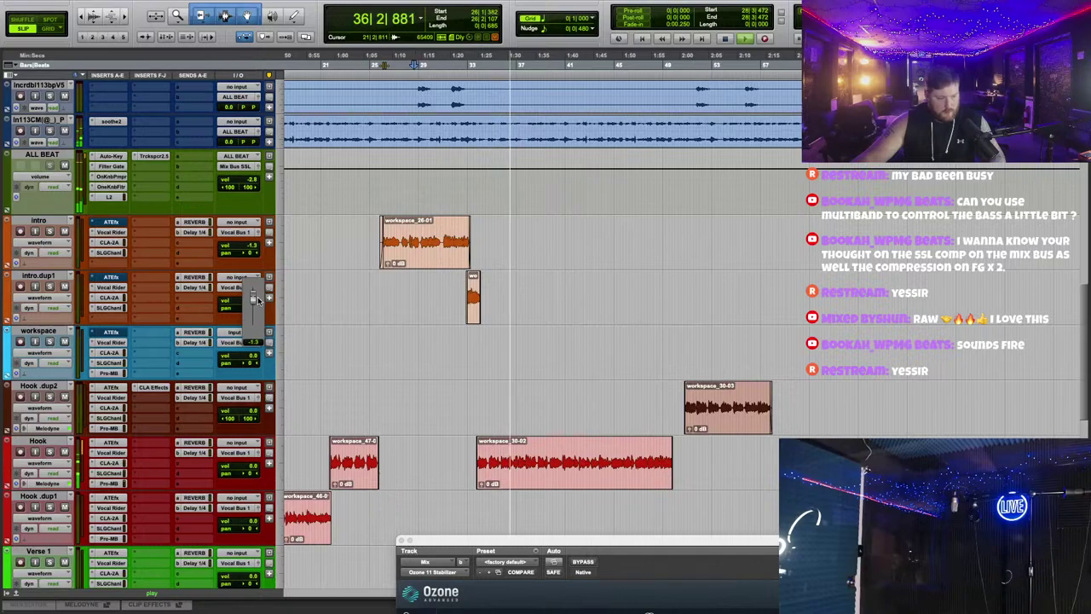
left_click(252, 413)
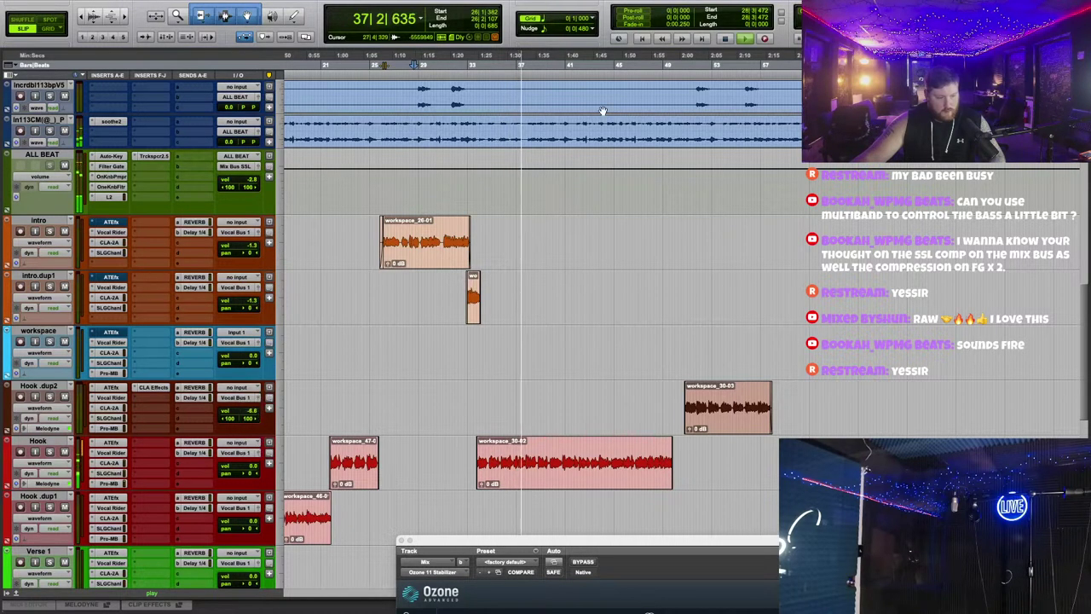
left_click(657, 67)
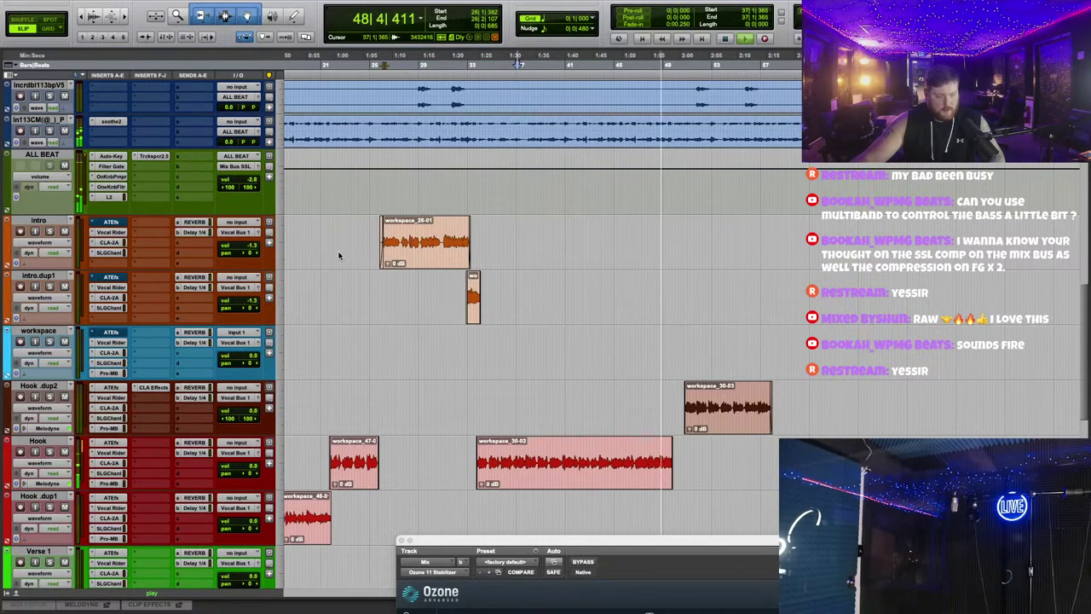
key("ctrl+alt+Up")
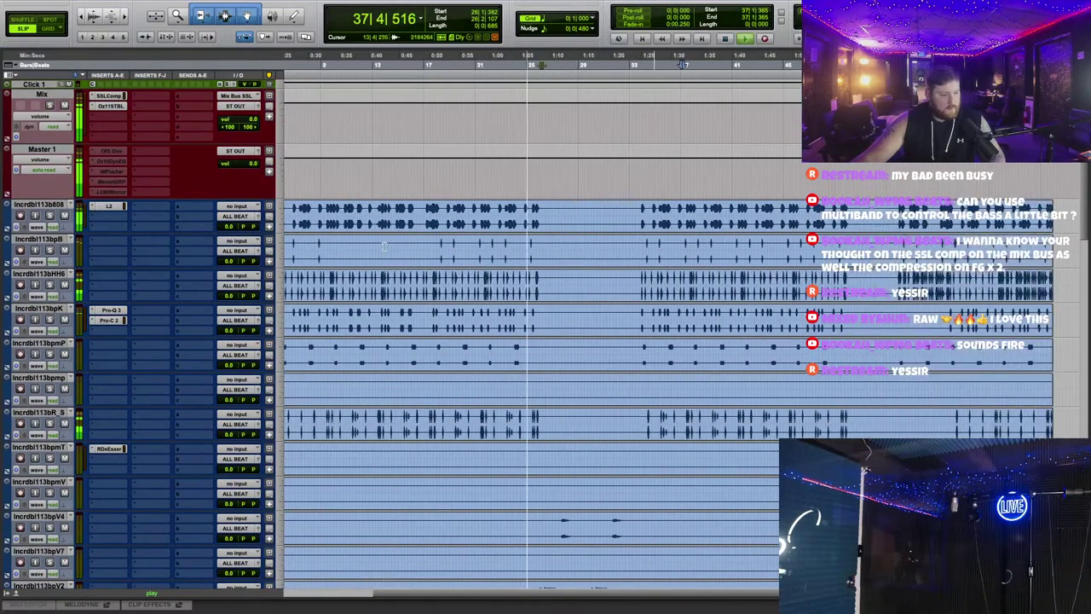
Step: Insert Ozone 11 Equalizer on the Mix track with the Richness and Depth preset
left_click(114, 114)
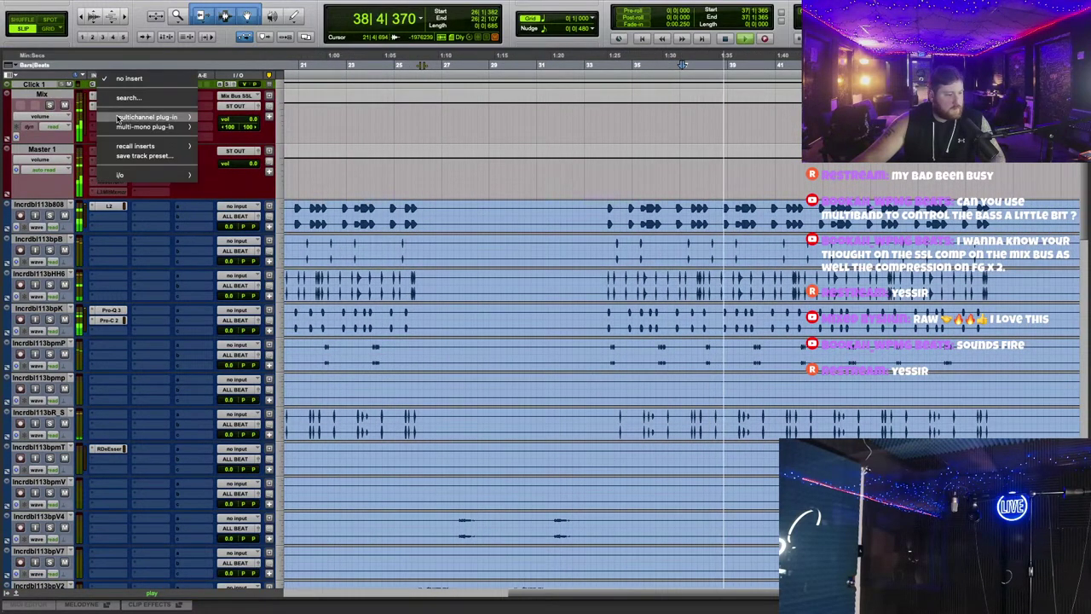
mouse_move(117, 118)
mouse_move(247, 239)
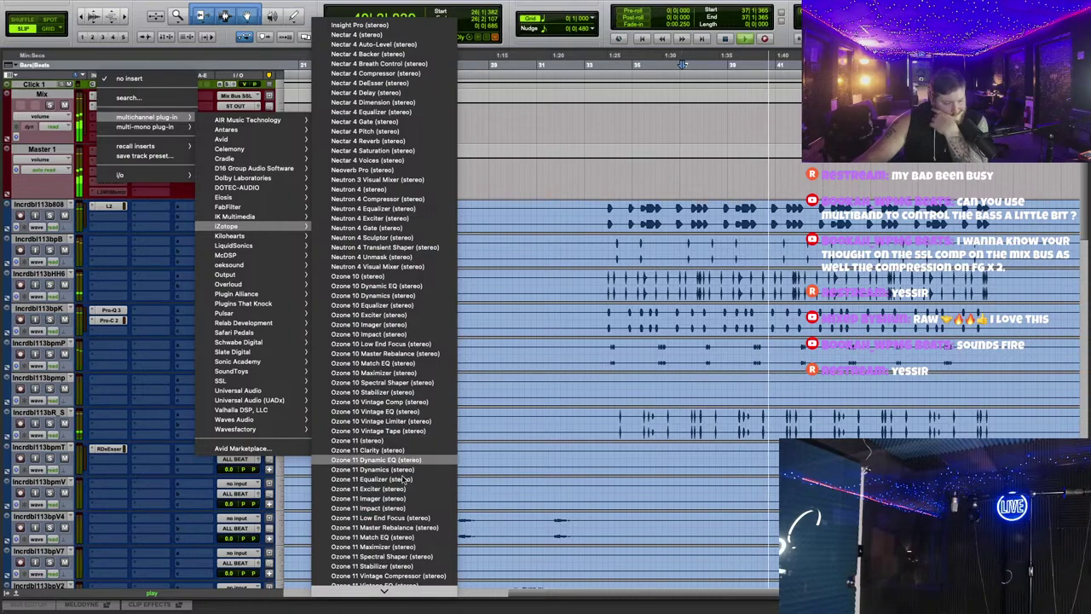
left_click(396, 483)
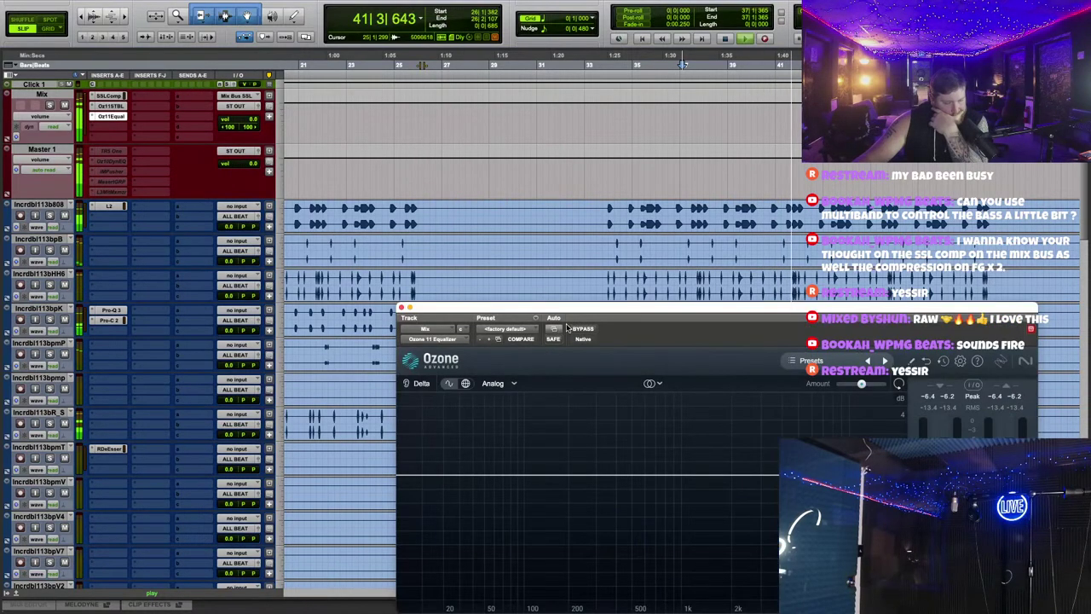
left_click(810, 361)
scroll(557, 345, "down", 5)
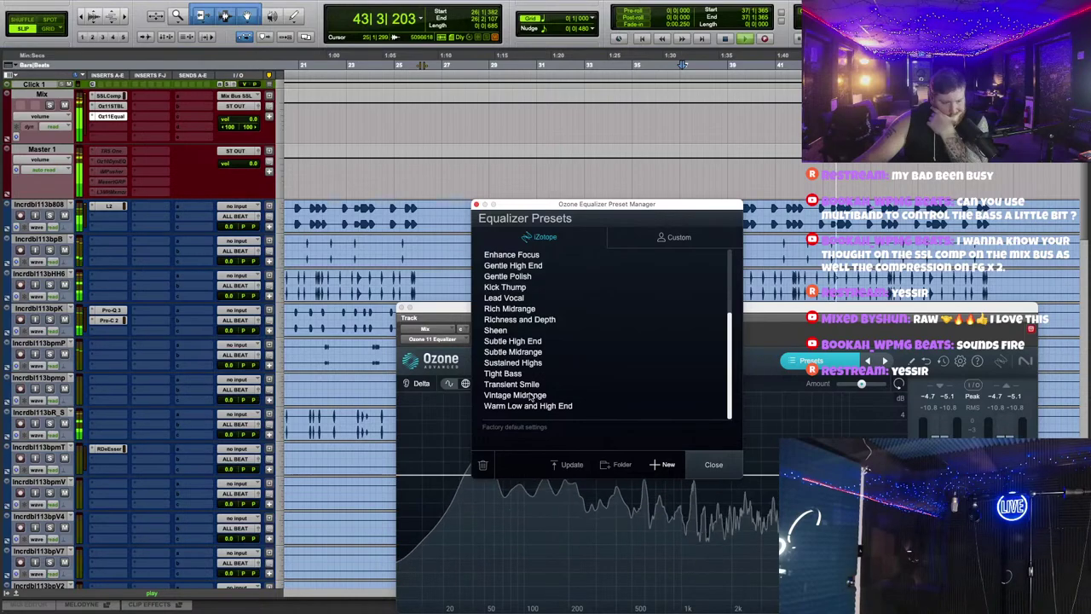
left_click(527, 320)
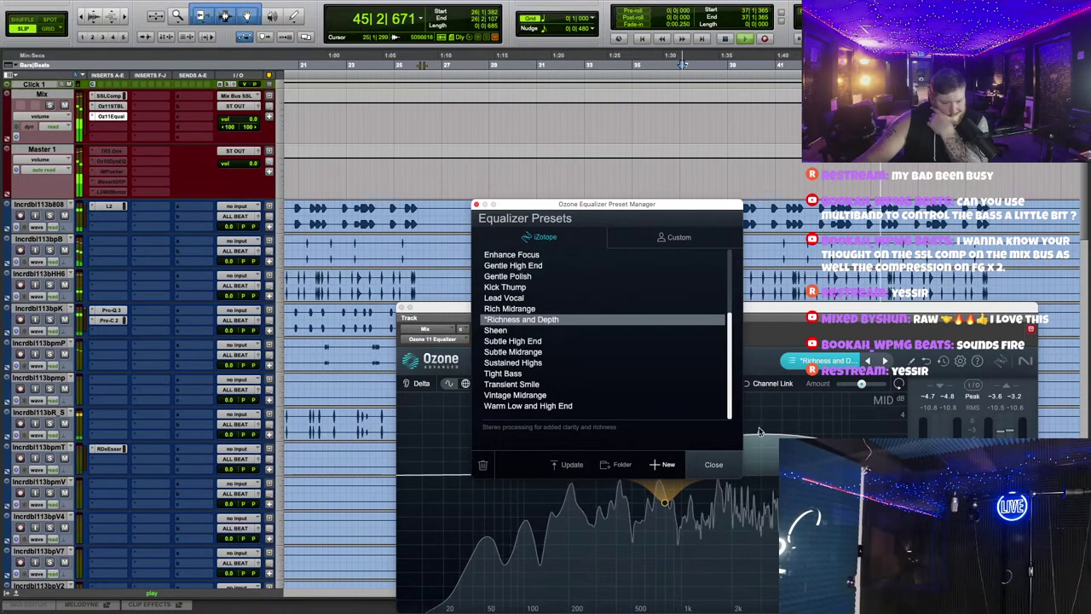
Step: Lower the 225 Hz bell to 1.4 dB and ease the 3.2 kHz bell down
left_click(759, 454)
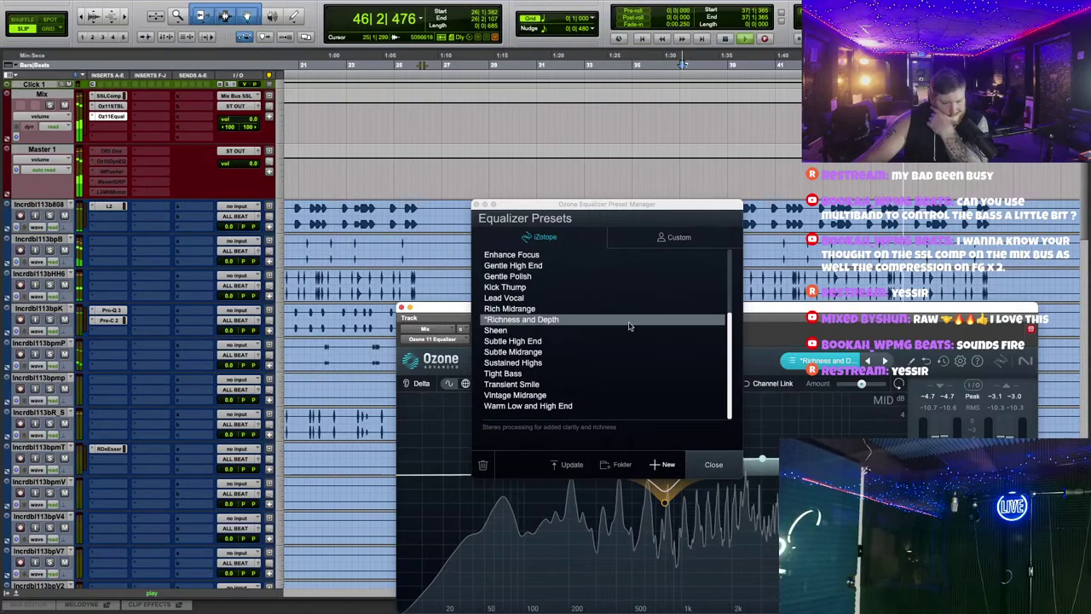
left_click(475, 205)
left_click(475, 205)
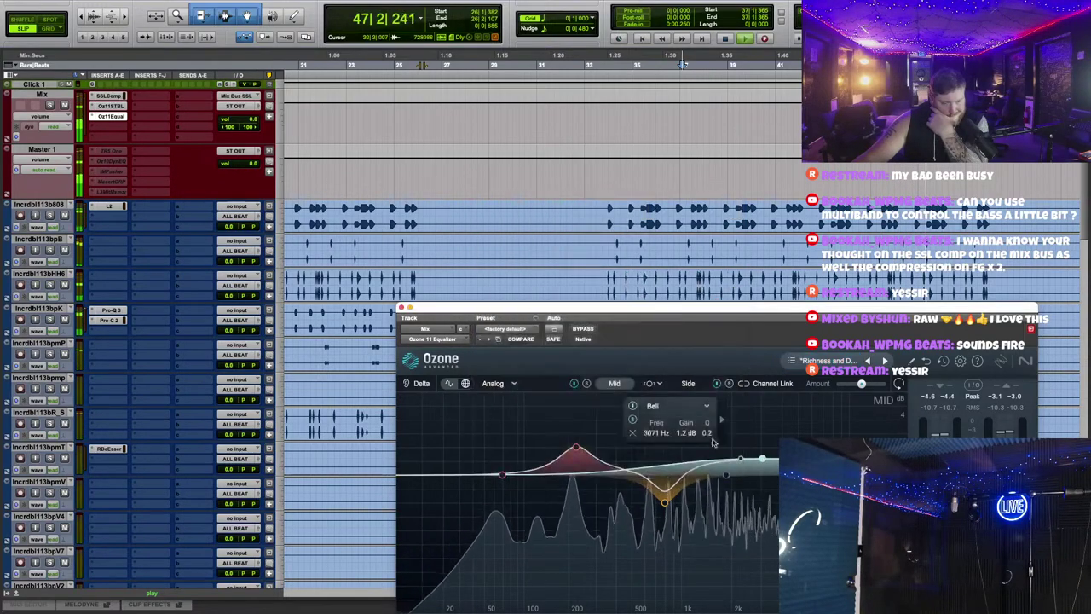
left_click_drag(545, 309, 461, 121)
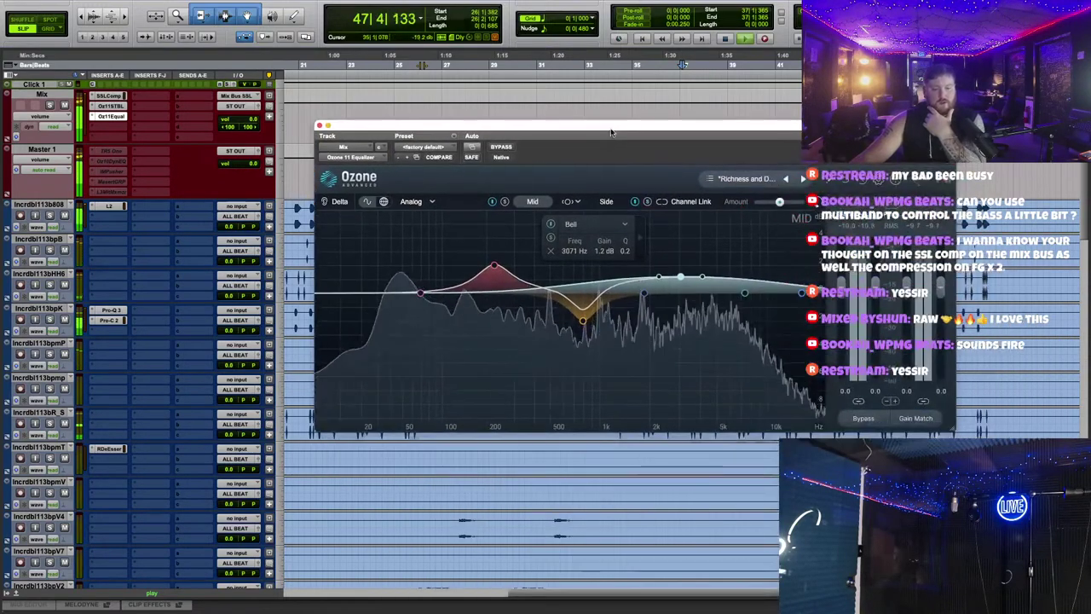
left_click(495, 267)
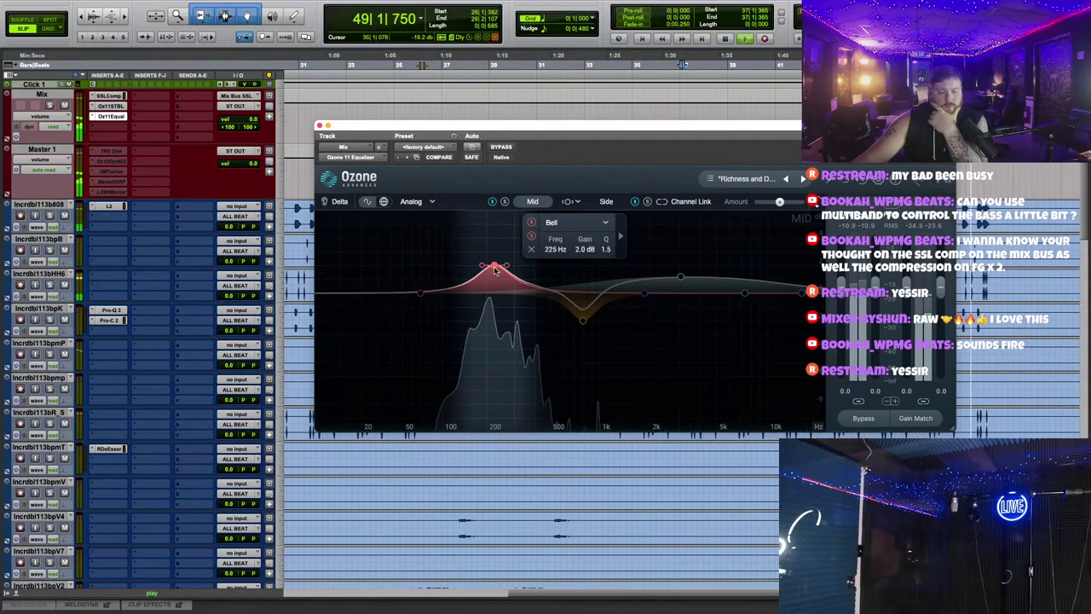
left_click_drag(496, 267, 495, 273)
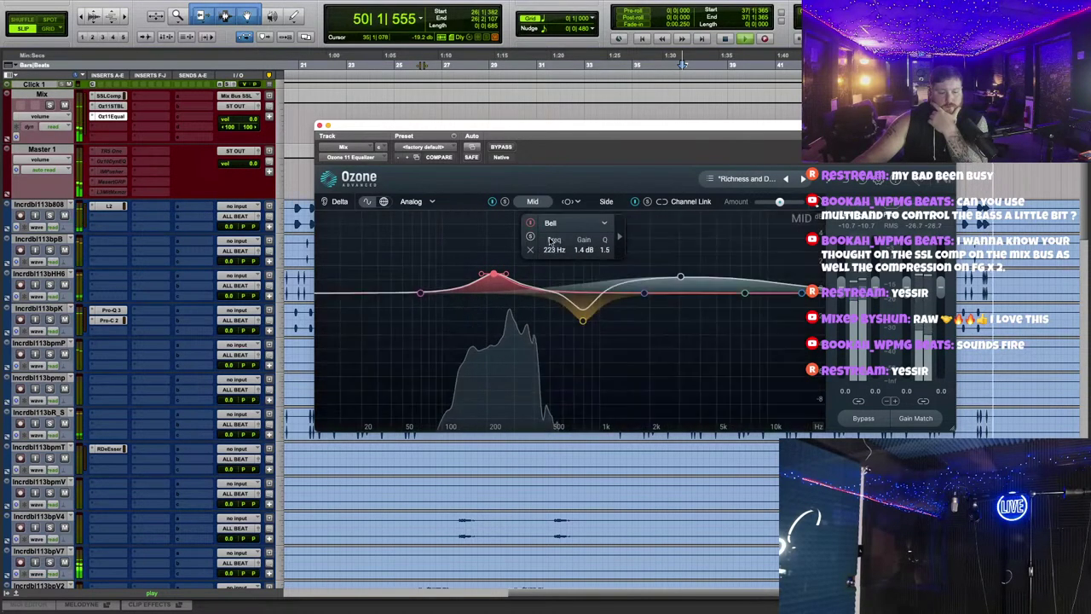
left_click_drag(680, 276, 687, 288)
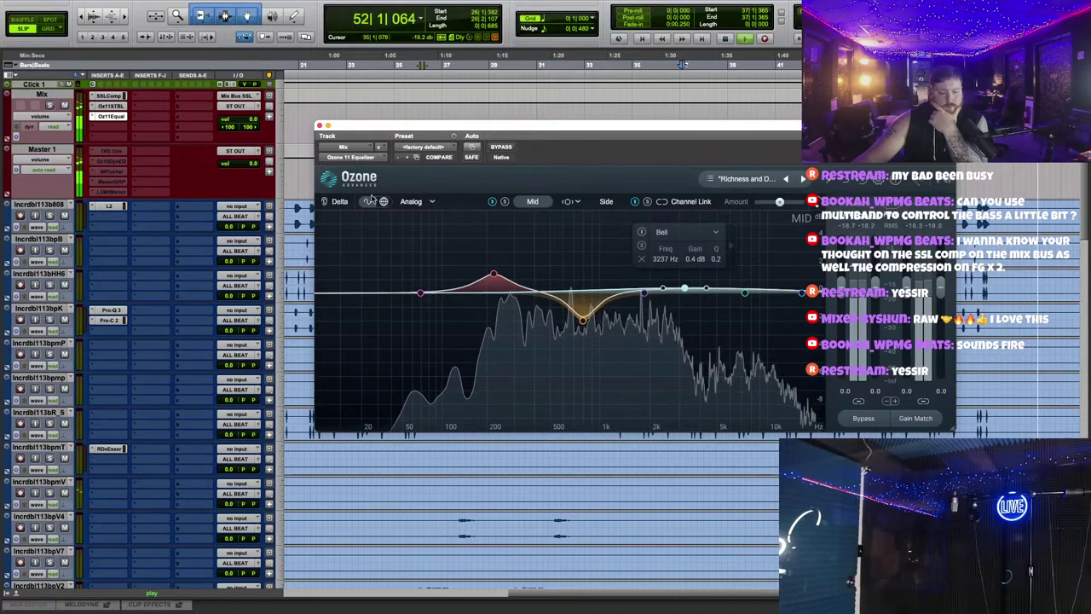
key("super+w")
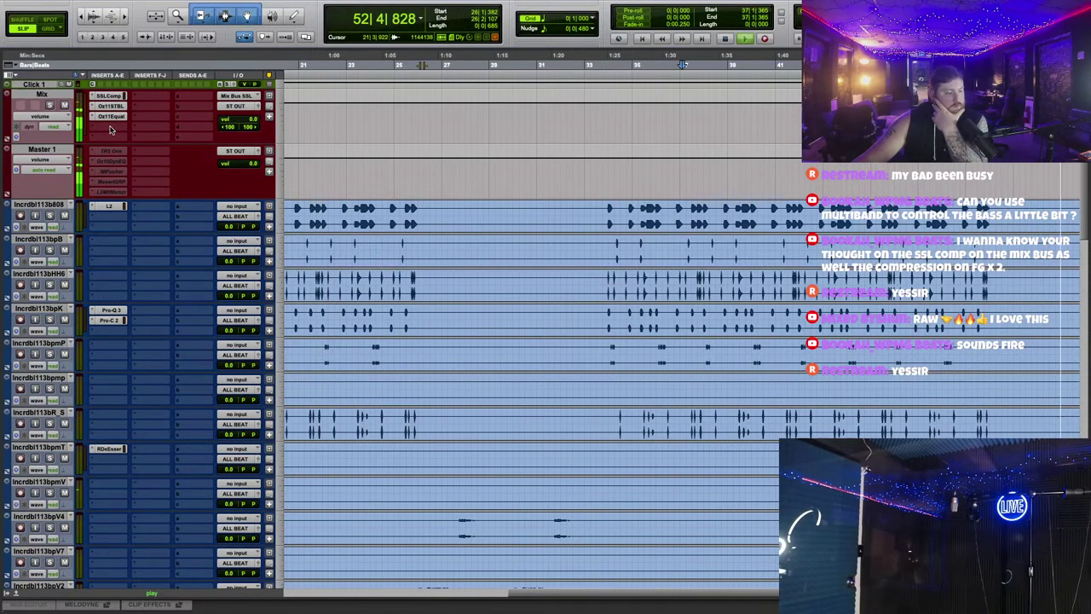
Step: Insert Slate Digital FG-X 2 on an empty Mix track insert
left_click(109, 130)
mouse_move(143, 127)
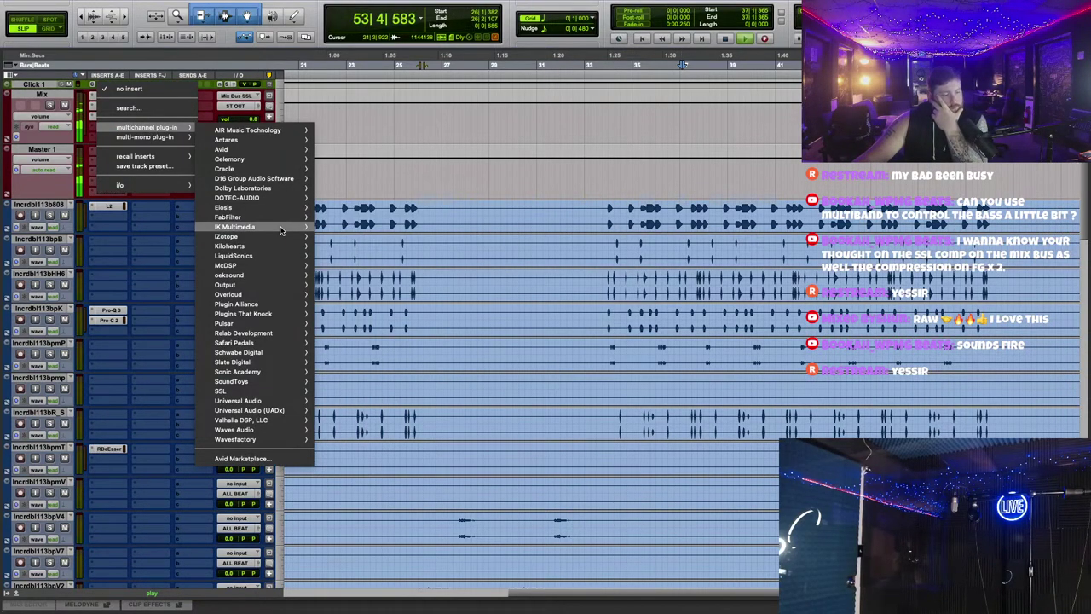
mouse_move(282, 220)
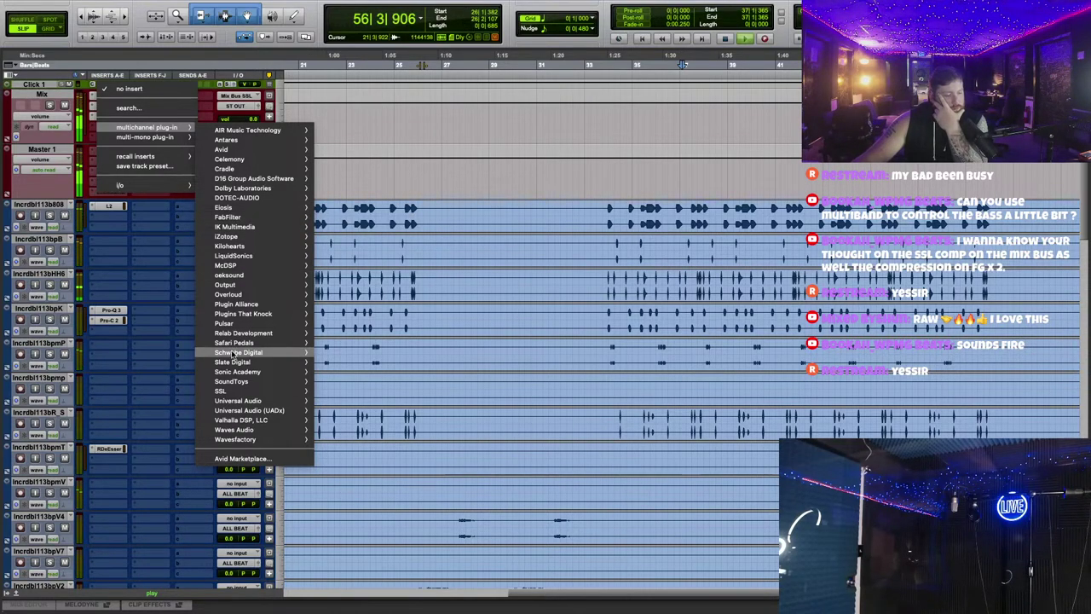
mouse_move(231, 392)
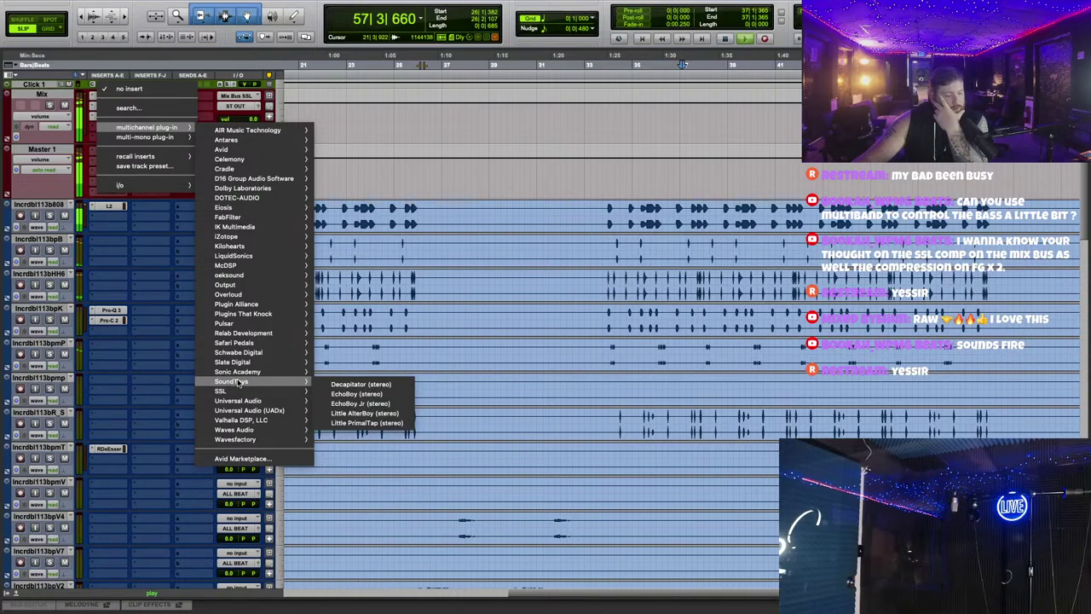
mouse_move(281, 361)
left_click(346, 365)
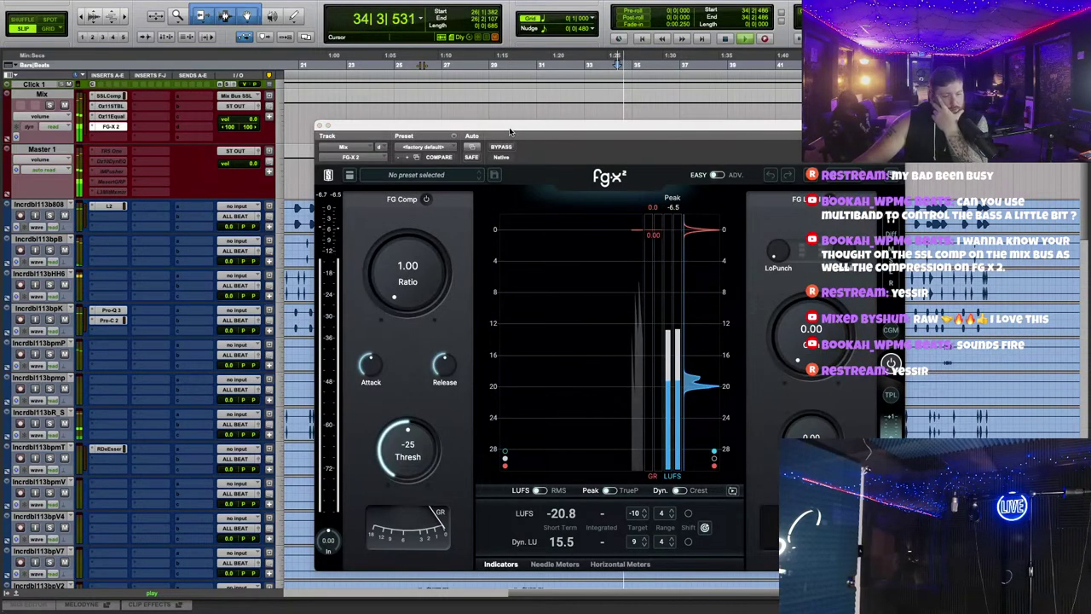
Step: Reset FG-X 2's compressor threshold to 0.0 with the ceiling at -1.00
left_click_drag(509, 130, 616, 94)
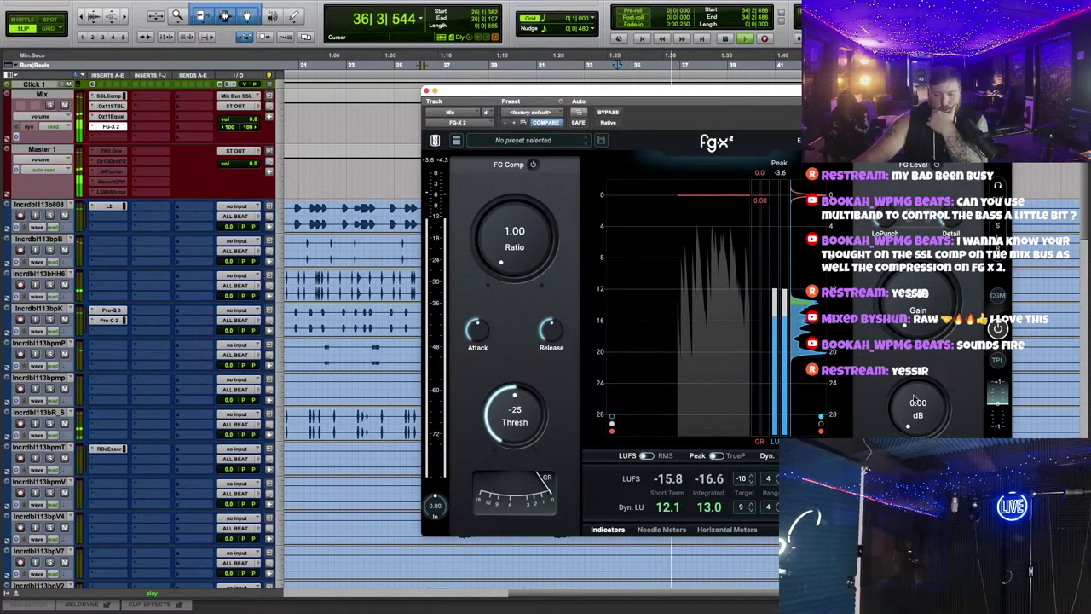
scroll(913, 398, "down", 1)
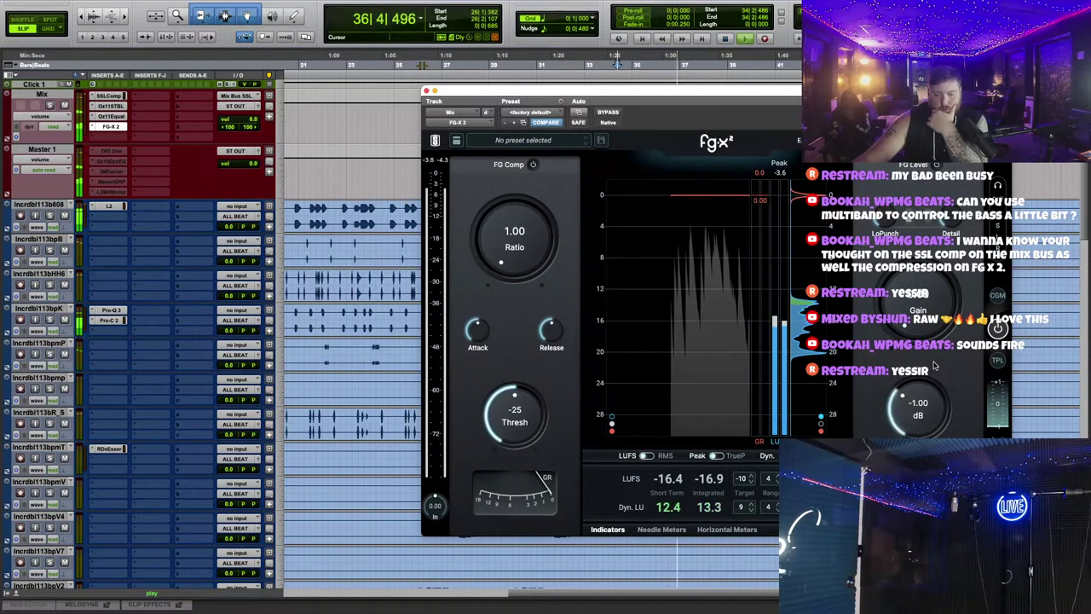
left_click(514, 416, "alt")
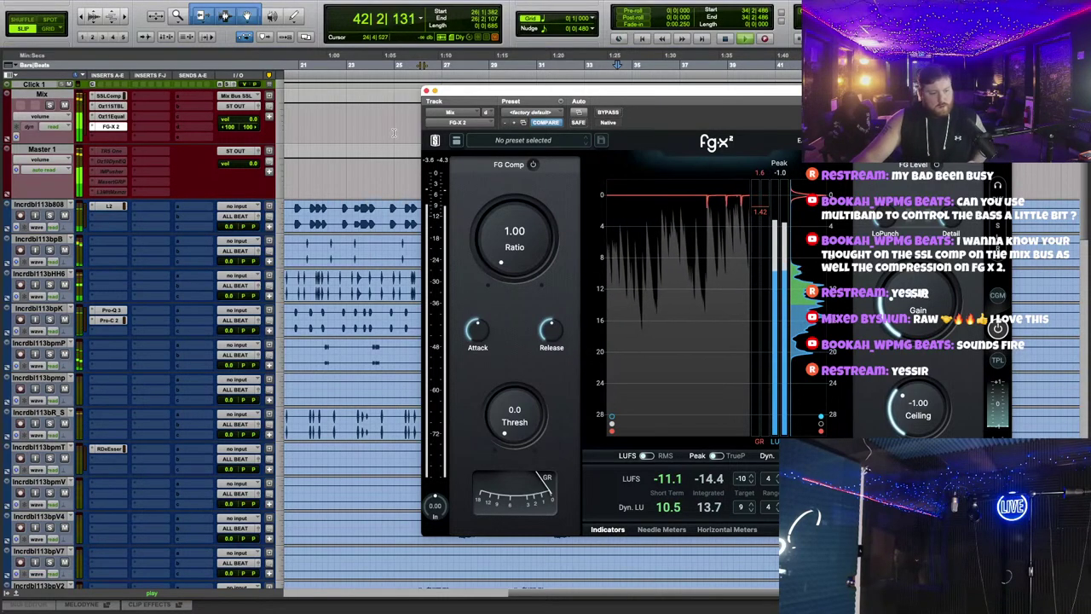
Step: Close FG-X 2 and raise the Hook track's REVERB send level
left_click(427, 91)
scroll(540, 313, "down", 10)
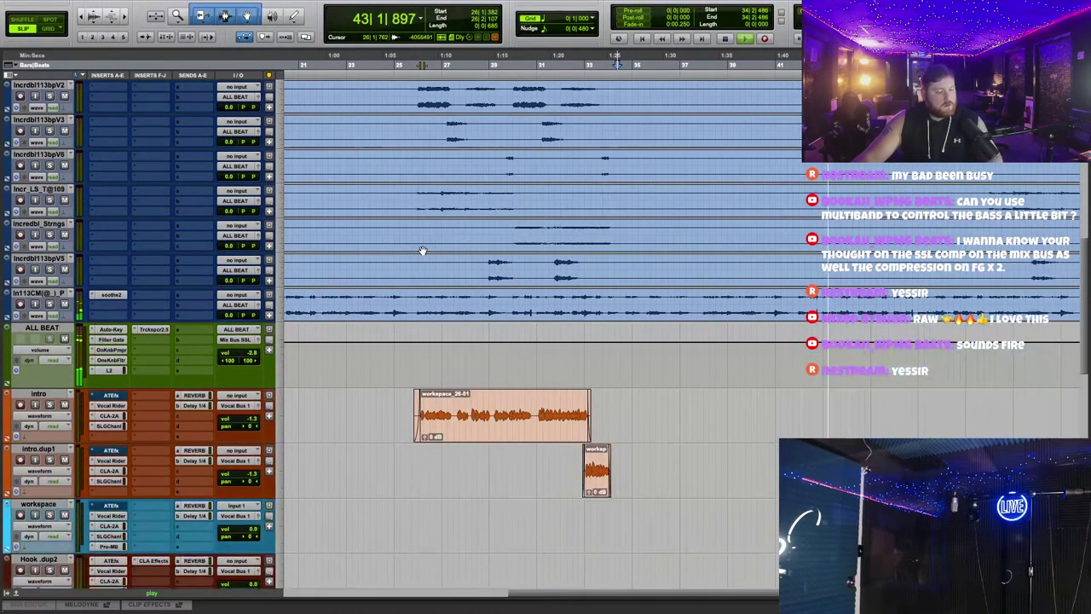
scroll(540, 313, "down", 8)
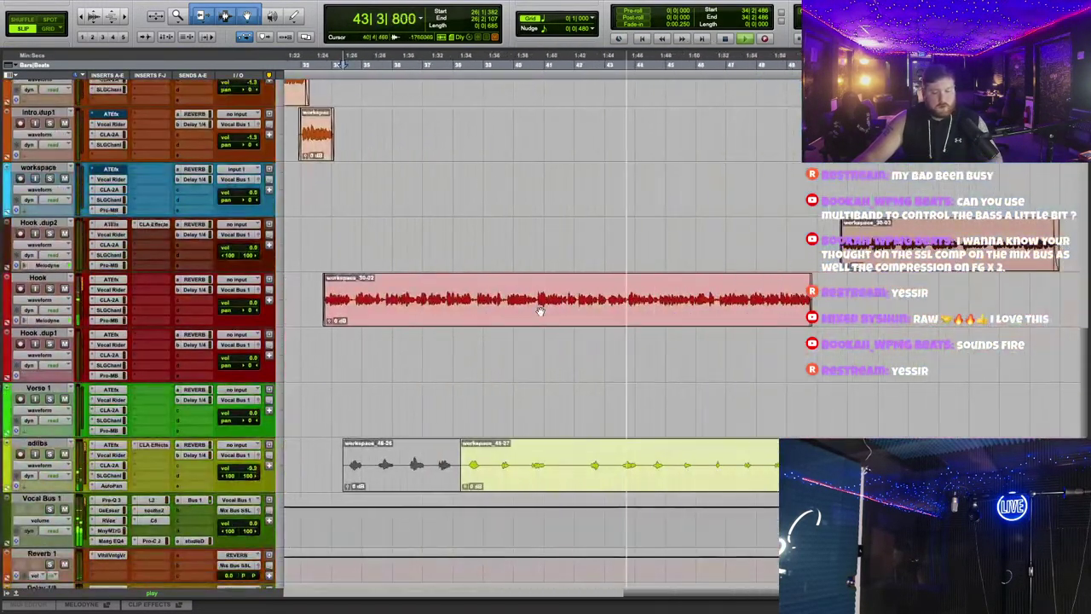
left_click(198, 279)
left_click_drag(570, 382, 599, 406)
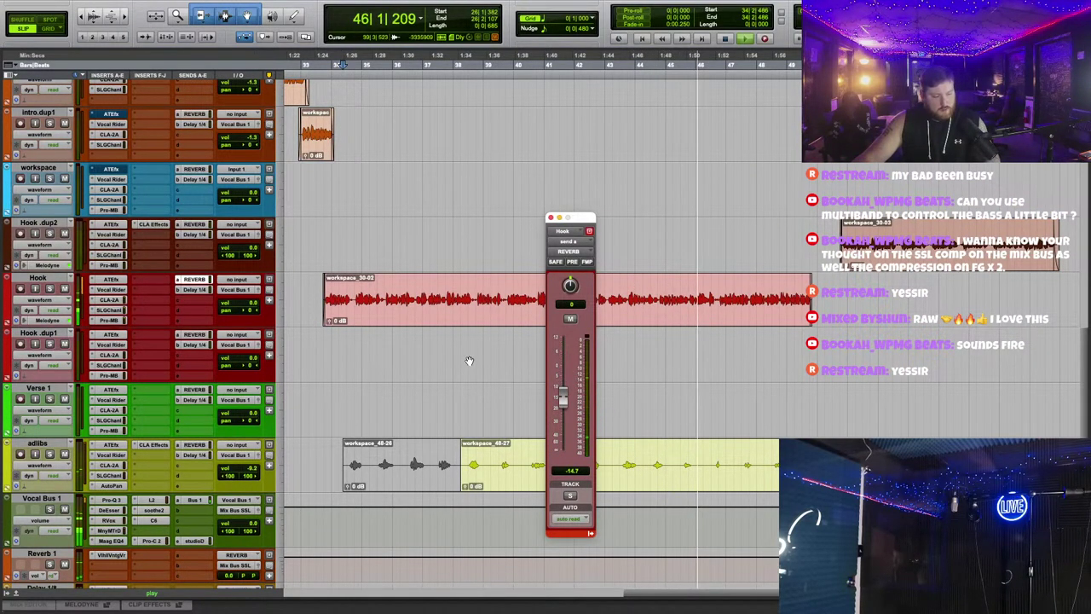
left_click(198, 334)
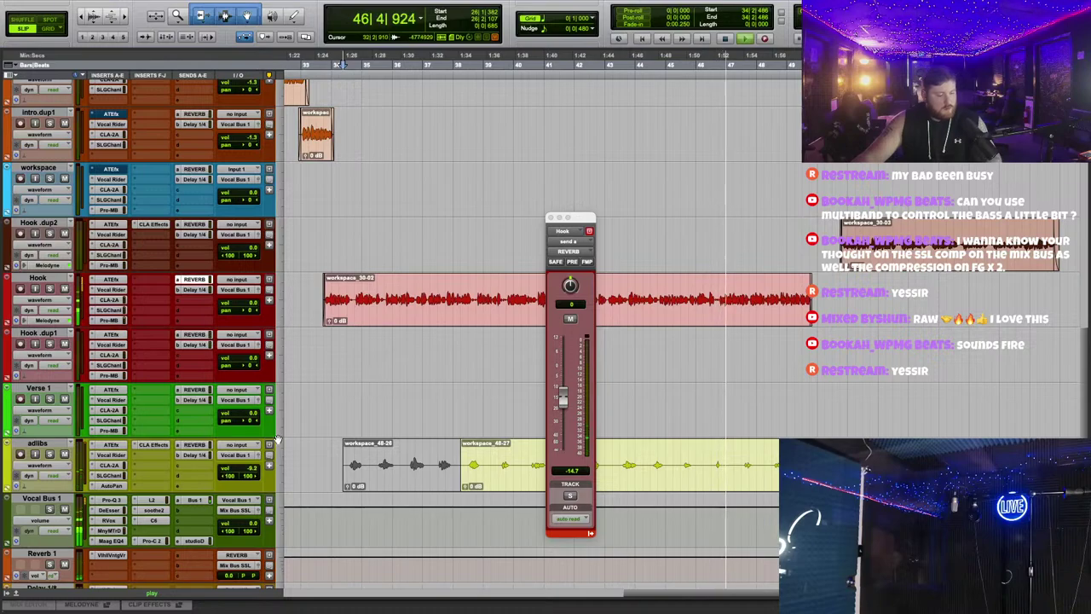
Step: Lower the adlibs track volume to -7.9 dB and close the CLA Effects and send windows
left_click(153, 444)
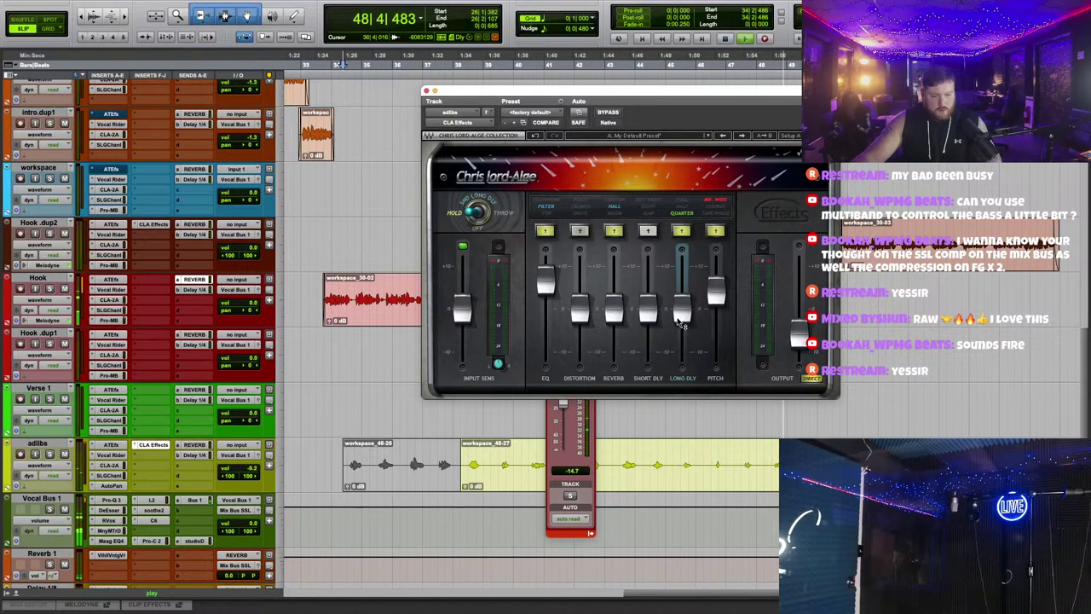
left_click_drag(253, 468, 253, 477)
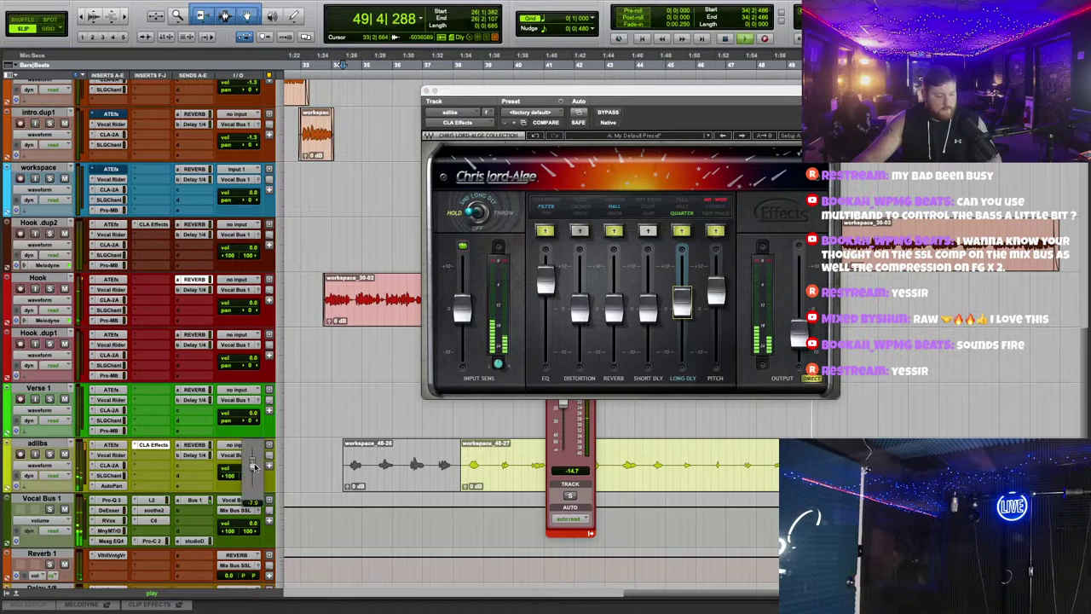
left_click(427, 90)
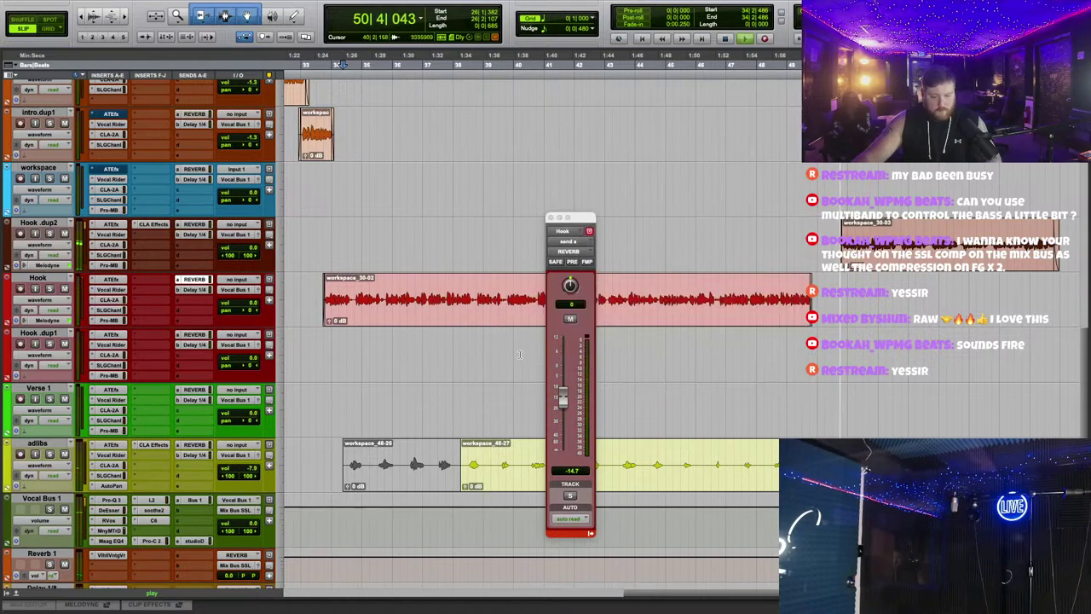
left_click(551, 219)
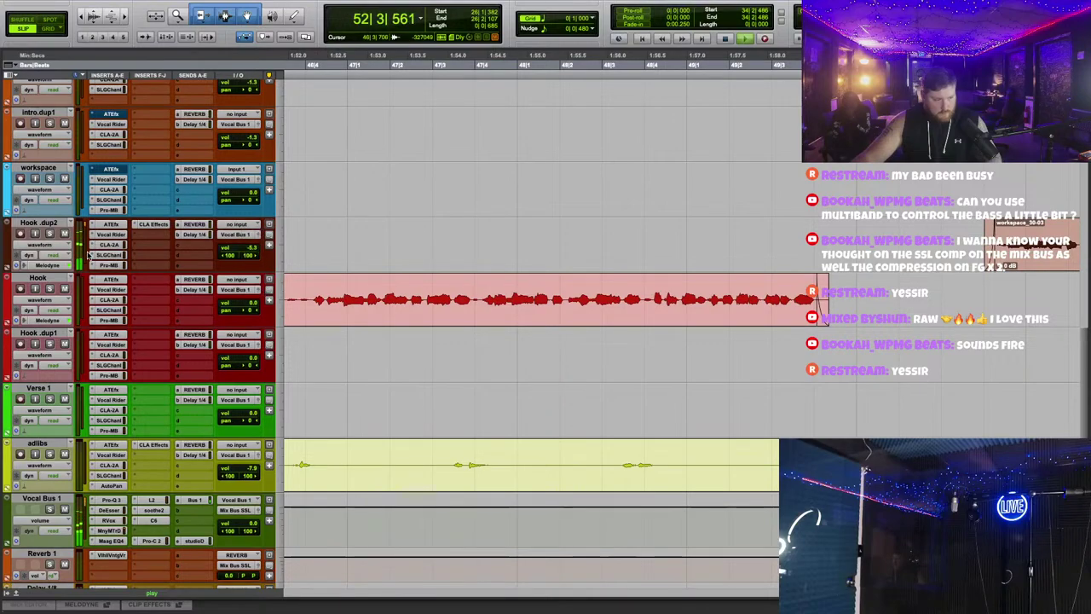
Step: Raise Hook.dup2's volume to -3.3 dB on its volume line, then restore waveform view
left_click(38, 245)
left_click(42, 255)
key("r")
key("r")
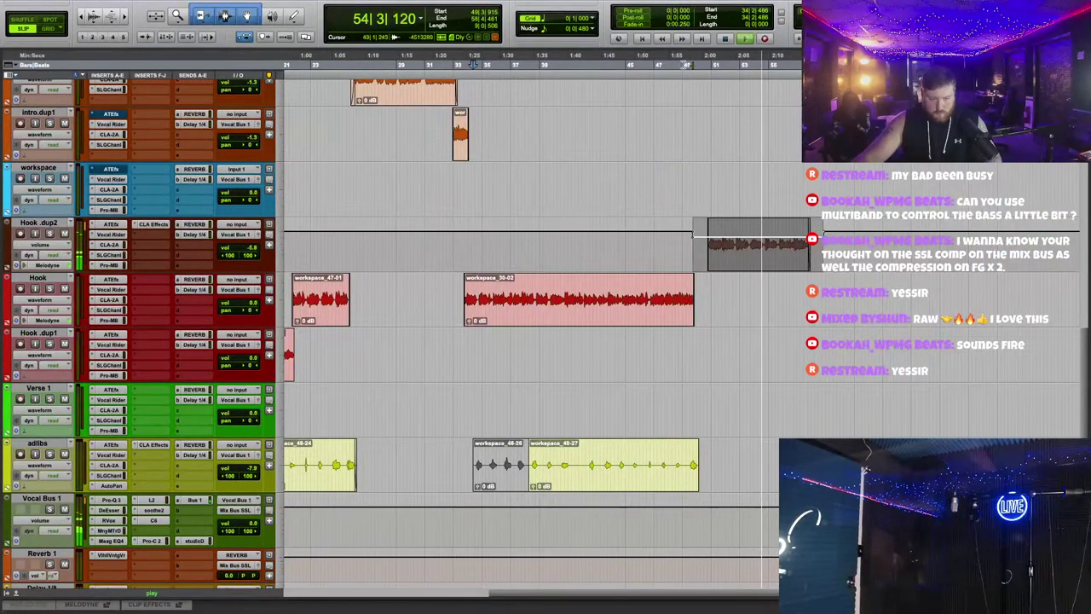
left_click_drag(734, 228, 747, 222)
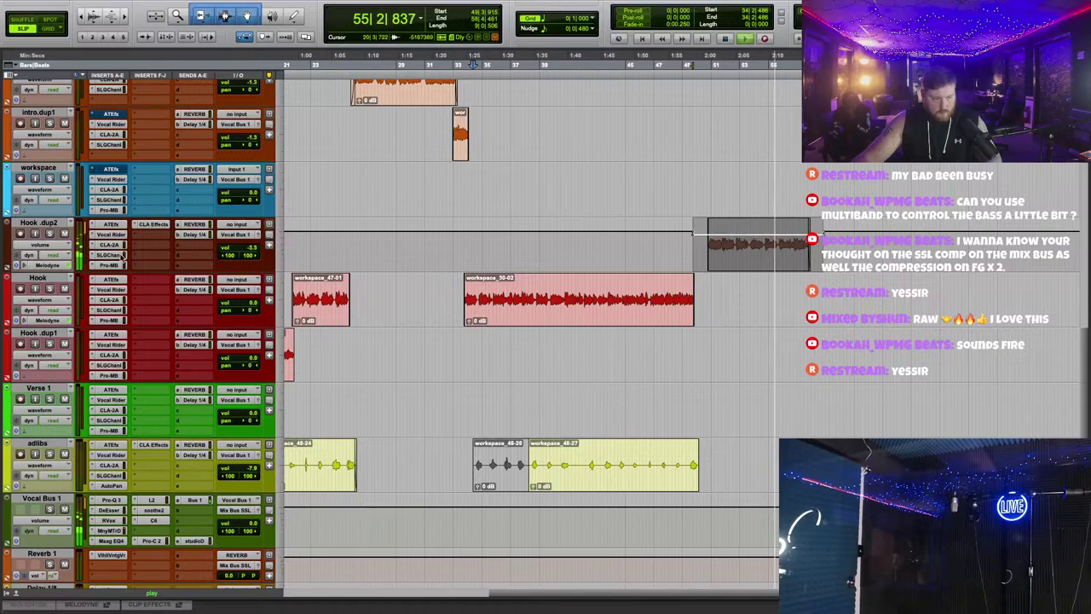
left_click(53, 244)
left_click(47, 218)
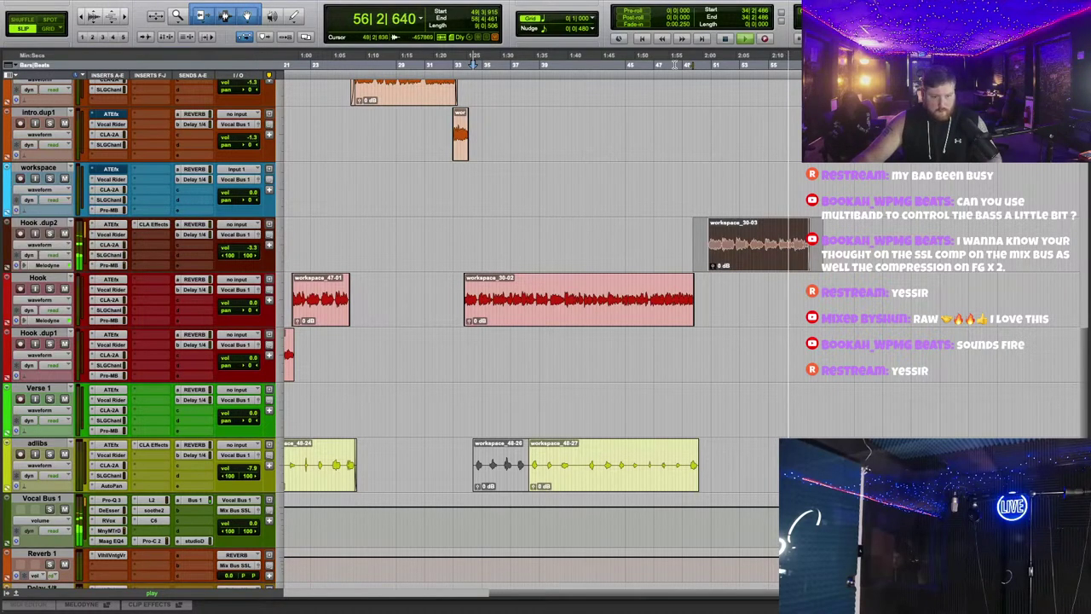
scroll(728, 297, "up", 5)
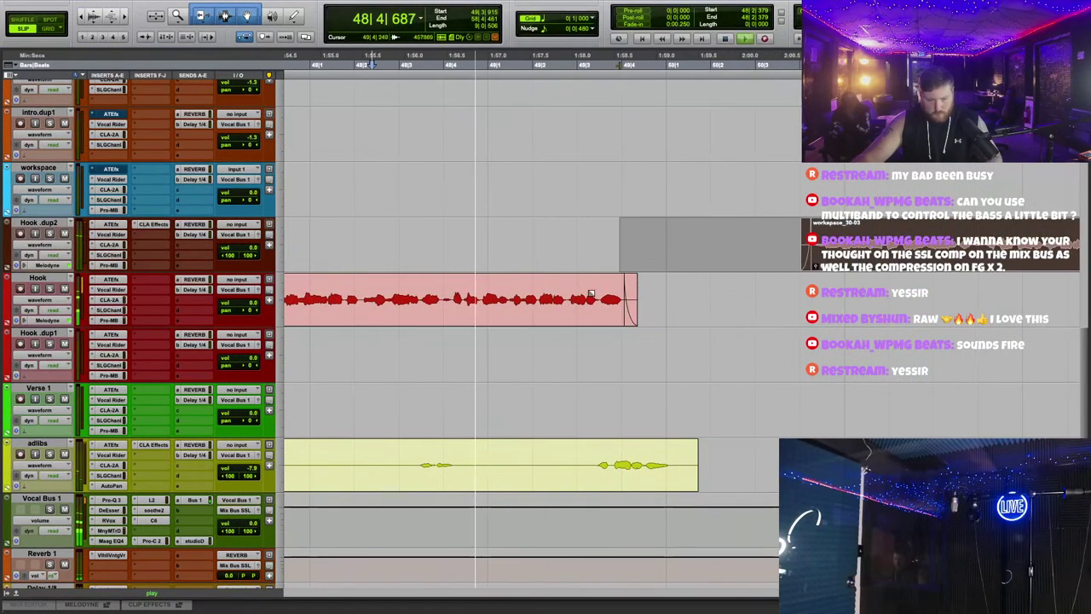
Step: Nudge the selected end of the Hook clip later and trim the adlibs clip's end earlier
mouse_move(738, 298)
left_mouse_down()
mouse_move(636, 291)
mouse_move(659, 355)
mouse_move(661, 408)
mouse_move(680, 408)
mouse_move(704, 487)
mouse_move(664, 481)
left_mouse_up()
key("KP_Add")
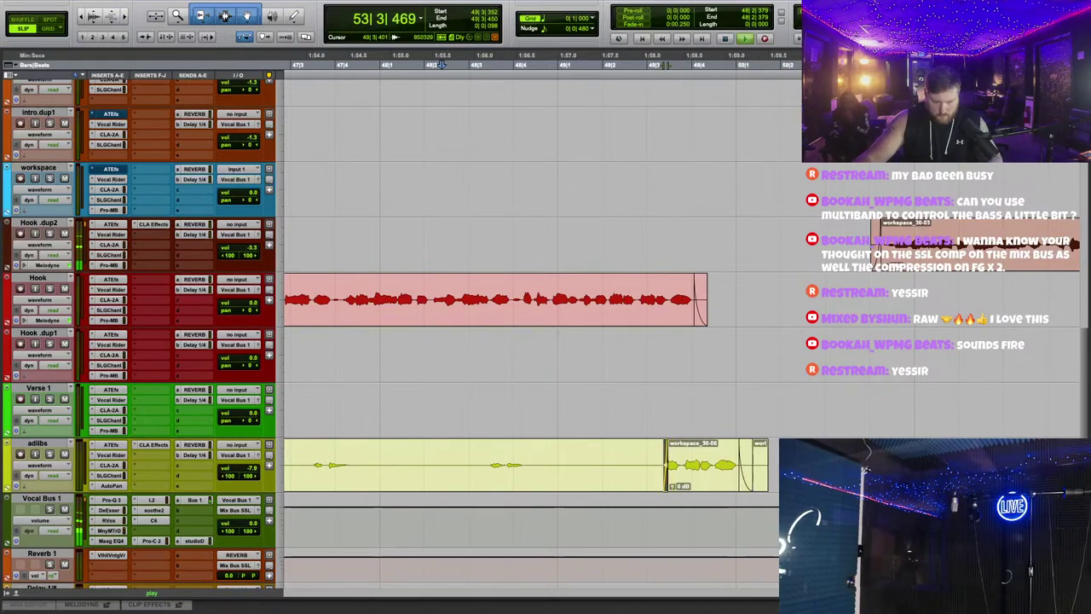
left_click(538, 452)
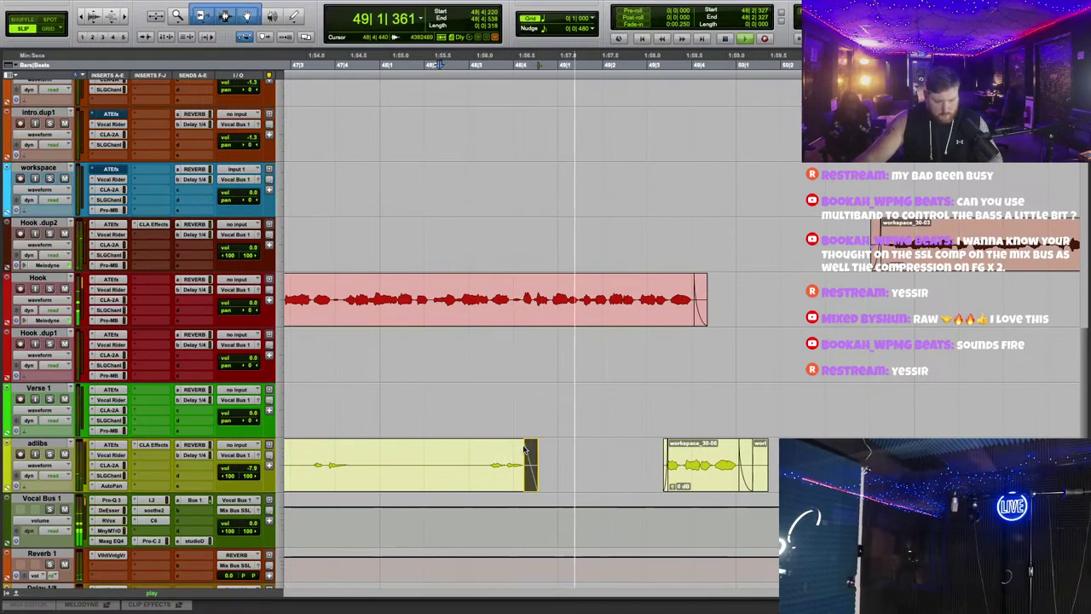
Step: Split the Hook clip at two points and delete the sliver between them
left_click(513, 290)
key("b")
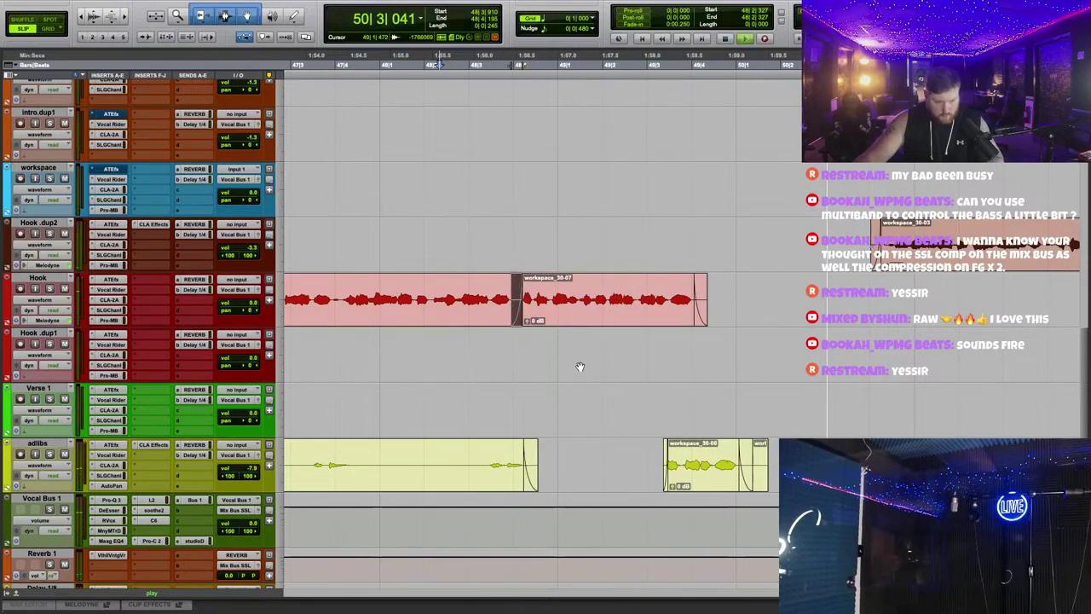
scroll(723, 312, "left", 3)
scroll(722, 311, "up", 1)
scroll(583, 186, "left", 3)
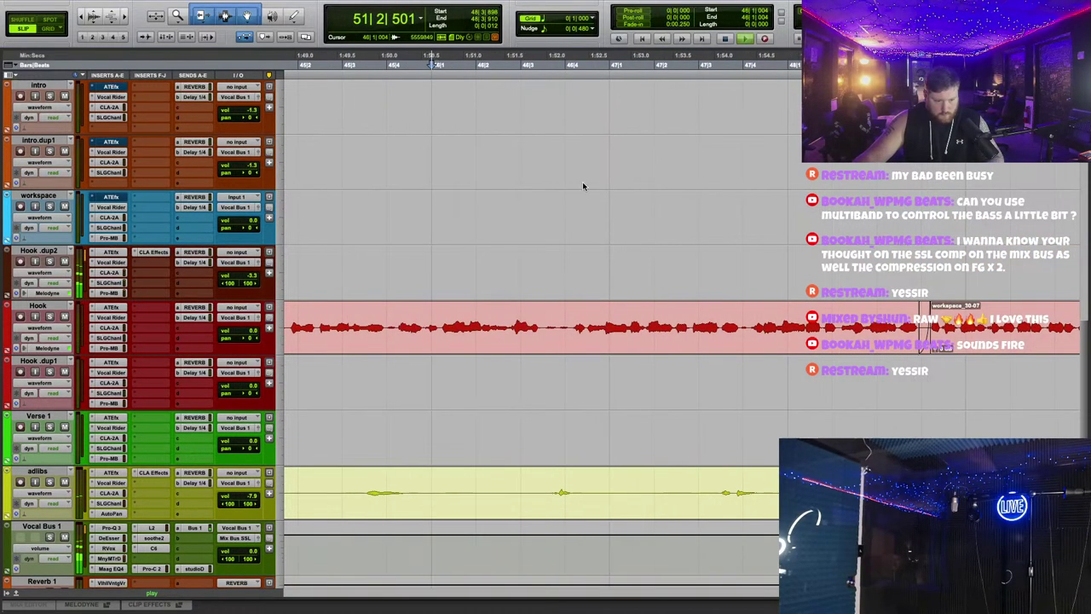
left_click(743, 317)
key("b")
key("Delete")
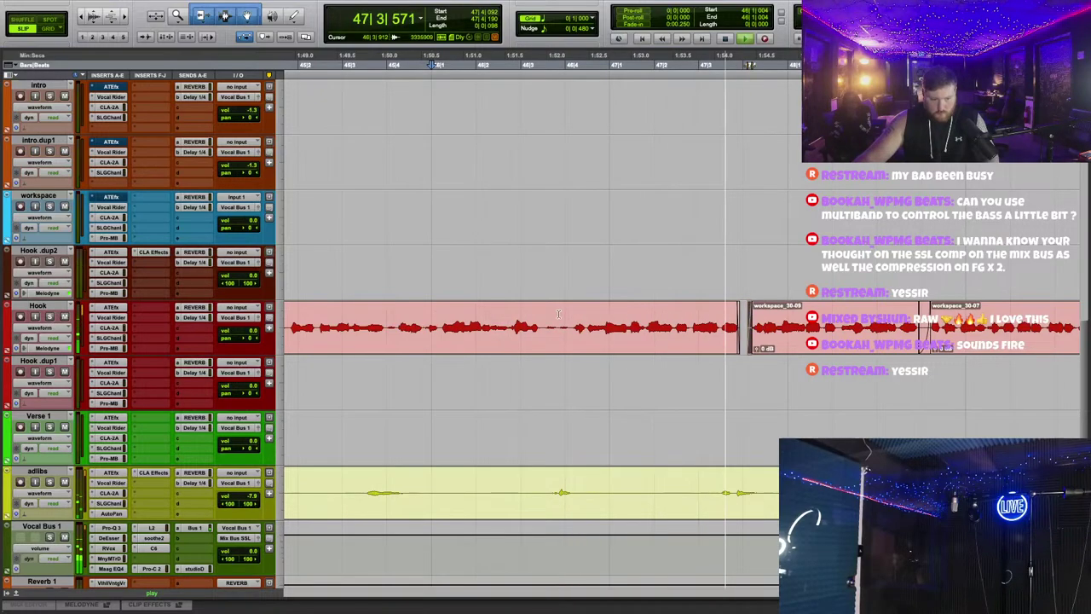
Step: Check the Triple D plug-in on Vocal Bus 1 and close its window
scroll(385, 88, "up", 1)
scroll(122, 245, "down", 8)
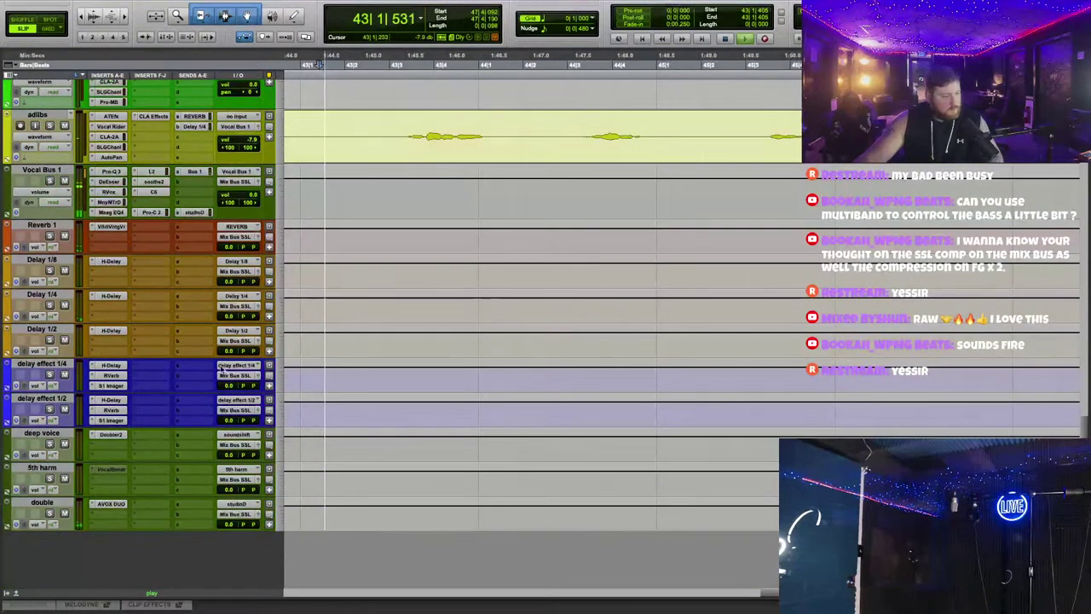
left_click(112, 202)
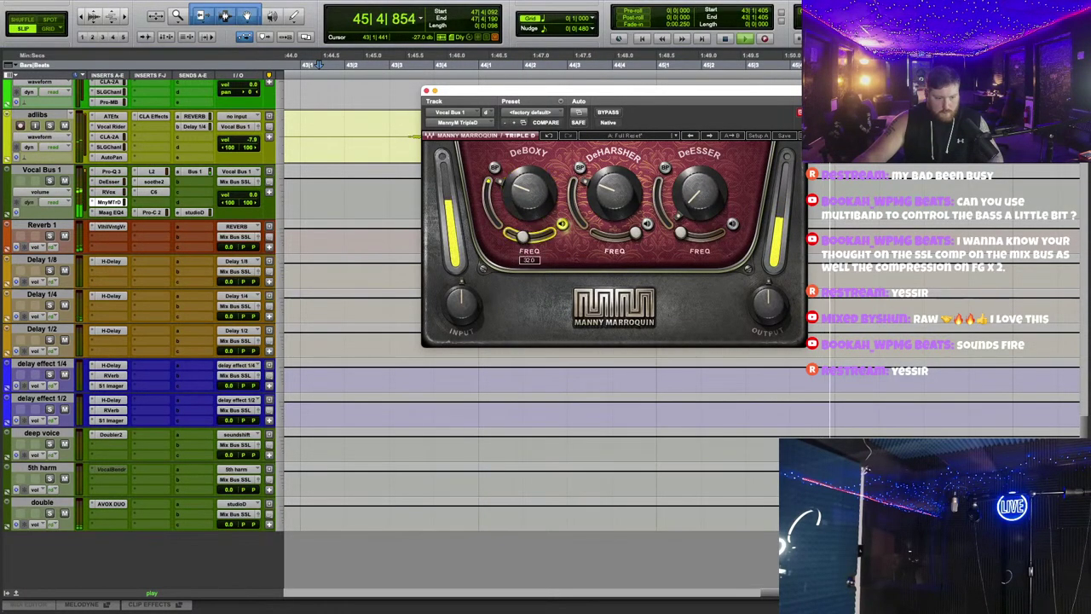
left_click(427, 91)
scroll(182, 225, "up", 15)
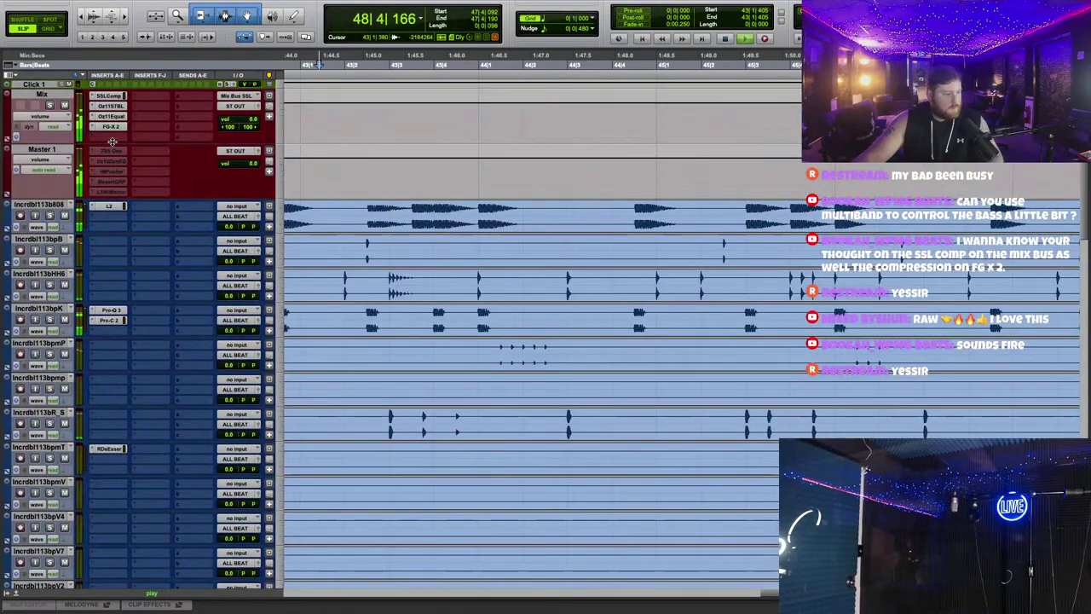
Step: Open the FG-X 2 plug-in on the Mix bus and IMPusher on Master 1
left_click(111, 126)
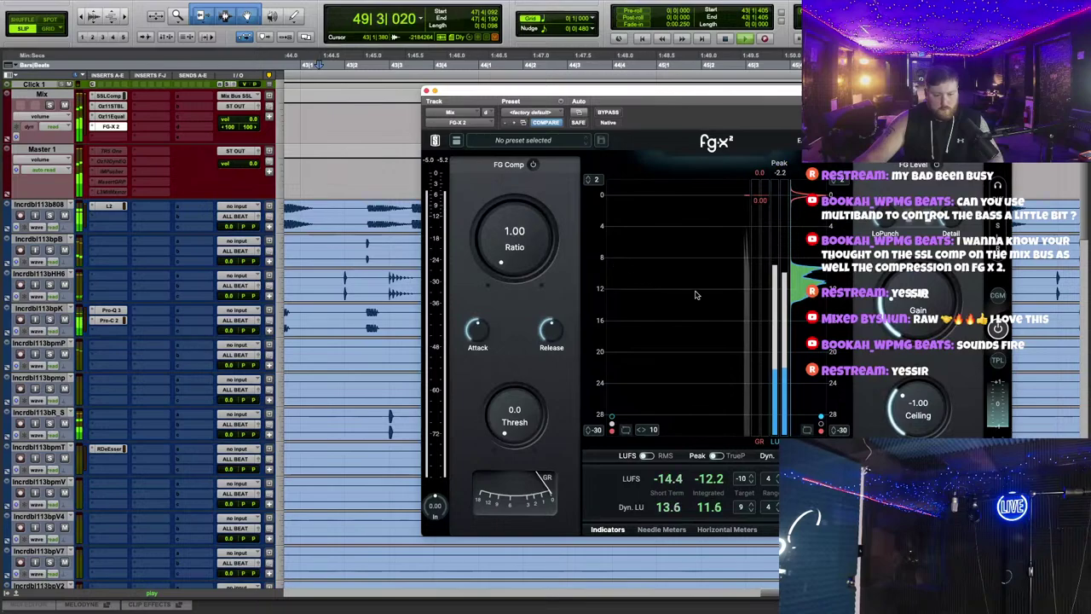
right_click(111, 168)
left_click(112, 179)
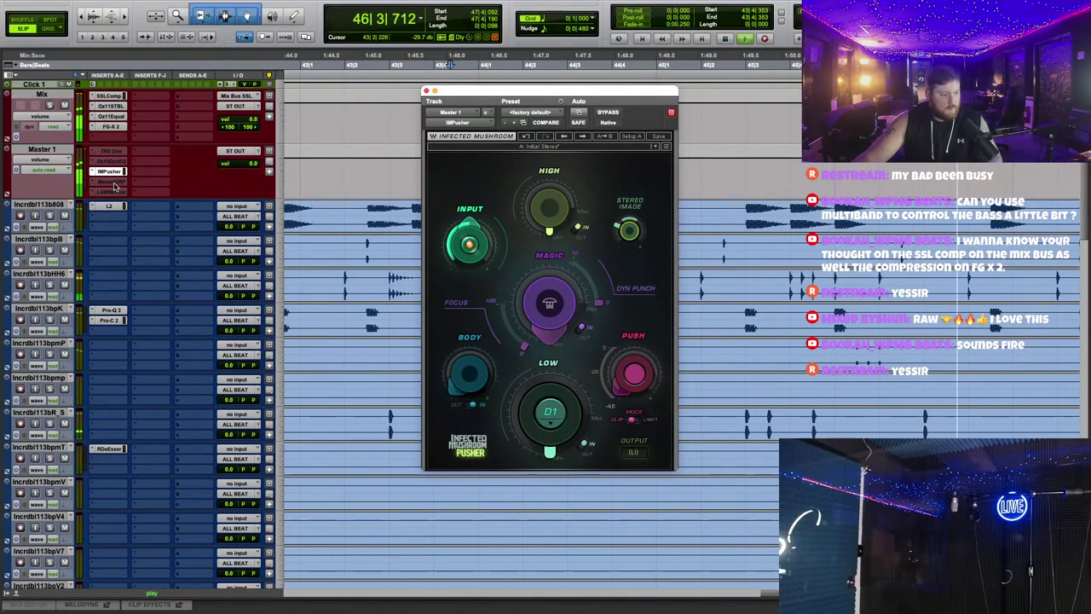
Step: Insert Gold Clip (stereo) on Master 1 by searching 'gol' in an empty insert
left_click(154, 194)
type("g")
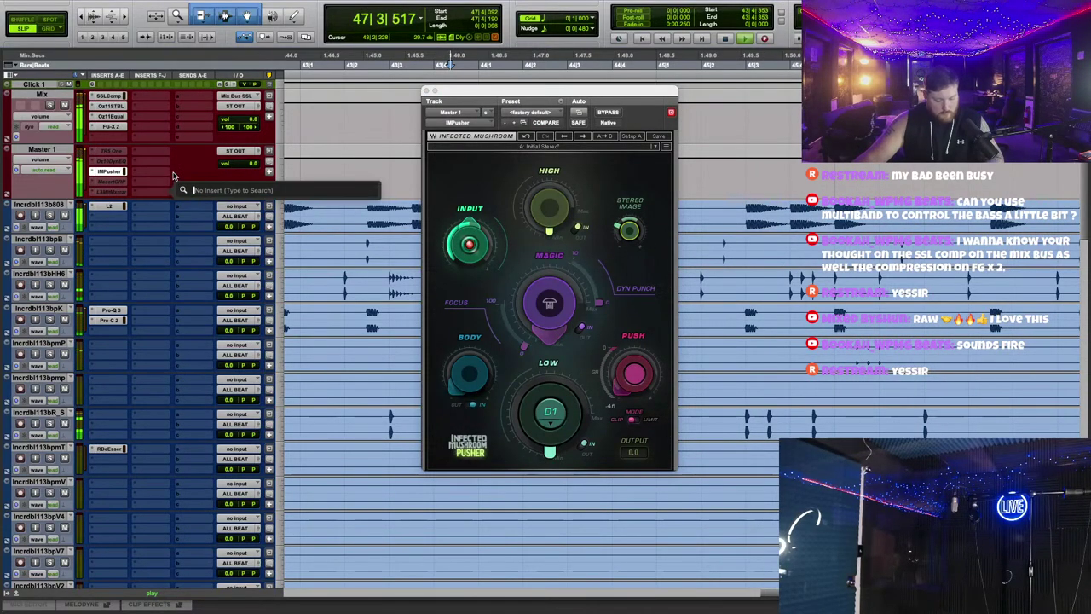
type("old Clip (stereo")
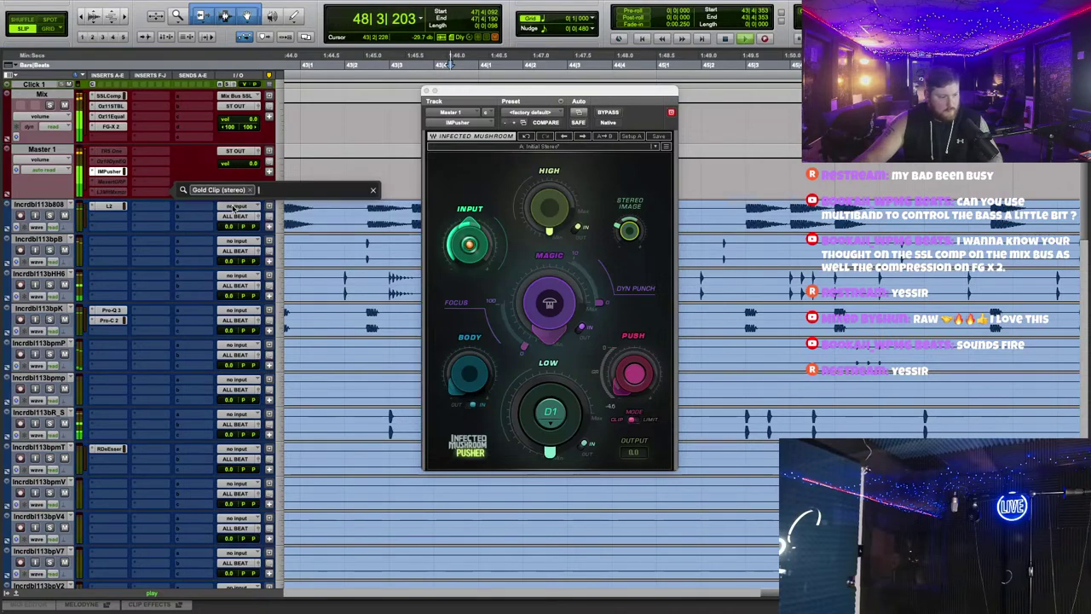
left_click(224, 205)
left_click_drag(581, 94, 547, 255)
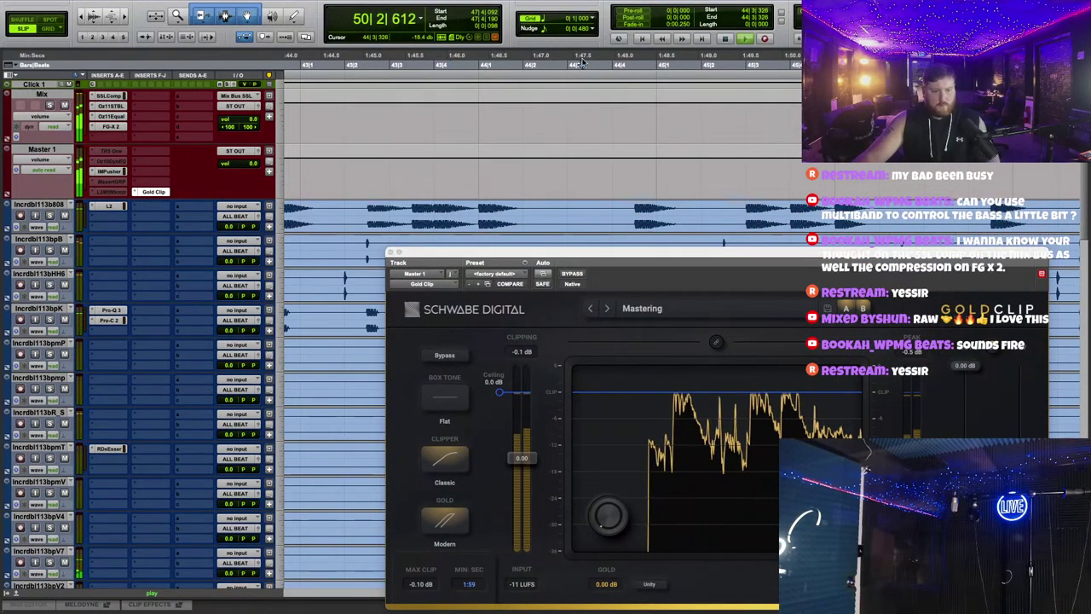
left_click_drag(709, 256, 677, 124)
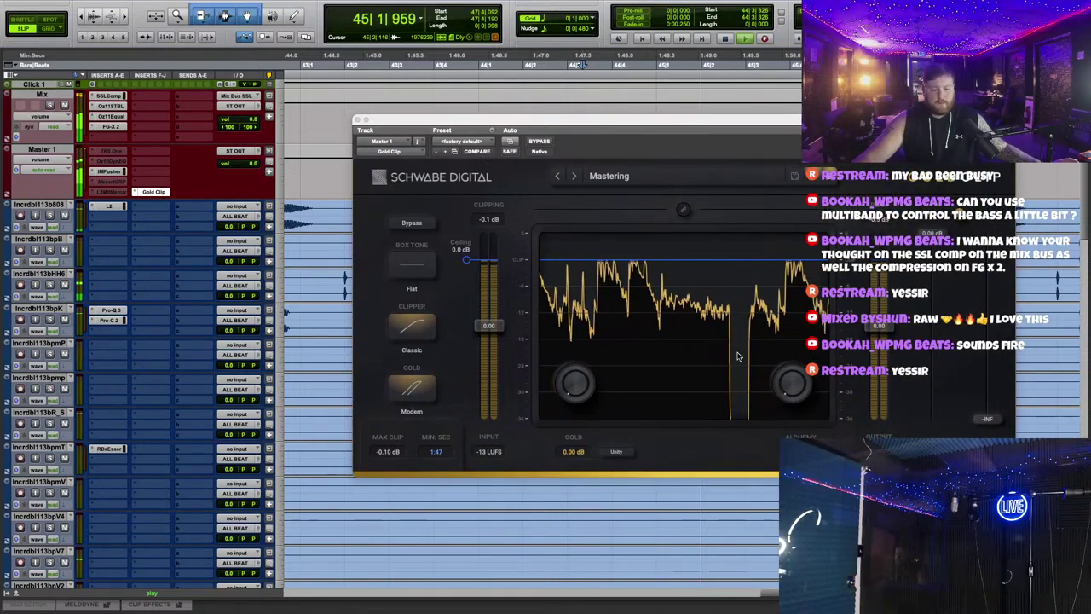
Step: Set Gold Clip's ceiling to -0.1 dB, box tone Modern, Gold about 0.84 dB, and close it
left_click_drag(466, 259, 469, 262)
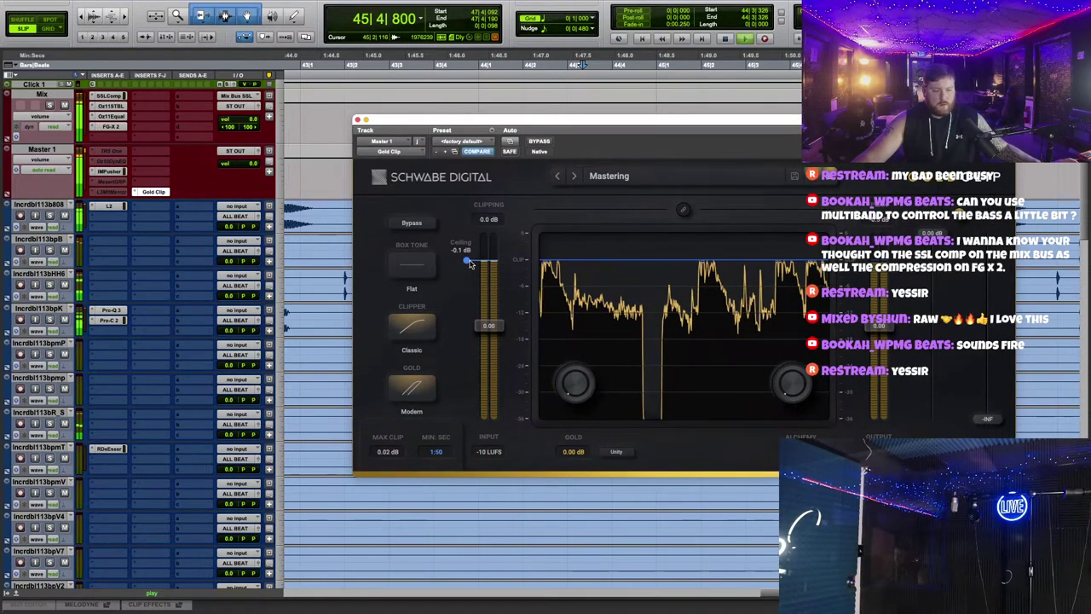
left_click(417, 275)
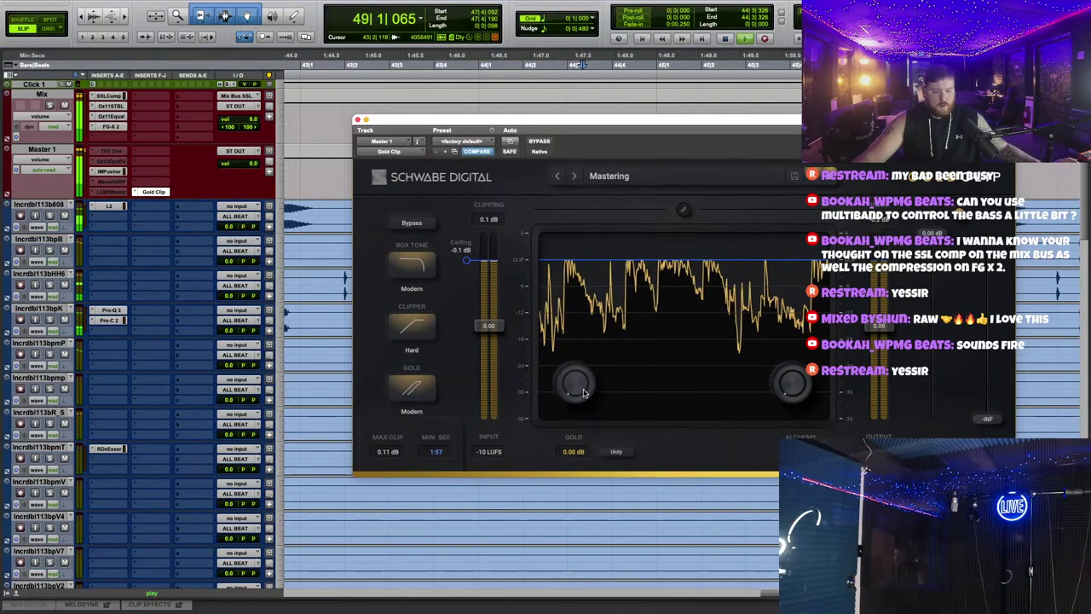
scroll(320, 229, "down", 10)
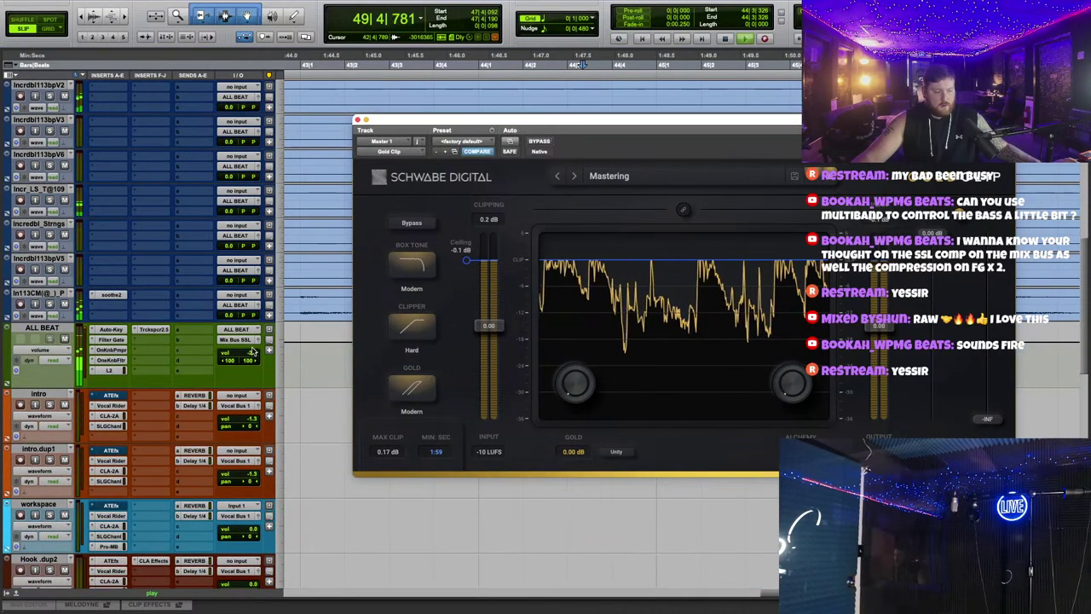
scroll(300, 226, "up", 10)
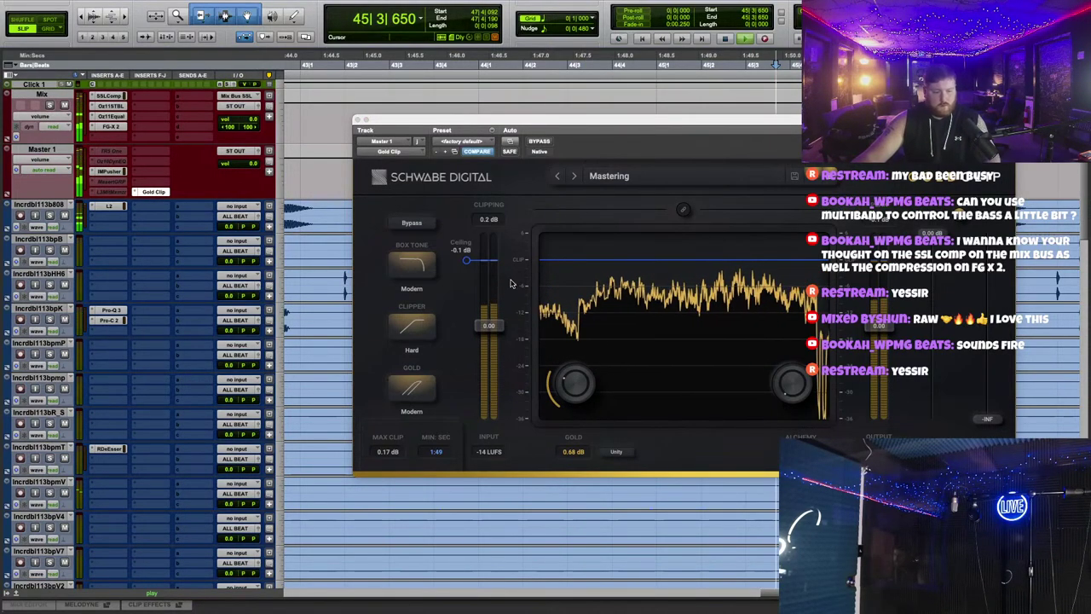
left_click_drag(577, 386, 580, 385)
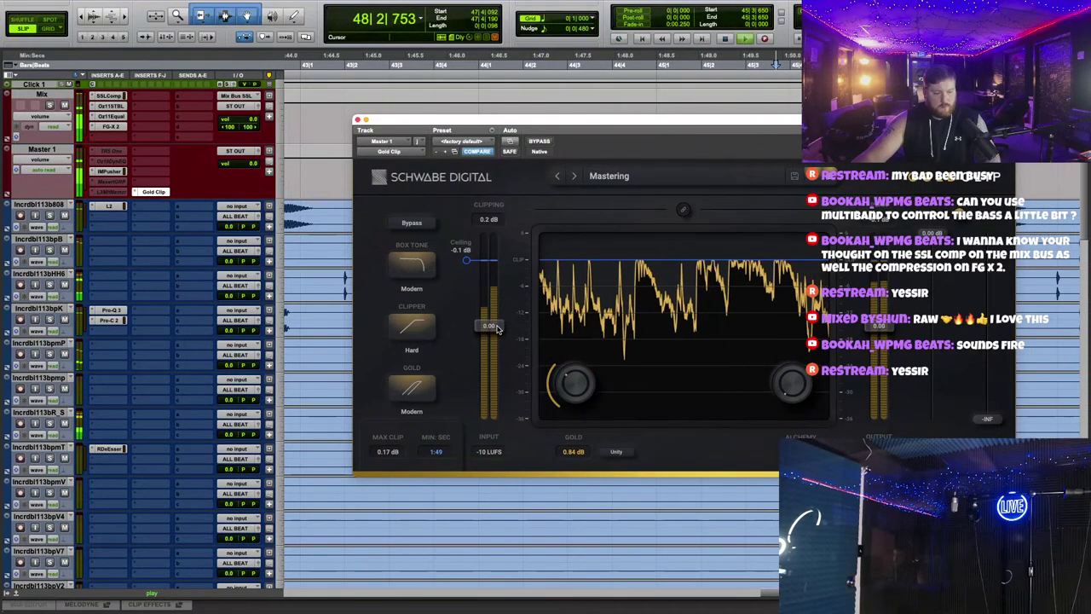
left_click(358, 120)
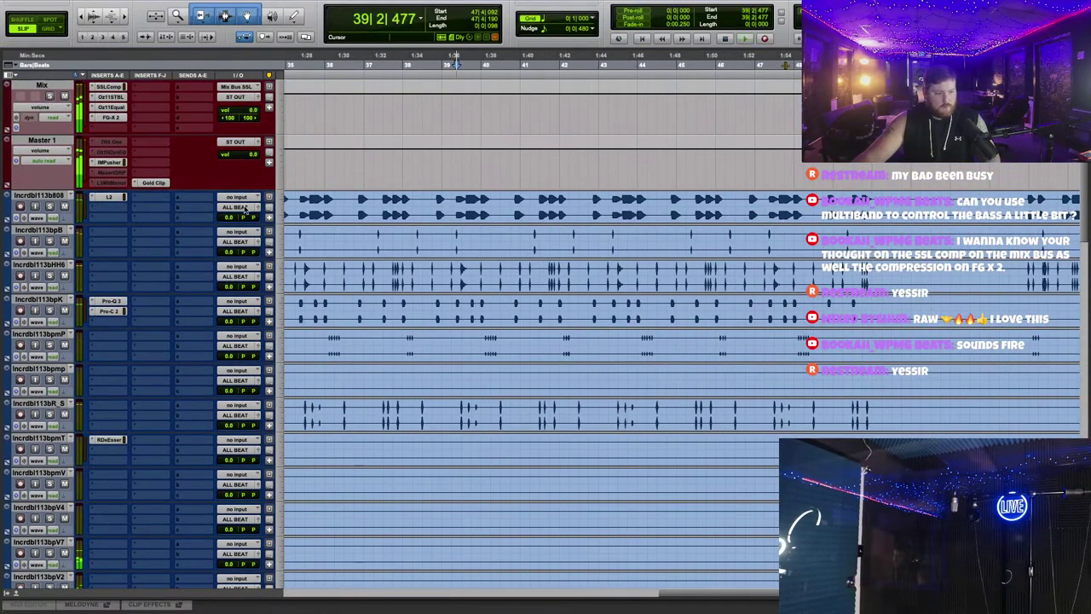
Step: Turn the first beat track down to -2.6, stop playback, and adjust the timeline zoom
left_click(230, 218)
left_click_drag(230, 218, 230, 224)
key("space")
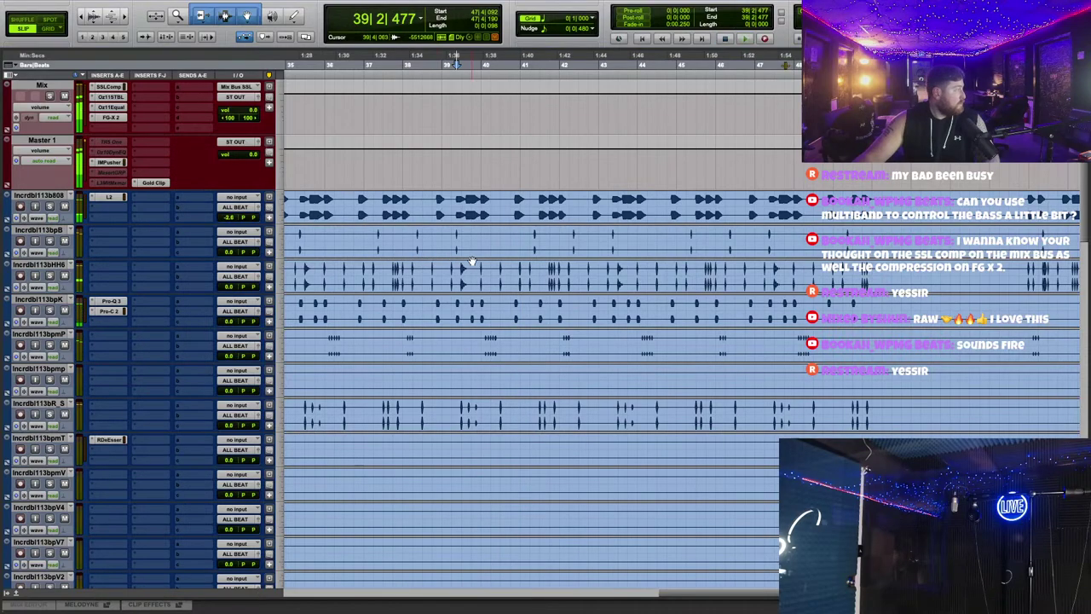
key("ctrl+bracketright")
scroll(643, 274, "down", 10)
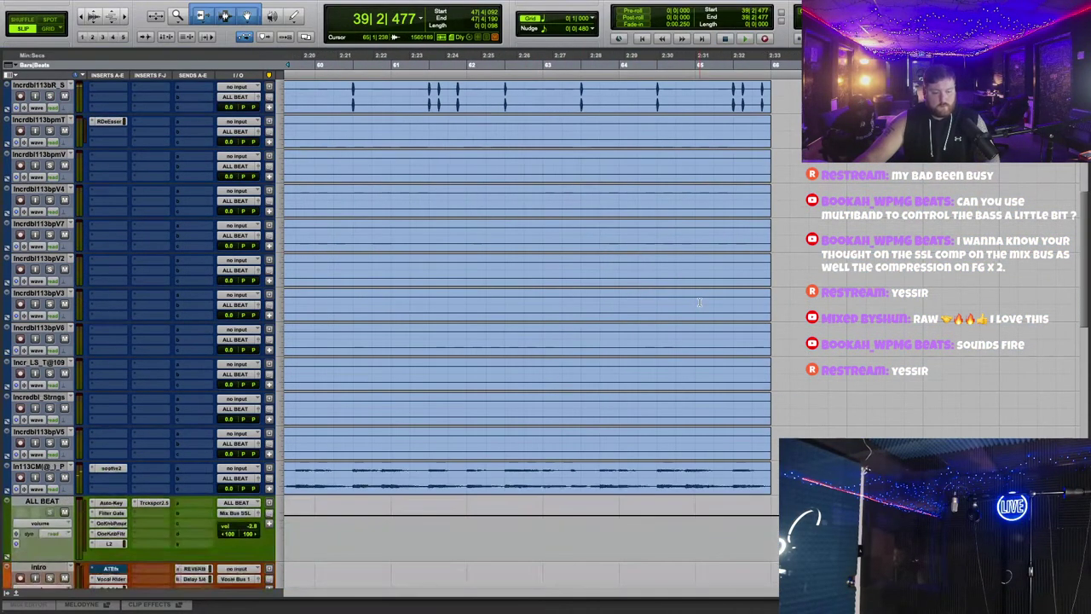
key("ctrl+bracketleft")
key("ctrl+bracketleft")
scroll(585, 305, "down", 2)
key("ctrl+bracketright")
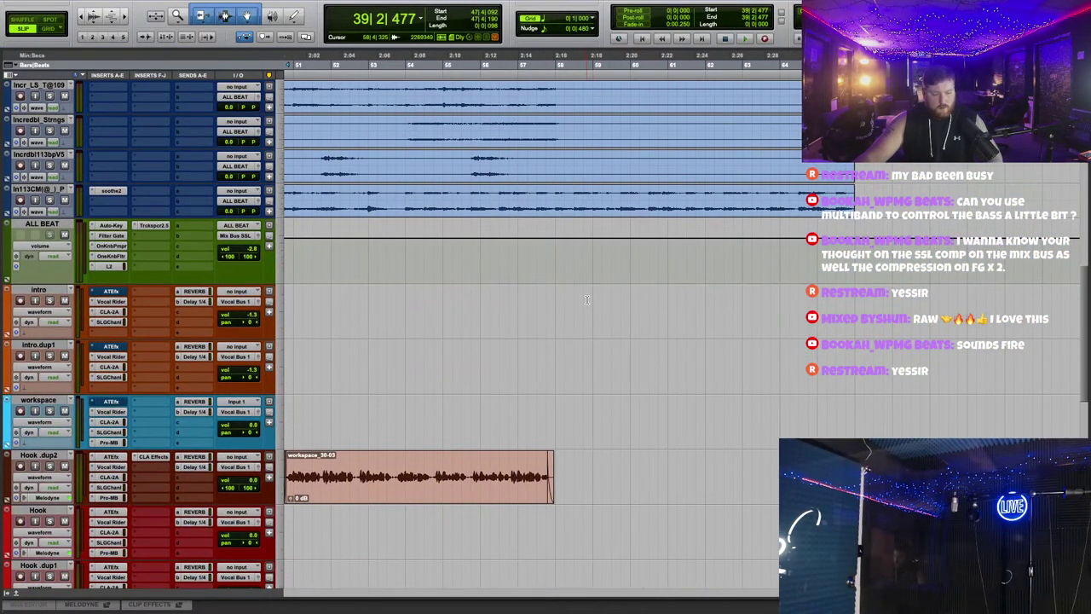
scroll(579, 323, "left", 3)
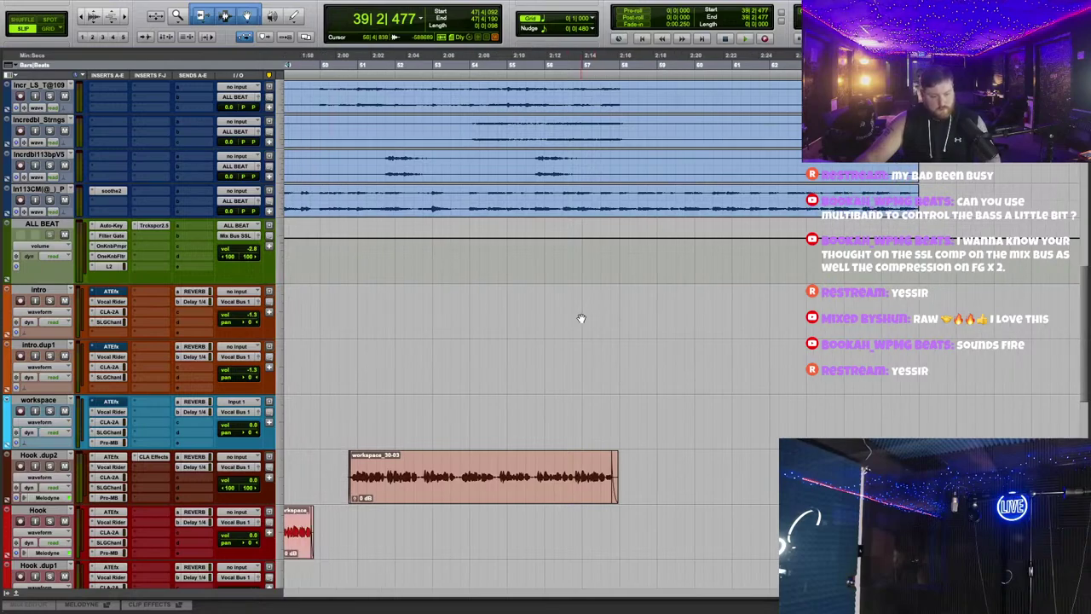
scroll(580, 319, "left", 10)
scroll(581, 319, "left", 4)
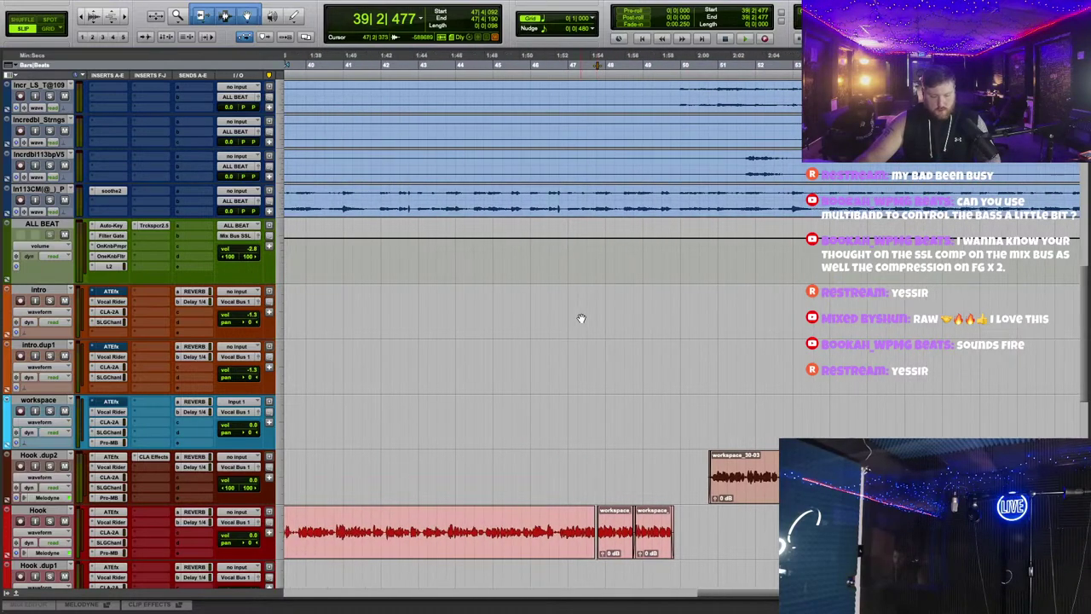
scroll(614, 319, "down", 2)
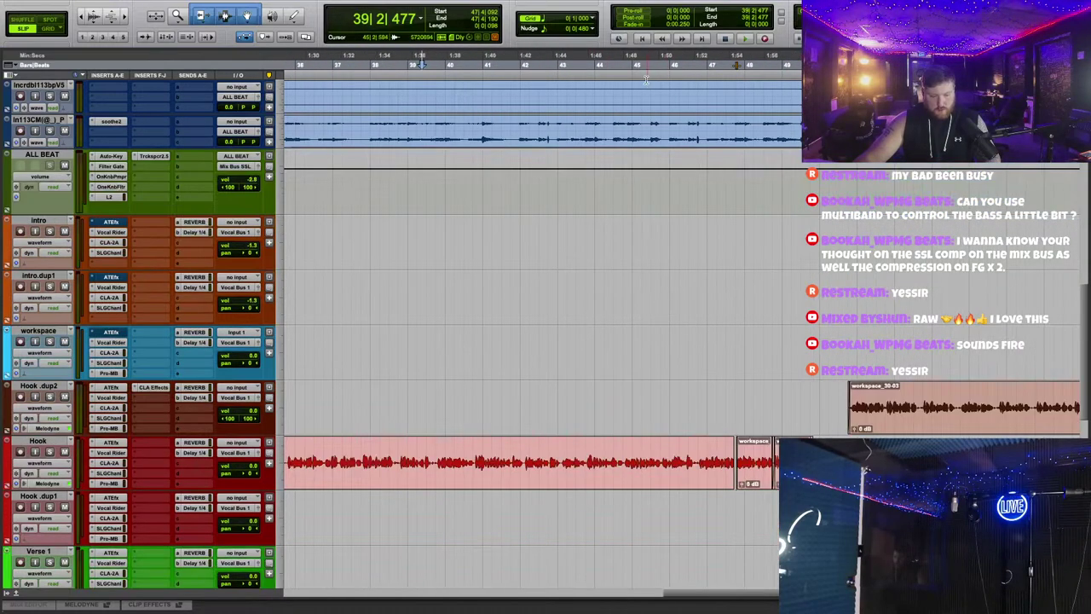
Step: Play the session again from bar 44 beat 4
left_click(746, 38)
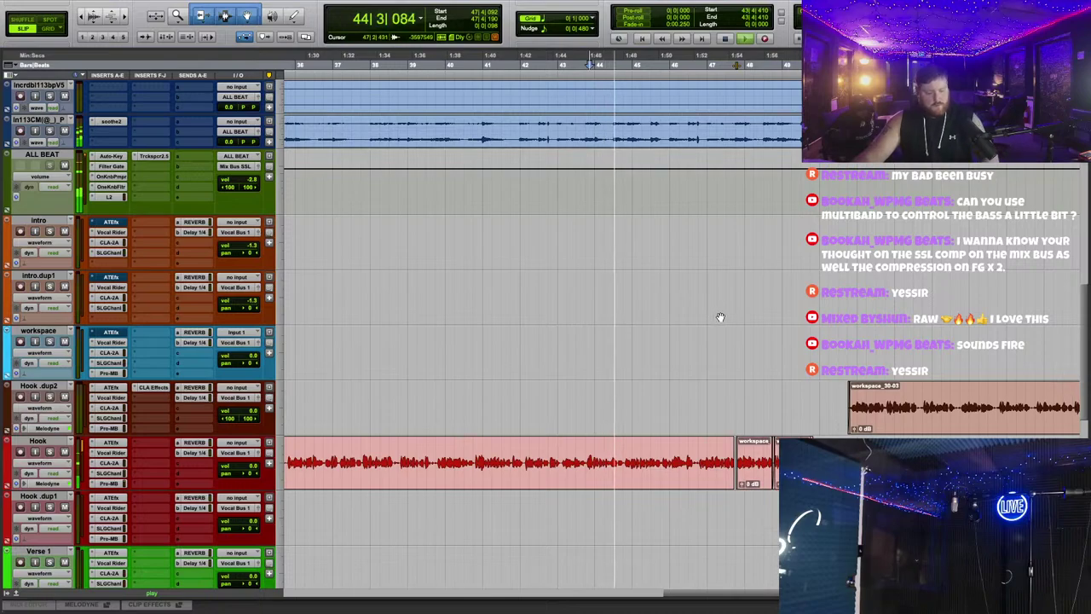
key("t")
key("t")
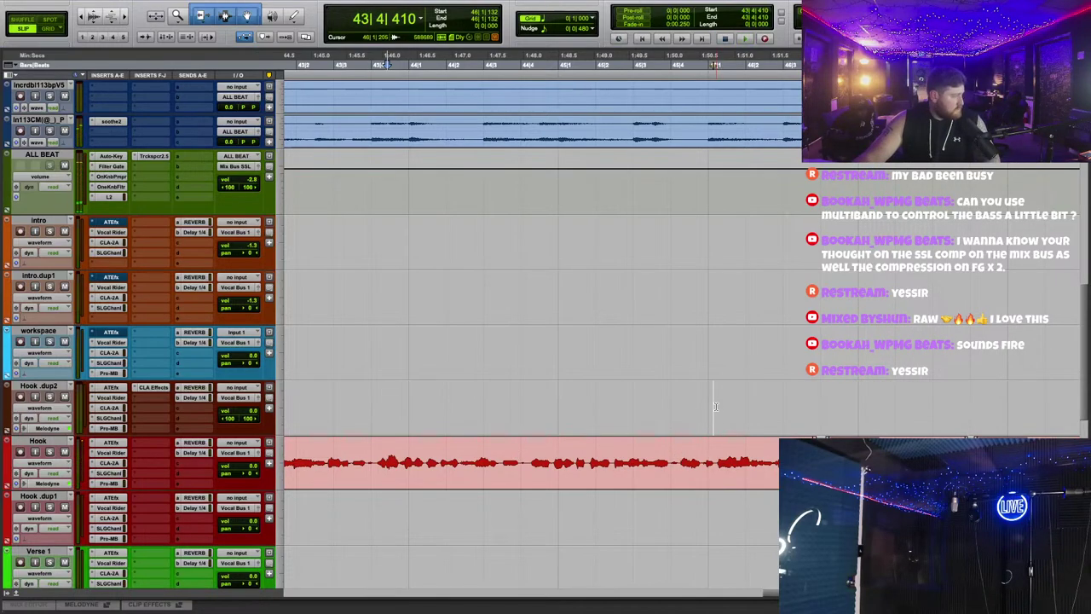
left_click(552, 75)
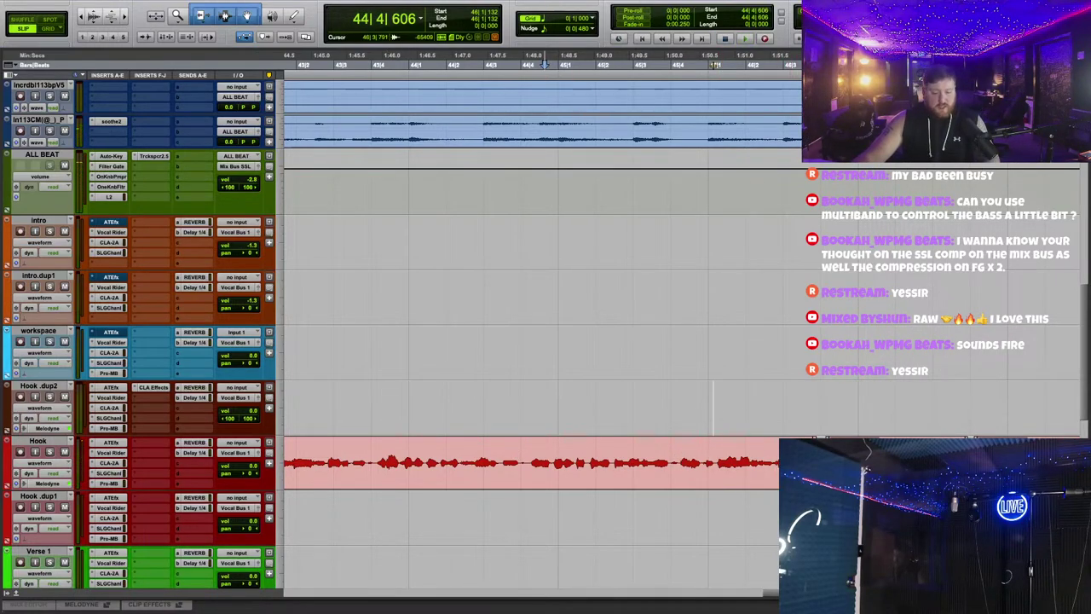
key("space")
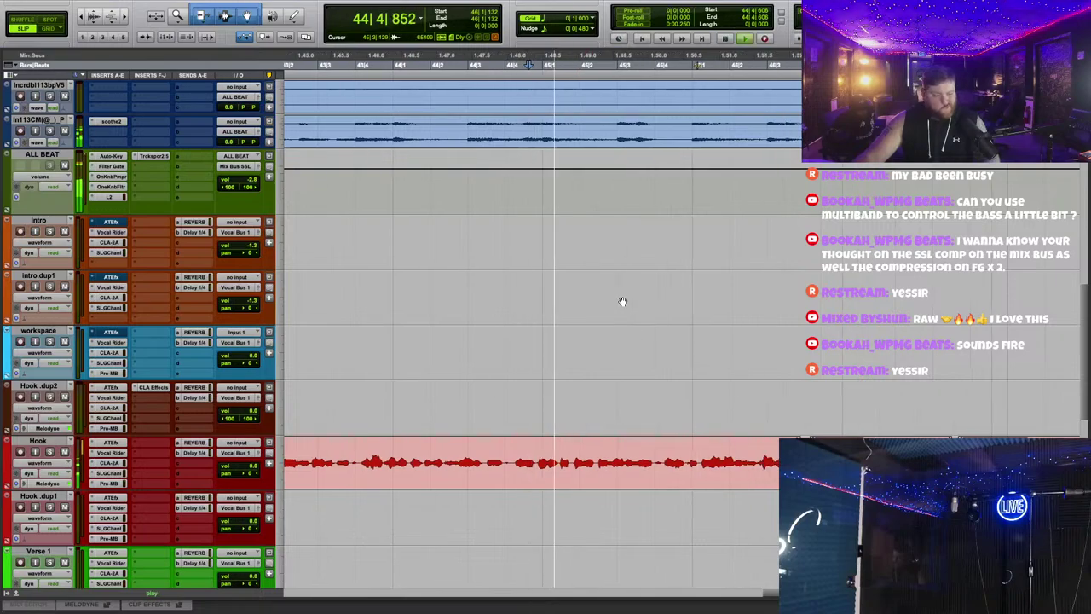
scroll(620, 302, "up", 15)
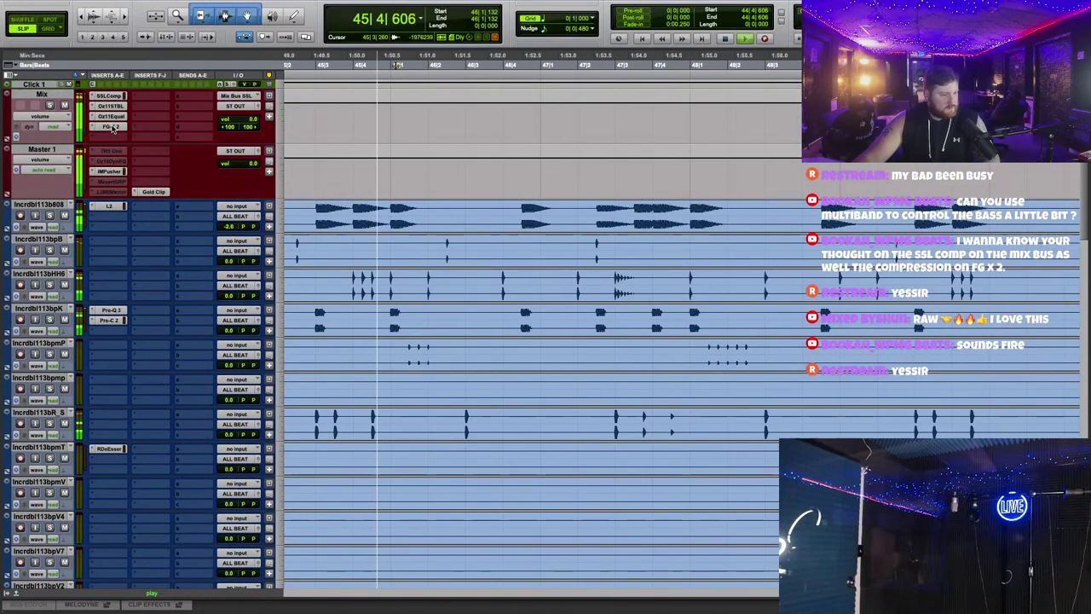
Step: Check IMPusher on Master 1 and Trackspacer on ALL BEAT, closing both windows
left_click(109, 170)
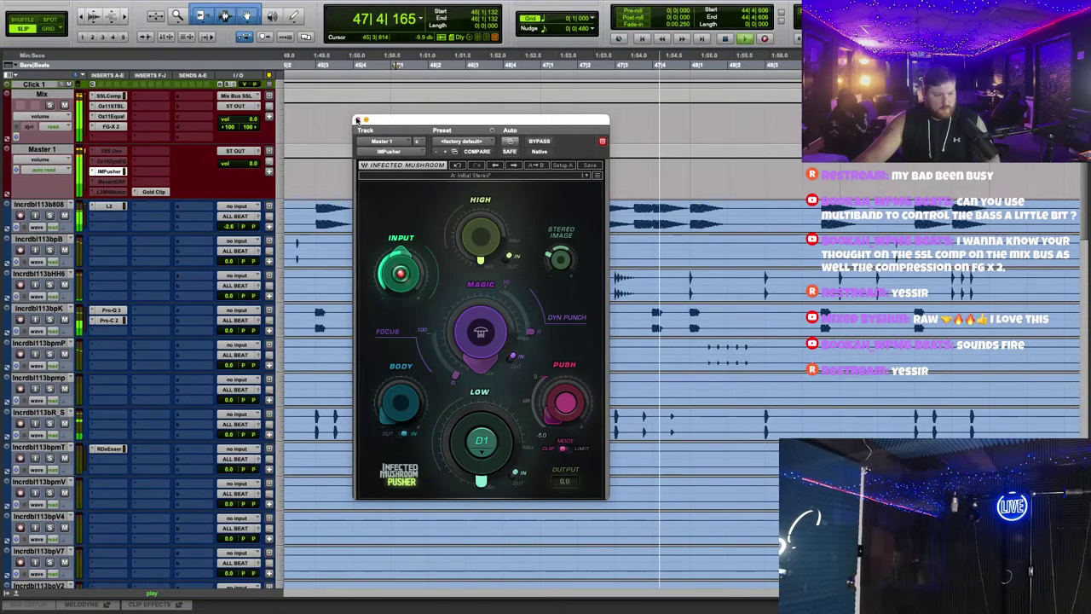
key("super+w")
scroll(511, 205, "down", 15)
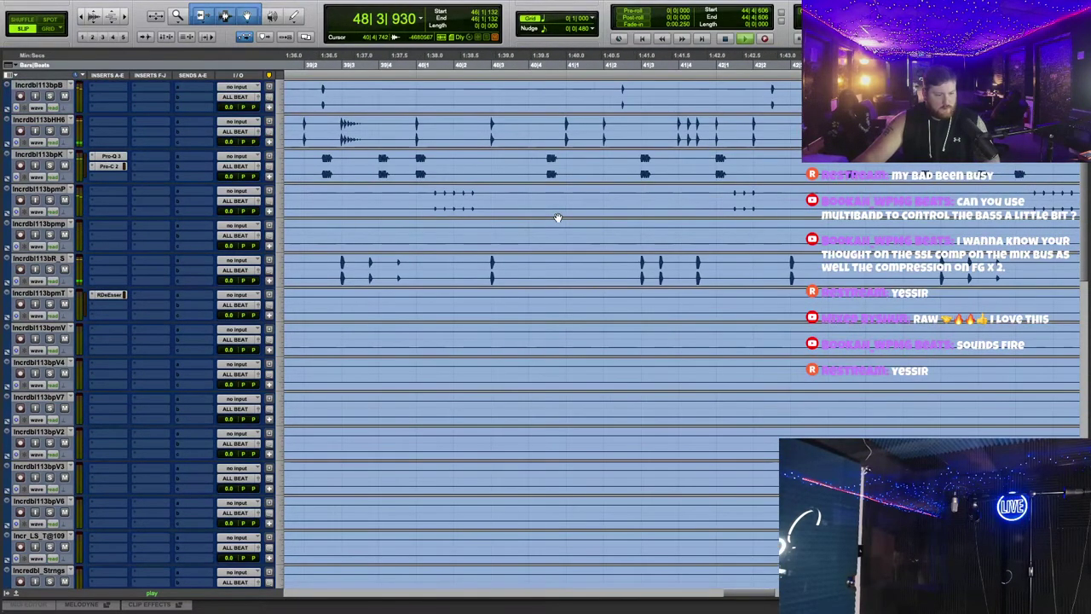
left_click(146, 399)
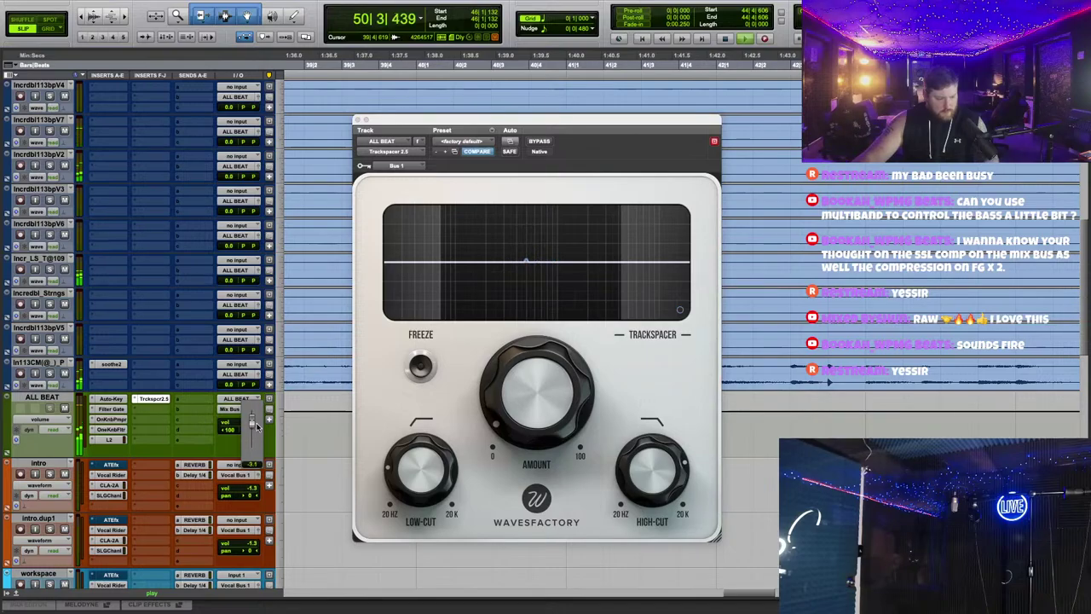
key("super+w")
Step: Zoom out and scroll the edit window to show the song's ending
scroll(604, 331, "up", 15)
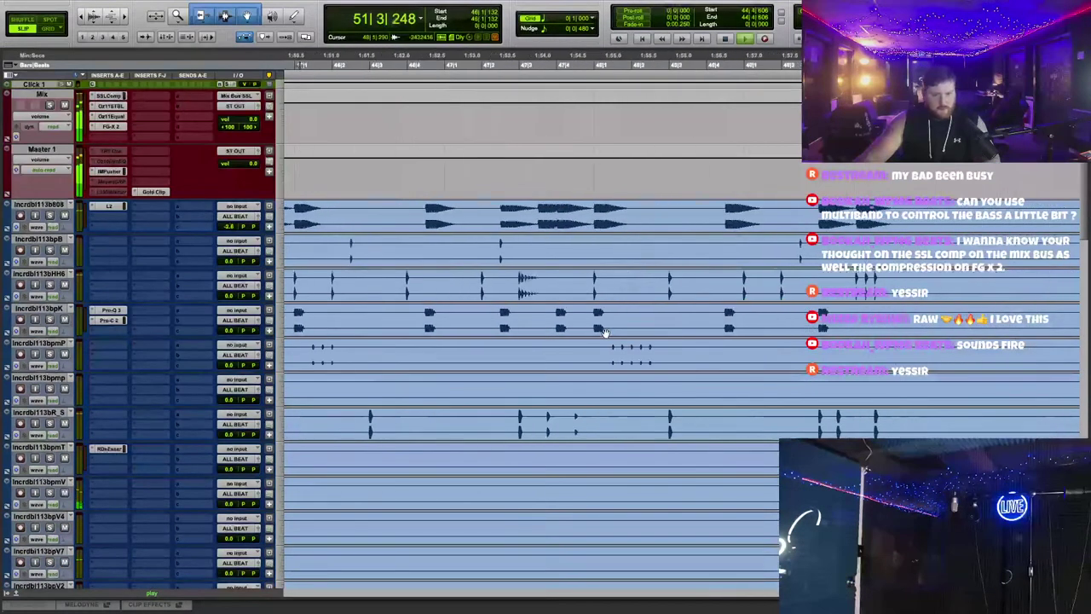
scroll(607, 341, "right", 10)
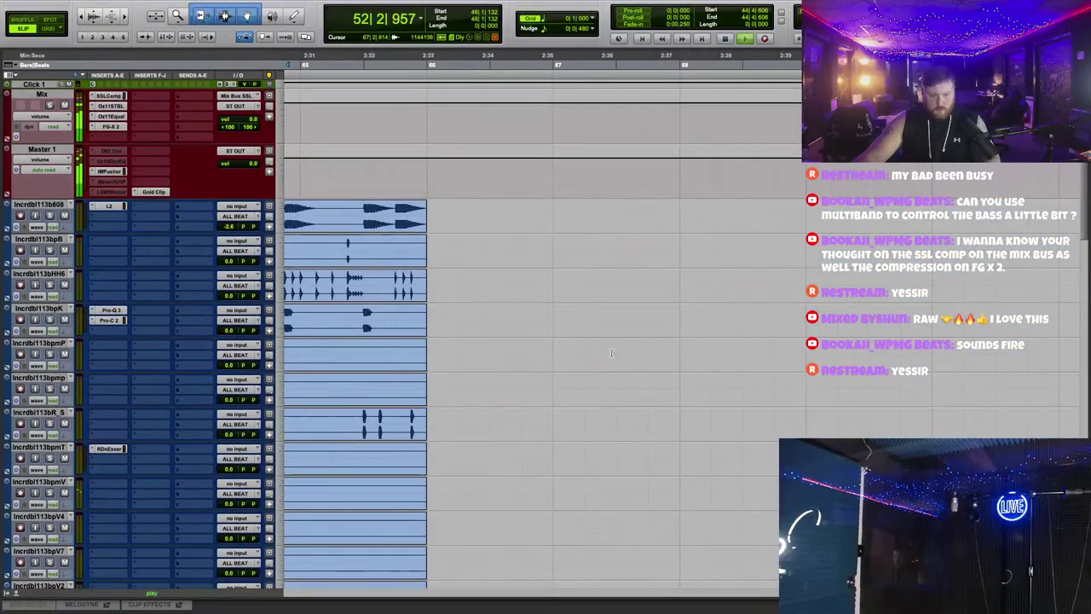
scroll(656, 341, "left", 4)
scroll(680, 346, "down", 5)
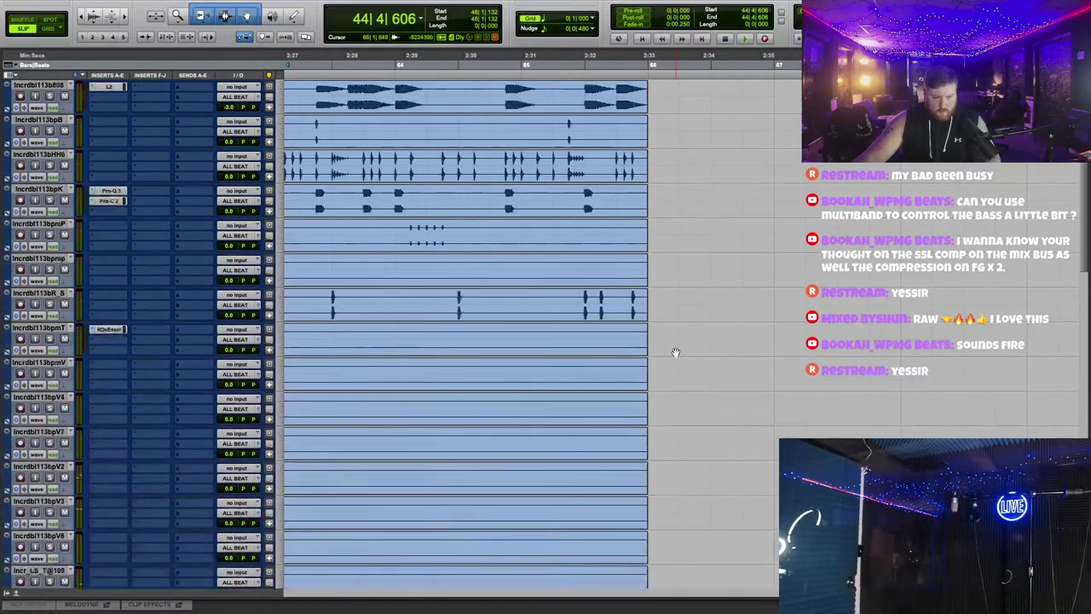
key("r")
scroll(503, 158, "down", 5)
scroll(494, 168, "up", 15)
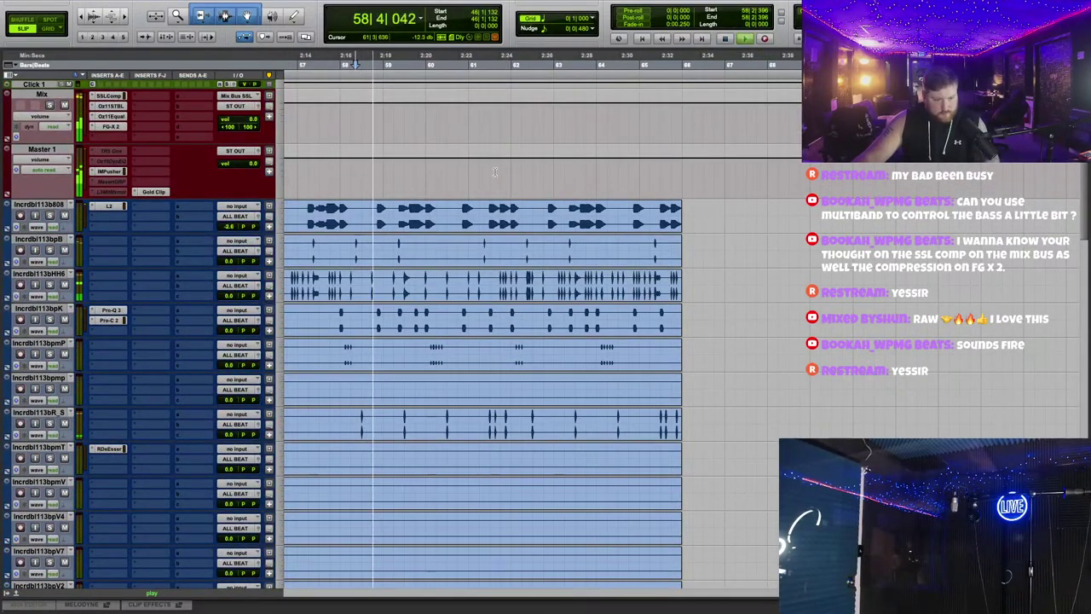
Step: Ramp the Master volume down into a fade-out at the end and return to the session start
left_click_drag(499, 180, 439, 155)
key("space")
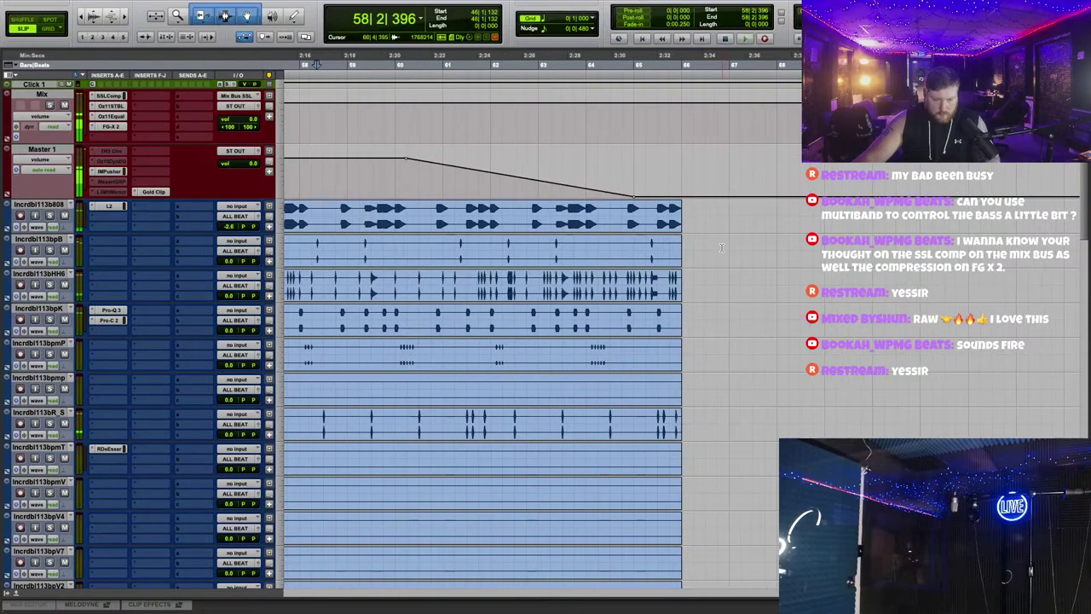
key("t")
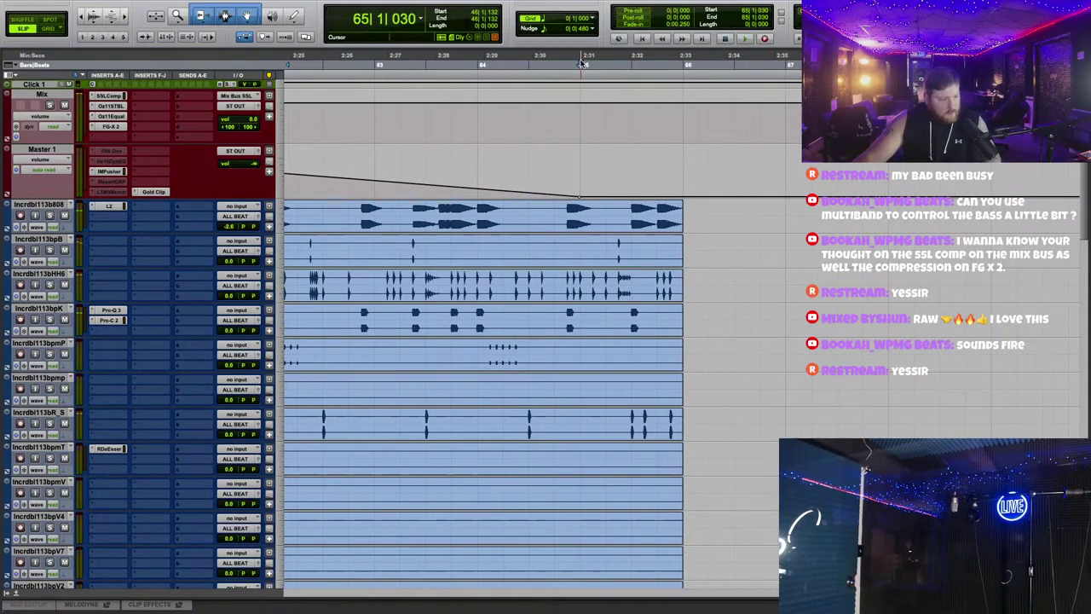
key("Return")
left_click(293, 208)
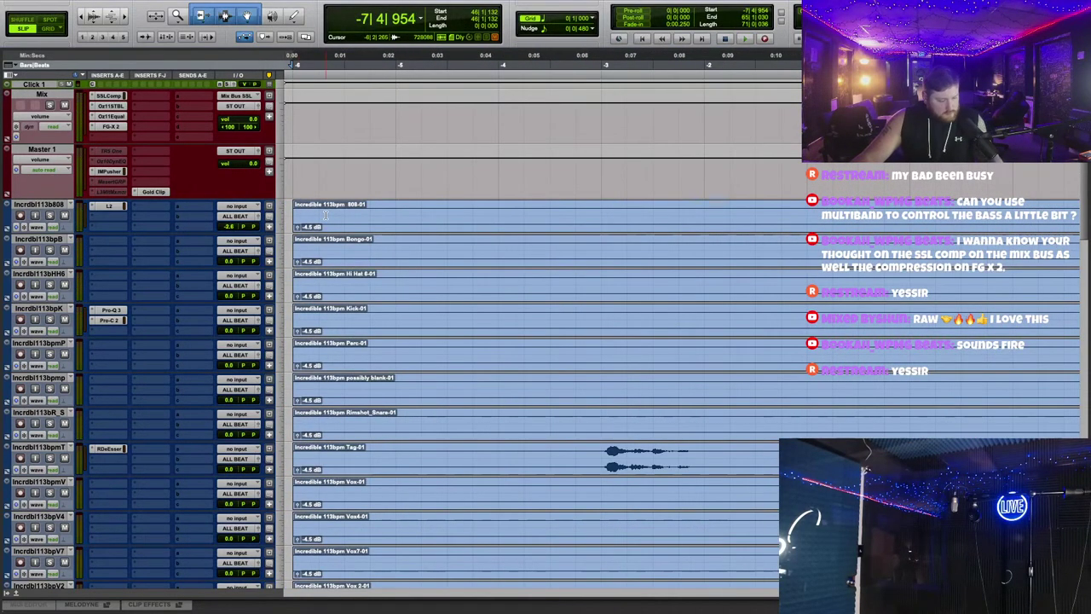
Step: Bounce the mix as a 24-bit WAV named Incredible
key("alt+super+b")
key("Right")
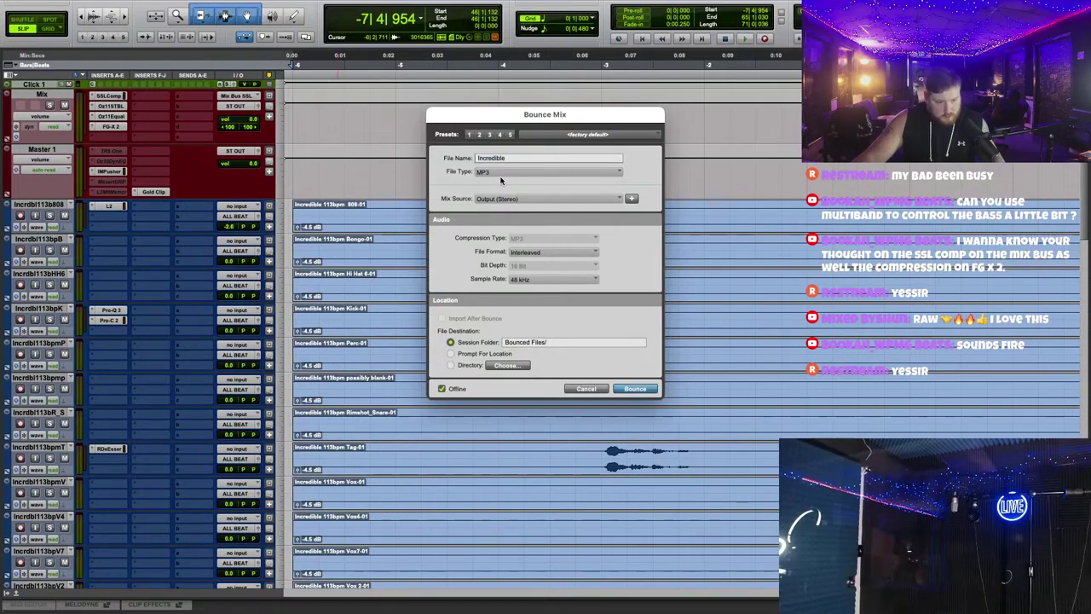
left_click(504, 171)
left_click(511, 162)
left_click(554, 265)
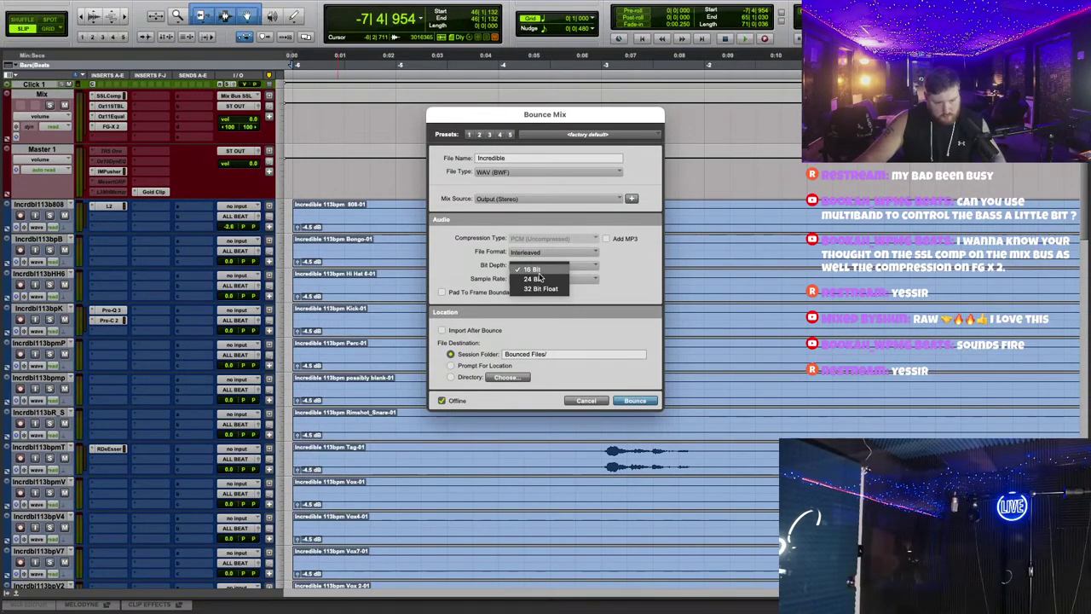
left_click(537, 279)
left_click(635, 400)
key("super+Tab")
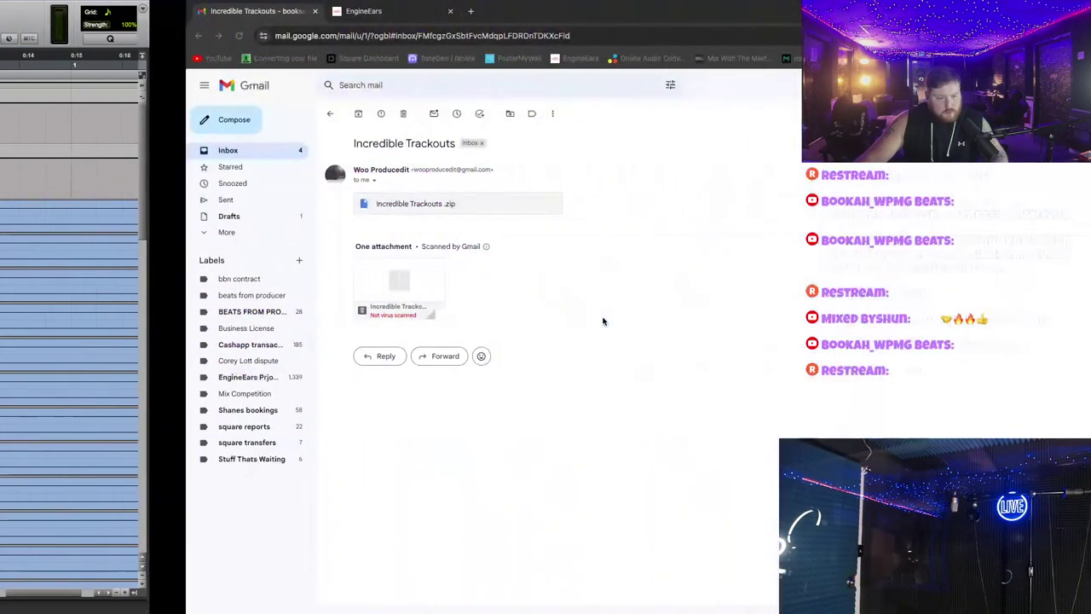
Step: Open the latest sent message in Gmail and start a new draft to its first recipient
left_click(56, 153)
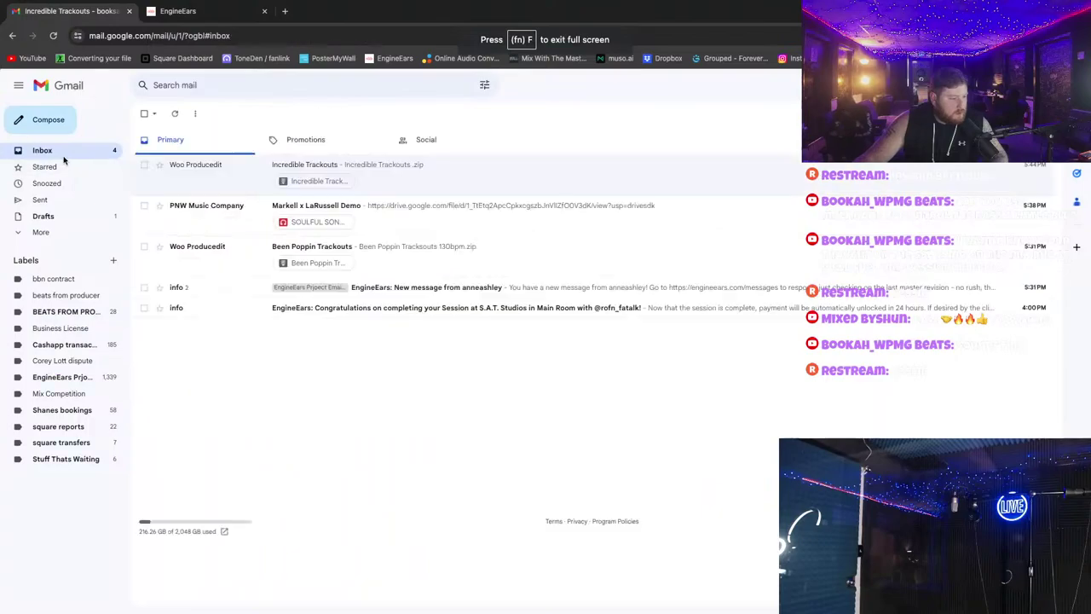
left_click(70, 200)
left_click(197, 170)
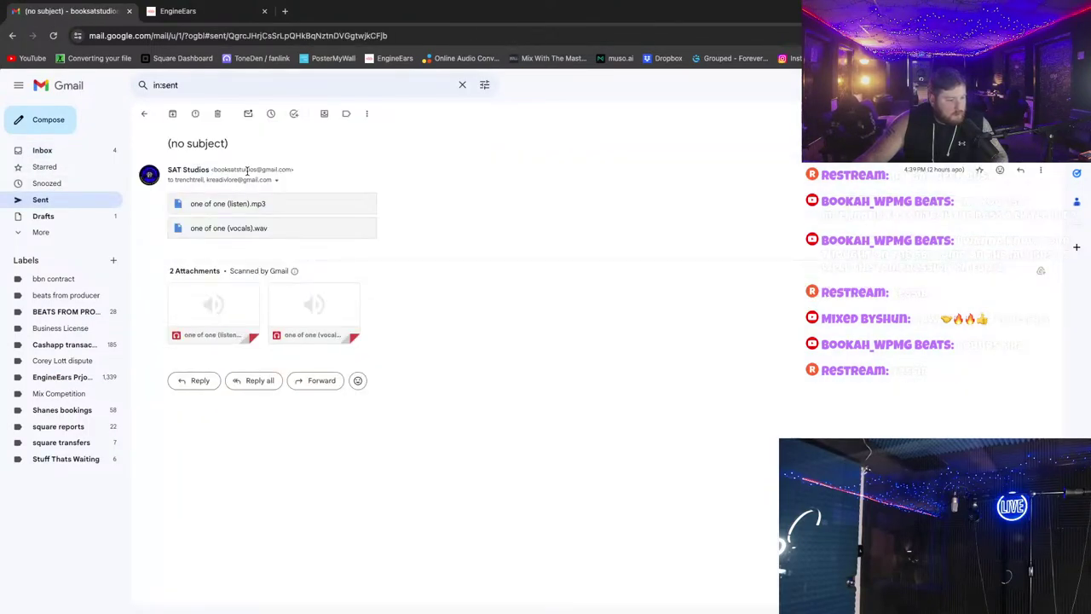
mouse_move(189, 179)
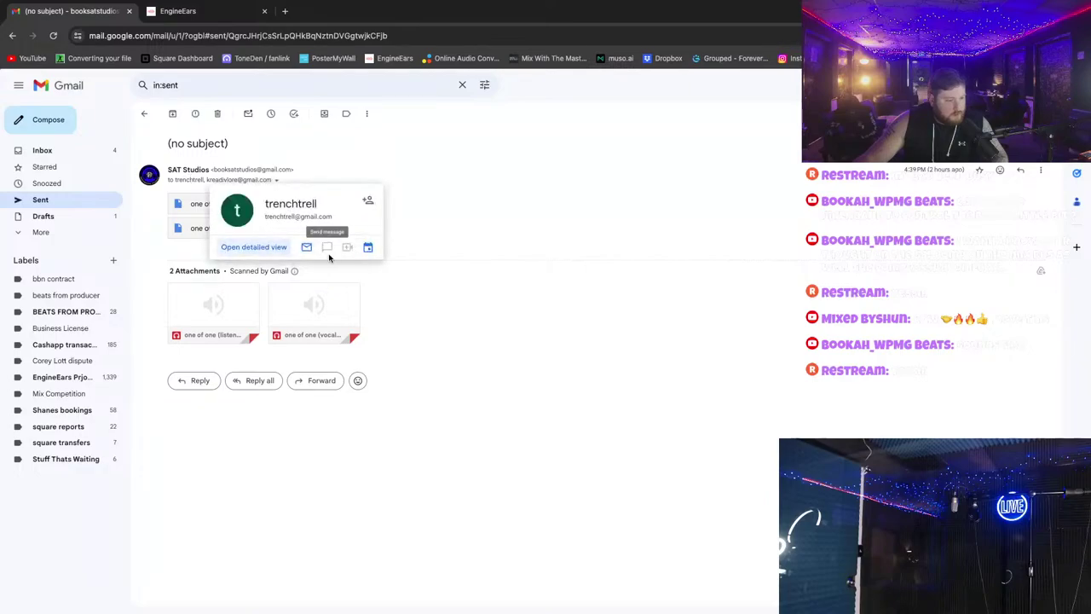
left_click(306, 246)
Step: Copy the second recipient's e-mail address and paste it into the draft's recipients
mouse_move(243, 181)
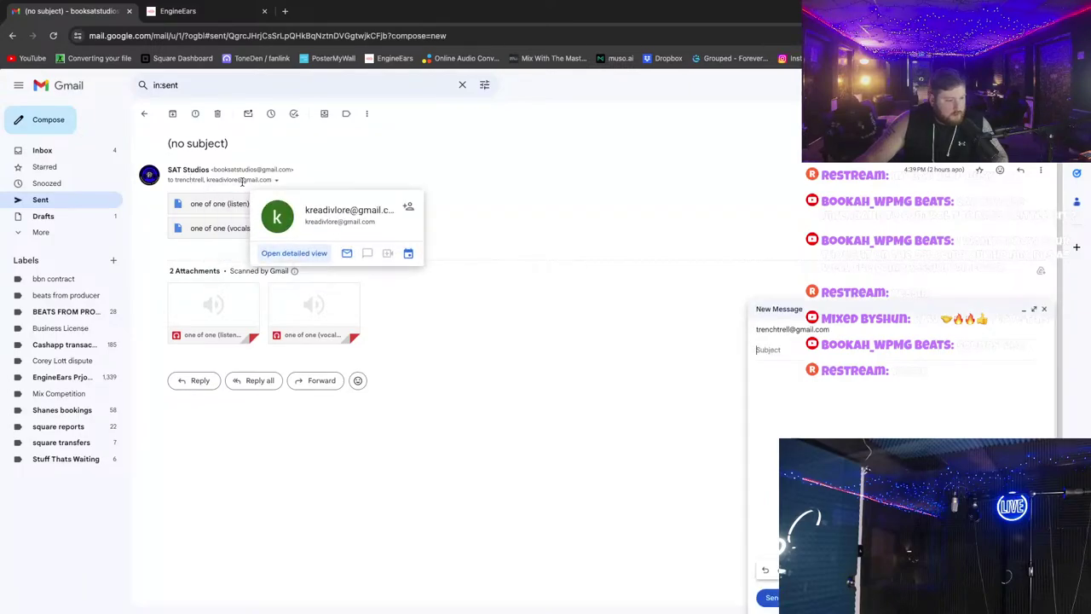
right_click(306, 224)
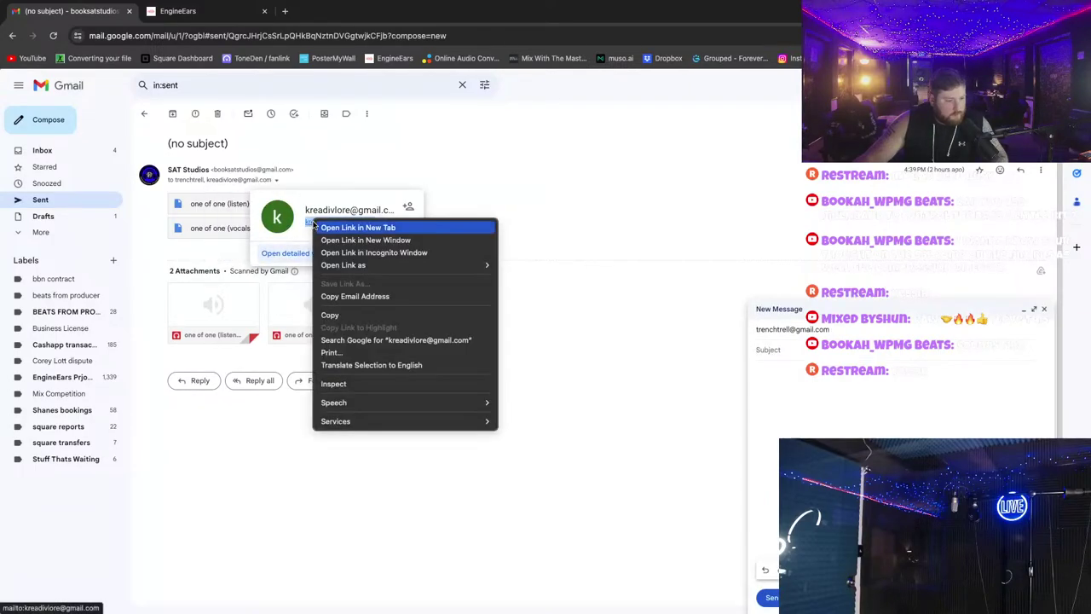
left_click(341, 312)
left_click(830, 335)
key("ctrl+v")
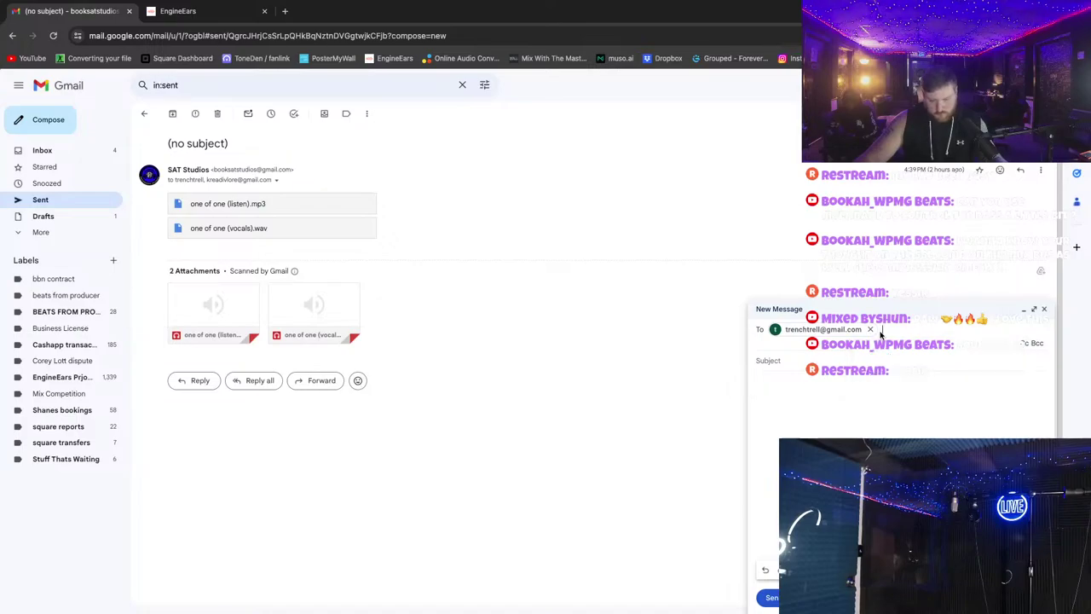
Step: Locate Incredible.wav in the Incredible session's Bounced Files folder in Finder
key("ctrl+Left")
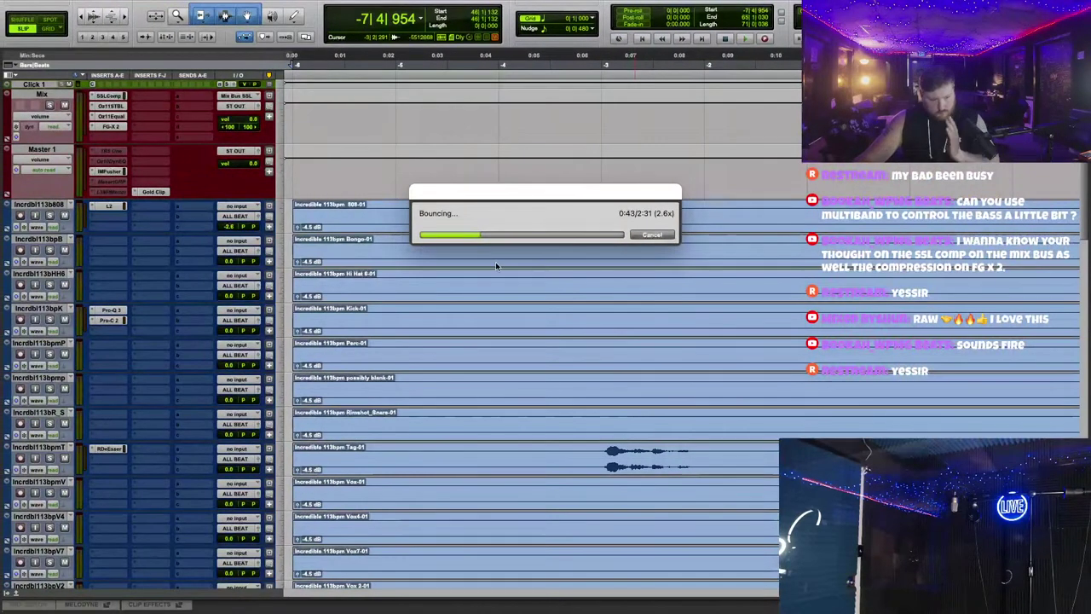
key("ctrl+Left")
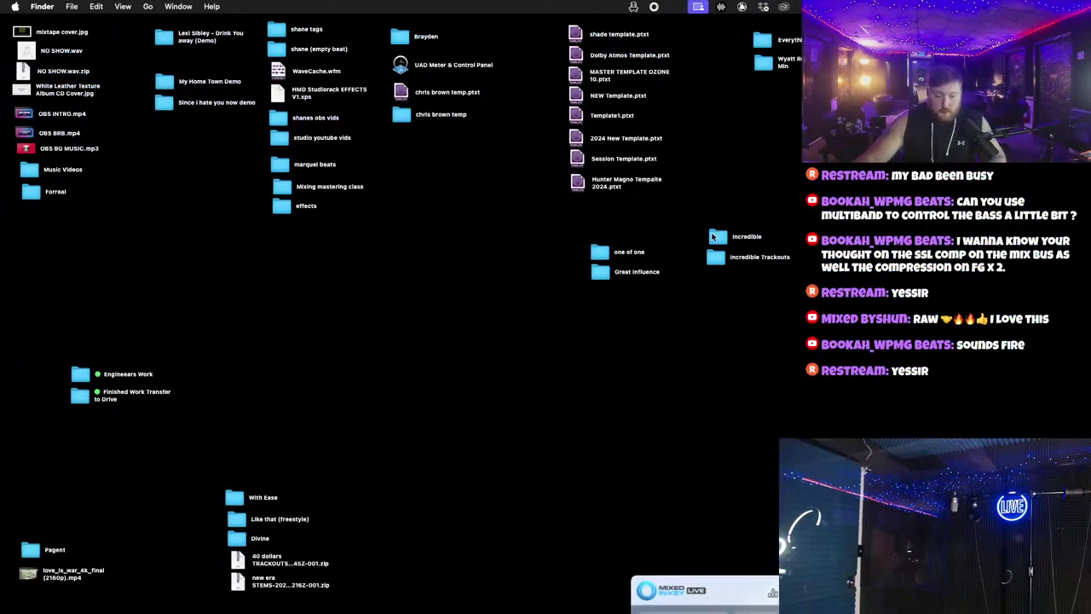
left_click(716, 237)
double_click(716, 237)
left_click(401, 168)
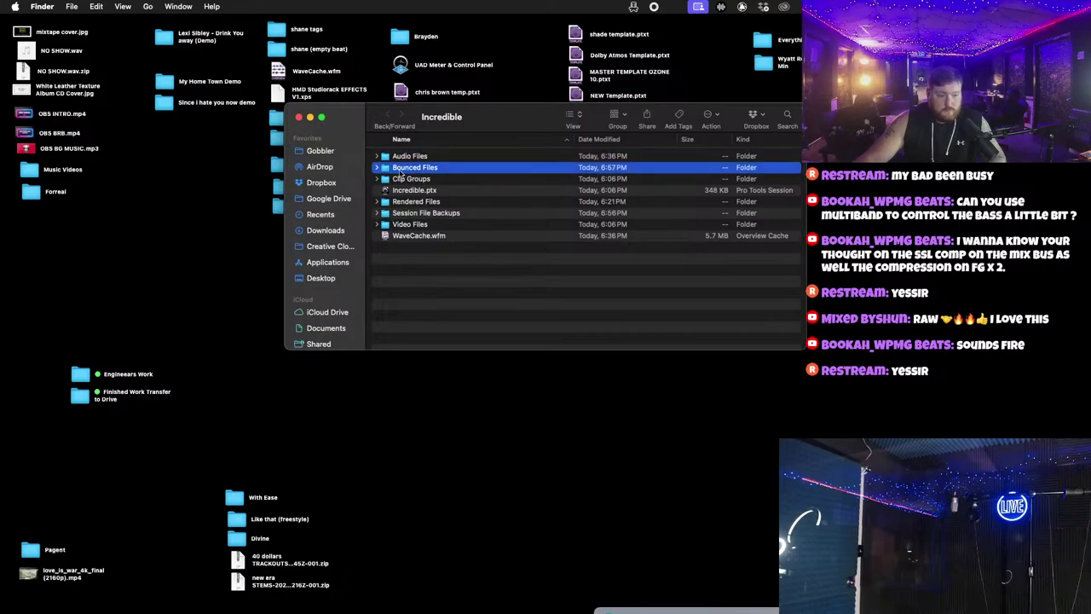
left_click(377, 167)
left_click_drag(426, 179, 852, 392)
key("ctrl+Right")
key("ctrl+Right")
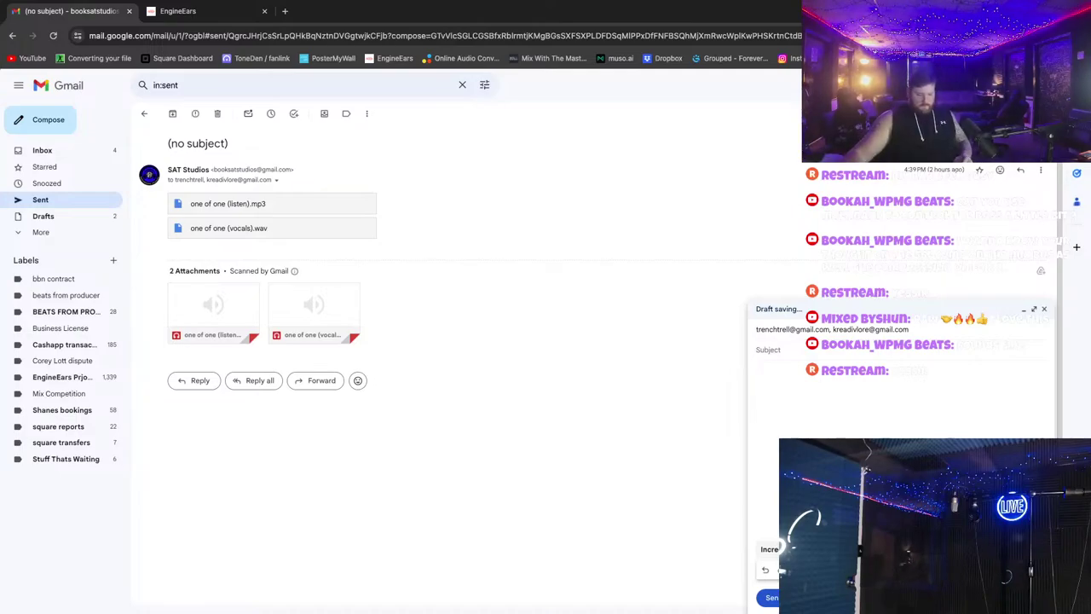
key("ctrl+Left")
key("ctrl+Left")
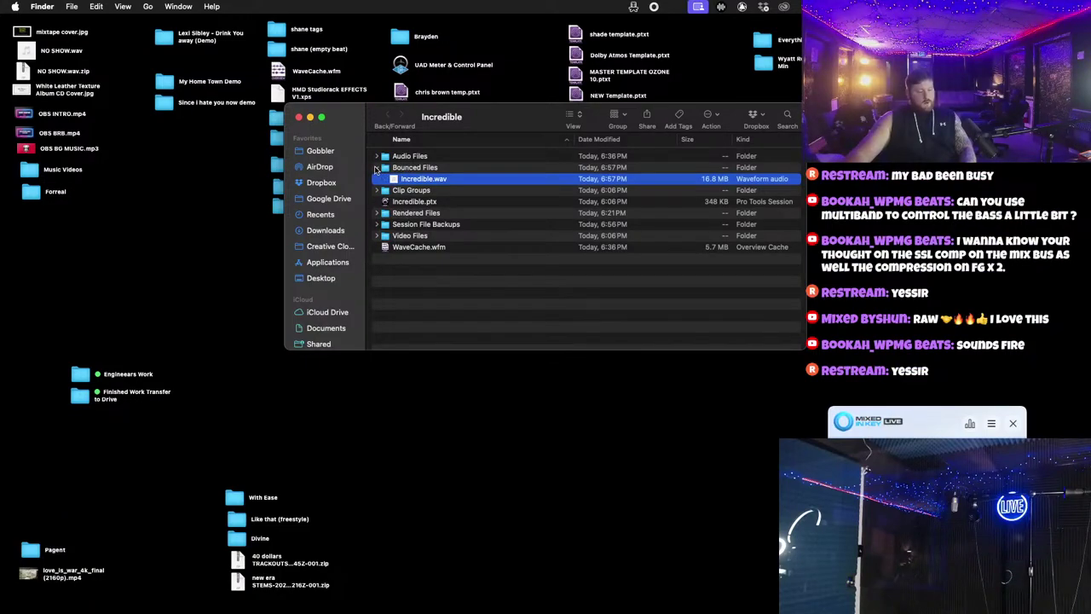
Step: Collapse Bounced Files and move the Incredible folder window lower
left_click(375, 168)
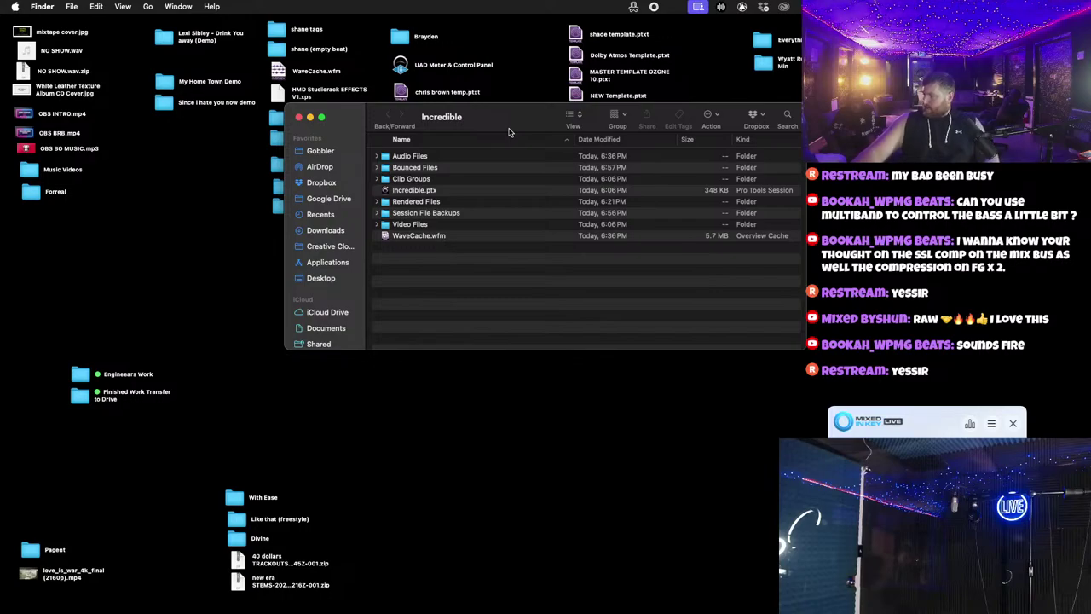
left_click_drag(510, 127, 518, 203)
left_click(385, 244)
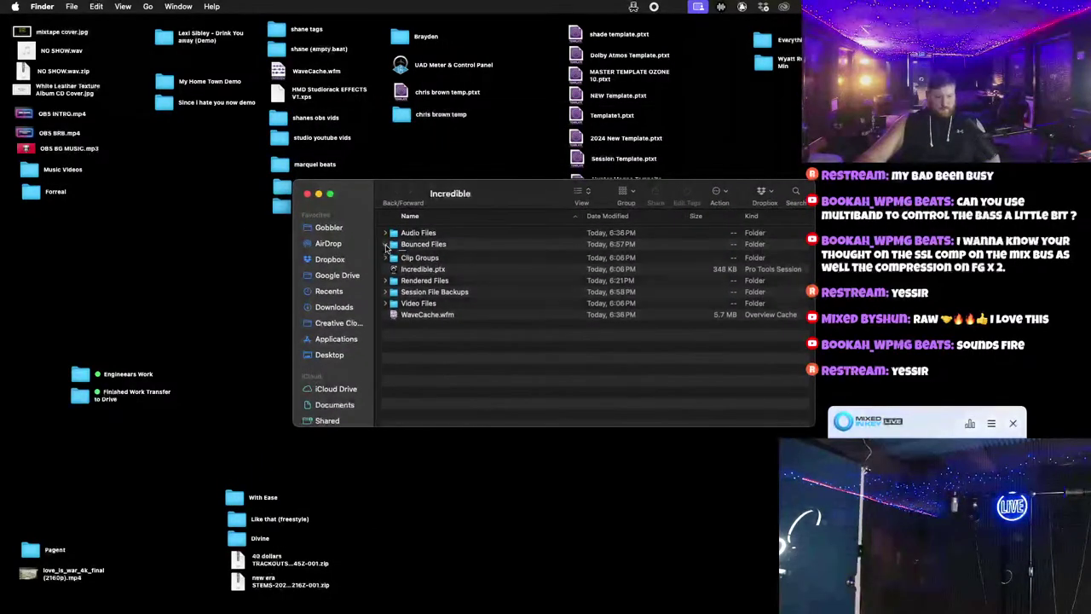
left_click(385, 244)
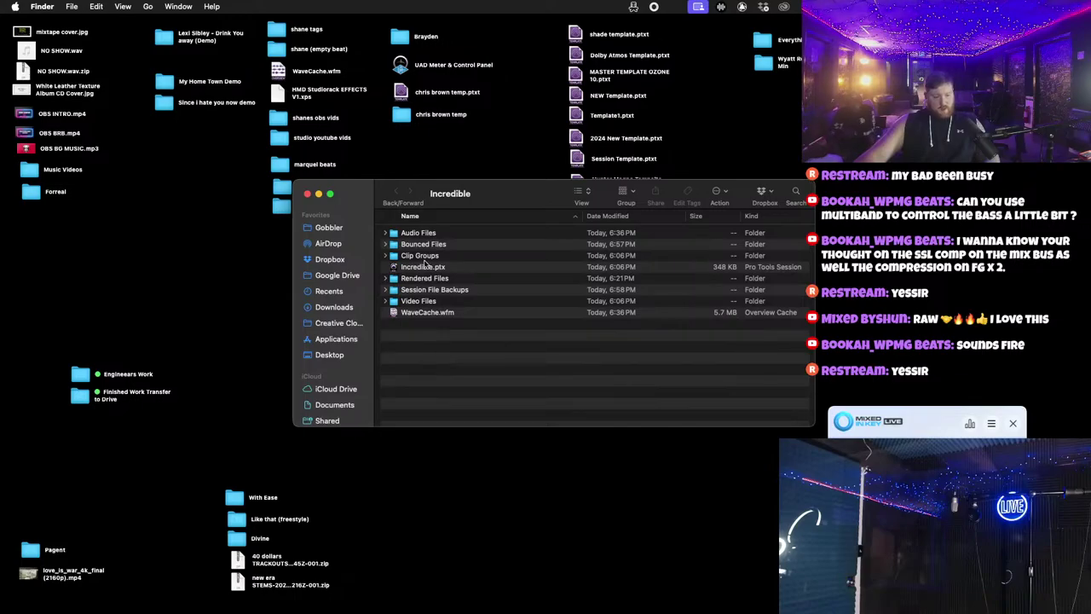
Step: Switch spaces back to the Gmail draft
key("ctrl+Right")
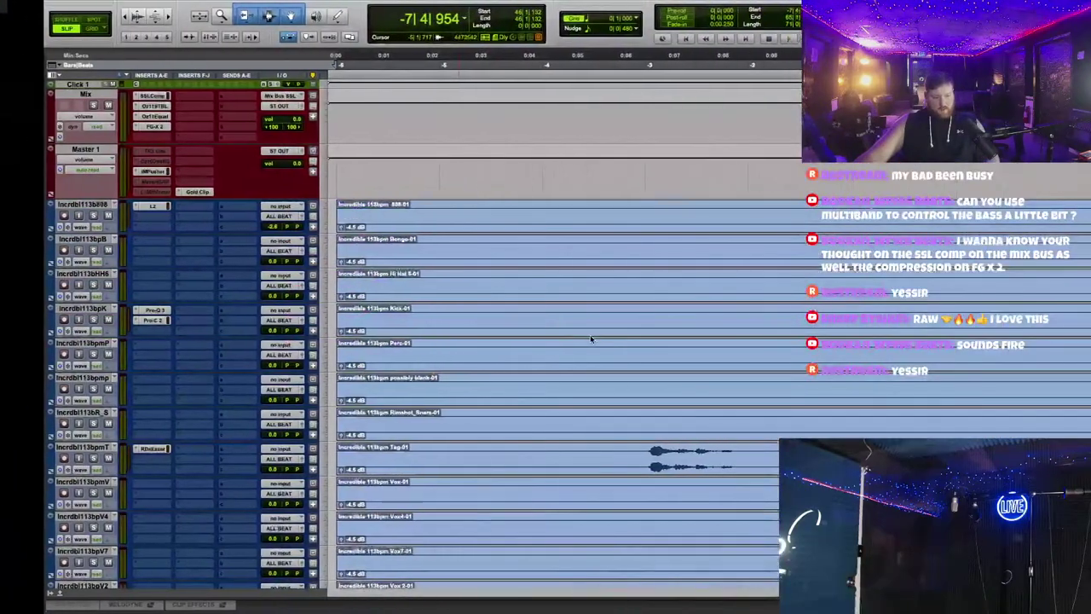
key("ctrl+Left")
key("ctrl+Right")
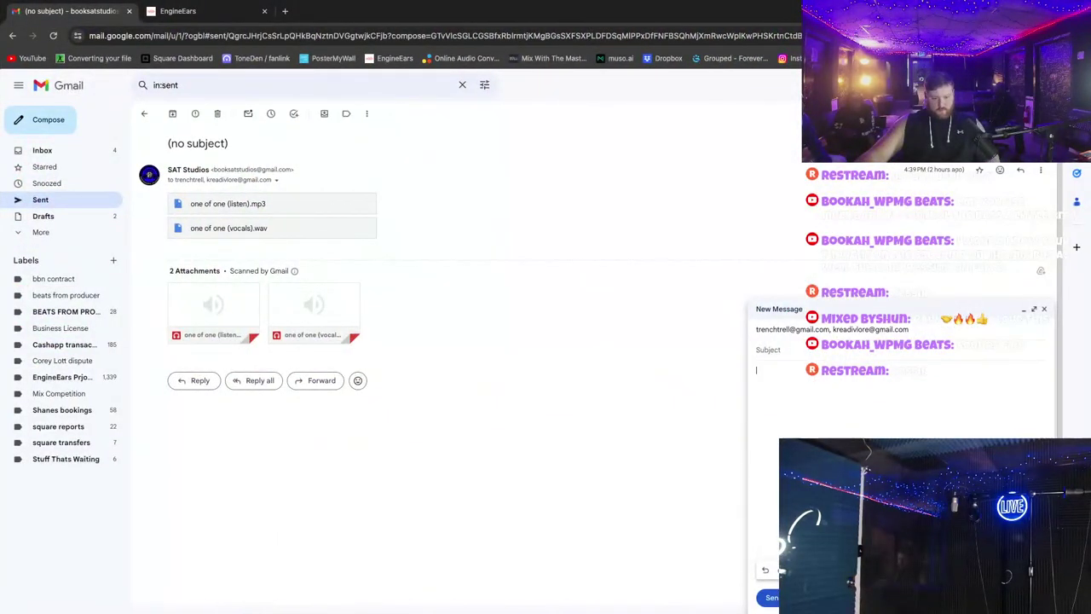